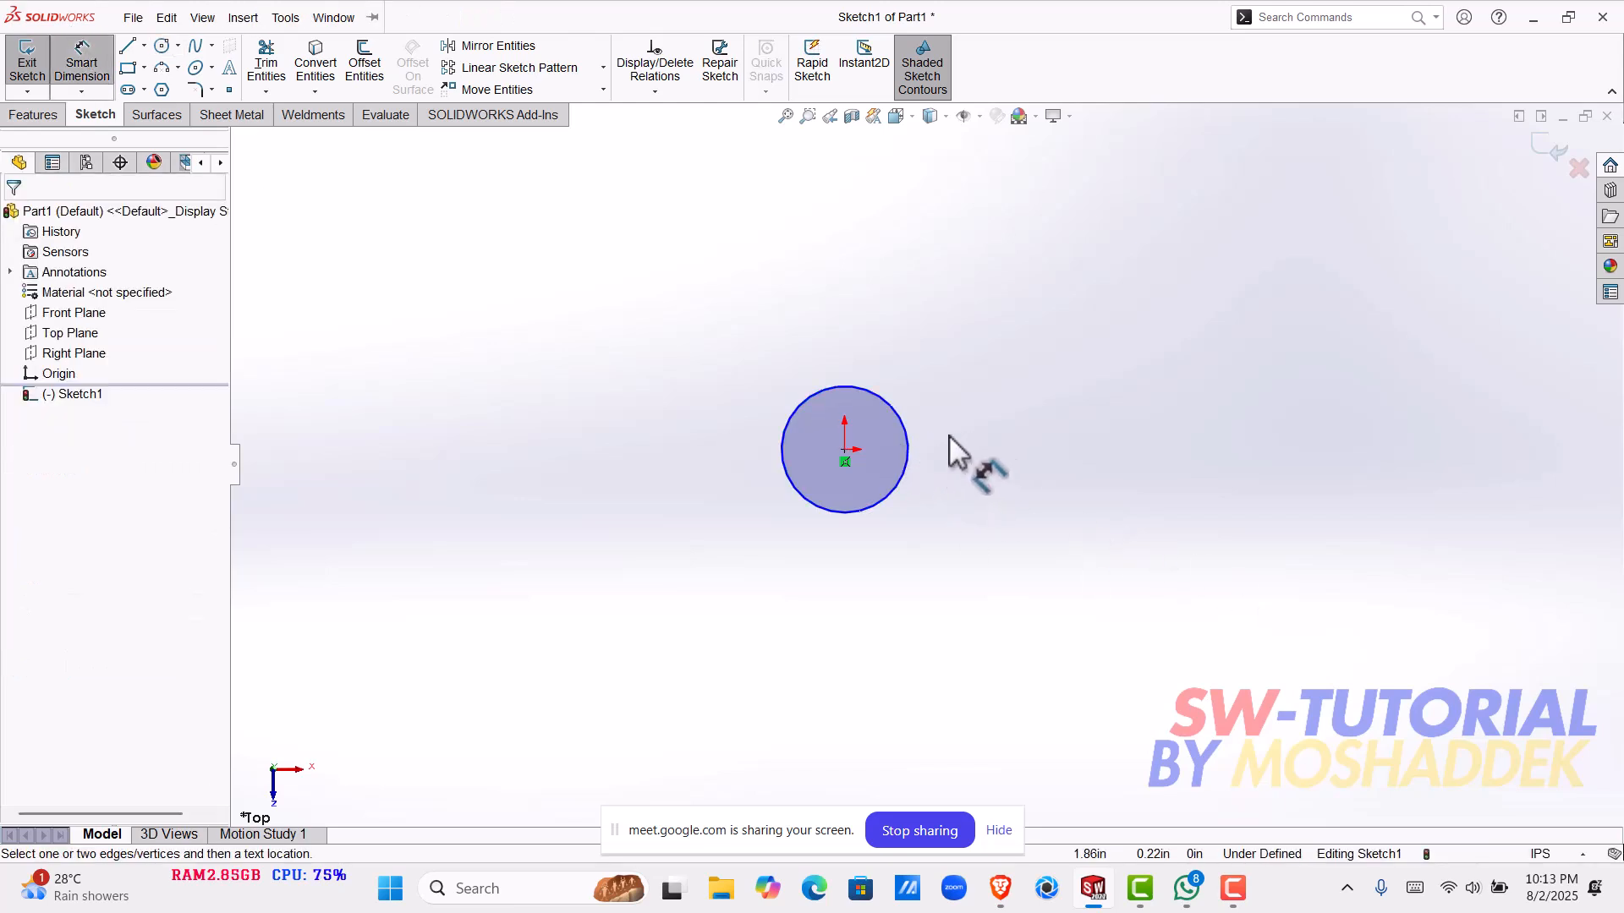
- Dimension the sketched circle at the origin to a diameter of 2 in
left_click(908, 459)
left_click(1011, 461)
type("2")
key("Return")
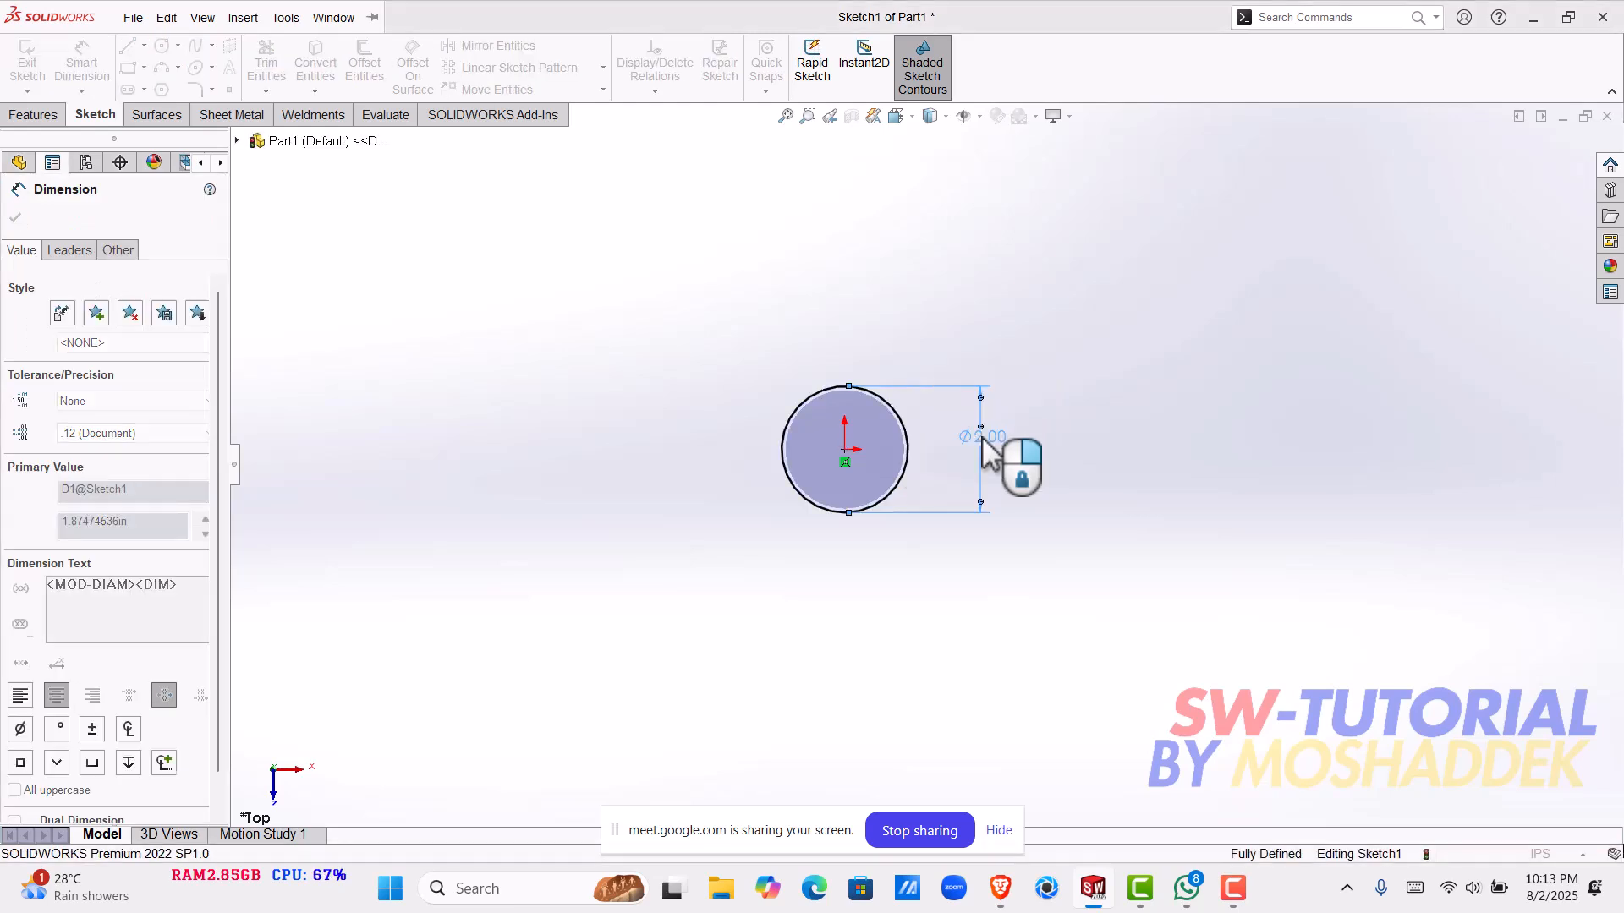
left_click(15, 217)
- Extrude the 2 in circle sketch as a blind boss 10 in deep
left_click(34, 116)
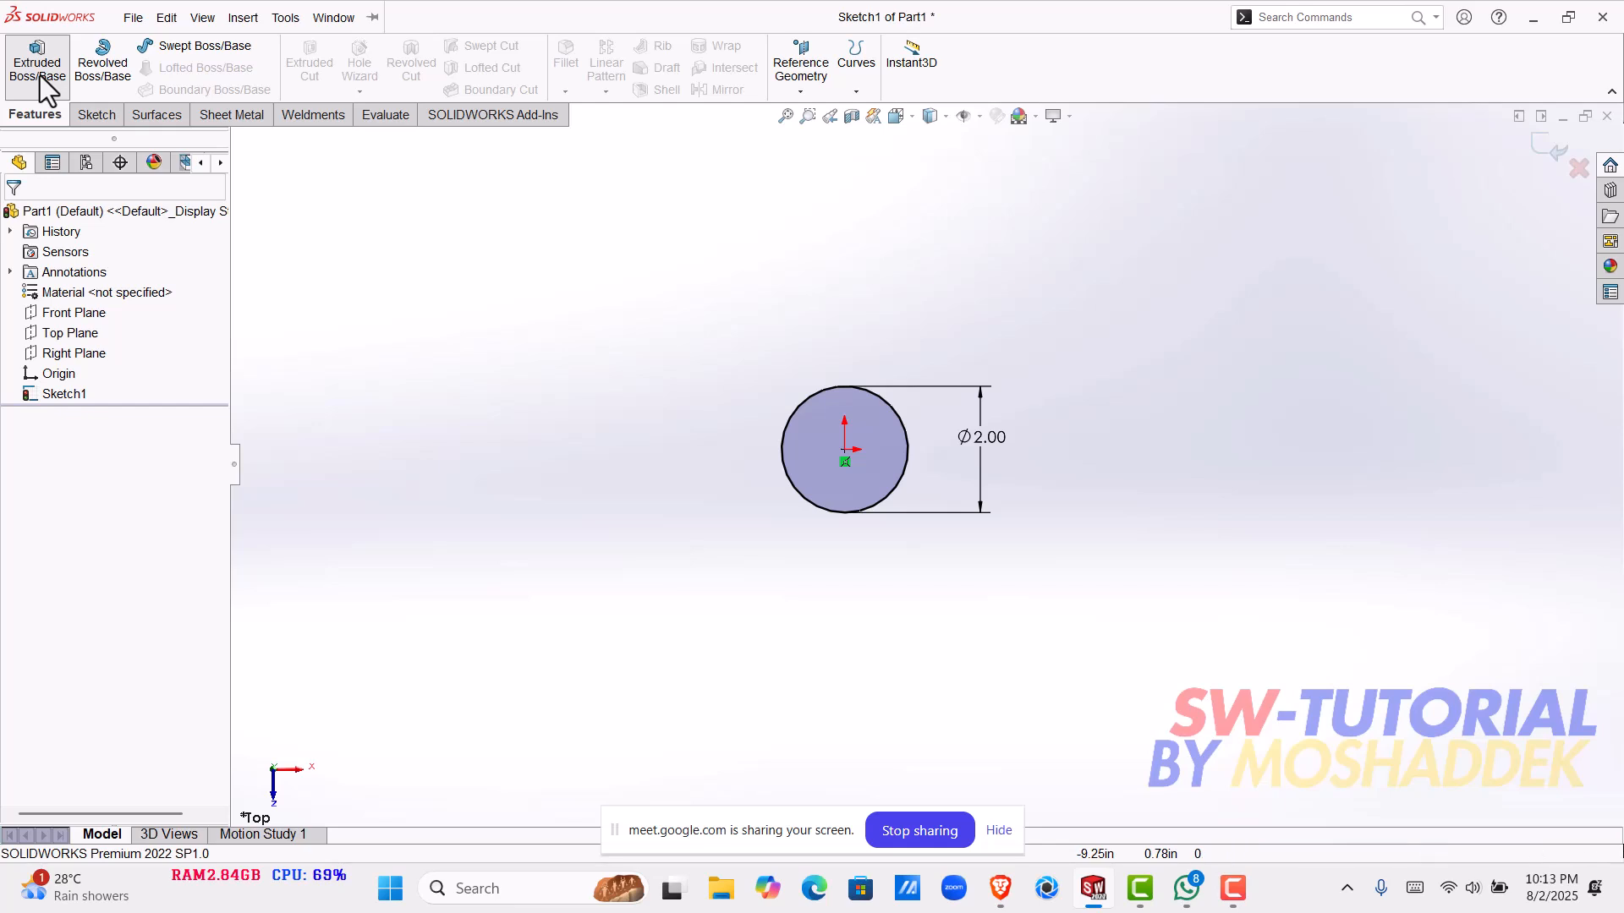
left_click(39, 76)
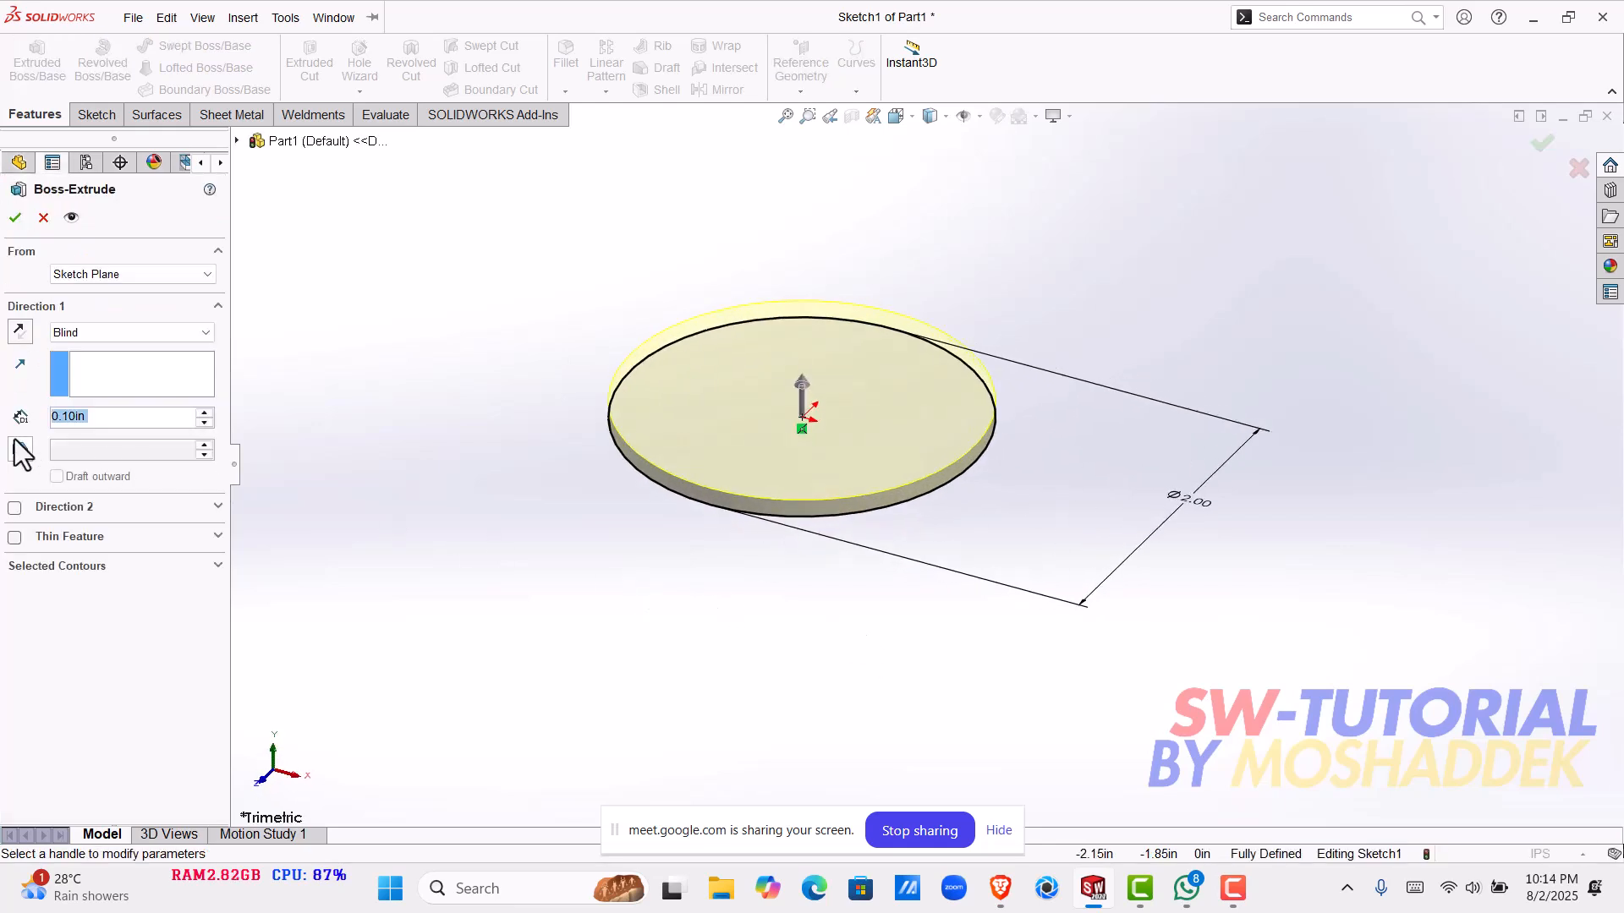
type("10")
key("Return")
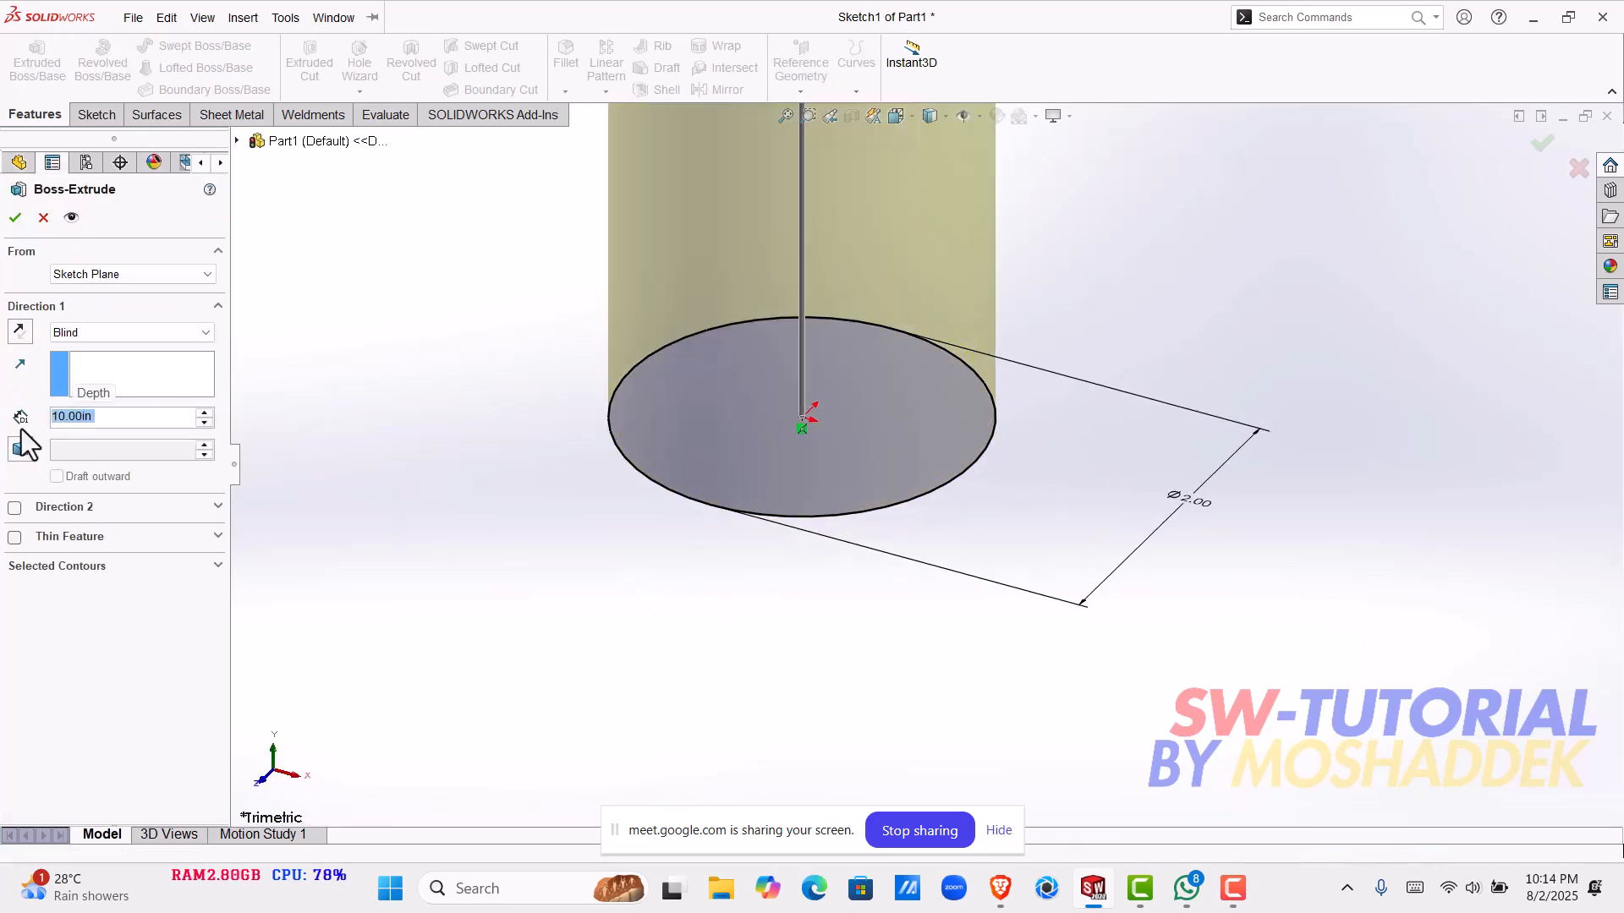
scroll(1037, 260, "up", 10)
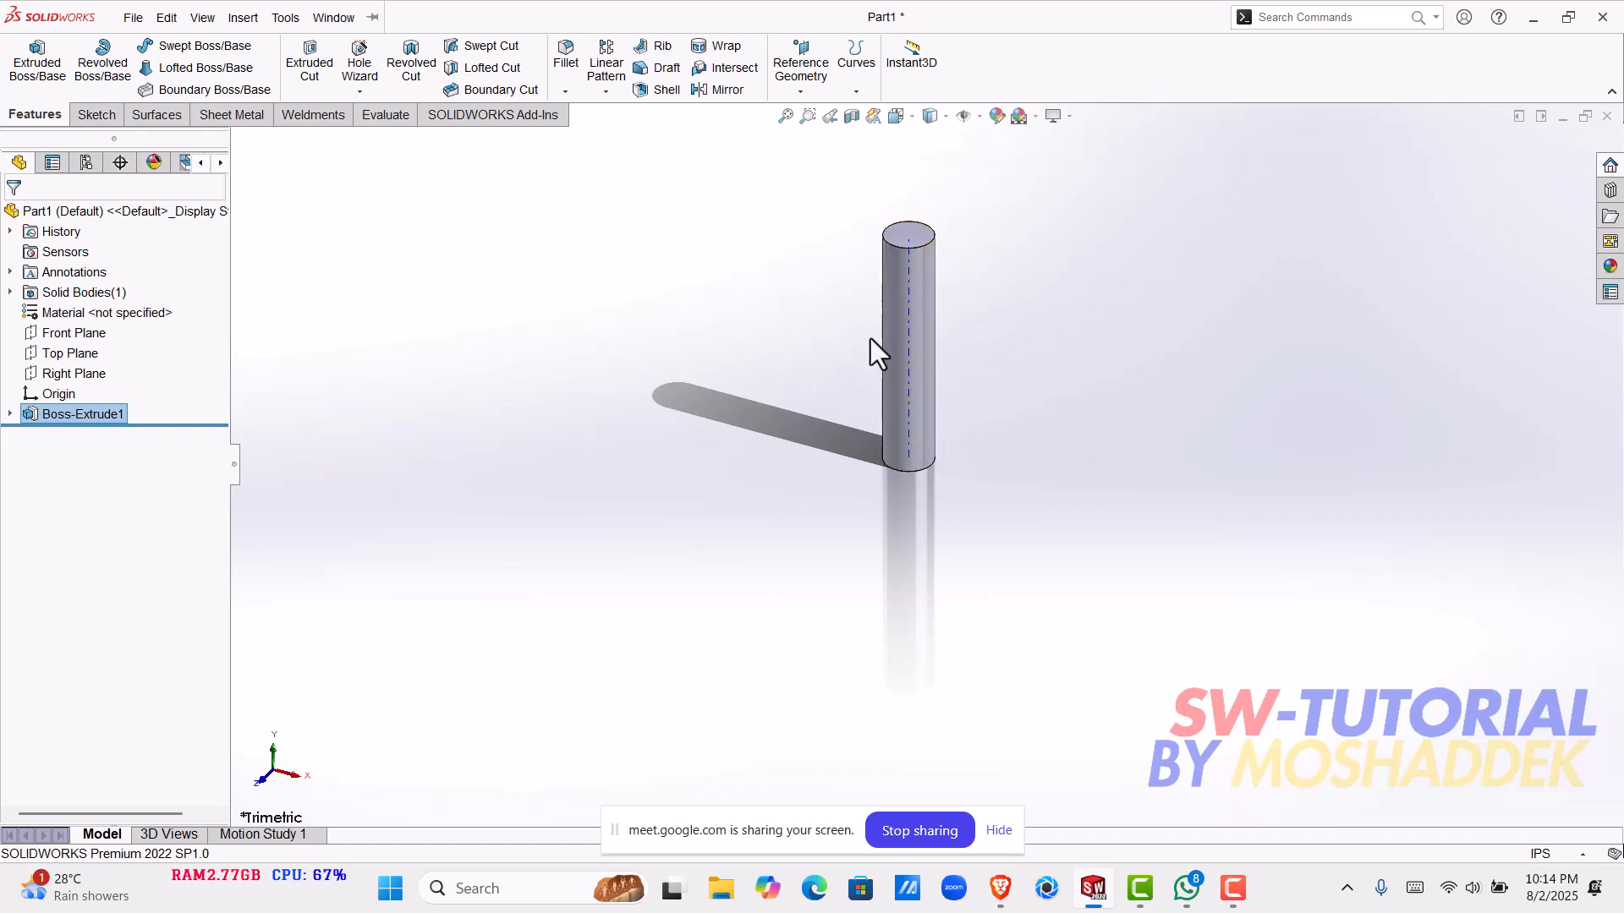
scroll(938, 341, "down", 2)
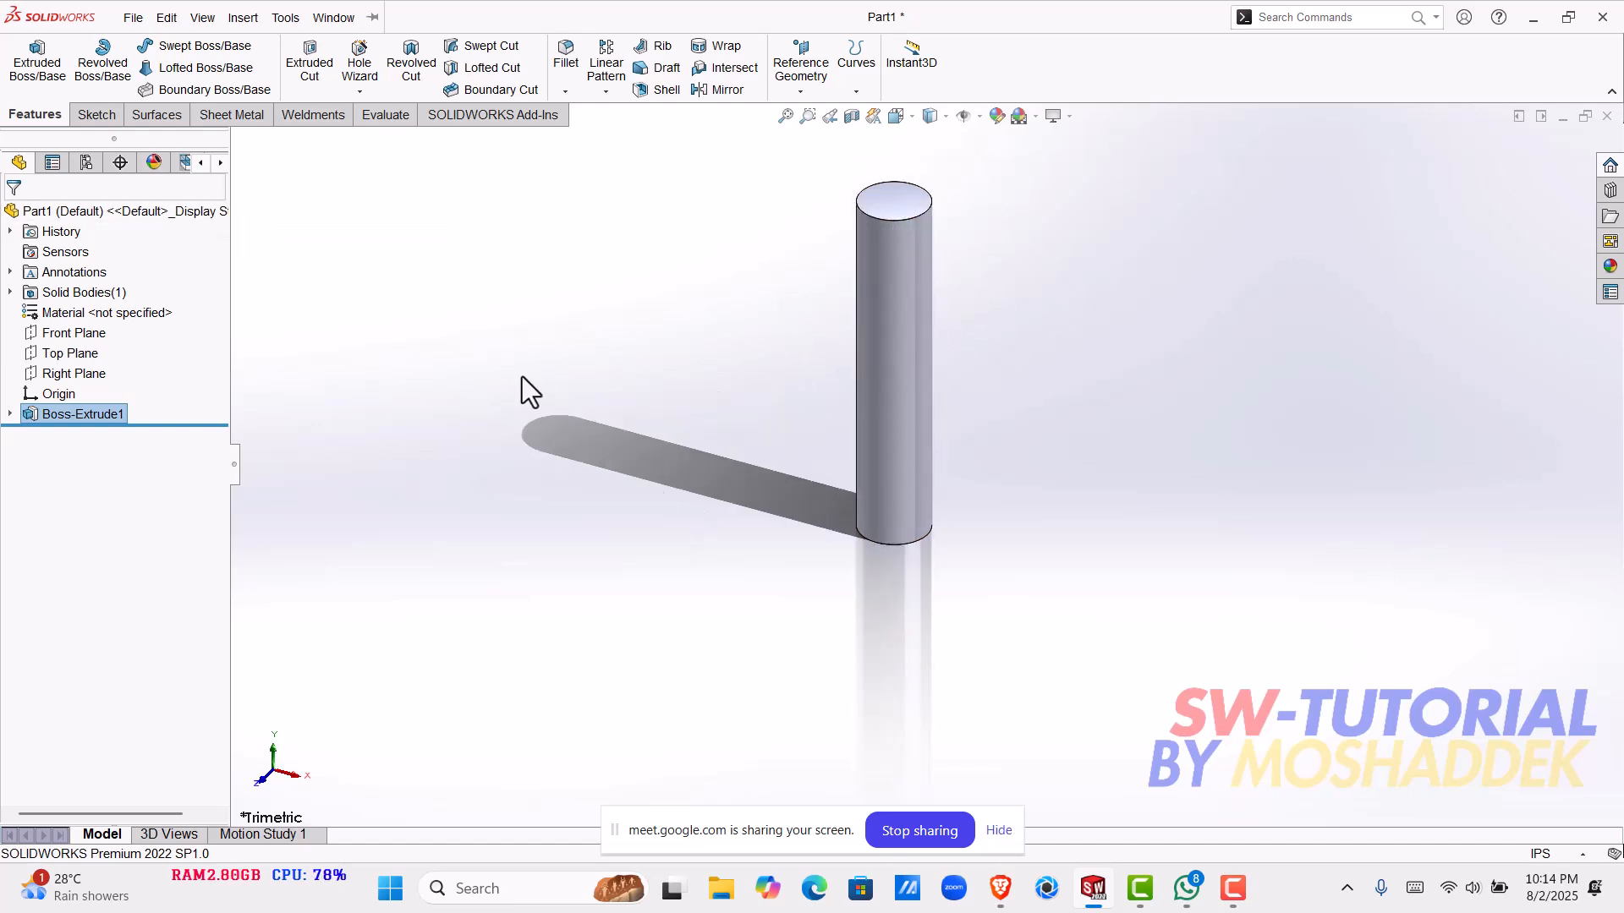
- Close the cylinder part and try to open another document
left_click(216, 53)
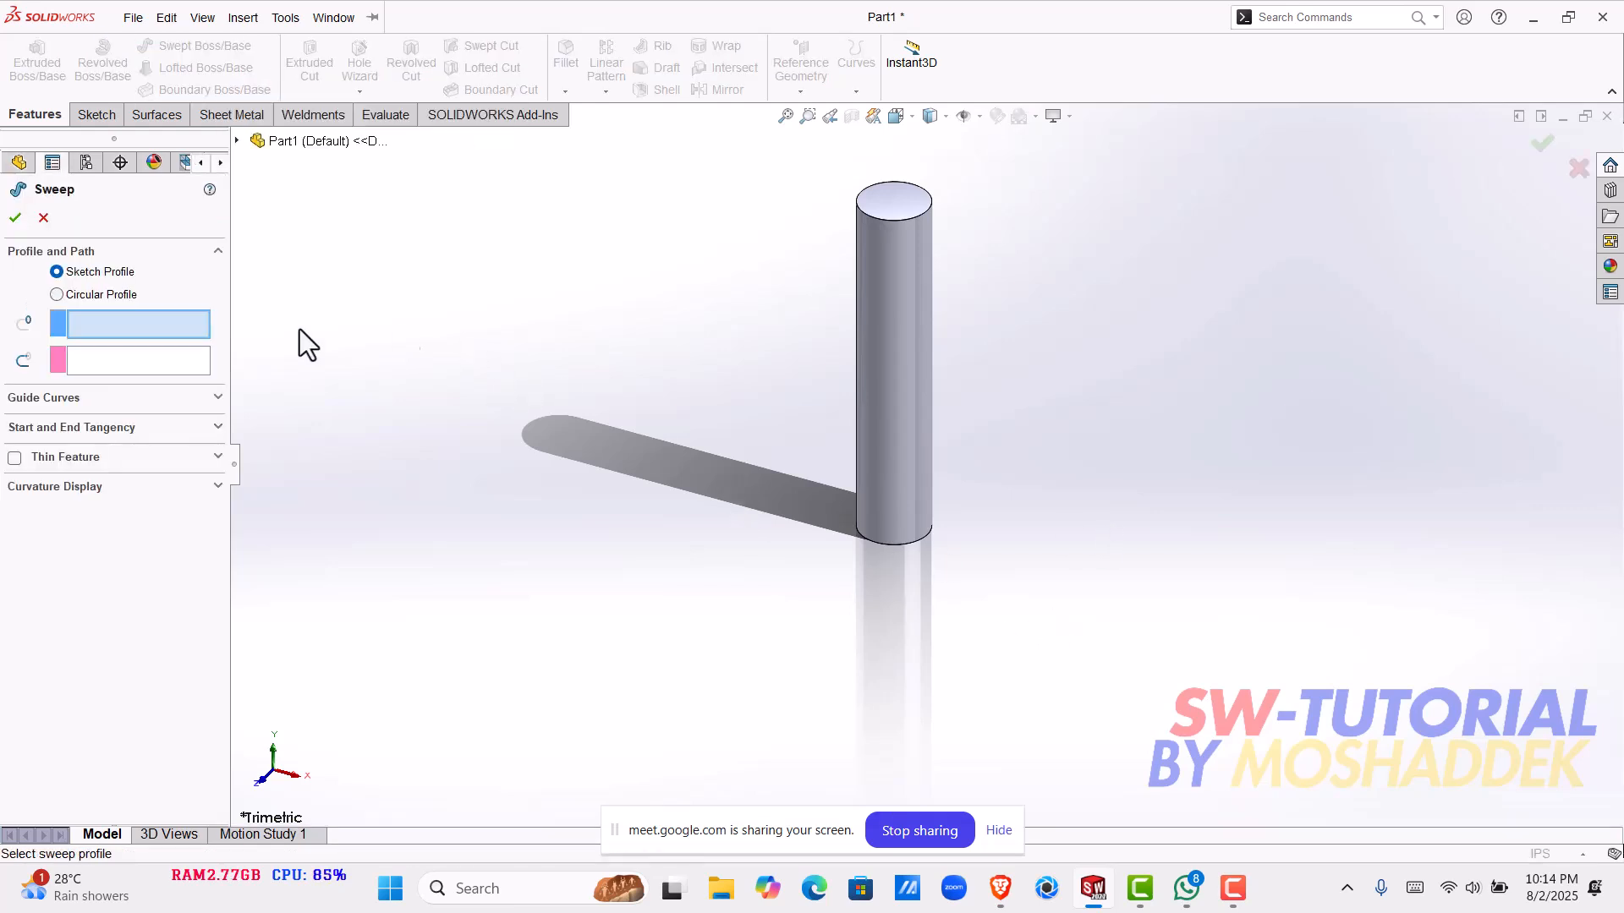
left_click(43, 217)
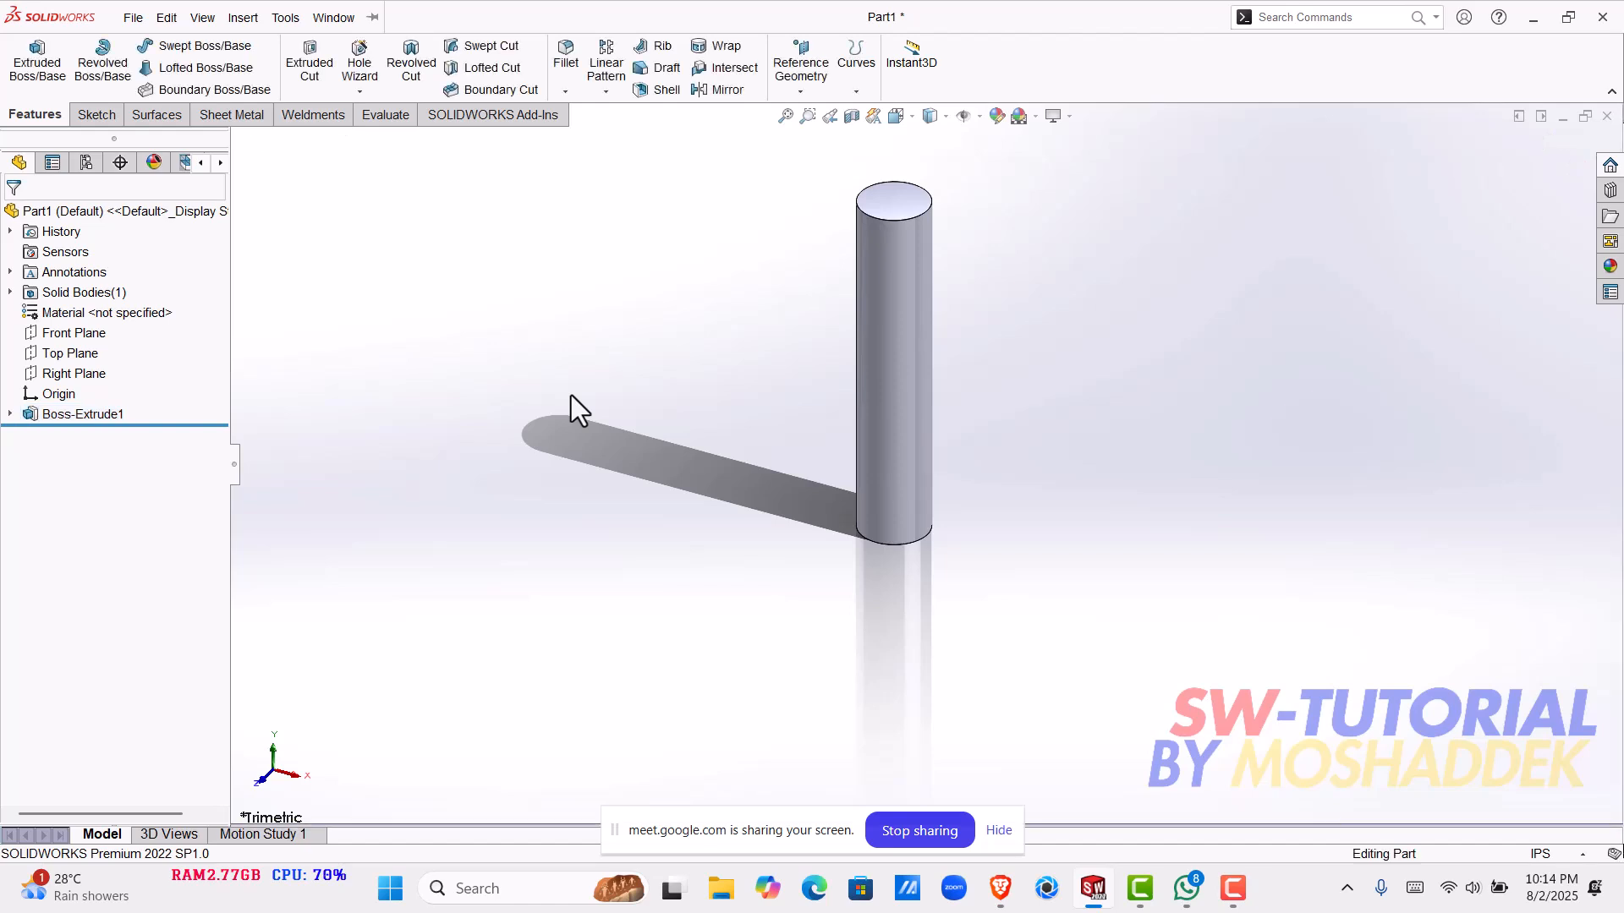
left_click(1606, 117)
left_click(744, 465)
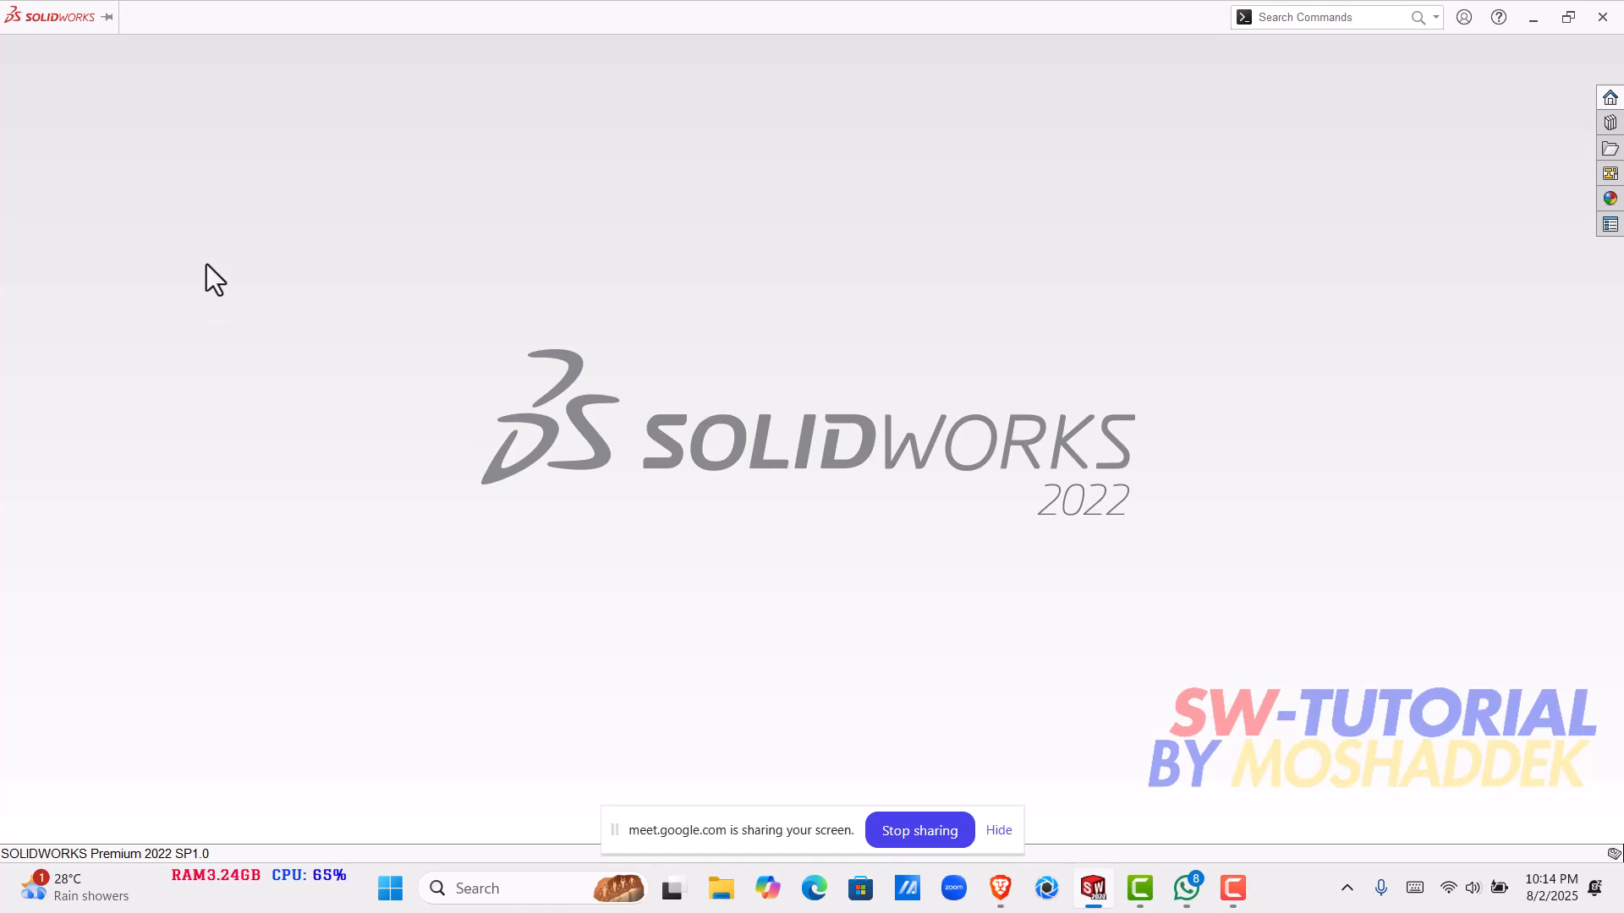
left_click(147, 14)
left_click(239, 225)
- Open Task Manager and force the busy SOLIDWORKS session to close
right_click(1093, 888)
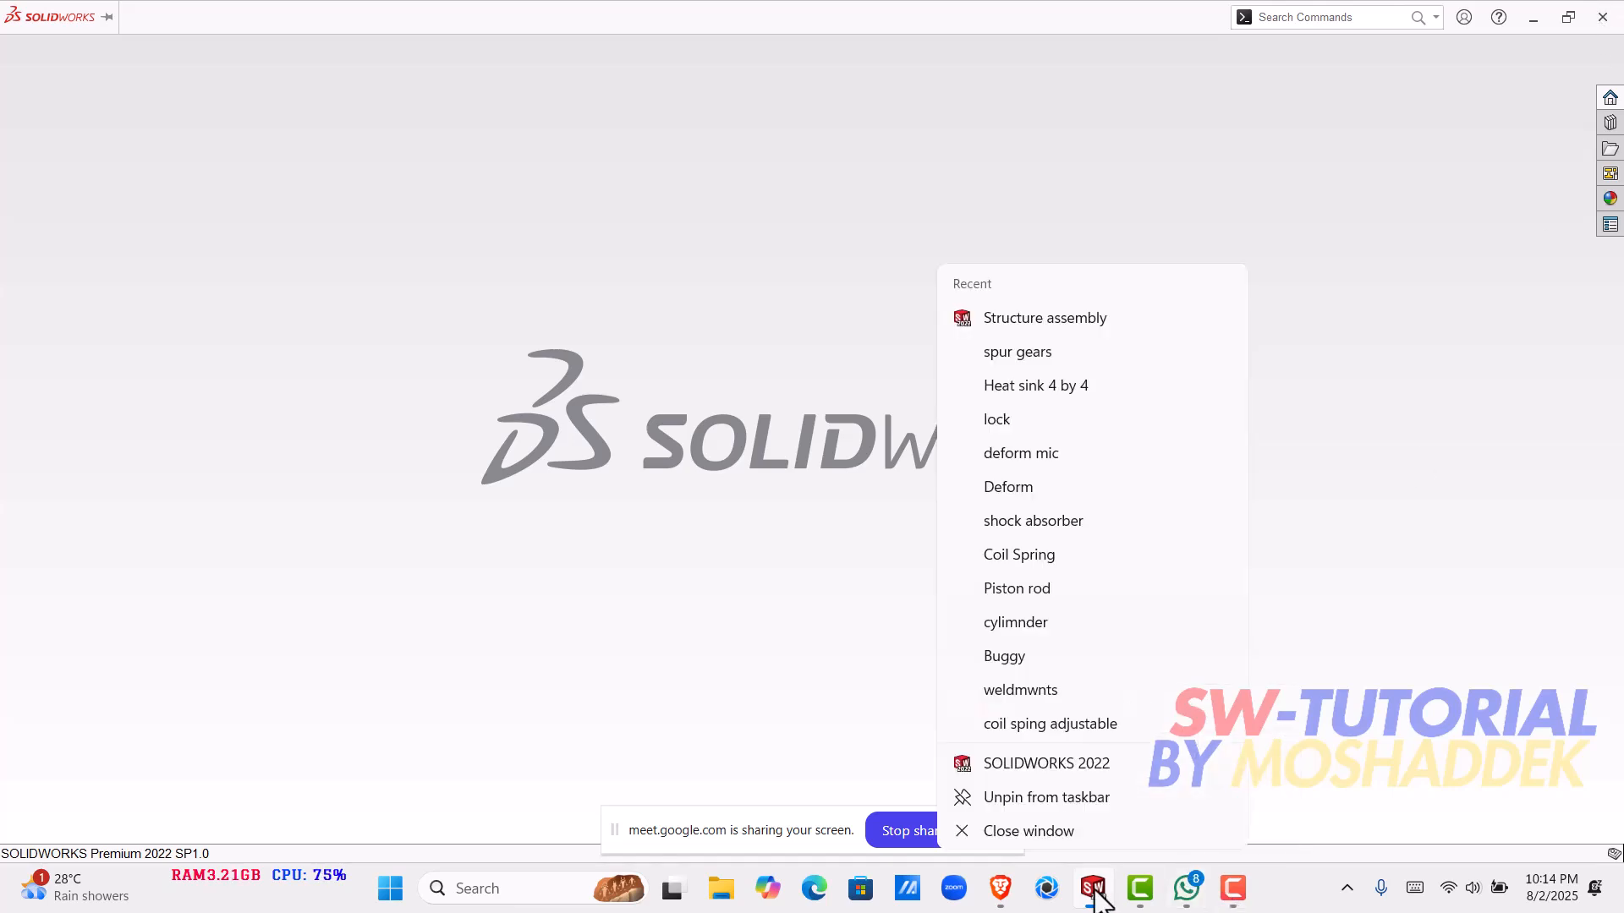
left_click(1074, 839)
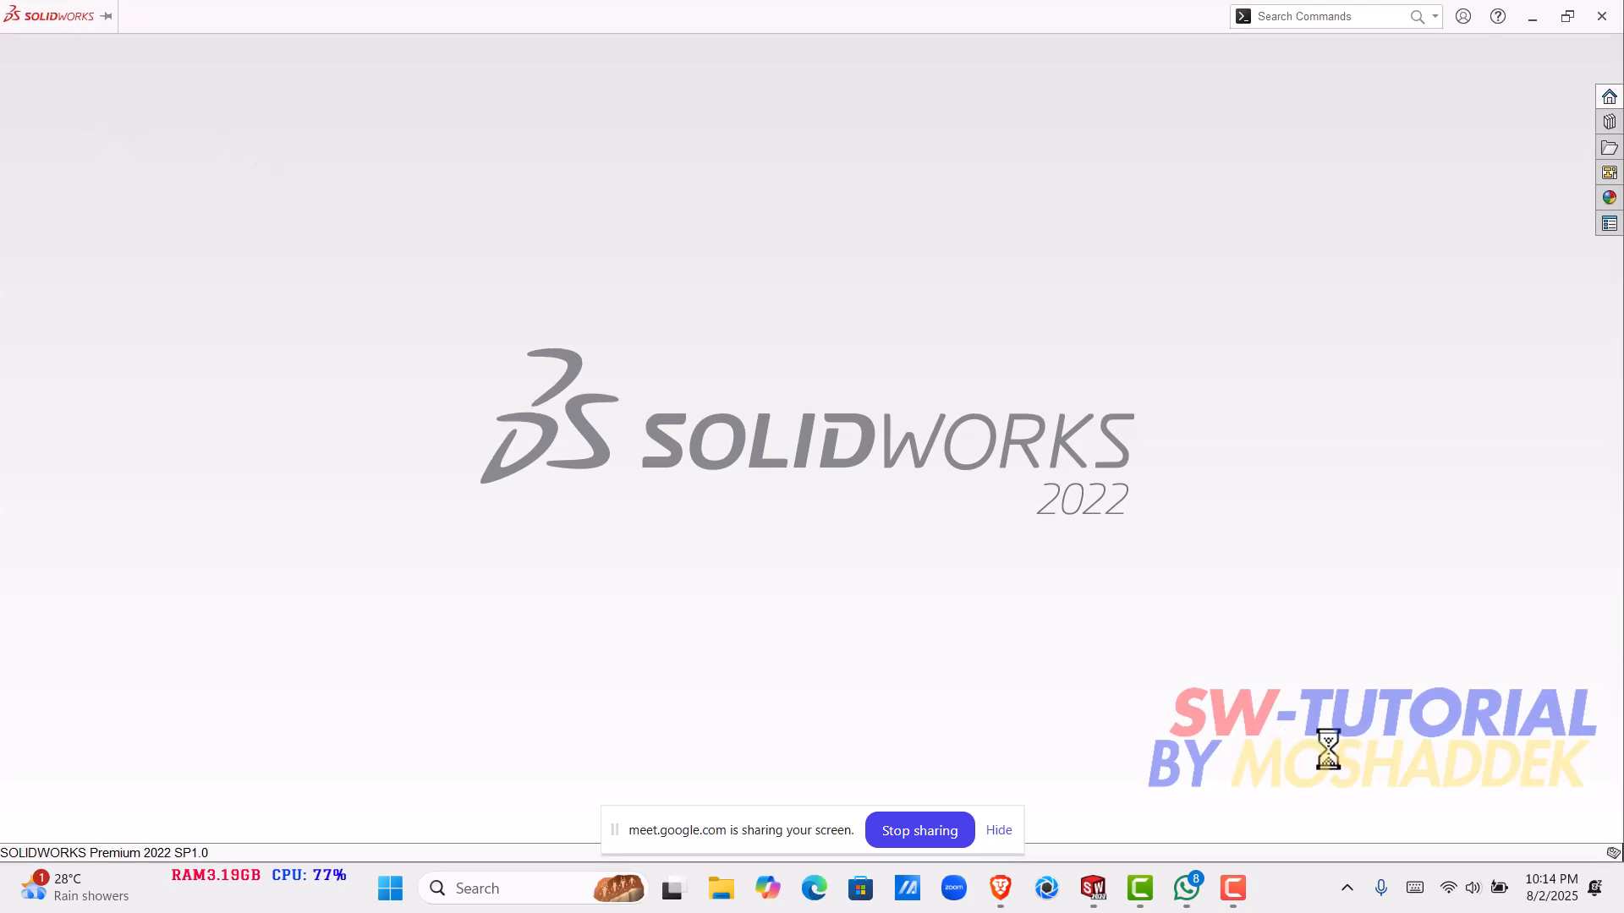
right_click(1303, 894)
left_click(1331, 810)
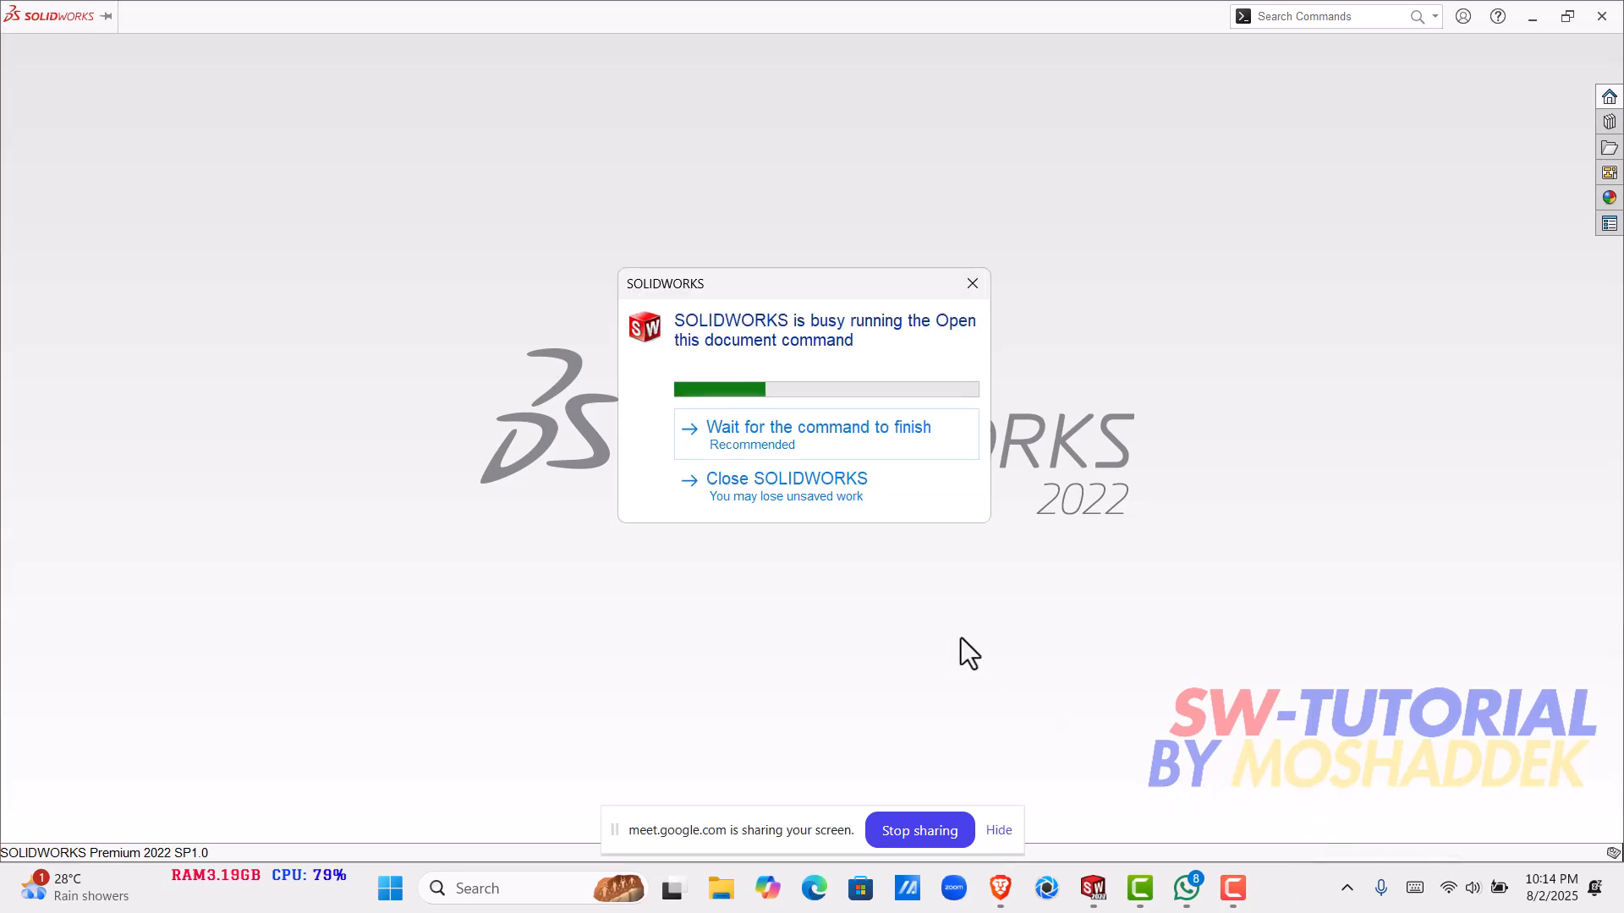
left_click(757, 480)
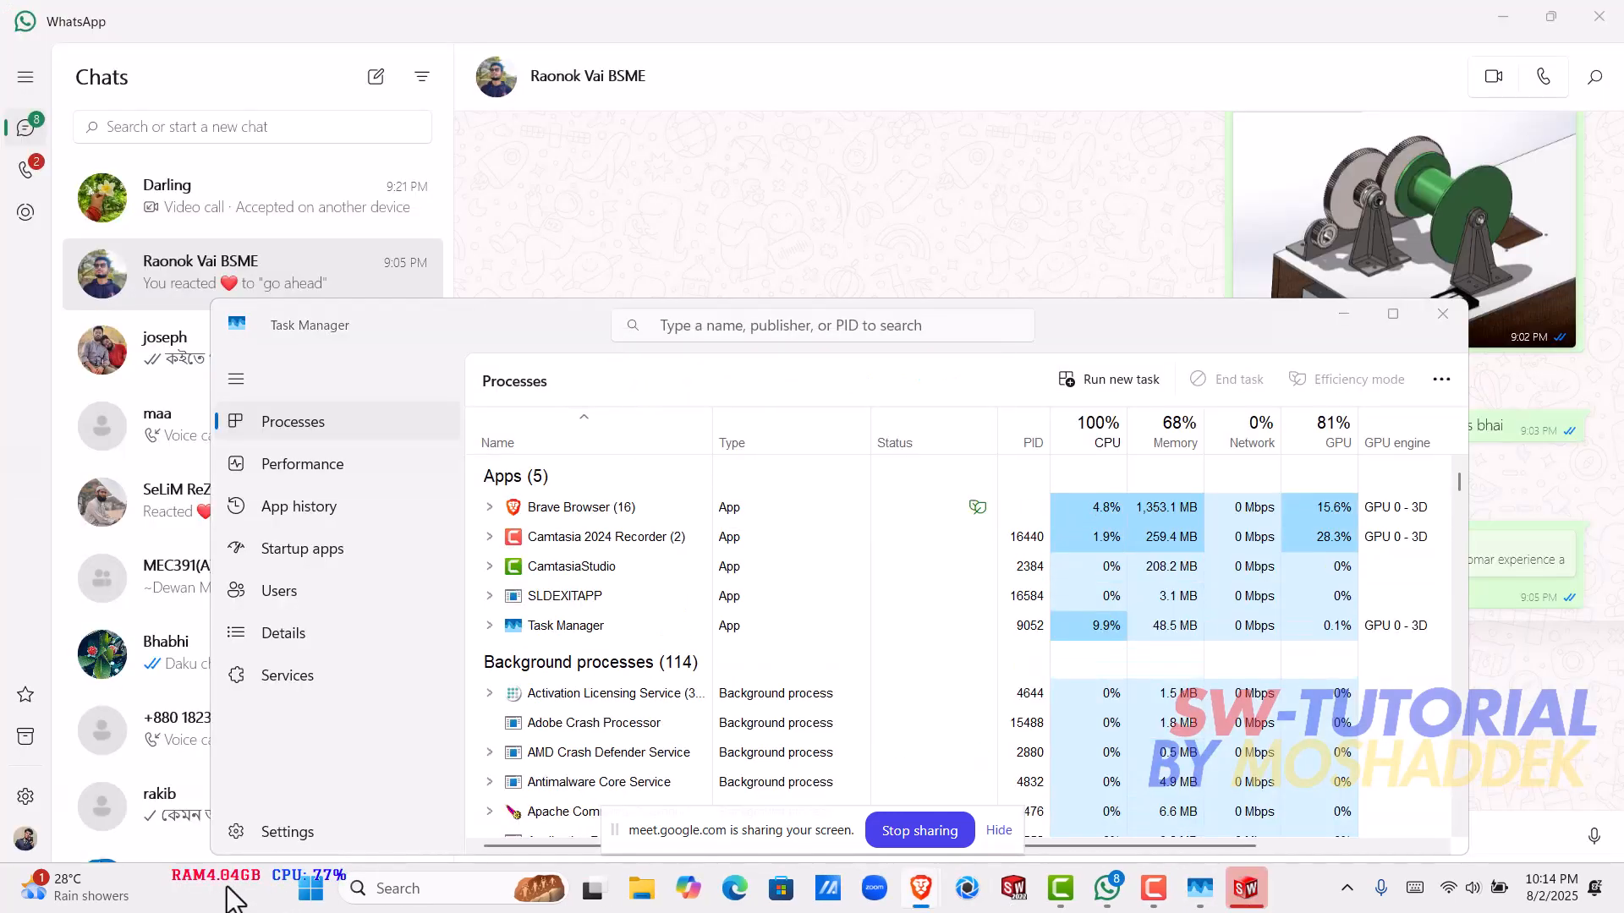
- Close the Task Manager, WhatsApp and Camtasia windows, discarding Camtasia's auto-saved project
left_click(1446, 318)
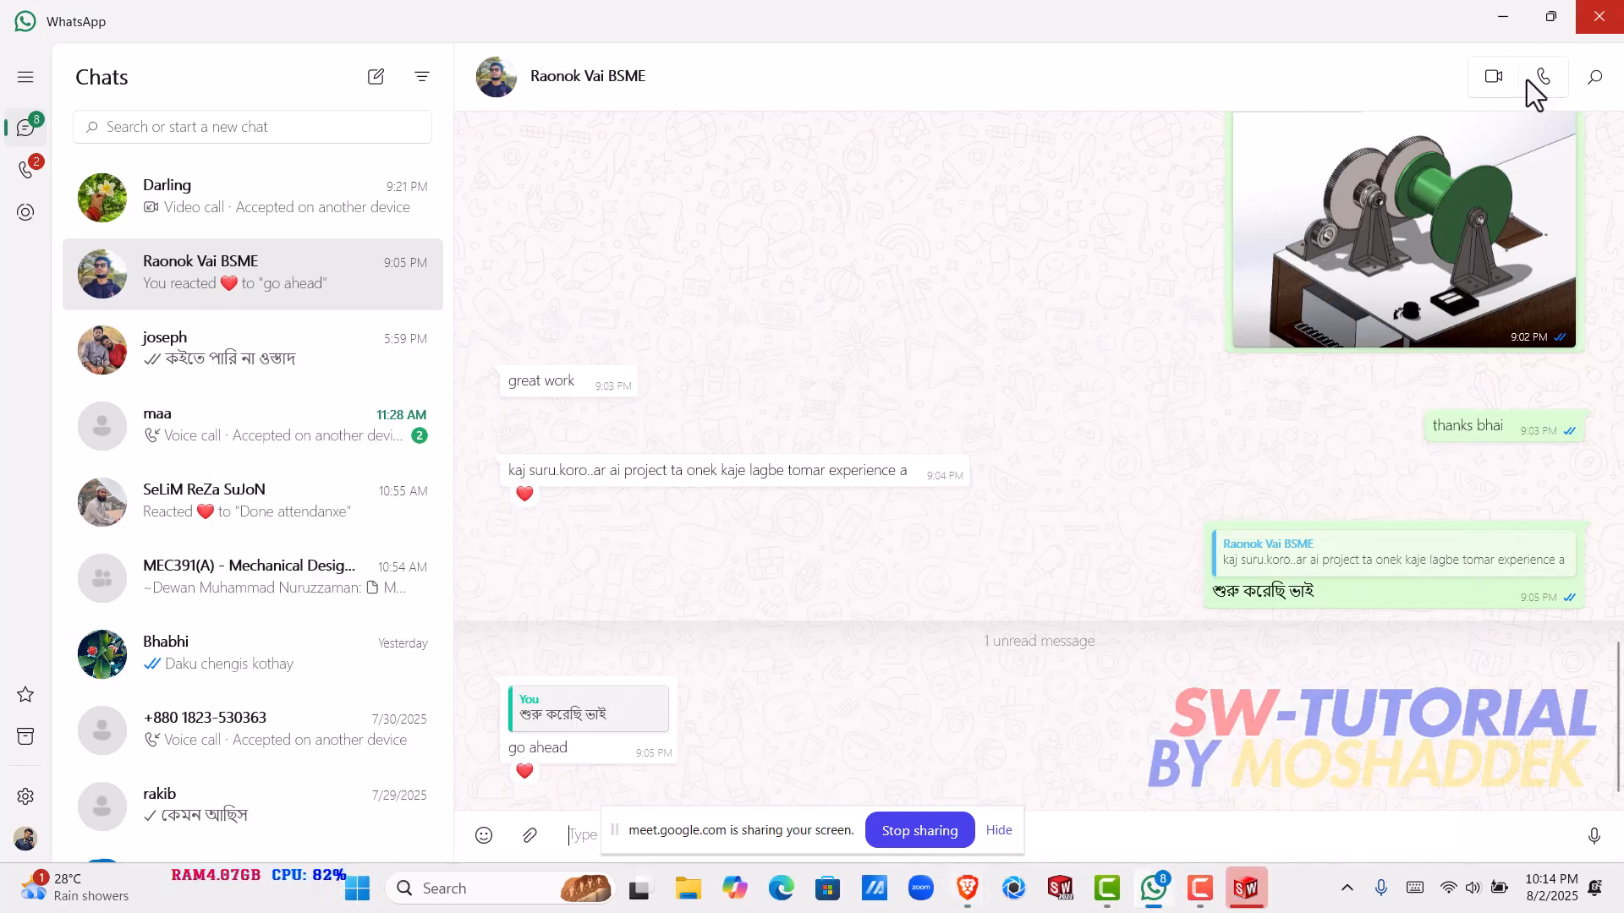
left_click(1586, 25)
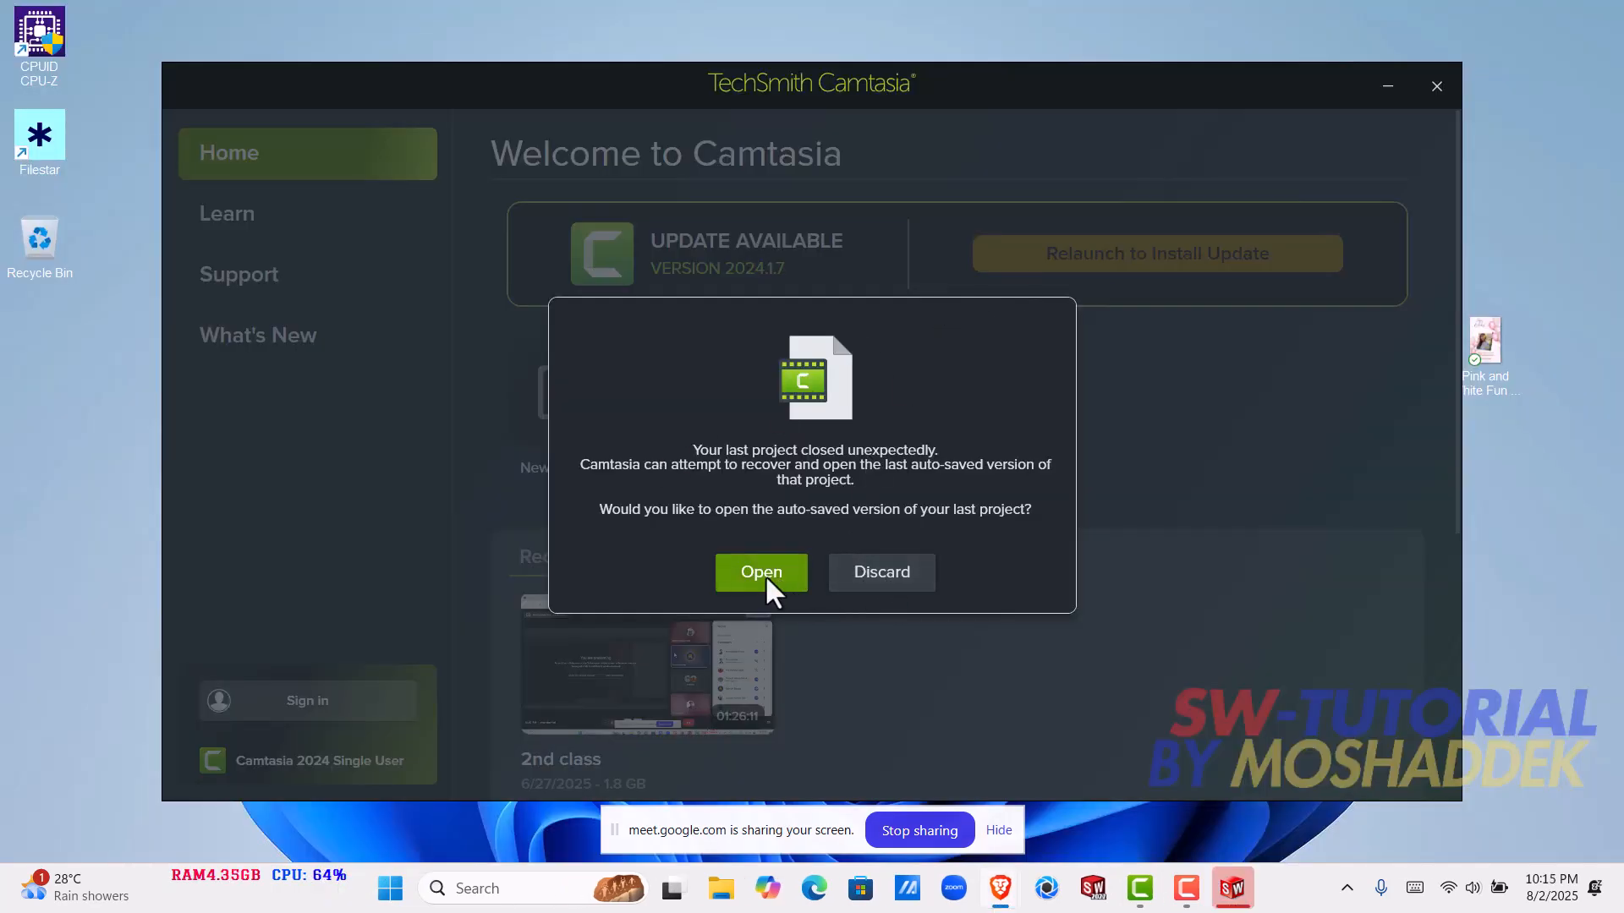
left_click(880, 573)
left_click(1419, 105)
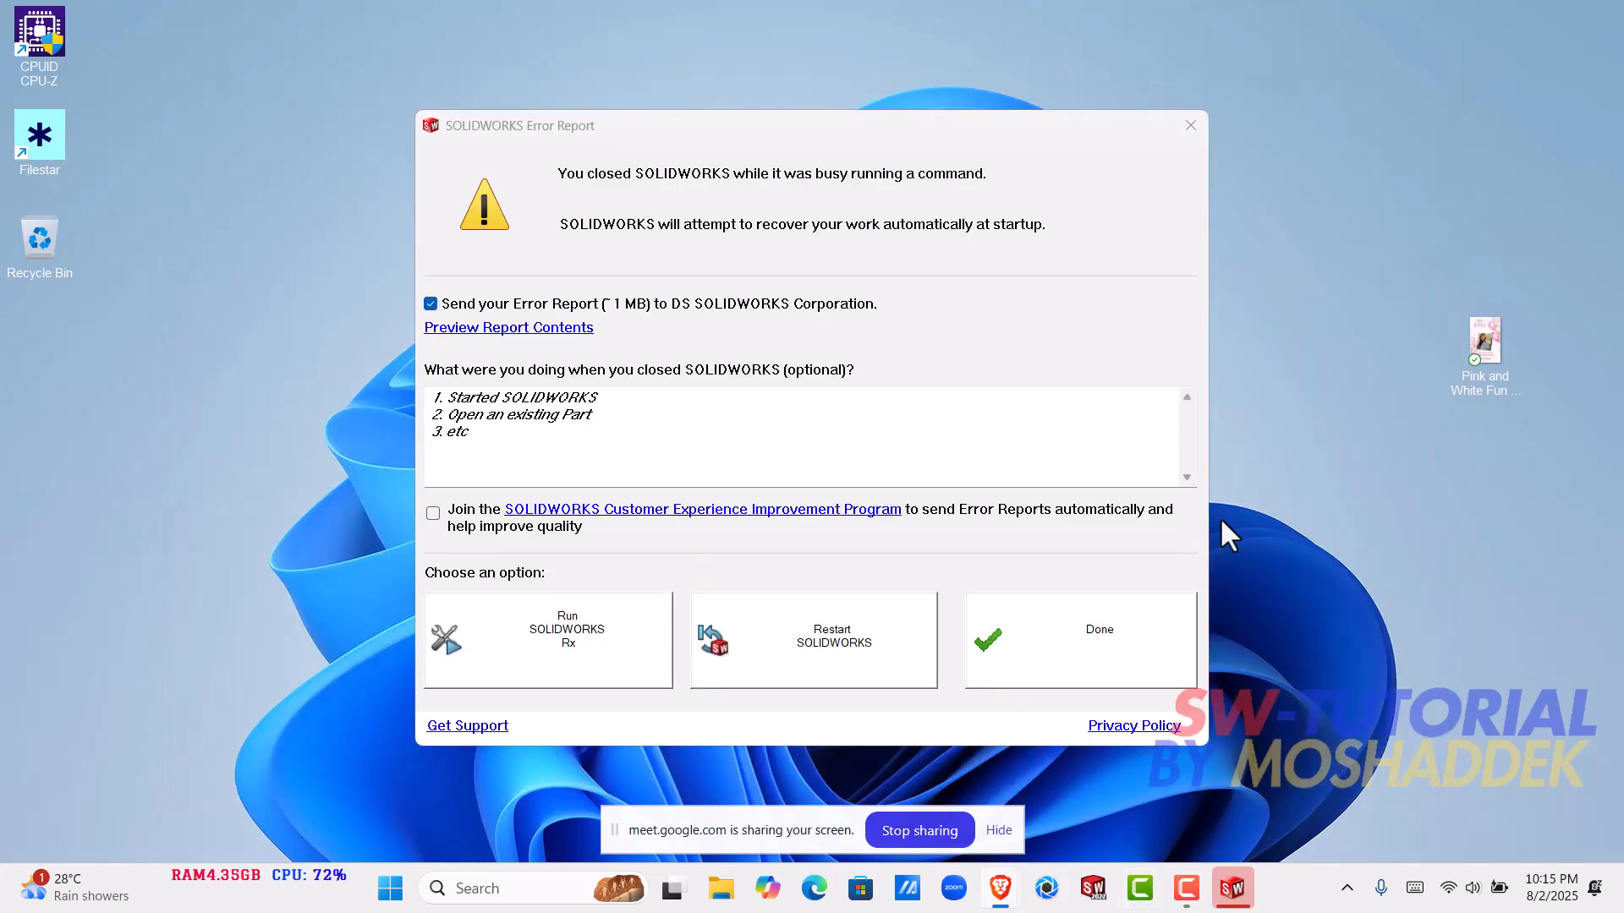
- Finish the SOLIDWORKS Error Report with the Done option, without restarting the program from it
left_click(1073, 653)
left_click(1186, 896)
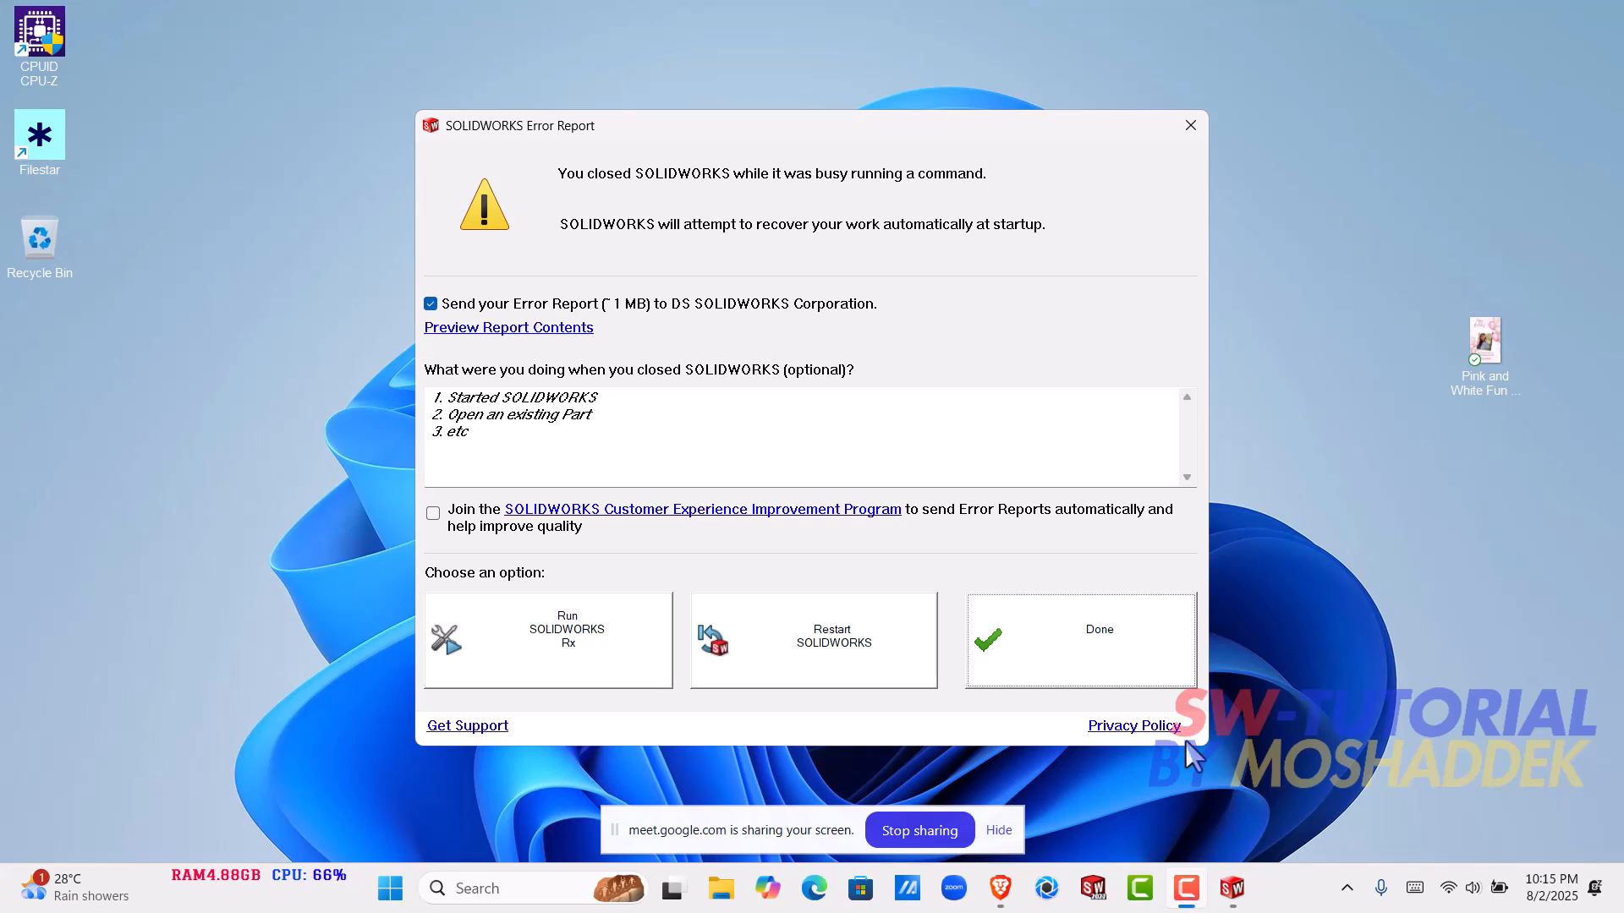
left_click(1023, 647)
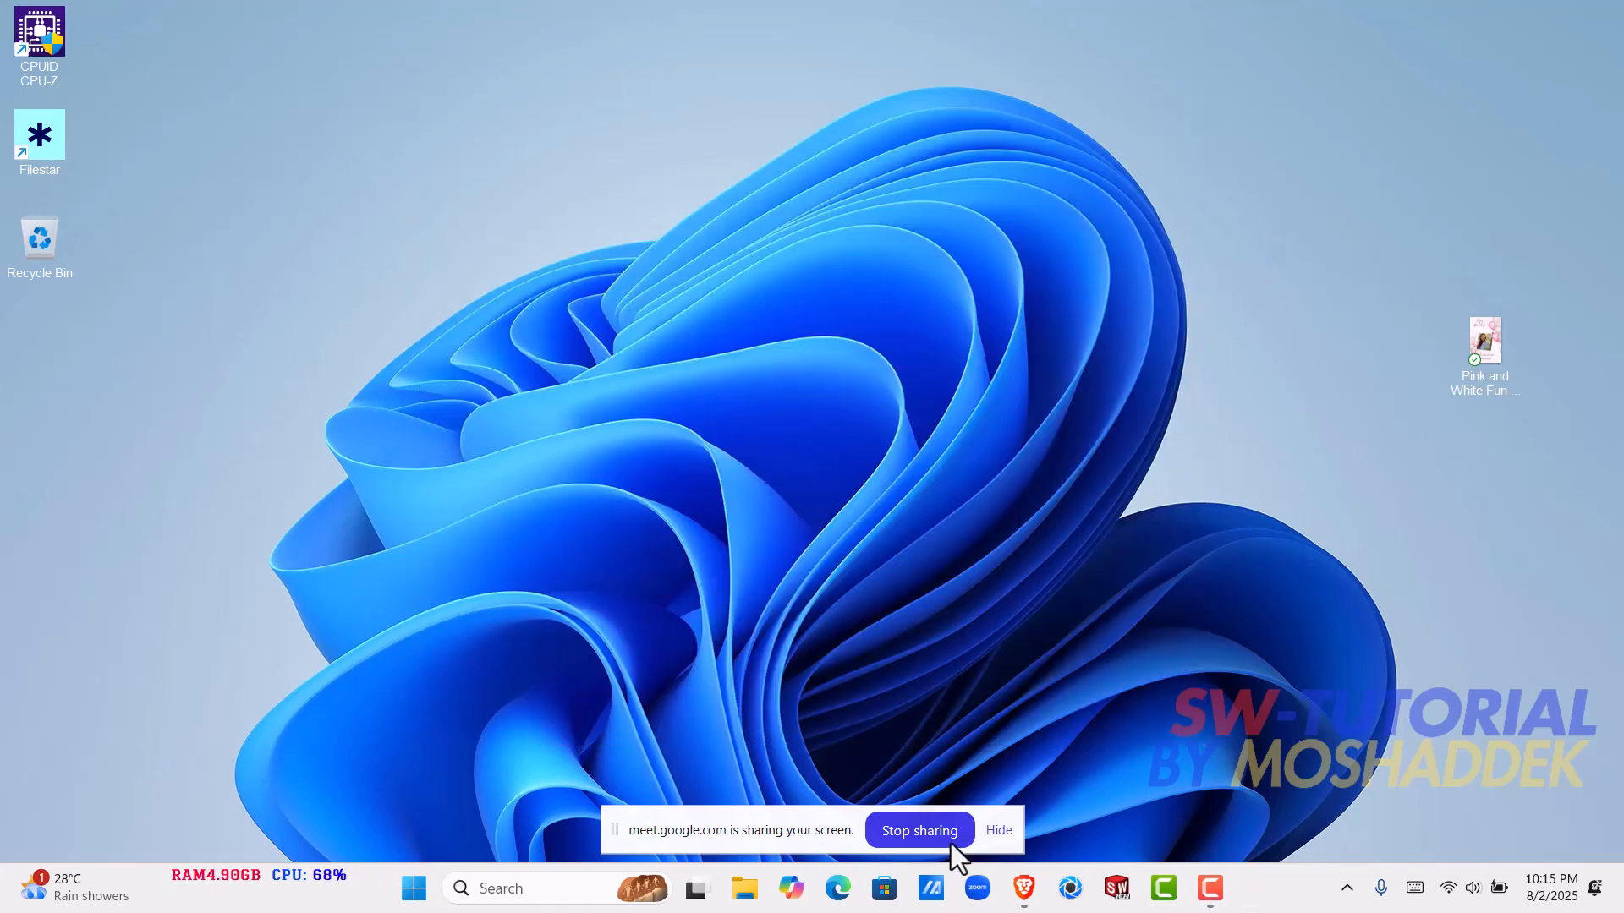
- Launch SOLIDWORKS again and create a new part document
left_click(1024, 888)
left_click(1117, 888)
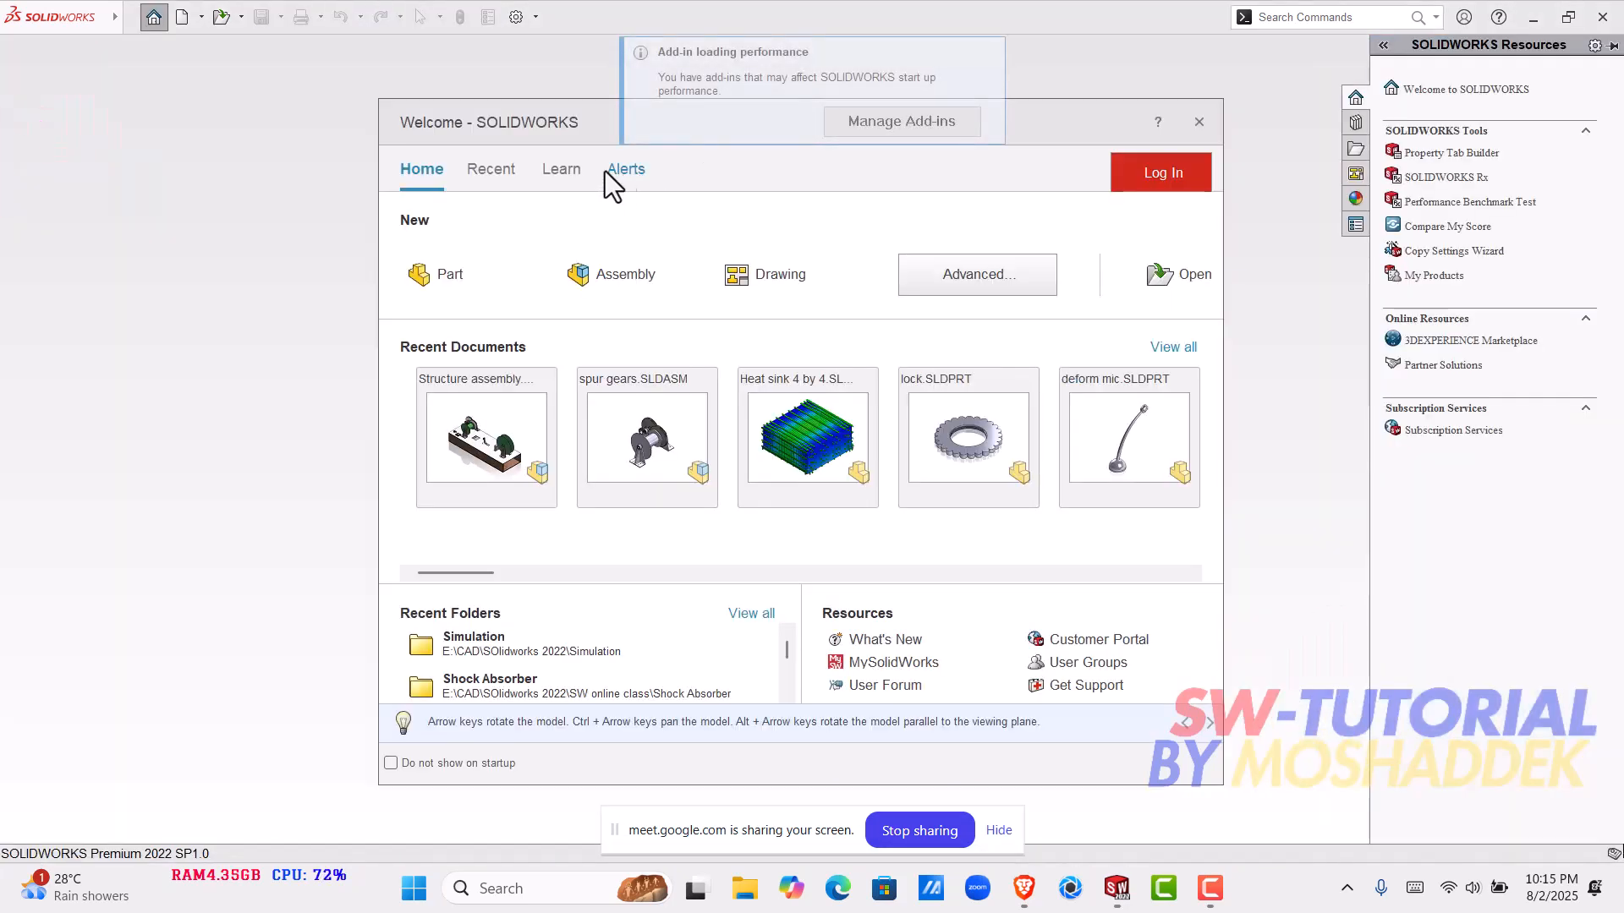
left_click(470, 286)
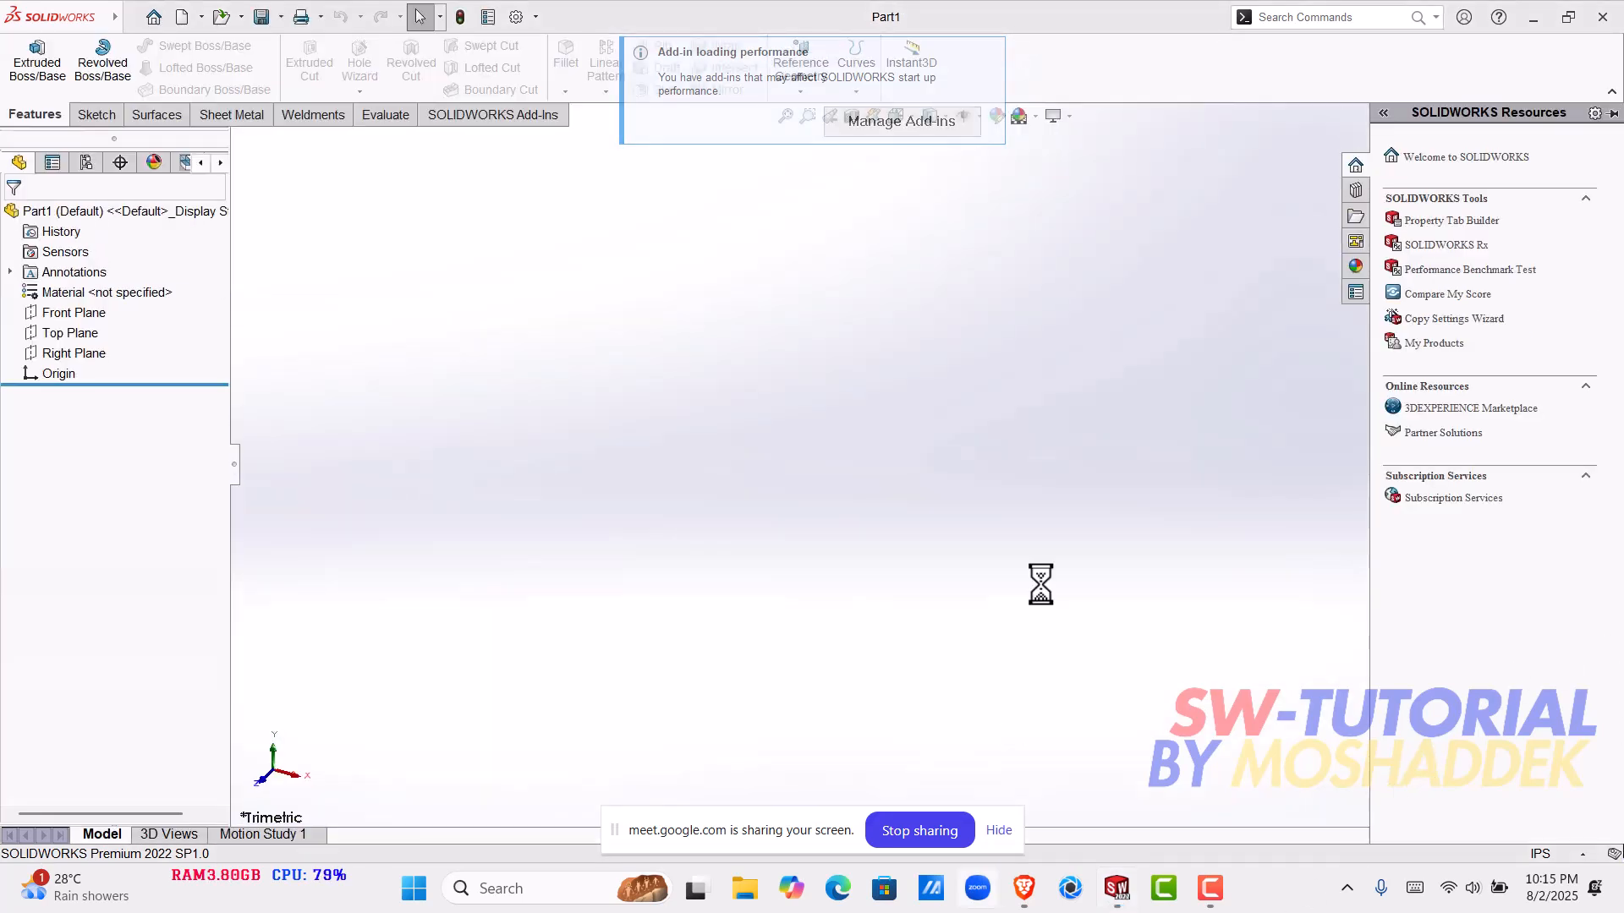
- Switch to CPU-Z and examine the computer's processor and memory specifications
left_click(1523, 24)
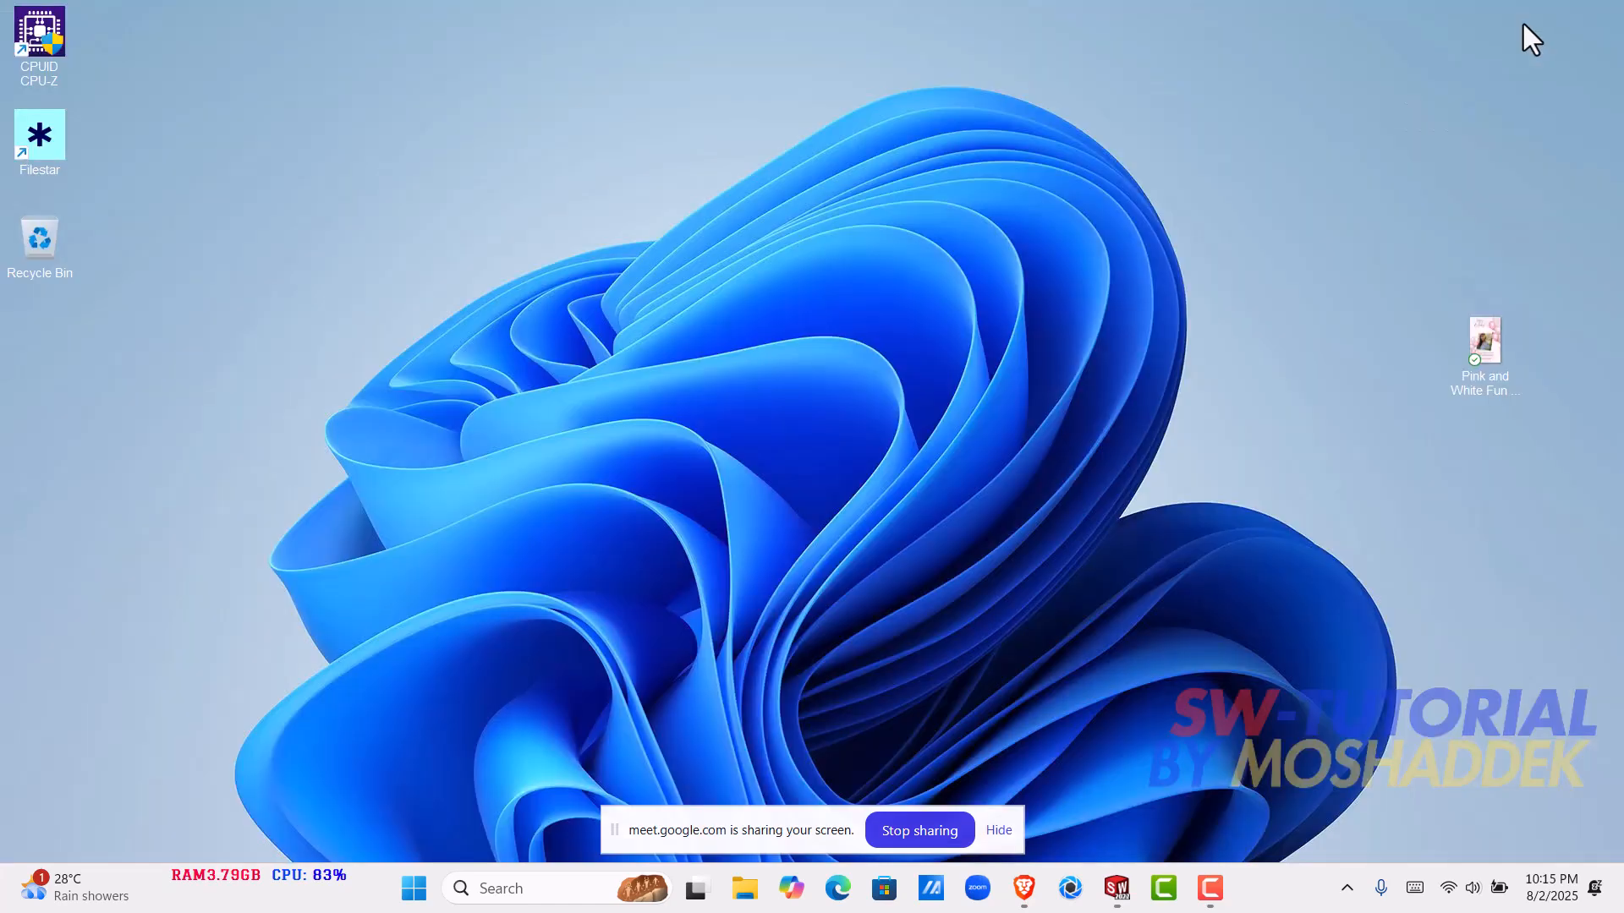
double_click(40, 33)
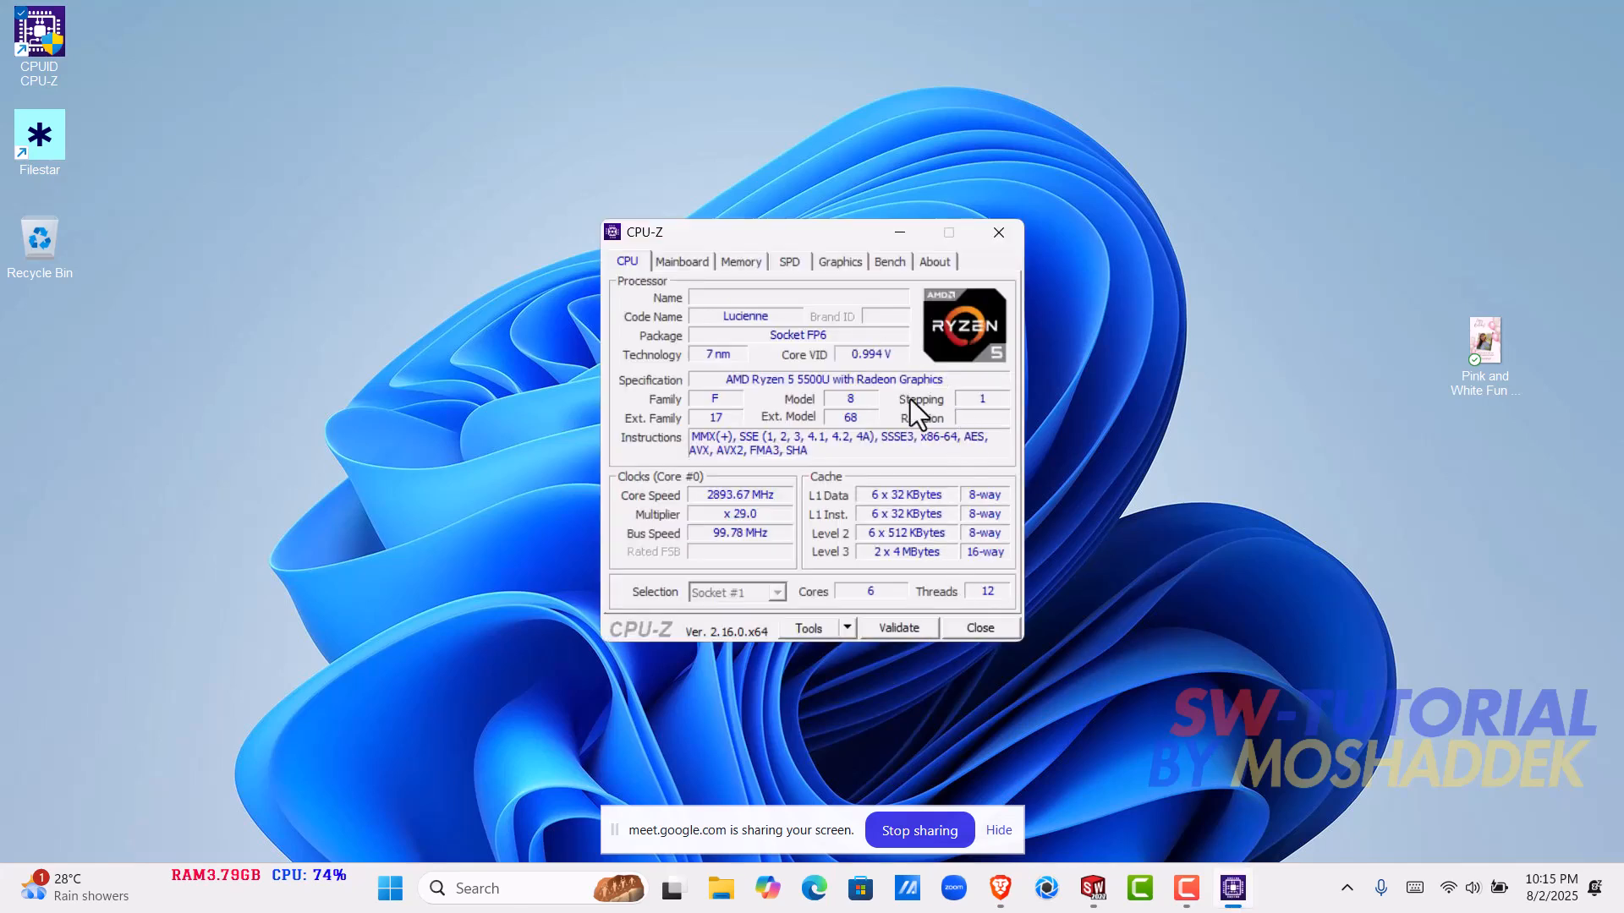
left_click(741, 262)
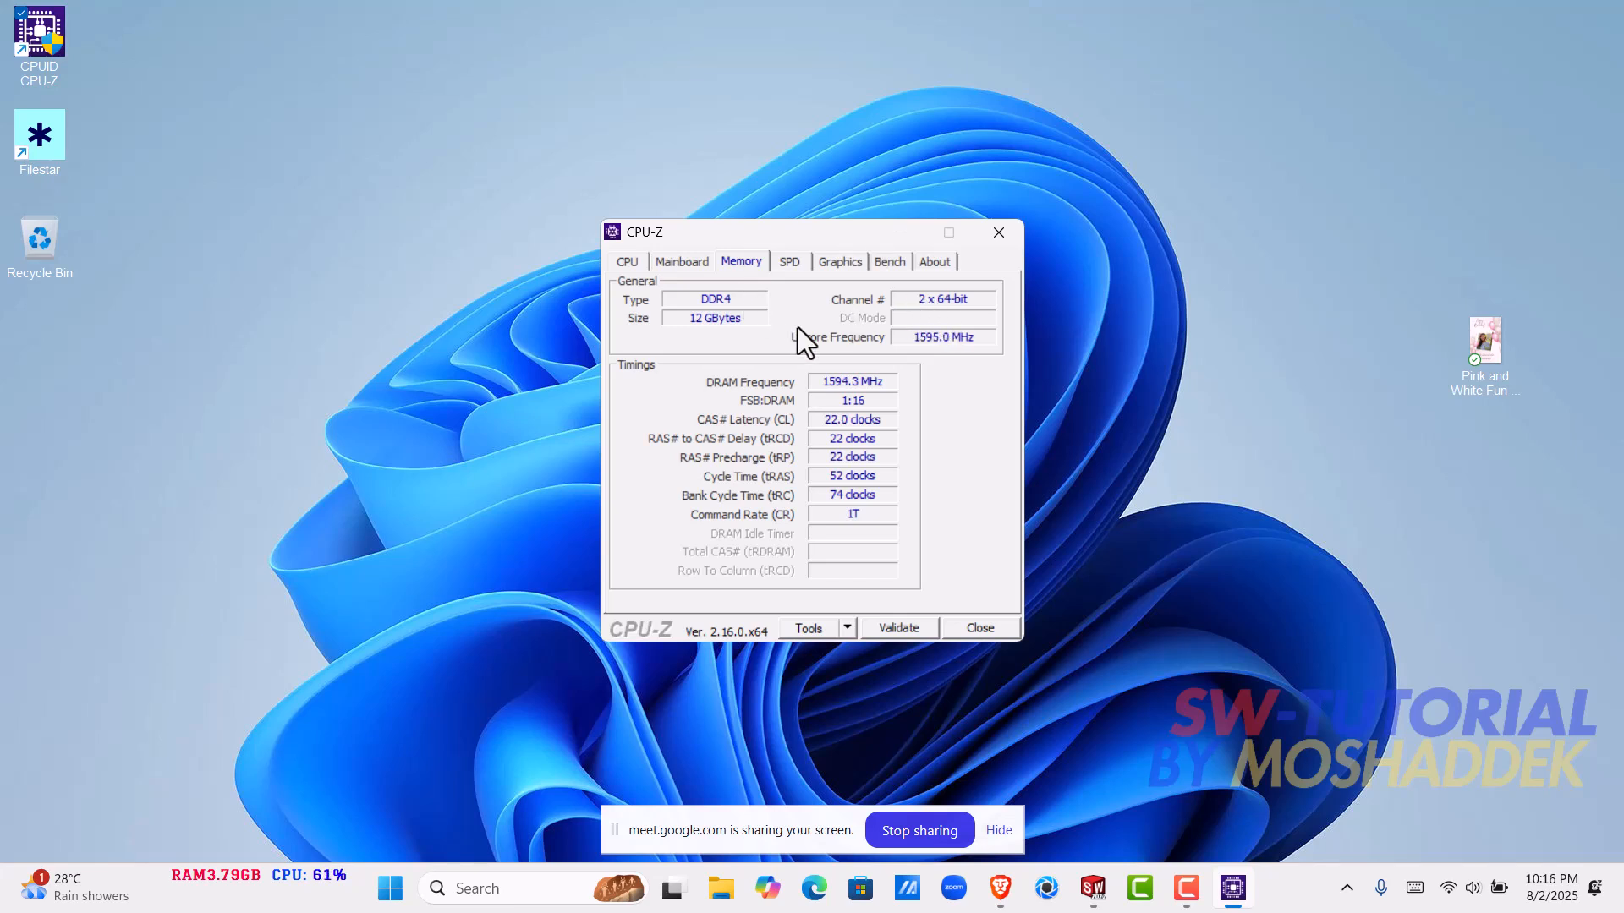
left_click(900, 234)
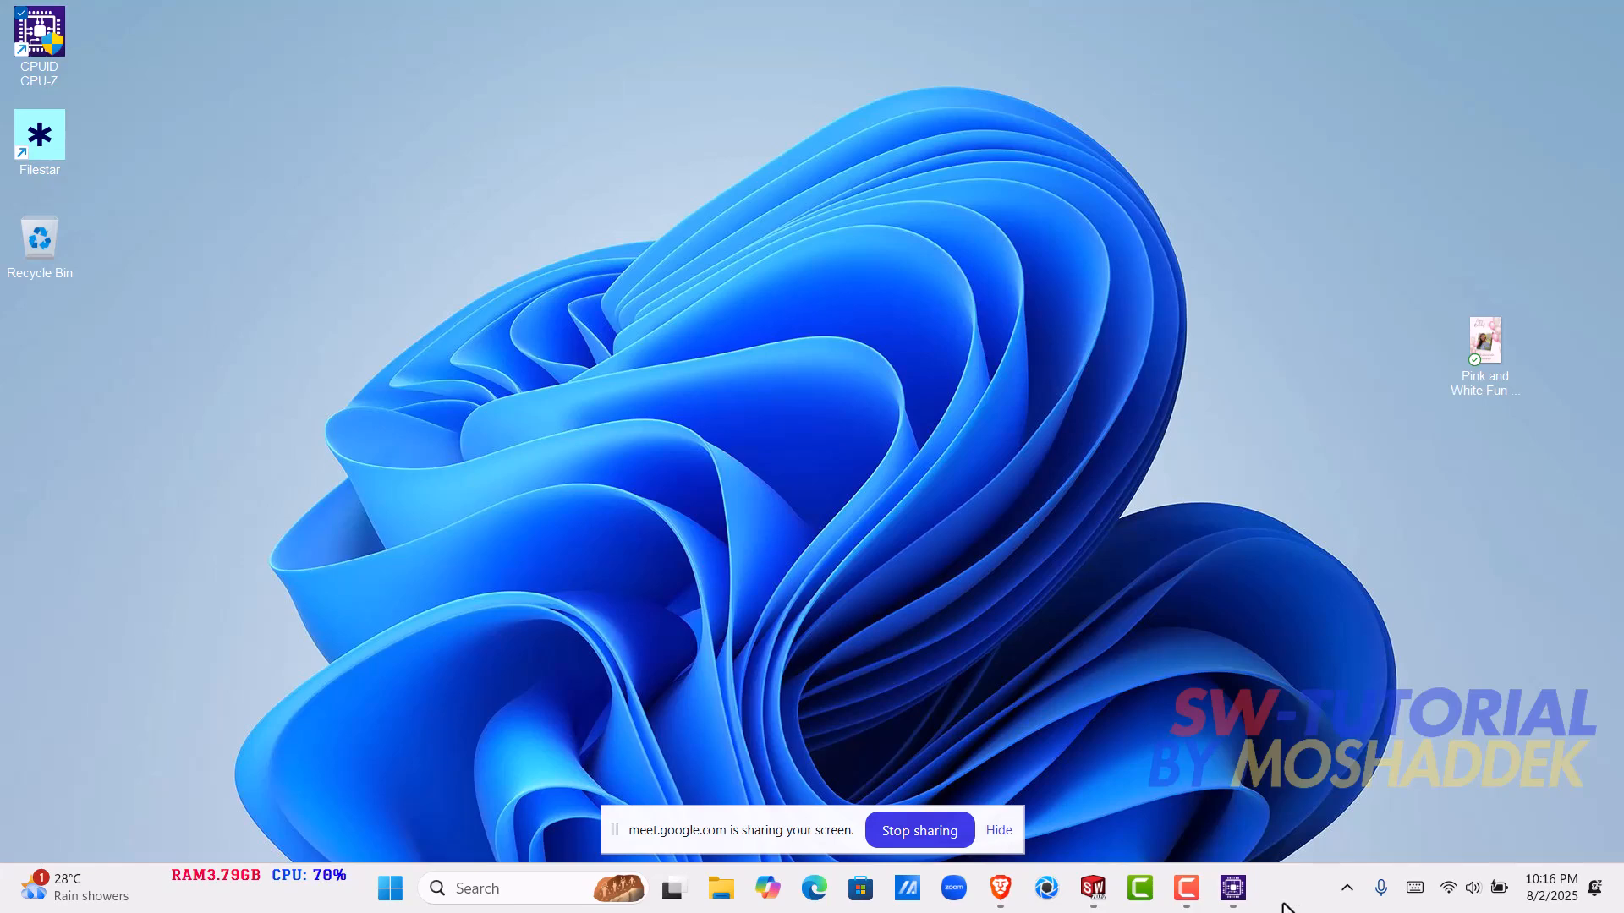
- Switch back to SOLIDWORKS and sketch a circle of about 2.77 in radius centred on the origin on the Top Plane
left_click(1094, 889)
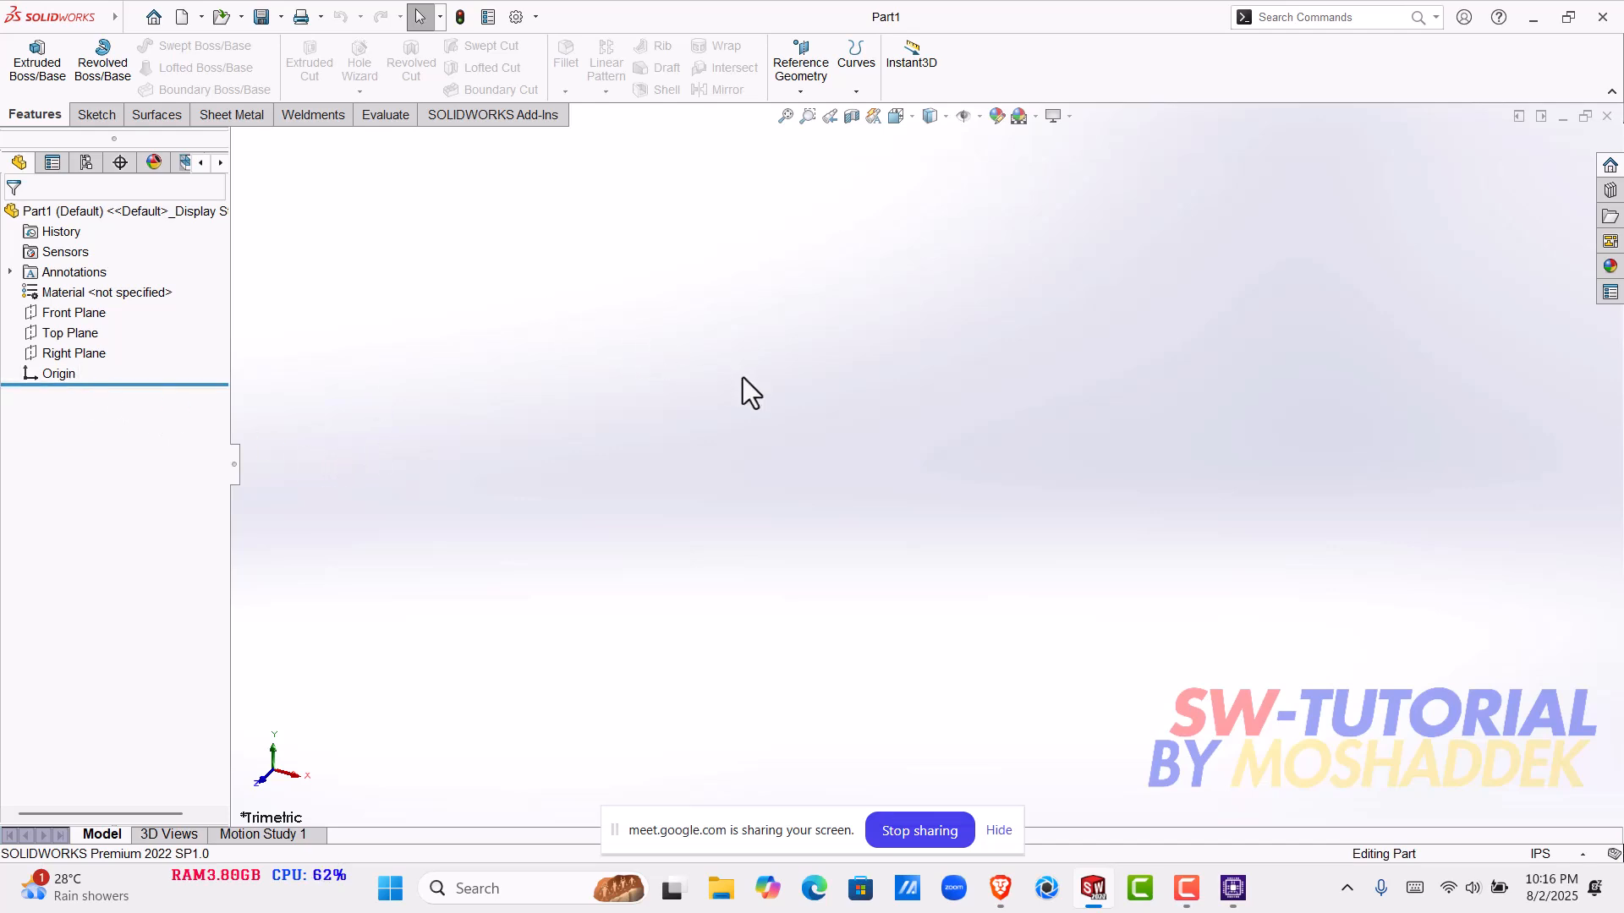
left_click(90, 341)
left_click(494, 430)
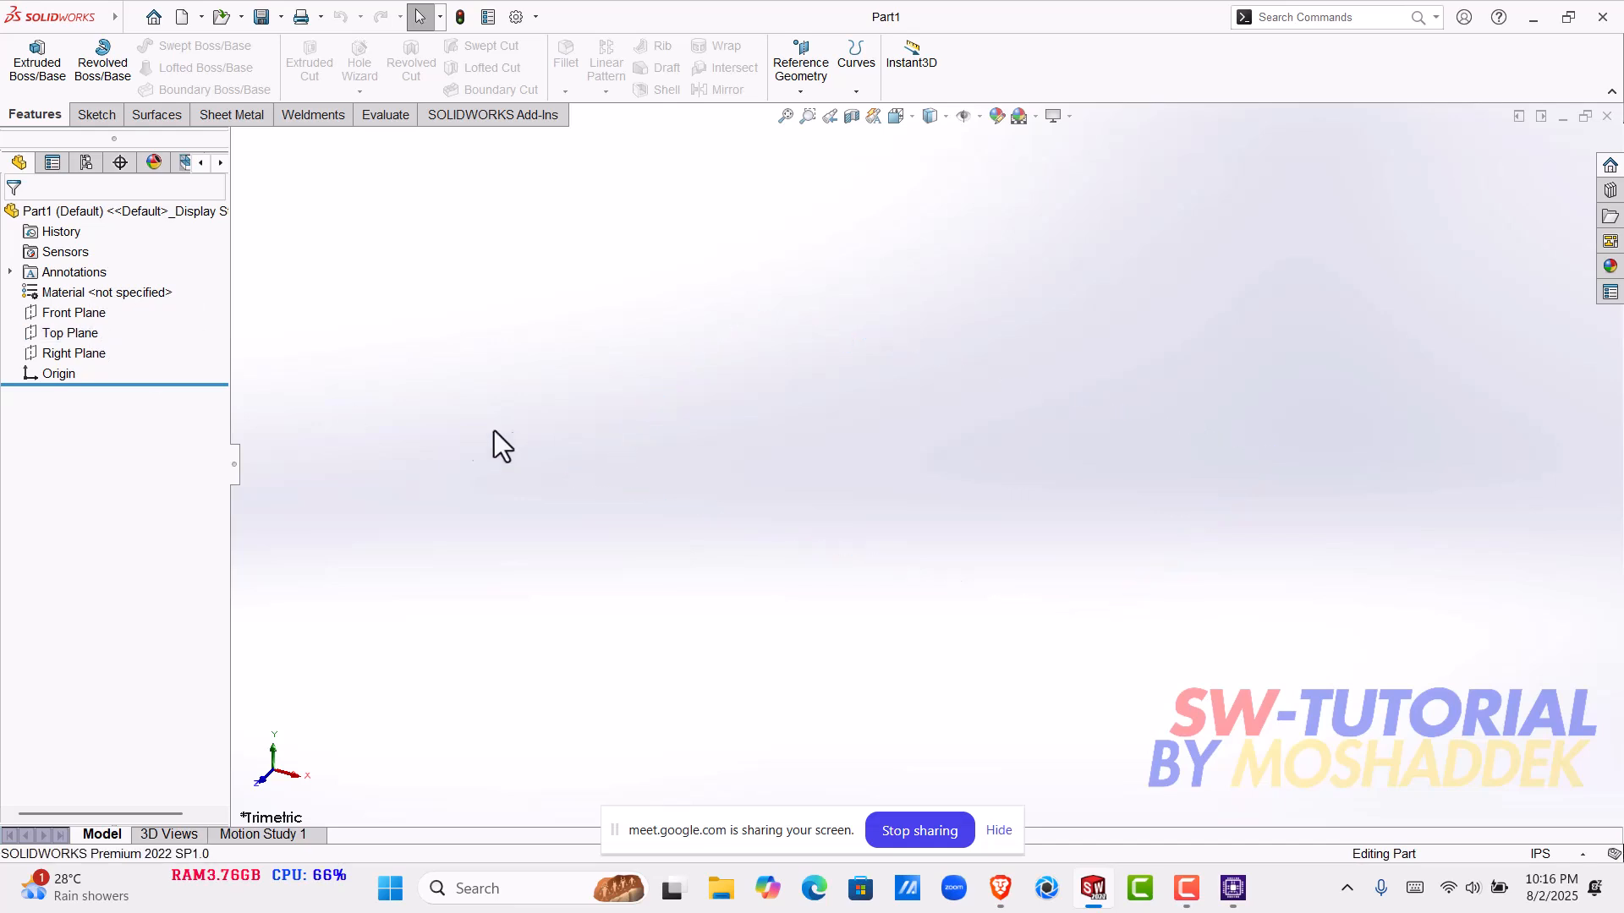
left_click(78, 332)
left_click(104, 317)
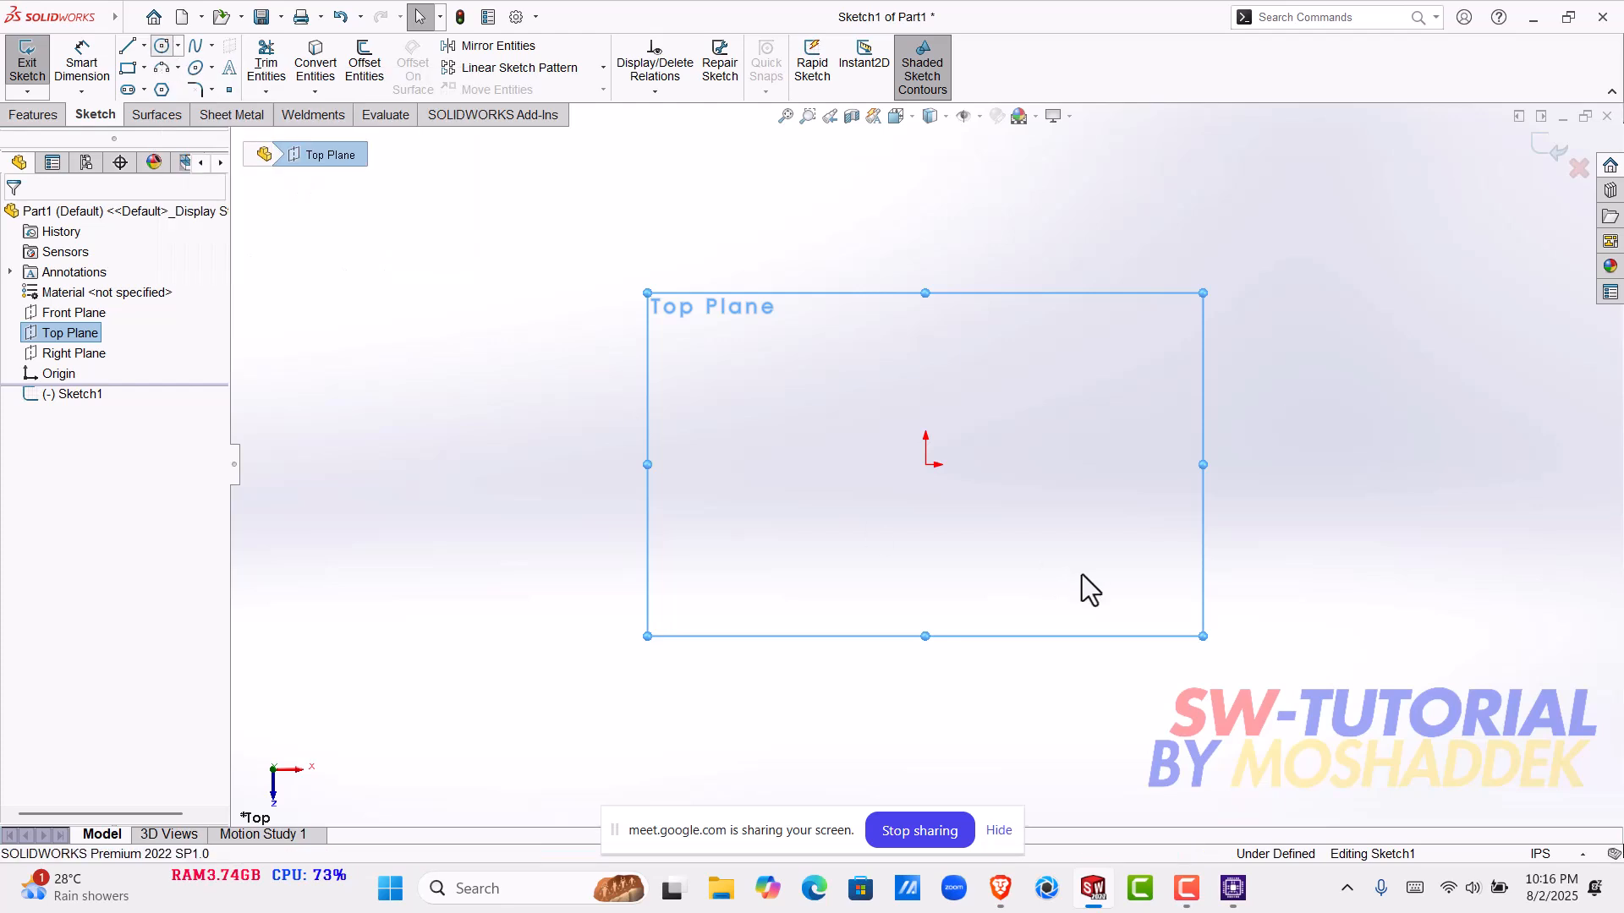
left_click(926, 466)
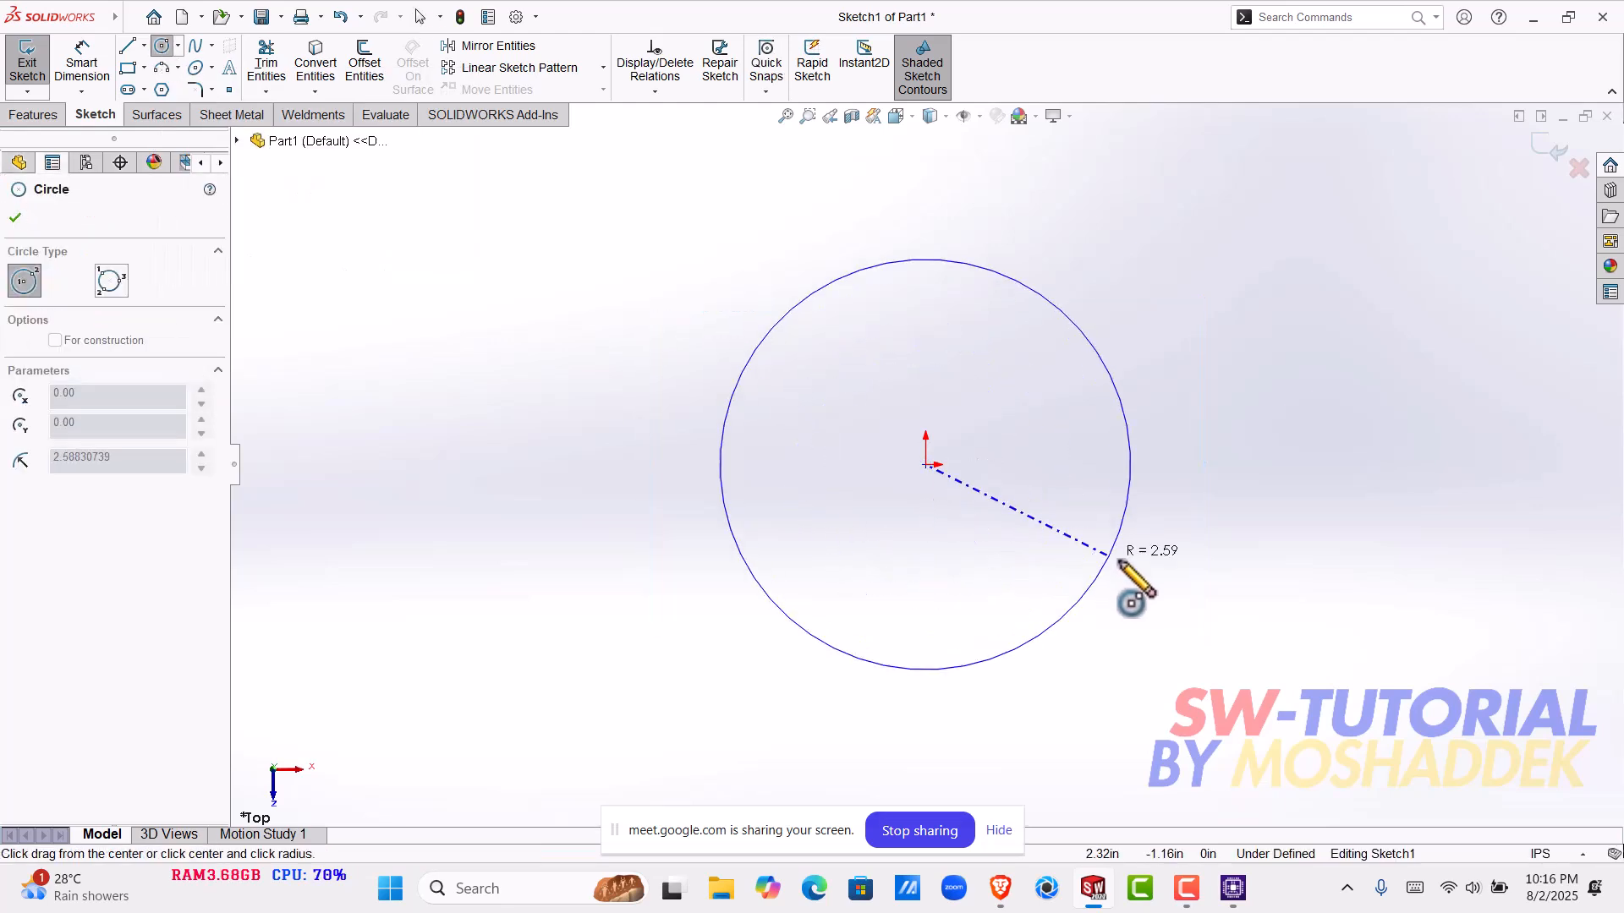
left_click(1121, 564)
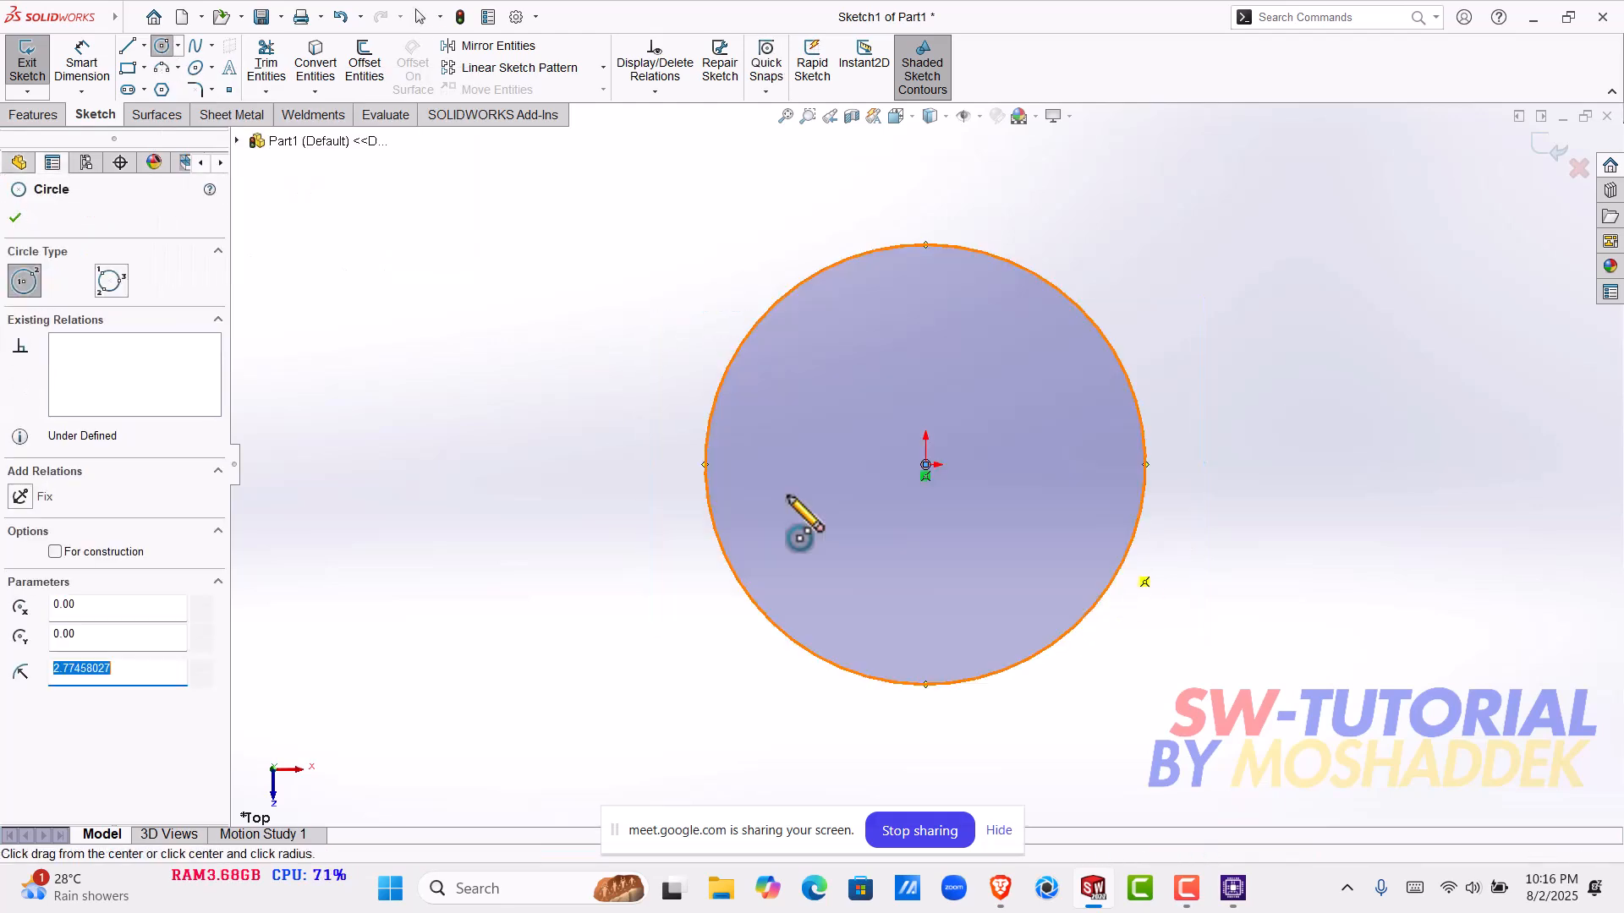
- Dimension the circle to a diameter of 5 in
left_click(75, 58)
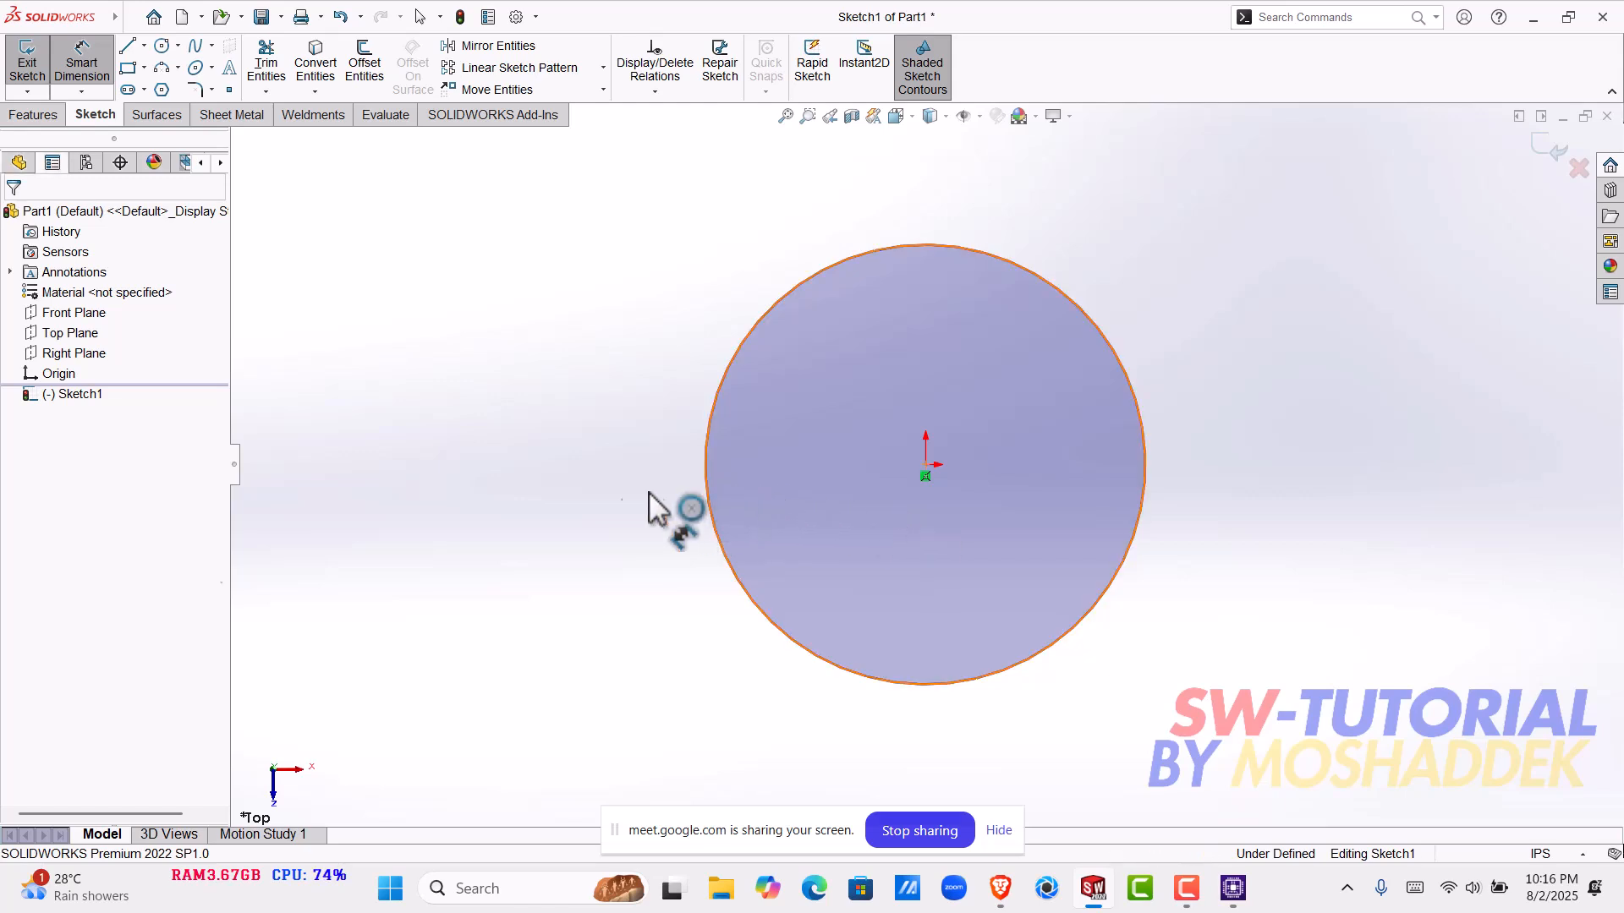
left_click(708, 497)
left_click(600, 492)
type("5")
key("Return")
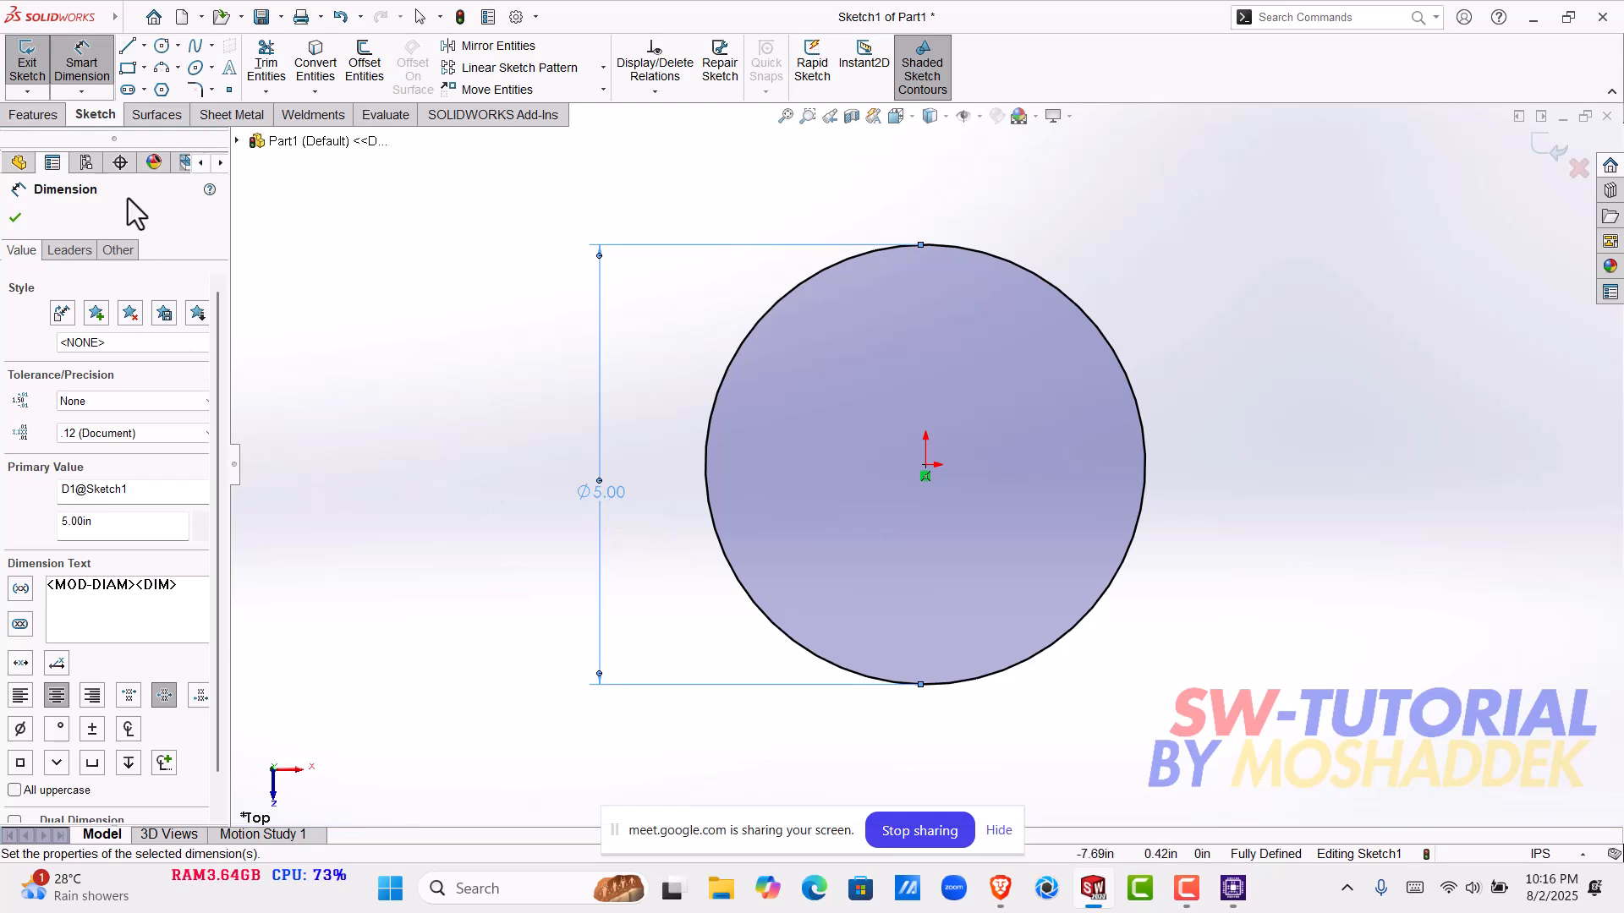
- Extrude the 5 in circle into a disk as a blind boss with the preset depth of 0.59055118 in
left_click(37, 114)
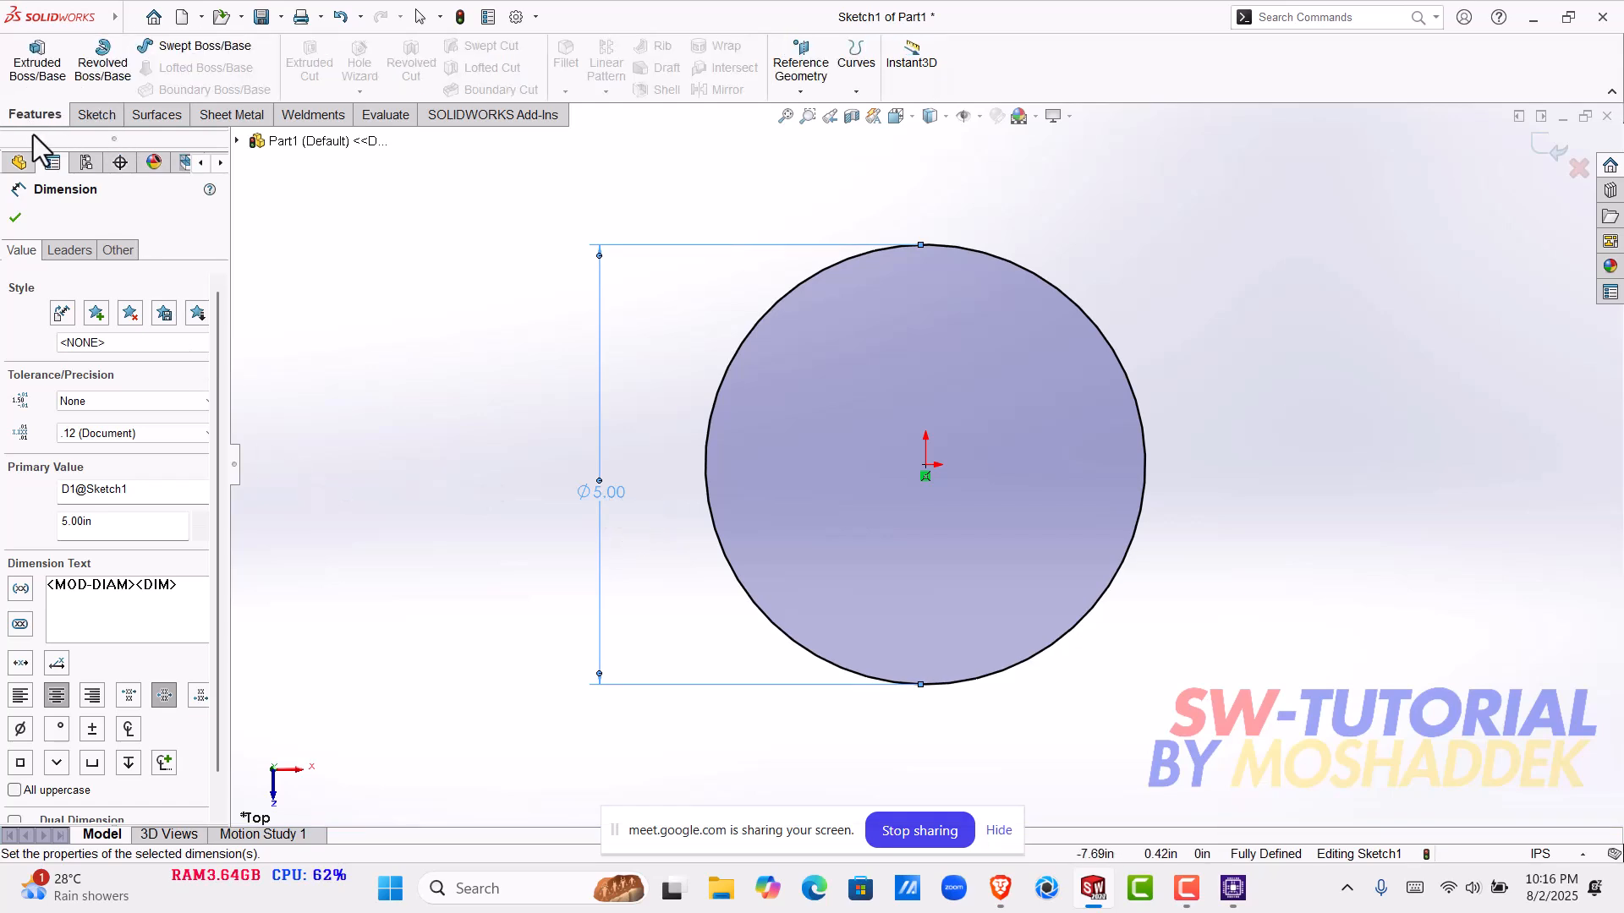
left_click(53, 45)
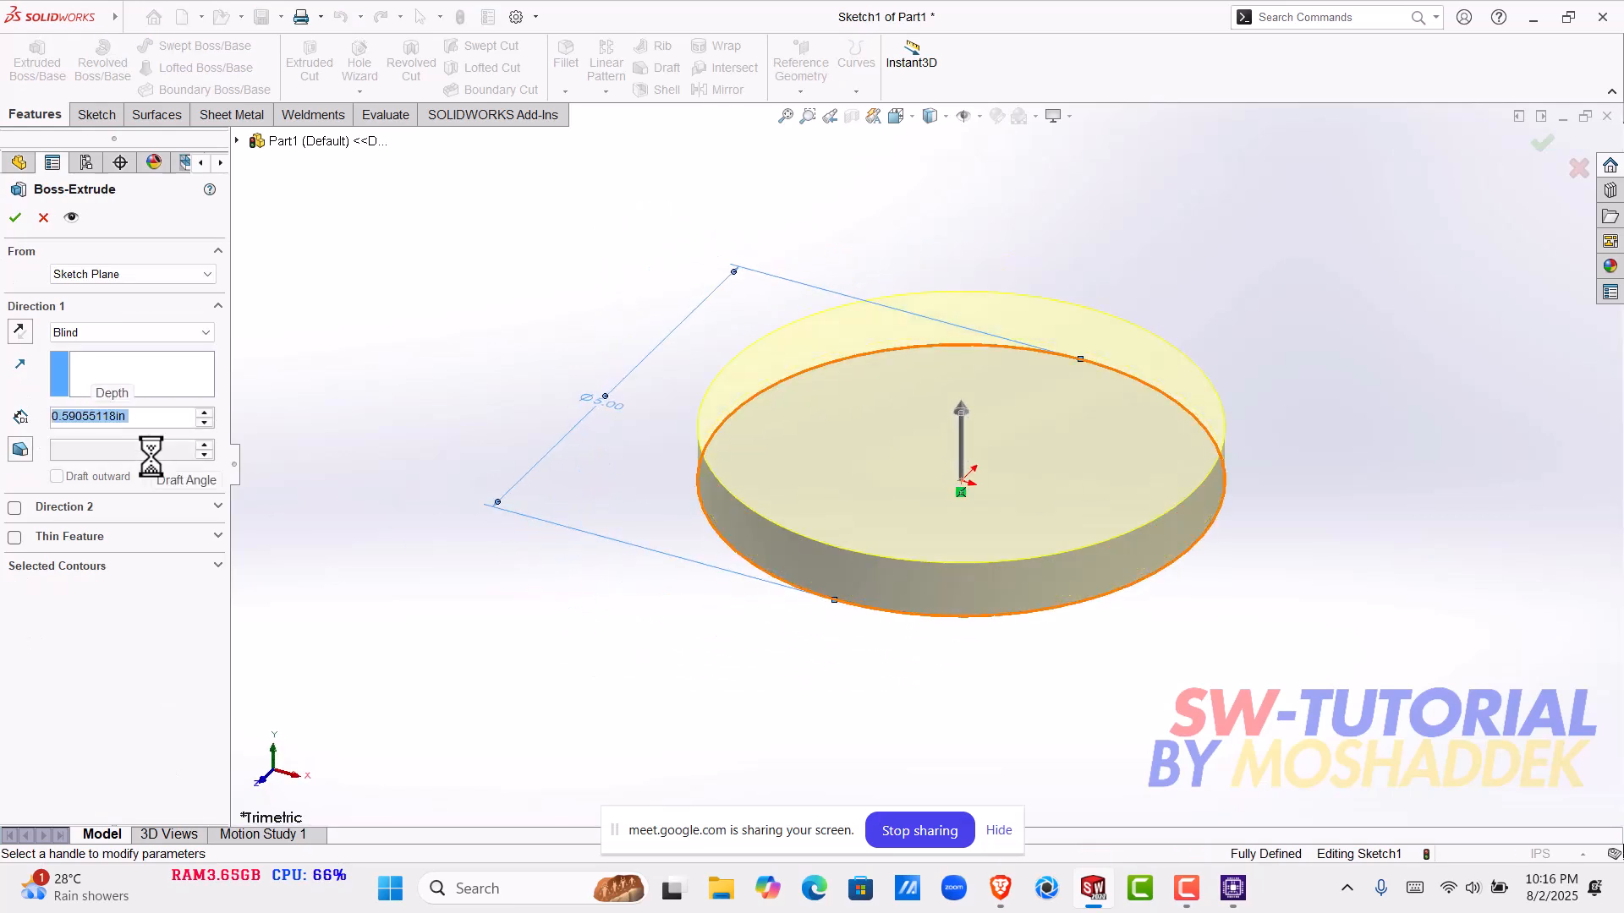
left_click(897, 709)
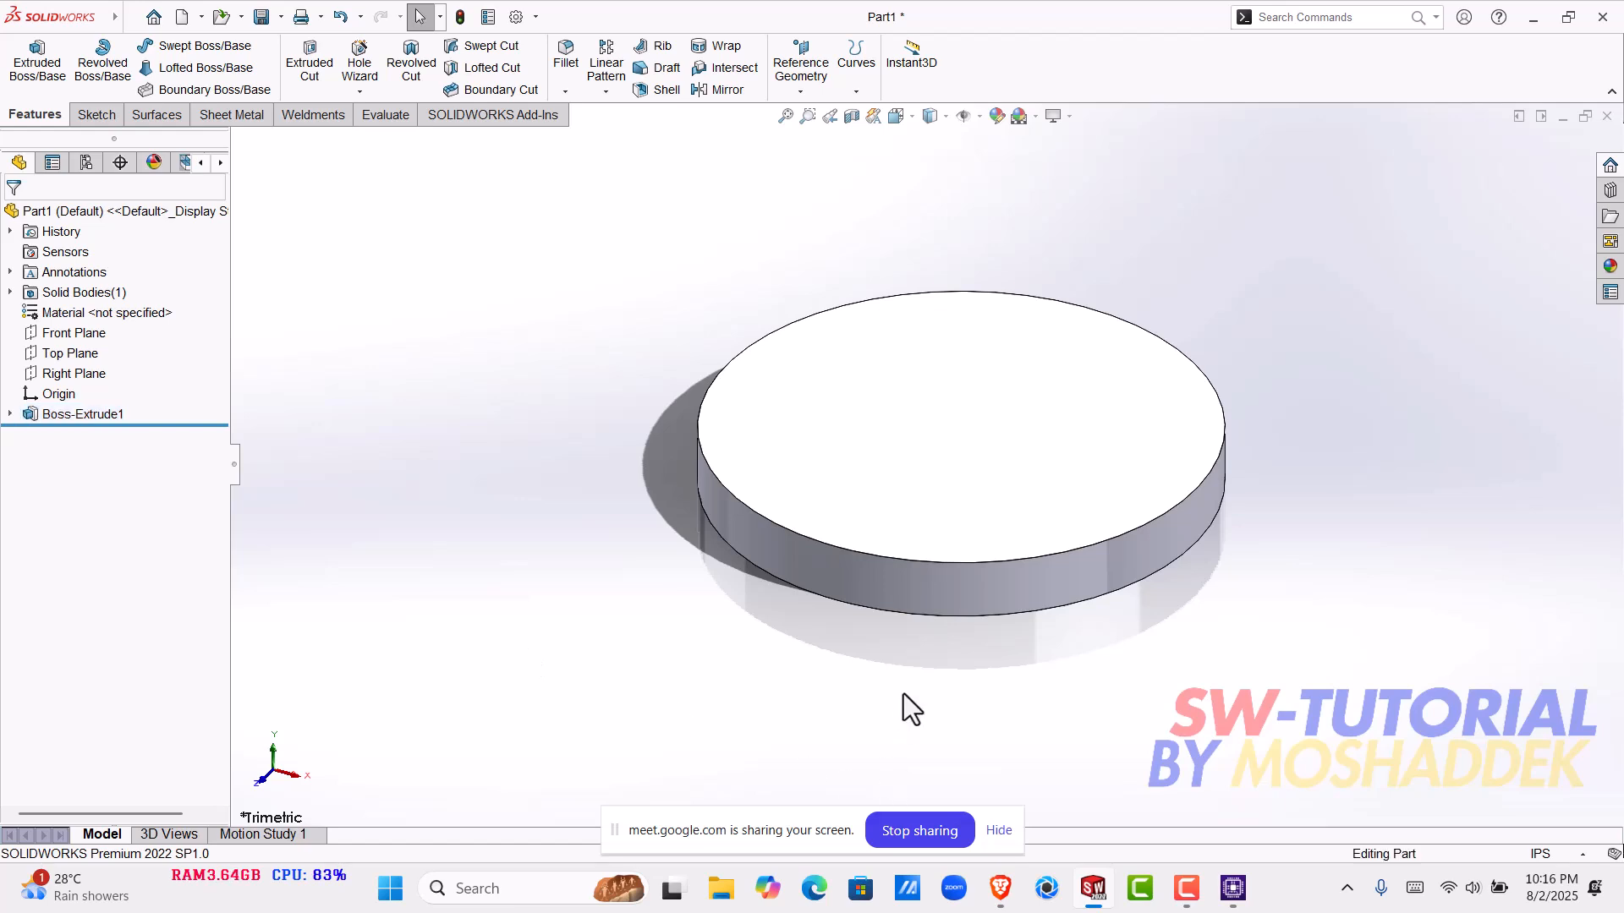
middle_click_drag(1105, 533, 1134, 496)
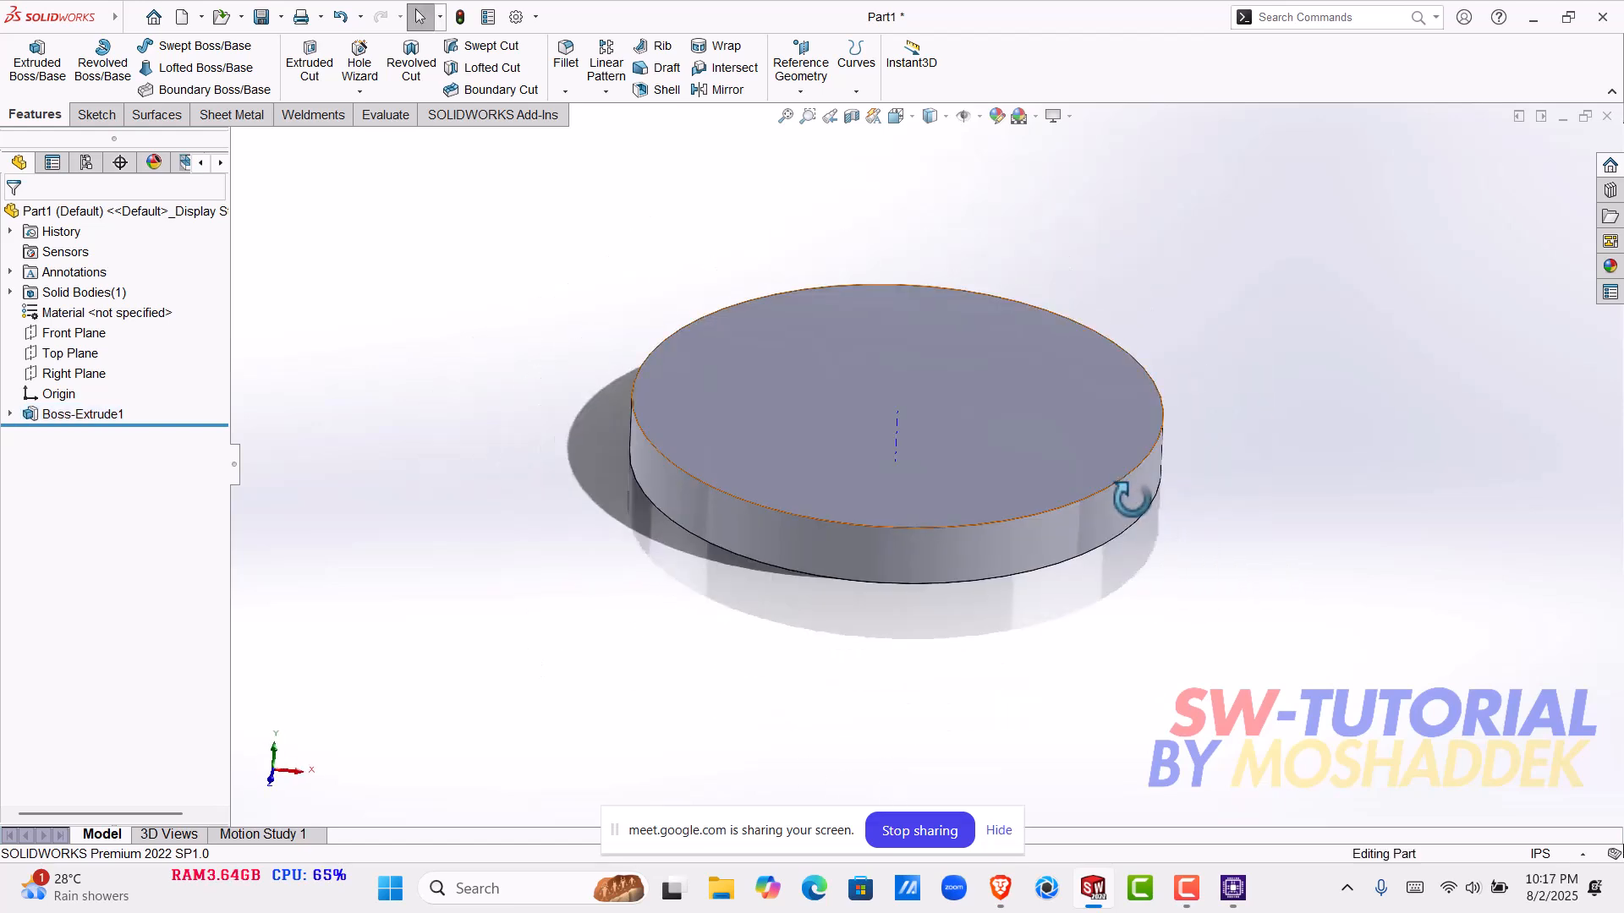
scroll(900, 438, "down", 4)
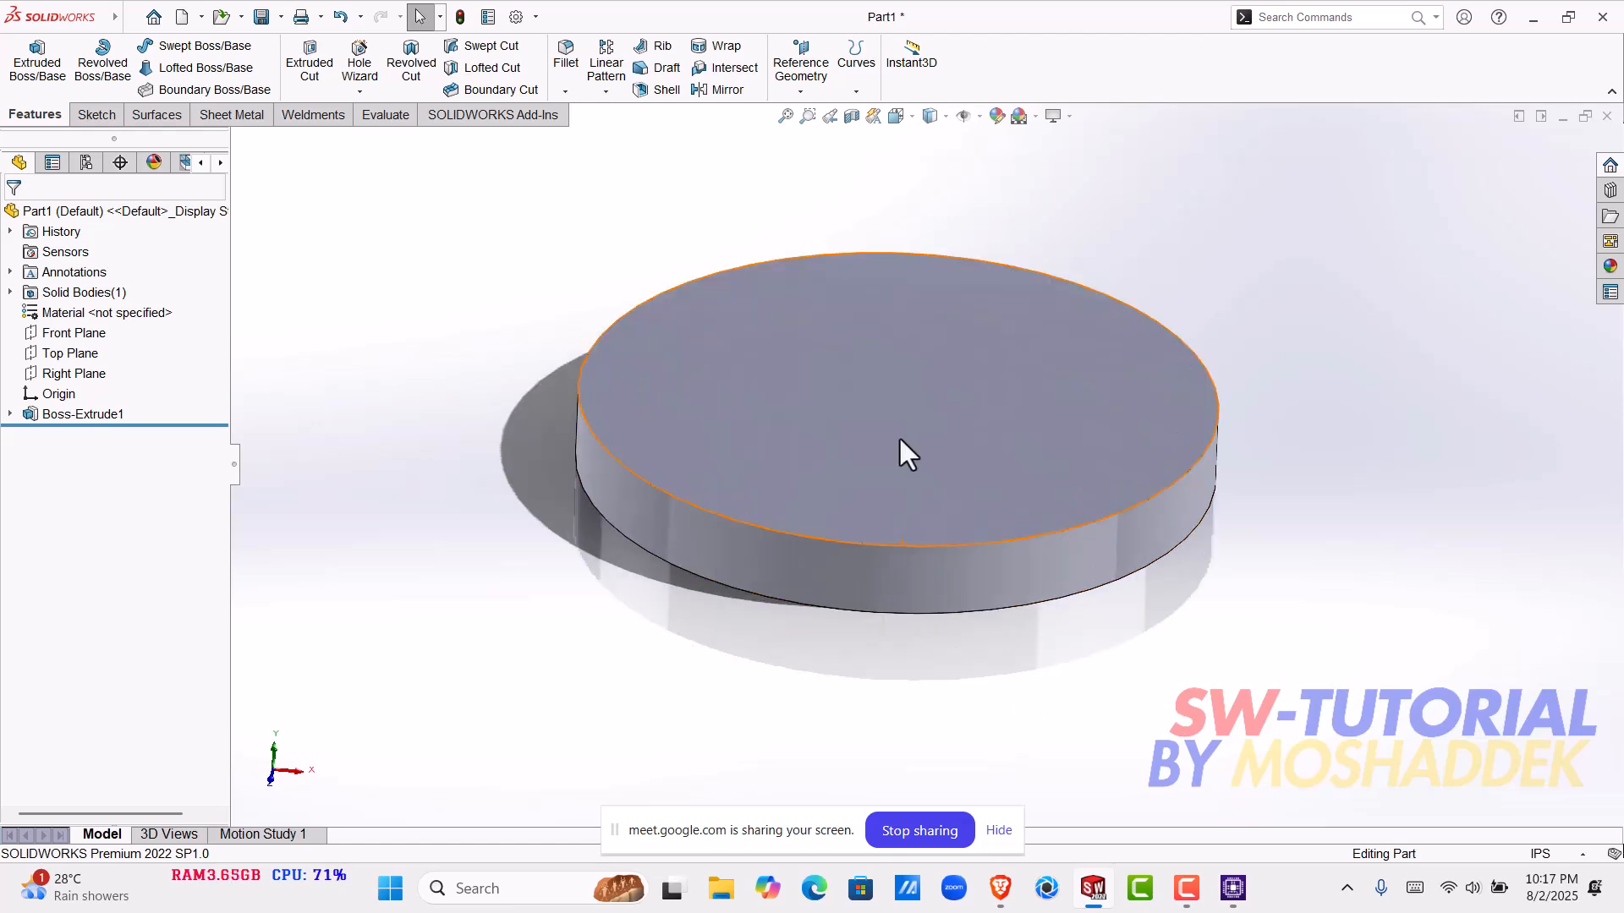
- Start a new sketch on the Front Plane through the disk
middle_click_drag(907, 446, 932, 353)
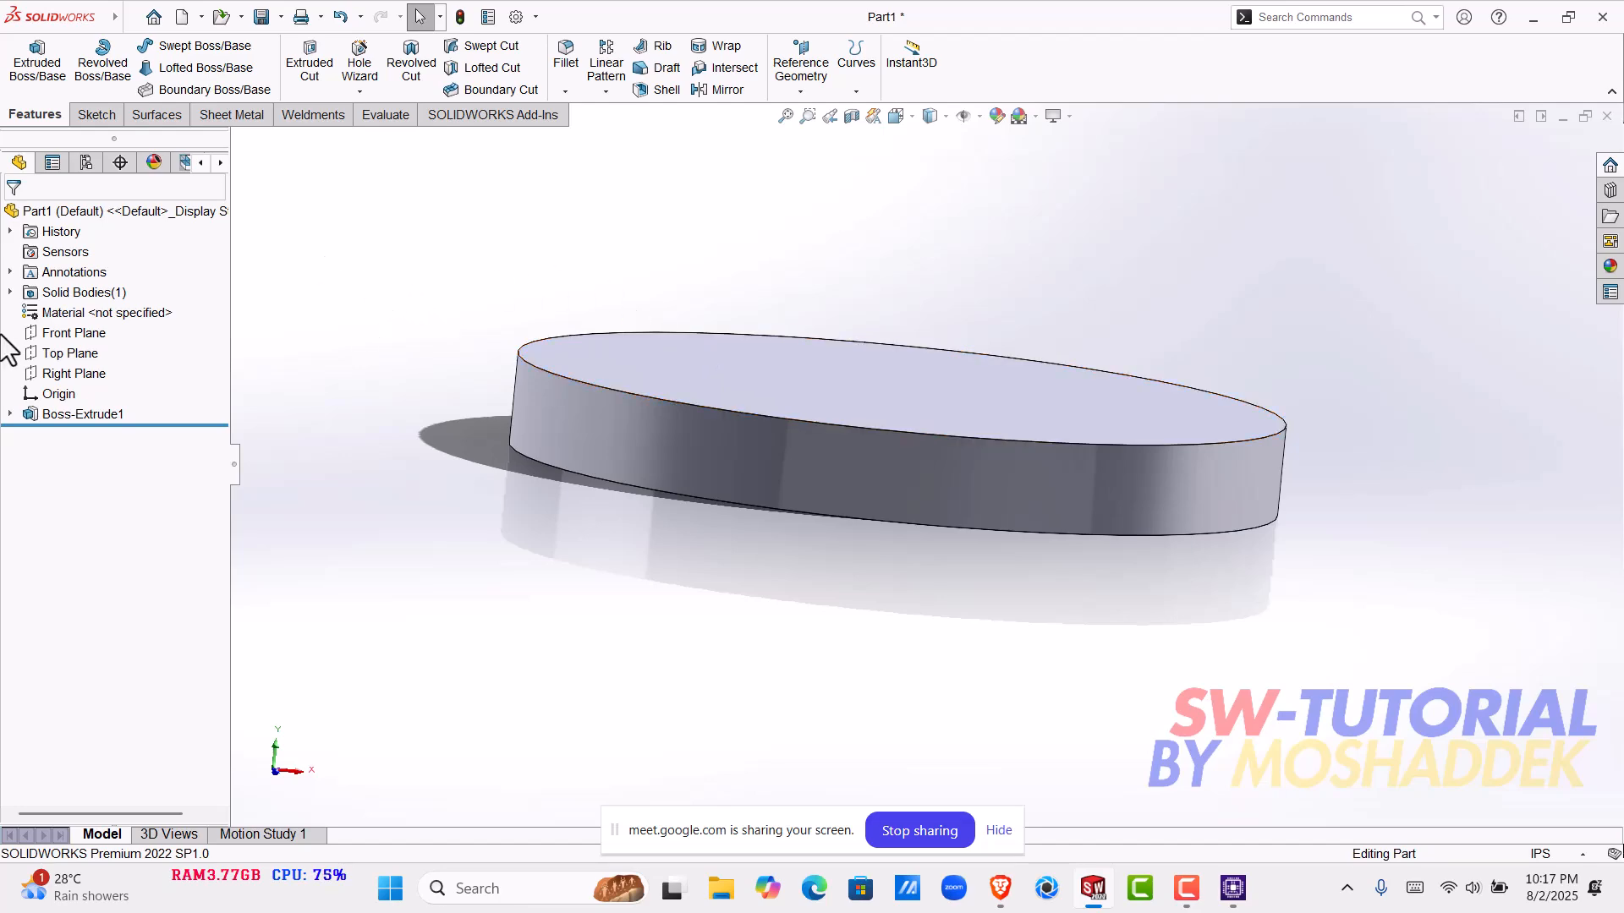
left_click(60, 334)
middle_click_drag(761, 751, 745, 470)
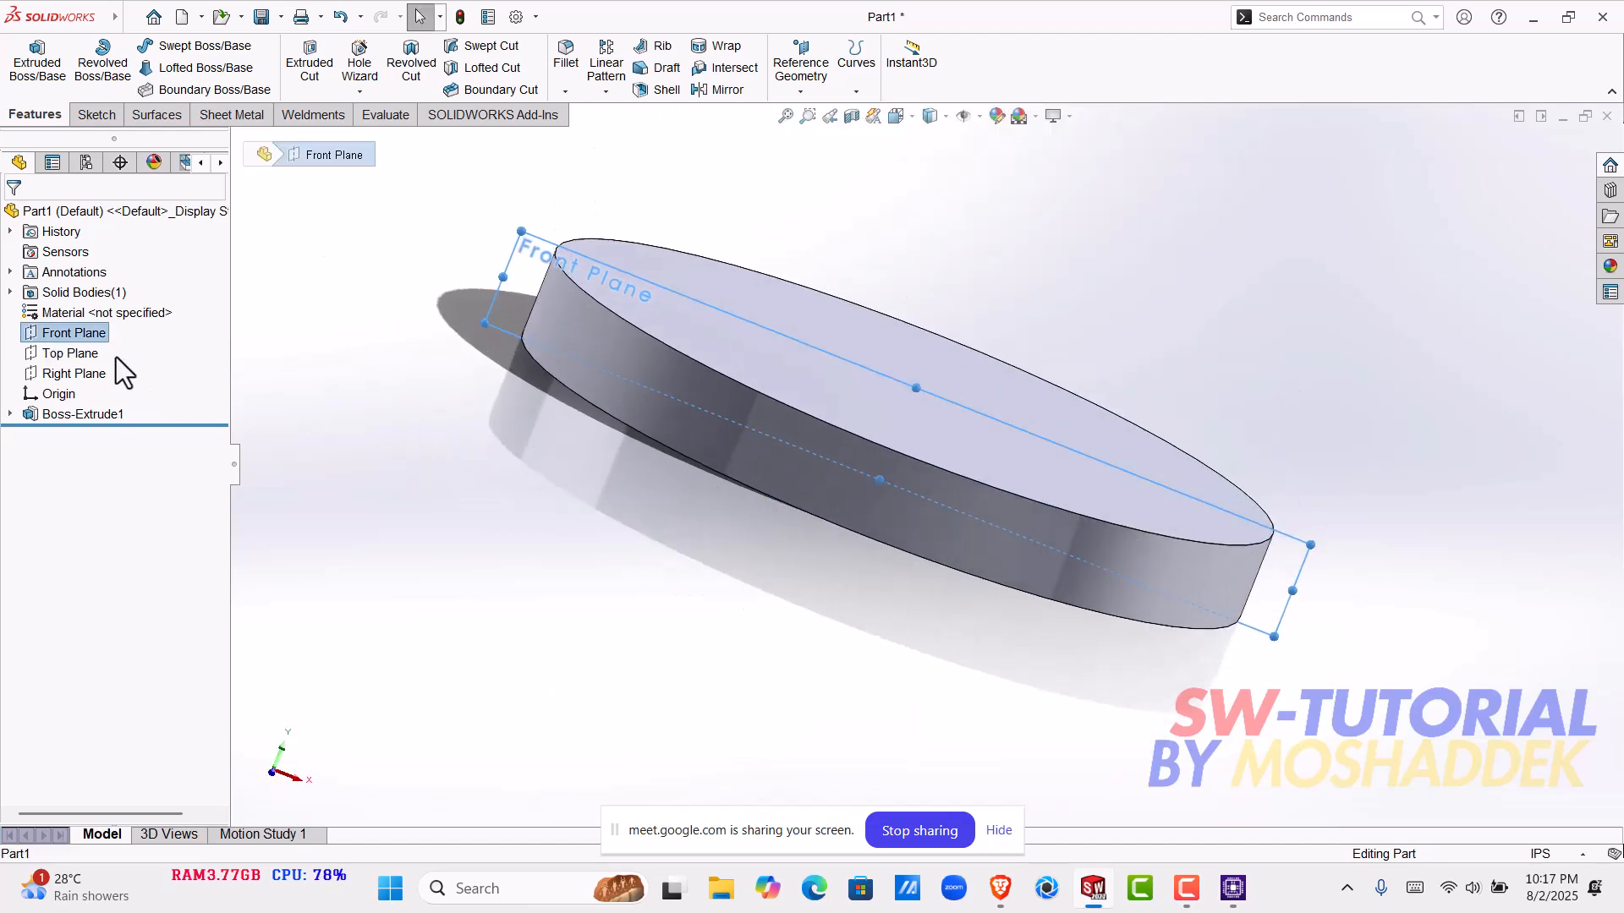
right_click(67, 333)
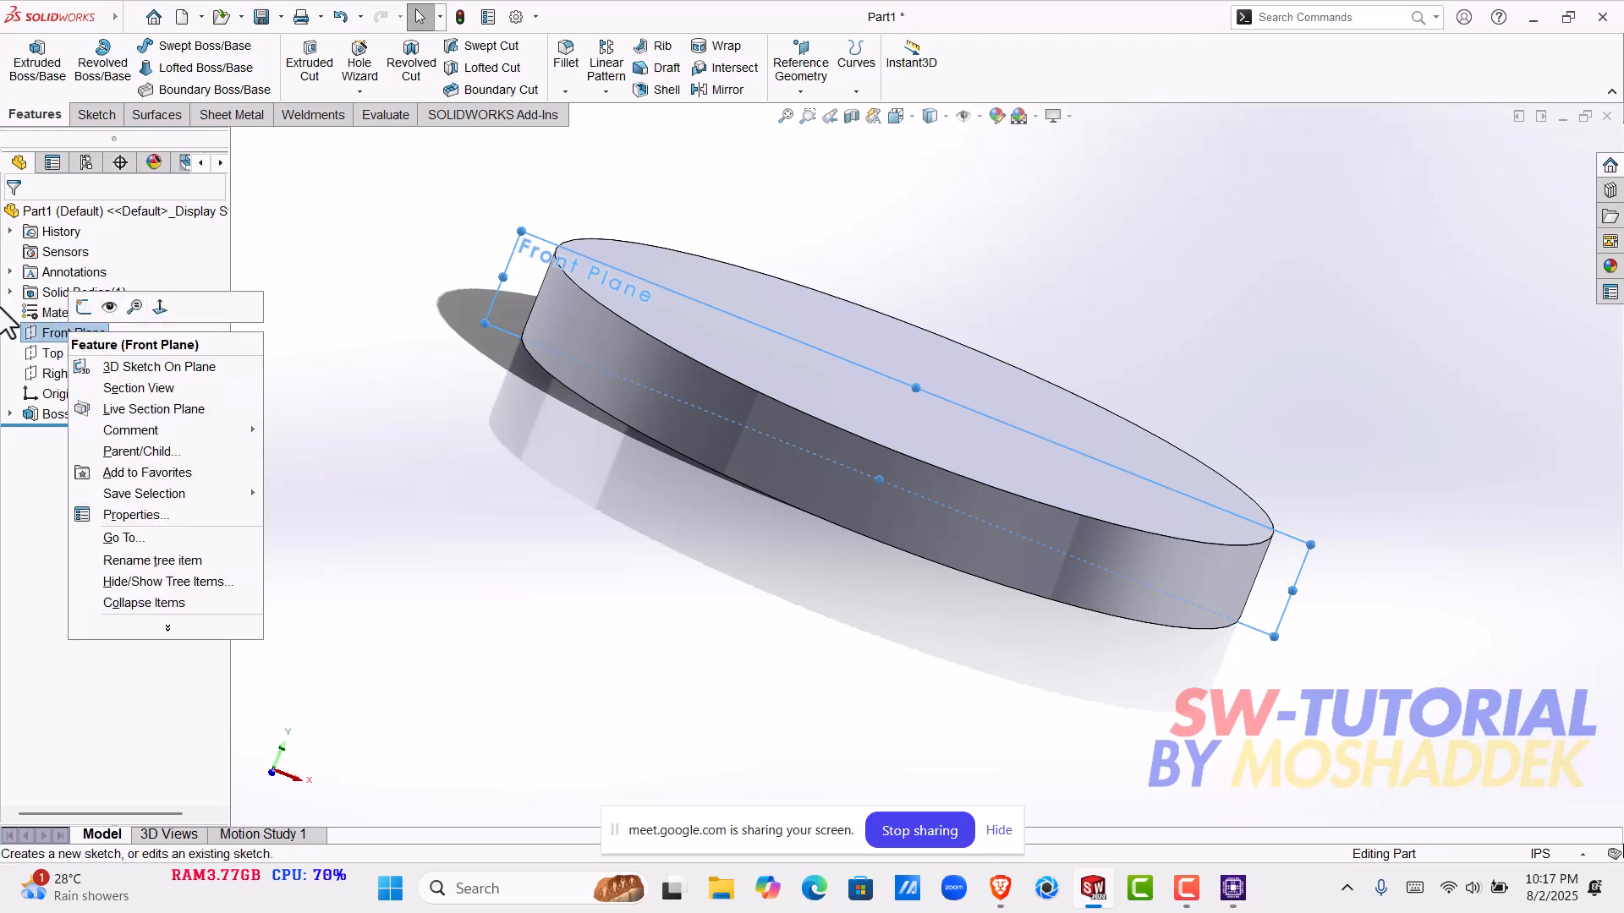
left_click(84, 308)
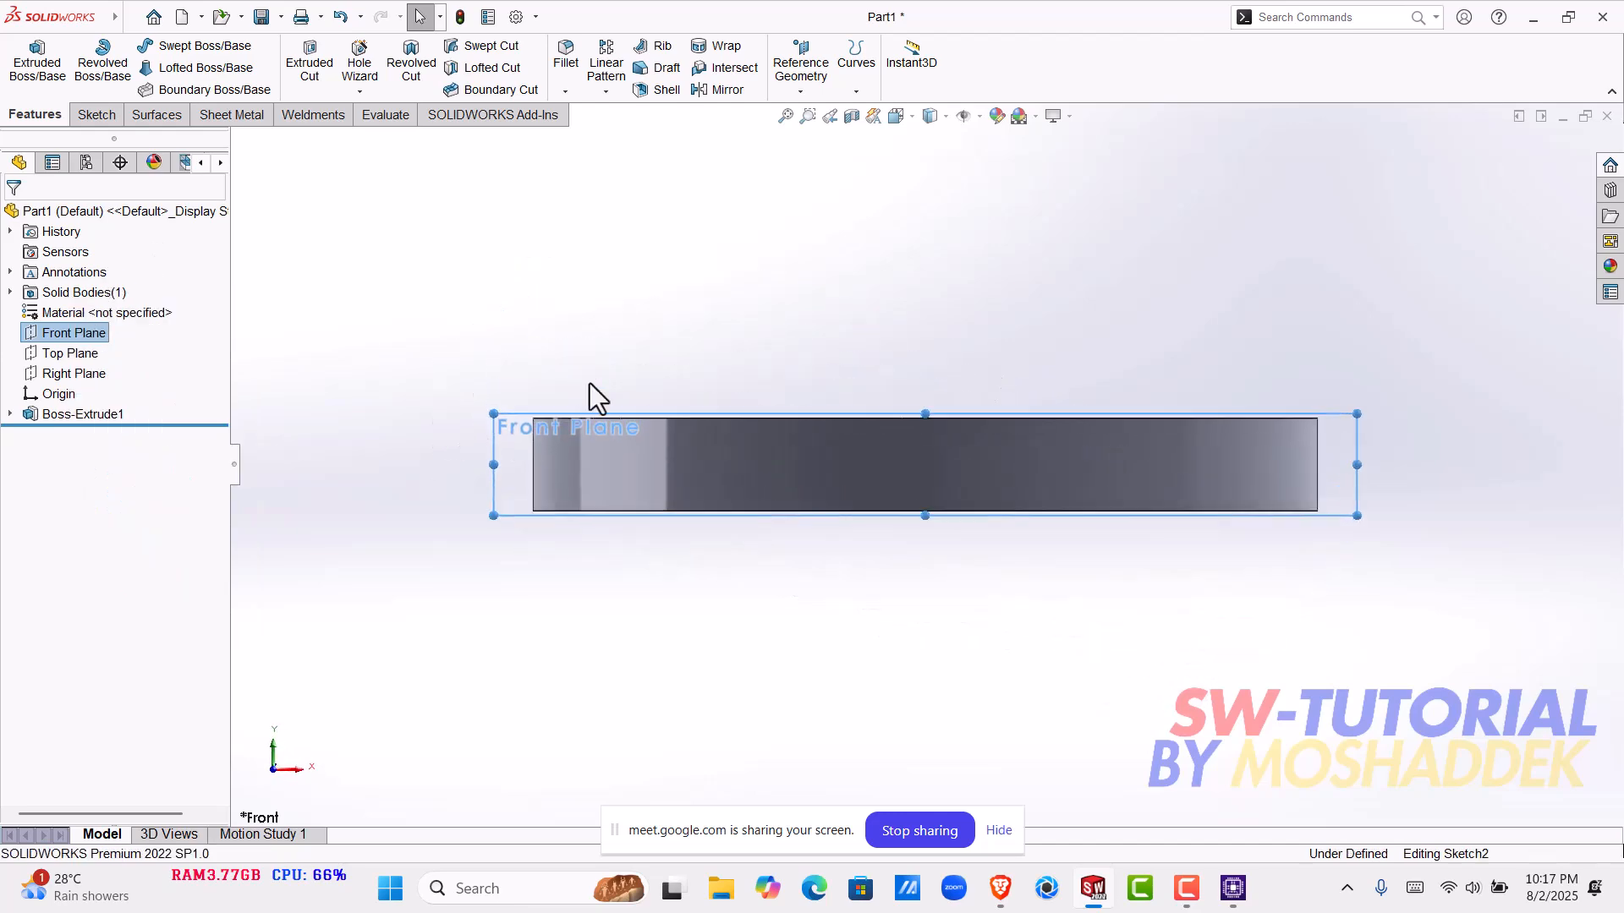
- Find and launch the Keyviz app from the Windows search
key("super")
type("key")
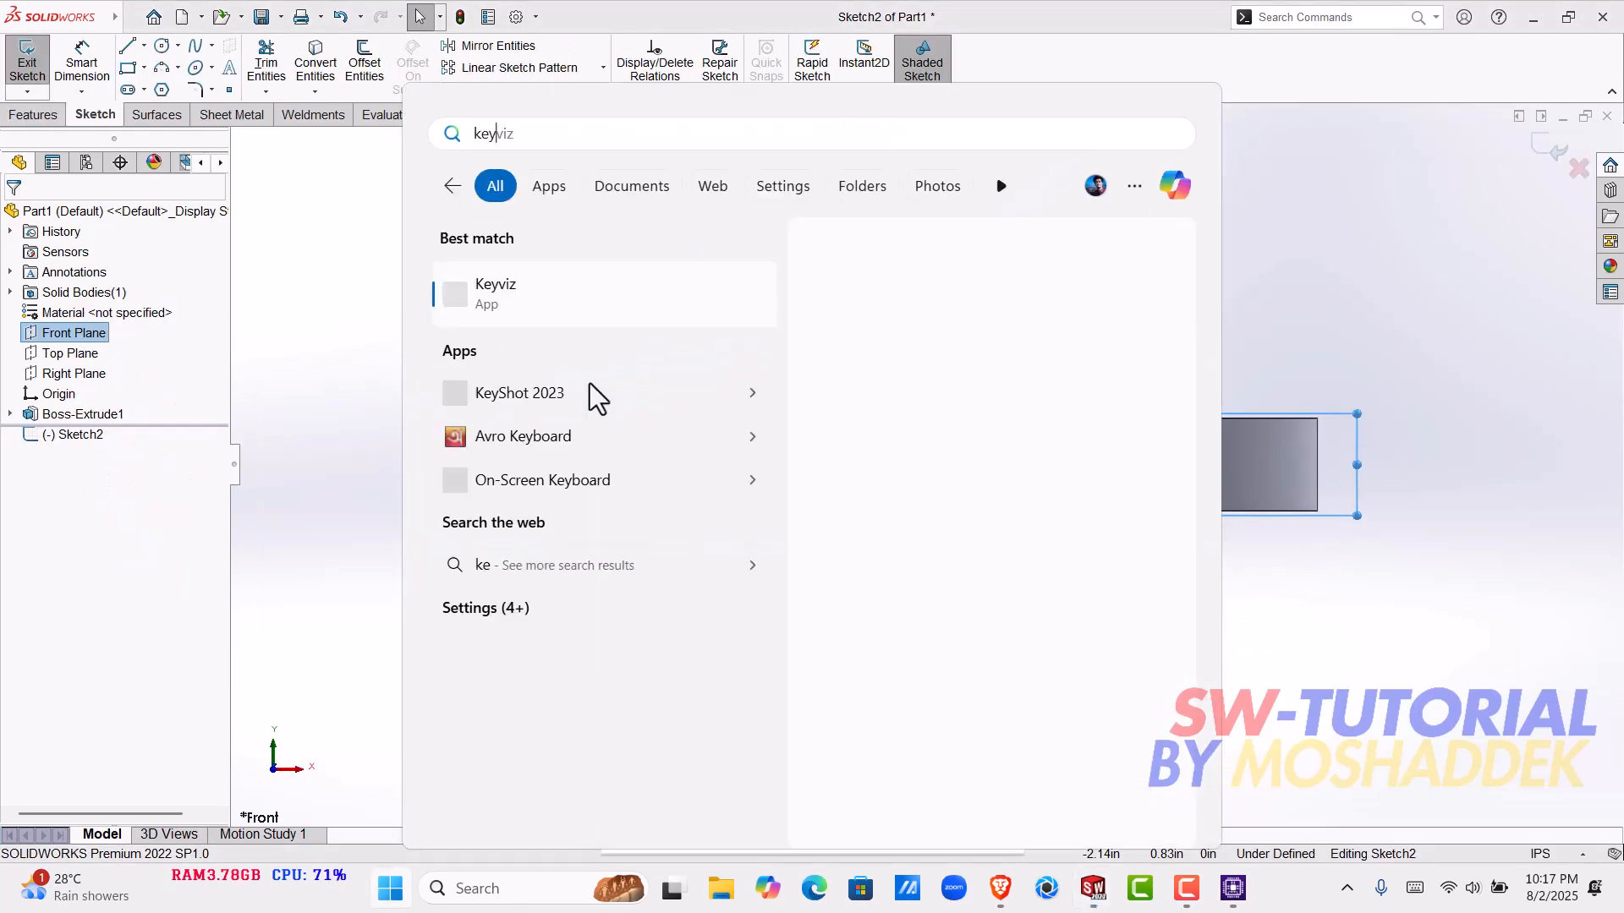
key("Return")
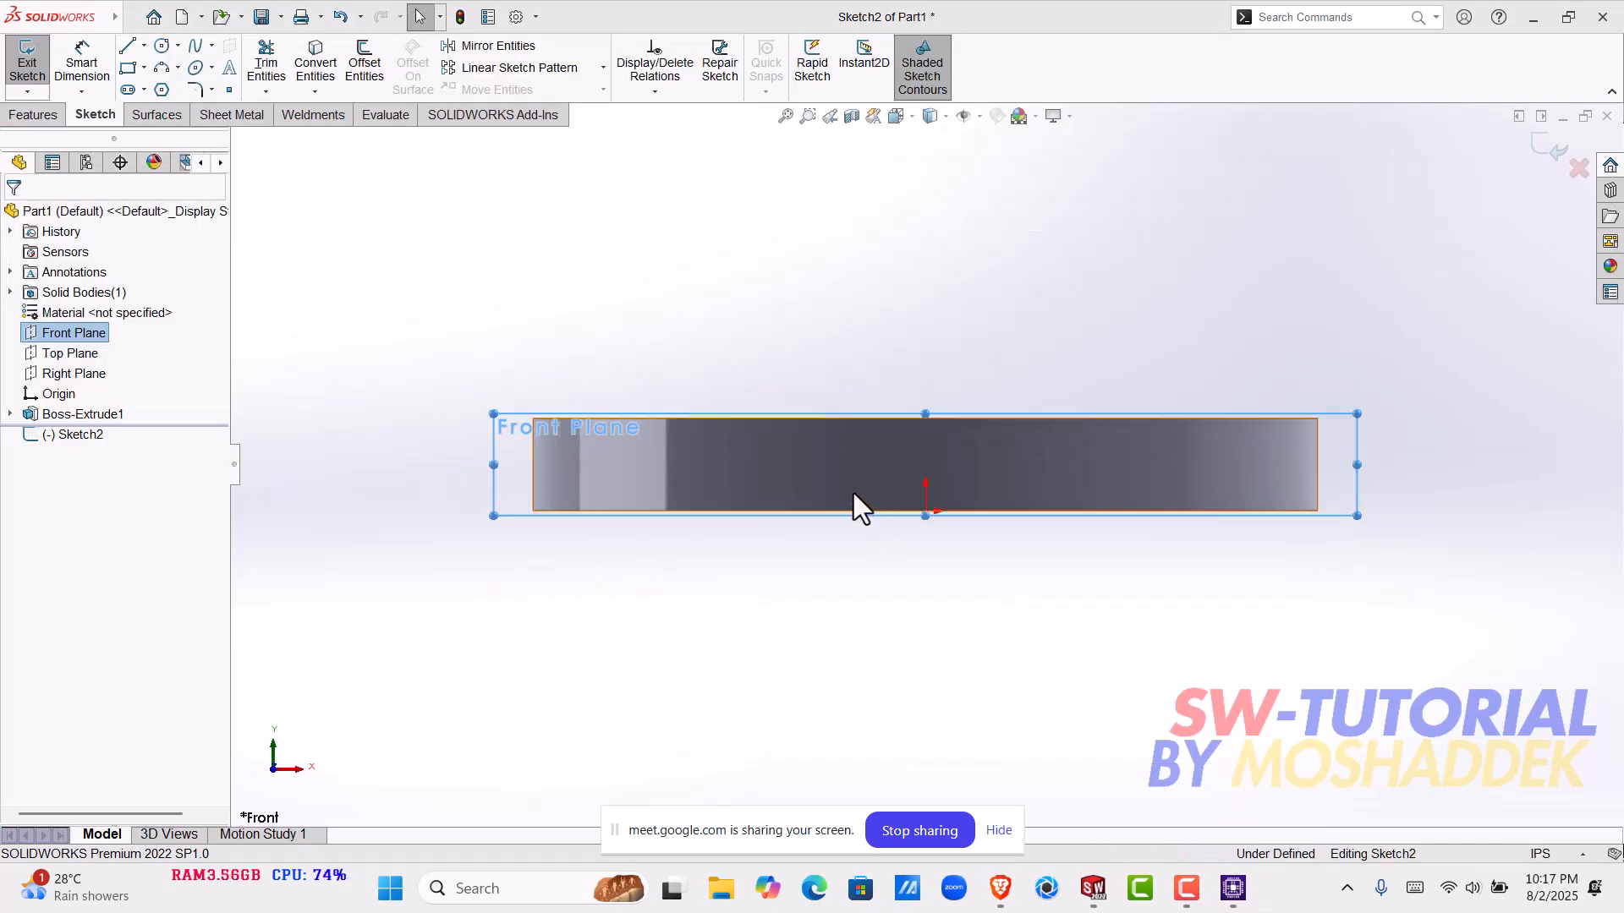
- Sketch a vertical line about 12 in long upward from the centre of the disk's top edge
scroll(879, 486, "up", 1)
scroll(902, 477, "down", 1)
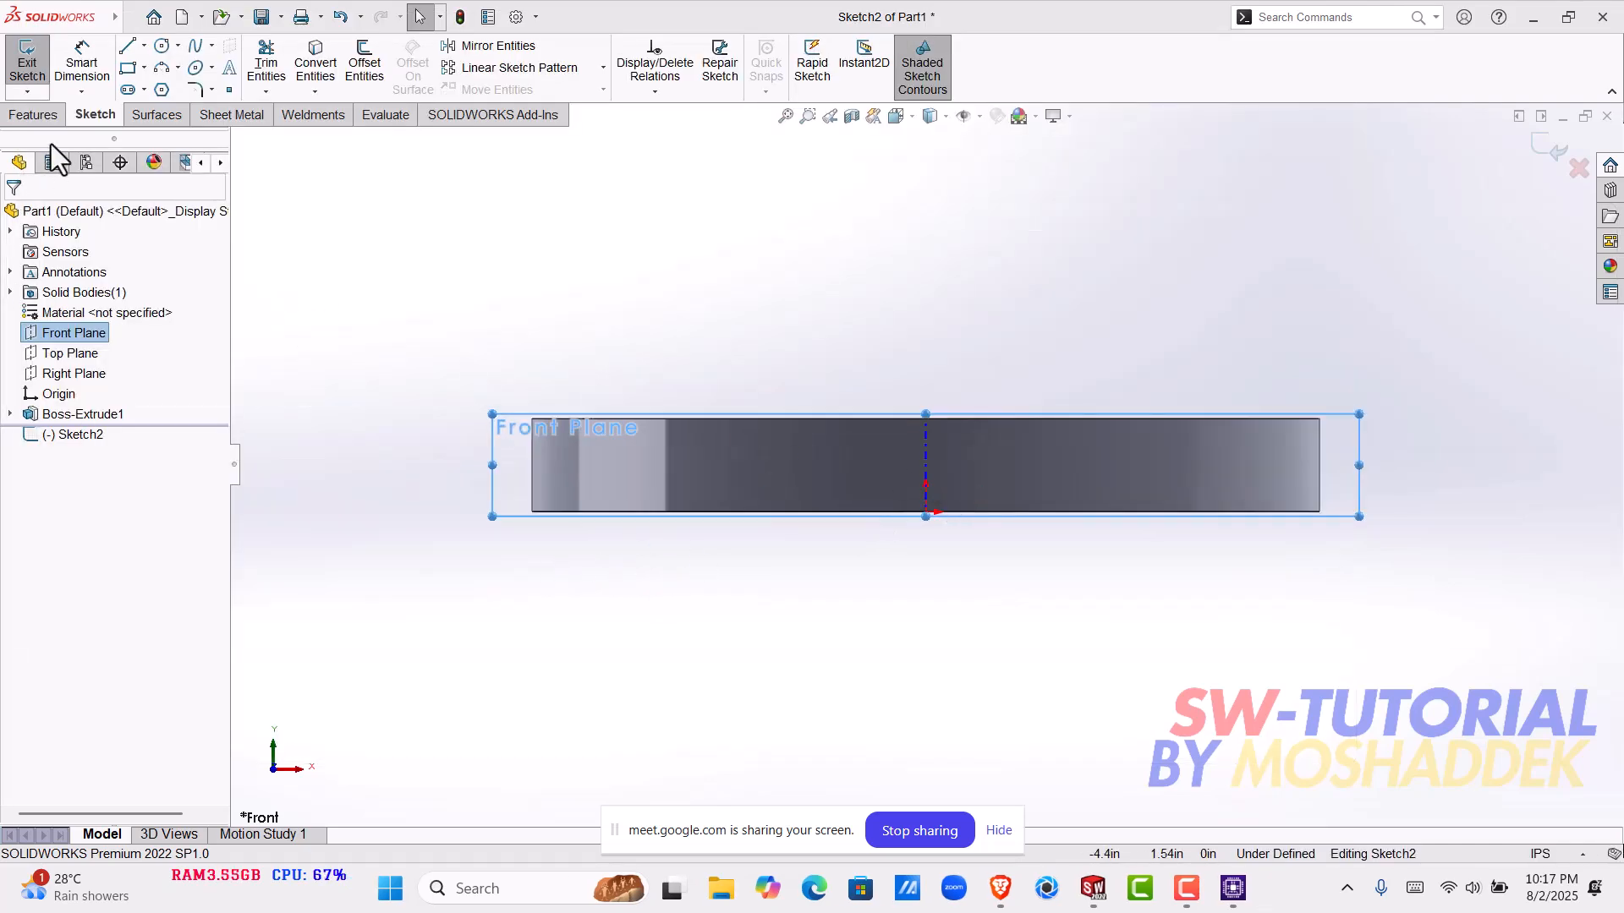
left_click(145, 52)
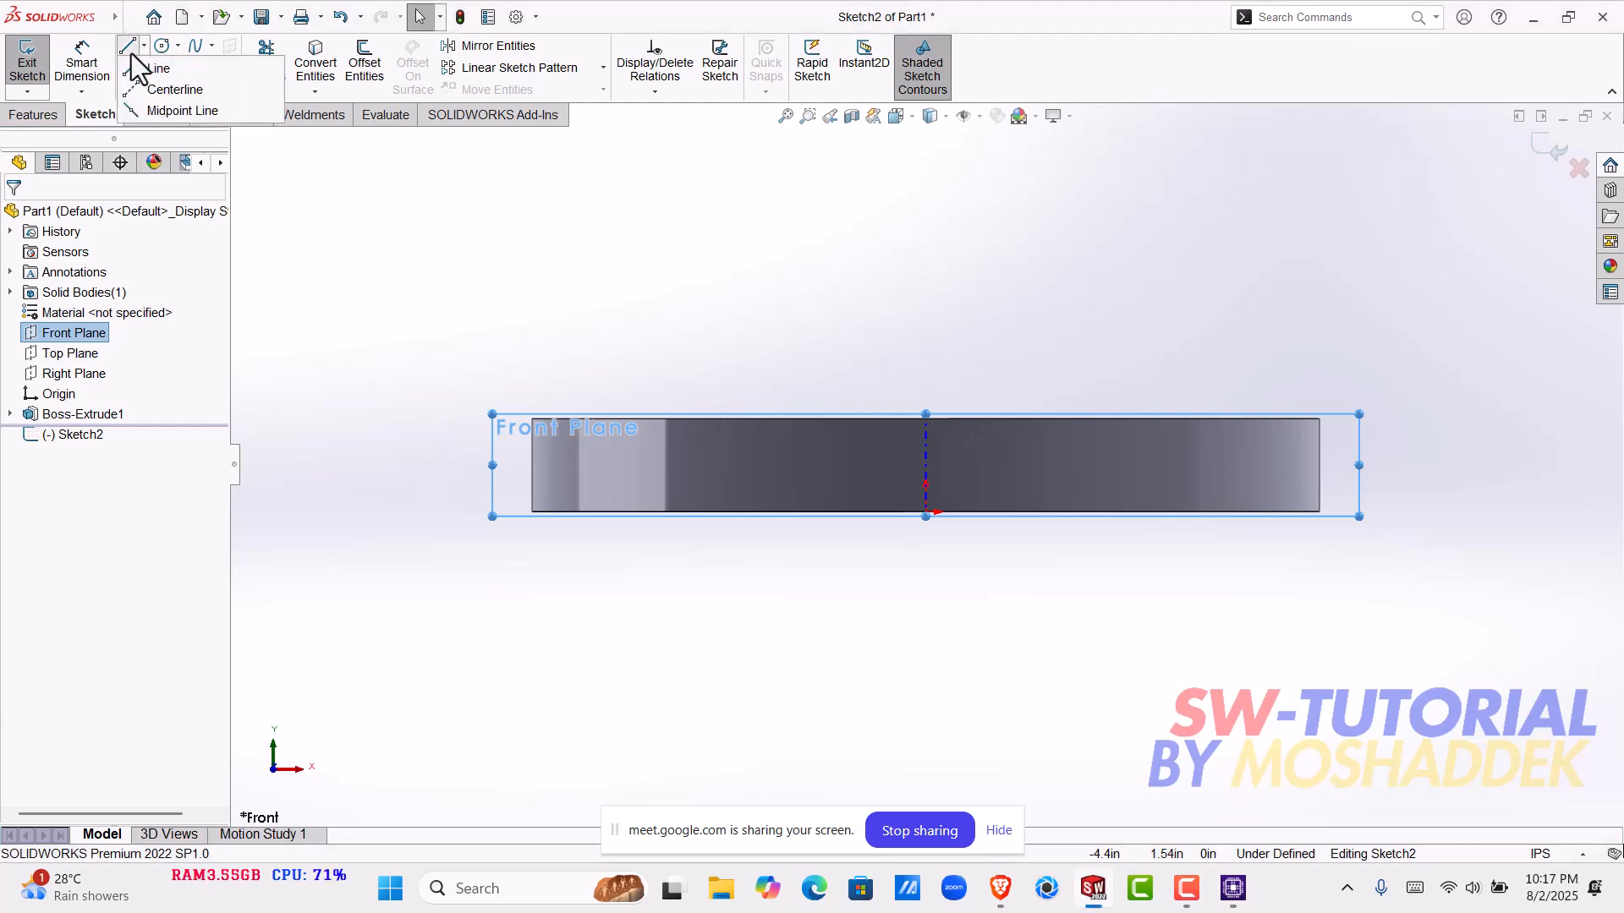
left_click(131, 71)
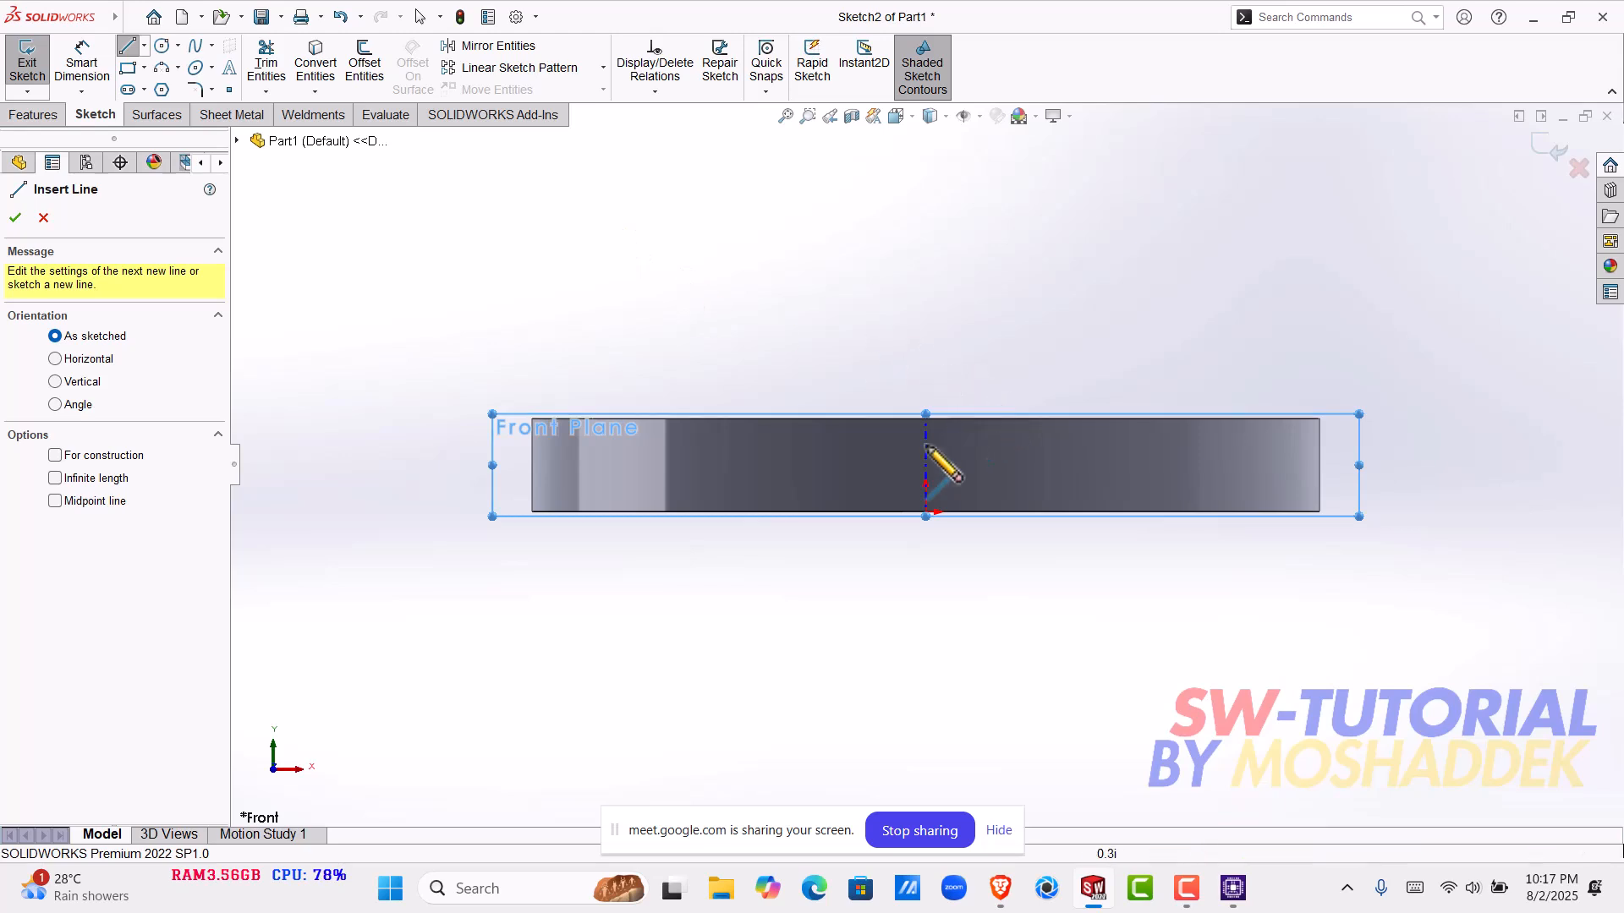
scroll(955, 475, "down", 2)
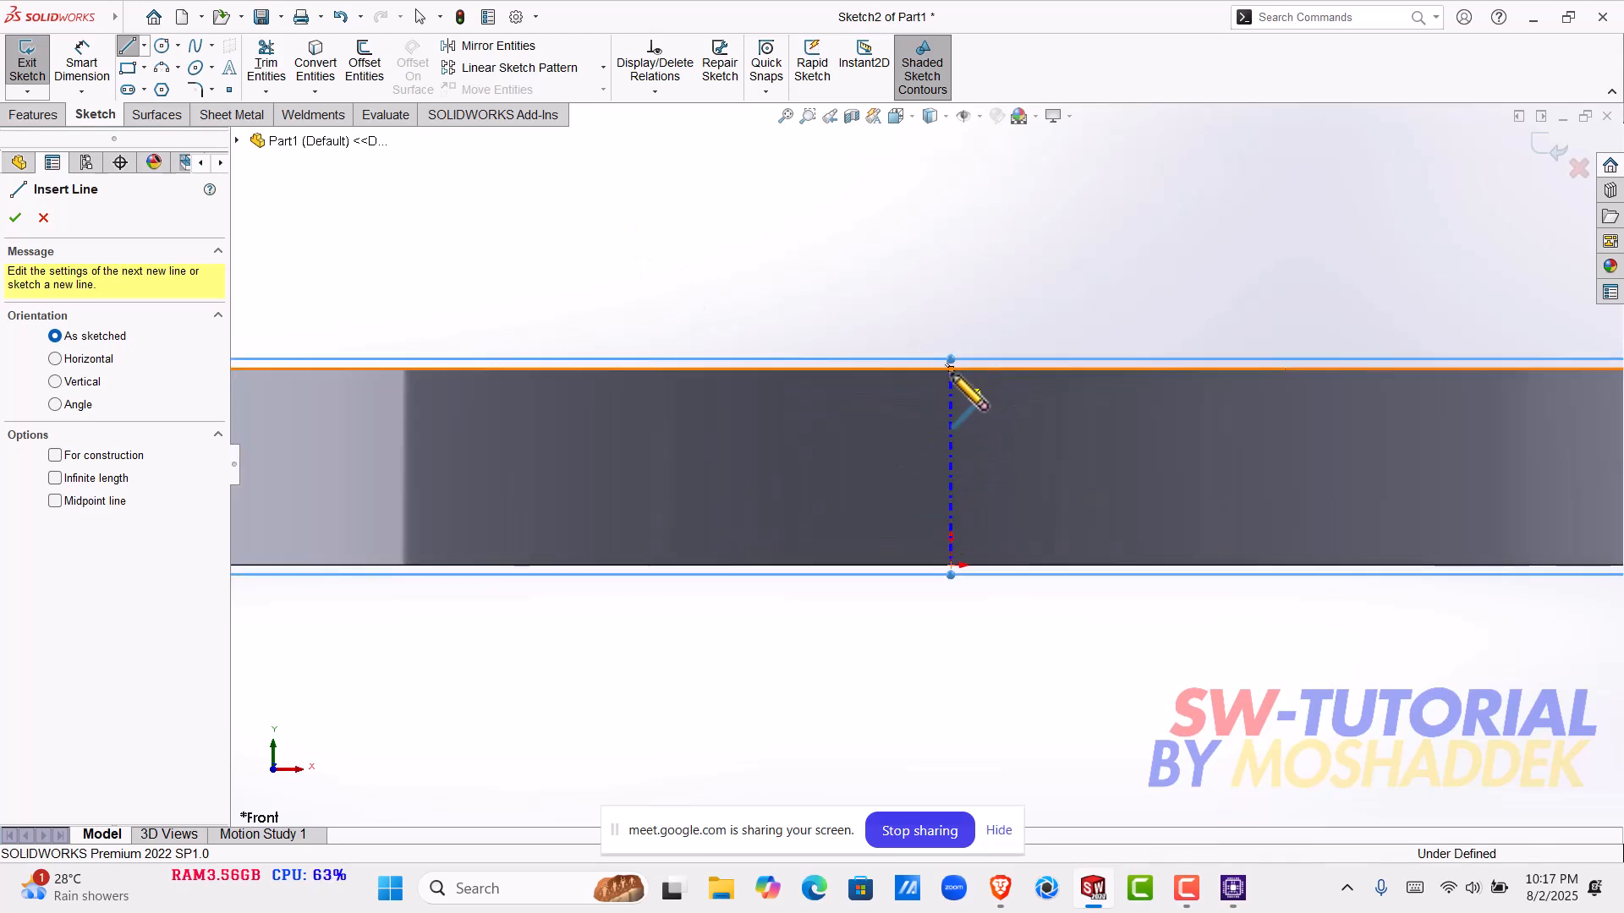
left_click(951, 367)
scroll(954, 355, "up", 4)
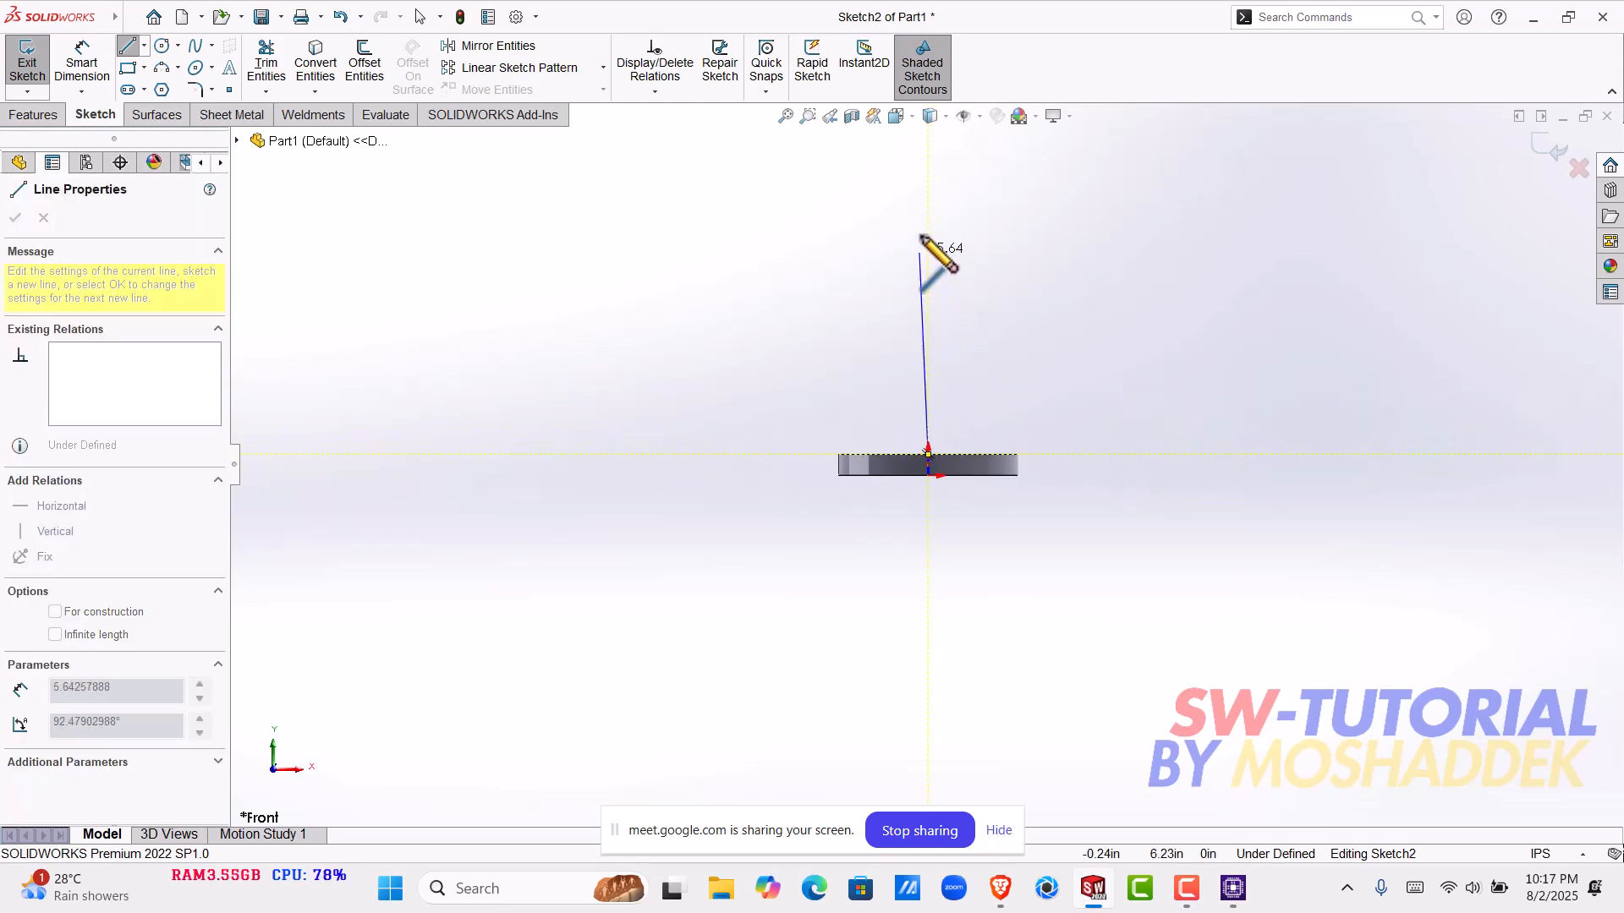
scroll(933, 241, "up", 2)
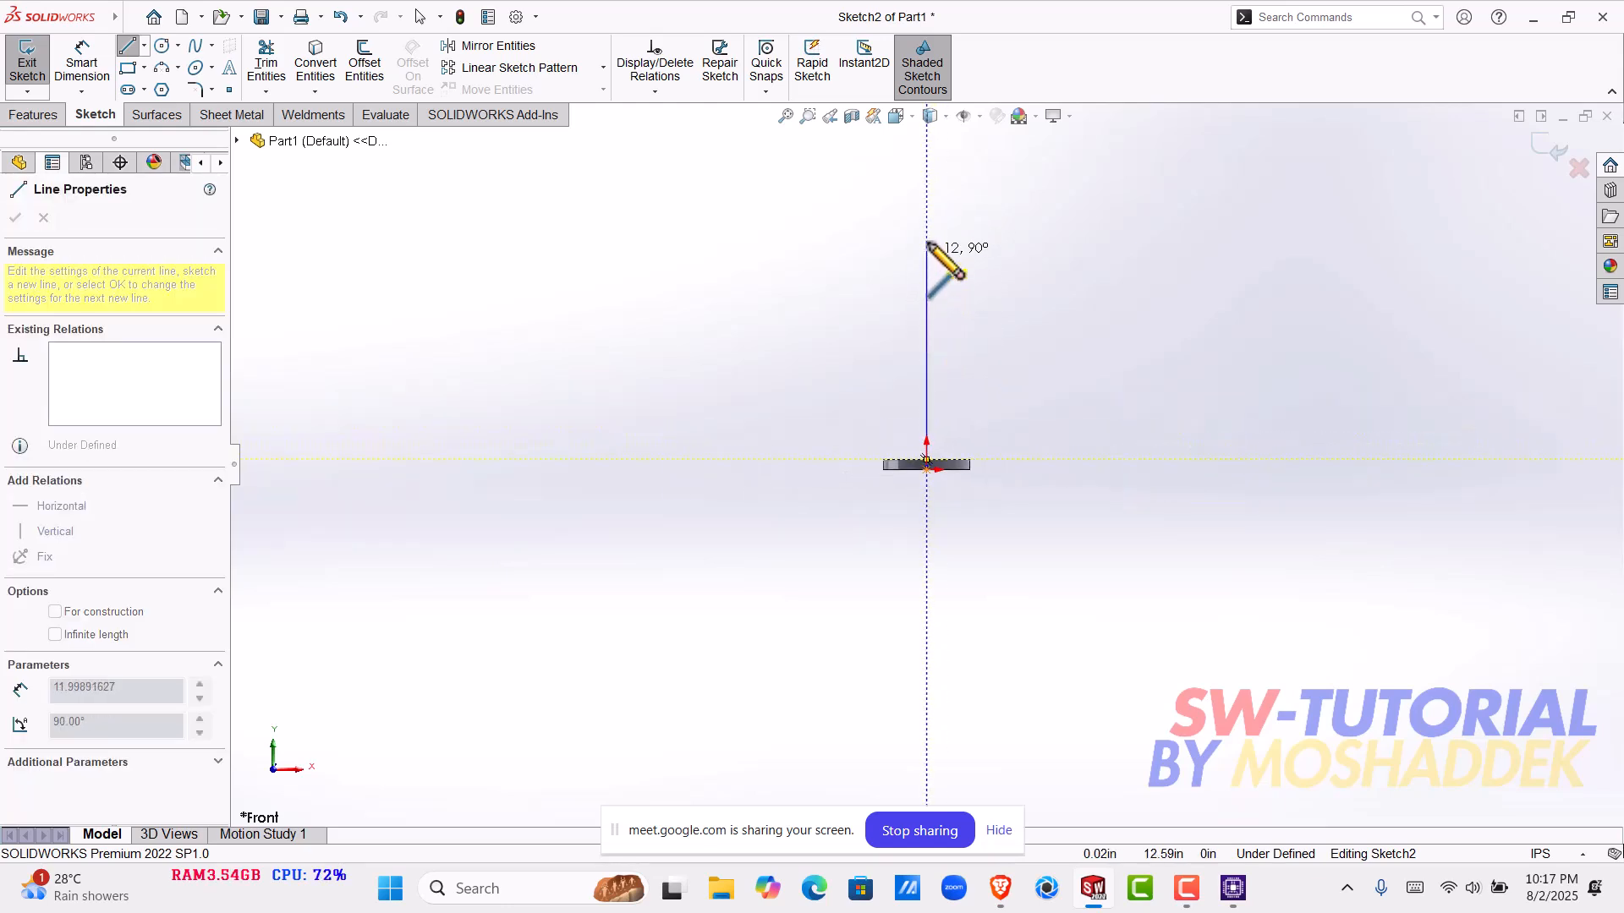
left_click(928, 245)
- From the vertical line's top end, sketch an arc of about 0.95 in radius and a vertical line about 1.06 in long downward
scroll(951, 252, "down", 3)
scroll(960, 279, "down", 2)
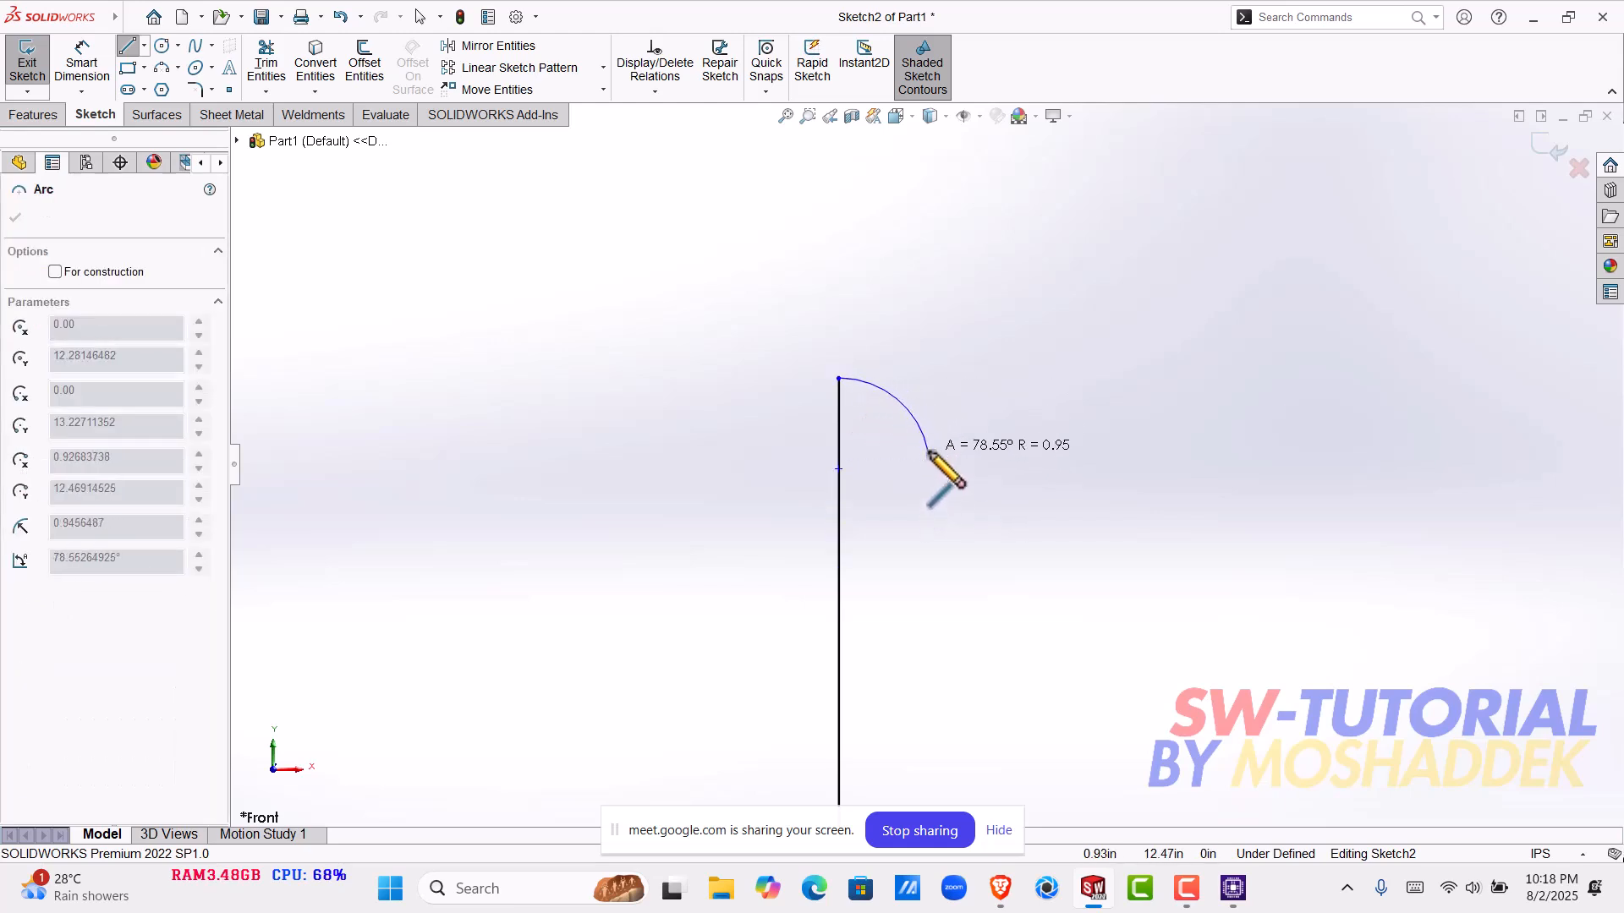
left_click(928, 451)
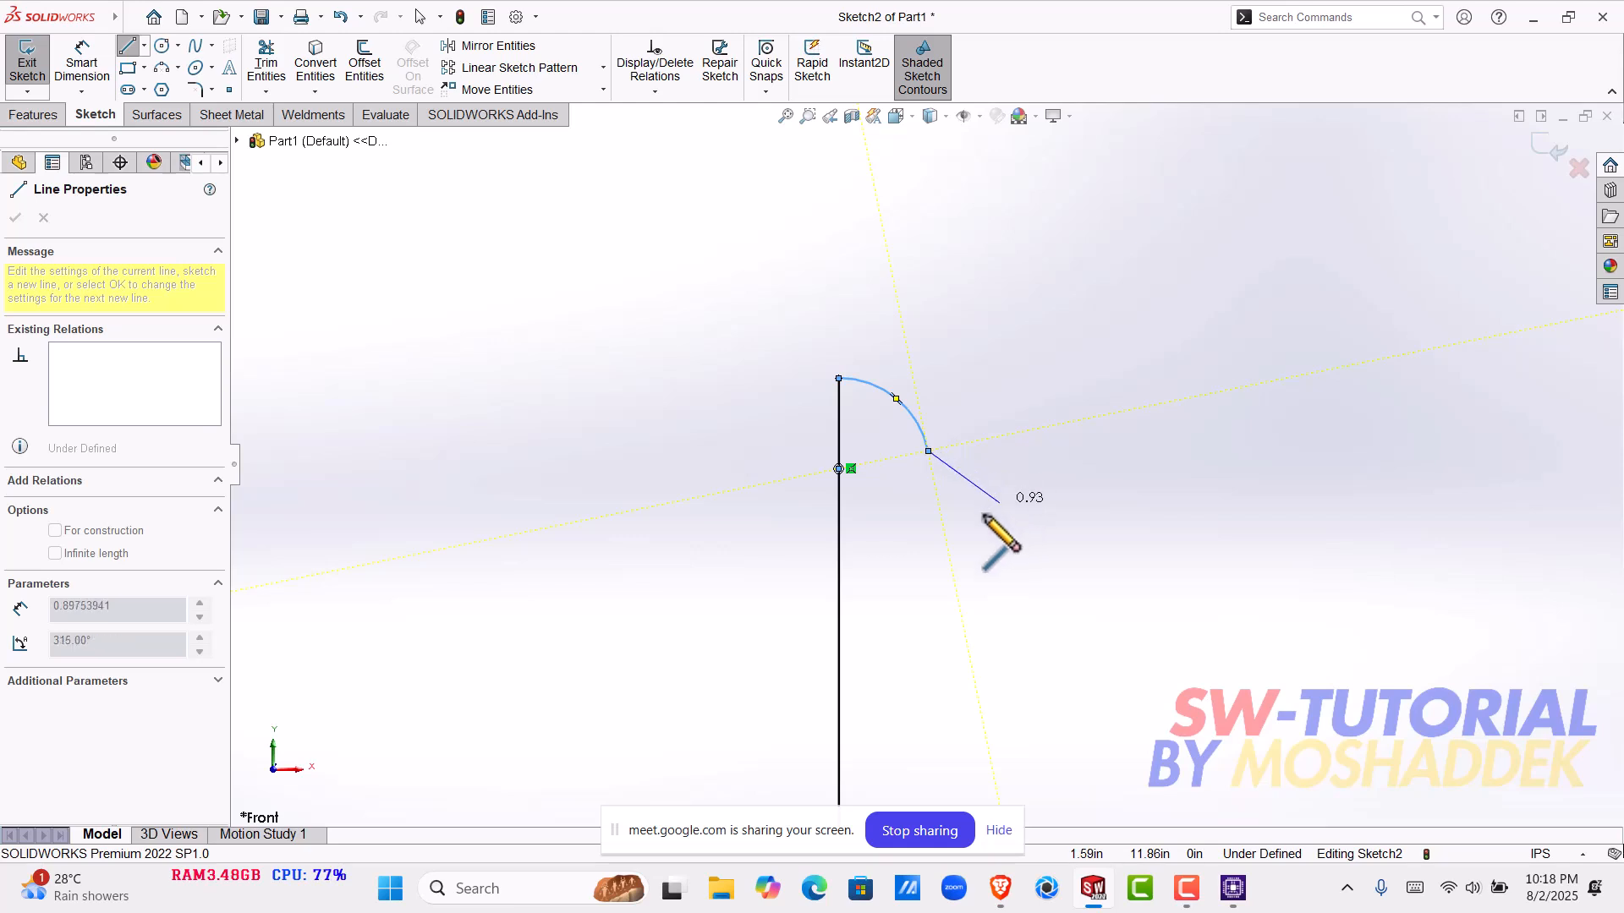
left_click(928, 553)
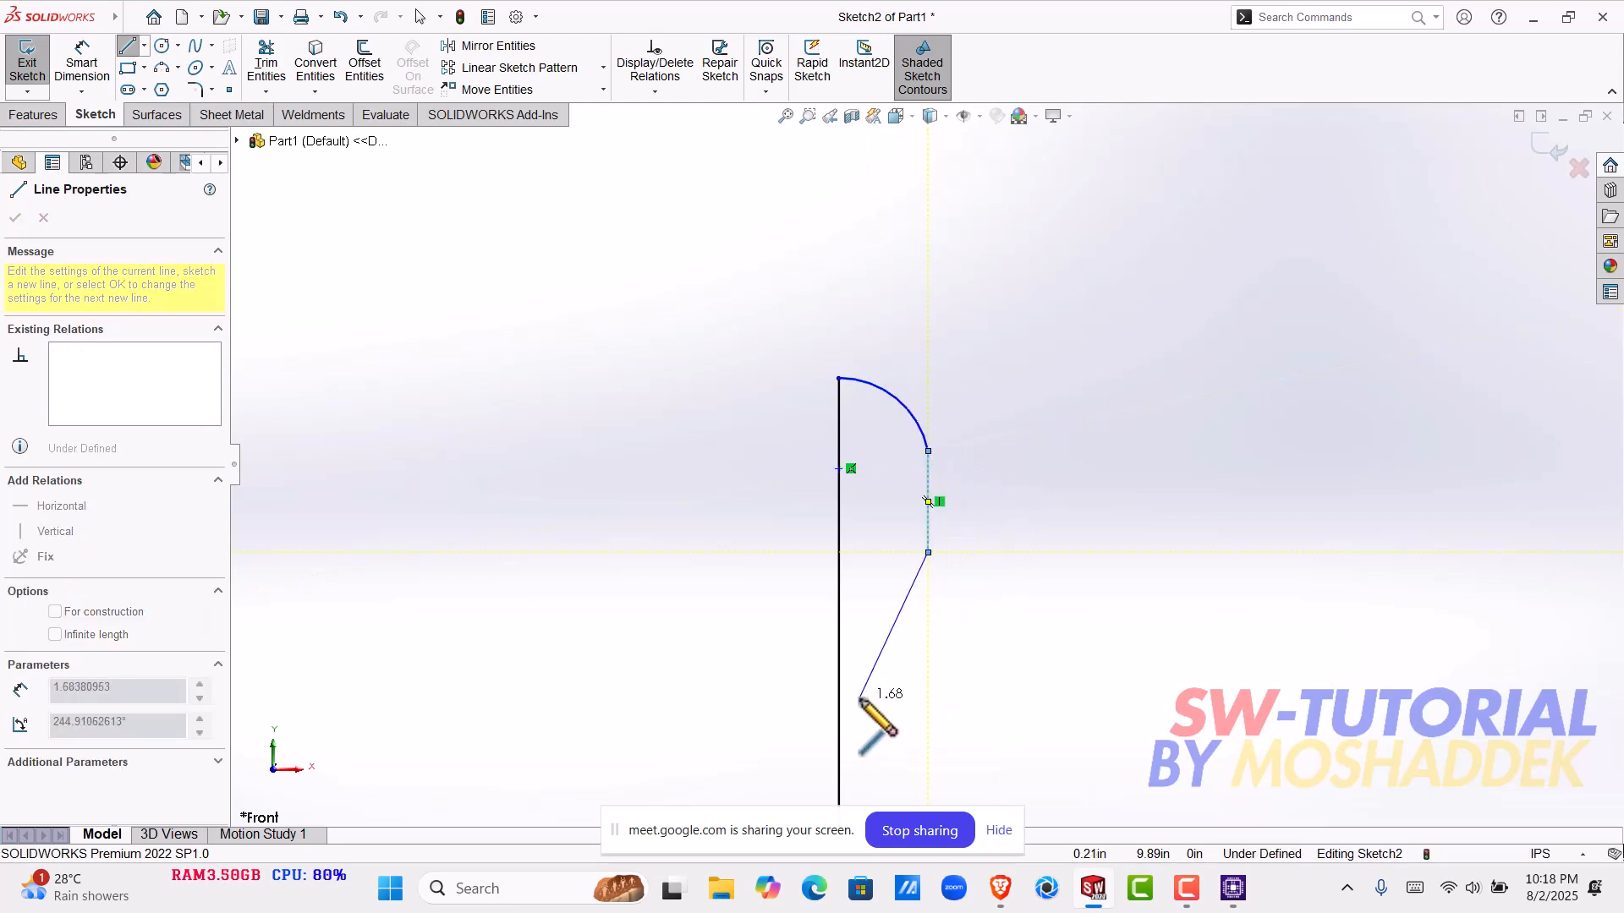
mouse_move(932, 551)
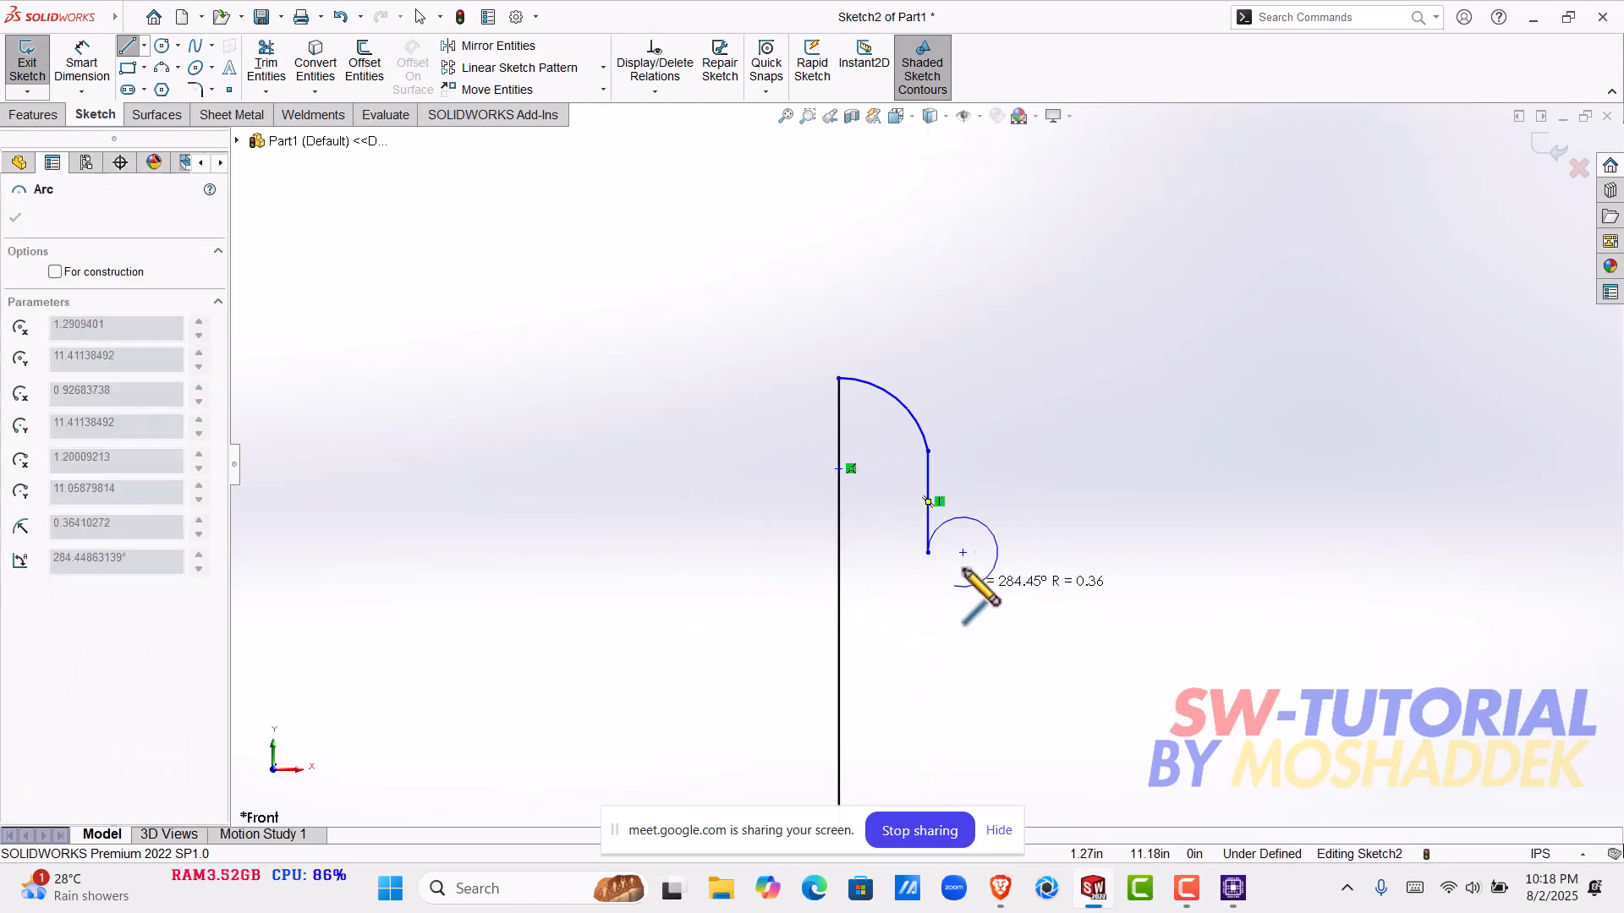
key("Escape")
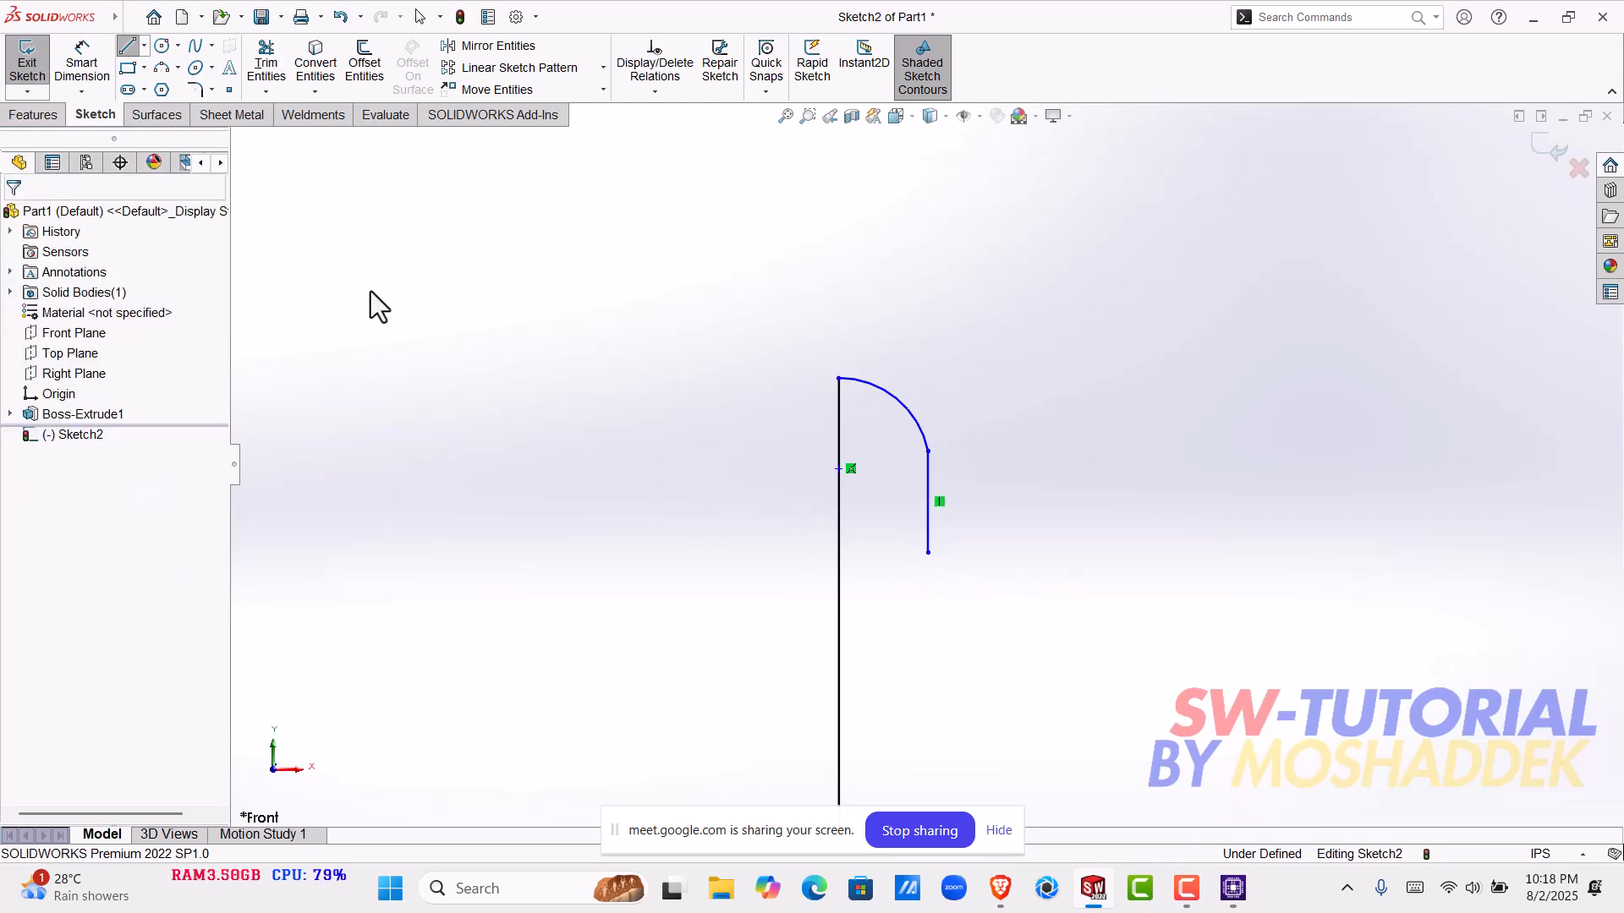
key("Escape")
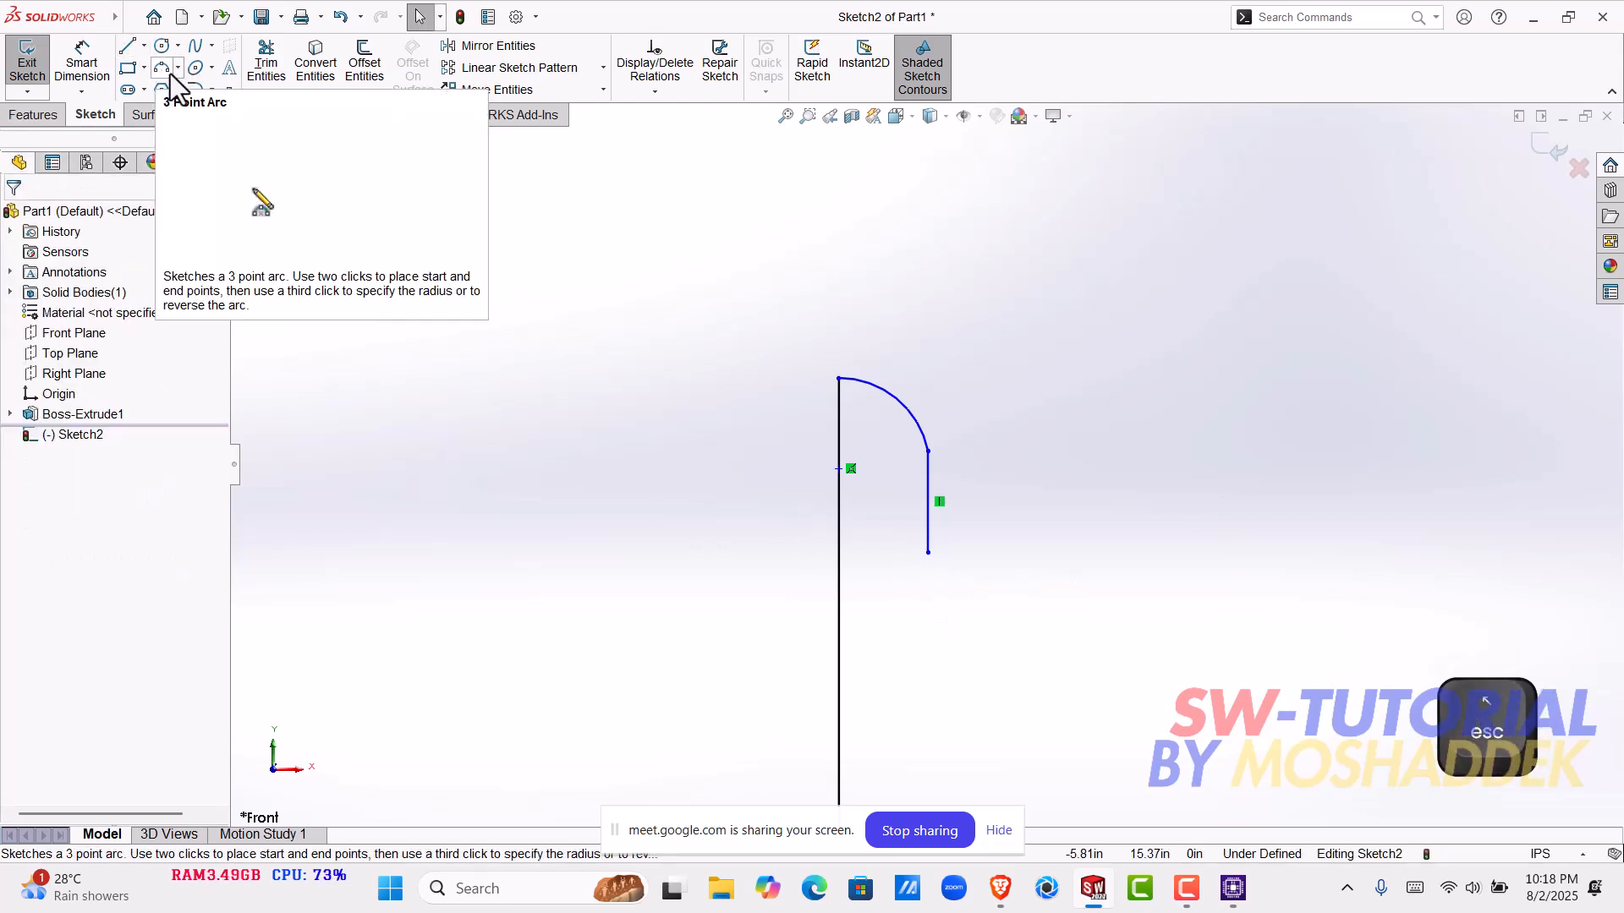
- Sketch a nearly vertical line about 10.39 in long down to the disk's top edge and close it horizontally to the central line
left_click(134, 53)
scroll(914, 577, "up", 4)
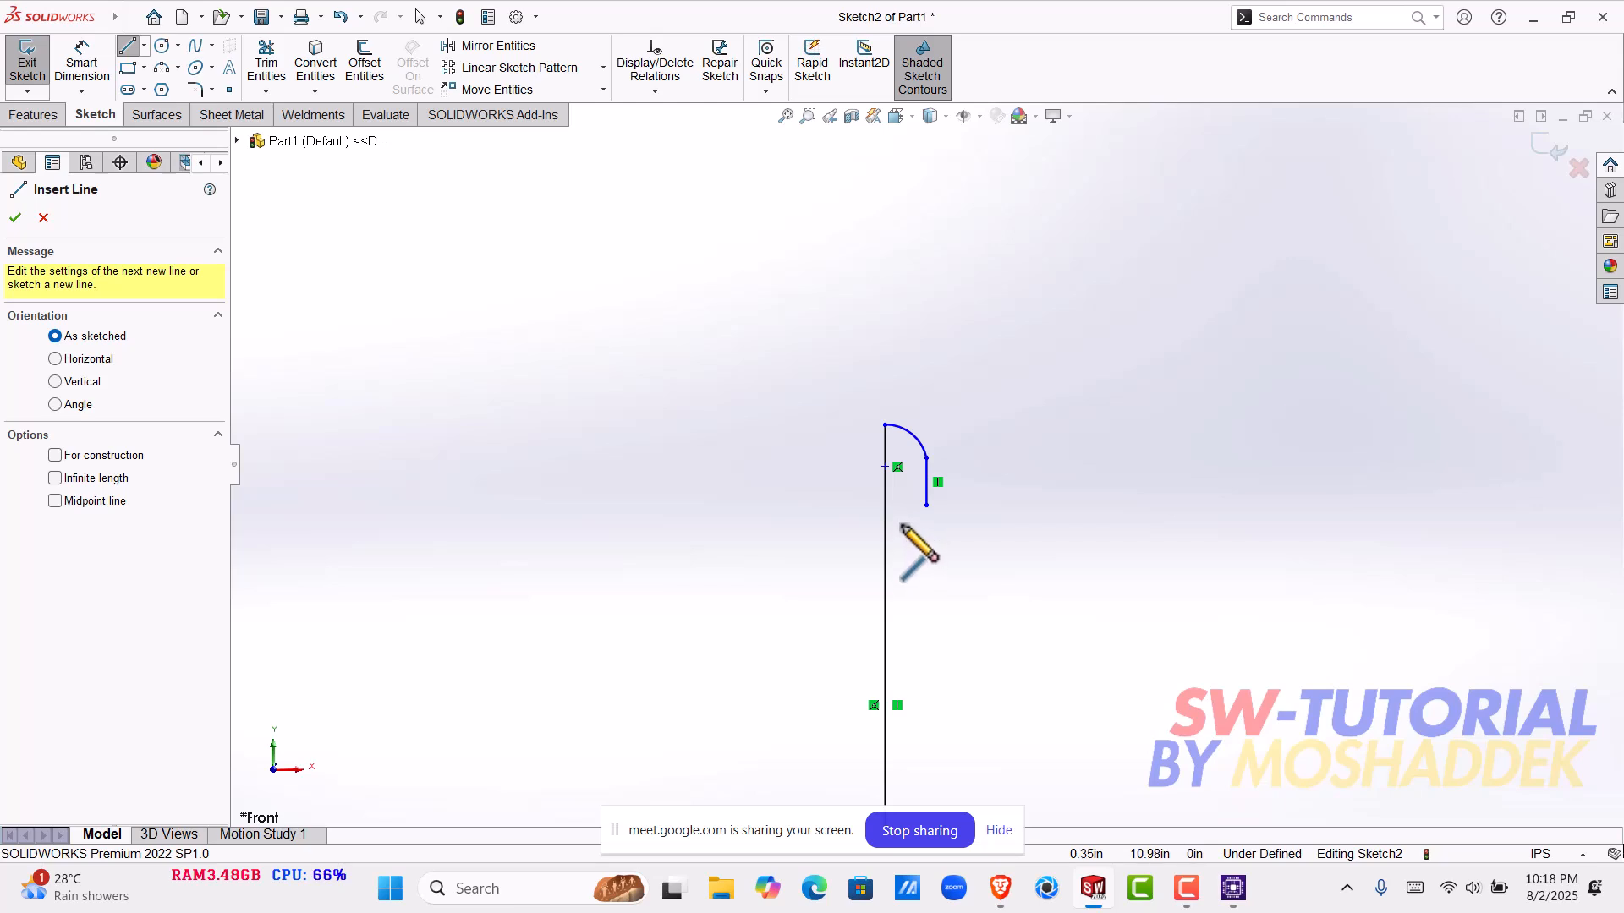
left_click(904, 527)
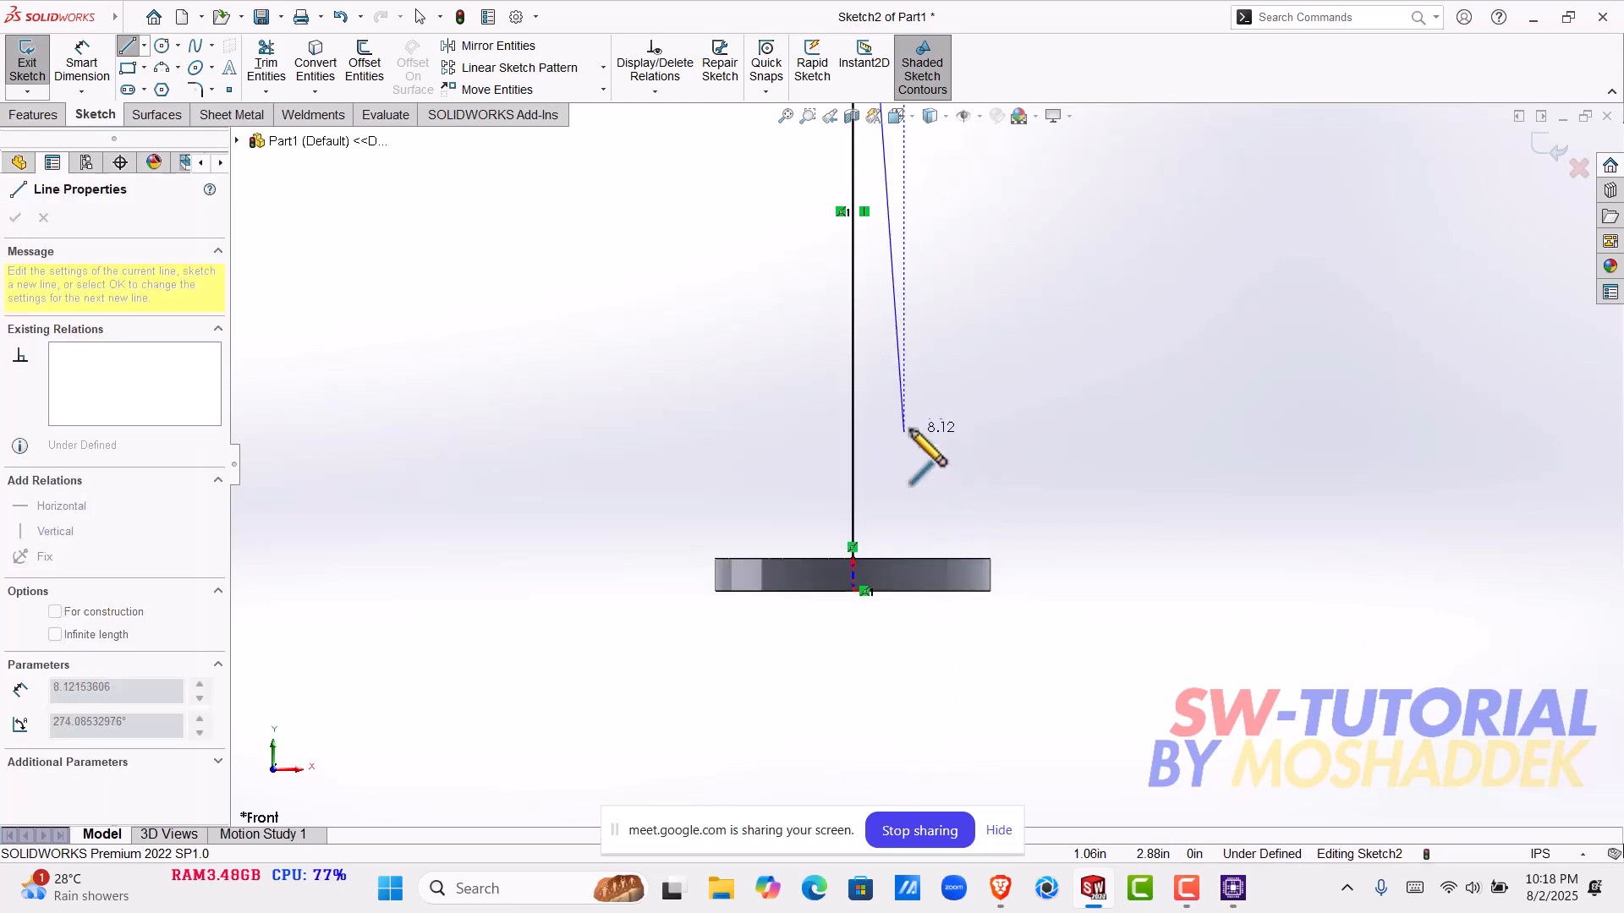
scroll(909, 429, "down", 5)
left_click(837, 669)
left_click(800, 669)
scroll(838, 676, "down", 5)
scroll(910, 626, "down", 2)
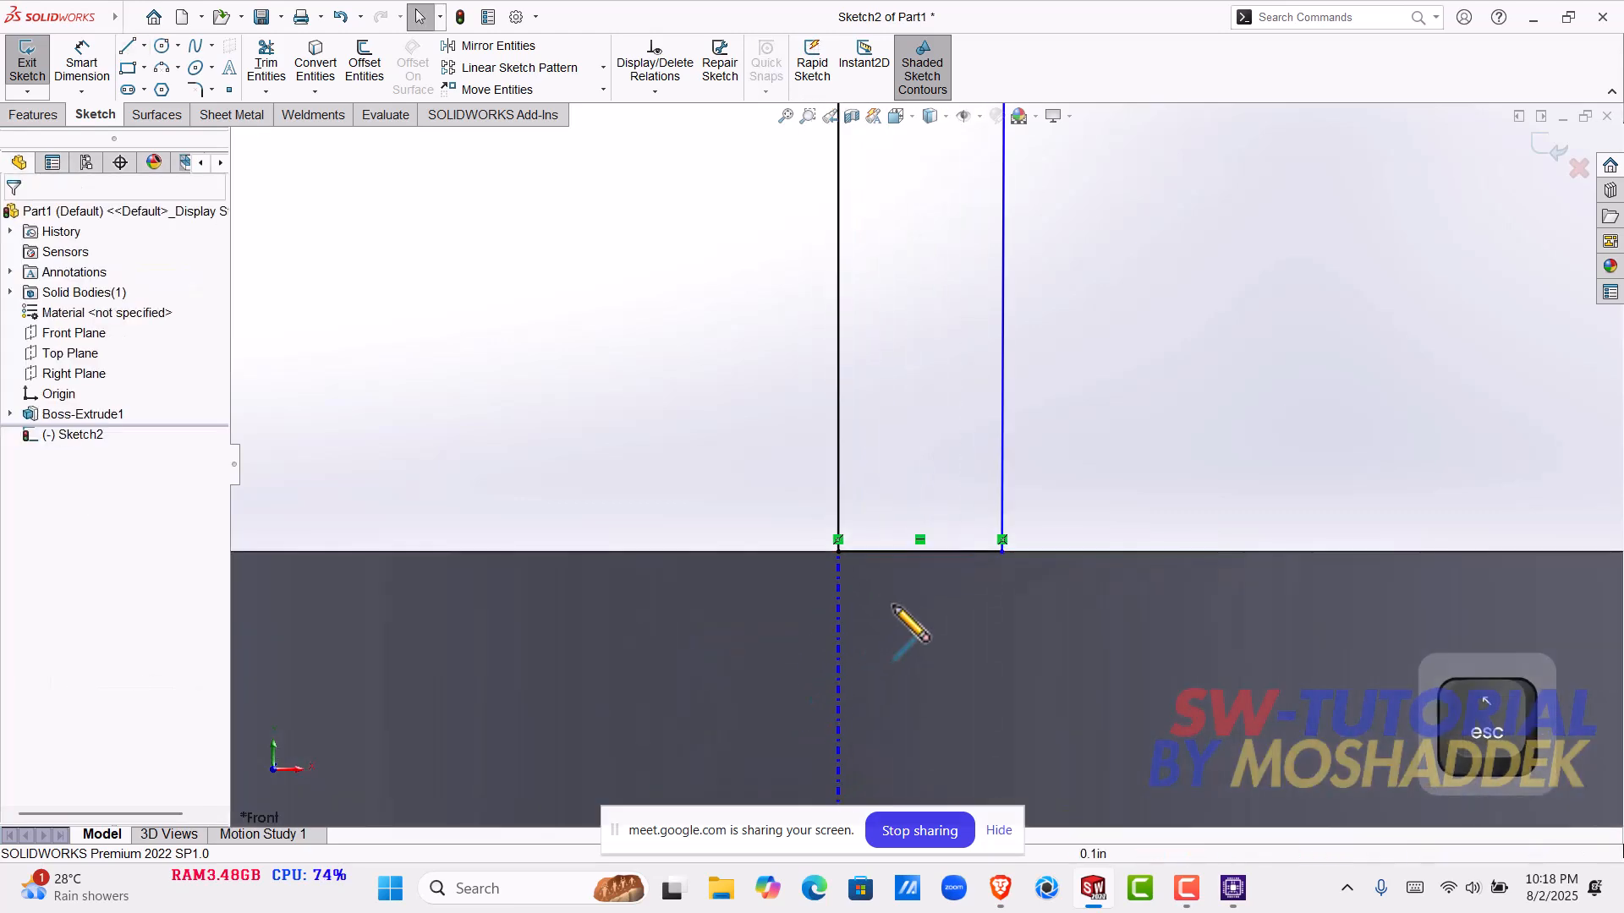
key("Escape")
- Delete the long, nearly vertical line beside the central line
scroll(1008, 415, "up", 3)
scroll(928, 296, "up", 8)
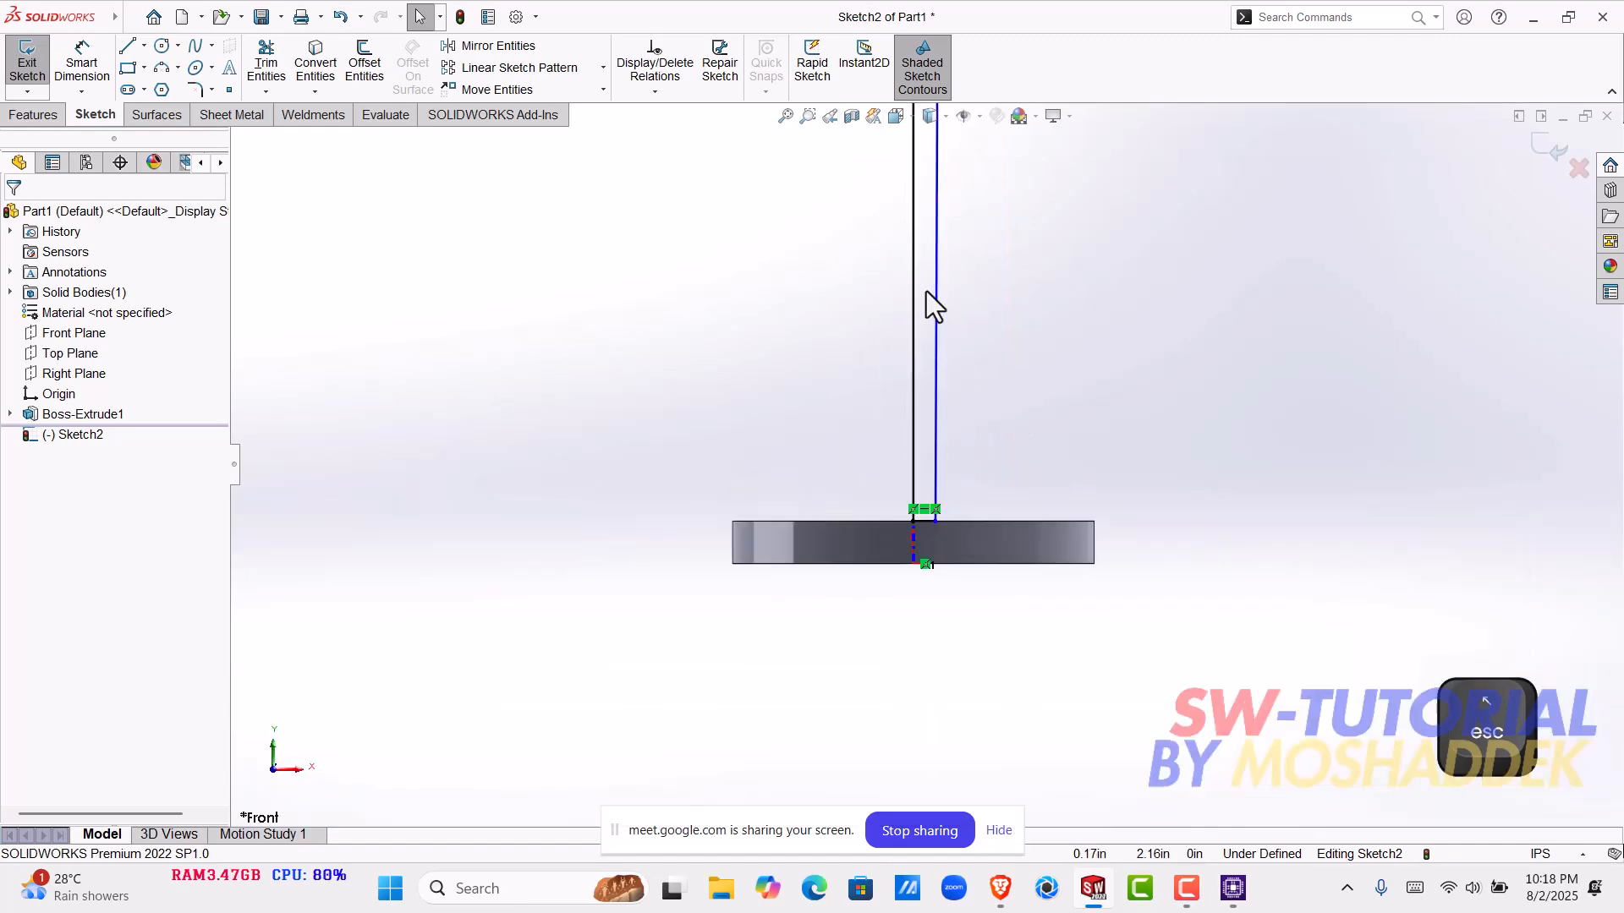
scroll(922, 338, "down", 3)
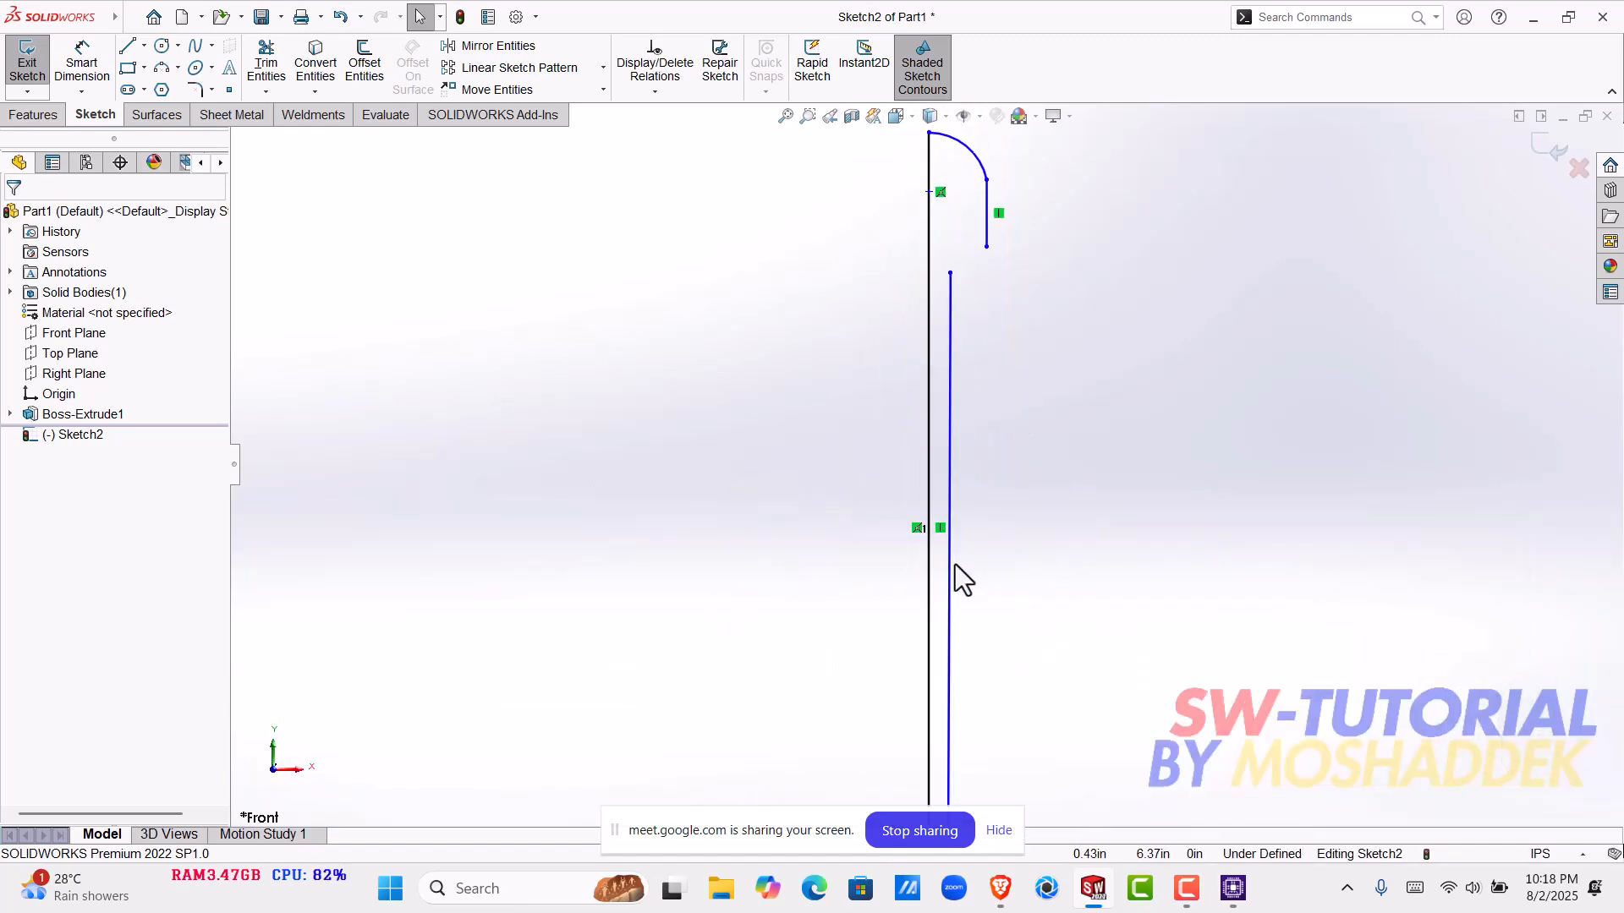
left_click(950, 567)
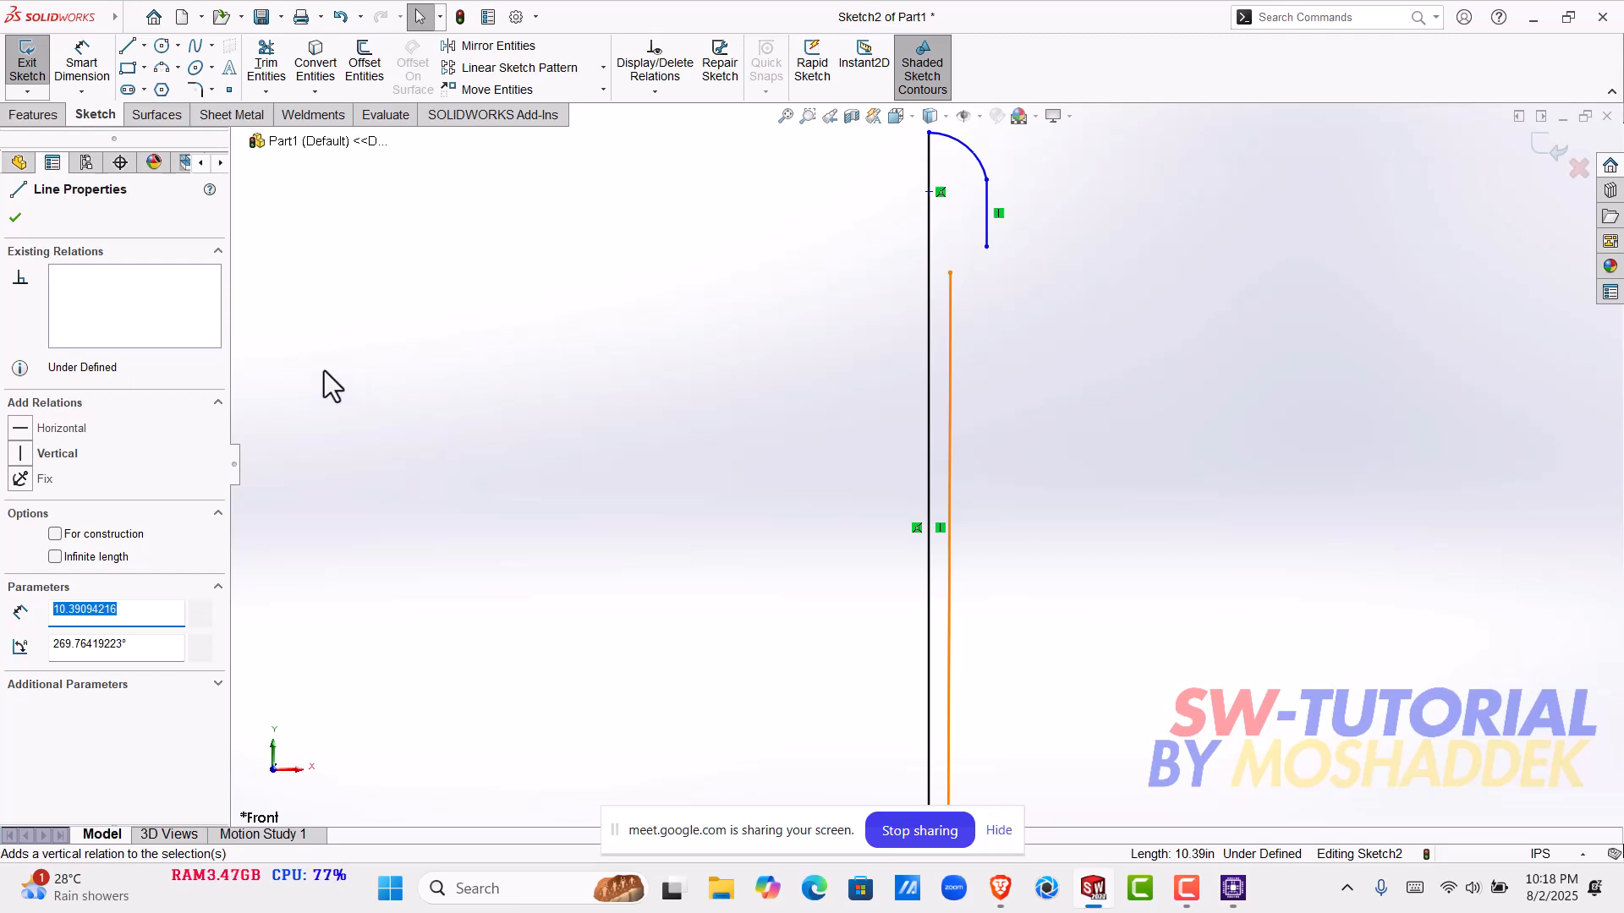
key("Escape")
left_click(951, 433)
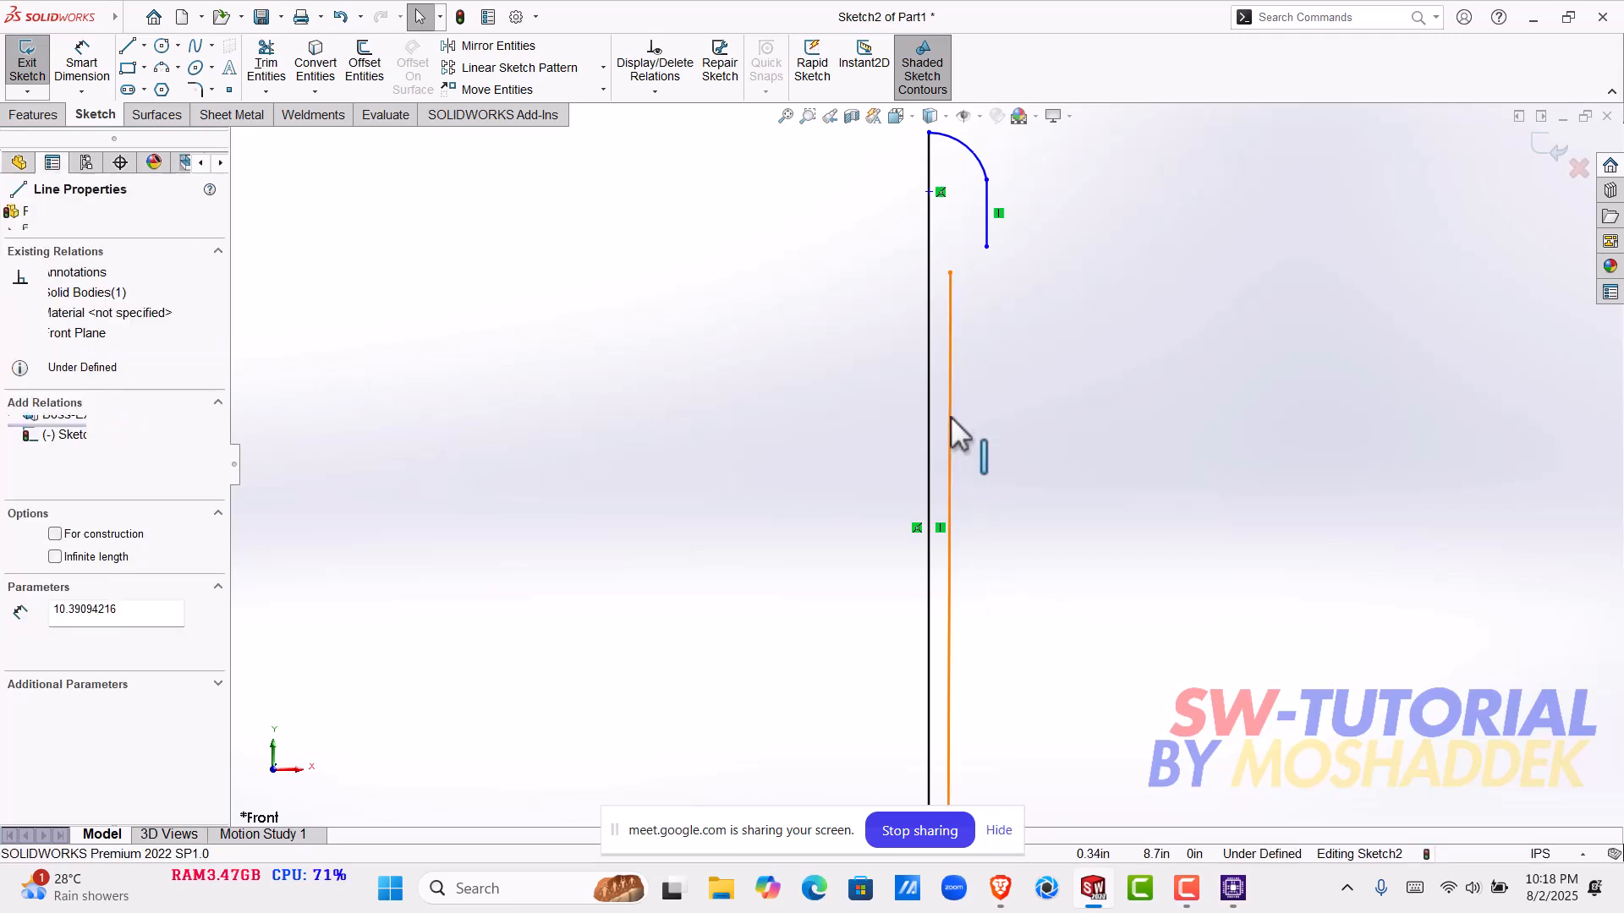
key("Delete")
- Sketch a slanted line about 10.6 in long from beside the central line below the arc outward to the disk's top edge
left_click(128, 46)
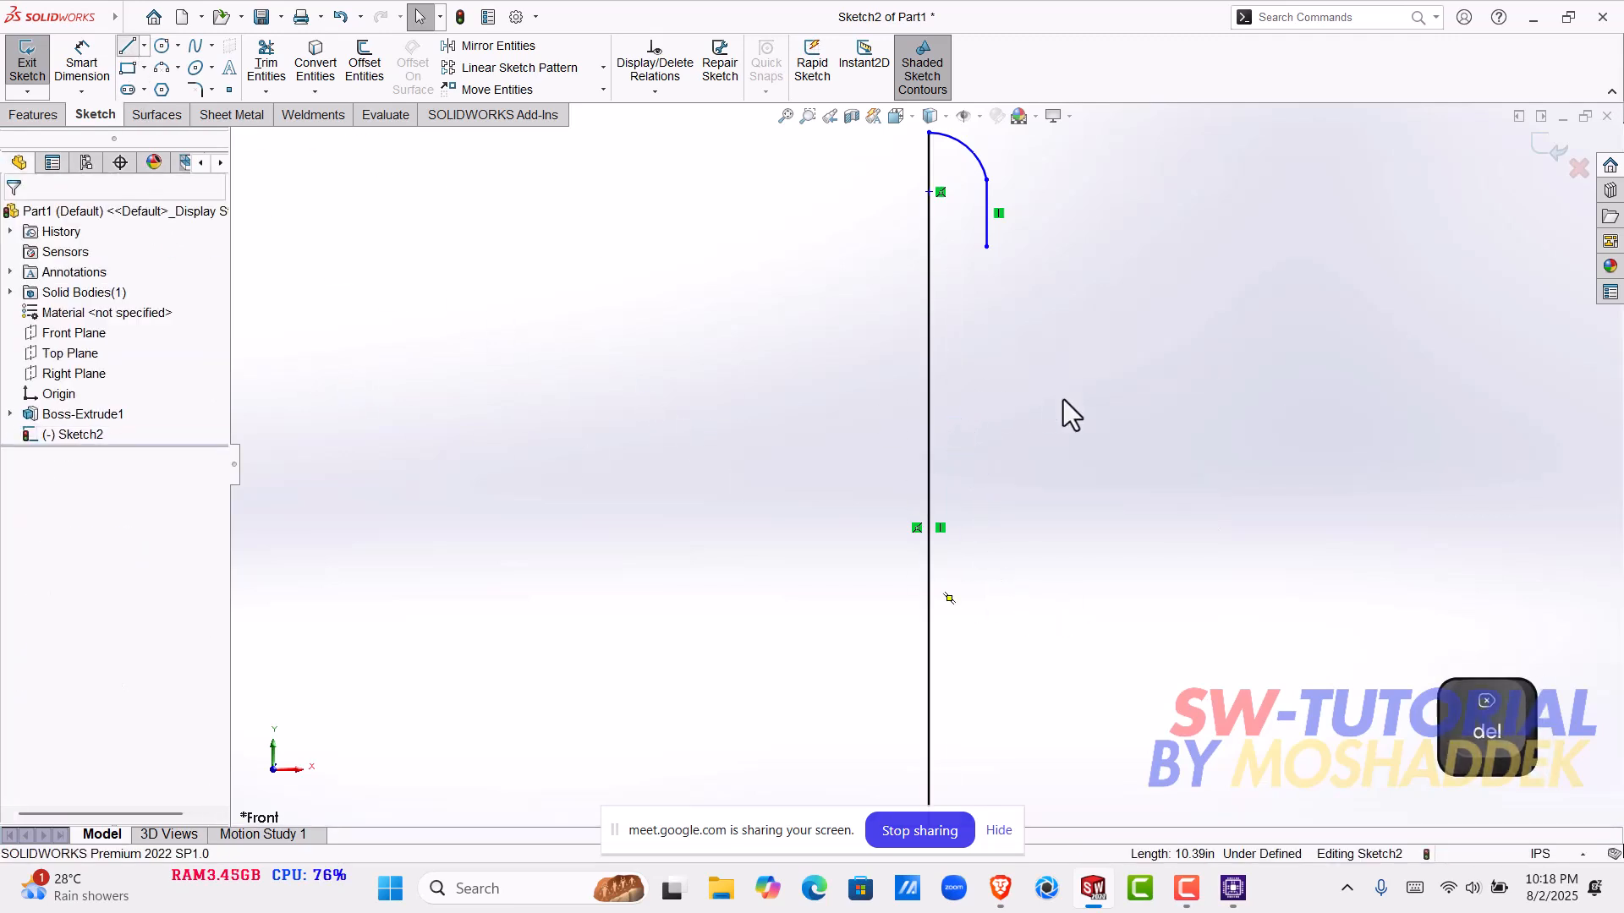
left_click(939, 265)
scroll(1011, 643, "up", 2)
scroll(939, 647, "down", 4)
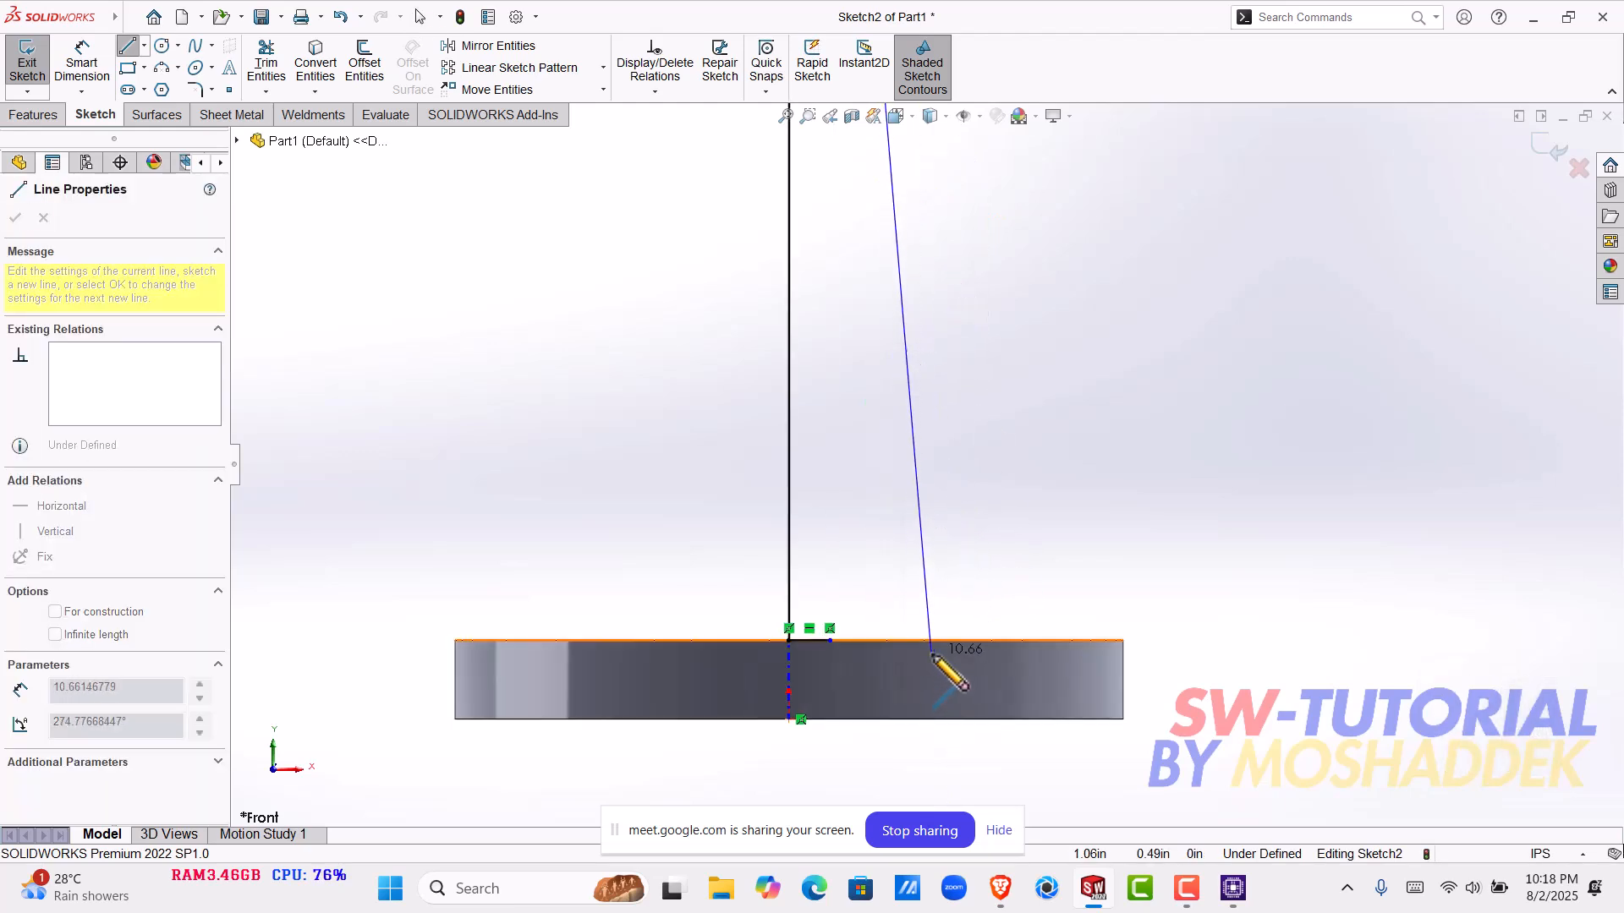
left_click(930, 640)
scroll(837, 653, "down", 2)
scroll(846, 647, "down", 4)
key("Escape")
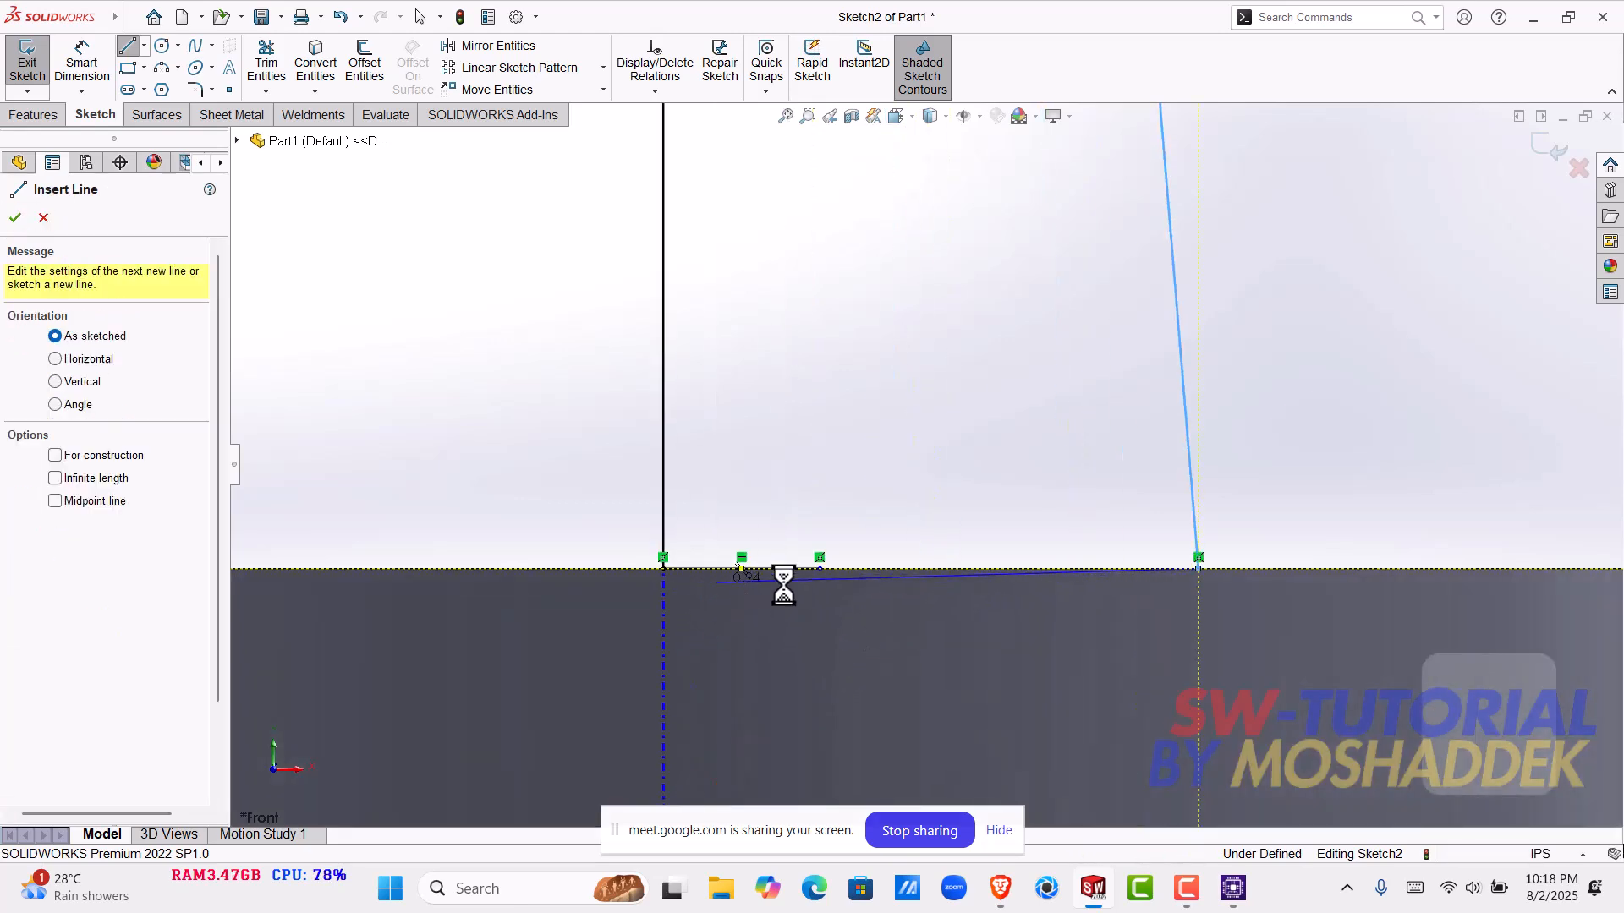
key("Escape")
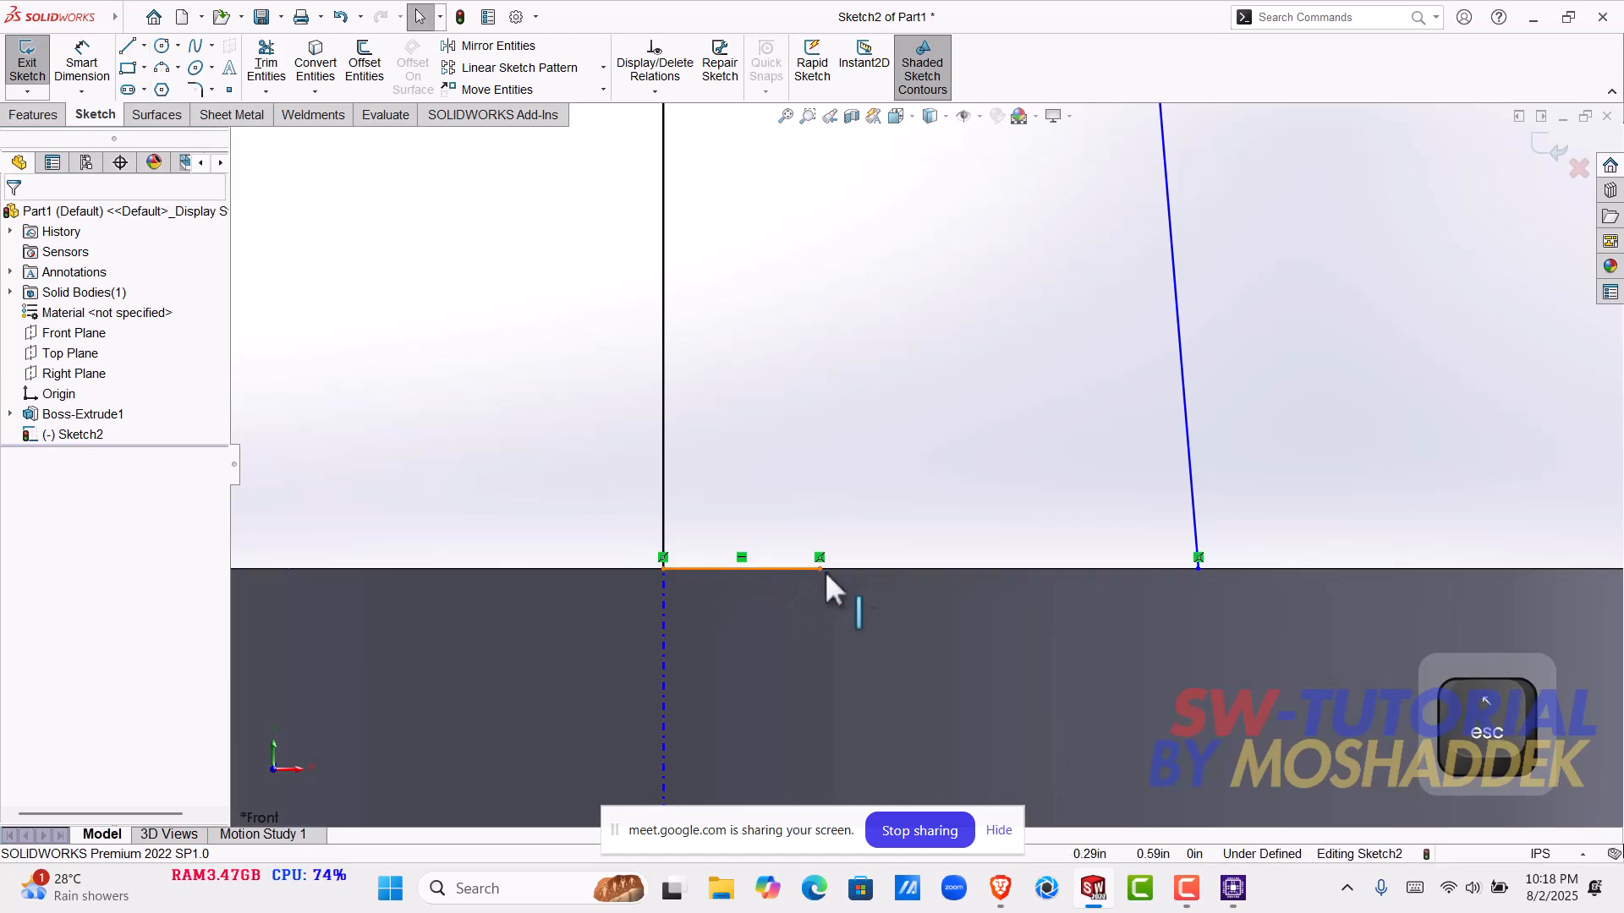
- Extend the short horizontal base line so its free end meets the slanted line's lower endpoint
left_click_drag(823, 572, 1196, 590)
scroll(1027, 436, "up", 8)
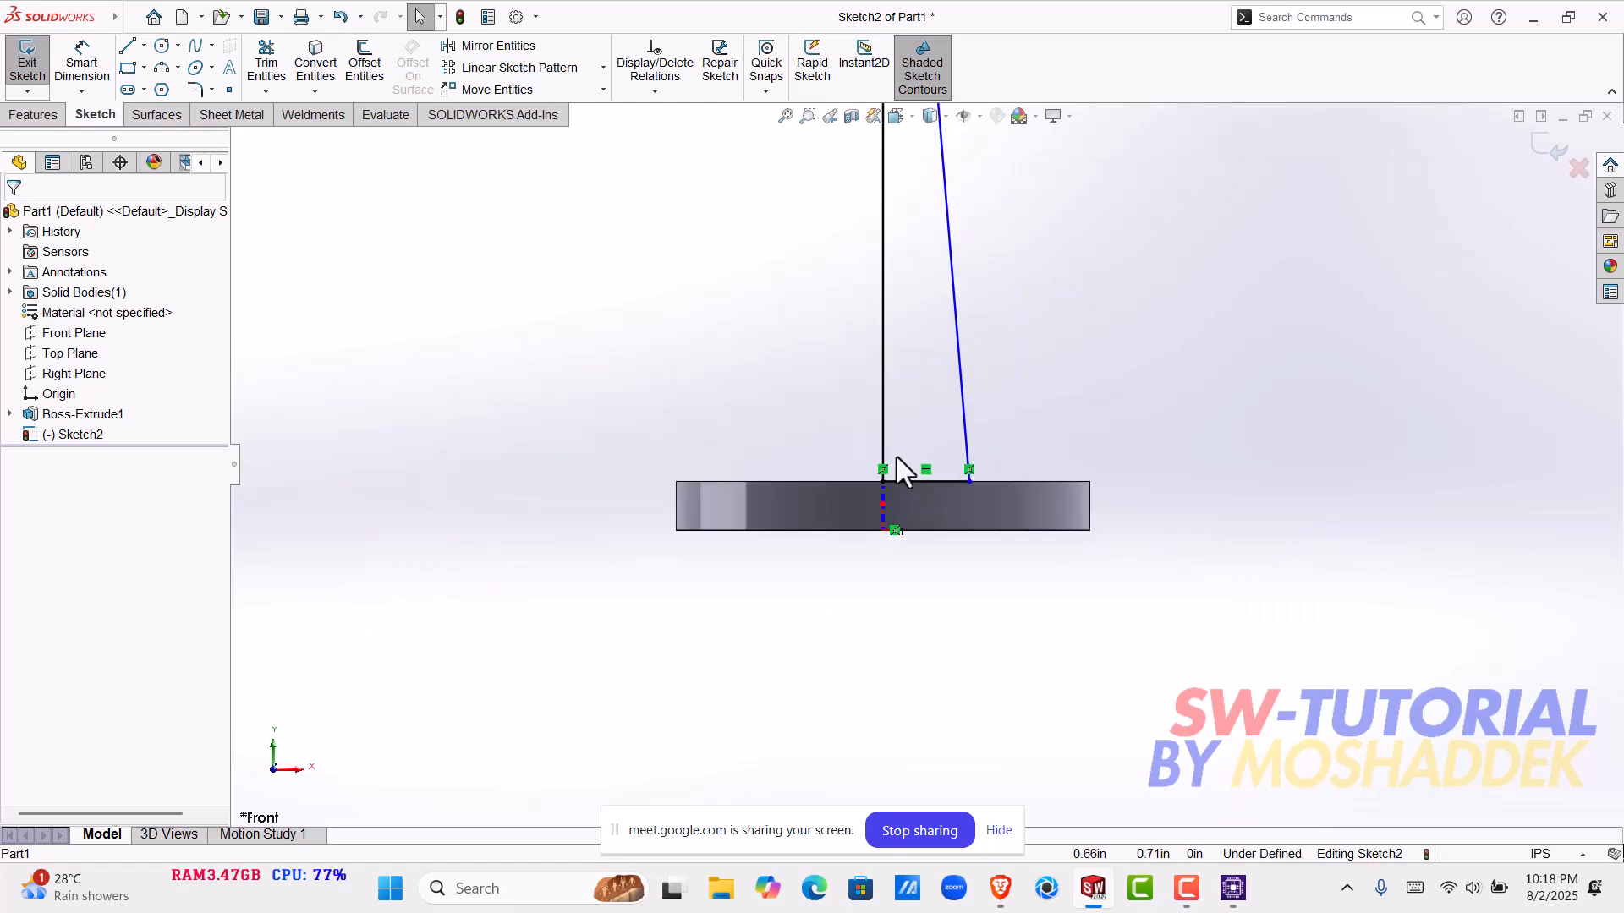
scroll(907, 472, "up", 3)
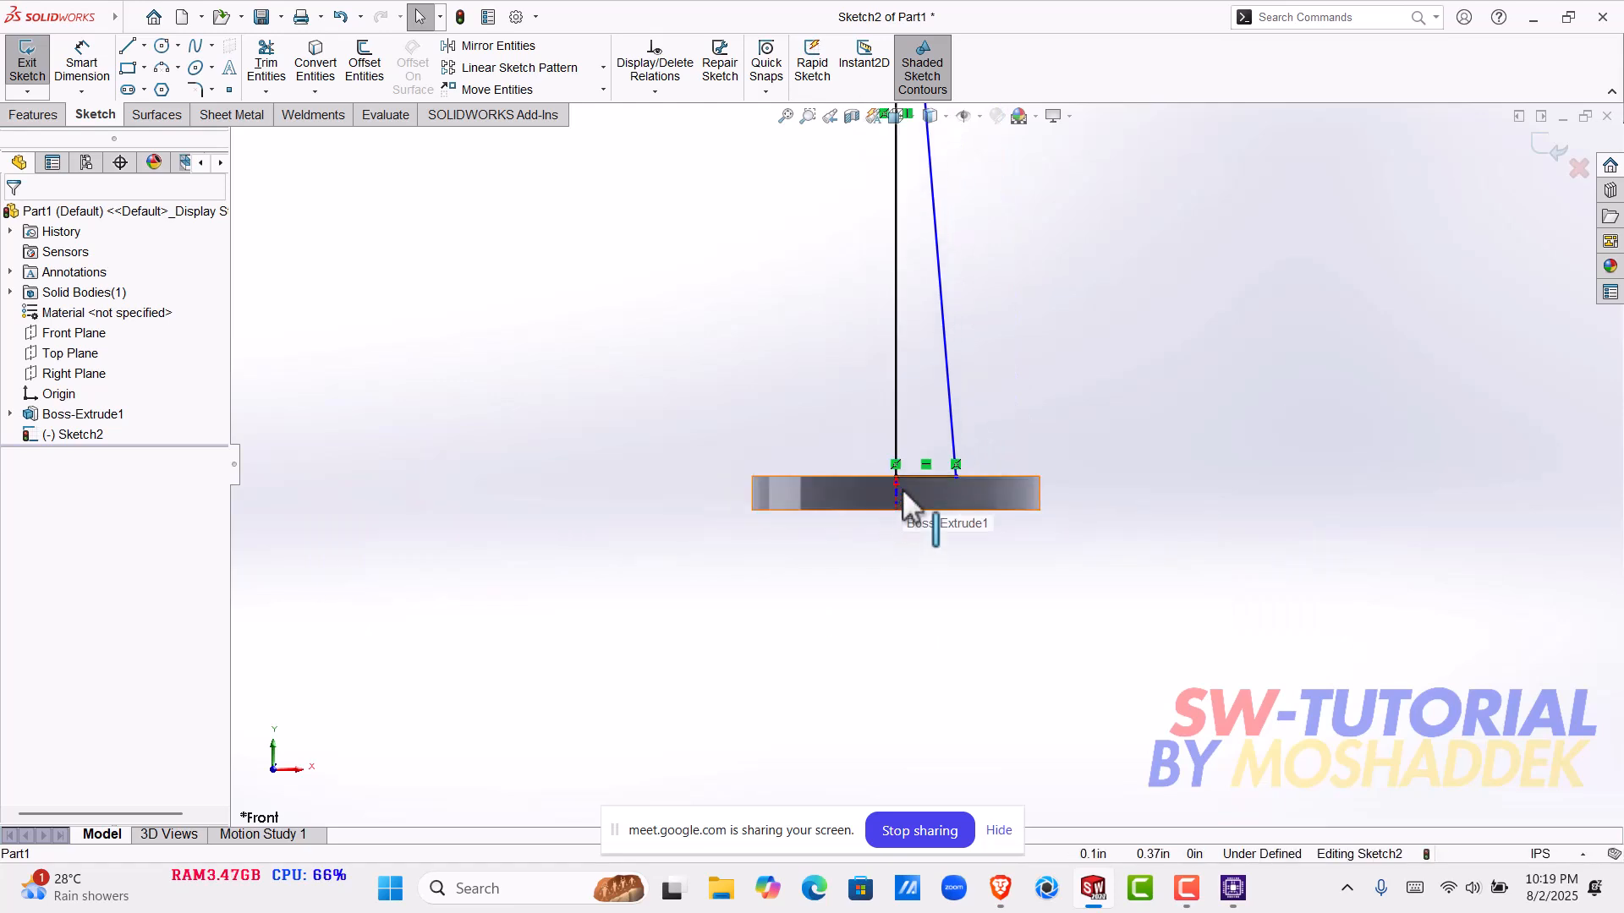
scroll(901, 489, "up", 5)
scroll(914, 279, "down", 3)
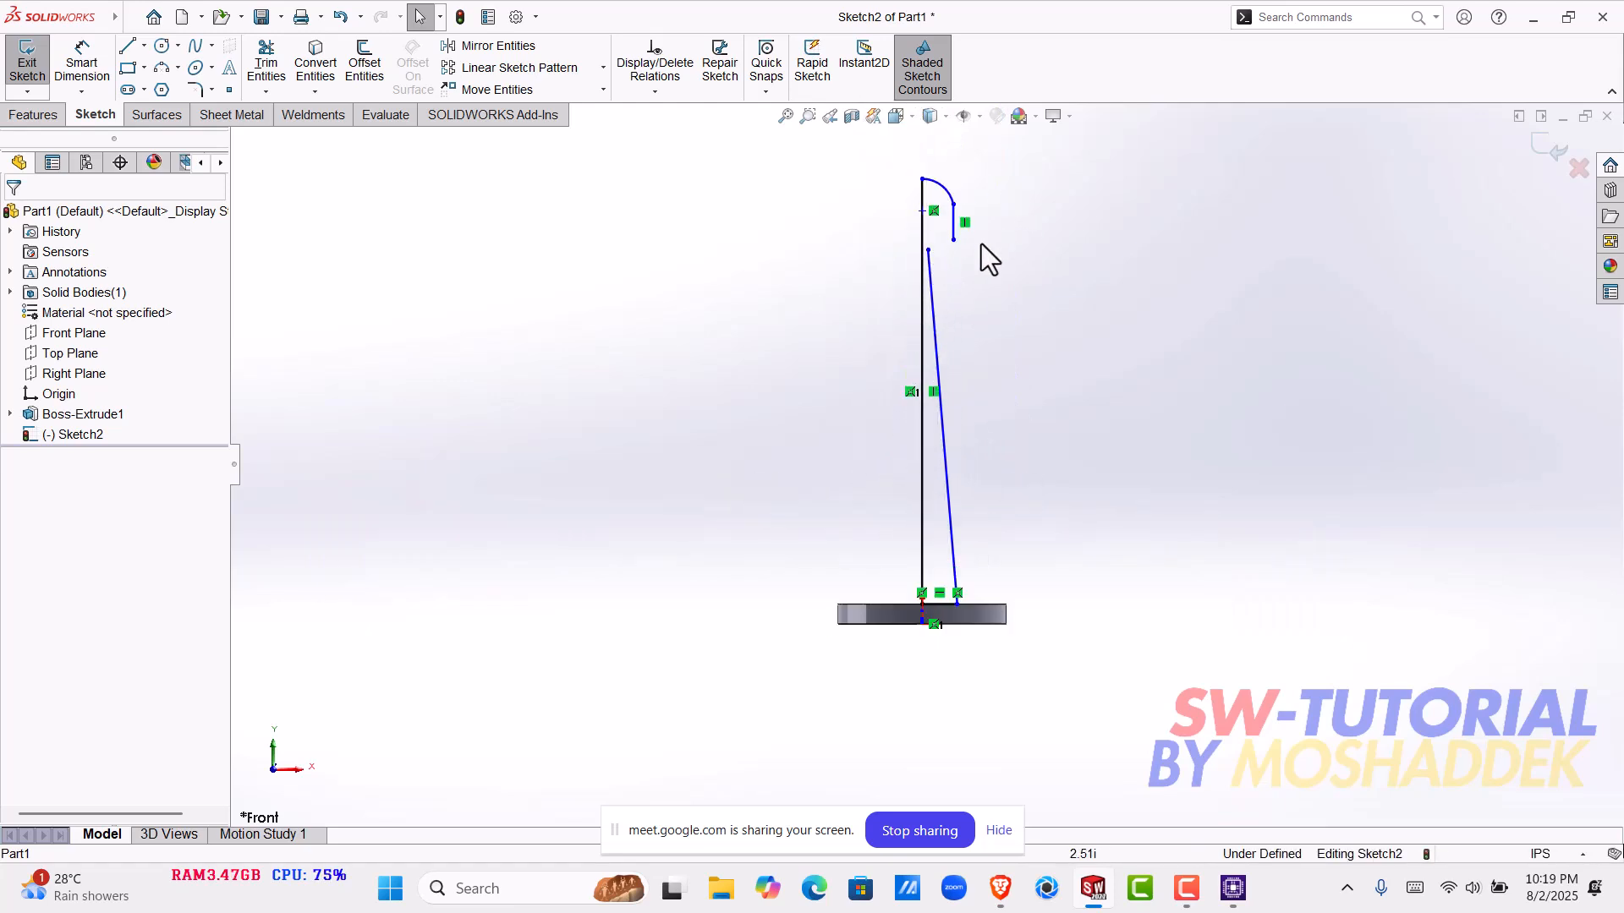
scroll(932, 266, "down", 3)
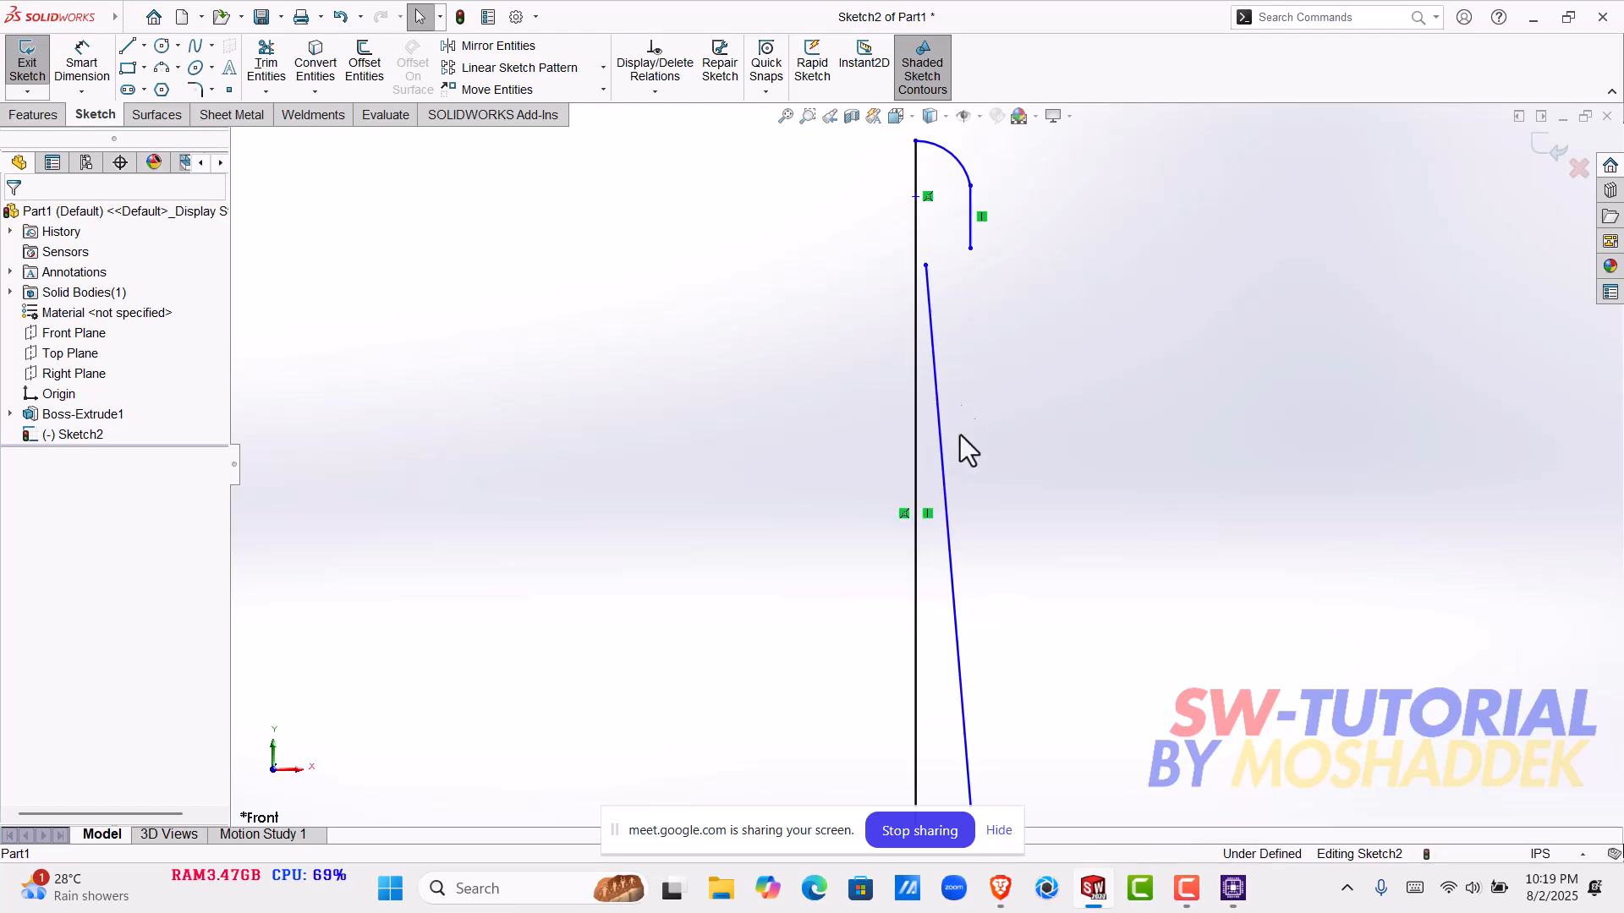
scroll(971, 274, "down", 5)
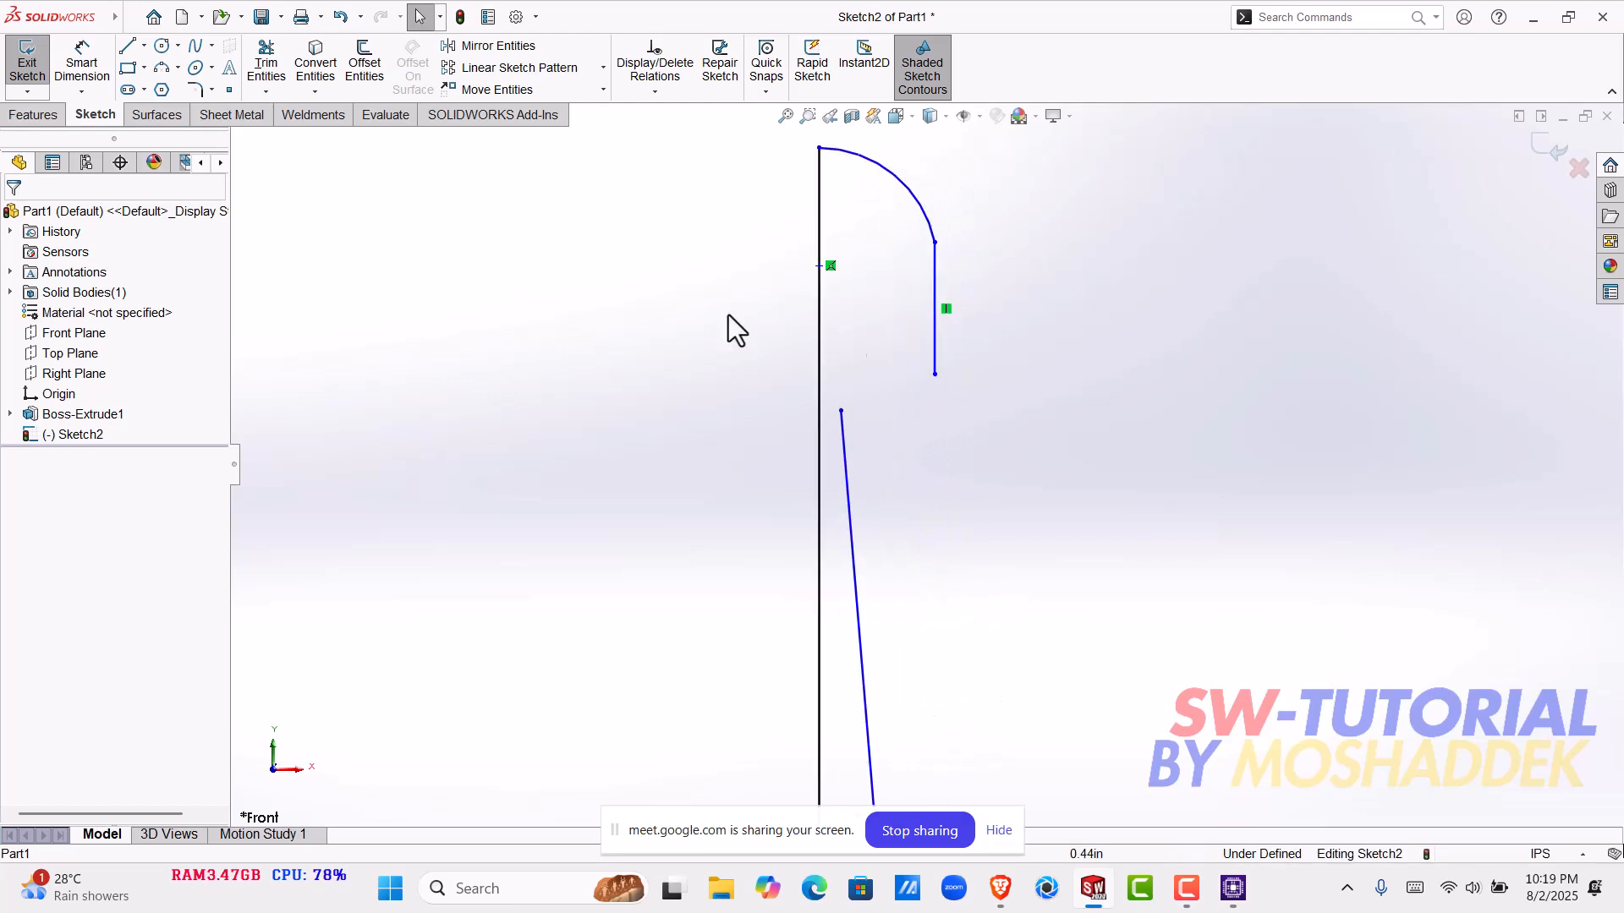
left_click(161, 69)
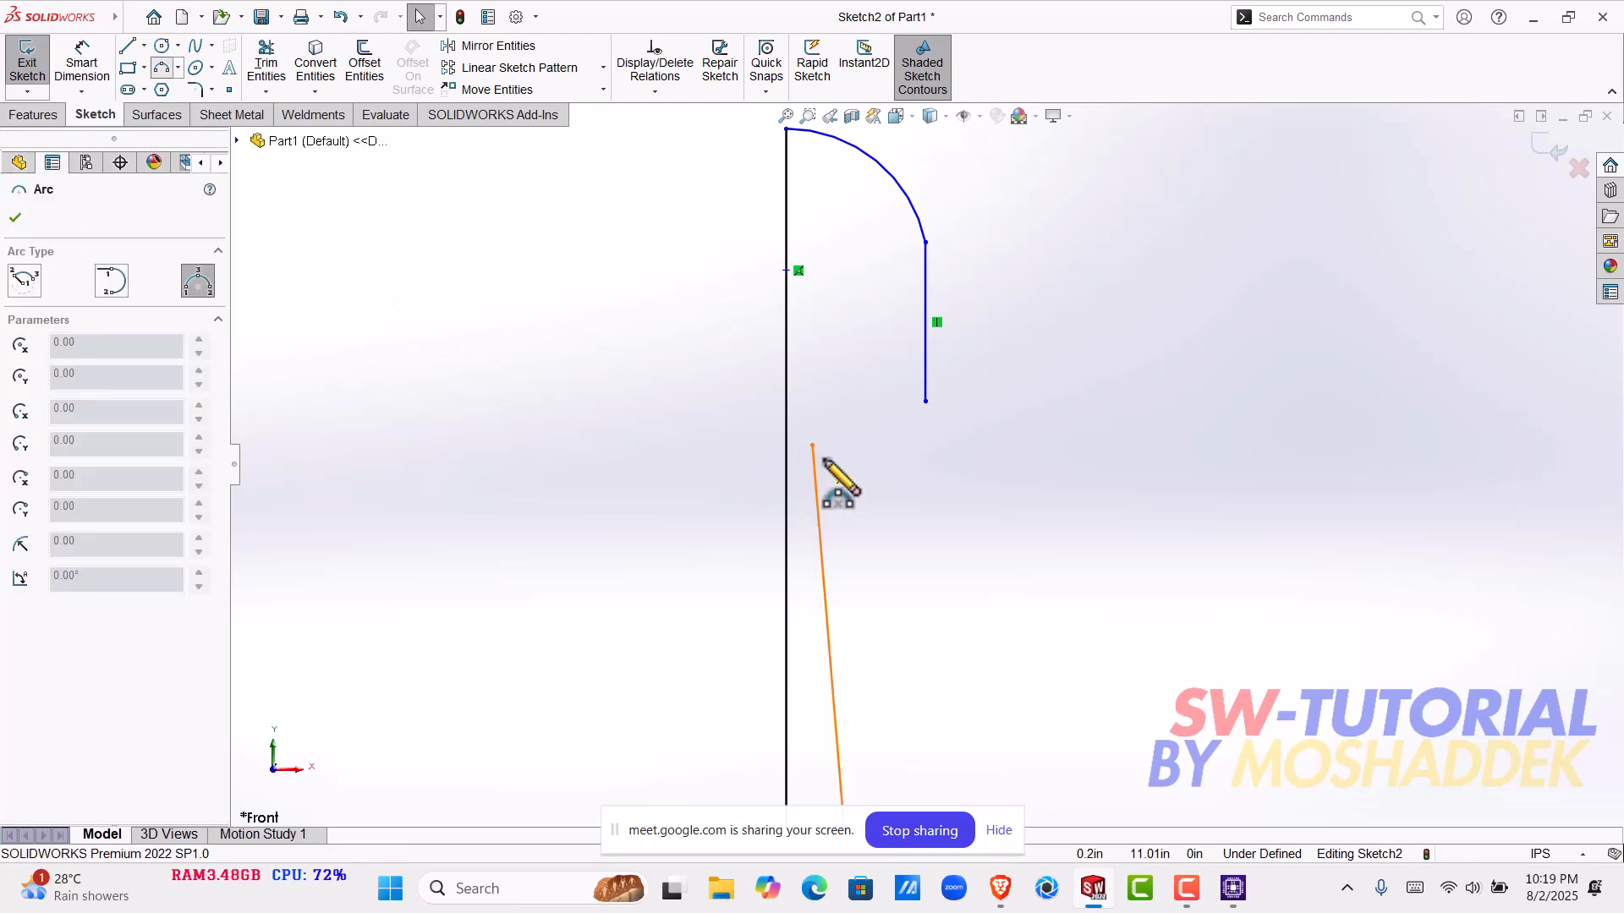
left_click(177, 68)
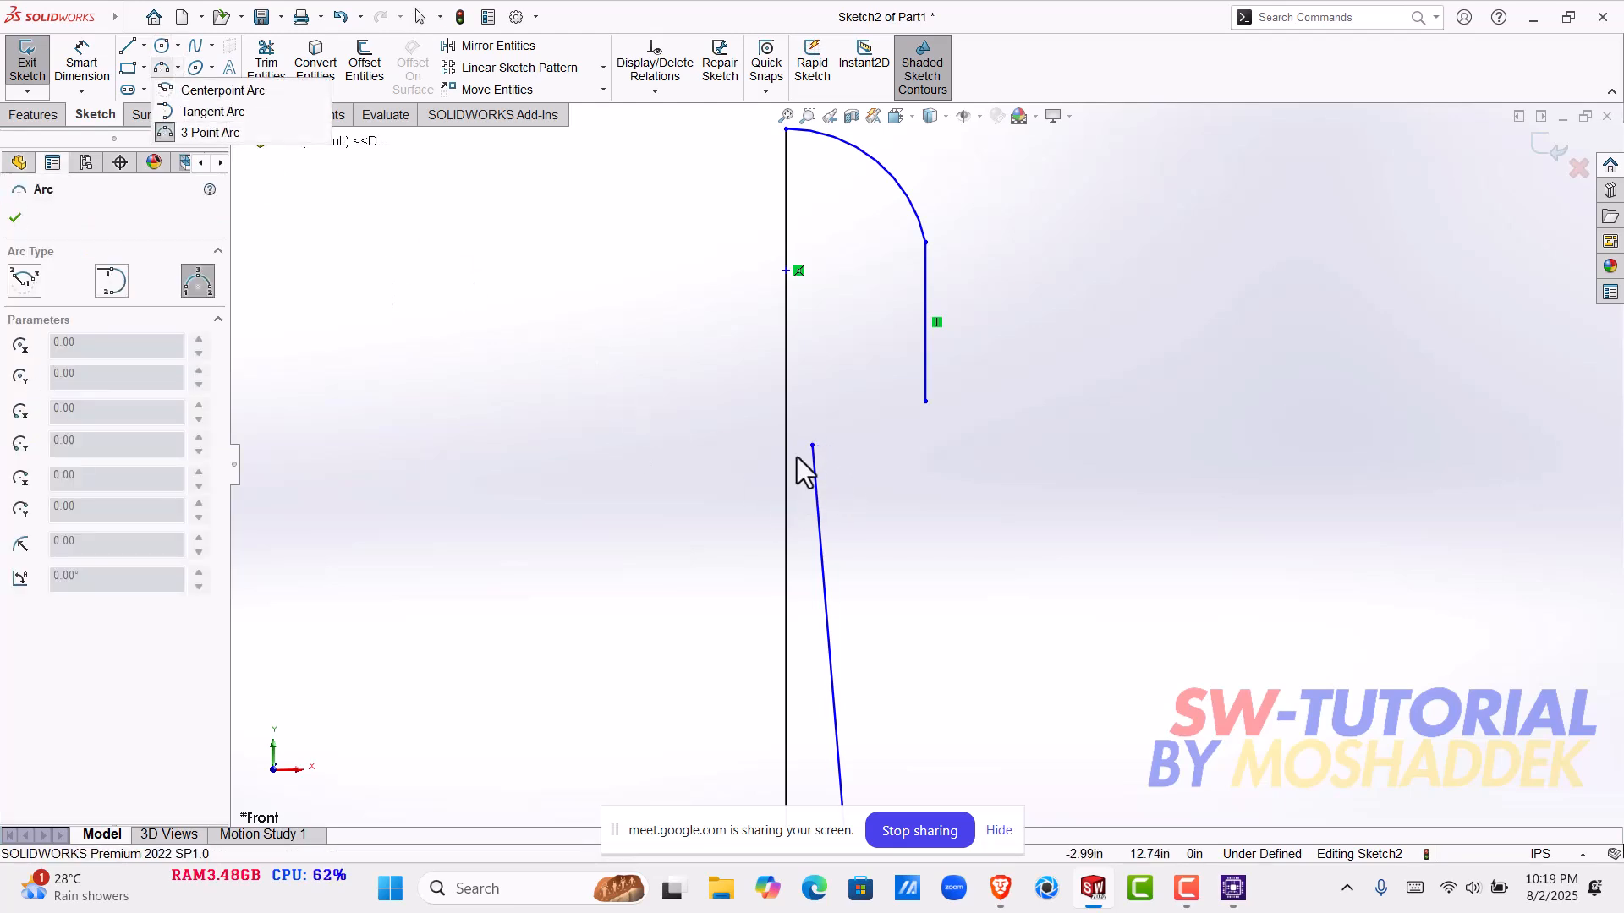
left_click(635, 399)
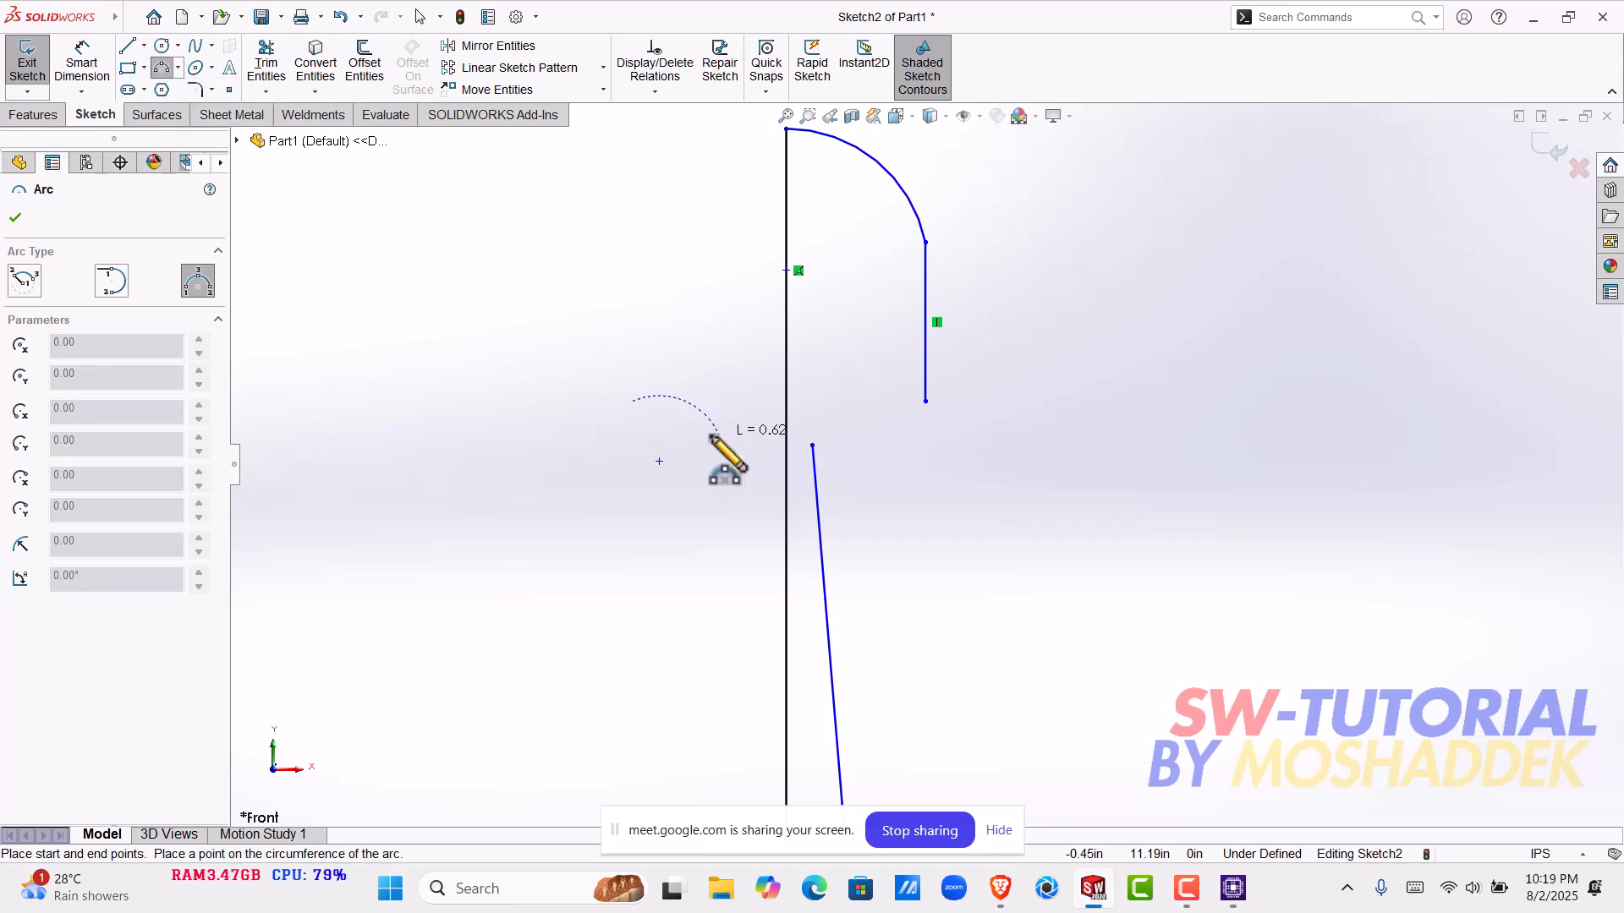
key("Escape")
- Sketch a 3-point arc of about 0.75 in radius joining the slanted line's upper end to the short vertical line's lower end
key("Return")
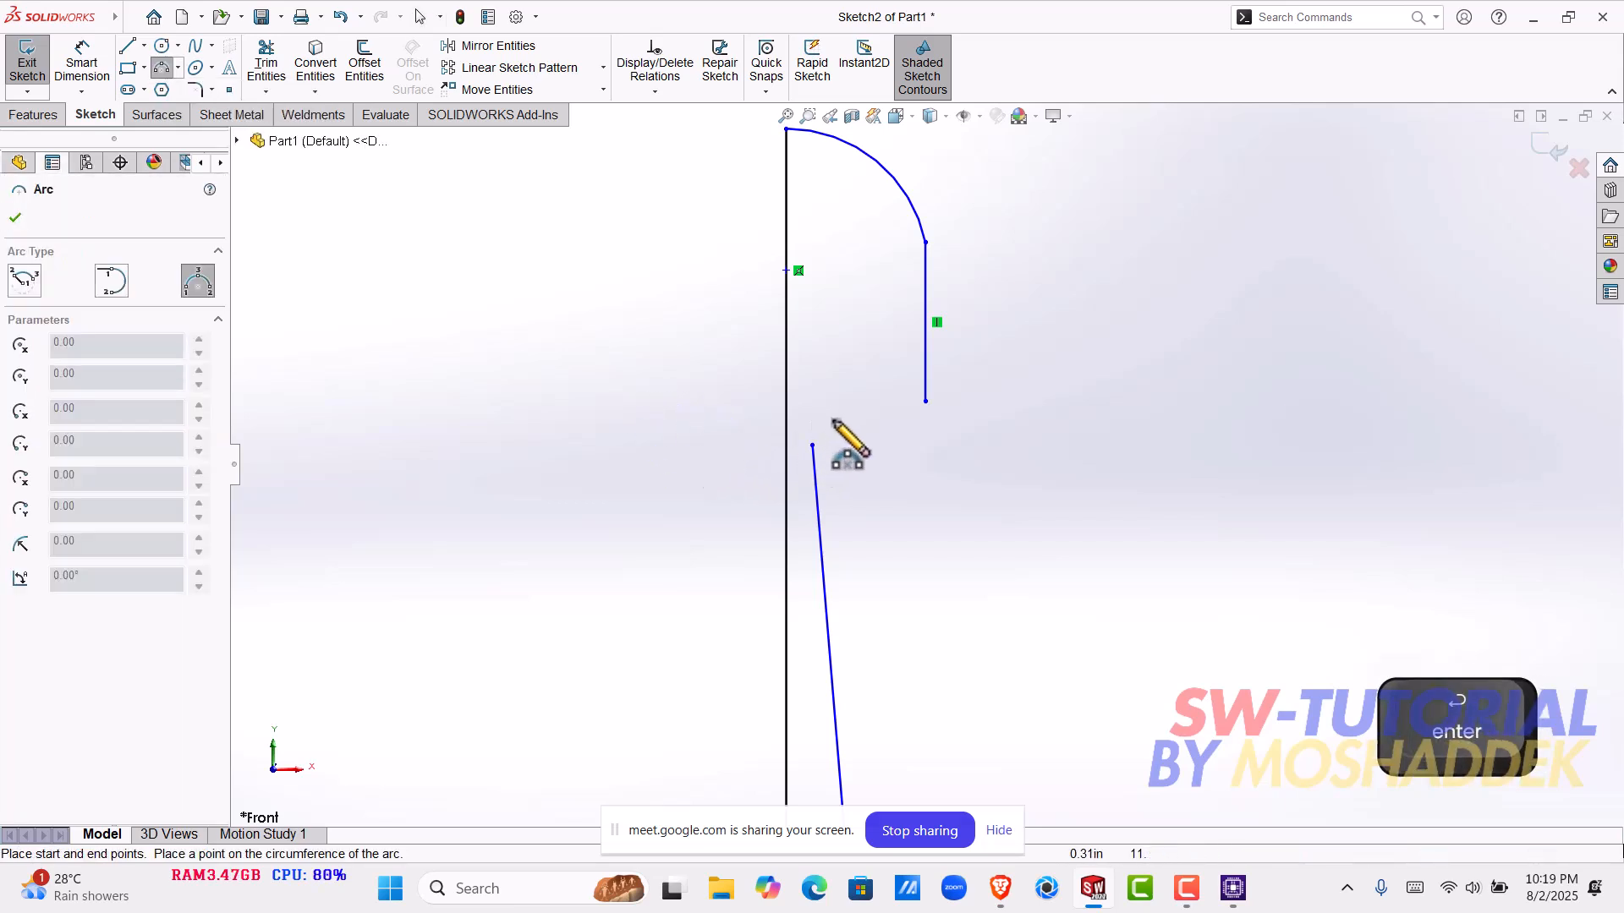
left_click(926, 401)
left_click(882, 439)
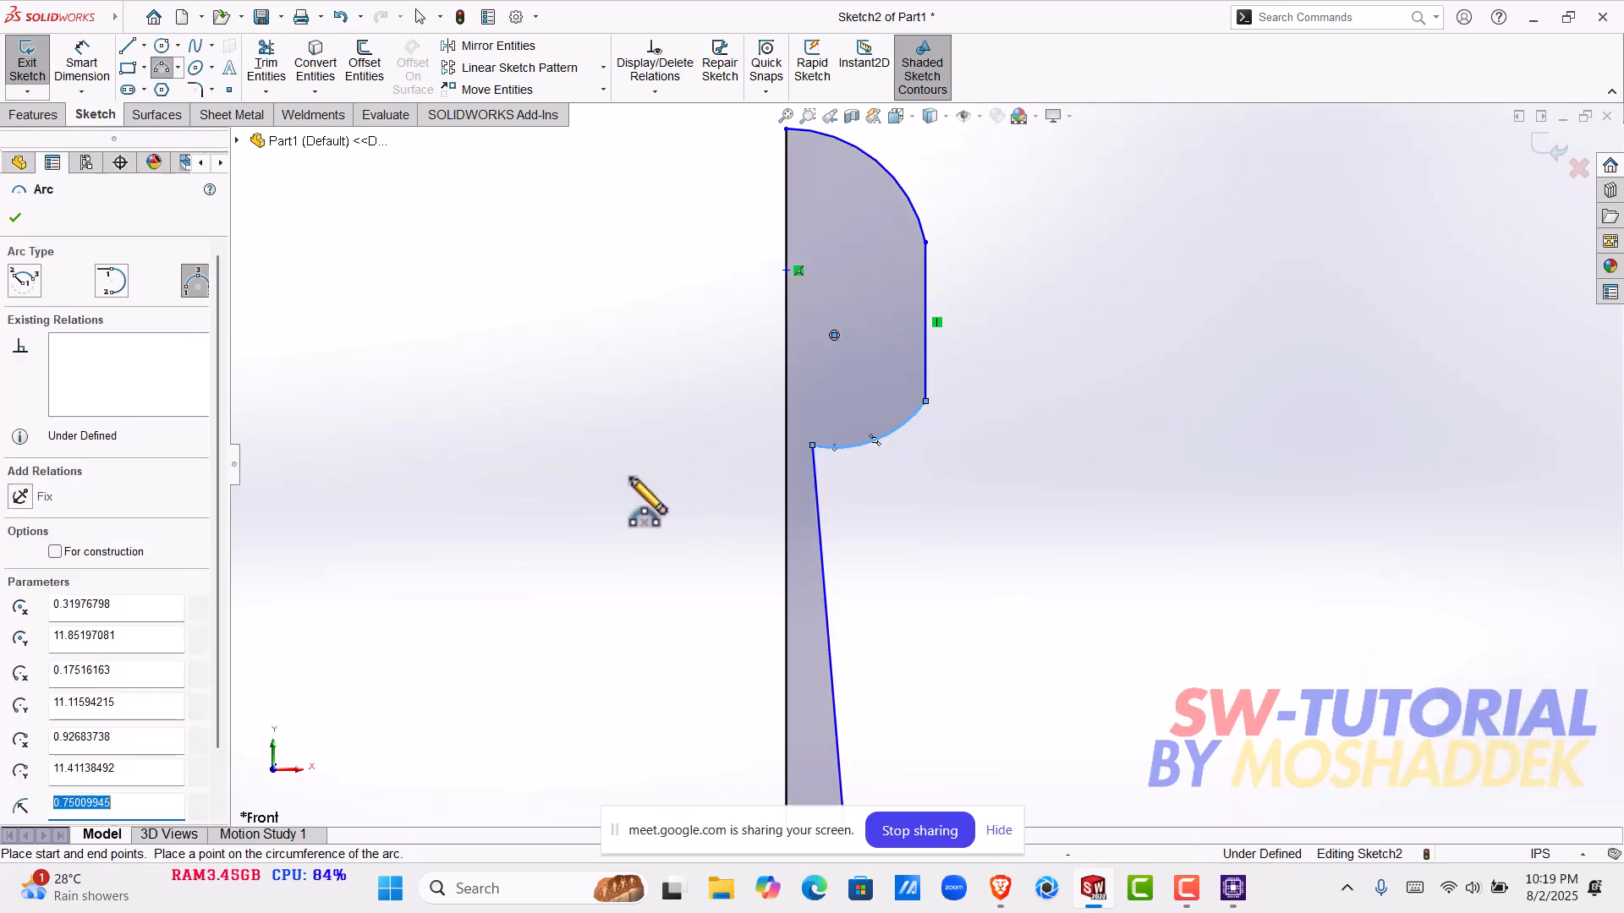
key("Escape")
scroll(1008, 631, "up", 5)
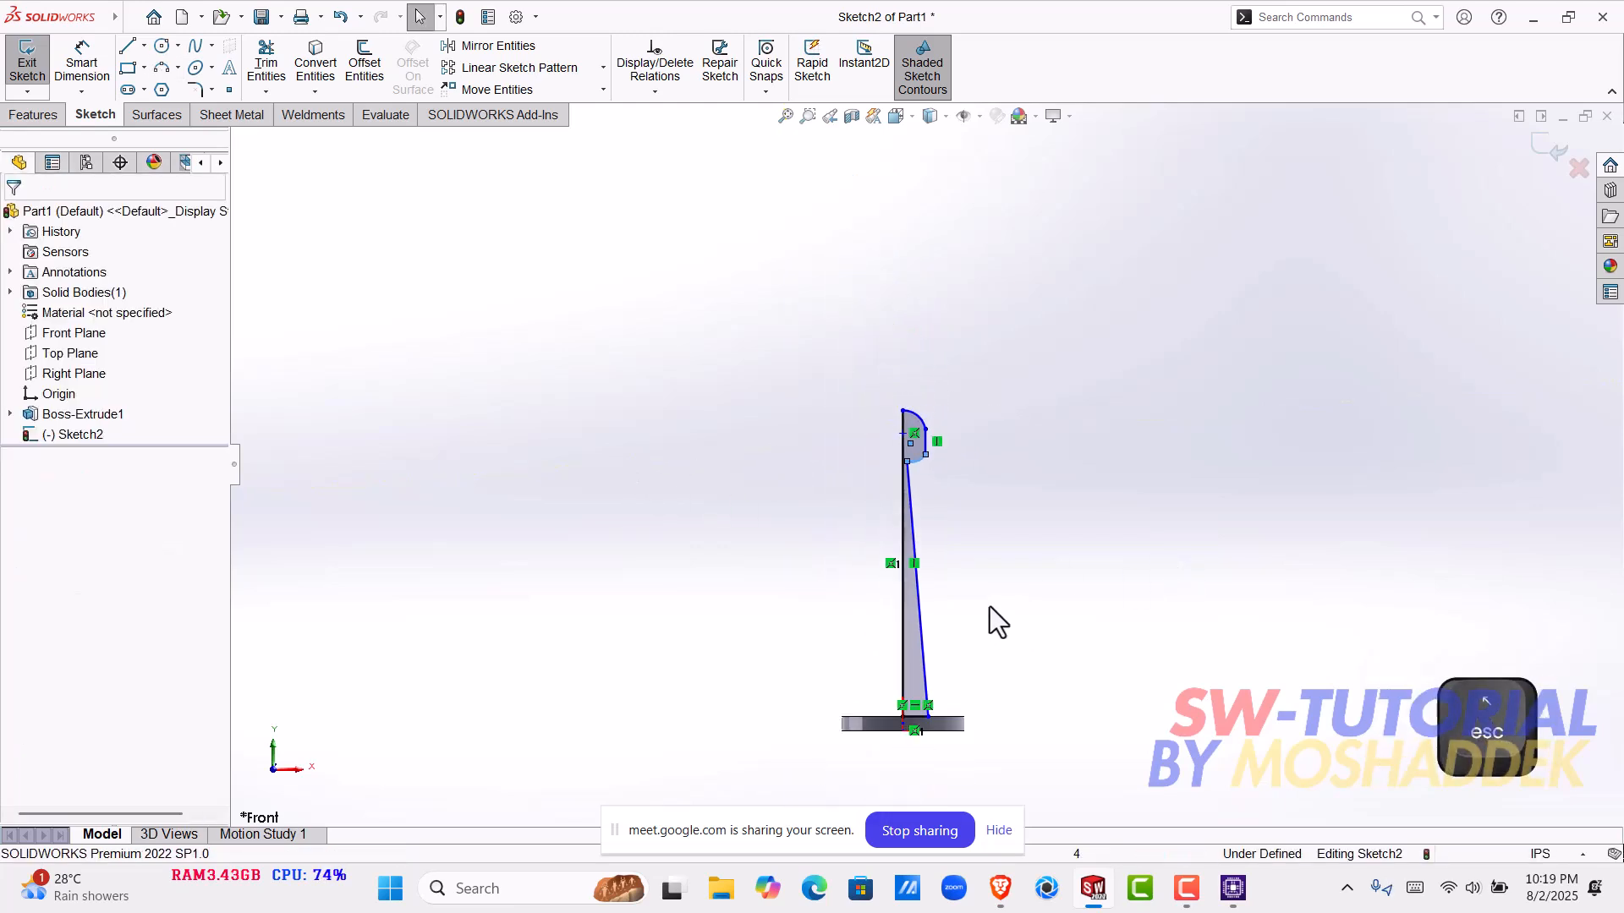
left_click(82, 52)
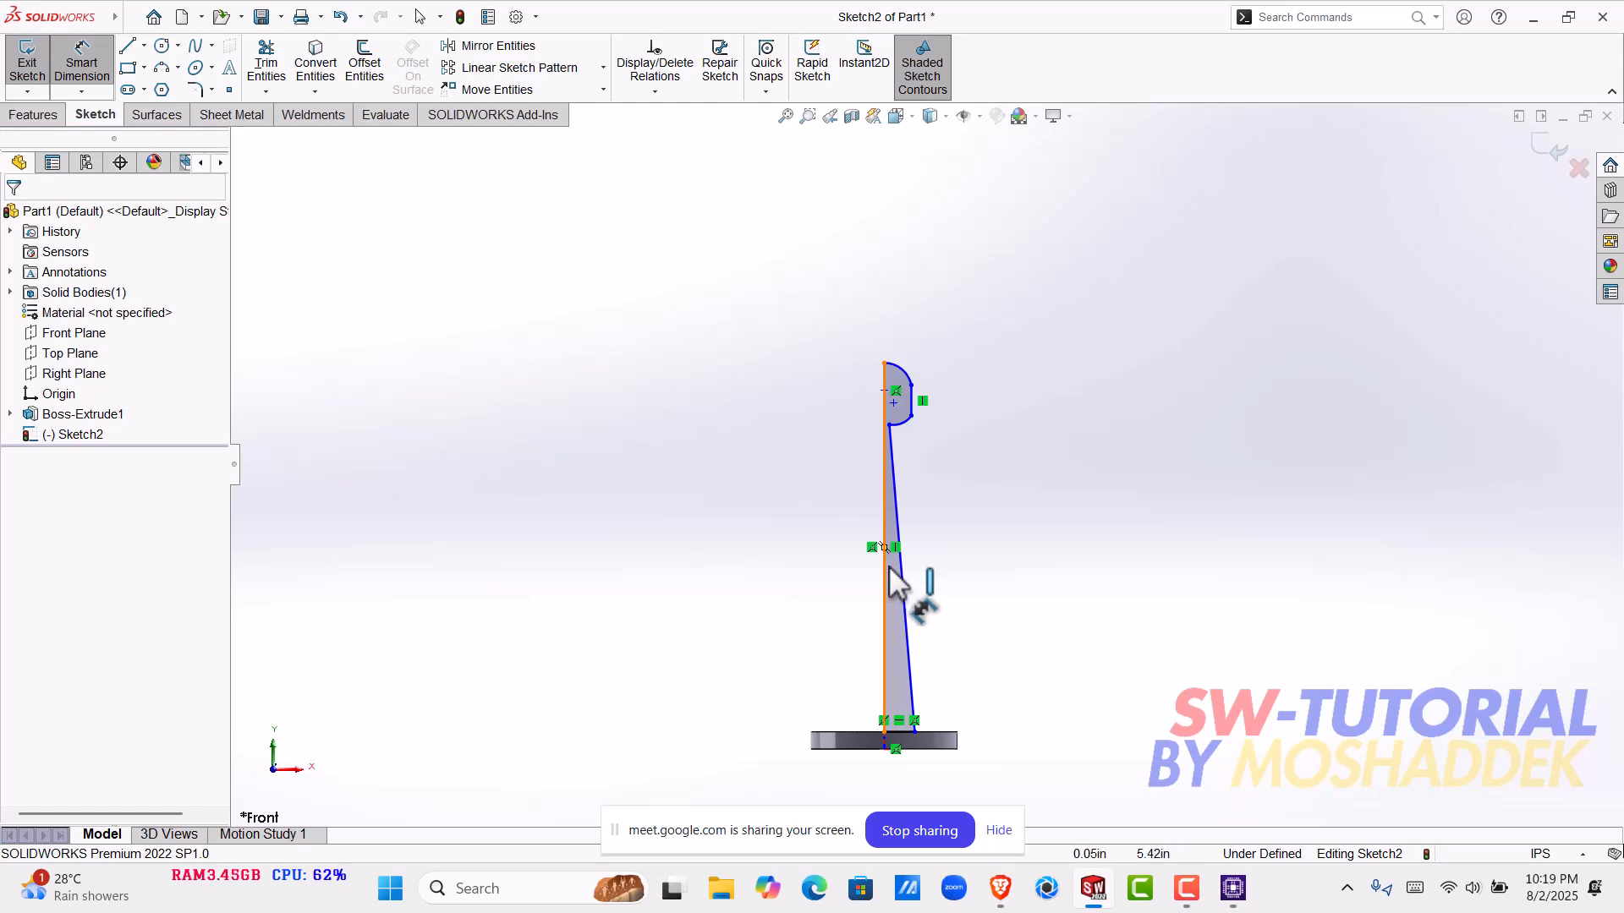
scroll(922, 508, "down", 3)
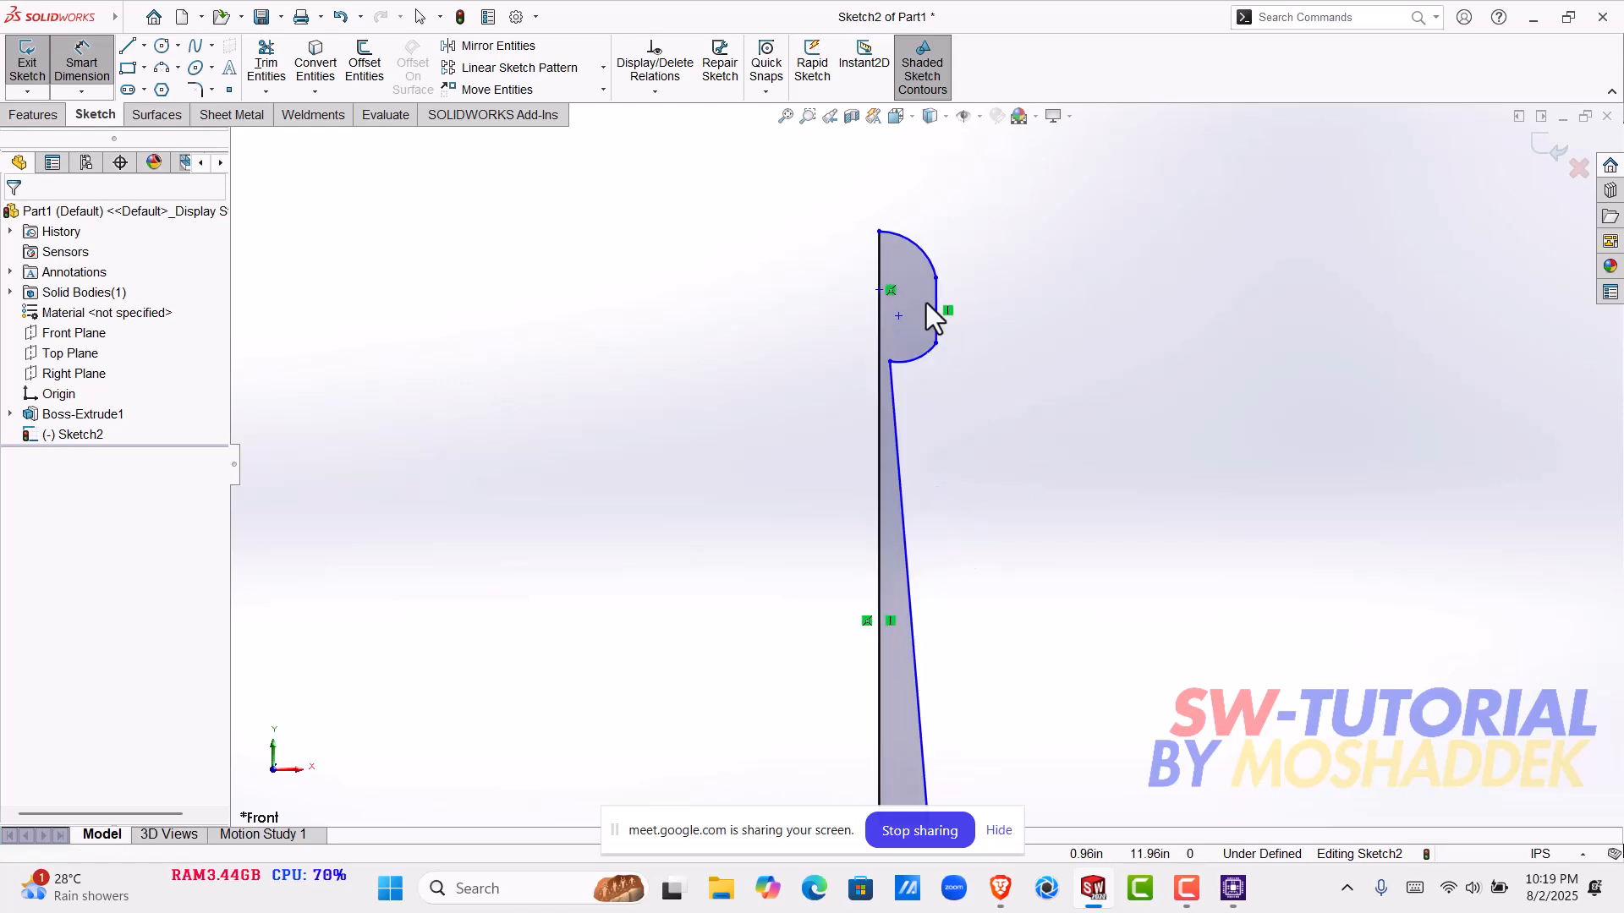
key("Escape")
left_click(930, 313)
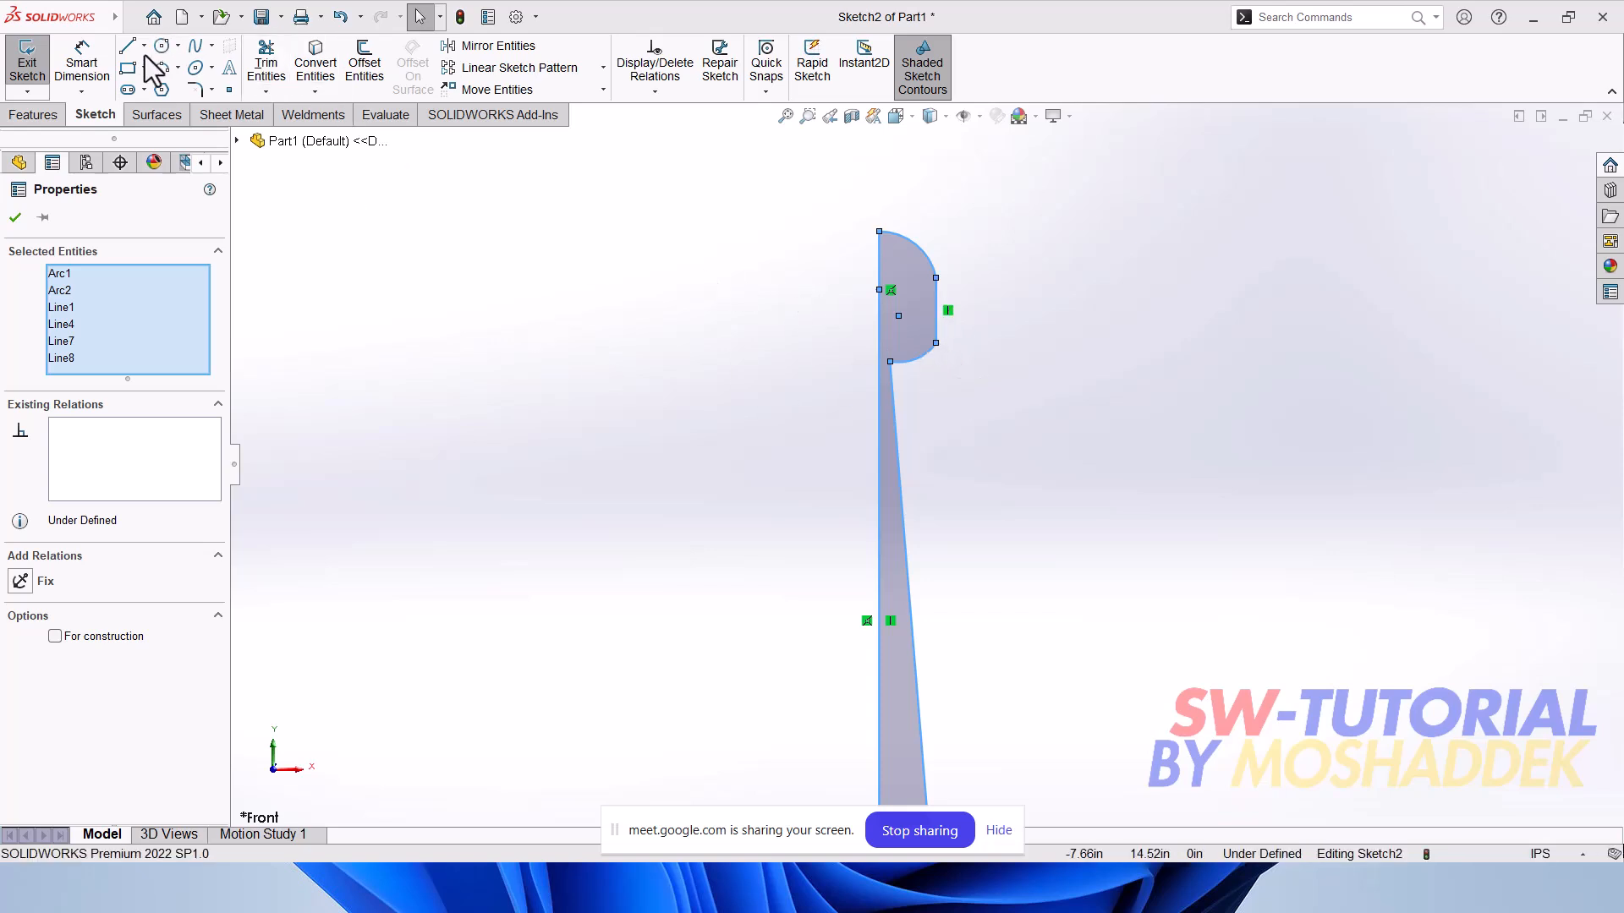
- Sketch a horizontal line about 0.18 in long from the slanted line's upper end to the central line
scroll(880, 363, "down", 4)
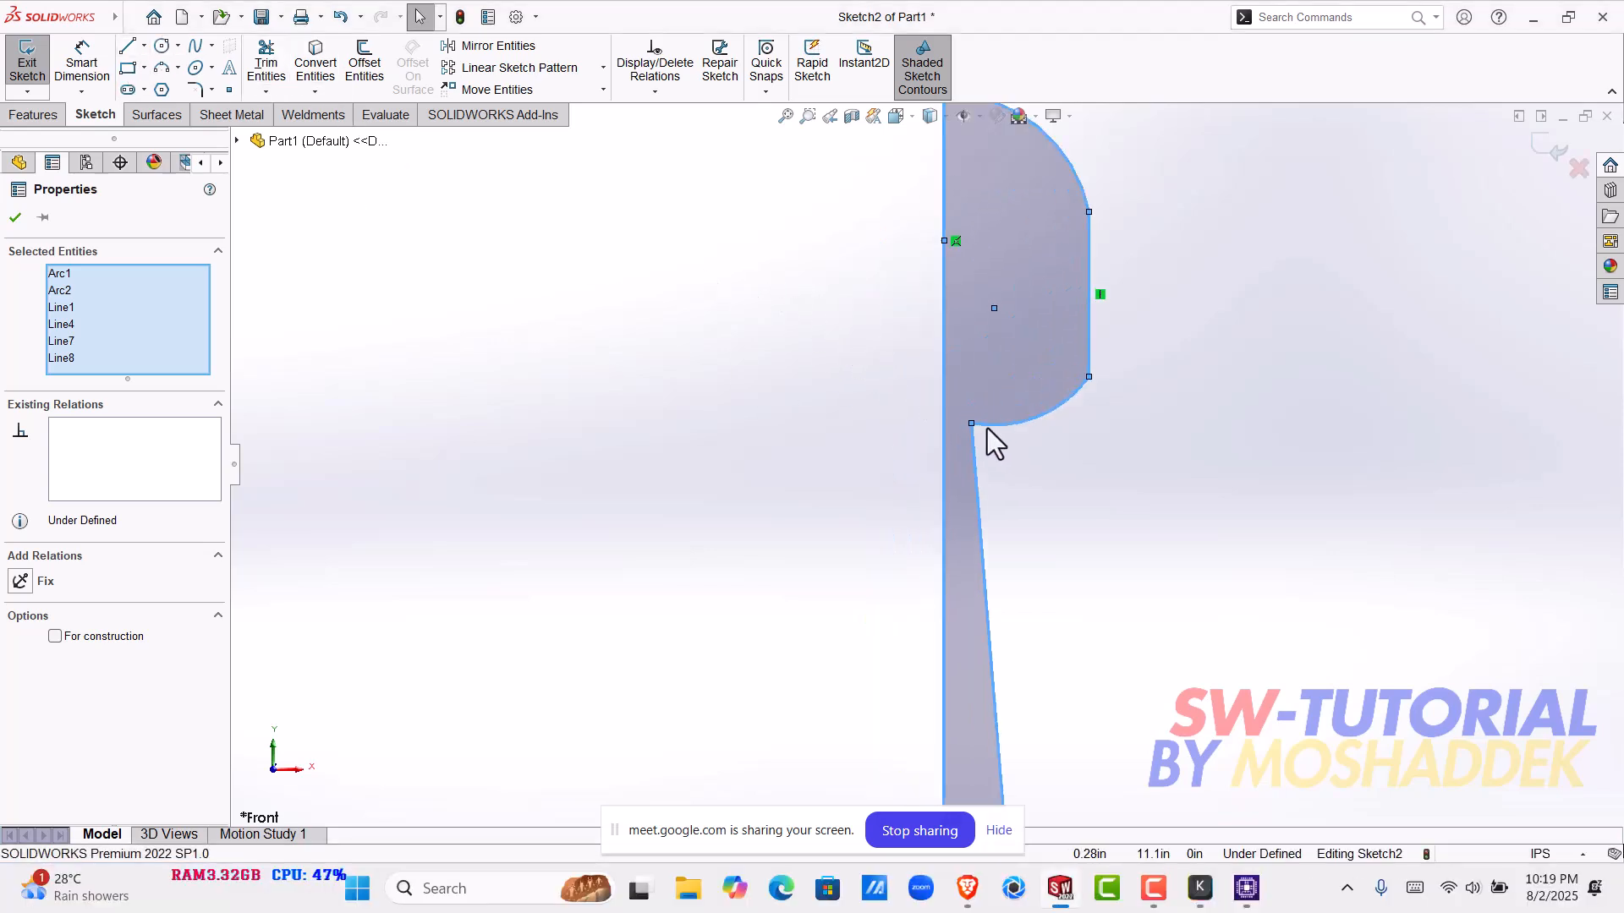
key("l")
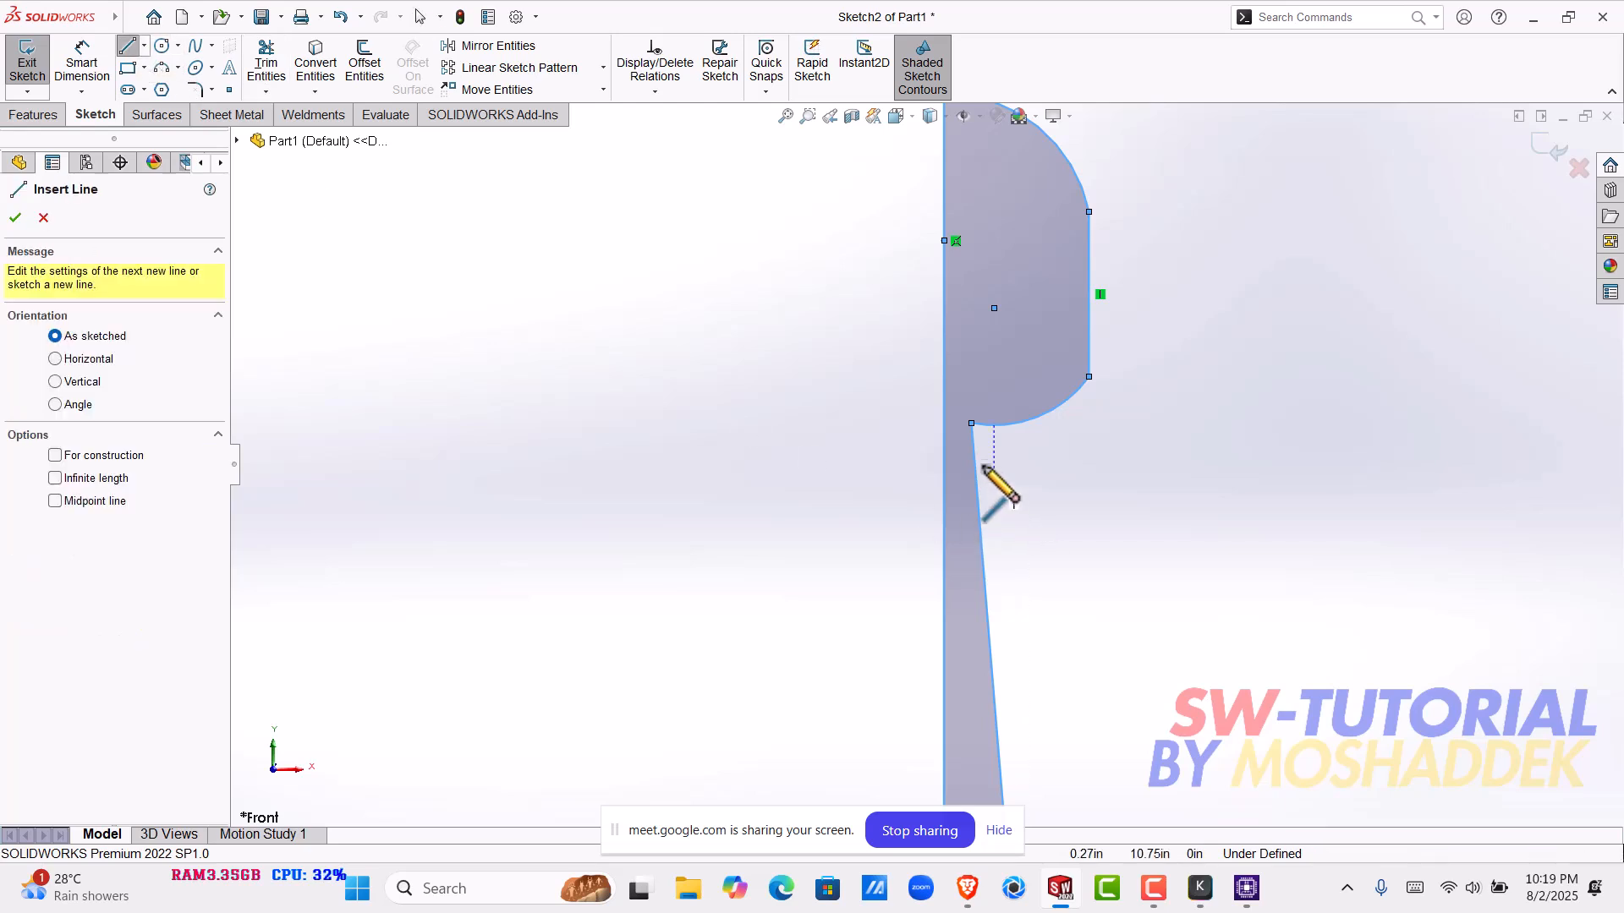
left_click(971, 423)
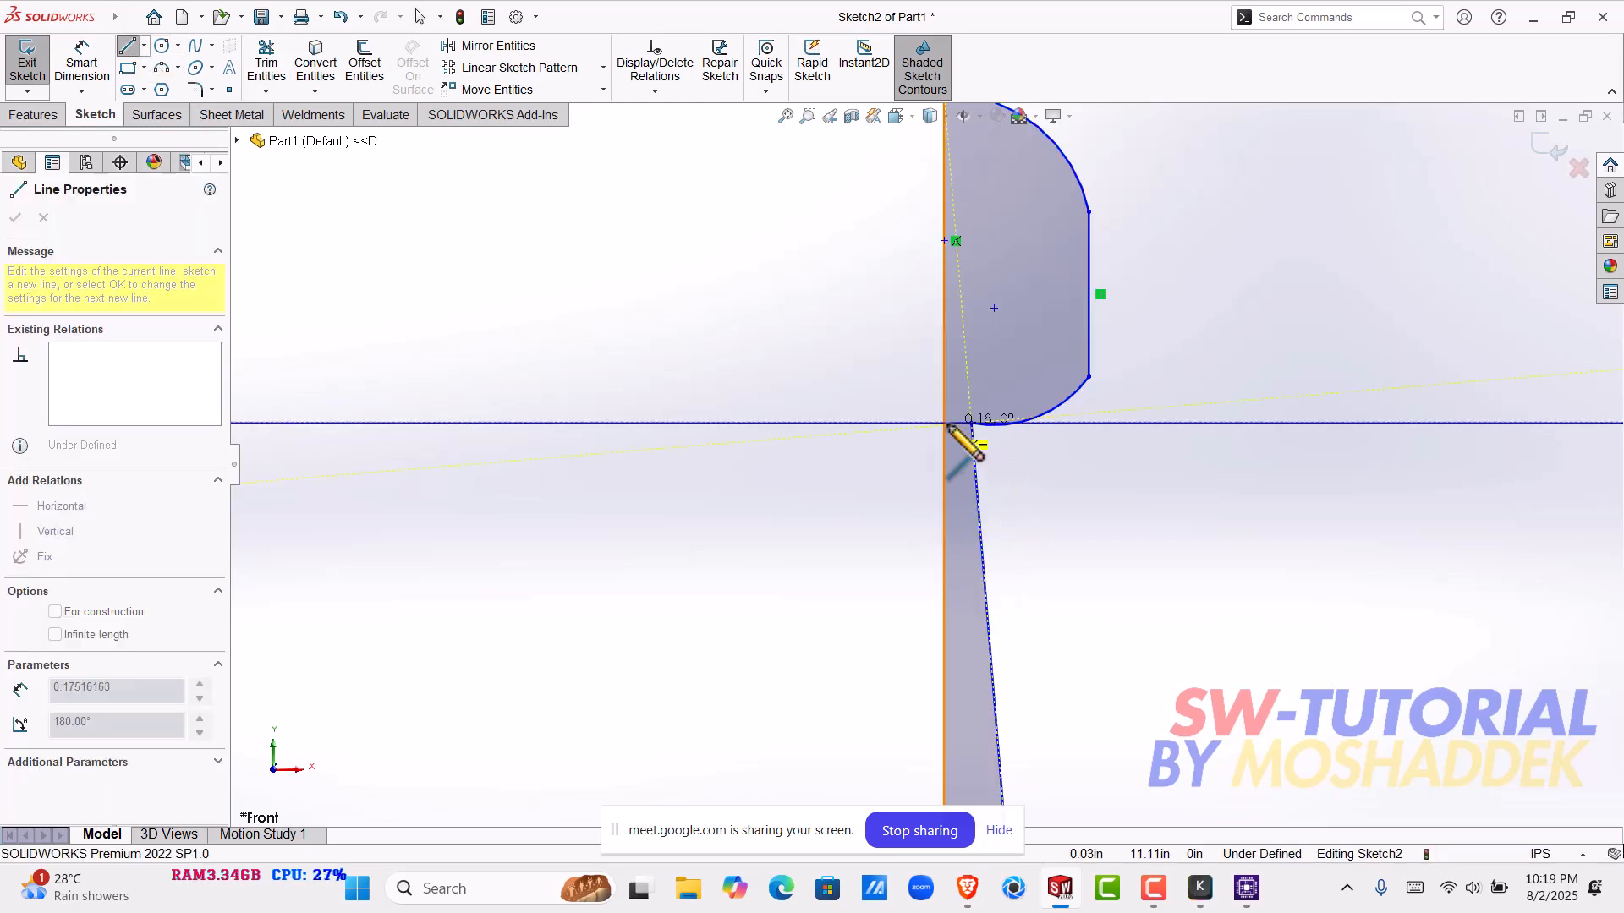
left_click(946, 423)
key("Escape")
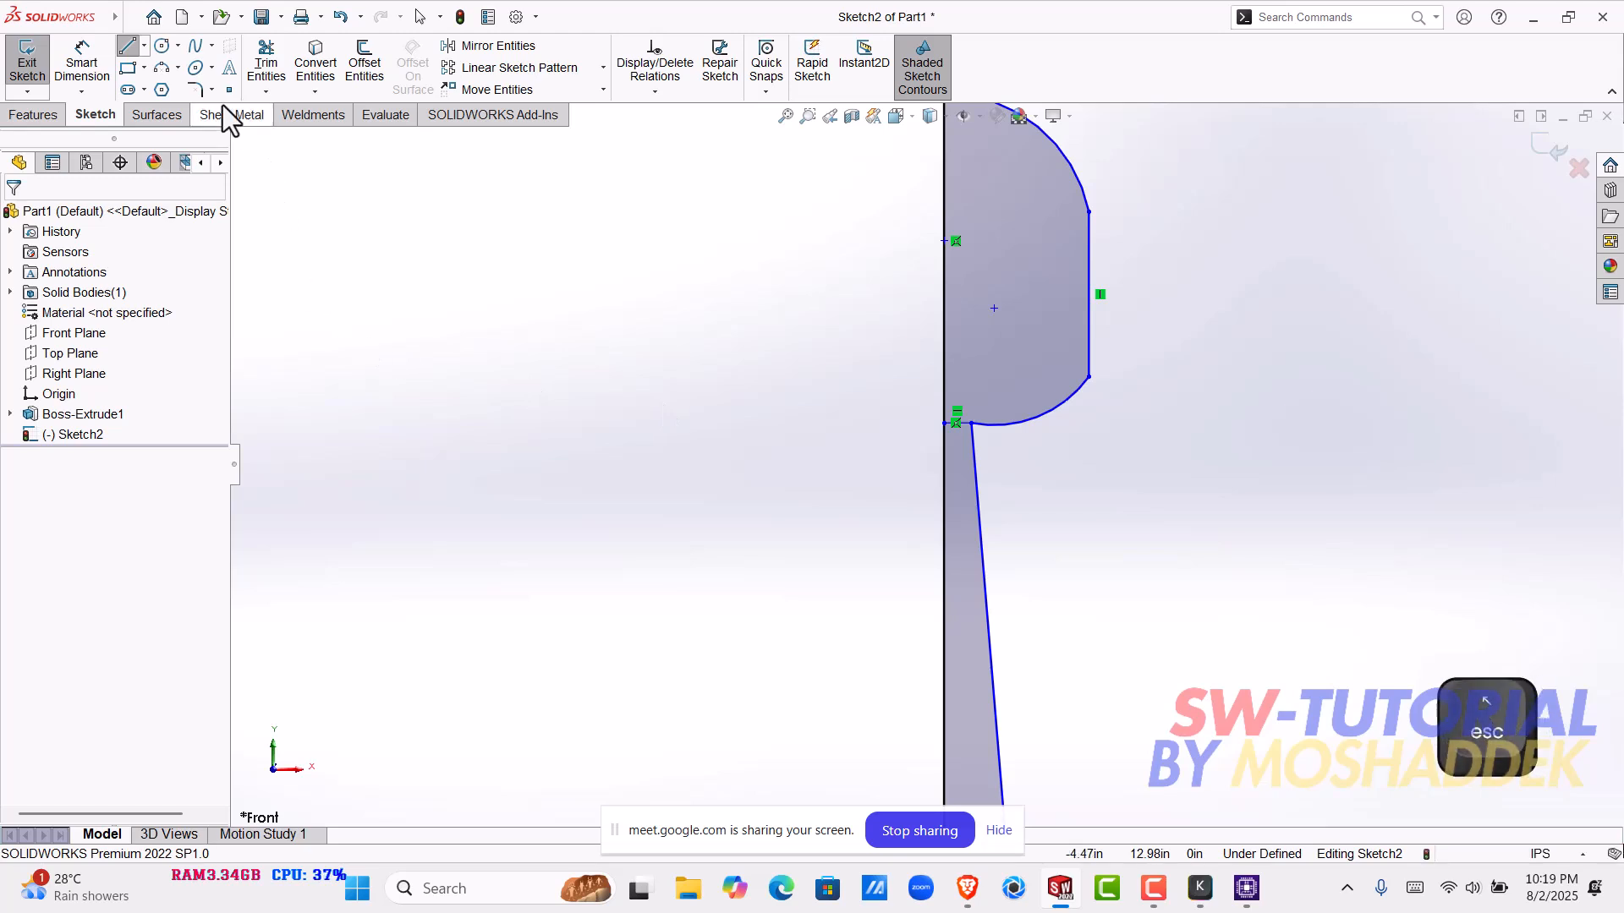
- Trim away the rounded head of the profile above the short horizontal line, including its arcs and vertical lines
left_click(264, 61)
mouse_move(1200, 446)
left_mouse_down()
mouse_move(1047, 303)
mouse_move(998, 230)
mouse_move(1105, 159)
left_mouse_up()
left_click_drag(1045, 340, 1104, 466)
scroll(1087, 541, "up", 8)
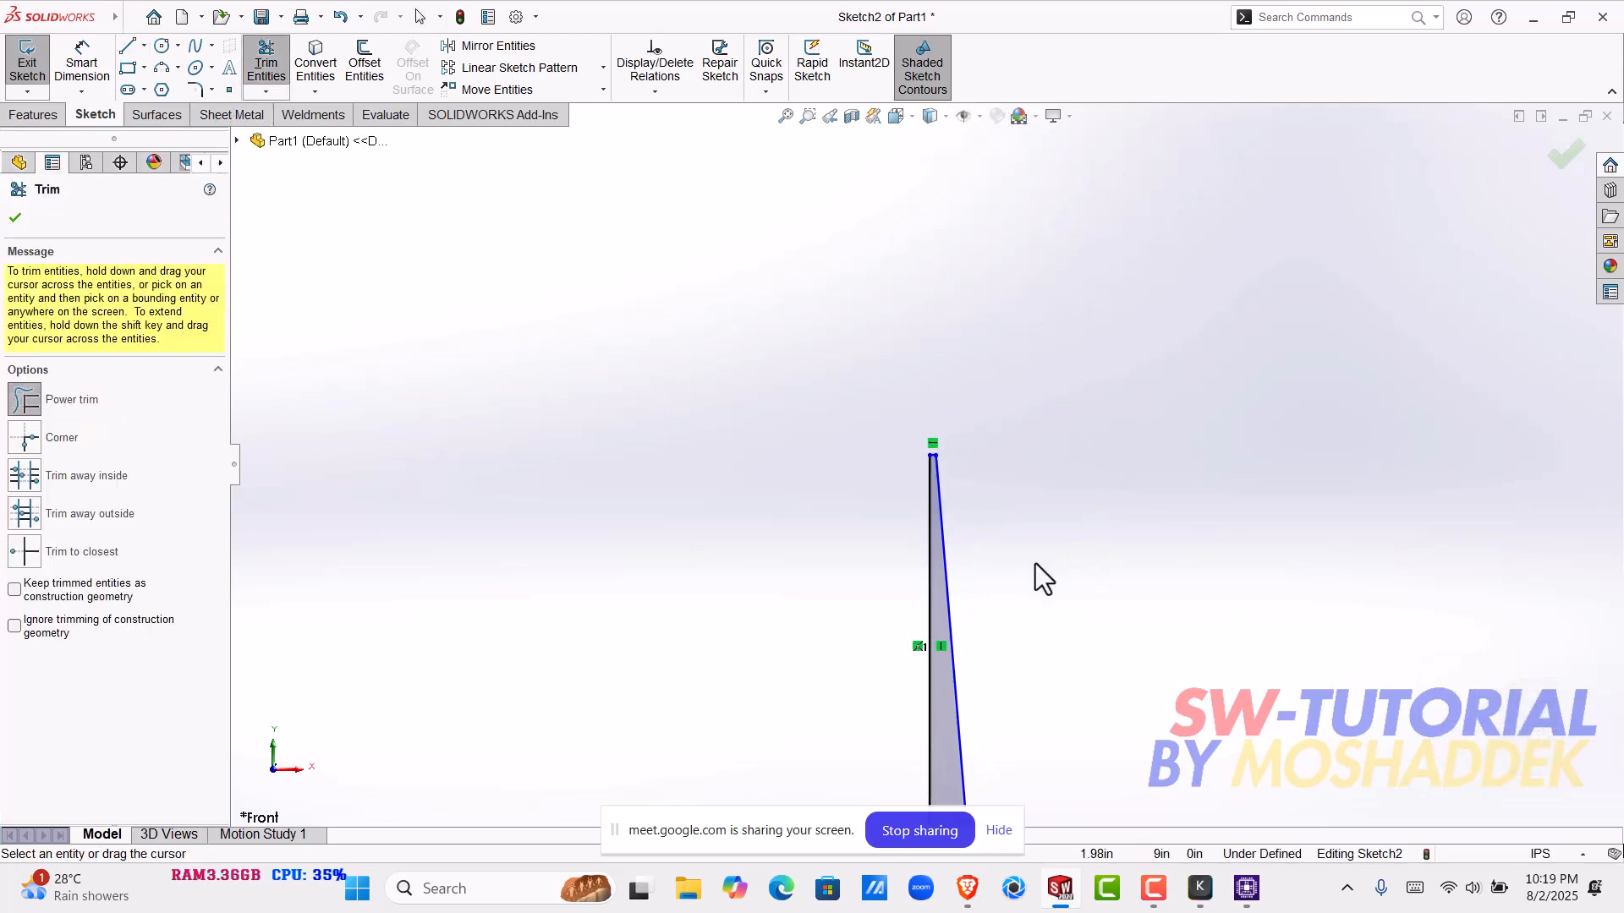
scroll(946, 546, "down", 3)
scroll(946, 540, "up", 2)
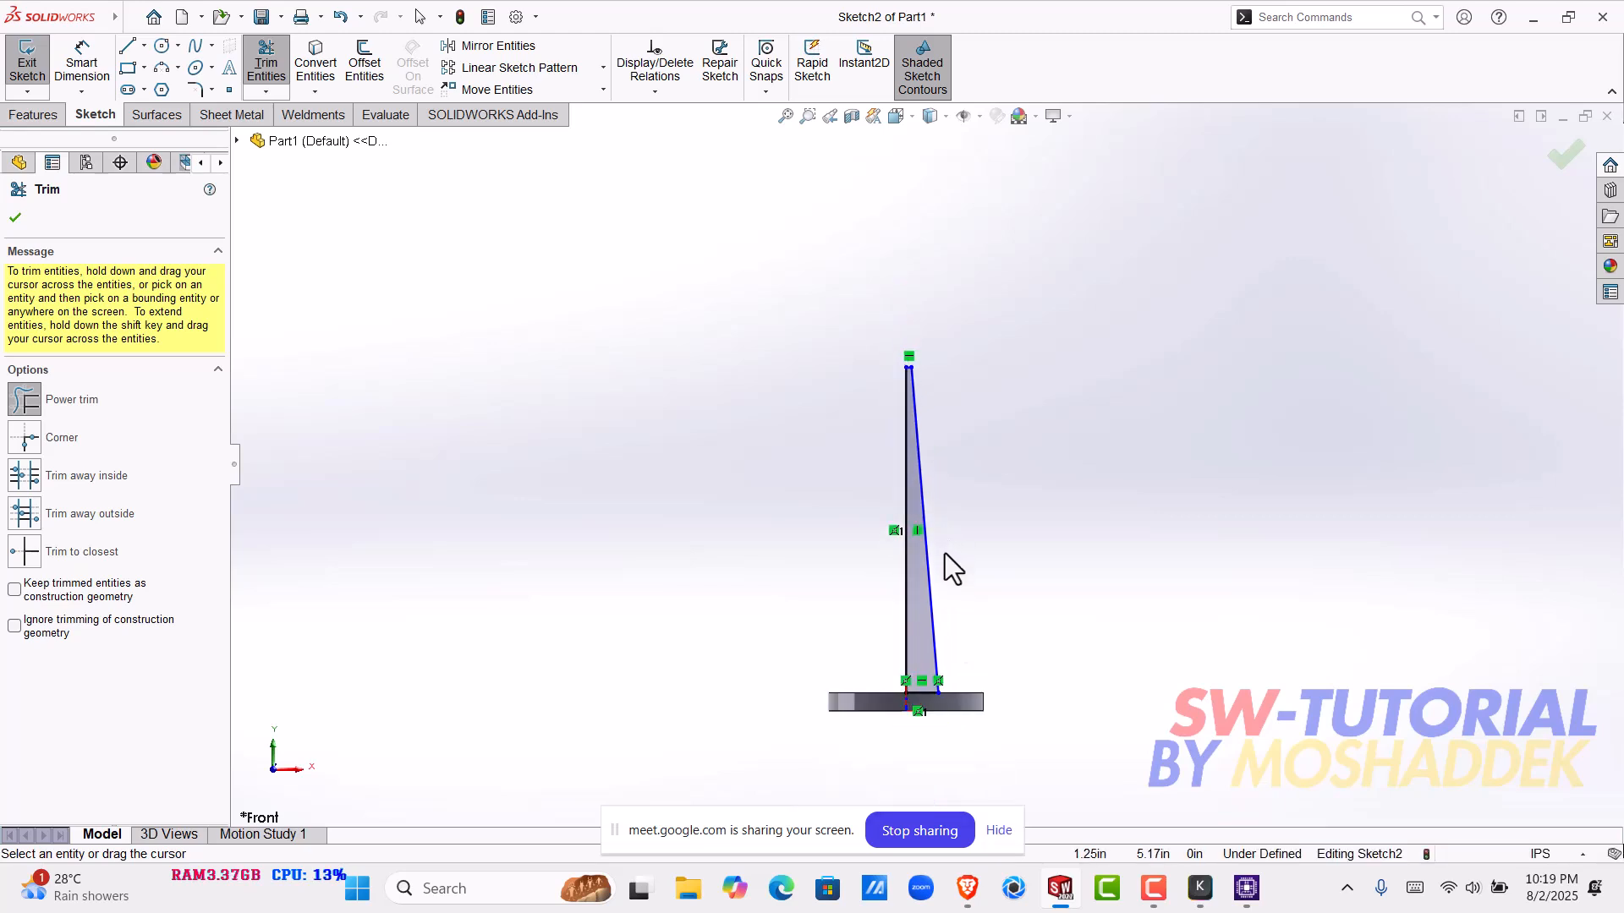
scroll(934, 642, "down", 2)
scroll(933, 633, "up", 2)
- Undo all the sketched profile geometry back to an empty sketch above the disk
key("ctrl+z")
key("ctrl+z")
key("ctrl+z")
key("ctrl+z")
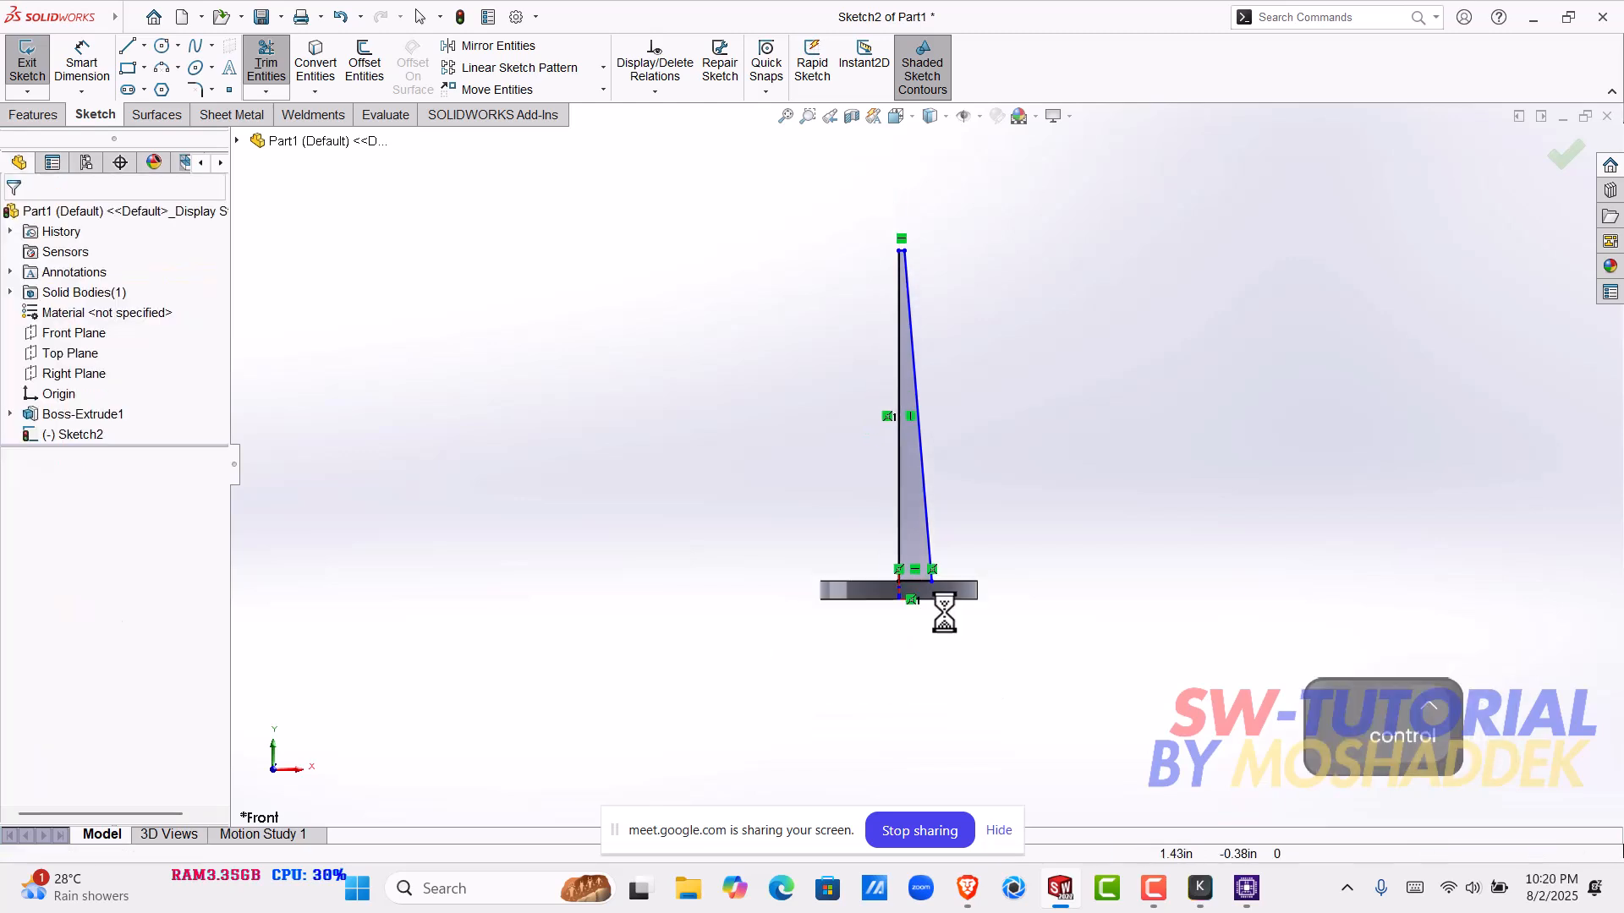
key("ctrl+z")
key("ctrl+z")
key("ctrl+z")
key("ctrl+z")
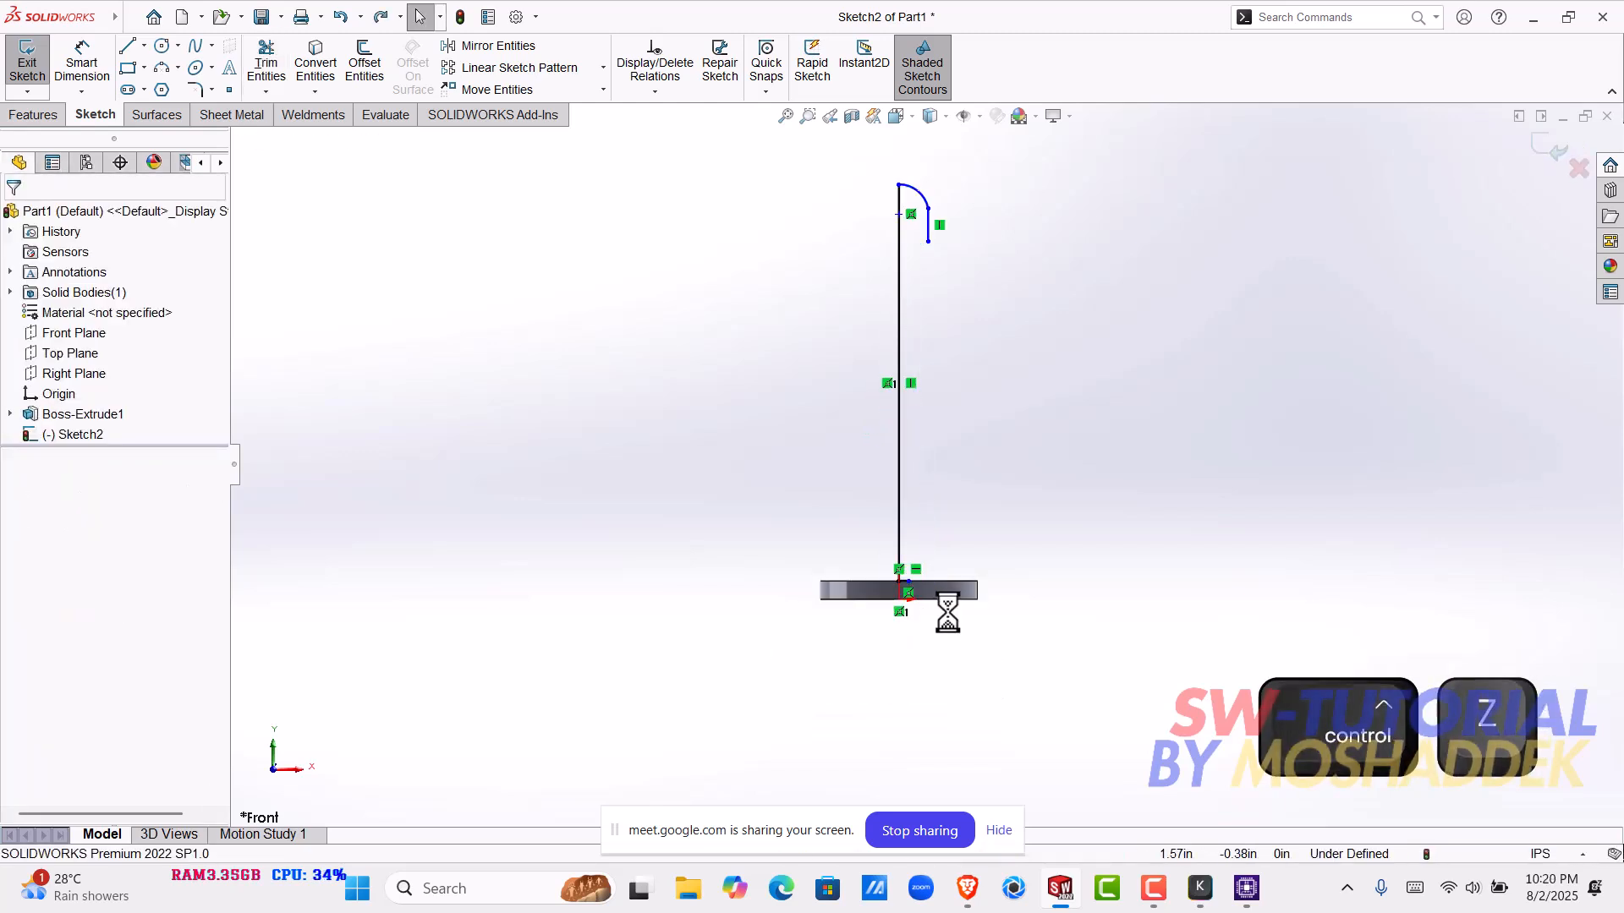
key("ctrl+z")
key("ctrl+z")
key("ctrl+z")
scroll(771, 655, "down", 2)
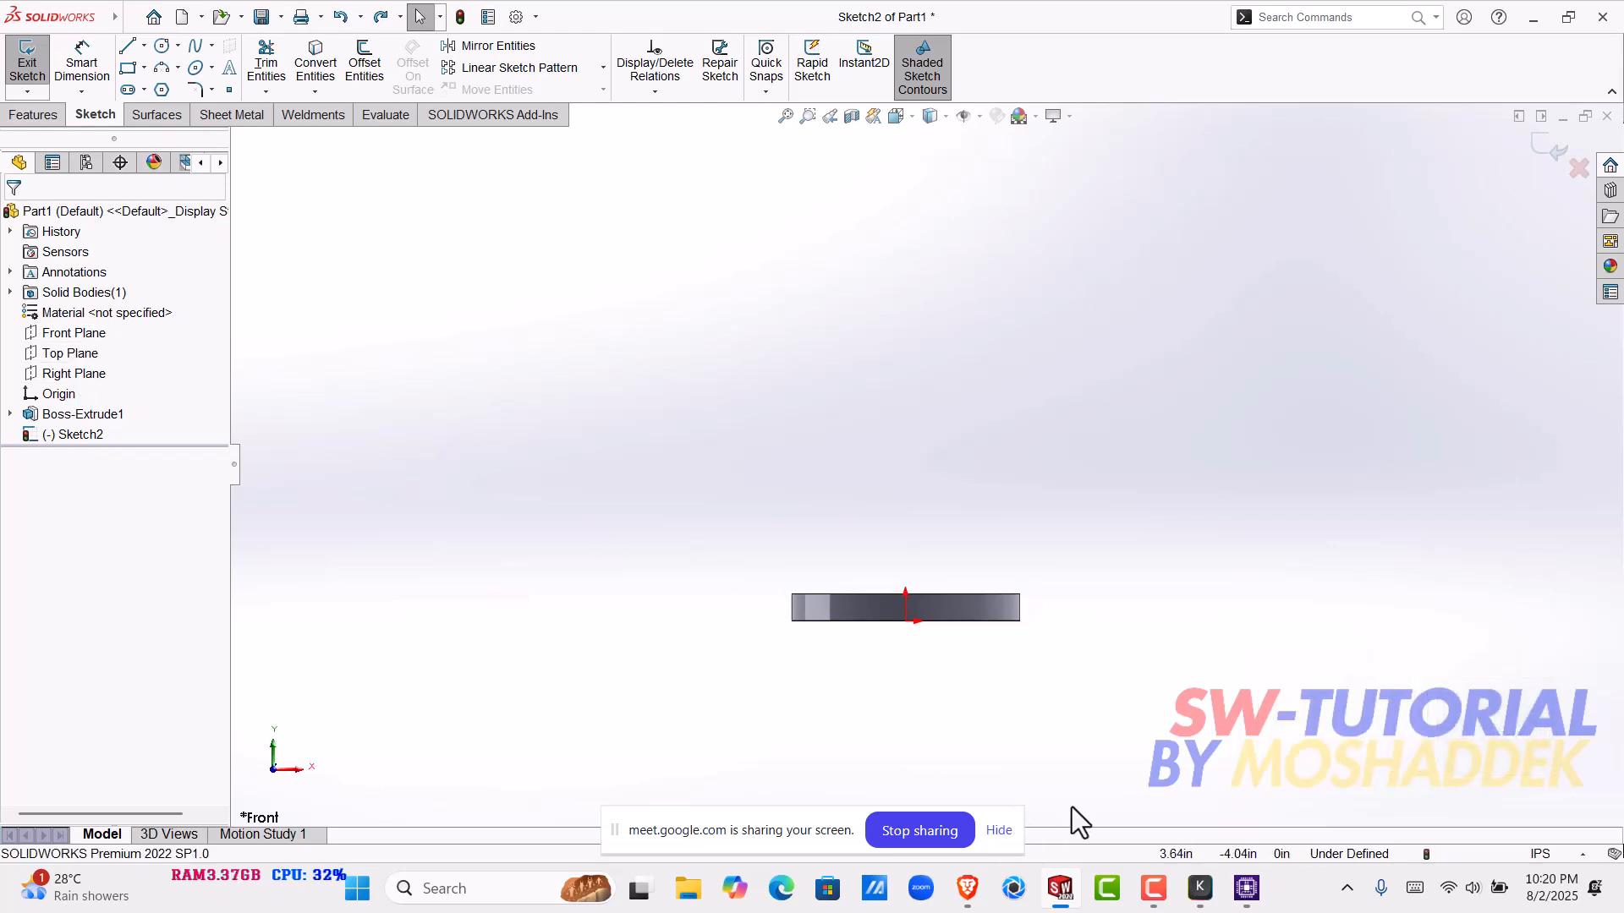
- Close the CPU-Z window and orient the view normal to the Front Plane
right_click(1246, 892)
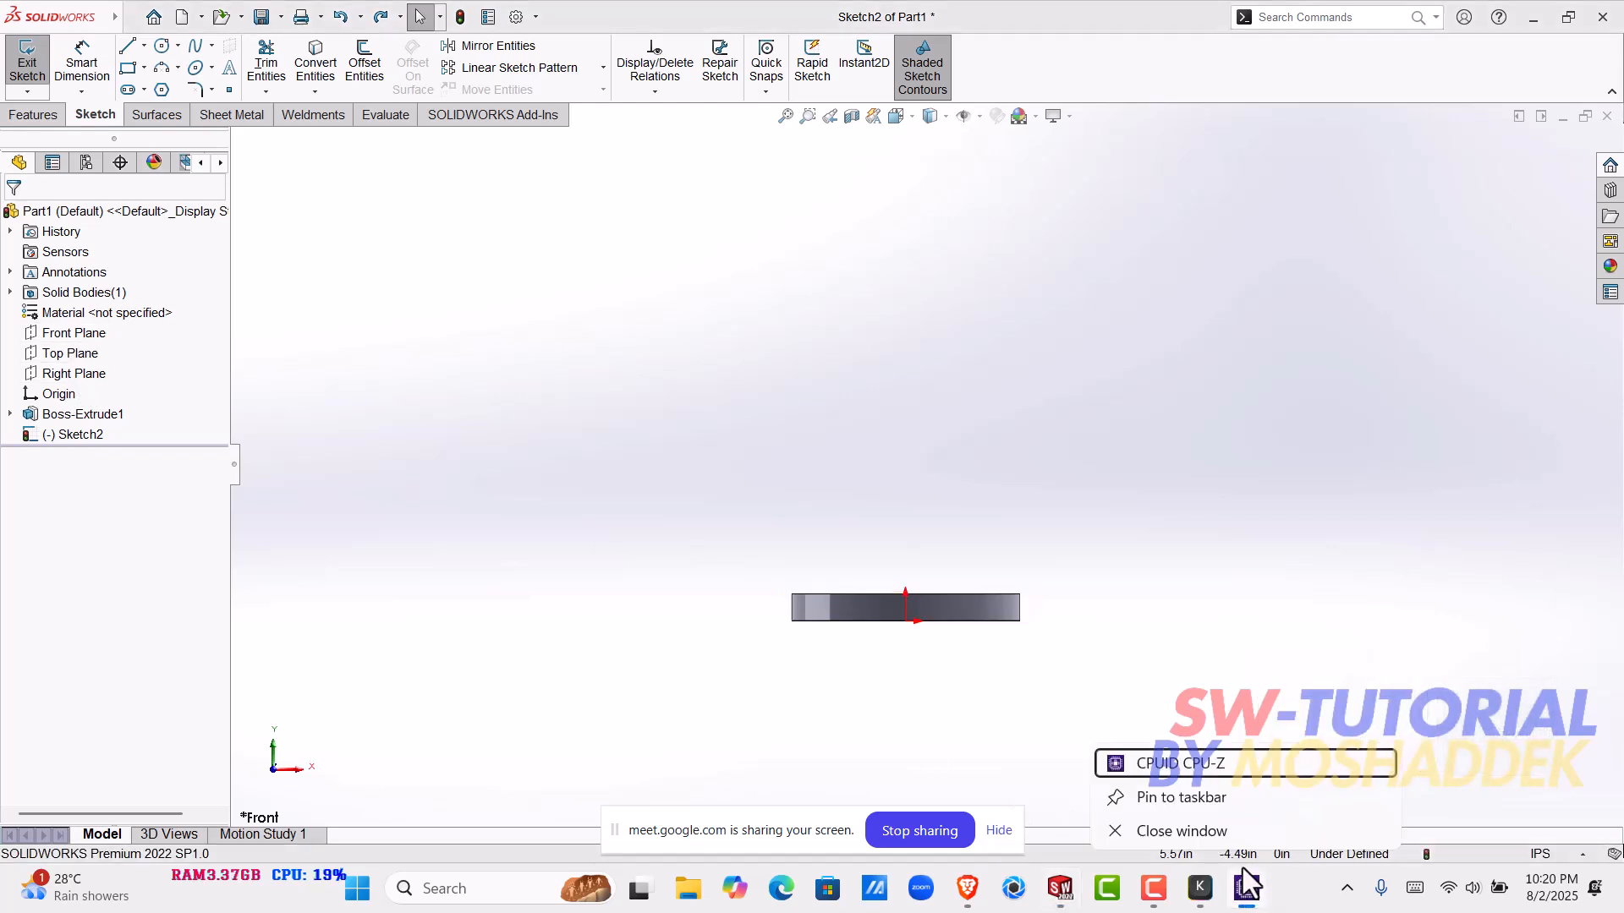
left_click(1235, 841)
mouse_move(855, 566)
middle_mouse_down()
mouse_move(875, 737)
mouse_move(856, 566)
middle_mouse_up()
left_click(881, 464)
left_click(389, 389)
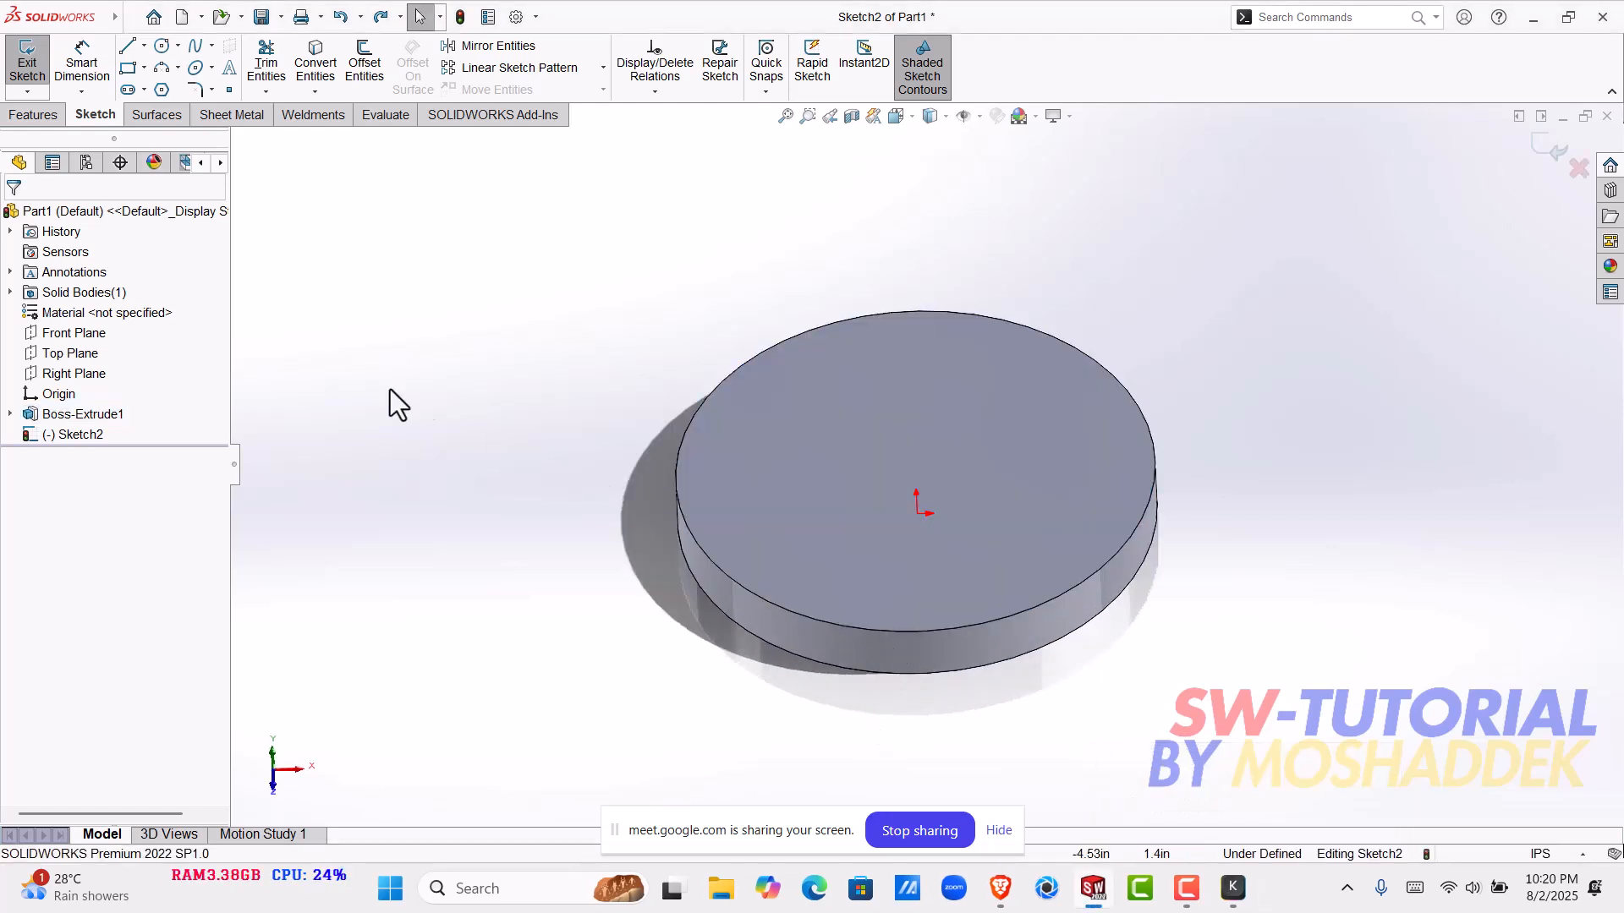
left_click(74, 333)
key("ctrl")
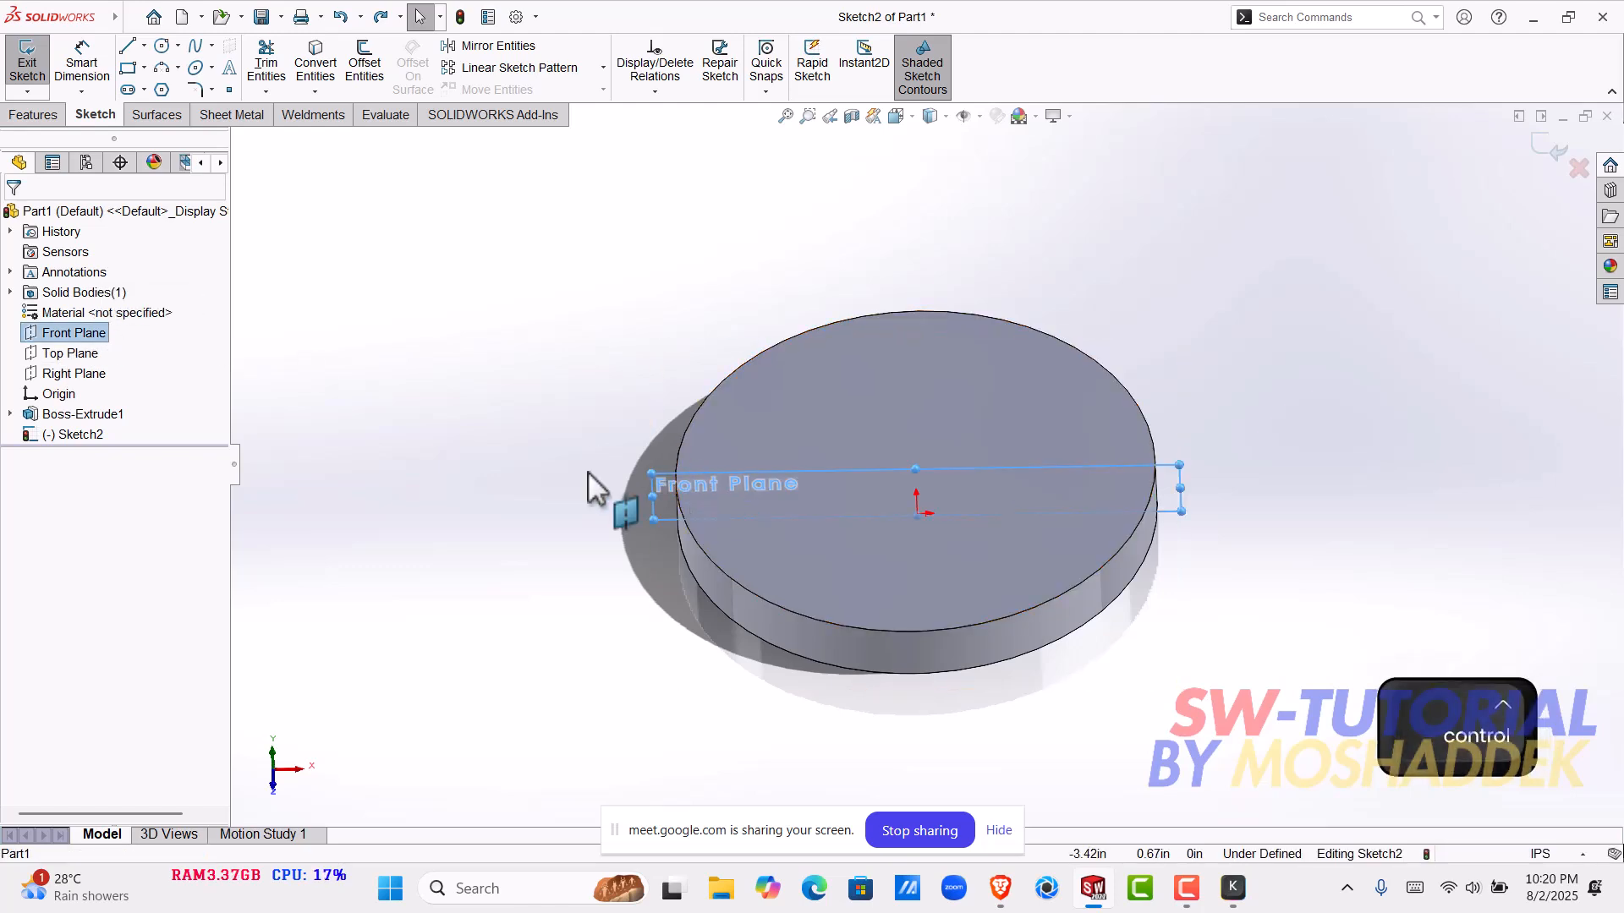
key("ctrl+8")
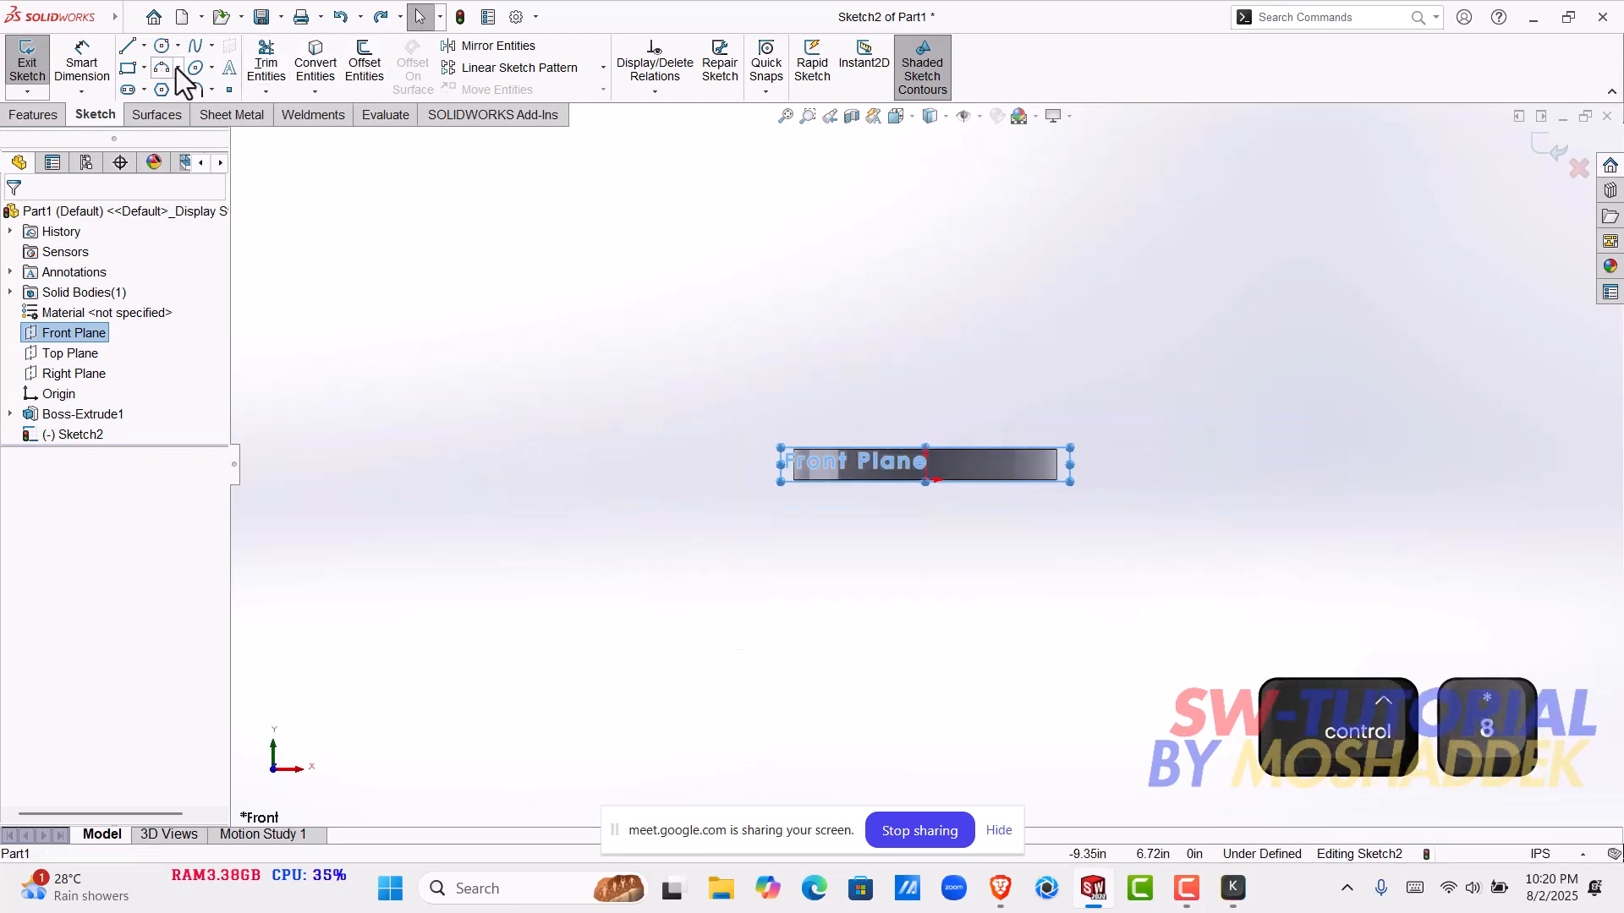
- Sketch a vertical line about 7 in long up from the disk's top centre, followed by a short horizontal line outward
key("l")
scroll(973, 548, "down", 5)
scroll(862, 253, "down", 3)
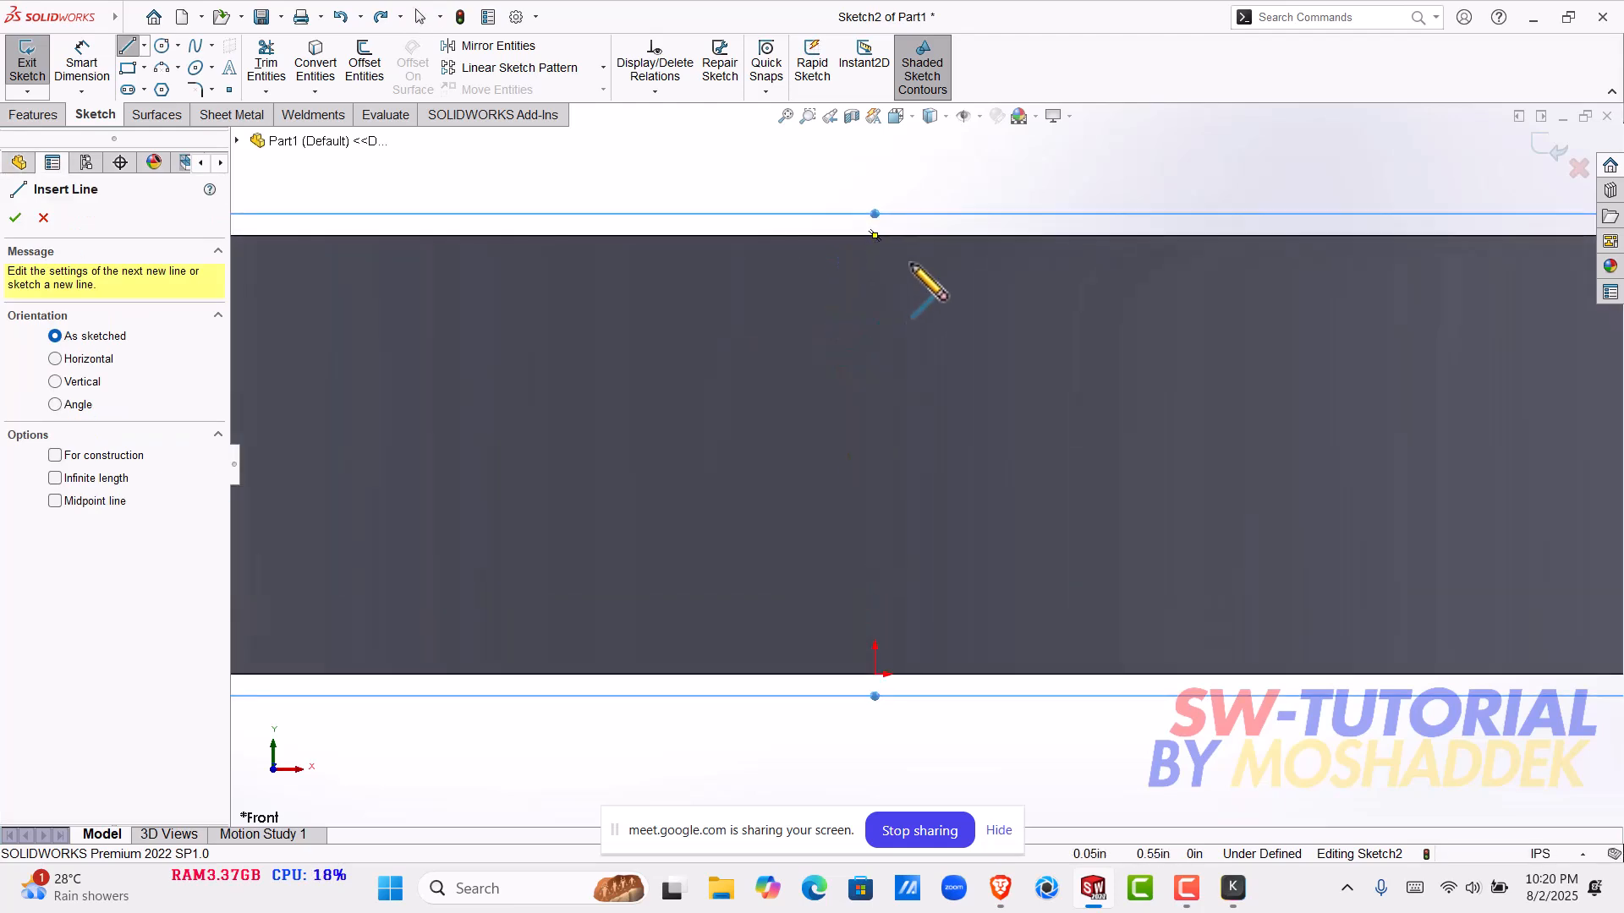
left_click(873, 235)
scroll(877, 241, "up", 8)
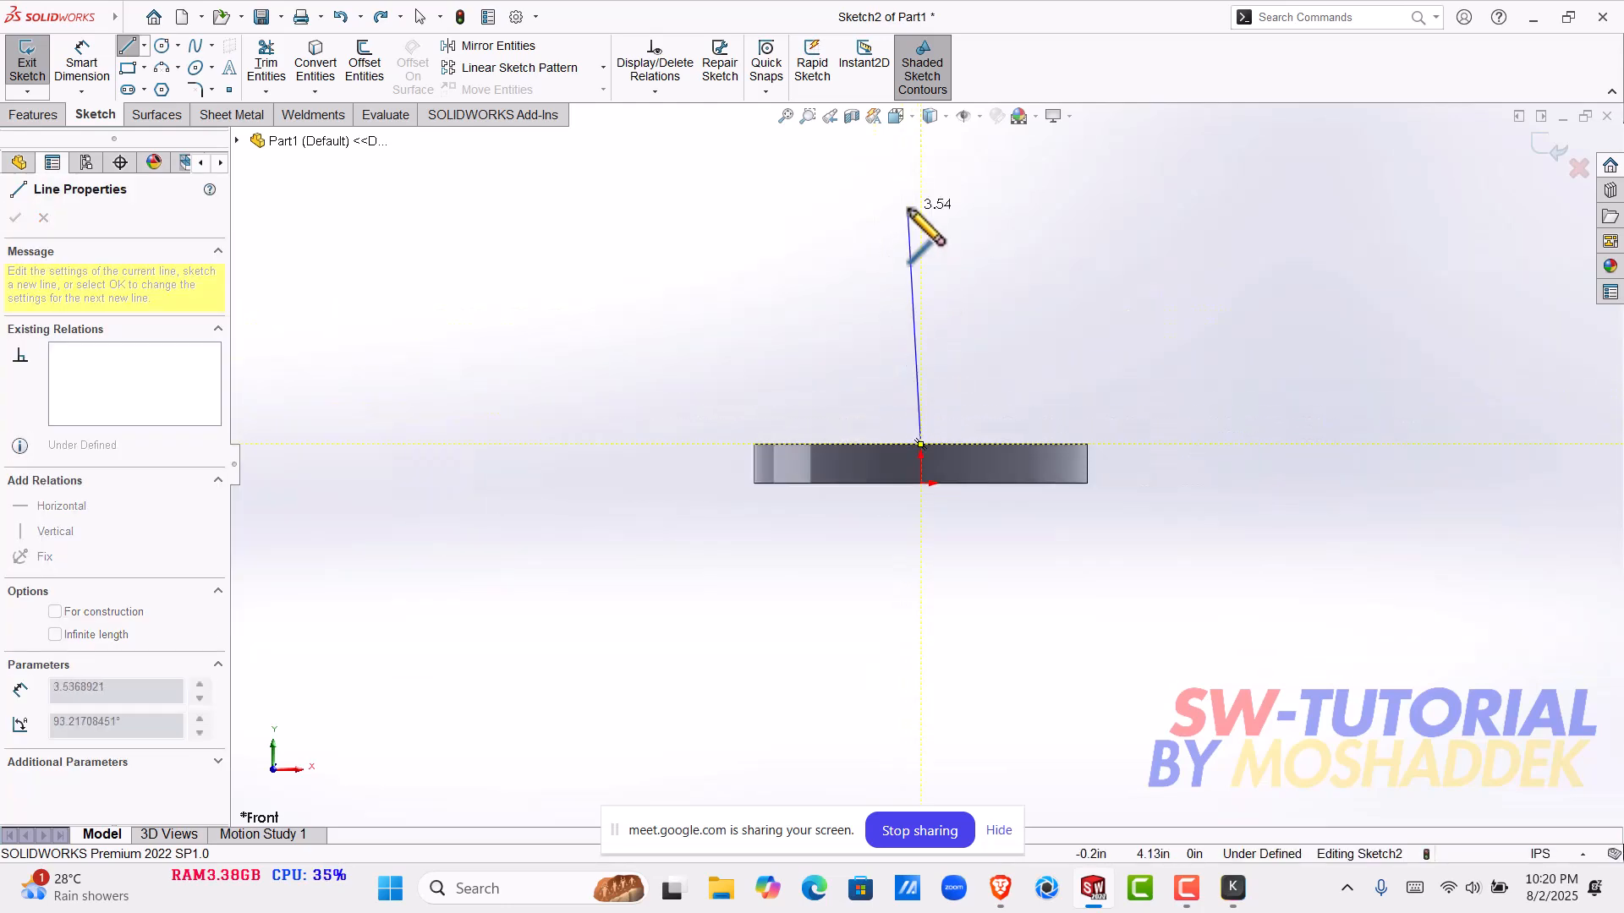
scroll(910, 212, "up", 3)
left_click(923, 181)
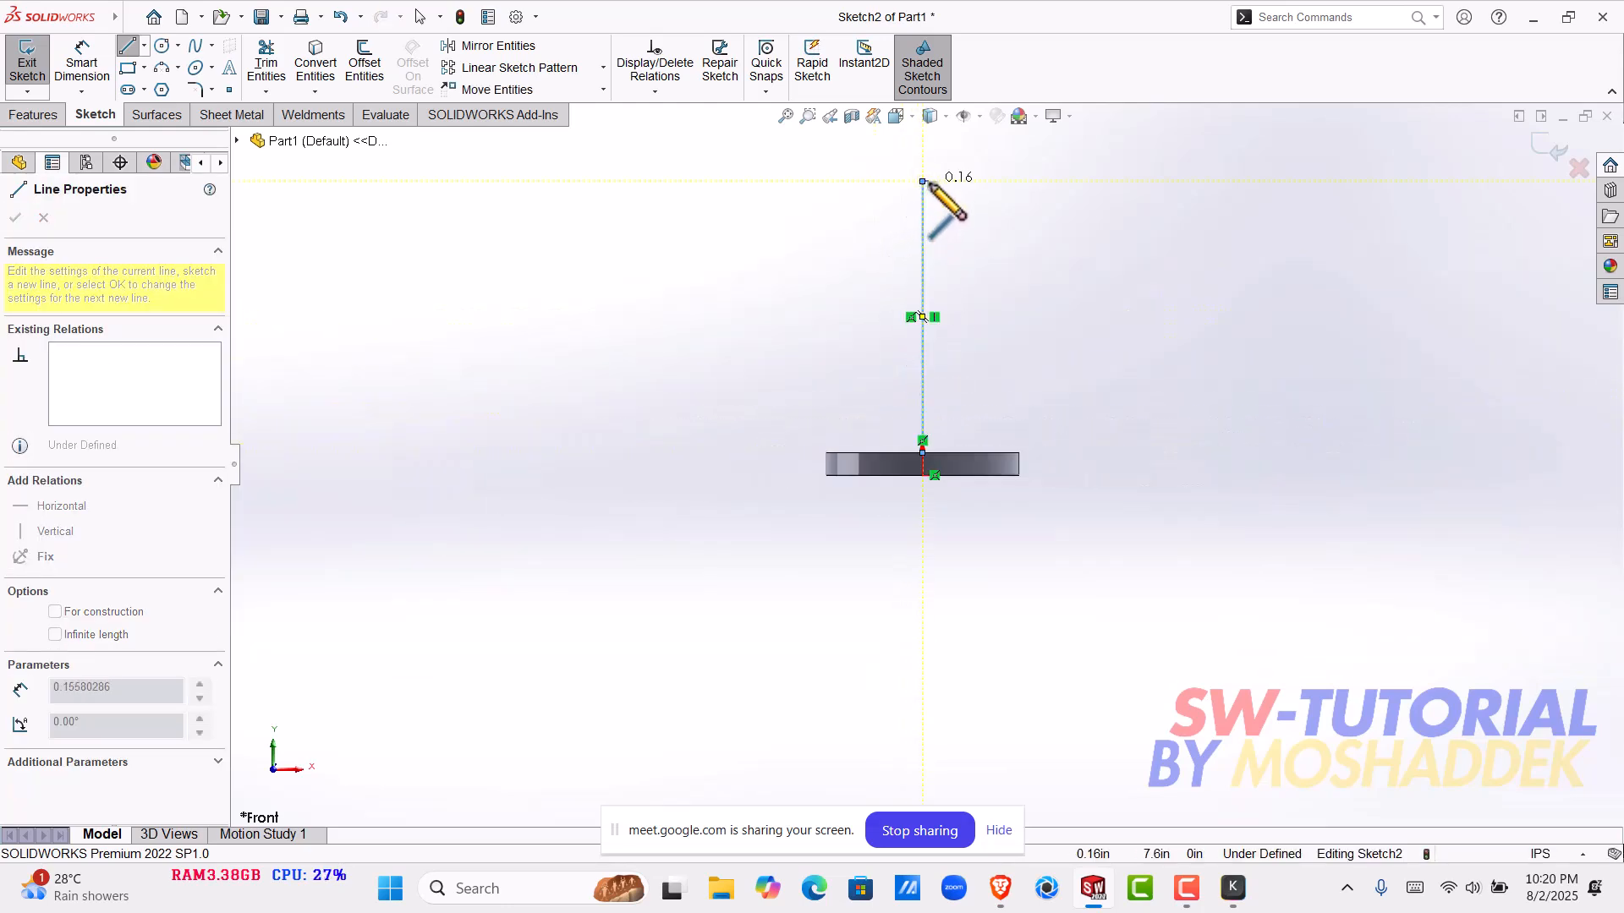
left_click(934, 181)
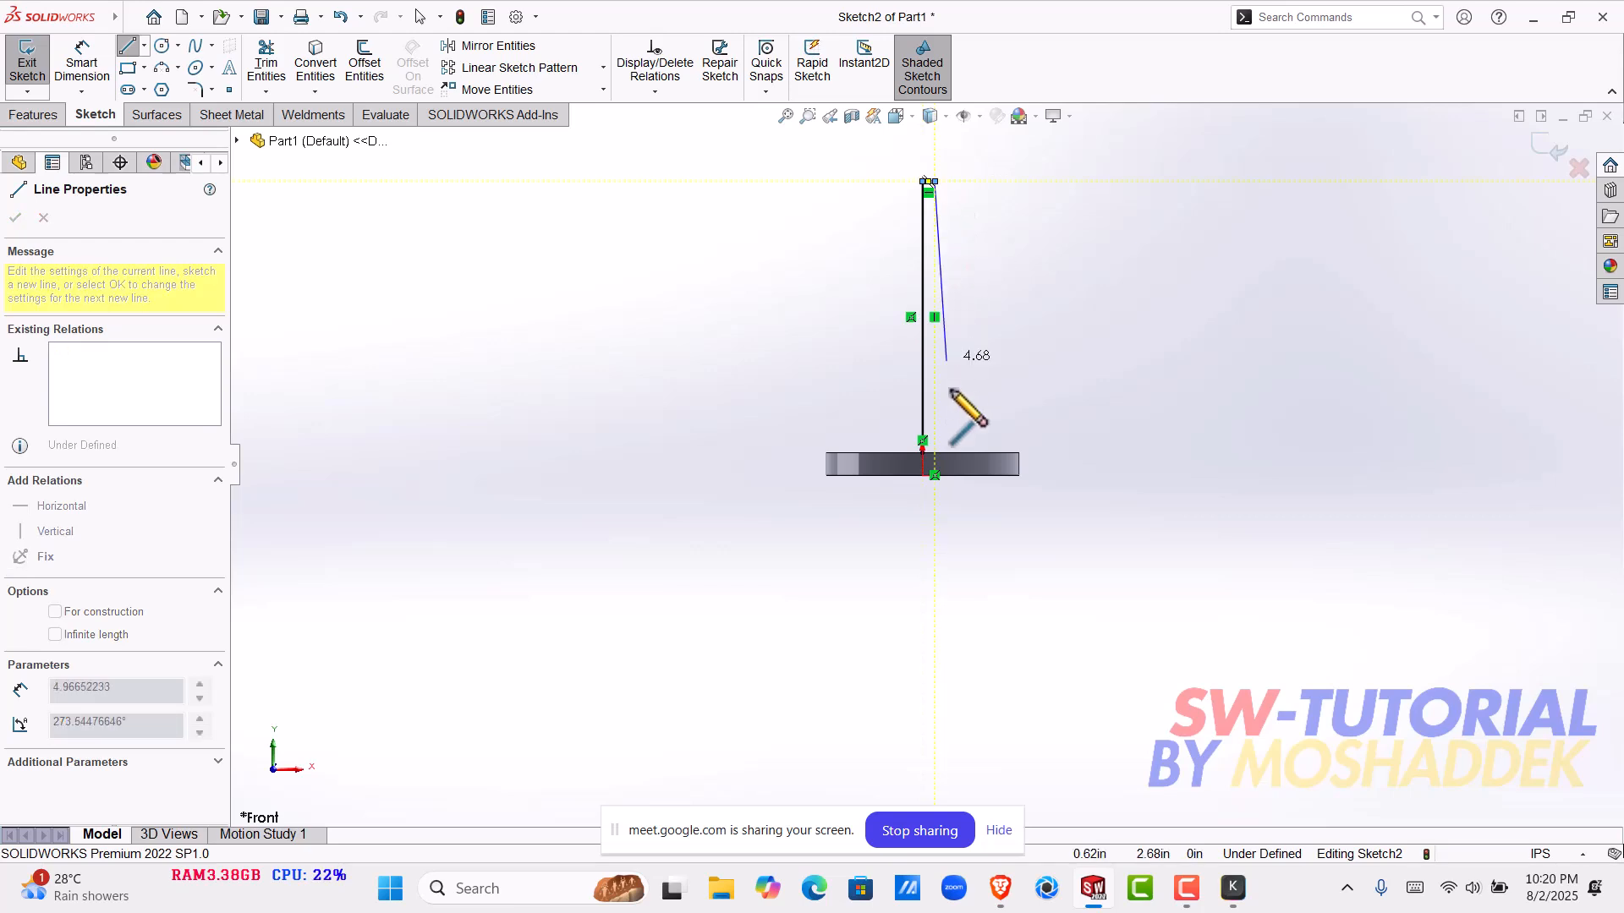
- Close the profile with a slanted line about 7.2 in long to the disk's top edge and a horizontal base about 1.86 in long
scroll(1032, 440, "down", 3)
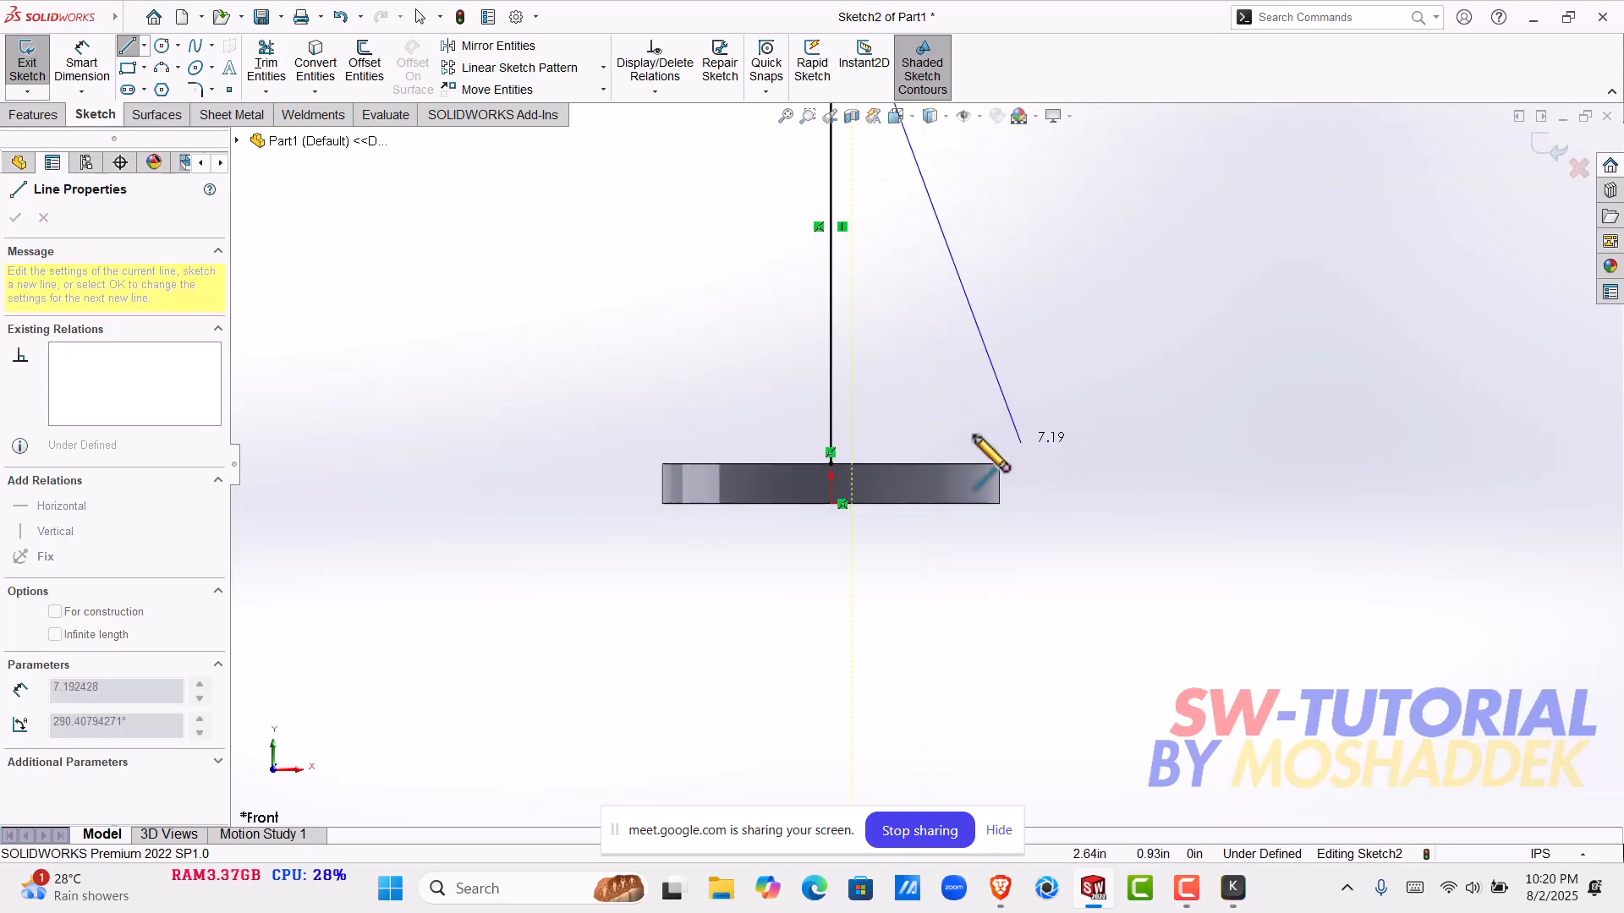
scroll(952, 466, "down", 3)
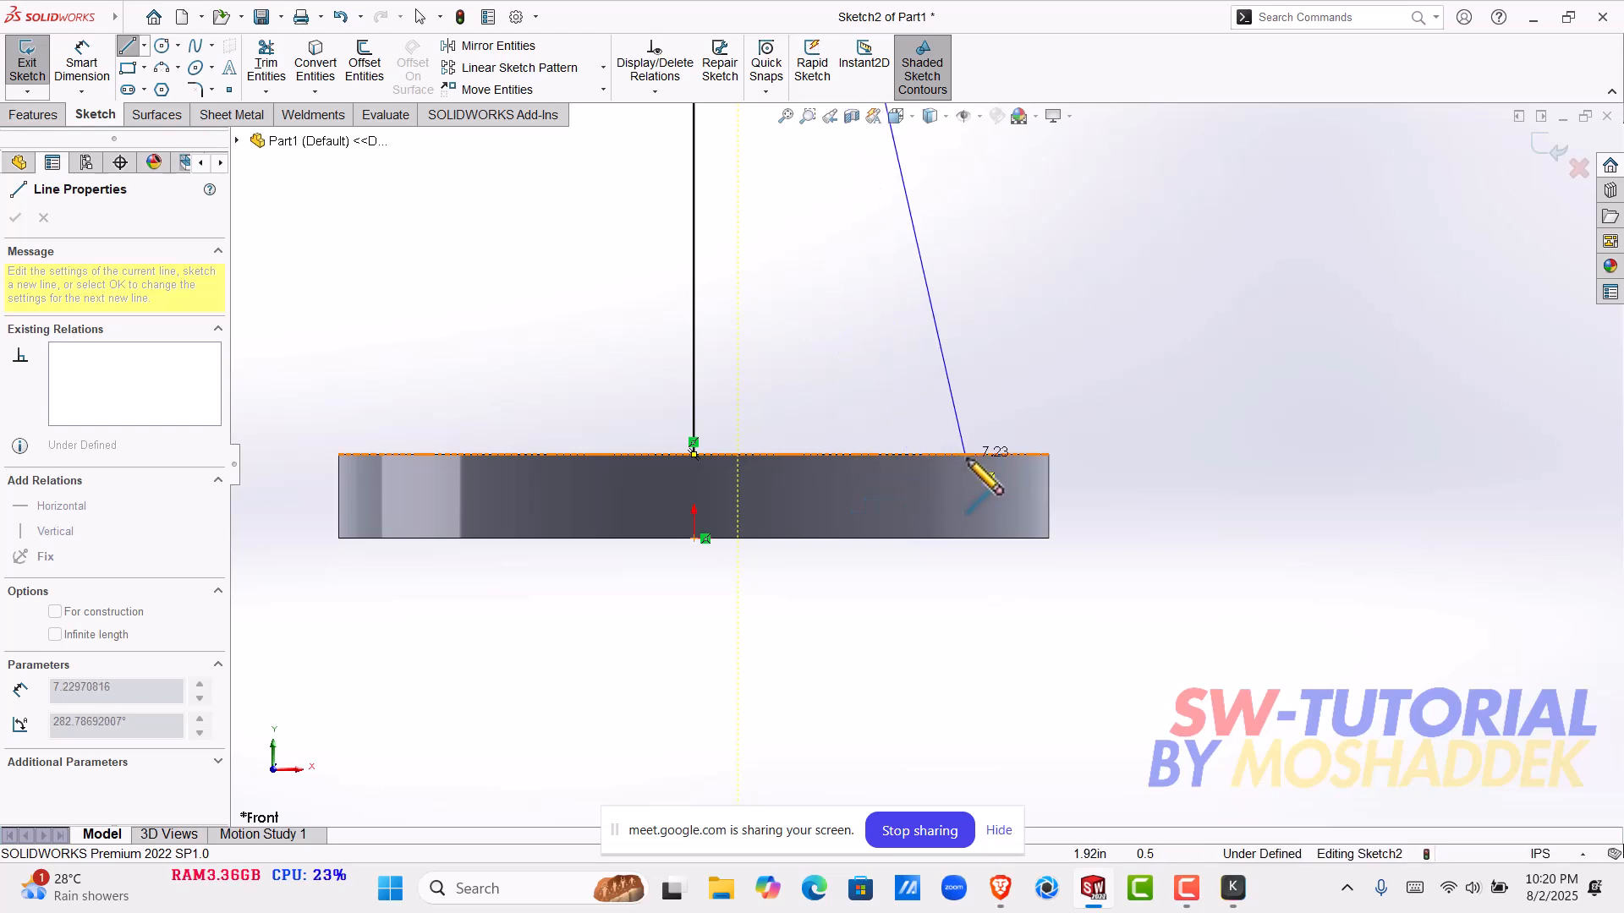
left_click(960, 455)
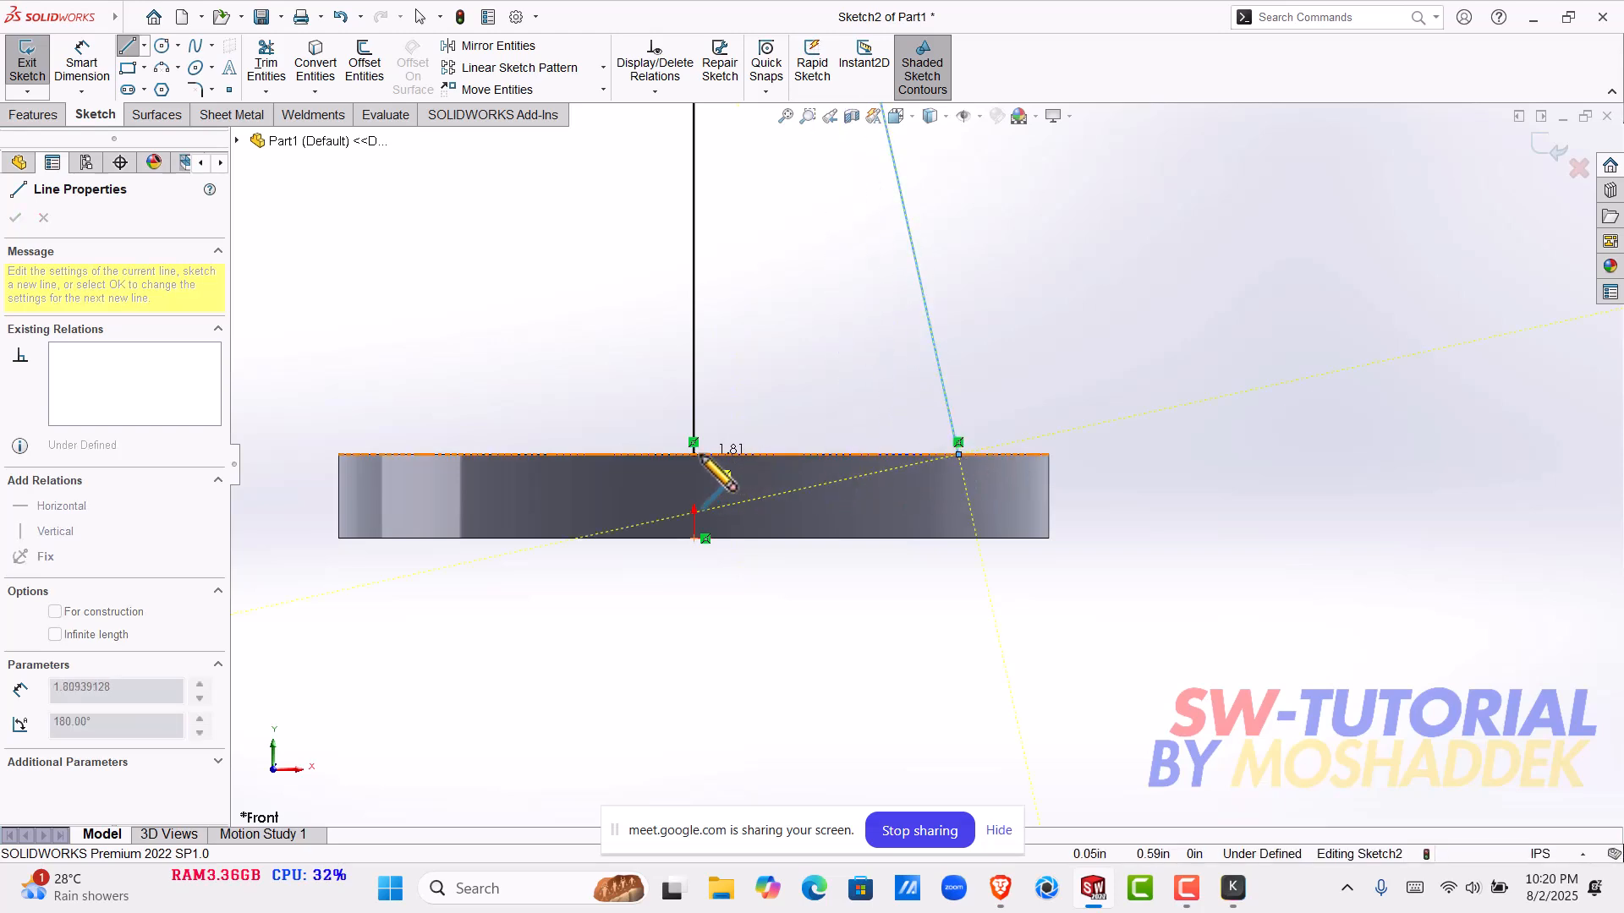
left_click(694, 454)
scroll(789, 343, "up", 5)
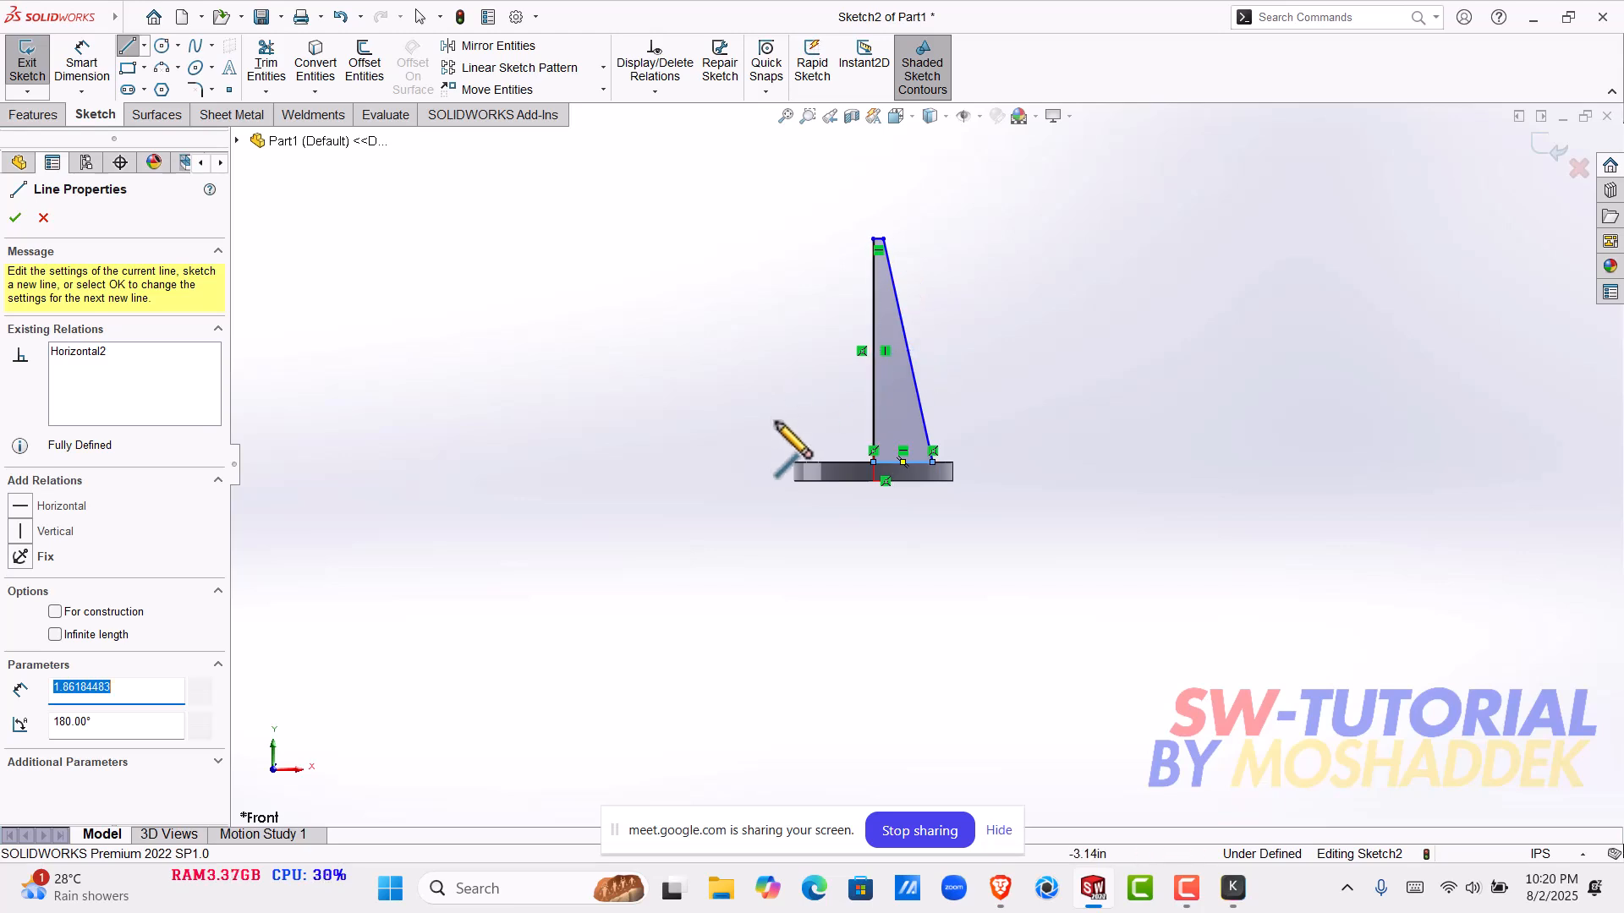
key("Escape")
left_click(880, 409)
key("Escape")
scroll(699, 347, "down", 2)
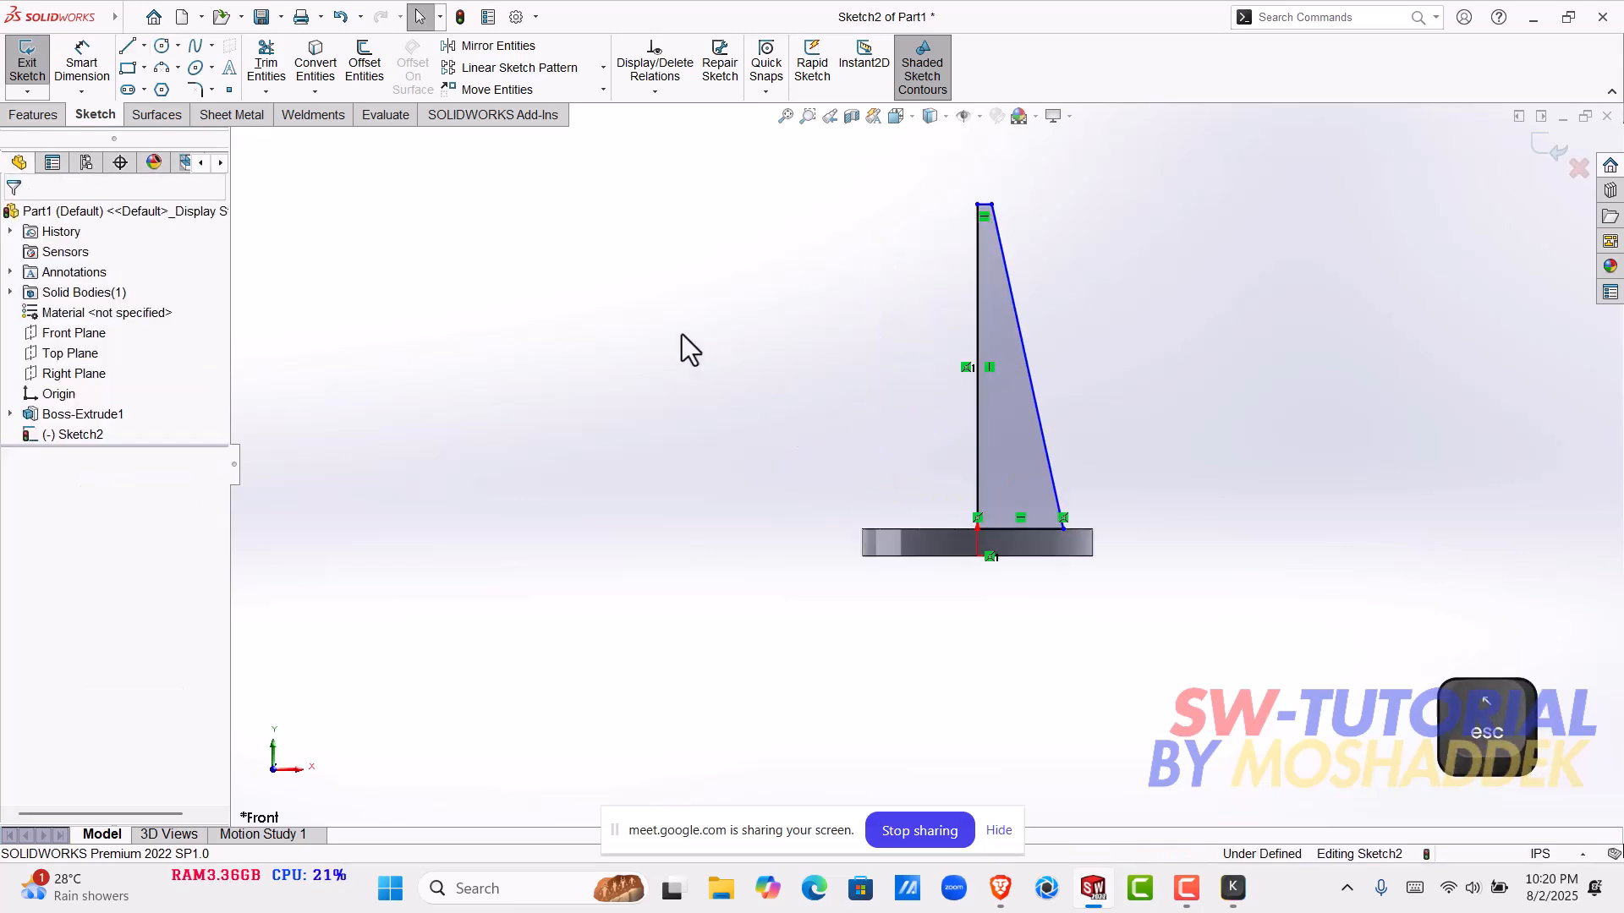
left_click(95, 67)
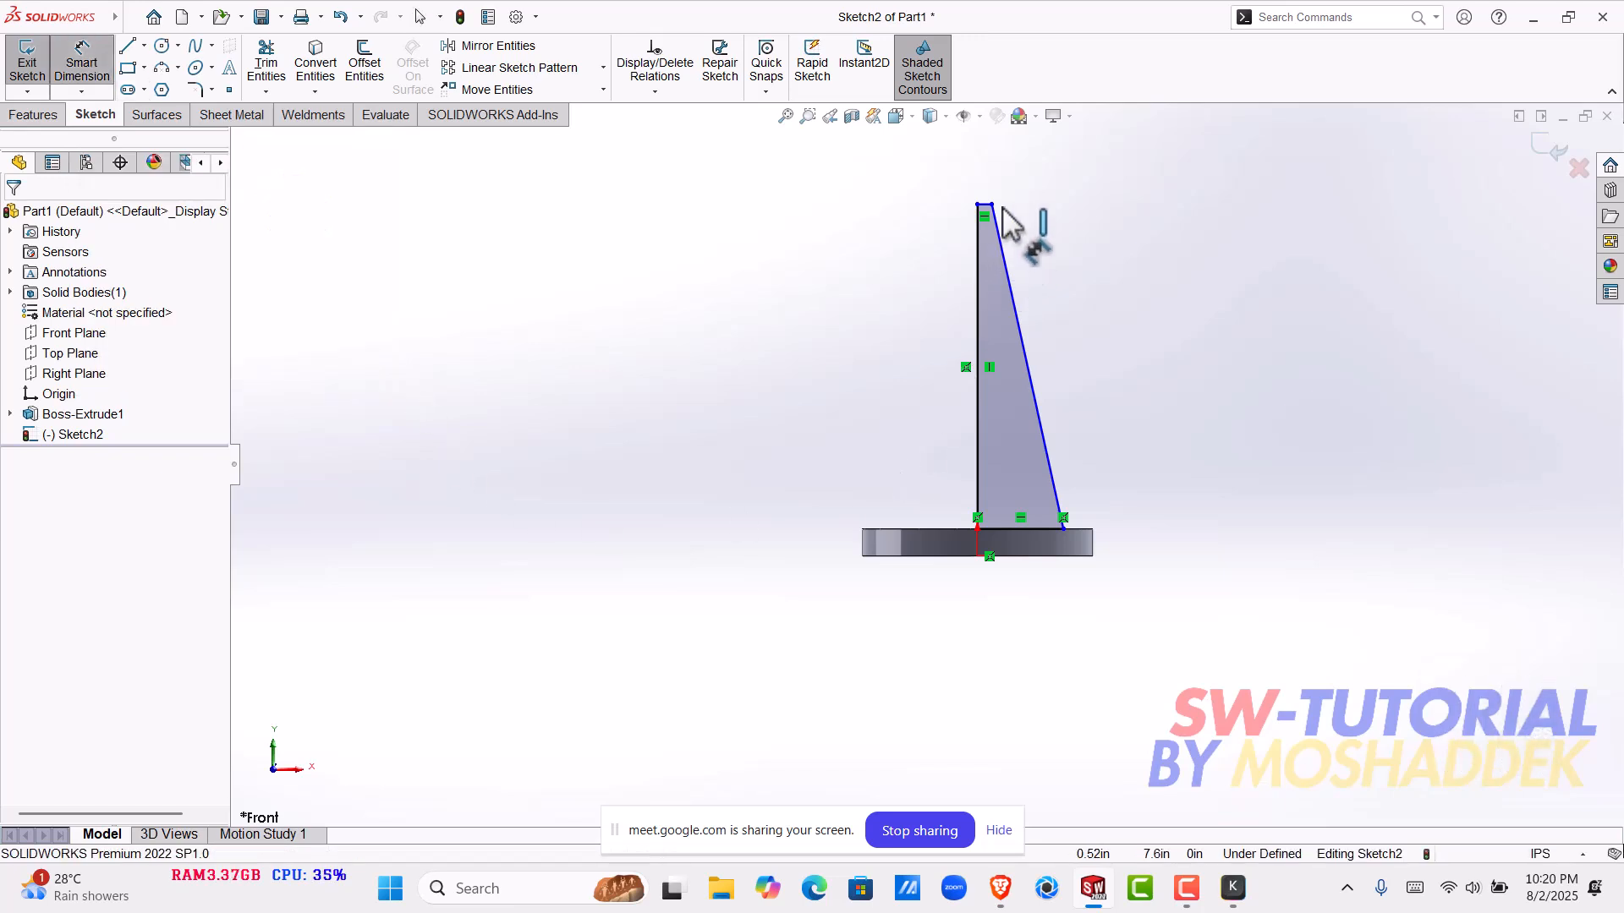
scroll(1015, 228, "down", 2)
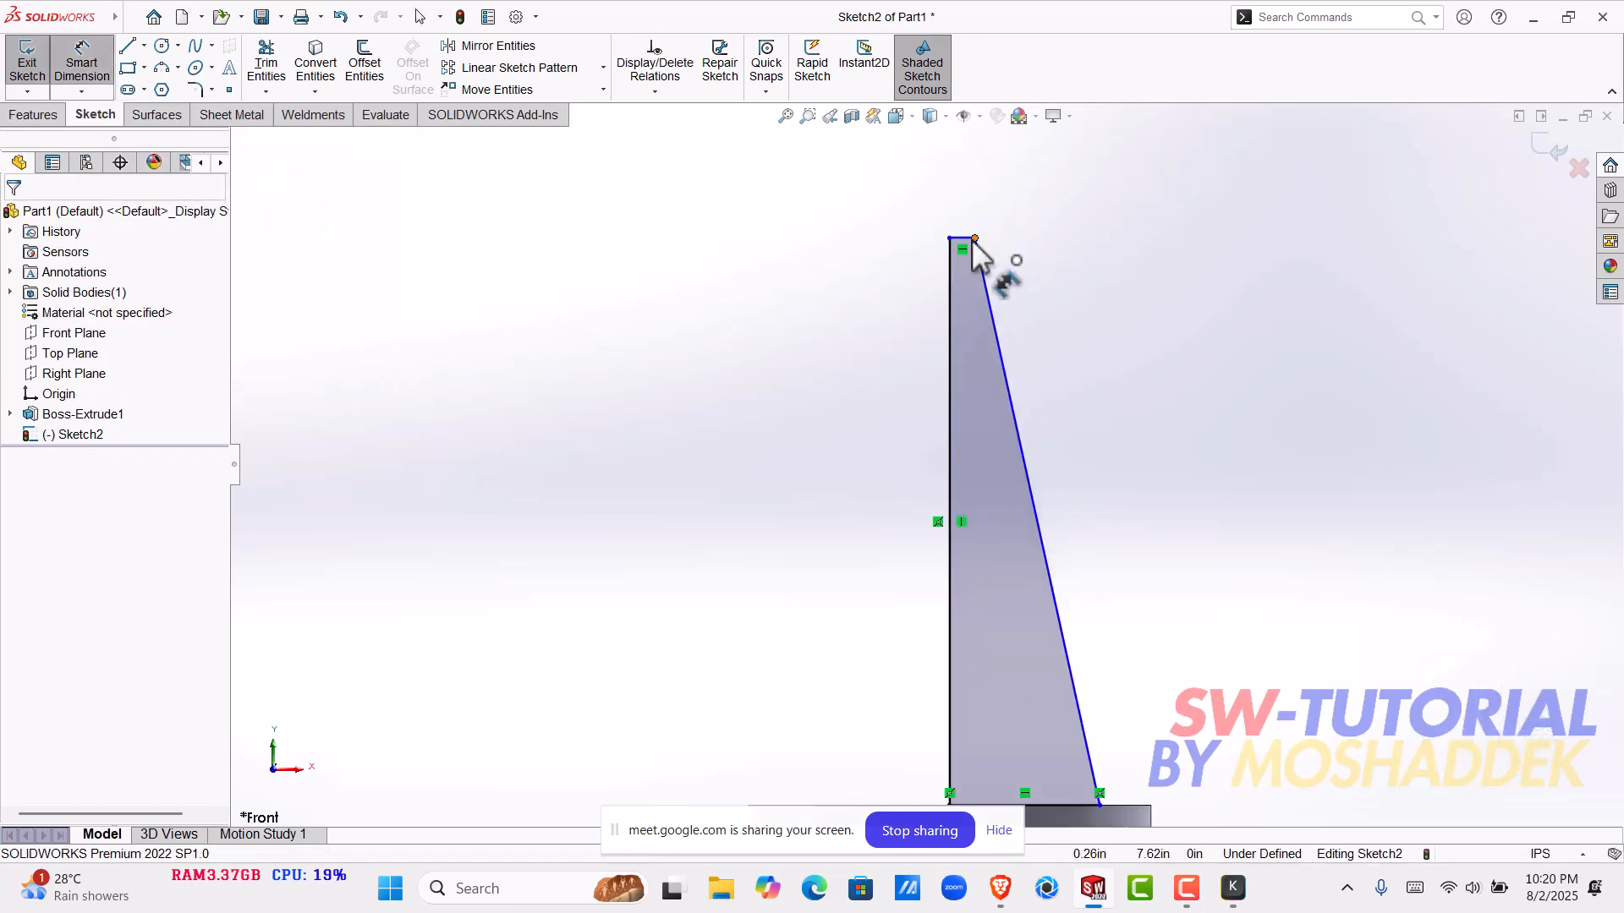
left_click(963, 239)
scroll(935, 677, "up", 4)
scroll(945, 616, "down", 6)
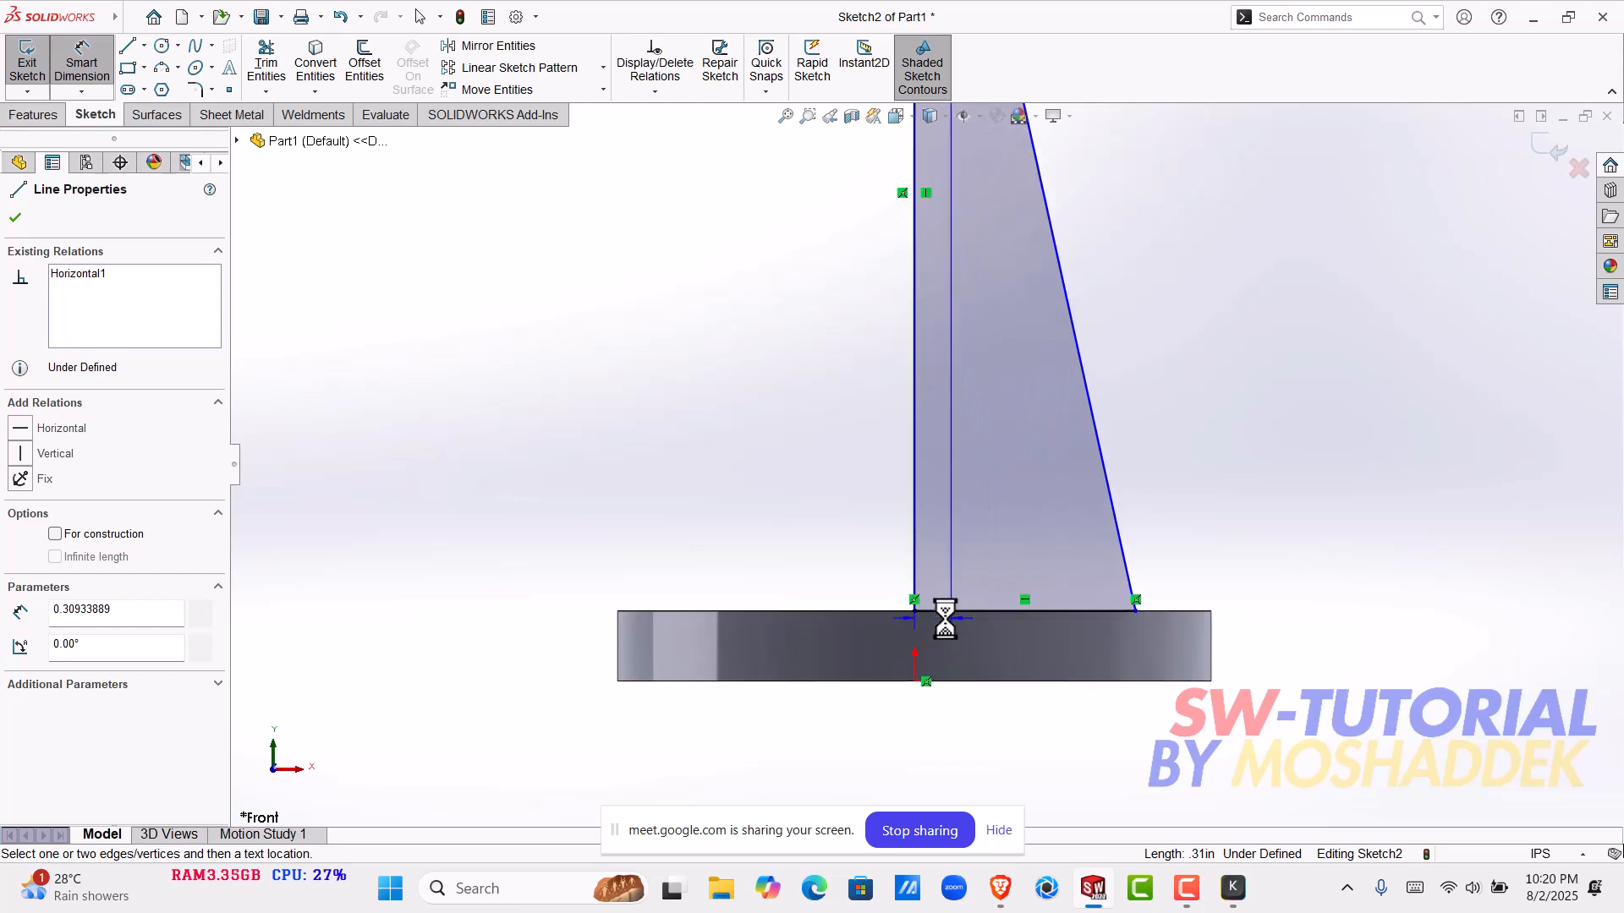
left_click(827, 612)
scroll(843, 330, "up", 3)
scroll(855, 330, "up", 3)
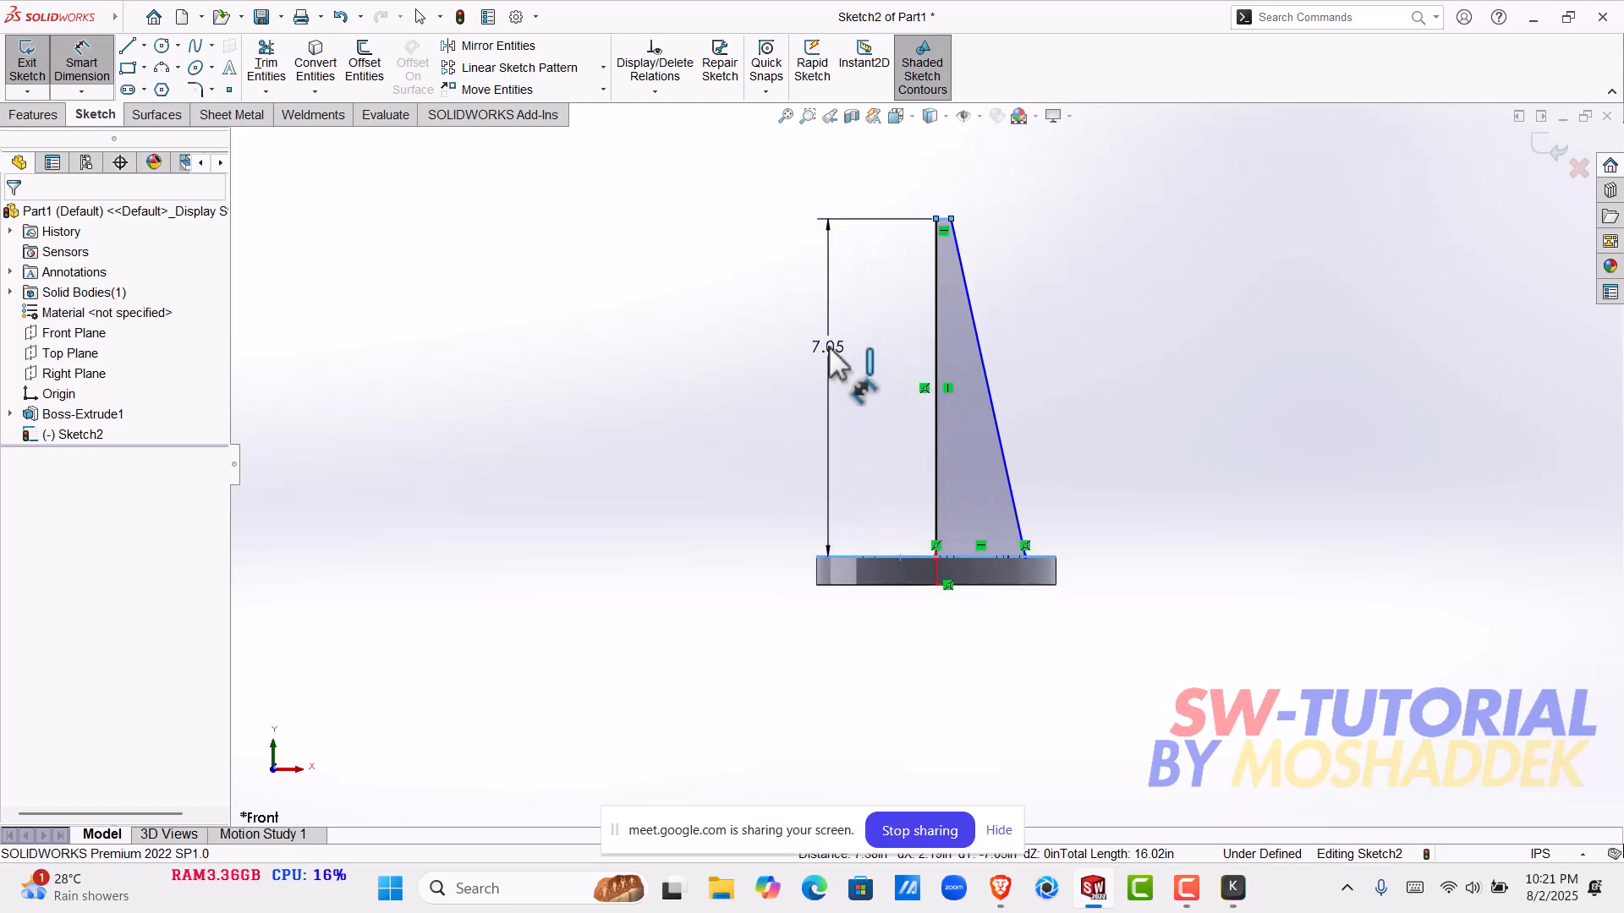
left_click(829, 348)
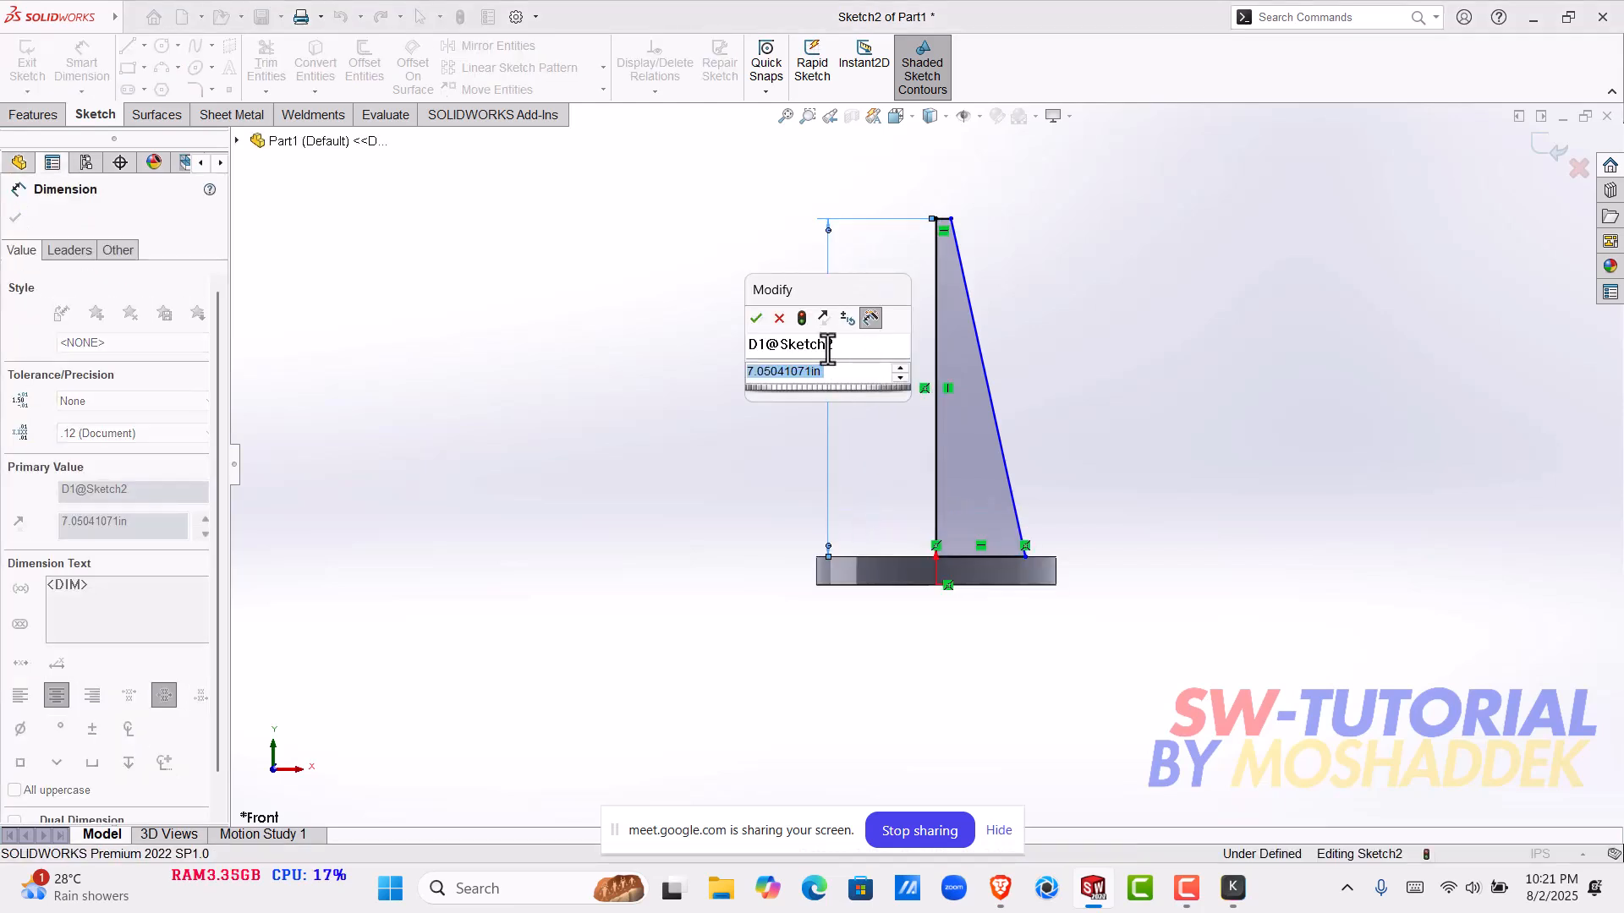
left_click(780, 342)
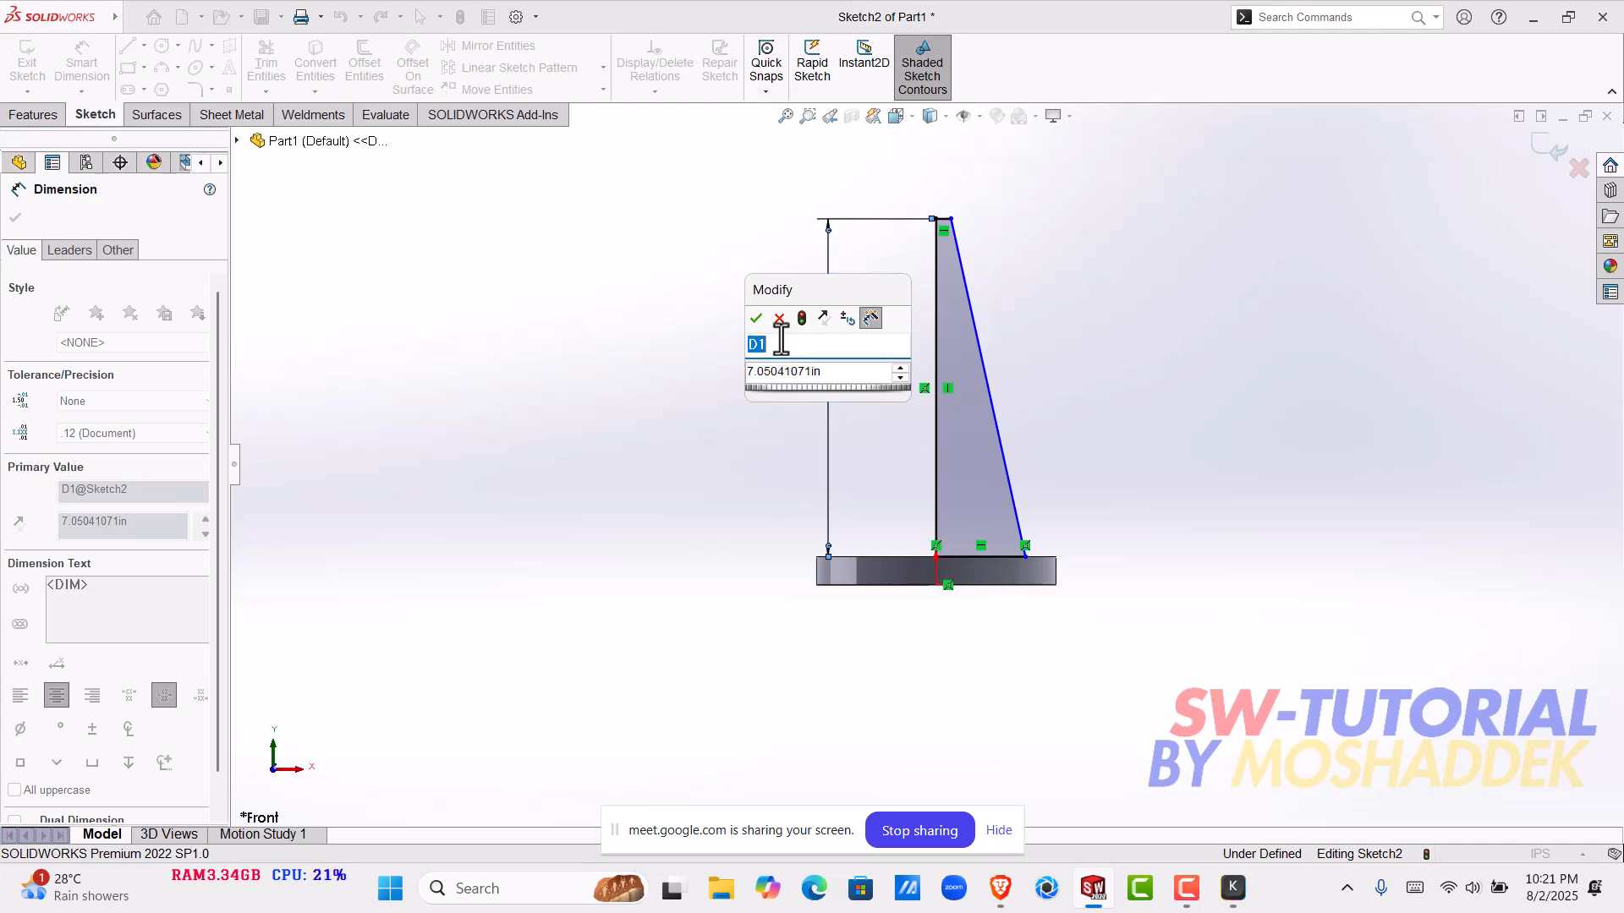
left_click(780, 318)
left_click(834, 346)
key("Delete")
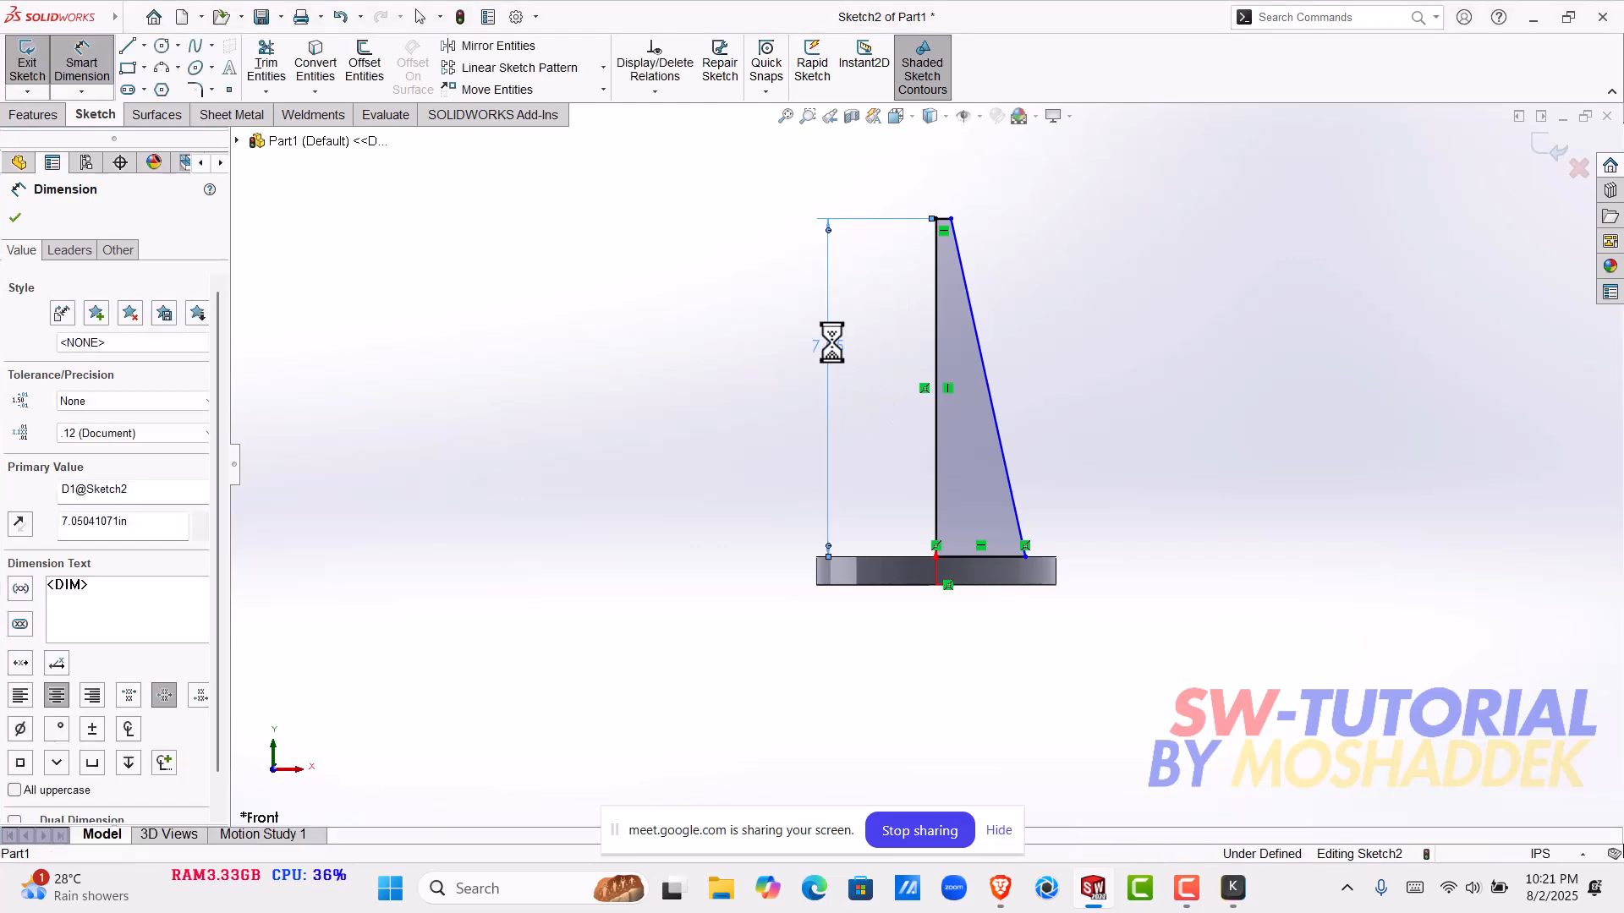
- Dimension the height between the profile's short top line and its base line as 15 in
left_click(946, 221)
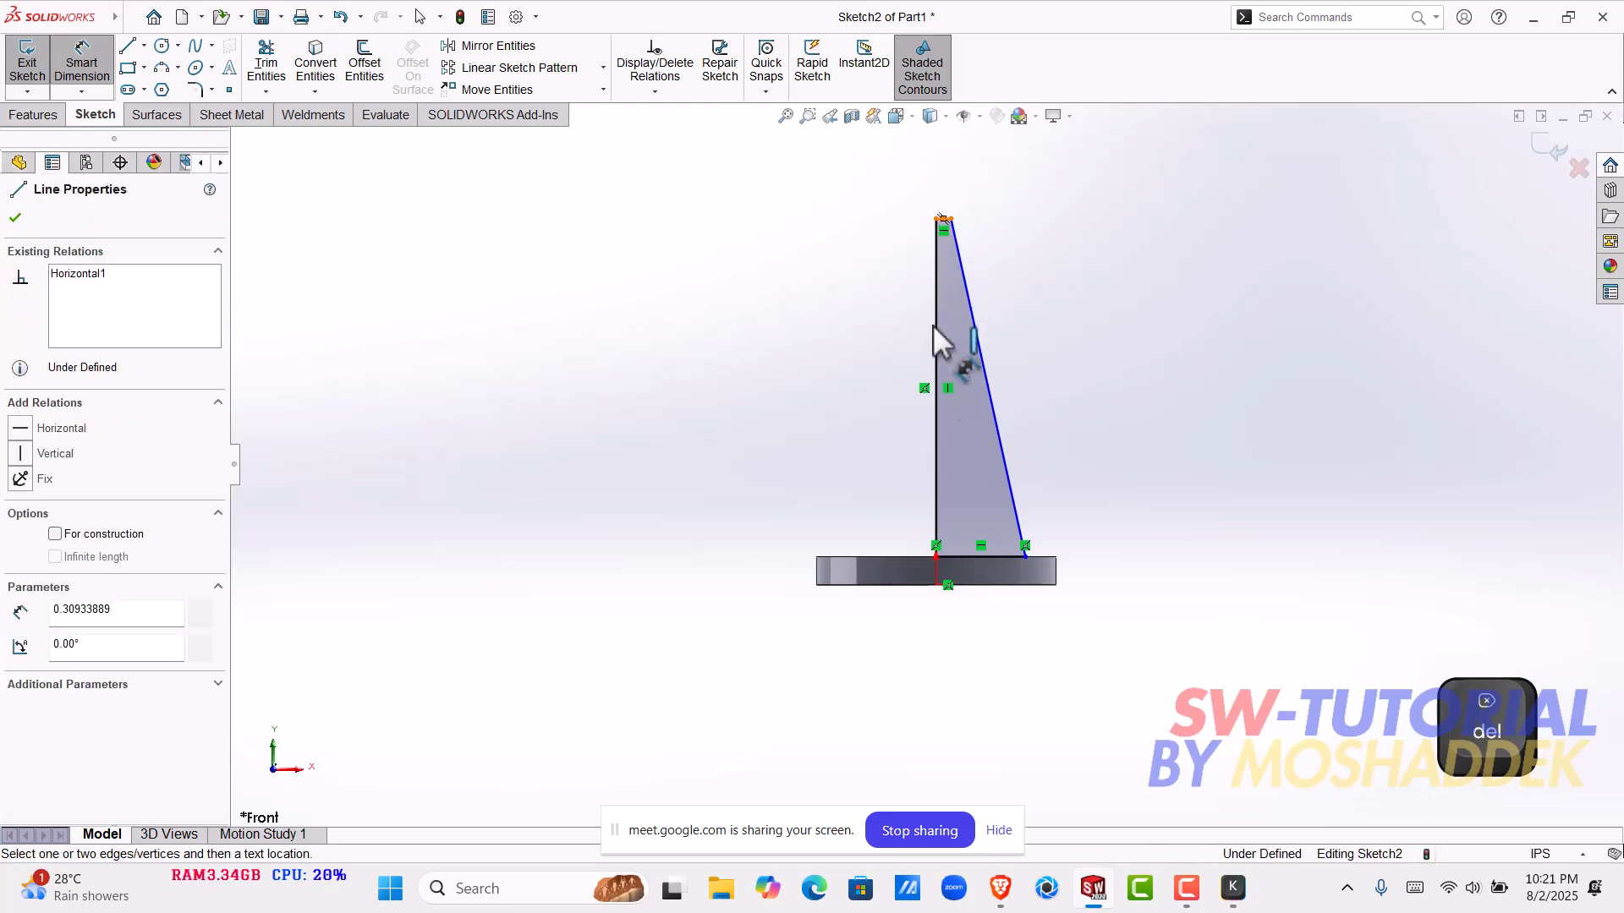
left_click(978, 554)
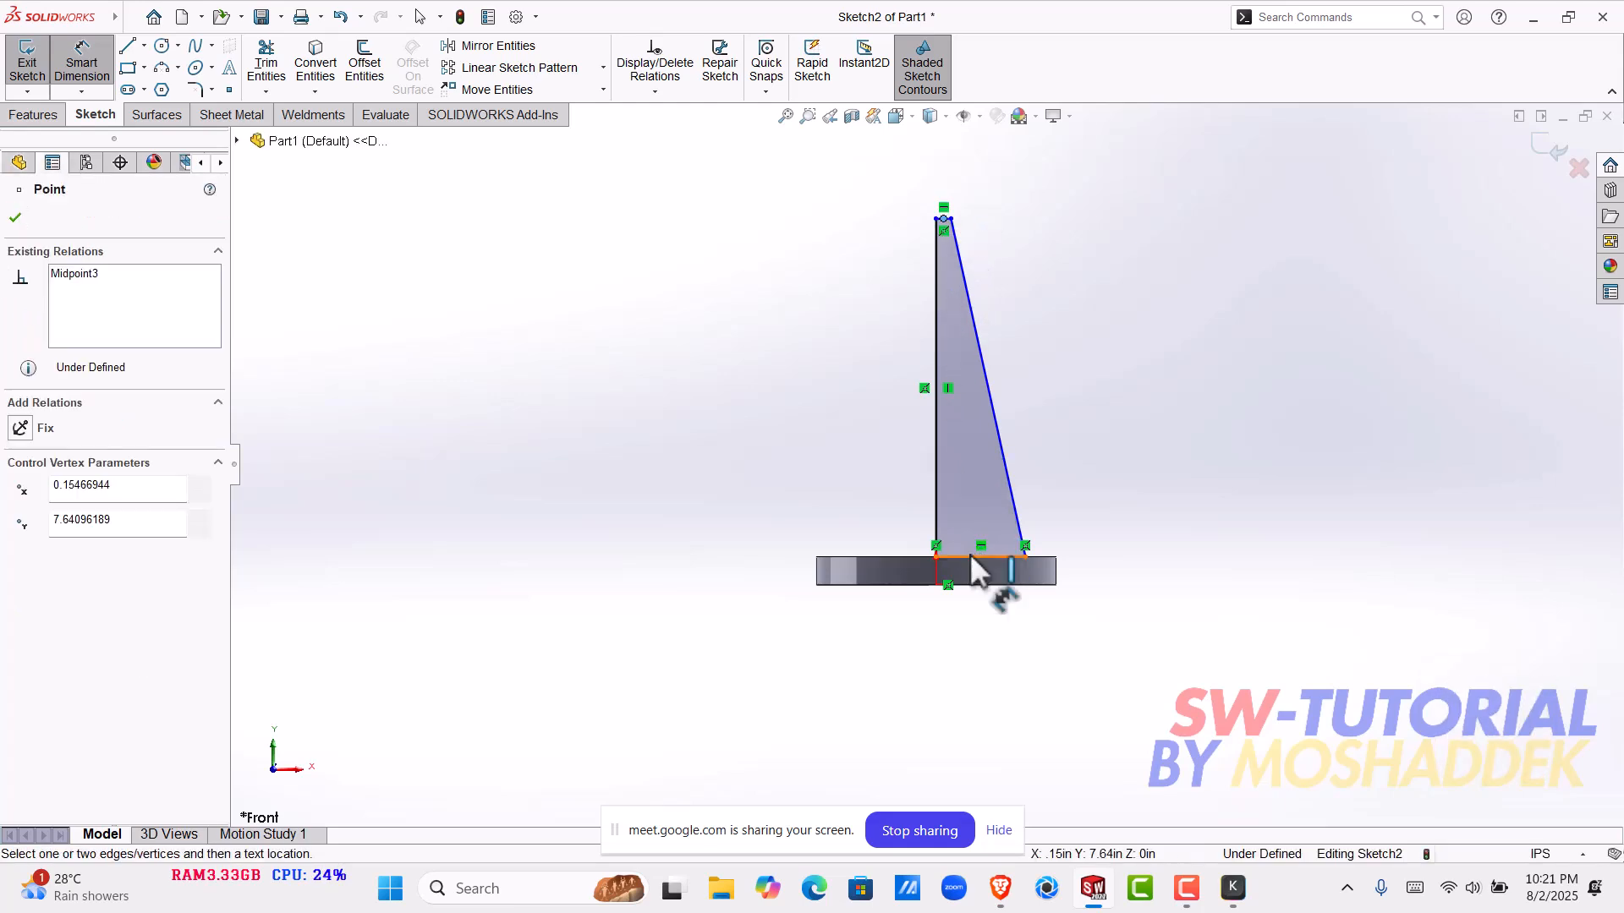
left_click(973, 557)
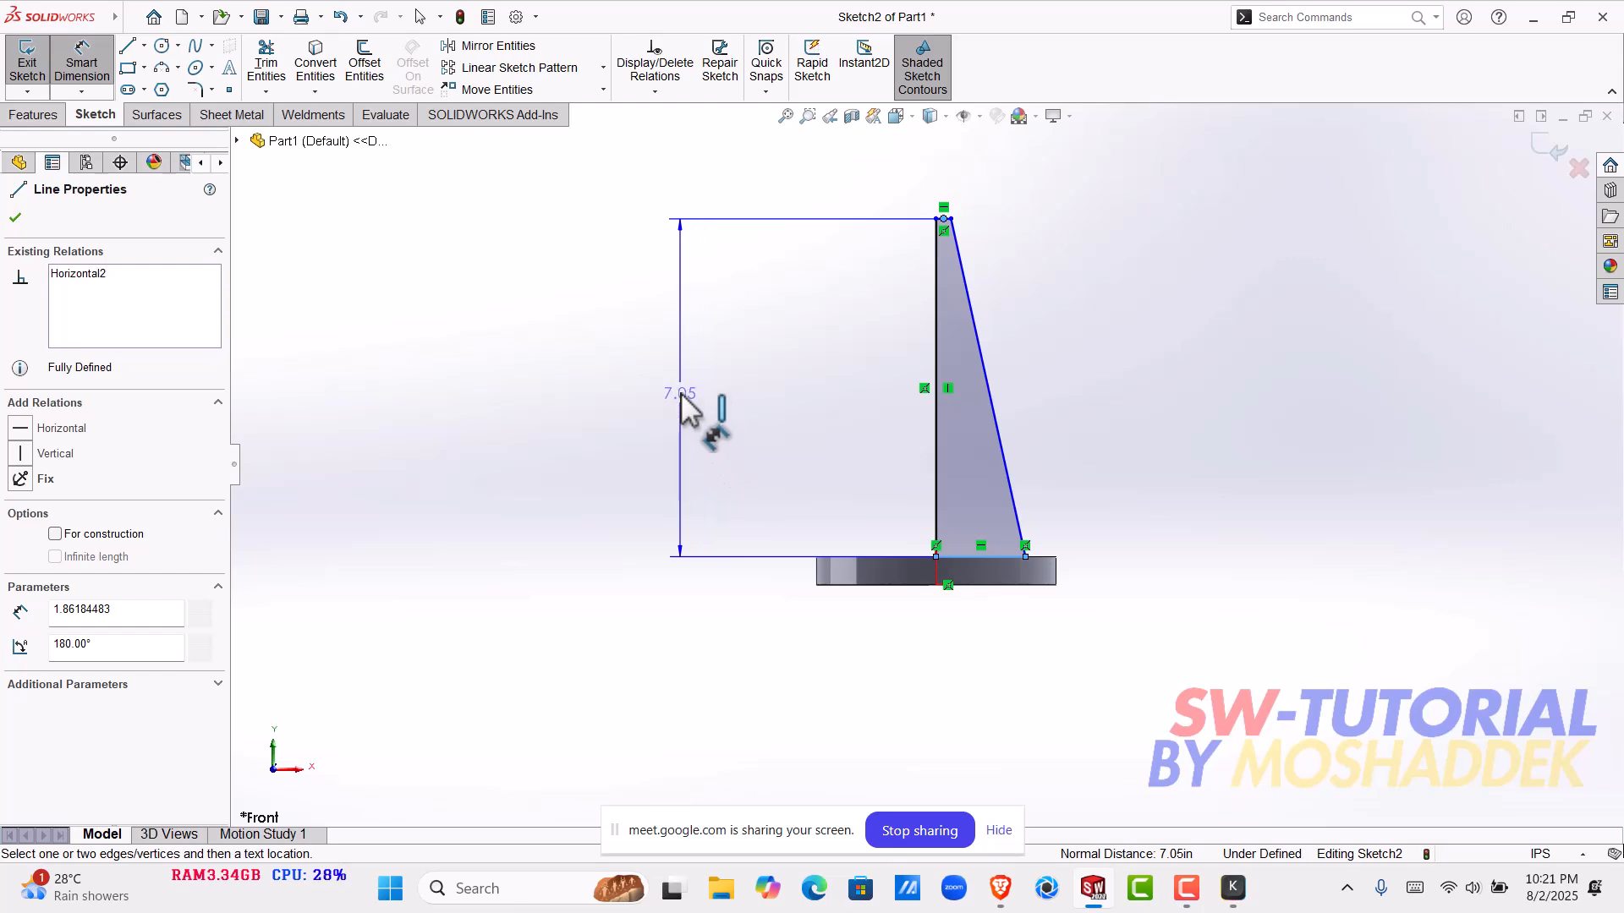
left_click(685, 398)
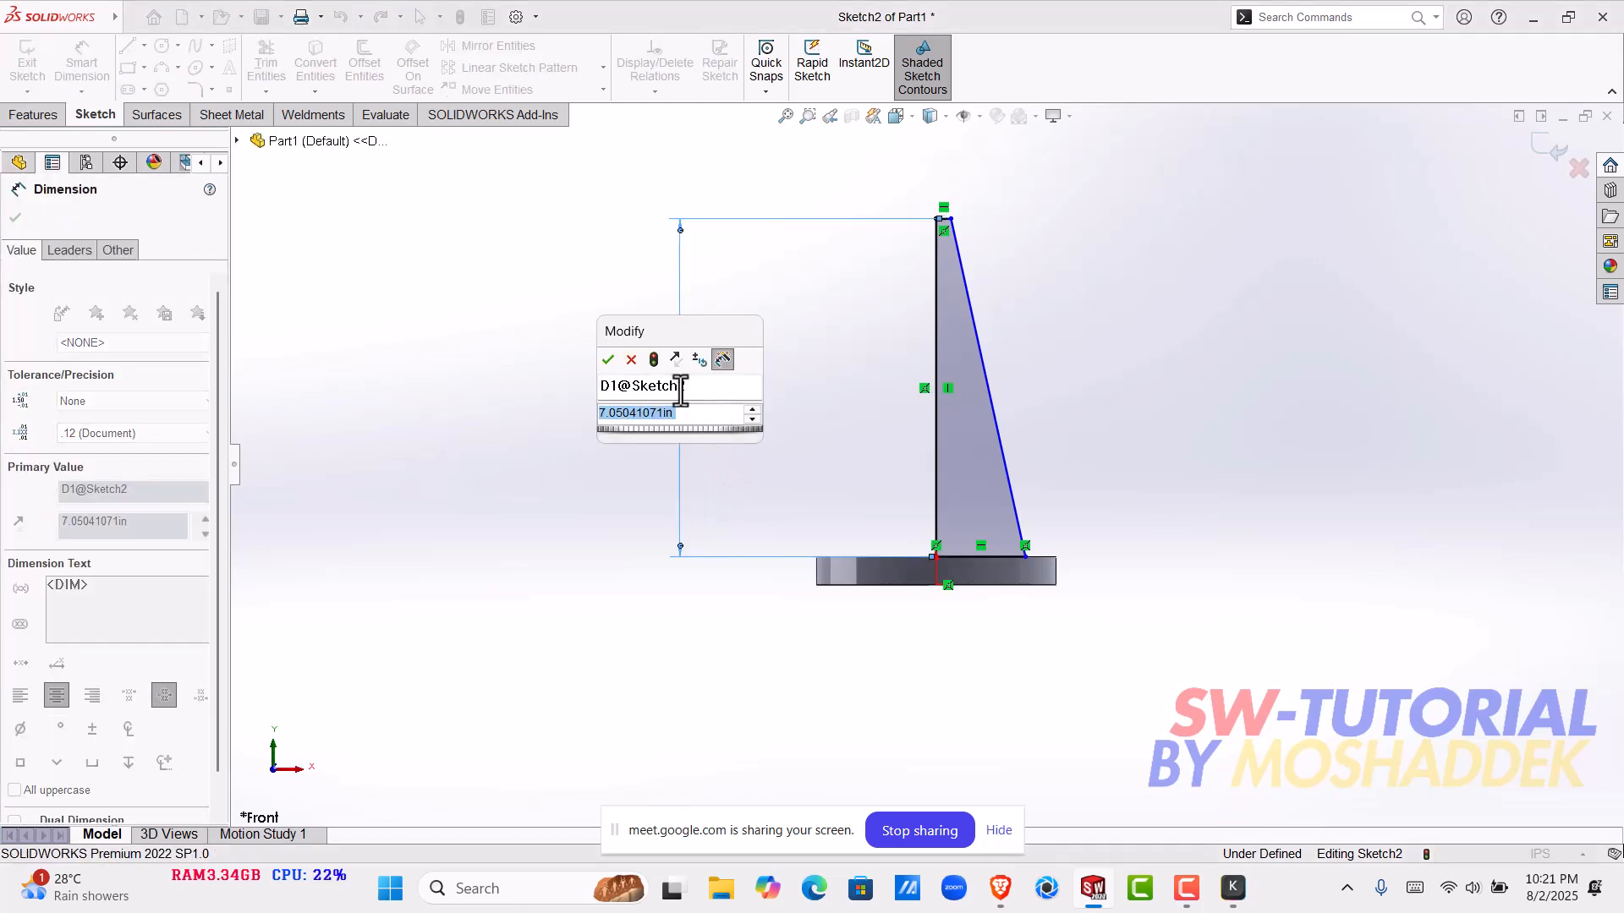
type("15")
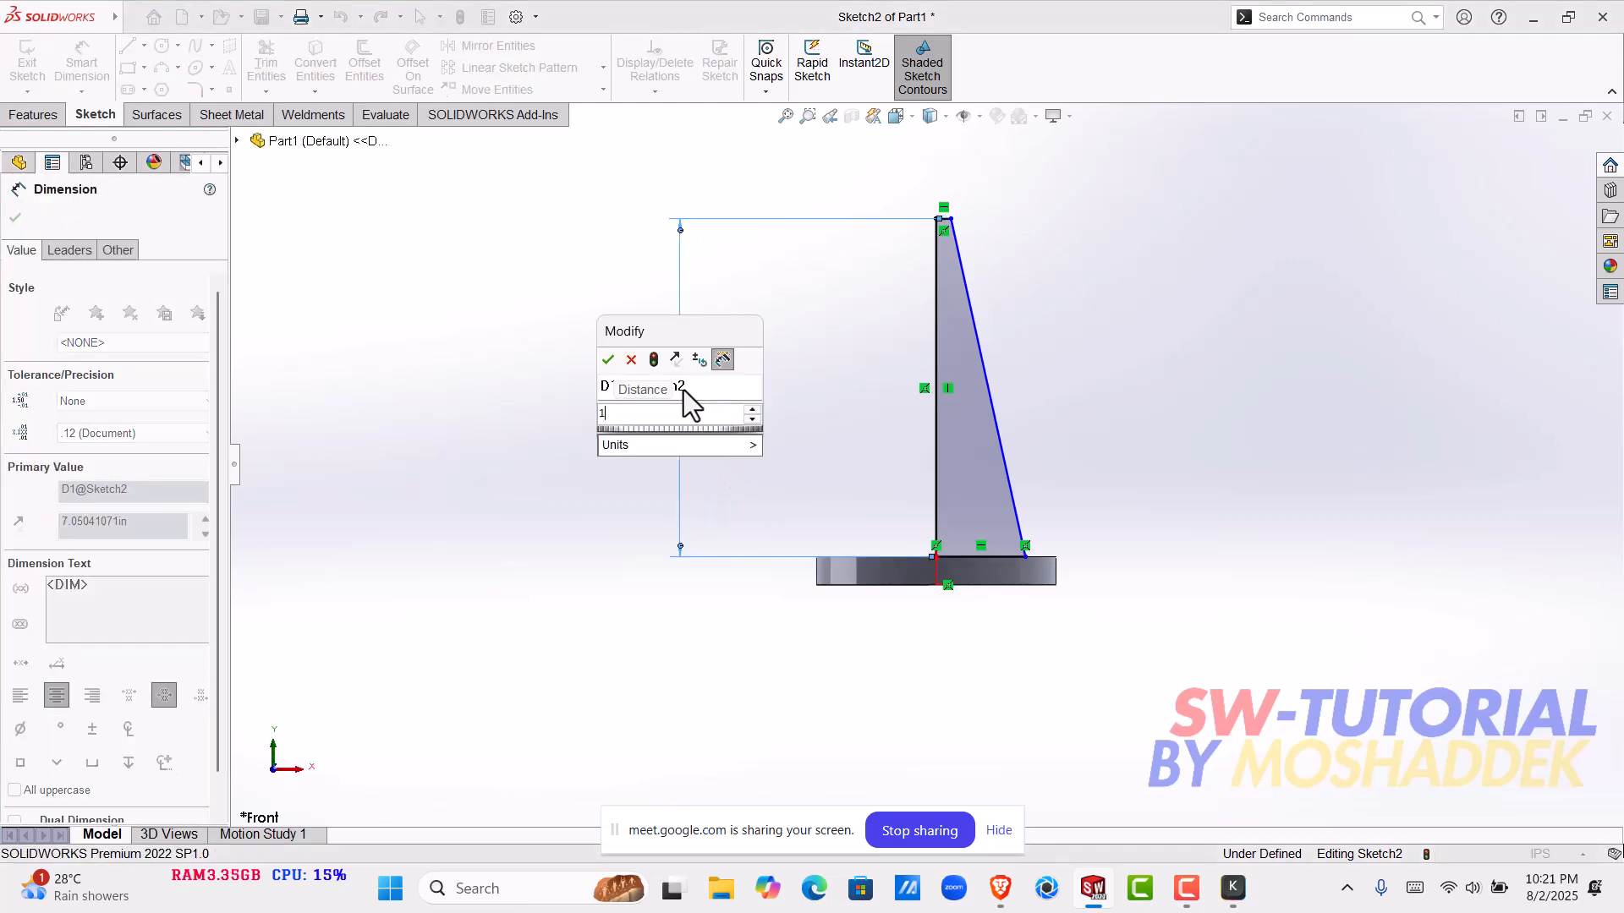
key("Return")
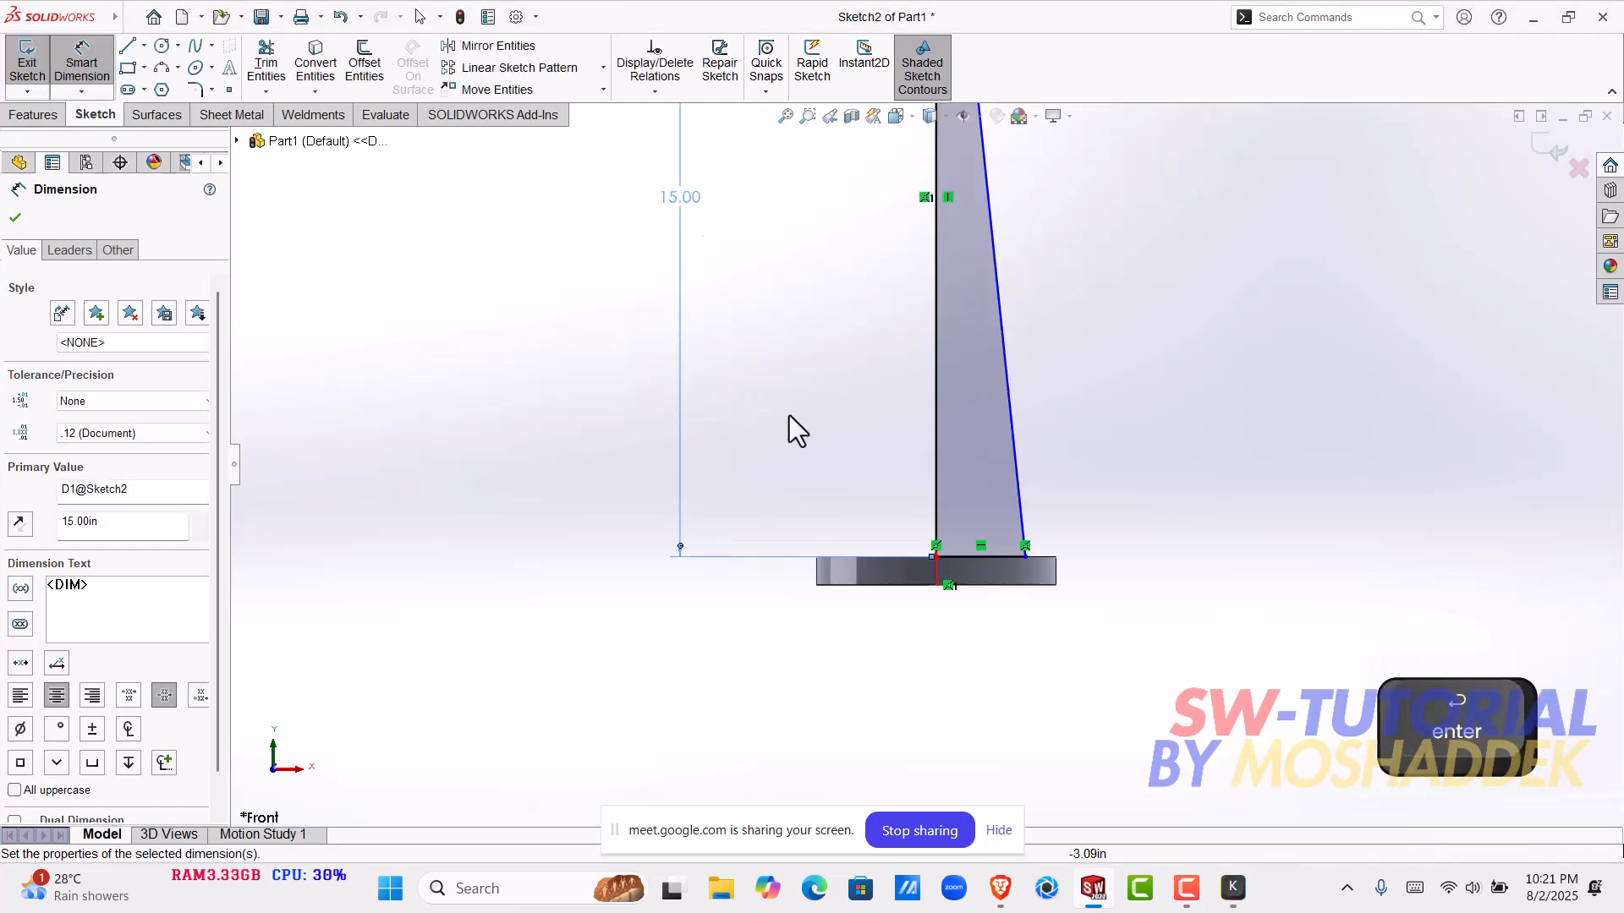
- Dimension the profile's short top line to a length of 0.3 in
scroll(854, 387, "up", 4)
scroll(931, 313, "down", 3)
scroll(937, 240, "down", 5)
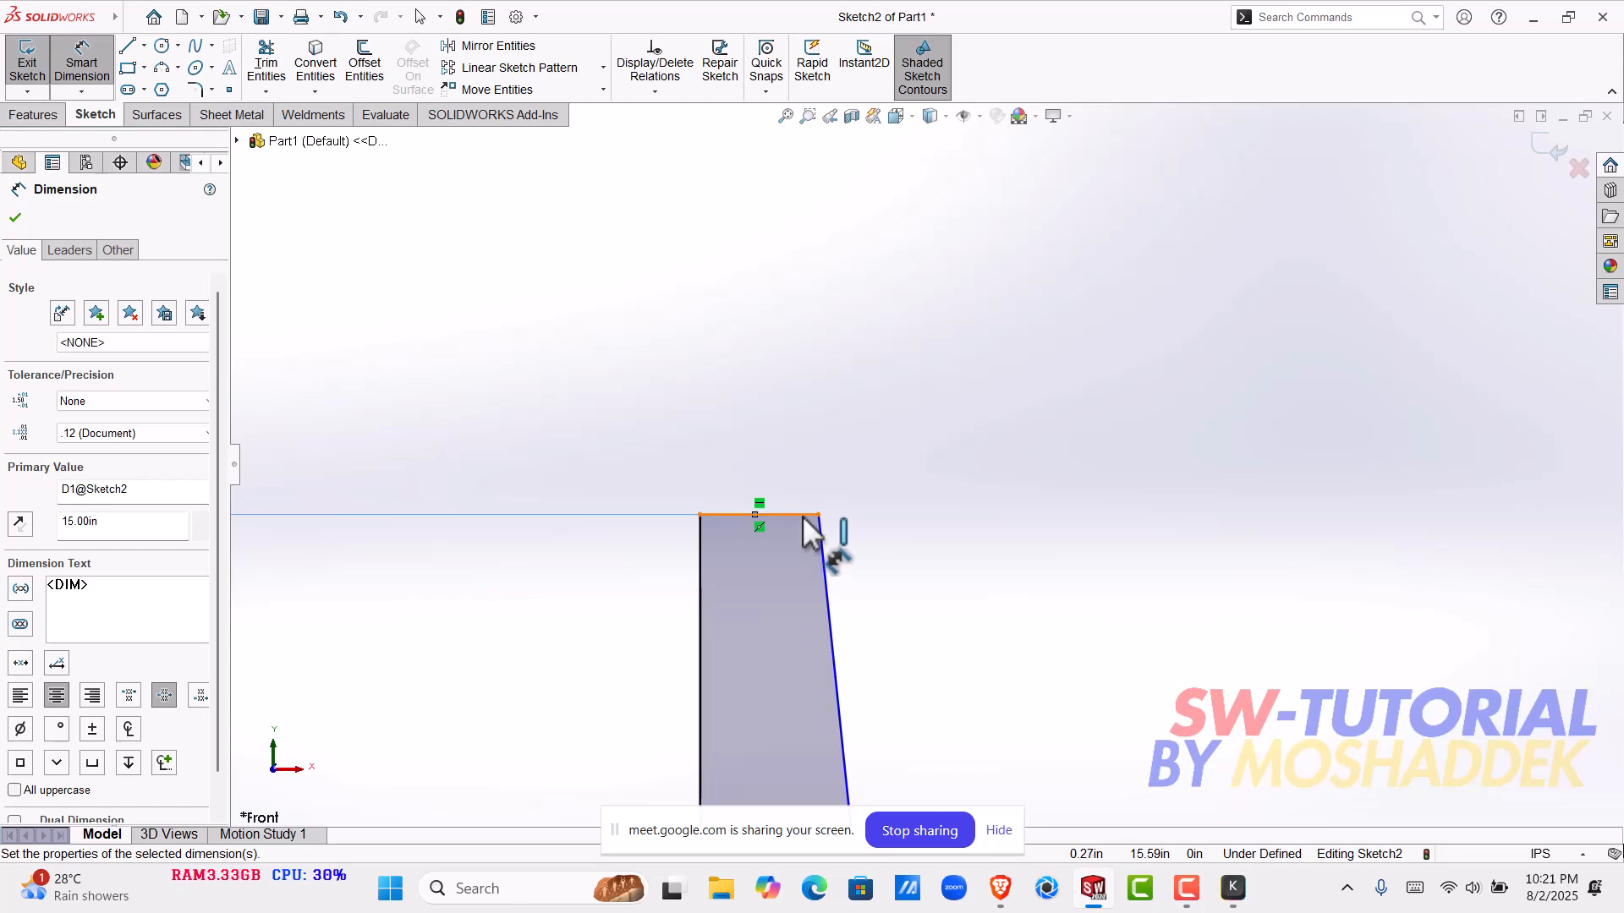
left_click(802, 518)
left_click(798, 338)
type("0.")
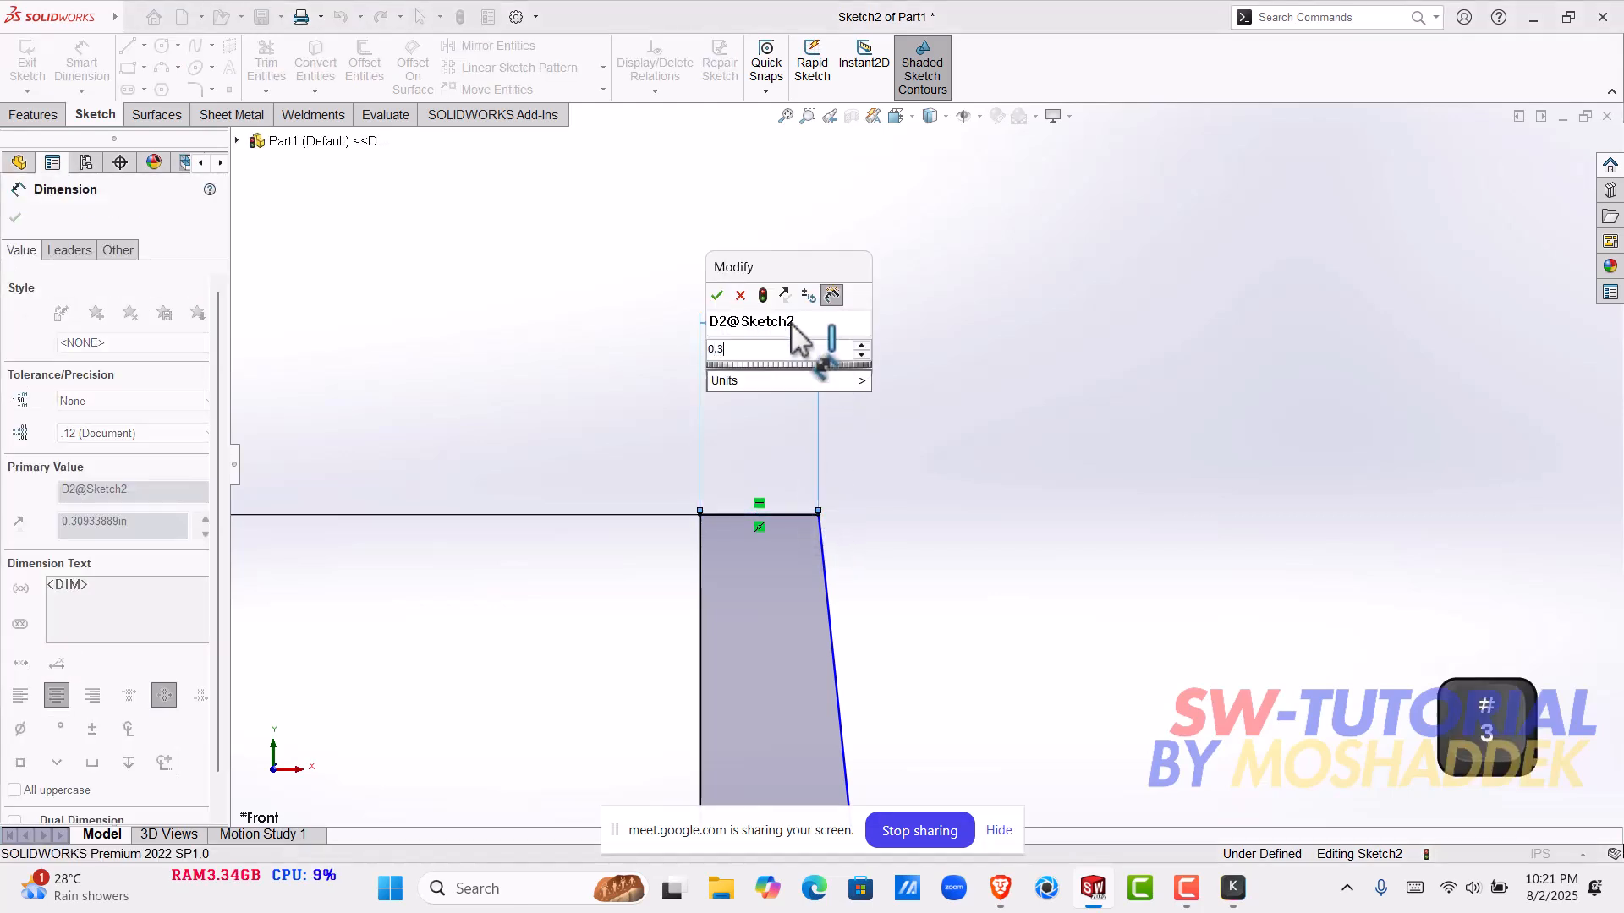
type("3")
key("Return")
- Dimension the profile's base line on top of the disk to a length of 0.6 in
scroll(956, 593, "up", 5)
scroll(954, 595, "down", 6)
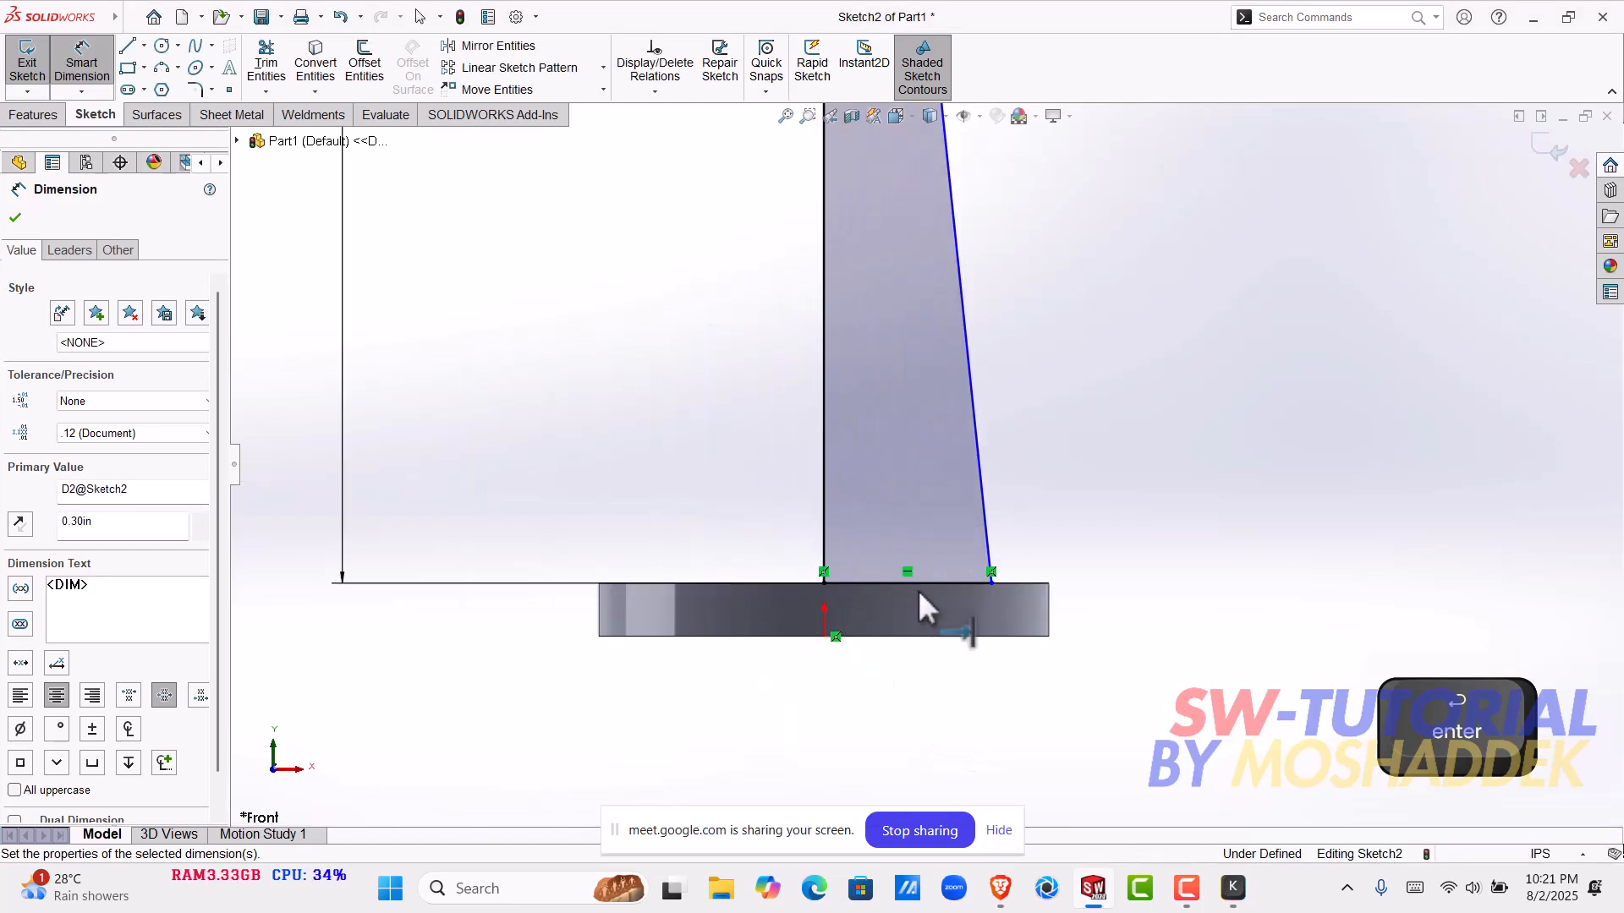
left_click(924, 583)
left_click(922, 762)
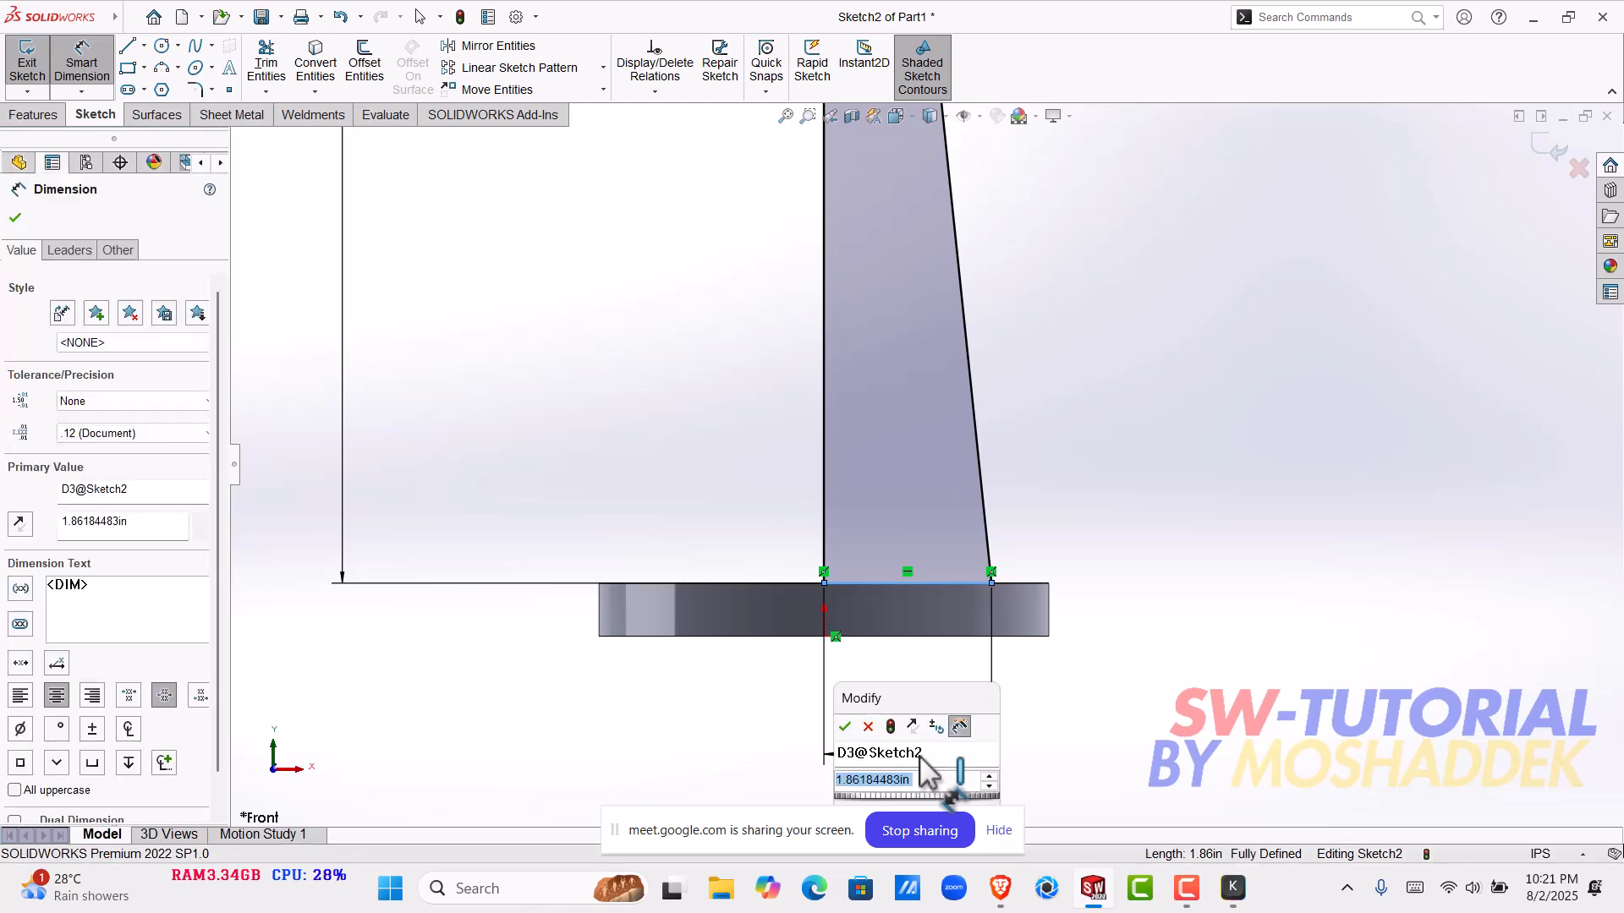
type("0.")
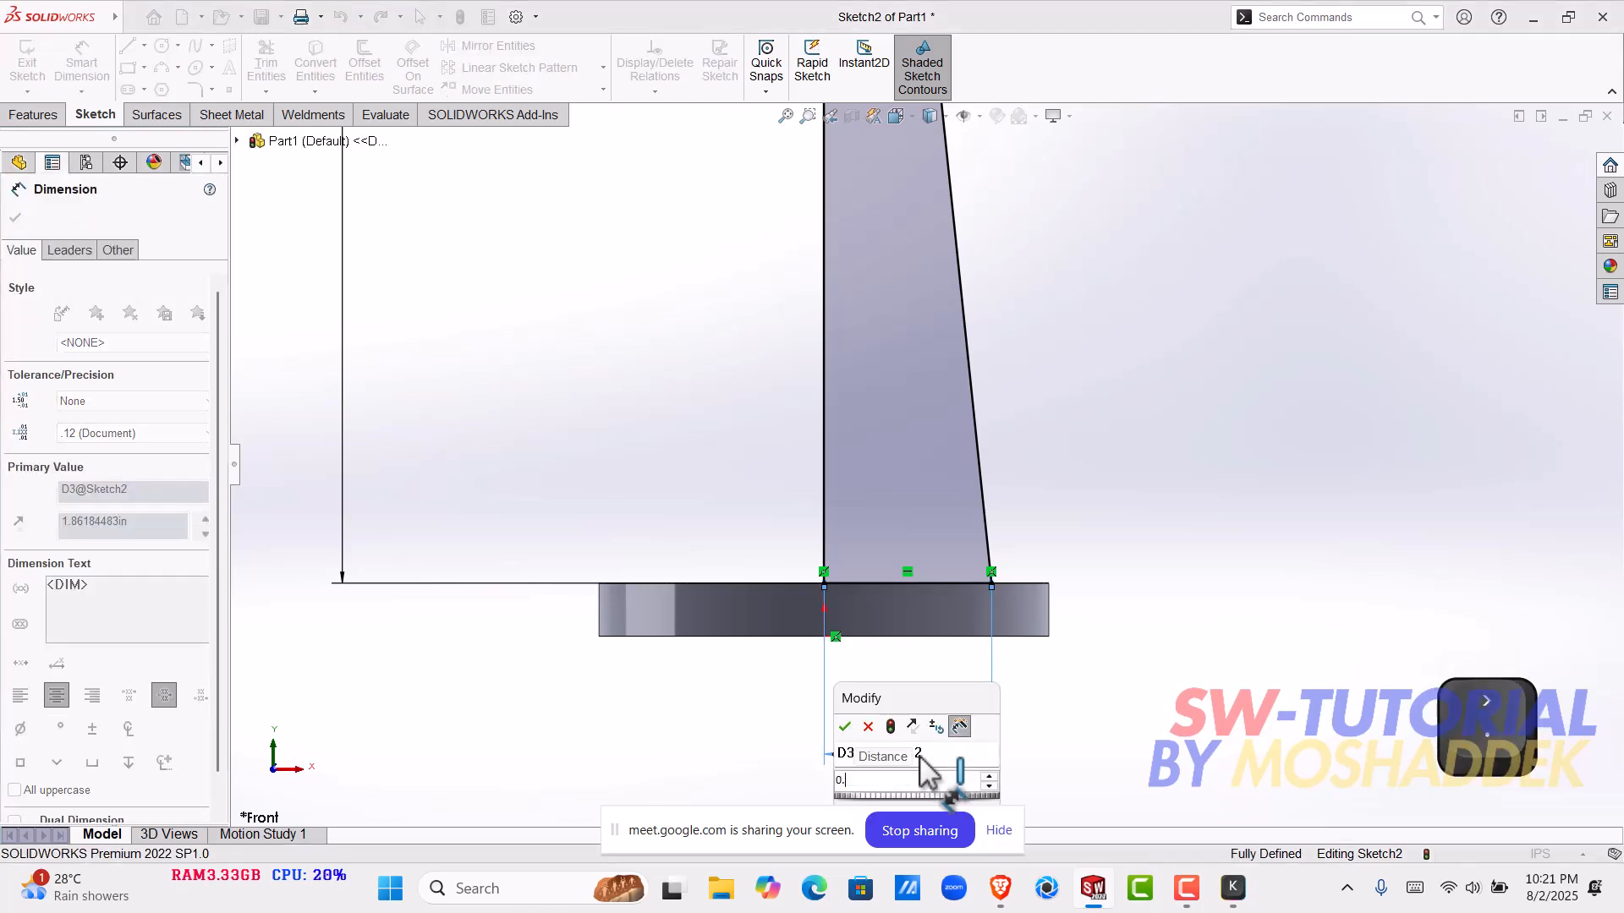
type("6")
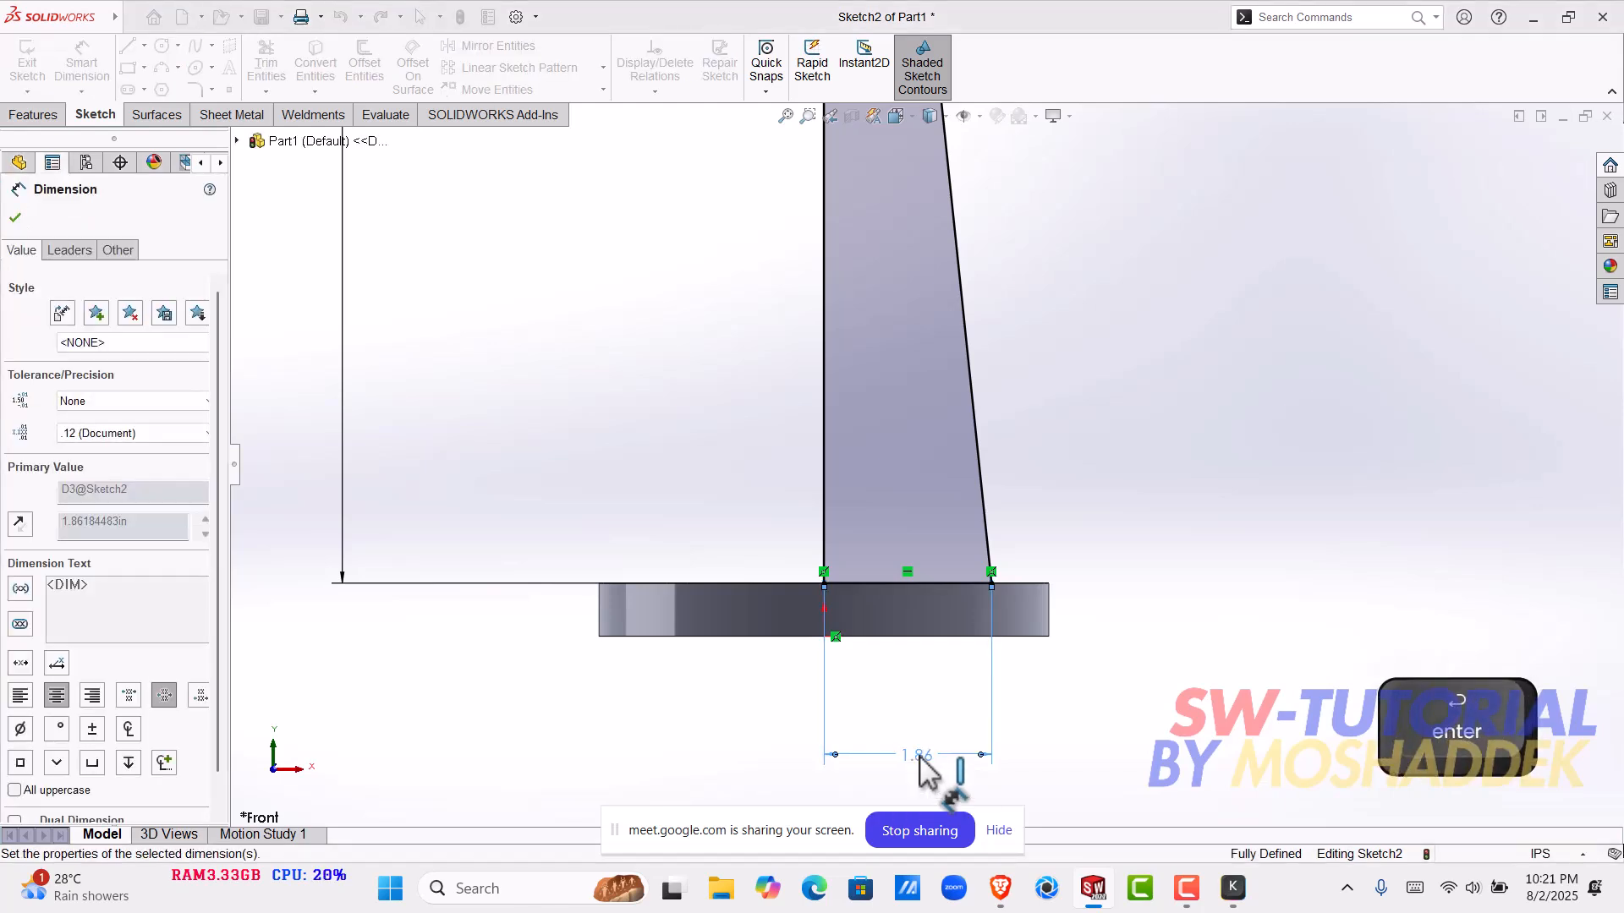
key("Return")
- Start a Revolved Boss/Base from the tapered profile and try its slanted line as the axis of revolution
scroll(866, 296, "up", 5)
scroll(936, 406, "down", 5)
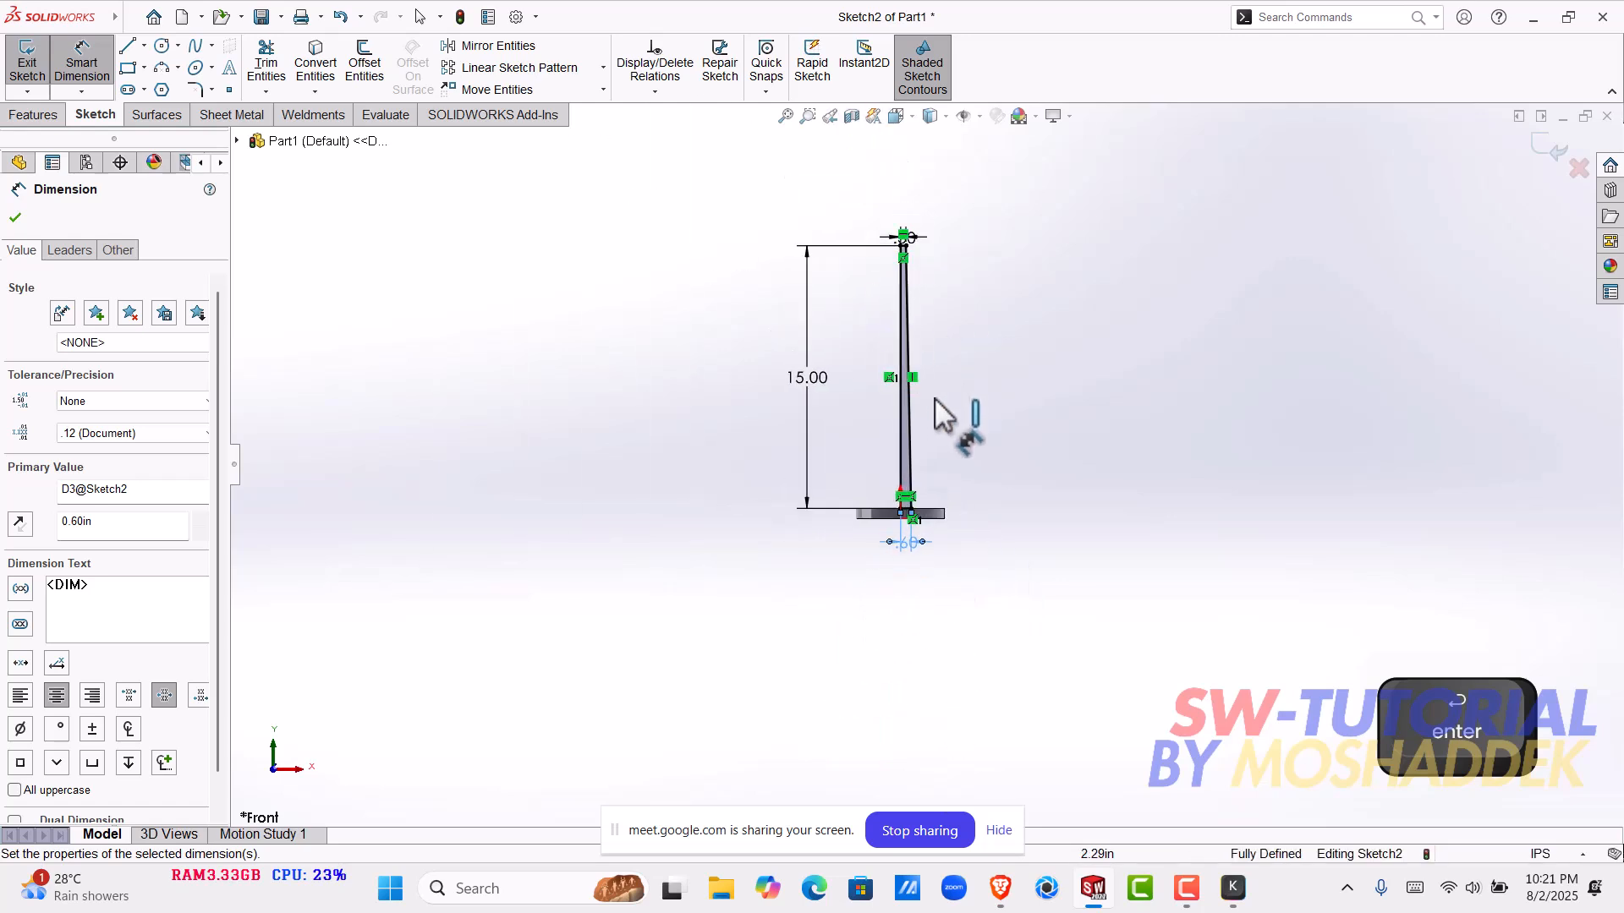
scroll(935, 406, "up", 1)
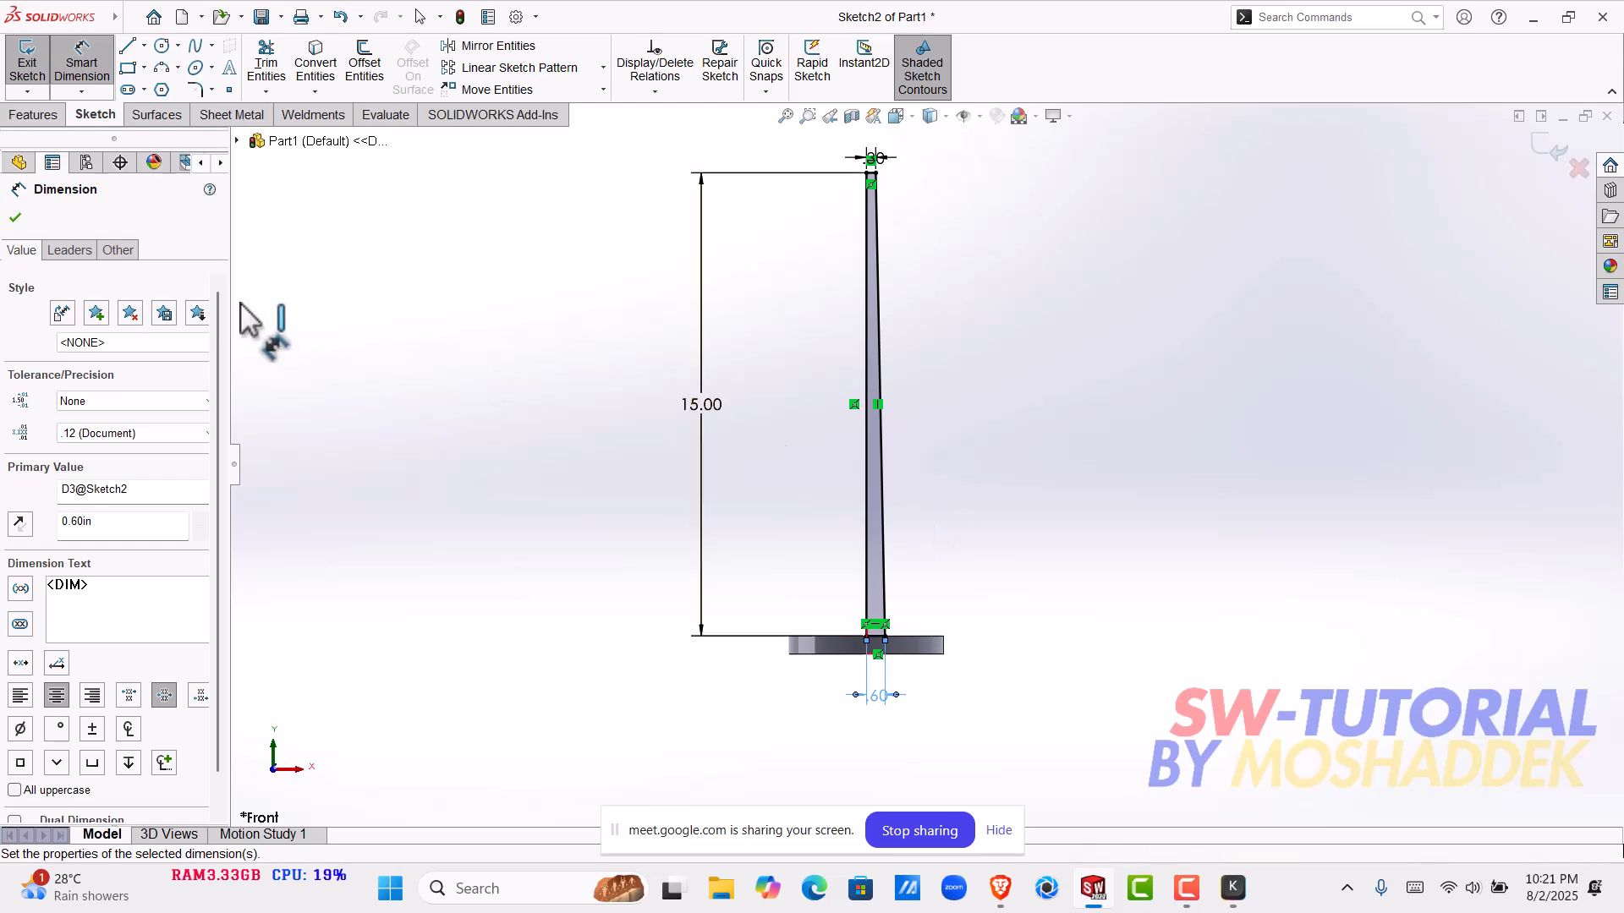
left_click(34, 114)
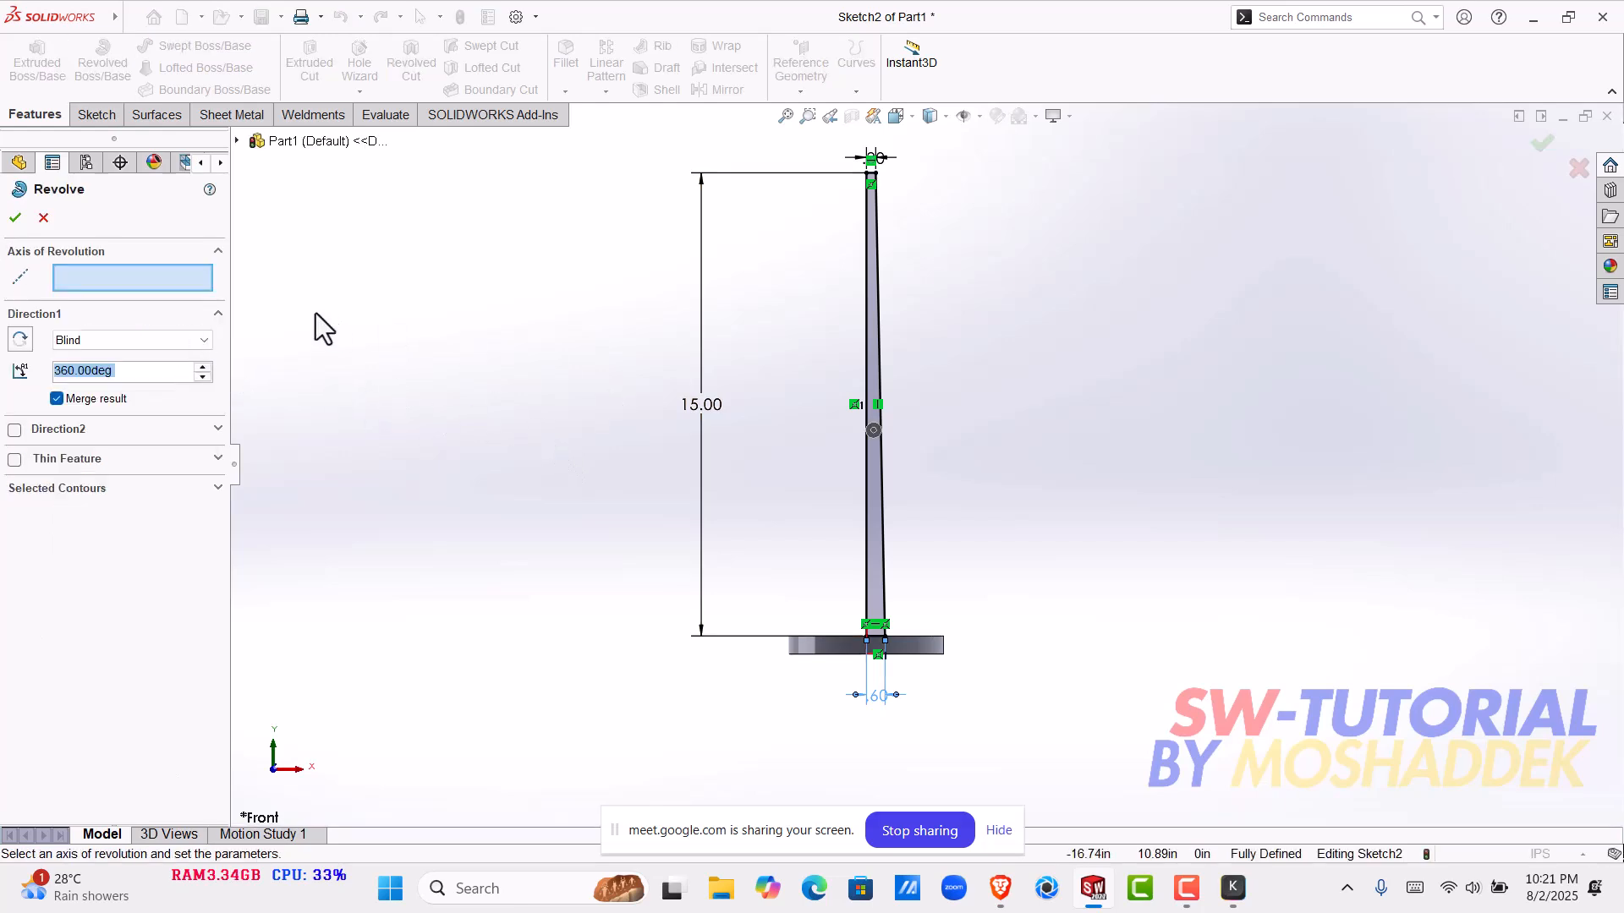
scroll(727, 424, "down", 4)
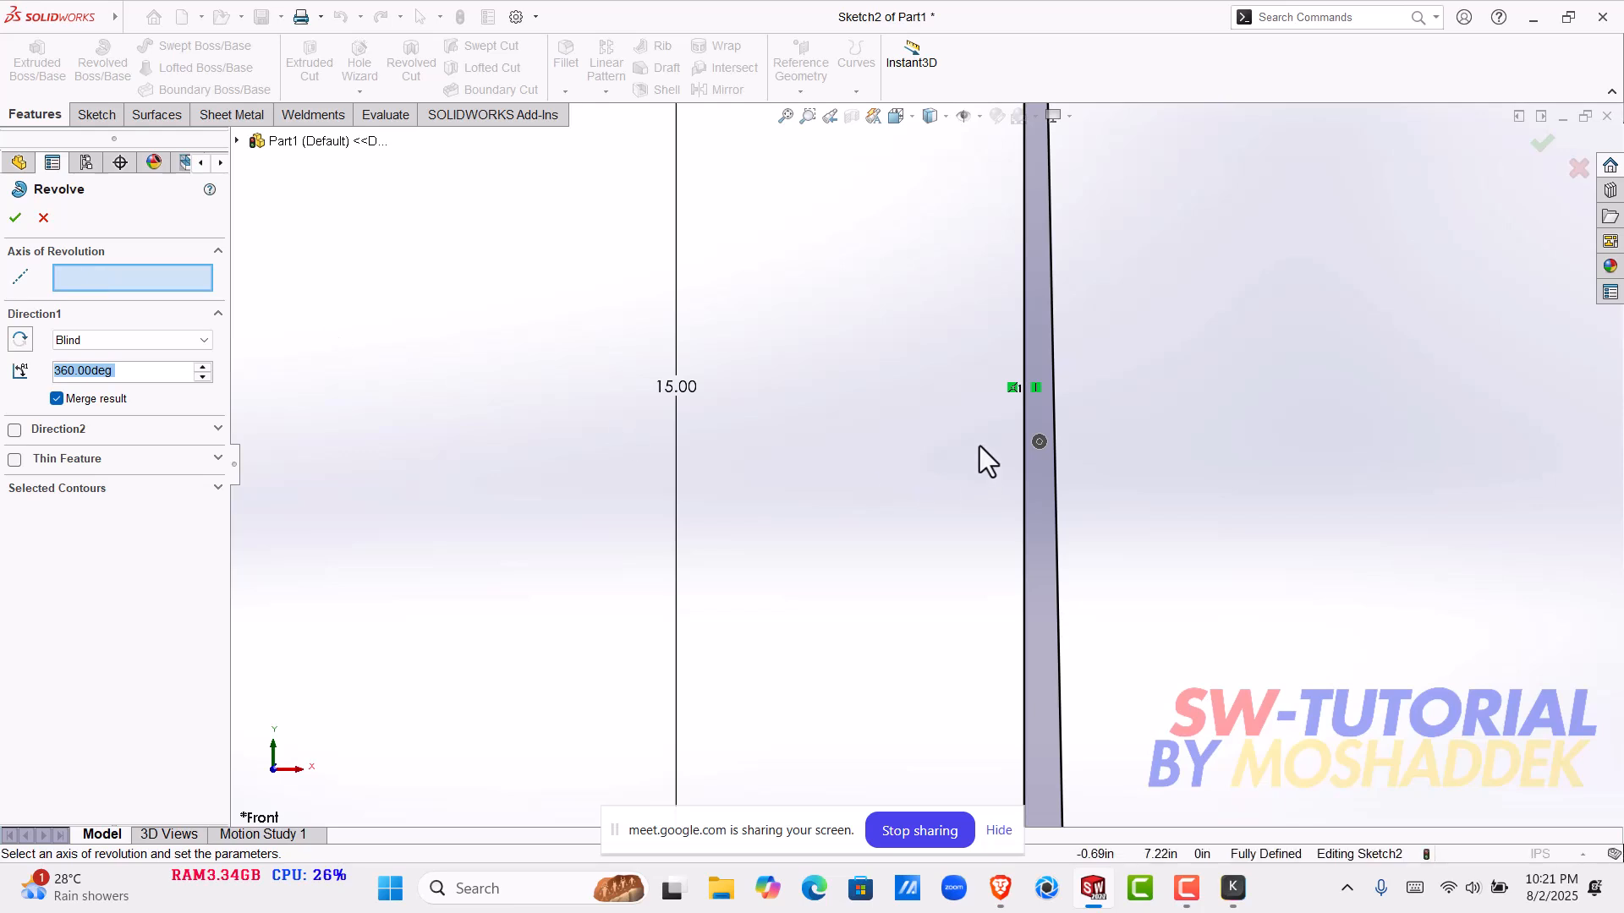
scroll(993, 461, "up", 3)
scroll(971, 561, "down", 5)
scroll(922, 611, "down", 2)
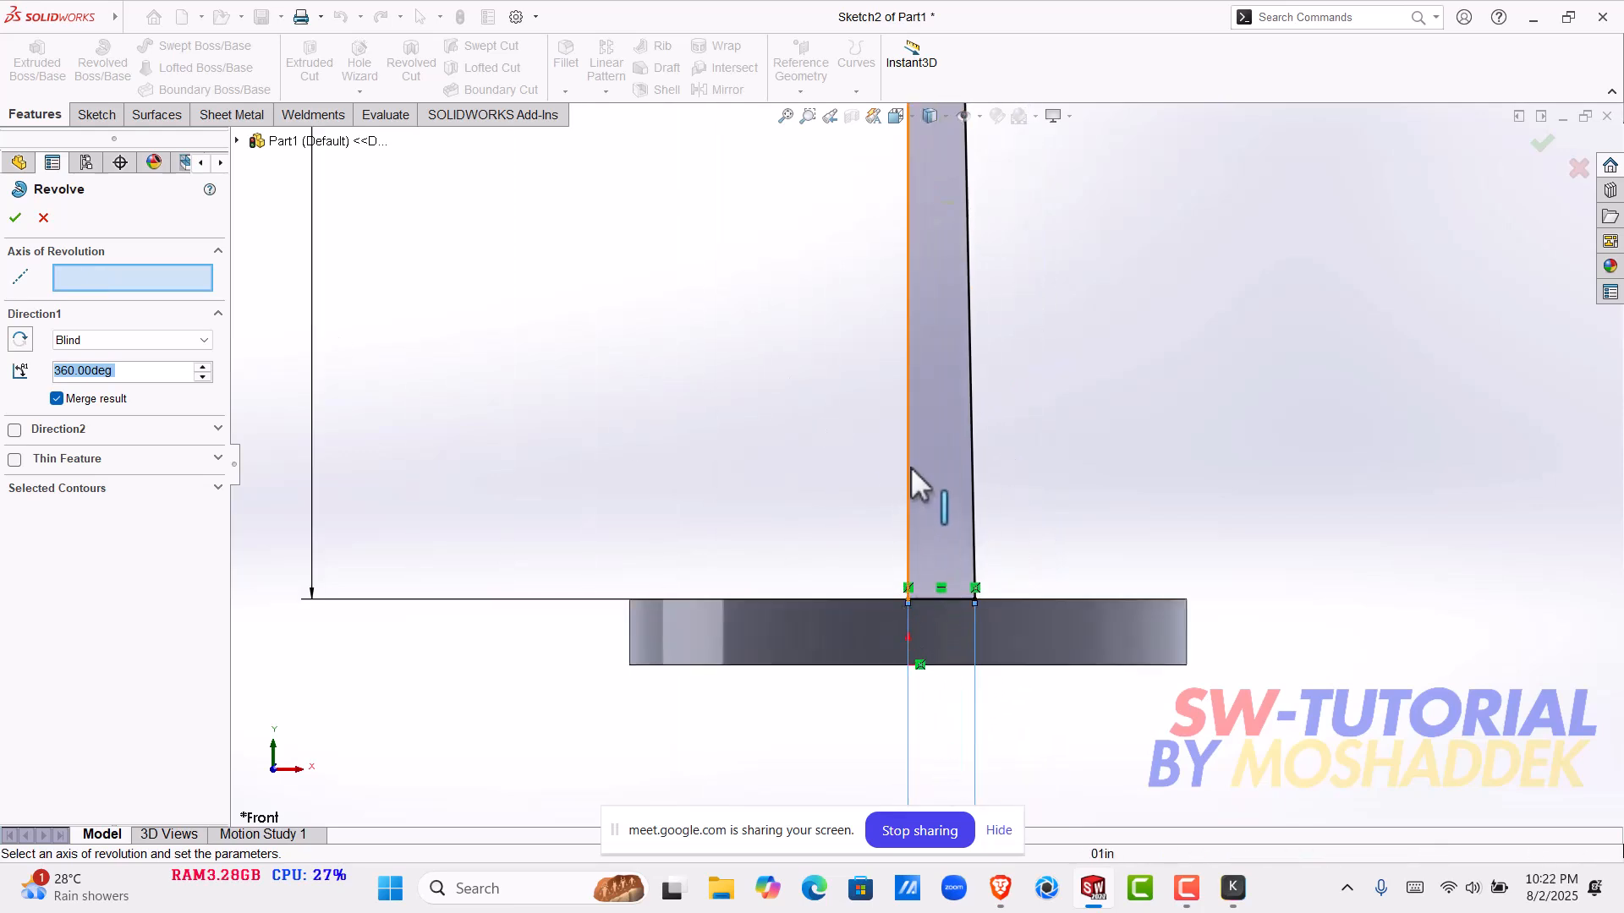
left_click(974, 467)
scroll(1019, 330, "up", 5)
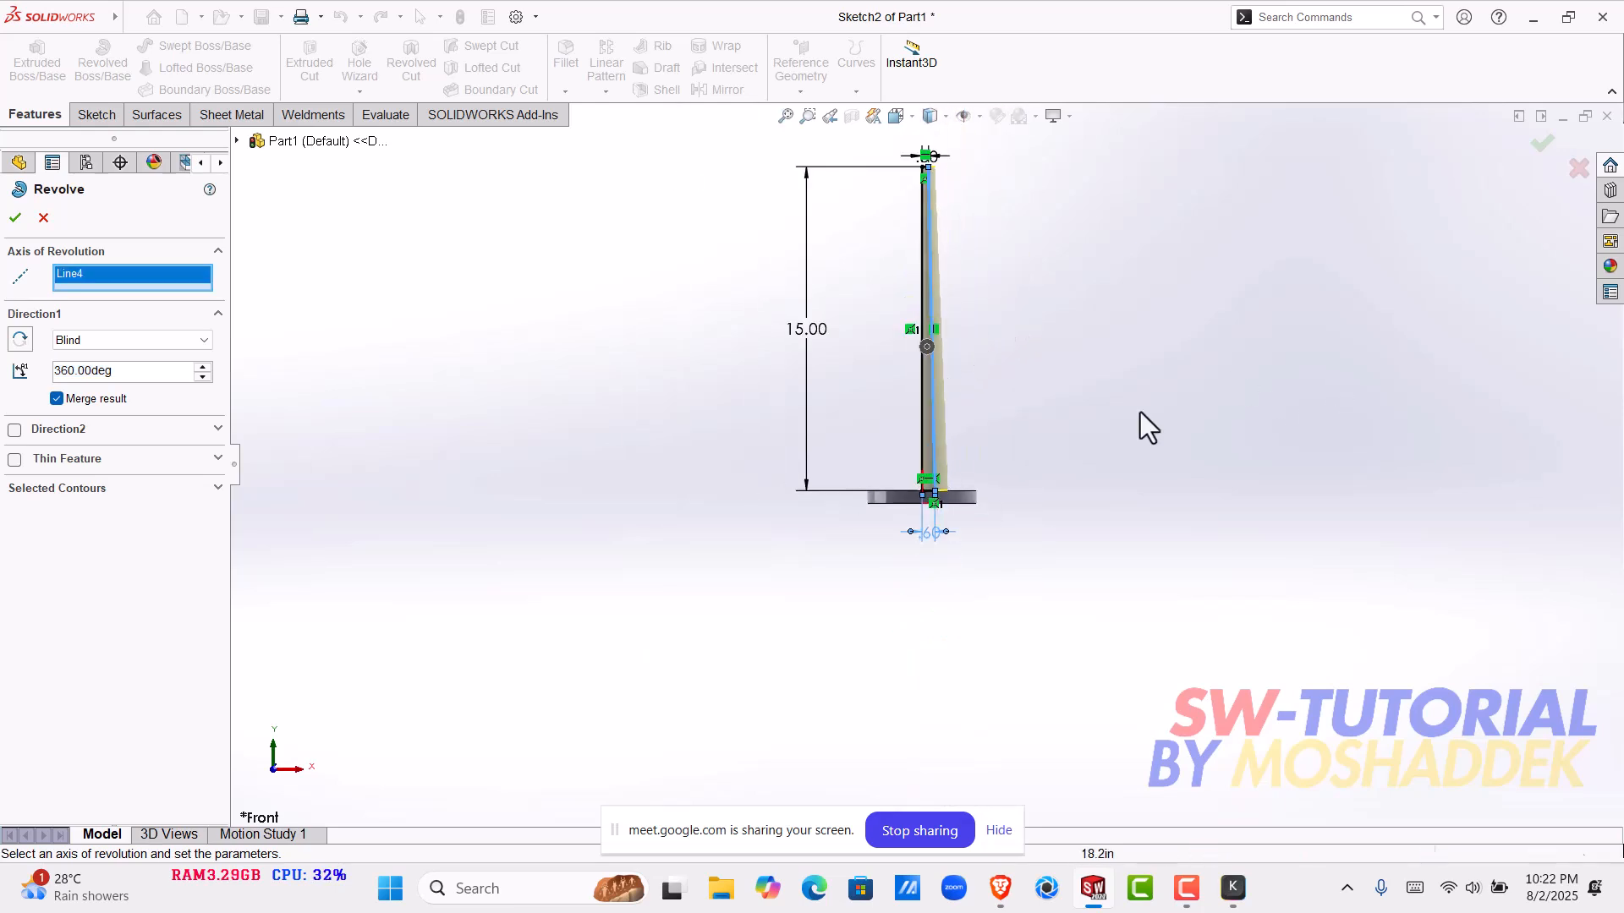
right_click(119, 284)
left_click(149, 292)
- Revolve the profile 360° about its vertical line as a separate body, with Merge result turned off
scroll(966, 479, "up", 2)
scroll(926, 441, "up", 1)
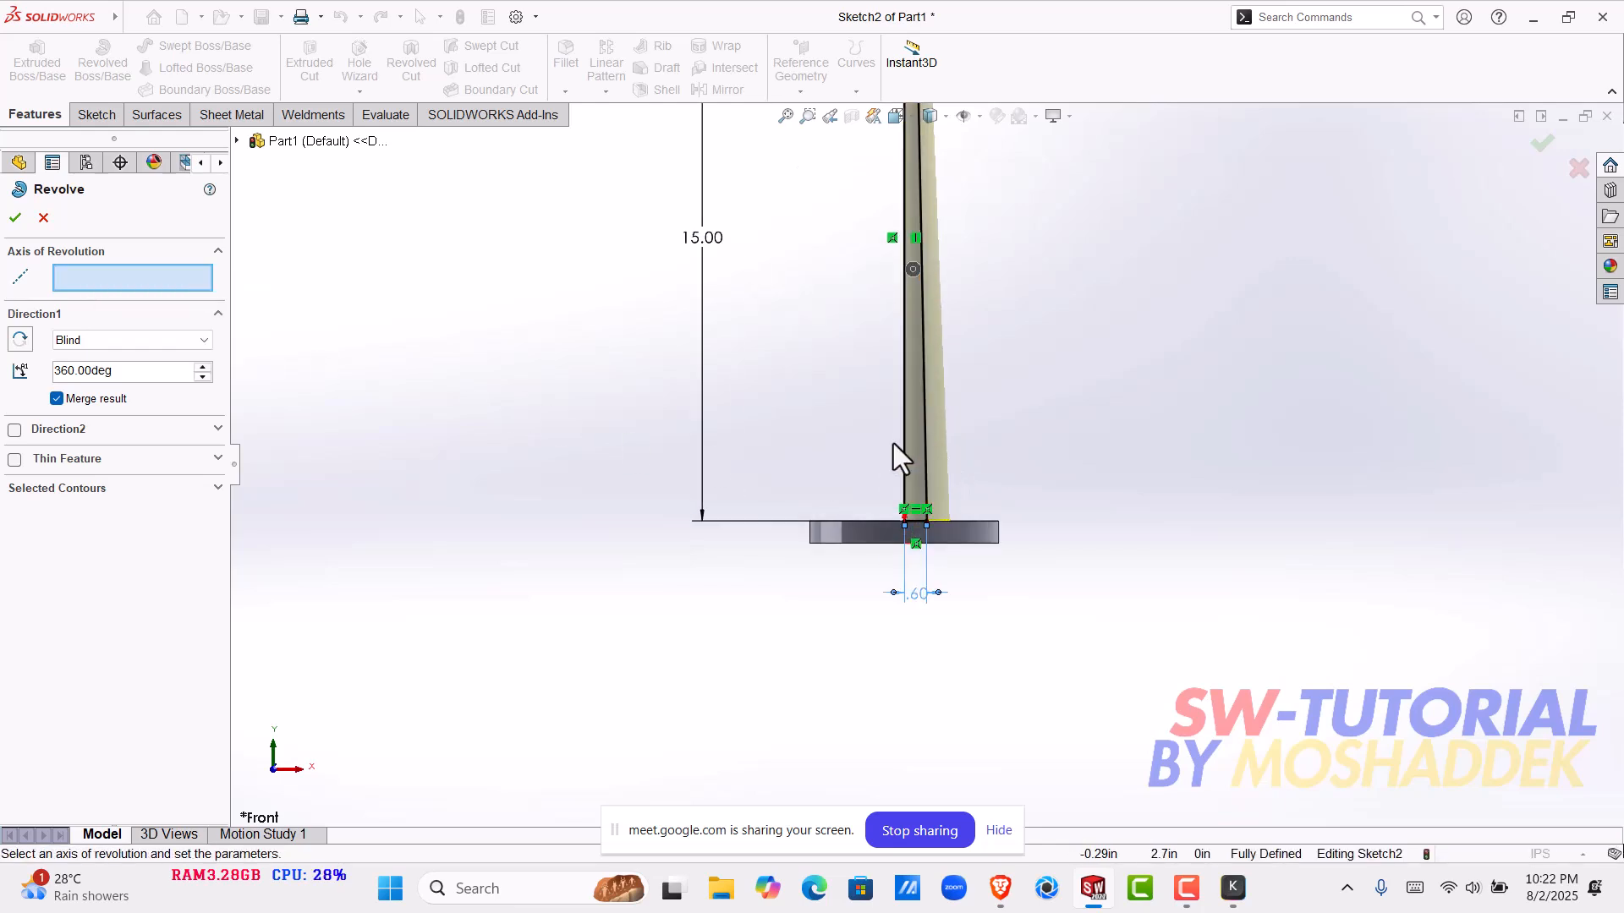
left_click(905, 418)
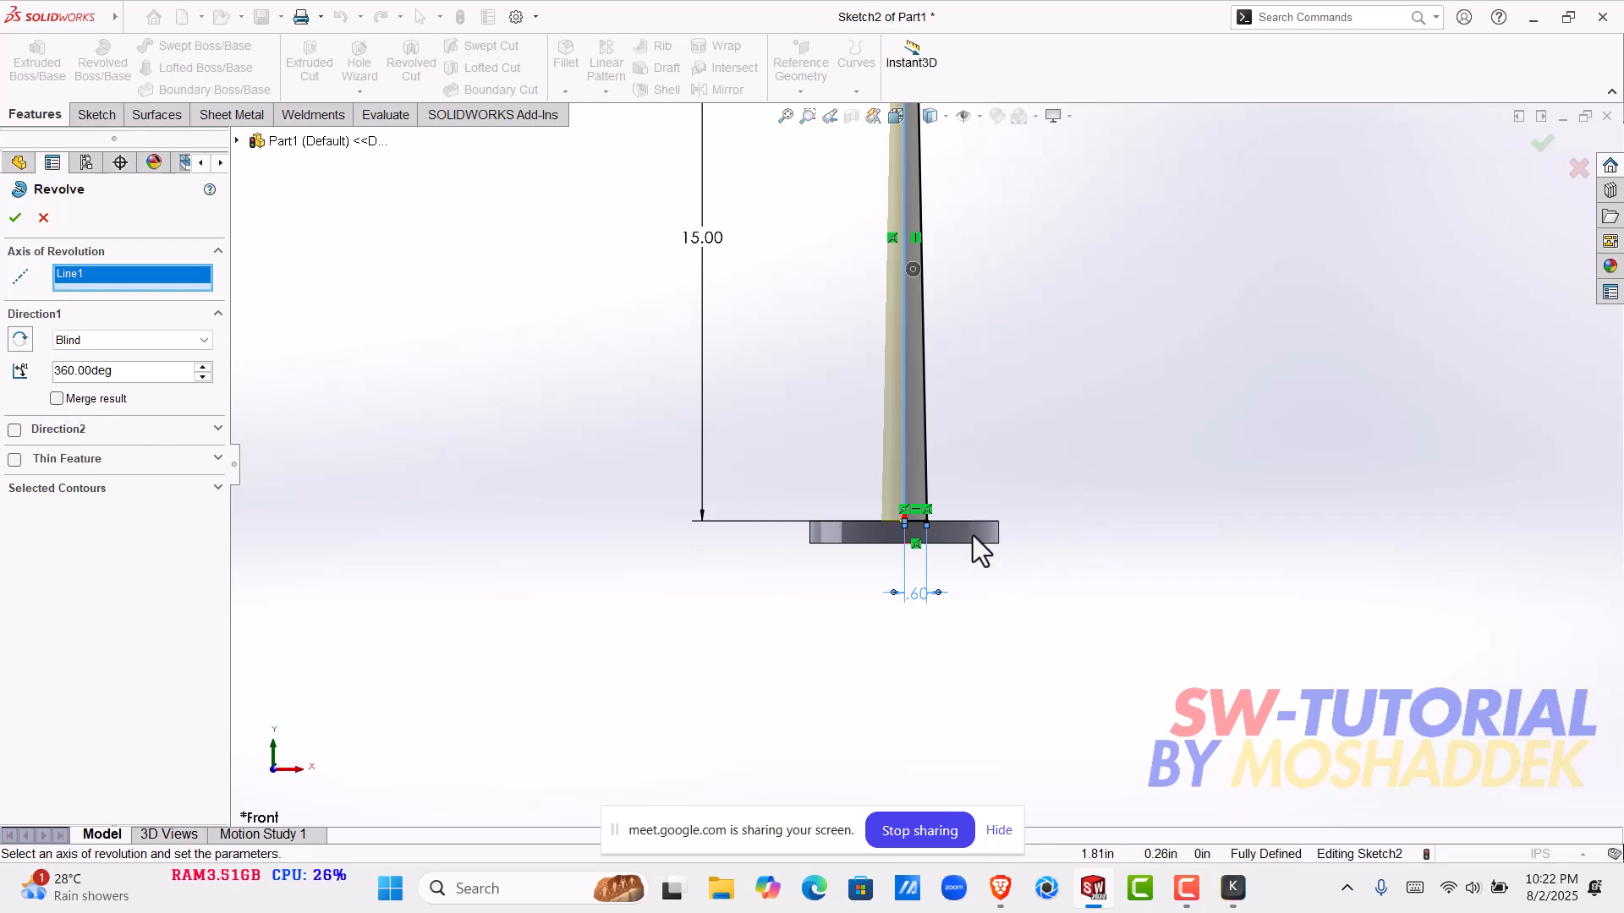
scroll(918, 385, "up", 3)
scroll(939, 279, "down", 3)
scroll(920, 470, "up", 3)
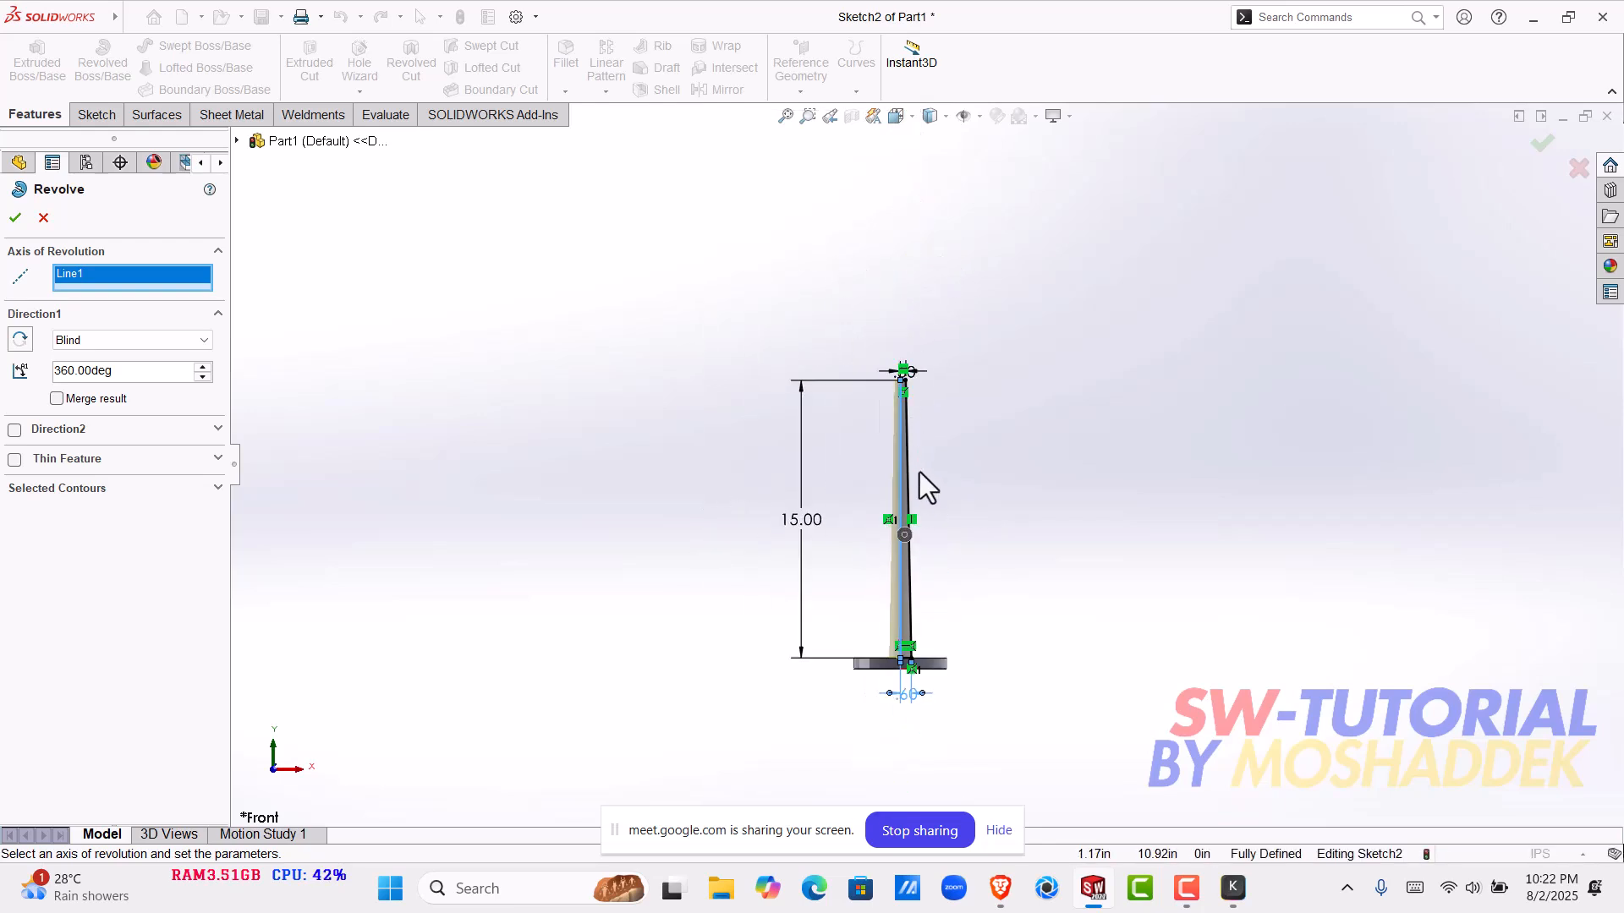
left_click(16, 219)
scroll(897, 634, "down", 2)
middle_click_drag(960, 613, 775, 712)
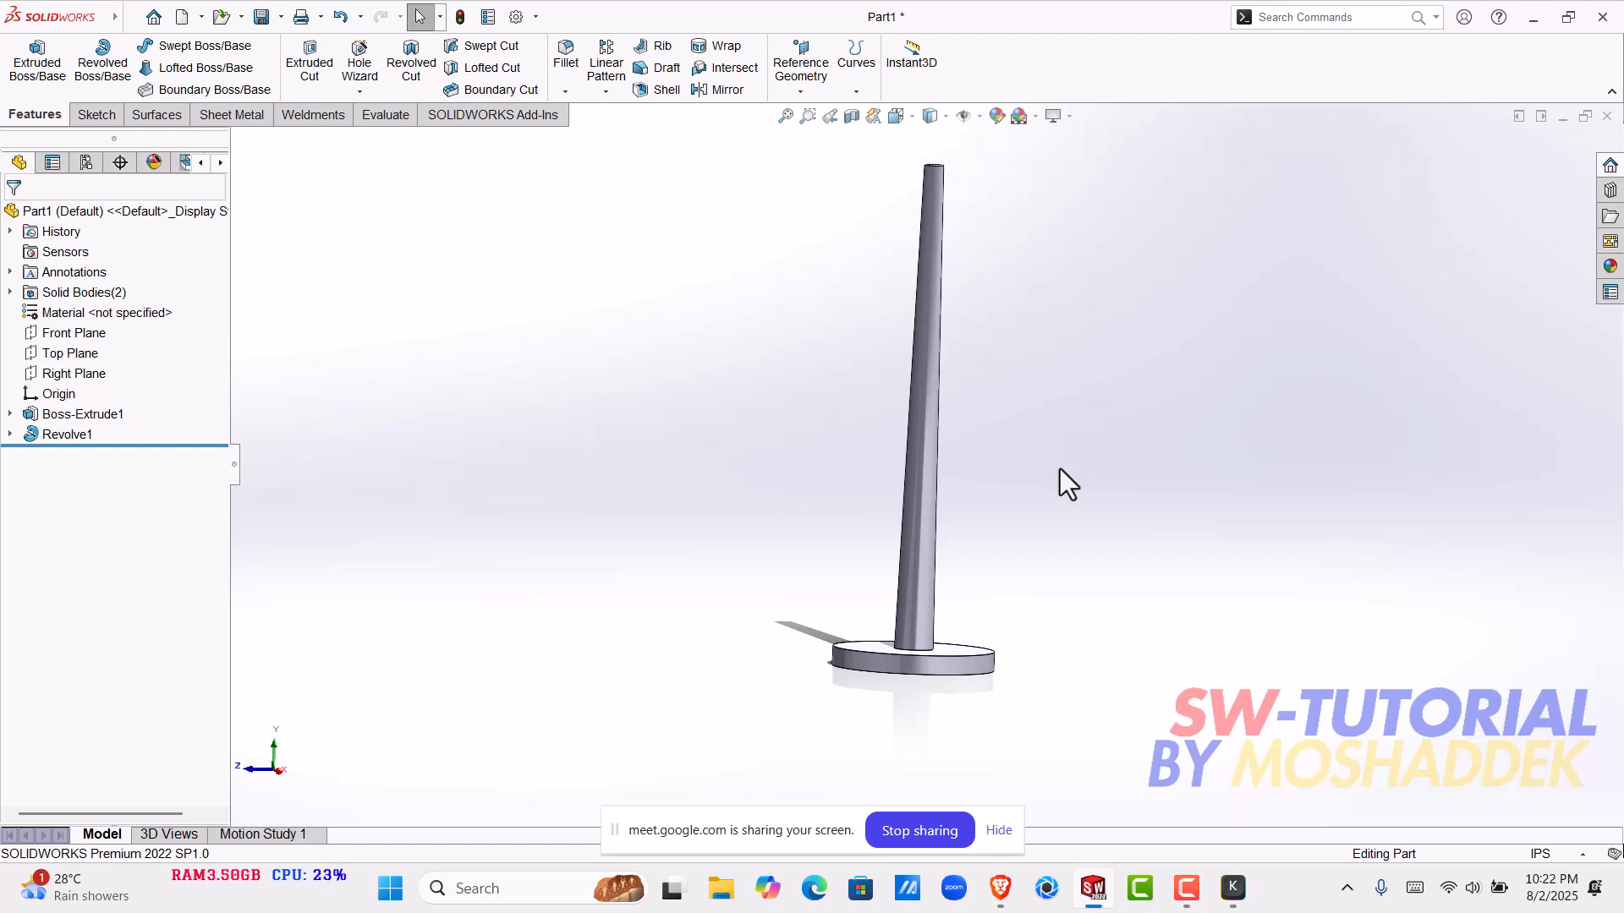
left_click(927, 548)
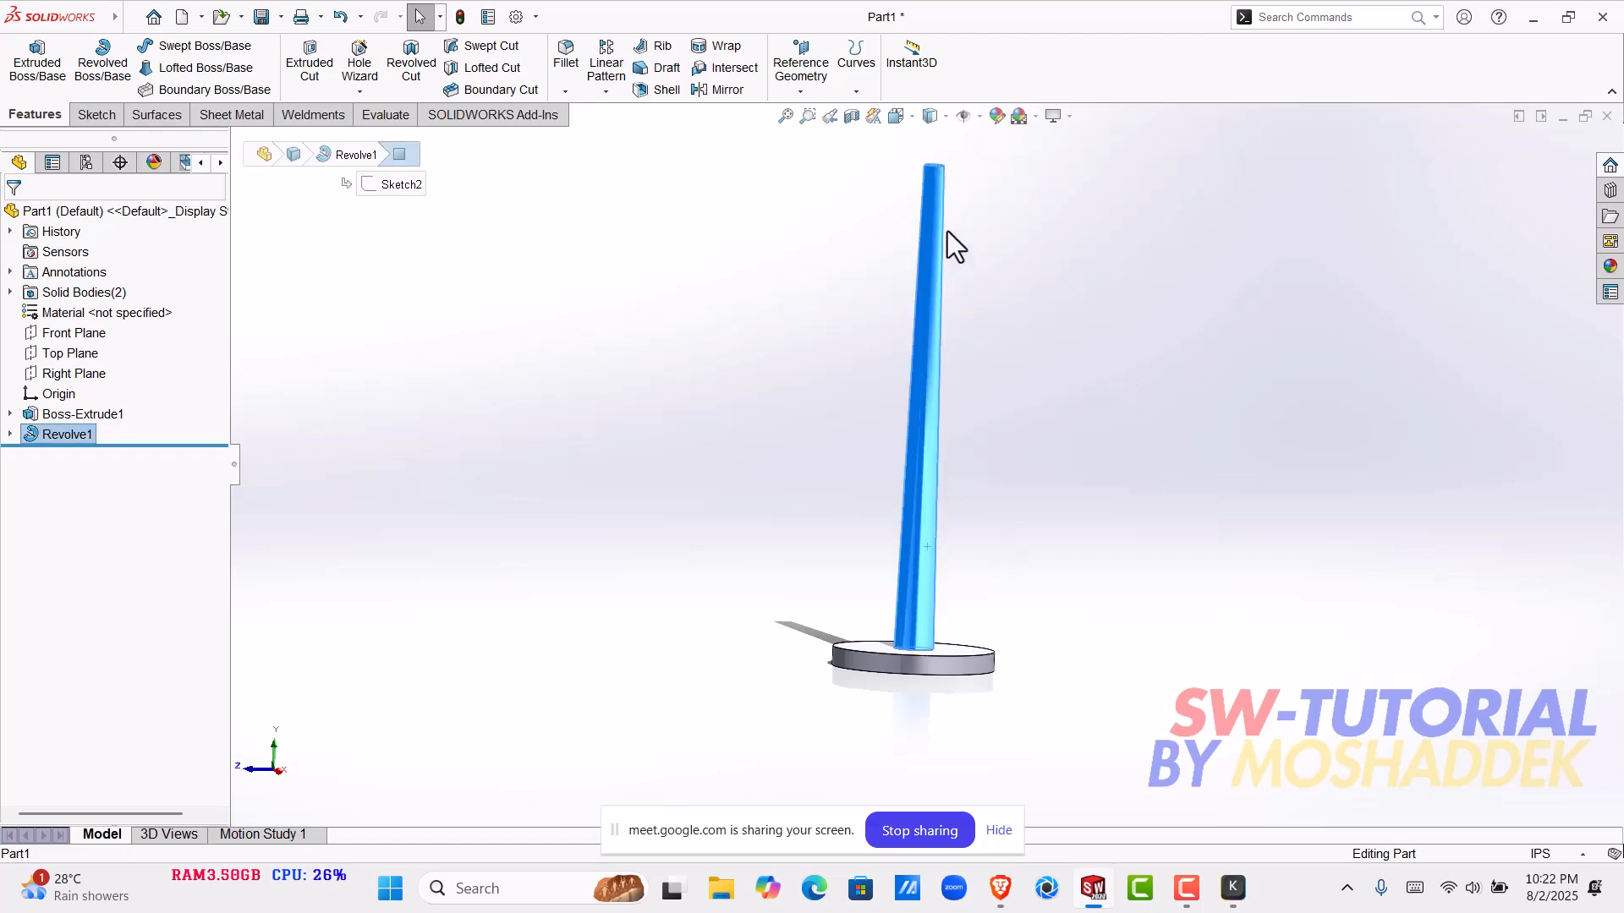
middle_click_drag(926, 386, 1007, 497)
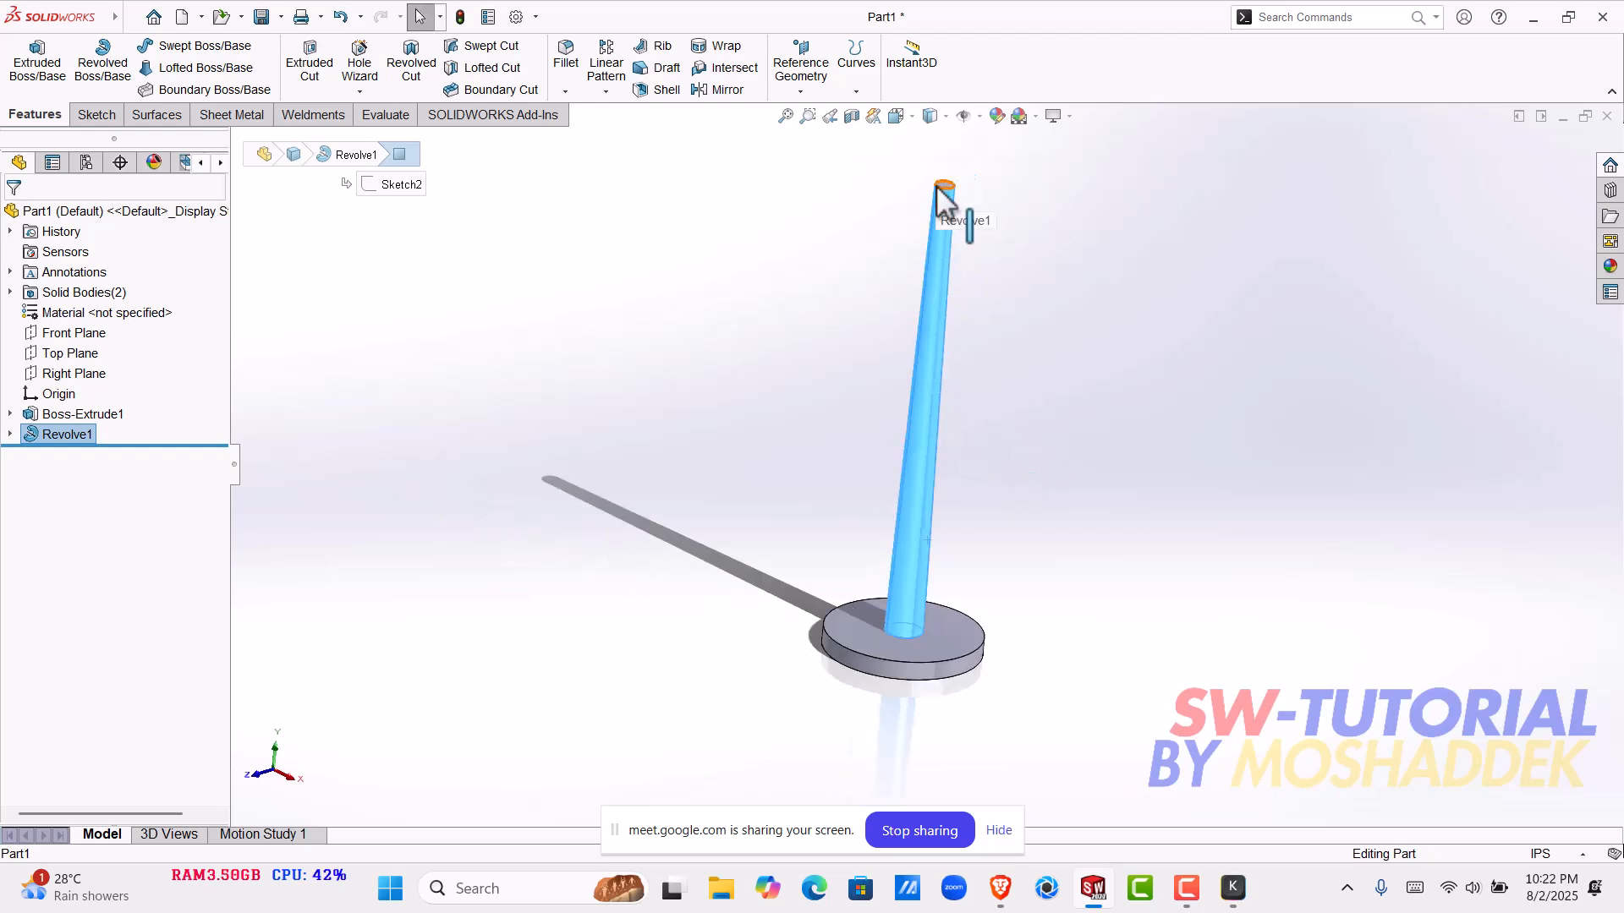
left_click(645, 472)
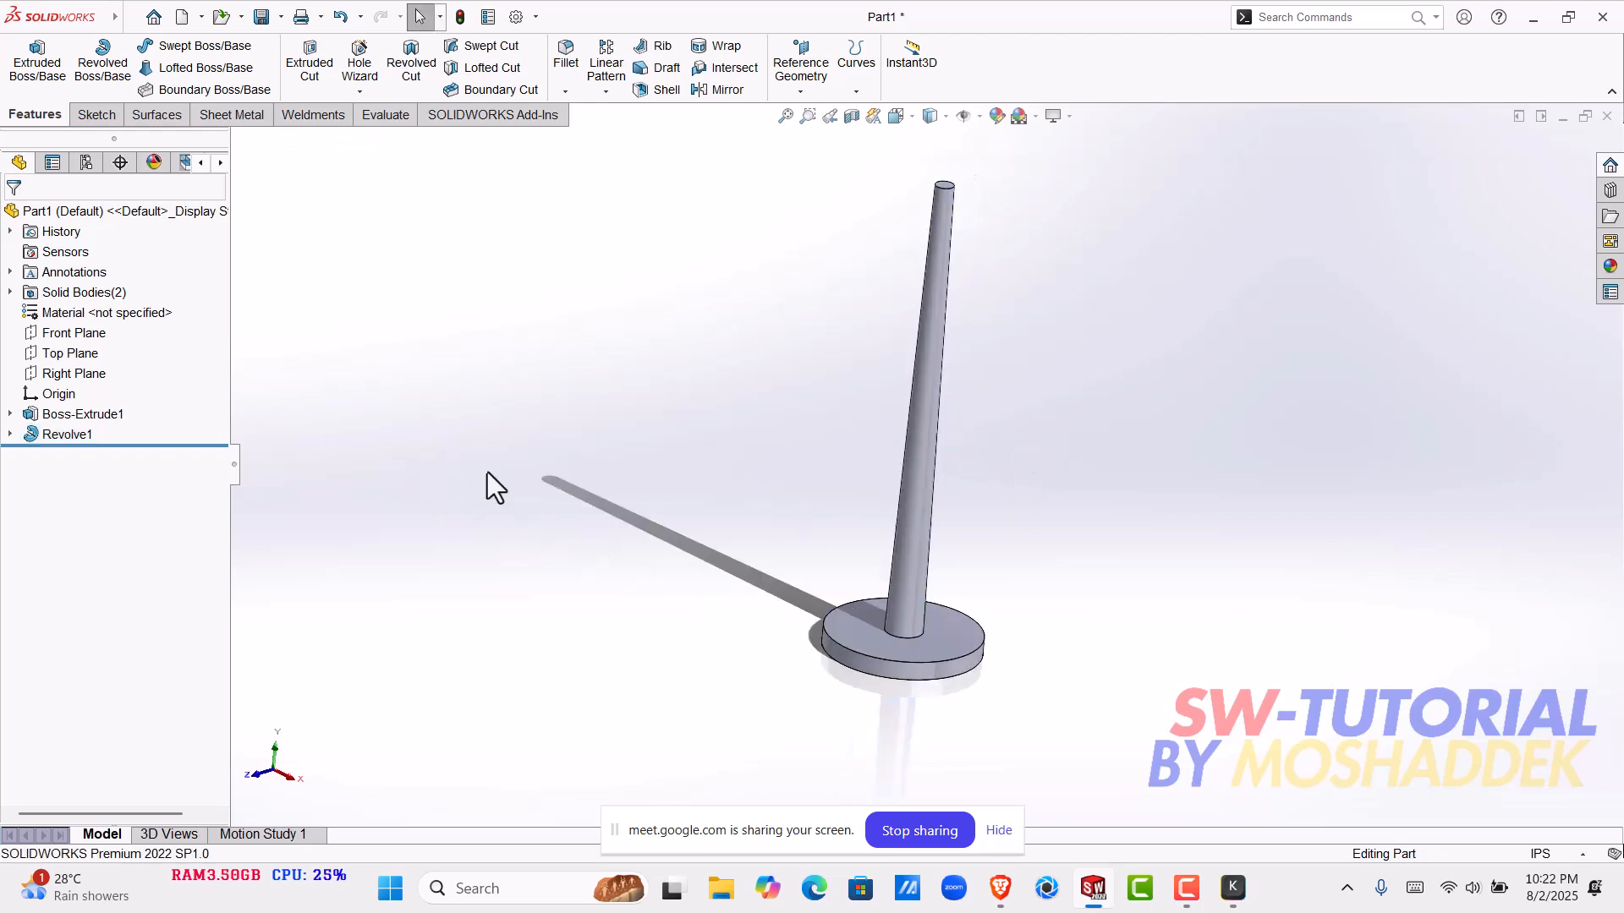
- Show the sketch under the revolve feature and select its vertical line running through the tapered pole
left_click(15, 435)
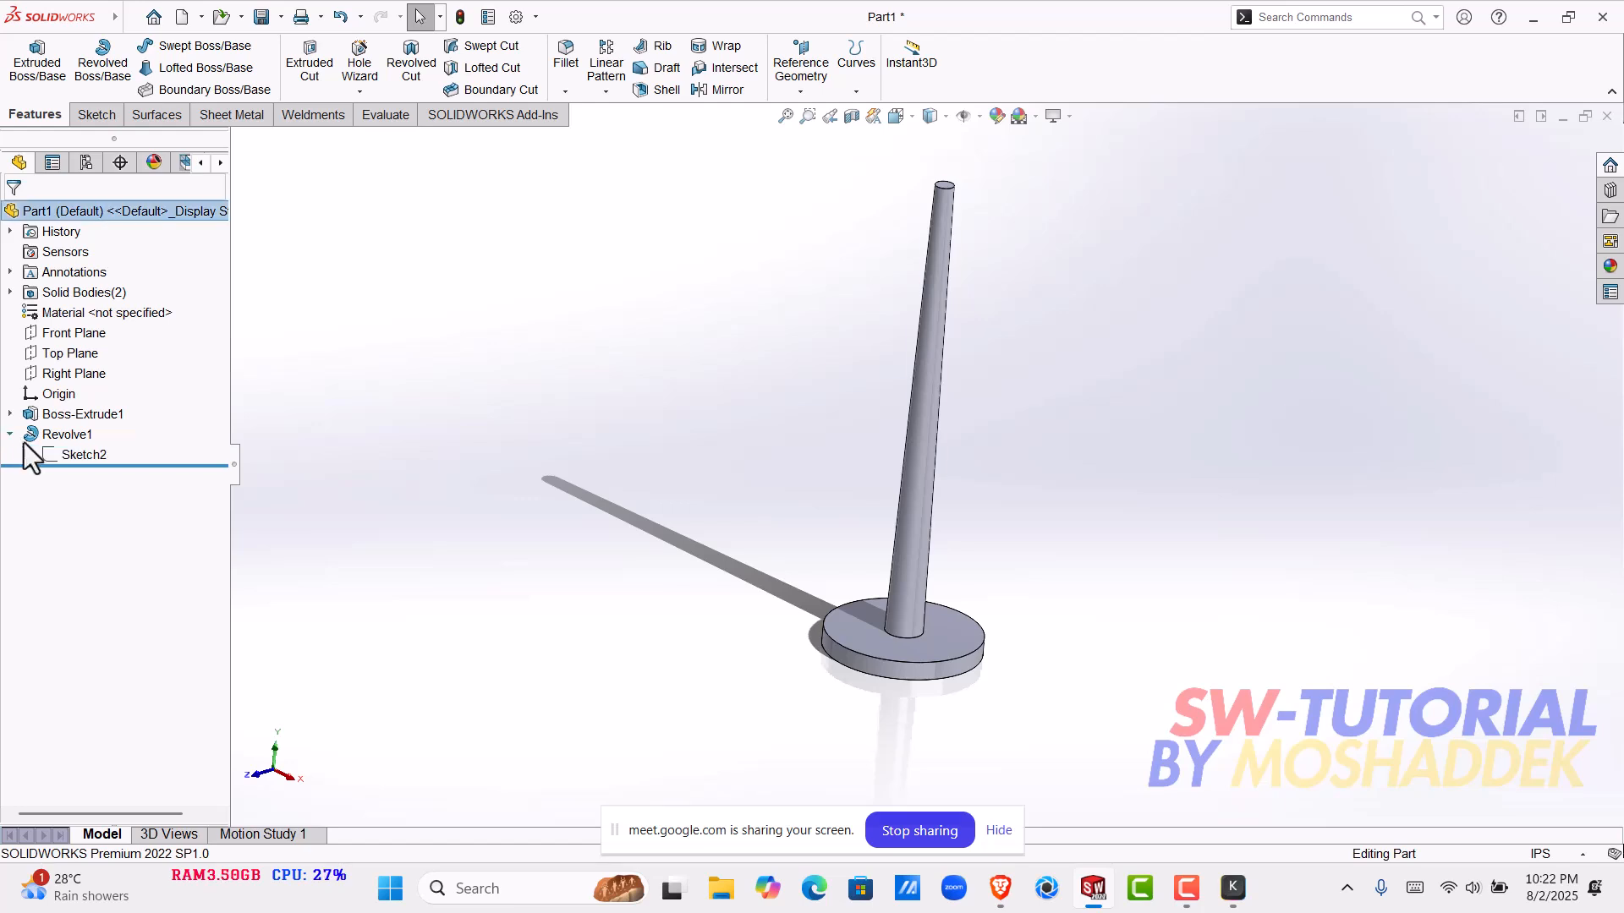
left_click(52, 456)
left_click(75, 432)
scroll(976, 583, "down", 4)
mouse_move(973, 582)
middle_mouse_down()
mouse_move(1091, 611)
mouse_move(1011, 537)
mouse_move(831, 605)
middle_mouse_up()
left_click(830, 598)
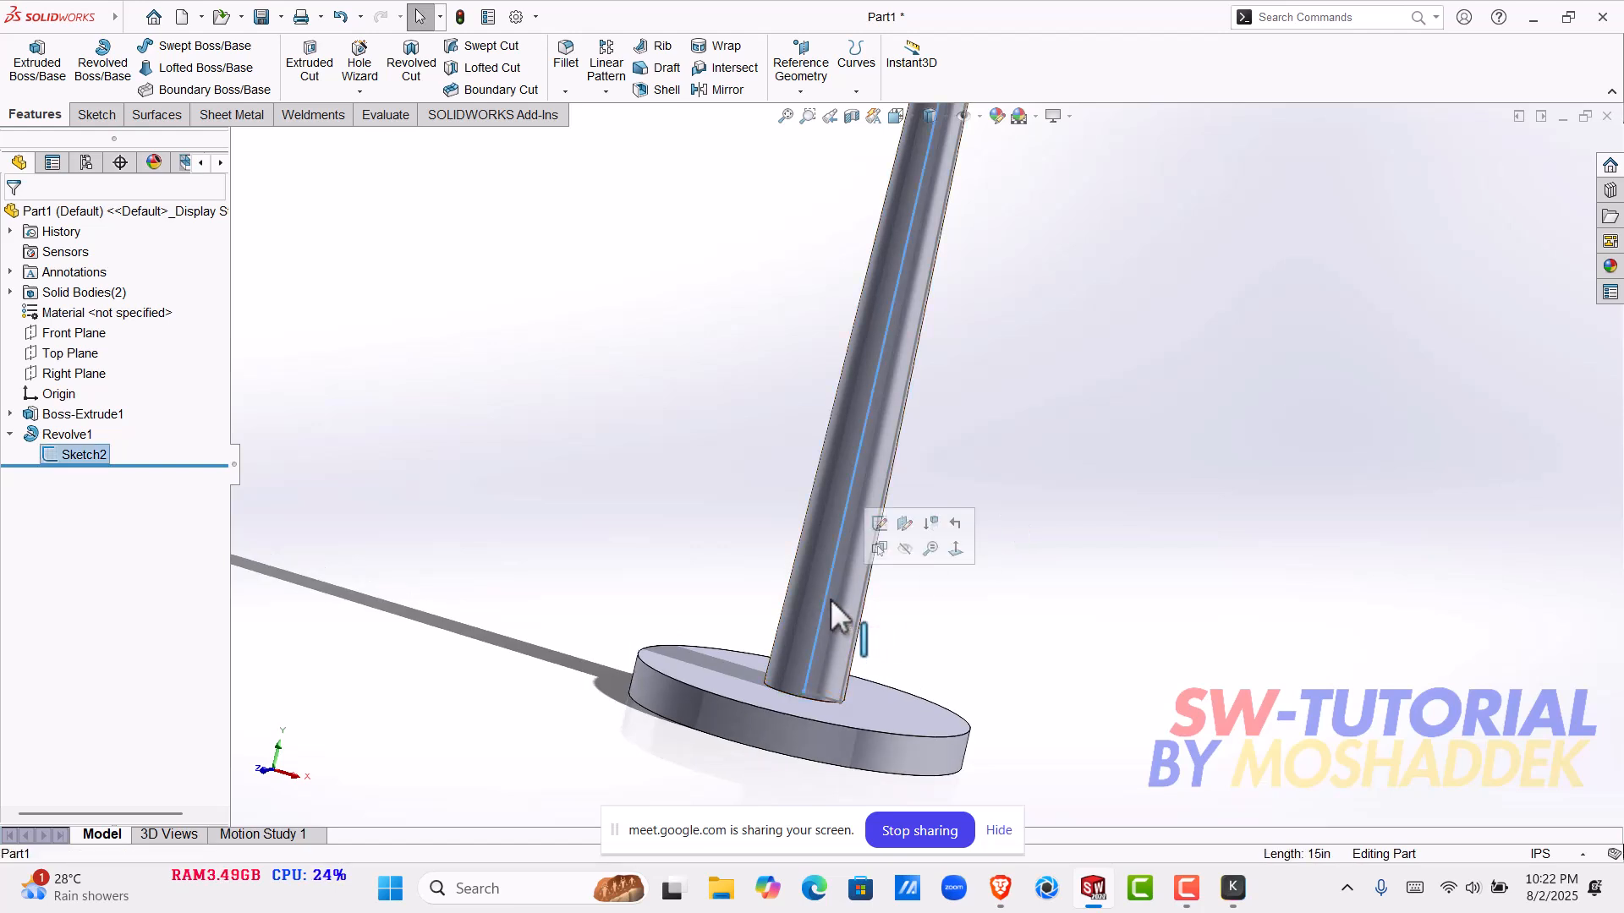
- Hide the sketch under the revolve feature so its lines no longer display on the tapered pole
scroll(1072, 230, "up", 7)
scroll(958, 304, "down", 4)
scroll(947, 395, "down", 1)
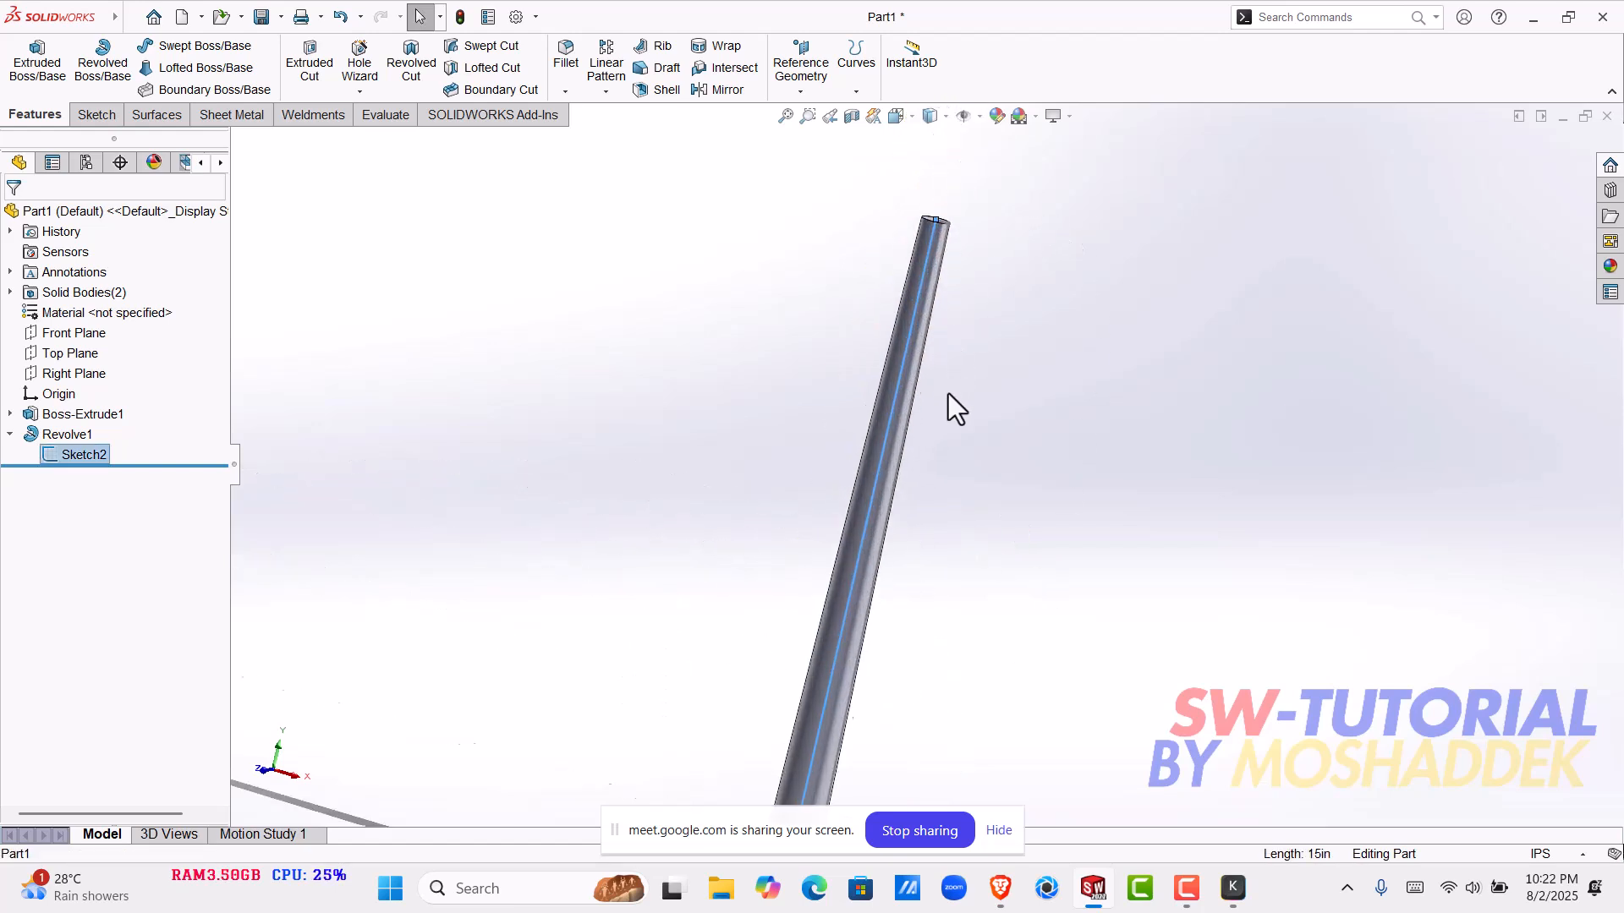
left_click(171, 459)
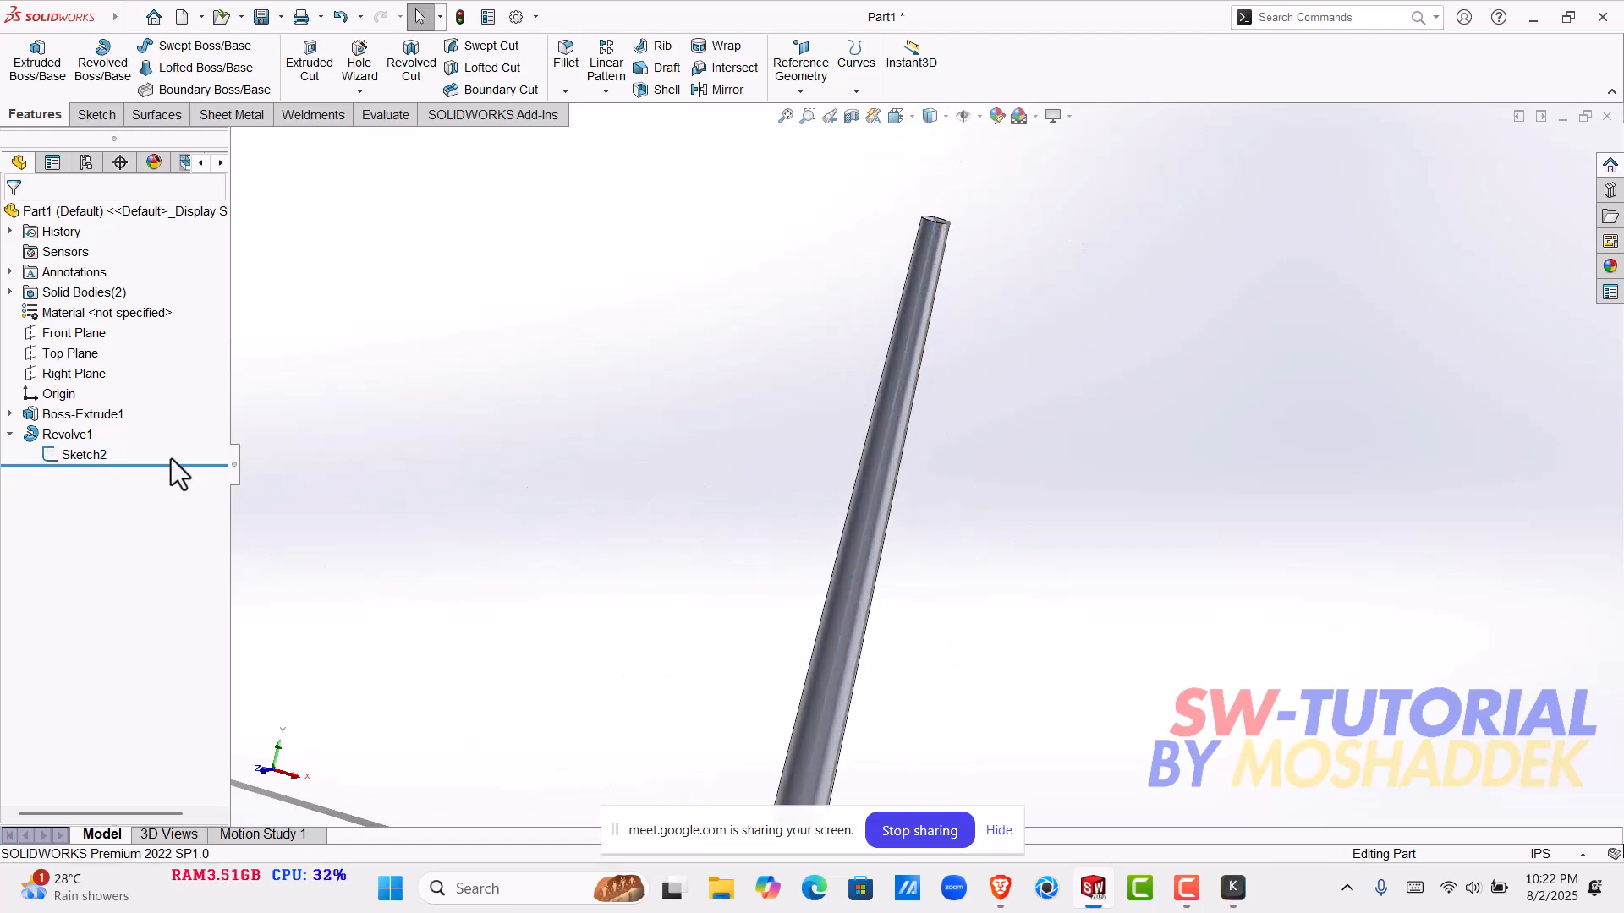
right_click(98, 454)
left_click(119, 432)
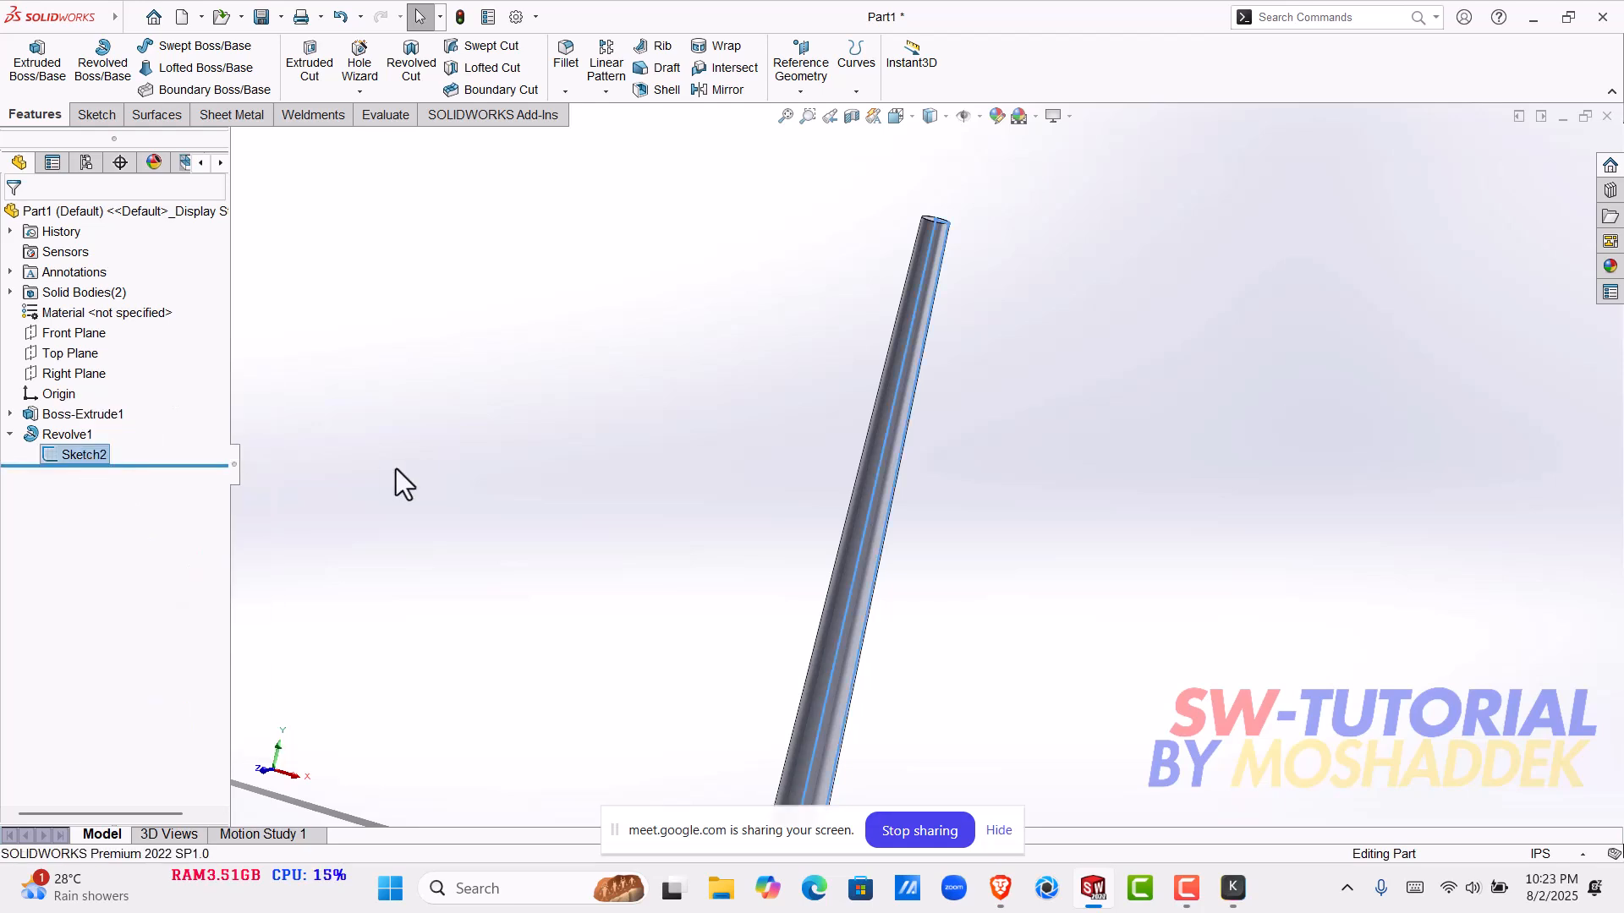
scroll(973, 381, "down", 3)
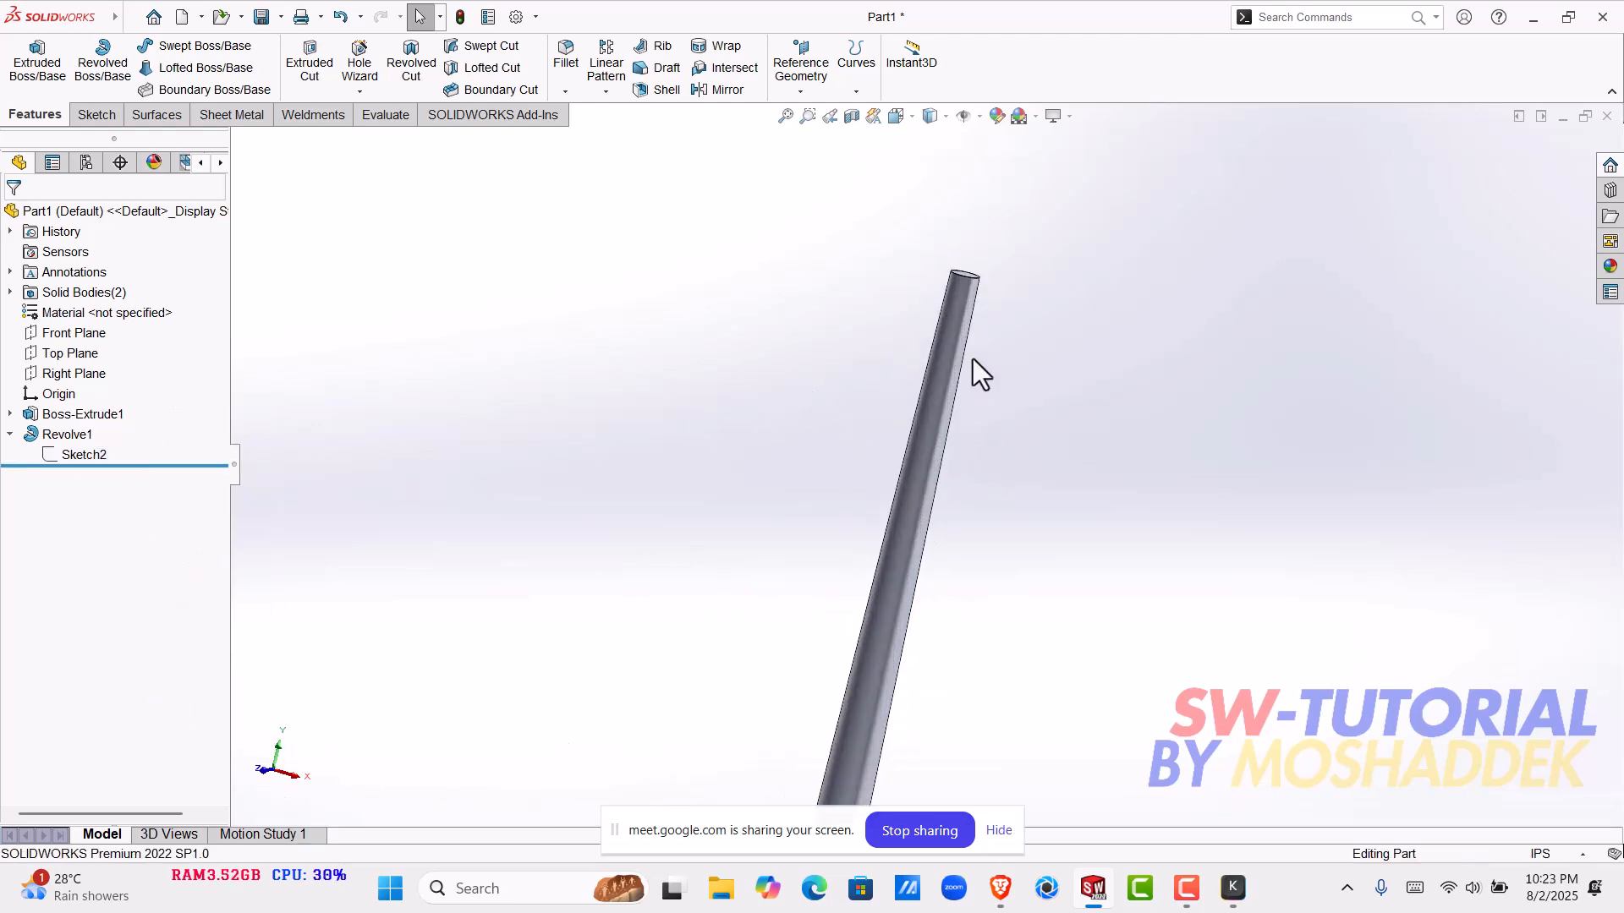
- Start a new sketch on the Front Plane, framed on the upper end of the tapered pole
middle_click_drag(961, 271, 863, 302)
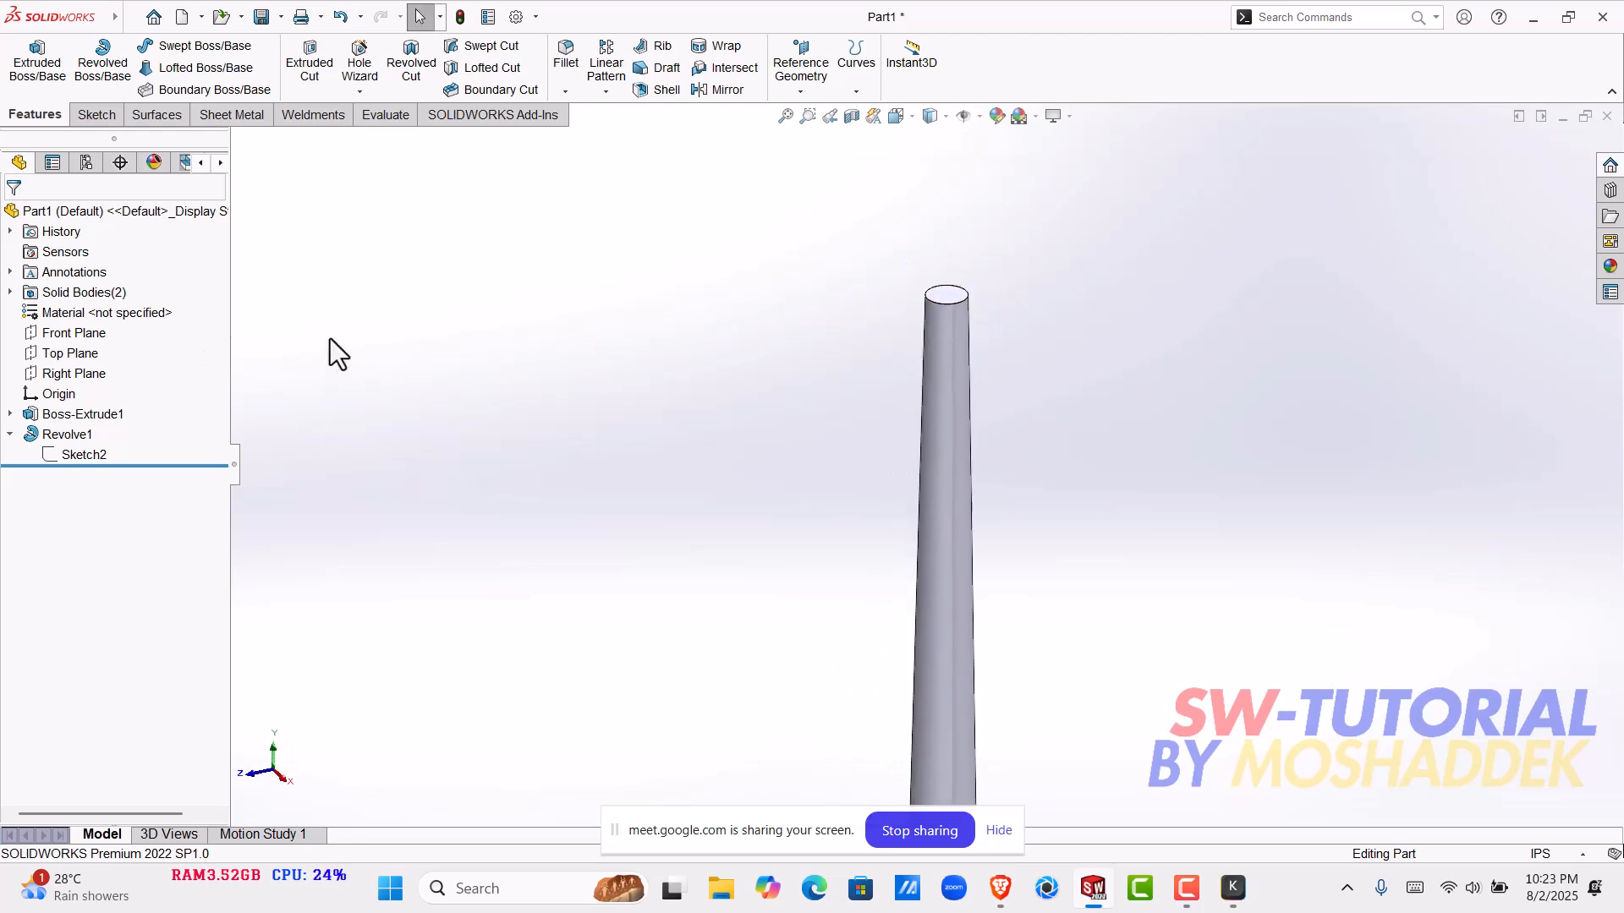
middle_click_drag(683, 475, 494, 418)
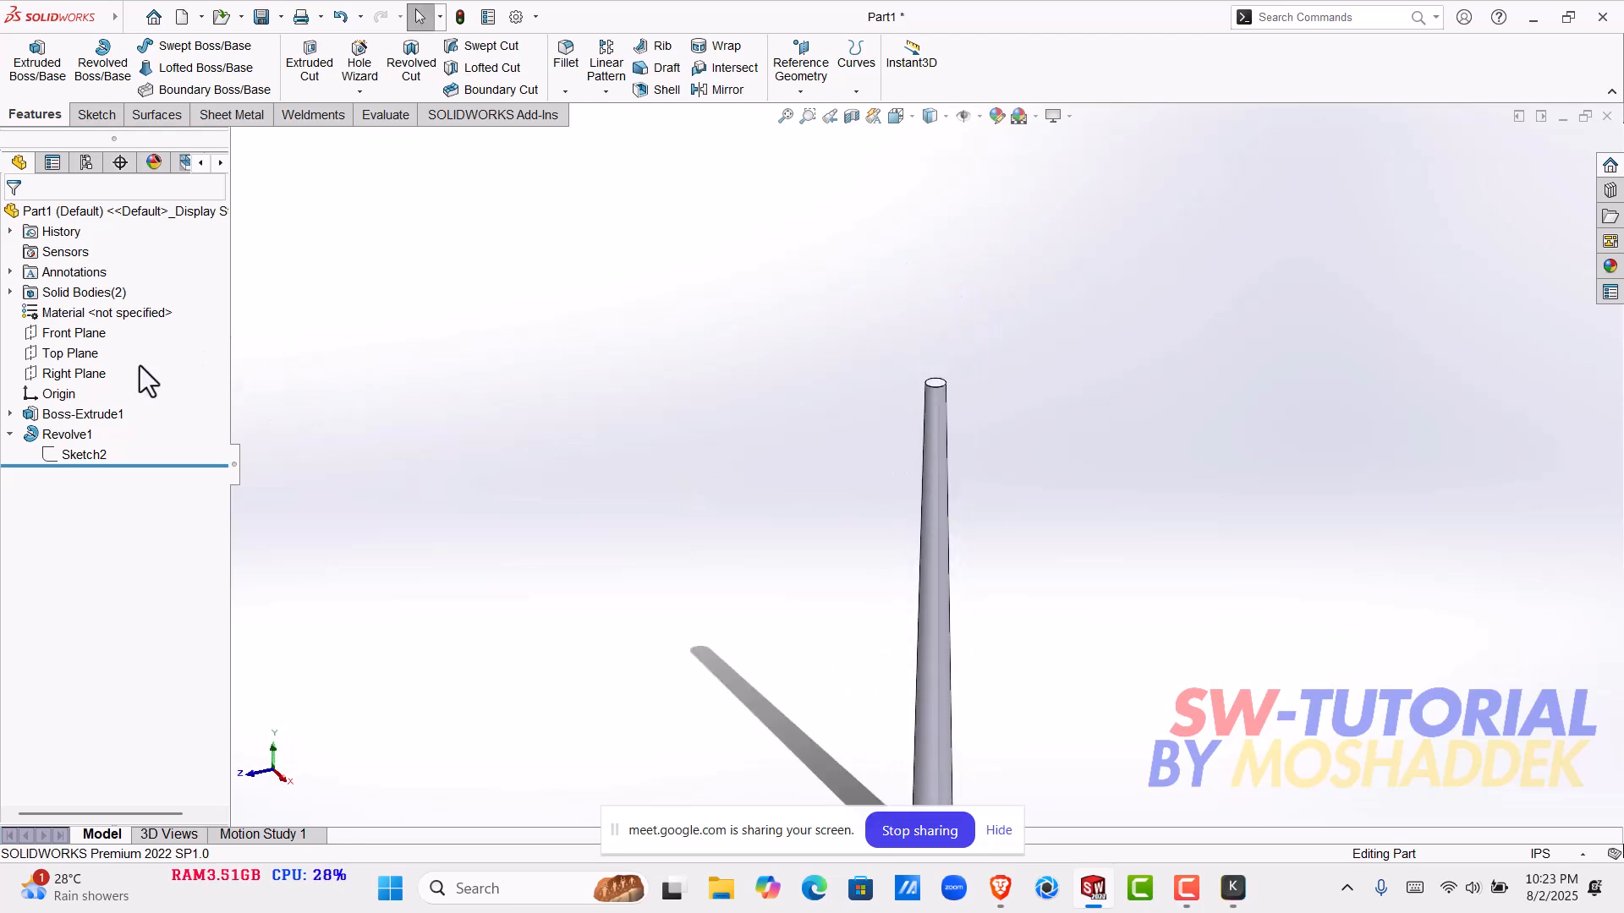
left_click(68, 335)
left_click(80, 311)
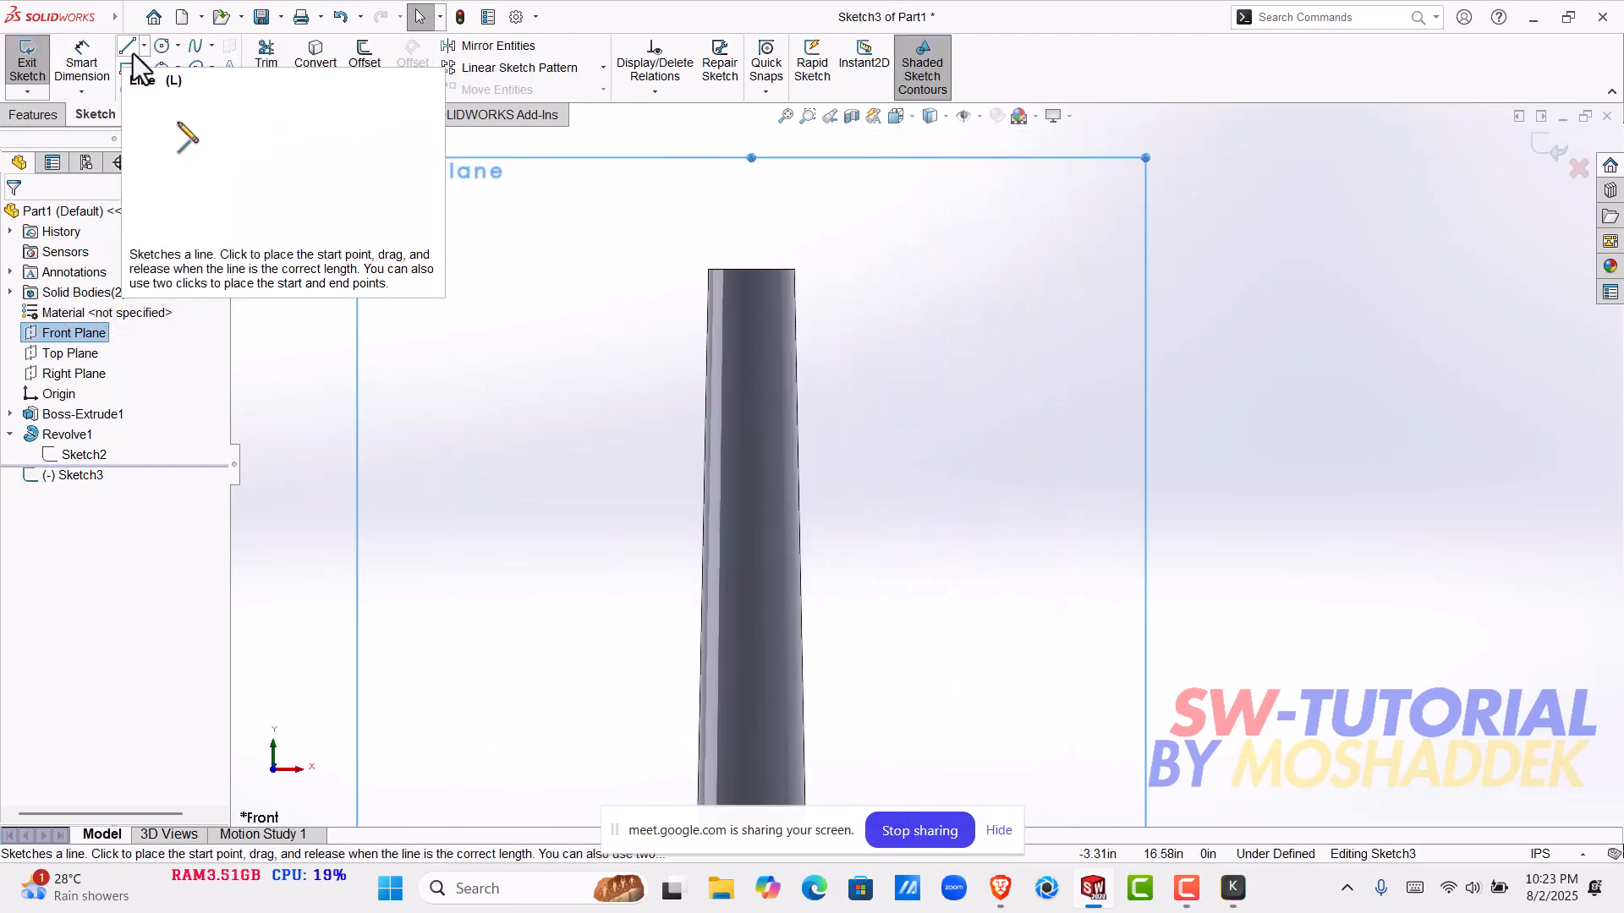
scroll(824, 332, "up", 2)
scroll(821, 321, "down", 1)
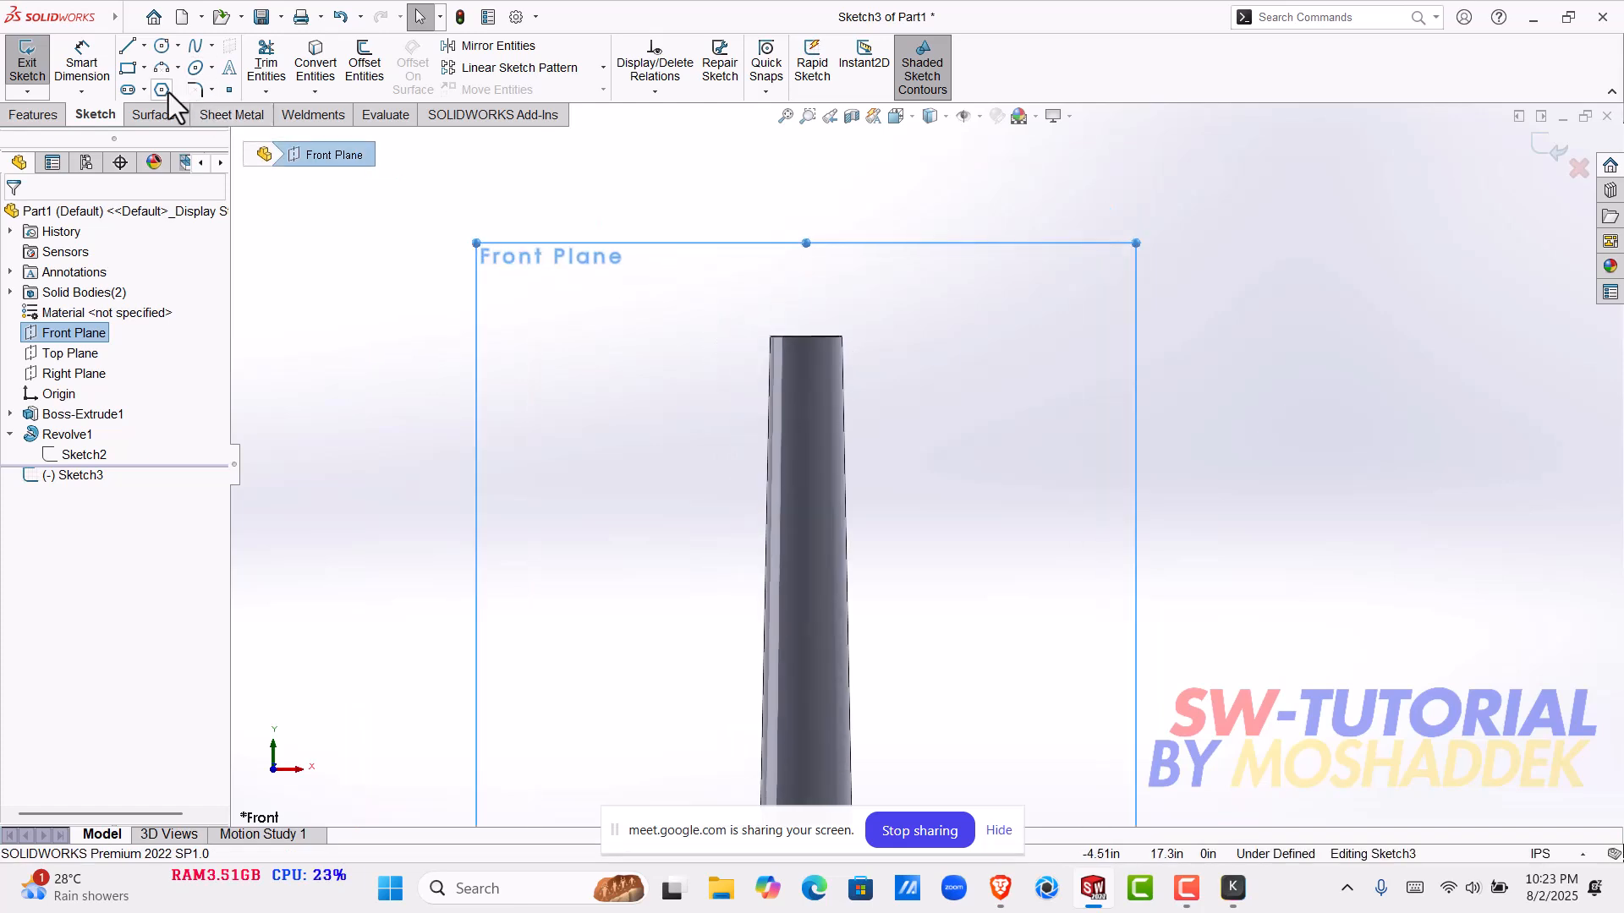
- Draw a vertical line about 2.78 in long upward from the midpoint of the pole's top edge
left_click(128, 48)
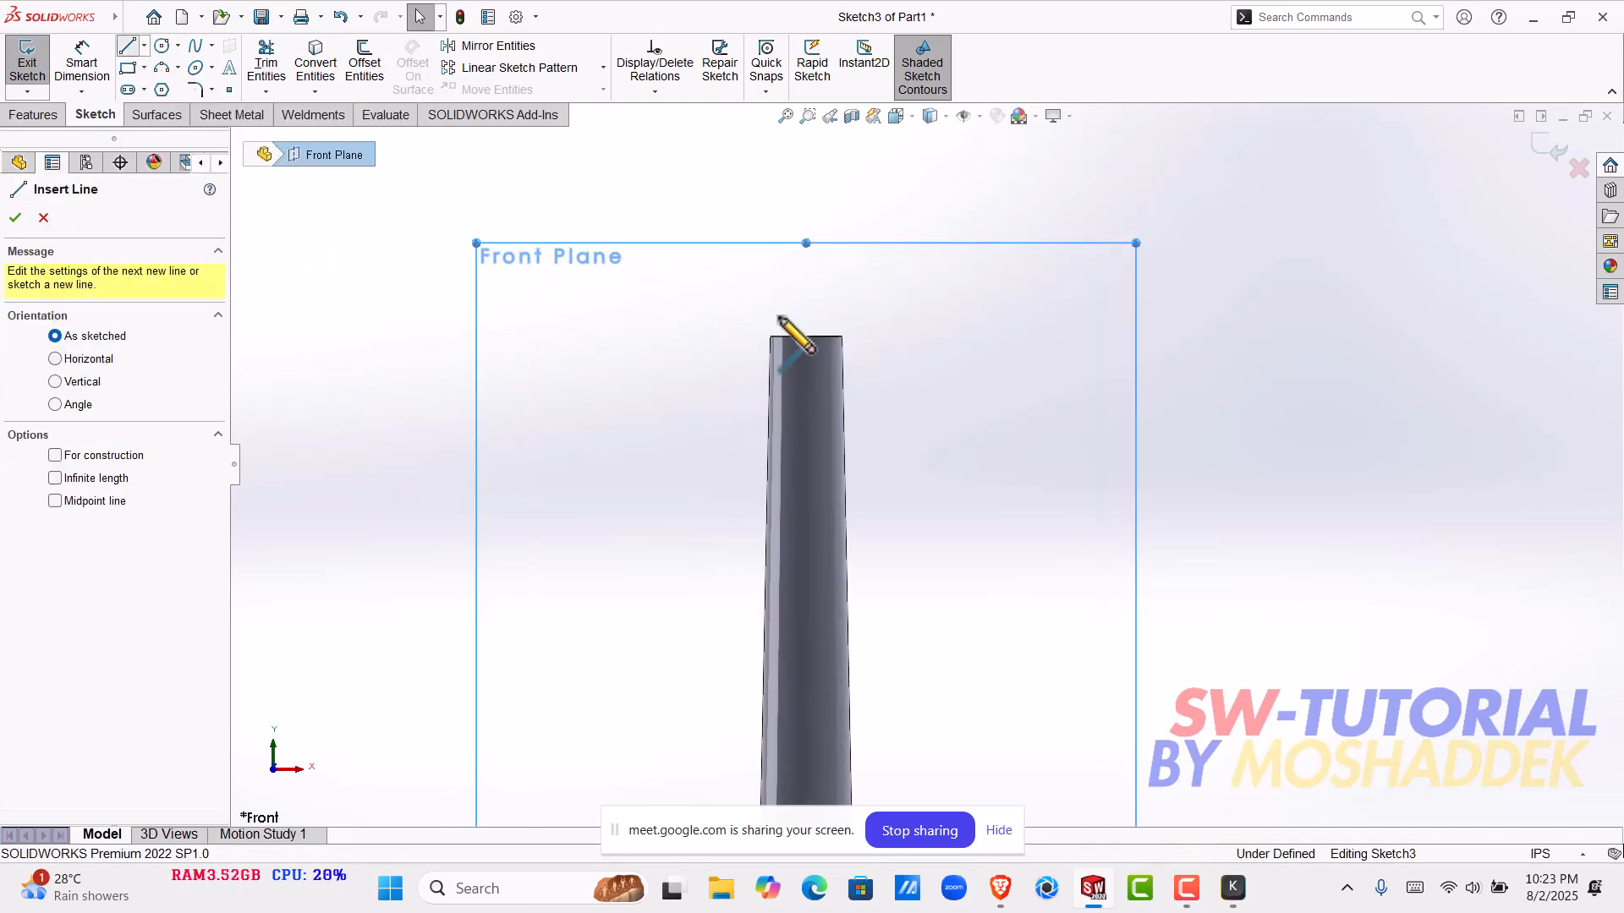
scroll(804, 335, "down", 2)
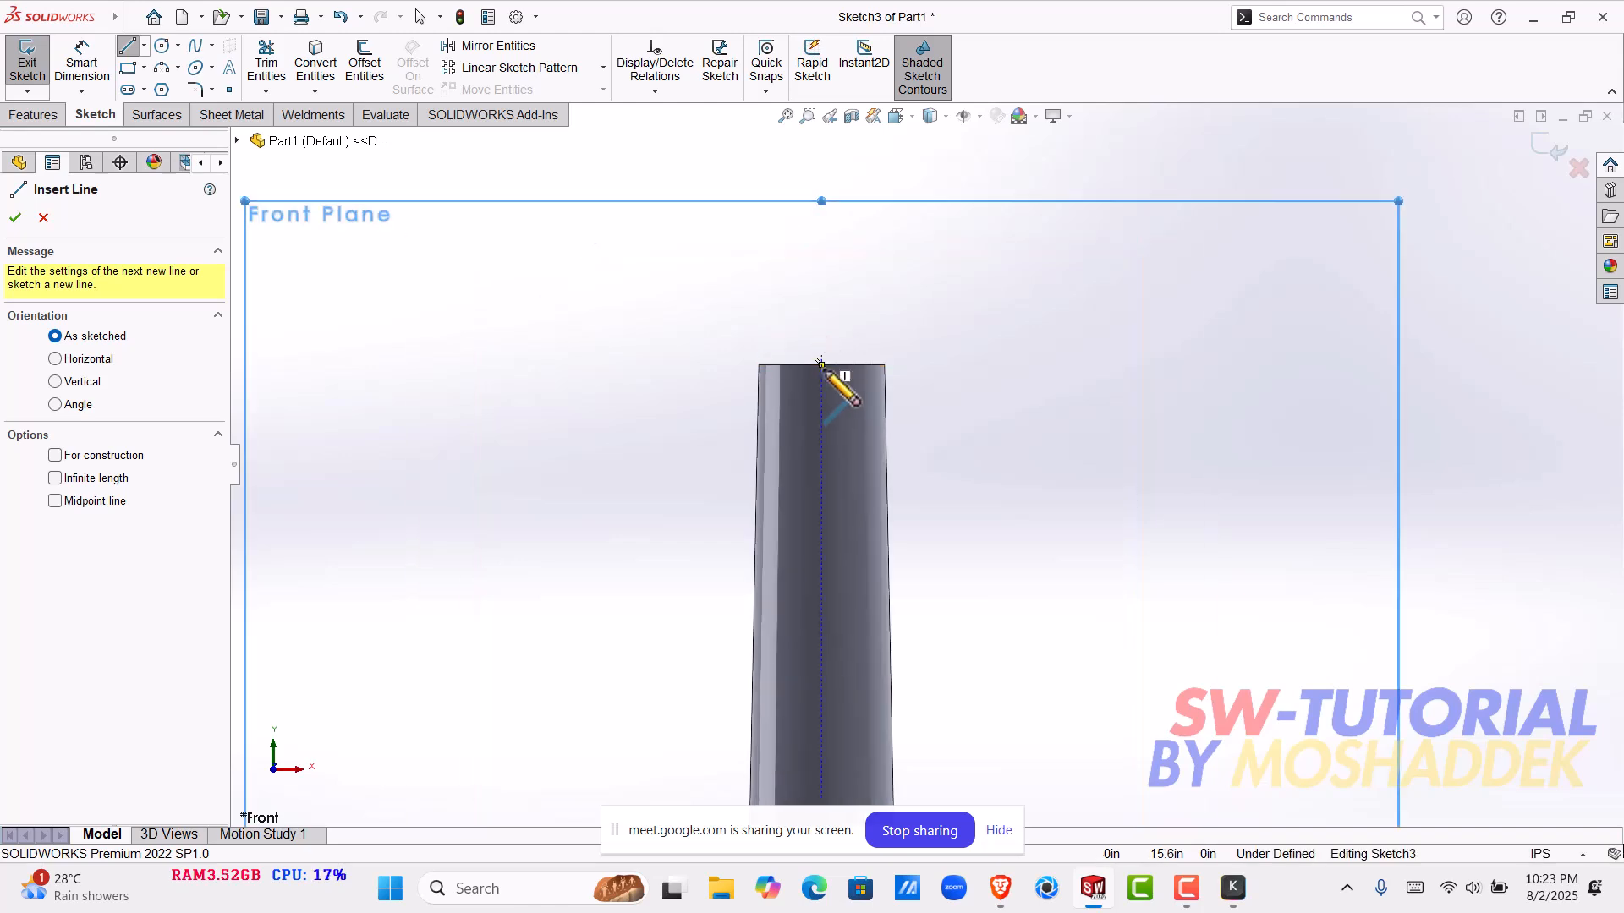
left_click(822, 363)
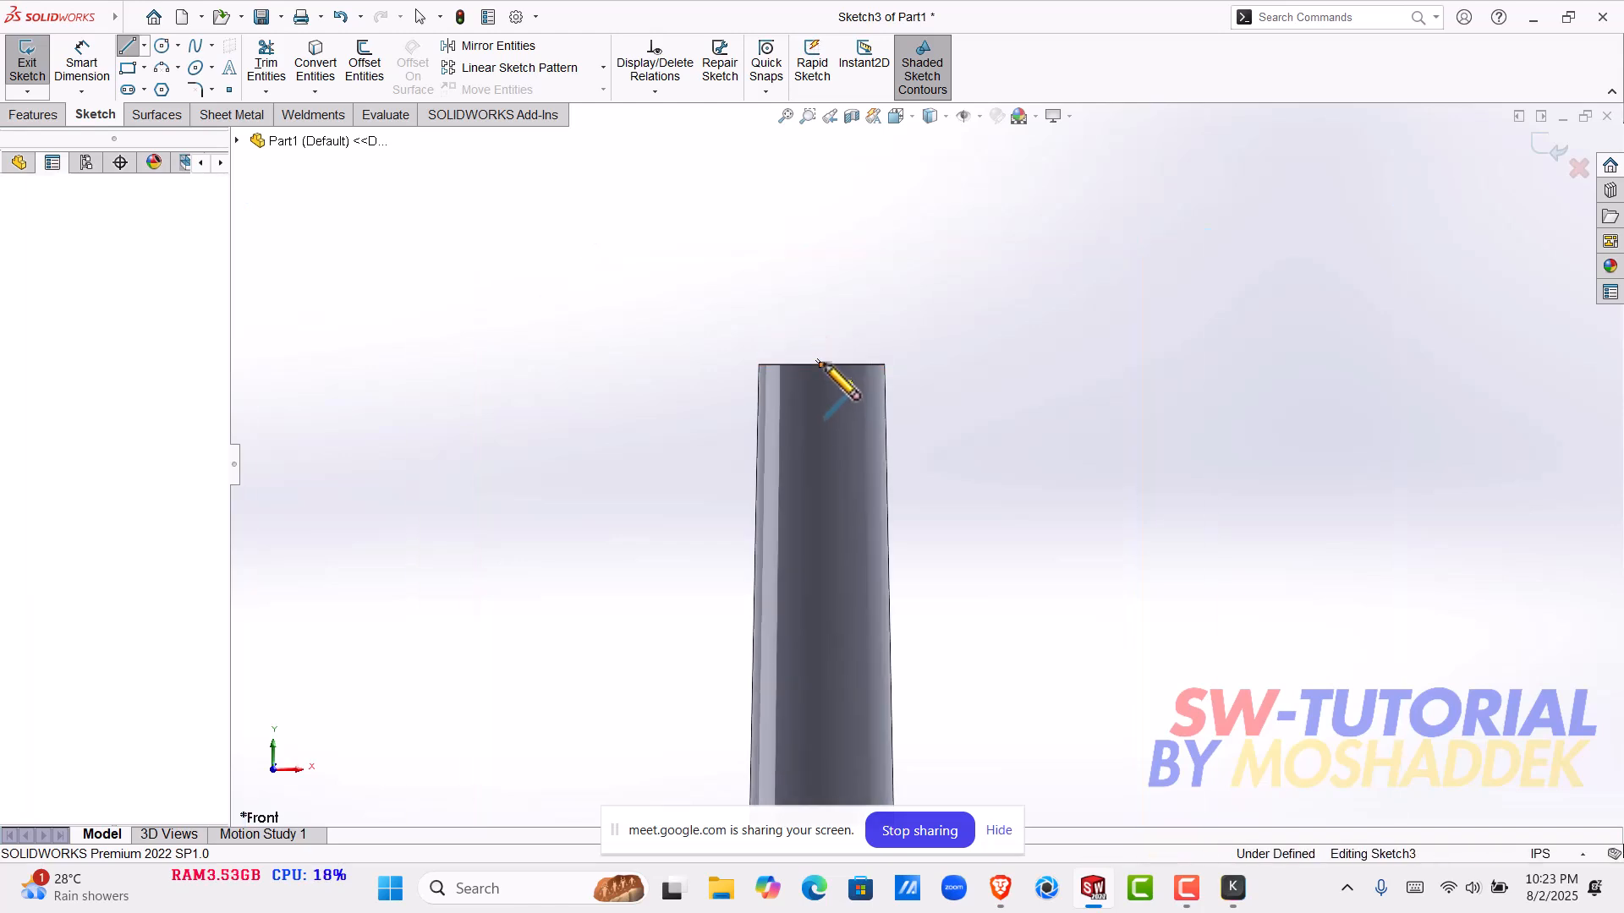
scroll(827, 304, "up", 3)
scroll(894, 247, "up", 2)
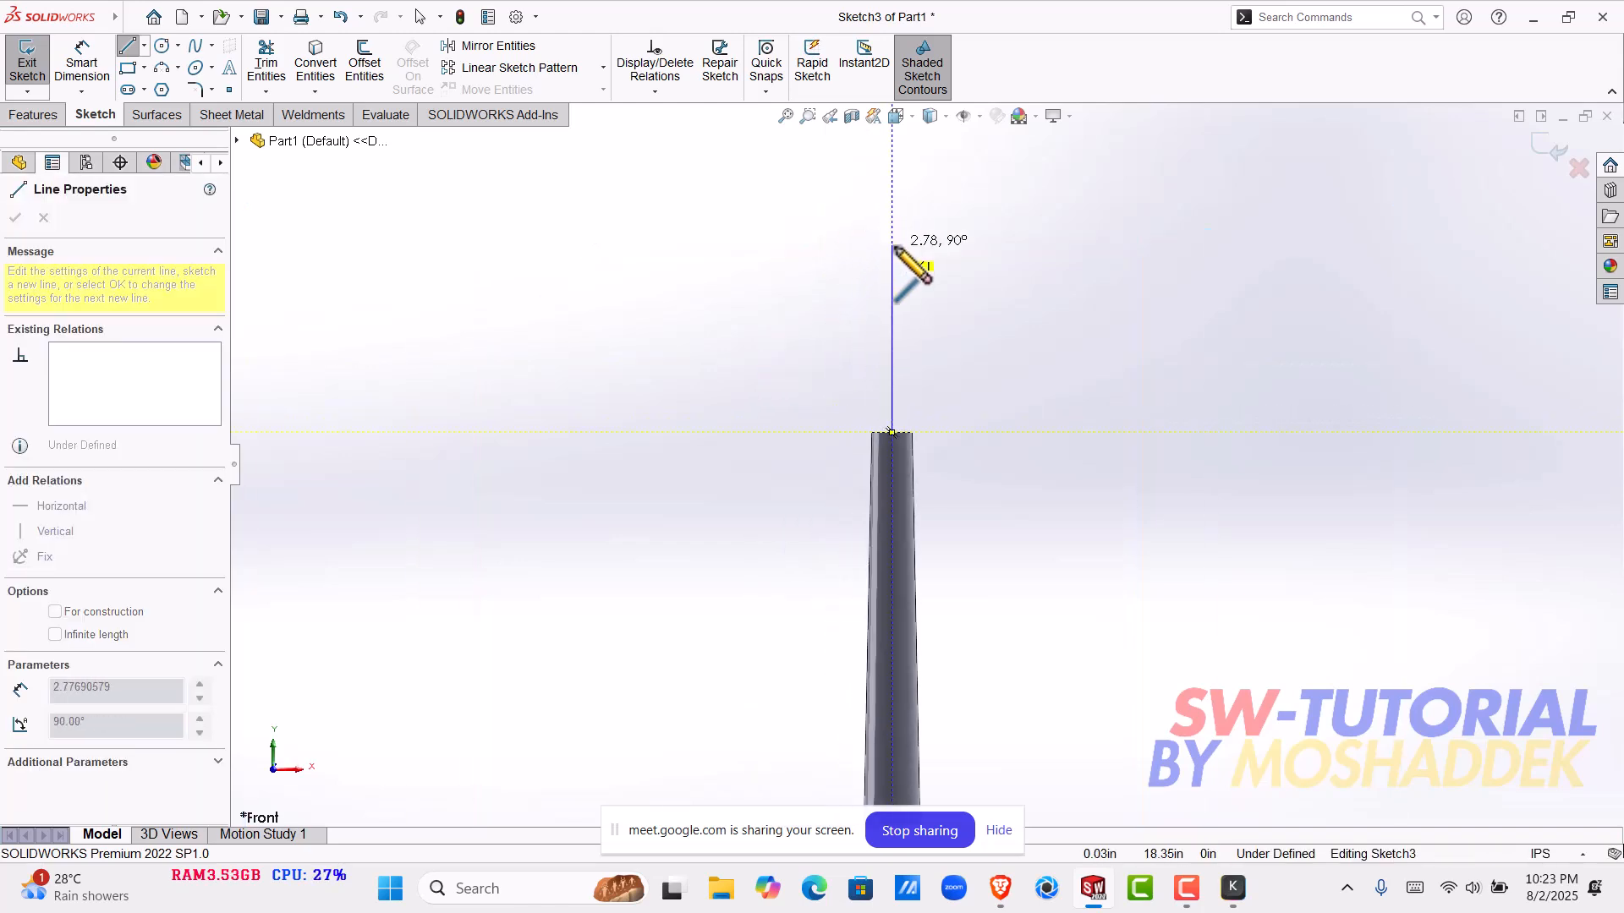
left_click(893, 246)
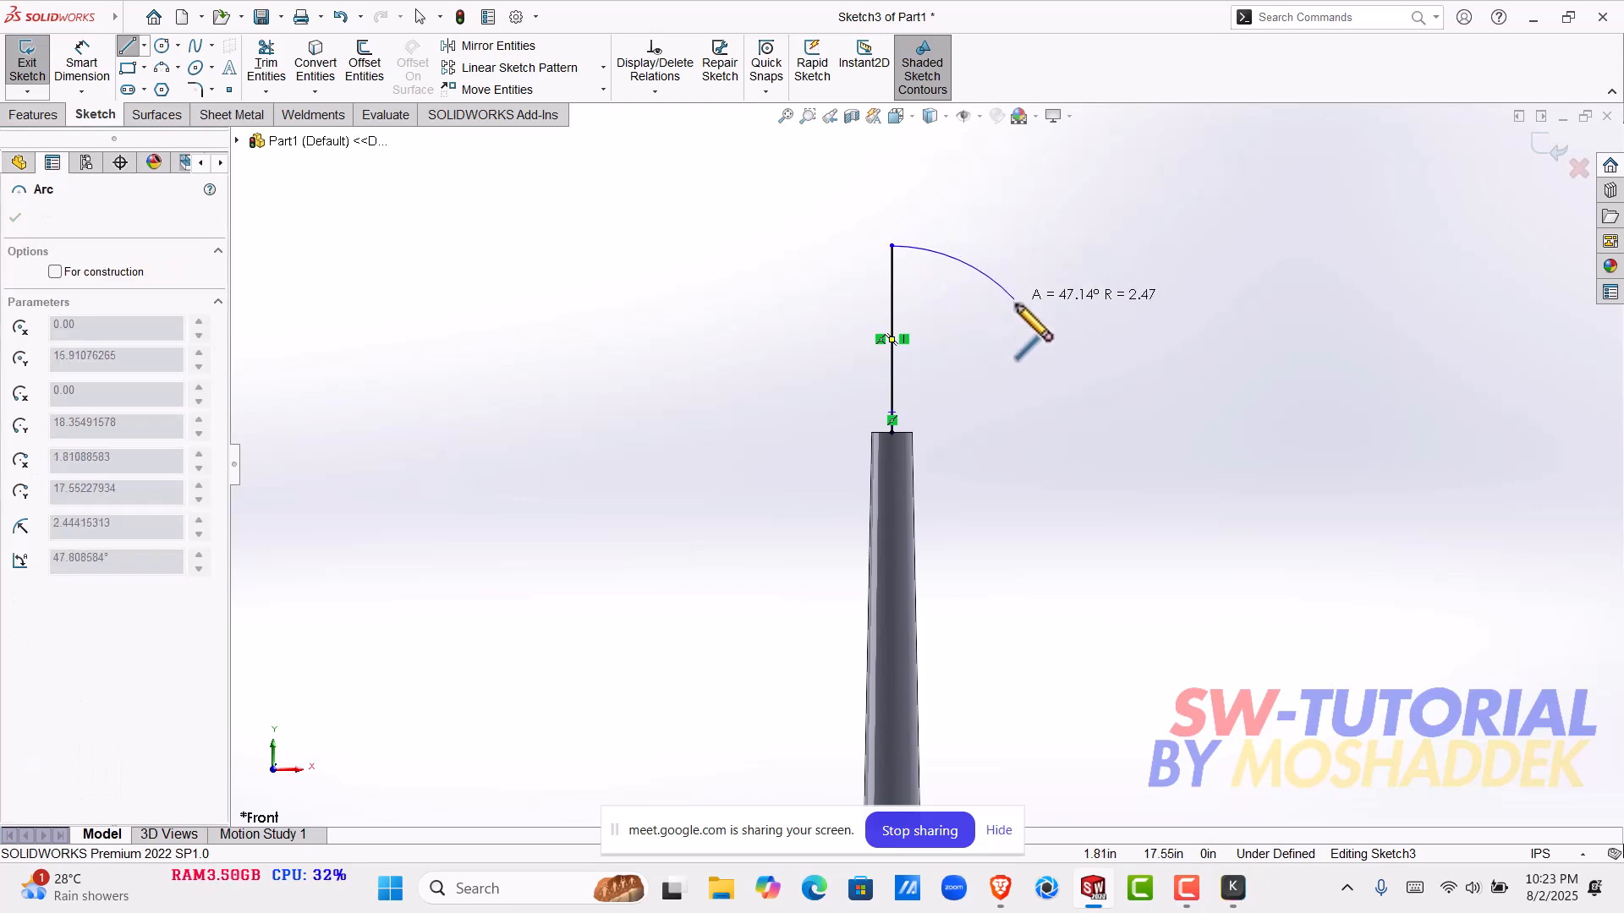
- Continue the outline with an arc of about 2.47 in radius, a vertical line about 1.67 in downward, and a tangent arc curving inward
left_click(1017, 313)
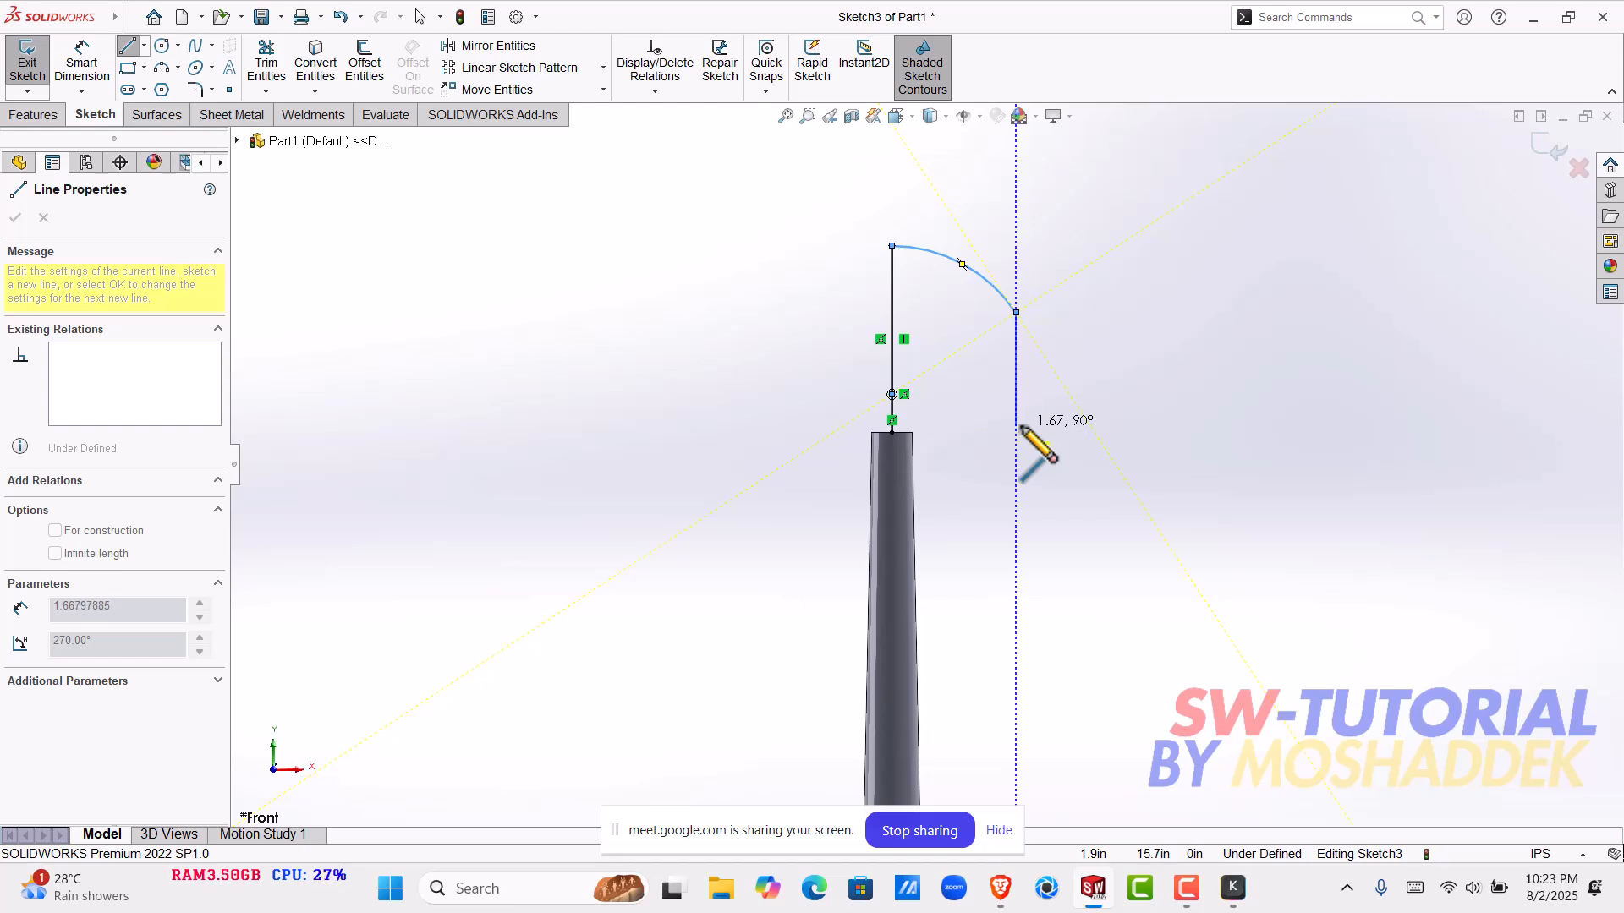
left_click(1017, 425)
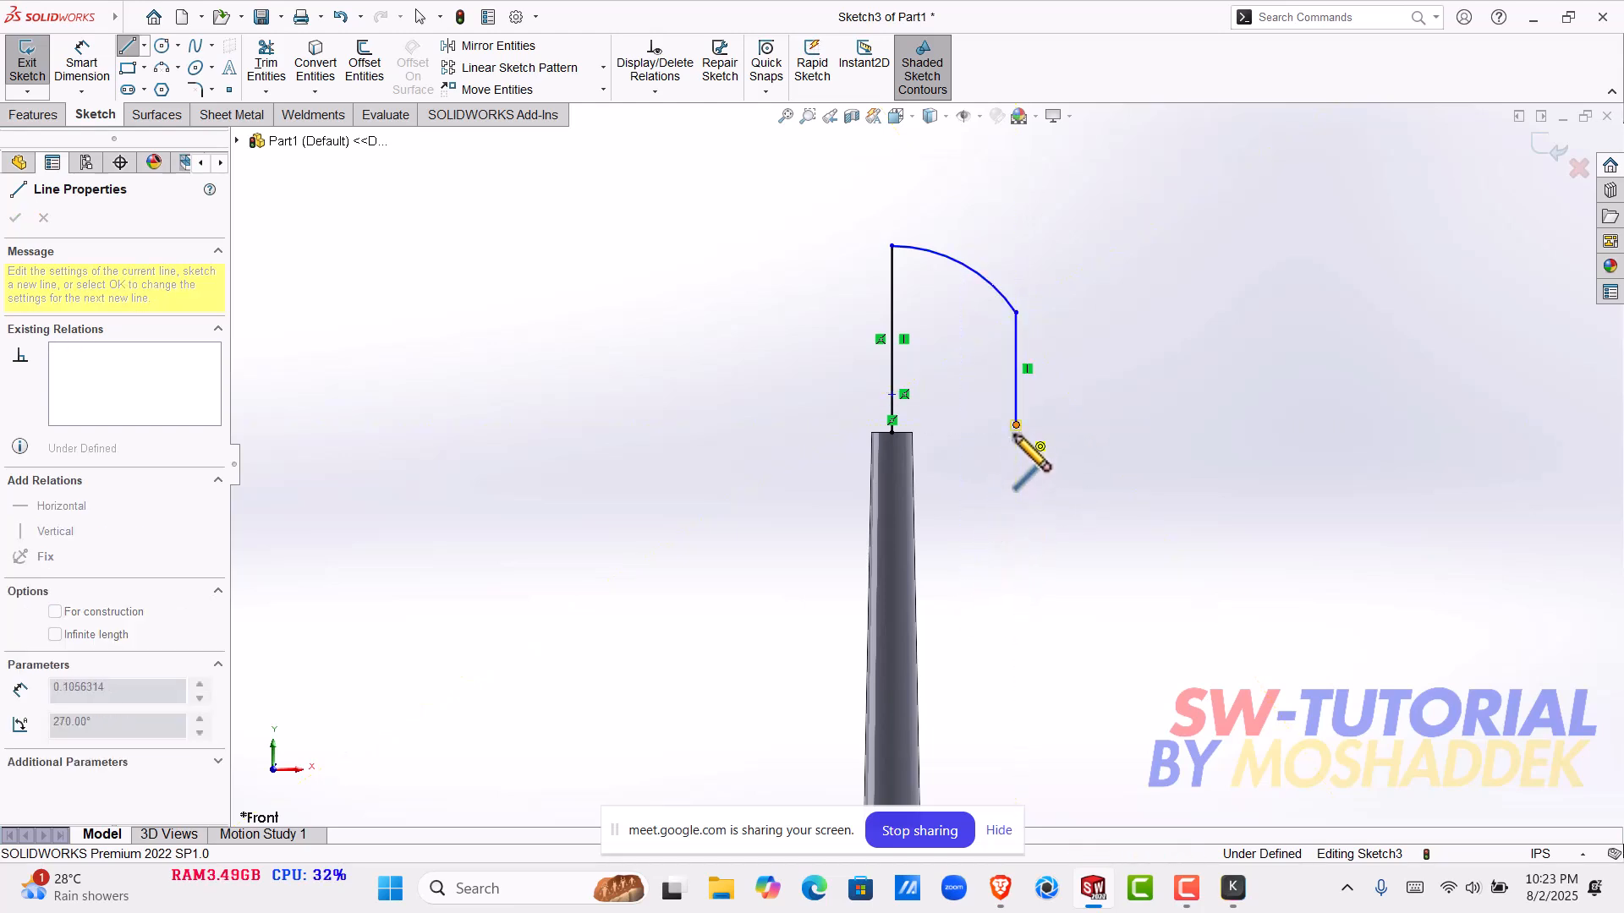
left_click(970, 491)
key("Escape")
key("Escape")
- Stretch the outline by raising the centre line's upper end to about Y 19.82 in and enlarging the lower arc through its free end
scroll(977, 438, "down", 4)
scroll(978, 436, "up", 4)
left_click_drag(843, 269, 839, 169)
scroll(985, 322, "up", 2)
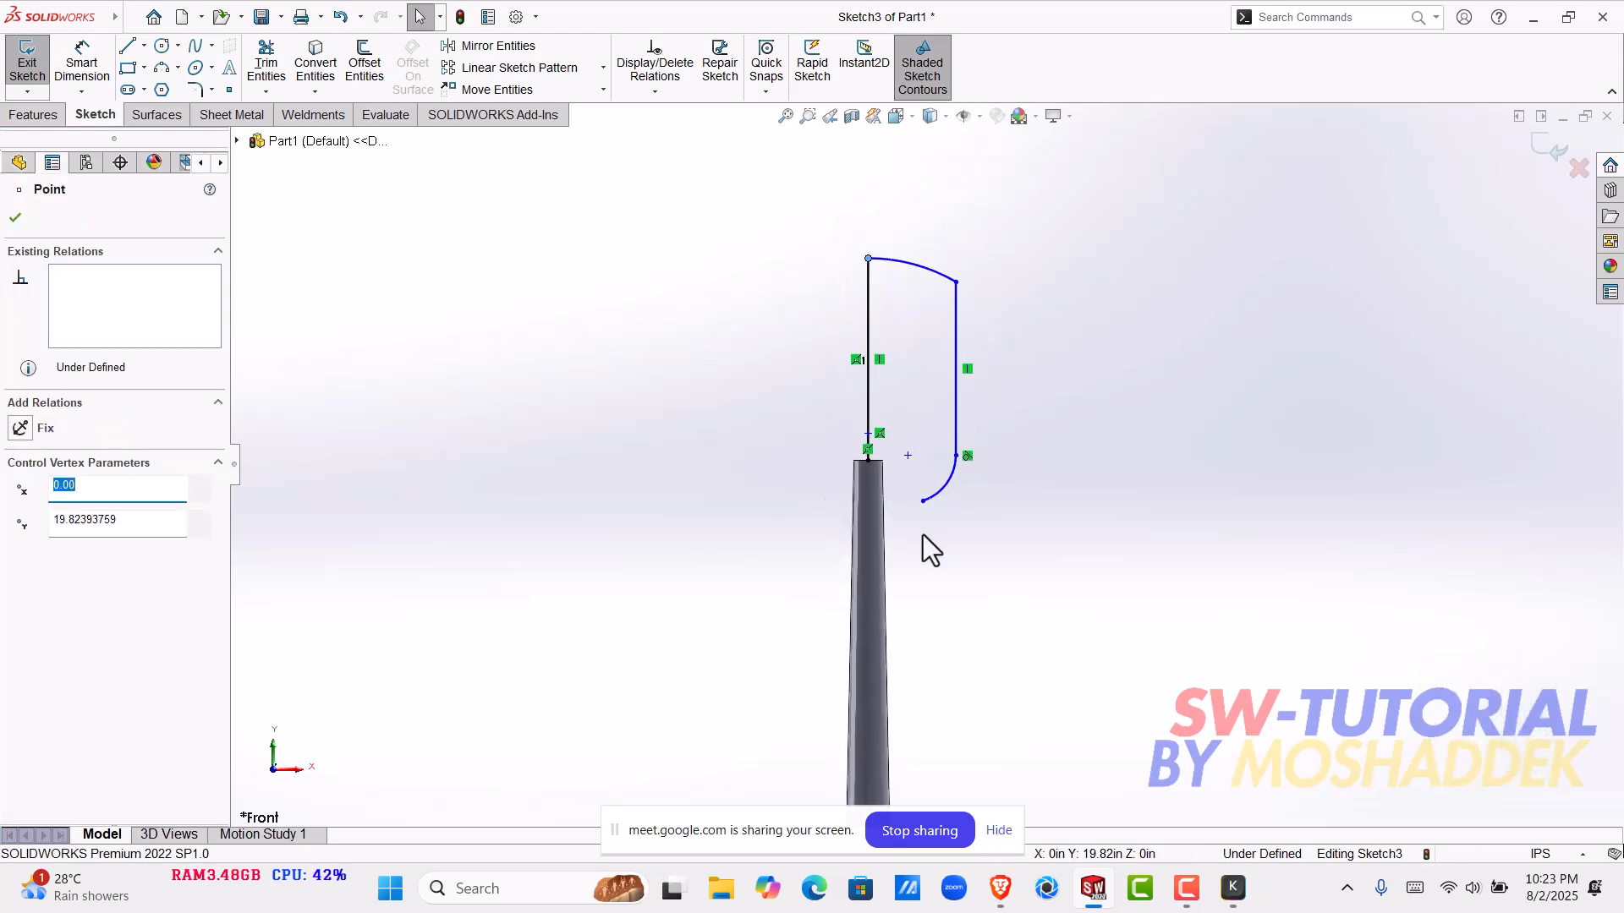
left_click_drag(922, 502, 962, 392)
left_click(915, 511)
scroll(931, 469, "down", 3)
scroll(931, 372, "up", 2)
scroll(922, 328, "down", 1)
scroll(930, 342, "down", 2)
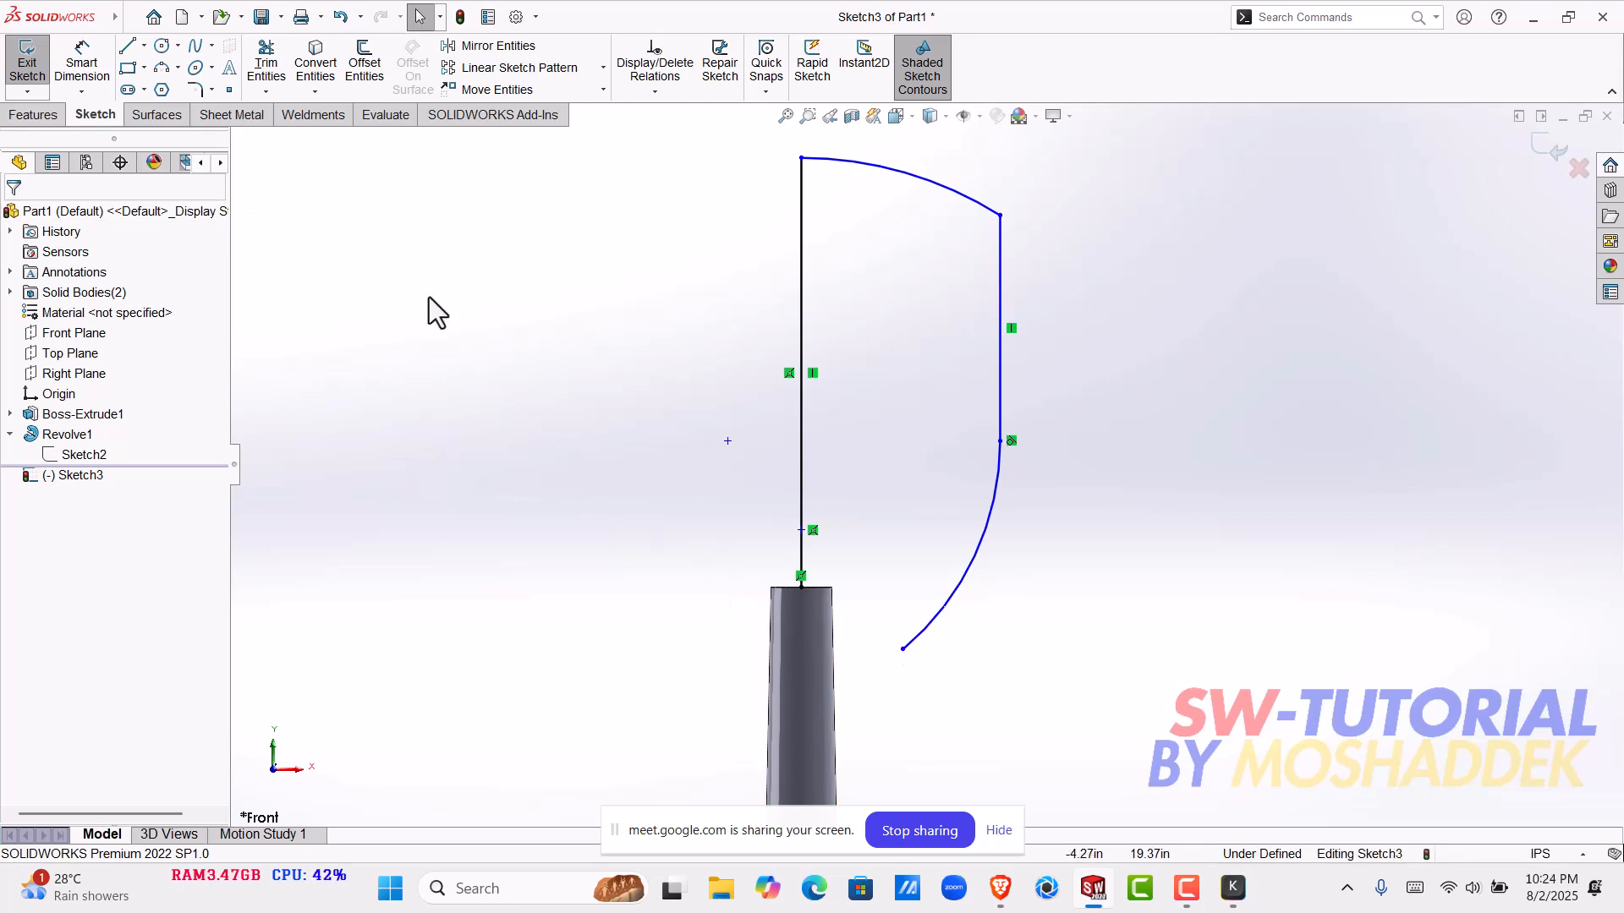
left_click(904, 650)
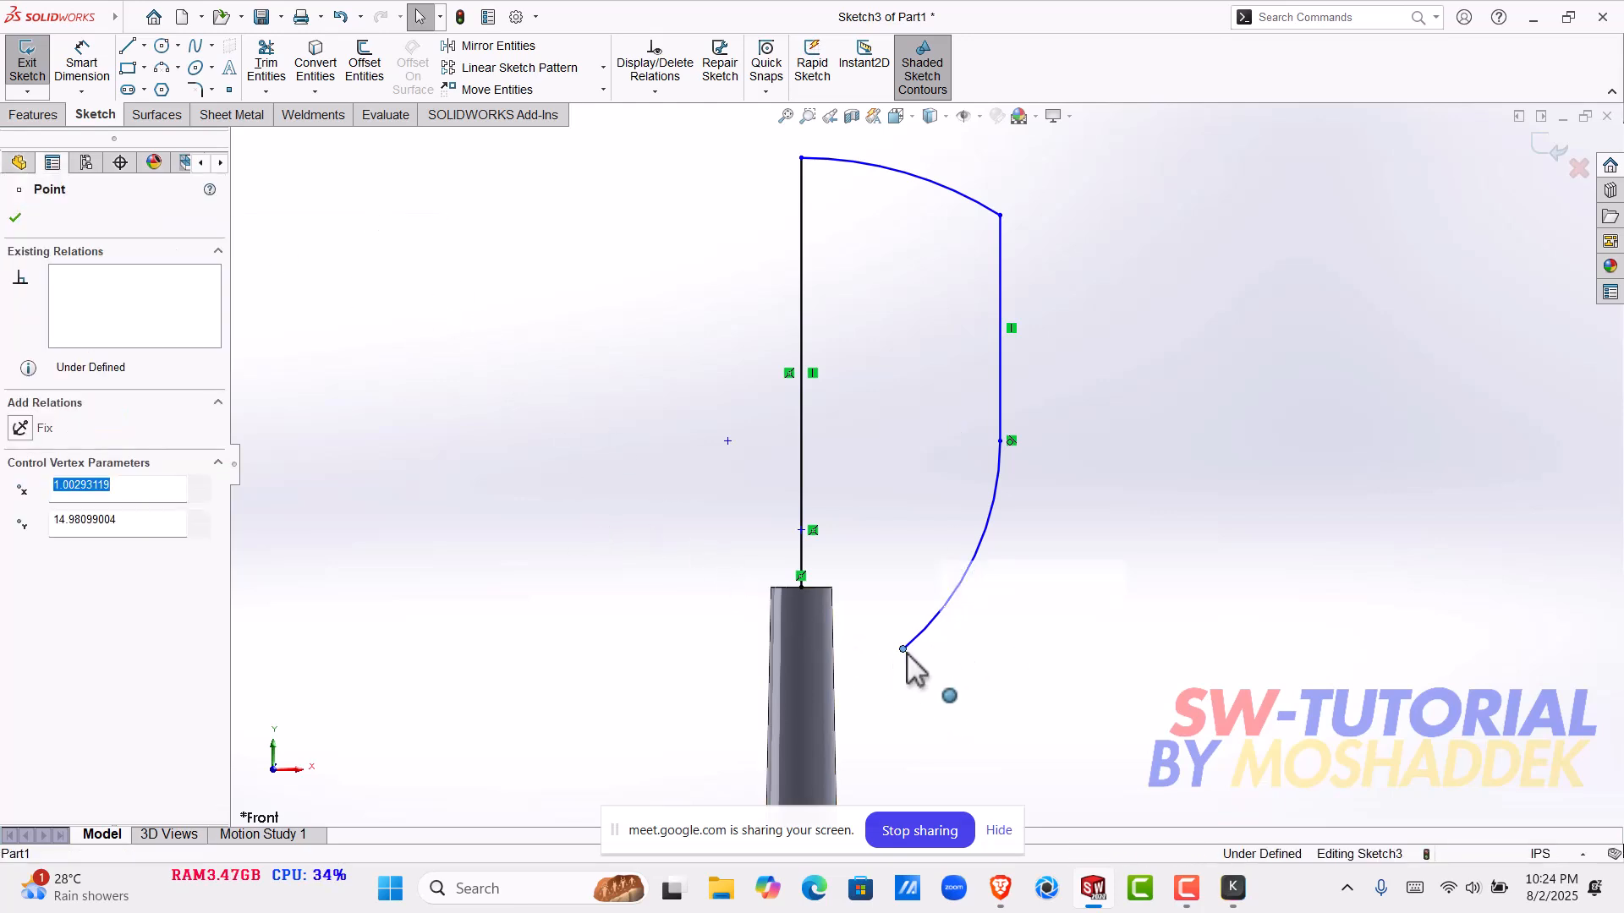
left_click(801, 588, "shift")
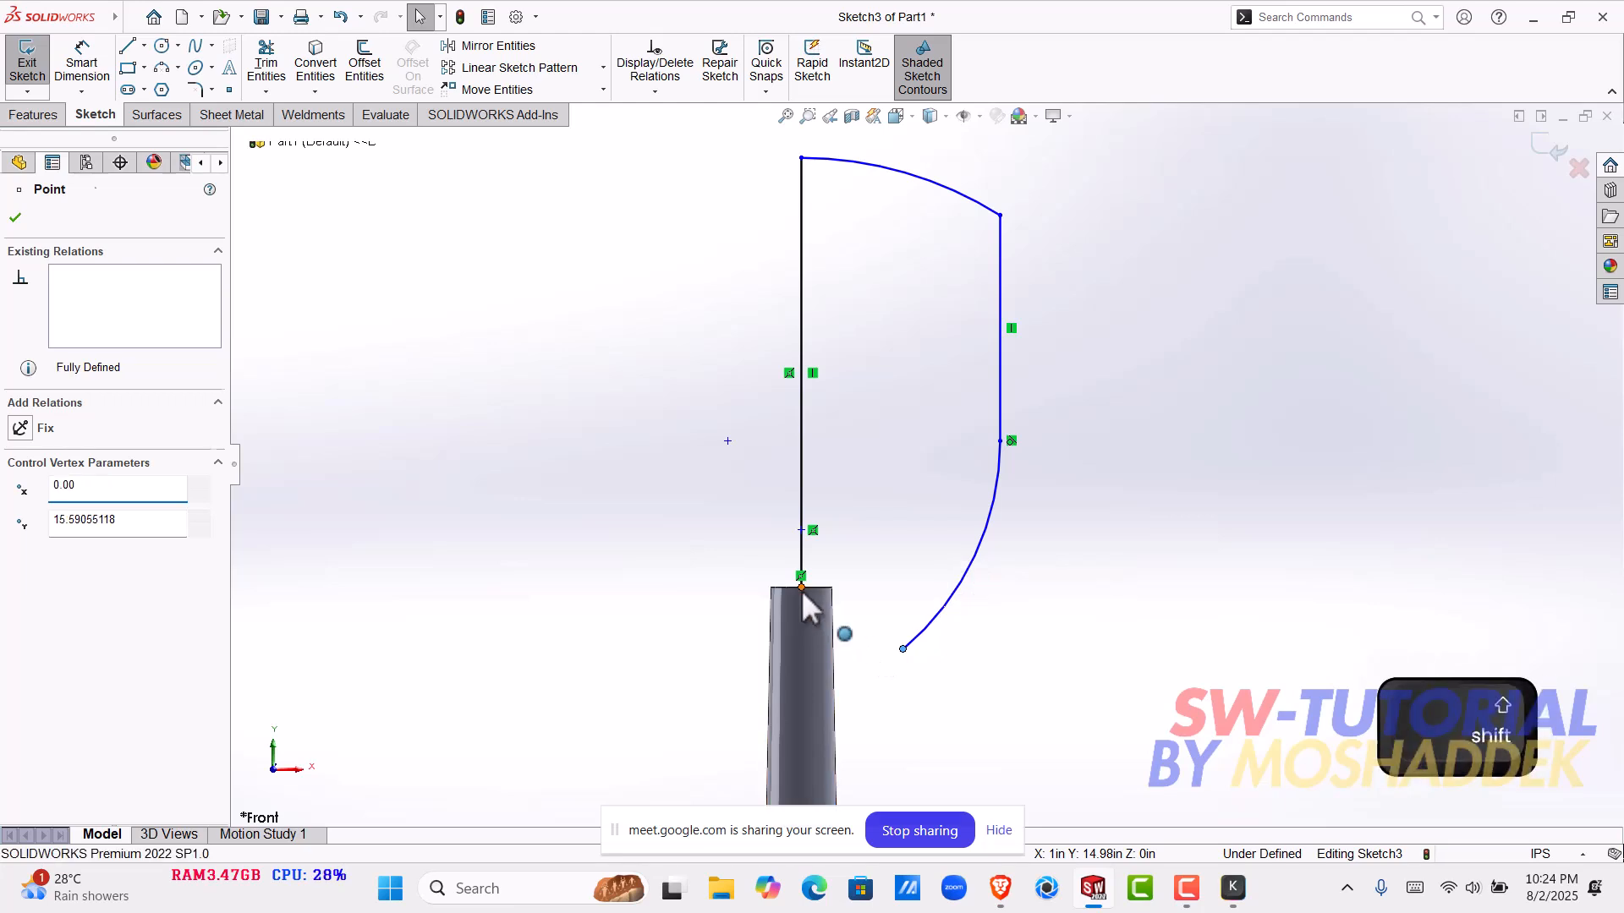
left_click(902, 517)
left_click(1087, 617)
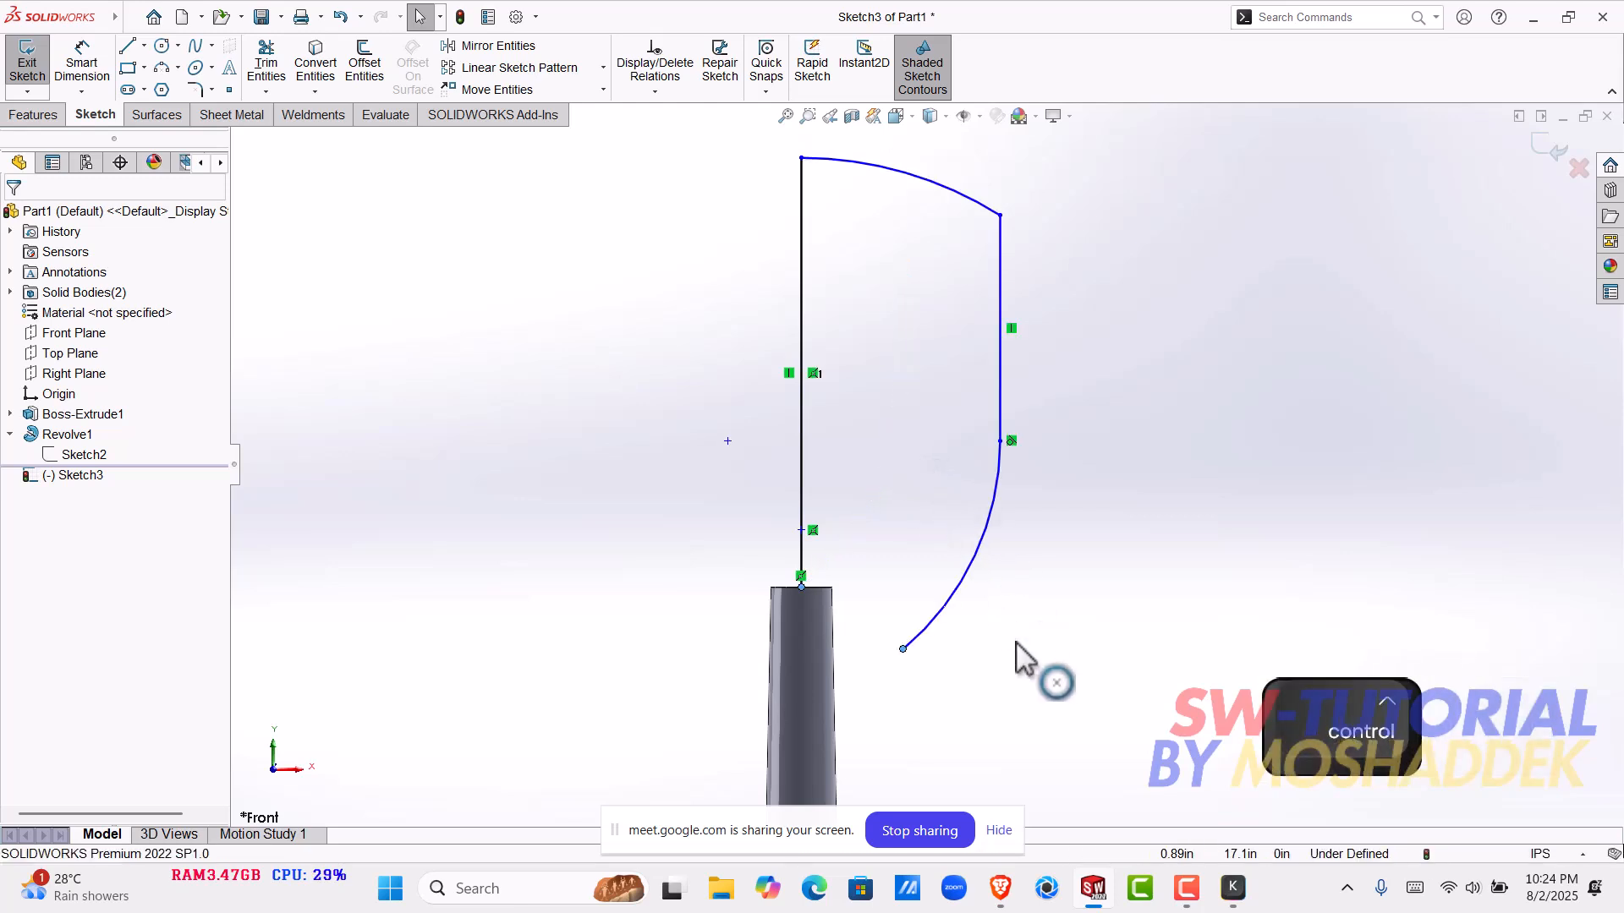
key("ctrl+z")
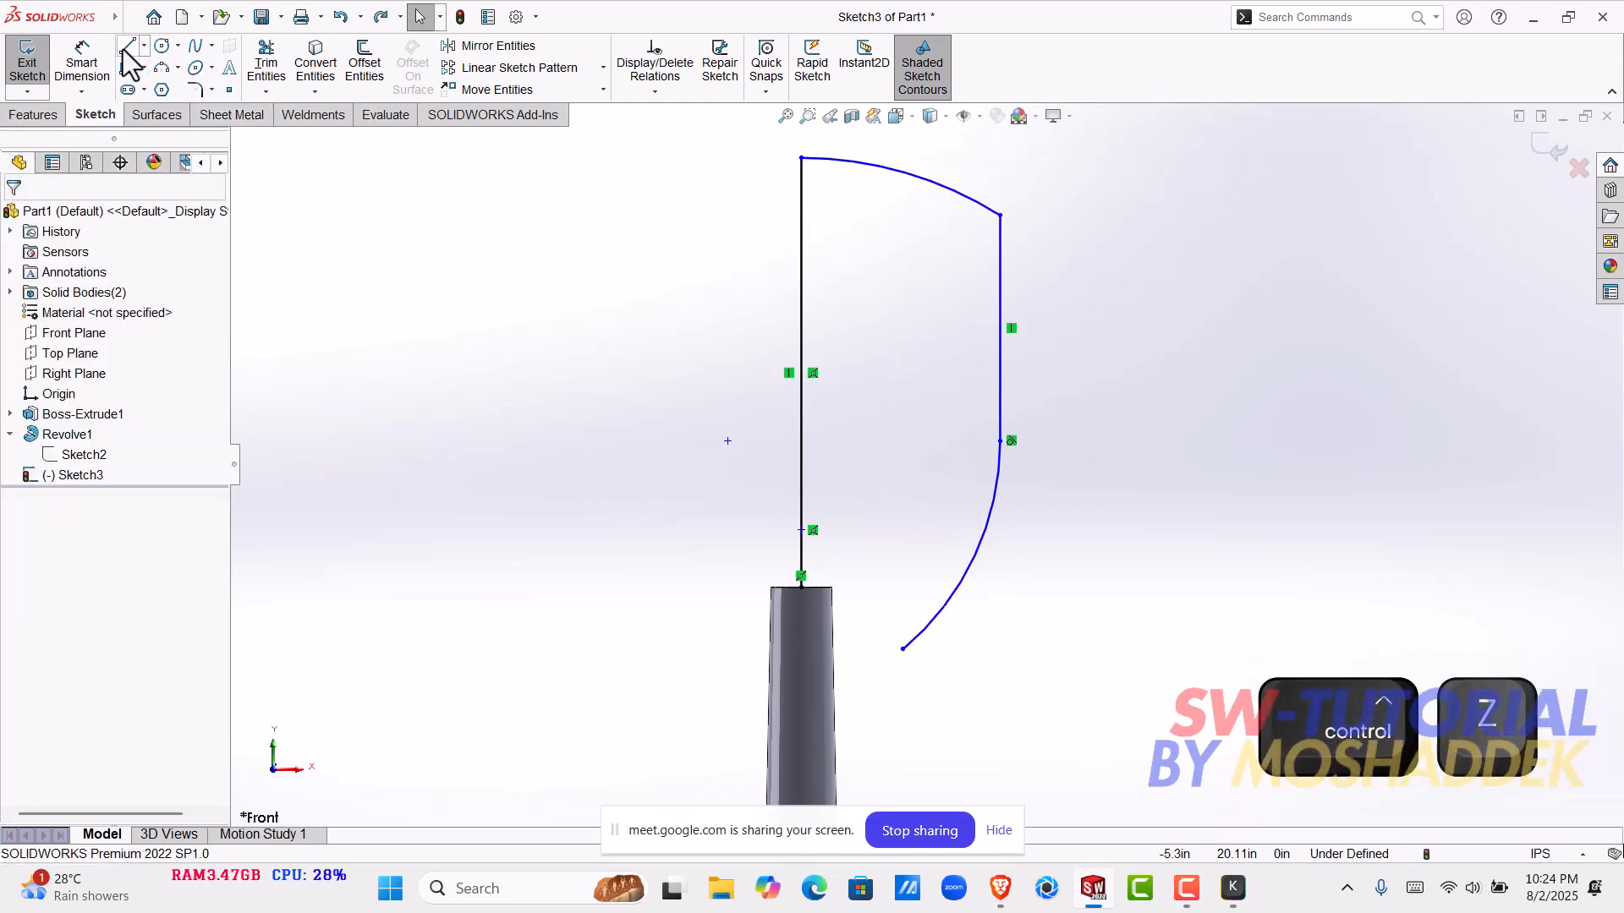
- Close the outline with a line from the pole's top centre to the lower arc's end, and level that end with the pole's top
left_click(126, 46)
left_click(802, 587)
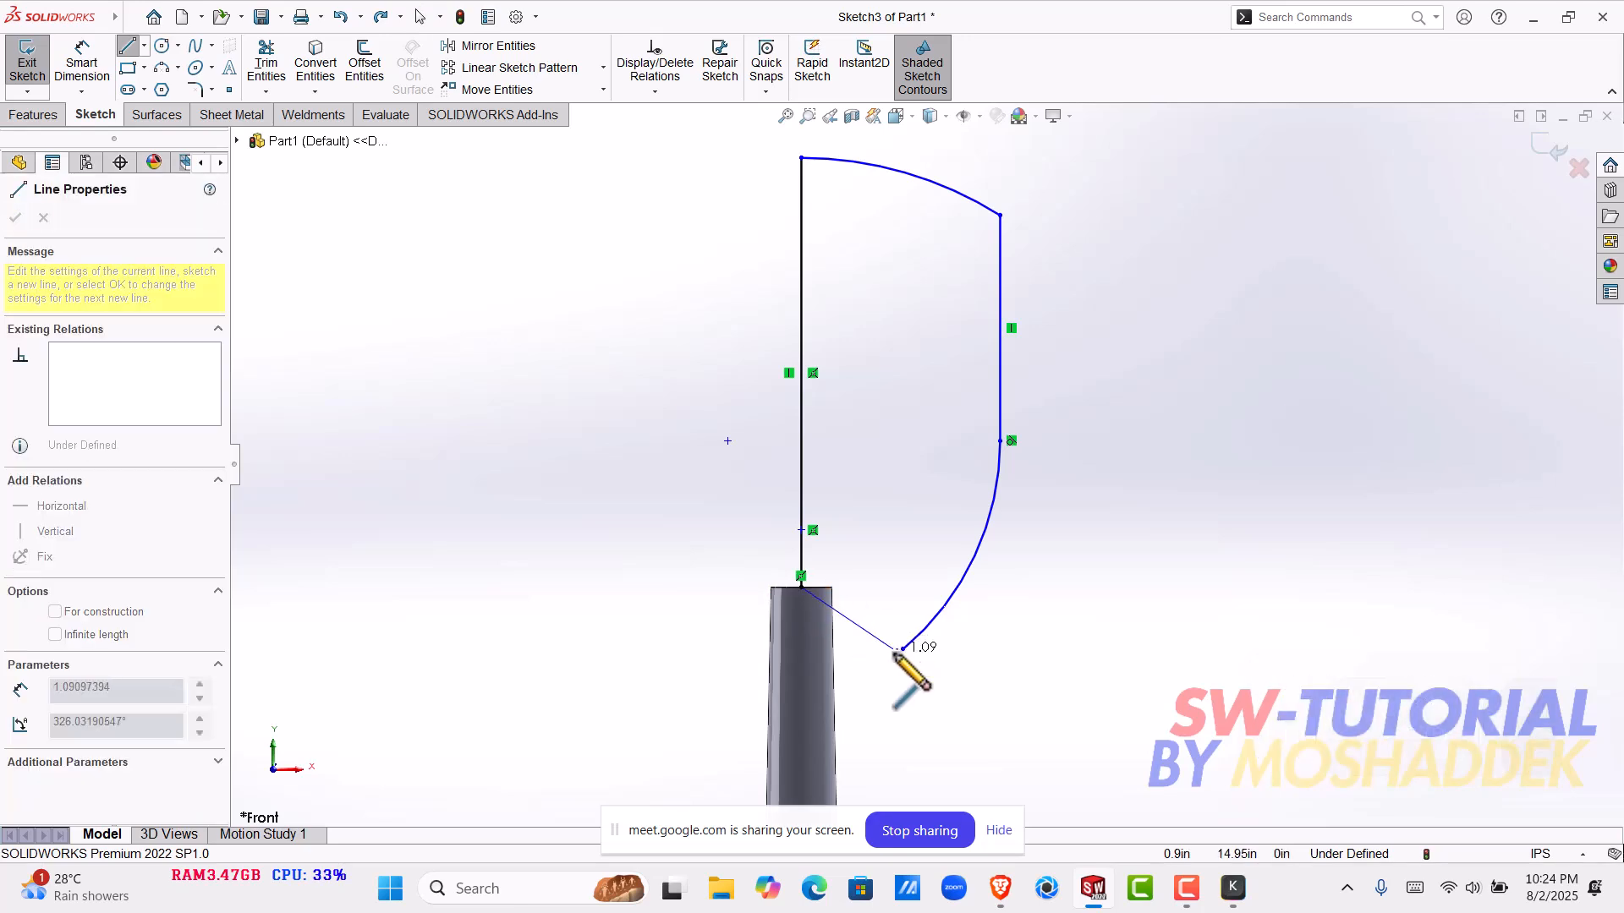
left_click(902, 649)
key("Escape")
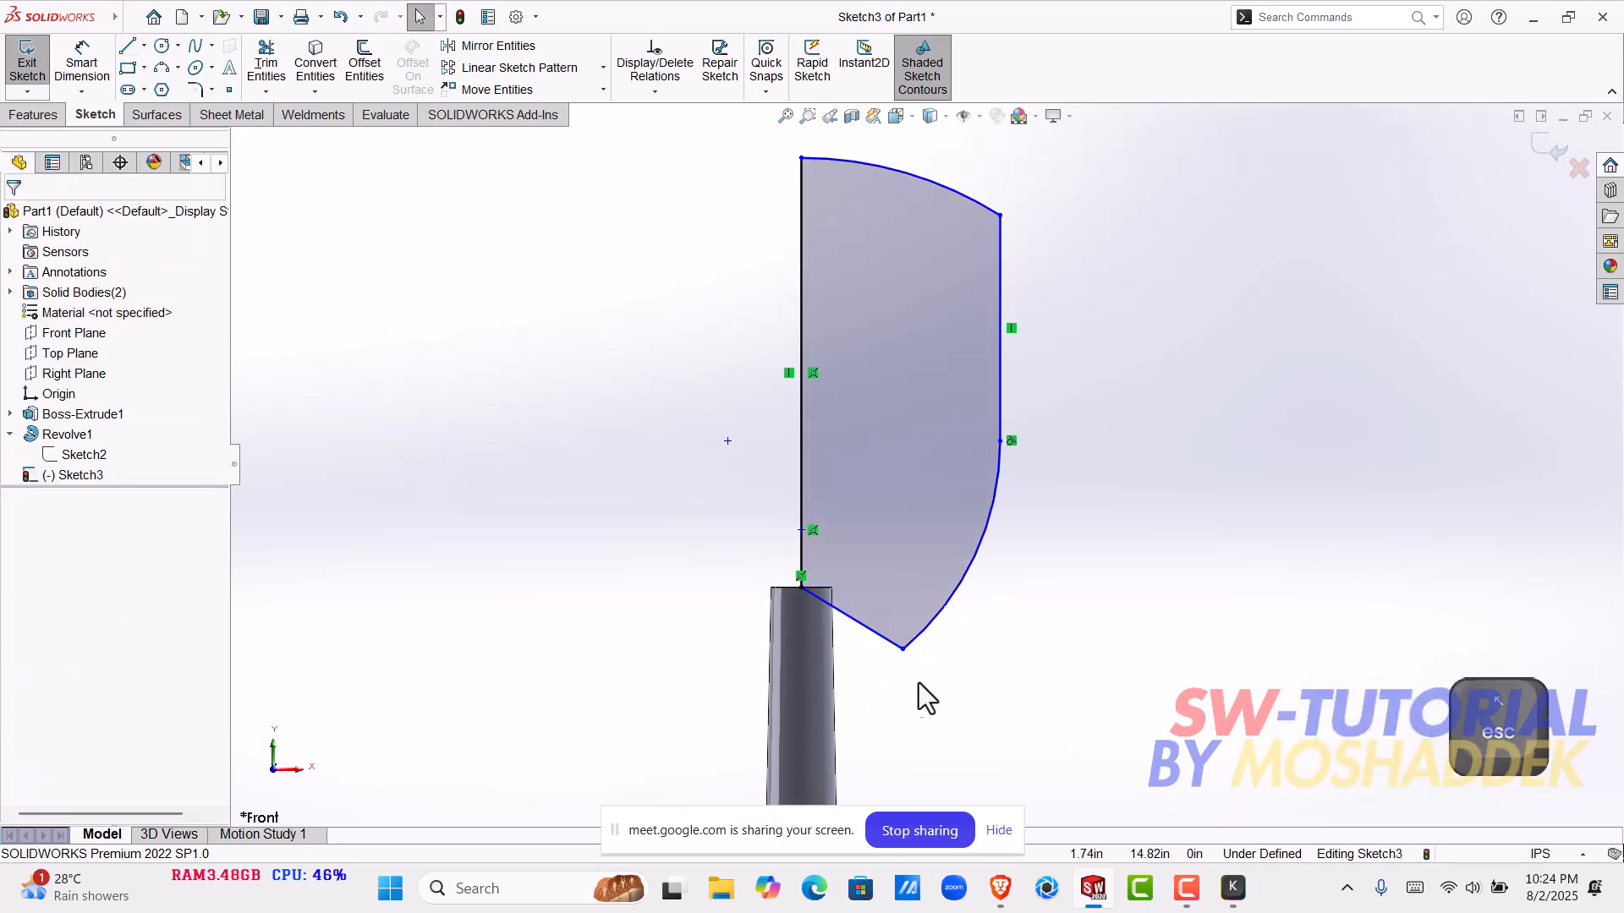
left_click_drag(903, 649, 881, 588)
- Dimension the horizontal distance between the profile's two vertical lines to 1.6 in
left_click(85, 67)
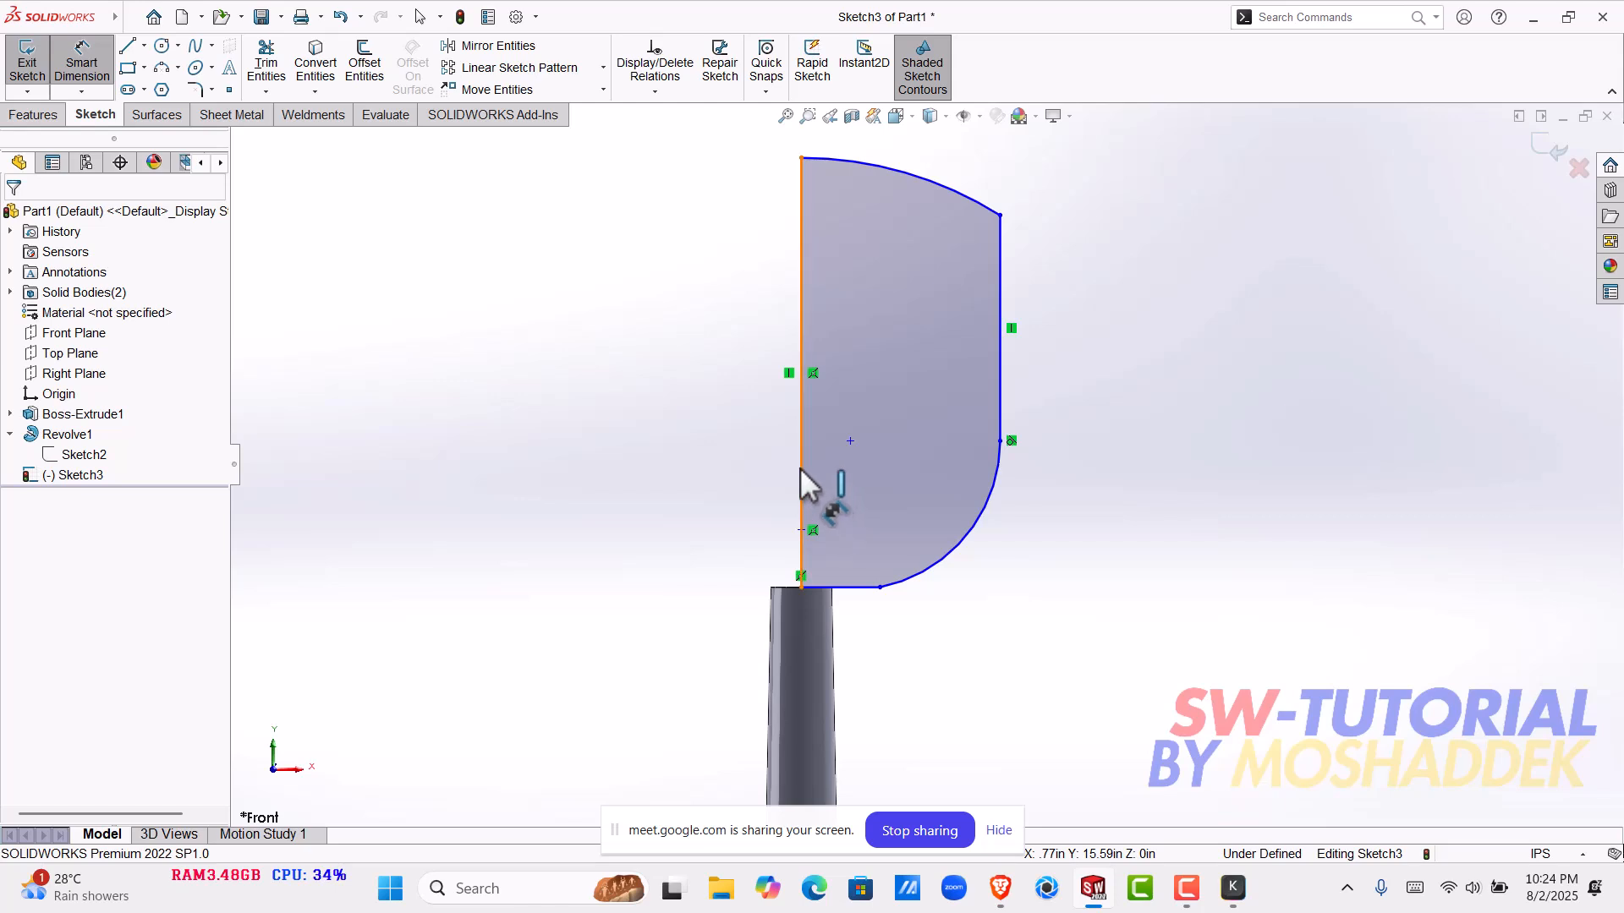
left_click(1000, 419)
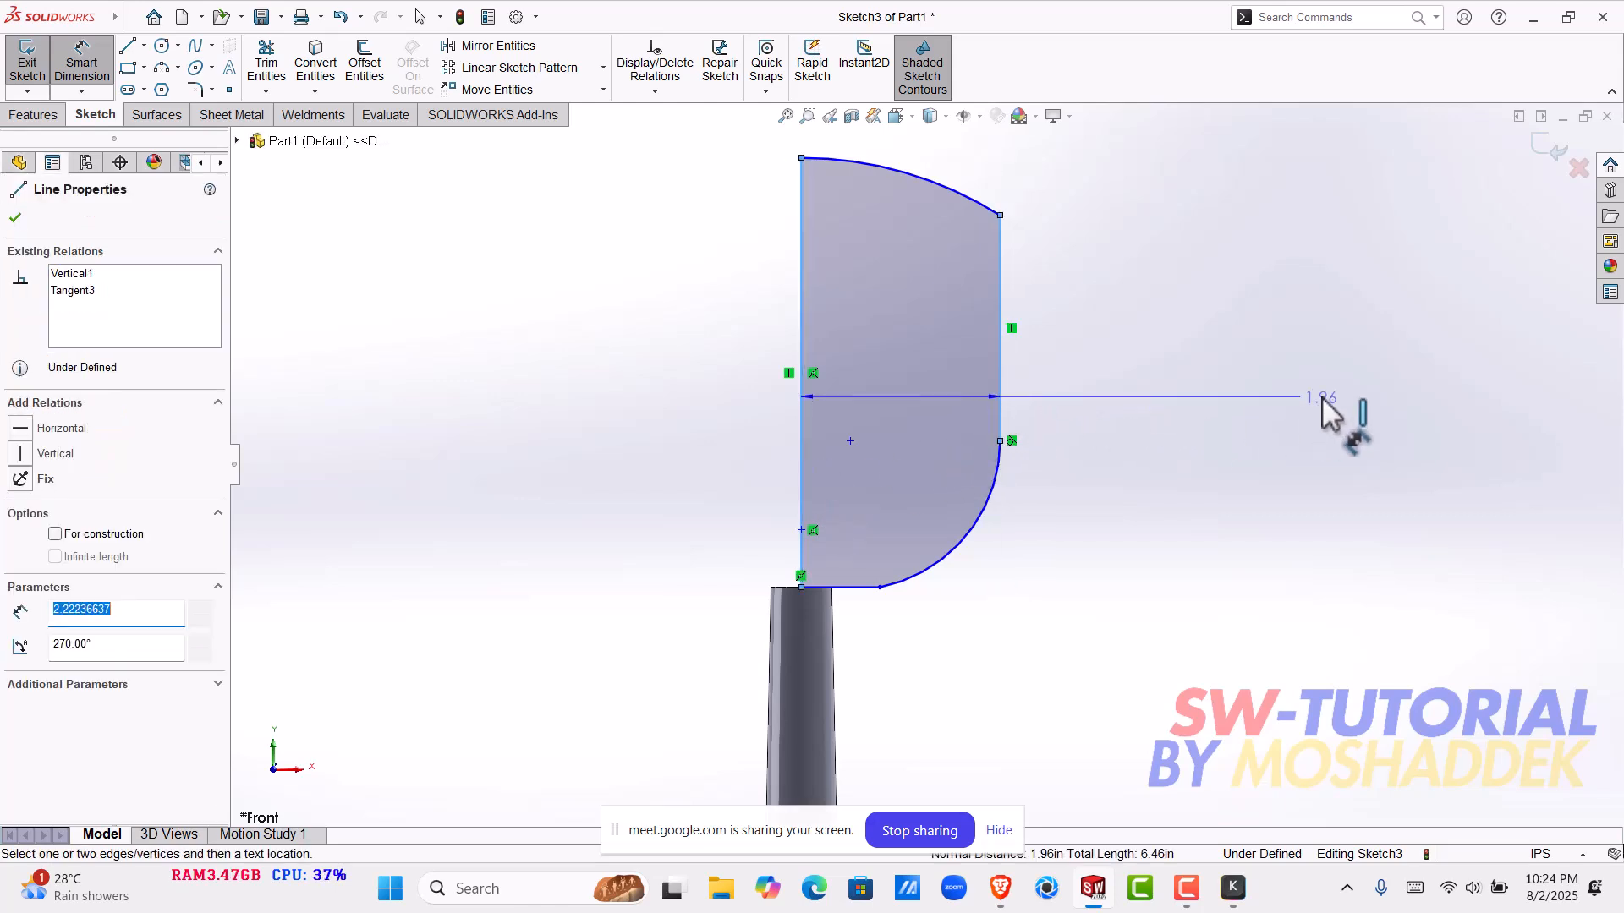
left_click(1332, 410)
type("1.6")
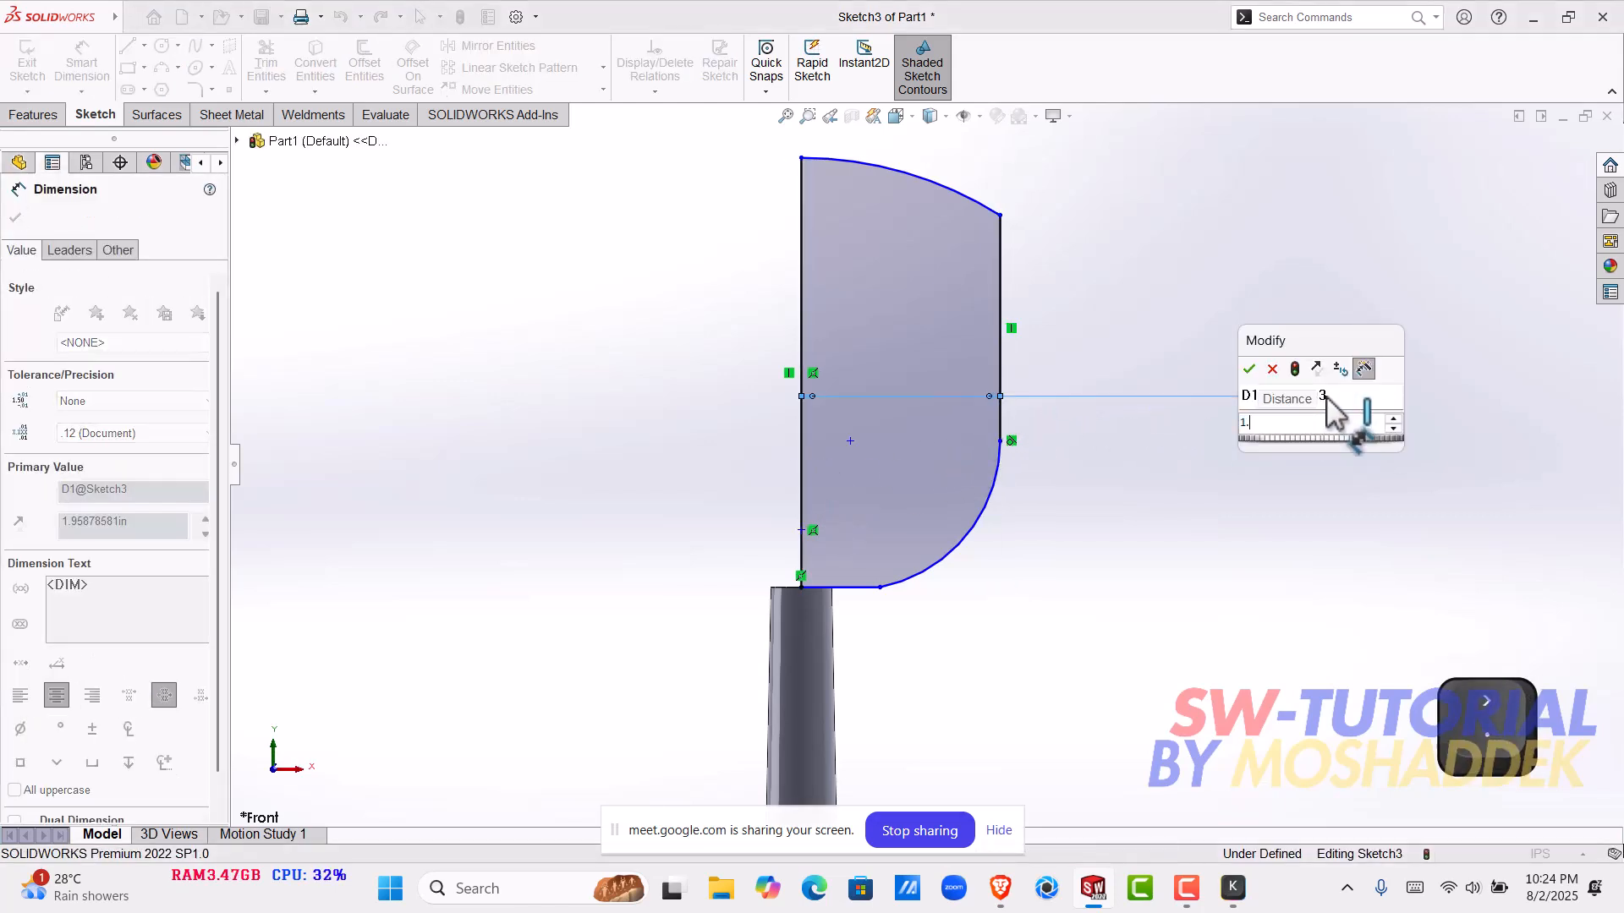
key("Return")
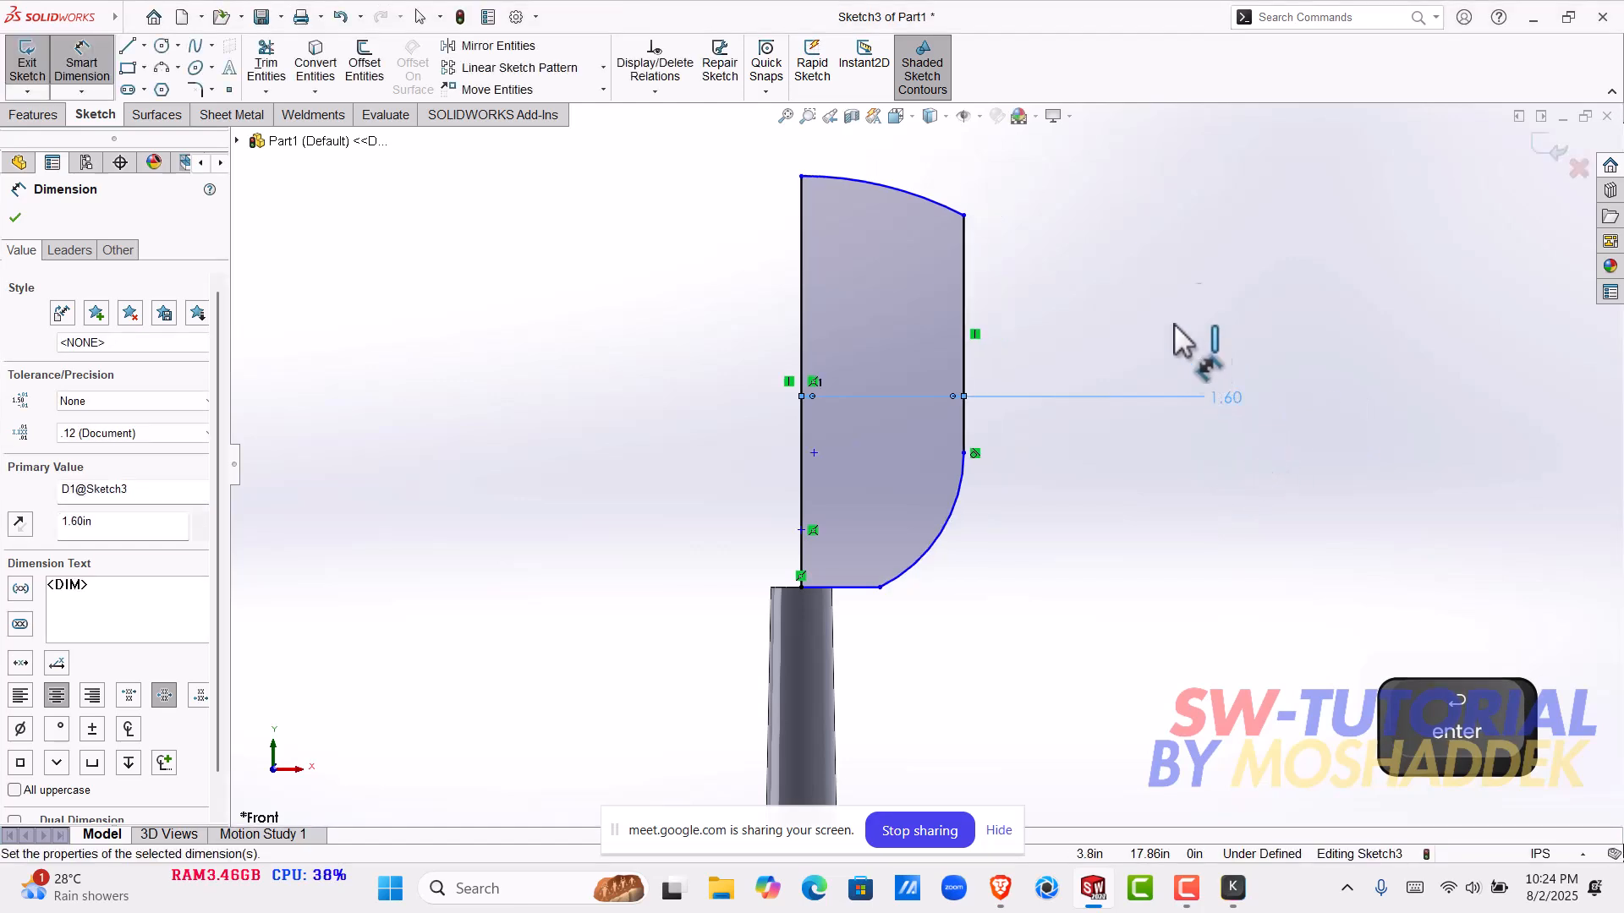
- Change the profile's width dimension to 1 in and leave the dimension tool
scroll(970, 518, "up", 4)
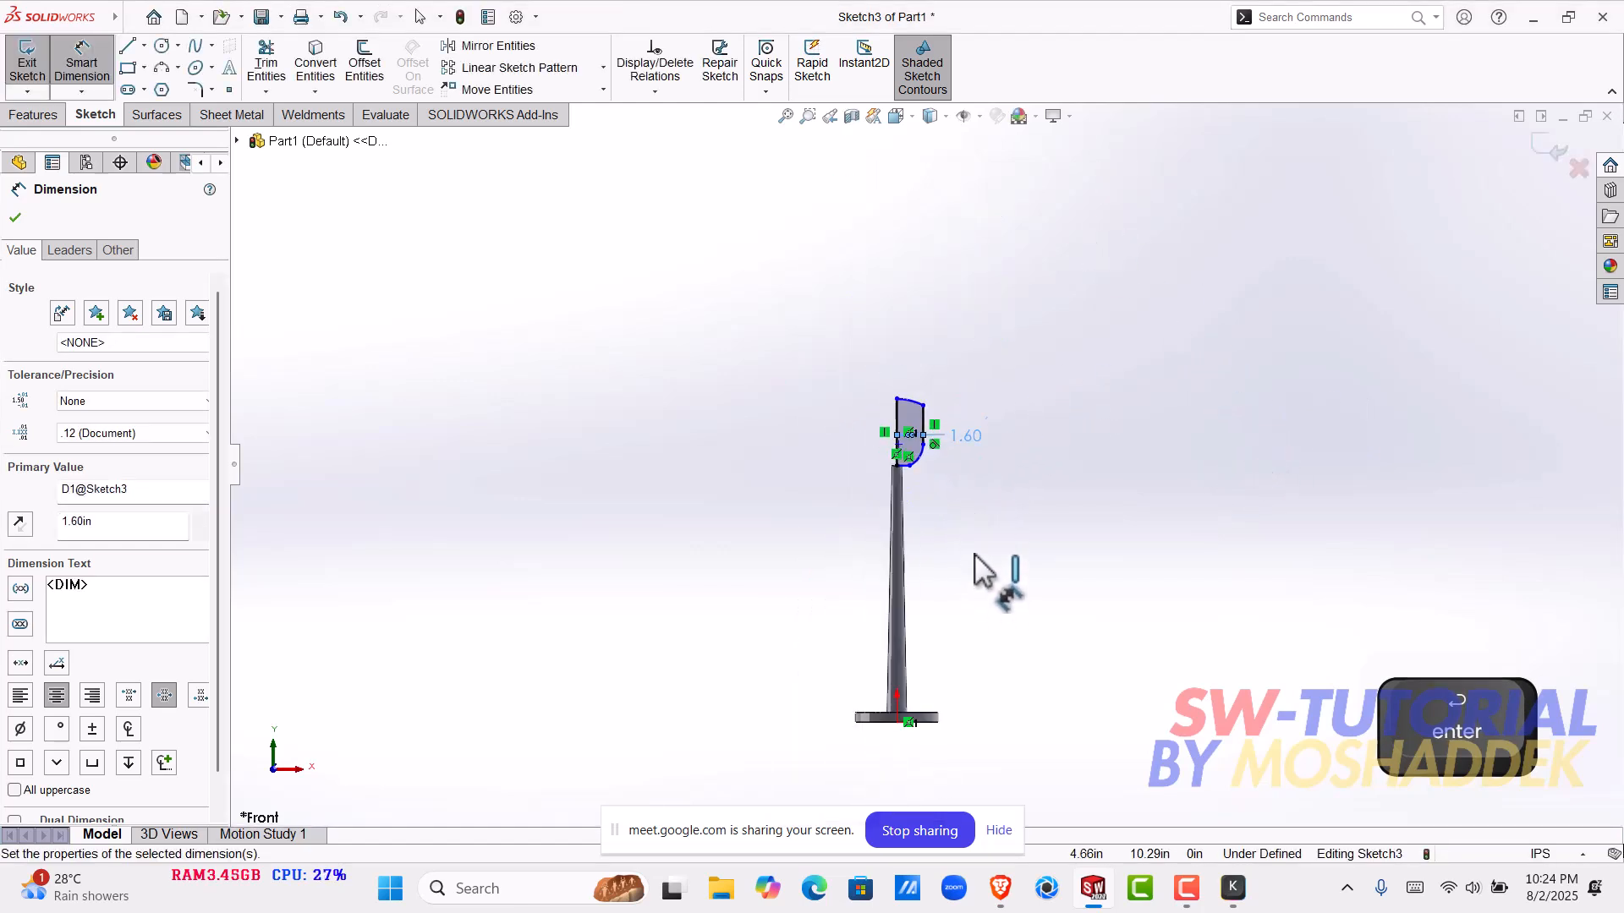
scroll(971, 464, "down", 5)
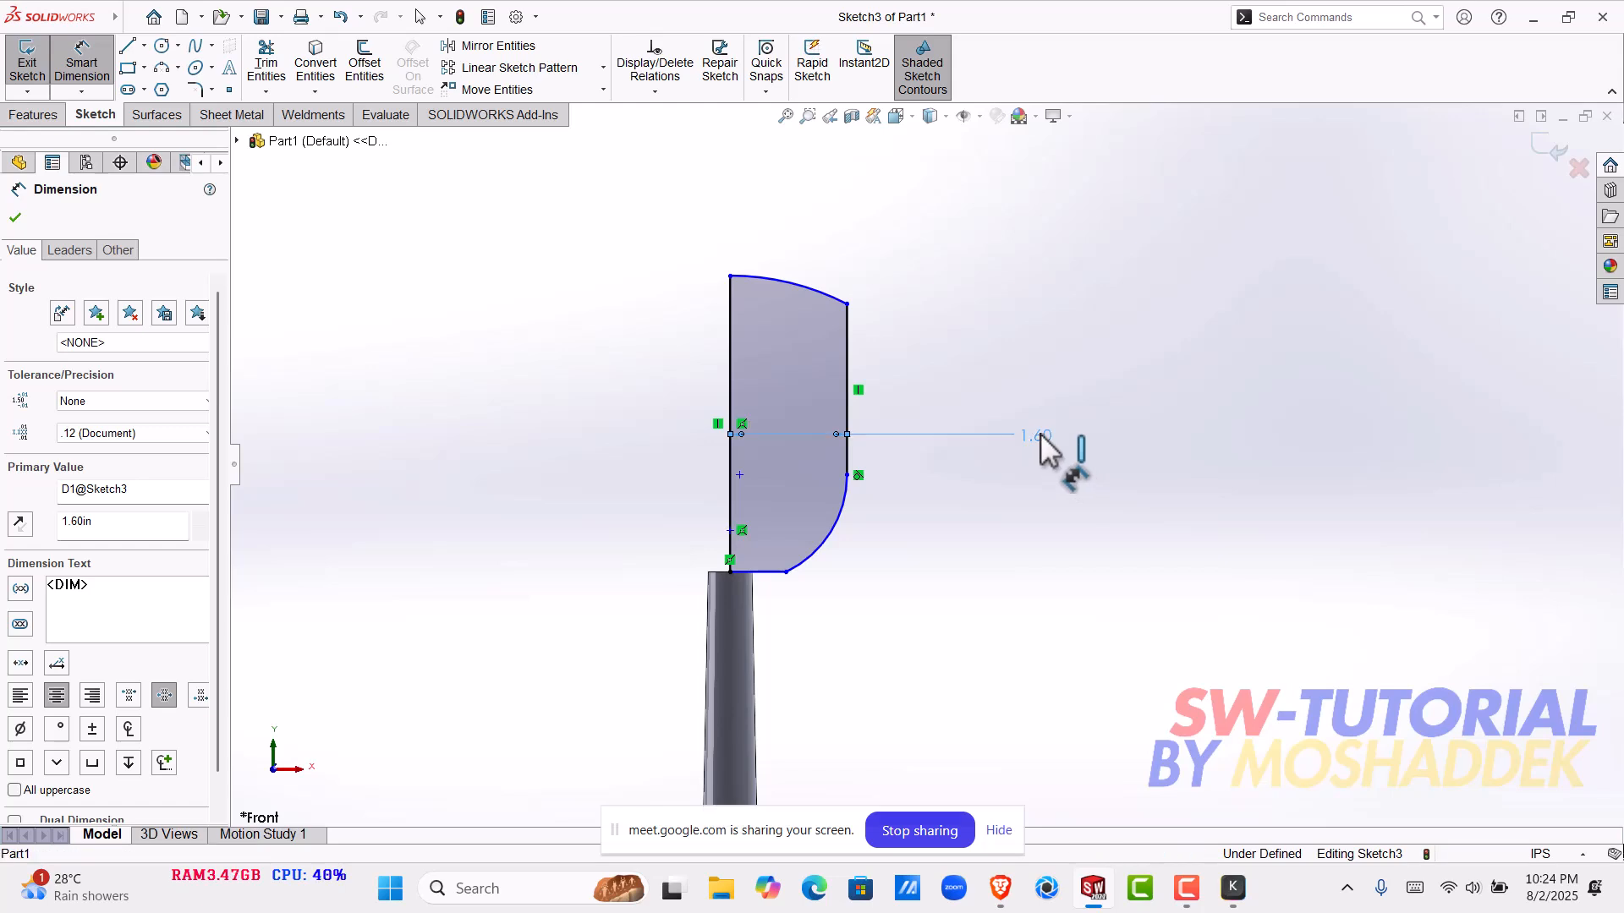
double_click(1046, 439)
key("Return")
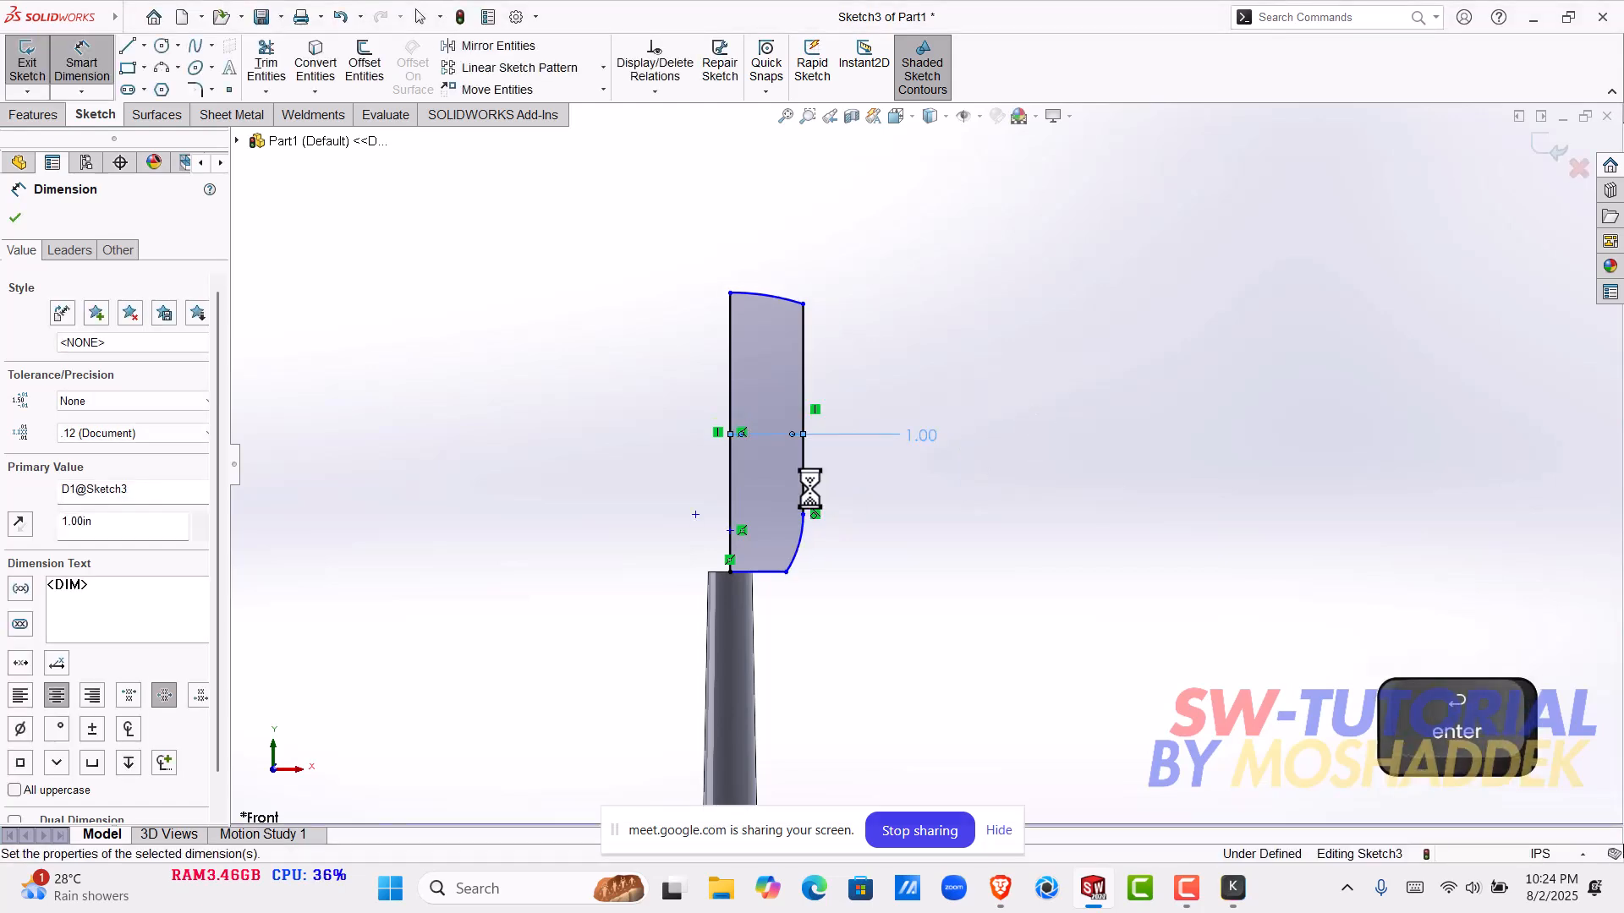
scroll(803, 490, "down", 3)
key("Escape")
key("Escape")
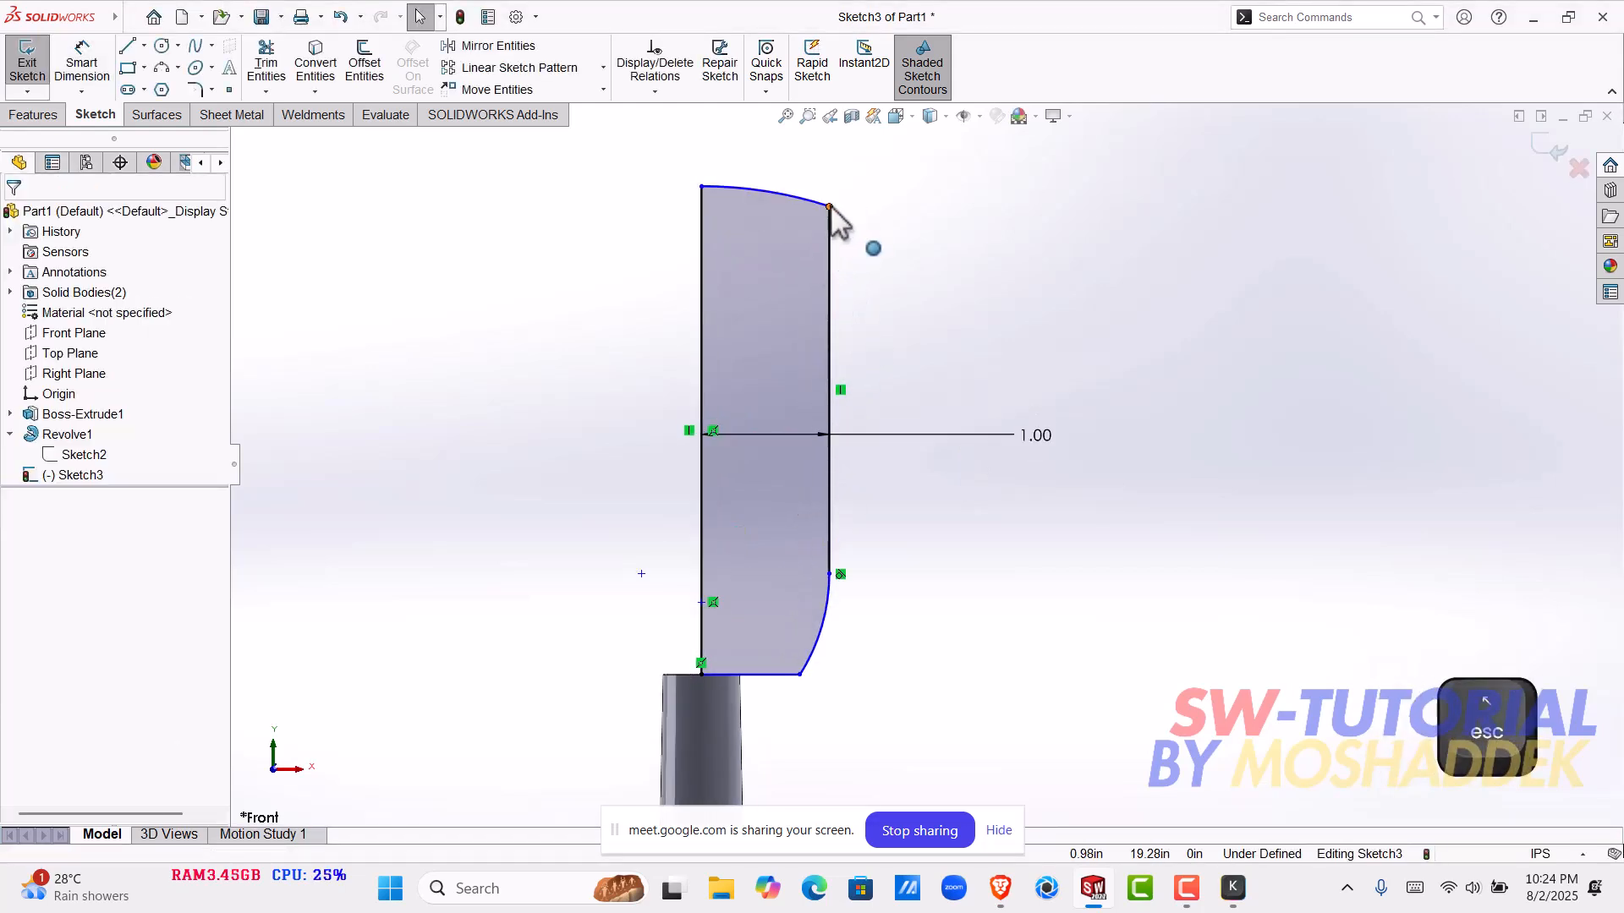
- Dimension the profile's centre line to 2.5 in and lower the upper end of the outer vertical line to about Y 17.41 in
left_click_drag(828, 206, 829, 350)
left_click(81, 59)
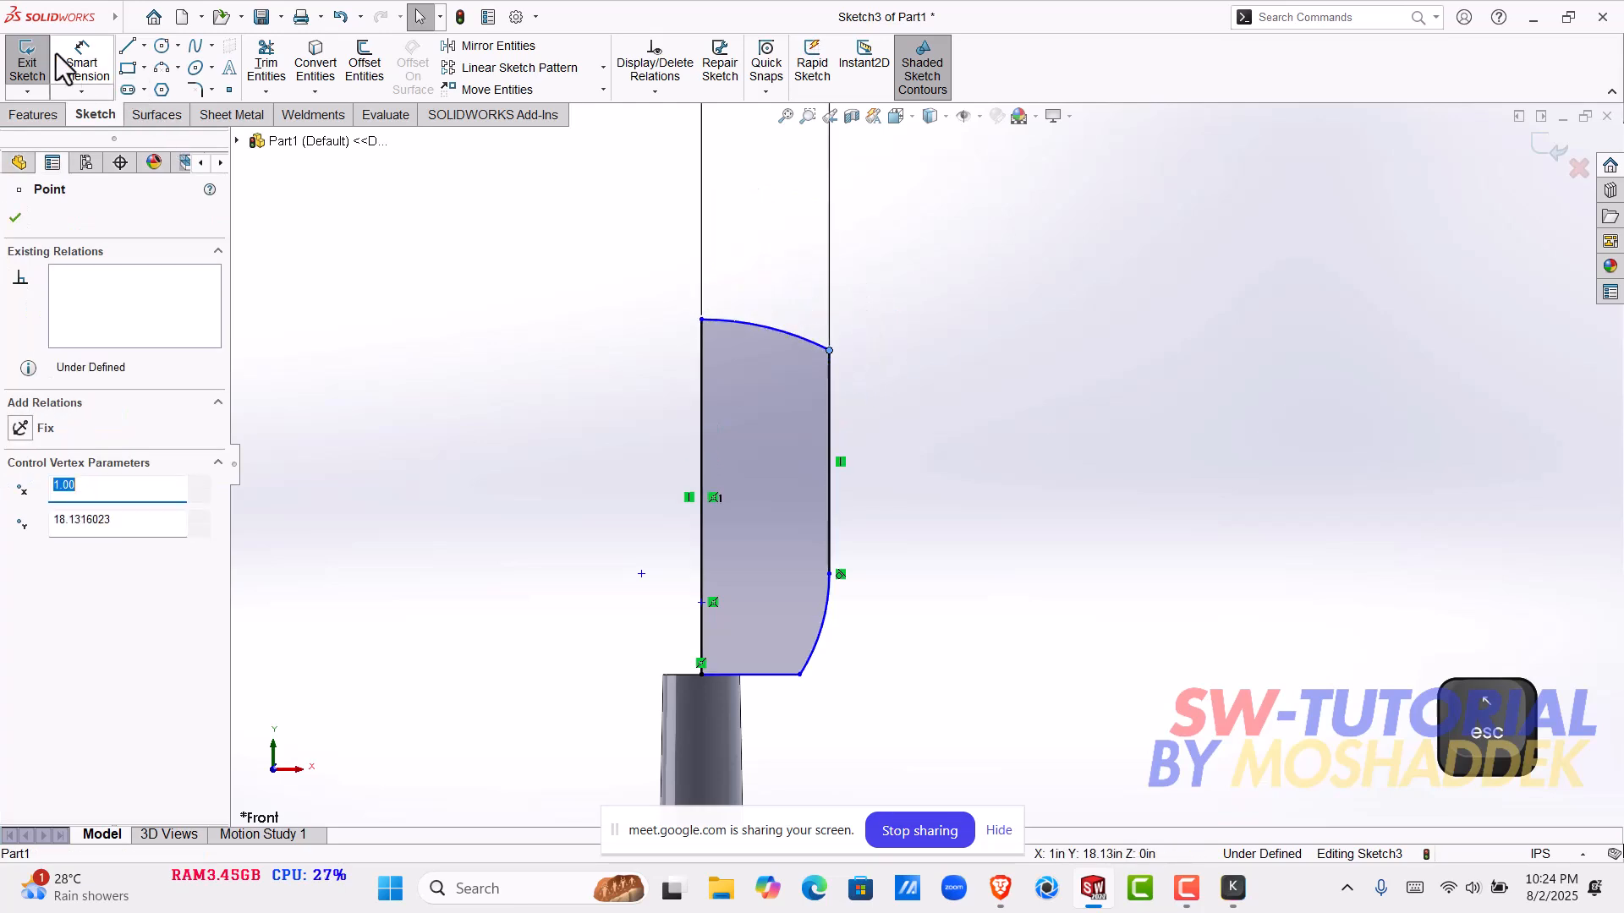
left_click(545, 471)
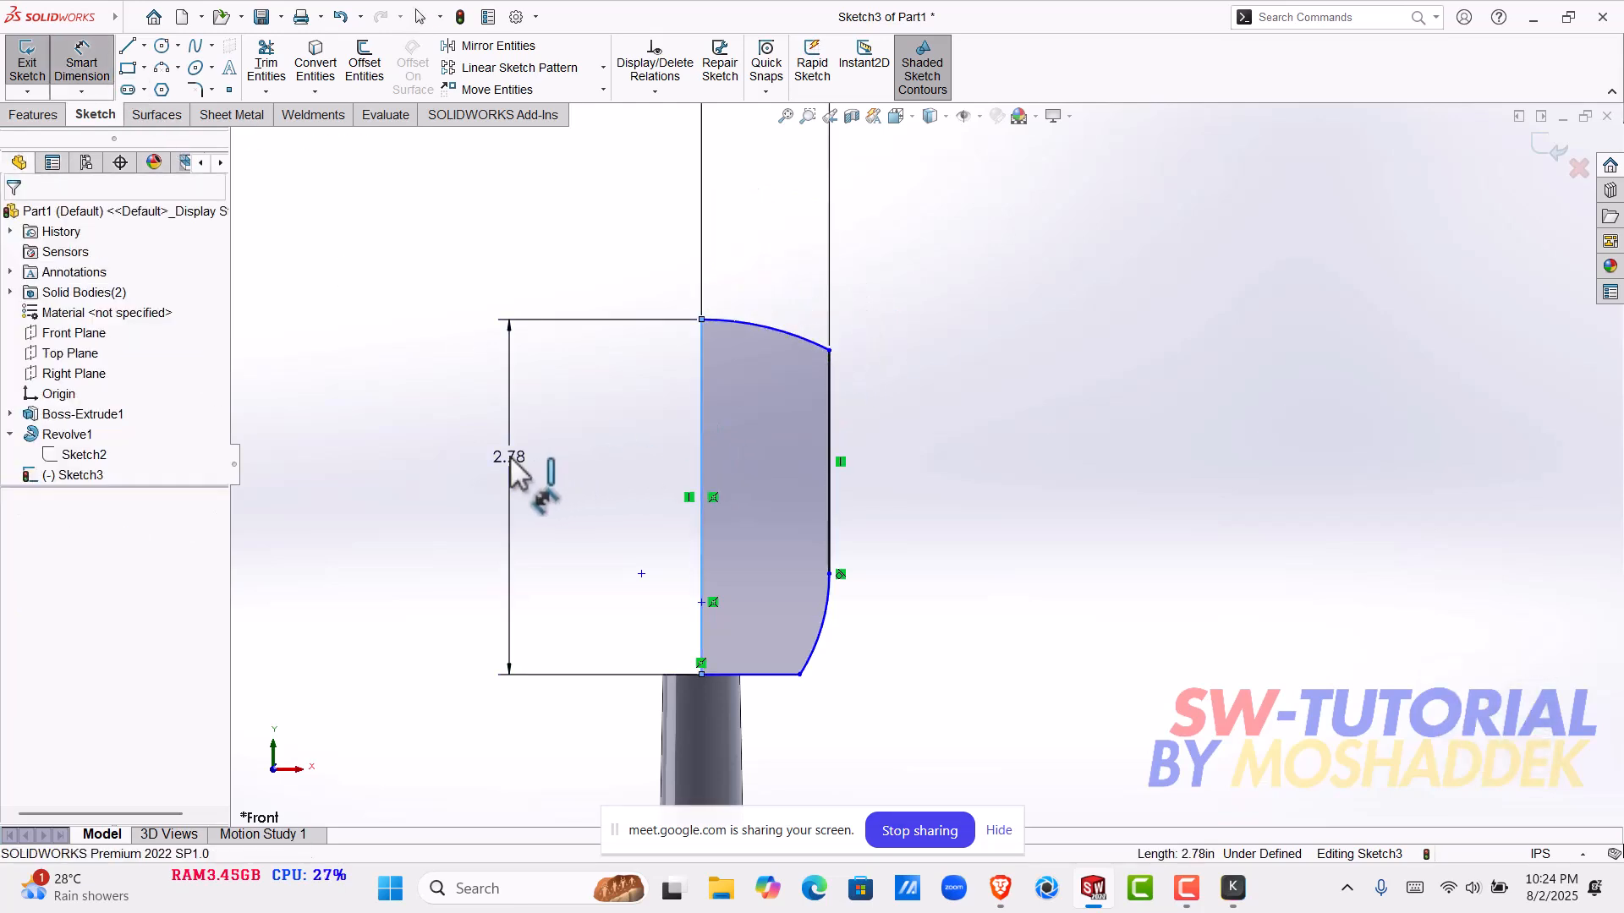
type("2.5")
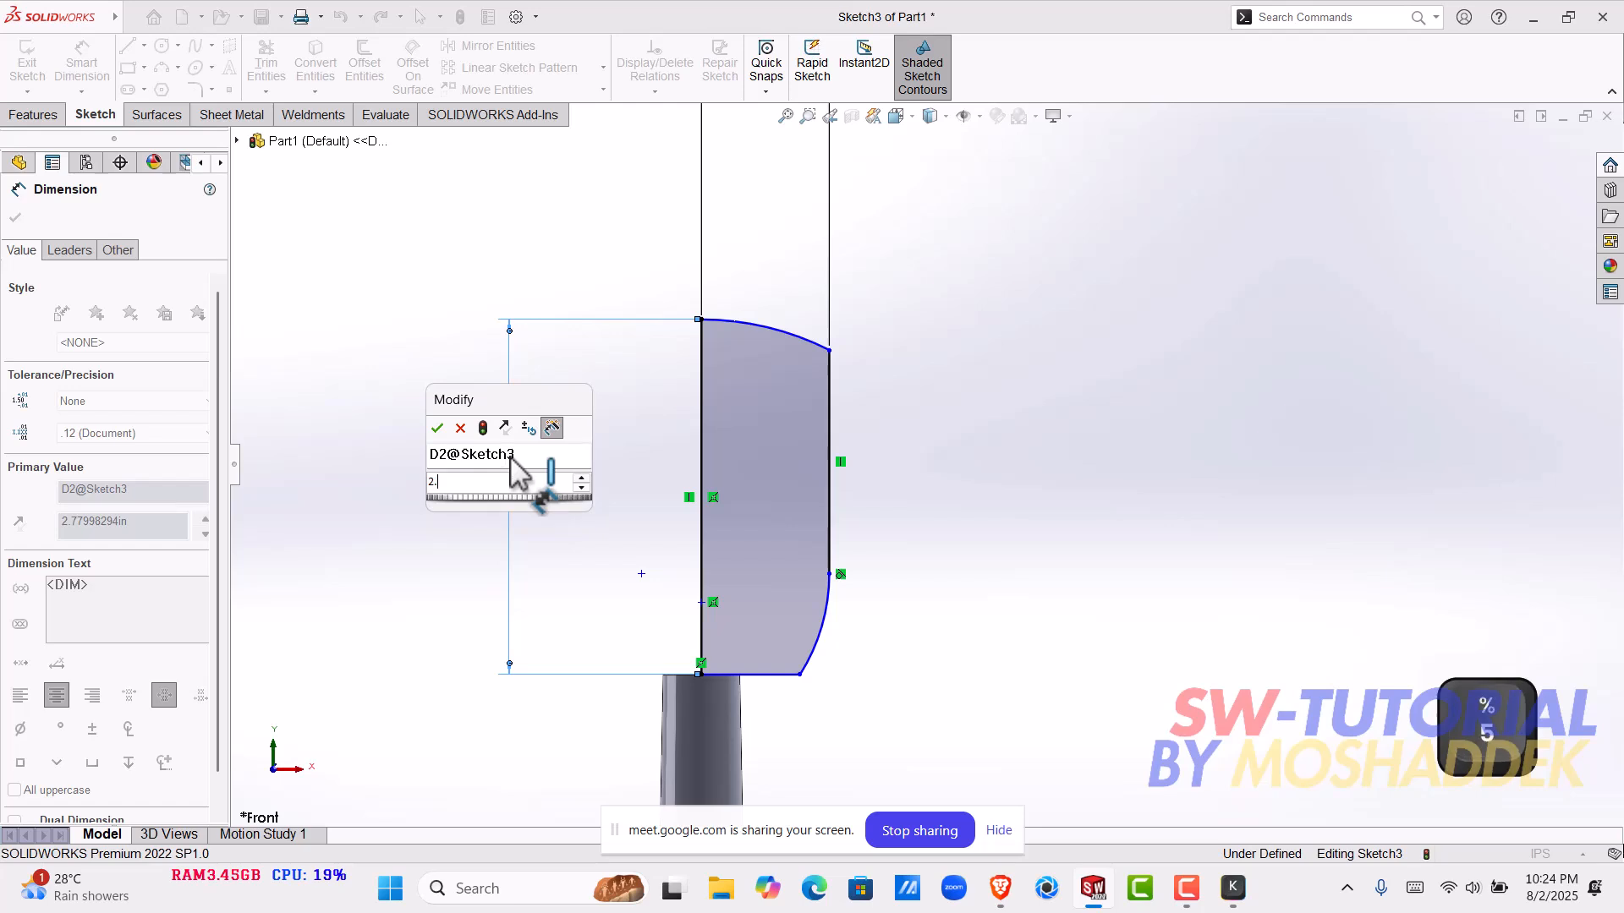
key("Return")
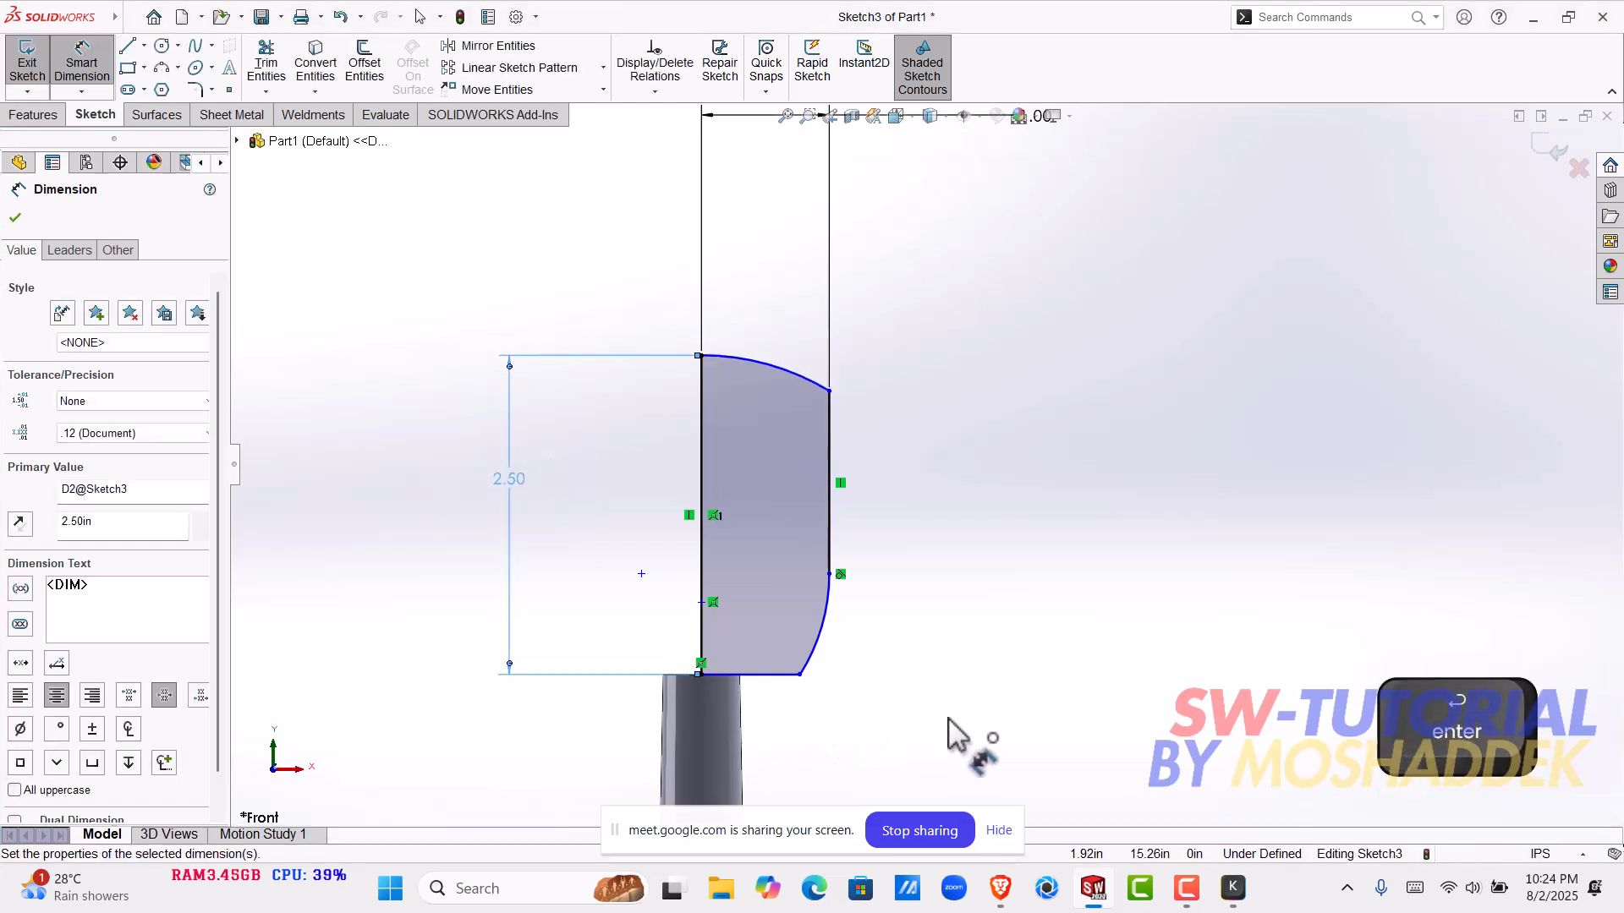
key("Escape")
left_click_drag(828, 392, 830, 441)
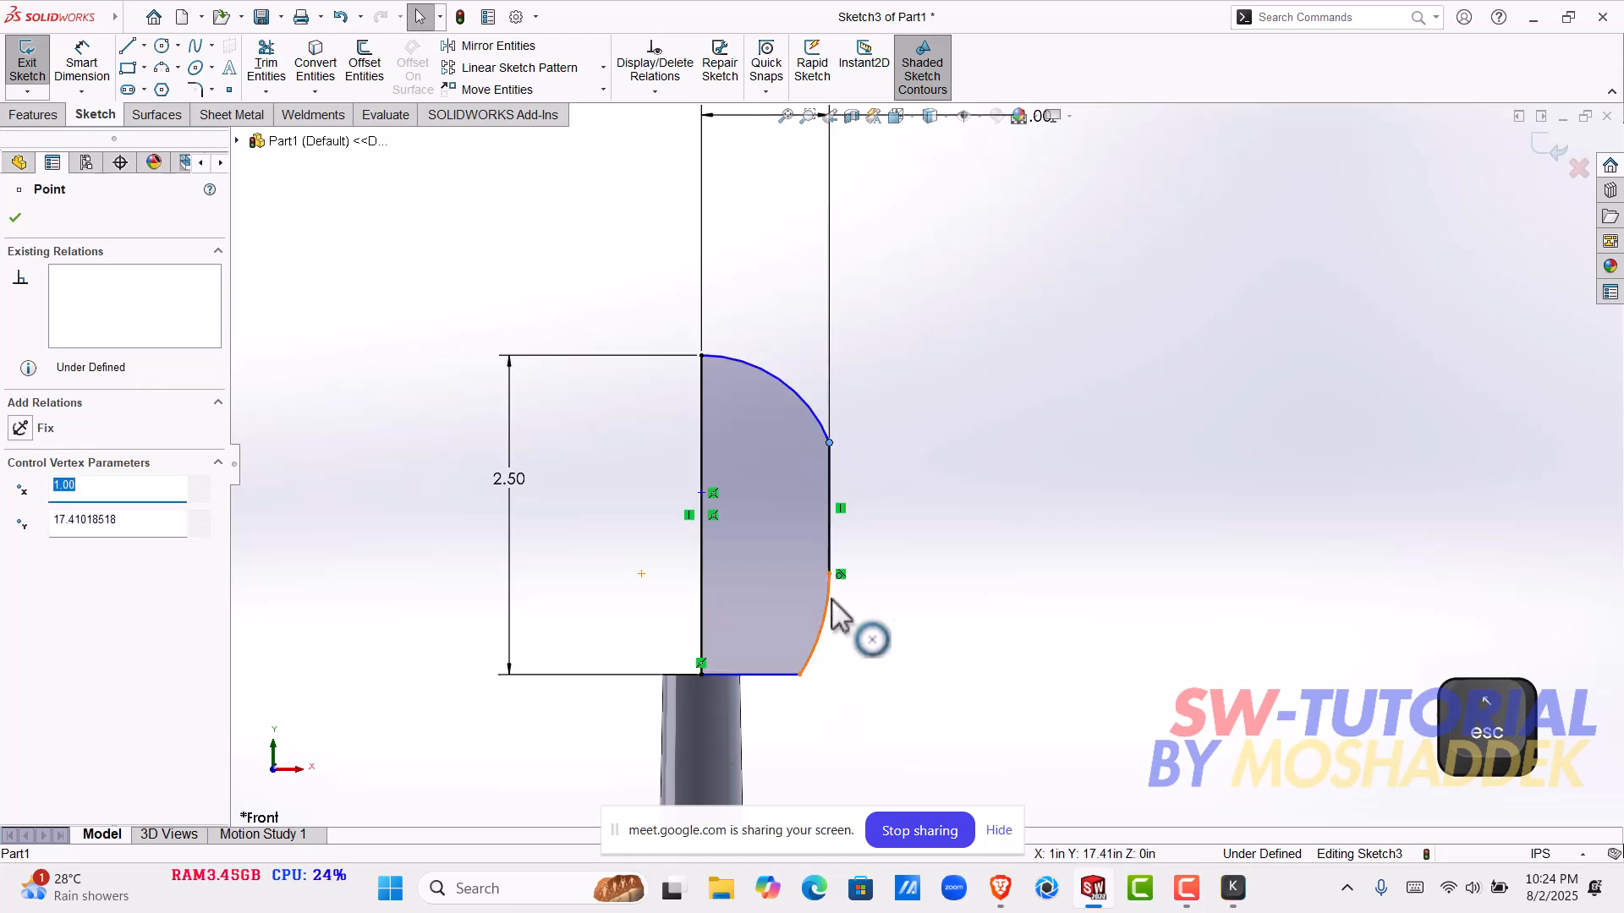
- Pull the lower corner arc's end to about X 0.56 in on the pole-top level, and dimension the upper arc's radius to 1 in
mouse_move(831, 575)
left_mouse_down()
mouse_move(835, 549)
mouse_move(841, 630)
mouse_move(773, 675)
left_mouse_up()
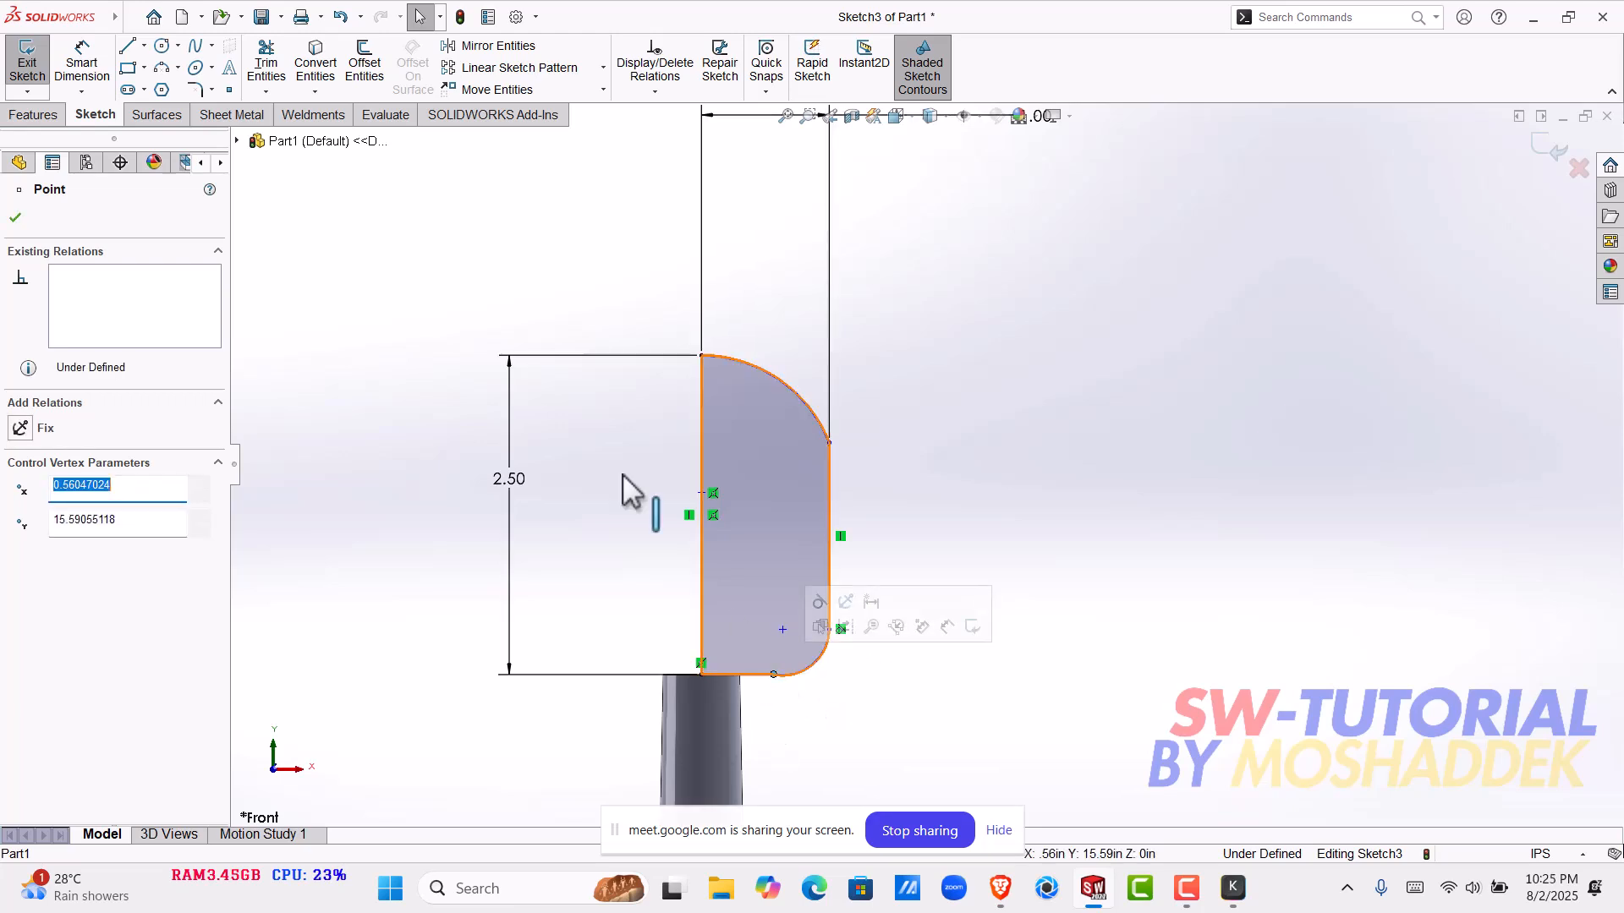
left_click(90, 67)
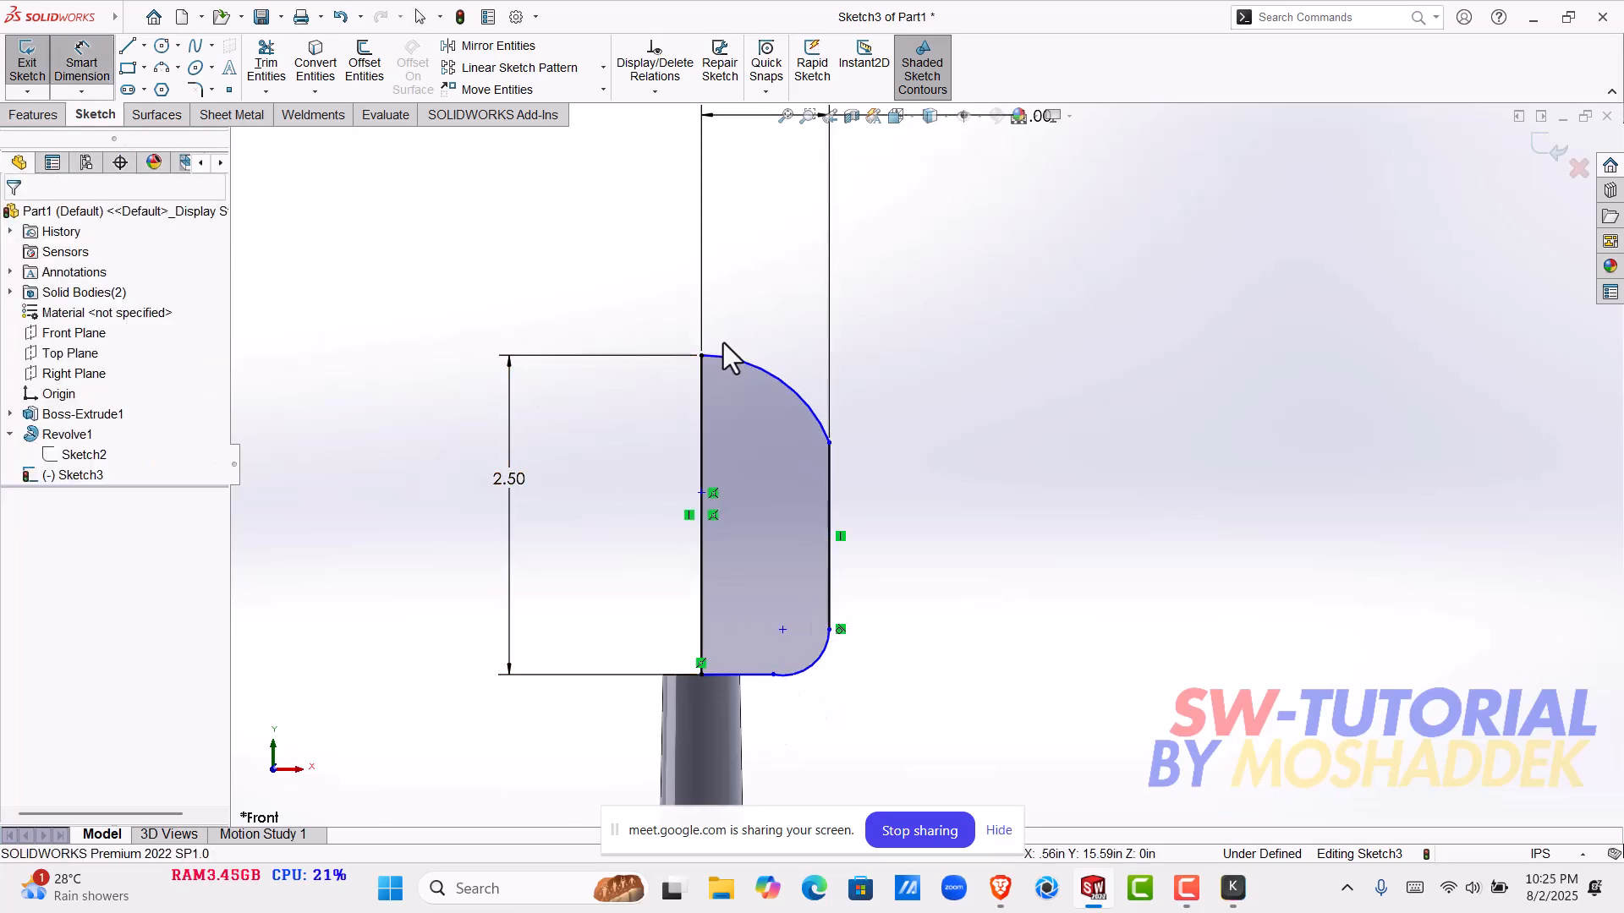
left_click(769, 374)
left_click(917, 261)
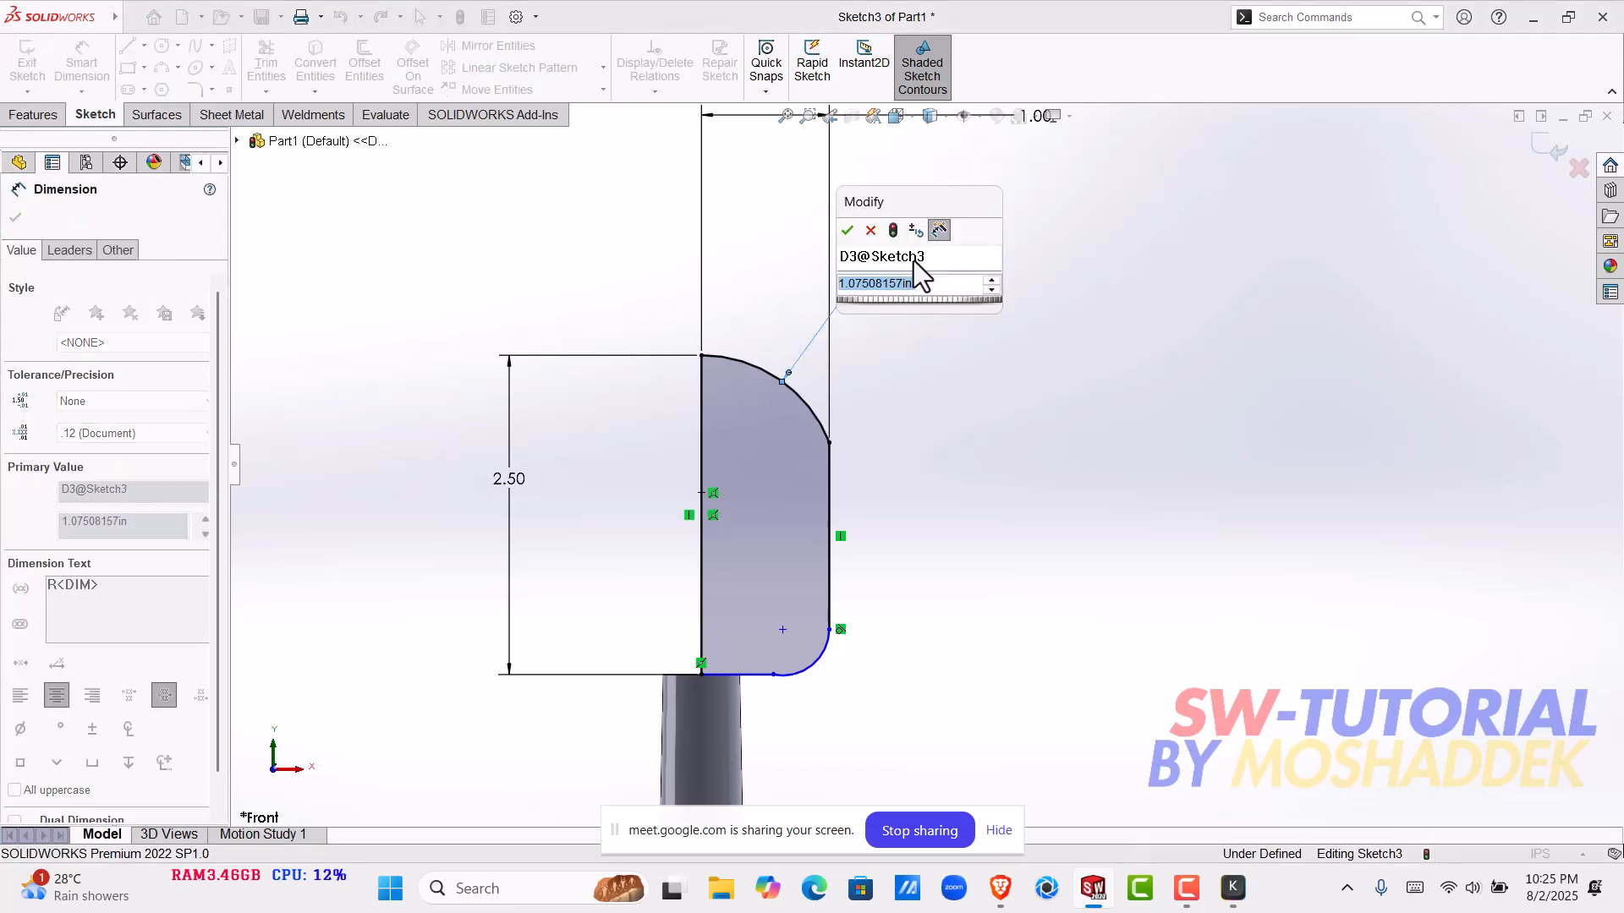
type("1")
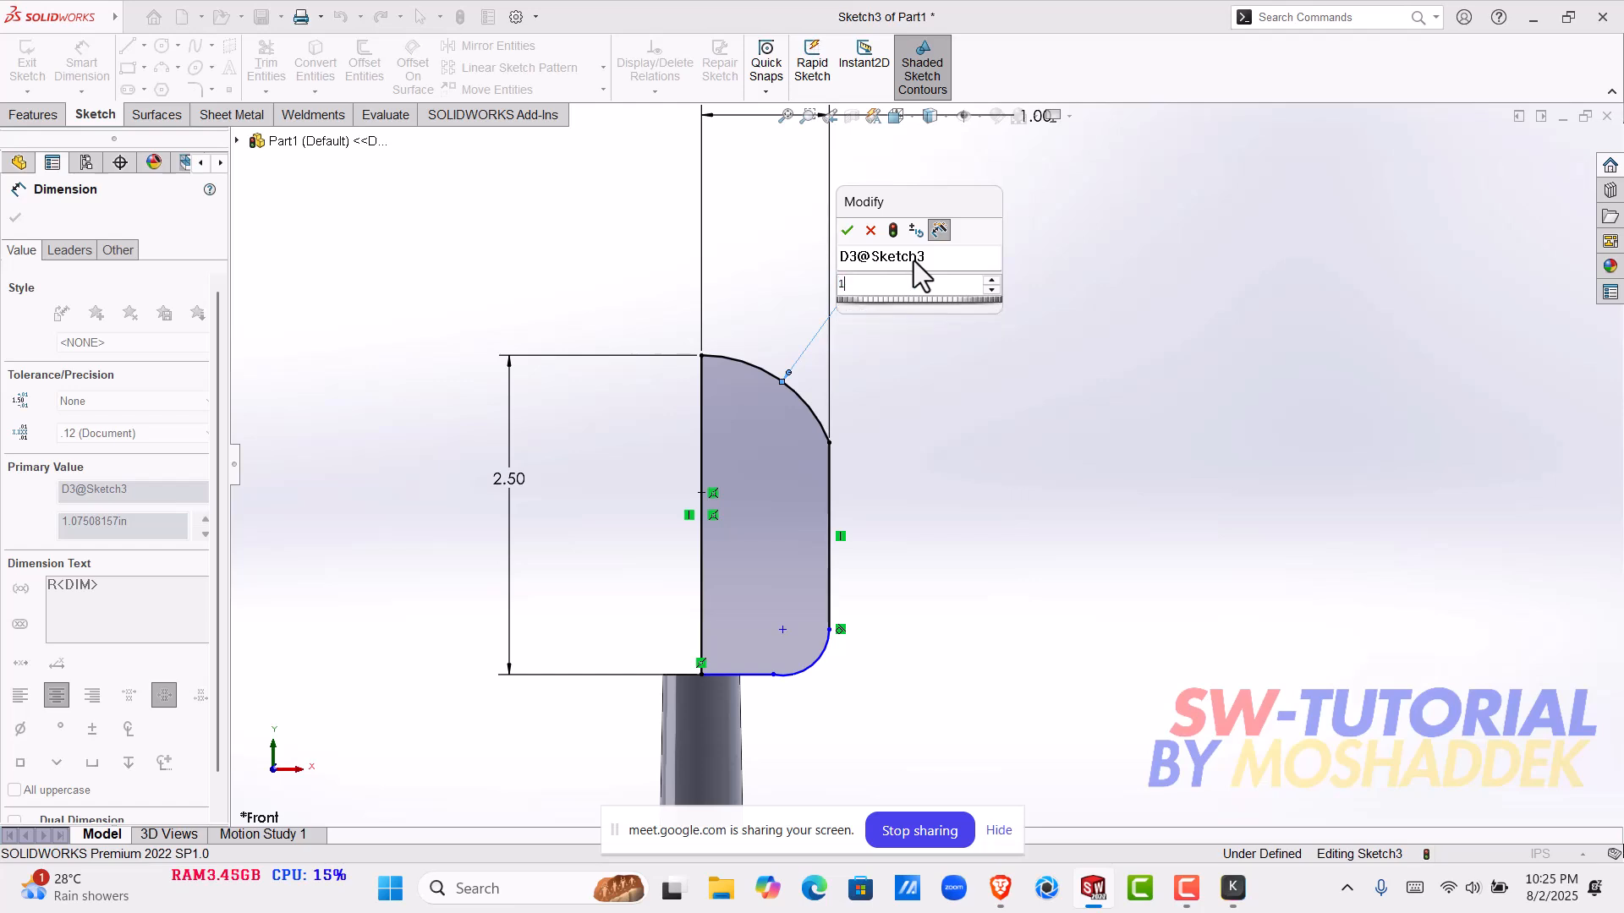
key("Return")
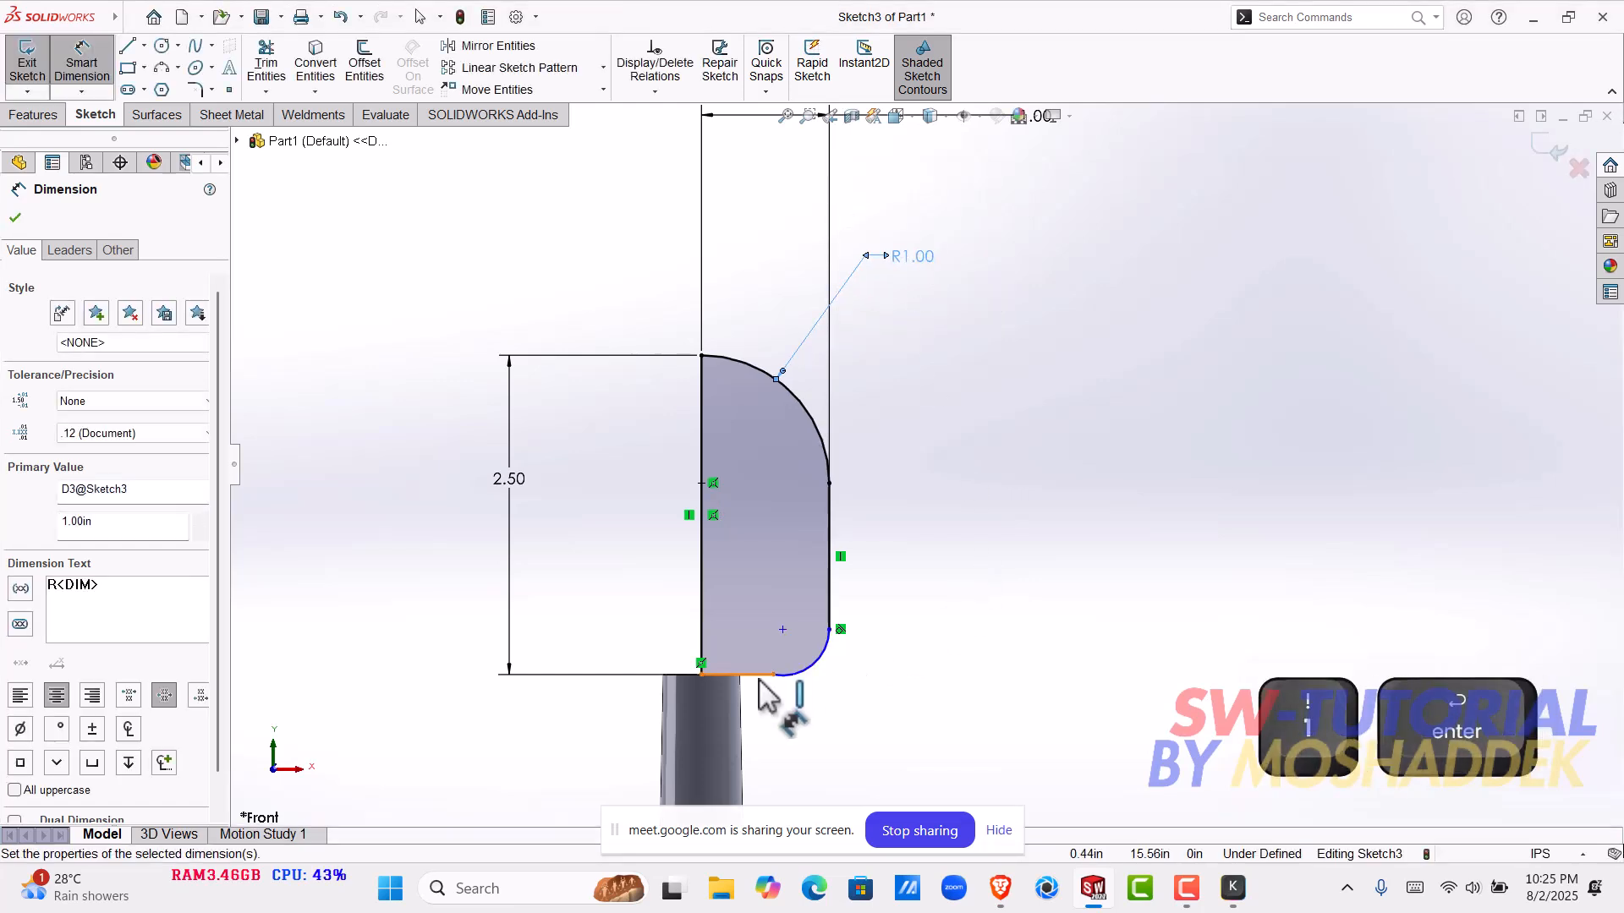
- Dimension the length of the profile's bottom line to 0.5 in
left_click(760, 681)
left_click(775, 726)
type("0.5")
key("Return")
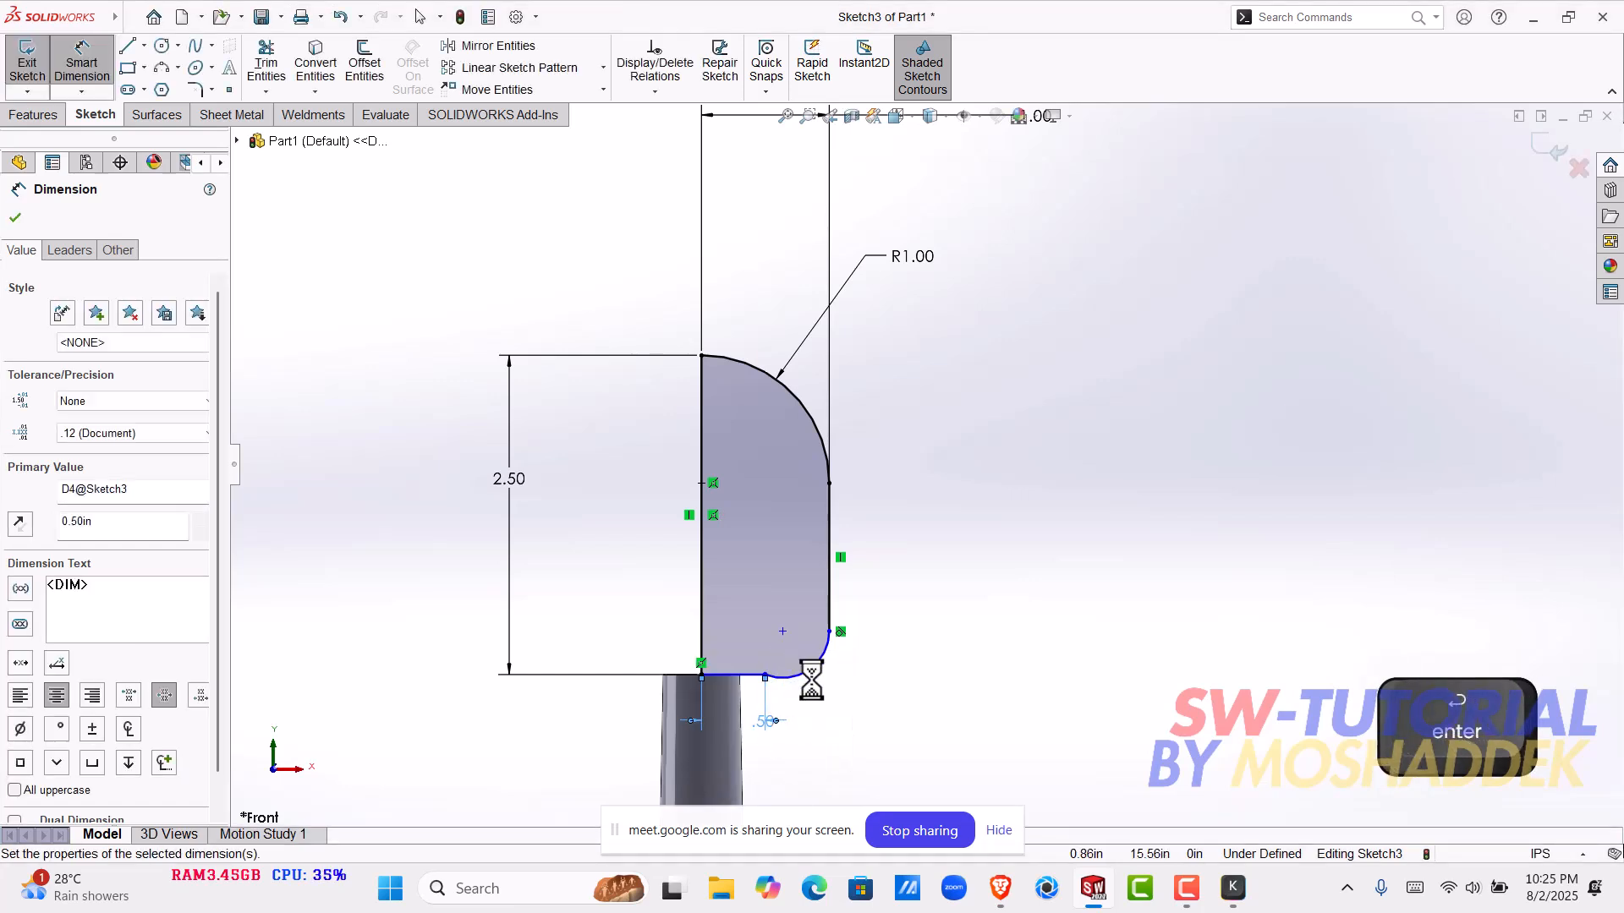
- Dimension the lower corner arc's radius to 0.40 in
left_click(814, 672)
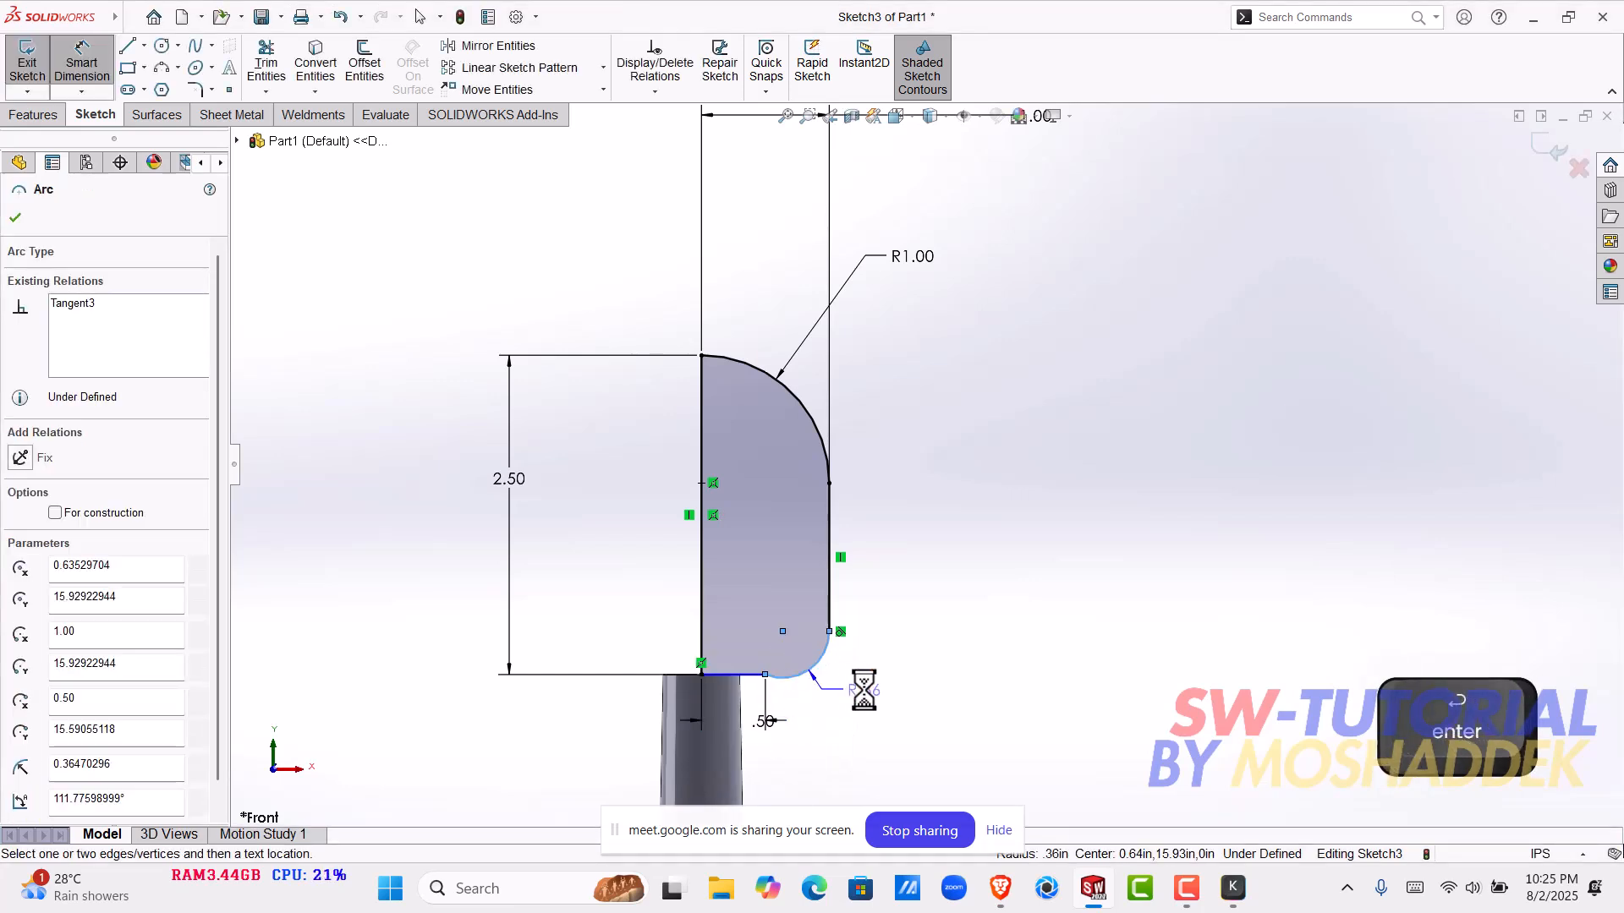
left_click(872, 702)
type("0.40")
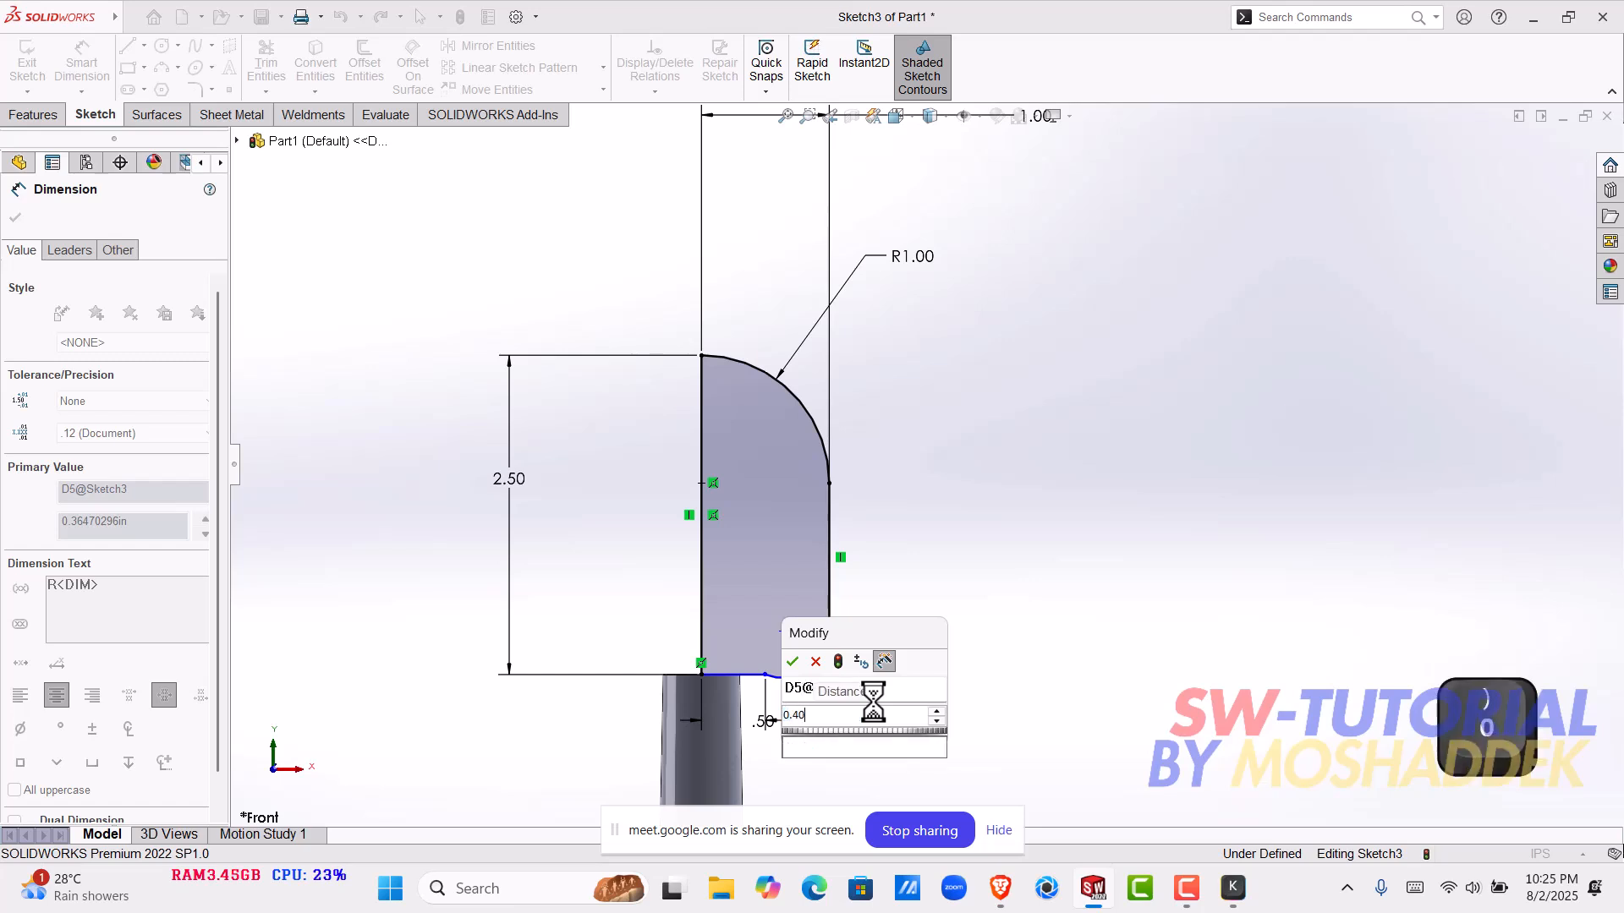
key("Return")
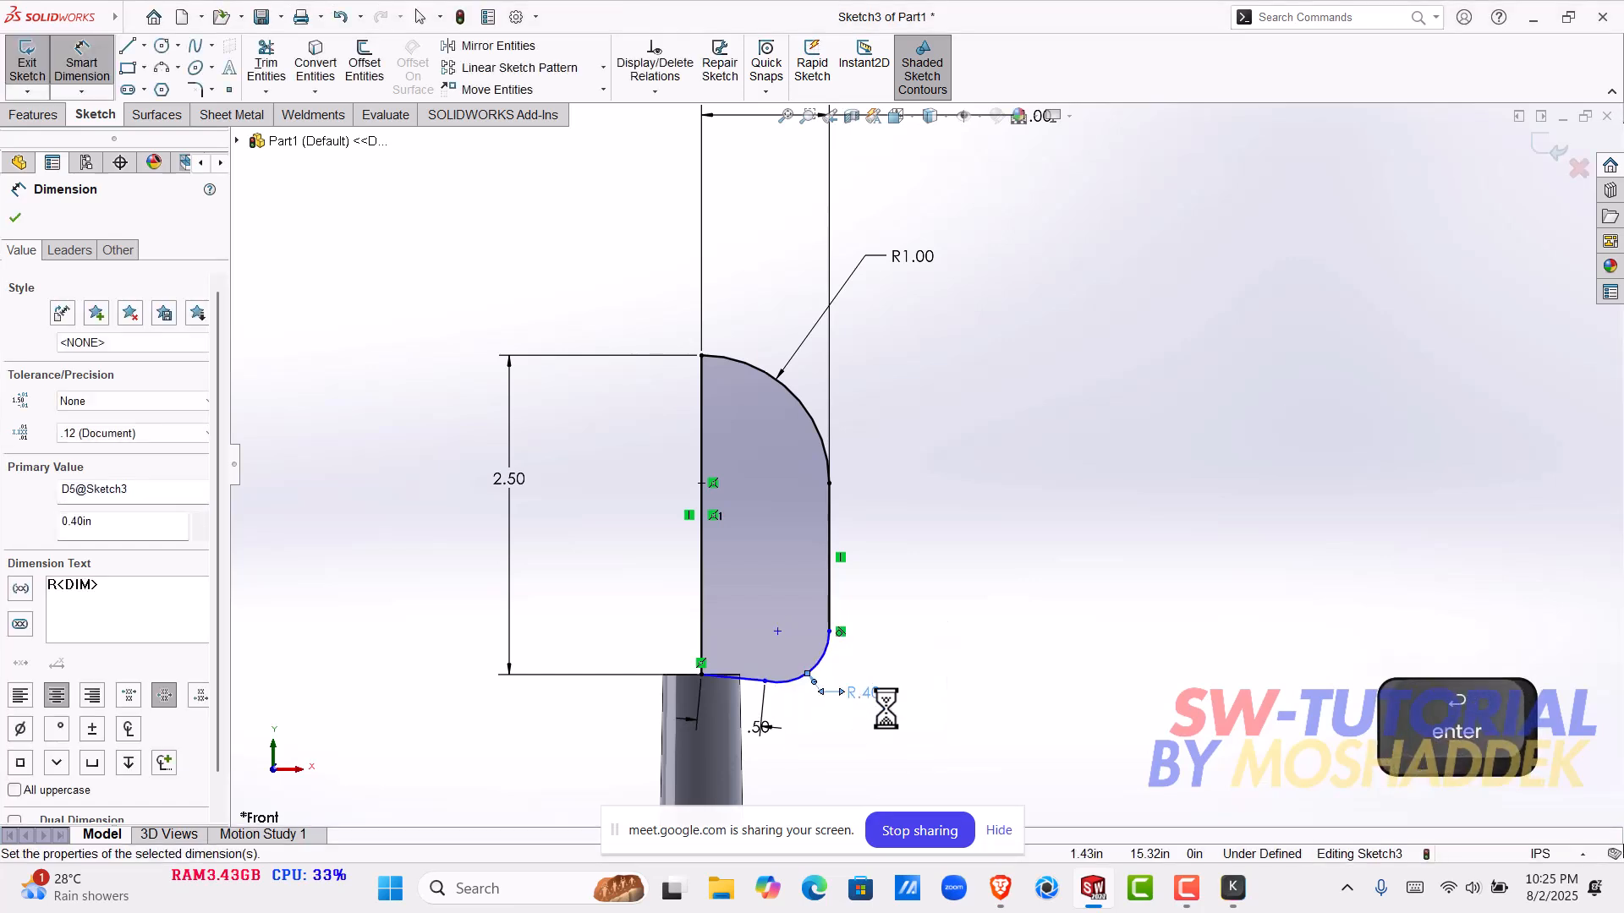
- Leave the dimension tool and add a Horizontal relation to the slanted bottom line of the profile
scroll(853, 699, "down", 3)
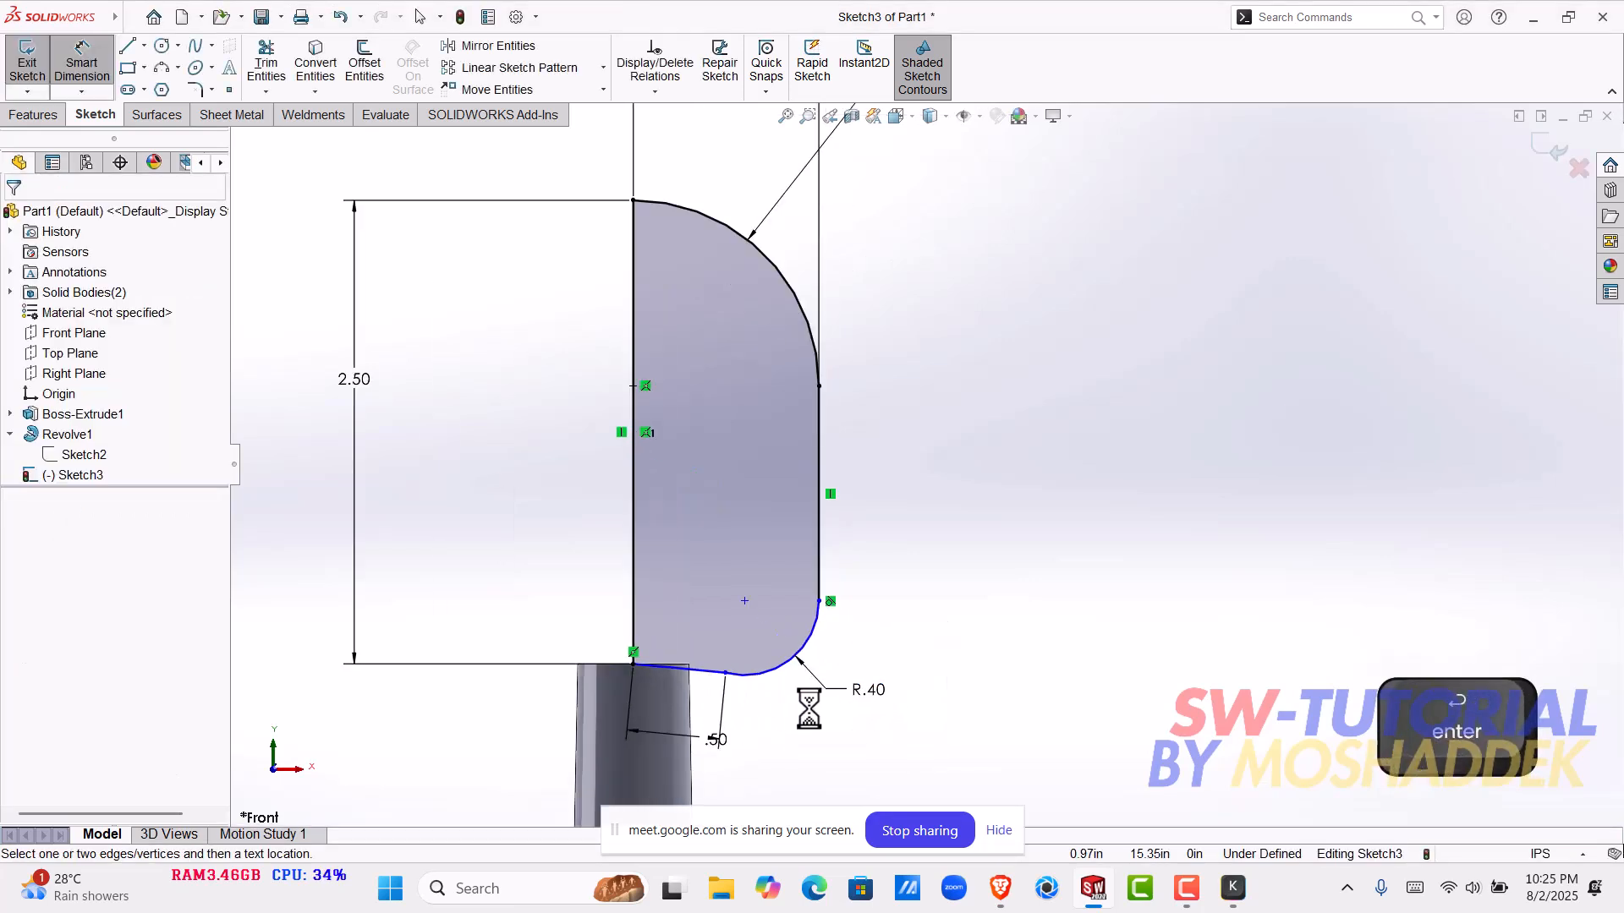
key("Escape")
left_click(711, 671)
left_click(758, 592)
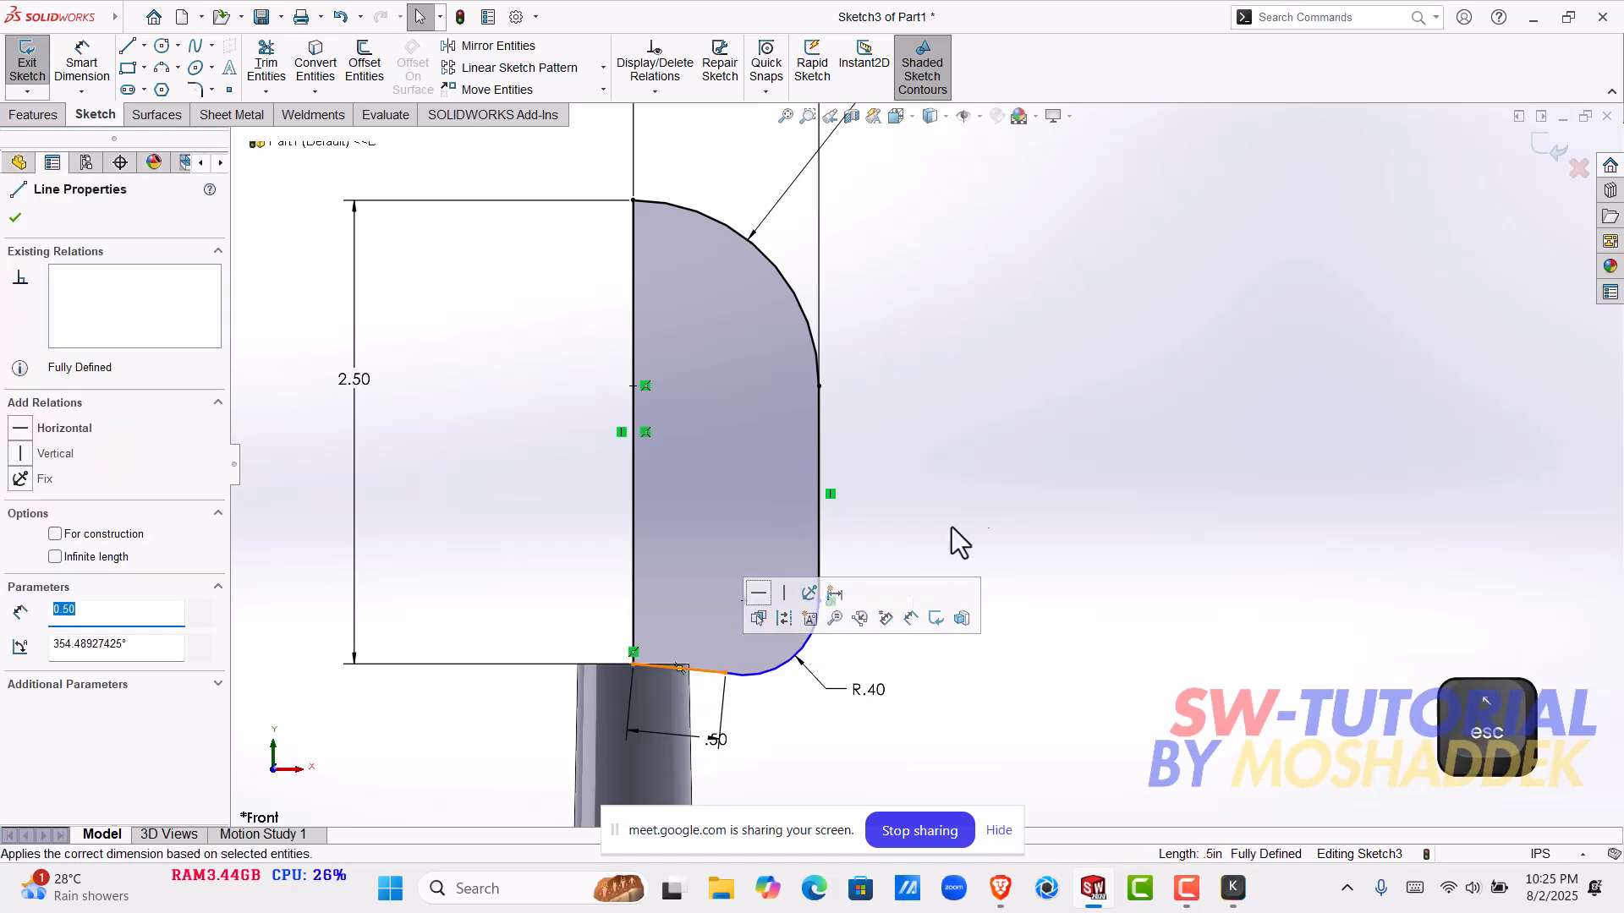
left_click(1032, 450)
scroll(921, 550, "up", 3)
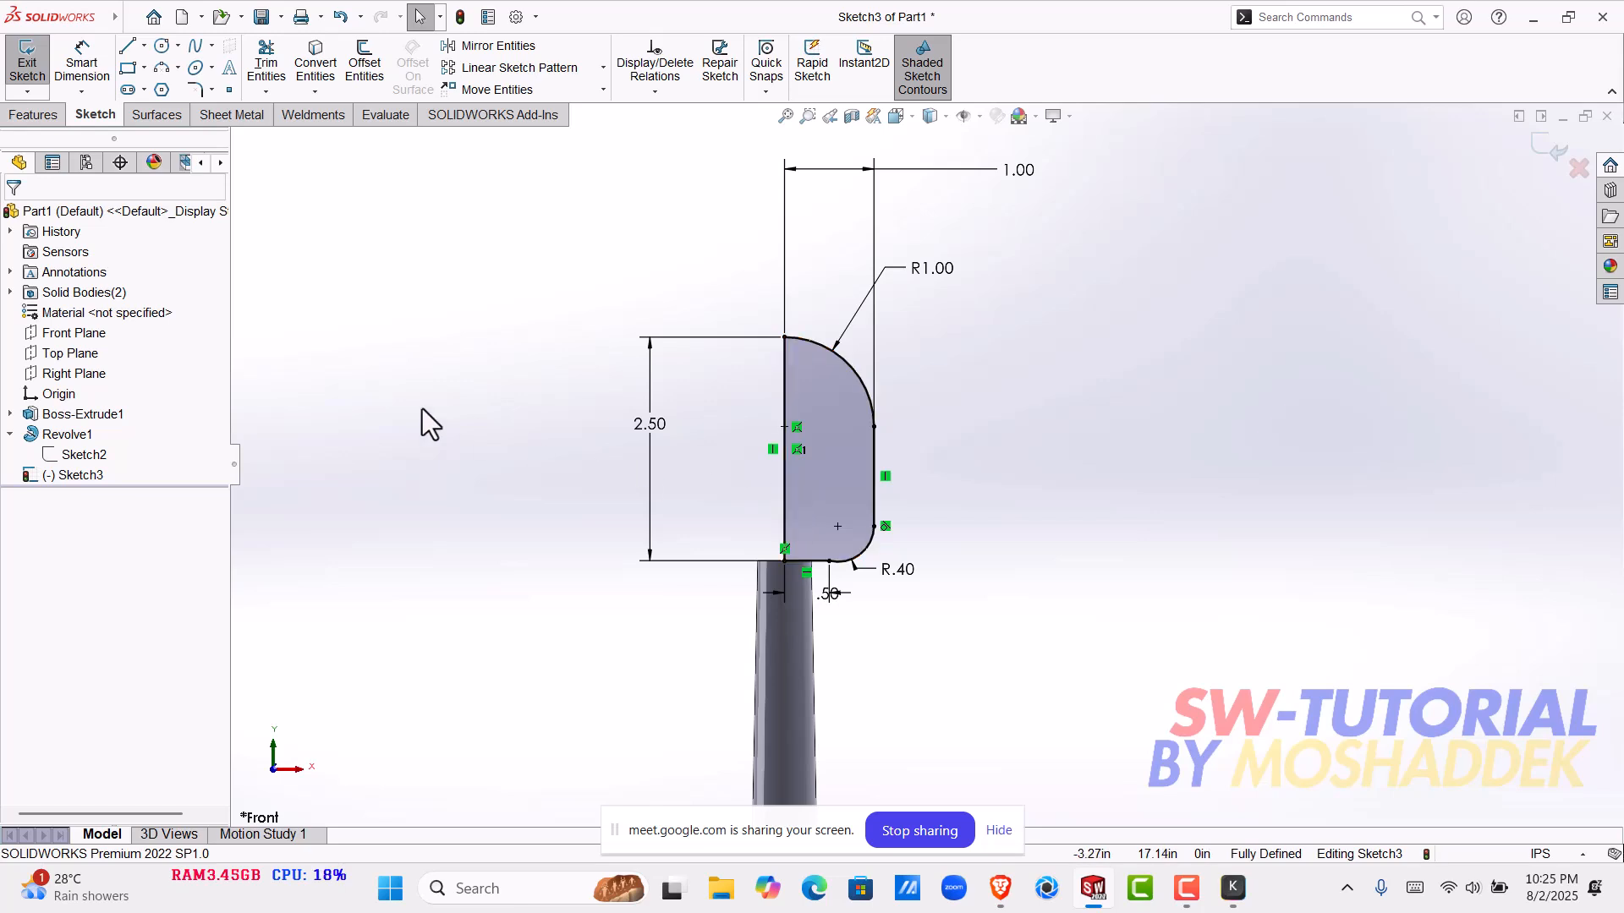
- Revolve the rounded profile 360 degrees about its vertical centre line to form the head on the pole
left_click(34, 114)
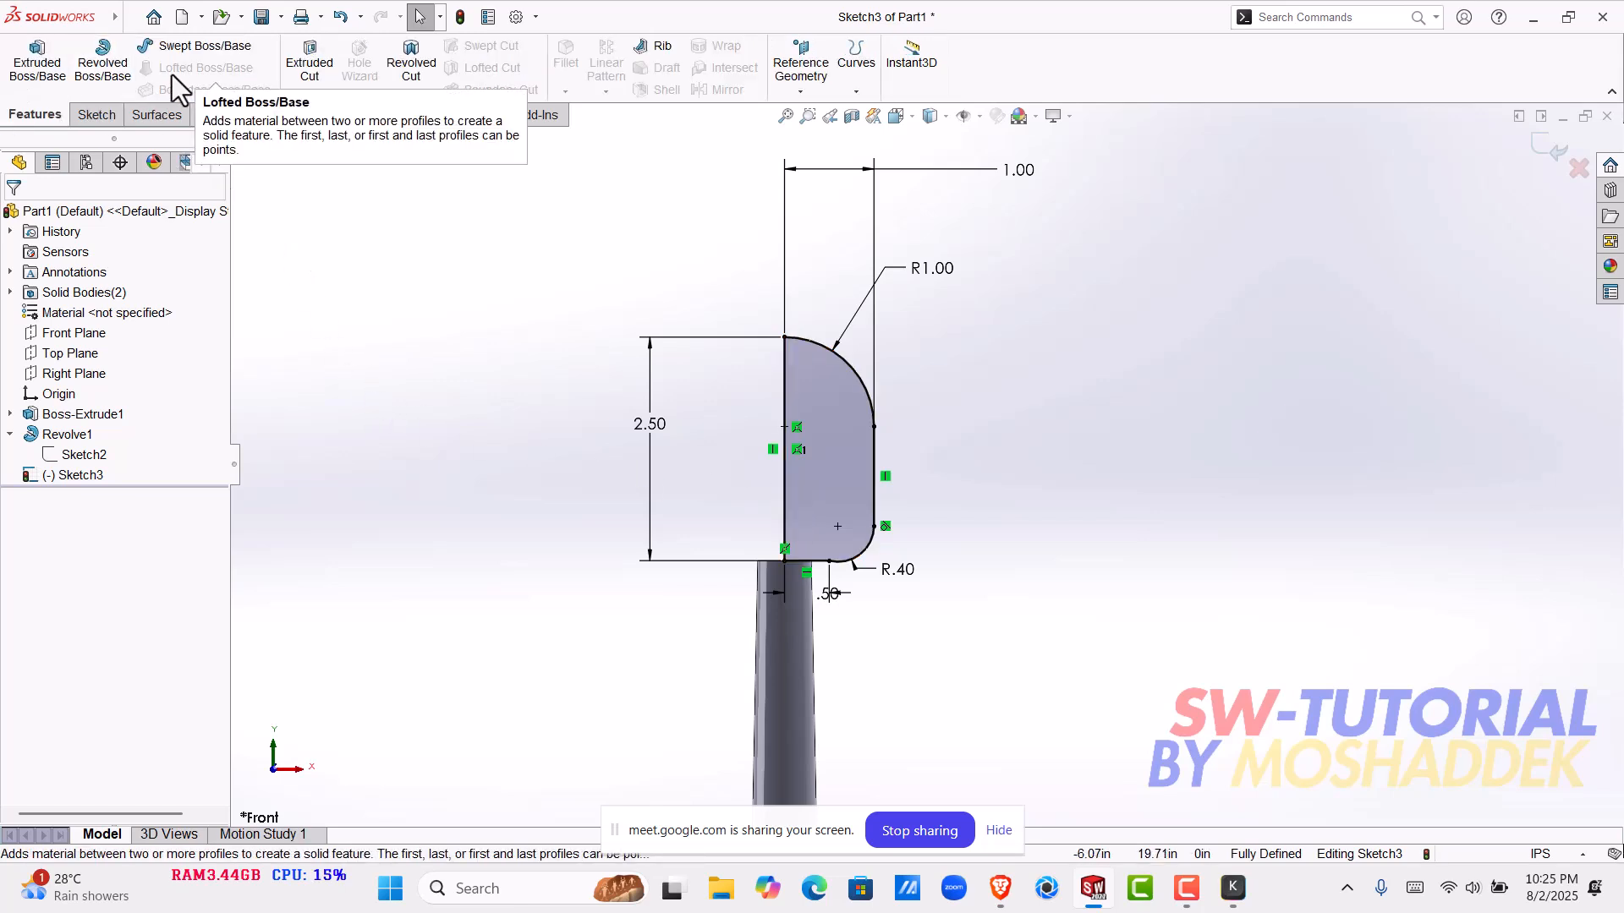
left_click(95, 70)
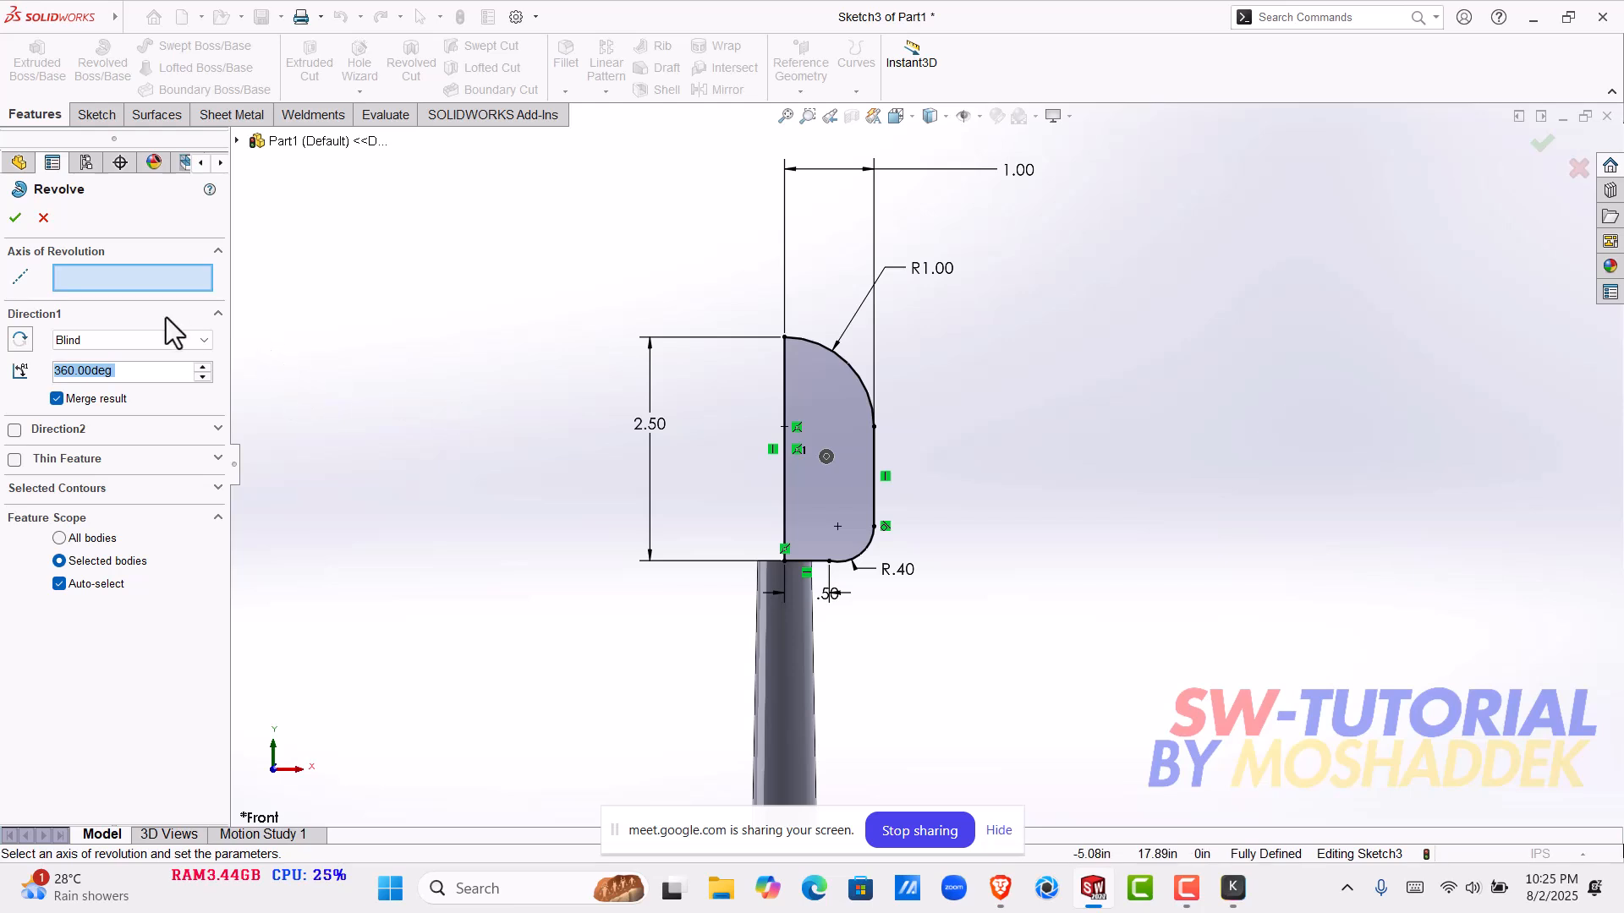
left_click(786, 398)
middle_click_drag(819, 489, 1082, 497)
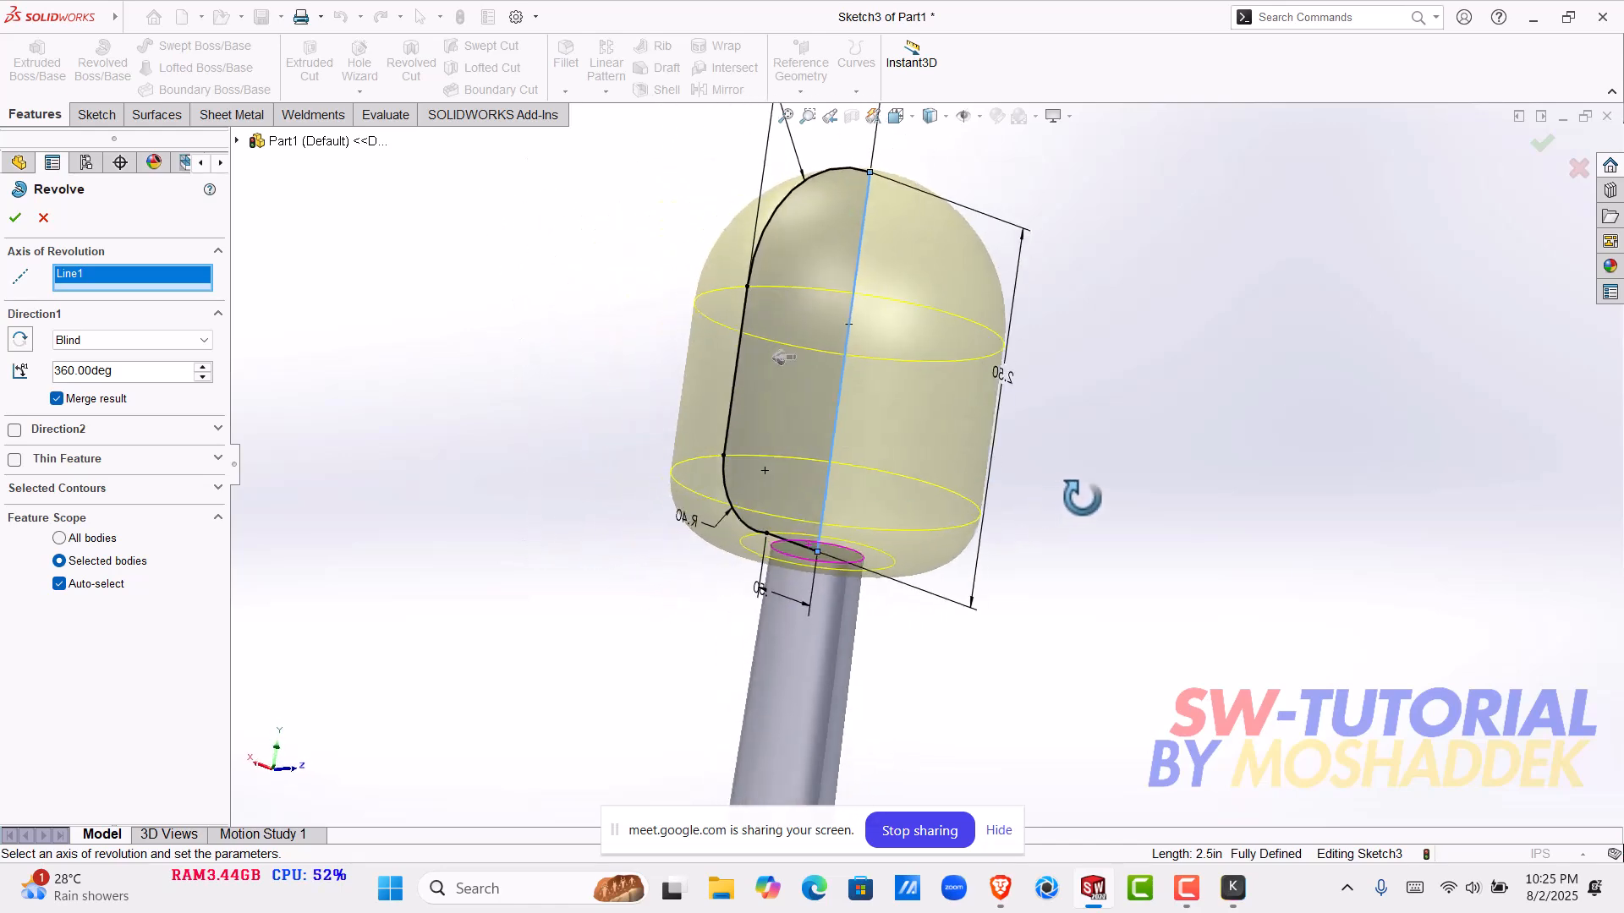
left_click(15, 217)
scroll(930, 533, "up", 4)
middle_click_drag(930, 533, 995, 596)
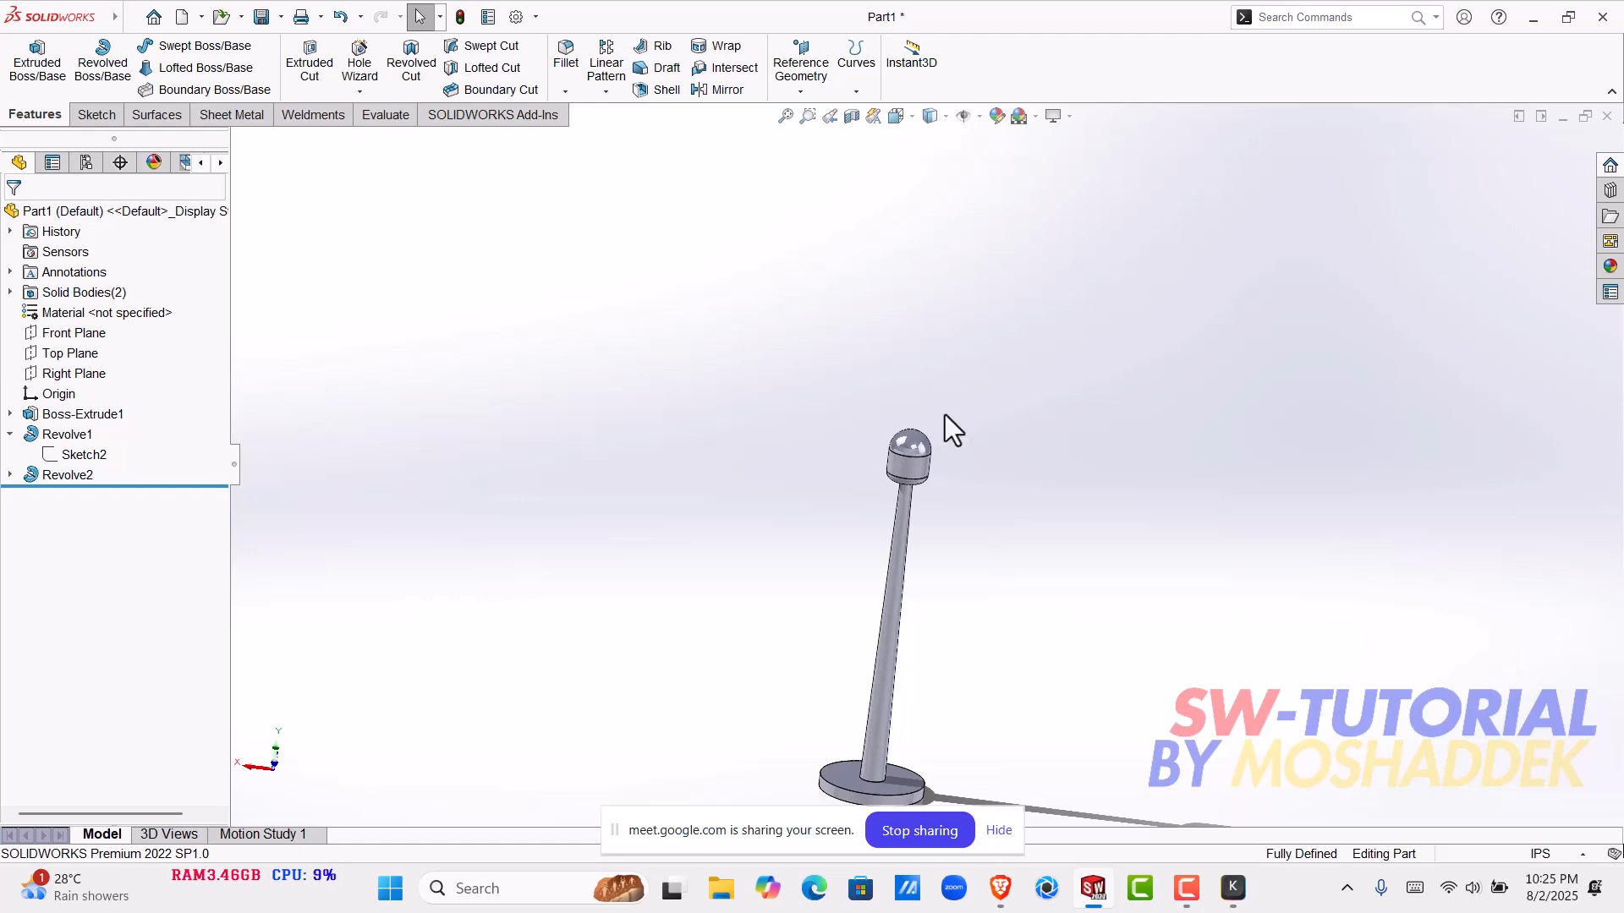
- Edit the head's revolve feature and turn off Merge result to make the head a separate body from the pole
scroll(926, 472, "down", 3)
scroll(916, 482, "up", 4)
middle_click_drag(957, 621, 1034, 524)
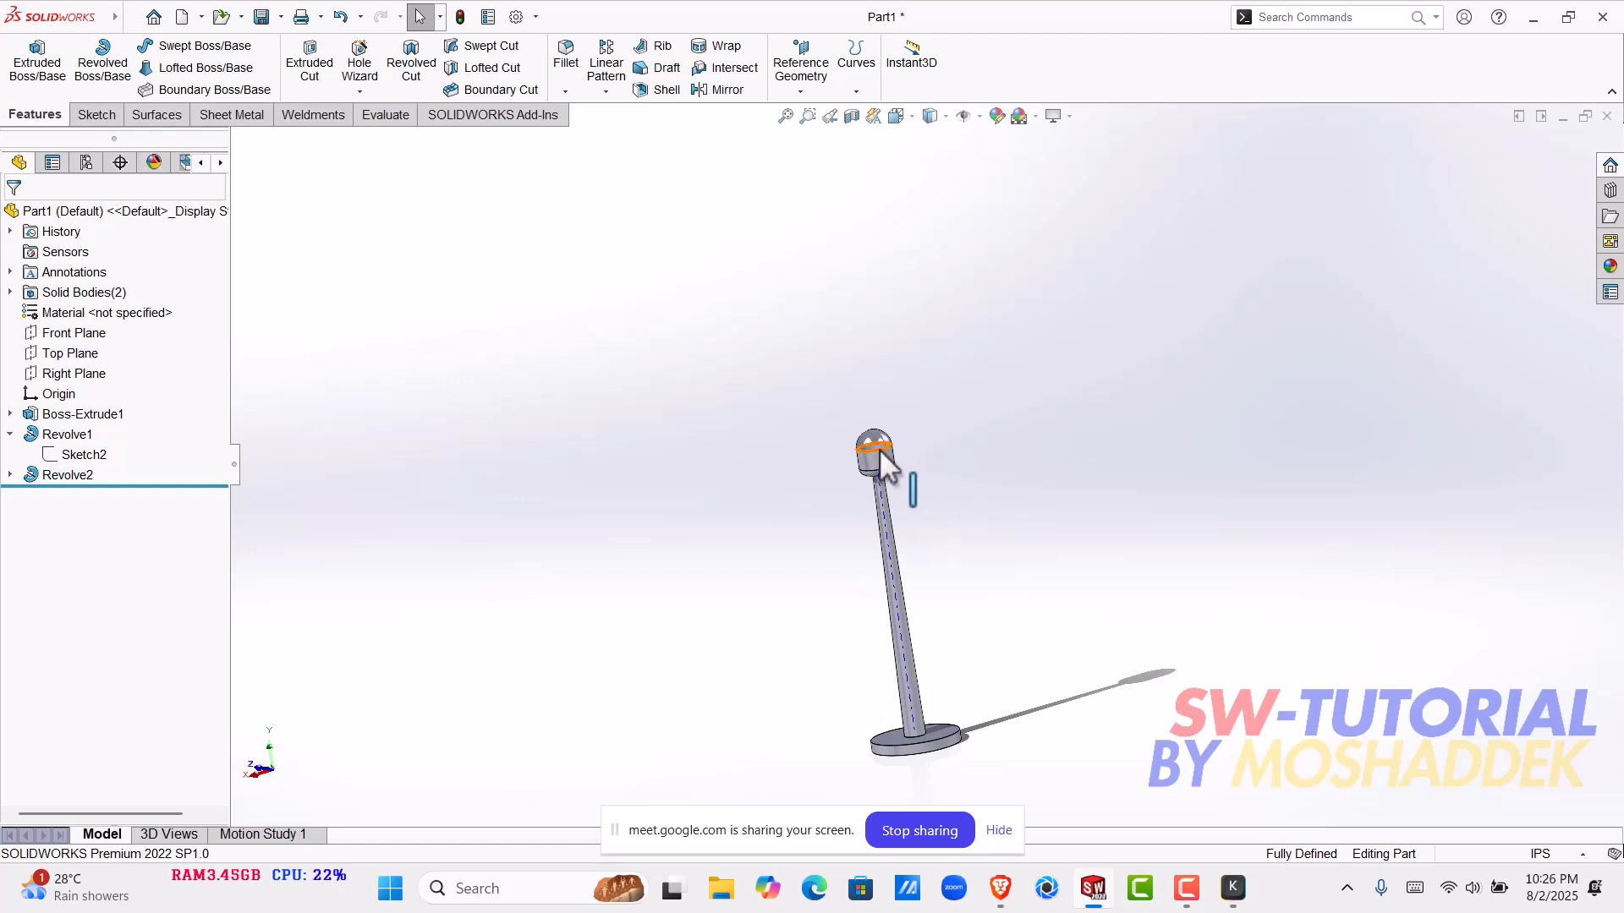
scroll(966, 520, "down", 5)
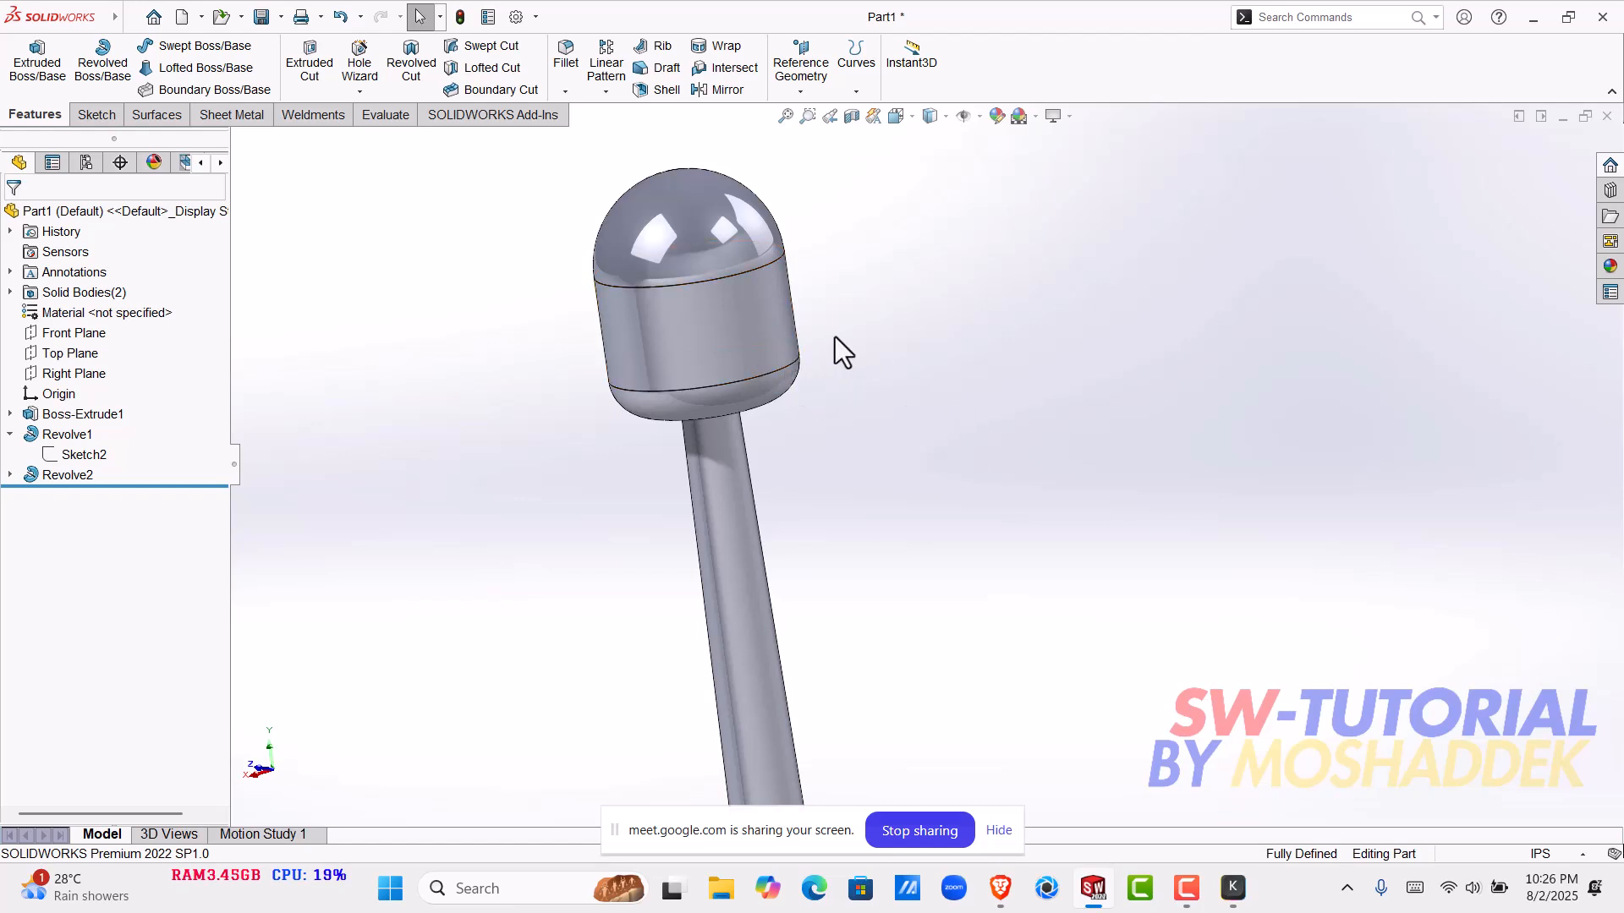
left_click(59, 473)
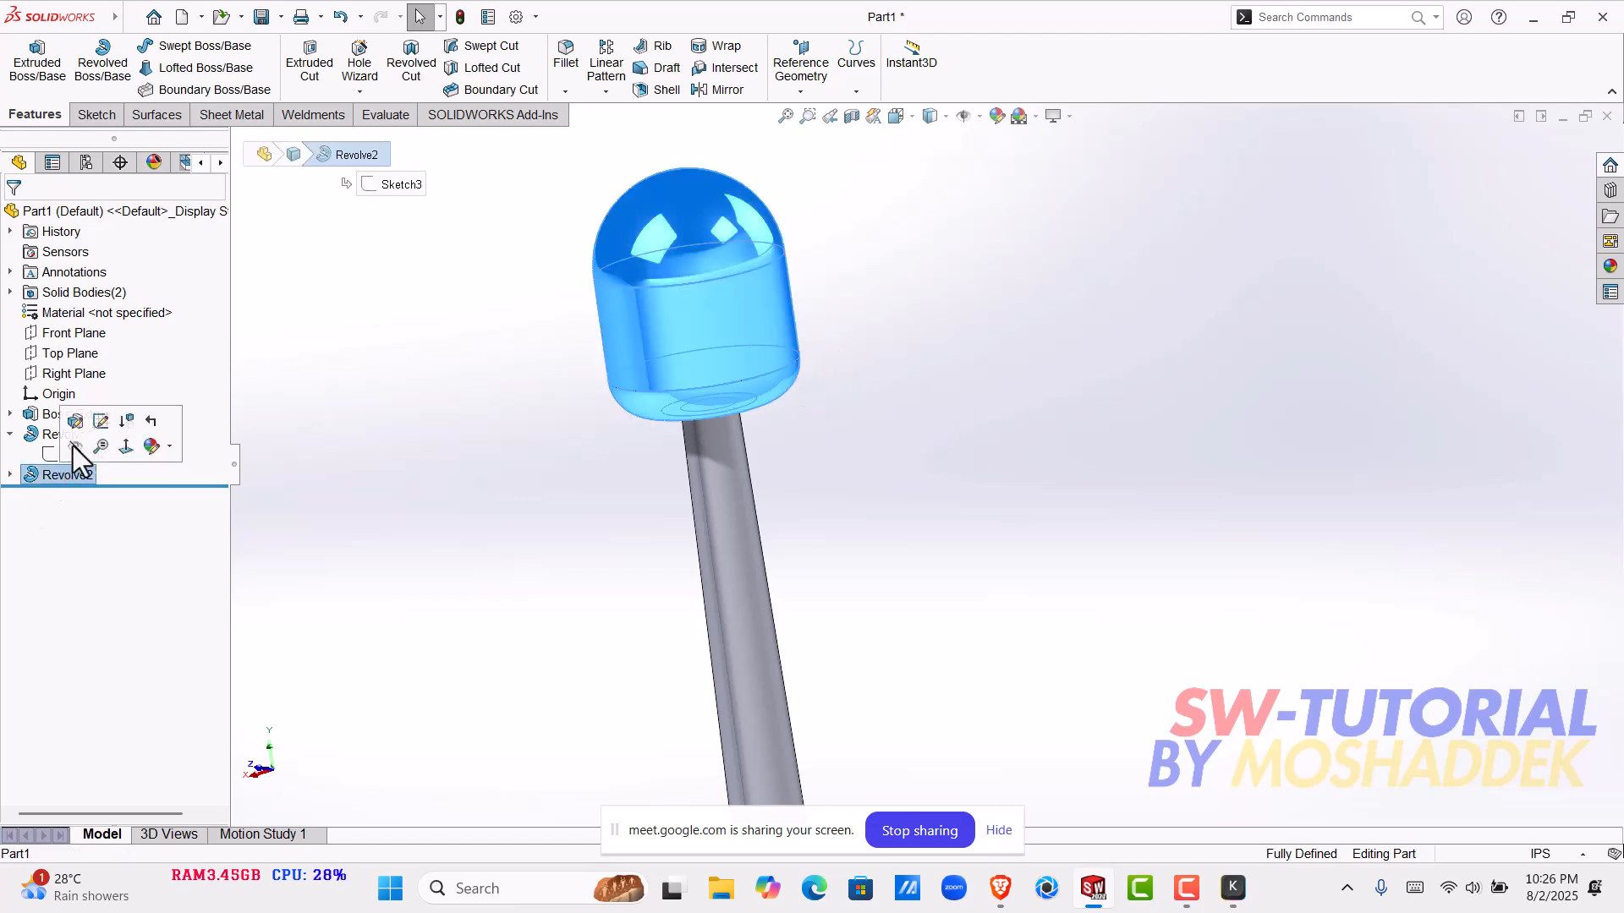
left_click(78, 423)
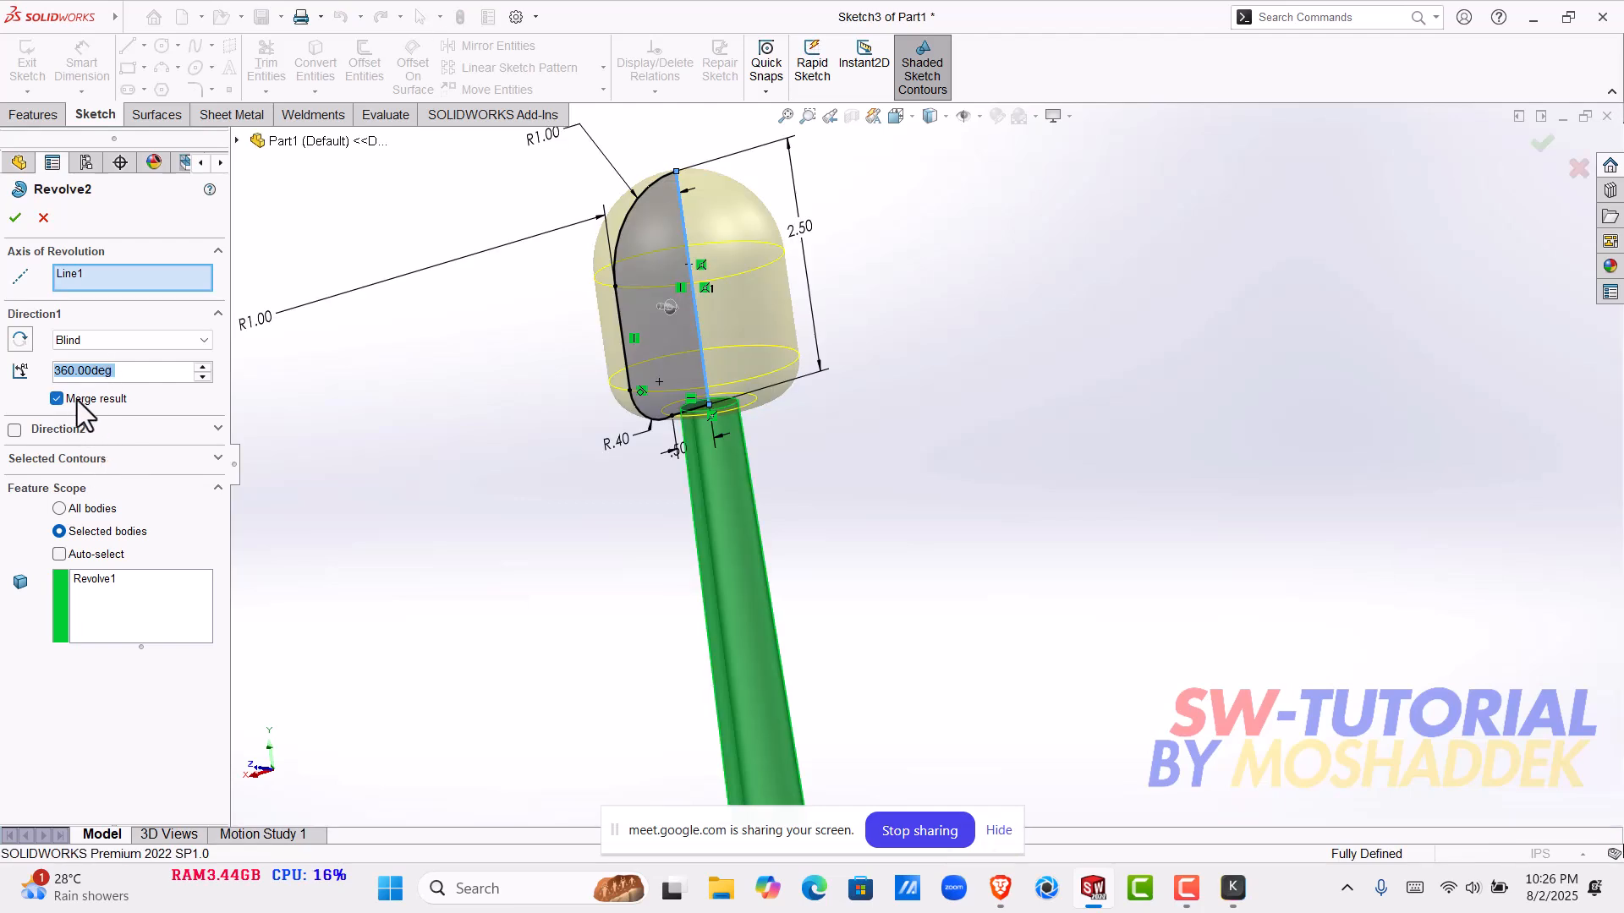
left_click(57, 399)
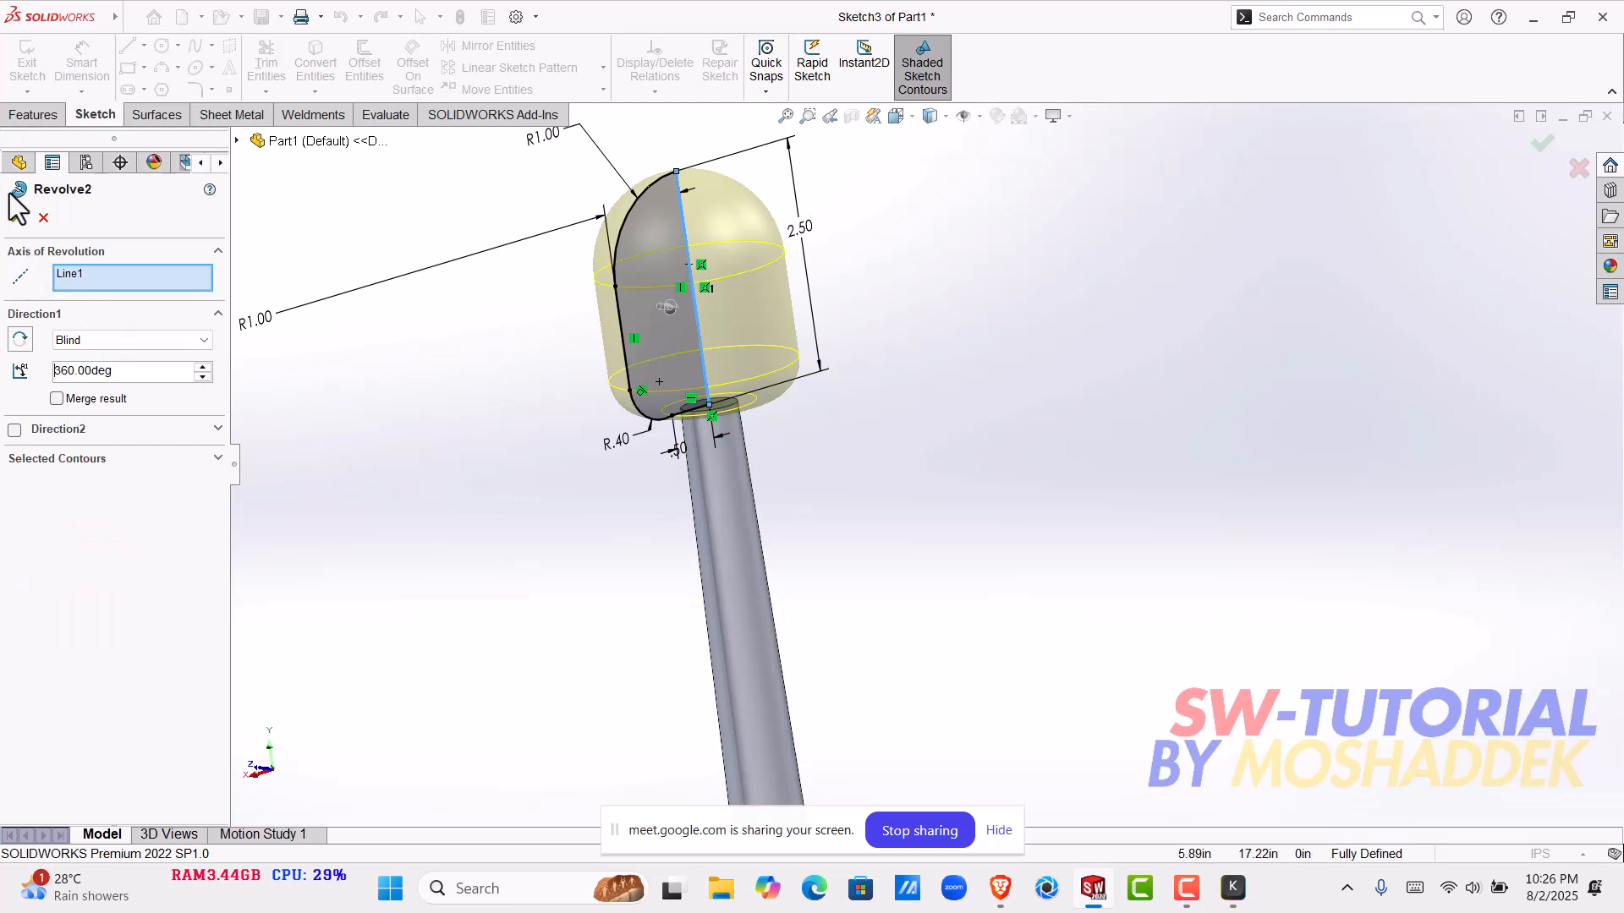
left_click(14, 219)
- Examine the part's solid bodies by highlighting the base, pole and head one by one
scroll(836, 506, "up", 2)
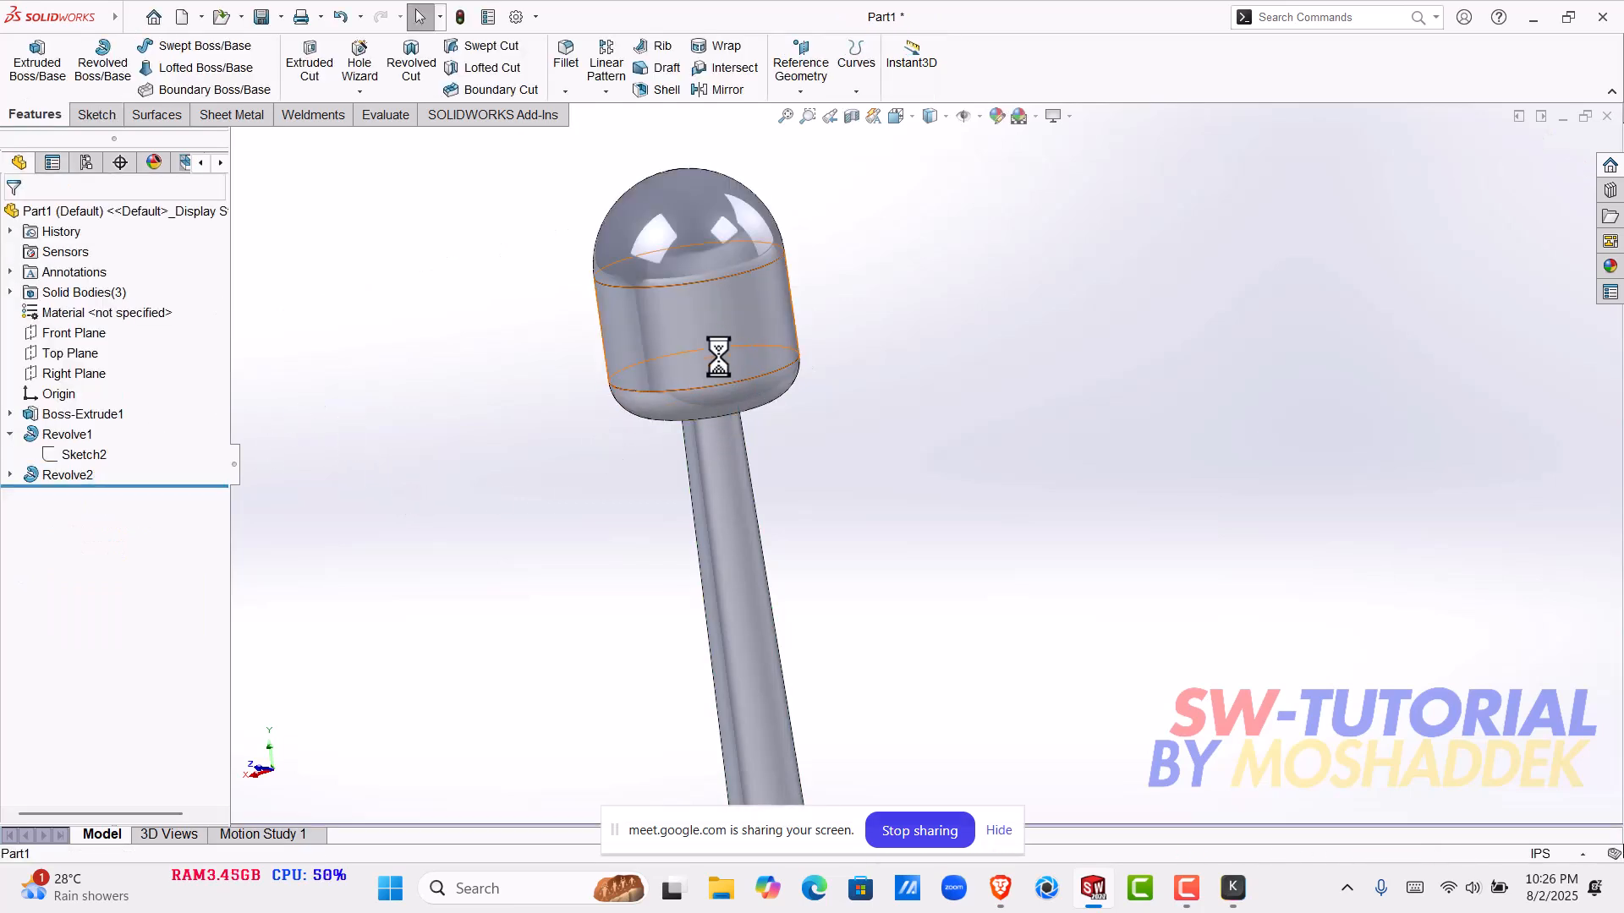
scroll(930, 580, "up", 4)
scroll(931, 584, "down", 4)
scroll(947, 575, "up", 3)
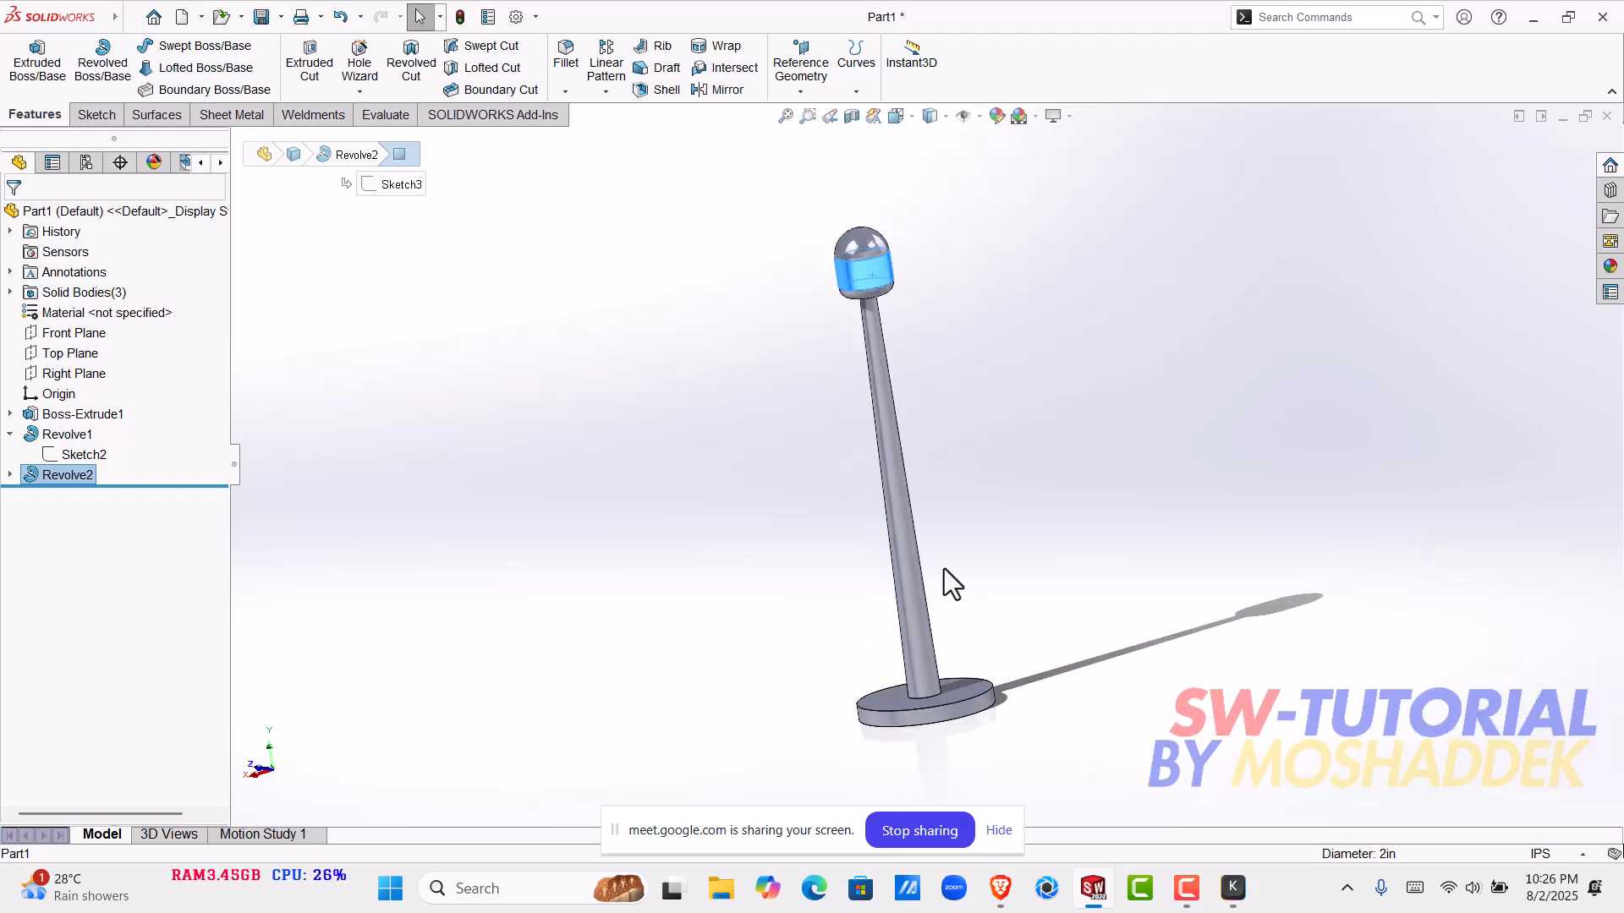
left_click(905, 562)
left_click(971, 710)
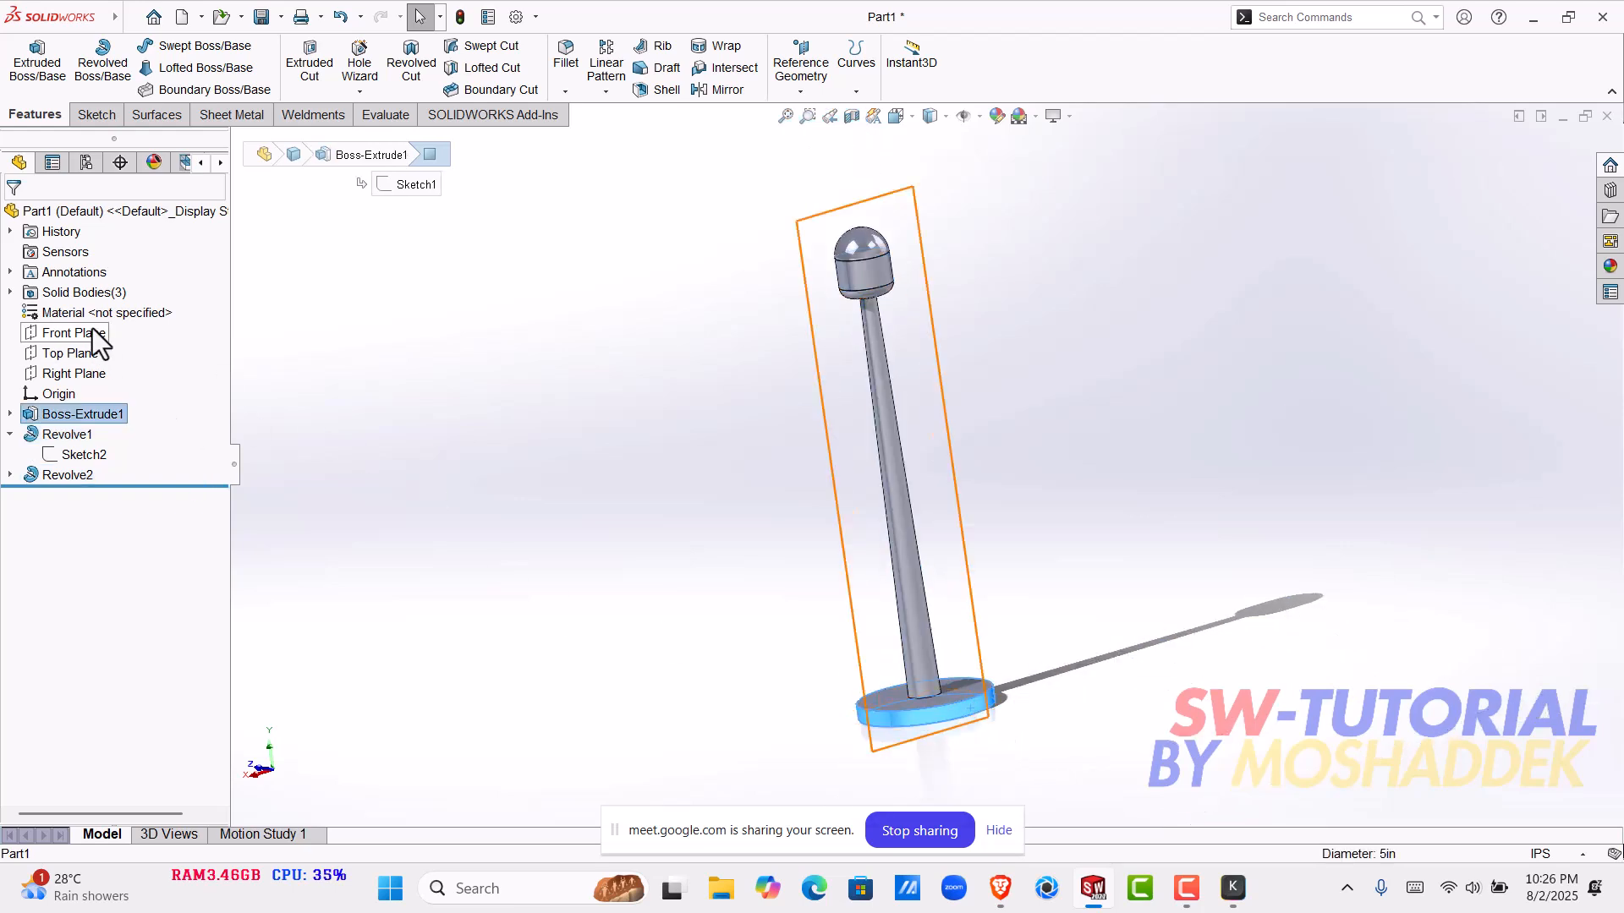
left_click(10, 292)
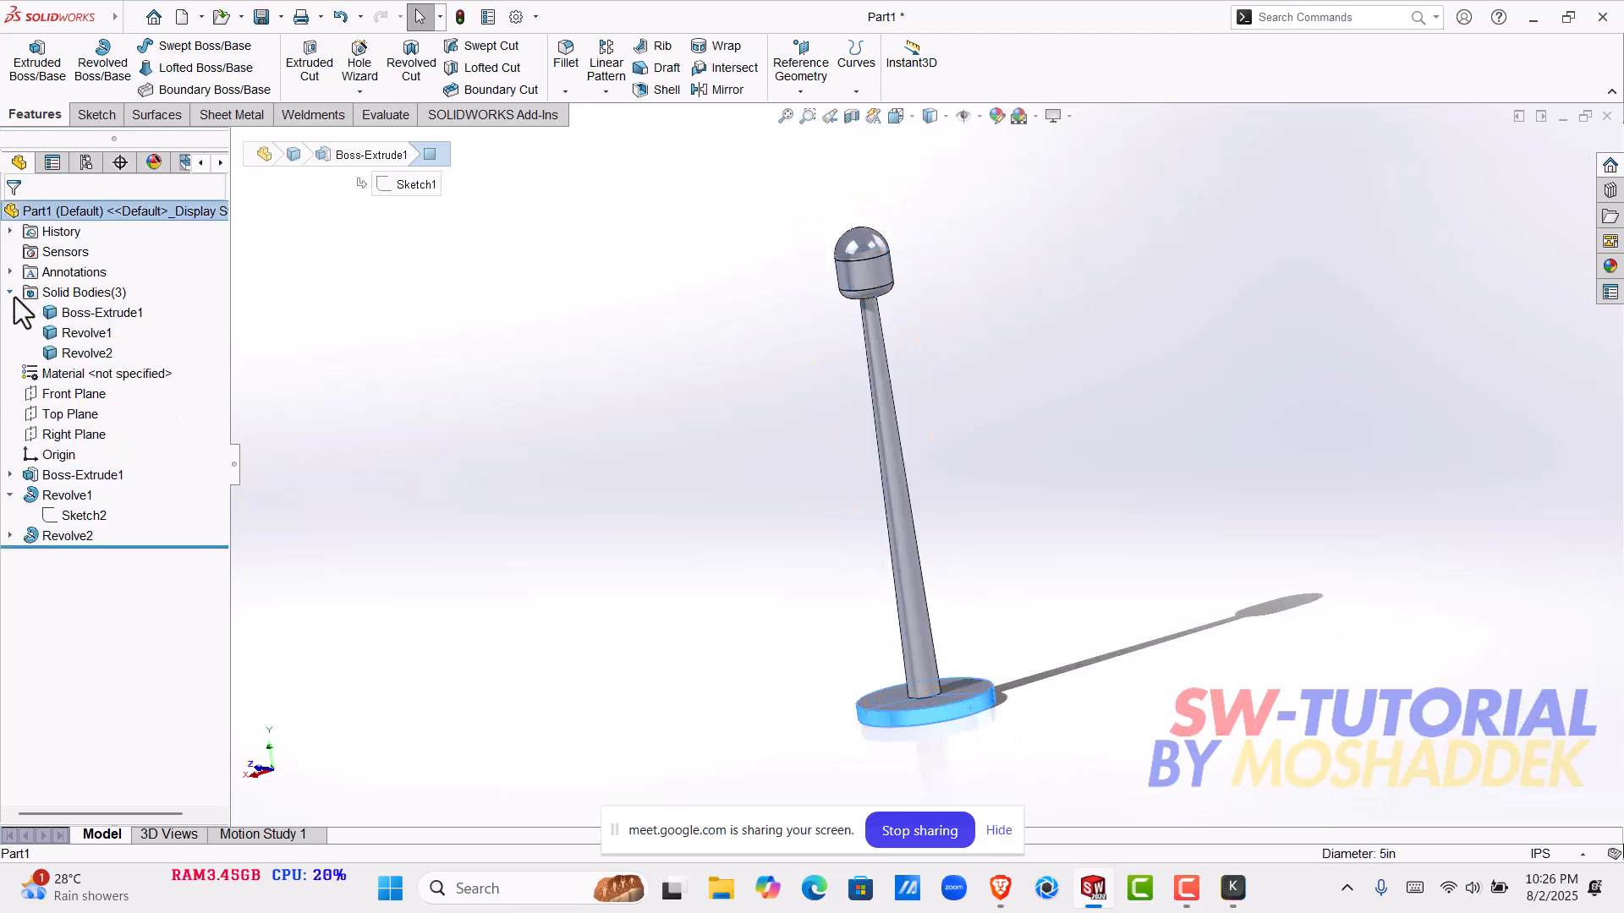
left_click(137, 316)
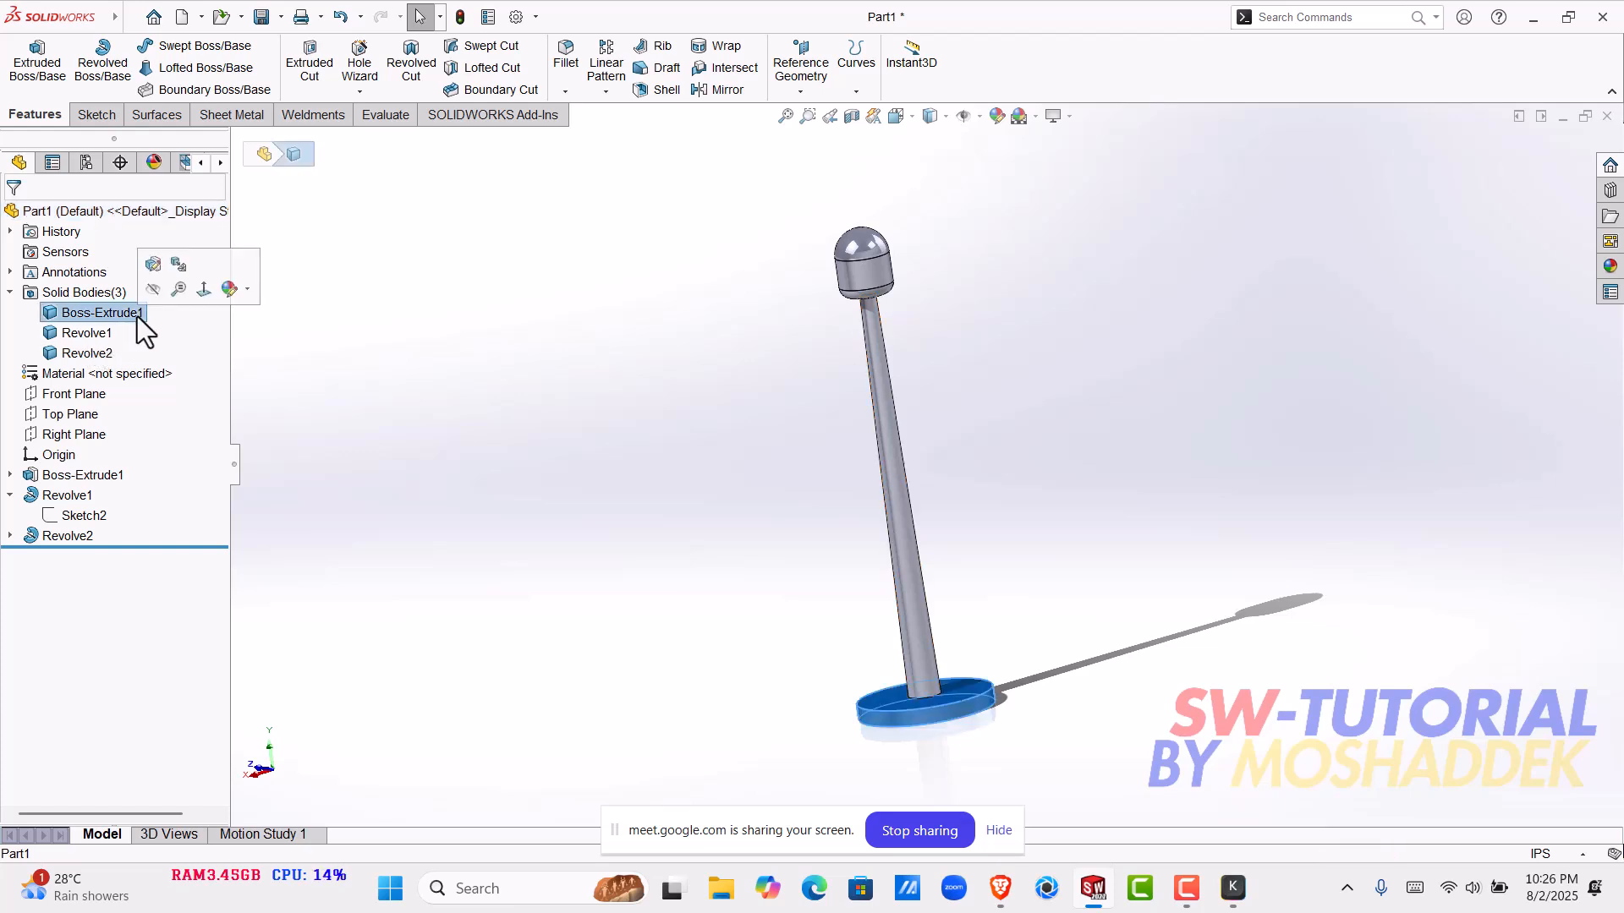
left_click(98, 331)
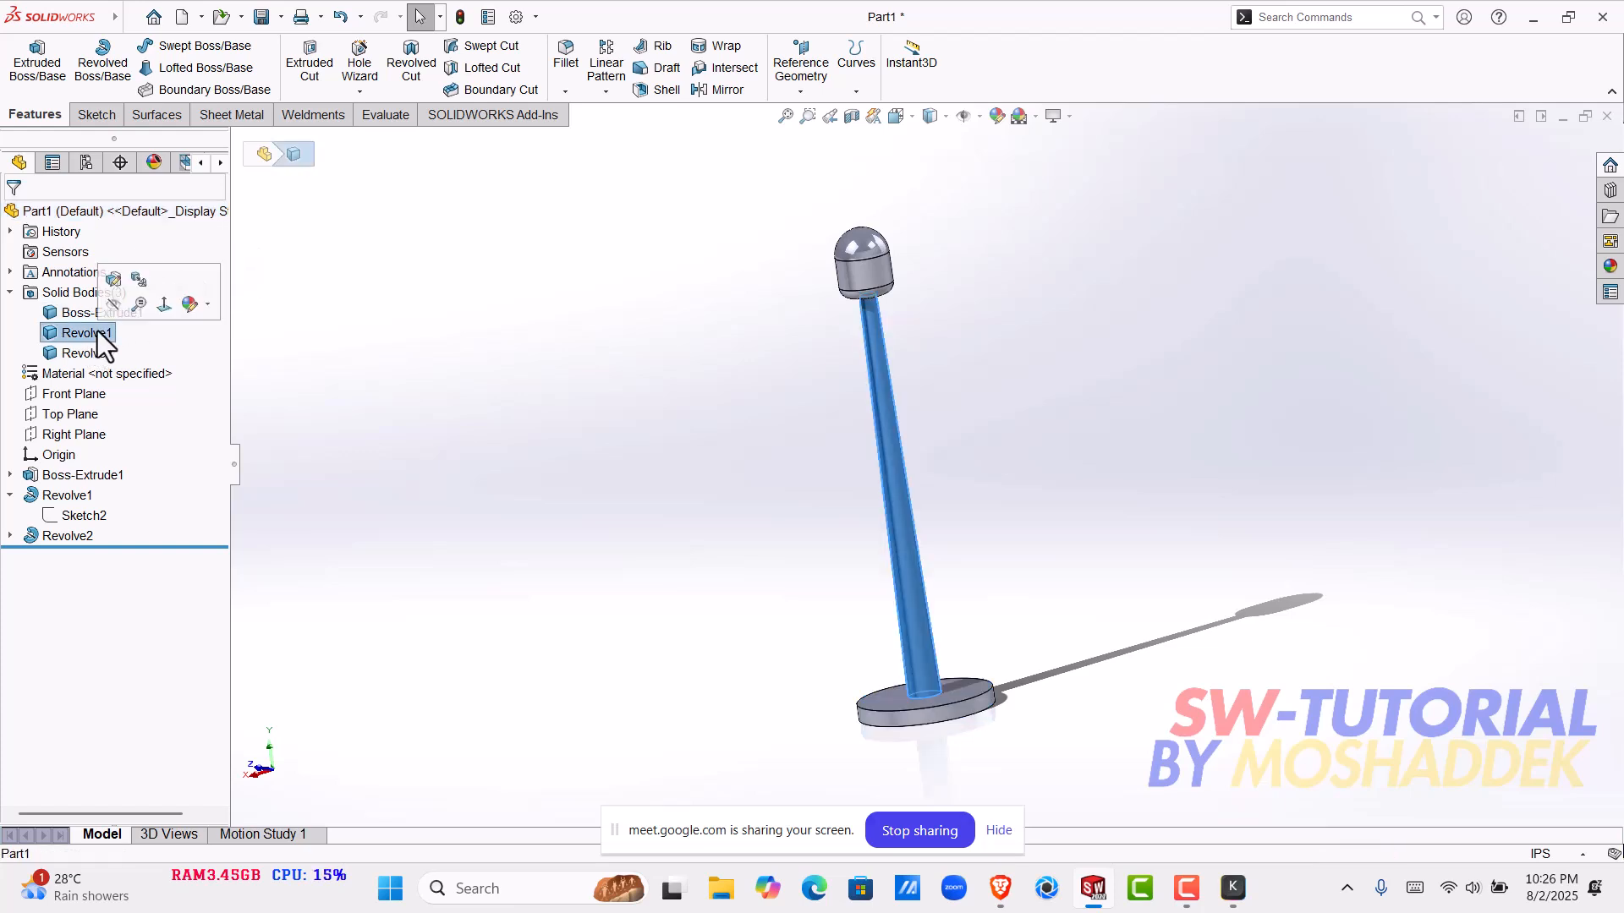
left_click(104, 355)
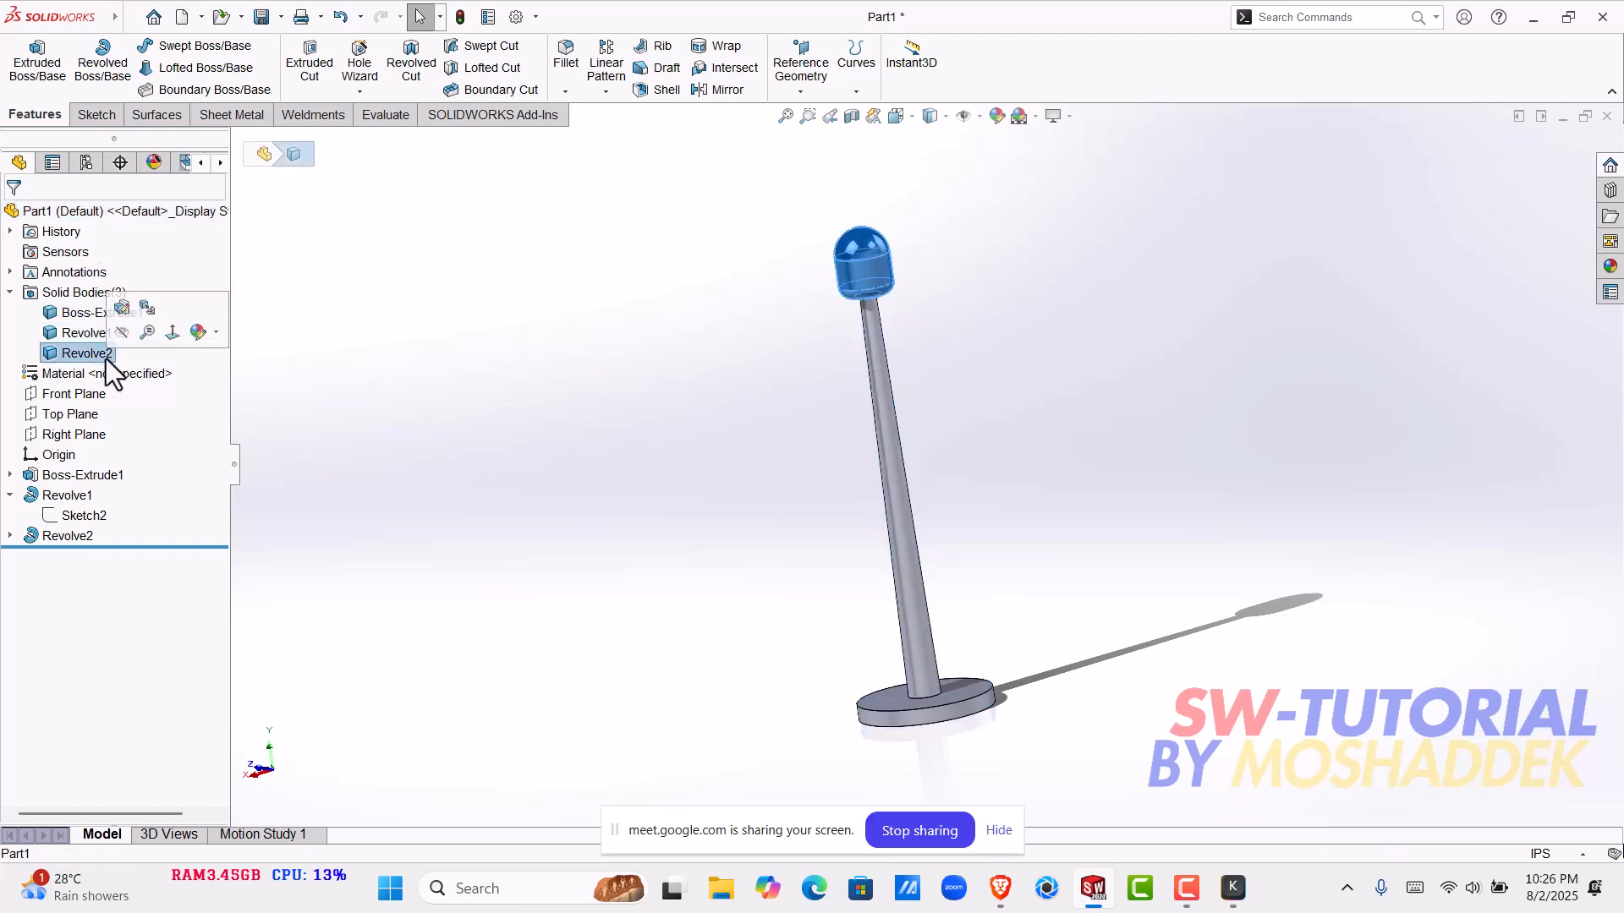
left_click(586, 500)
middle_click_drag(699, 474, 801, 431)
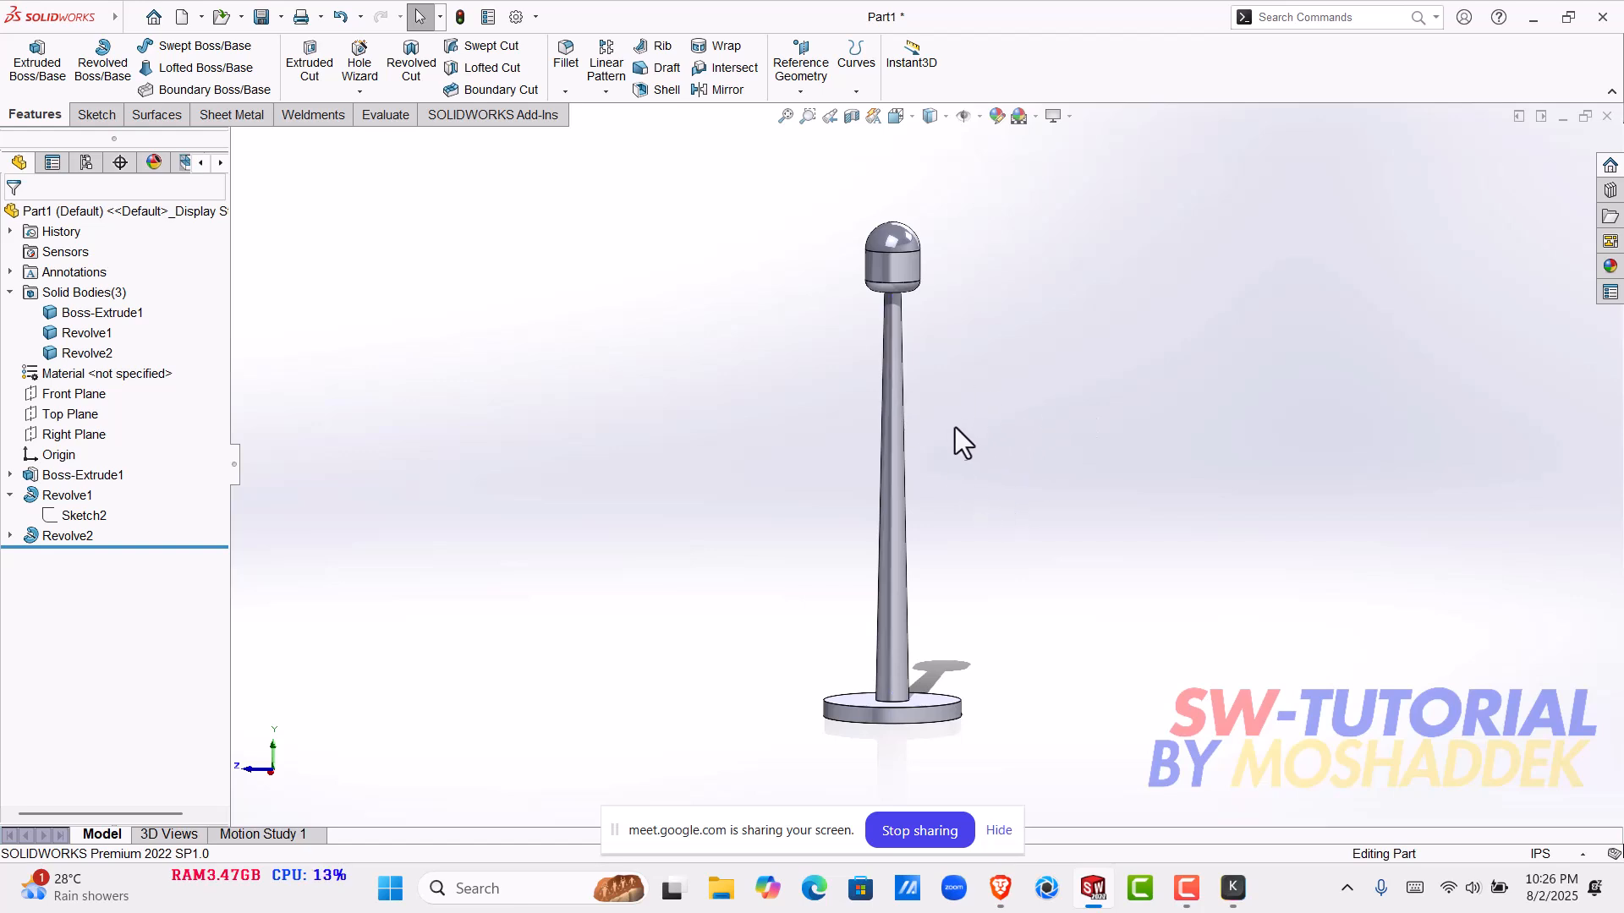
middle_click_drag(717, 480, 637, 545)
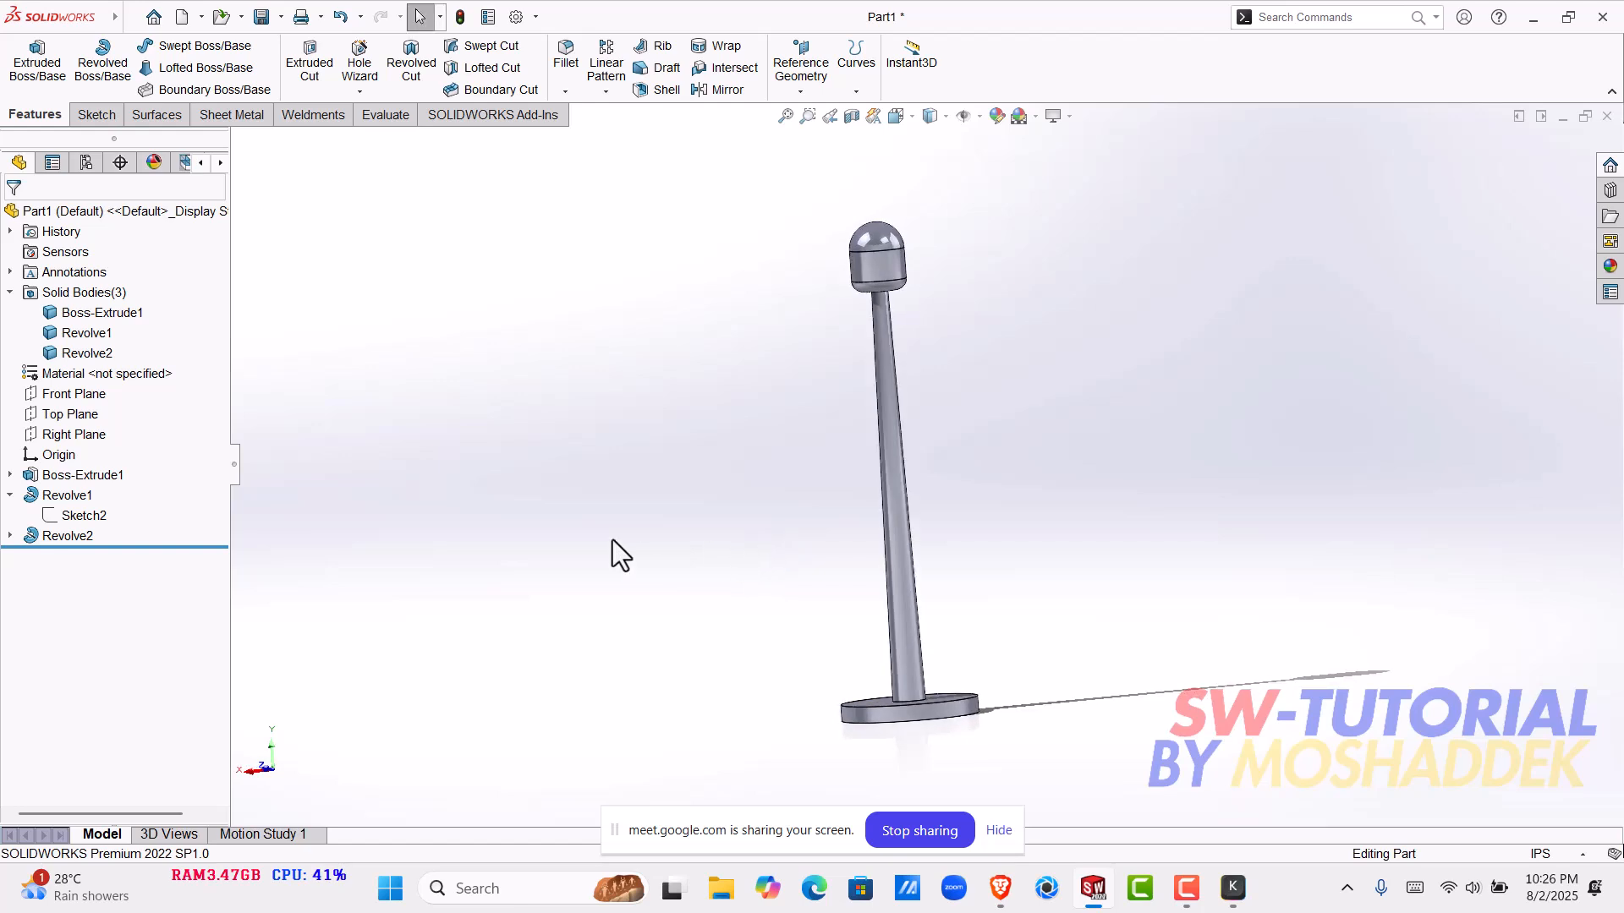
left_click(83, 400)
left_click(450, 500)
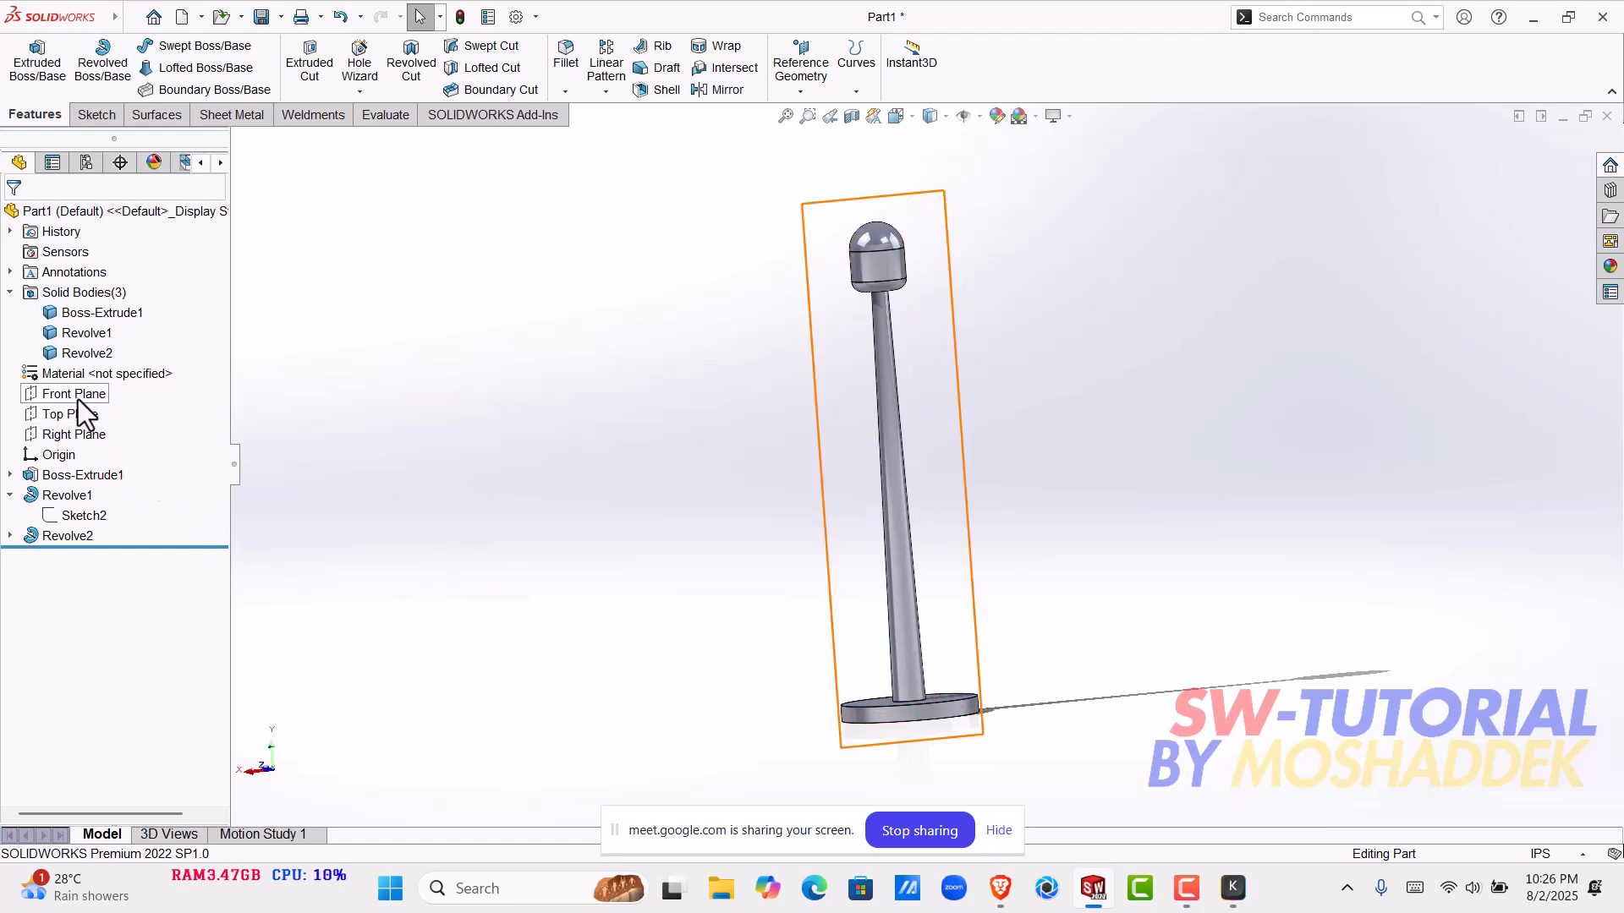
middle_click_drag(971, 697, 912, 424)
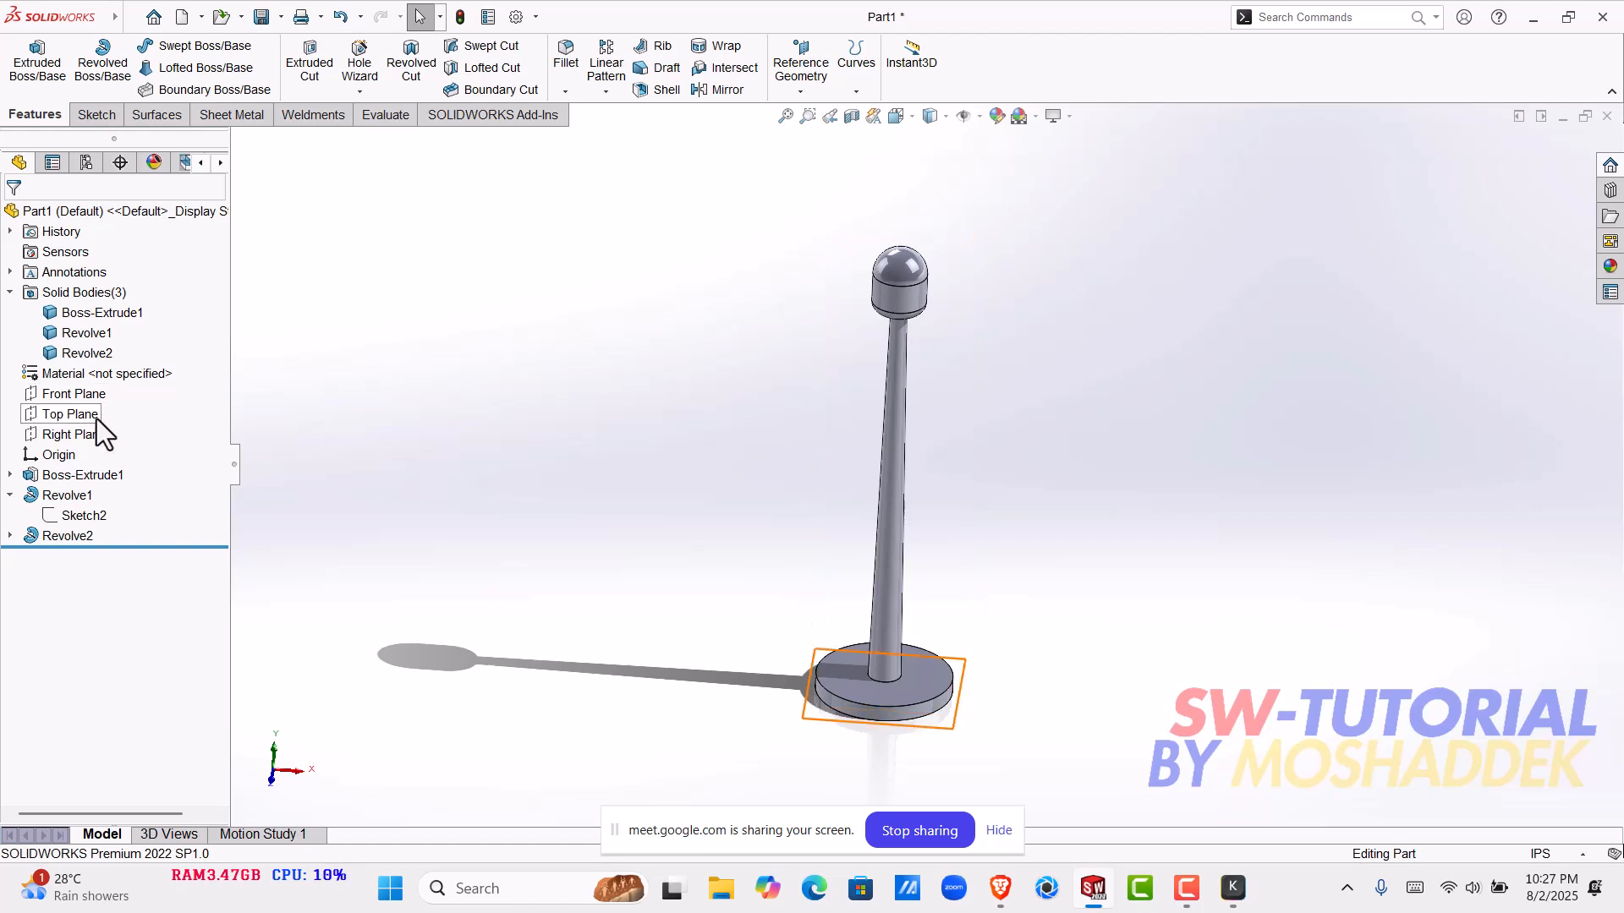
- On the Front Plane, sketch a vertical line about 5.5 in long from the base's top centre and a slanted line rising leftward from its upper end
left_click(94, 394)
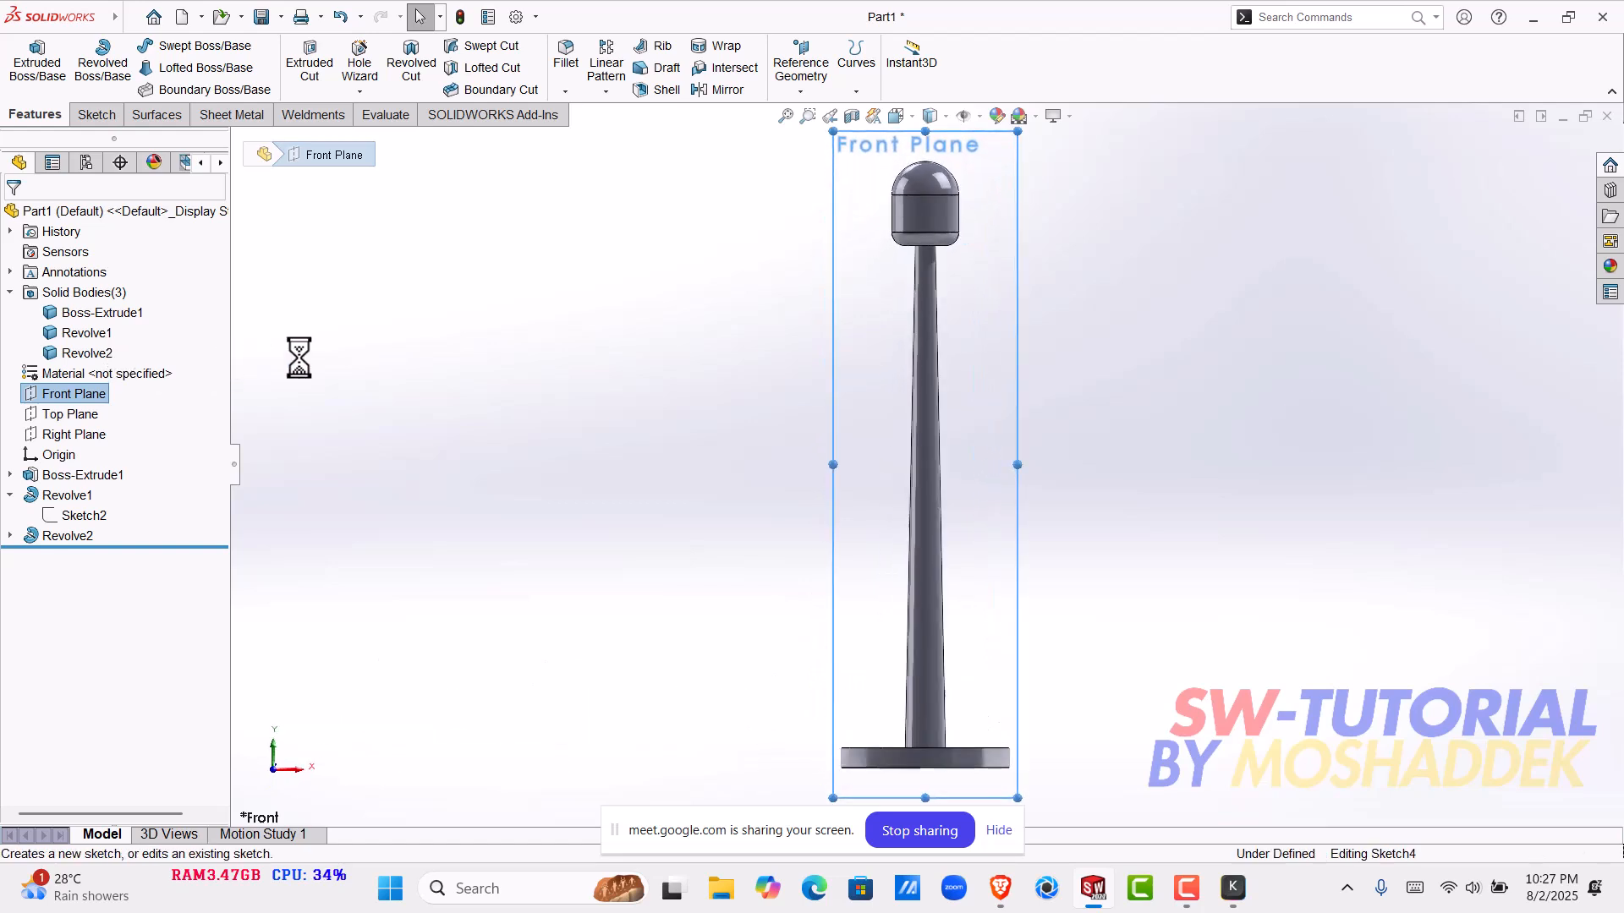
left_click(128, 45)
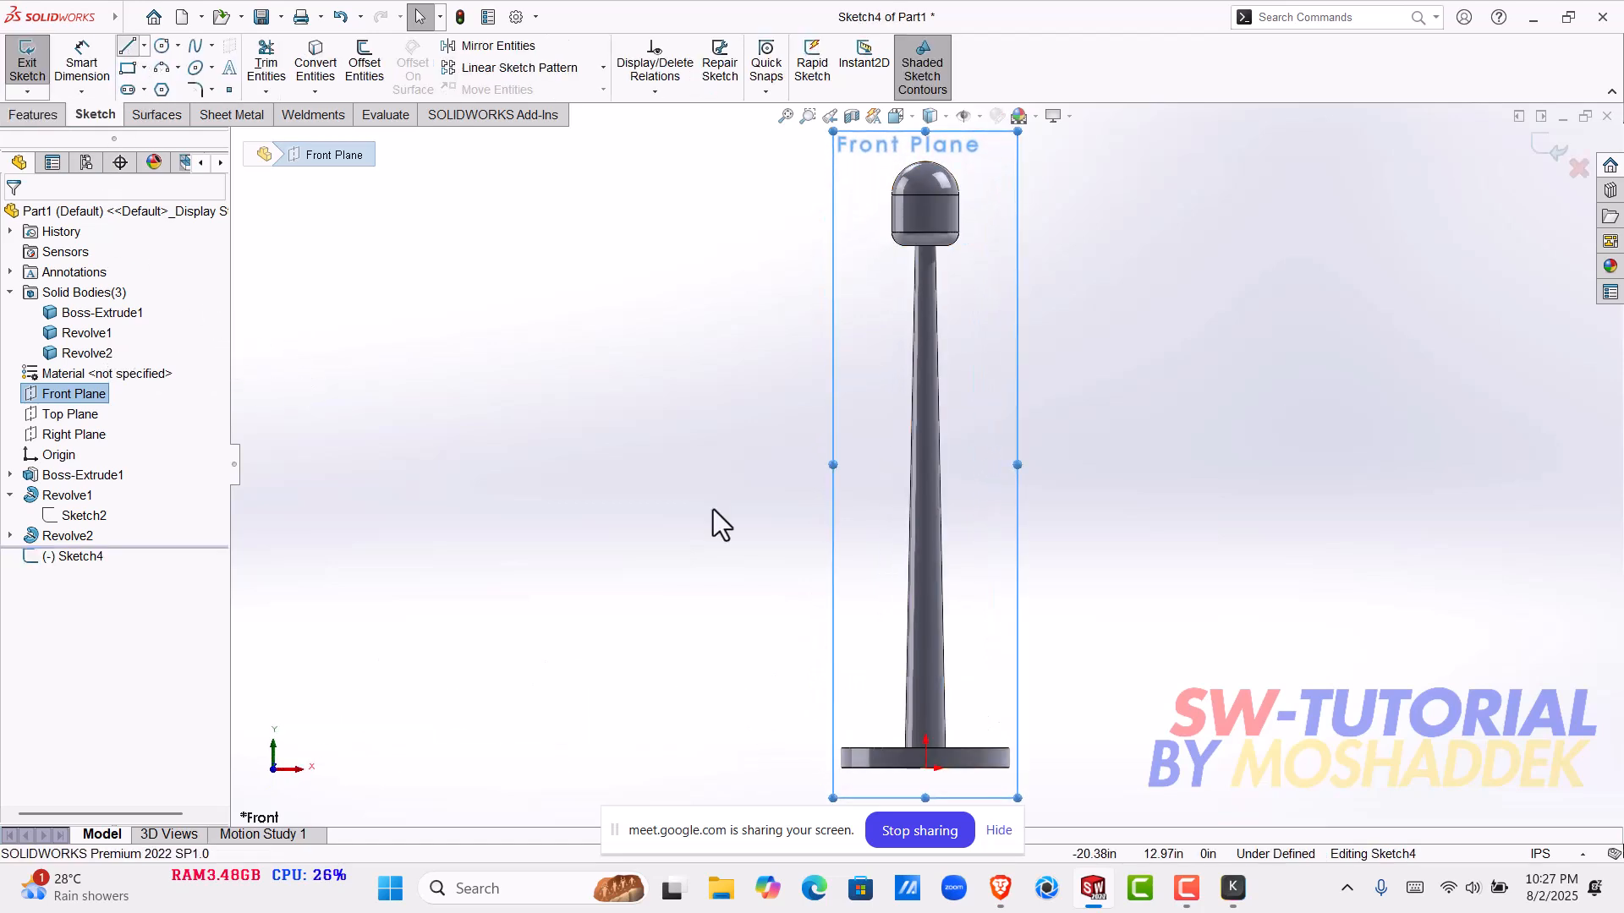
scroll(931, 740, "down", 2)
scroll(927, 729, "down", 1)
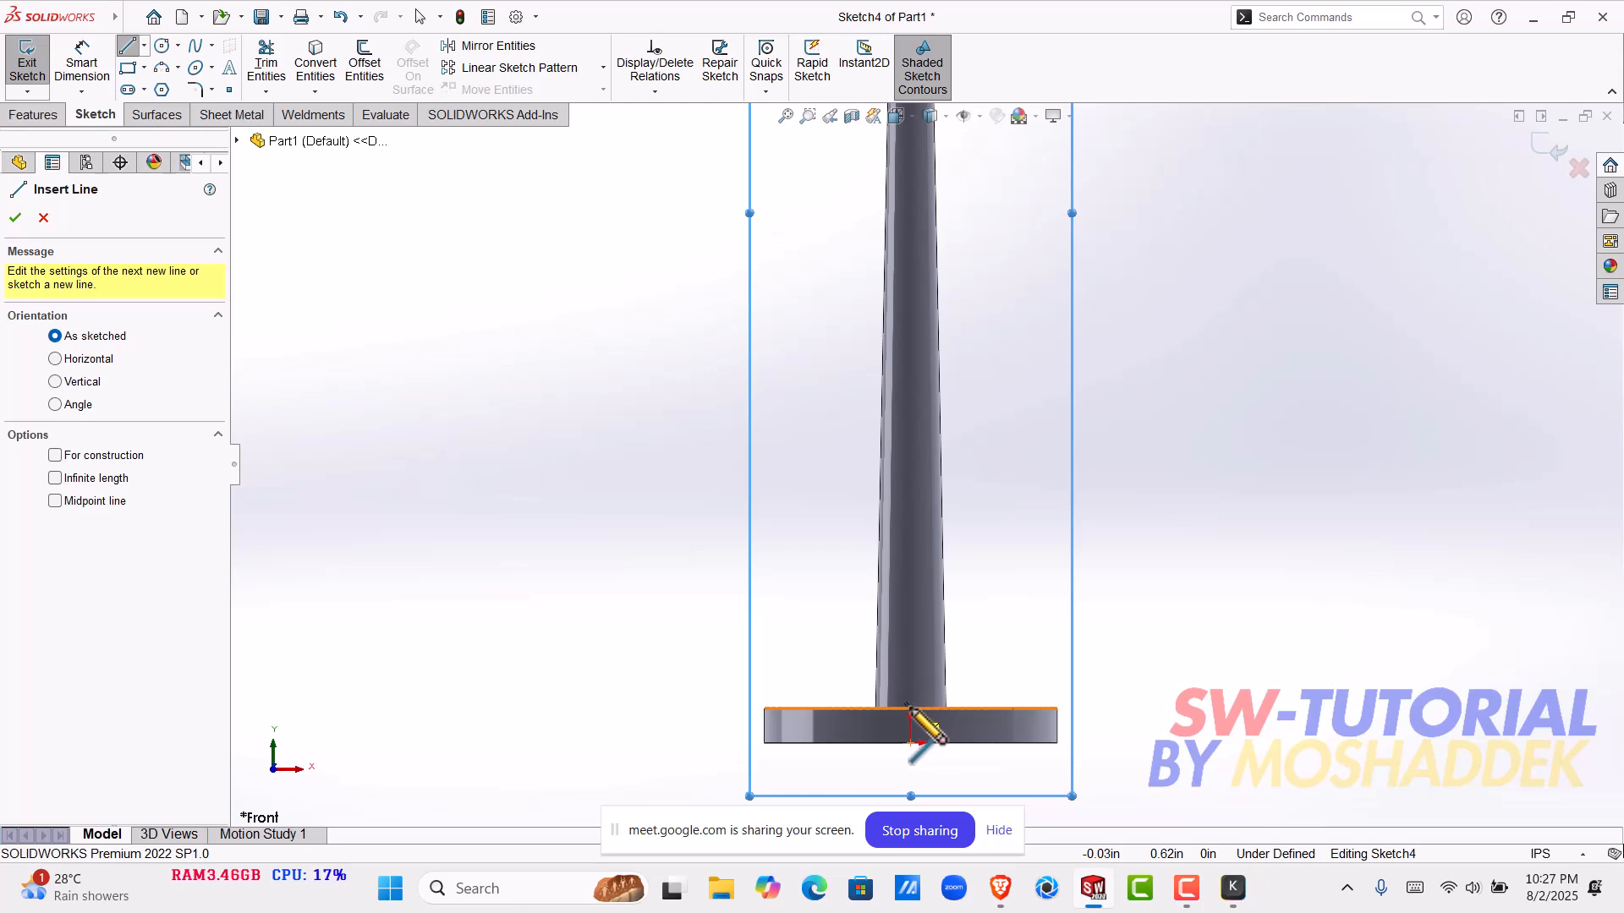
left_click(909, 709)
left_click(911, 389)
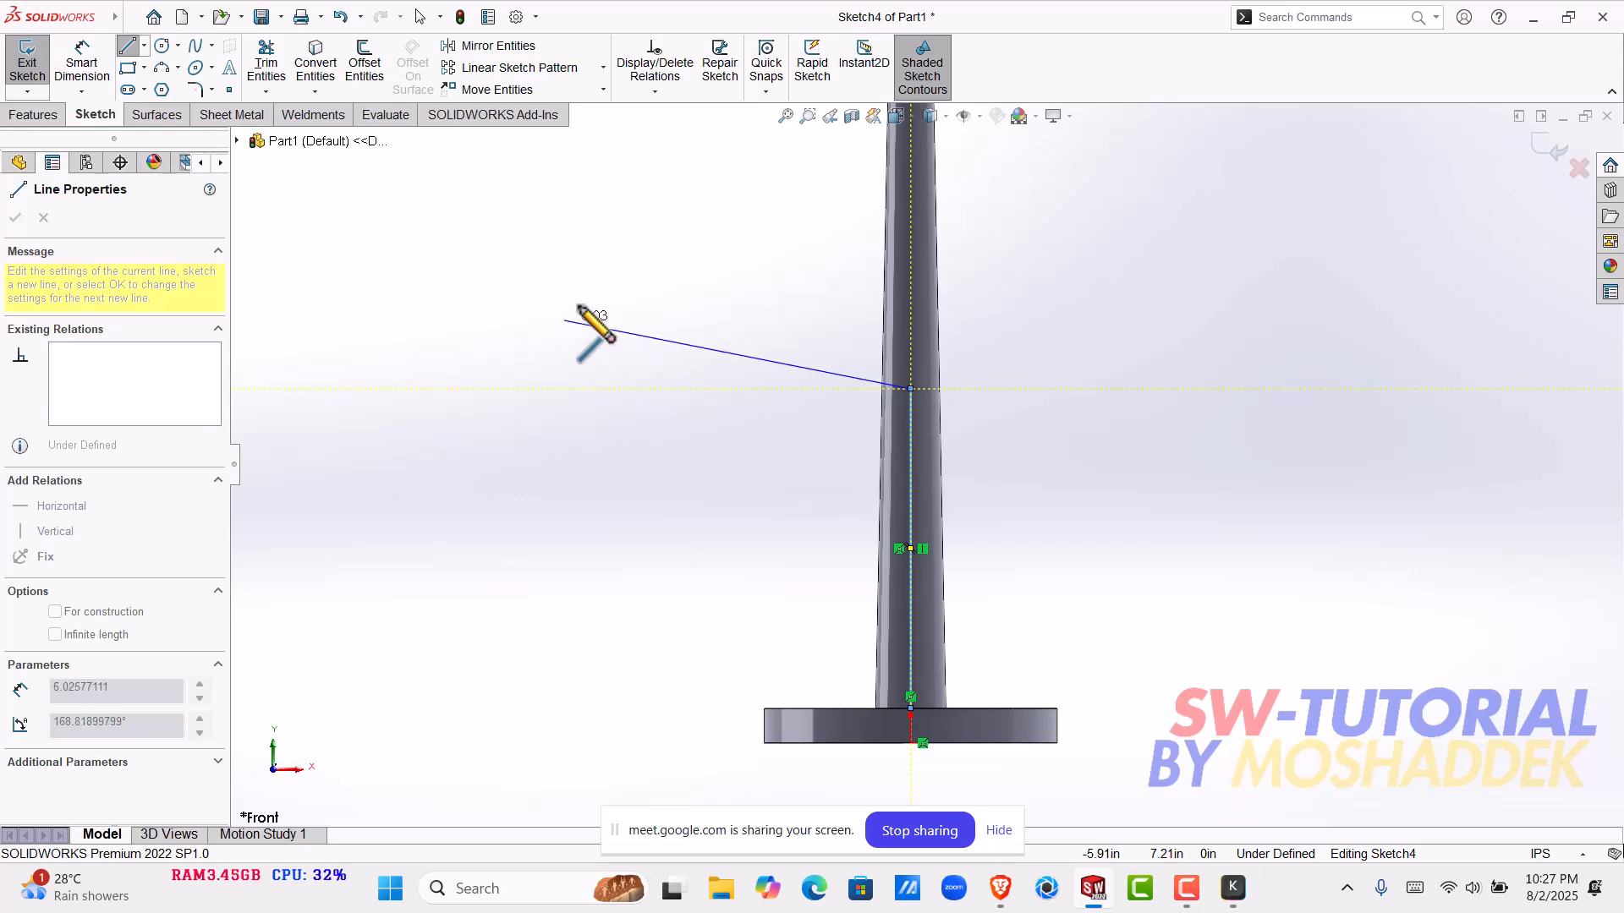
scroll(592, 325, "up", 2)
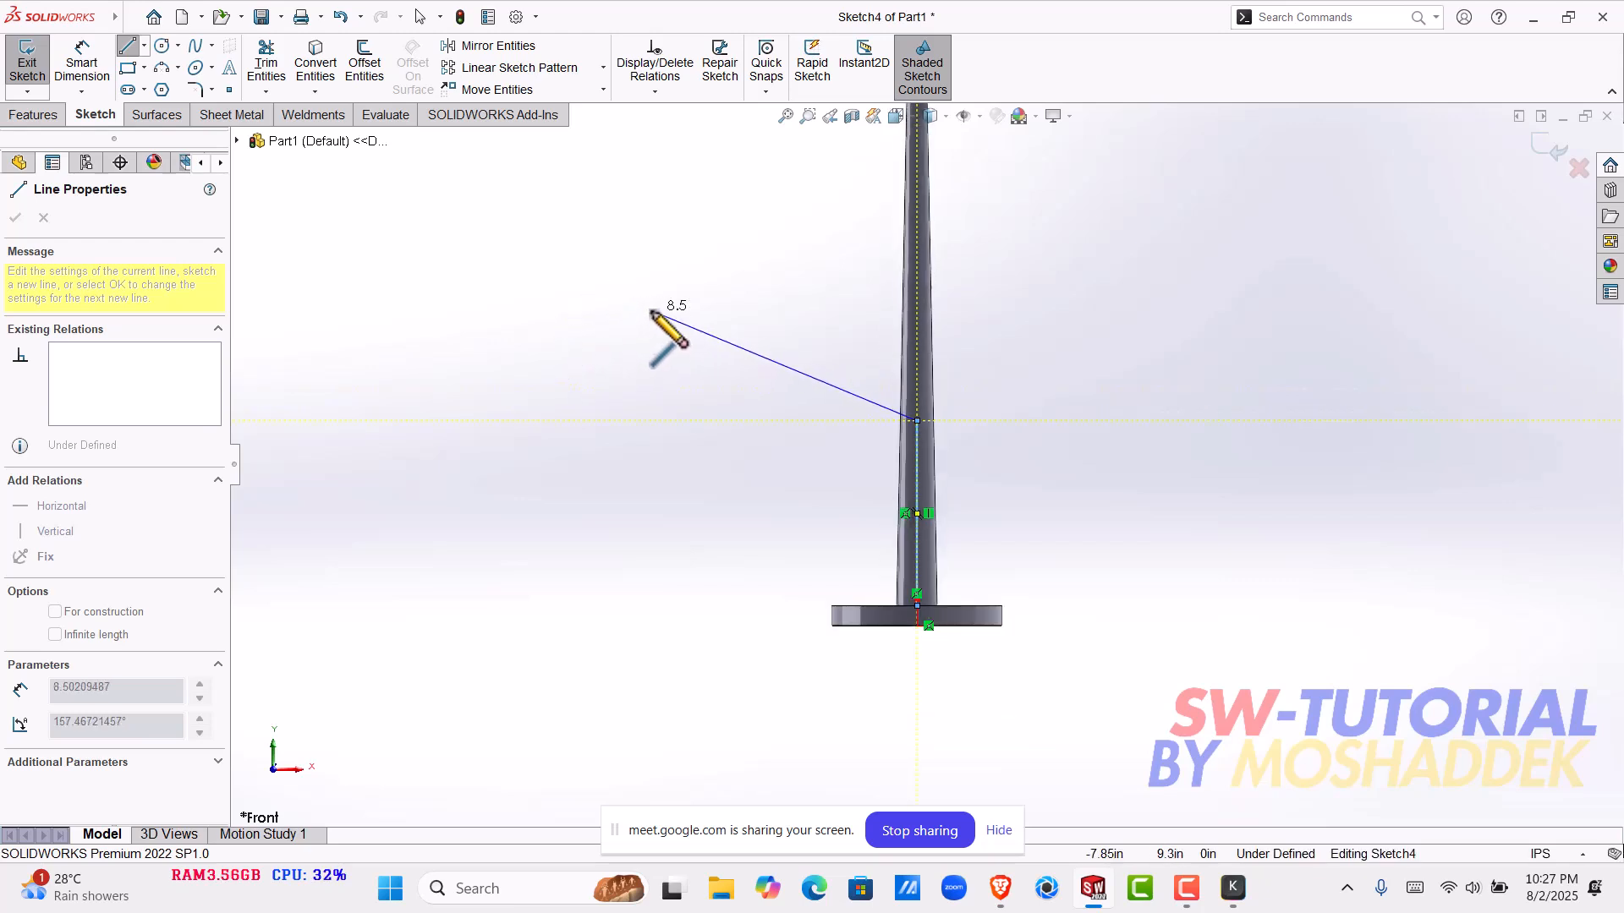
left_click(661, 266)
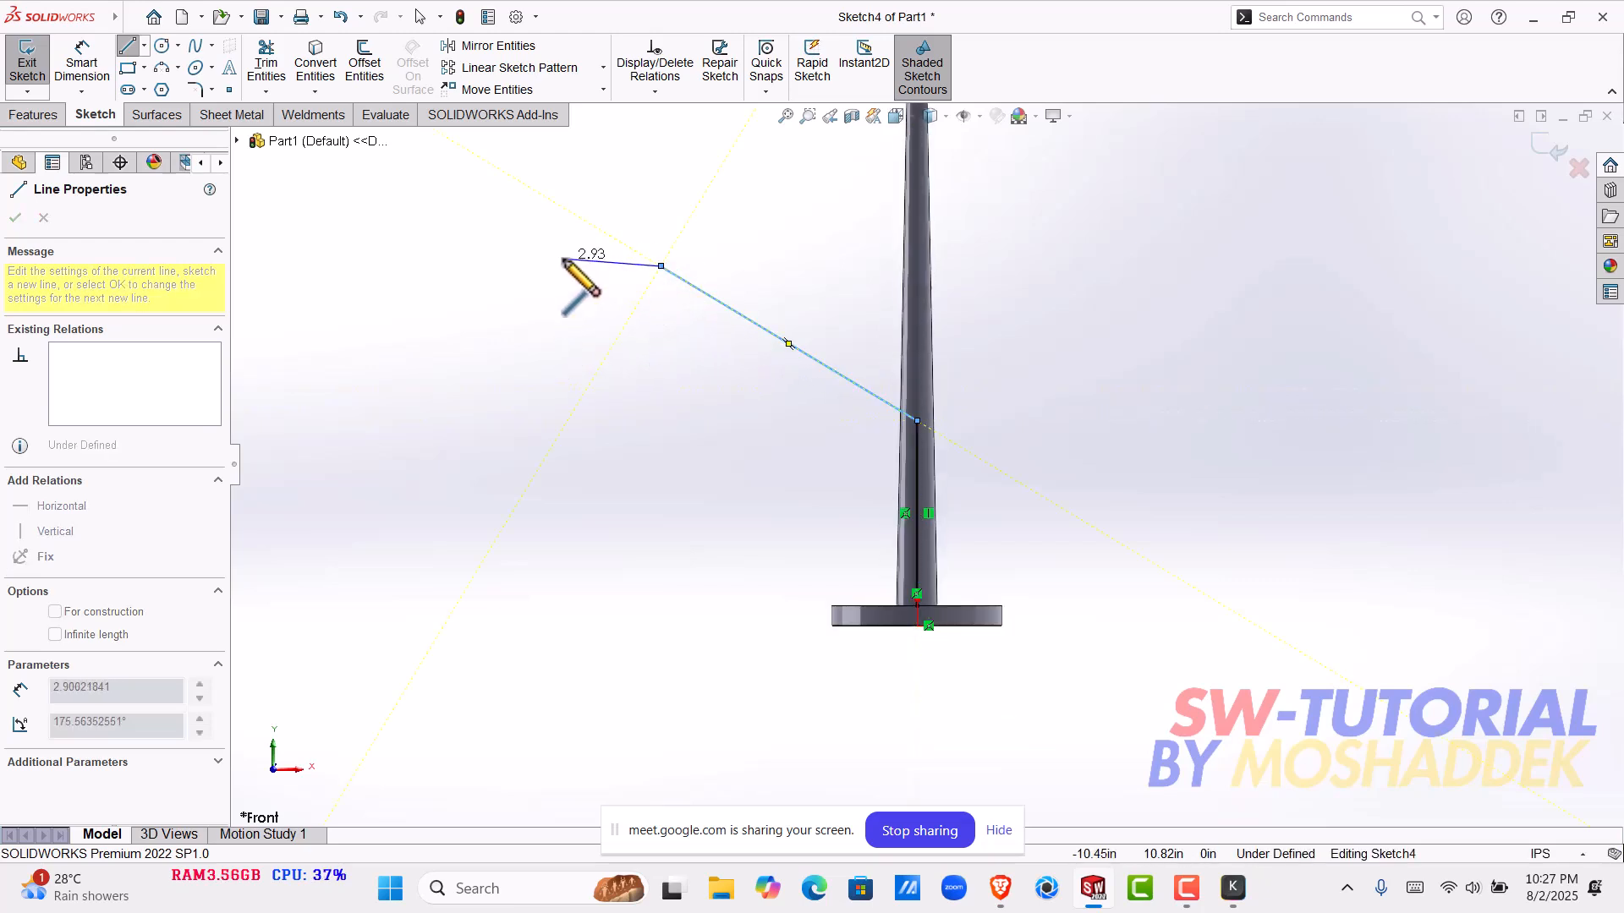
key("Escape")
key("Escape")
- Move the slanted line's free end outward to about 10.3 in from the pole axis and 11.9 in above the origin
scroll(719, 338, "up", 1)
scroll(778, 379, "down", 4)
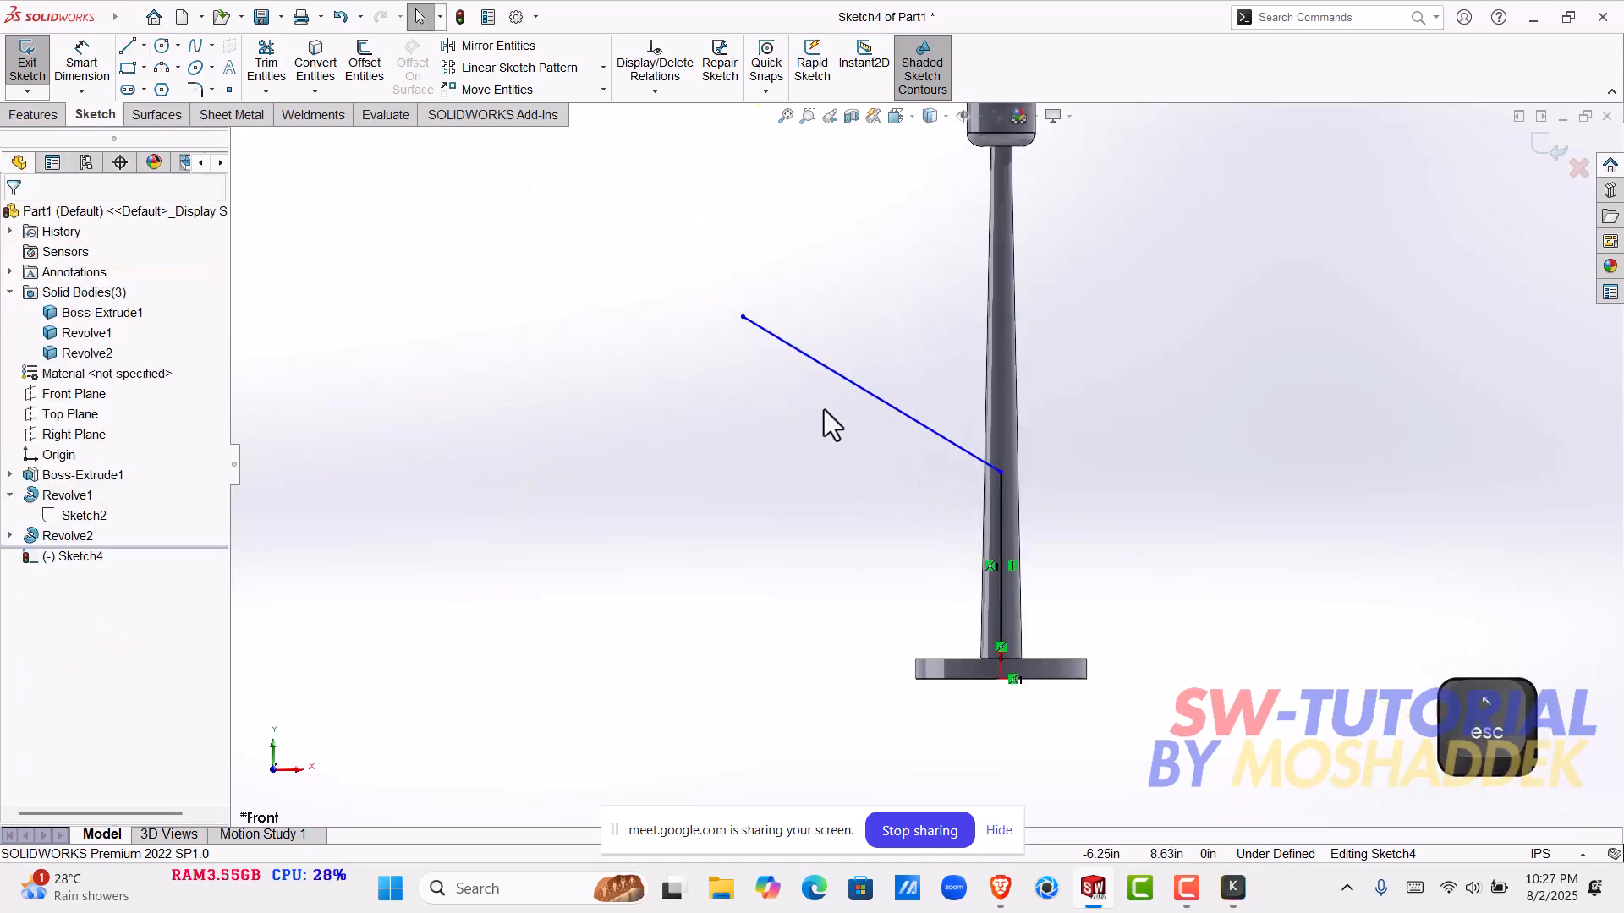
scroll(1040, 504, "up", 1)
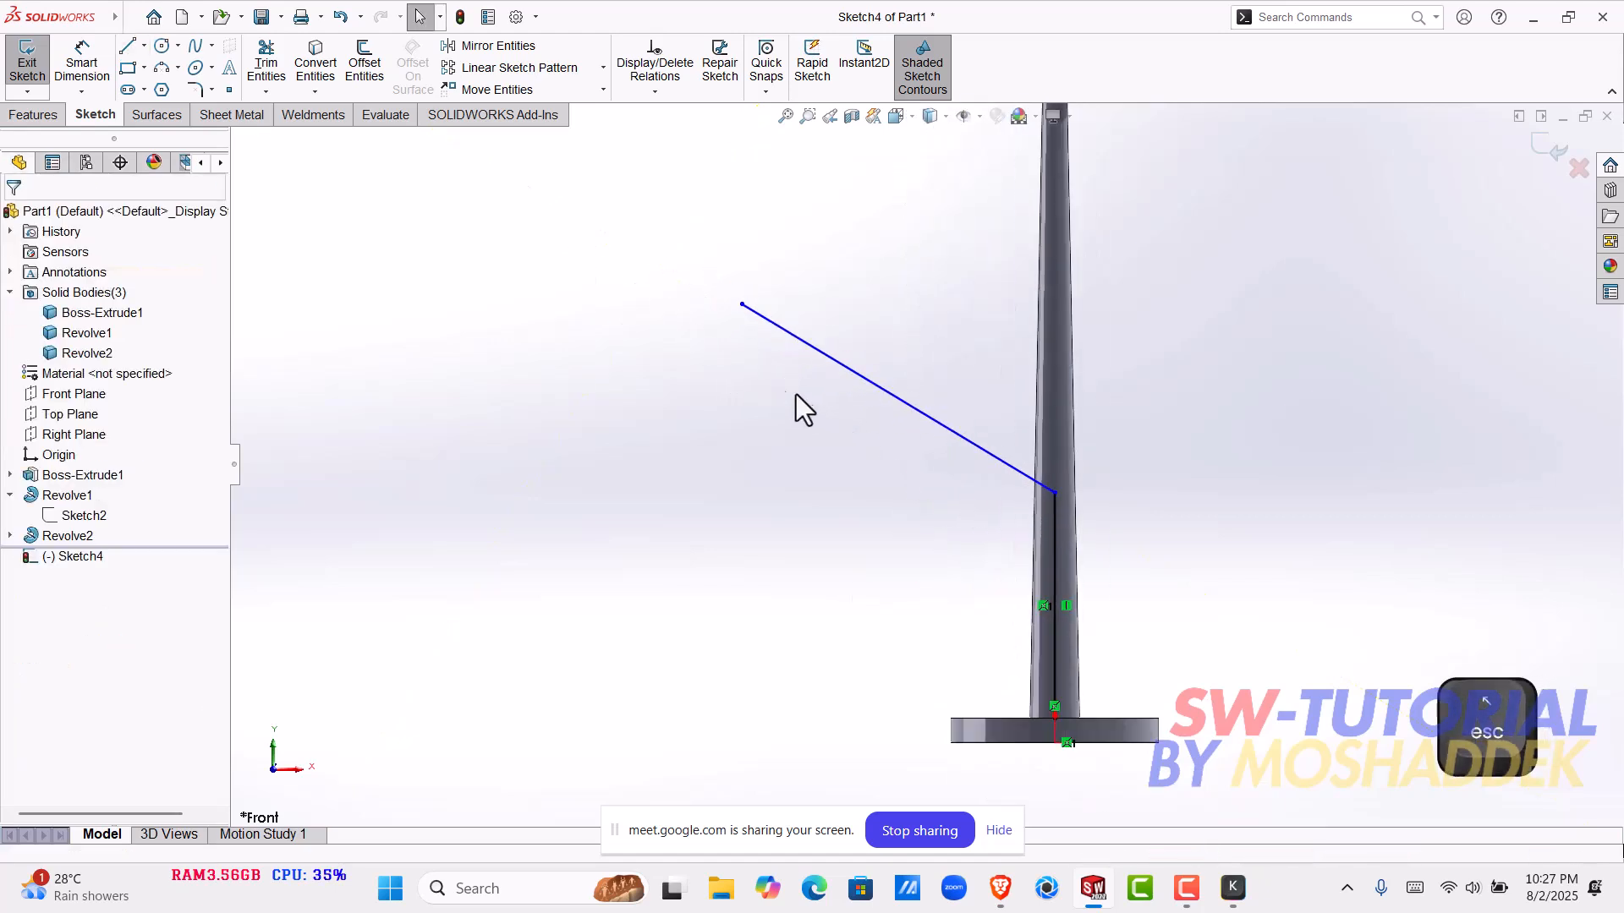
scroll(804, 372, "up", 2)
left_click_drag(819, 372, 755, 341)
left_click(793, 447)
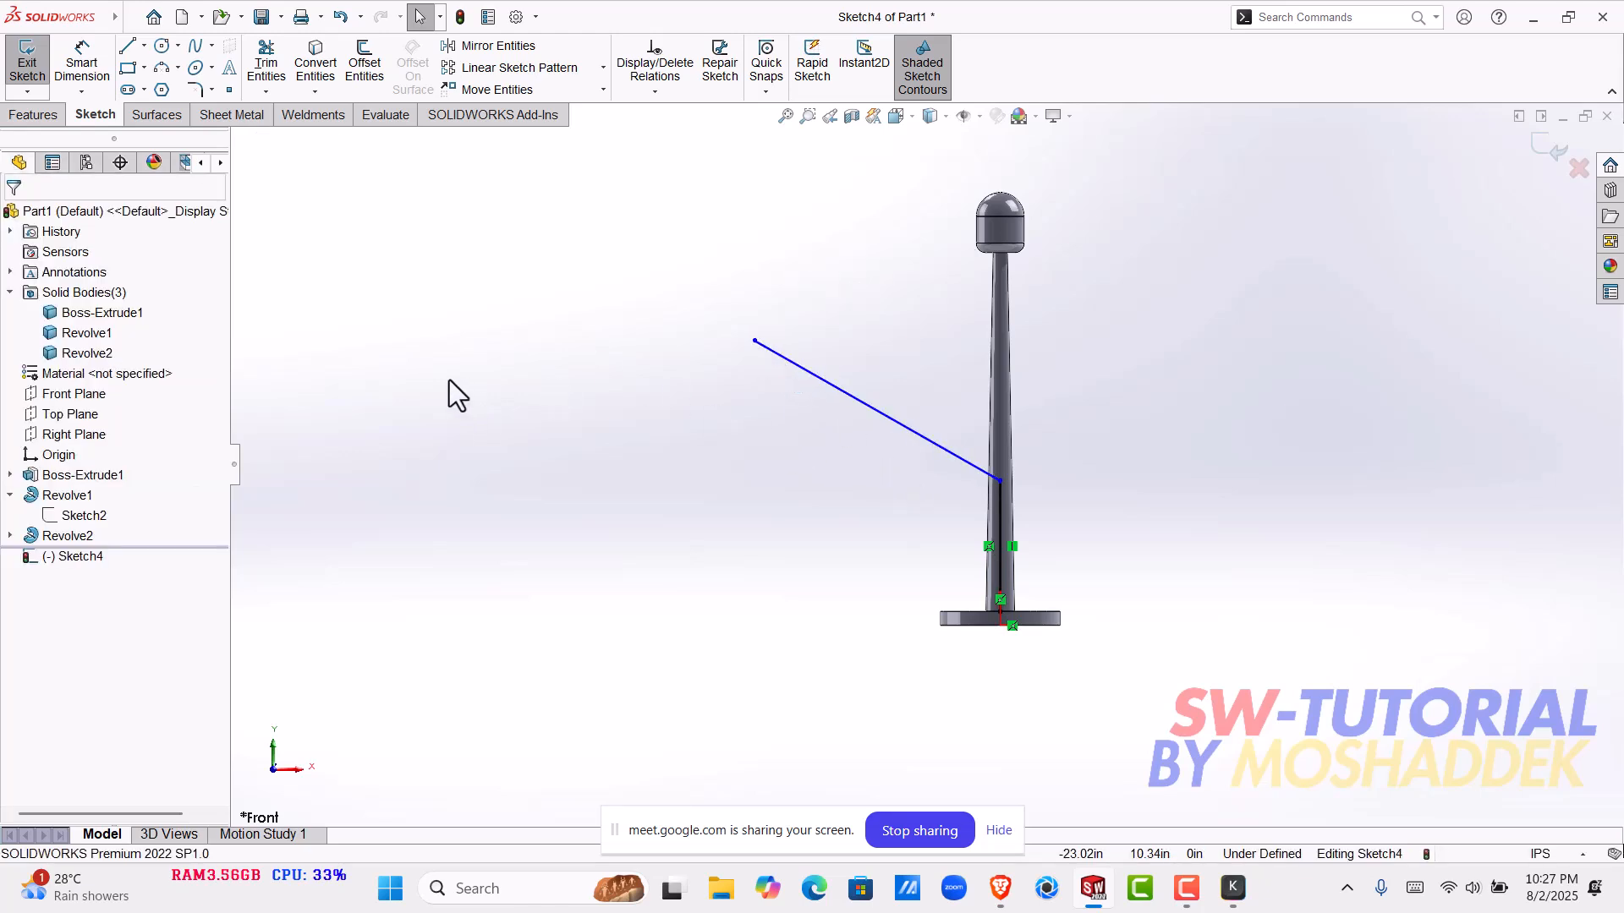
- Dimension the height from the origin to the slanted line's free end as 12 in
left_click(82, 61)
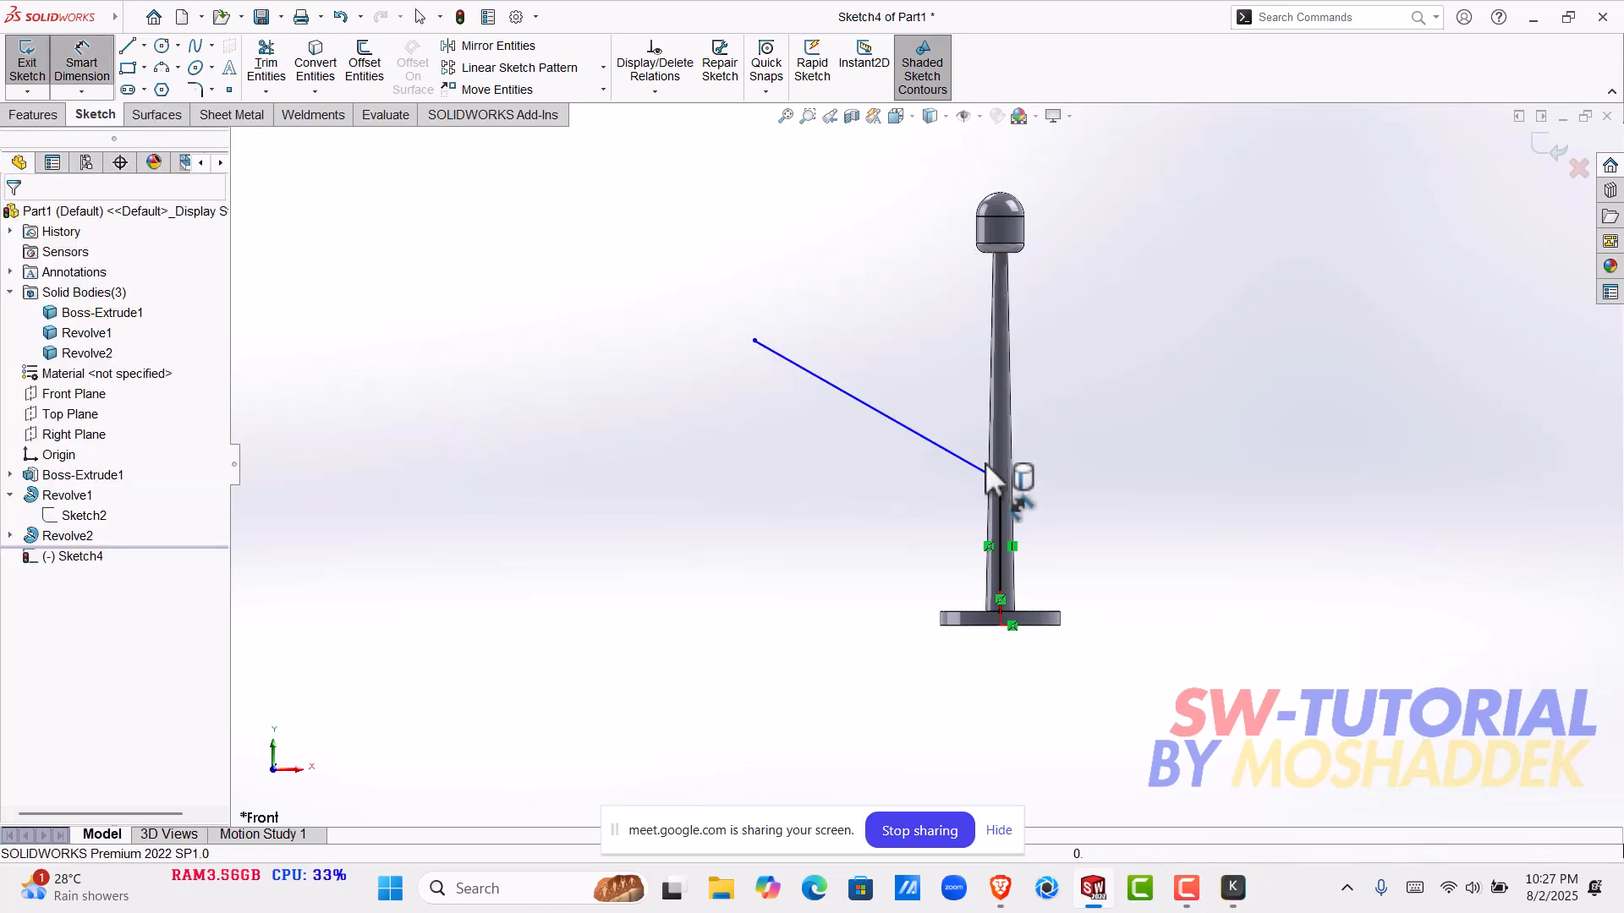
left_click(755, 342)
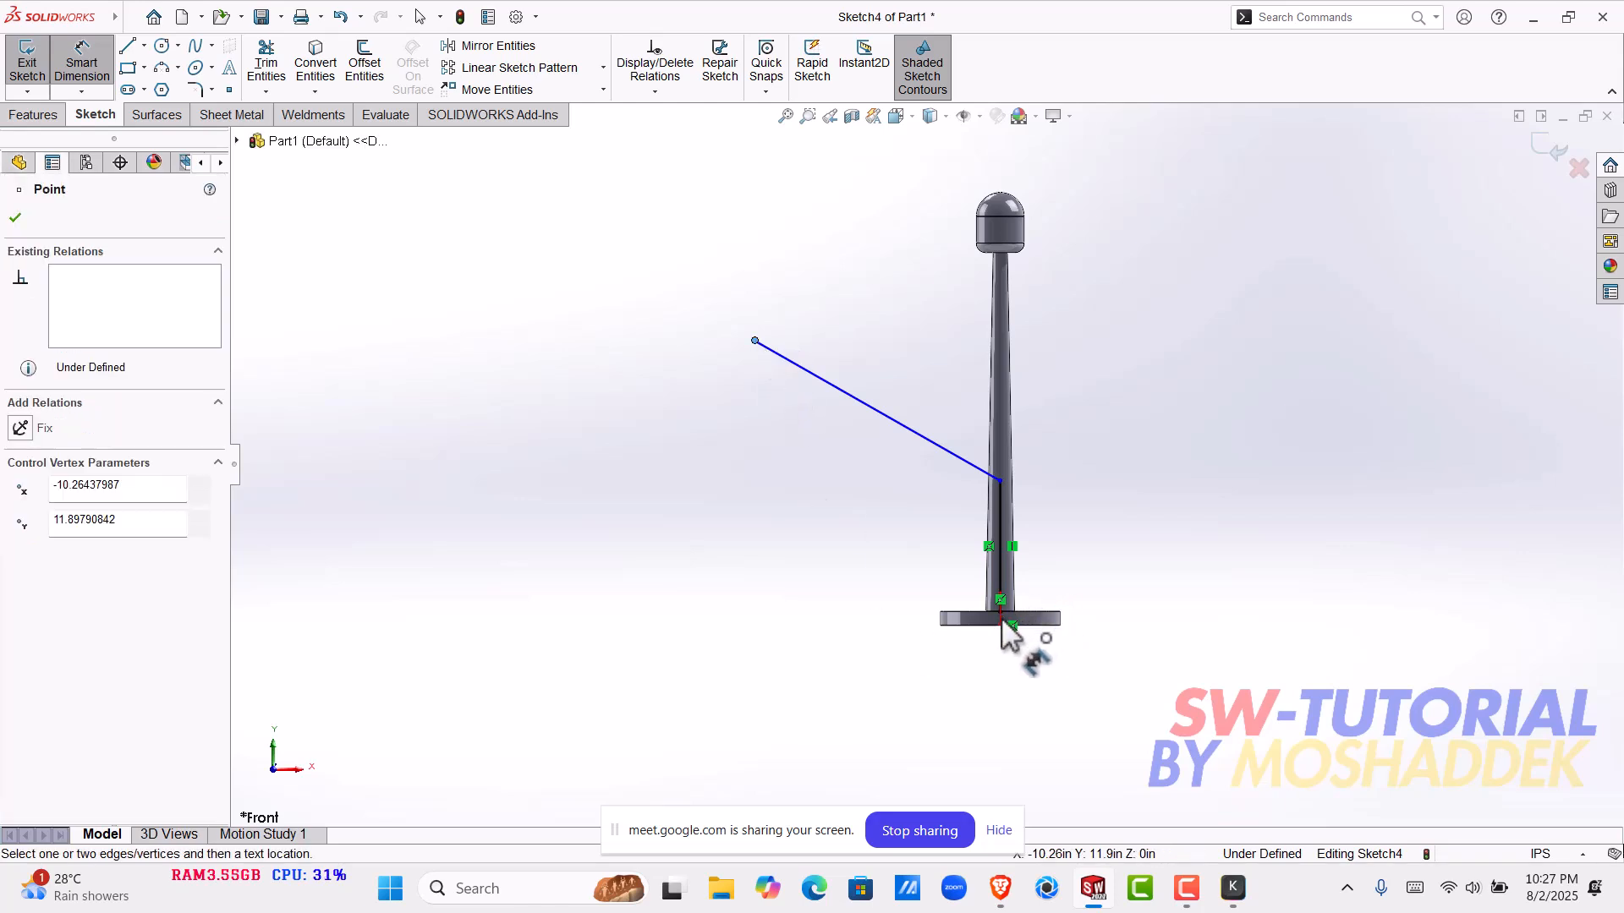
left_click(1000, 625)
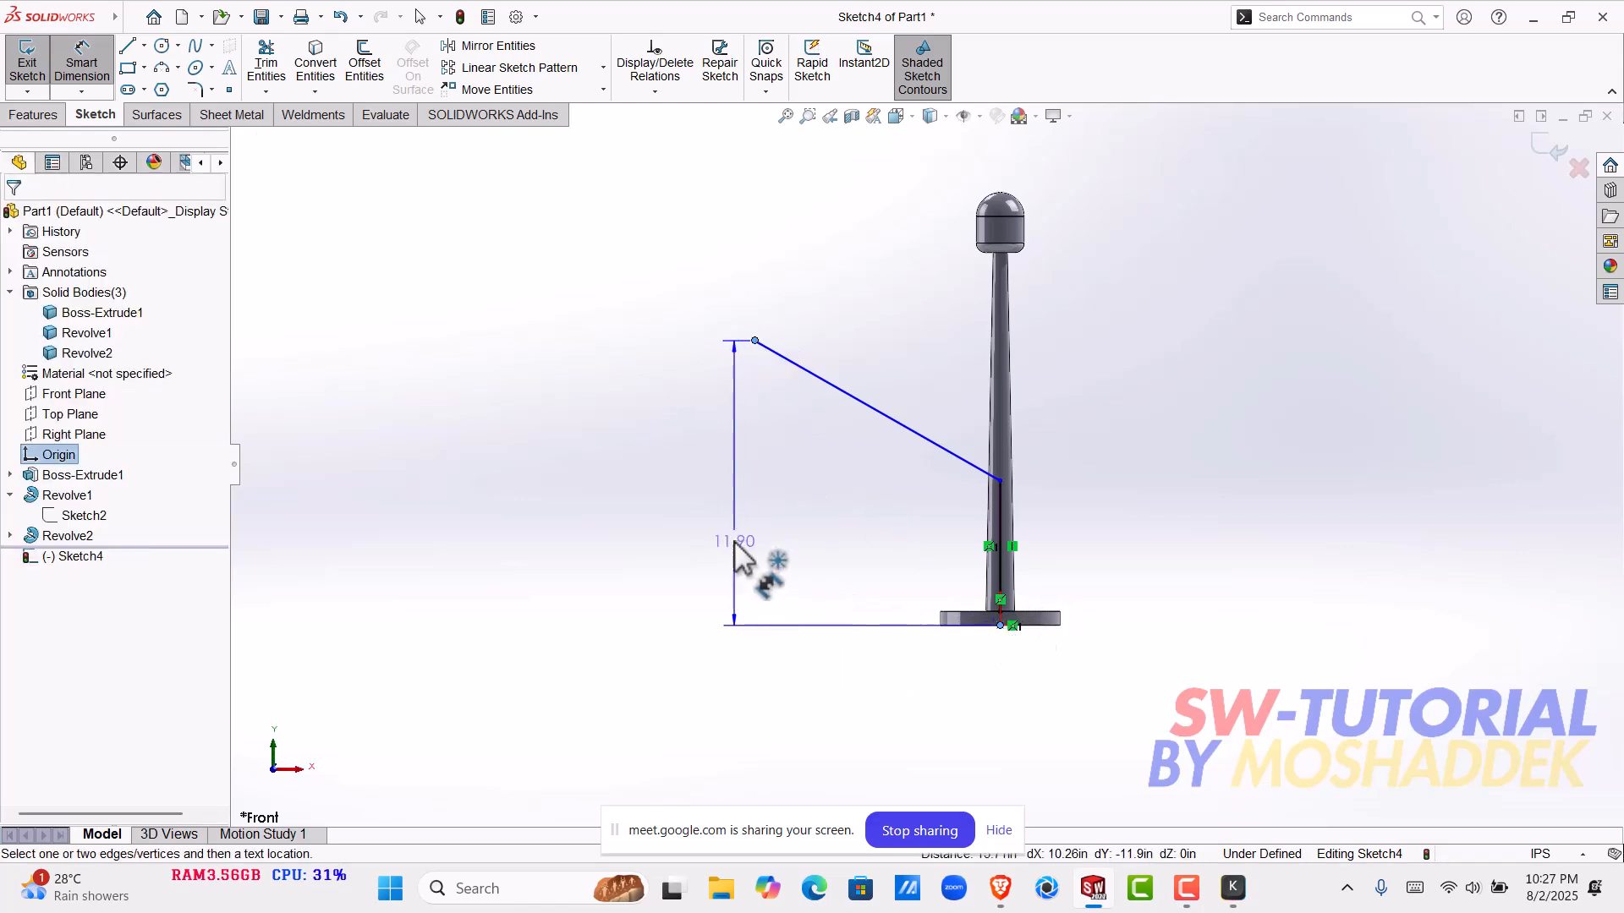
left_click(724, 538)
type("12")
key("Return")
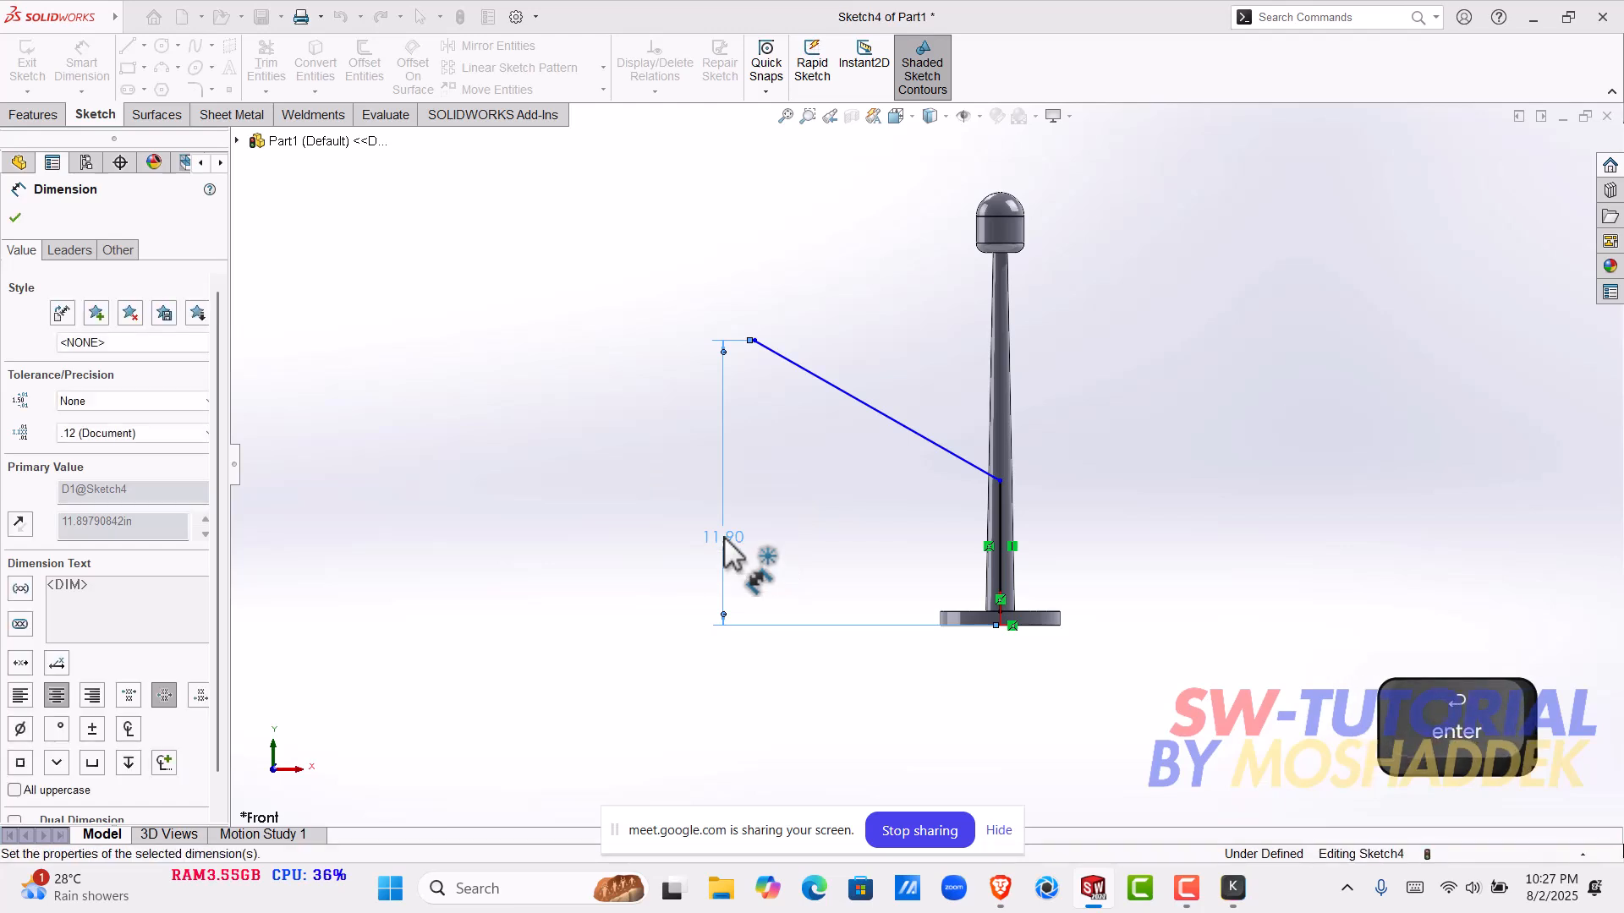
- Dimension the vertical line inside the pole as 6 in long and leave the dimension tool
left_click(999, 516)
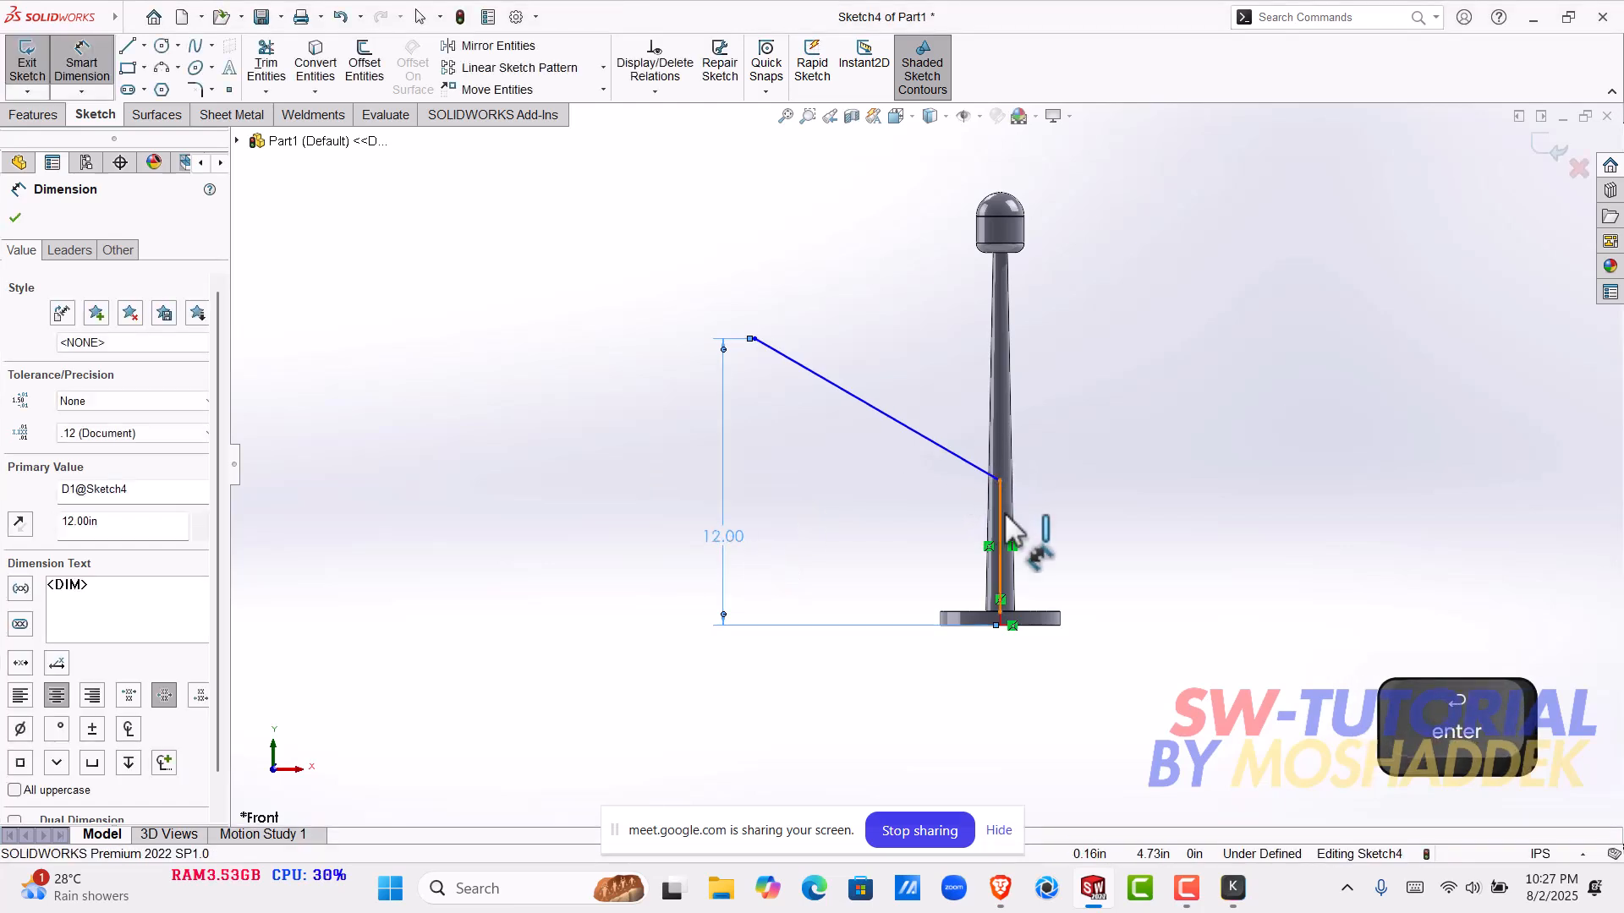
left_click(1217, 547)
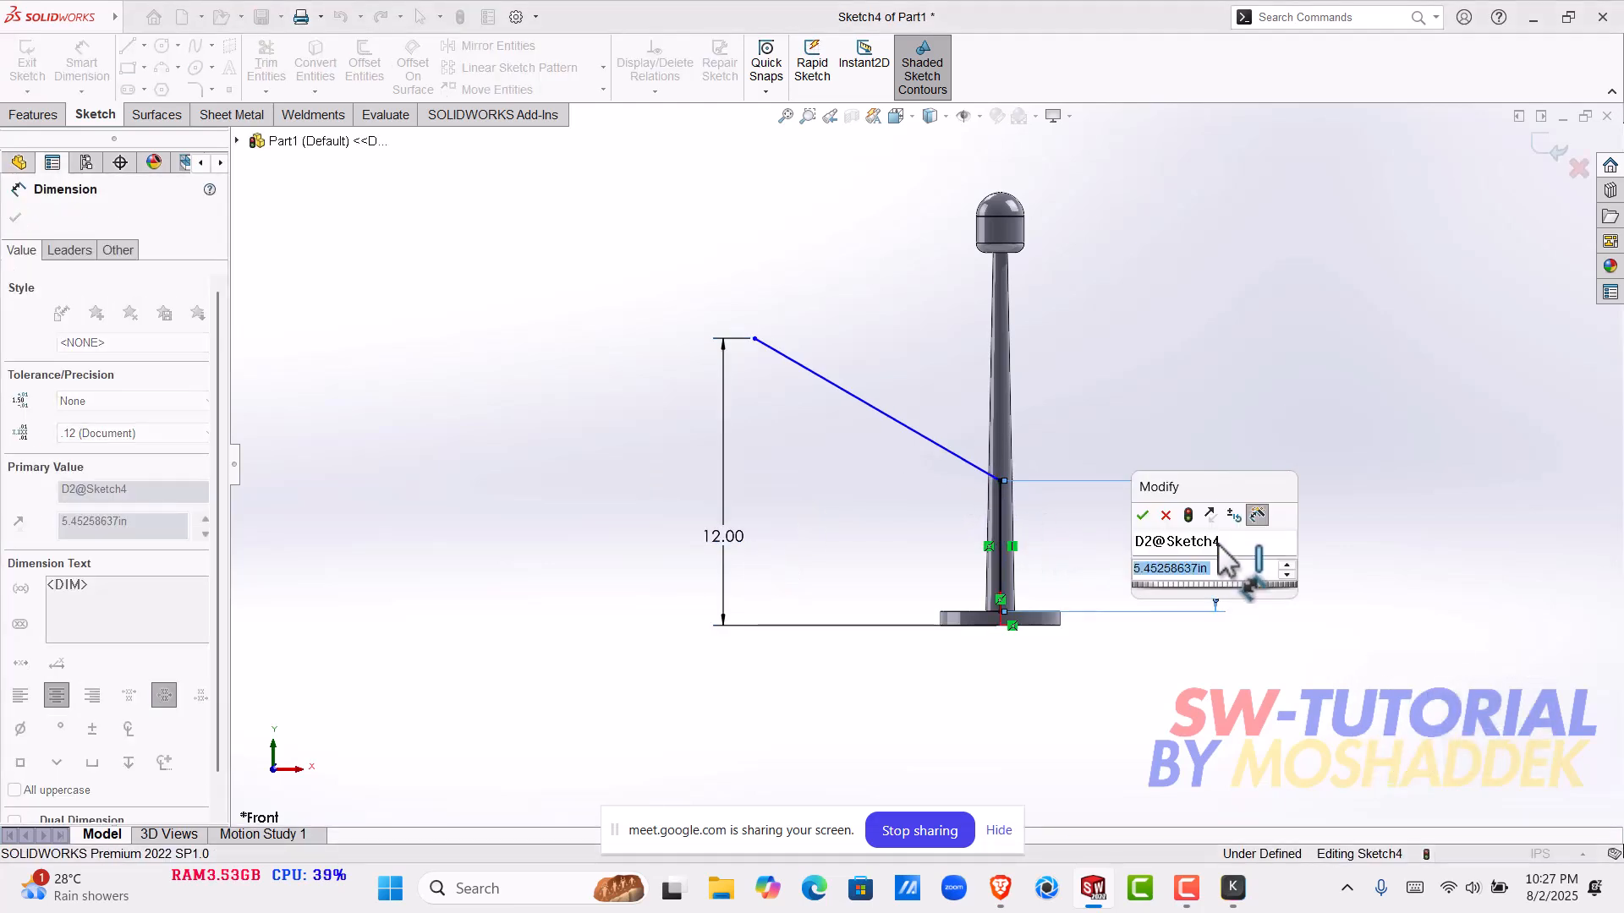
type("6")
key("Return")
key("Escape")
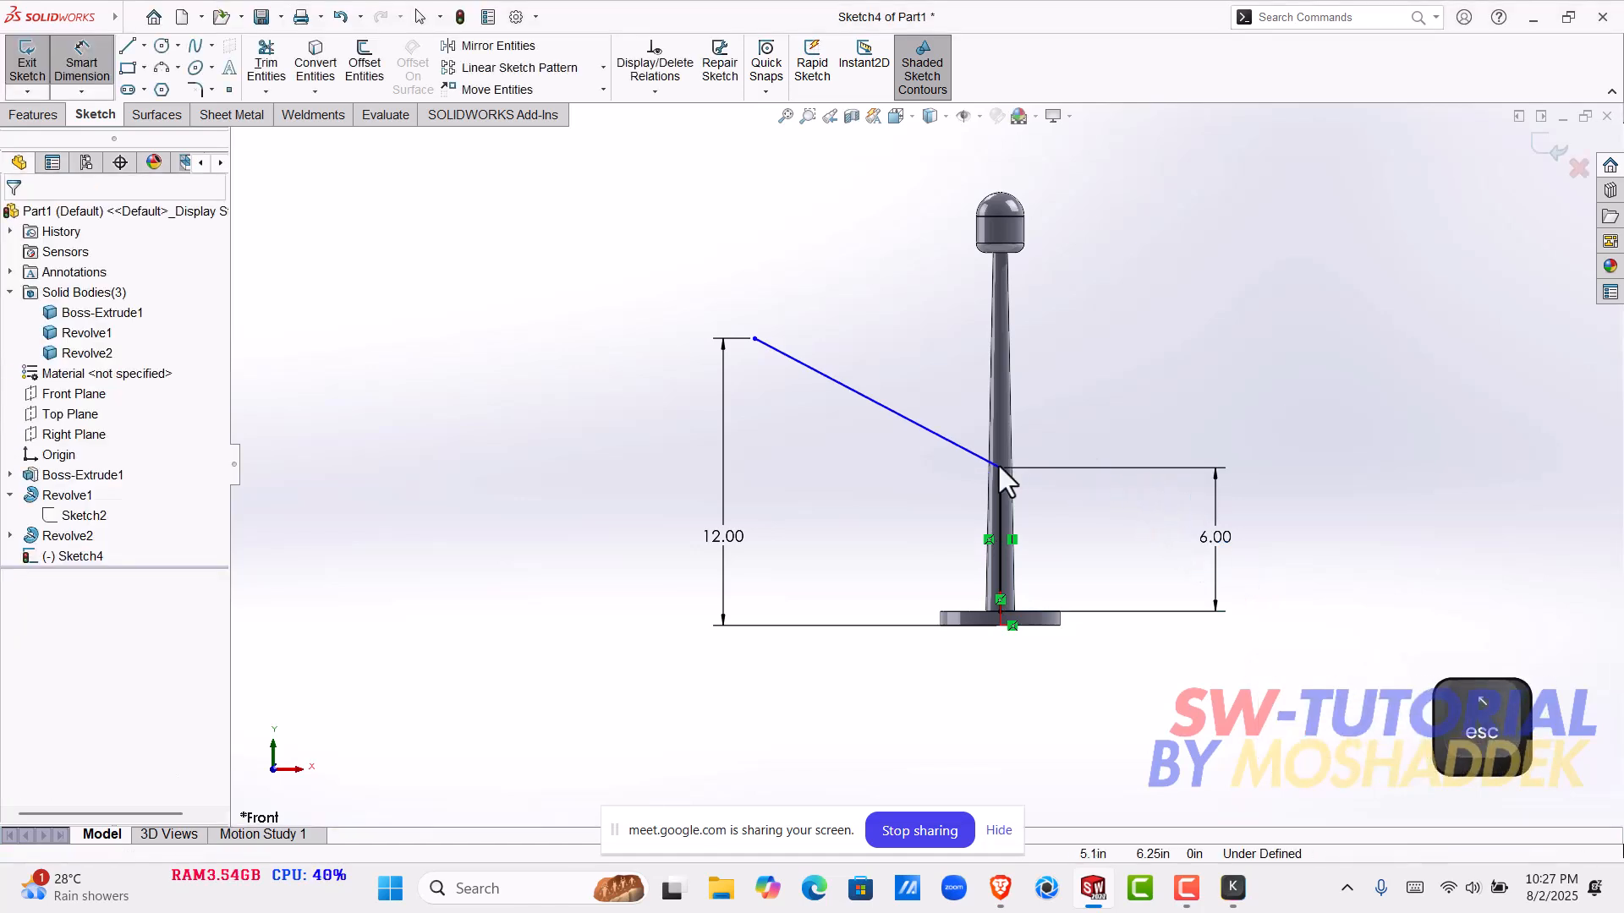
- Dimension the horizontal span of the slanted line as 10 in and leave the dimension tool
left_click(875, 403)
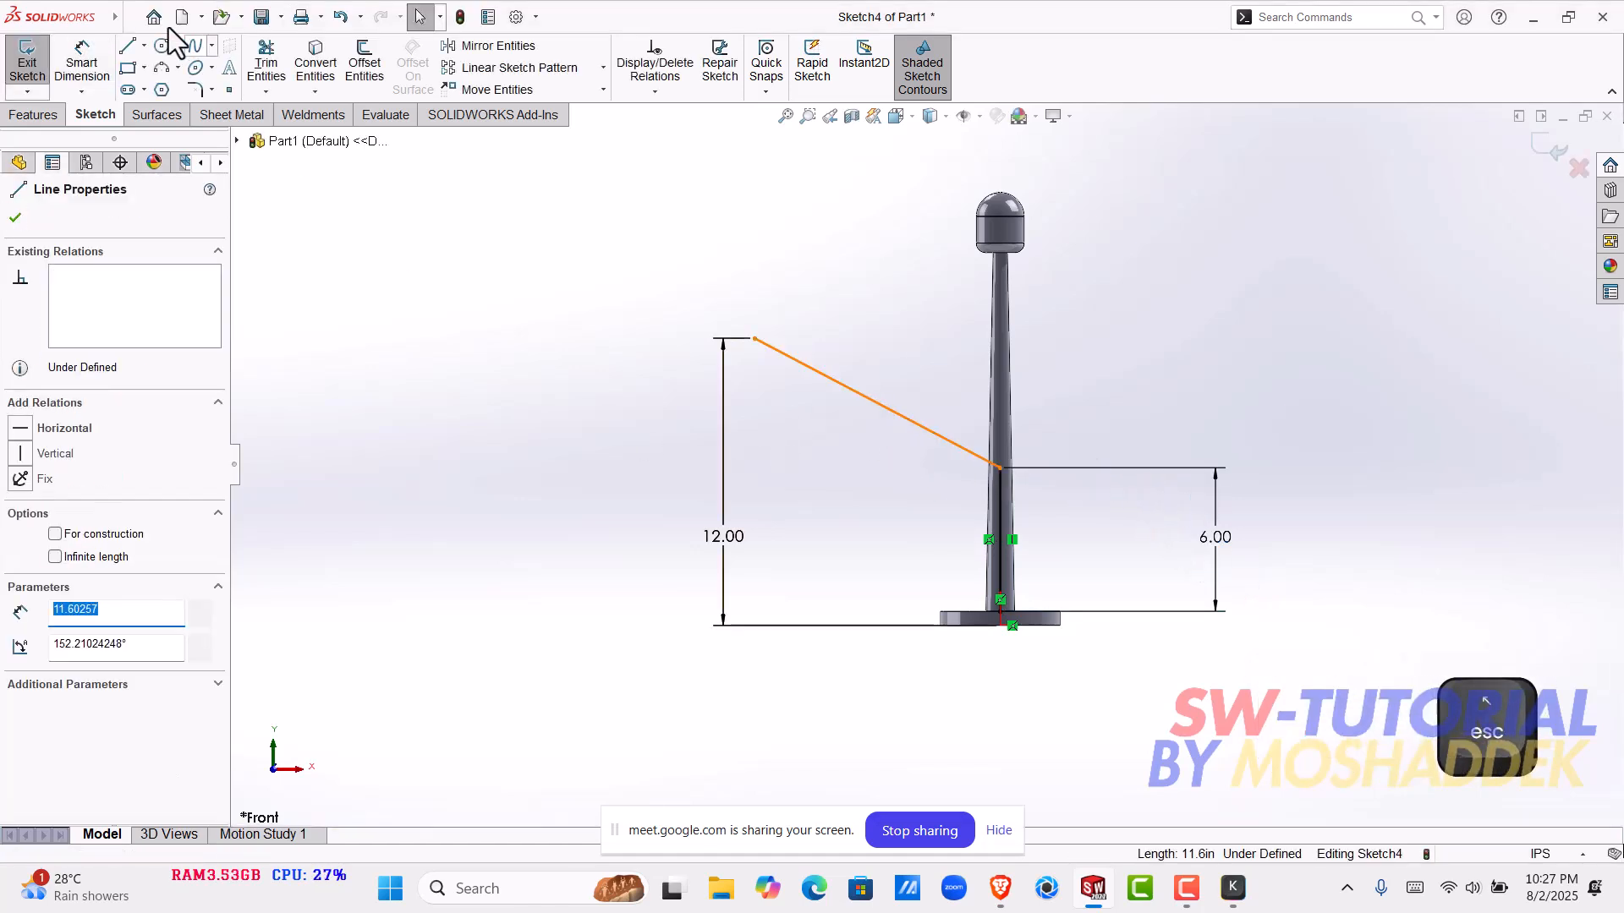
left_click(82, 64)
left_click(931, 433)
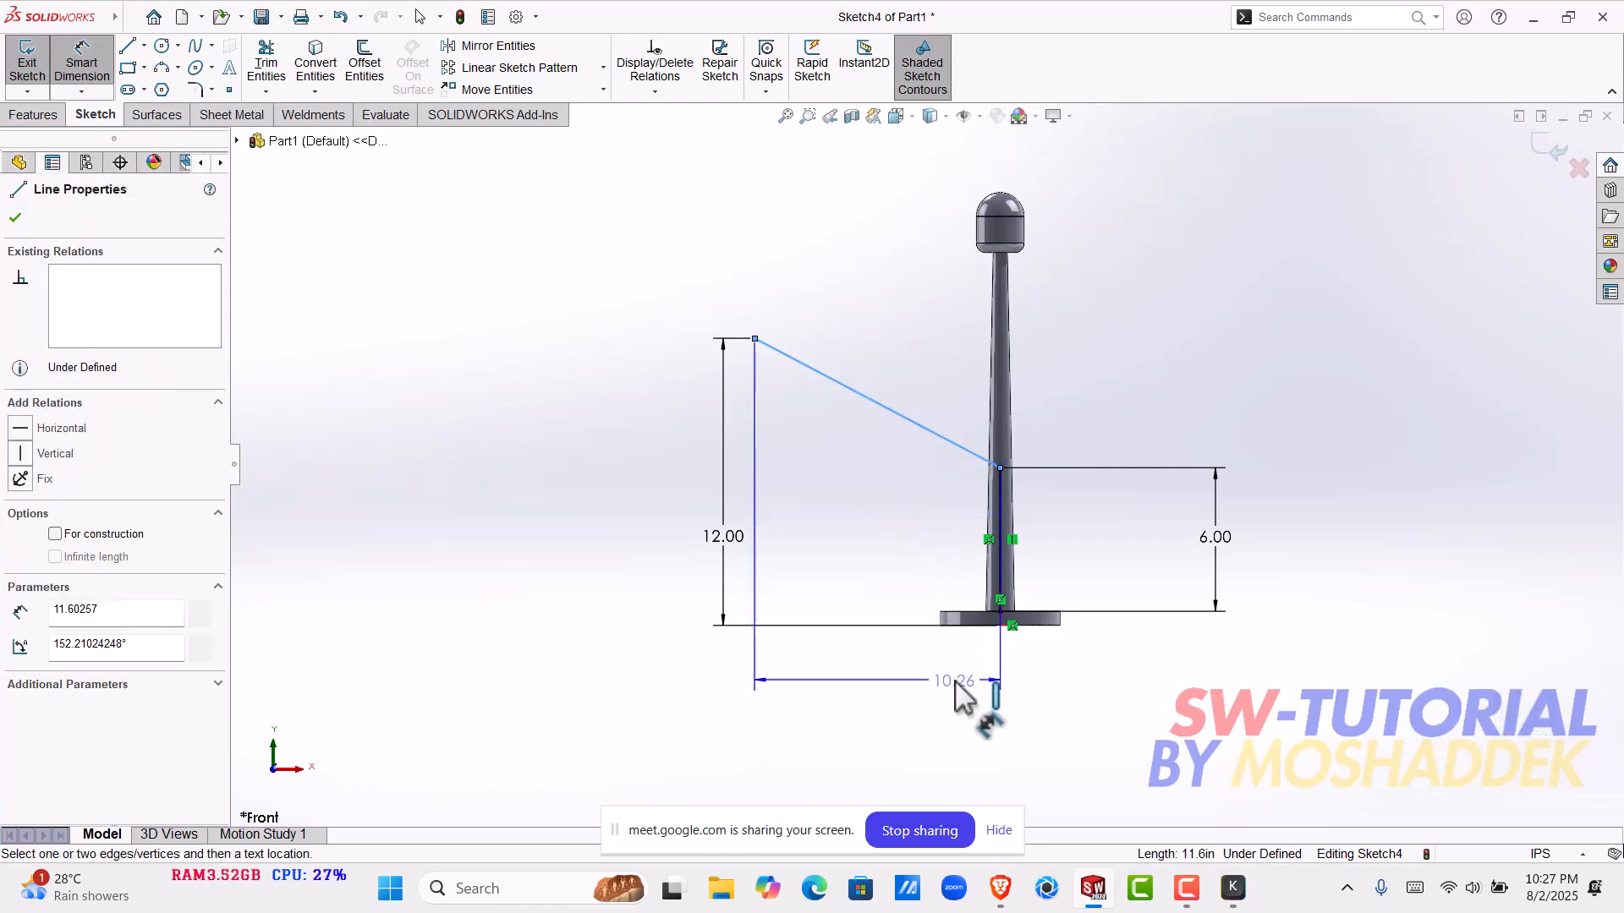
left_click(904, 663)
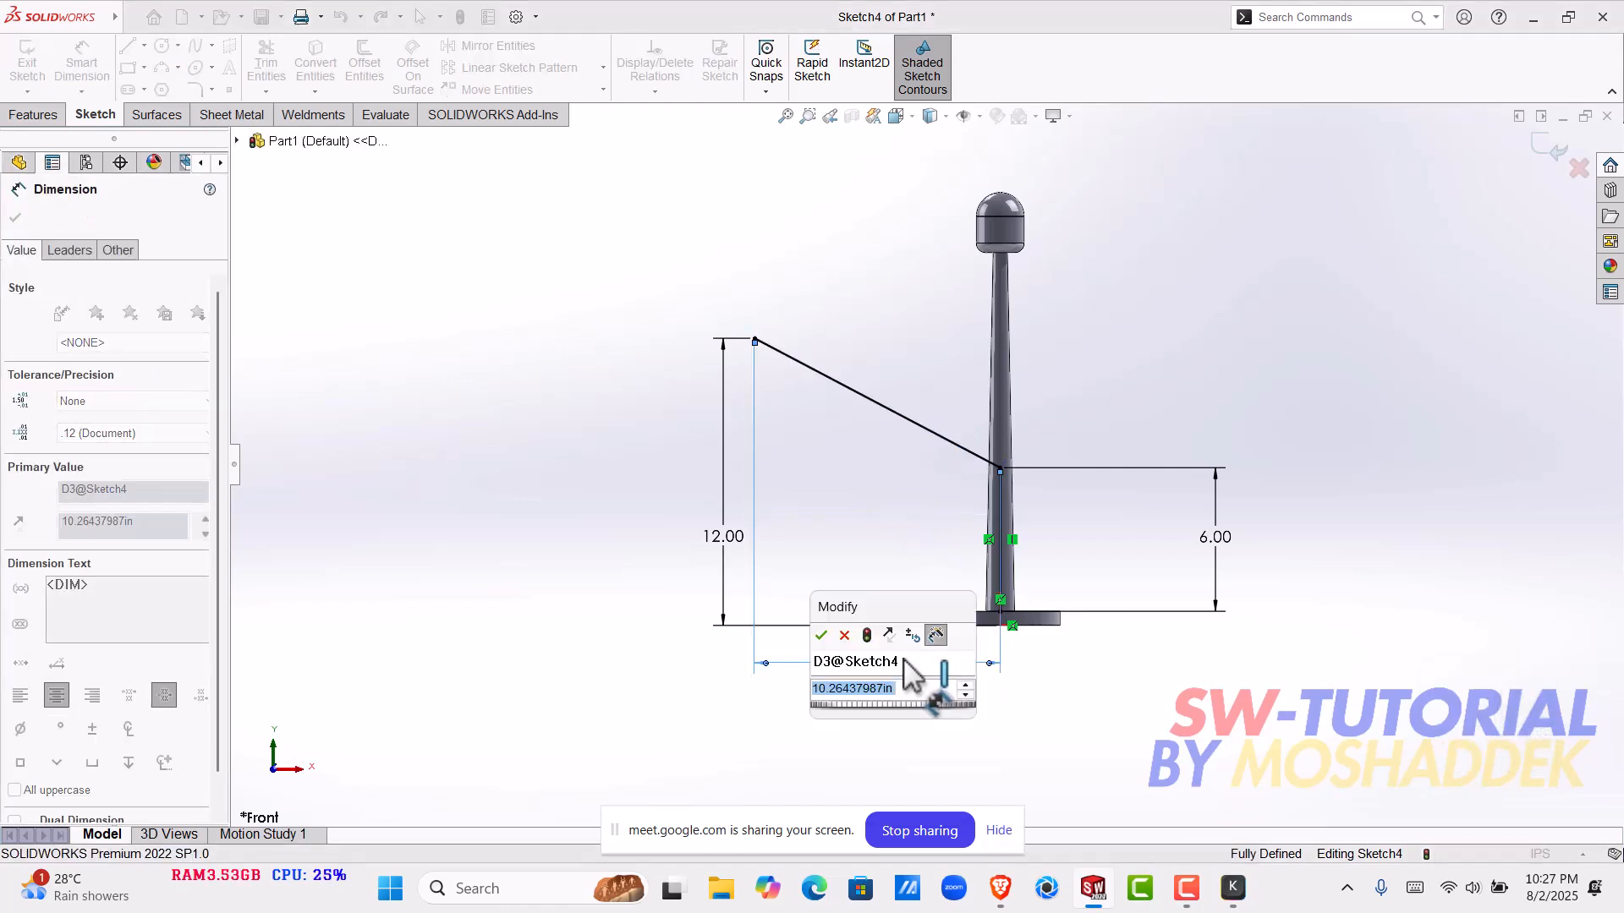
key("Return")
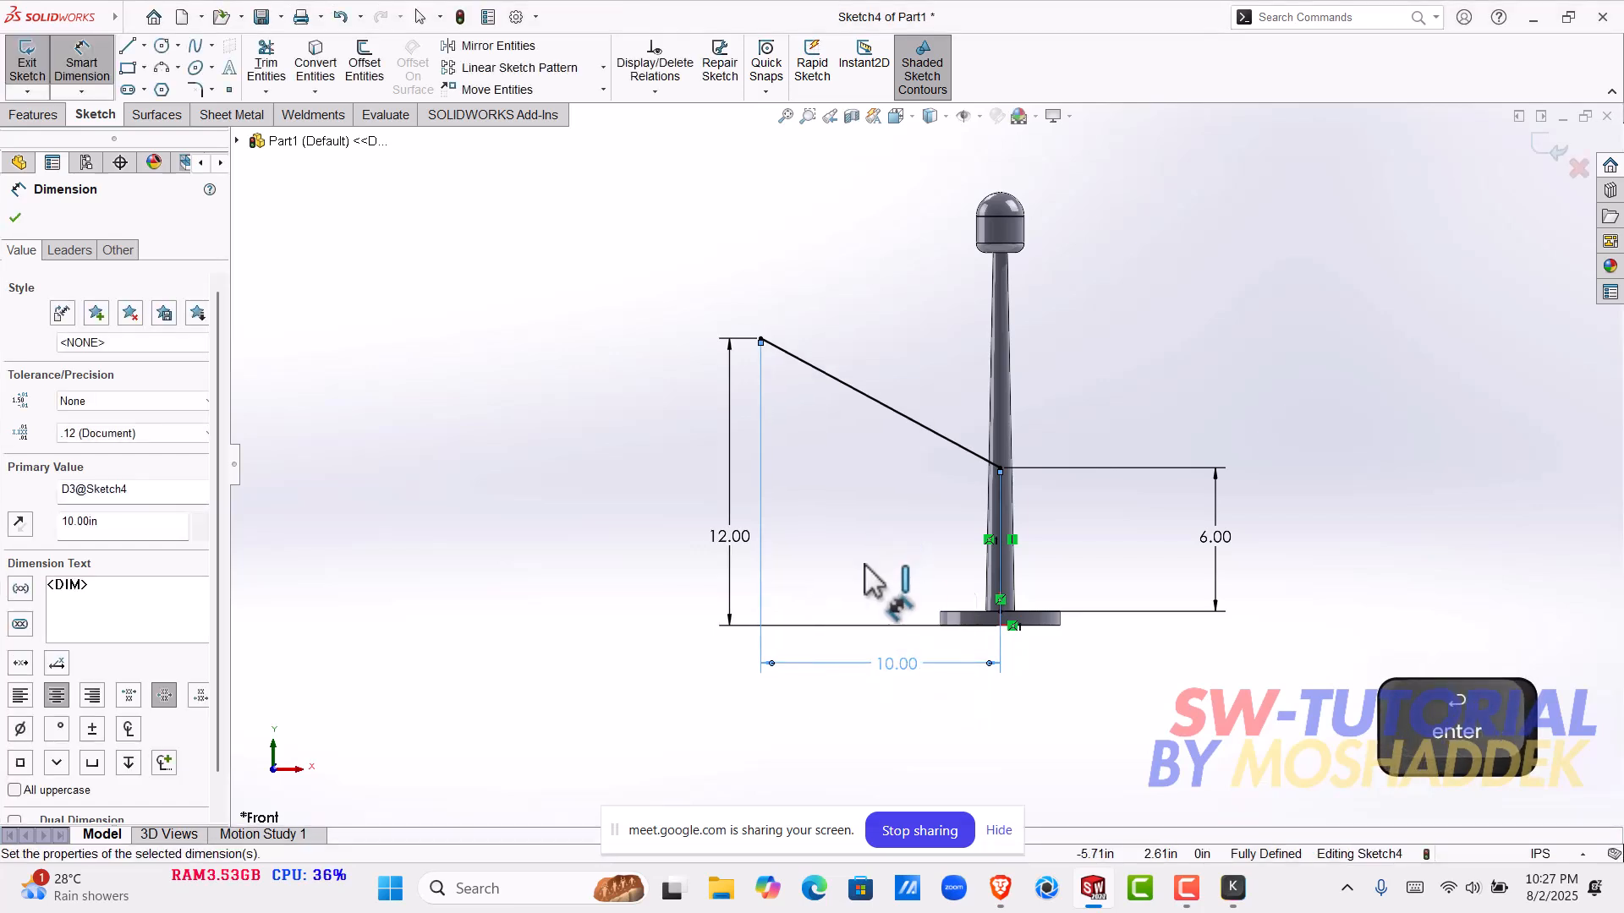
key("Escape")
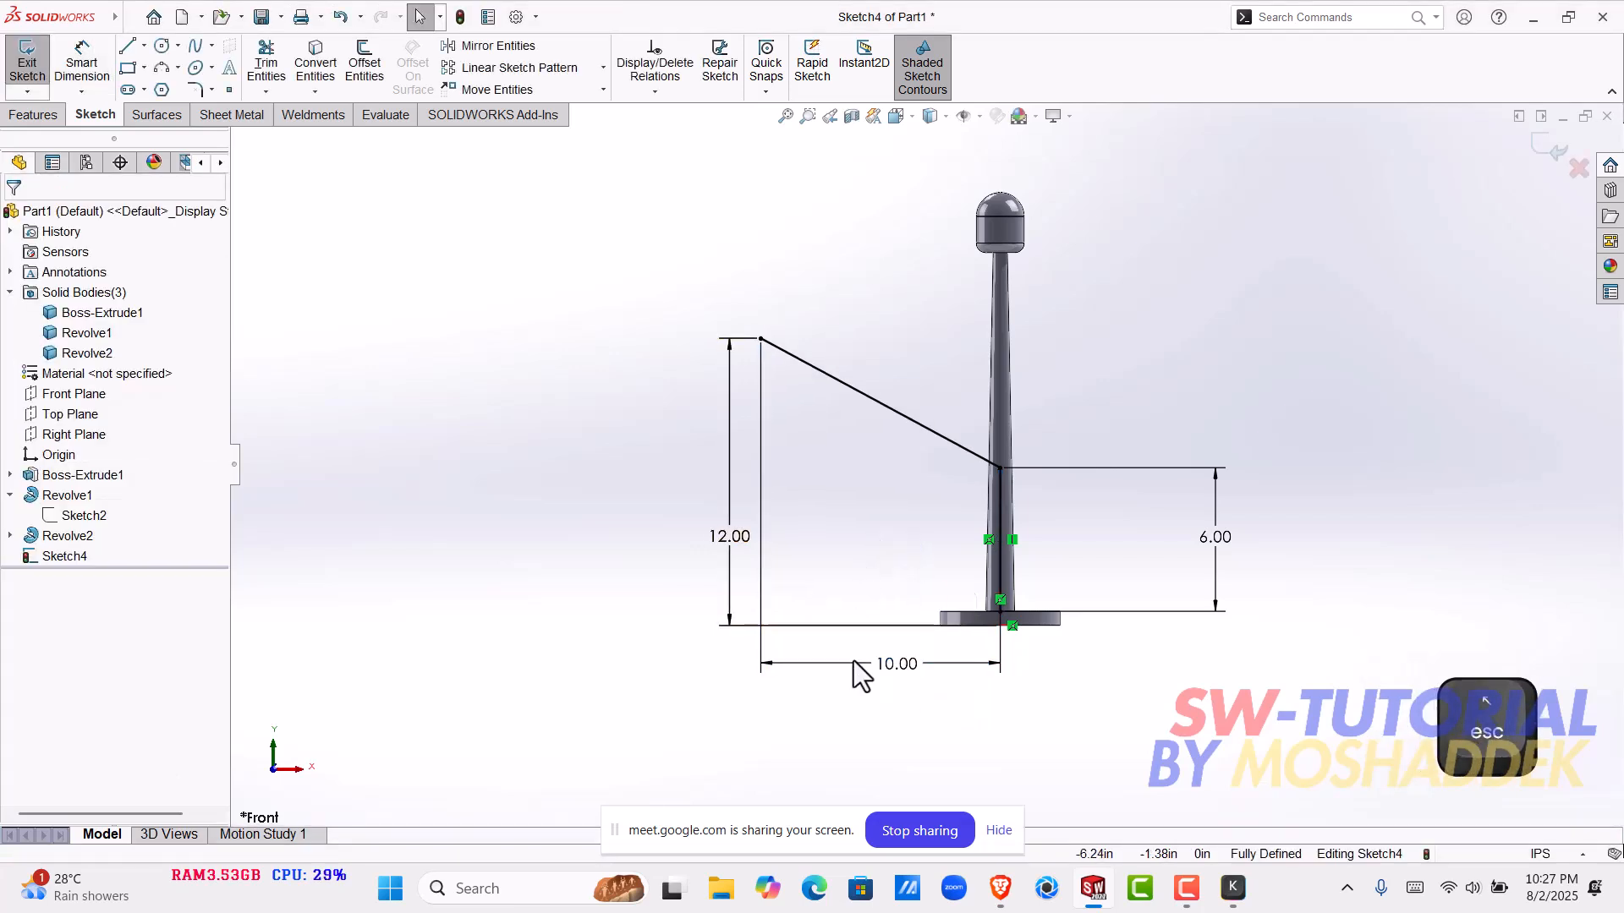
- Move the 10 in dimension above the slanted line and deselect it
left_click_drag(870, 673, 855, 250)
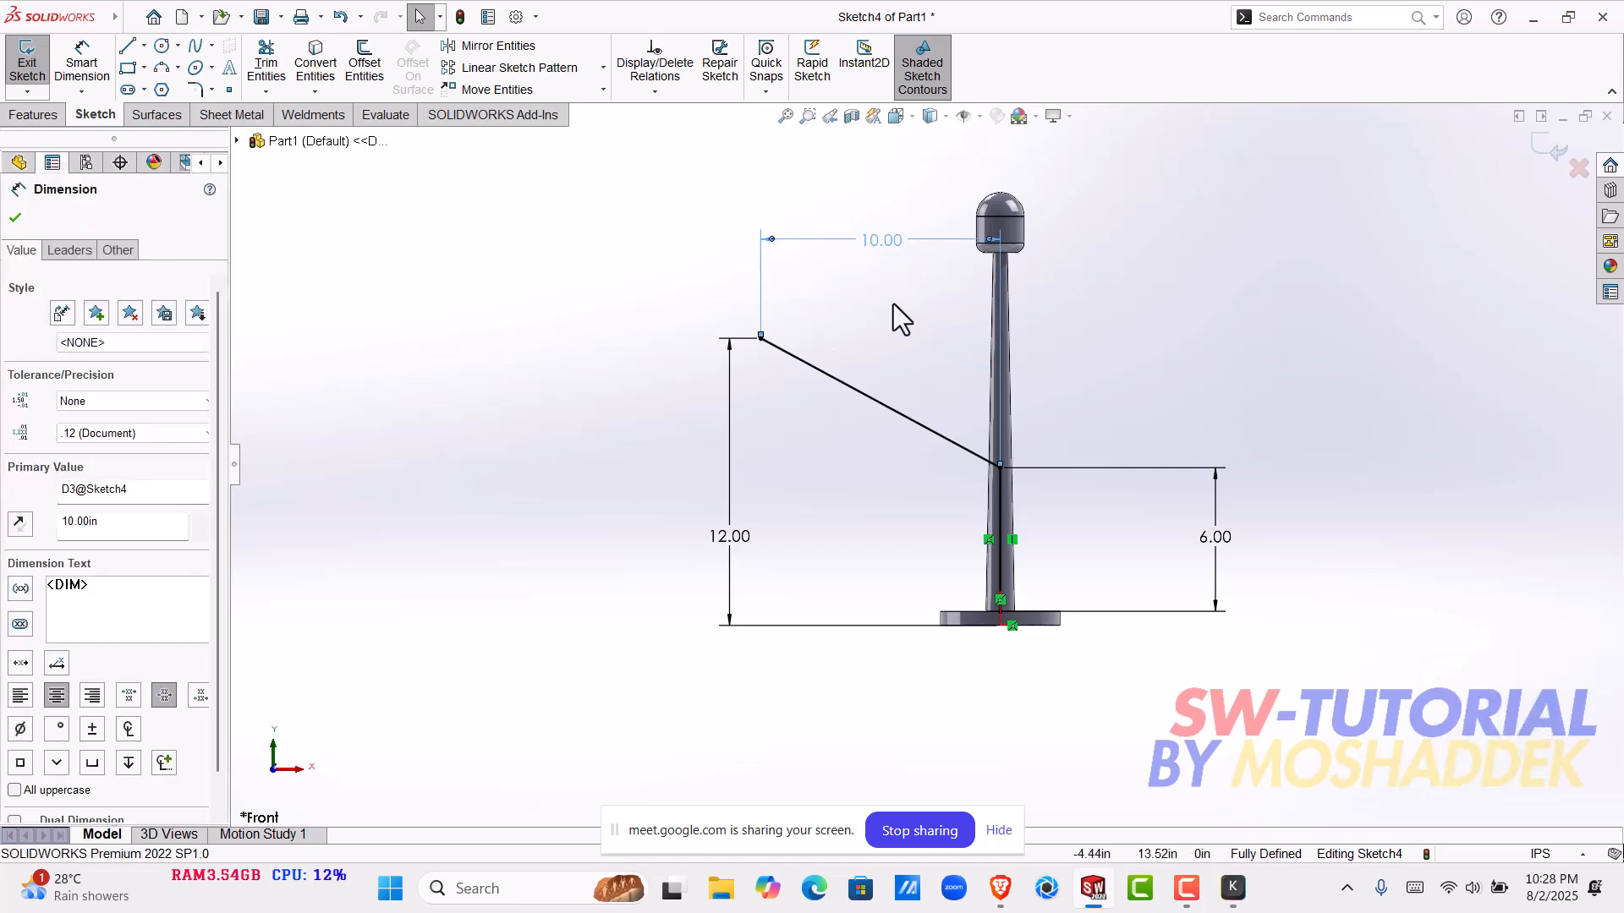
scroll(880, 355, "down", 1)
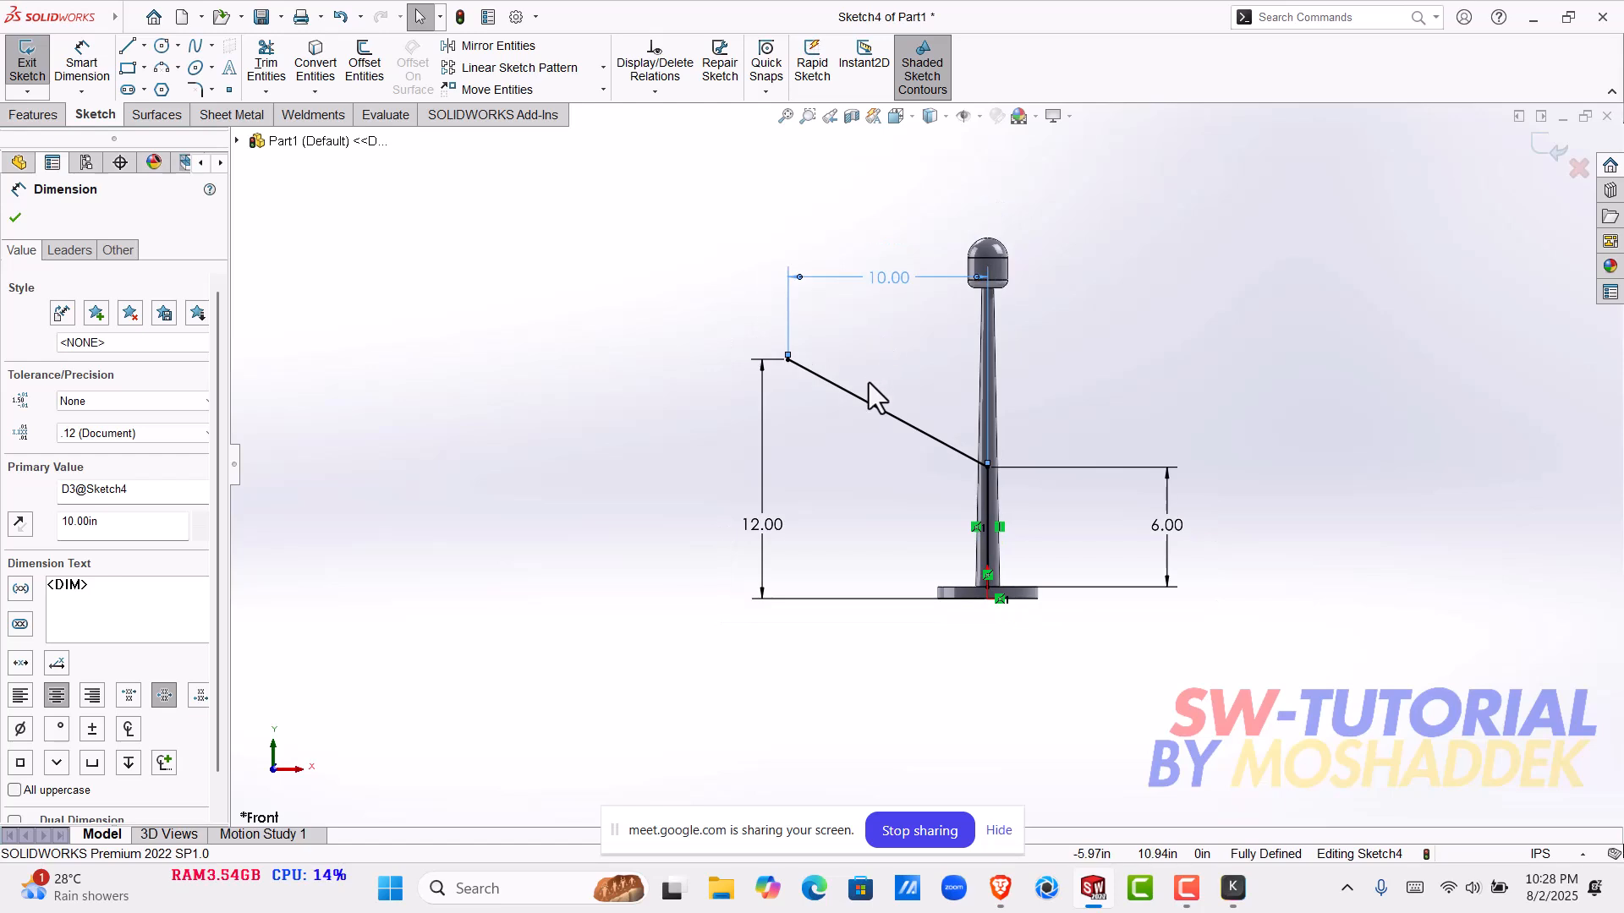
scroll(869, 383, "up", 1)
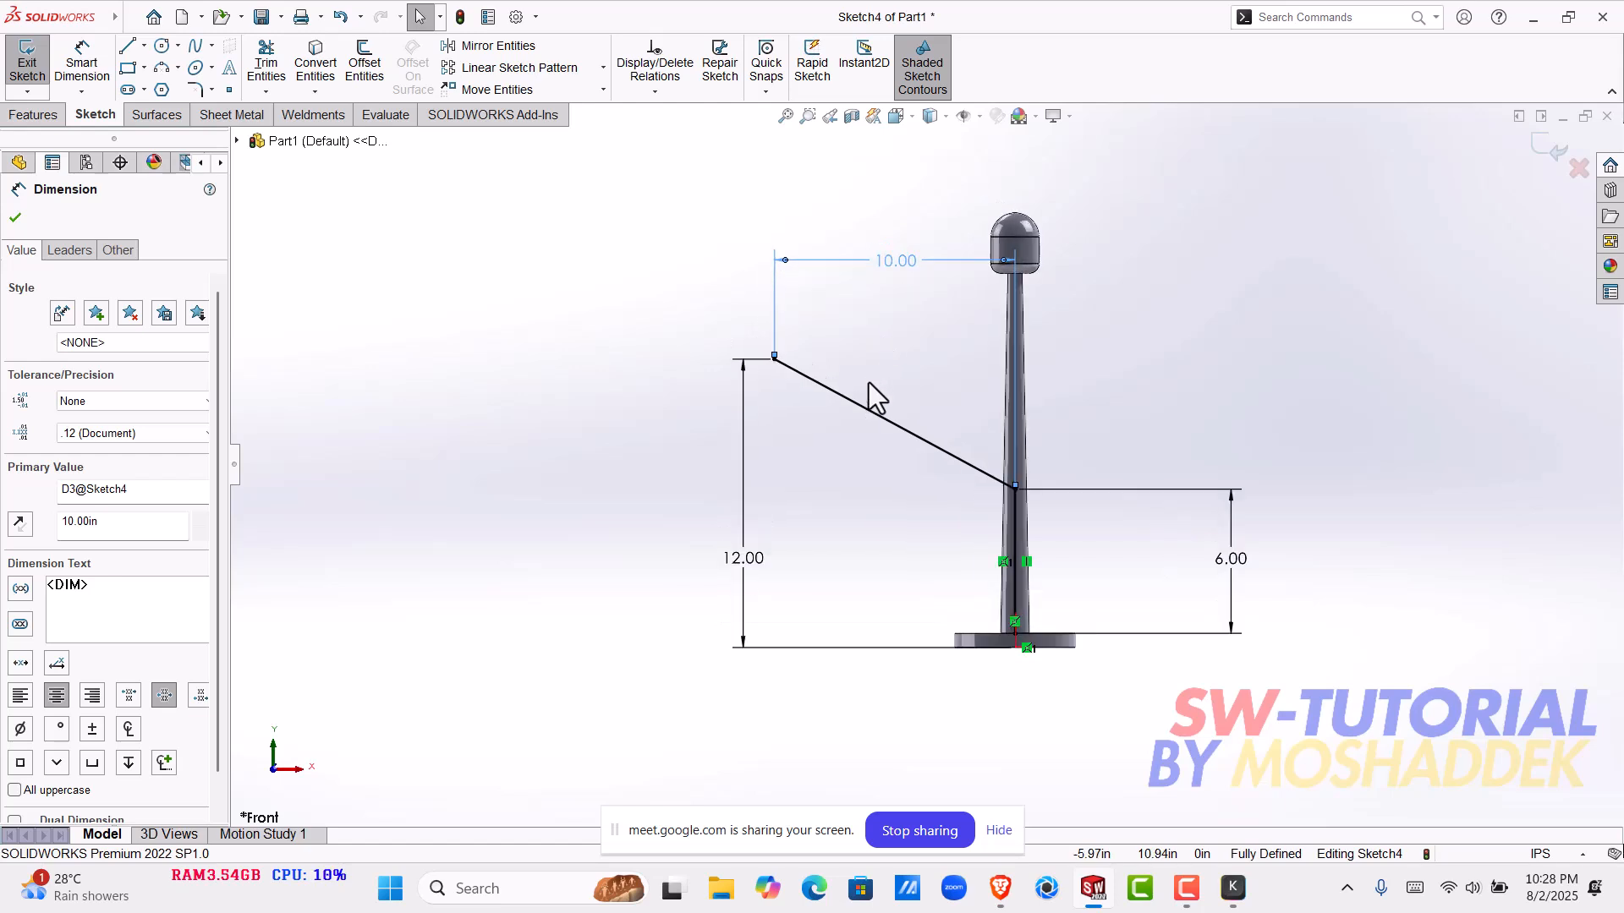
left_click(815, 504)
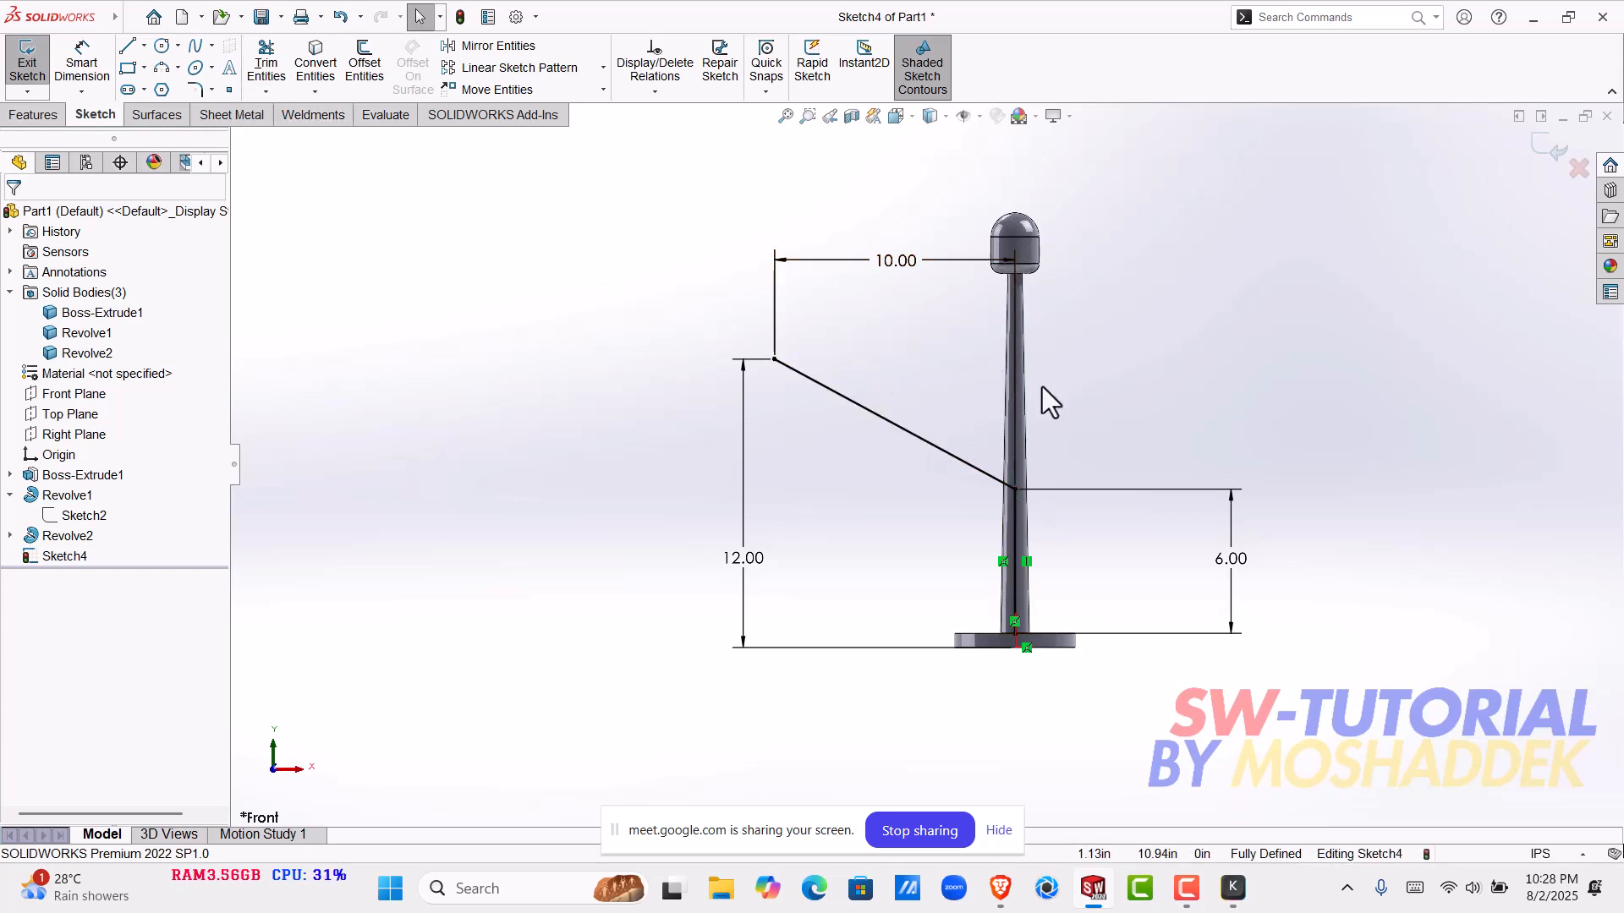
- Start a Sketch Fillet on the corner where the slanted and vertical lines meet
left_click(194, 89)
scroll(1080, 471, "down", 5)
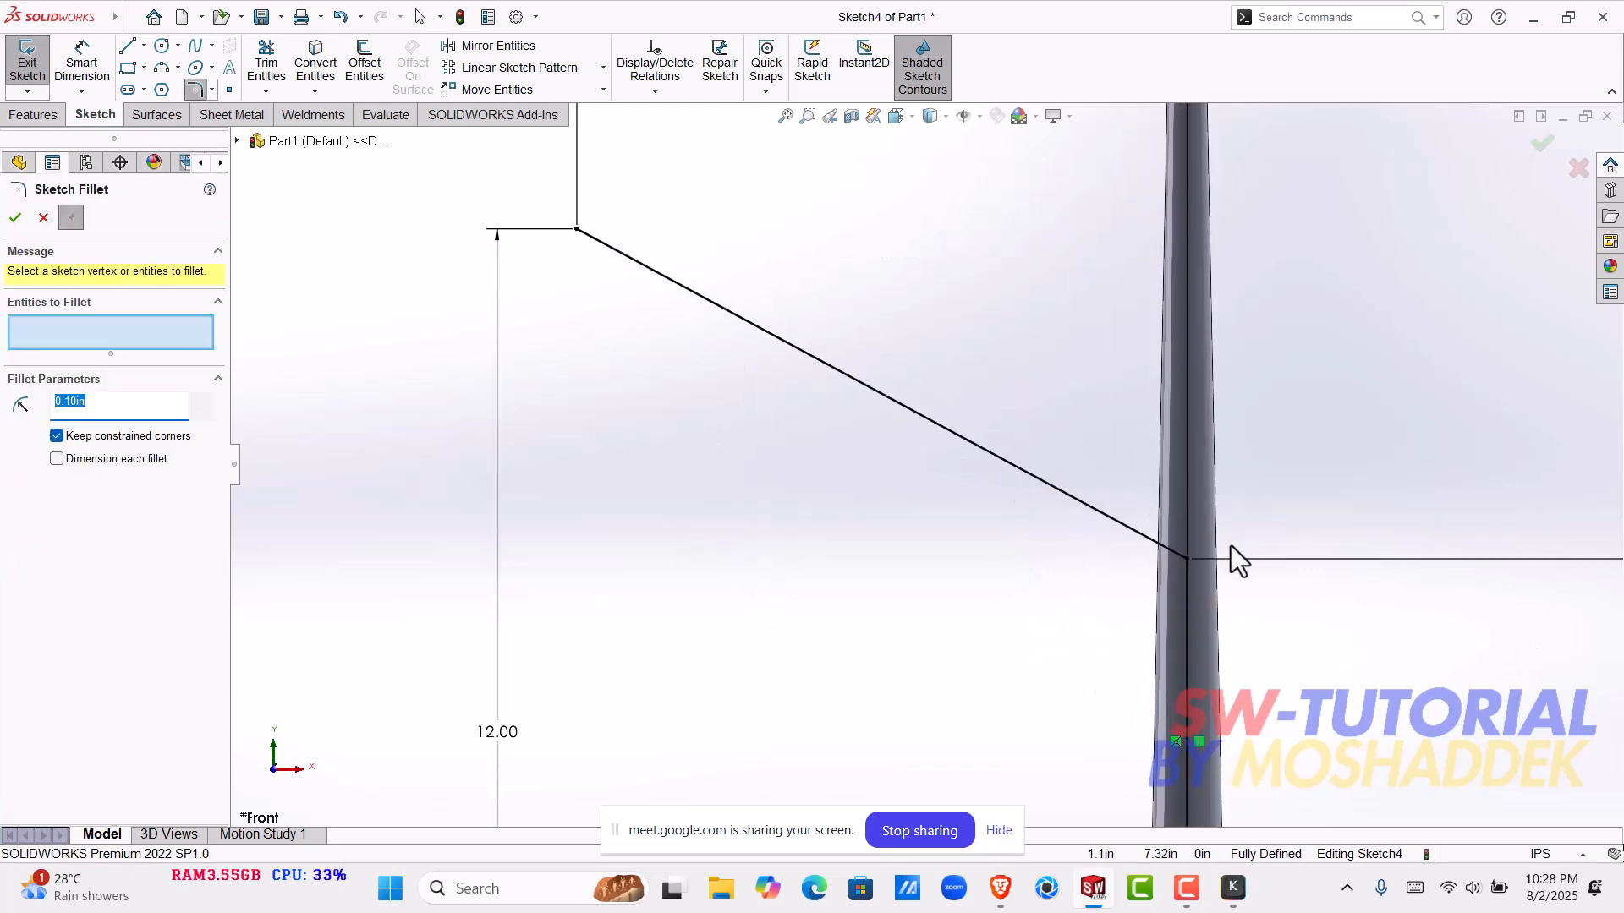
left_click(1186, 558)
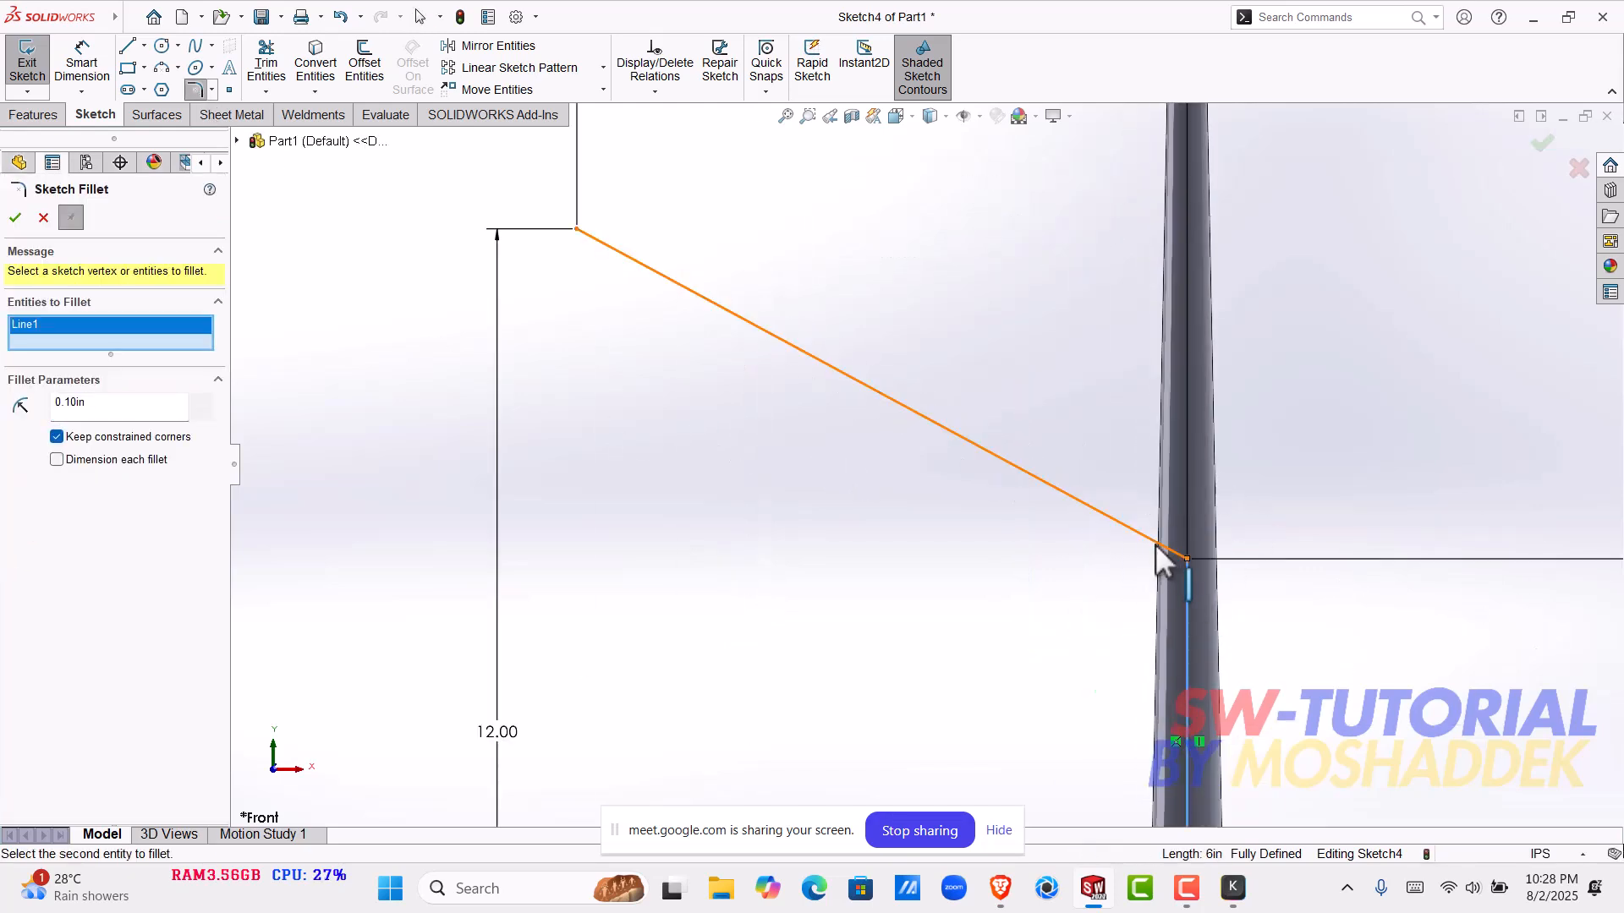
- Try fillet radii of 1 in and 1.5 in on the corner
double_click(80, 396)
type("1")
key("Return")
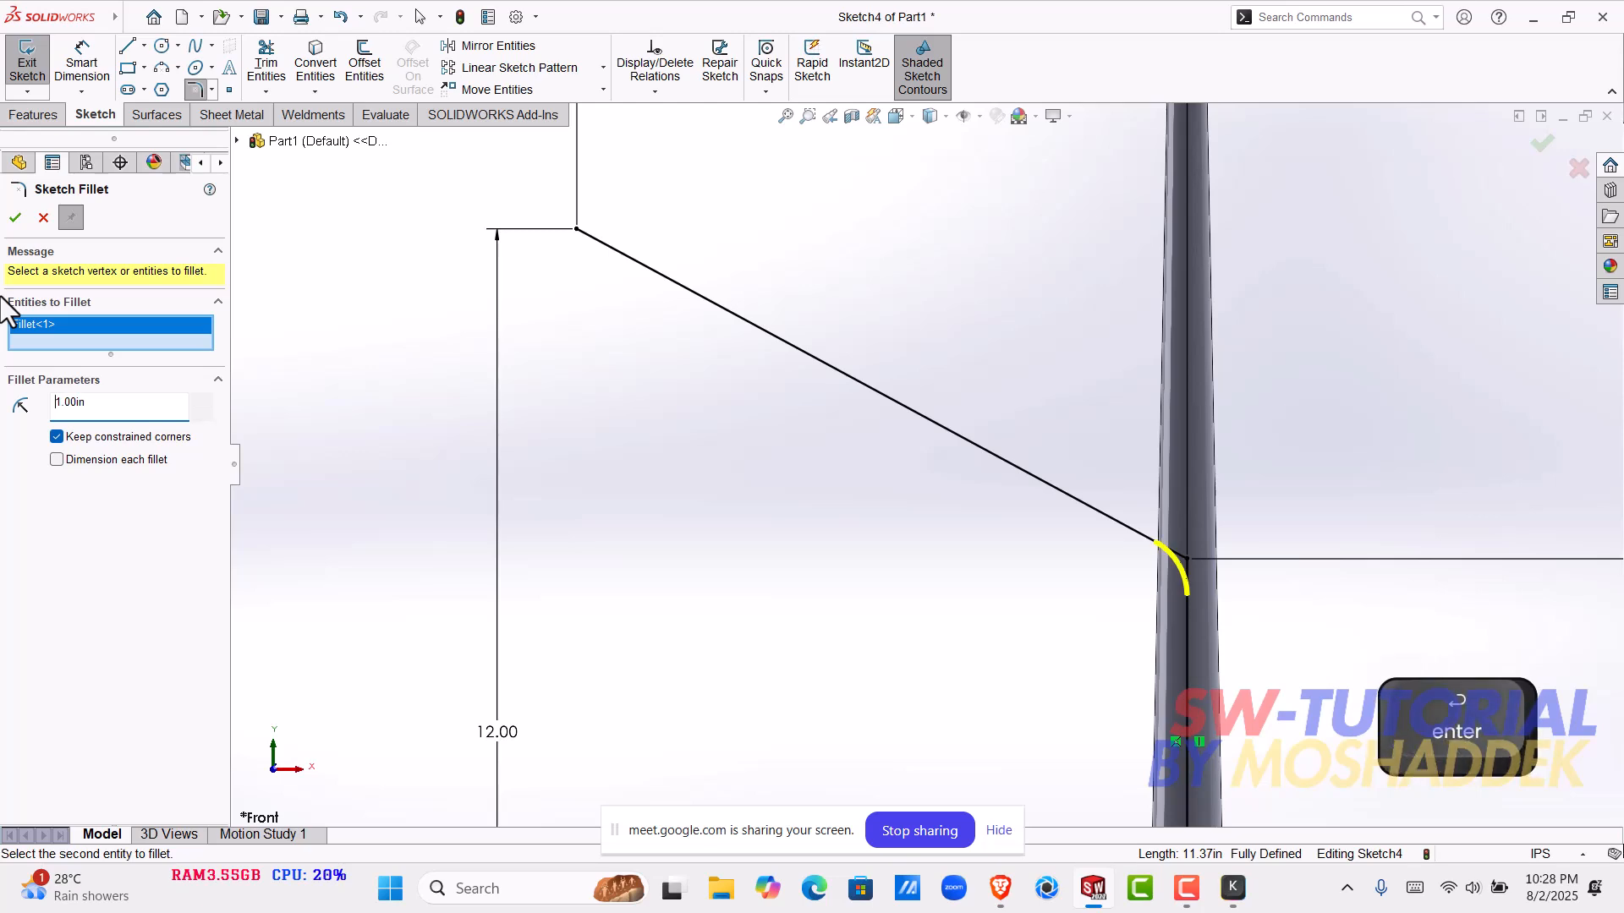
key("ctrl+a")
type("1.5")
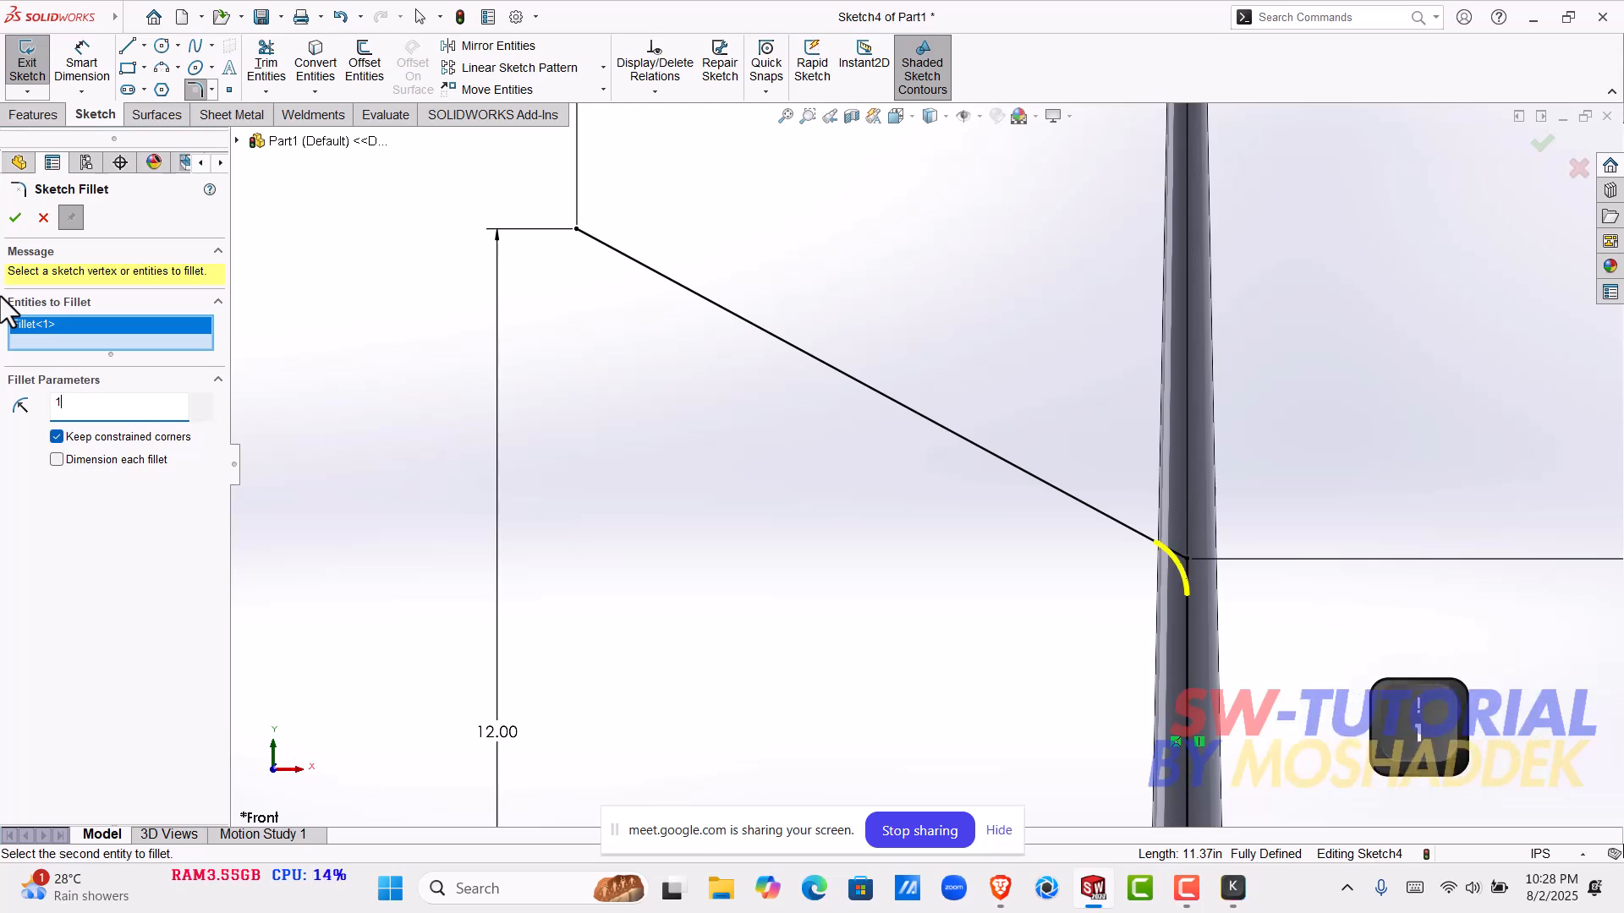
key("Return")
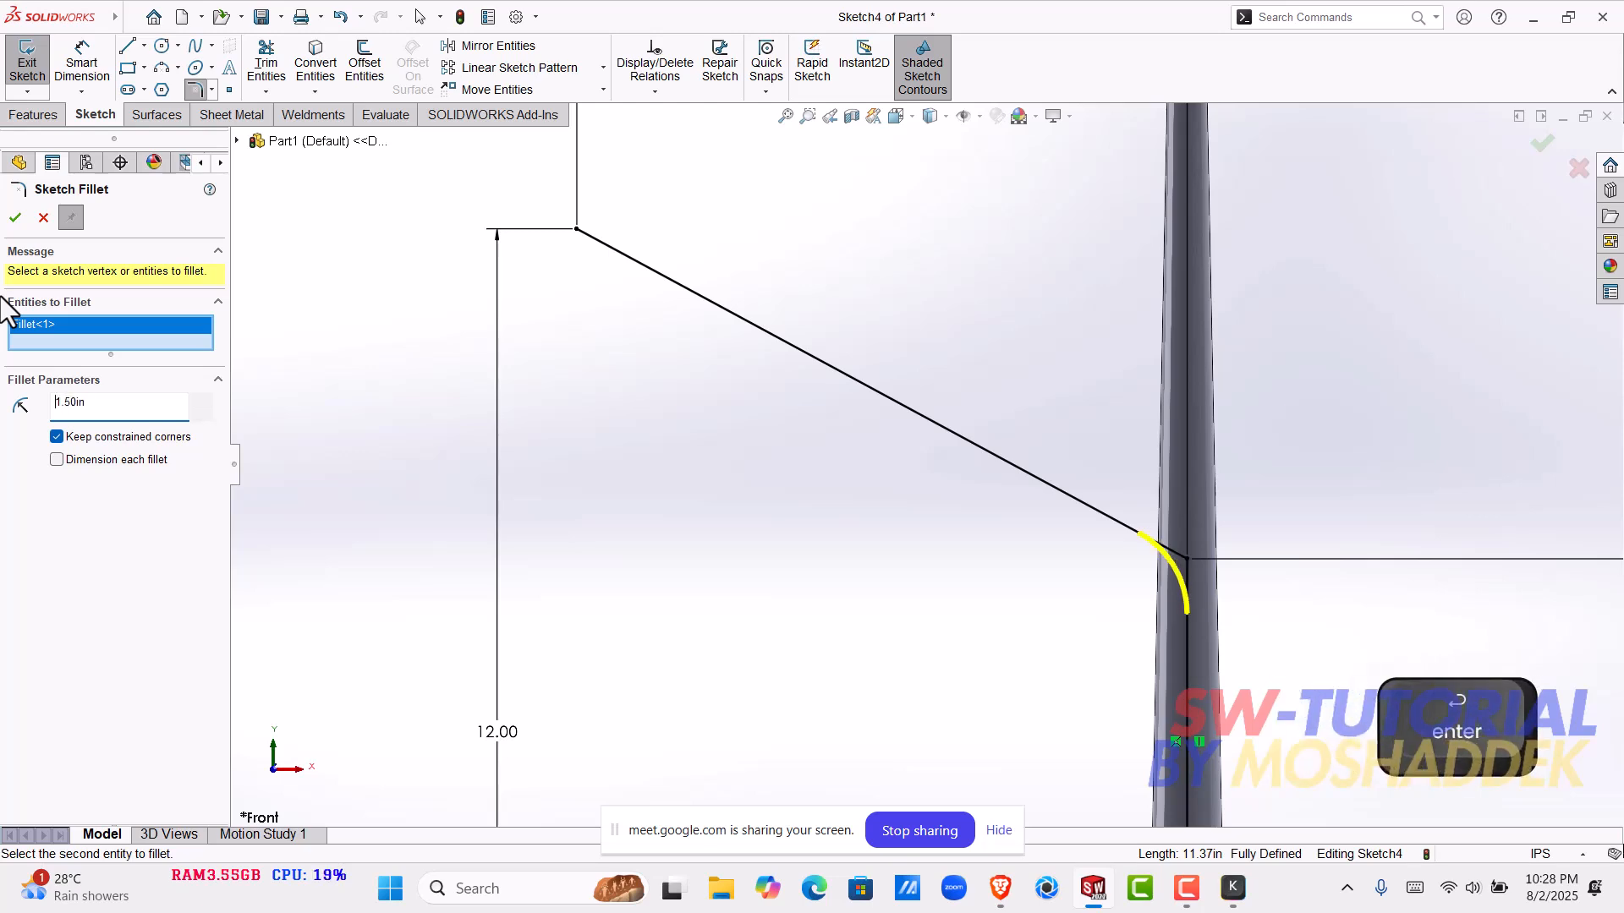
- Set the sketch fillet radius to 2 in and apply it to the corner
key("ctrl+a")
type("2")
key("Return")
scroll(1062, 508, "up", 7)
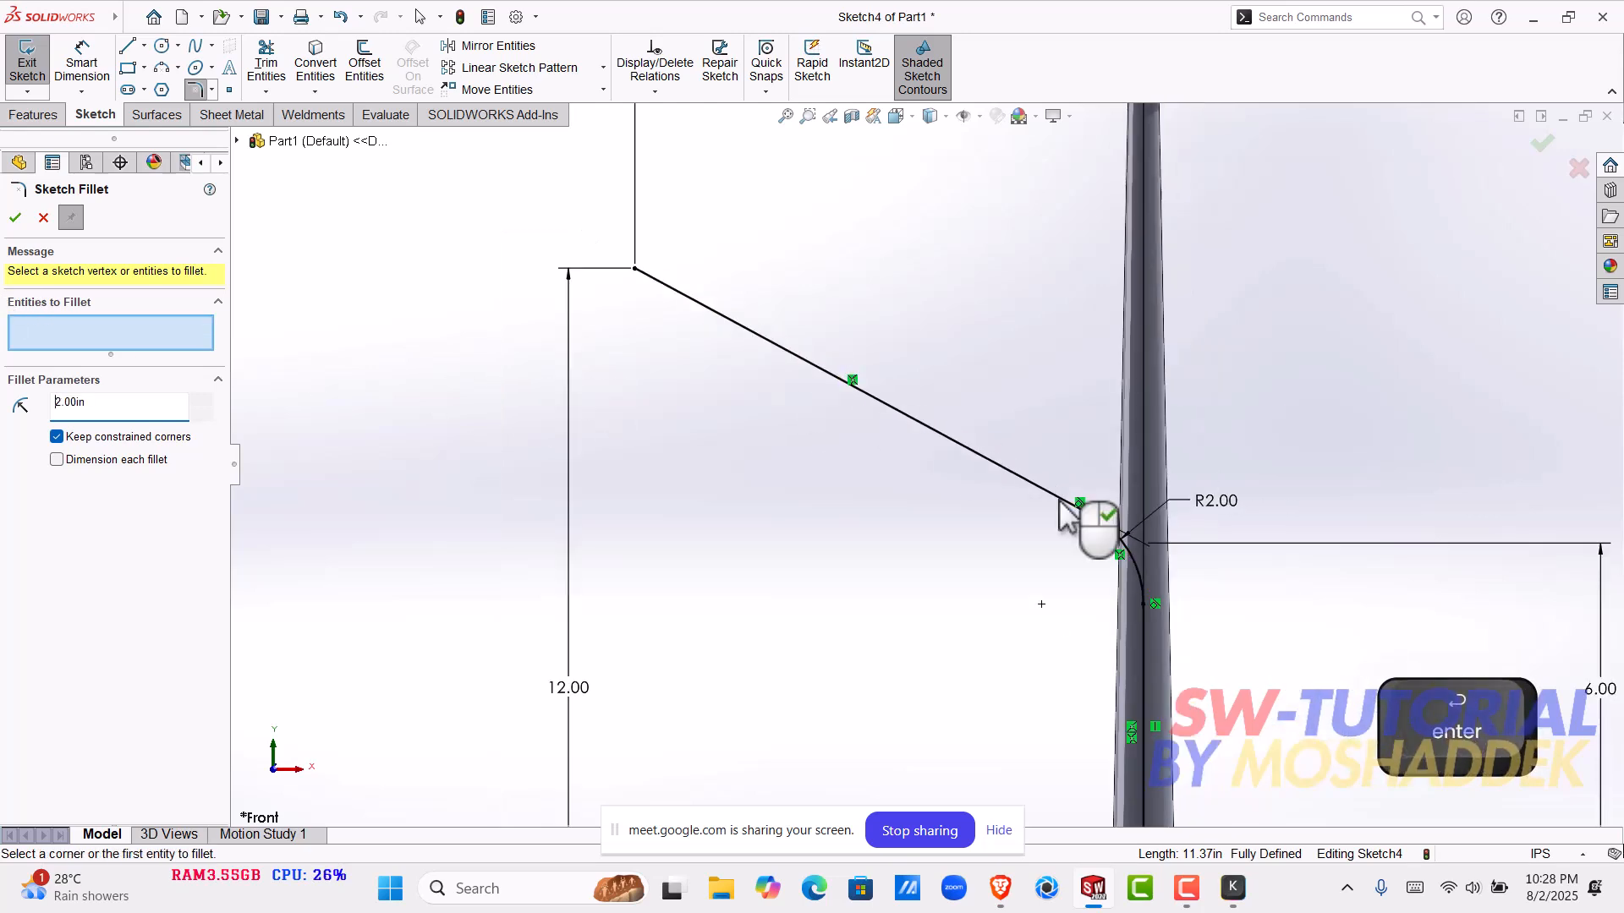
- Close the Sketch Fillet command and exit the slanted path sketch
scroll(964, 521, "down", 4)
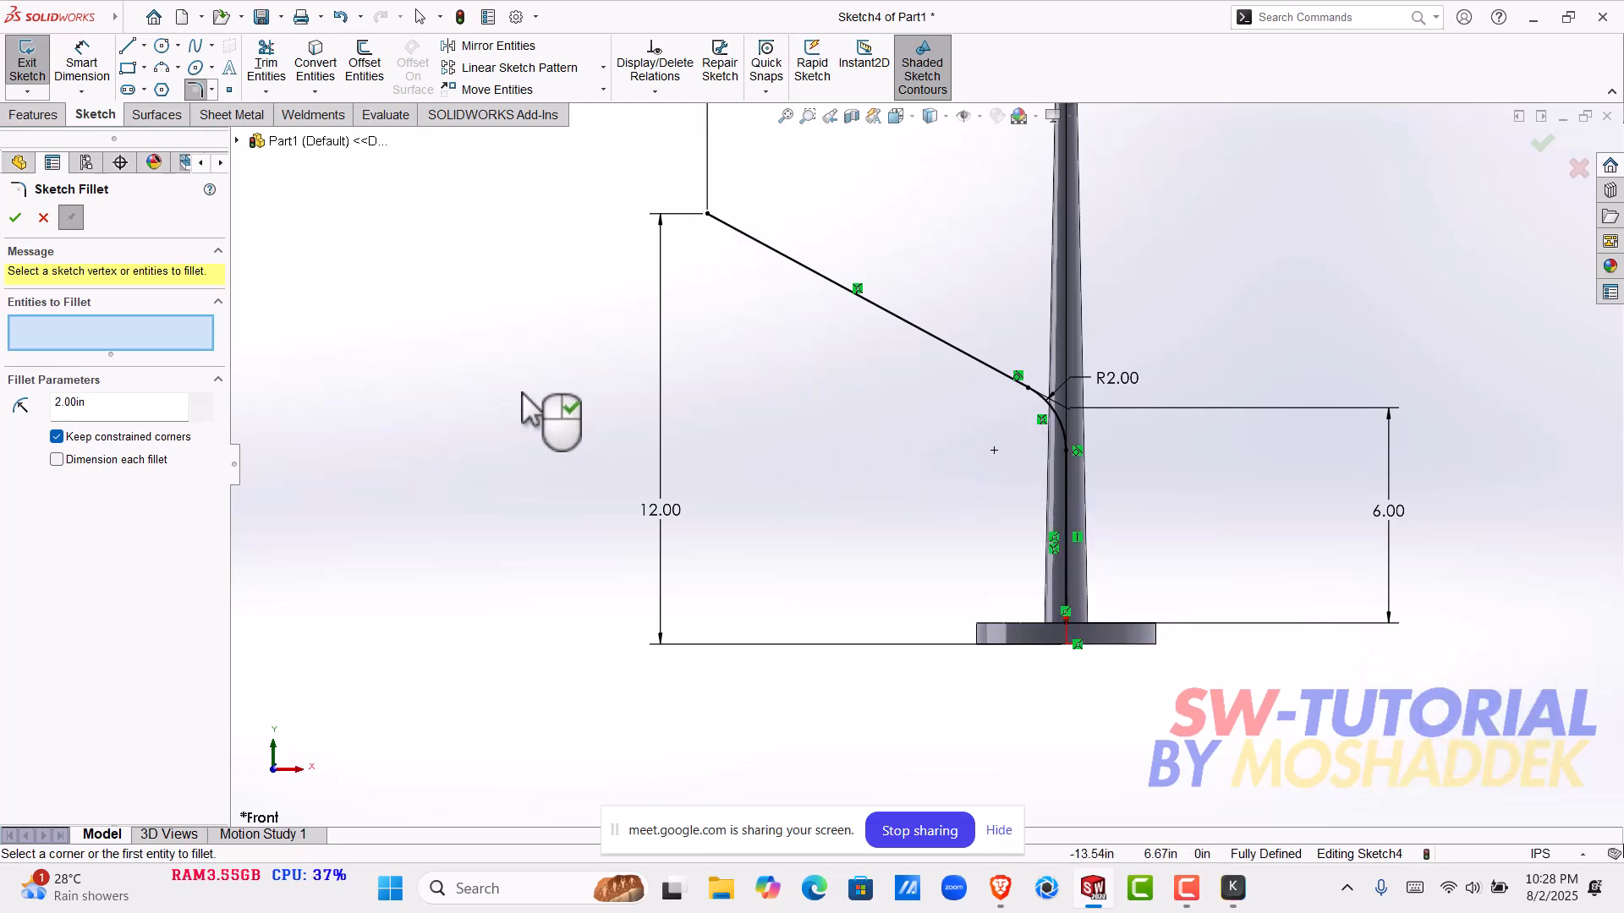
left_click(13, 218)
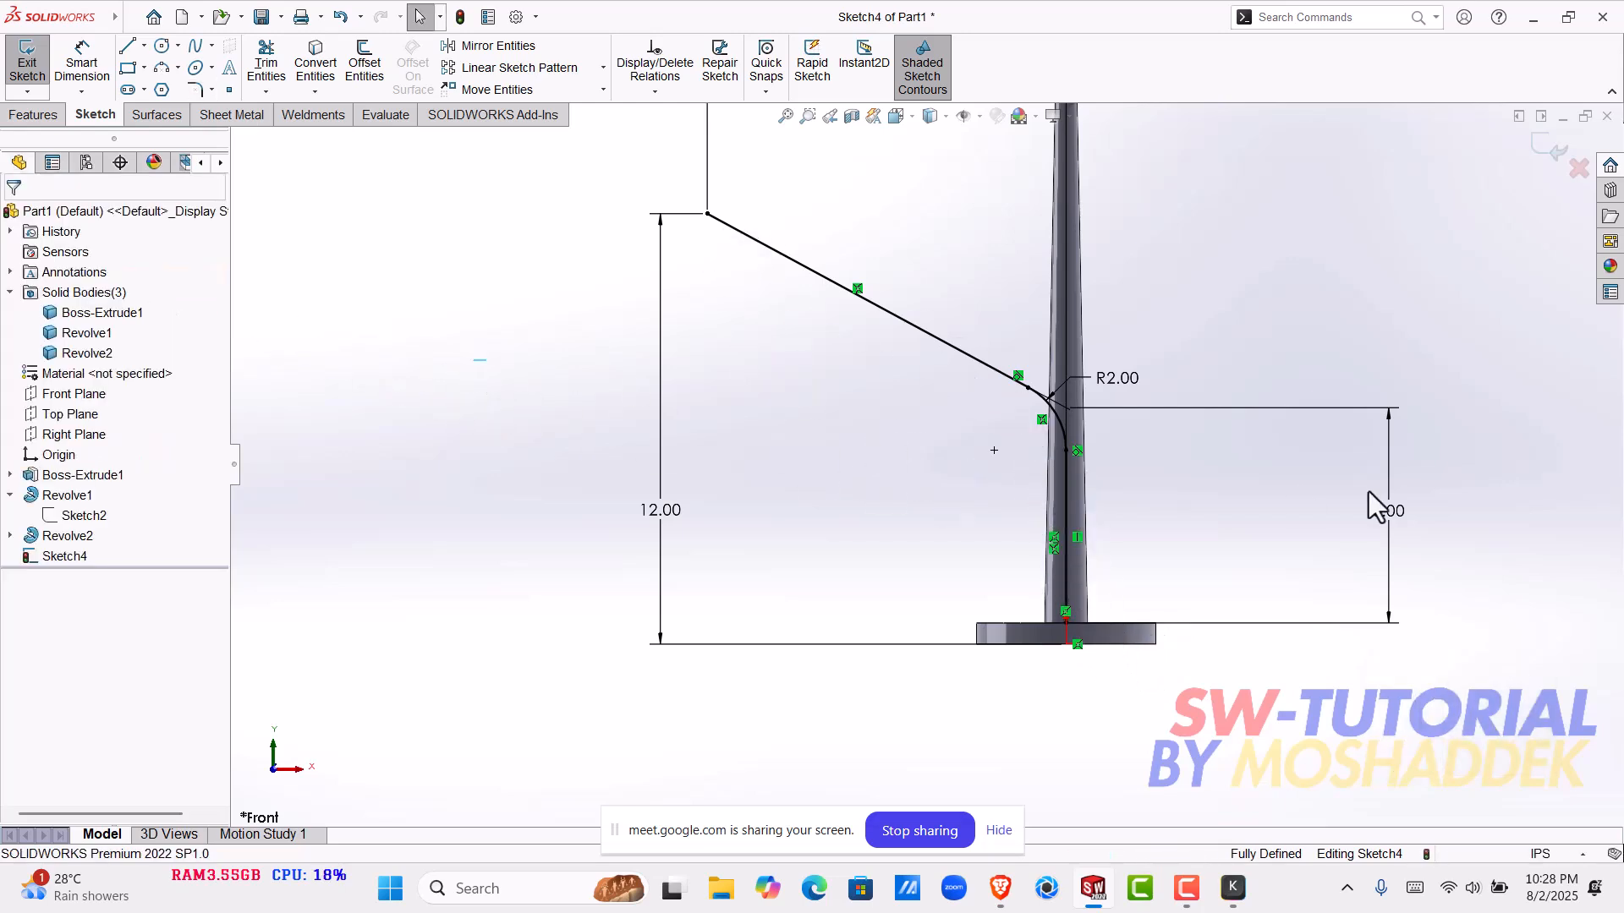
left_click(1557, 169)
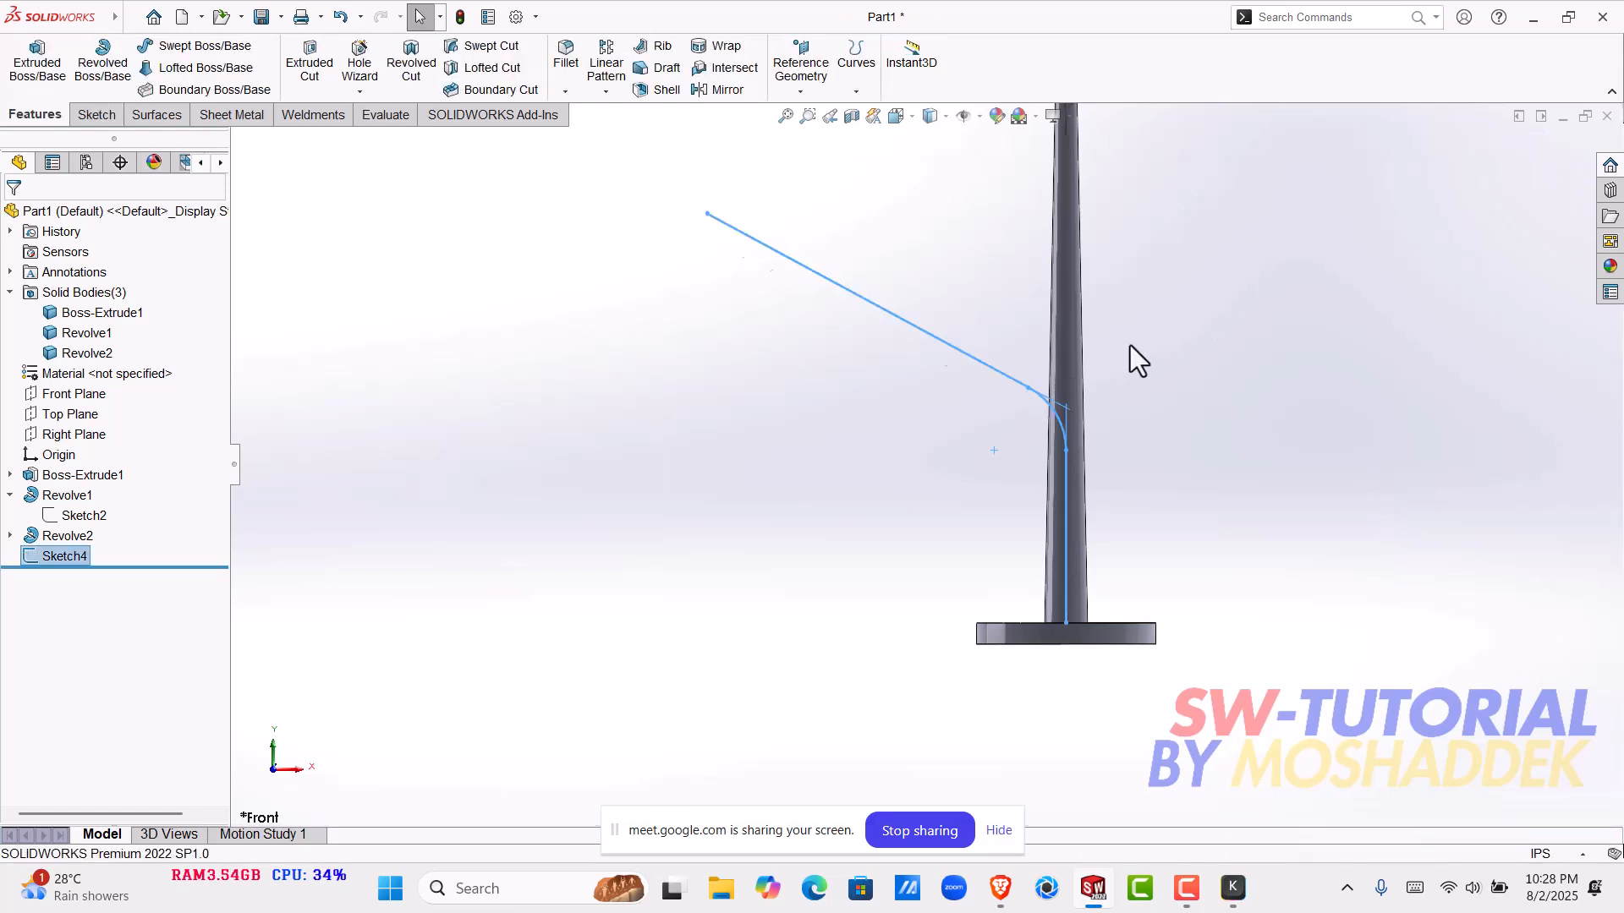
left_click(1300, 18)
type("sp")
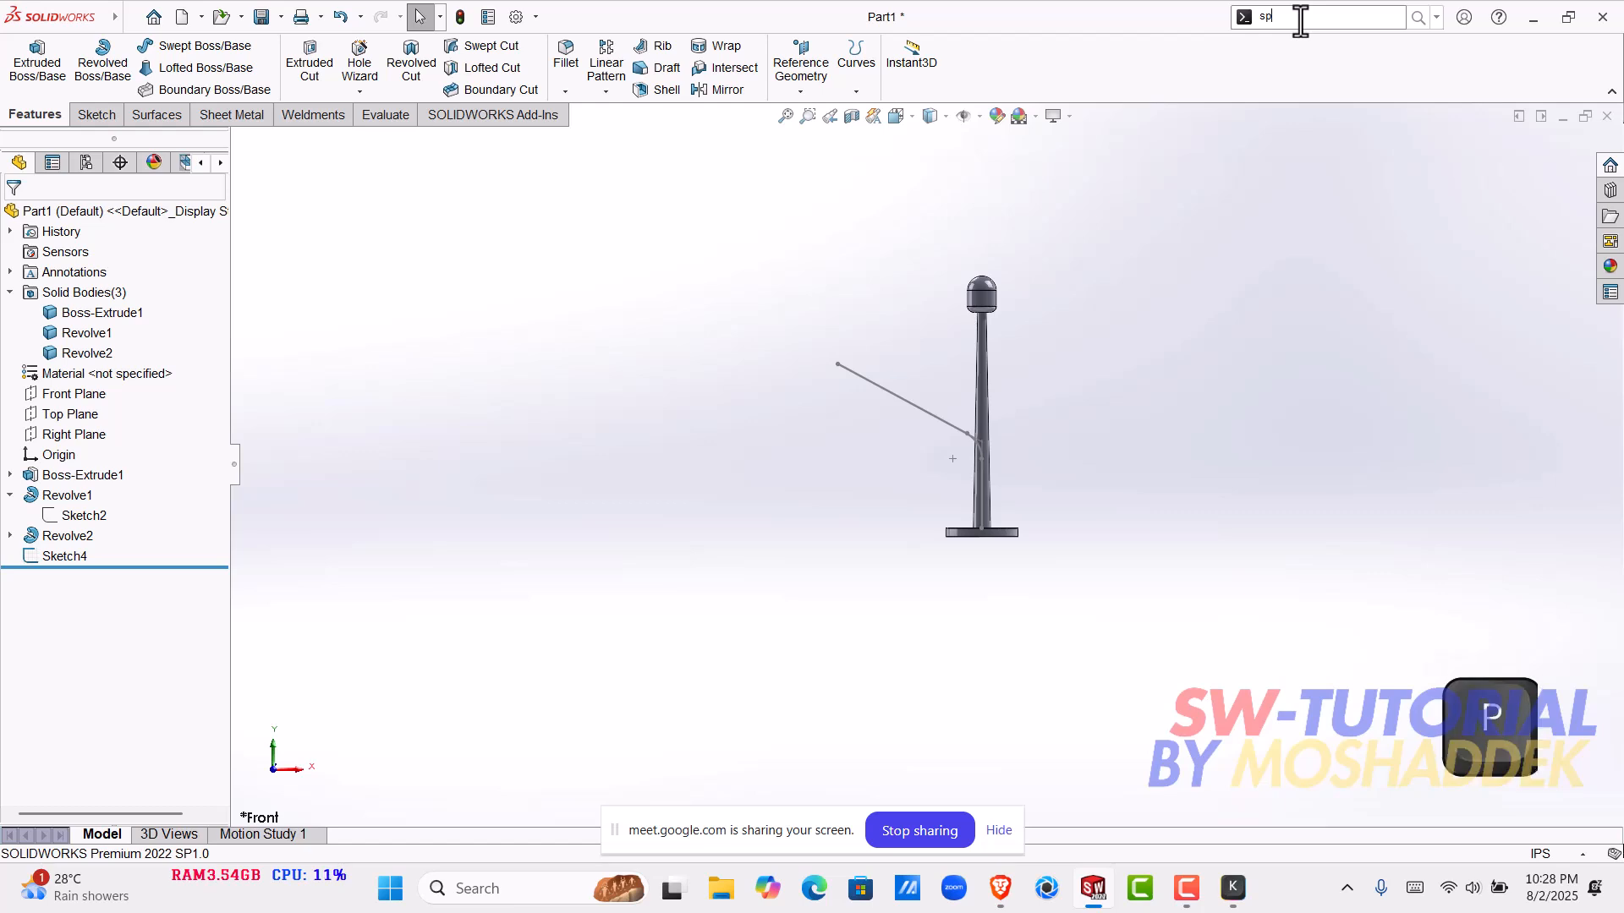
type("l")
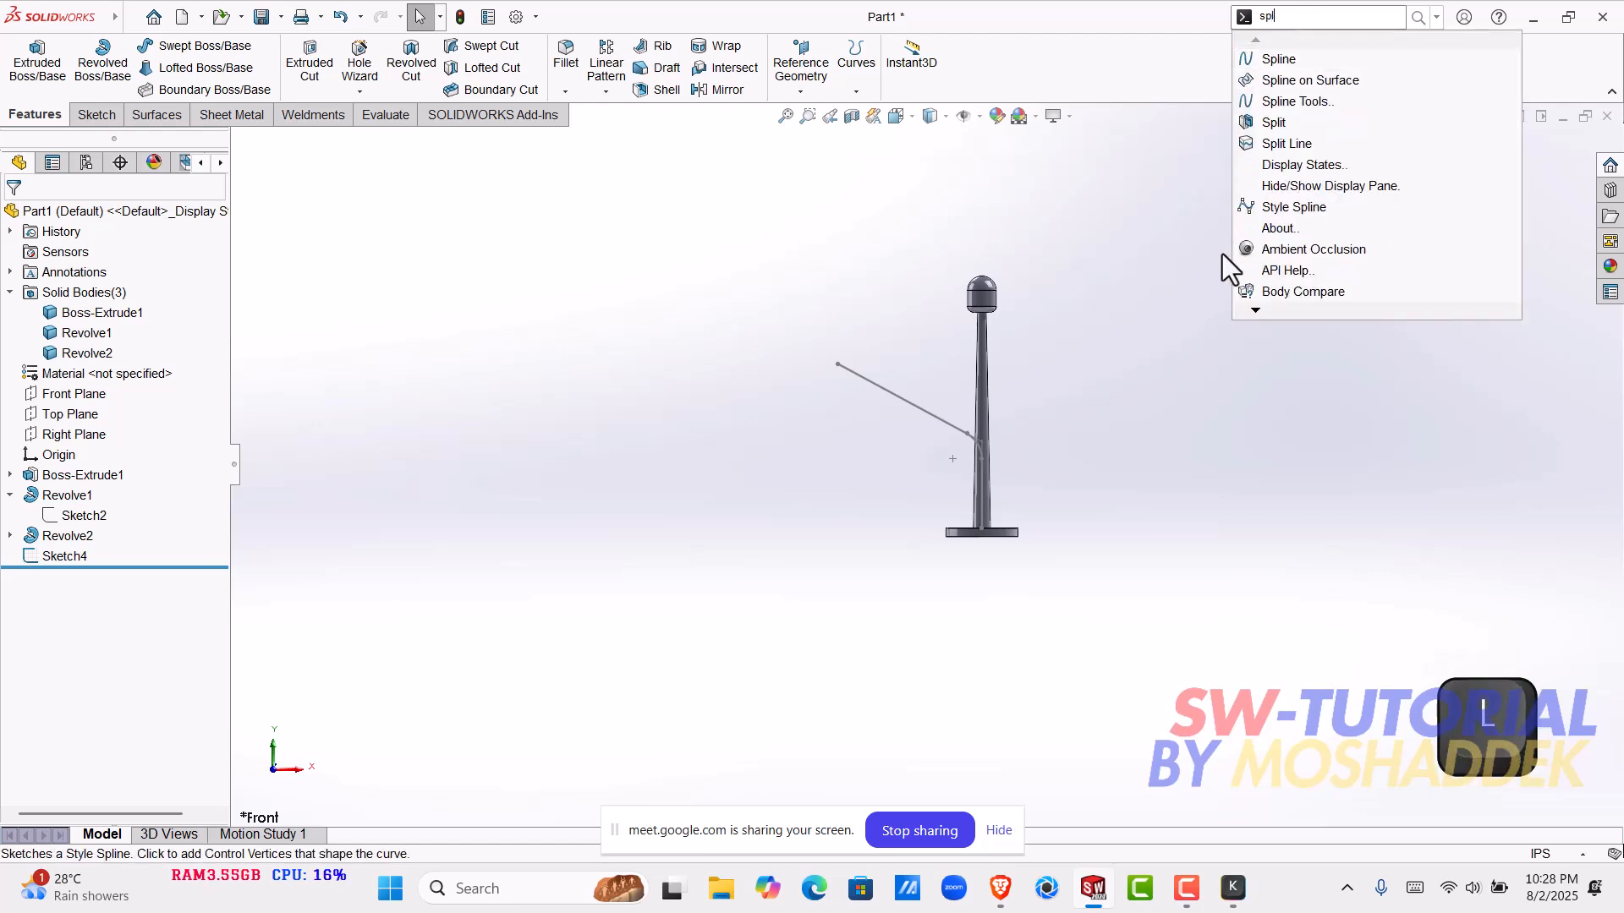
left_click(1300, 22)
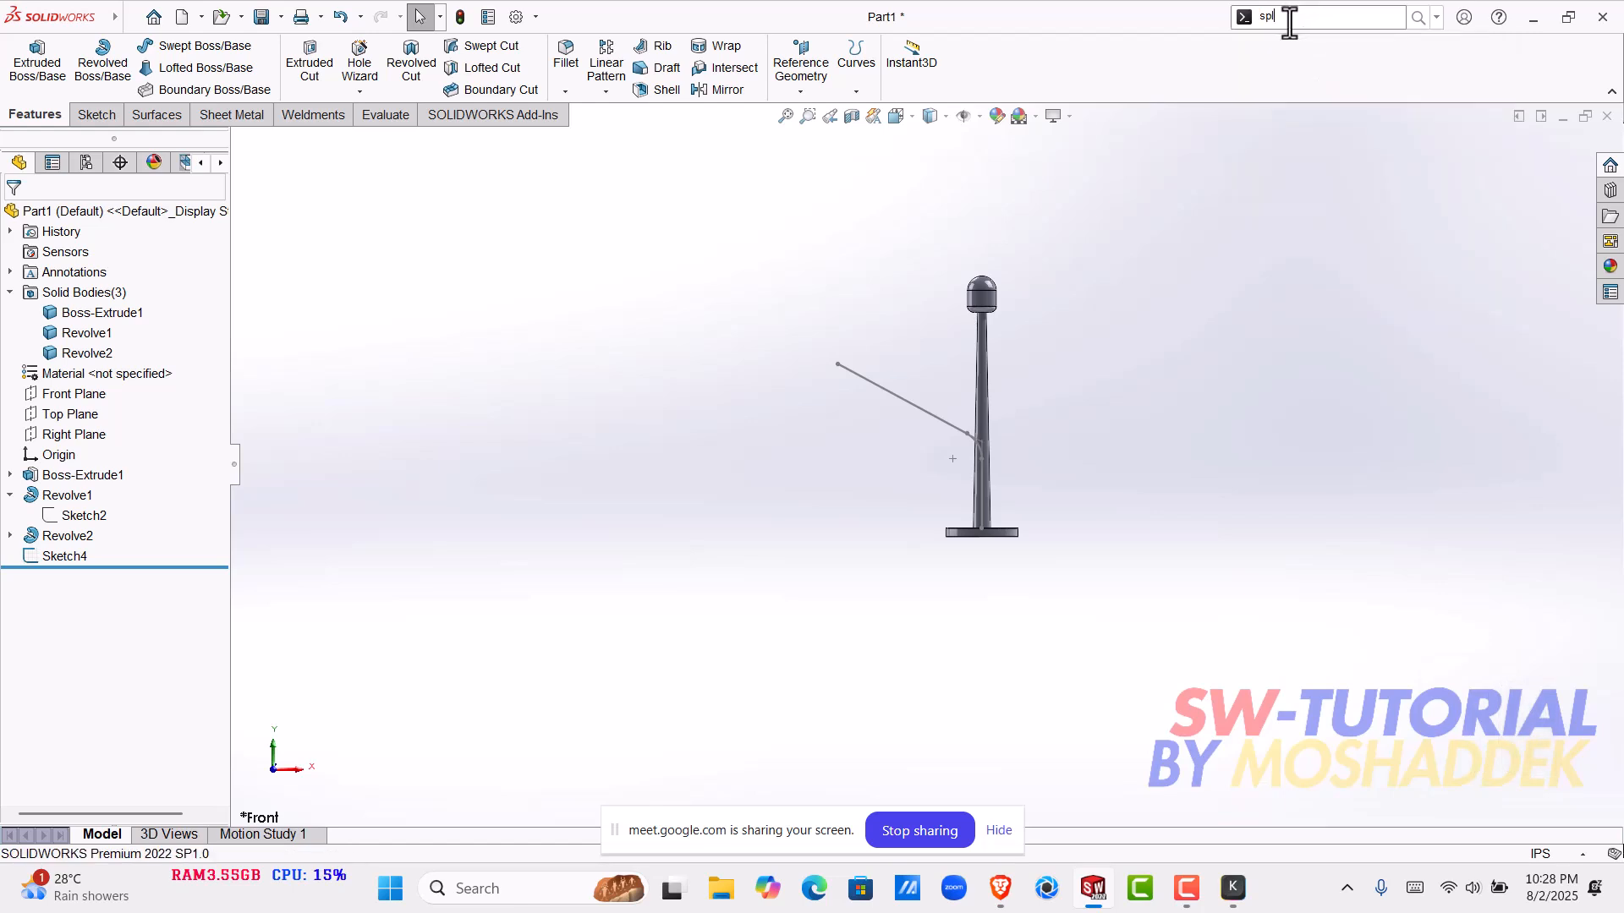
key("BackSpace")
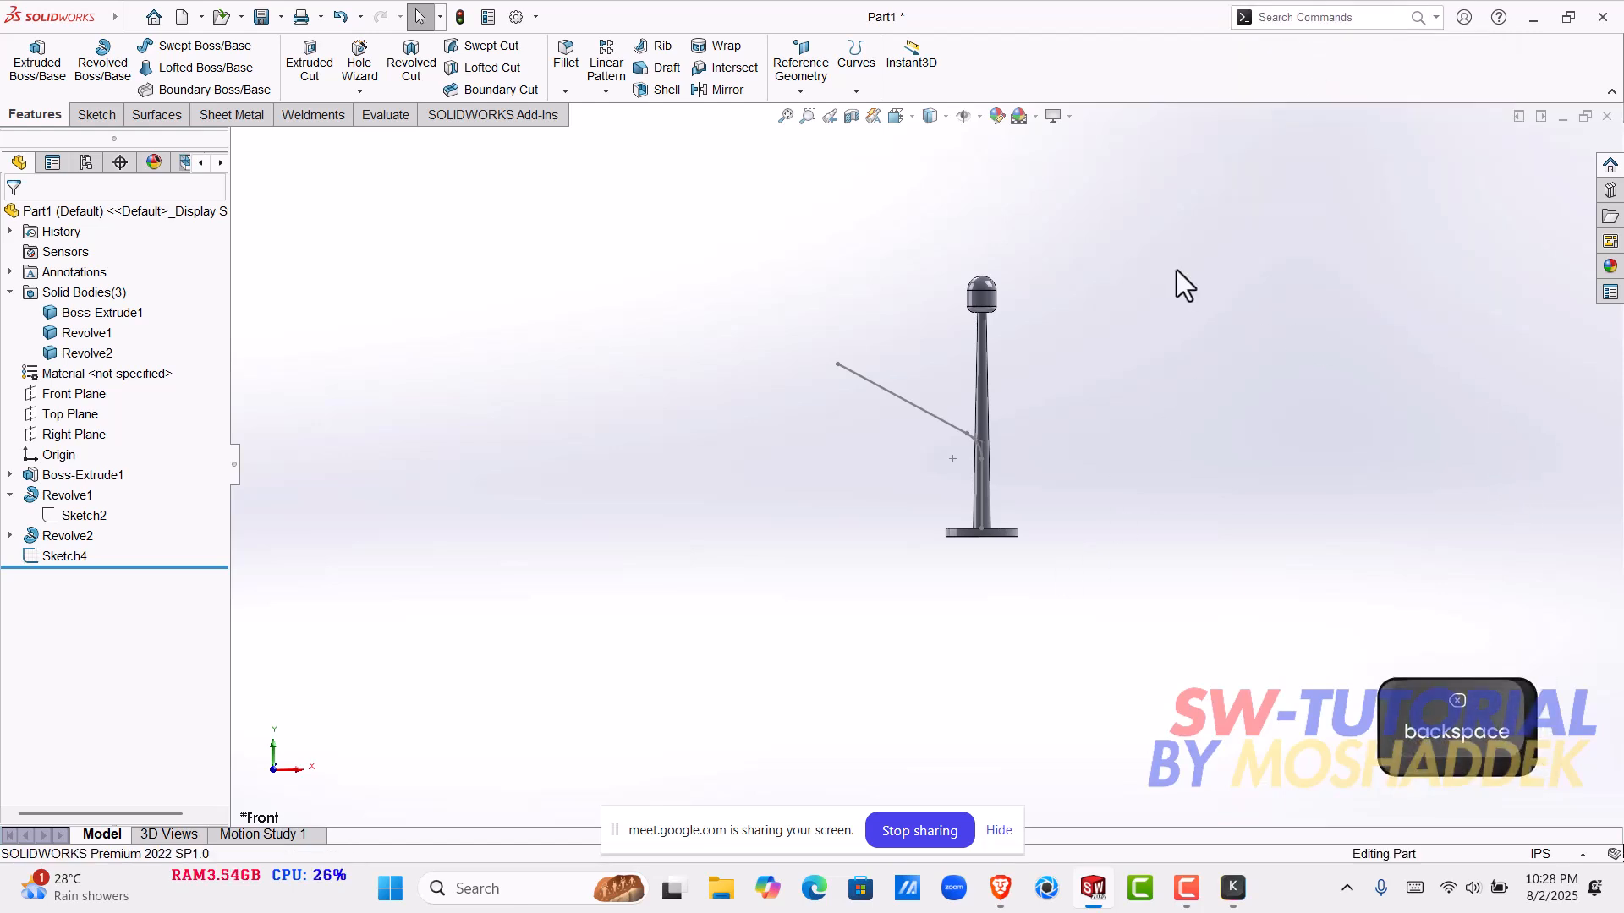
- Examine the tapered pole, its profile sketch Sketch2 and the rounded head
scroll(1047, 421, "down", 3)
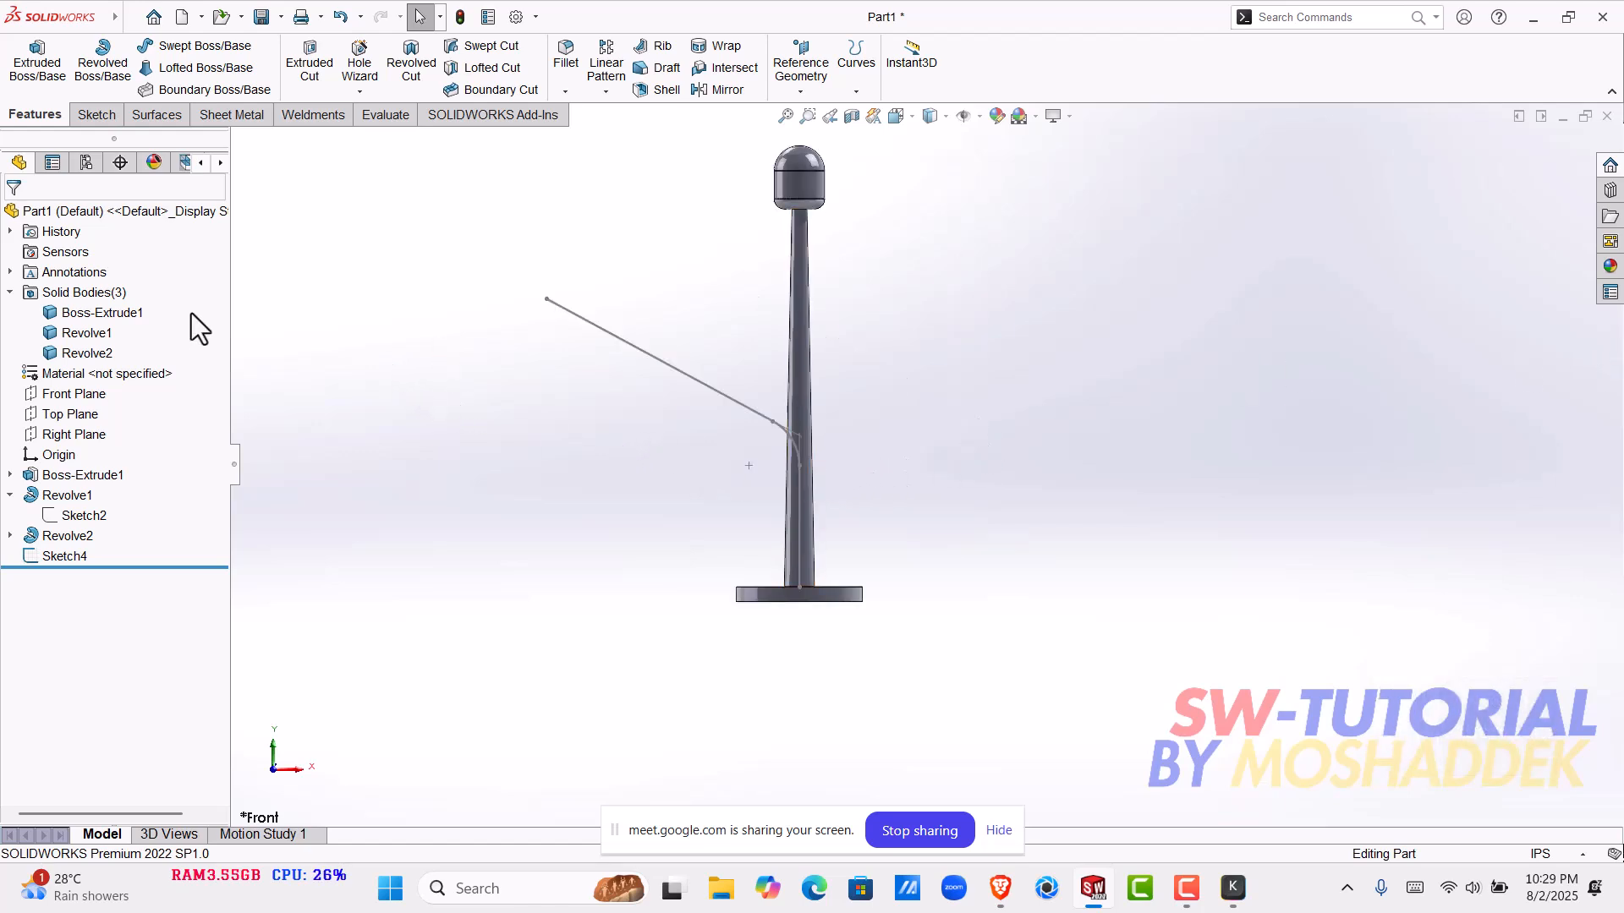
left_click(798, 327)
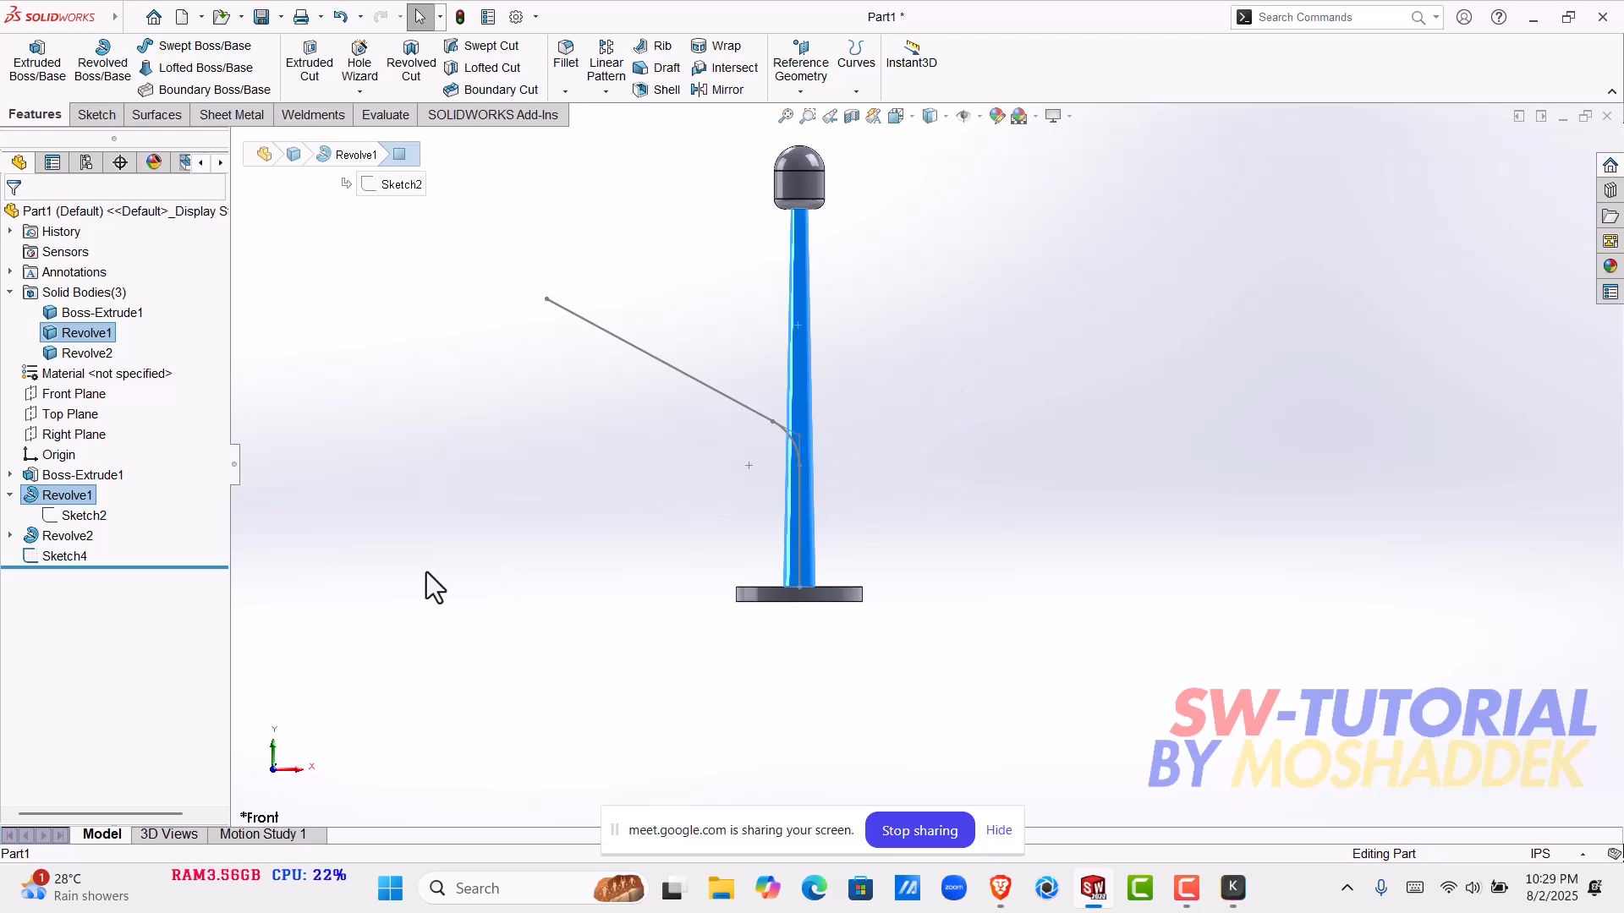
left_click(86, 515)
left_click(383, 462)
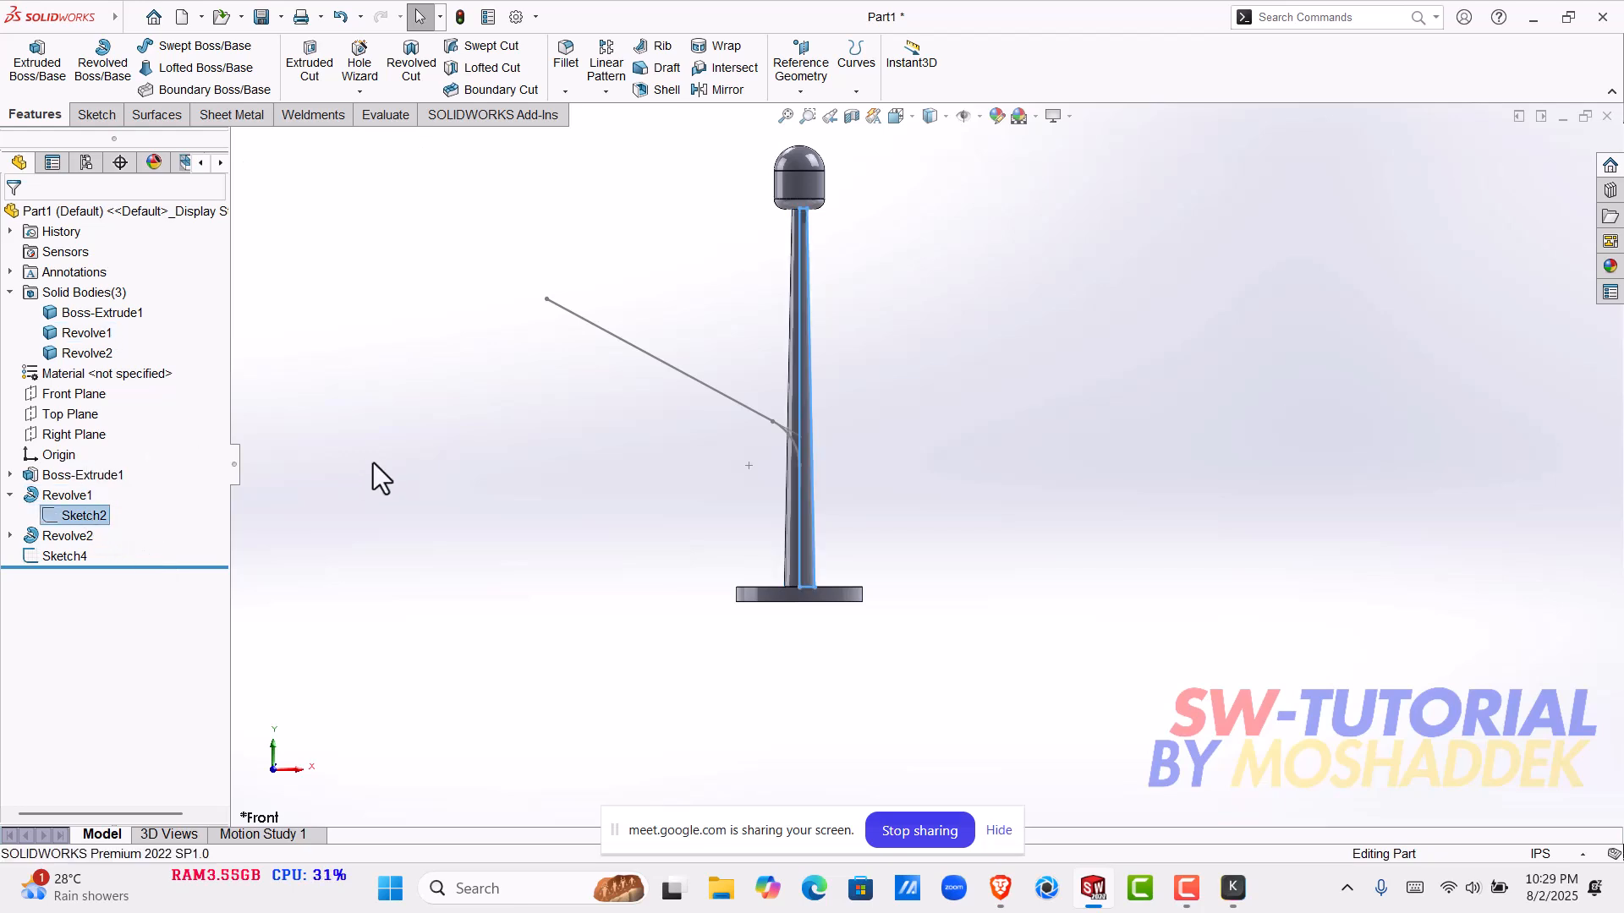
left_click(12, 495)
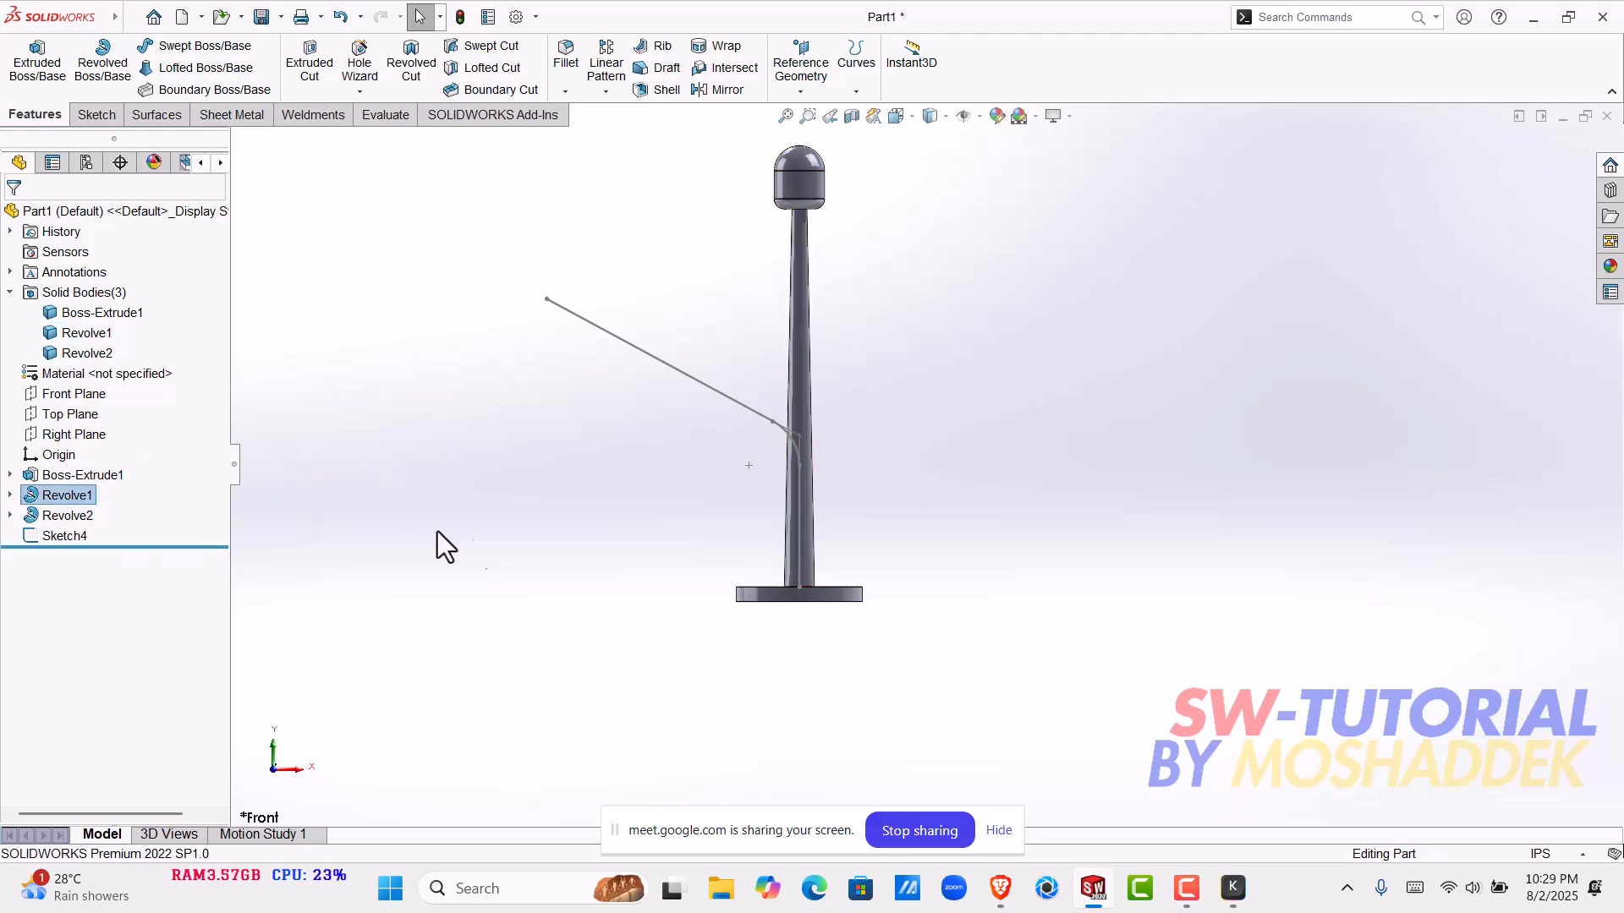
left_click(794, 317)
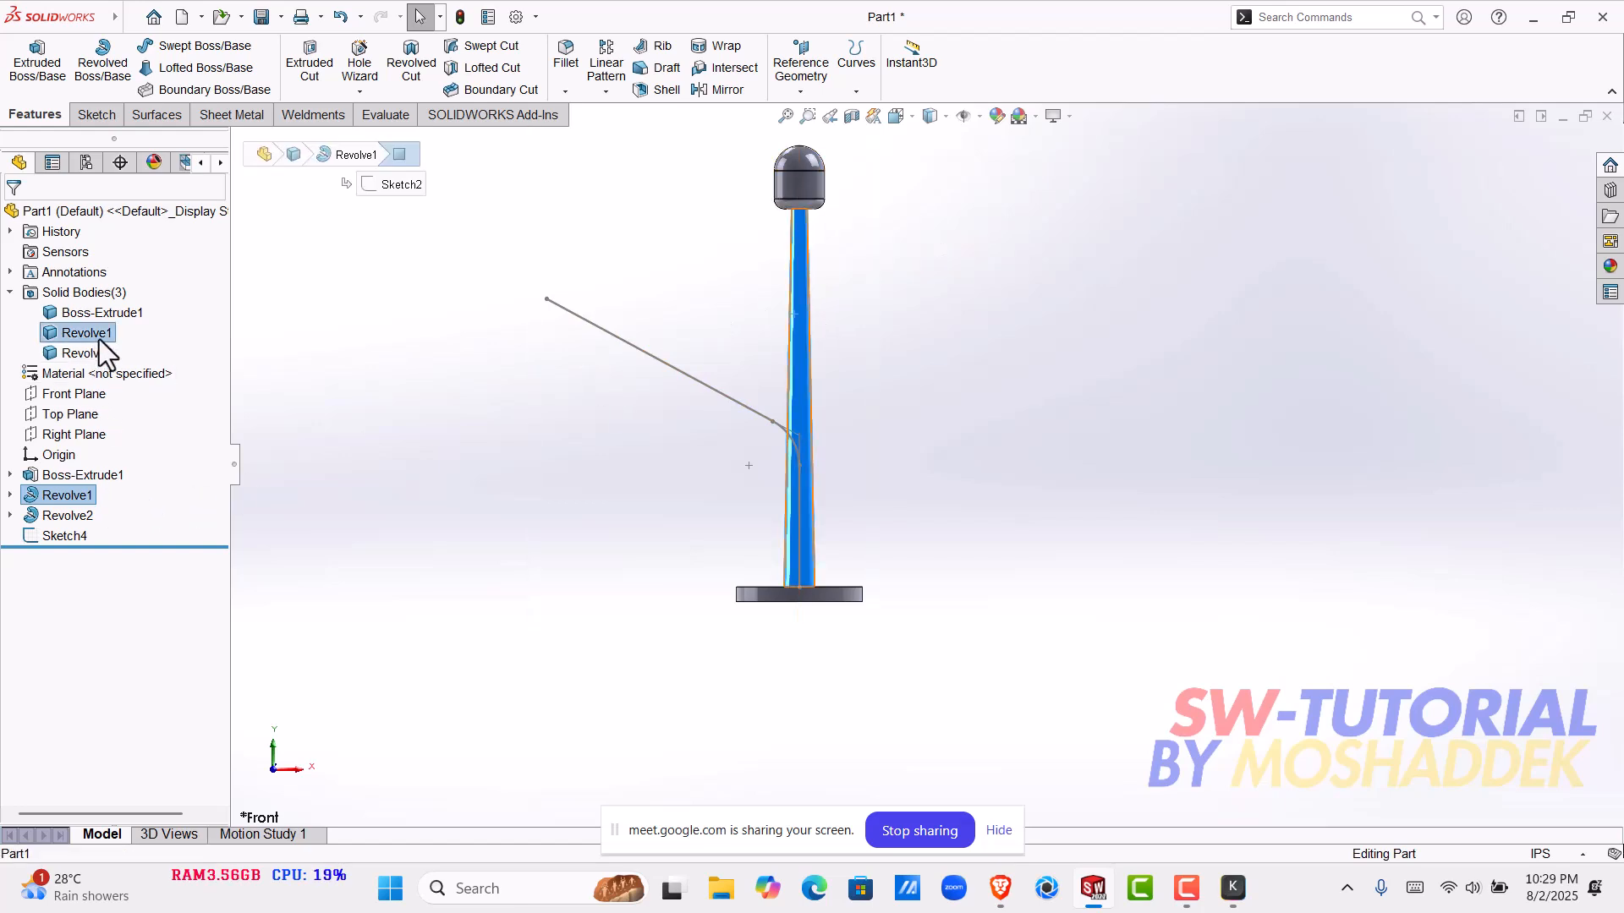
left_click(85, 516)
left_click(415, 455)
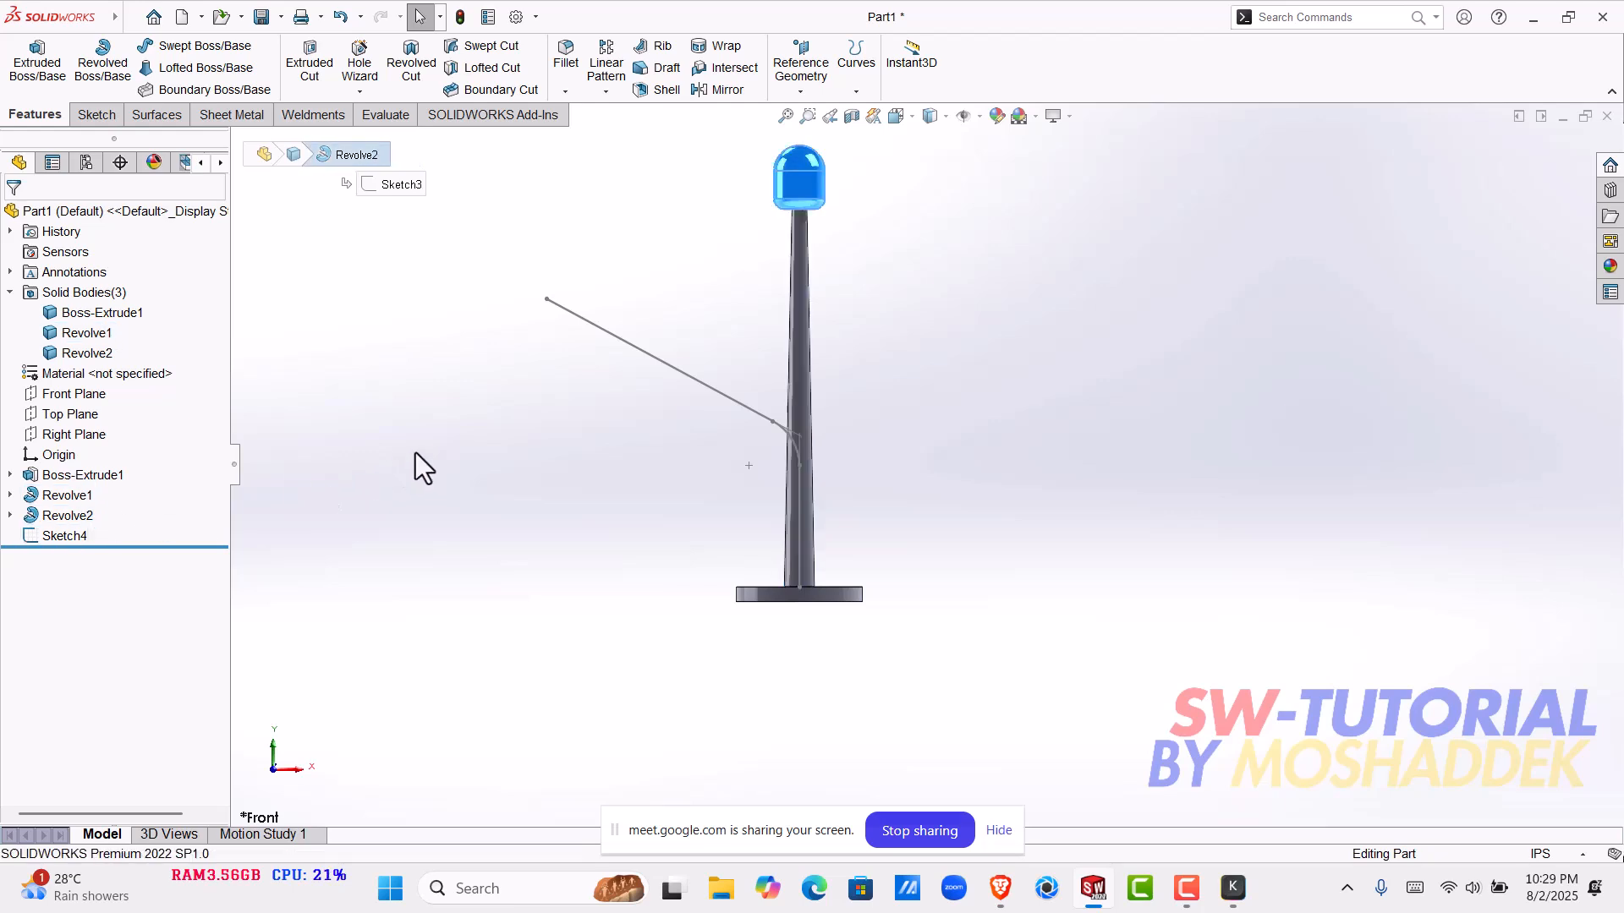
left_click(800, 188)
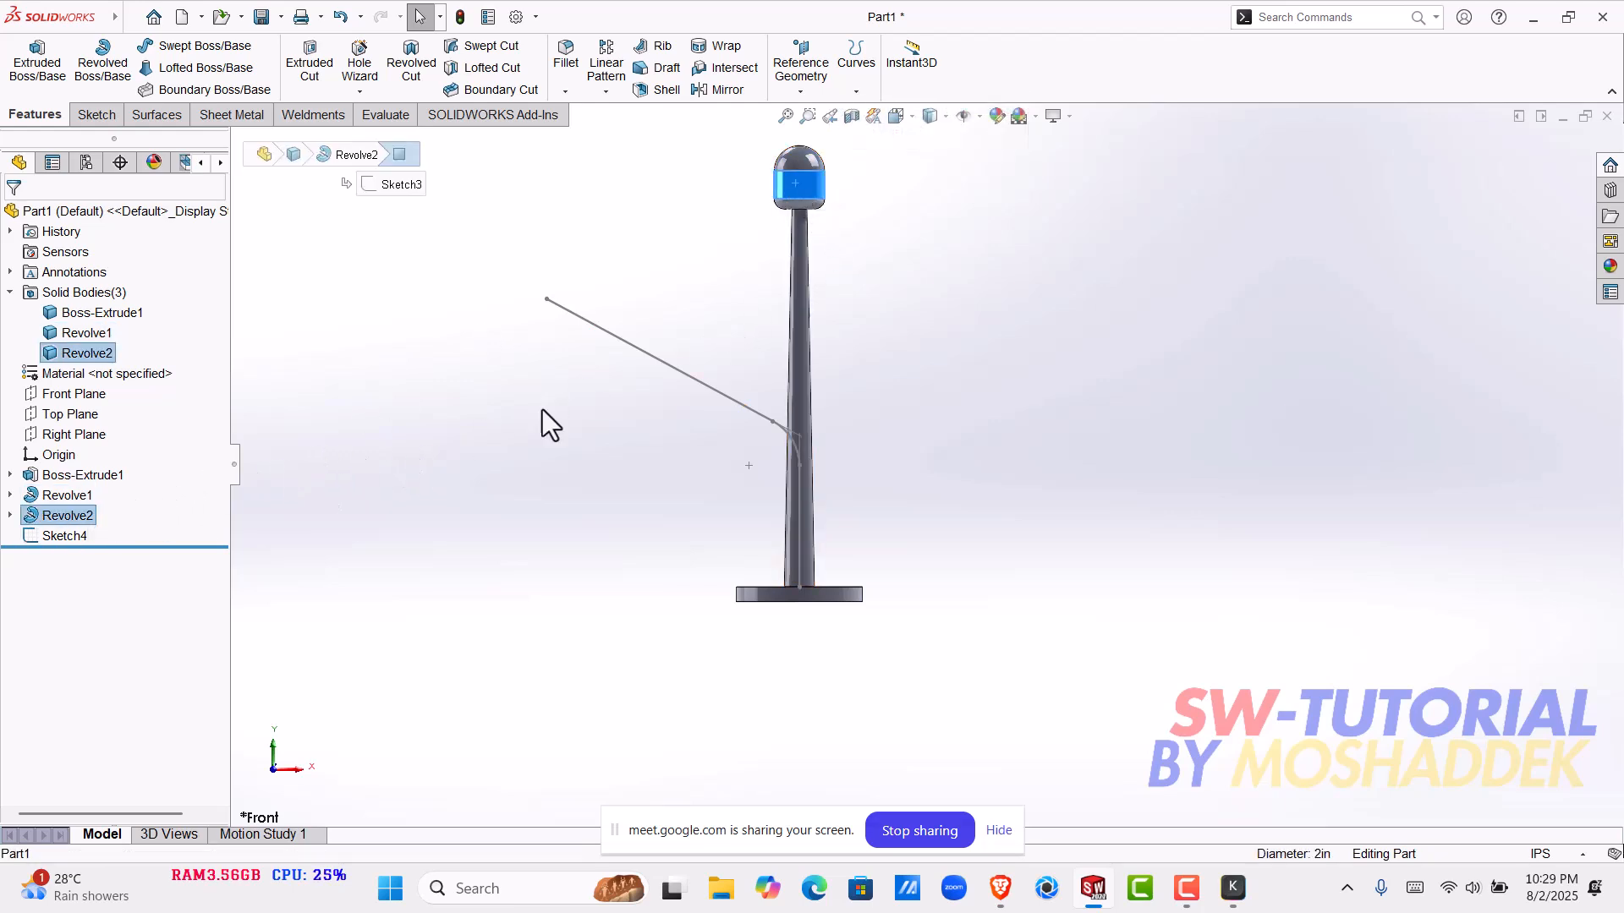
- Show the pole's hidden Sketch2 under Revolve1 and check that its vertical centre line can be selected
left_click(791, 335)
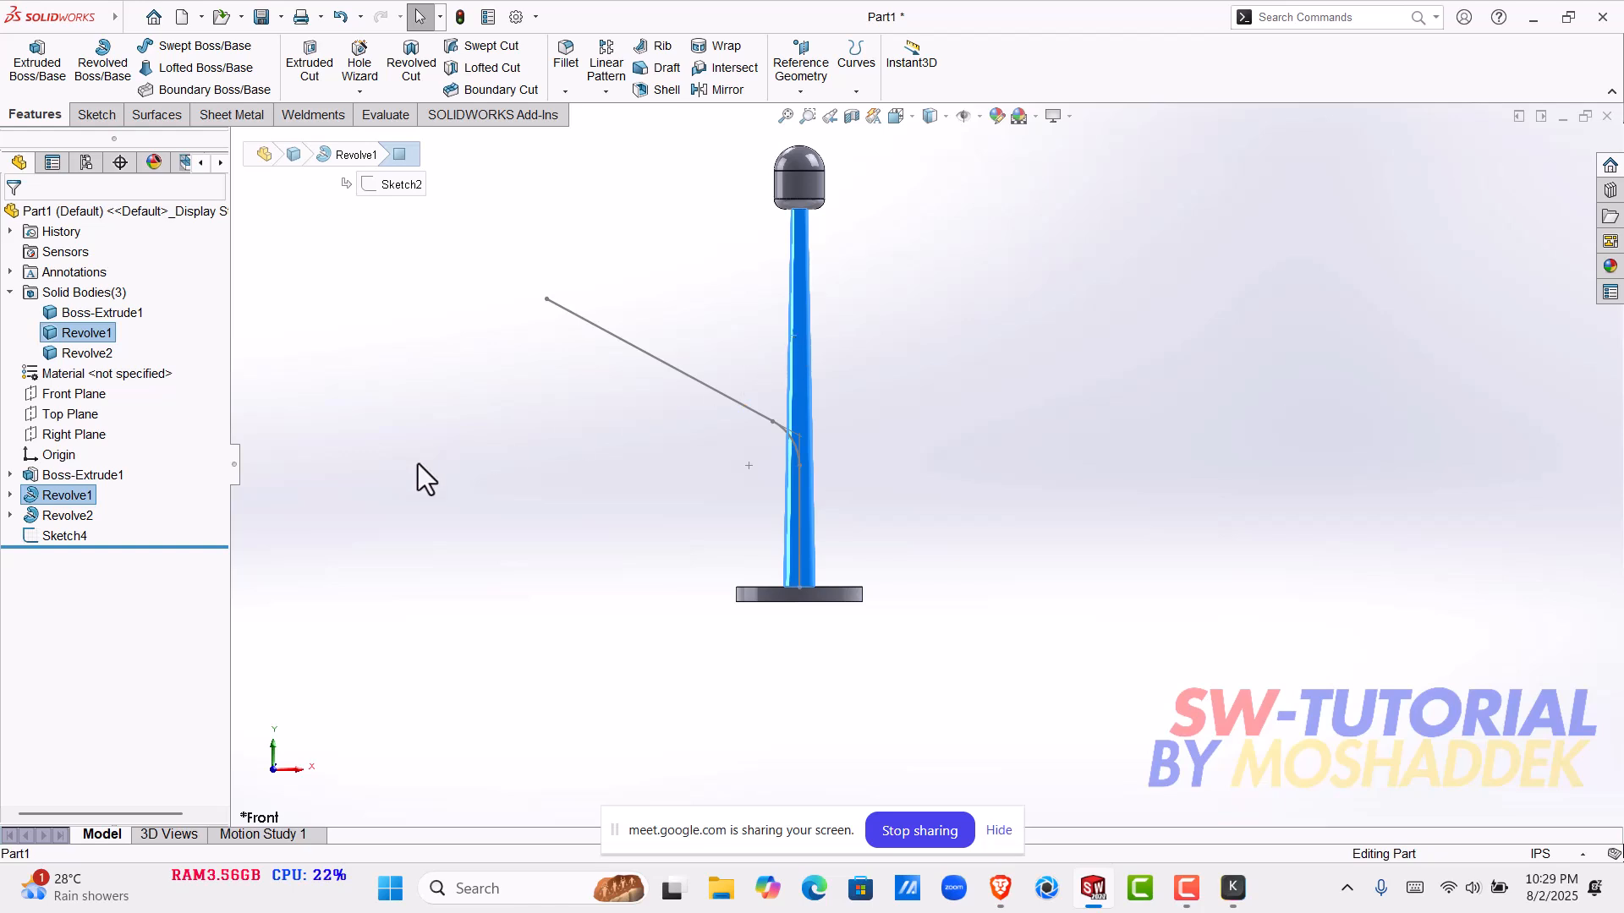
left_click(9, 494)
left_click(74, 516)
left_click(637, 613)
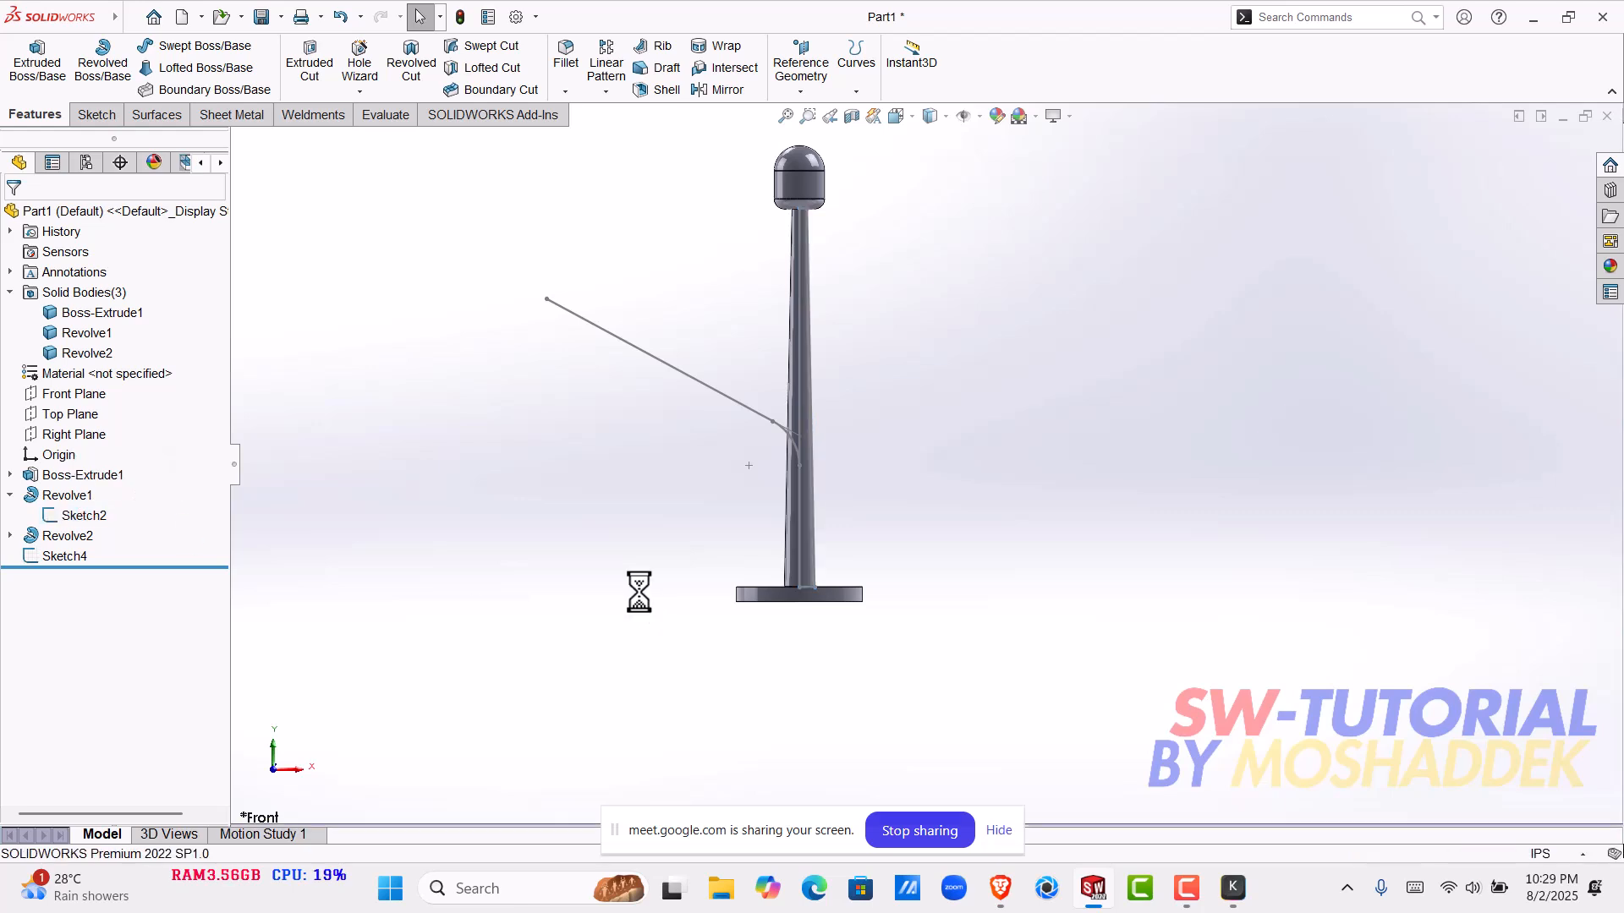
left_click(799, 345)
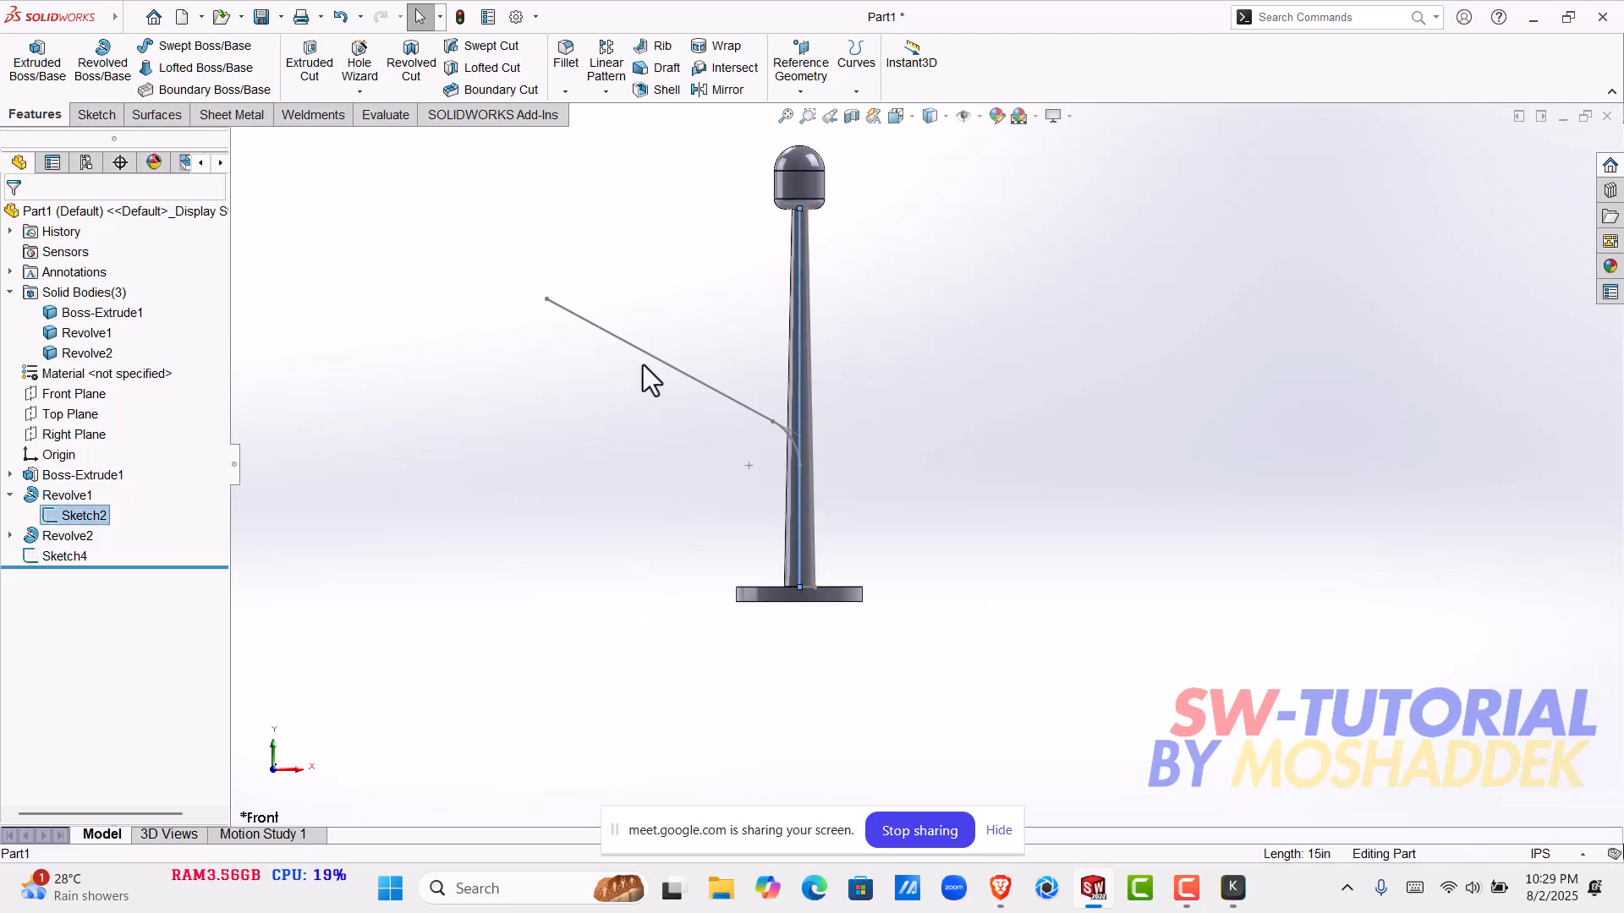
left_click(611, 530)
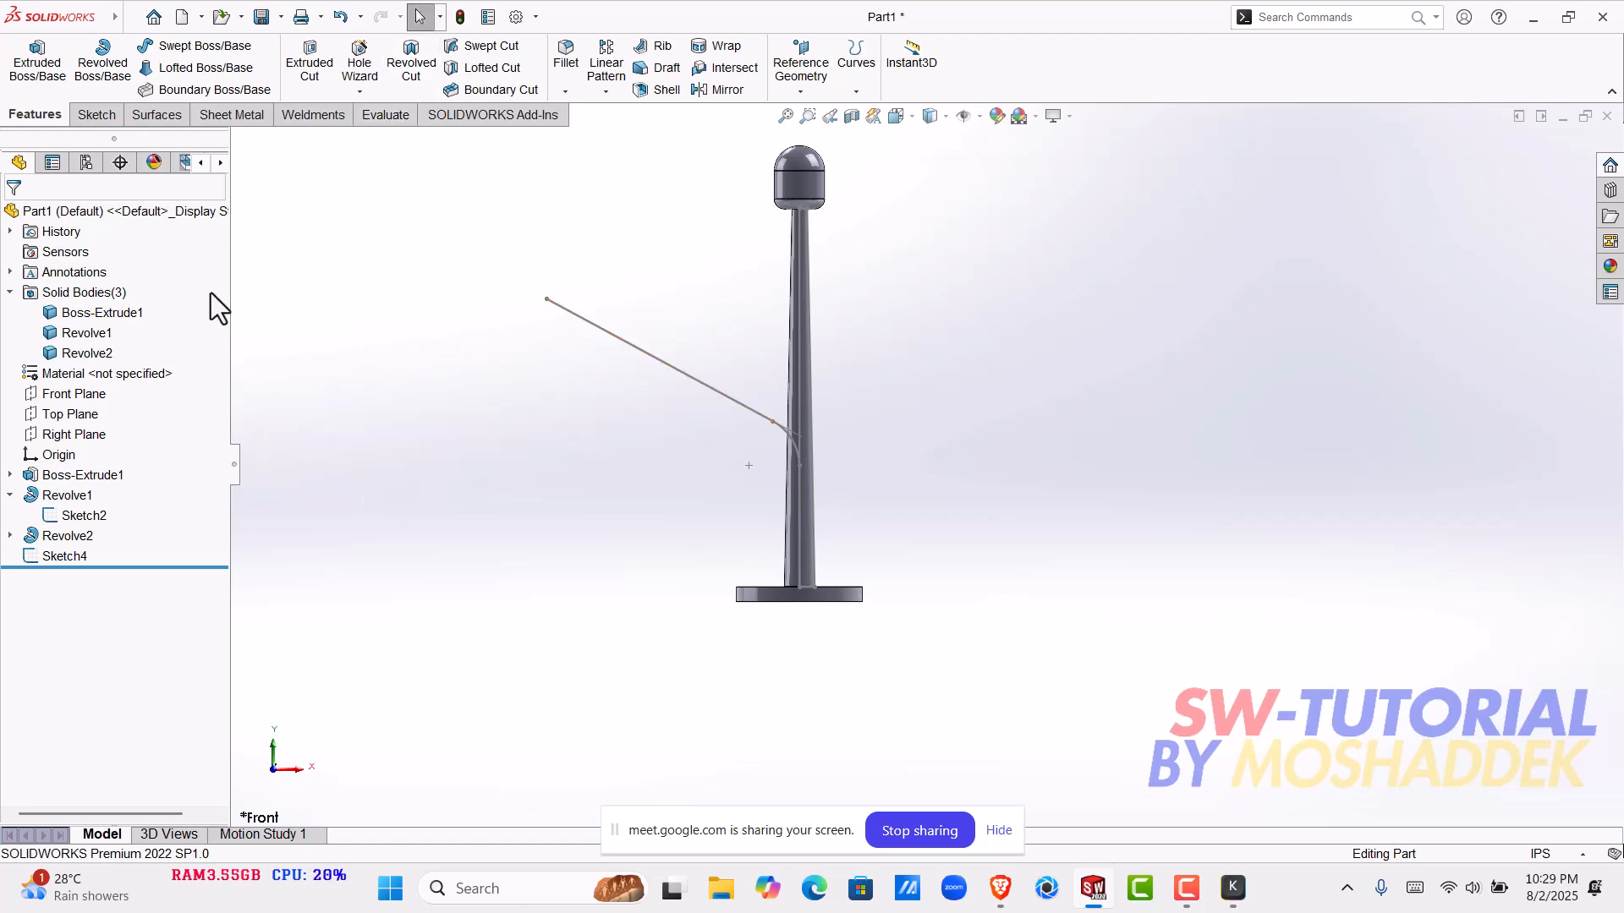
- Start a Deform feature for bending the pole from curve to curve
mouse_move(68, 17)
left_click(203, 17)
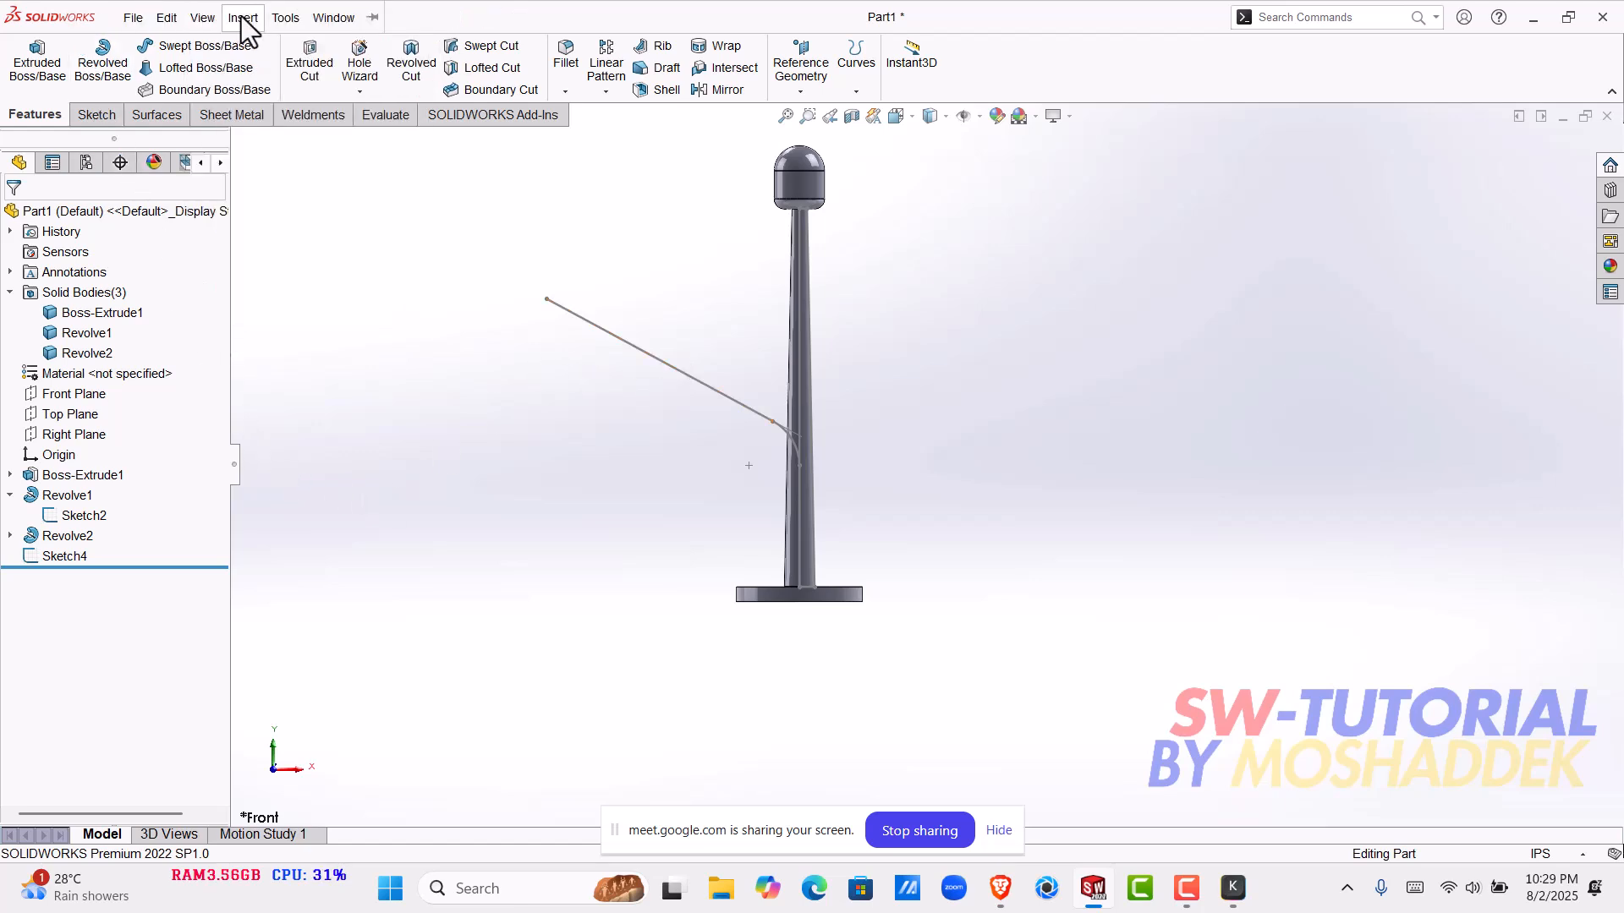
mouse_move(243, 21)
mouse_move(294, 93)
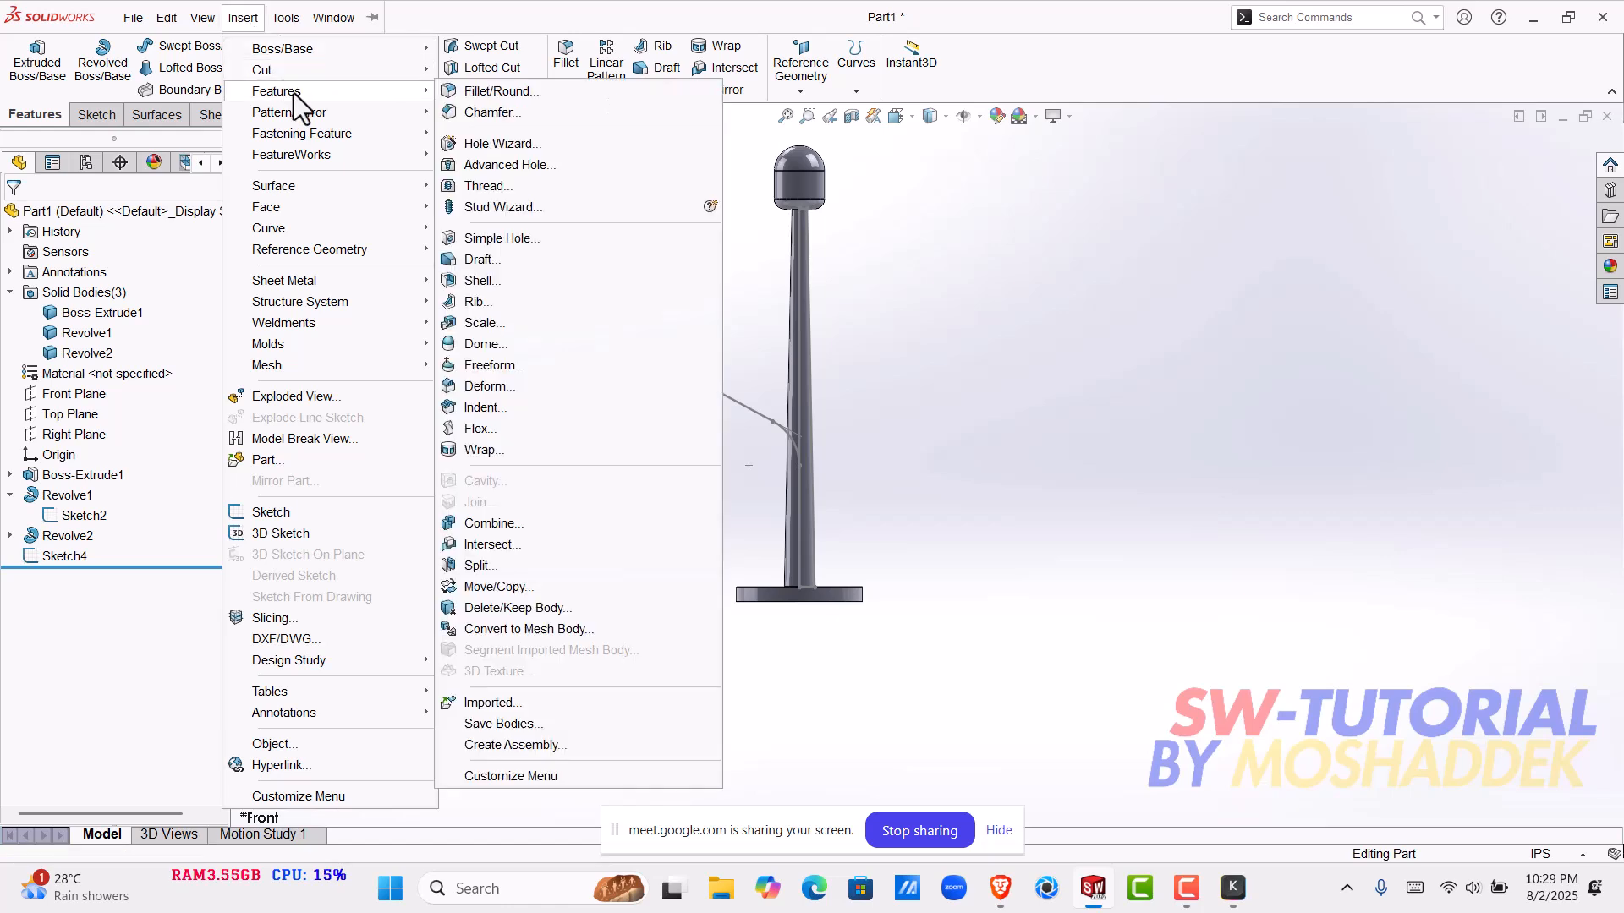
left_click(497, 397)
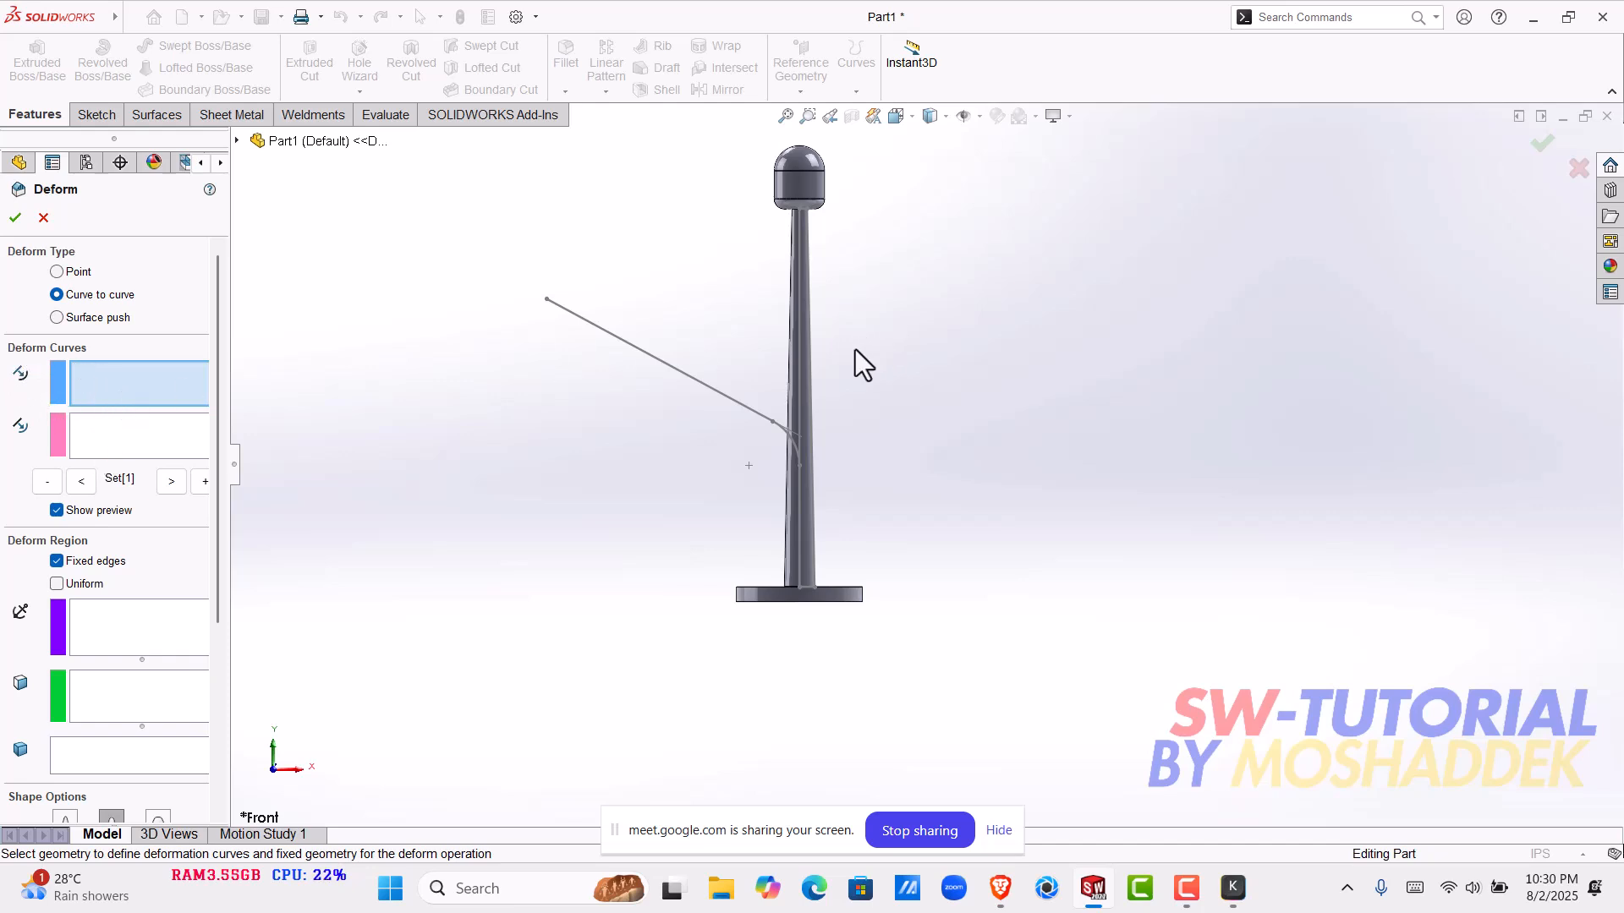
- Try the pole's centre line and the whole Sketch2 as the deform's initial curve, and clear the selection
left_click(799, 362)
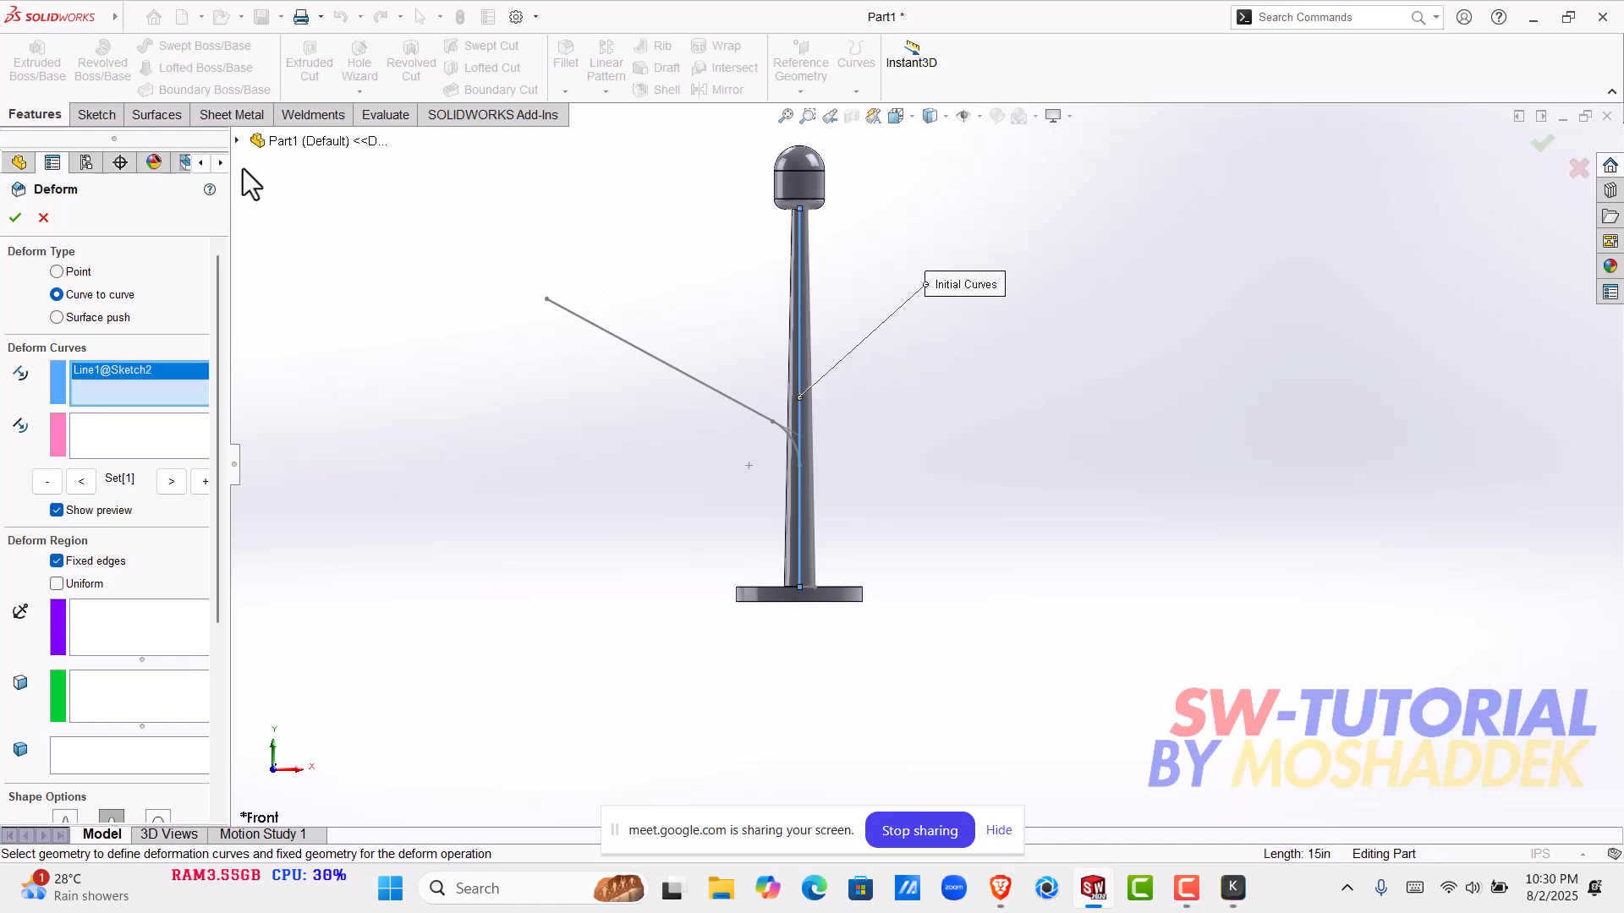
left_click(238, 147)
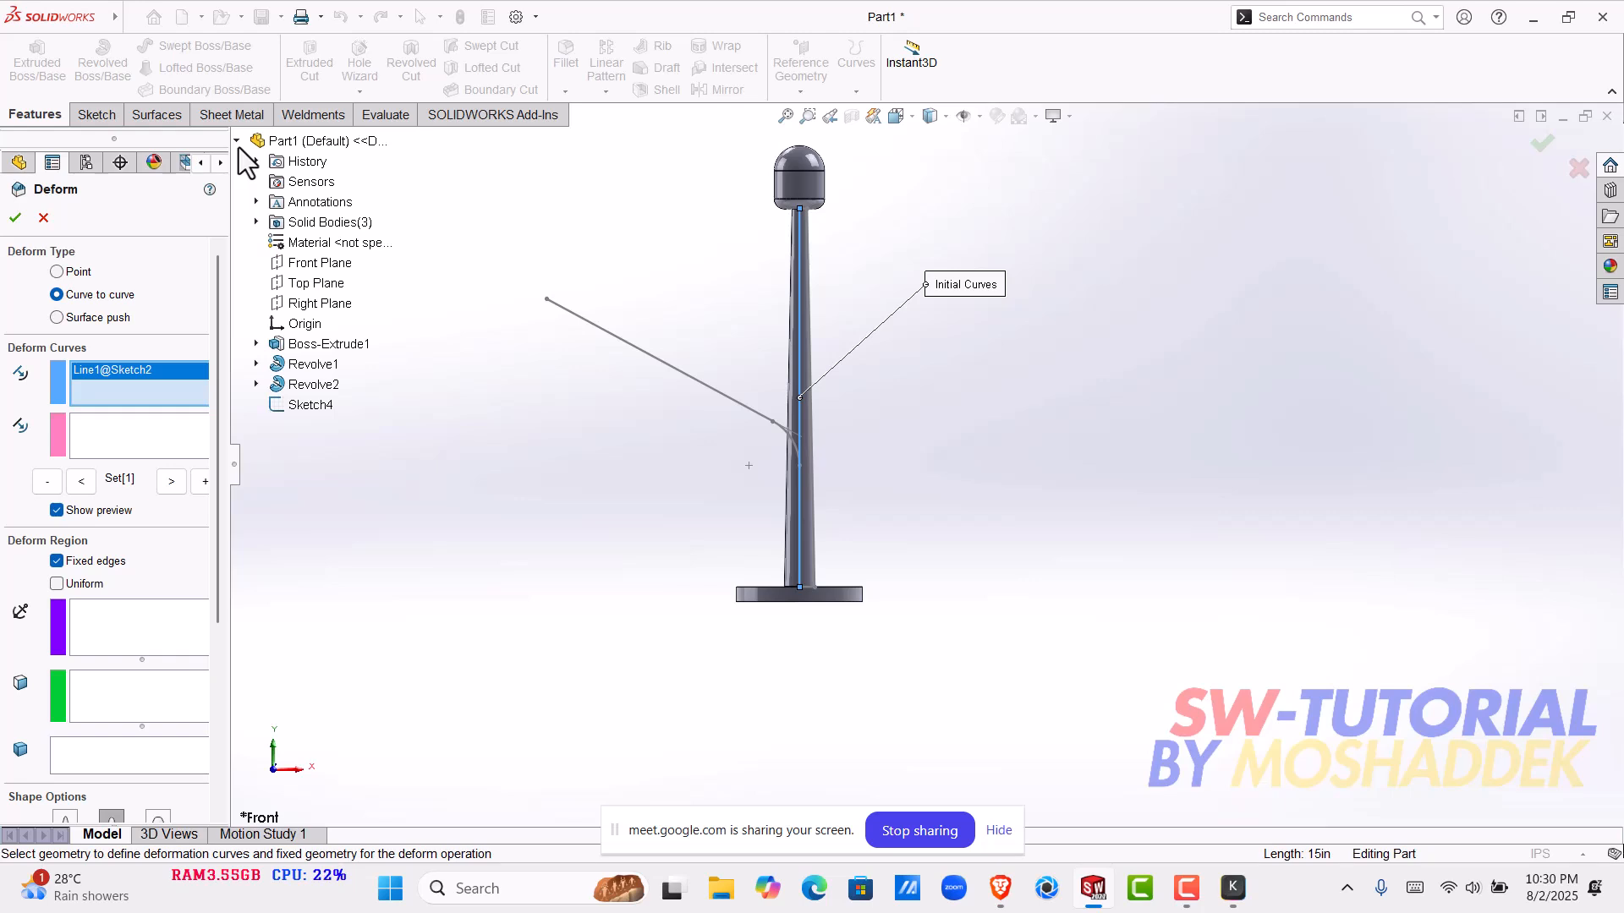
left_click(258, 365)
left_click(333, 384)
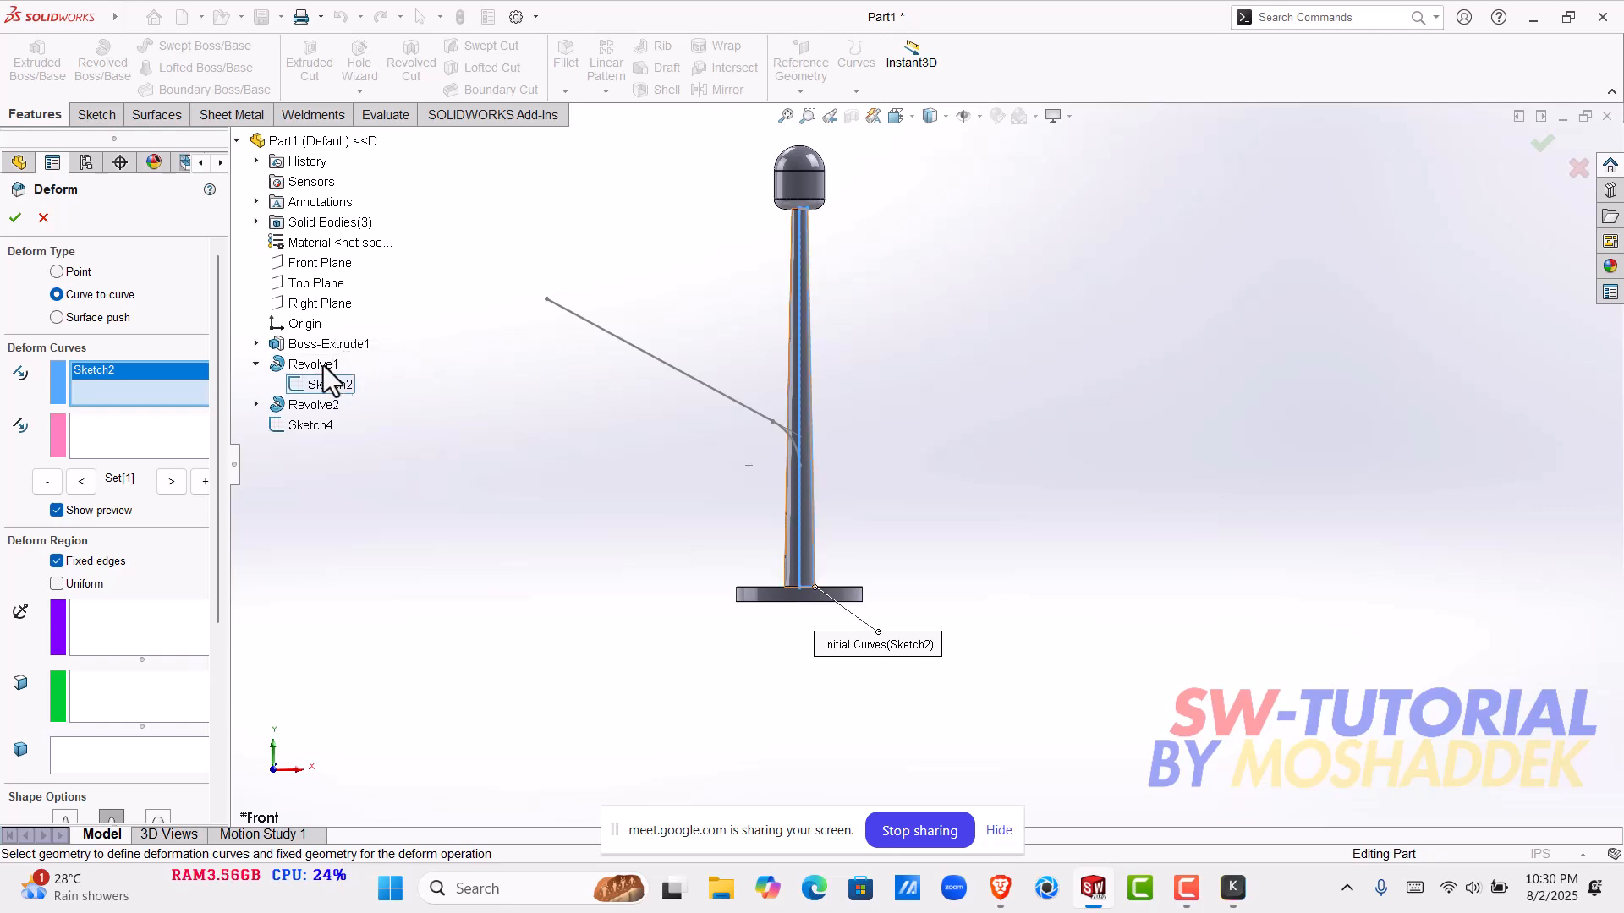
right_click(117, 388)
left_click(156, 399)
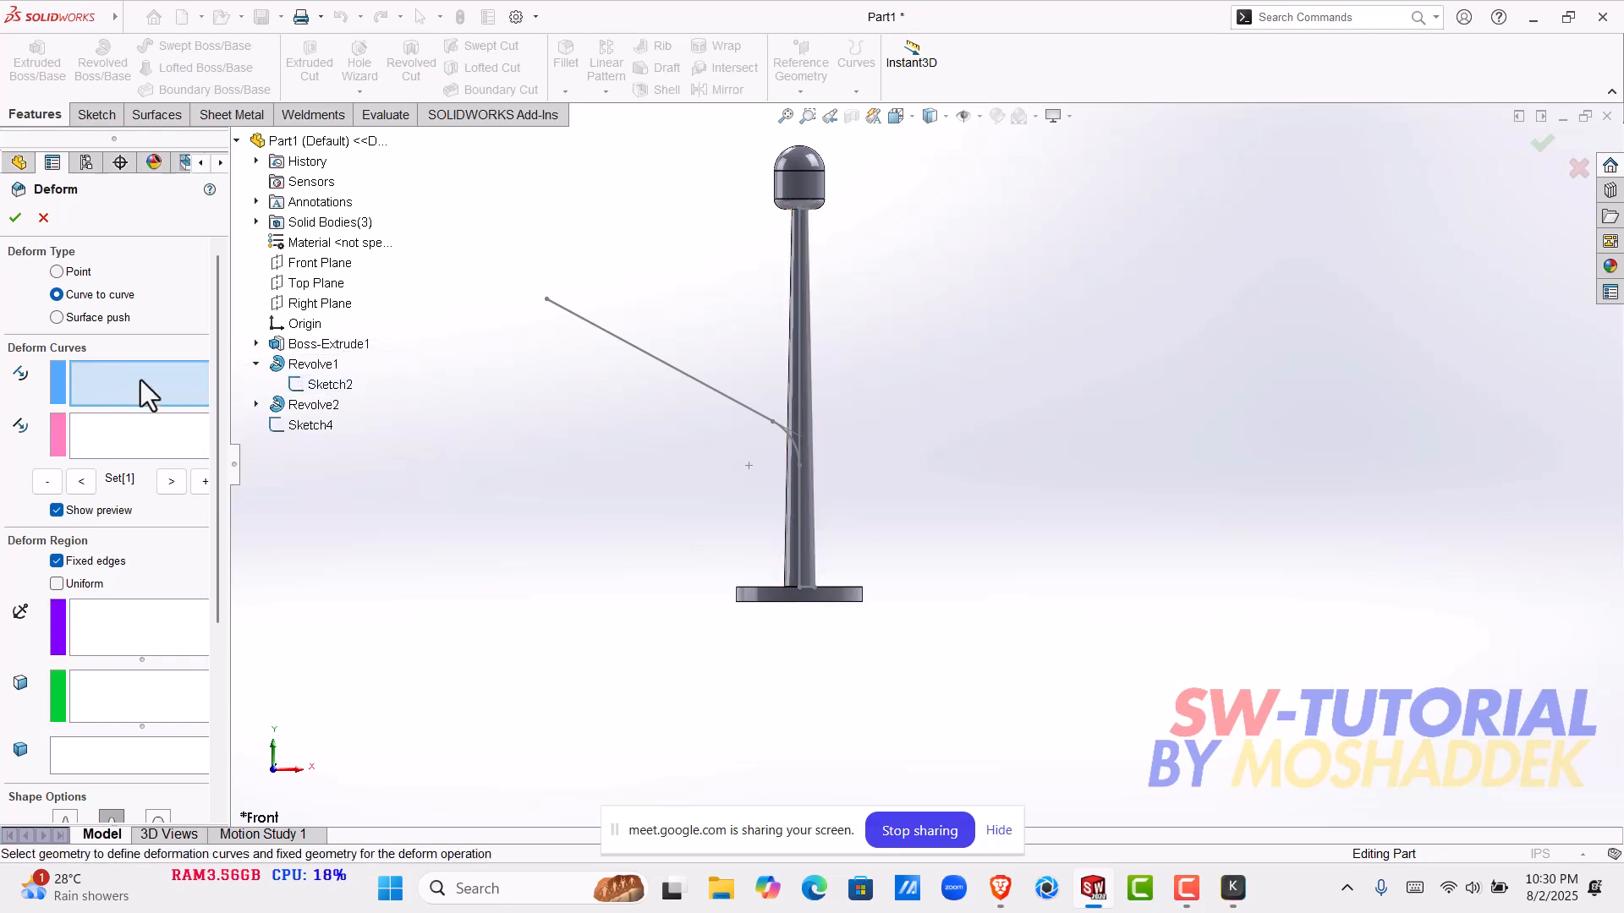
- Set the pole's centre line in Sketch2 as the initial curve and the straight slanted line of Sketch4 as the target curve
left_click(800, 343)
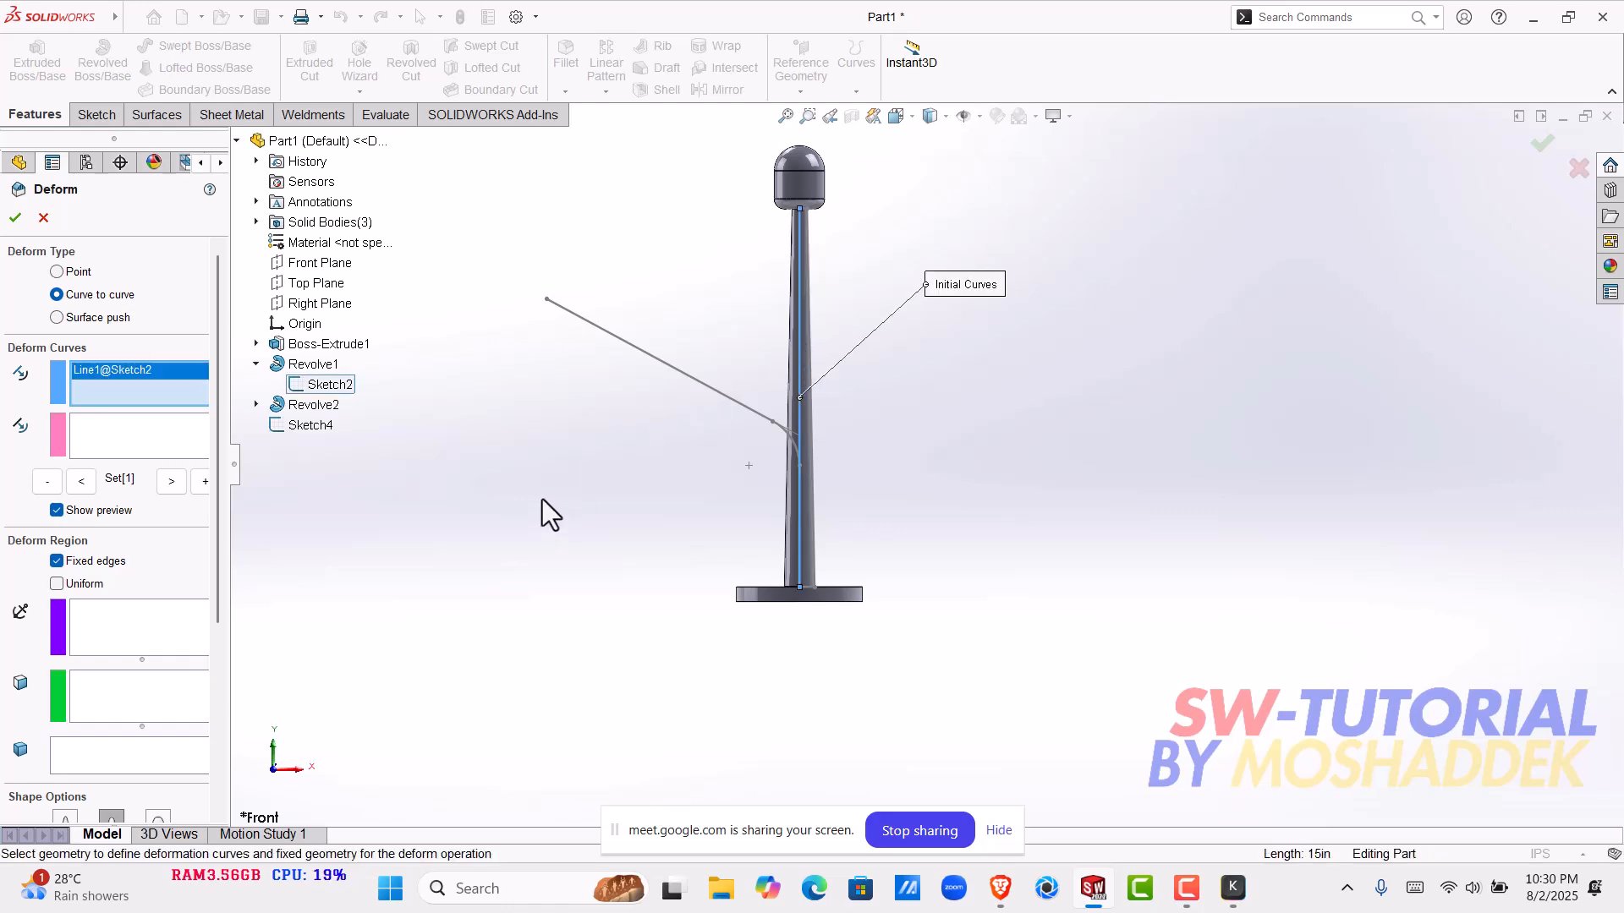
left_click(83, 435)
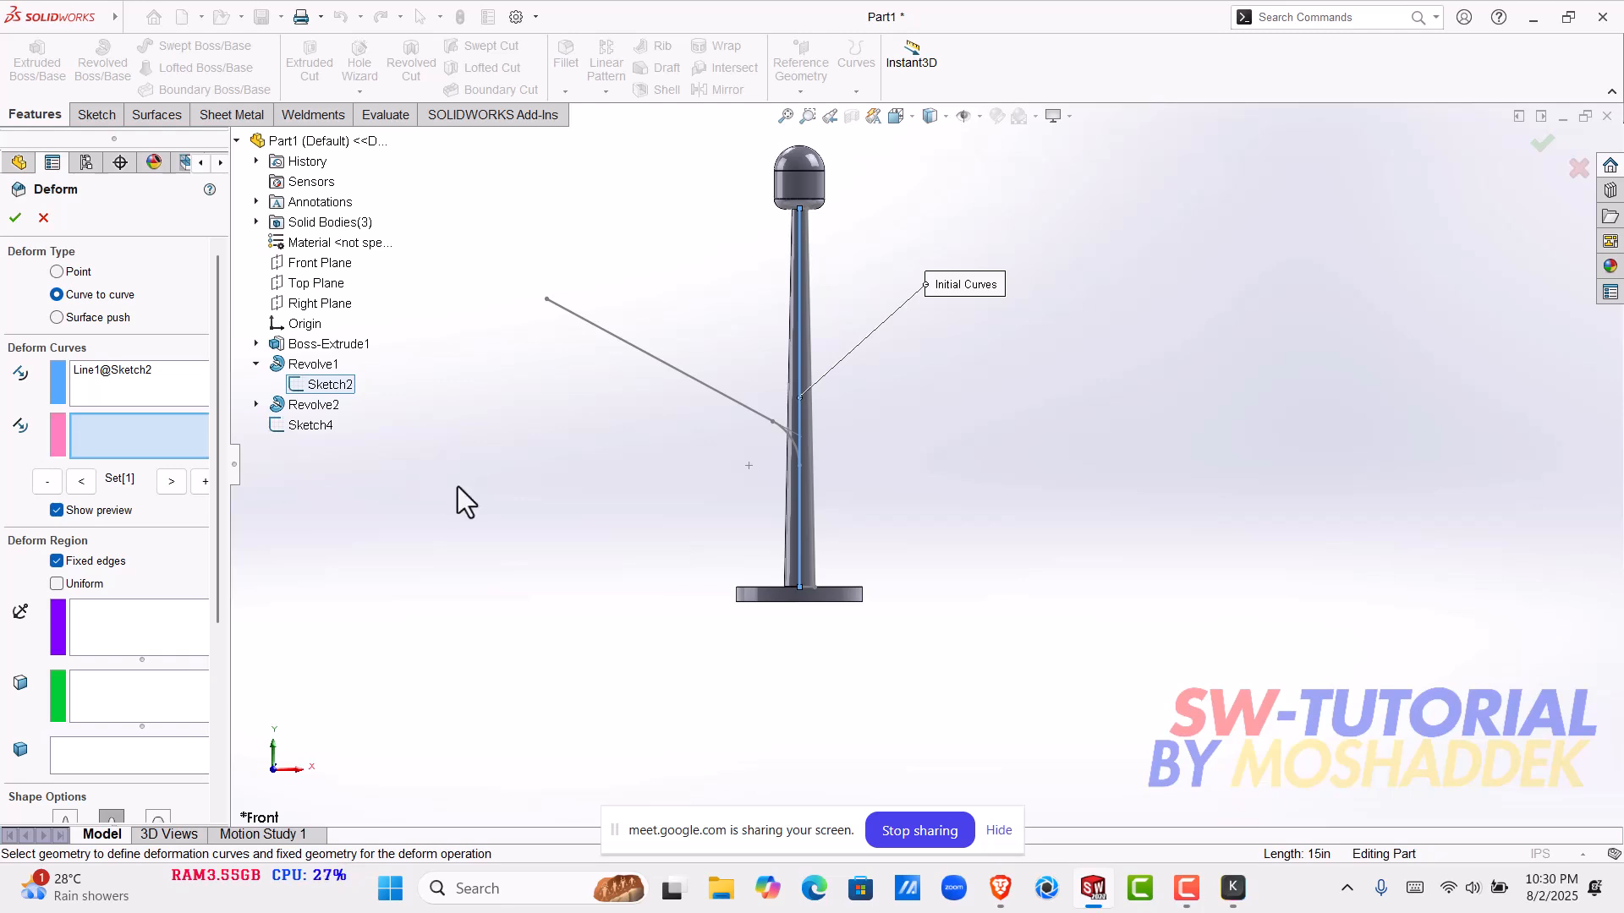
left_click(704, 381)
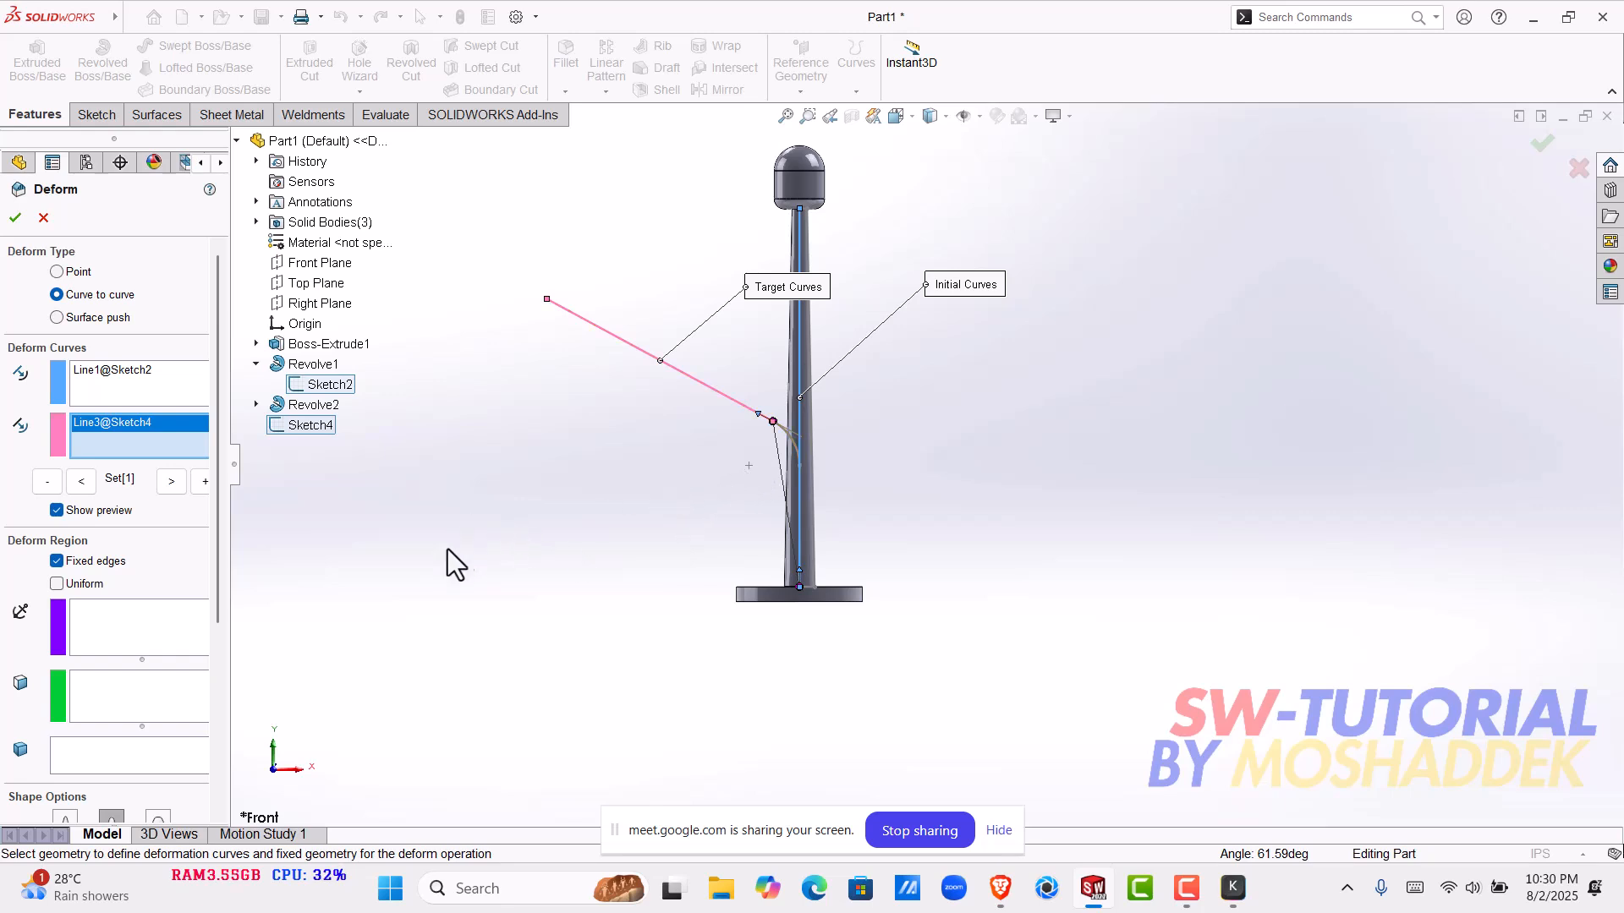
- Add the tapered pole Revolve1 as the body to deform and inspect the preview near the slanted line's lower end
scroll(225, 467, "down", 3)
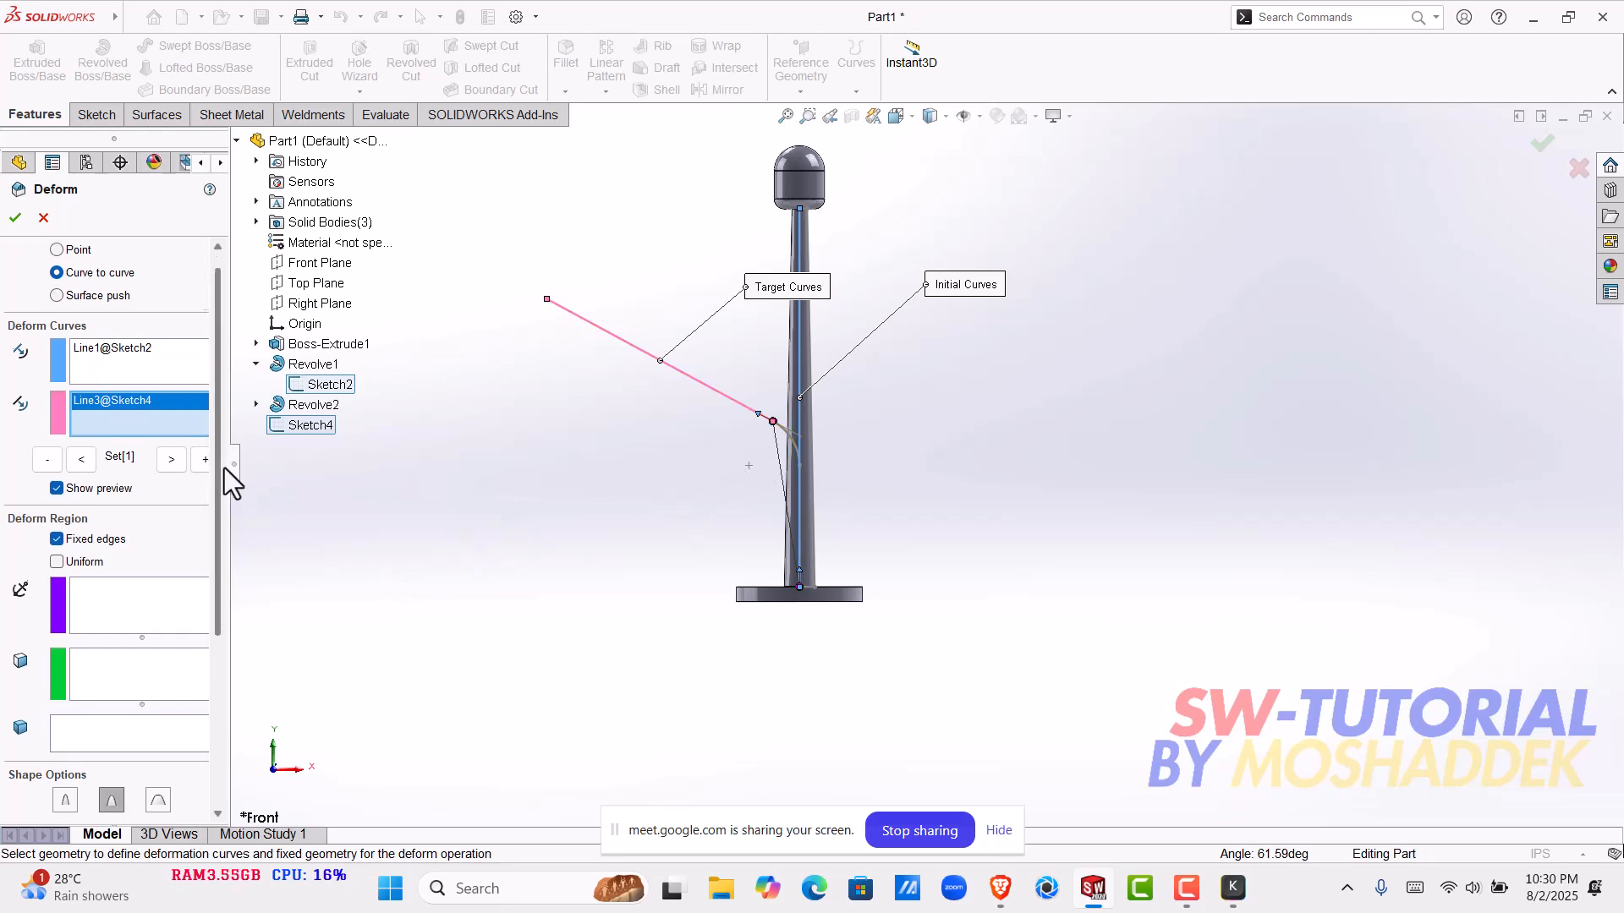
scroll(226, 516, "down", 1)
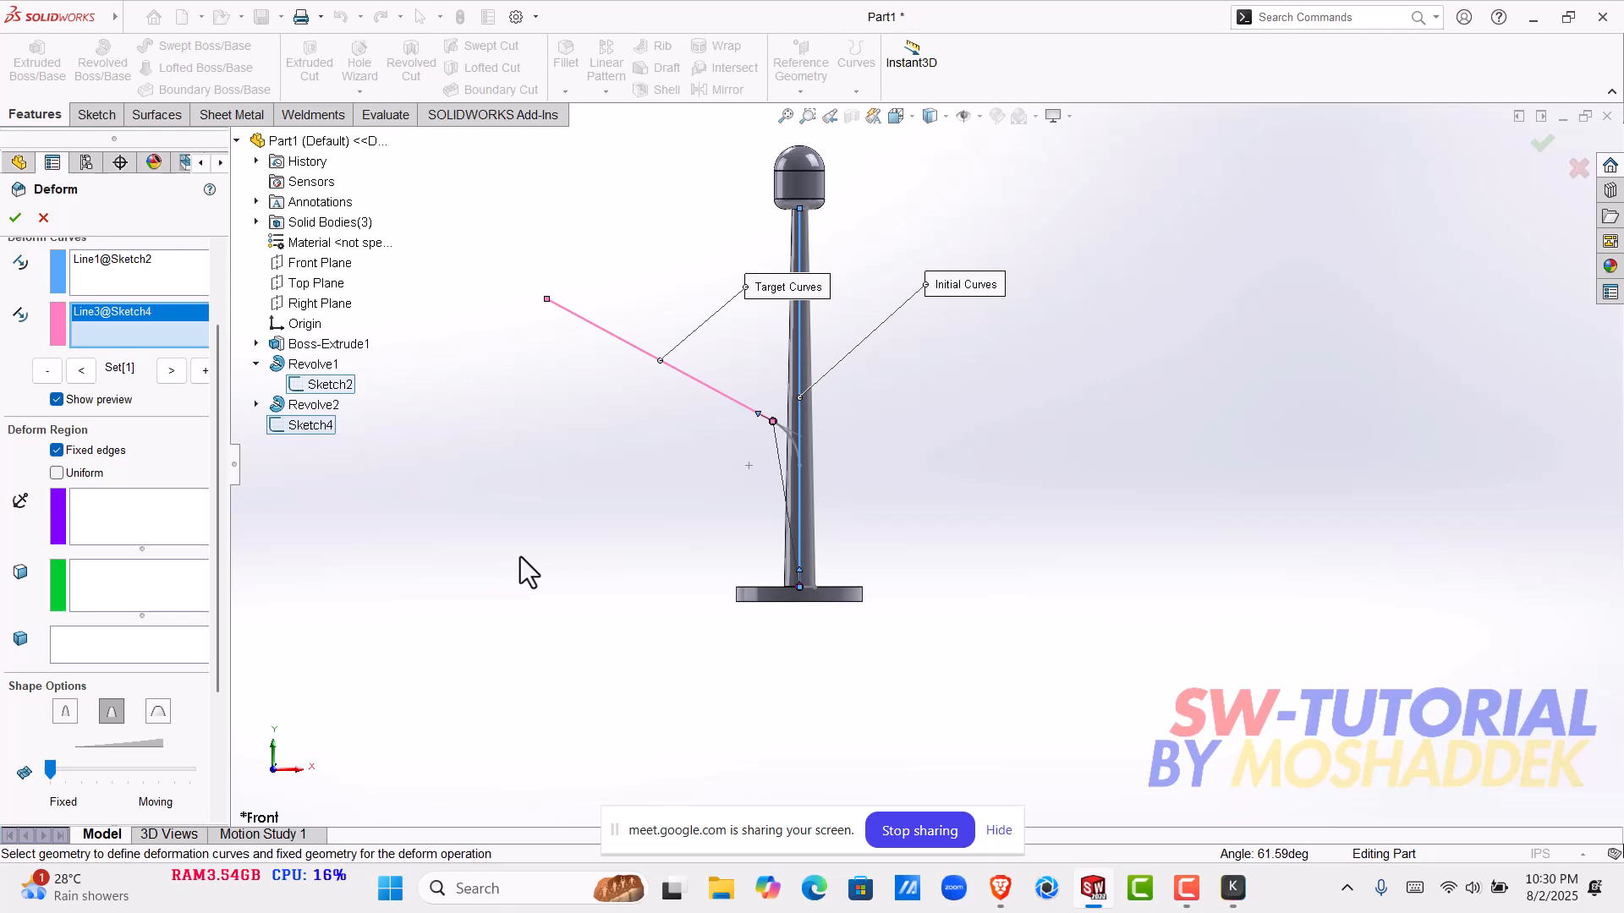
left_click(64, 643)
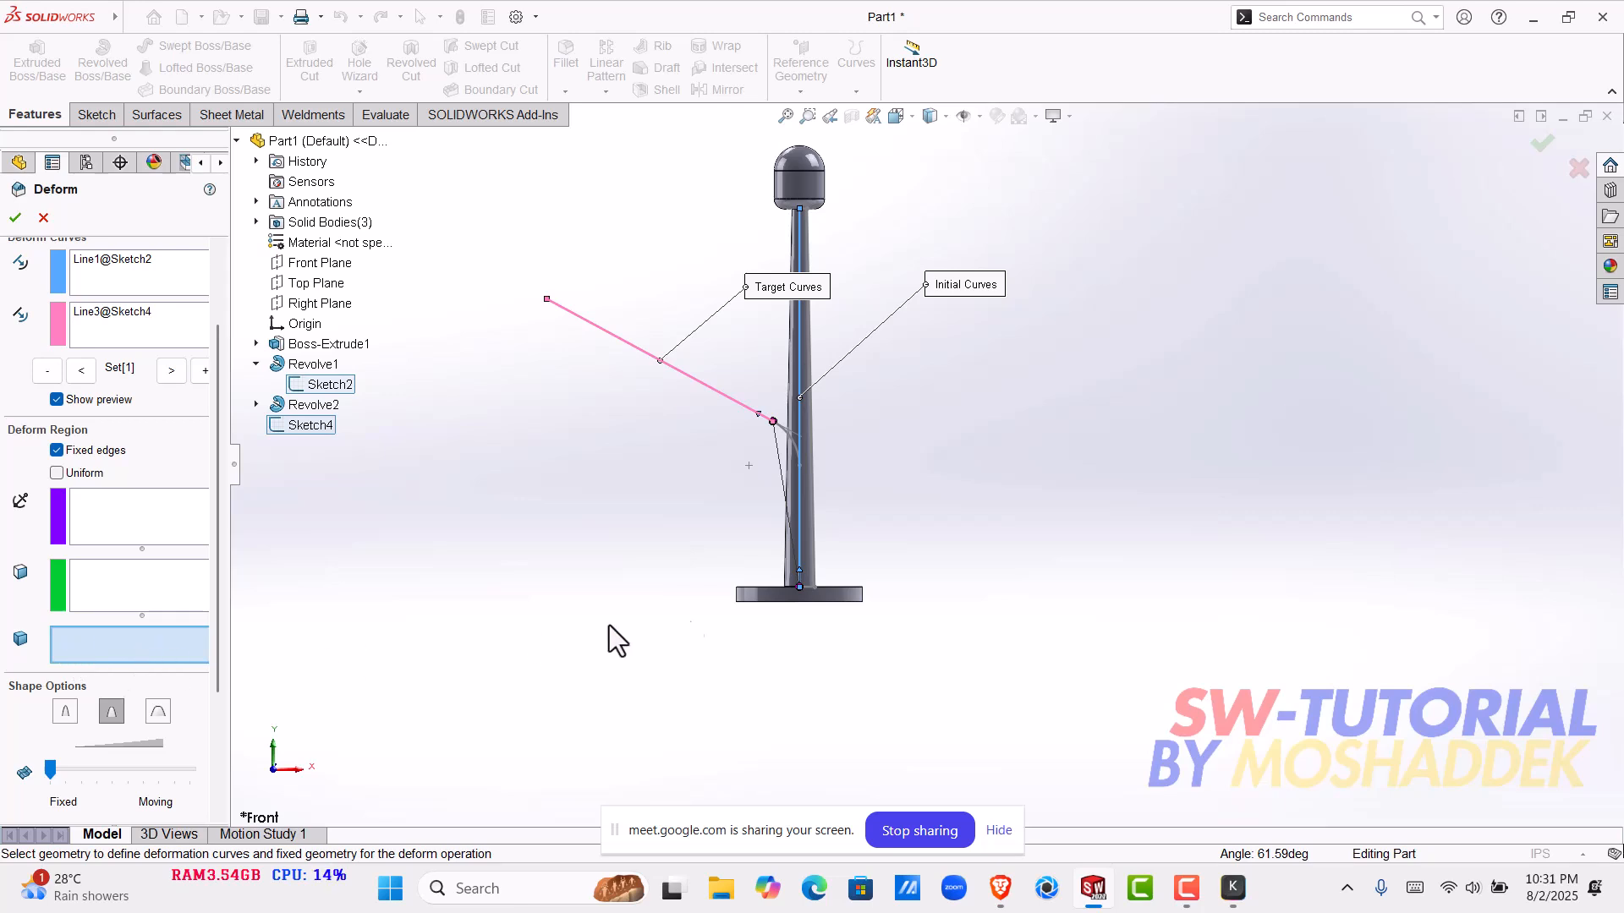
left_click(810, 550)
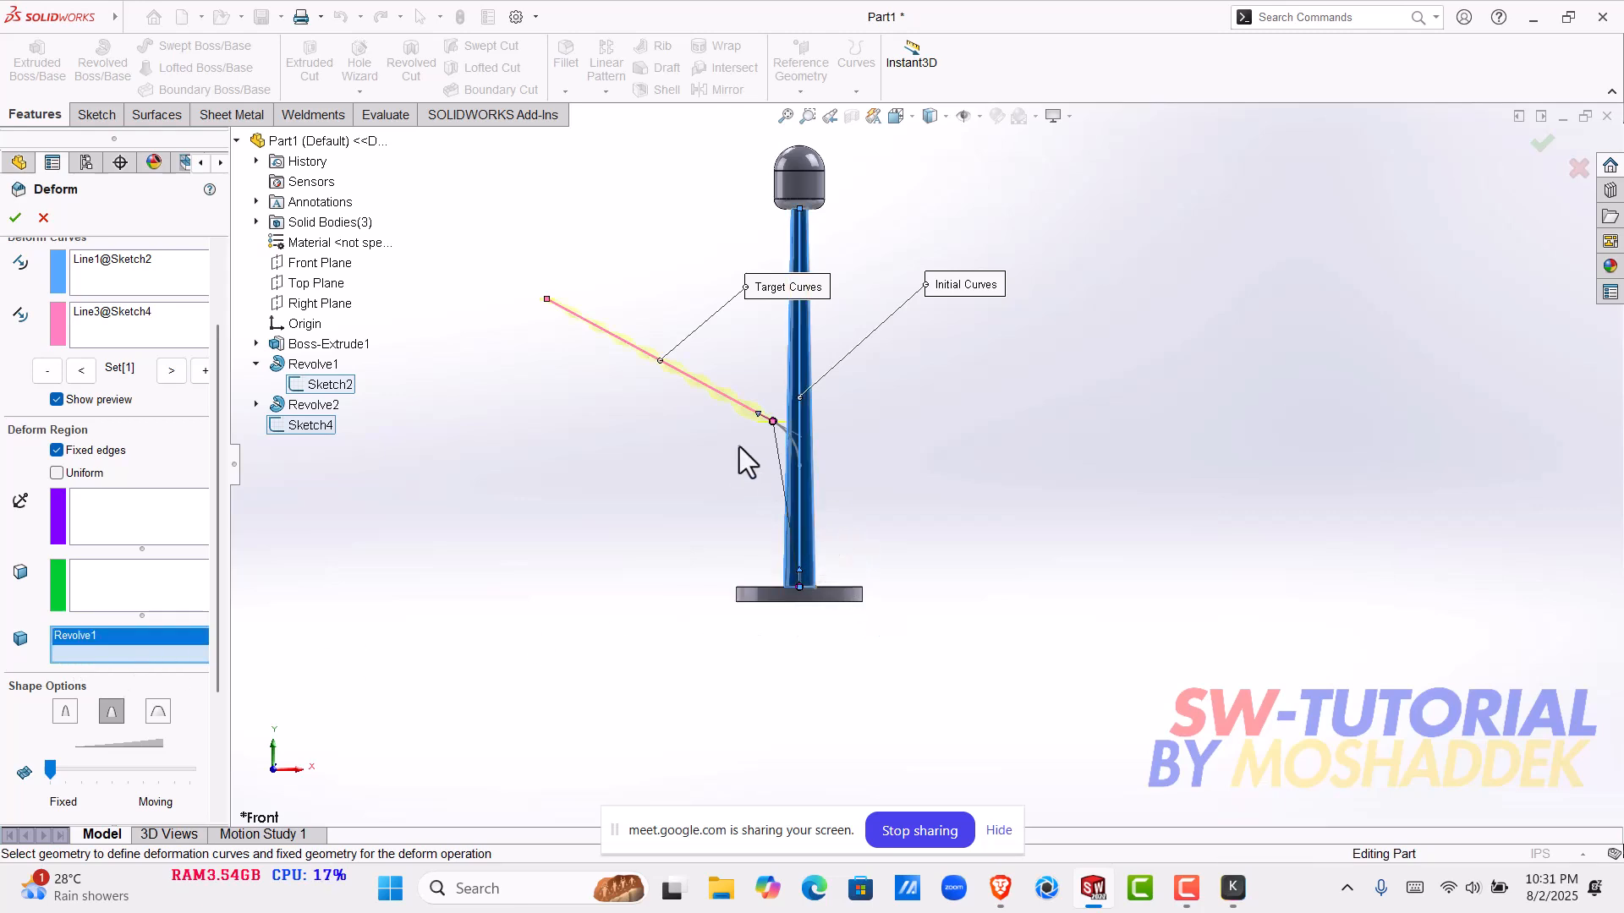
scroll(743, 453, "down", 5)
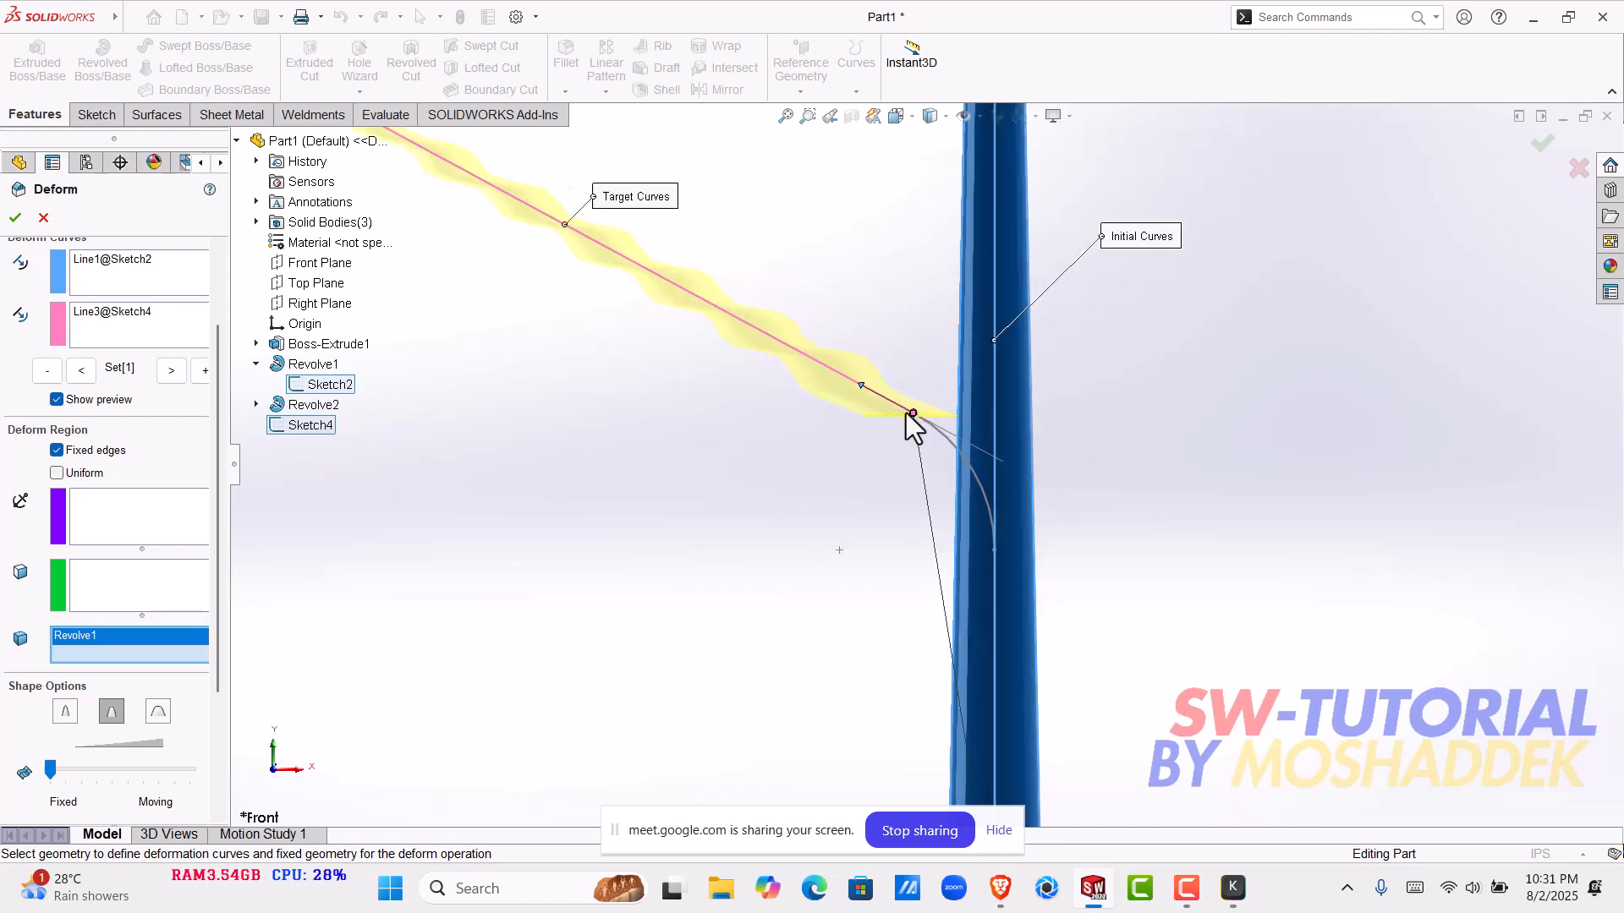
scroll(906, 413, "up", 5)
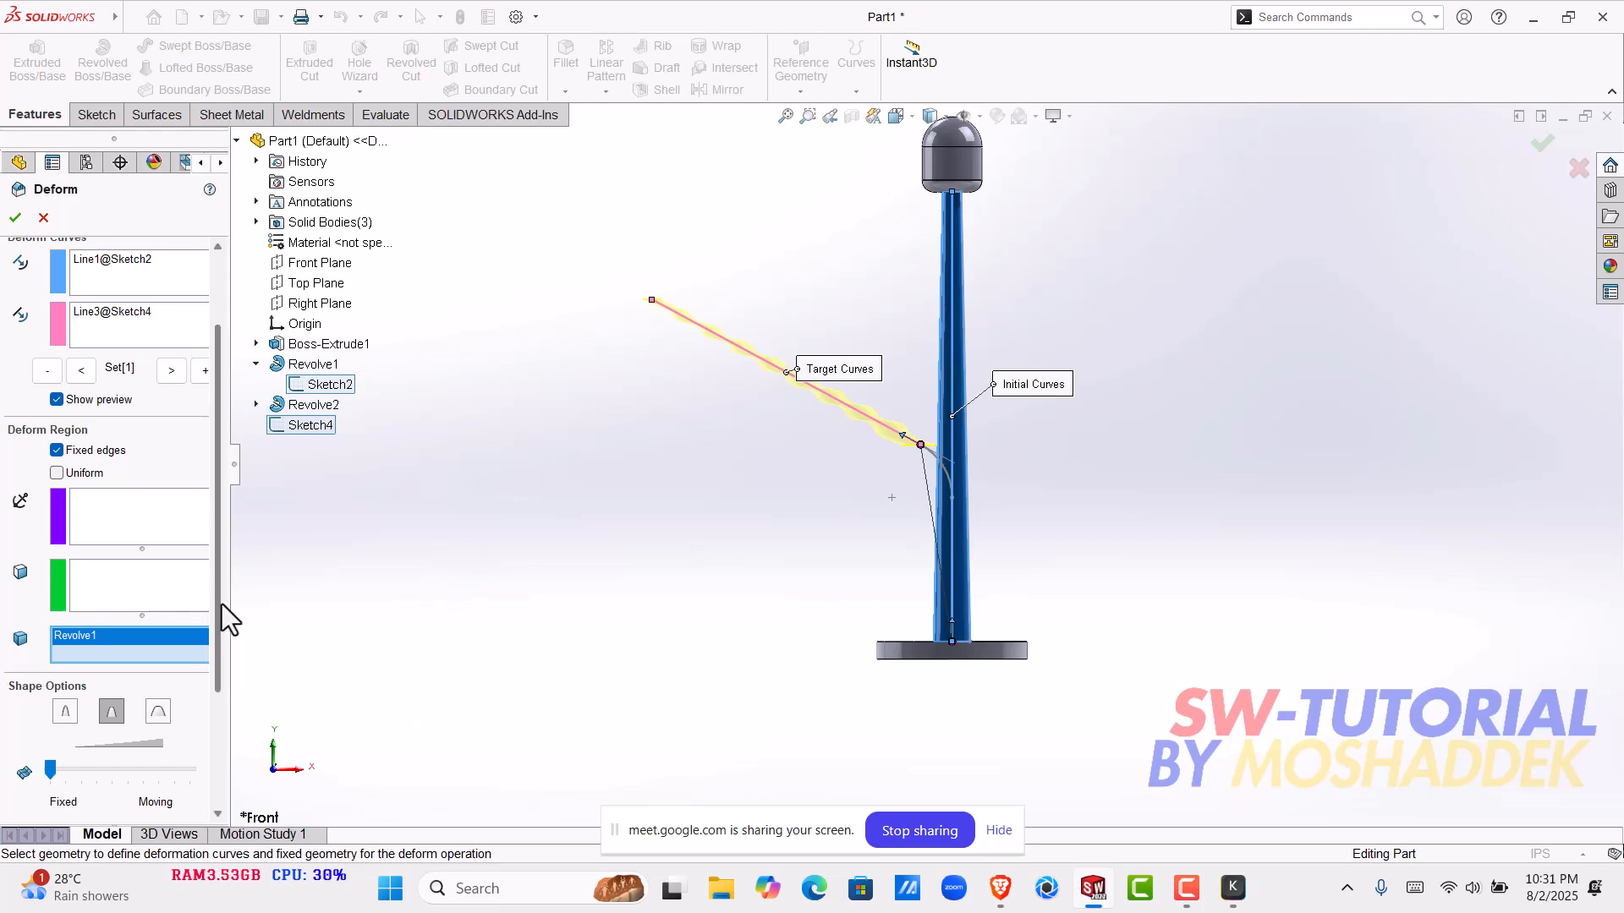
- Try a slightly higher shape accuracy with the weight fully towards Moving, and cancel the Deform feature
left_click_drag(220, 590, 237, 749)
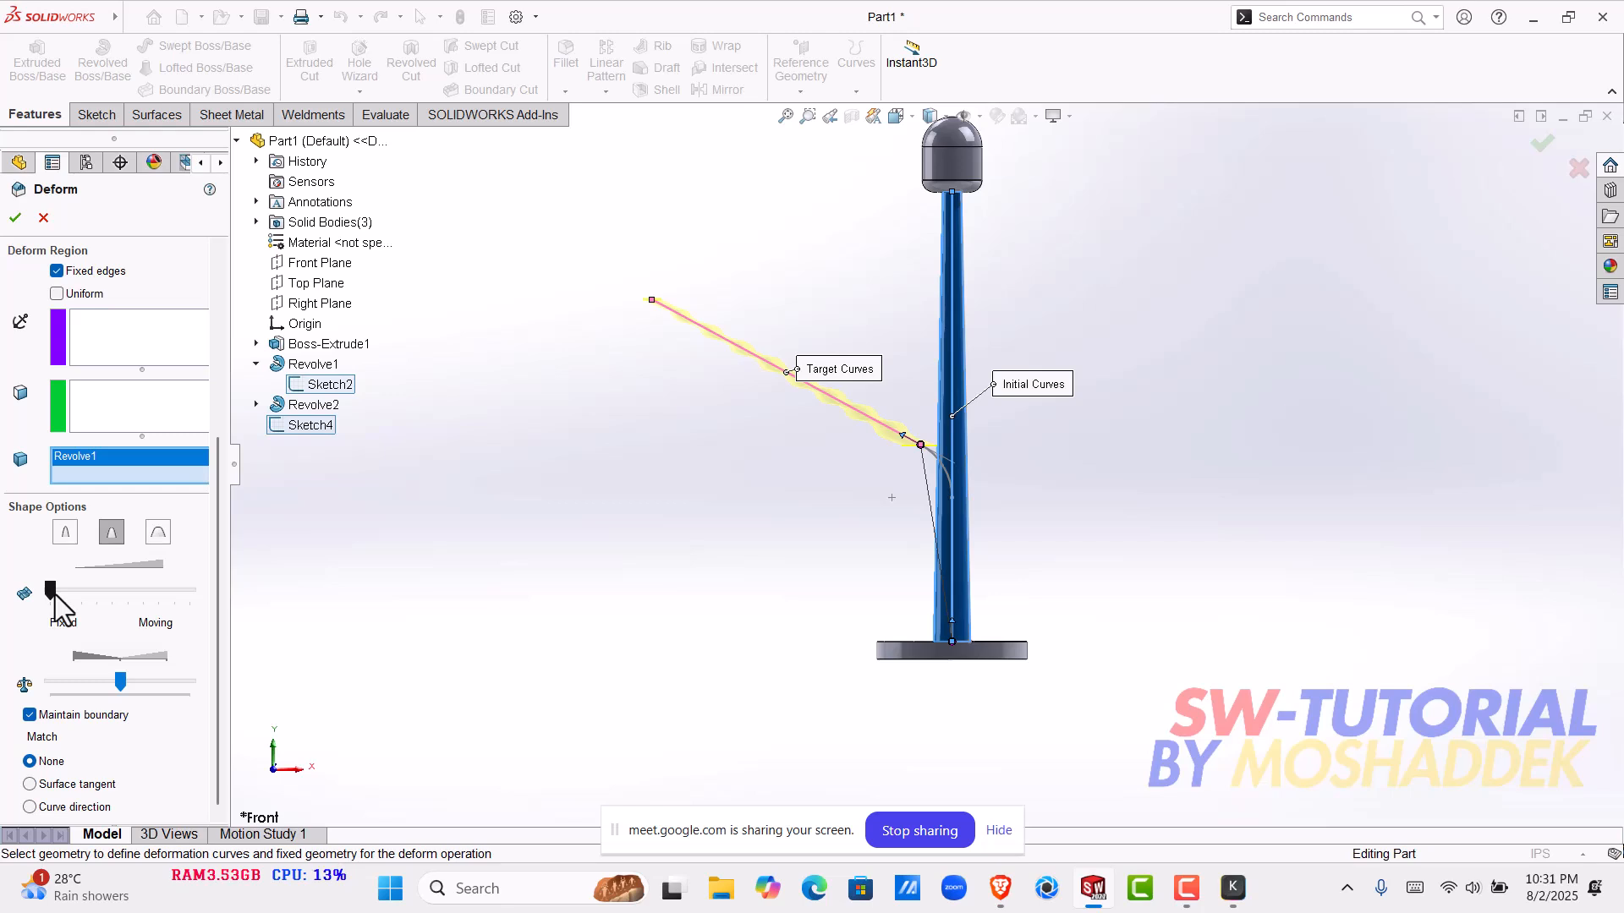
left_click_drag(119, 592, 81, 590)
scroll(880, 423, "down", 5)
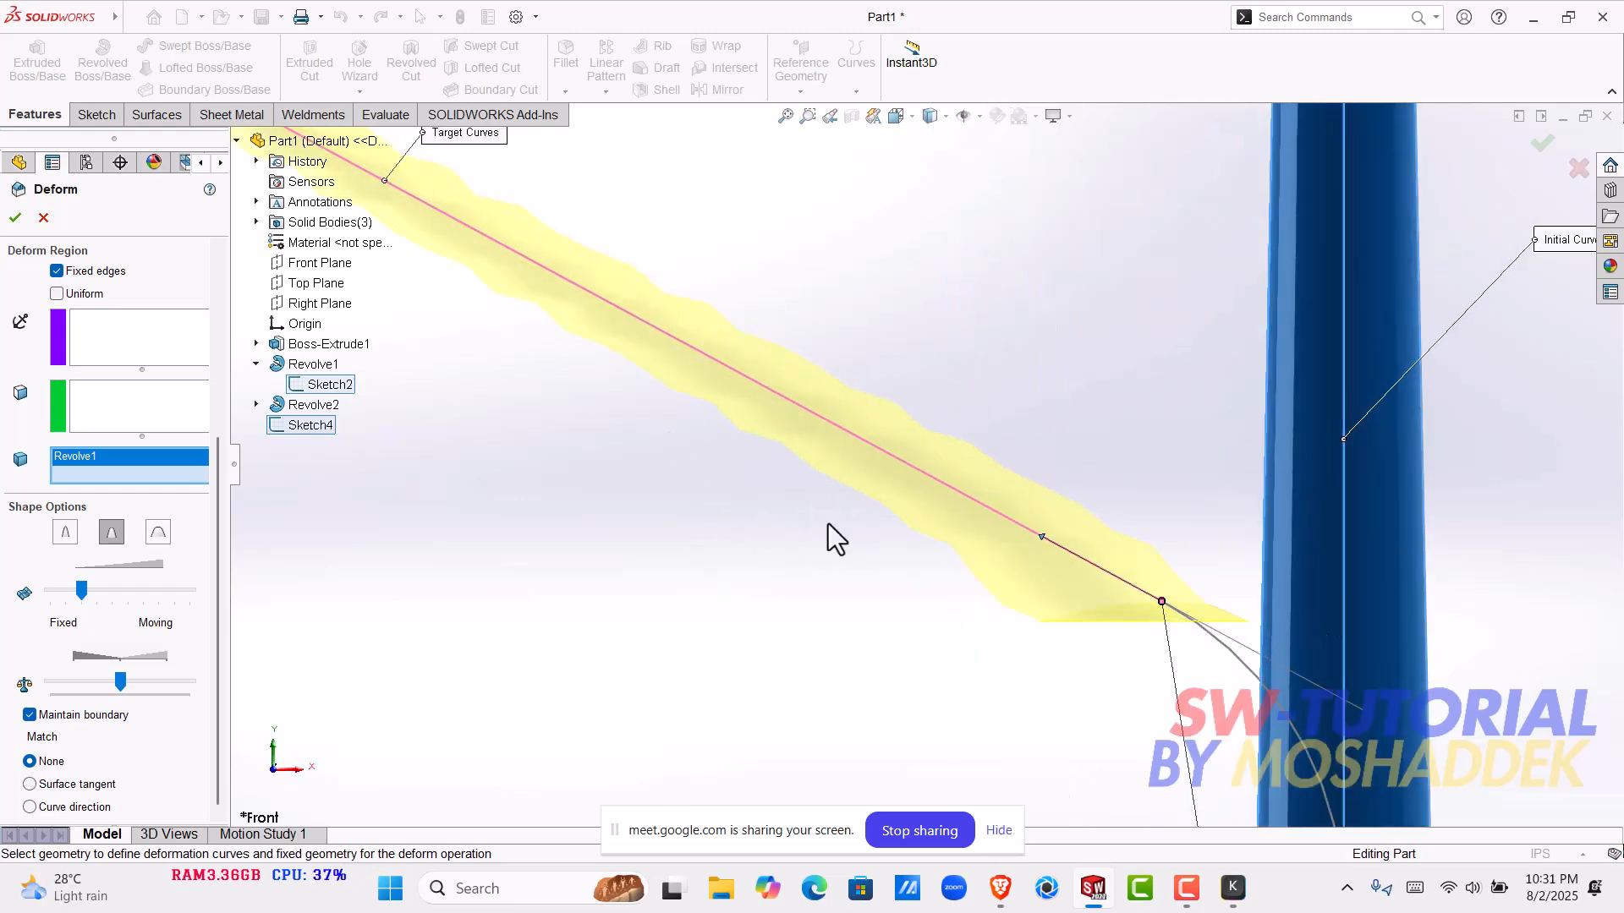
left_click_drag(126, 685, 290, 676)
scroll(770, 567, "up", 5)
scroll(886, 527, "up", 2)
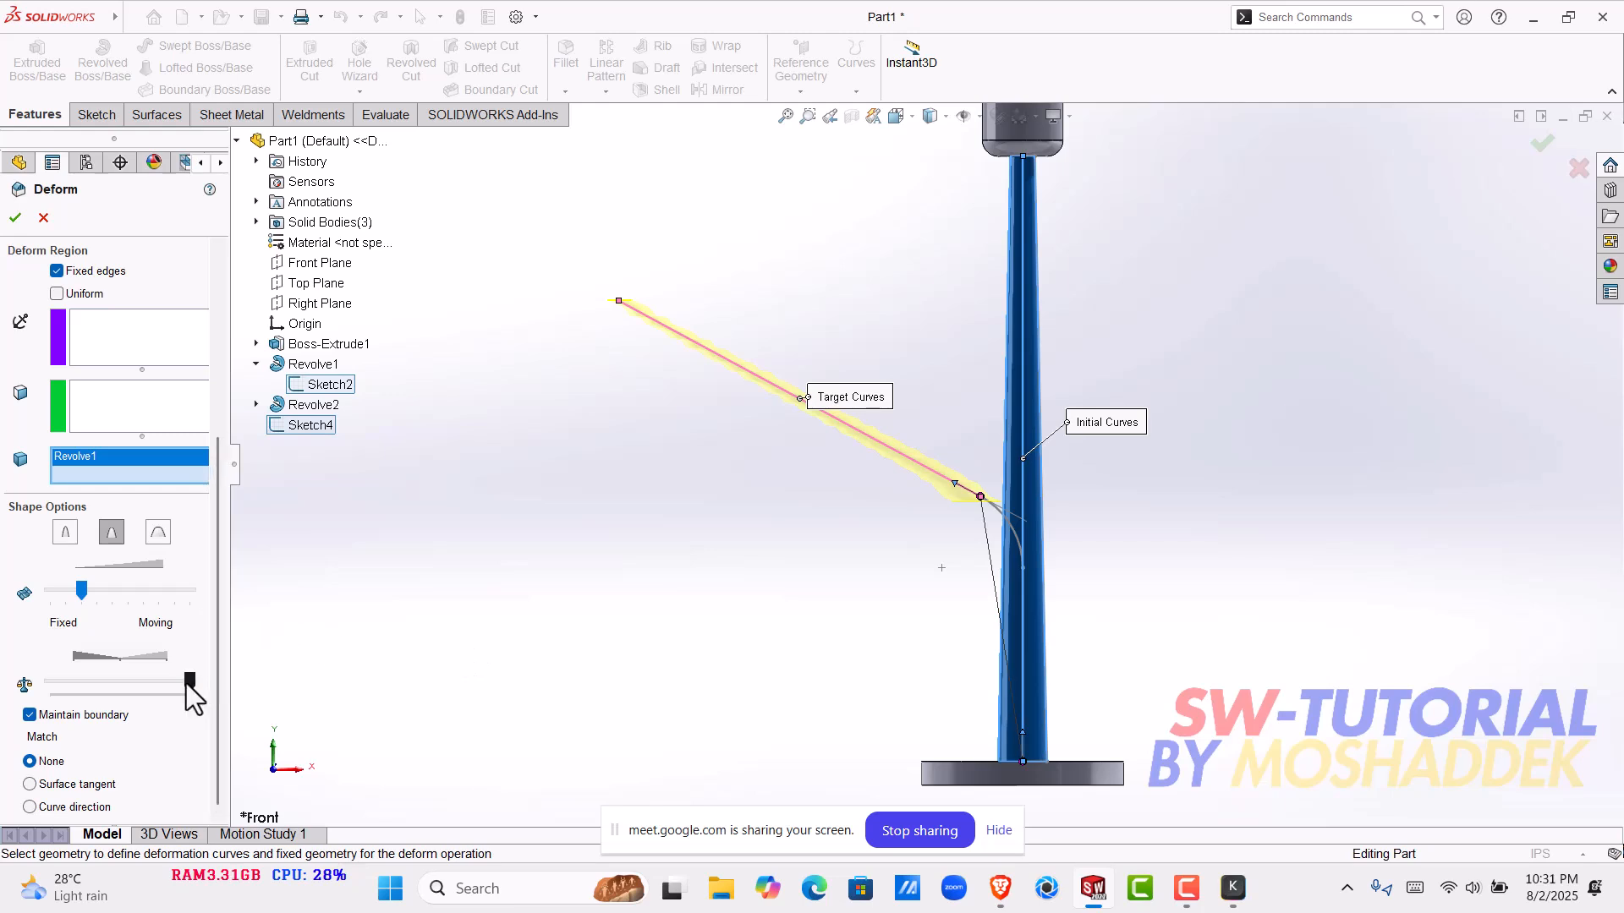
key("ctrl+z")
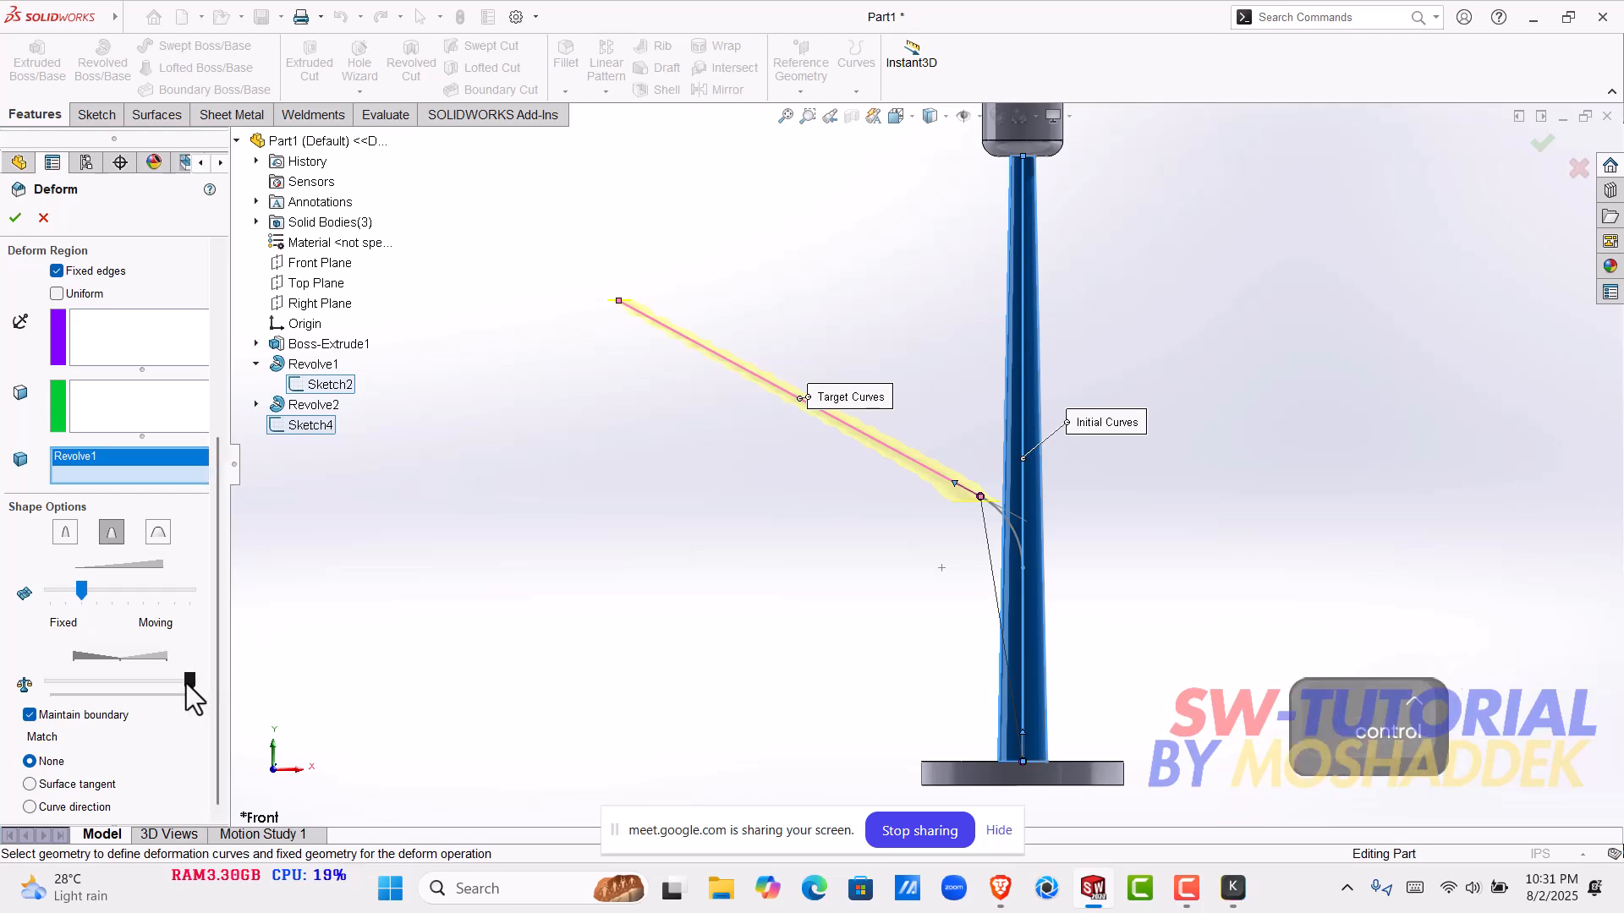
left_click(43, 217)
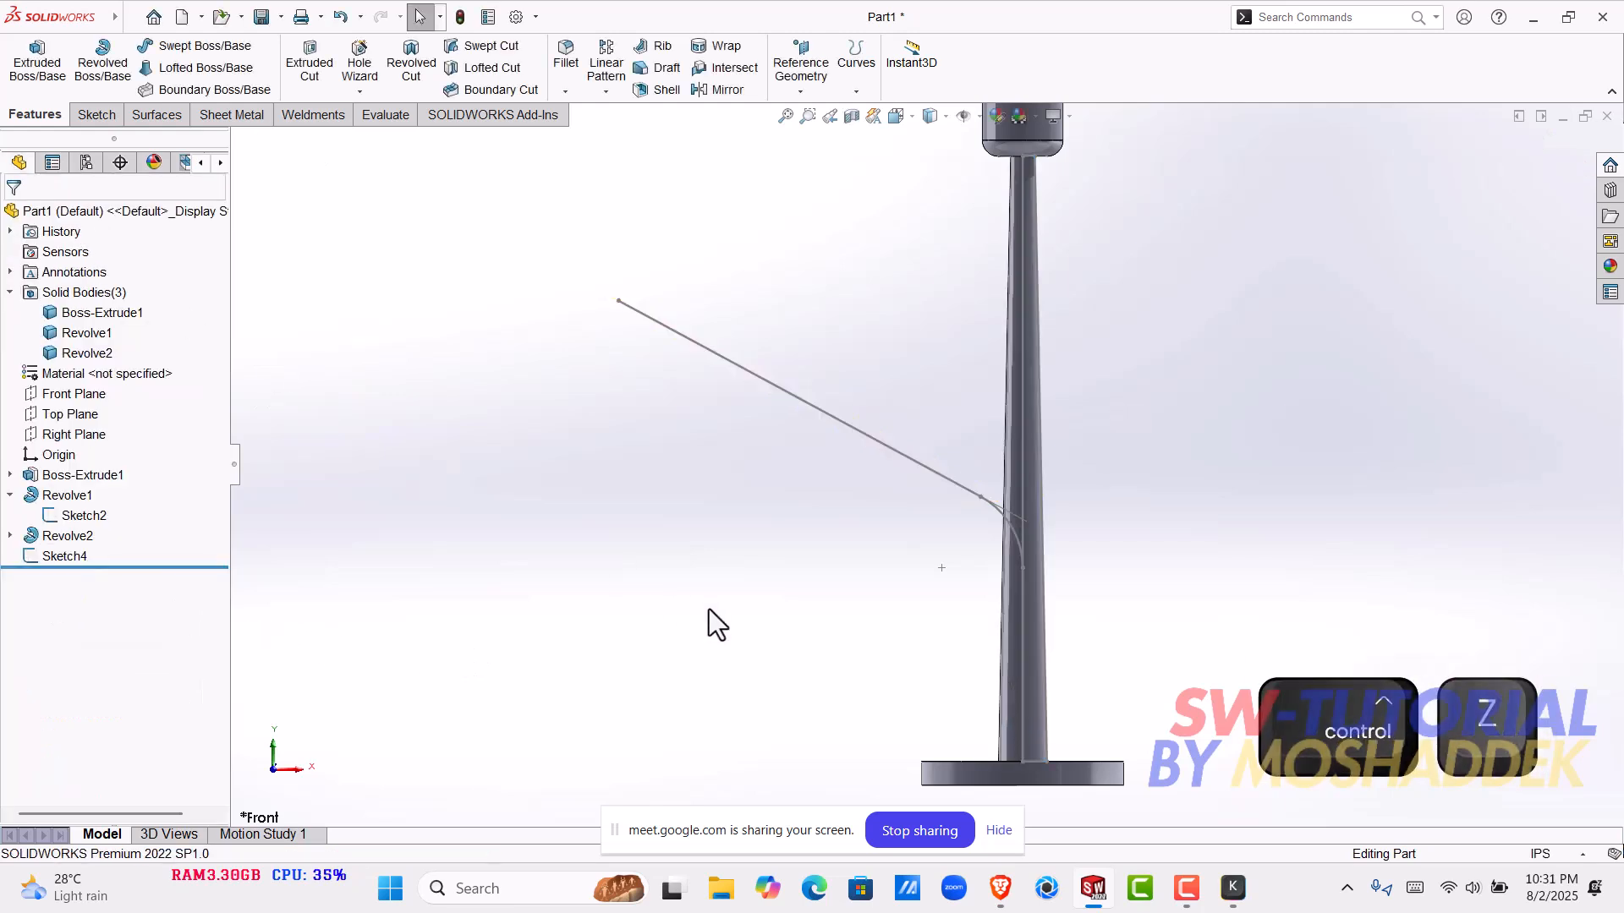
- Start a new curve-to-curve Deform from the pole's centre line to the straight slanted line of Sketch4
left_click(123, 19)
mouse_move(241, 18)
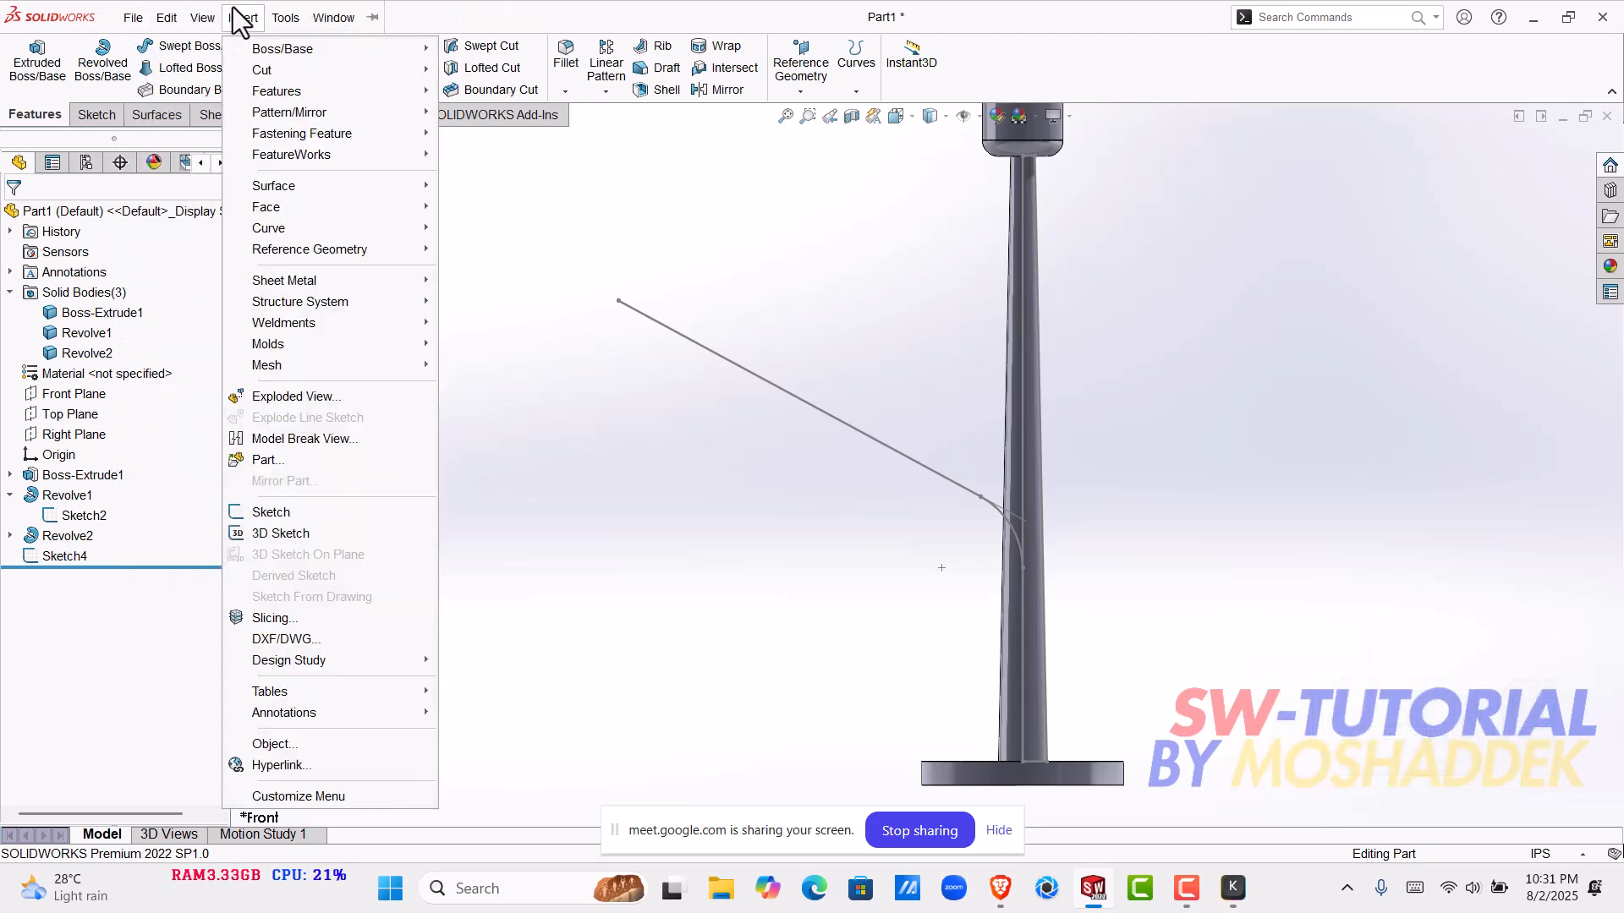
mouse_move(286, 89)
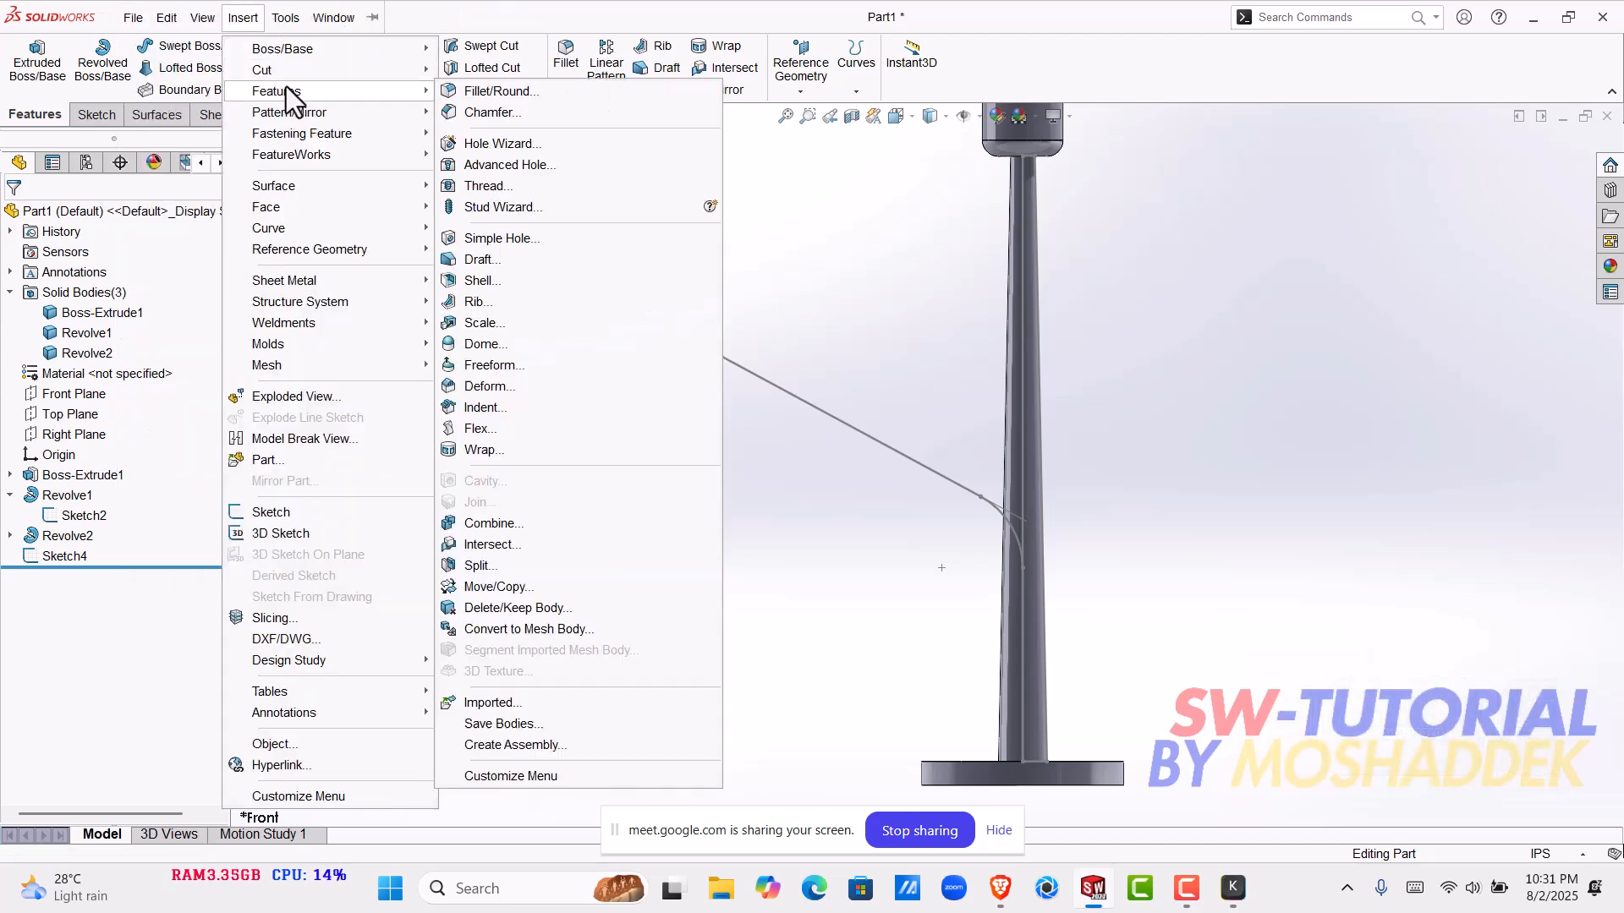
left_click(508, 387)
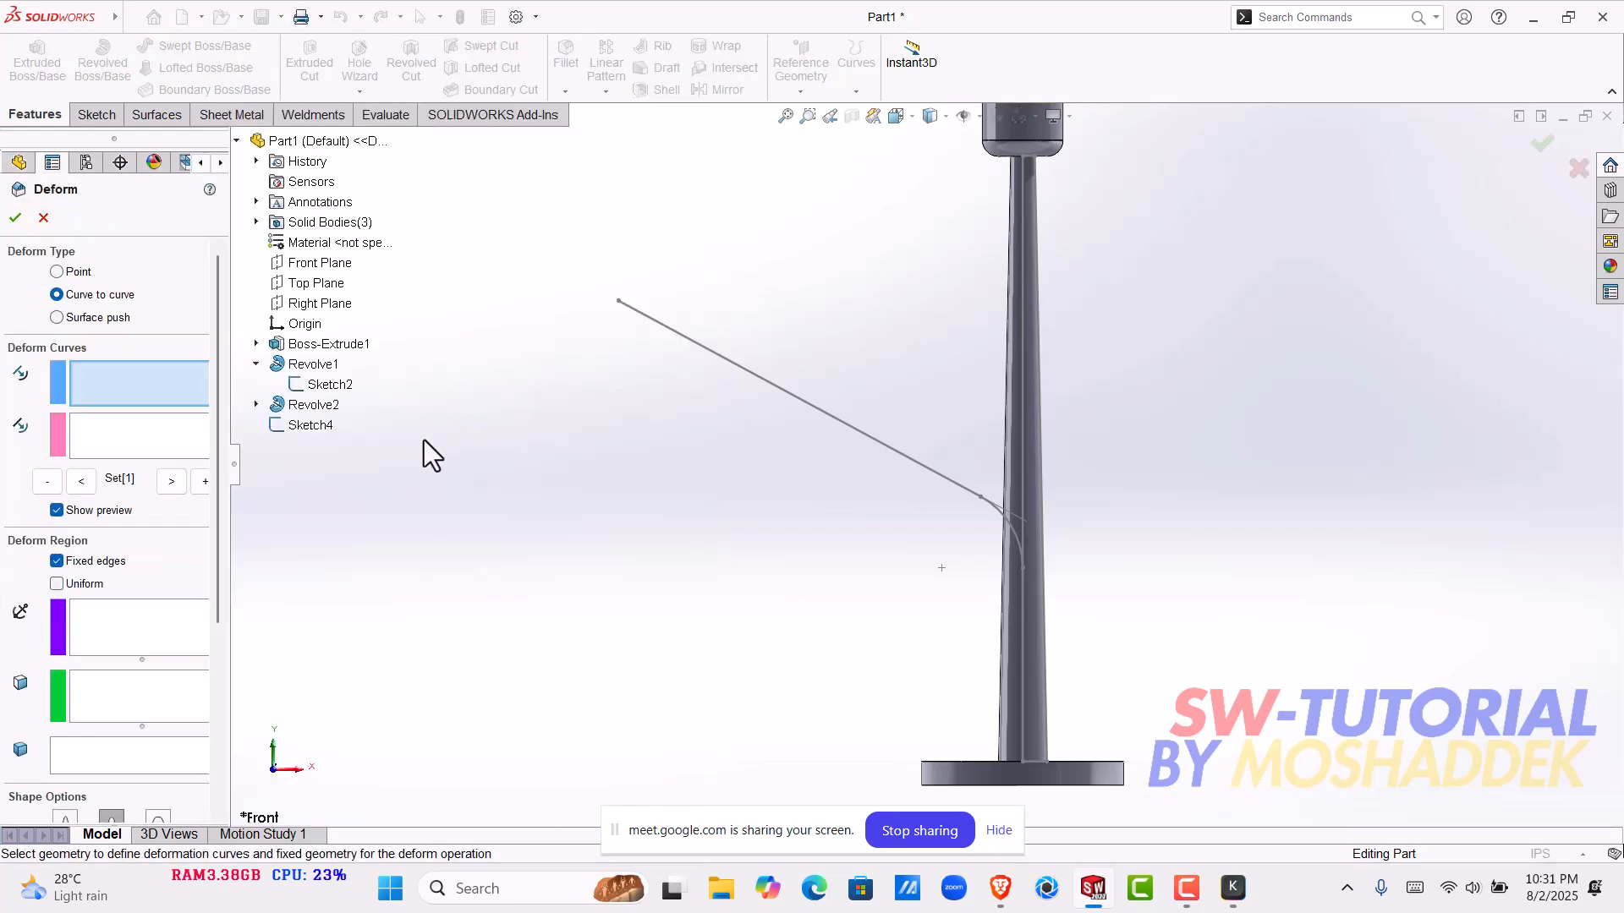
left_click(1022, 459)
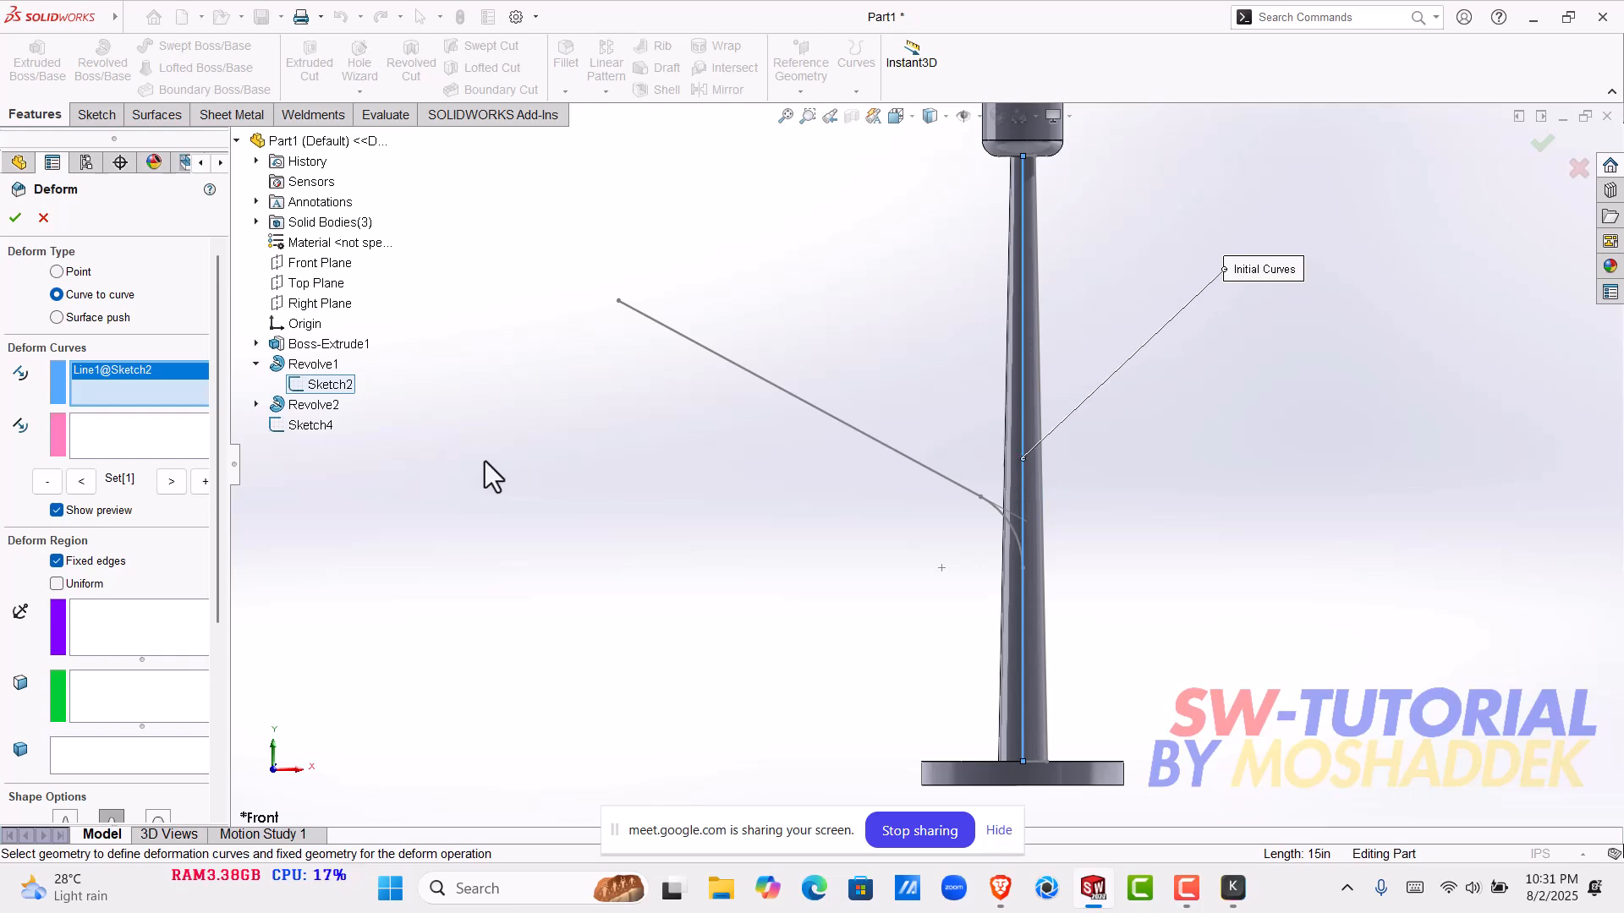
left_click(119, 431)
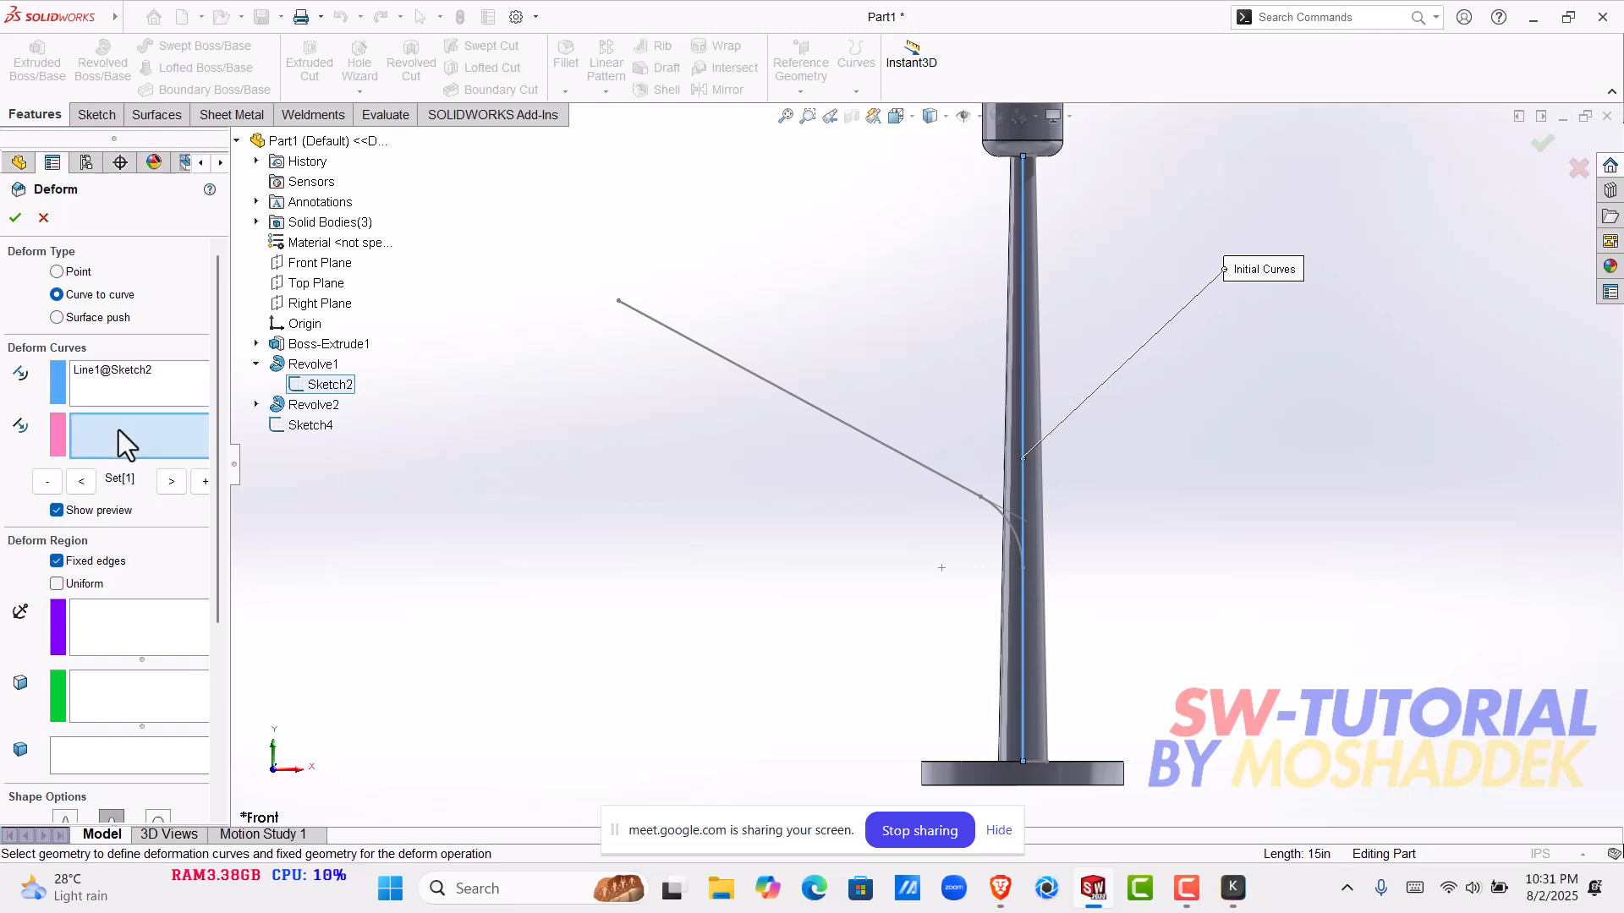
left_click(867, 438)
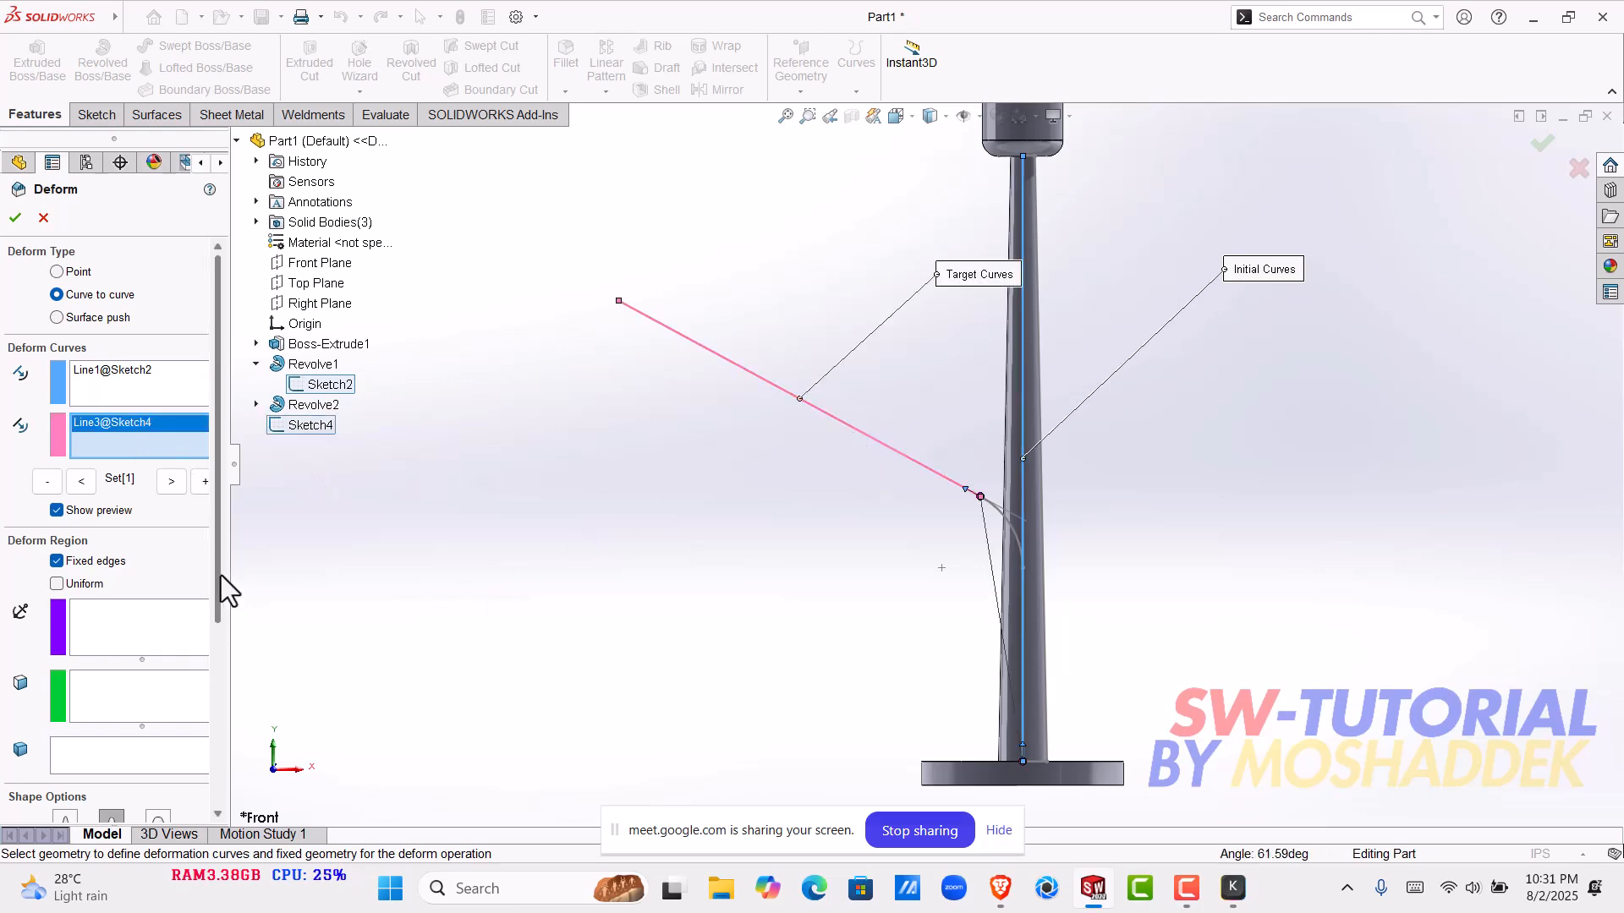
- Deform the pole body Revolve1 with maximum shape accuracy, maximum stiffness and Curve direction matching
left_click_drag(219, 575, 237, 661)
left_click(98, 620)
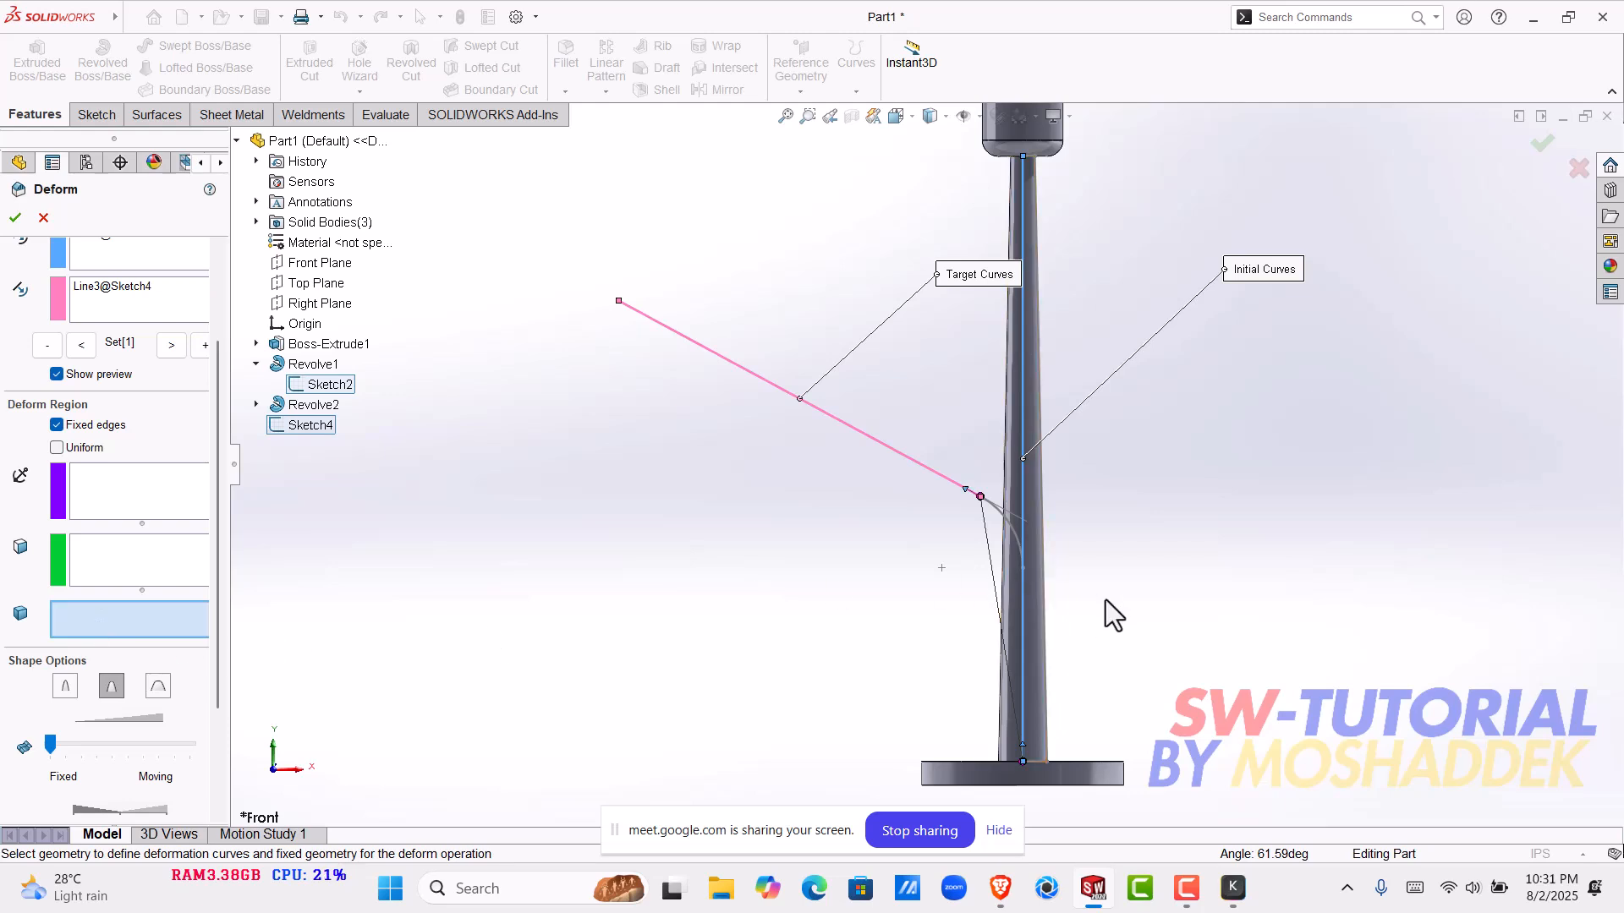
left_click(1025, 631)
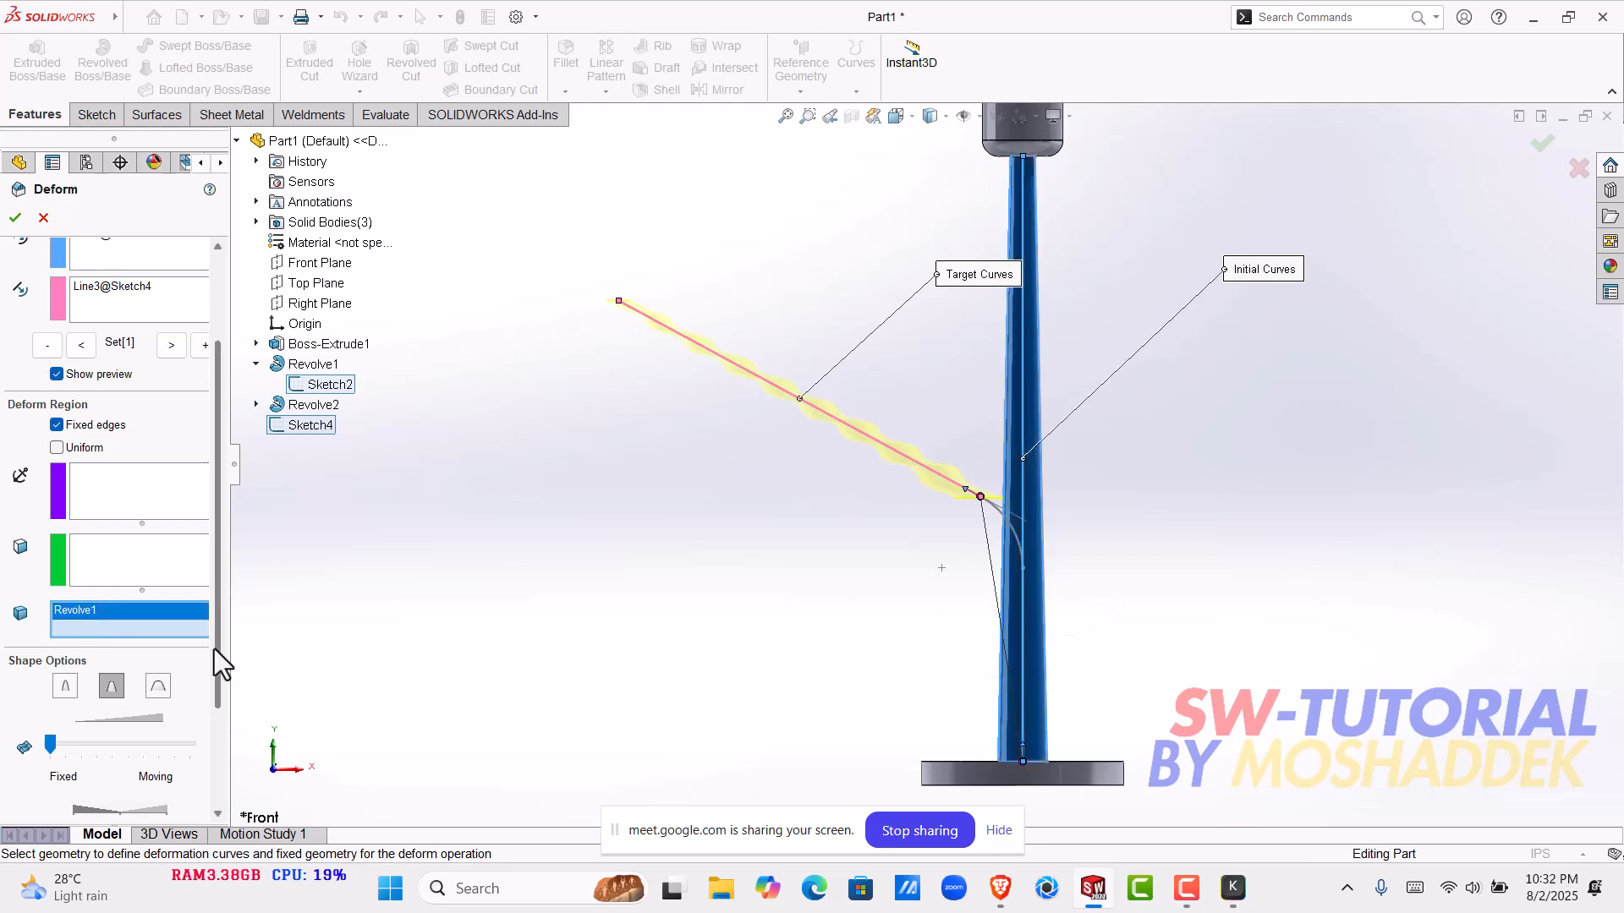
left_click_drag(213, 624, 223, 726)
left_click_drag(50, 591, 216, 590)
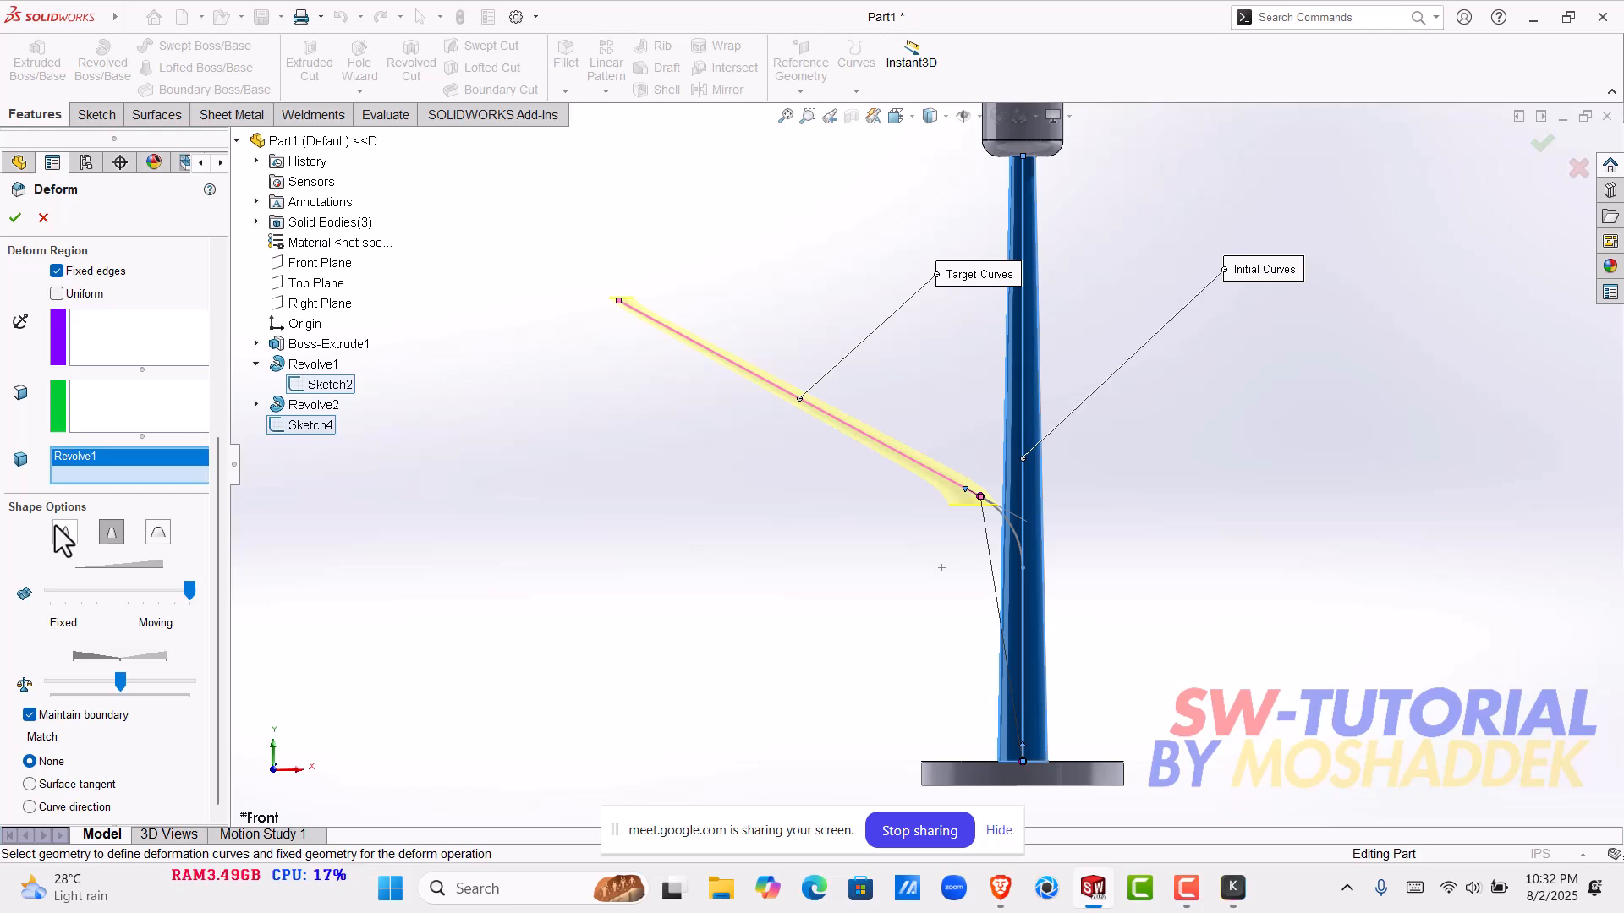
left_click(159, 536)
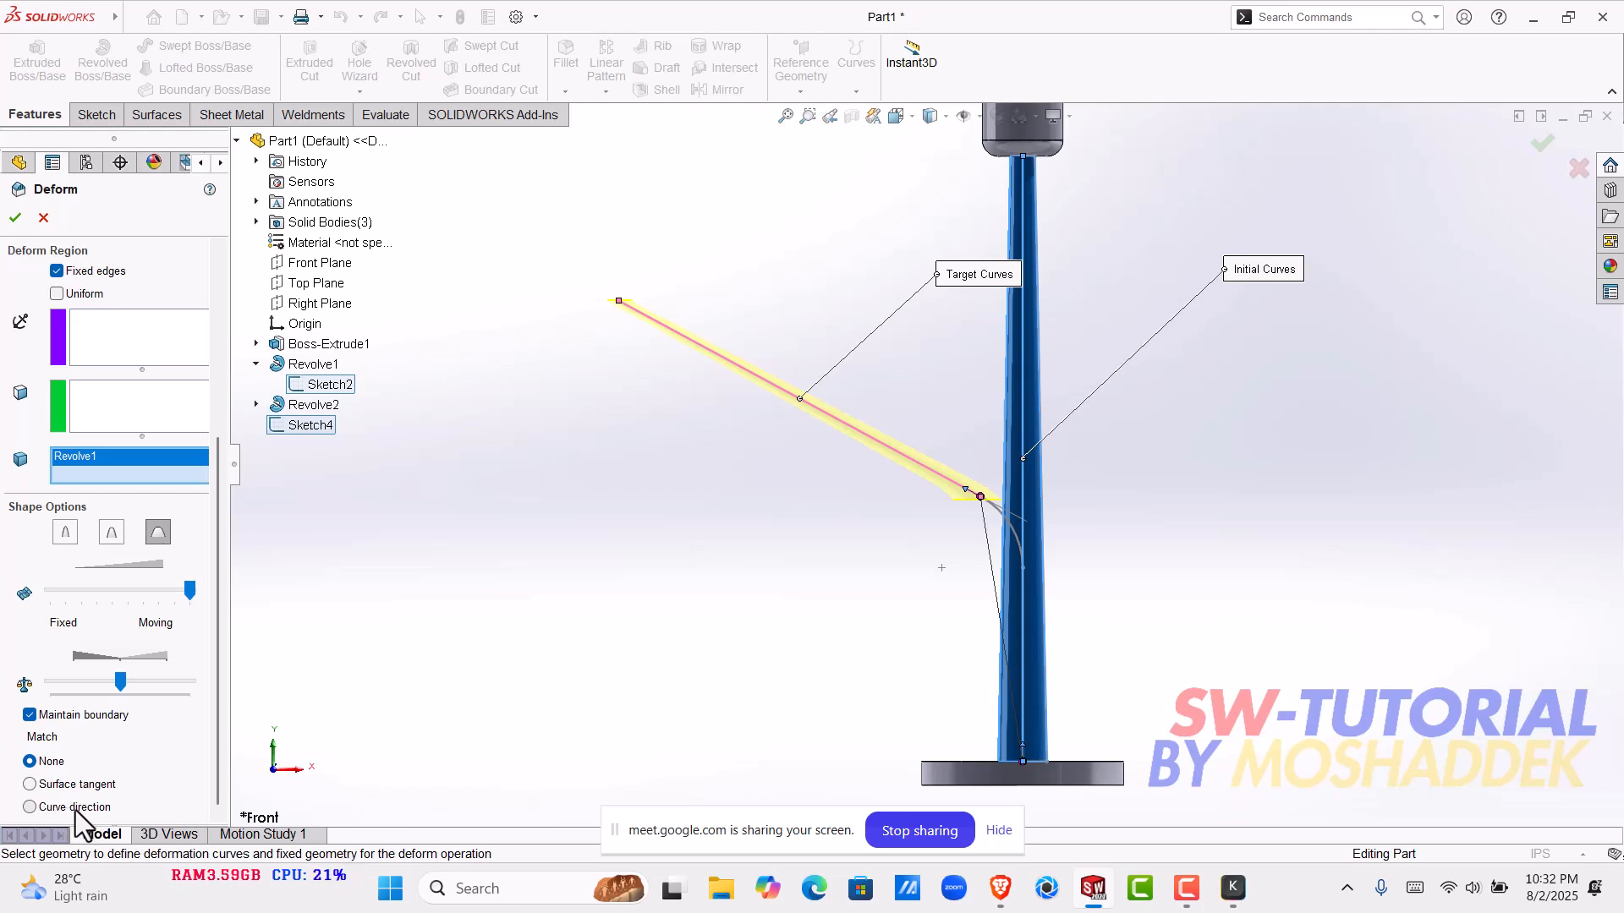
left_click(54, 805)
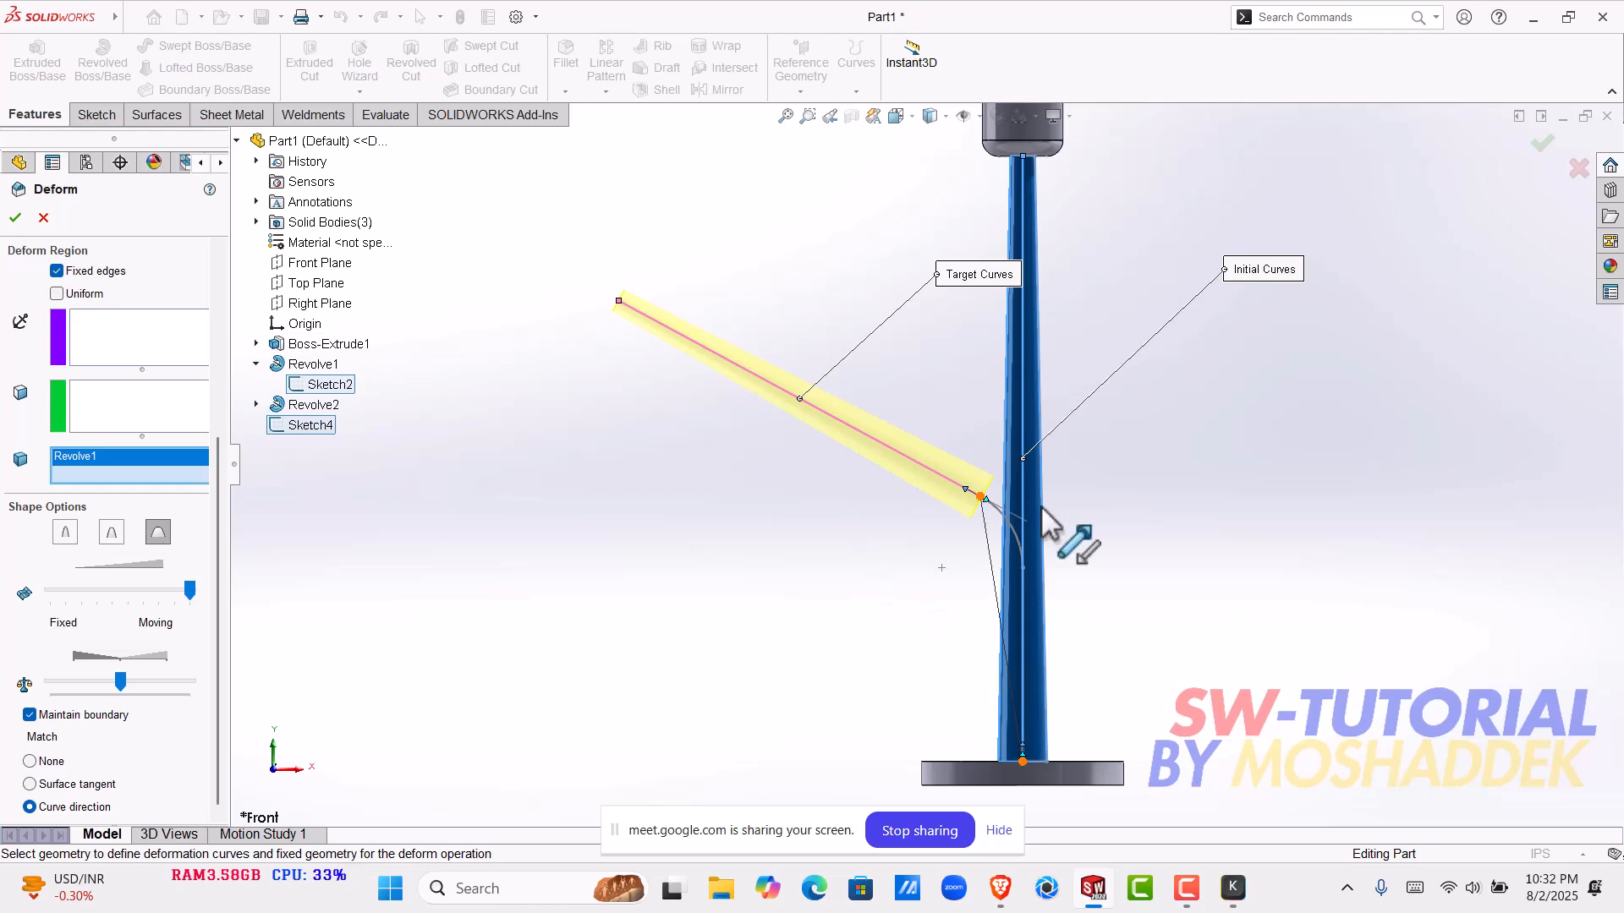
left_click(15, 217)
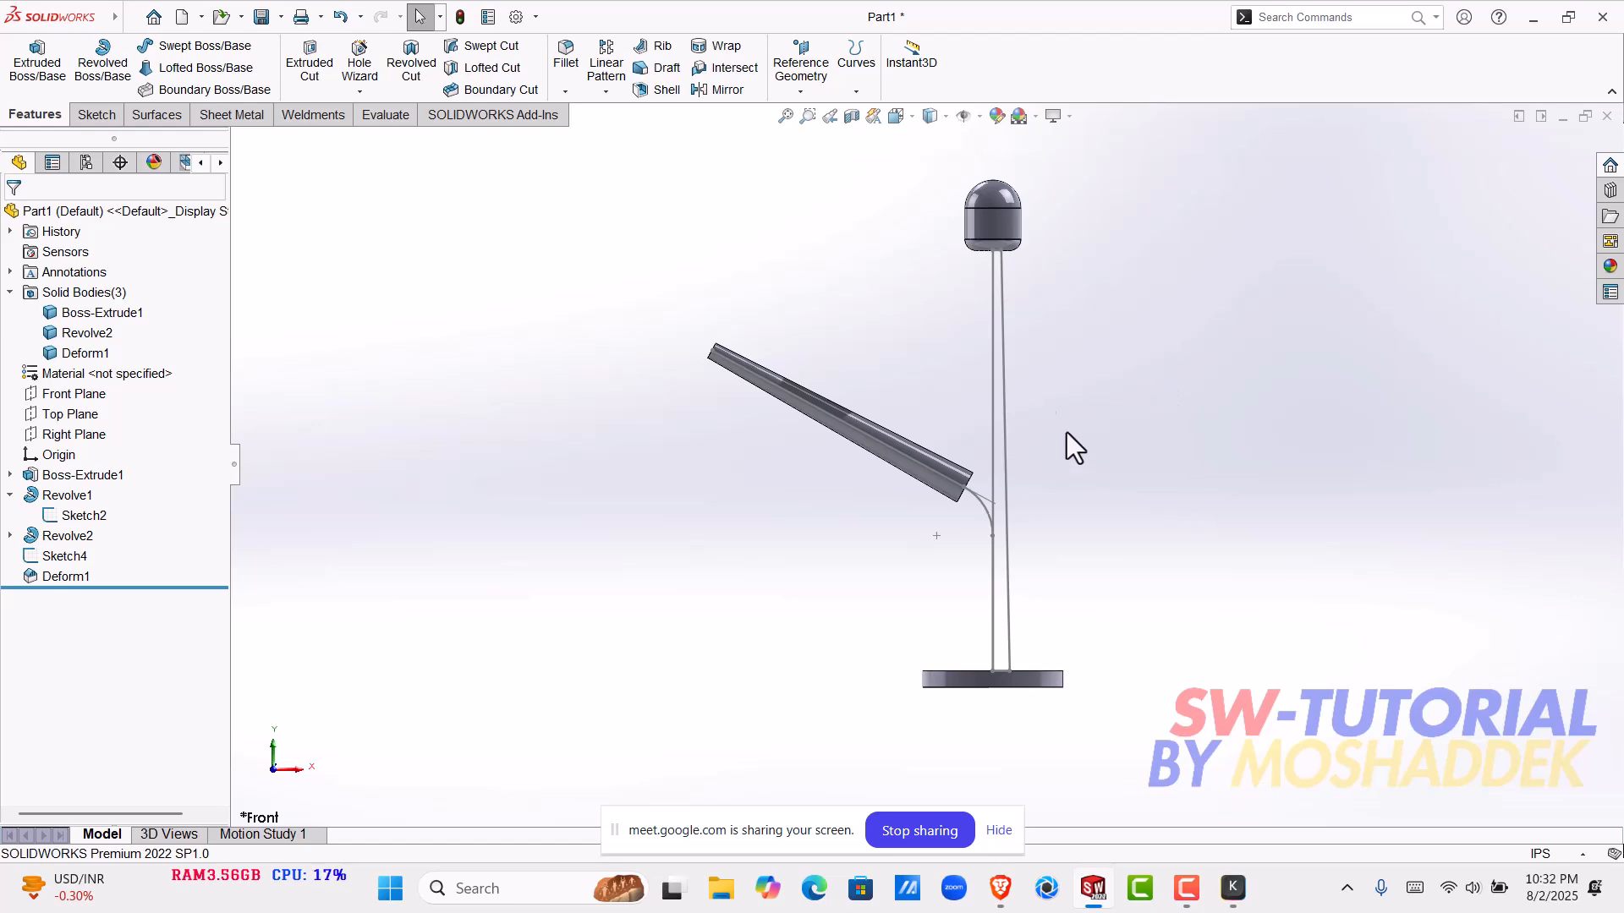
- Examine the deformed pole and its position relative to the base and head from the front and at an angle
scroll(998, 389, "down", 3)
scroll(930, 507, "up", 2)
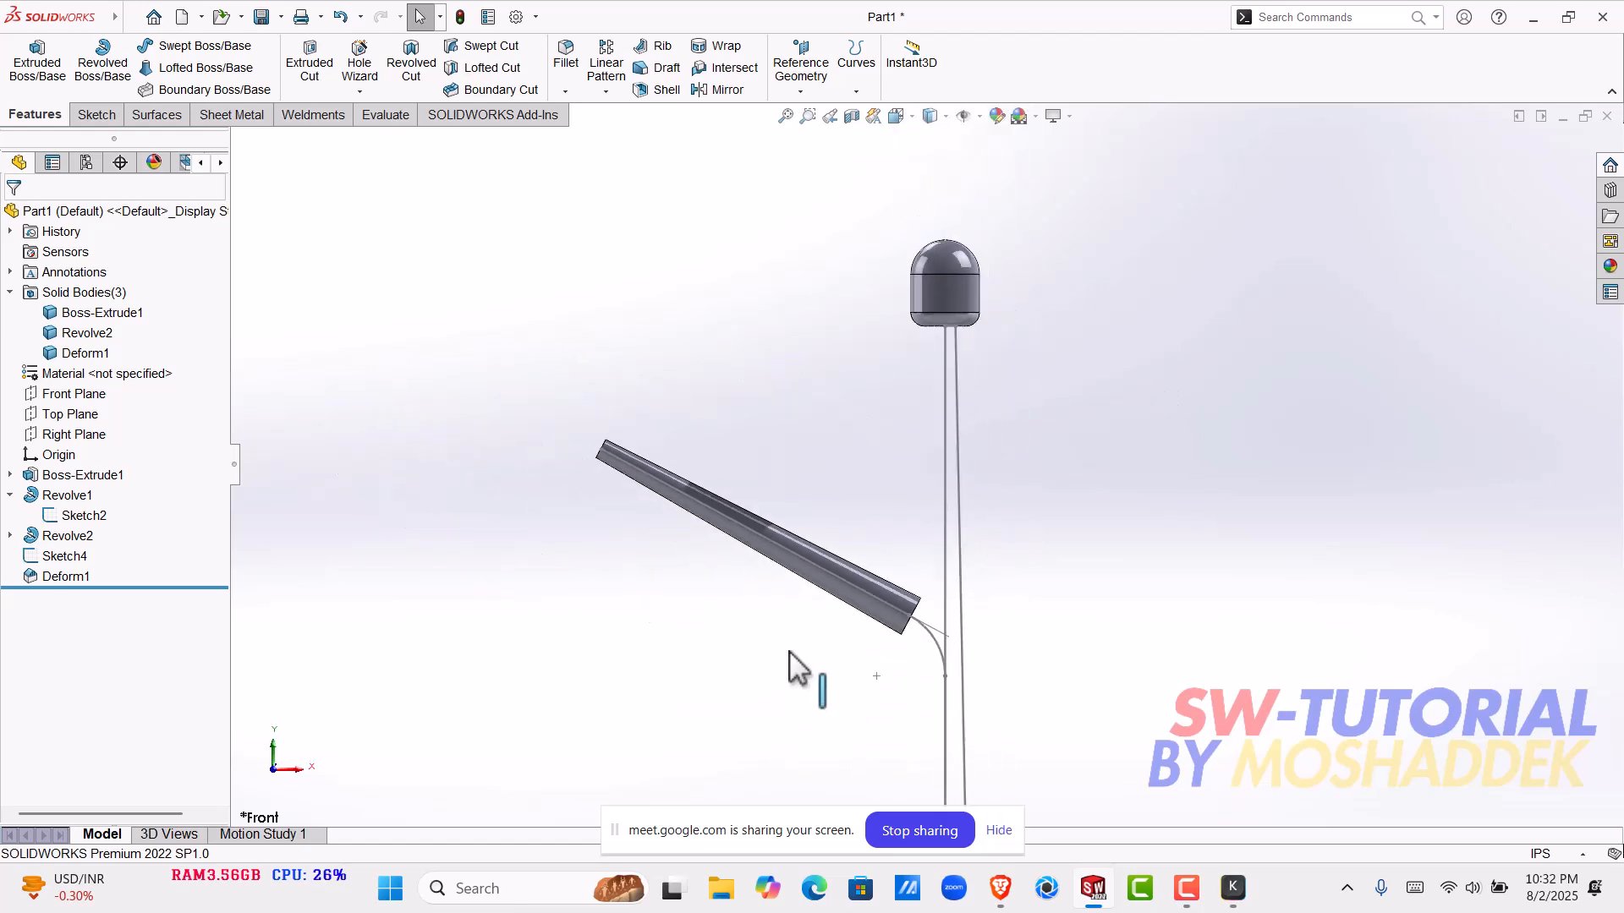
middle_click_drag(785, 655, 882, 418)
scroll(888, 416, "up", 4)
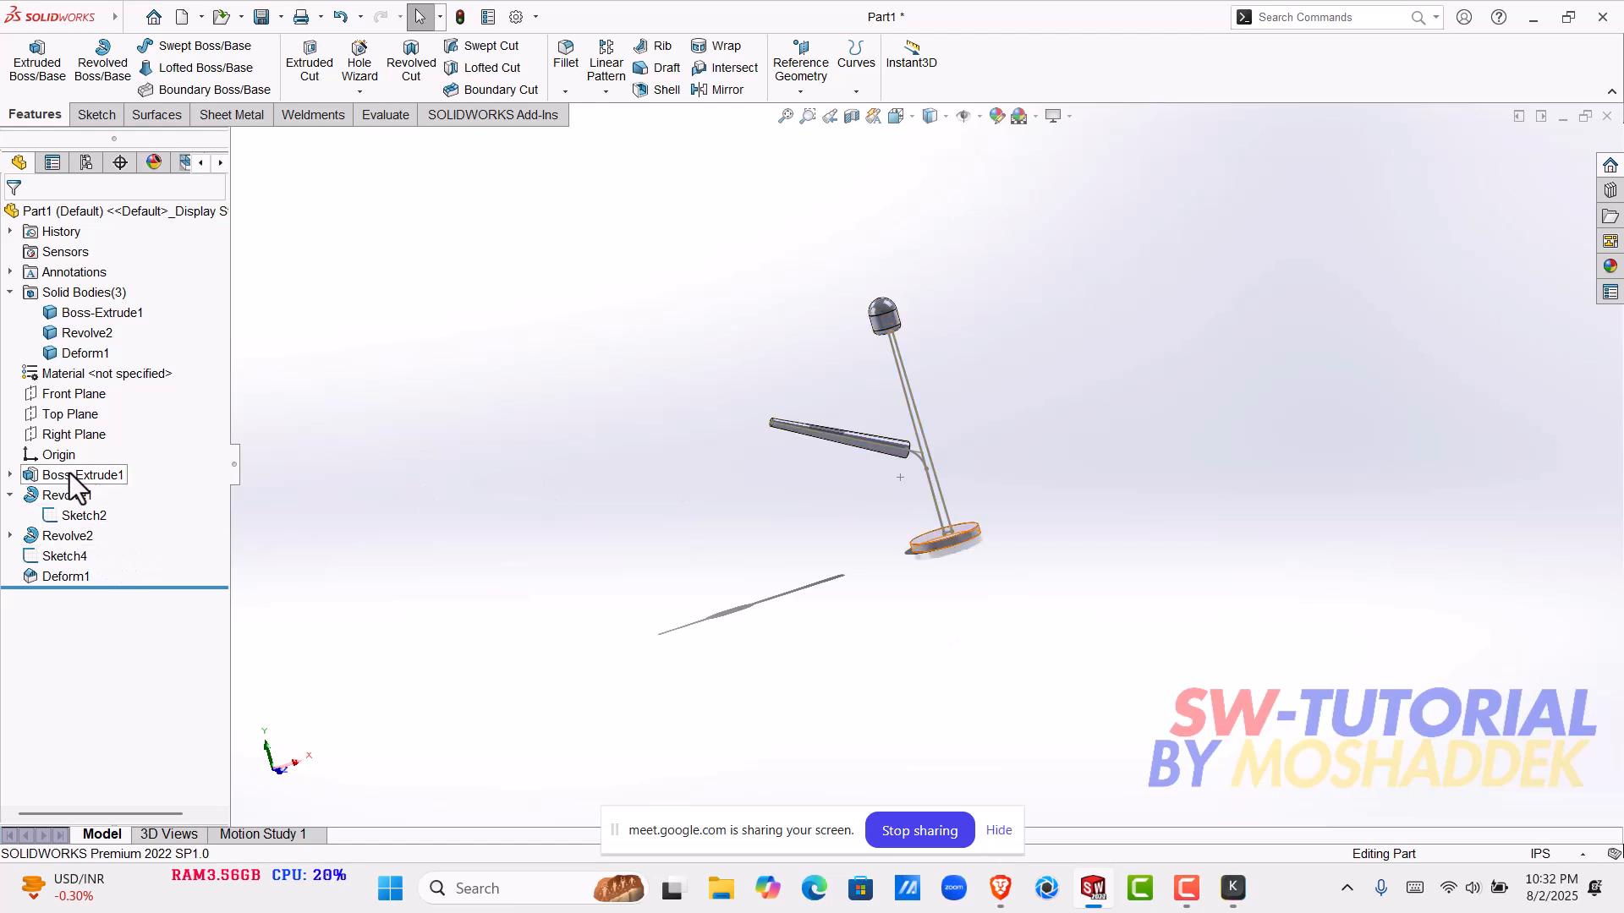
- Undo the Deform feature on the pole and inspect the slanted path's filleted corner
key("ctrl+z")
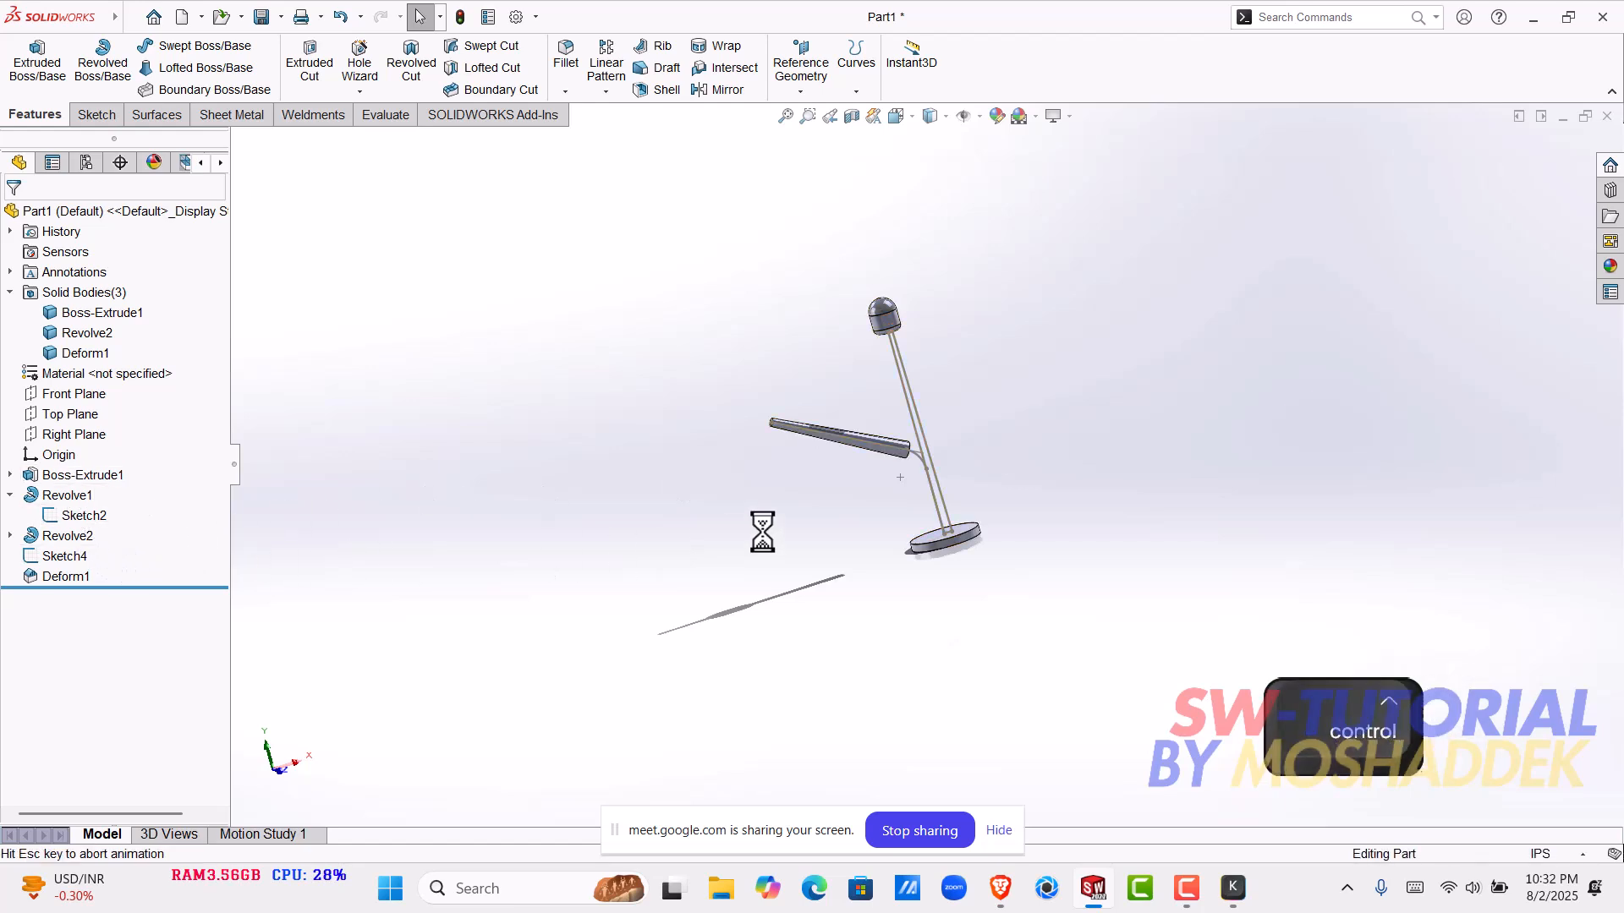
key("ctrl+z")
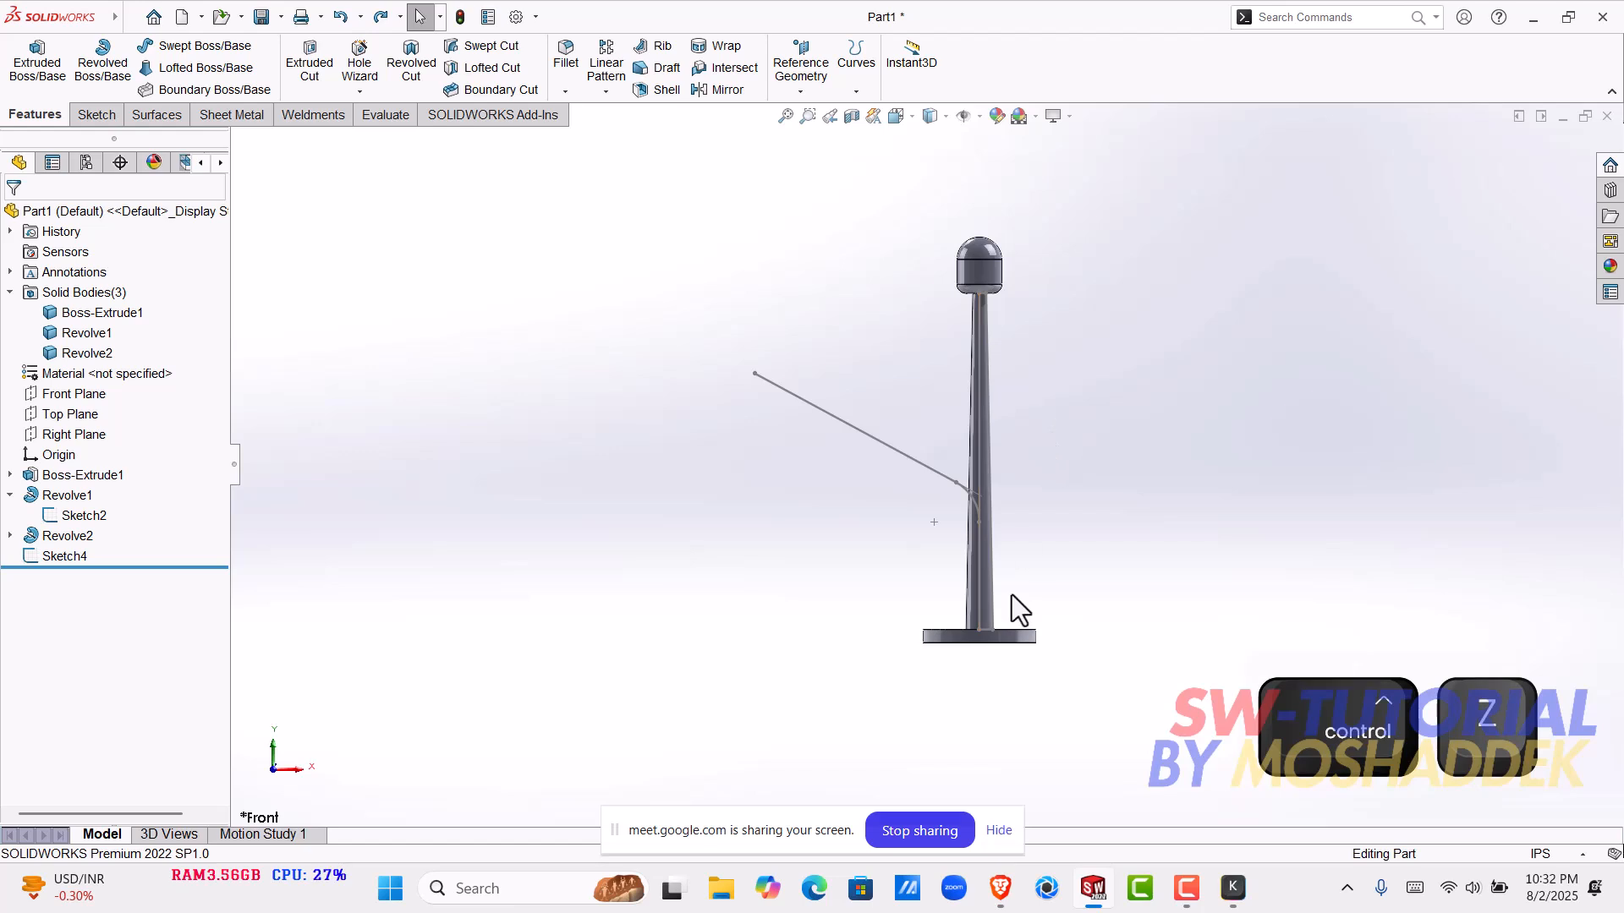
scroll(952, 480, "down", 2)
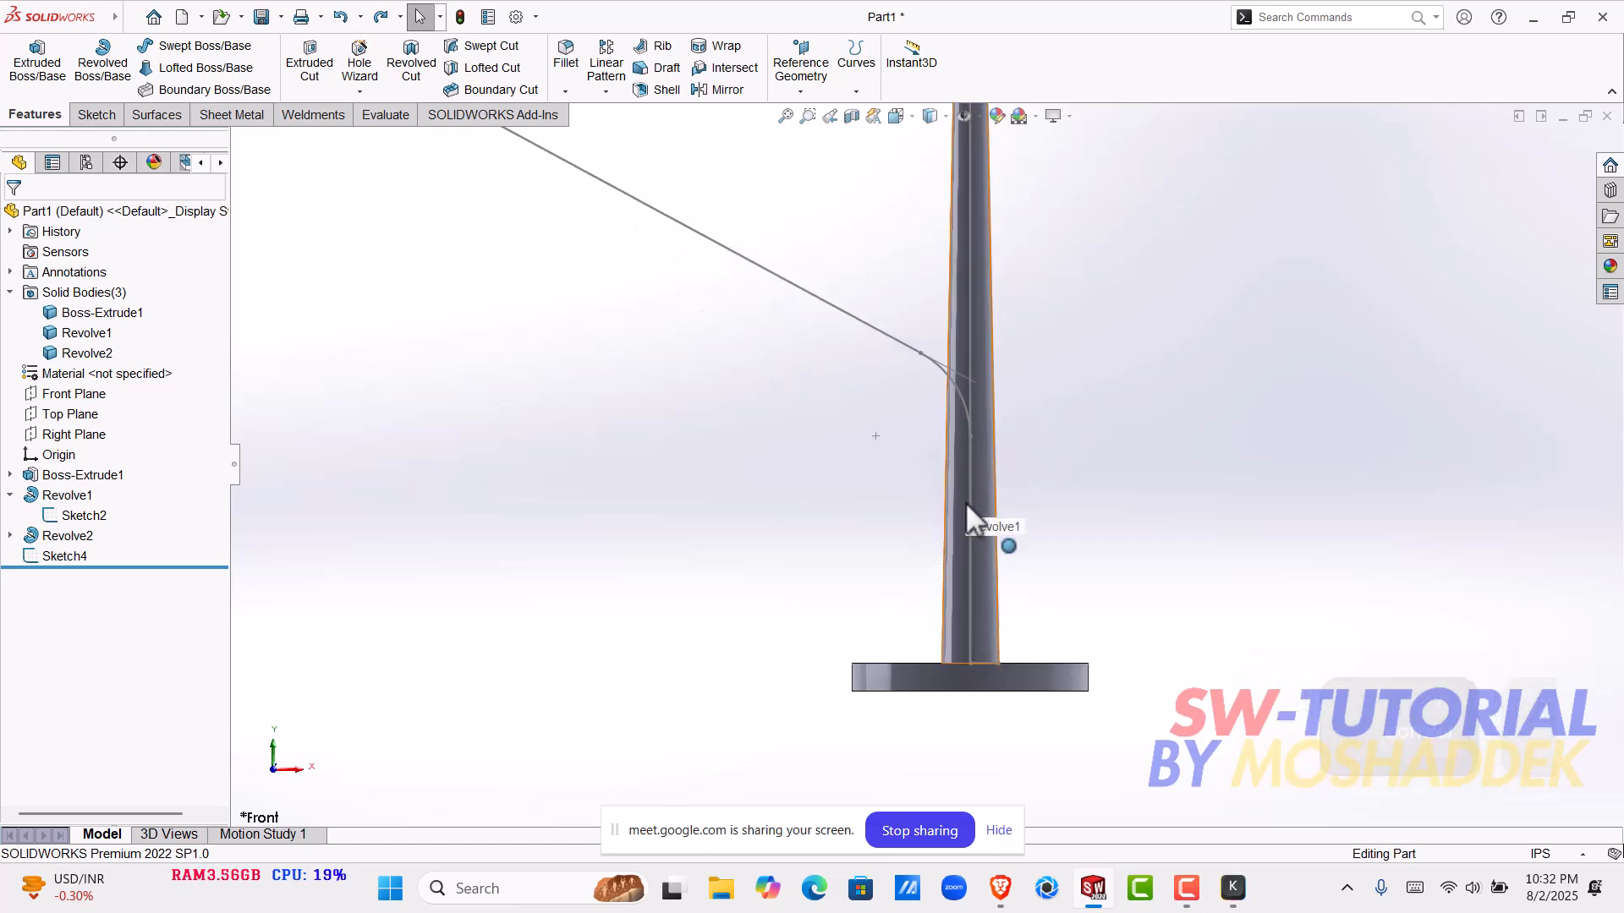
- Open the slanted path sketch Sketch4 to examine its segments and dimensions, and exit it without changes
left_click(888, 337)
left_click(937, 257)
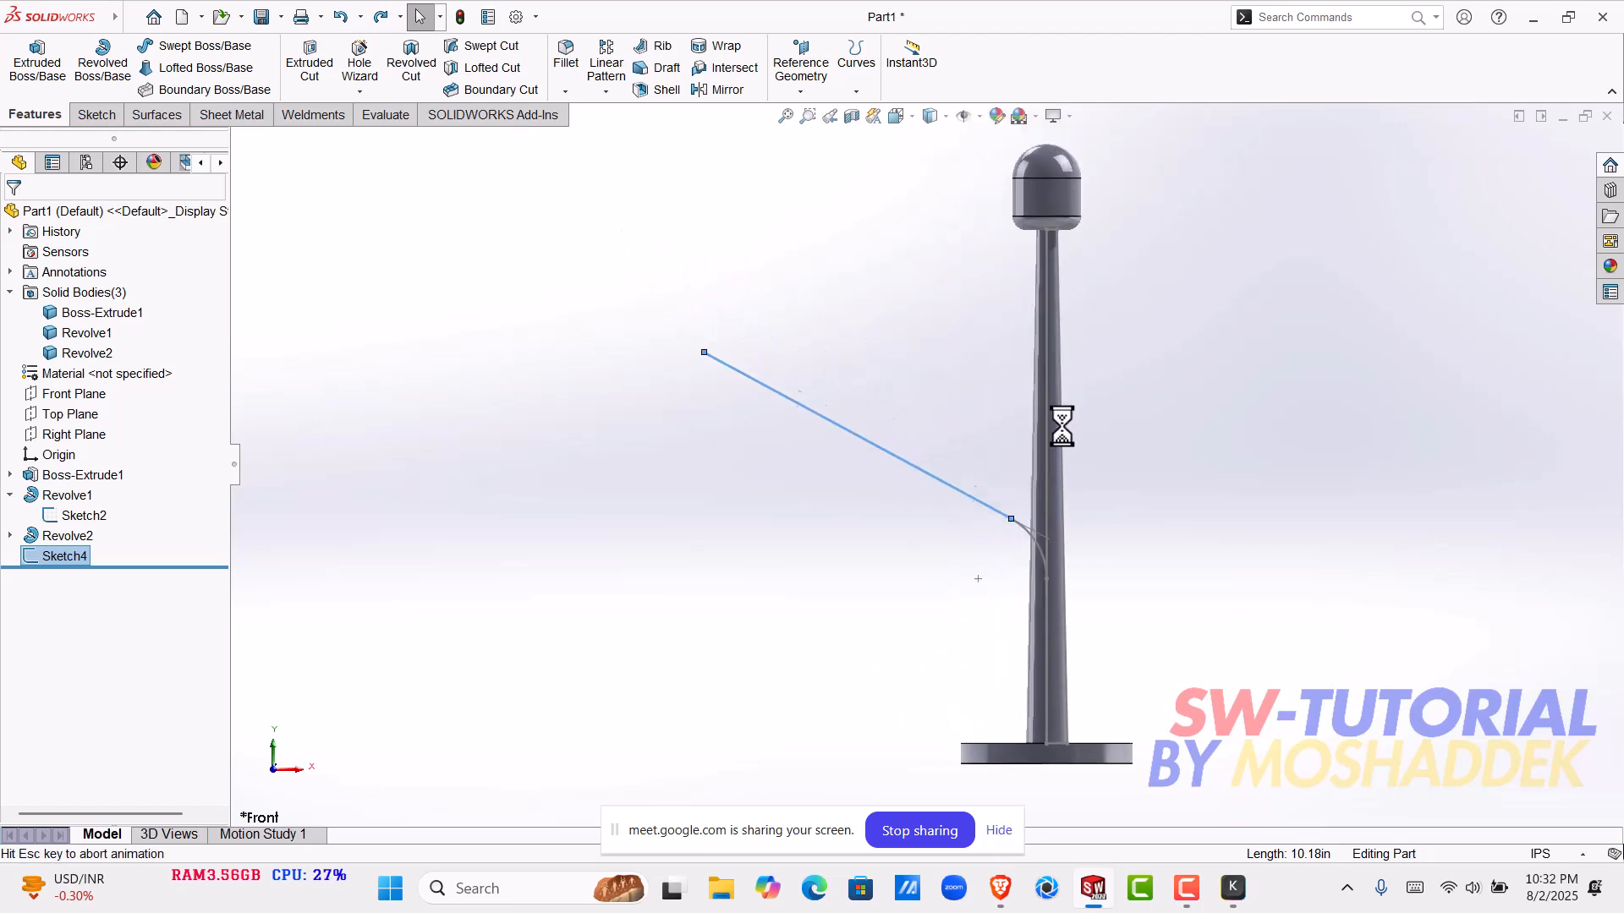
scroll(1018, 672, "down", 4)
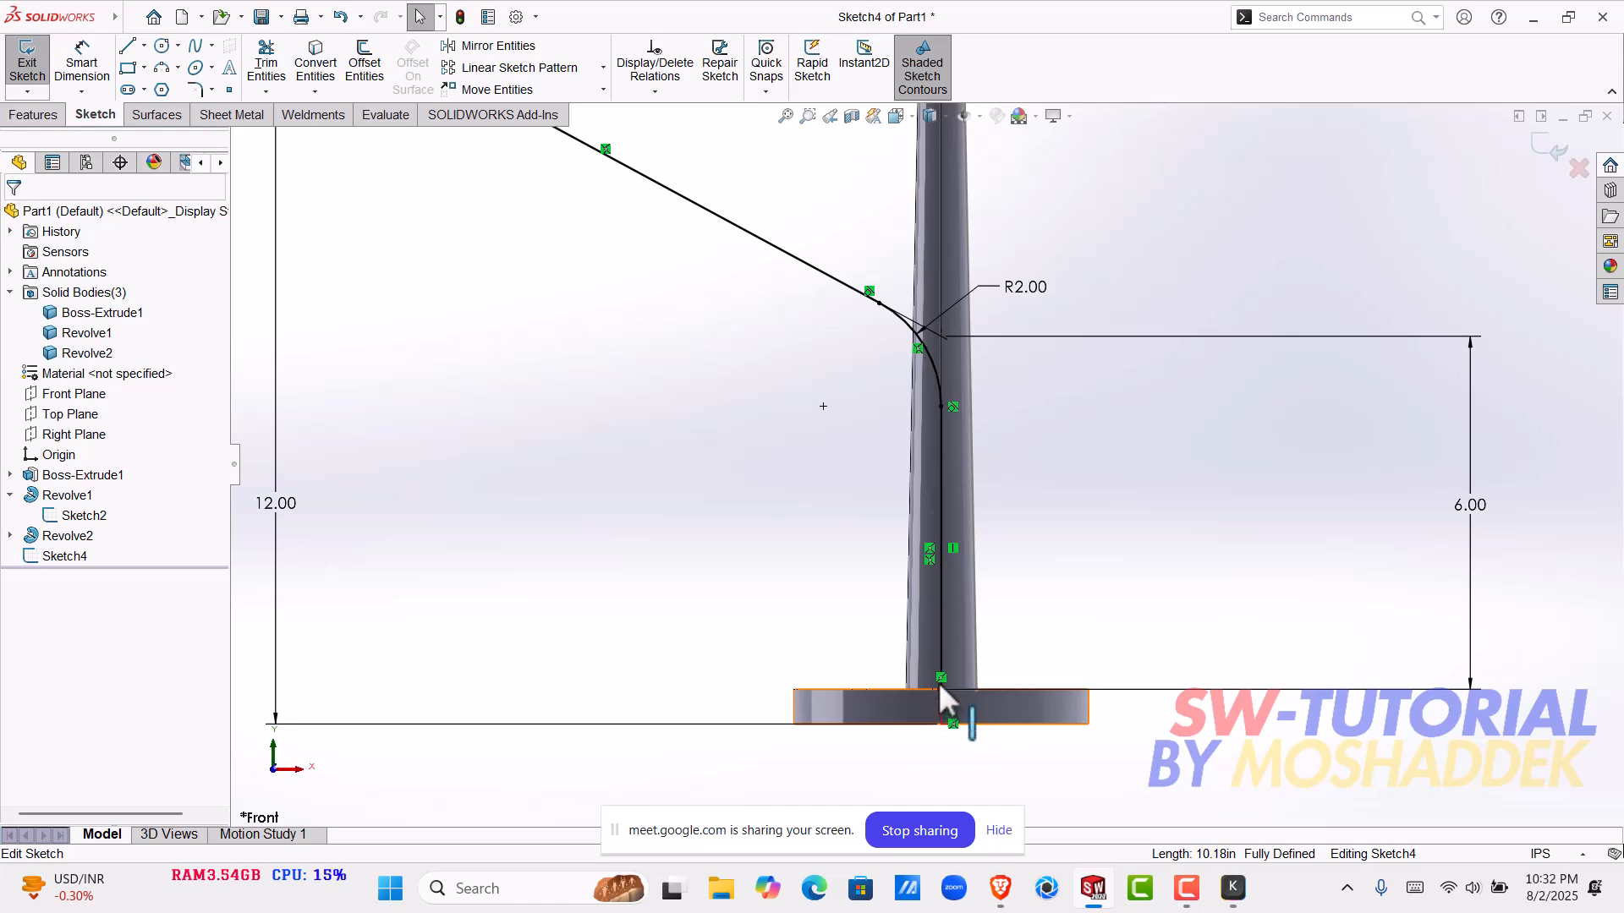
left_click(1548, 148)
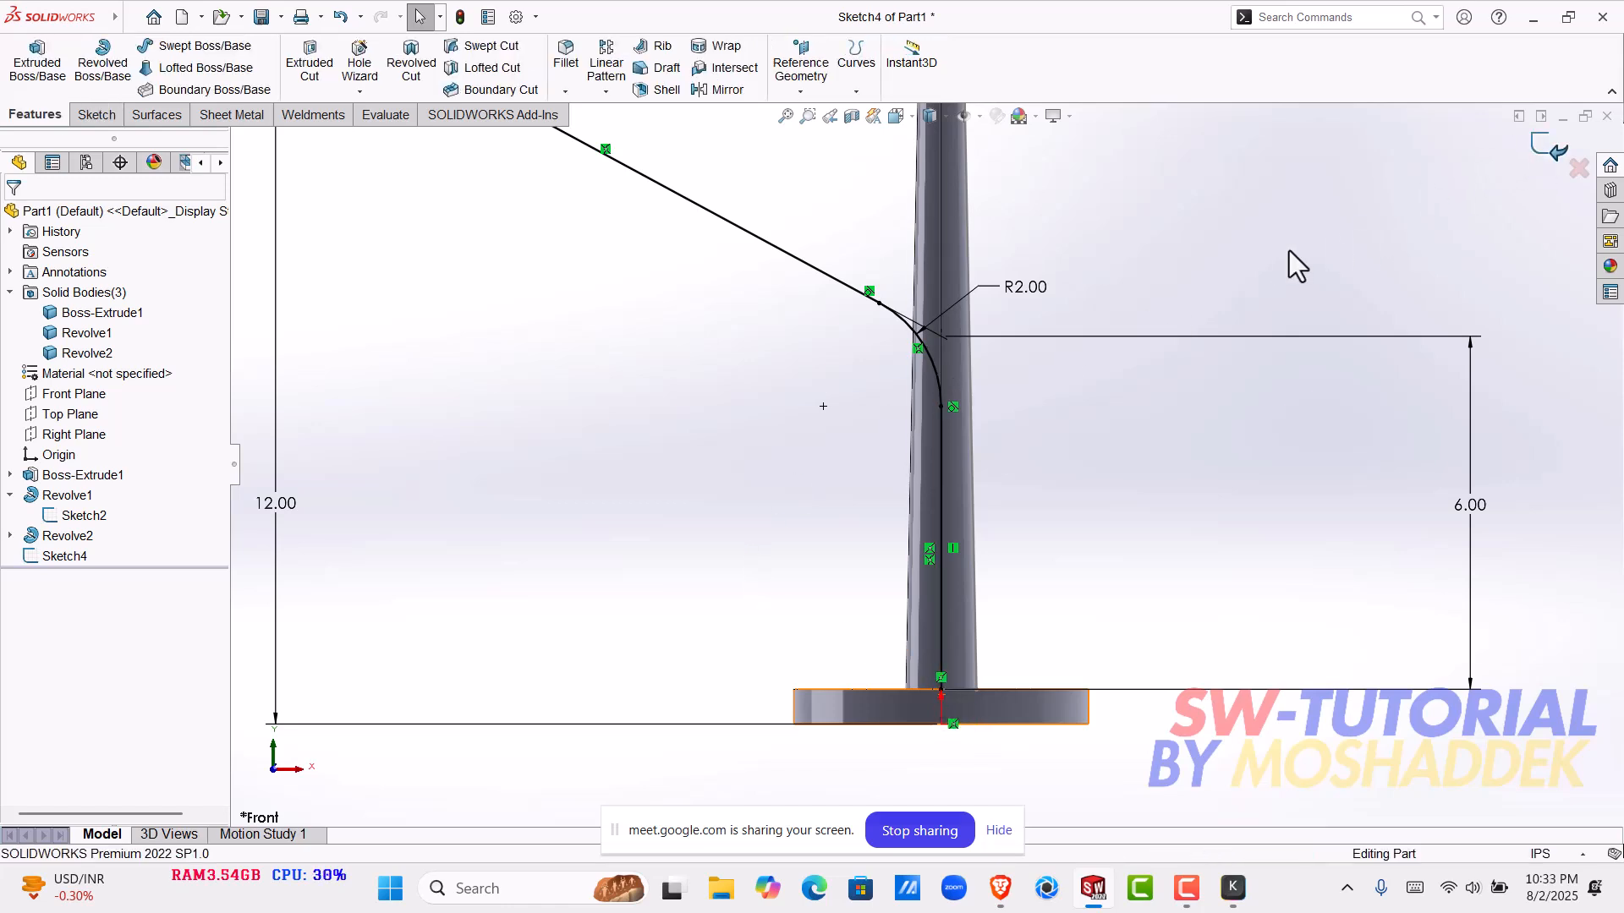
scroll(1001, 455, "up", 2)
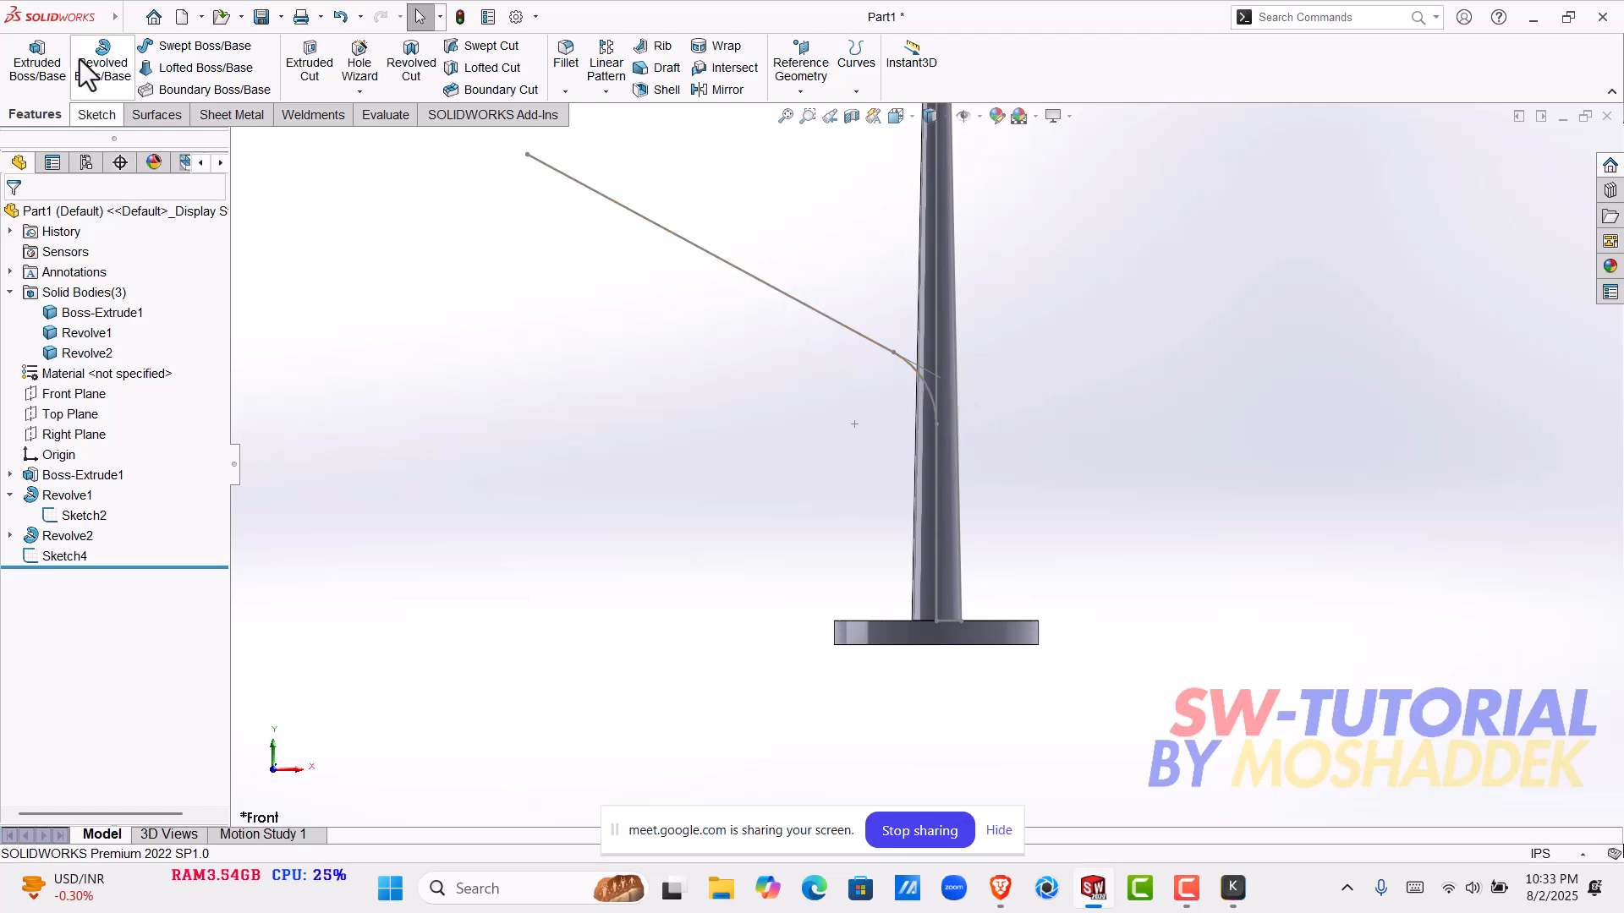
- Start a curve-to-curve Deform with the pole's centre line in Sketch2 as the initial curve
mouse_move(115, 17)
left_click(166, 18)
mouse_move(241, 19)
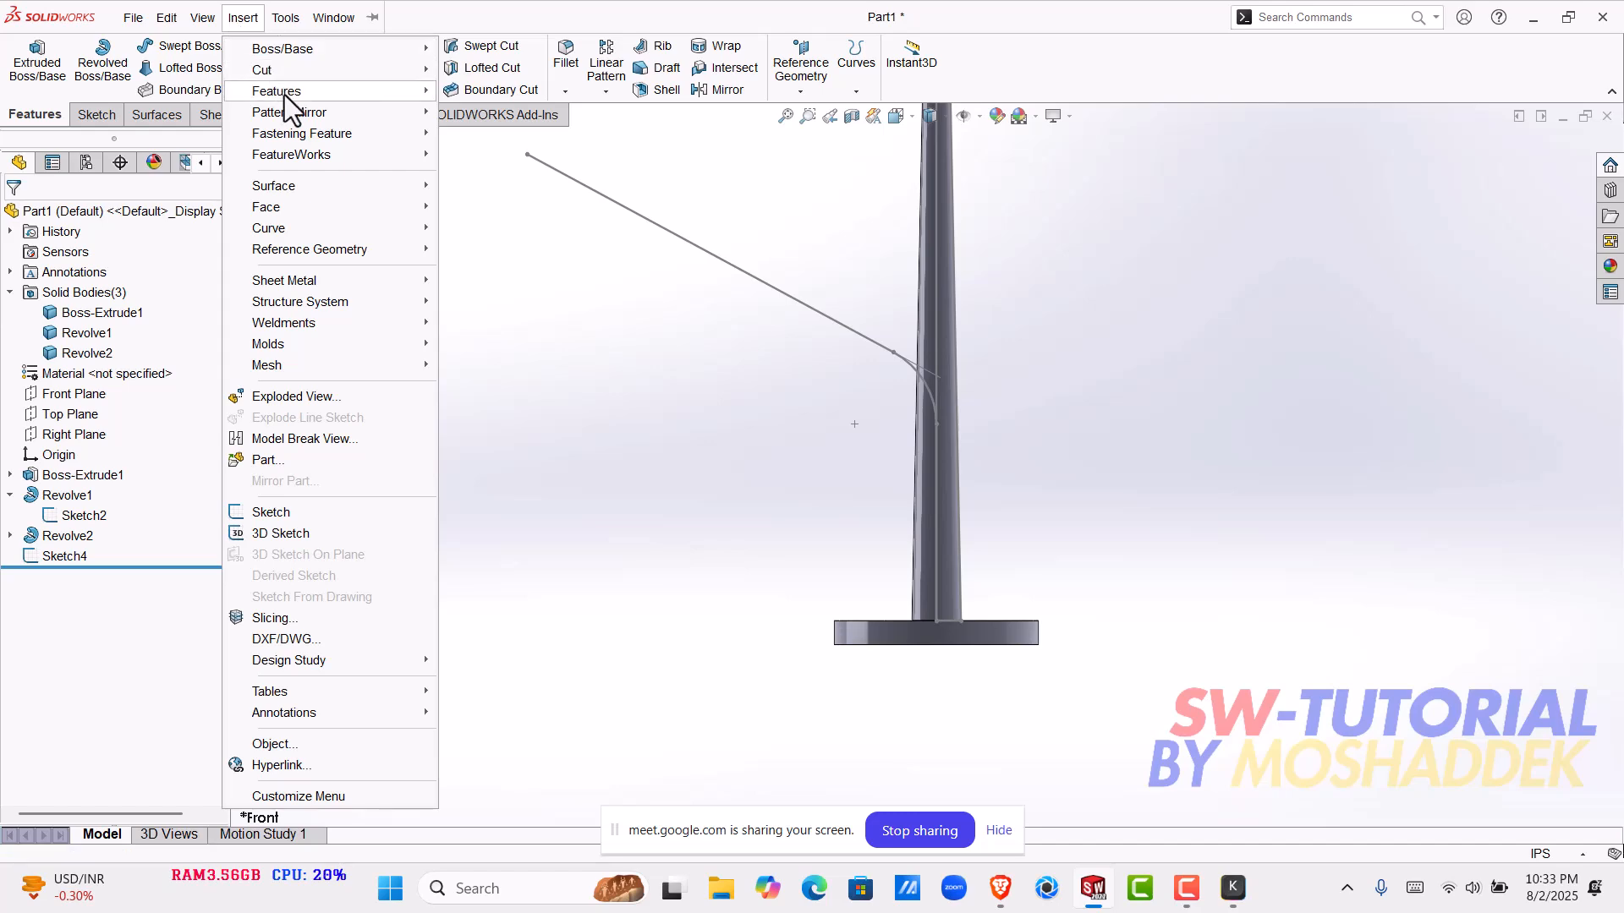
mouse_move(369, 93)
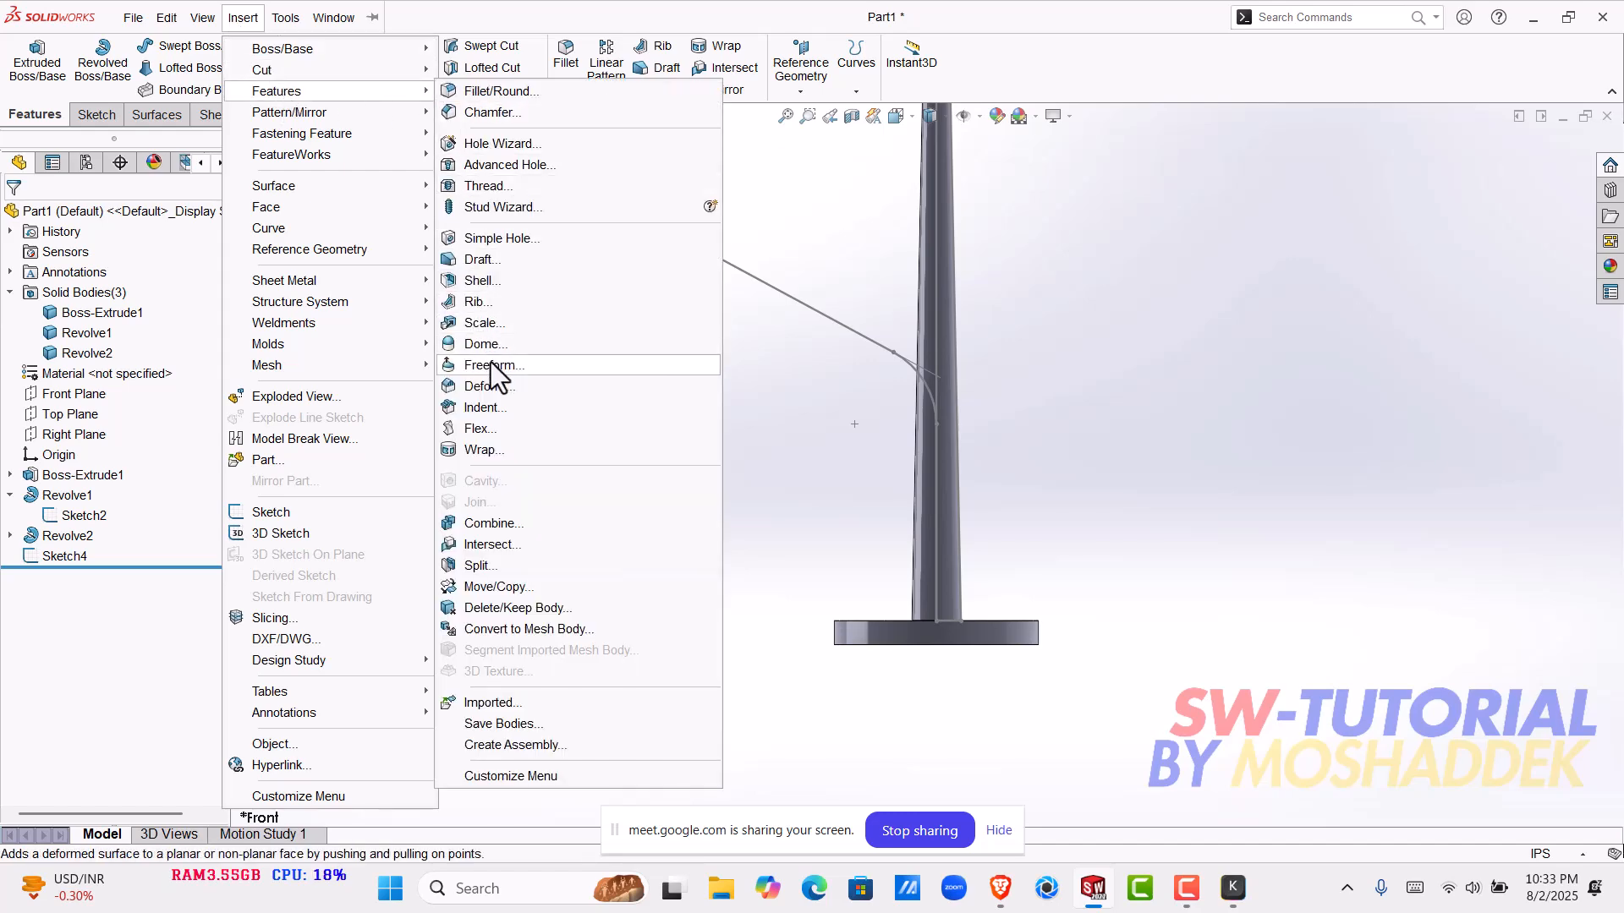
left_click(488, 386)
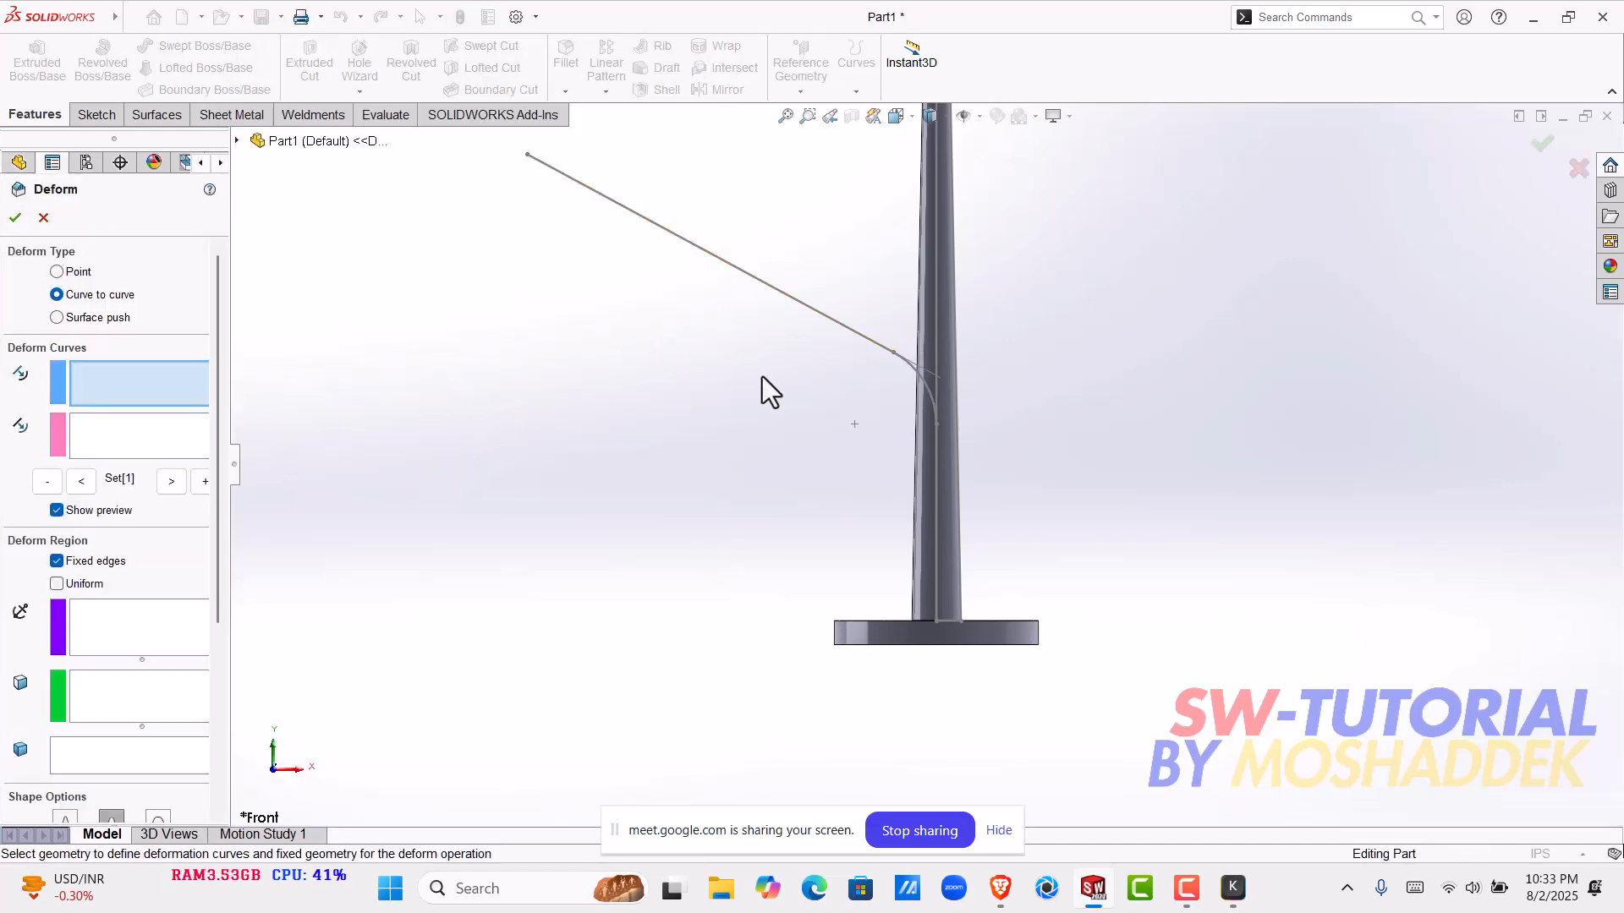
key("z")
left_click(937, 332)
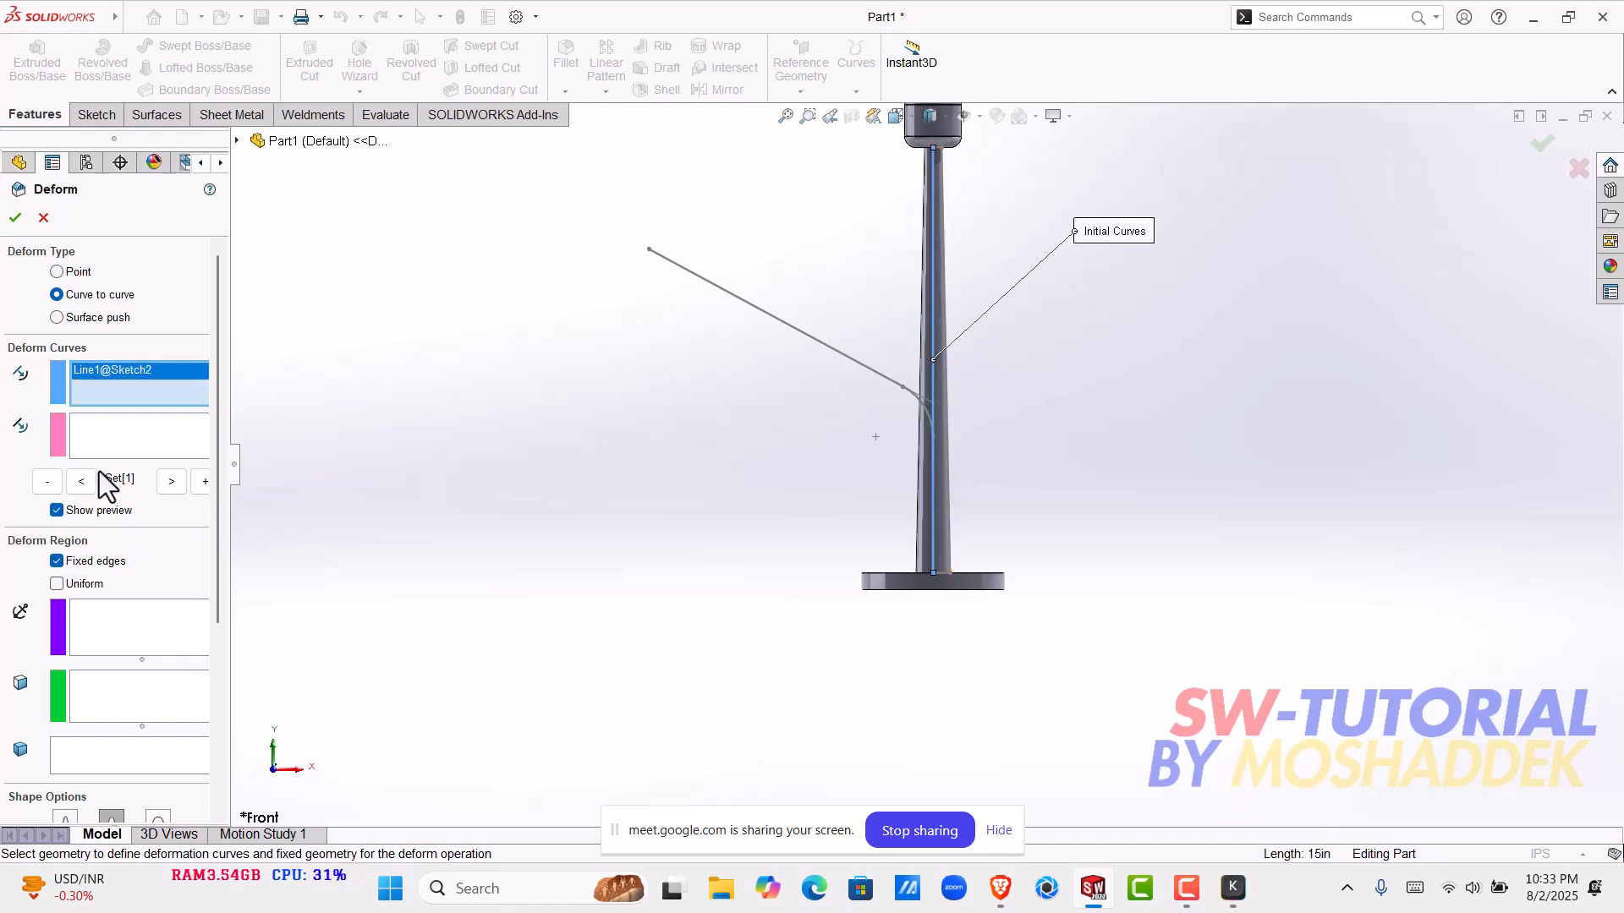
- Try to pick the slanted line, the fillet arc and the vertical line individually as the target curves
left_click(191, 435)
left_click(750, 307)
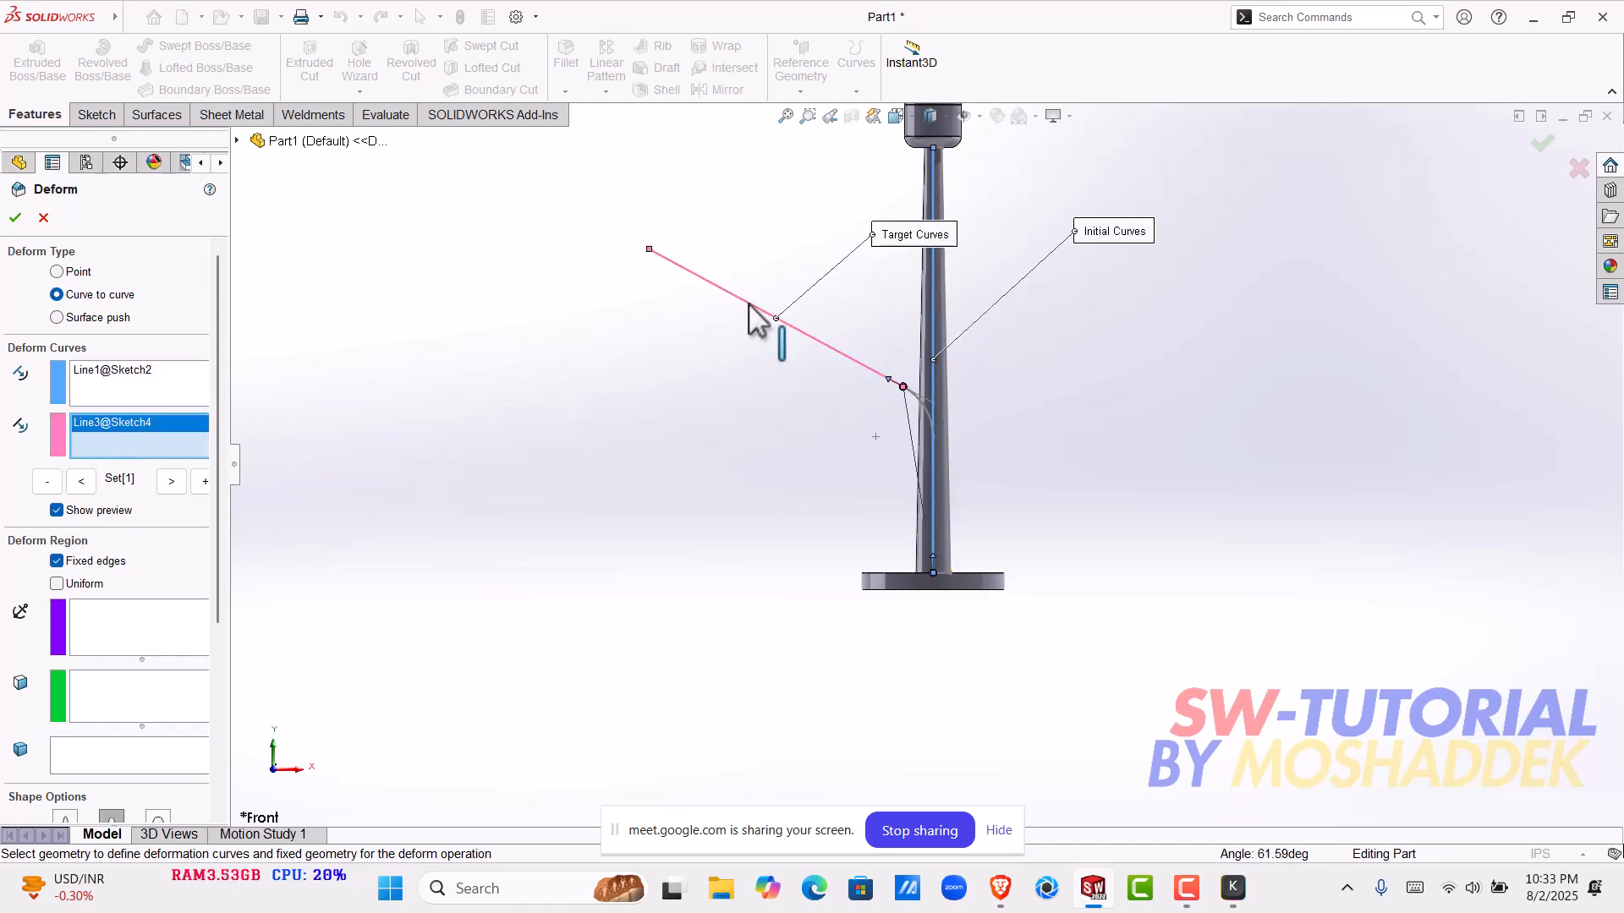
scroll(899, 414, "down", 2)
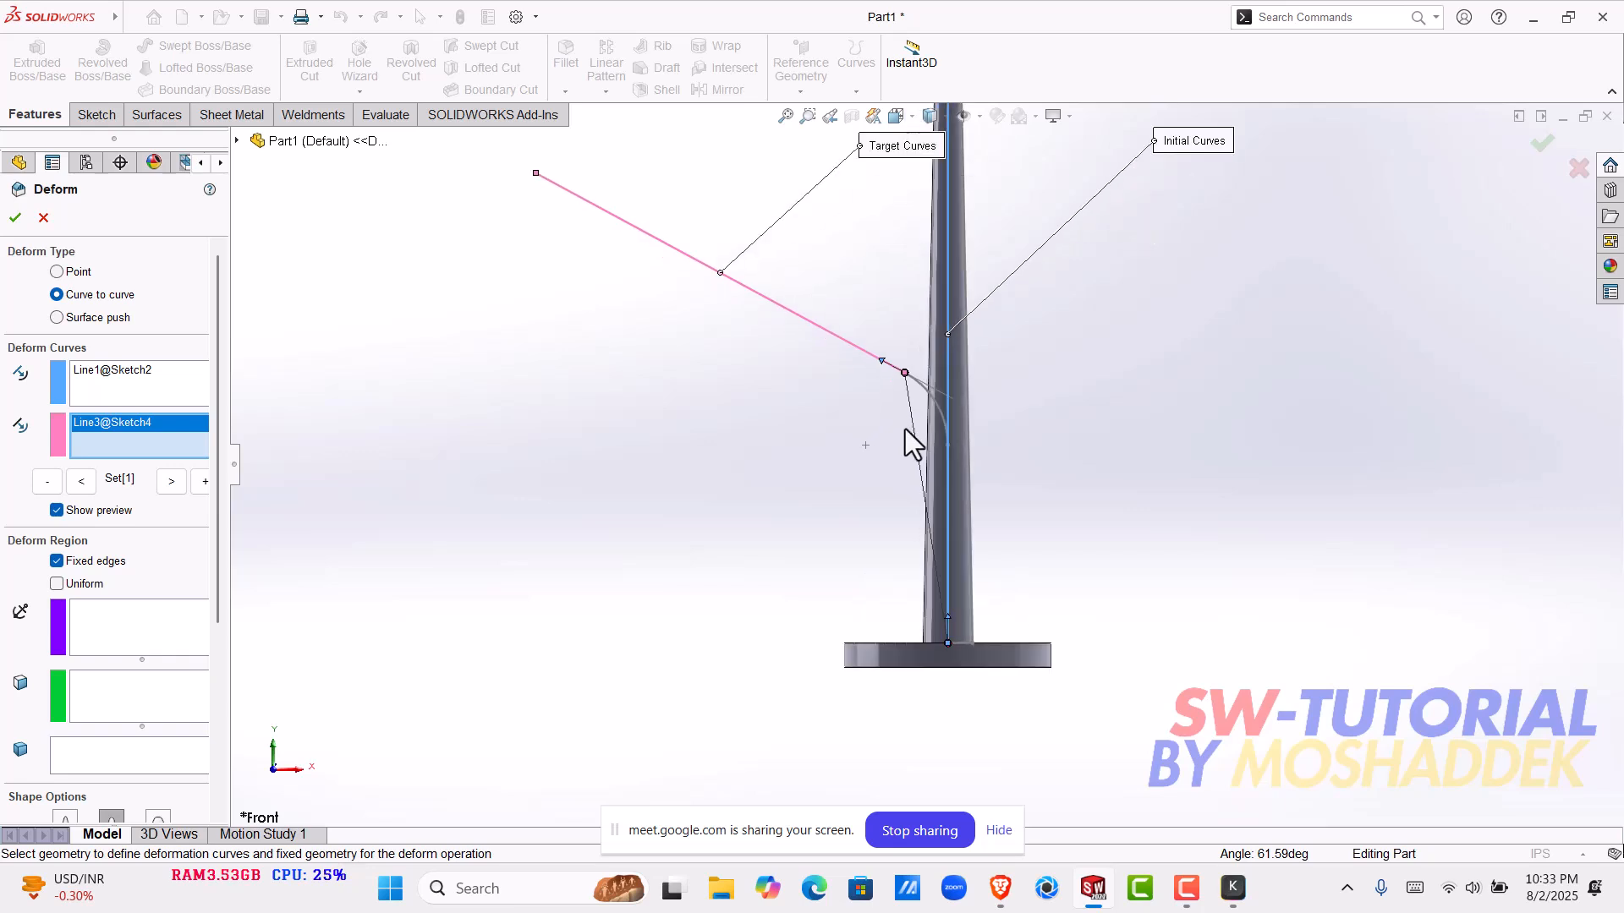
left_click(929, 389)
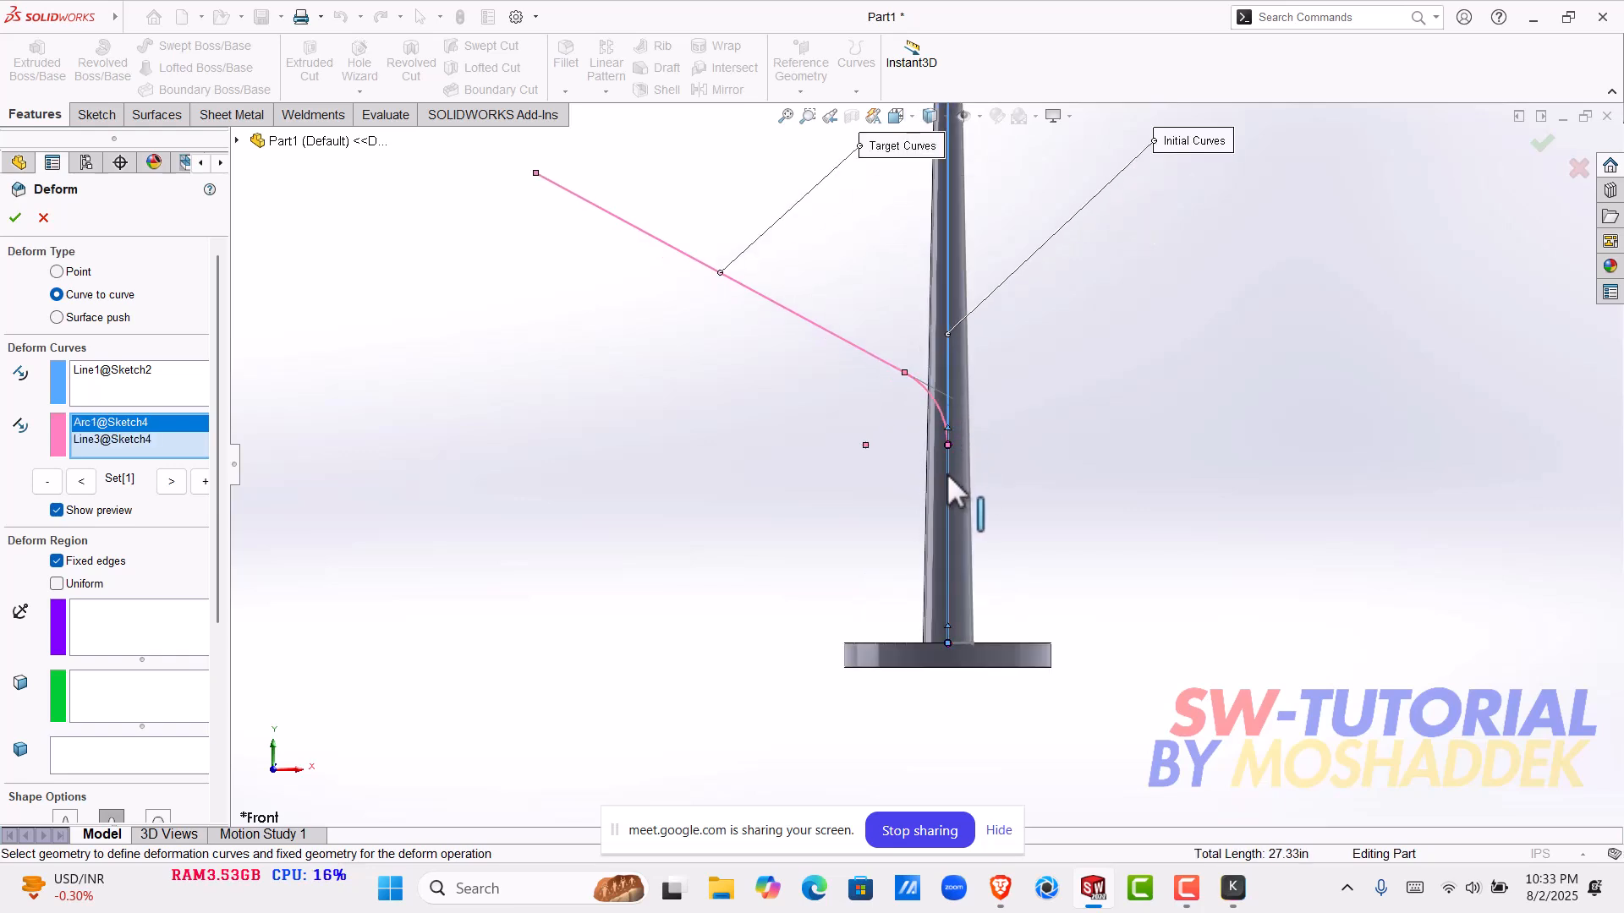
left_click(947, 473)
left_click(942, 476)
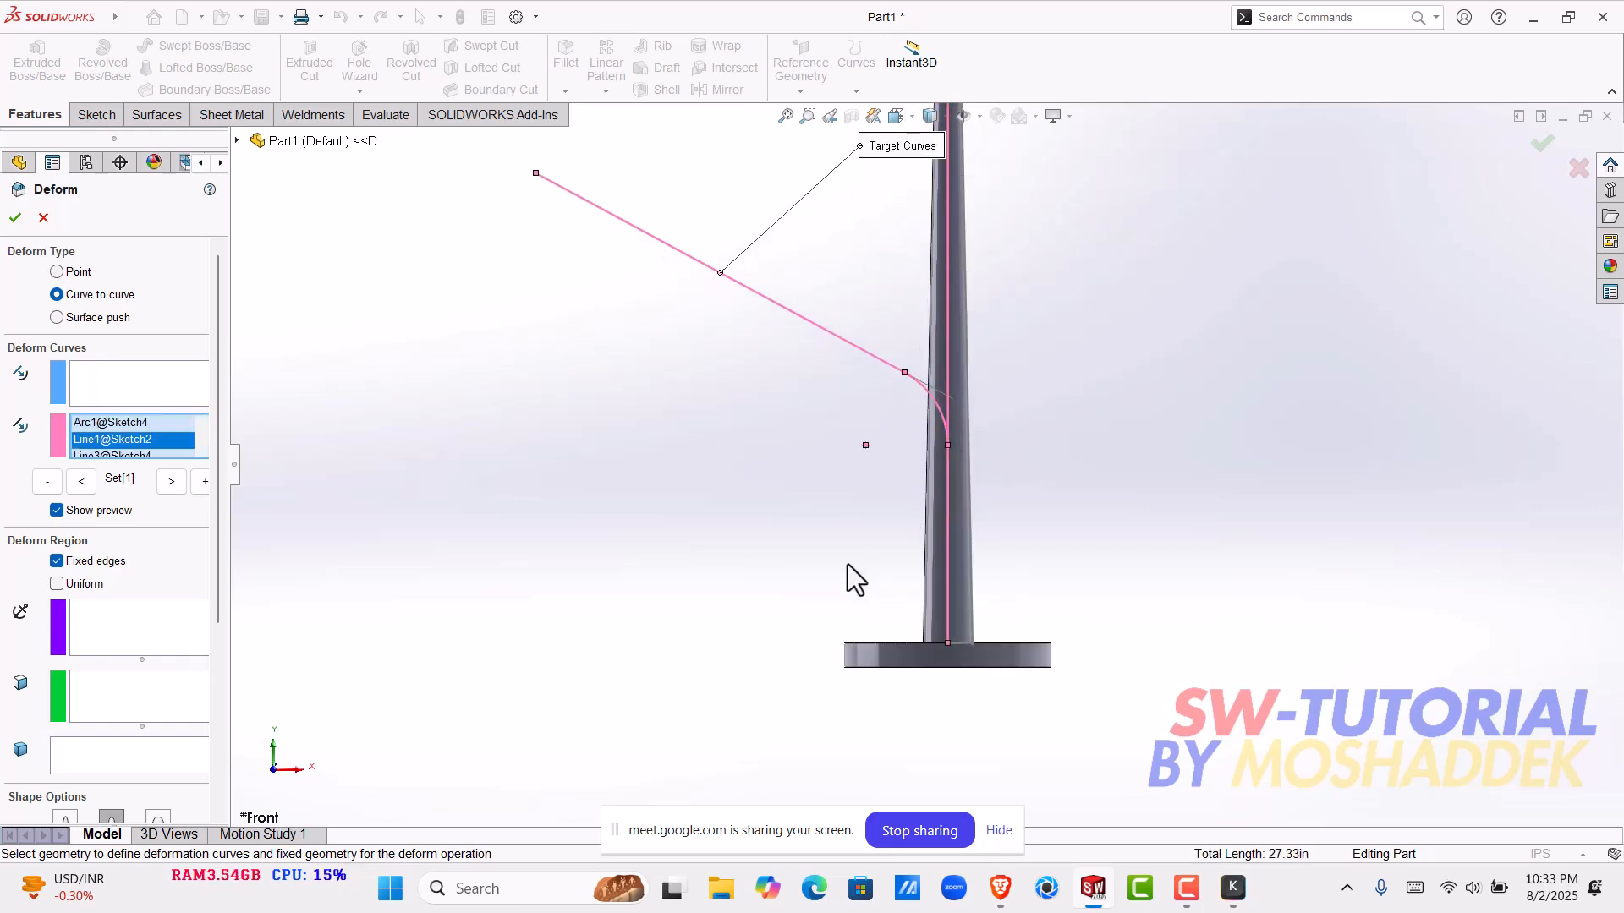
- Clear all individually picked entities from the Deform target curves
scroll(149, 445, "down", 1)
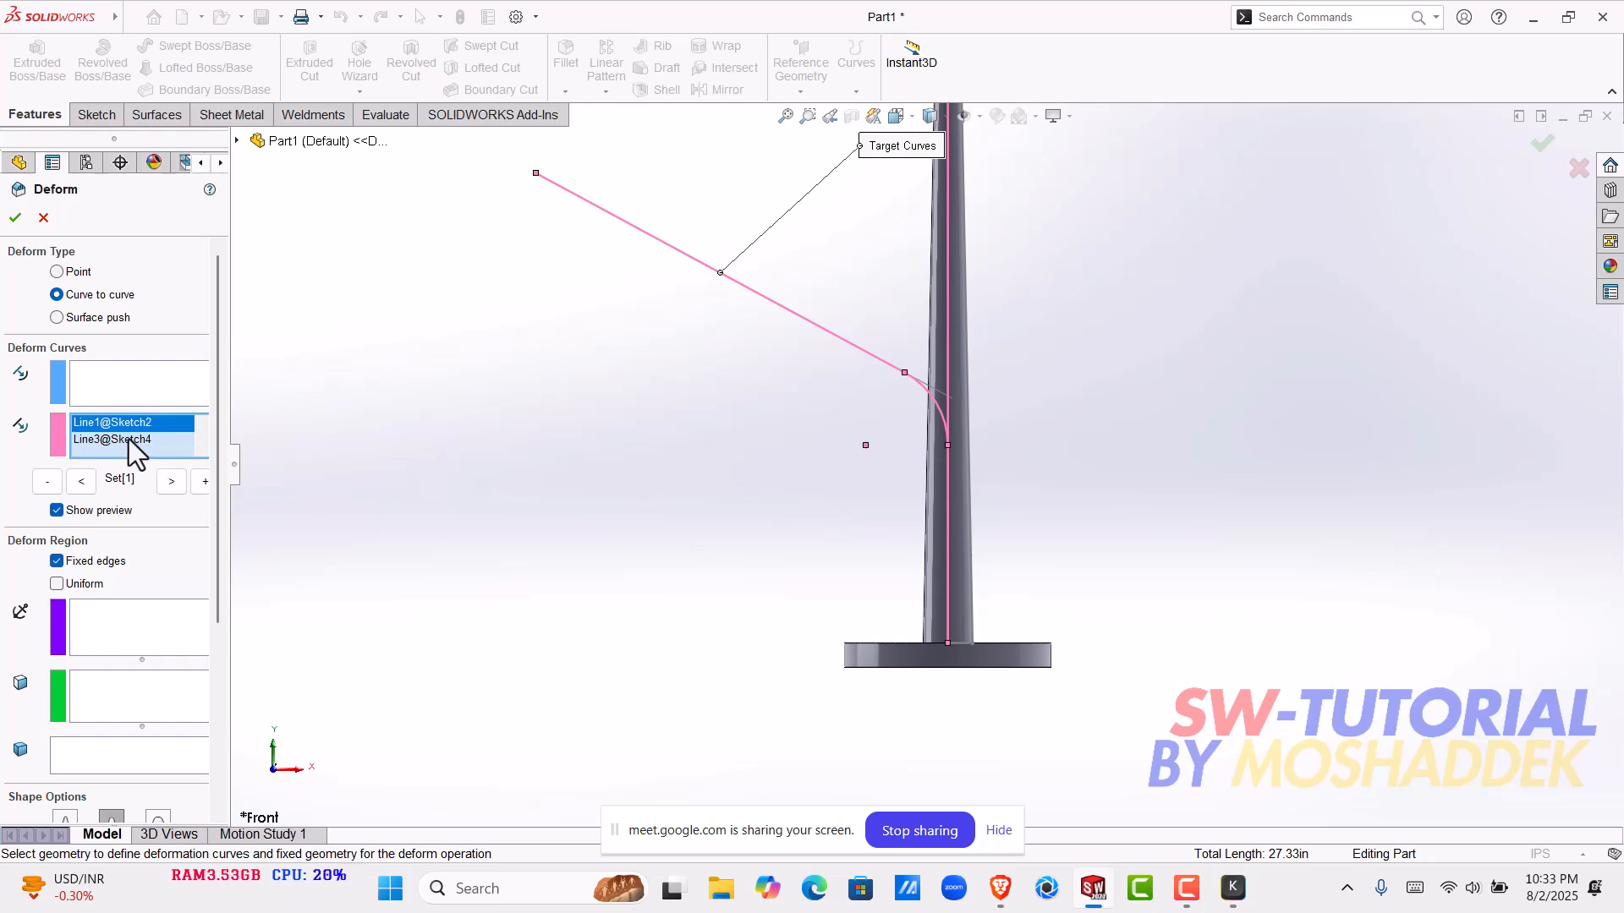
right_click(131, 441)
left_click(155, 479)
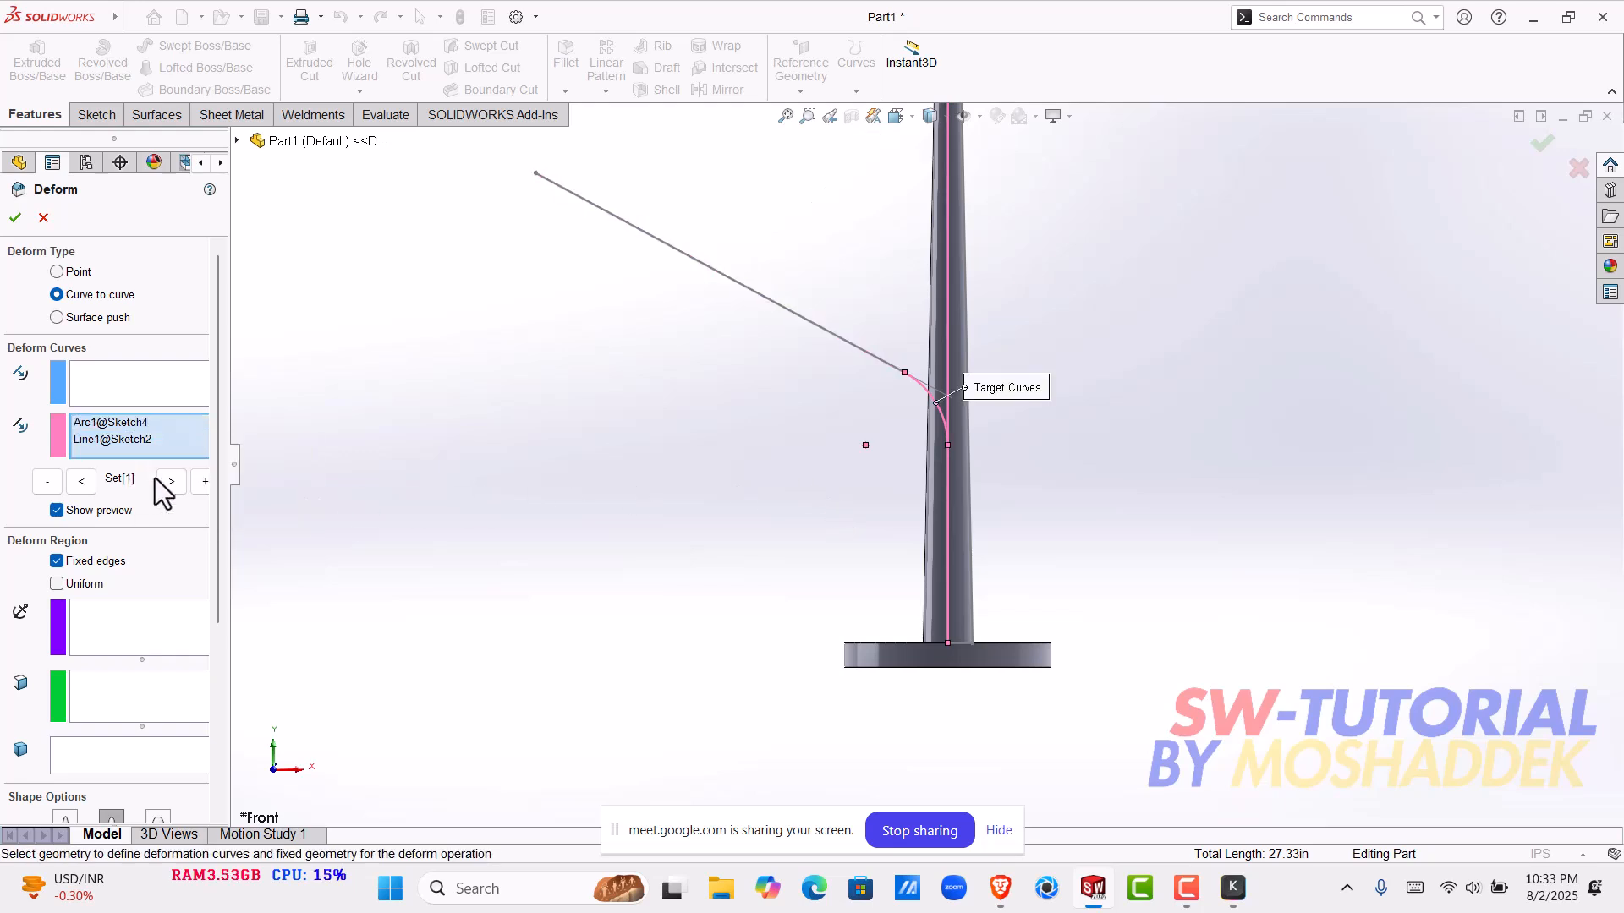
right_click(124, 429)
left_click(156, 437)
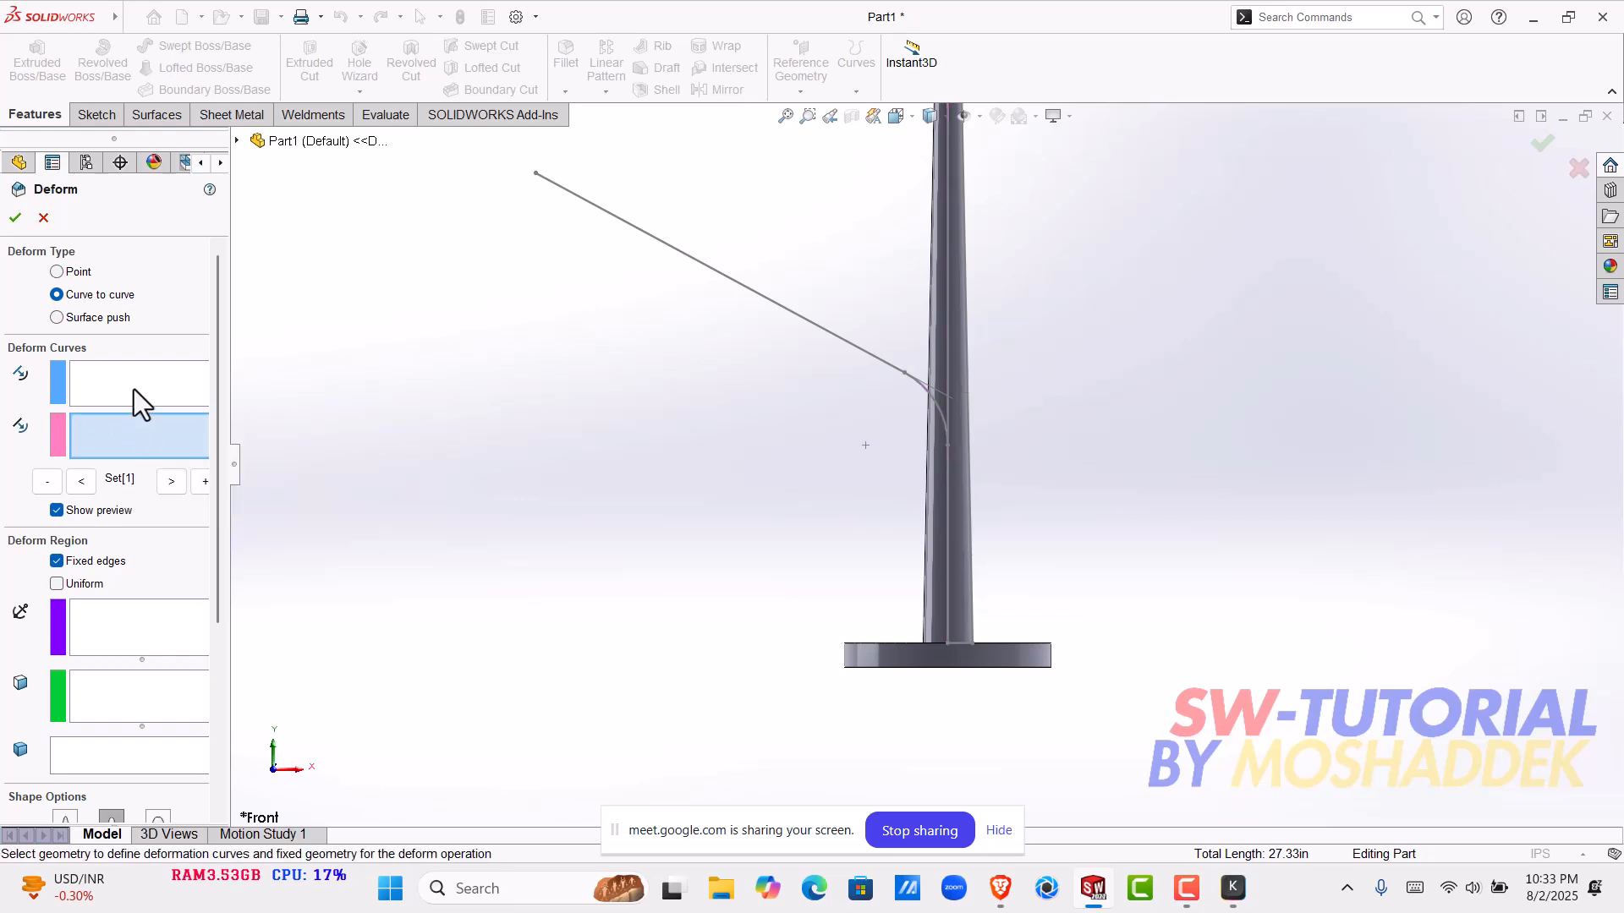
- Set the pole's centre line as the initial curve and the whole of Sketch4 as the target curve
left_click(133, 389)
left_click(946, 314)
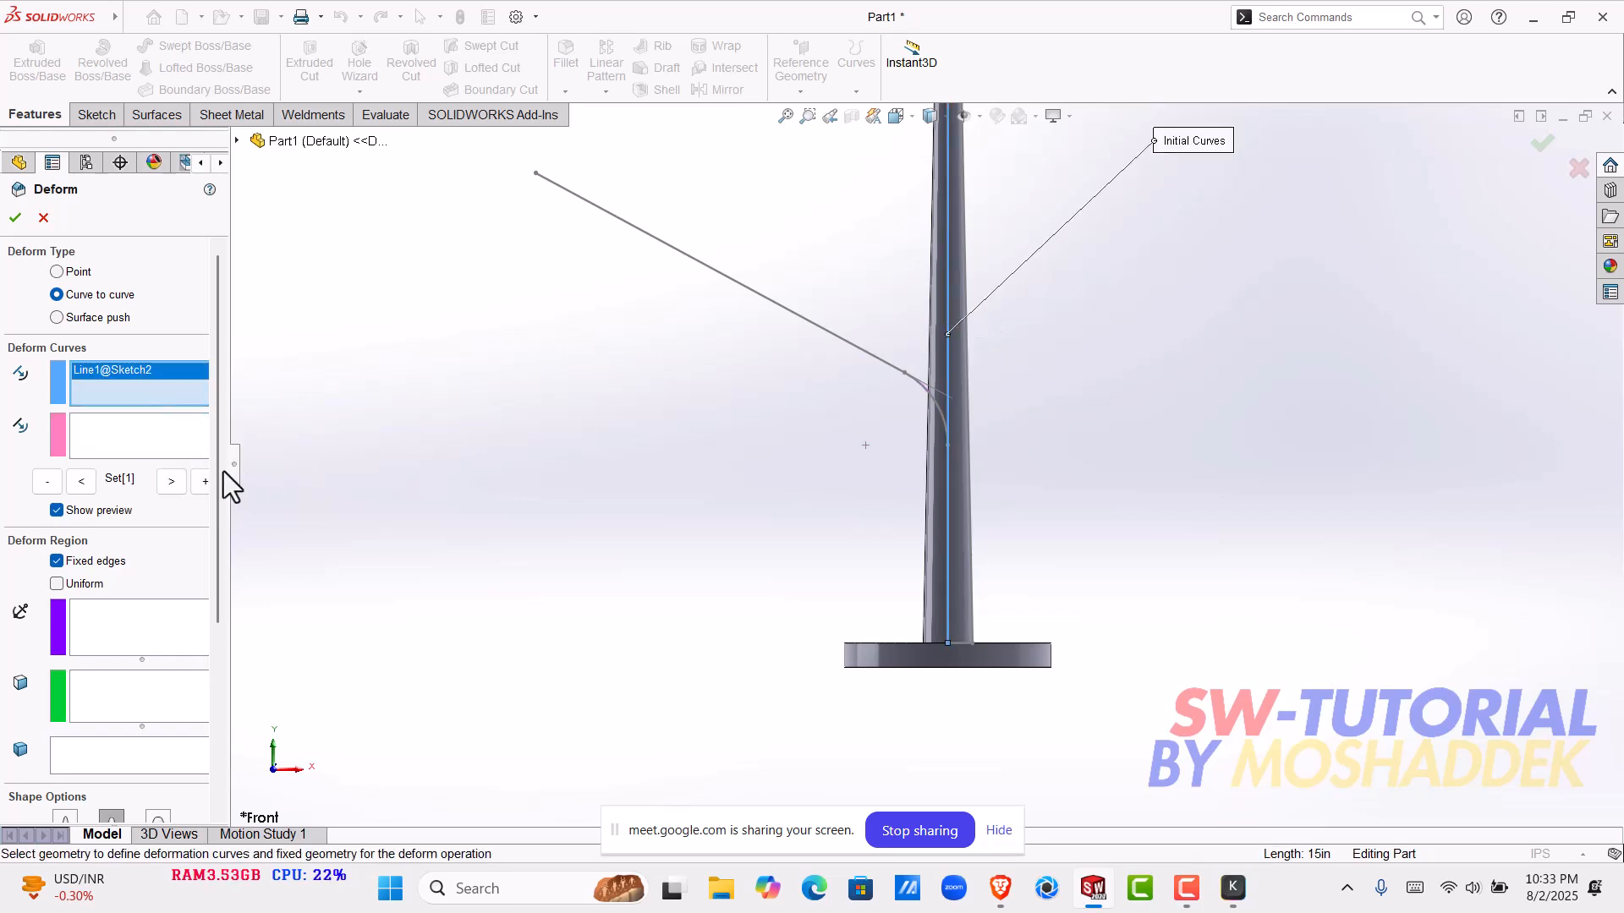
left_click(113, 423)
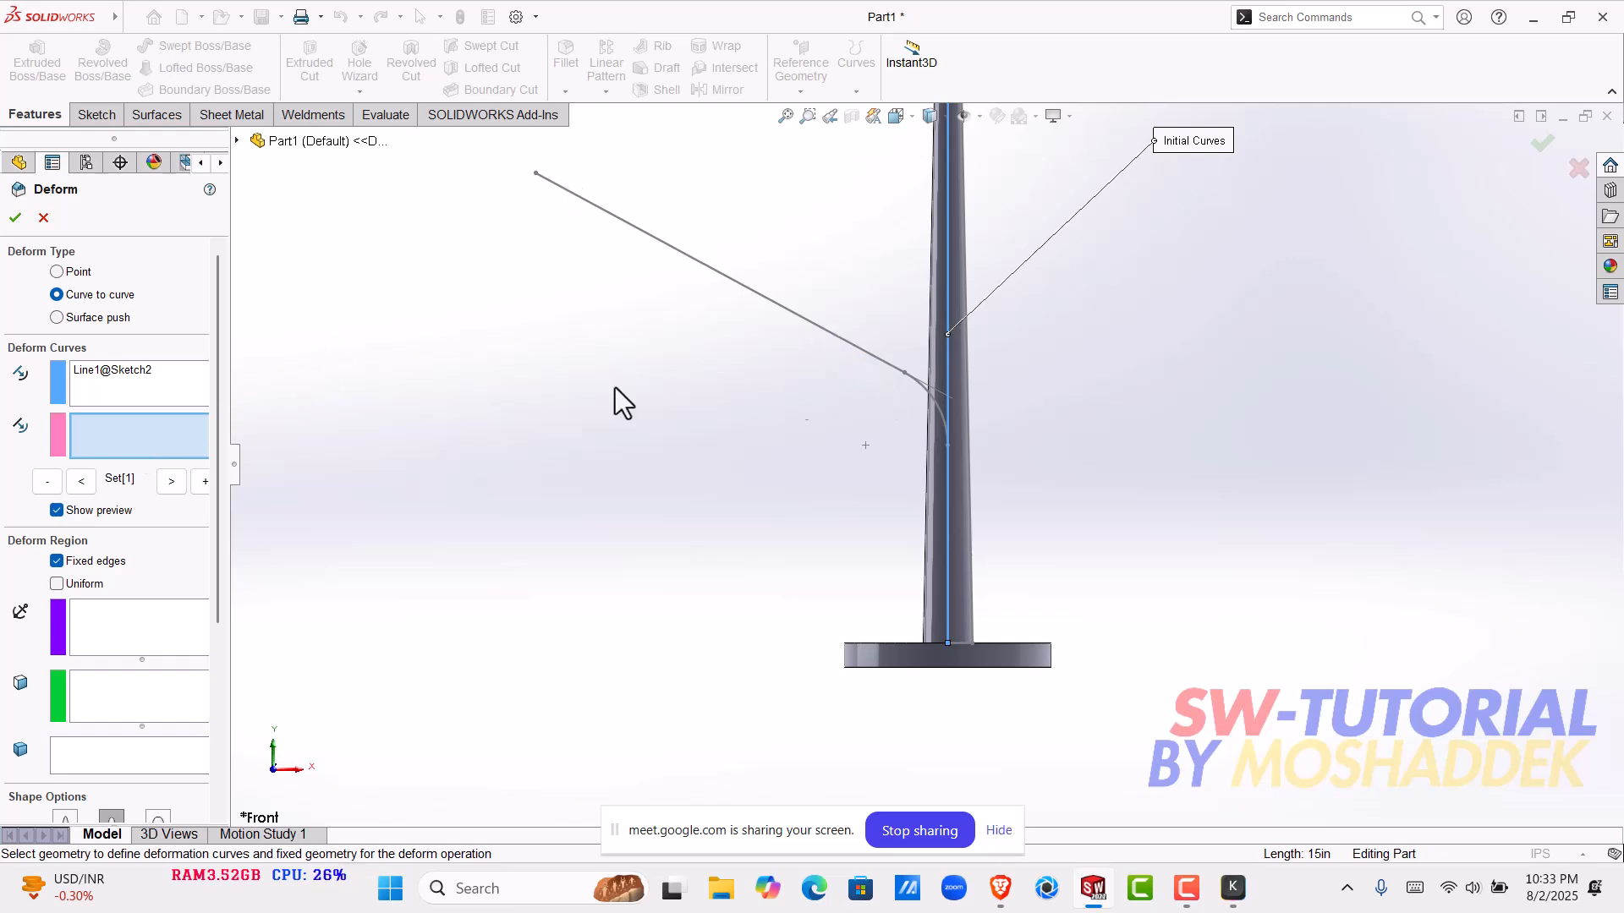
left_click(237, 141)
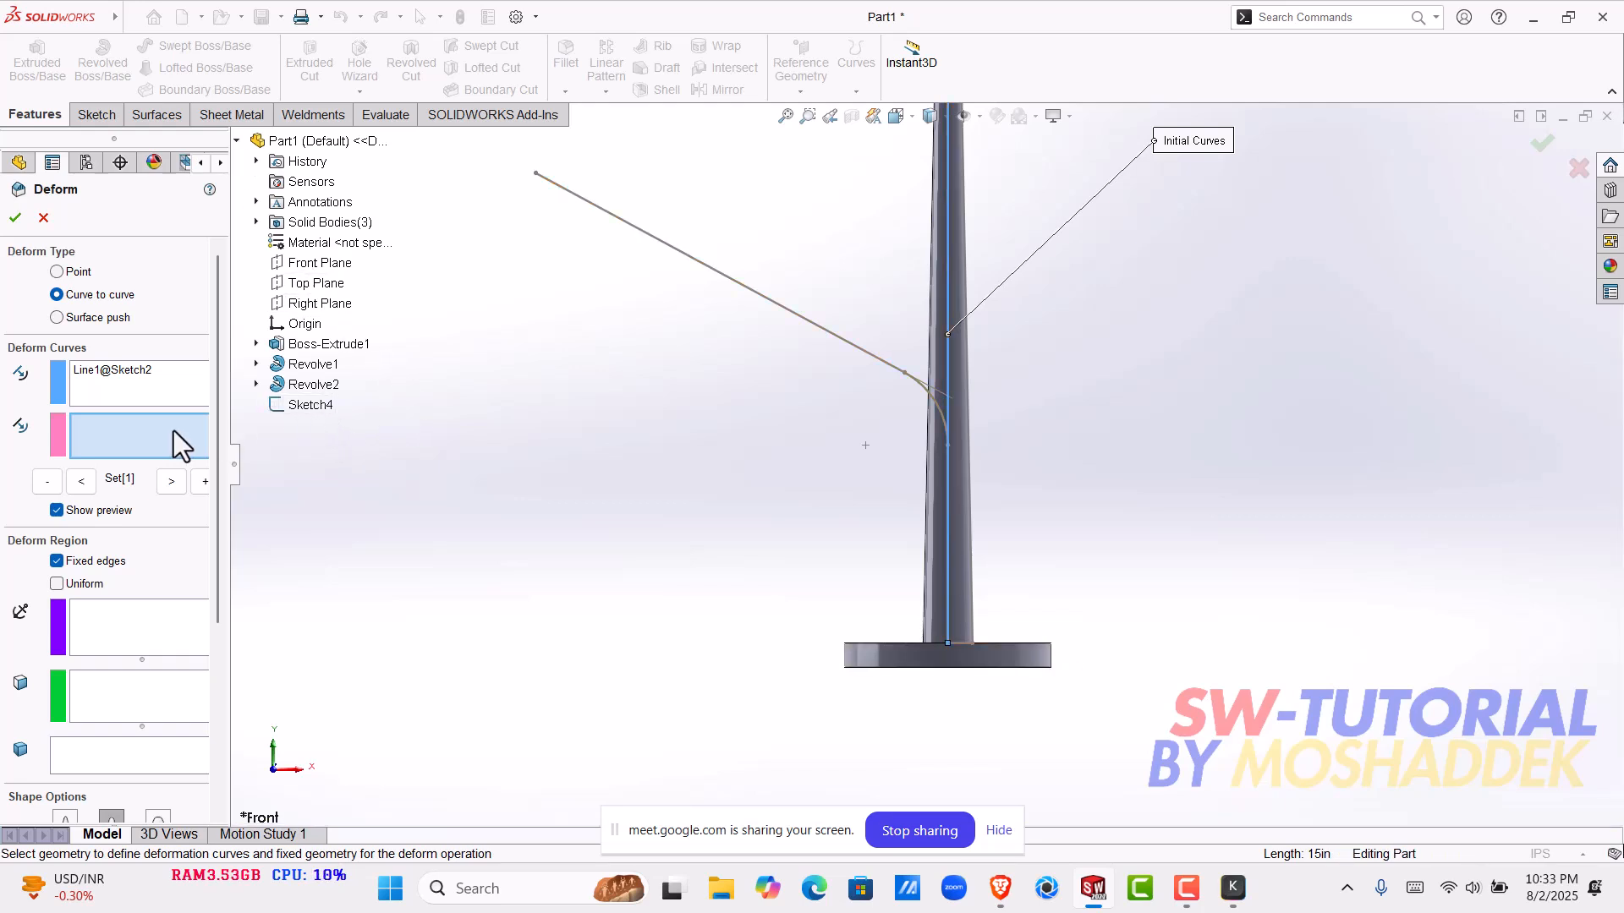
left_click(312, 406)
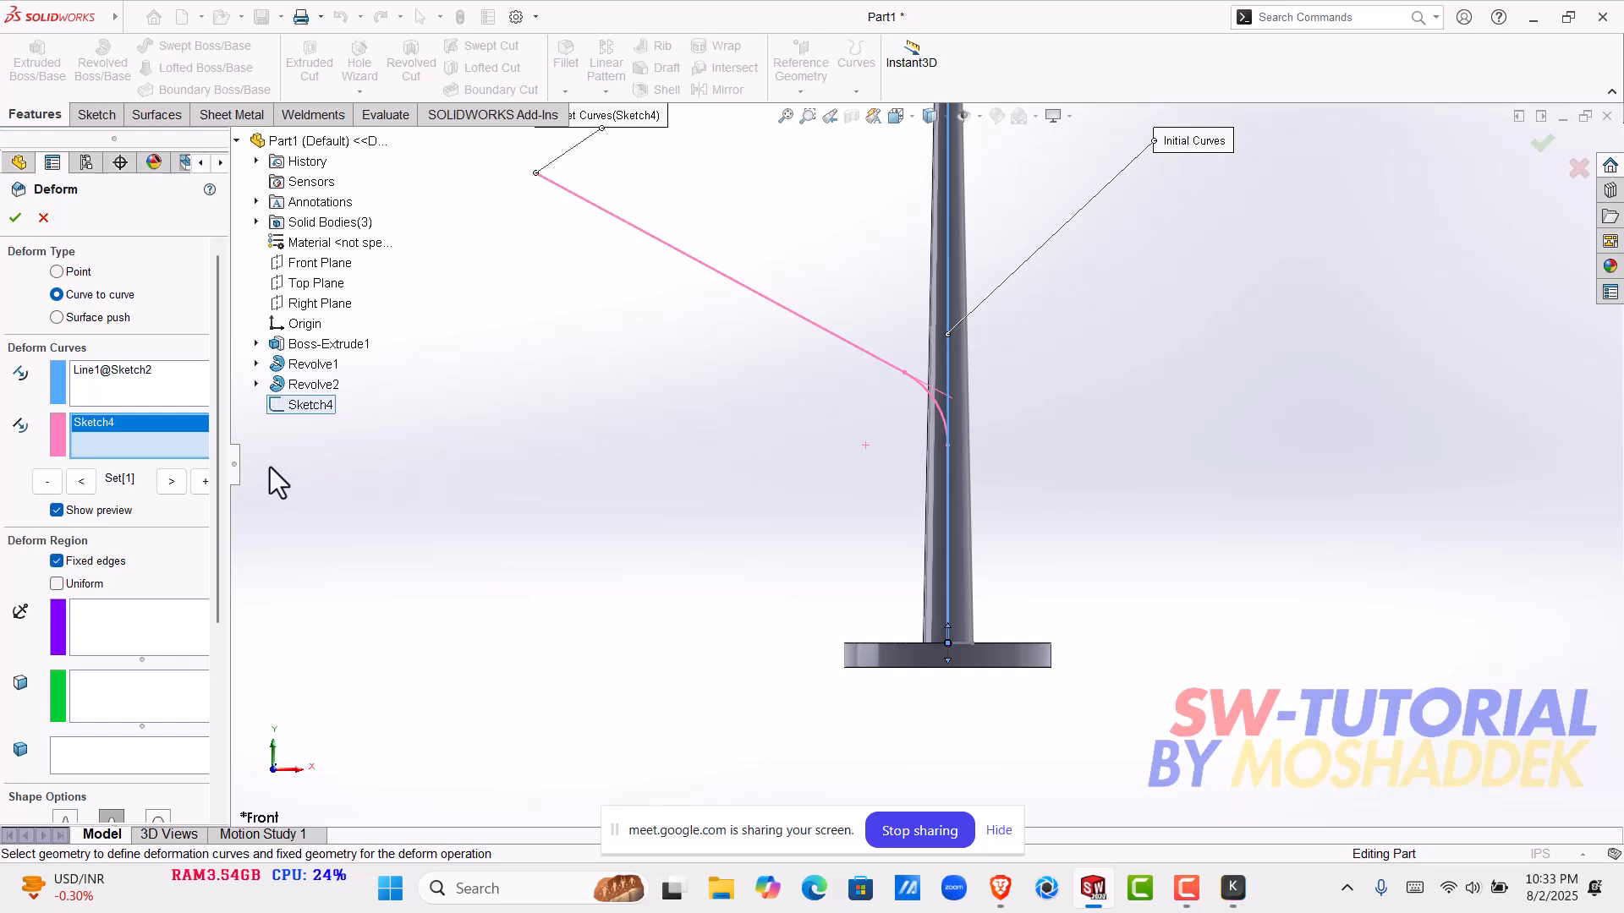
- Choose the pole body Revolve1 as the body to deform
left_click_drag(220, 432, 219, 580)
left_click(108, 519)
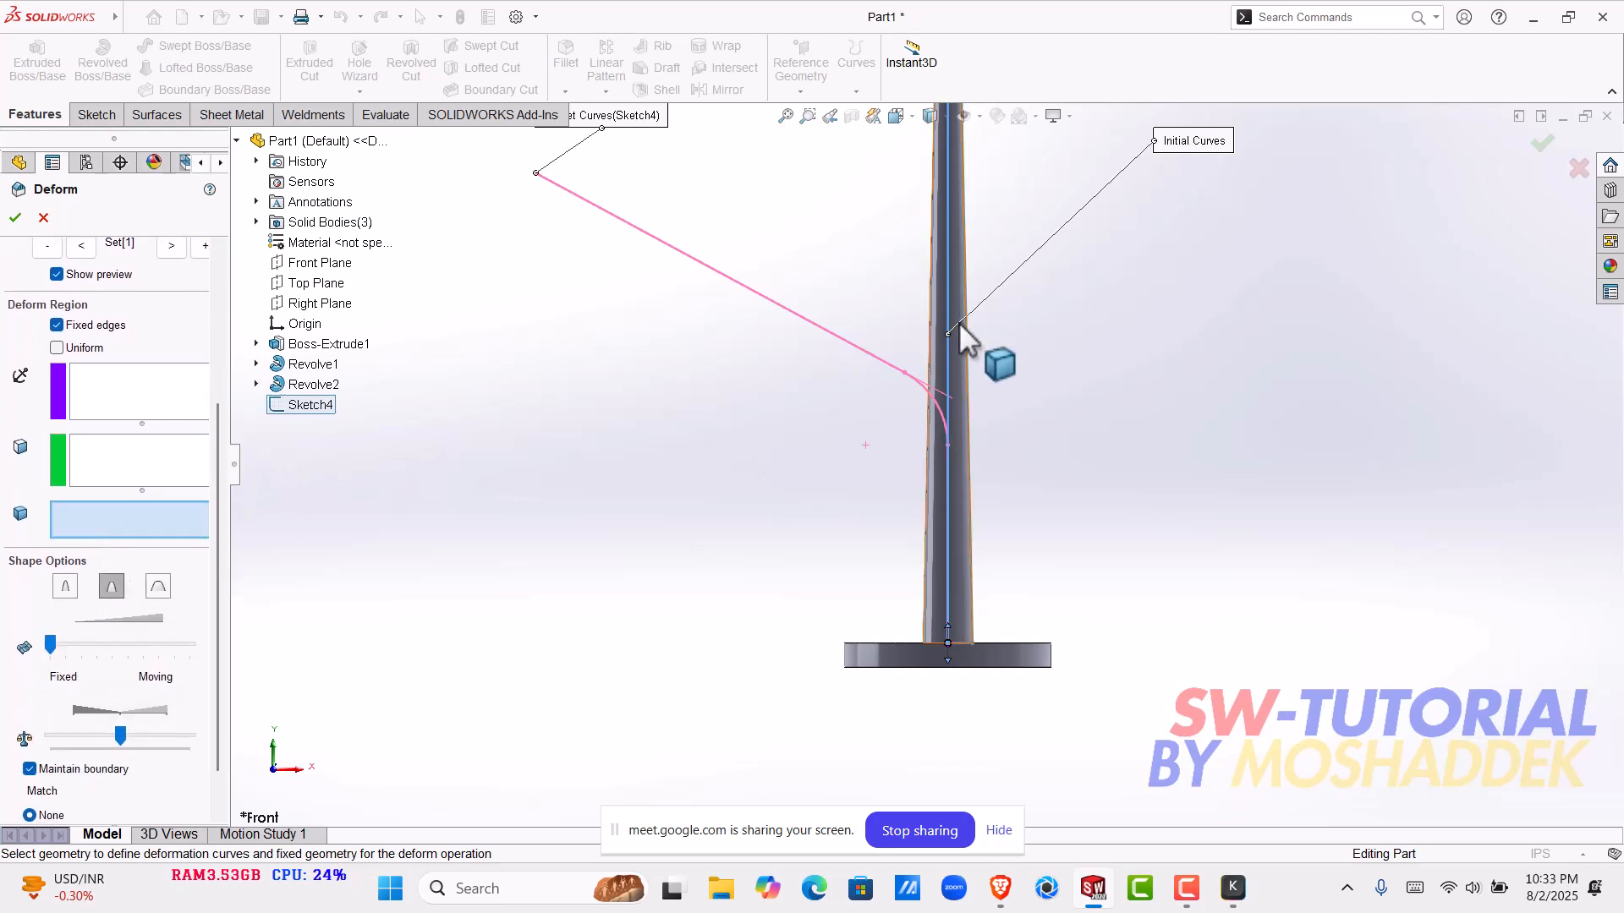
left_click(957, 357)
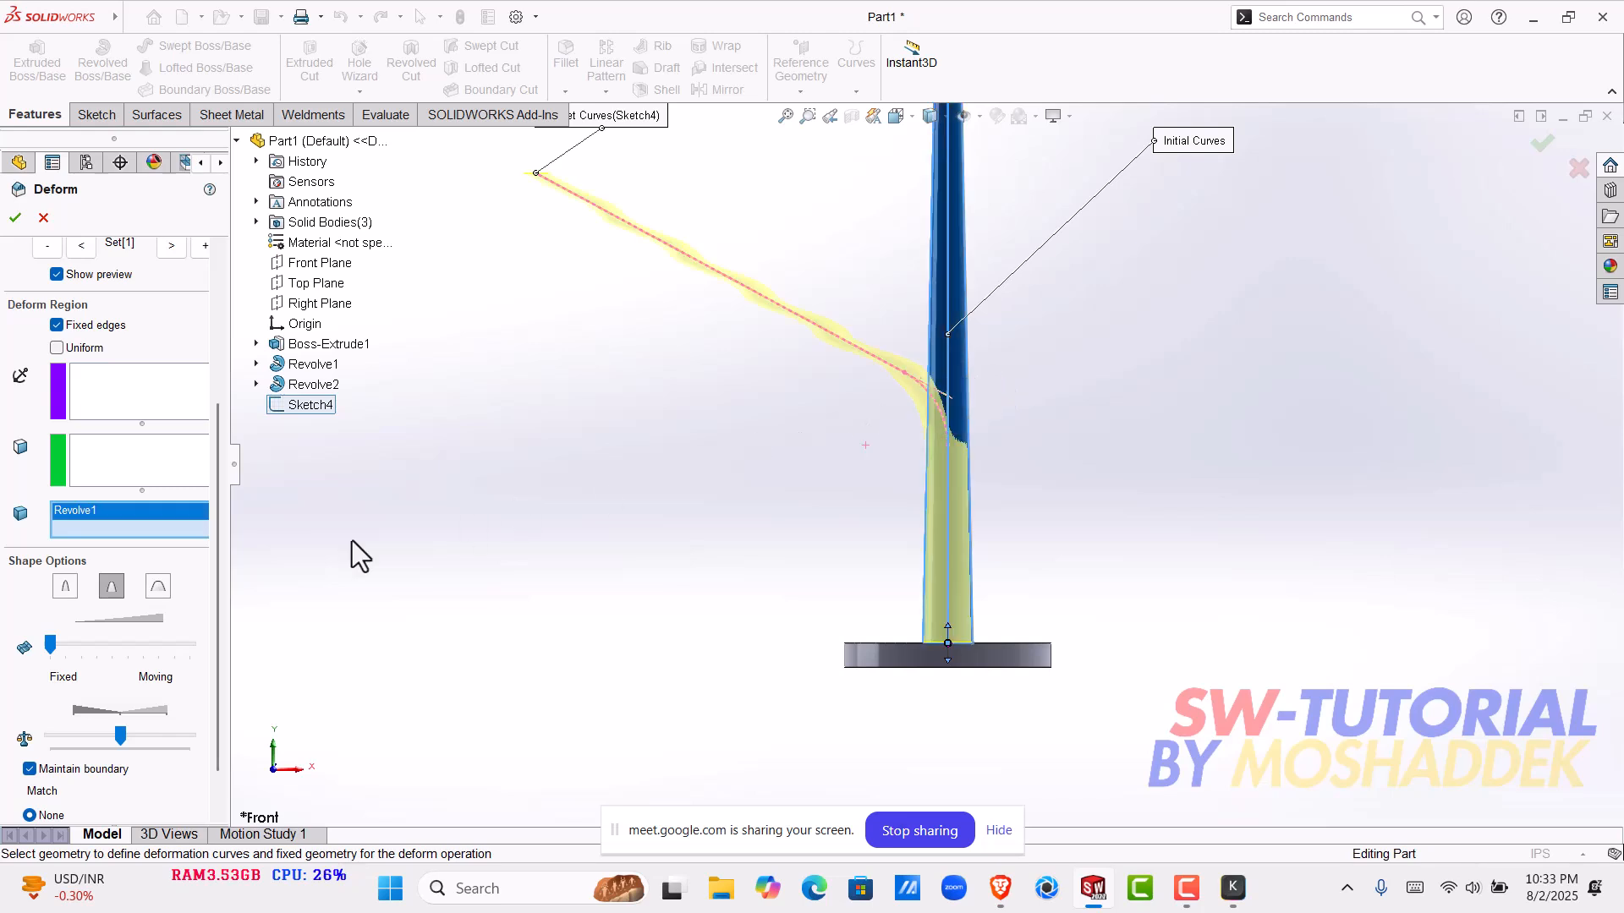
- Complete the Deform with maximum stiffness, maximum shape accuracy and Curve direction matching
left_click(160, 583)
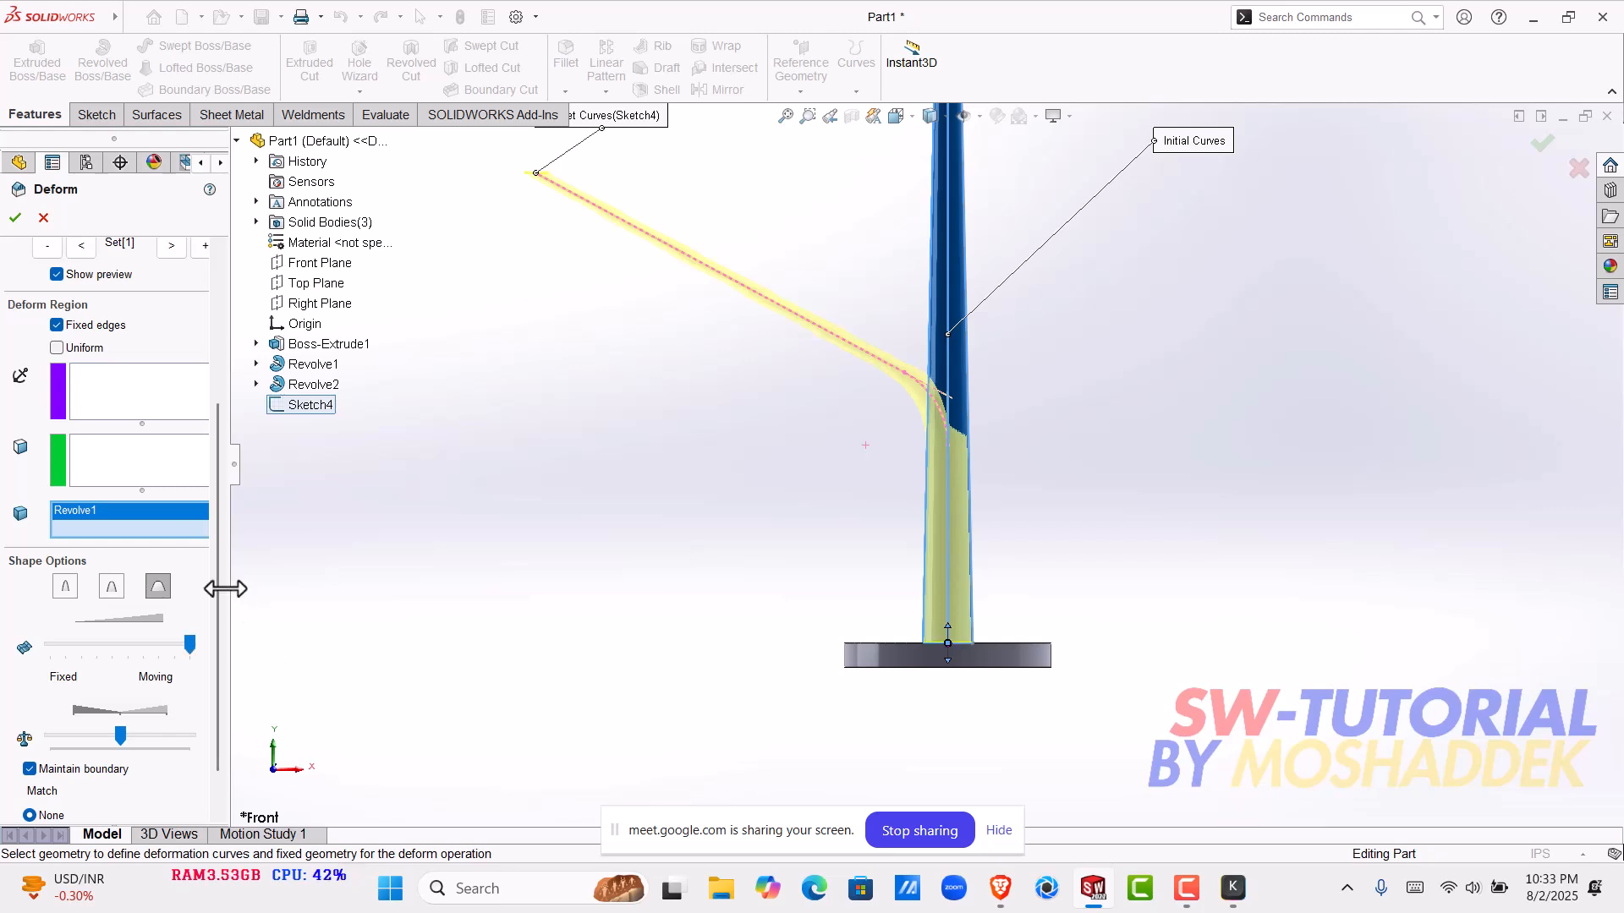
scroll(221, 626, "down", 2)
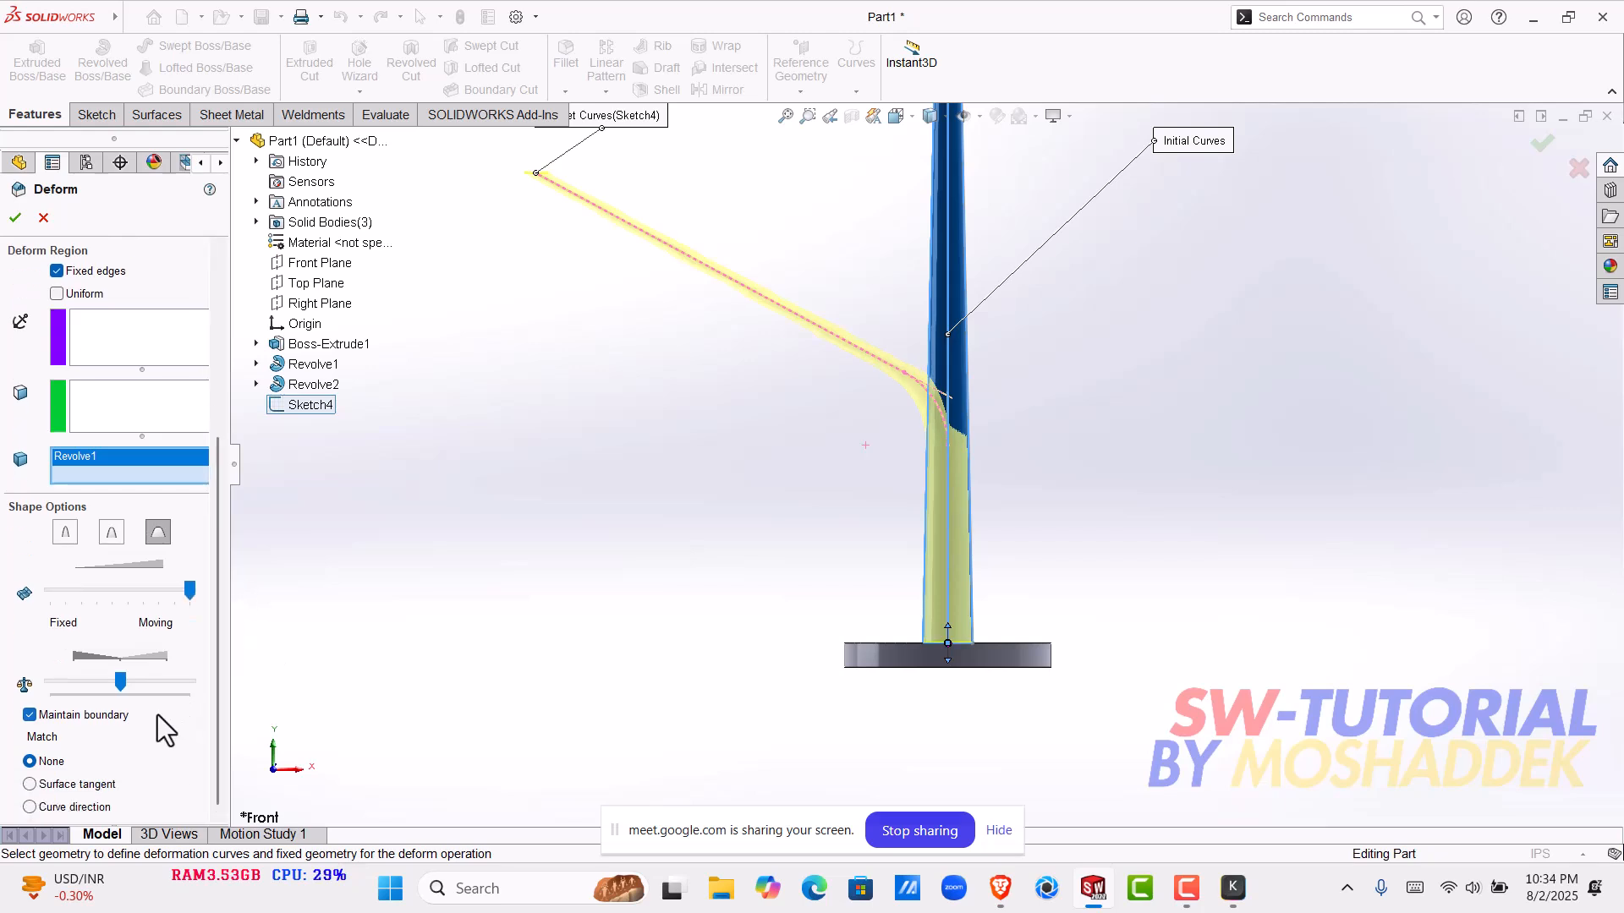
left_click(31, 807)
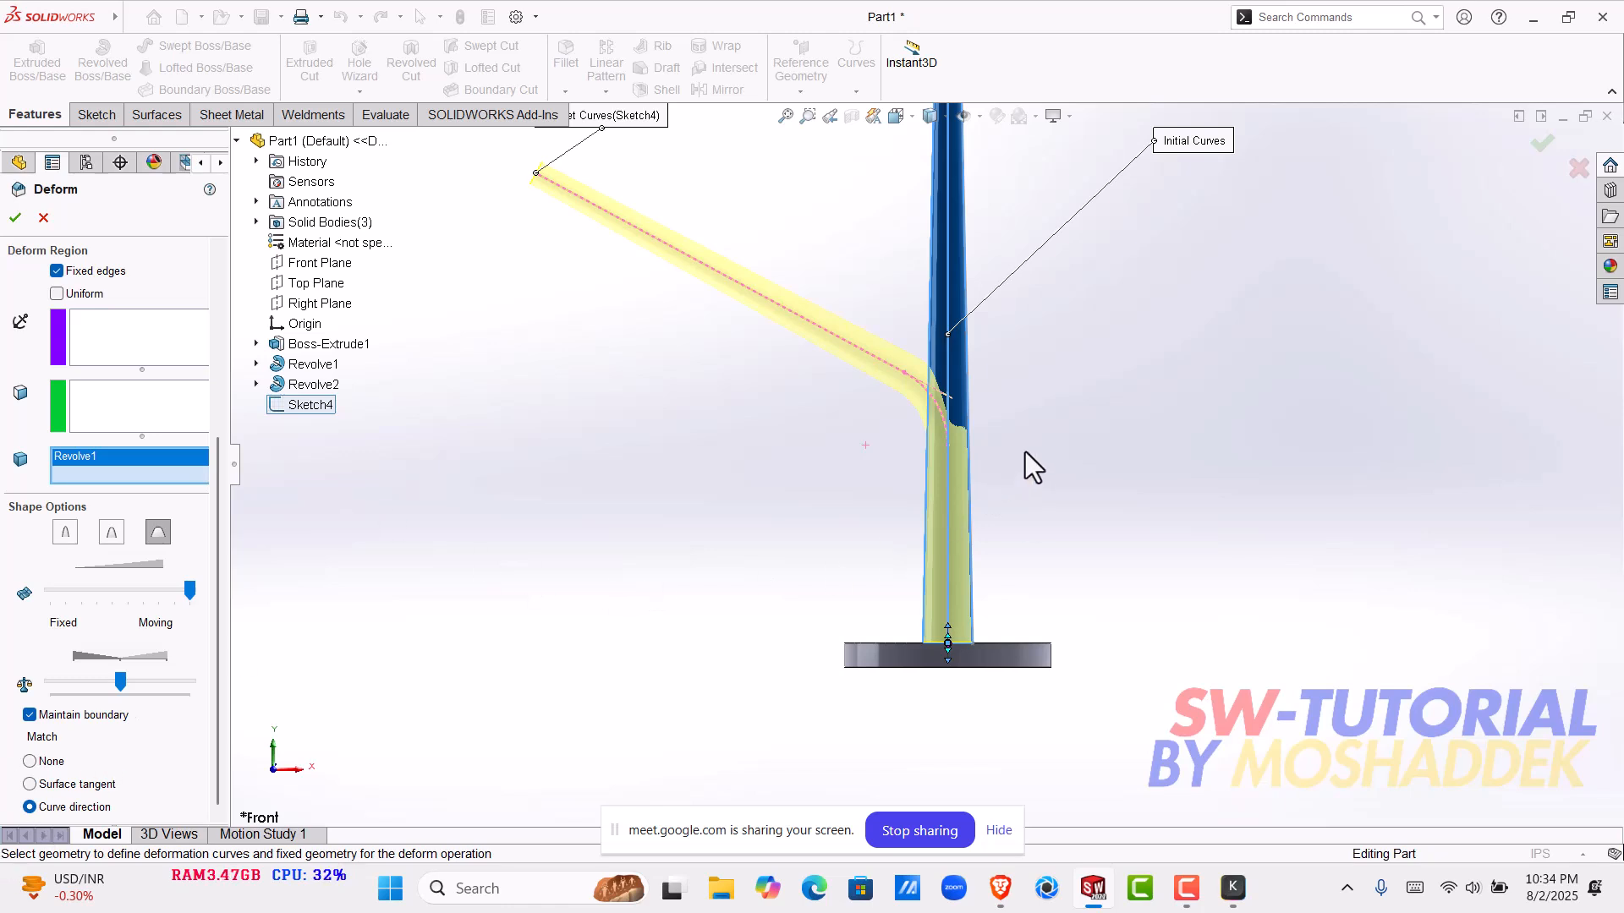
scroll(936, 388, "down", 3)
scroll(829, 431, "up", 5)
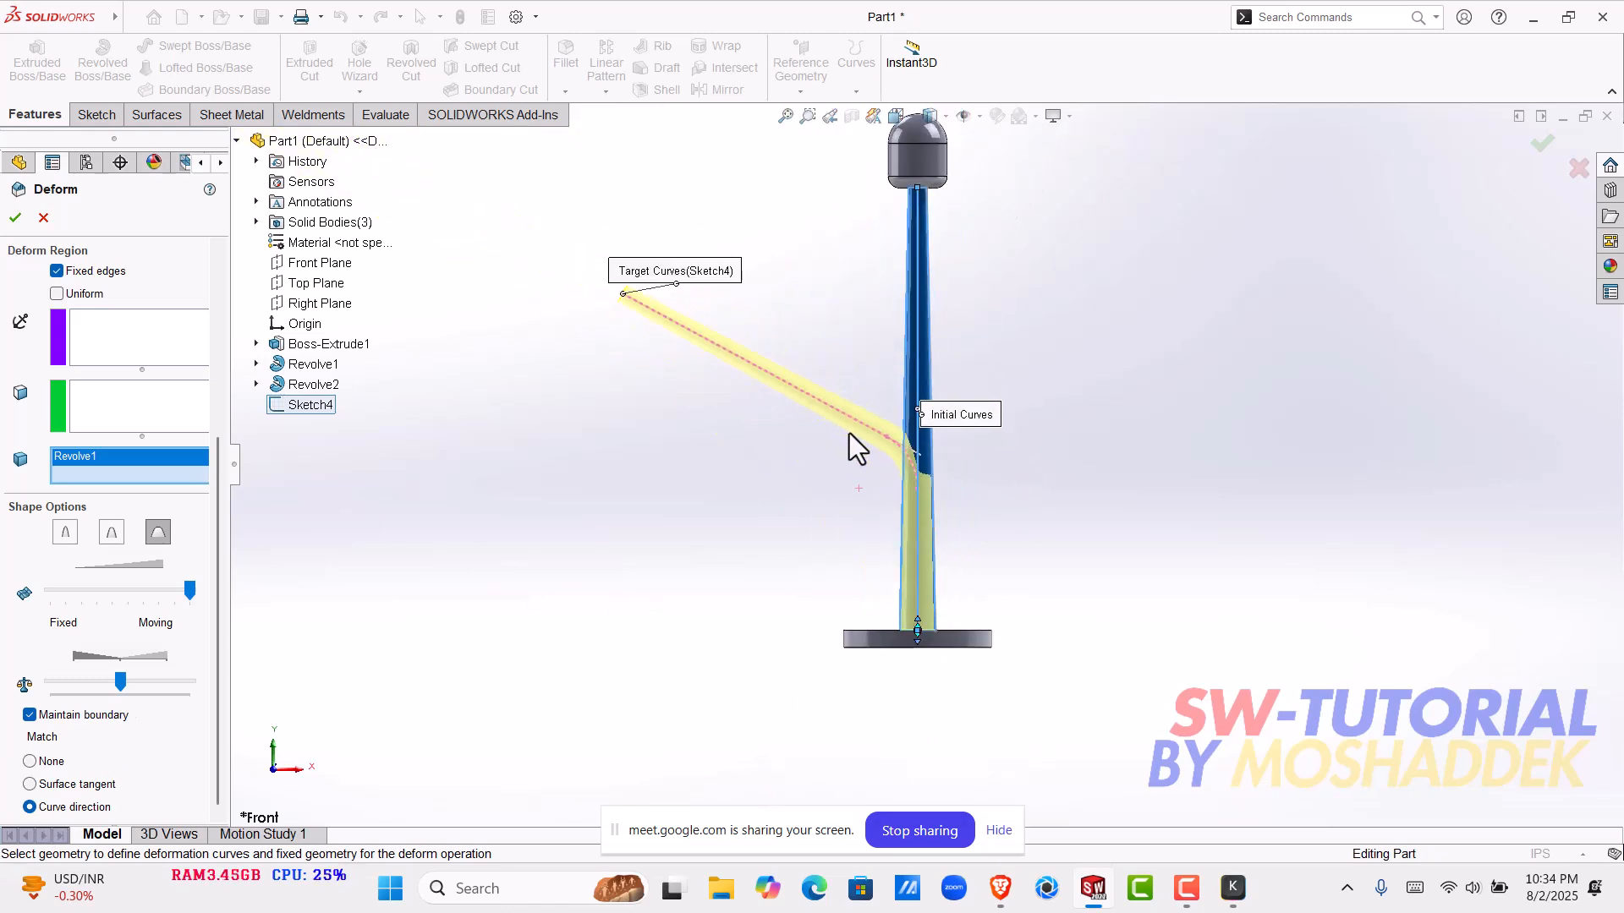
scroll(901, 459, "up", 2)
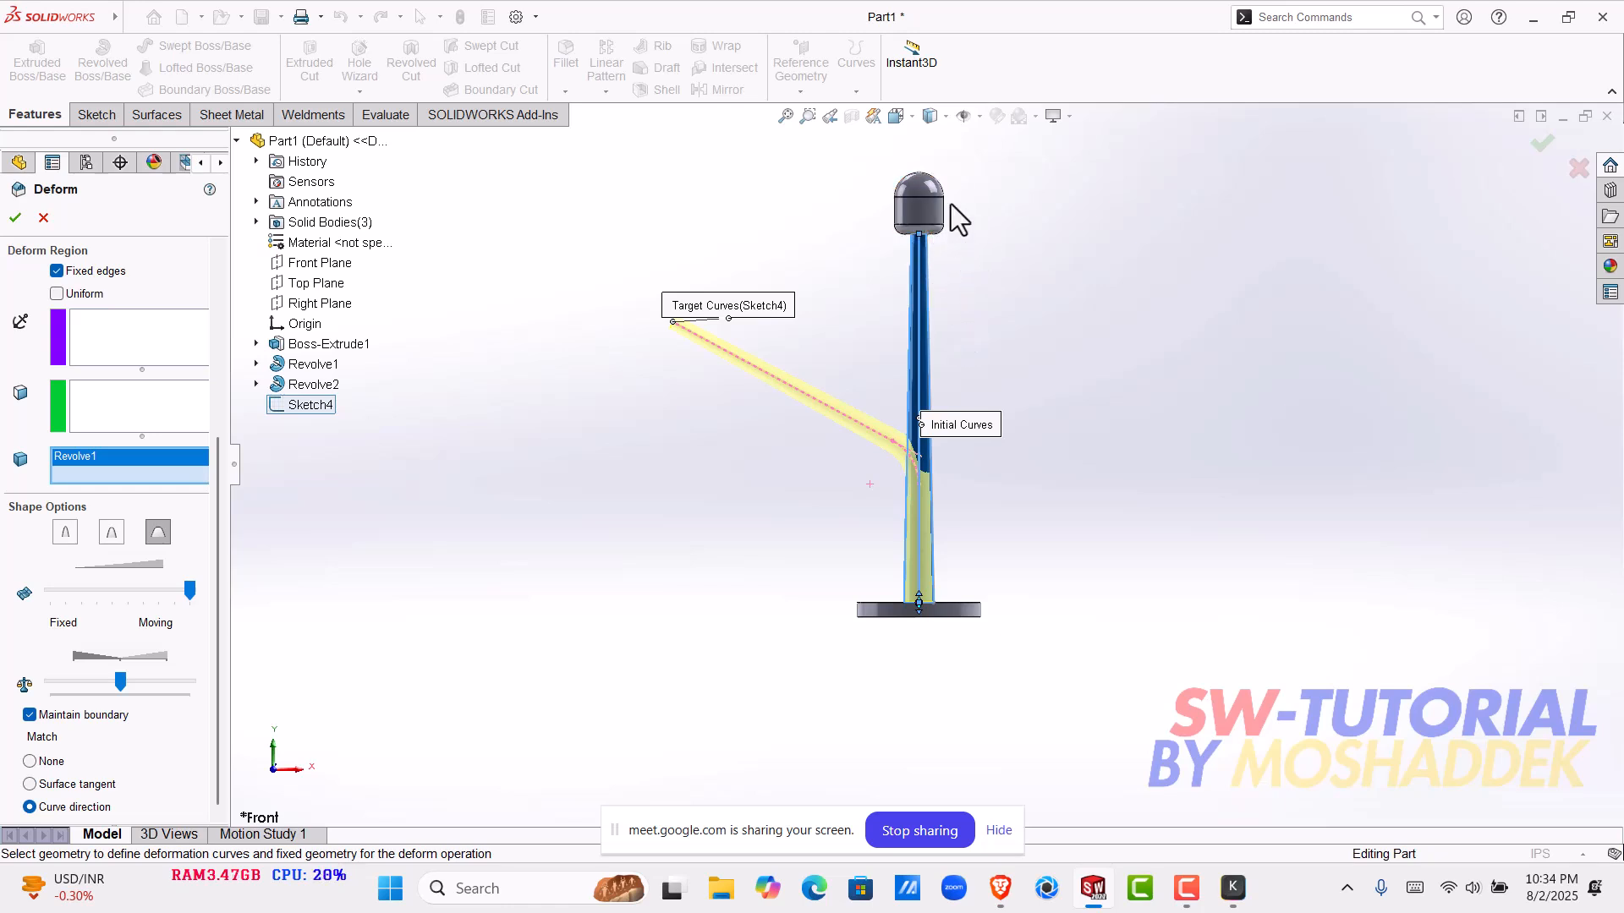
left_click(16, 217)
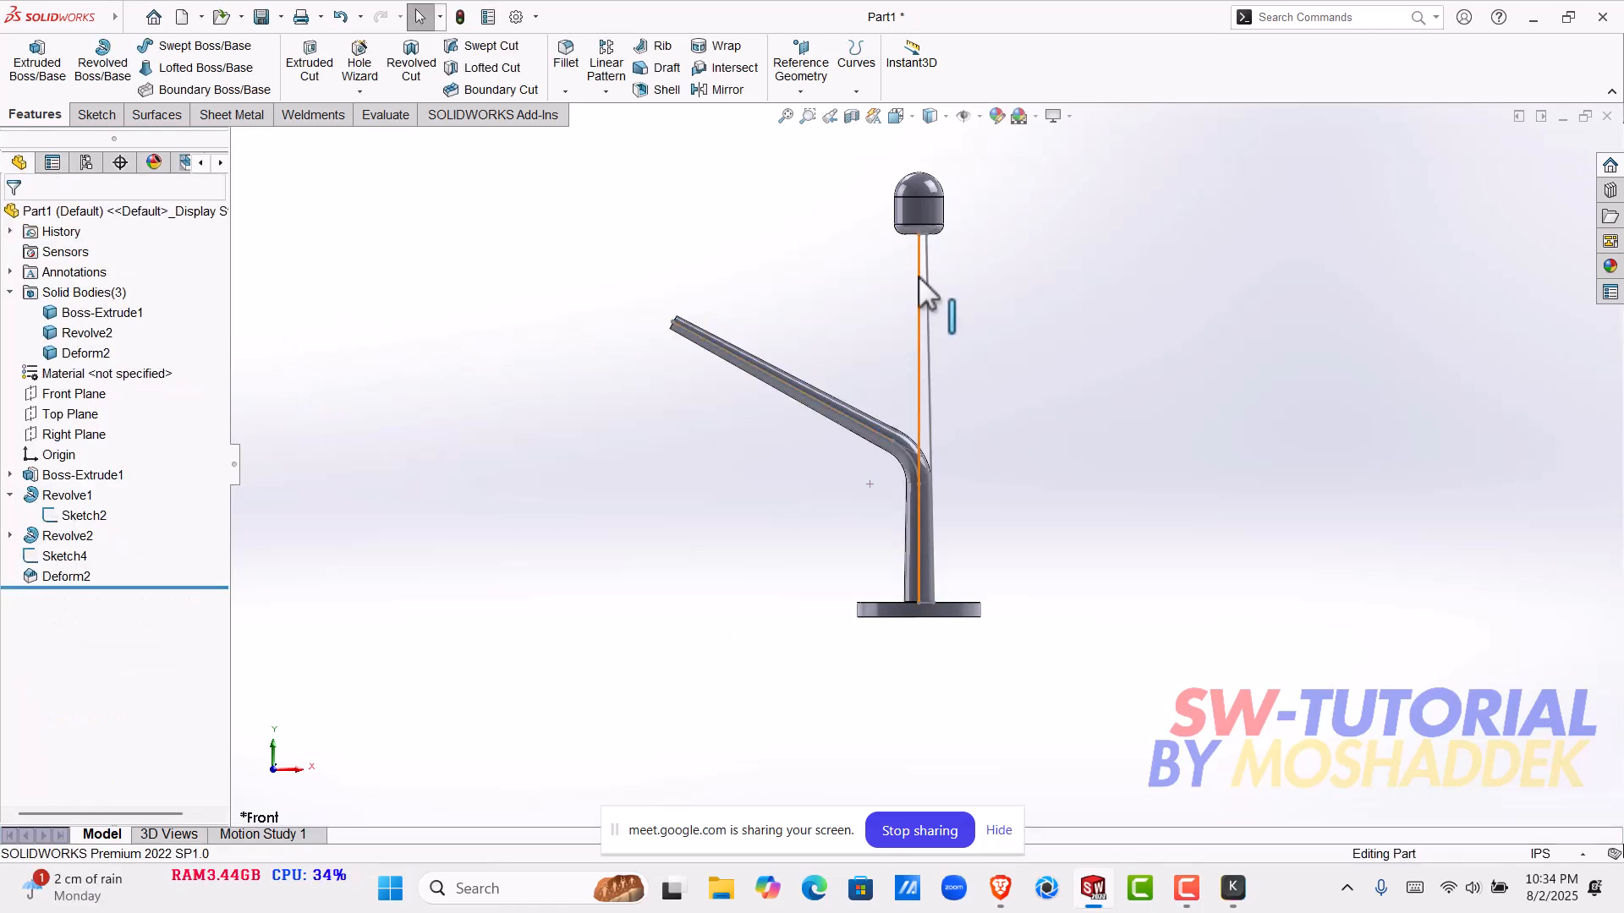
- Edit the rounded head's Revolve2 feature to merge its result with the pole
left_click(930, 219)
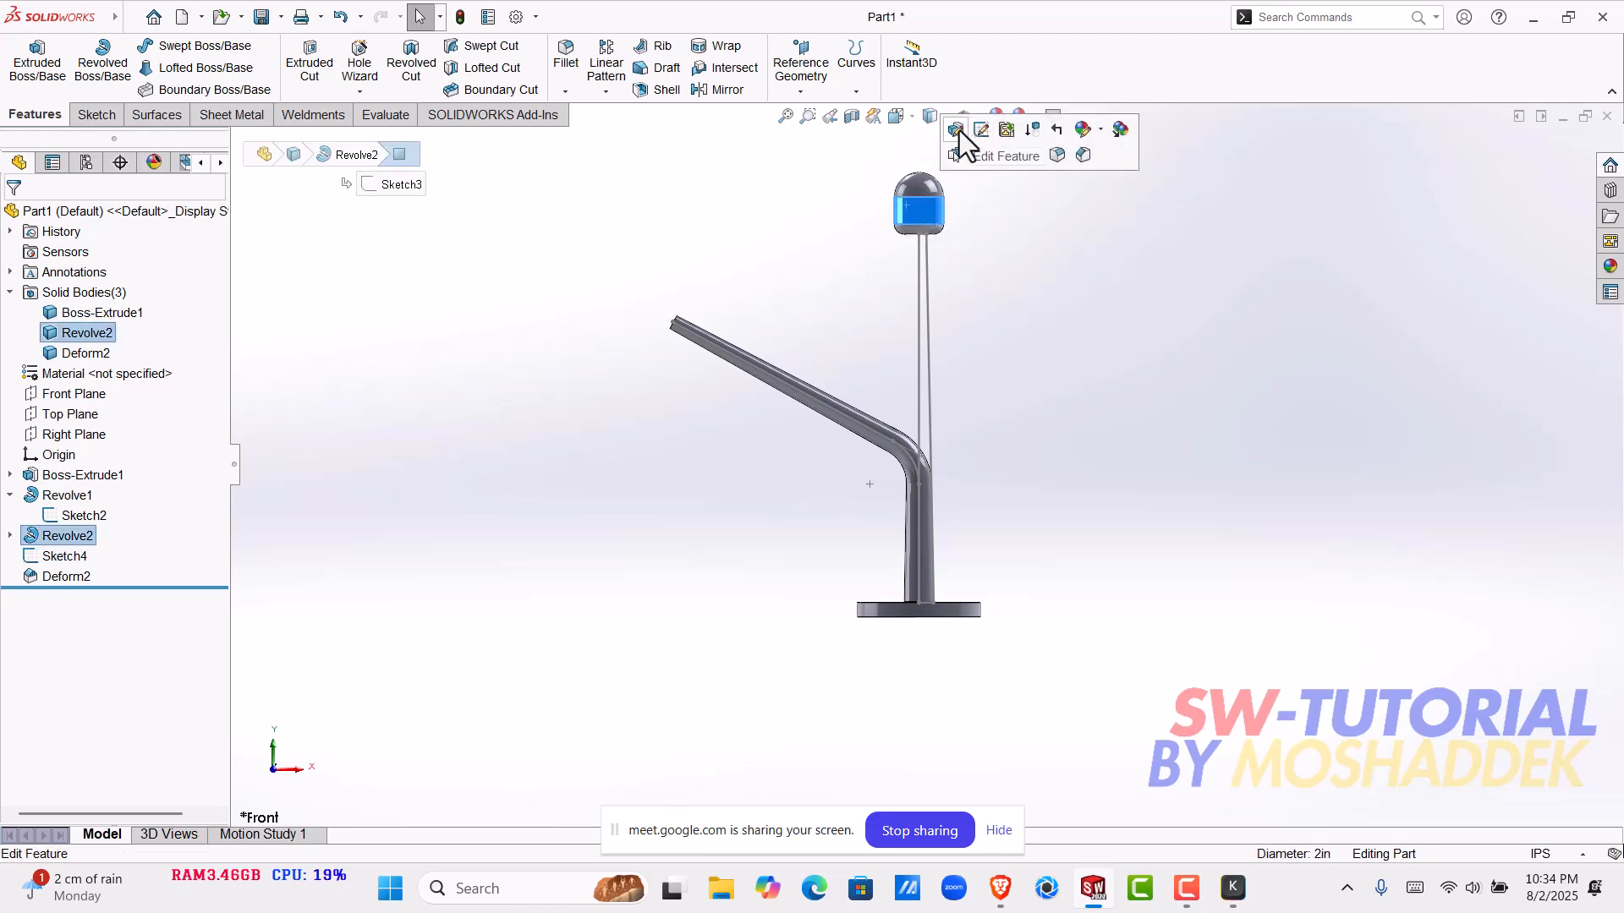
left_click(957, 129)
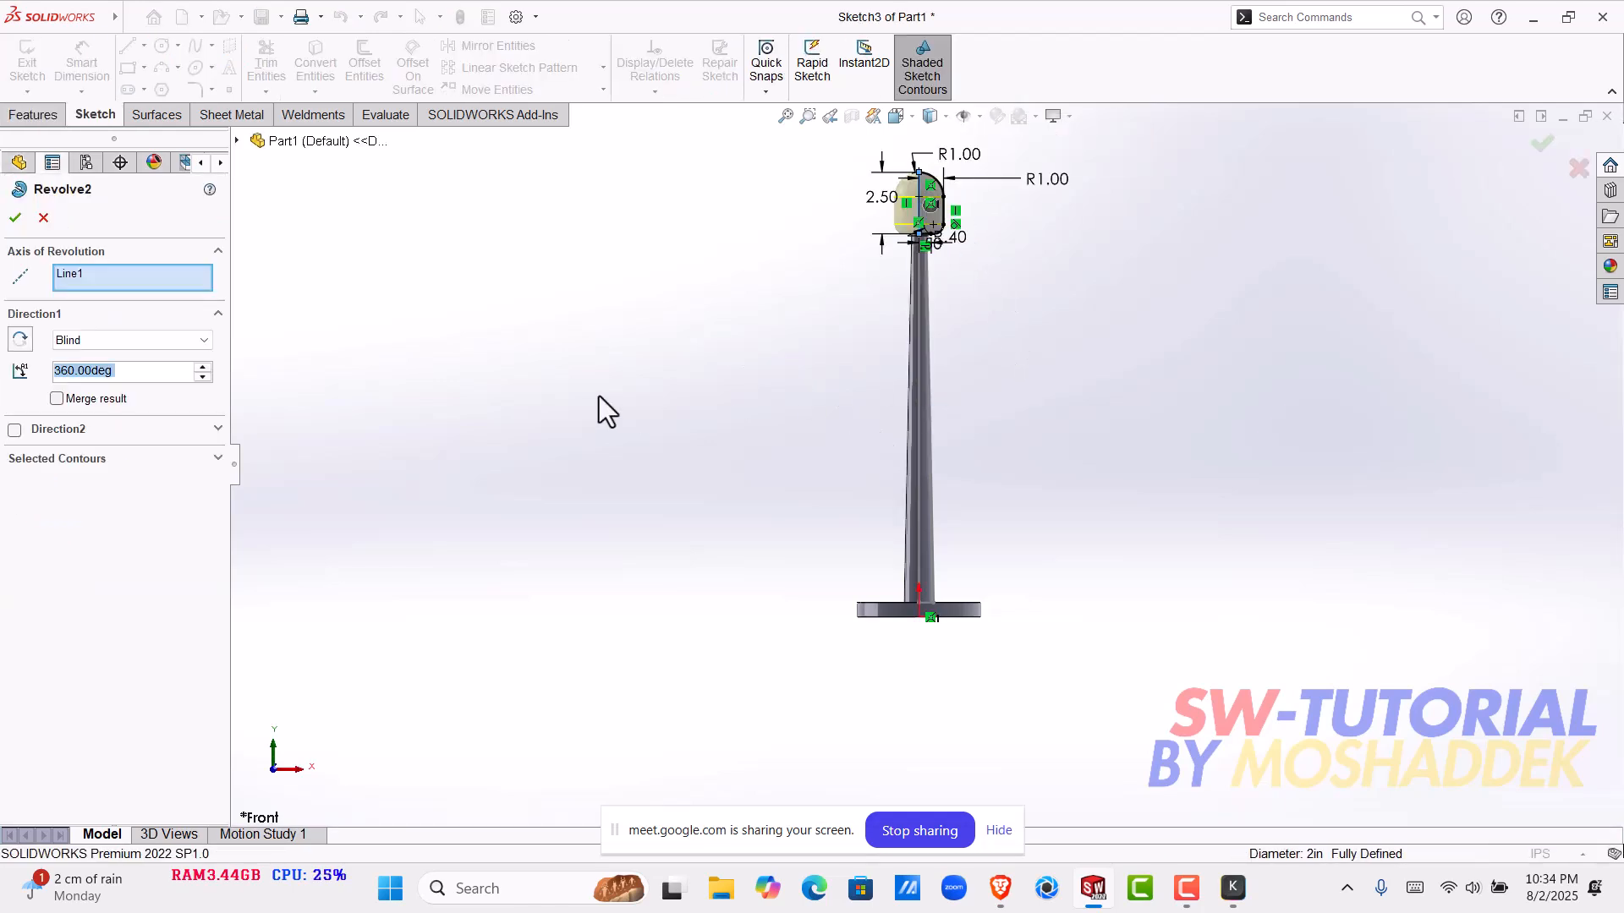
left_click(57, 398)
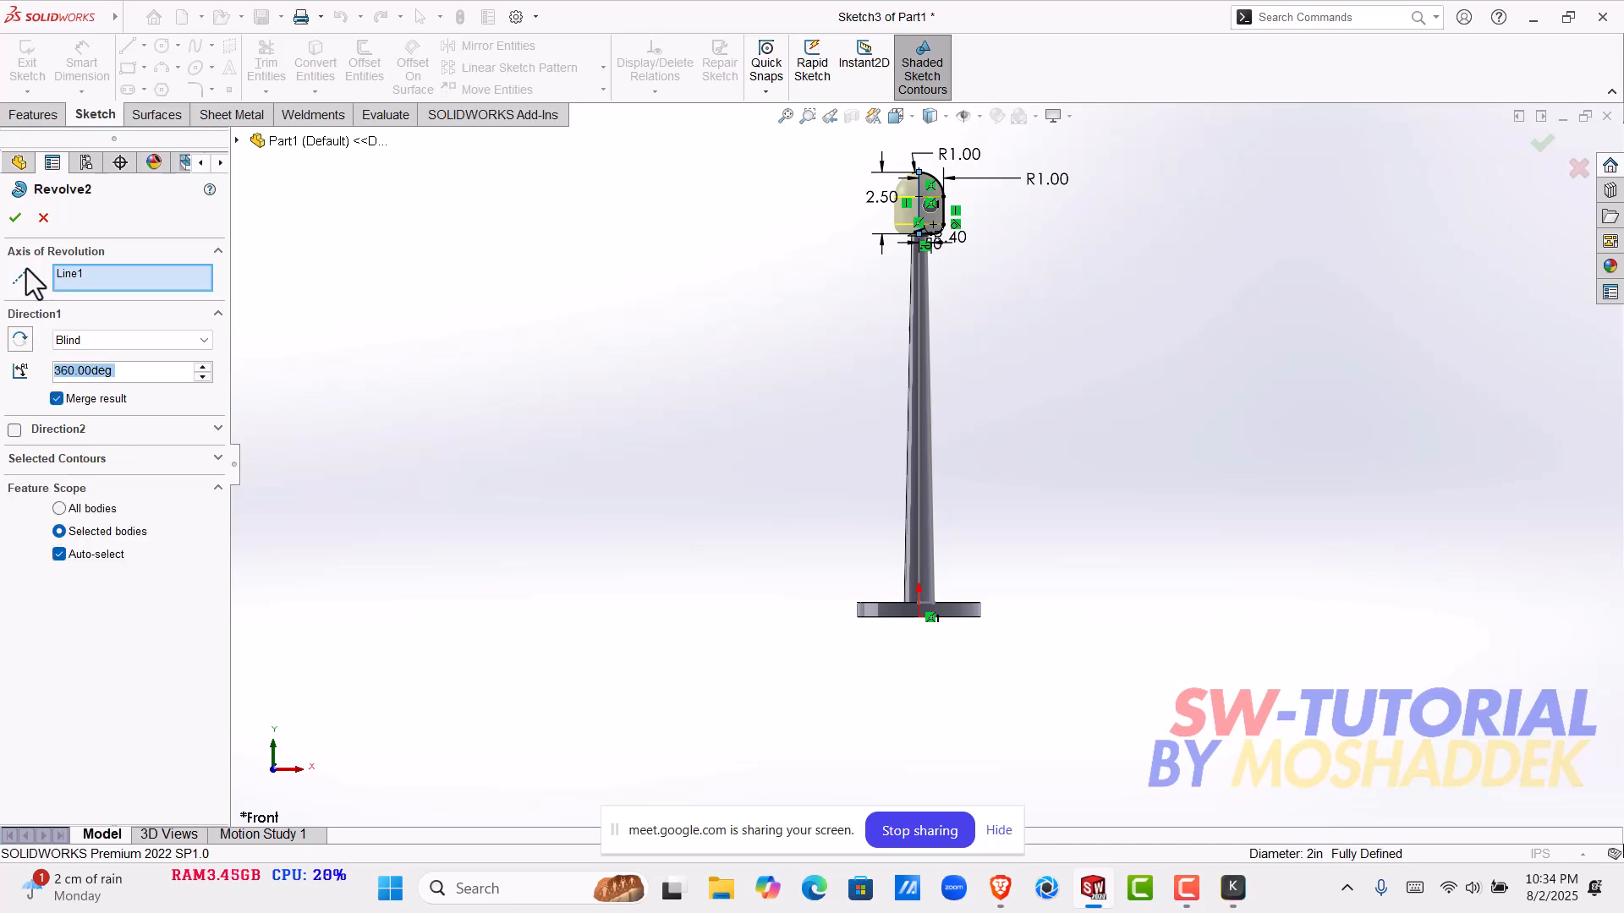
left_click(16, 219)
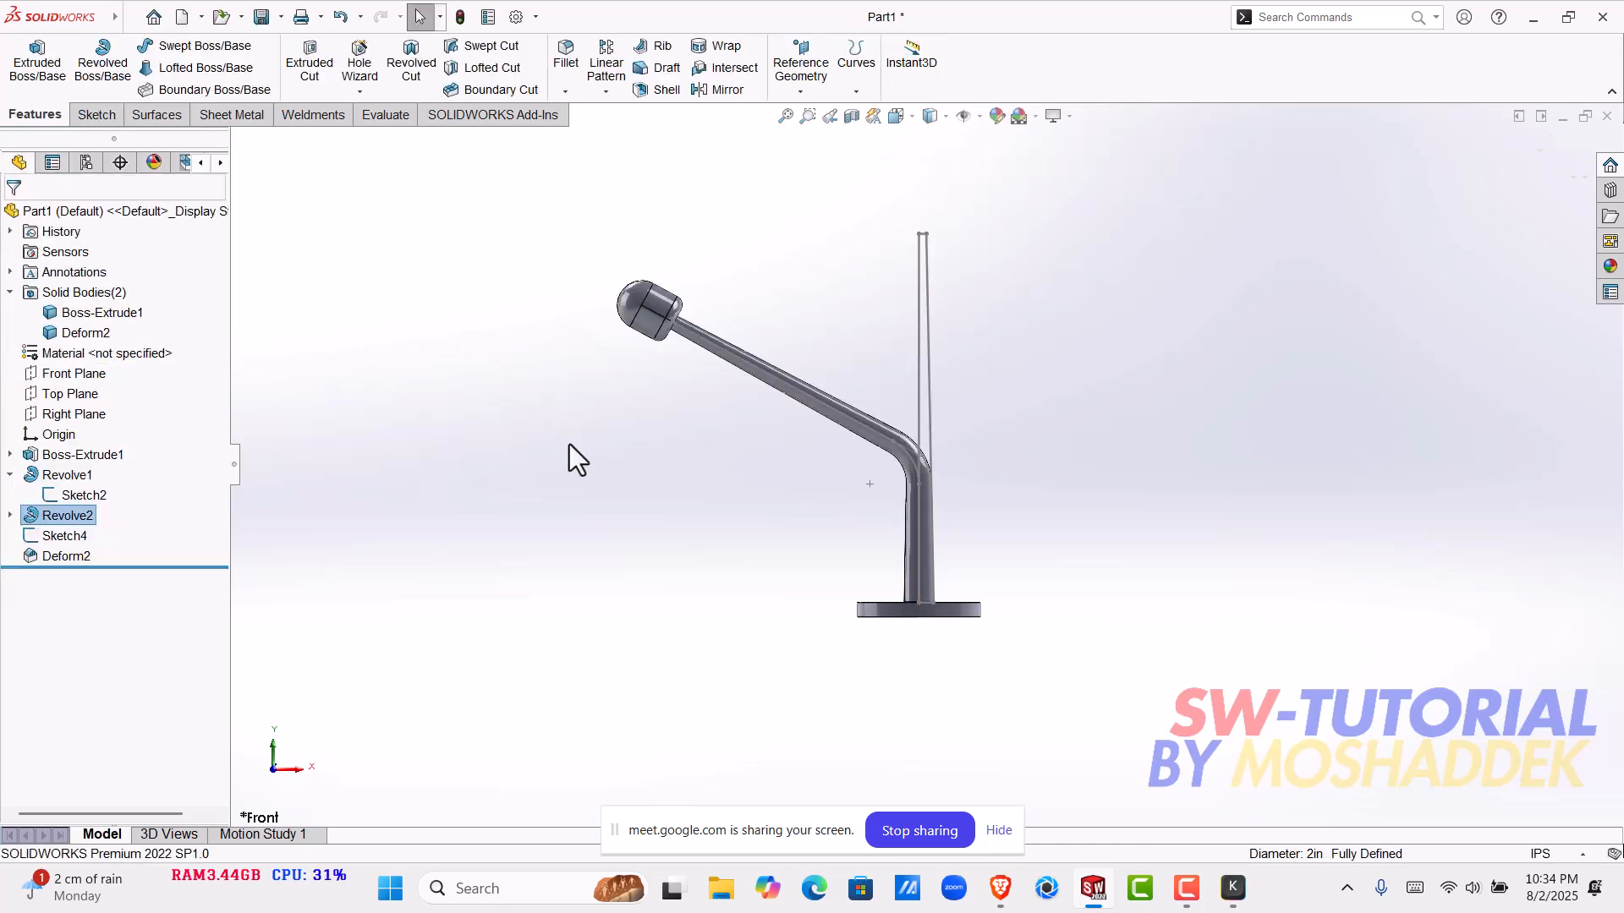
- Hide the pole's profile sketch Sketch2
middle_click_drag(950, 326, 1205, 415)
scroll(1100, 499, "up", 3)
middle_click_drag(1100, 499, 1076, 491)
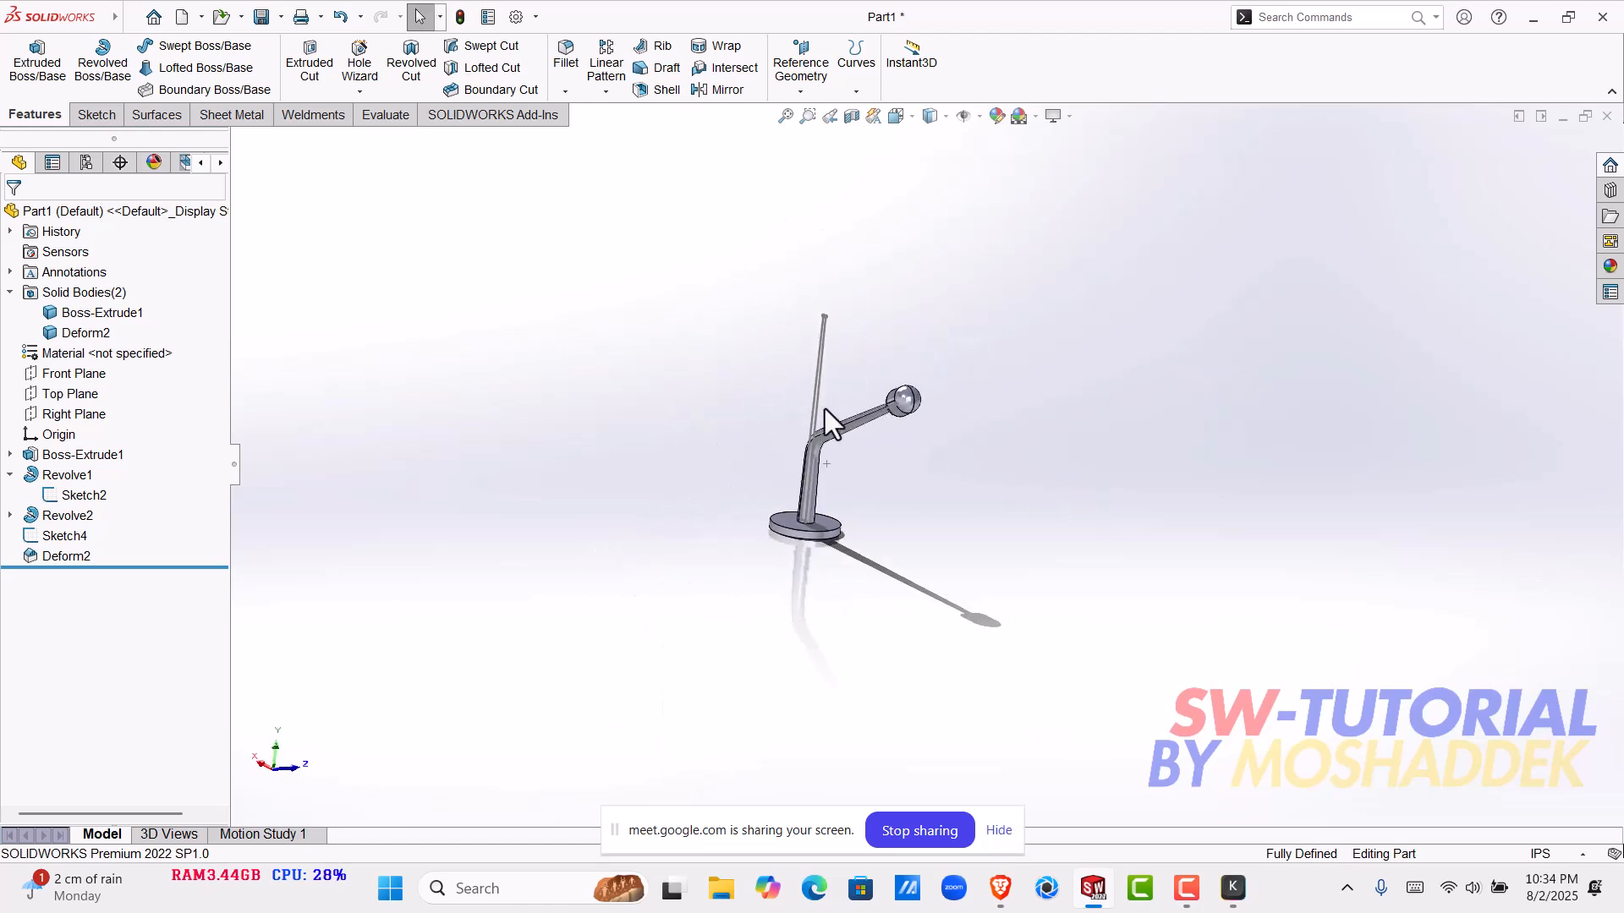
left_click(820, 396)
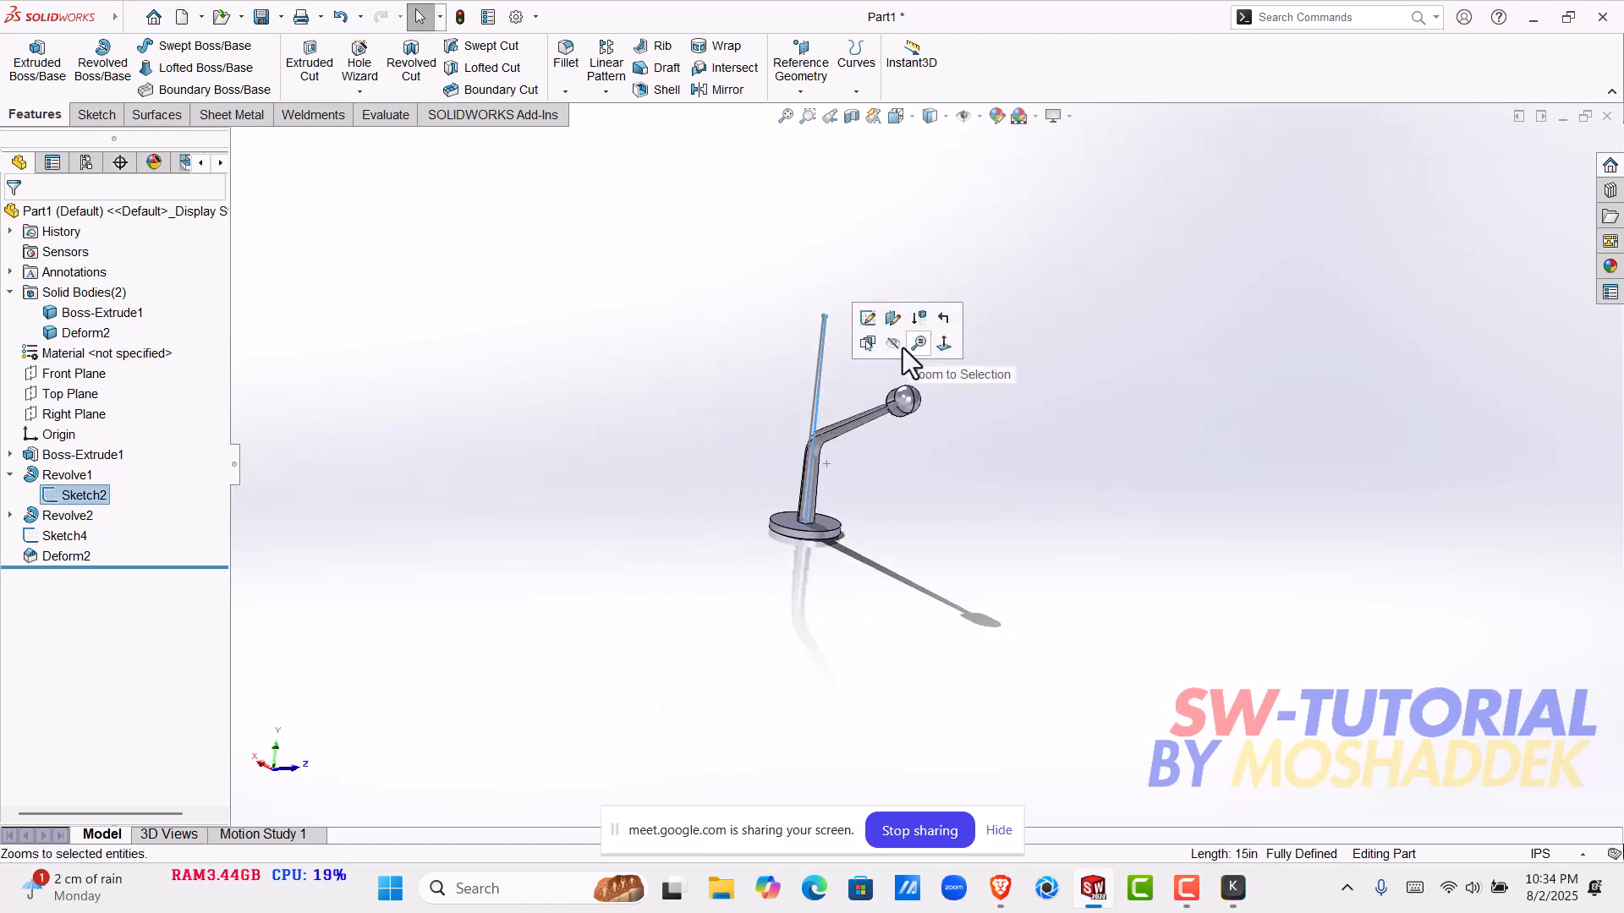
left_click(1033, 516)
- Hide the path sketch Sketch4 that runs along the bent pole
scroll(780, 481, "down", 8)
scroll(748, 433, "down", 2)
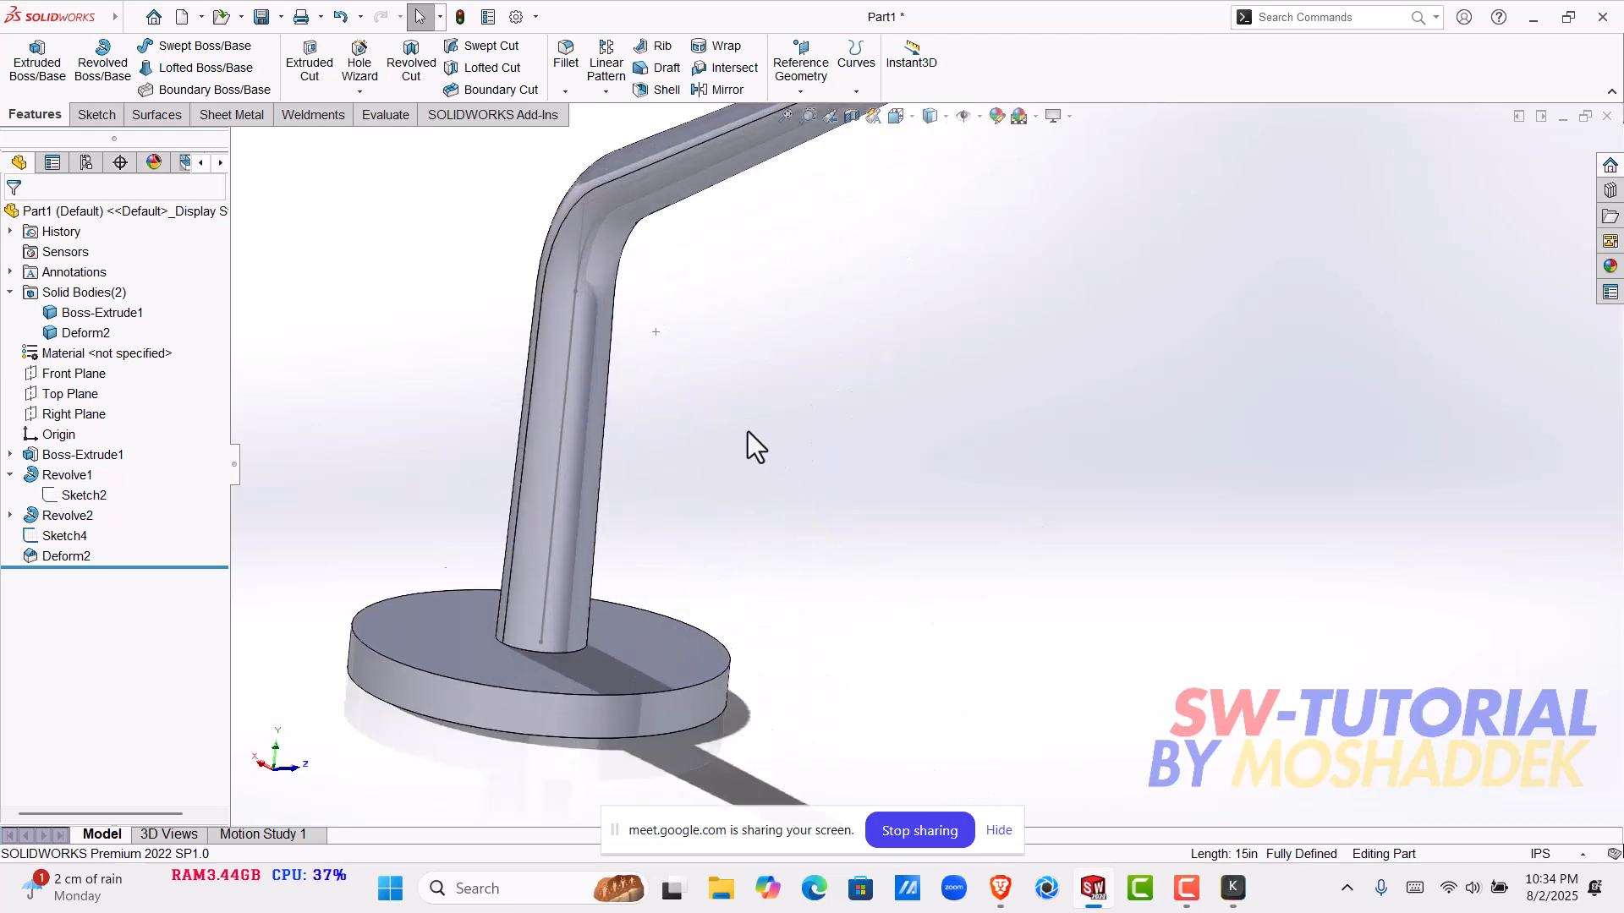
left_click(565, 418)
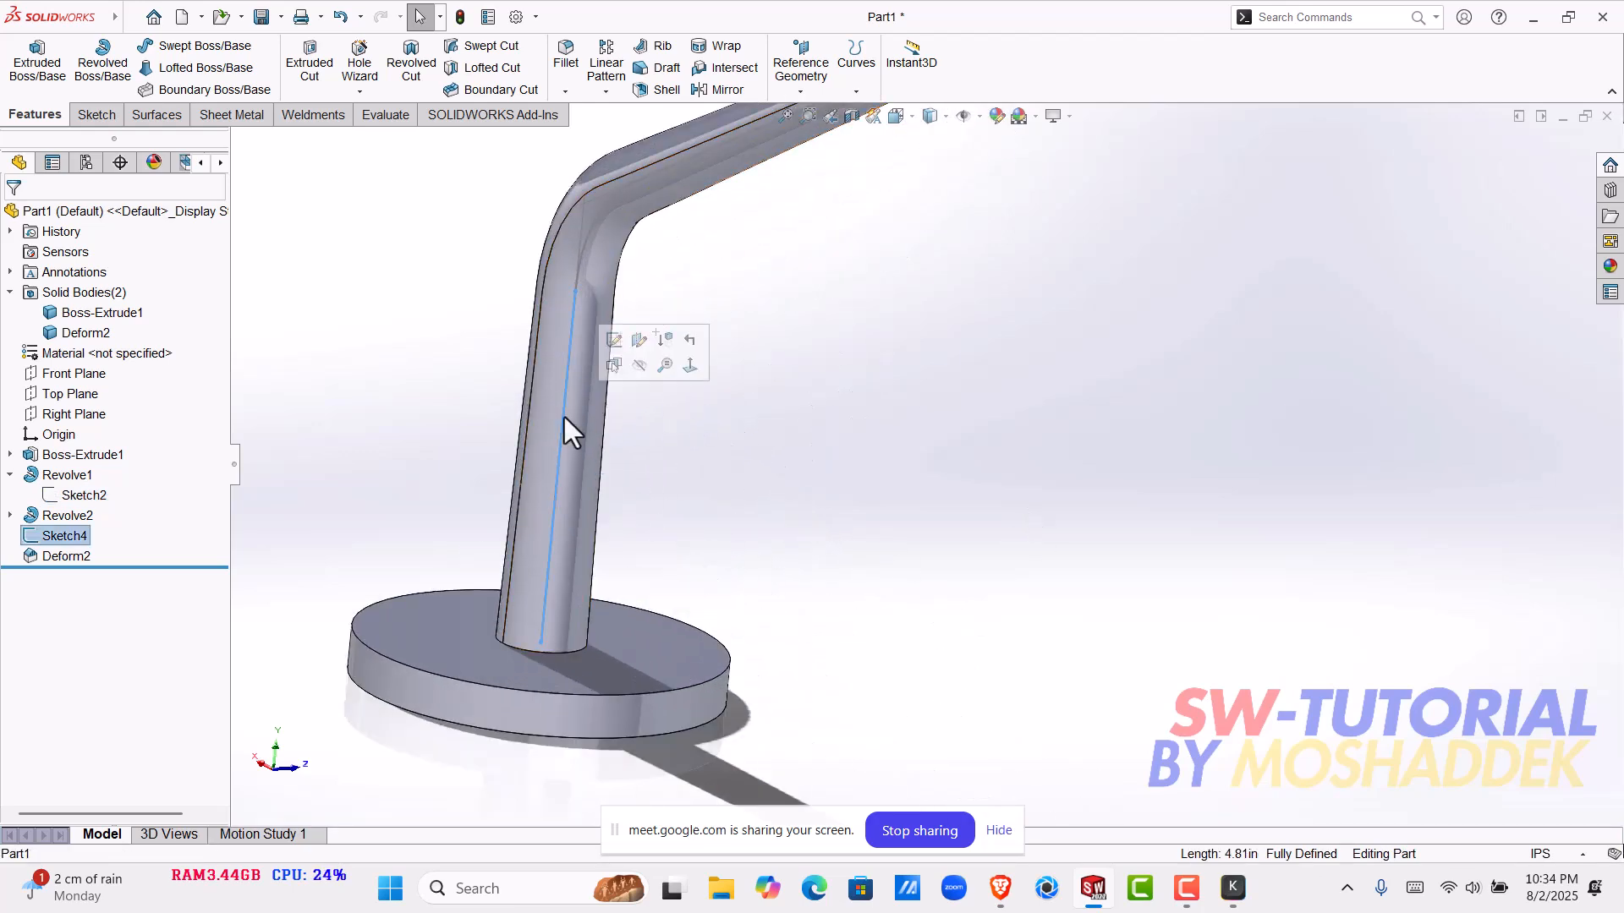
left_click(639, 365)
- Examine the deformed pole from several sides, checking its bend, base joint and rounded head
scroll(790, 434, "up", 5)
mouse_move(850, 450)
middle_mouse_down()
mouse_move(1108, 528)
mouse_move(978, 569)
mouse_move(940, 552)
middle_mouse_up()
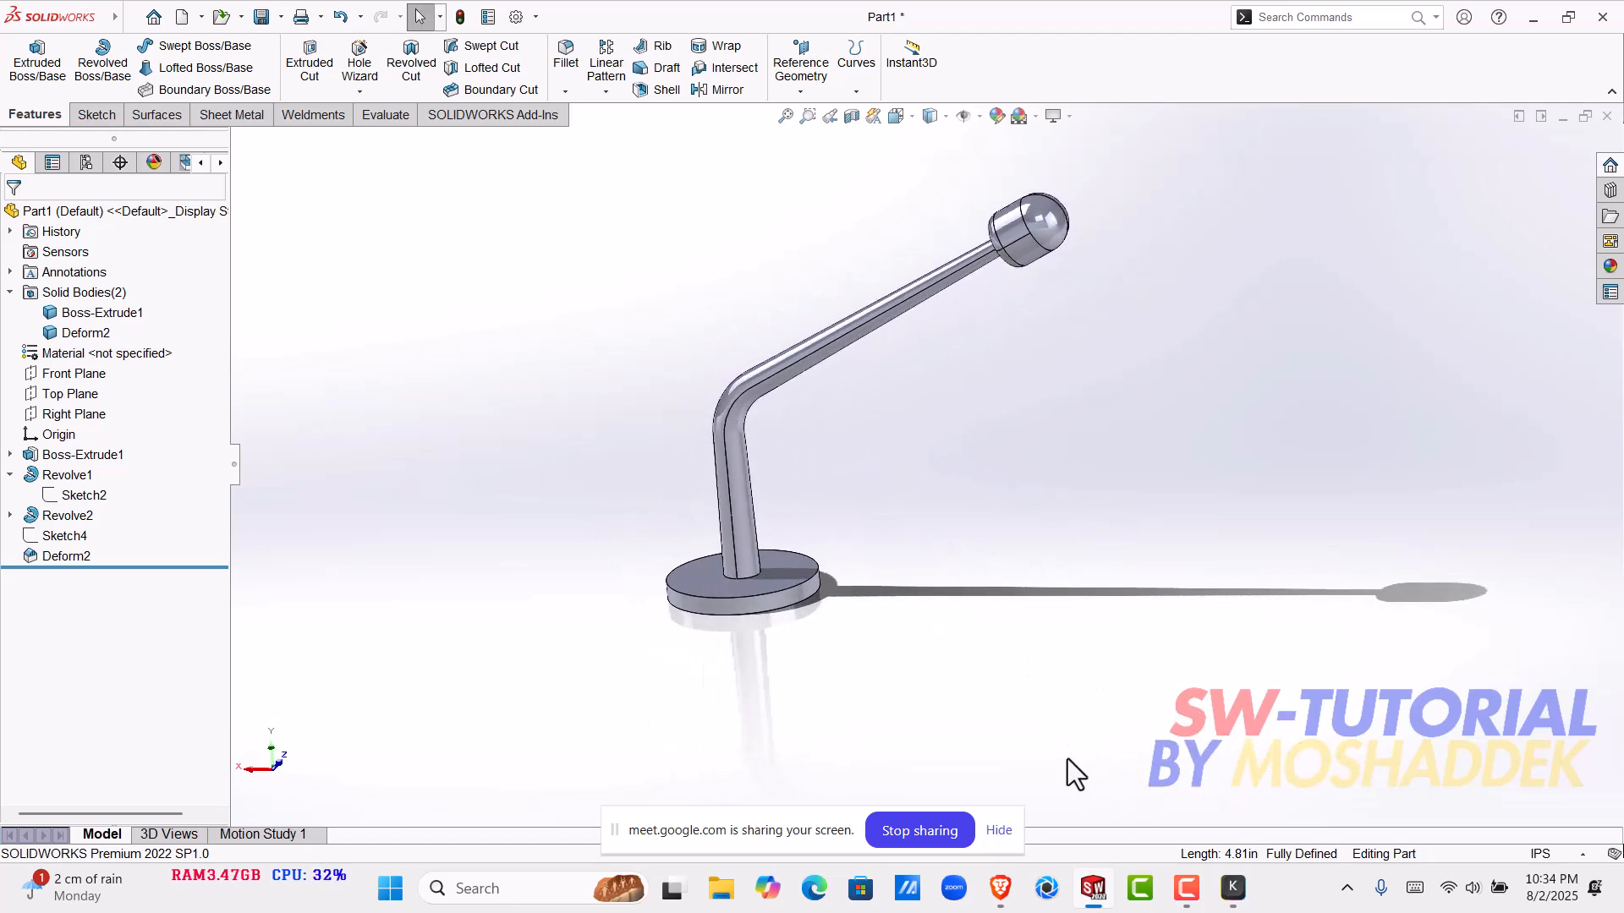
scroll(687, 470, "down", 5)
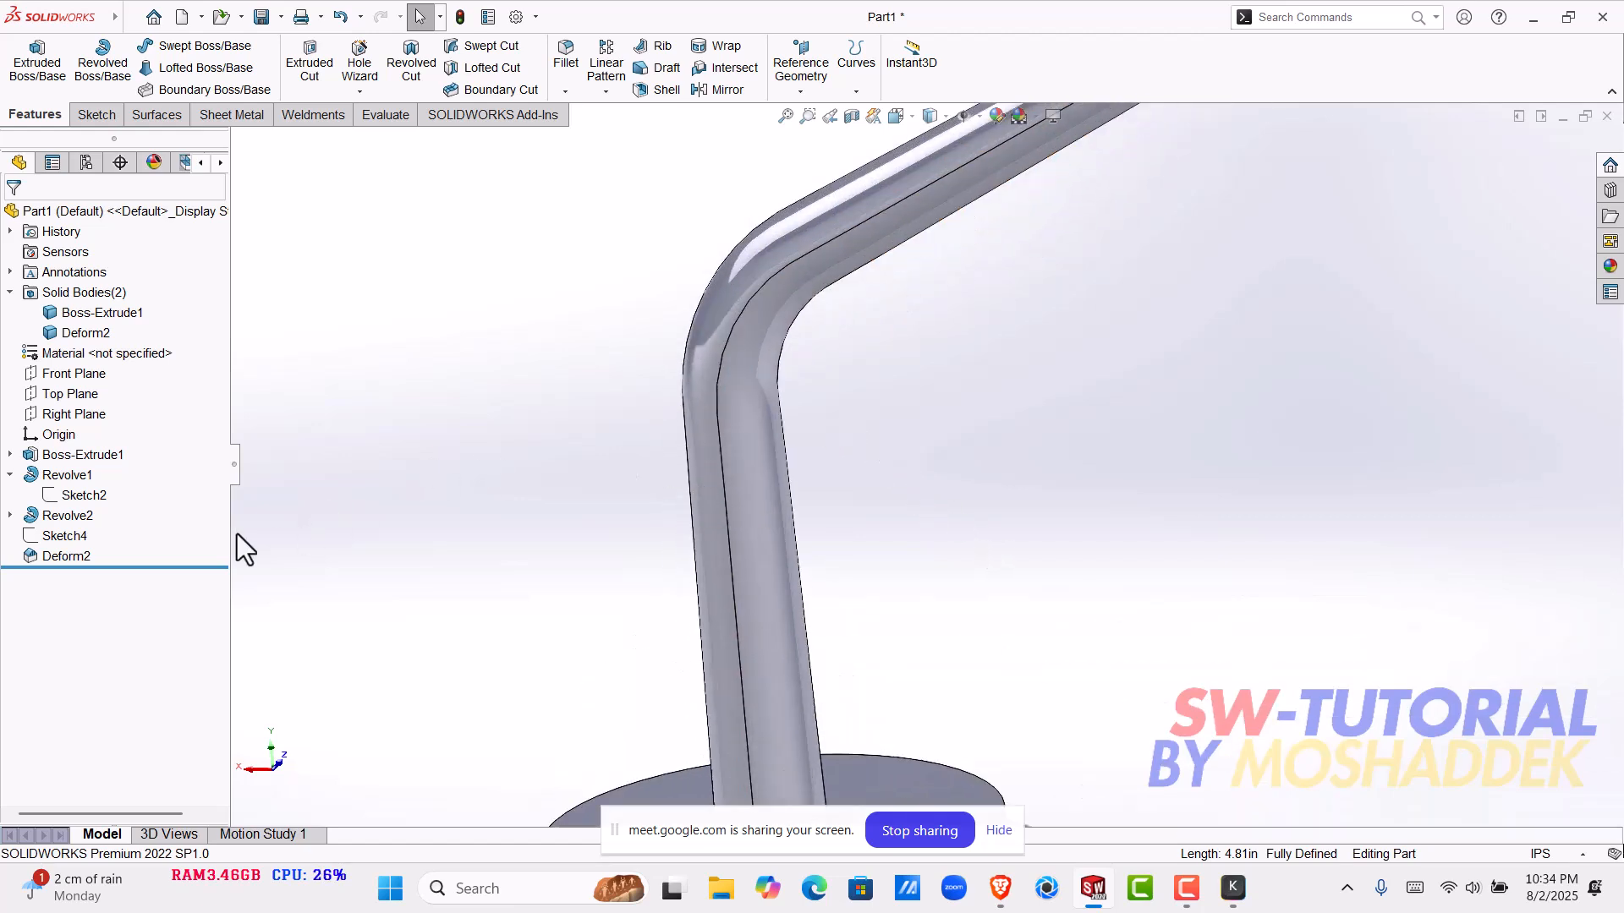
left_click(44, 556)
scroll(920, 479, "up", 5)
middle_click_drag(976, 479, 1042, 494)
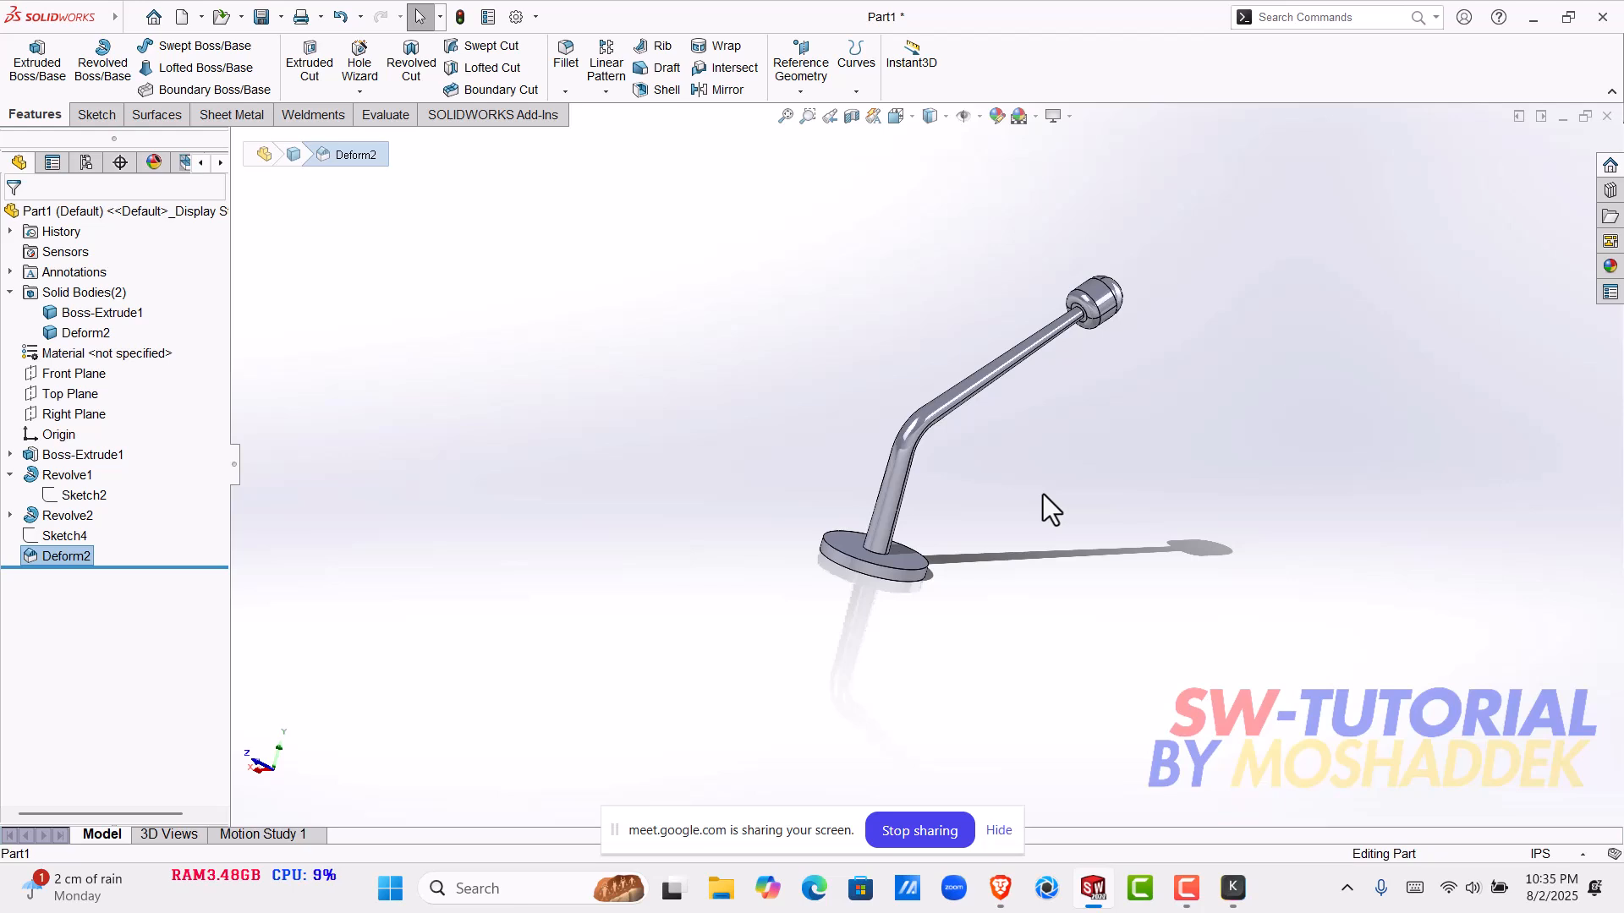
scroll(910, 487, "down", 5)
middle_click_drag(900, 481, 855, 448)
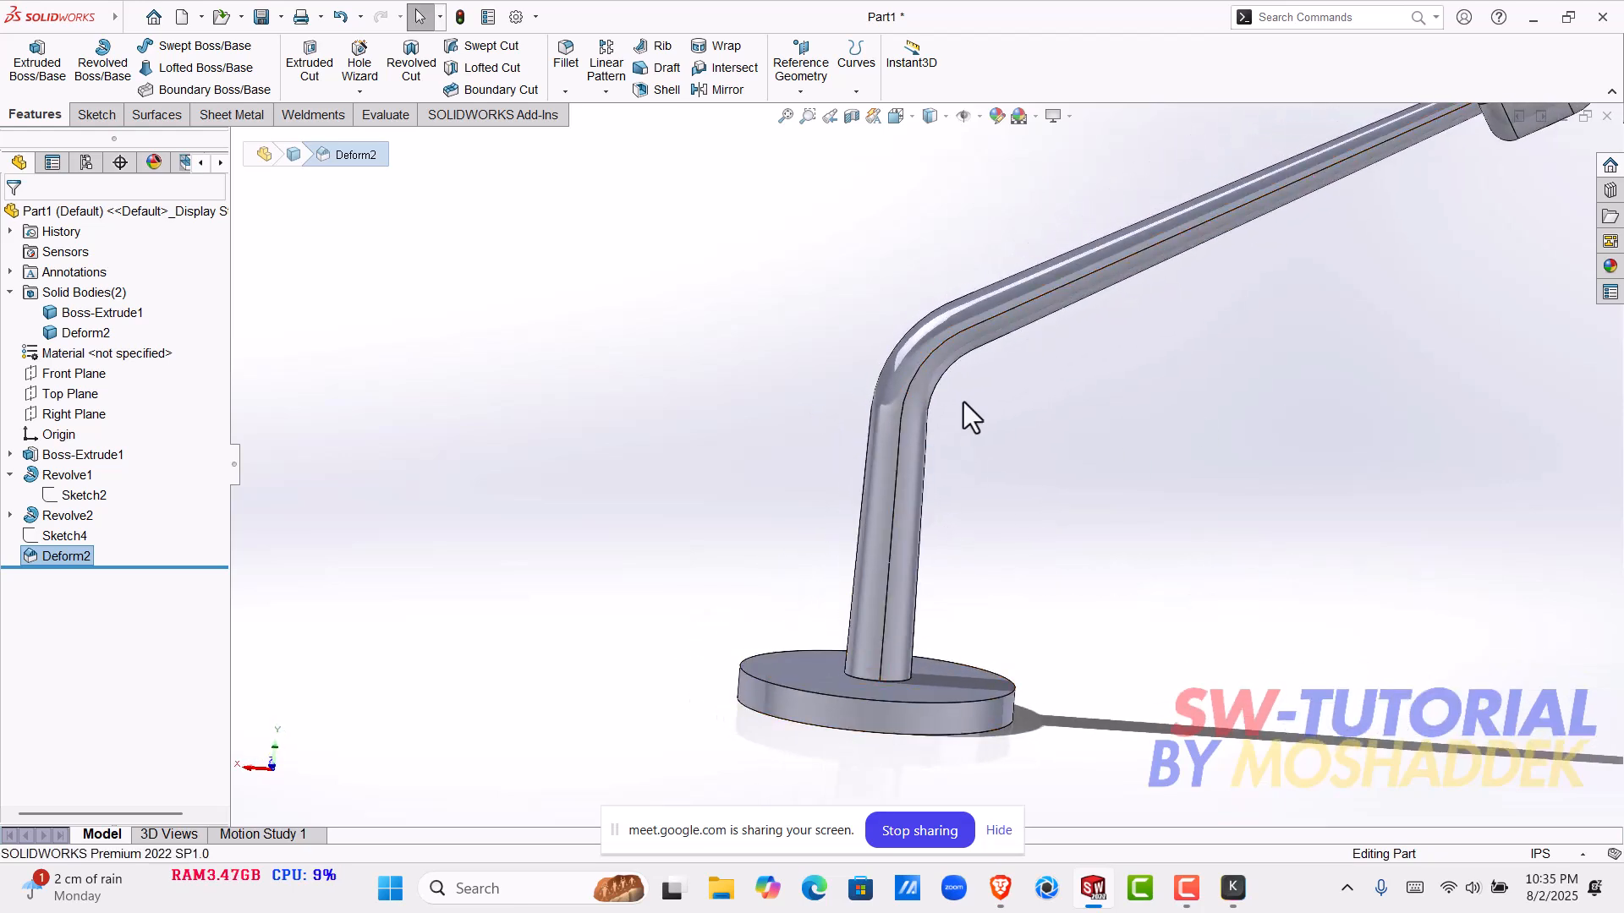
scroll(942, 374, "down", 5)
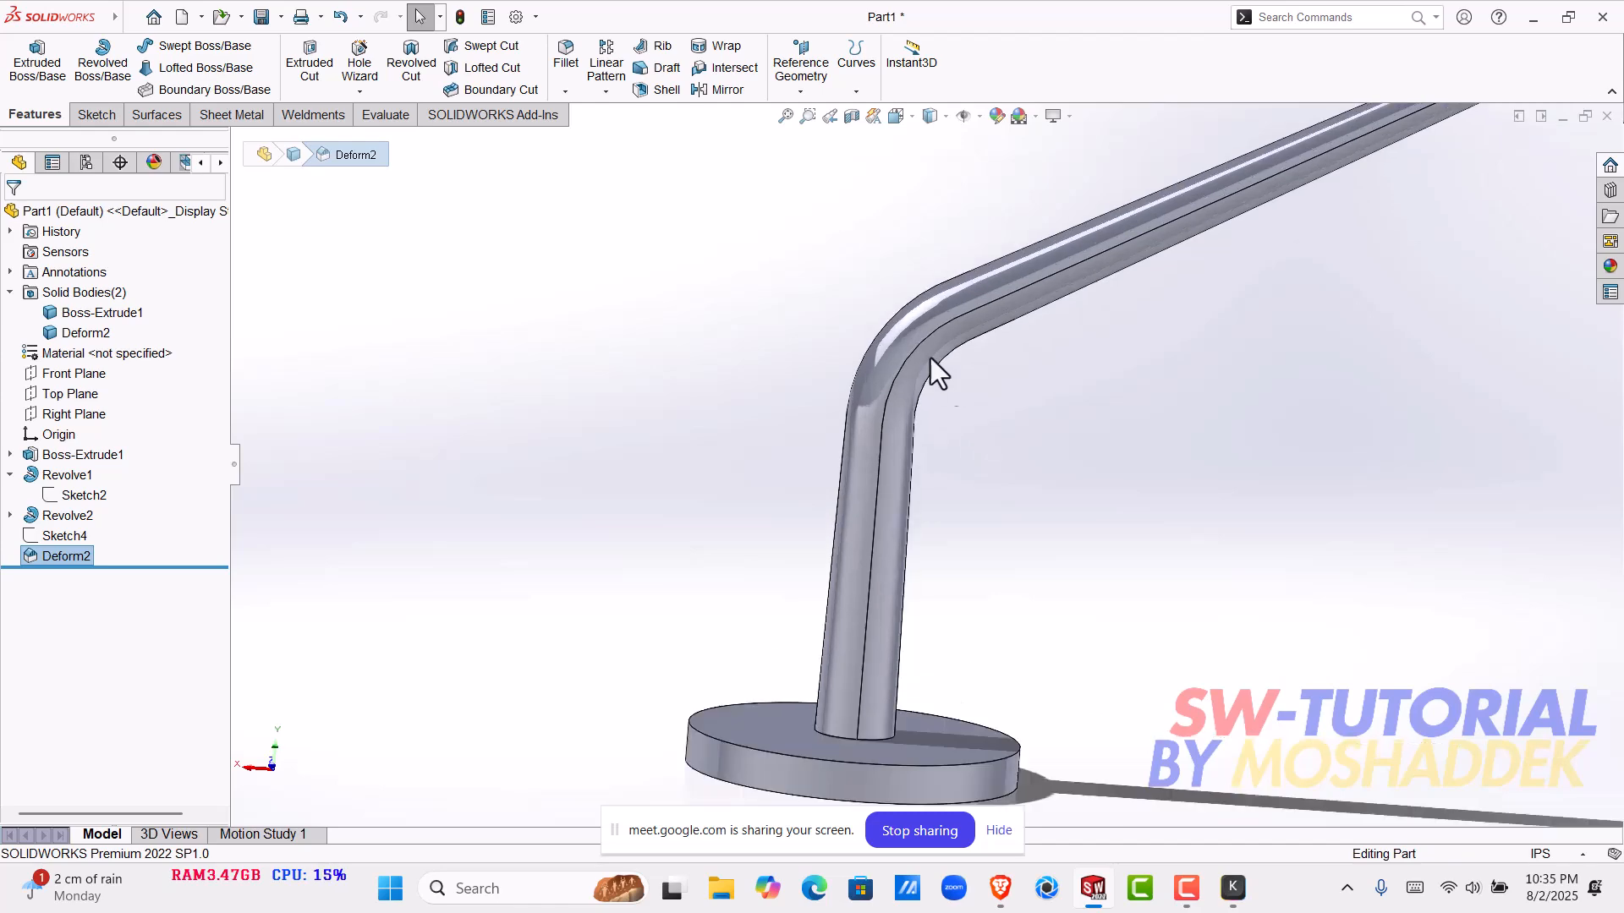
scroll(854, 389, "down", 3)
middle_click_drag(927, 504, 549, 583)
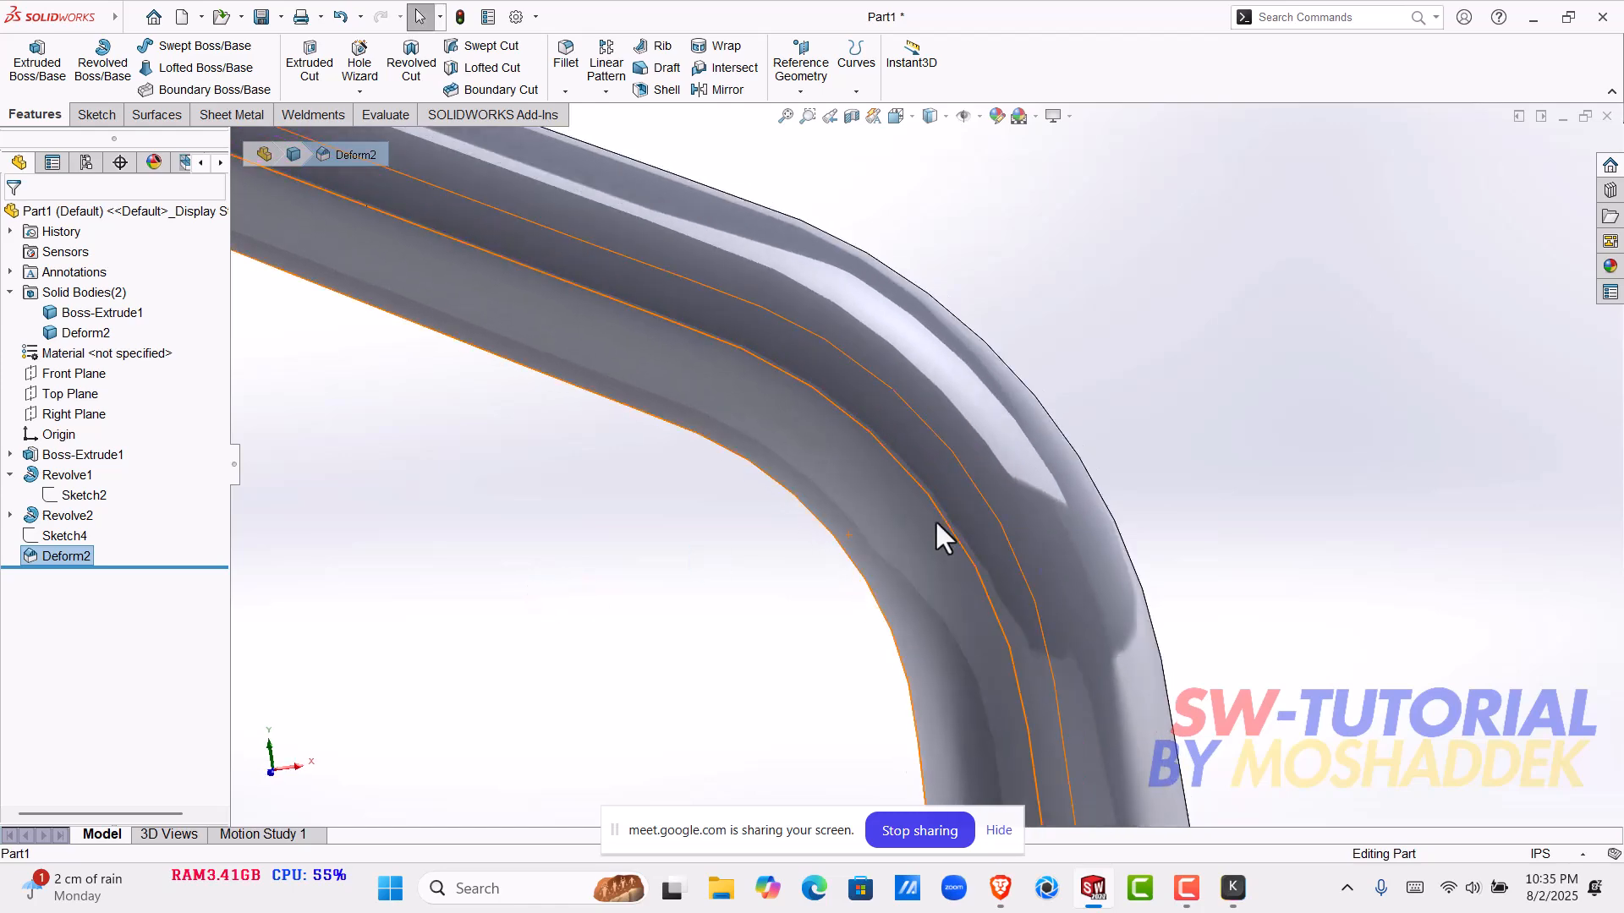
scroll(891, 490, "up", 5)
scroll(892, 489, "down", 5)
scroll(905, 507, "up", 4)
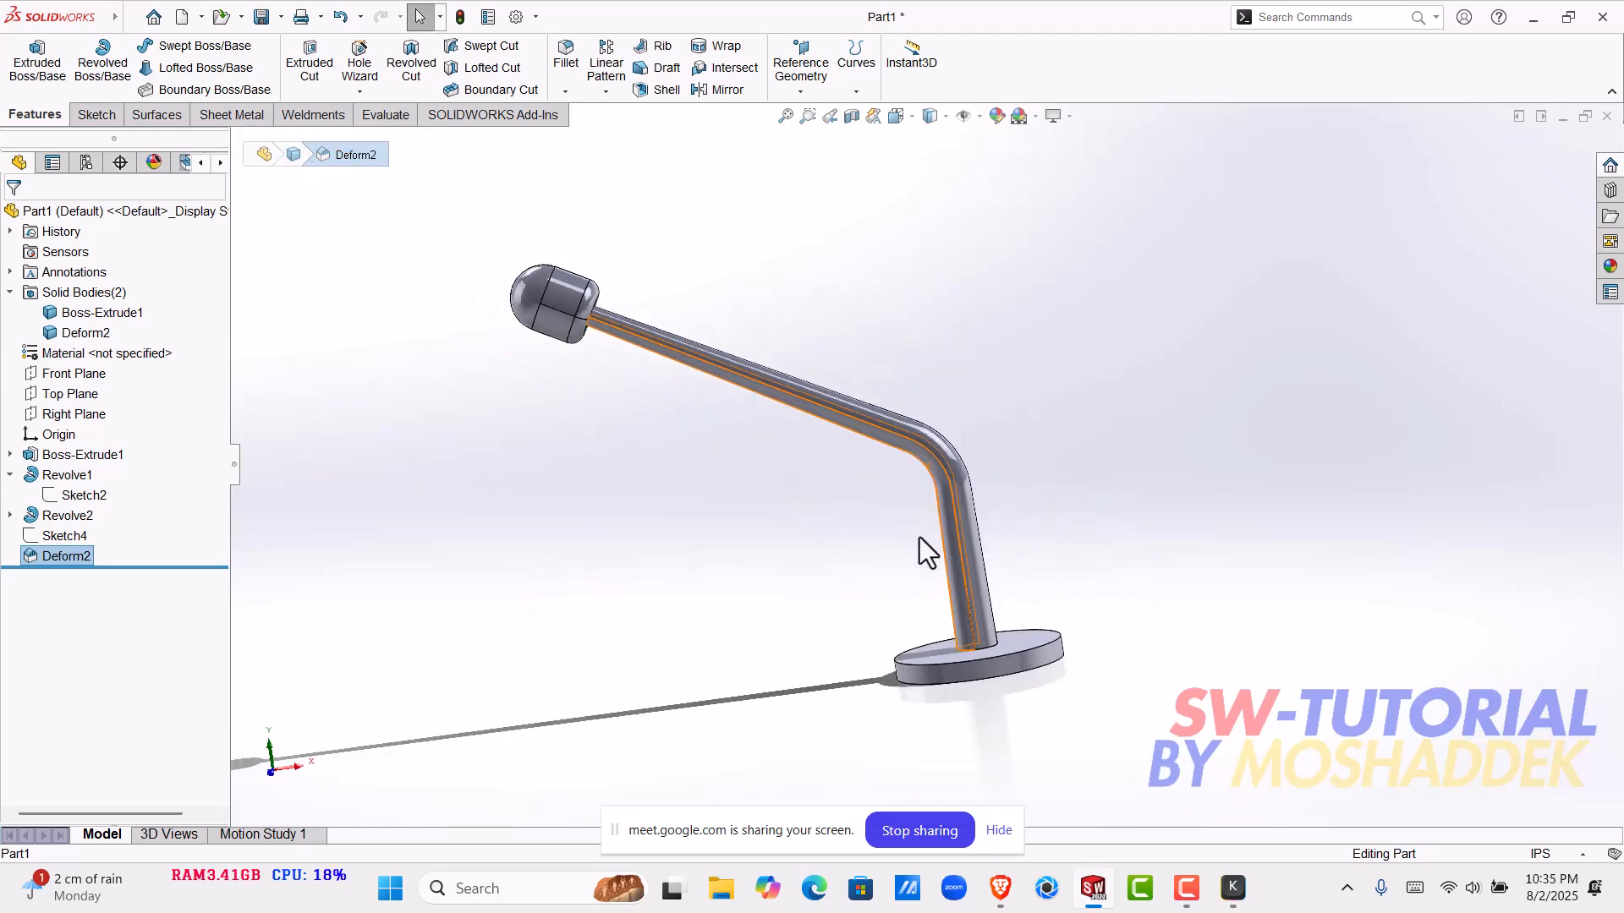
scroll(931, 592, "down", 3)
scroll(934, 603, "down", 2)
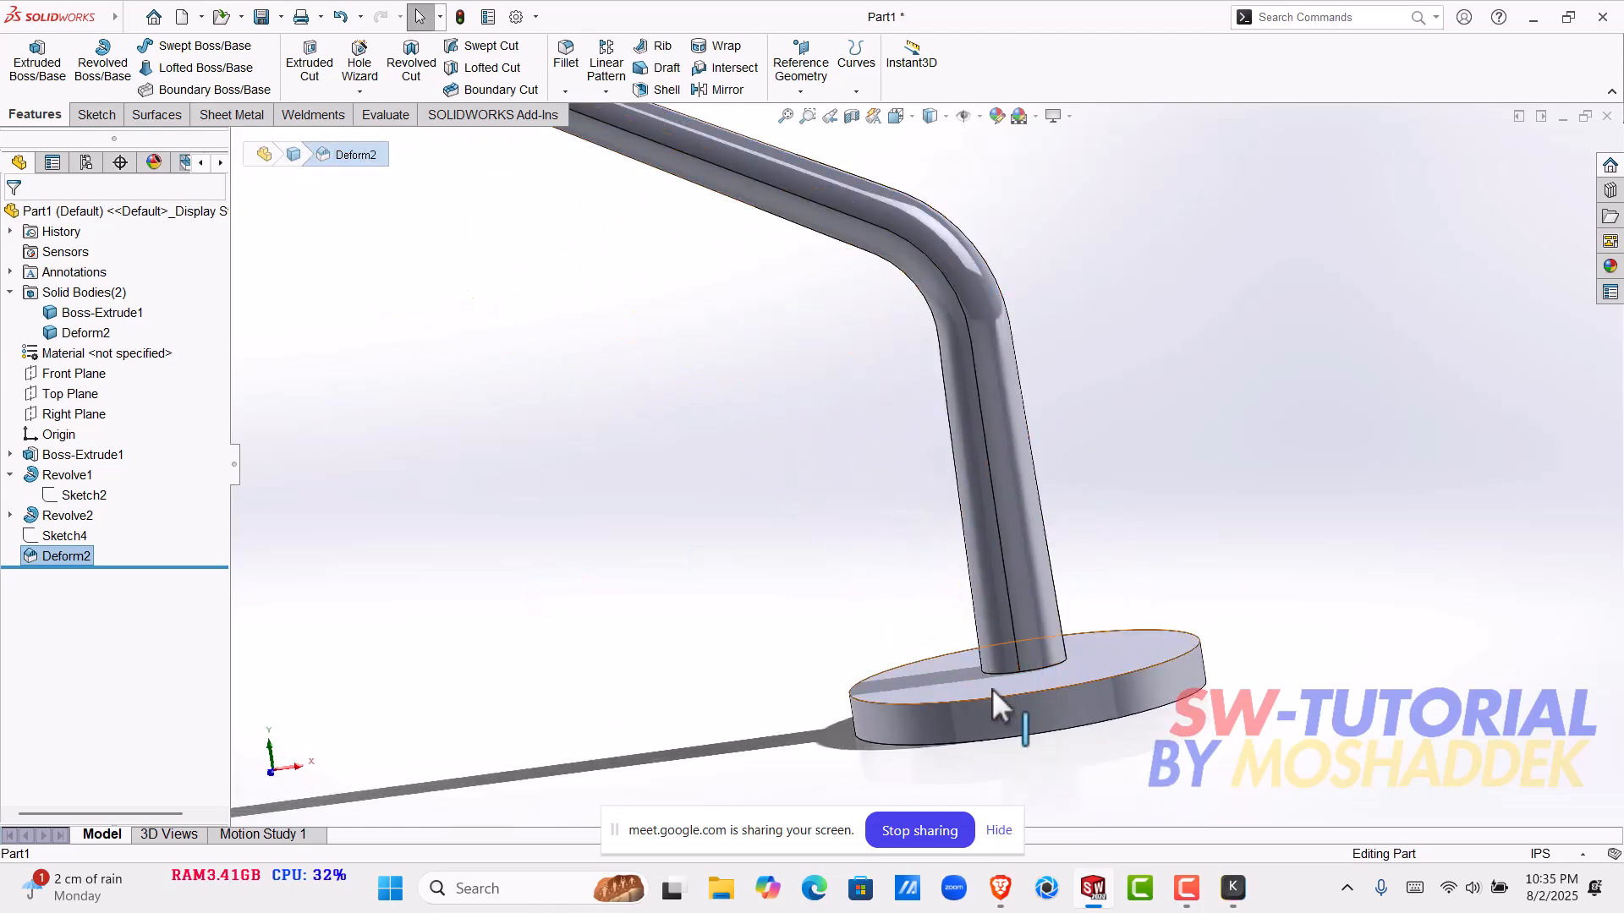
scroll(1056, 658, "up", 3)
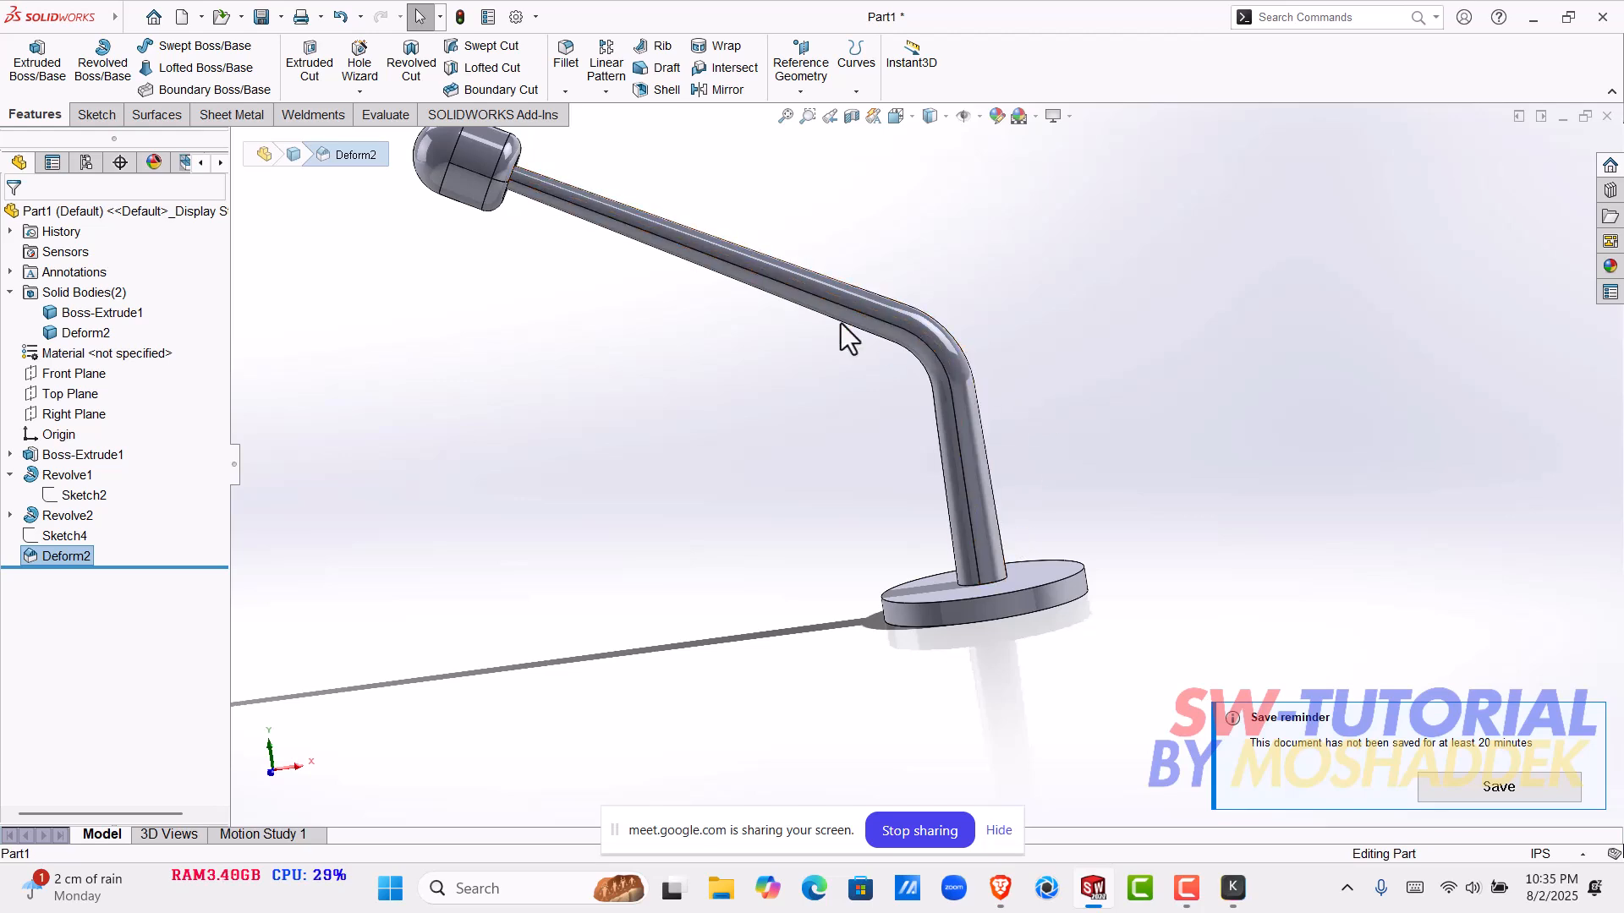
left_click(849, 303)
left_click(1087, 364)
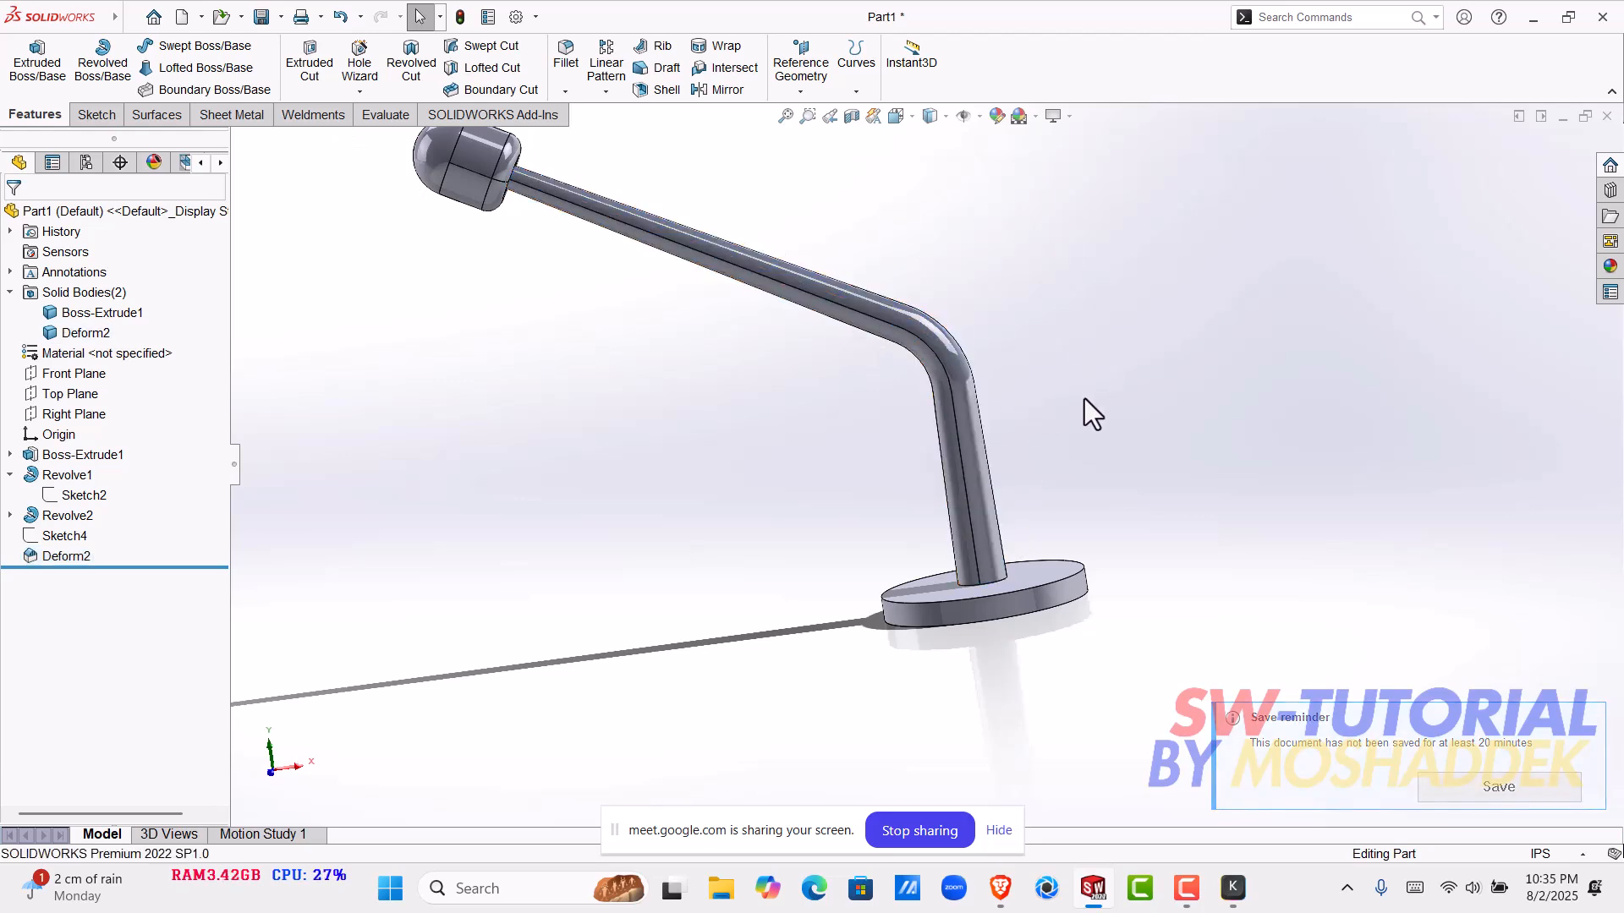
scroll(1015, 414, "up", 2)
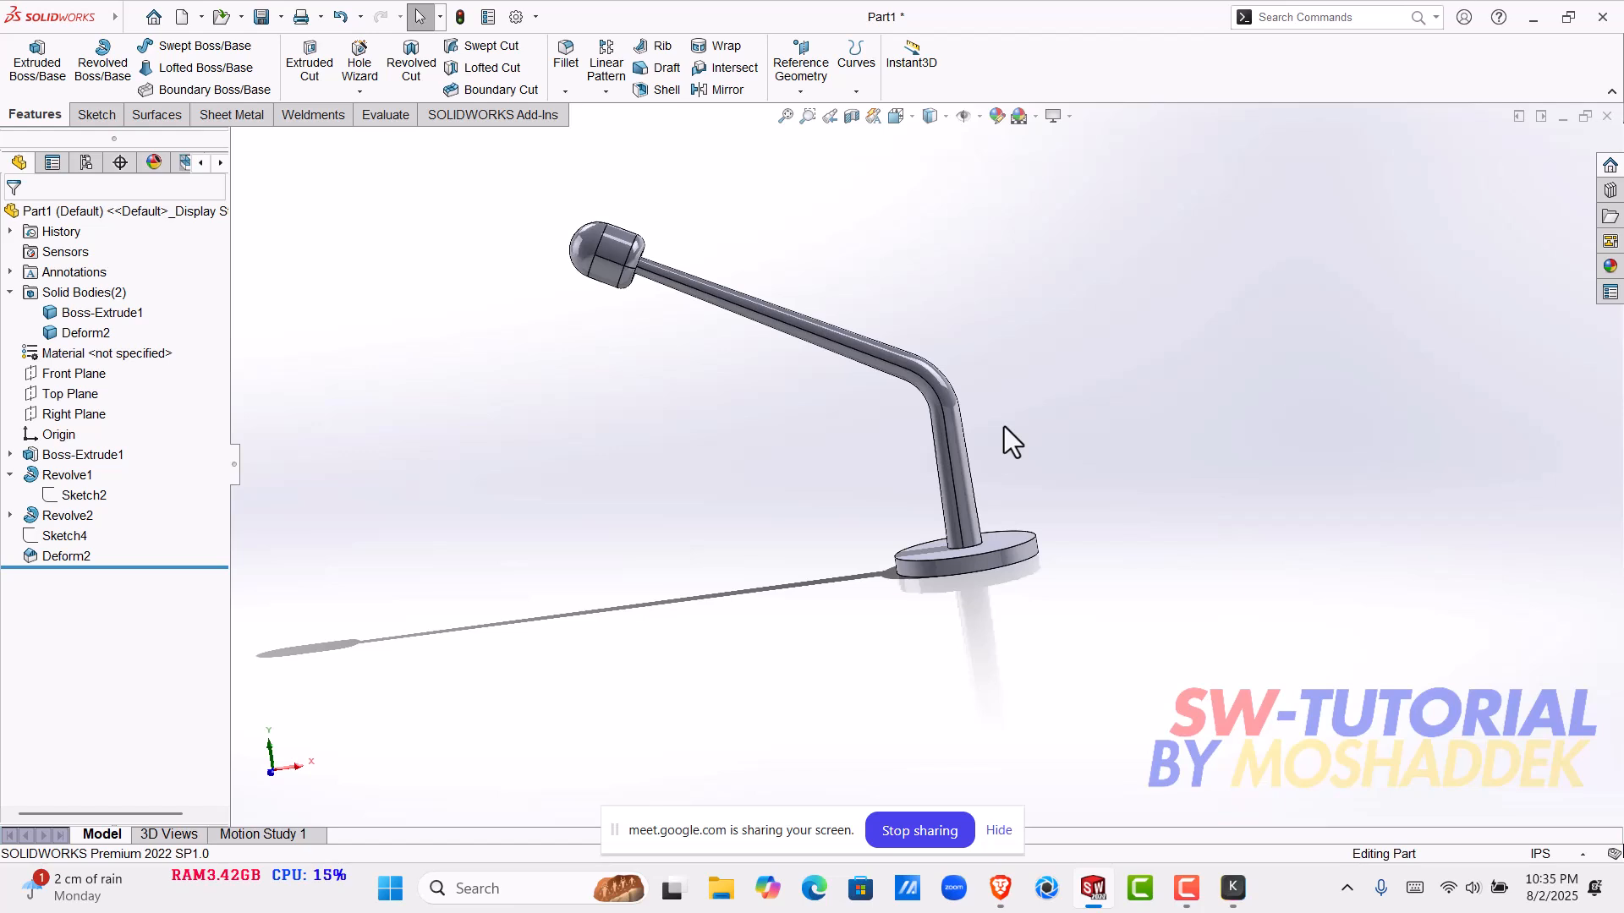
middle_click_drag(978, 418, 558, 365)
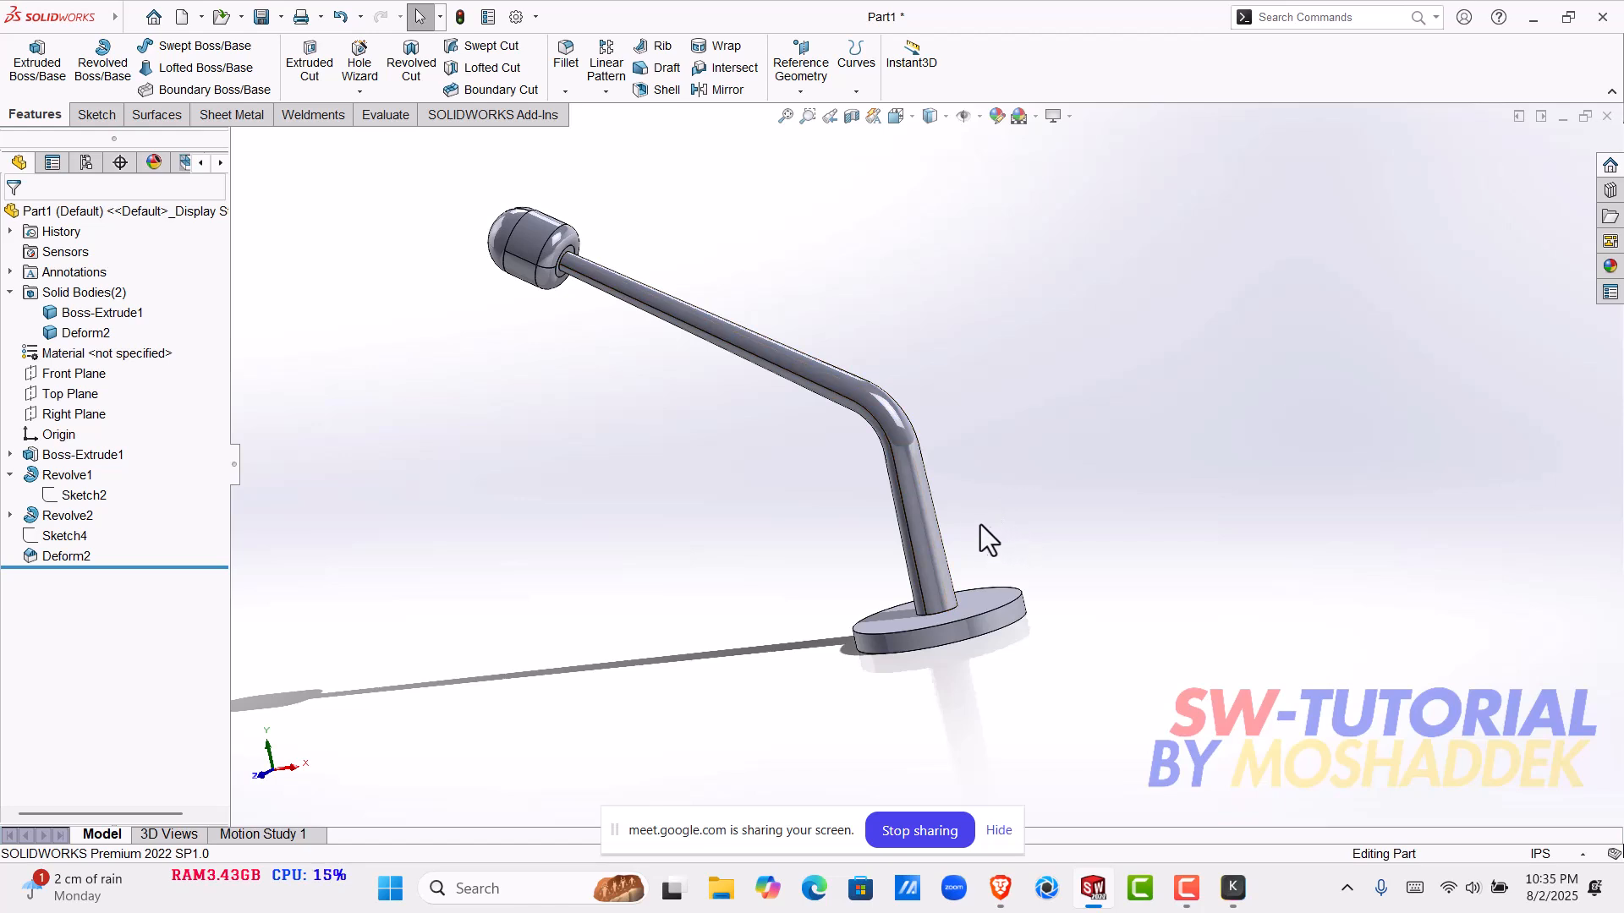
scroll(890, 489, "down", 3)
scroll(891, 489, "up", 3)
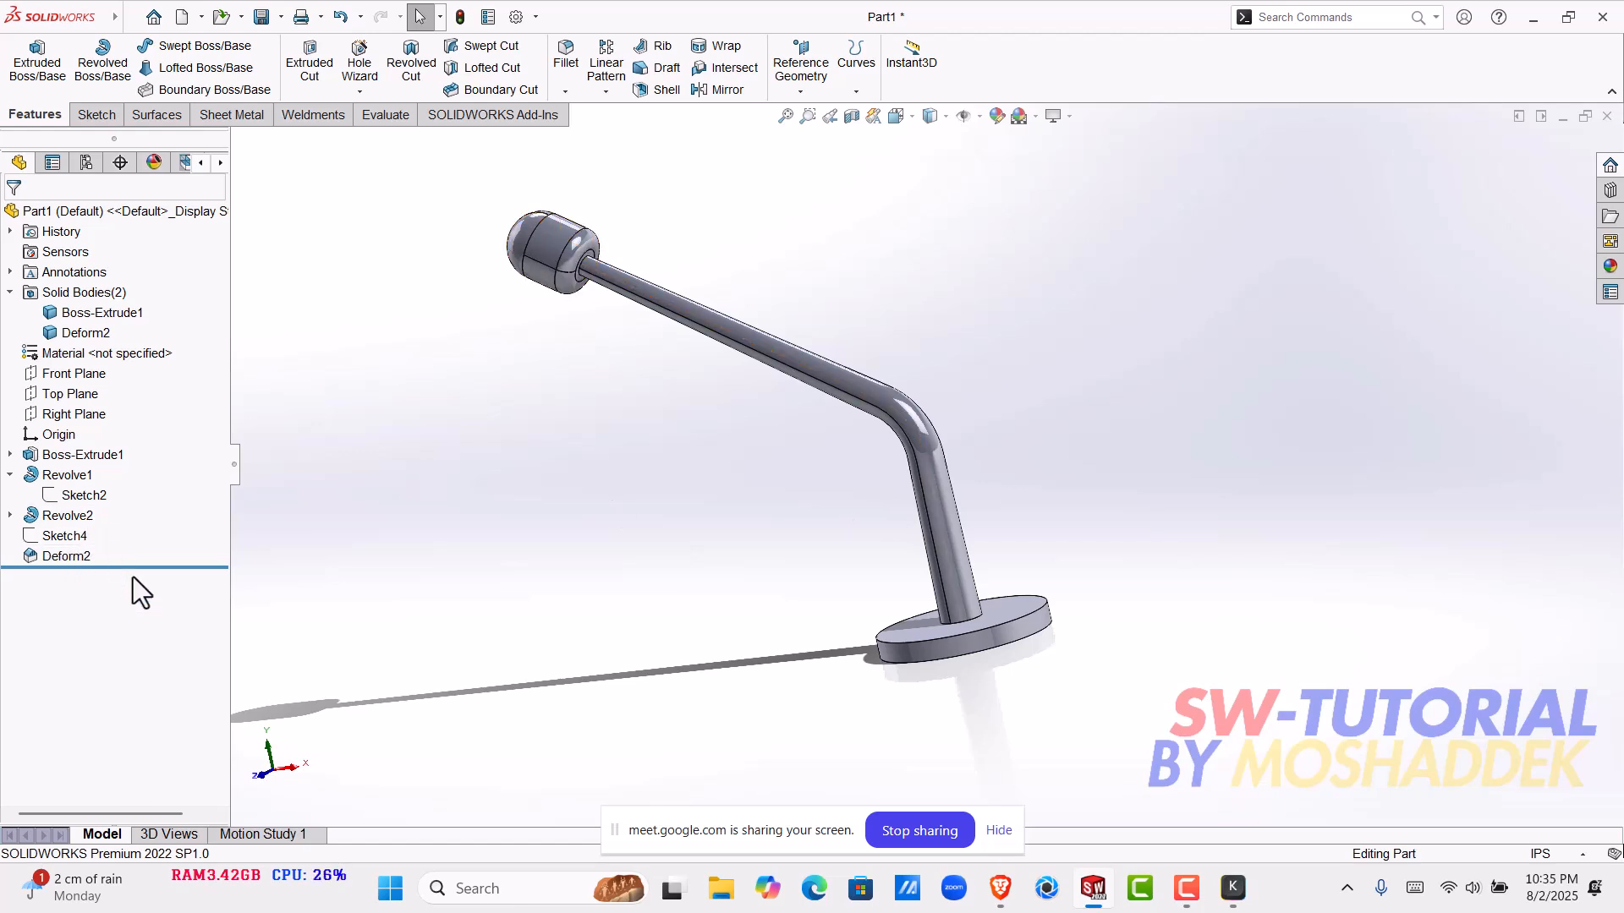
- Roll the model back to before Deform2 to view the undeformed part, and roll it forward to the end again
left_click_drag(135, 570, 125, 546)
scroll(958, 338, "up", 3)
mouse_move(958, 338)
middle_mouse_down()
mouse_move(1250, 293)
mouse_move(1492, 348)
middle_mouse_up()
mouse_move(150, 548)
left_mouse_down()
mouse_move(139, 618)
mouse_move(117, 581)
mouse_move(151, 606)
left_mouse_up()
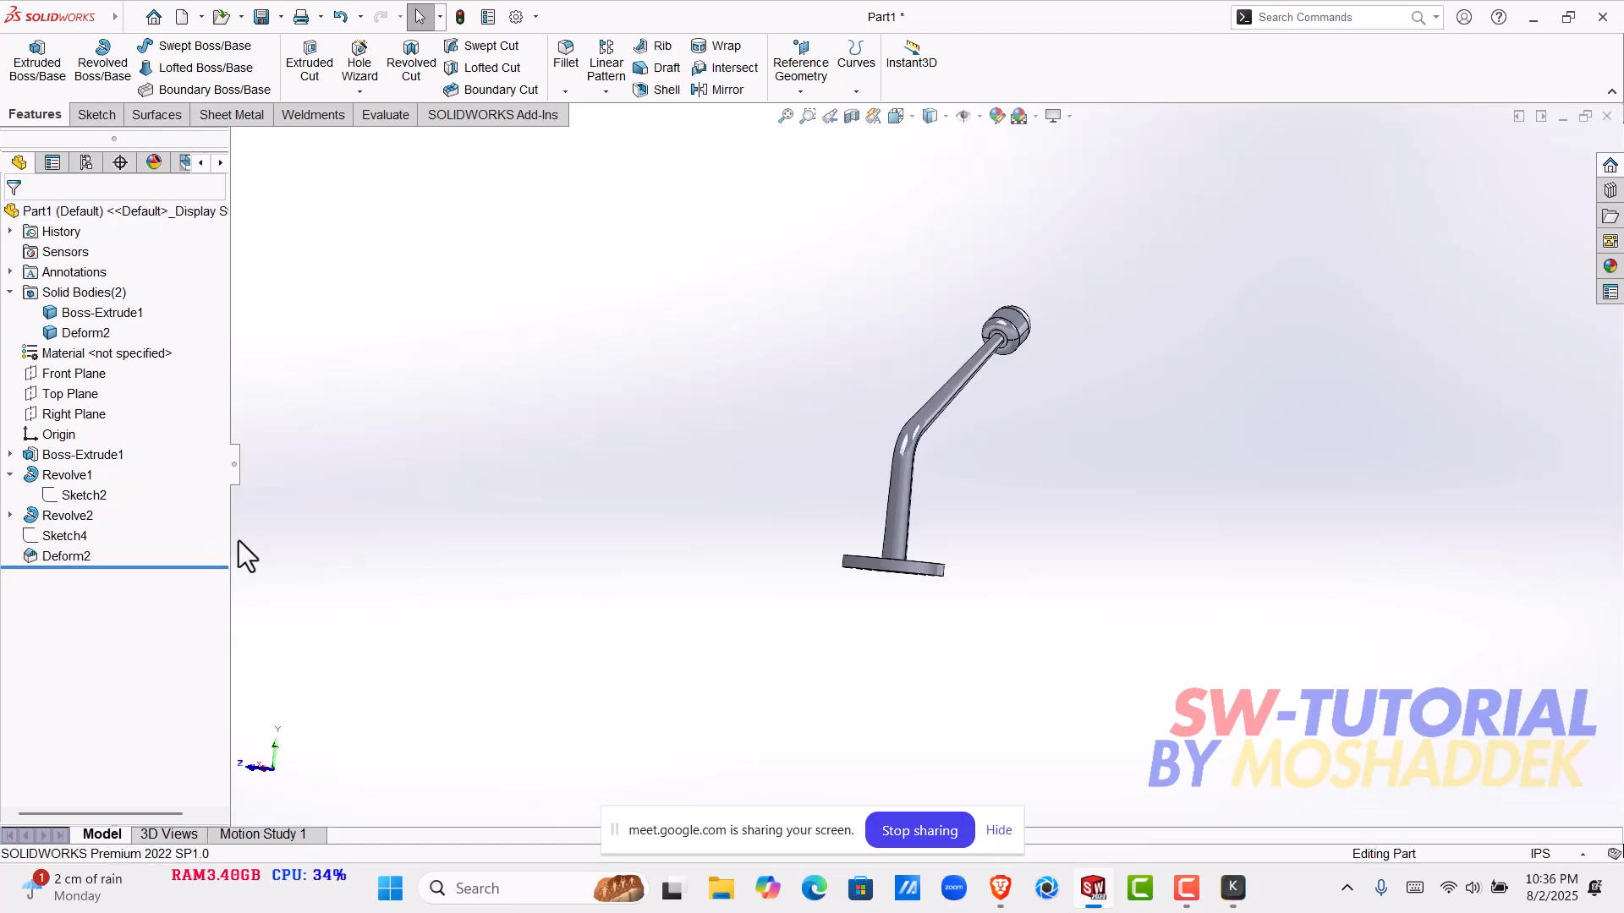
- Edit the path sketch Sketch4, set the overall height of the path's free end to 10 in and rebuild the part
left_click(76, 555)
left_click(75, 533)
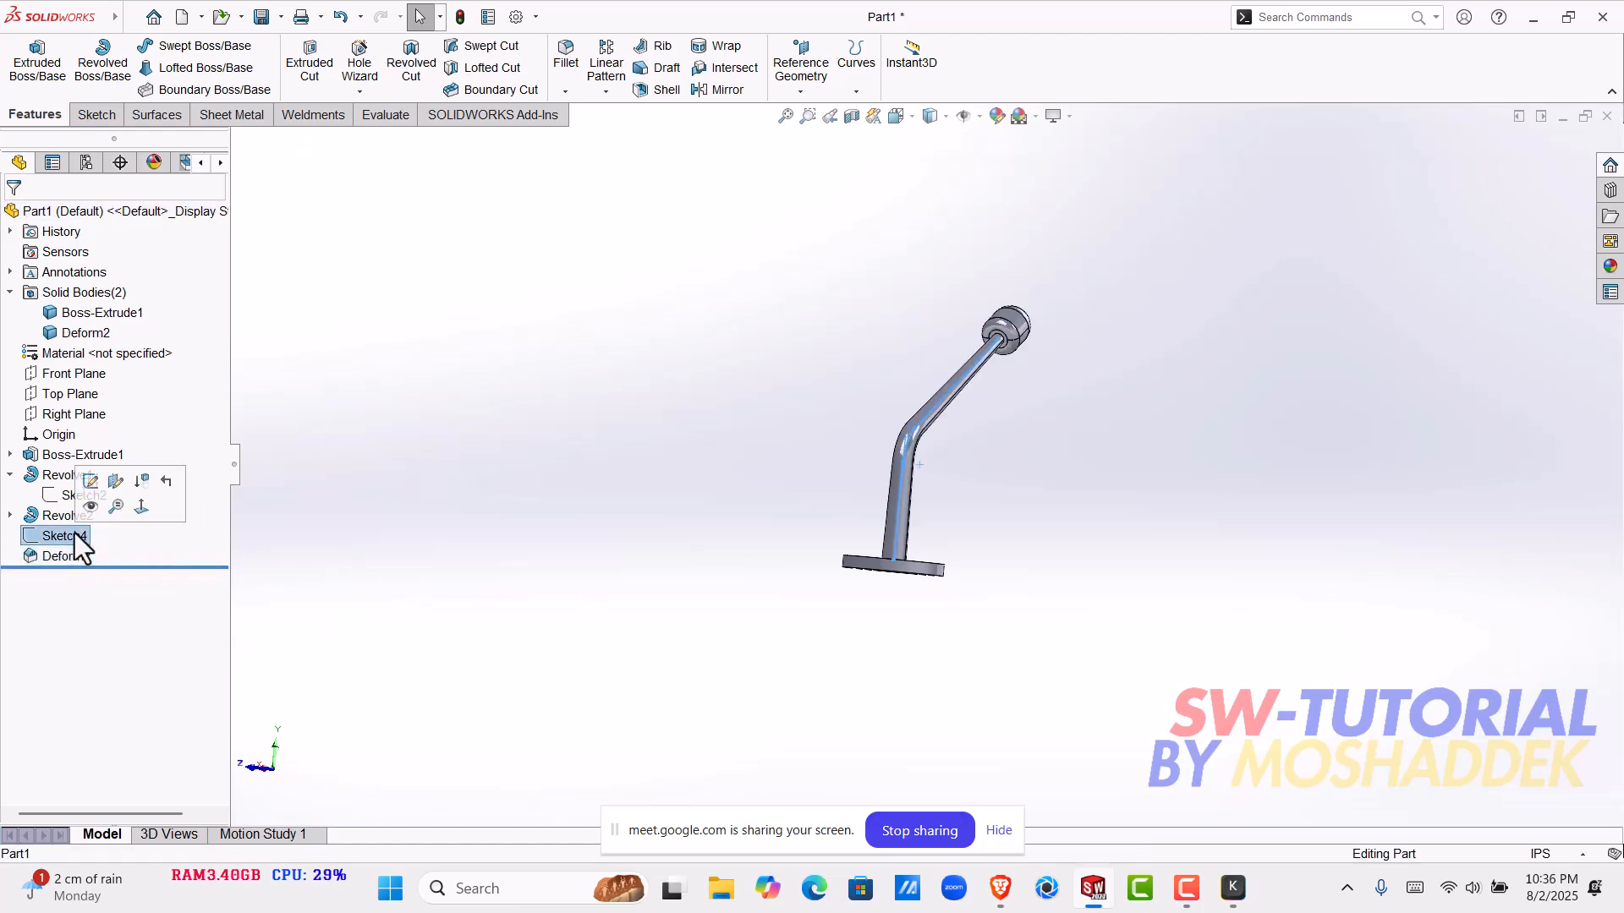
left_click(91, 488)
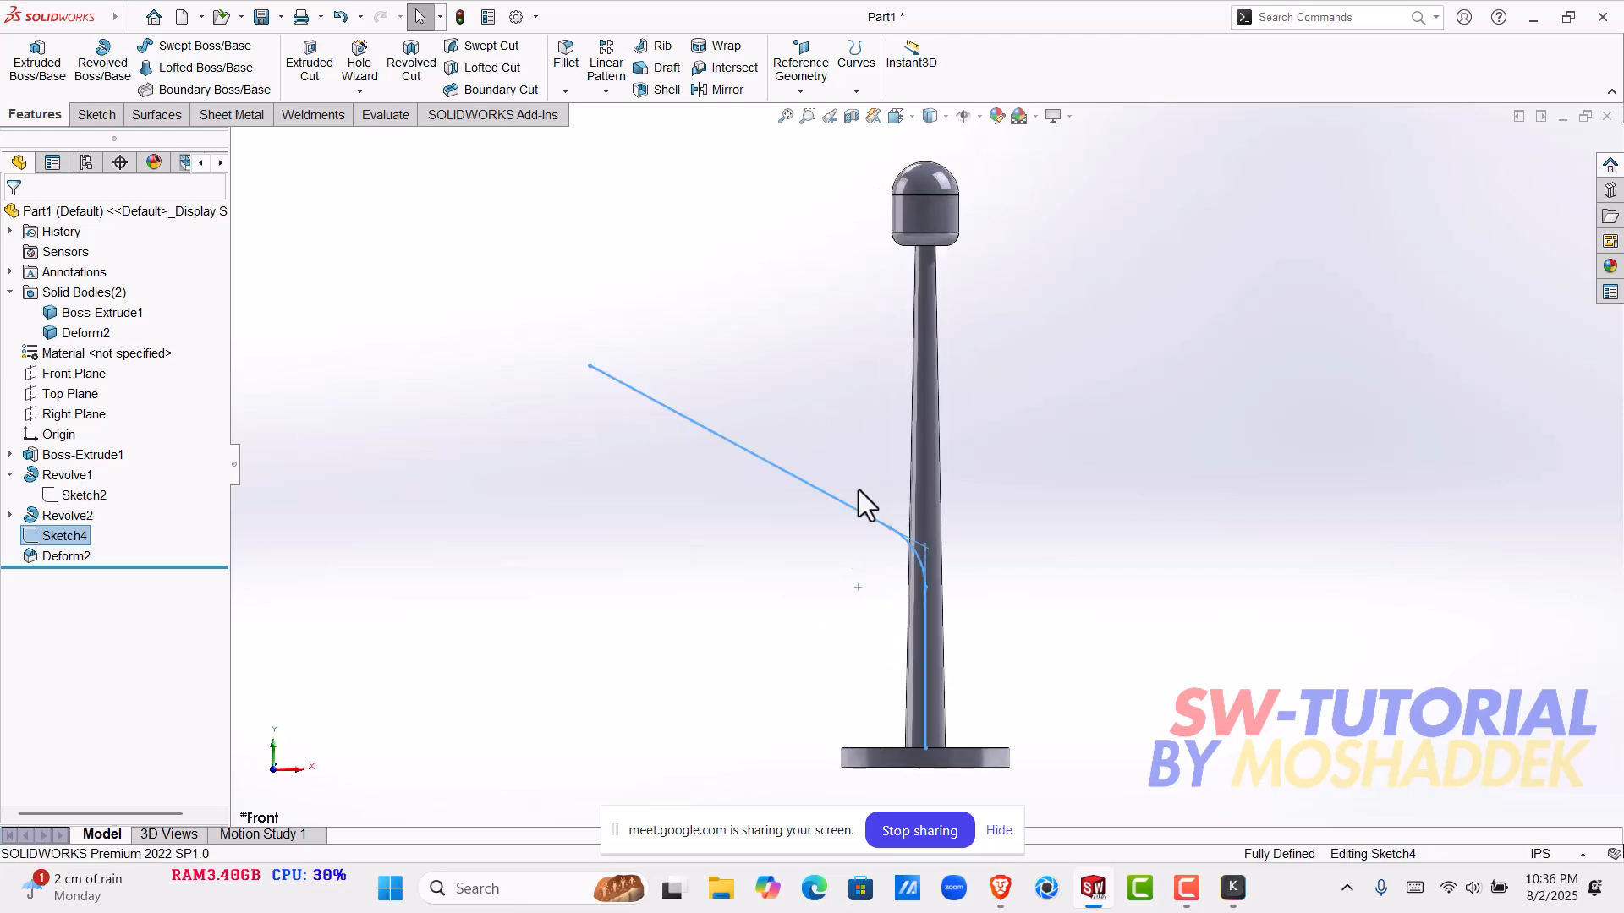
double_click(535, 653)
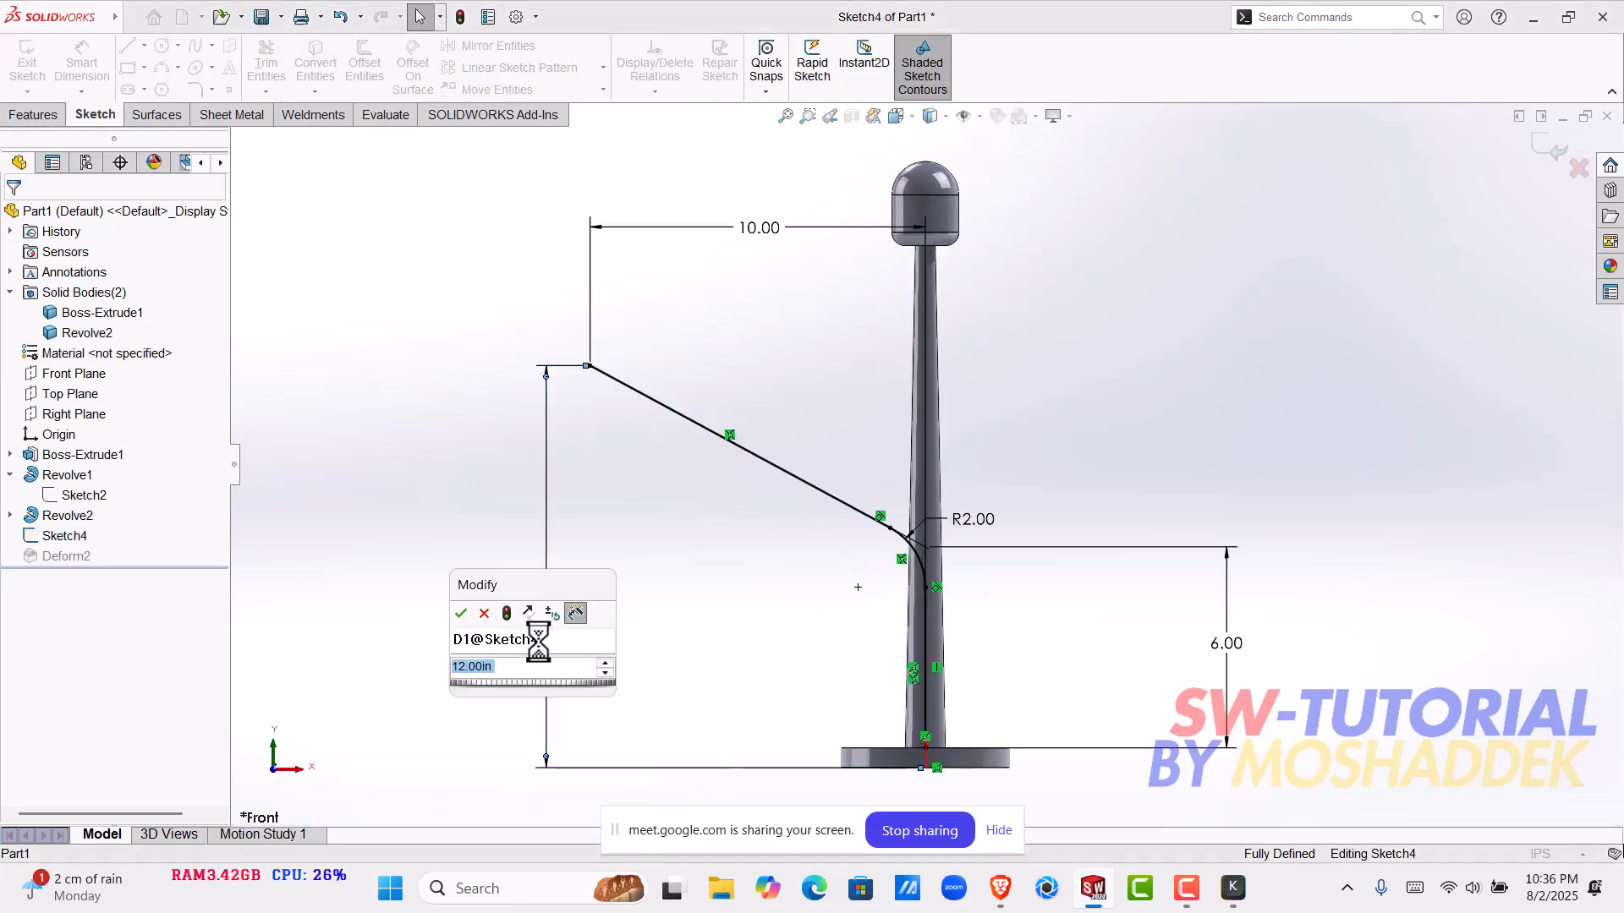
type("10")
key("Return")
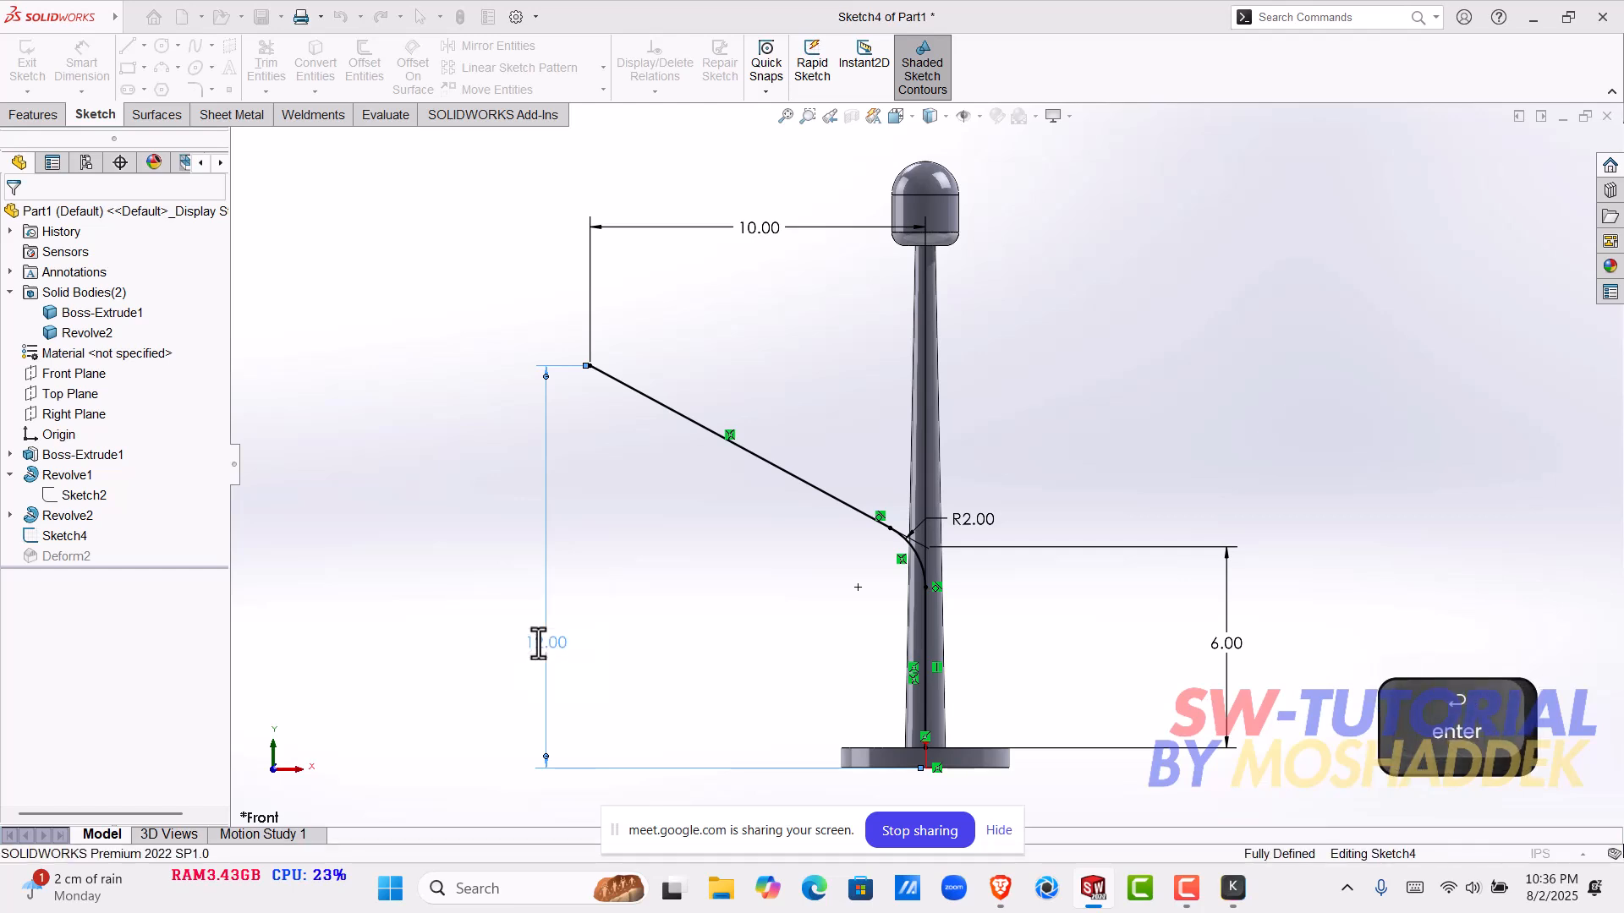
left_click(1556, 149)
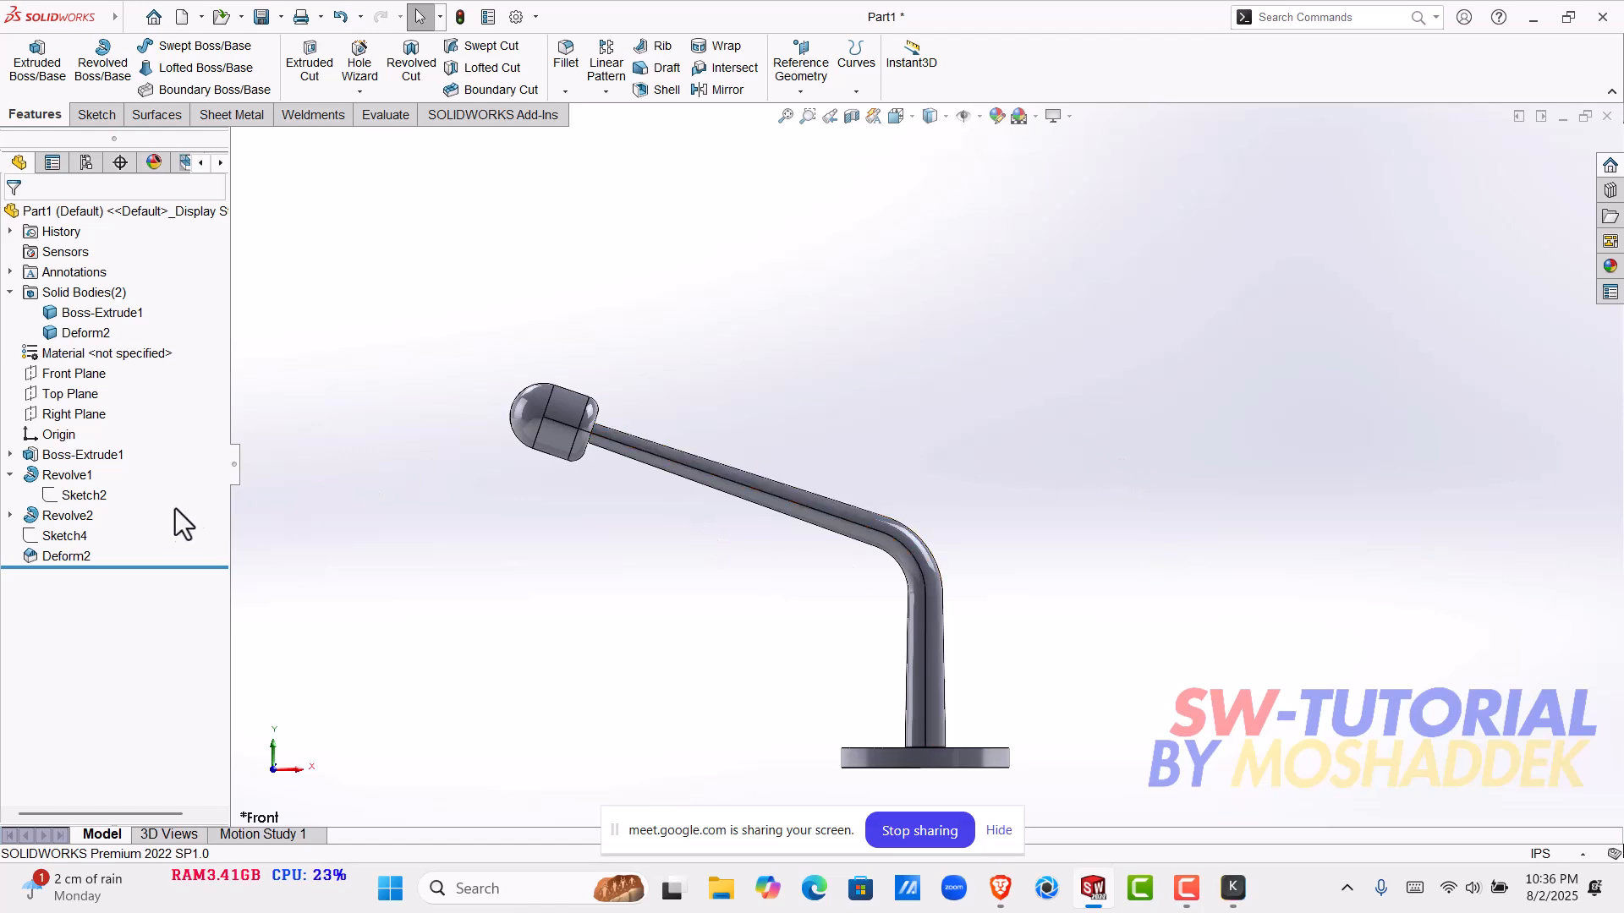
- Edit Sketch4 again, set the overall height of the path's free end to 30 in and exit the sketch
left_click(73, 535)
left_click(99, 488)
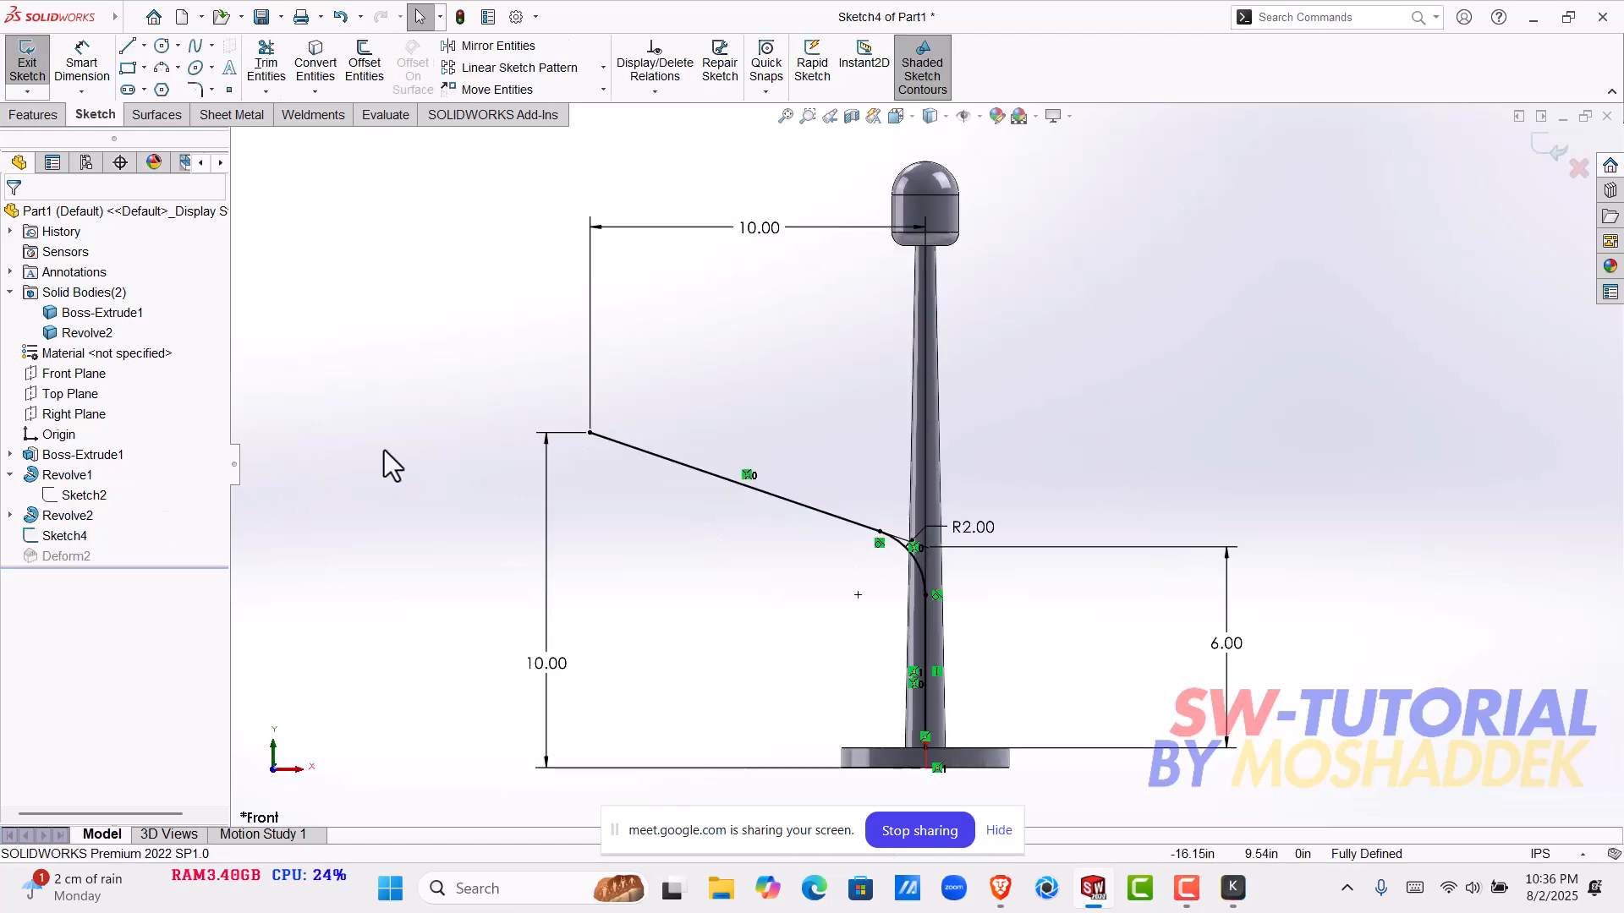
double_click(545, 663)
type("30")
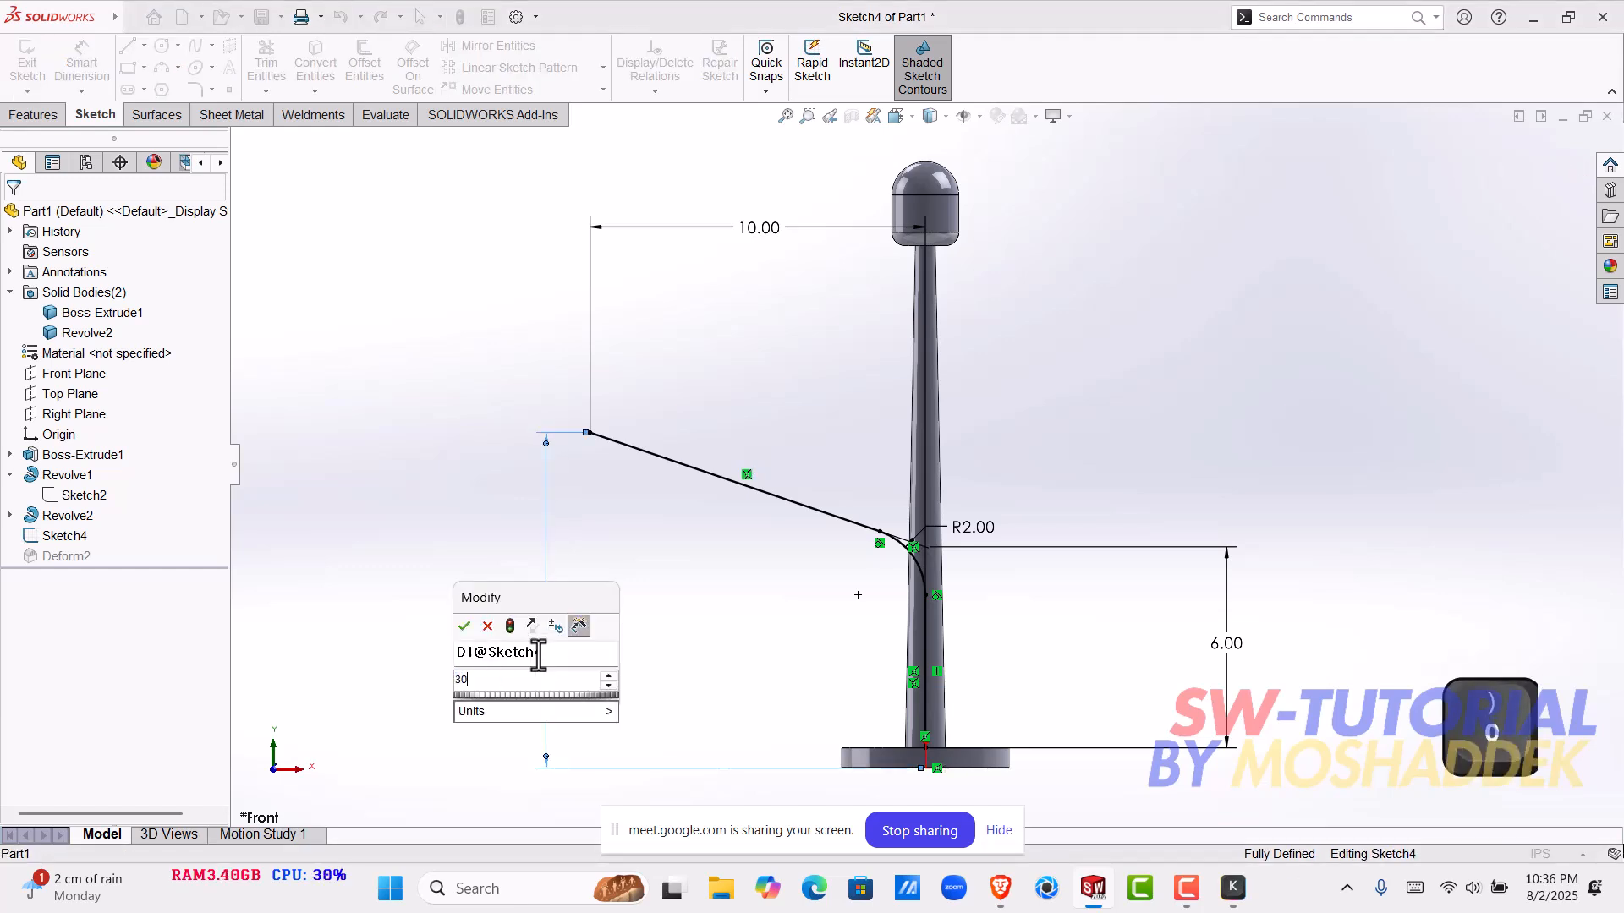
key("Return")
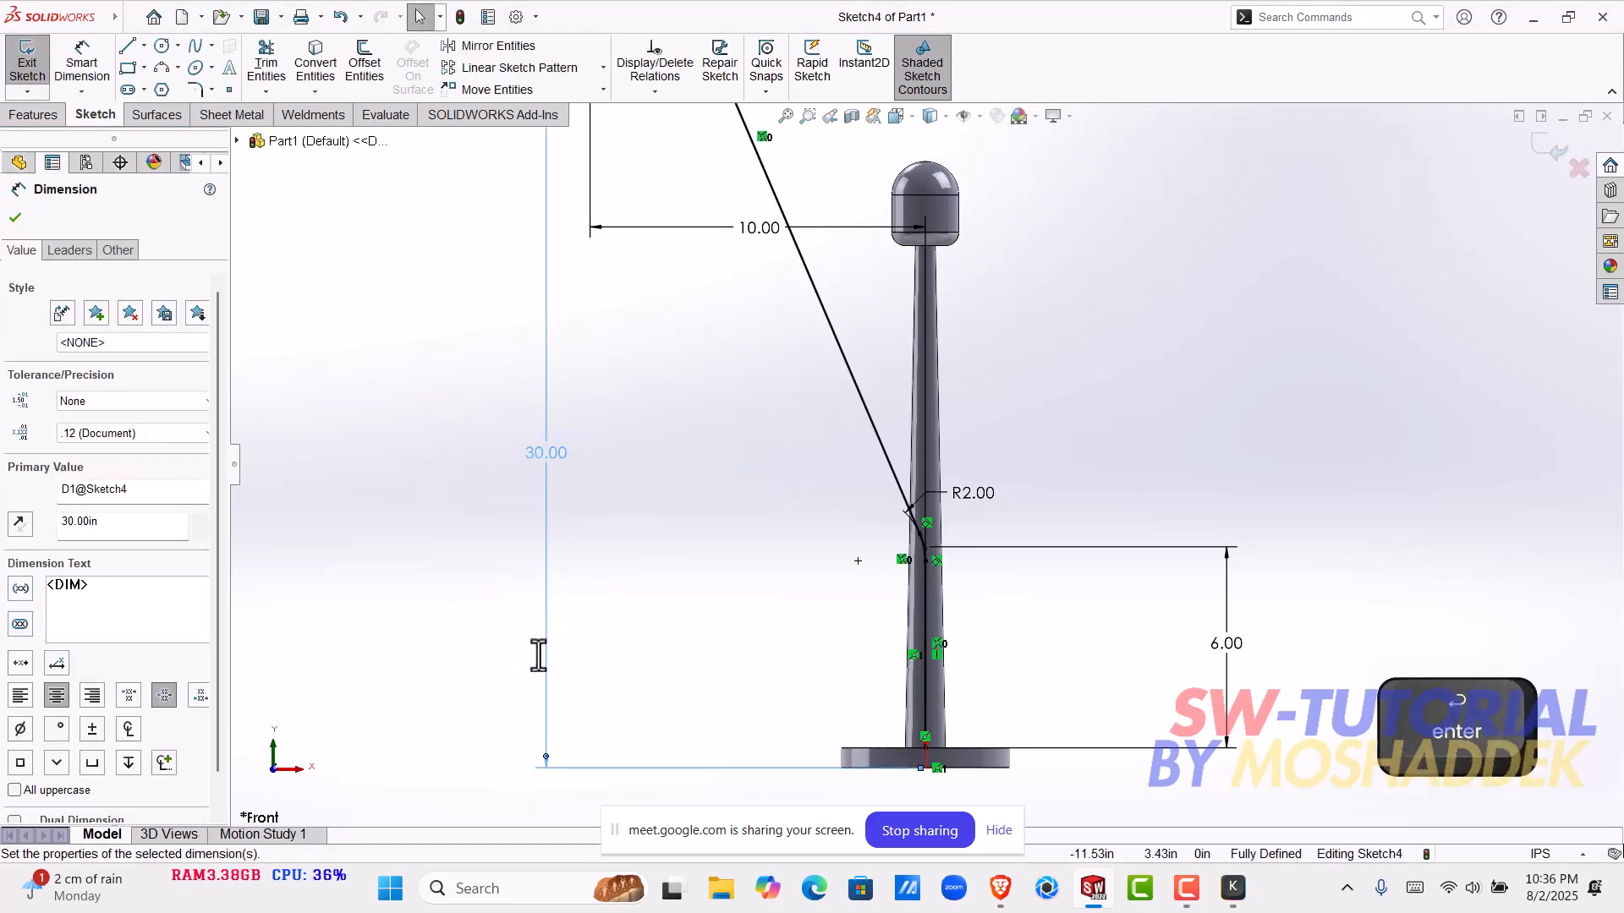
left_click(1563, 150)
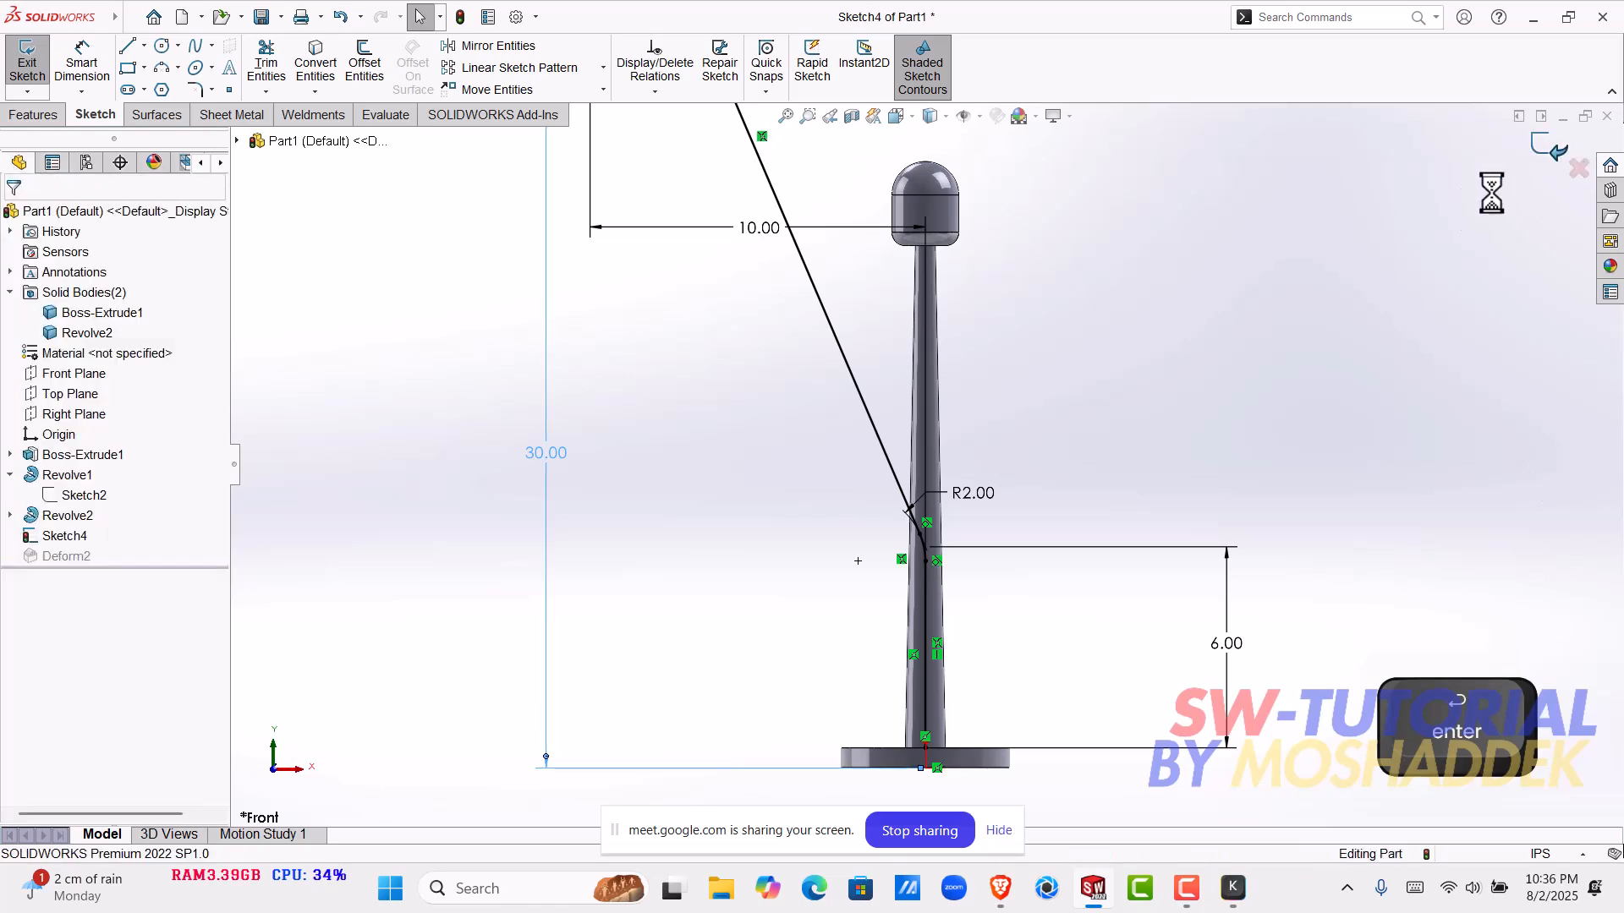
- Examine the lengthened, steeper pole from several sides, including its bend, base joint and head
scroll(1022, 382, "up", 5)
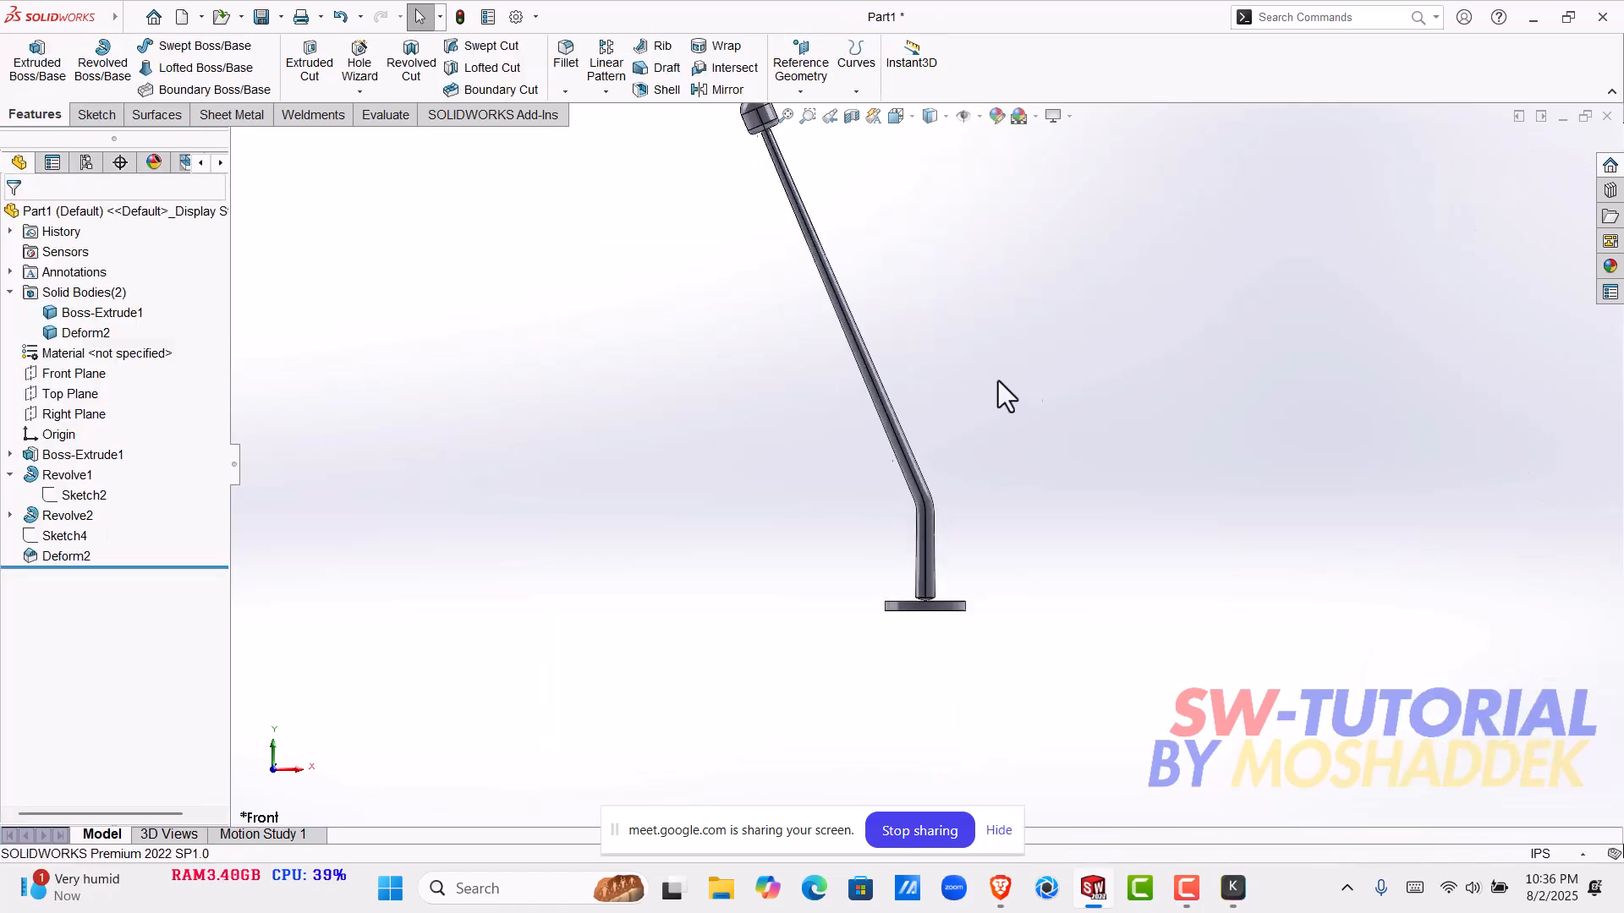
scroll(888, 339, "down", 4)
scroll(939, 525, "up", 2)
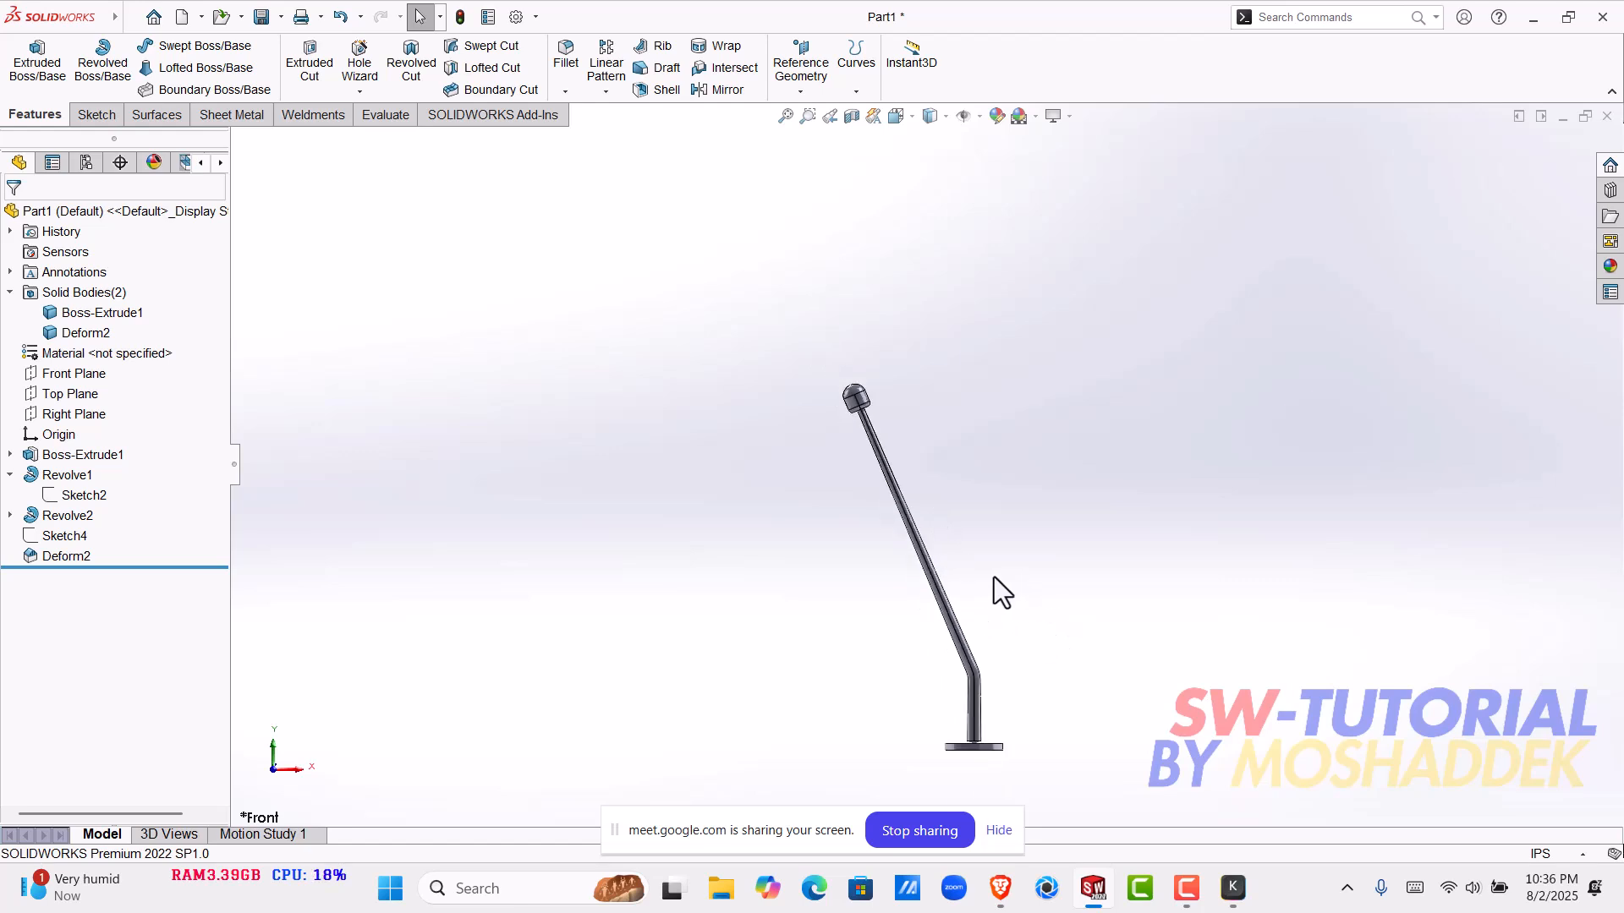
scroll(993, 577, "down", 2)
scroll(993, 577, "up", 2)
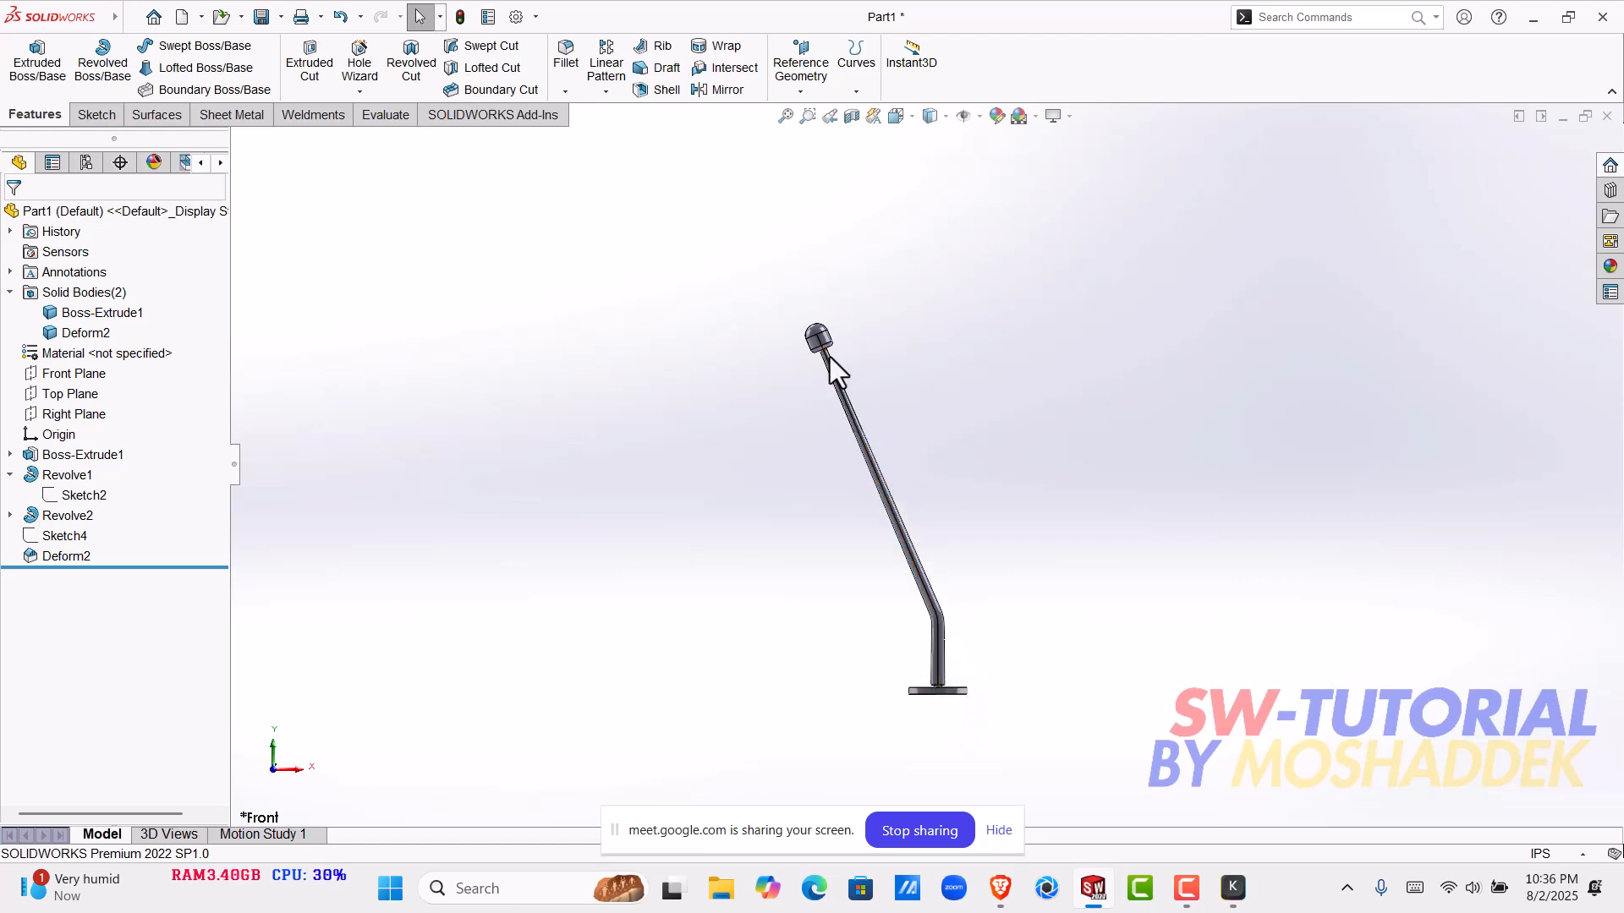
middle_click_drag(831, 357, 1438, 330)
scroll(944, 582, "down", 5)
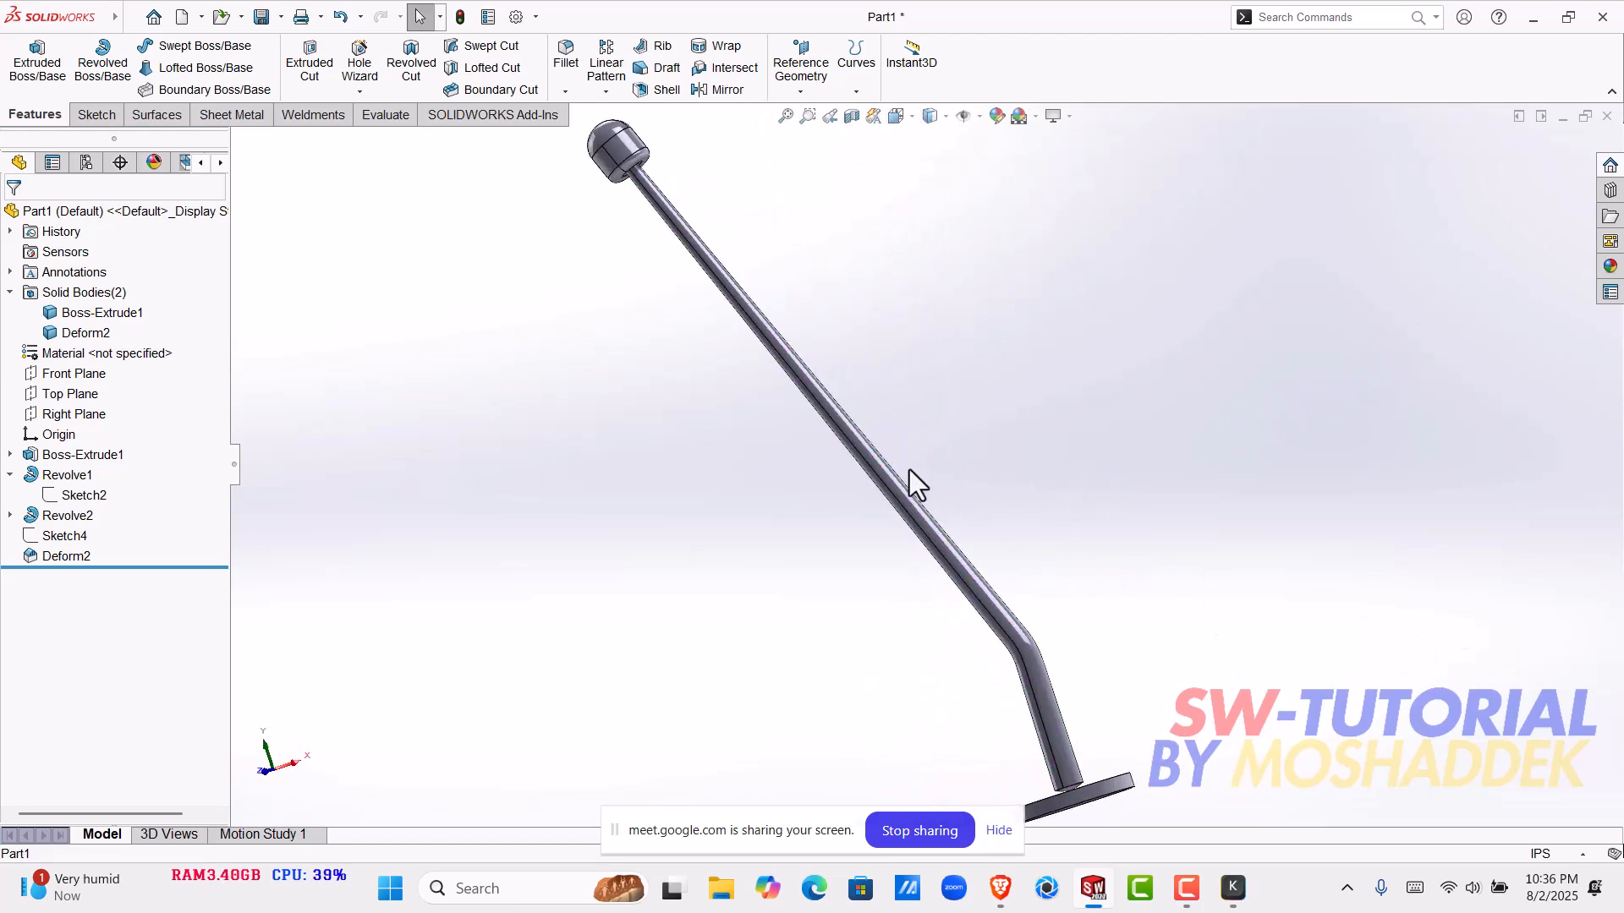
scroll(908, 470, "up", 2)
middle_click_drag(905, 470, 996, 530)
scroll(936, 604, "down", 4)
scroll(936, 604, "down", 5)
middle_click_drag(764, 419, 915, 403)
scroll(786, 472, "up", 4)
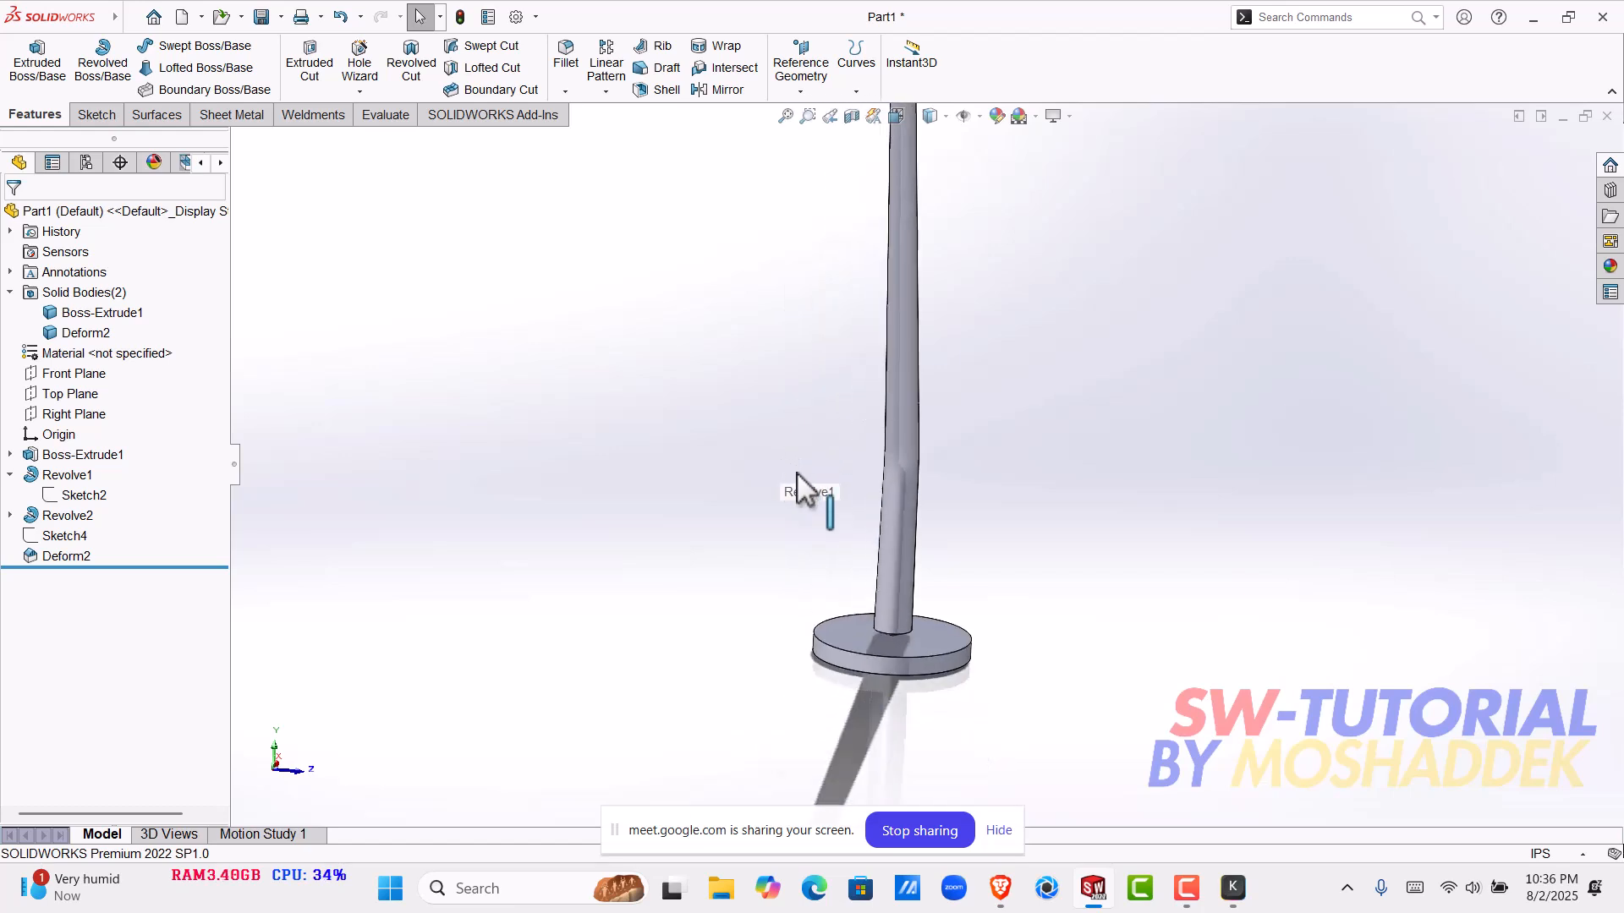
middle_click_drag(845, 504, 746, 638)
scroll(878, 550, "down", 3)
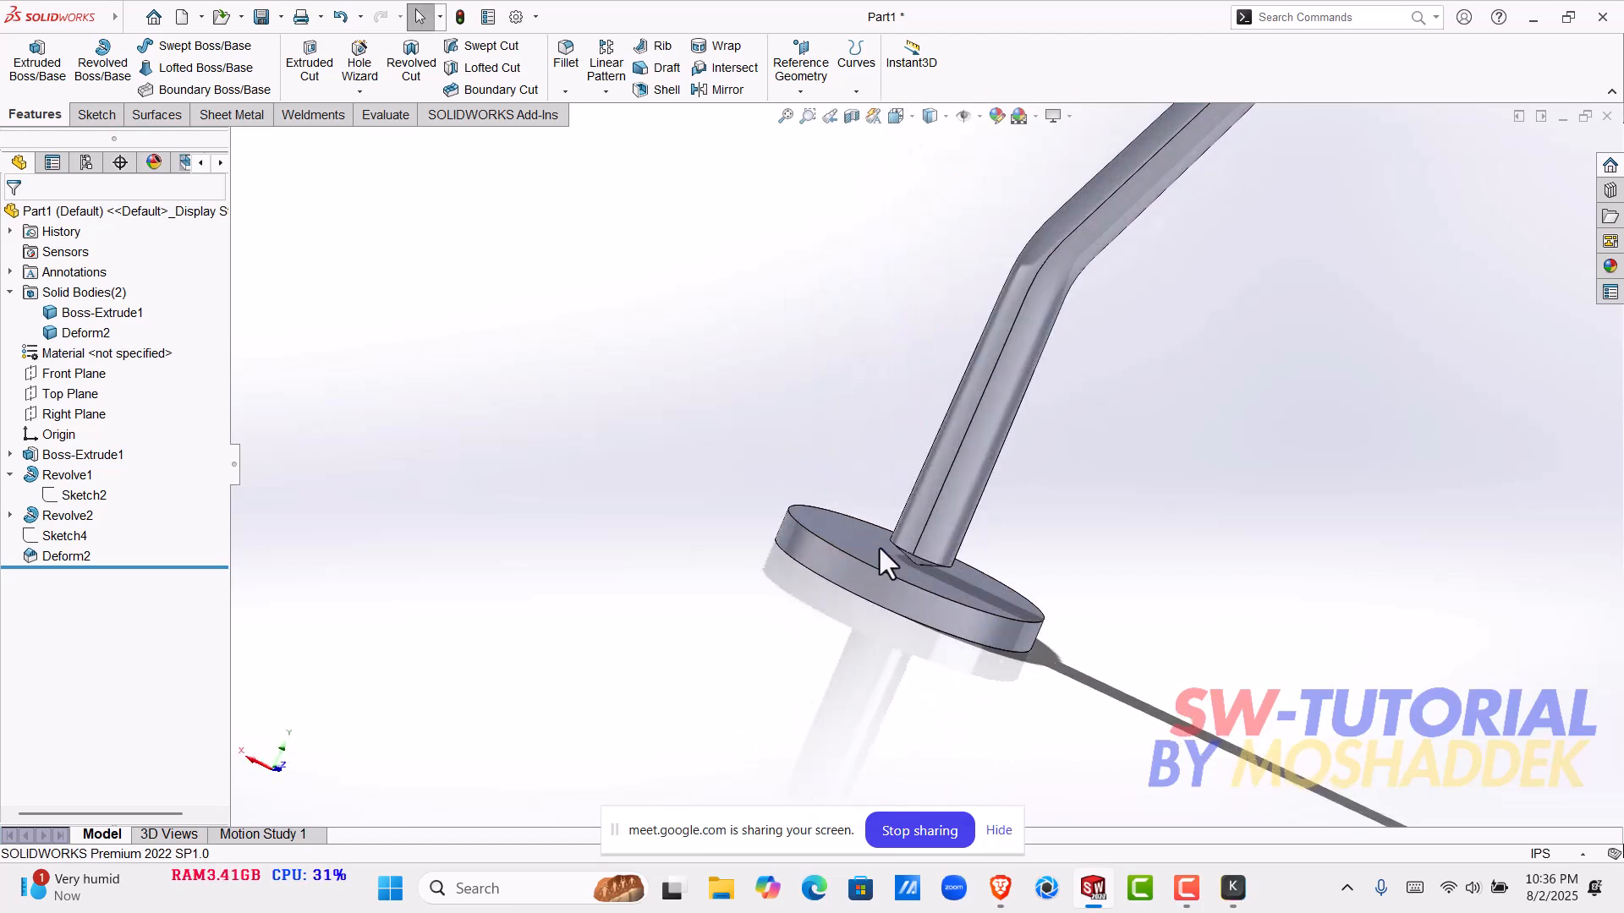
scroll(1108, 304, "up", 6)
middle_click_drag(1095, 326, 976, 328)
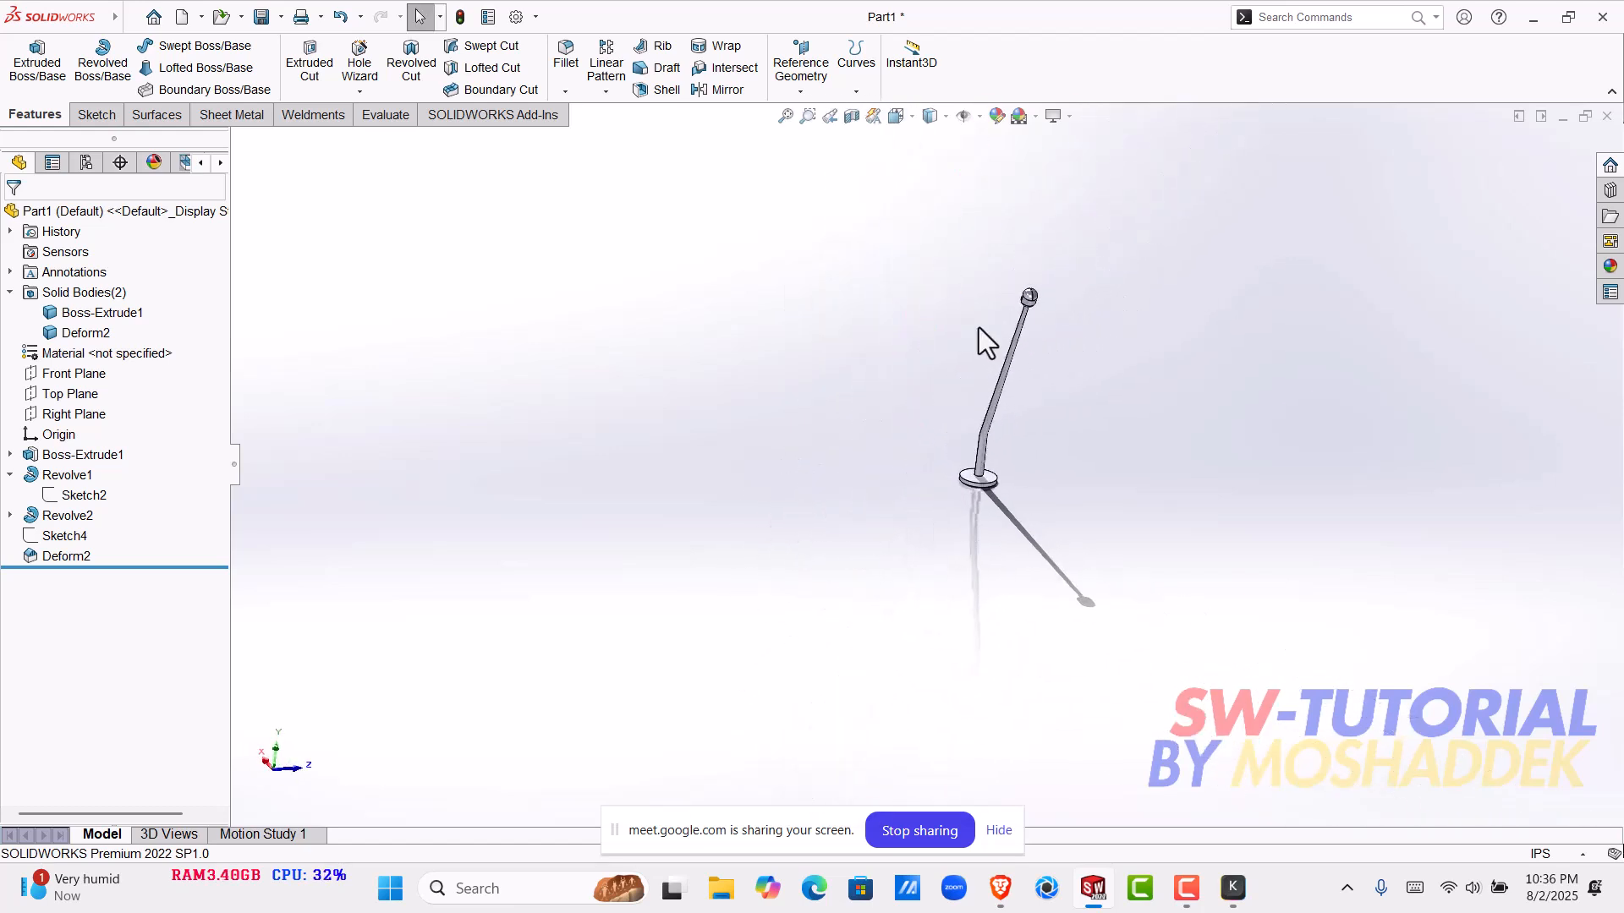
left_click(130, 18)
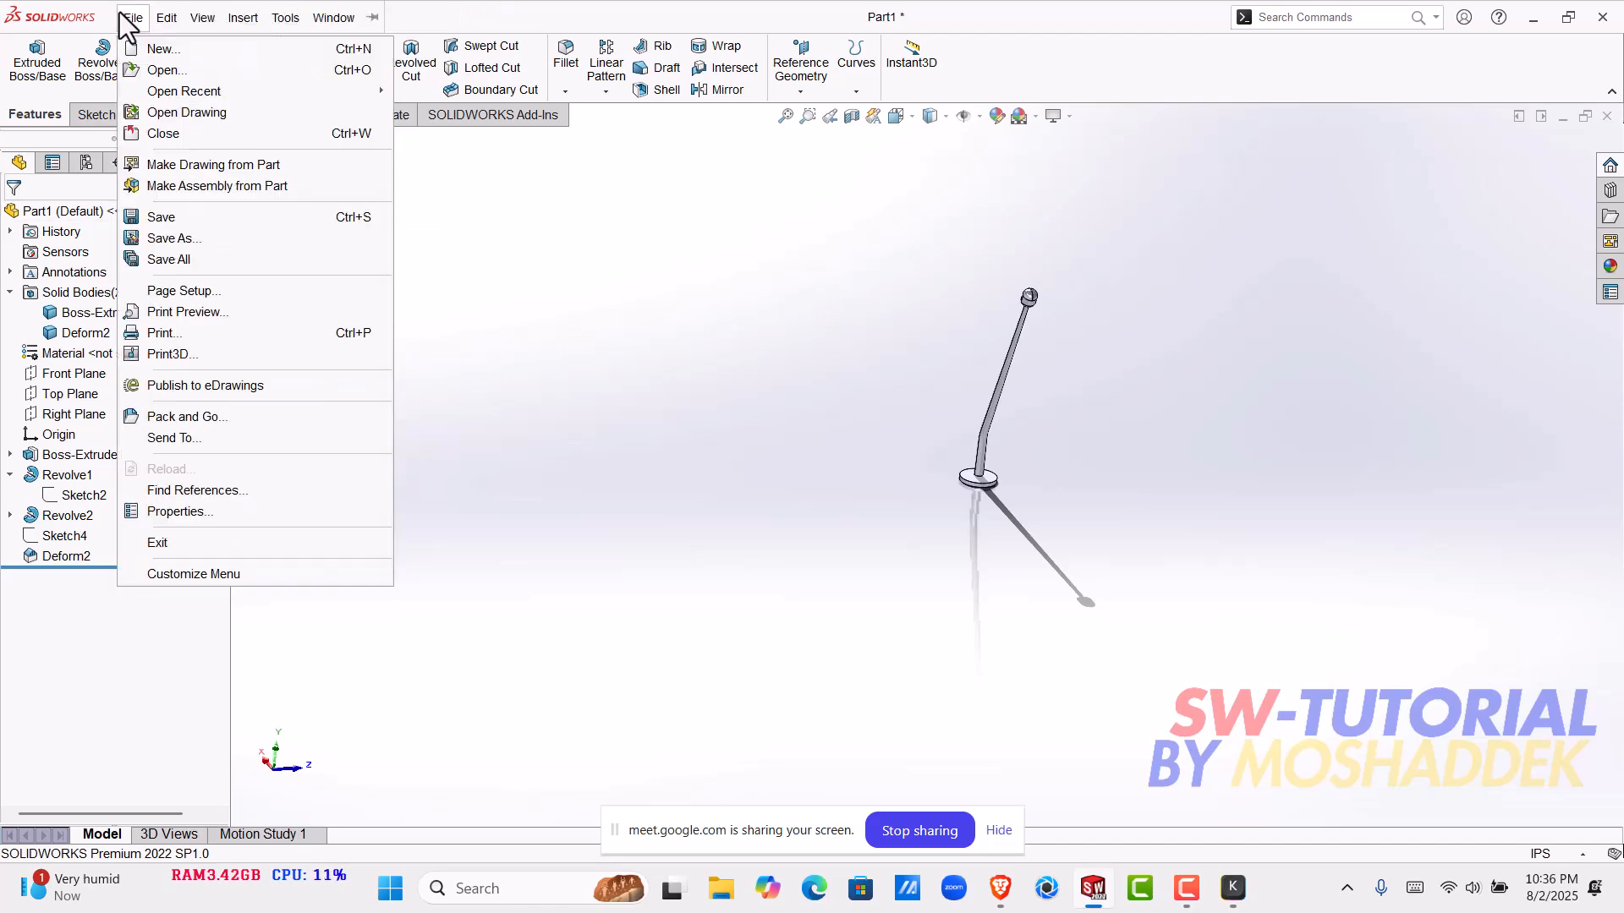
mouse_move(246, 18)
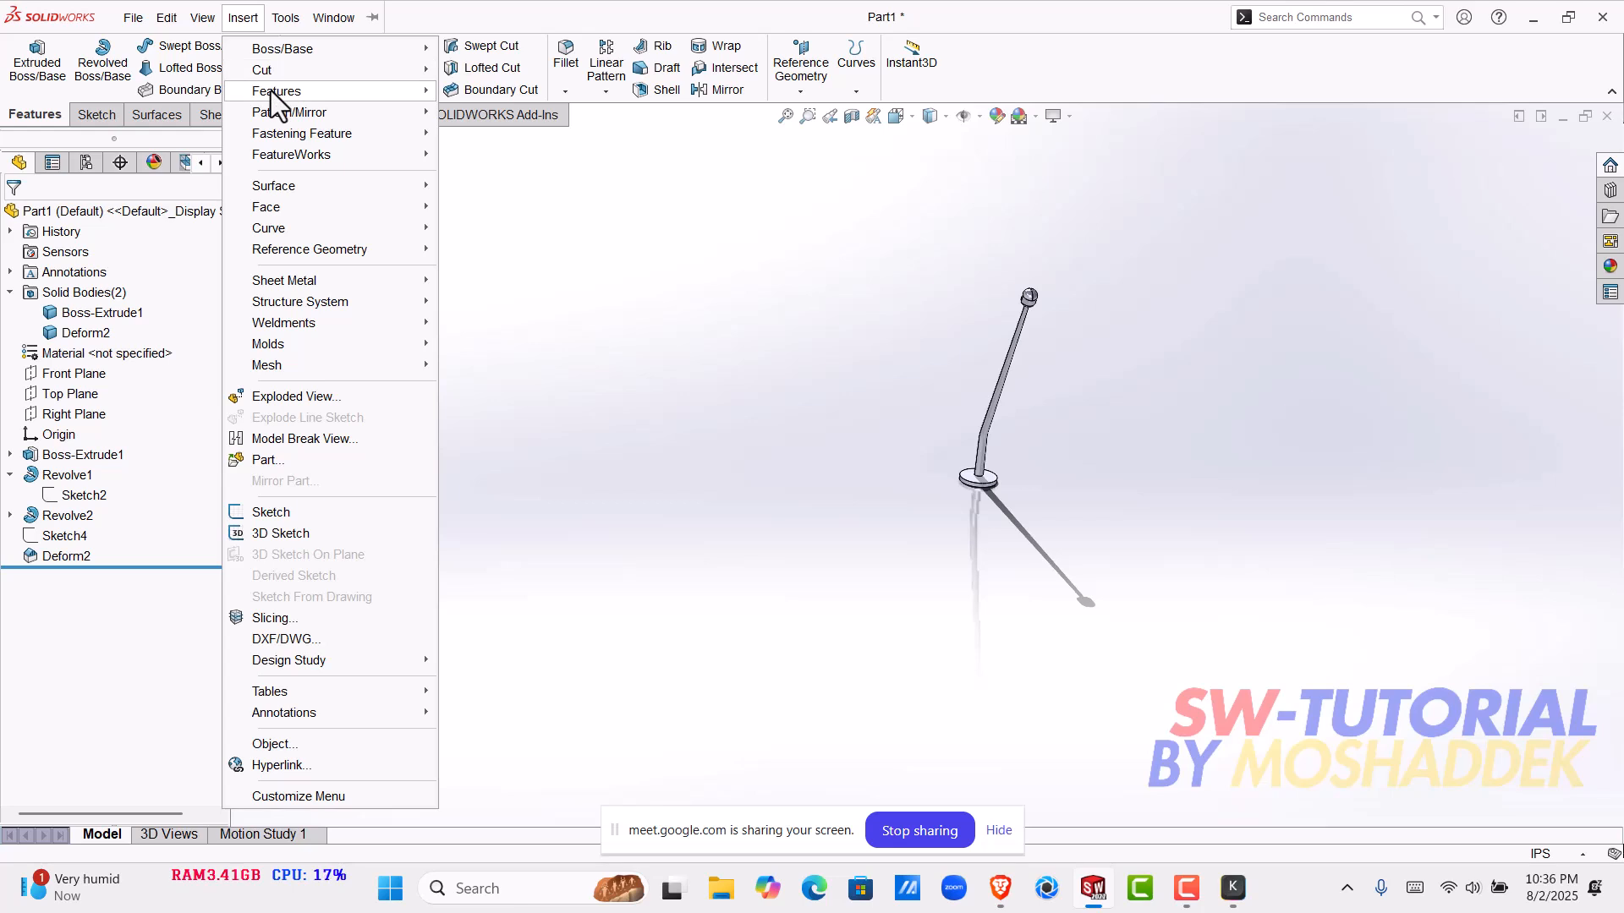
mouse_move(271, 90)
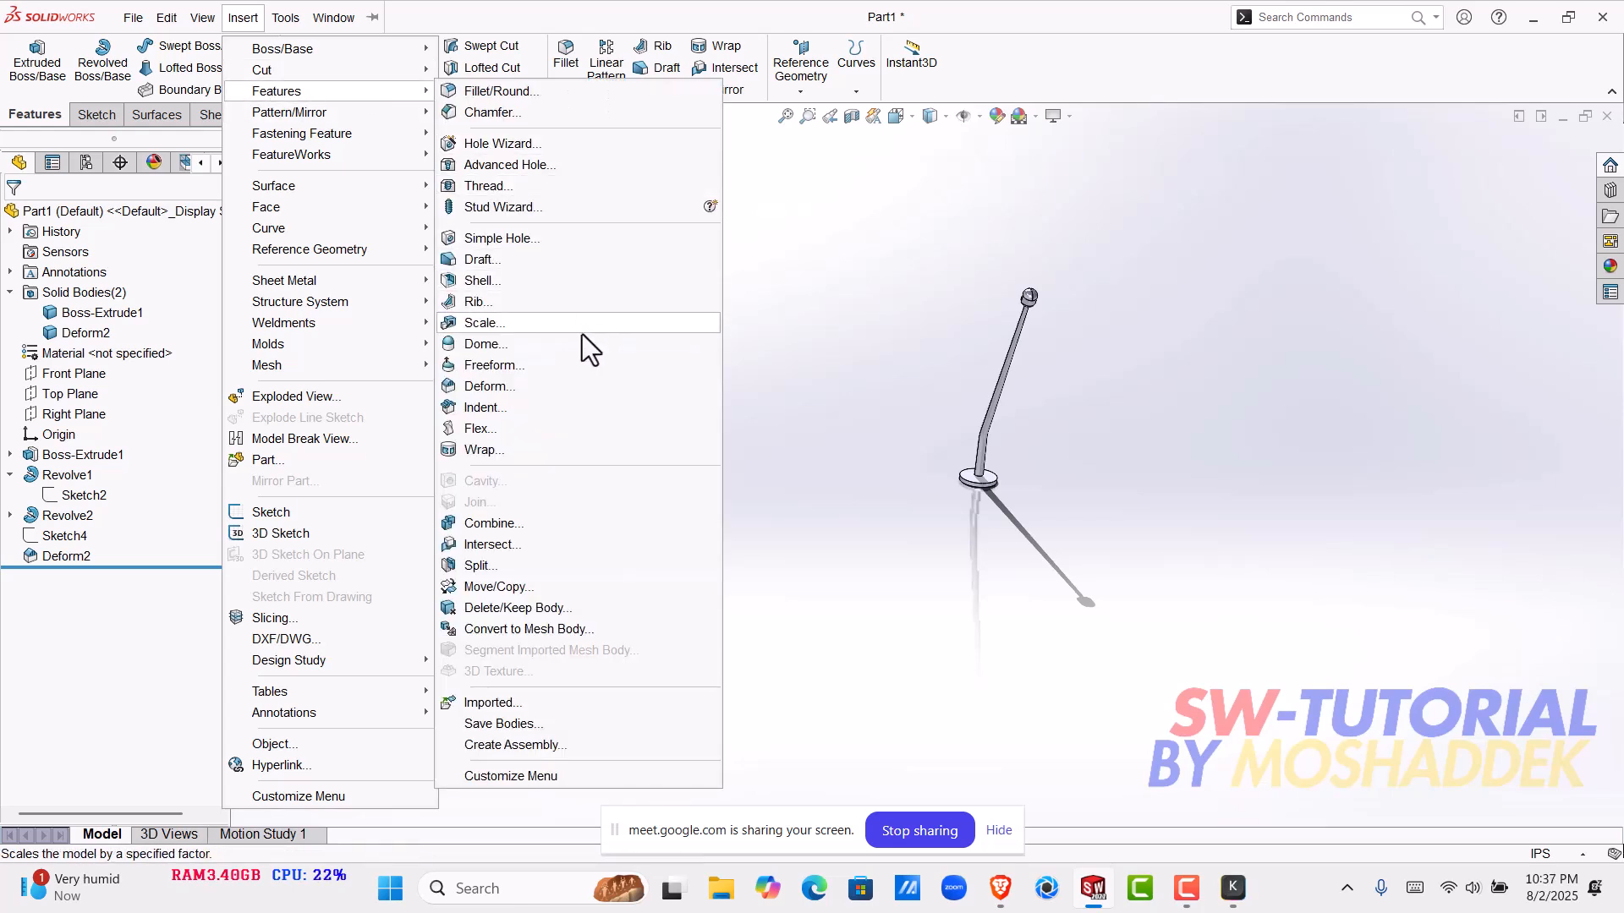
- Start a Dome on the upper face of the base disk and set its height to 3 in
left_click(483, 346)
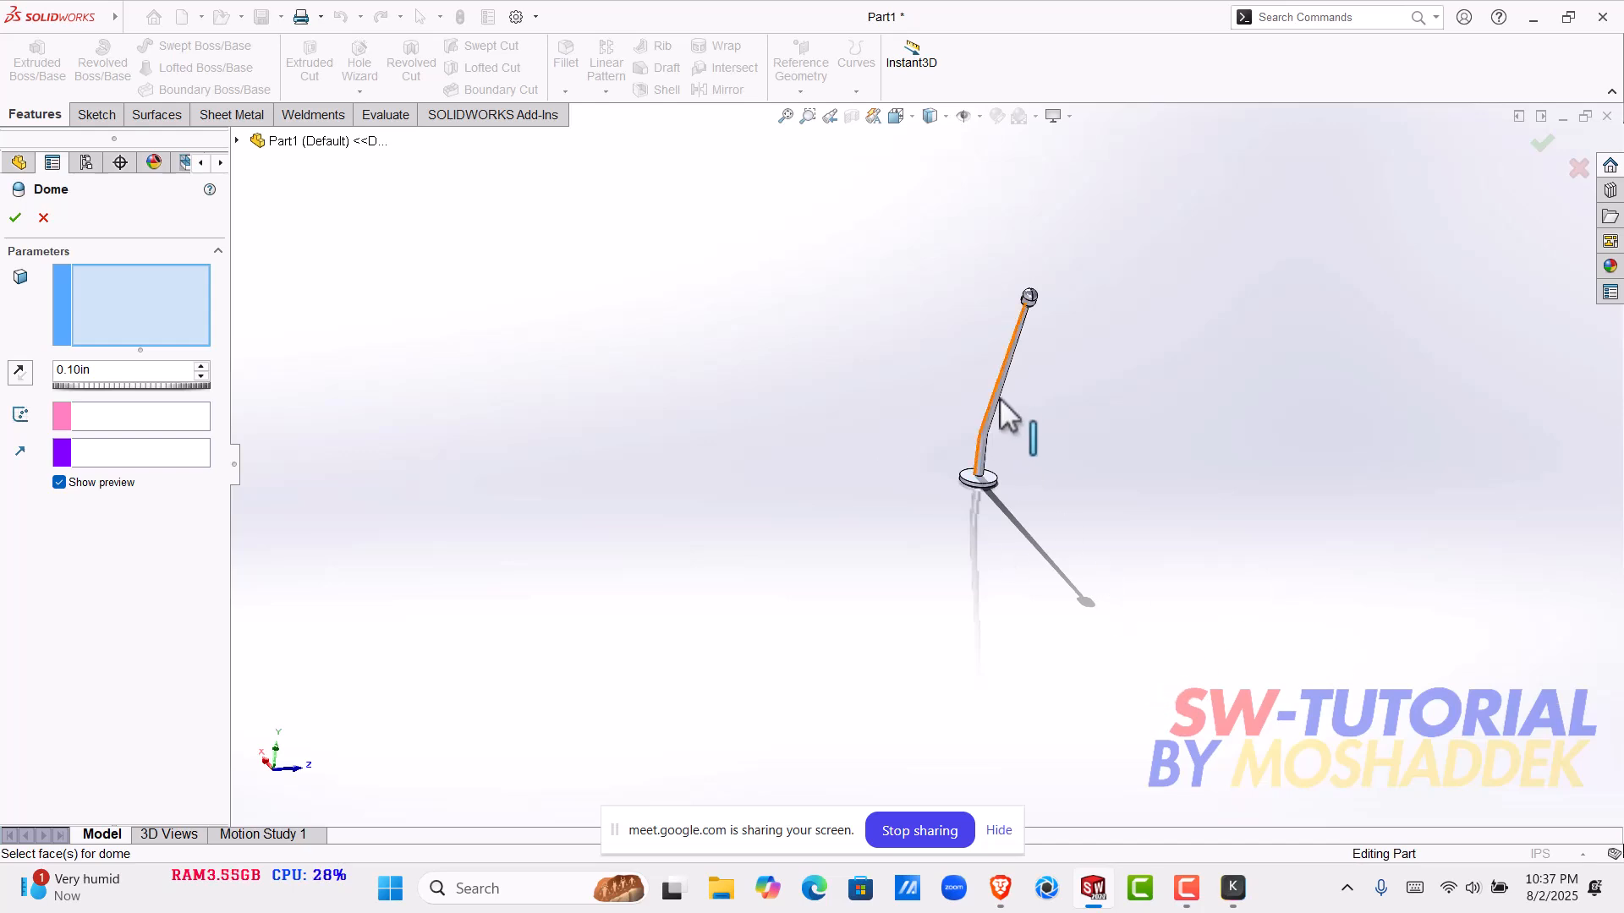
scroll(991, 511, "down", 5)
scroll(988, 462, "down", 4)
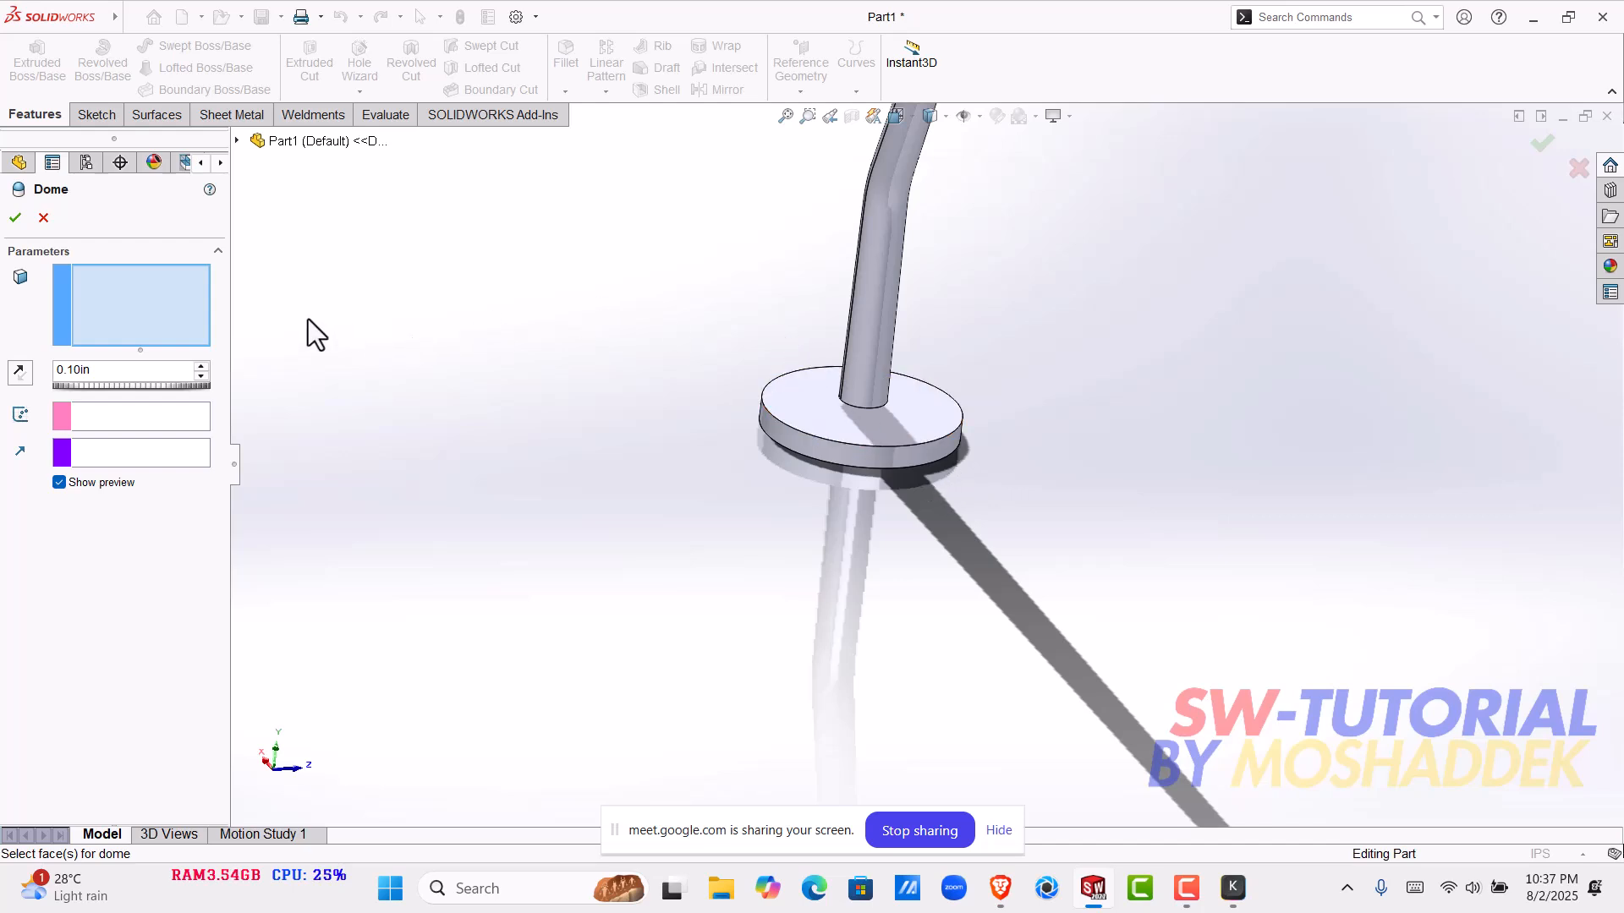
scroll(877, 386, "down", 5)
middle_click_drag(893, 491, 880, 450)
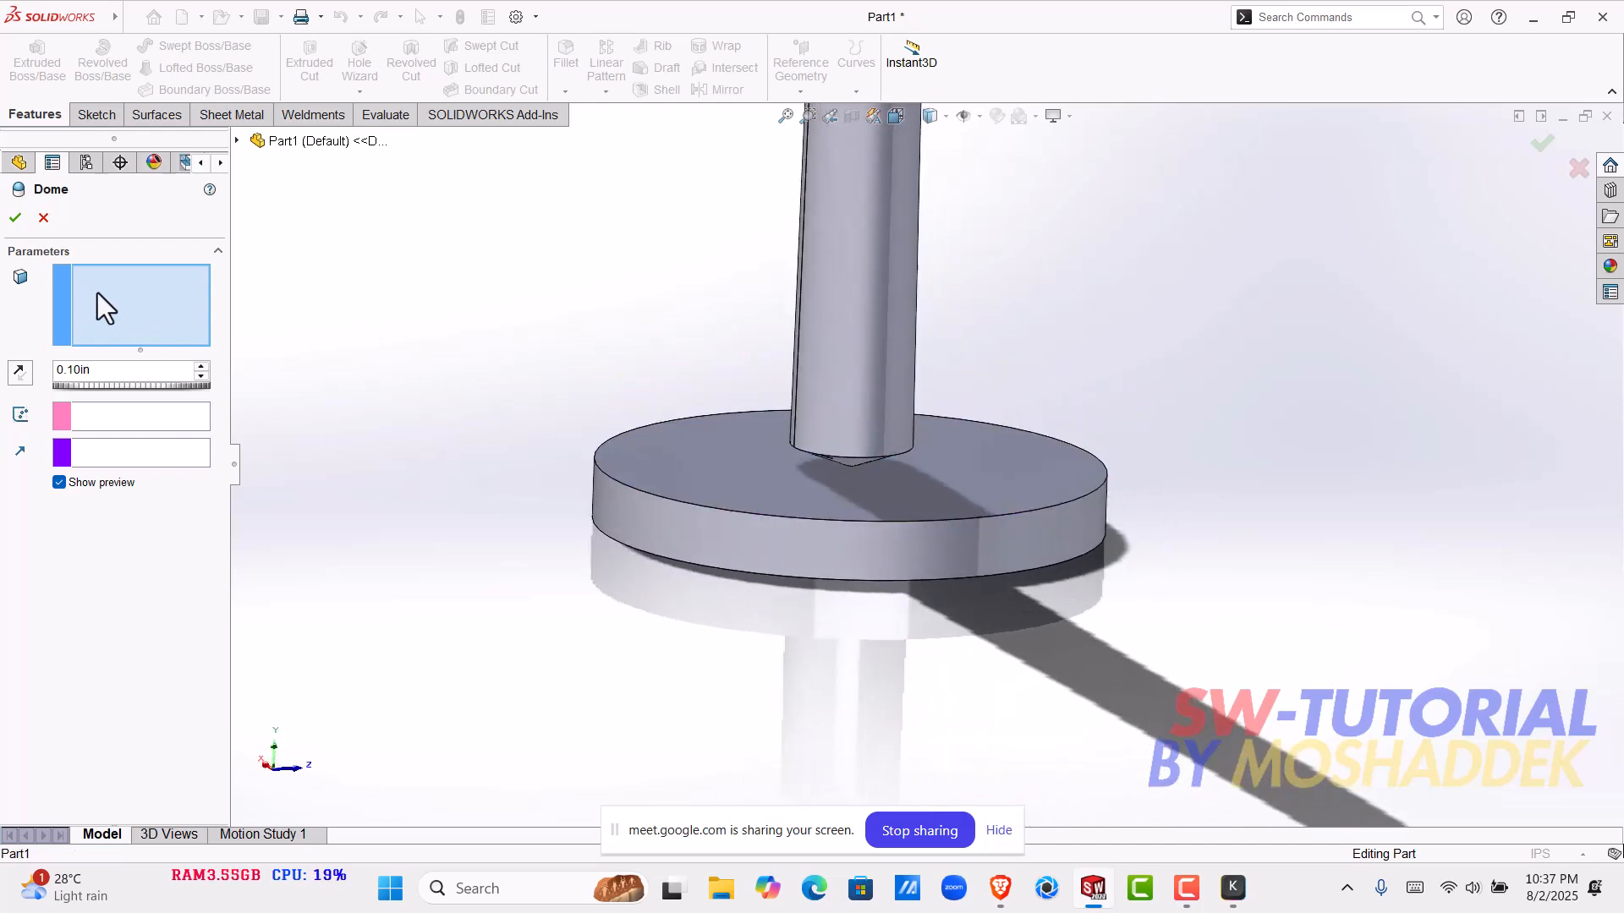
left_click(723, 473)
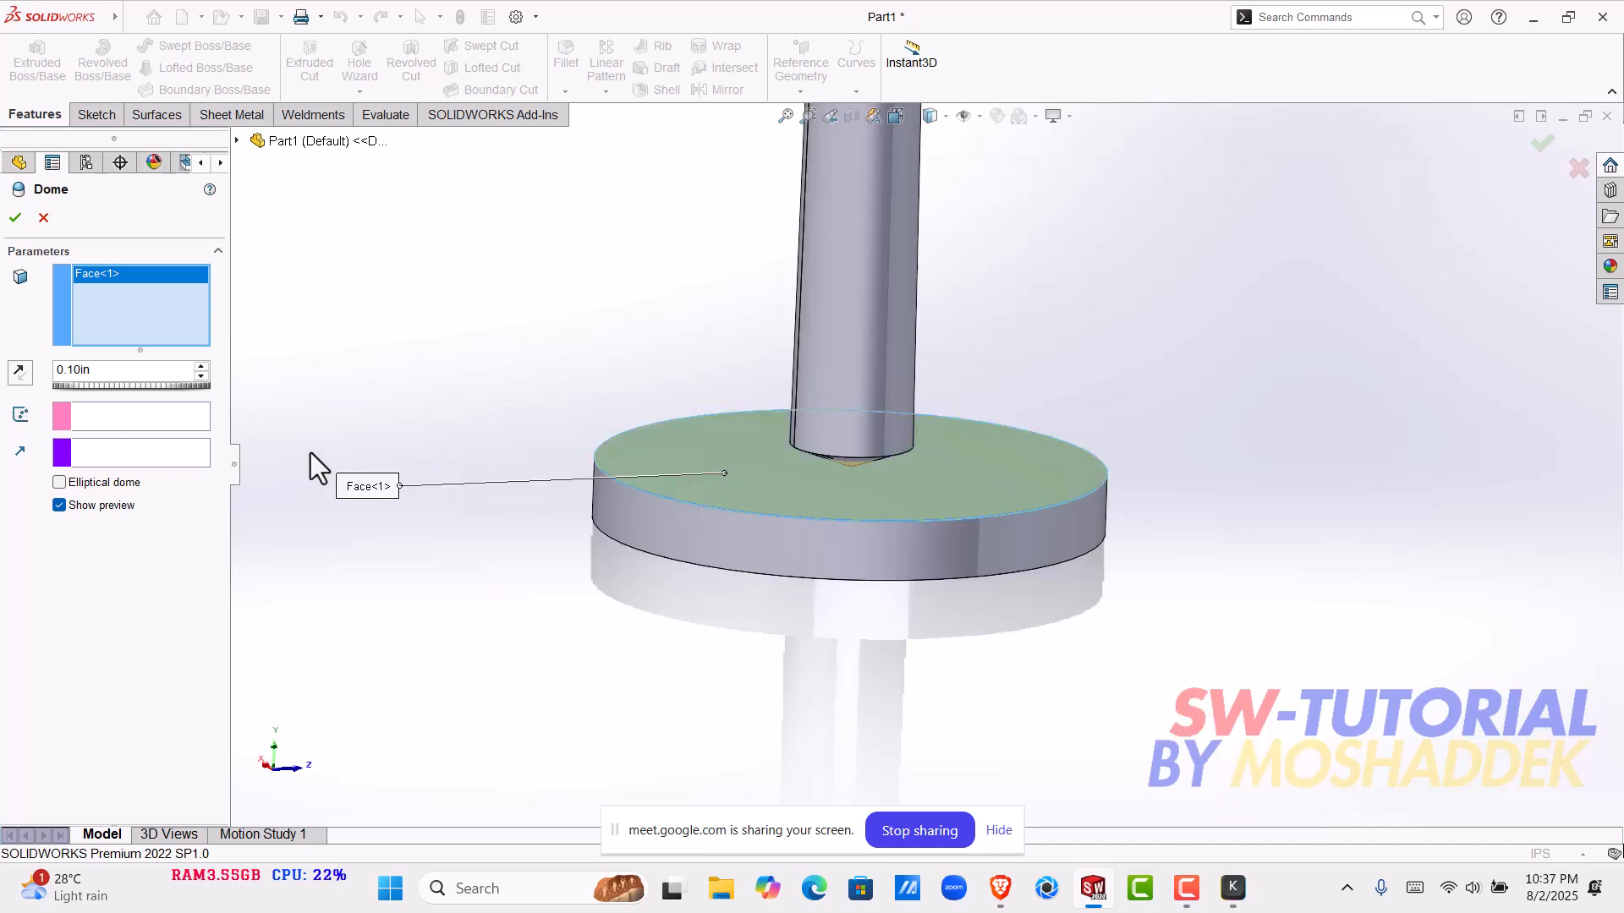
left_click_drag(113, 373, 44, 376)
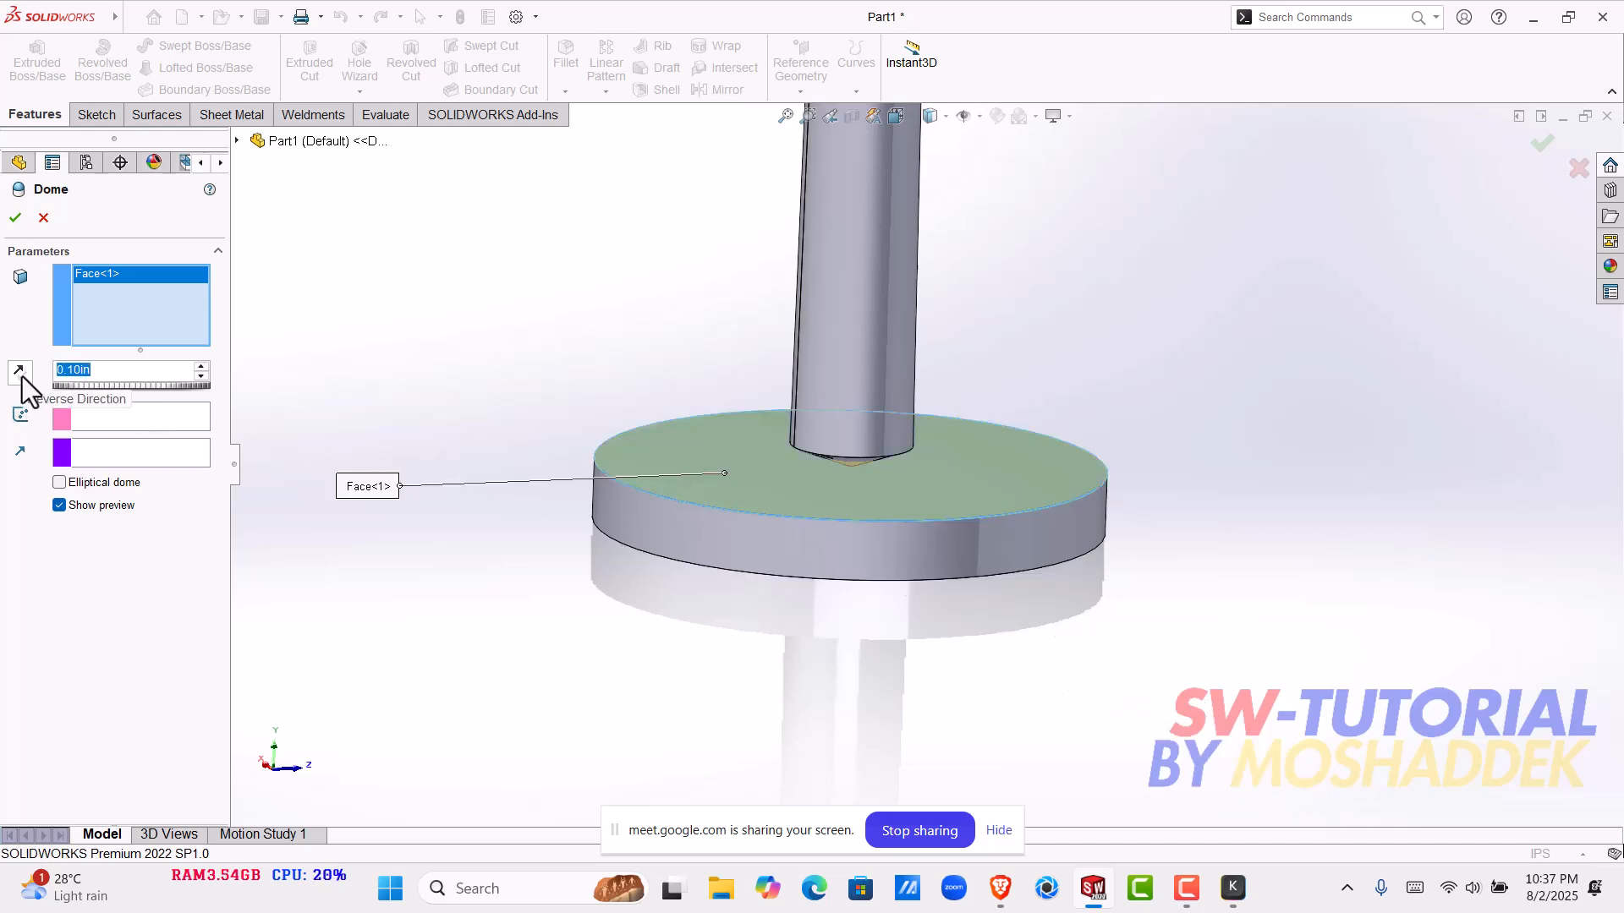
type("3")
key("Return")
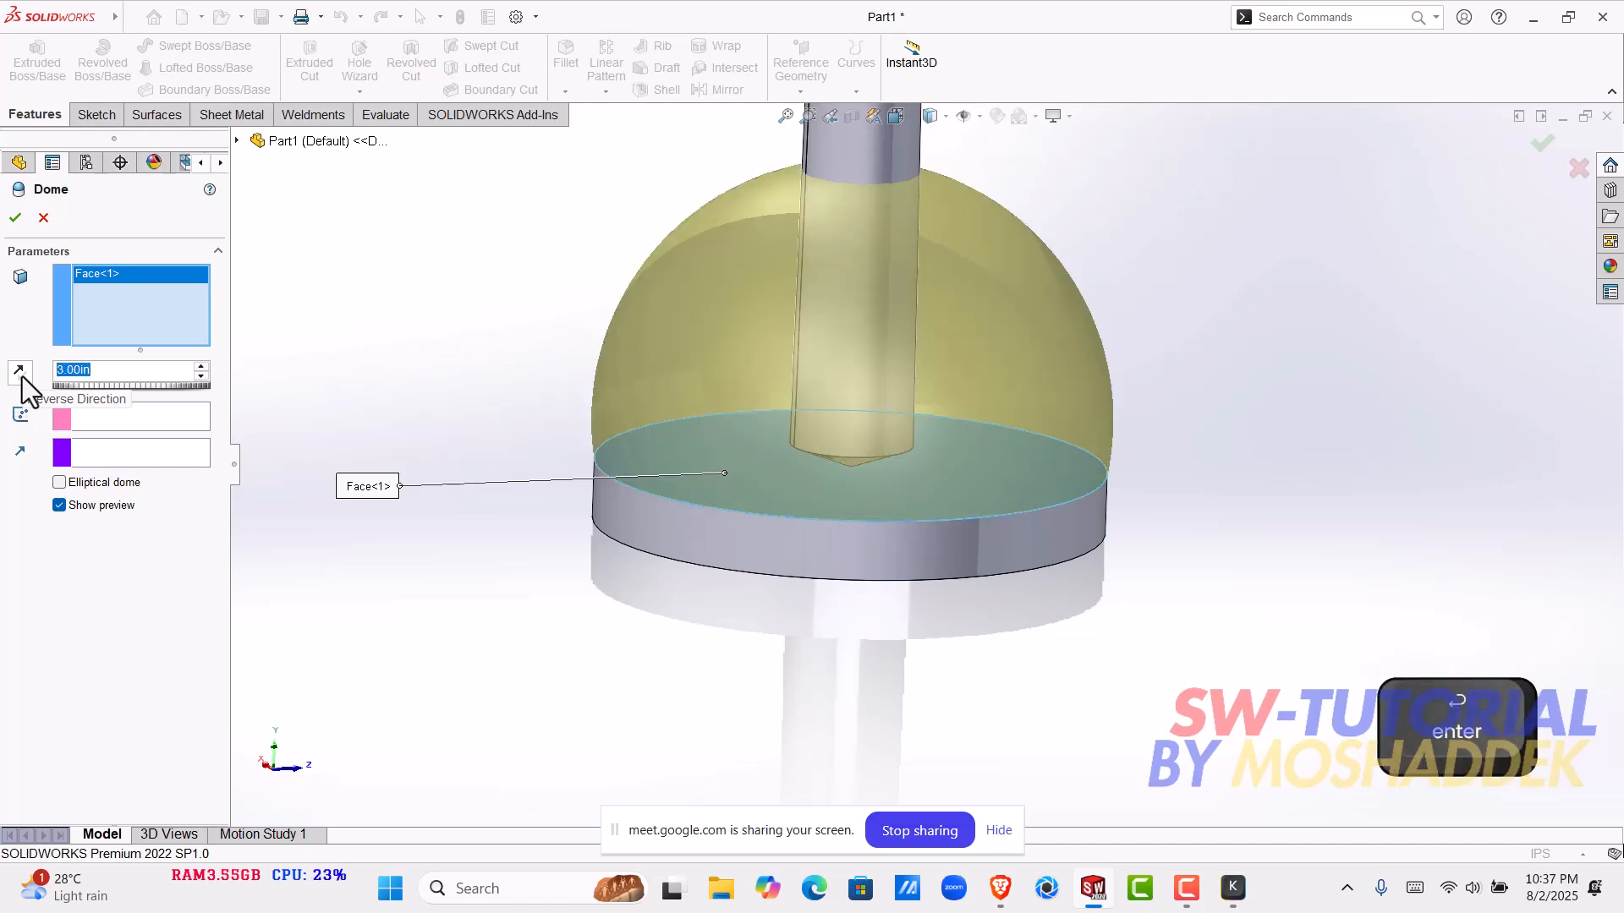
- Reduce the dome height to 2 in and create the dome on the base disk
scroll(1105, 398, "up", 2)
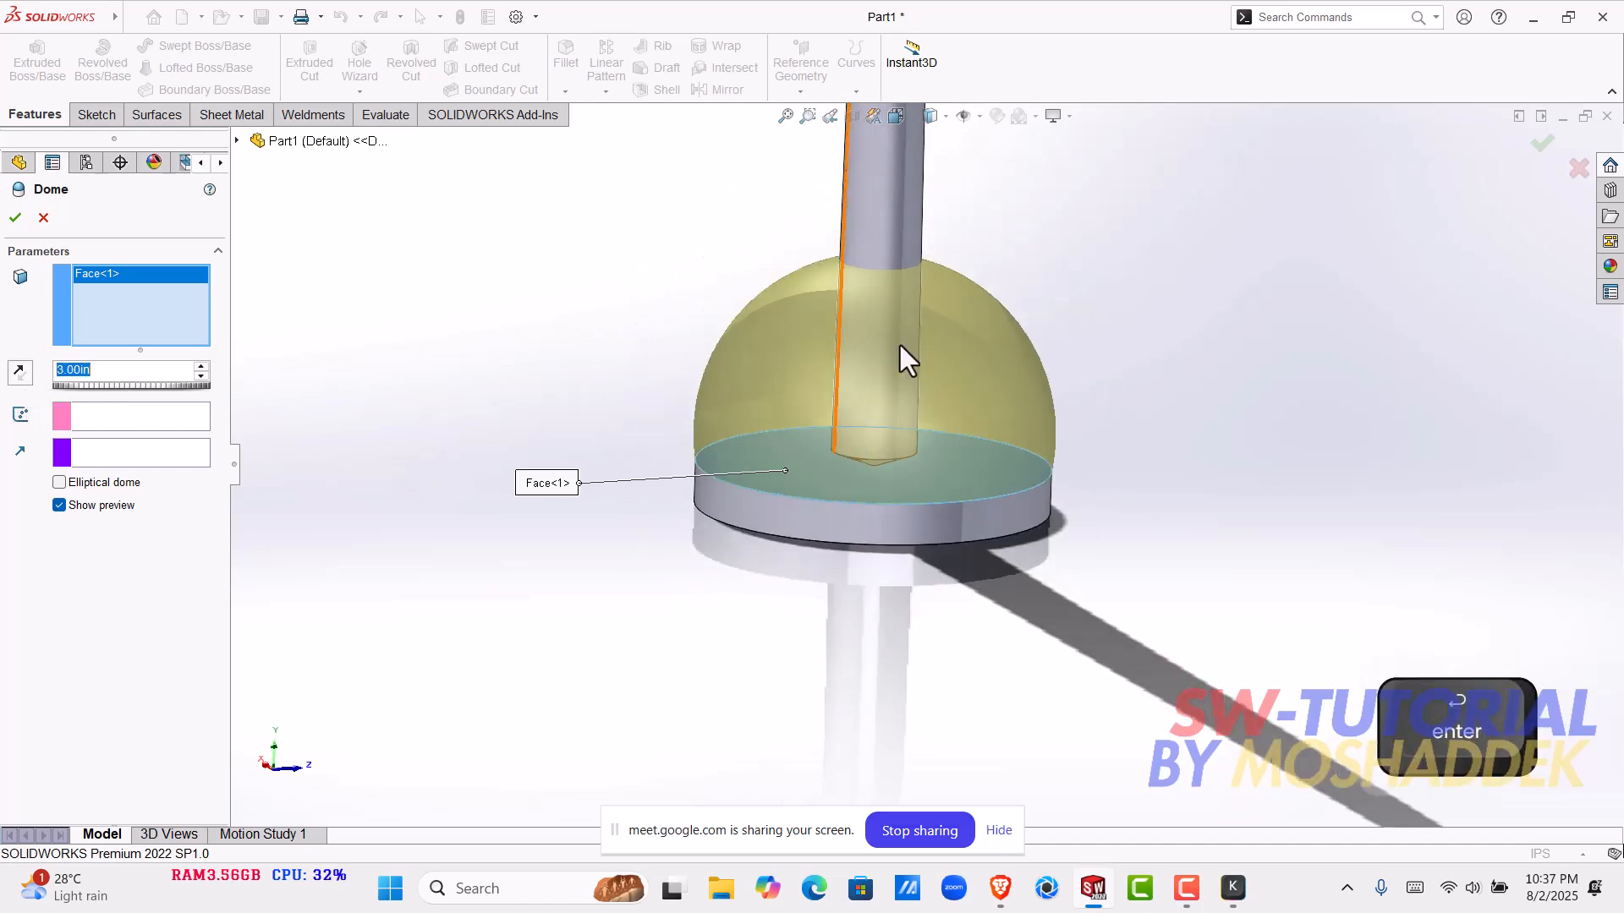
key("Return")
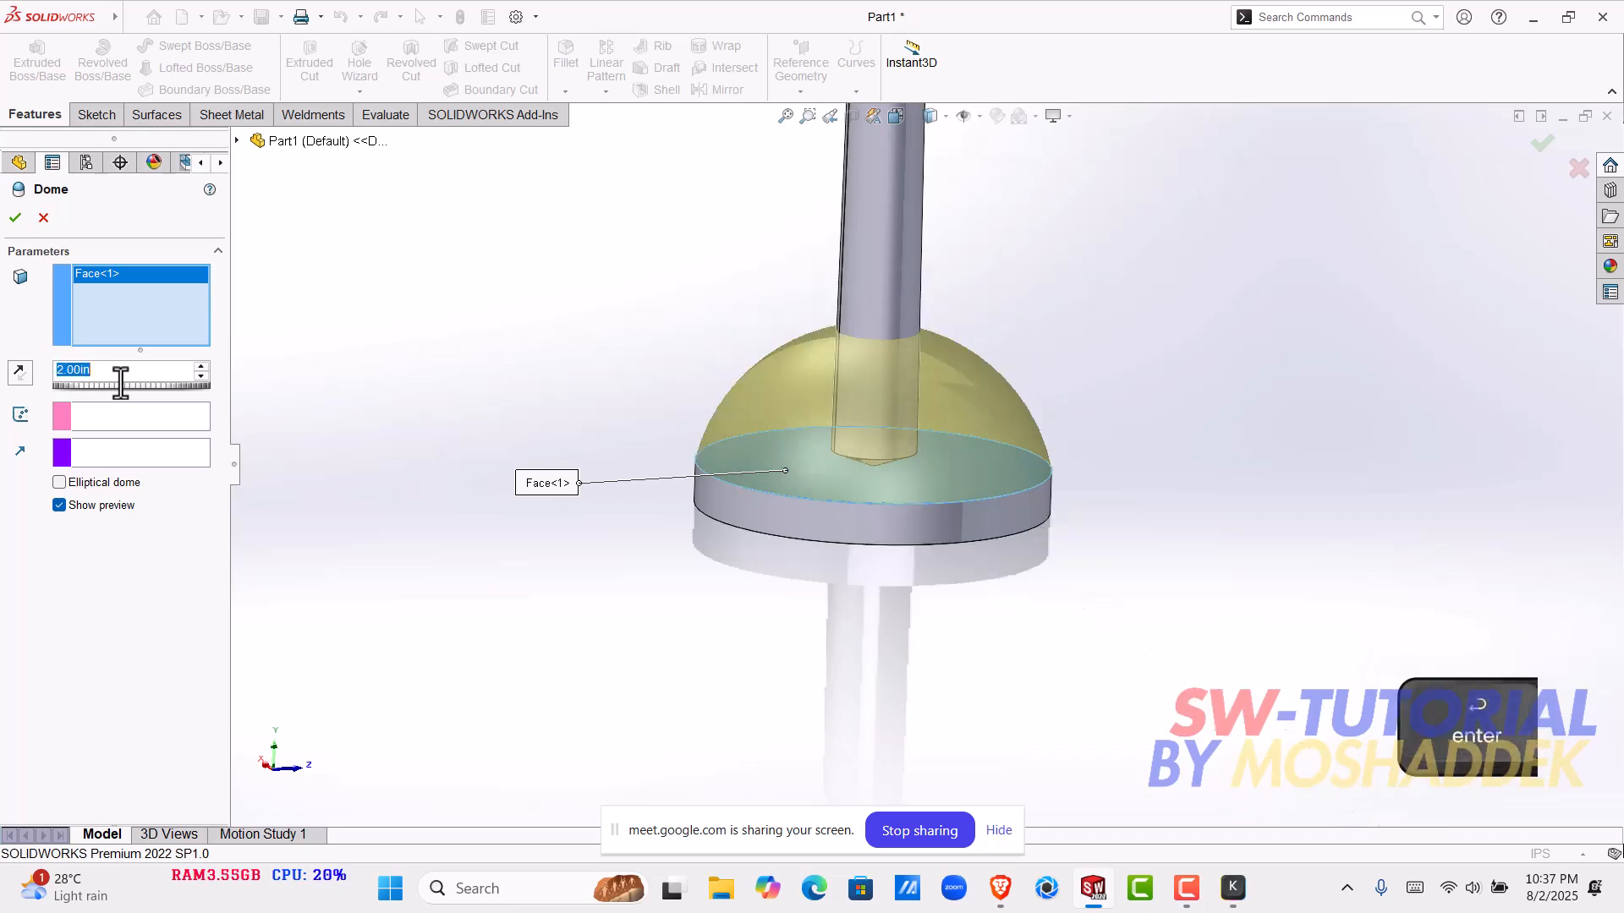
scroll(1007, 373, "up", 5)
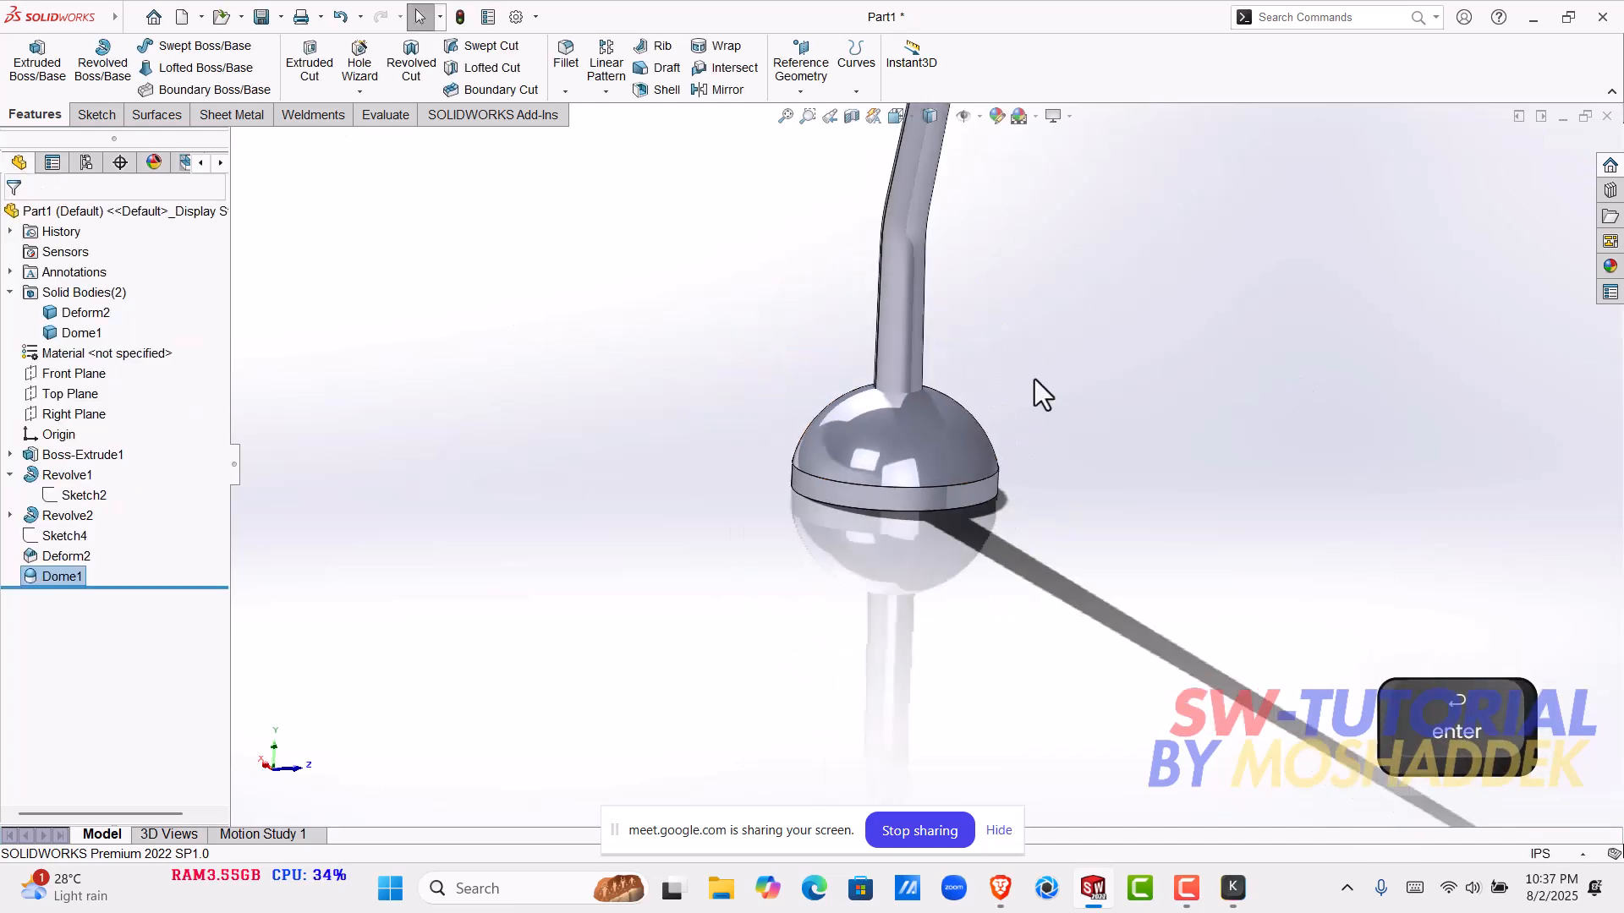
- Examine the domed base, the pole's bend and the head from several sides
middle_click_drag(962, 382, 1079, 582)
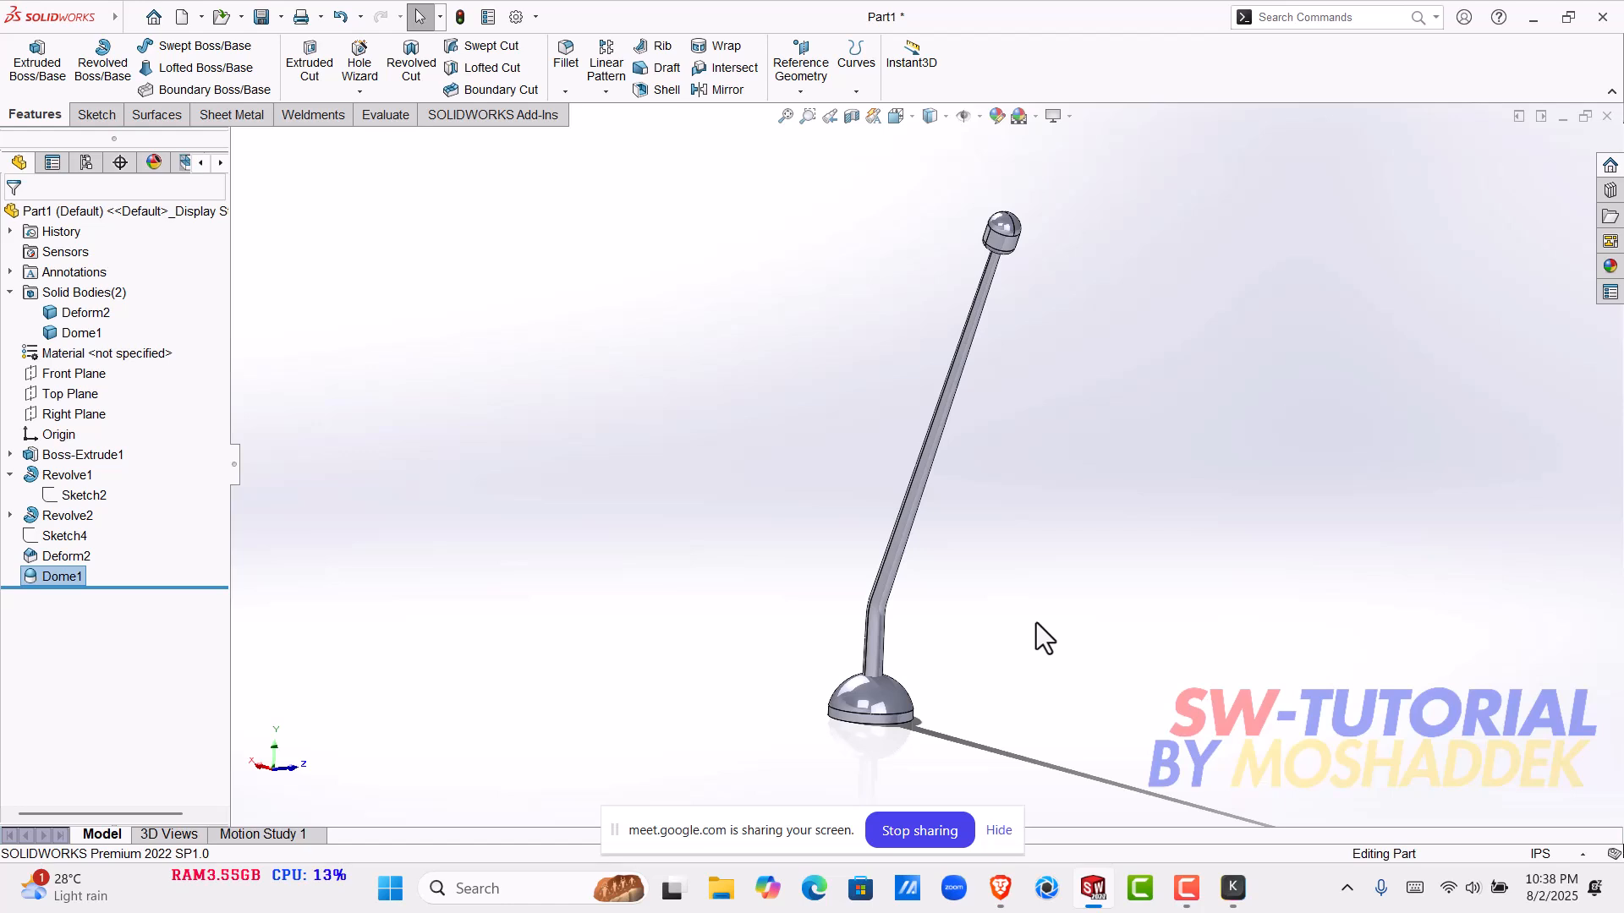
scroll(859, 642, "down", 4)
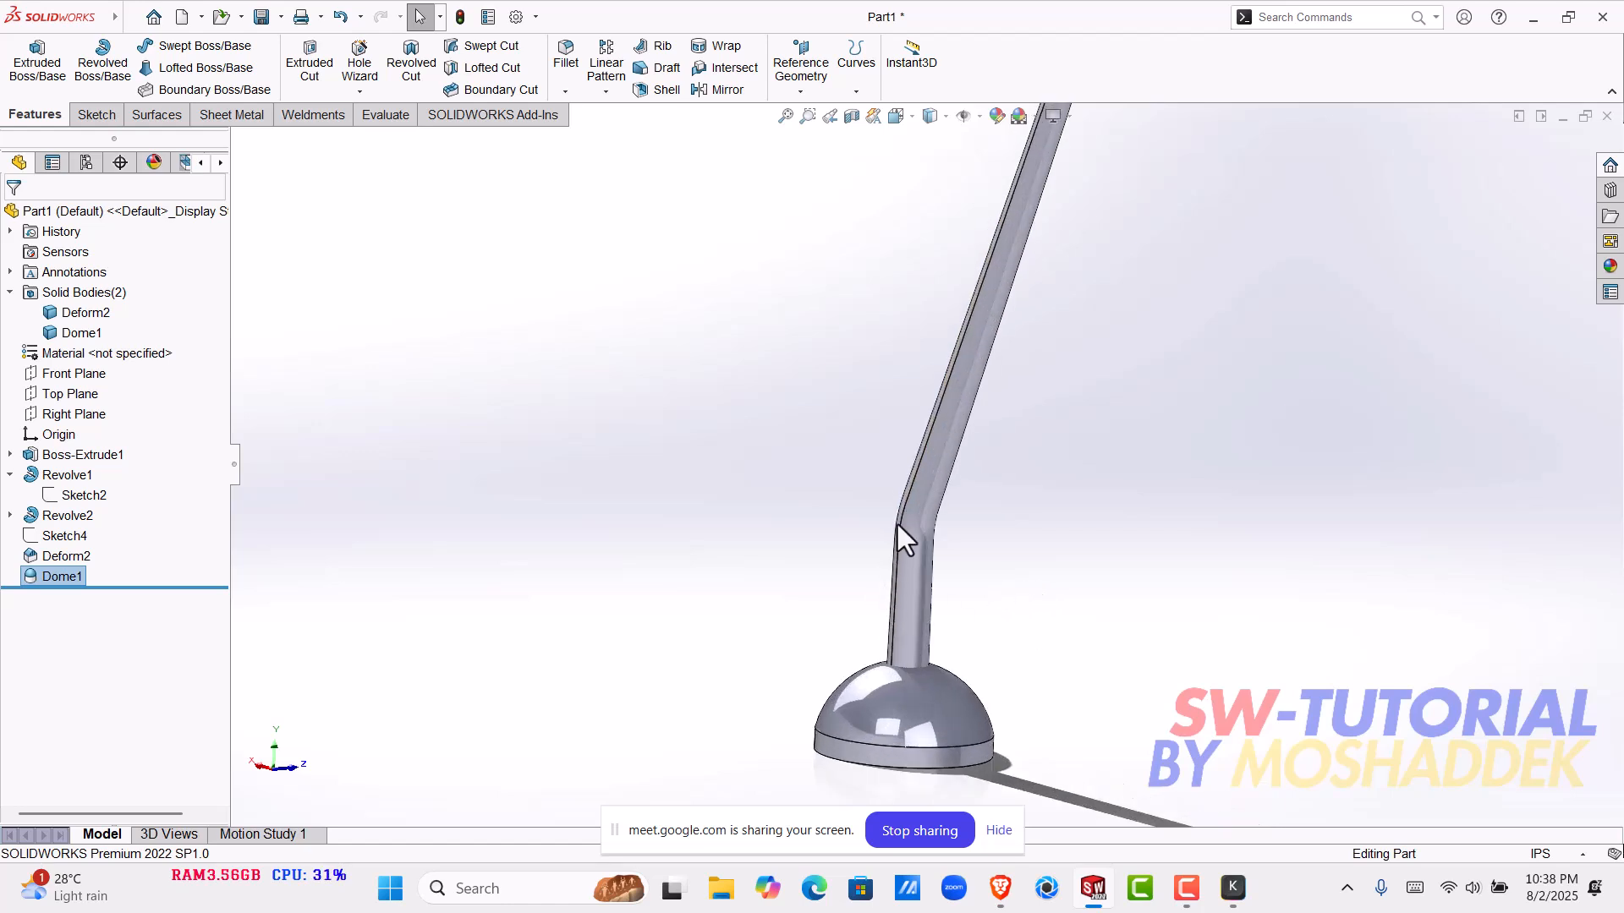
scroll(896, 541, "up", 4)
middle_click_drag(993, 231, 1193, 276)
scroll(900, 513, "down", 5)
middle_click_drag(941, 624, 817, 628)
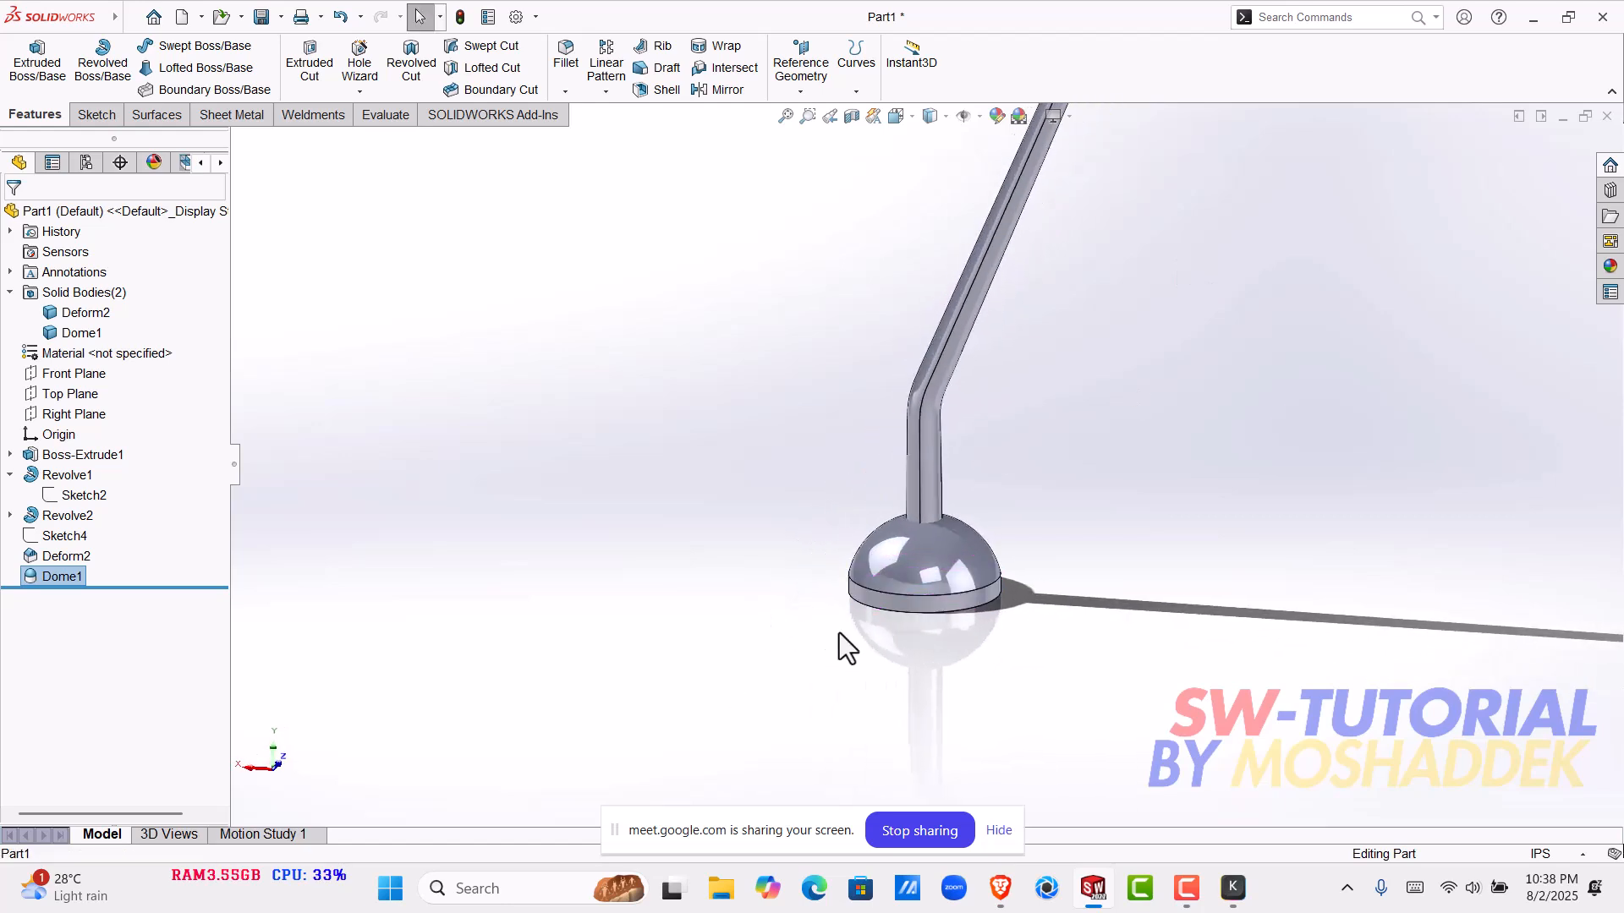
scroll(947, 423, "up", 5)
middle_click_drag(961, 332, 886, 647)
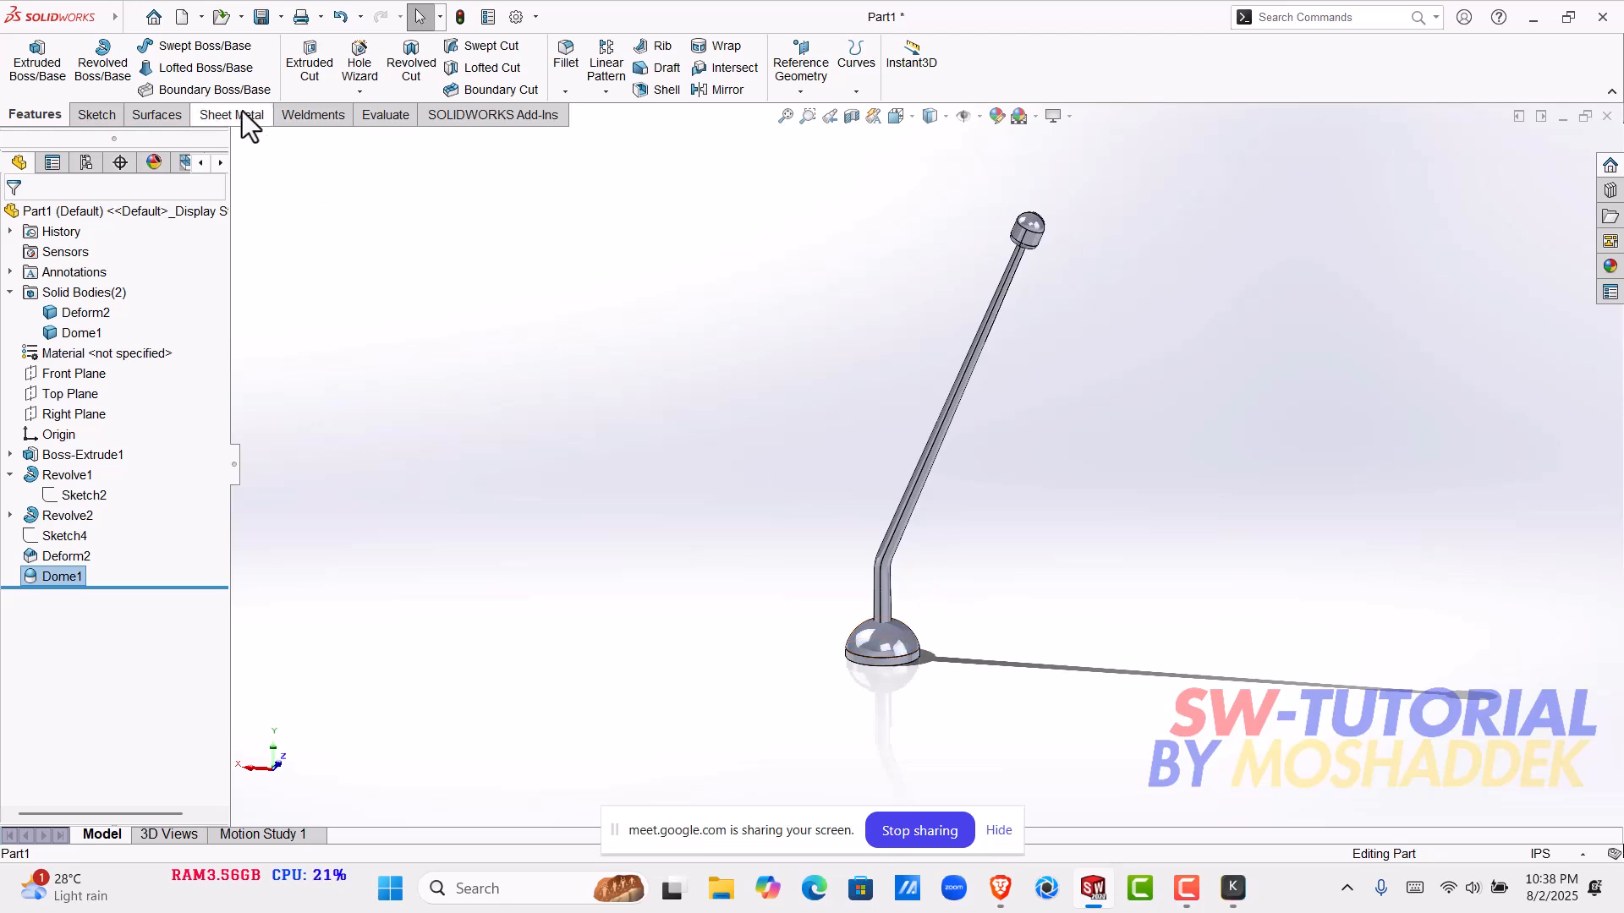
- Edit the Dome1 feature on the base and set its height to 8 mm
scroll(905, 684, "down", 5)
left_click(880, 526)
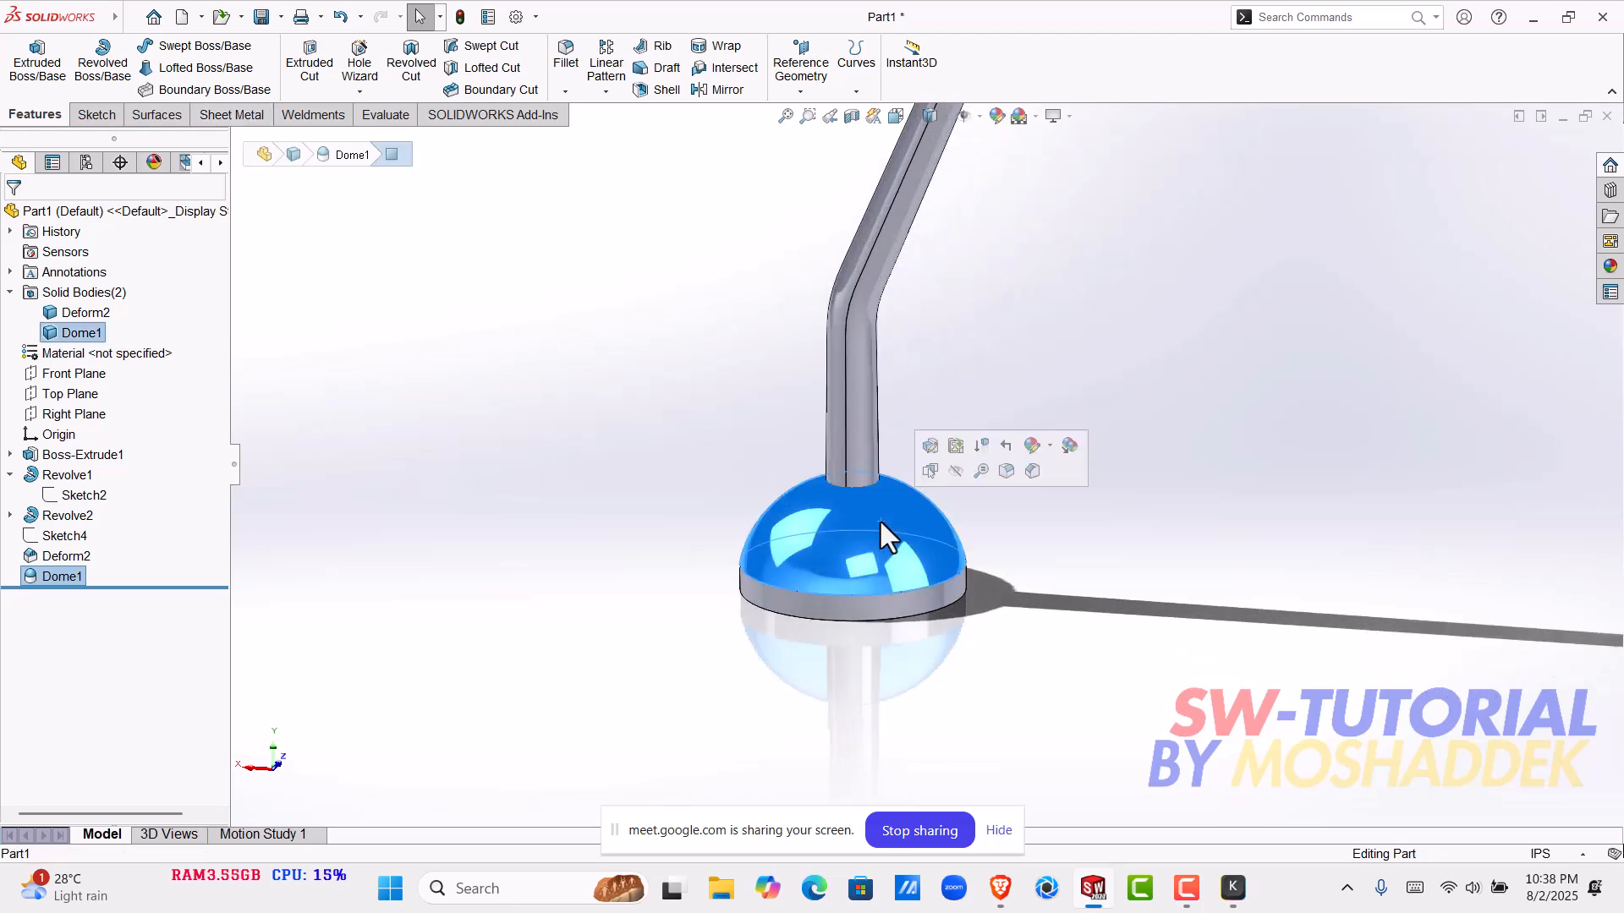
scroll(901, 478, "down", 2)
scroll(897, 543, "down", 2)
left_click(988, 314)
left_click(896, 536)
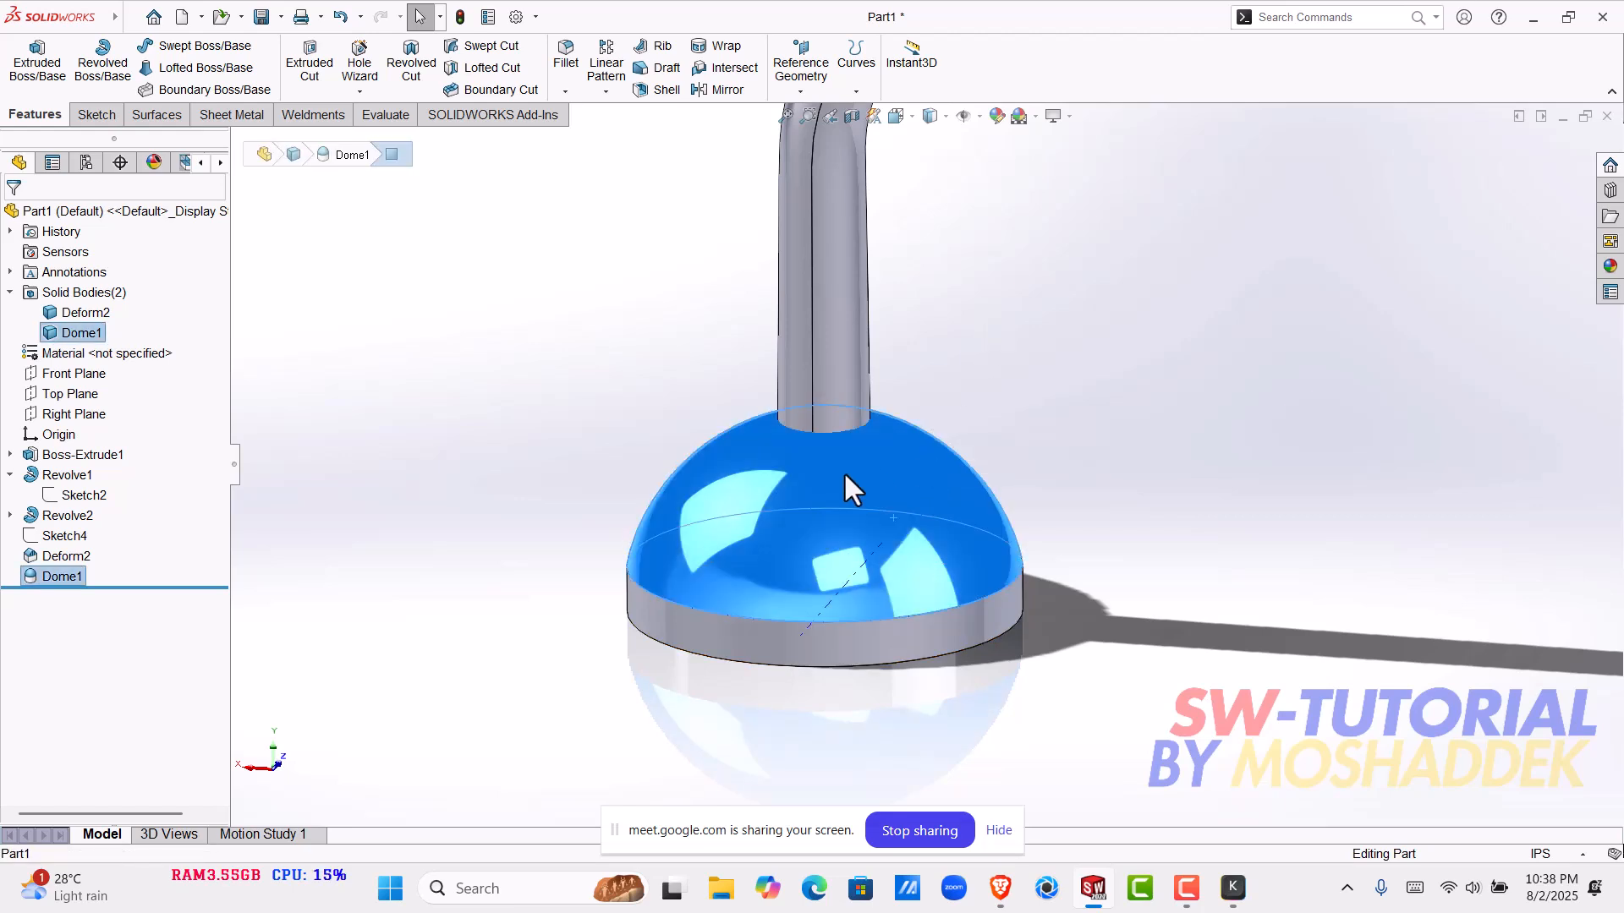
left_click(276, 384)
left_click(812, 518)
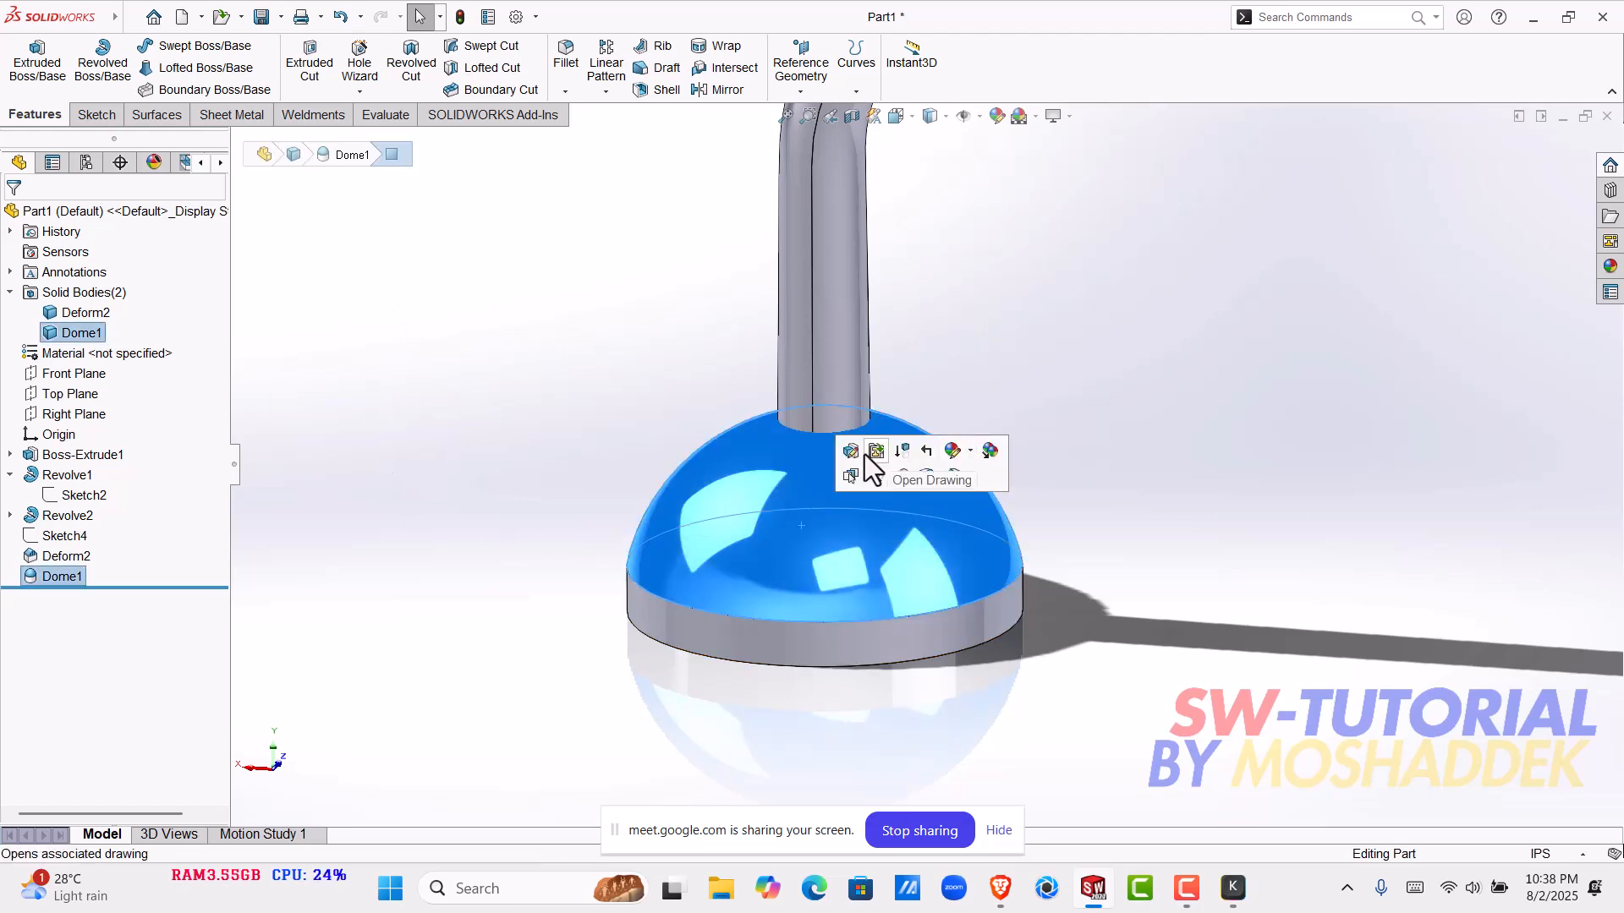
left_click(849, 451)
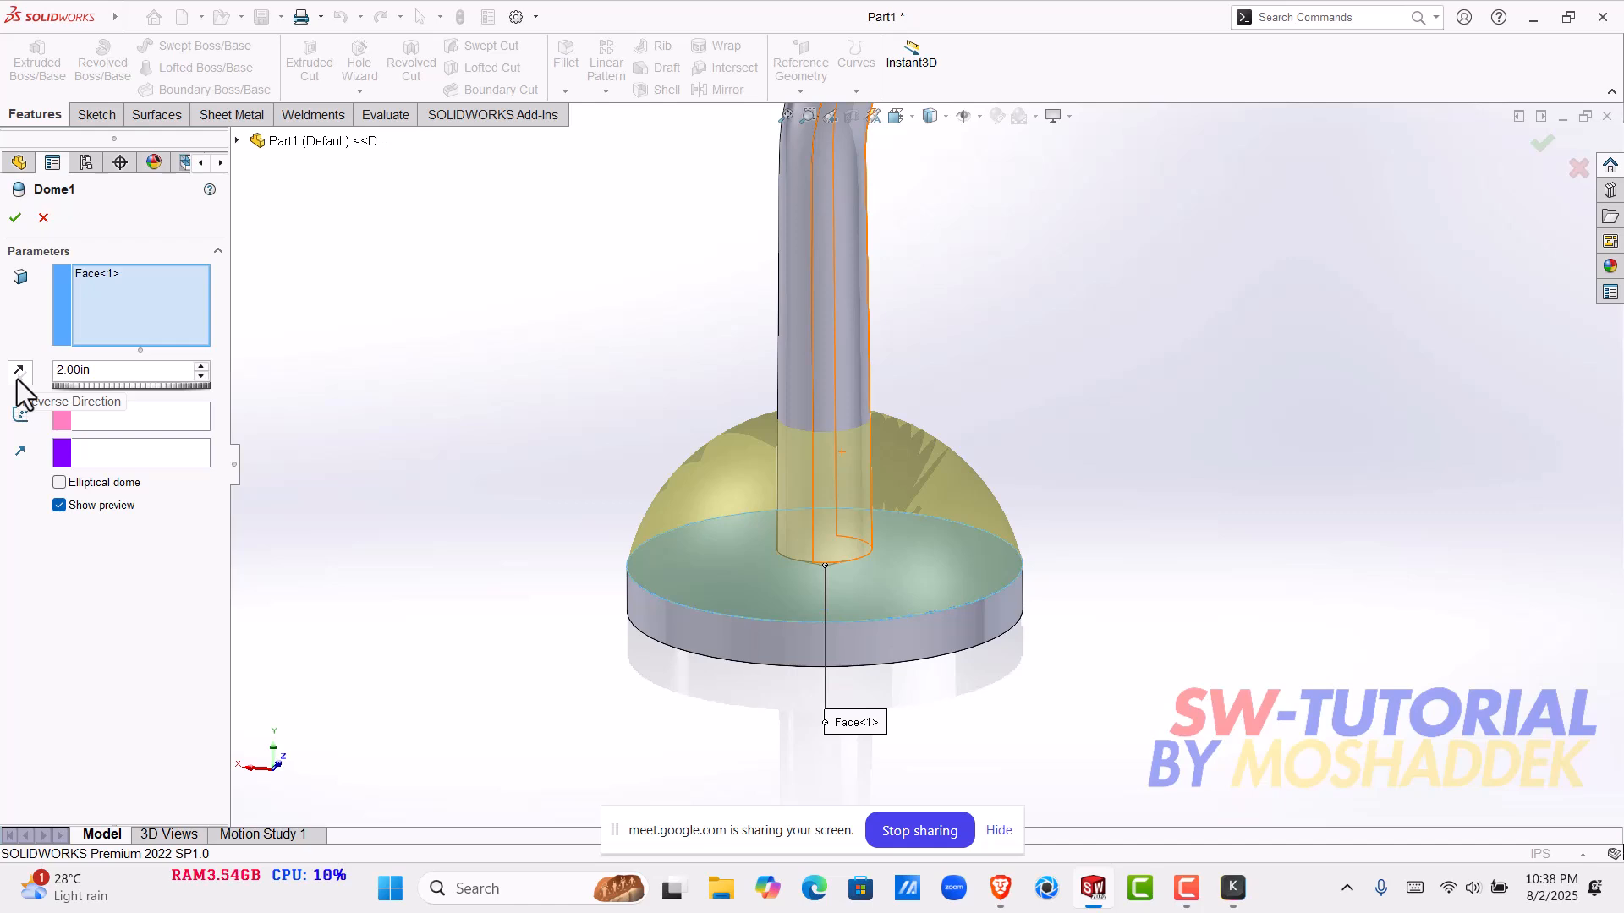
left_click_drag(101, 370, 6, 389)
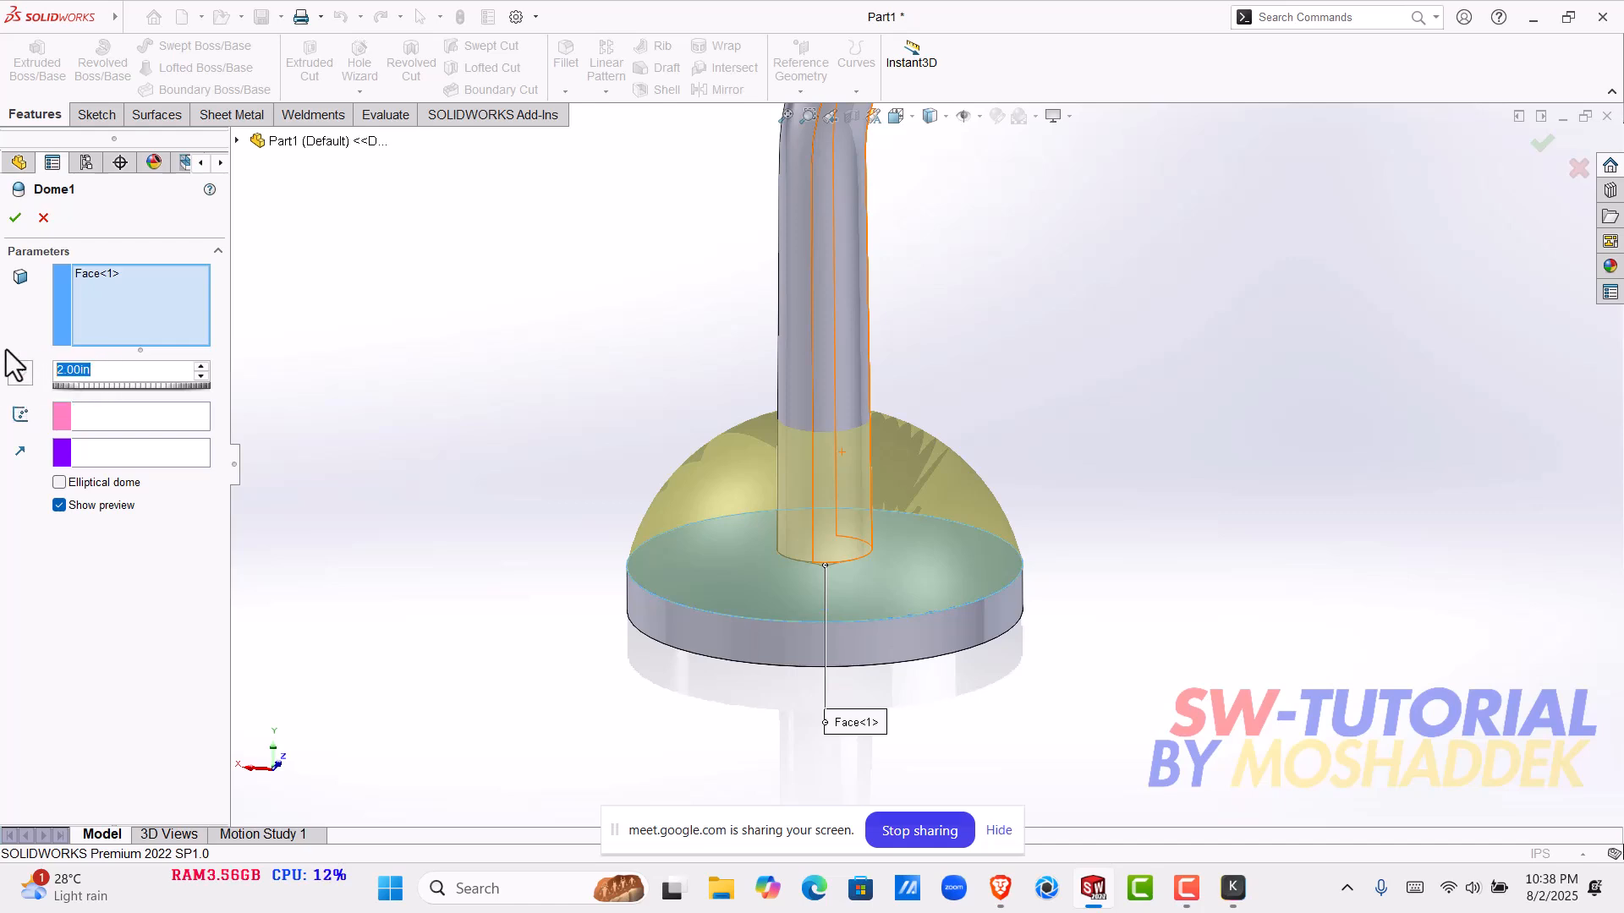
type("8mm")
key("Return")
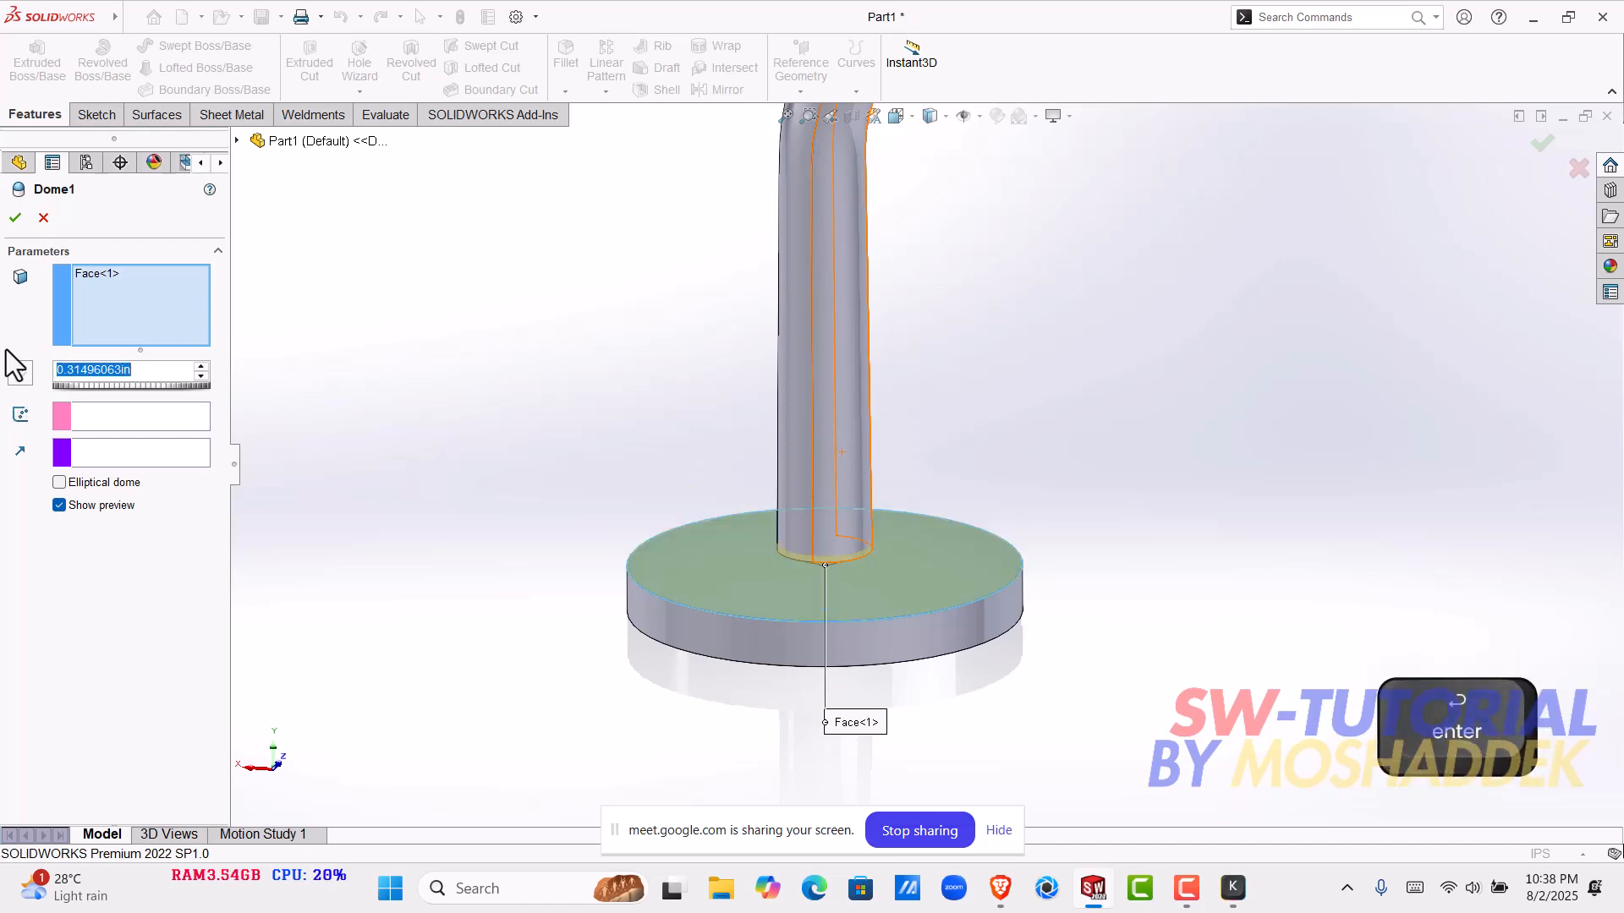
- Reverse the dome's direction so it cuts into the disk, and accept the feature edit
left_click(14, 367)
scroll(779, 537, "down", 1)
middle_click_drag(779, 540, 825, 507)
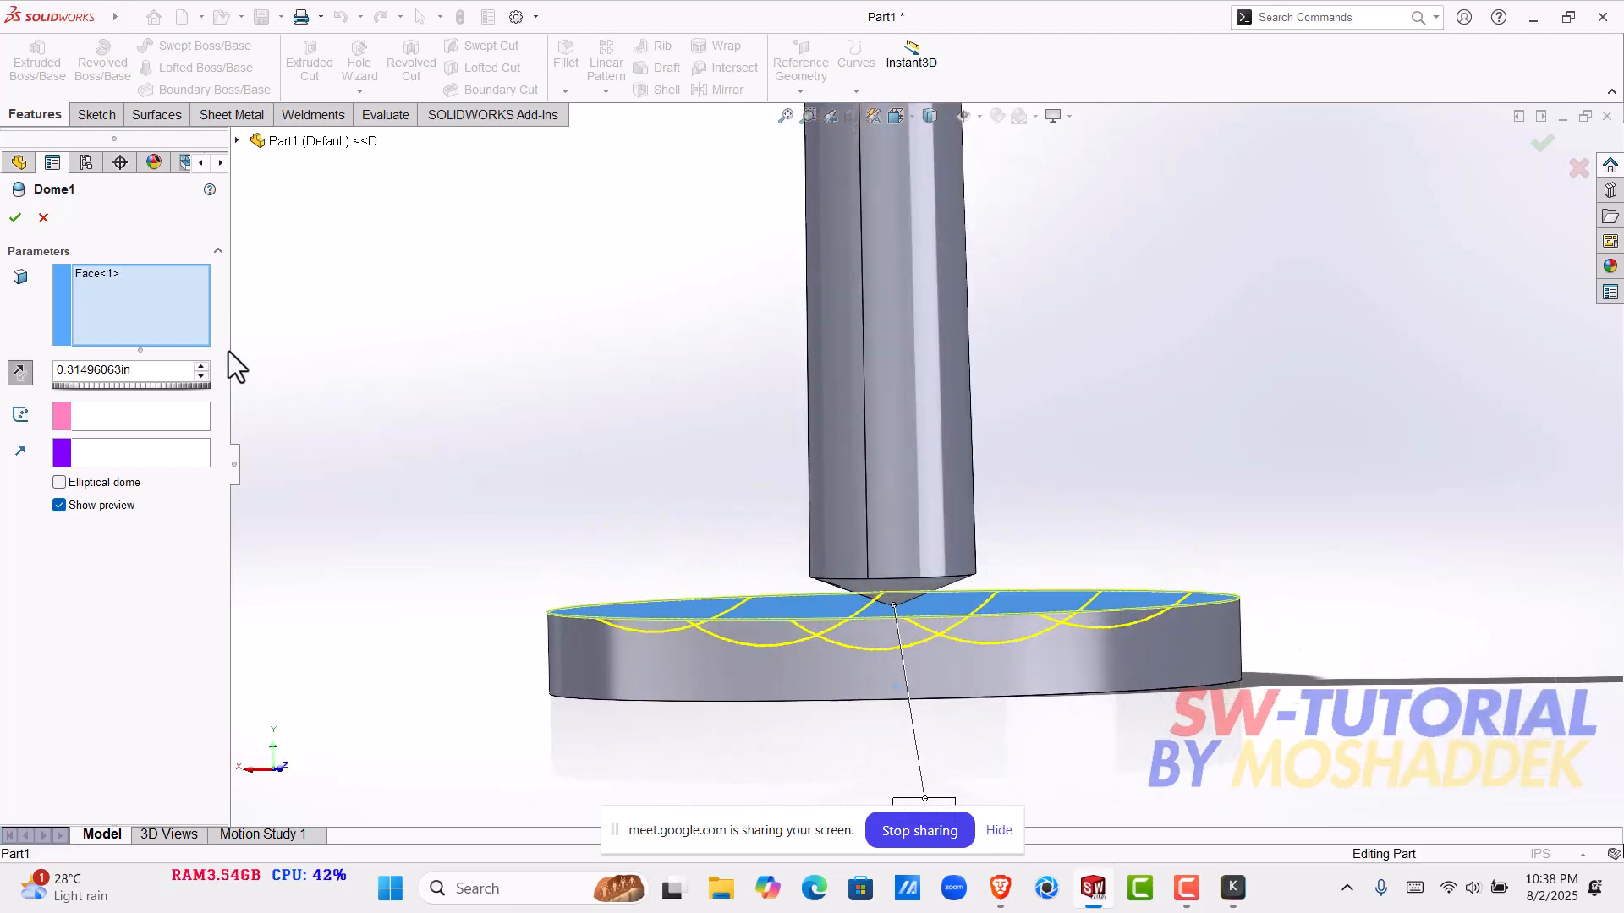
left_click(14, 217)
- Section the model along the Front Plane to view the inside of the base disk and pole
middle_click_drag(997, 623, 883, 697)
left_click(883, 697)
scroll(872, 710, "up", 2)
scroll(829, 677, "down", 5)
middle_click_drag(816, 587, 1066, 409)
left_click(1003, 283)
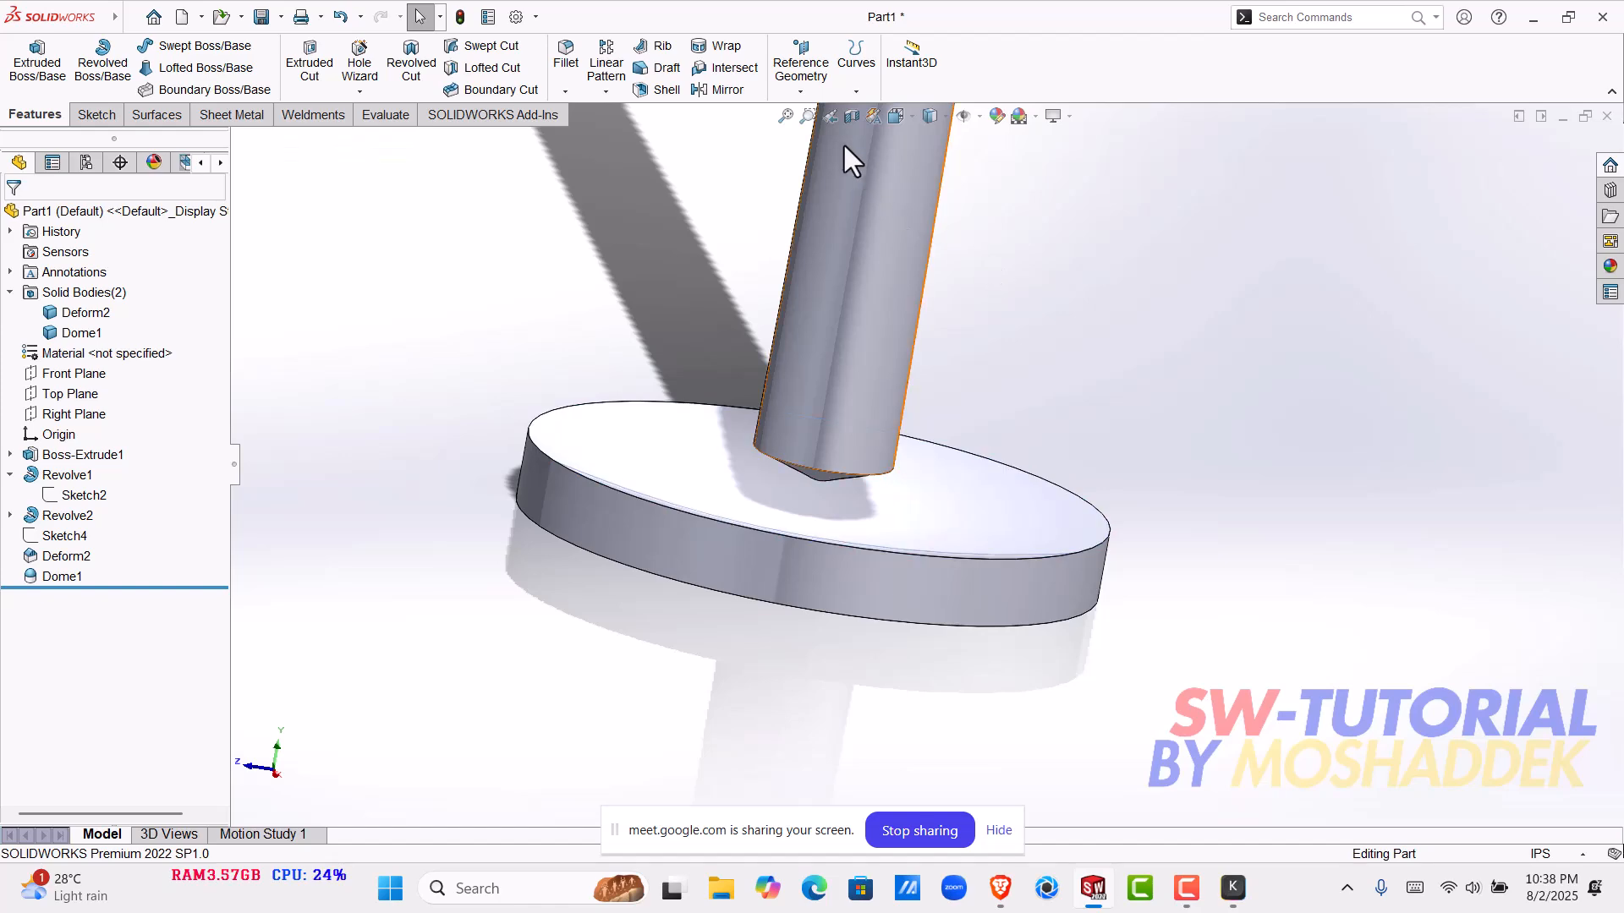
left_click(851, 117)
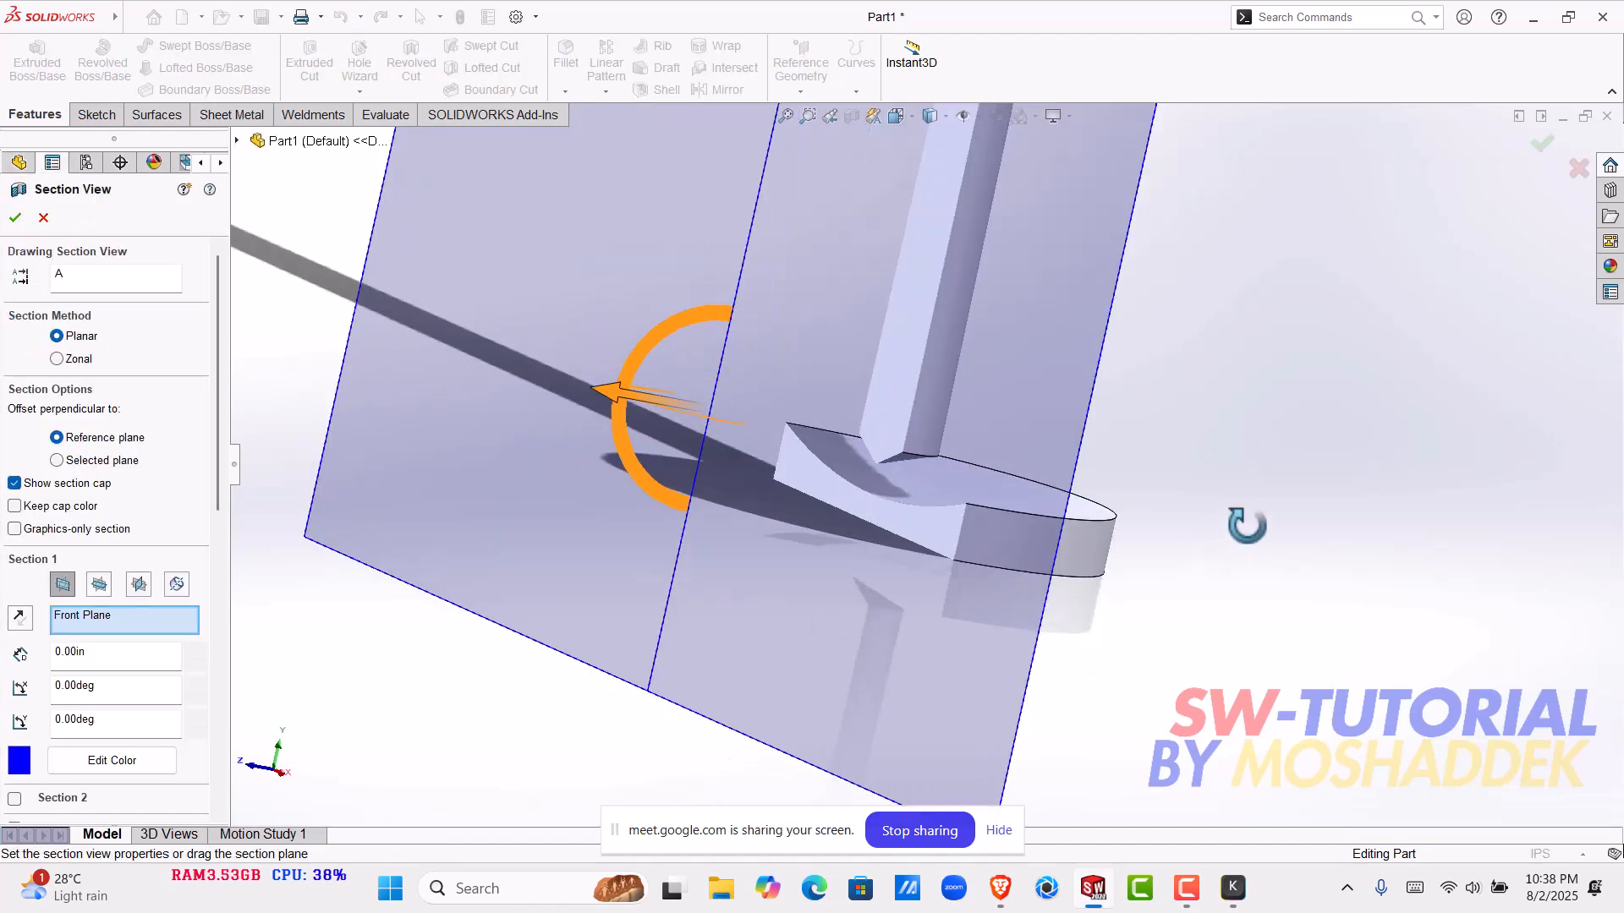
middle_click_drag(1241, 528, 1313, 548)
left_click(23, 219)
- Examine the cross-section of the base disk's upper surface and the pole's lower tip
scroll(1114, 518, "up", 3)
middle_click_drag(1115, 516, 1138, 584)
scroll(1045, 520, "down", 6)
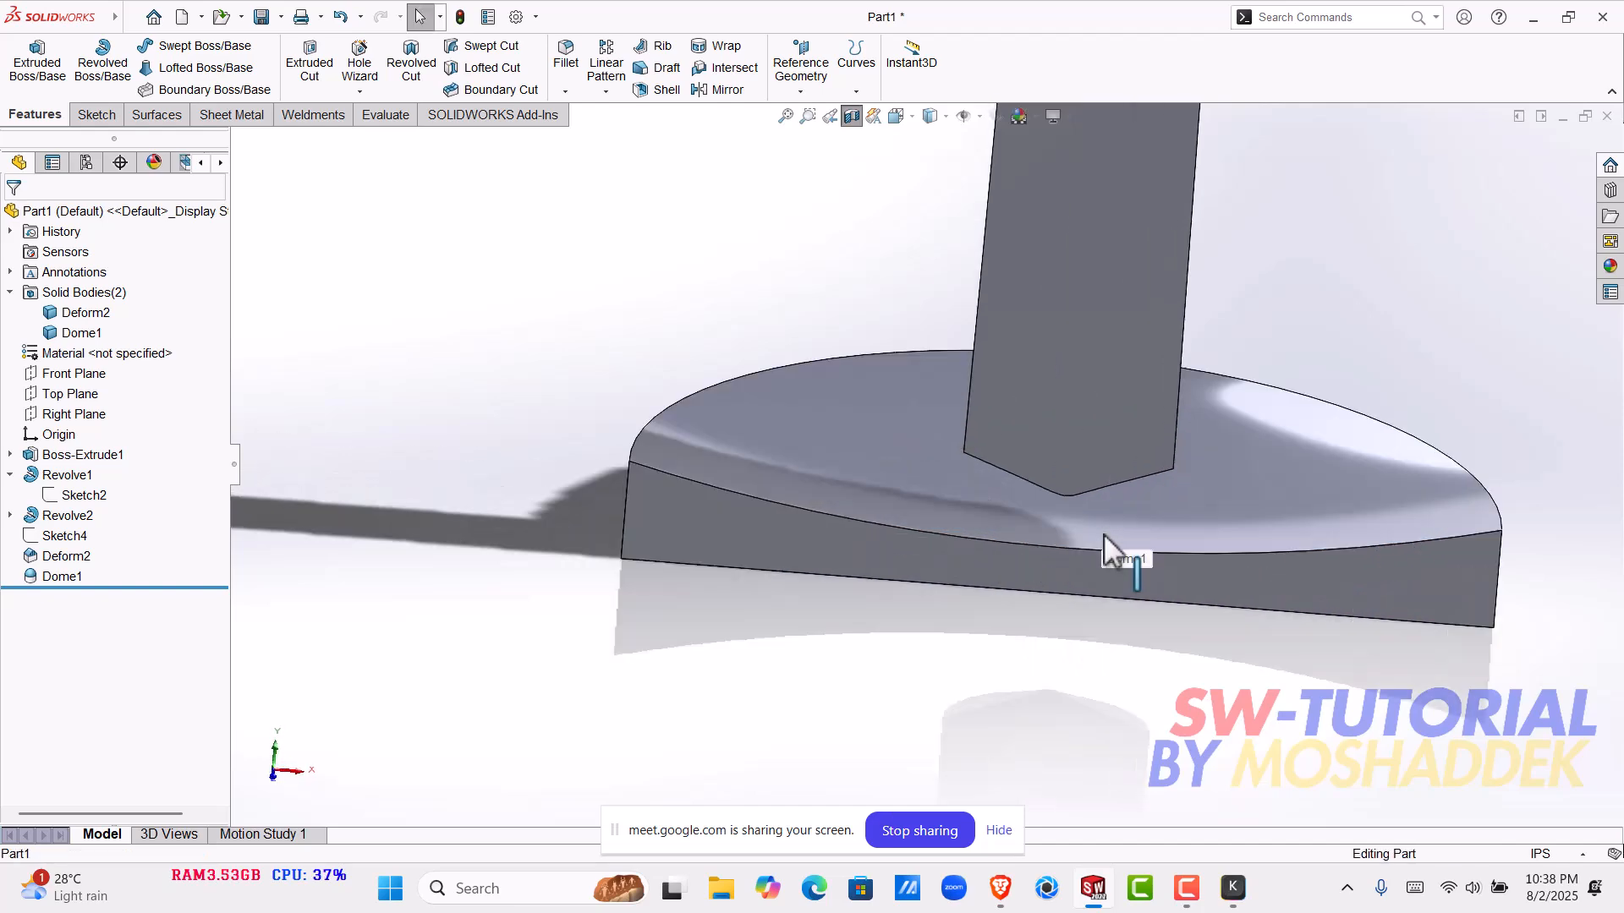
scroll(1102, 558, "down", 4)
scroll(1135, 449, "up", 7)
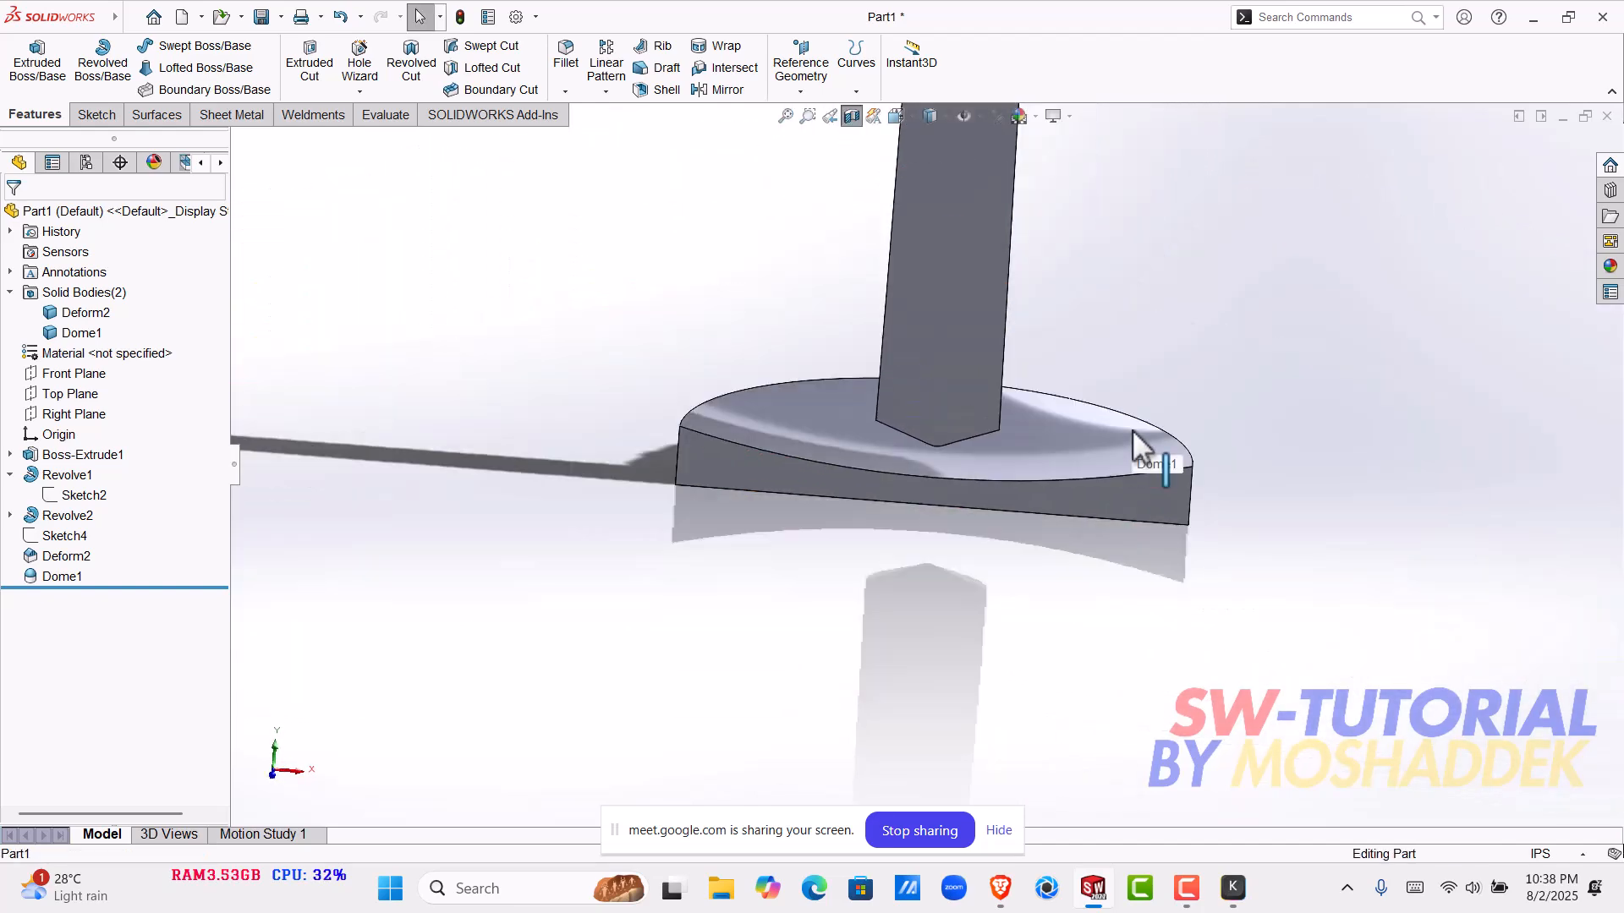
scroll(1131, 429, "up", 2)
scroll(842, 436, "up", 3)
scroll(866, 353, "up", 6)
scroll(866, 353, "down", 2)
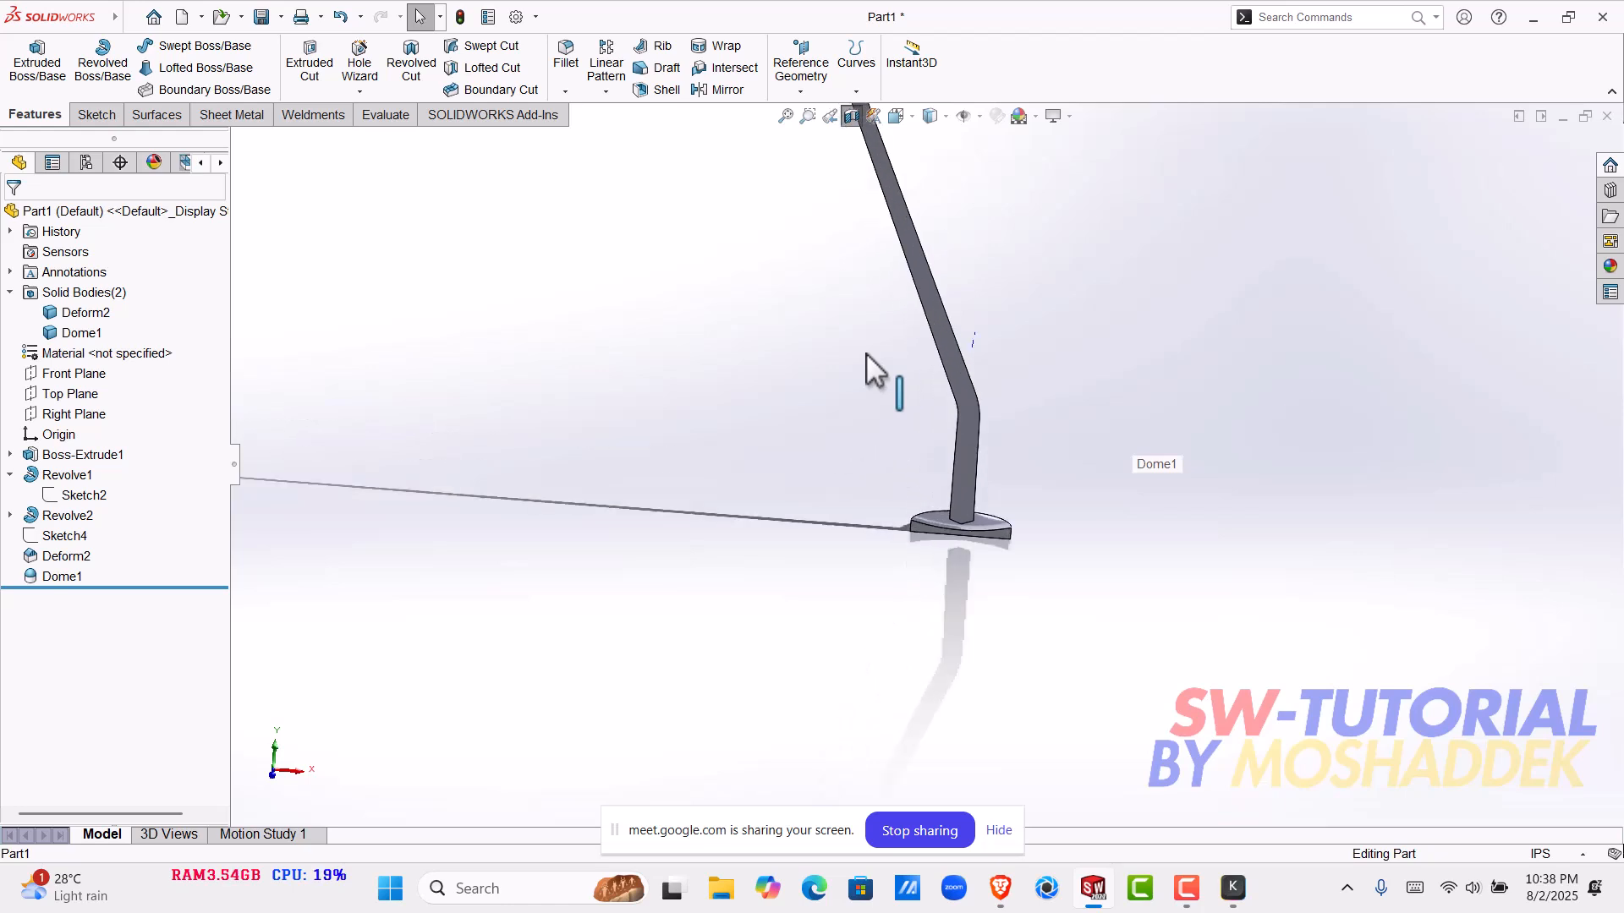
scroll(981, 487, "down", 6)
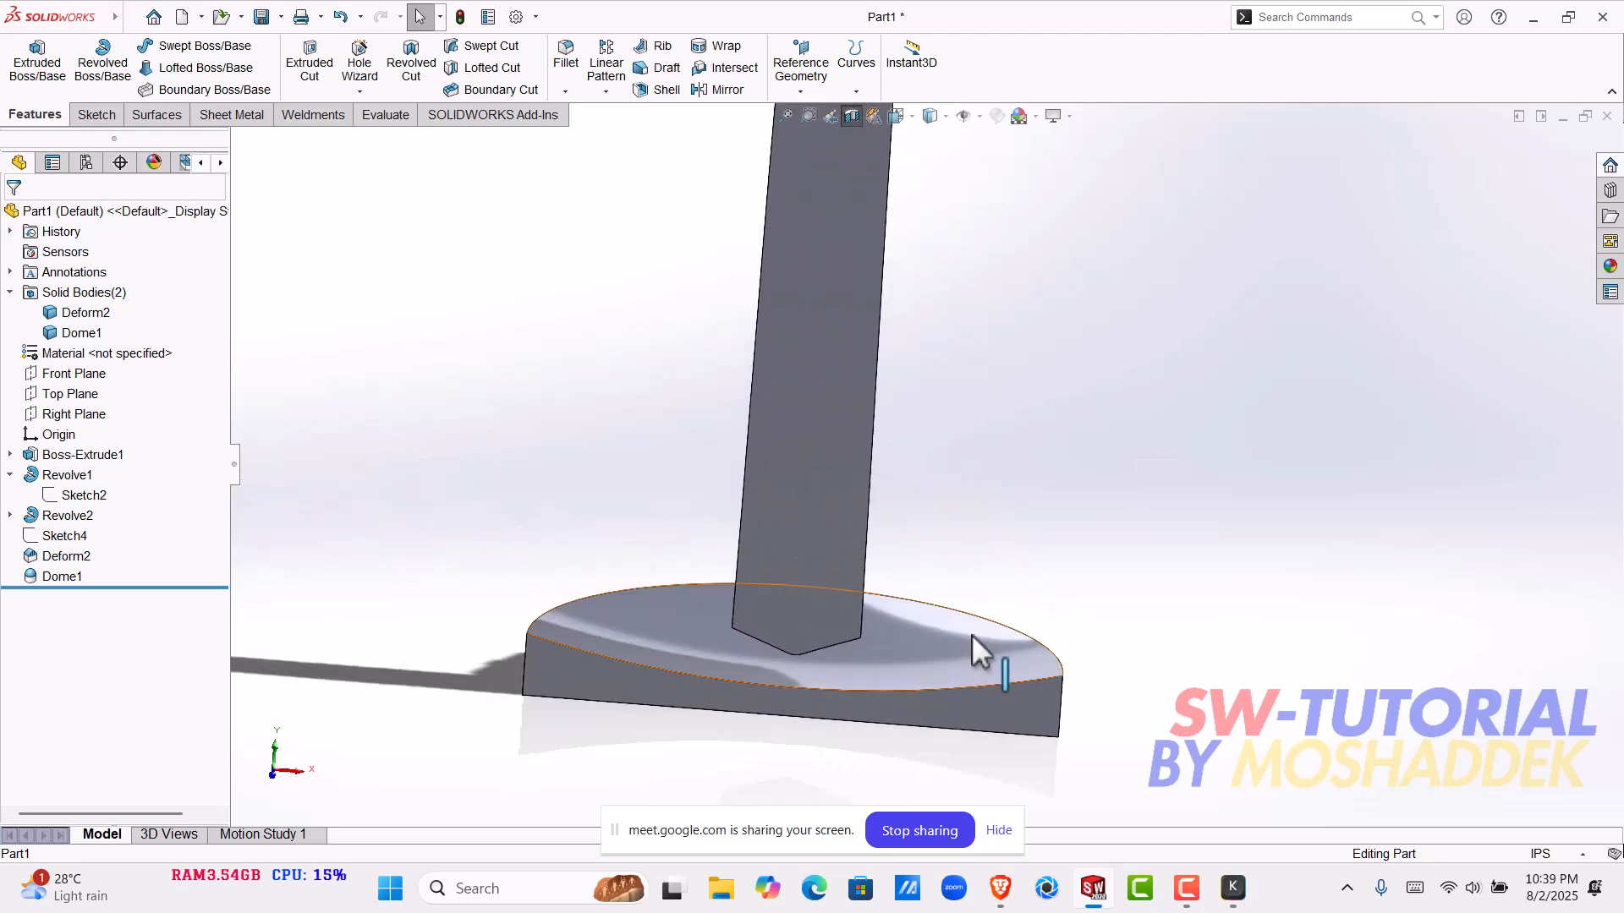
- Edit Dome1 again, flip its direction back outward, set the height to 1 in and accept the feature
left_click(949, 646)
left_click(998, 571)
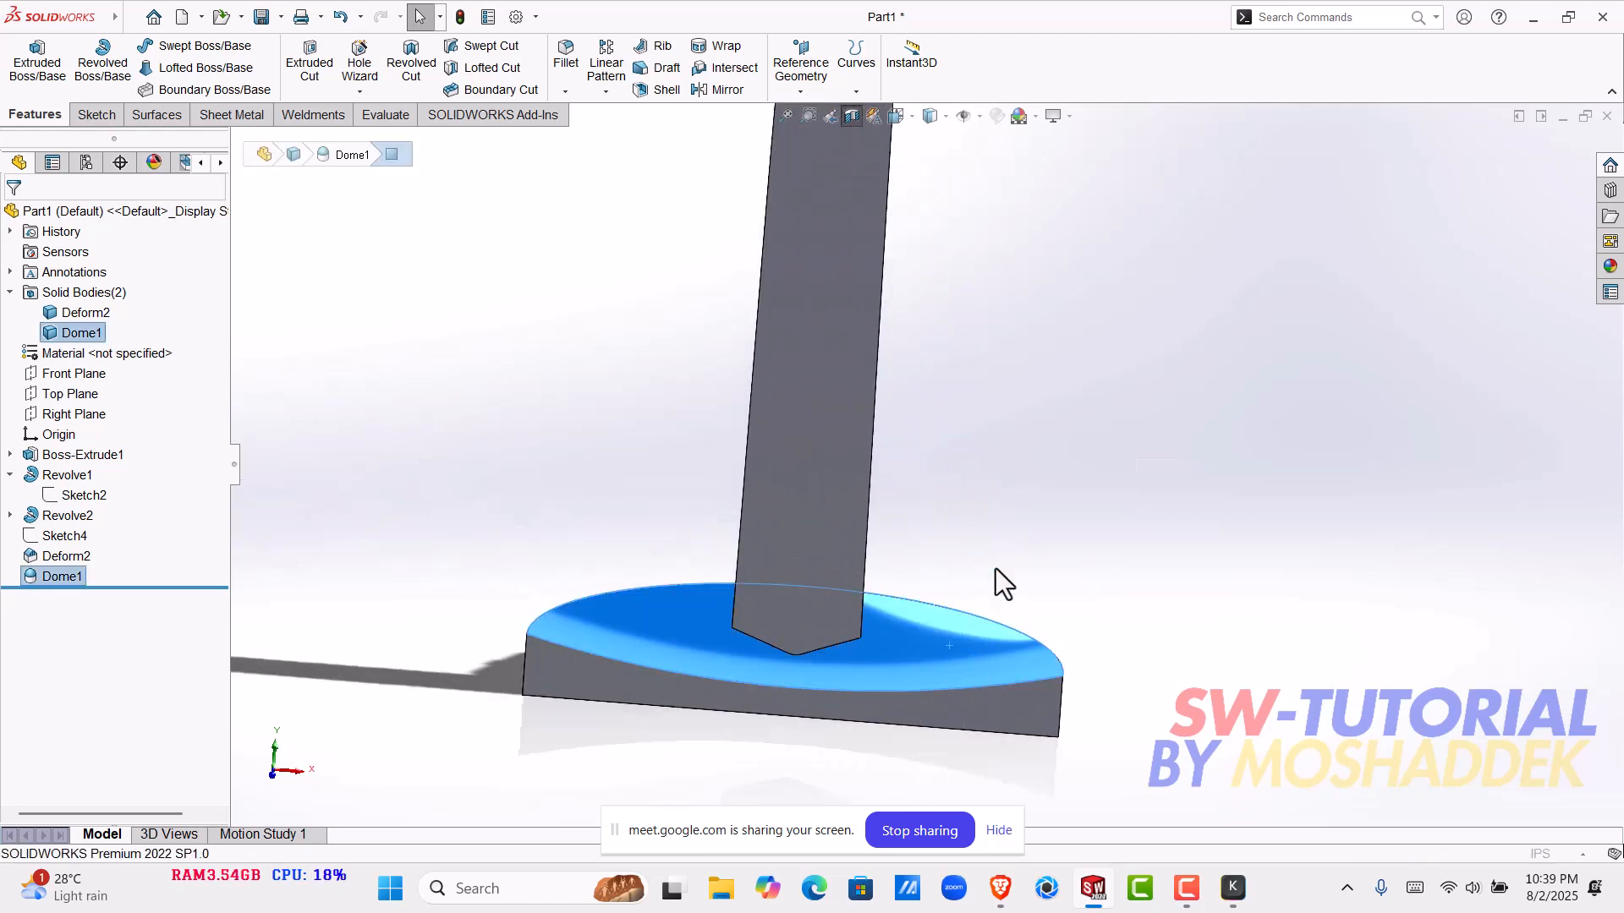
left_click(161, 372)
double_click(161, 372)
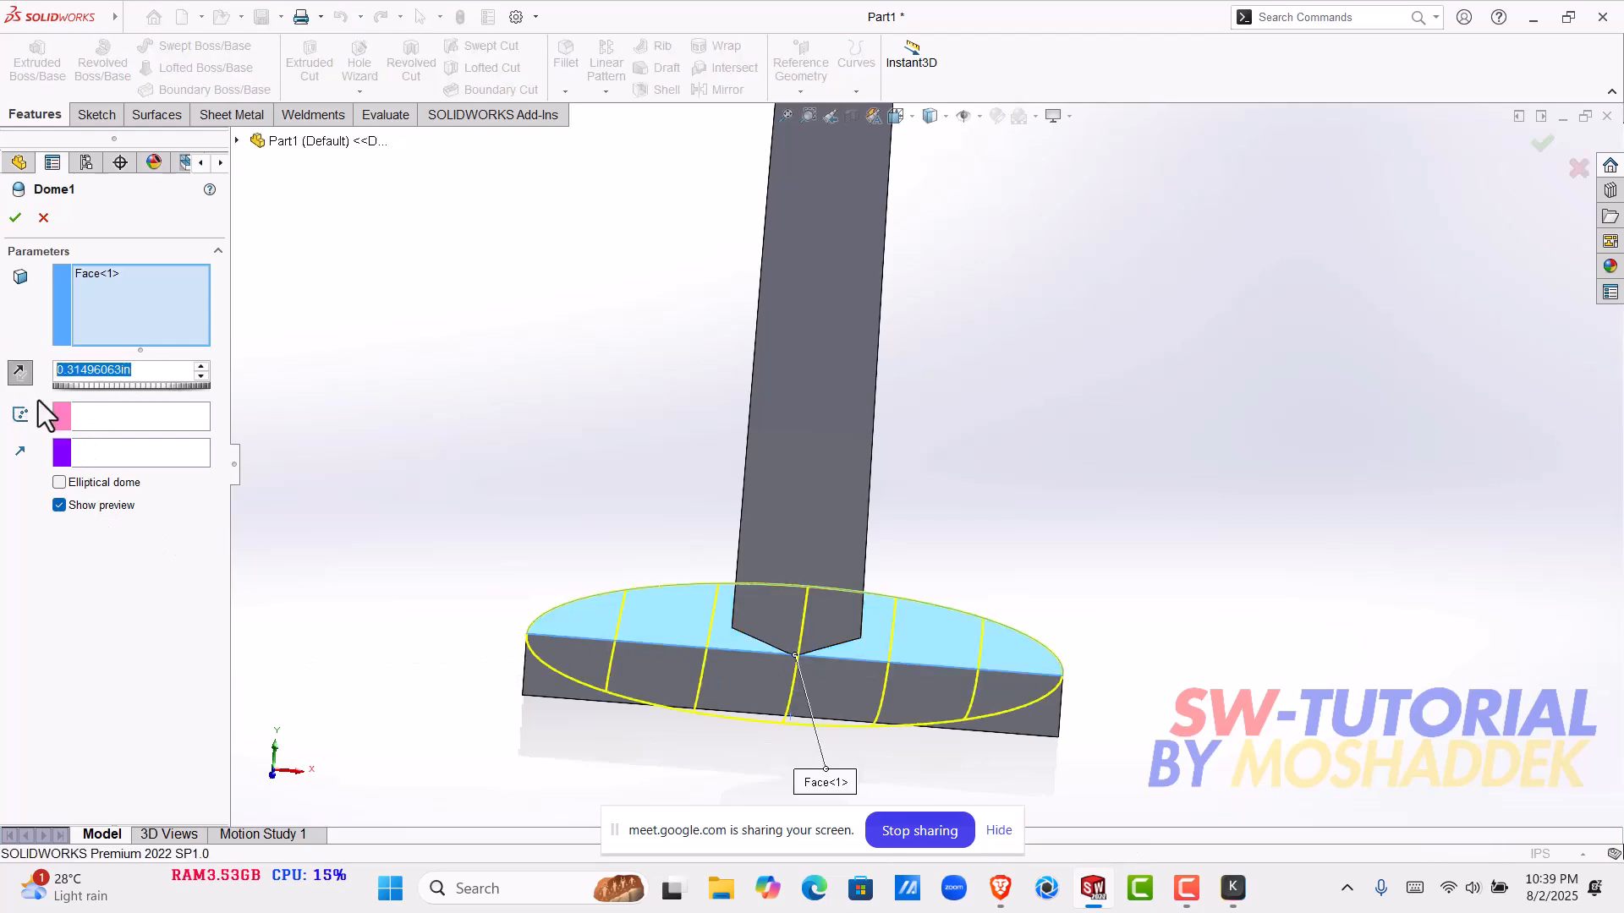
left_click(24, 376)
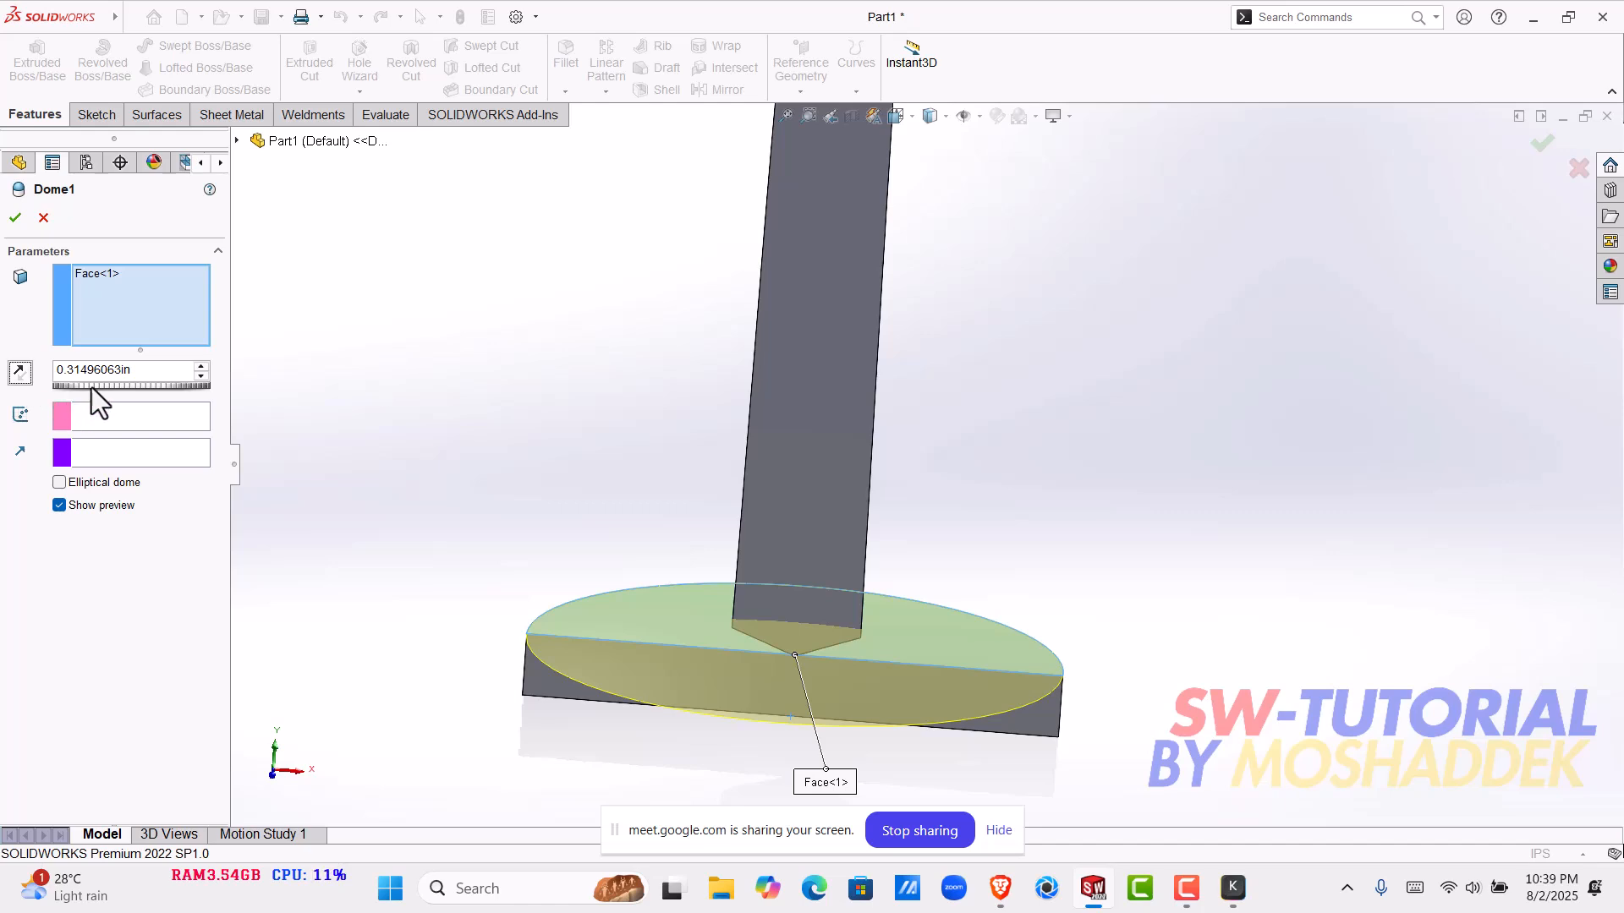
double_click(140, 370)
type("1in")
key("Return")
key("Return")
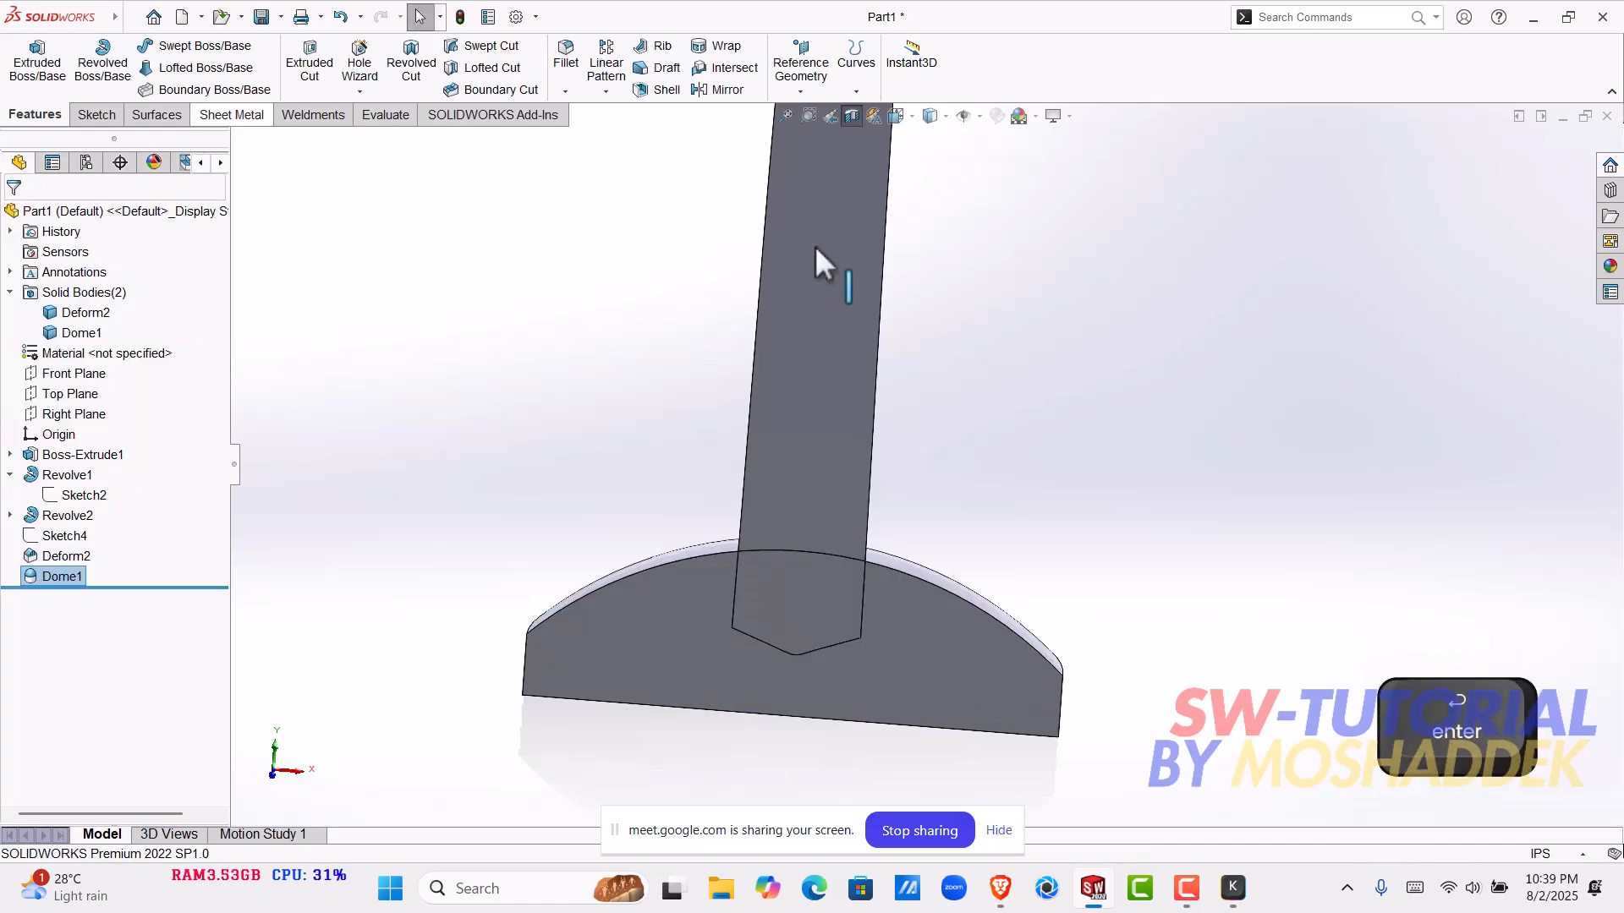
- Turn off the section view and examine the domed base together with the bent pole
left_click(848, 120)
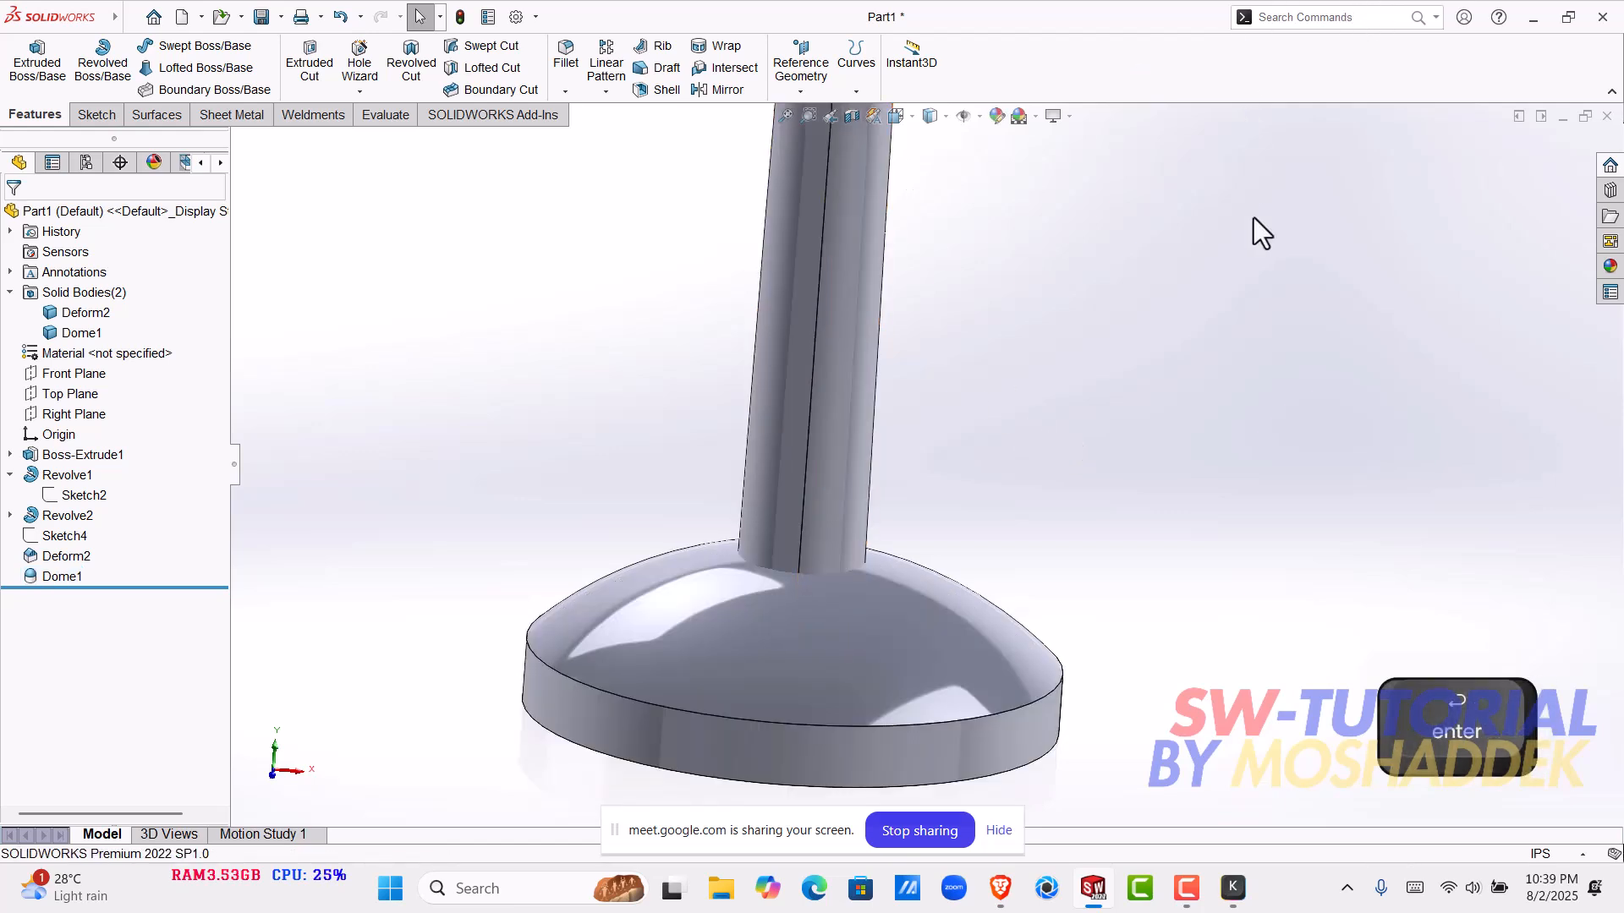
scroll(1191, 456, "up", 5)
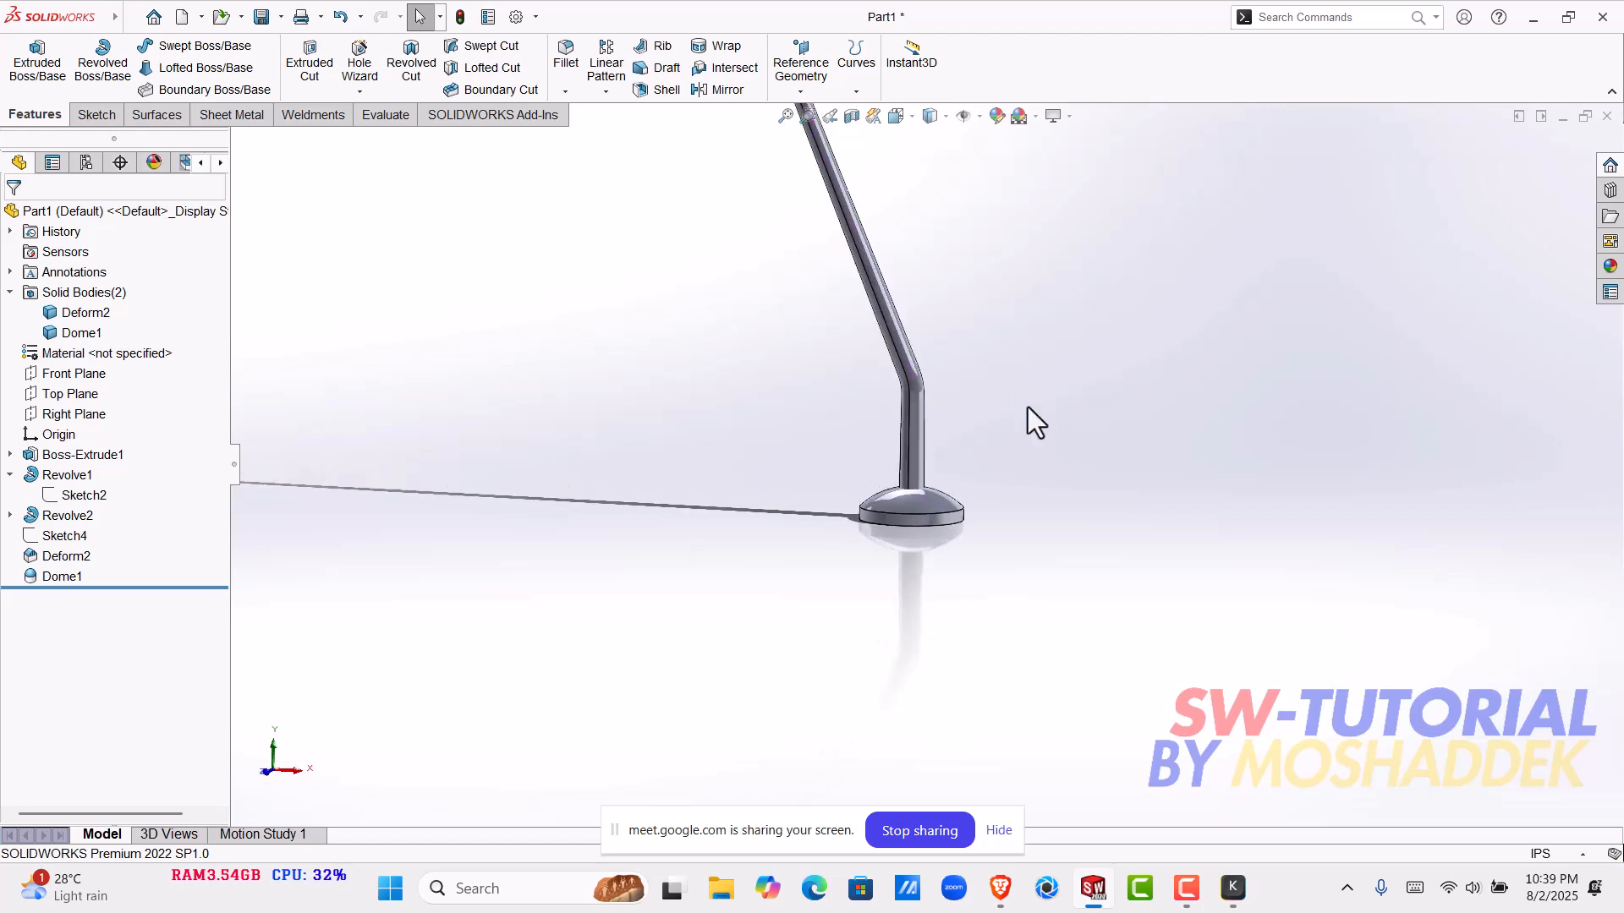
scroll(909, 567, "down", 5)
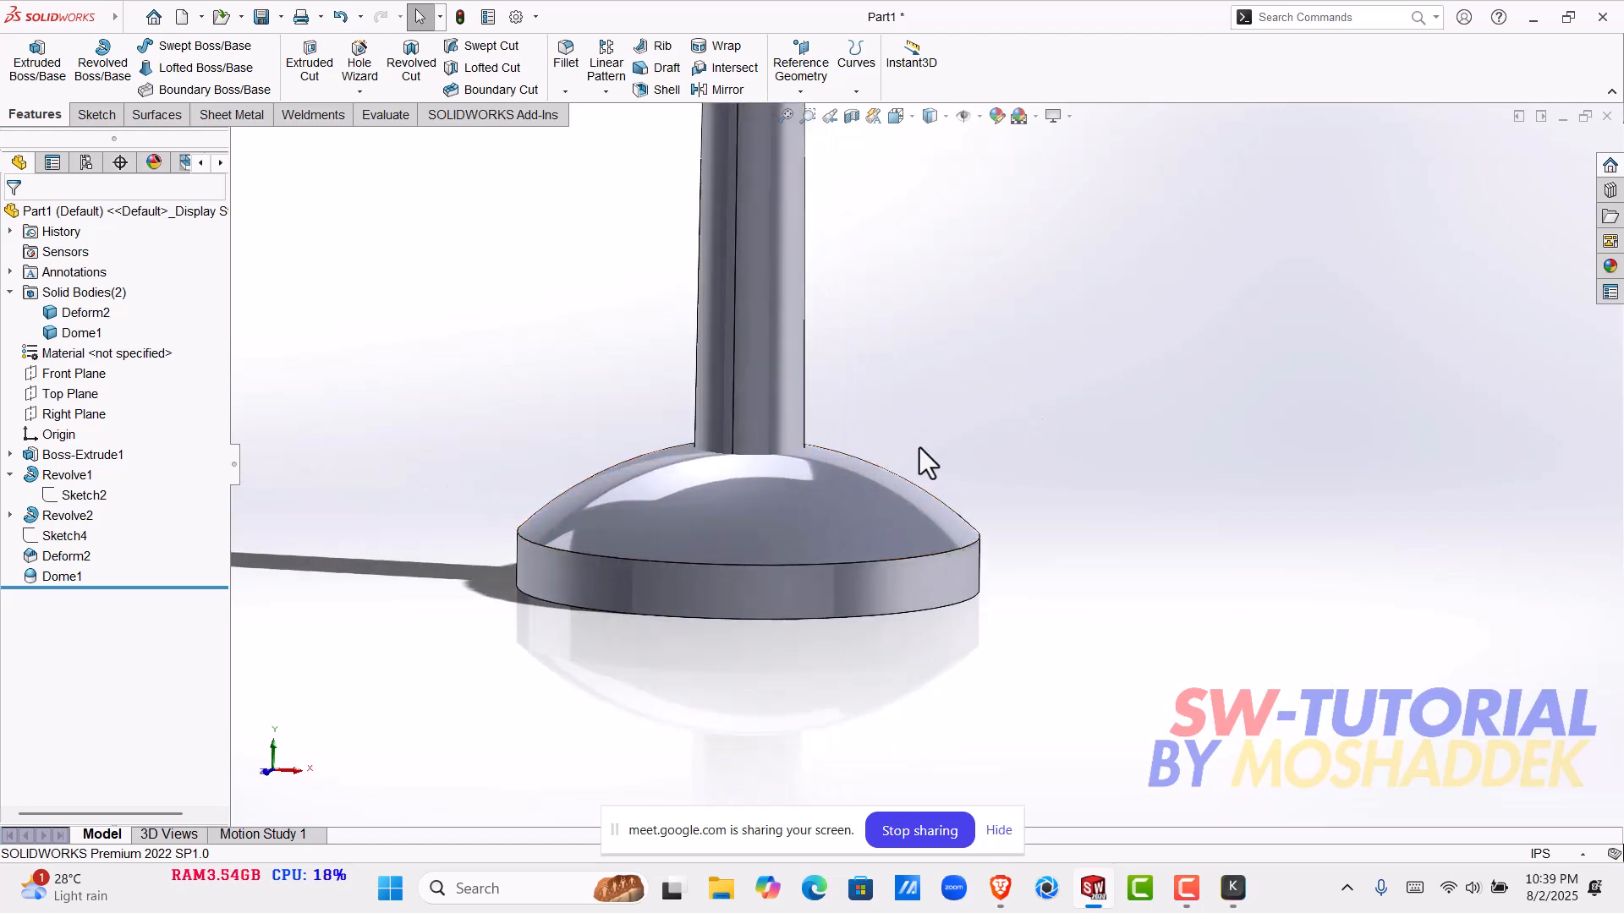
scroll(1032, 482, "up", 4)
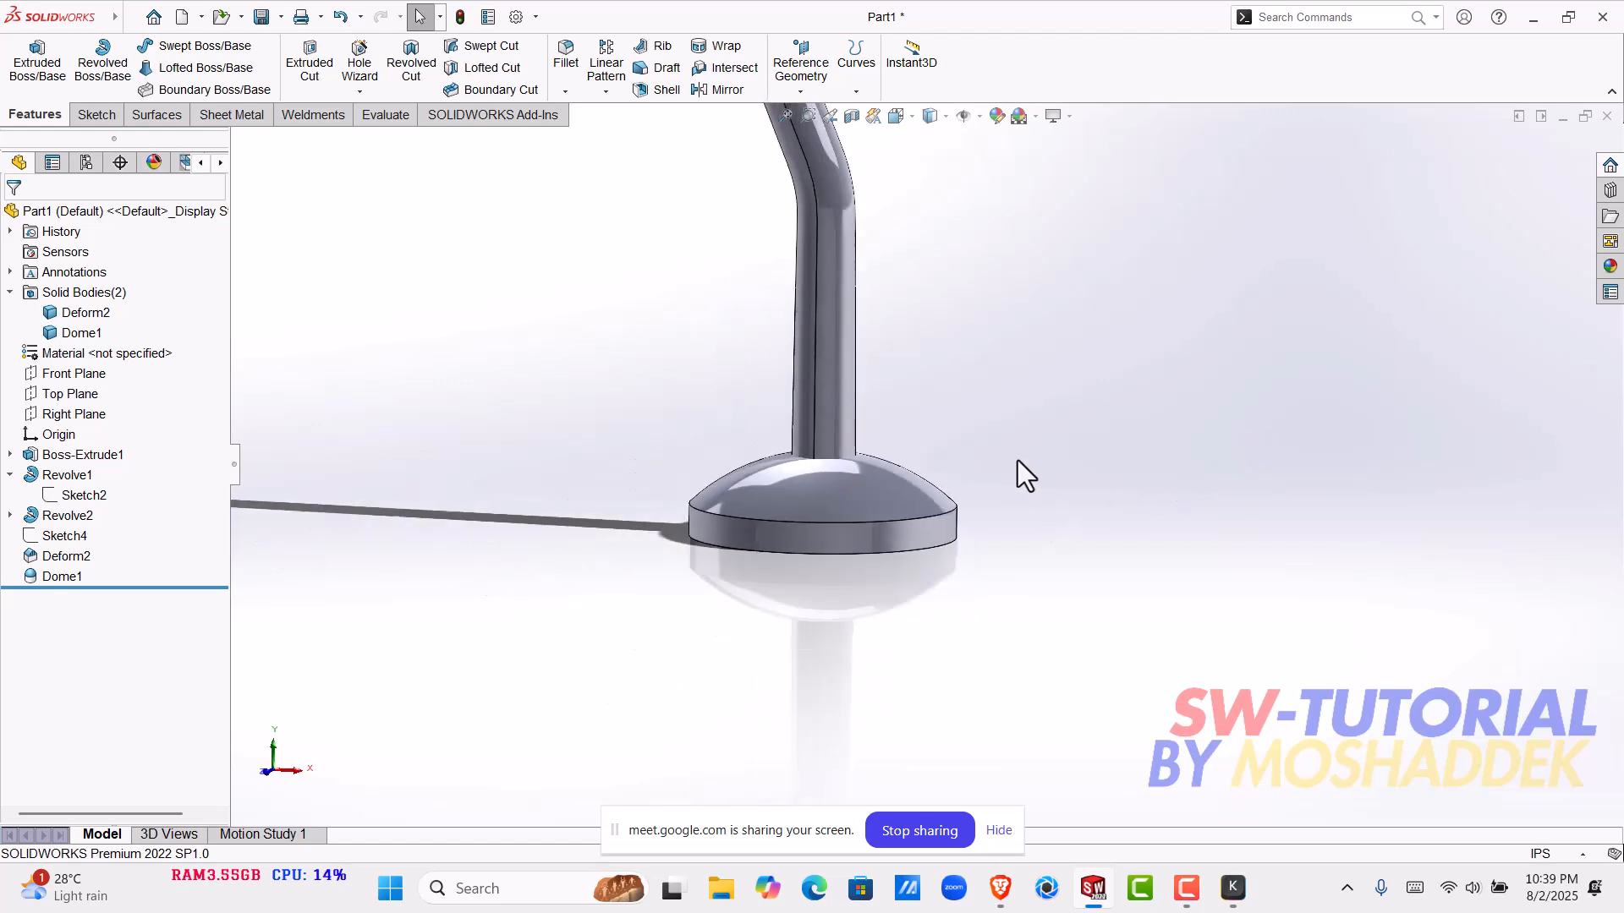
scroll(1000, 431, "up", 4)
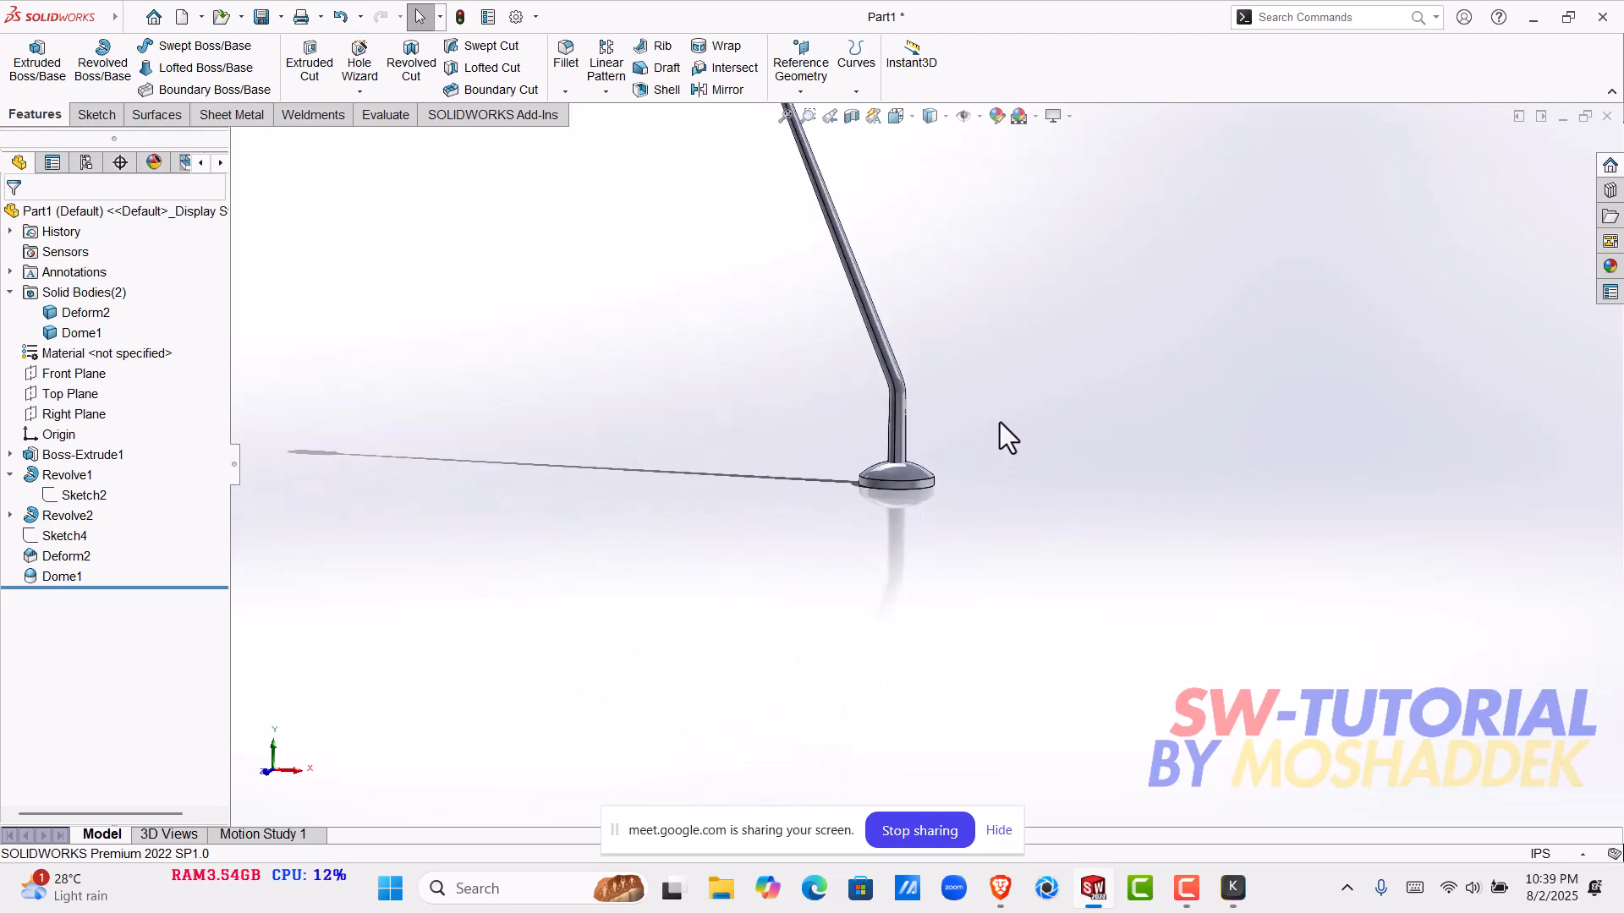
- Examine the base disk's flat underside, its cylindrical rim and the domed upper surface around the pole
scroll(898, 499, "down", 3)
scroll(880, 473, "down", 6)
middle_click_drag(936, 533, 943, 630)
middle_click_drag(943, 522, 882, 656)
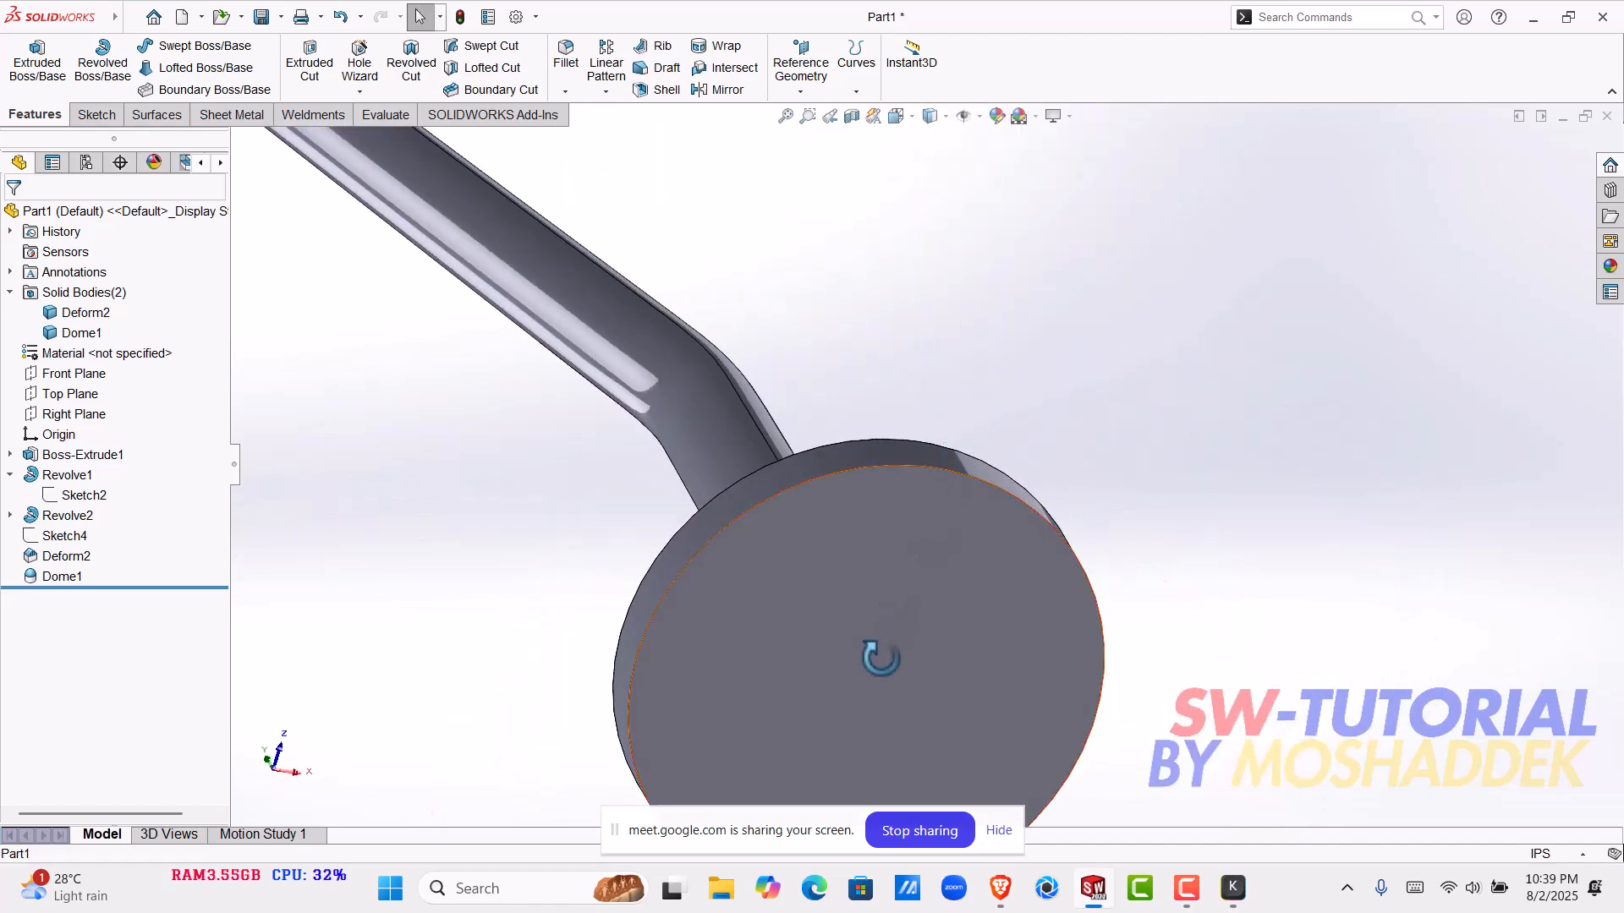
left_click(882, 657)
scroll(882, 656, "up", 3)
left_click(1205, 660)
scroll(908, 579, "down", 2)
scroll(880, 565, "down", 2)
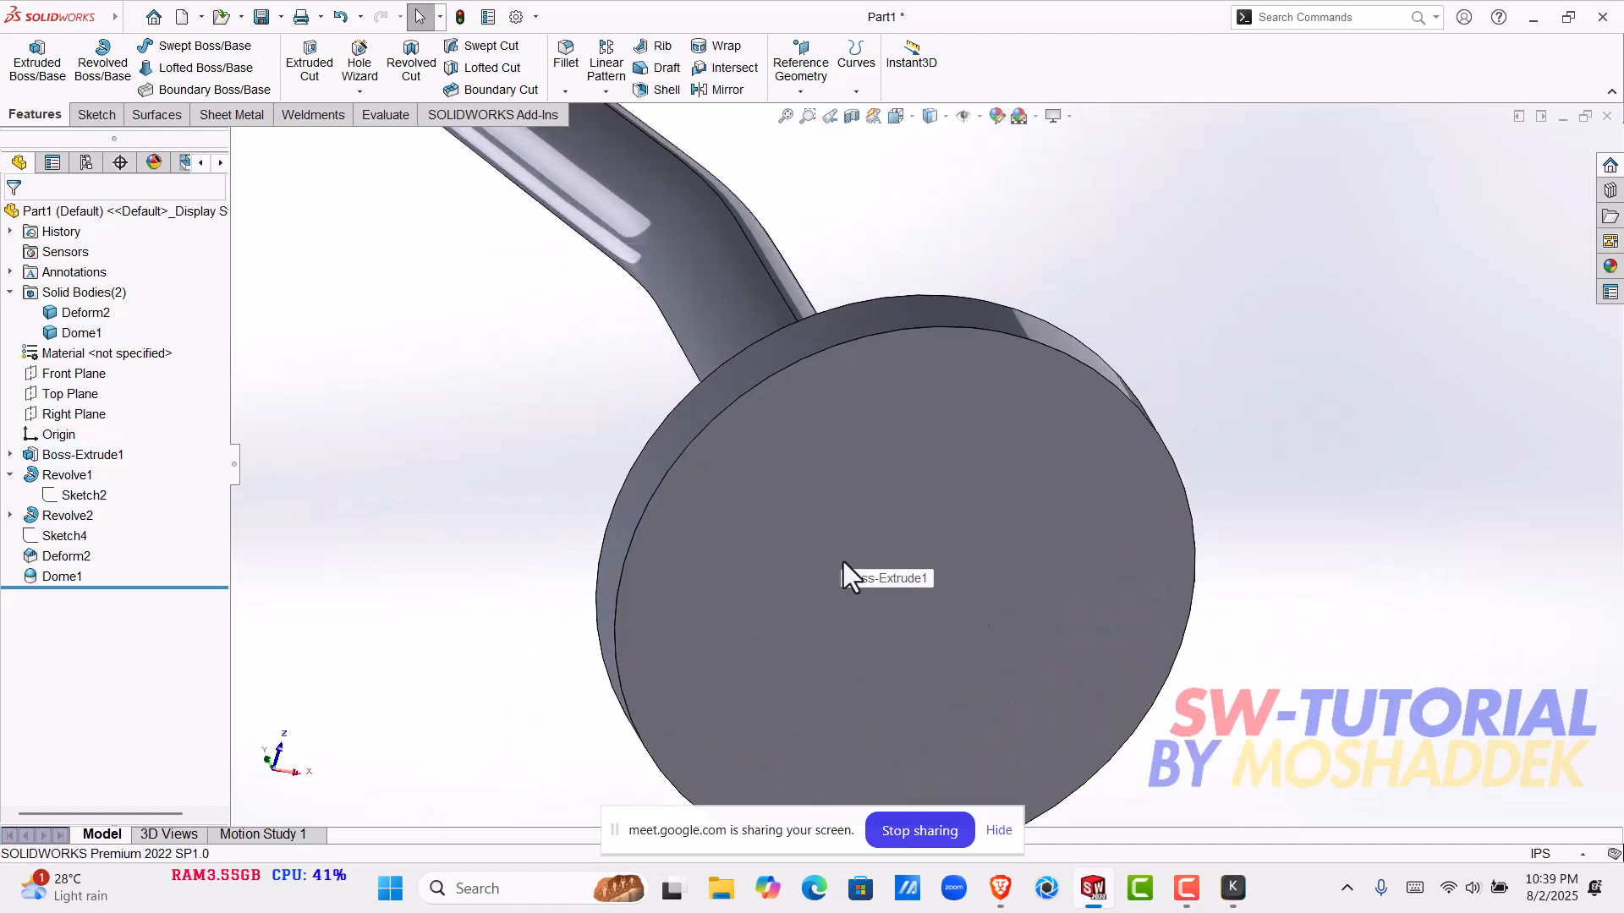
left_click(799, 475)
left_click(762, 352)
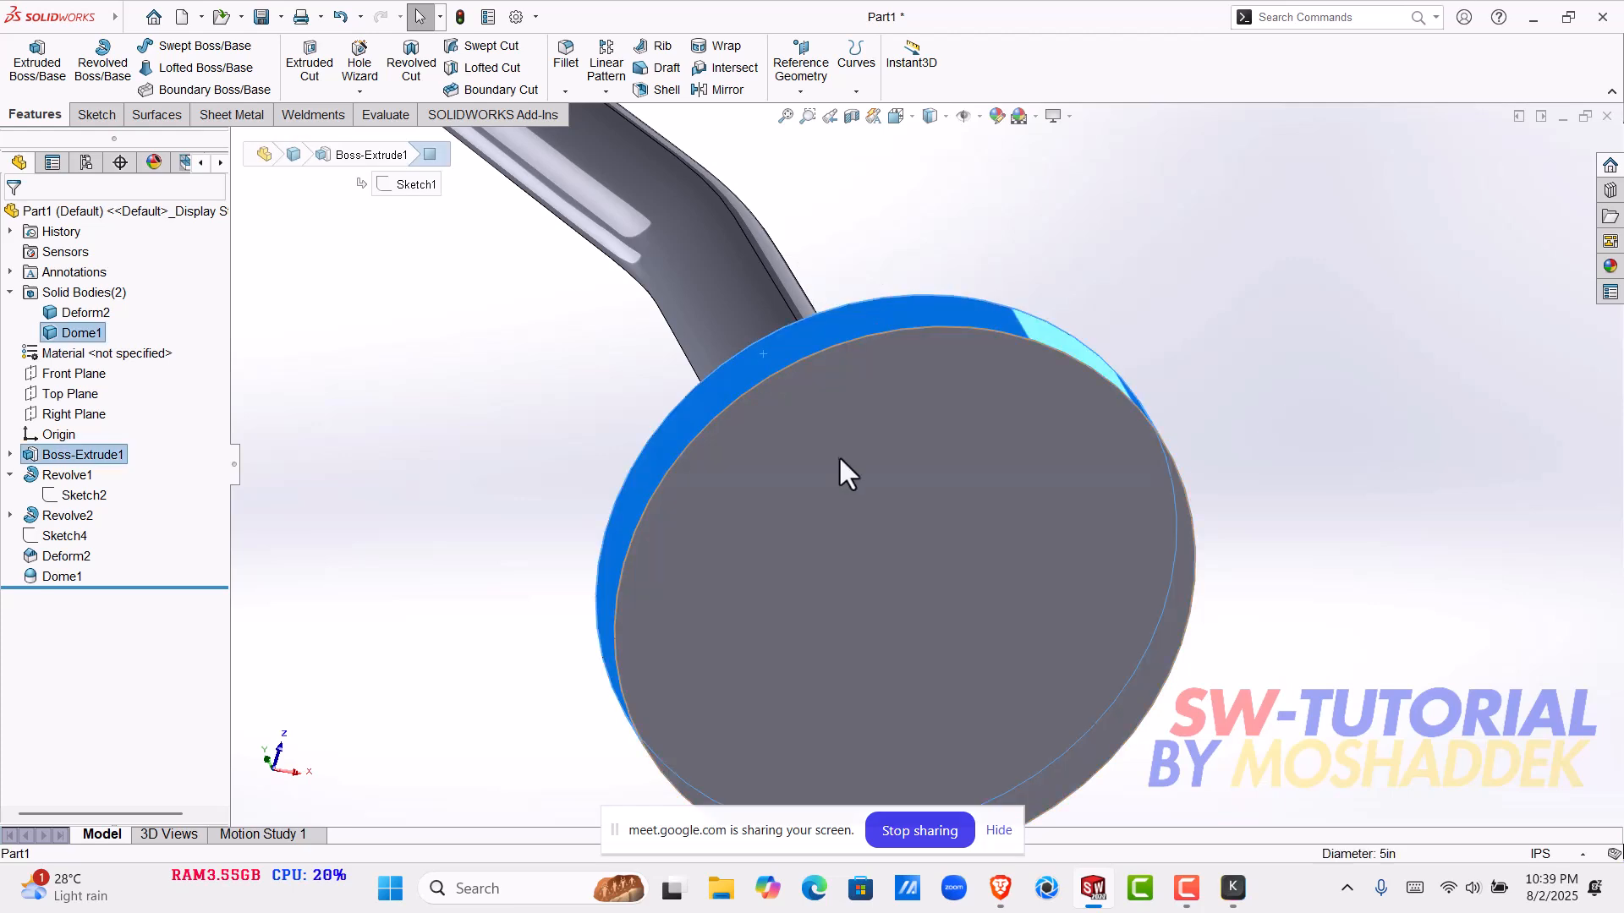
scroll(933, 579, "up", 2)
middle_click_drag(925, 567, 849, 519)
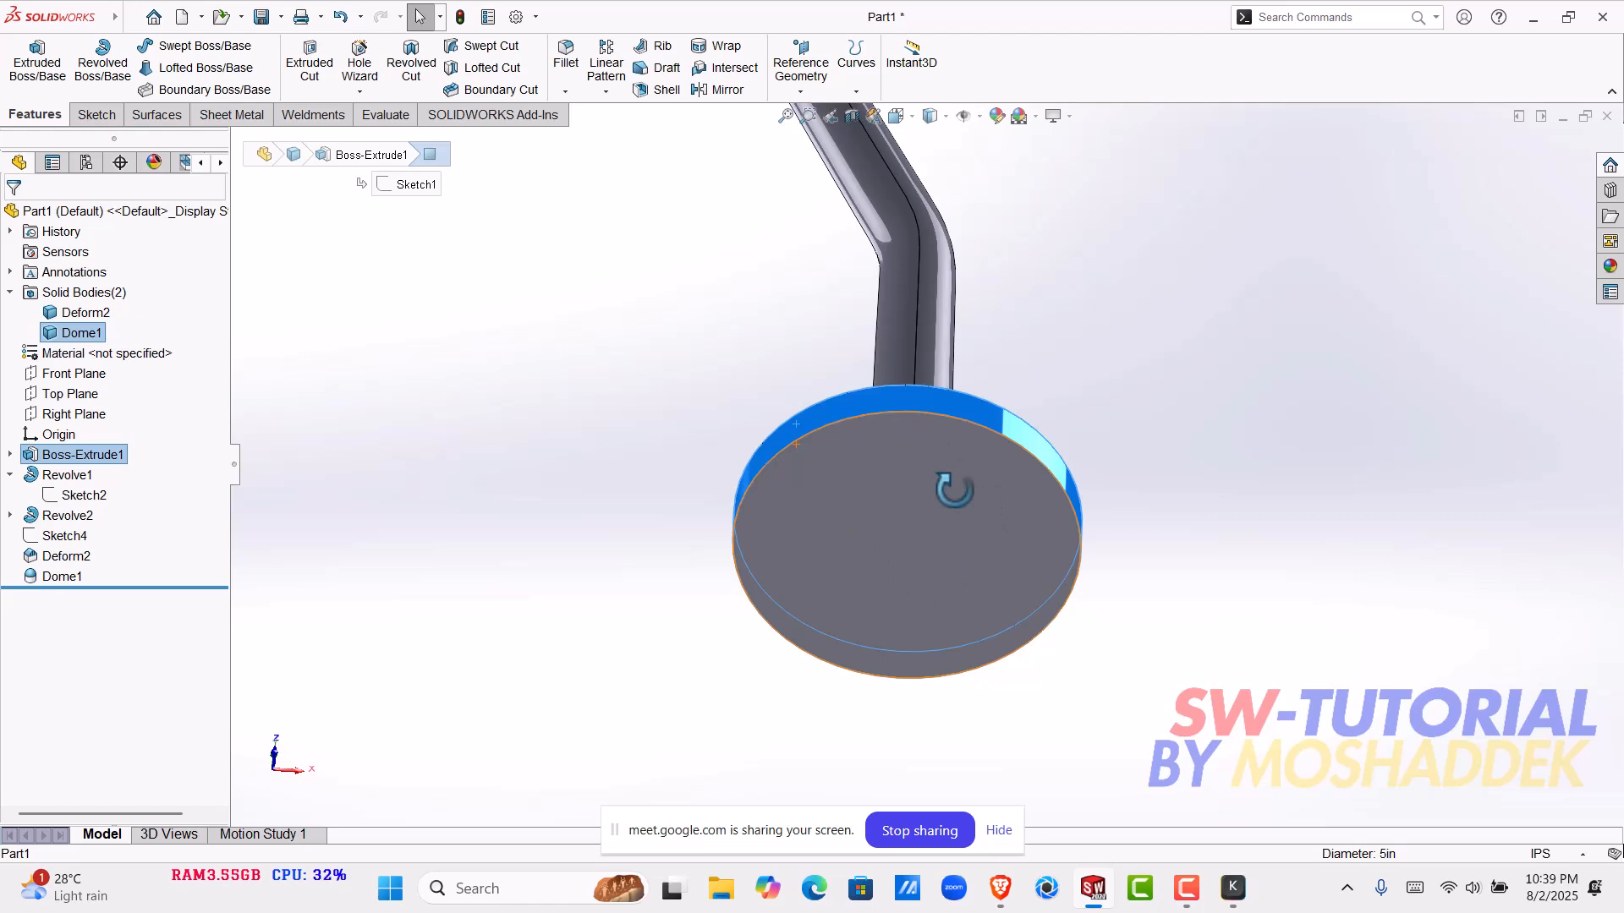
middle_click_drag(854, 577, 789, 651)
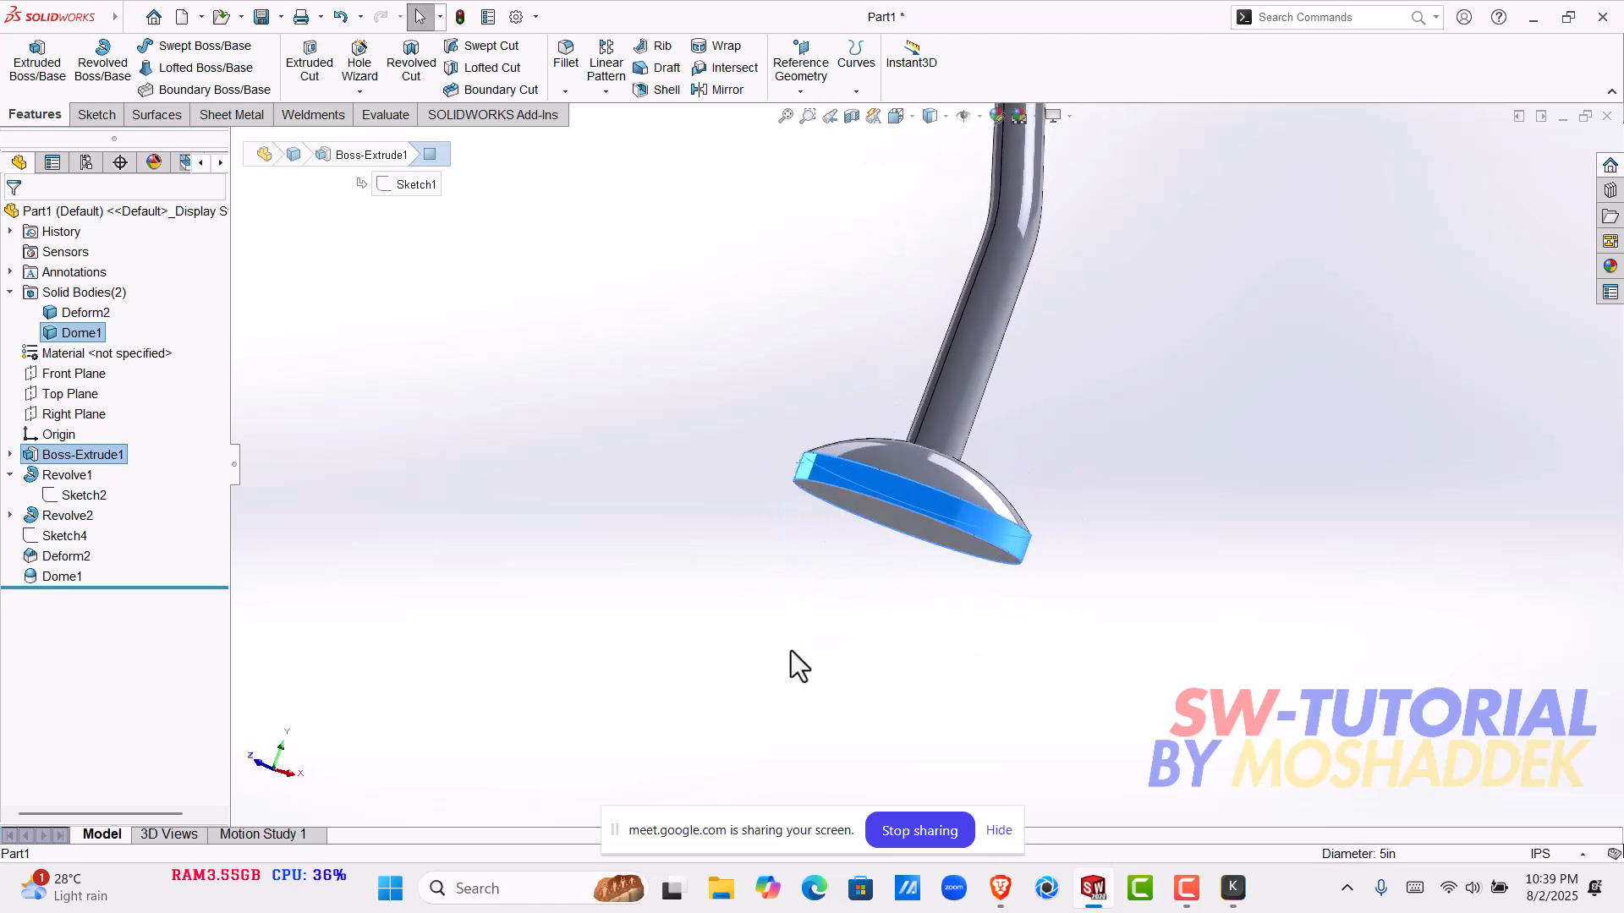
scroll(881, 536, "down", 4)
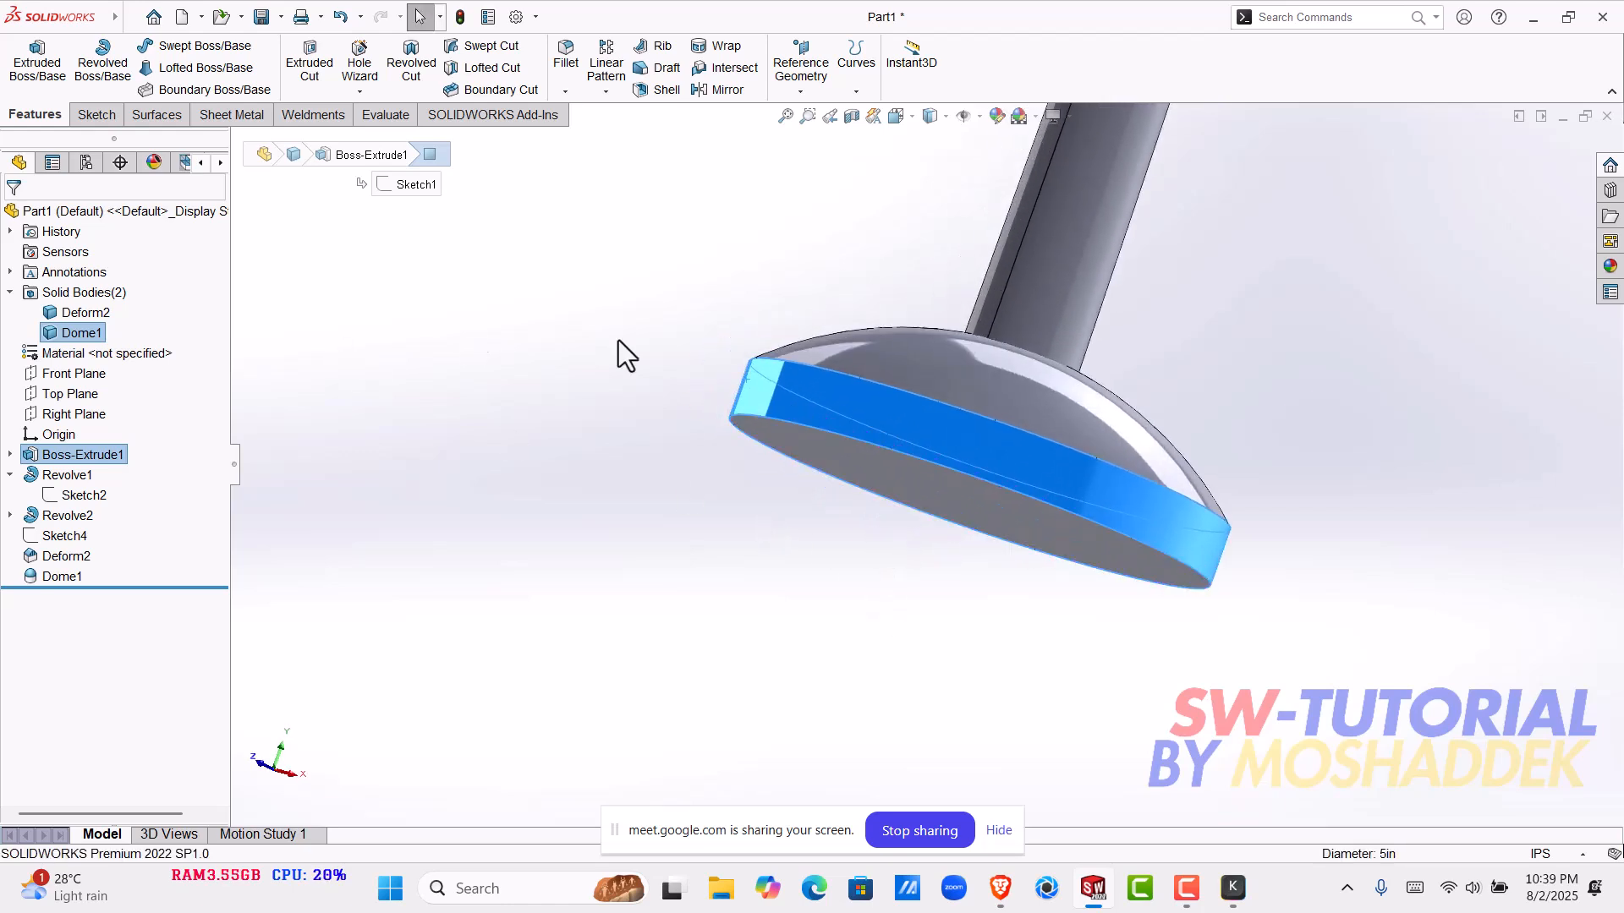
scroll(925, 463, "up", 3)
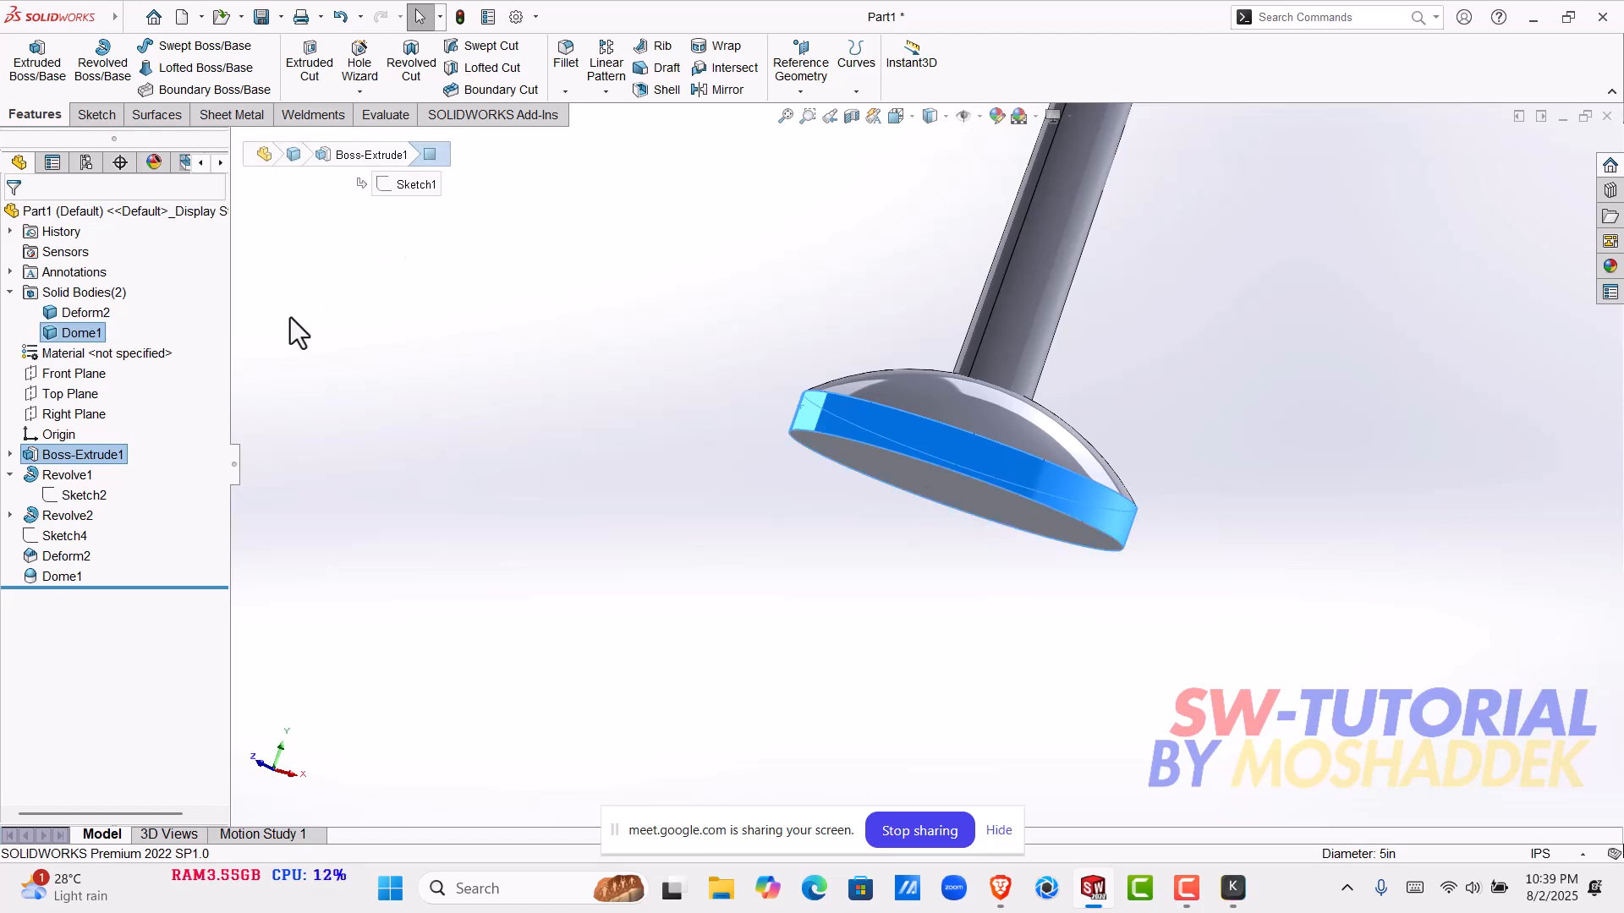
- Start a sketch on the base disk's flat underside and draw a hexagon around a circle about 3 in across, centred on the origin
left_click(806, 541)
scroll(940, 546, "down", 2)
middle_click_drag(941, 546, 958, 463)
left_click(925, 552)
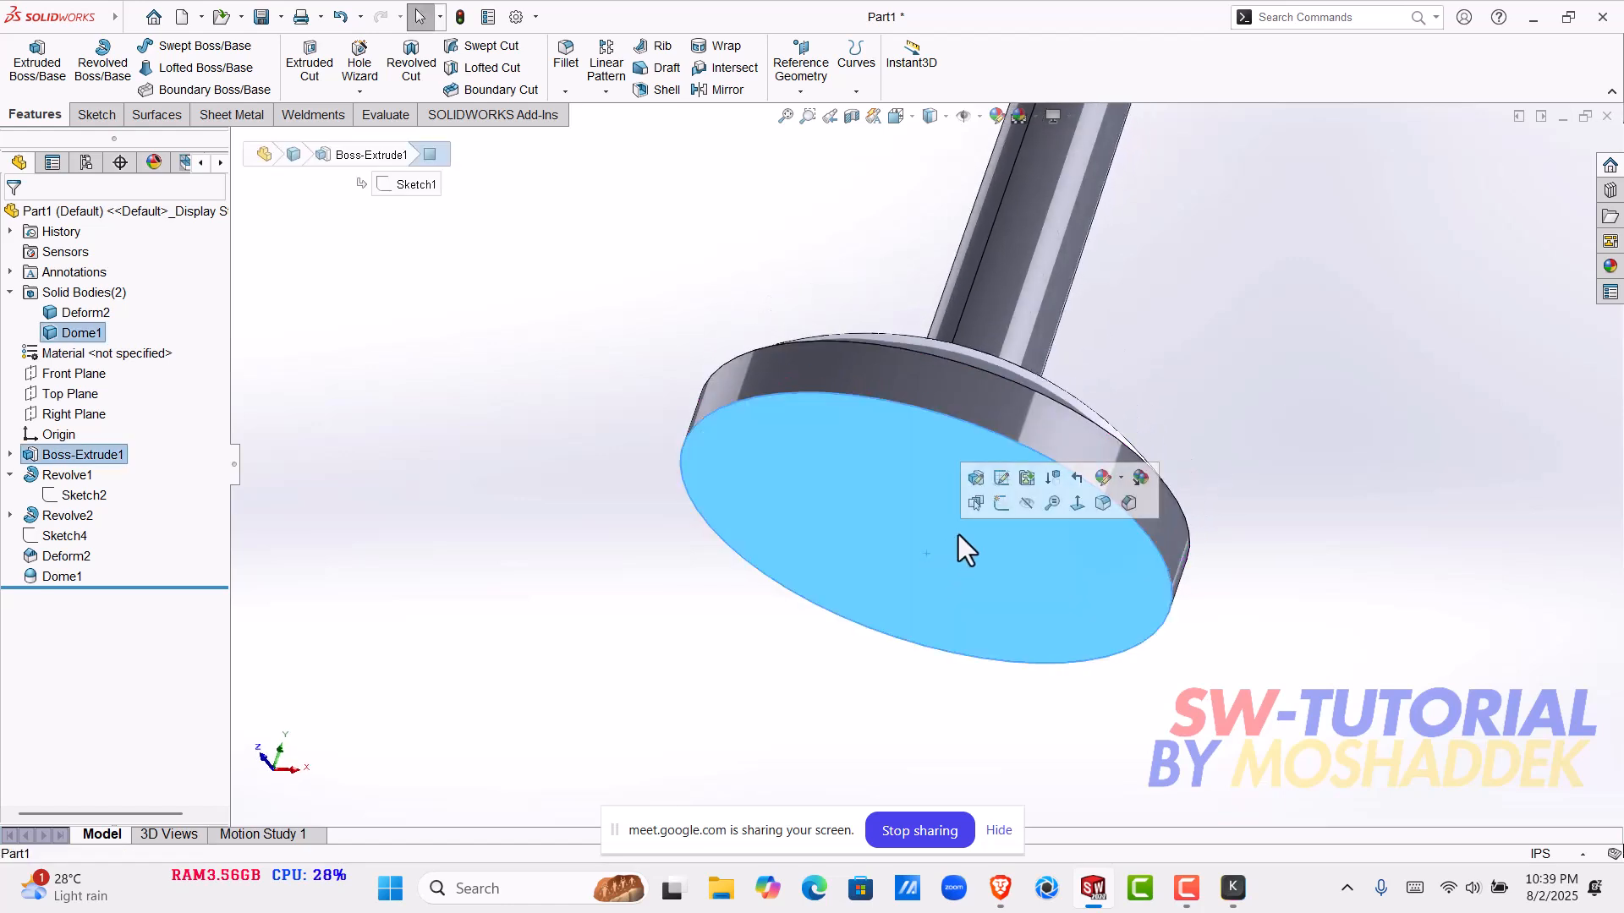
left_click(994, 505)
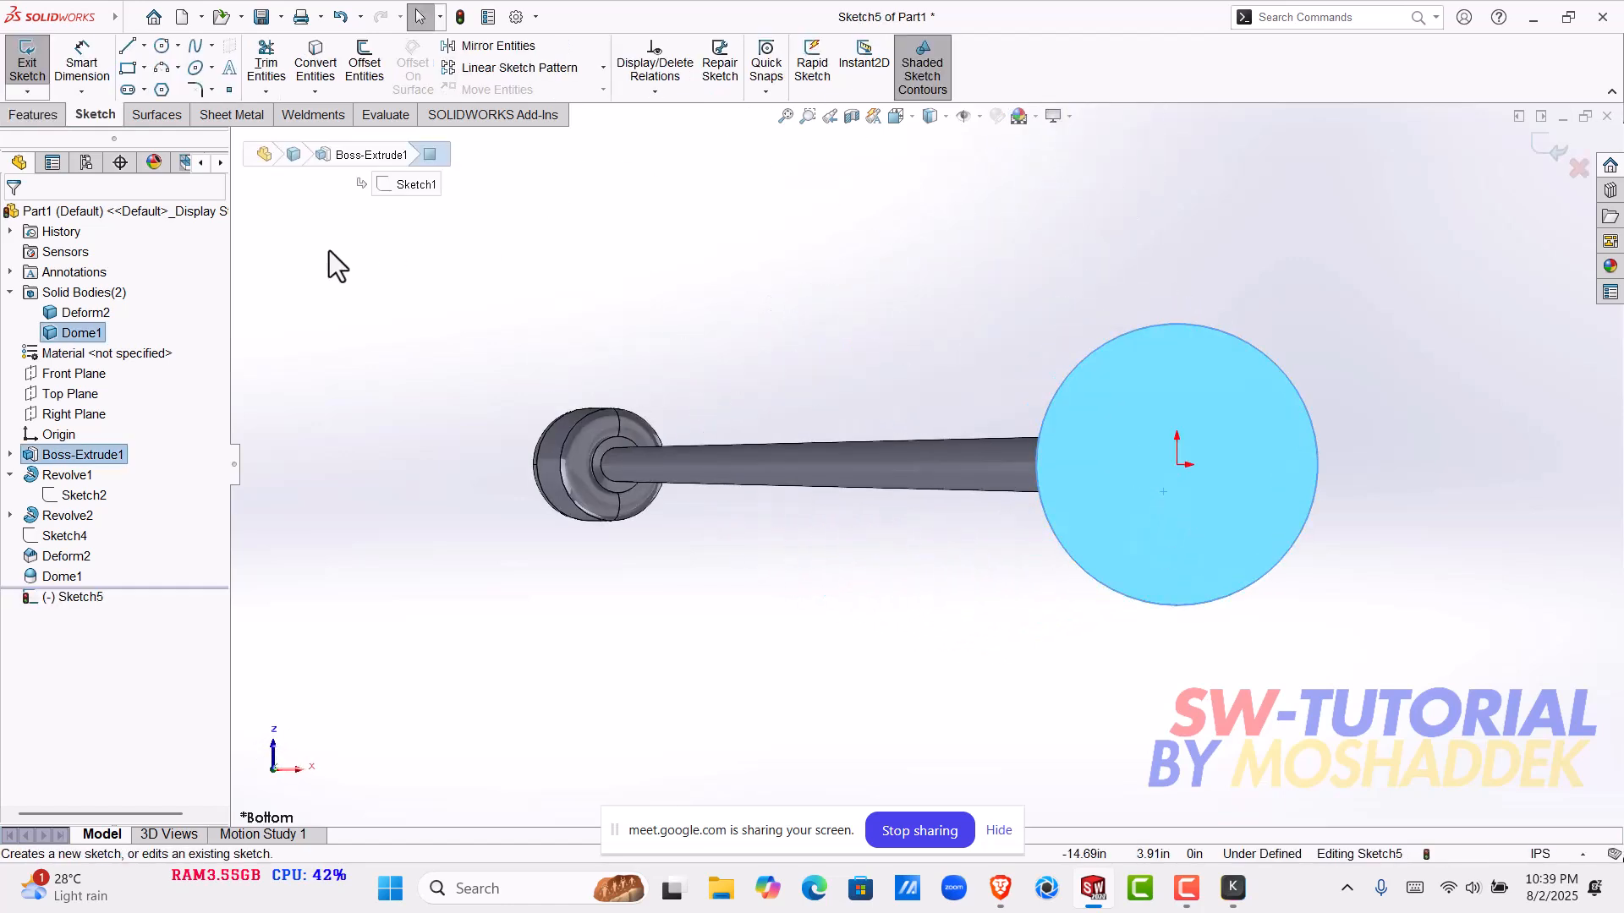
left_click(163, 91)
left_click_drag(1176, 463, 1116, 386)
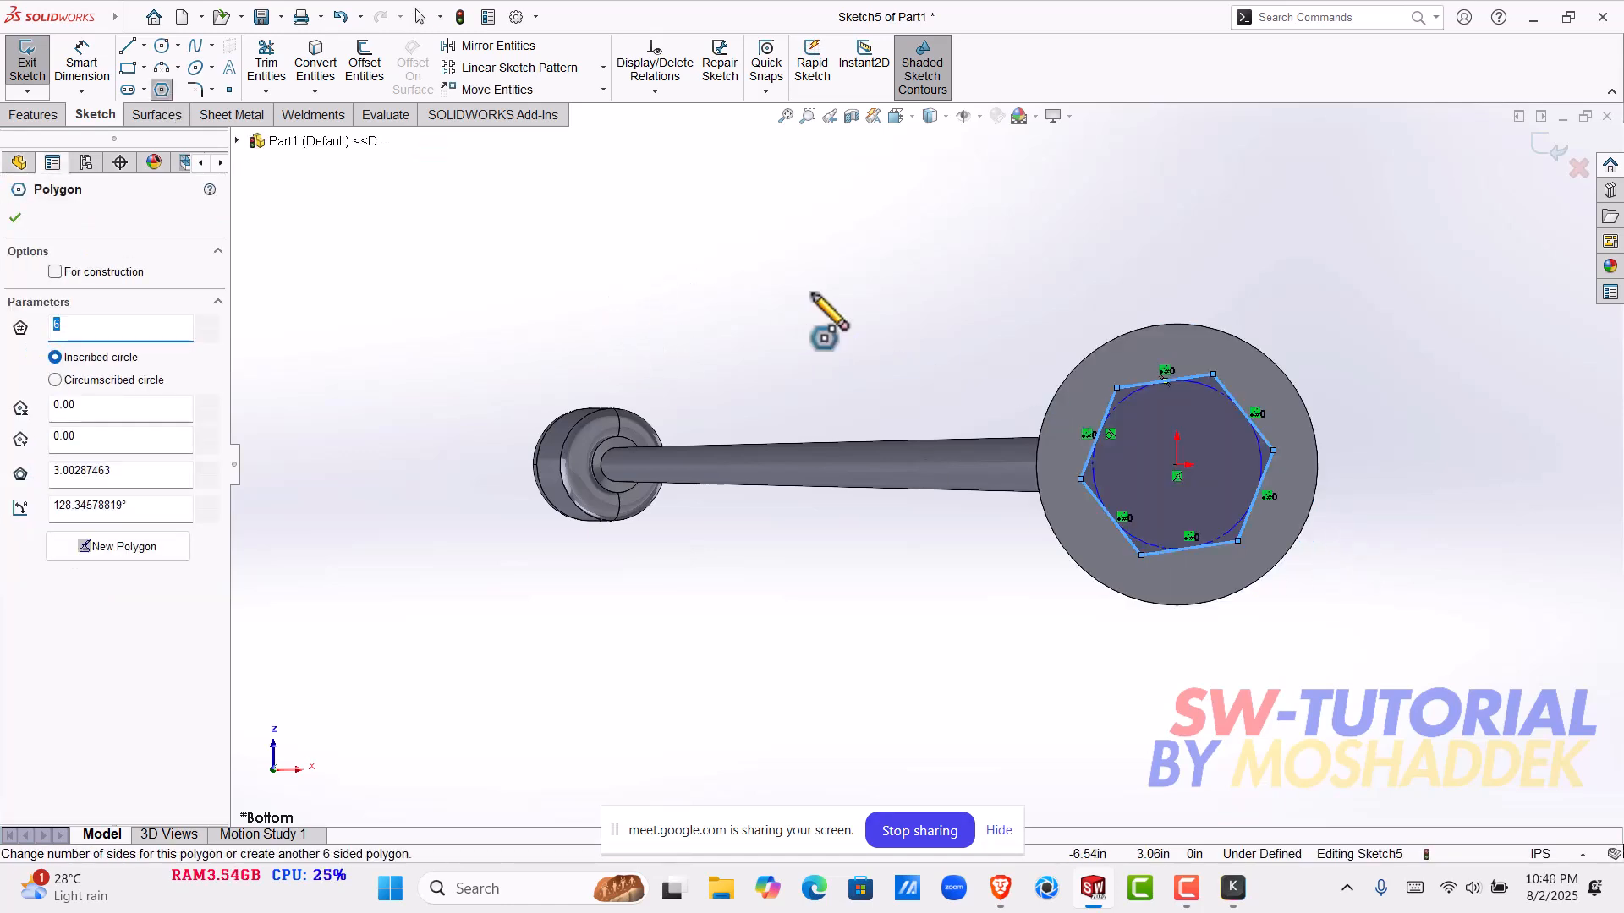
- Dimension the hexagon's inner construction circle to a diameter of 2 in
left_click(46, 113)
left_click(81, 112)
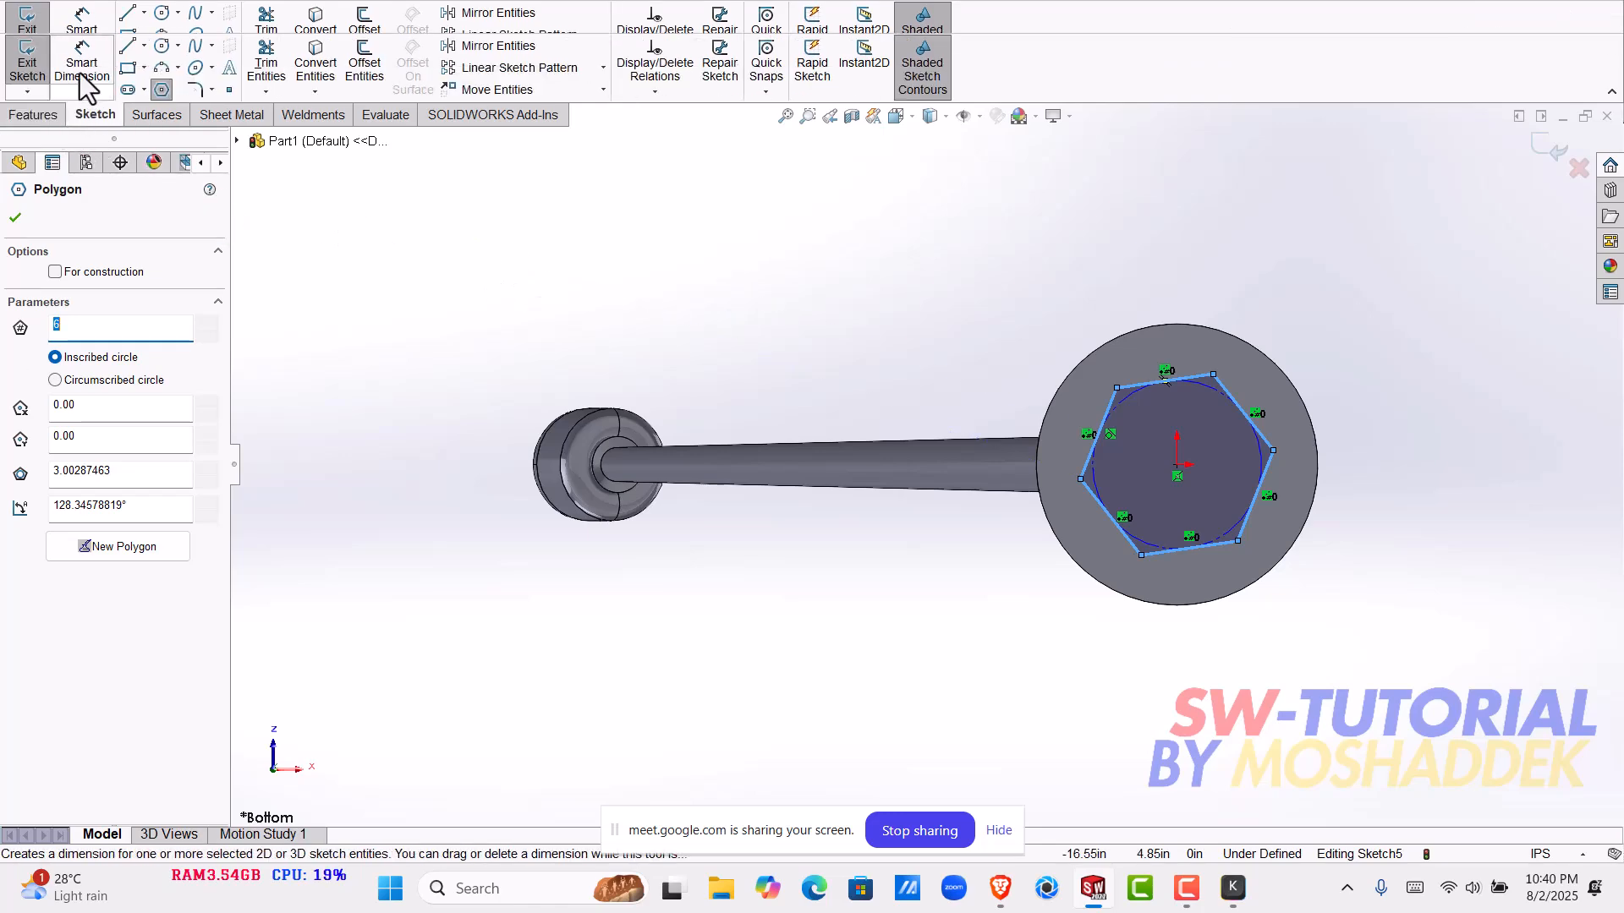
left_click(82, 70)
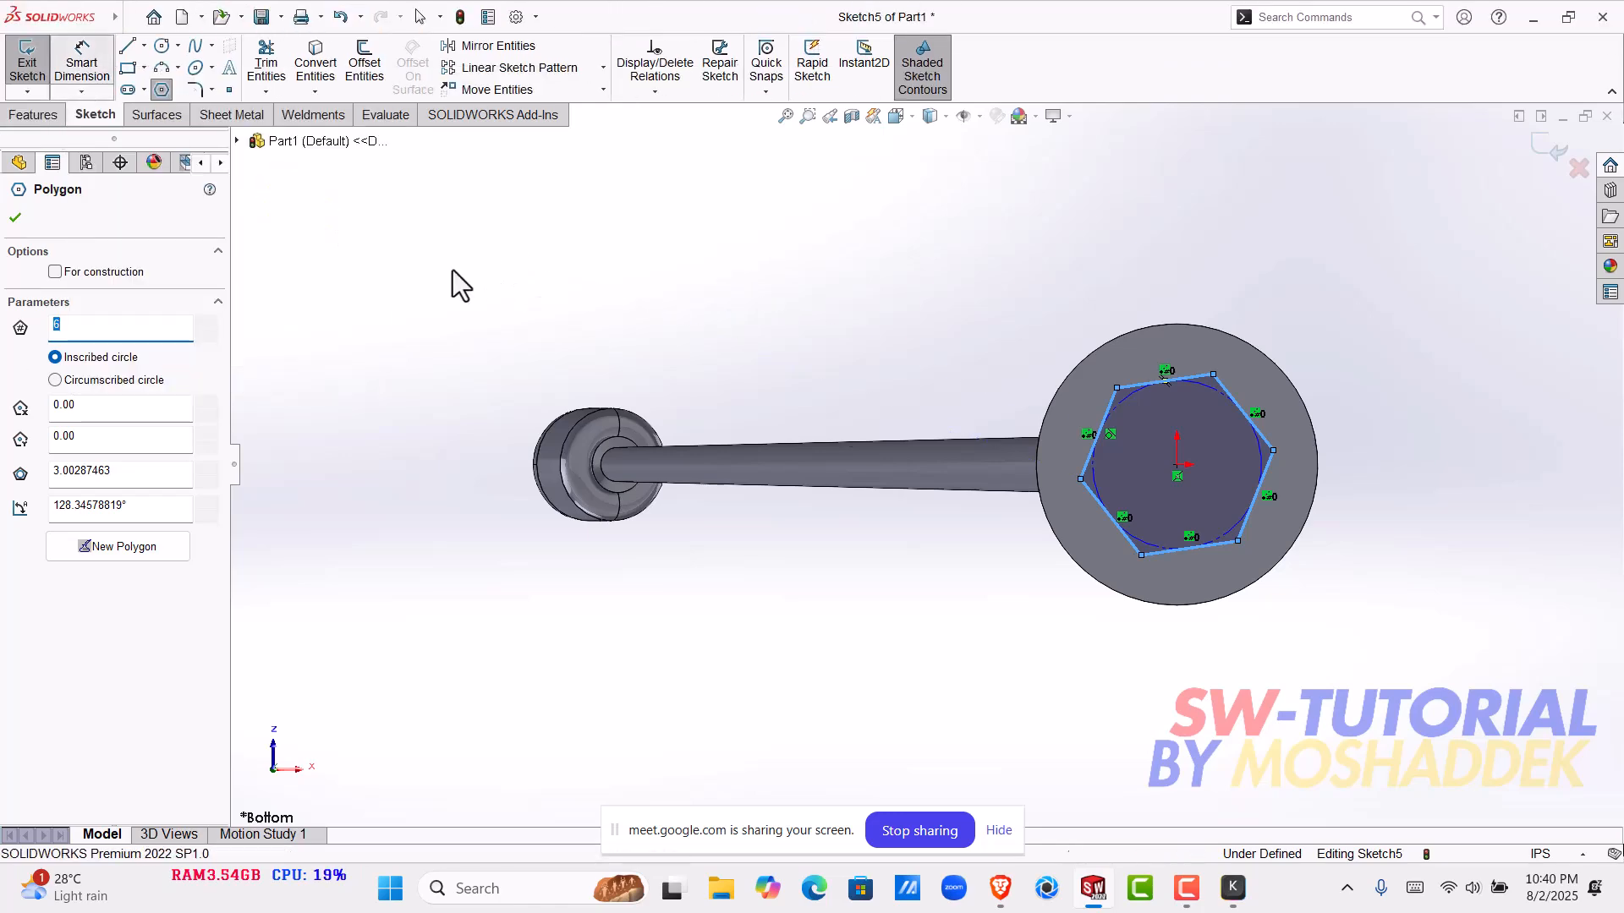
left_click(1257, 458)
left_click(1443, 467)
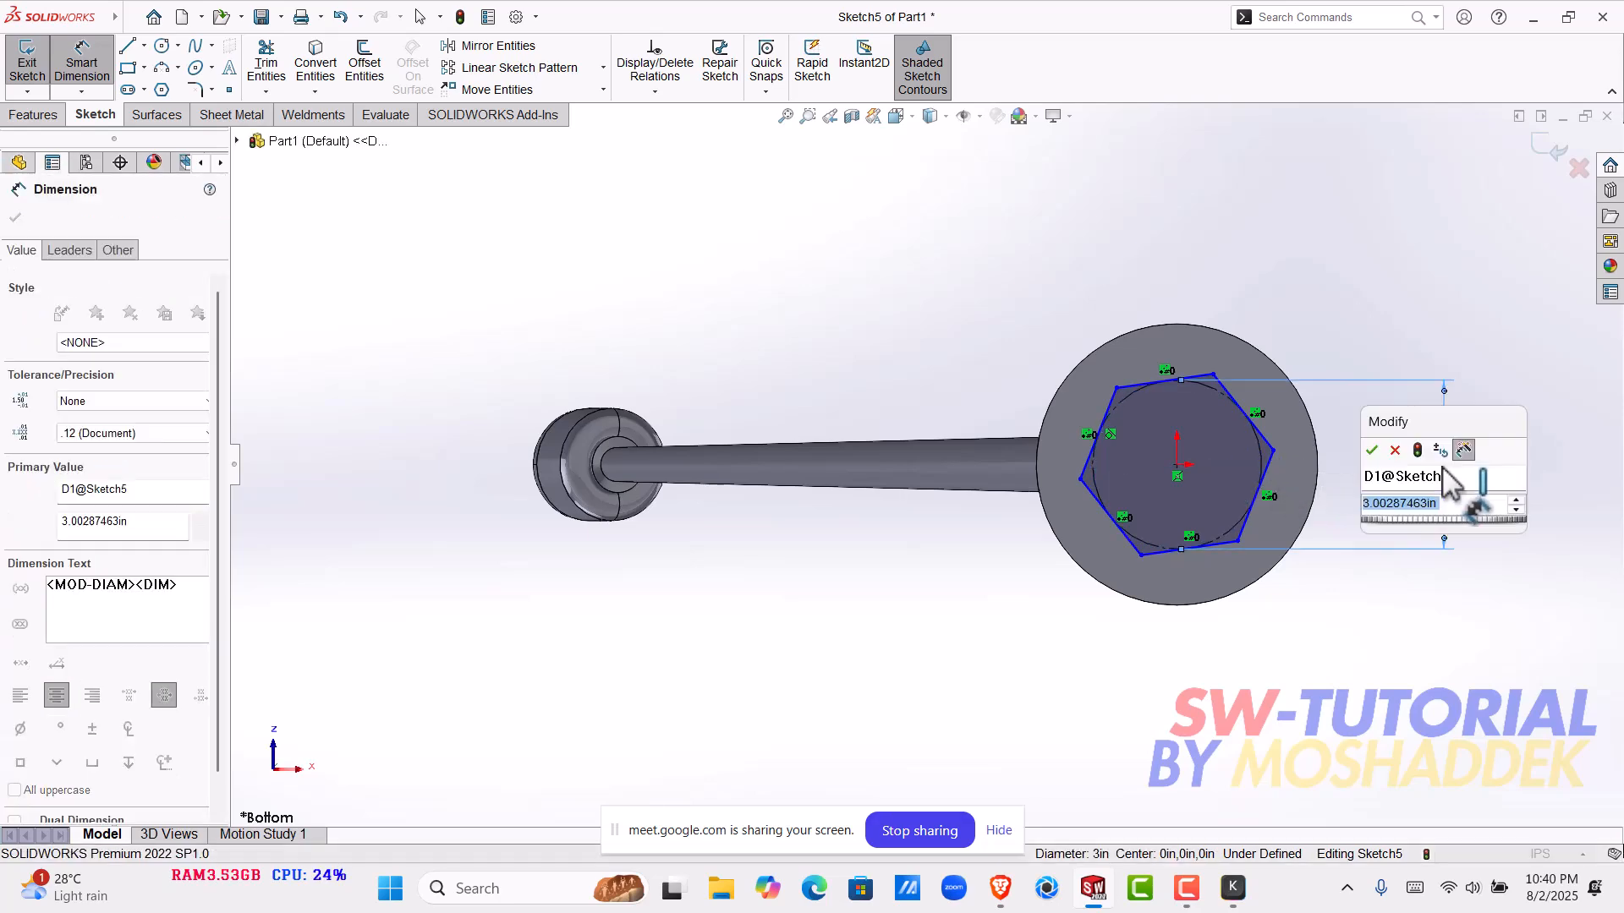
type("2")
key("Return")
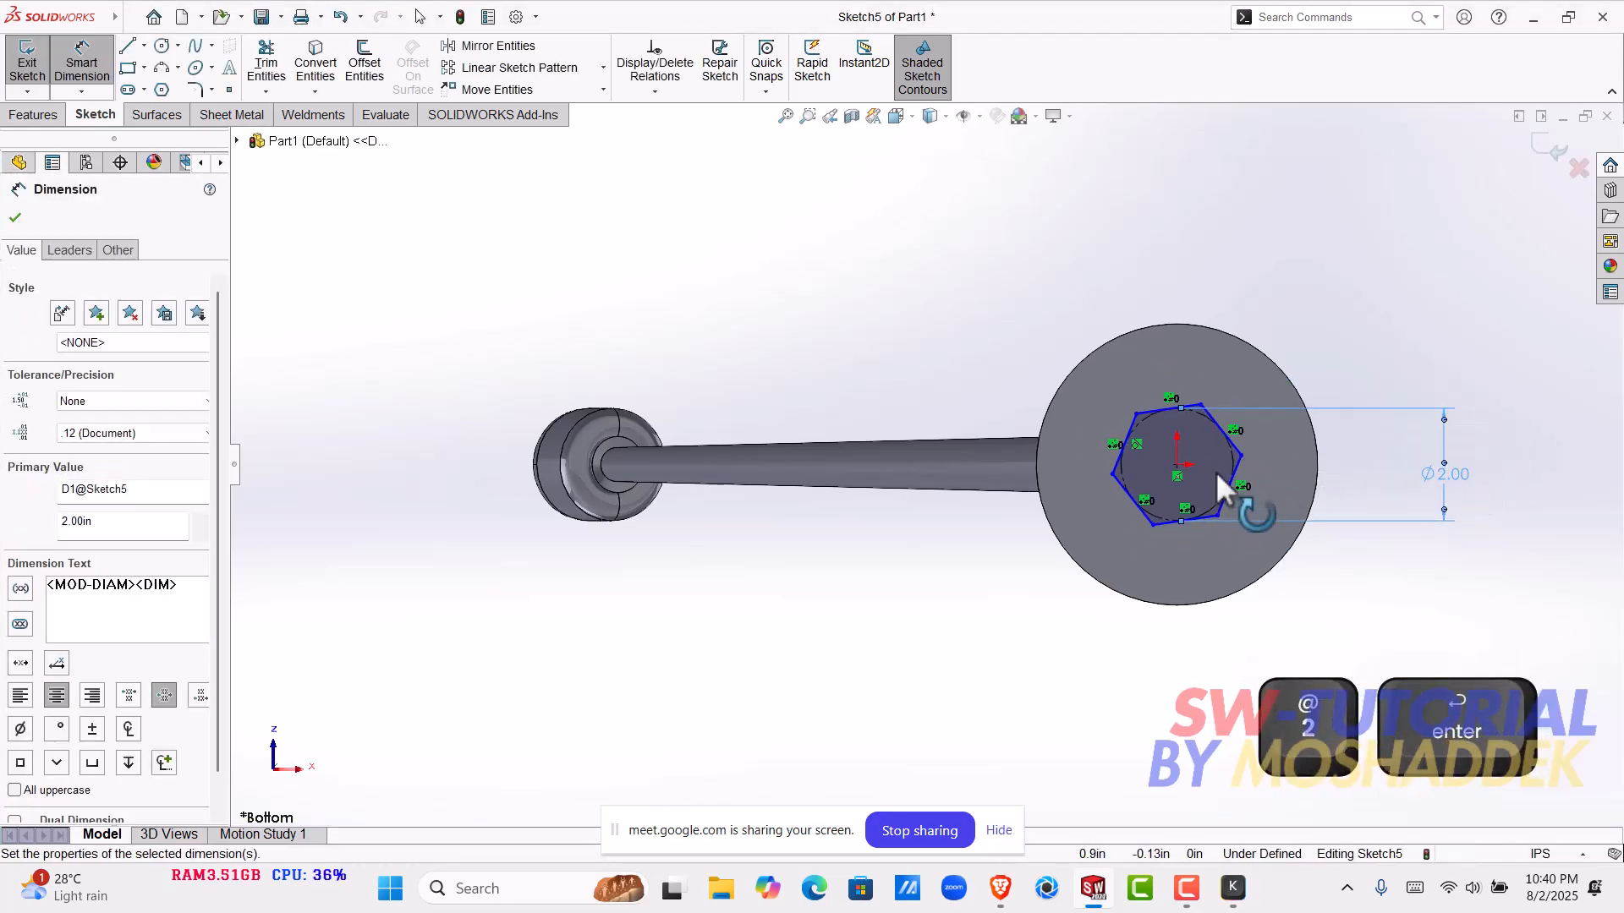
scroll(1252, 457, "down", 3)
key("Escape")
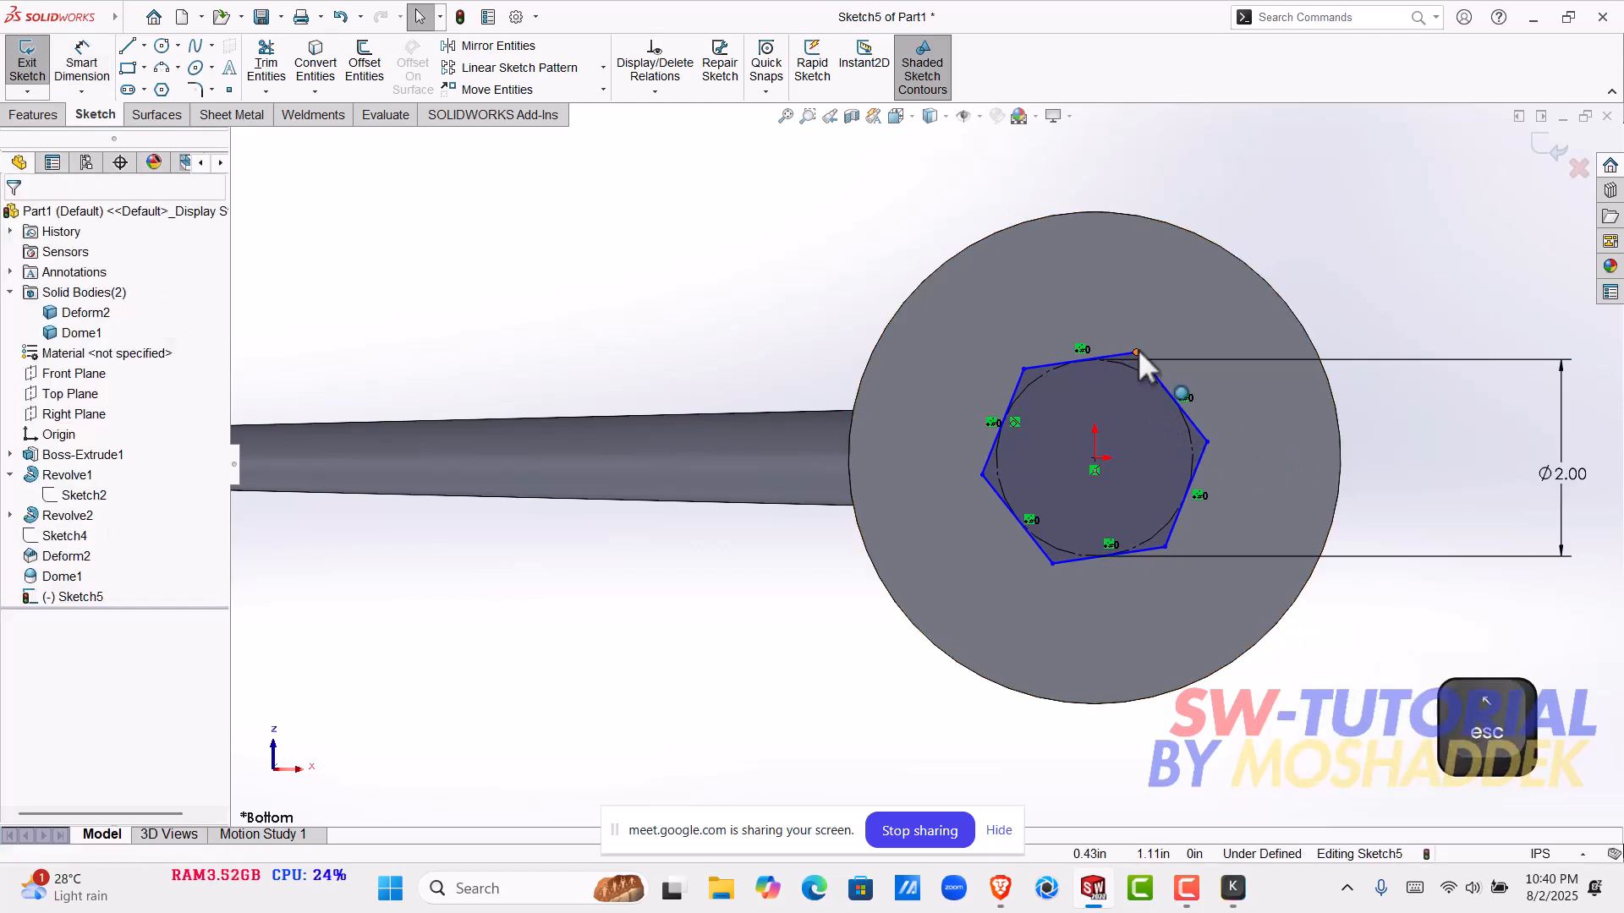
- Add a vertical relation between the hexagon's upper vertex and its centre point
left_click(1136, 354)
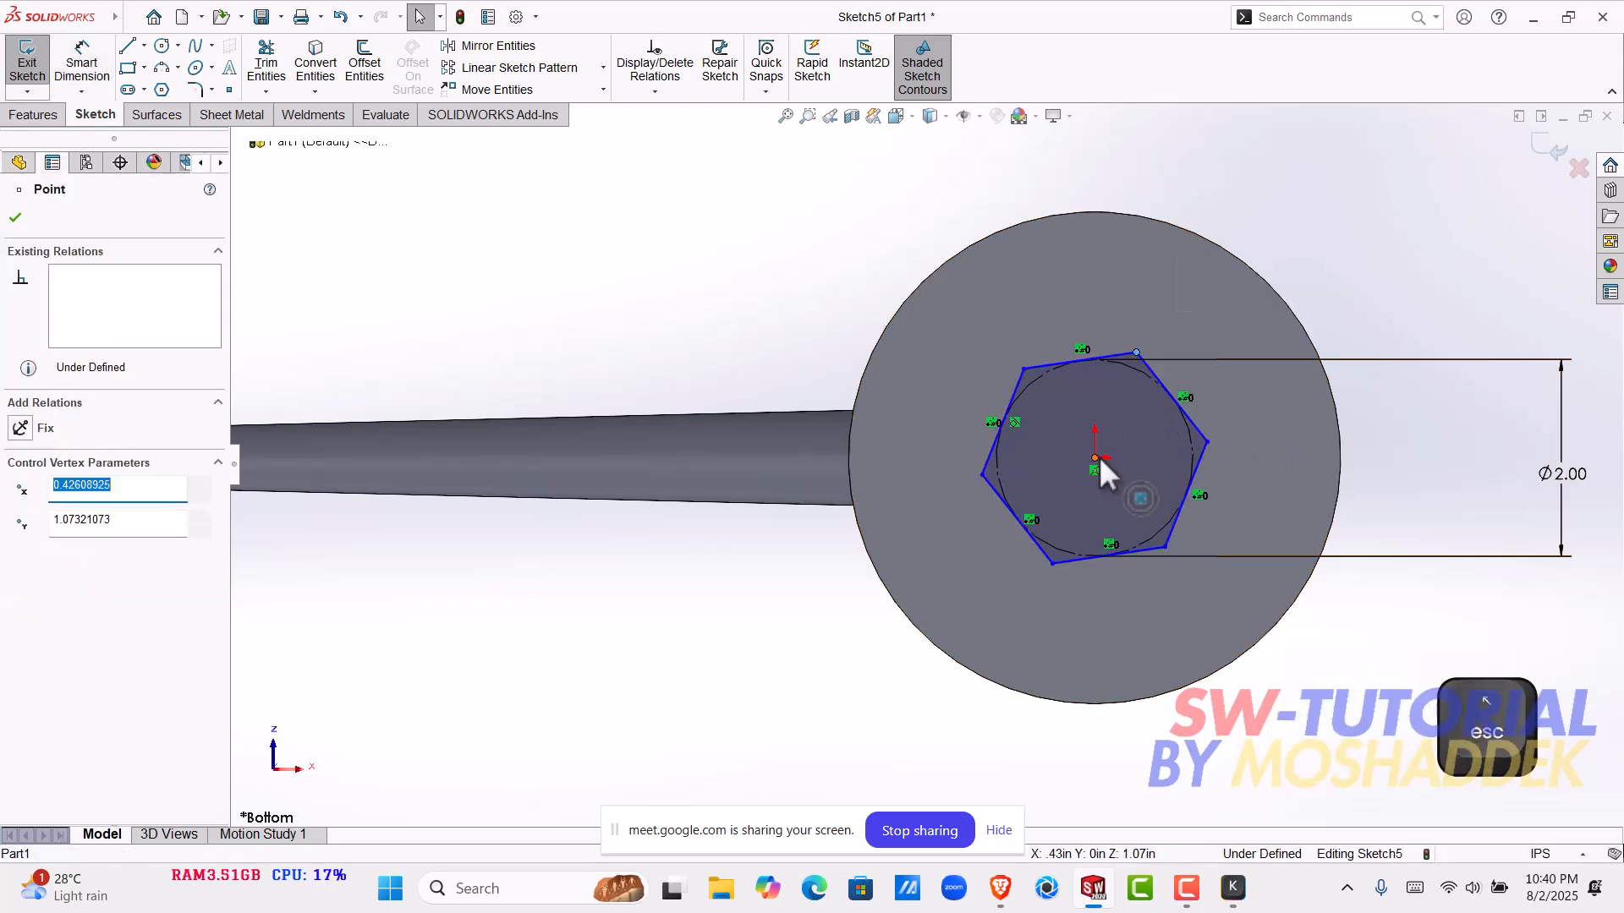
left_click(1097, 456, "shift")
left_click(1174, 382)
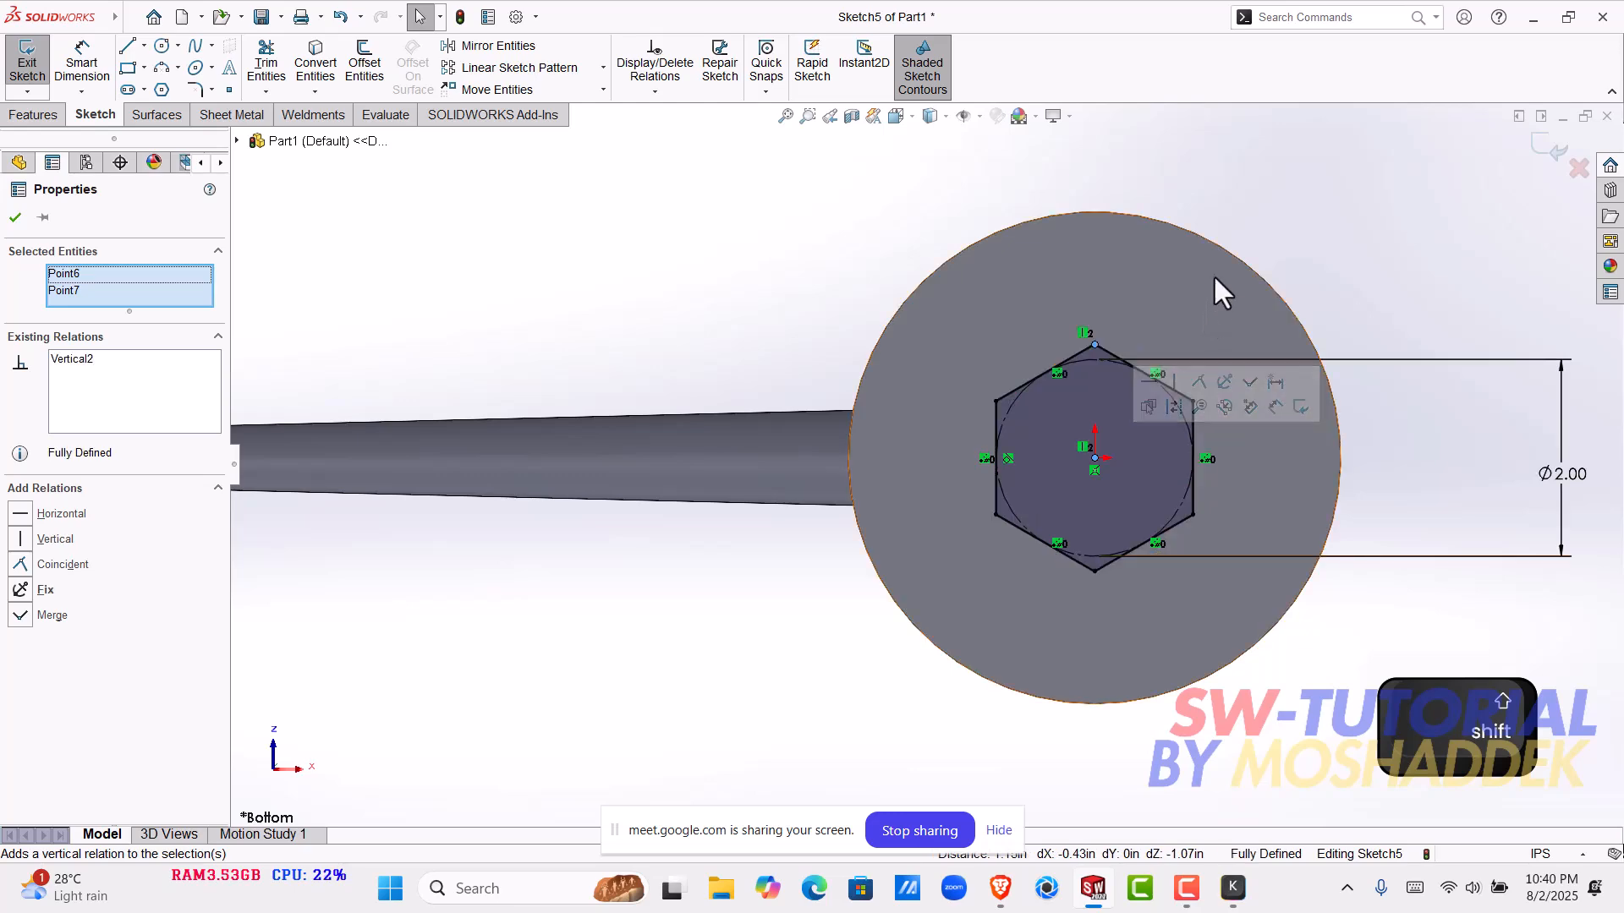
left_click(1292, 130)
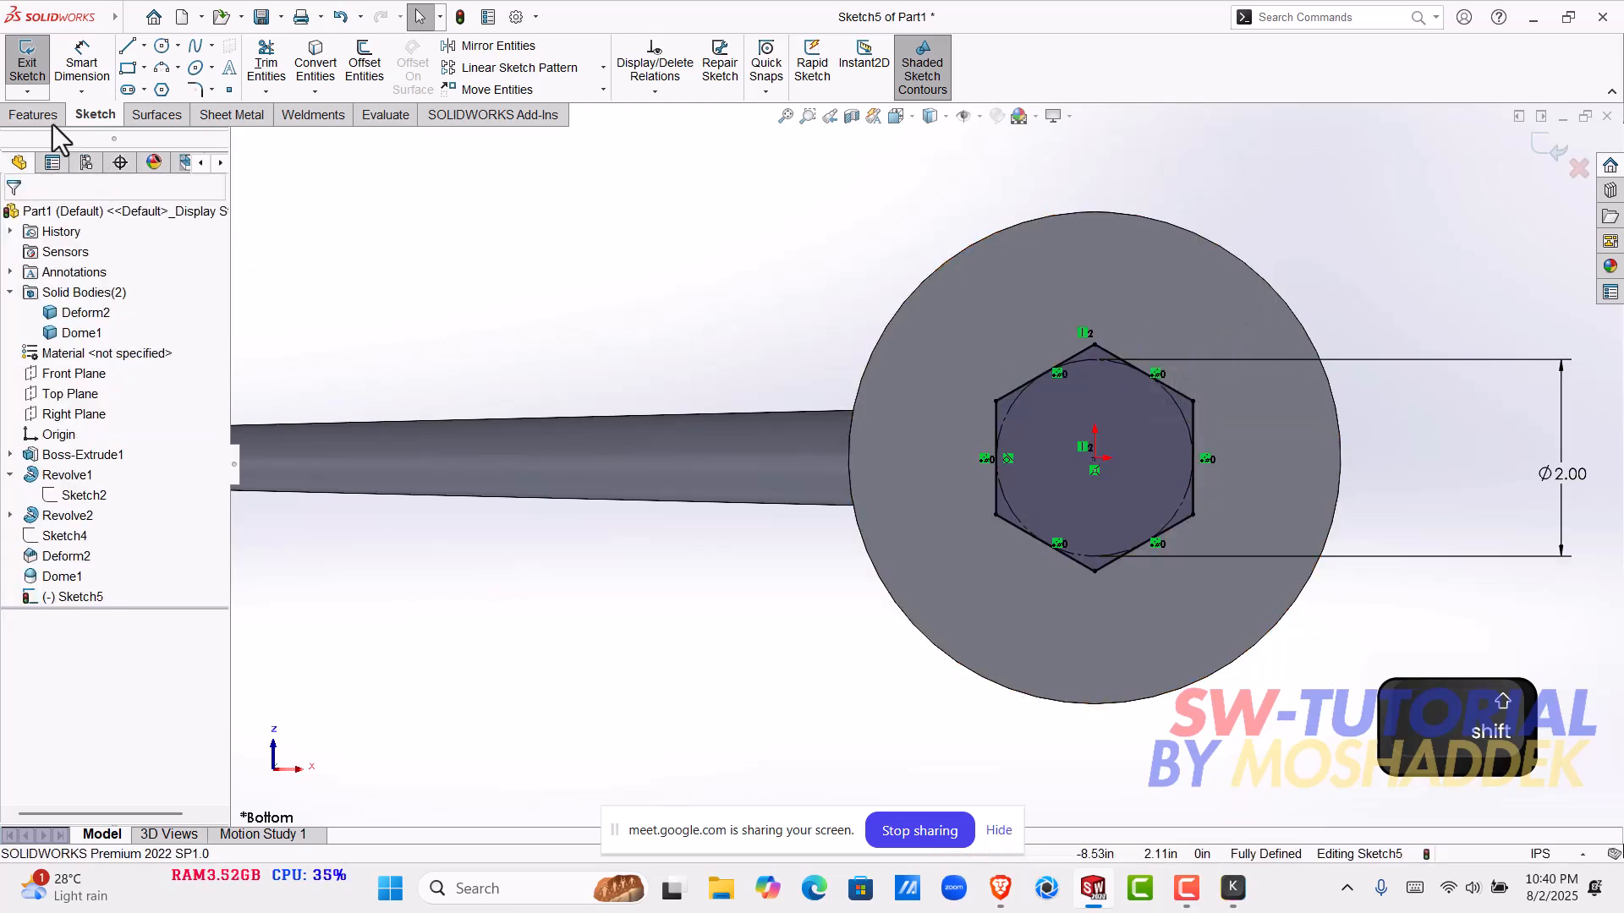
- Start a blind Boss-Extrude of the hexagon and reverse its direction so it goes into the base disk
left_click(32, 115)
left_click(37, 60)
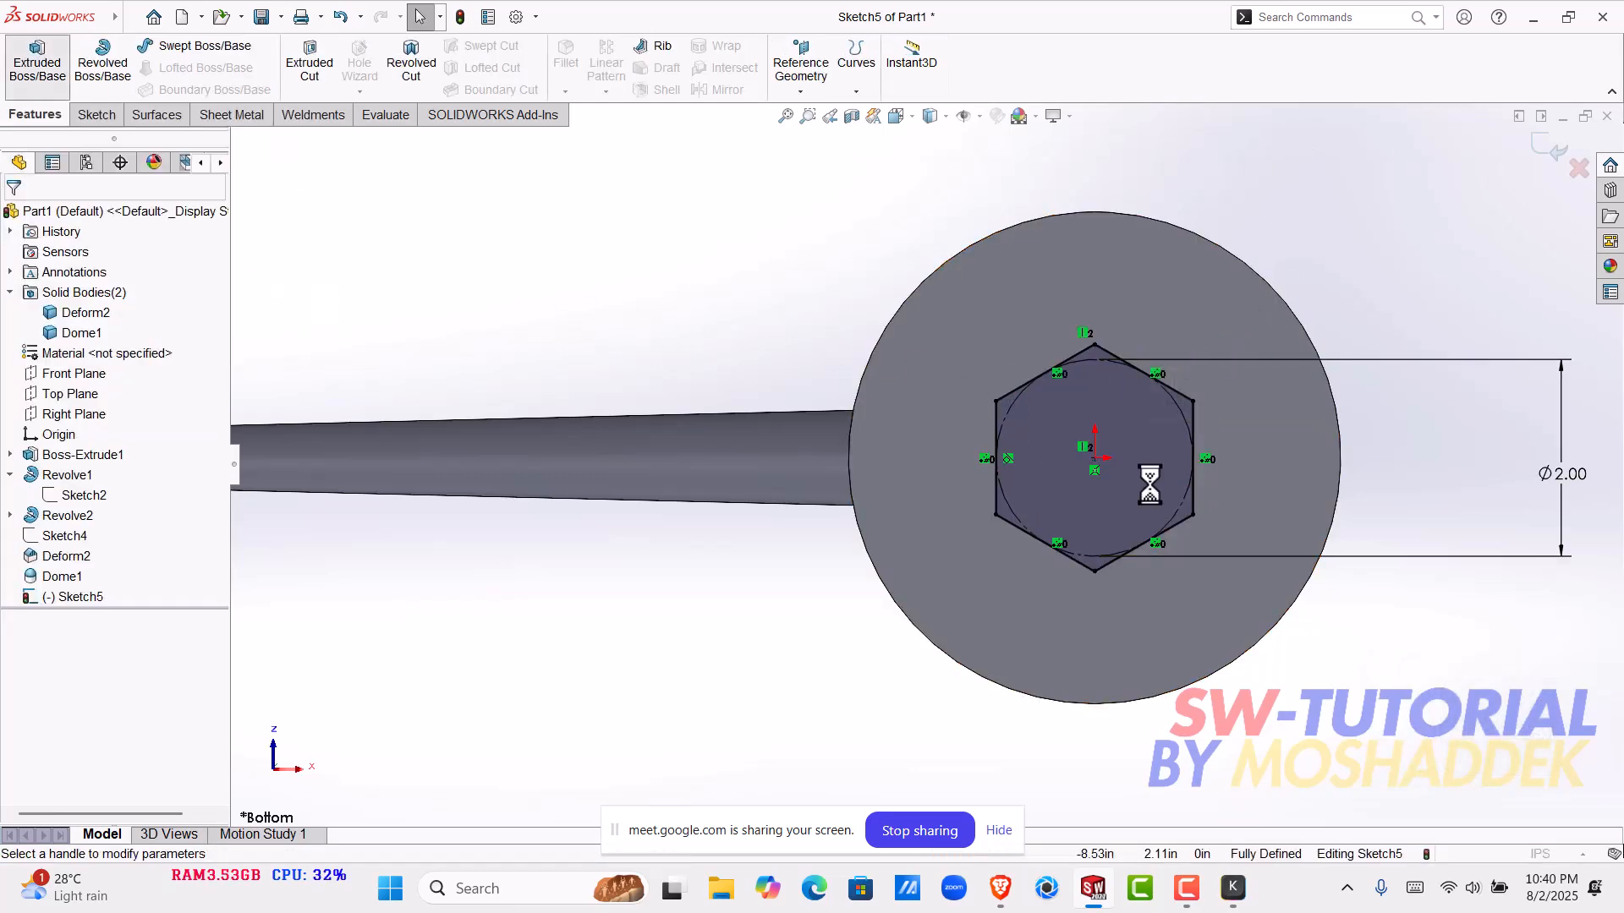
mouse_move(1179, 348)
middle_mouse_down()
mouse_move(1027, 517)
mouse_move(812, 330)
middle_mouse_up()
scroll(859, 530, "up", 4)
scroll(707, 598, "down", 6)
scroll(507, 640, "up", 4)
scroll(699, 646, "down", 4)
scroll(745, 635, "up", 4)
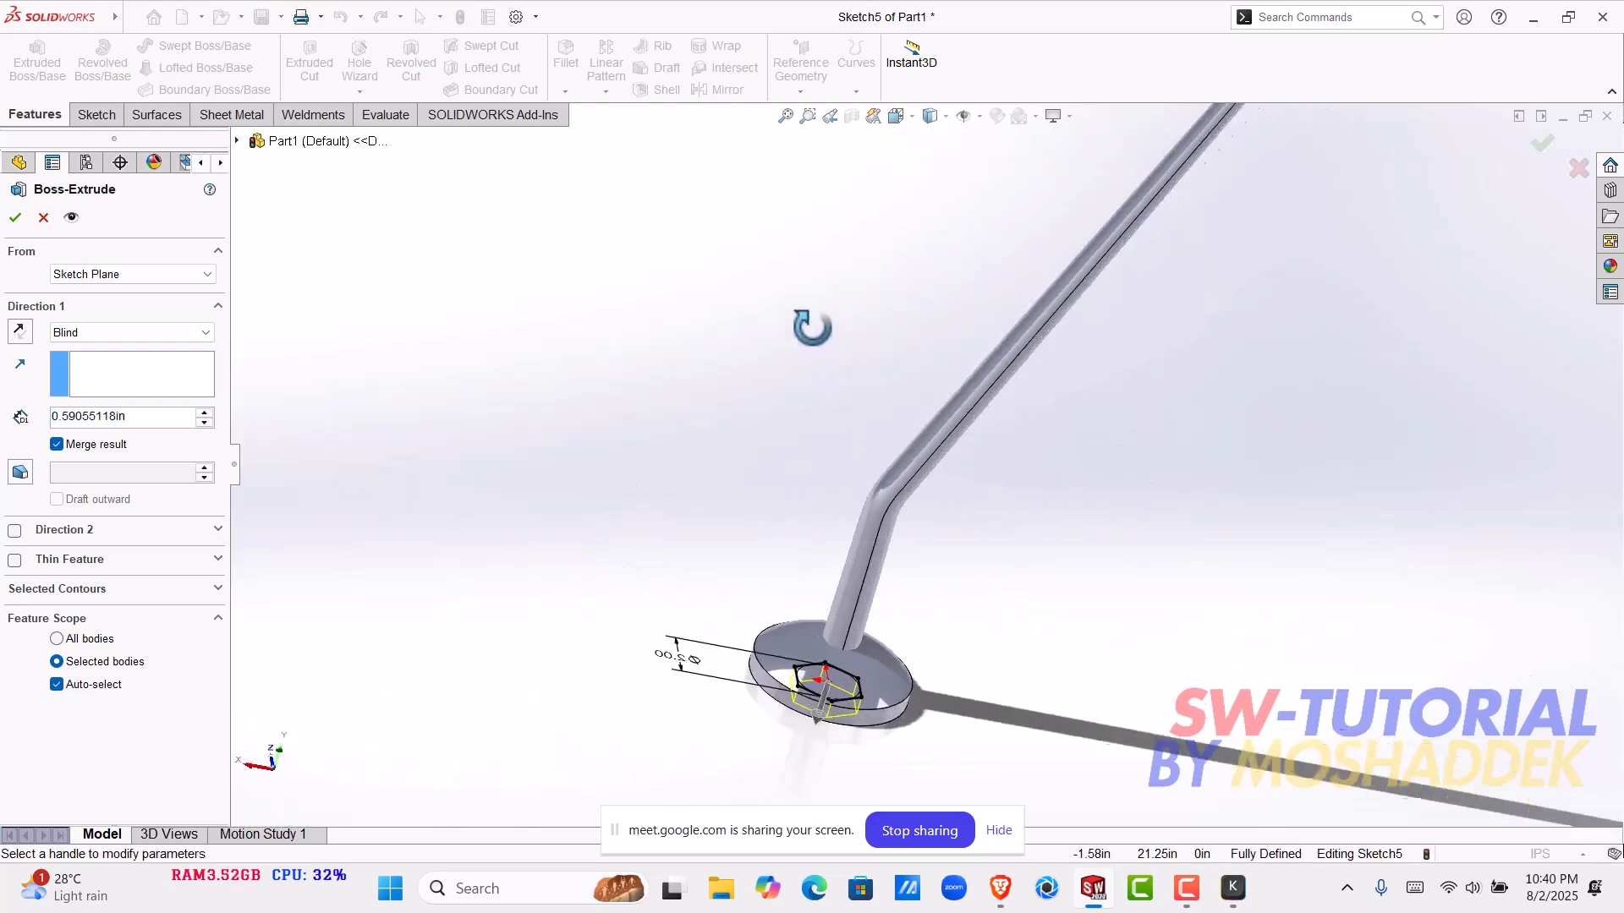
scroll(838, 712, "up", 6)
middle_click_drag(819, 378, 677, 414)
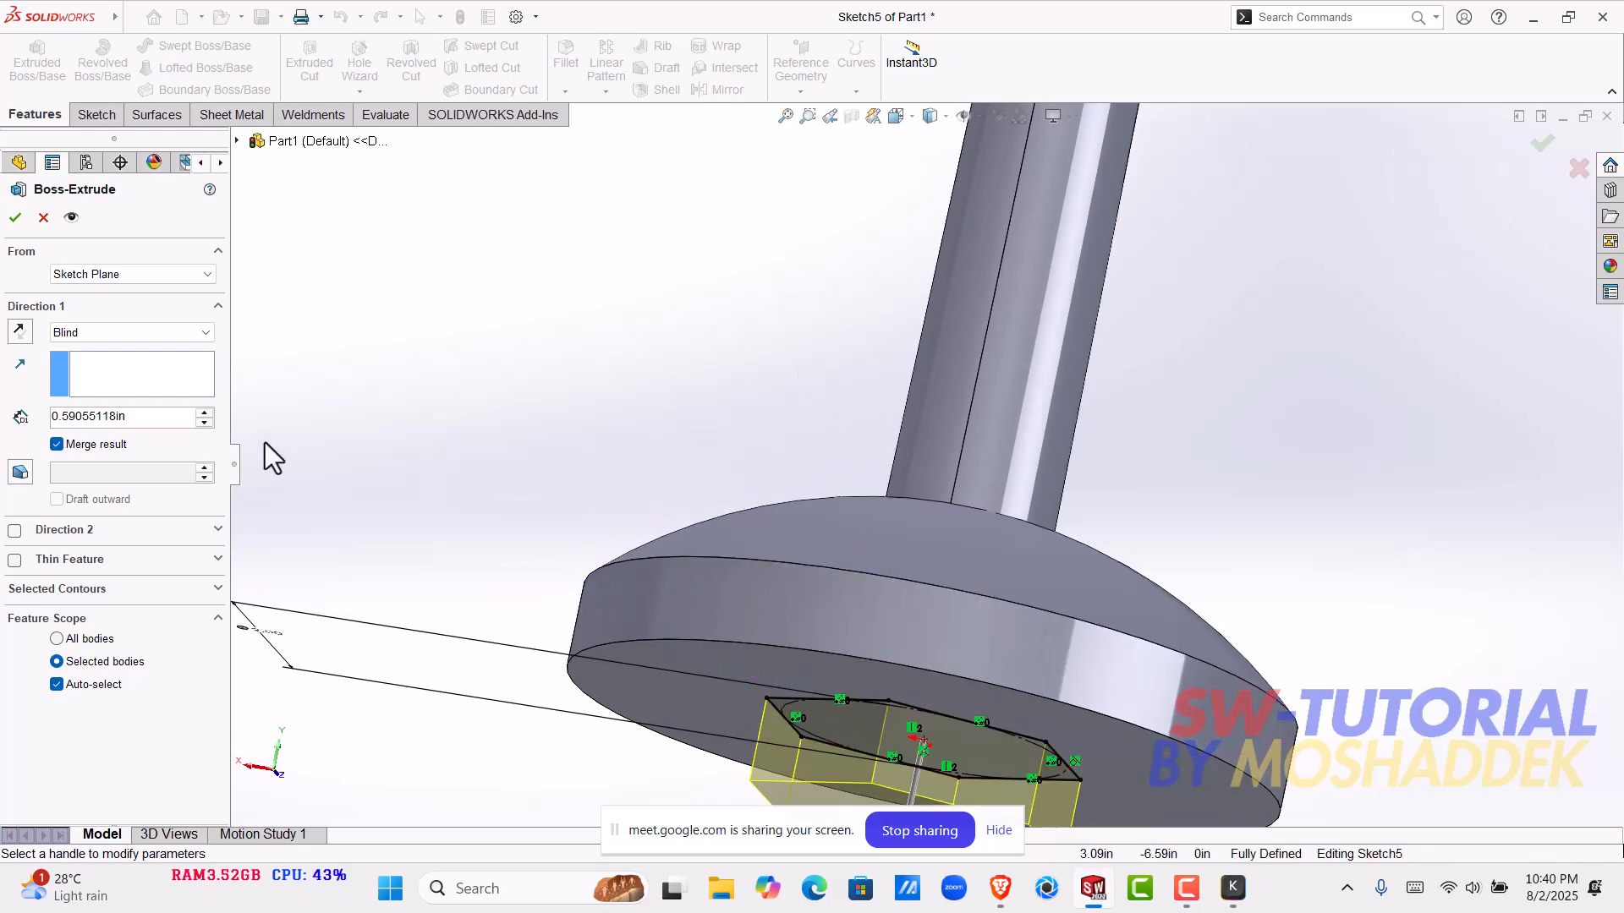
left_click(19, 331)
middle_click_drag(978, 628, 986, 720)
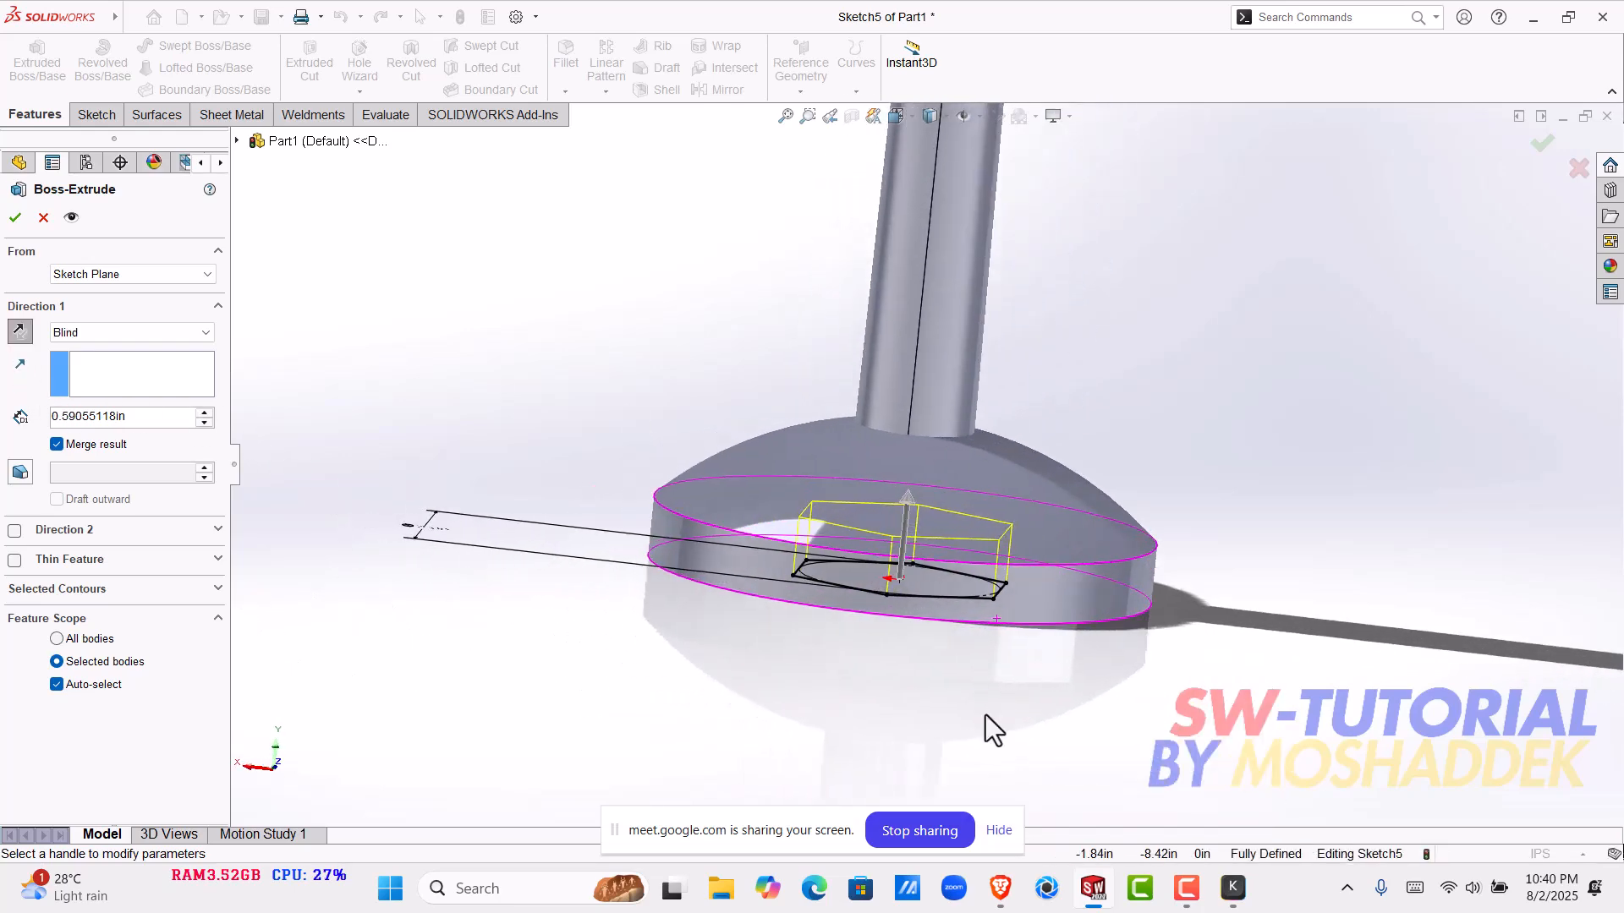
- Enable an outward draft on the hexagon extrusion and raise the draft angle to 34 degrees
left_click(20, 474)
left_click(92, 499)
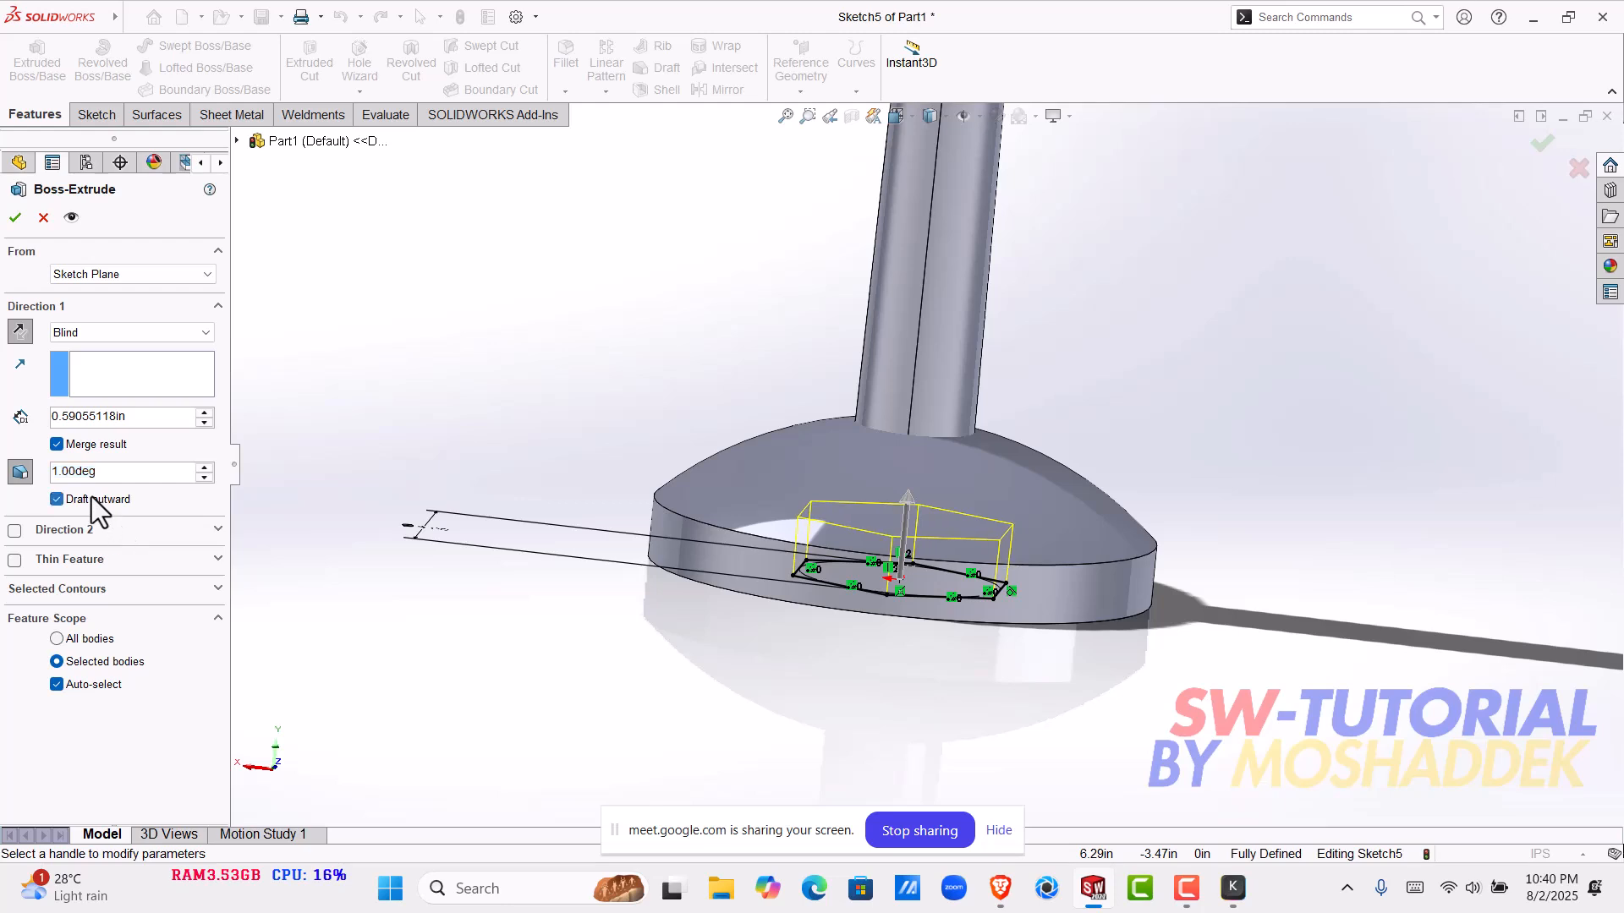
left_click(203, 467)
left_click(202, 467)
left_click(203, 467)
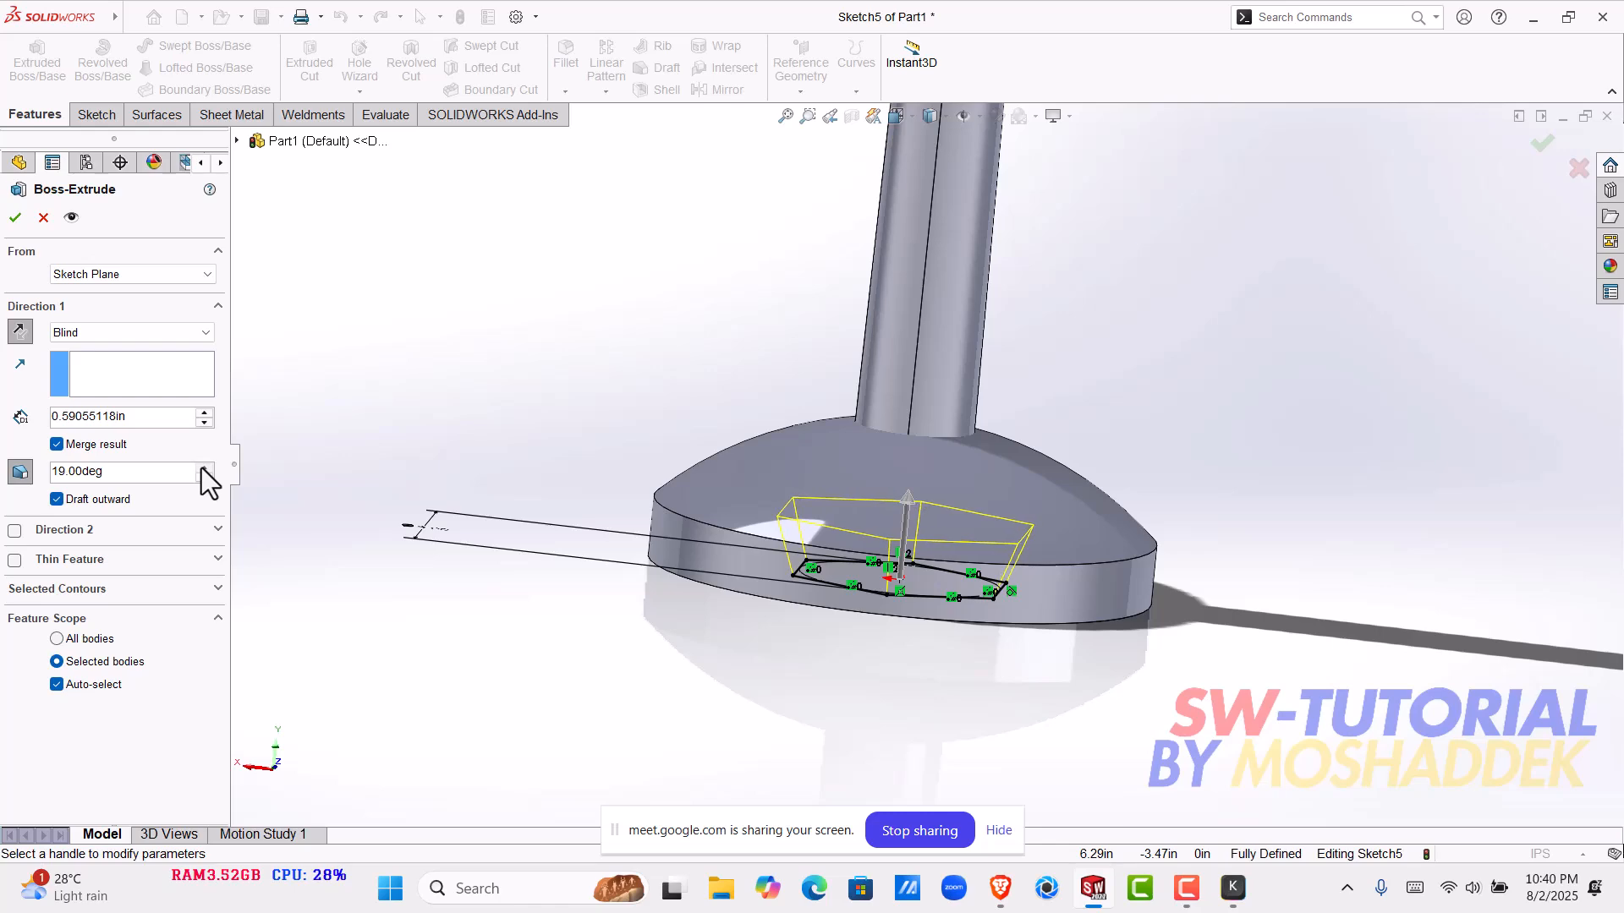
left_click(202, 467)
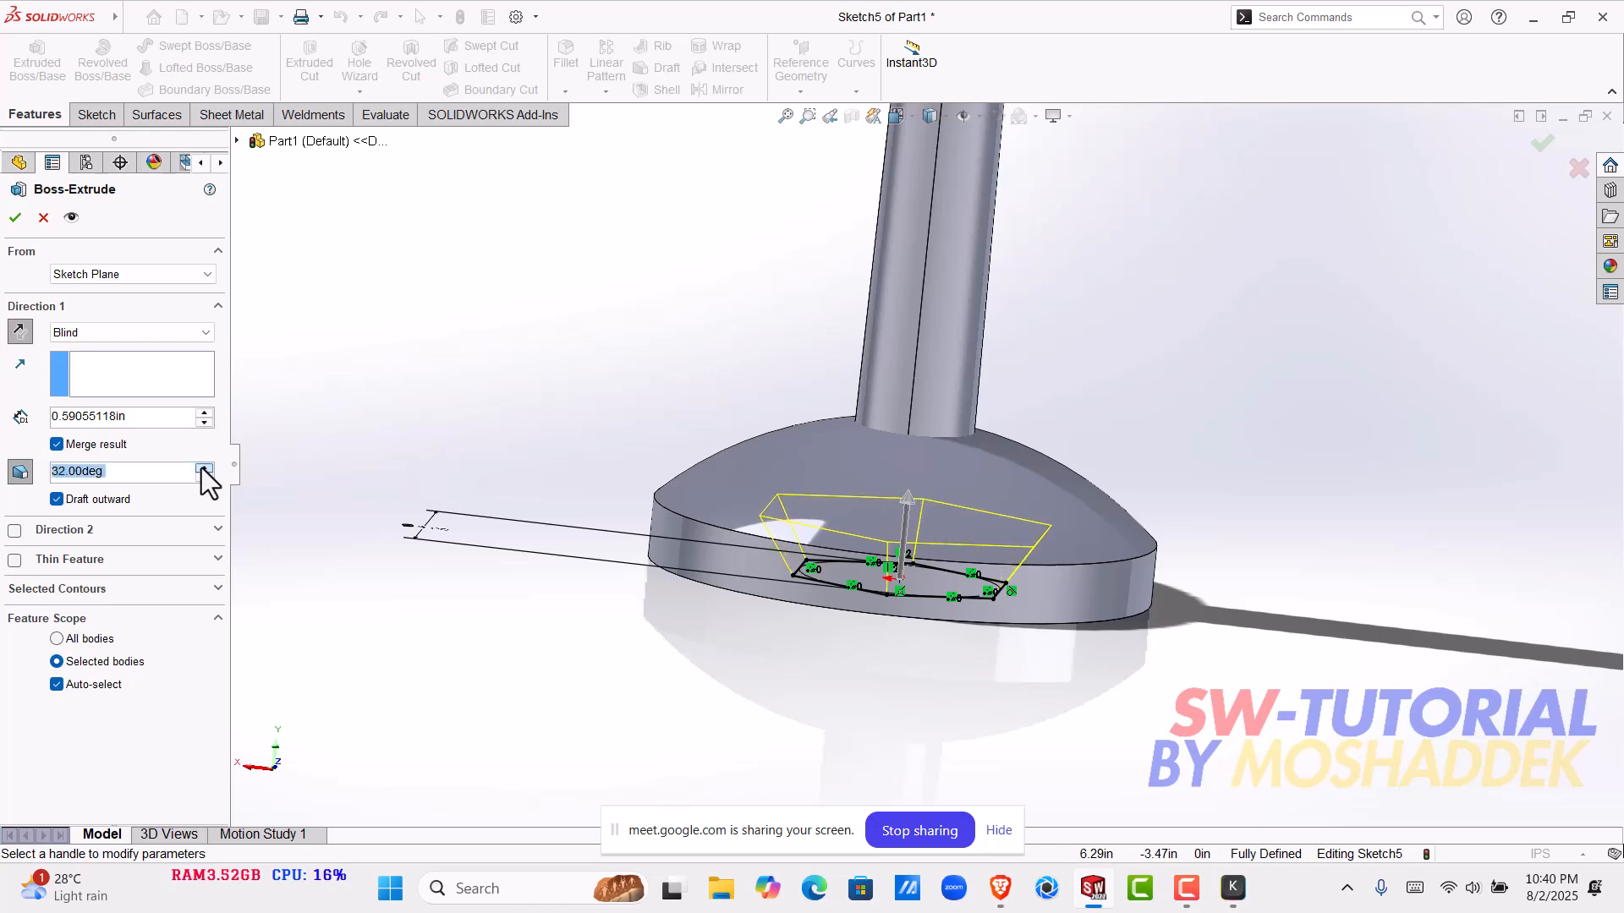
left_click(202, 467)
scroll(984, 643, "down", 2)
middle_click_drag(986, 617, 997, 578)
mouse_move(856, 576)
middle_mouse_down()
mouse_move(871, 536)
mouse_move(754, 661)
middle_mouse_up()
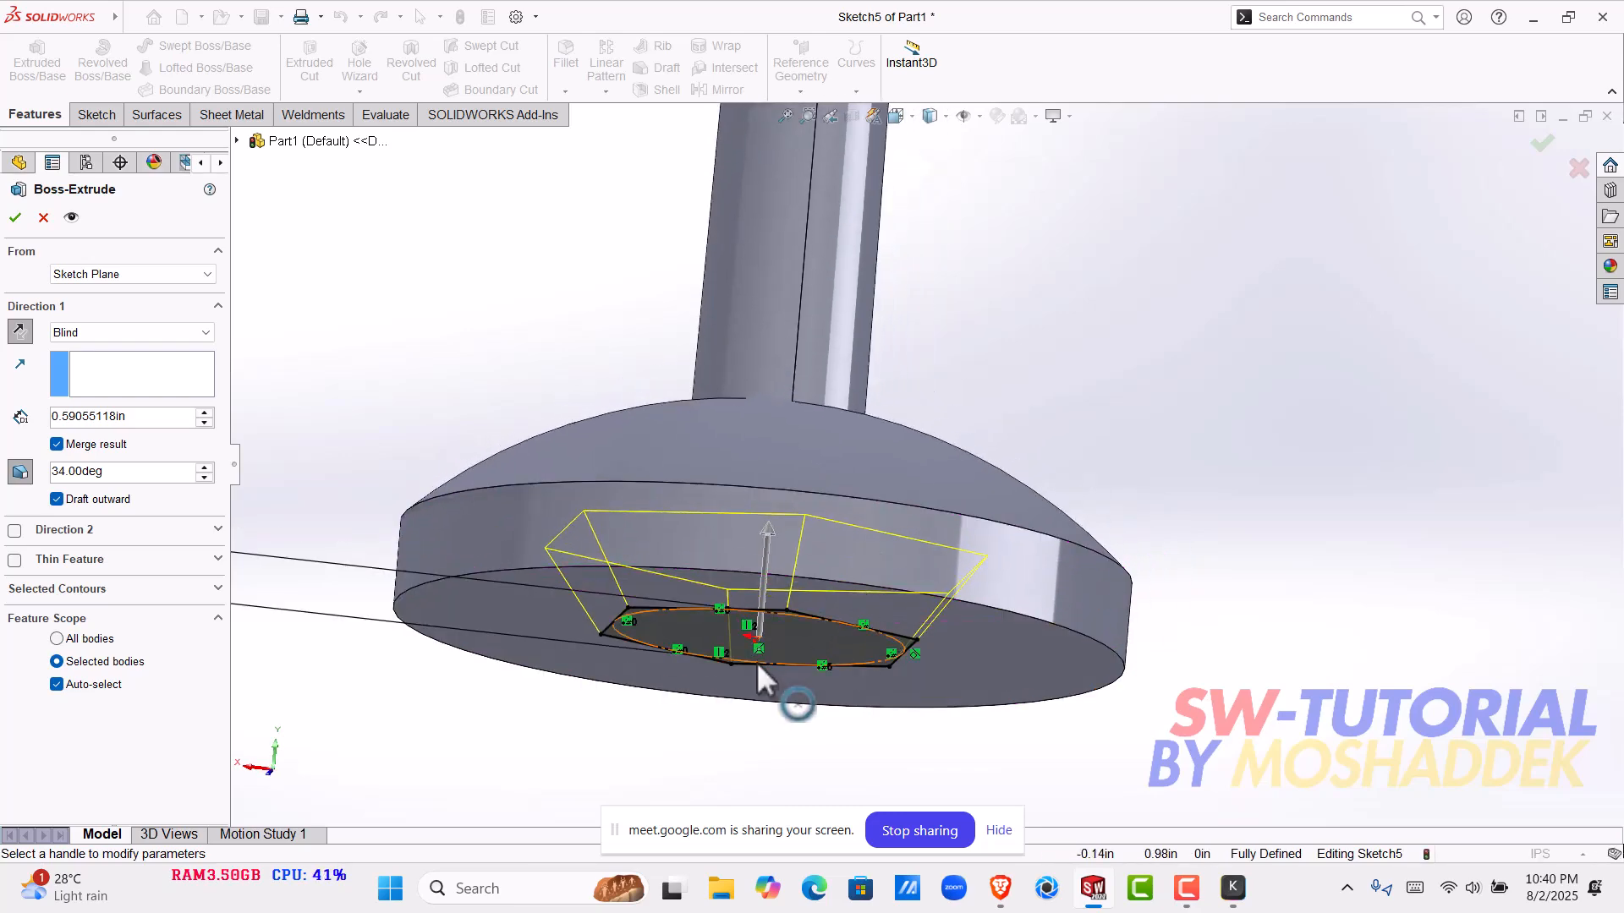
middle_click_drag(751, 539, 649, 642)
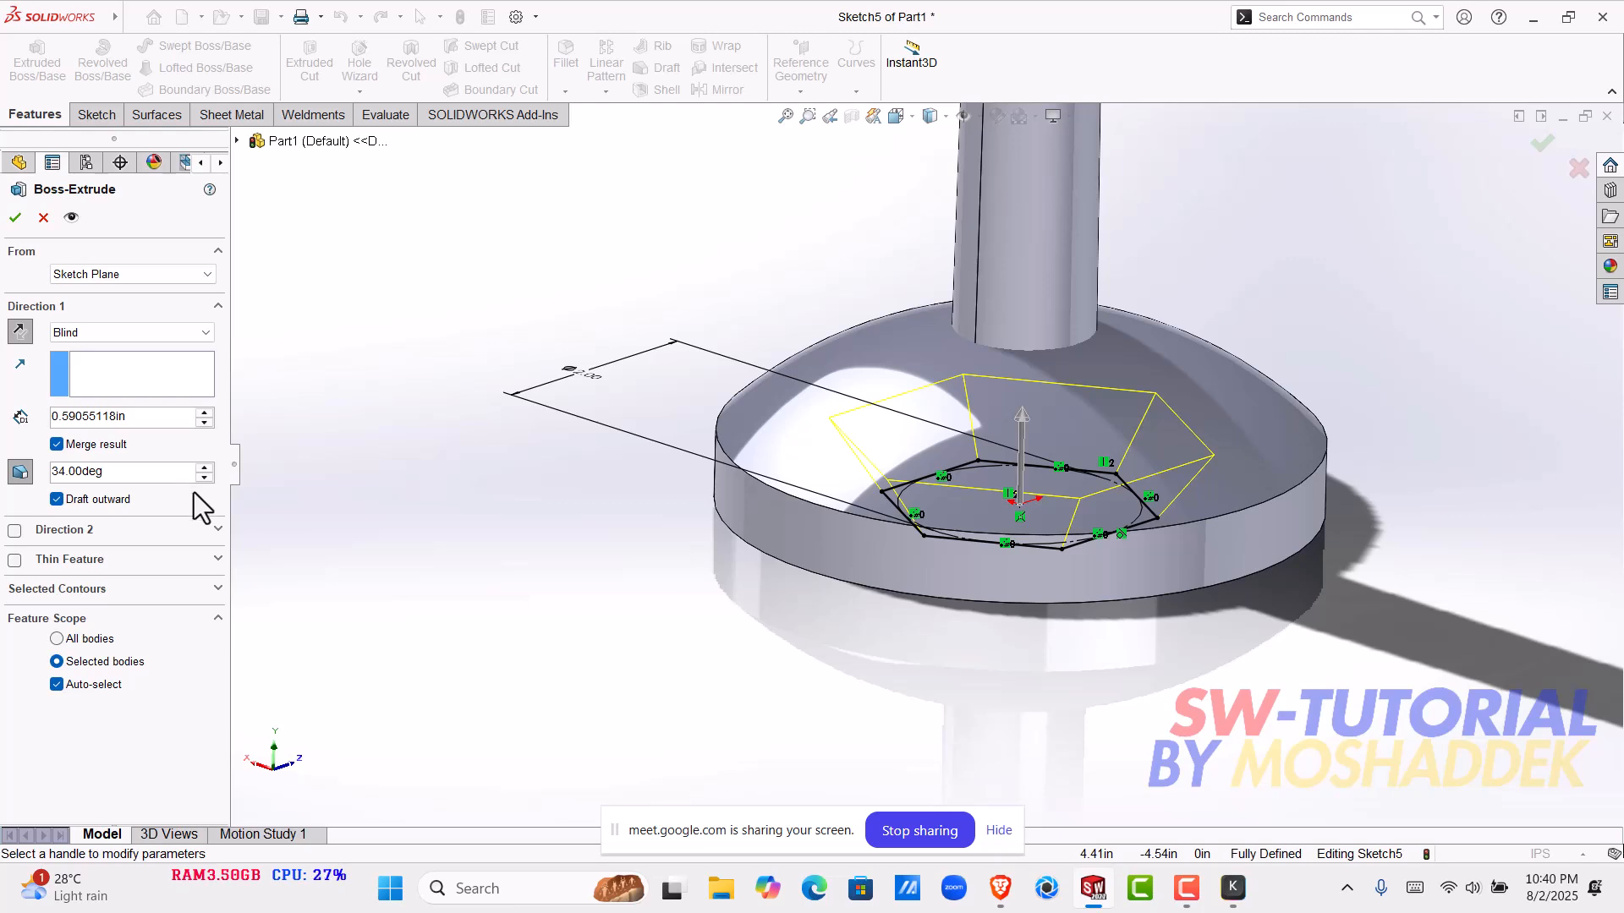
- Try the extrusion's draft at 6 degrees outward and at 40 degrees inward
scroll(212, 475, "down", 19)
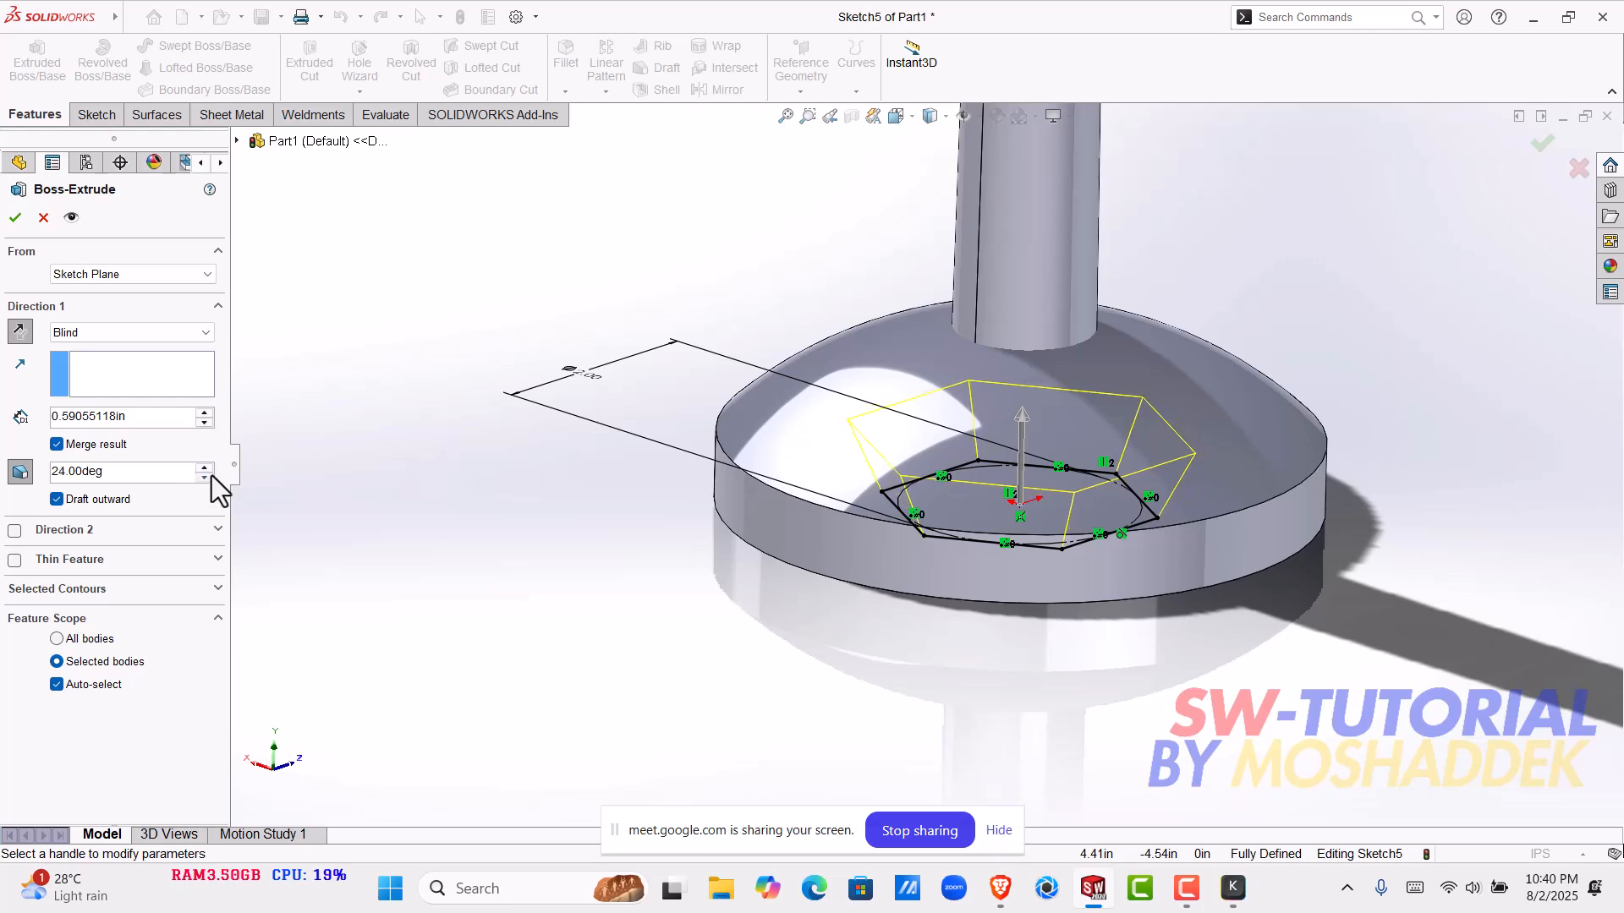
scroll(212, 475, "down", 9)
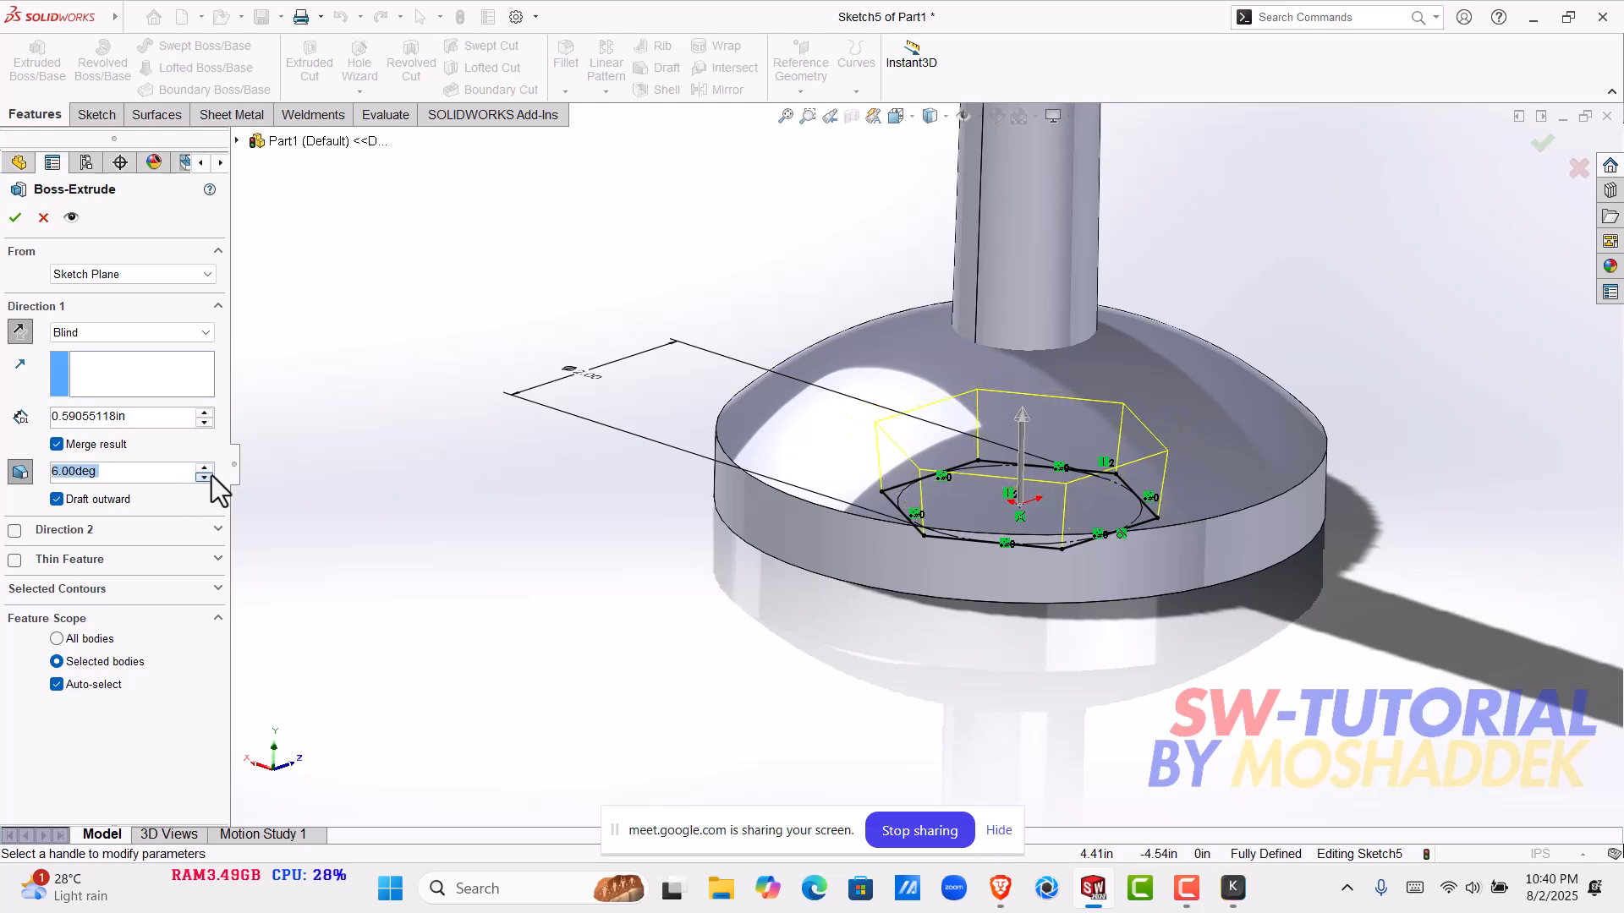
left_click(56, 499)
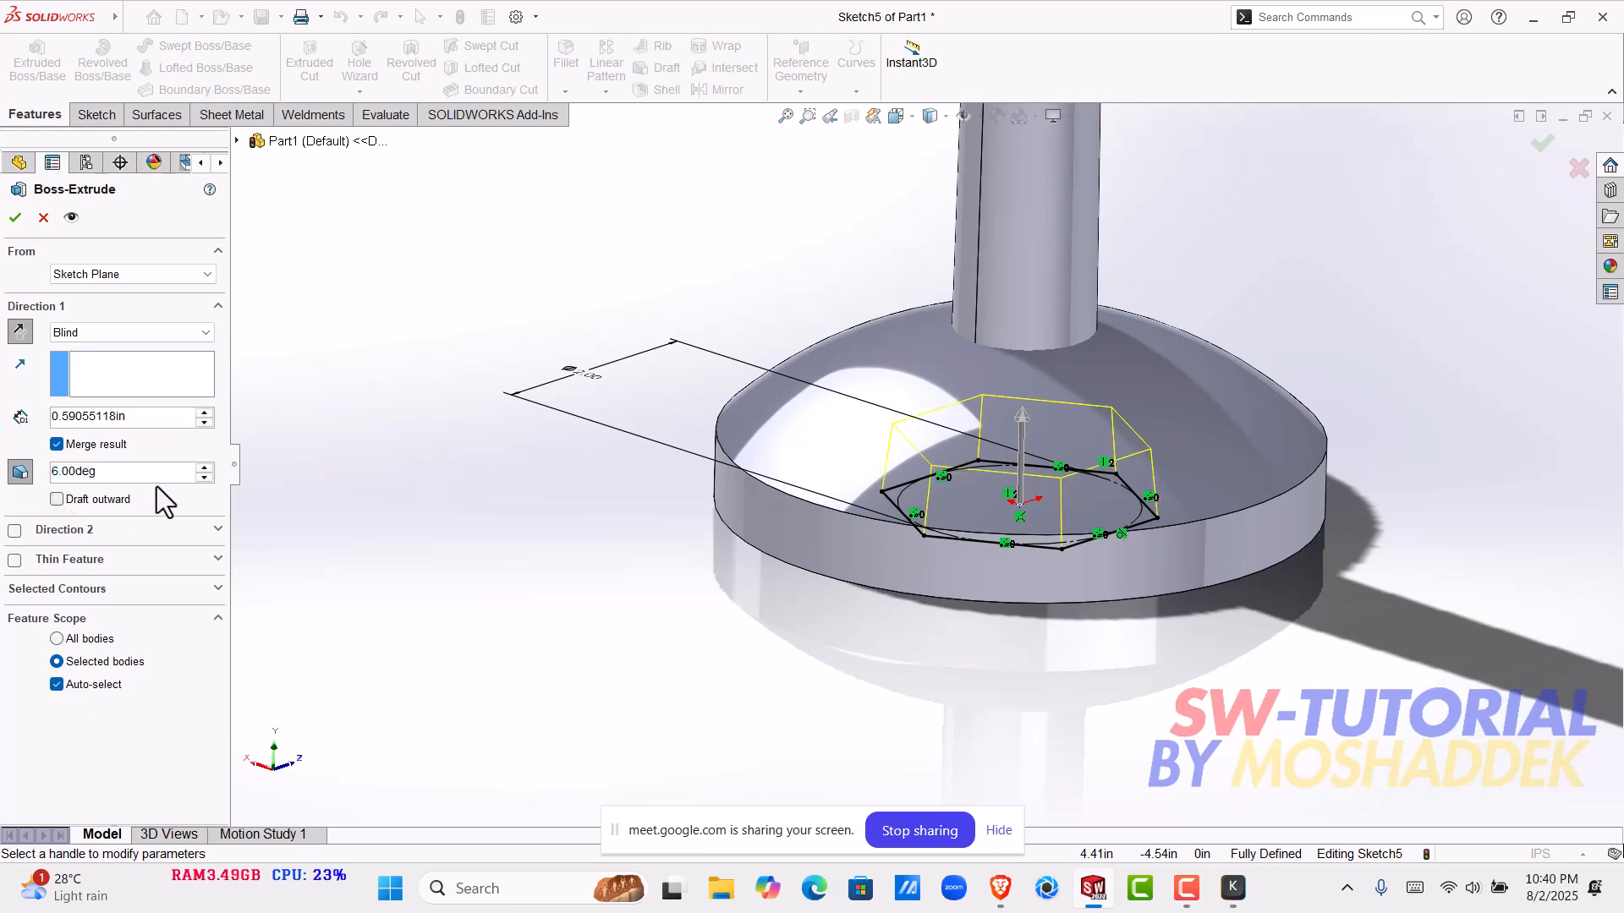
scroll(201, 467, "up", 11)
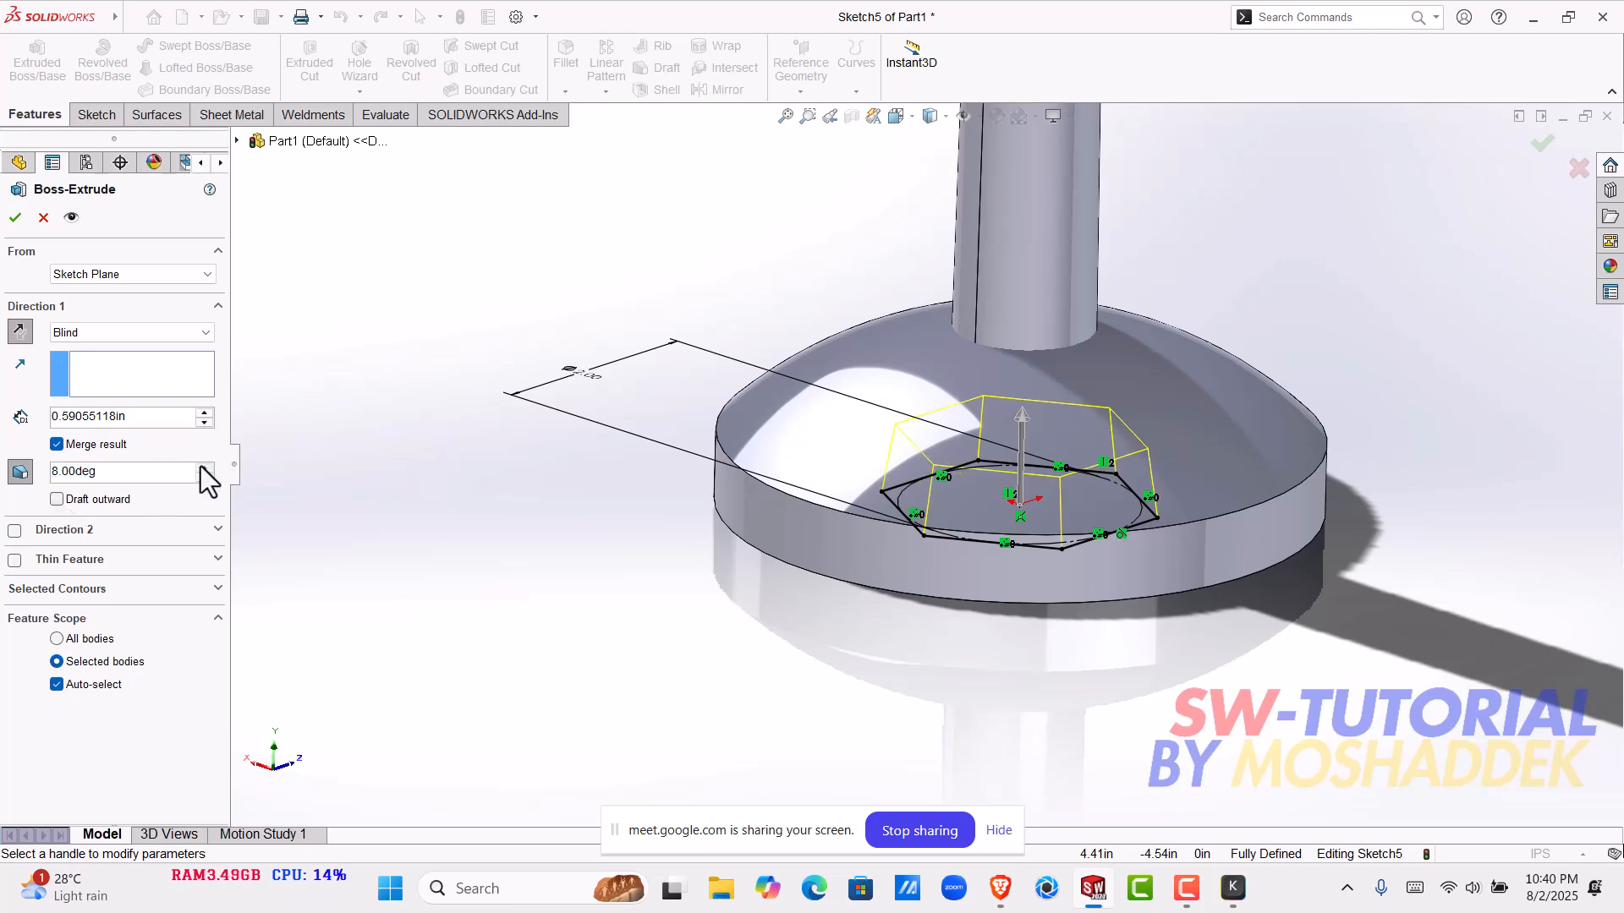
scroll(201, 465, "up", 18)
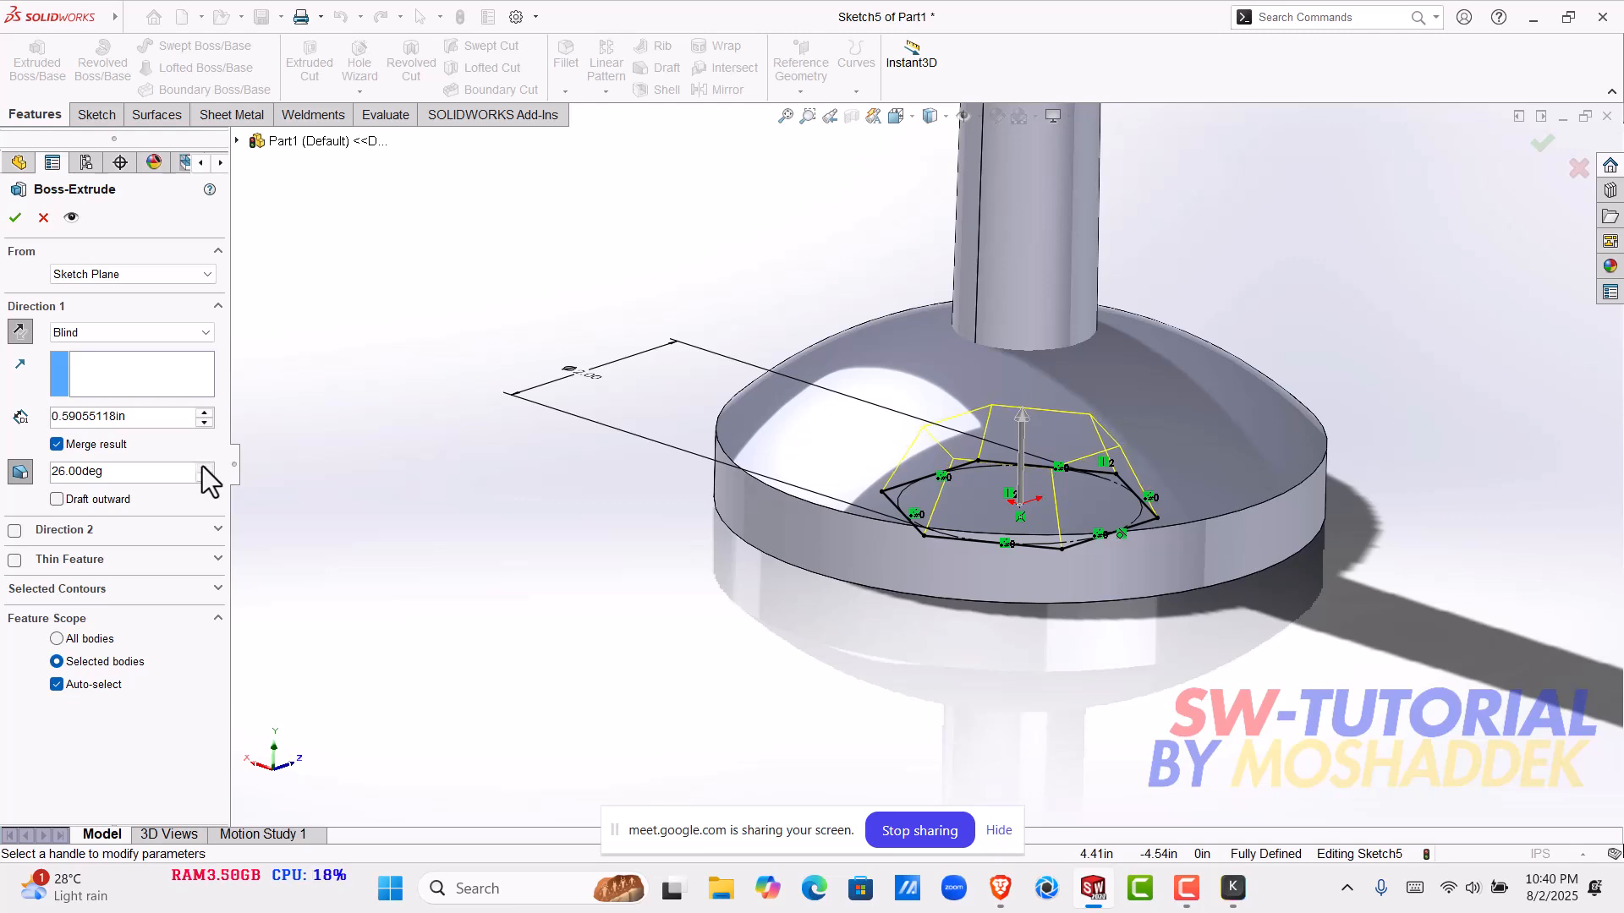
scroll(203, 466, "up", 5)
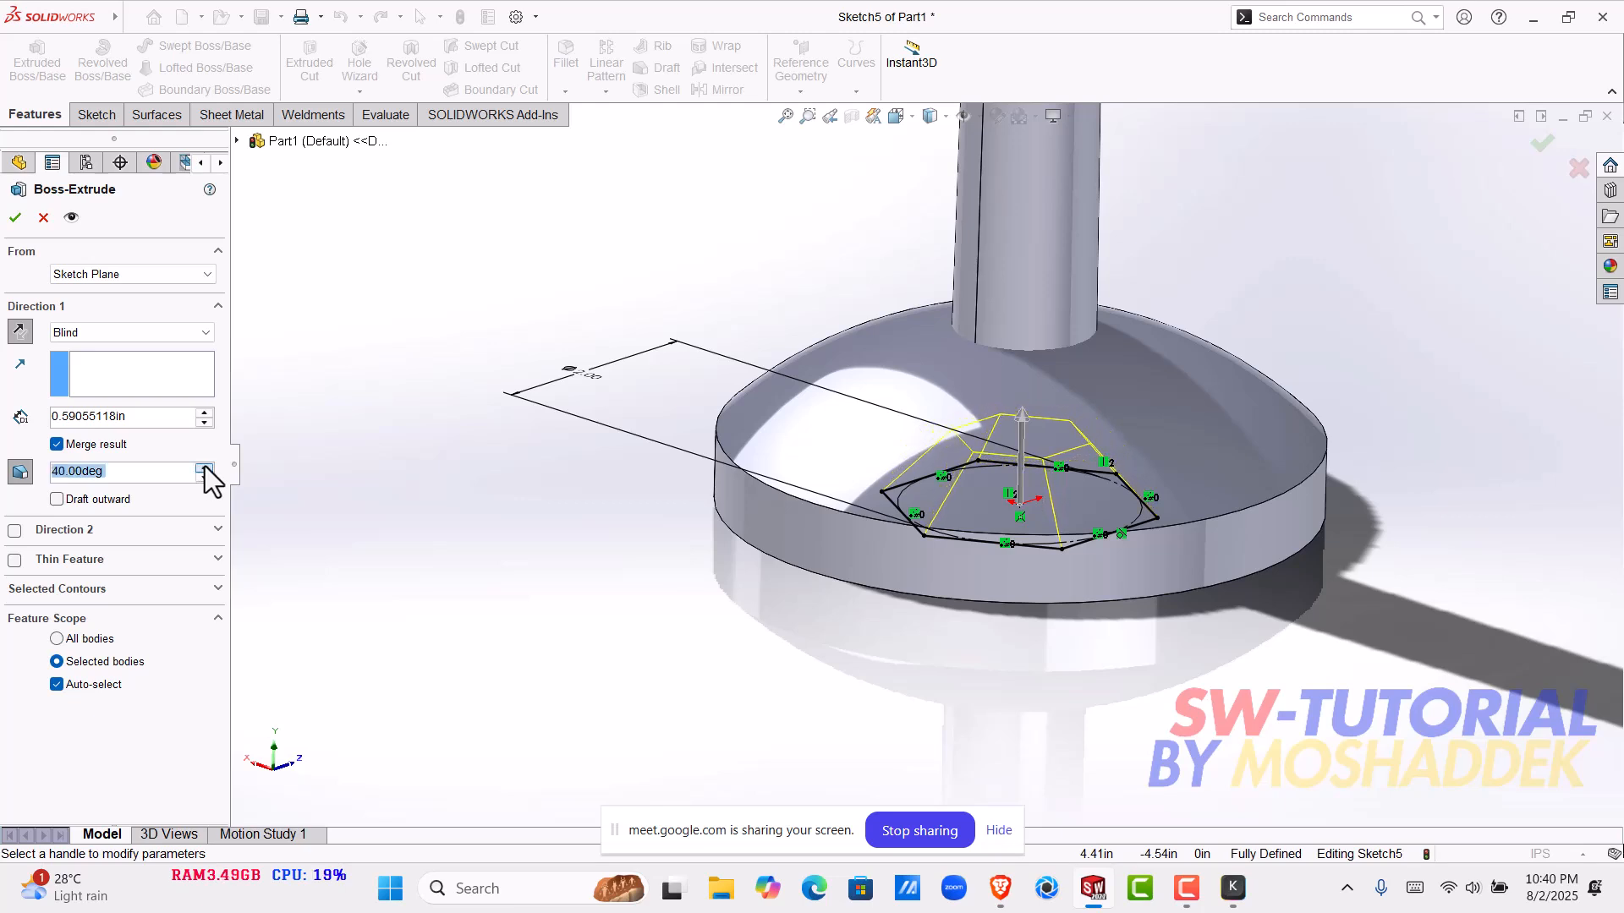
- Restore the outward draft on the hexagon extrusion and set the draft angle to 30 degrees
left_click(96, 501)
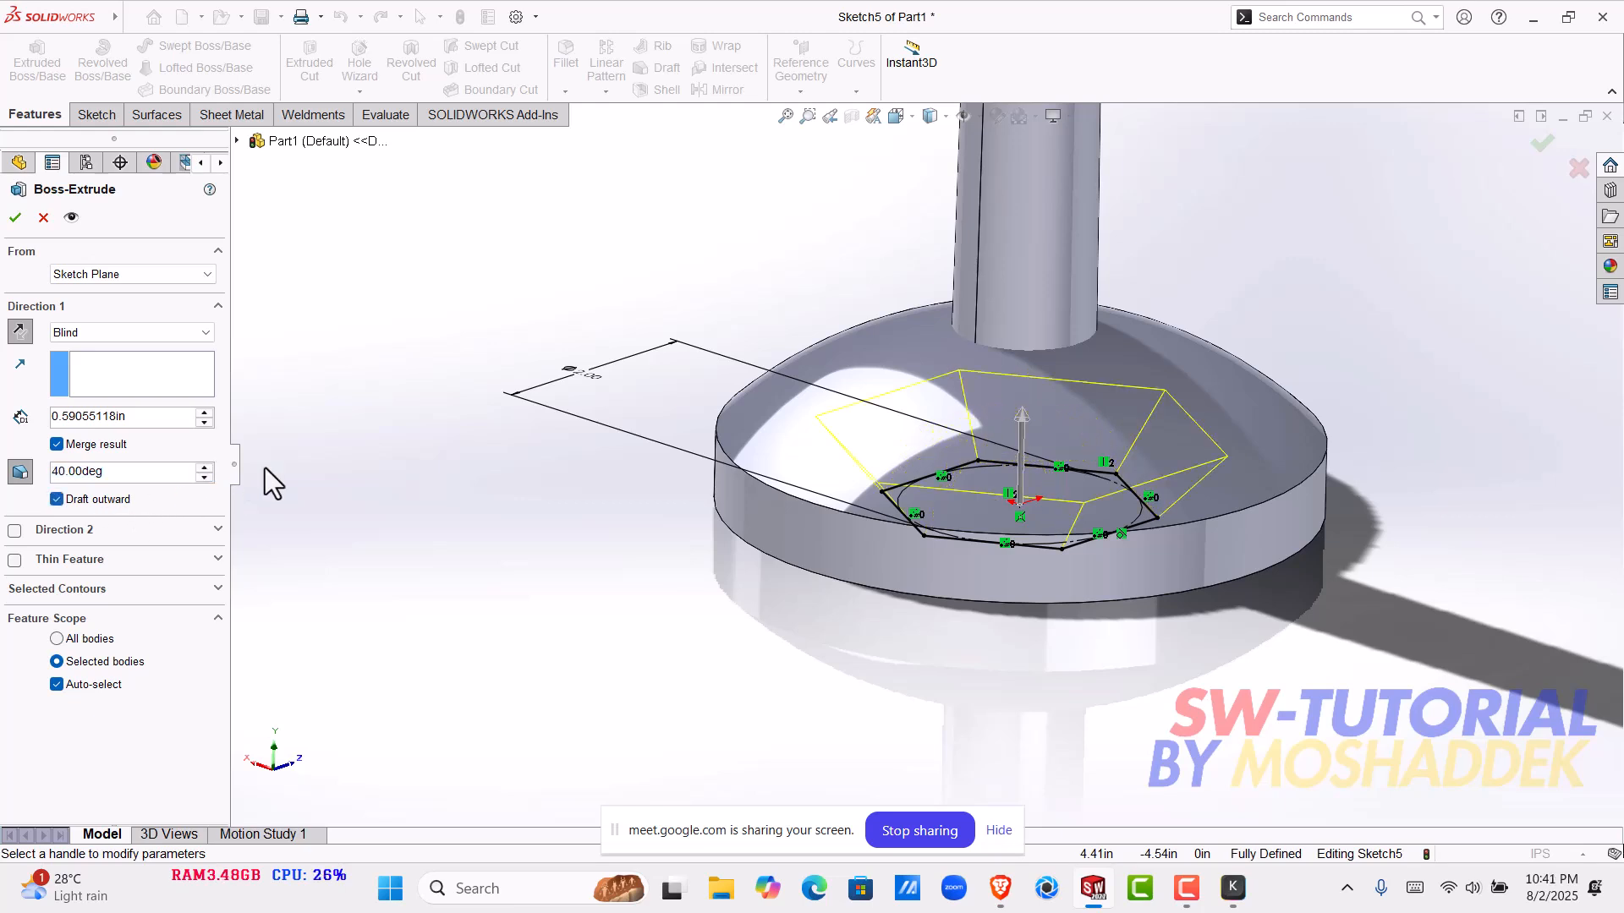
left_click(204, 477)
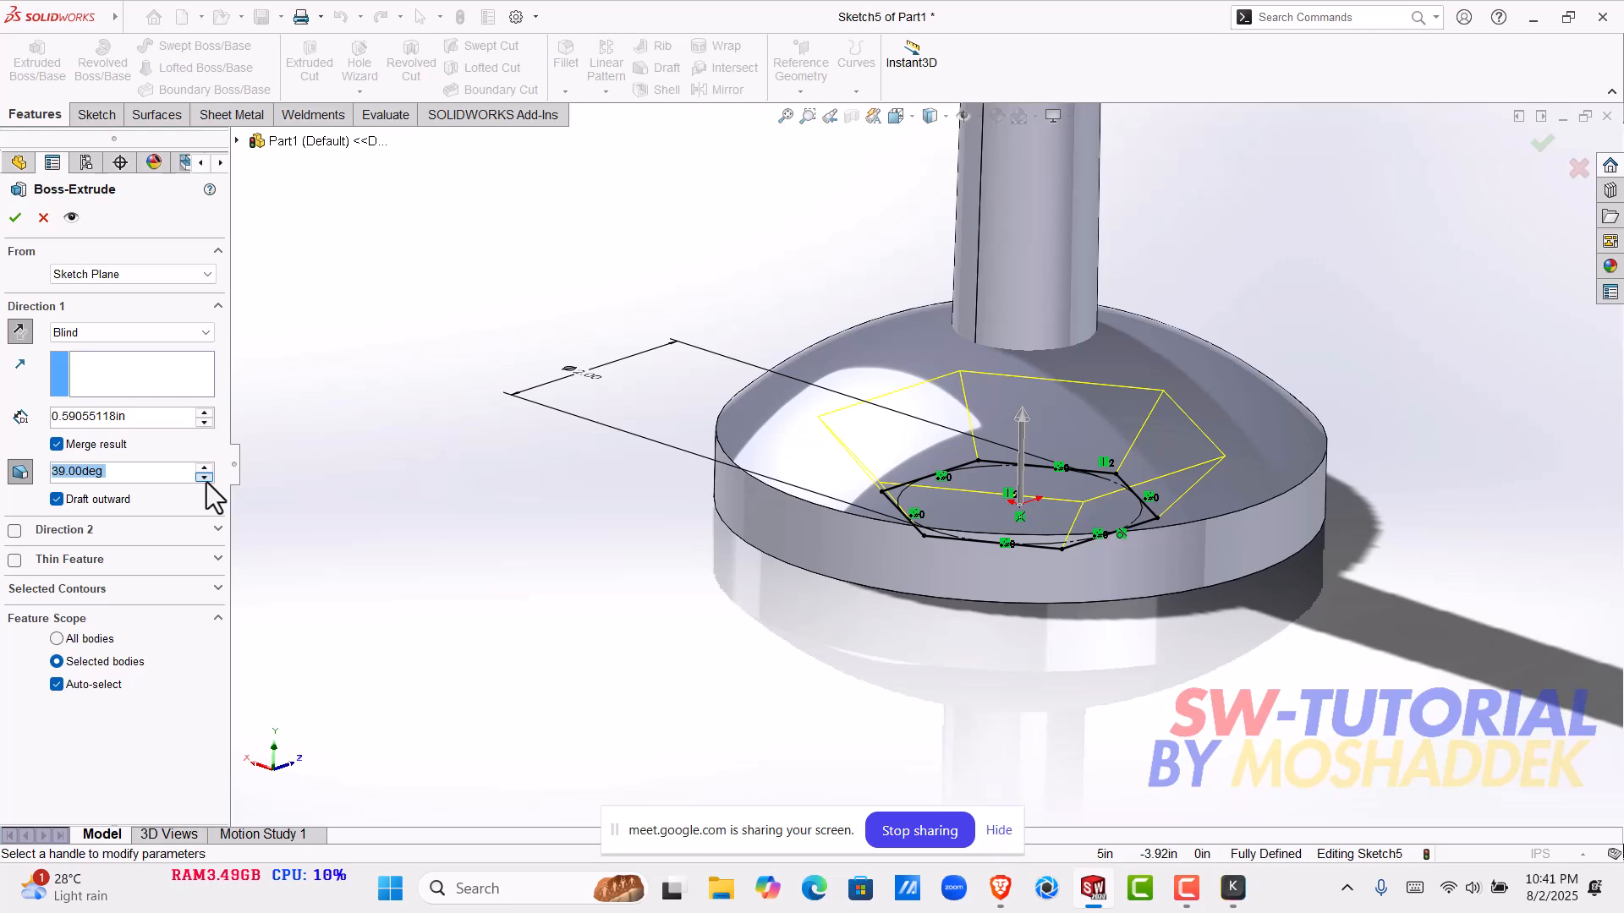
type("=")
key("BackSpace")
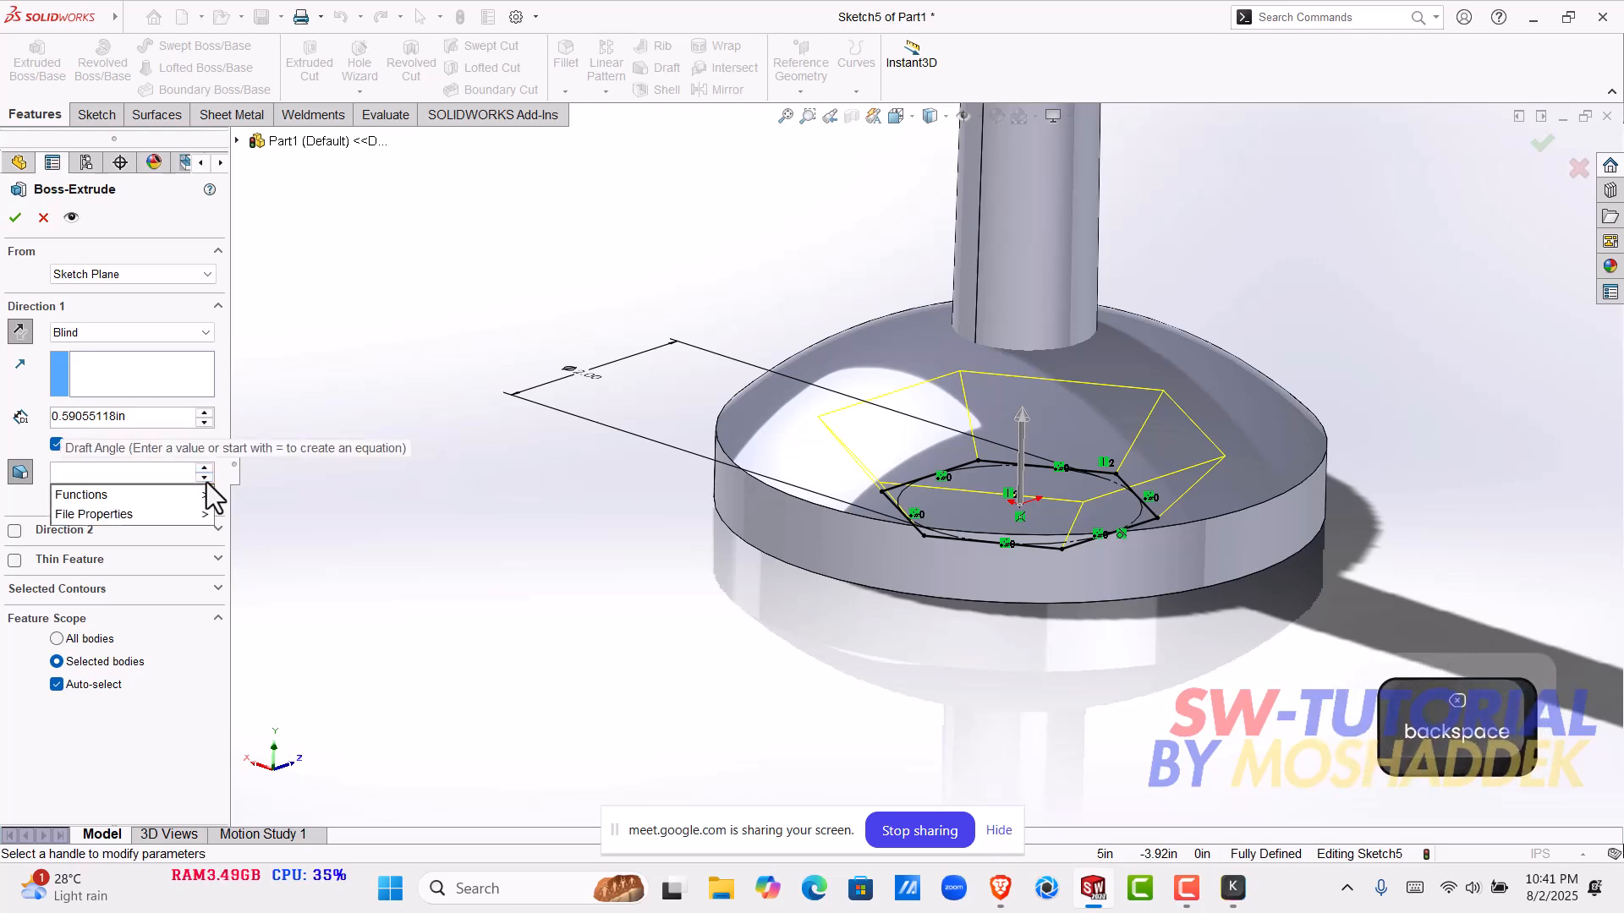
type("30")
key("Return")
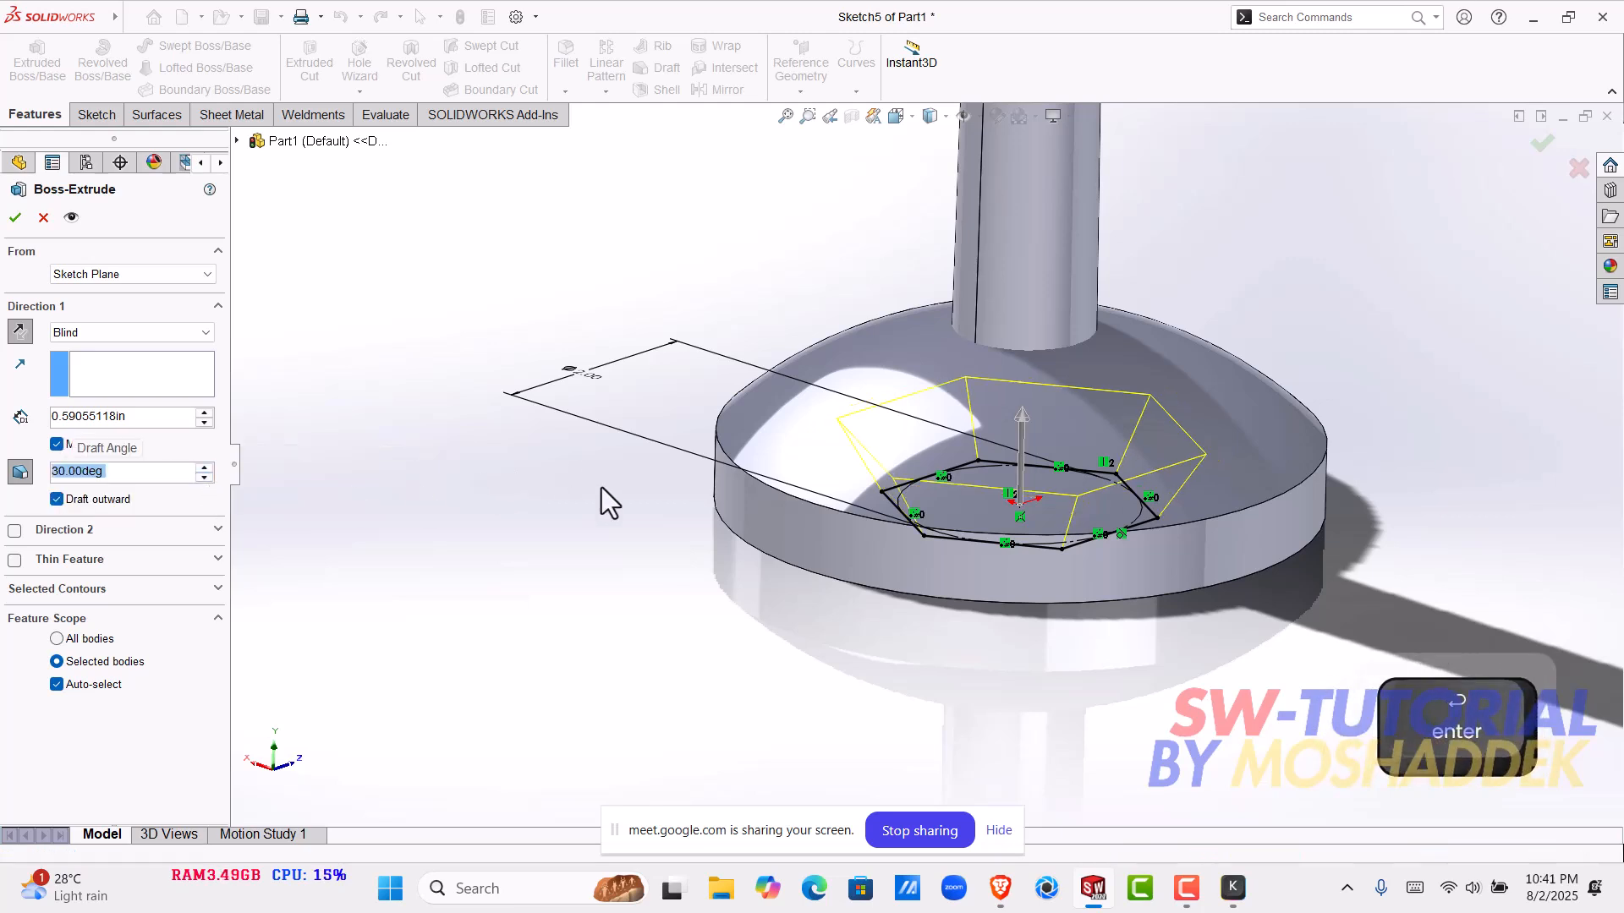
- Turn off merging for the hexagon extrusion and finish it as a separate solid body
middle_click_drag(1024, 545, 1031, 640)
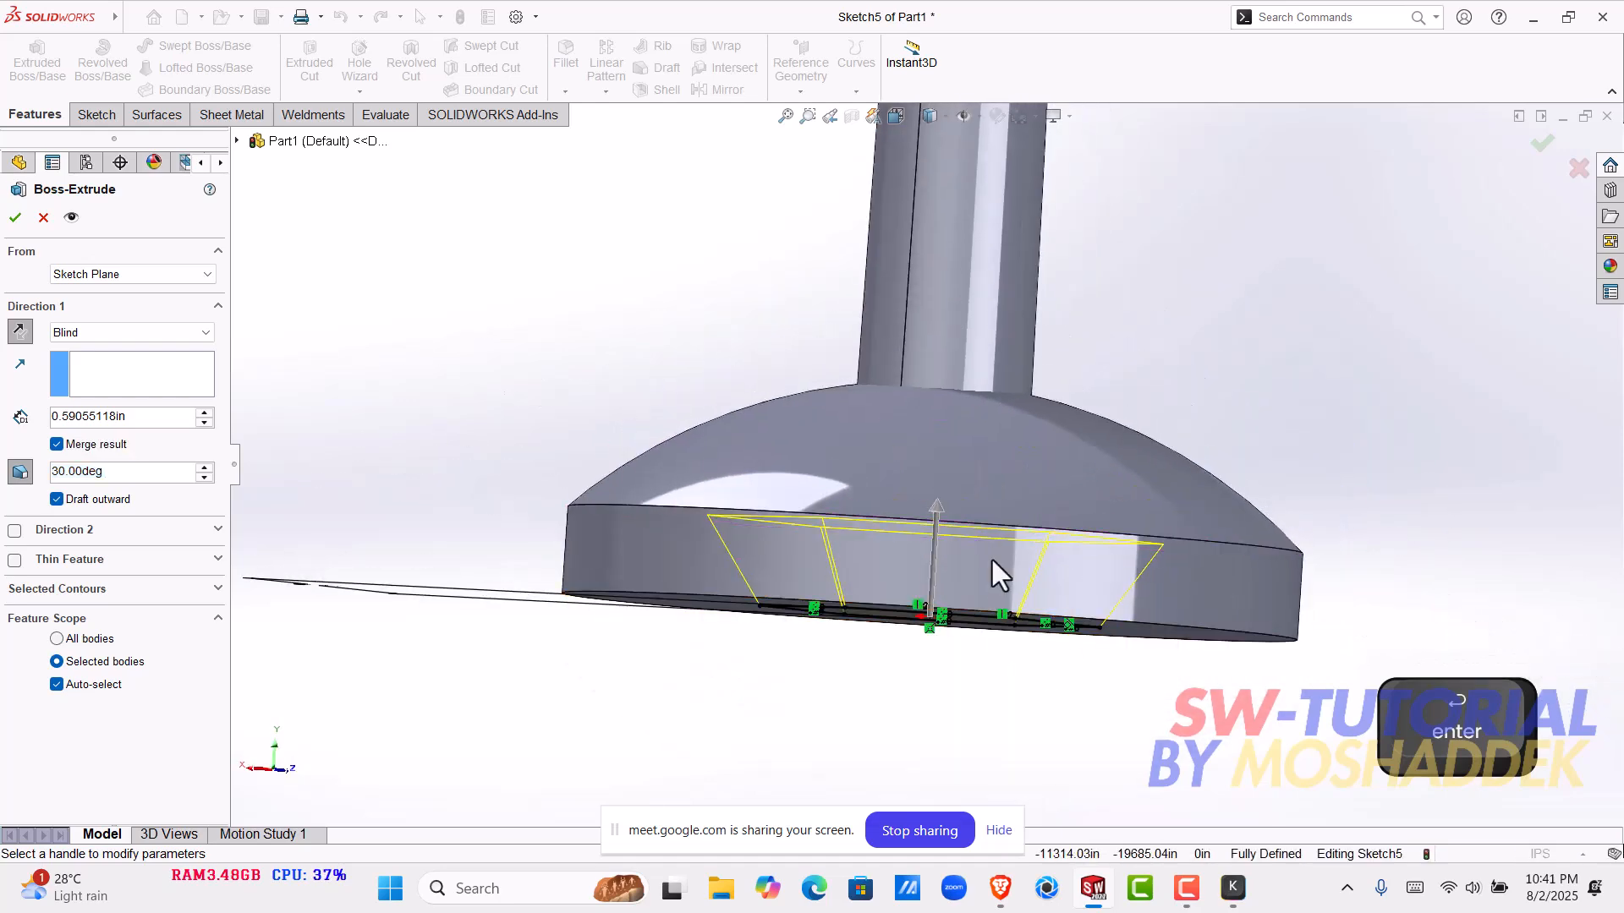
left_click(64, 446)
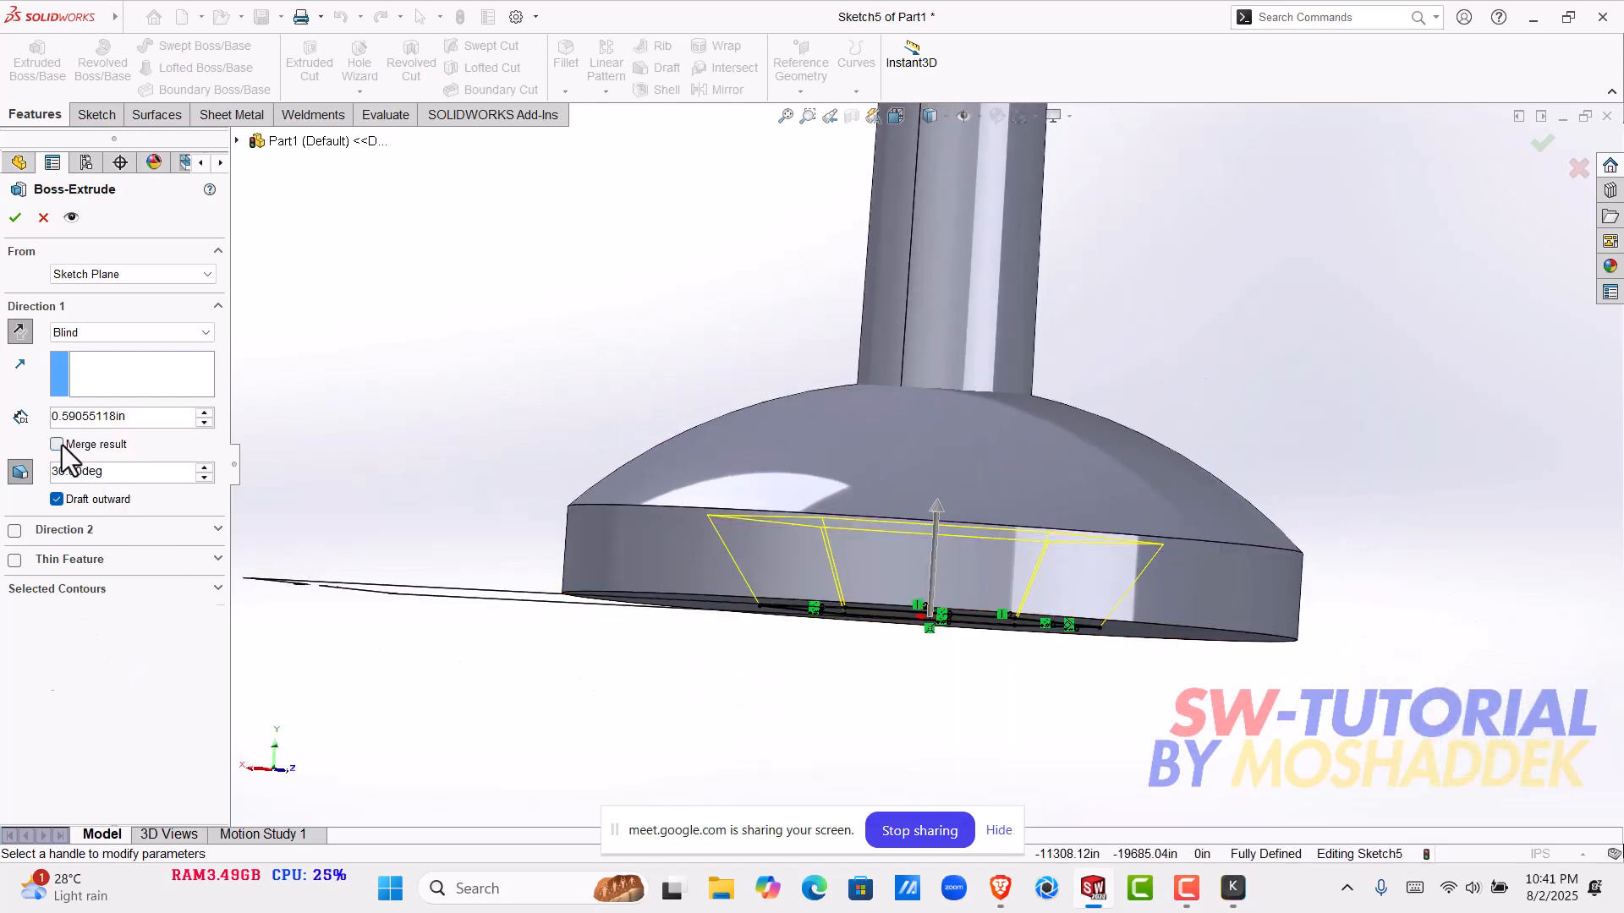
left_click(15, 217)
- Inspect the tapered hexagon inside the base using a temporary section view along the Front Plane
mouse_move(920, 678)
middle_mouse_down()
mouse_move(964, 510)
mouse_move(807, 825)
mouse_move(927, 482)
middle_mouse_up()
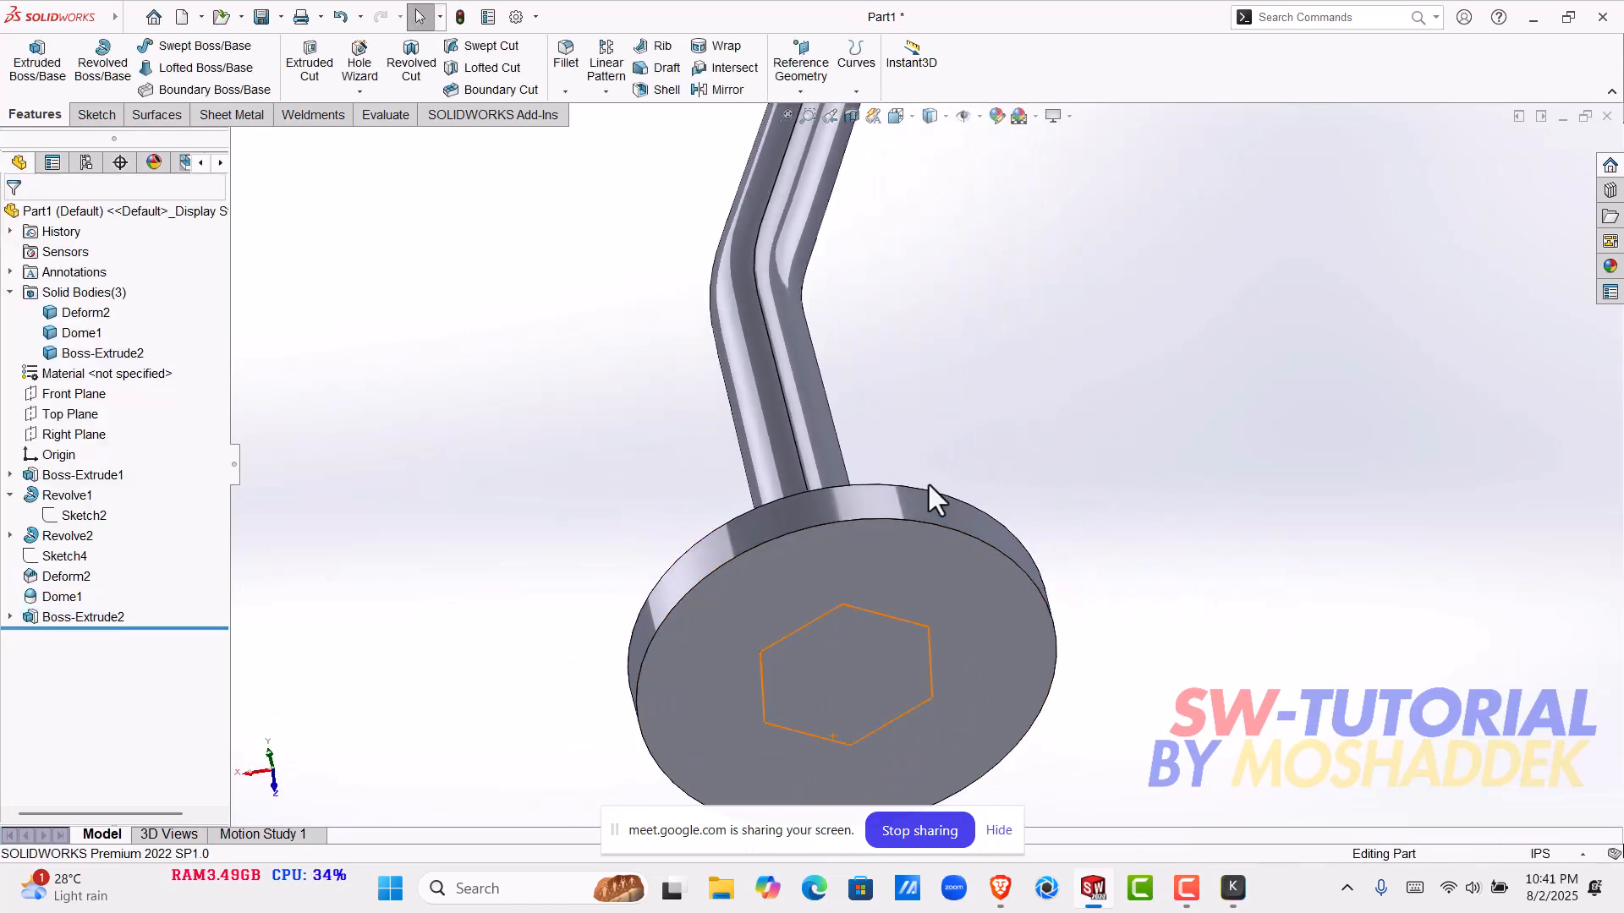
left_click(910, 573)
left_click(920, 642)
left_click(1011, 352)
left_click(851, 116)
middle_click_drag(1051, 457, 1311, 448)
scroll(1302, 457, "down", 5)
middle_click_drag(1108, 508, 478, 511)
scroll(1090, 453, "down", 3)
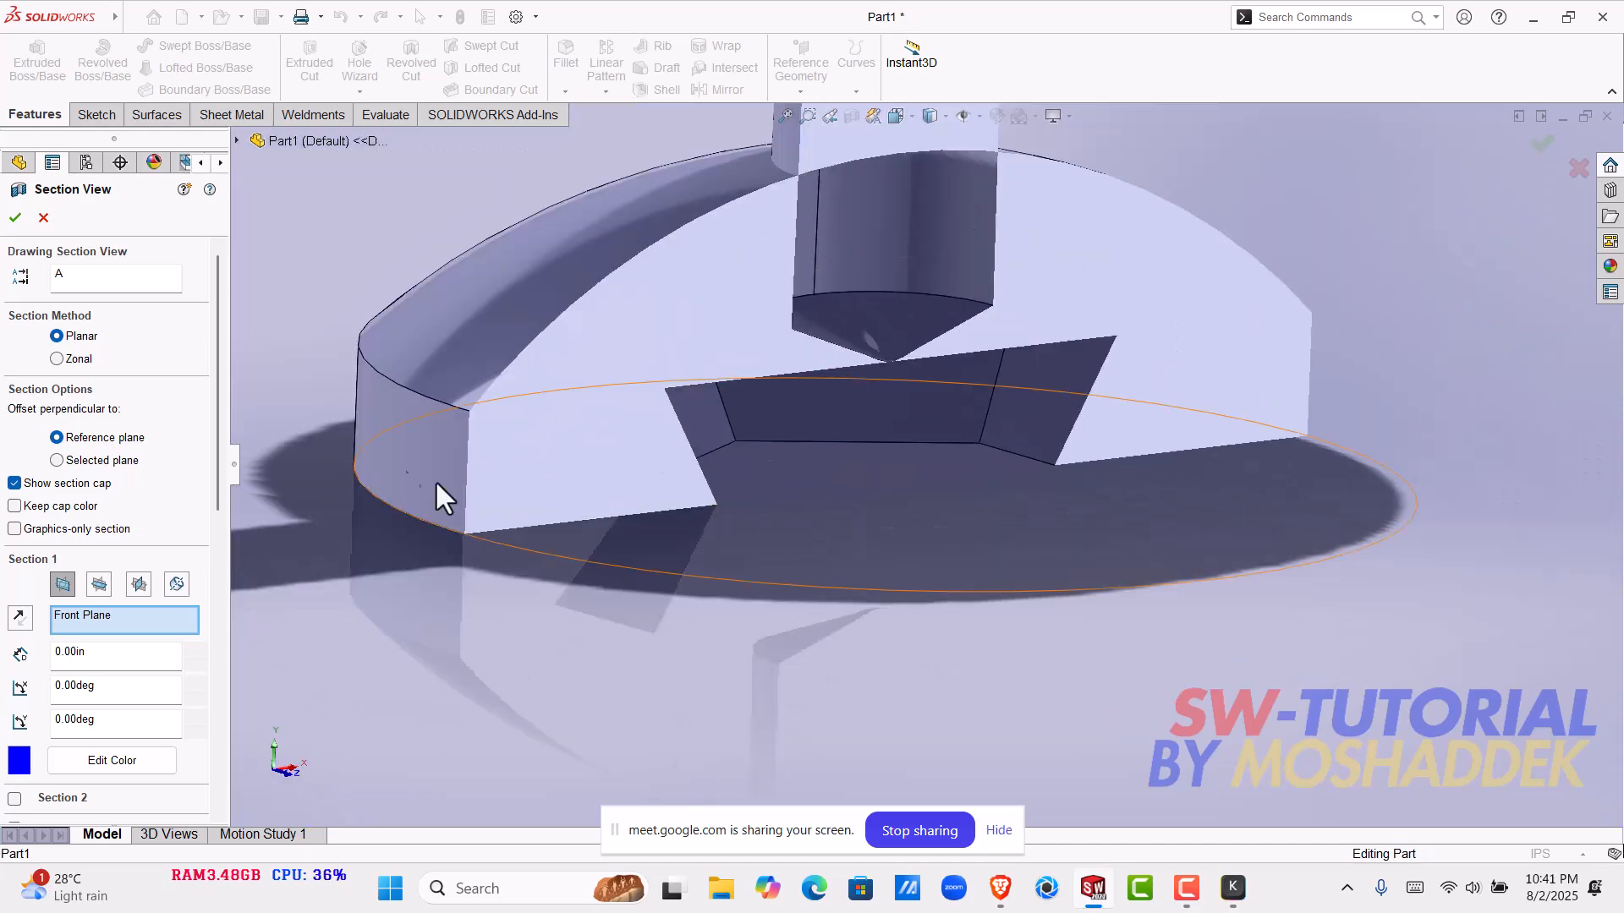
left_click(44, 218)
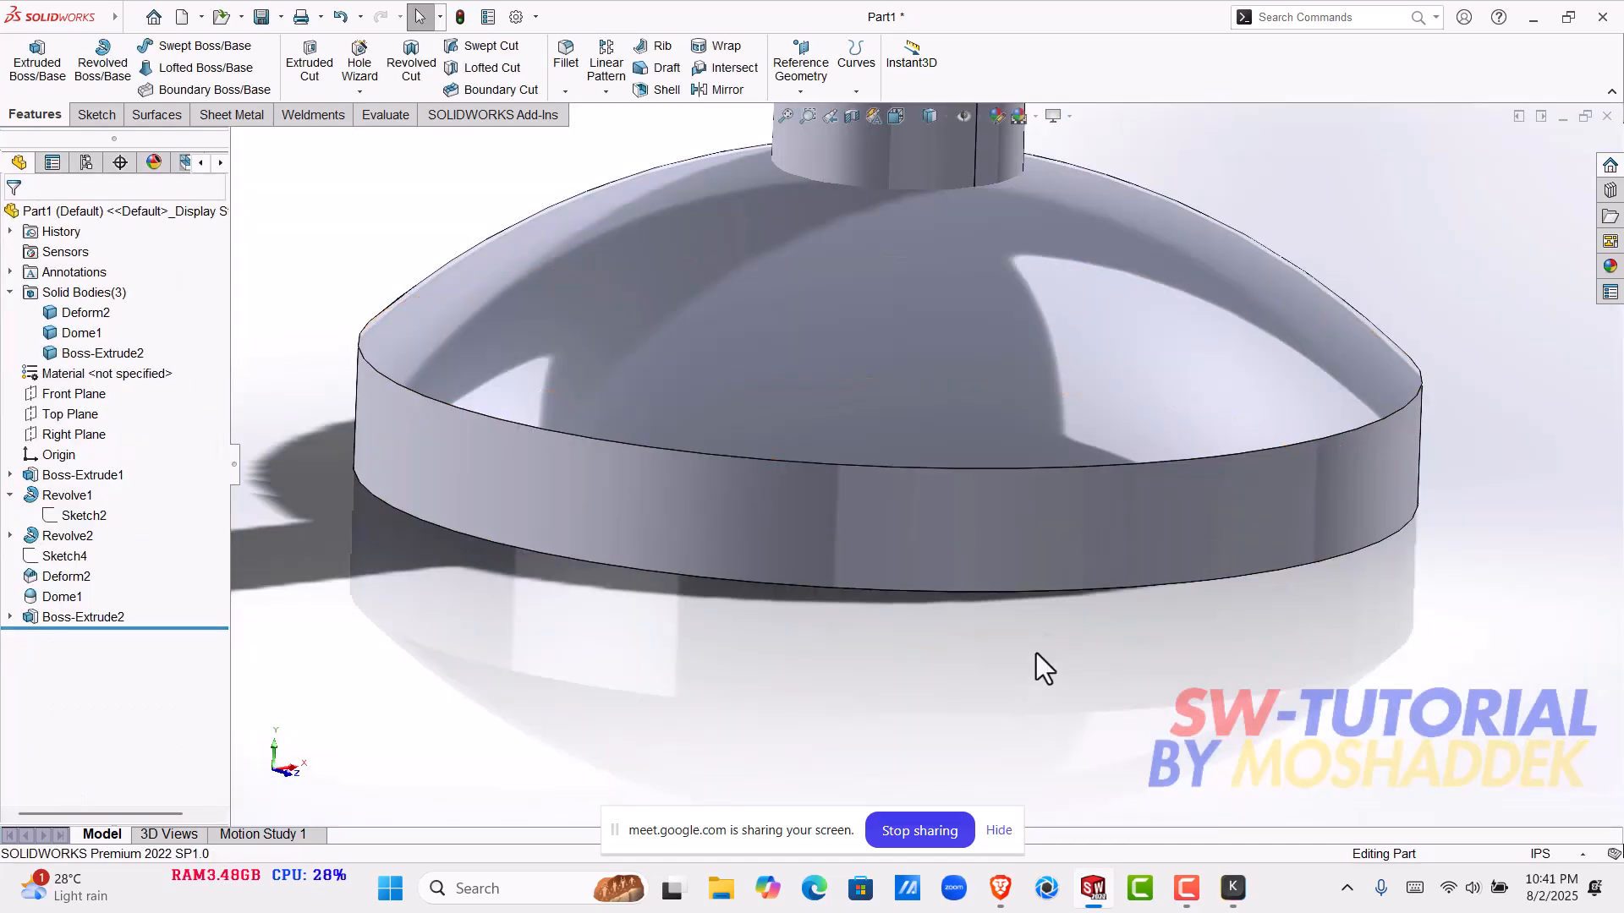
- Hide the domed base body and examine the exposed hexagonal body from several sides
middle_click_drag(1036, 653, 1033, 565)
scroll(1033, 565, "up", 2)
left_click(1034, 565)
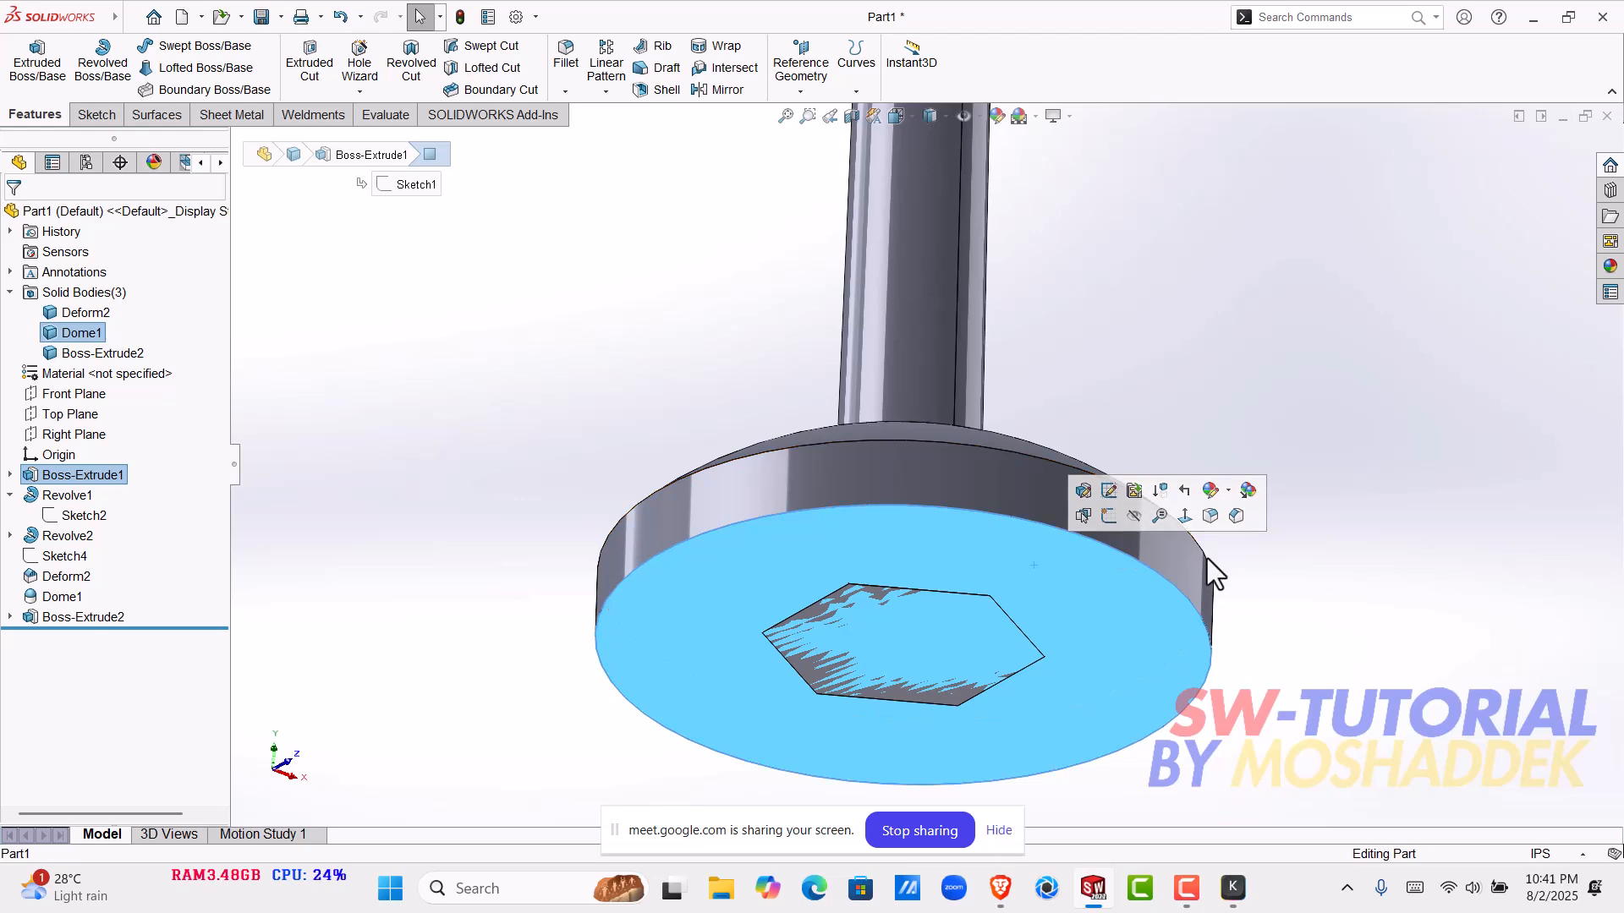
left_click(1206, 621)
left_click(1349, 699)
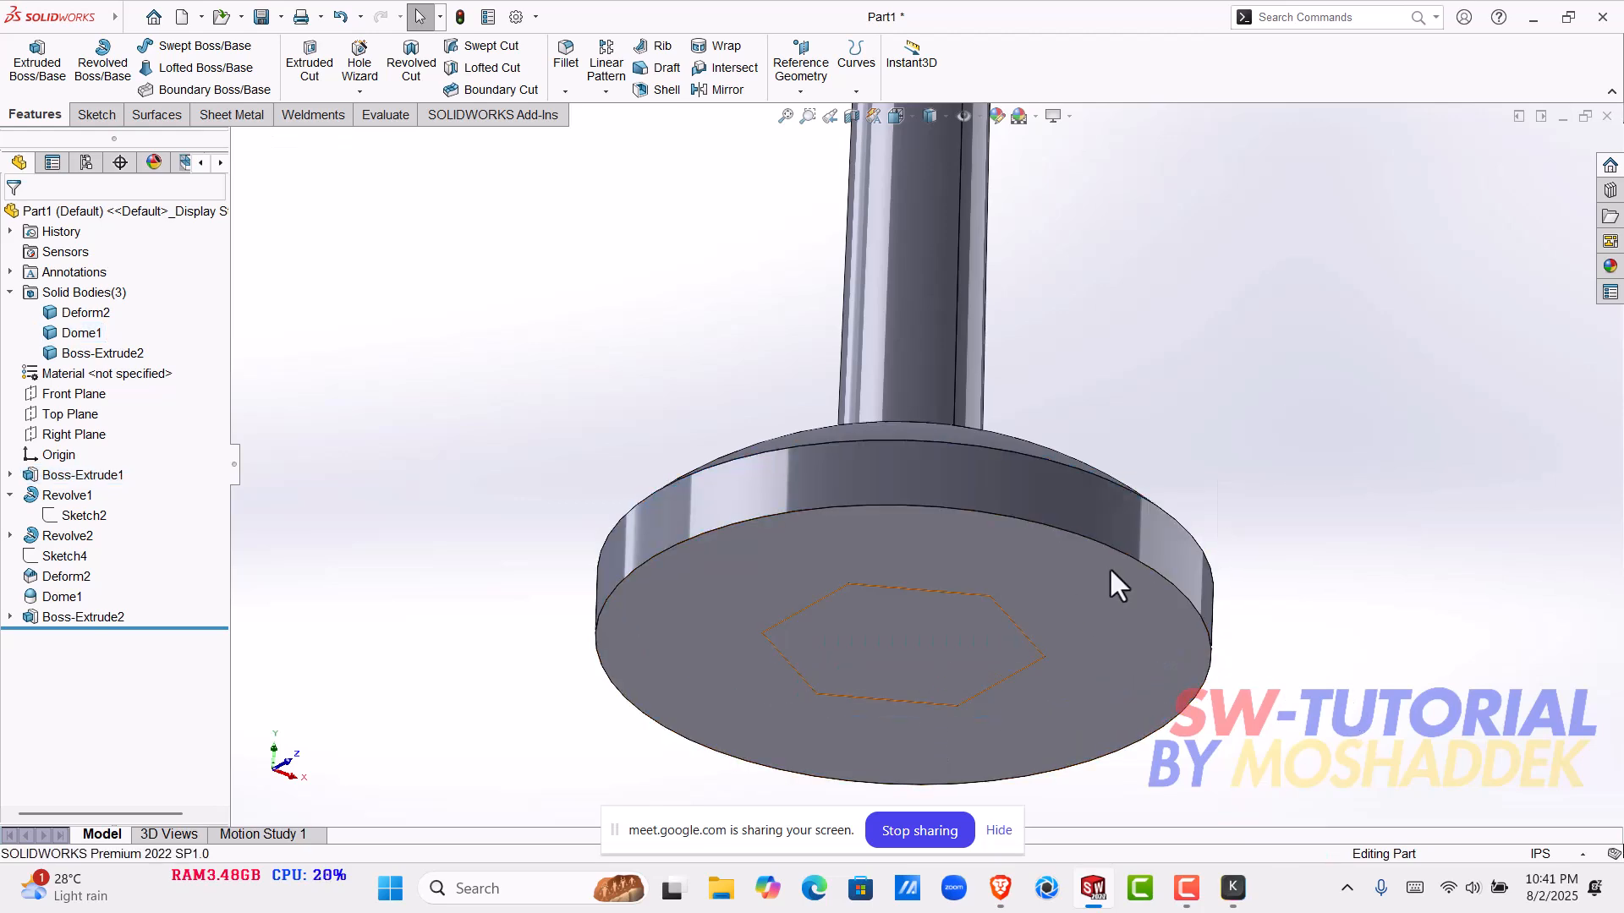
right_click(1126, 516)
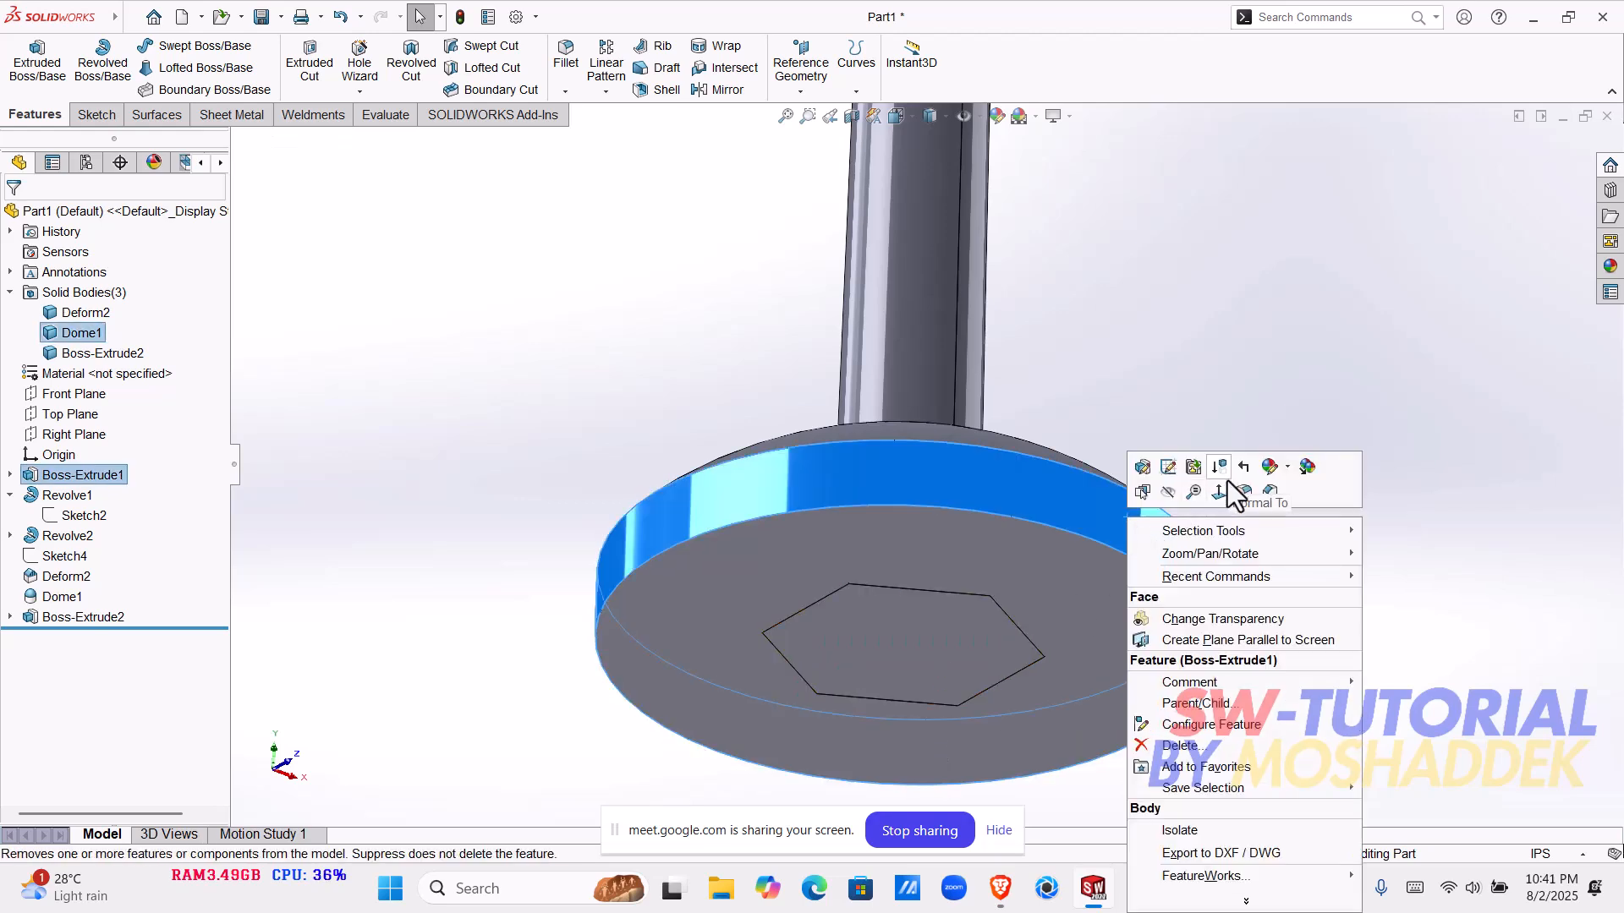
left_click(1172, 495)
middle_click_drag(1256, 414, 826, 617)
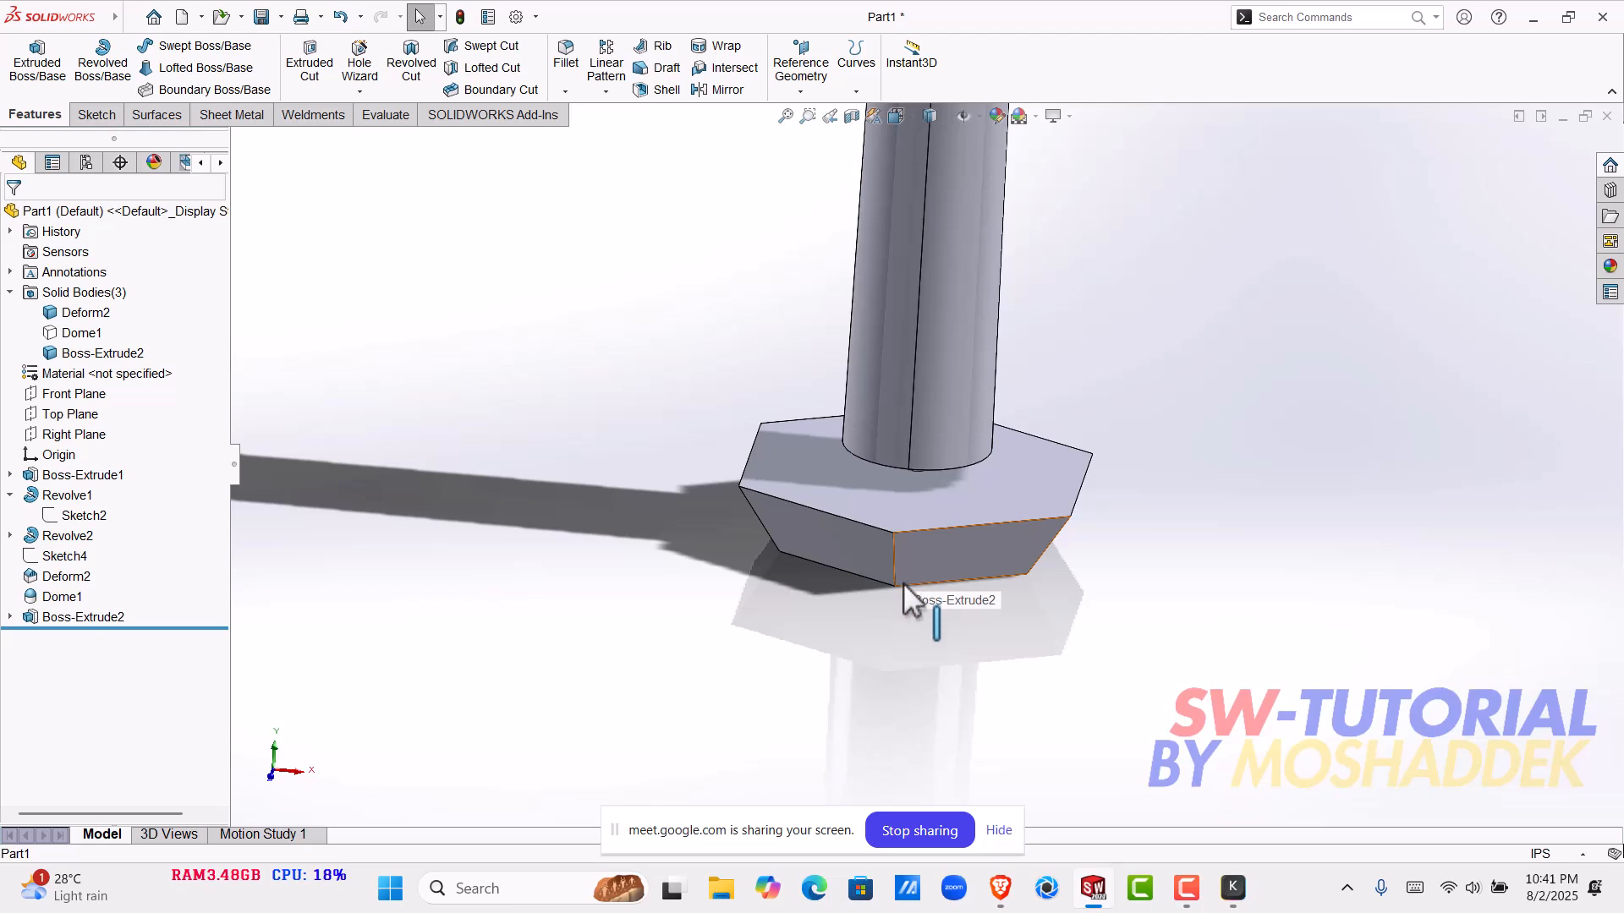
middle_click_drag(954, 576, 1160, 518)
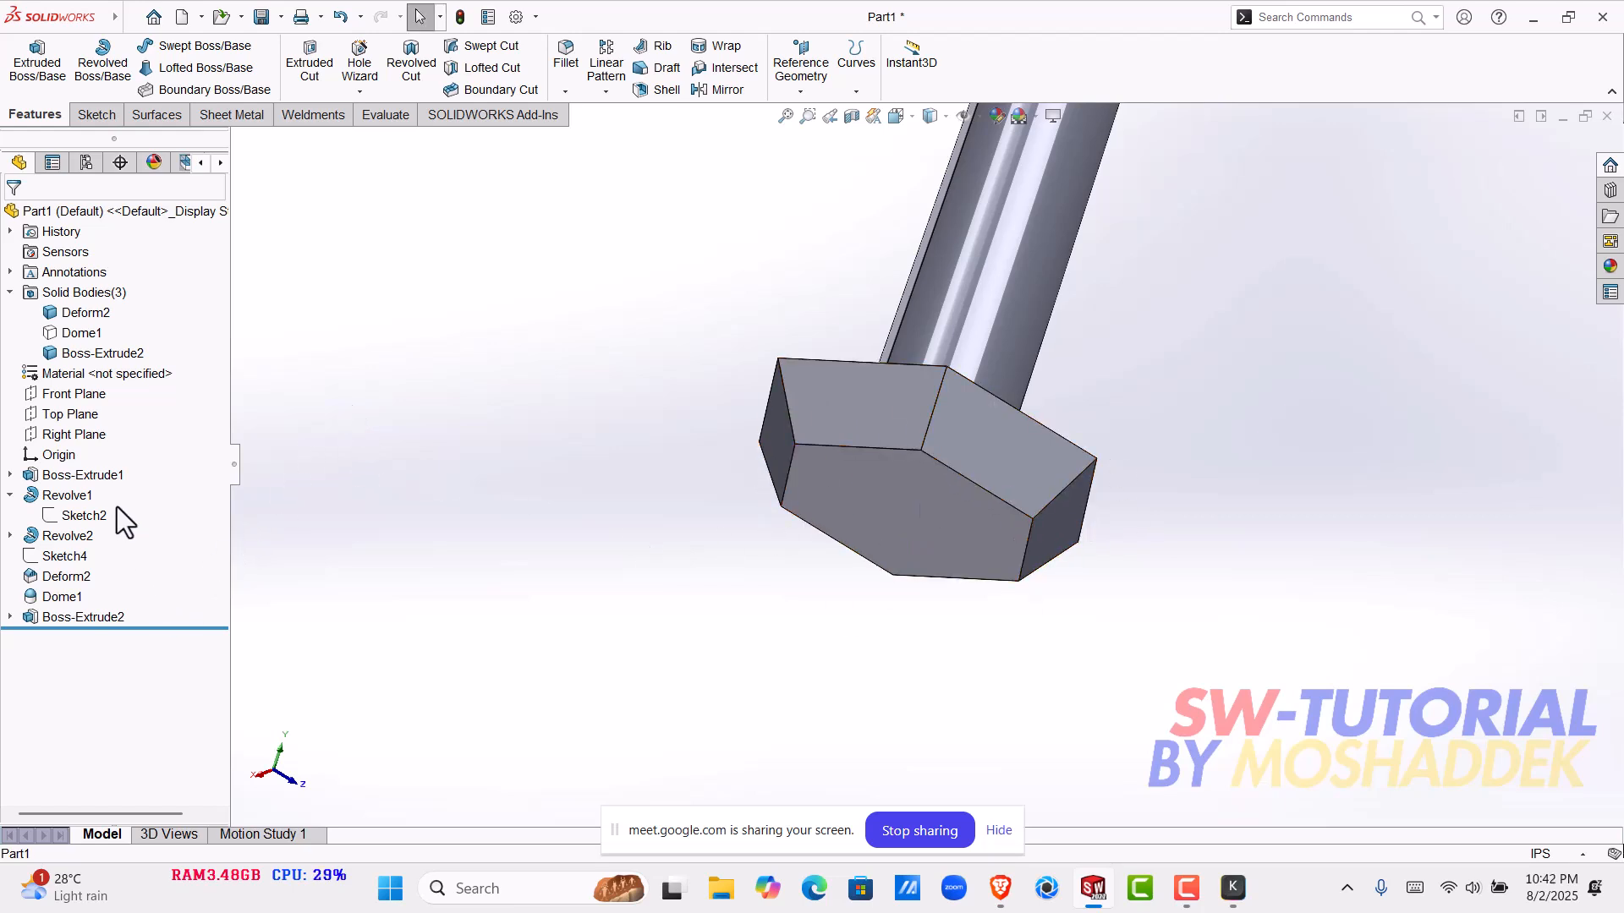
- Show the hidden domed base body again
right_click(82, 474)
left_click(100, 448)
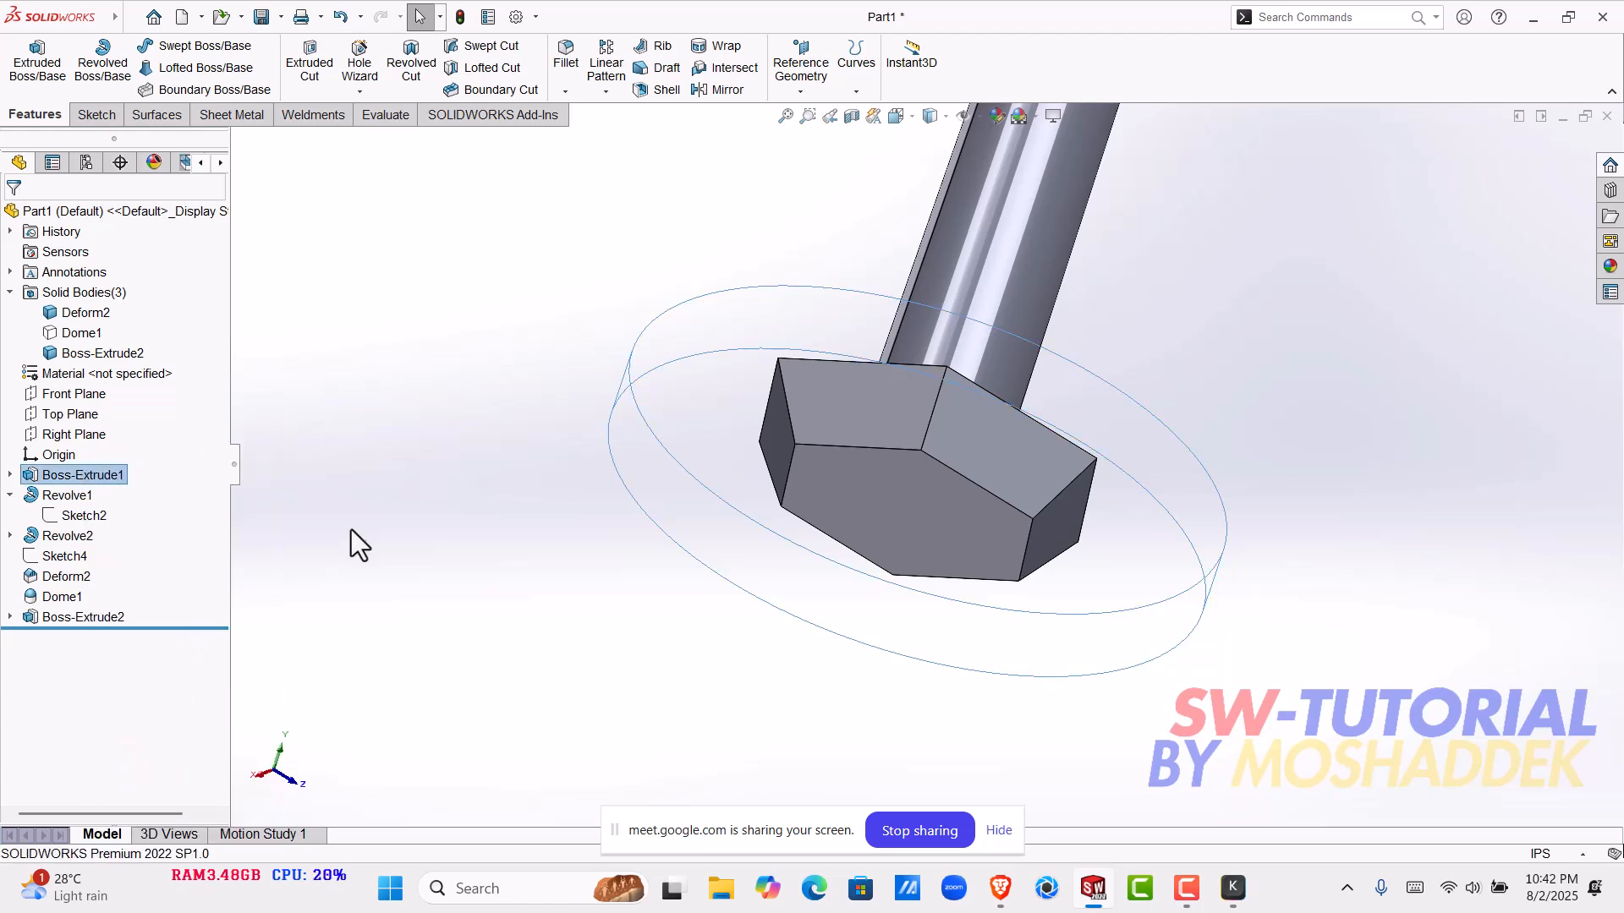
left_click(599, 535)
scroll(846, 485, "up", 5)
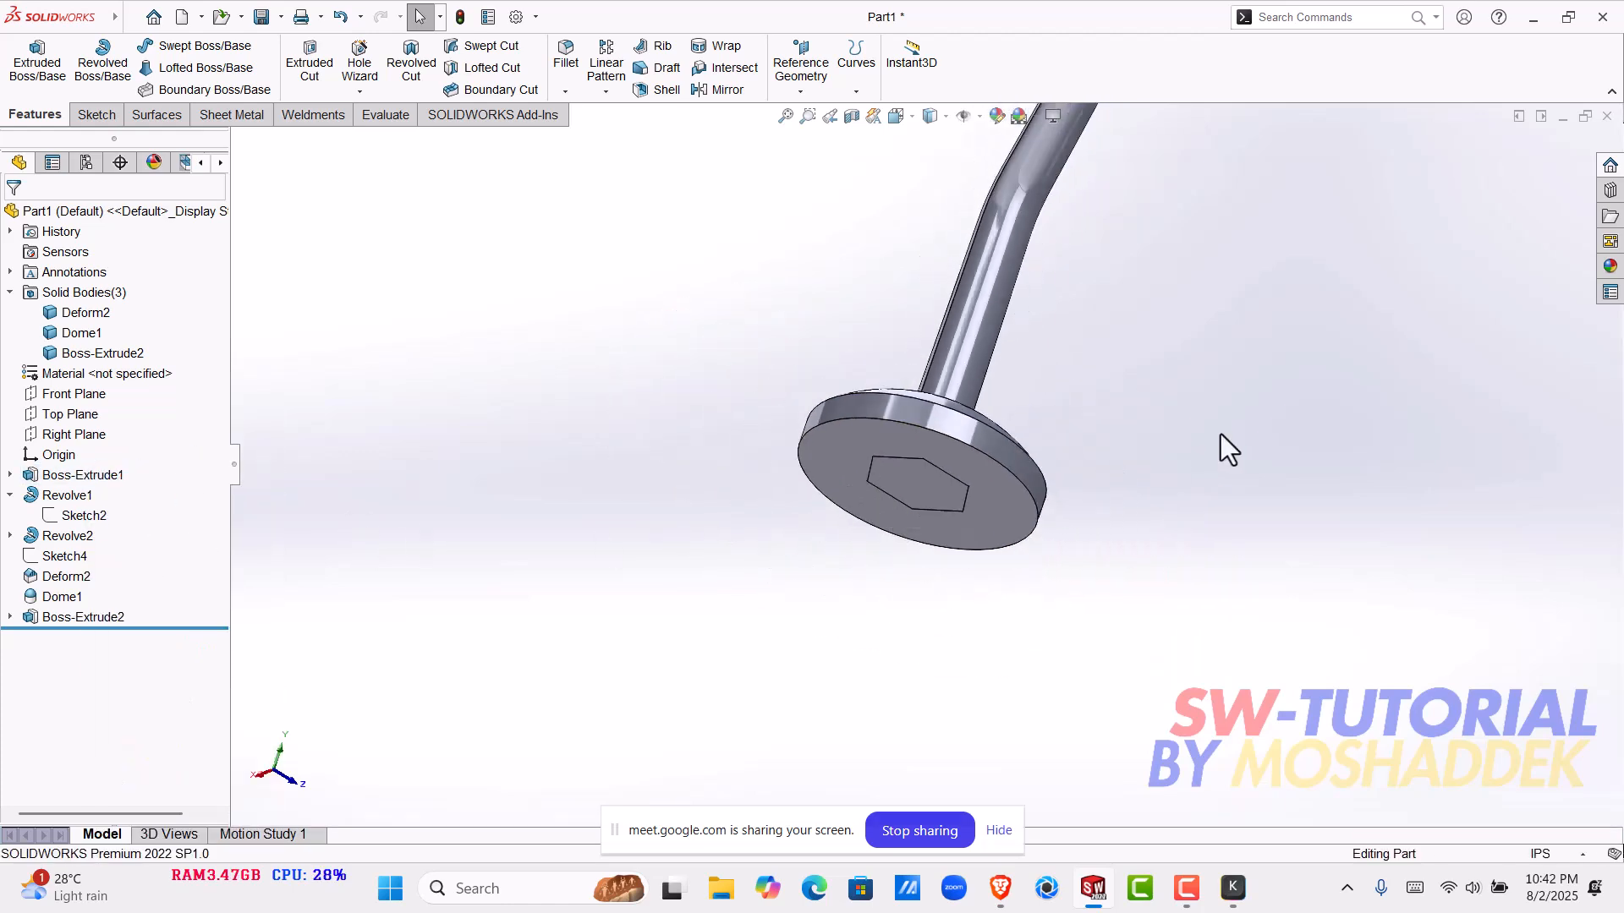
middle_click_drag(1130, 457, 1130, 590)
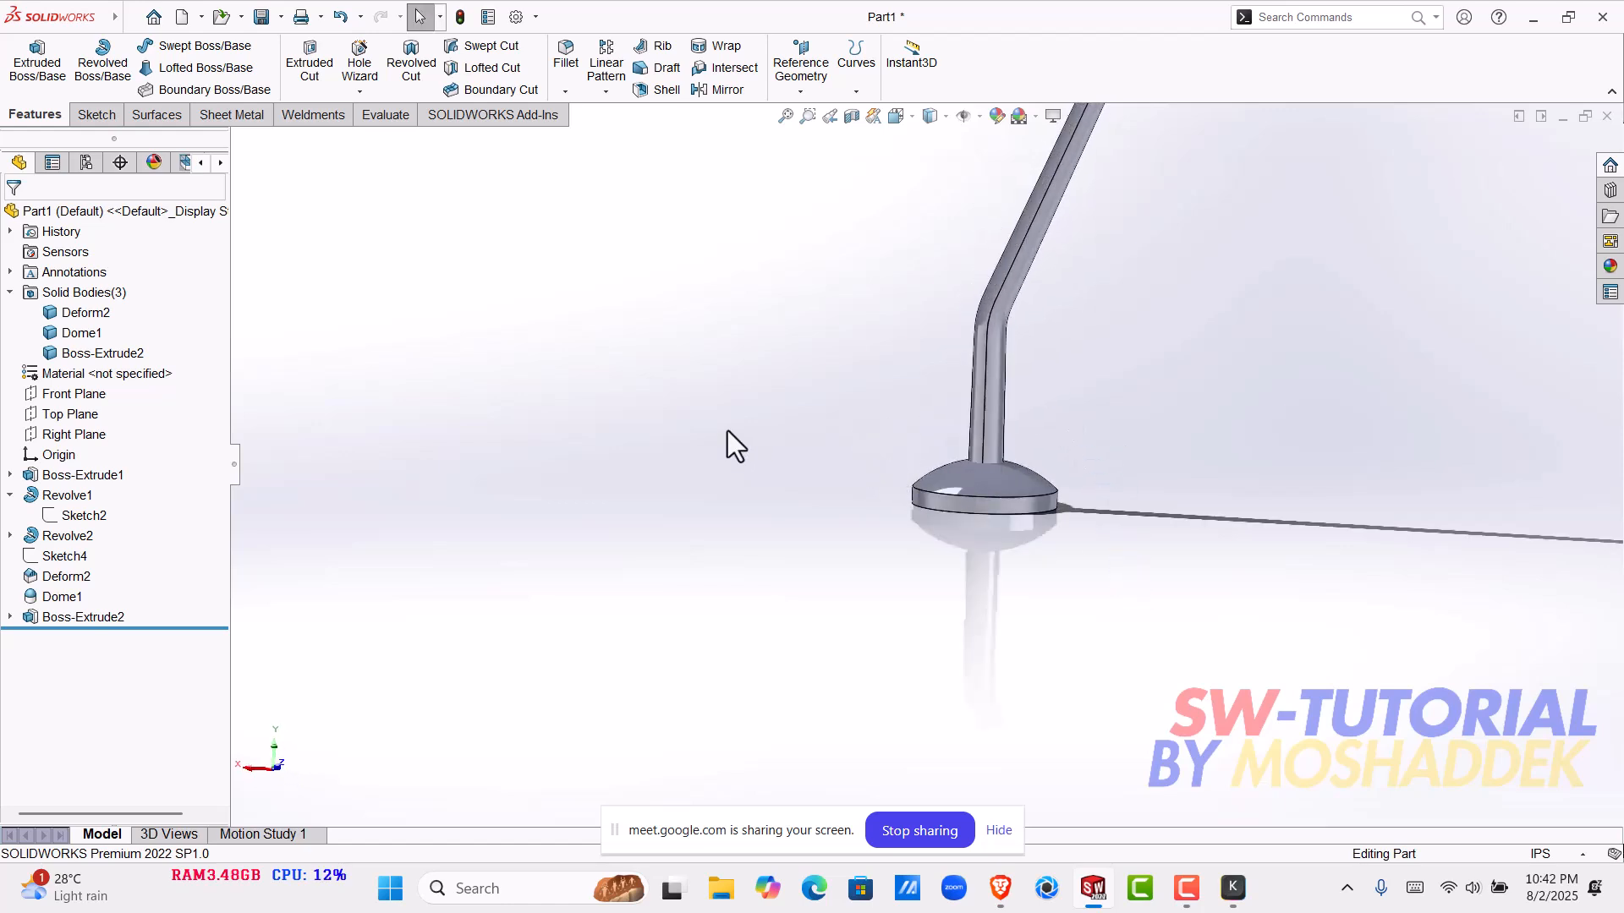
- Start a Combine feature with the Subtract operation and choose the domed base as the main body
left_click(1330, 19)
mouse_move(91, 21)
left_click(243, 18)
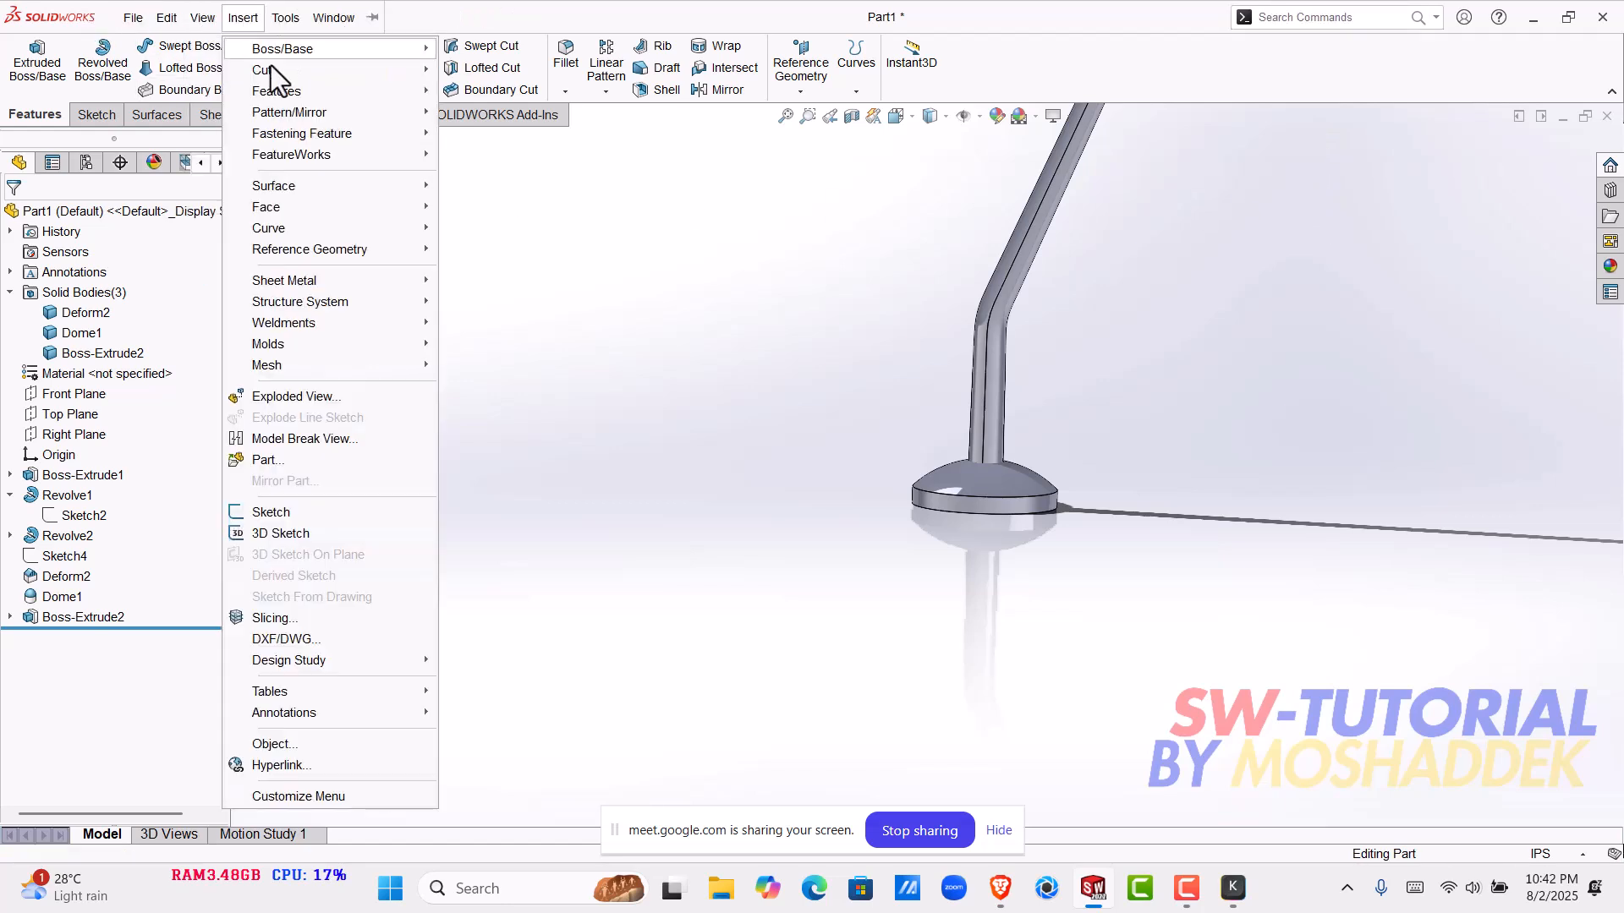
mouse_move(296, 94)
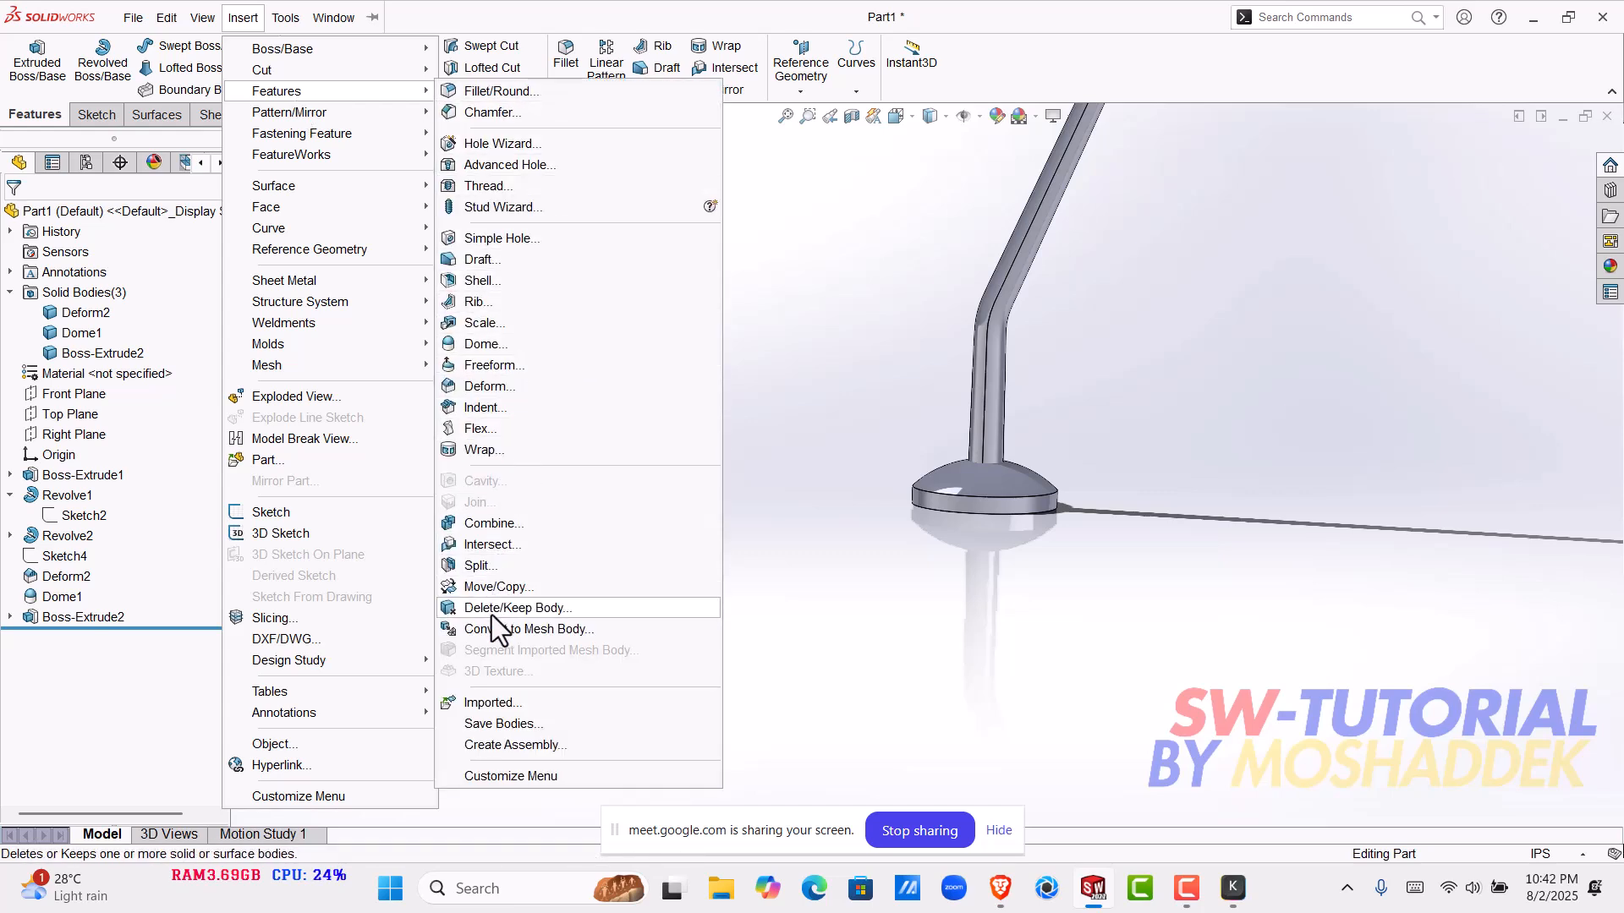
left_click(501, 523)
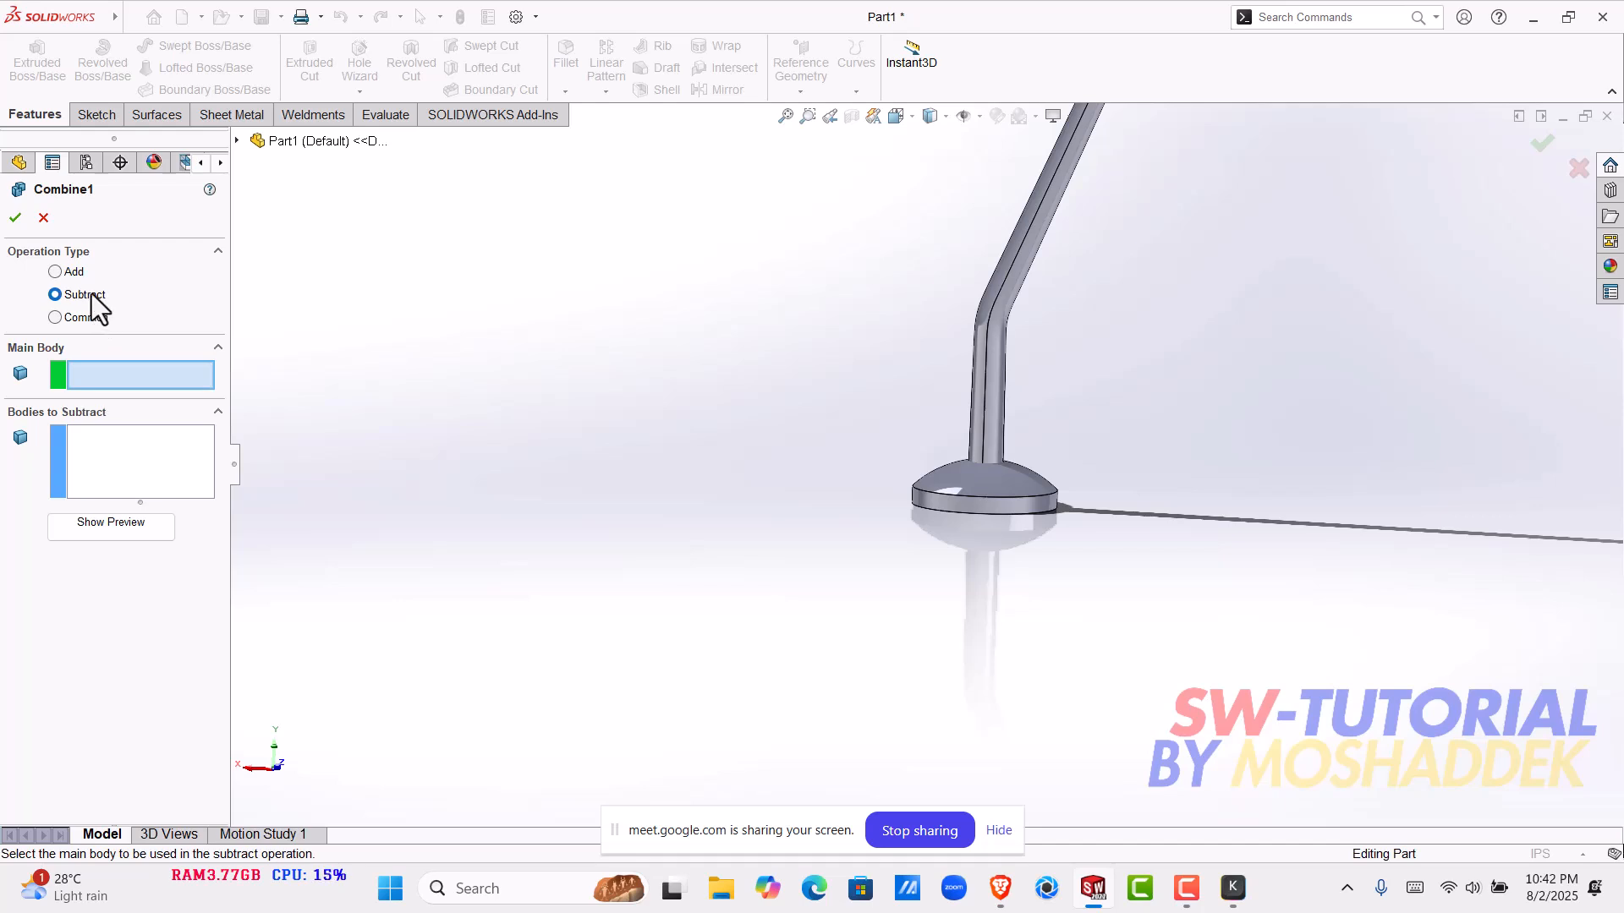
scroll(881, 436, "down", 3)
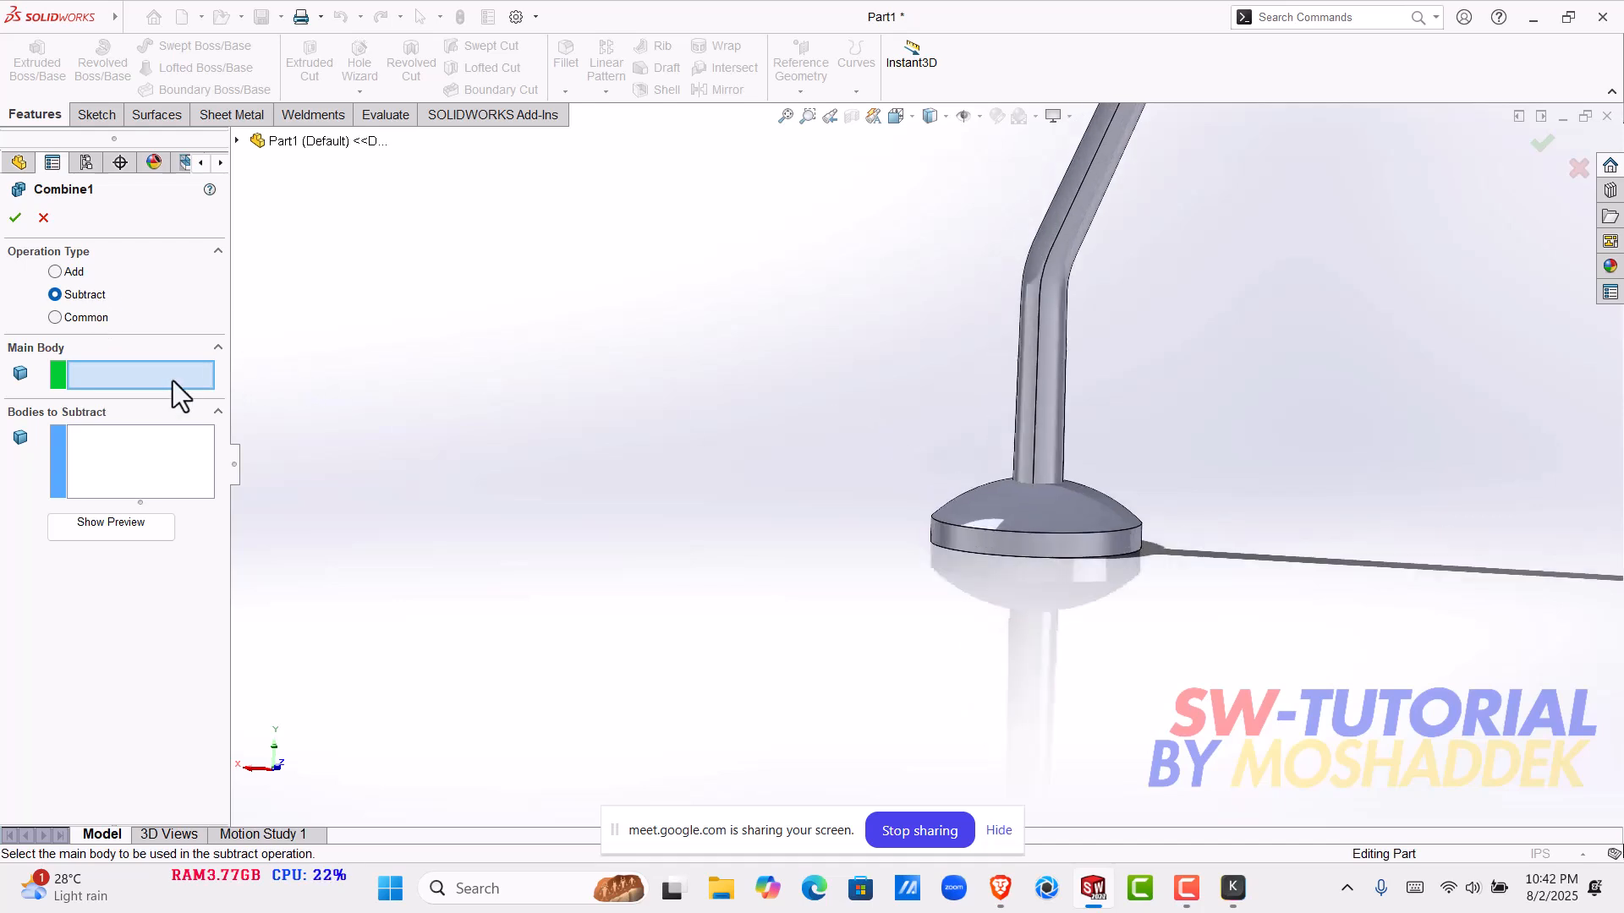
scroll(723, 406, "down", 5)
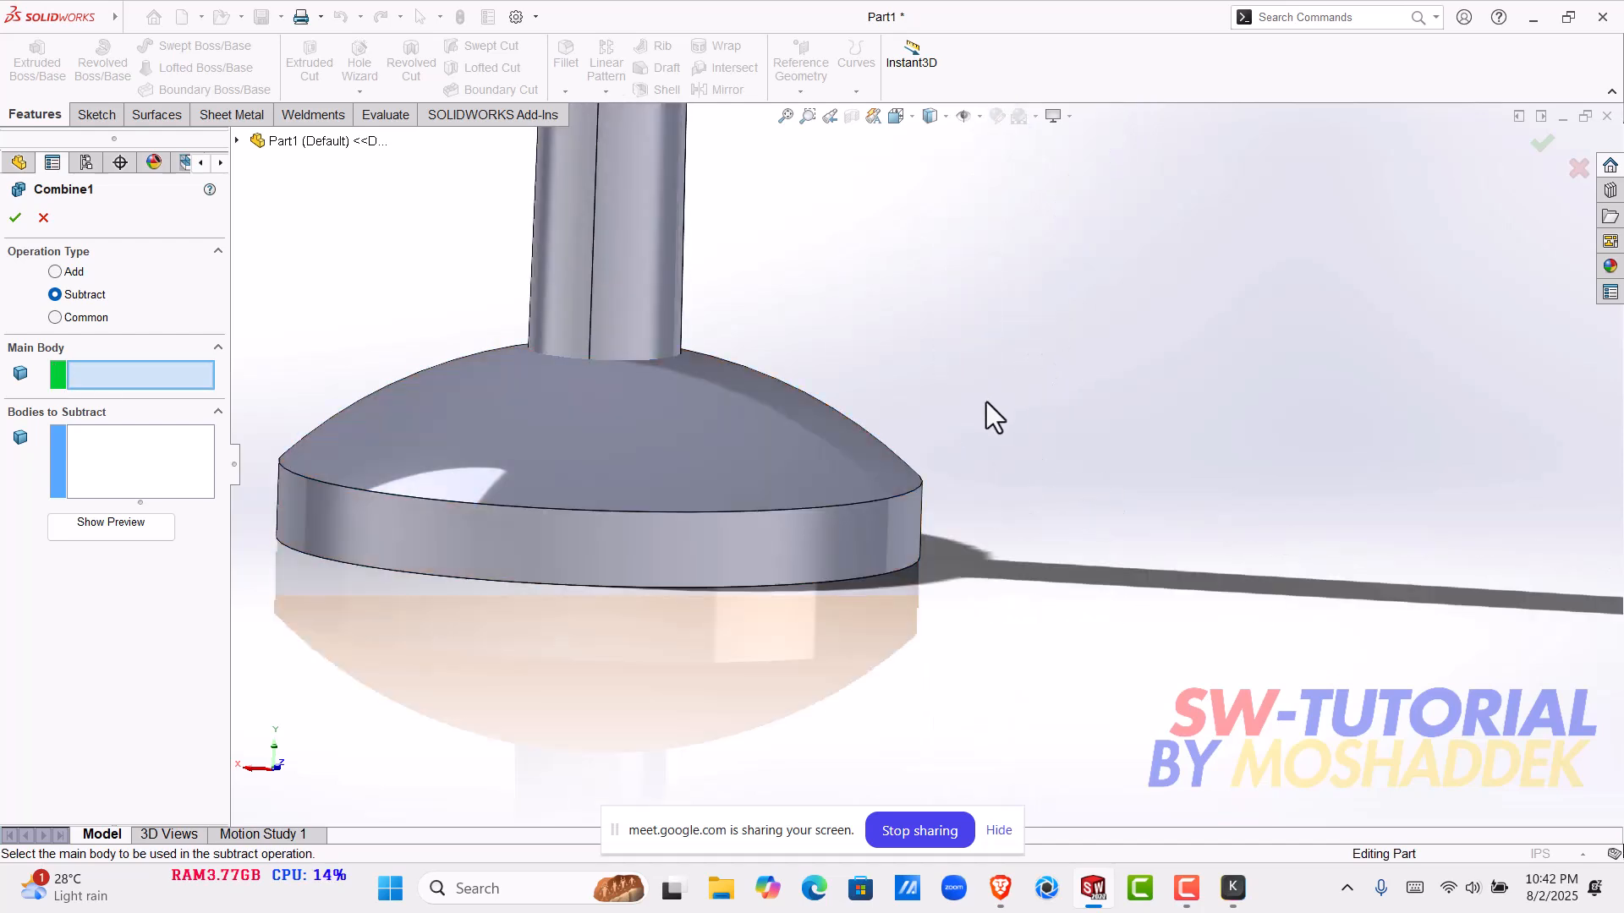
scroll(986, 415, "up", 2)
middle_click_drag(953, 518, 832, 454)
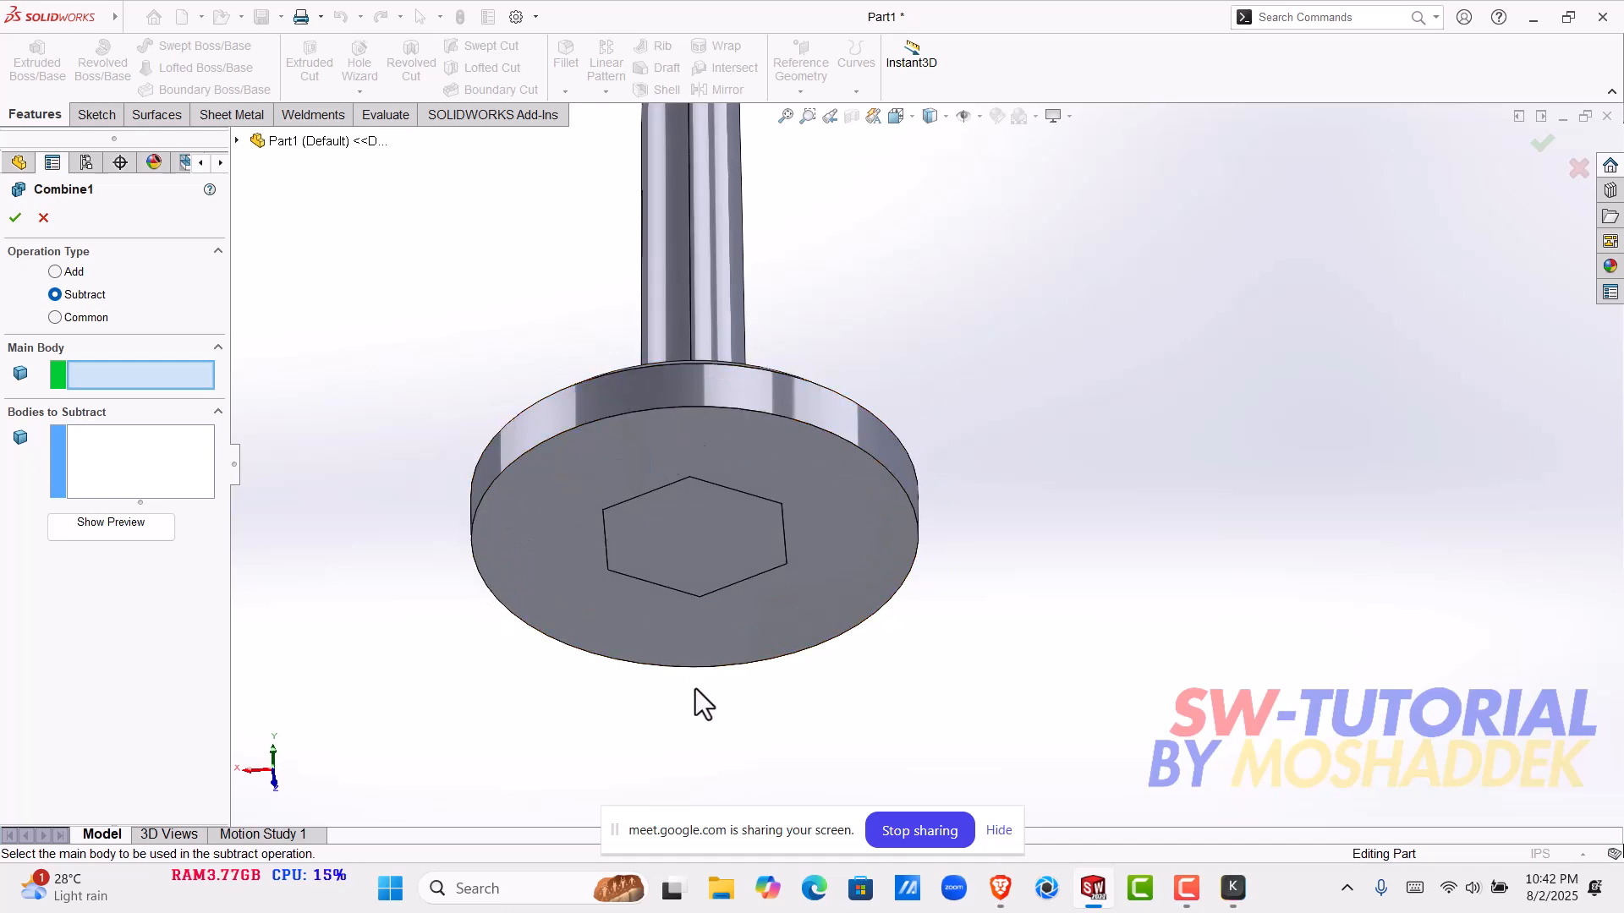
left_click(548, 479)
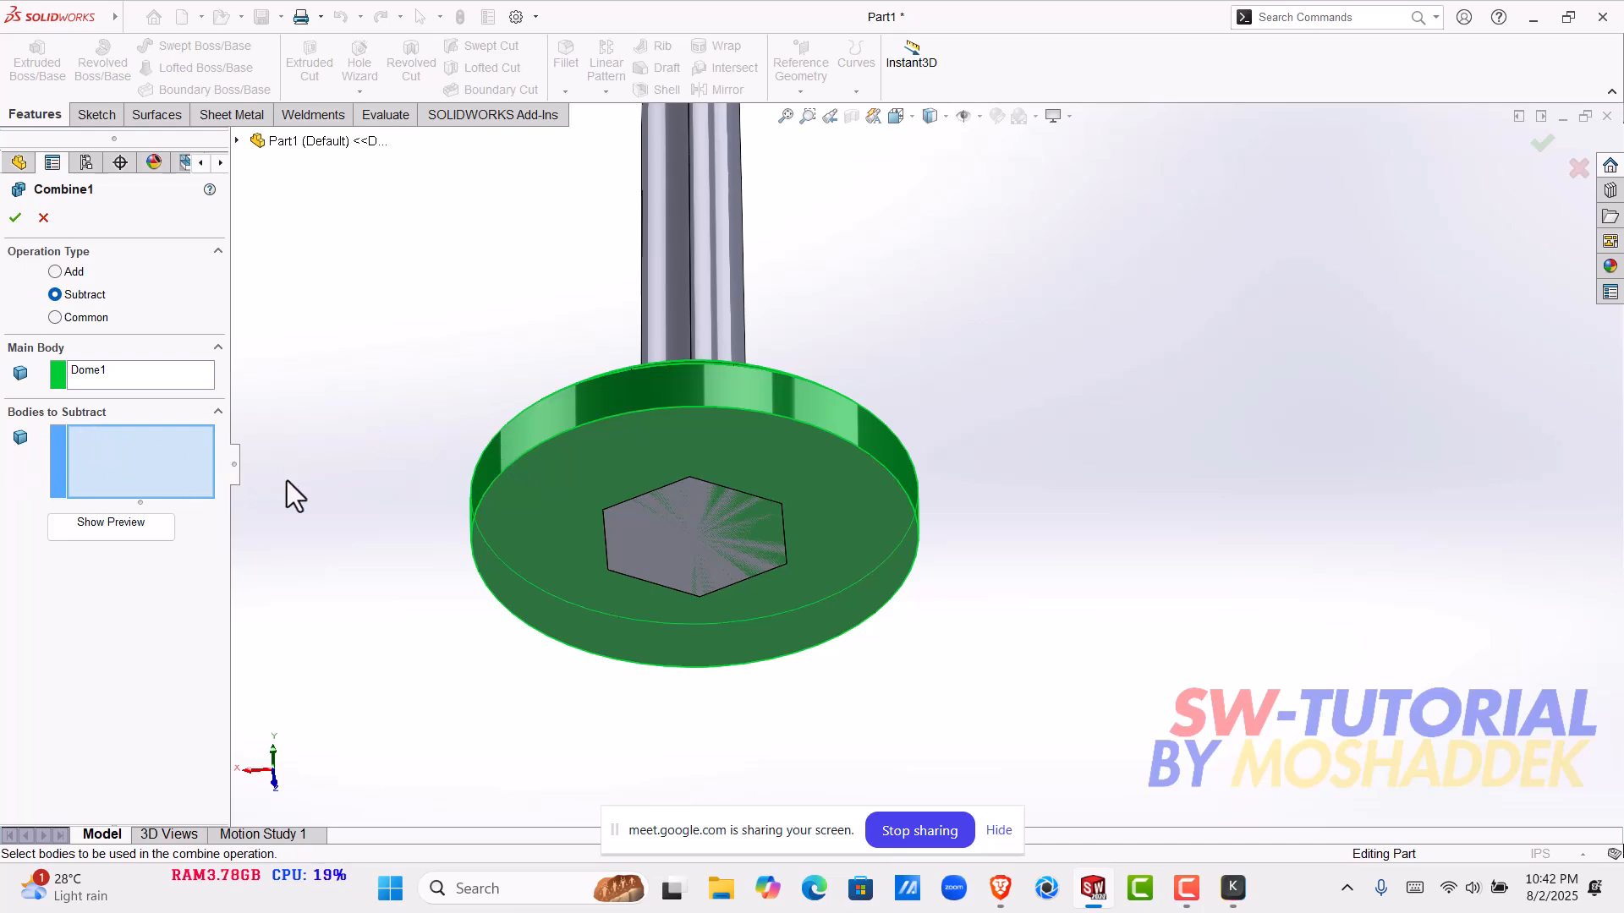
- Choose the hexagonal Boss-Extrude2 body as the body to subtract, preview the result and complete the Combine feature
scroll(287, 479, "up", 2)
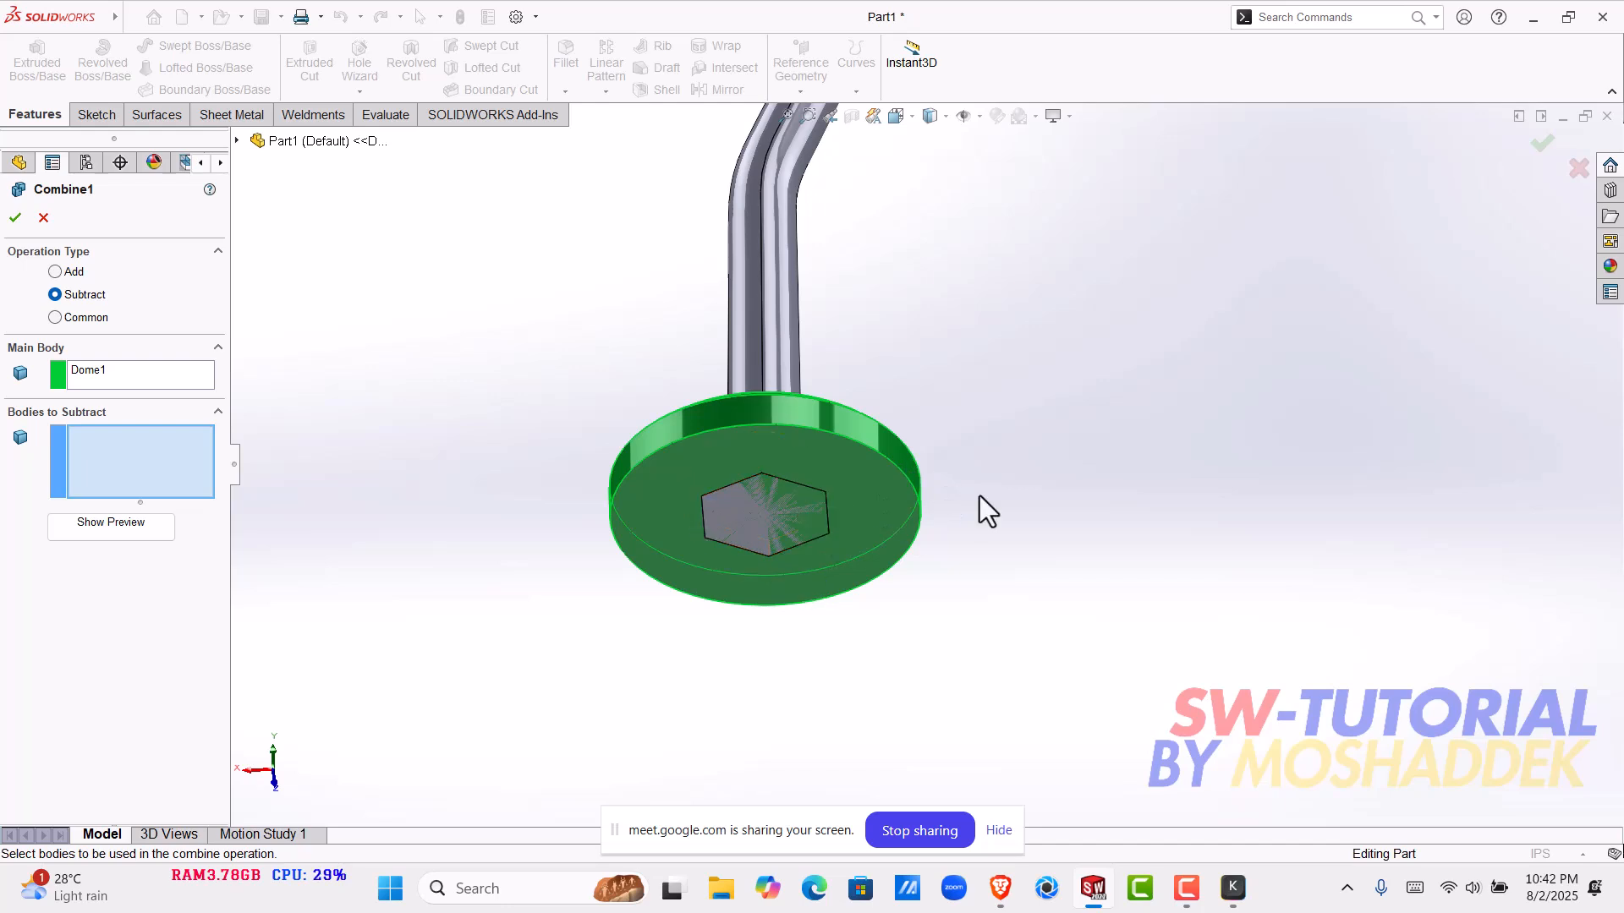
middle_click_drag(994, 575, 933, 584)
scroll(775, 485, "up", 3)
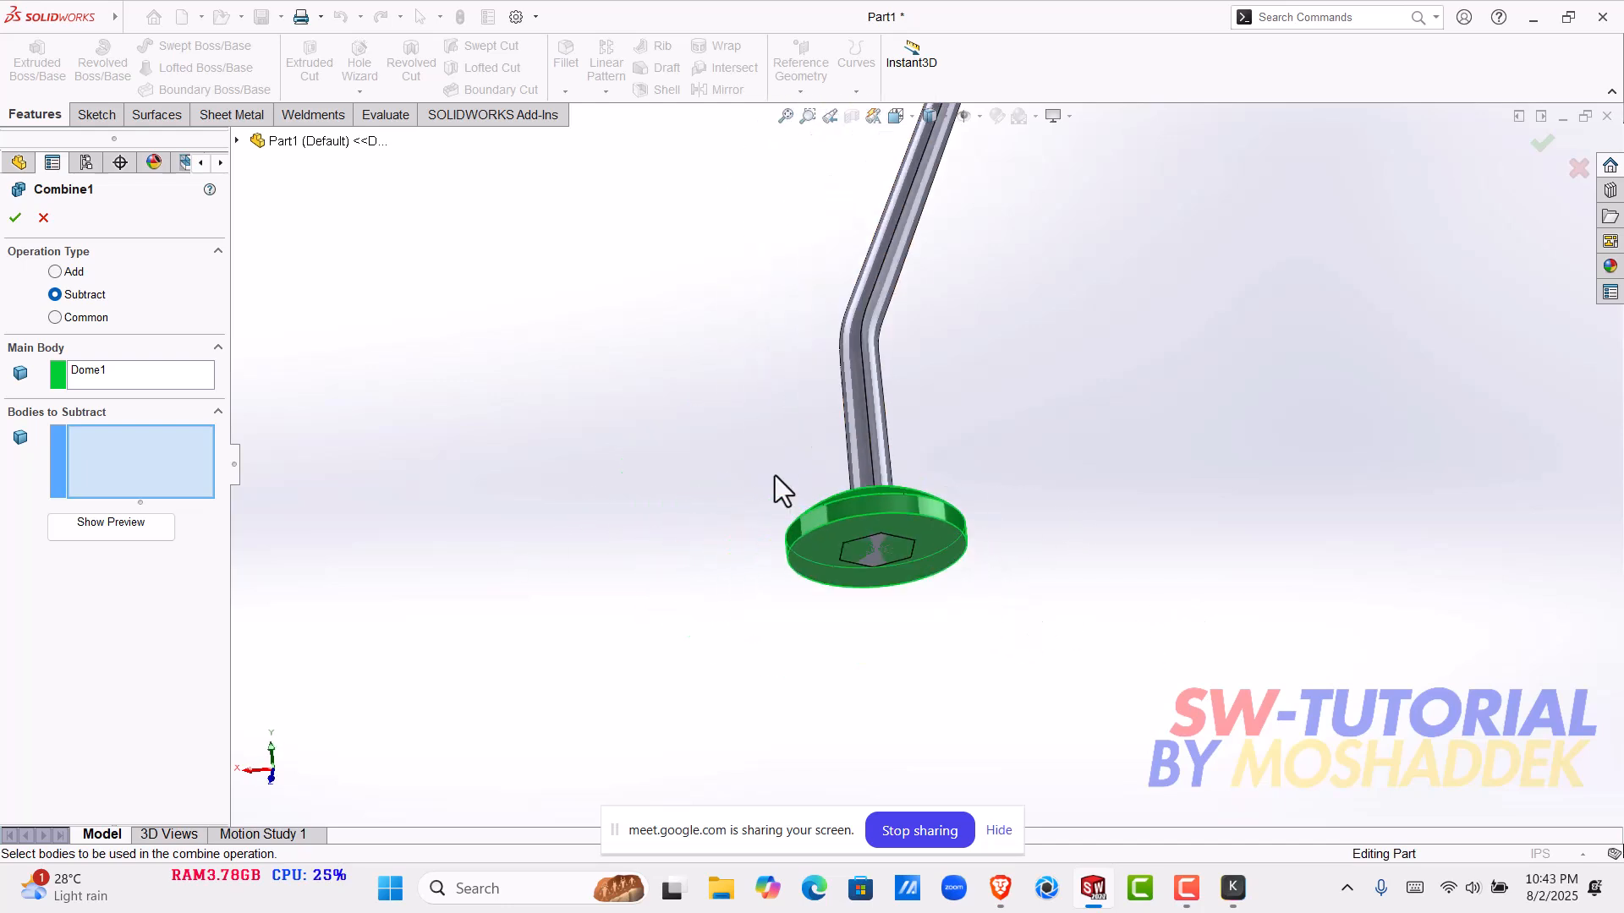
scroll(879, 548, "down", 4)
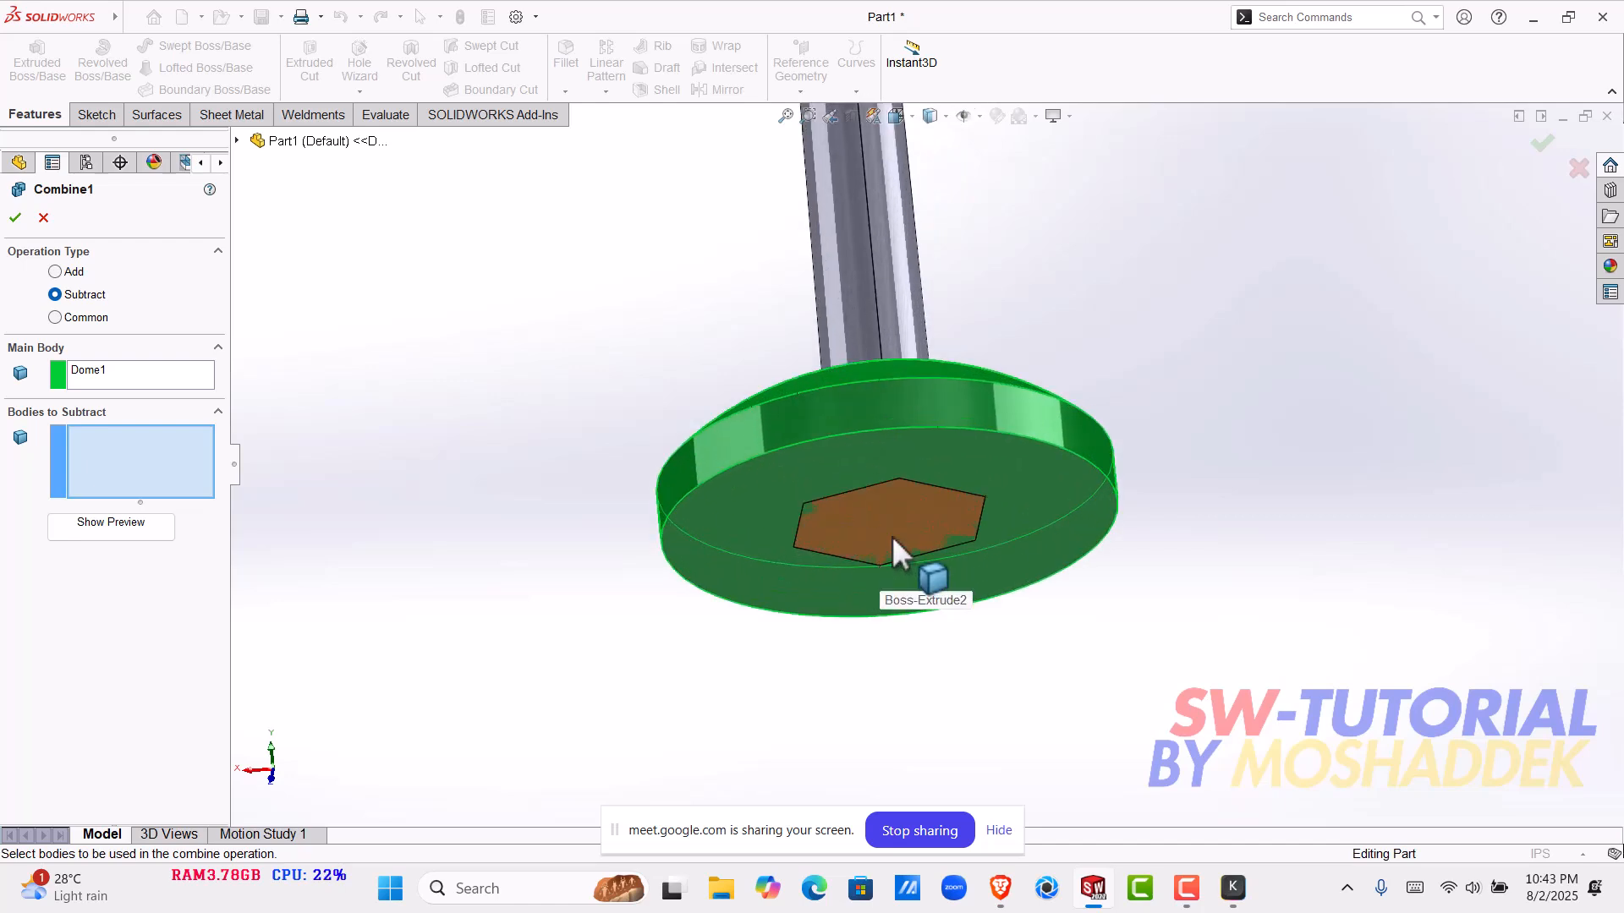
left_click(239, 141)
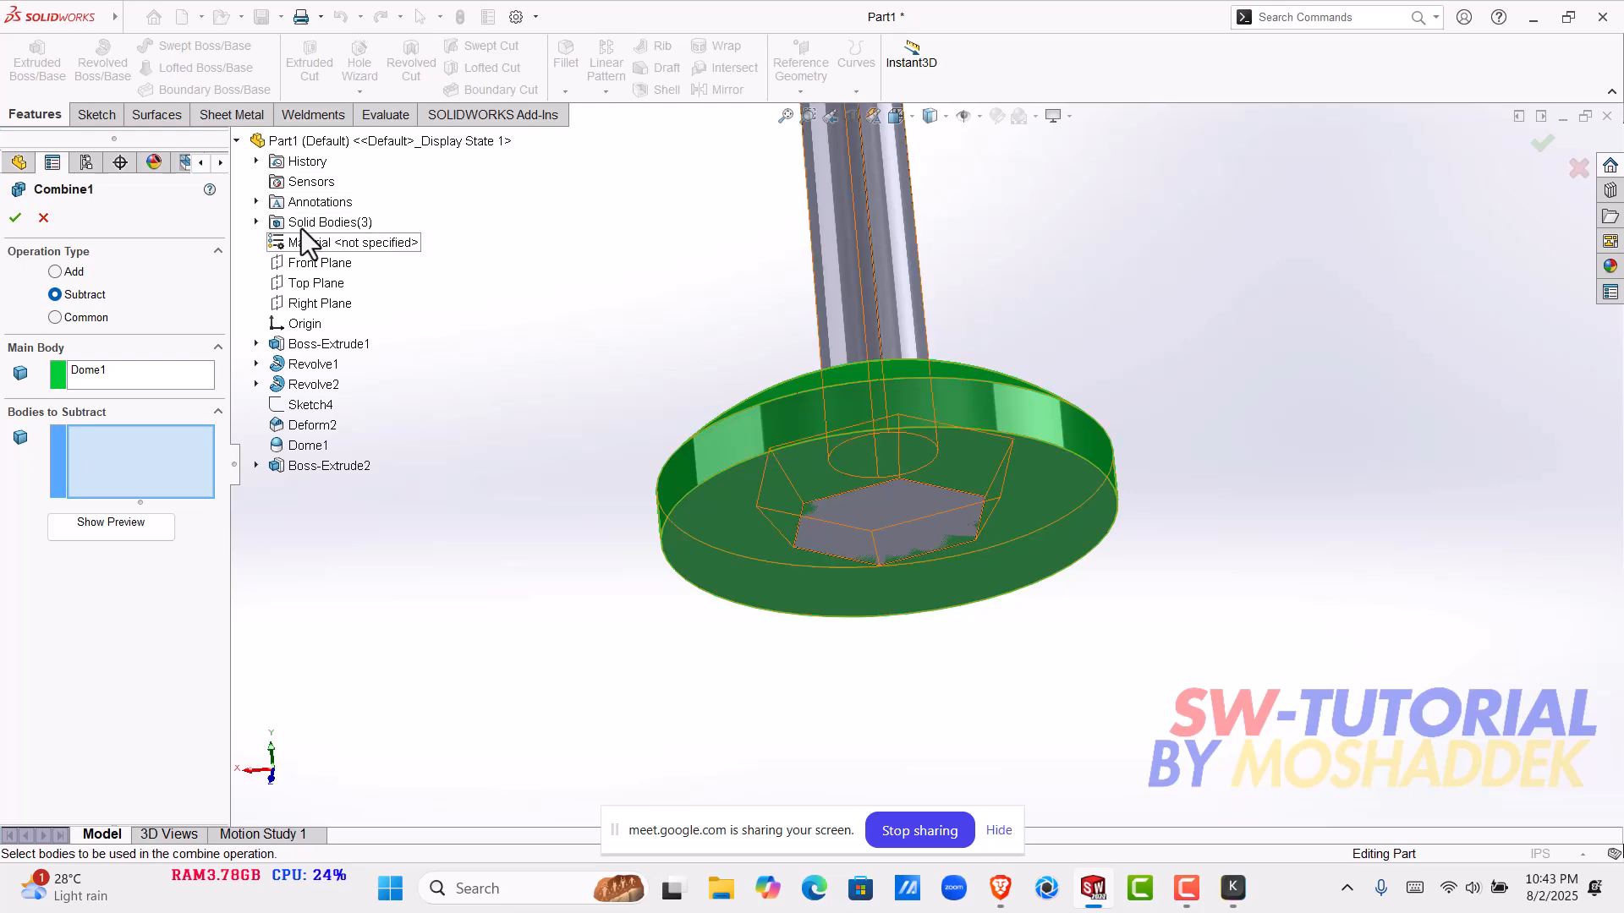
left_click(257, 223)
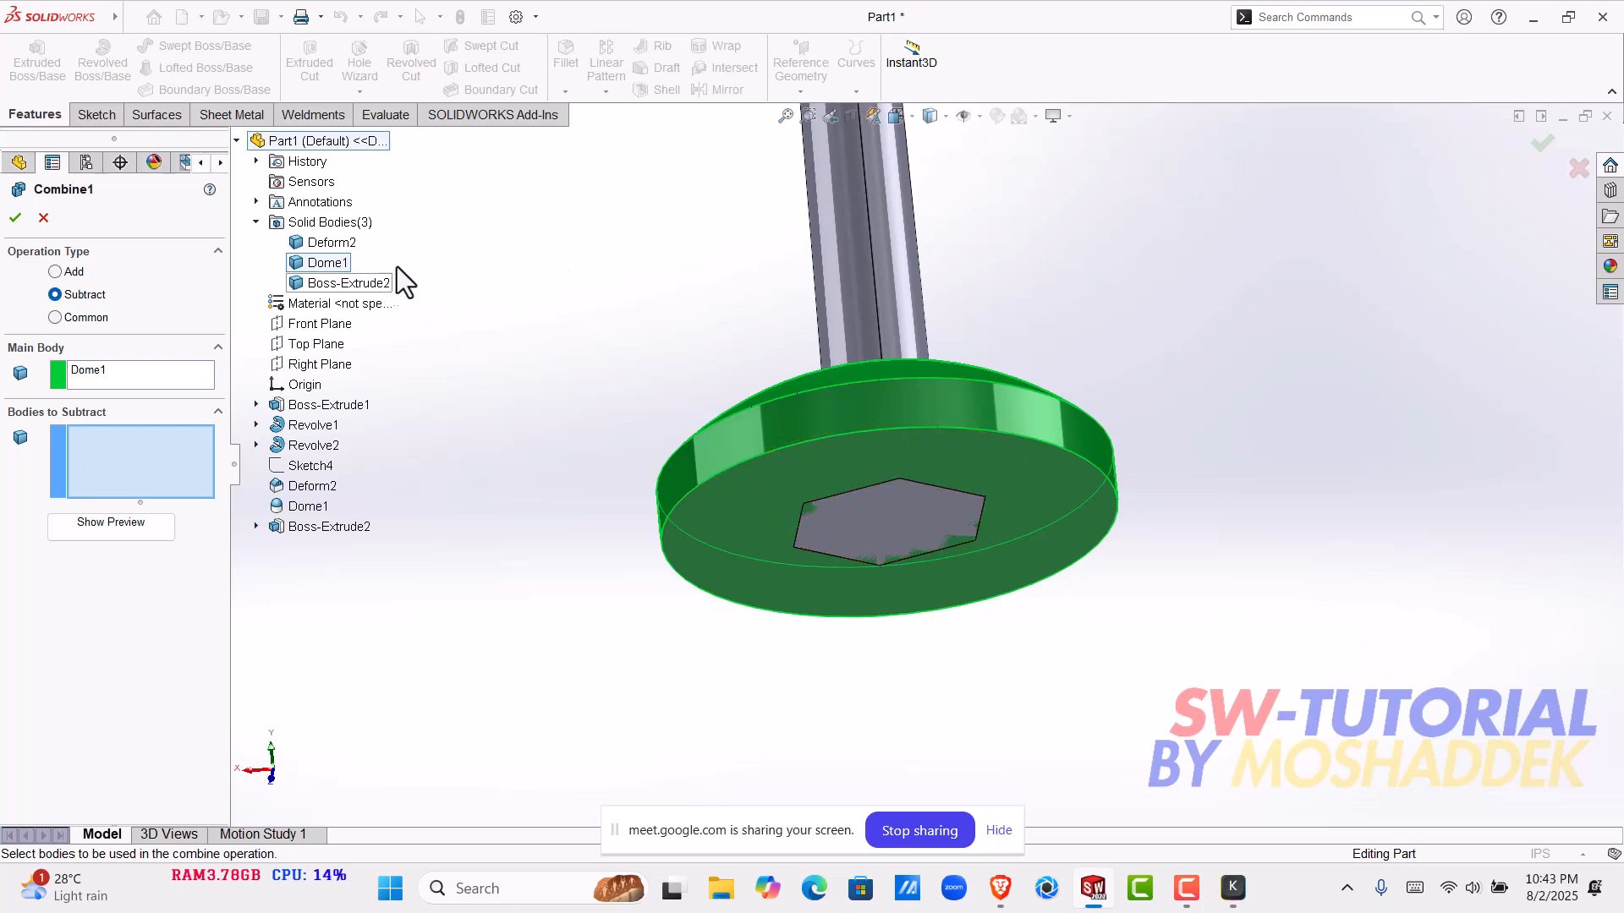
left_click(355, 283)
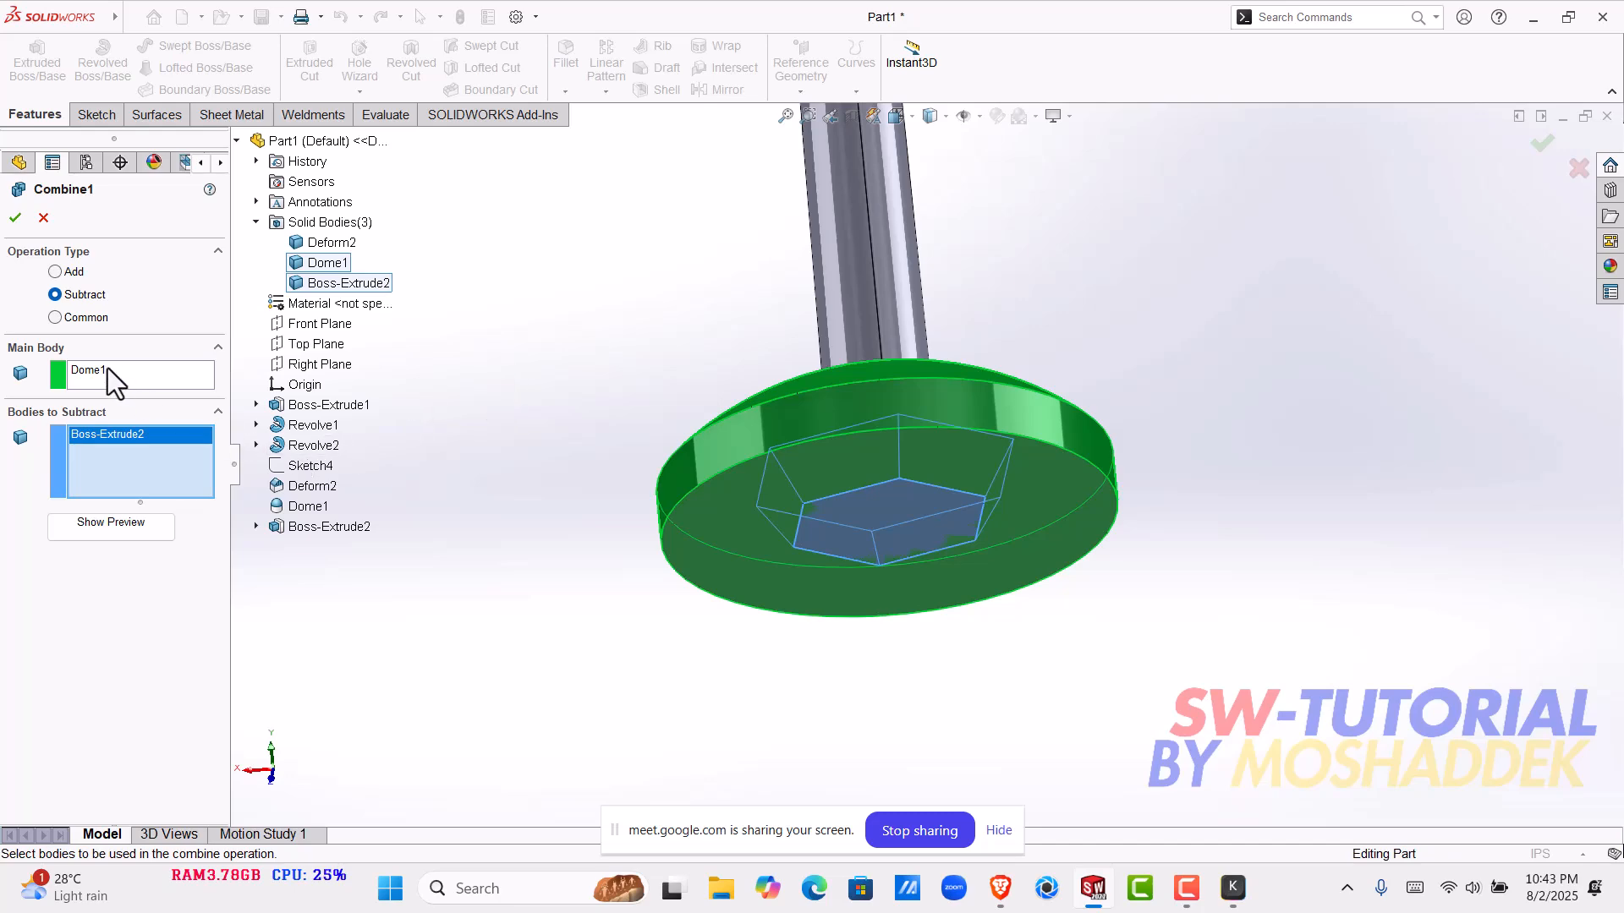
left_click(119, 529)
scroll(915, 526, "down", 4)
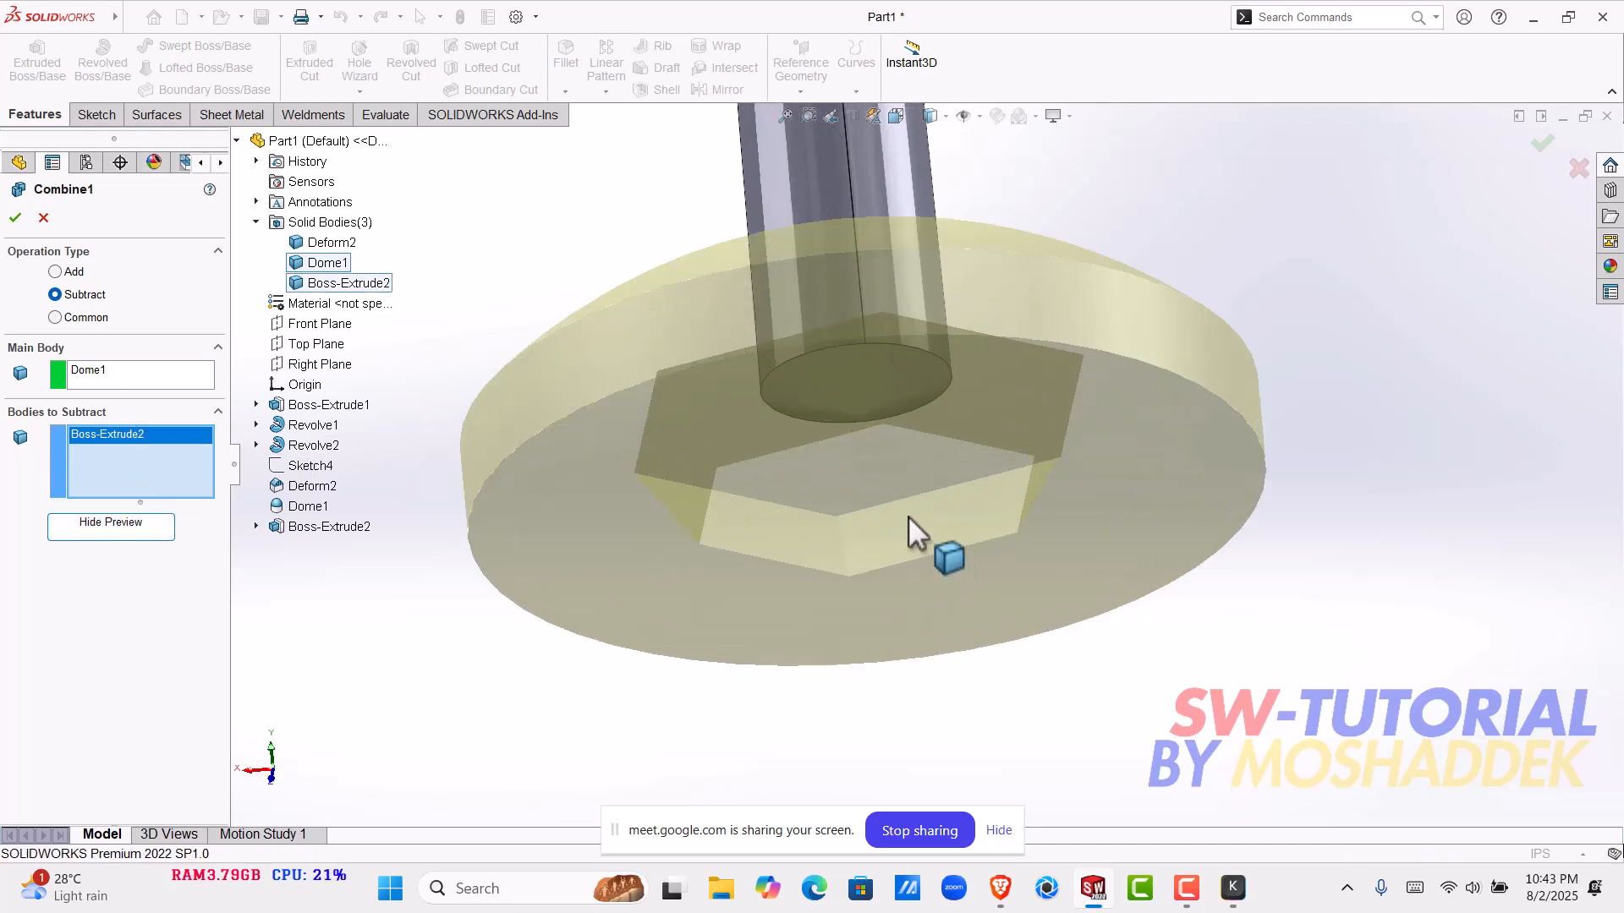
middle_click_drag(883, 471, 871, 418)
left_click(15, 217)
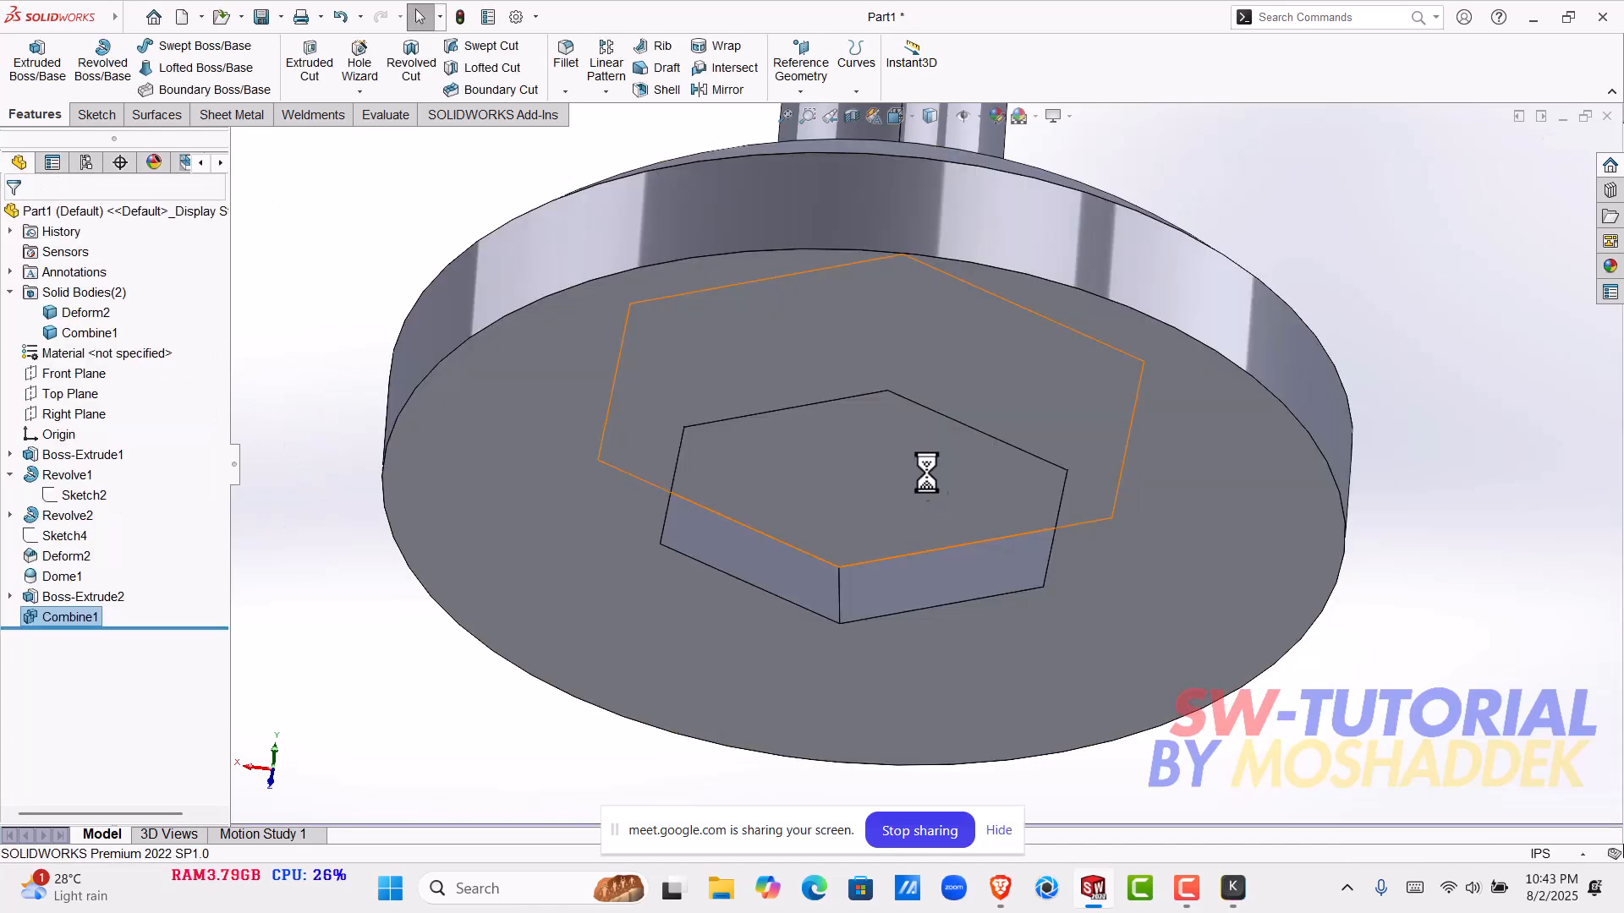
- Examine the hexagonal pocket in the base's underside from several angles
scroll(925, 470, "up", 3)
scroll(987, 531, "down", 4)
middle_click_drag(902, 465, 823, 623)
scroll(1113, 377, "up", 3)
scroll(986, 449, "down", 4)
scroll(819, 545, "up", 6)
middle_click_drag(840, 457, 943, 628)
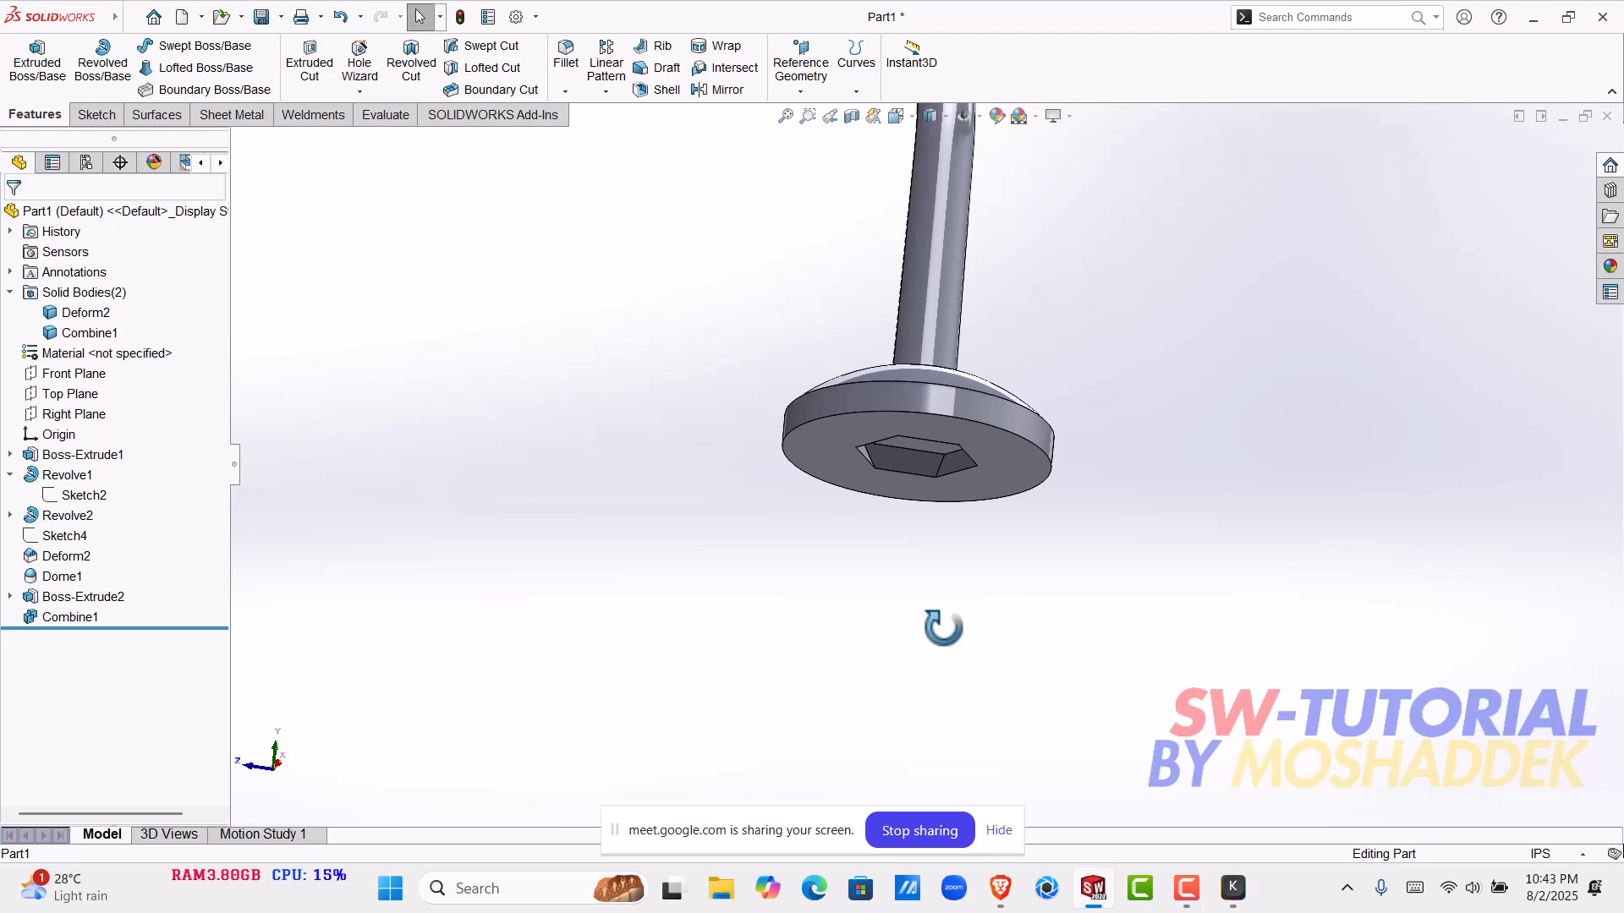
- Switch to the Brave browser and bring up the GrabCAD profile page
mouse_move(1001, 888)
left_click(912, 731)
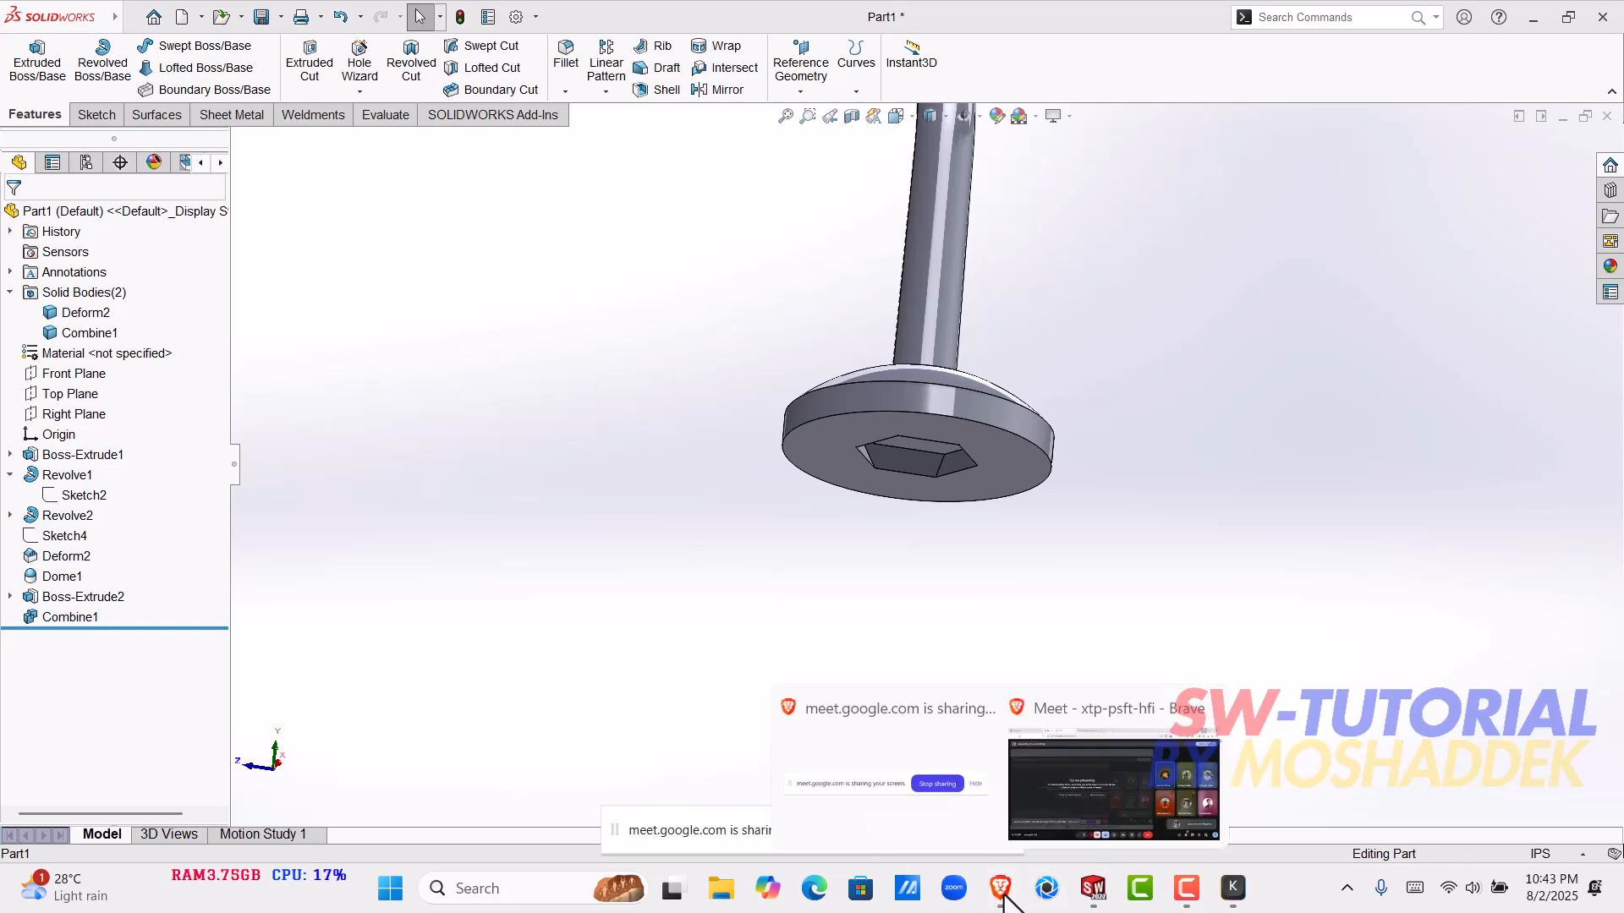
left_click(1028, 797)
left_click(663, 12)
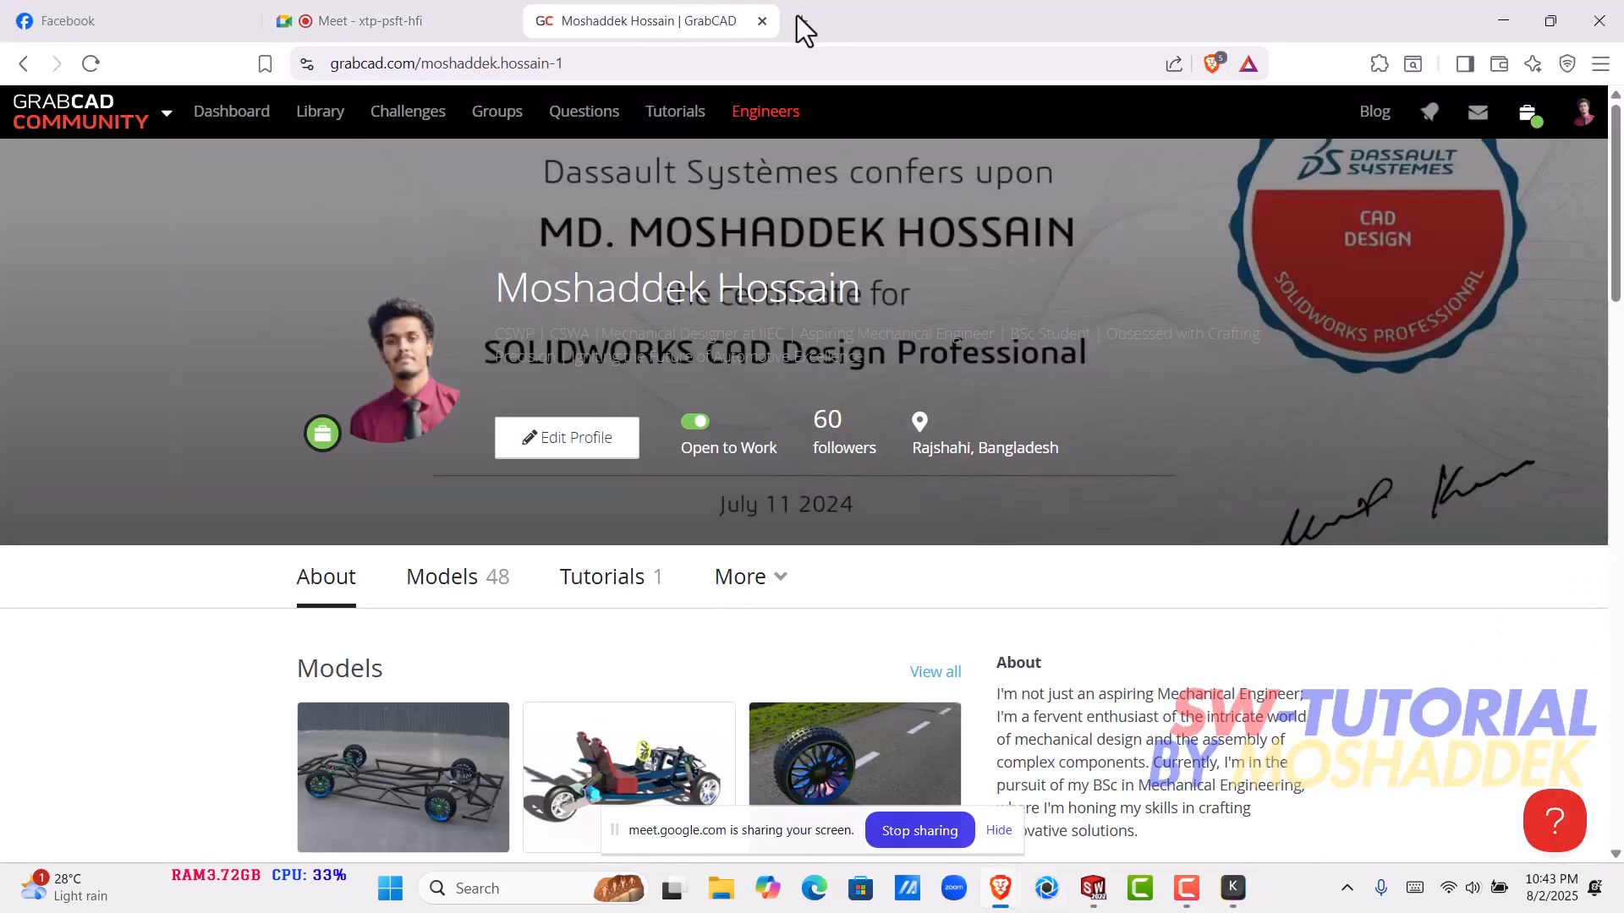
- Search the web for "mold" in a new browser tab and browse the image results
left_click(800, 18)
left_click(658, 61)
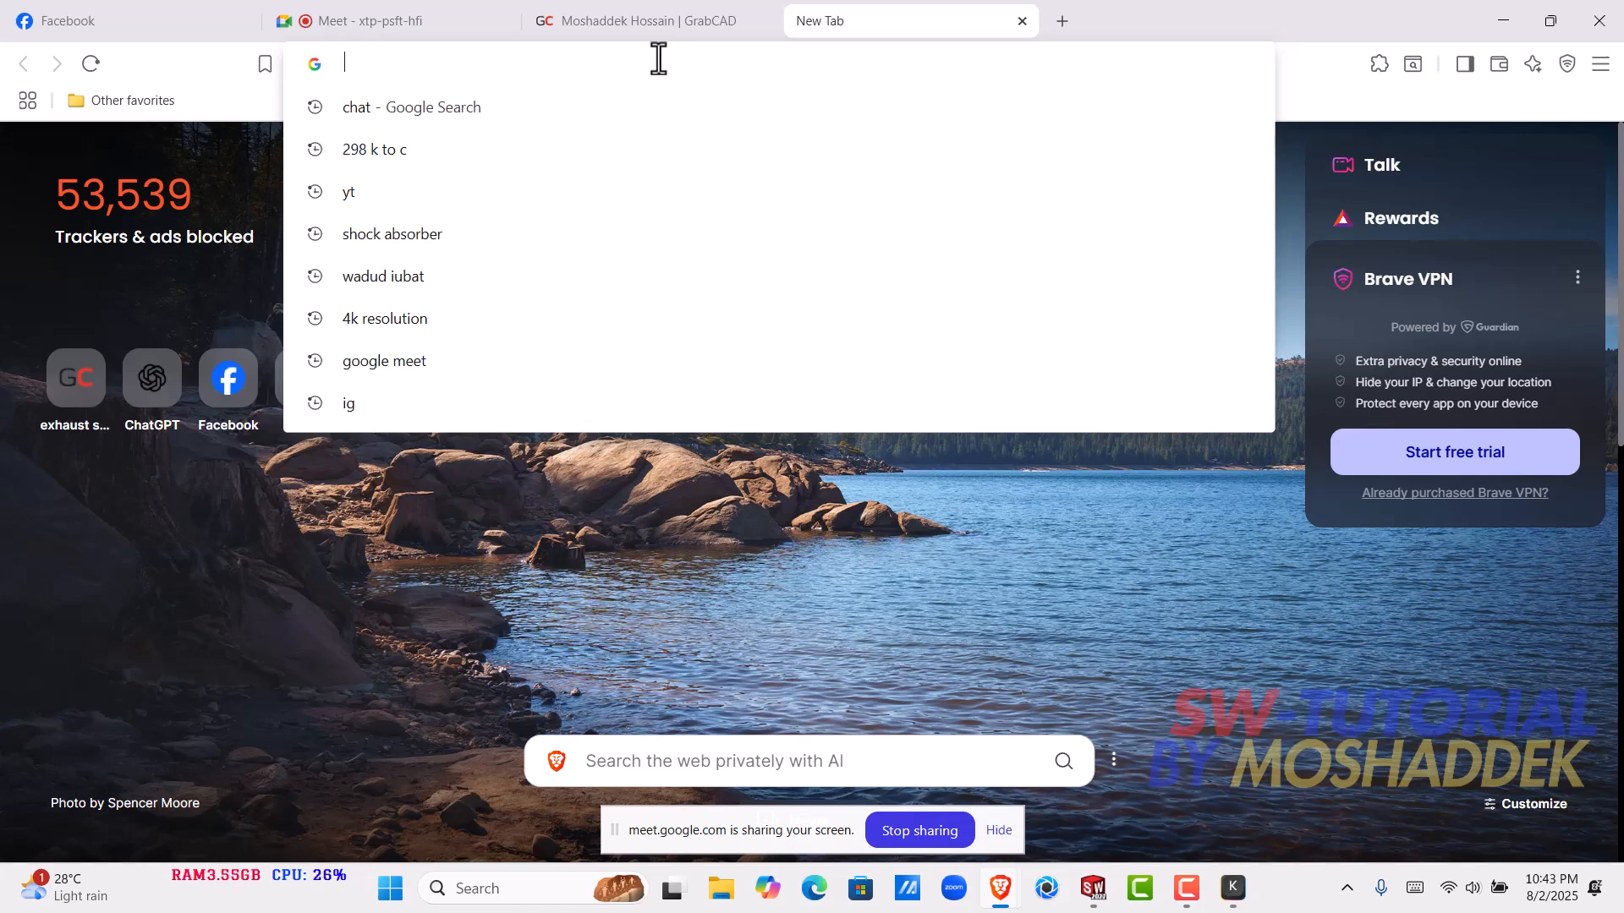
type("mold")
key("Return")
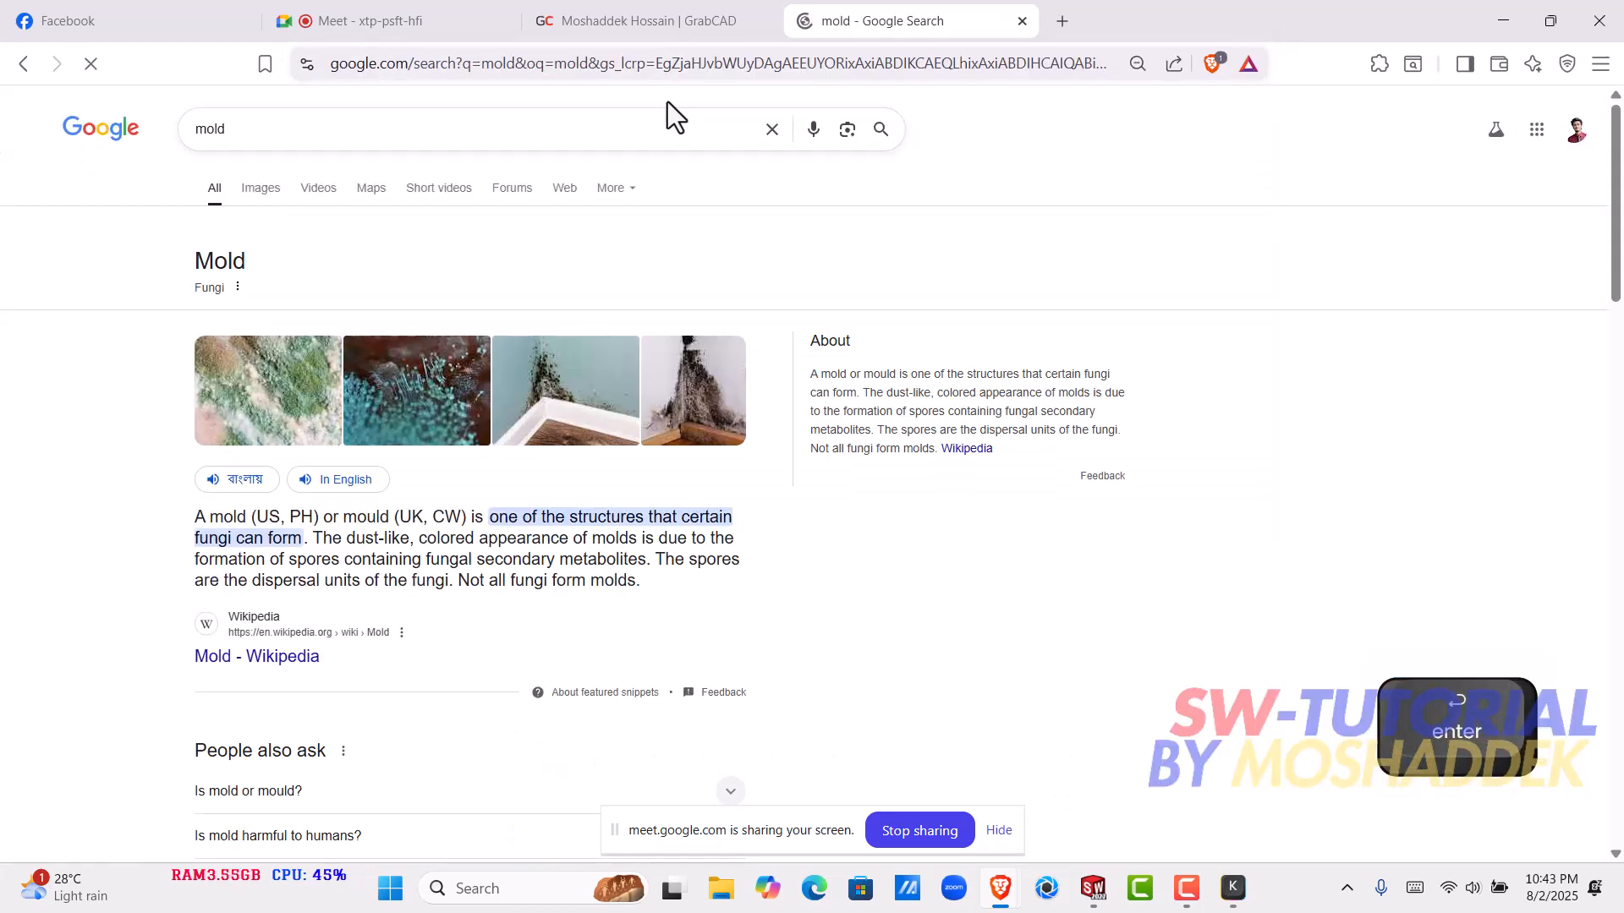
left_click(257, 187)
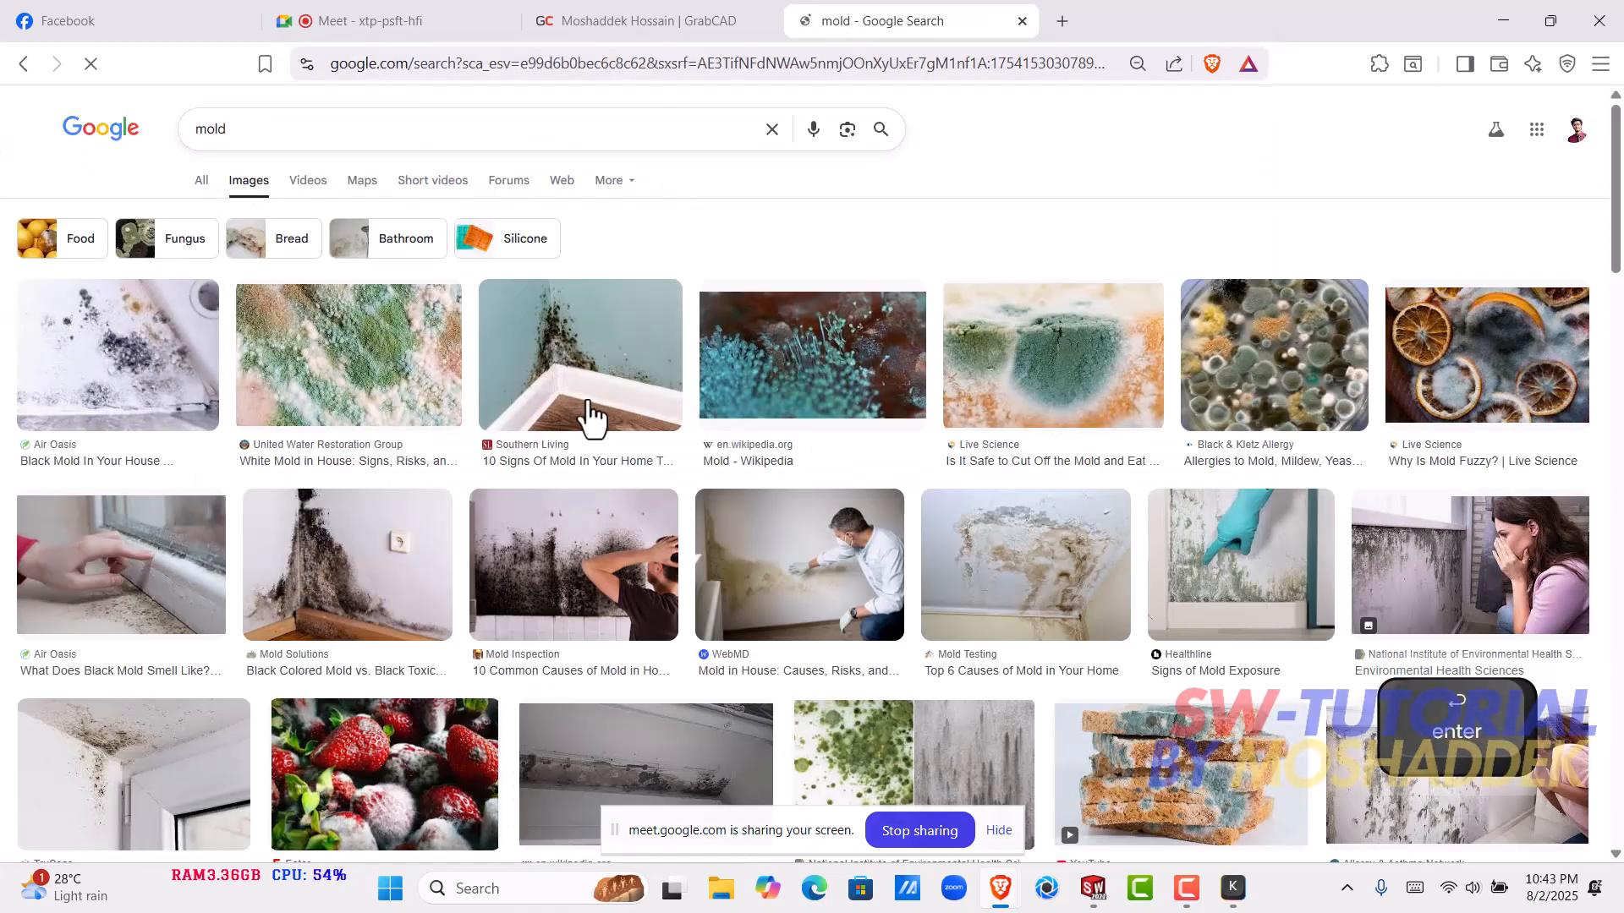
scroll(592, 415, "down", 6)
scroll(590, 409, "up", 4)
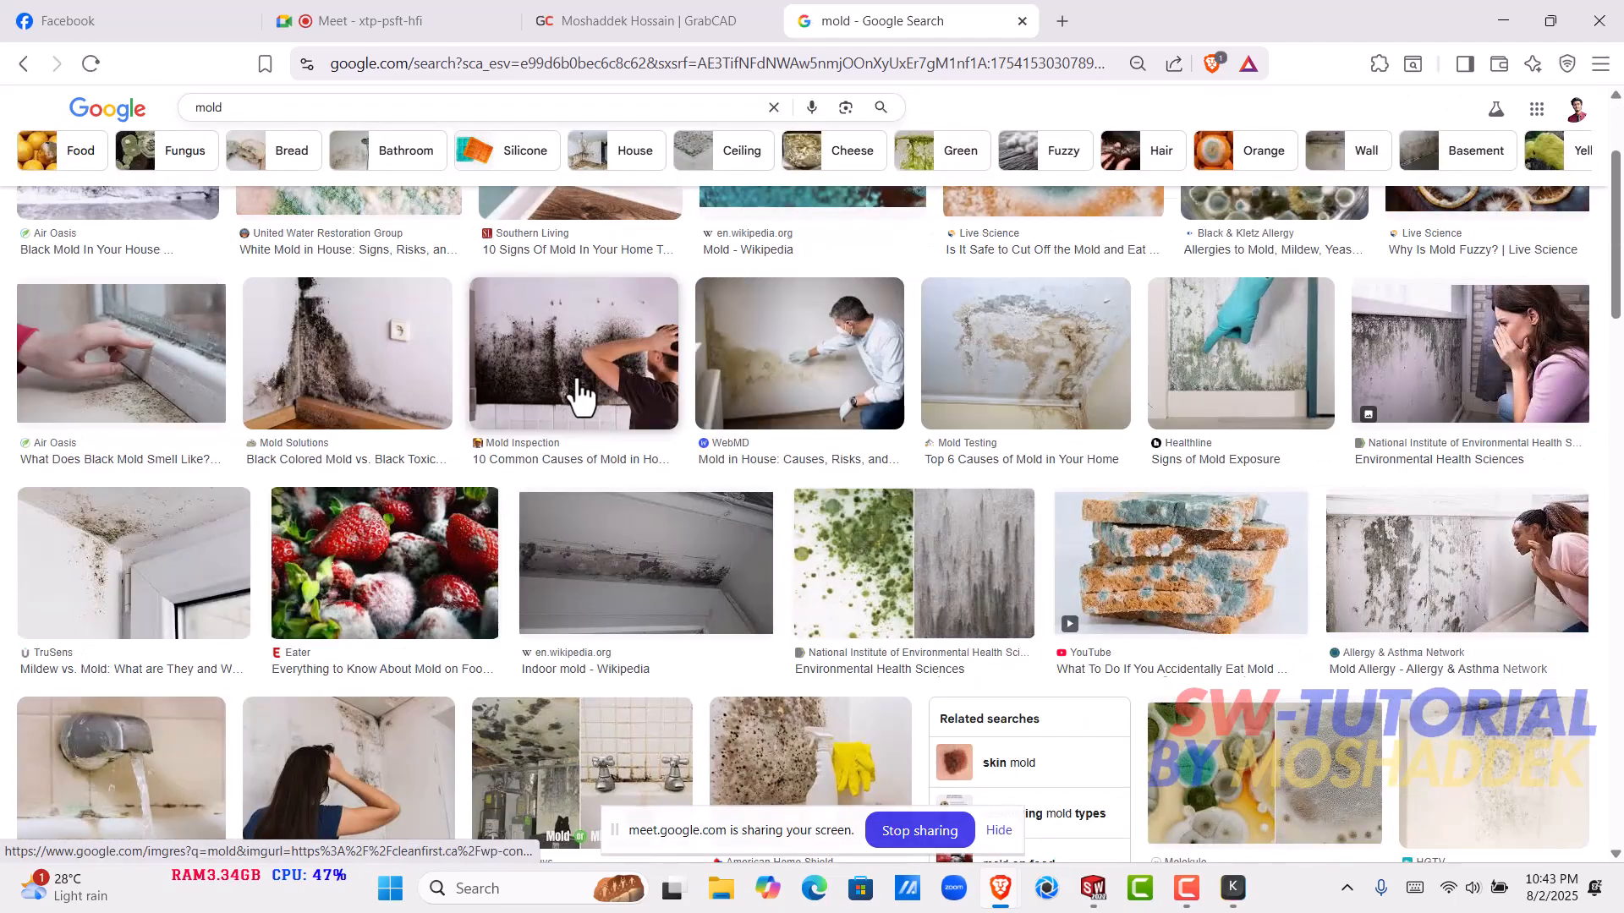
scroll(590, 410, "up", 3)
- Refine the image search to "injection mold"
left_click(207, 130)
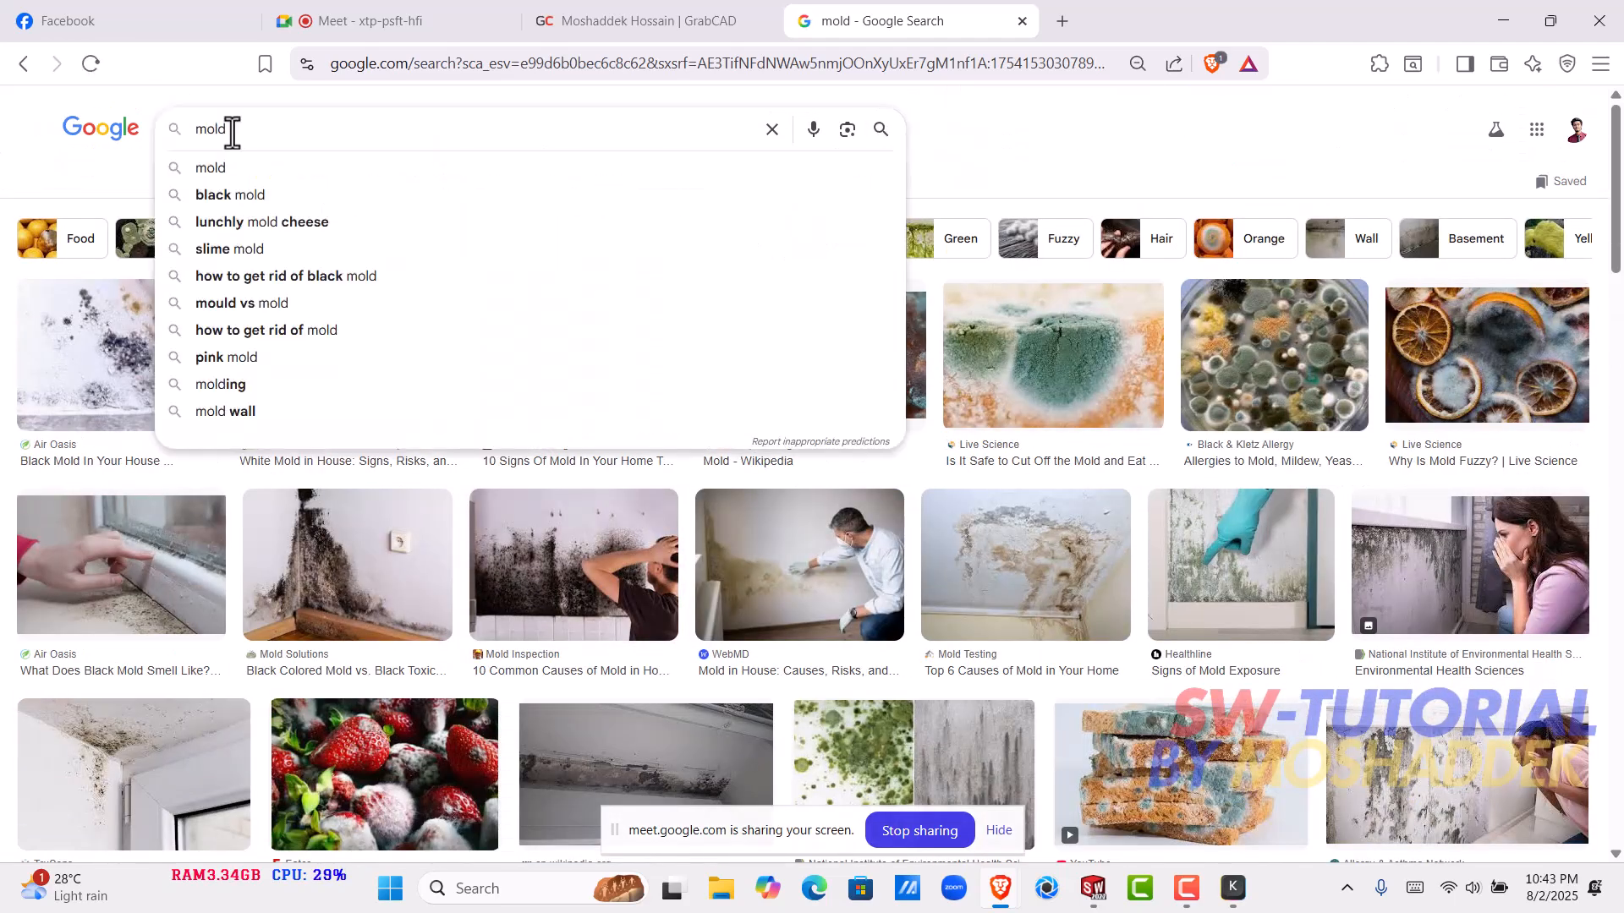
type("inn")
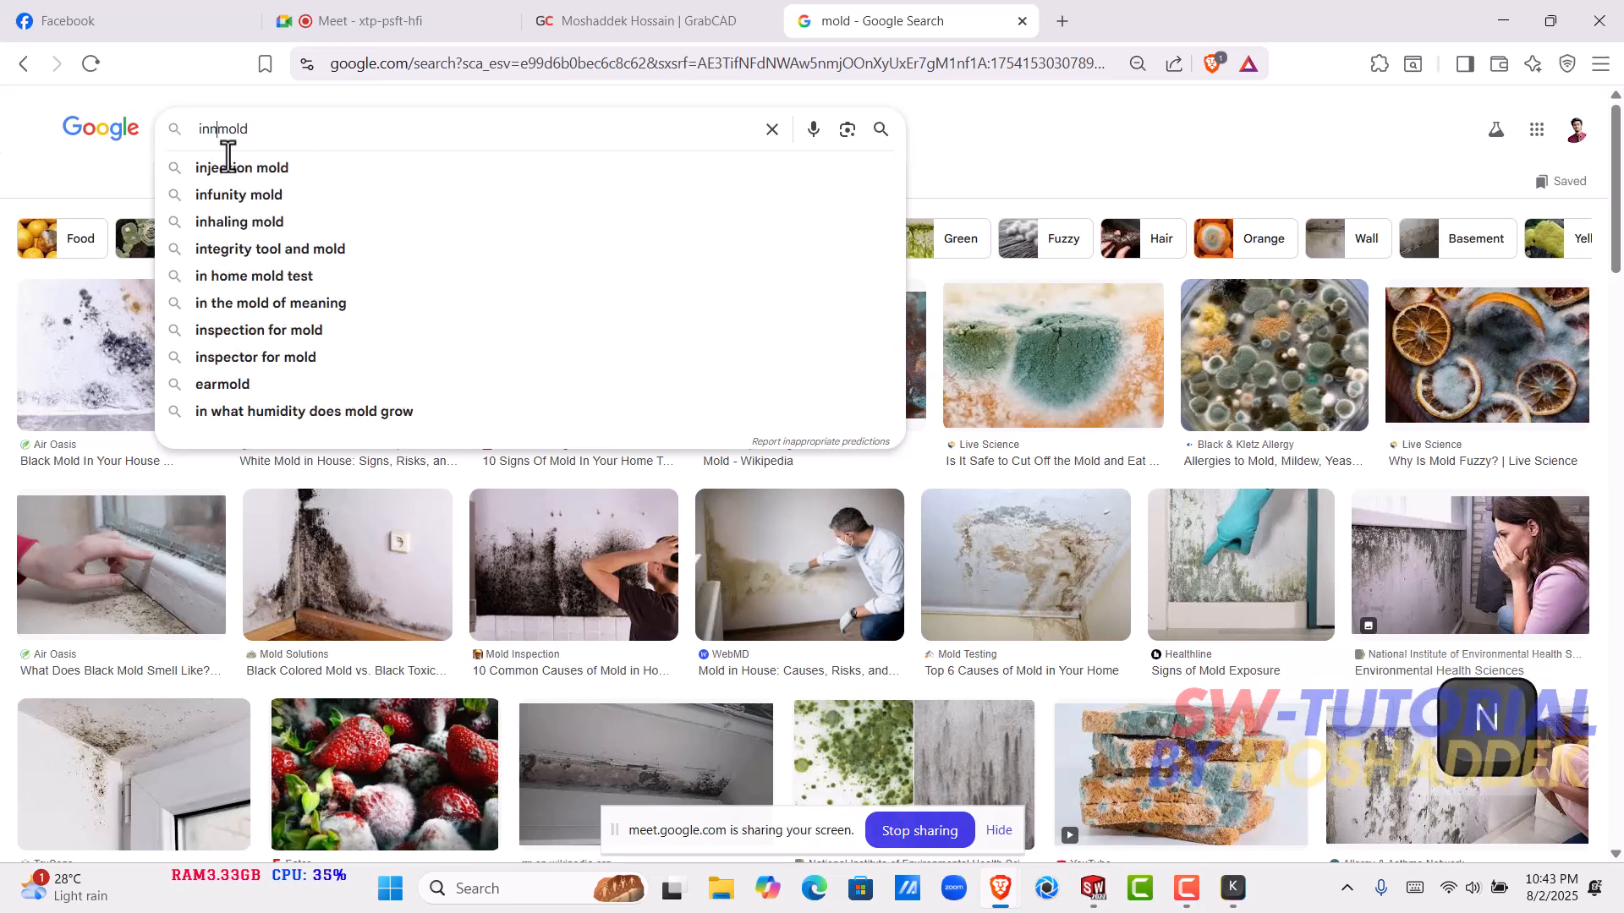
key("BackSpace")
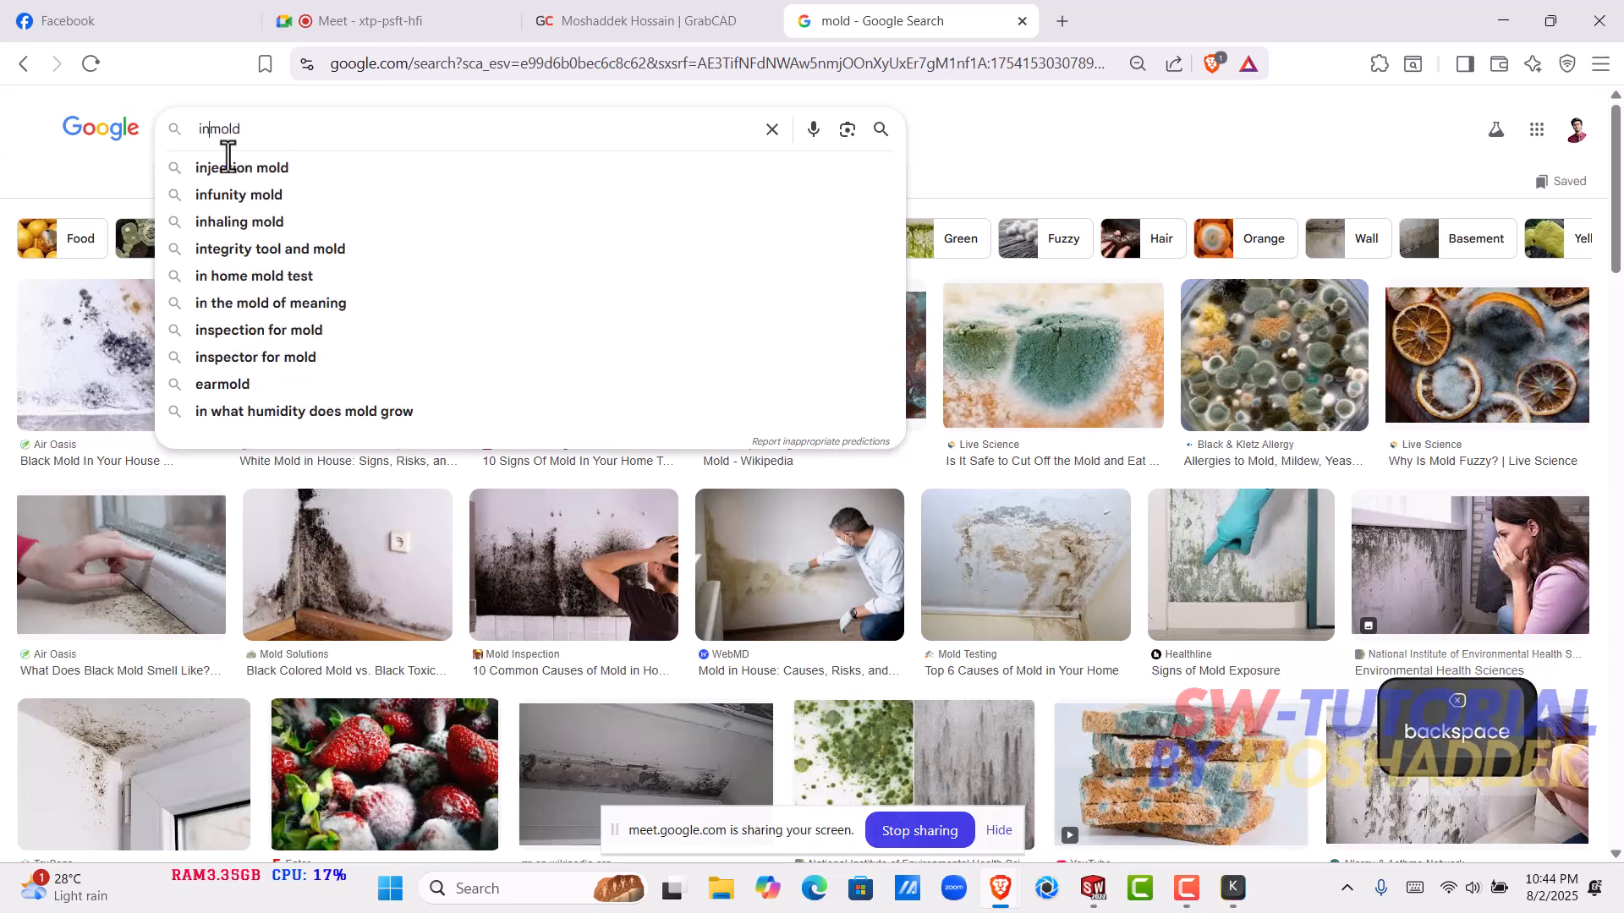
type("jection")
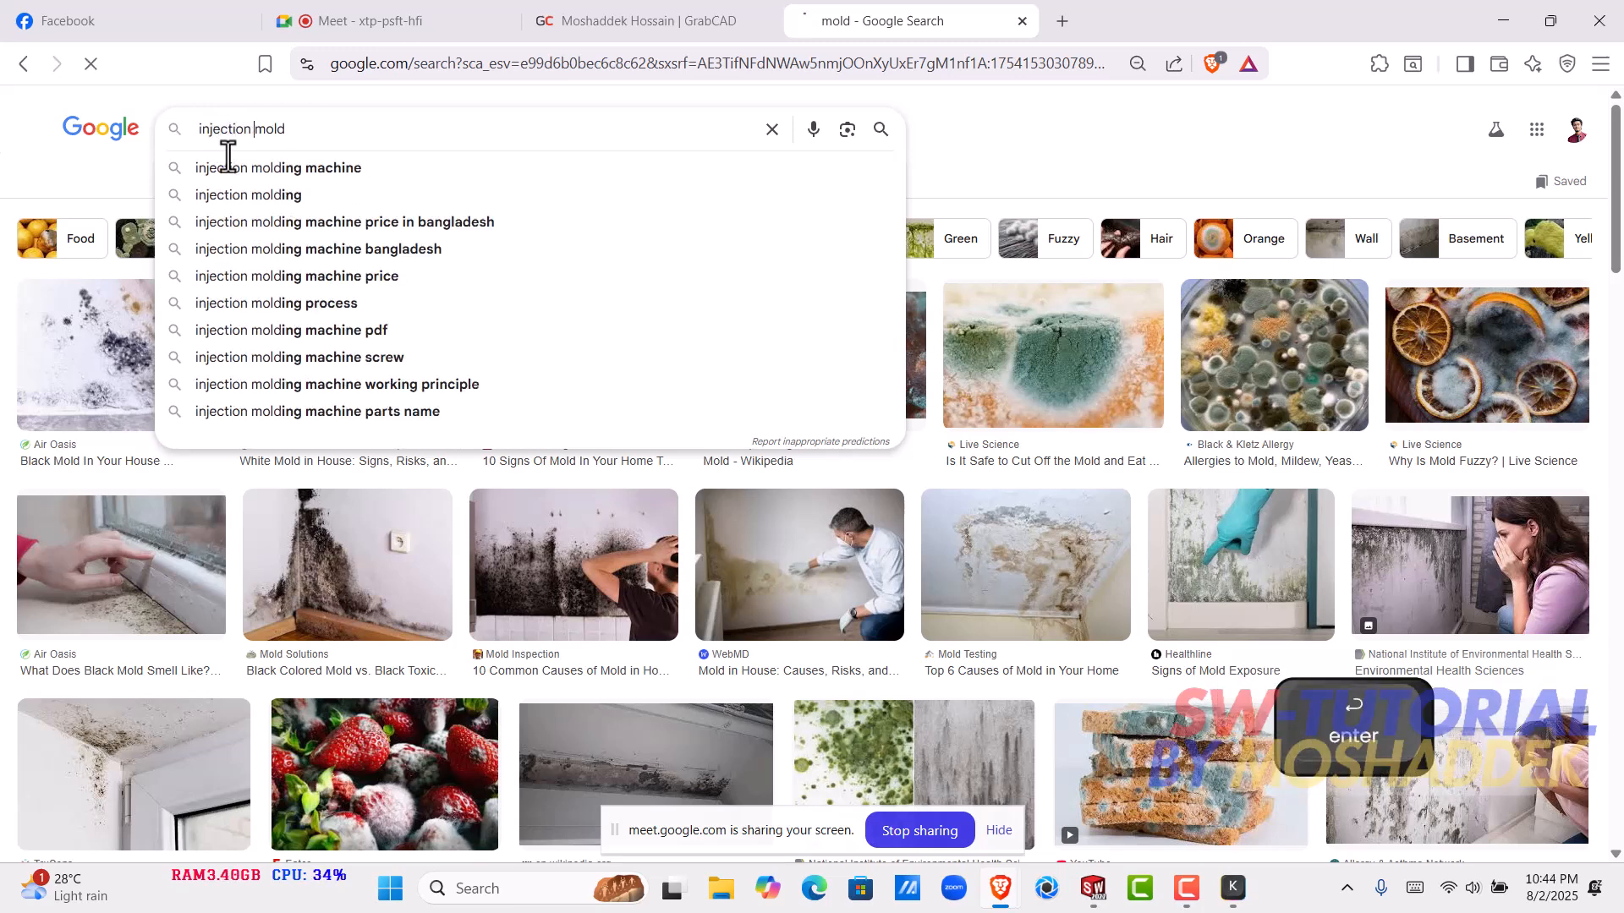
key("Return")
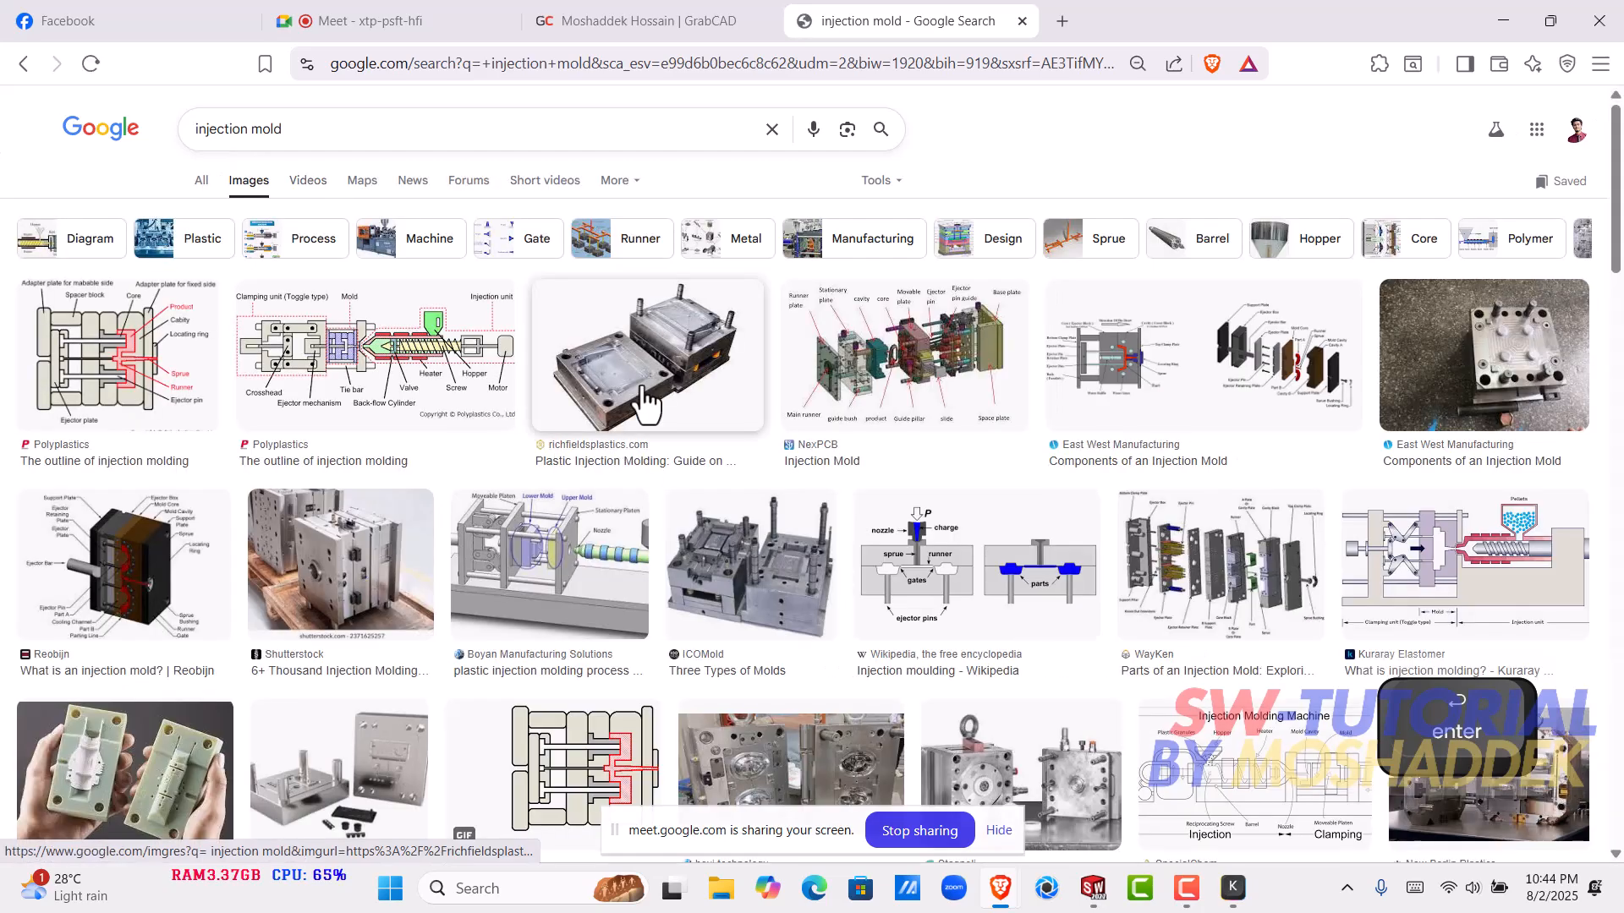
- Preview the richfieldsplastics.com plastic injection mold image and browse its related images
left_click(647, 402)
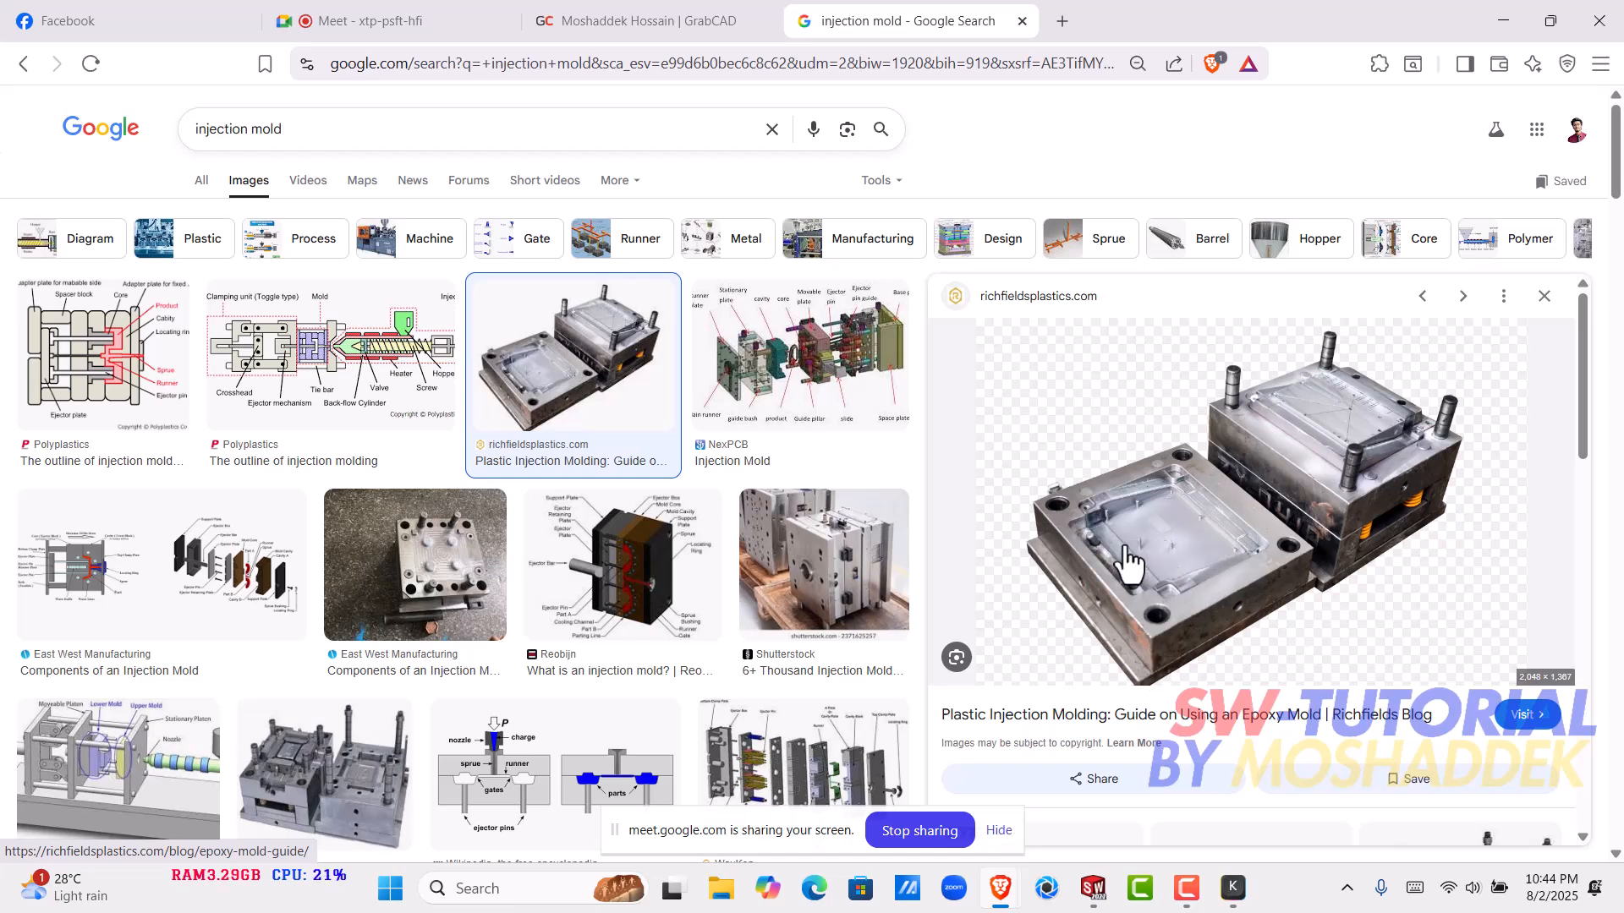
scroll(1160, 558, "down", 5)
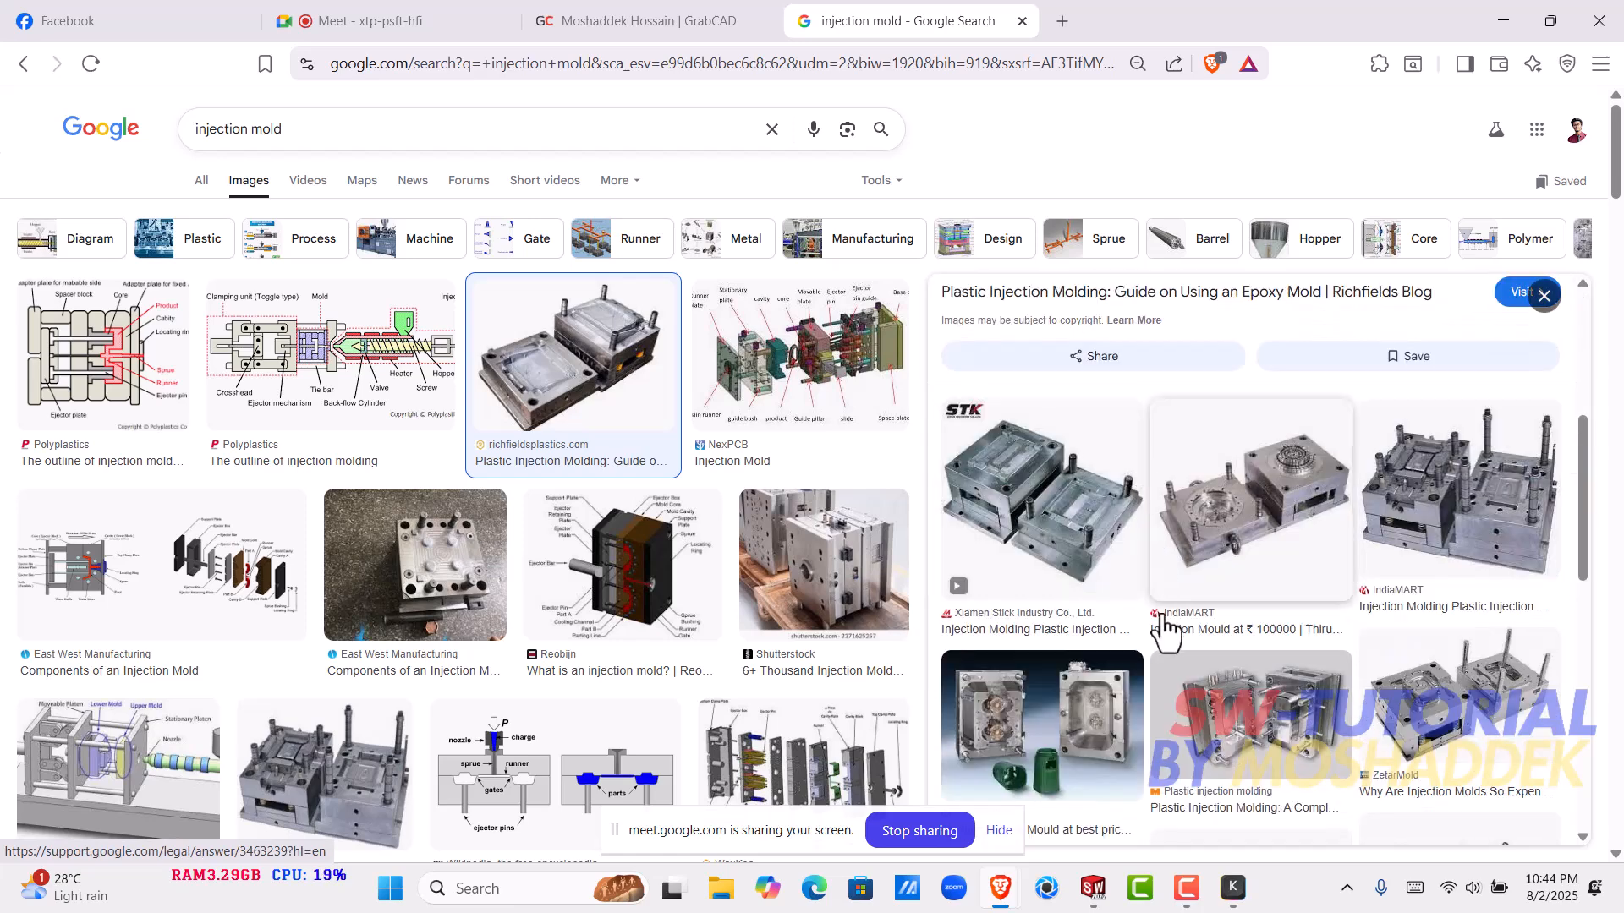
scroll(1100, 550, "up", 5)
scroll(1123, 572, "down", 6)
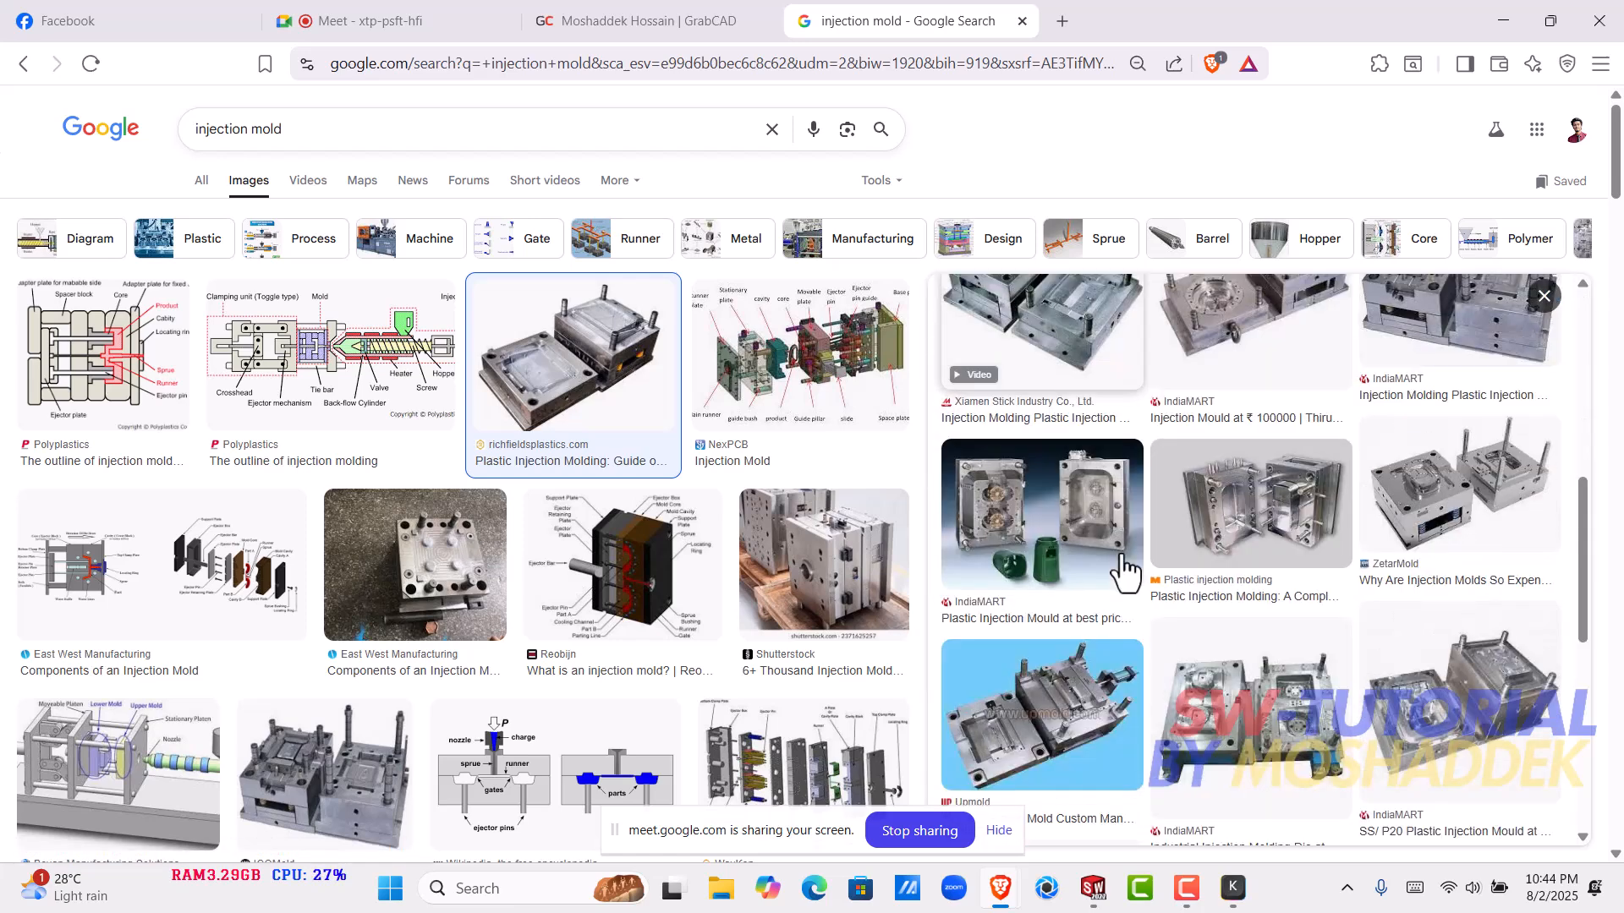
- Open the IndiaMART page of the shell-shaped plastic injection mould and examine both mould halves up close
left_click(1049, 727)
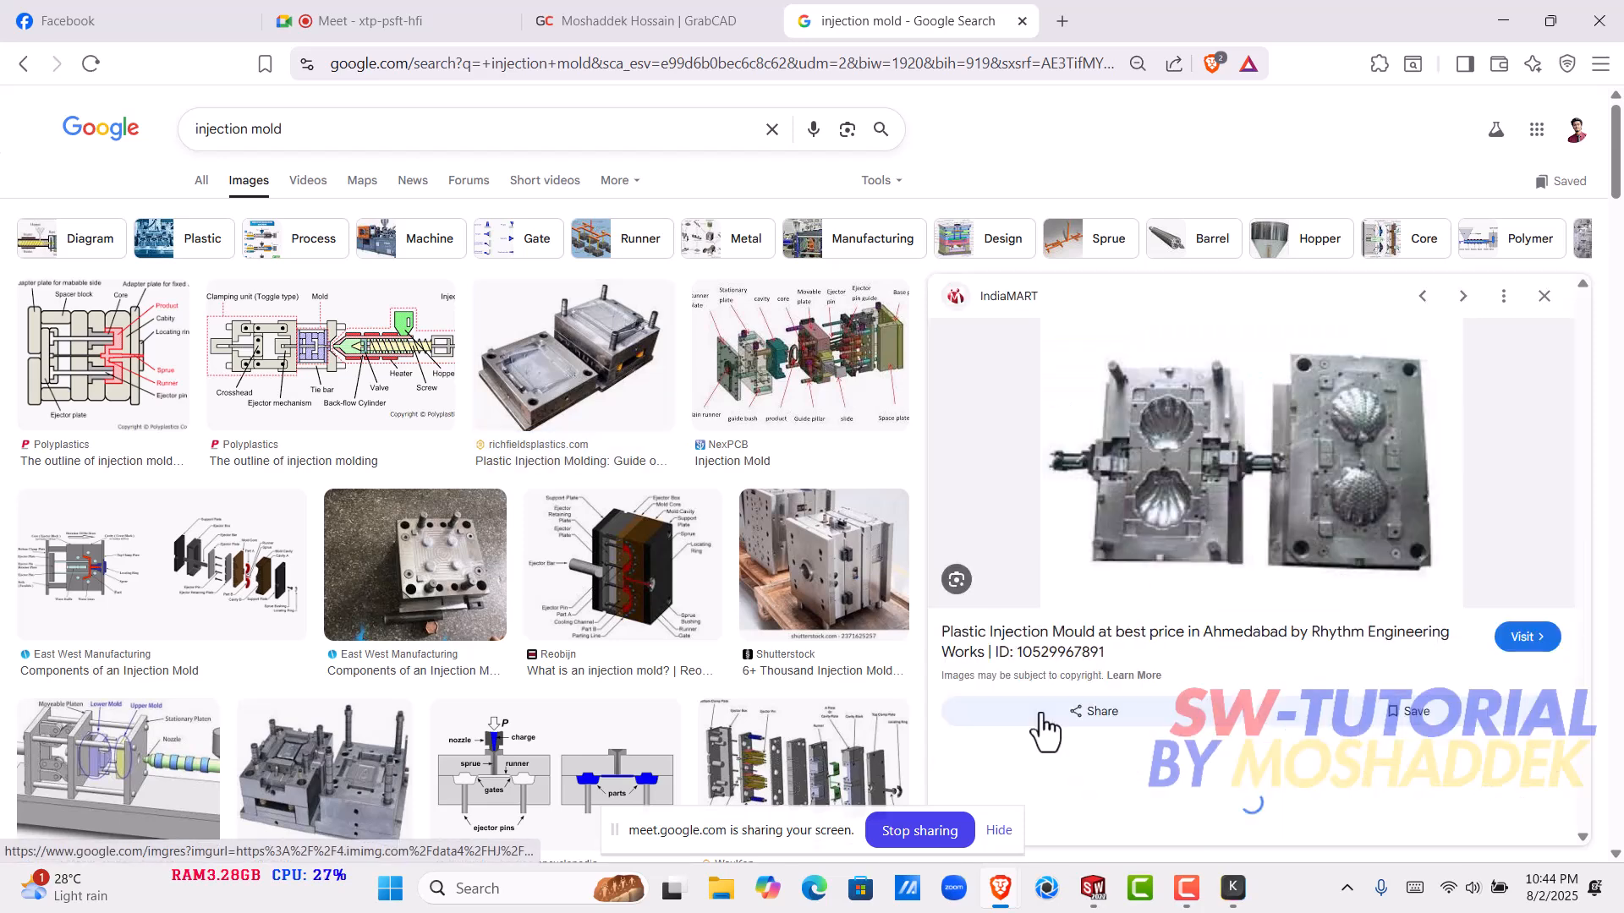
left_click(1182, 461)
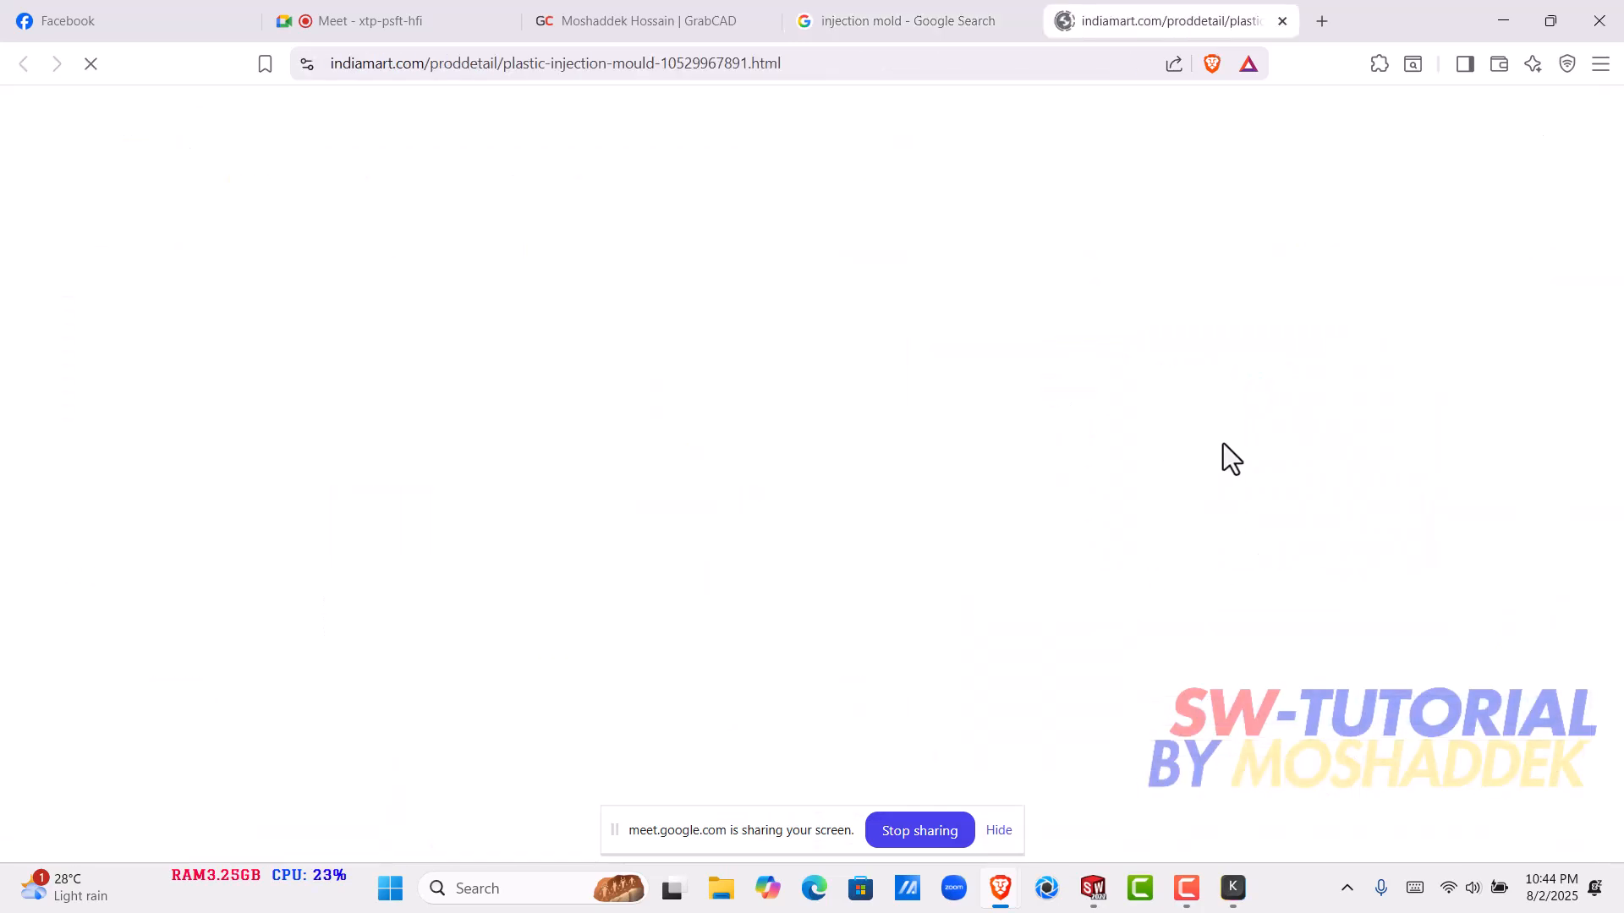
scroll(1312, 491, "up", 8, "ctrl")
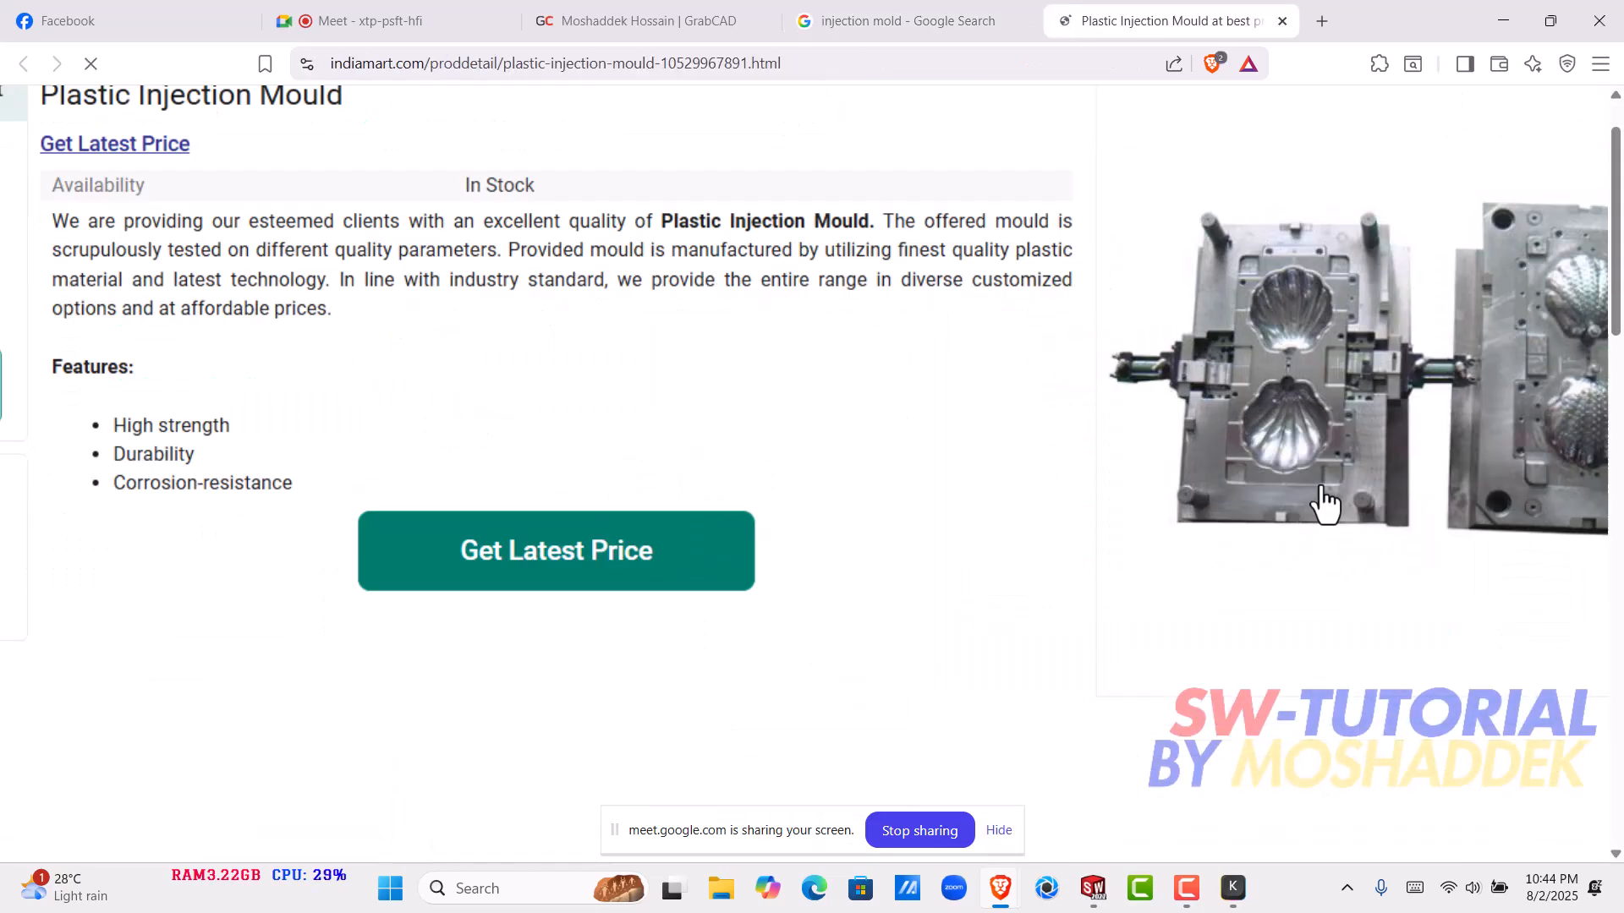
scroll(1413, 398, "right", 3)
scroll(873, 591, "down", 2, "ctrl")
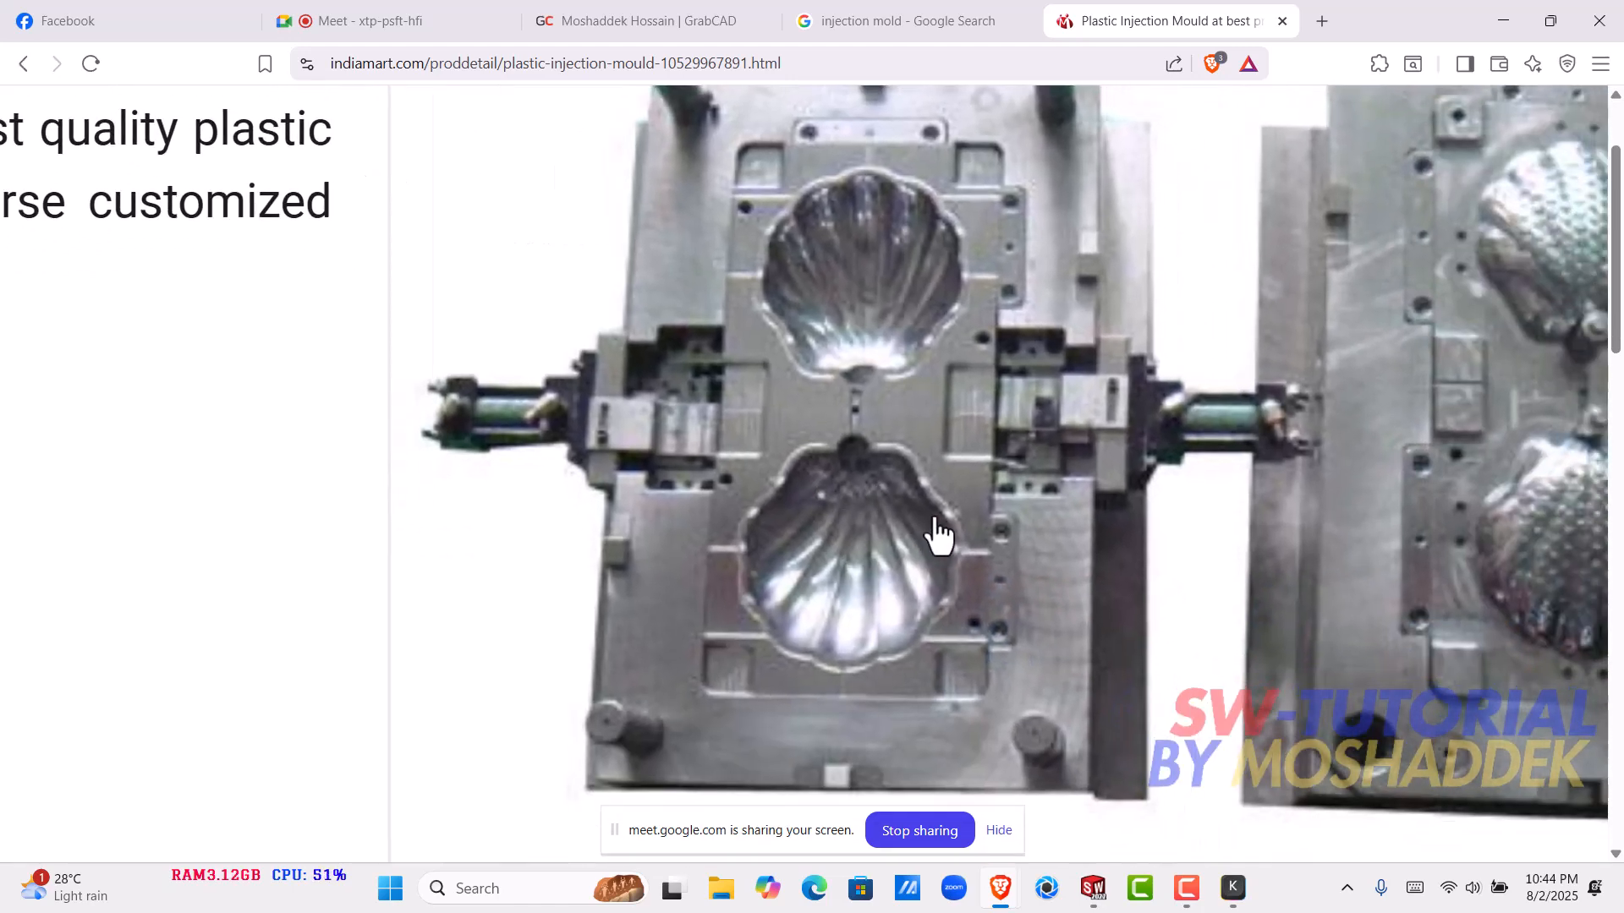
scroll(1463, 520, "down", 2, "ctrl")
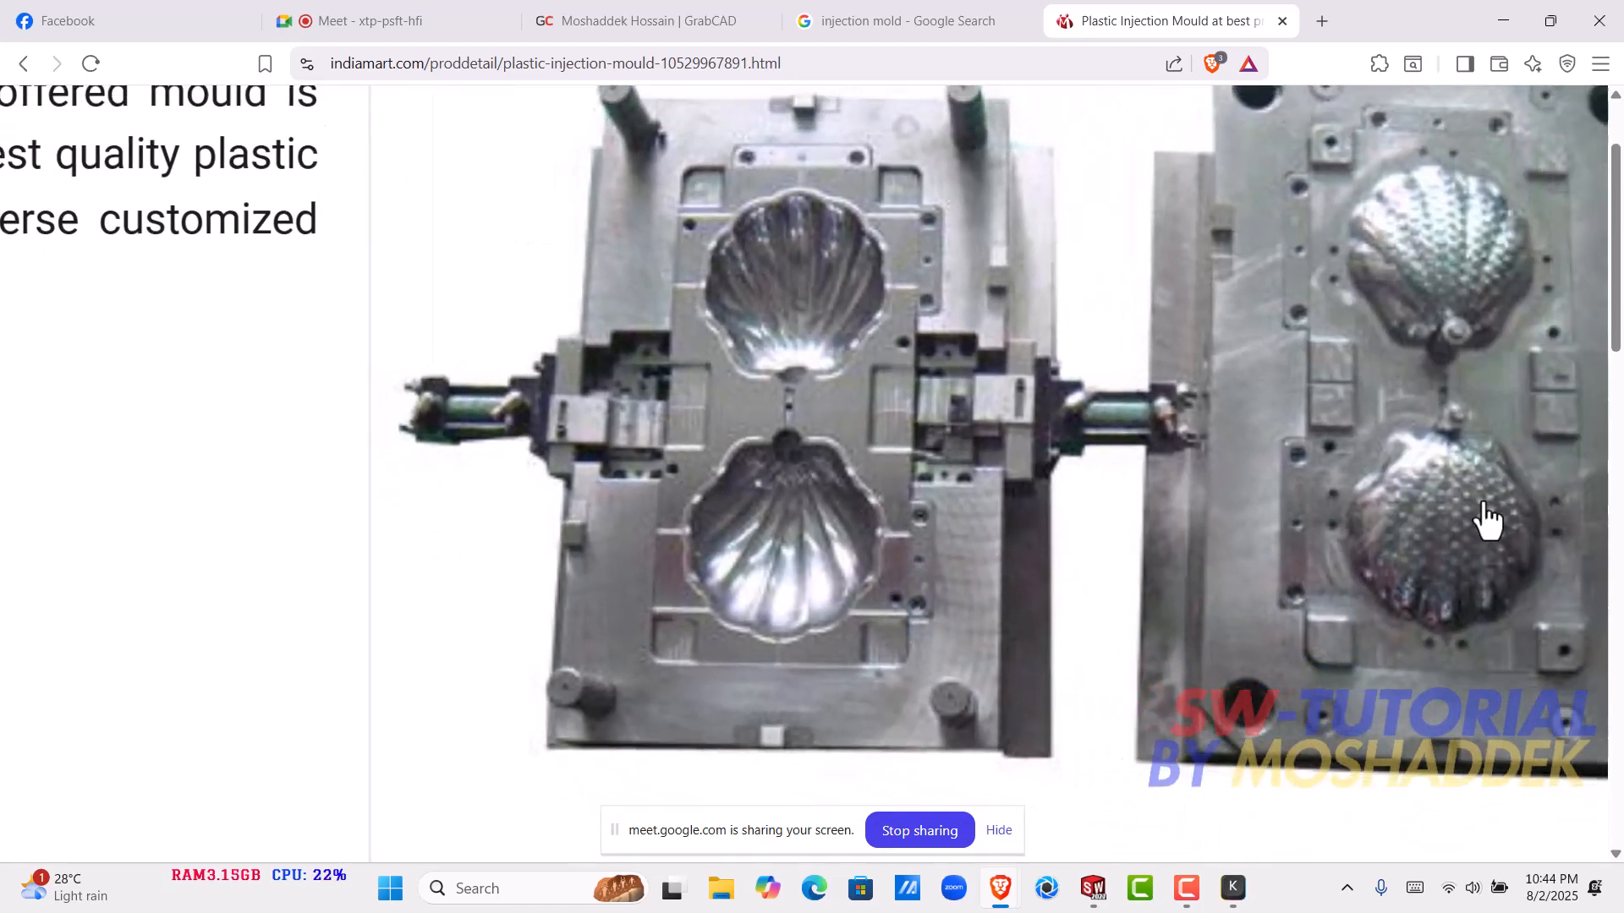
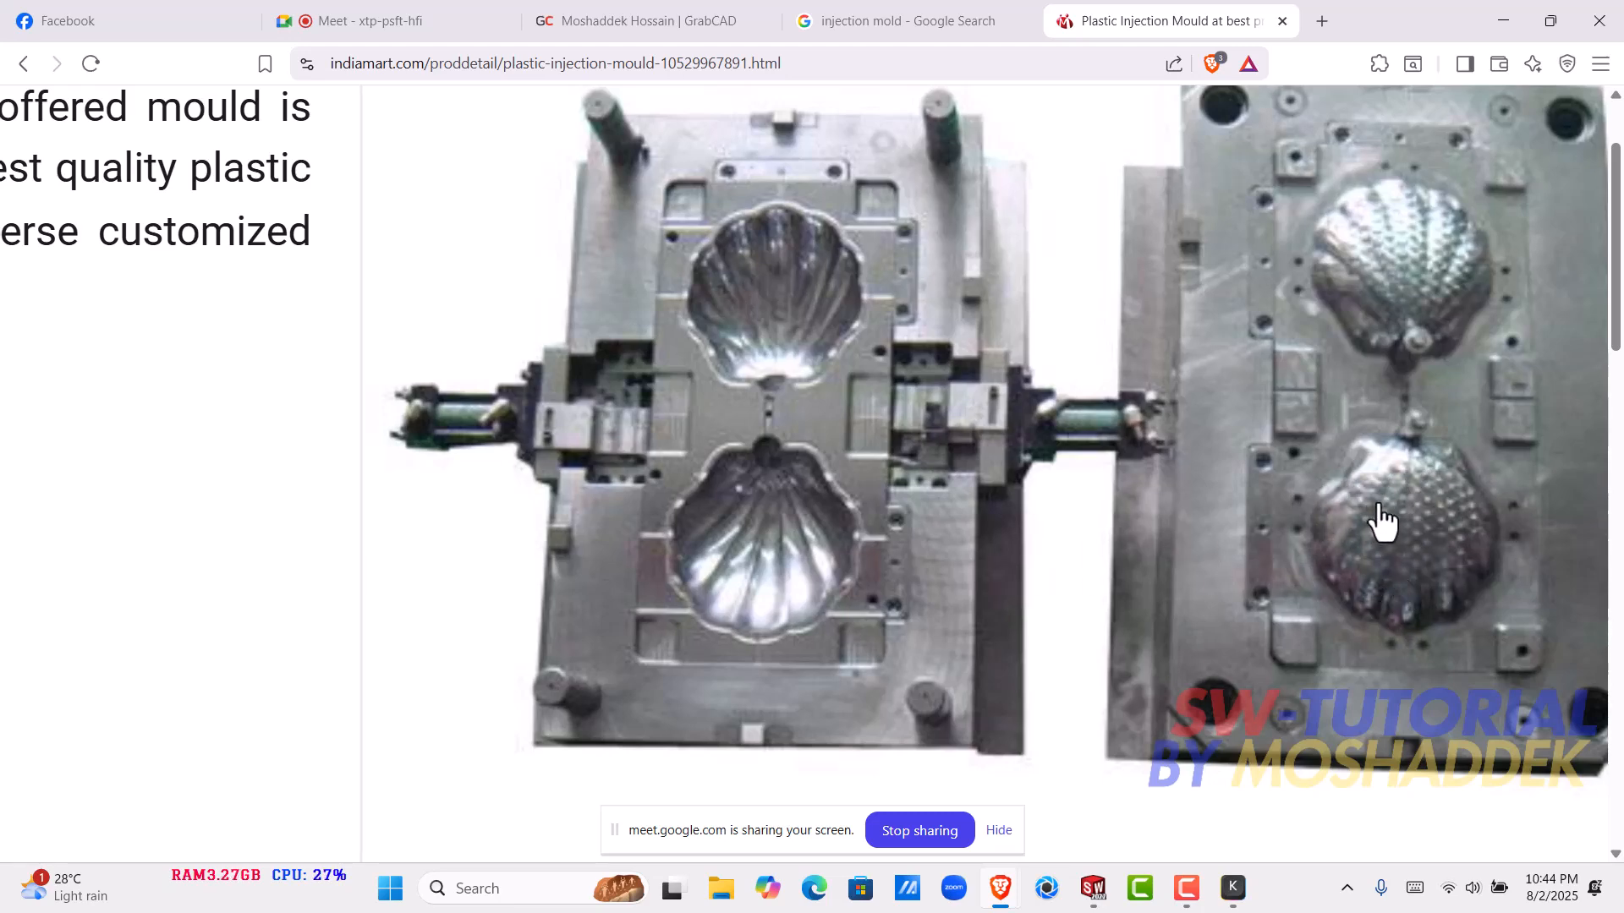
- Compare the shell cavities of one mould half with the matching raised cores of the other
scroll(843, 571, "down", 2)
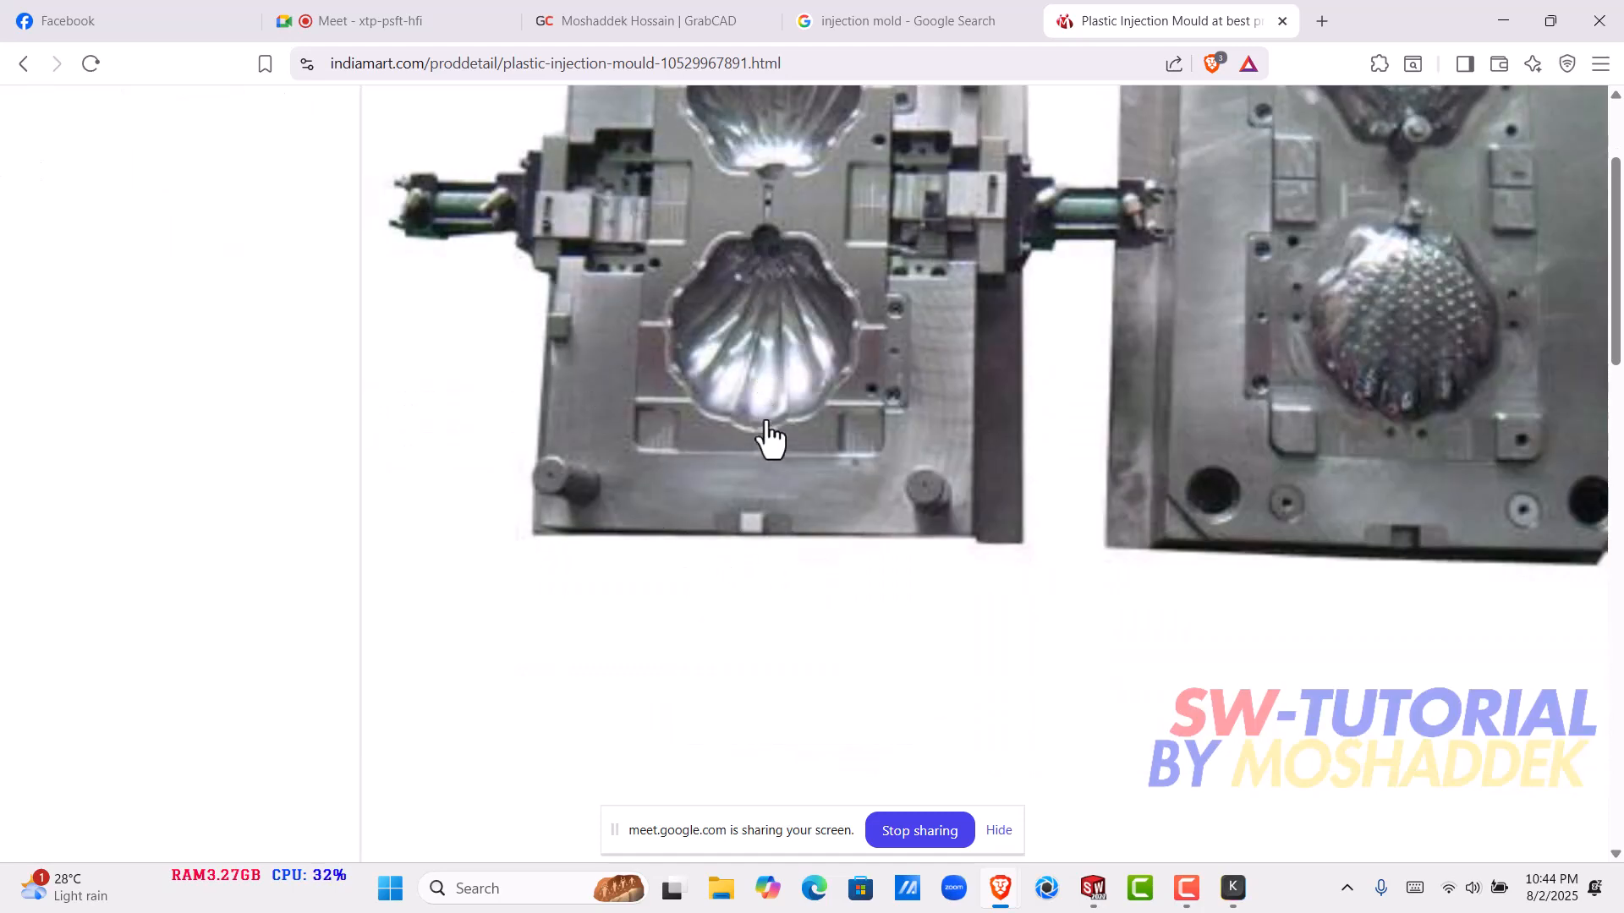
scroll(790, 517, "up", 4)
scroll(757, 656, "down", 2)
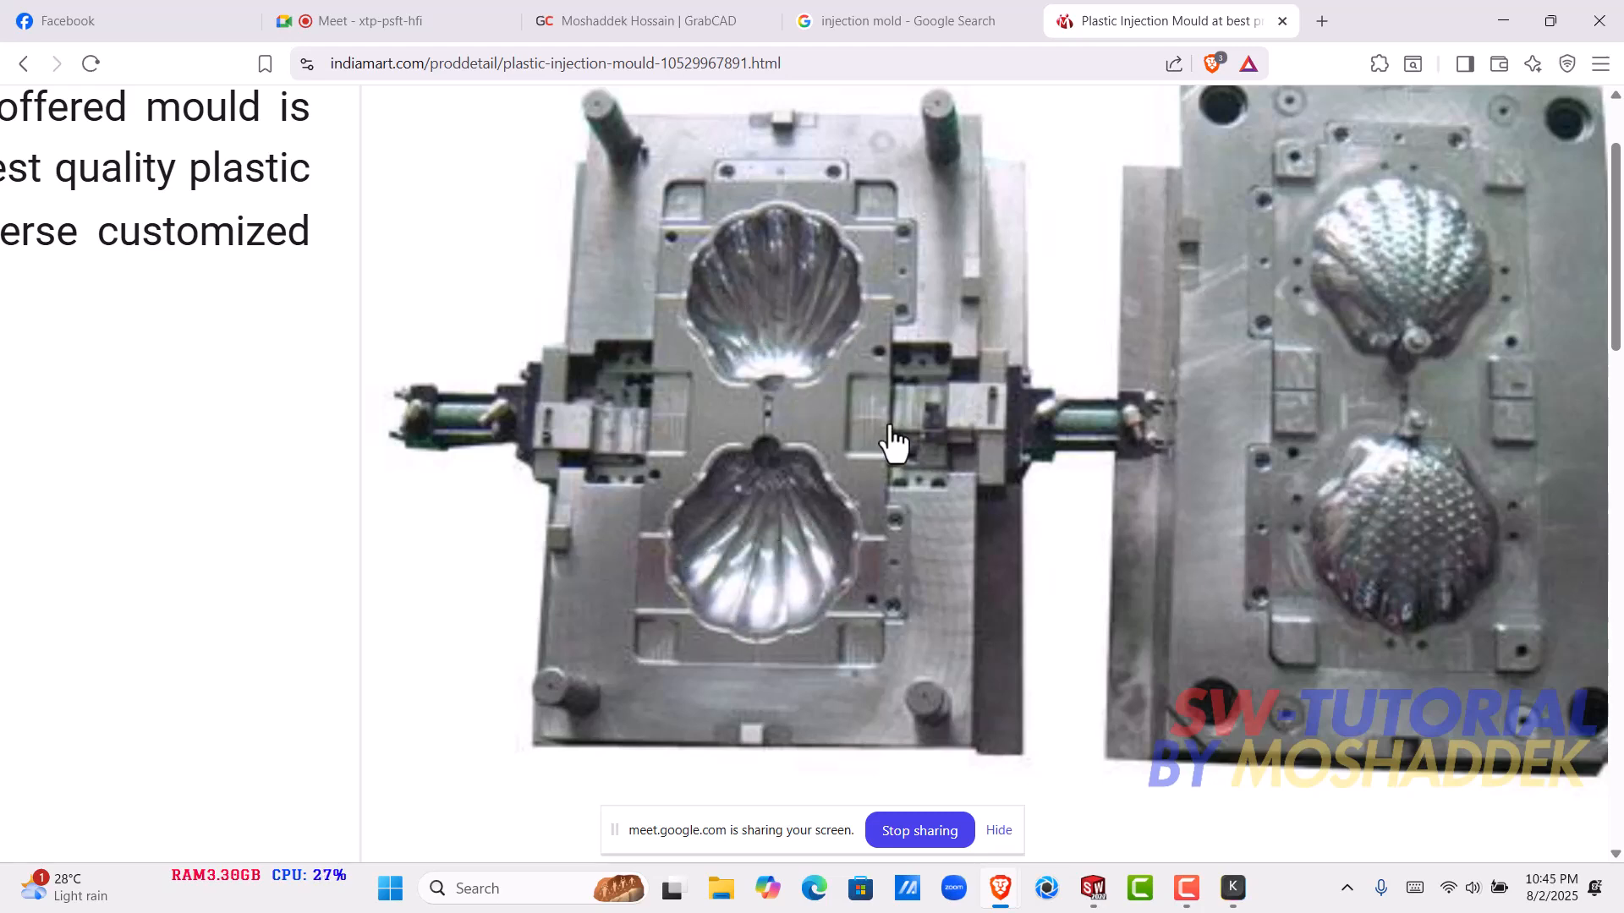
scroll(931, 482, "down", 5, "ctrl")
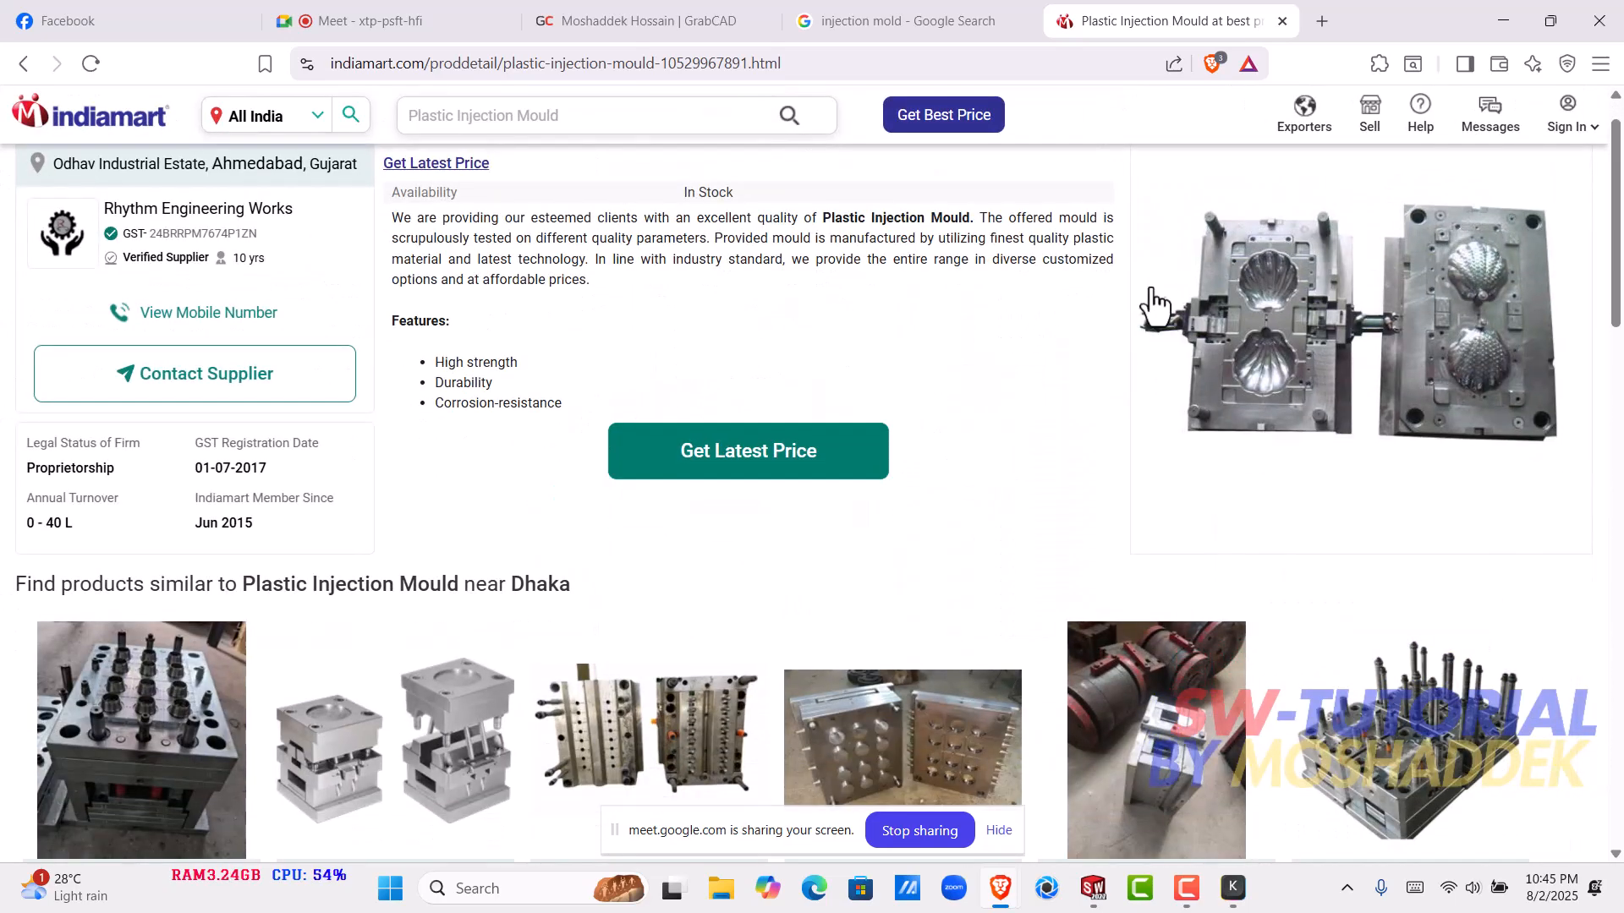
- Switch to SOLIDWORKS and open knobe.SLDPRT from the full list of recent documents
left_click(1504, 18)
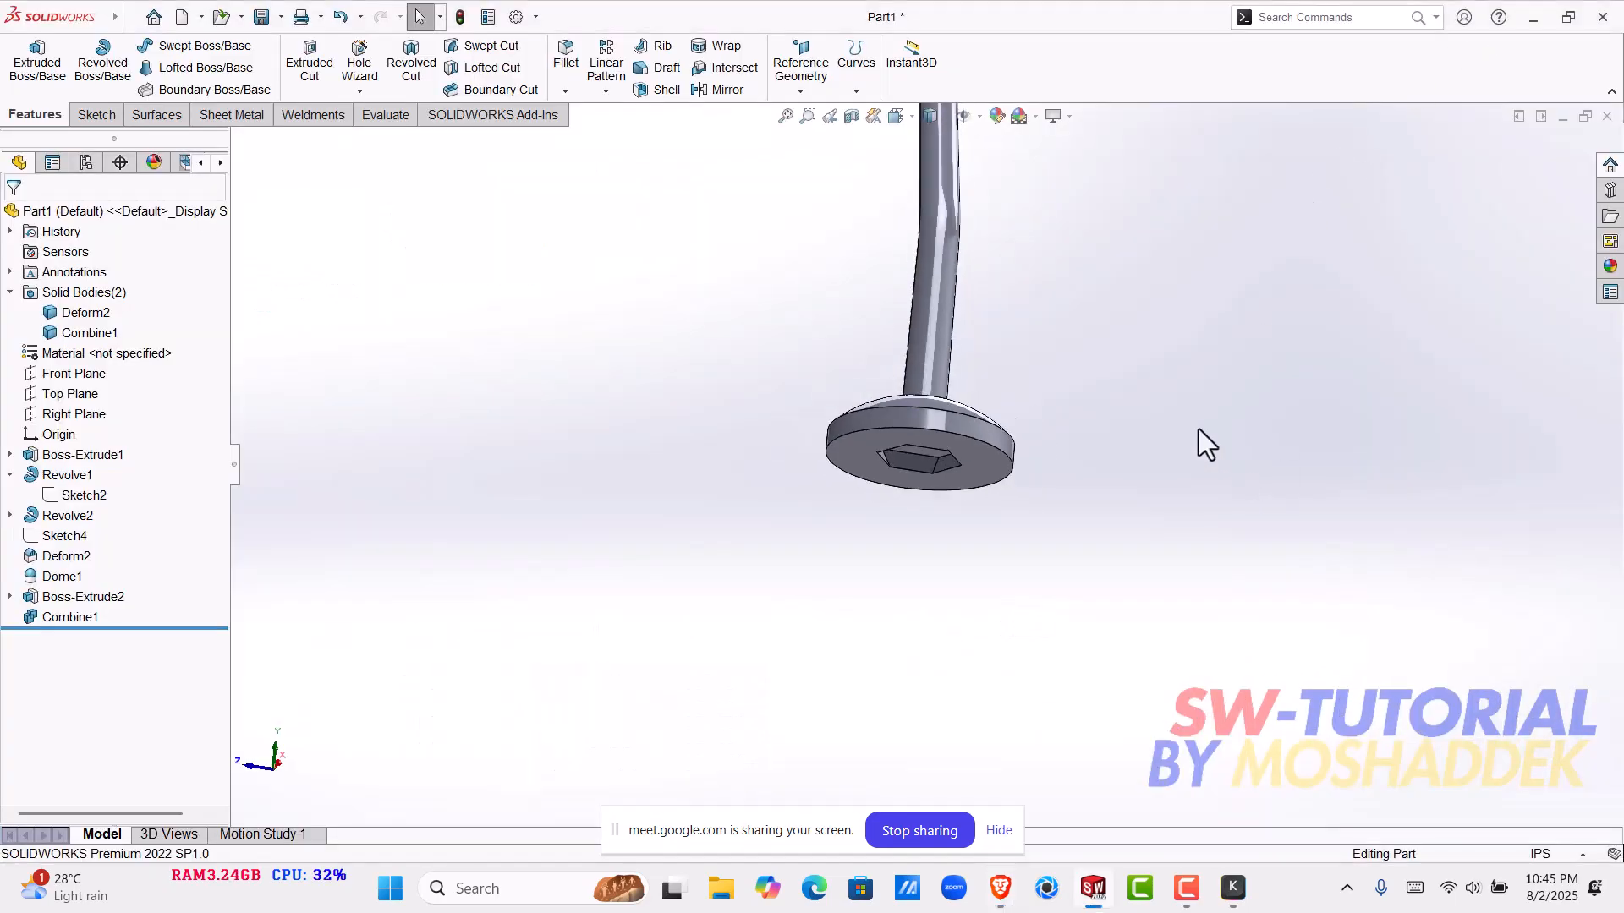
scroll(1068, 377, "up", 8)
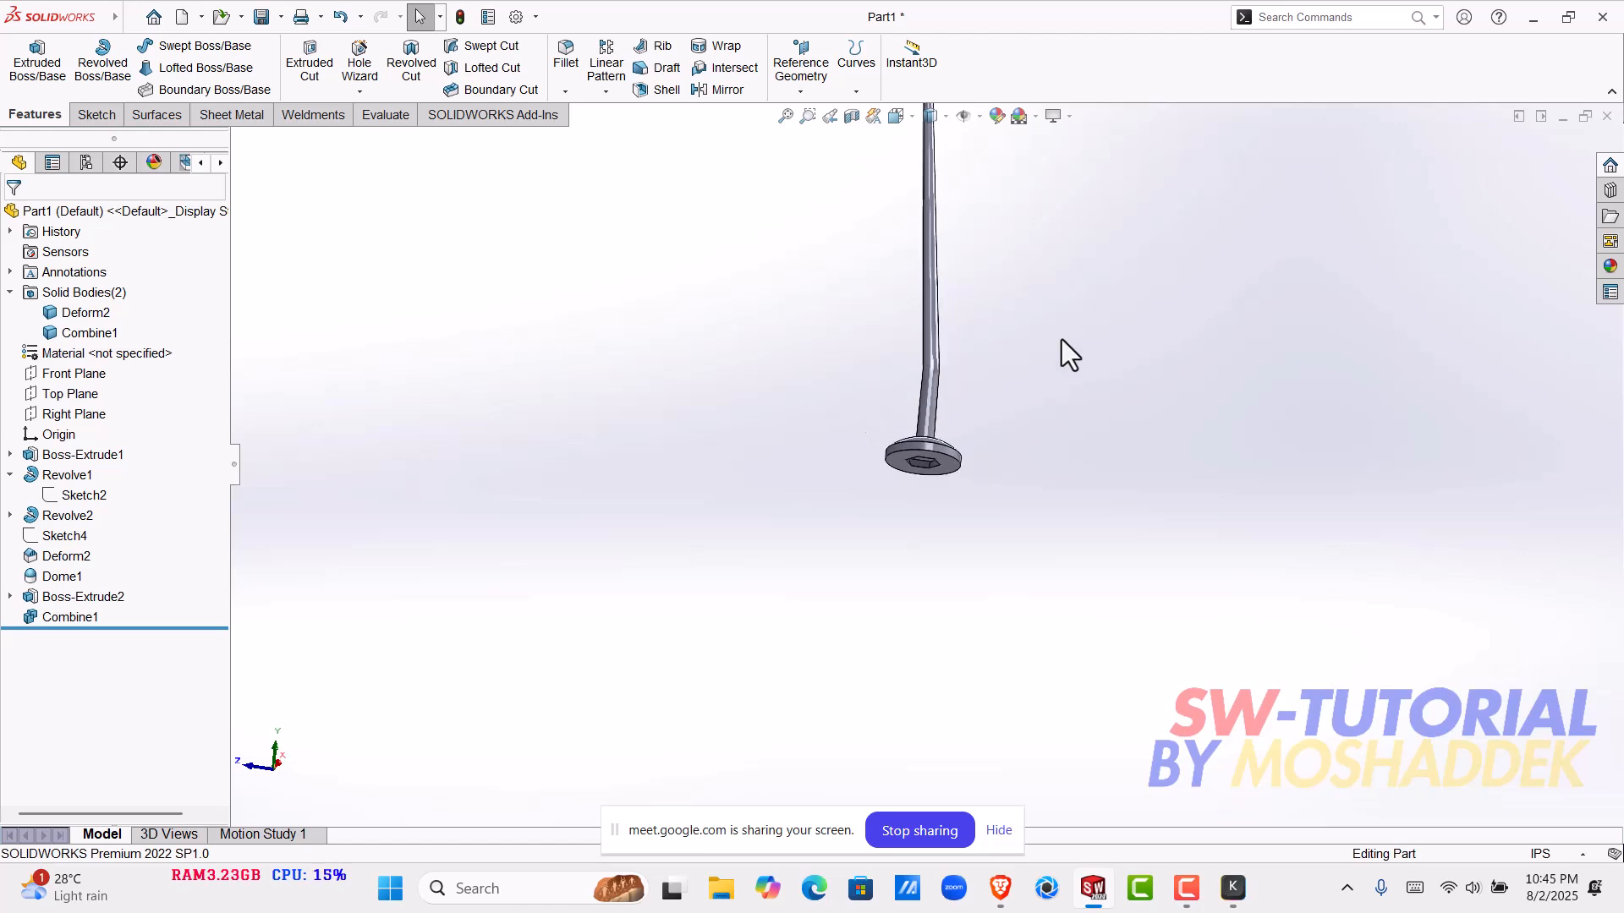
middle_click_drag(967, 359, 1294, 412)
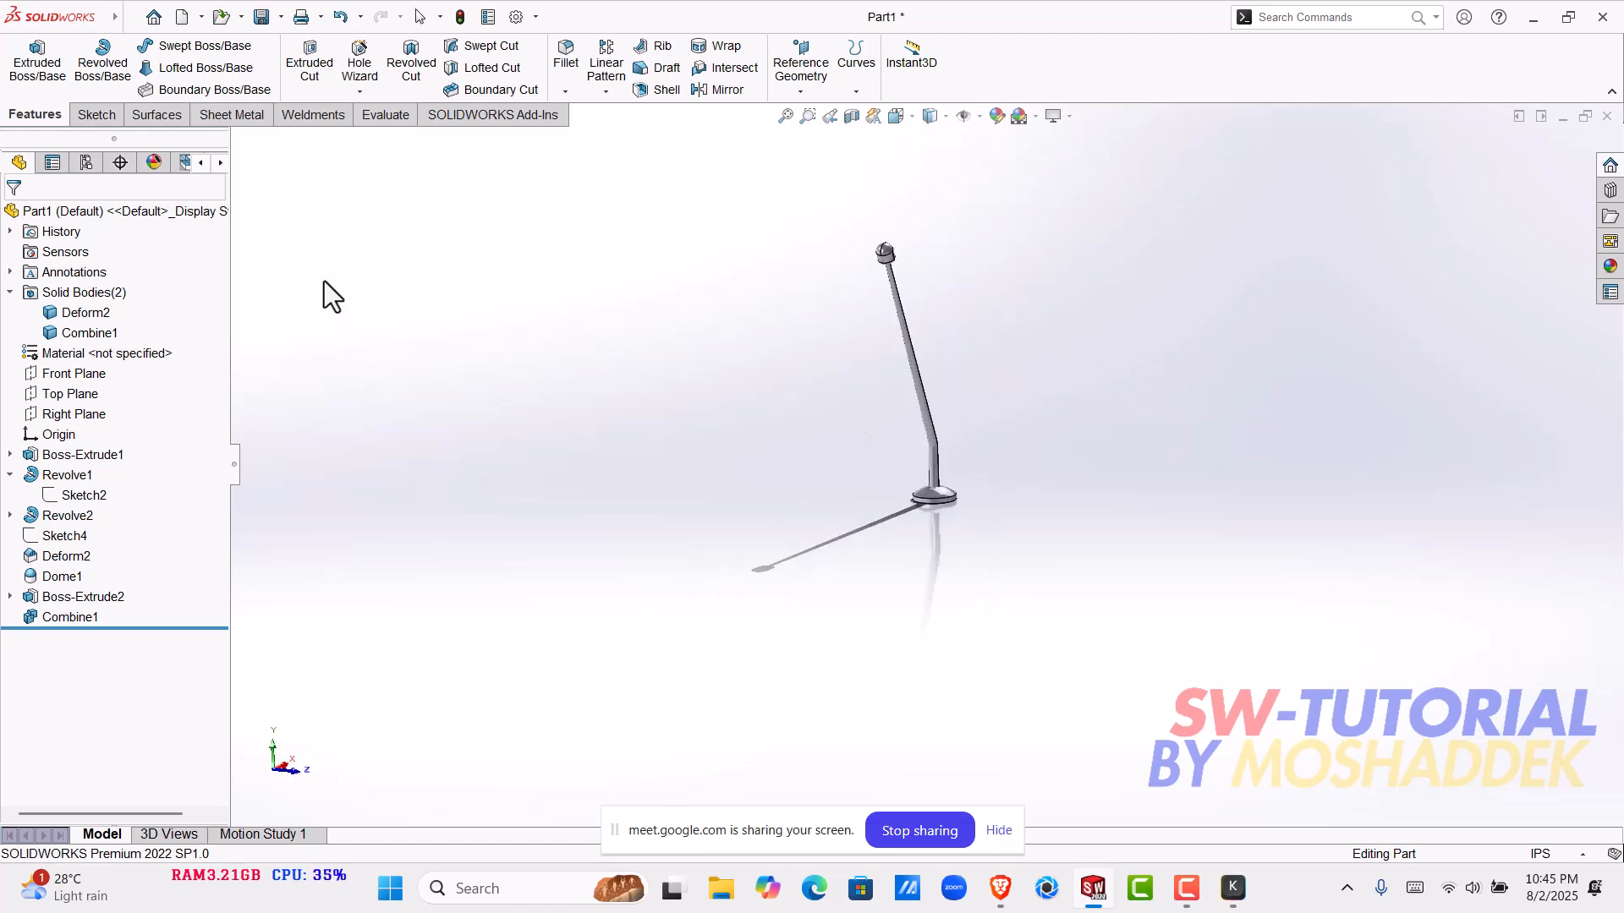
left_click(153, 18)
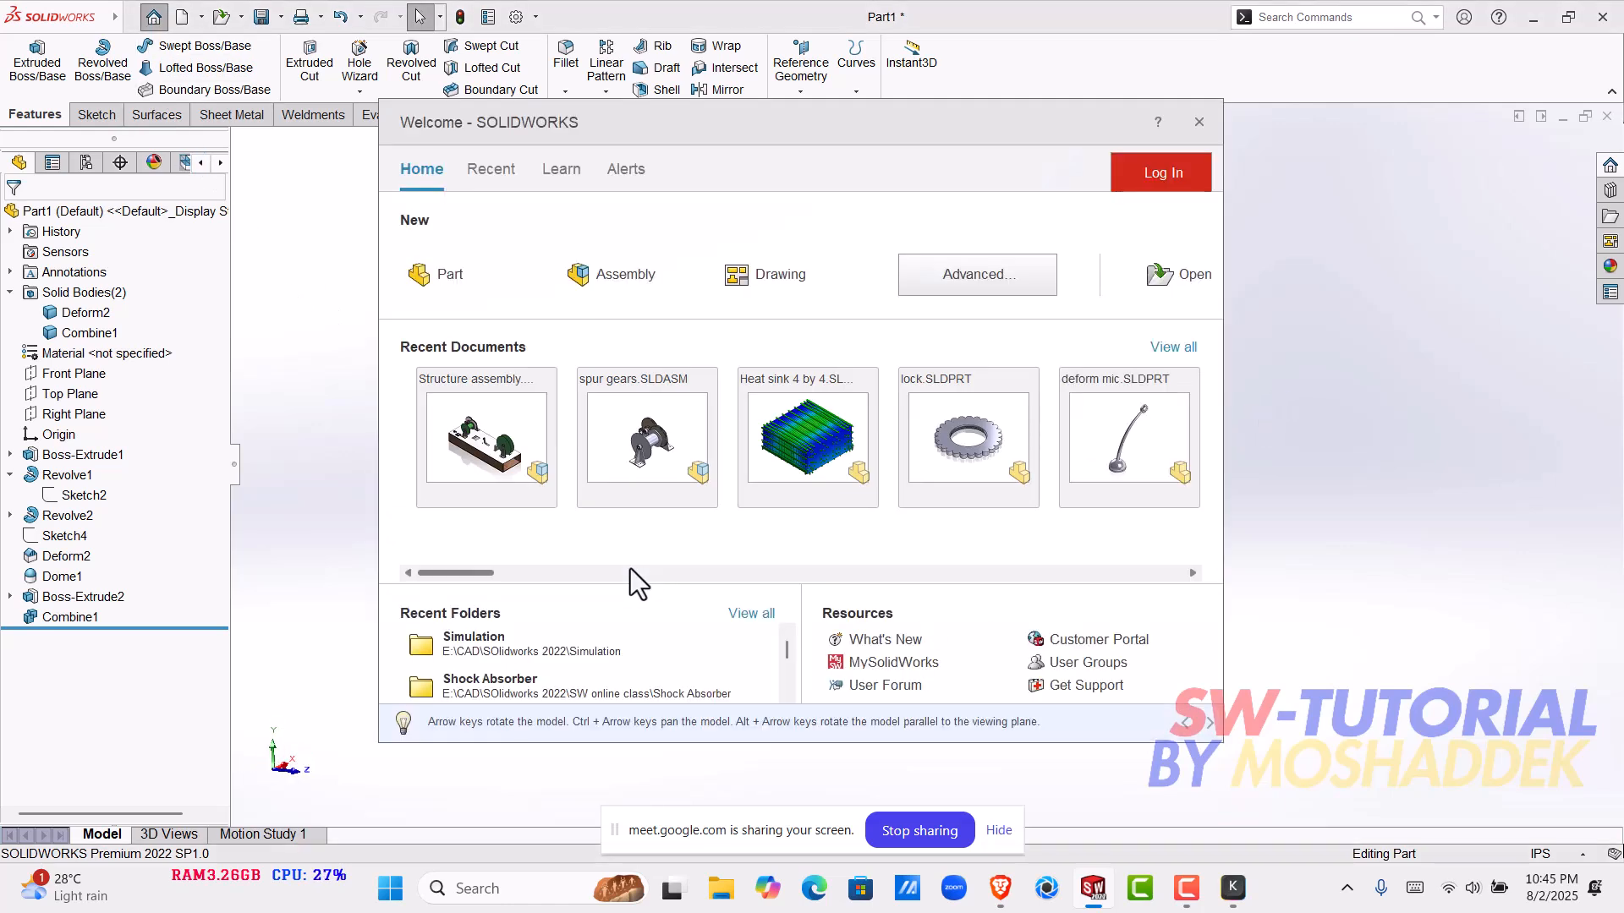
left_click(1191, 346)
scroll(768, 534, "down", 6)
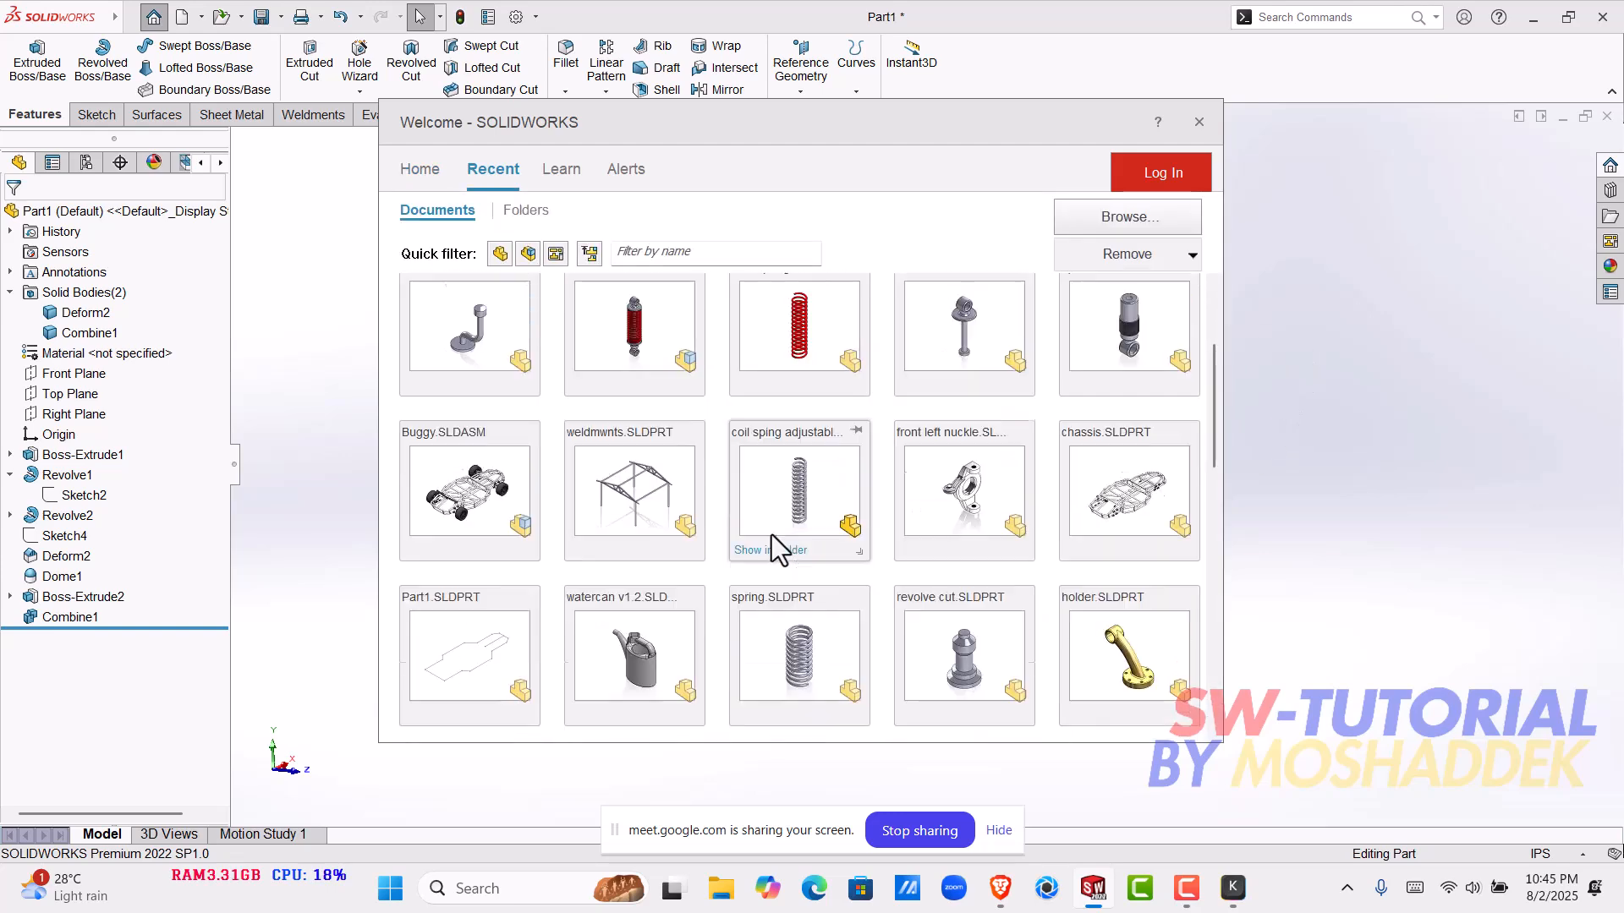
scroll(787, 533, "down", 8)
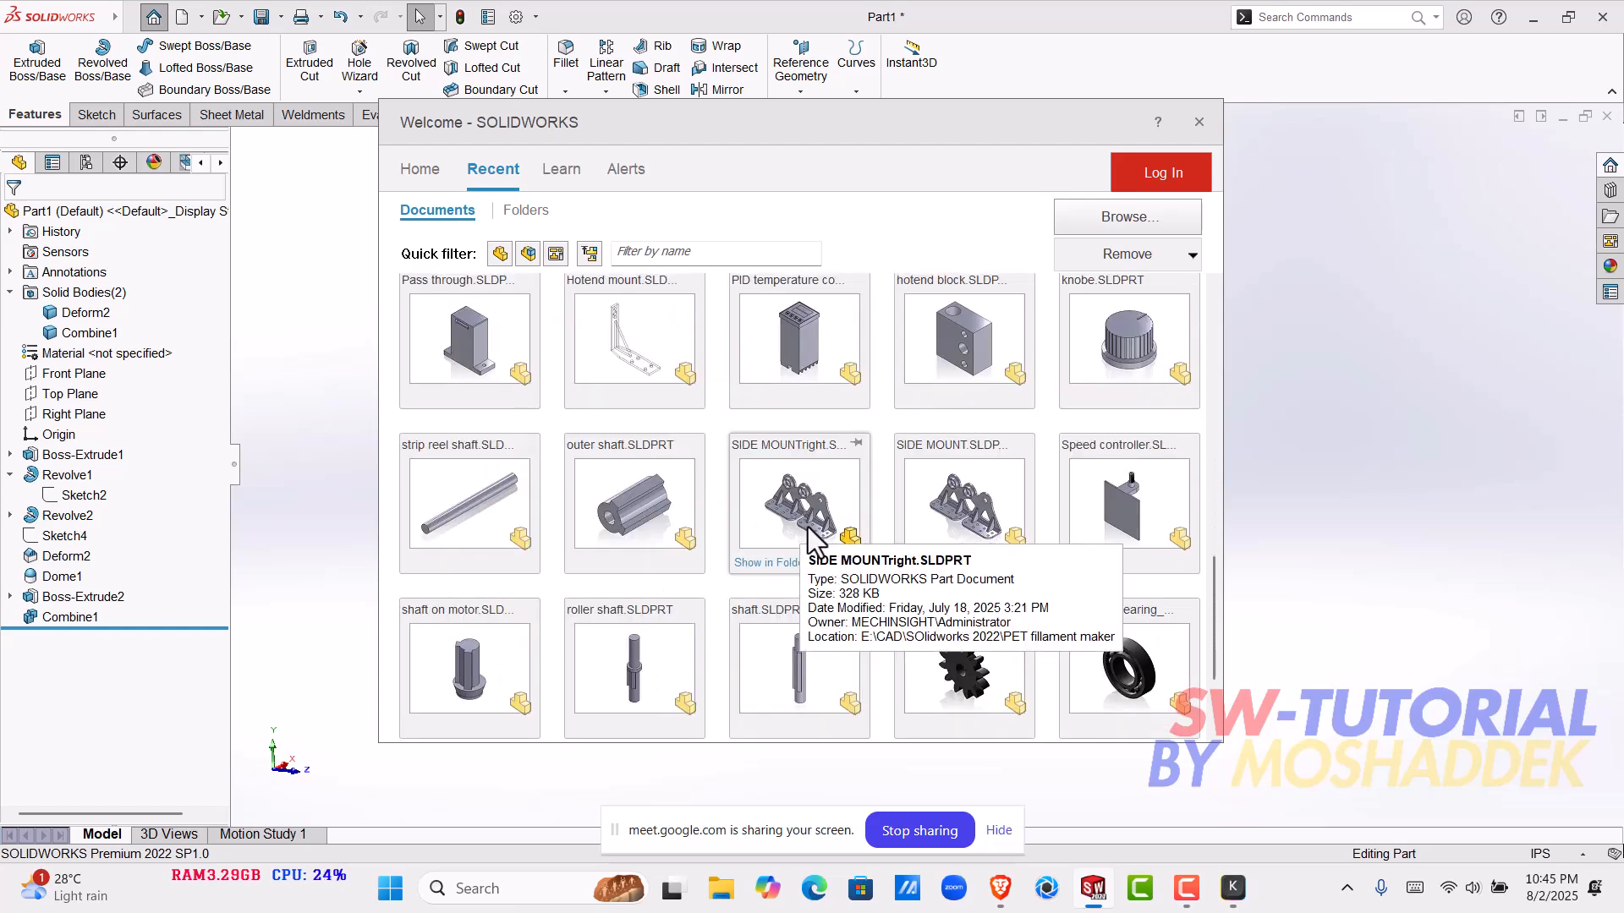
left_click(1126, 362)
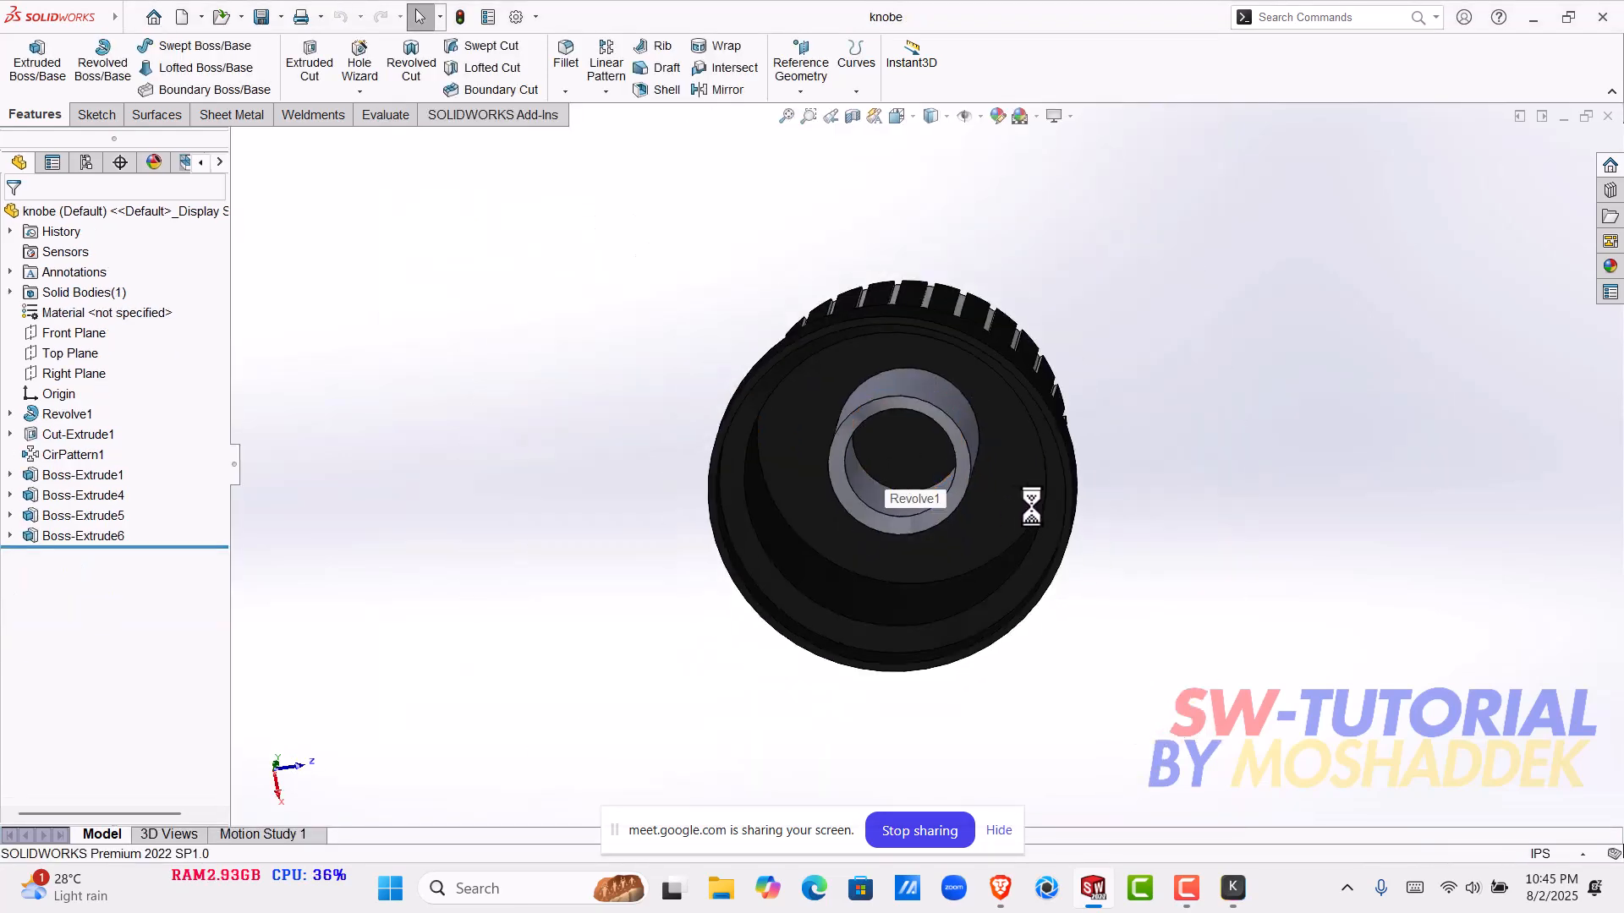
- Remove the black appearance from the knob, starting from its flat top face
scroll(1035, 499, "up", 2)
middle_click_drag(979, 518, 902, 506)
scroll(800, 451, "down", 2)
right_click(800, 453)
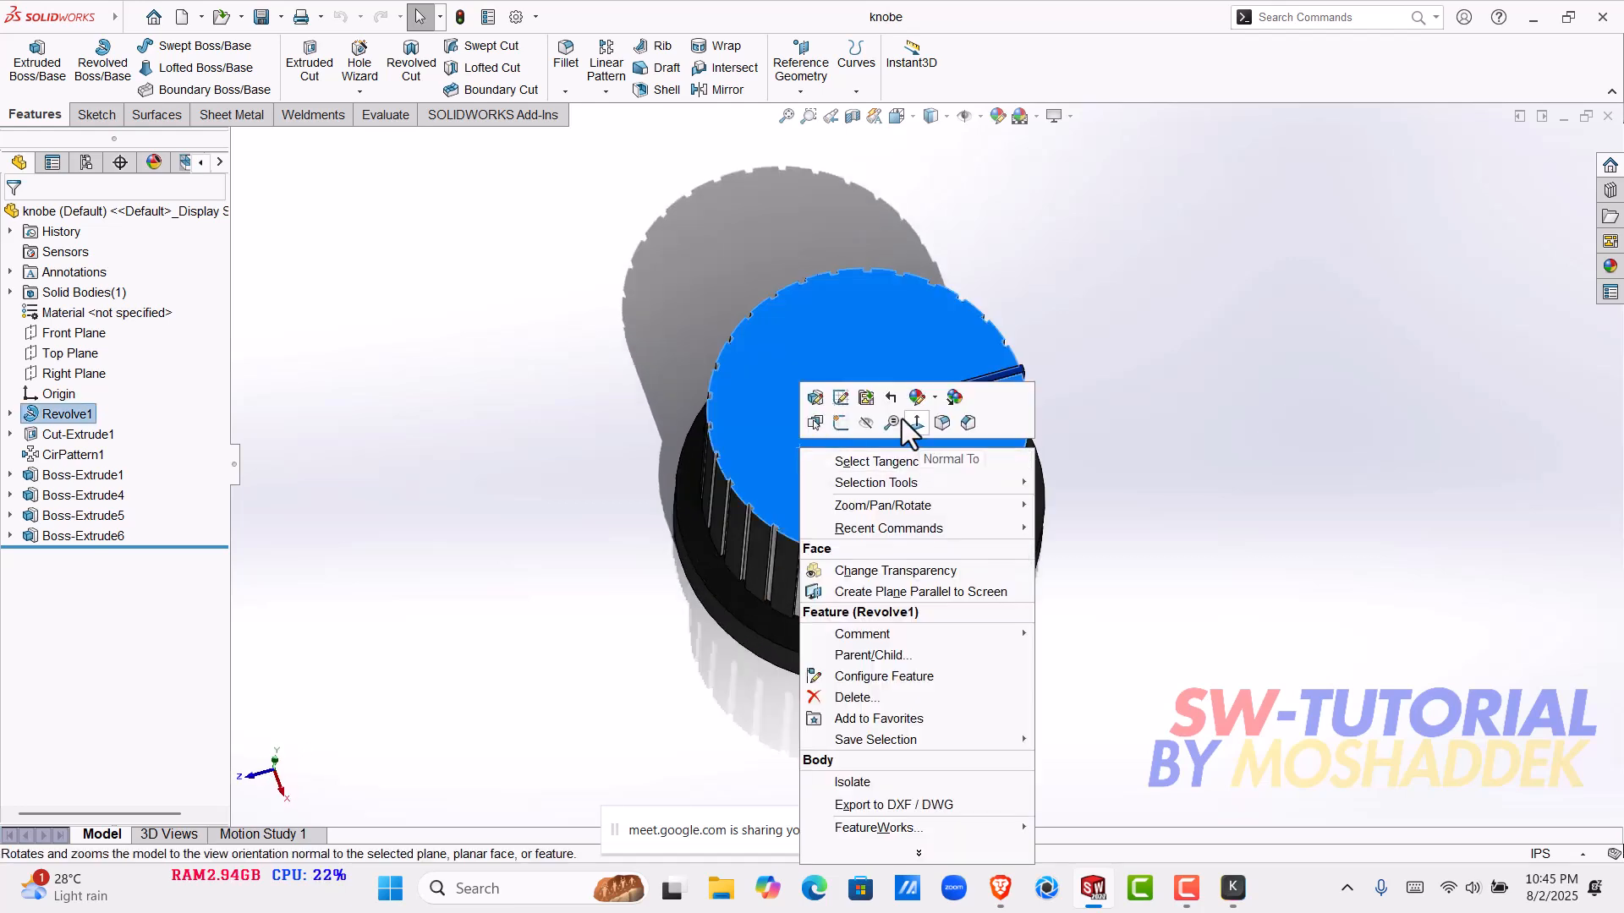
mouse_move(938, 399)
left_click(1025, 461)
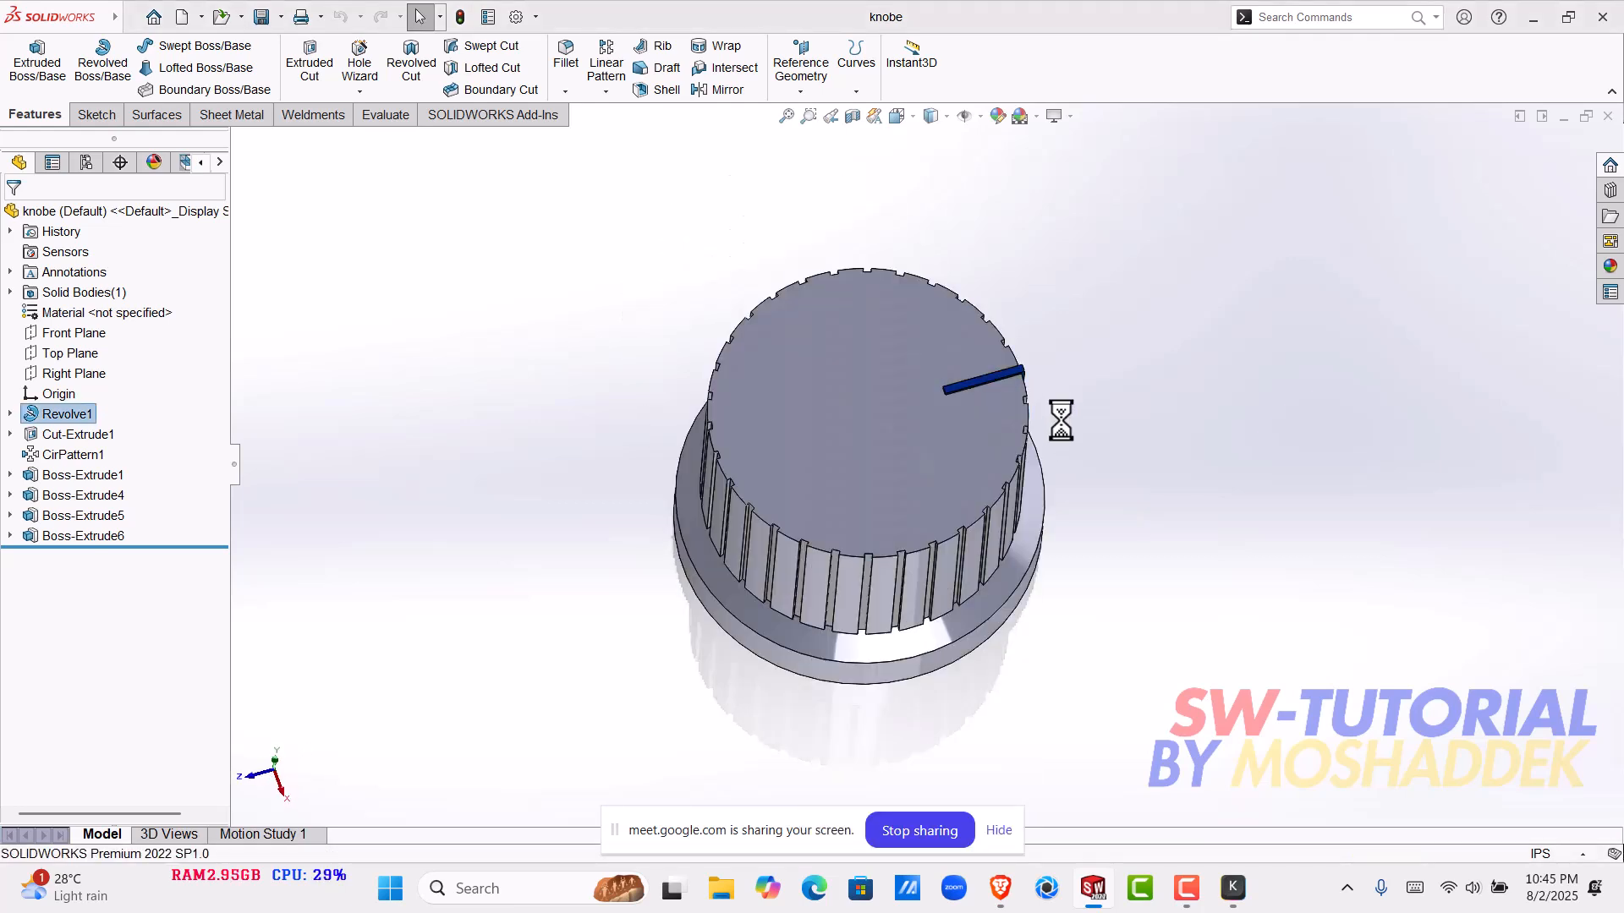
- Examine the knob's hollow underside, including the inner wall and the central boss
scroll(1029, 396, "down", 2)
scroll(952, 488, "down", 2)
scroll(951, 496, "up", 3)
middle_click_drag(952, 496, 1013, 500)
middle_click_drag(826, 536, 1104, 335)
middle_click_drag(826, 531, 820, 420)
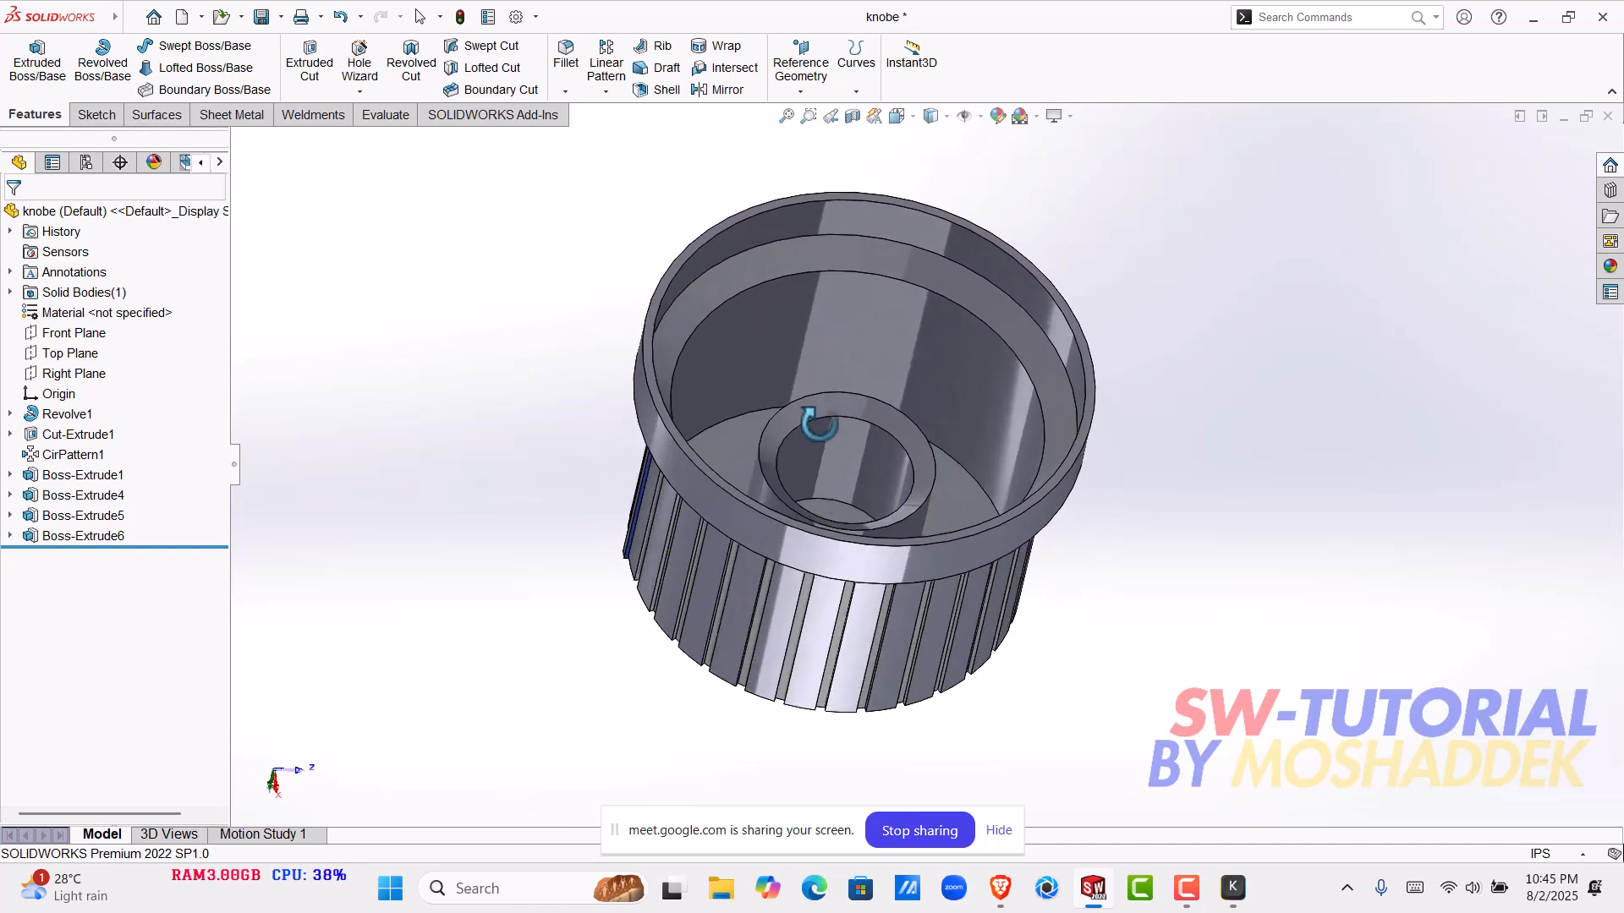
middle_click_drag(850, 545, 913, 559)
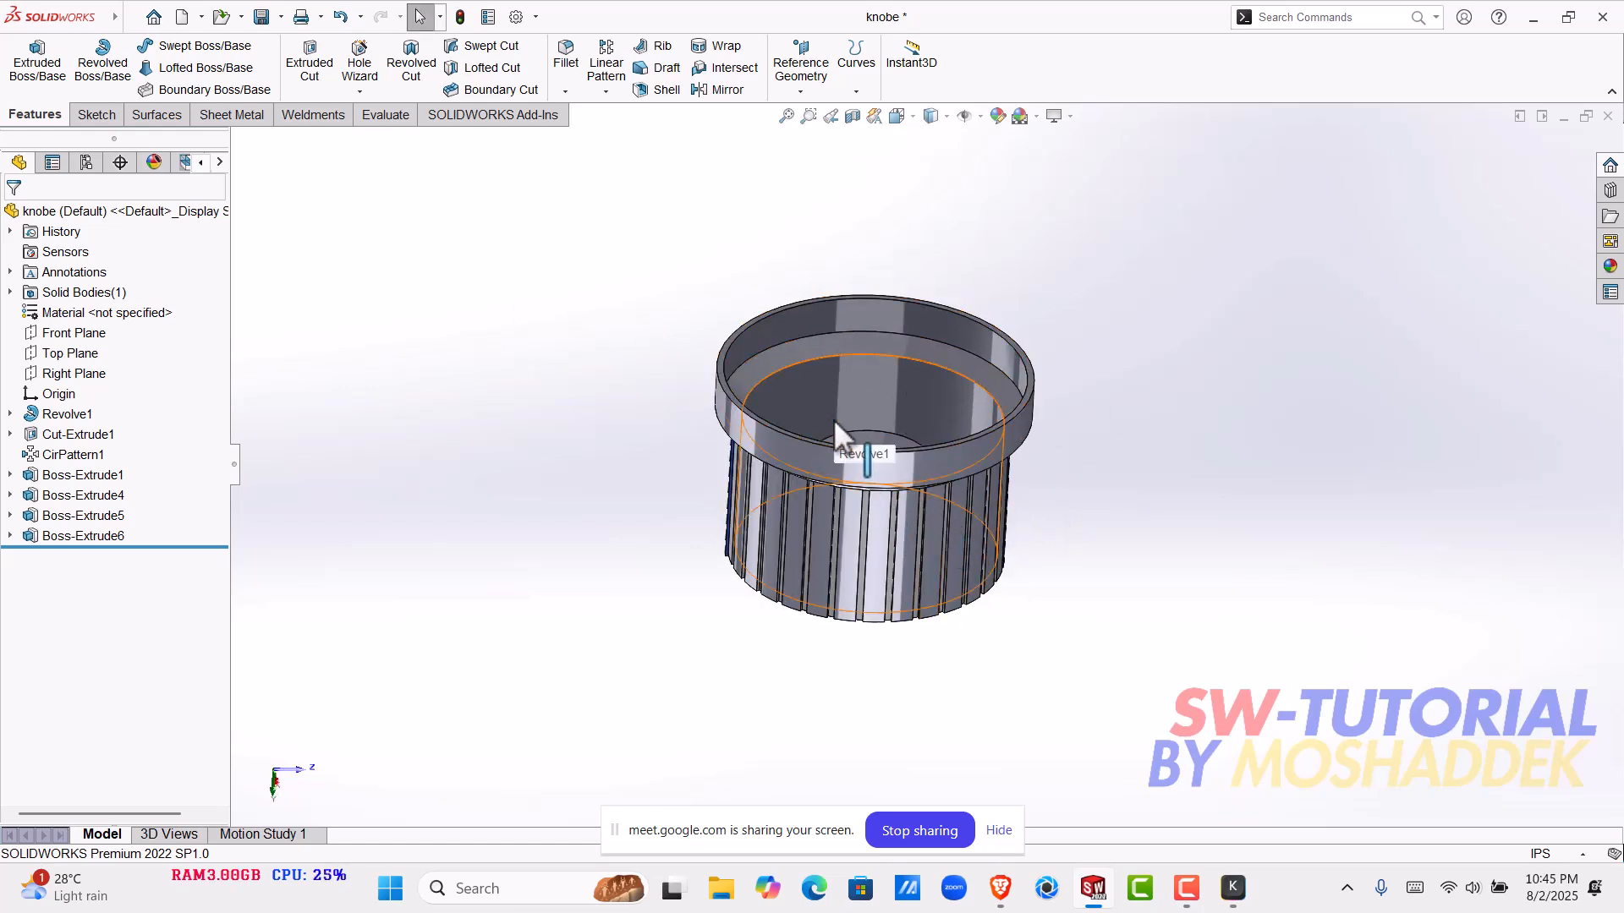
scroll(828, 419, "down", 2)
- Examine the knob's outer side grooves, the blue marker line on its top face and the base rim
middle_click_drag(827, 419, 819, 243)
scroll(870, 674, "down", 4)
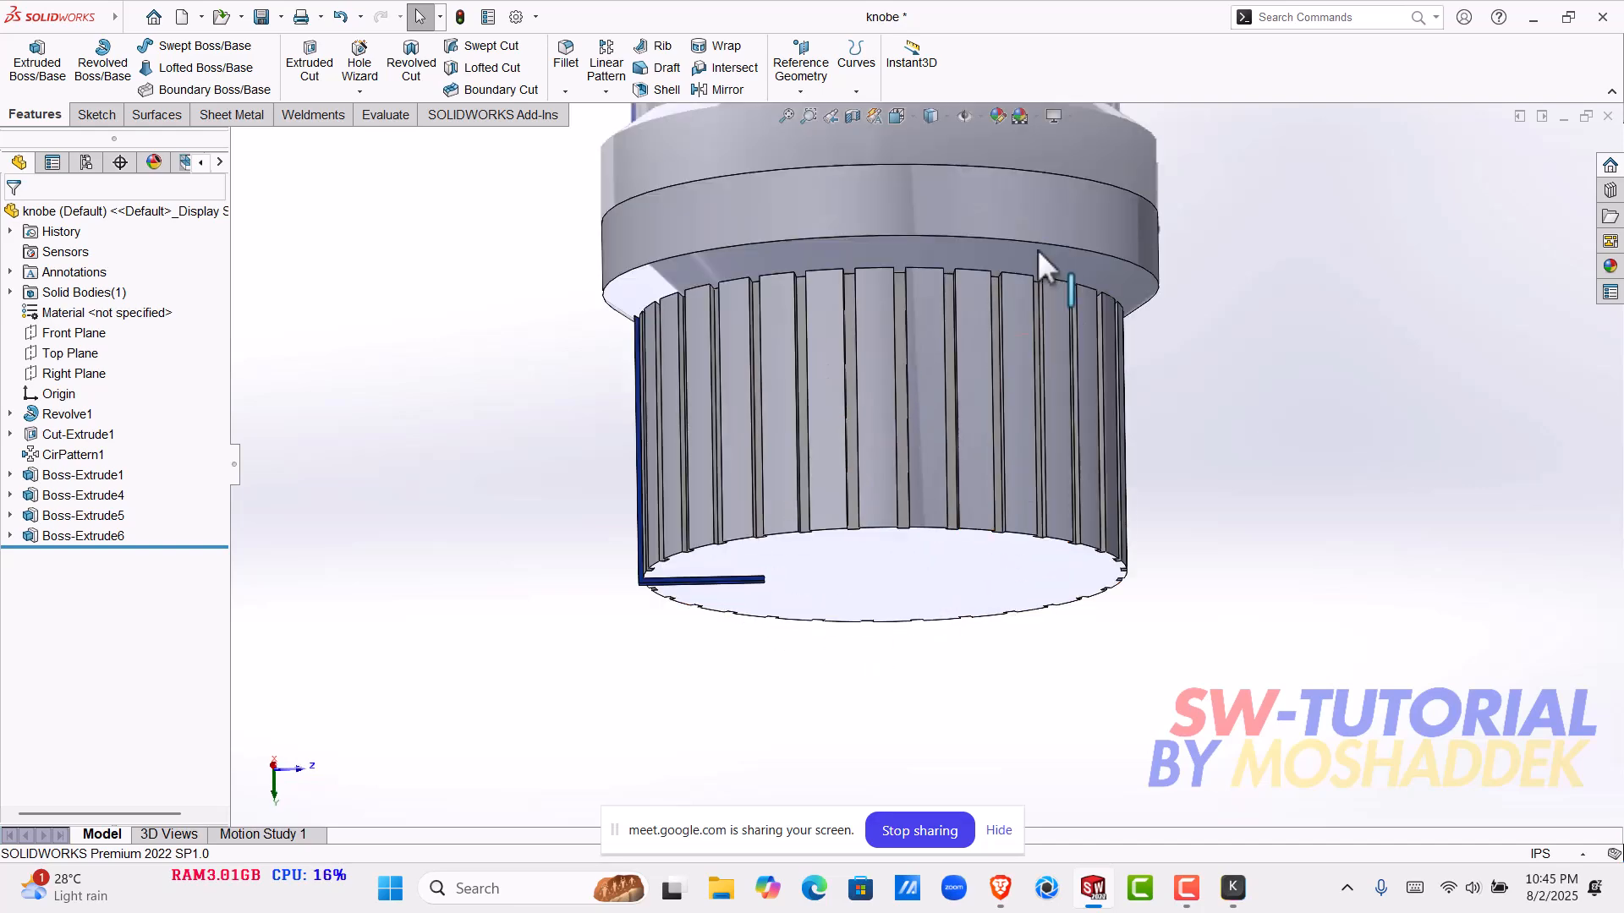
scroll(1002, 339, "up", 3)
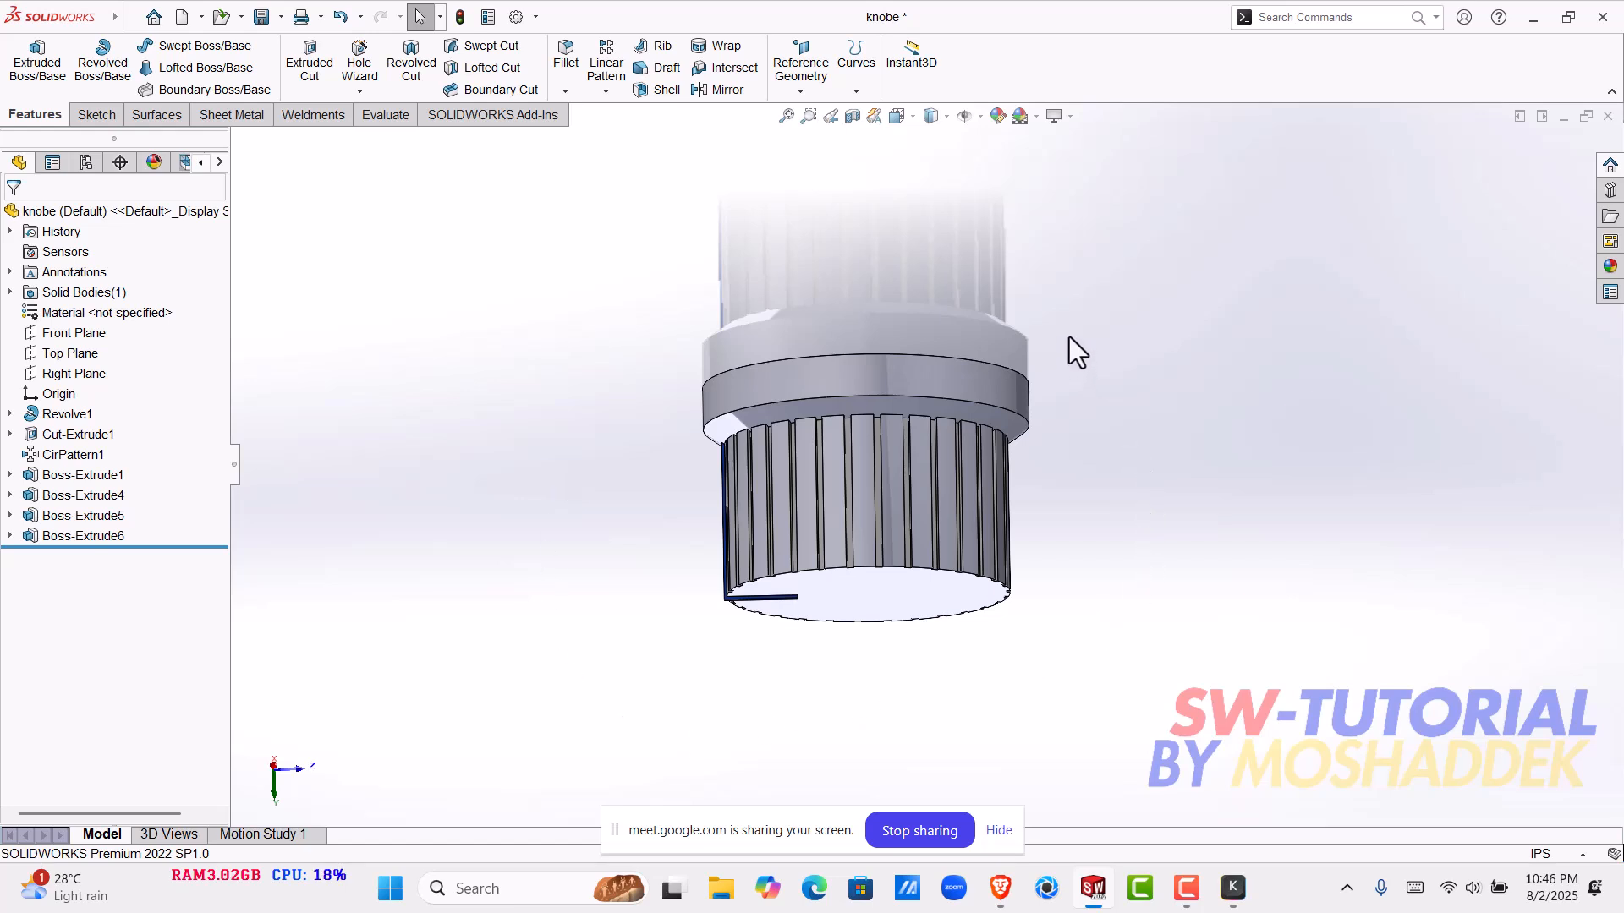
mouse_move(1032, 399)
middle_mouse_down()
mouse_move(1106, 181)
mouse_move(963, 414)
mouse_move(938, 347)
middle_mouse_up()
scroll(822, 401, "down", 9)
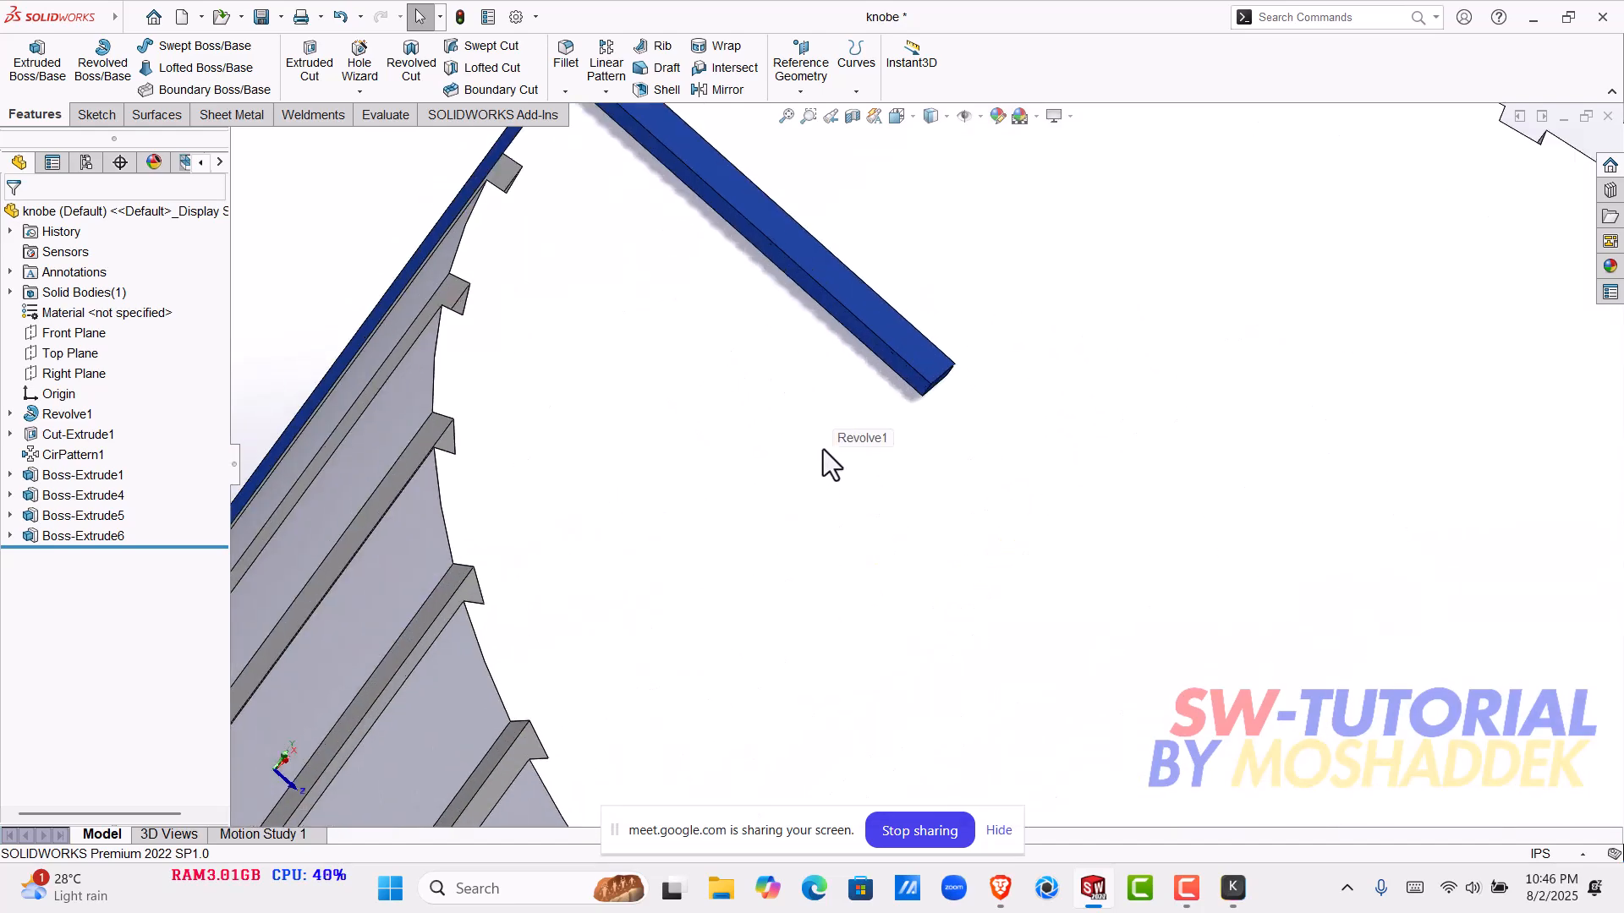
scroll(895, 449, "up", 4)
scroll(927, 444, "up", 5)
middle_click_drag(1008, 633, 983, 389)
scroll(778, 719, "down", 4)
scroll(736, 610, "down", 2)
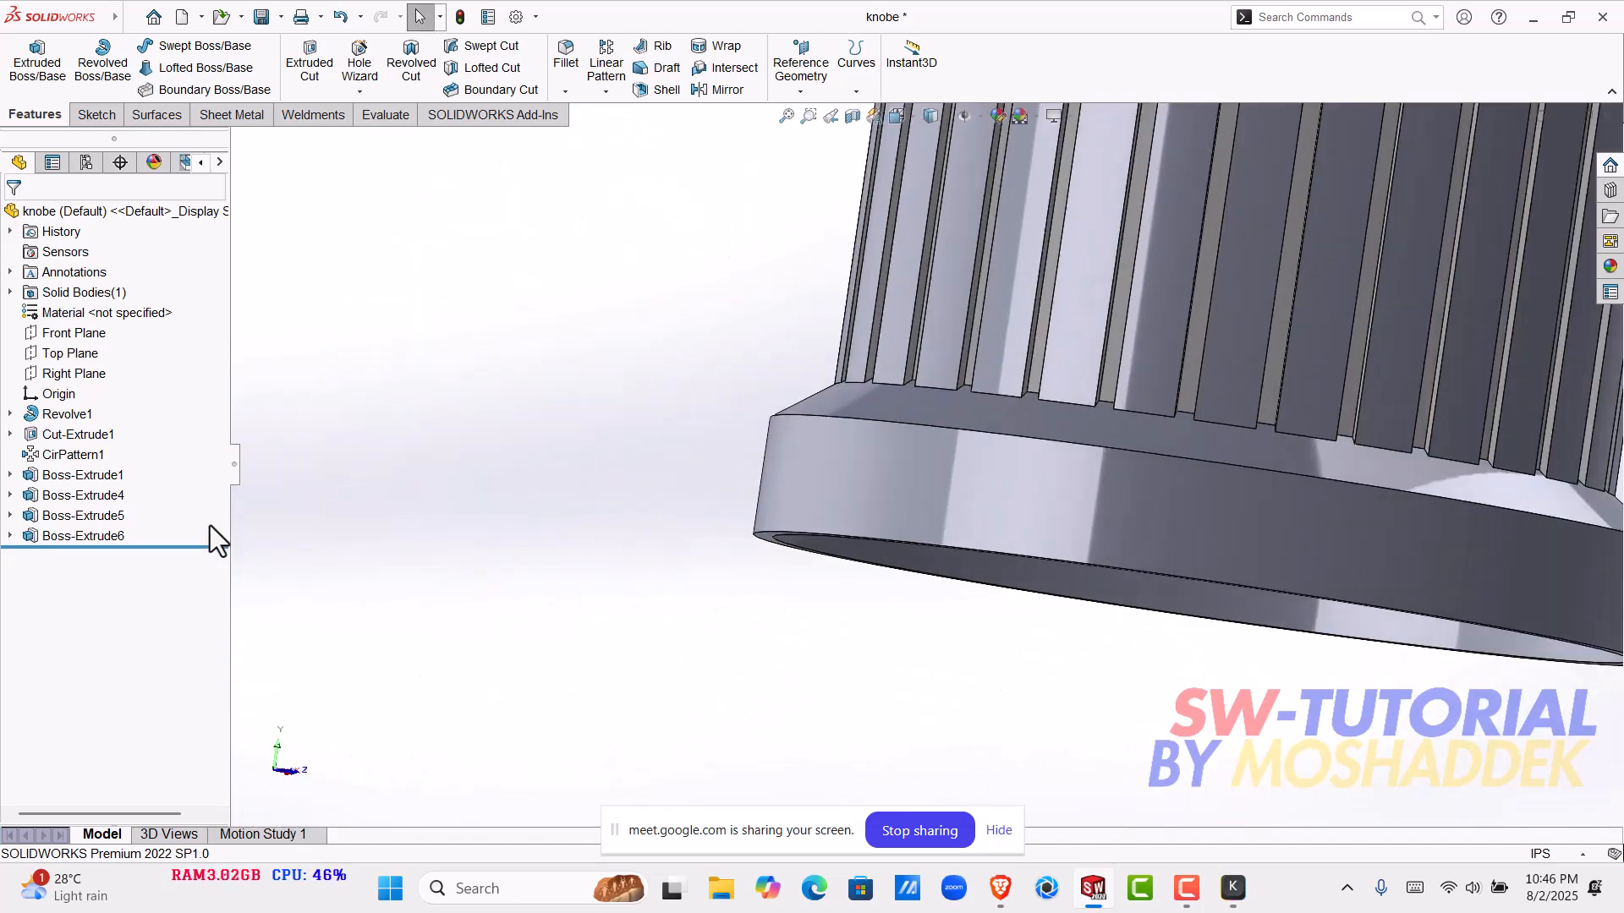
- Sketch a center rectangle about 1.50 by 1.33 in on the Top Plane, centred on the origin around the knob
left_click(73, 353)
scroll(945, 565, "up", 3)
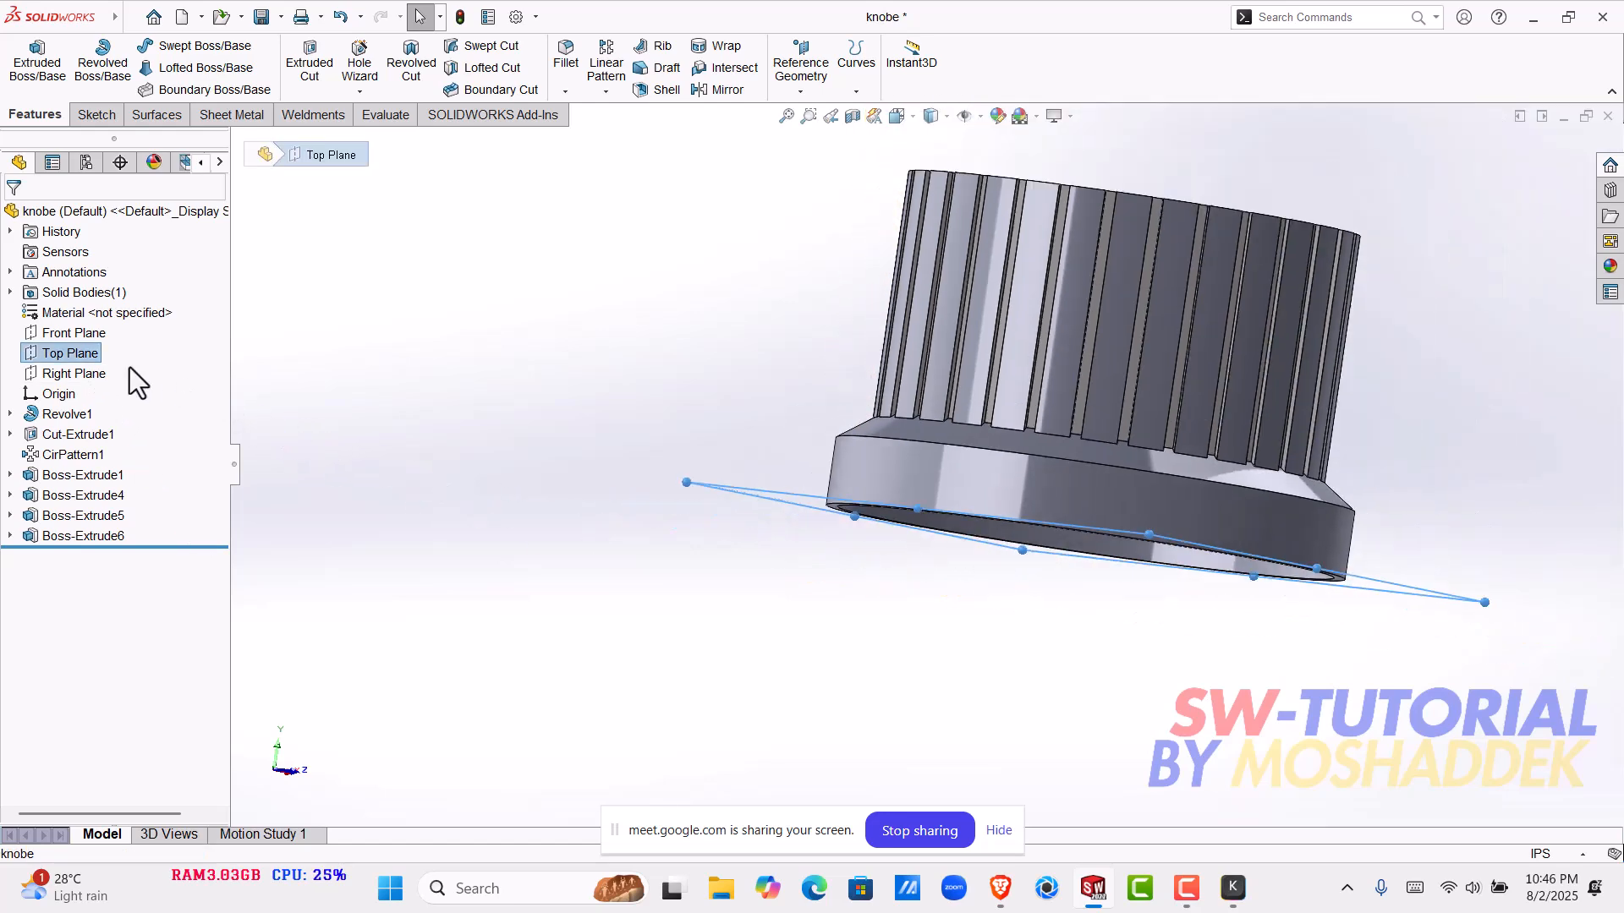
left_click(96, 357)
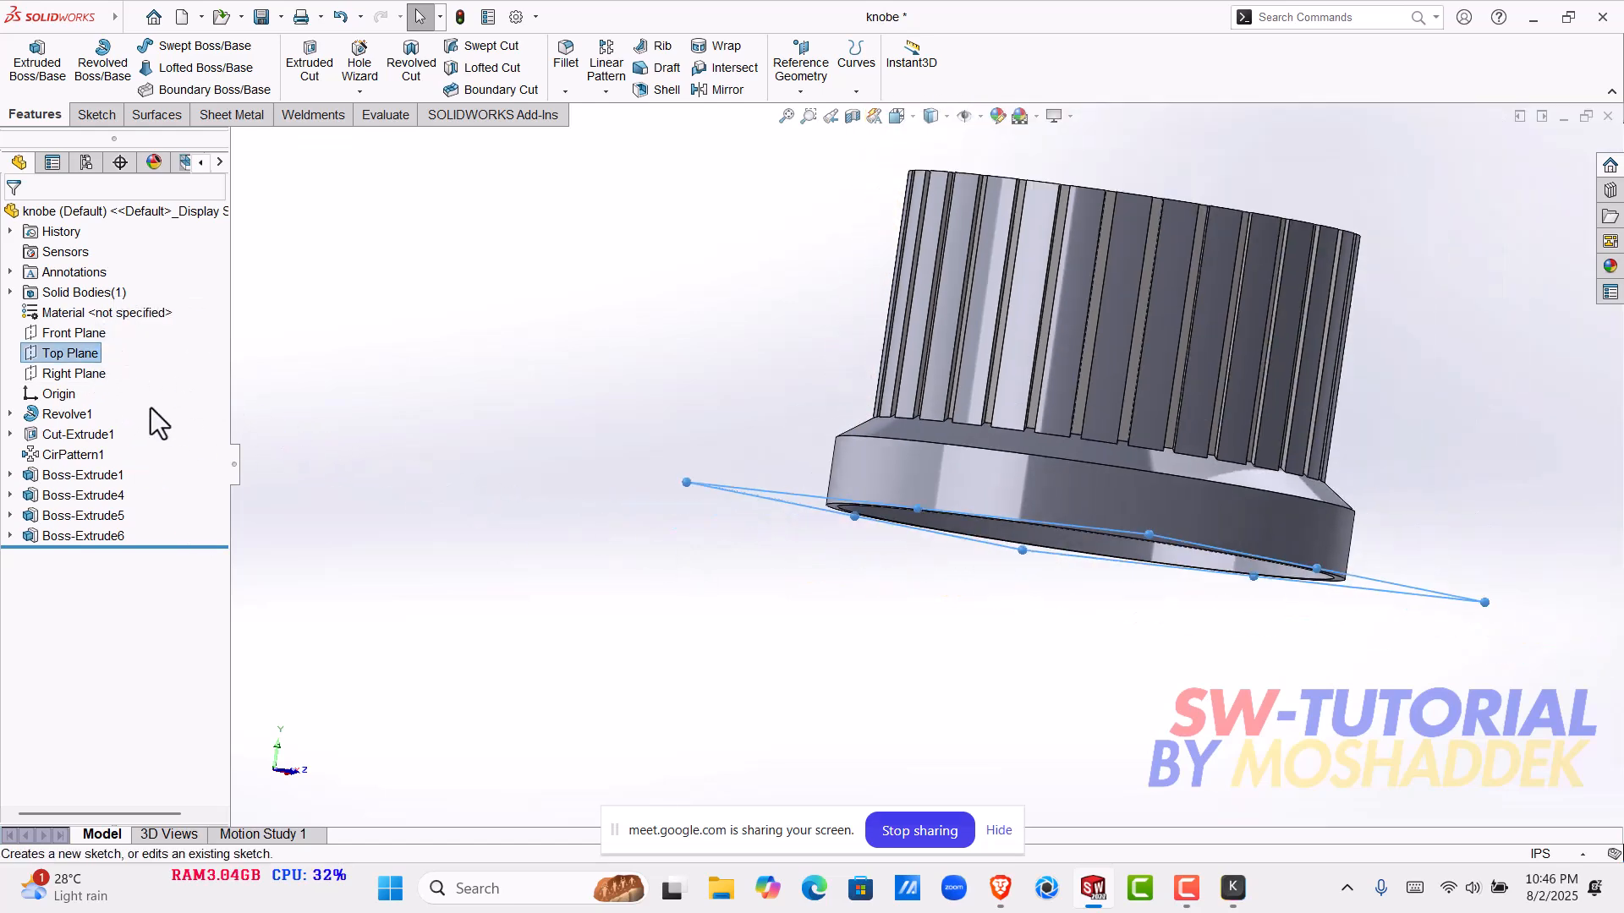
left_click(44, 330)
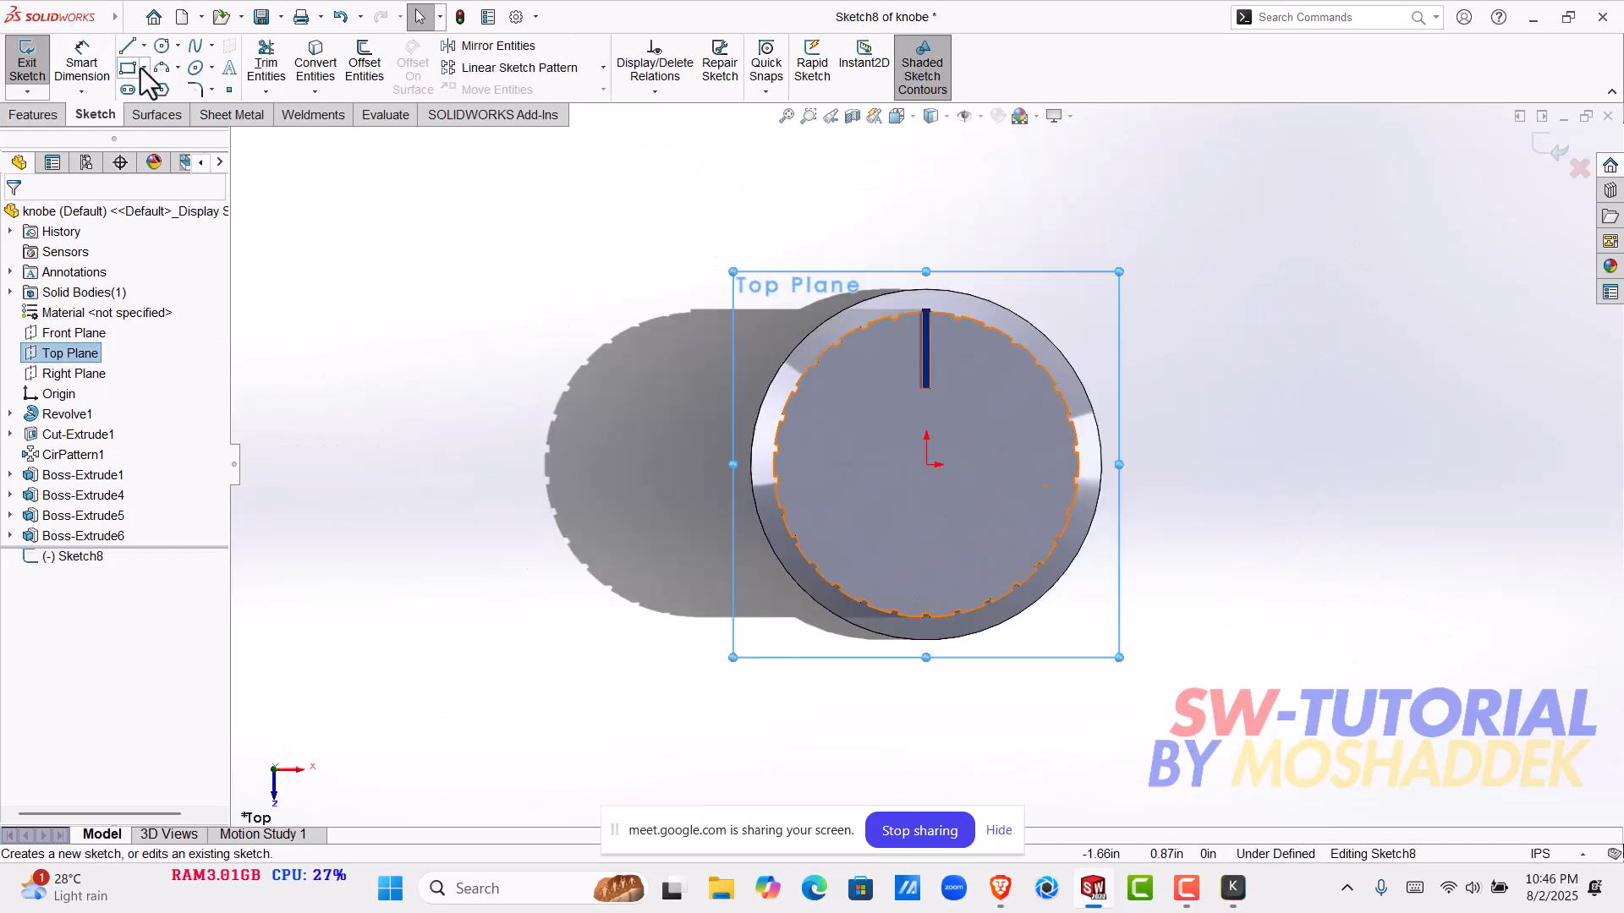
left_click(143, 68)
left_click(165, 110)
left_click(926, 464)
left_click(1002, 630)
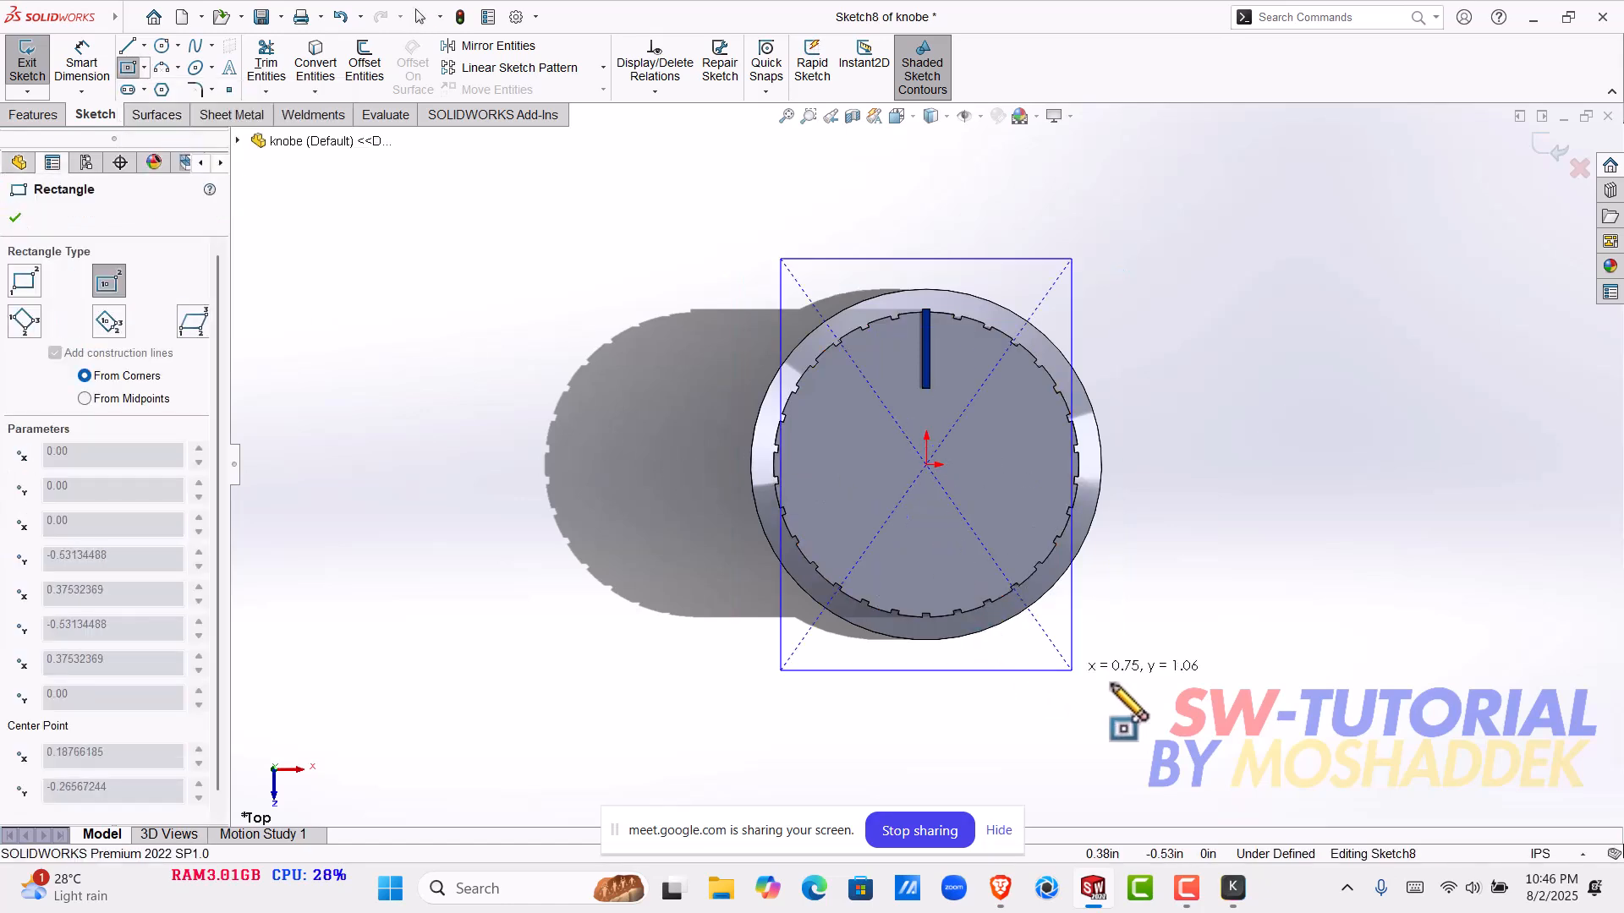
left_click(1217, 722)
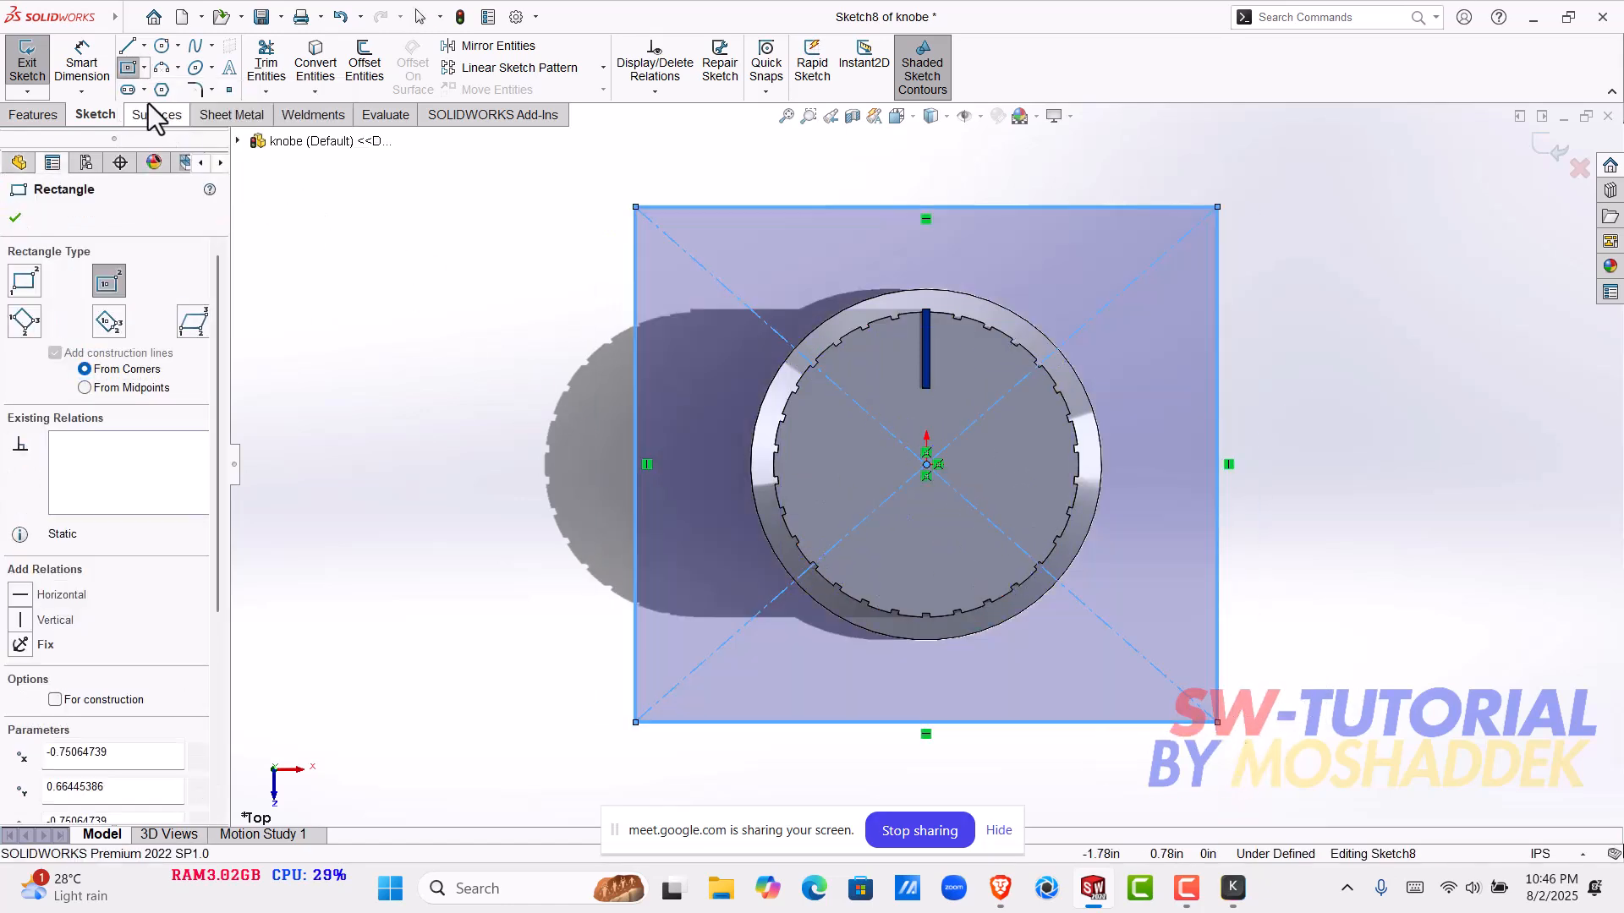
- Dimension the rectangle to 1.5 in wide and 1.5 in high
left_click(93, 69)
left_click(961, 207)
left_click(952, 180)
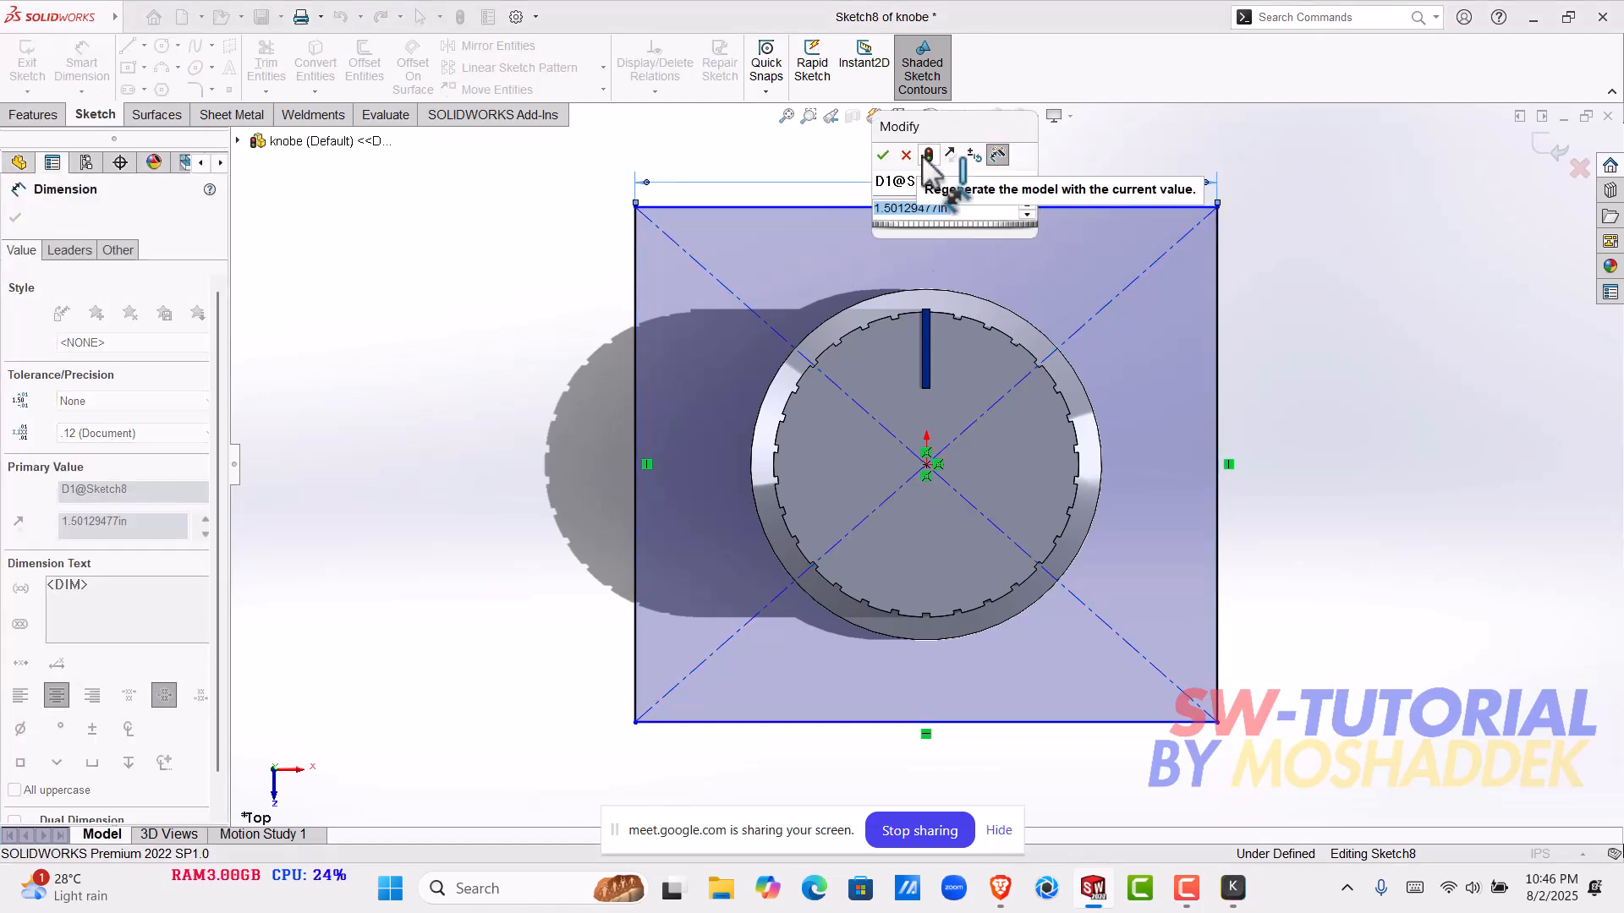
type("1.5")
key("Return")
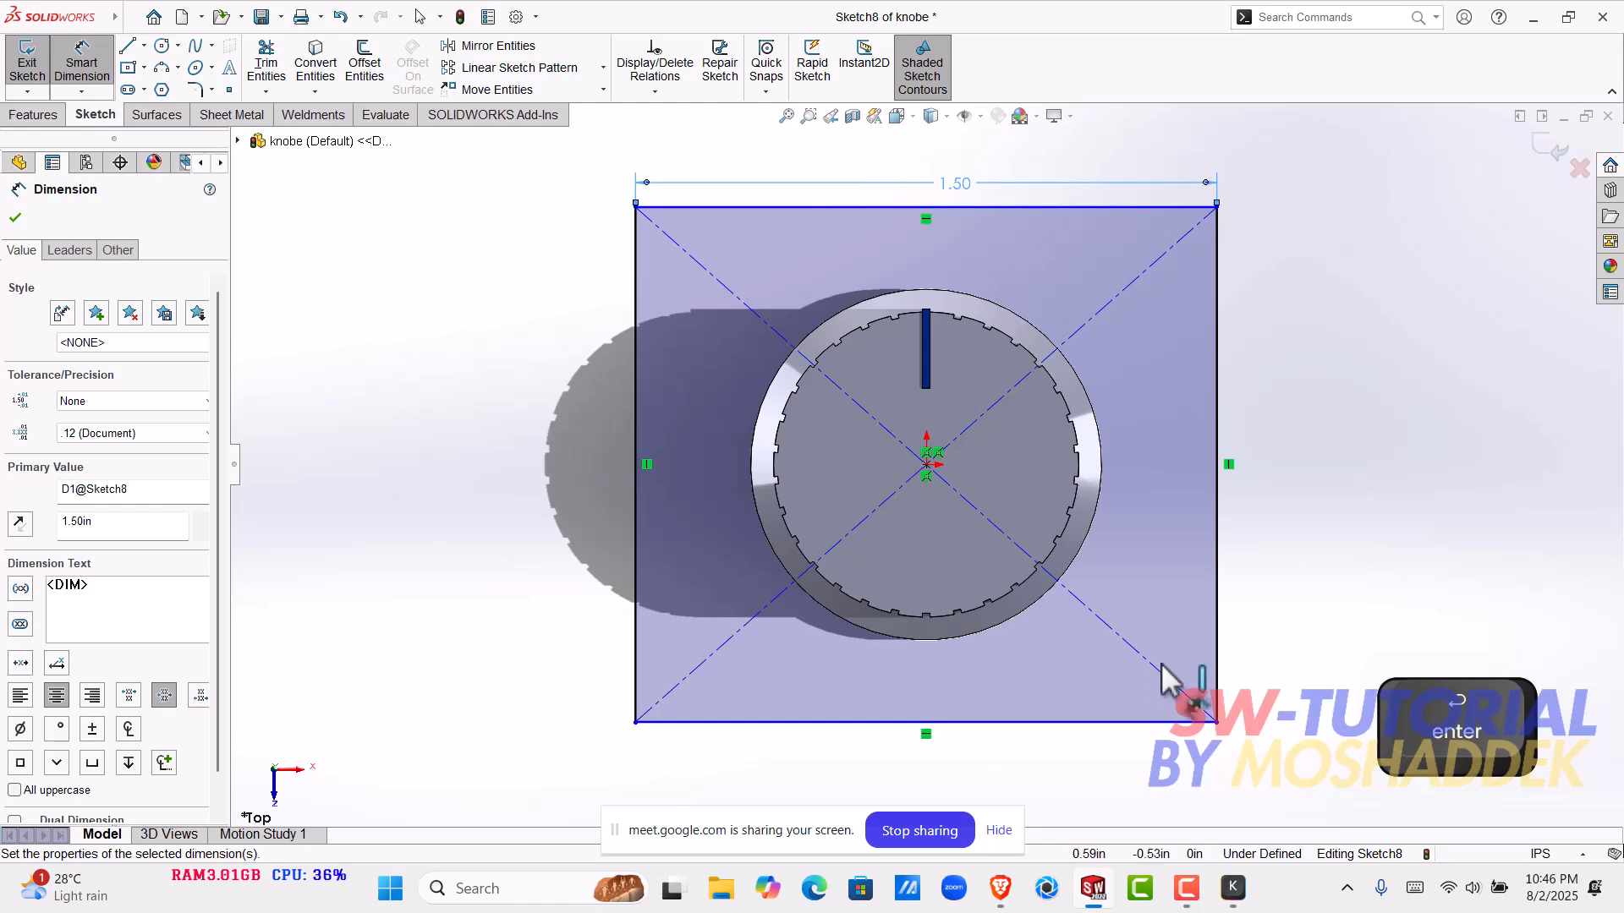
left_click(1220, 633)
left_click(1321, 596)
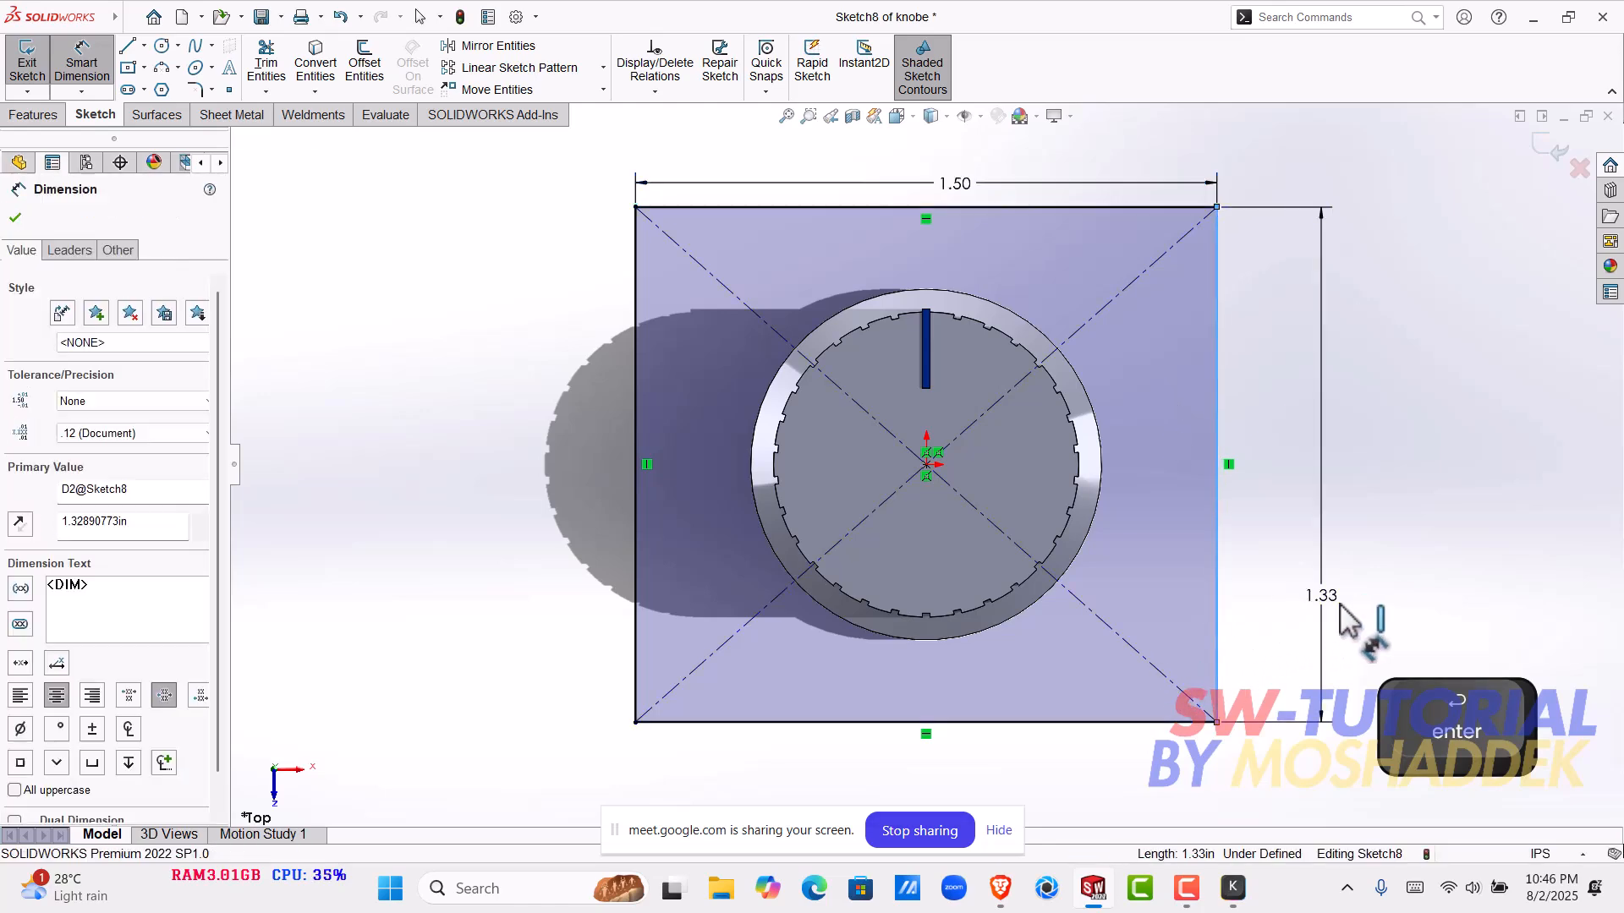
type("1.5")
key("Return")
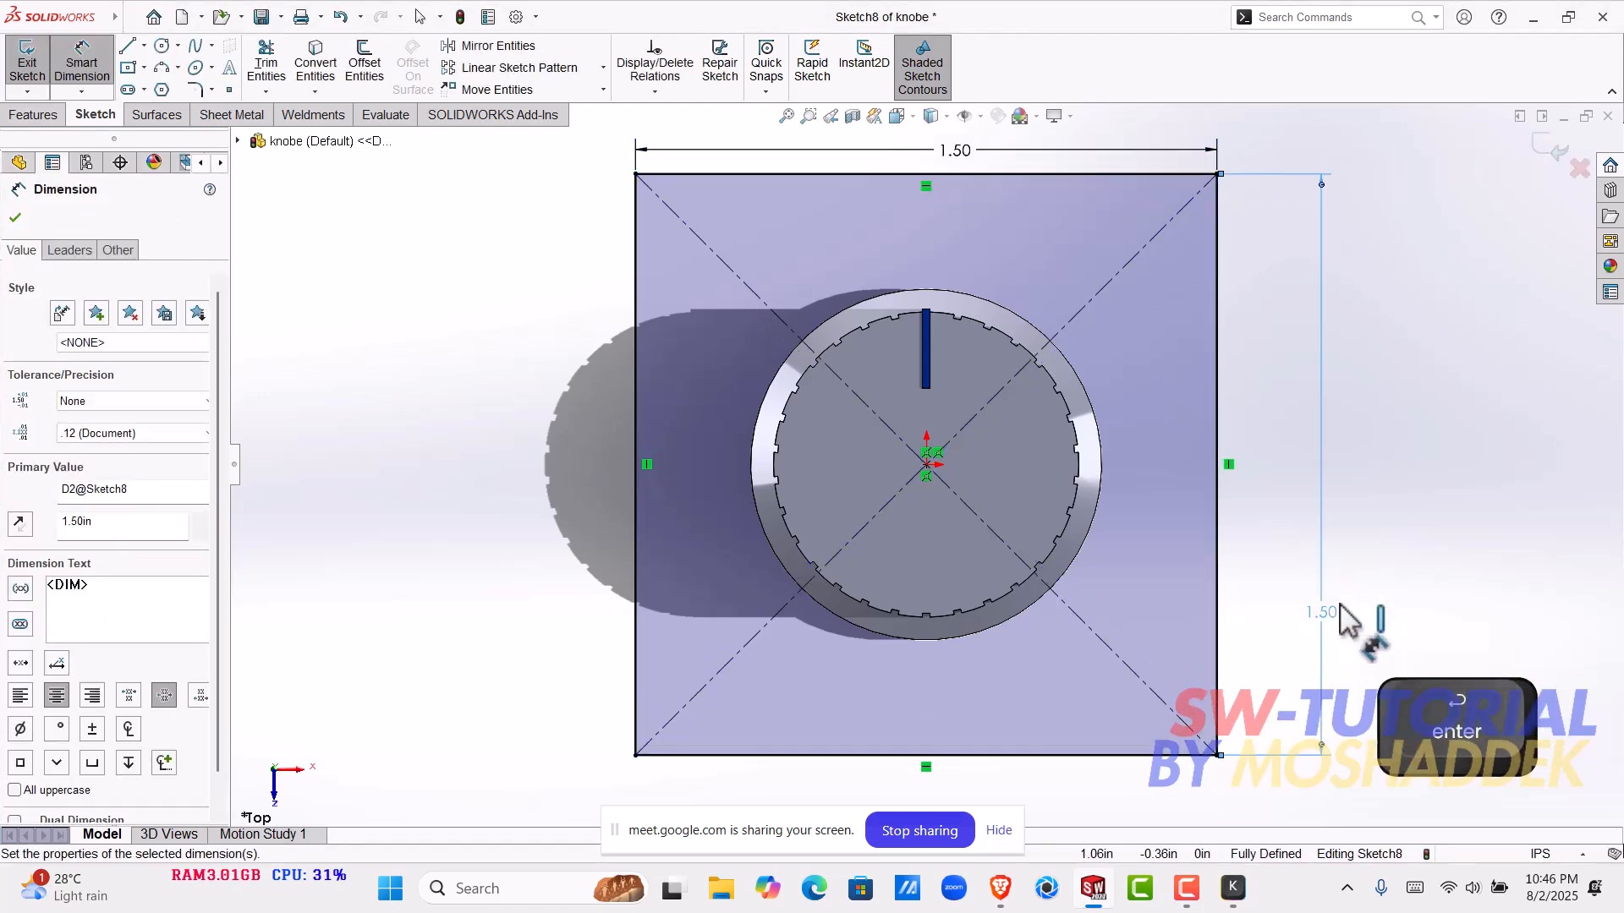
key("Escape")
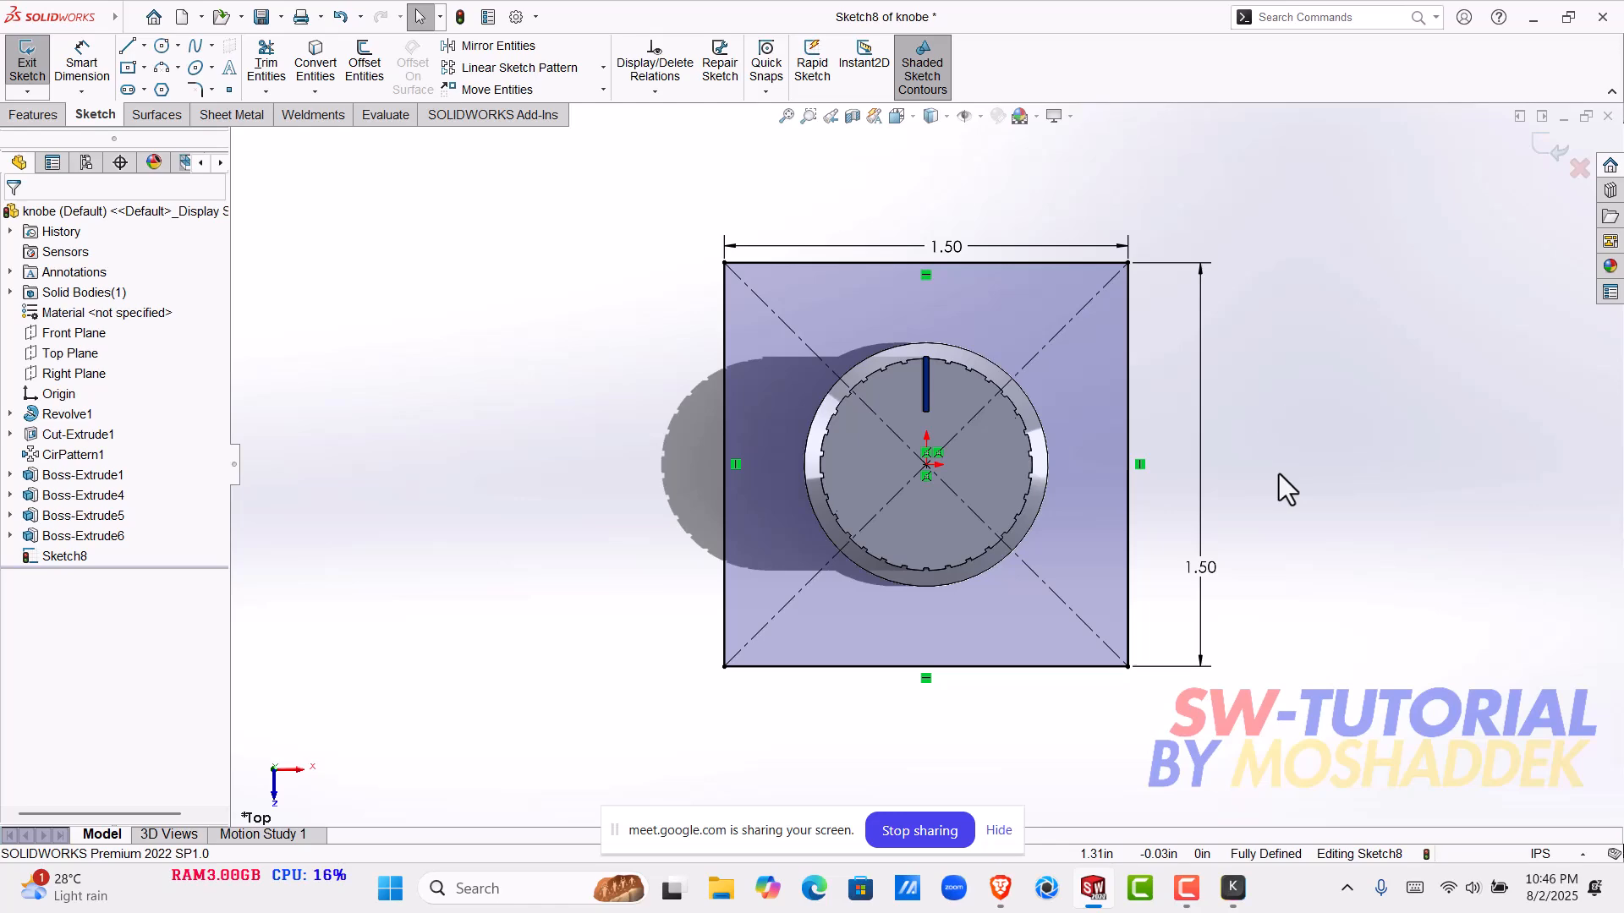
- Inspect the knob's side grooves against the square sketch and locate the Cut-Extrude1 feature that forms them
mouse_move(1100, 508)
middle_mouse_down()
mouse_move(960, 536)
mouse_move(953, 306)
middle_mouse_up()
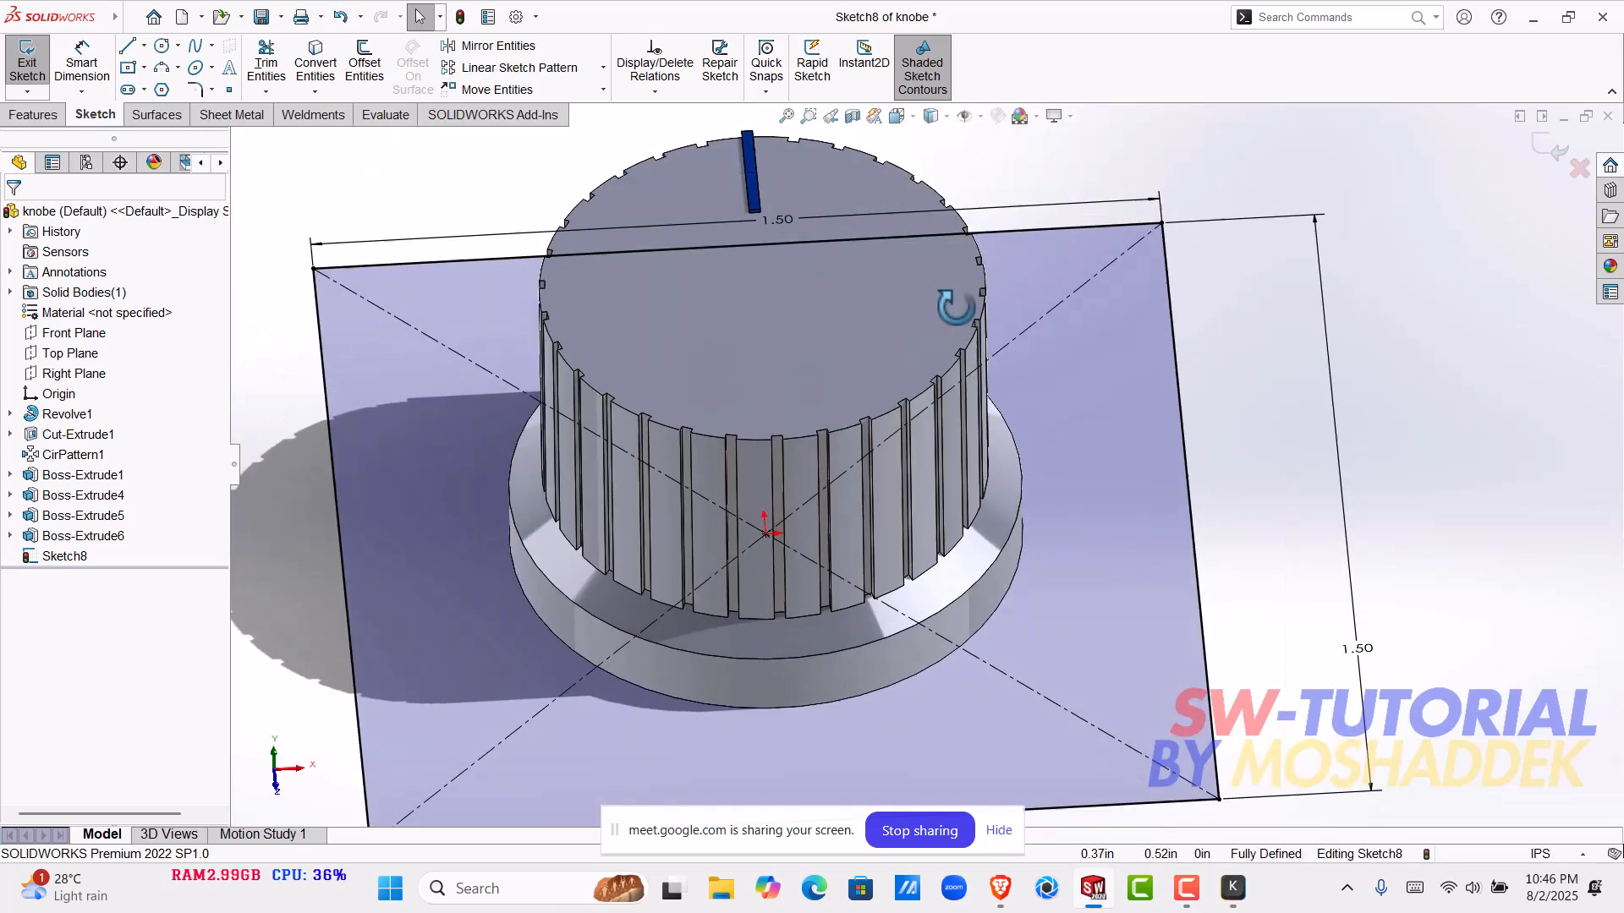
scroll(906, 460, "down", 10)
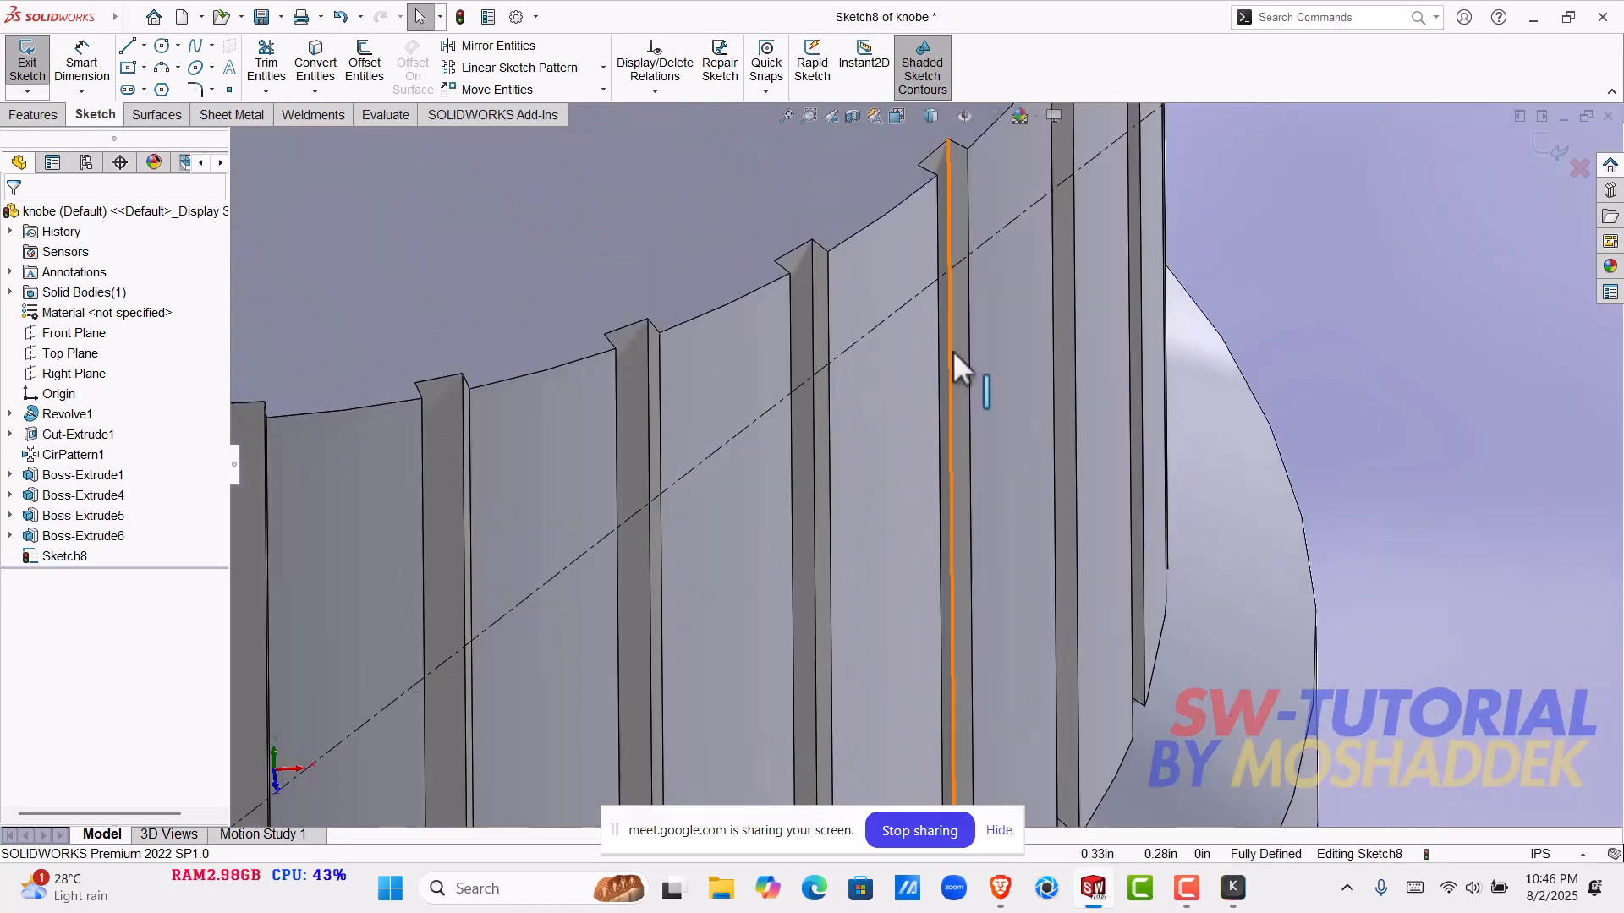
scroll(952, 350, "up", 5)
scroll(863, 456, "down", 5)
scroll(873, 338, "up", 8)
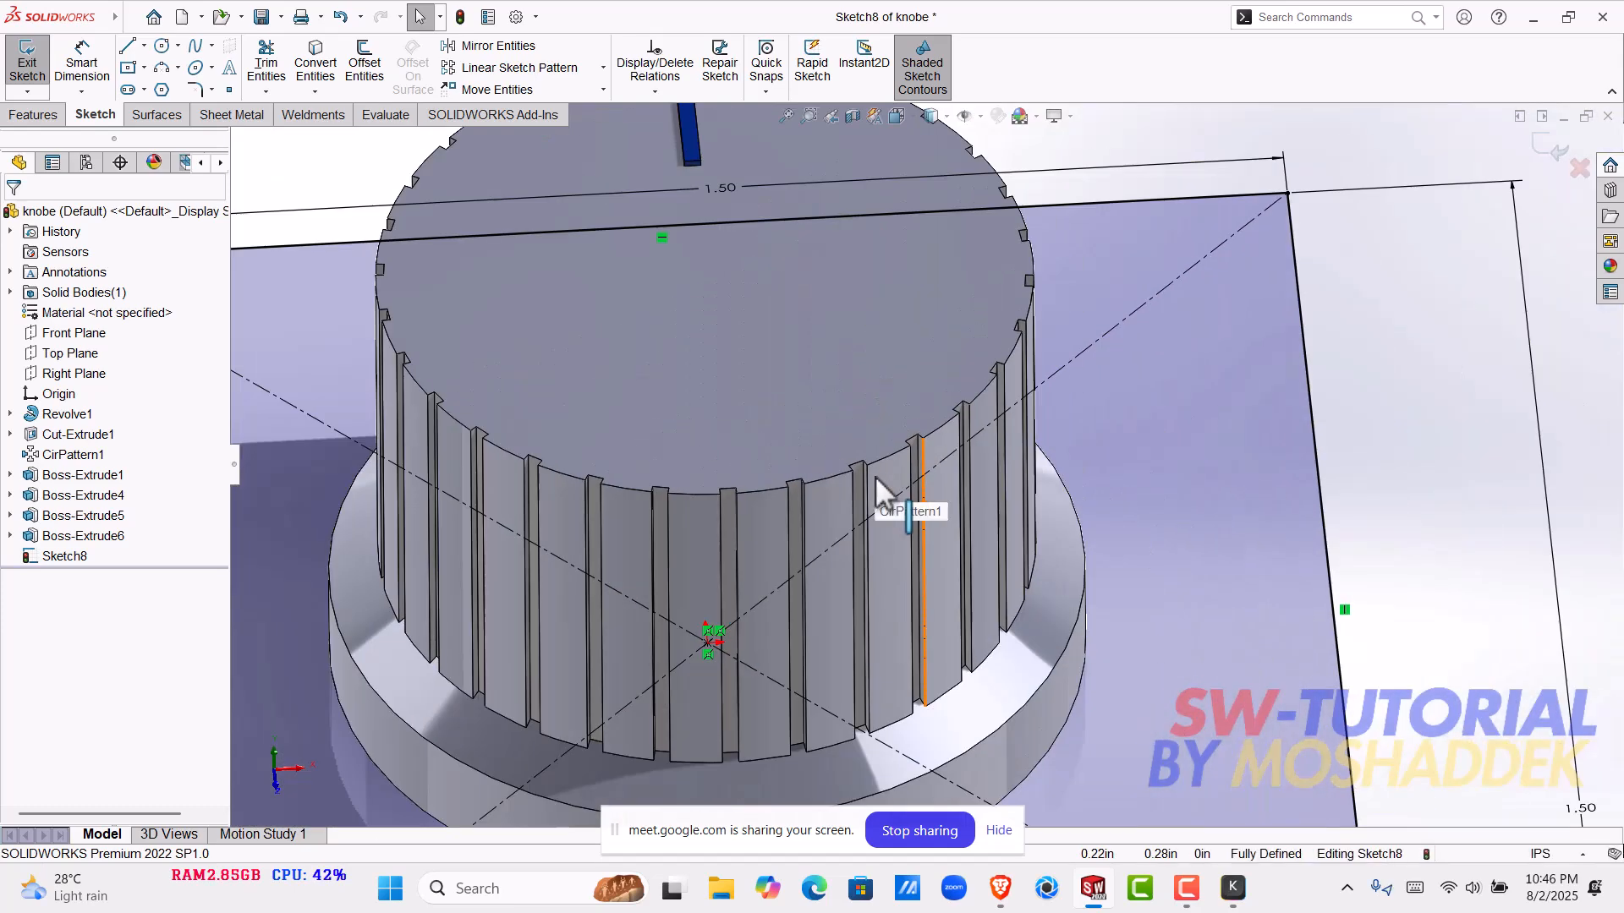
scroll(875, 482, "up", 5)
mouse_move(826, 551)
middle_mouse_down()
mouse_move(877, 569)
mouse_move(855, 638)
mouse_move(856, 548)
middle_mouse_up()
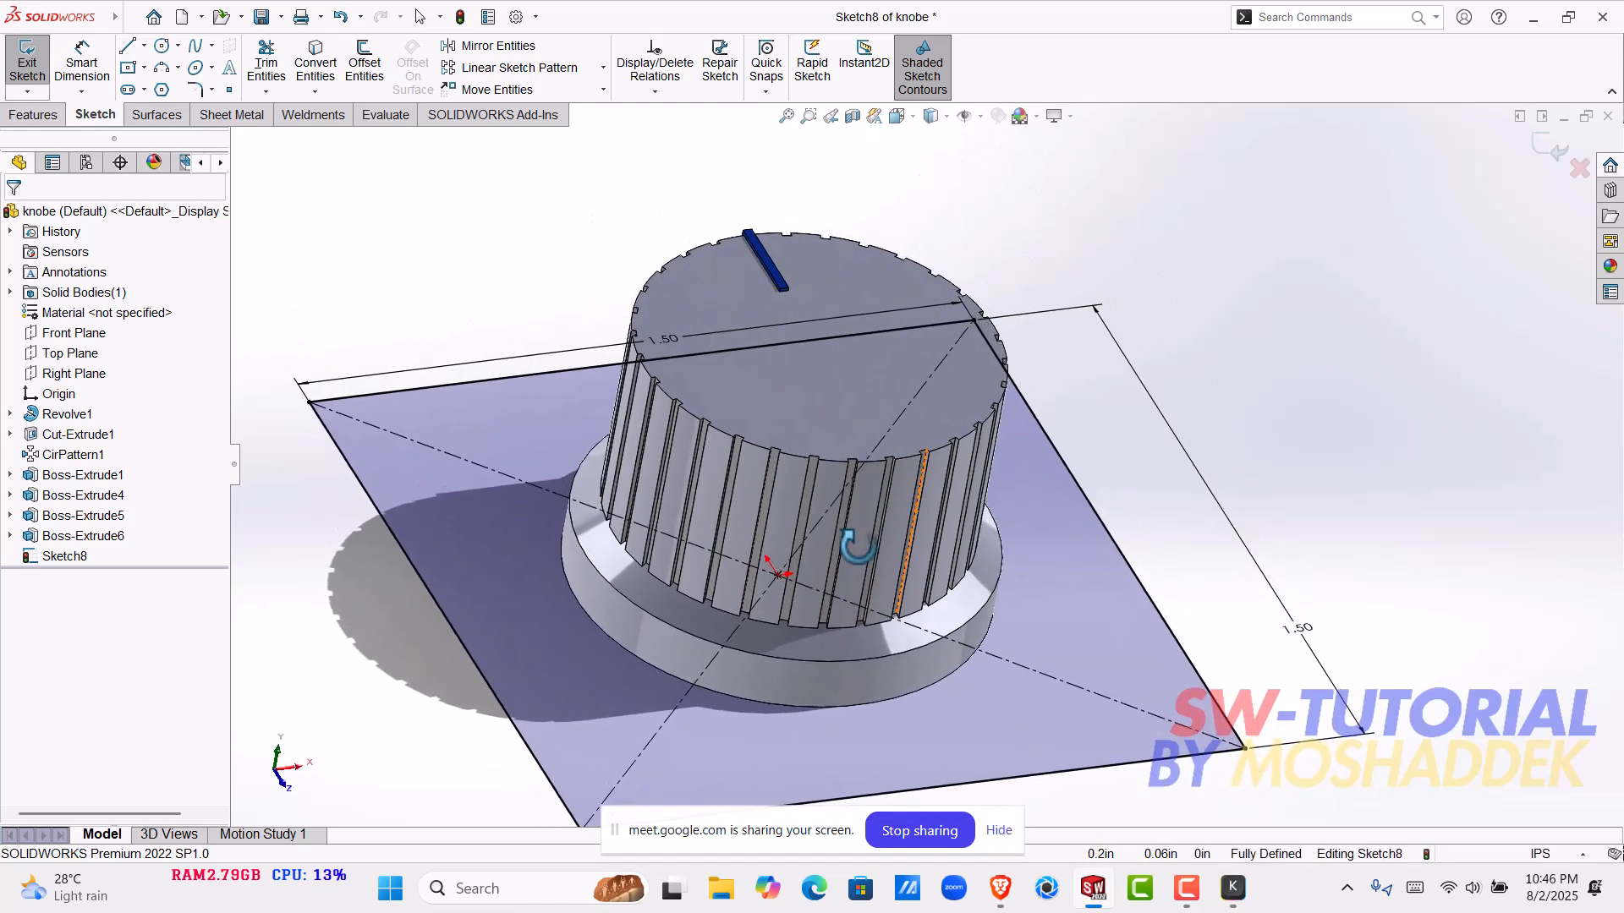
scroll(845, 474, "down", 2)
scroll(842, 466, "down", 8)
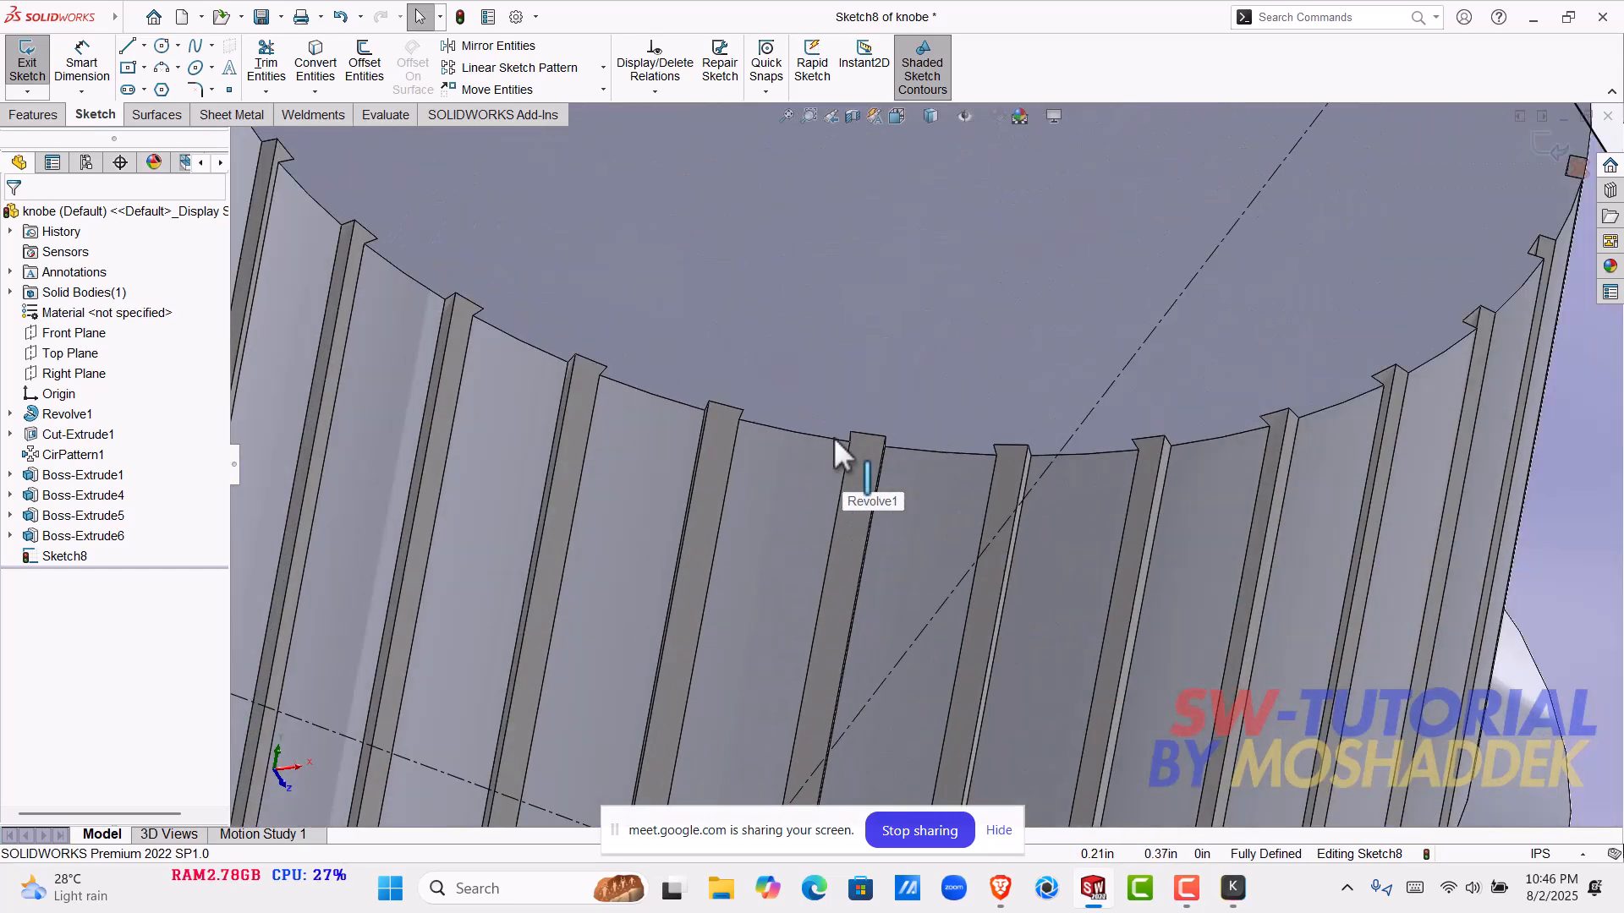
scroll(834, 436, "up", 10)
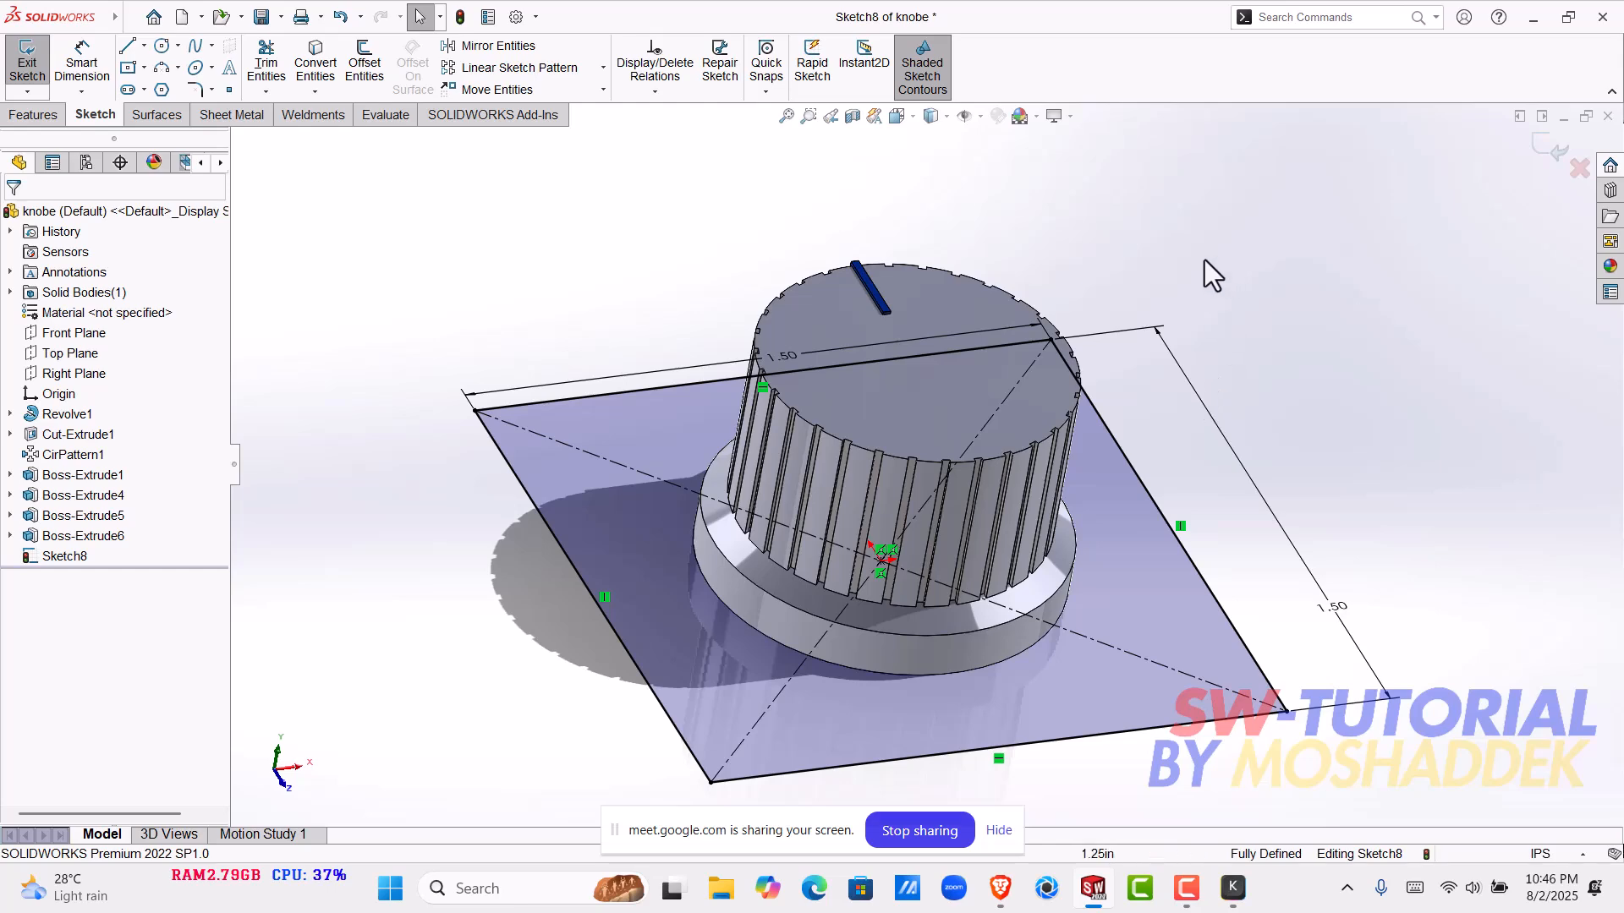
left_click(95, 439)
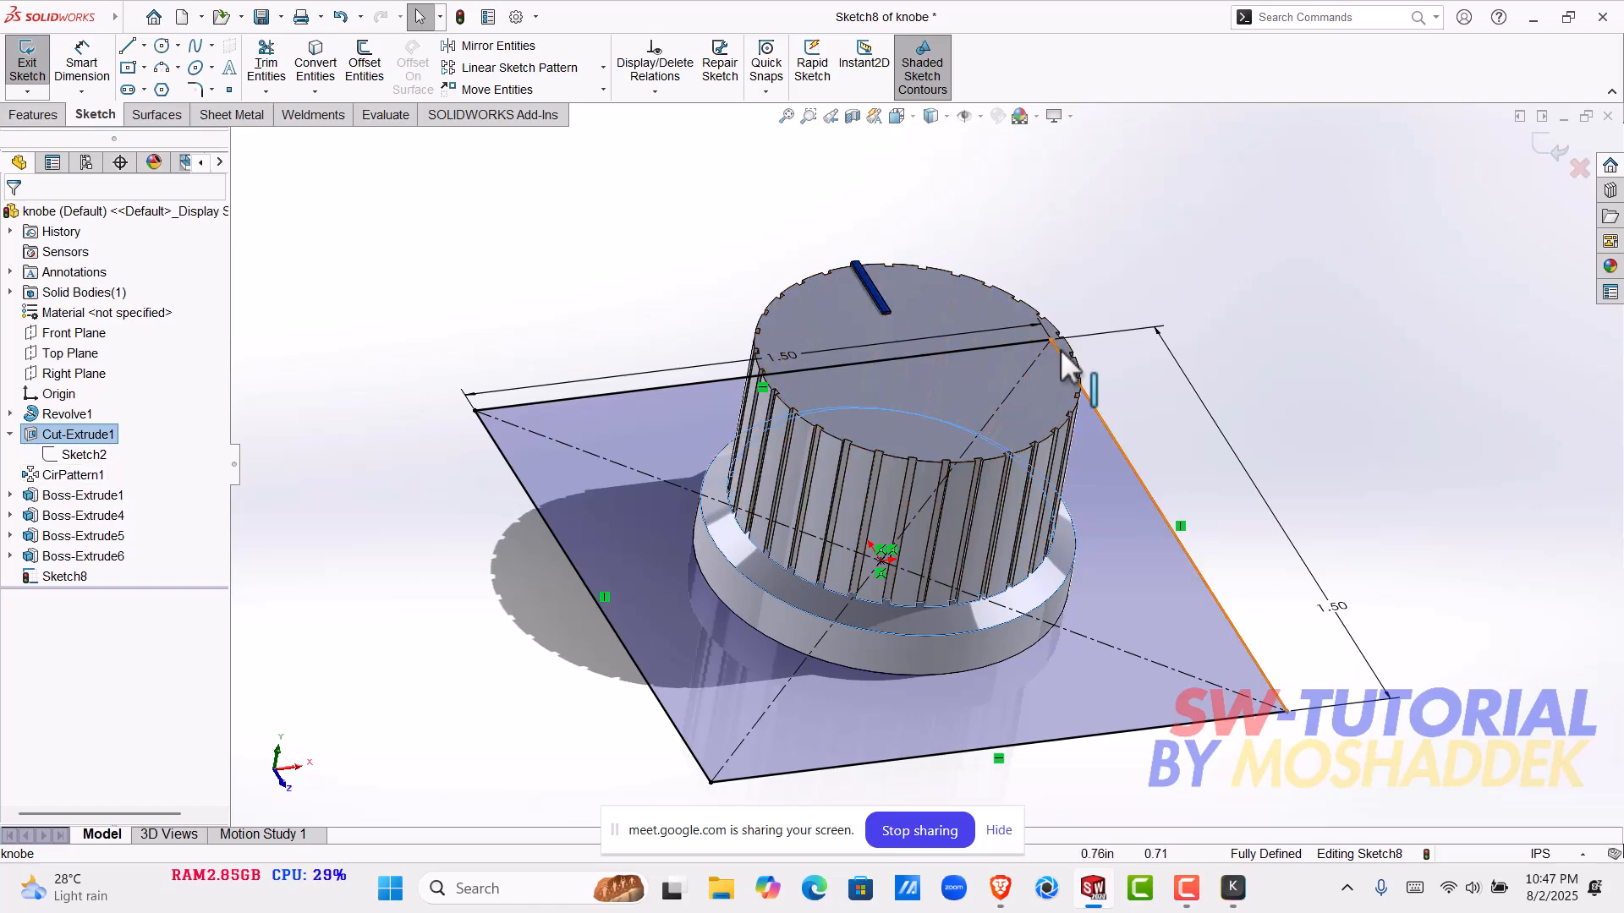
- Inspect the groove beside the blue marker line up close, locate Cut-Extrude1 in the feature history, and exit the square sketch
scroll(1058, 348, "down", 3)
middle_click_drag(940, 375, 413, 567)
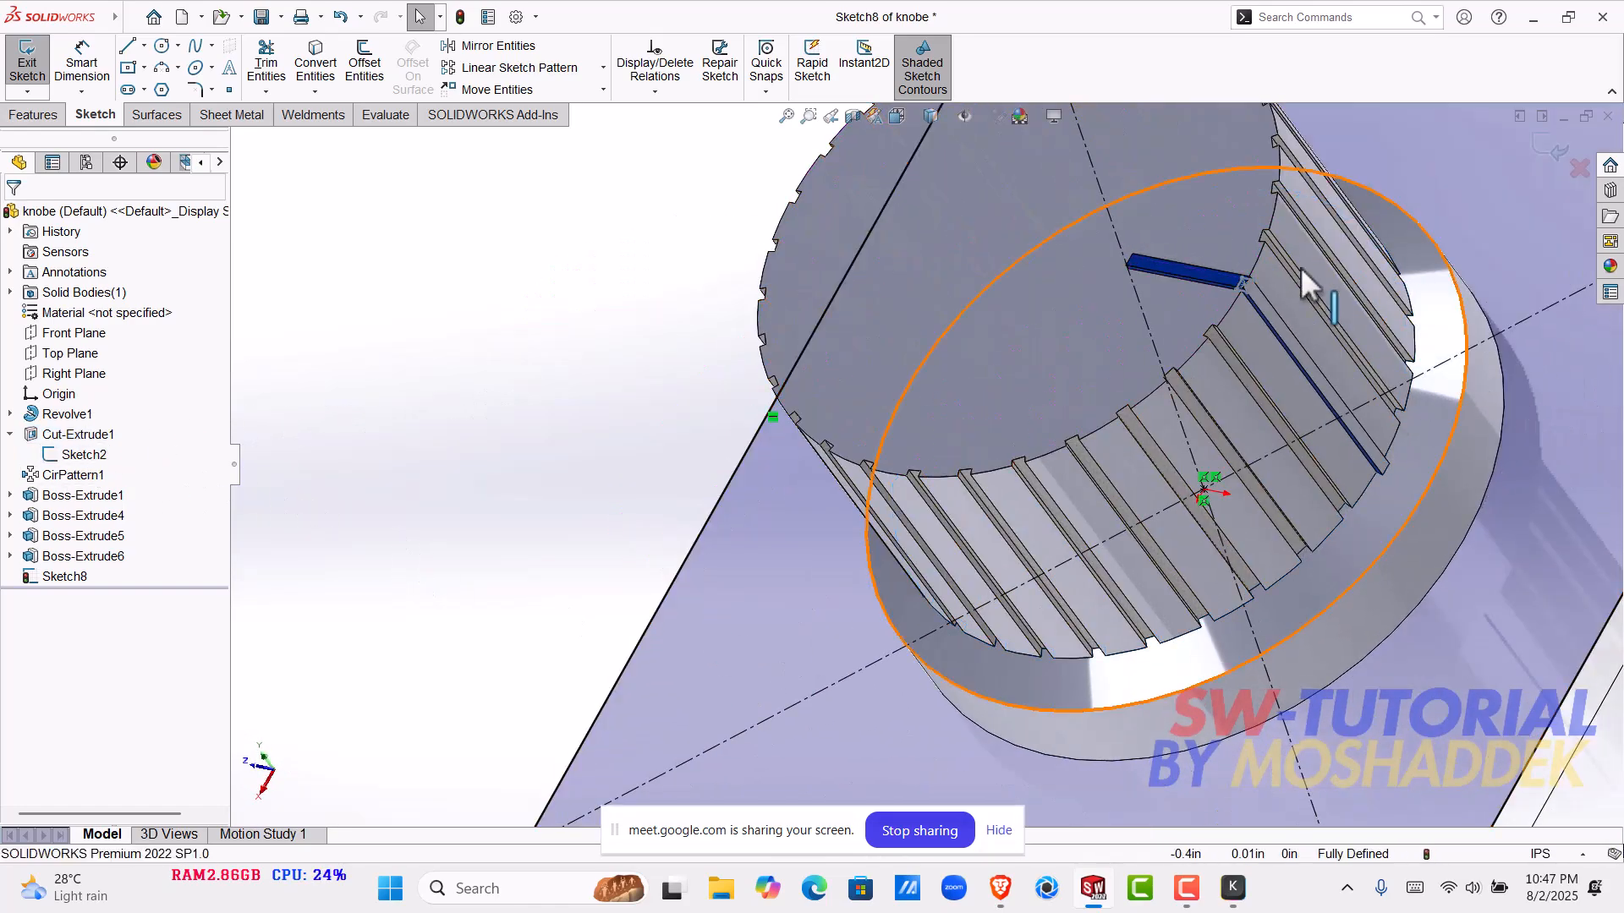
scroll(1235, 300, "down", 2)
scroll(1184, 304, "down", 3)
scroll(1100, 317, "down", 1)
left_click(78, 434)
left_click(53, 434)
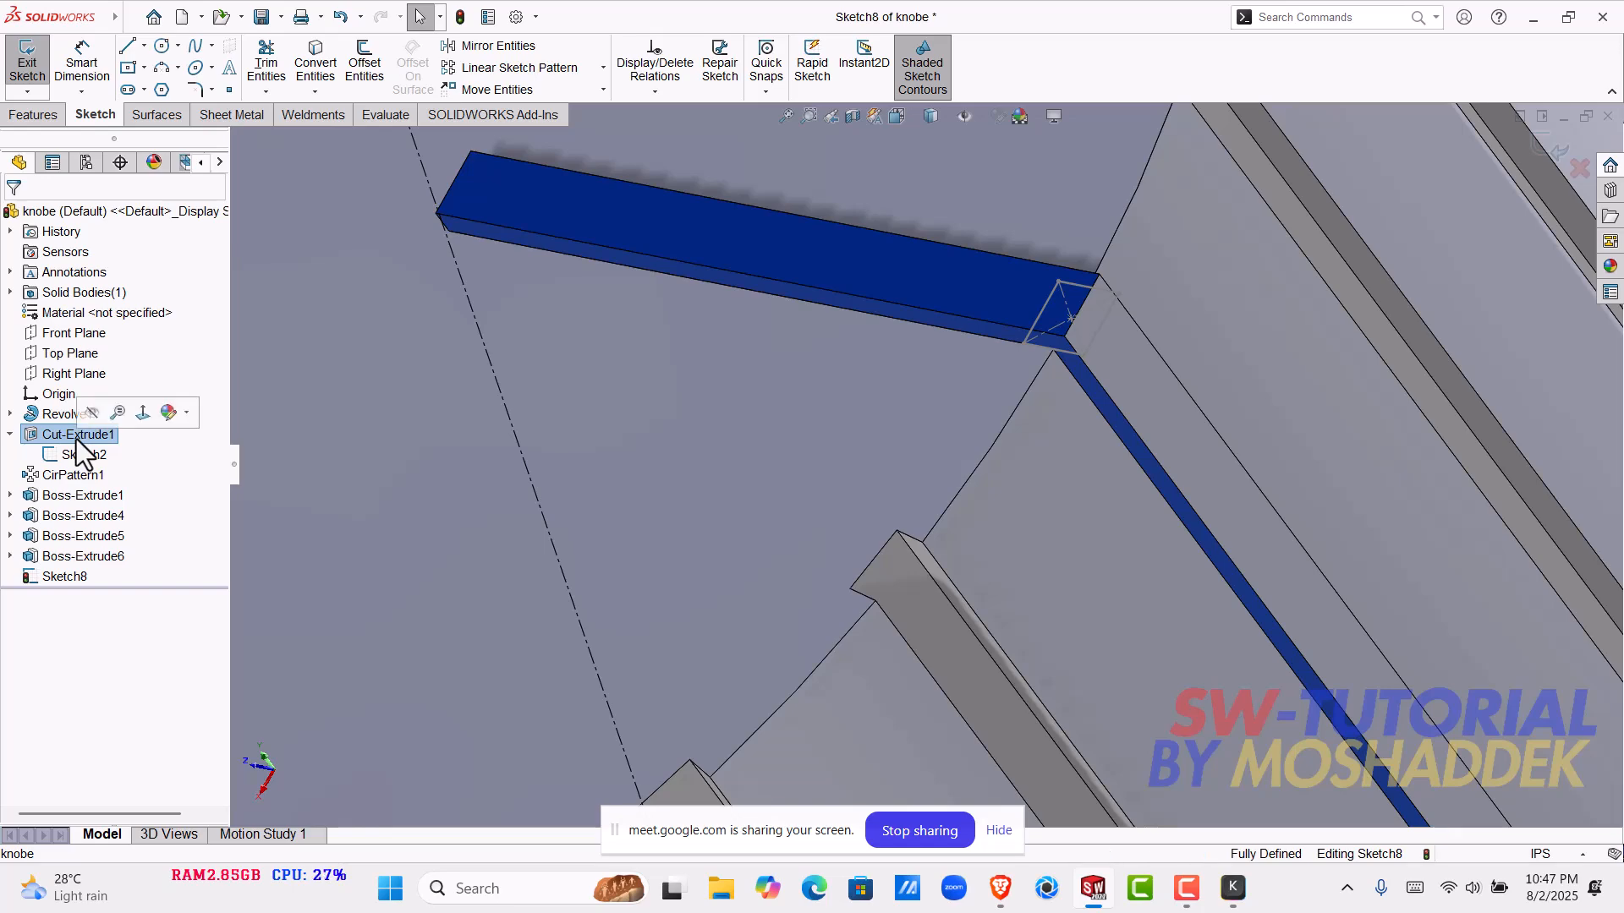
left_click(27, 59)
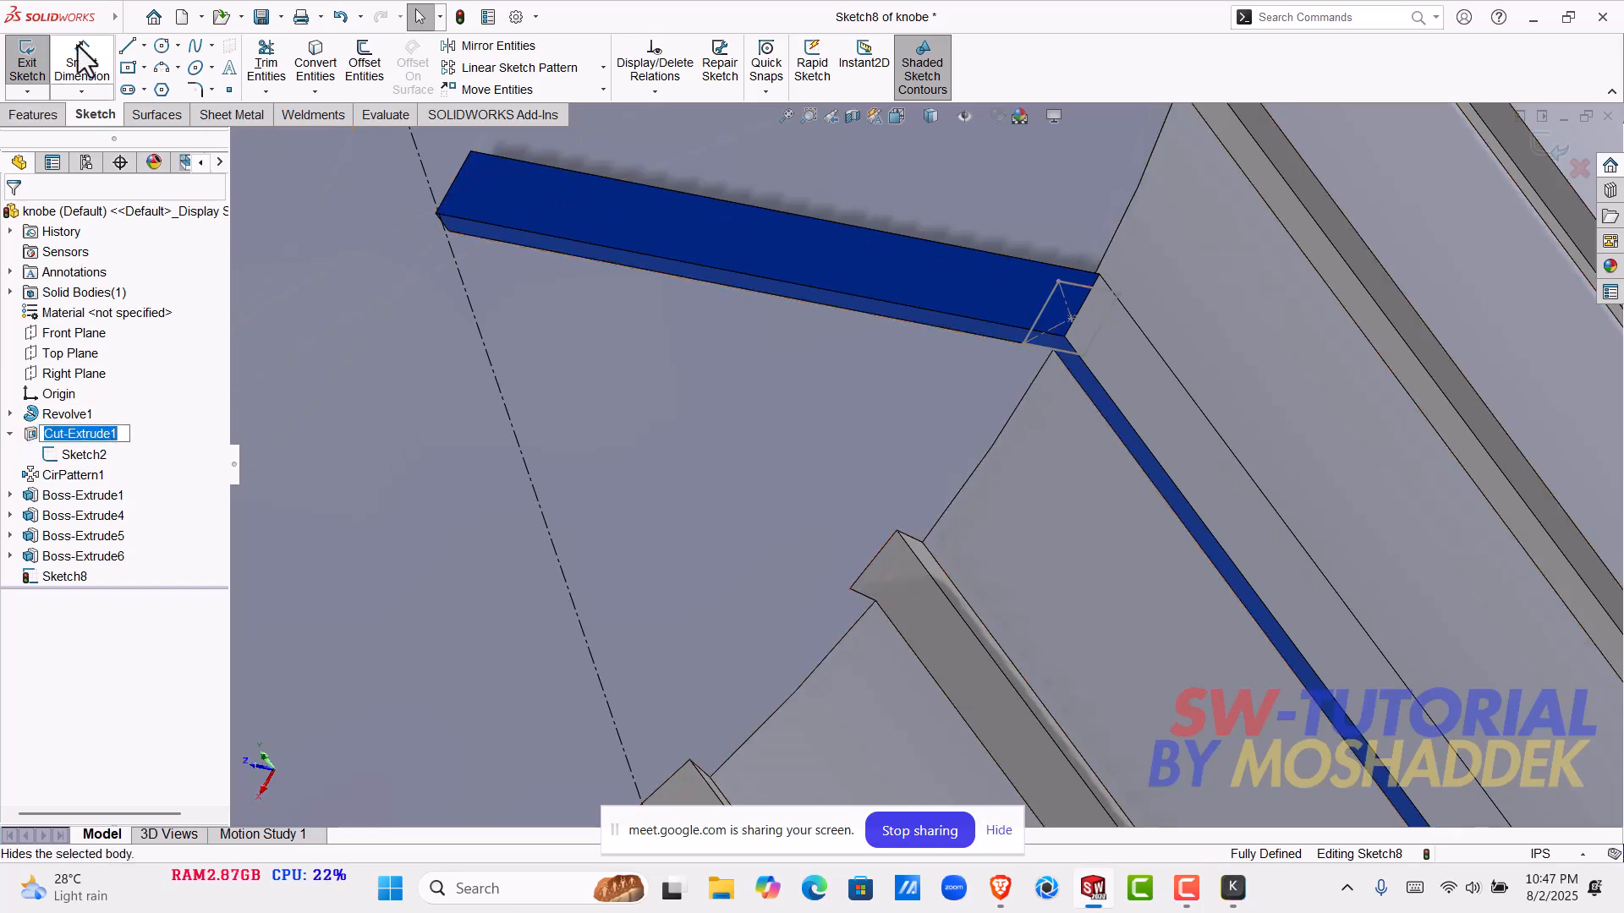
- Open the definition of Cut-Extrude1 to review the groove's end condition and target face, keeping its settings
left_click(96, 433)
left_click(116, 404)
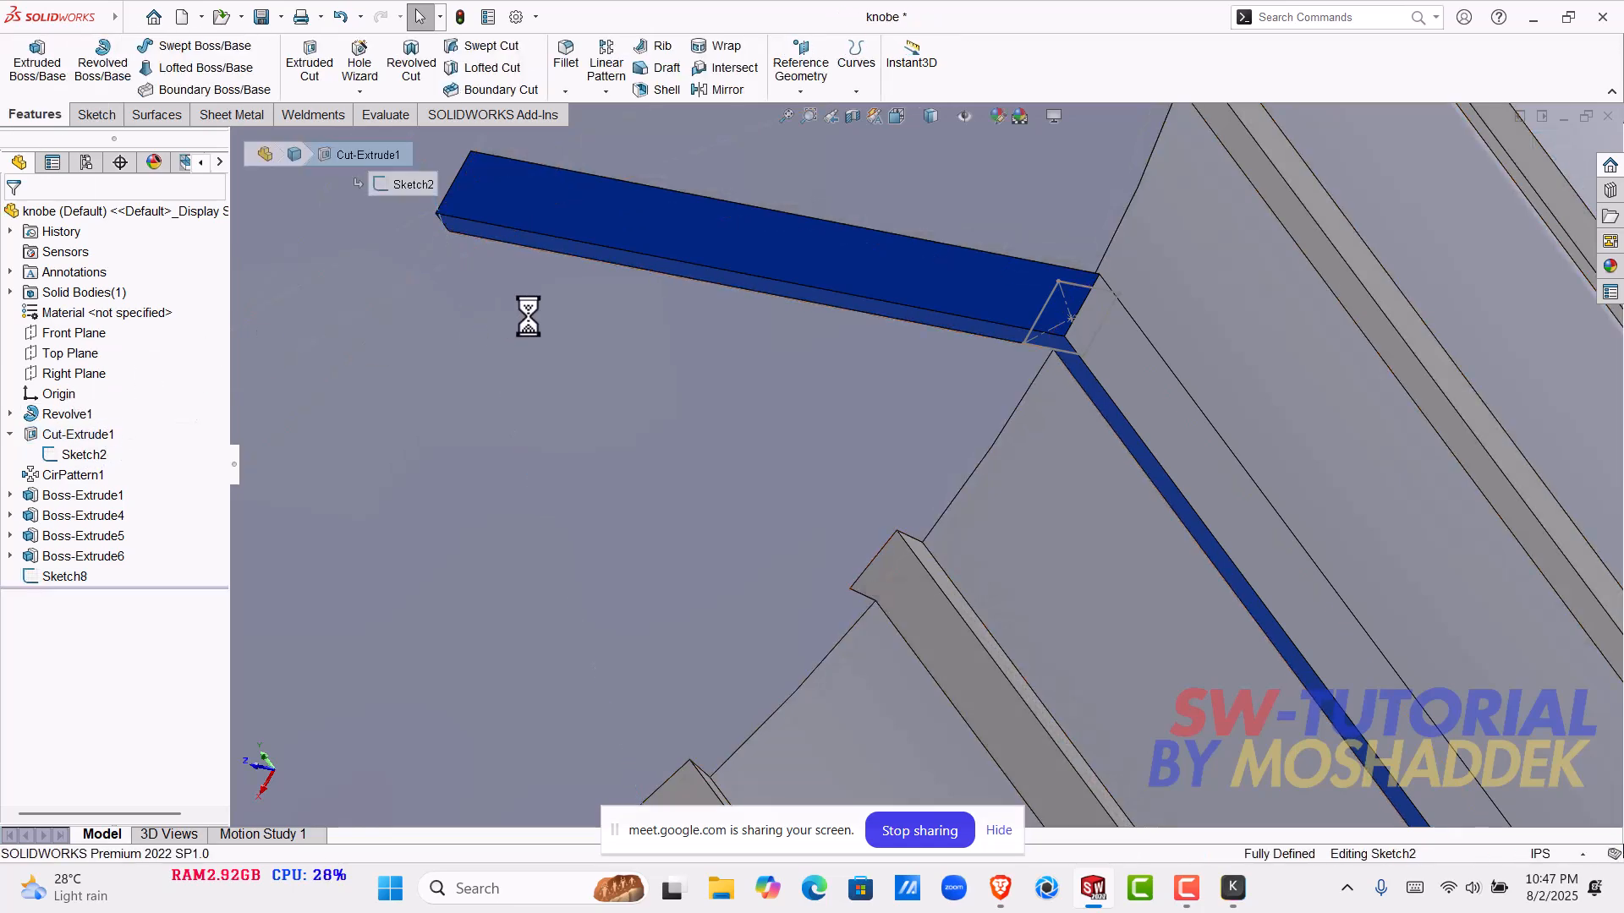
scroll(1091, 410, "up", 2)
middle_click_drag(1091, 409, 1022, 460)
scroll(1023, 460, "up", 3)
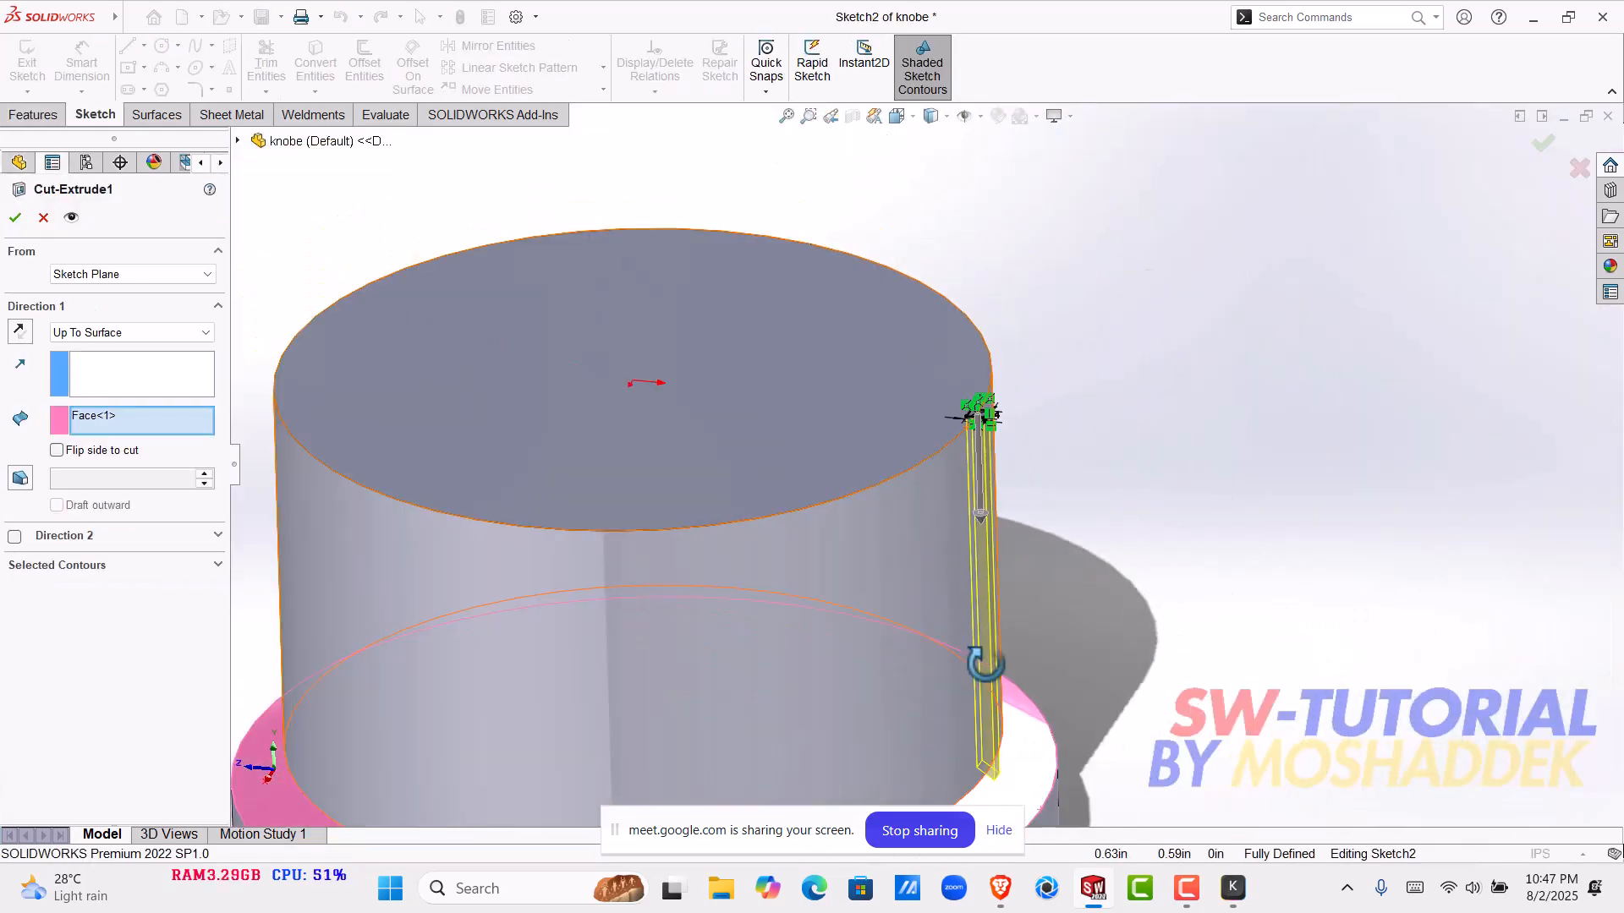
left_click(15, 218)
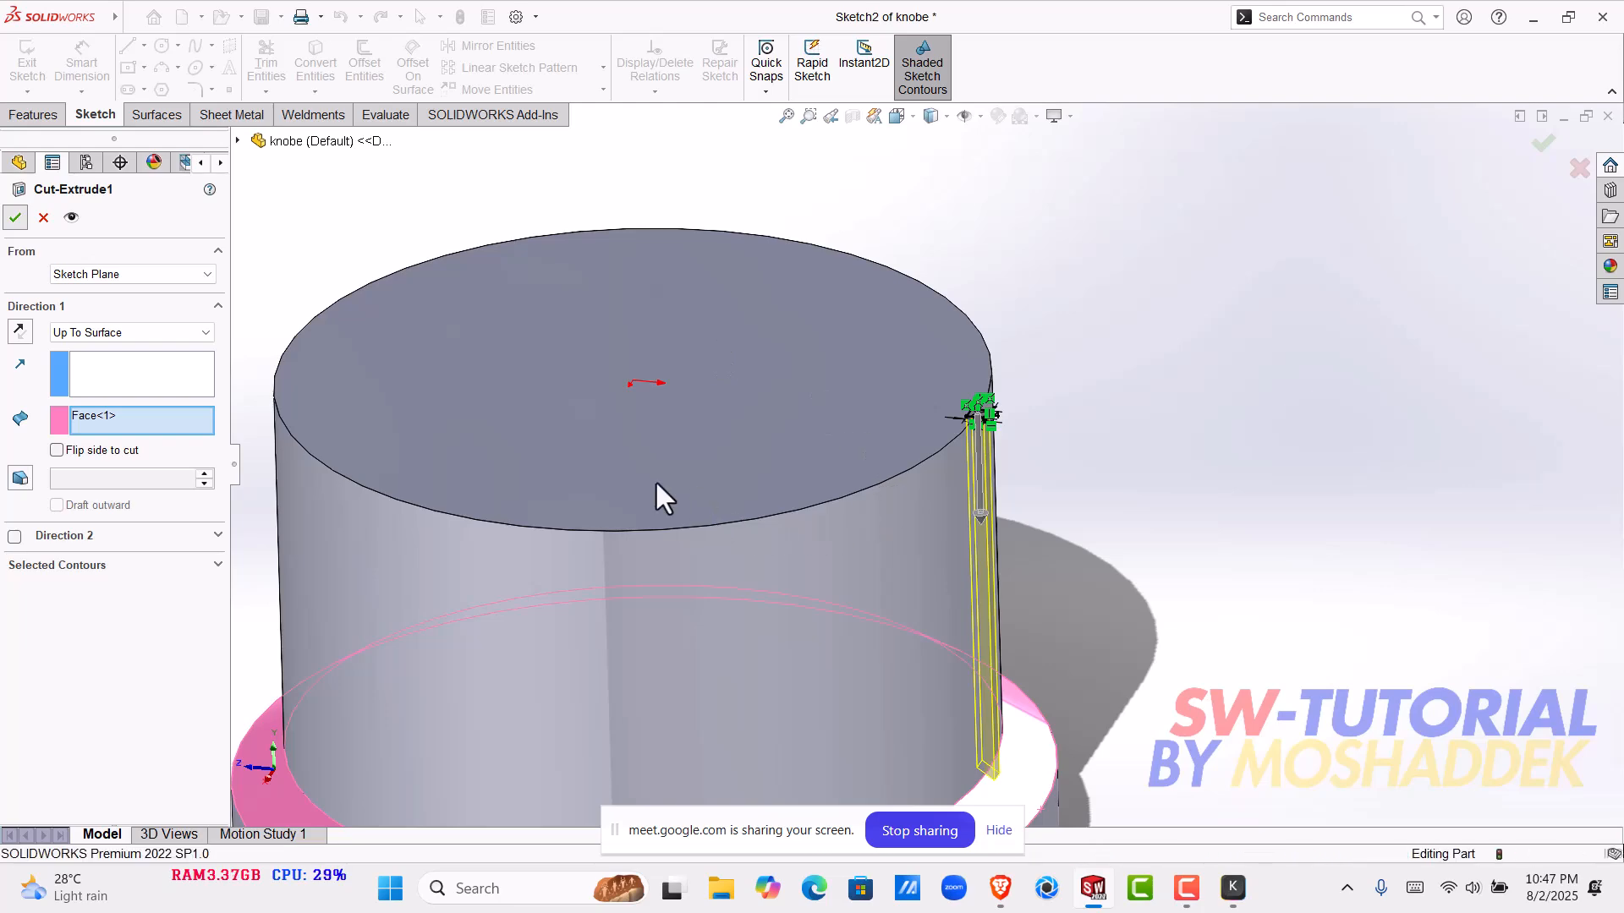
- Roll the feature history back to just after Cut-Extrude1 and inspect the single groove on the knob's side
mouse_move(179, 589)
left_mouse_down()
mouse_move(180, 442)
mouse_move(114, 560)
mouse_move(123, 592)
mouse_move(165, 464)
left_mouse_up()
left_click(880, 478)
middle_click_drag(923, 499, 747, 529)
scroll(850, 458, "down", 6)
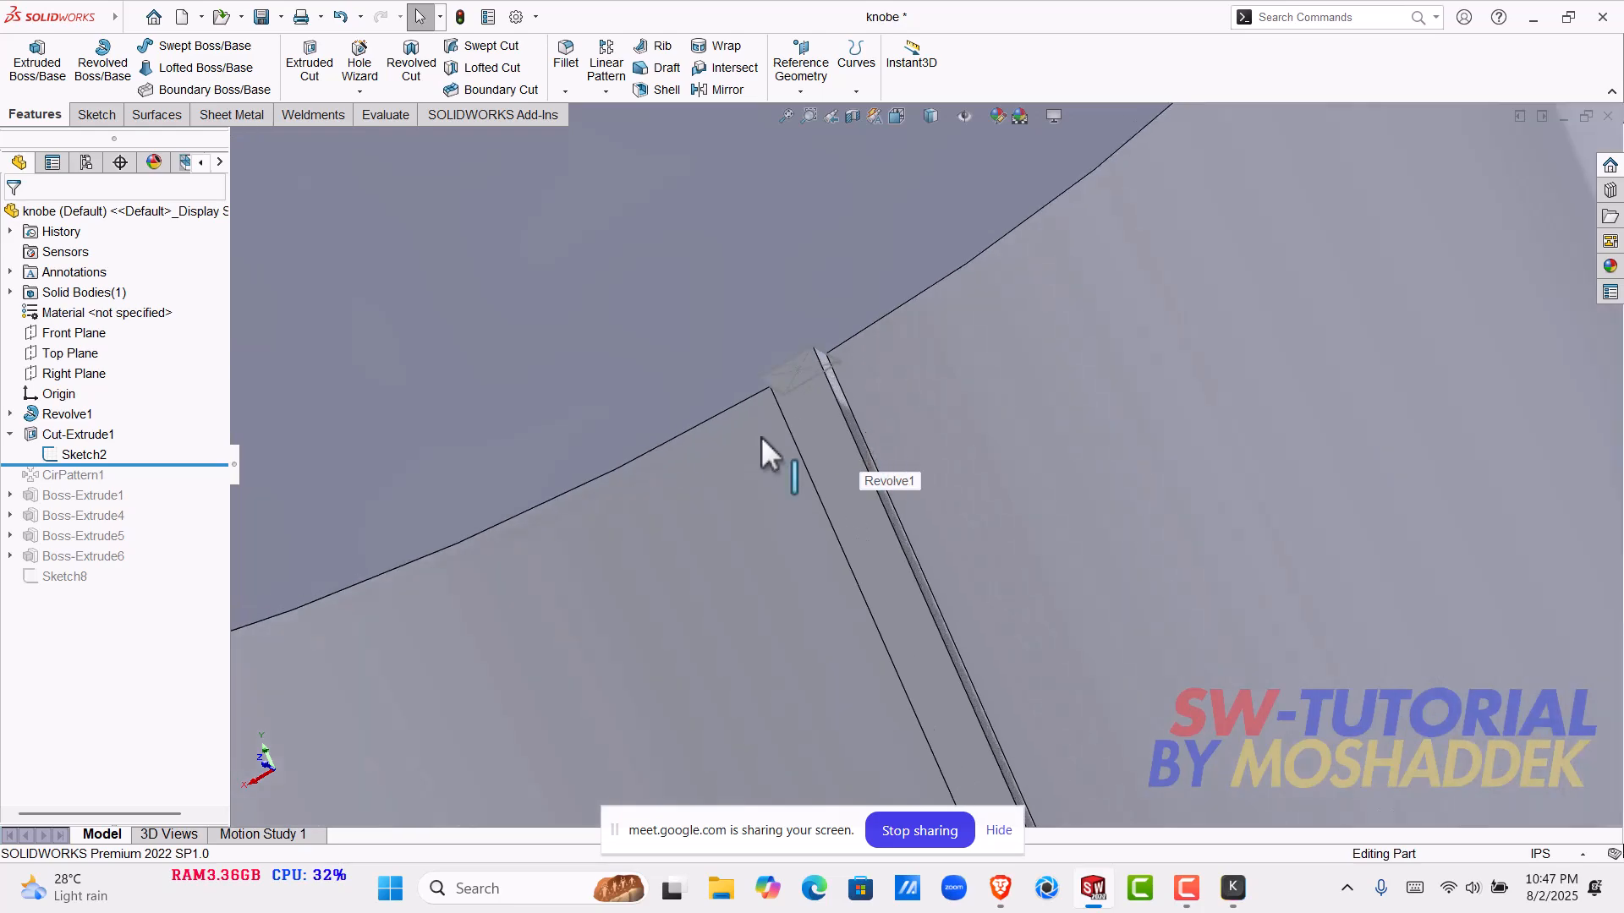
- Roll the feature history forward past CirPattern1 and view the grooves repeated around the knob
left_click_drag(206, 466, 186, 485)
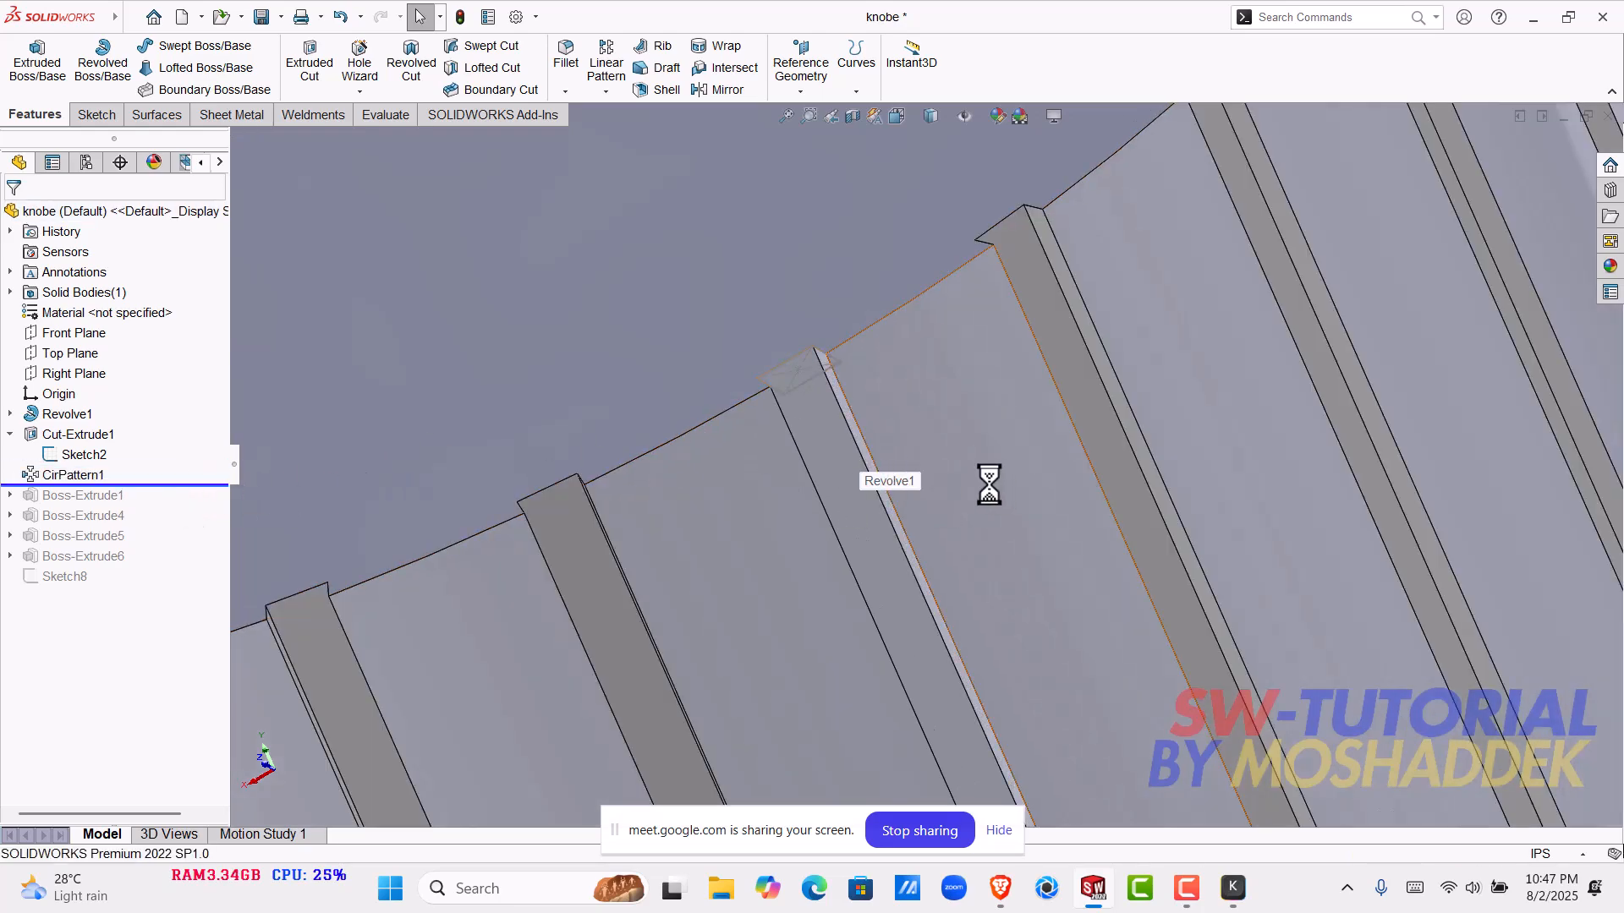
scroll(991, 485, "up", 8)
middle_click_drag(969, 510, 790, 529)
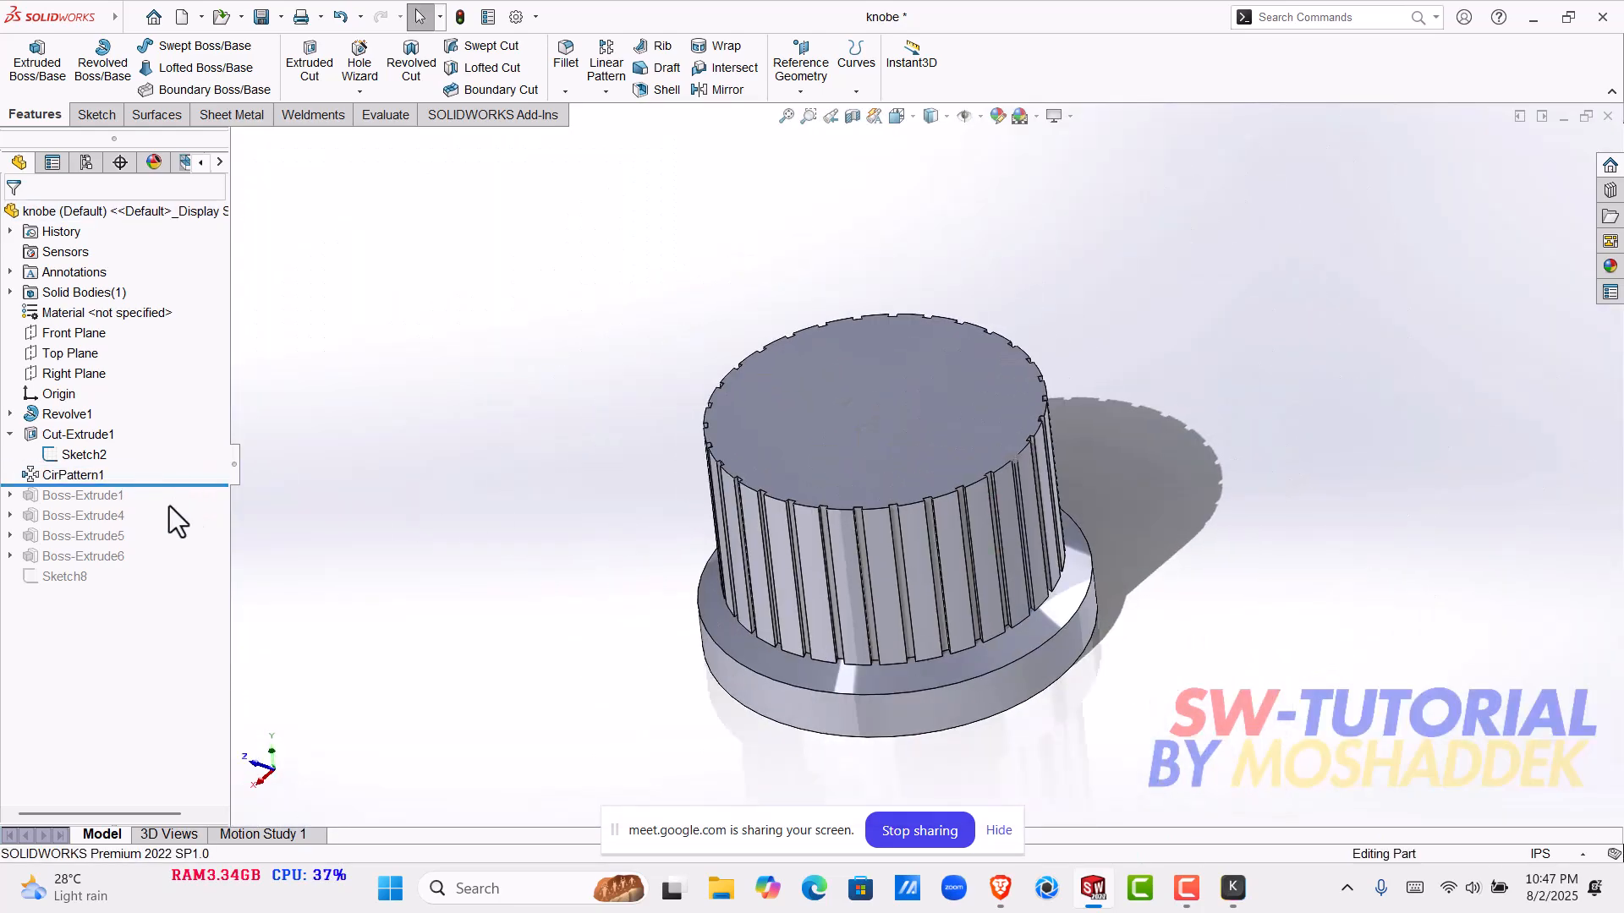
- Roll the feature history forward to the end and review the complete knob together with the square sketch
mouse_move(210, 486)
left_mouse_down()
mouse_move(205, 606)
mouse_move(203, 589)
left_mouse_up()
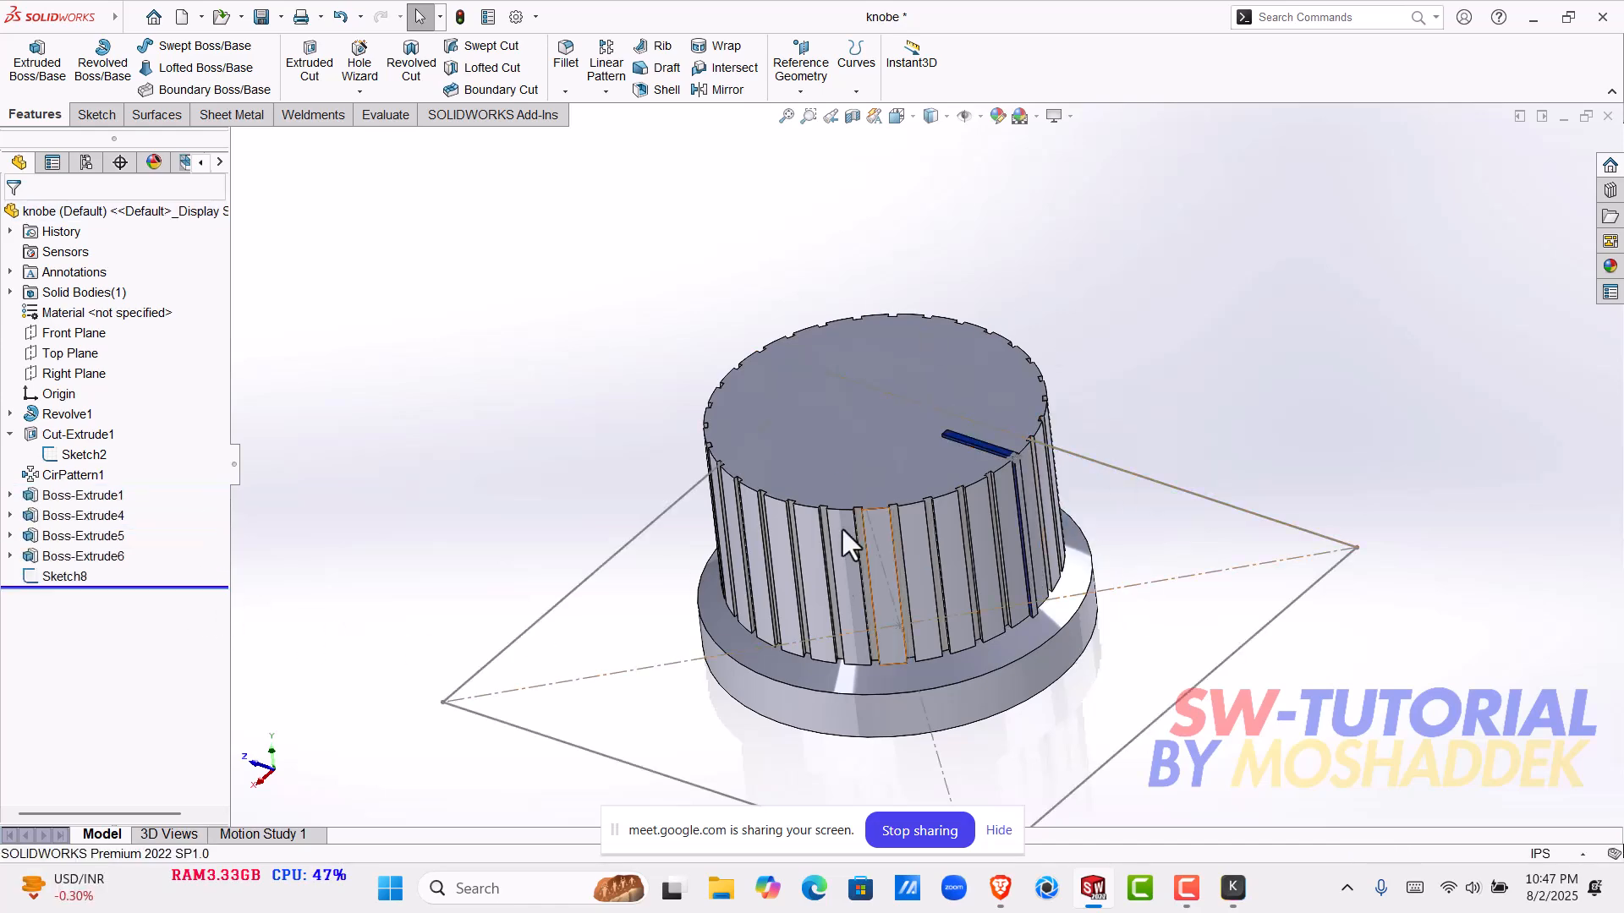
scroll(879, 580, "down", 3)
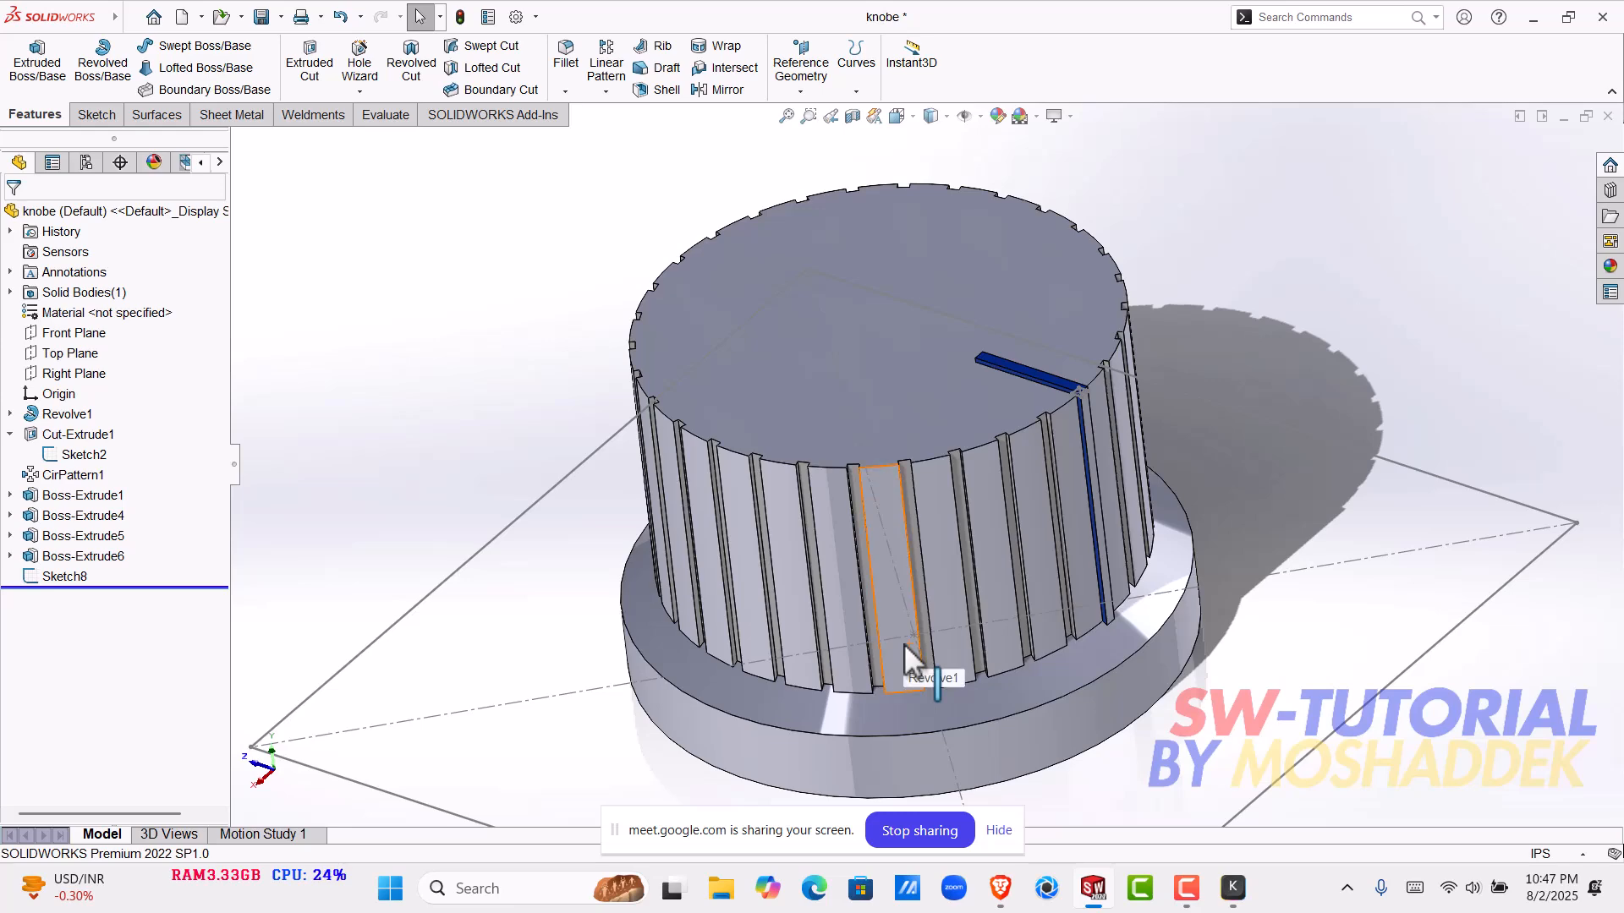
scroll(930, 610, "up", 3)
middle_click_drag(931, 610, 985, 583)
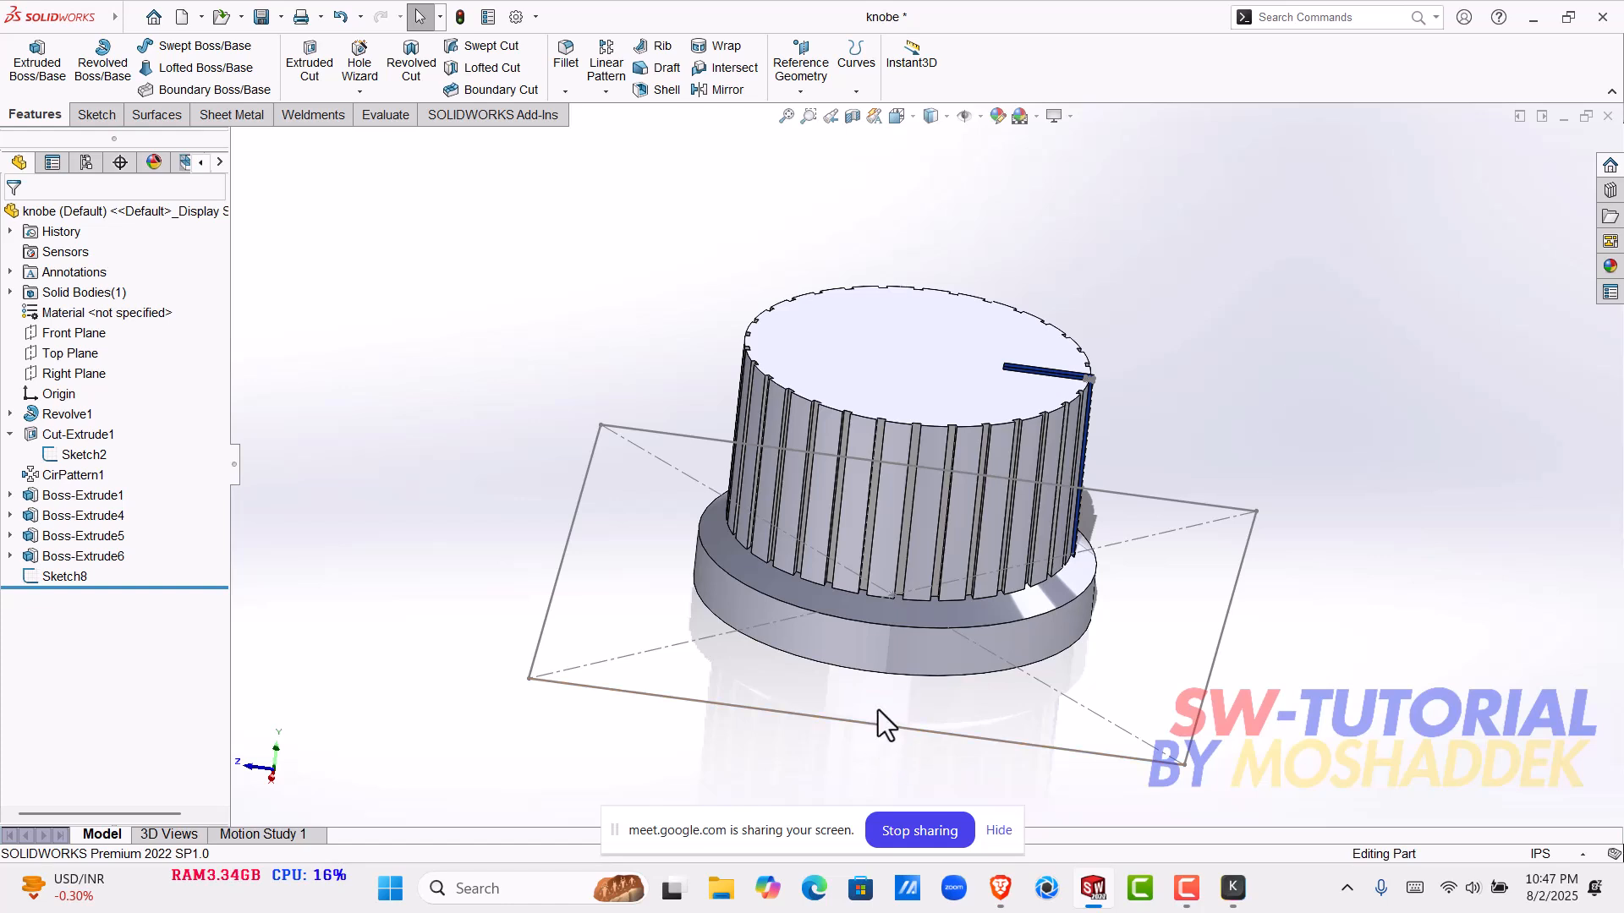
scroll(982, 581, "up", 1)
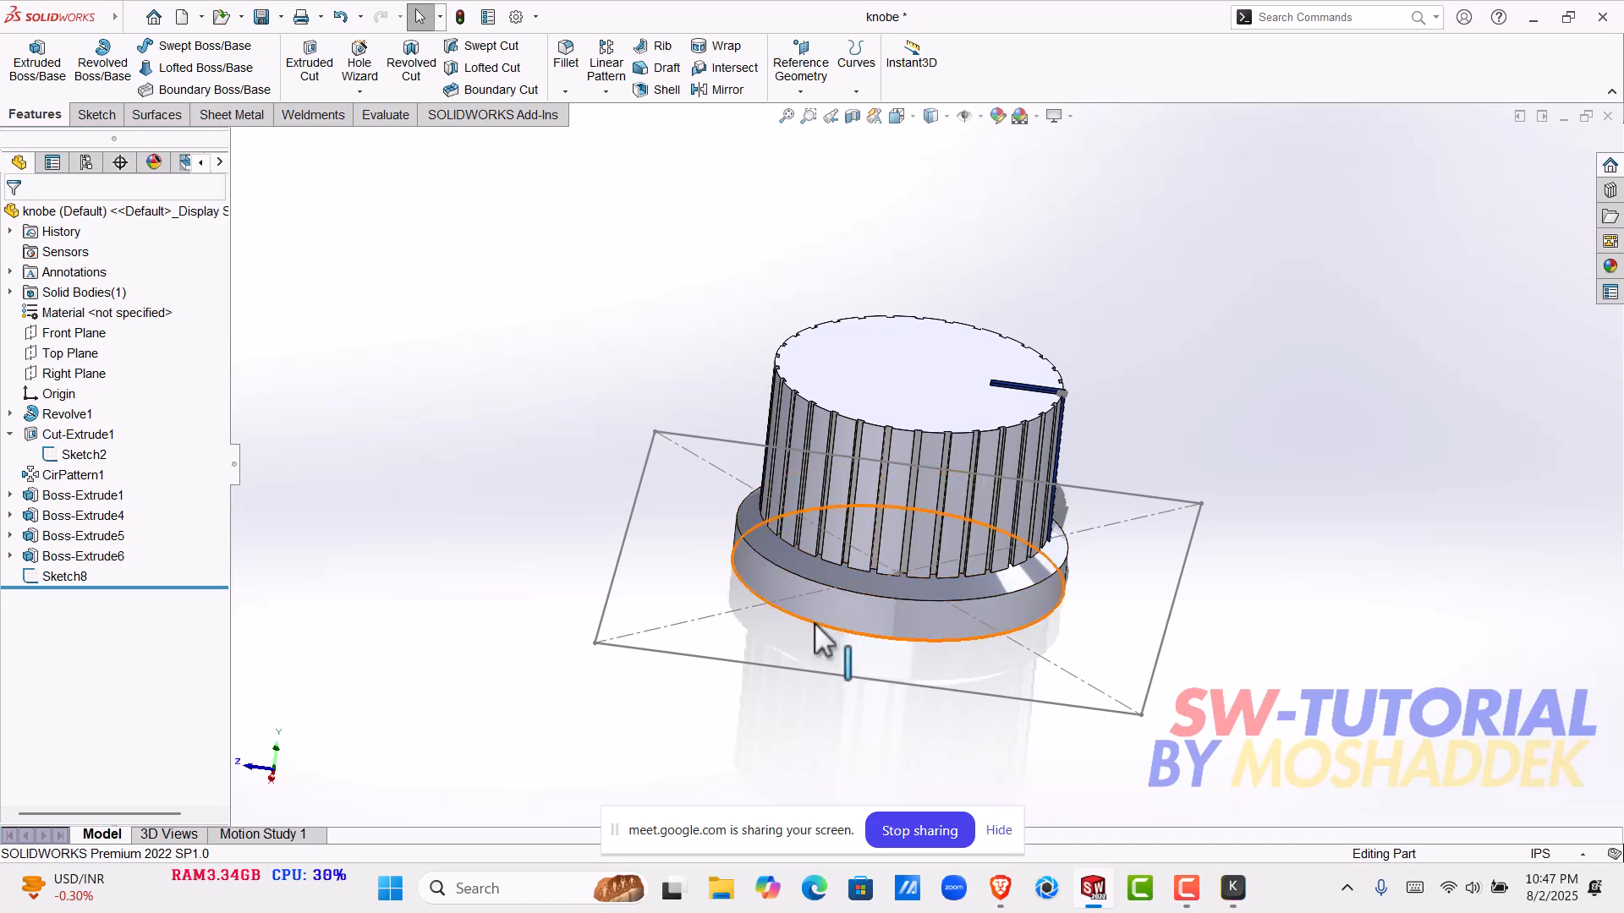
- Extrude the 1.5 in square sketch around the knob Up To Surface, ending at the marker line's top face, with Merge result off
left_click(731, 662)
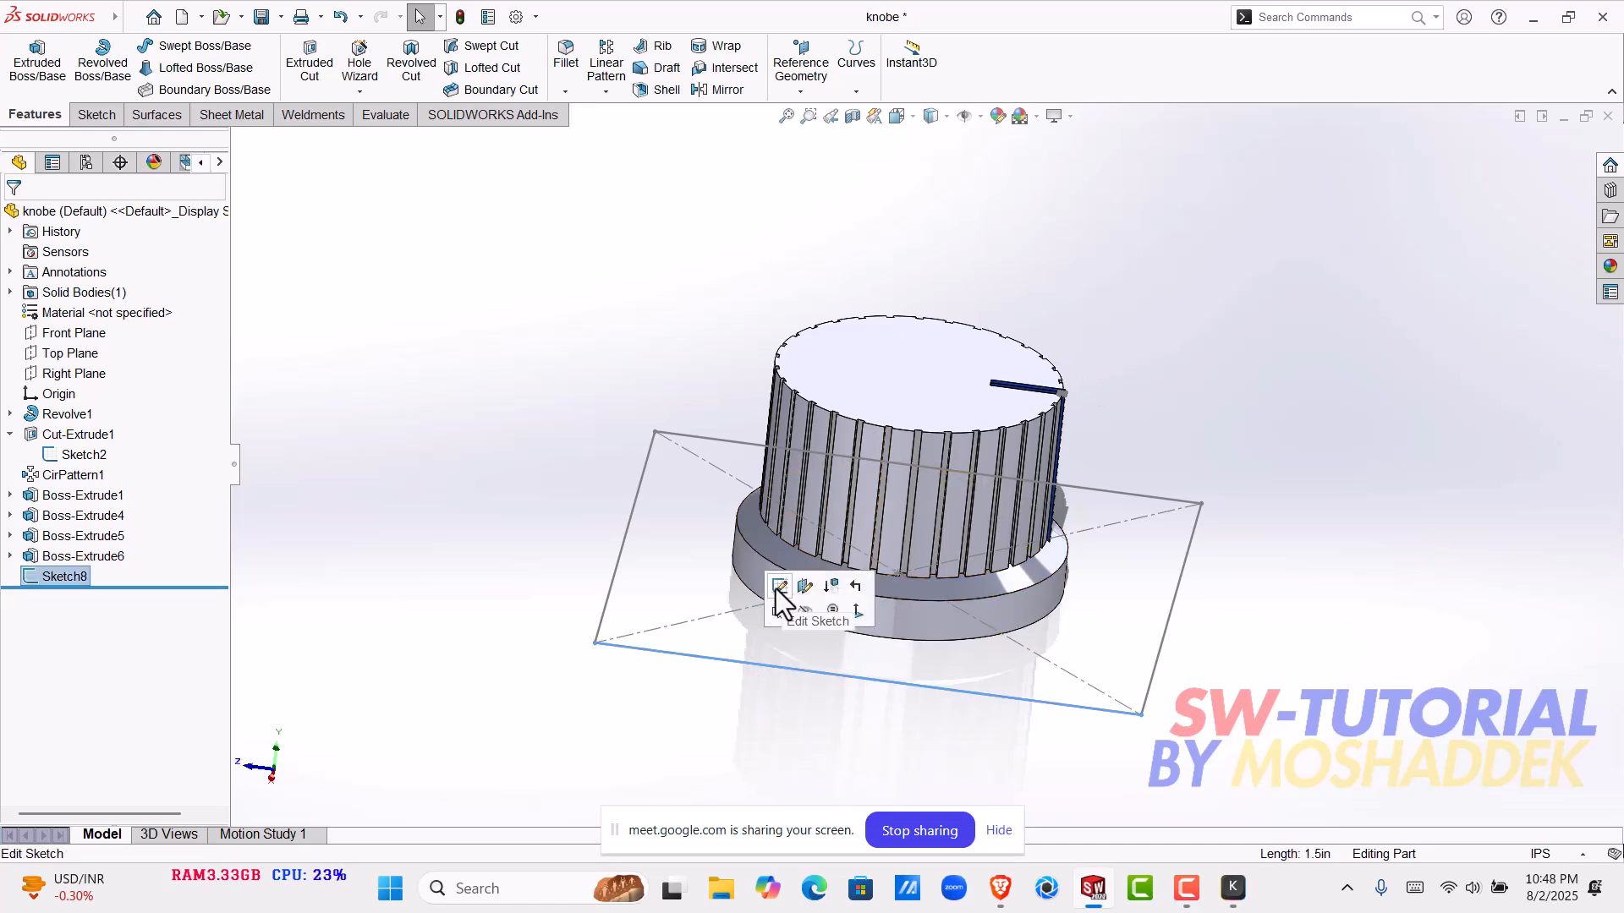
left_click(777, 589)
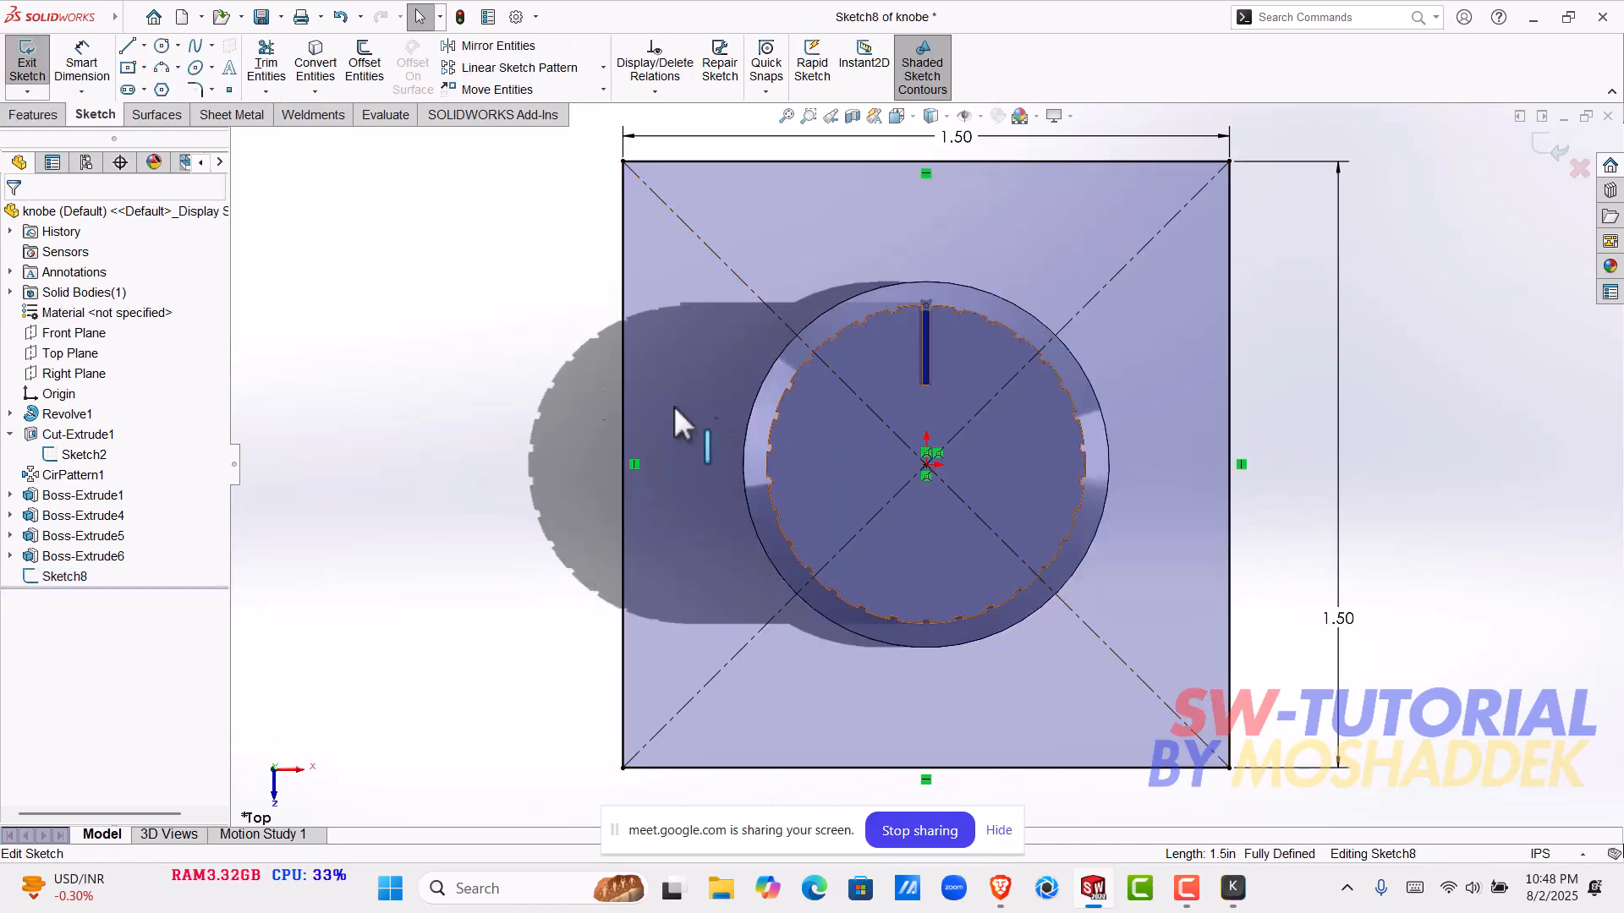
left_click(34, 115)
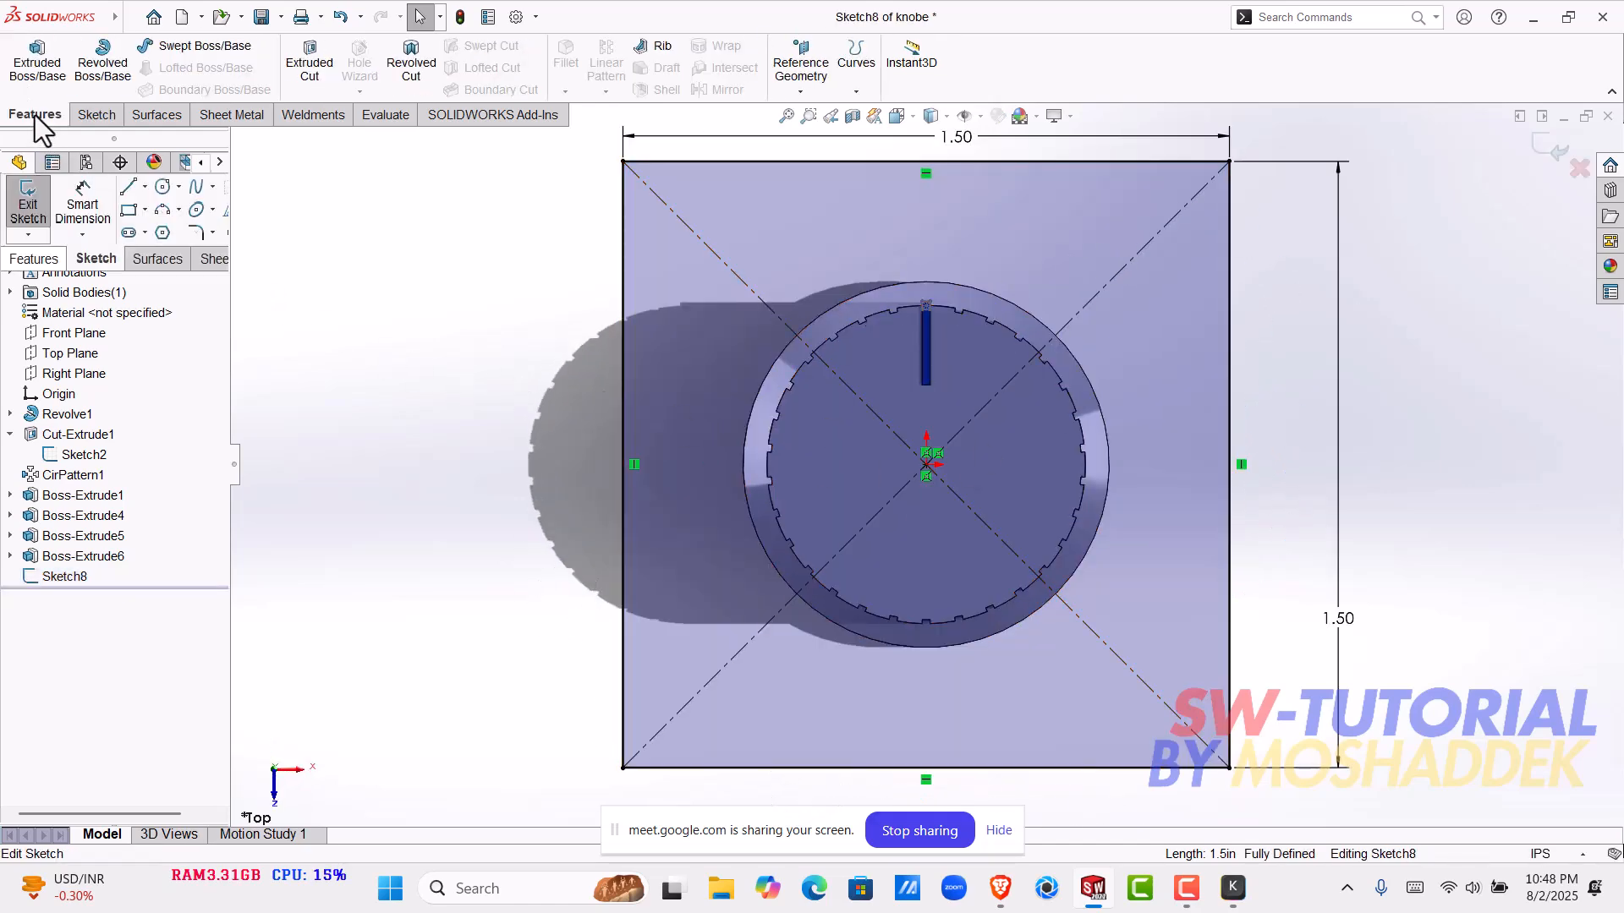
left_click(38, 64)
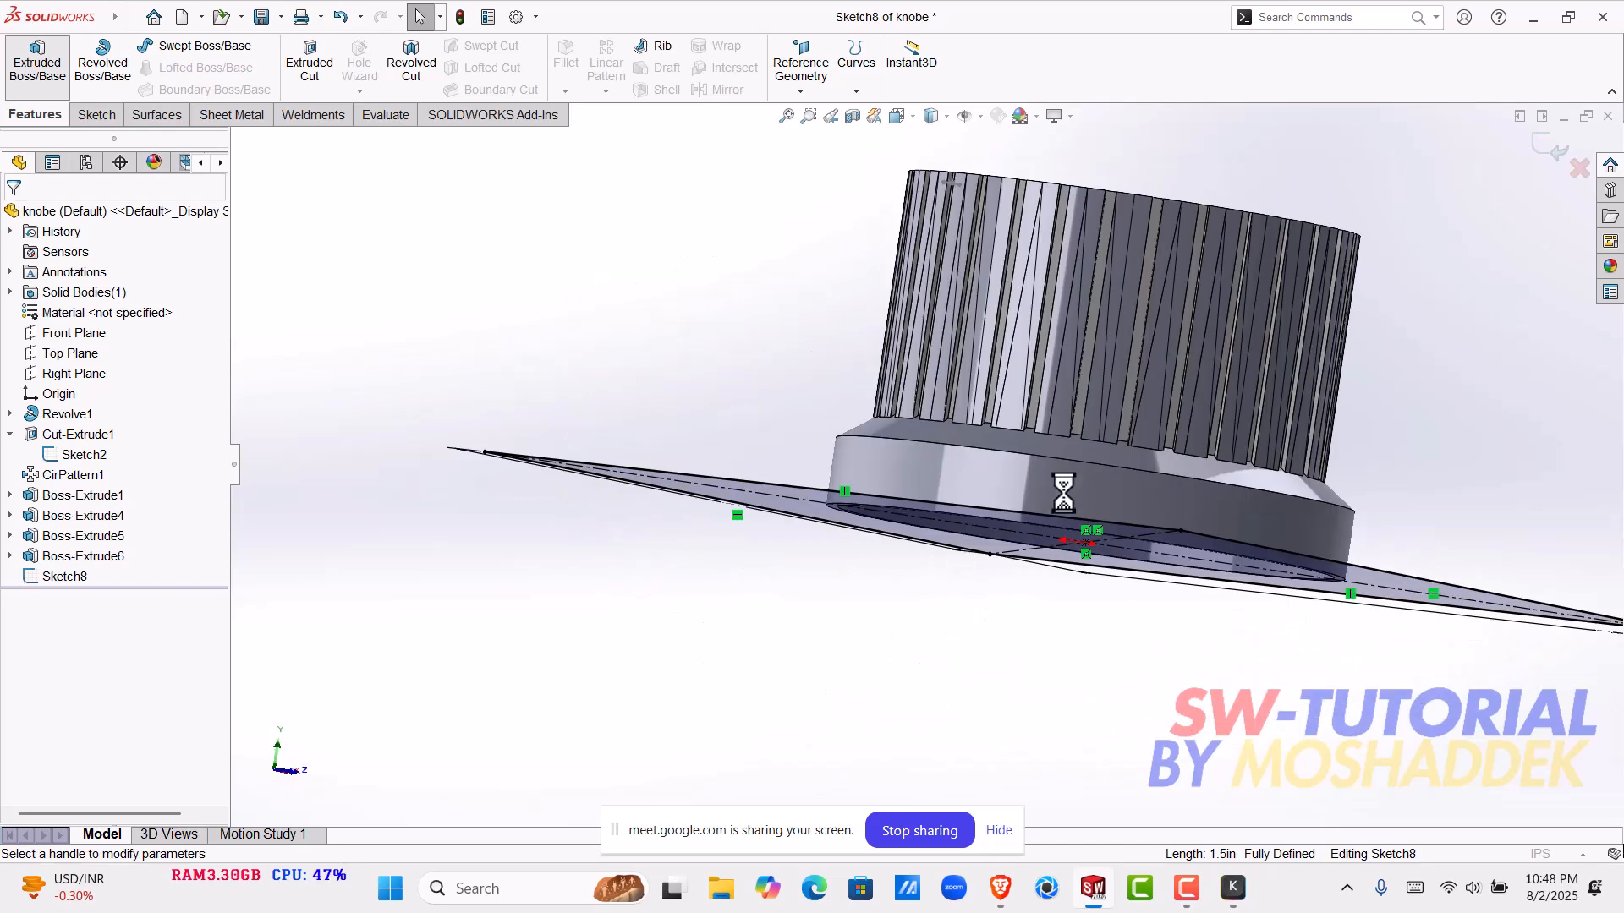
middle_click_drag(1063, 385, 684, 389)
left_click(166, 330)
left_click(135, 404)
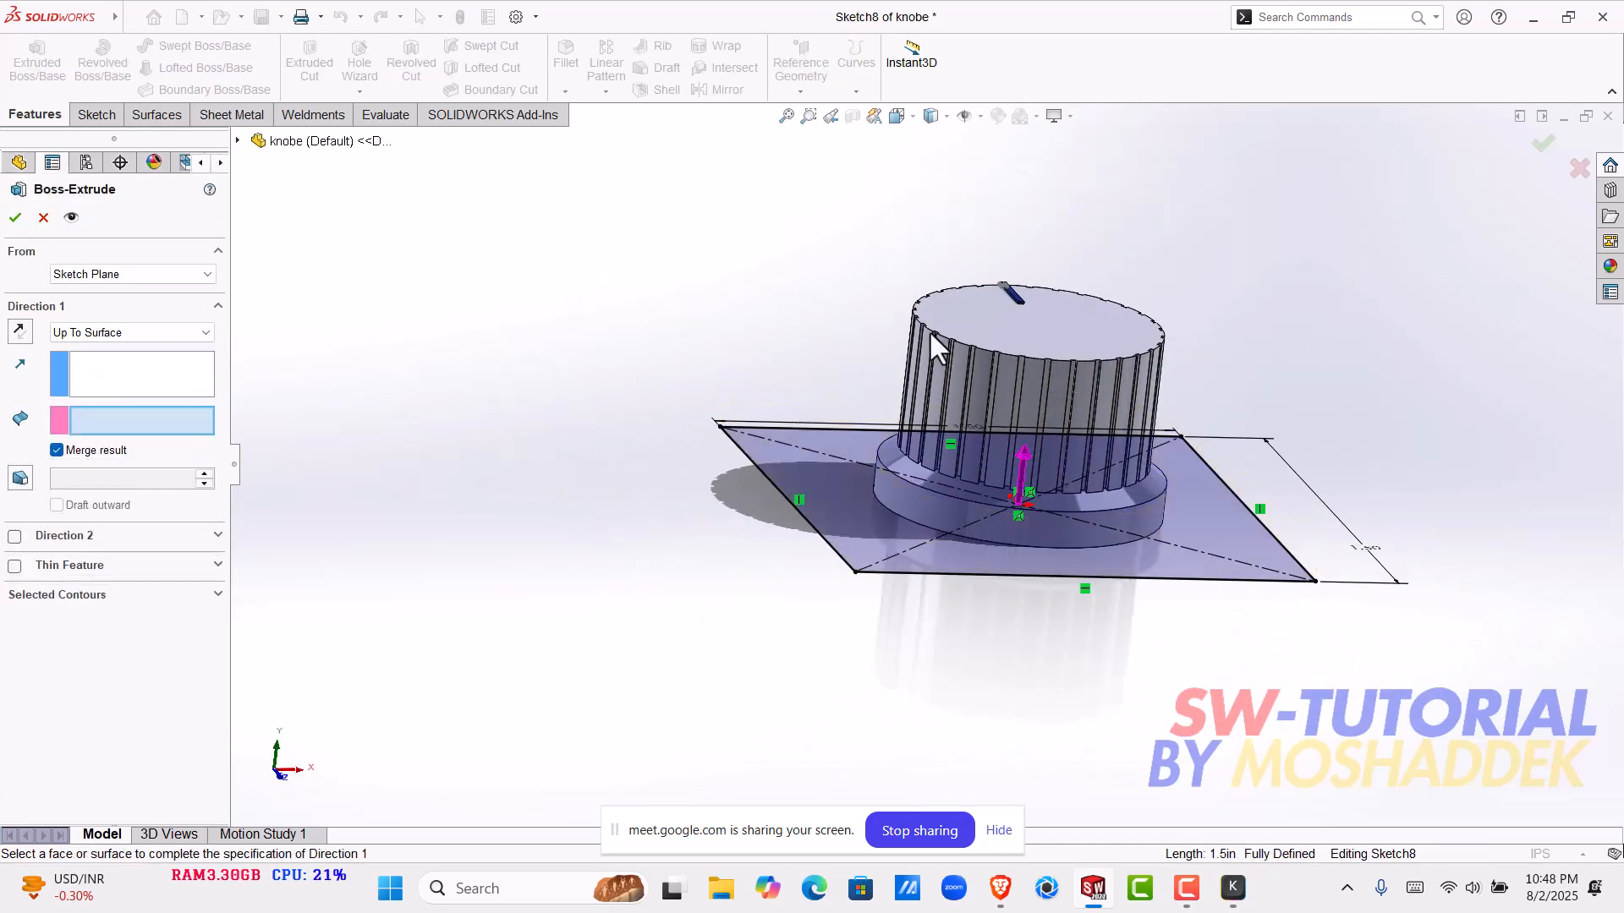
scroll(1022, 295, "down", 10)
left_click(876, 470)
scroll(888, 478, "up", 10)
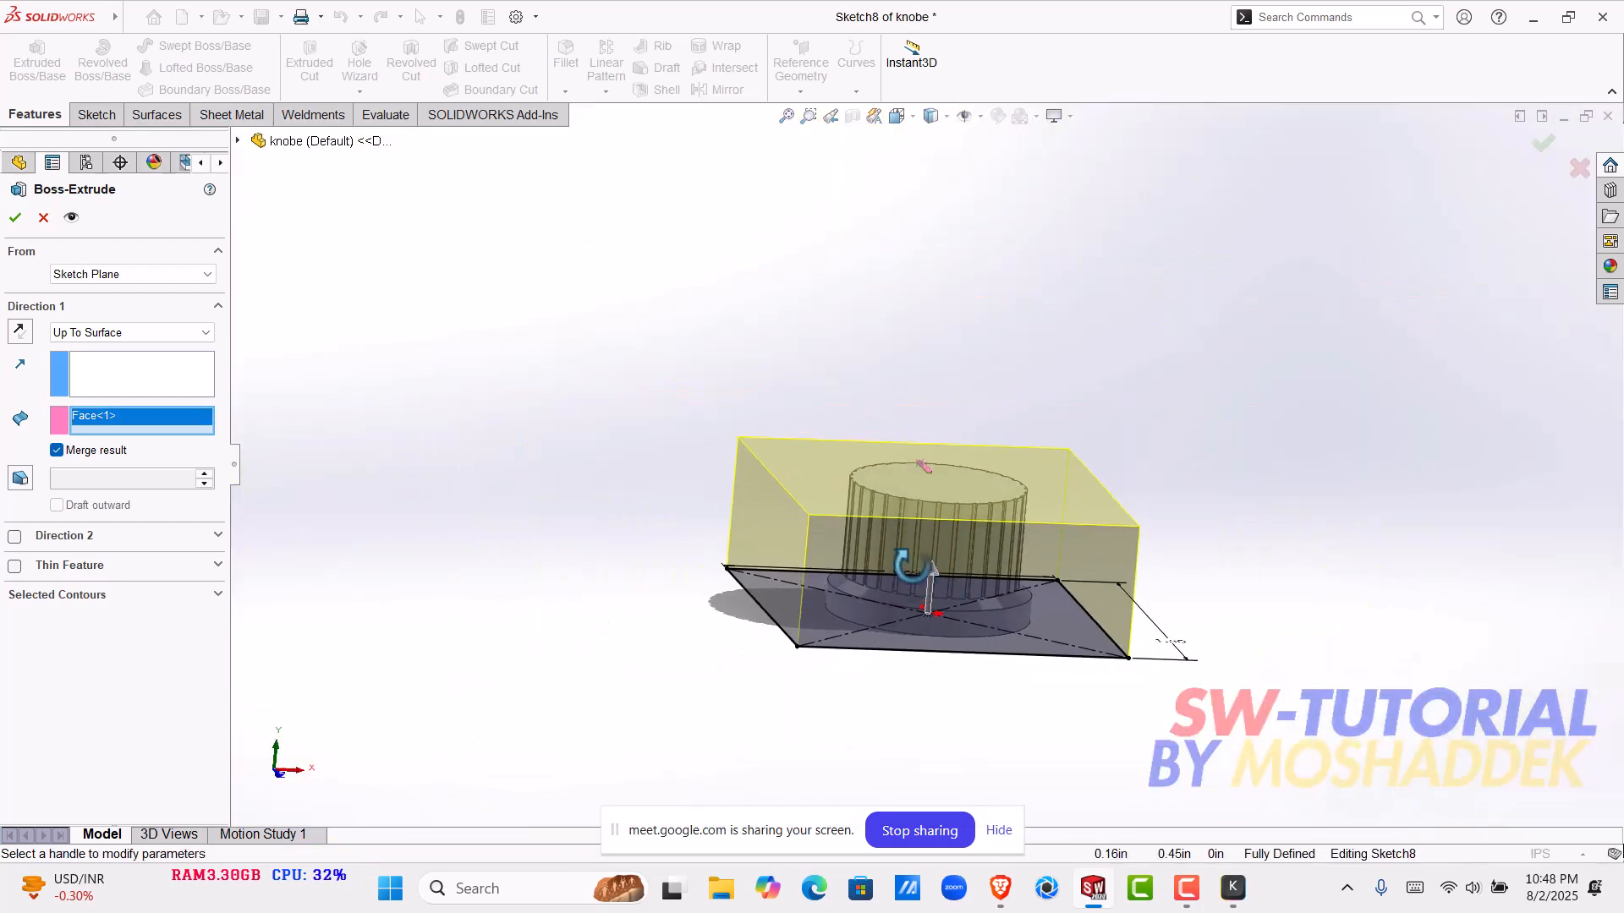
left_click(57, 450)
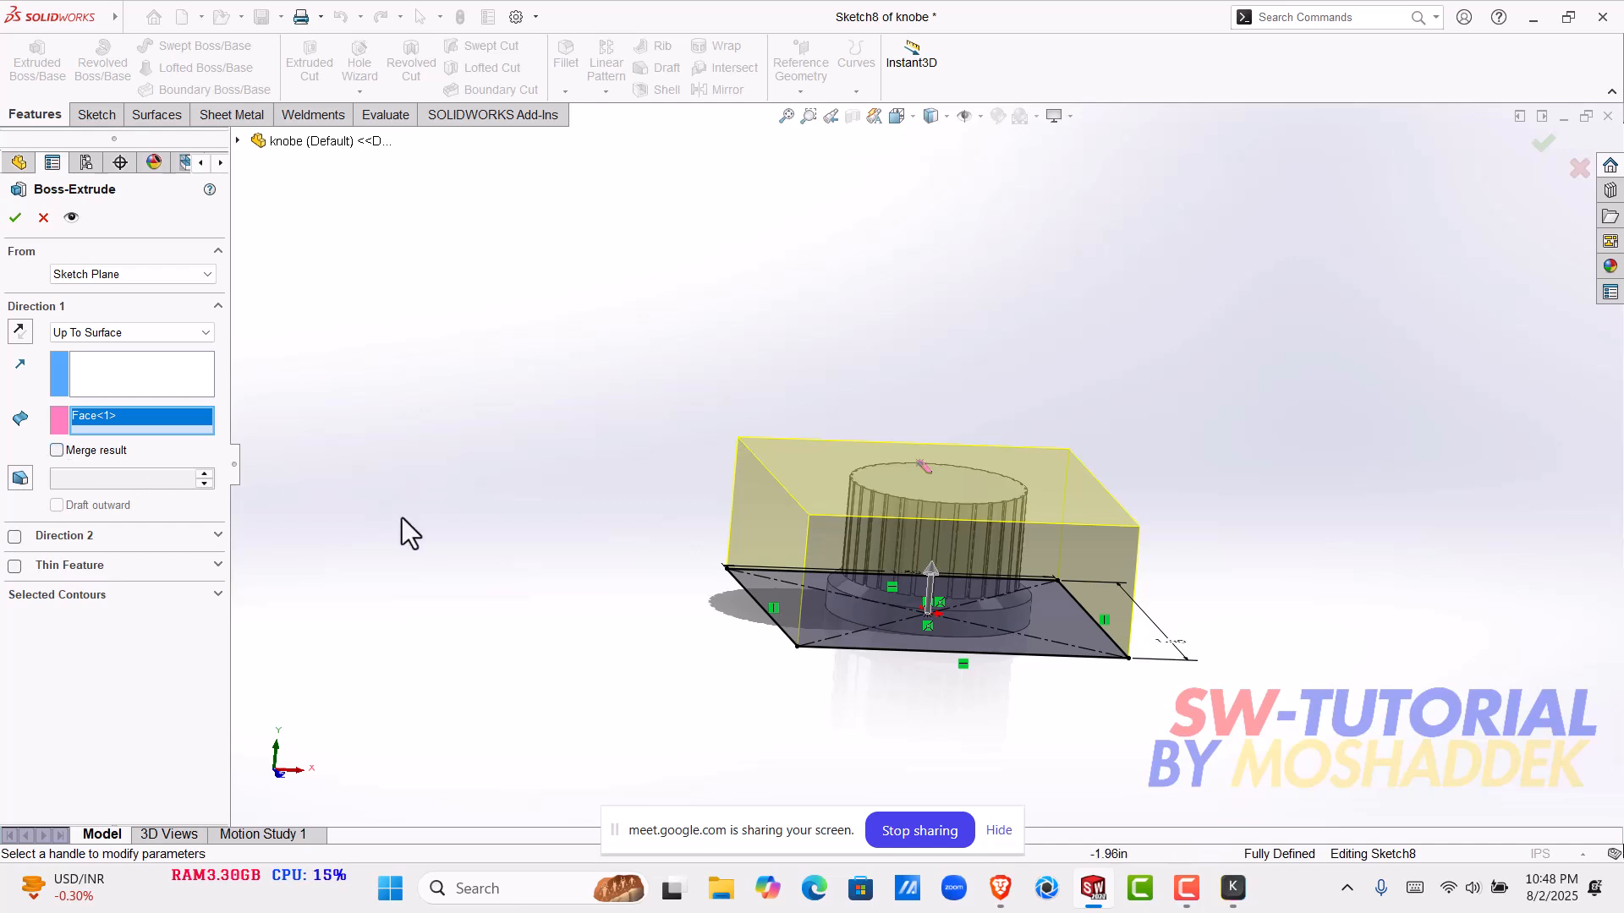
left_click(15, 217)
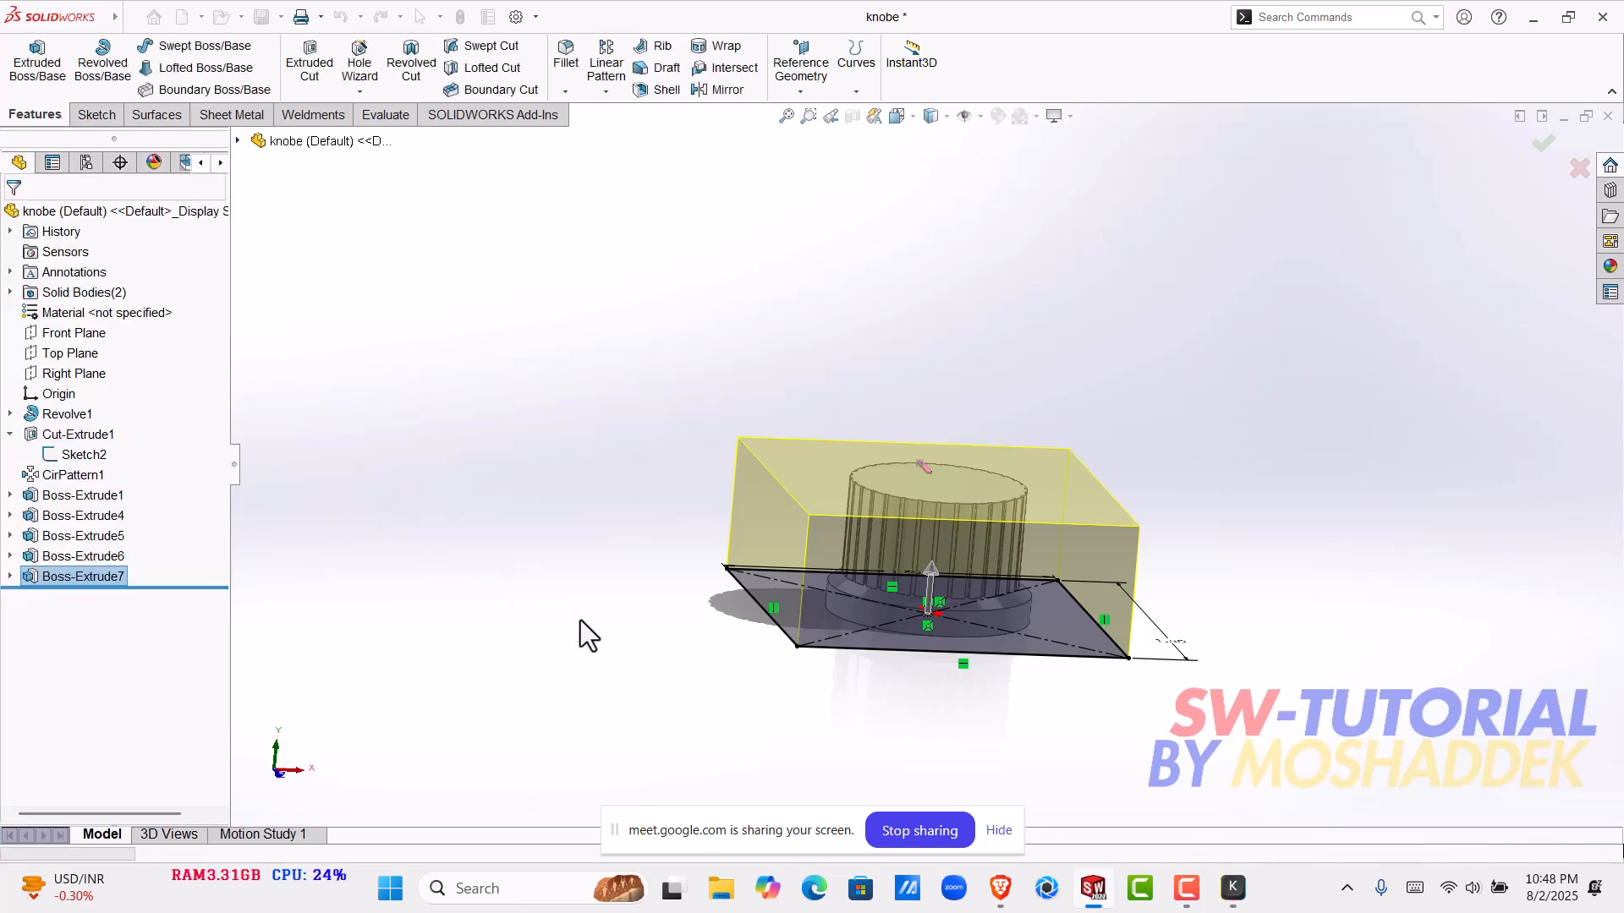
- Inspect the block's underside and roll the feature history back to just after Boss-Extrude1, the ring inside the knob
middle_click_drag(988, 665, 940, 550)
scroll(928, 562, "down", 3)
left_click(924, 566)
left_click(309, 457)
left_click_drag(161, 587, 220, 450)
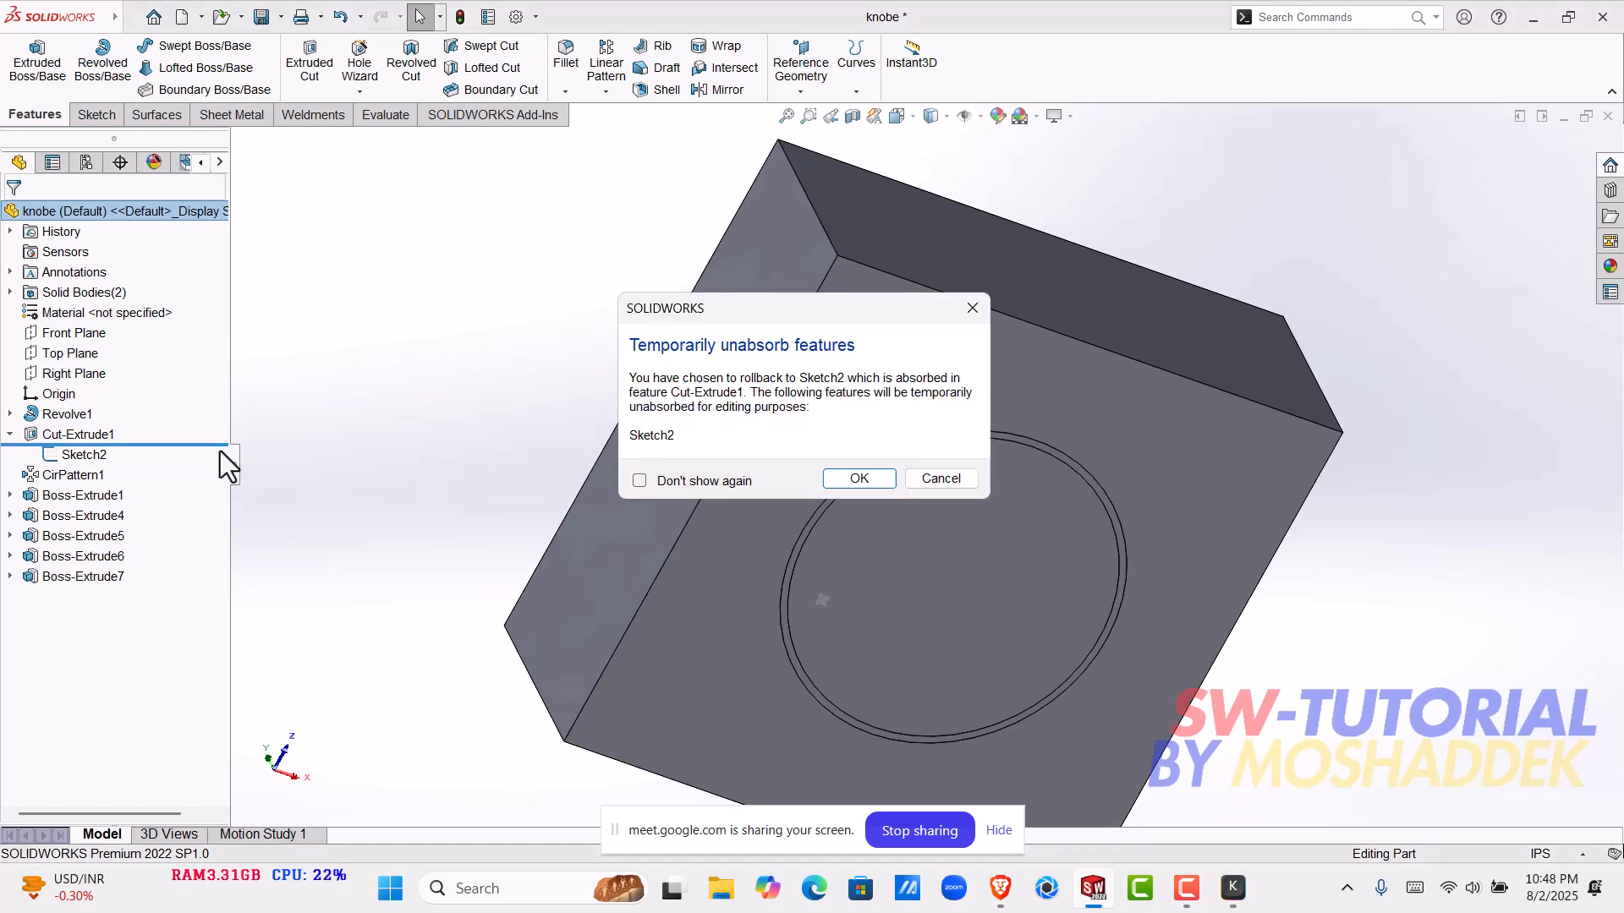
left_click(833, 482)
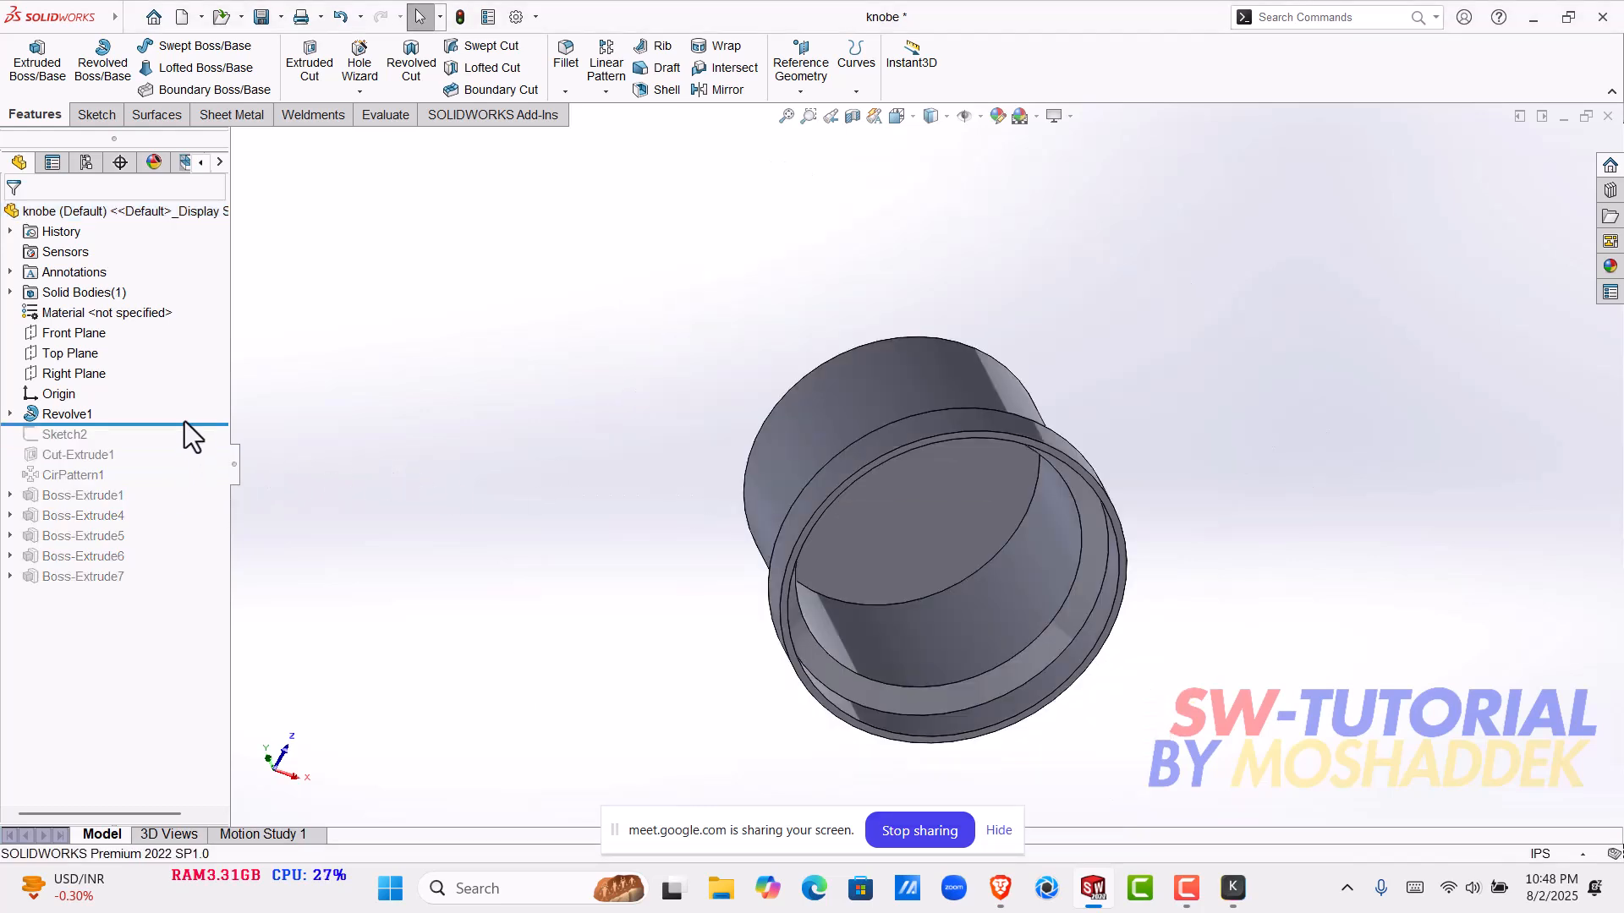
left_click_drag(188, 429, 145, 504)
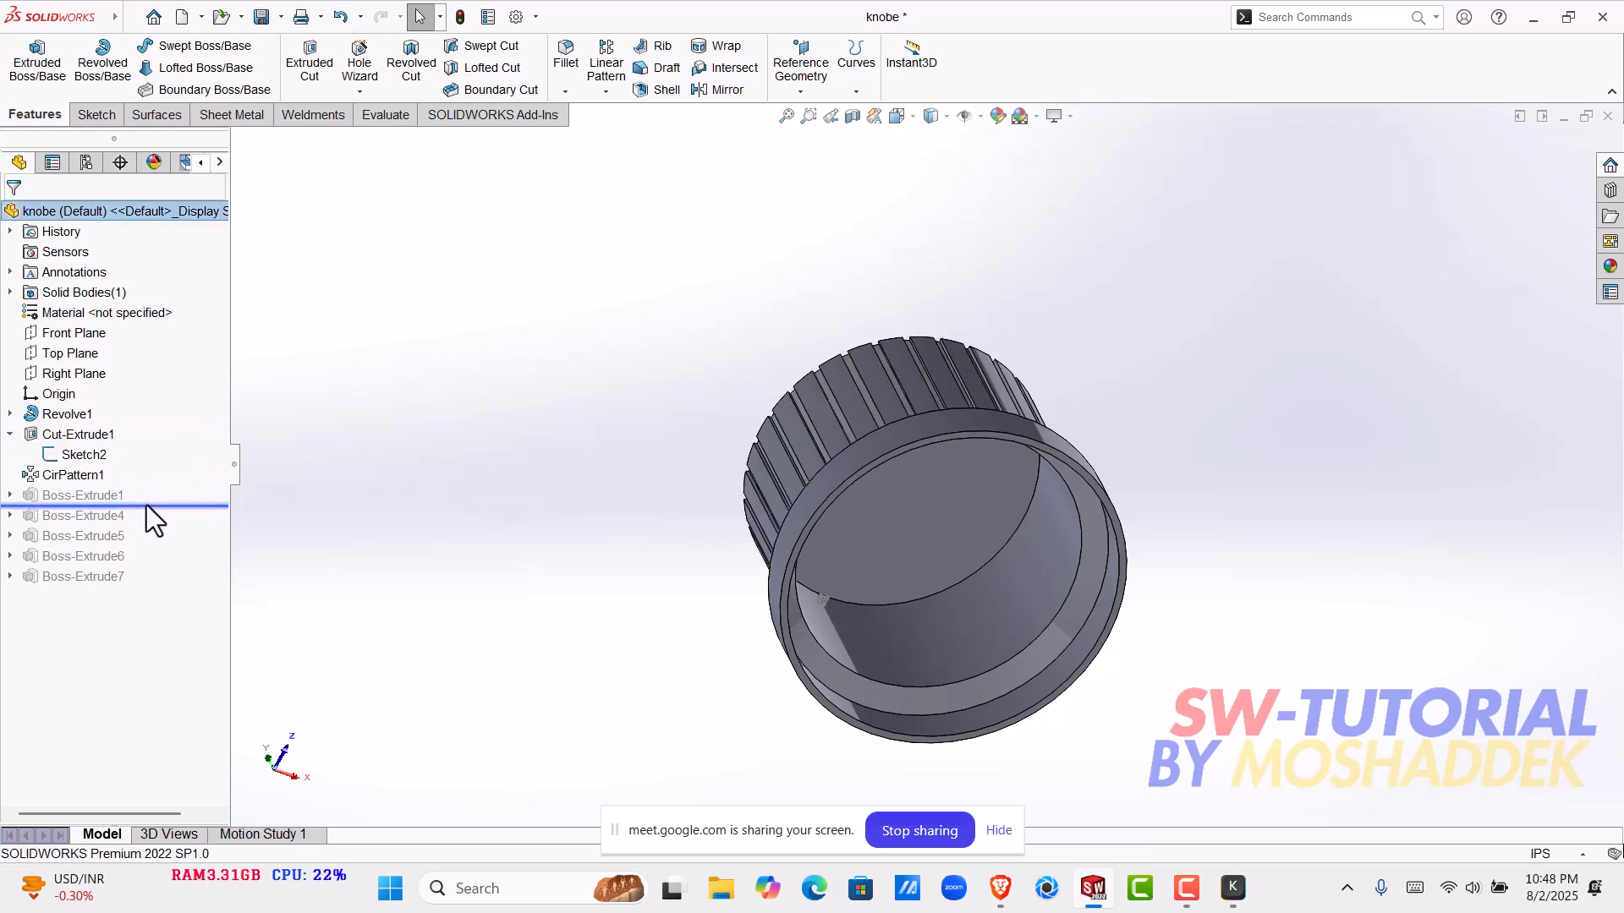
left_click(98, 495)
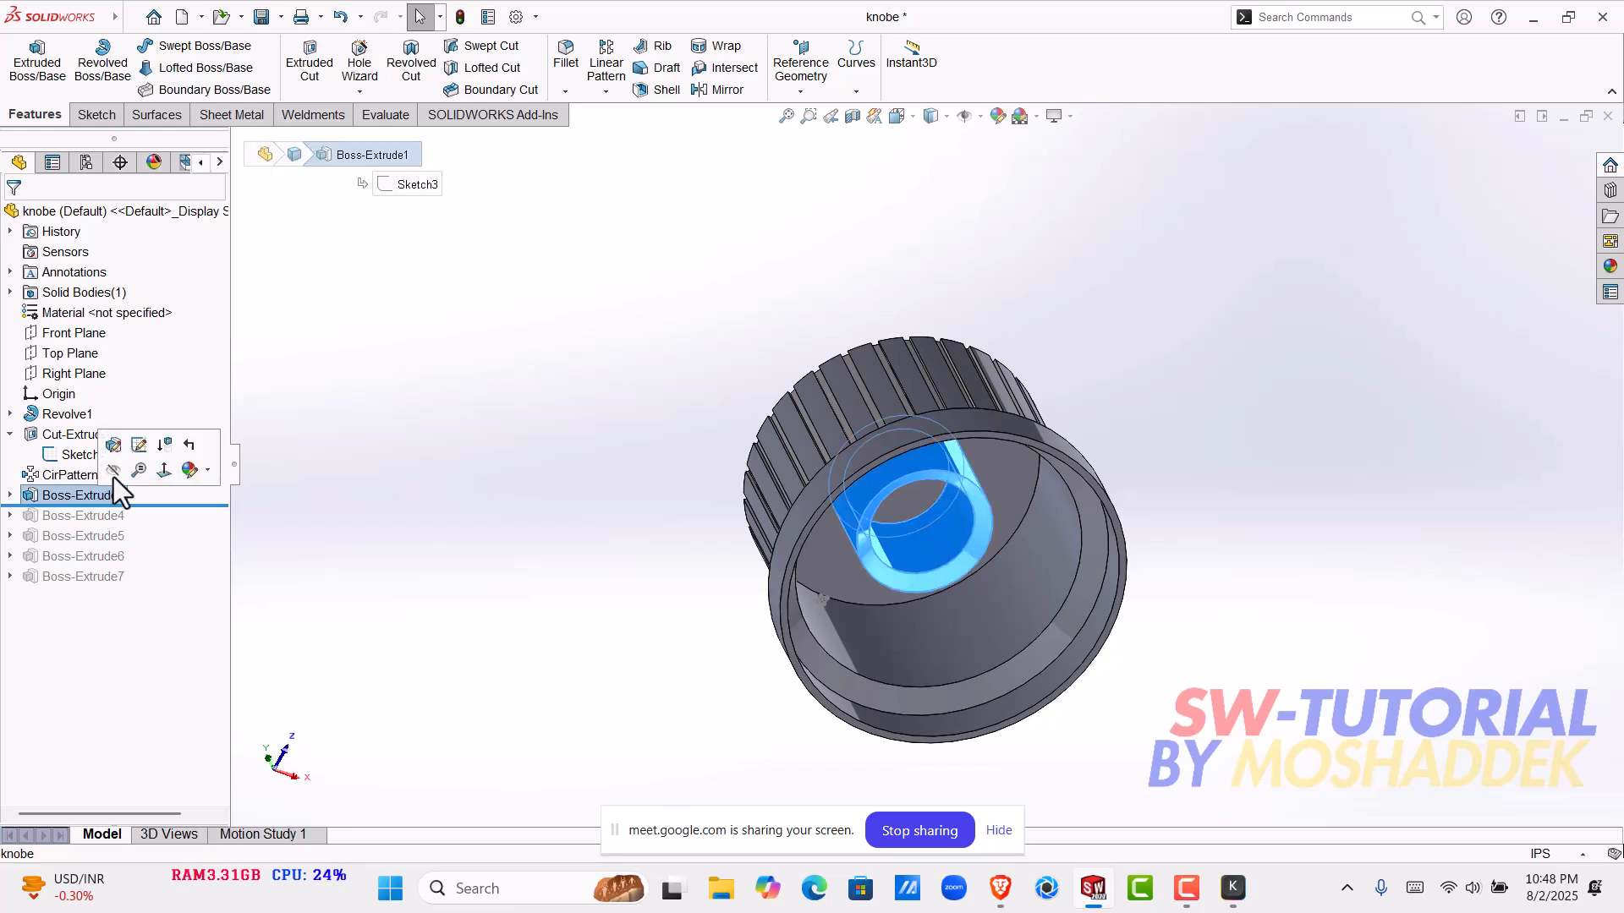
left_click(114, 450)
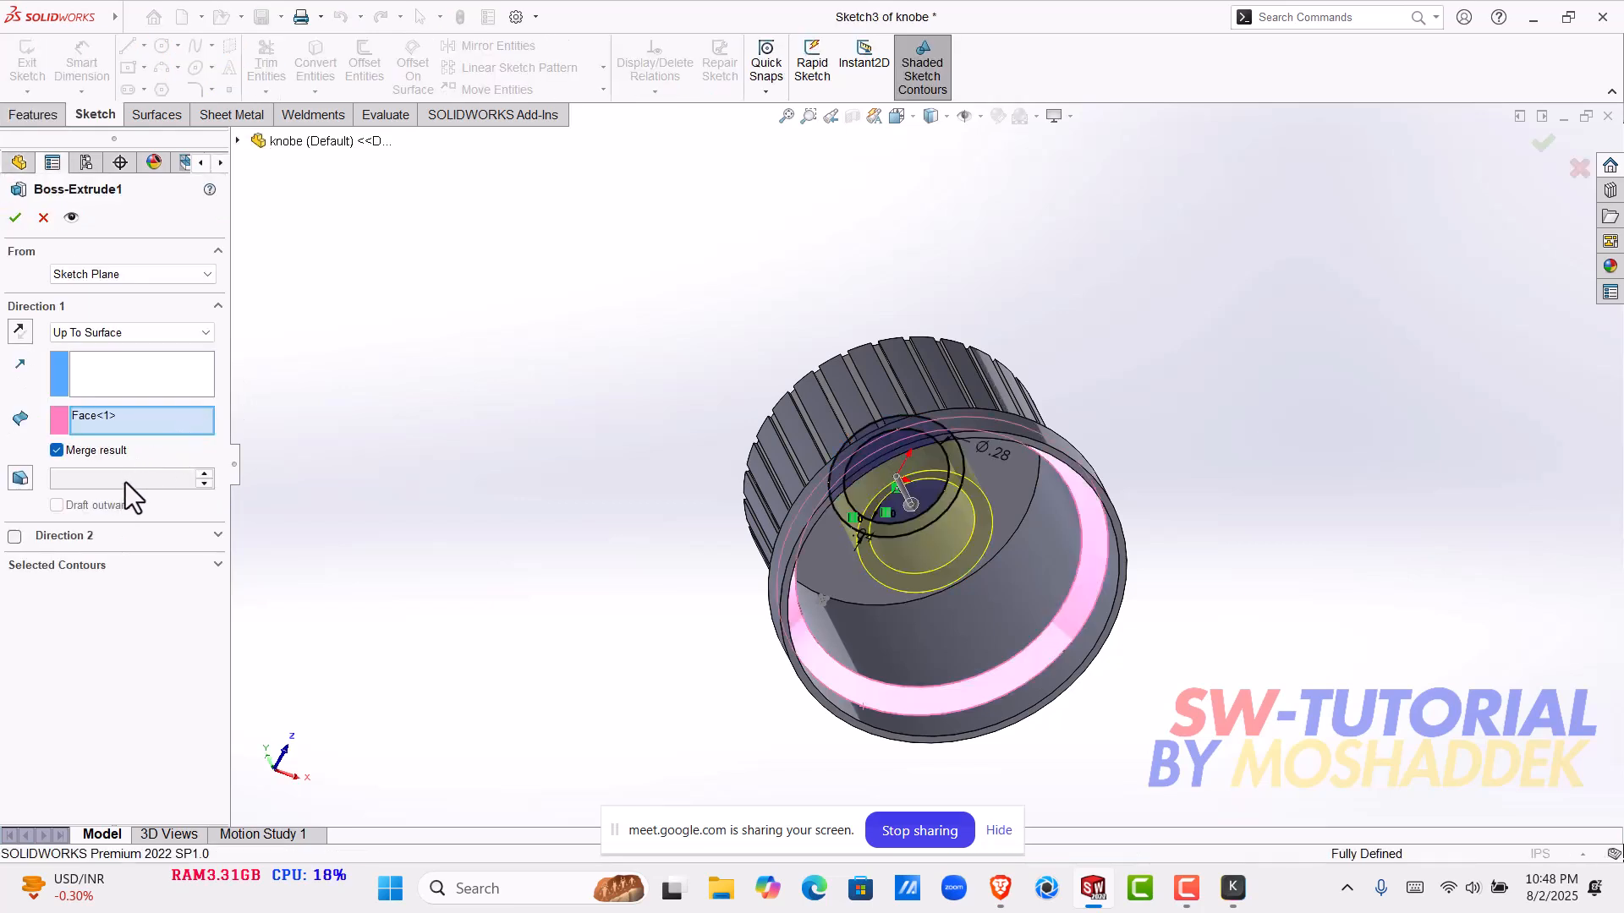
left_click(56, 450)
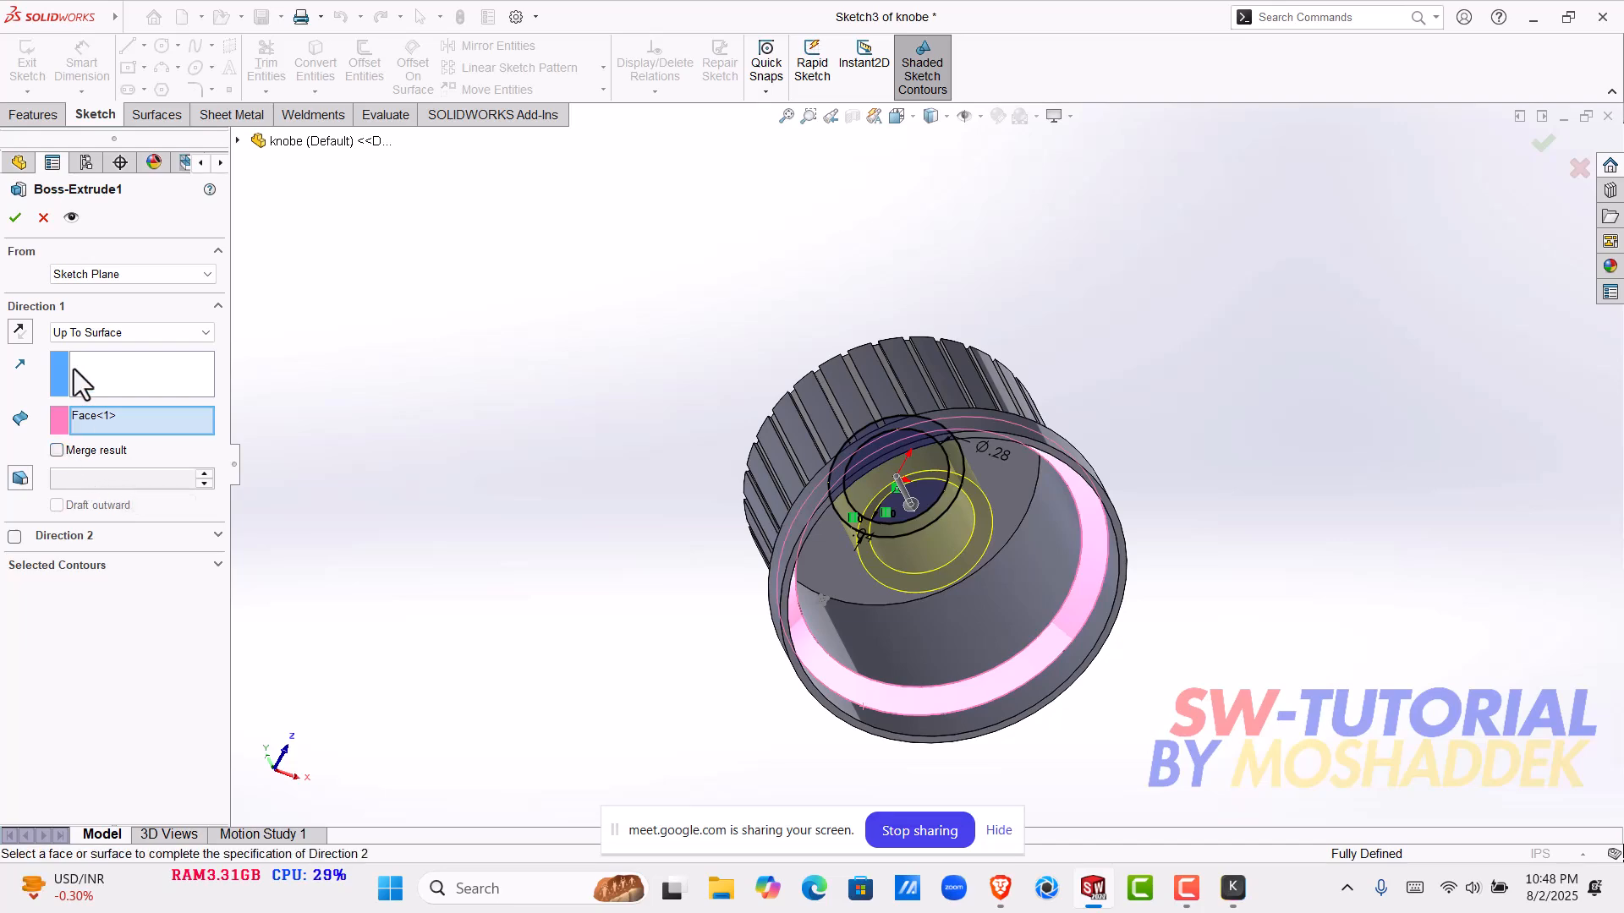
left_click(42, 218)
- Turn off Merge result for Boss-Extrude1 inside the knob and roll the feature history forward to the end
right_click(83, 496)
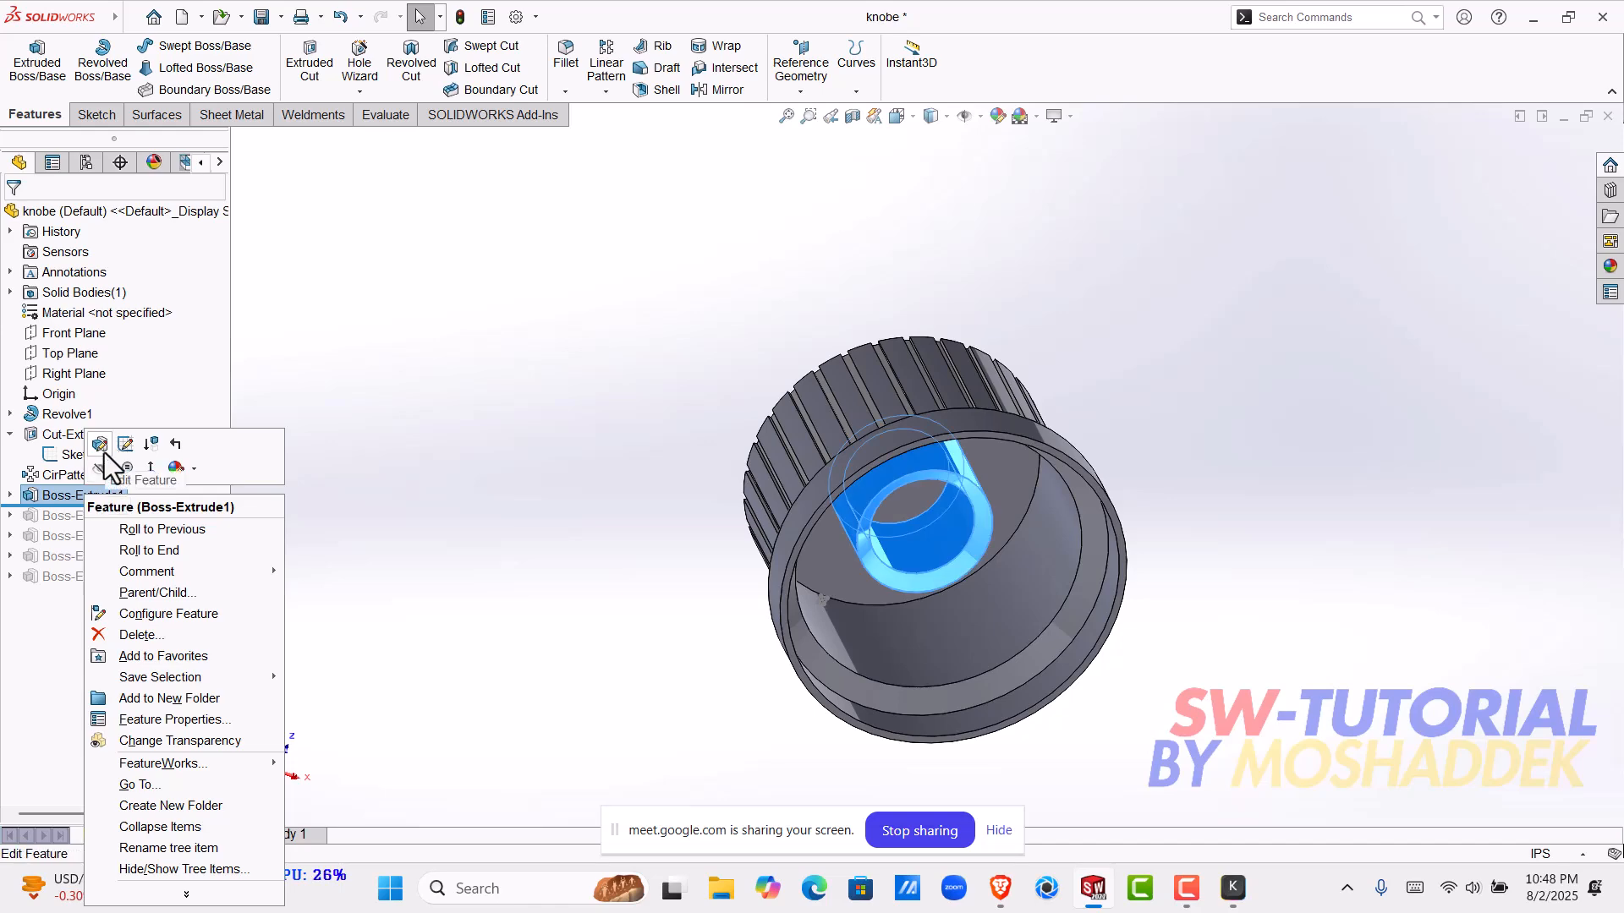
left_click(104, 454)
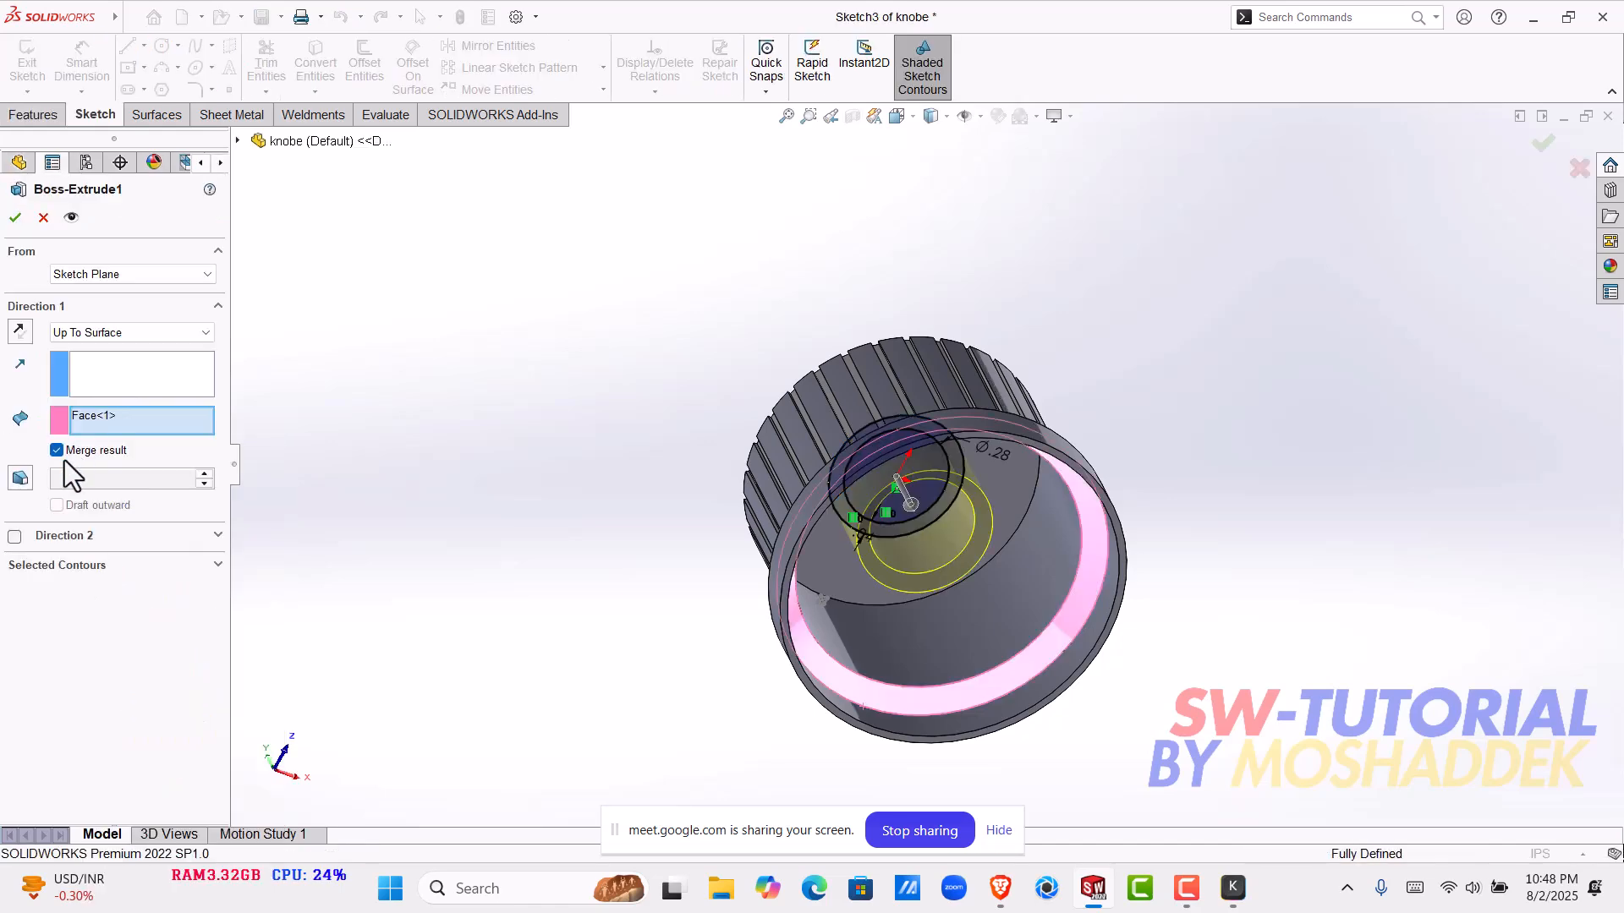
left_click(65, 450)
left_click(15, 217)
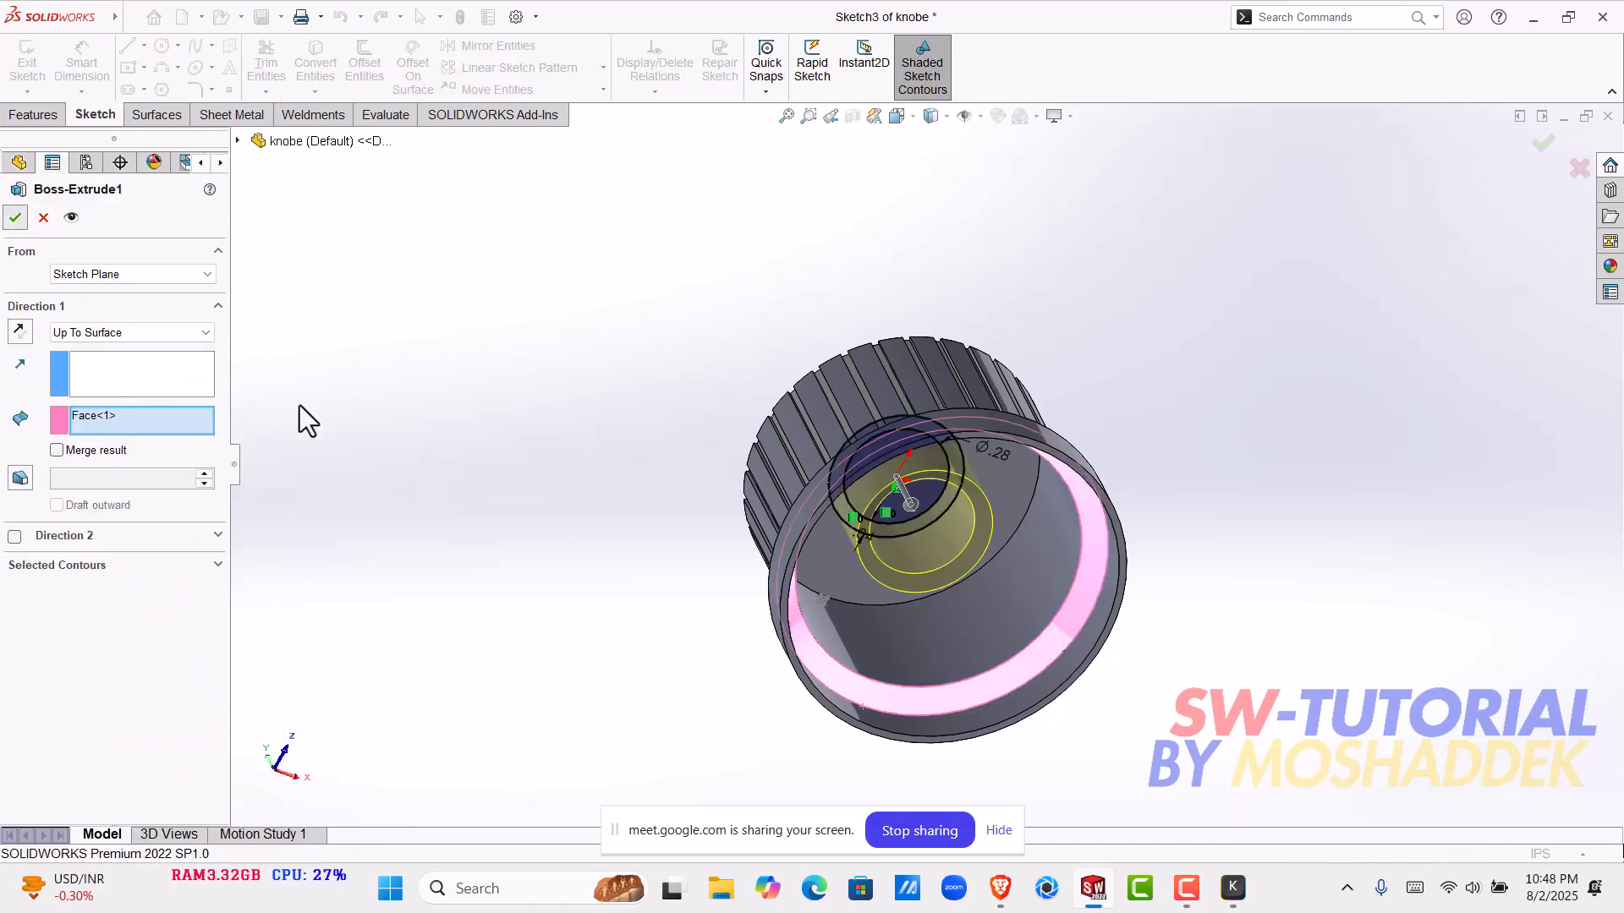
left_click_drag(154, 511, 159, 602)
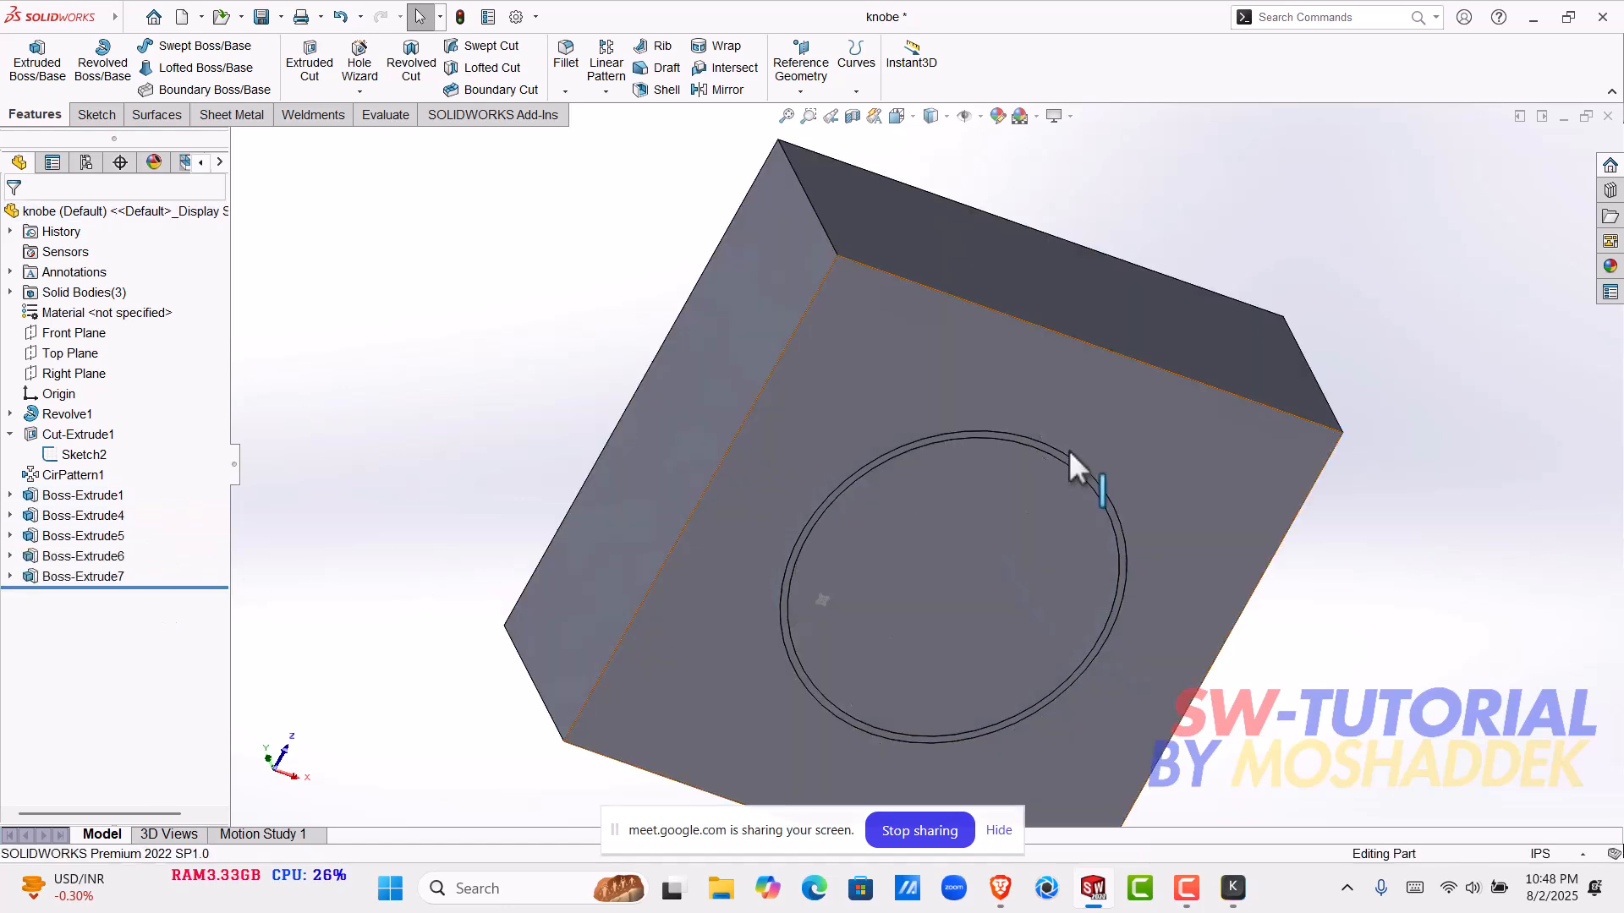
- Make one side face of the extruded block transparent and look at the block from that side
scroll(1058, 453, "up", 3)
mouse_move(987, 458)
middle_mouse_down()
mouse_move(964, 671)
mouse_move(1118, 635)
mouse_move(1052, 678)
middle_mouse_up()
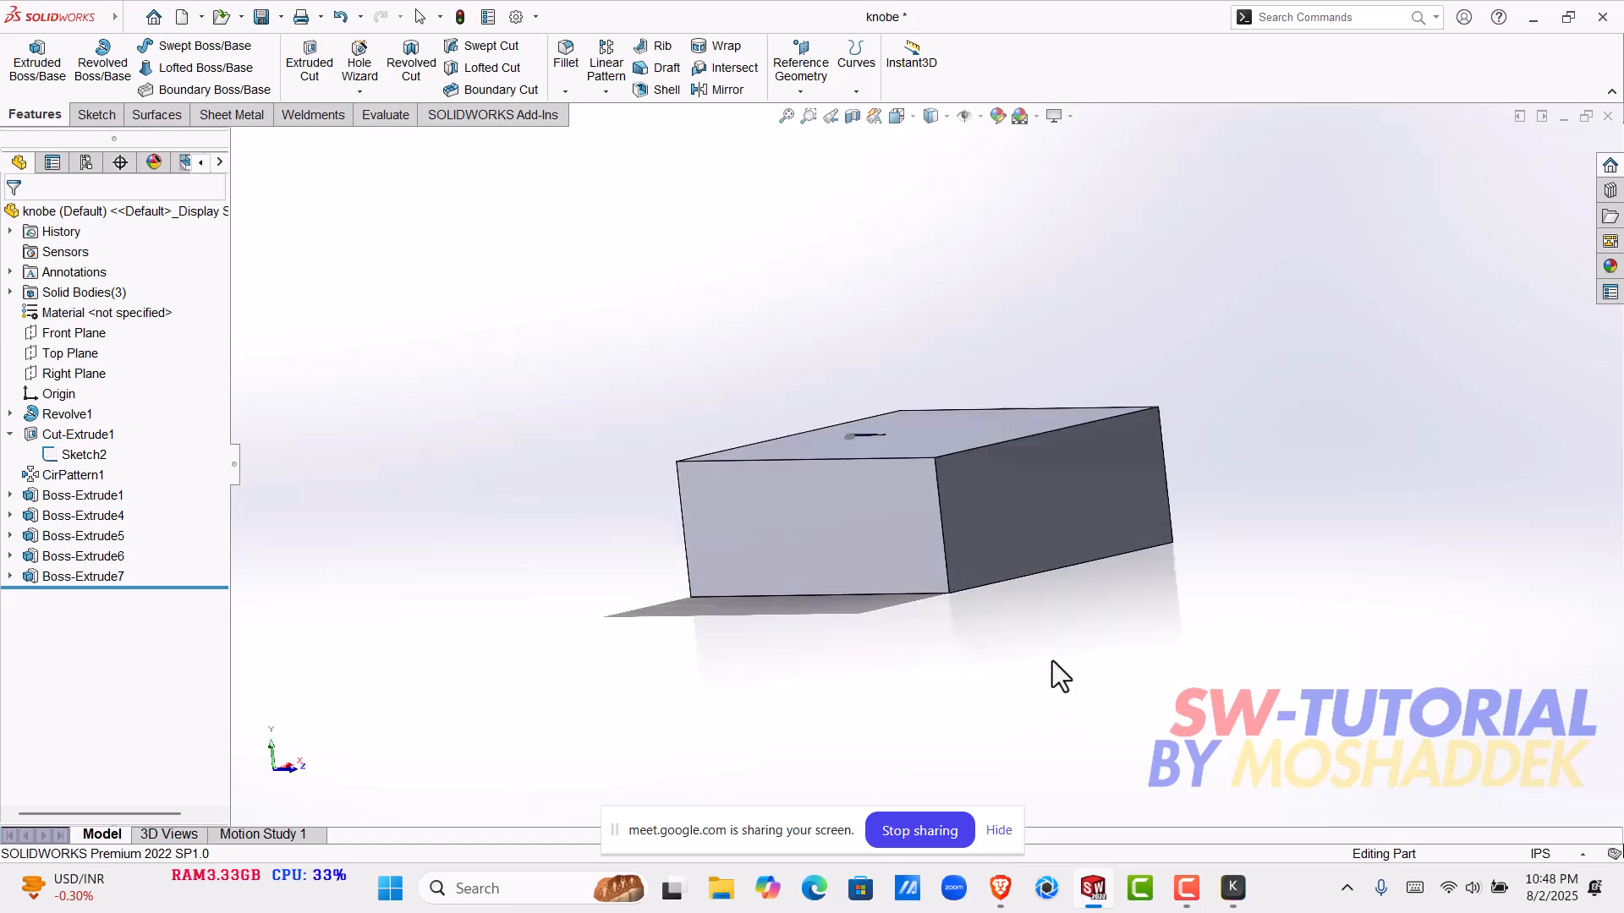
right_click(1106, 490)
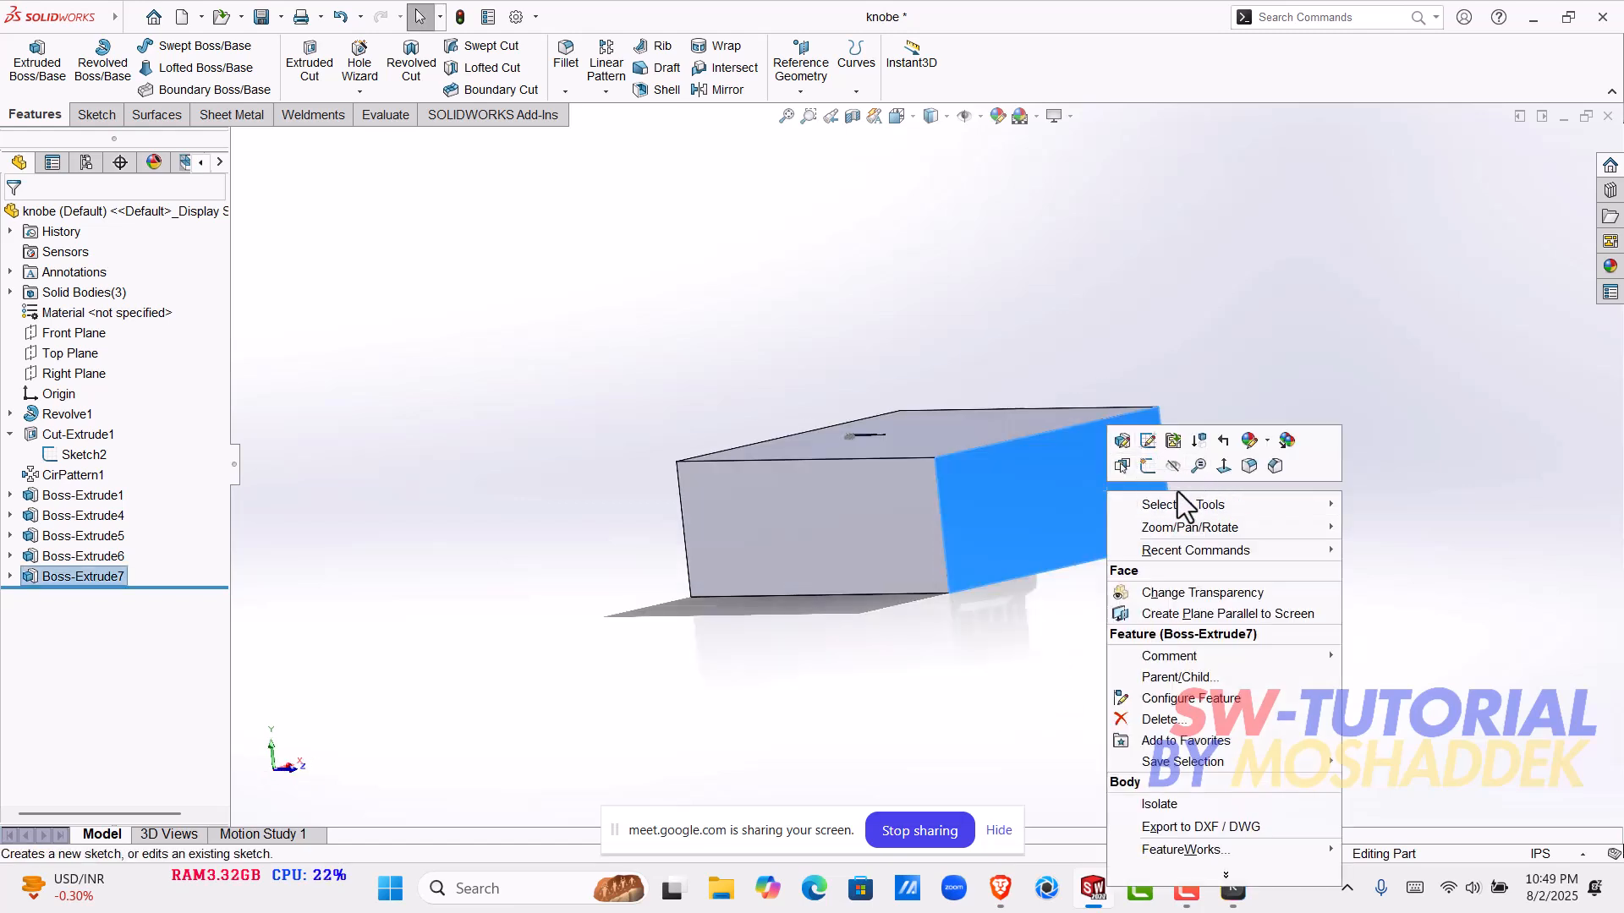
left_click(1199, 593)
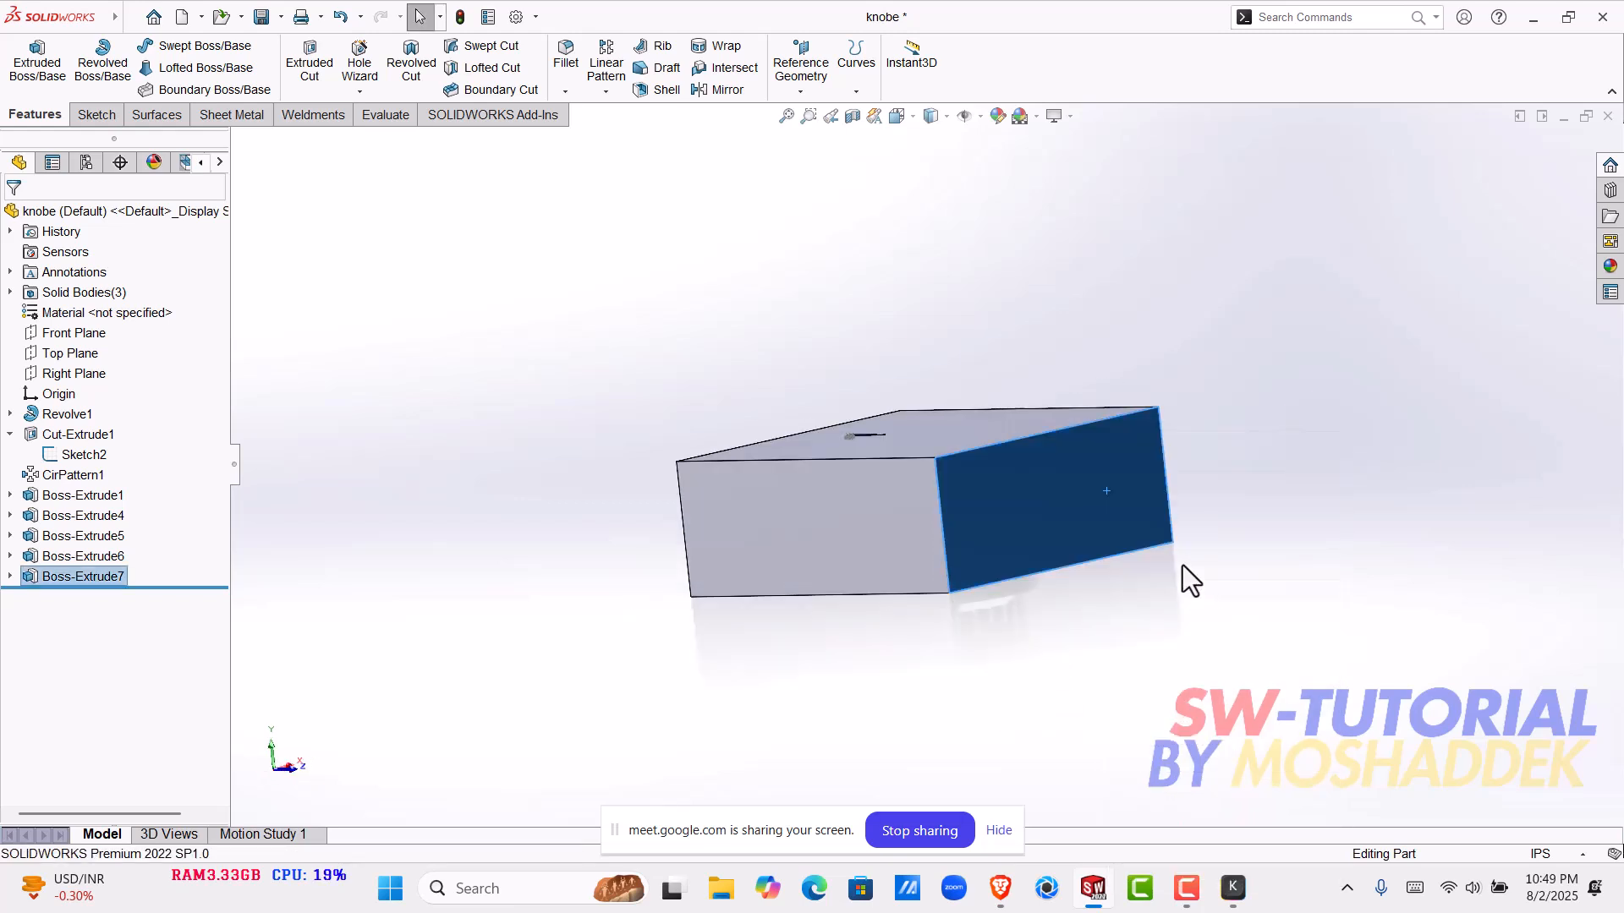
left_click(1105, 643)
scroll(1041, 572, "down", 3)
middle_click_drag(996, 492, 1135, 471)
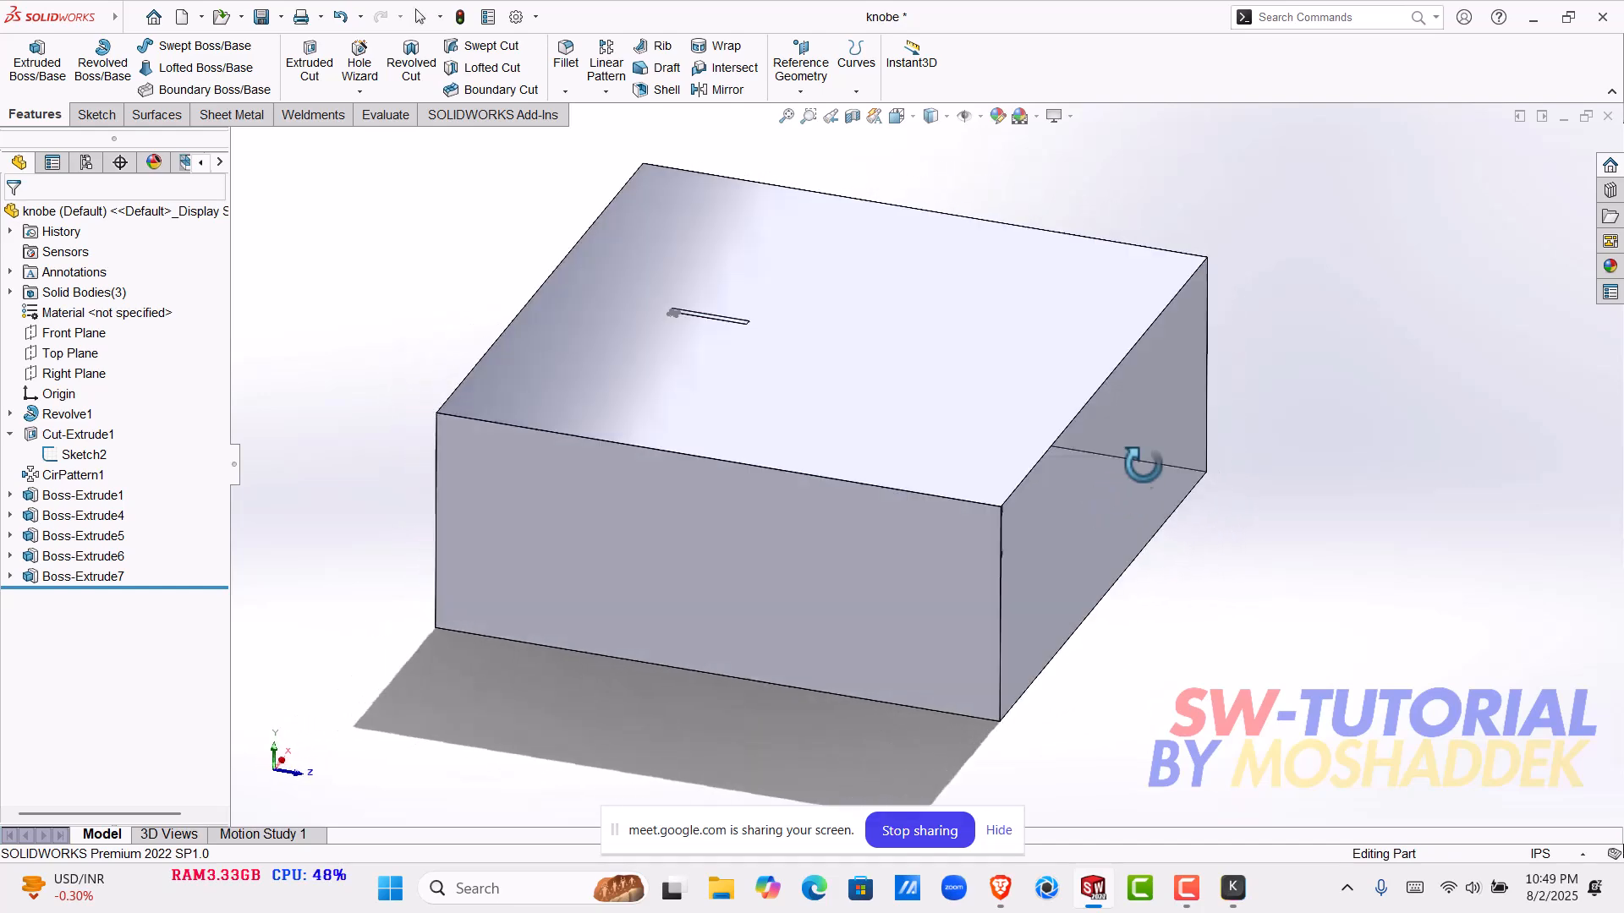
- Look inside the block through another side face made transparent, and undo the face transparency
left_click(1159, 452)
right_click(1165, 461)
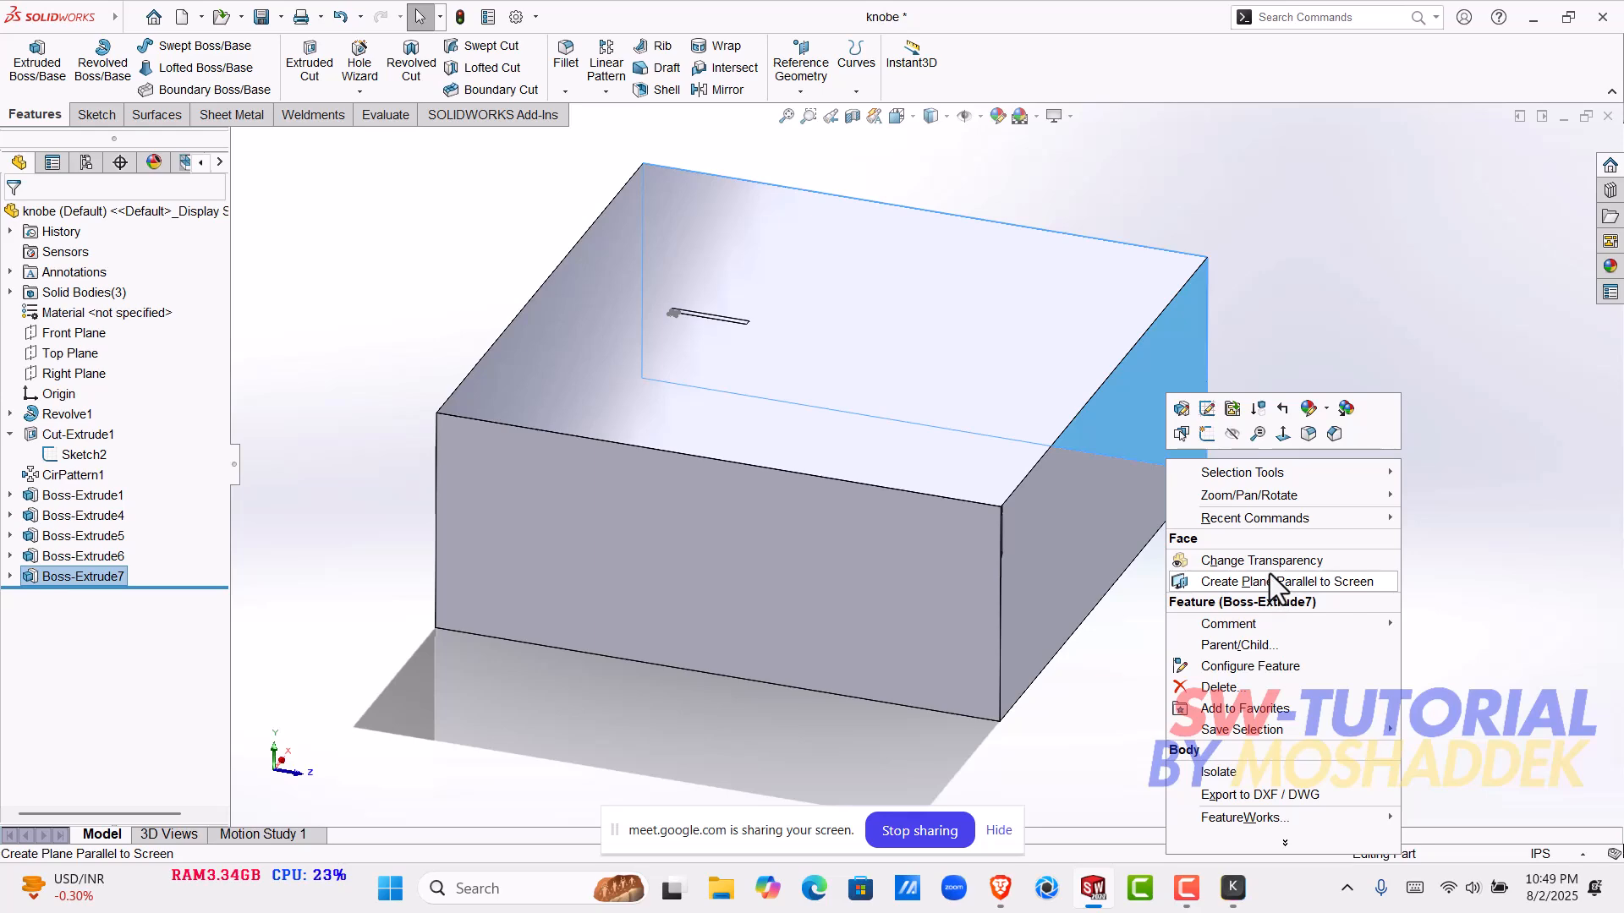
left_click(1276, 558)
right_click(1279, 484)
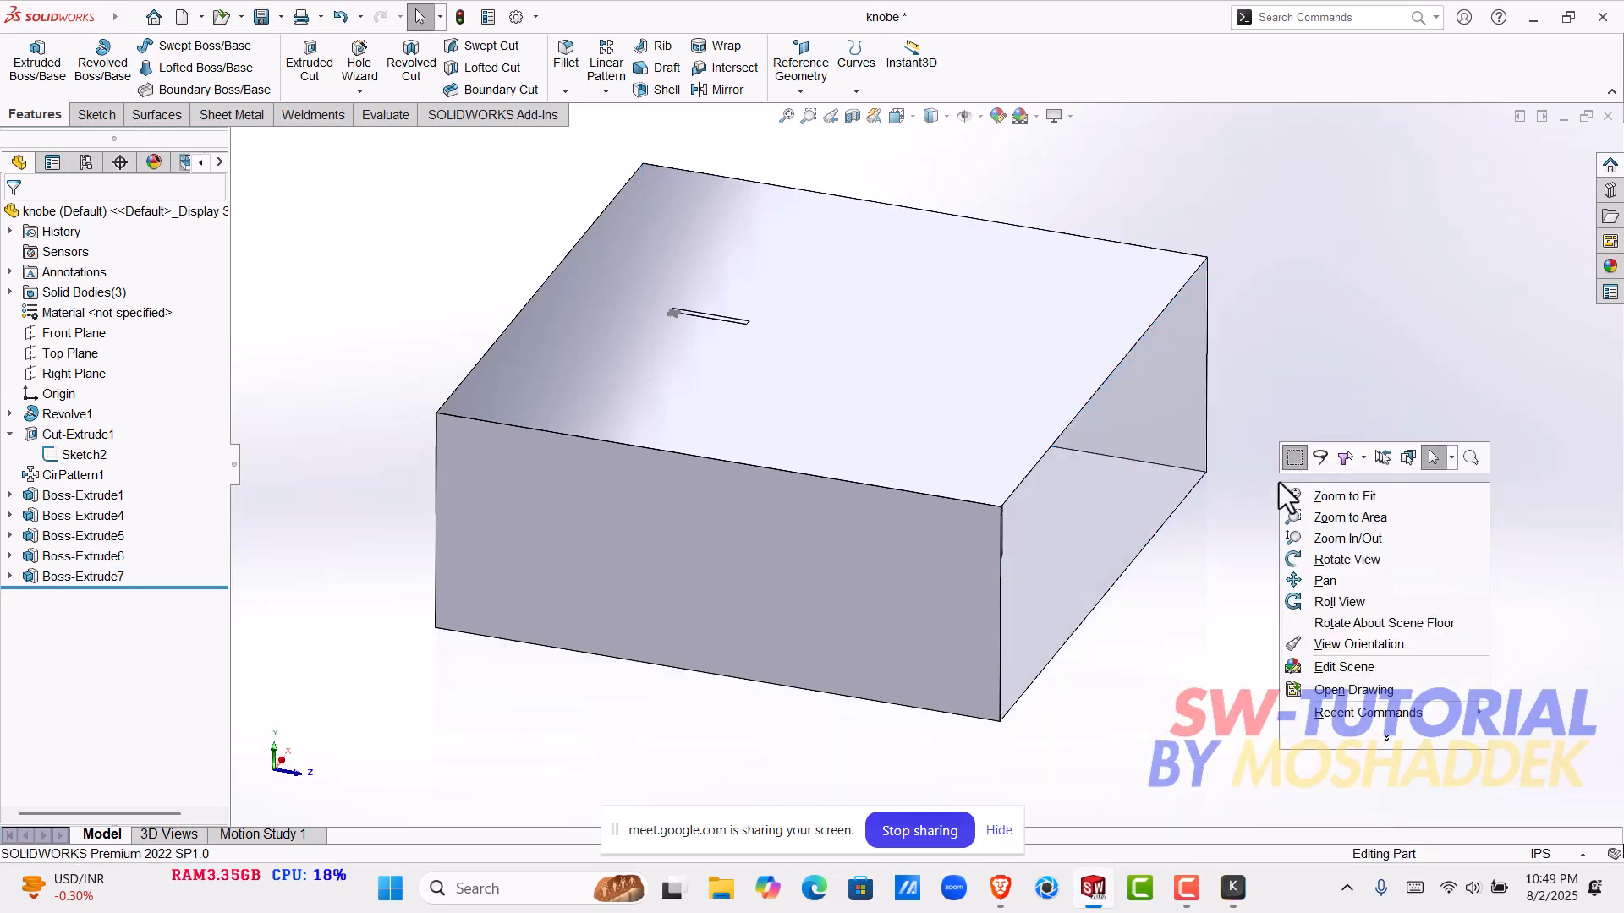
left_click(1359, 269)
middle_click_drag(1358, 268, 1207, 373)
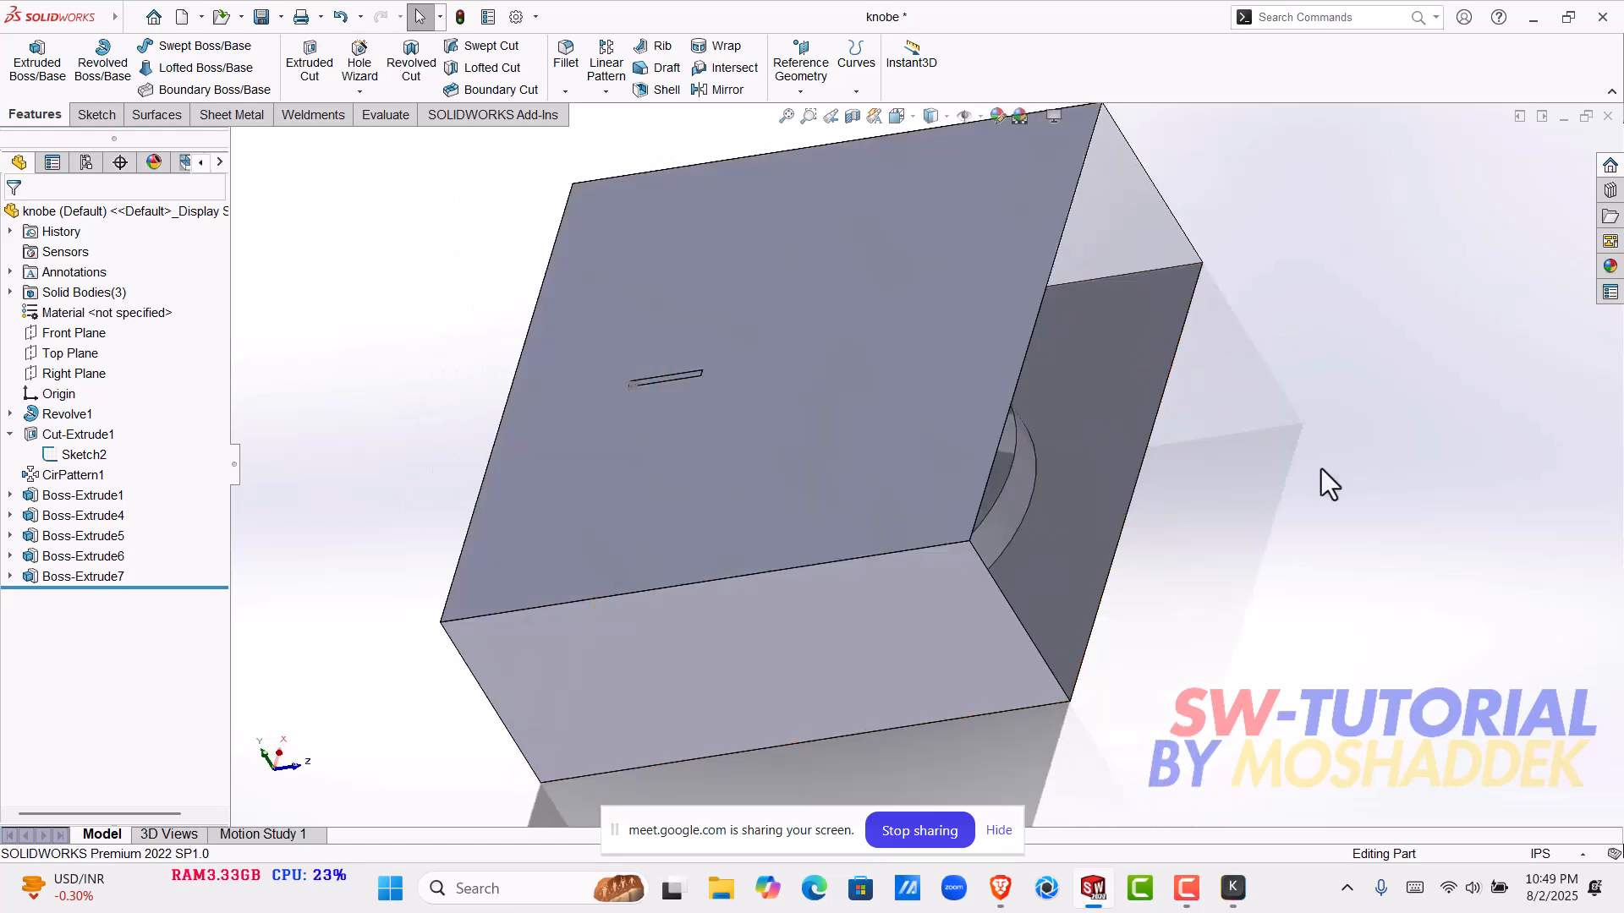
key("ctrl+z")
middle_click_drag(1185, 453, 925, 370)
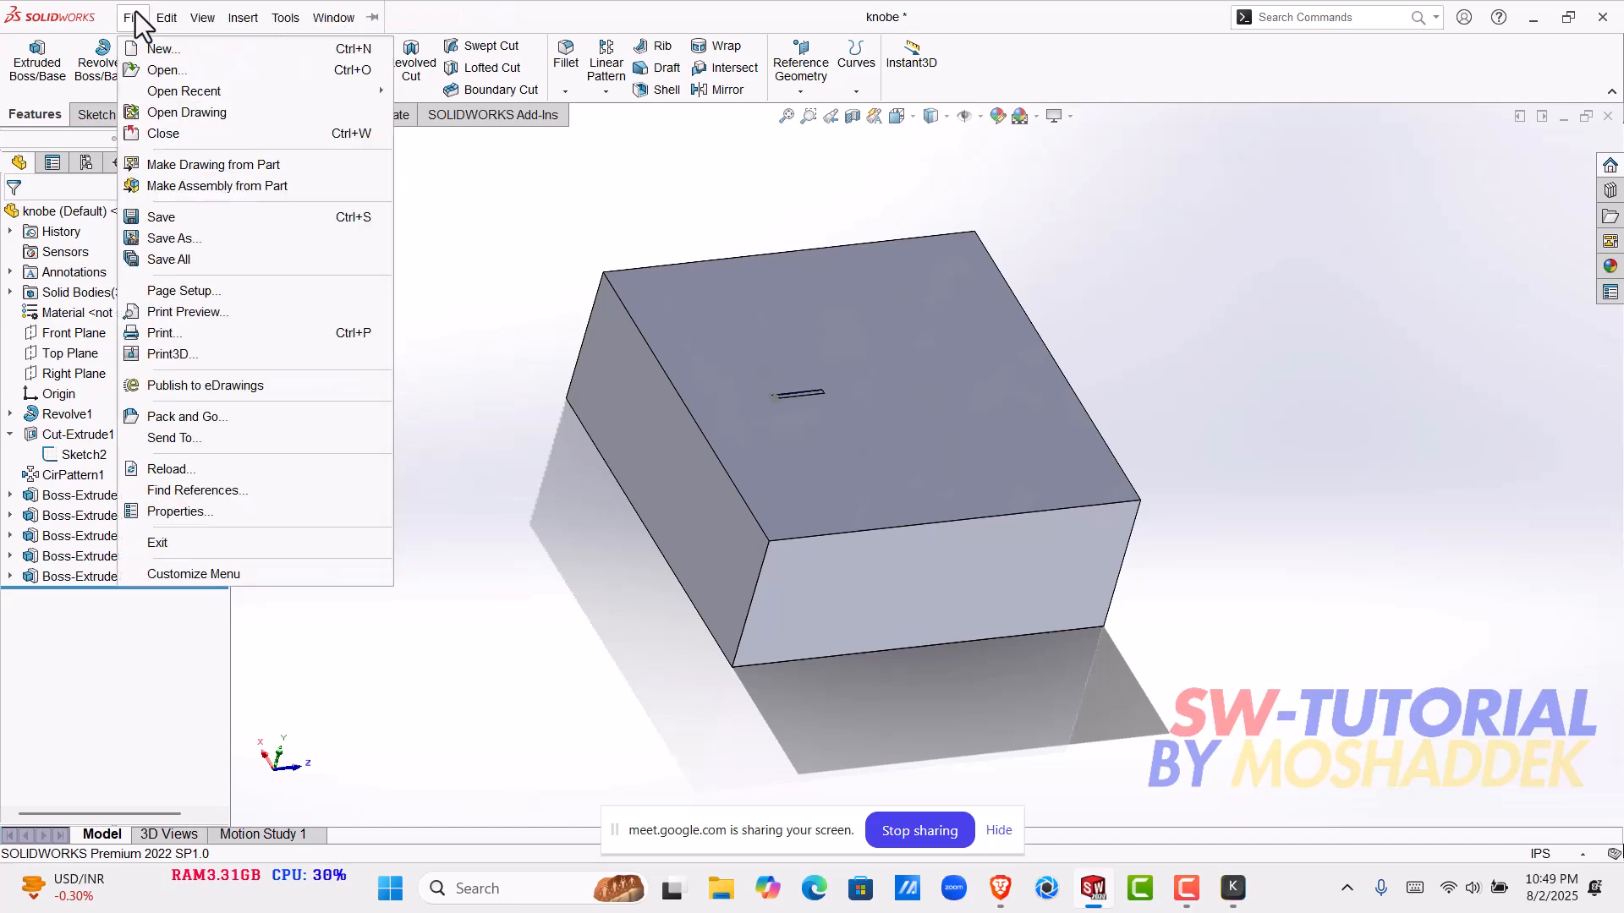
- Start a Combine operation set to Subtract with the mold block, Boss-Extrude7, as the main body
mouse_move(114, 13)
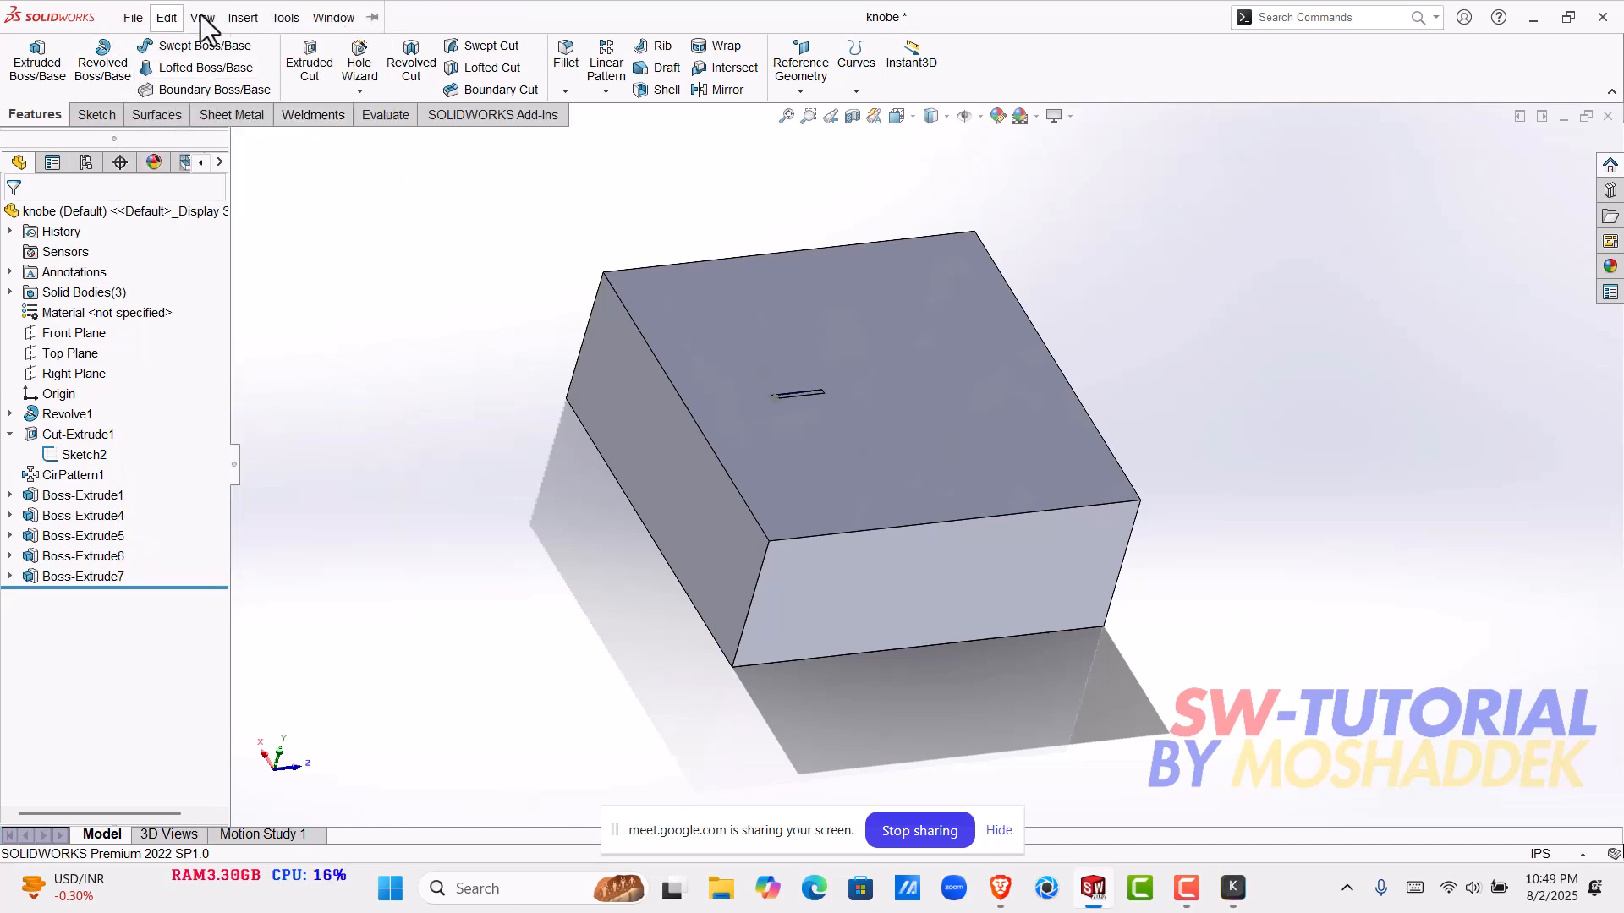
left_click(243, 17)
mouse_move(296, 88)
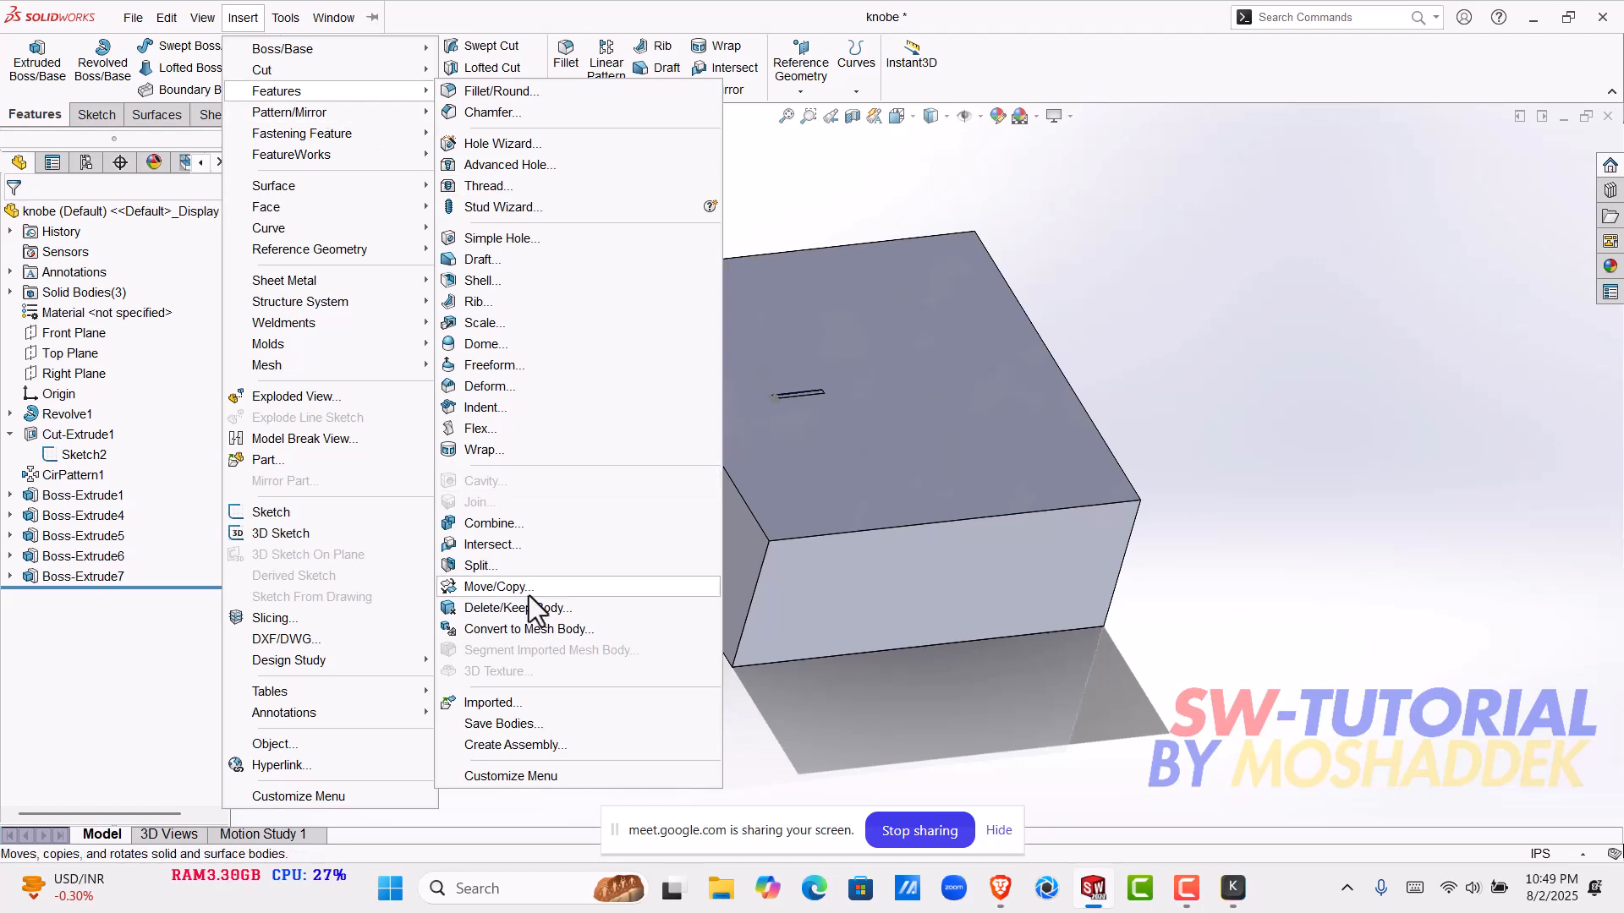
left_click(506, 523)
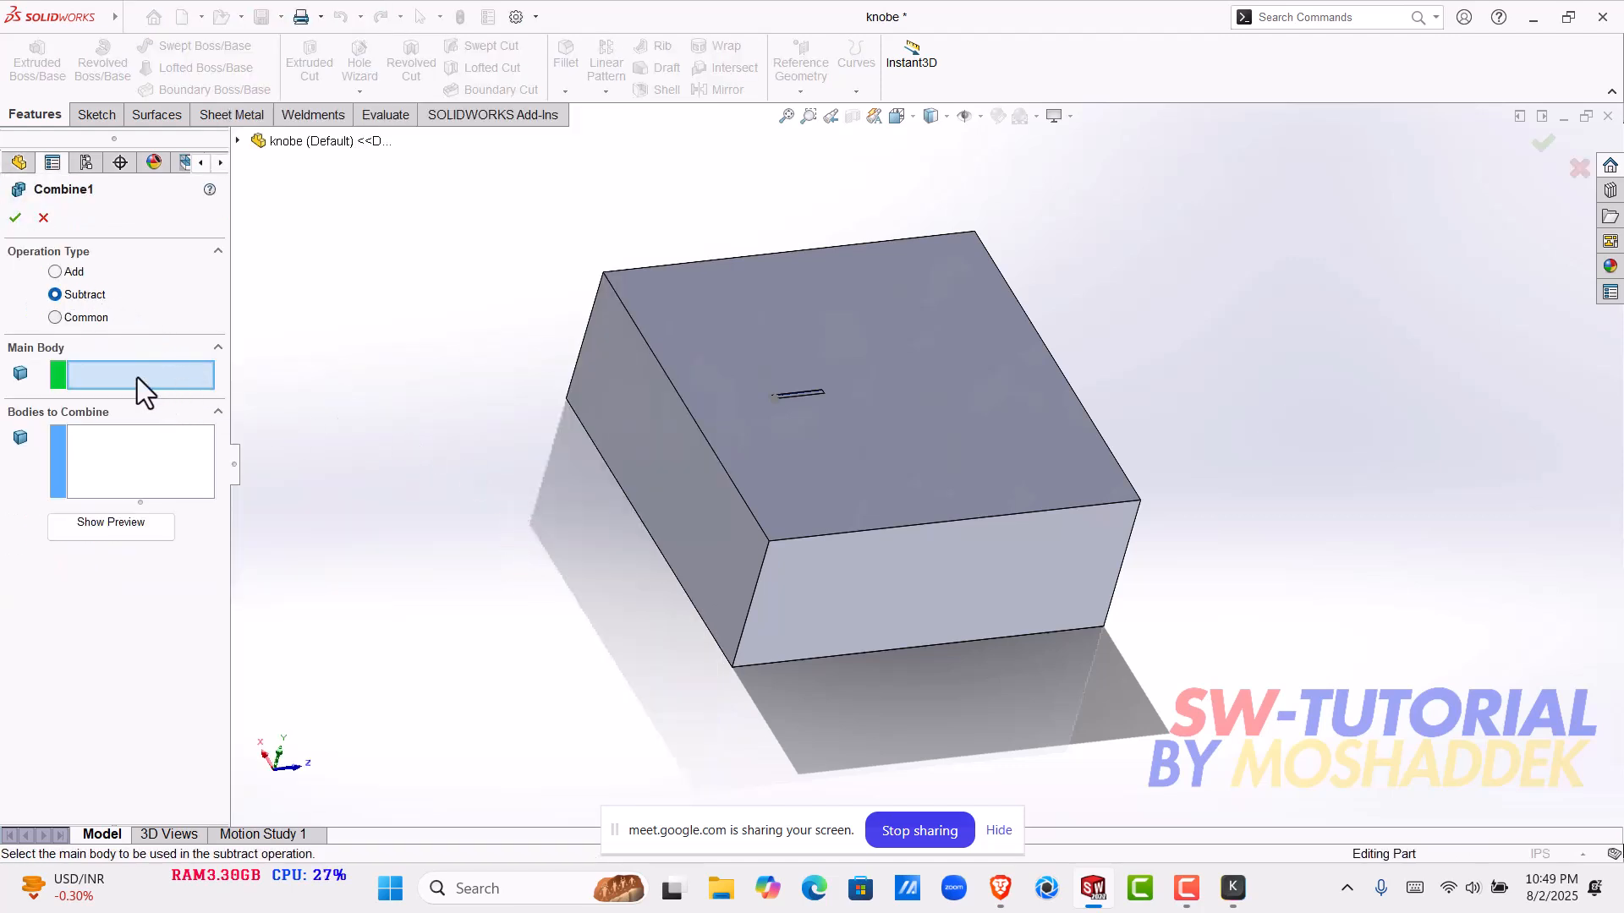
middle_click_drag(693, 510, 751, 362)
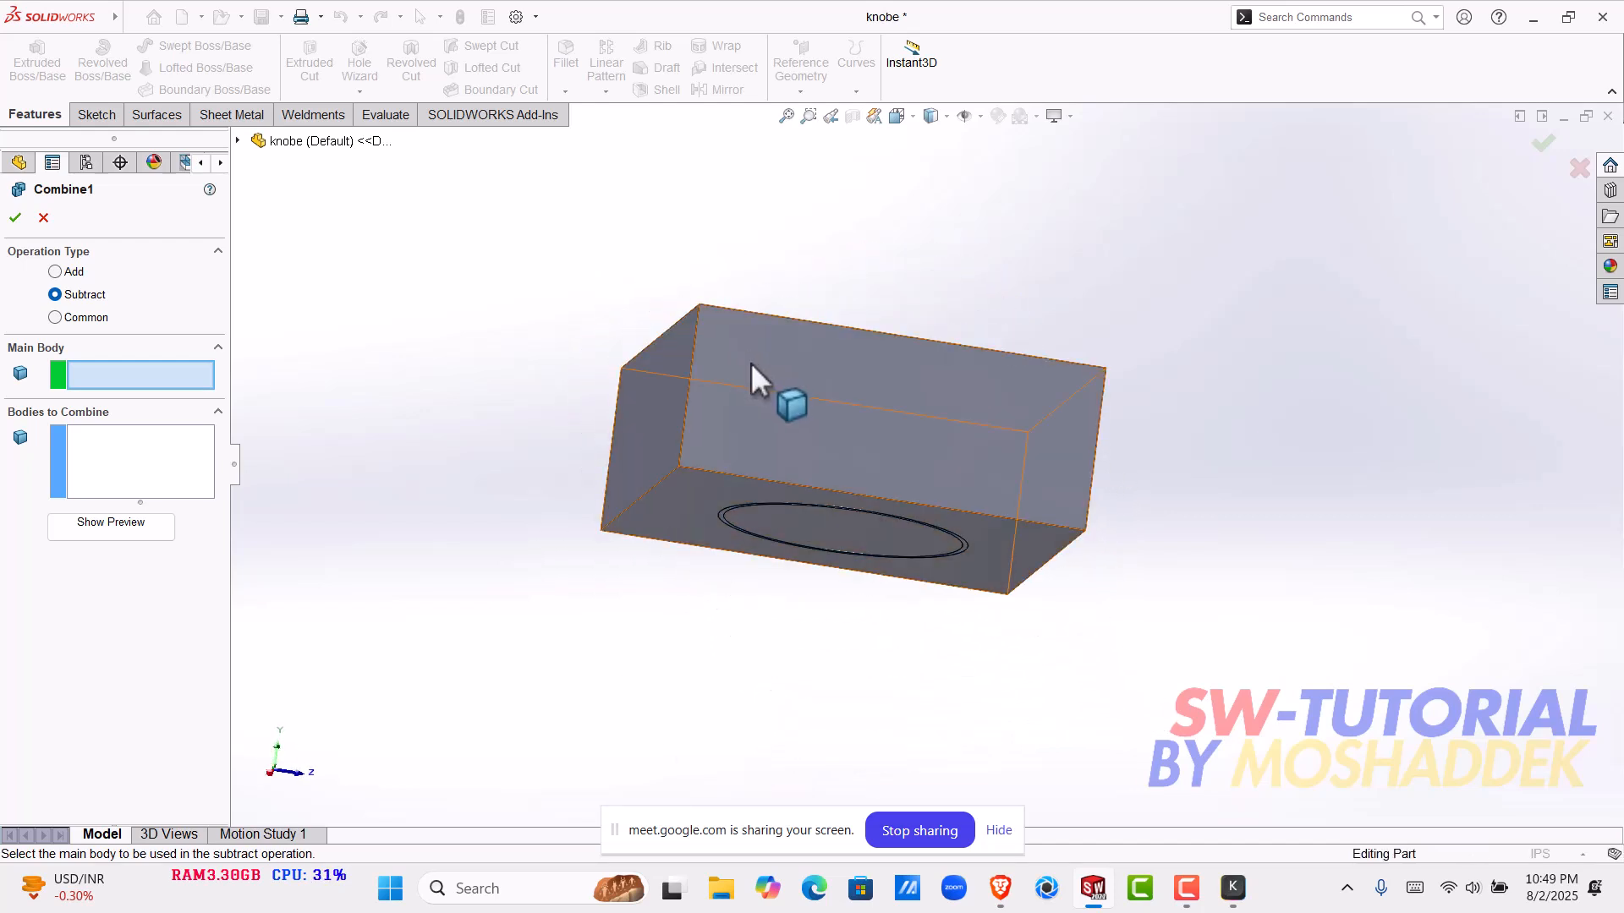
left_click(750, 362)
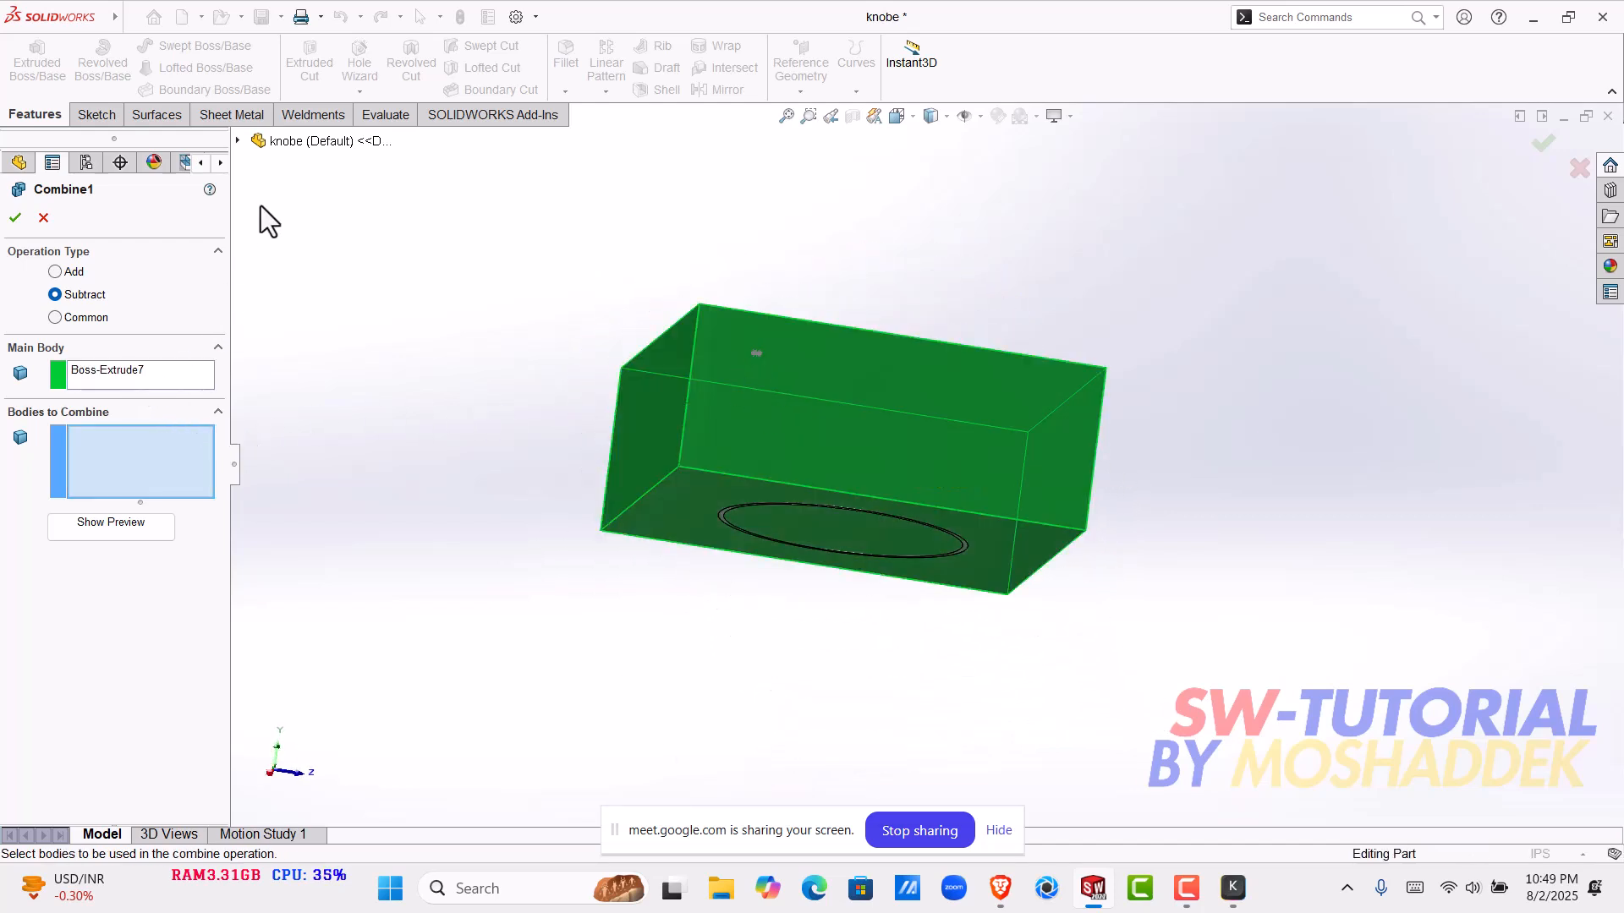
- Subtract the knob body Boss-Extrude6 from the block, leaving the inner ring body out of the selection
left_click(238, 141)
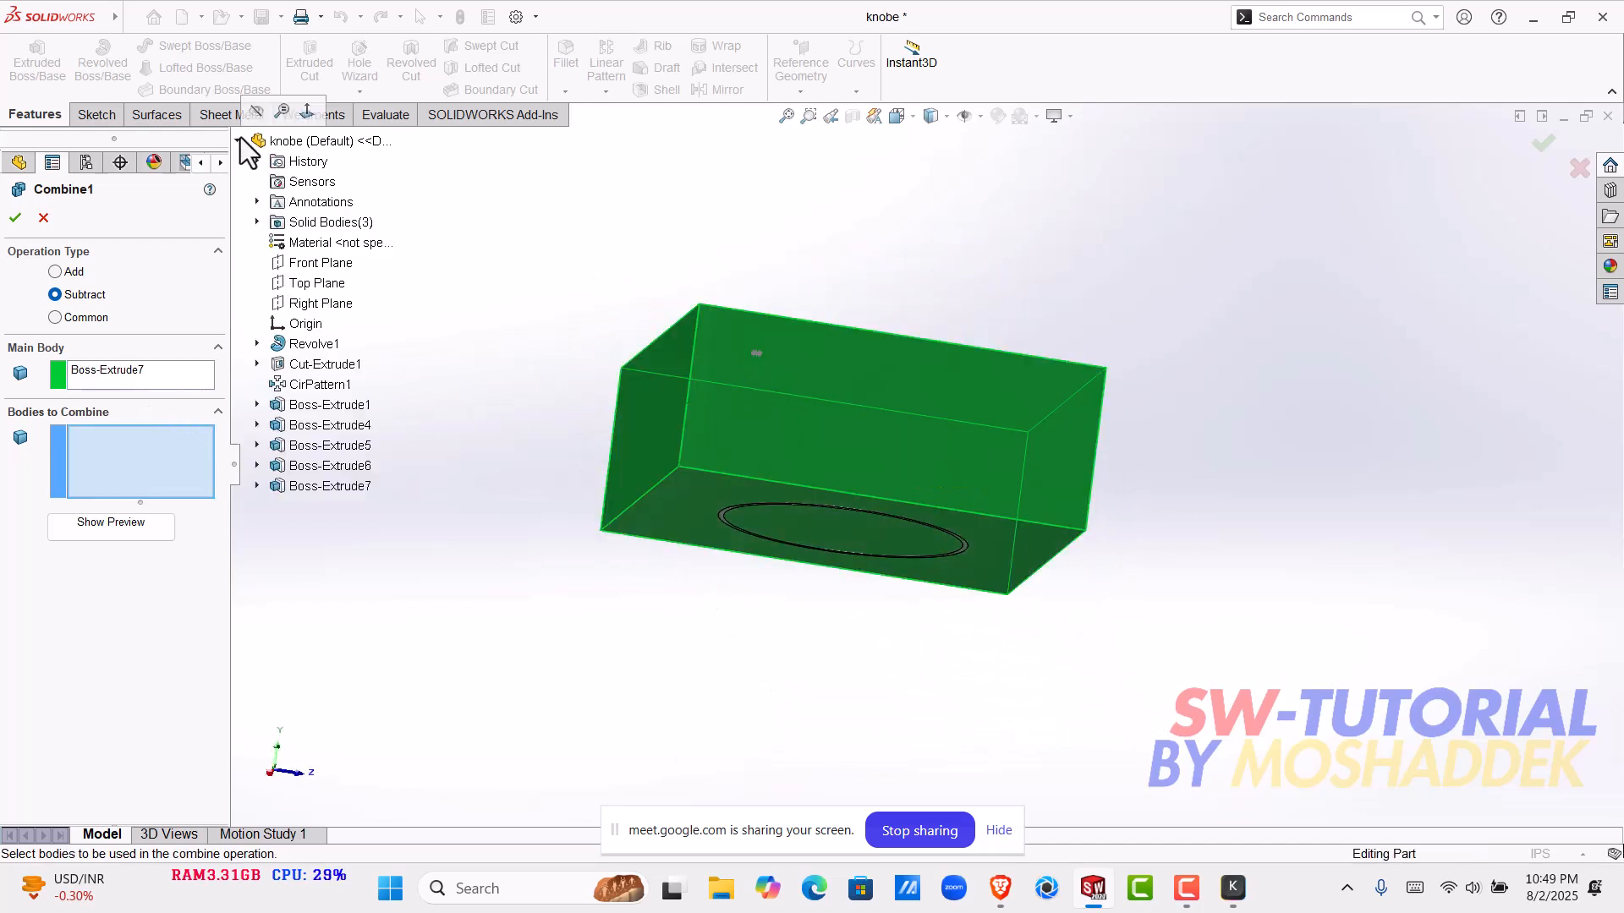
left_click(257, 222)
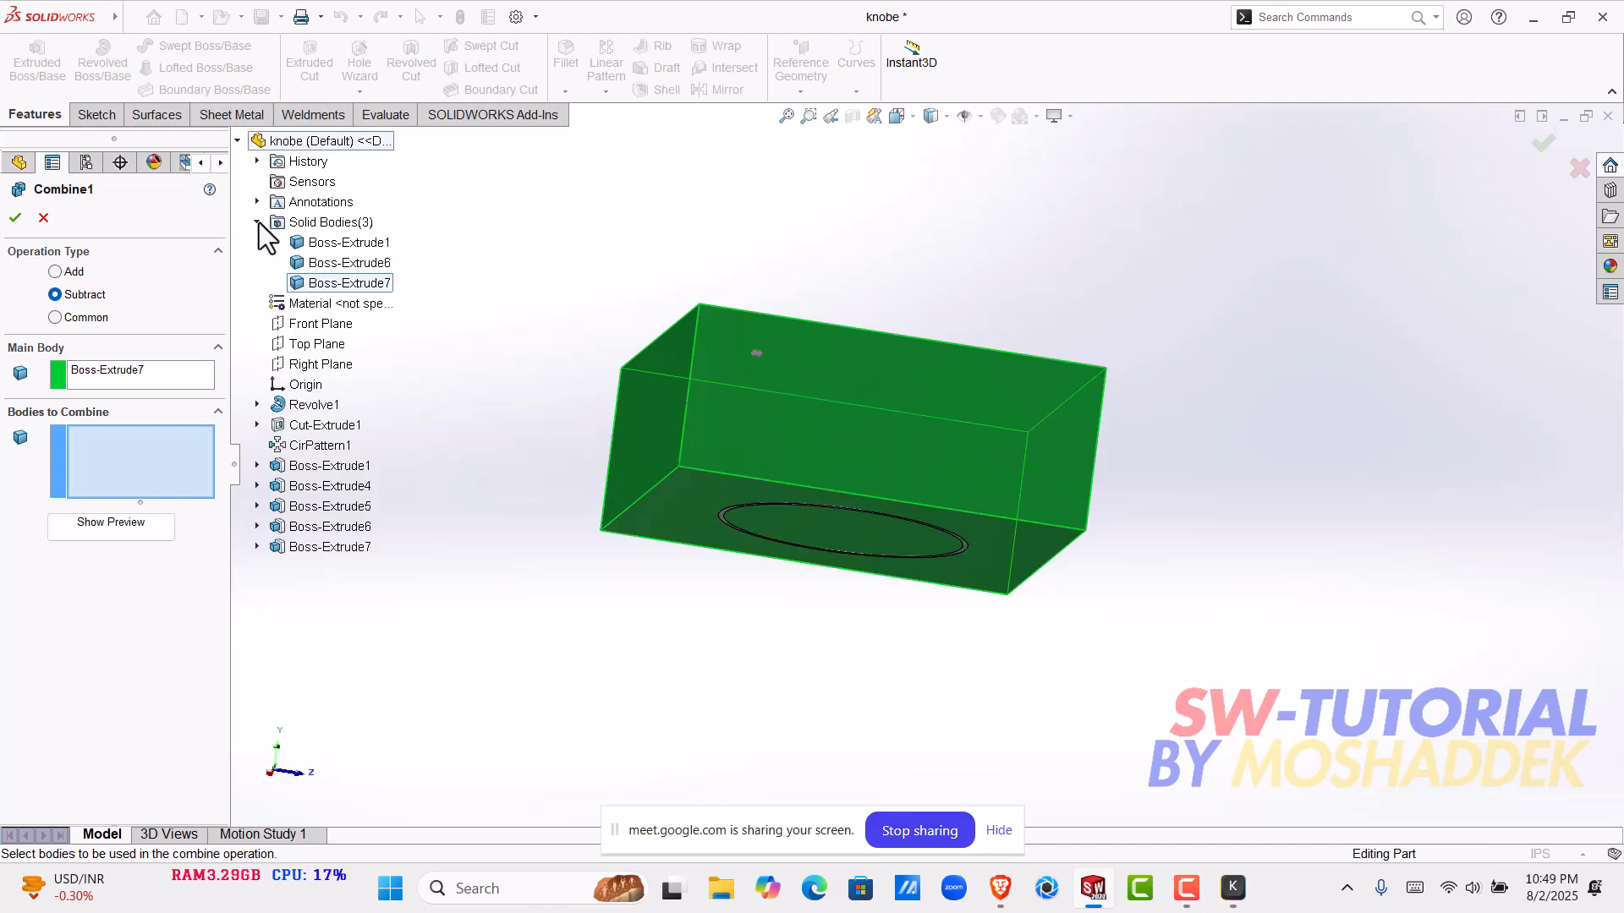
left_click(347, 261)
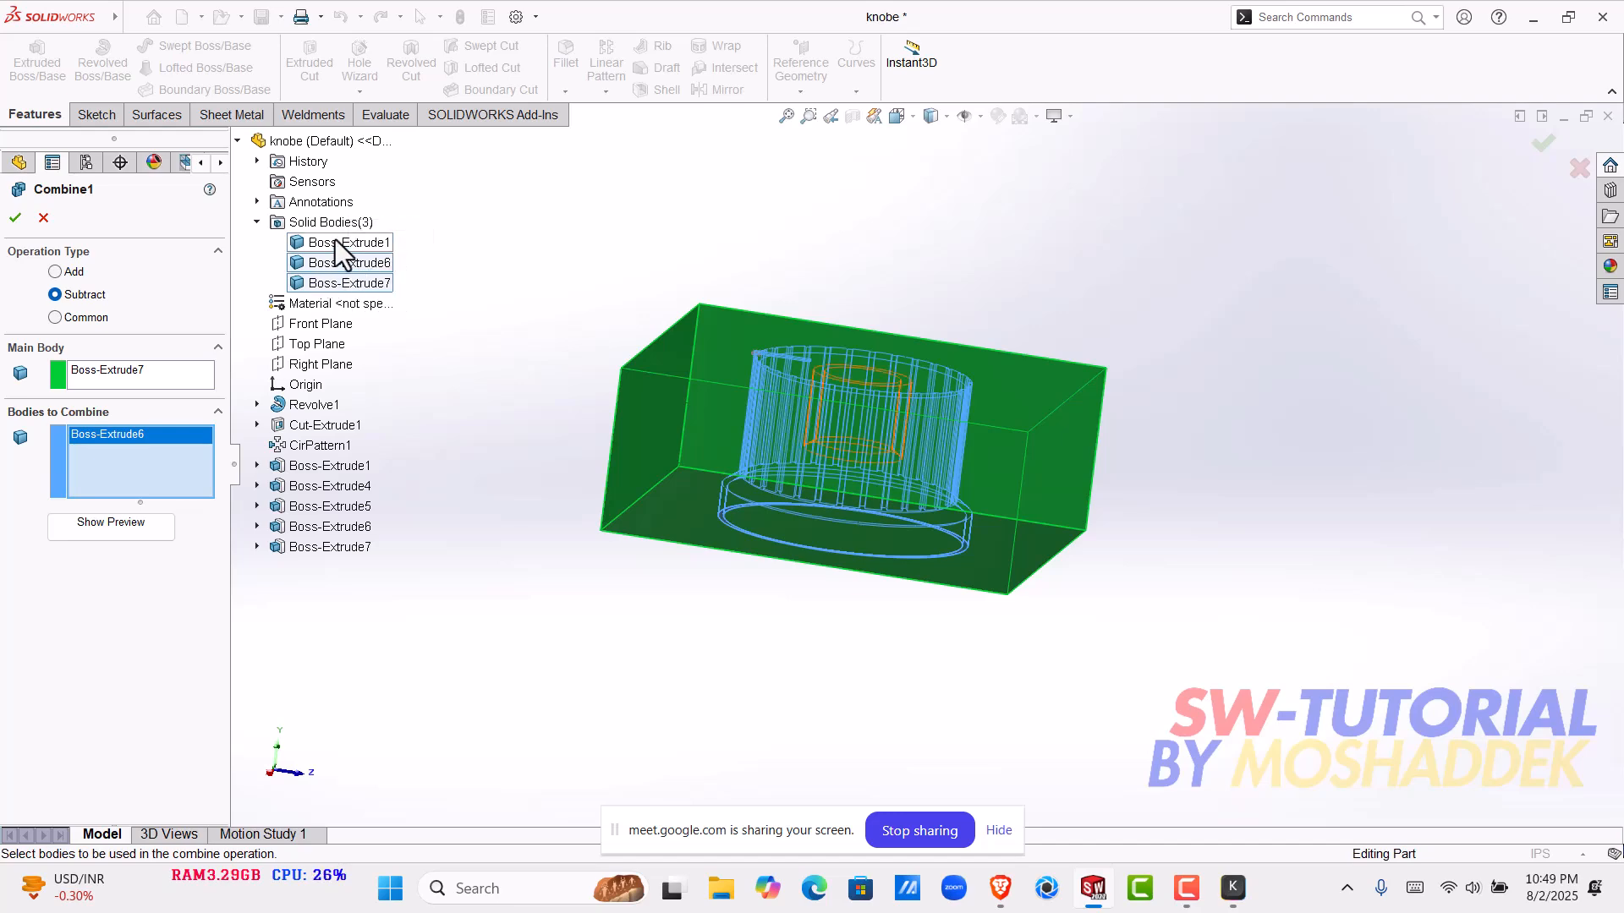
middle_click_drag(987, 449, 863, 380)
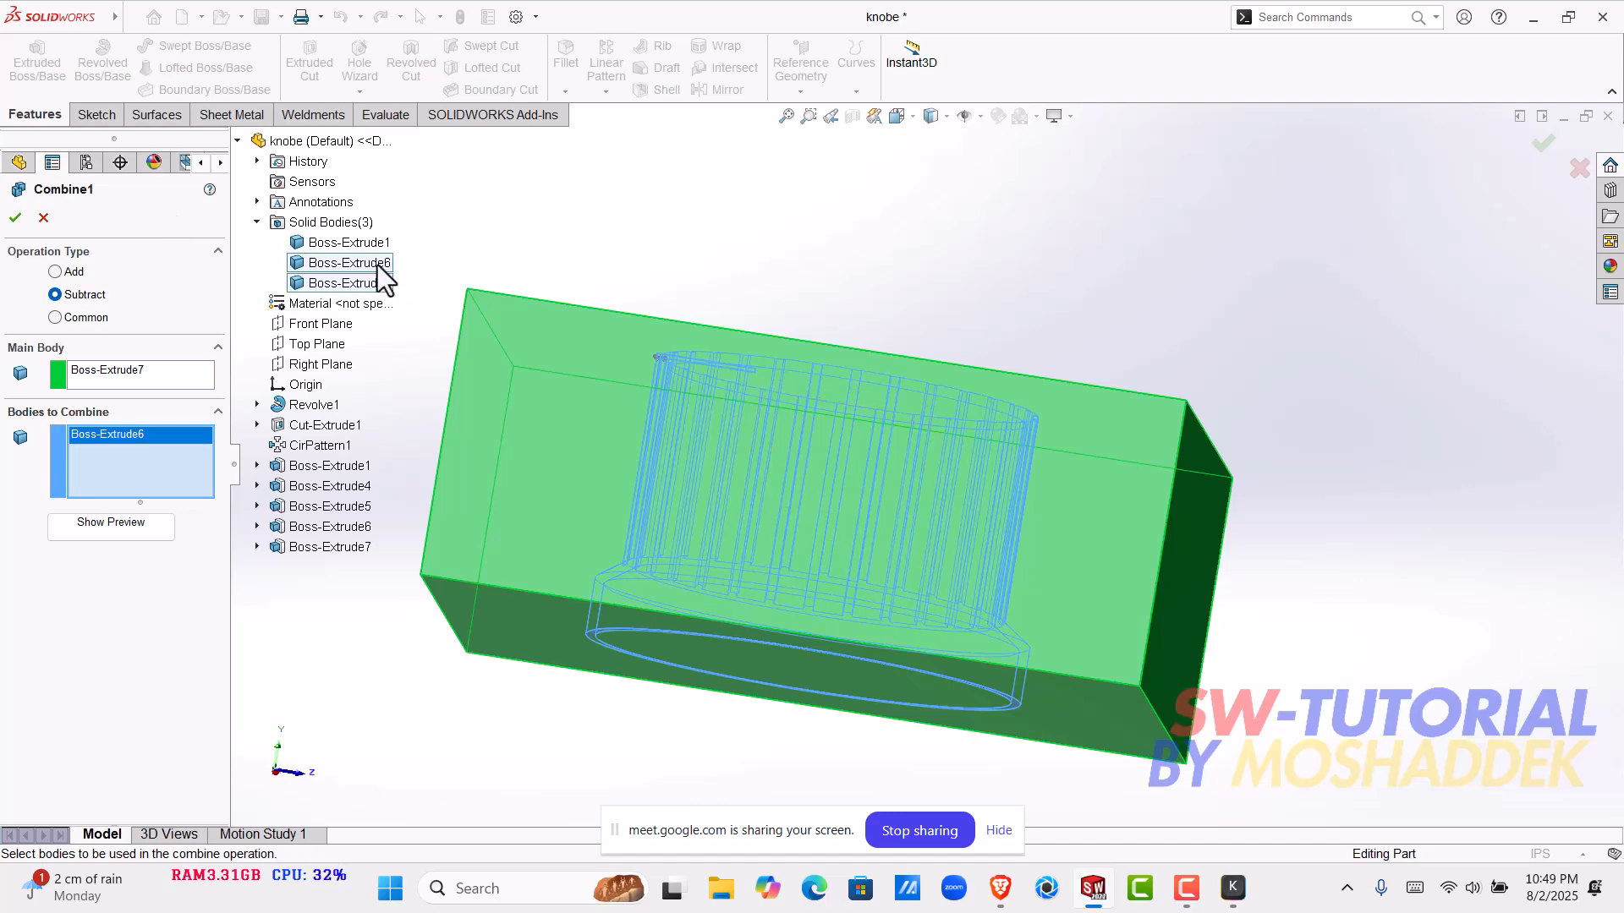
scroll(529, 436, "up", 2)
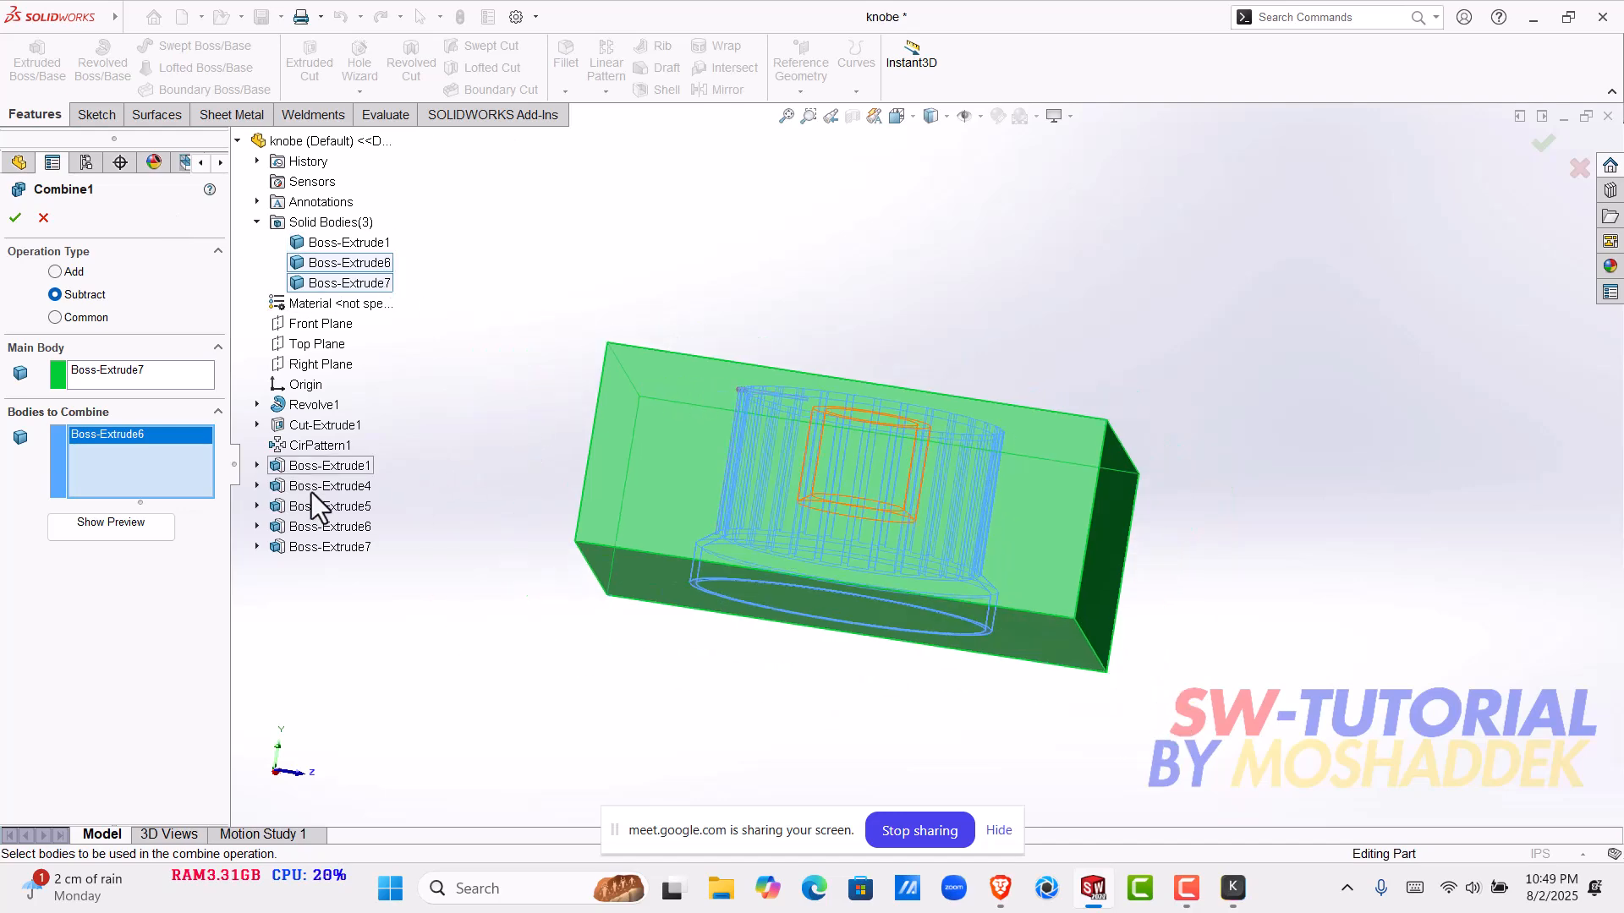
middle_click_drag(551, 538, 606, 494)
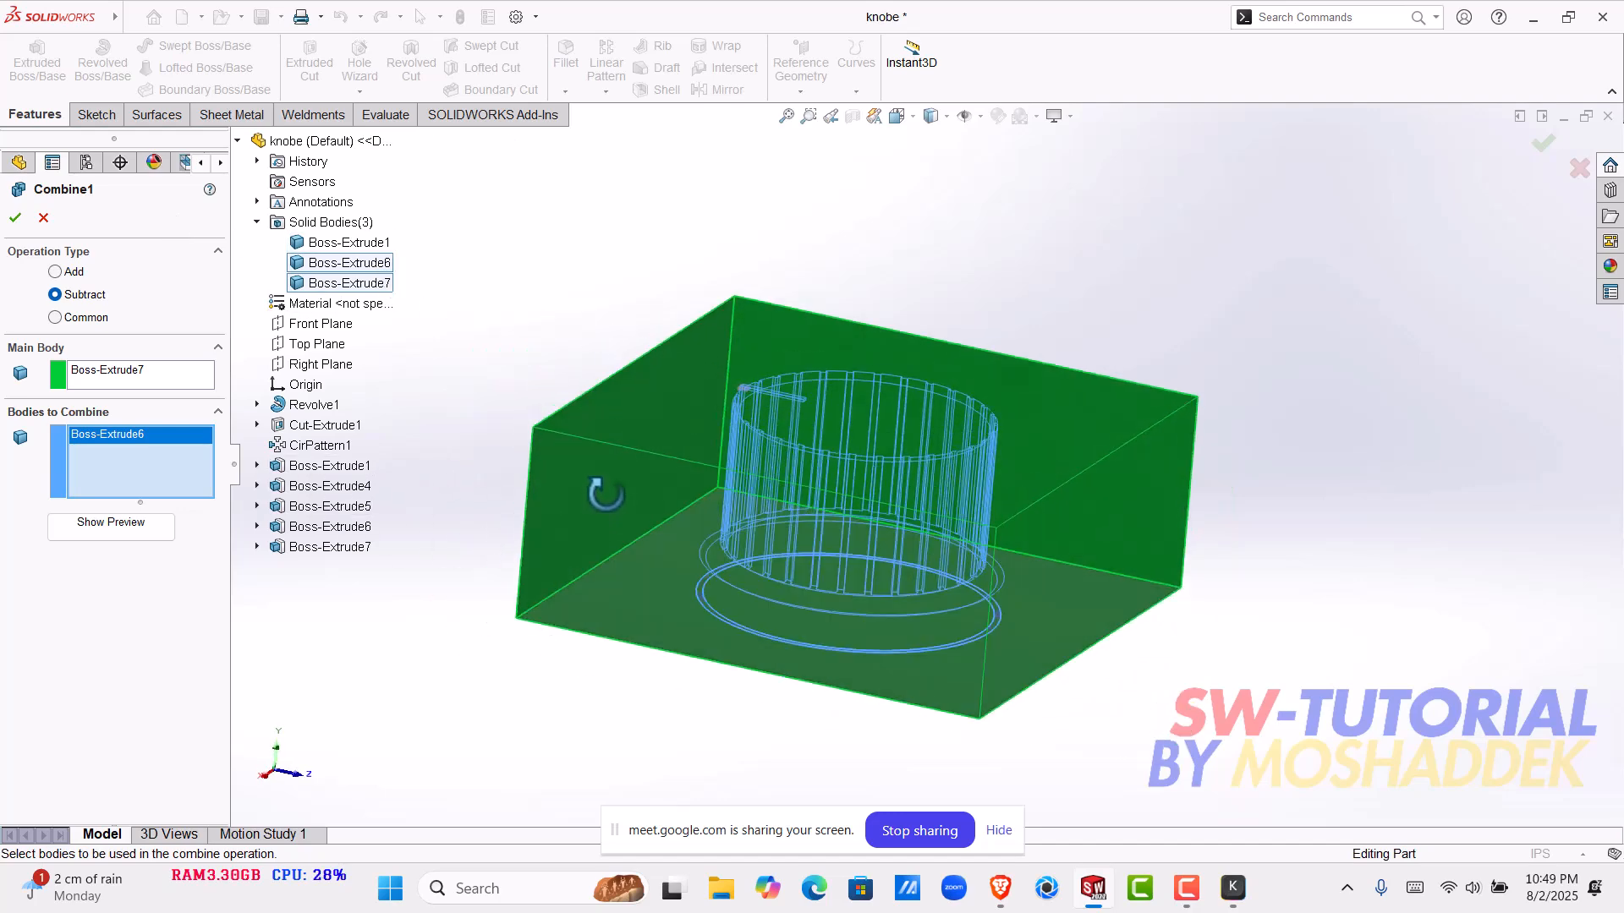
left_click(16, 219)
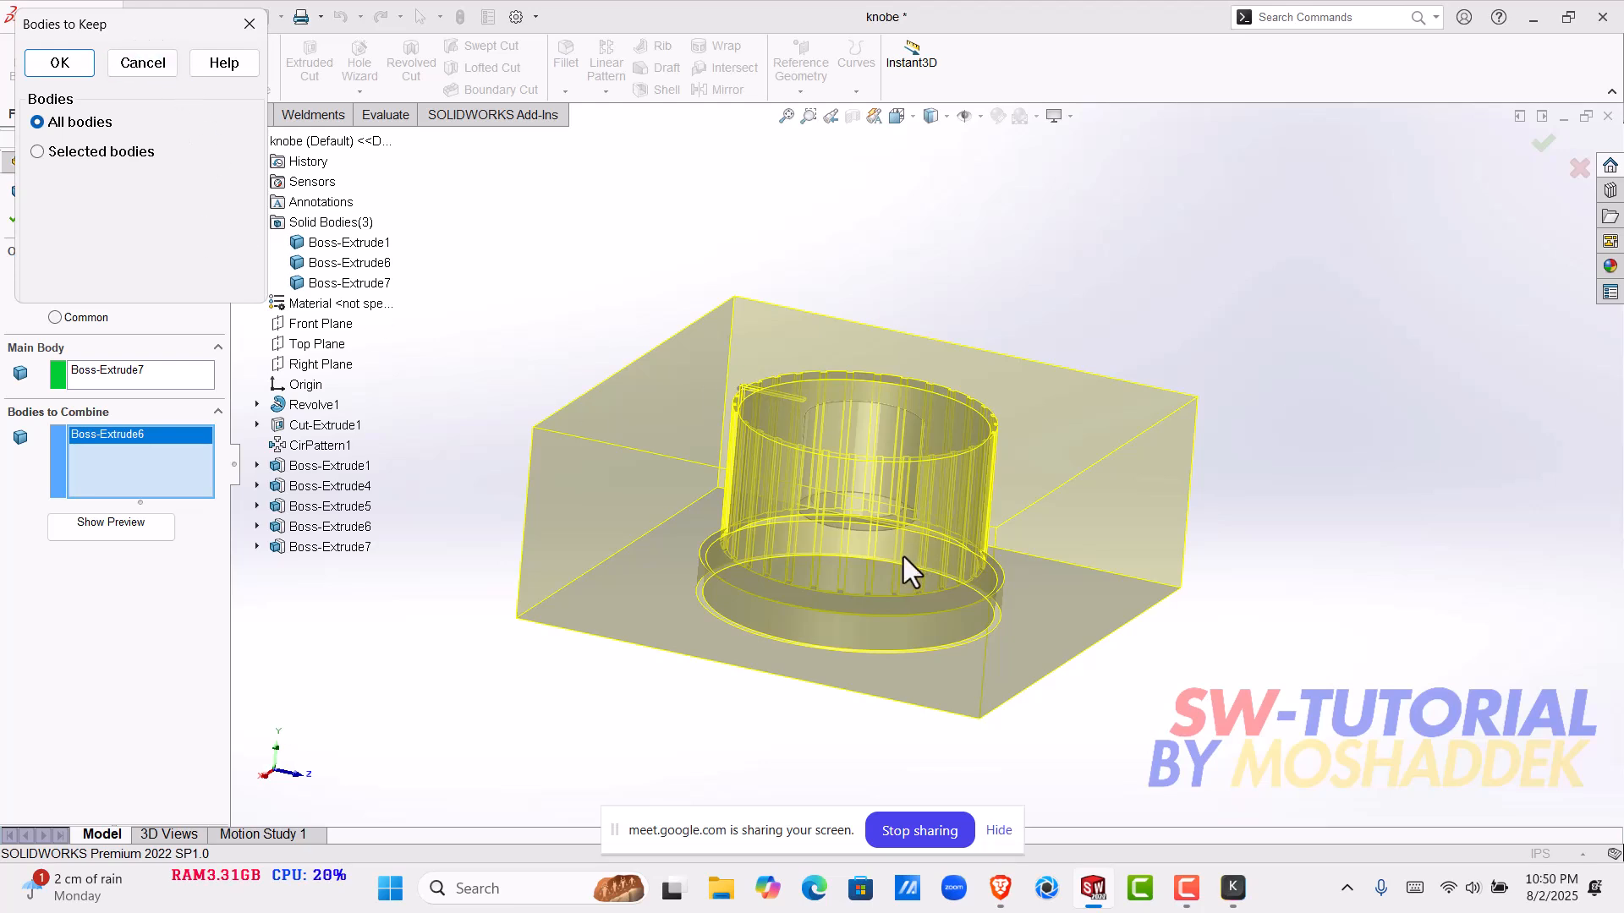
- Choose which bodies the subtraction keeps, selecting both Body 1 and Body 2
left_click(514, 404)
left_click(109, 150)
left_click(34, 213)
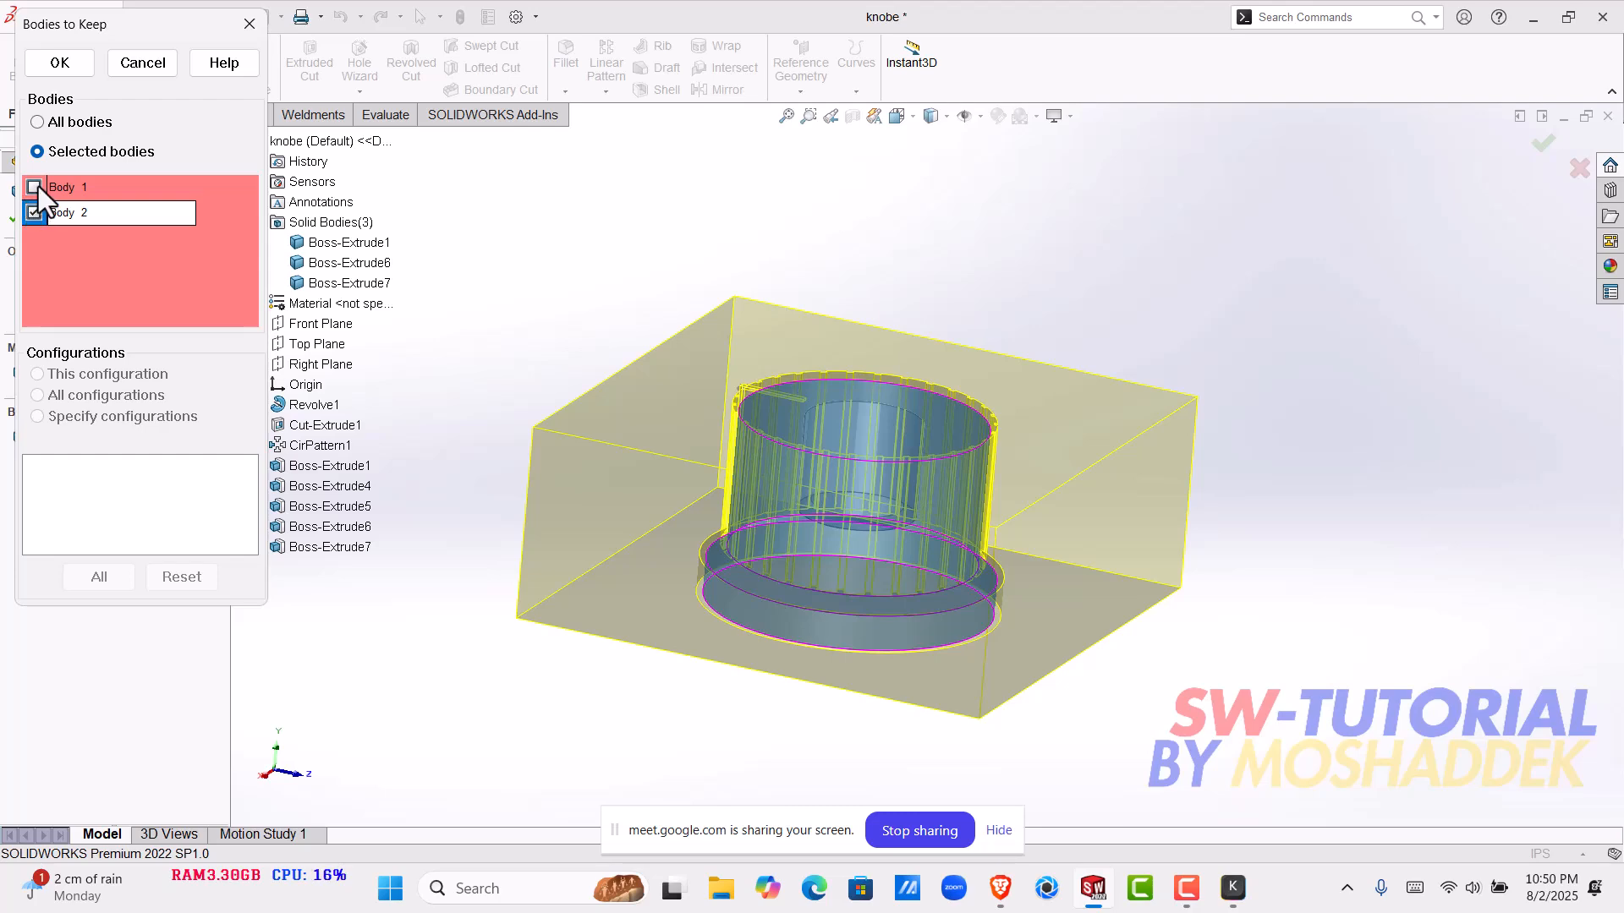
left_click(35, 187)
left_click(34, 187)
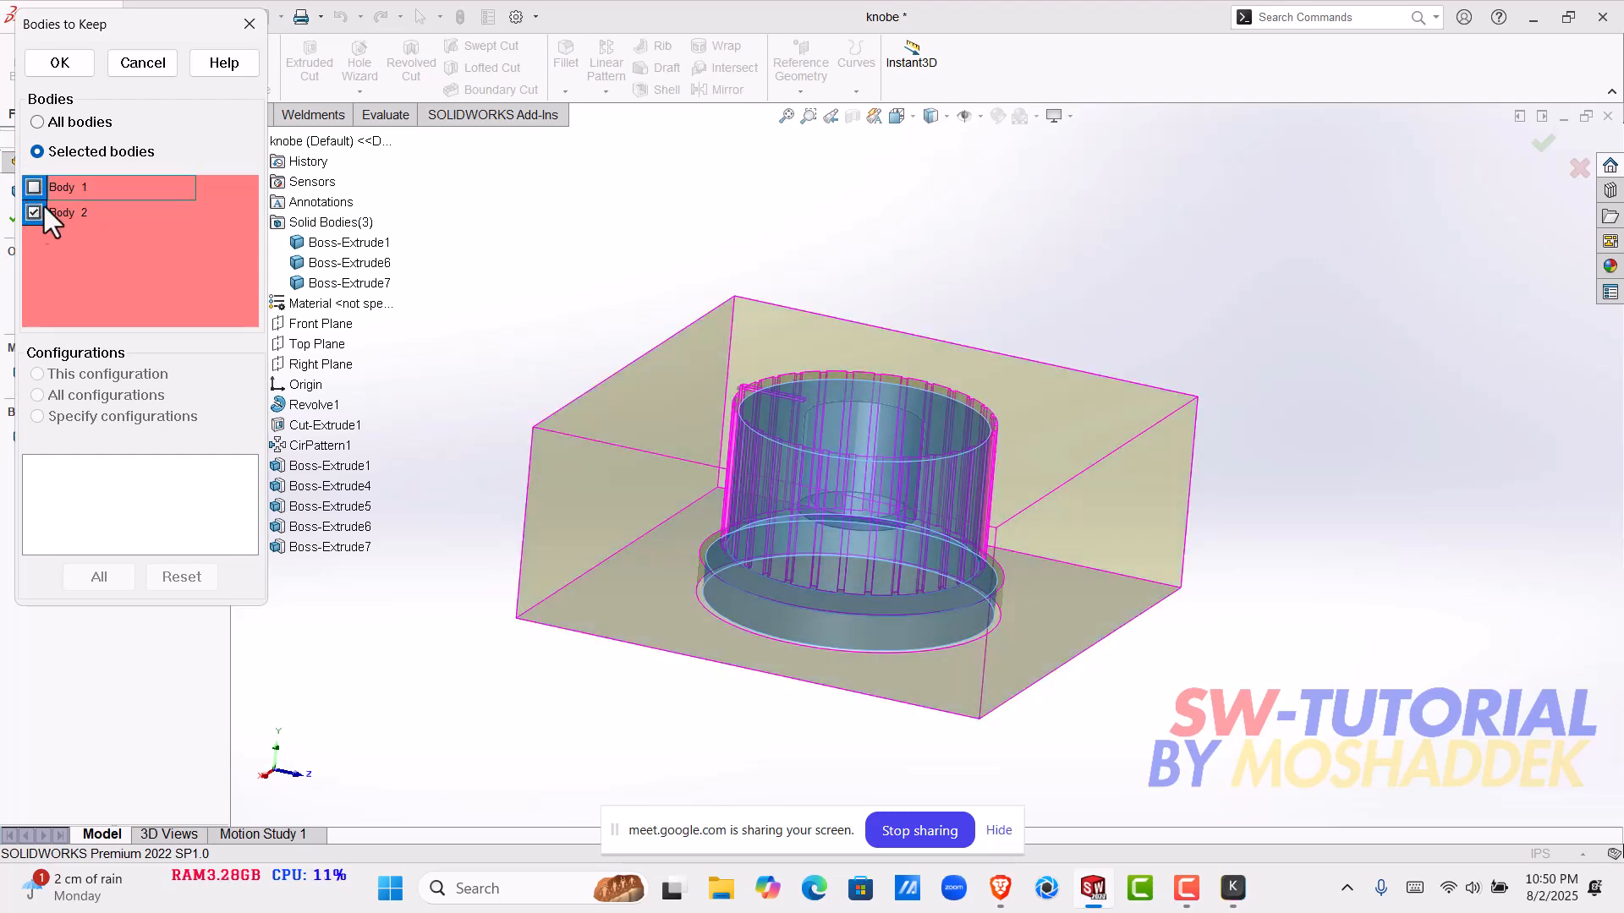
left_click(35, 187)
left_click(34, 213)
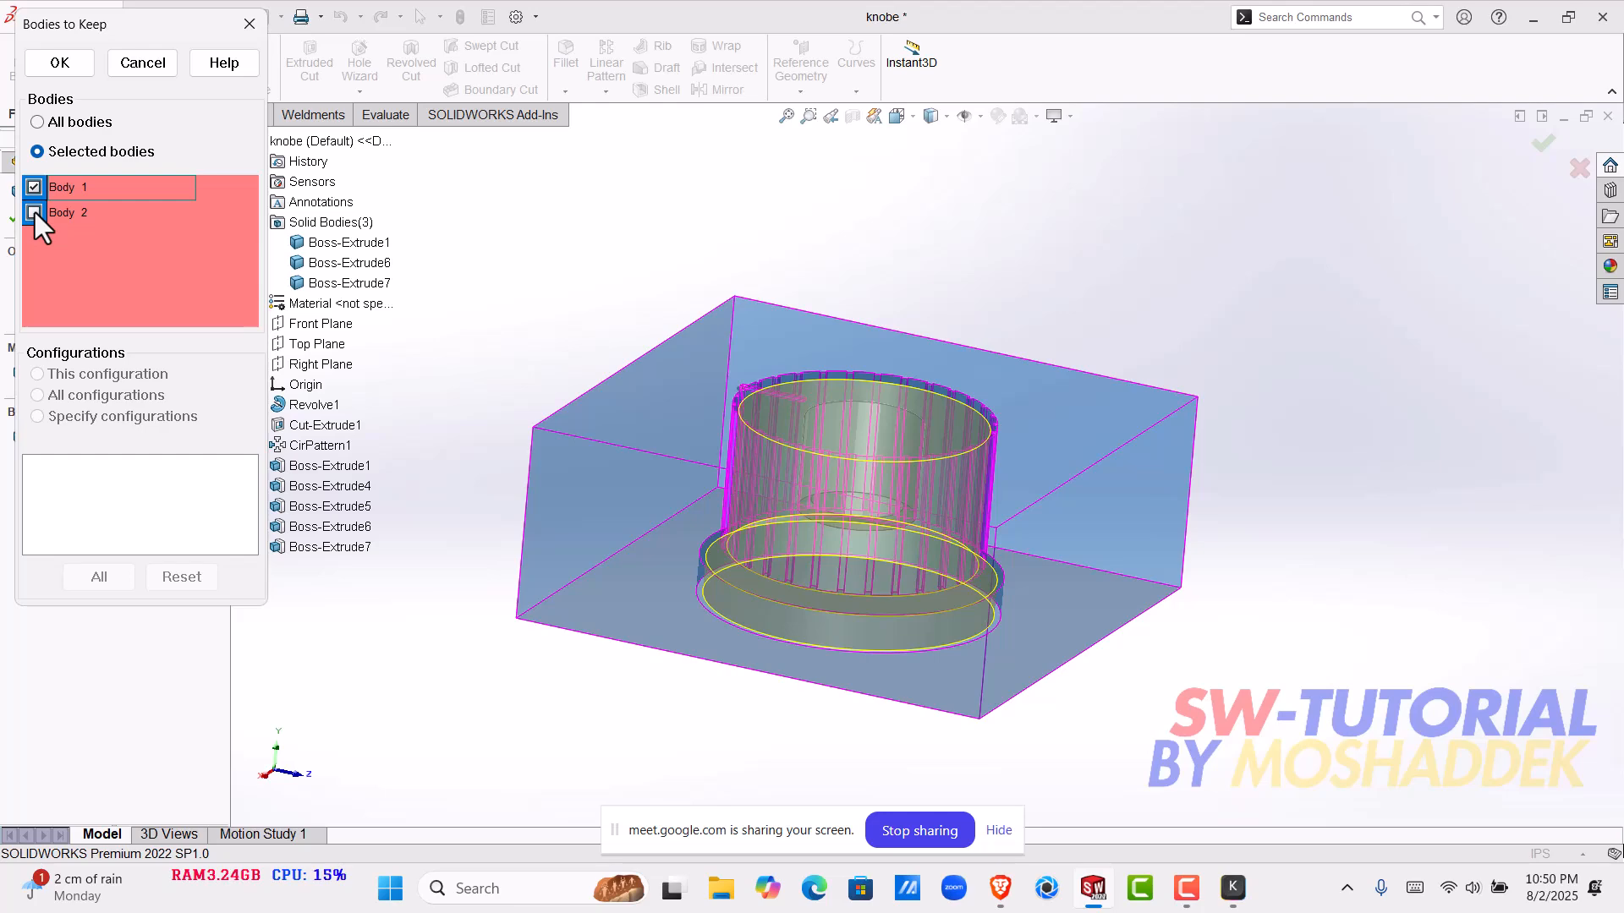
left_click(34, 213)
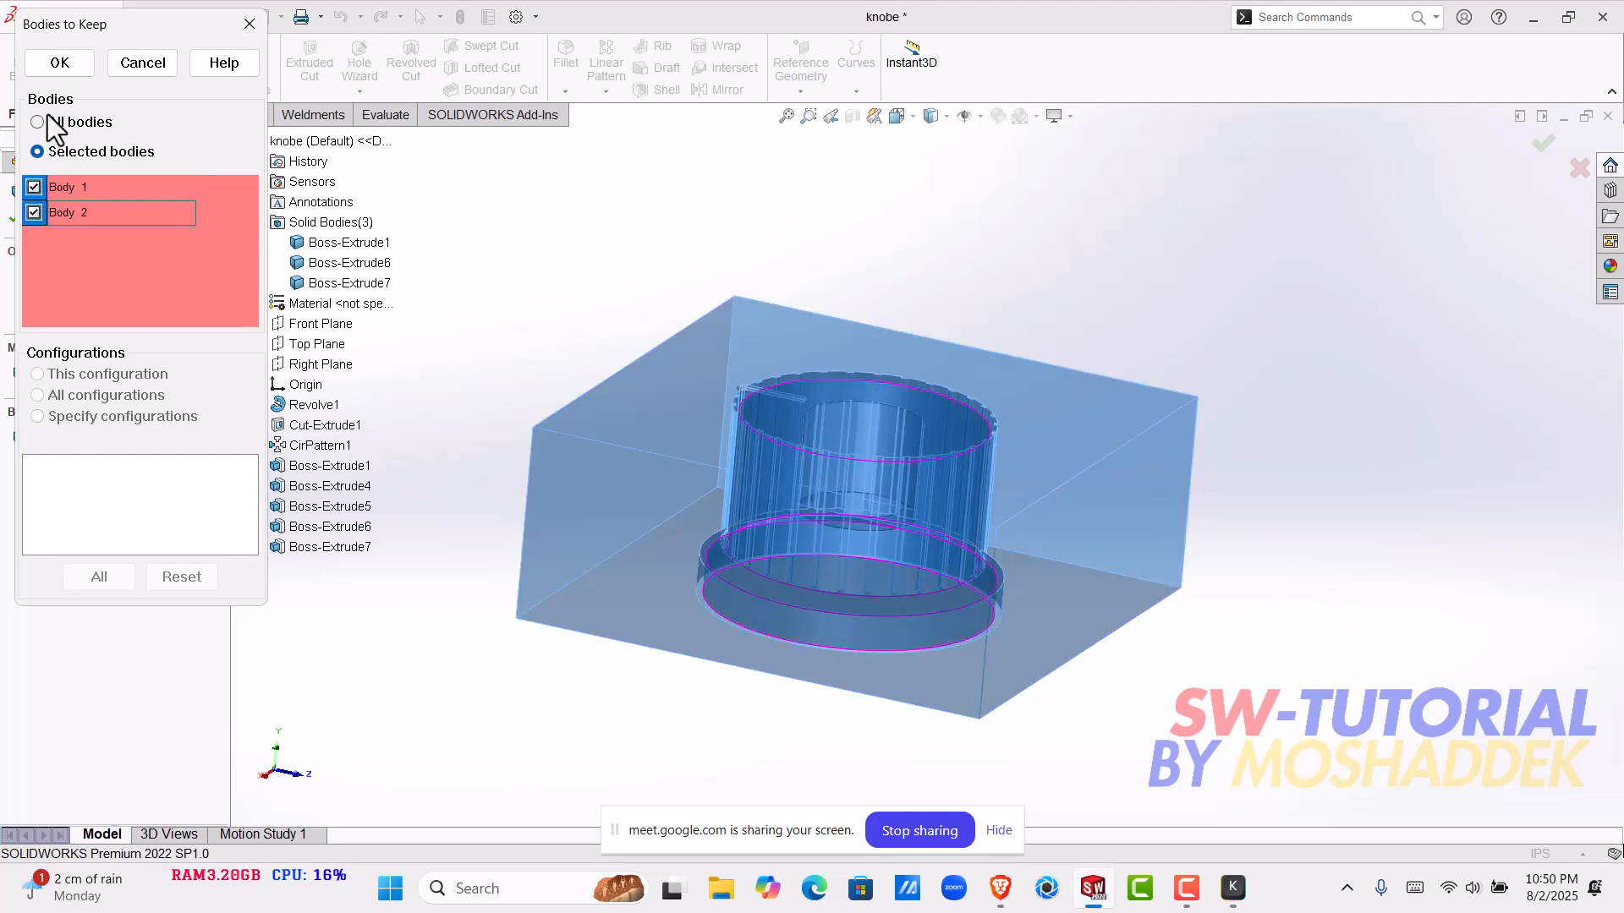
left_click(57, 64)
- Inspect the combined block from another angle and undo the Combine feature
middle_click_drag(830, 471, 578, 570)
left_click(578, 571)
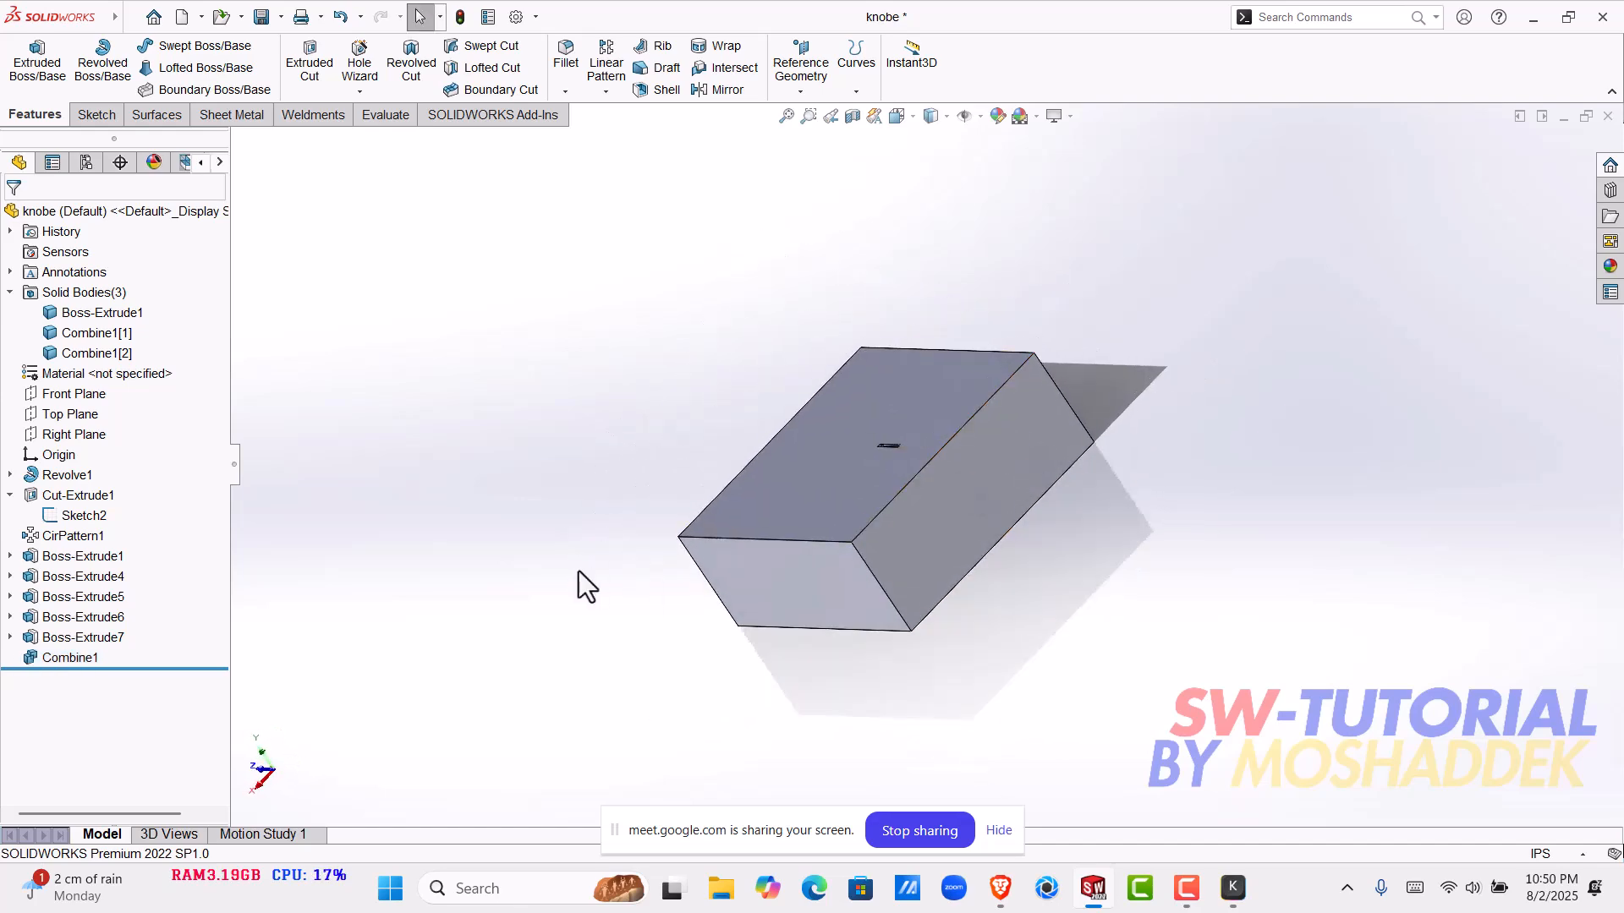
key("ctrl+z")
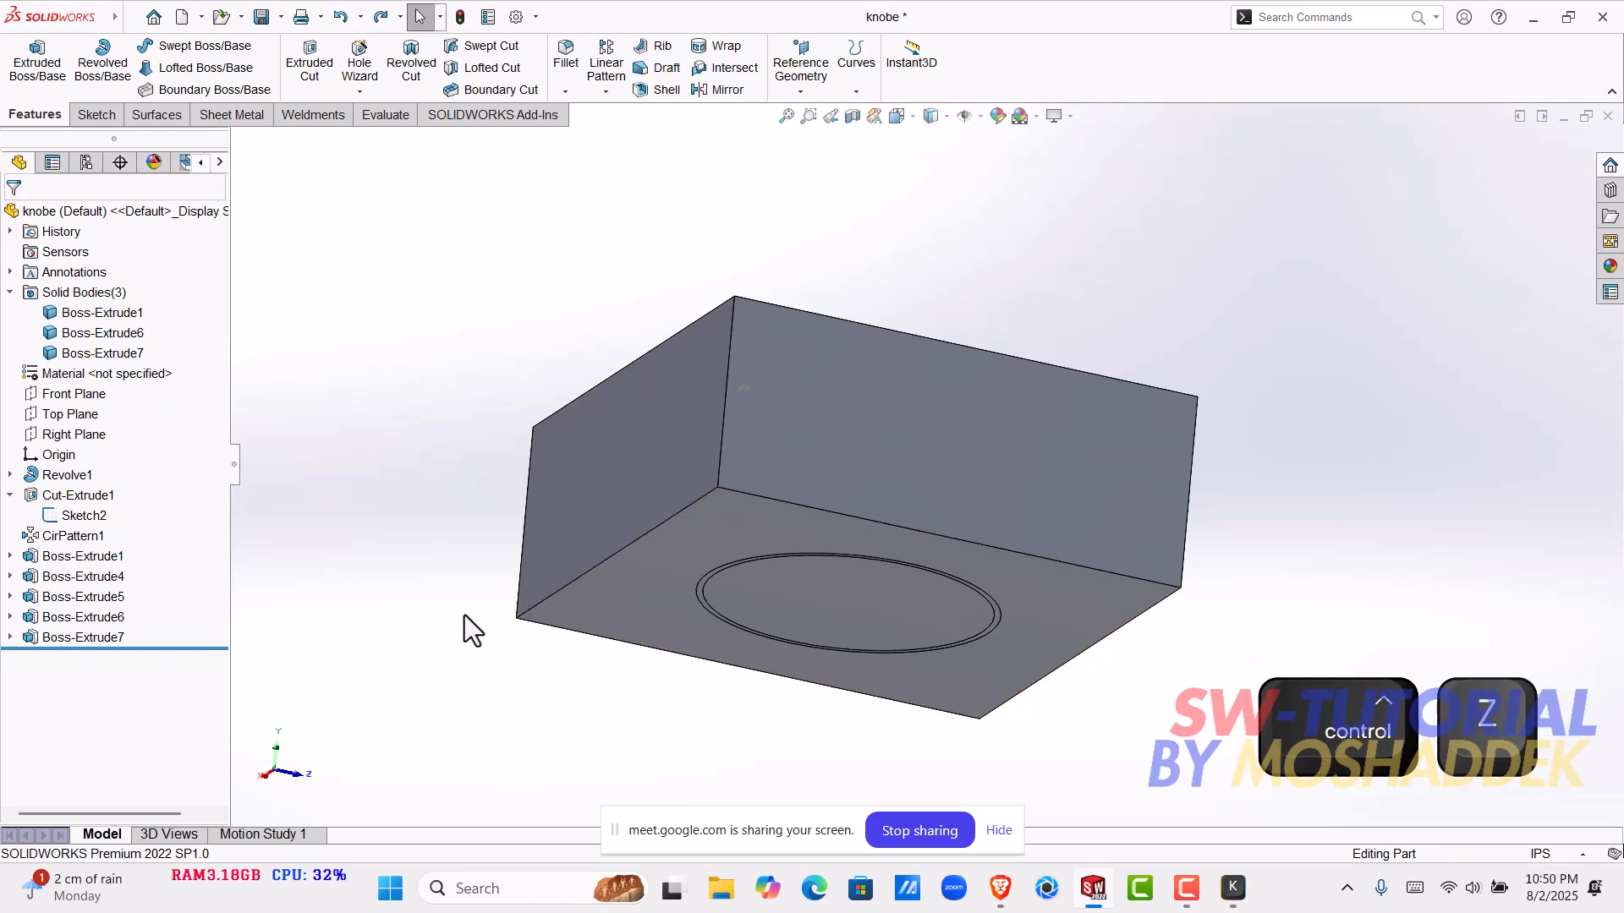
- Start the Combine operation again as Subtract, with the block Boss-Extrude7 as the main body
left_click(245, 18)
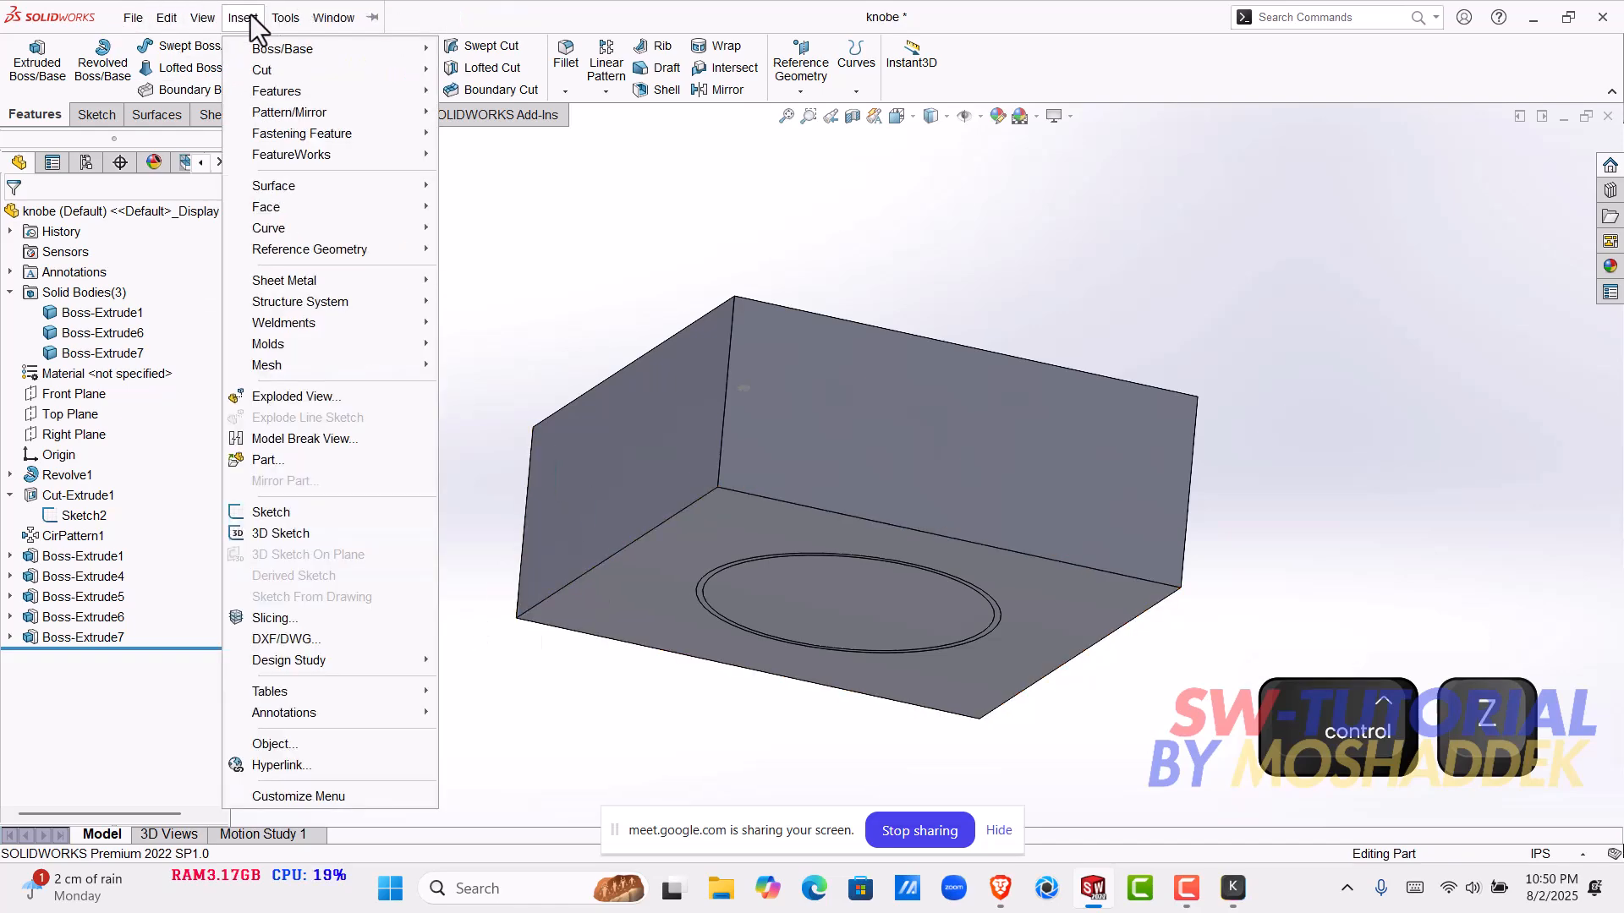
left_click(250, 19)
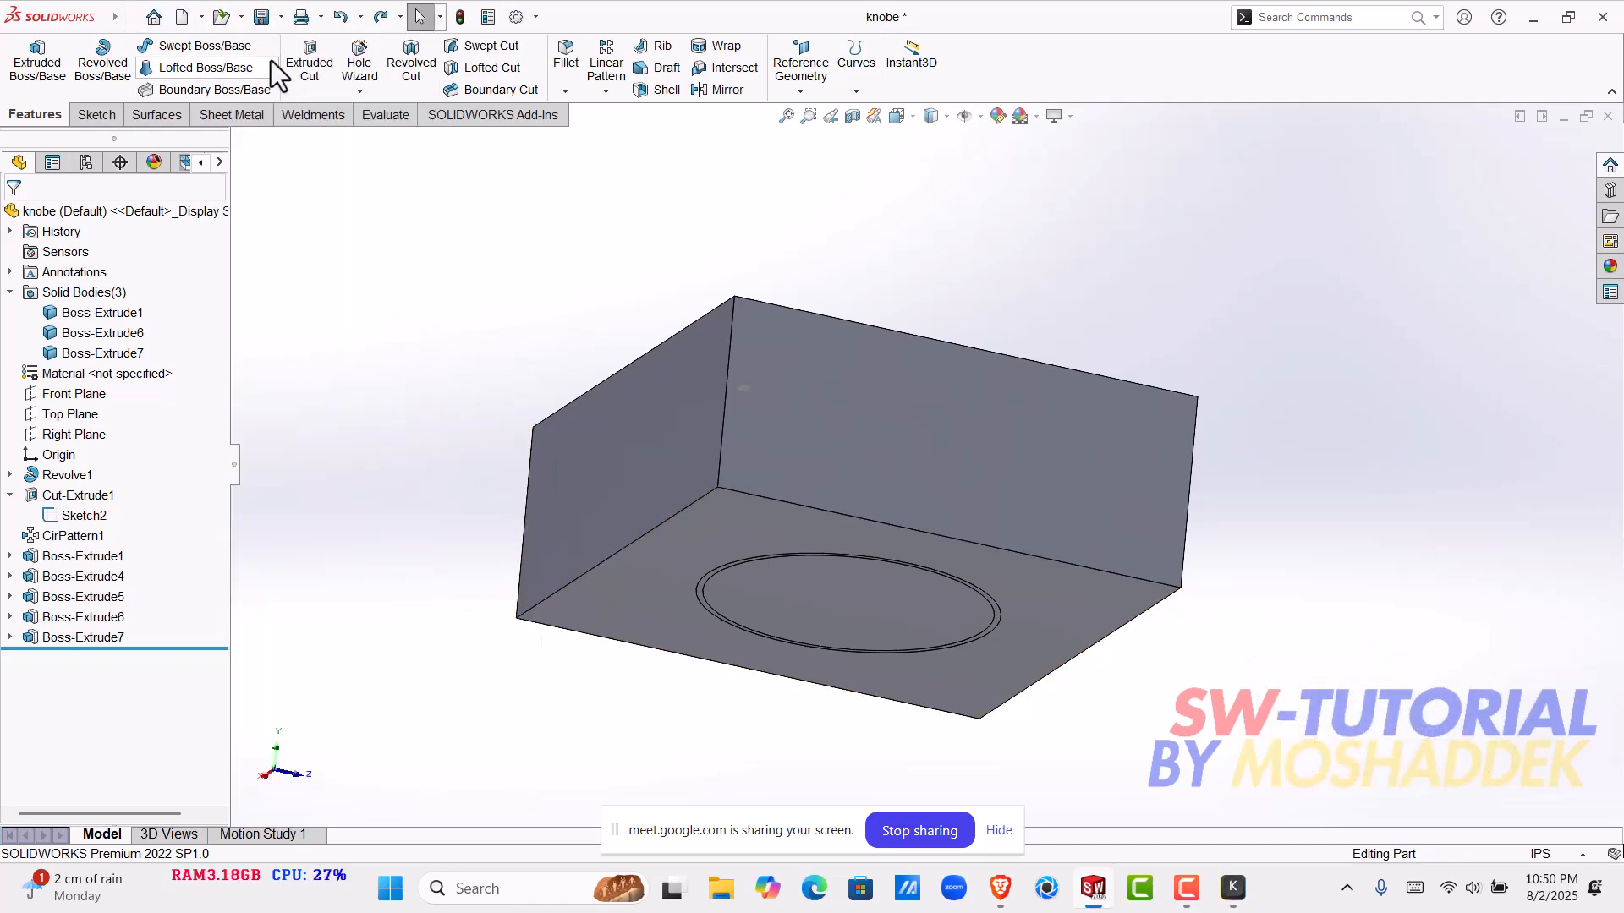
left_click(247, 19)
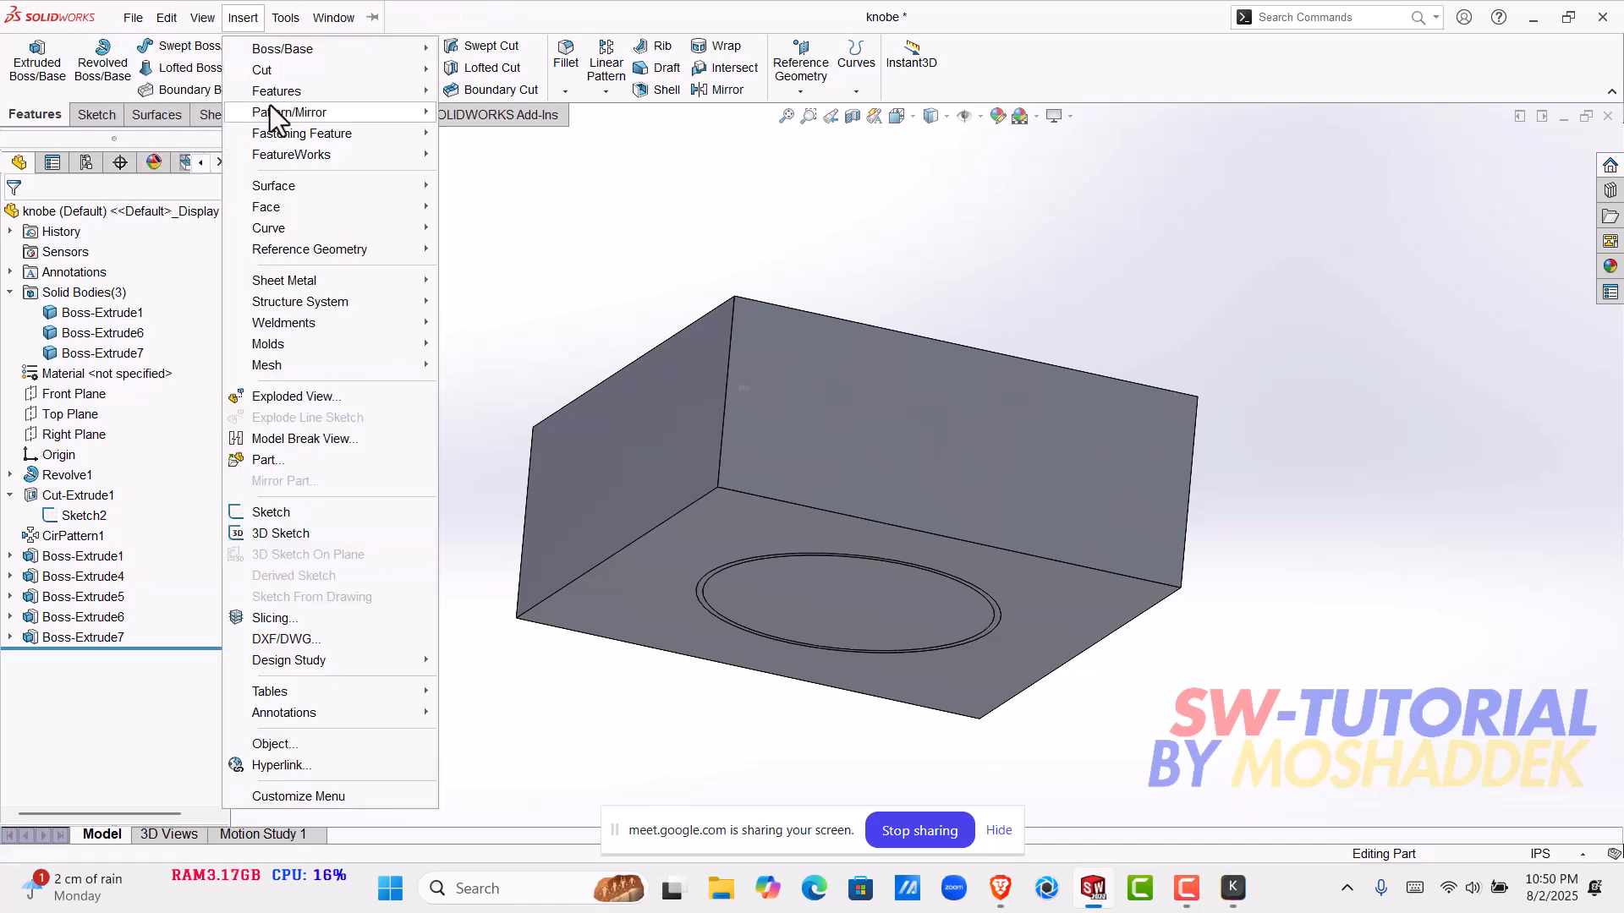
mouse_move(275, 91)
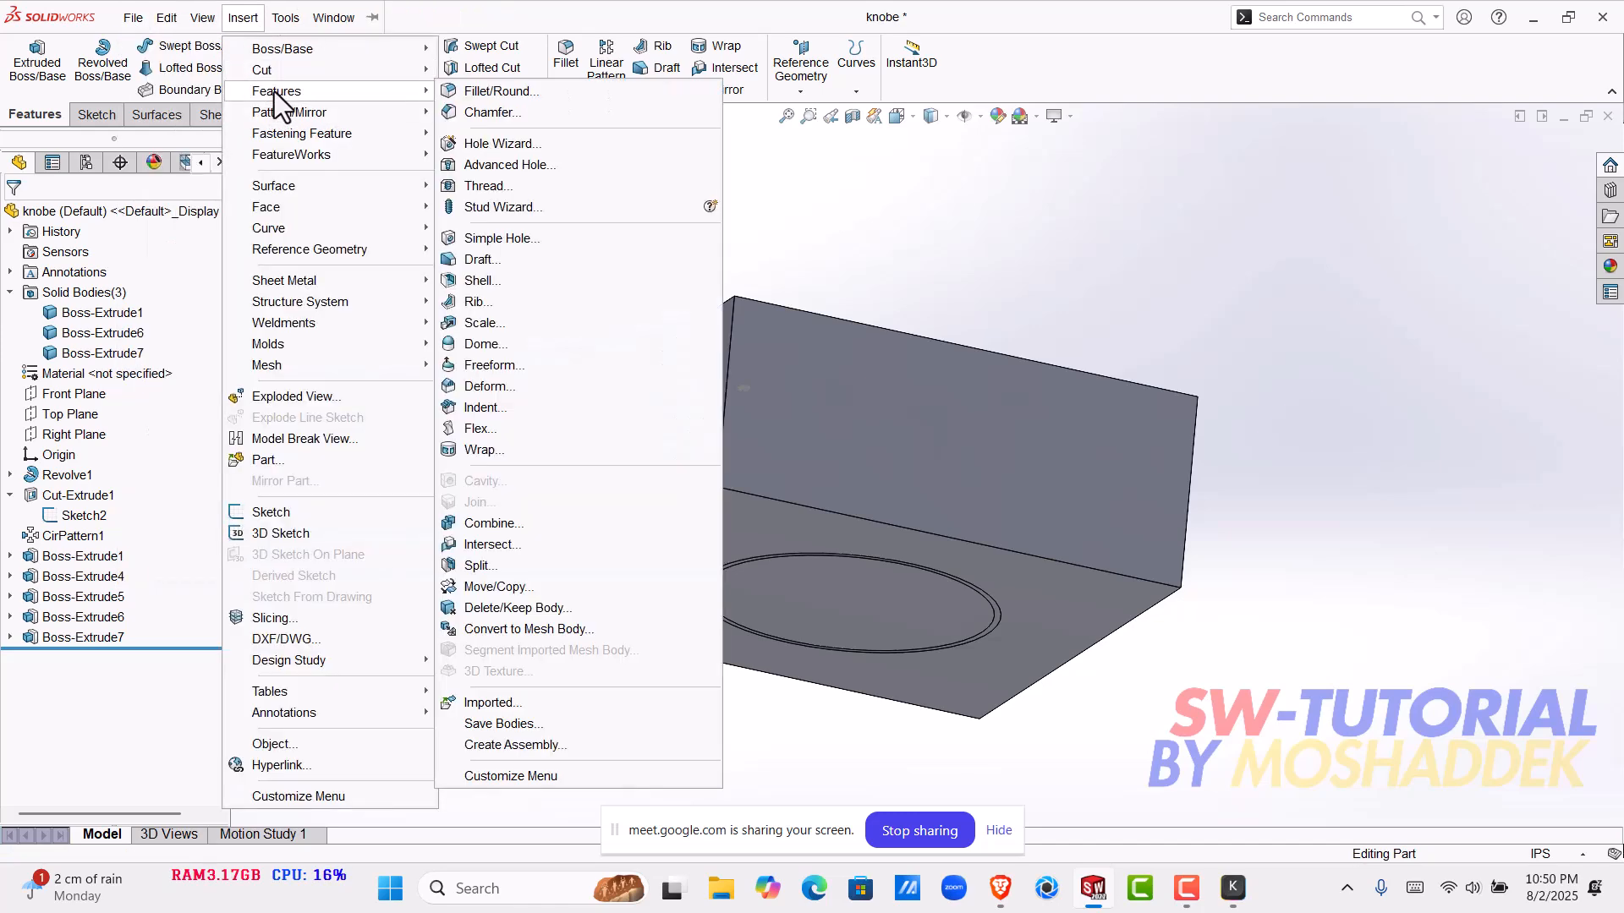
left_click(499, 525)
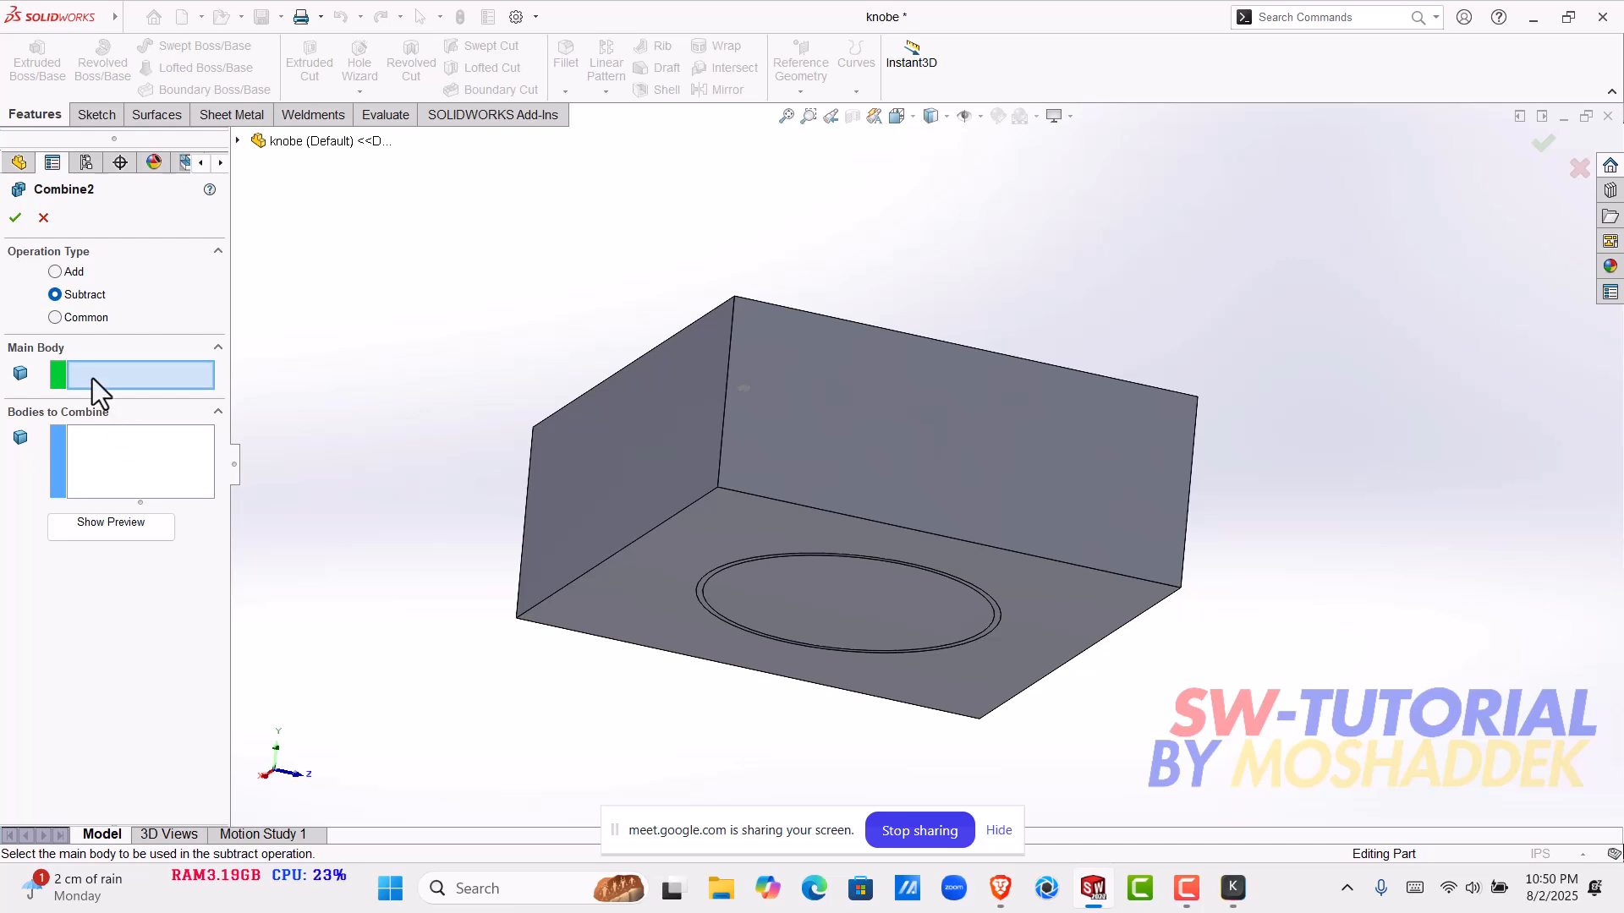
left_click(554, 514)
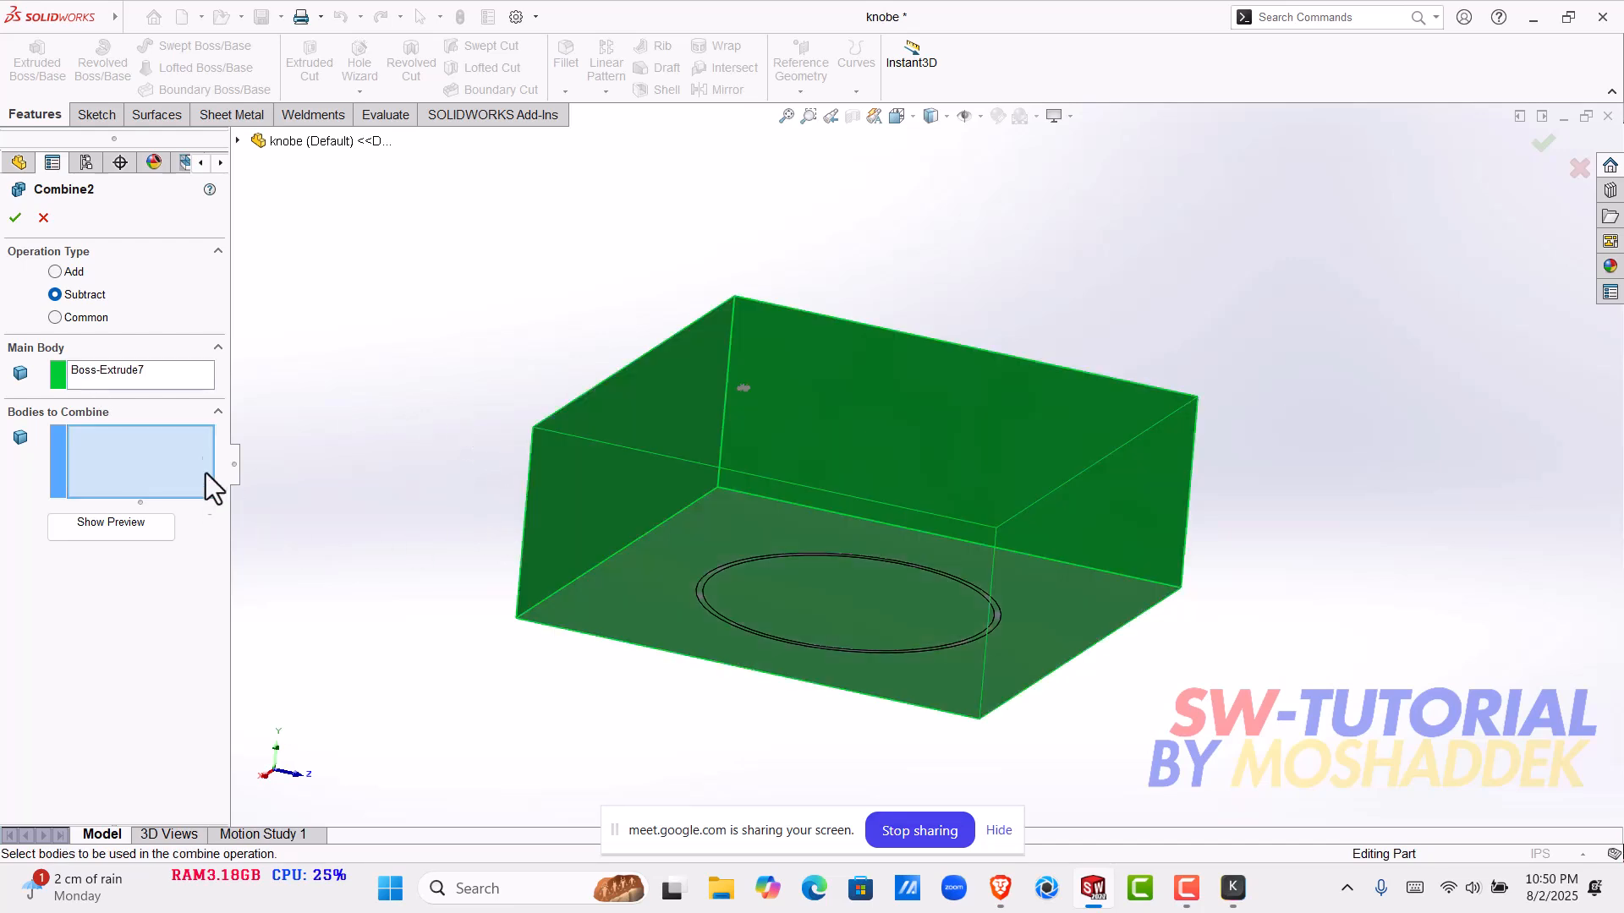
- Subtract both the knob body Boss-Extrude6 and the inner ring body Boss-Extrude1 from the block
left_click(239, 141)
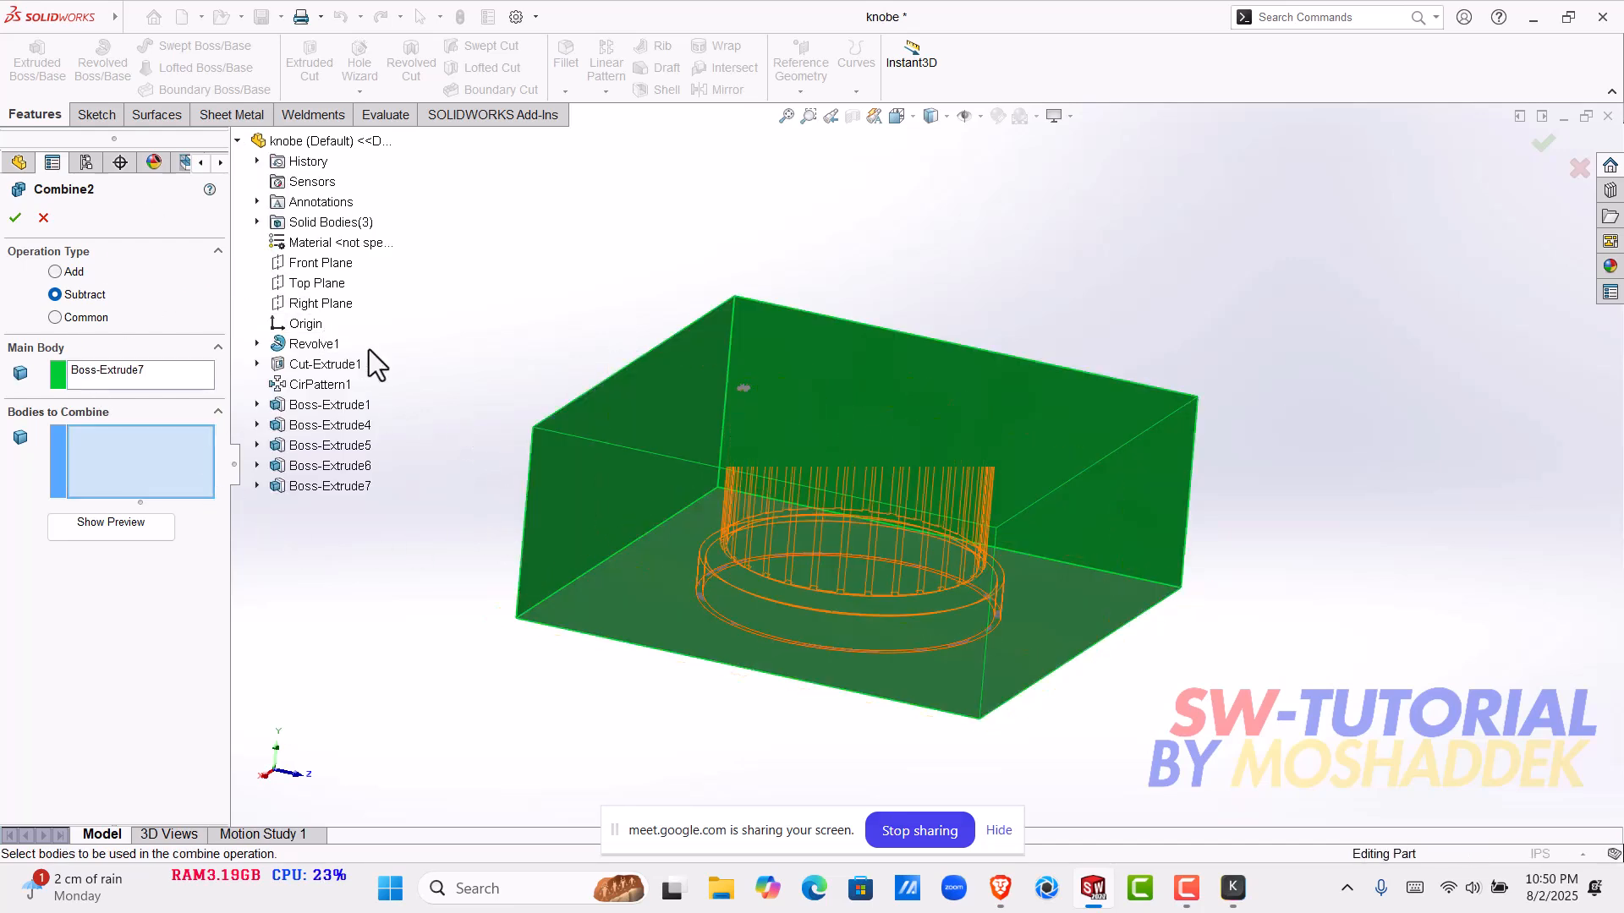
left_click(261, 221)
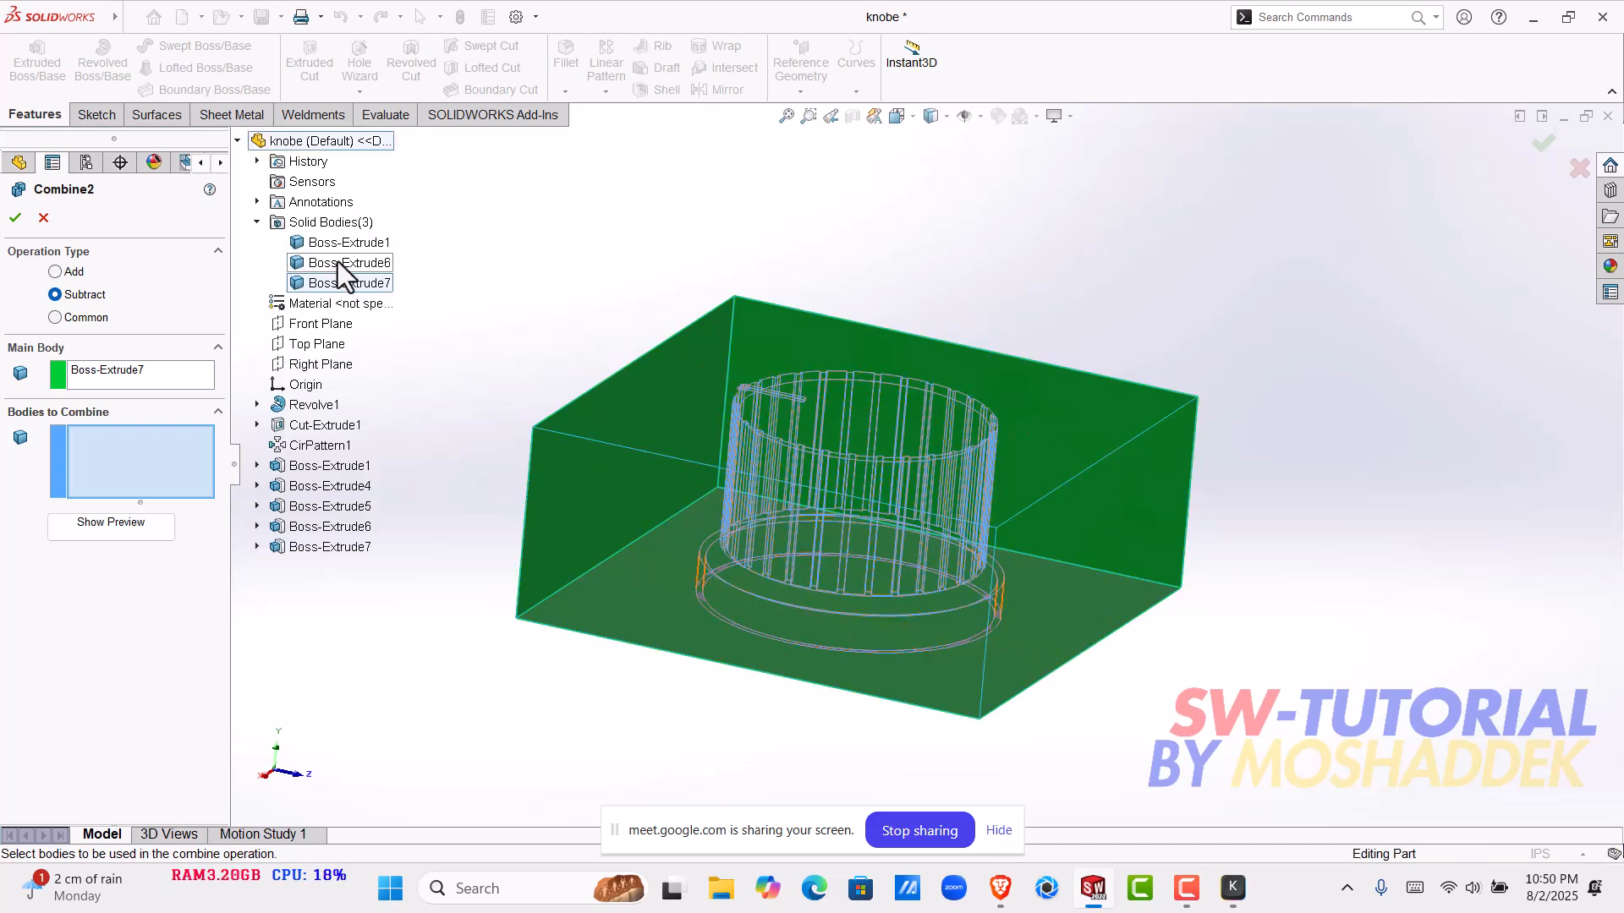
left_click(337, 262)
left_click(320, 243)
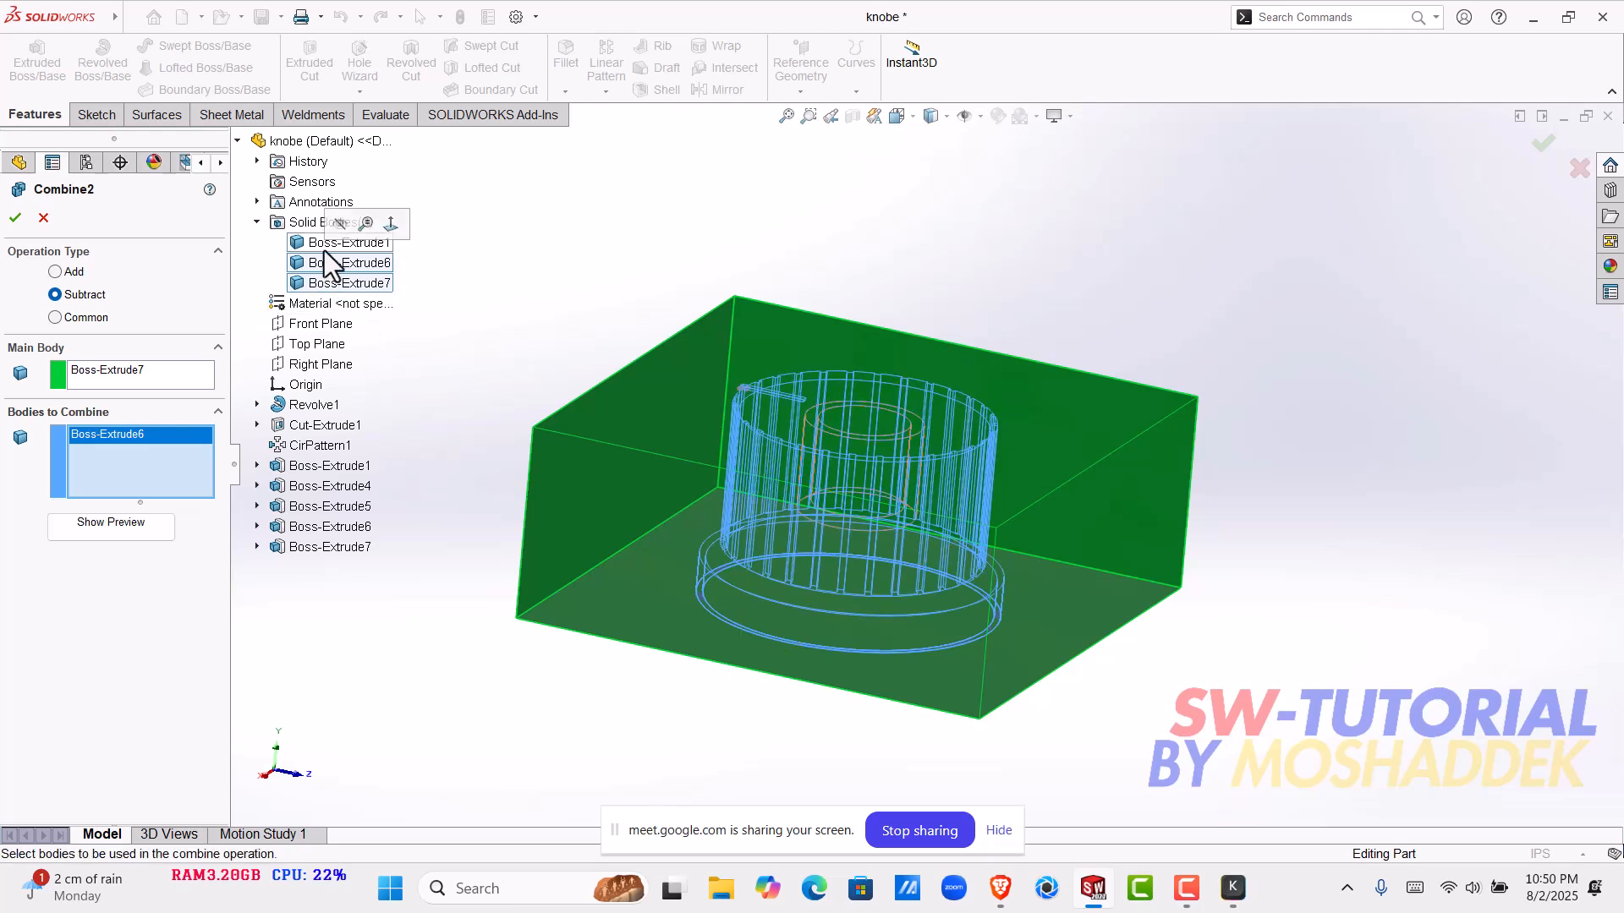
left_click(19, 217)
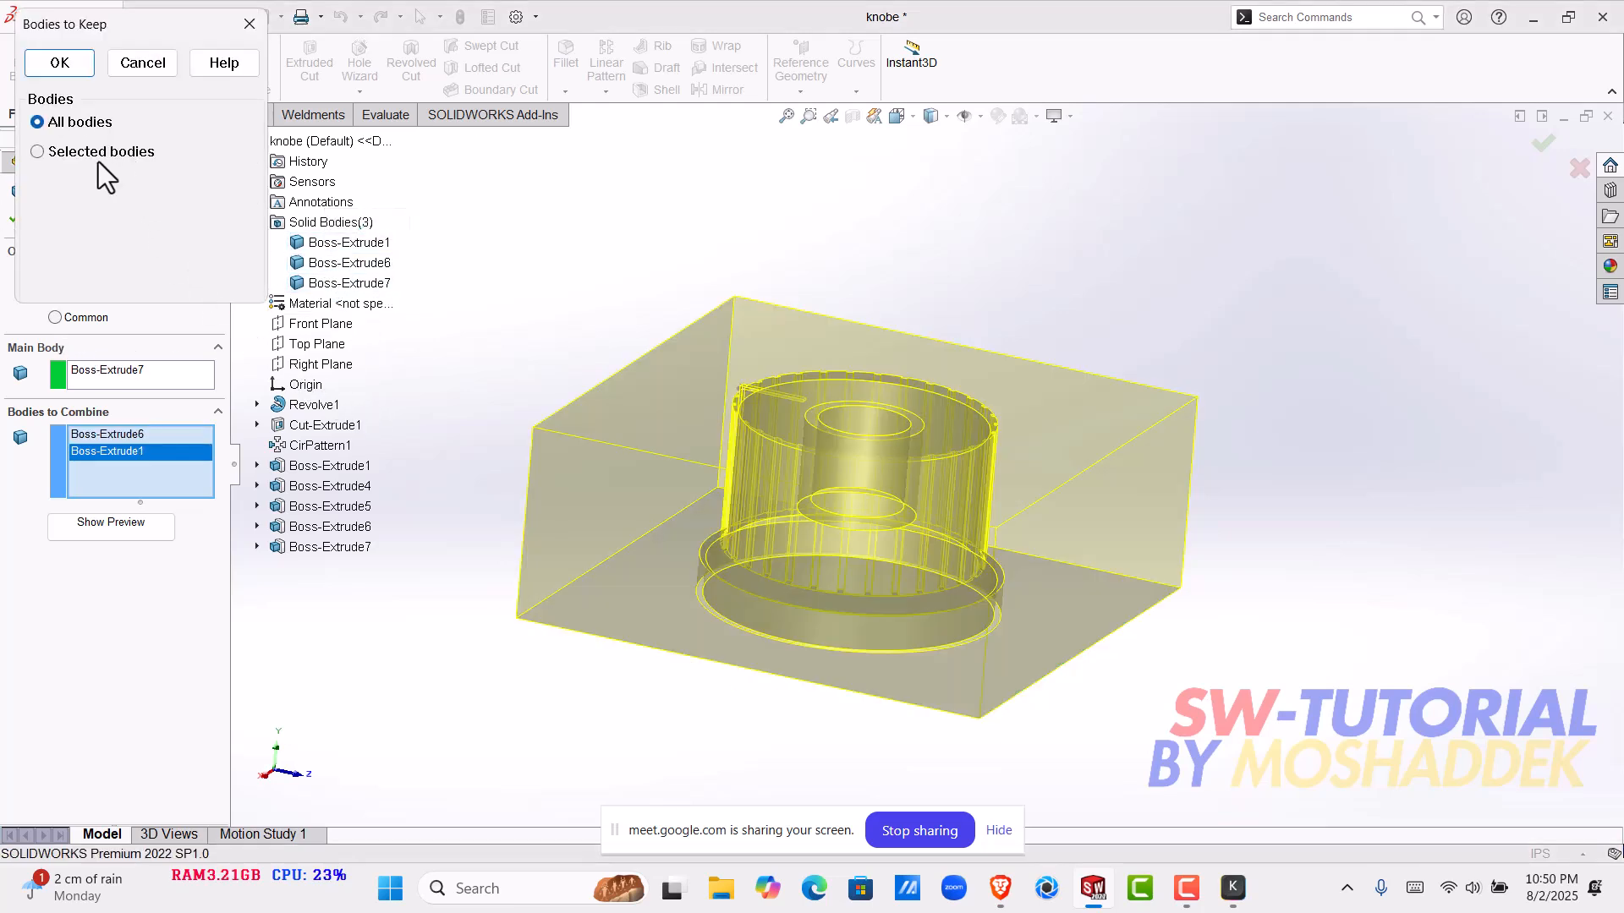
- Keep only Body 1, the outer block, from the subtraction and inspect the knob-shaped cavity from its open side
left_click(37, 152)
left_click(33, 187)
left_click(57, 64)
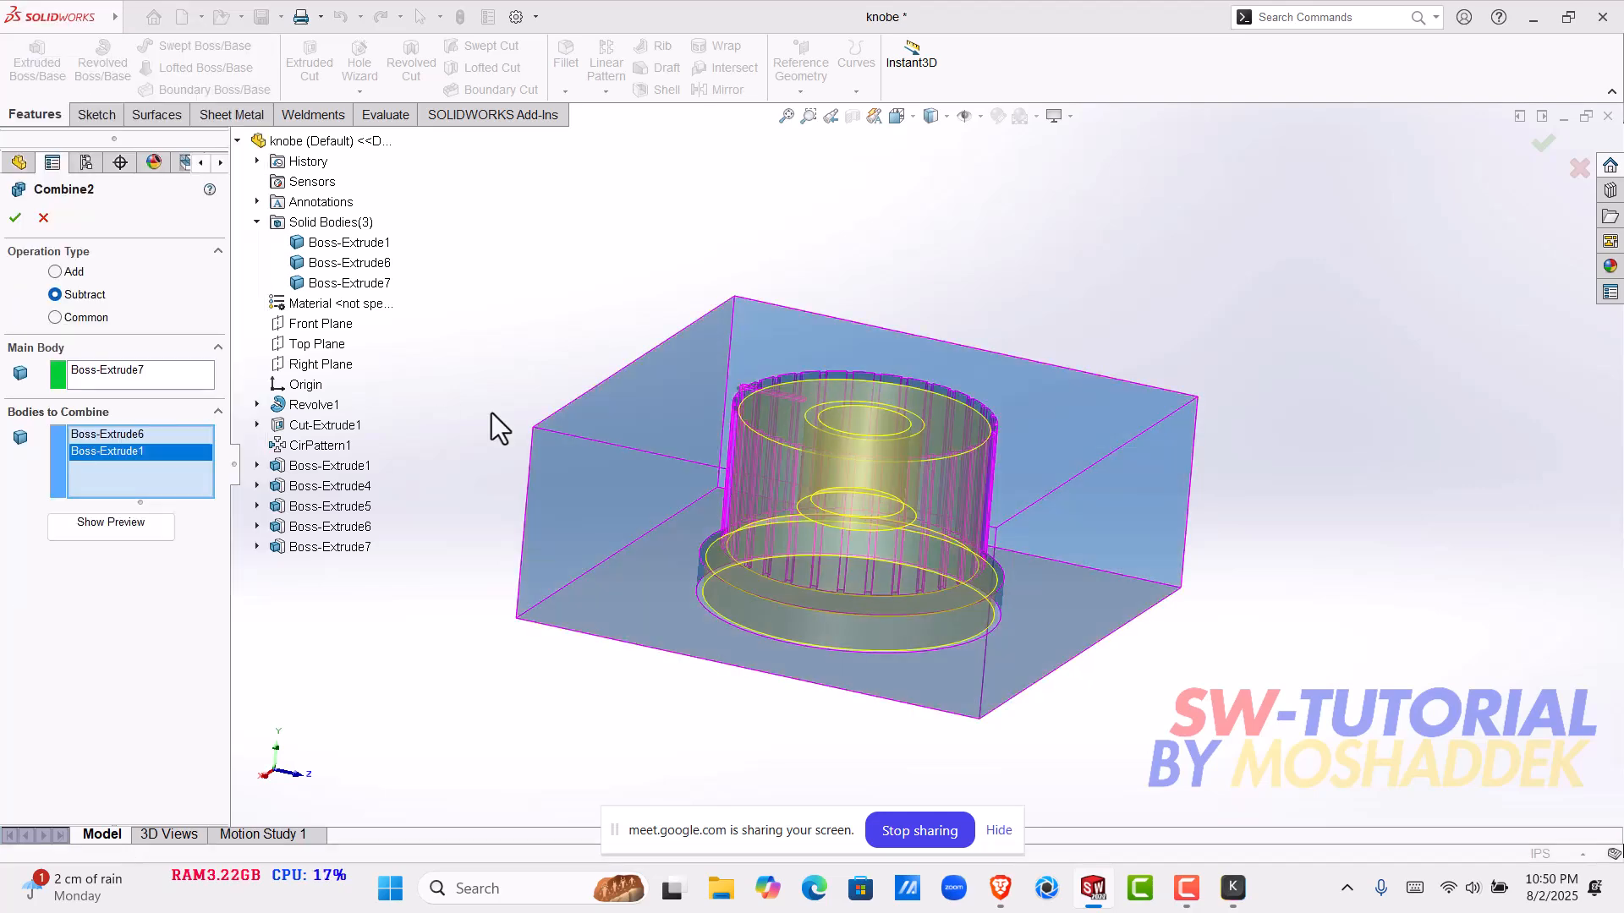
middle_click_drag(868, 548, 801, 425)
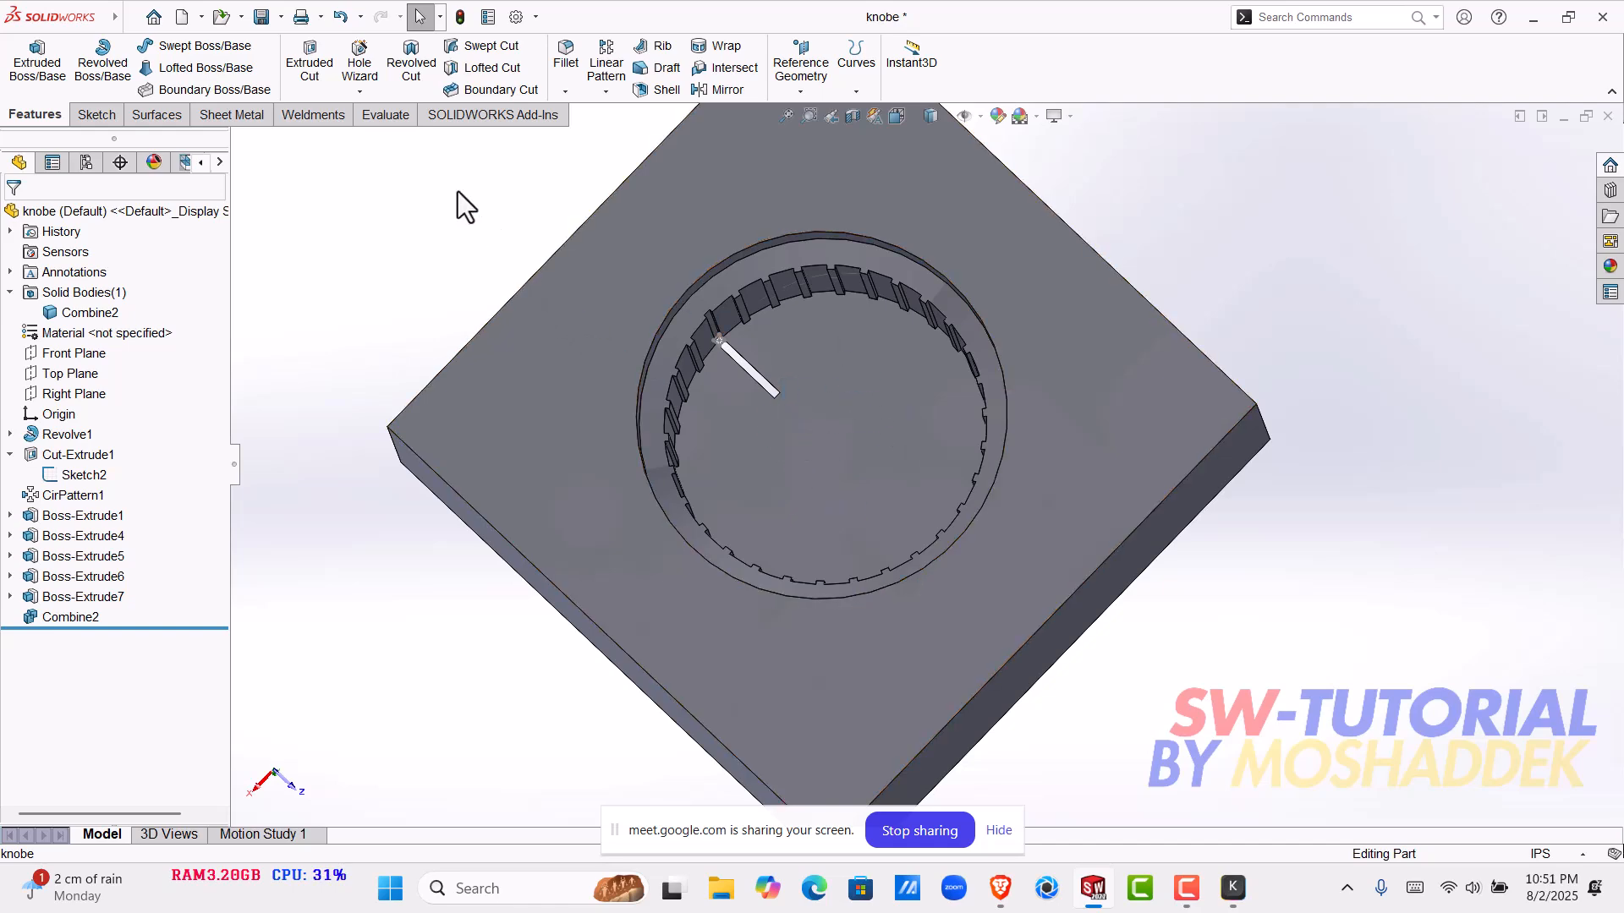
middle_click_drag(870, 471, 895, 288)
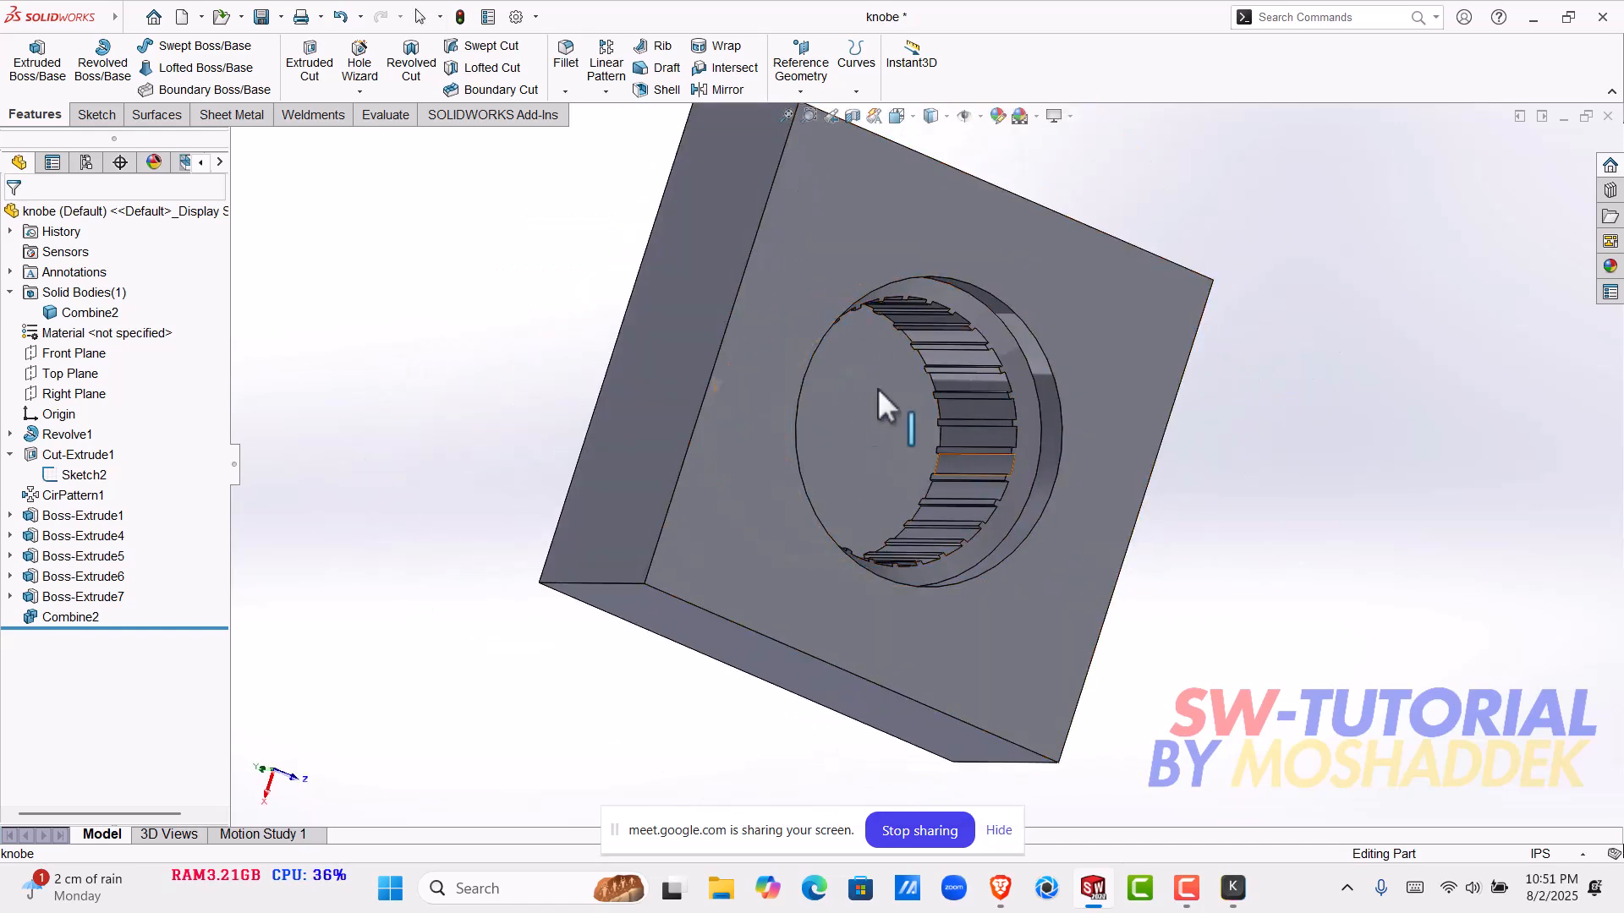
- Inspect the ribbed wall and the indicator slot of the mold block's cavity from several angles
middle_click_drag(935, 455, 1204, 443)
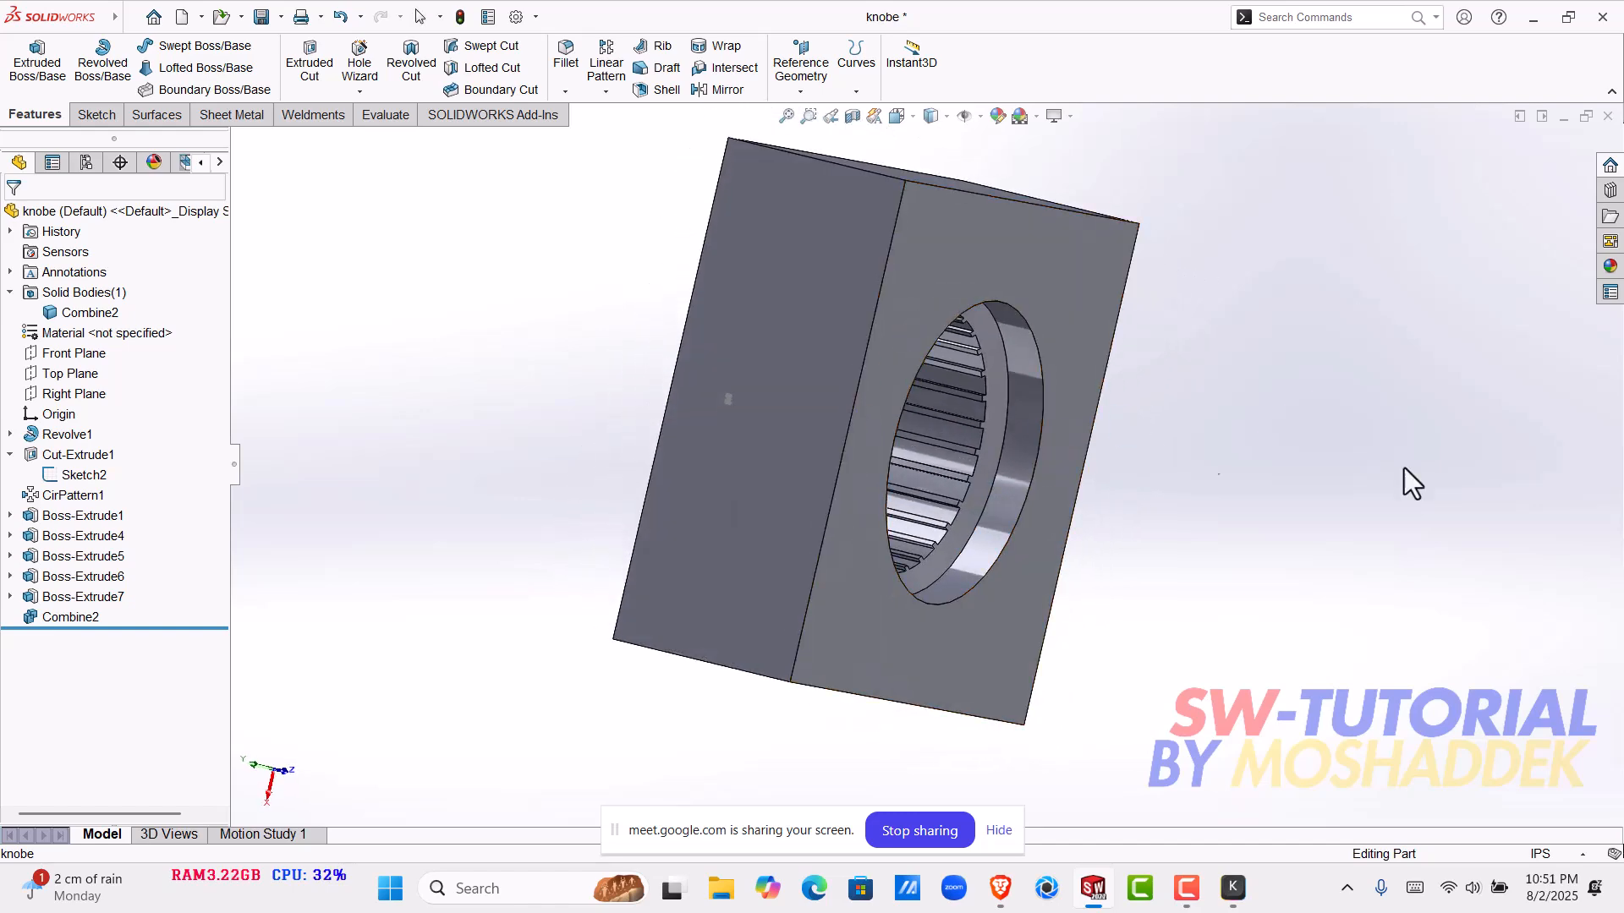
scroll(937, 459, "down", 1)
middle_click_drag(938, 459, 879, 432)
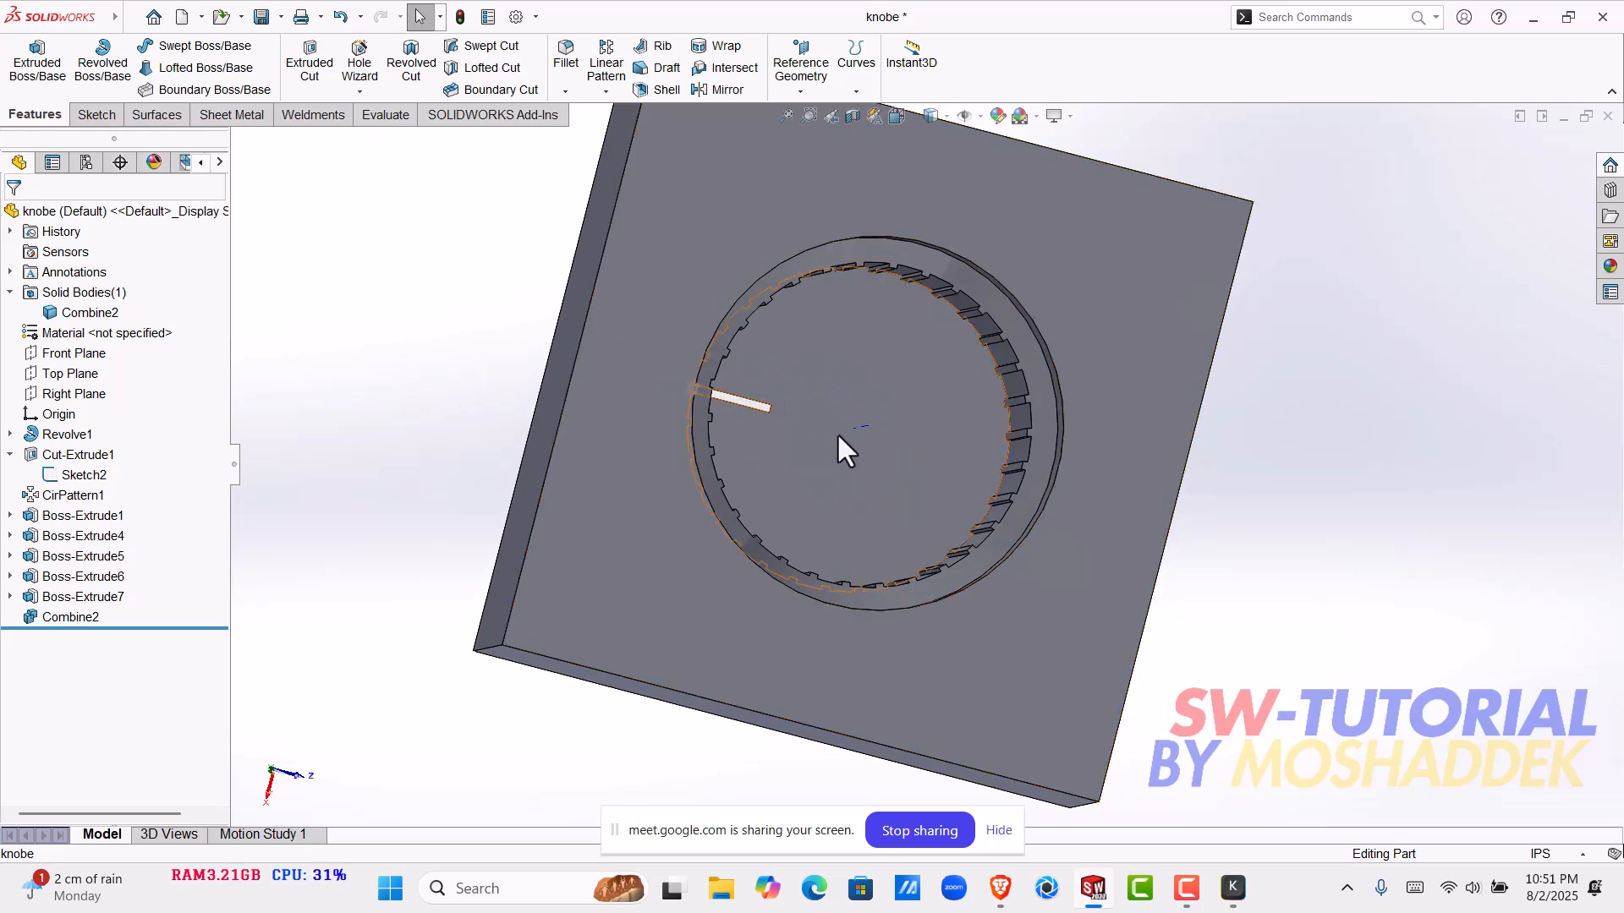
scroll(871, 447, "down", 3)
middle_click_drag(833, 464, 912, 489)
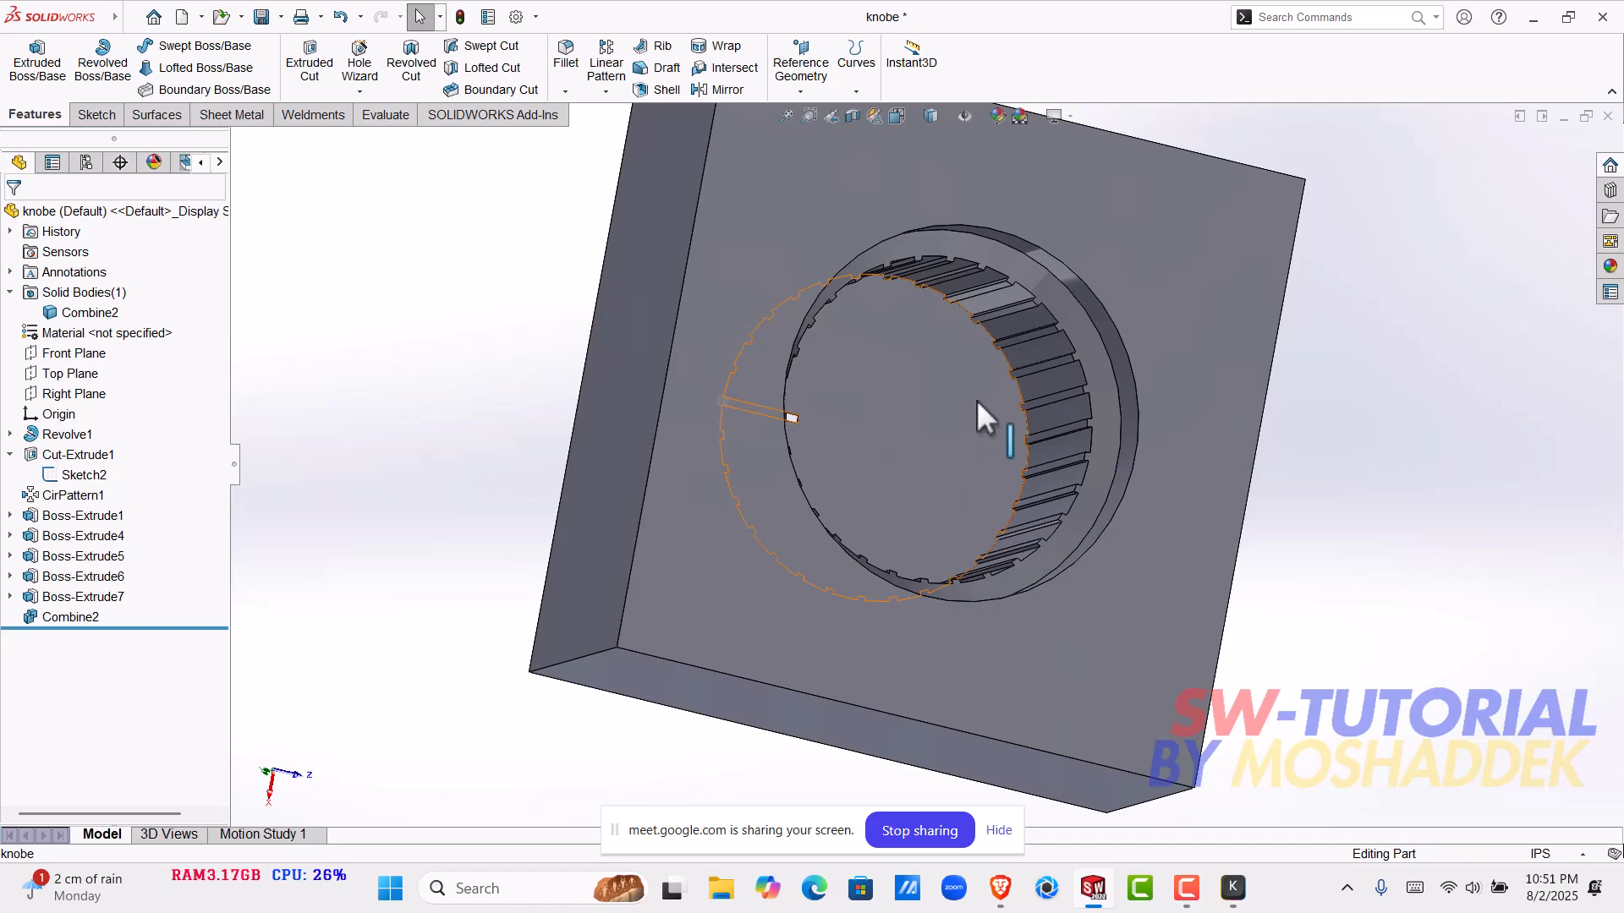
middle_click_drag(901, 440, 860, 491)
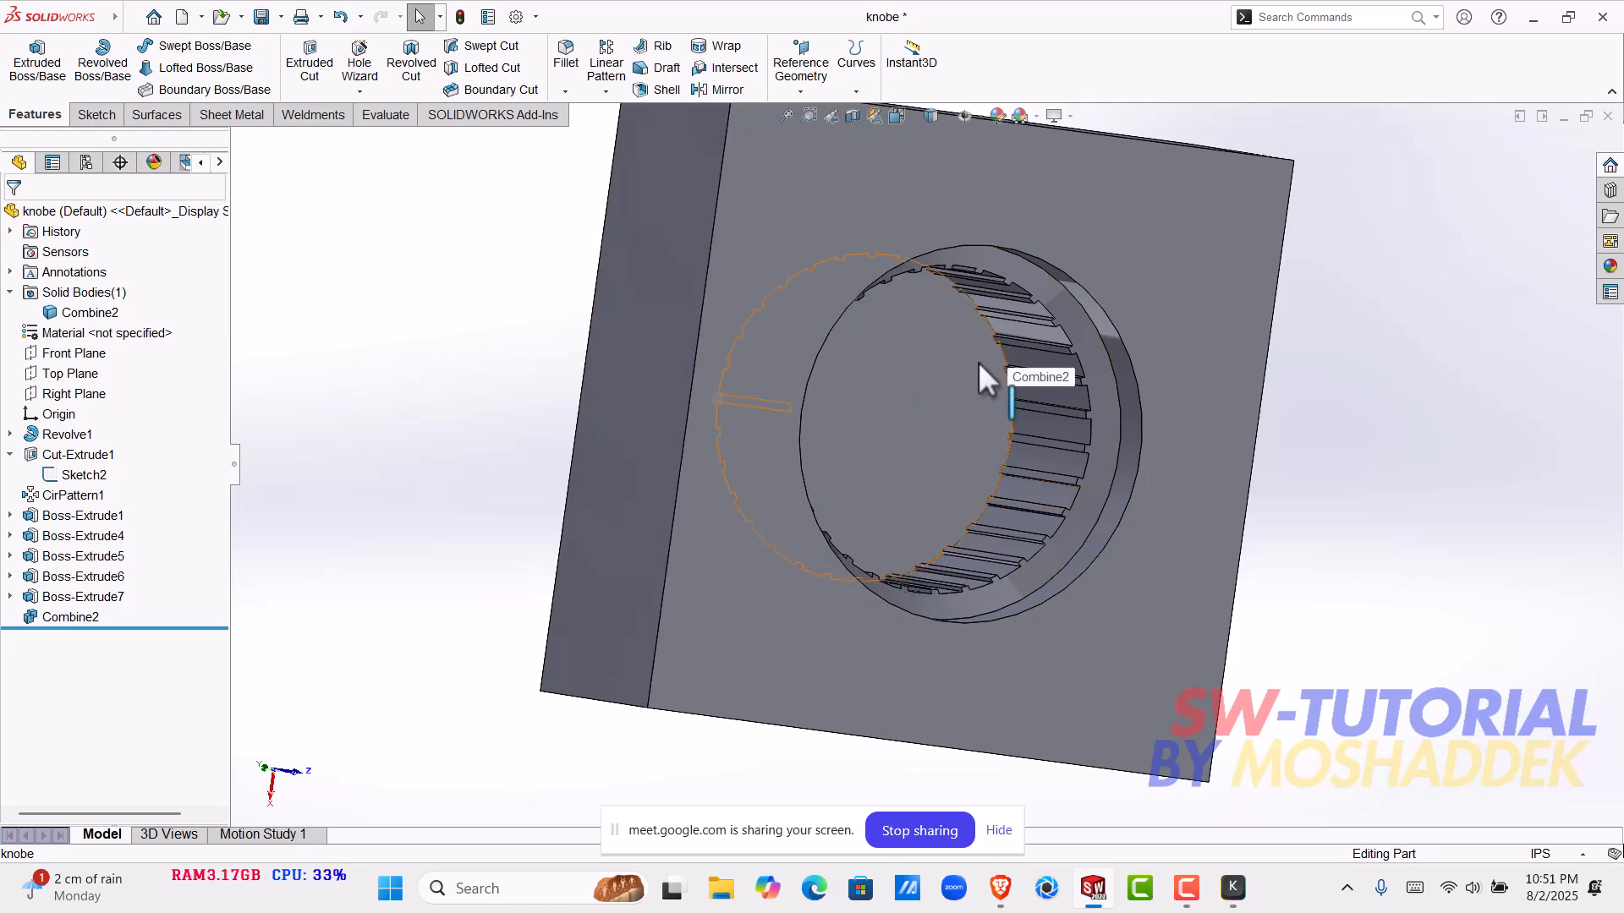
- Roll the feature history back to just before Boss-Extrude7 and view the knob from its upper side
left_click_drag(191, 628, 197, 585)
middle_click_drag(751, 458, 1356, 274)
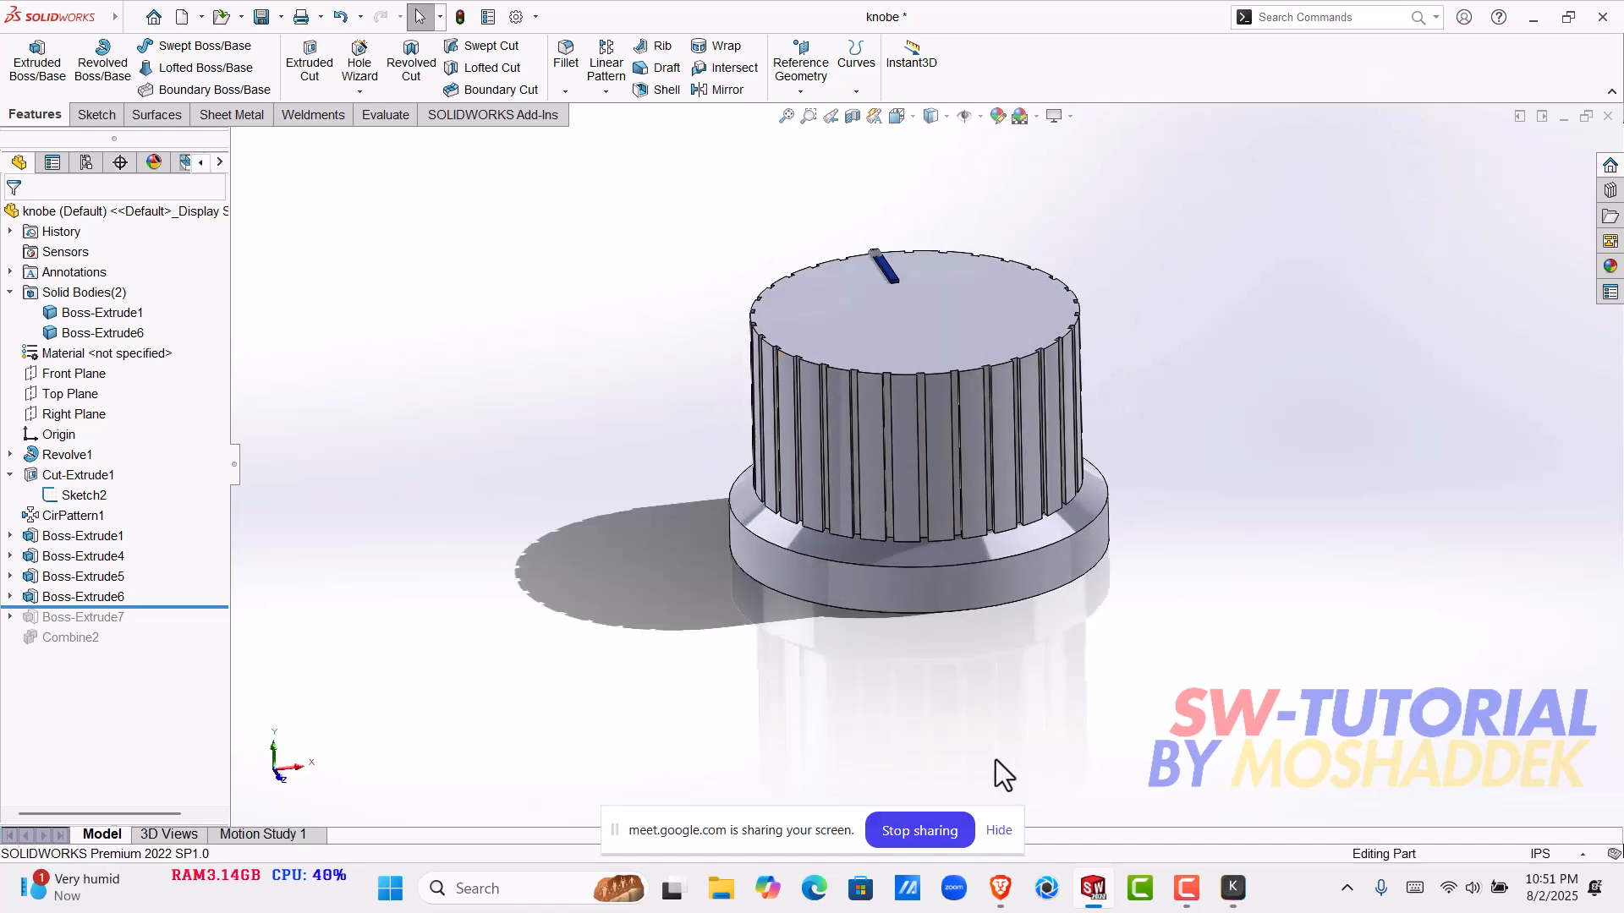
scroll(977, 477, "down", 4)
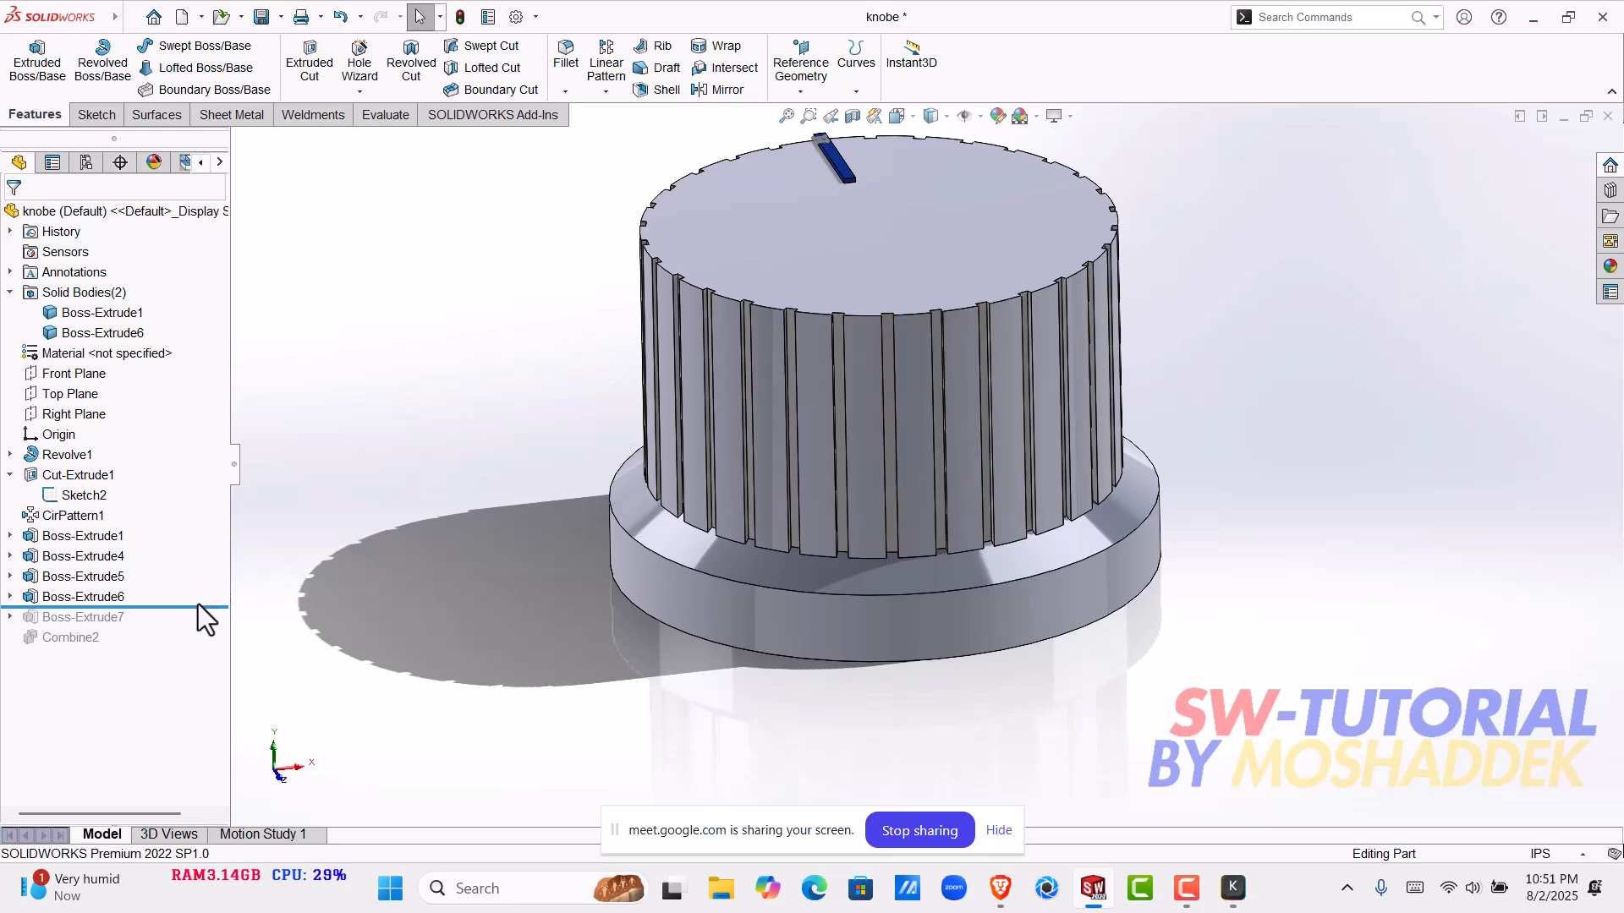
- Roll the feature history forward past Combine2 and examine the knob-shaped cavity in the block
left_click_drag(210, 603, 216, 678)
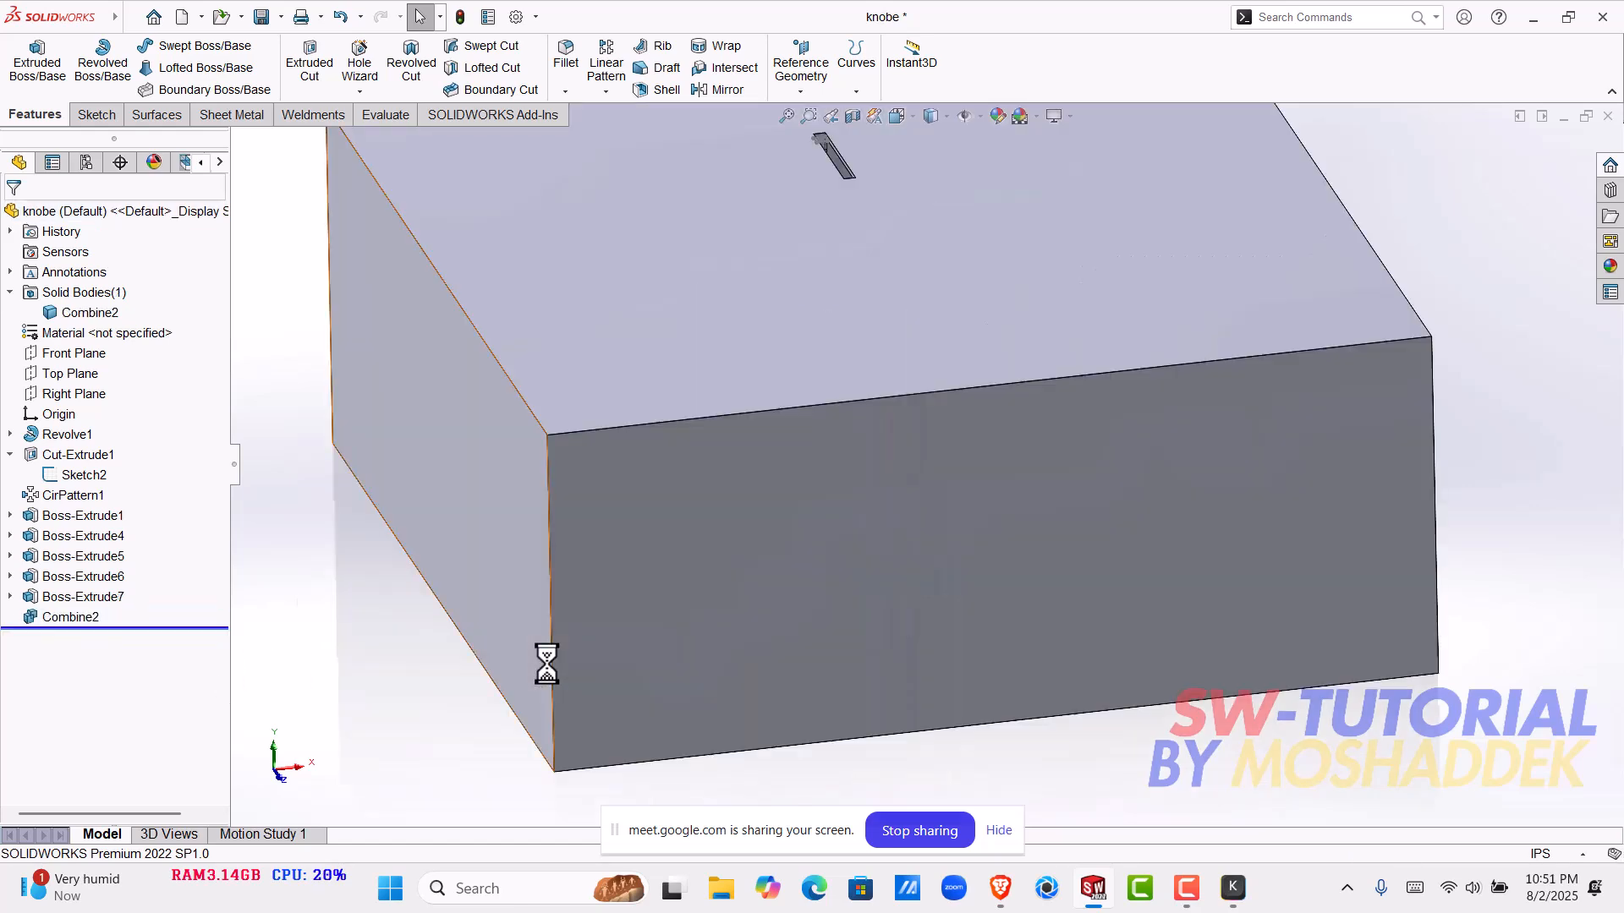
scroll(984, 384, "up", 5)
middle_click_drag(931, 526, 912, 568)
scroll(911, 568, "down", 4)
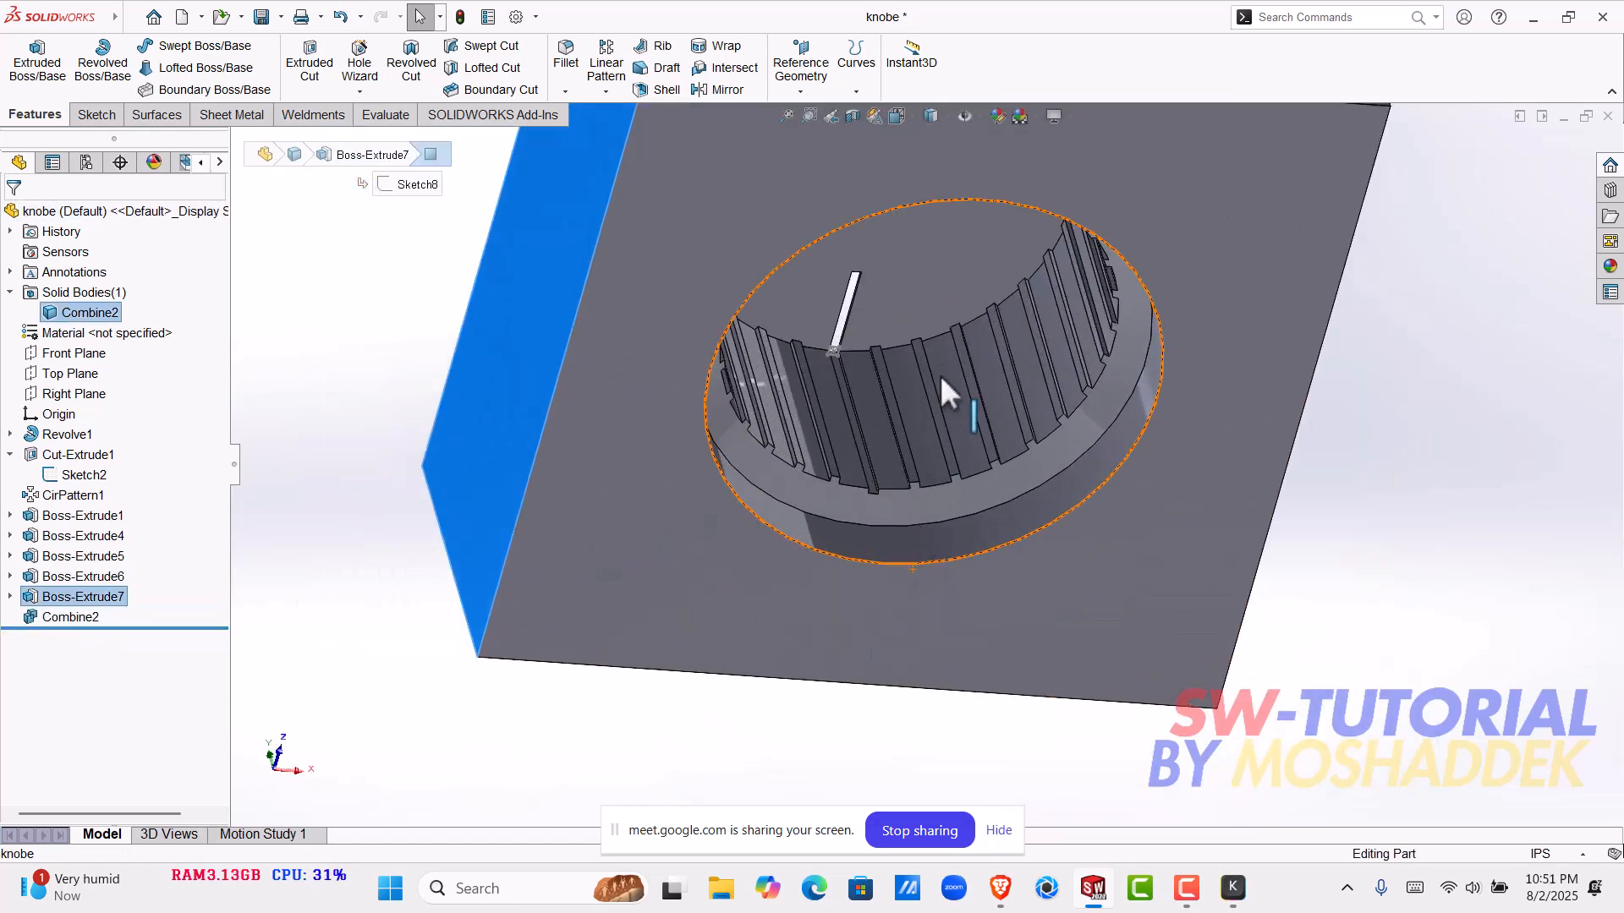
middle_click_drag(933, 404, 912, 322)
scroll(912, 321, "up", 5)
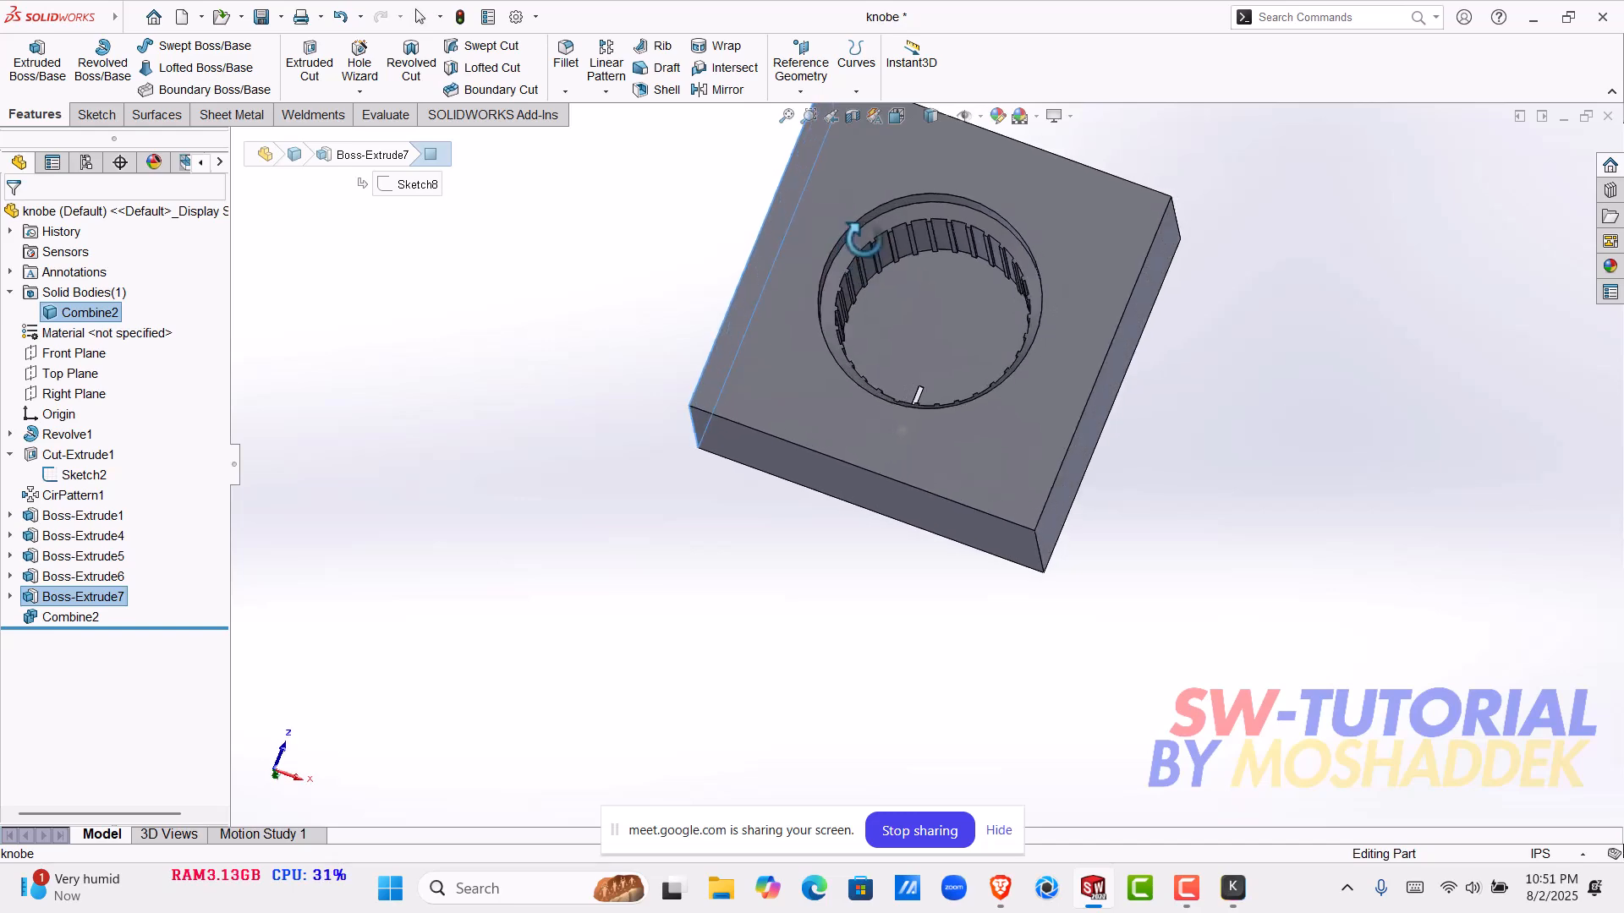
scroll(956, 307, "down", 2)
scroll(956, 313, "up", 4)
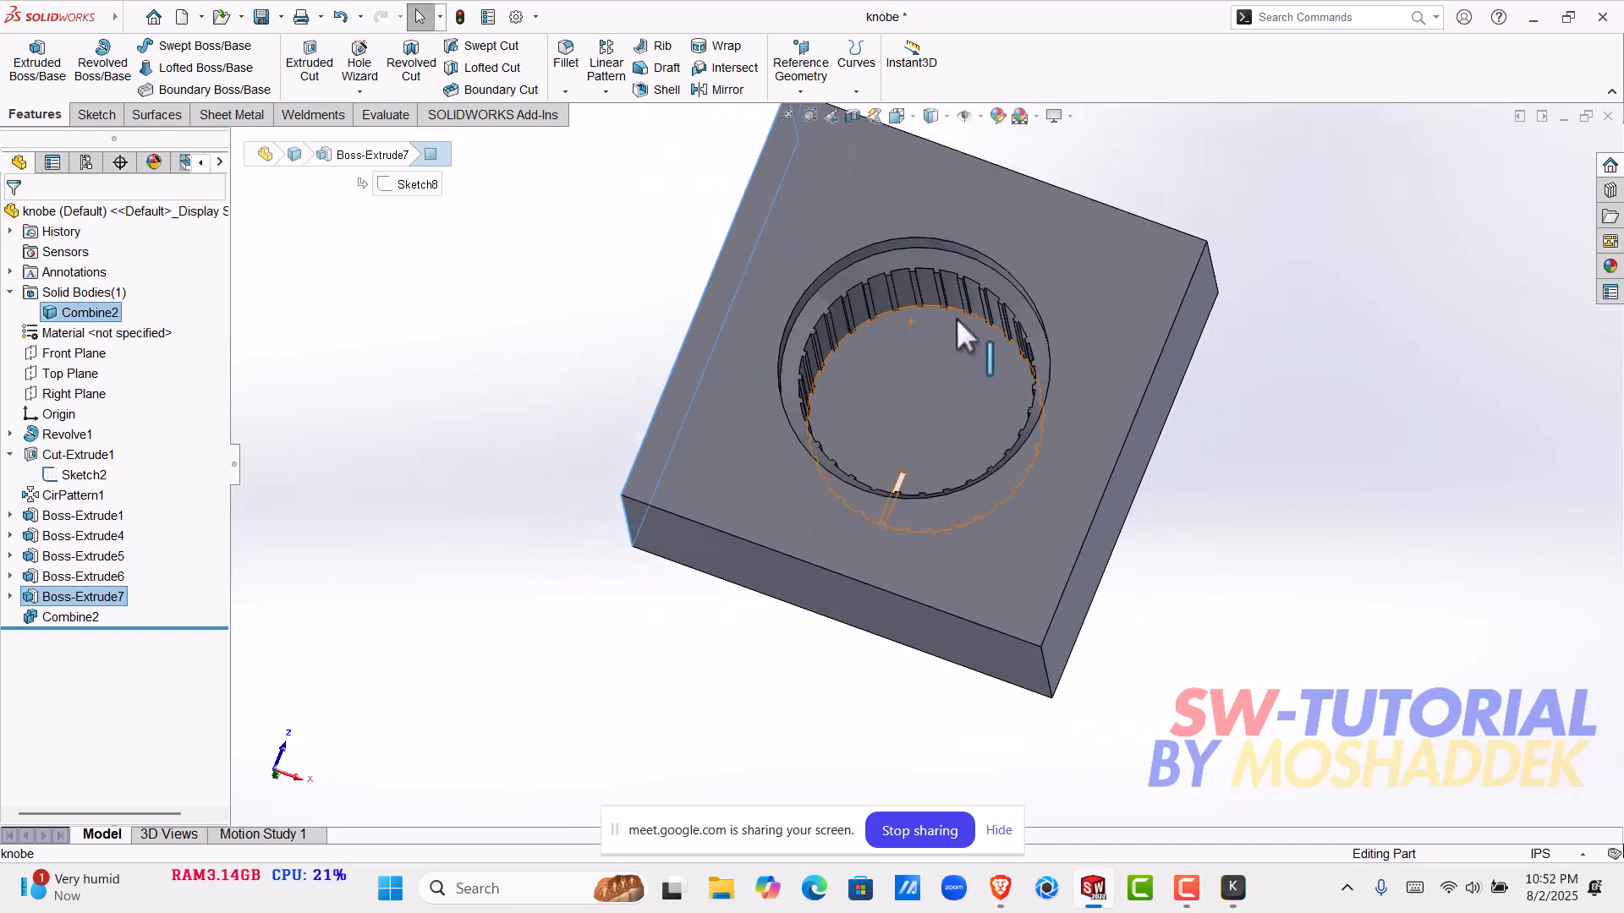
middle_click_drag(948, 429, 241, 663)
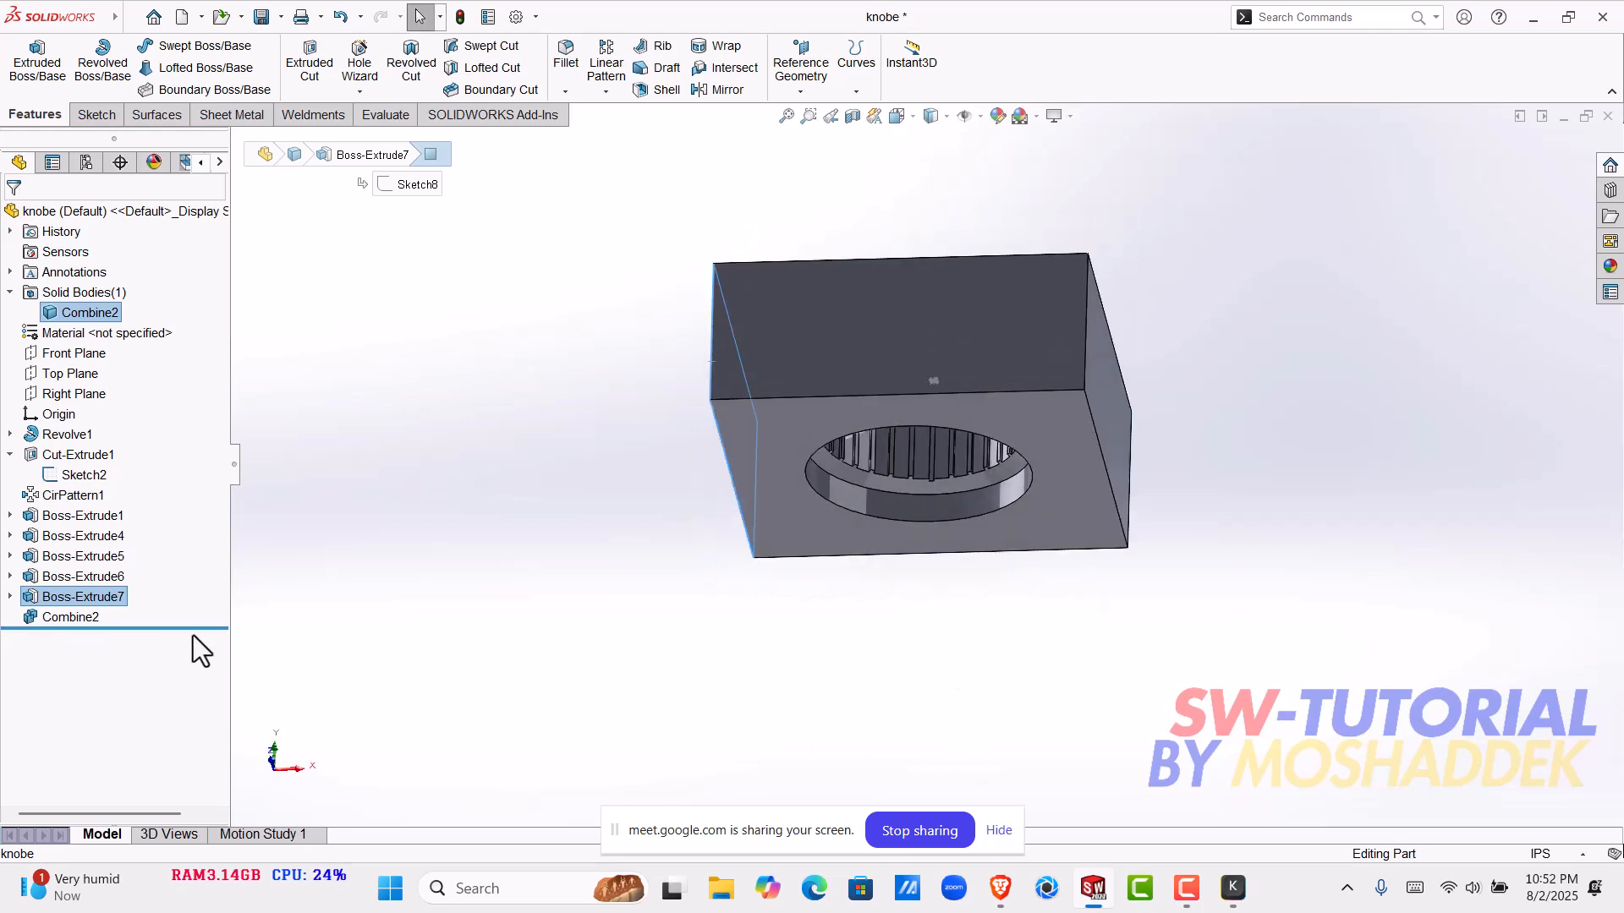
- Roll the history back to just before Boss-Extrude7 and inspect the knob's hollow underside and inner ring
left_click_drag(197, 633, 215, 605)
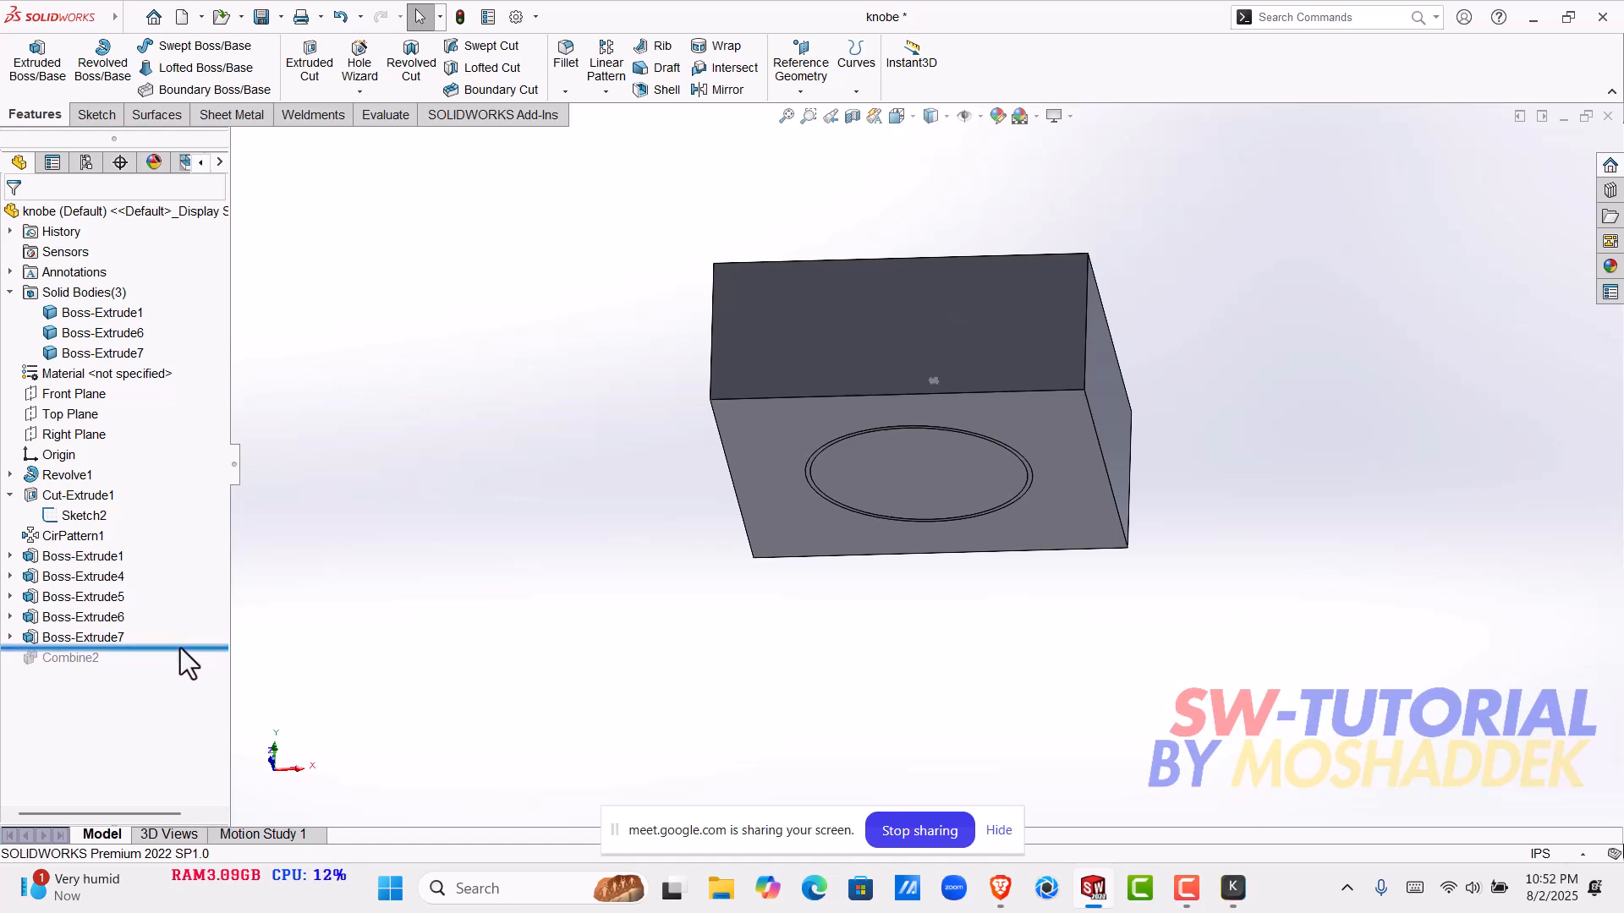
left_click_drag(181, 648, 235, 605)
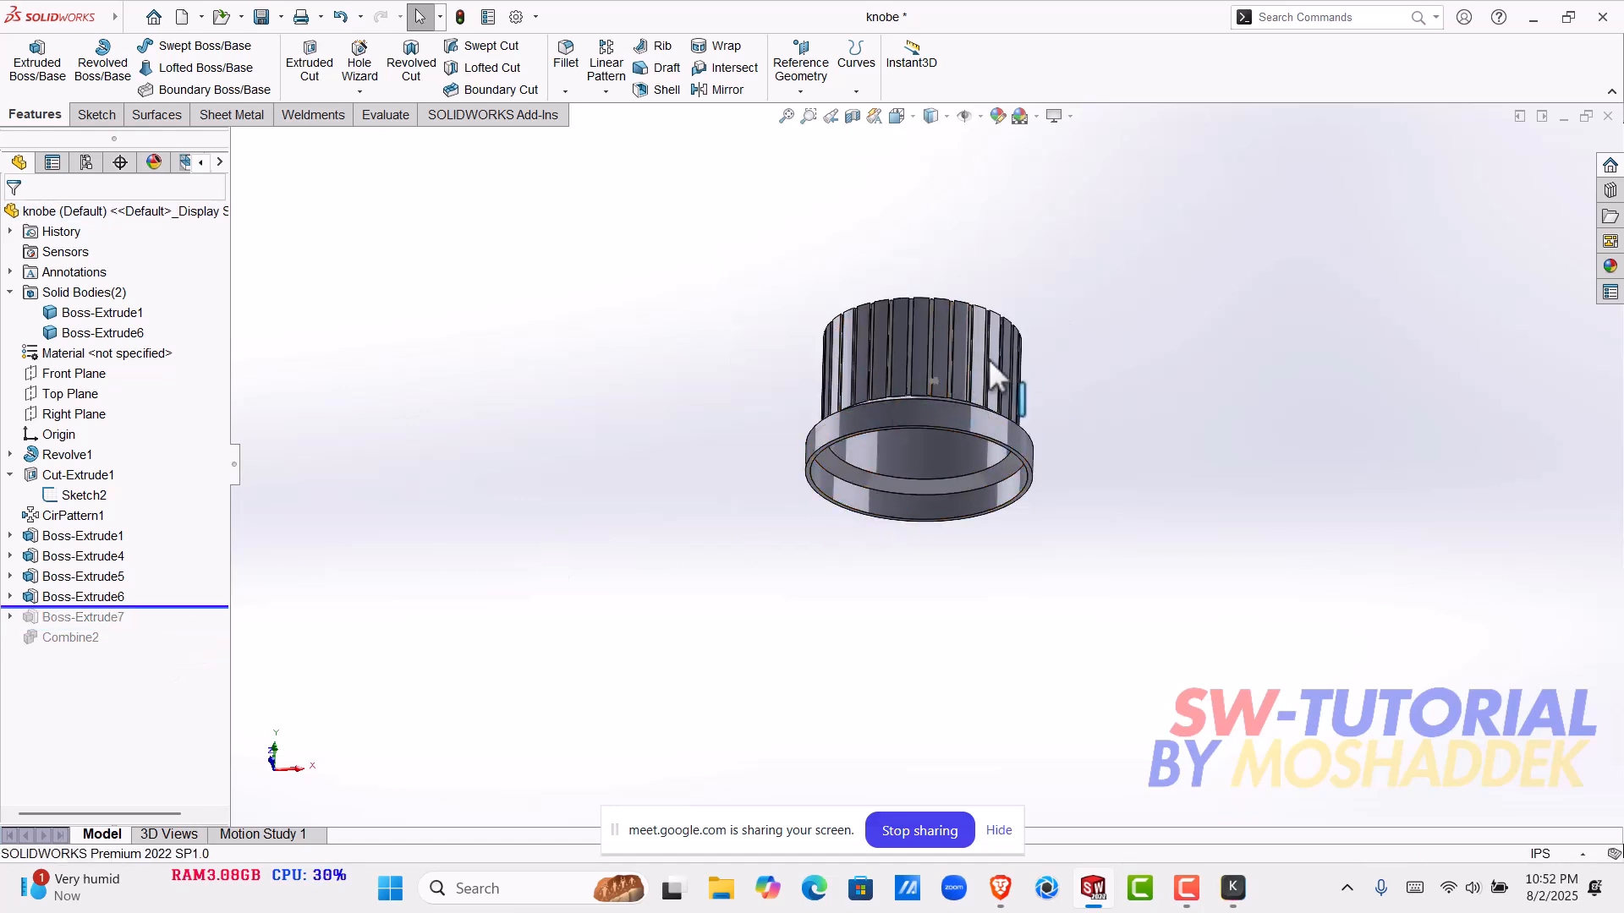
scroll(987, 359, "down", 5)
middle_click_drag(860, 508, 804, 190)
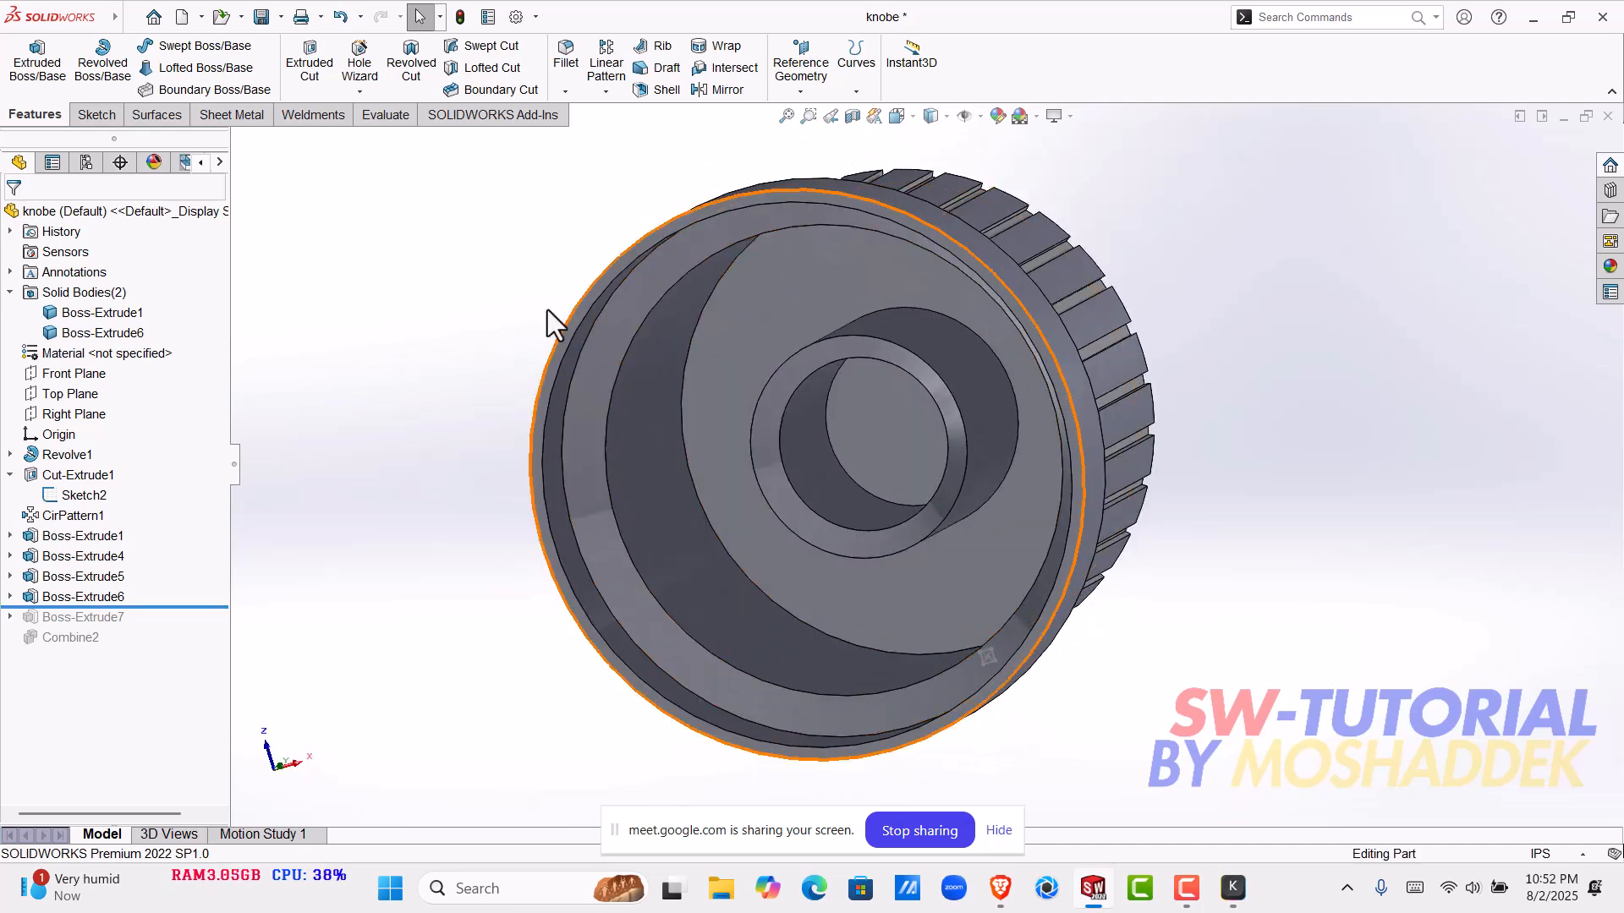
middle_click_drag(826, 551, 998, 240)
scroll(977, 514, "up", 3)
scroll(946, 461, "up", 2)
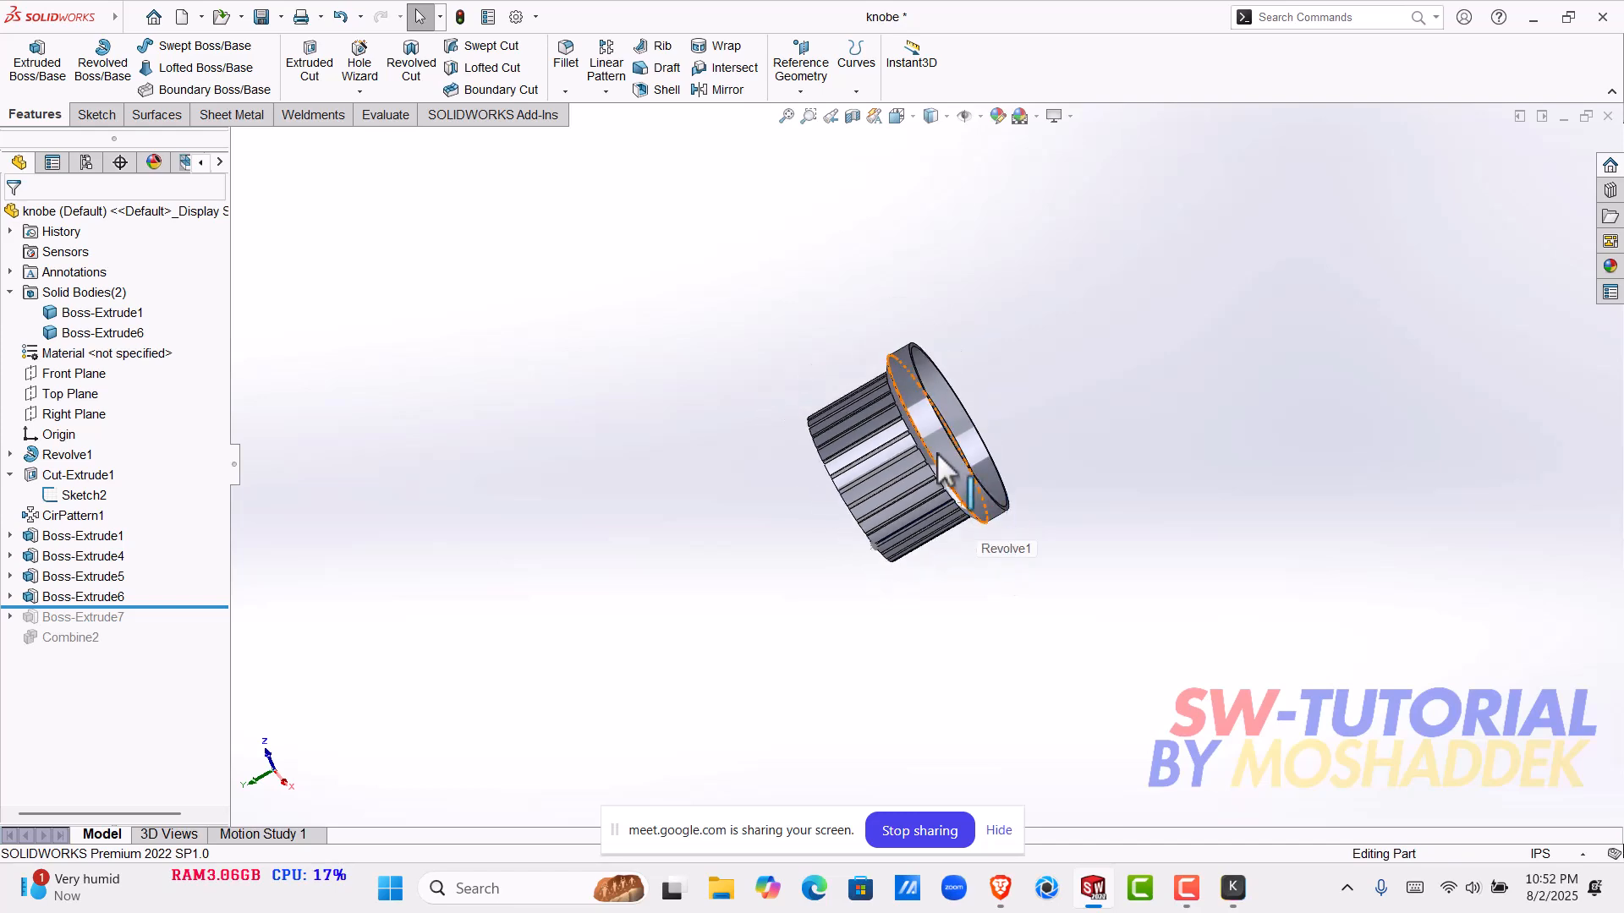
scroll(948, 406, "down", 5)
scroll(924, 554, "down", 1)
middle_click_drag(918, 544, 1107, 332)
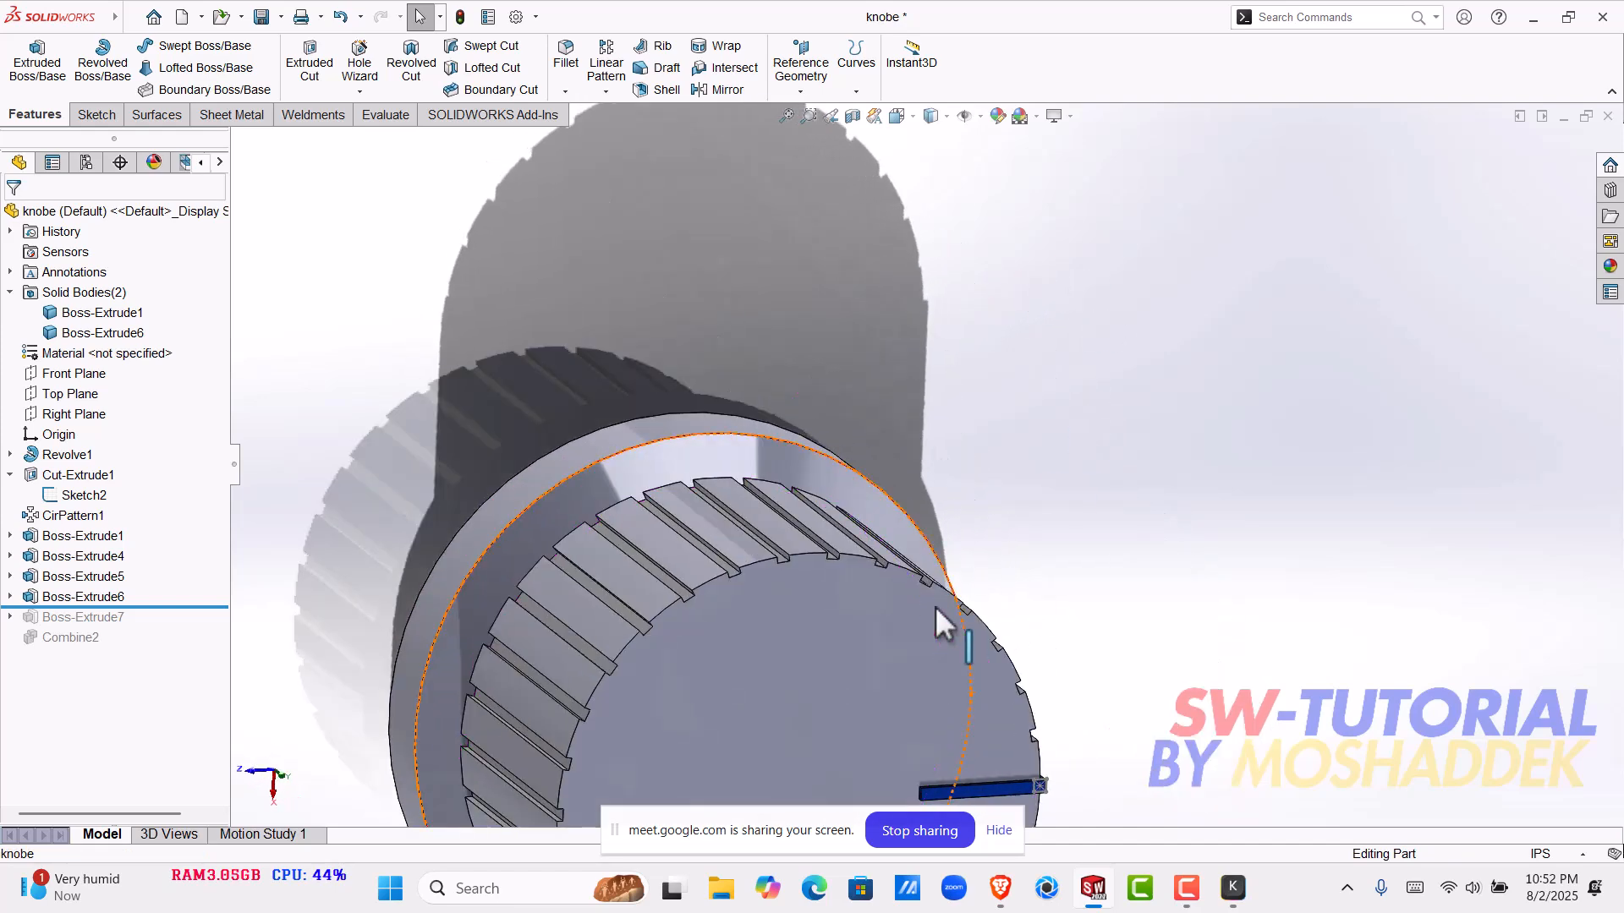
- Examine the knob's grooved side wall, base flange and the indicator line on its upper face
scroll(936, 605, "up", 4)
middle_click_drag(783, 602, 771, 264)
scroll(834, 637, "down", 3)
scroll(834, 637, "down", 2)
middle_click_drag(833, 636, 1151, 598)
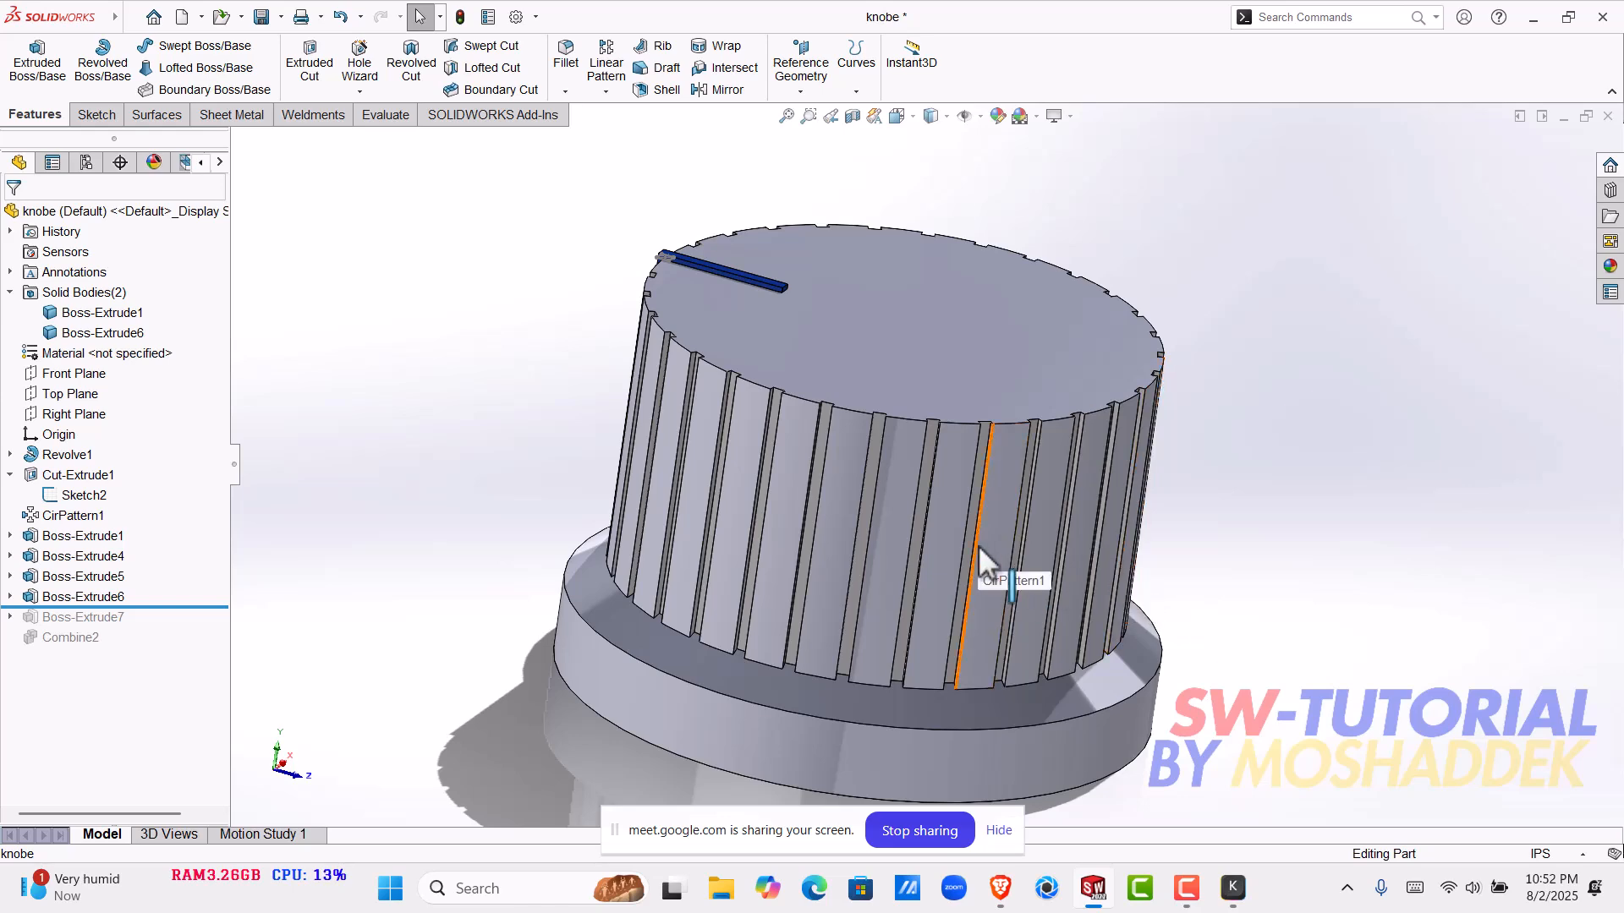
scroll(991, 529, "up", 3)
middle_click_drag(991, 526, 1390, 554)
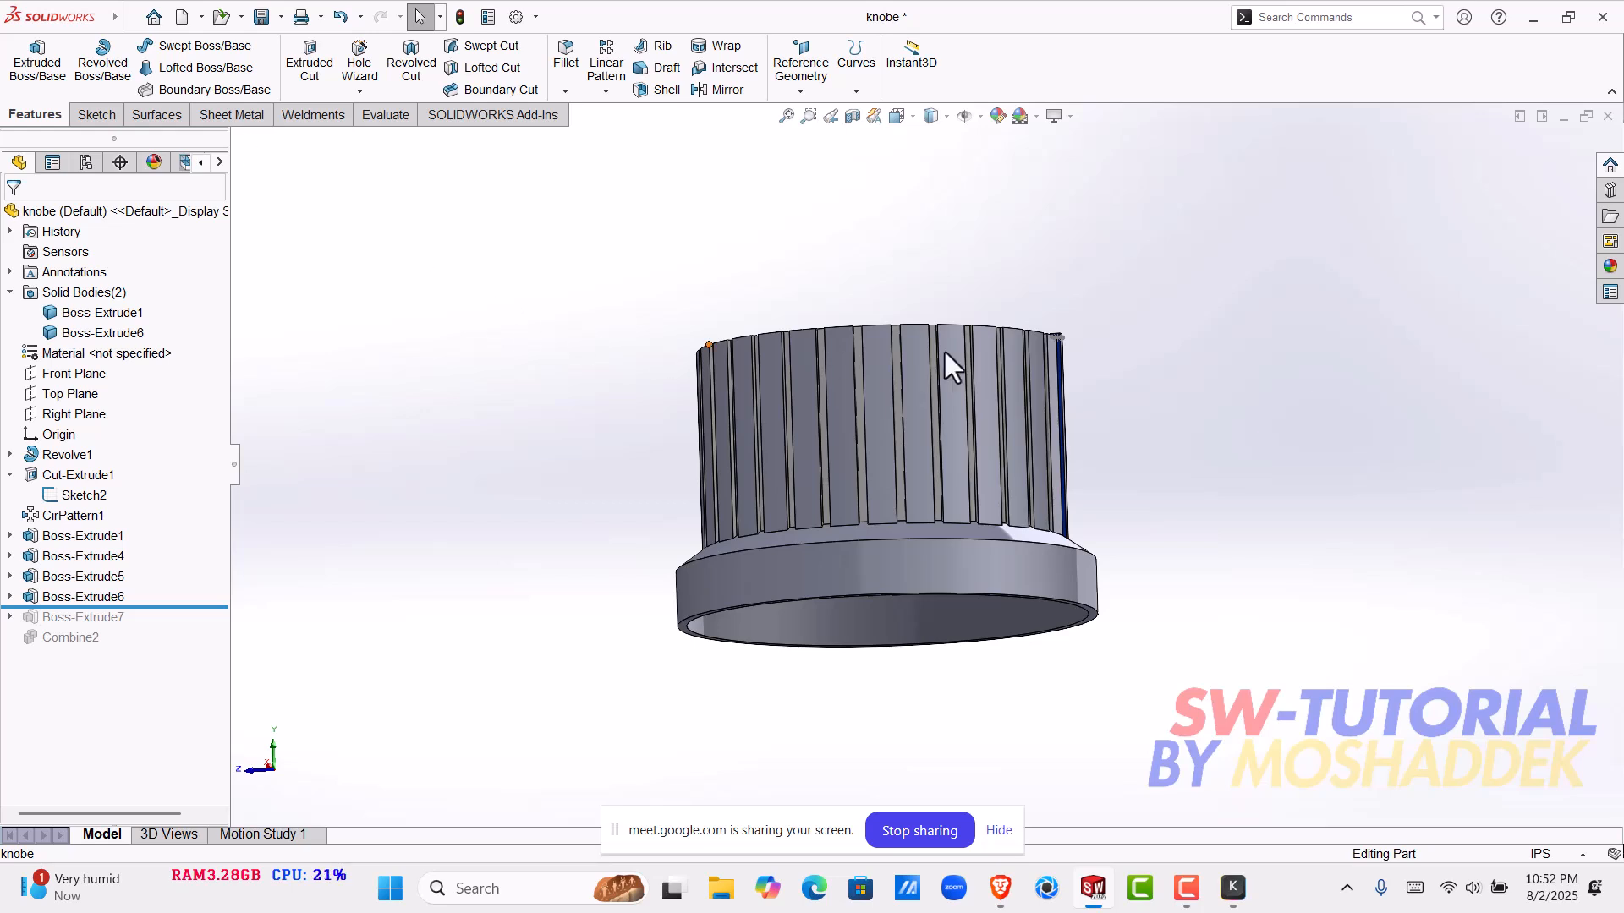
middle_click_drag(1292, 570, 1324, 383)
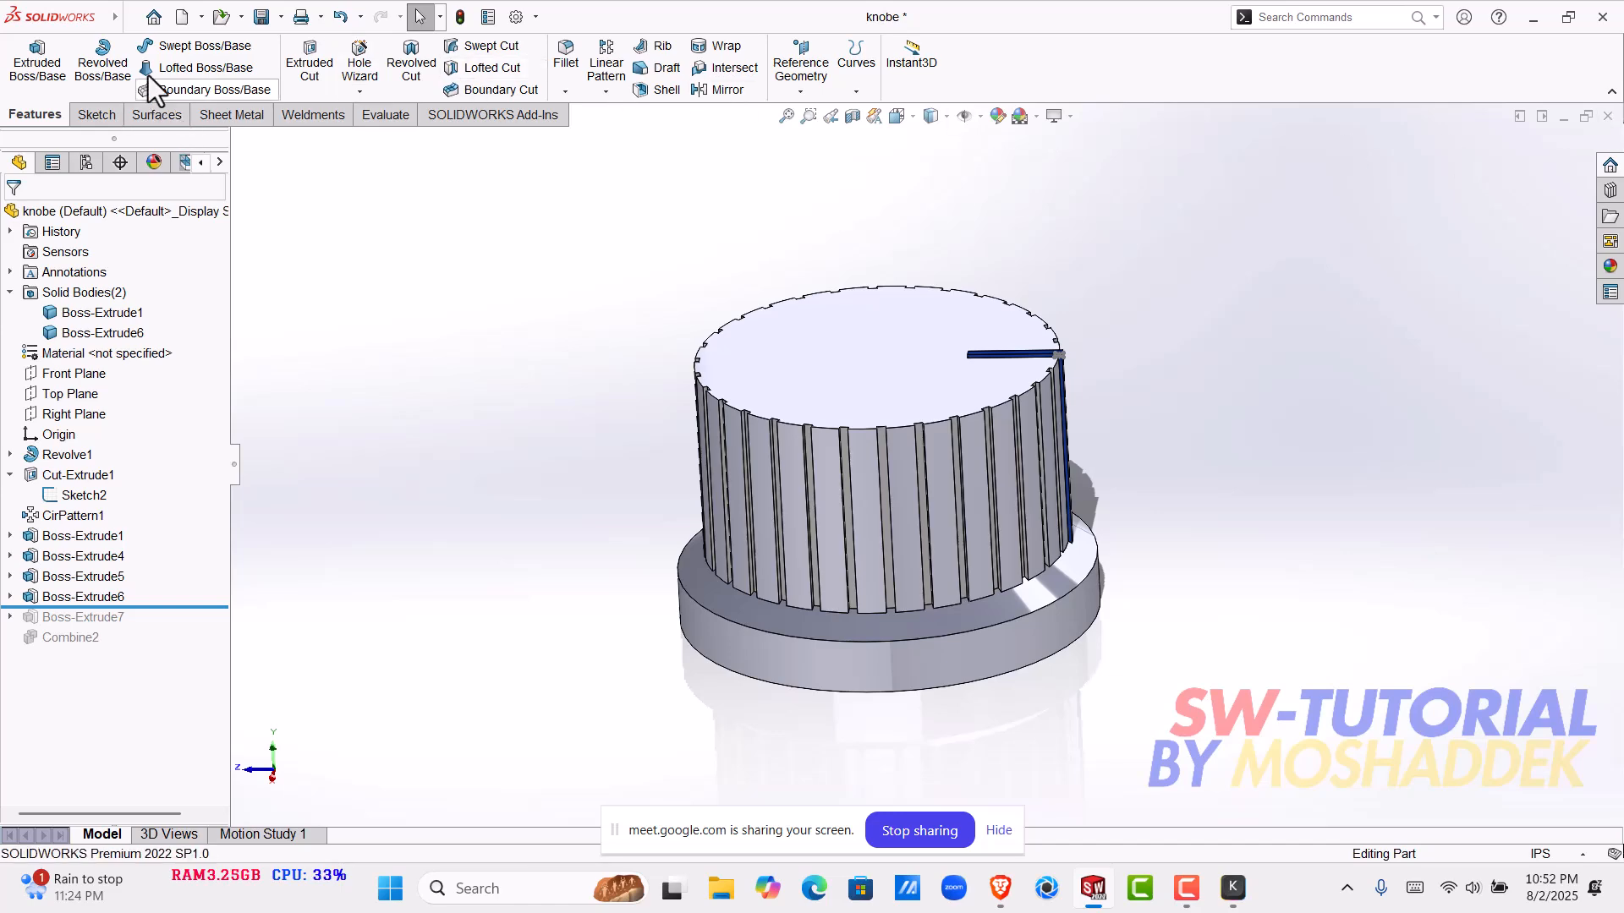
mouse_move(124, 18)
left_click(242, 19)
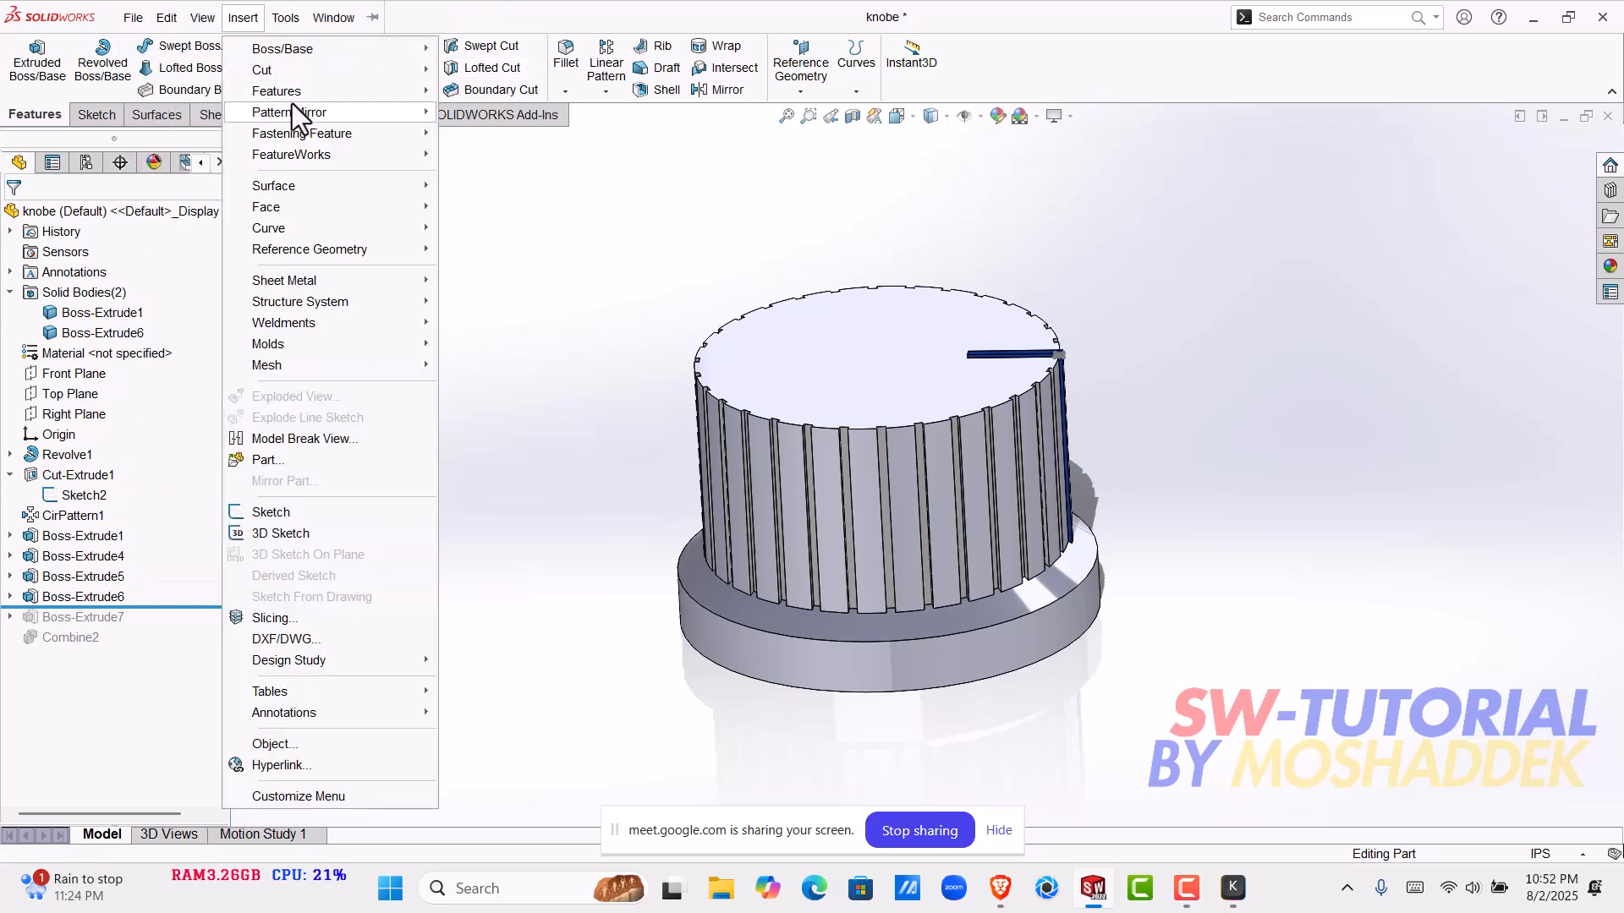
mouse_move(355, 90)
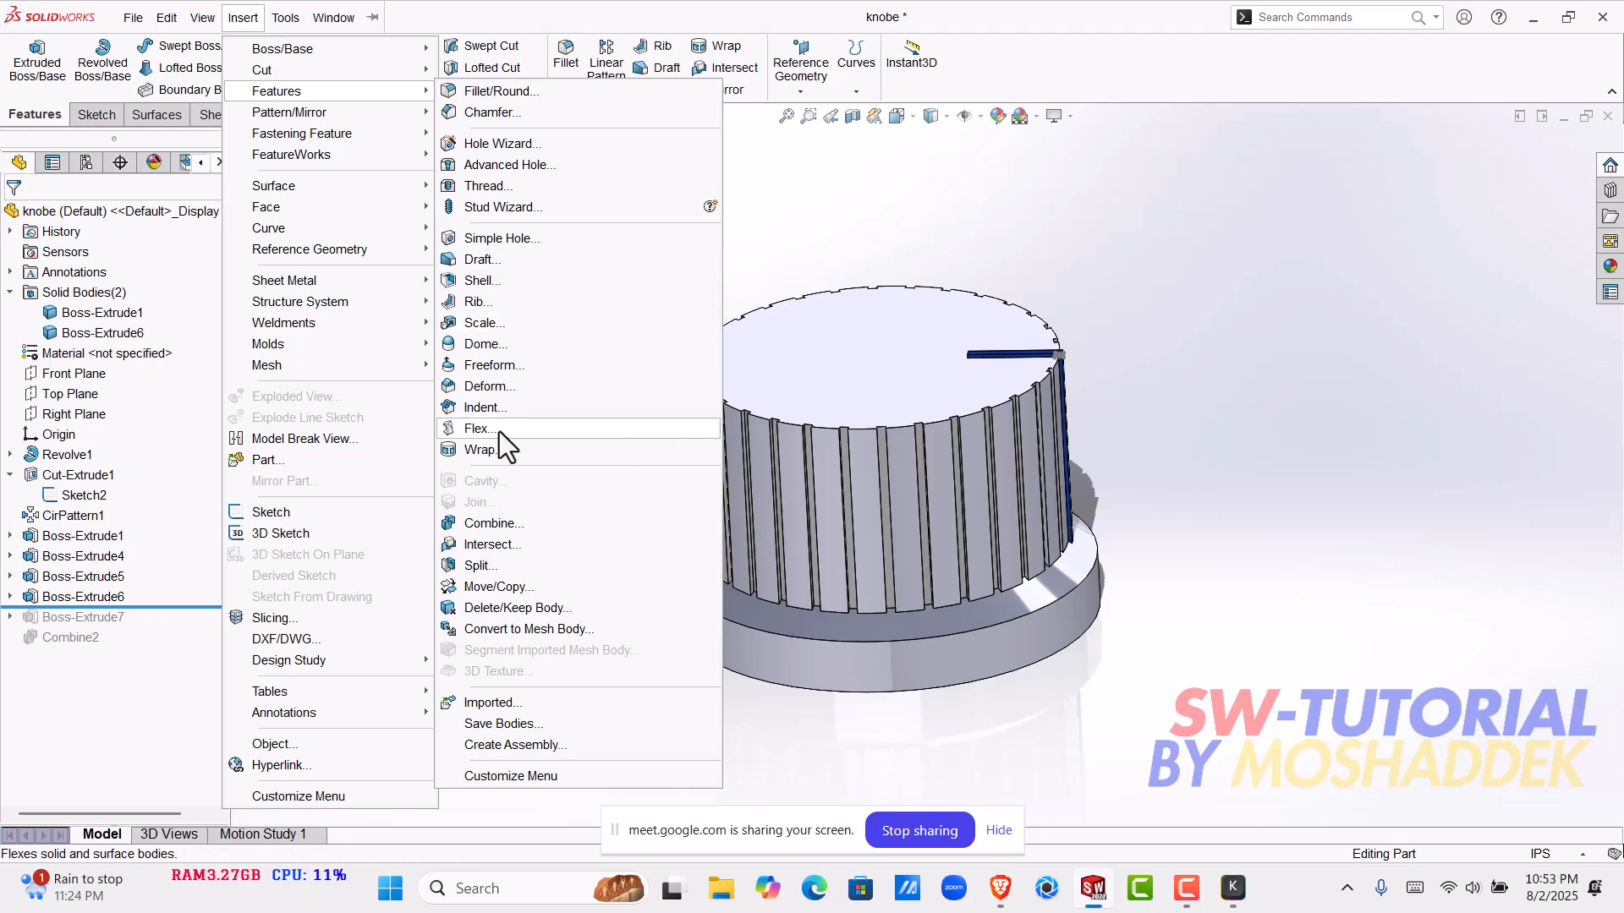
left_click(1165, 383)
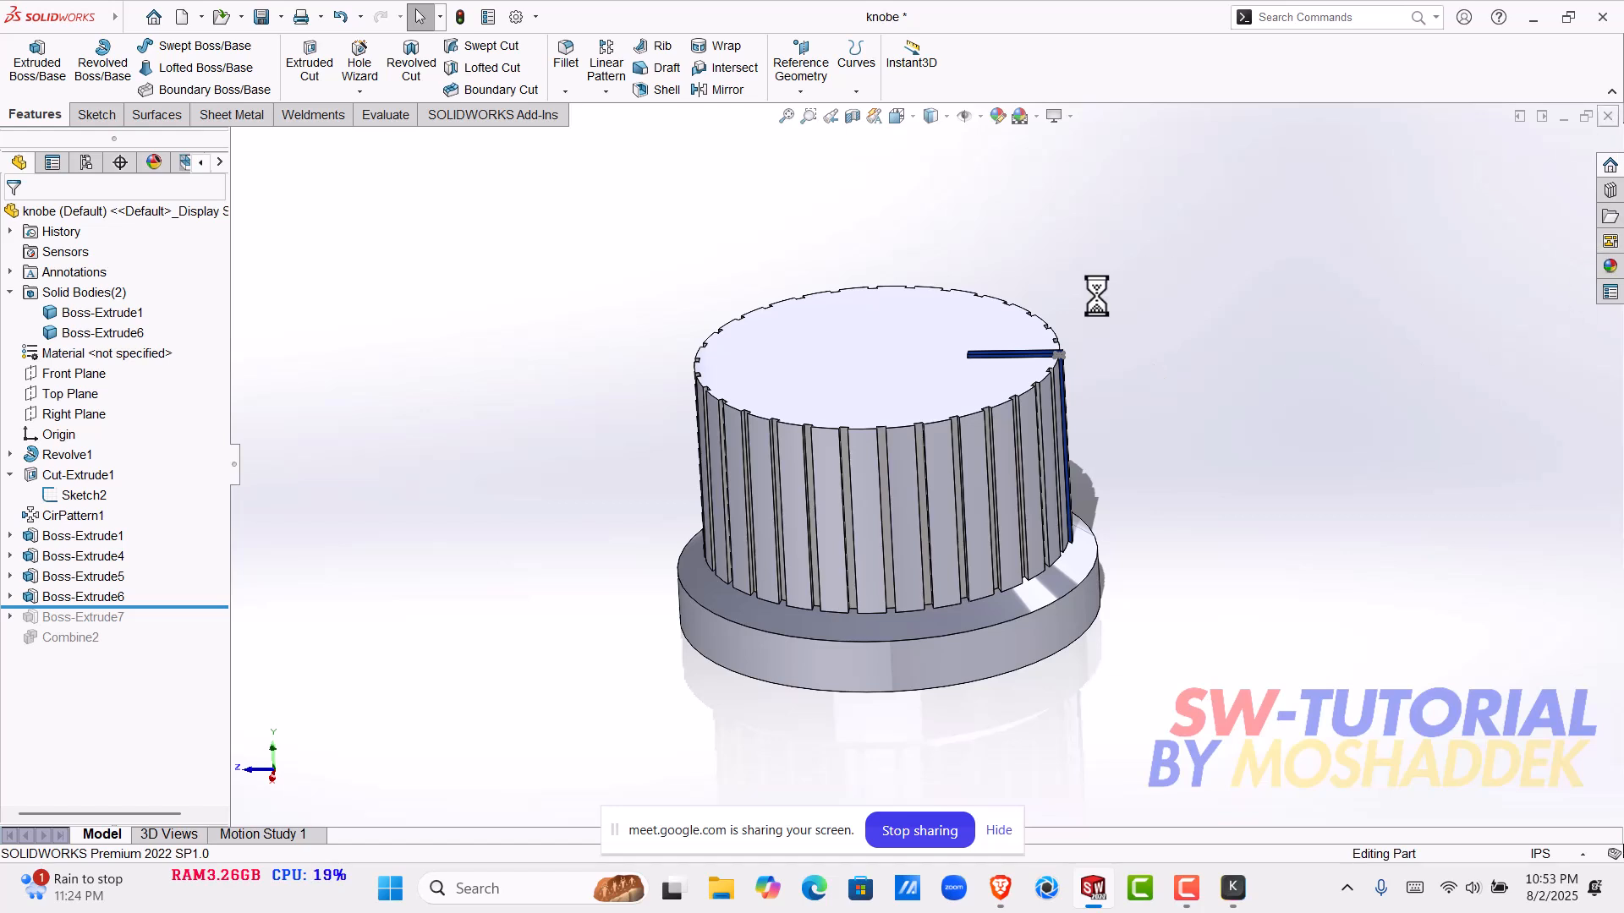
- Close the knob part, then save and close the remaining open part Part1
left_click(840, 448)
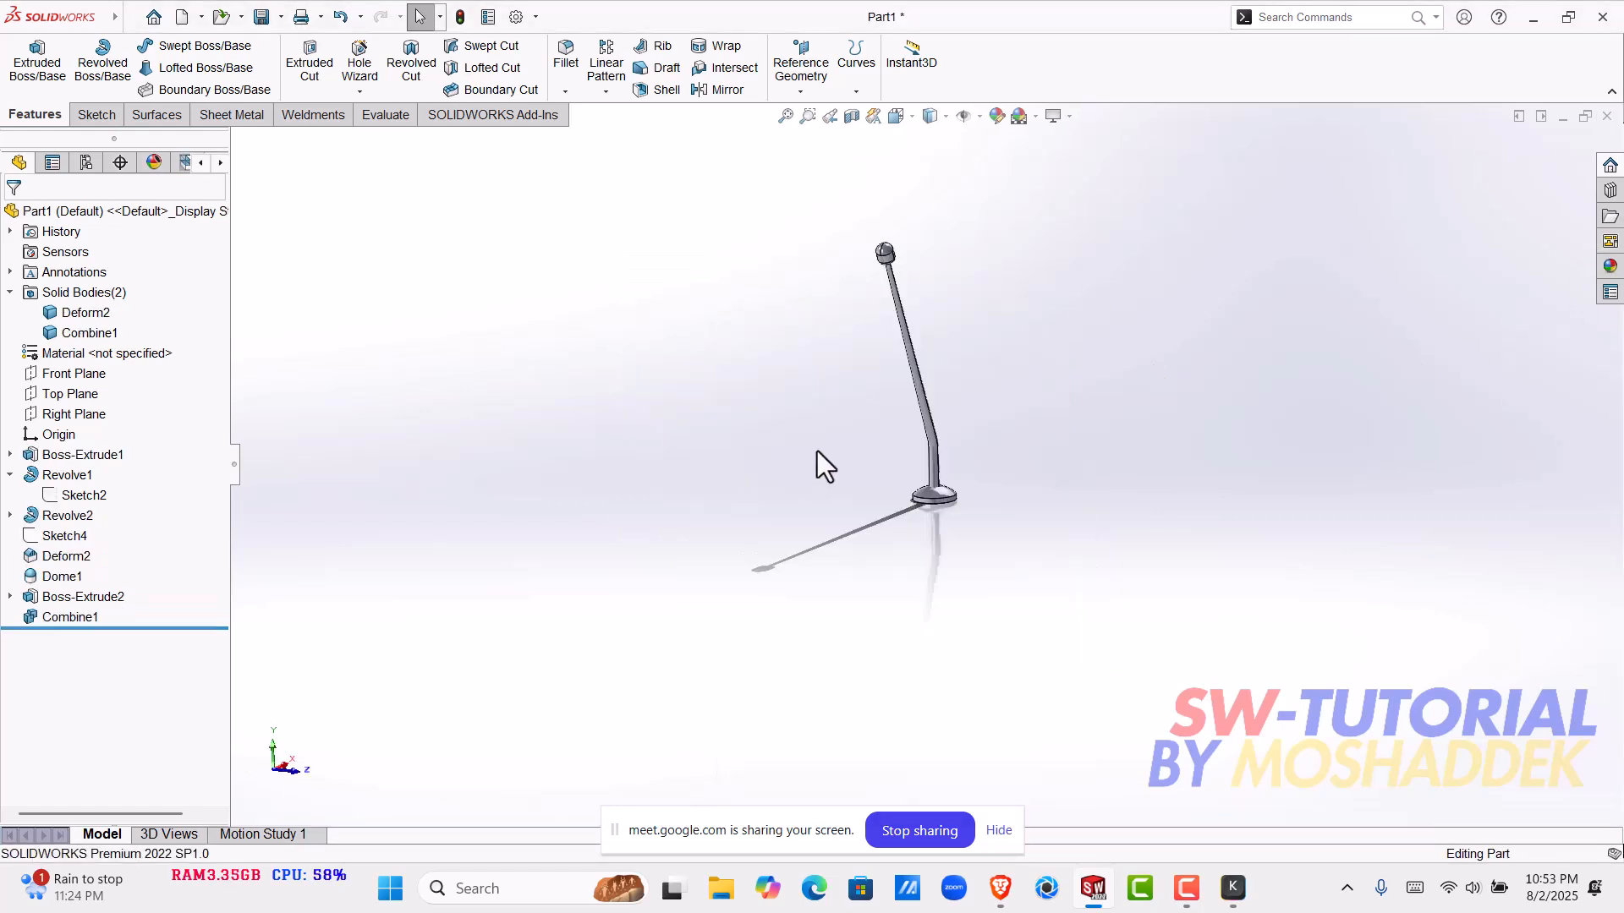
key("ctrl+s")
left_click(1286, 611)
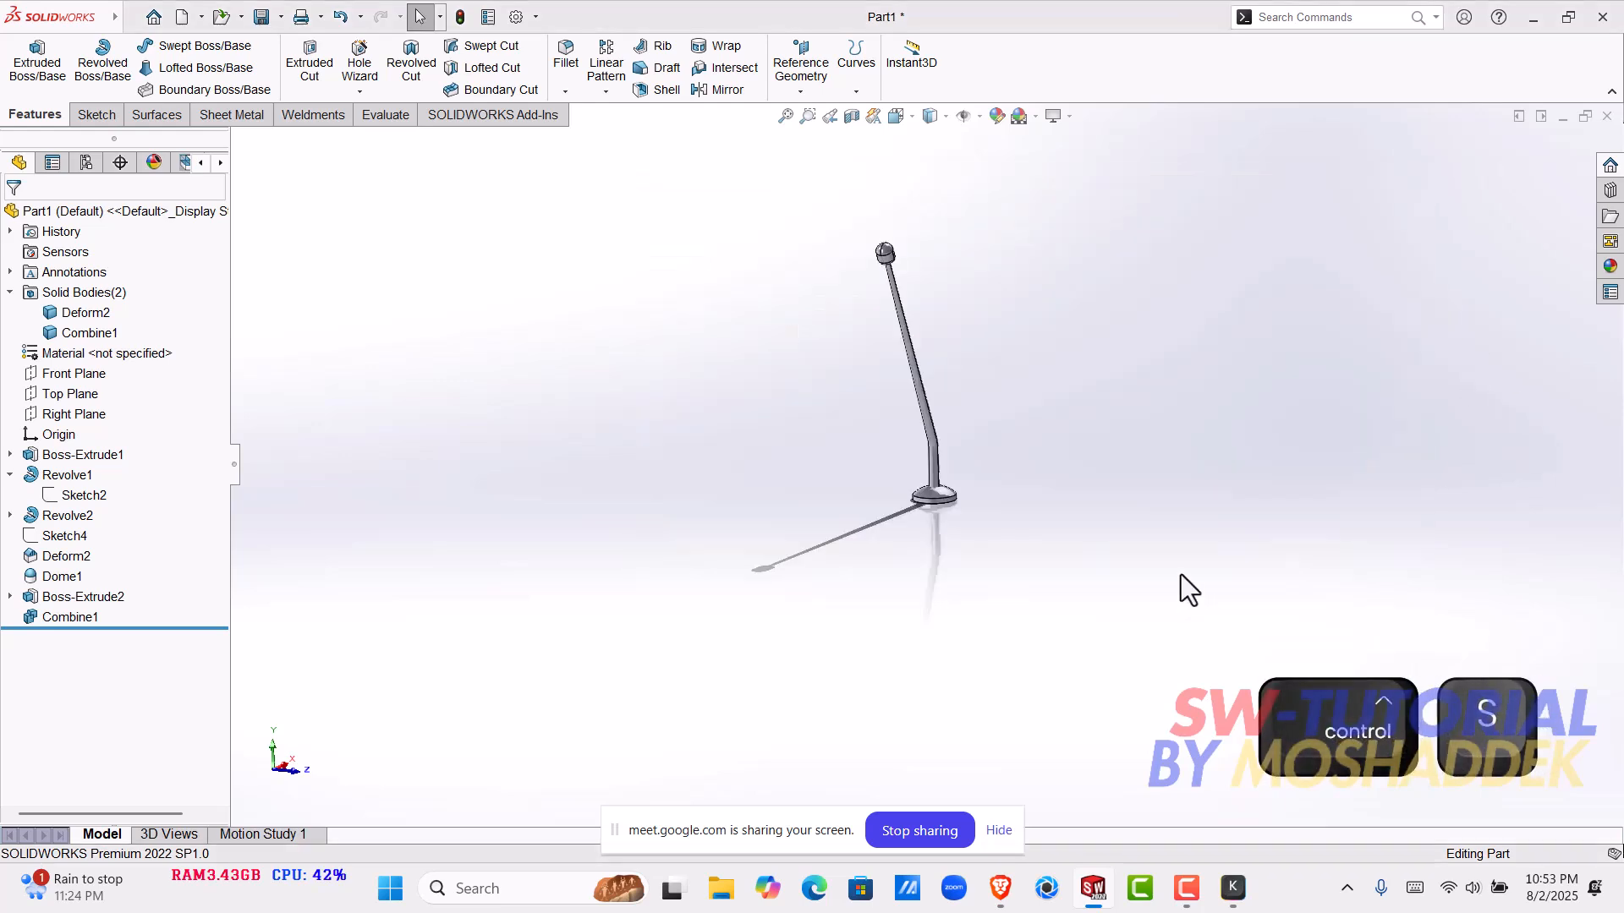
left_click(1607, 116)
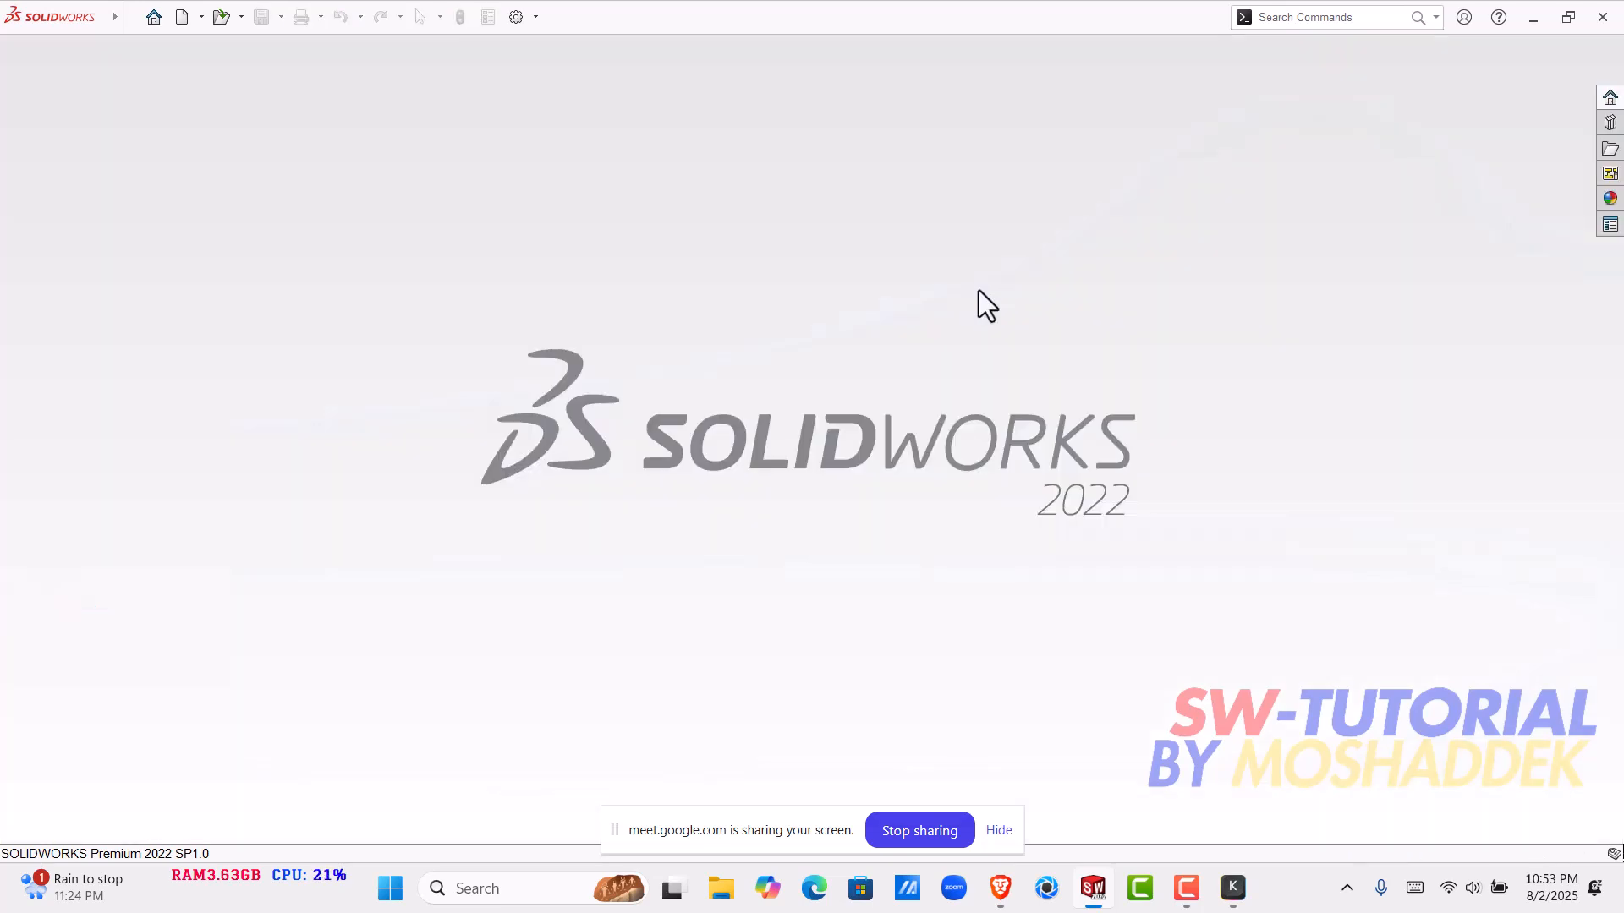
- Create a new part and start a sketch on the Right Plane
double_click(151, 2)
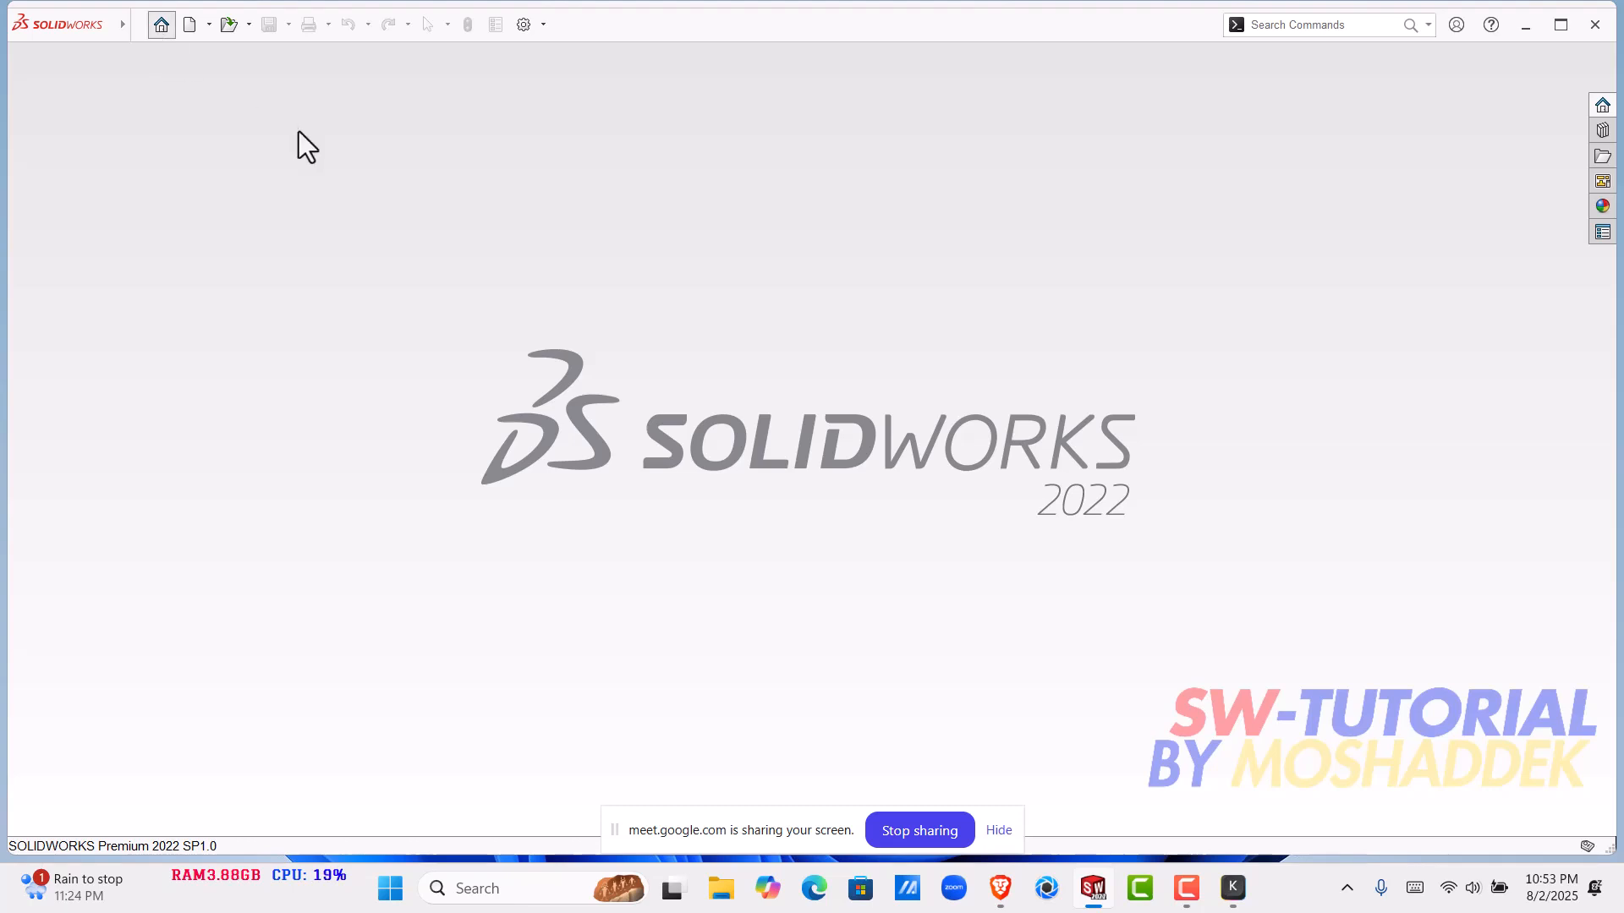
left_click(474, 275)
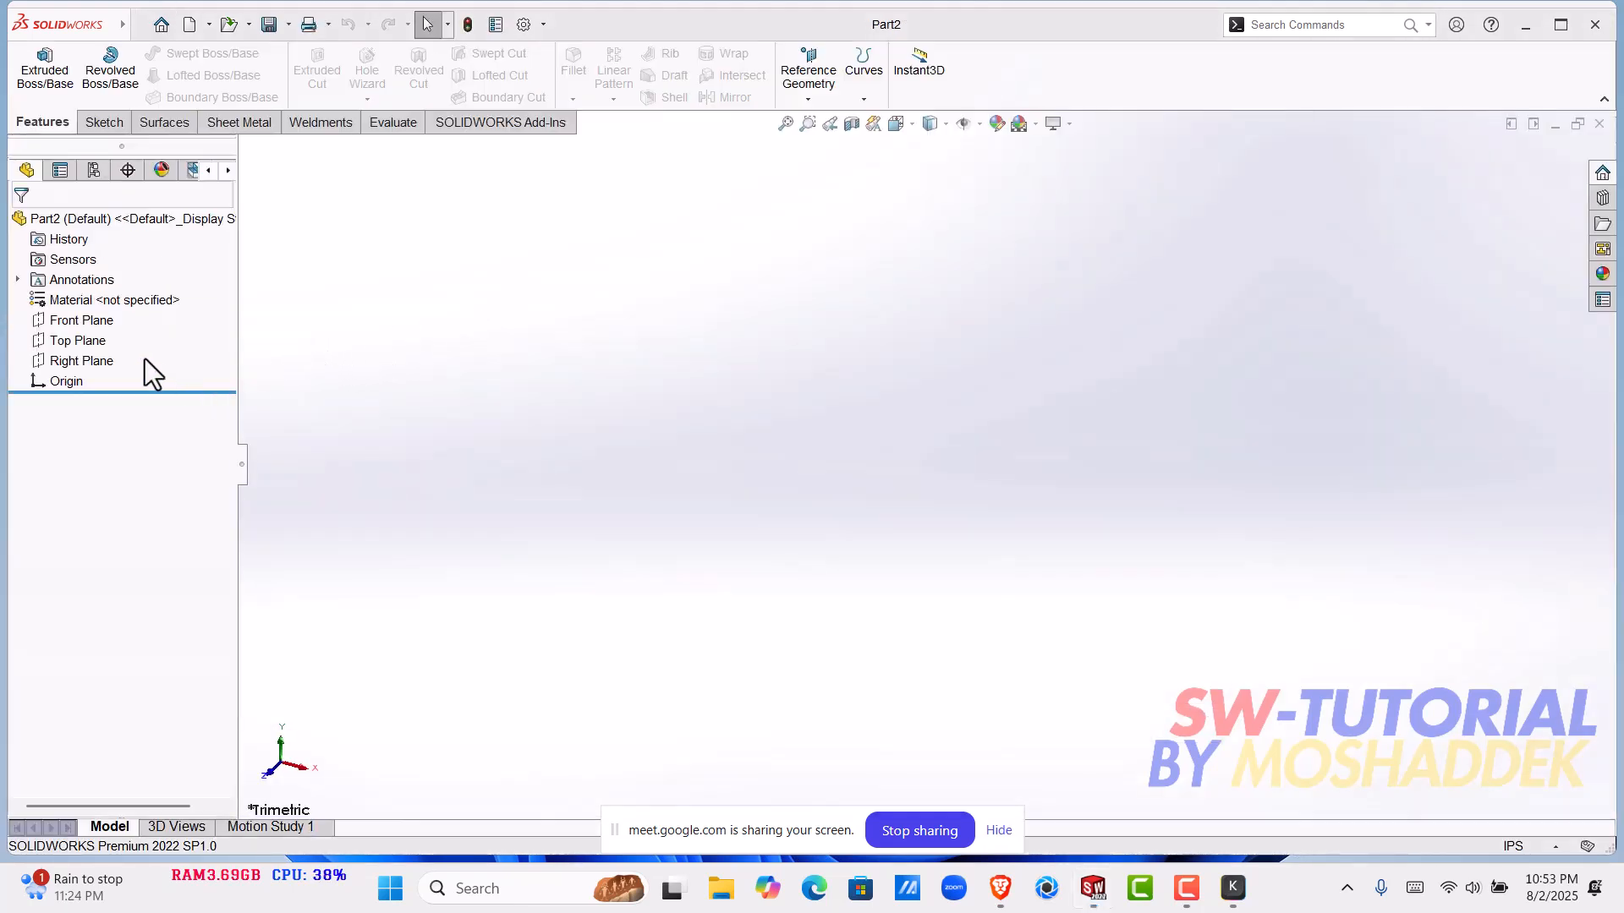
left_click(93, 362)
left_click(126, 333)
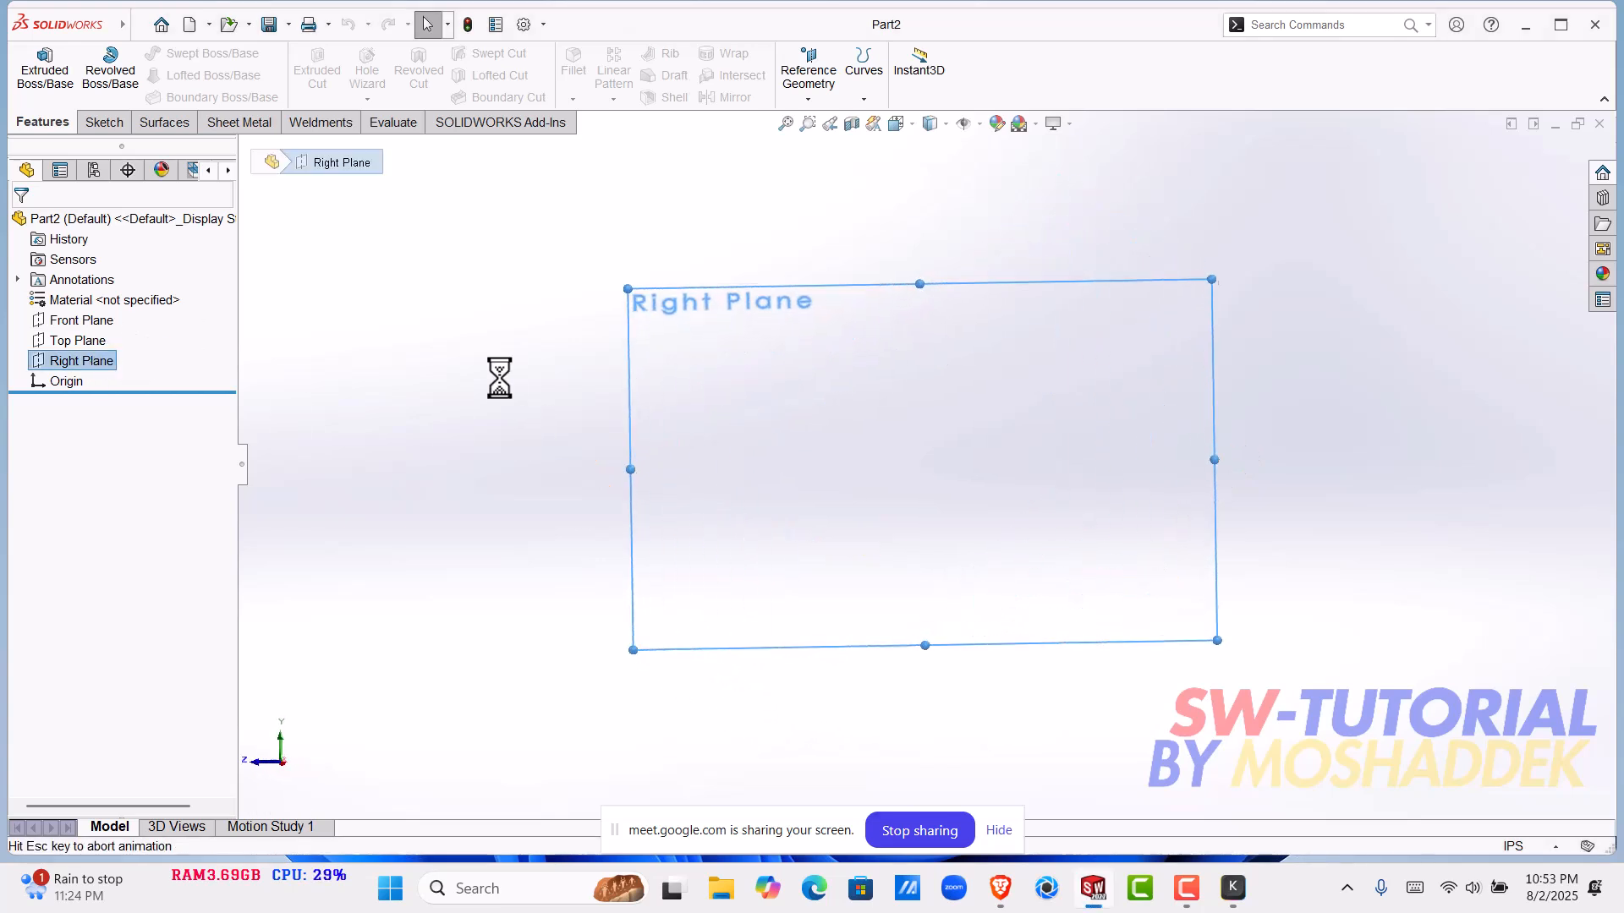
- Sketch a center rectangle about 1.94 by 2.02 in, centered on the origin
left_click(135, 75)
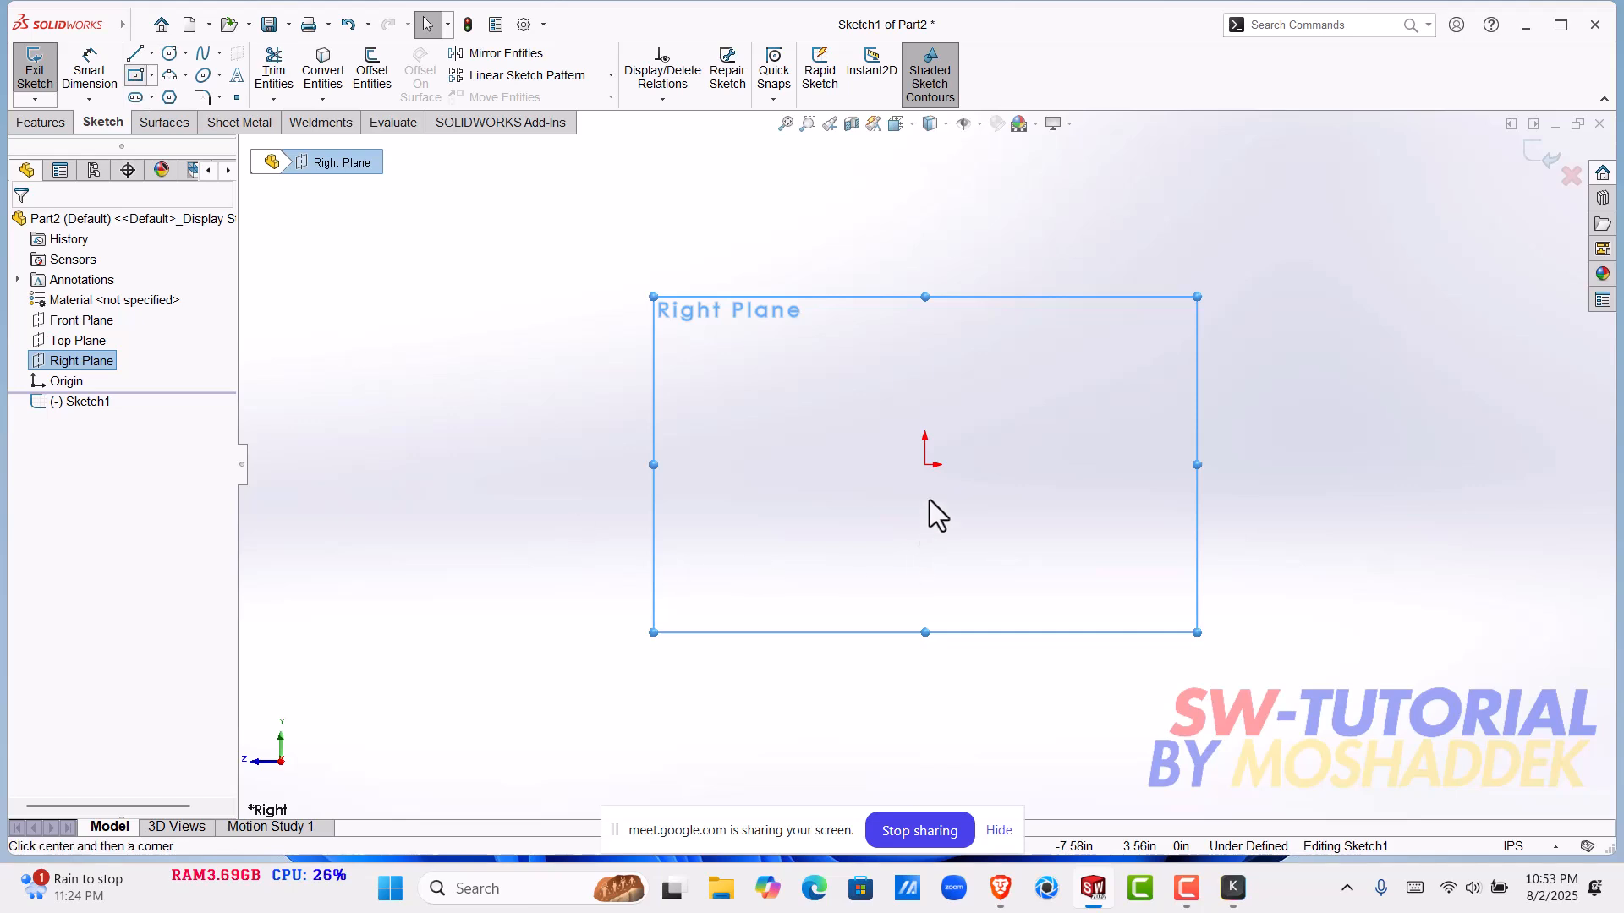
left_click(925, 464)
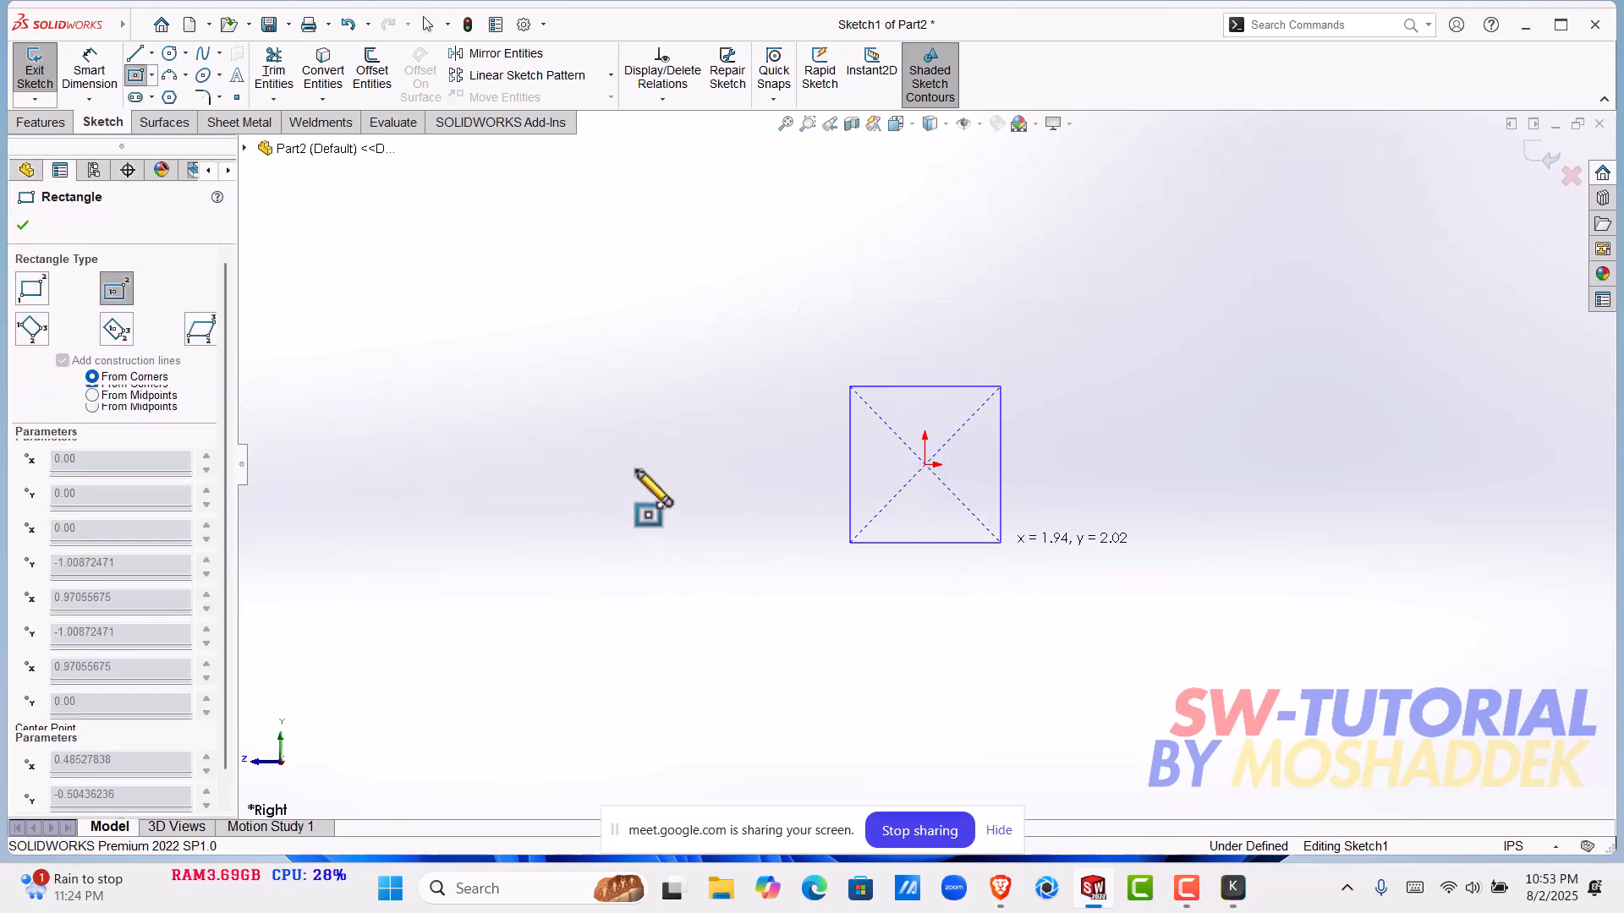
left_click(1001, 542)
- Dimension the rectangle's height and width as 1 in each and leave the dimension command
left_click(89, 72)
left_click(1005, 444)
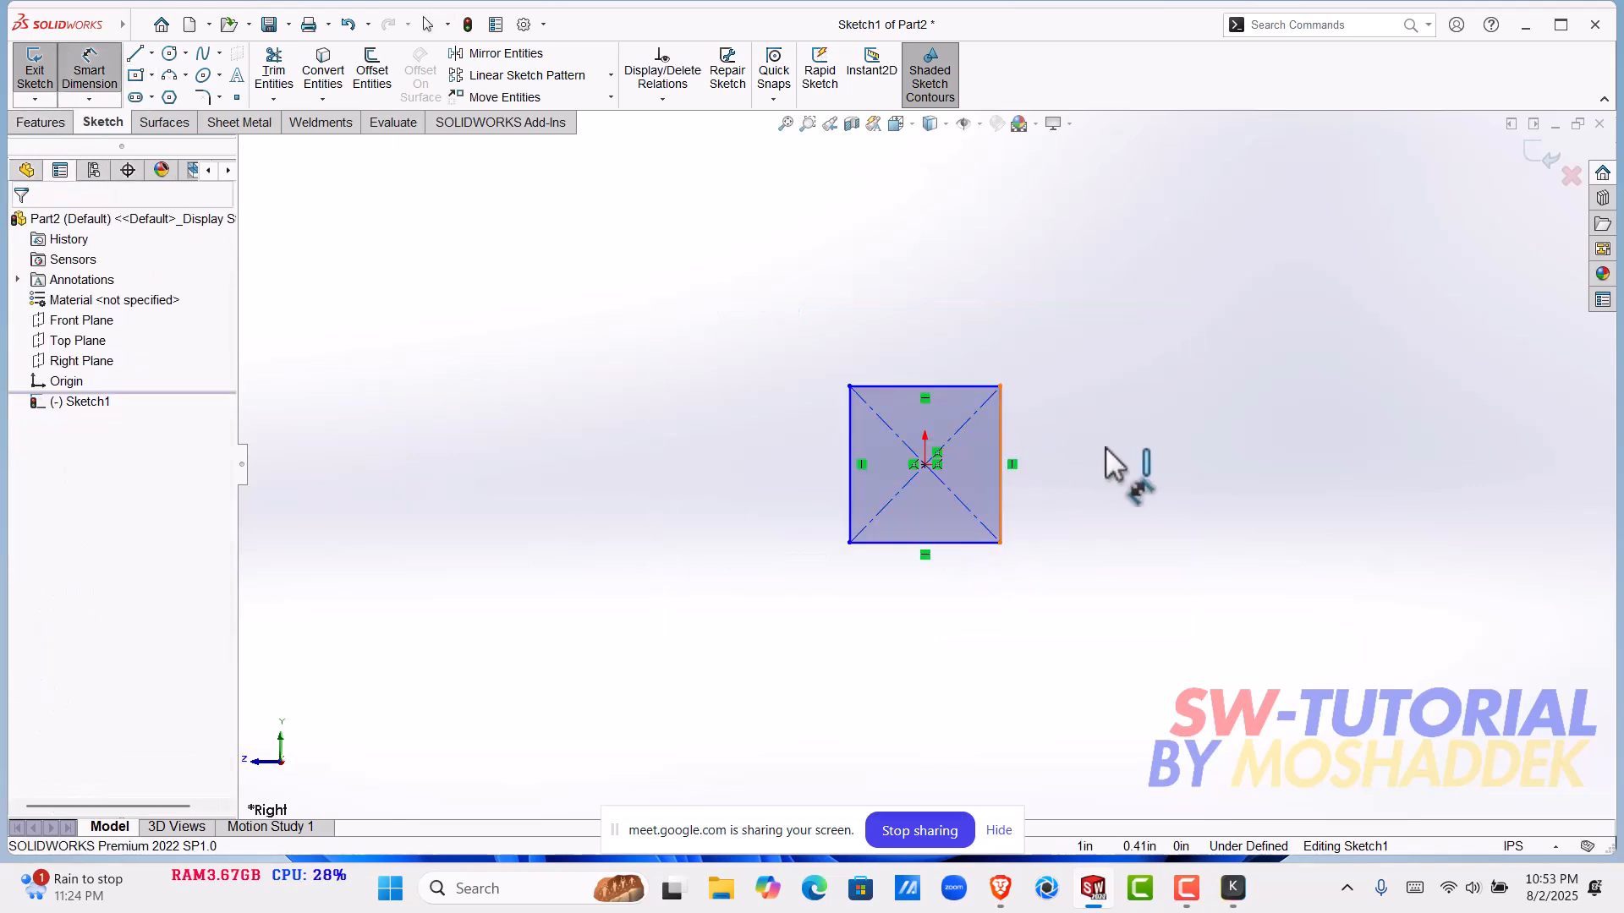
left_click(1117, 435)
type("1")
key("Return")
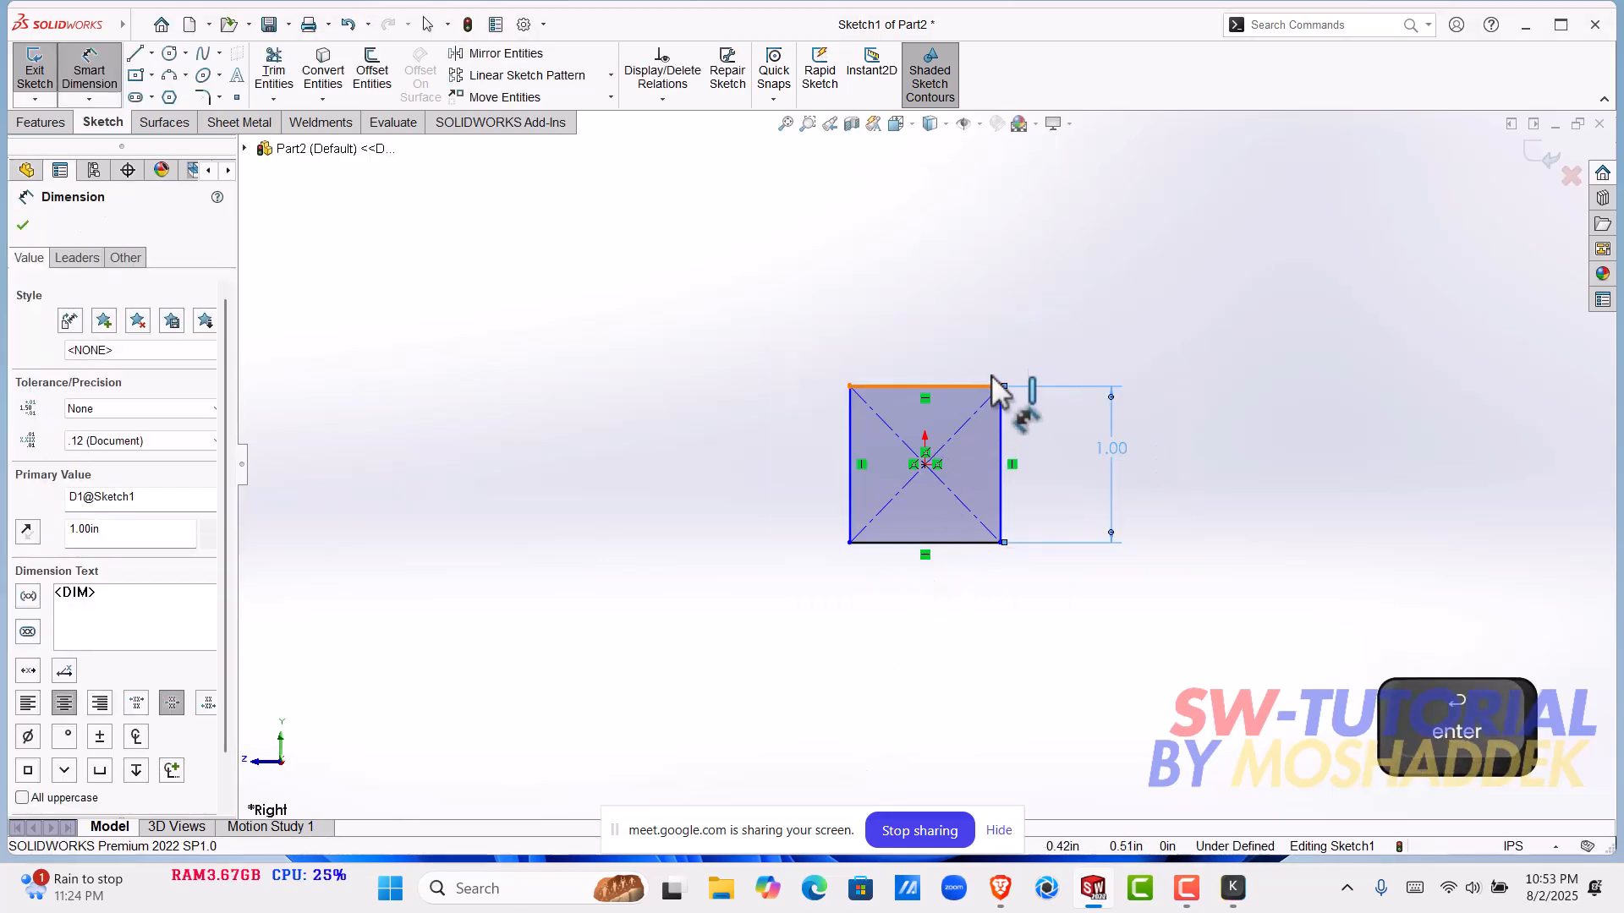
left_click(996, 387)
left_click(995, 340)
type("1")
key("Return")
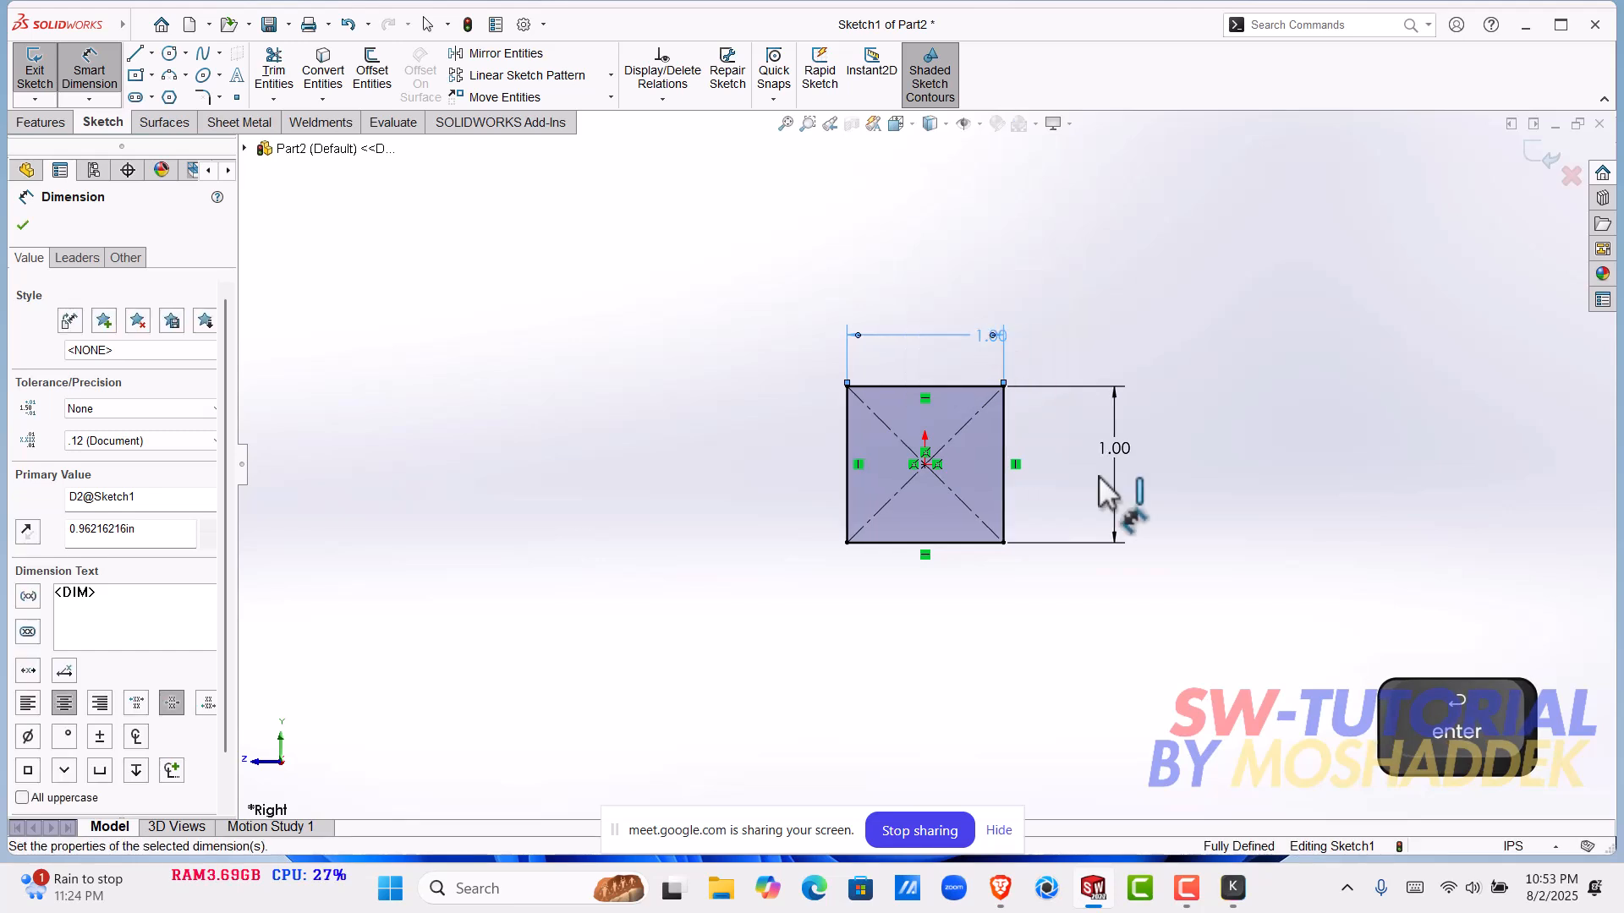
left_click(23, 224)
key("Escape")
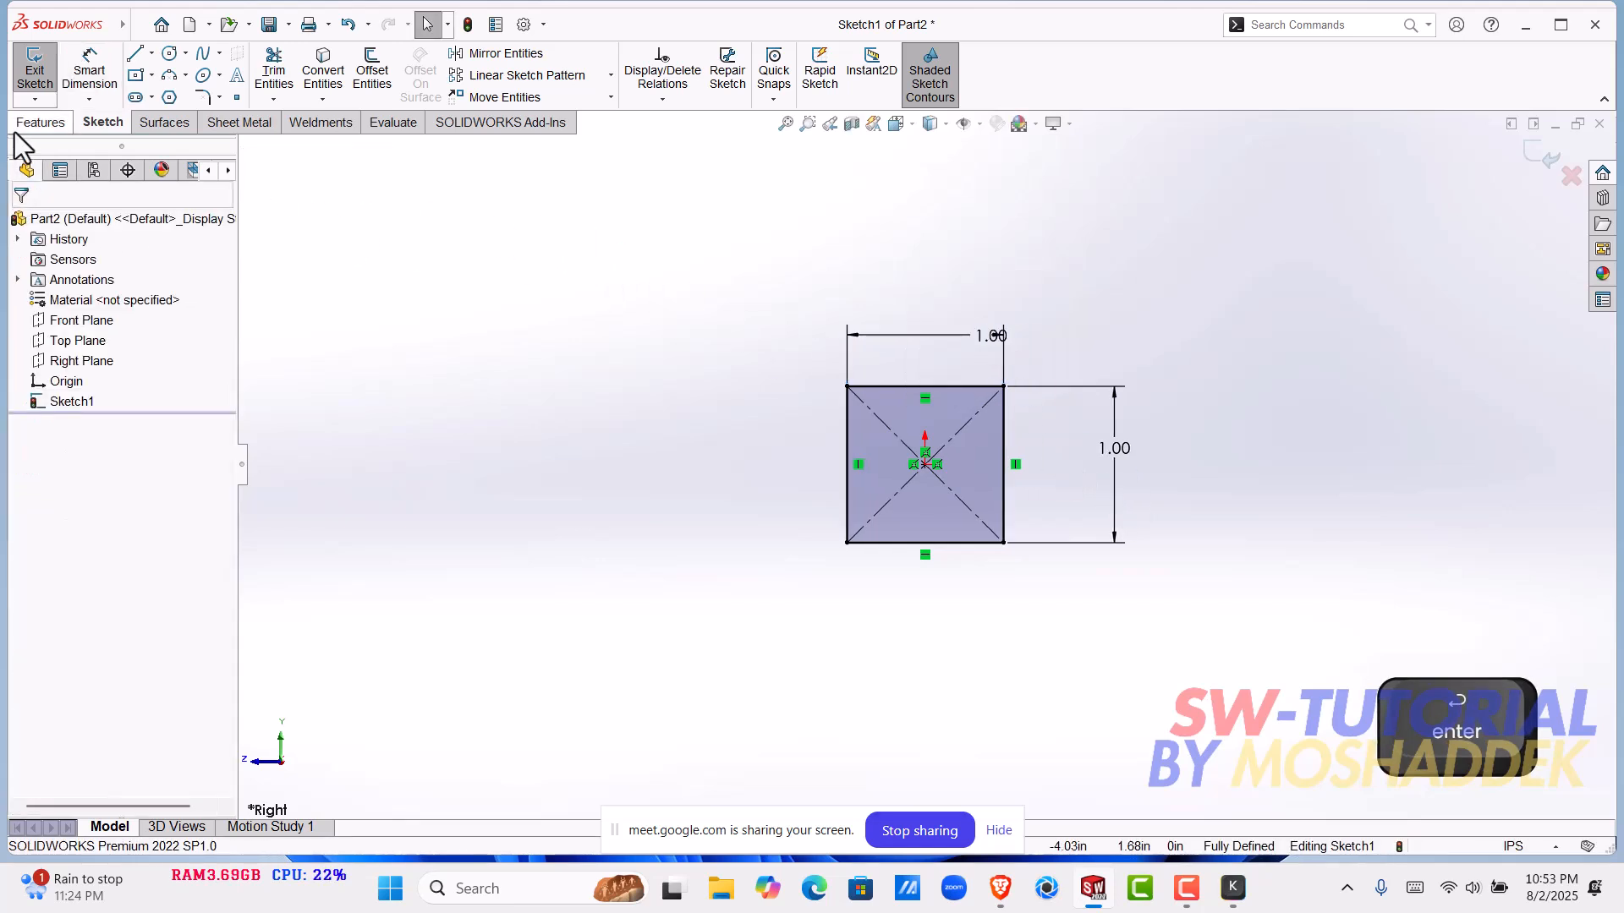
- Extrude the 1 in square sketch as a blind boss to a depth of 20 in
left_click(40, 122)
left_click(45, 72)
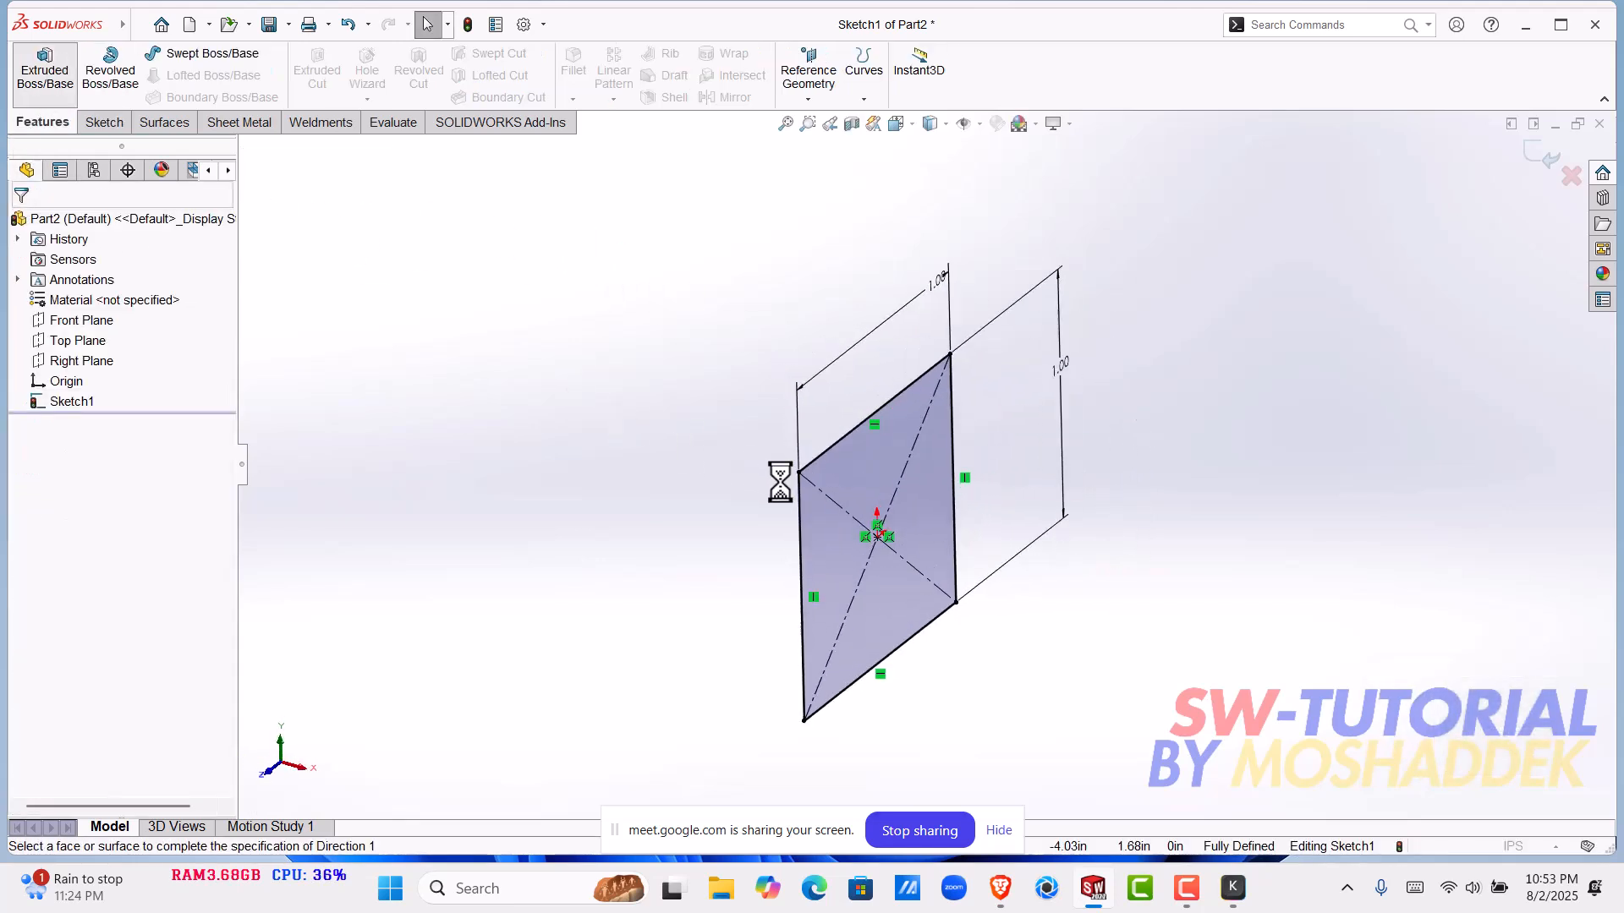
left_click(152, 345)
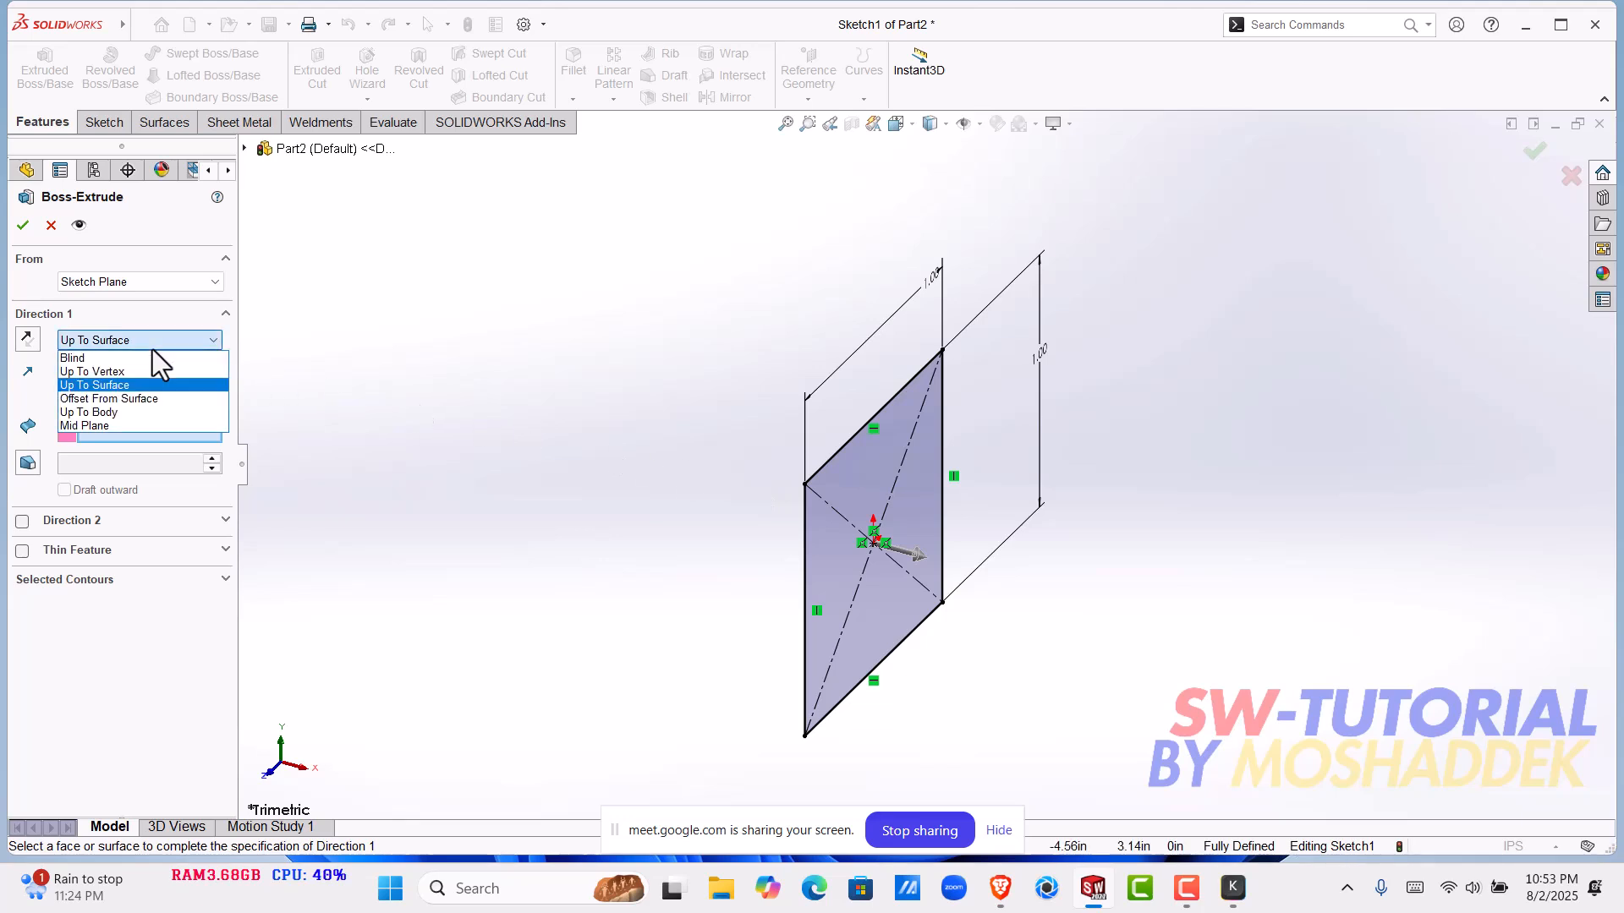
left_click(100, 359)
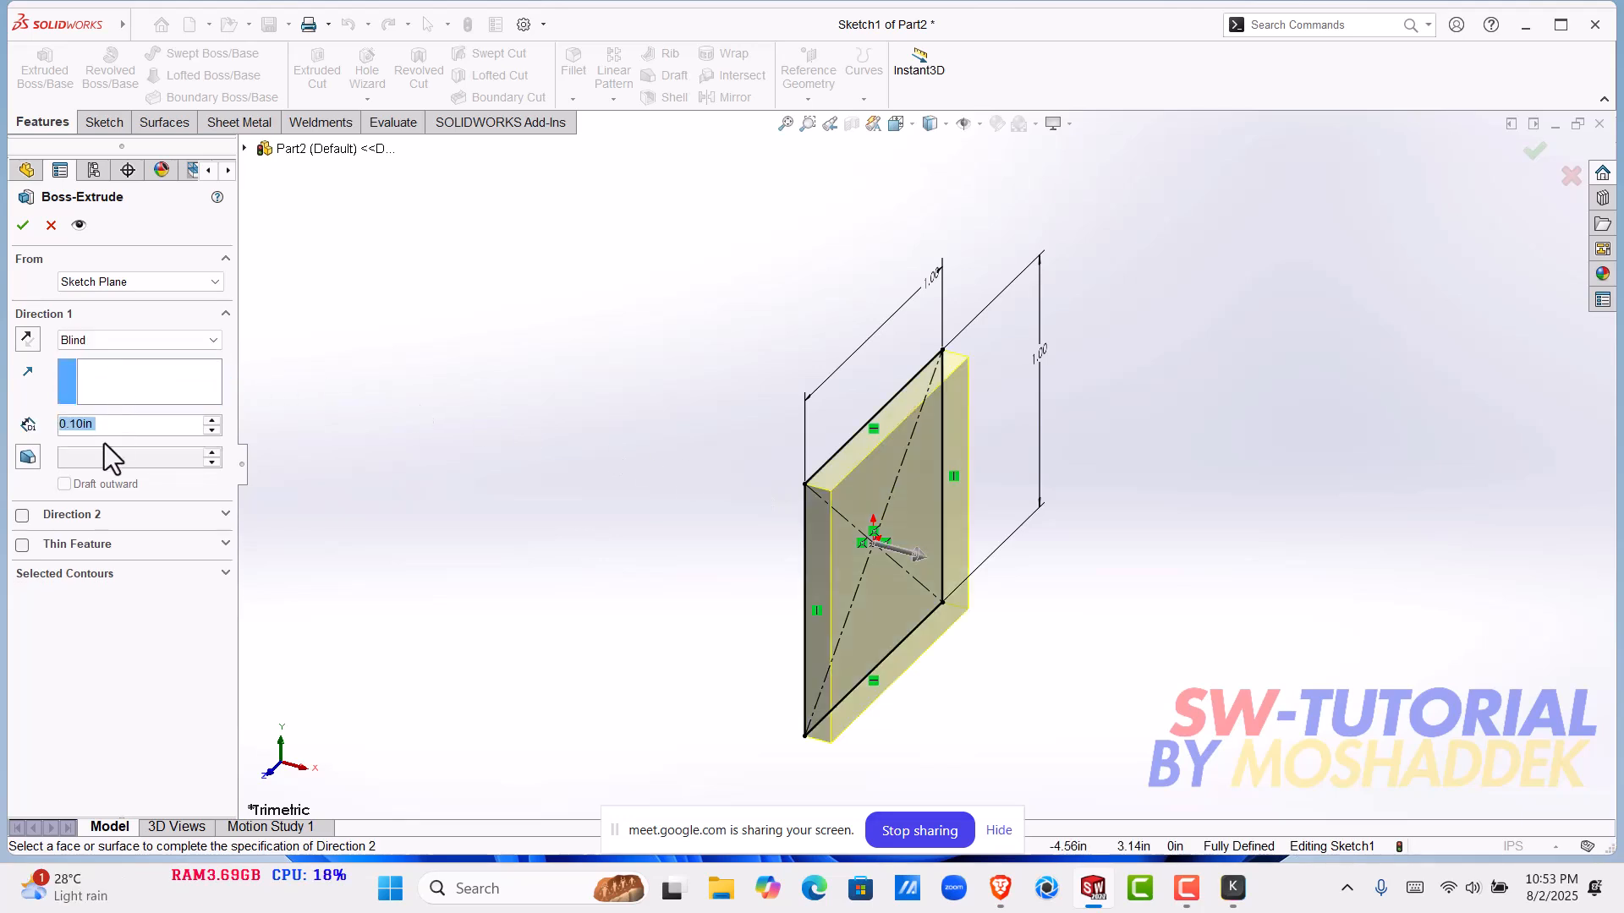
type("20")
key("Return")
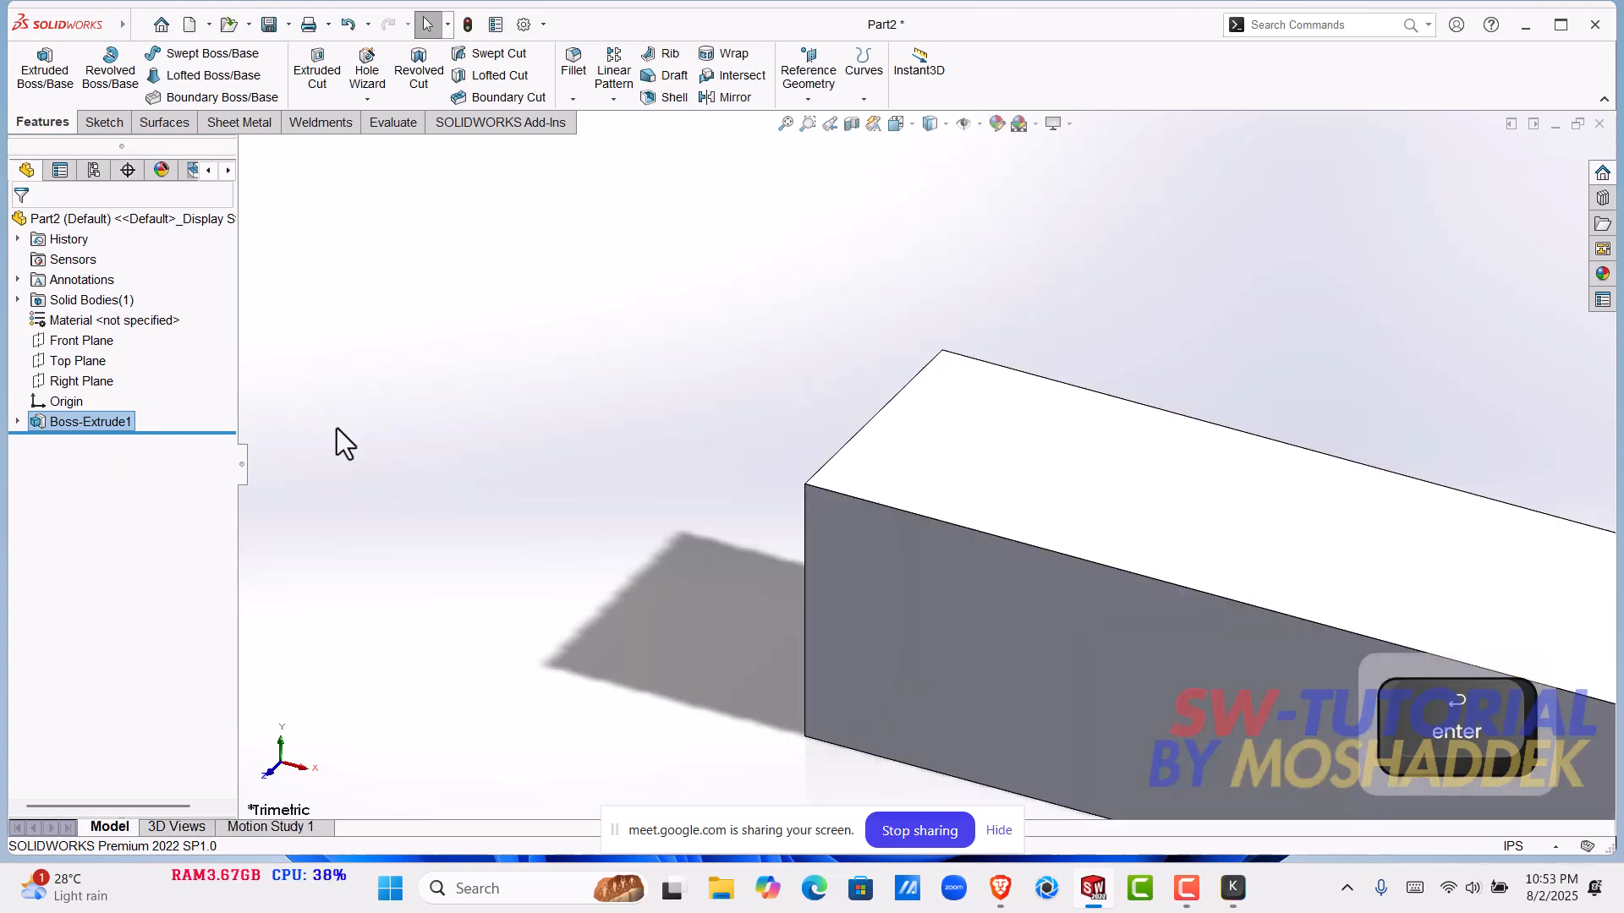
scroll(964, 459, "up", 10)
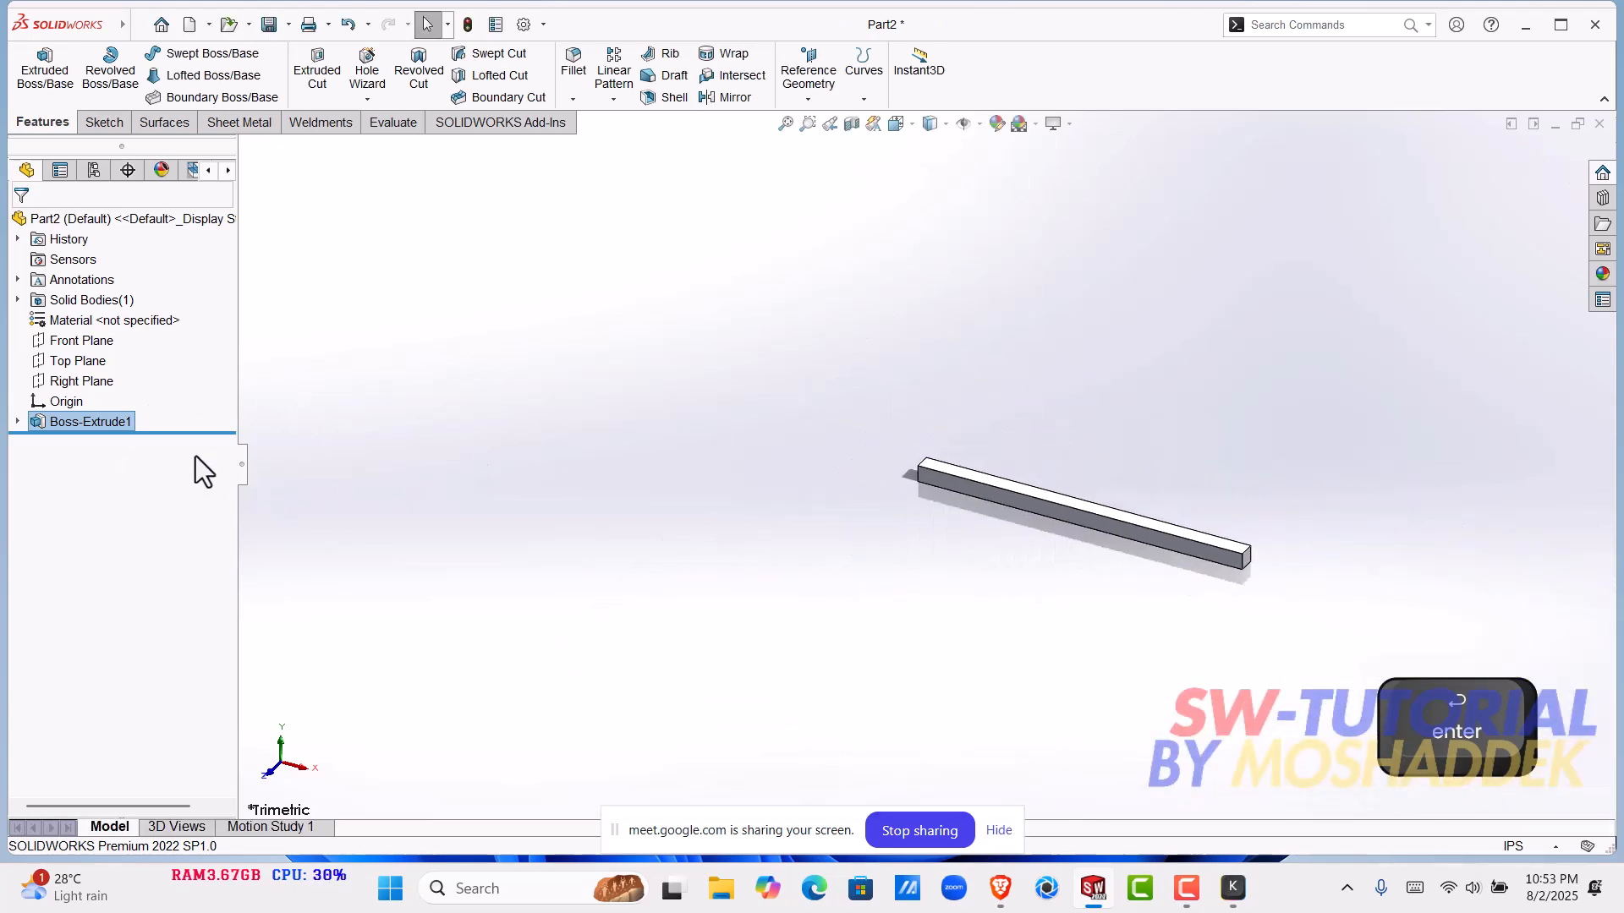
left_click(125, 420)
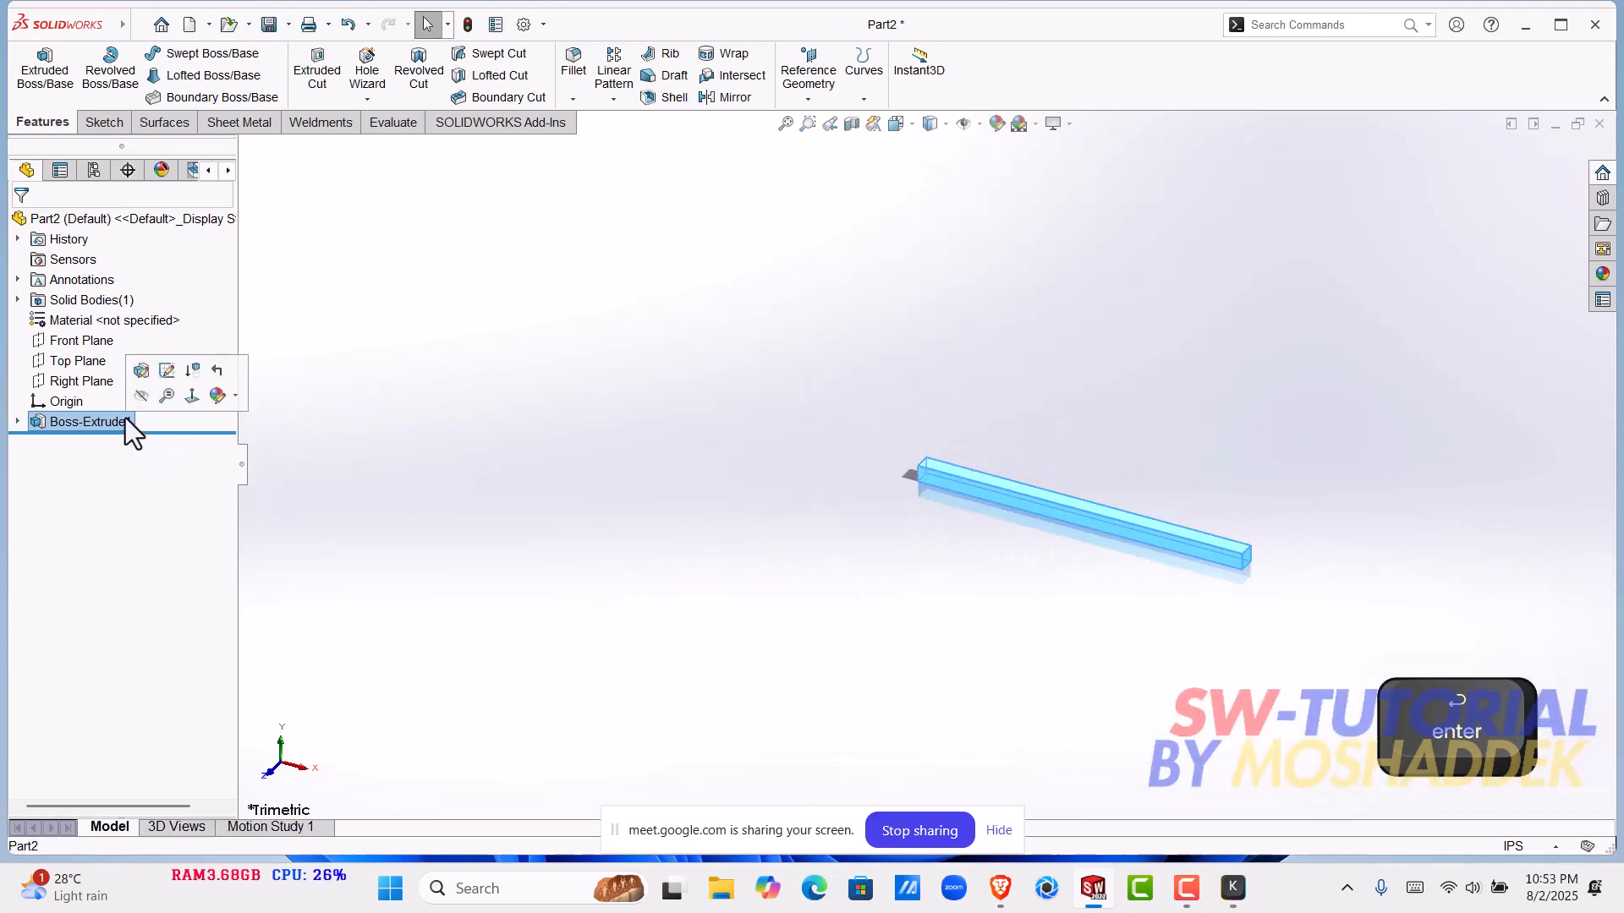
left_click(303, 406)
left_click(43, 421)
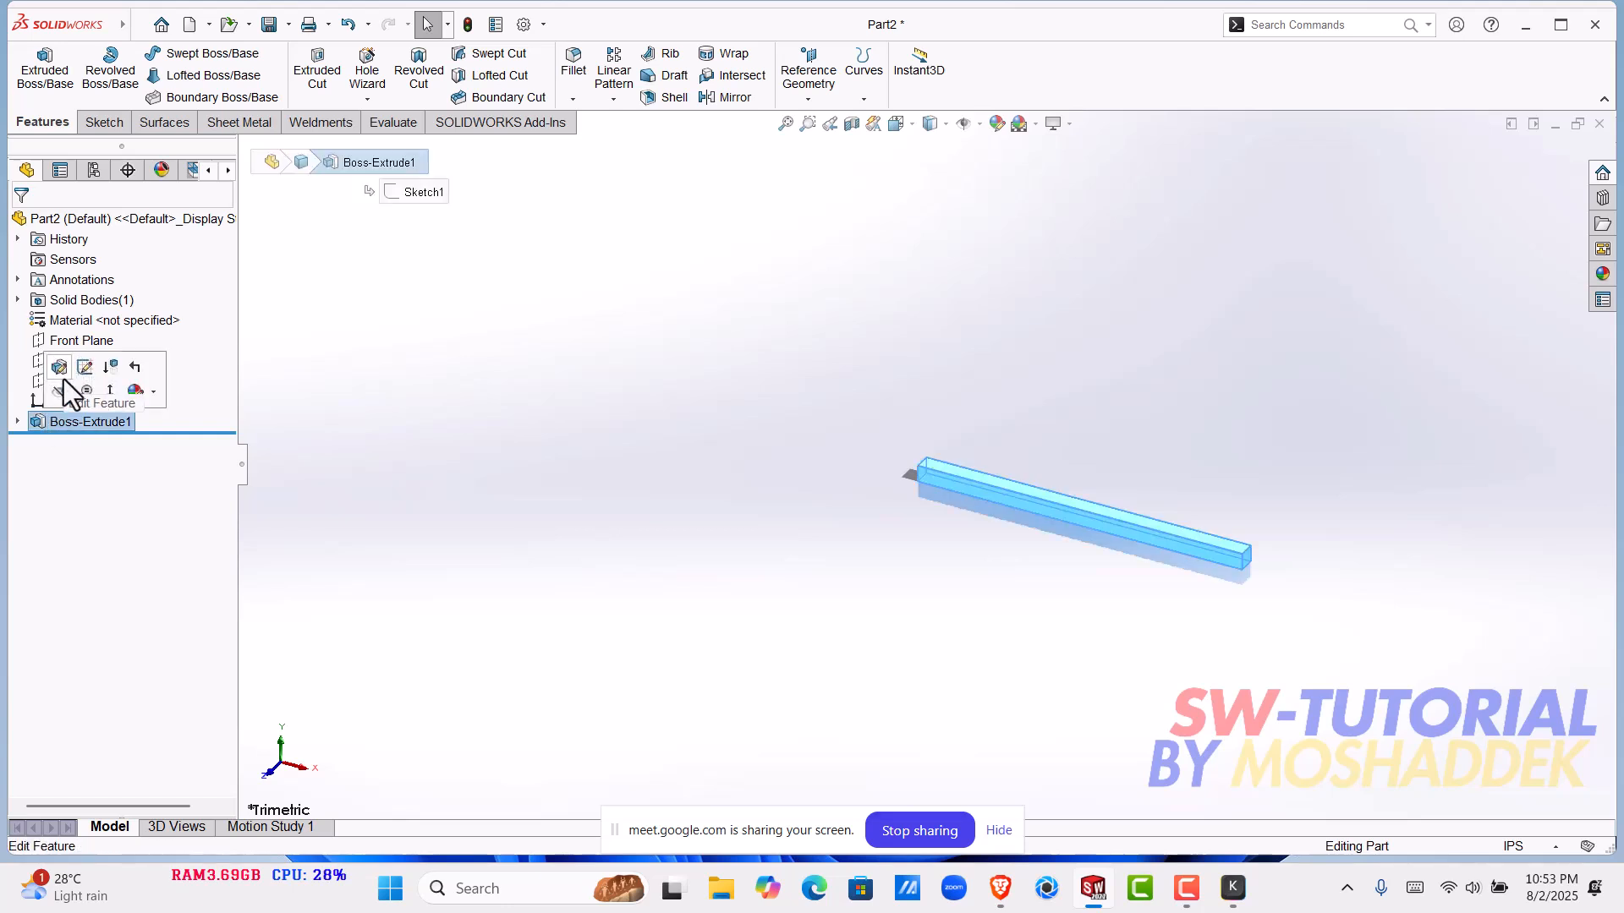
left_click(64, 377)
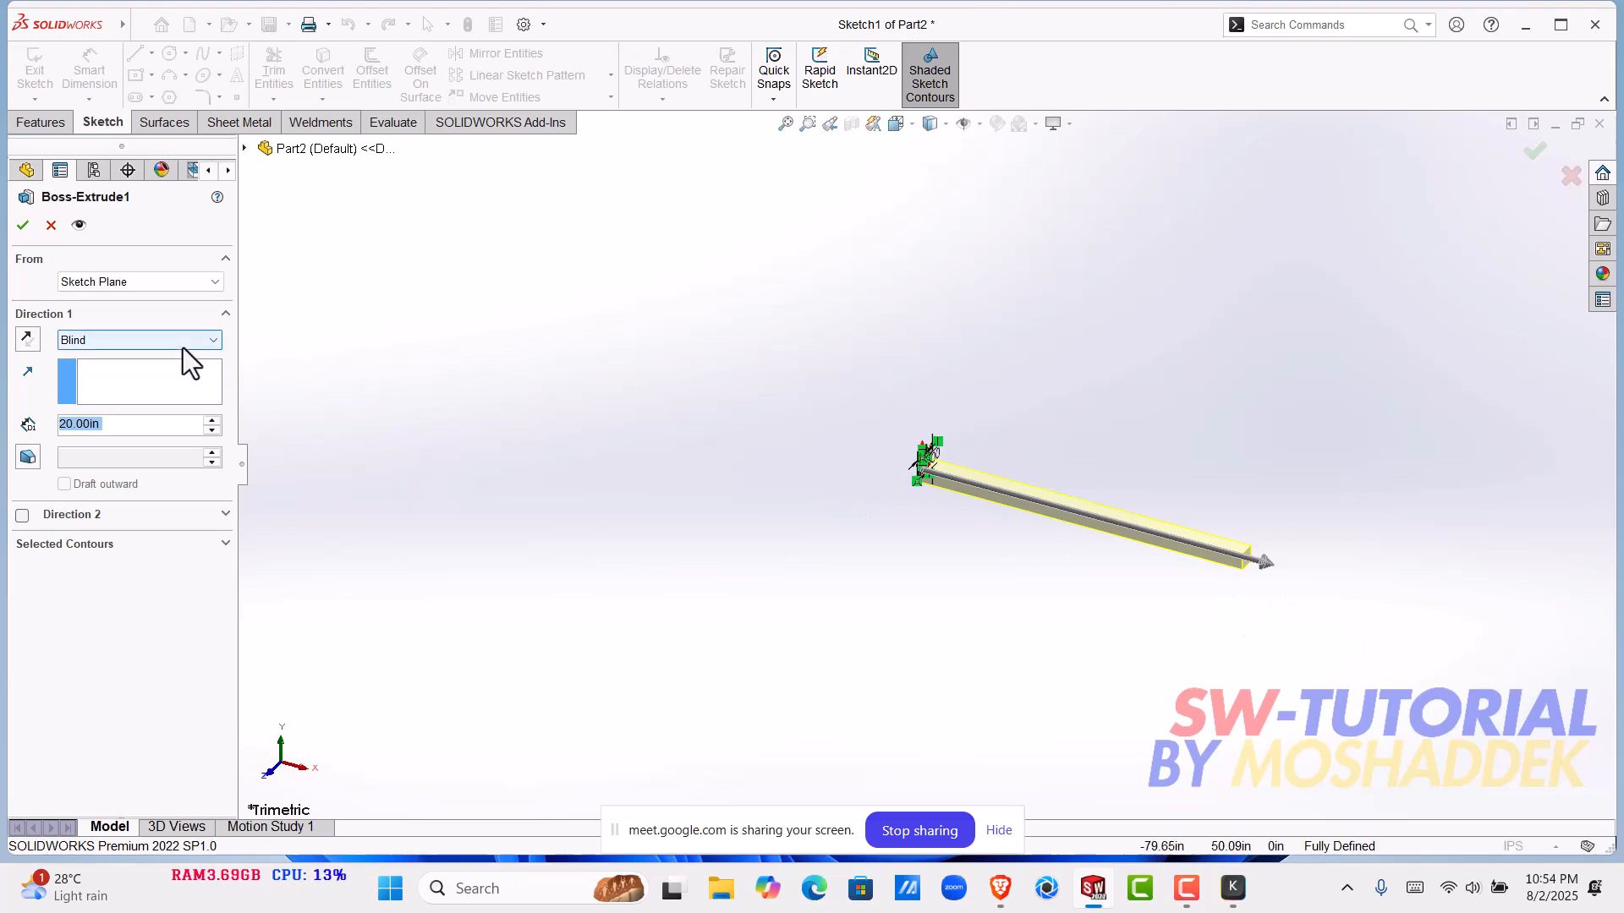
left_click(23, 225)
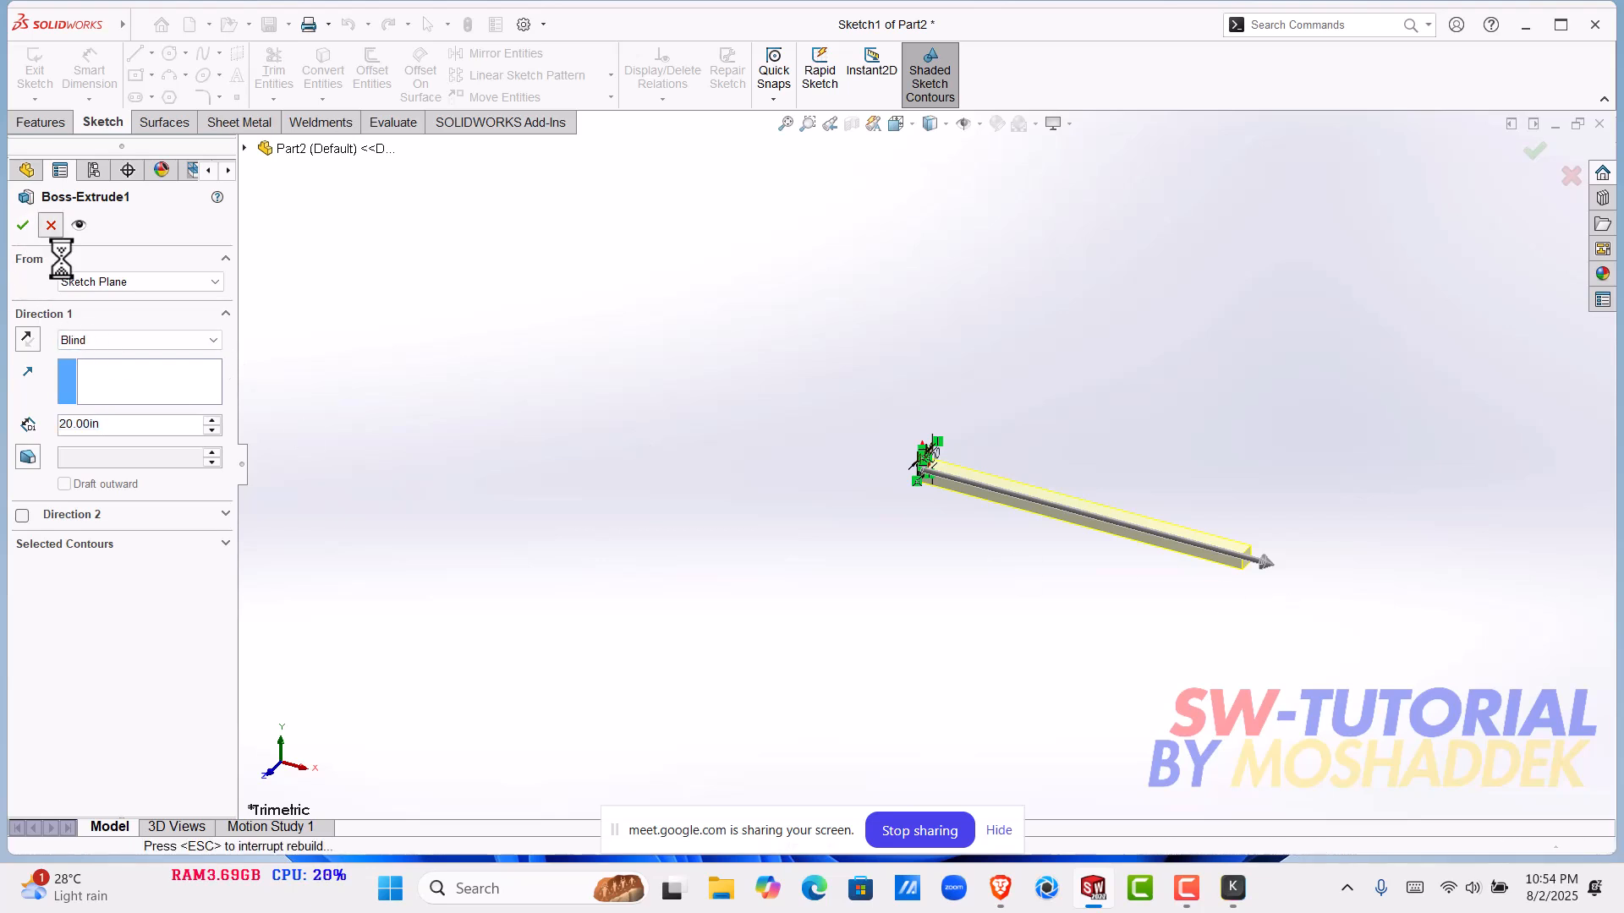
- Edit the bar's extrusion to use the Mid Plane end condition and fit the bar in the view
right_click(63, 423)
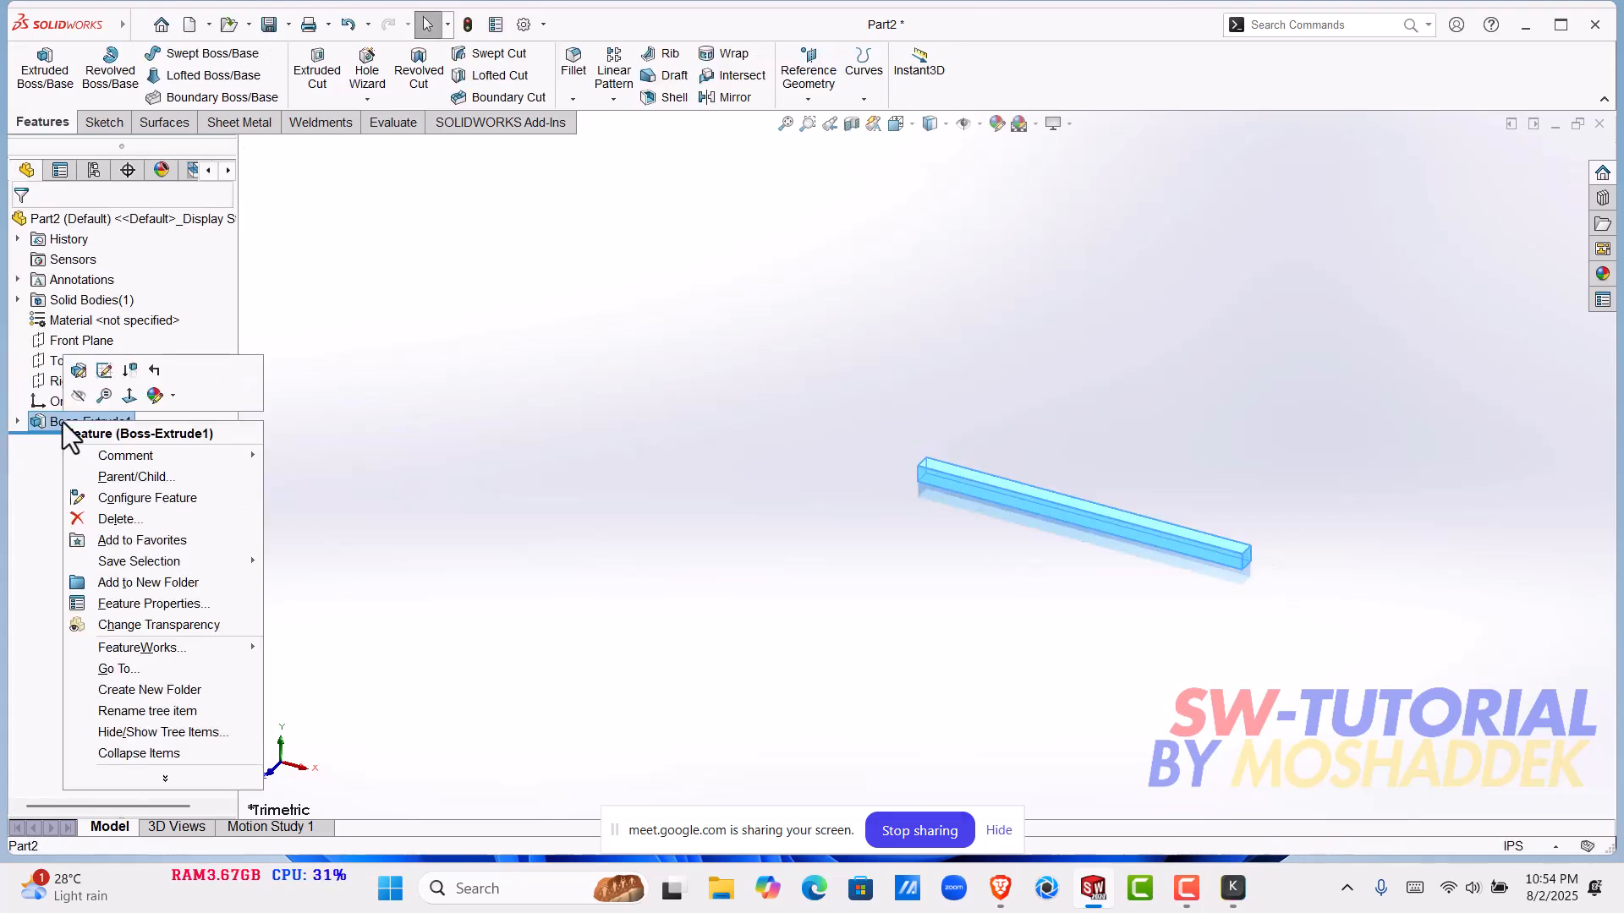
left_click(78, 370)
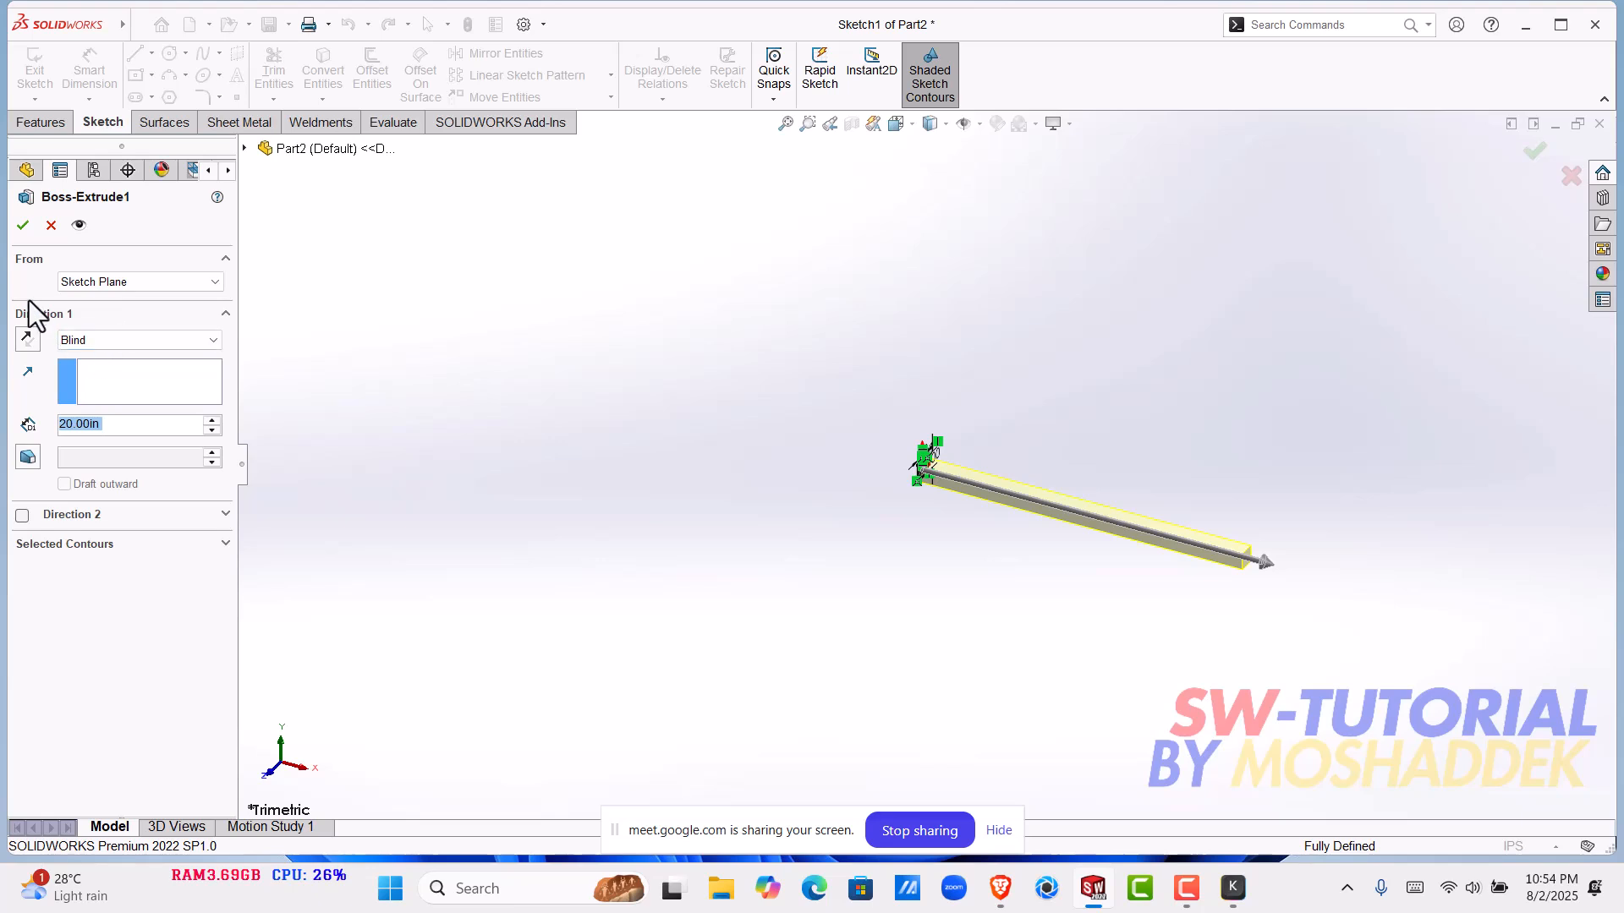
left_click(107, 344)
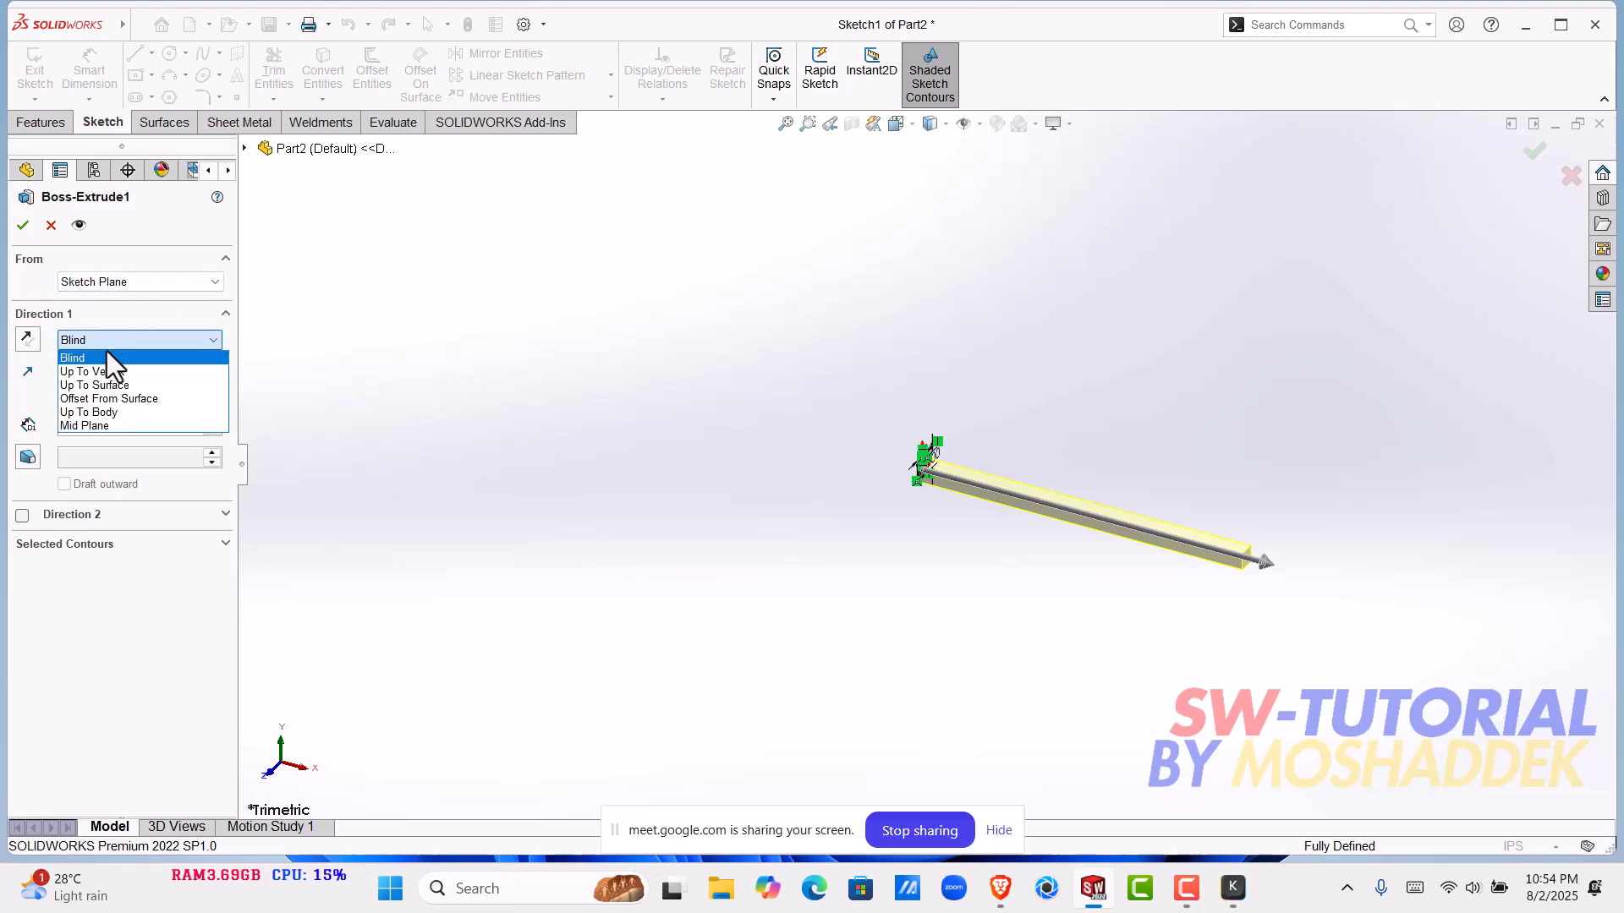
left_click(107, 425)
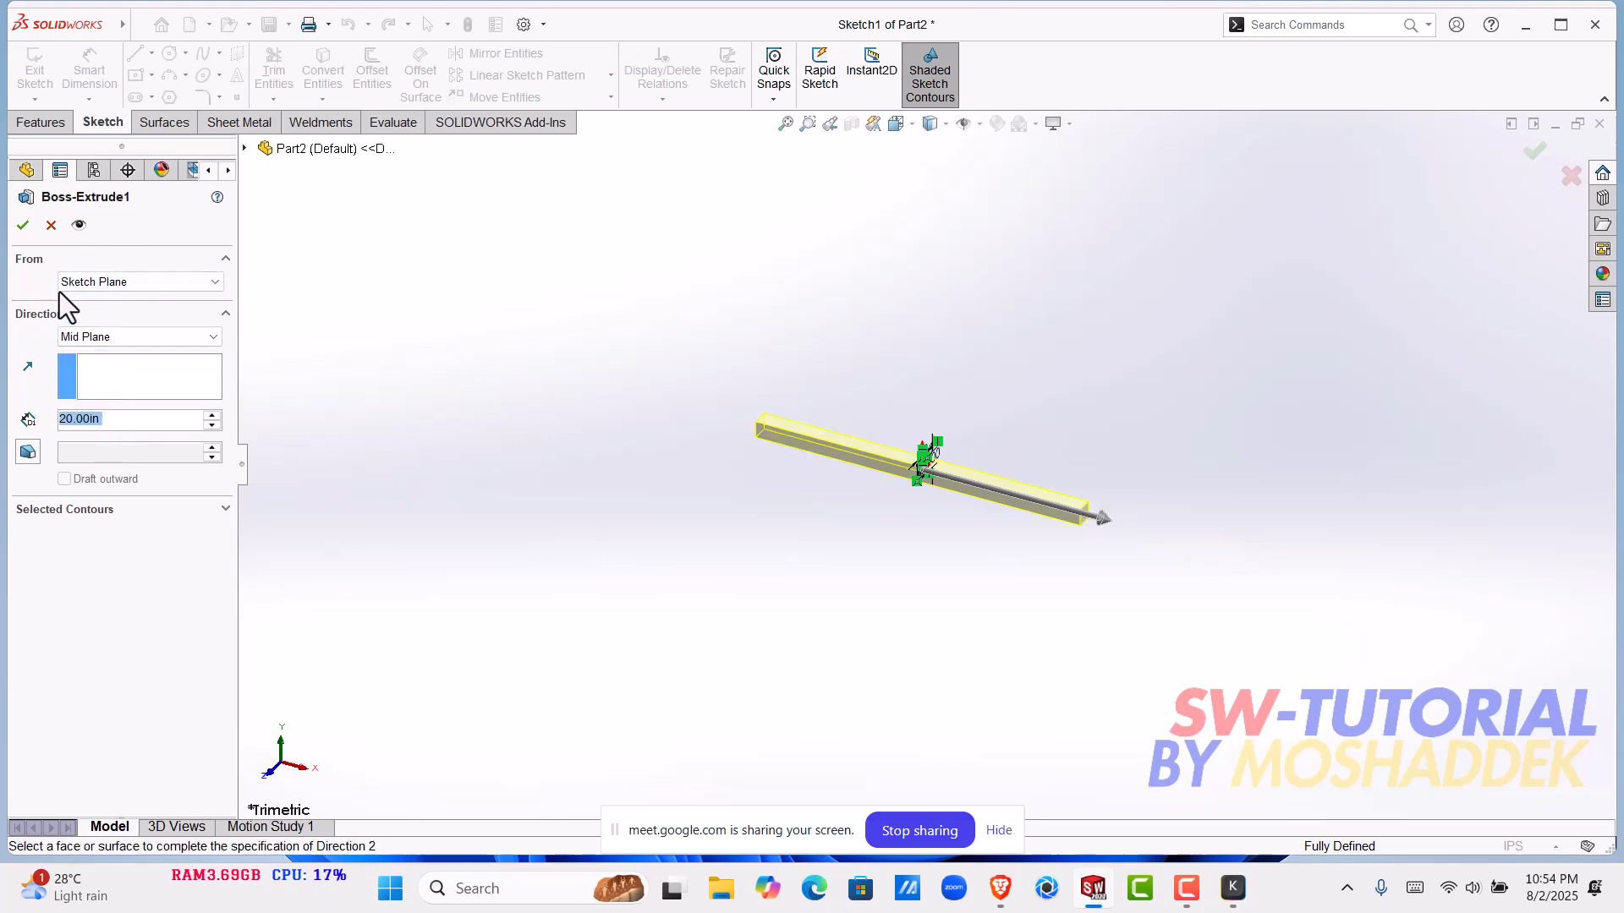
left_click(23, 225)
key("f")
mouse_move(1013, 468)
middle_mouse_down()
mouse_move(1033, 398)
mouse_move(1052, 423)
mouse_move(1035, 488)
middle_mouse_up()
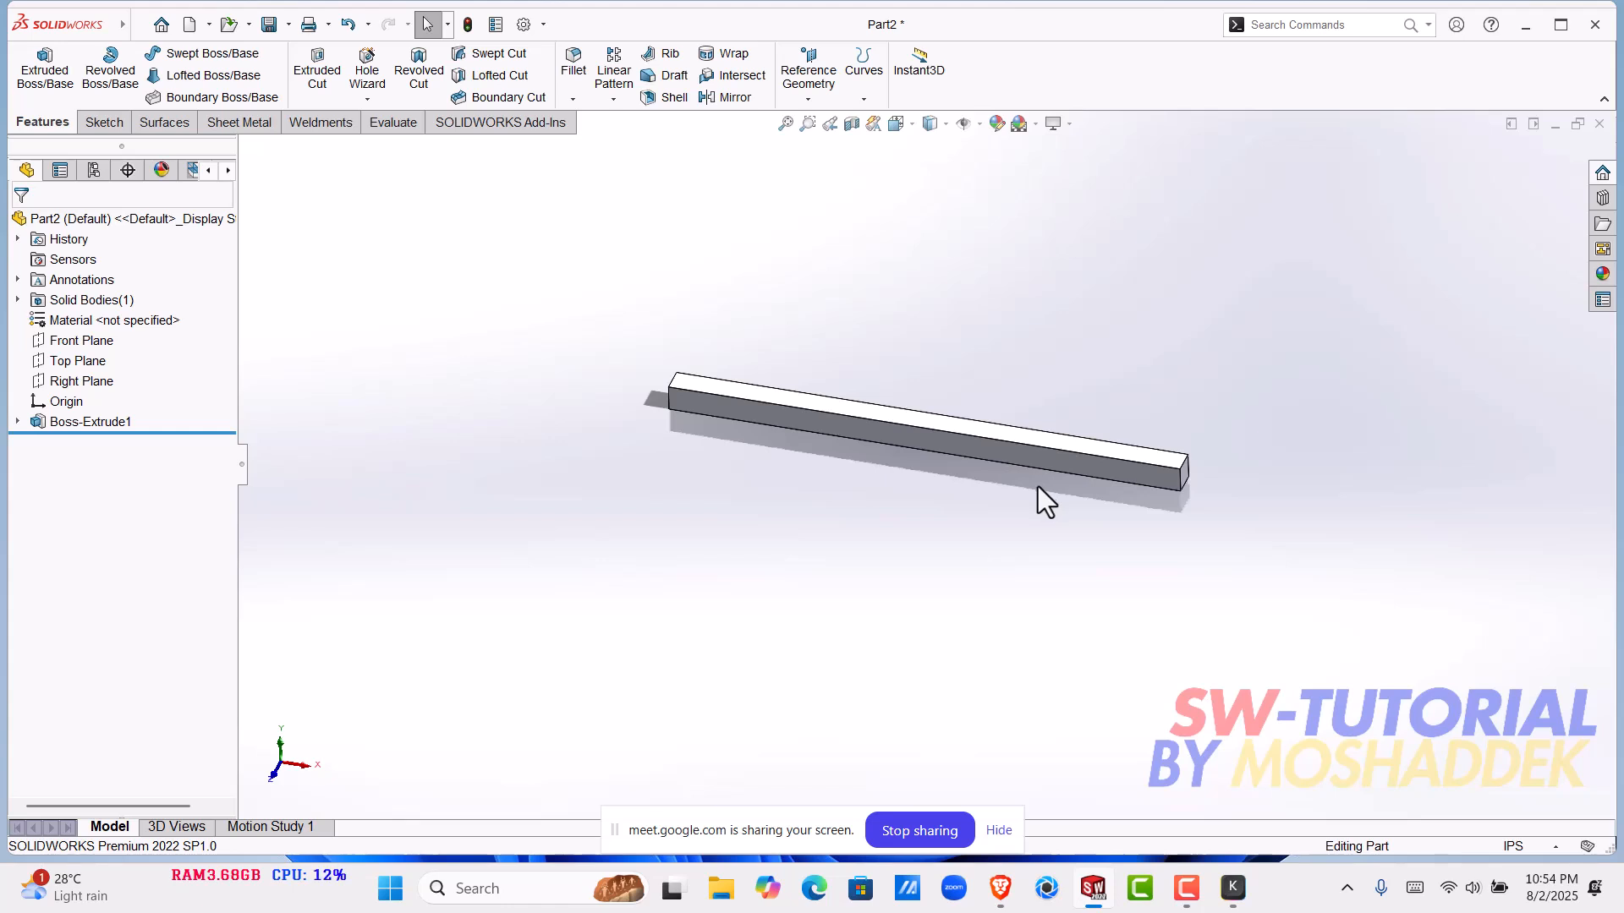
scroll(1054, 482, "down", 2)
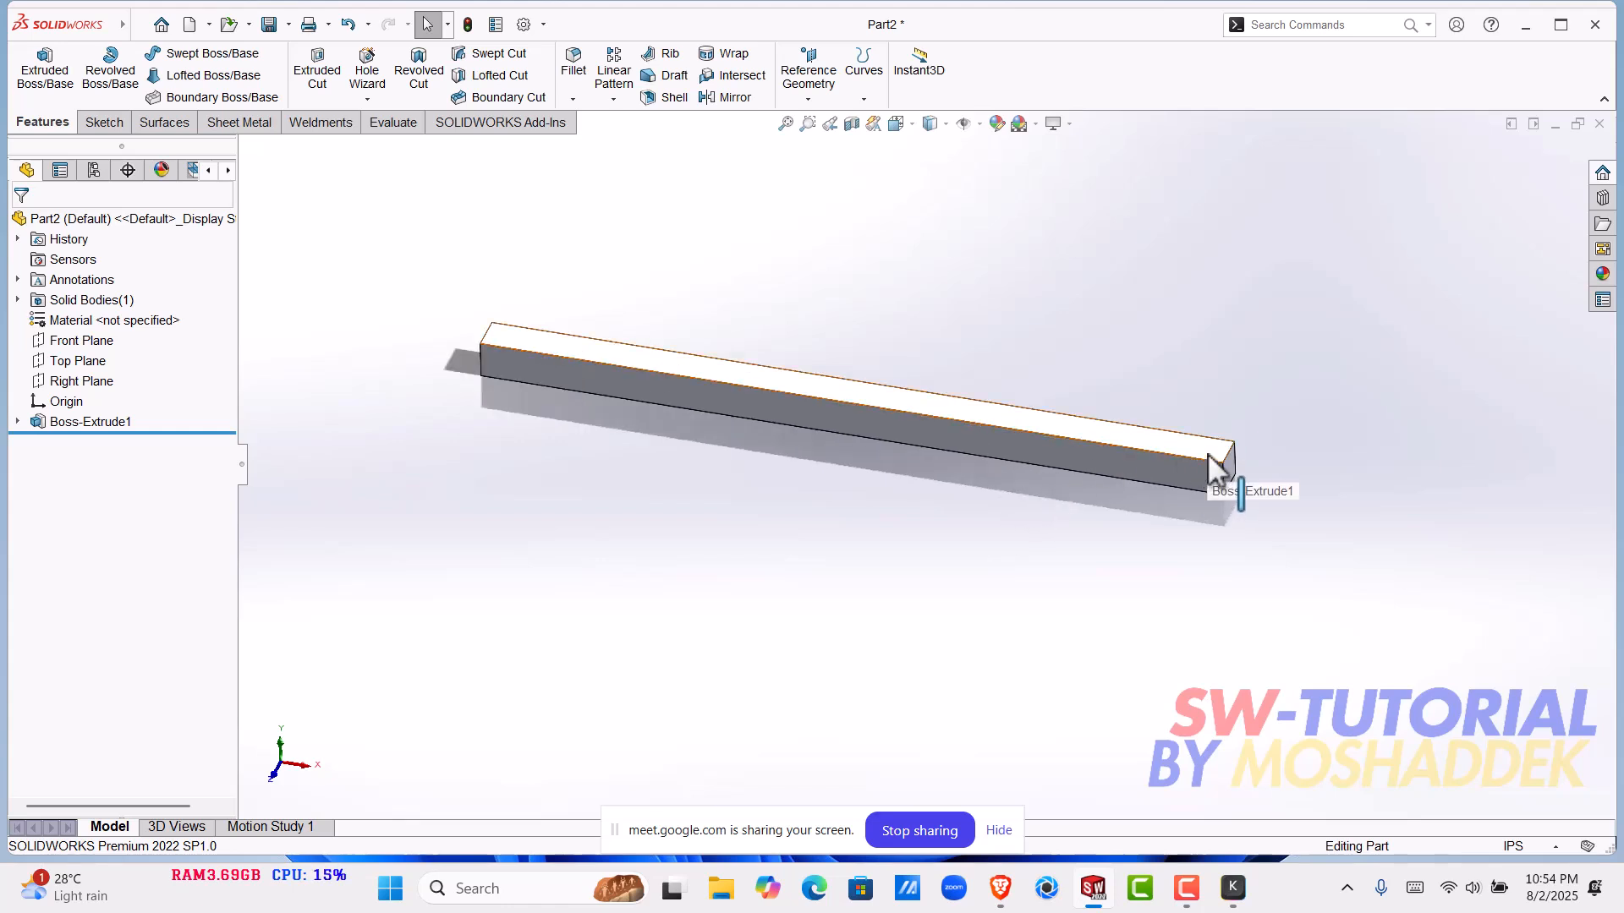
left_click(1206, 454)
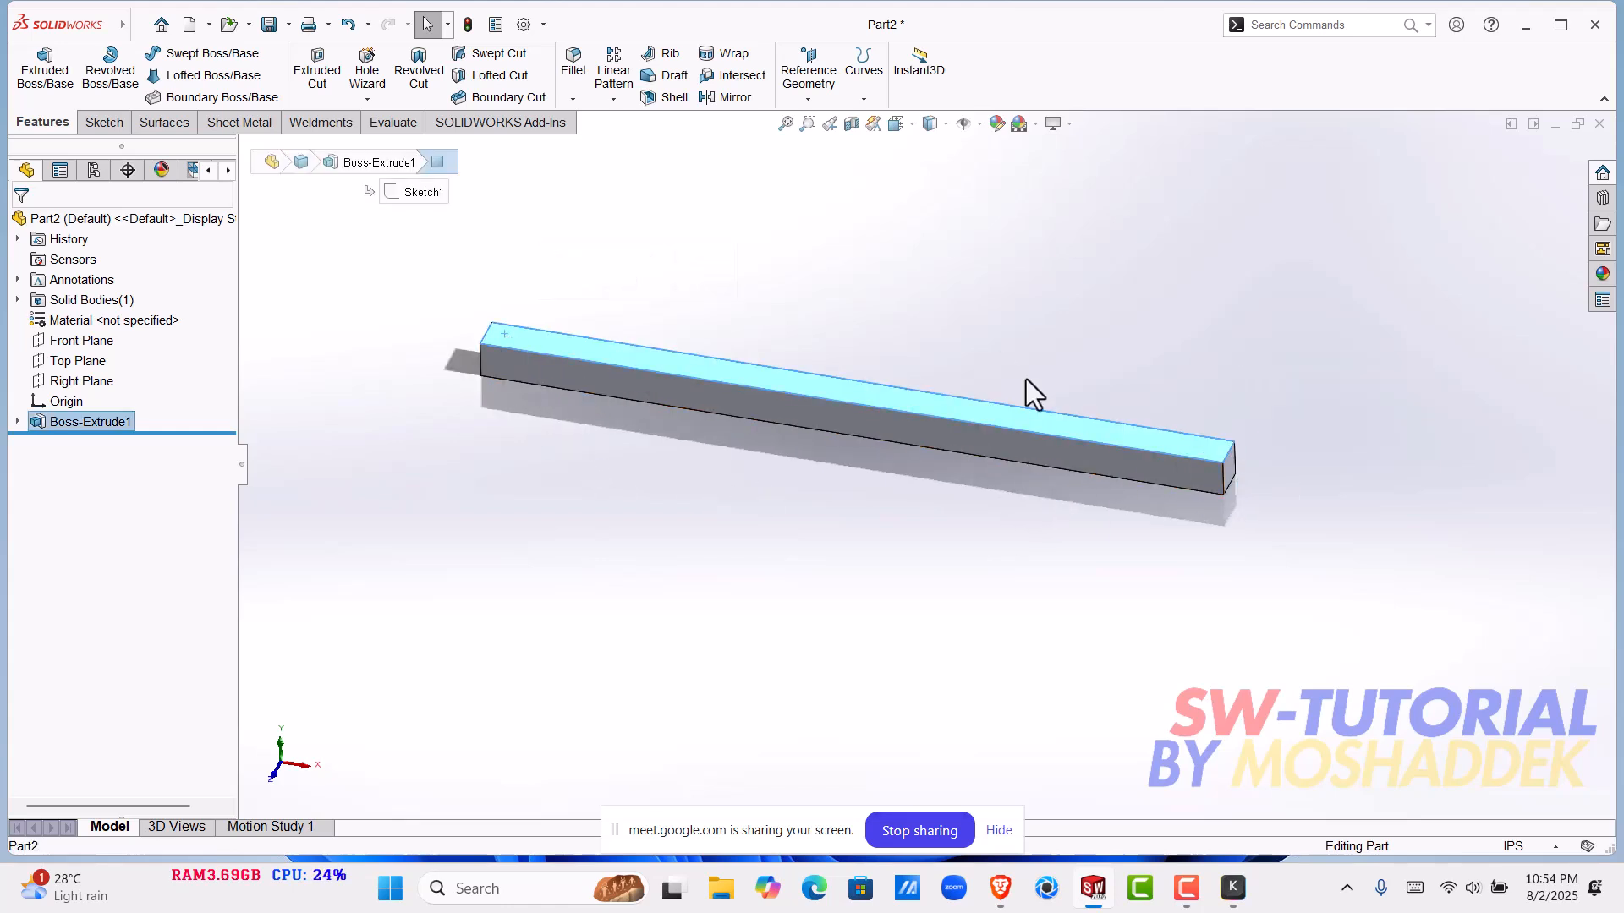
left_click(973, 490)
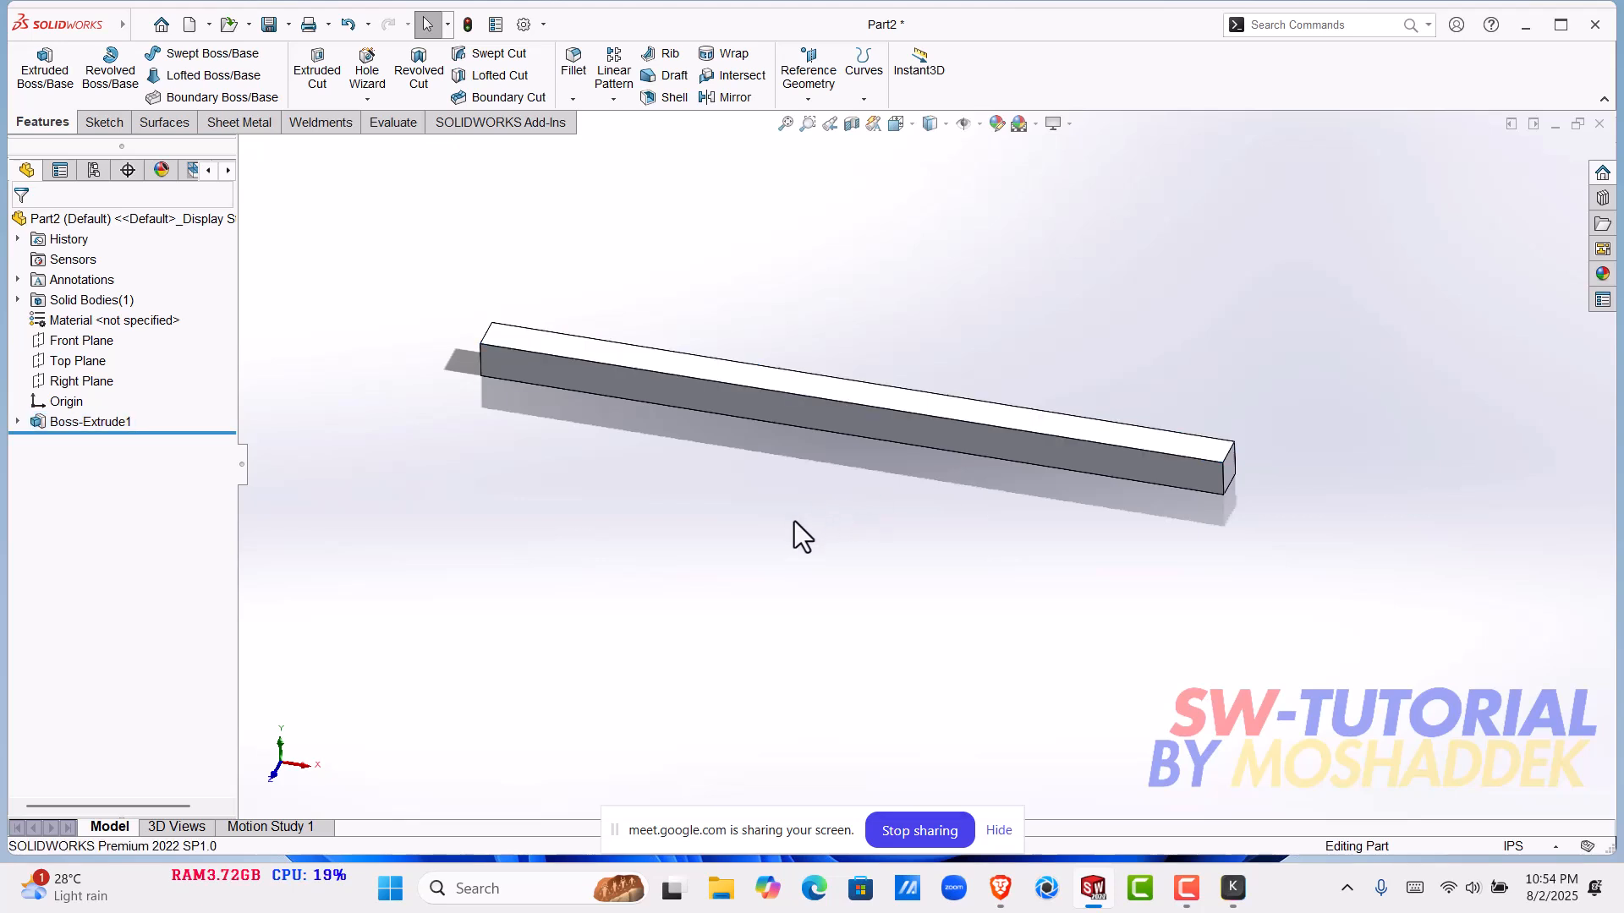
middle_click_drag(810, 489, 869, 419)
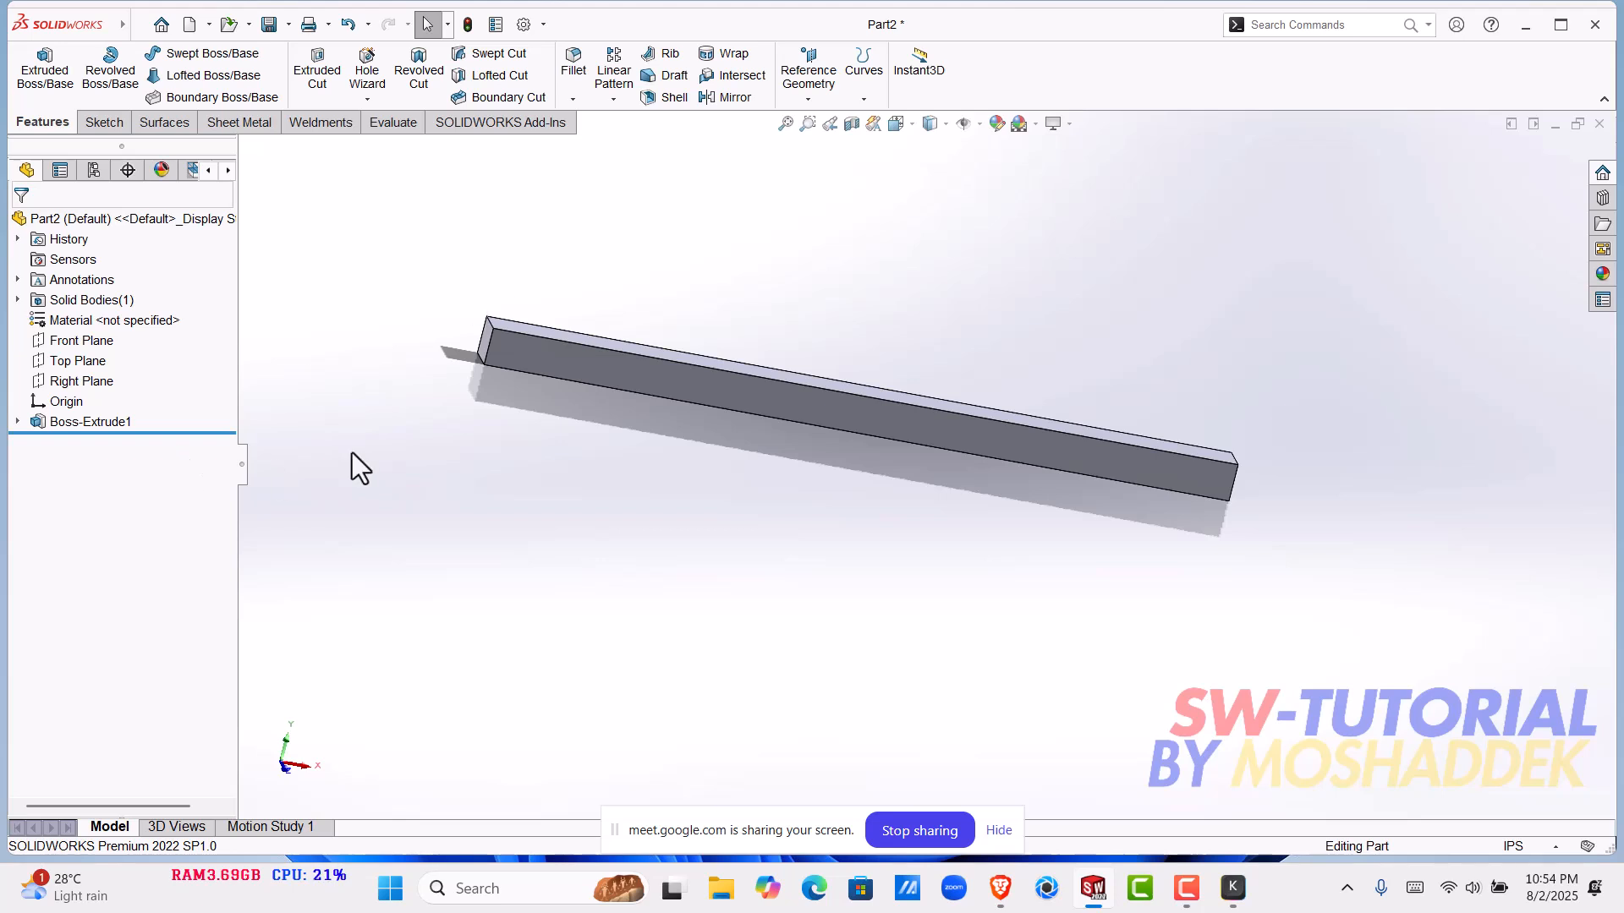
scroll(575, 234, "down", 2)
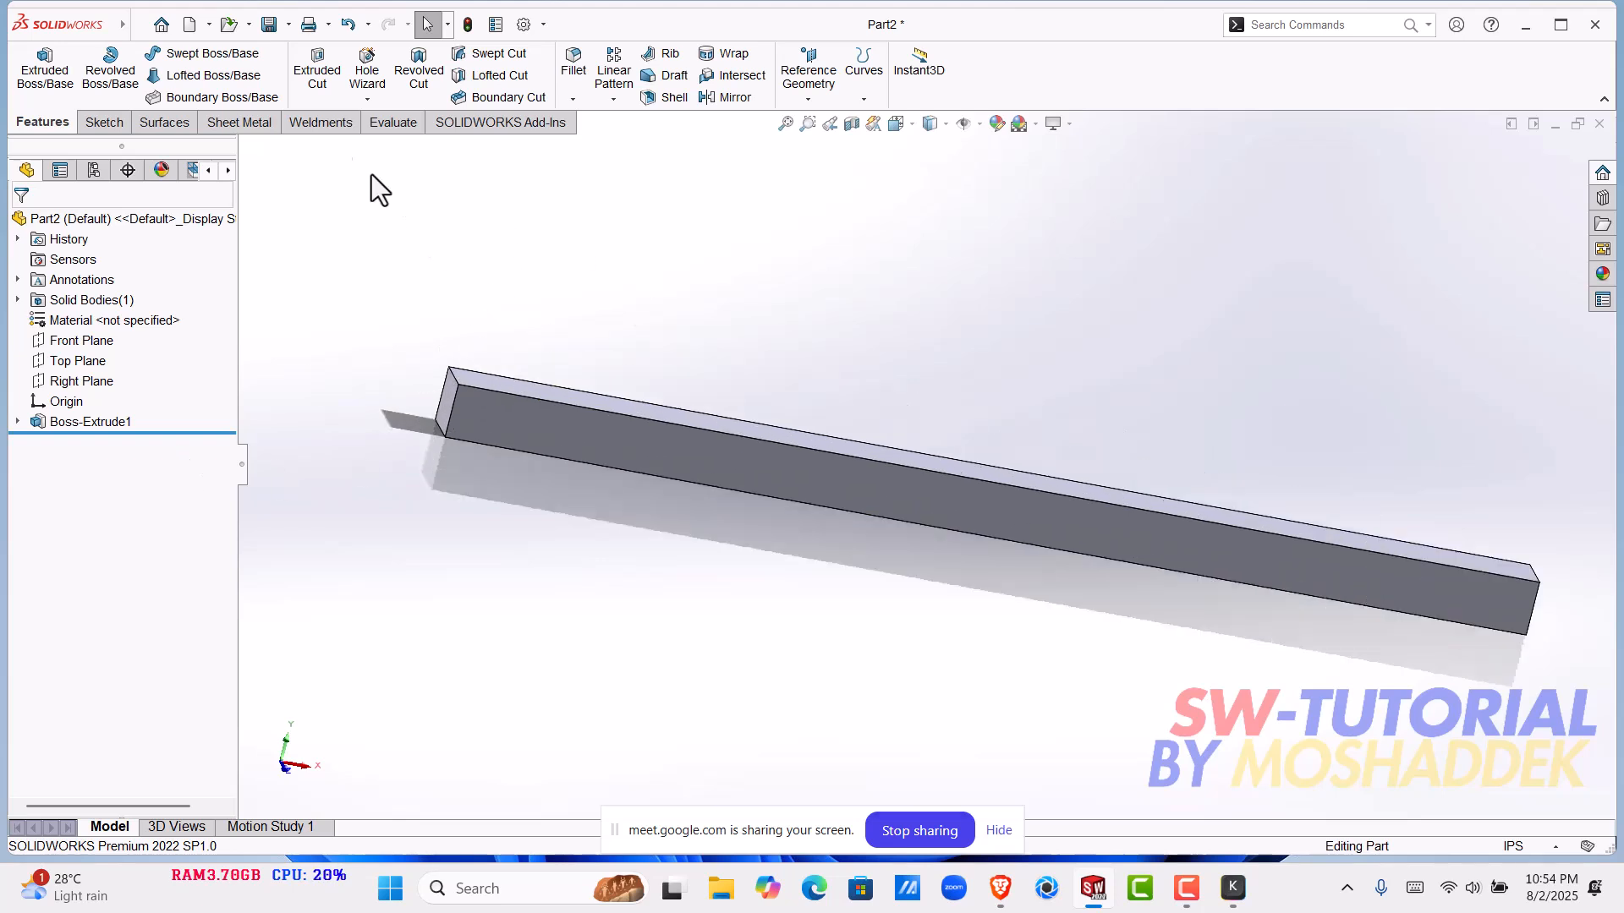
left_click(140, 24)
mouse_move(254, 29)
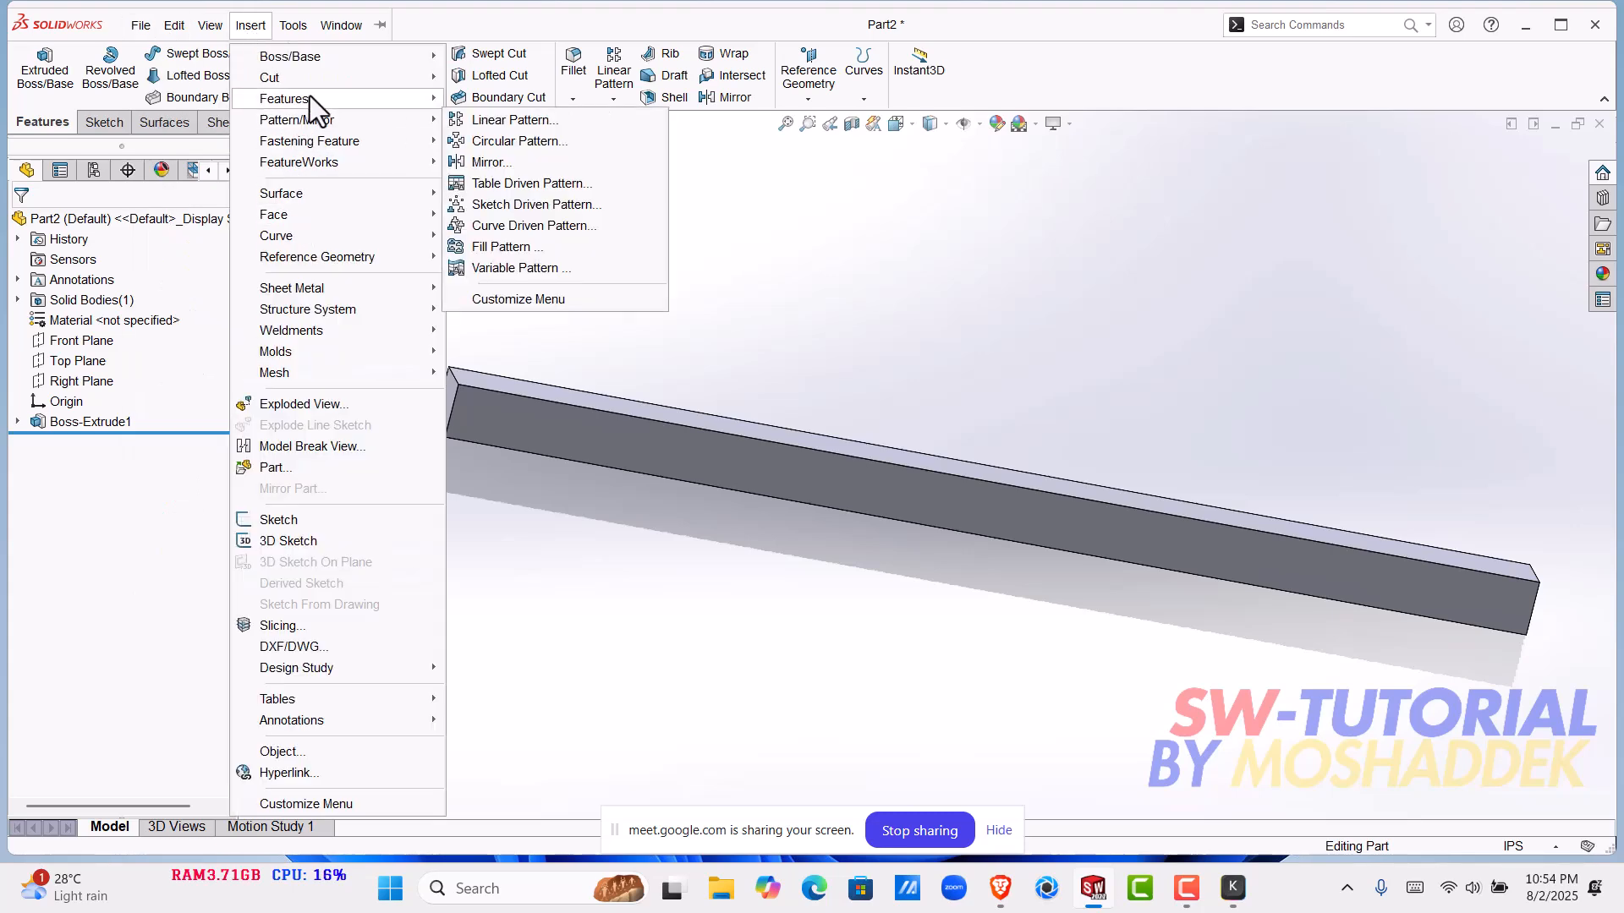
mouse_move(310, 98)
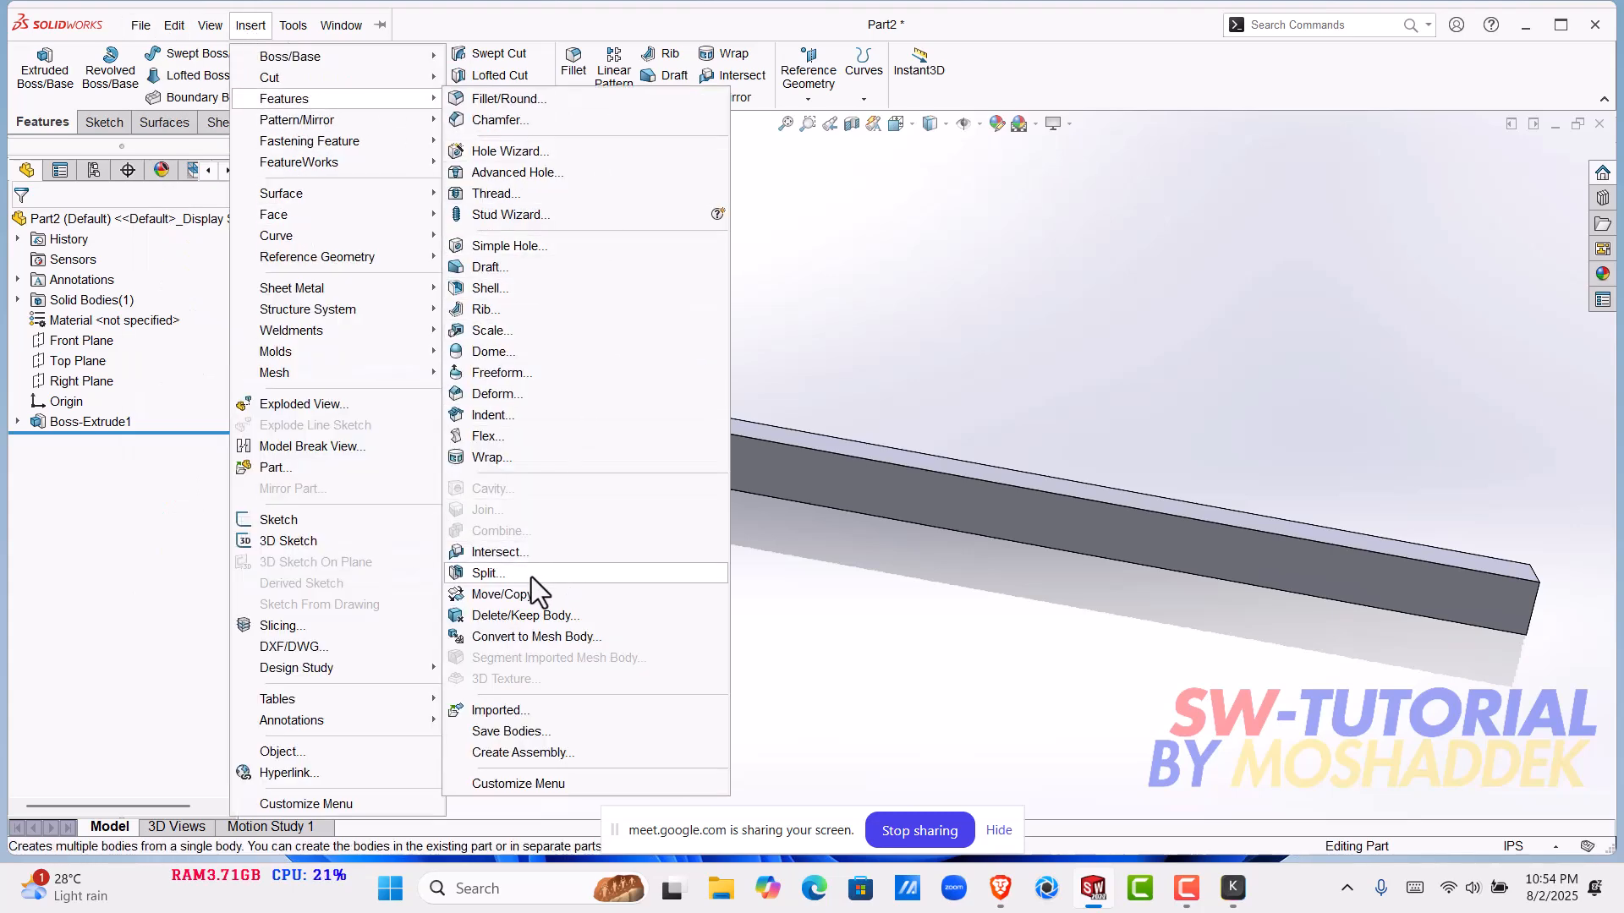
left_click(490, 436)
middle_click_drag(853, 738, 560, 510)
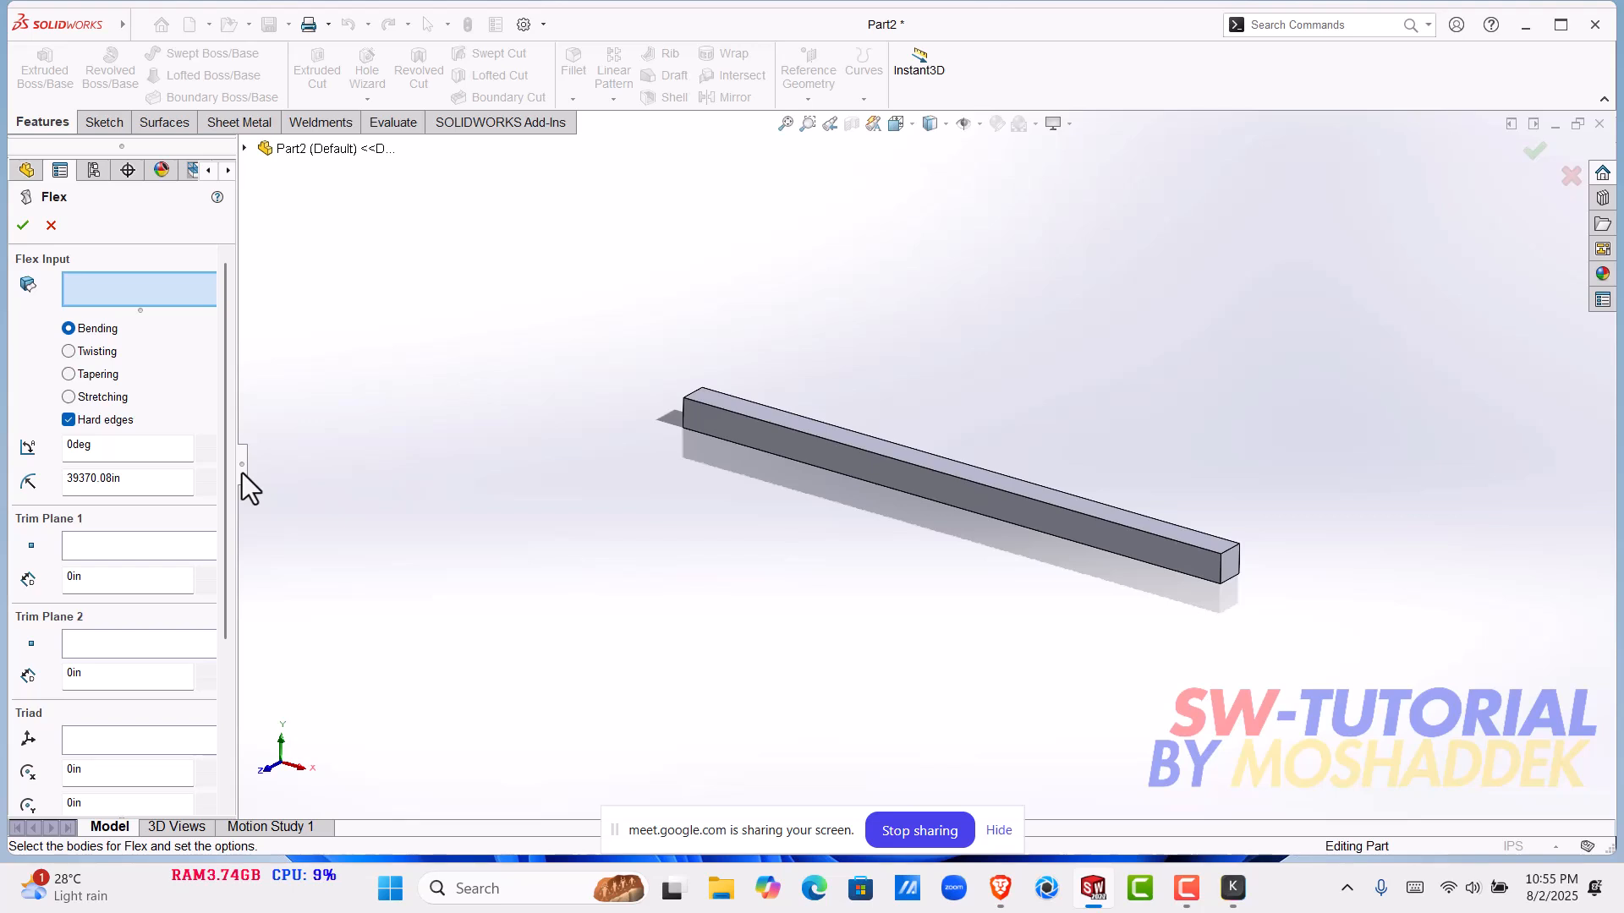
left_click(52, 226)
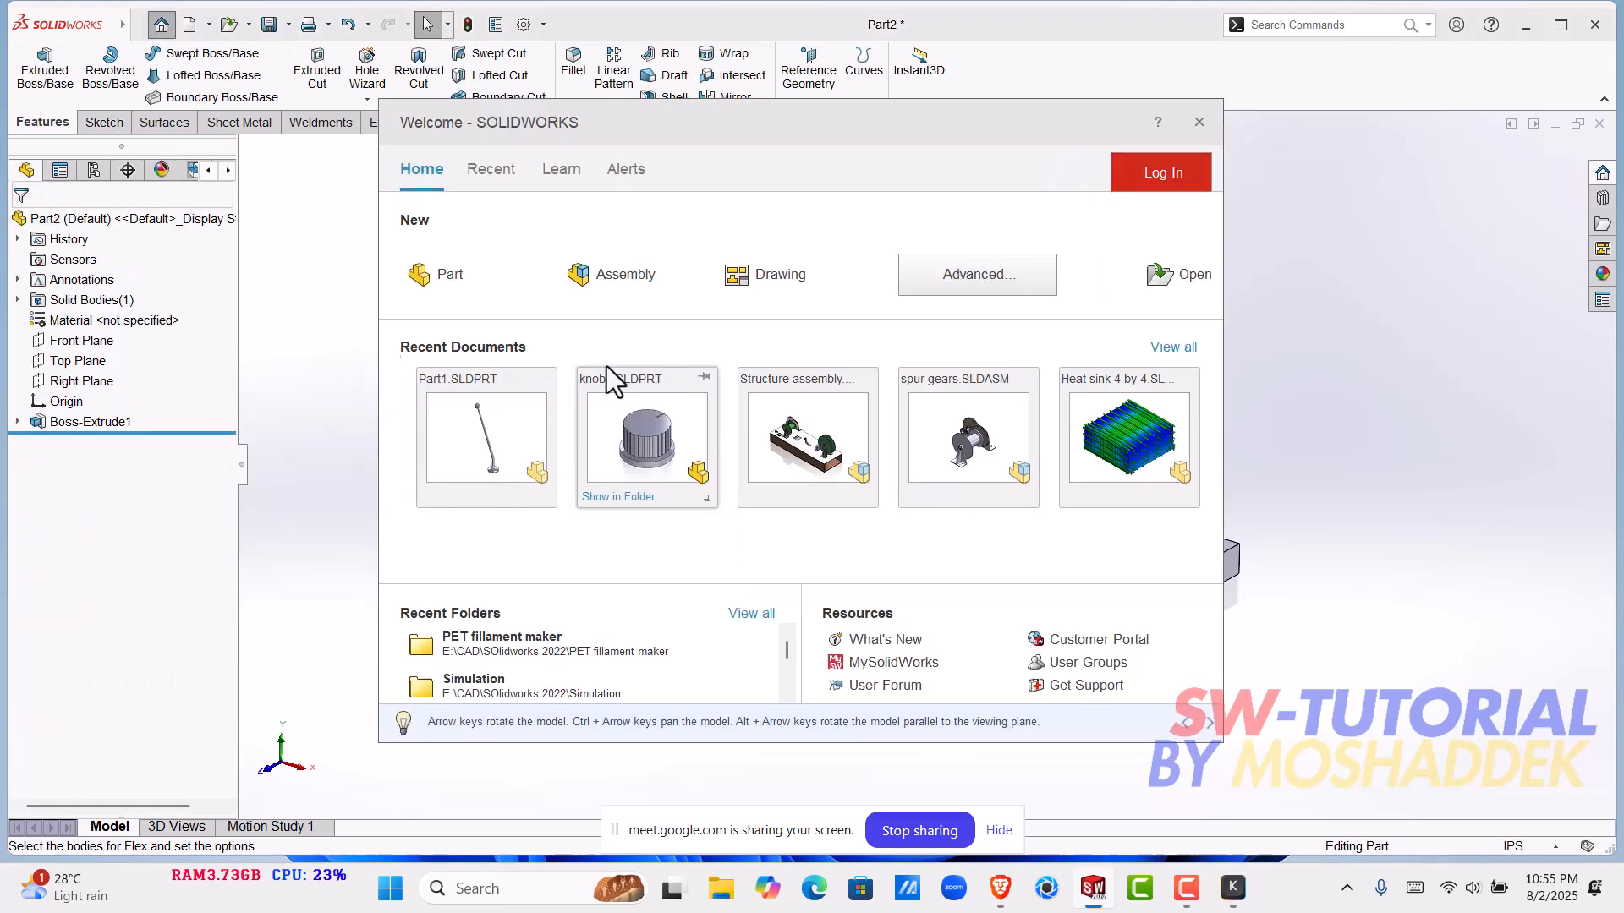
- Create a new part and sketch a long, narrow center rectangle around the origin on the Top Plane
left_click(462, 305)
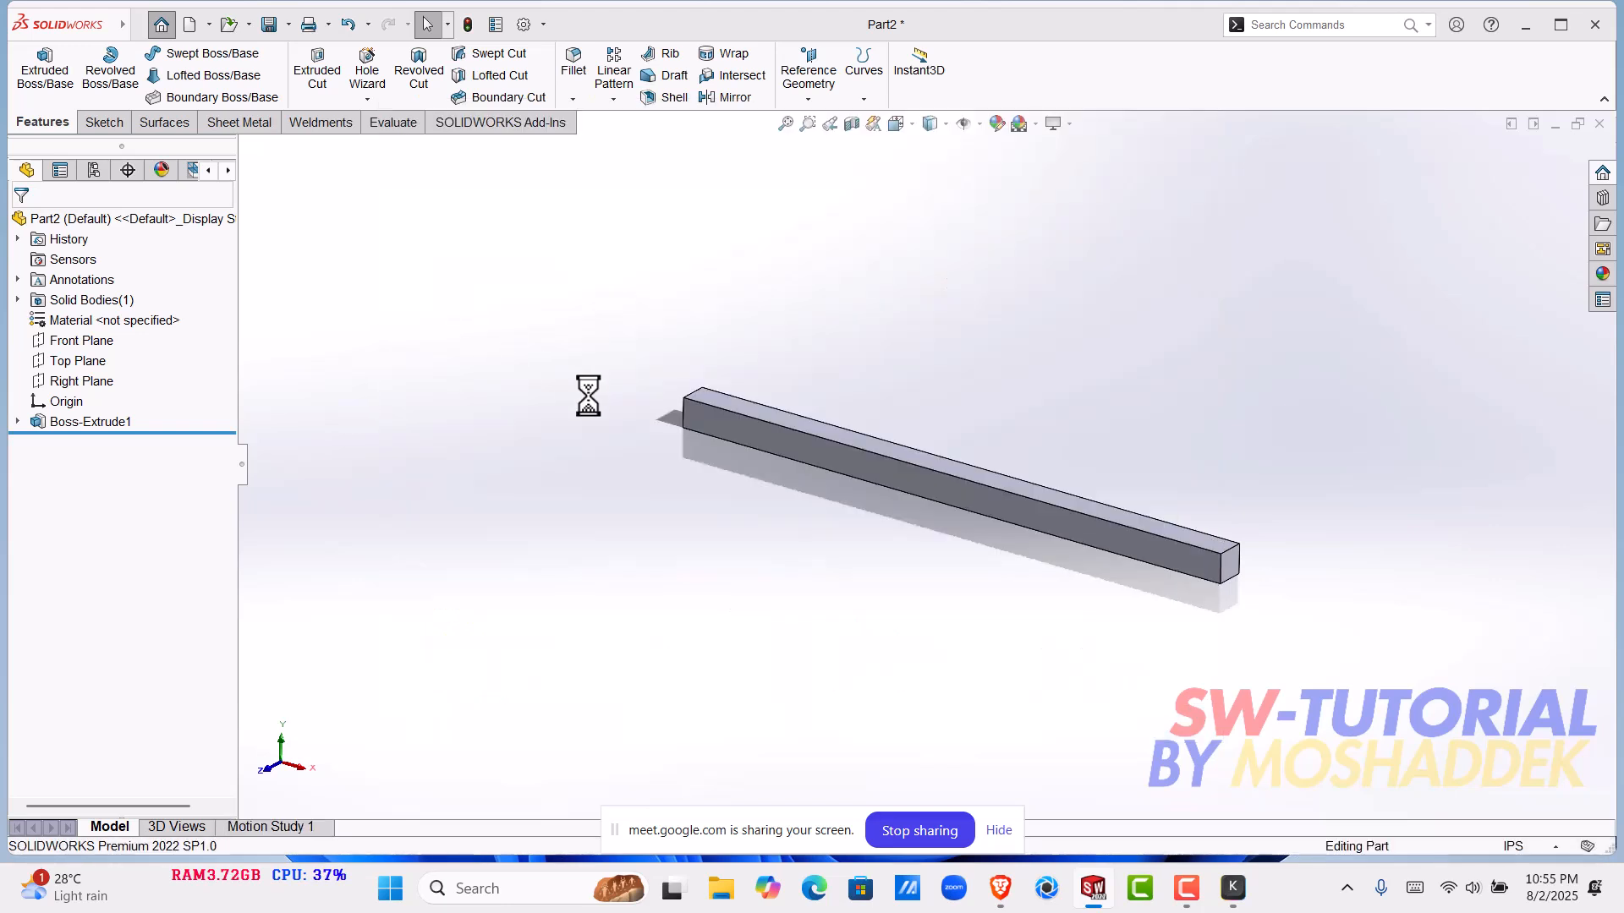
left_click(59, 340)
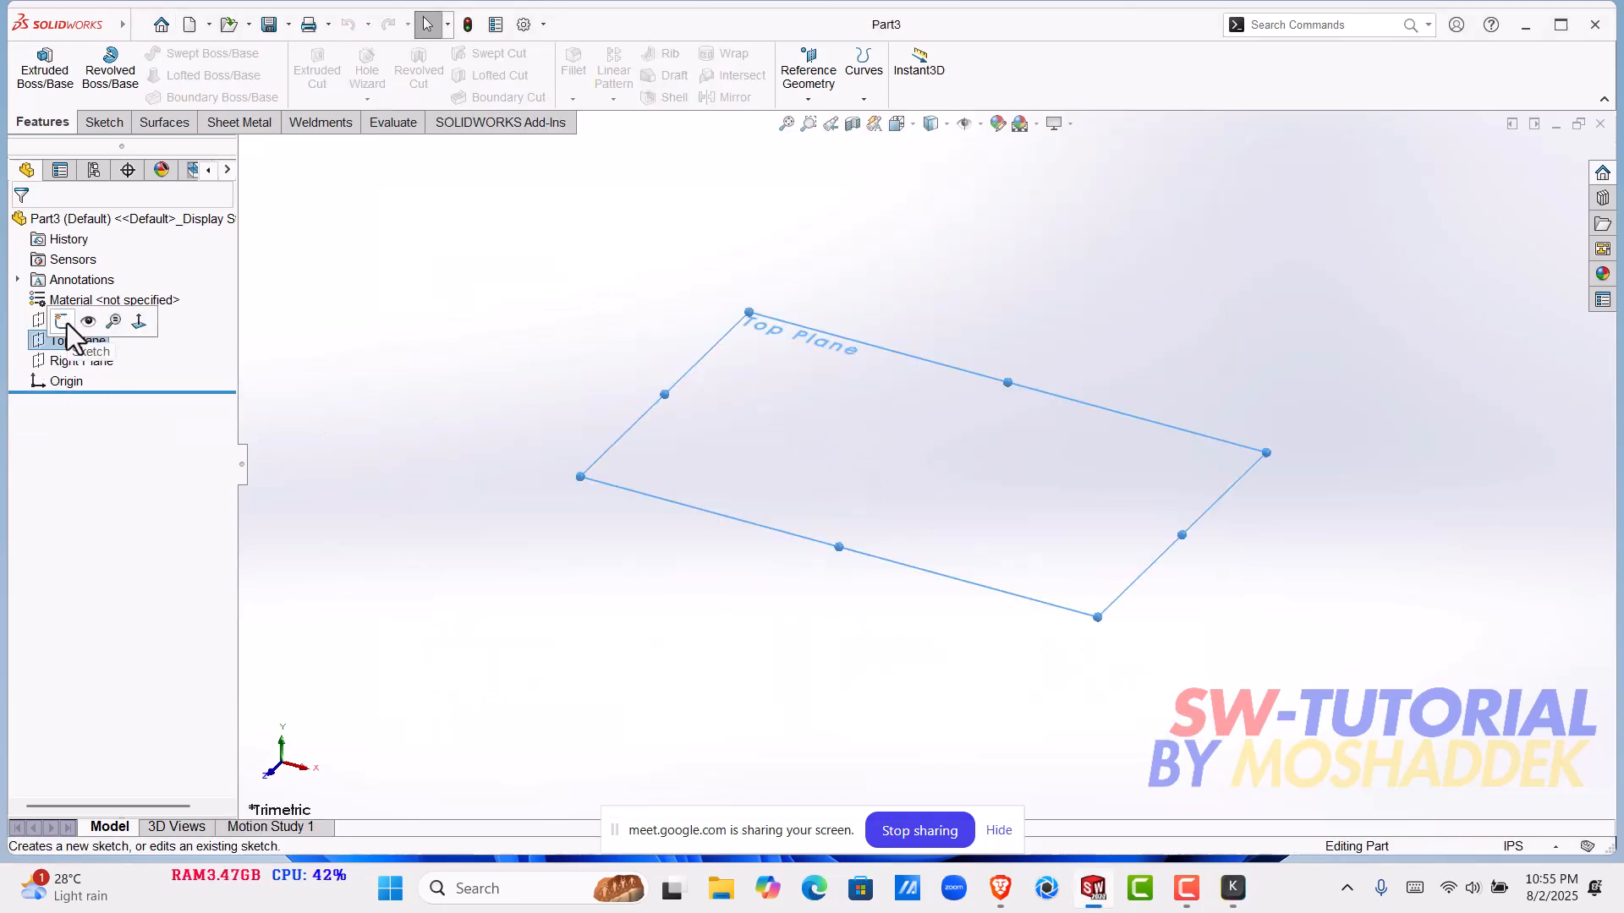
left_click(66, 320)
left_click(139, 76)
left_click(926, 465)
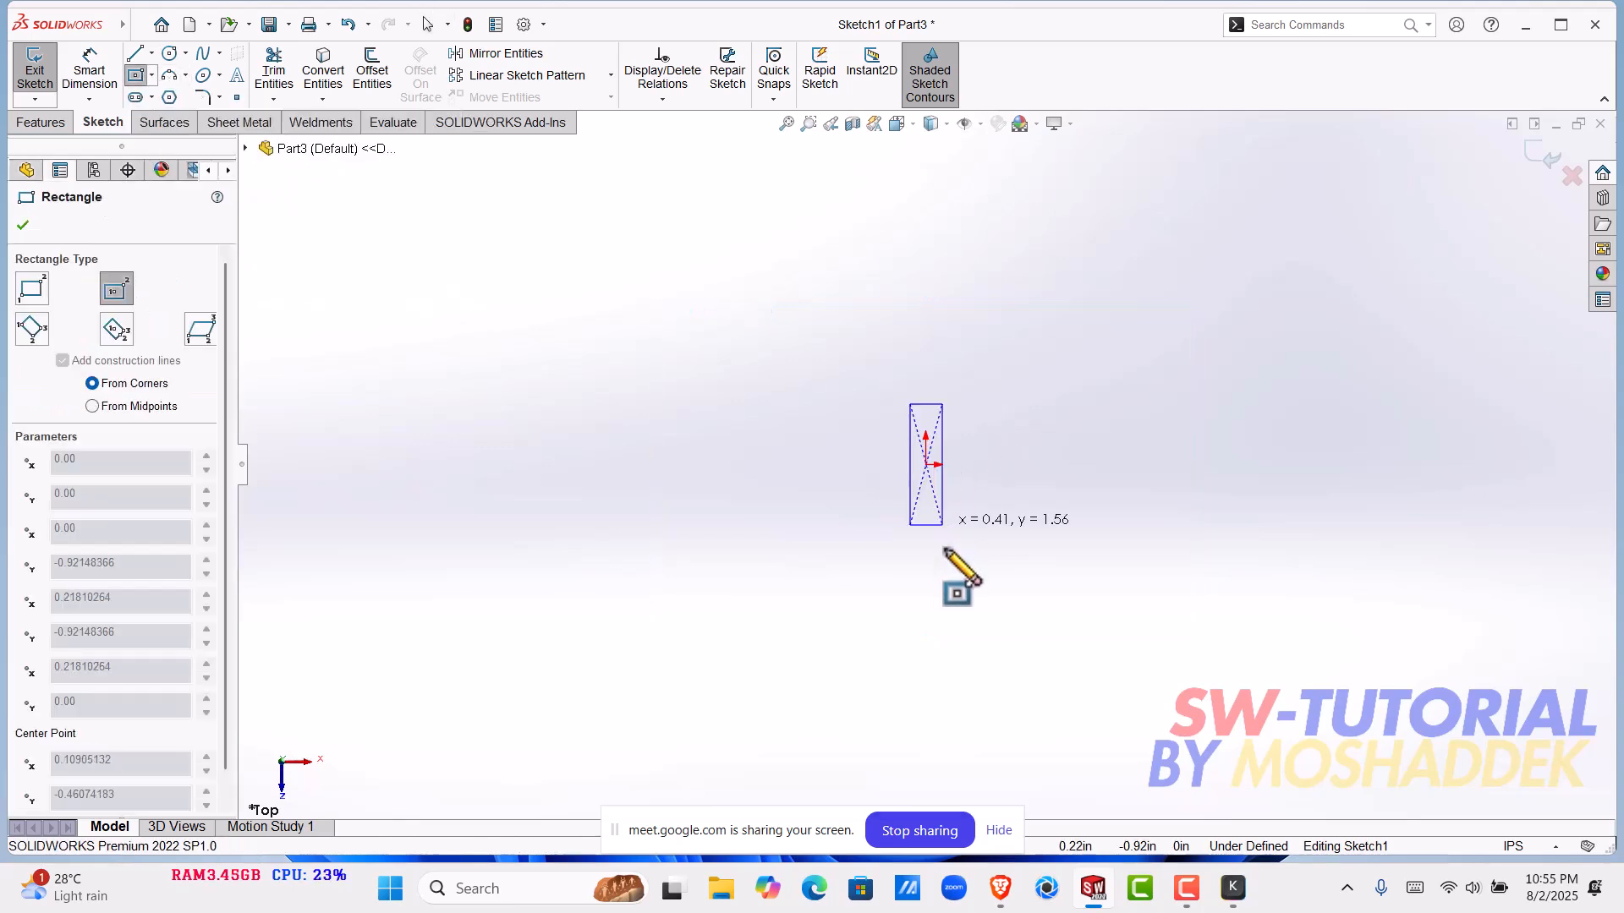
left_click(944, 548)
- Set up a blind boss extrusion of the rectangle with a depth of 2 in
left_click(40, 121)
left_click(44, 74)
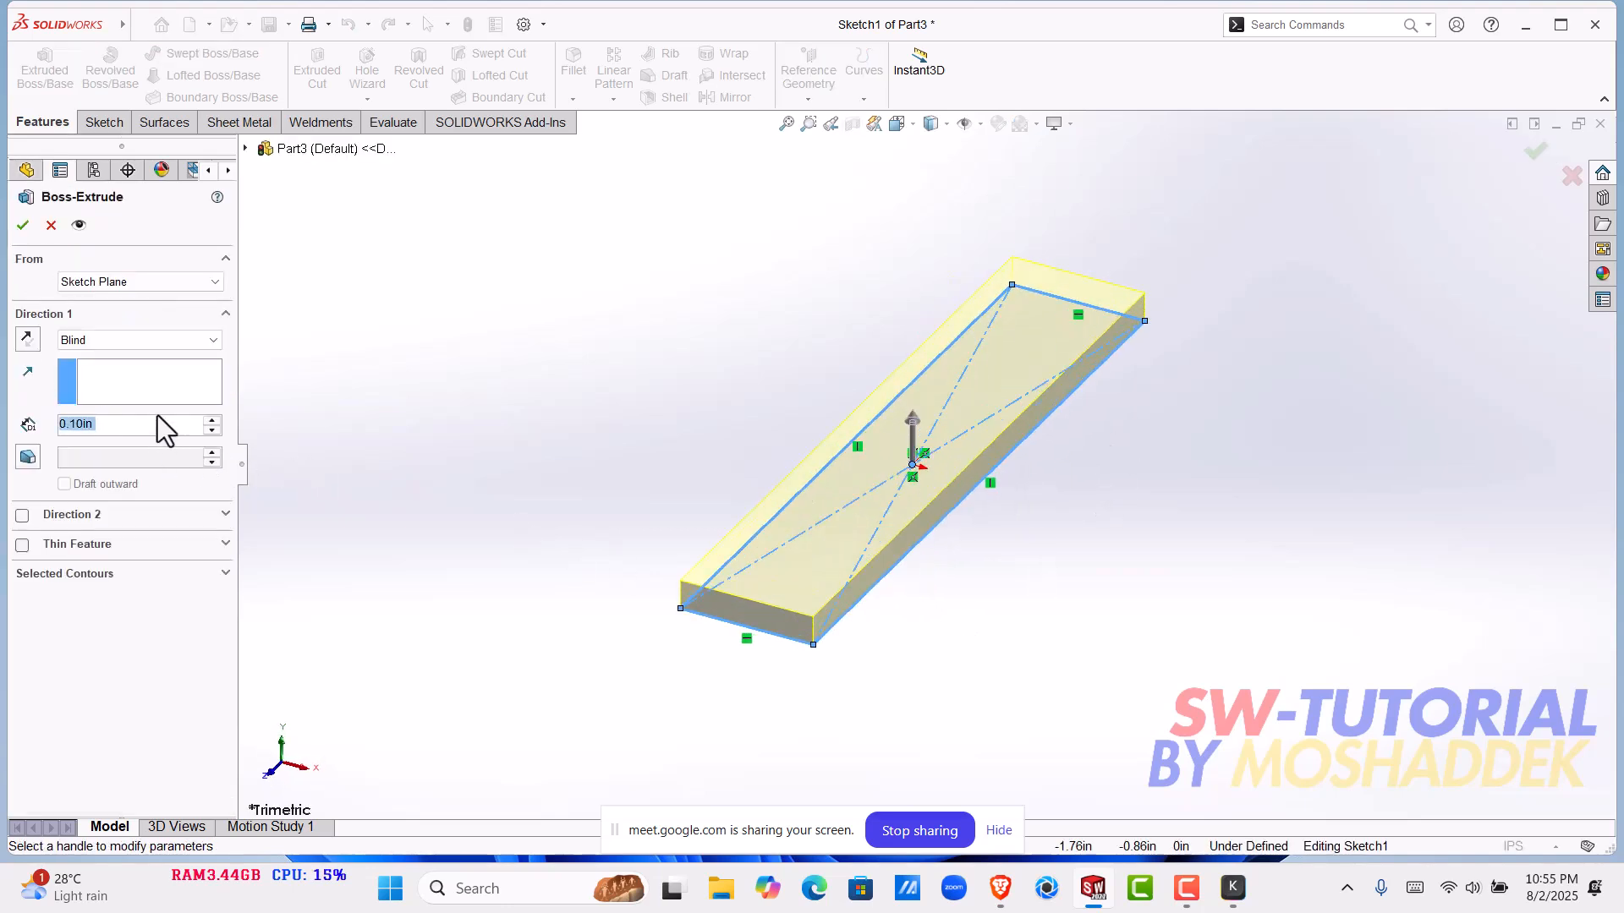
type("2")
key("Return")
scroll(952, 380, "up", 5)
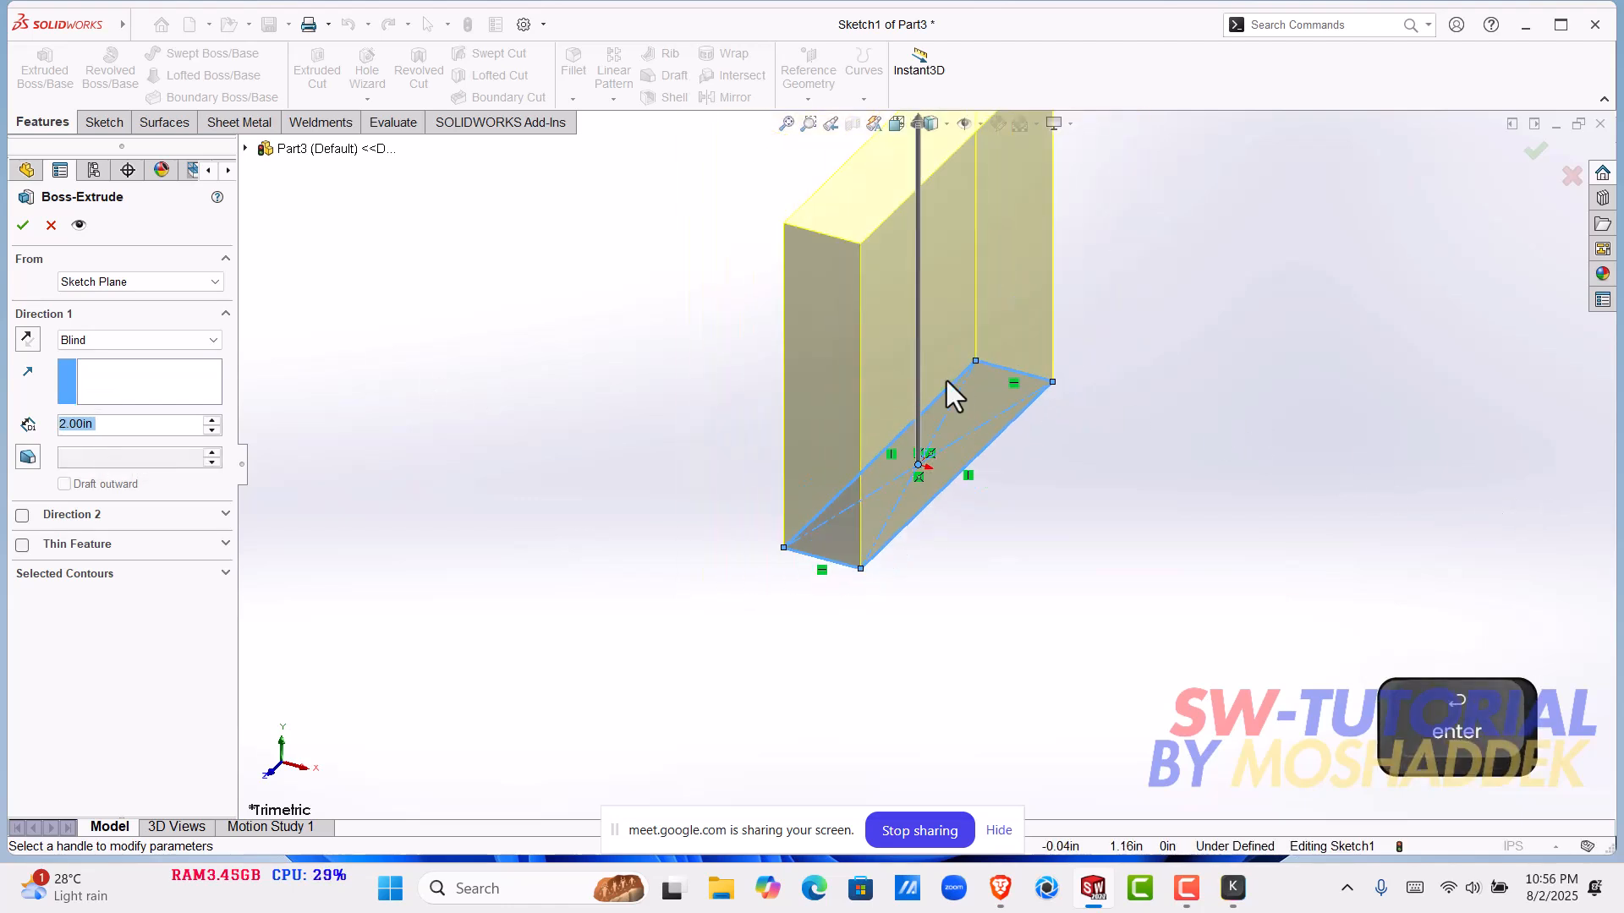
scroll(949, 345, "down", 2)
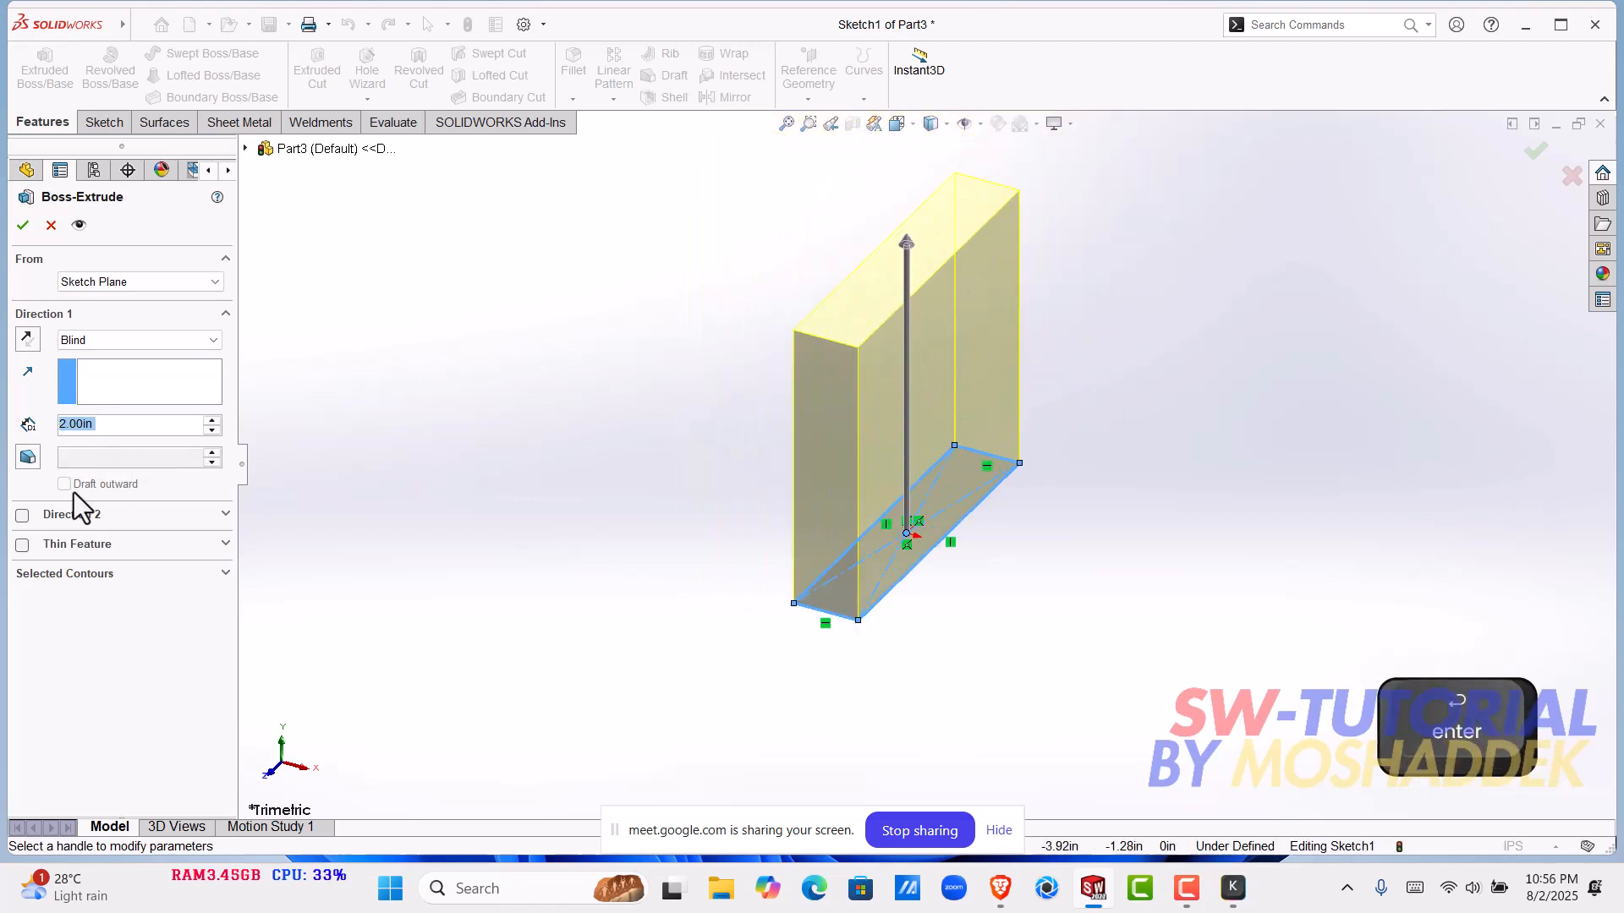
- Add a 2 degree inward draft to the rectangle's extrusion and create the tapered block
left_click(29, 457)
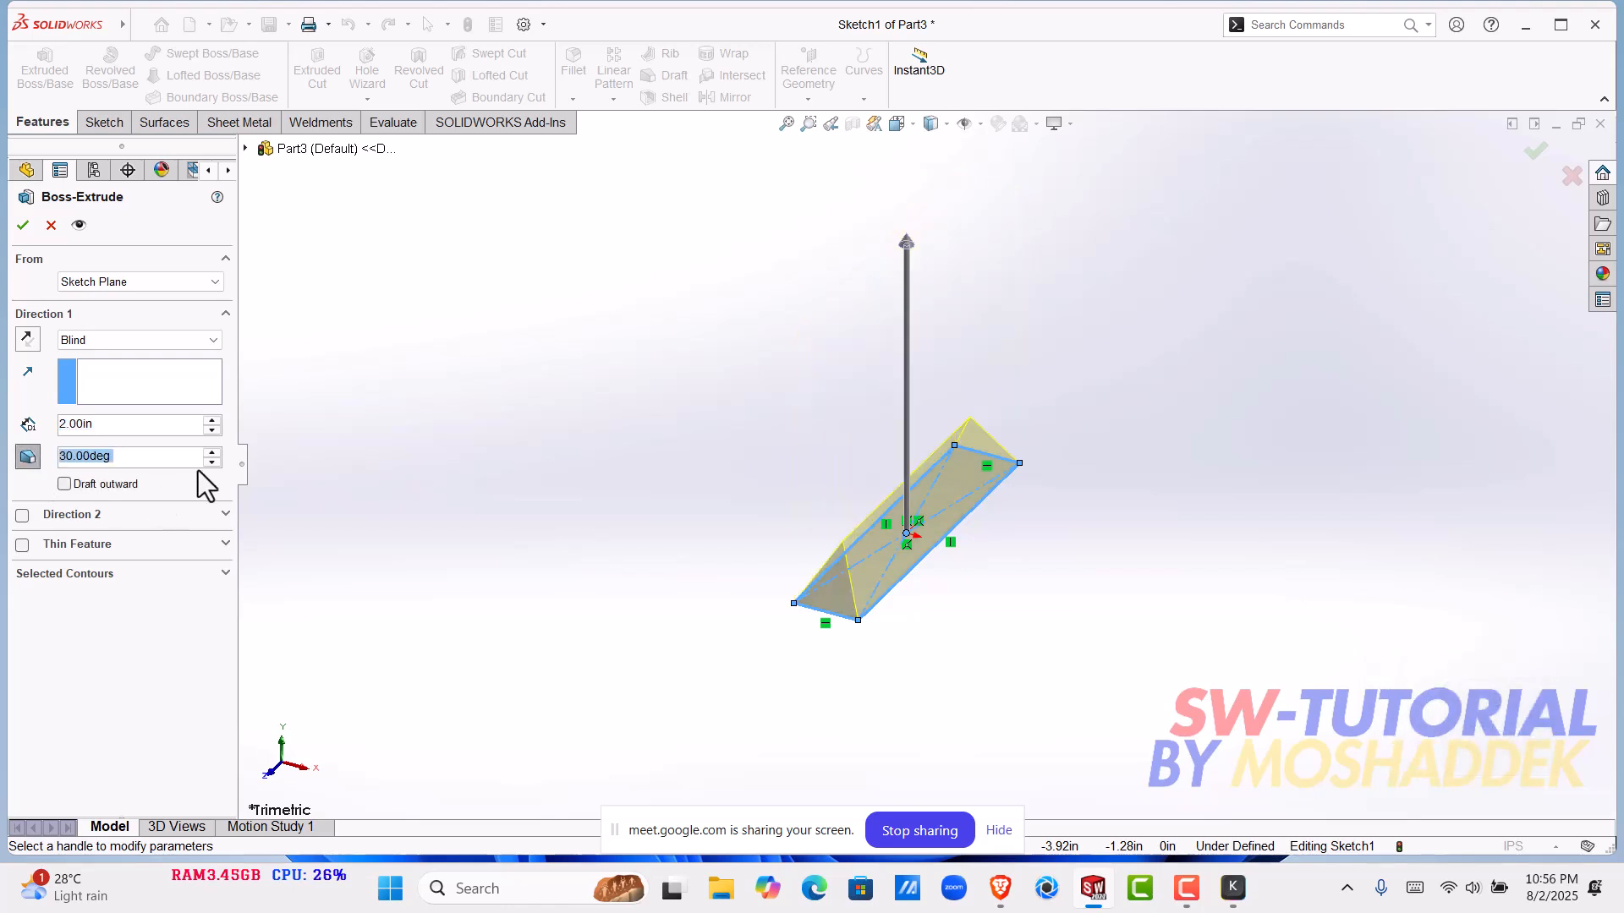
left_click(211, 463)
left_click(211, 463)
left_click(211, 462)
left_click(211, 463)
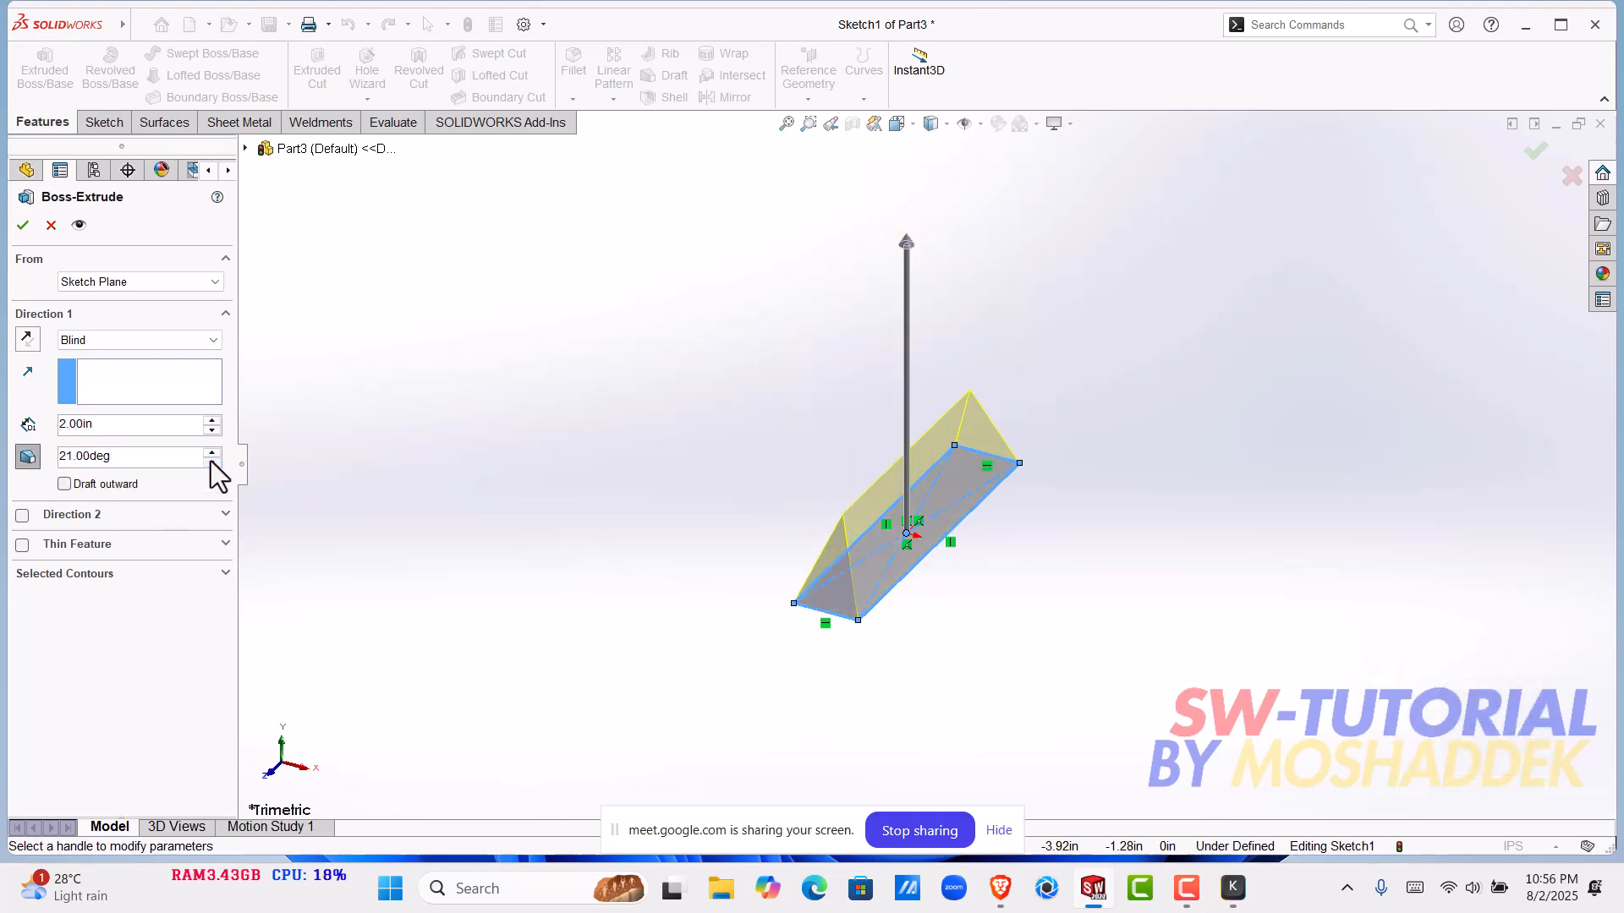
left_click(211, 463)
left_click(212, 463)
left_click(211, 462)
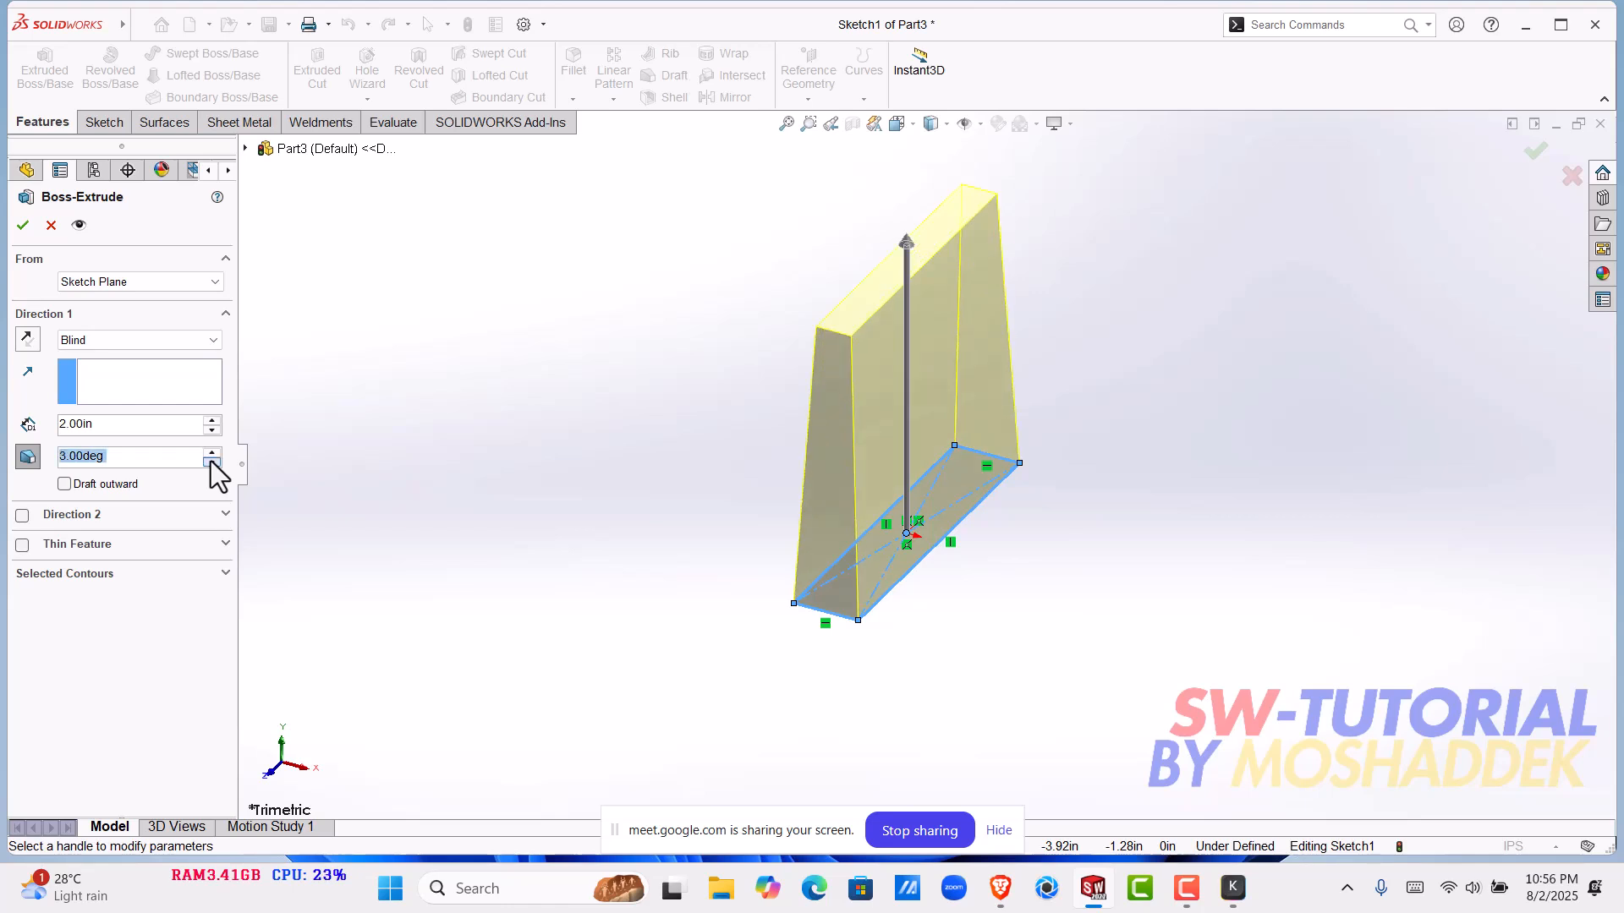
left_click(211, 462)
left_click(211, 450)
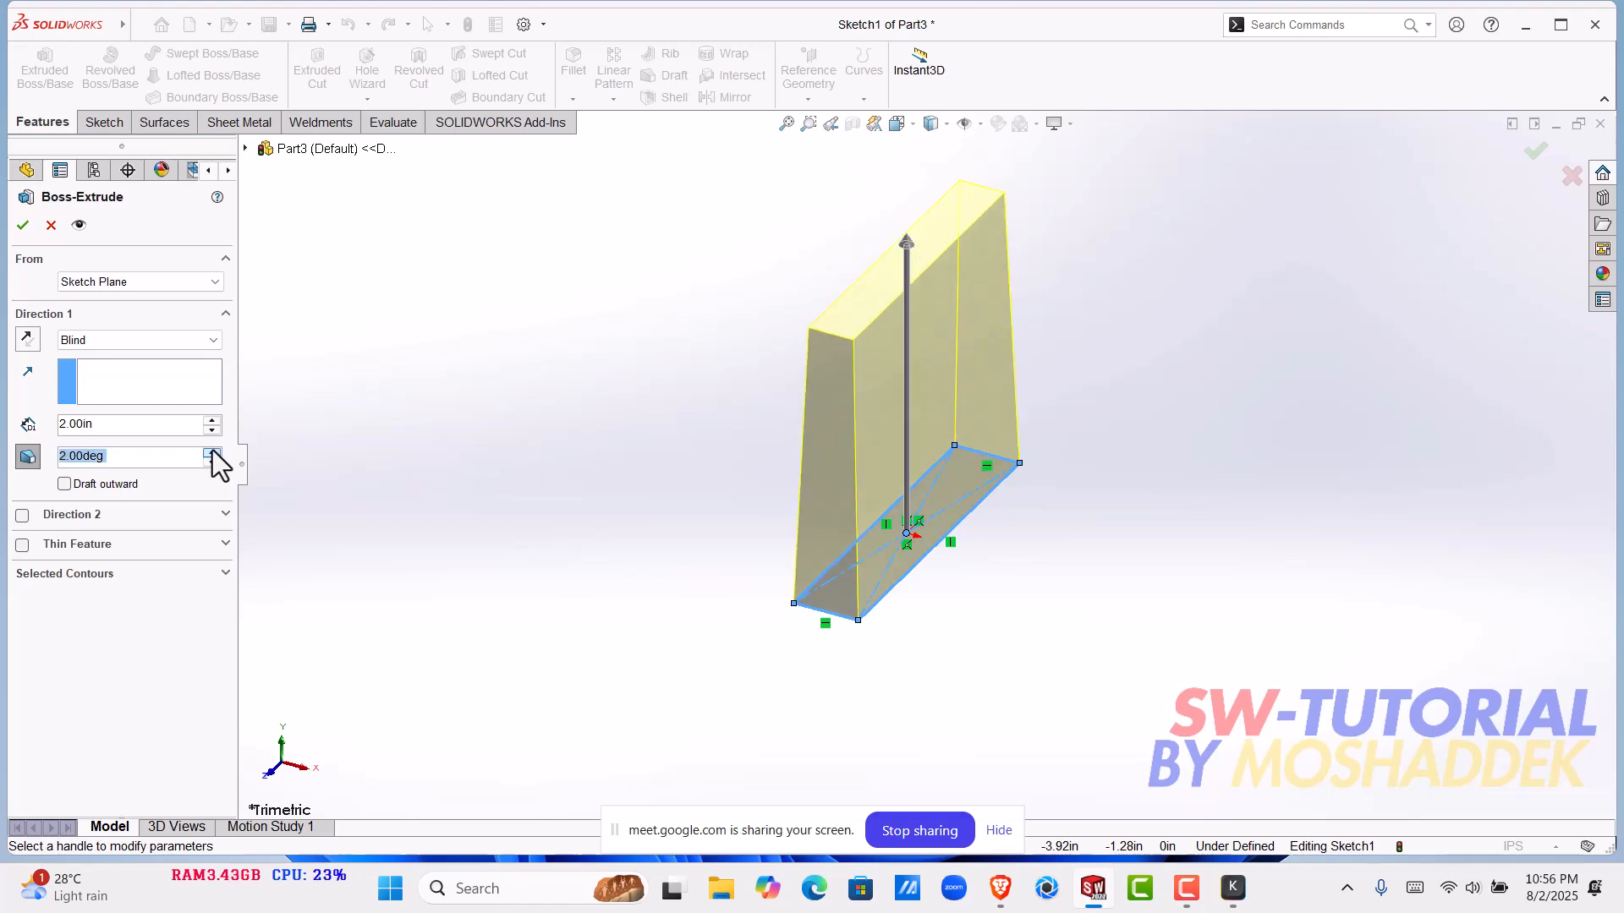
left_click(21, 226)
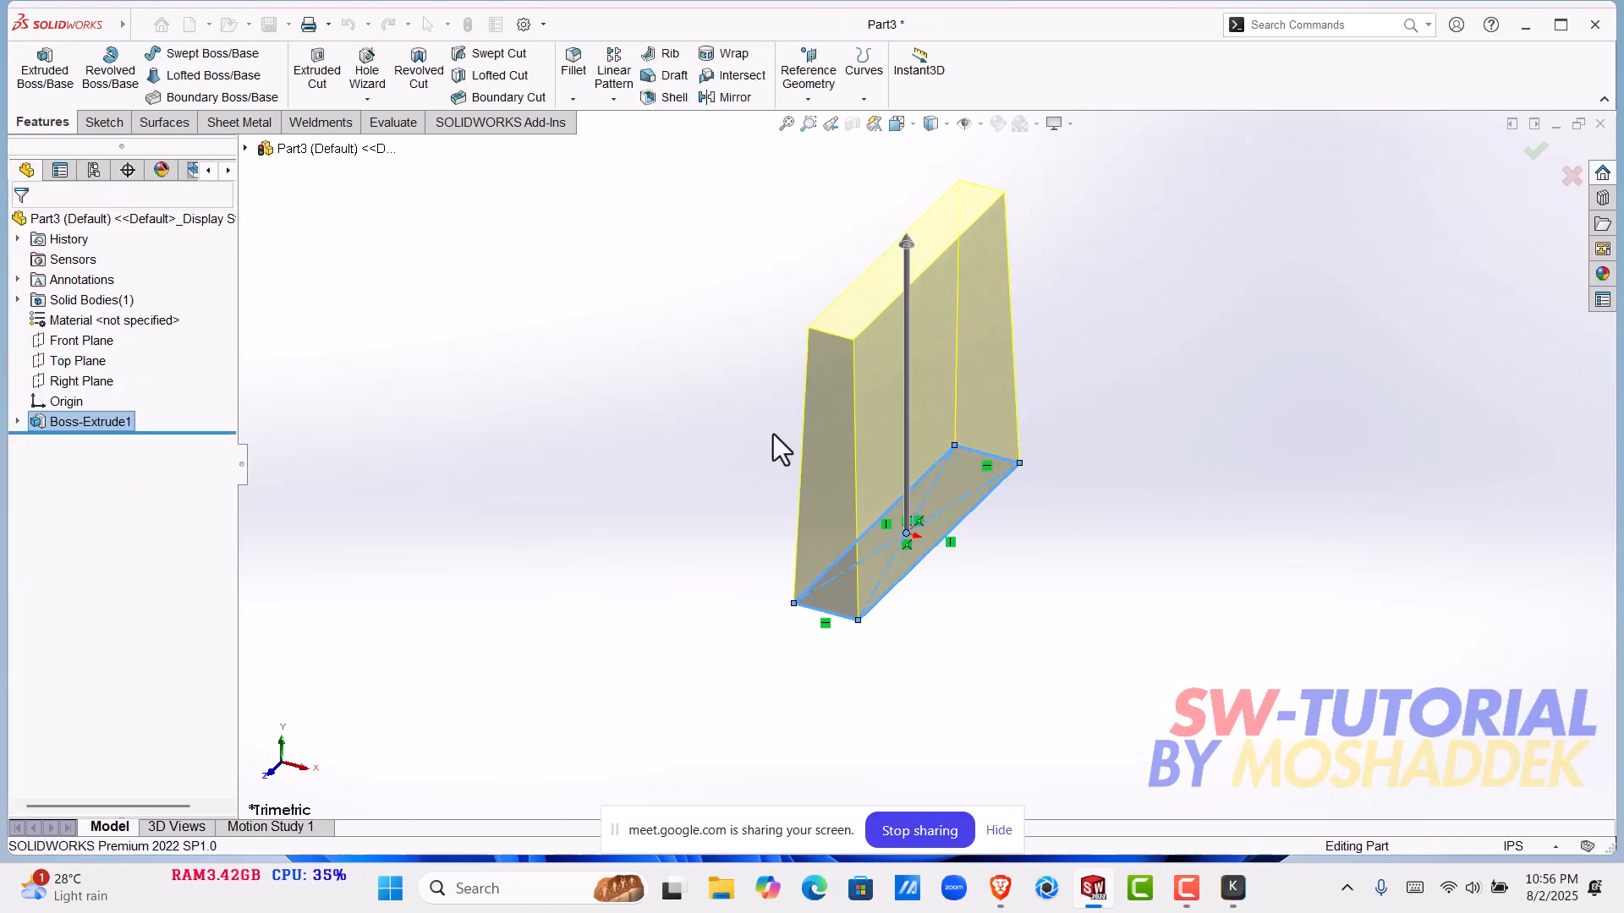
middle_click_drag(834, 437, 943, 656)
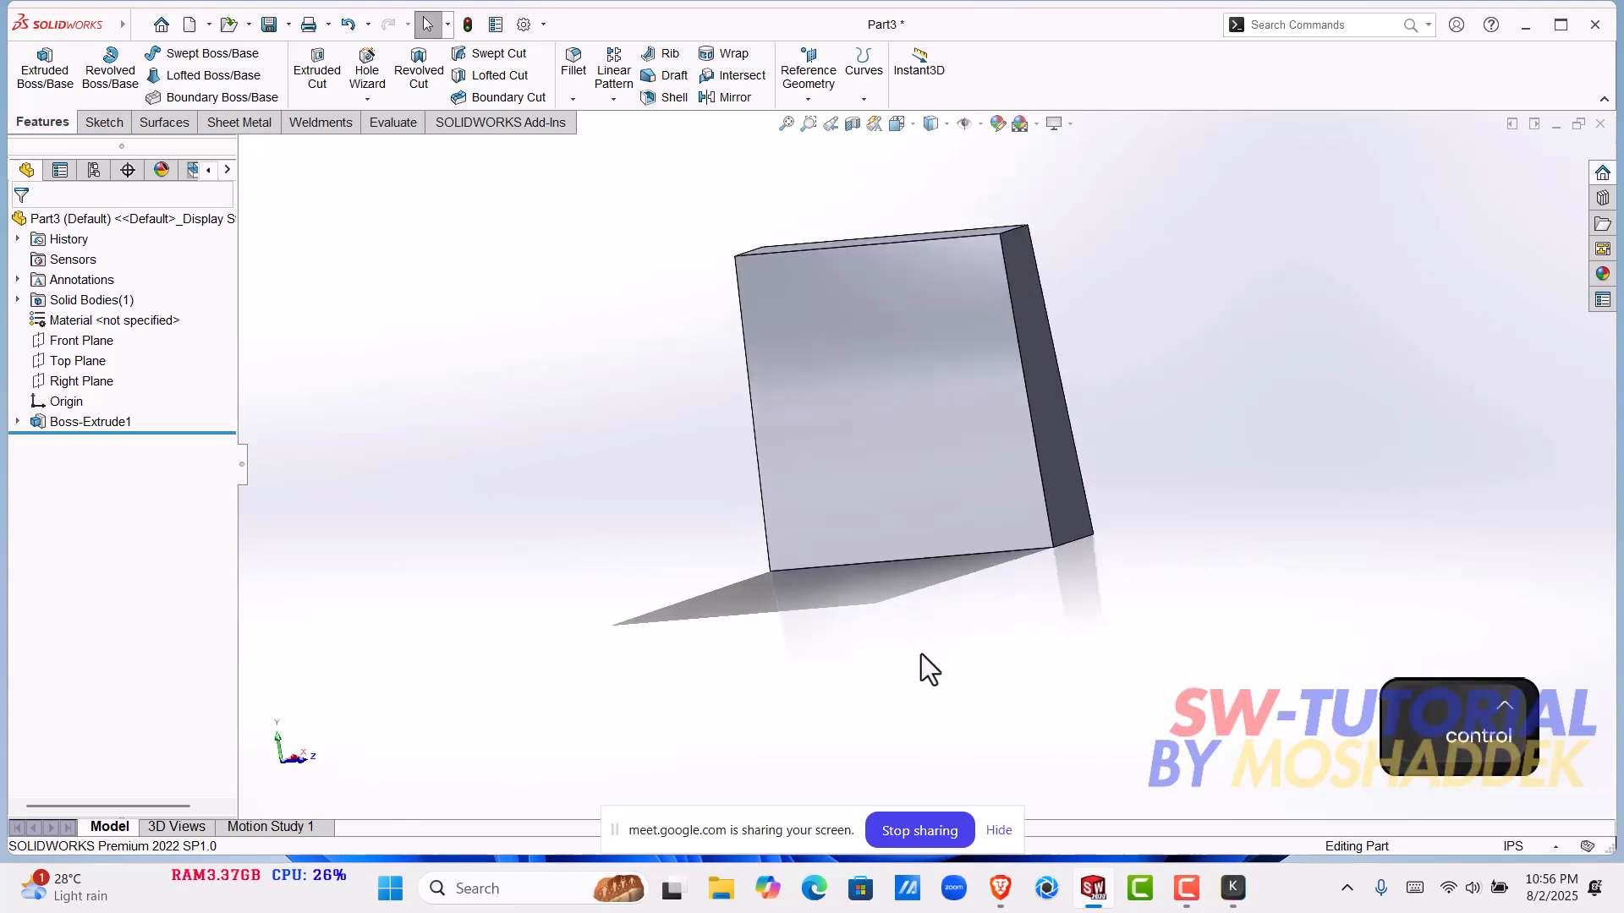
- Undo the tapered block's extrusion and return to the rectangle sketch
key("ctrl+z")
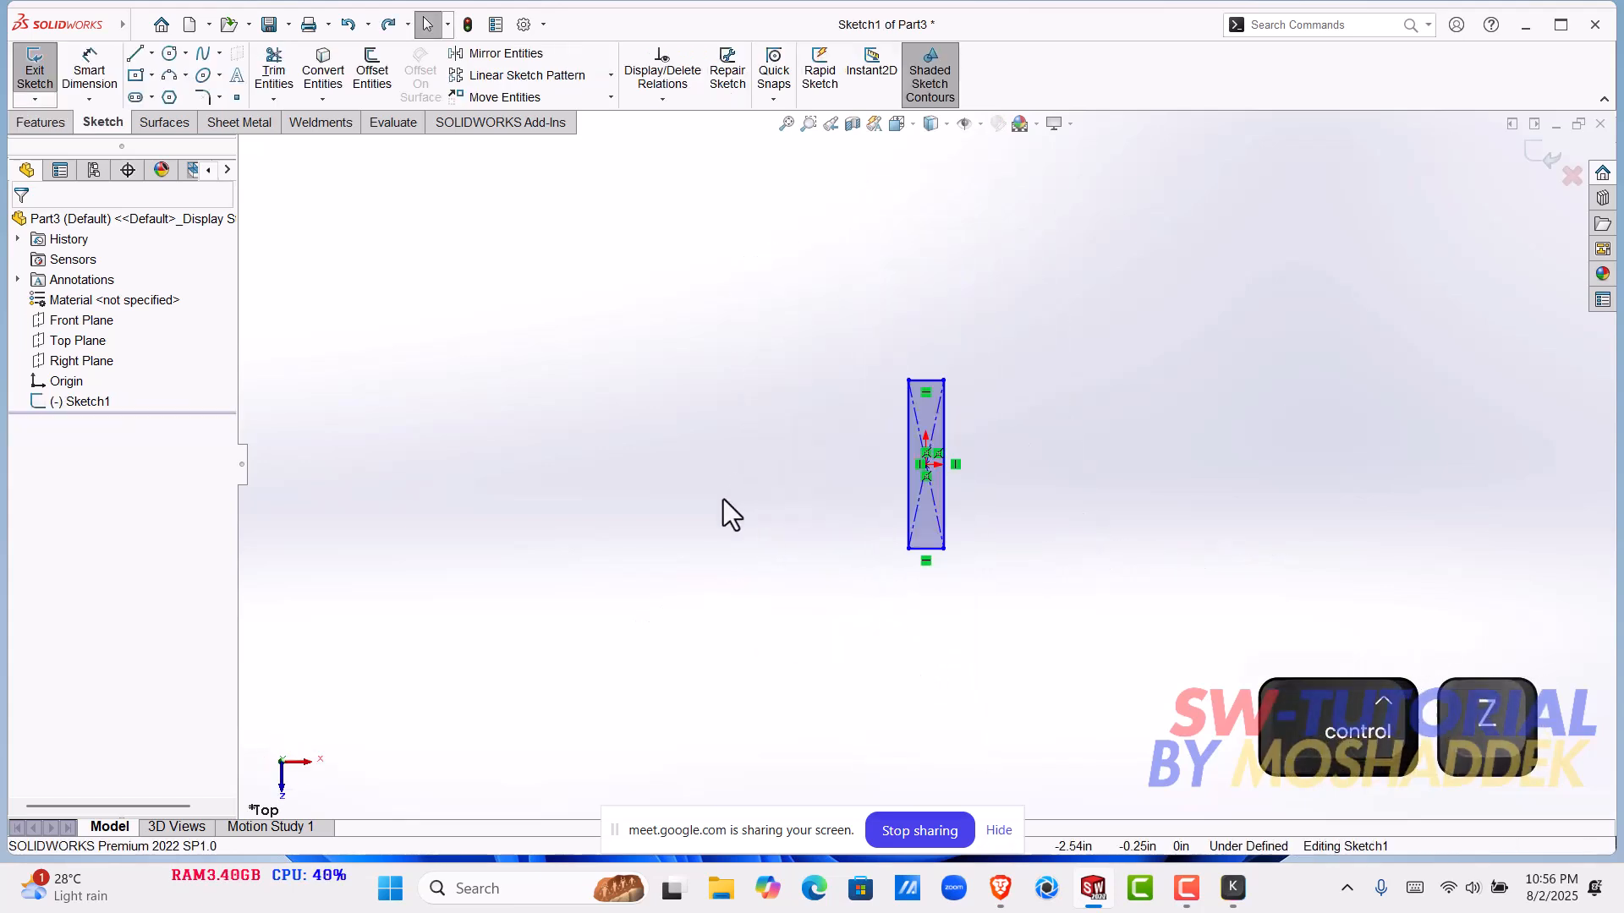
mouse_move(840, 506)
middle_mouse_down()
mouse_move(815, 271)
mouse_move(753, 207)
mouse_move(846, 395)
mouse_move(863, 489)
middle_mouse_up()
scroll(925, 455, "down", 2)
scroll(927, 454, "down", 2)
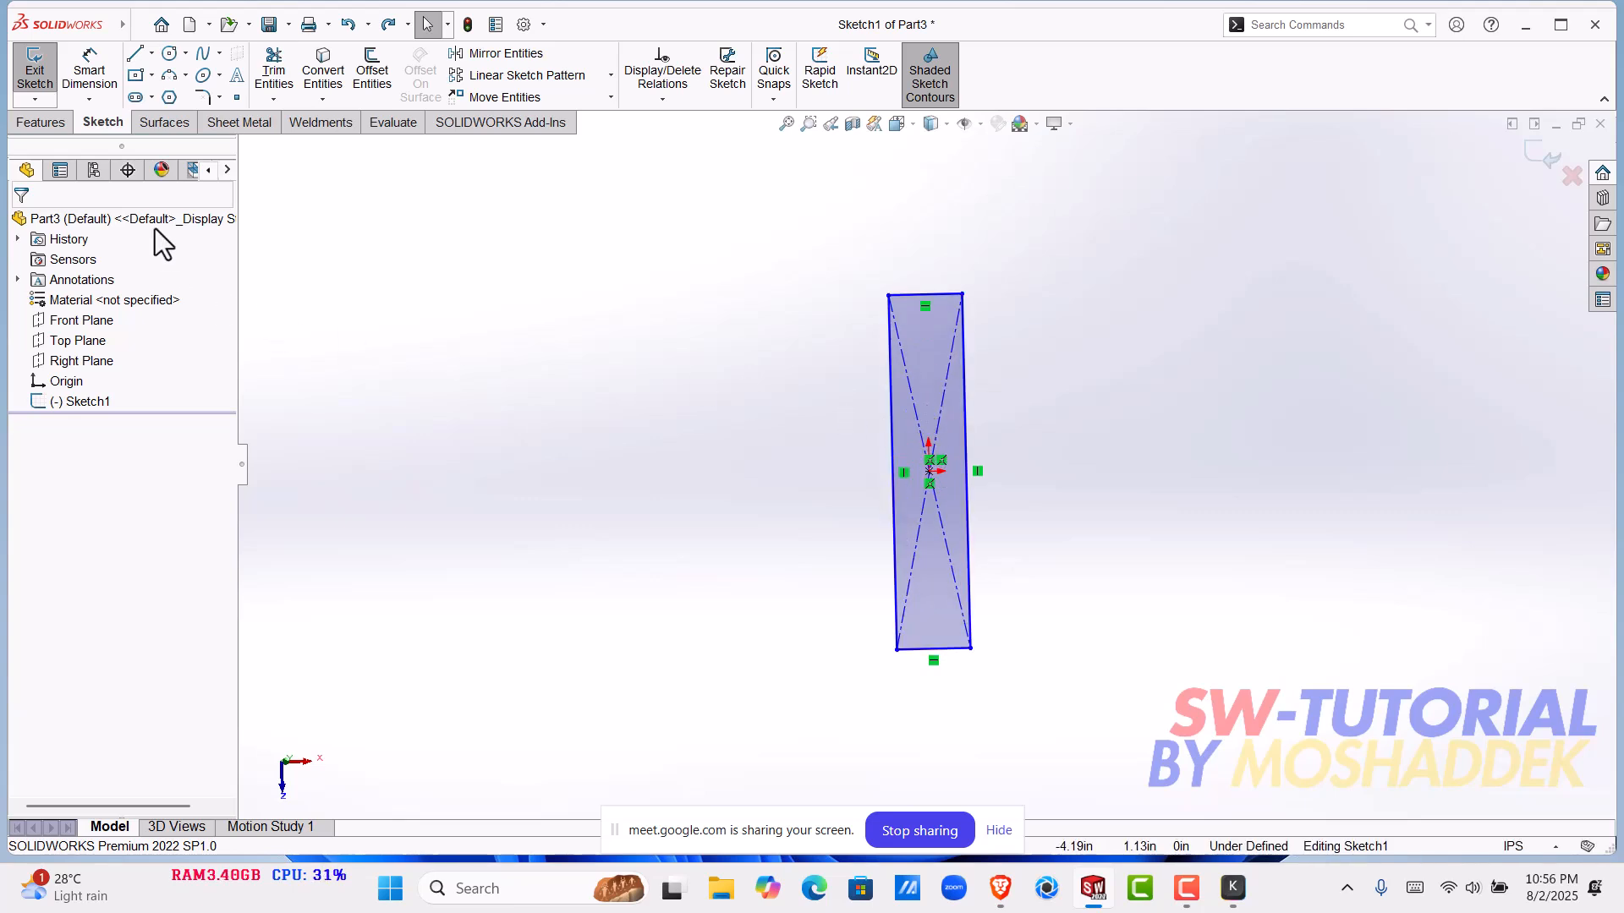
- Preview a 2 in blind boss extrusion of the rectangle with a 2 degree inward draft, and cancel it
left_click(43, 122)
left_click(46, 81)
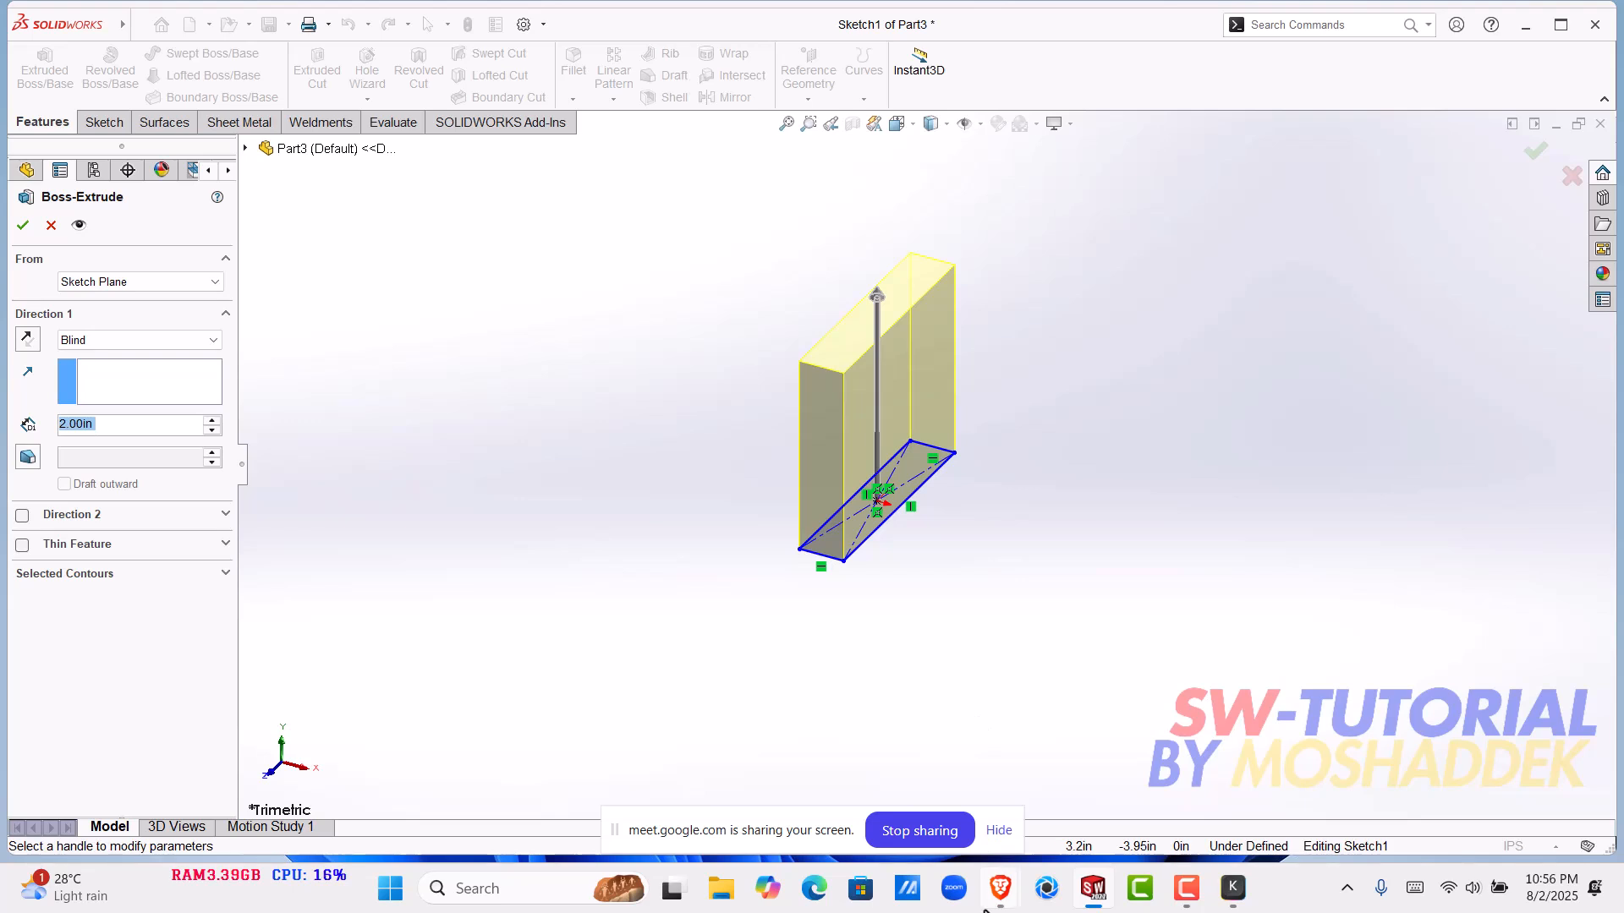
mouse_move(991, 901)
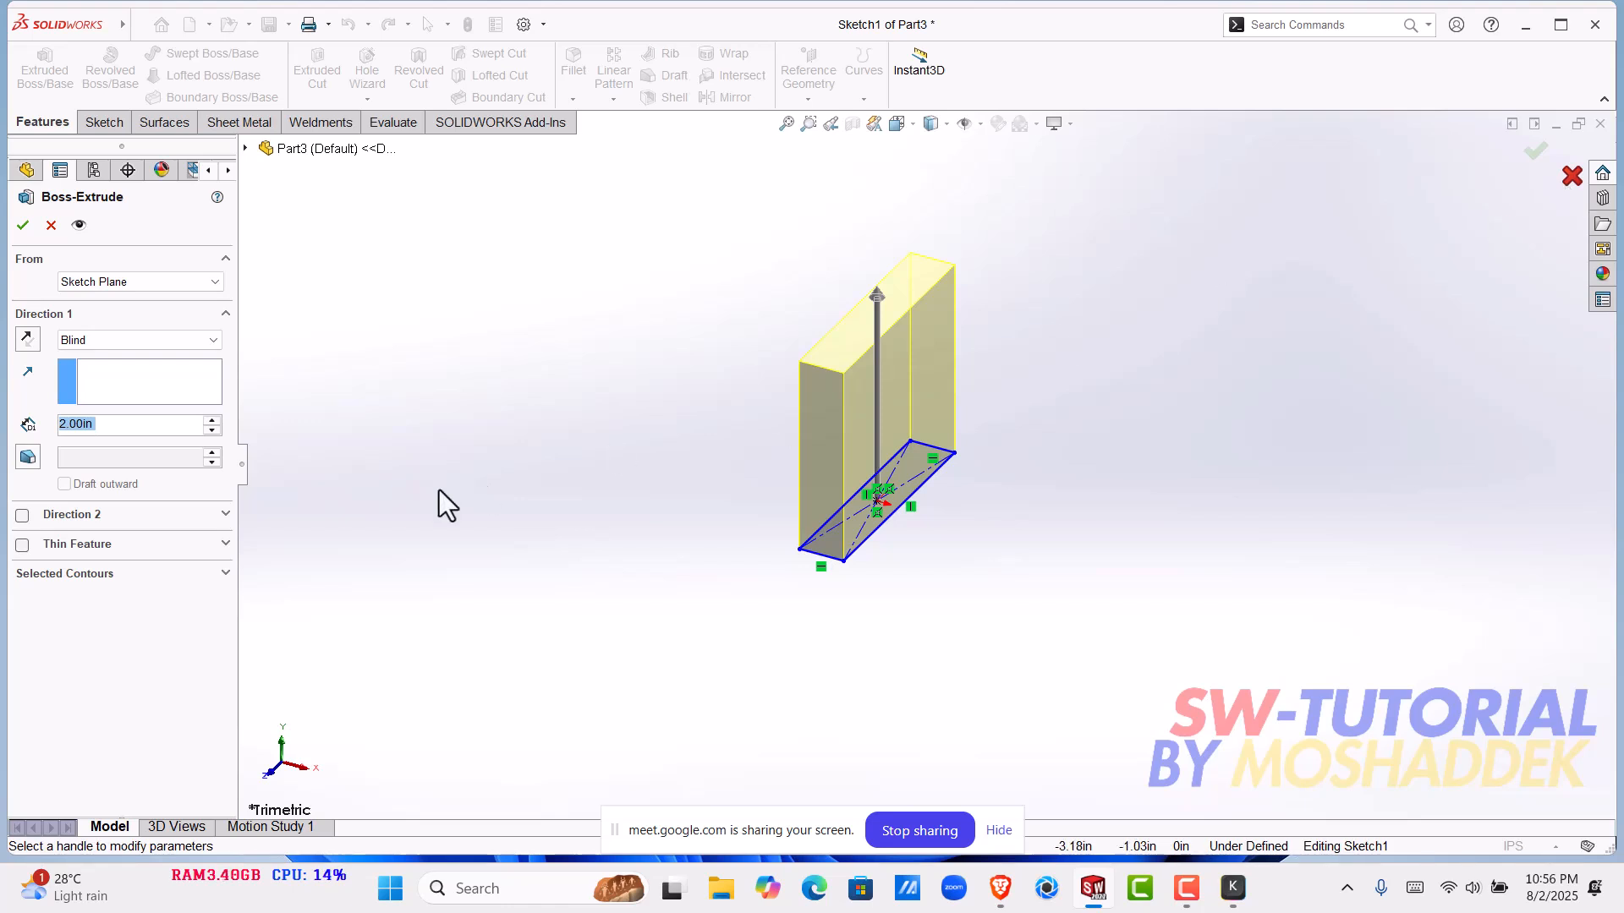
left_click(31, 457)
middle_click_drag(1037, 439, 1001, 288)
middle_click_drag(968, 419, 995, 421)
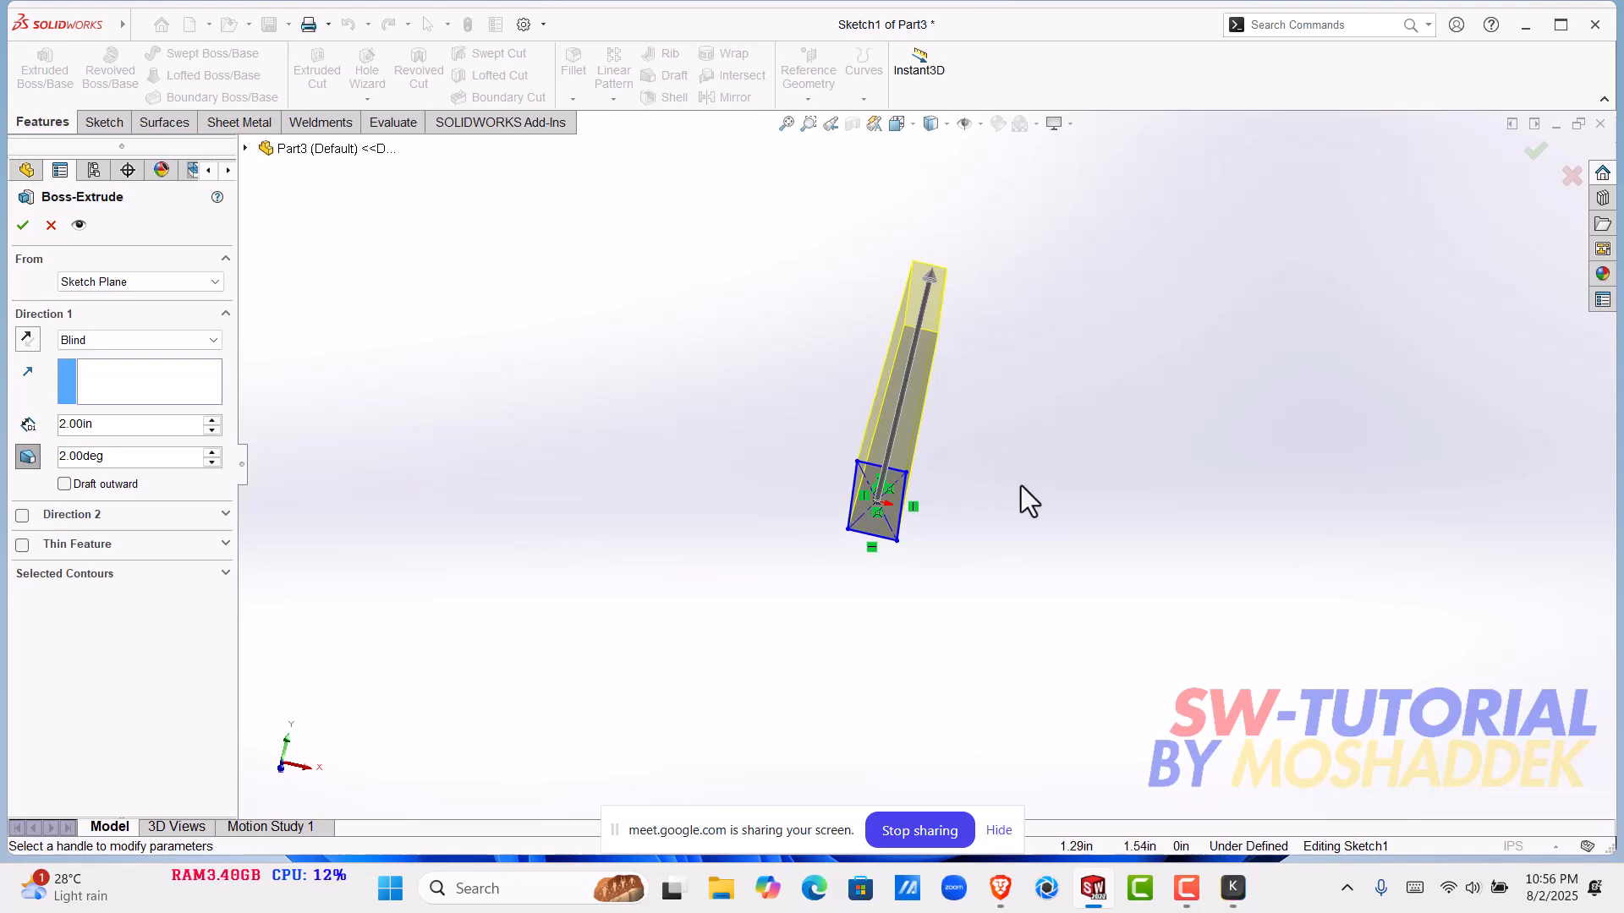
mouse_move(1021, 487)
middle_mouse_down()
mouse_move(942, 524)
mouse_move(946, 580)
mouse_move(995, 492)
mouse_move(952, 401)
middle_mouse_up()
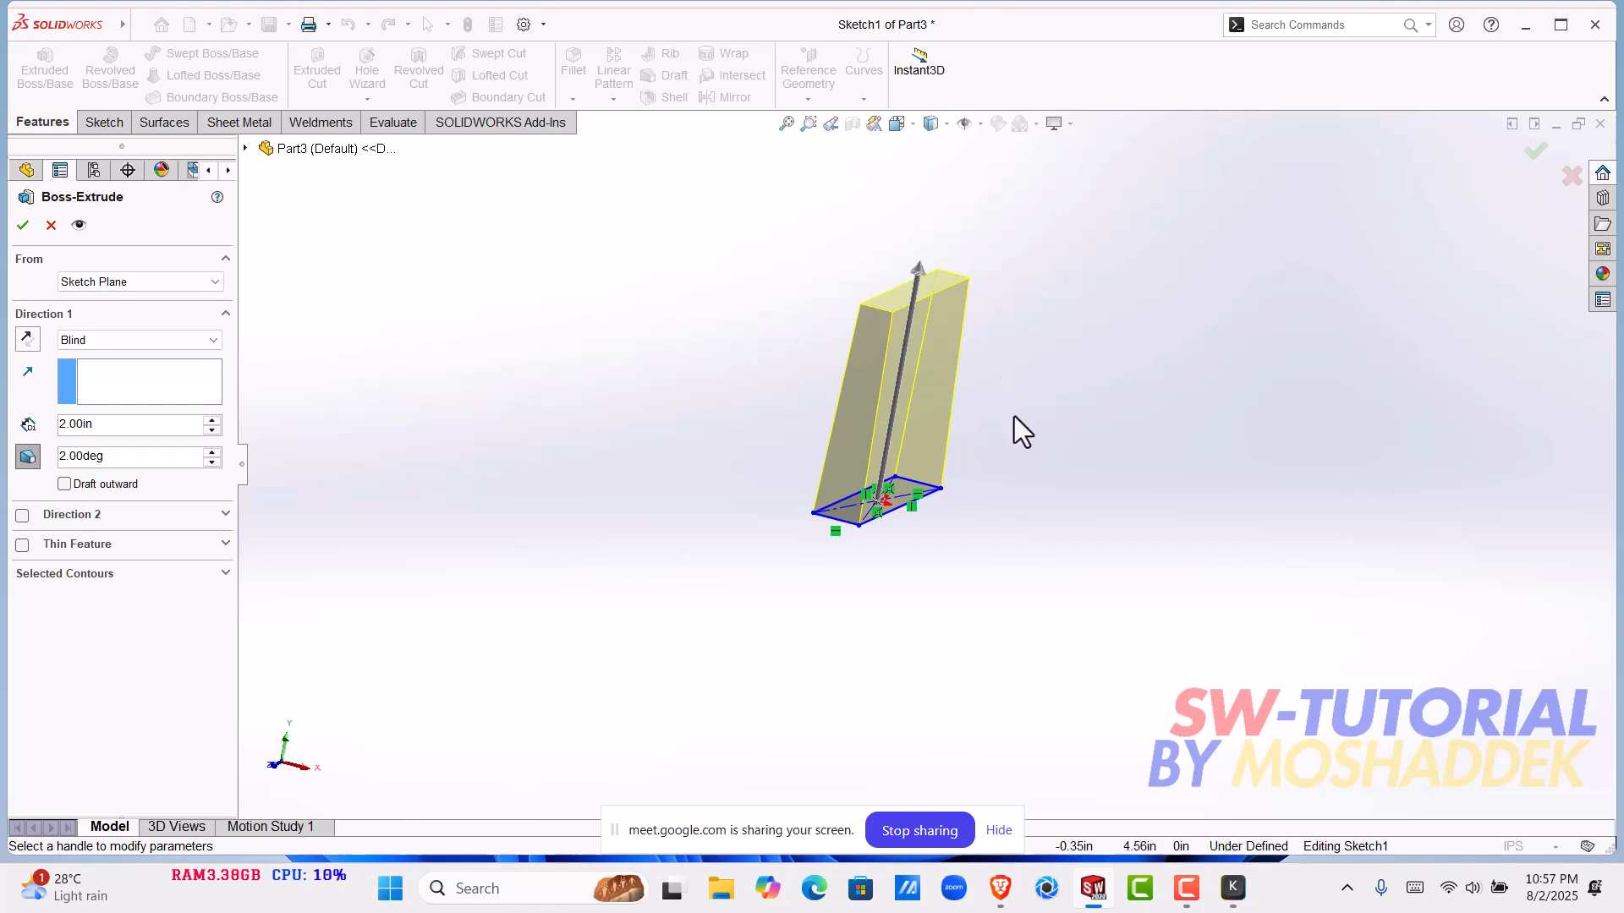
scroll(871, 367, "down", 4)
middle_click_drag(884, 372, 917, 388)
middle_click_drag(974, 446, 1171, 406)
left_click(1563, 180)
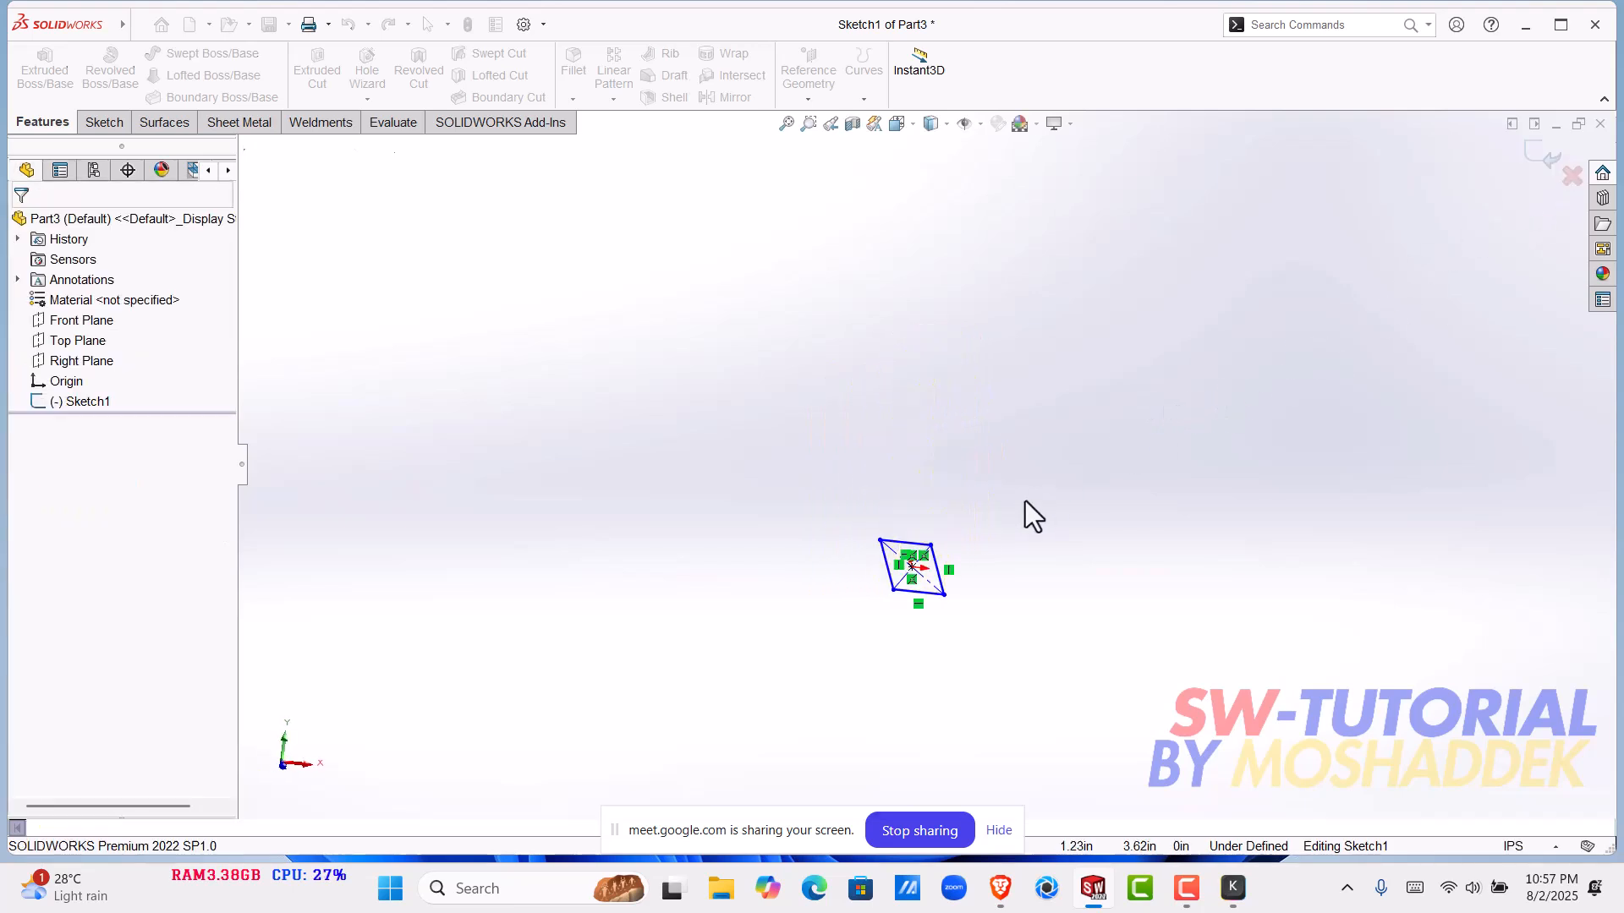
- Exit the sketch, close the rectangle's part without saving, and maximize the window with the bar part
left_click(1552, 157)
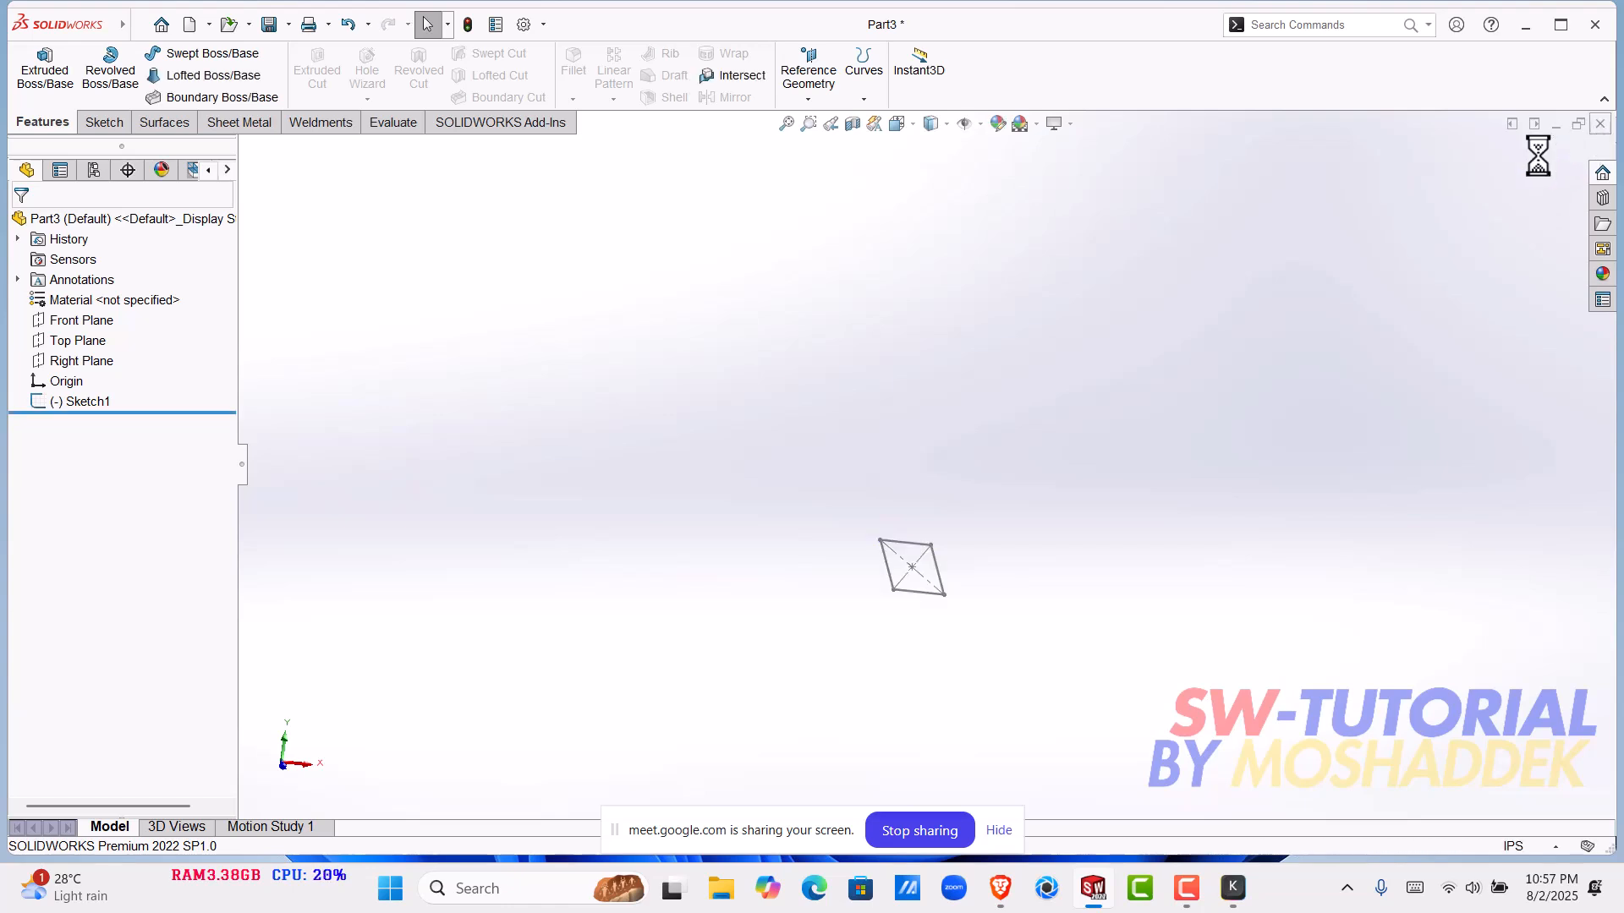
left_click(1599, 123)
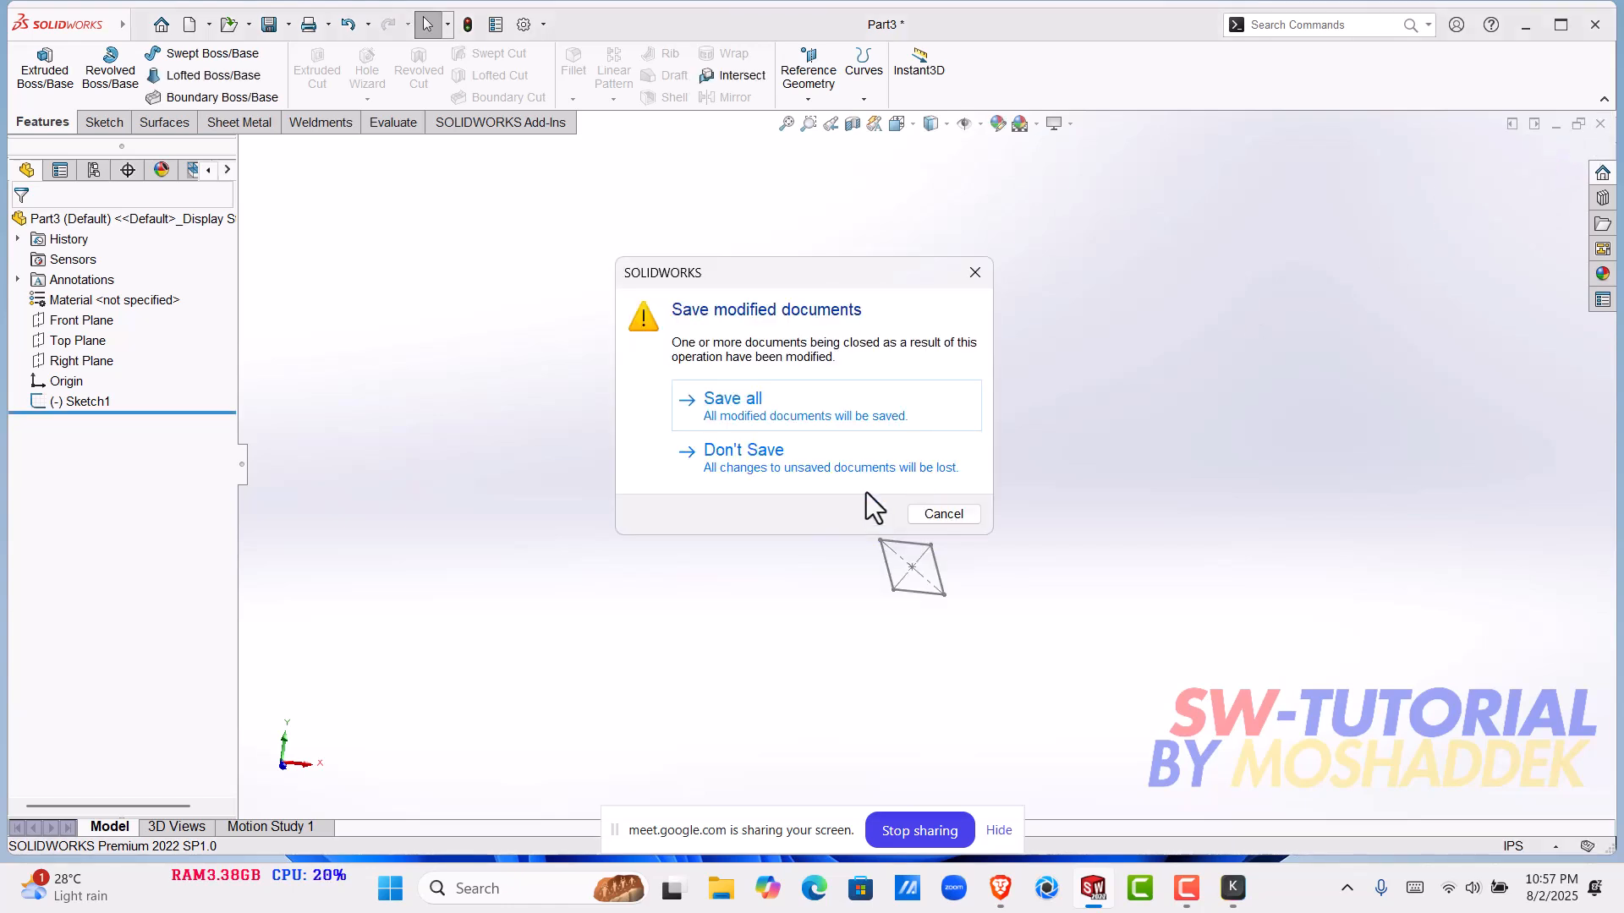
left_click(744, 457)
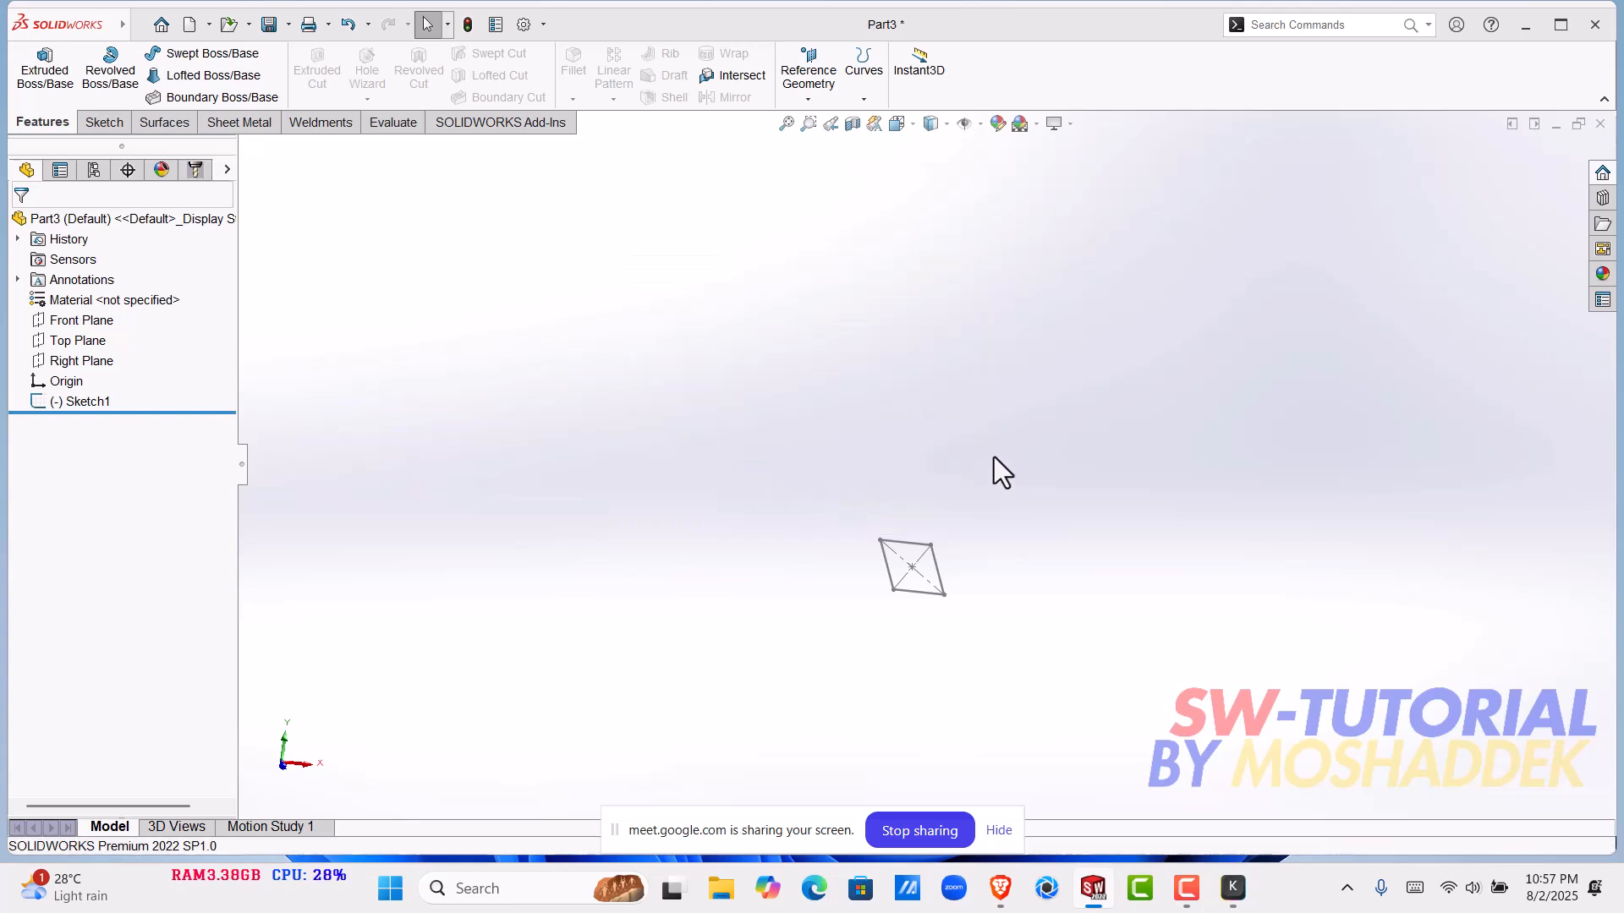
scroll(1199, 535, "down", 2)
scroll(1108, 550, "up", 2)
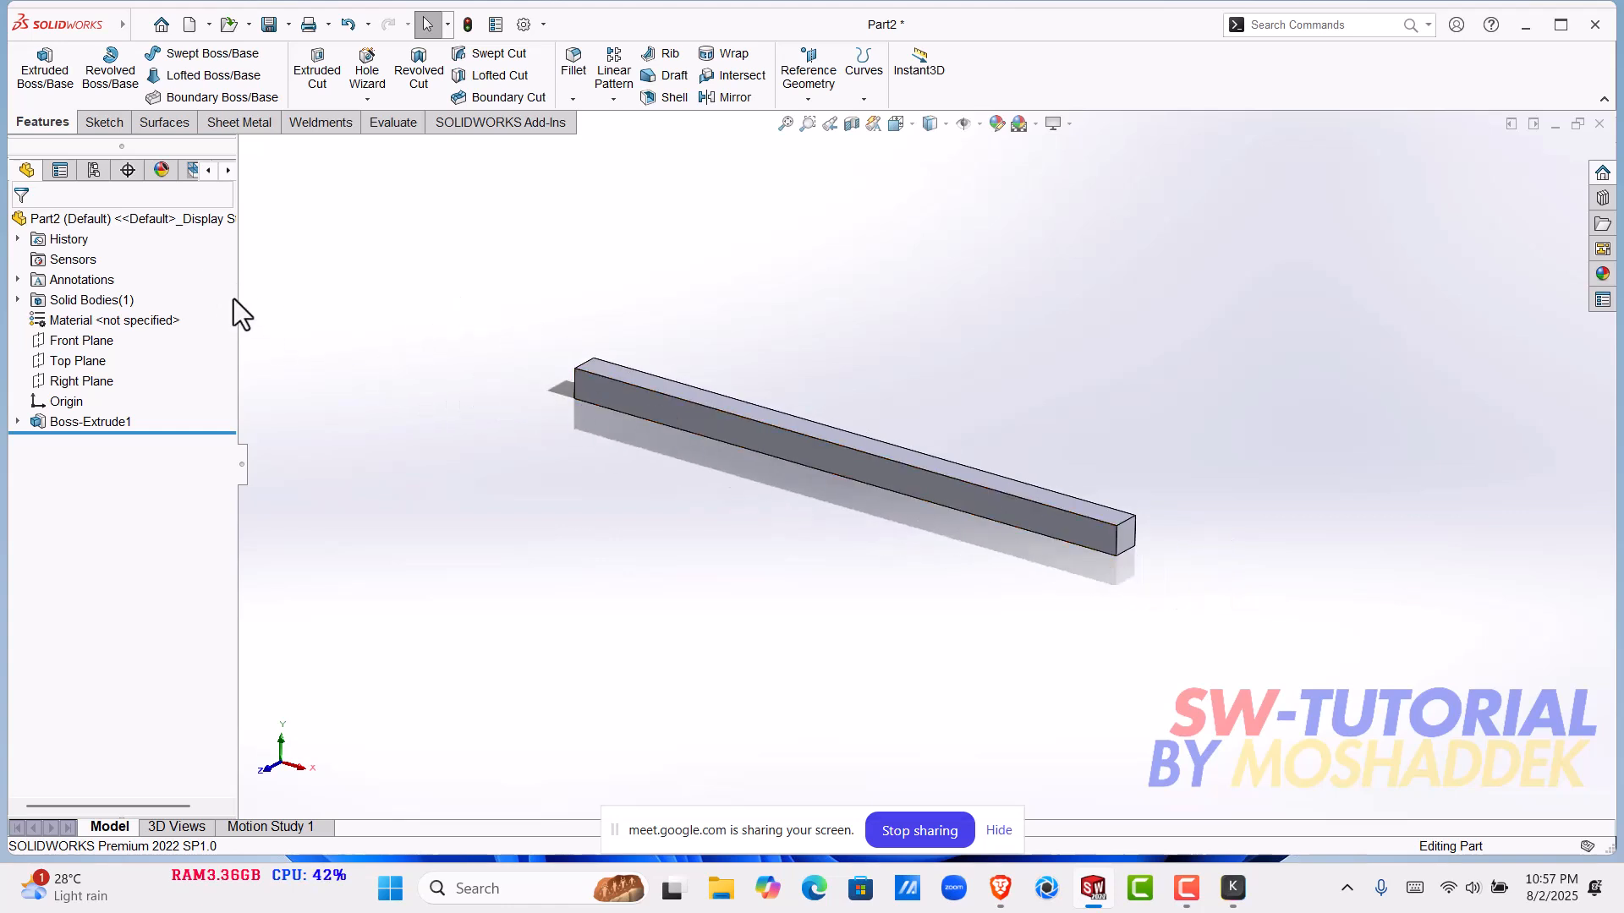
left_click(1561, 24)
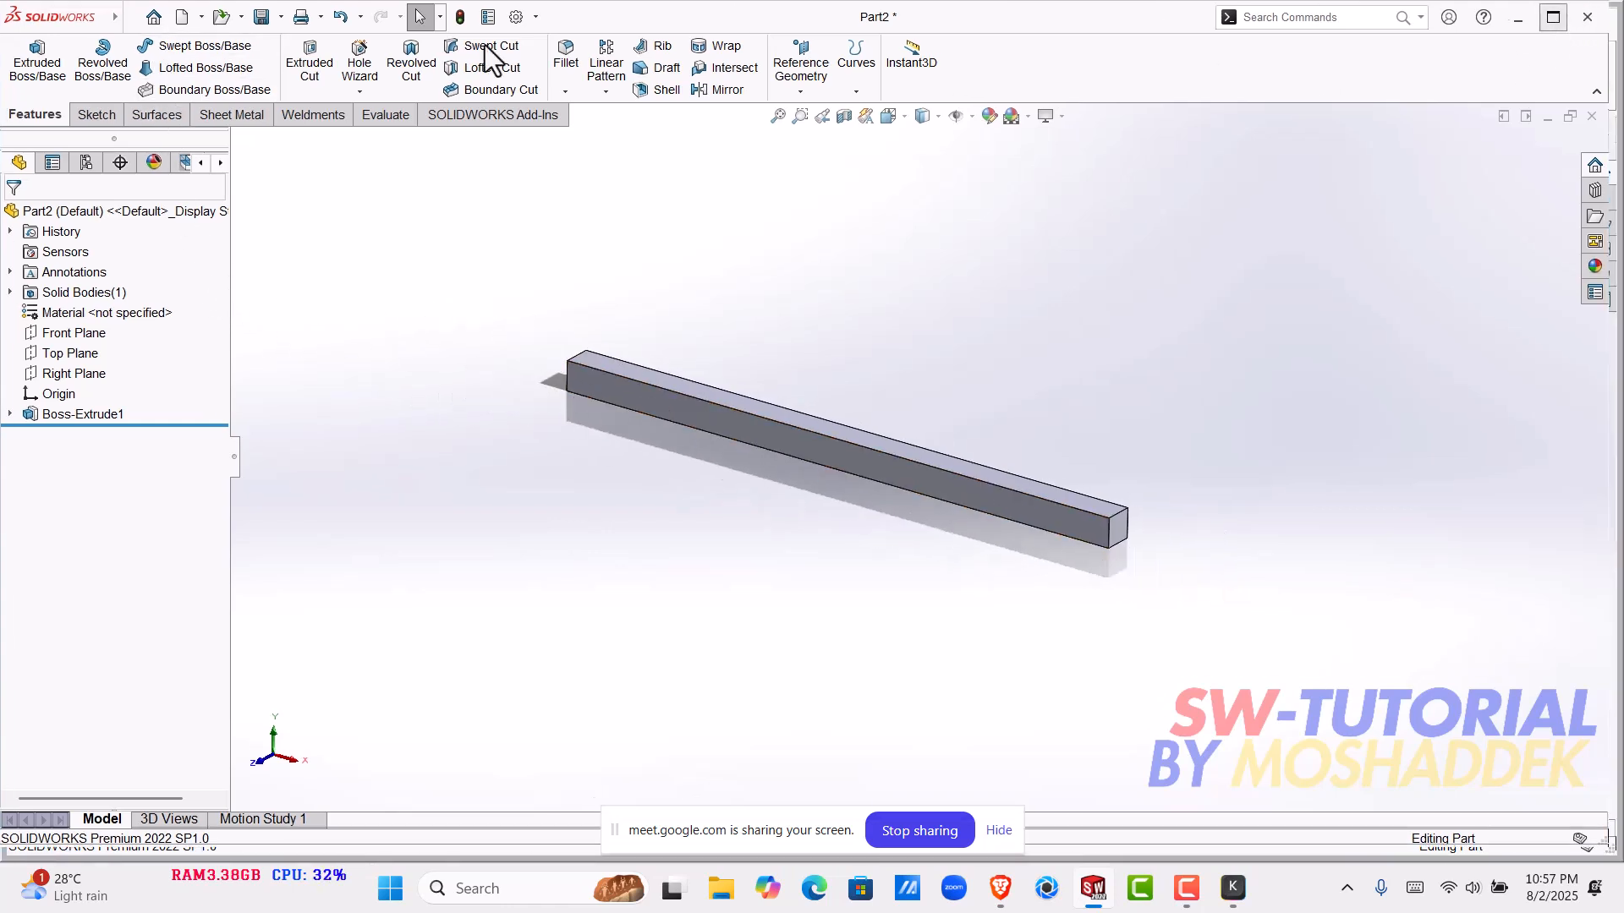
left_click(144, 16)
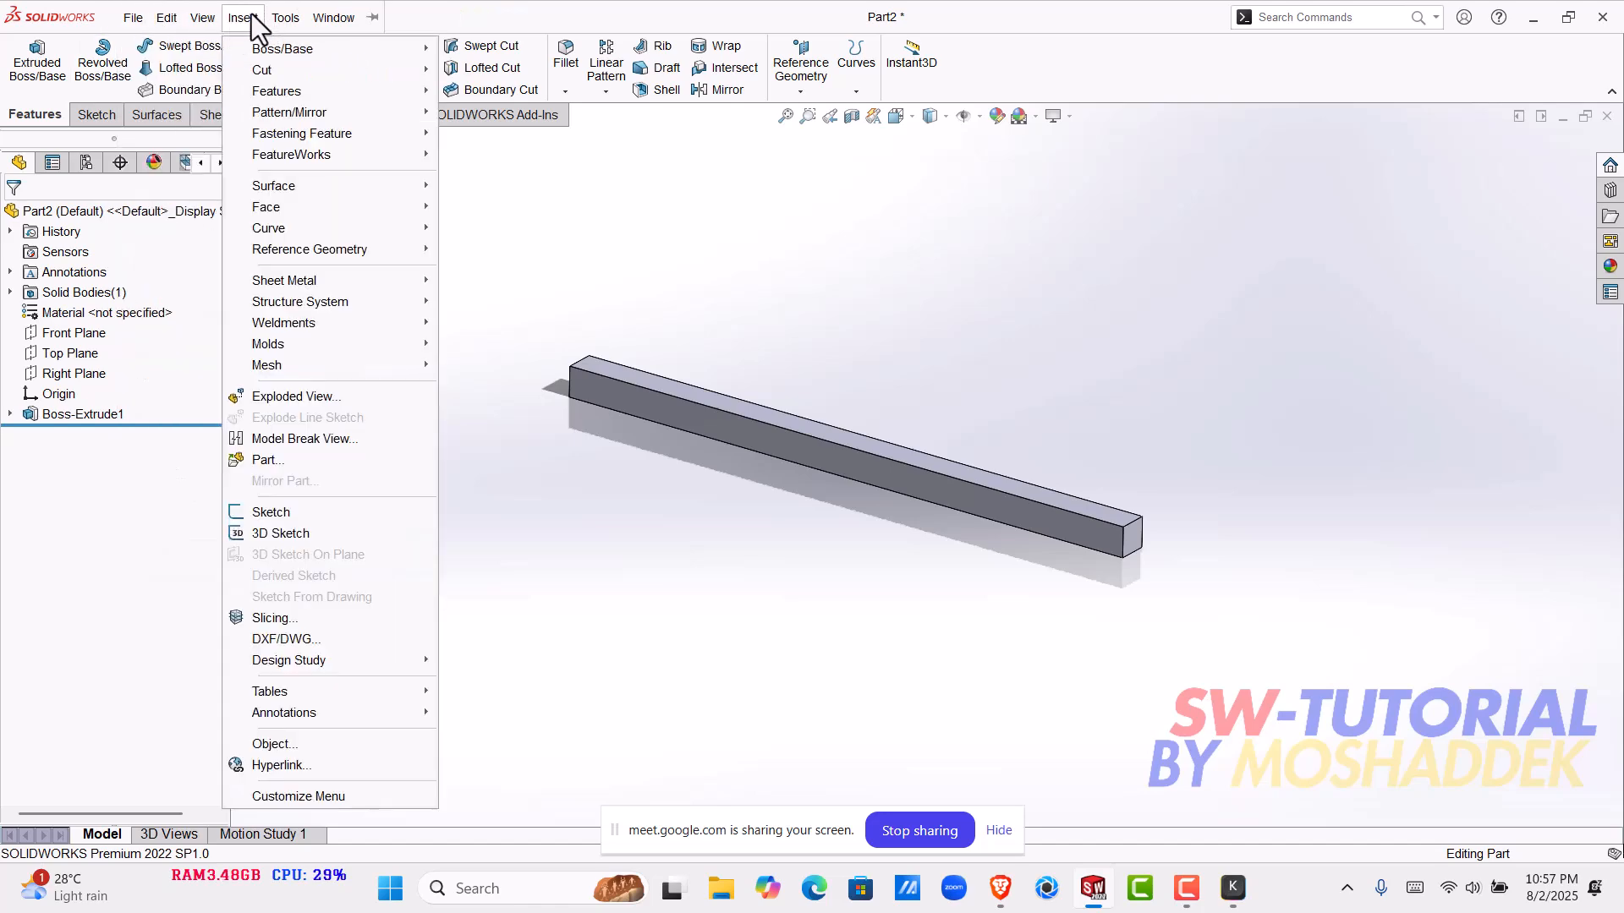
mouse_move(262, 88)
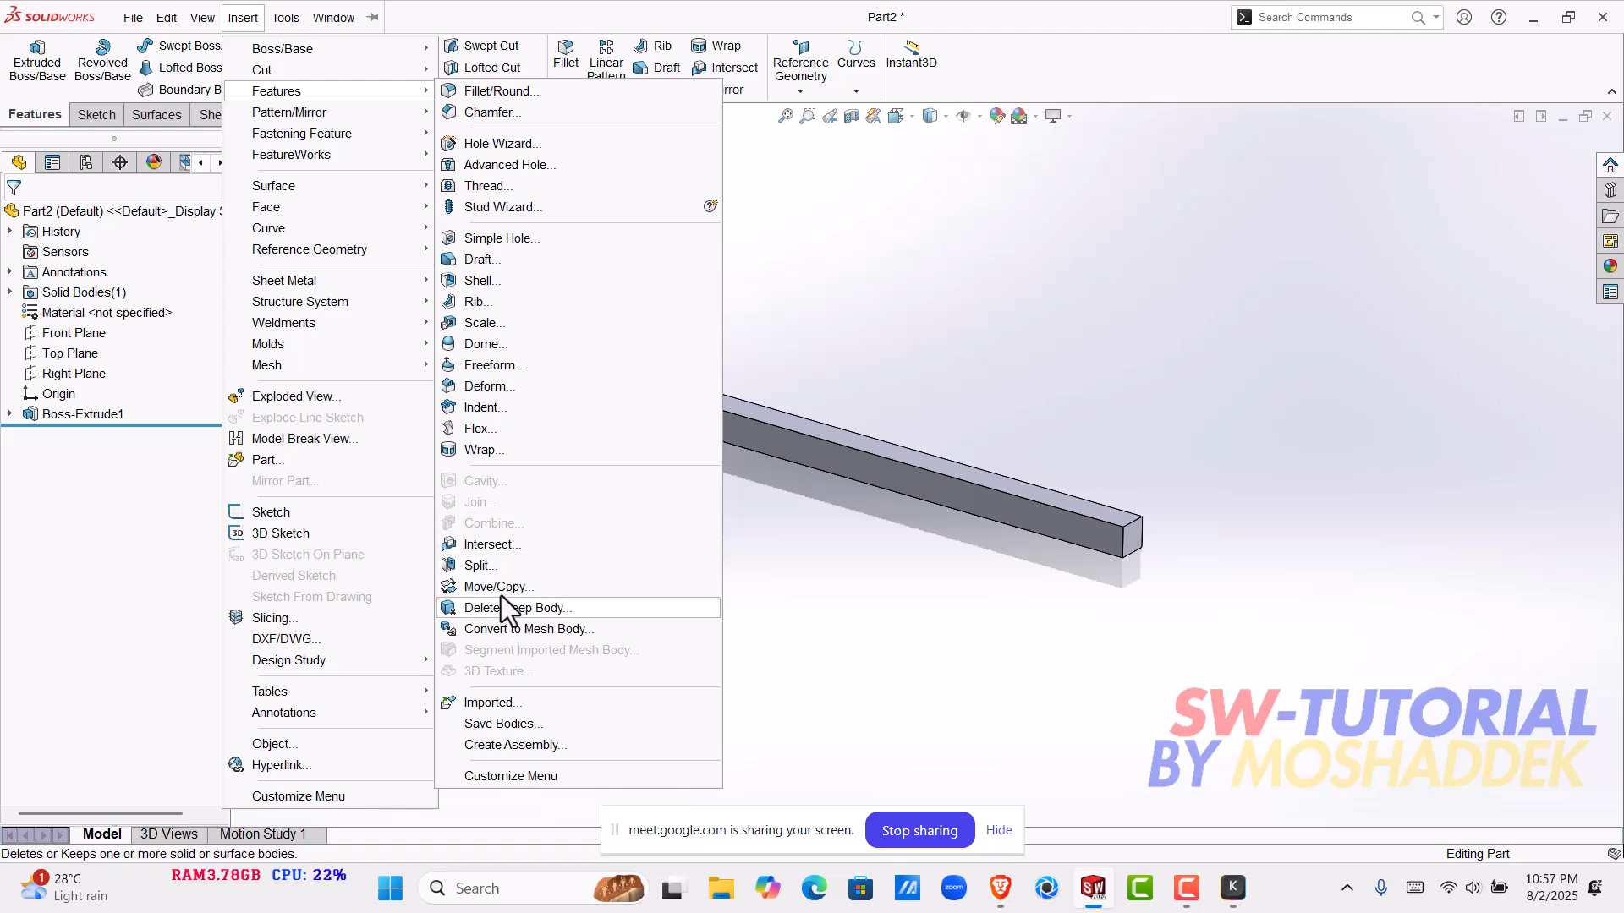
left_click(505, 431)
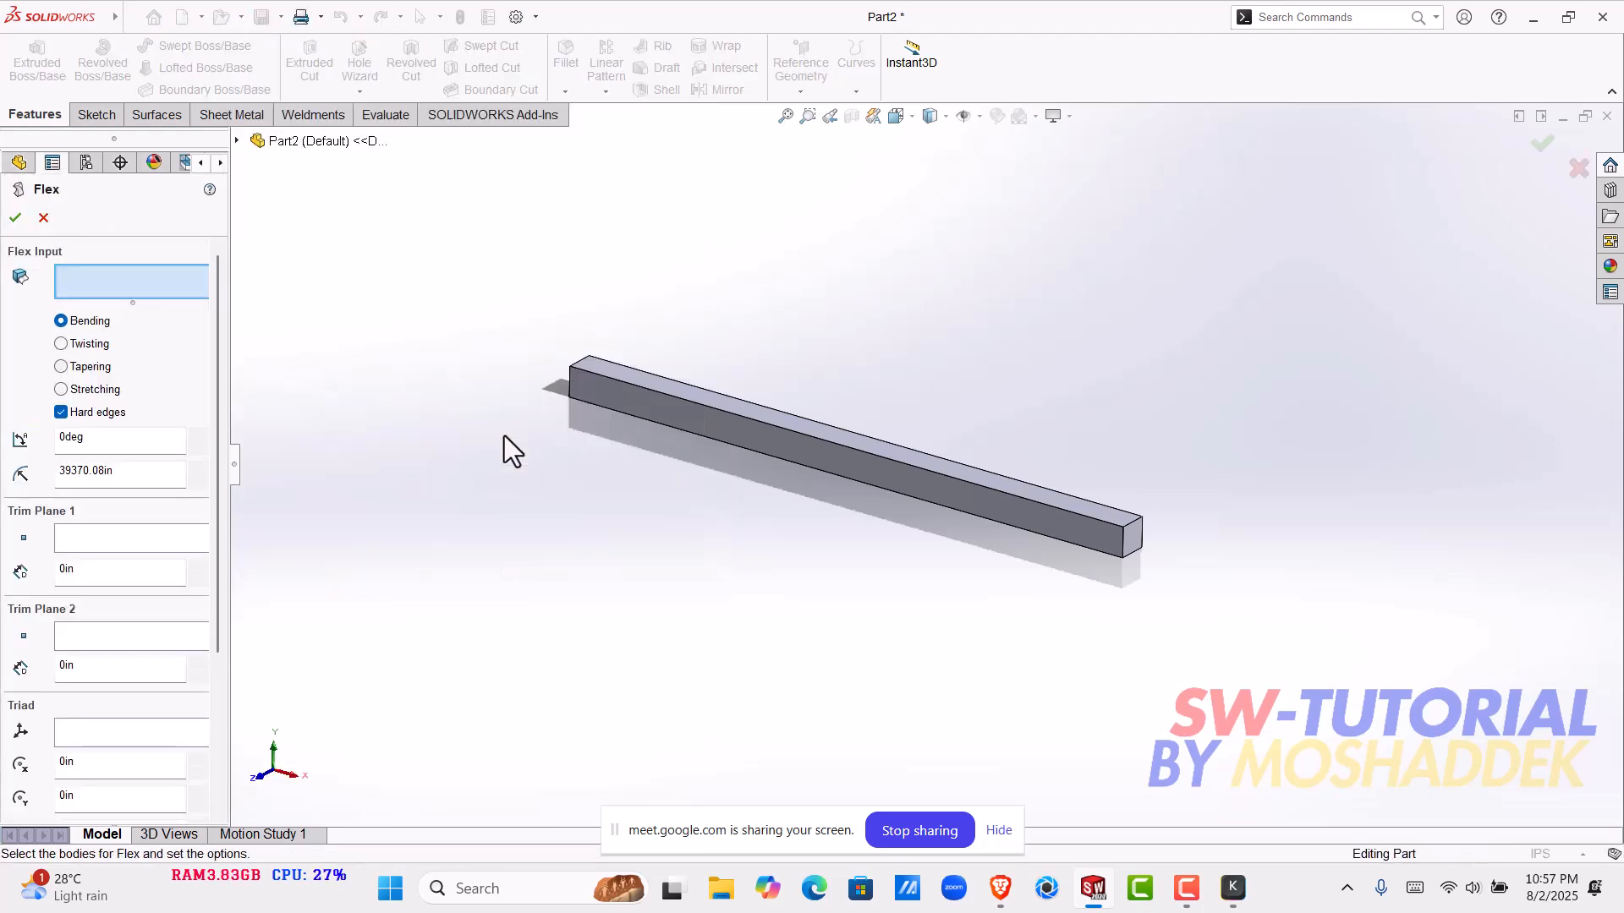
left_click(79, 344)
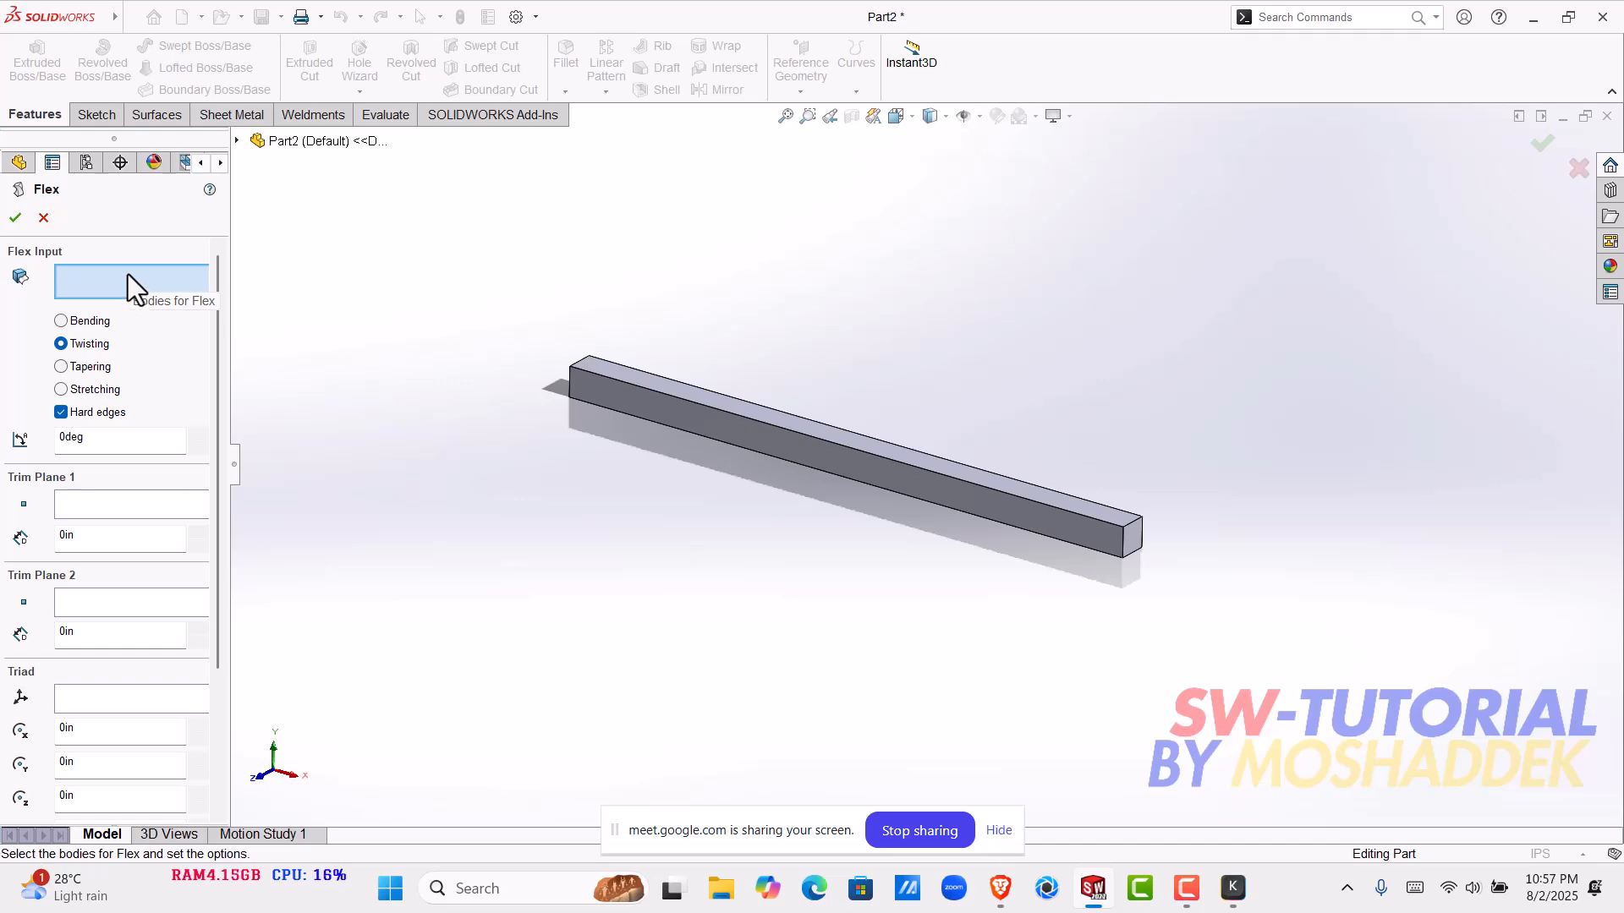
left_click(721, 431)
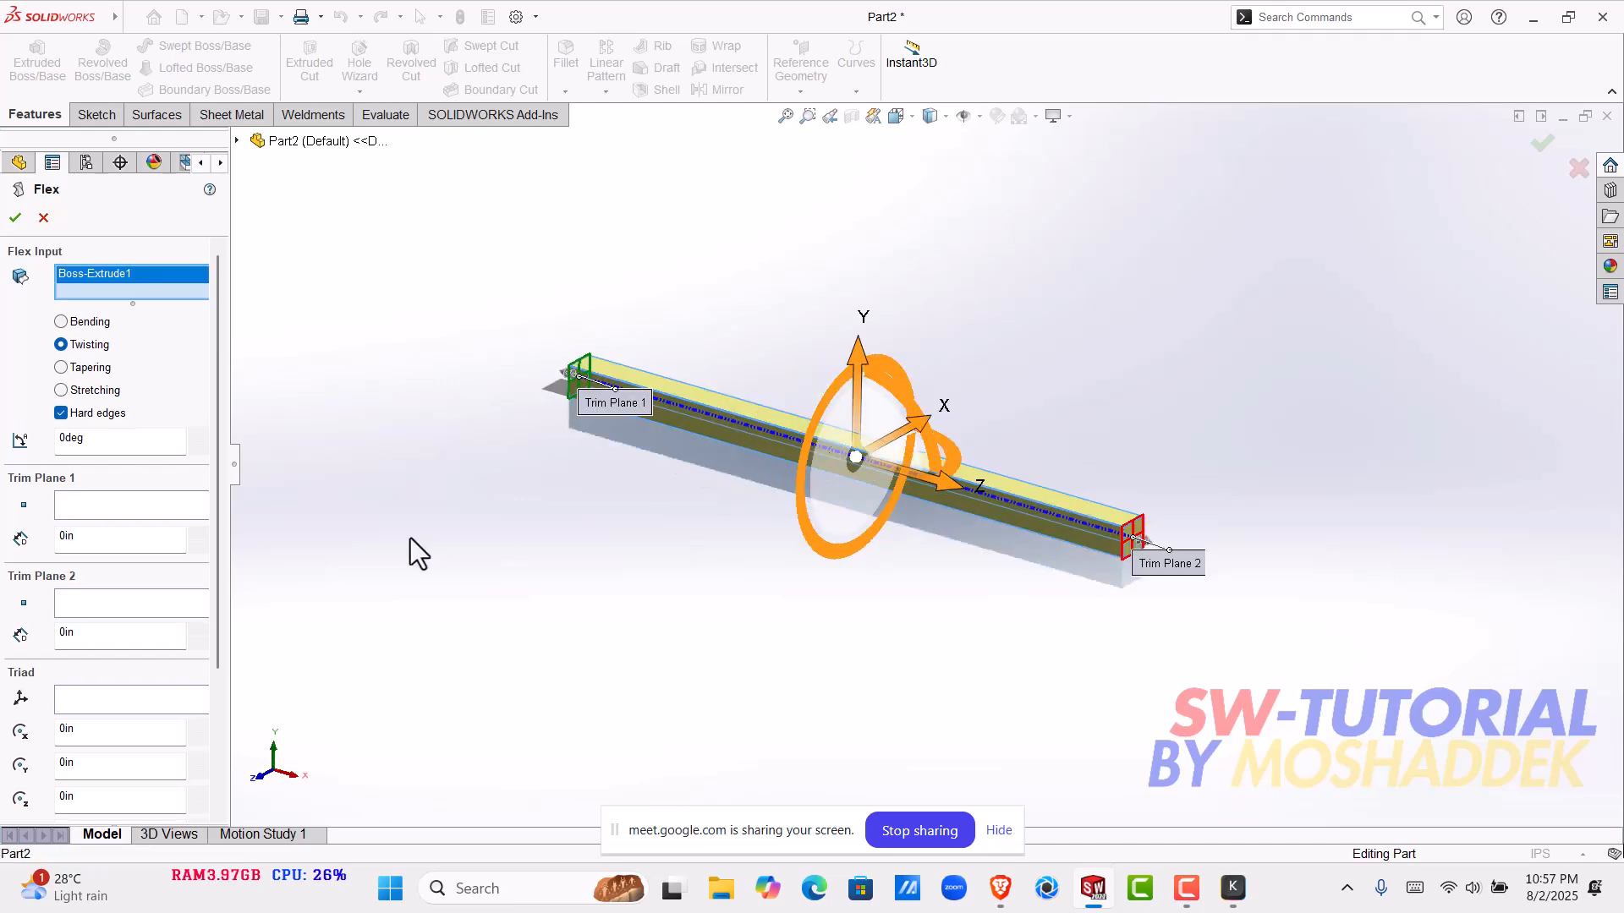
left_click(83, 505)
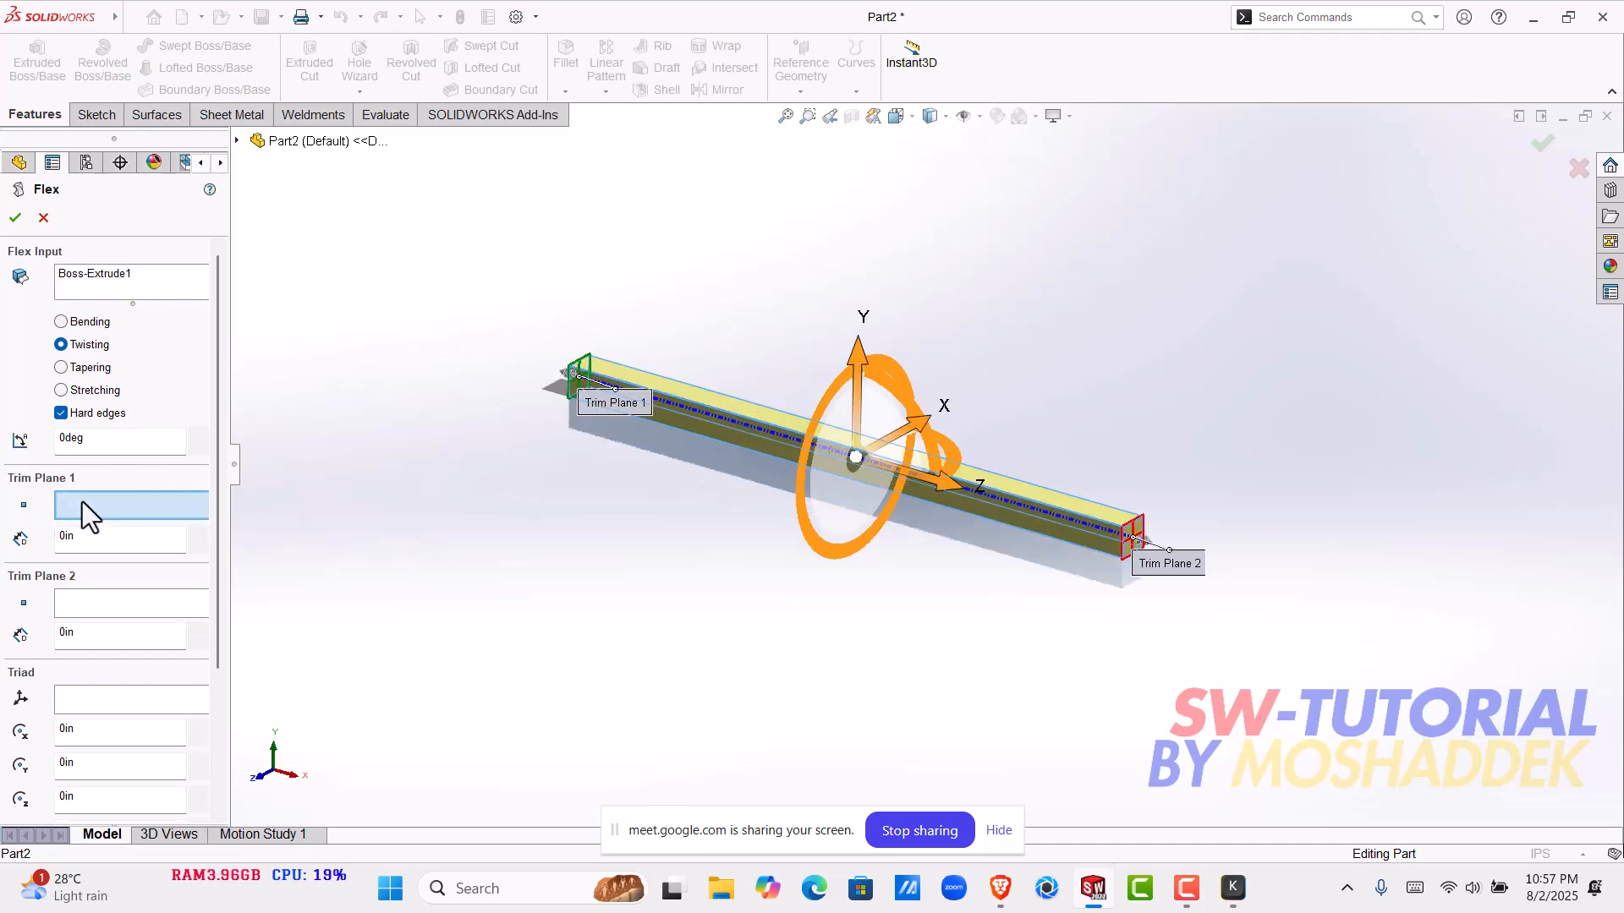
left_click_drag(217, 467, 230, 586)
left_click(124, 457)
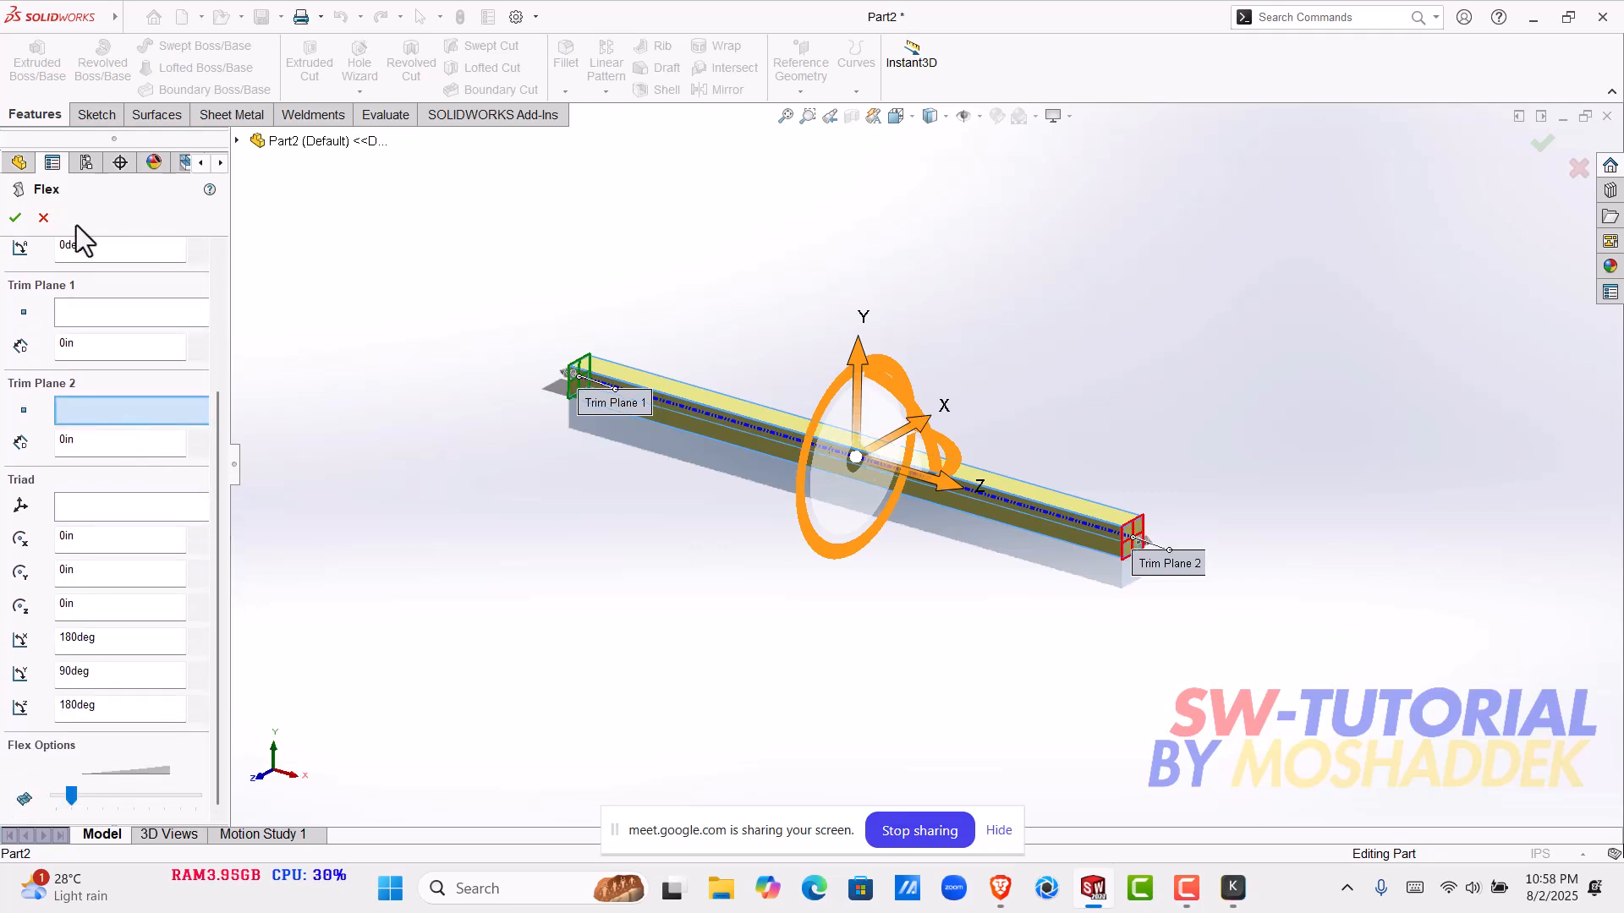
left_click(43, 218)
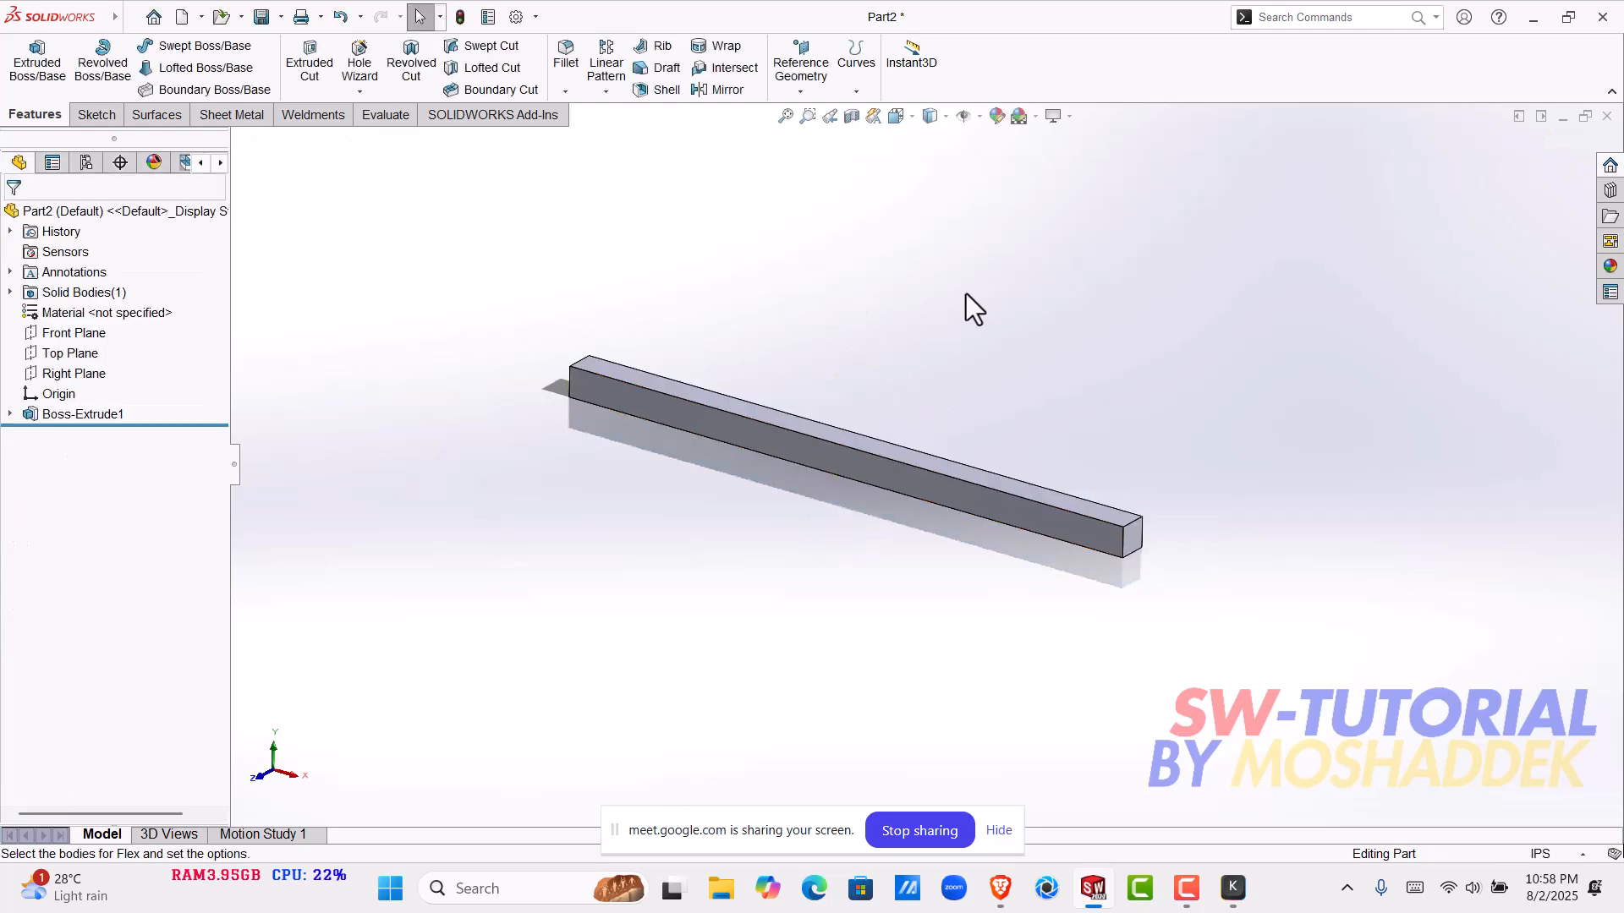
- Create a reference plane offset 4 in from the bar's end face, with the offset flipped inward along the bar
left_click(800, 89)
left_click(810, 111)
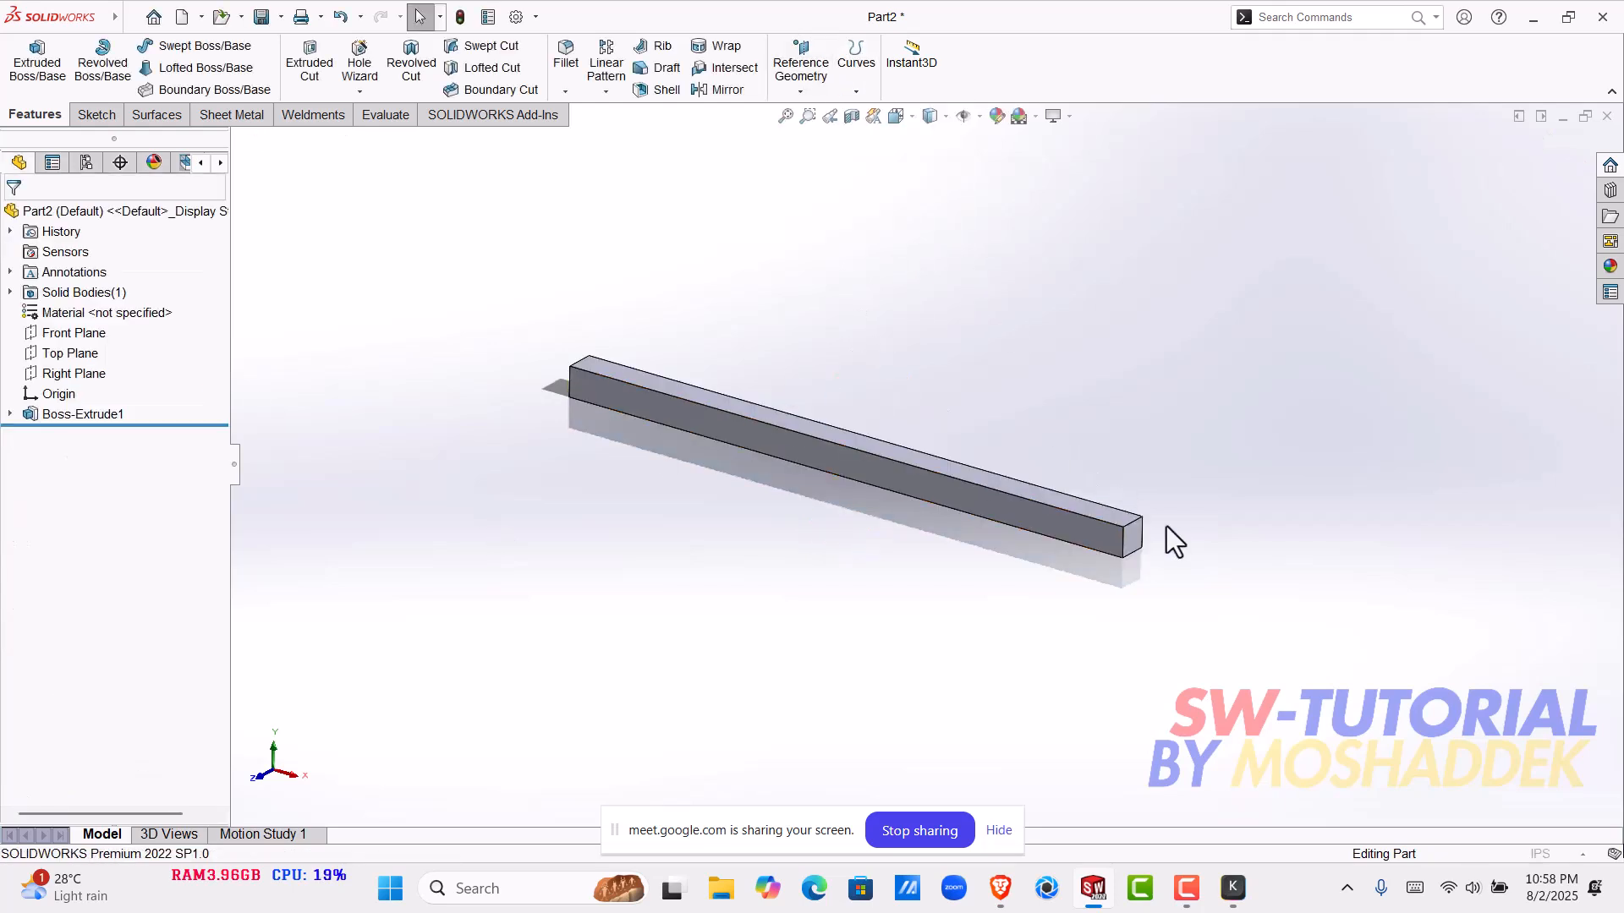
left_click(1135, 536)
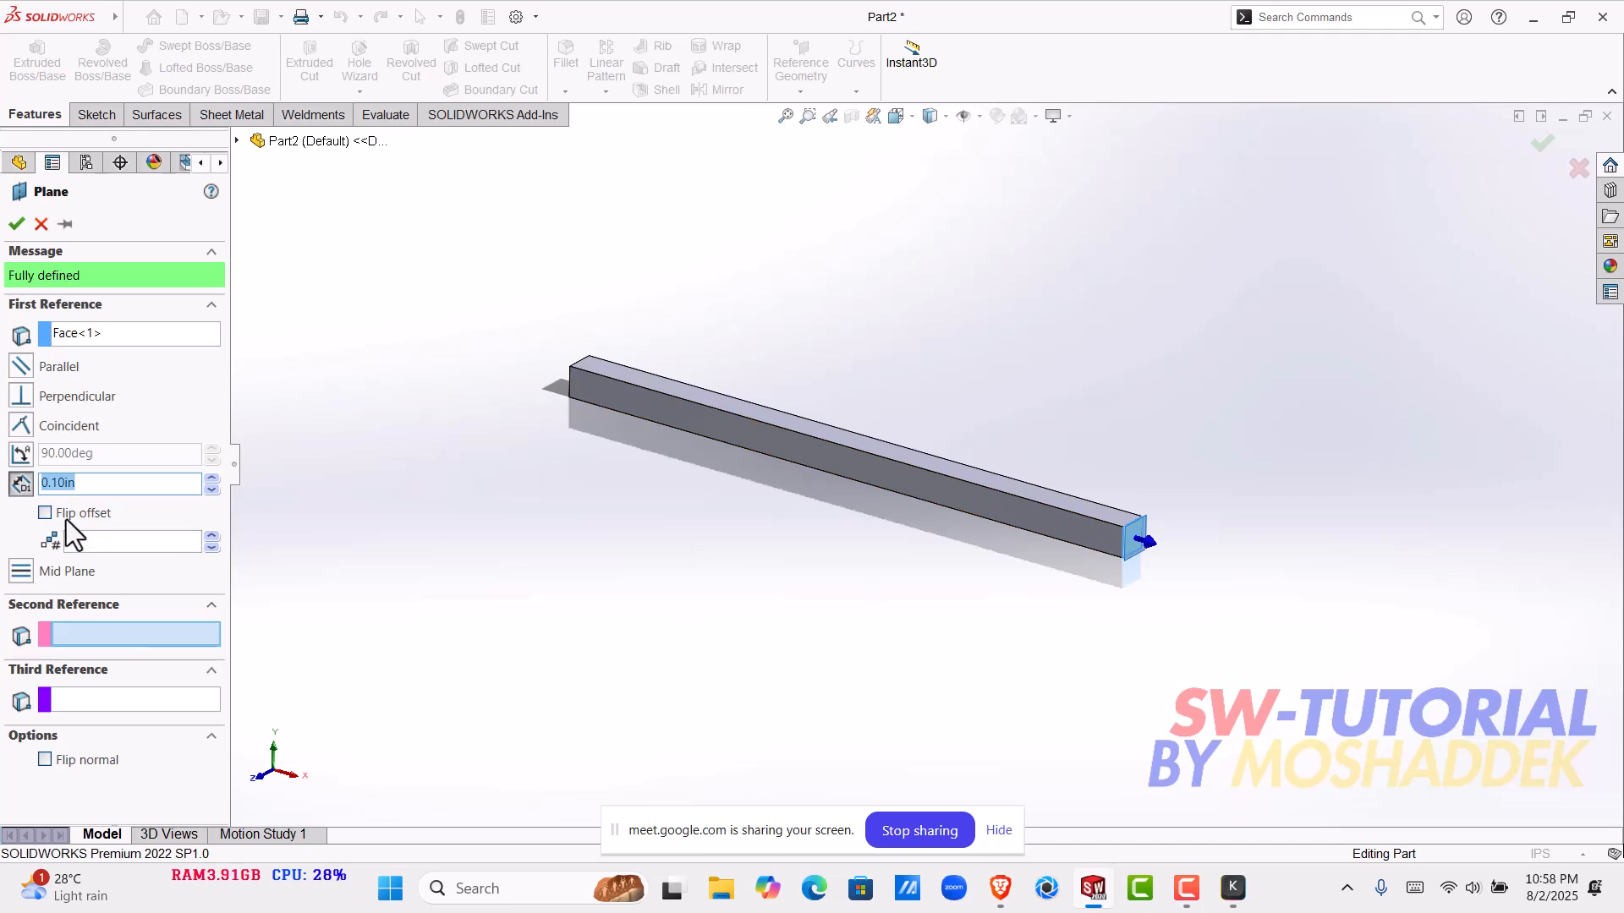
type("2")
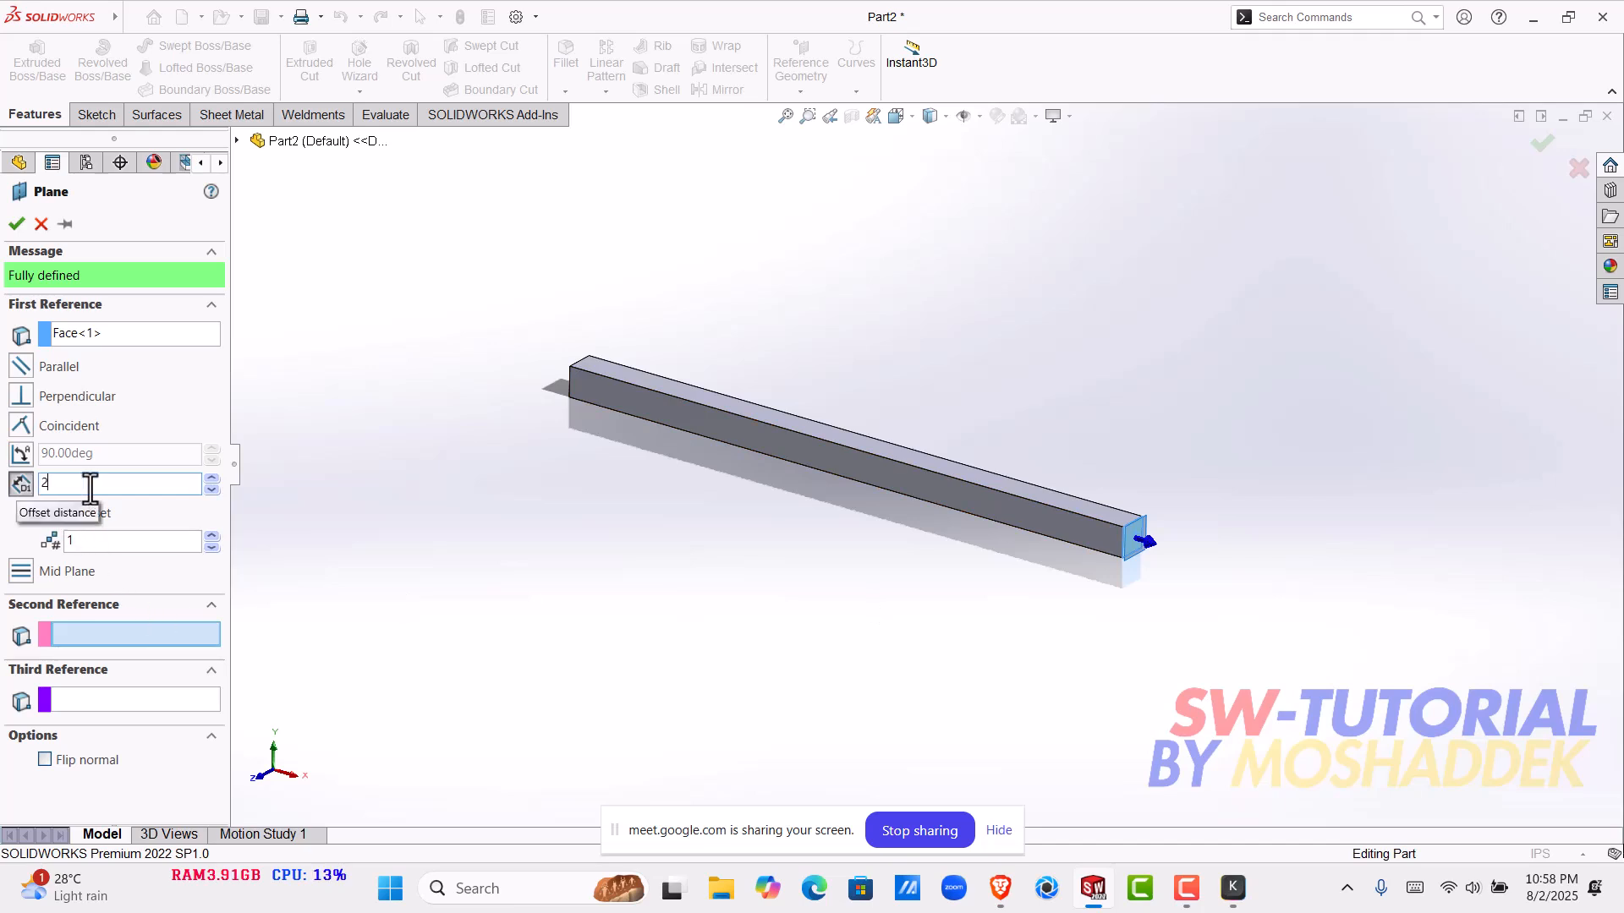
key("Return")
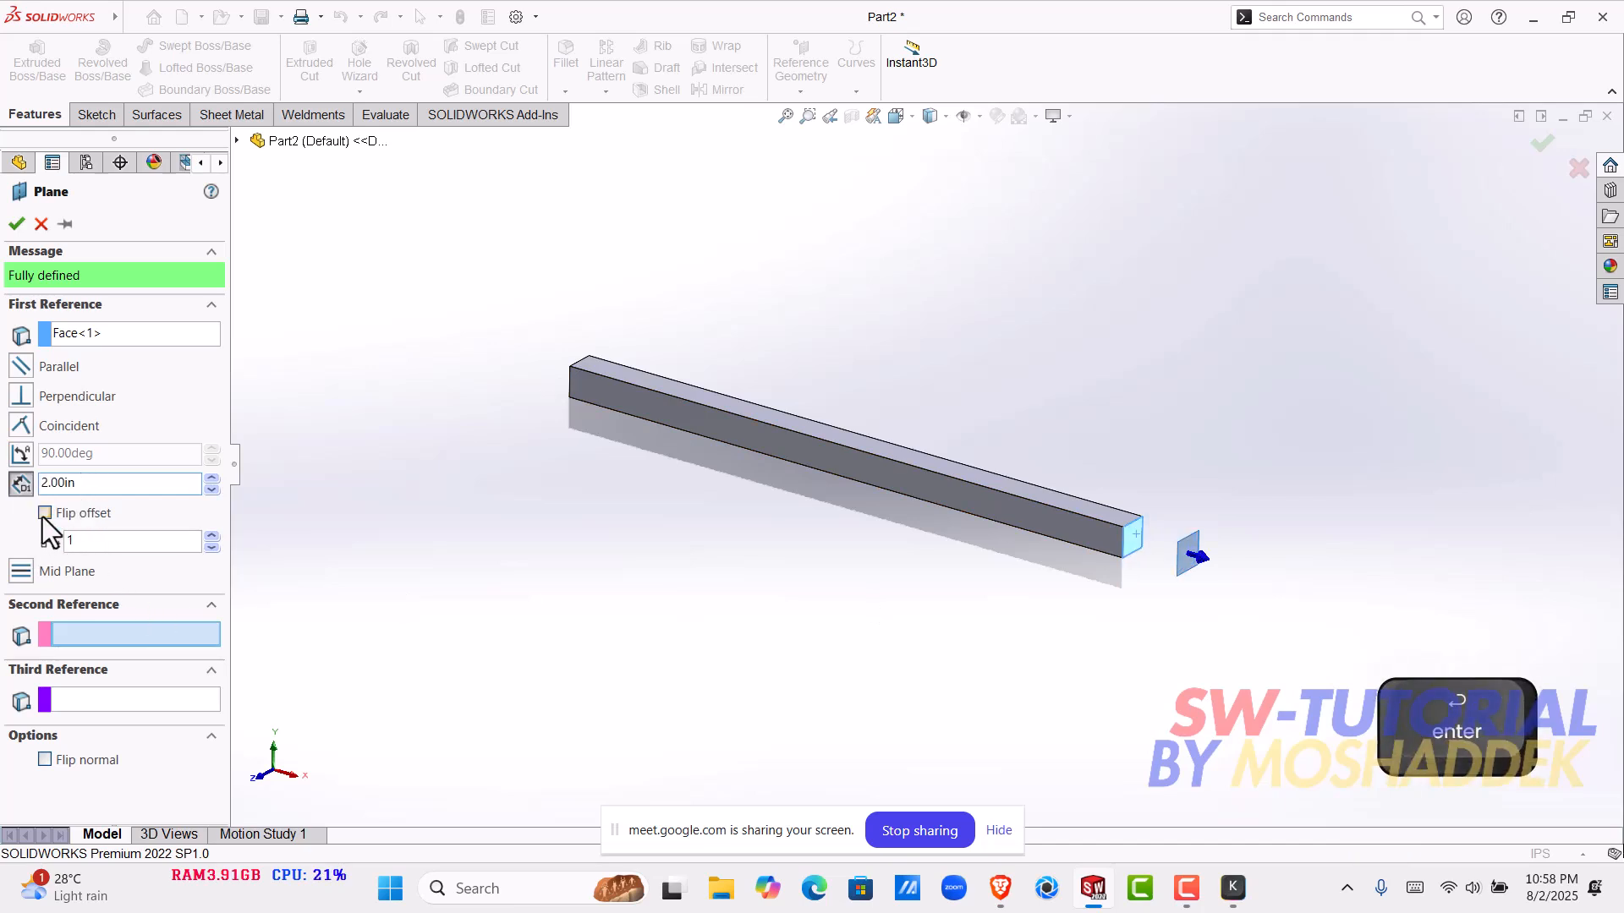
left_click(45, 514)
double_click(43, 479)
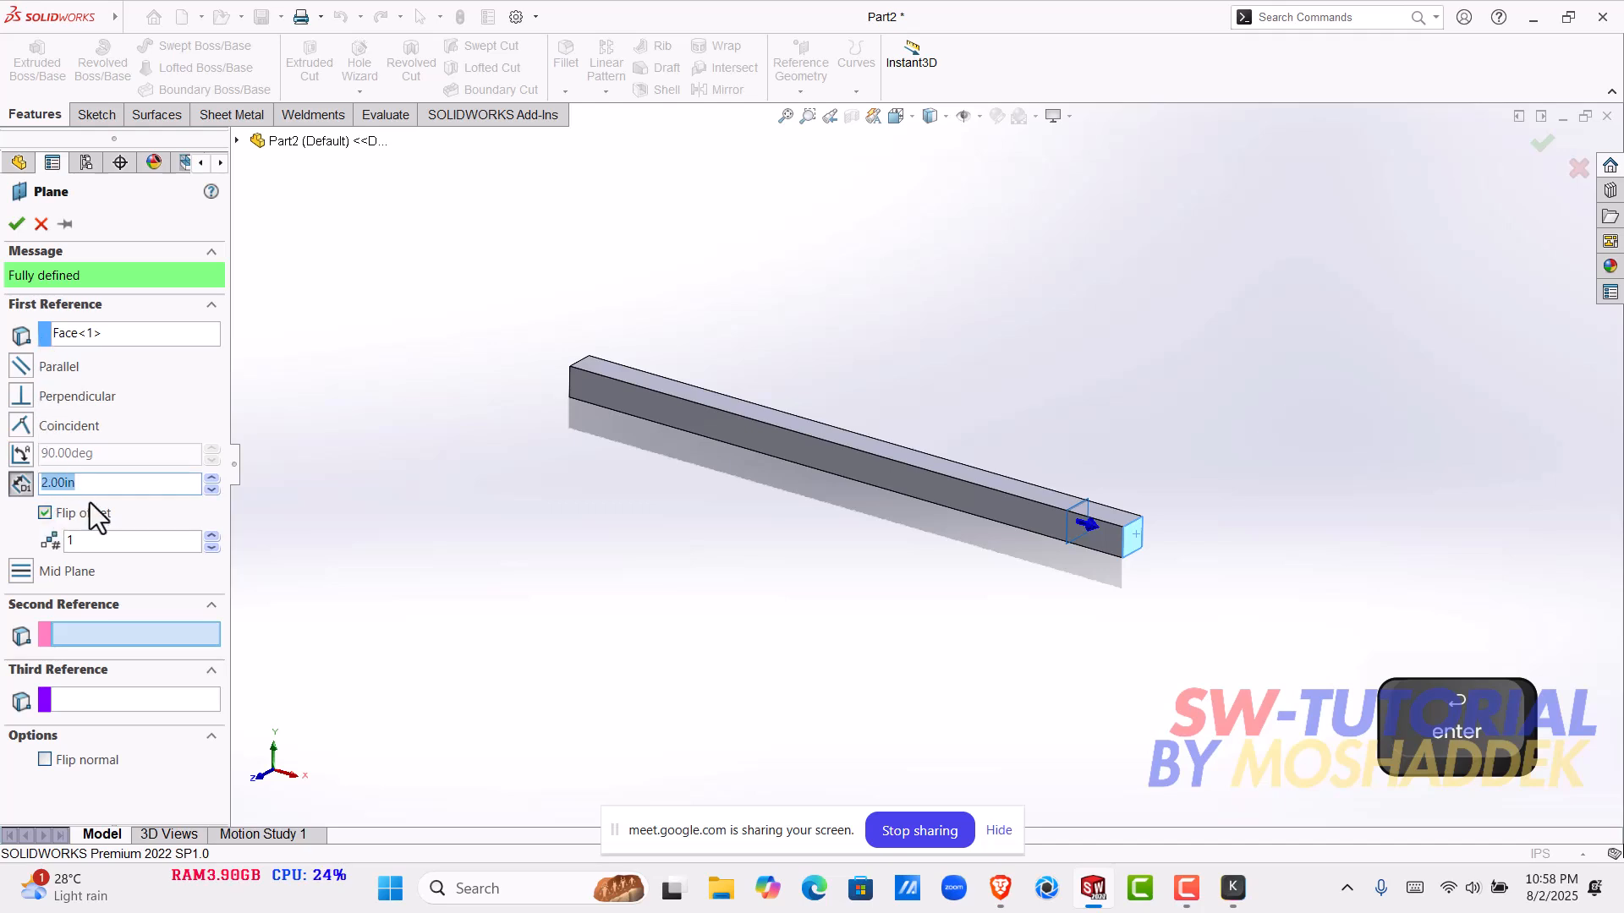
type("4")
key("Return")
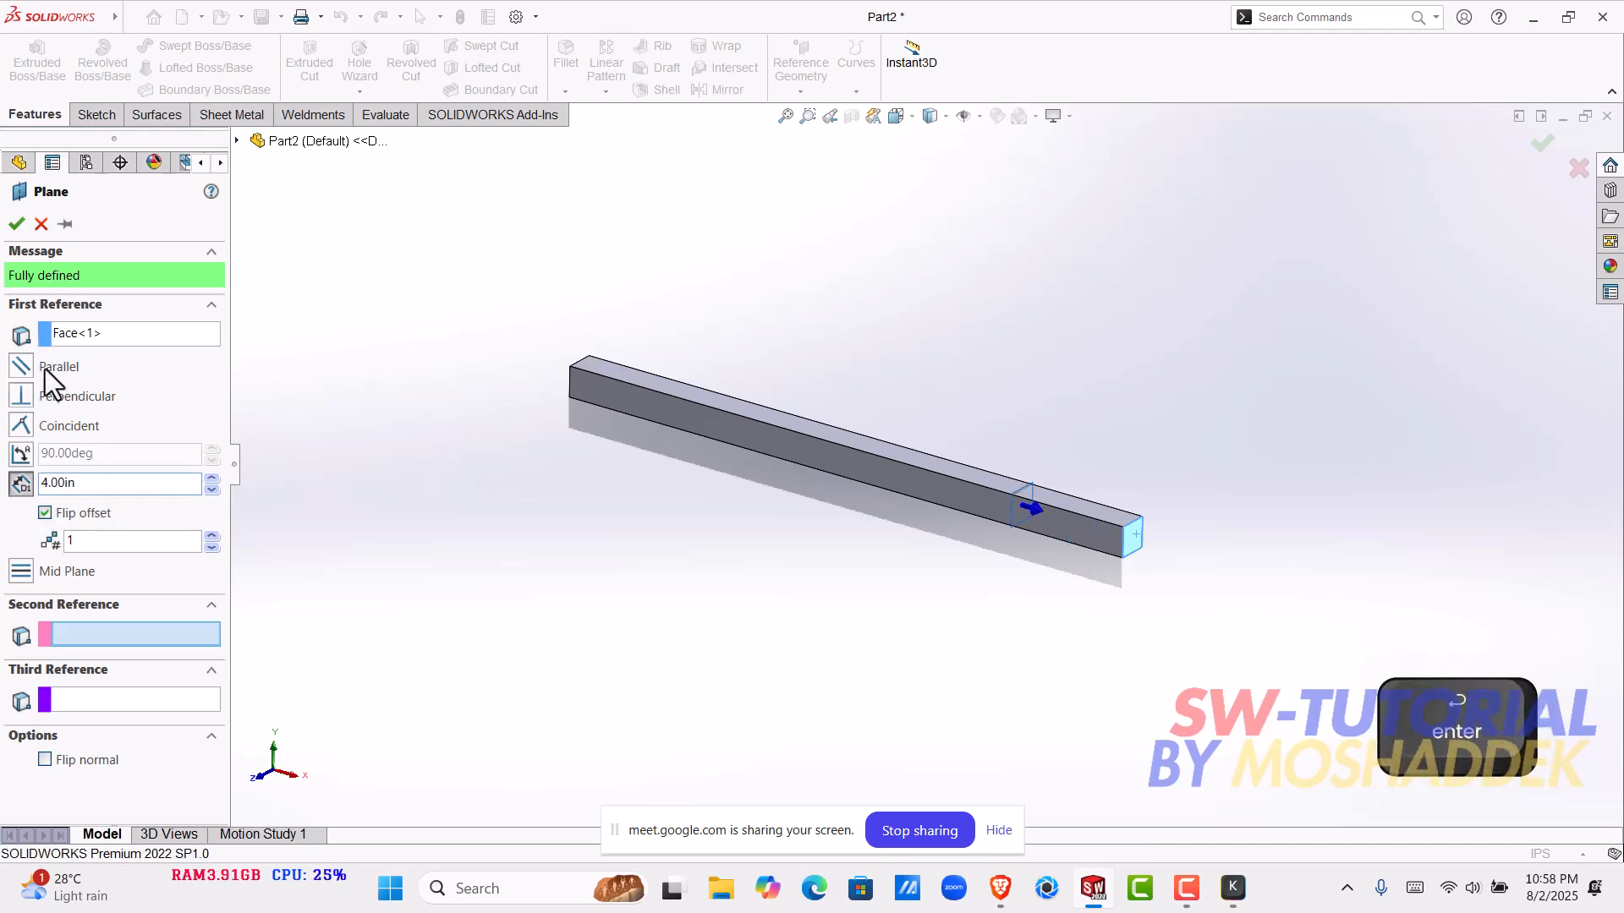
left_click(16, 223)
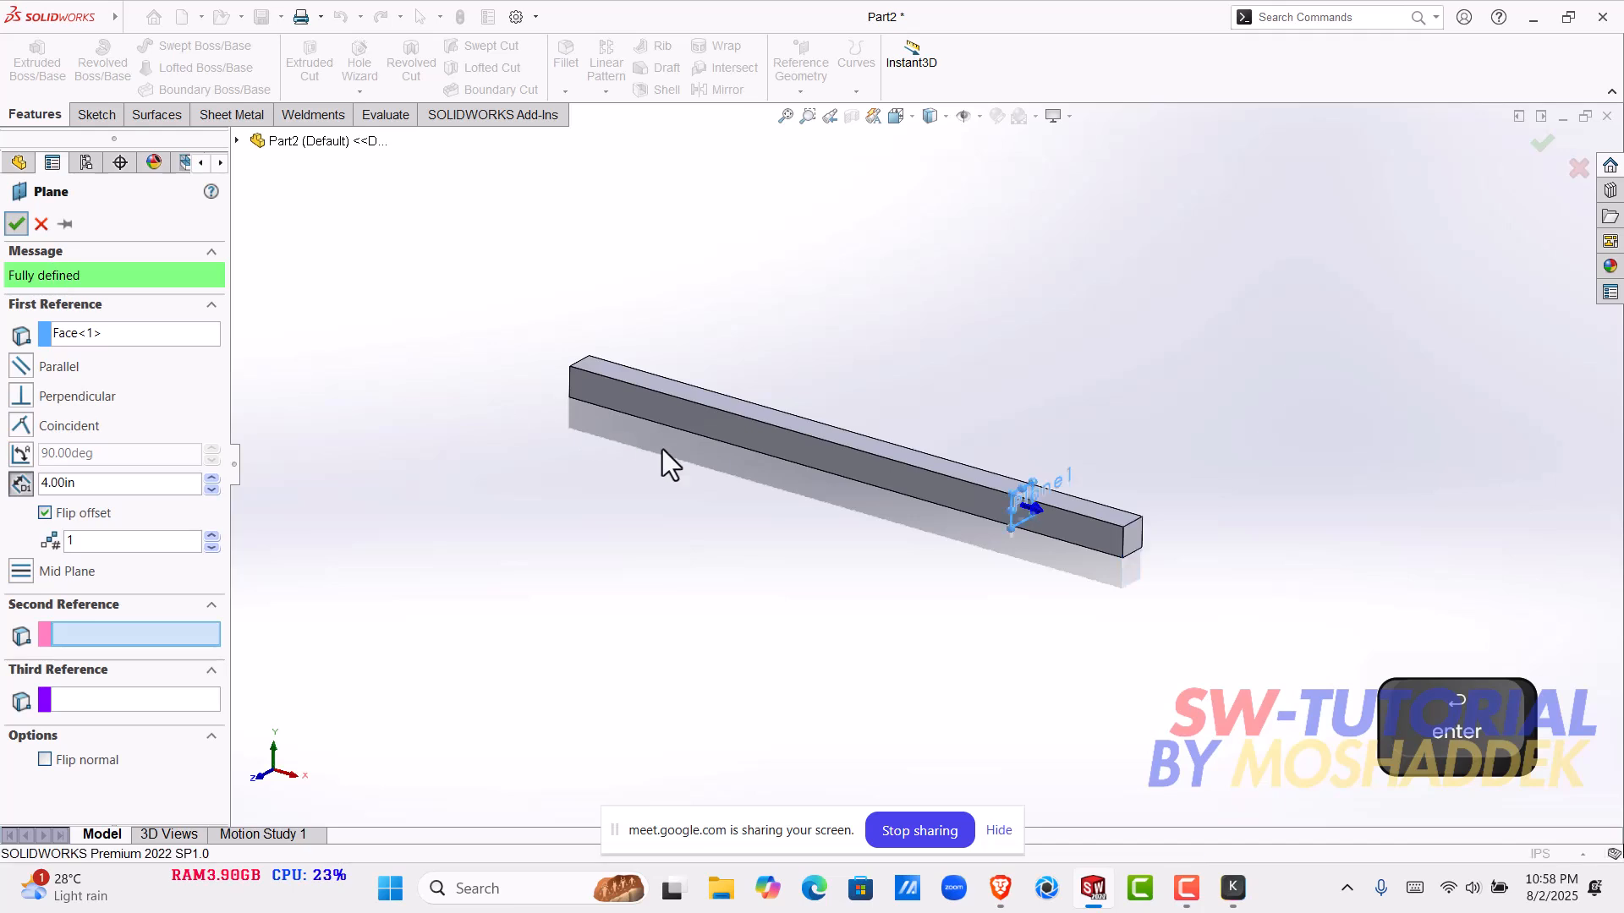
- Create a second reference plane offset 4 in inward from the bar's opposite end face, using the flipped offset
middle_click_drag(612, 389, 722, 276)
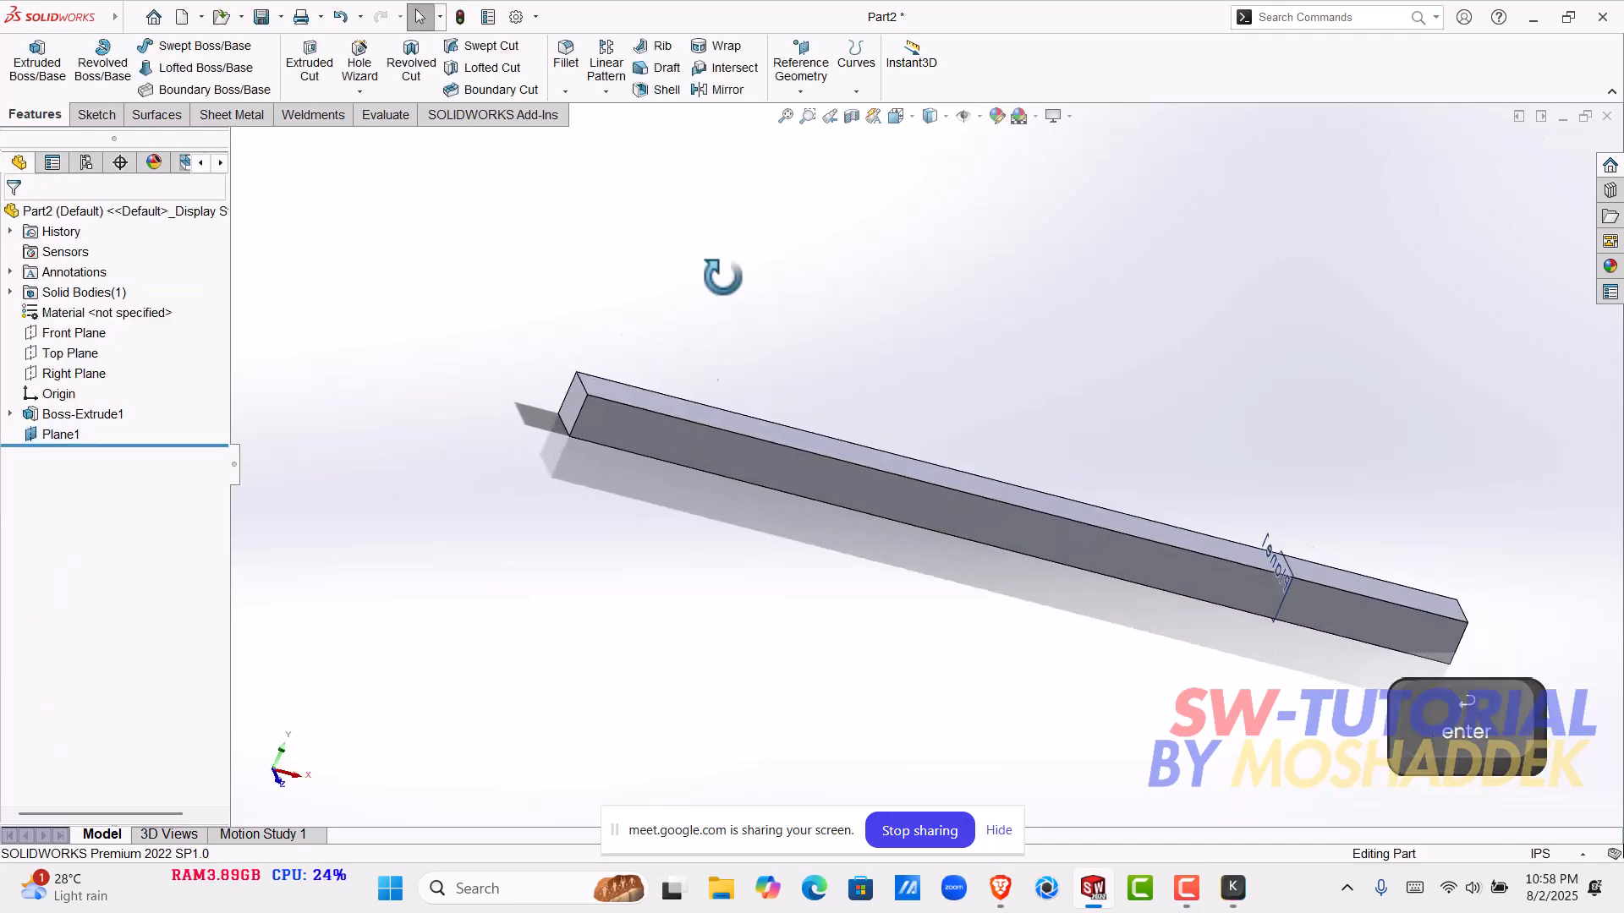
left_click(805, 89)
left_click(814, 120)
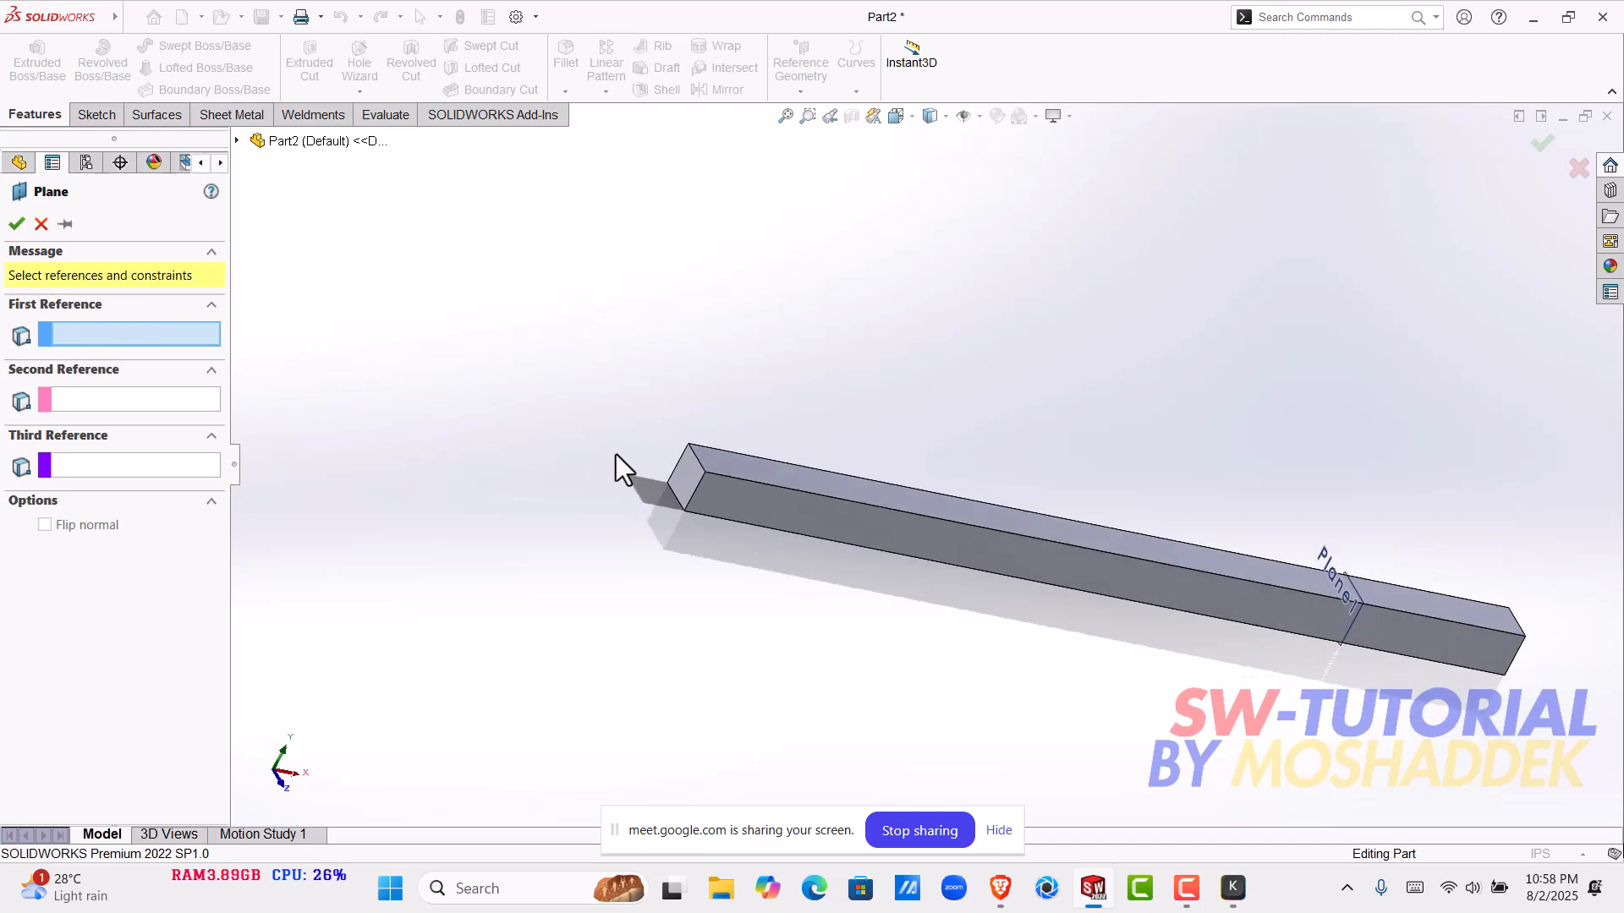
scroll(718, 504, "down", 2)
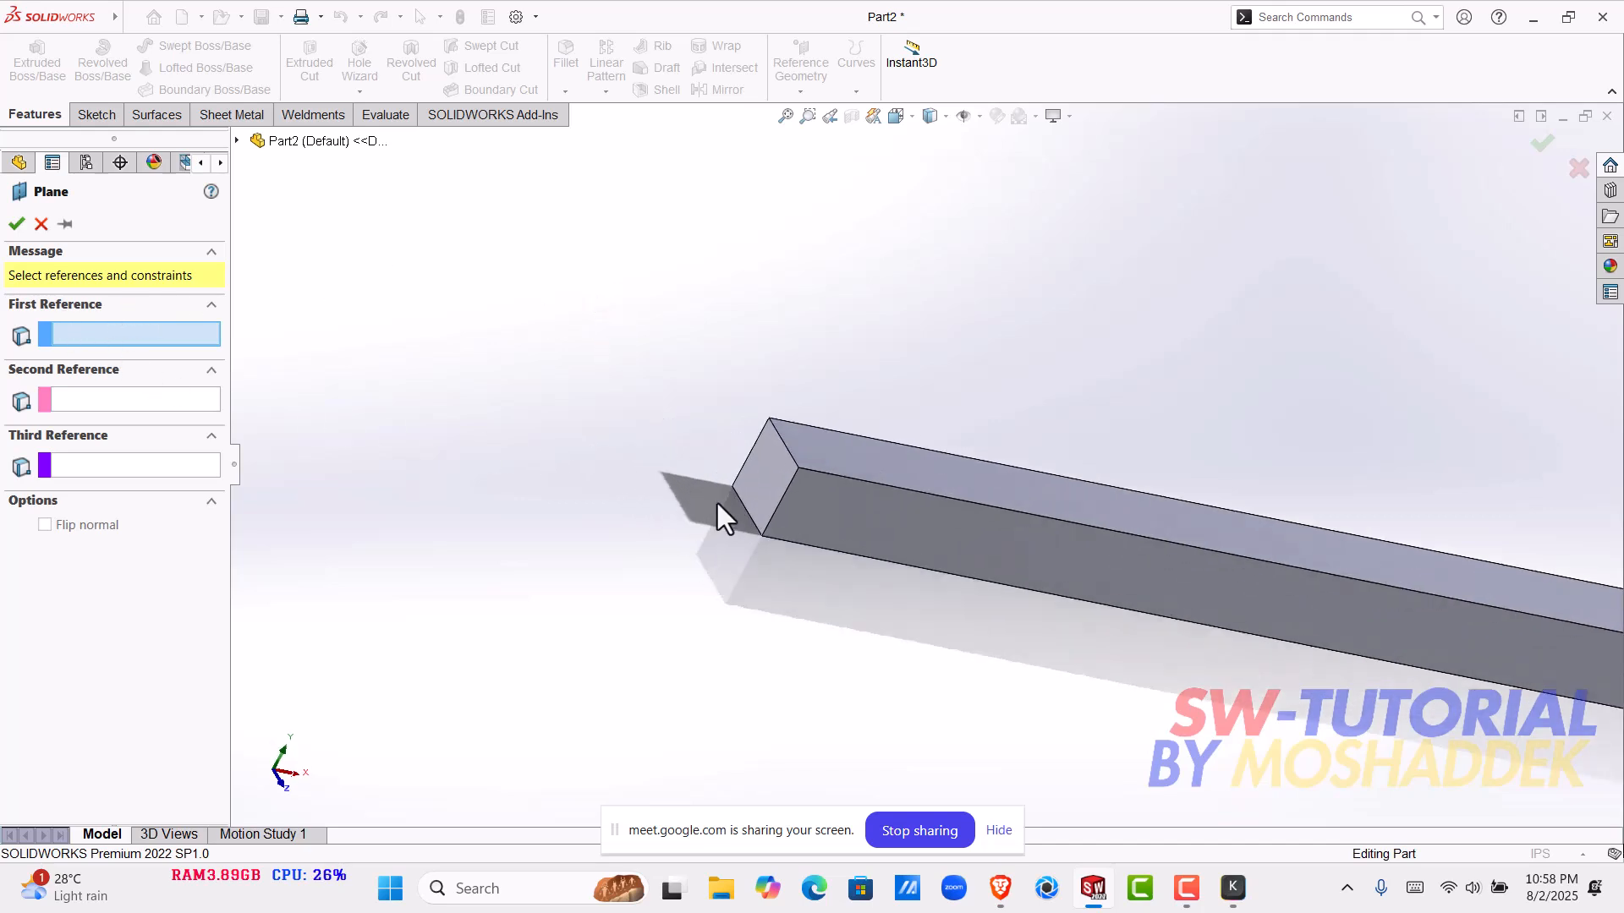
left_click(778, 469)
middle_click_drag(778, 469, 600, 538)
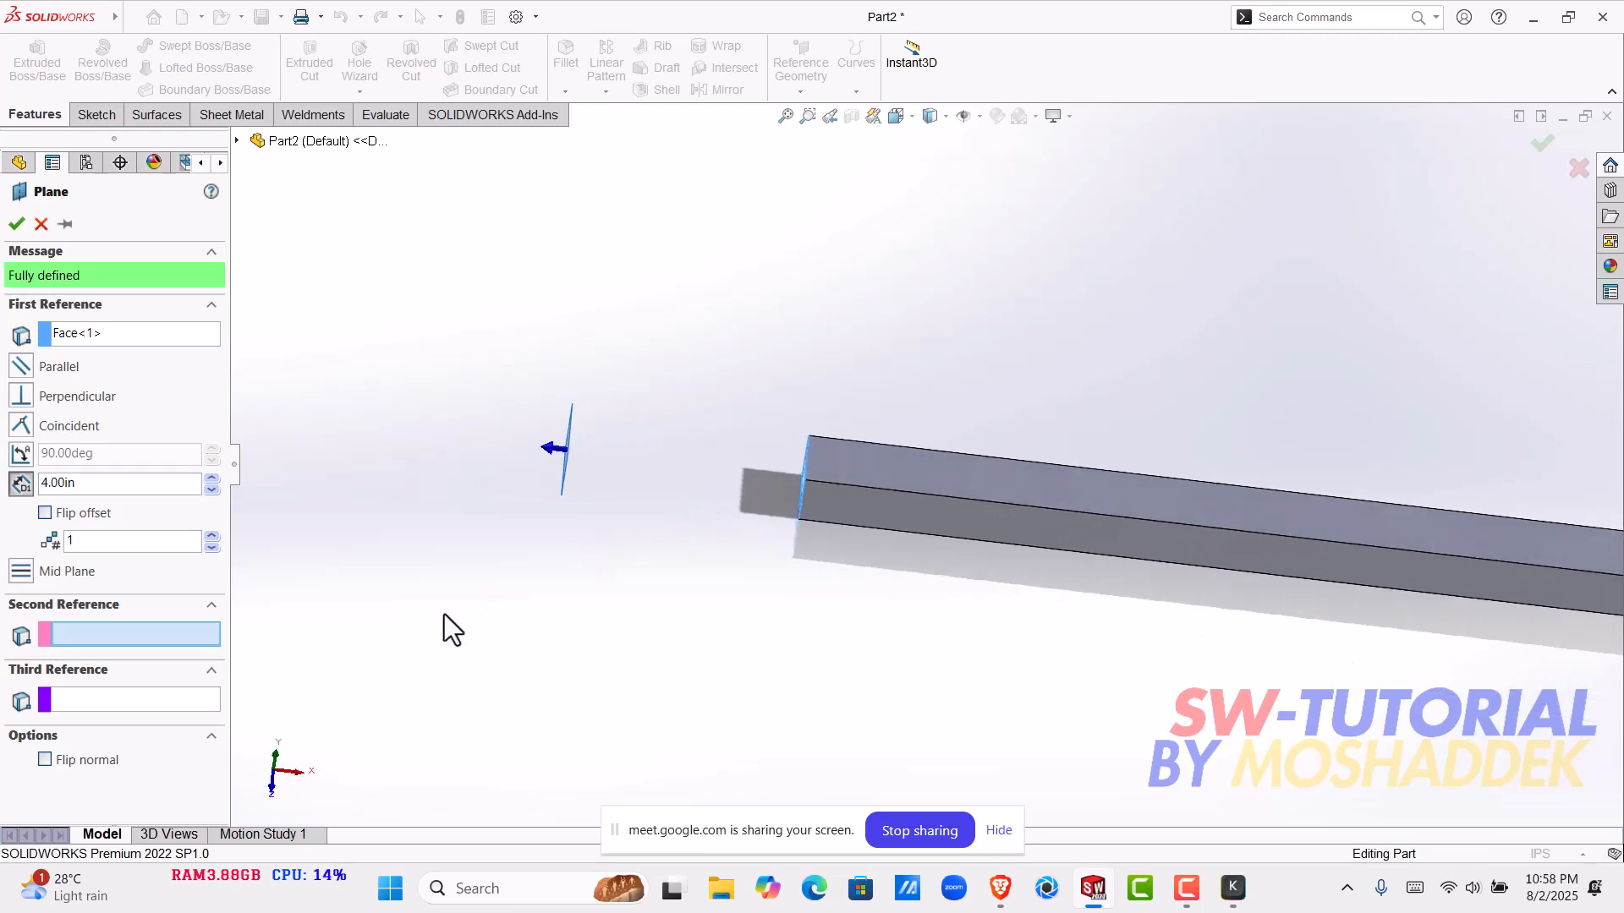
left_click(69, 516)
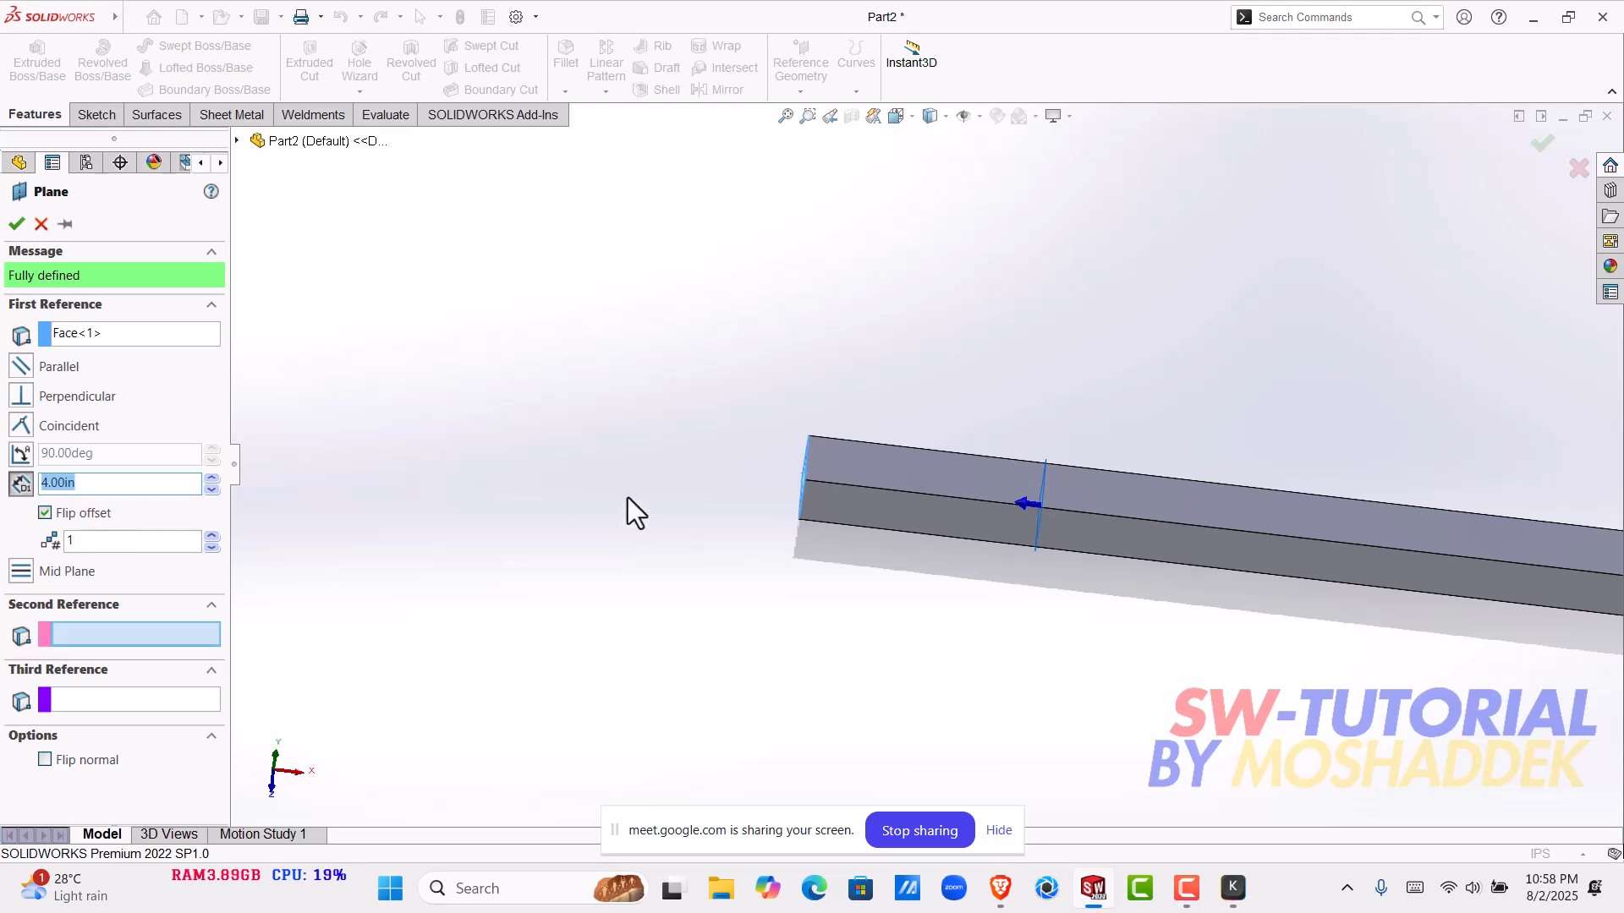
middle_click_drag(813, 566, 832, 541)
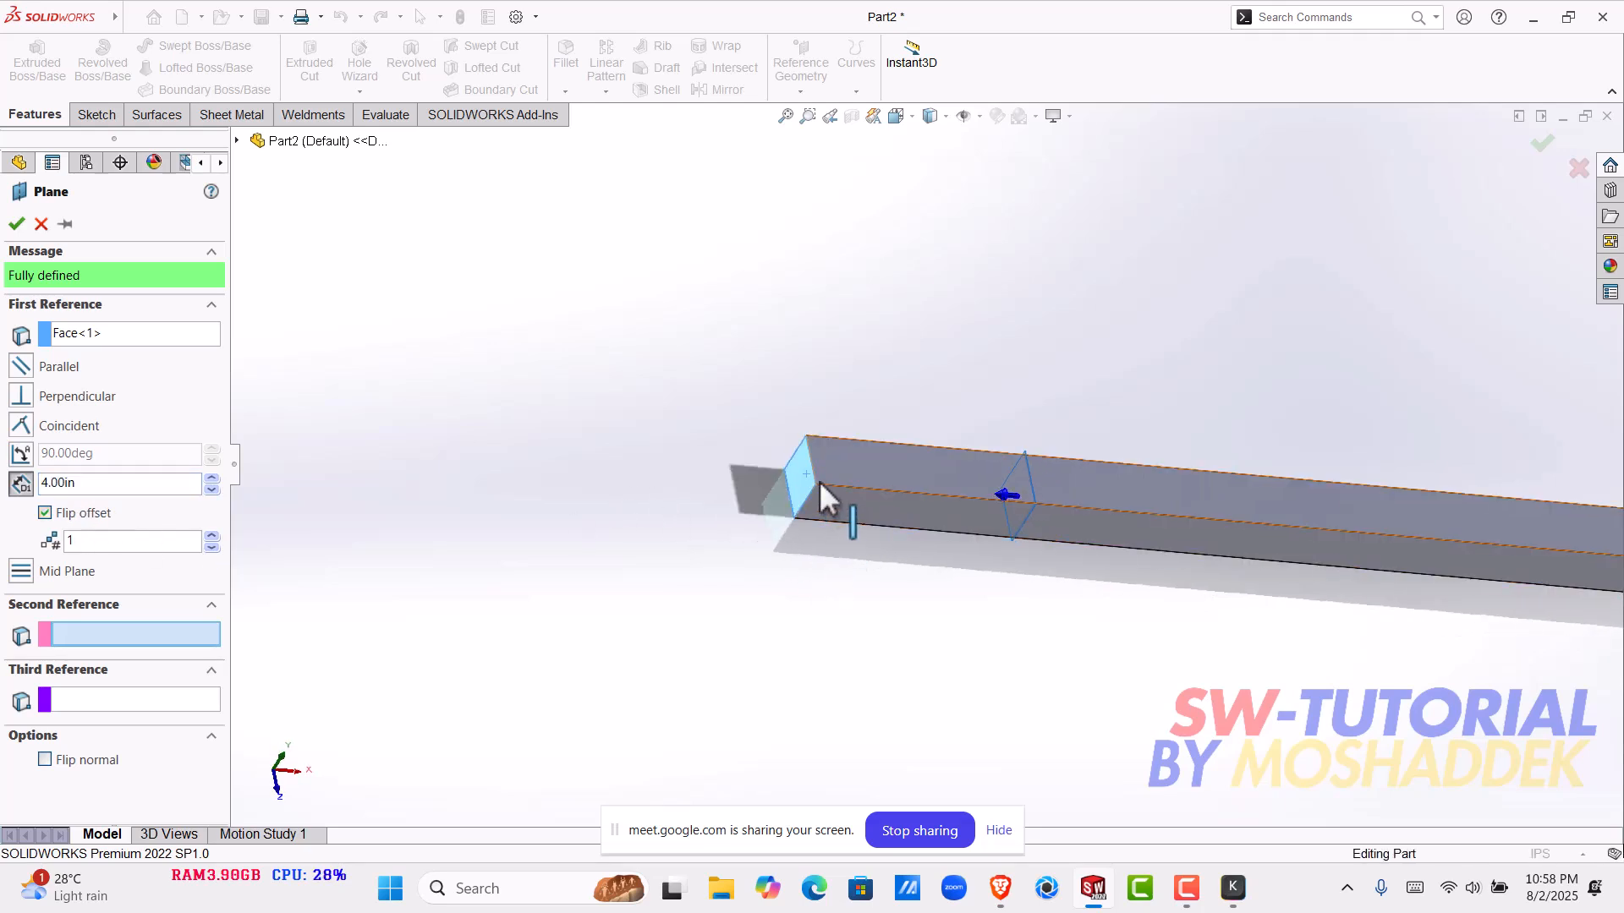
middle_click_drag(1047, 496, 986, 494)
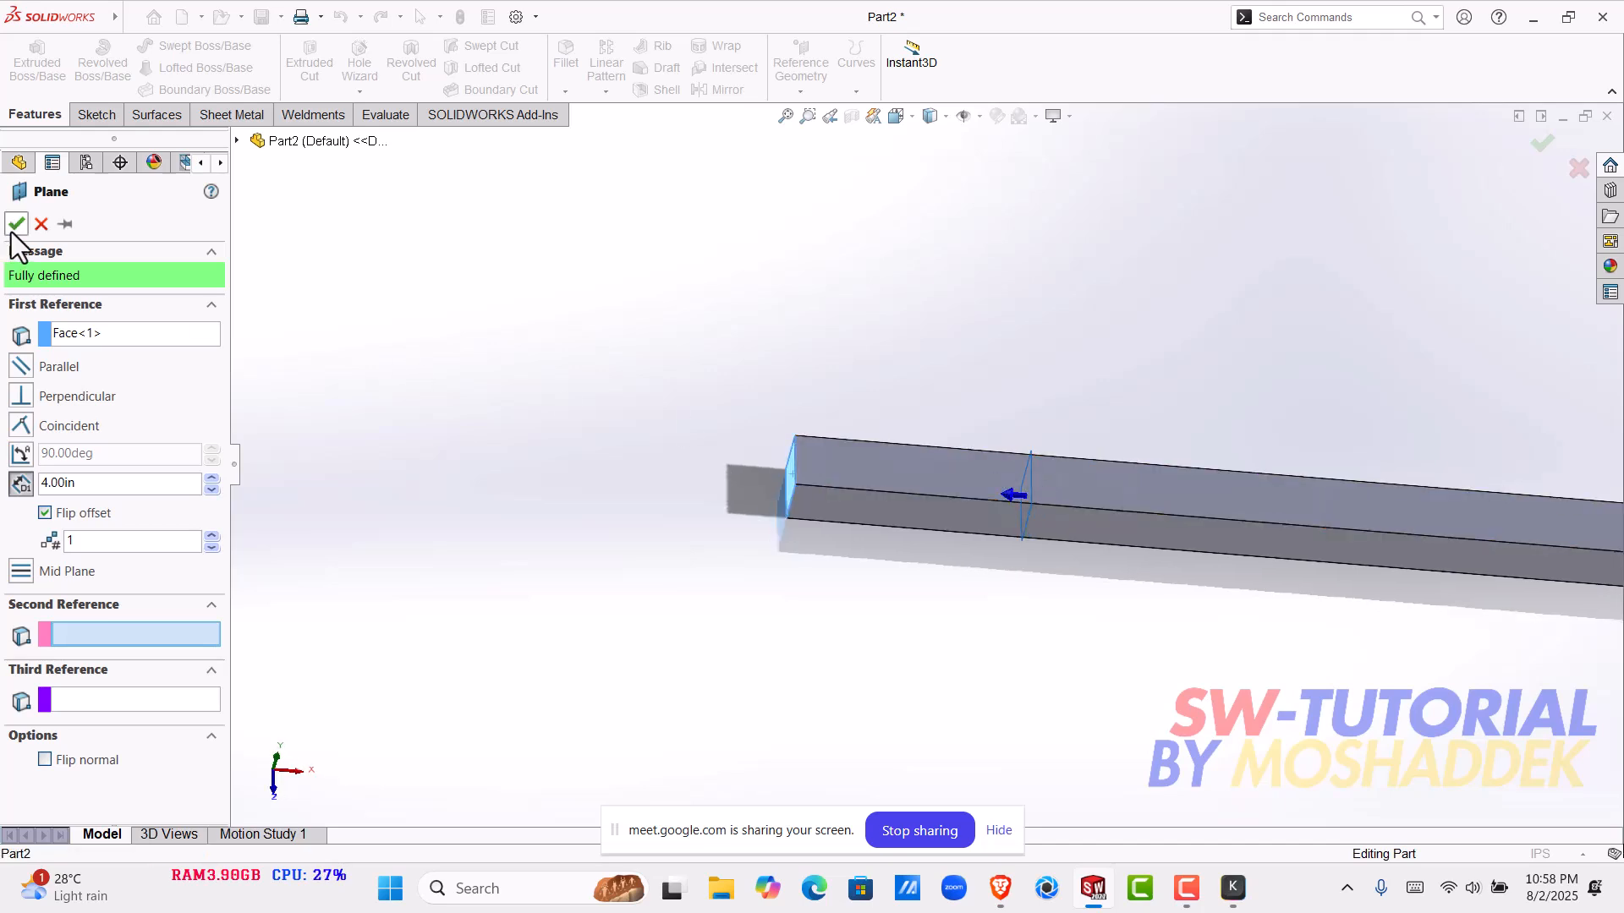
left_click(910, 598)
scroll(1296, 617, "up", 4)
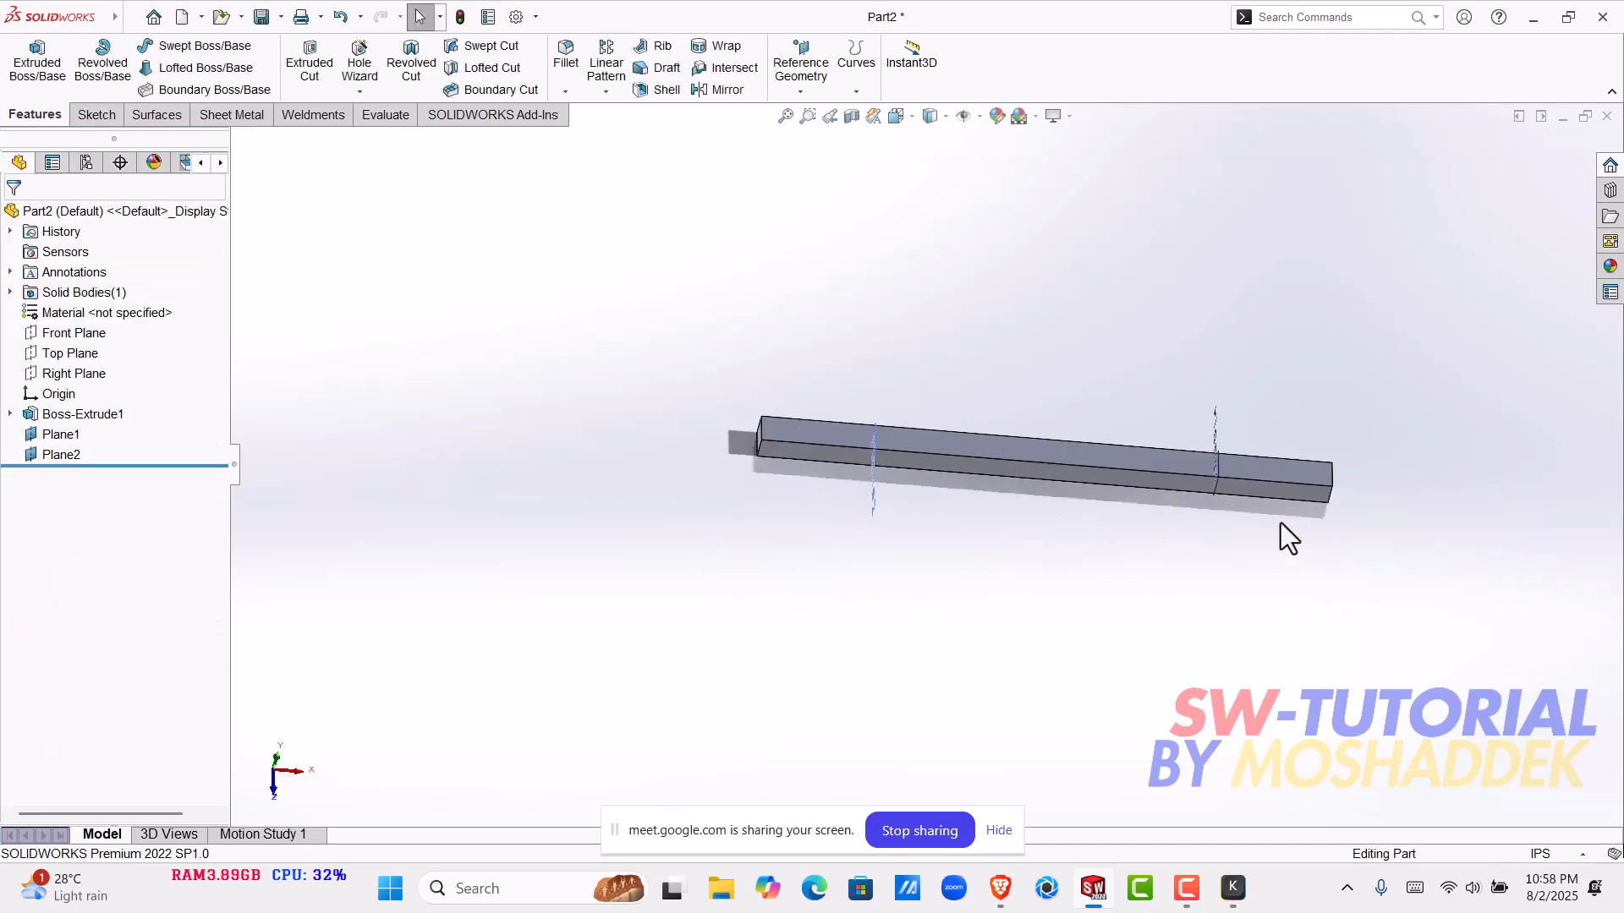
- Start a Flex feature in Twisting mode with the square bar as the body to flex
scroll(1292, 536, "down", 2)
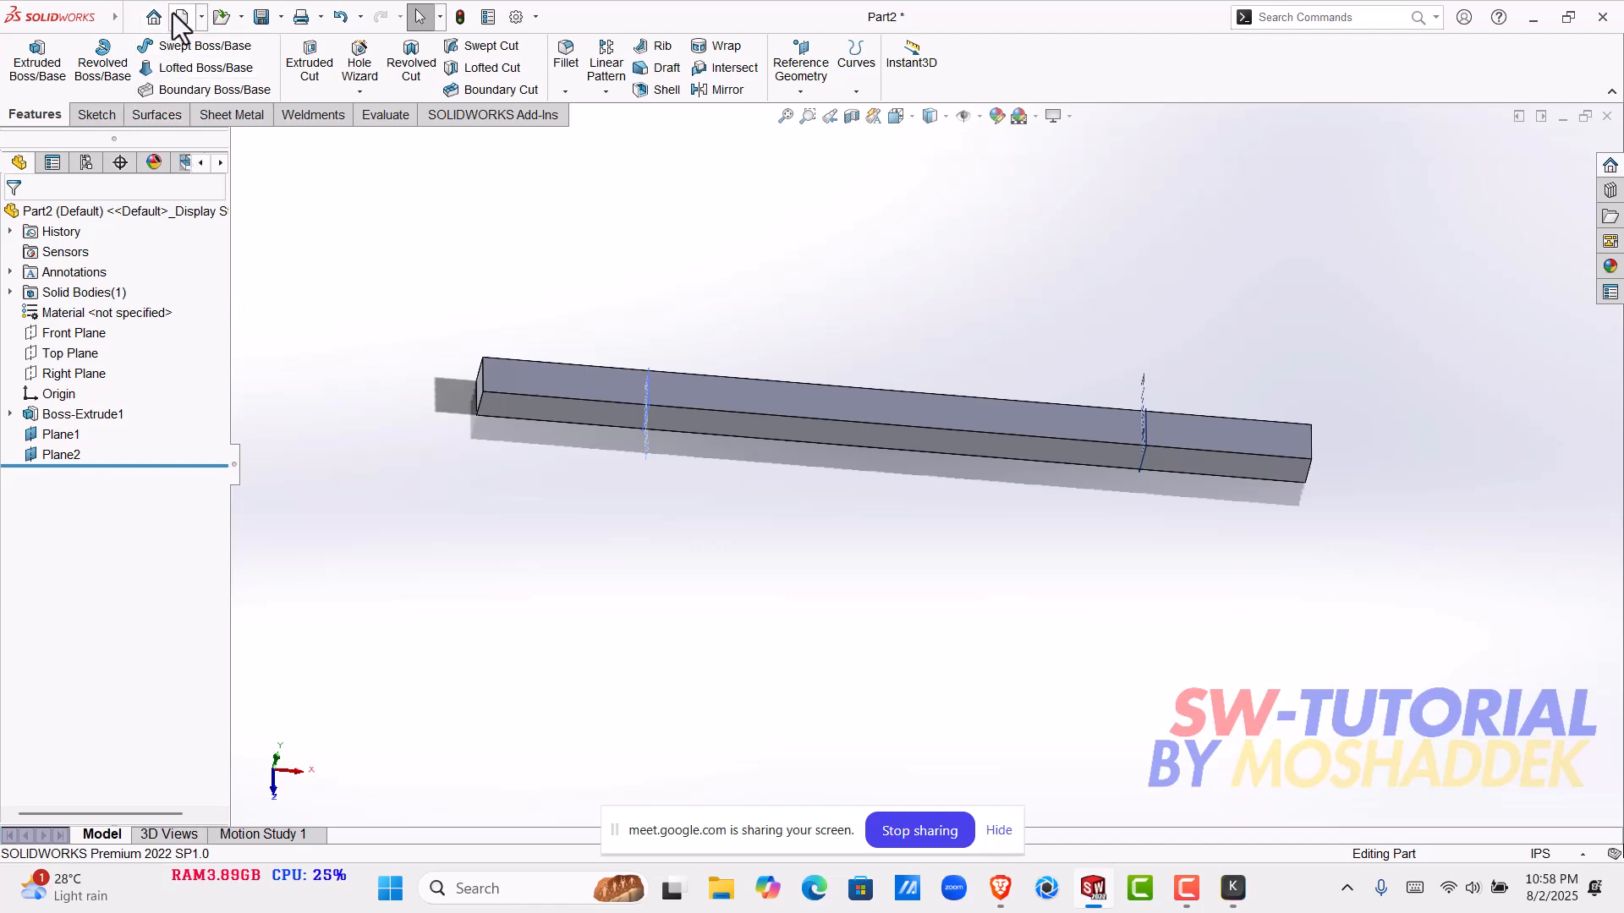
mouse_move(181, 19)
left_click(250, 16)
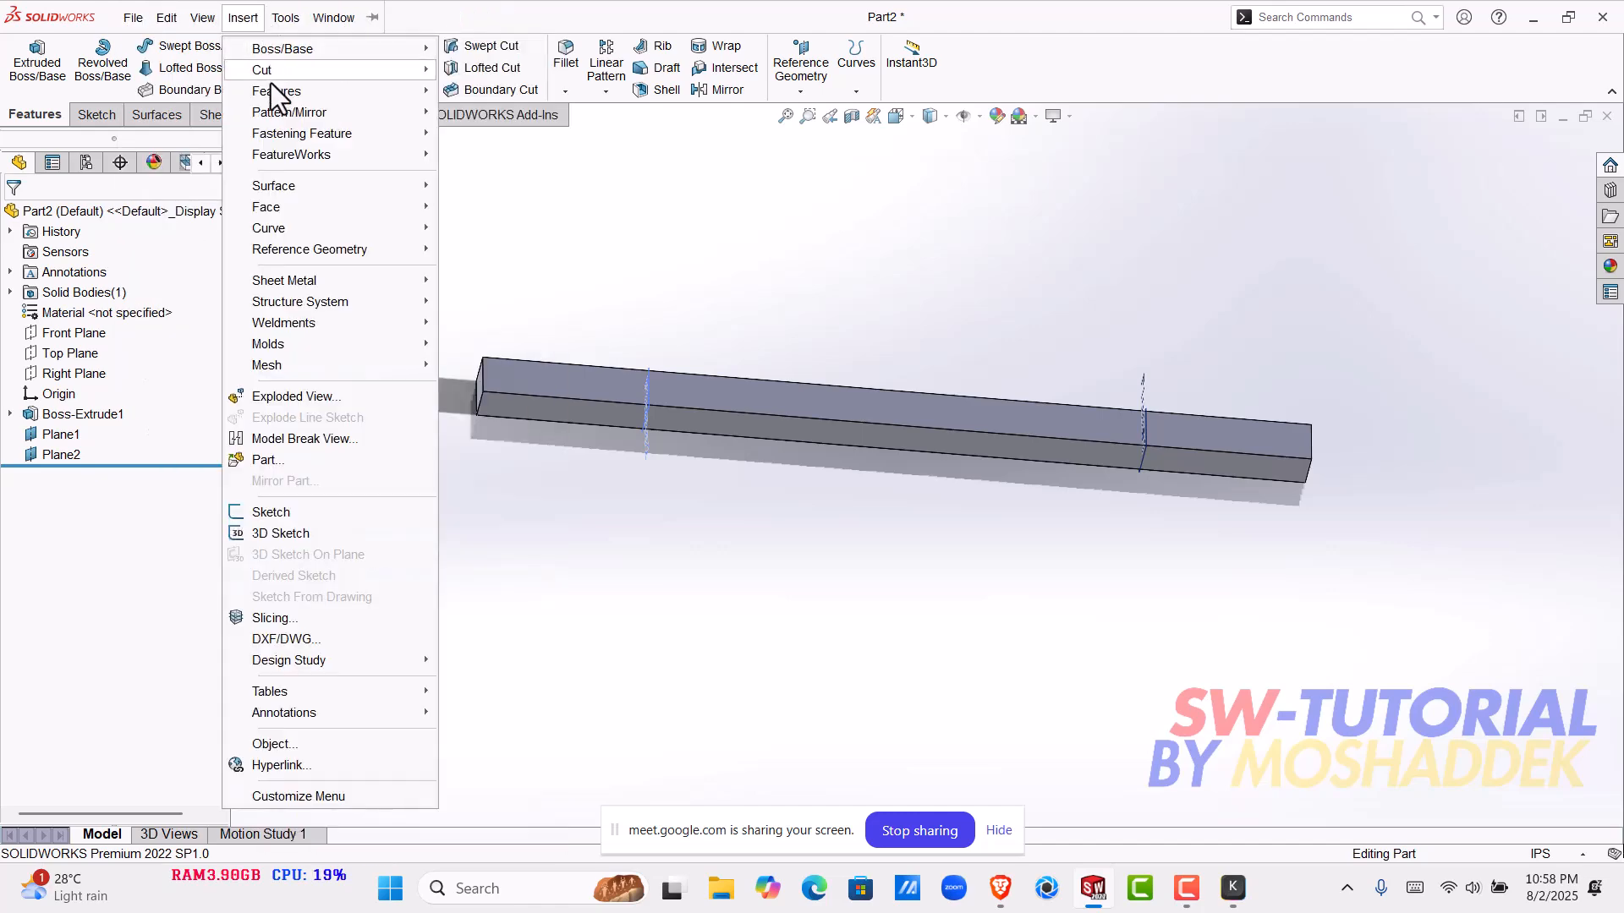
mouse_move(277, 93)
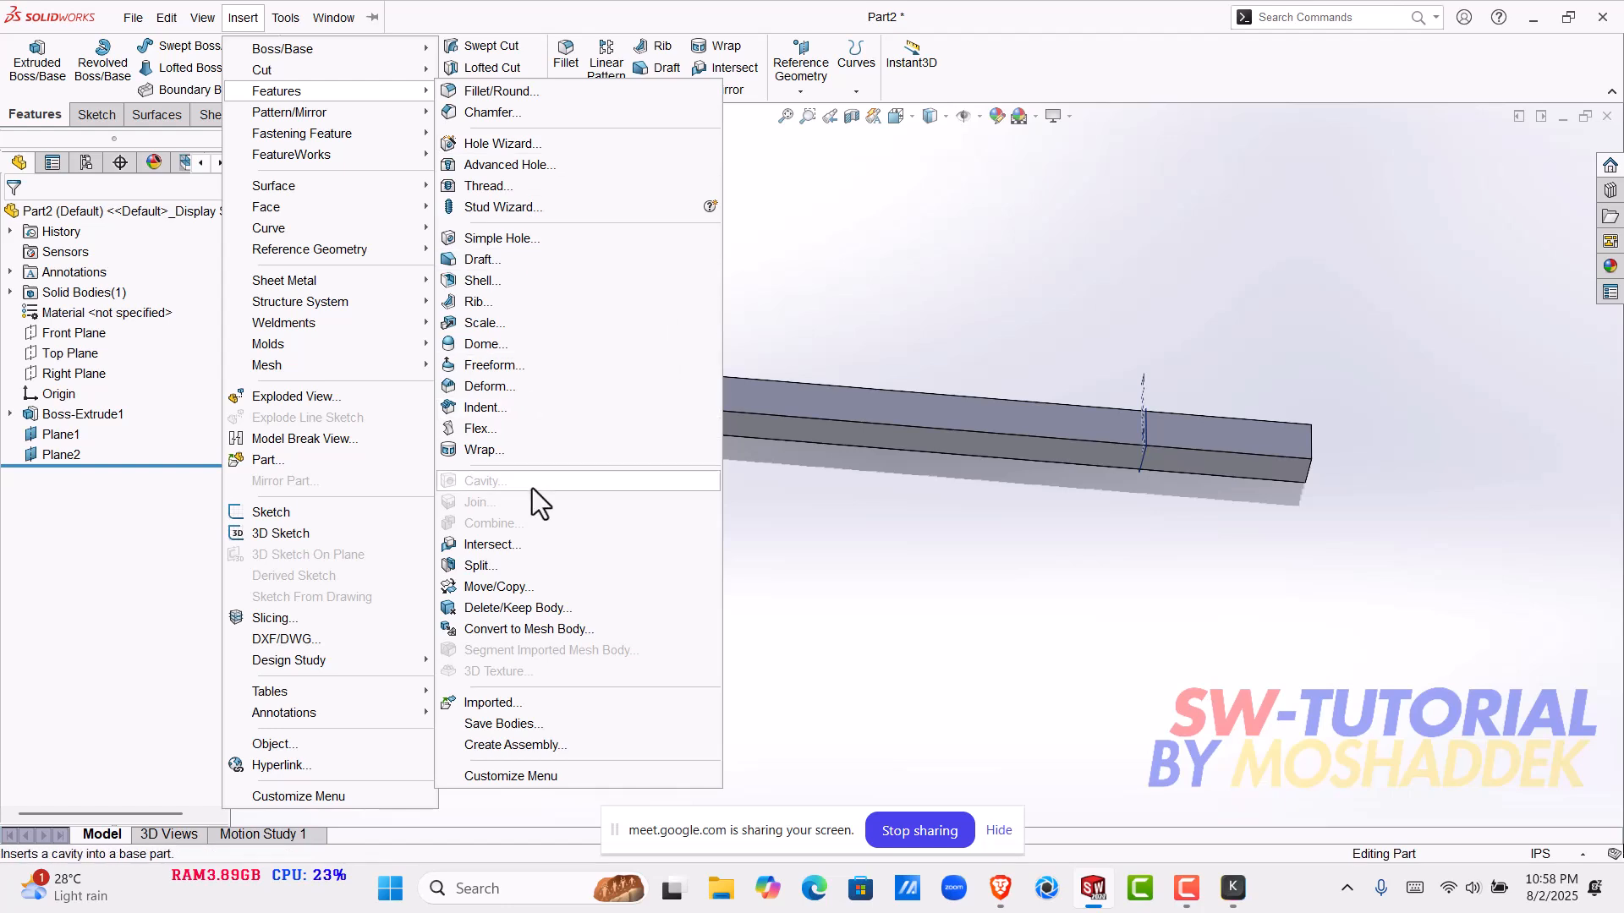
left_click(480, 428)
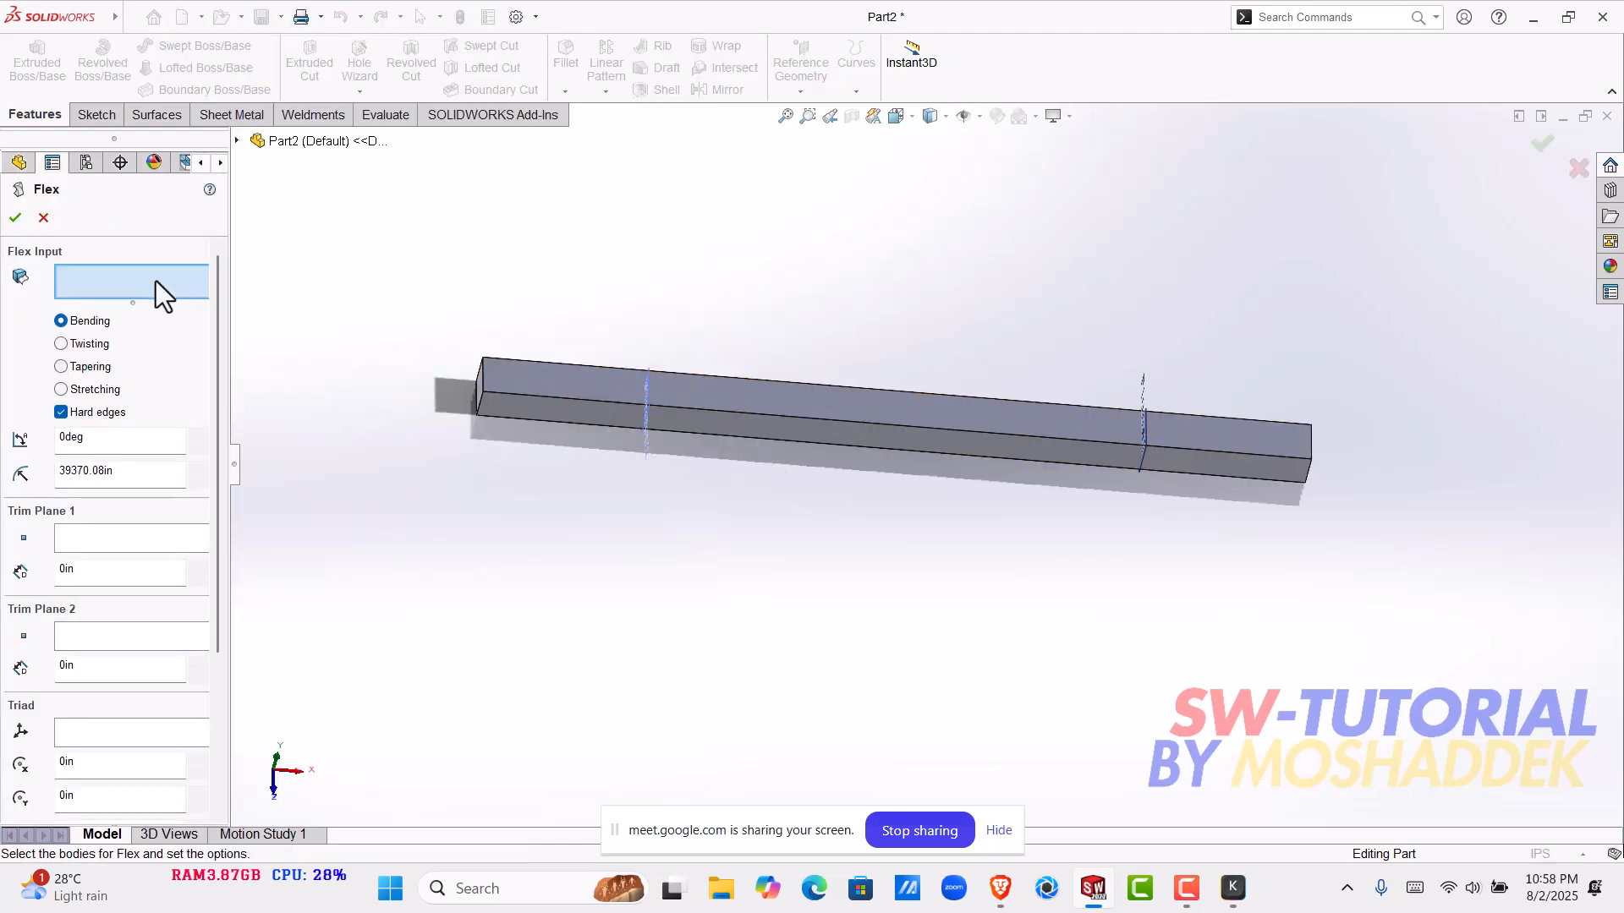
left_click(79, 345)
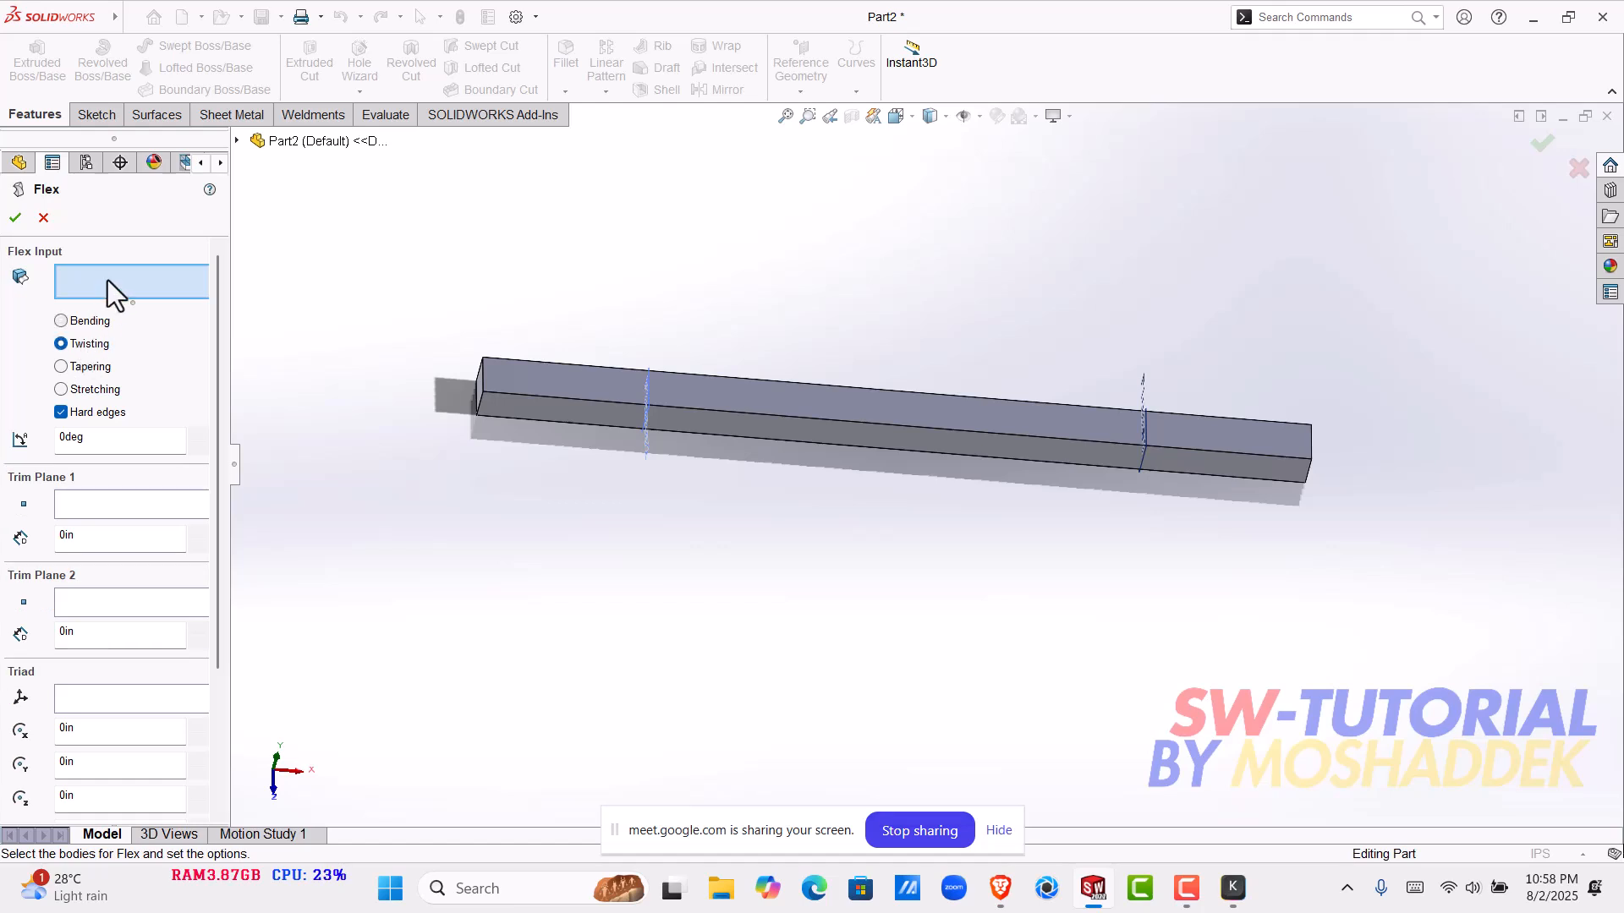
left_click(631, 397)
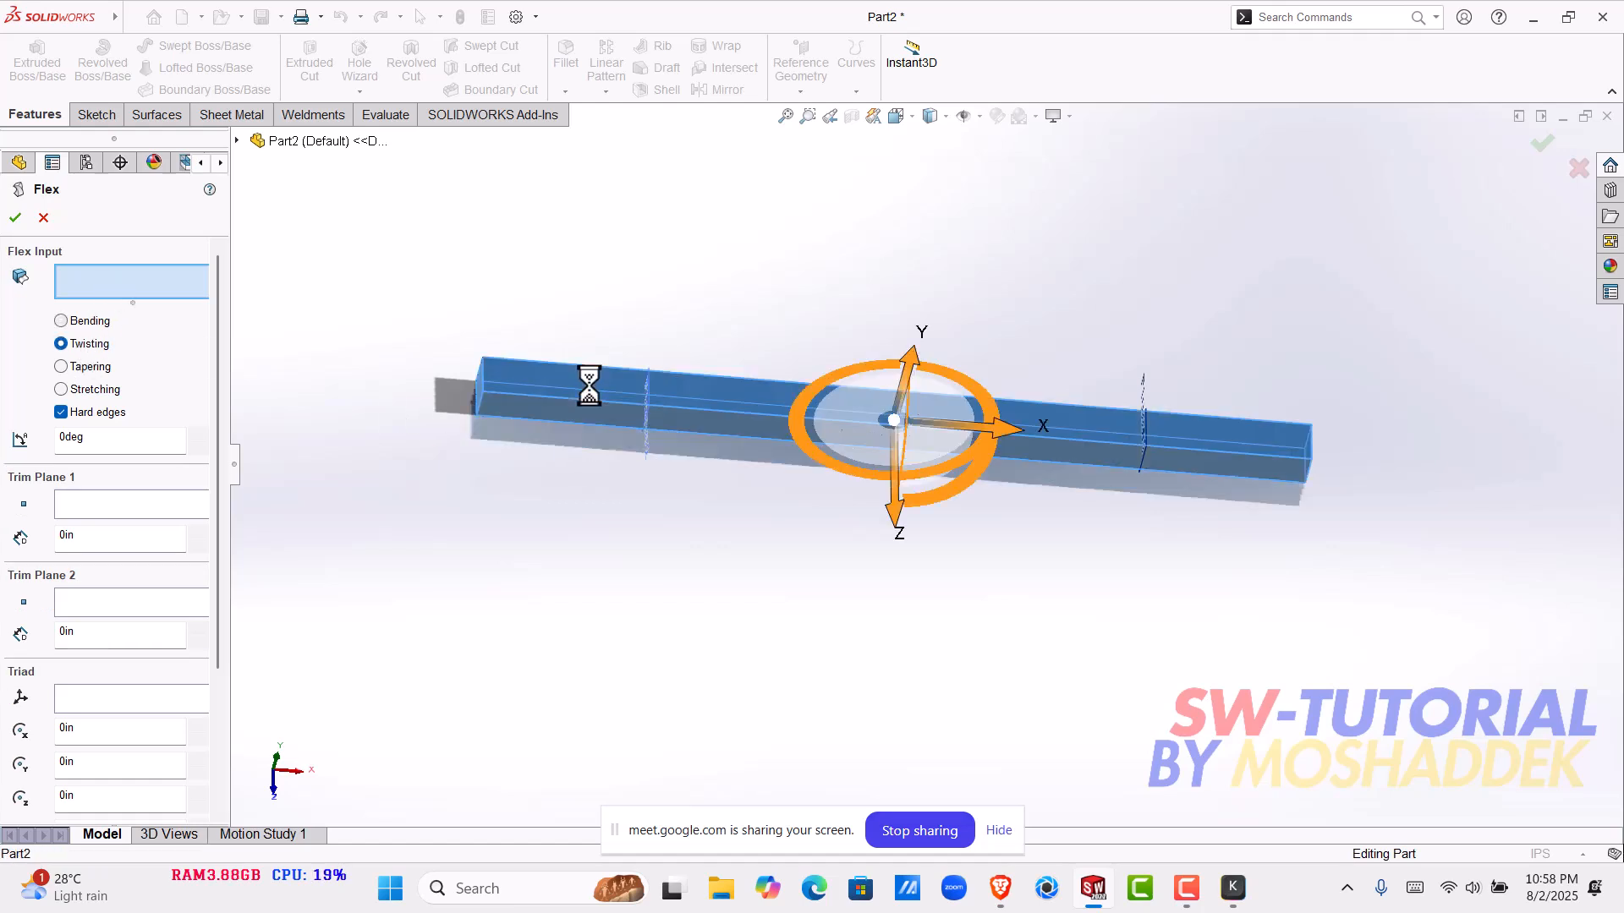
middle_click_drag(693, 576, 643, 487)
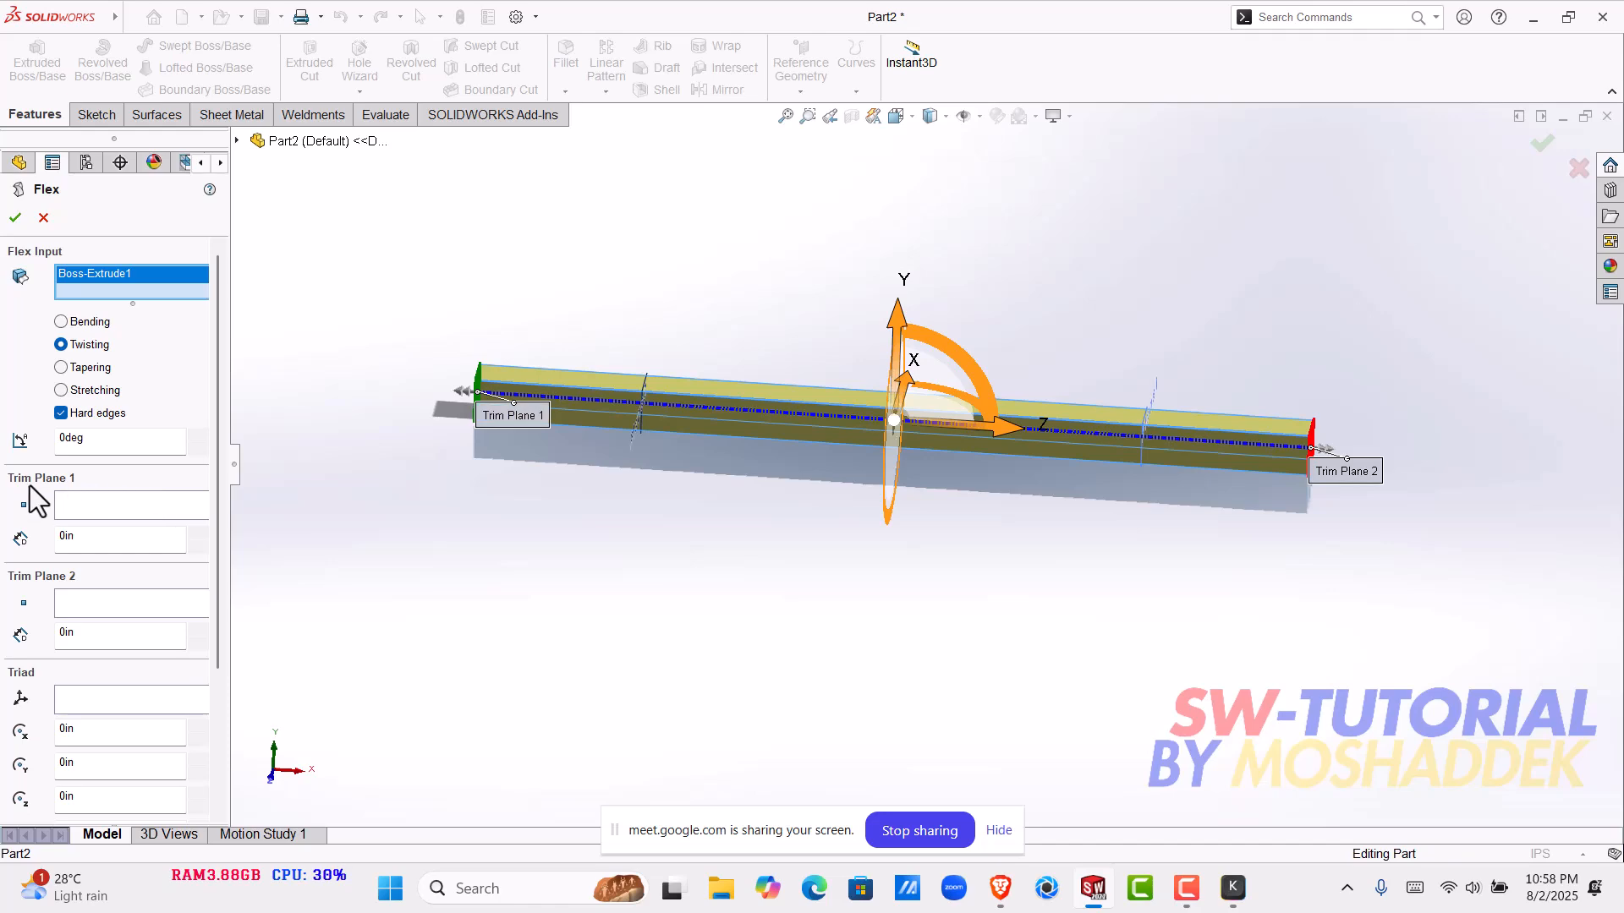
- Try to assign Plane1 as the reference for Trim Plane 1 of the flex
left_click(83, 504)
scroll(660, 423, "down", 4)
scroll(727, 349, "down", 5)
middle_click_drag(729, 345, 742, 385)
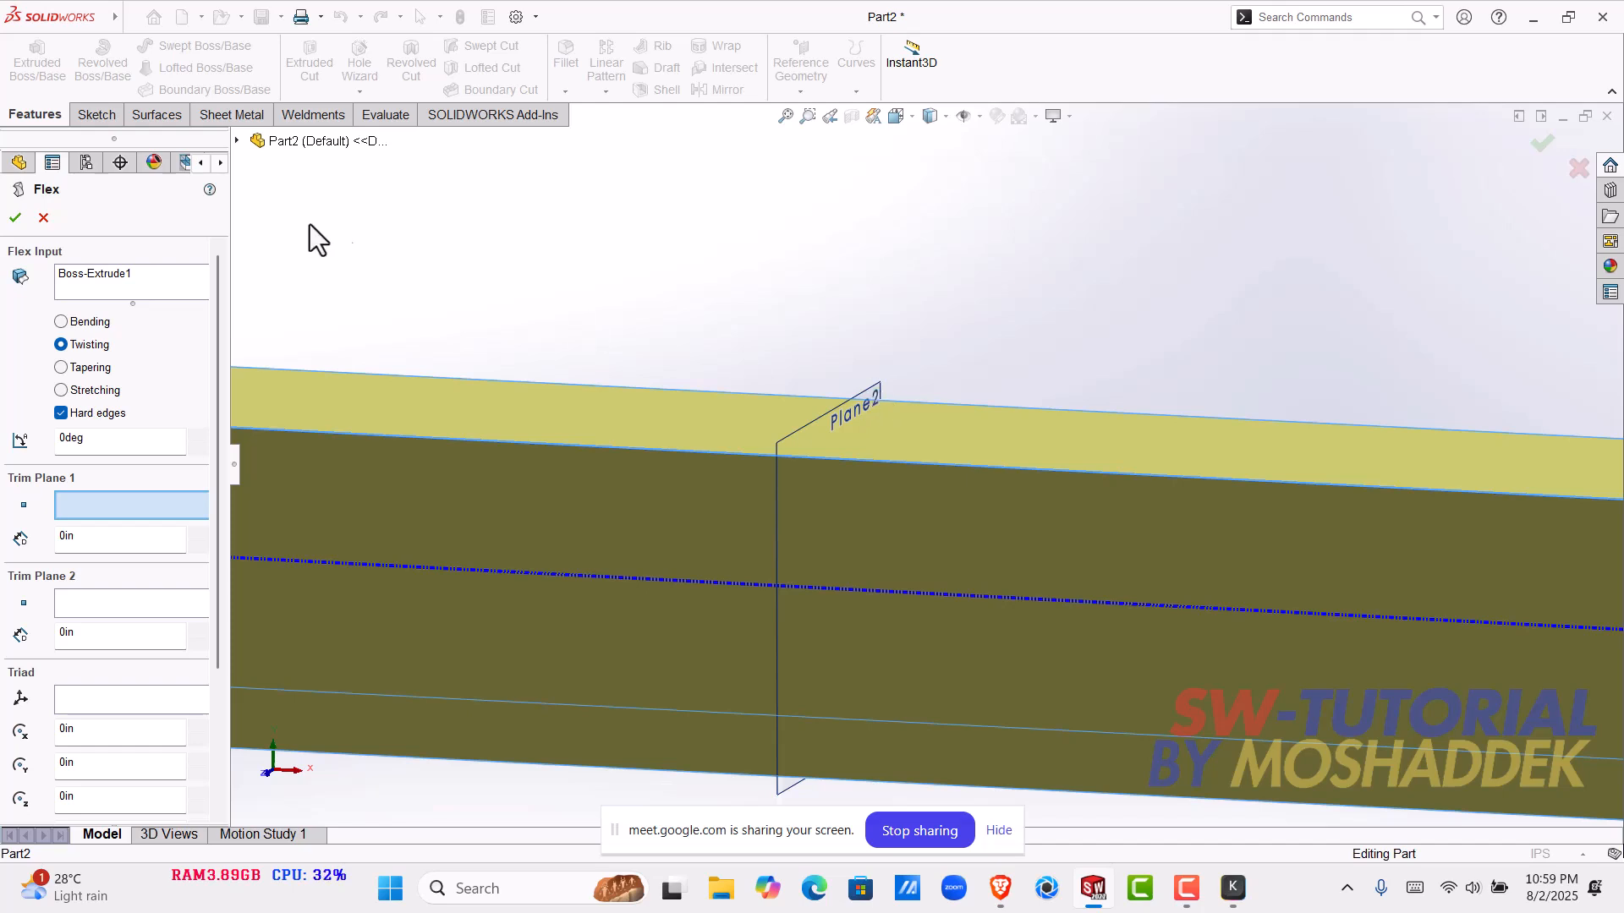
left_click(238, 141)
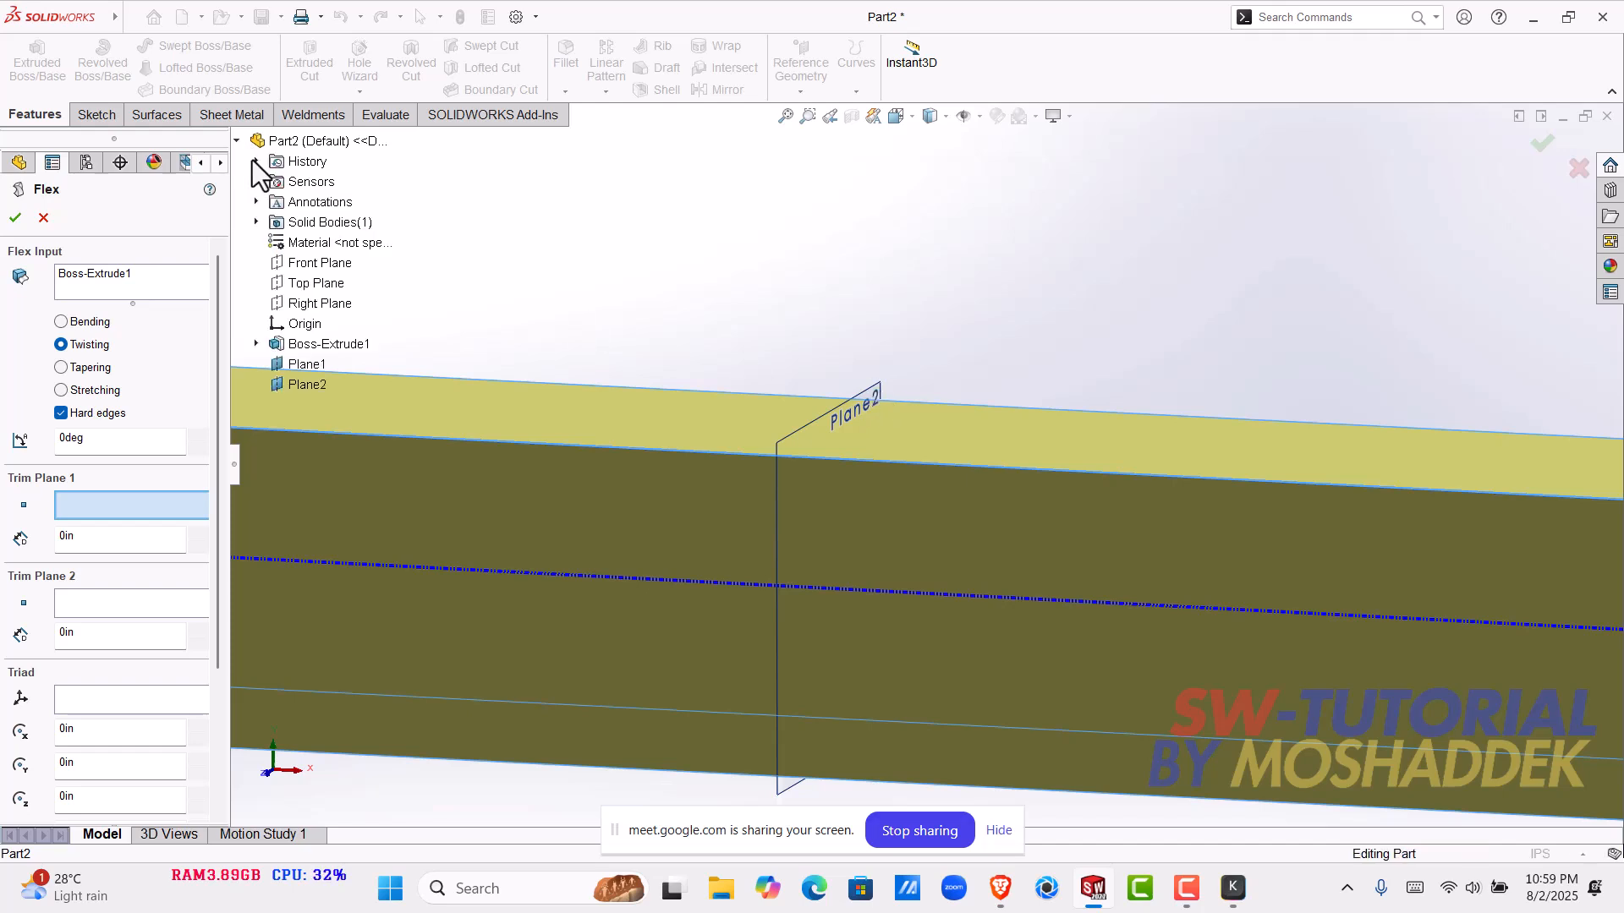
left_click(312, 367)
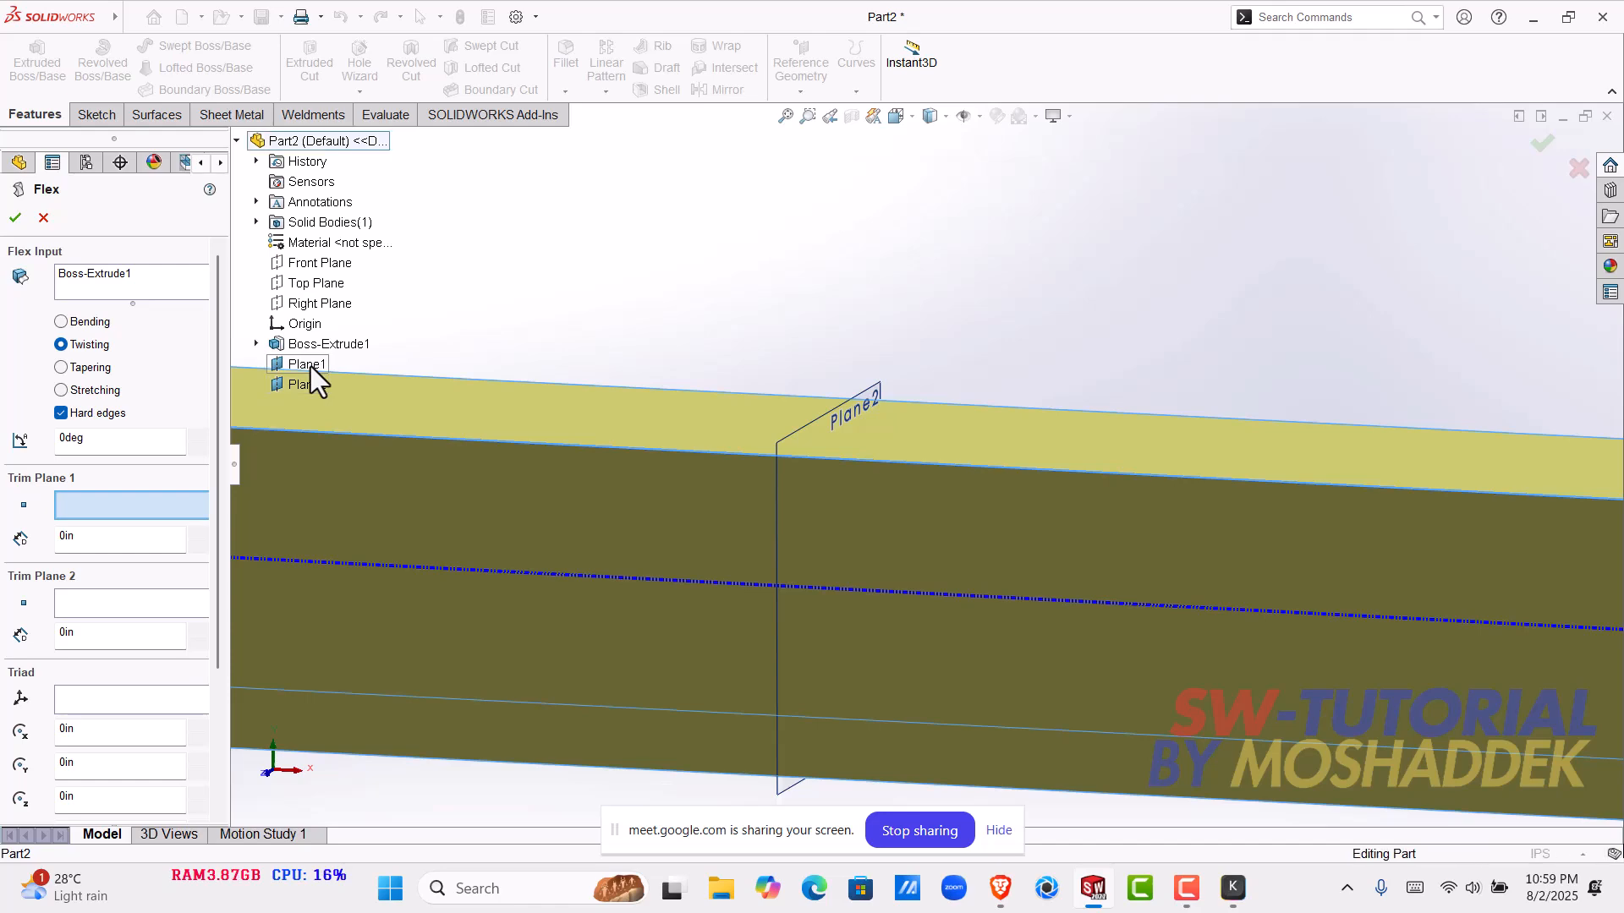
- Examine the trim planes at both bar ends and their positions relative to Plane1 and Plane2
scroll(973, 439, "up", 6)
scroll(863, 442, "up", 2)
scroll(581, 571, "down", 2)
middle_click_drag(390, 517, 602, 510)
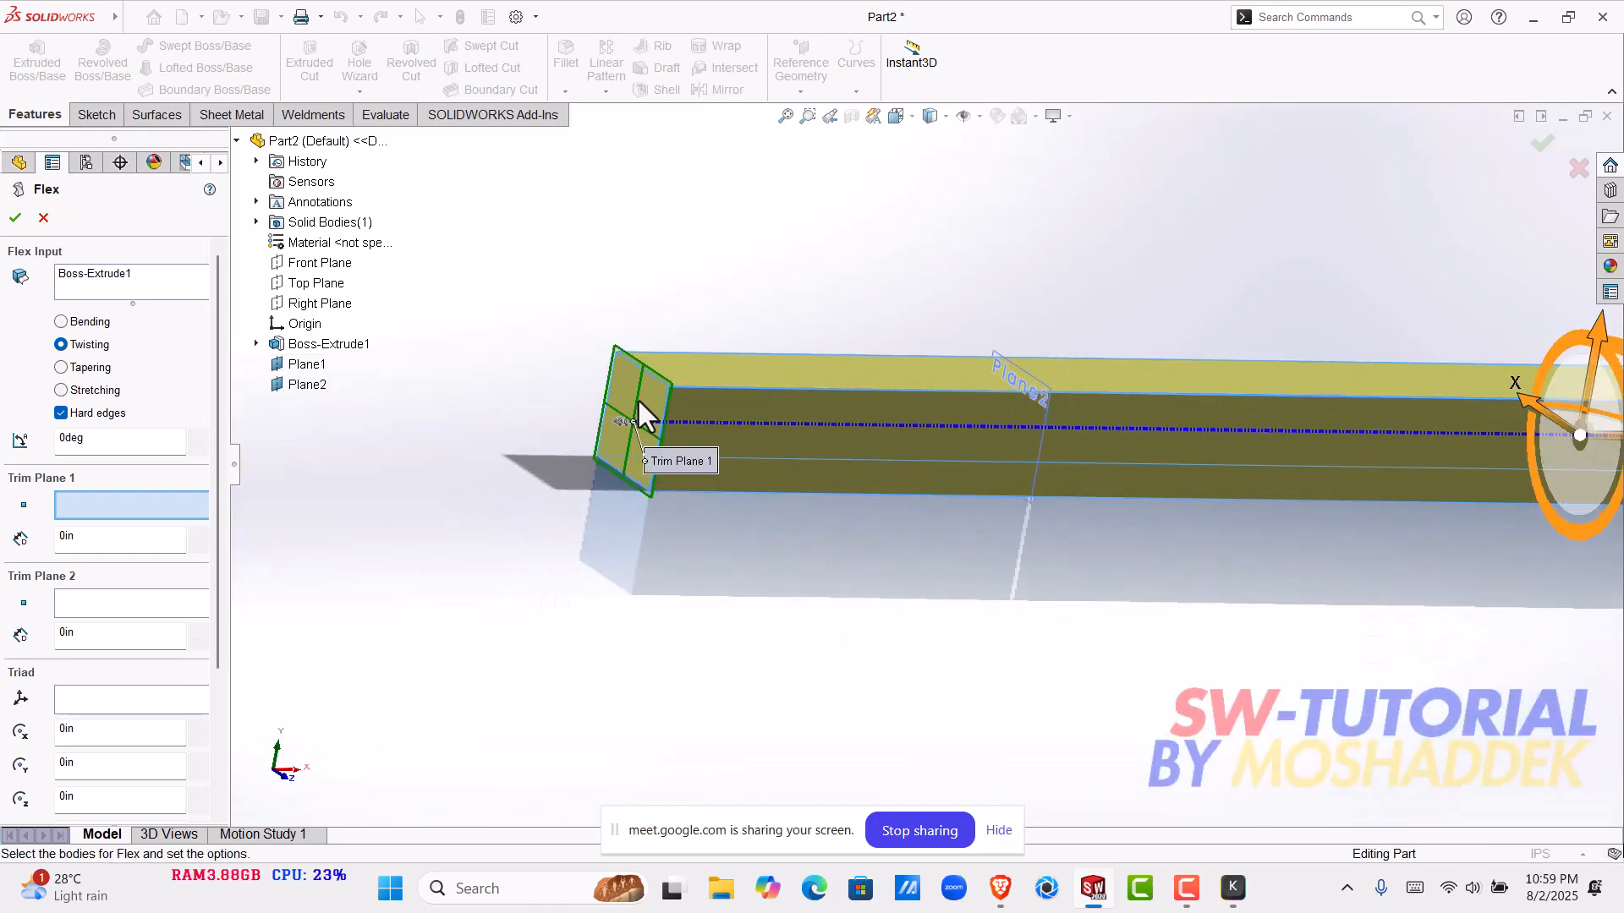
left_click(754, 692)
scroll(900, 648, "up", 5)
scroll(1325, 530, "down", 2)
scroll(1303, 511, "up", 2)
middle_click_drag(1301, 509, 1222, 469)
scroll(1392, 474, "down", 5)
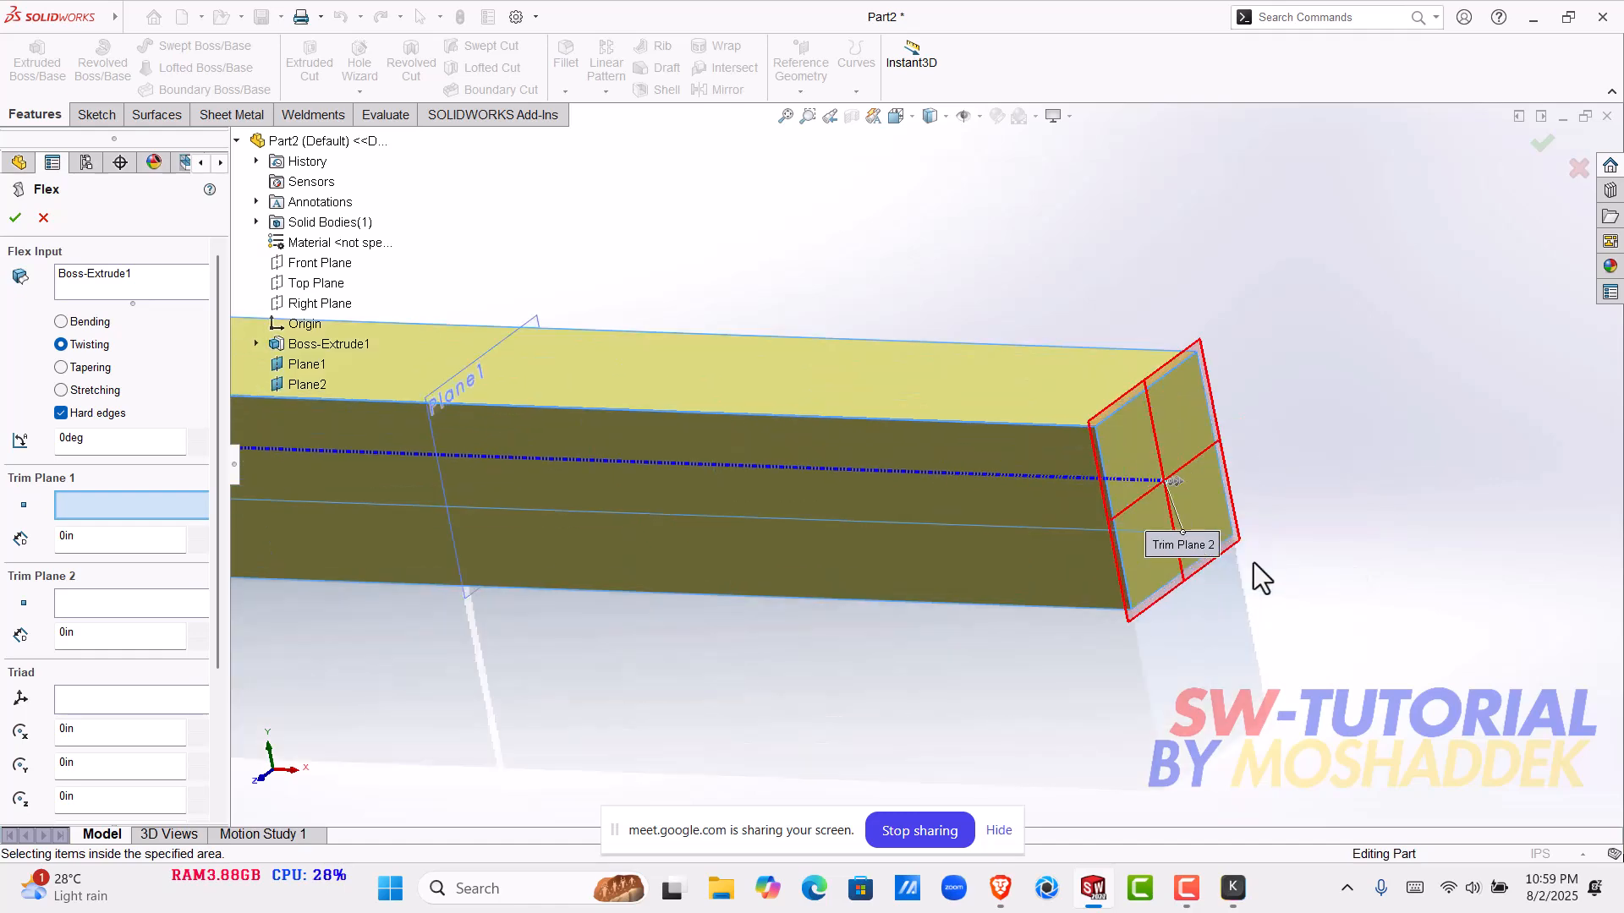
scroll(526, 580, "up", 5)
scroll(829, 504, "up", 3)
middle_click_drag(880, 490, 966, 496)
scroll(575, 472, "down", 2)
scroll(480, 495, "up", 1)
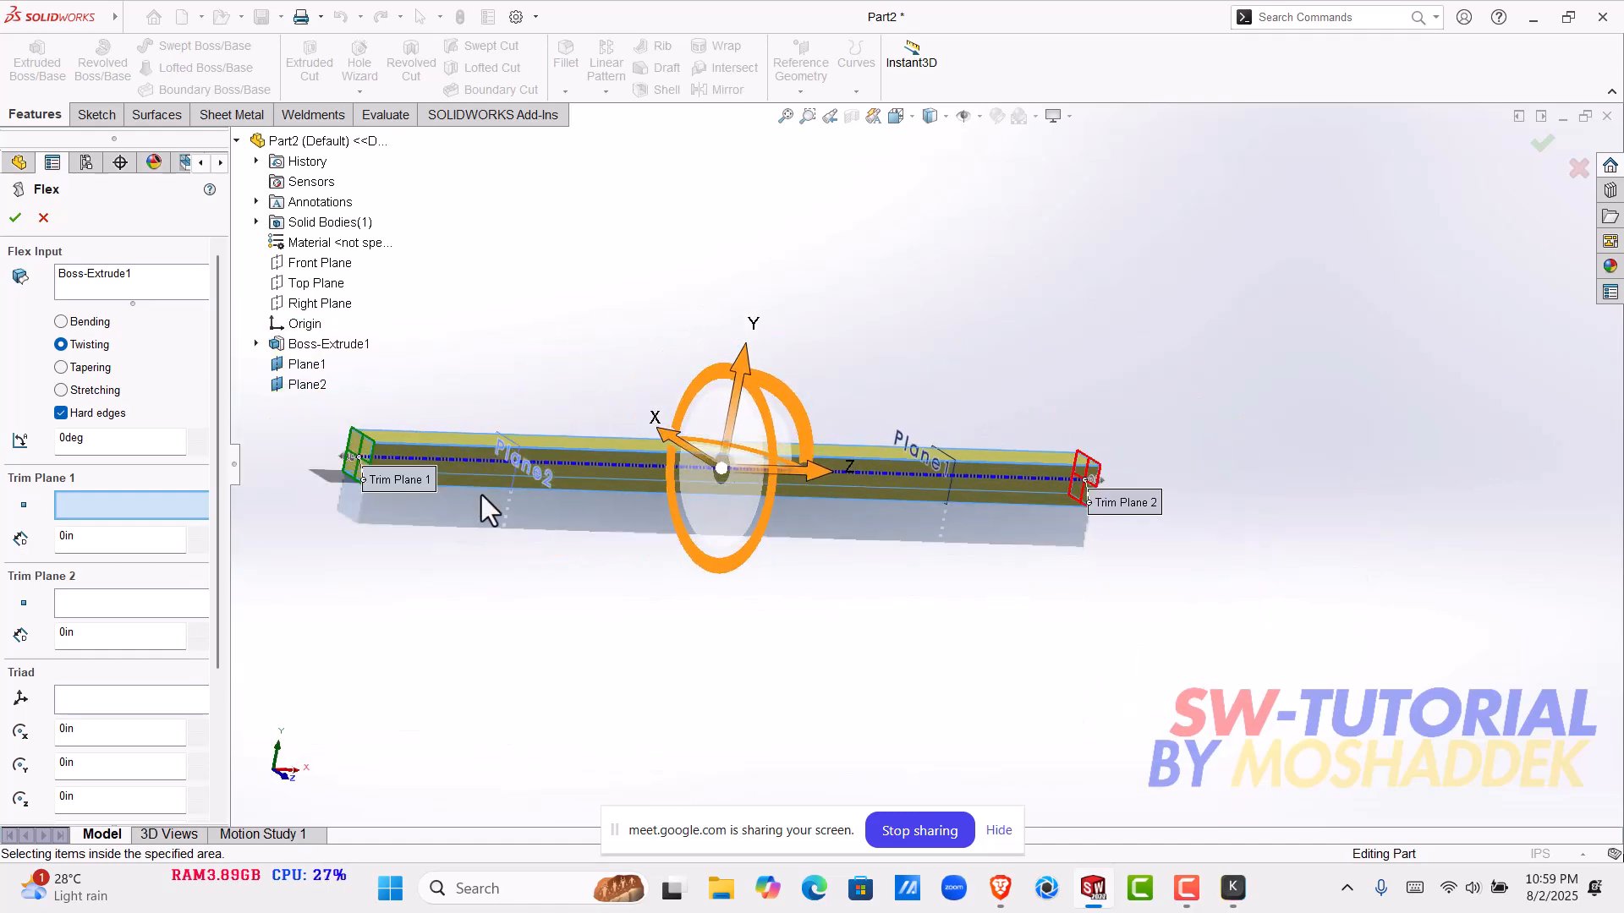
scroll(480, 494, "down", 1)
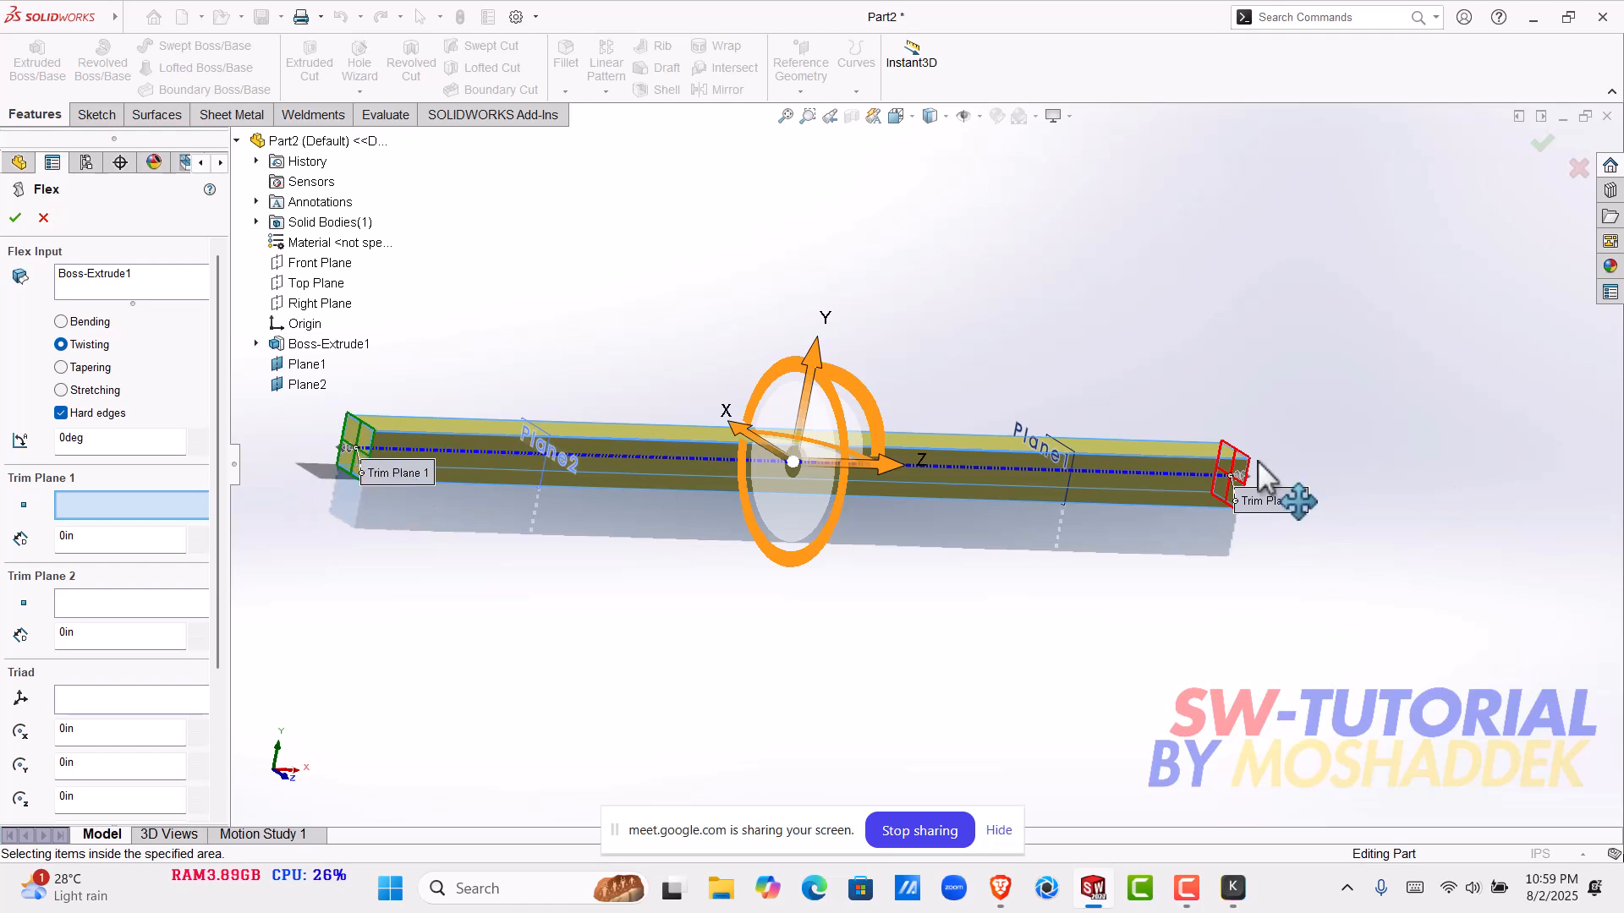
- Try a 2 in trim distance for Trim Plane 1, and cancel the Flex feature
left_click(97, 539)
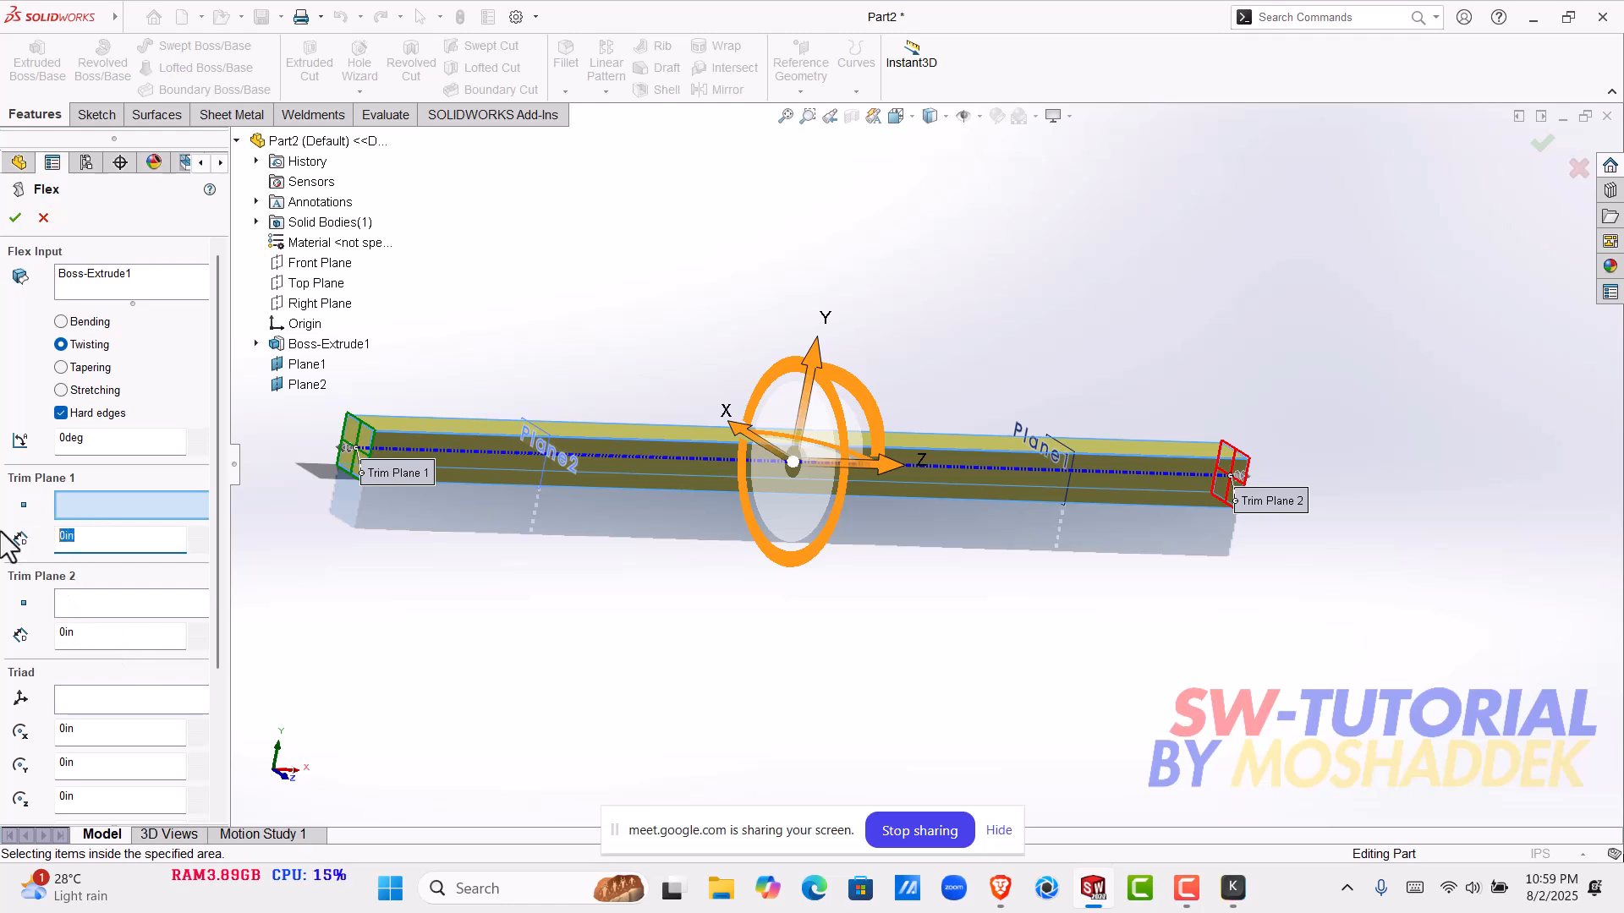
type("2")
key("Return")
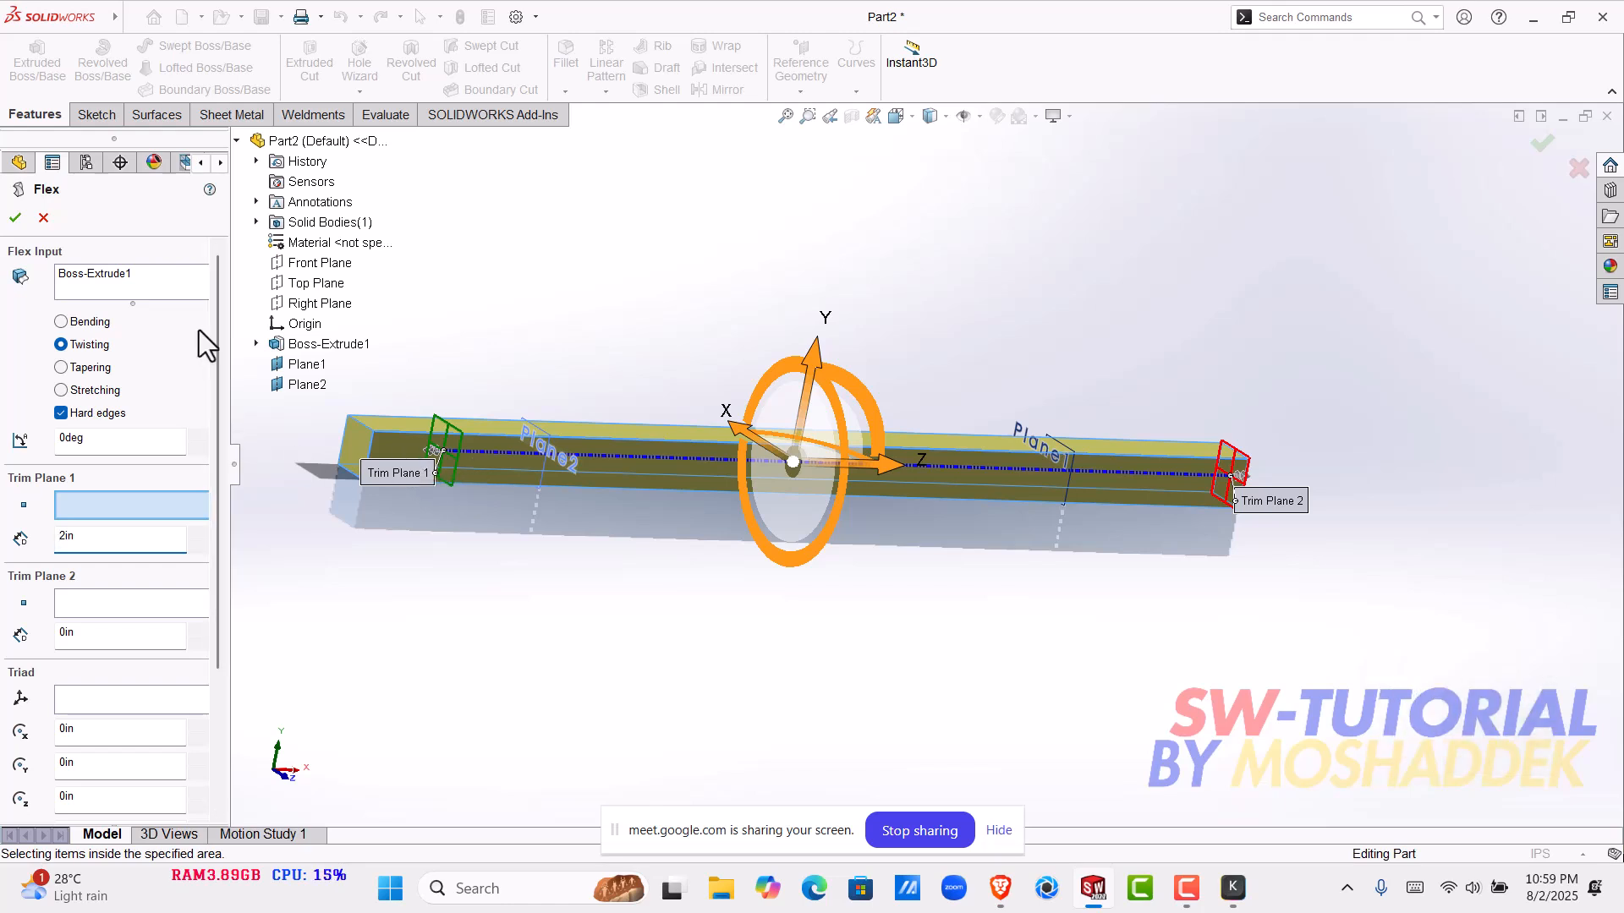
left_click(49, 217)
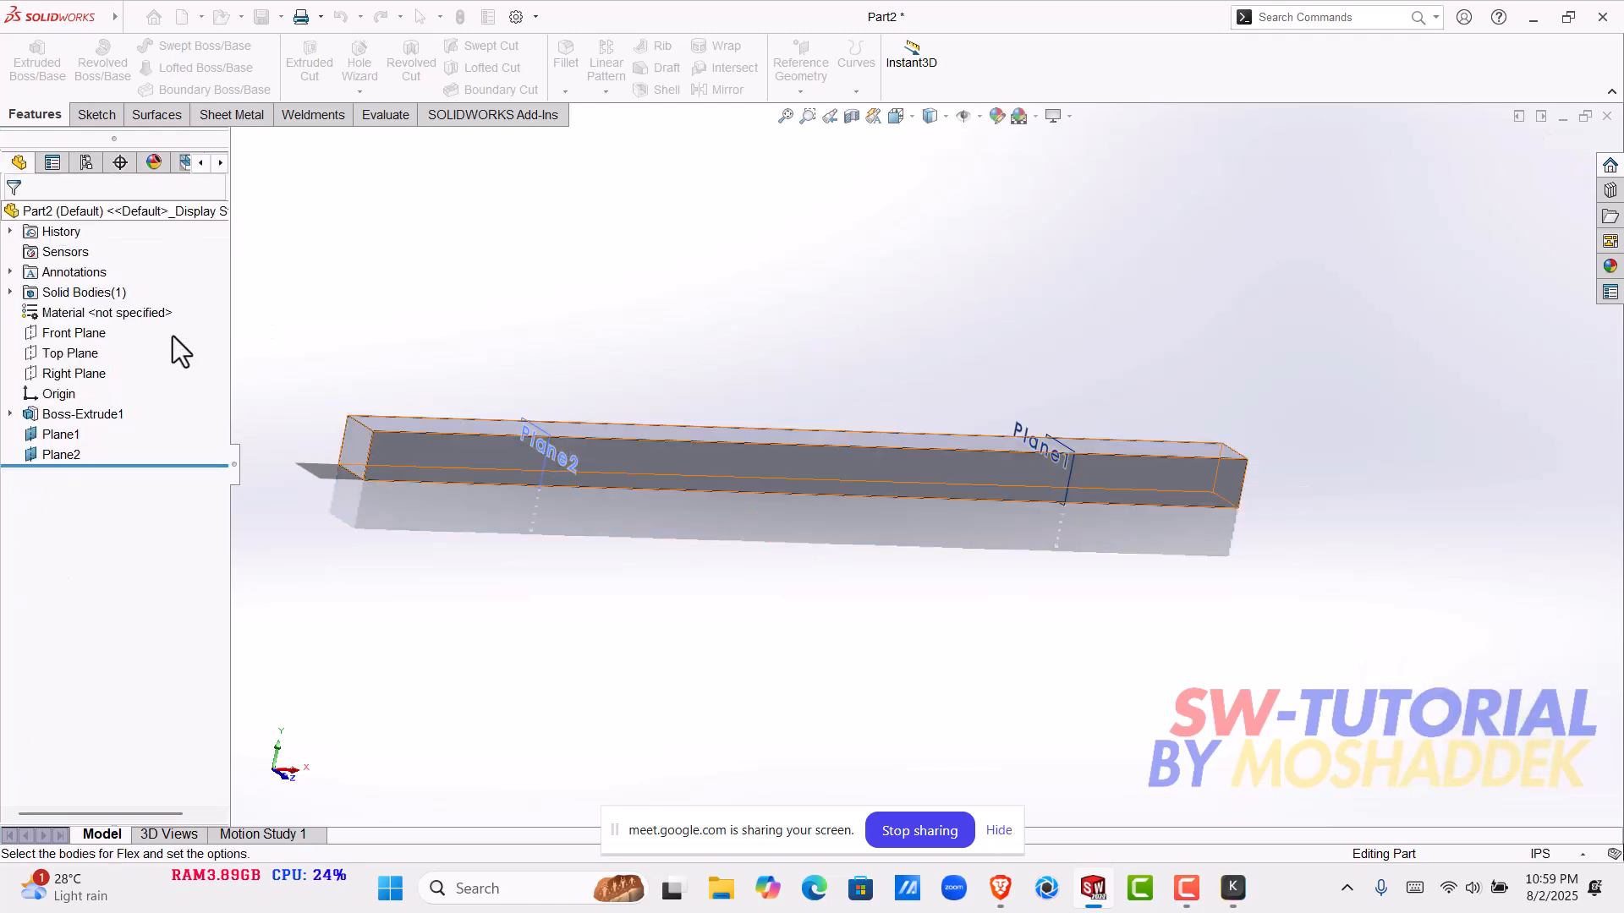
- Delete both offset reference planes, Plane2 and Plane1, from the part
right_click(57, 452)
left_click(118, 608)
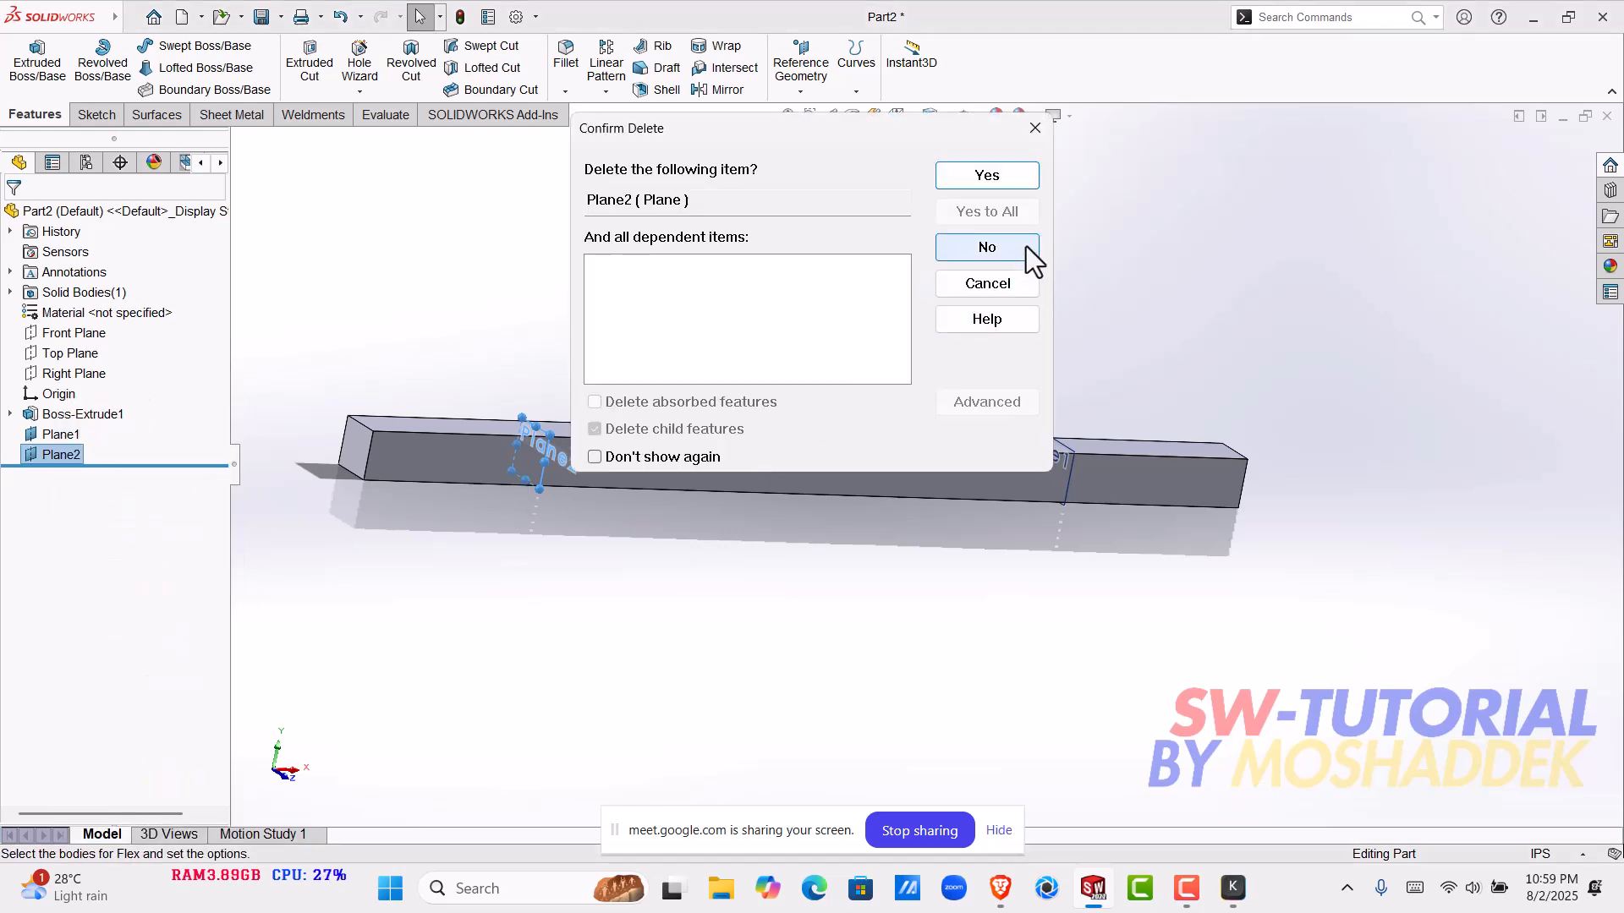
left_click(1000, 179)
right_click(59, 434)
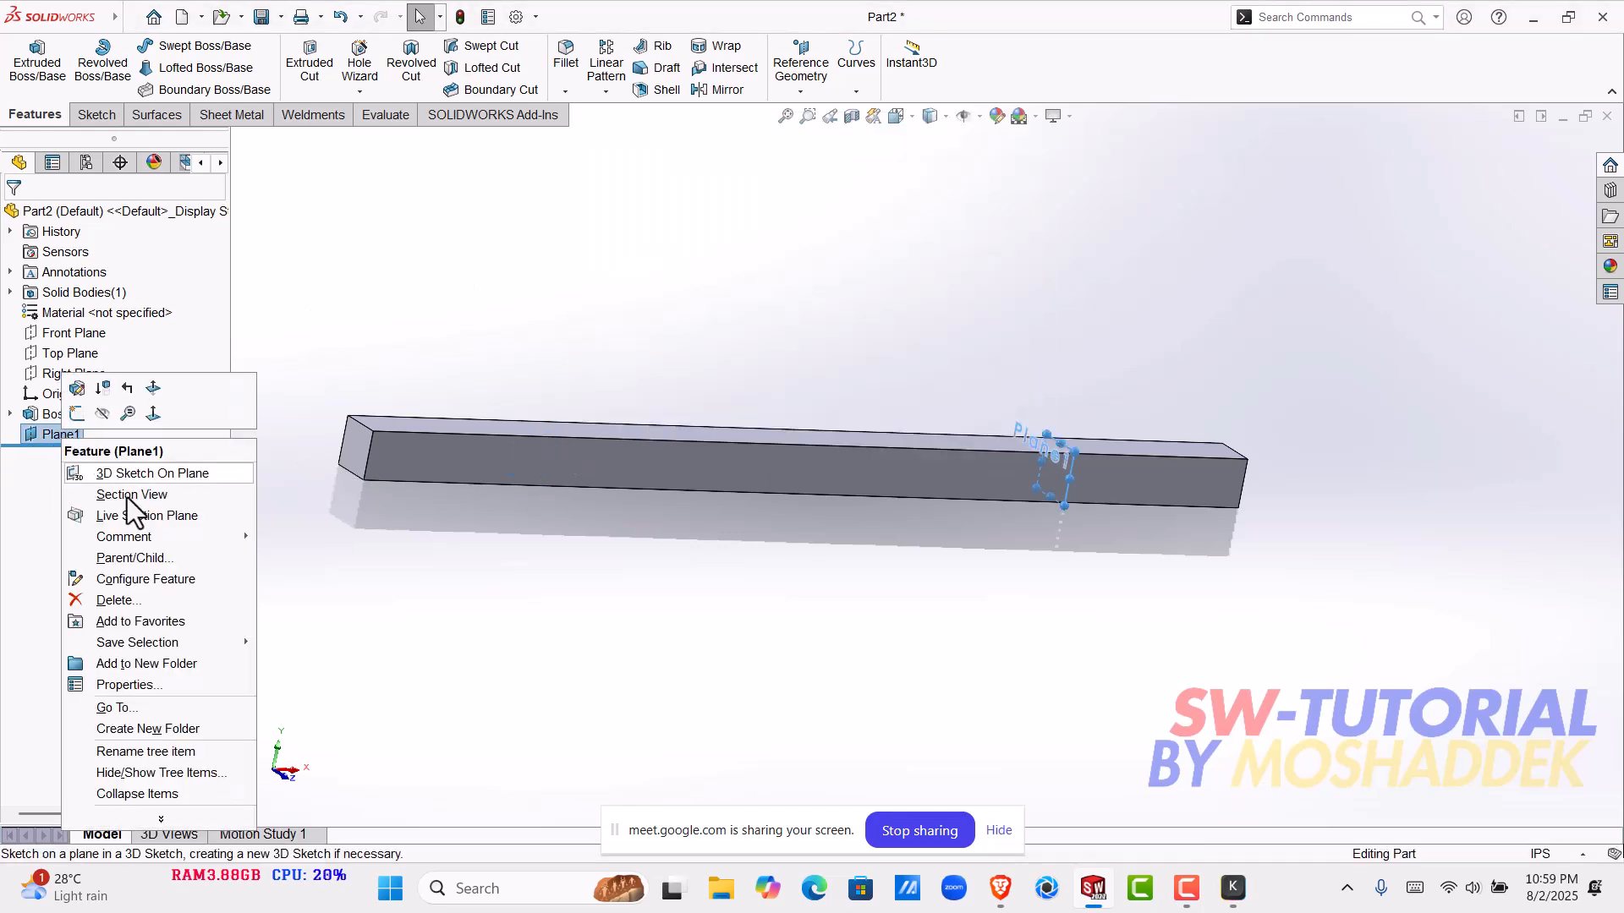
left_click(118, 600)
left_click(988, 174)
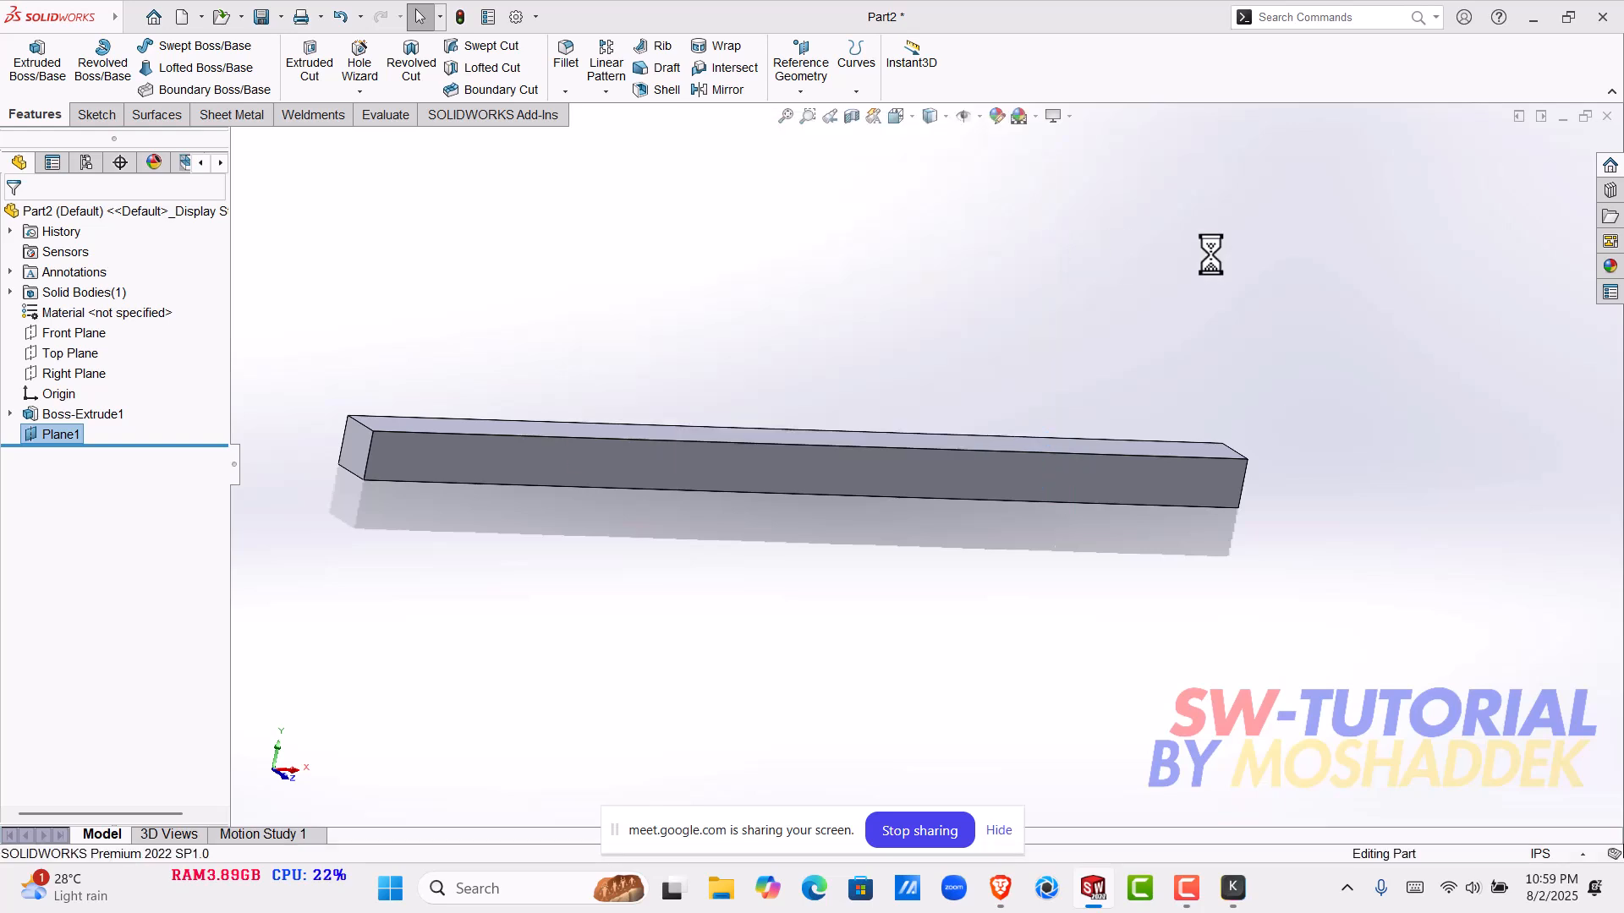
- Start a new Flex feature on the bar body and set it to Twisting
left_click(127, 18)
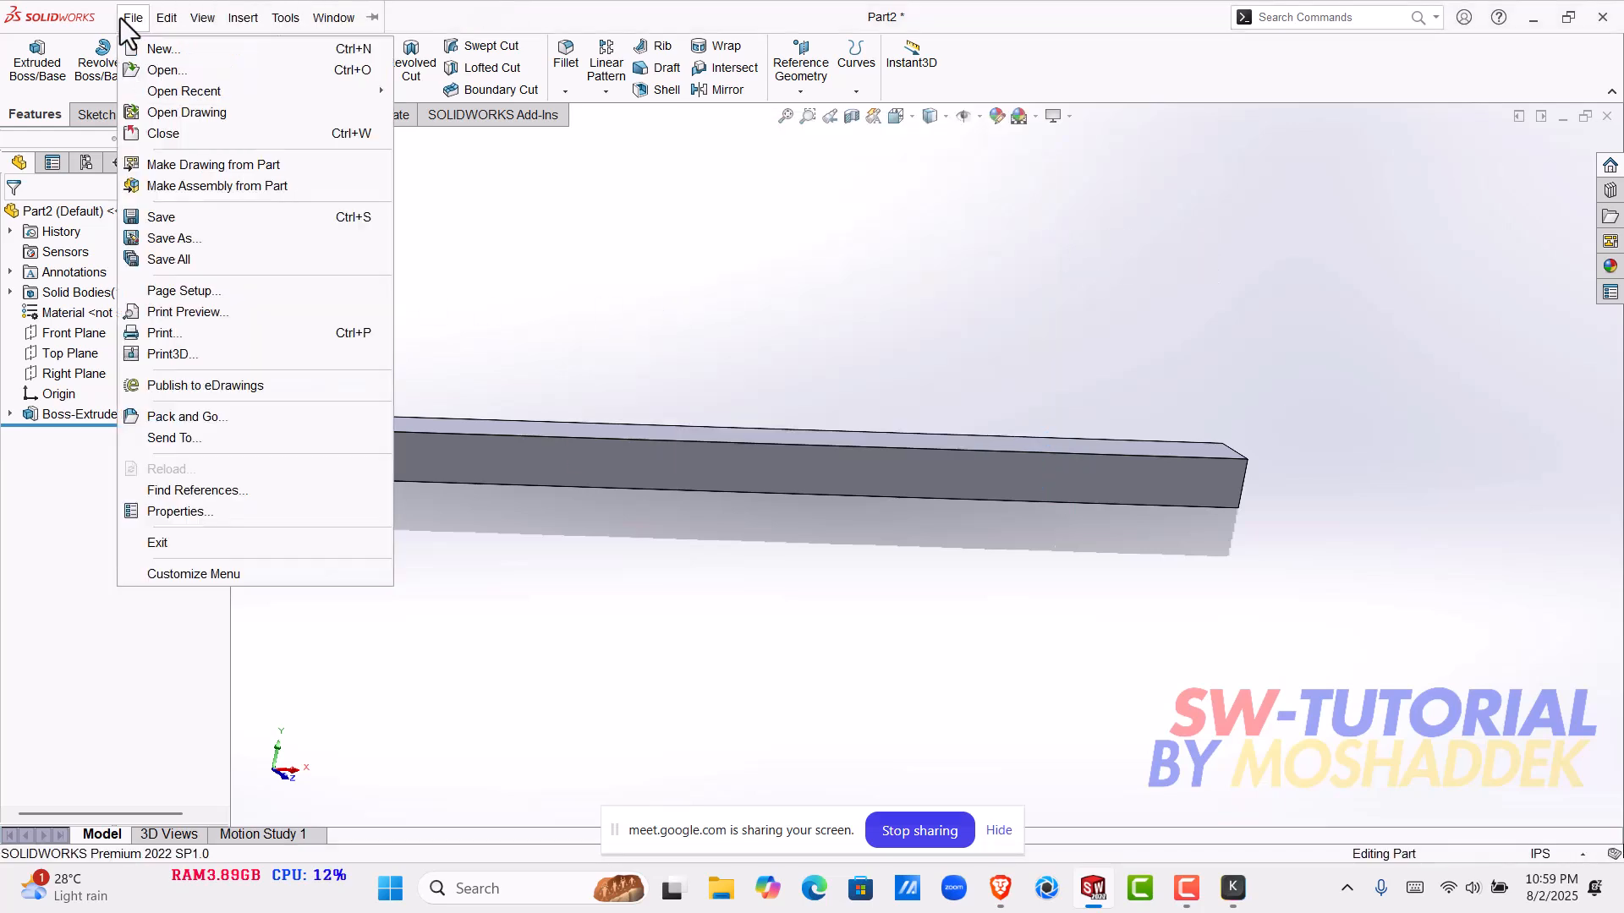
left_click(243, 18)
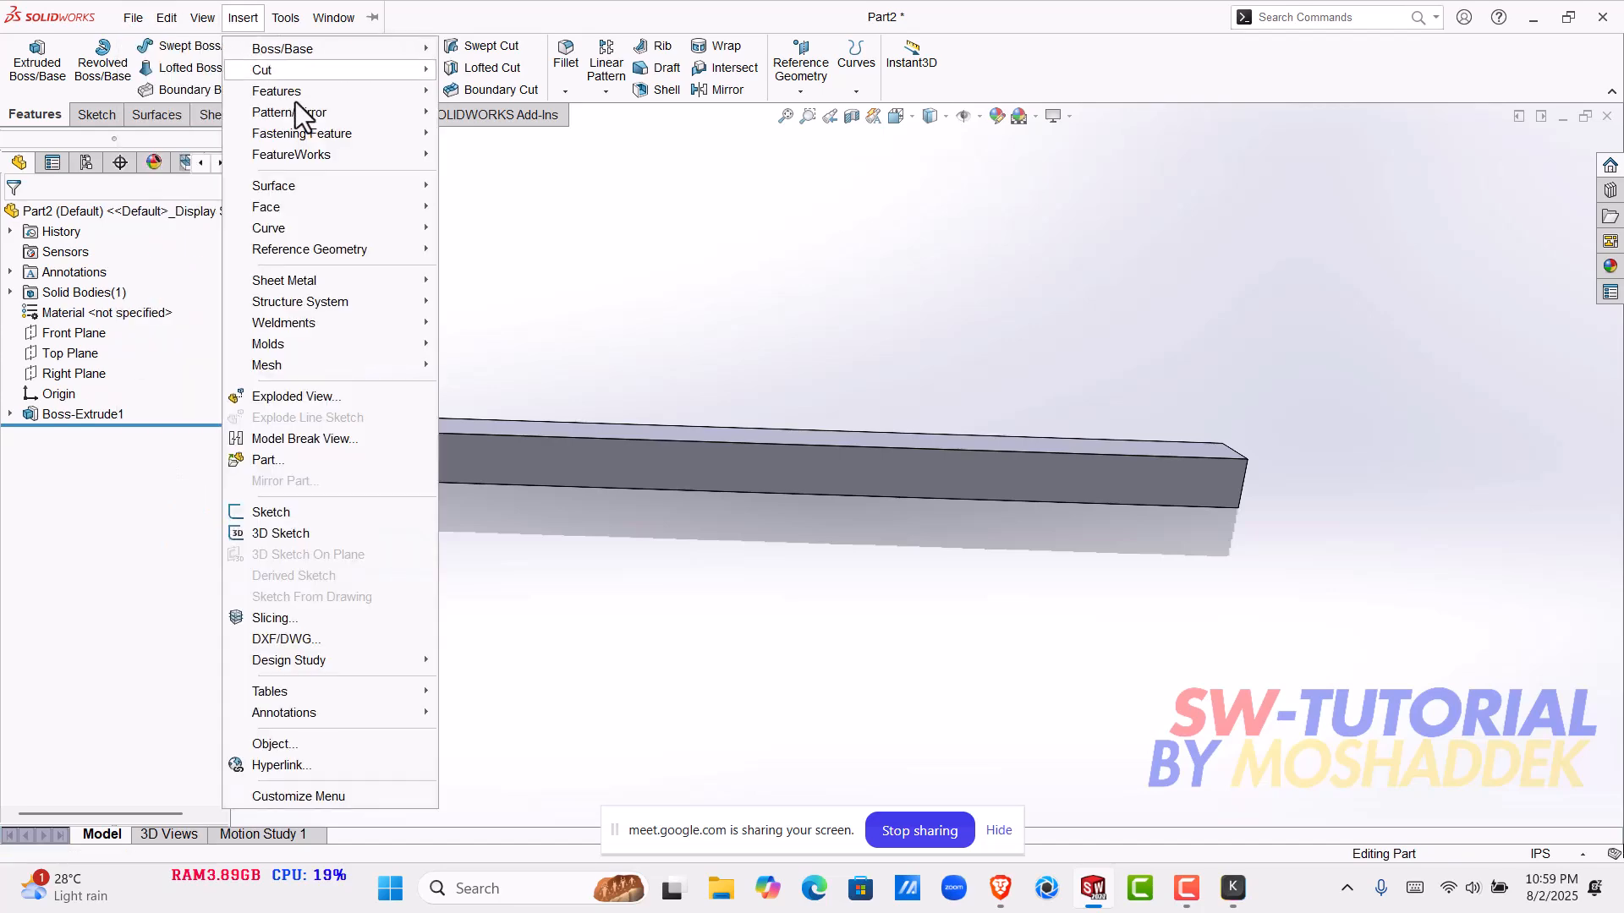
mouse_move(294, 92)
left_click(525, 432)
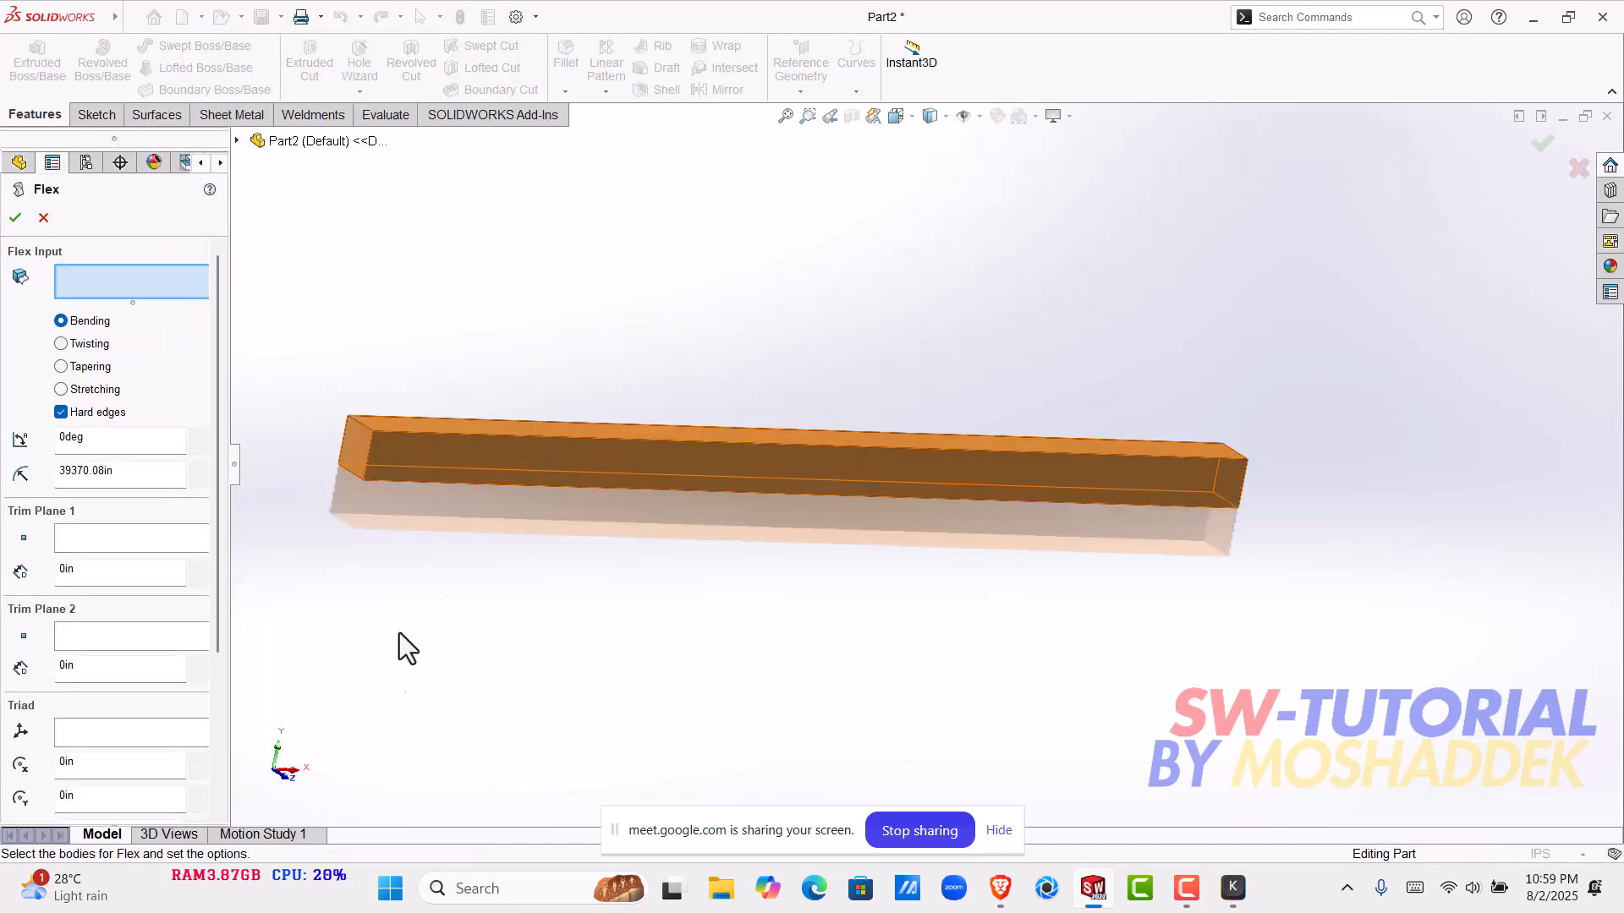
left_click(518, 494)
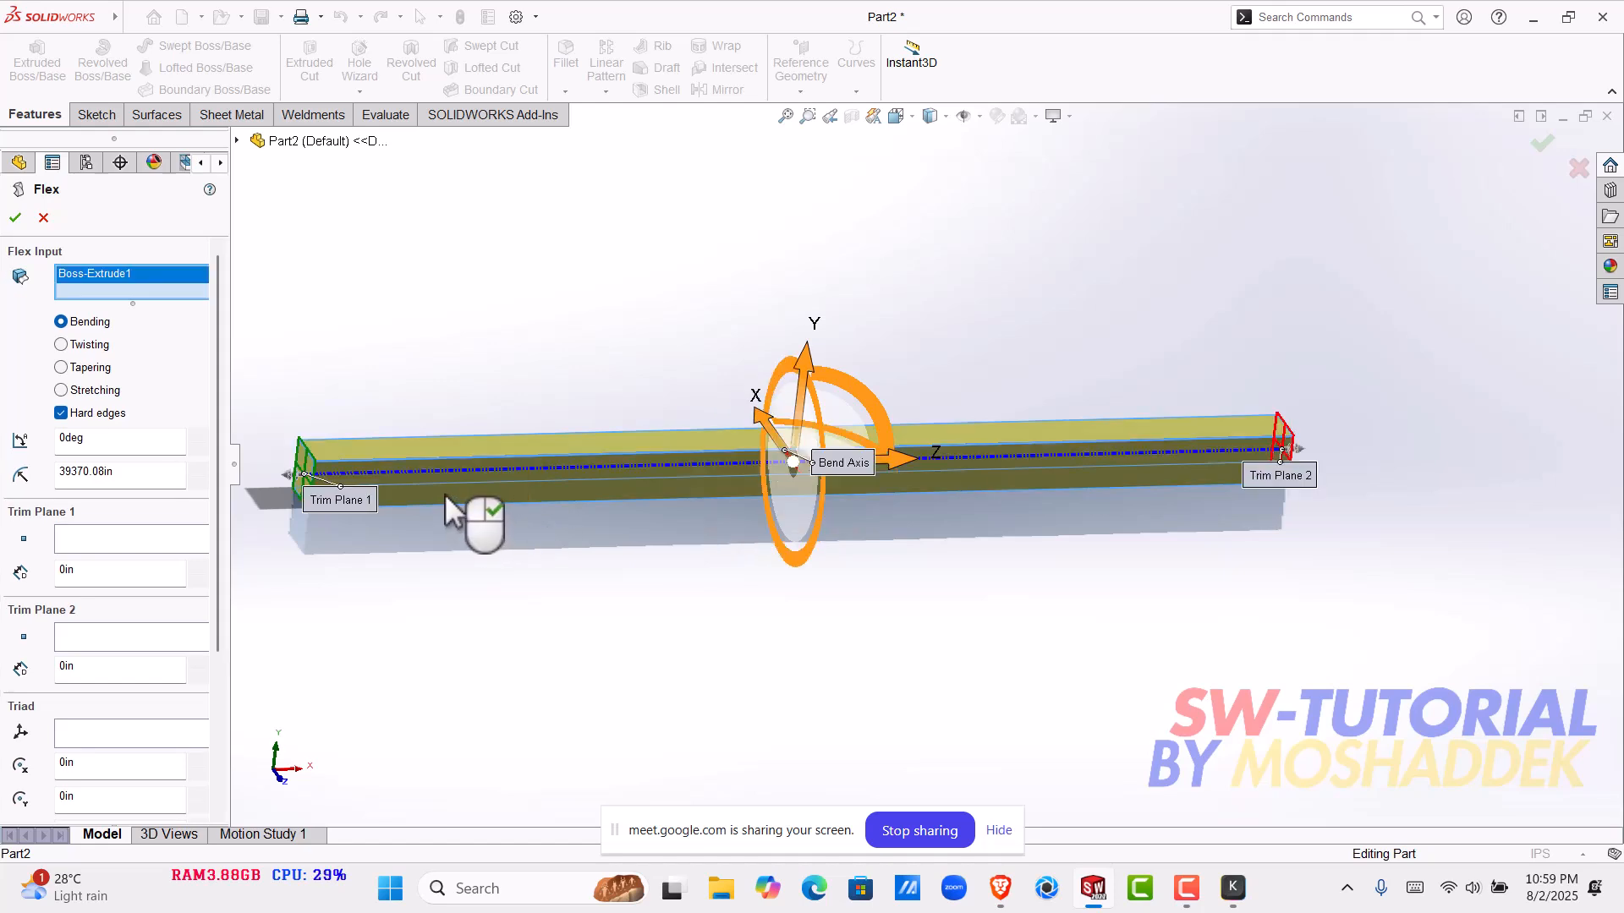
left_click(103, 343)
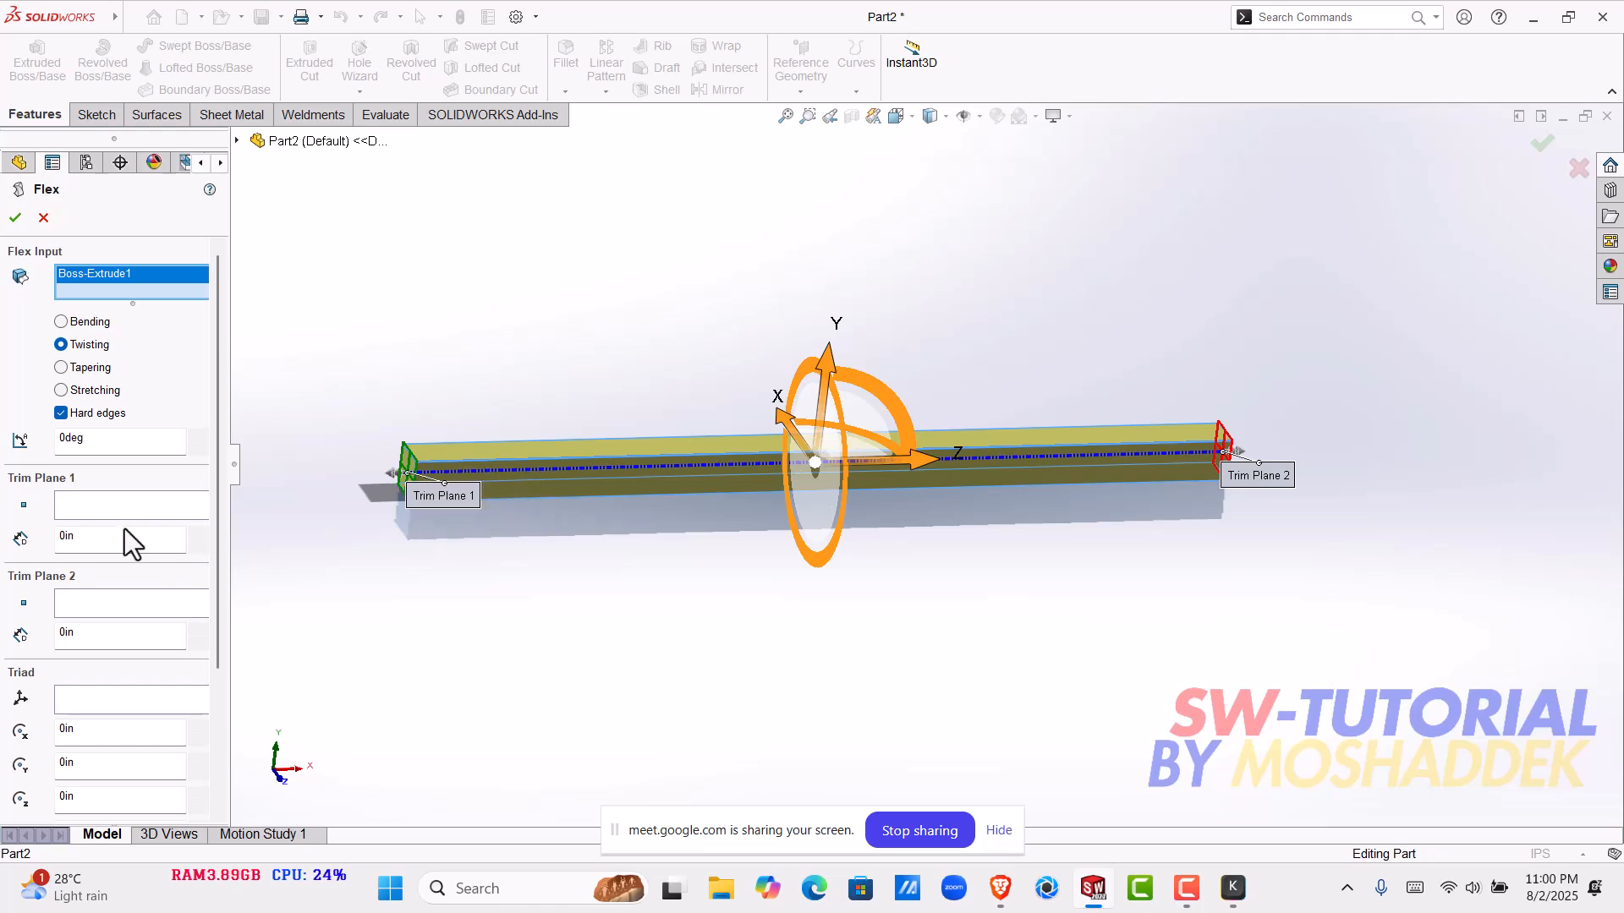
- Set the trim distances of Trim Plane 1 and Trim Plane 2 to 3 in each
left_click(62, 540)
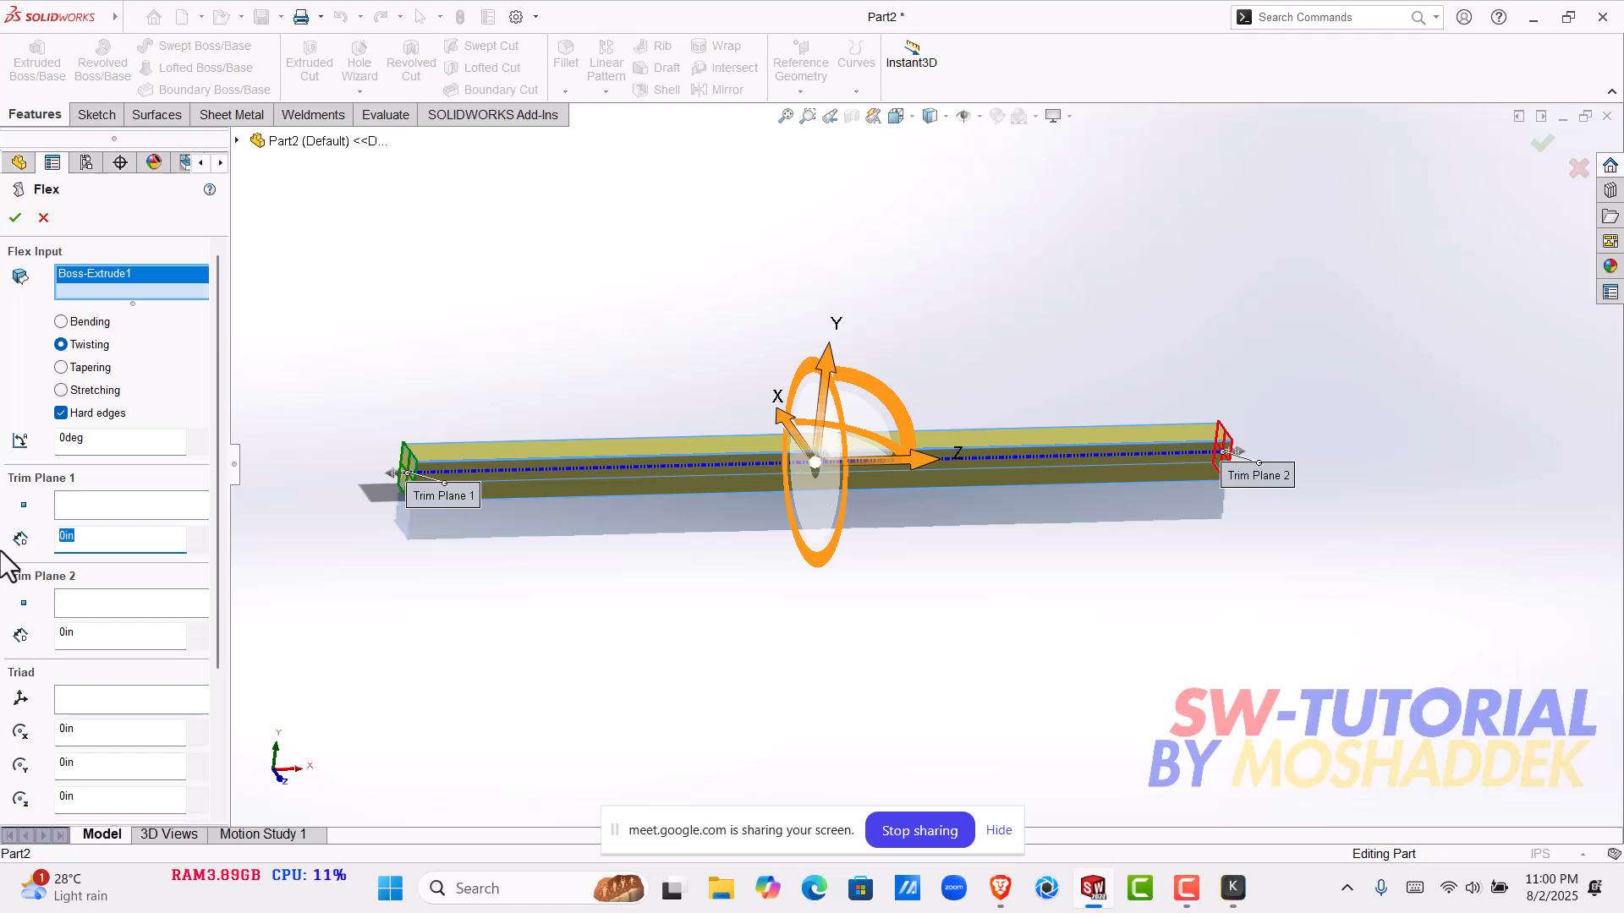
type("3")
key("Return")
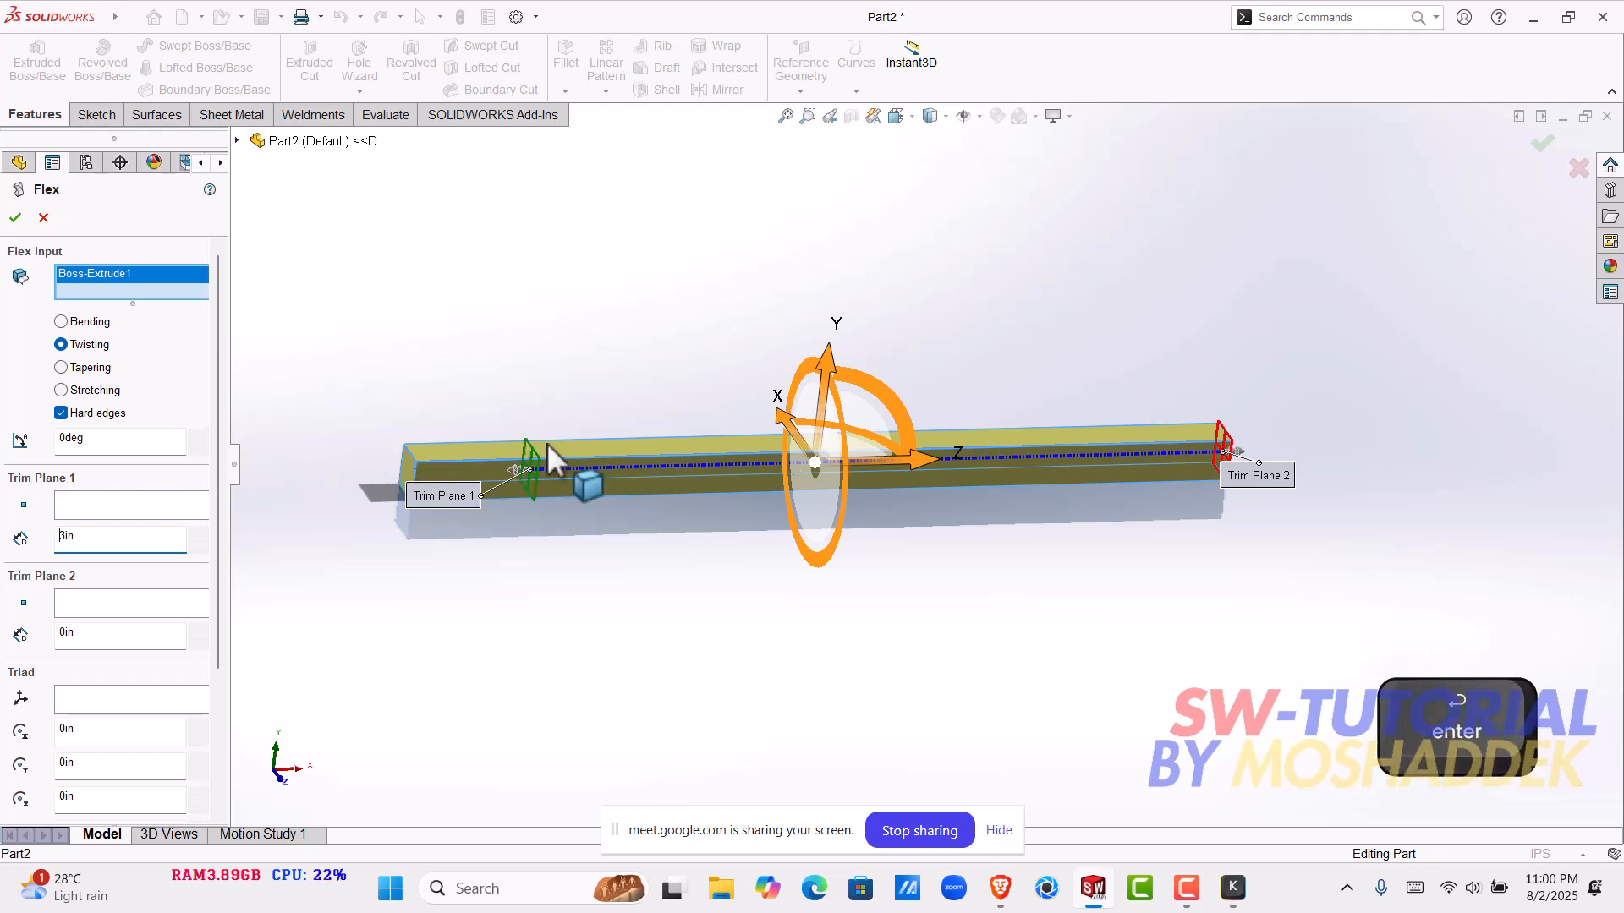
left_click(106, 634)
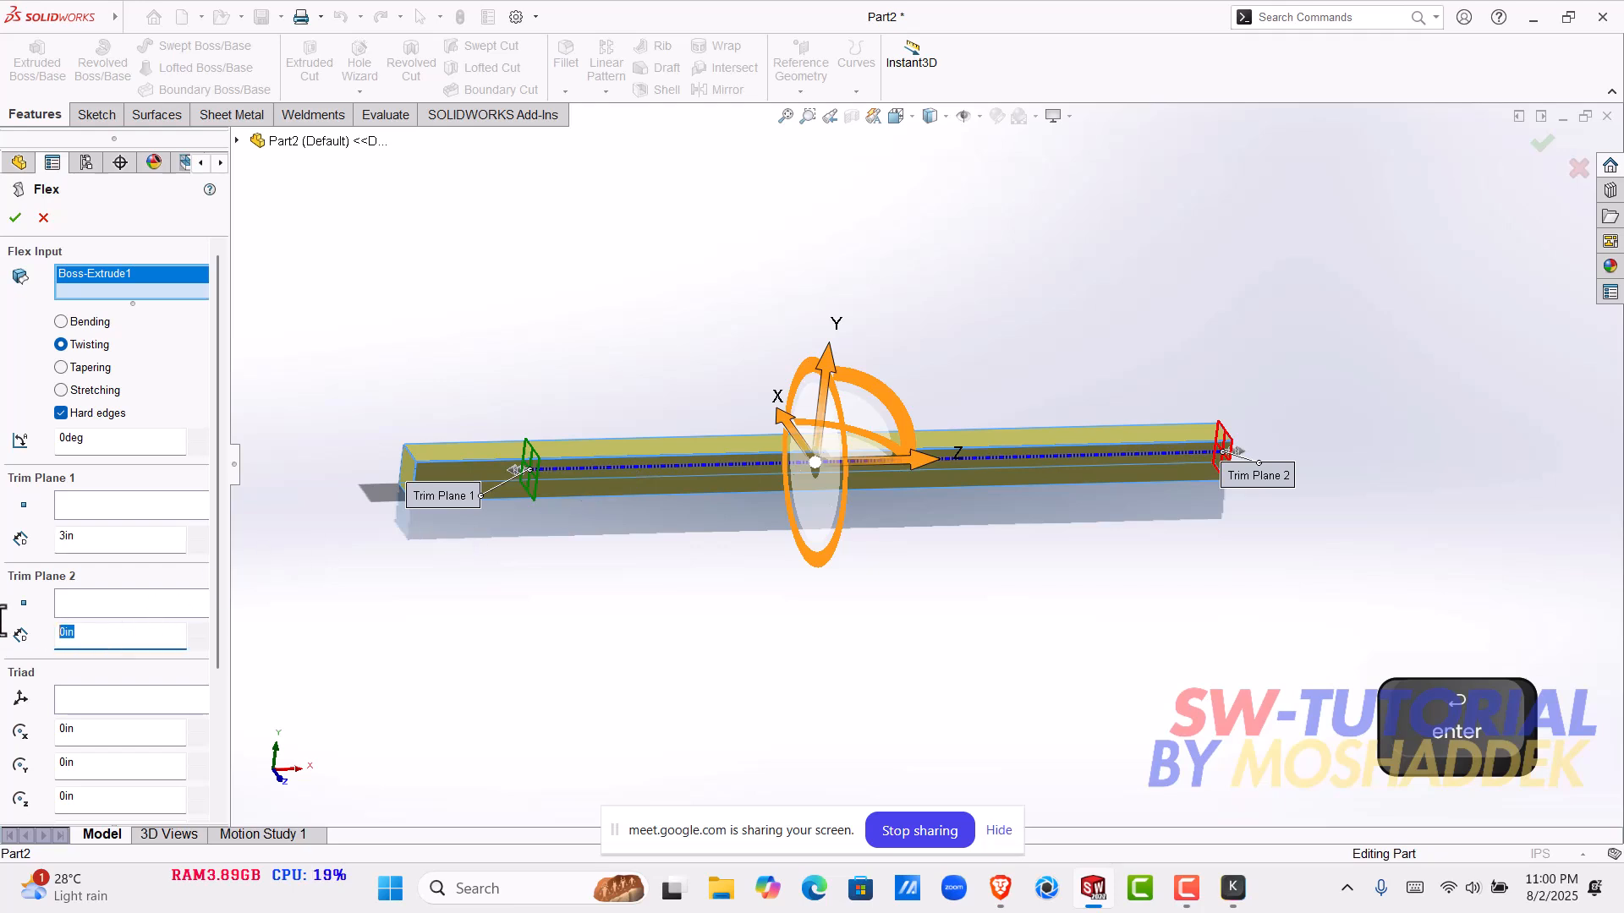
type("3")
key("Return")
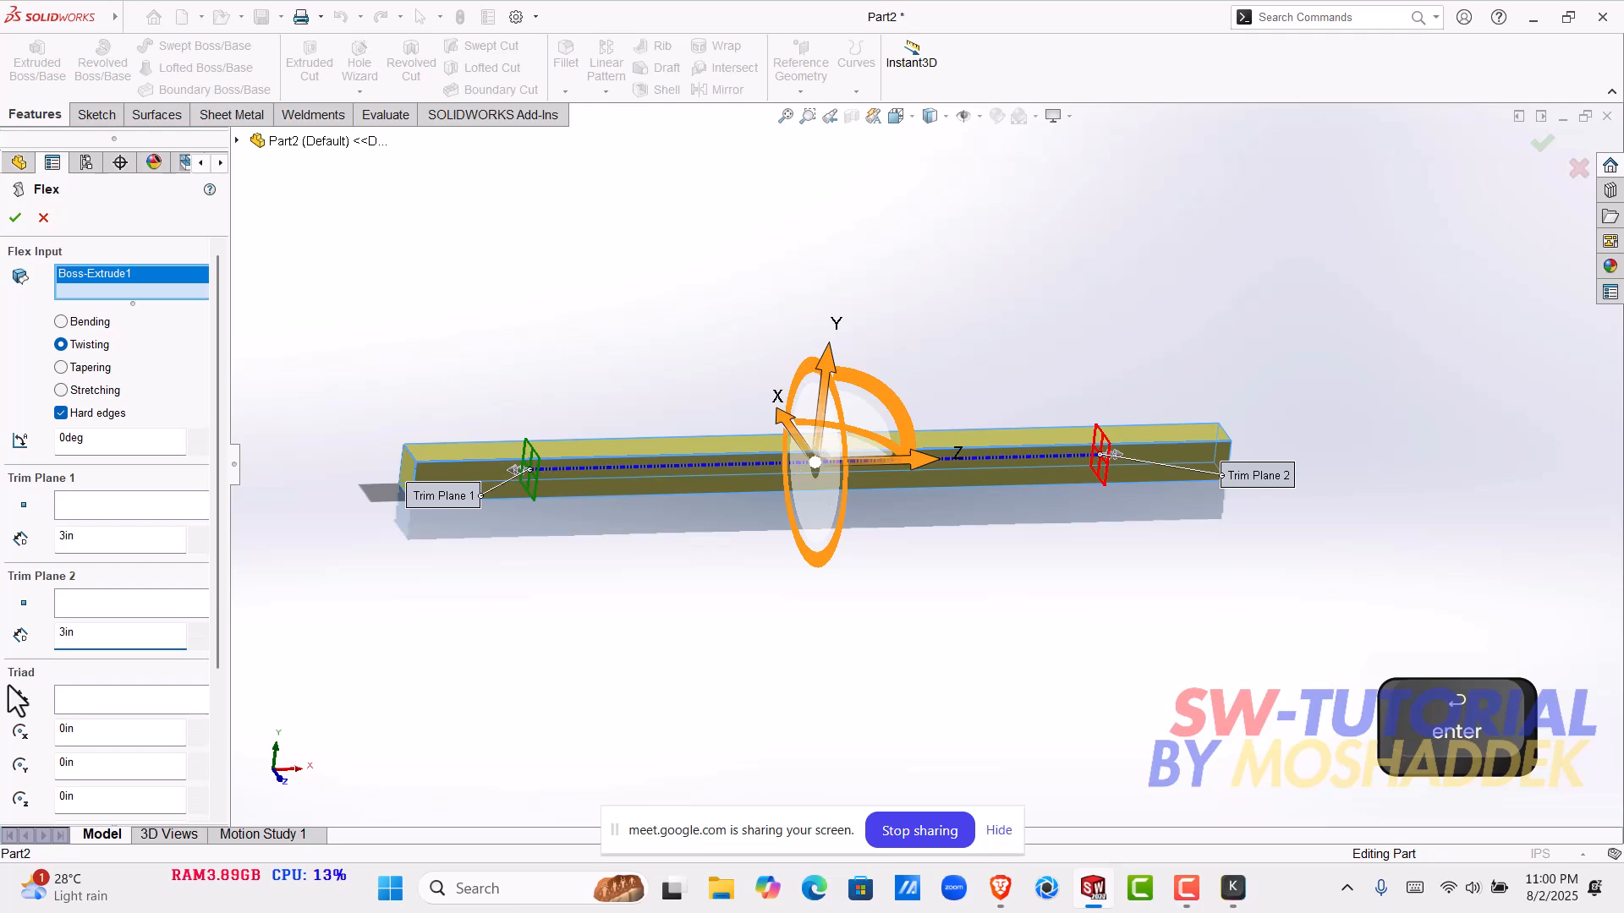
- Set the twist angle to 90 degrees and apply the Flex feature to the bar
mouse_move(209, 455)
left_mouse_down()
mouse_move(220, 551)
mouse_move(222, 445)
left_mouse_up()
double_click(107, 436)
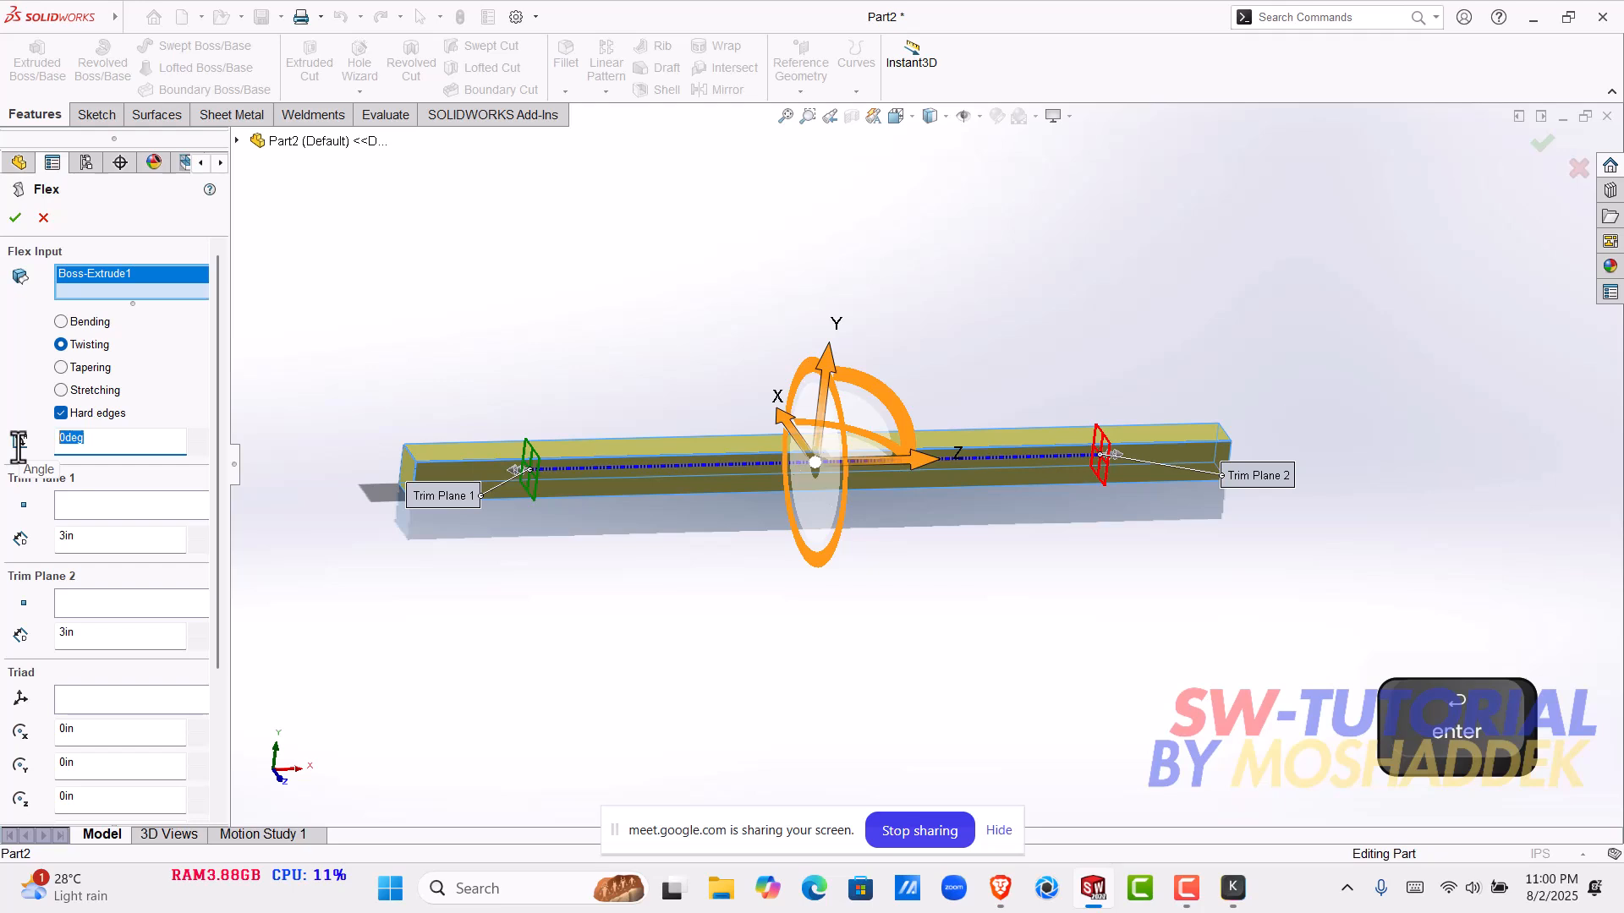
type("90")
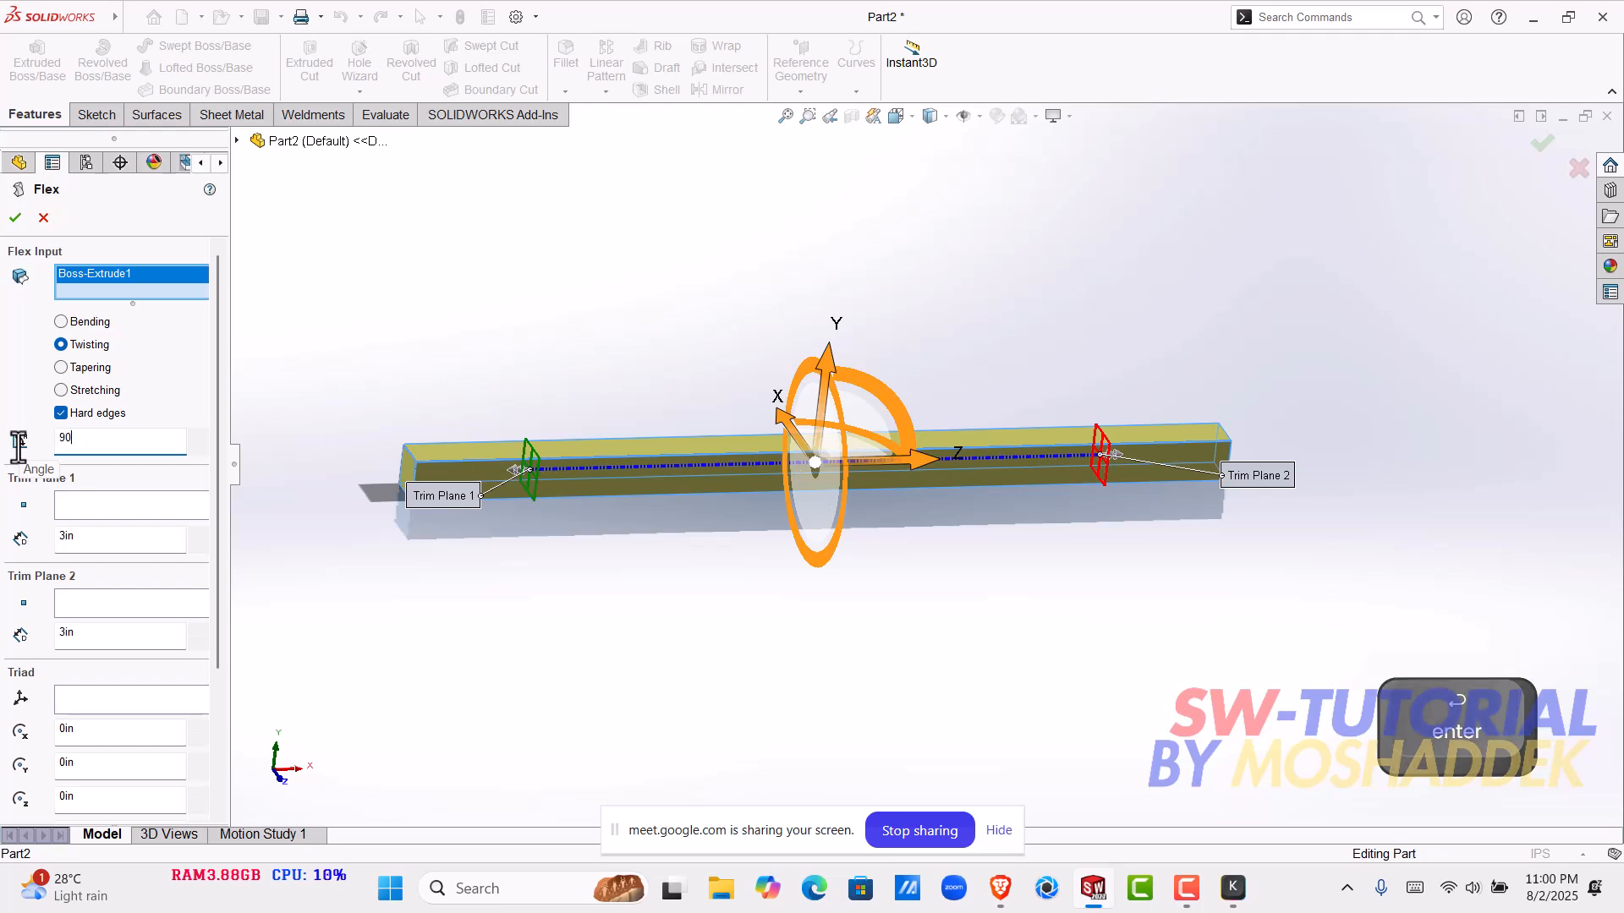
key("Return")
key("Return")
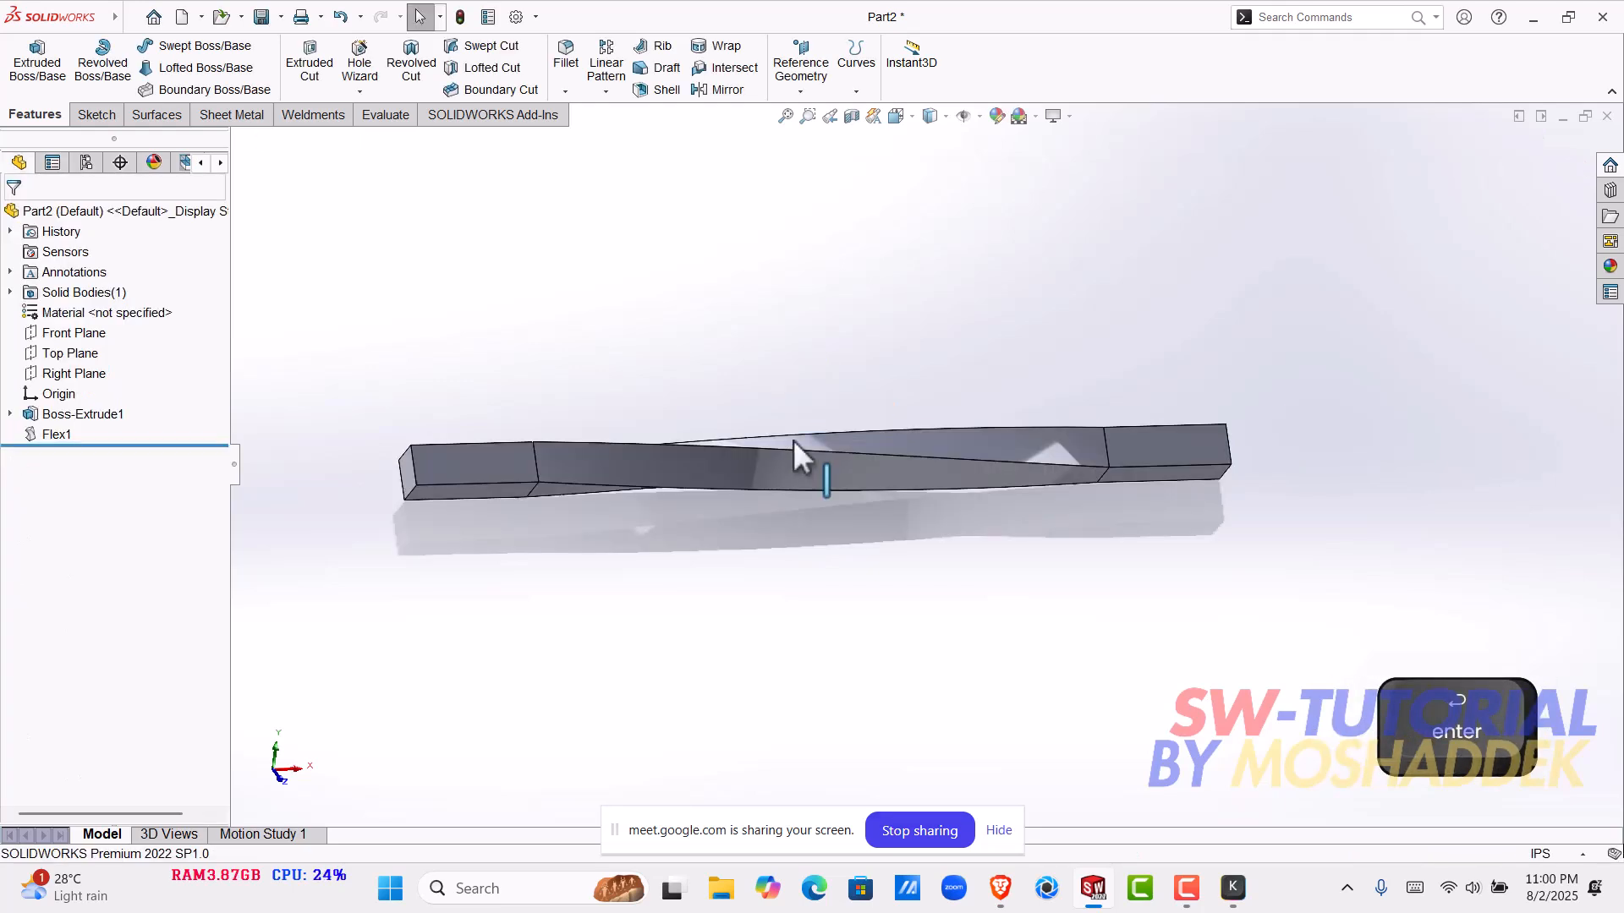
- Edit the Flex1 feature of the bar and set its twist angle to 270 degrees
middle_click_drag(1023, 446, 1172, 501)
scroll(661, 453, "down", 1)
middle_click_drag(741, 471, 877, 209)
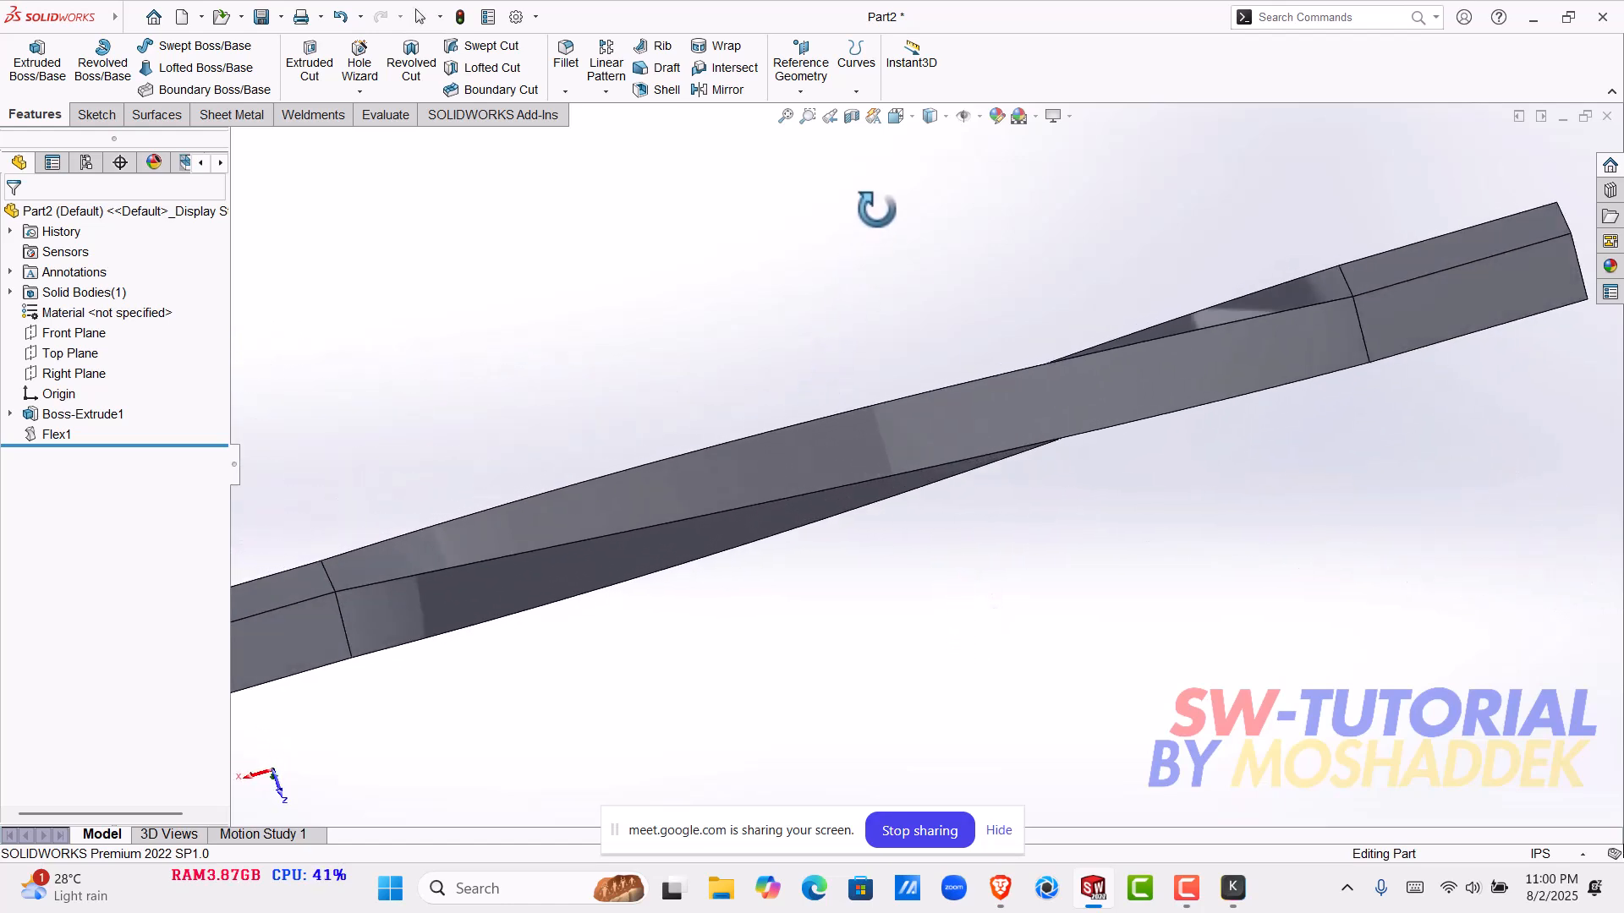
left_click(60, 436)
left_click(76, 390)
middle_click_drag(855, 529, 931, 508)
key("ctrl+1")
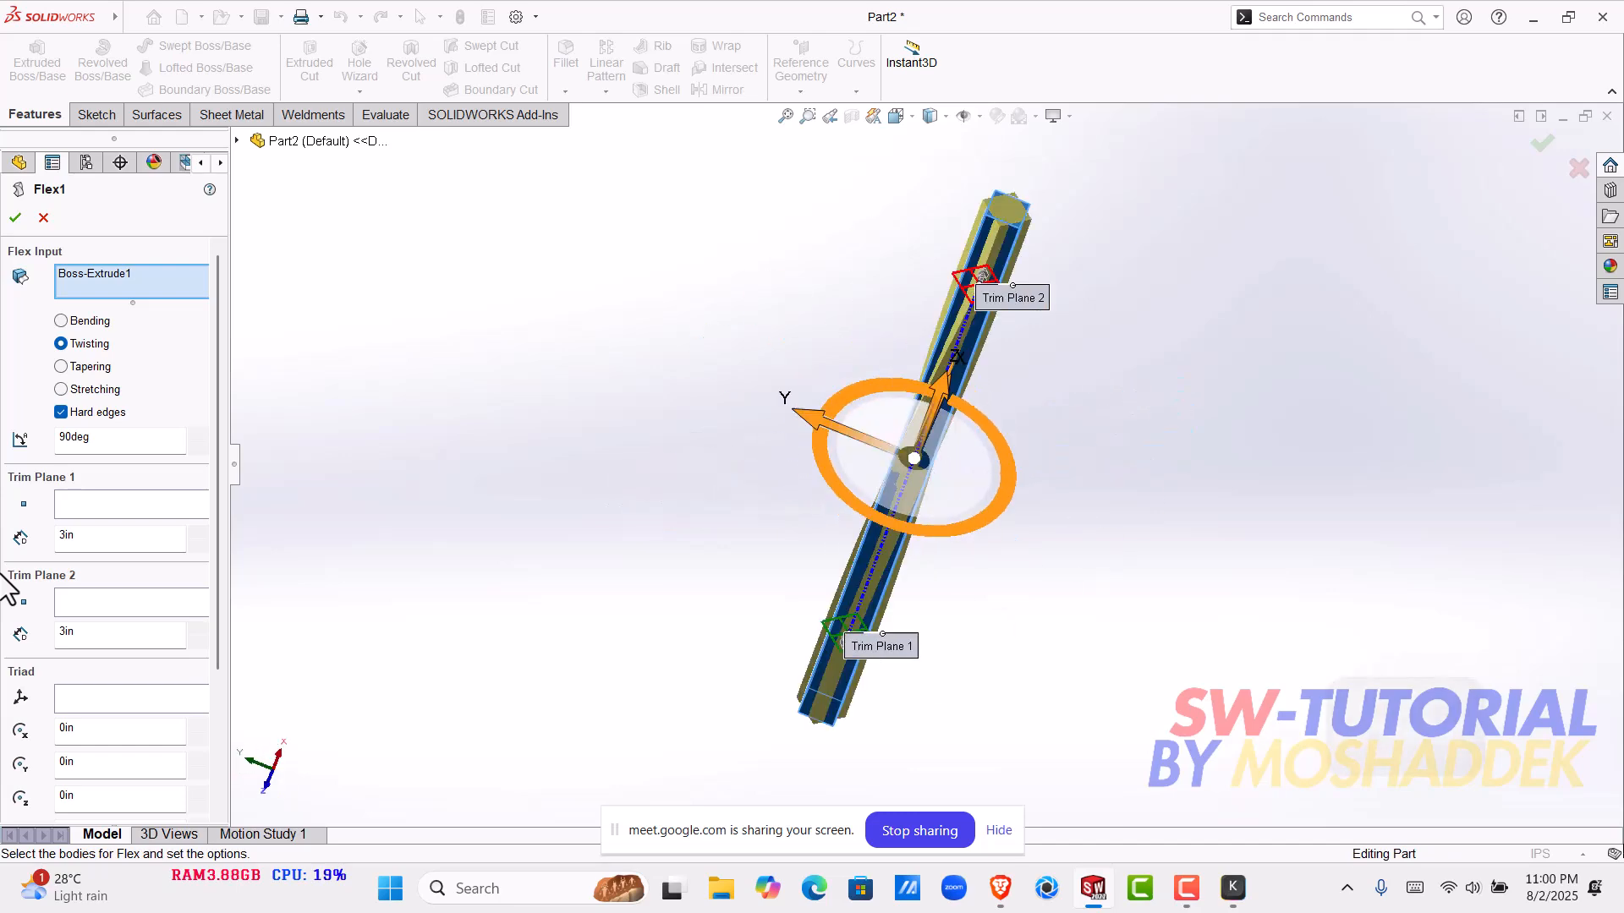
middle_click_drag(1072, 481, 1016, 612)
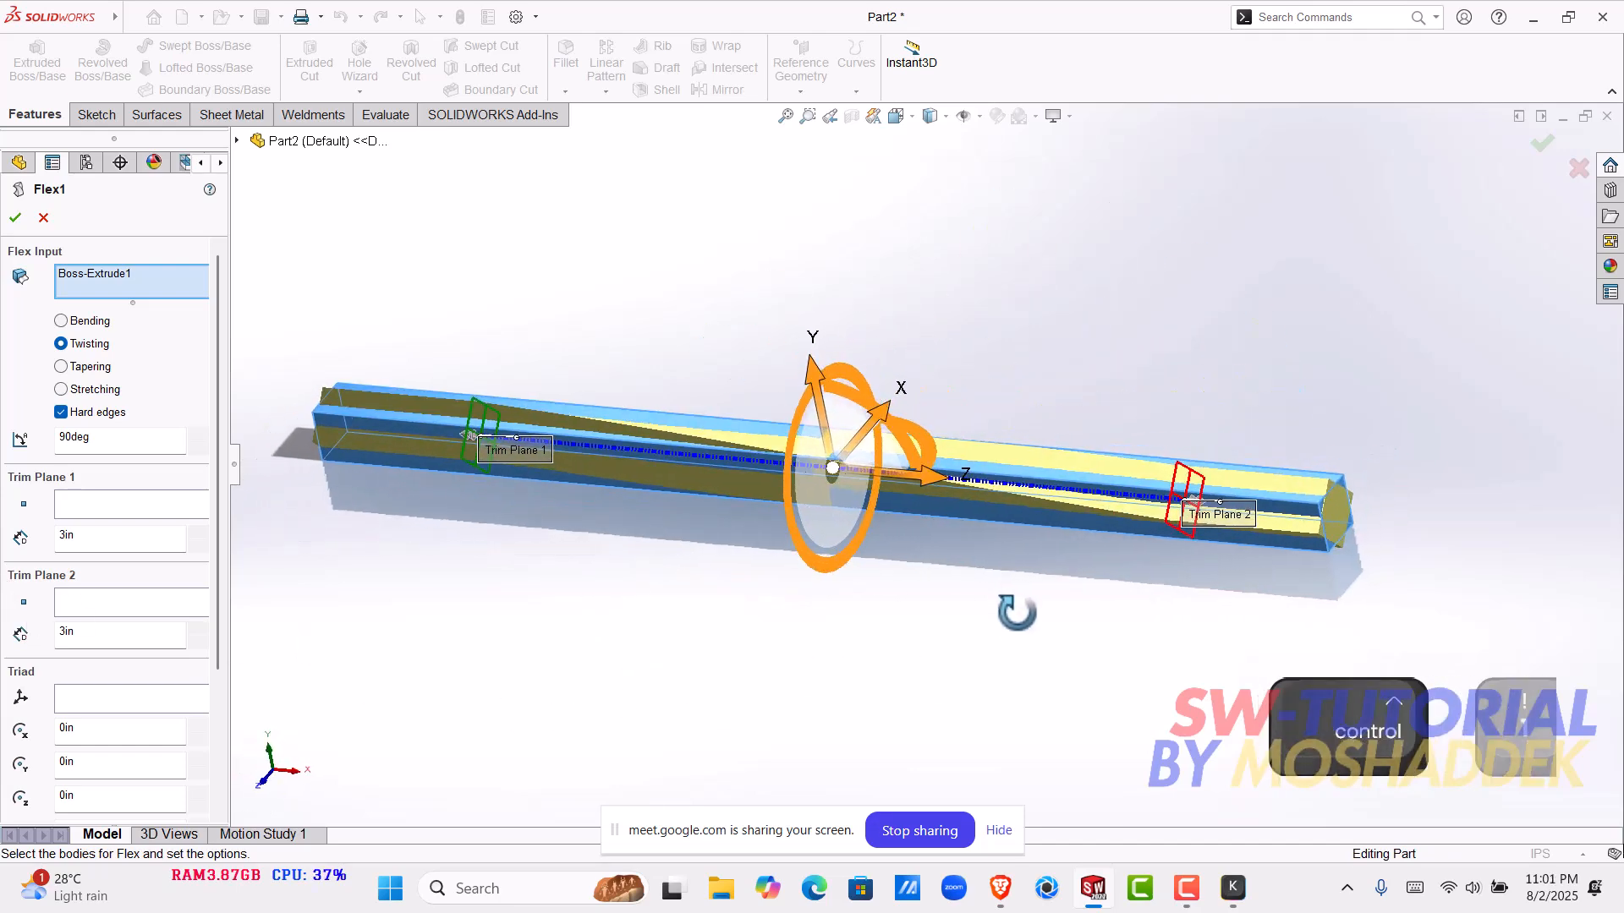
middle_click_drag(895, 554, 982, 545)
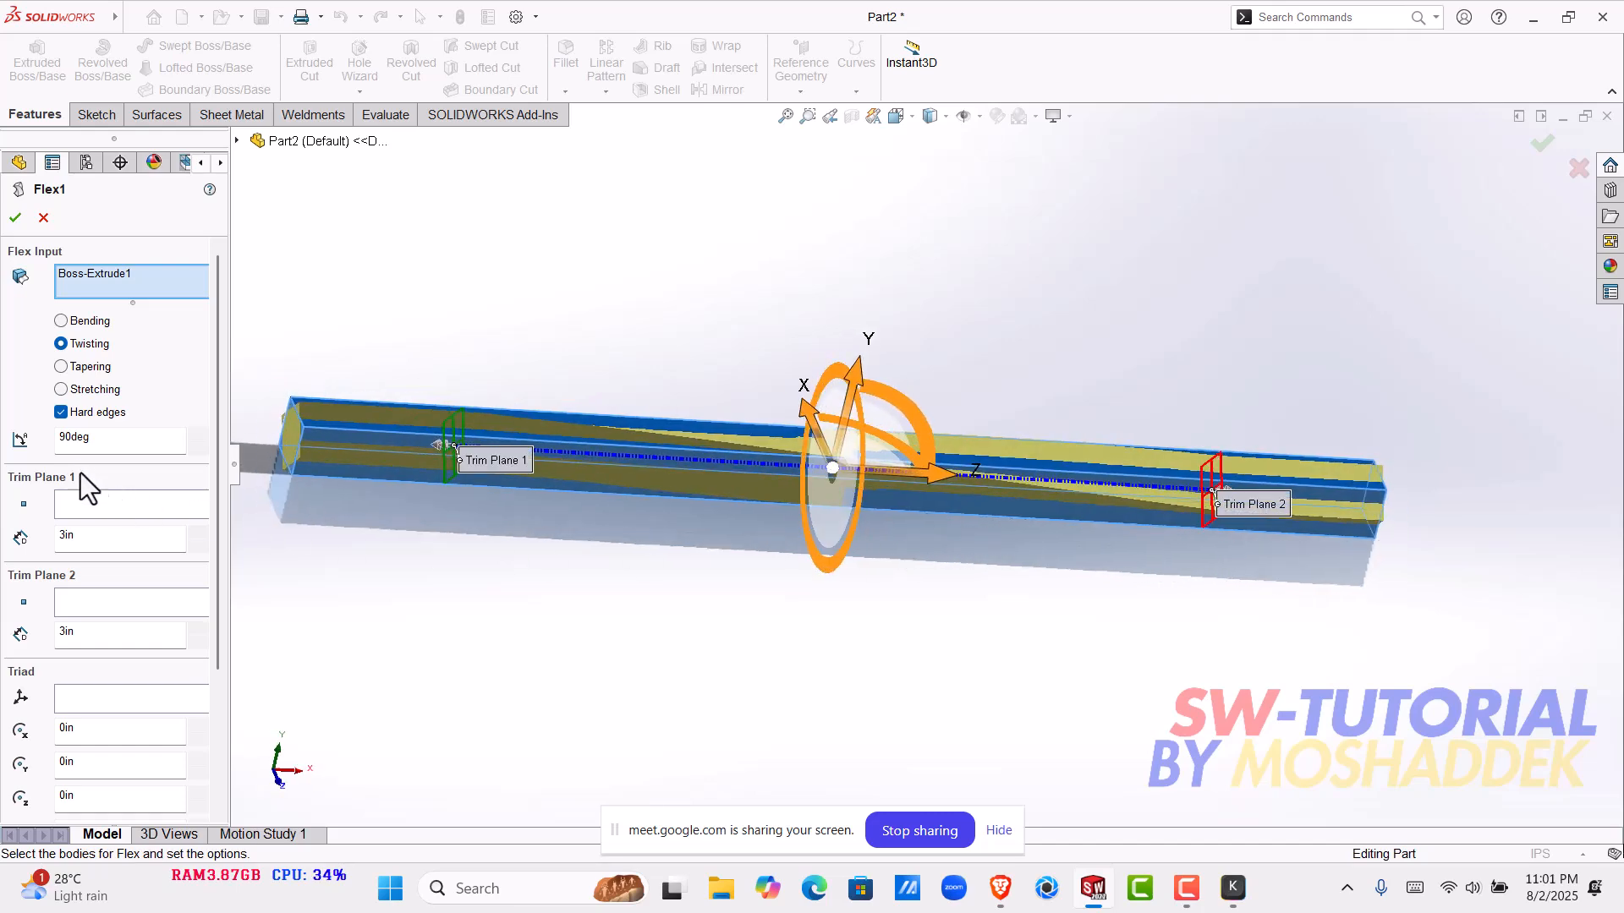
left_click_drag(94, 445, 36, 449)
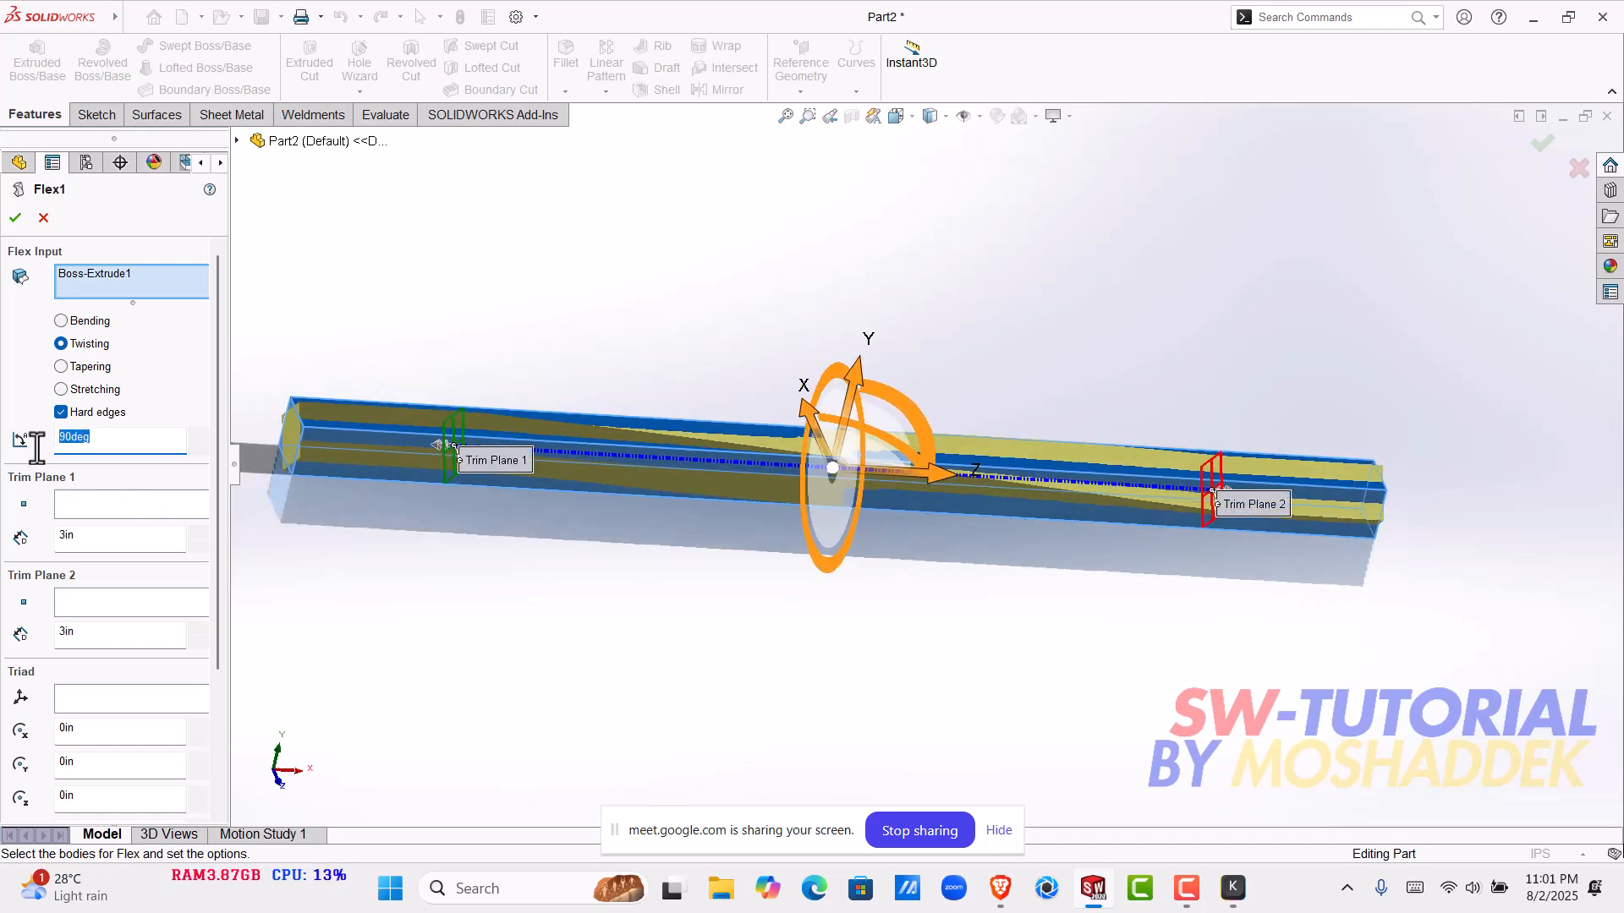
type("270")
key("Return")
key("Return")
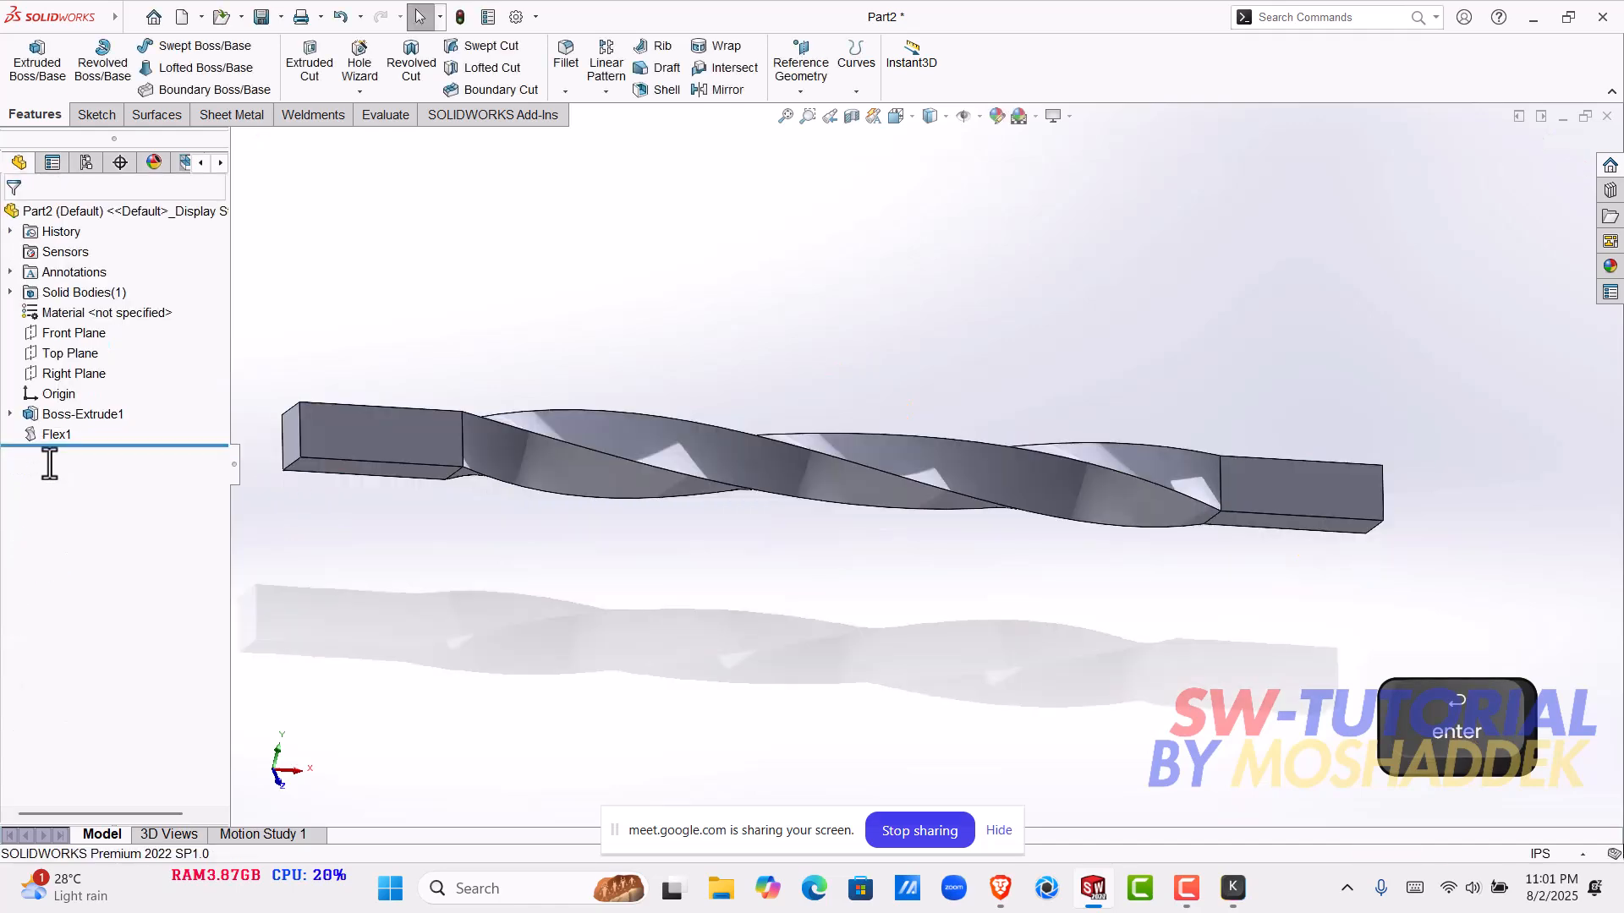
- Inspect the bar's twisted middle section and its straight ends from all sides
middle_click_drag(842, 539, 1178, 678)
scroll(1103, 507, "up", 2)
scroll(1150, 542, "down", 1)
middle_click_drag(1086, 567, 856, 367)
scroll(837, 504, "down", 2)
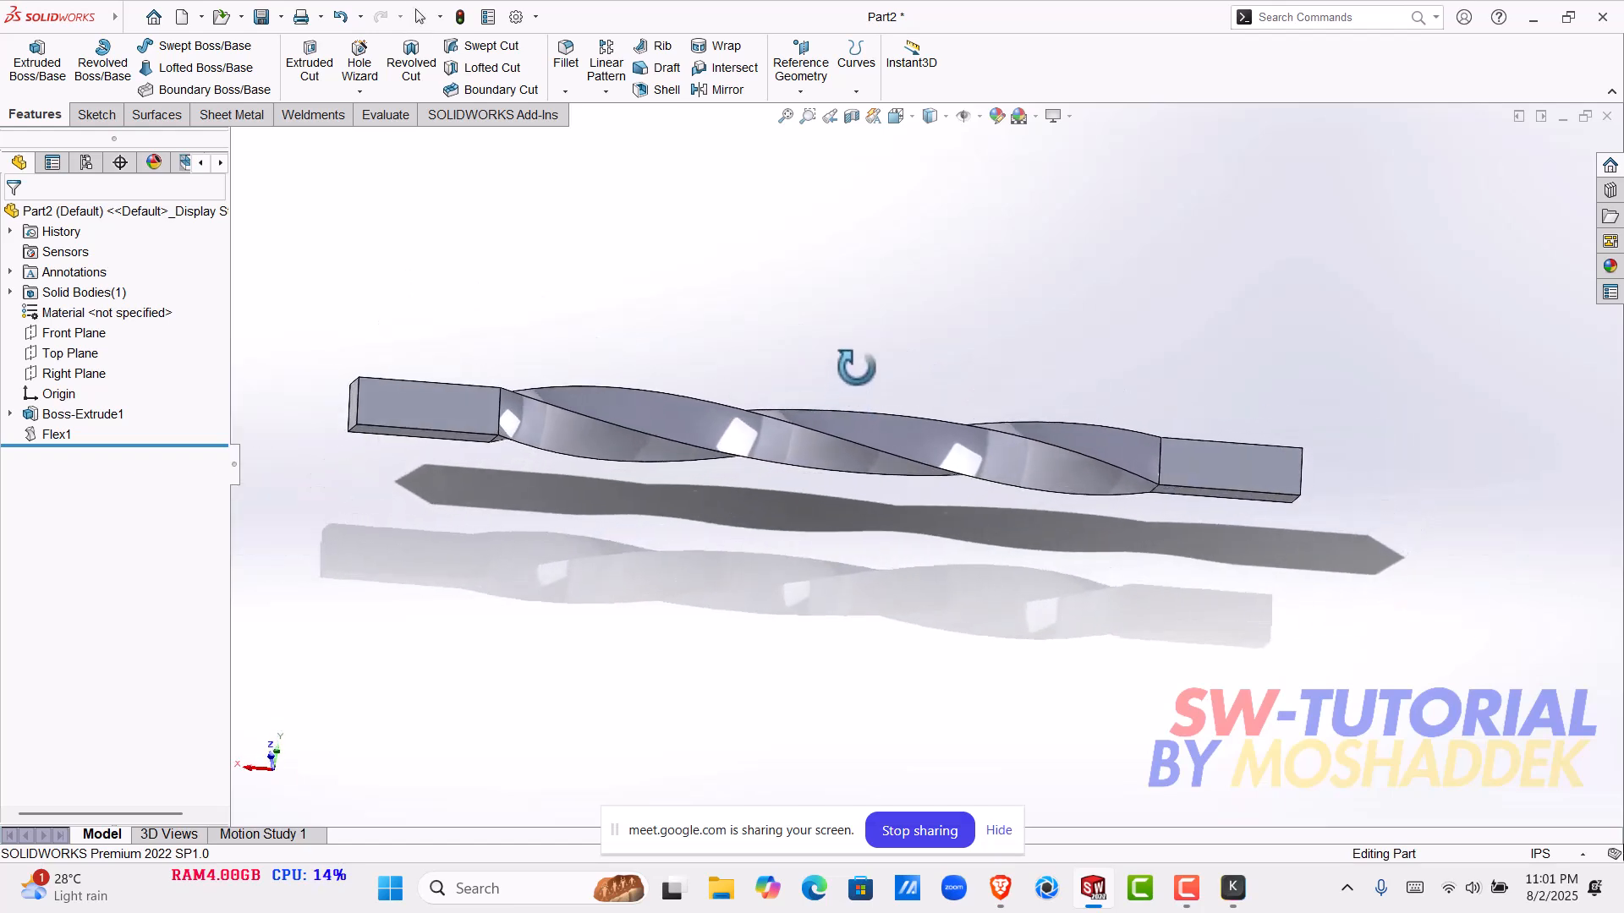
middle_click_drag(819, 484, 1051, 192)
scroll(953, 421, "up", 3)
middle_click_drag(953, 420, 772, 319)
scroll(850, 526, "down", 4)
middle_click_drag(850, 526, 779, 305)
scroll(958, 464, "down", 3)
middle_click_drag(958, 463, 905, 217)
middle_click_drag(876, 571, 1221, 308)
middle_click_drag(978, 419, 853, 377)
scroll(895, 448, "down", 1)
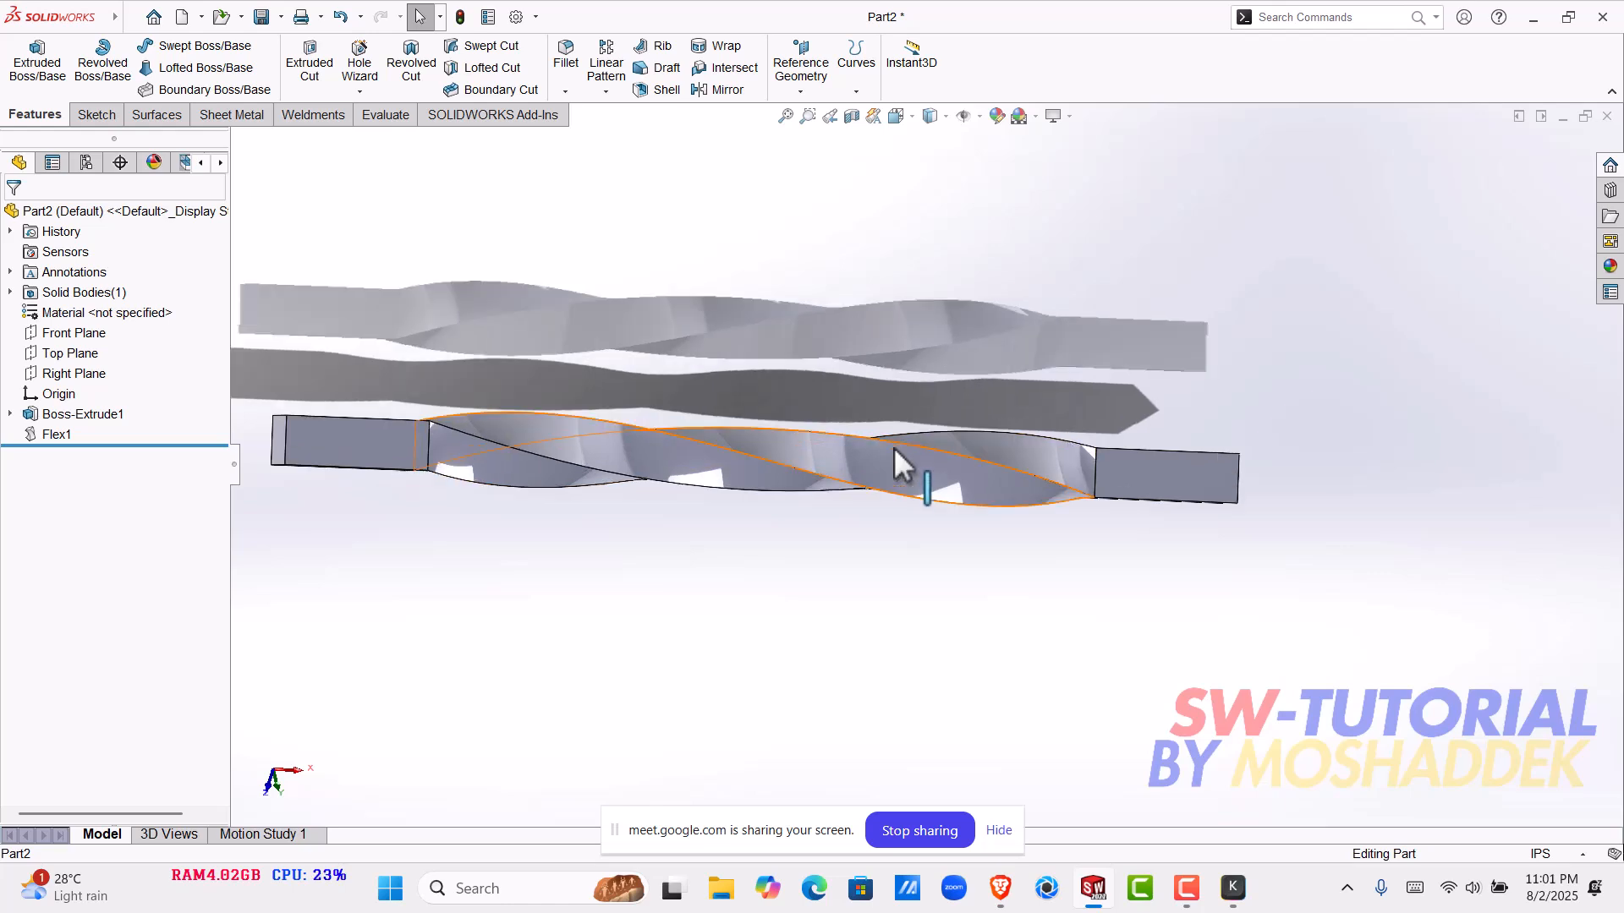
middle_click_drag(892, 521, 819, 392)
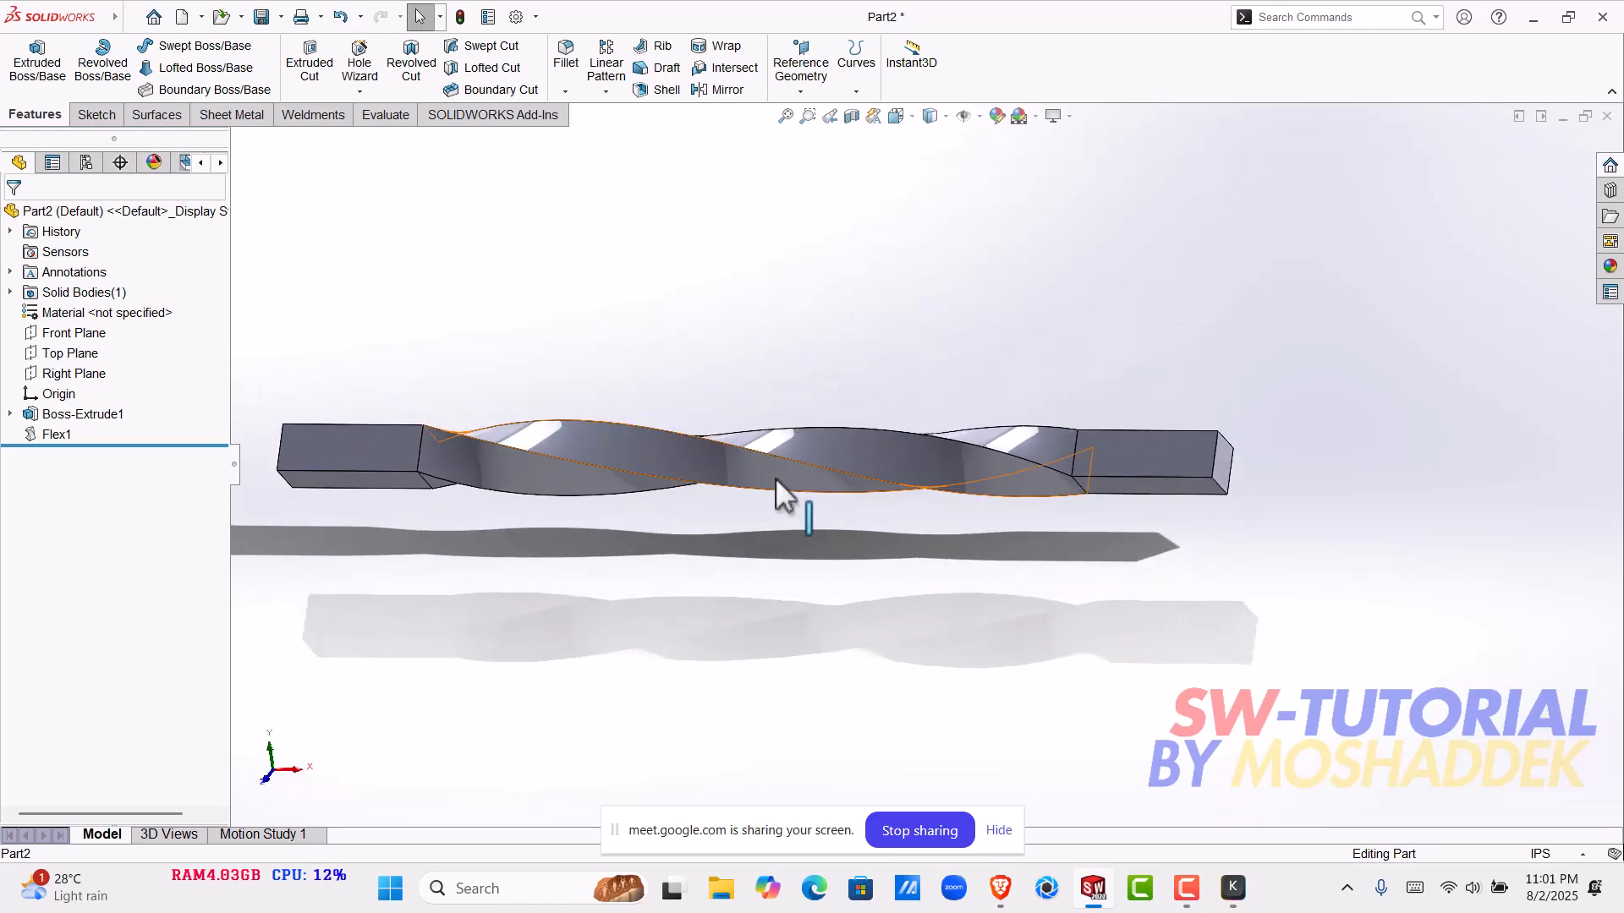
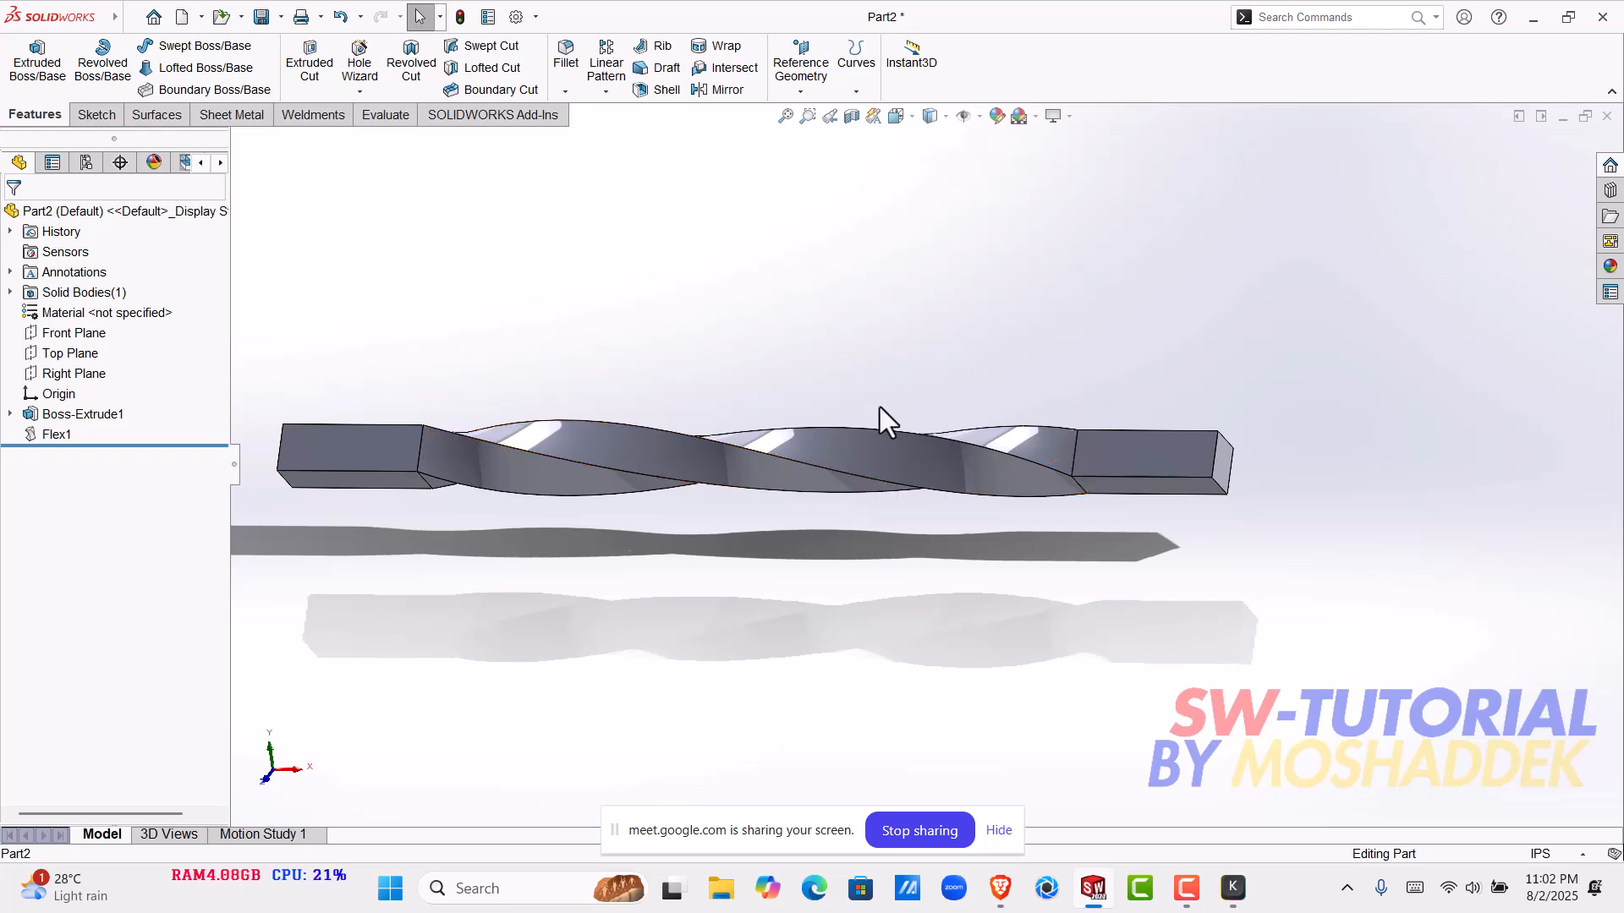
scroll(854, 474, "down", 3)
scroll(770, 520, "up", 5)
middle_click_drag(880, 458, 1042, 562)
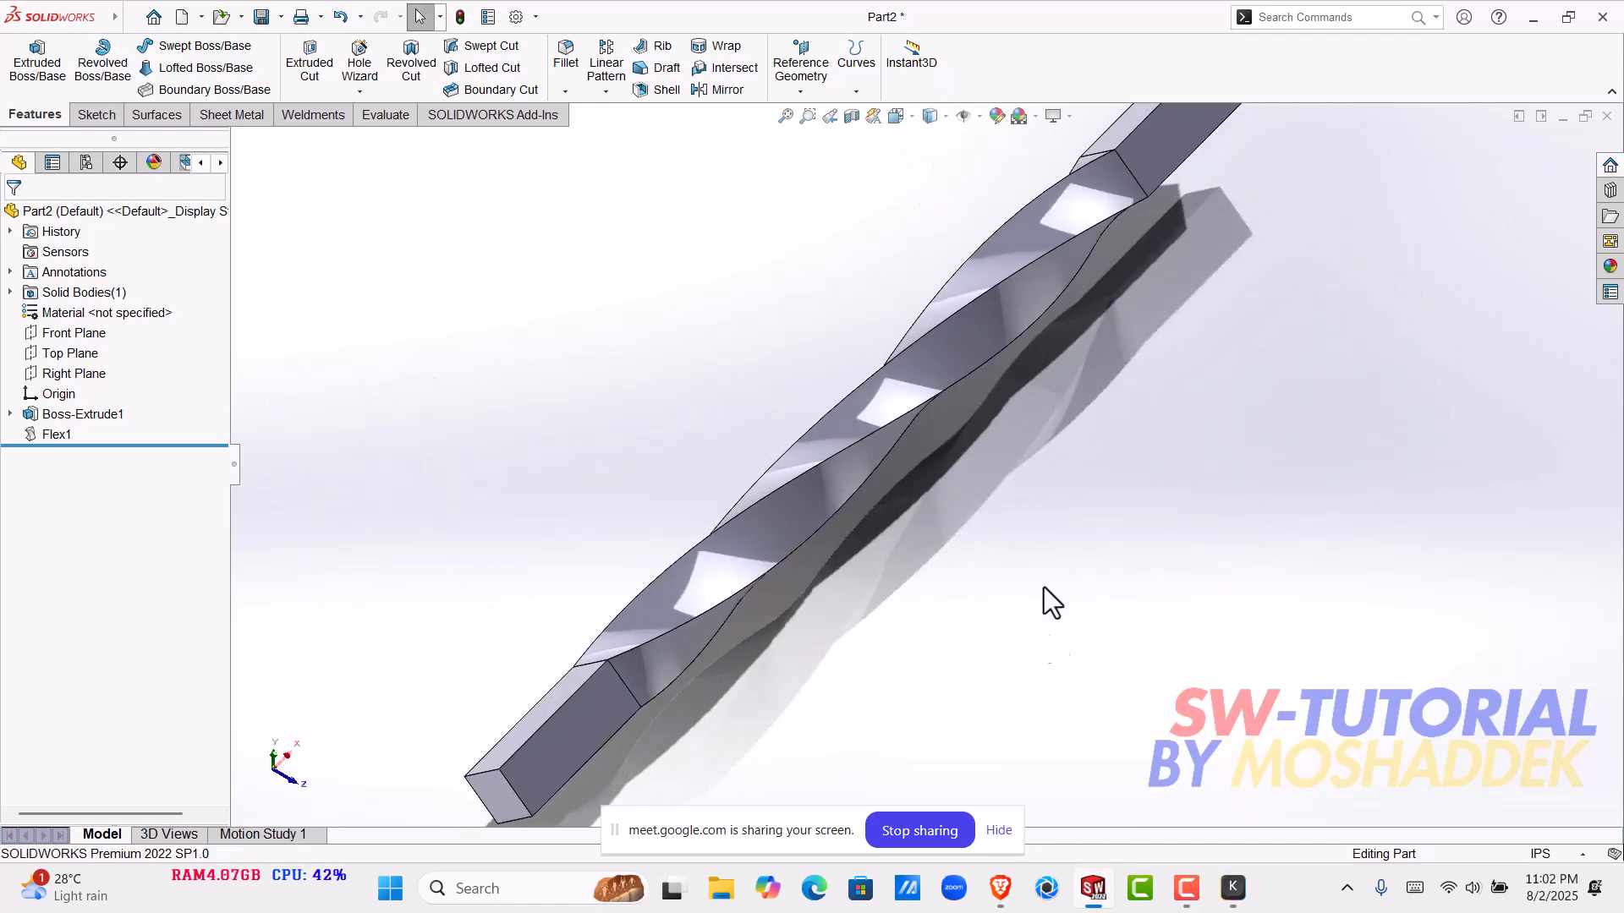
- Switch to the Brave browser and open the Drill Bit model from the full model list of the GrabCAD profile
mouse_move(1001, 893)
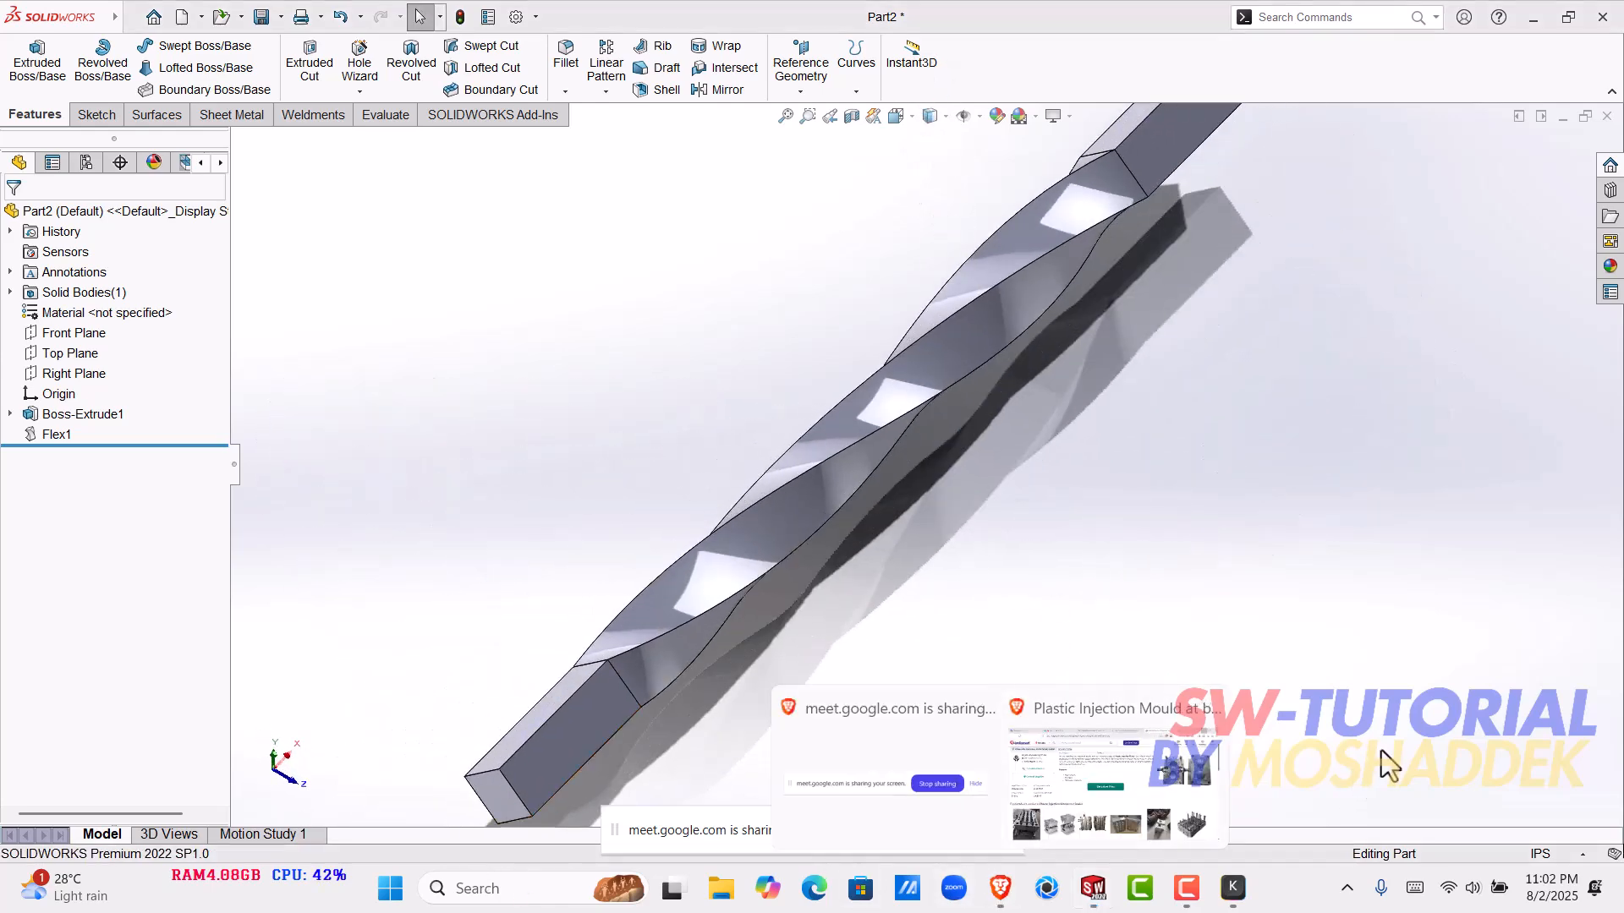
left_click(1140, 790)
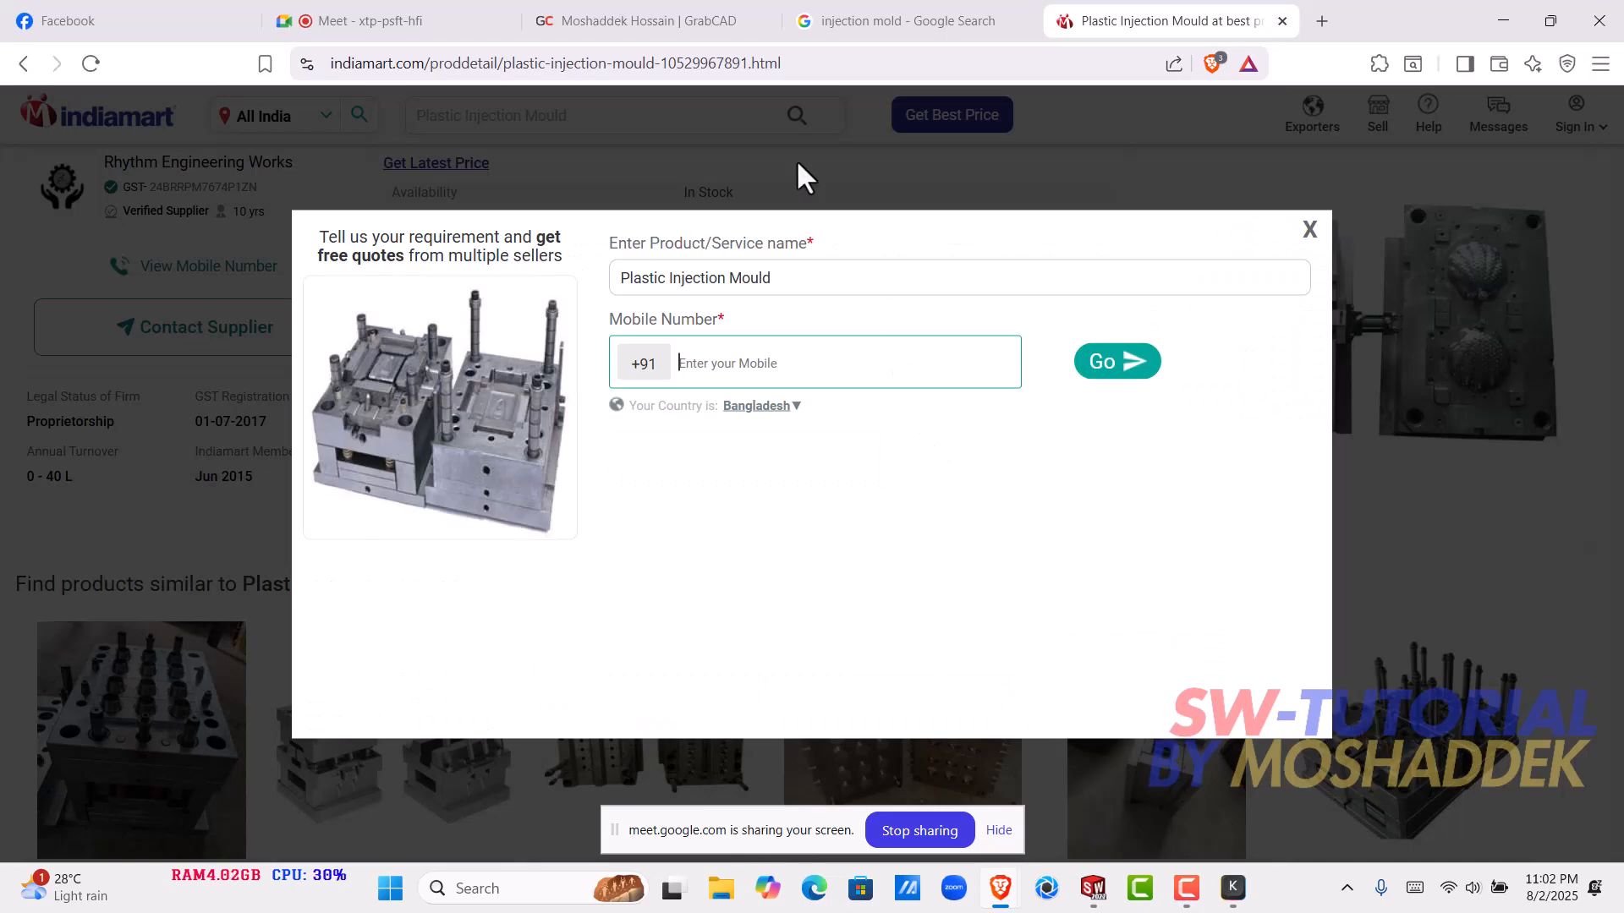
left_click(683, 7)
scroll(1008, 544, "down", 7)
scroll(942, 471, "up", 5)
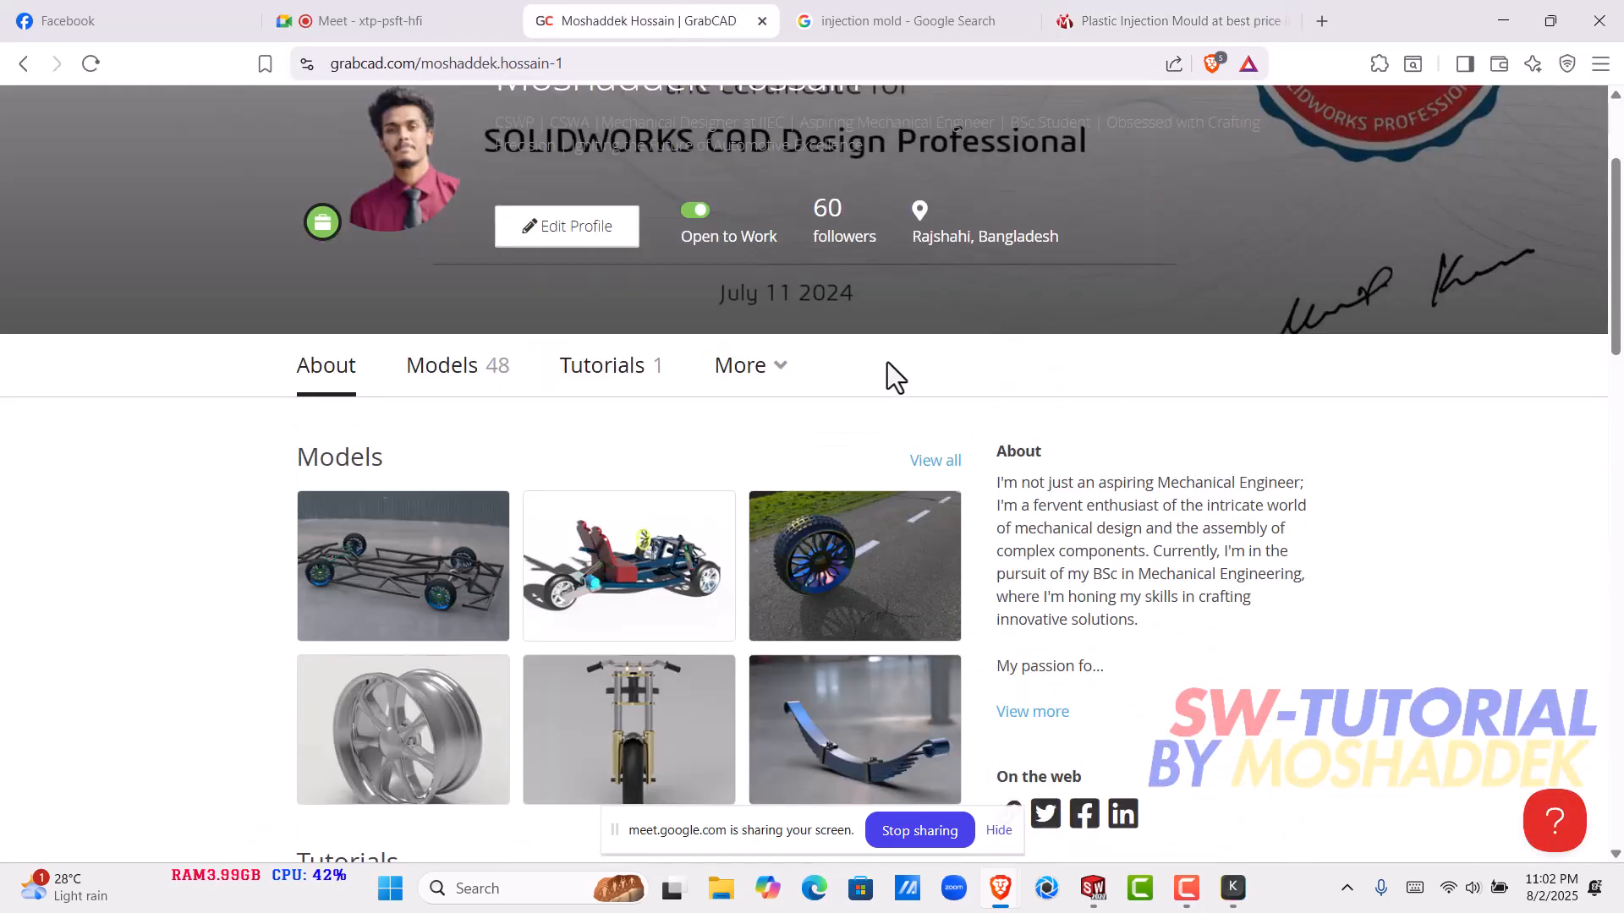
left_click(958, 460)
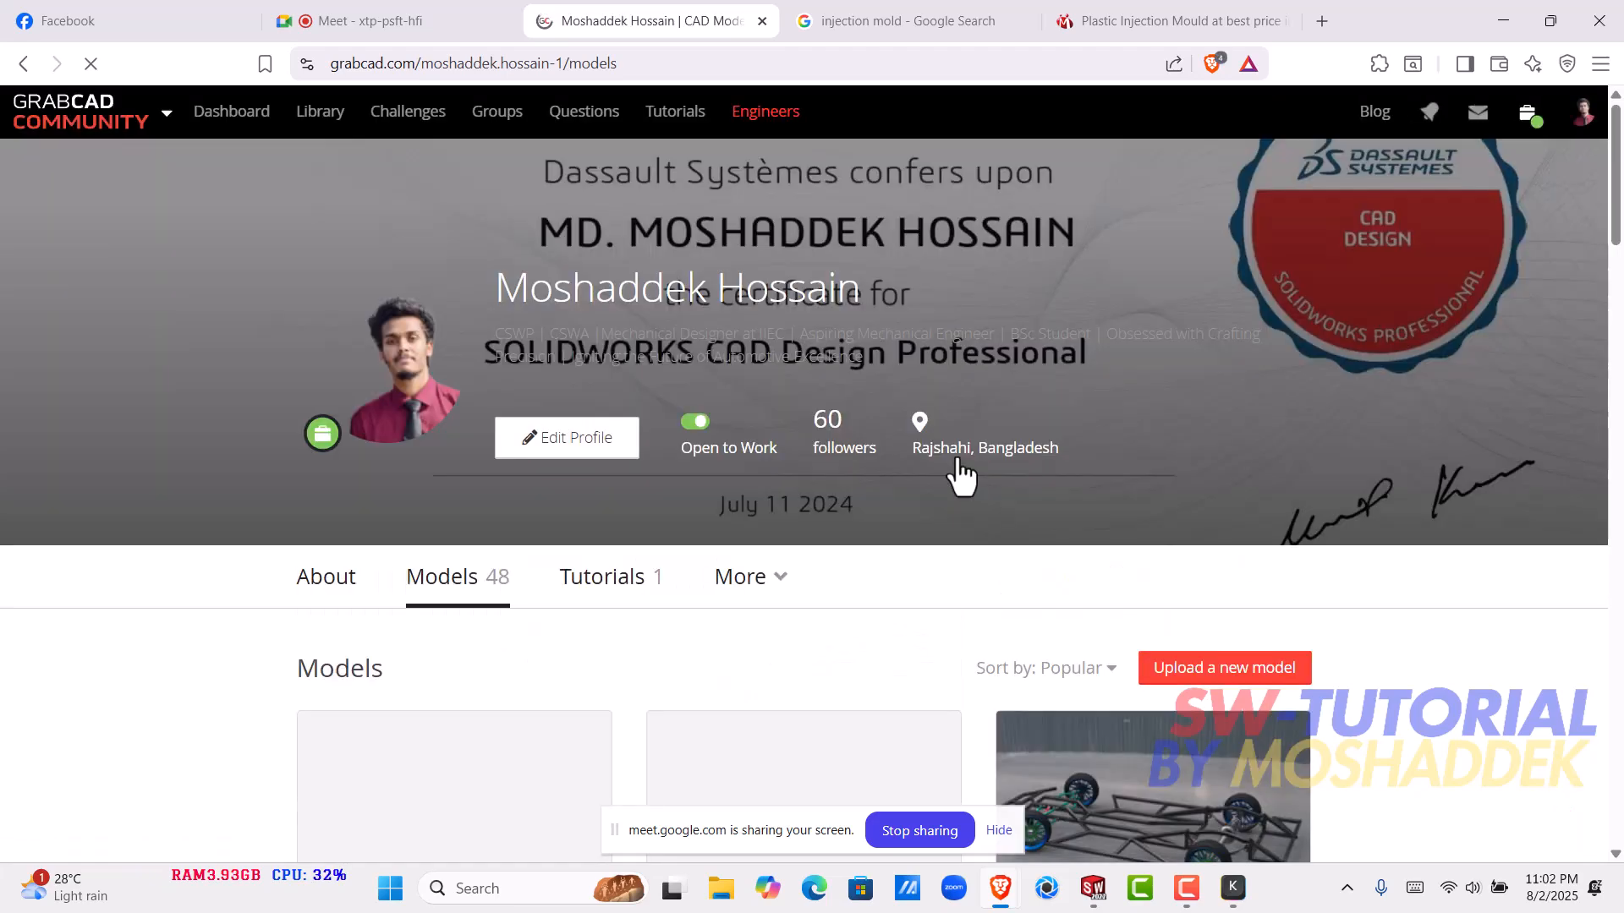
scroll(970, 461, "down", 20)
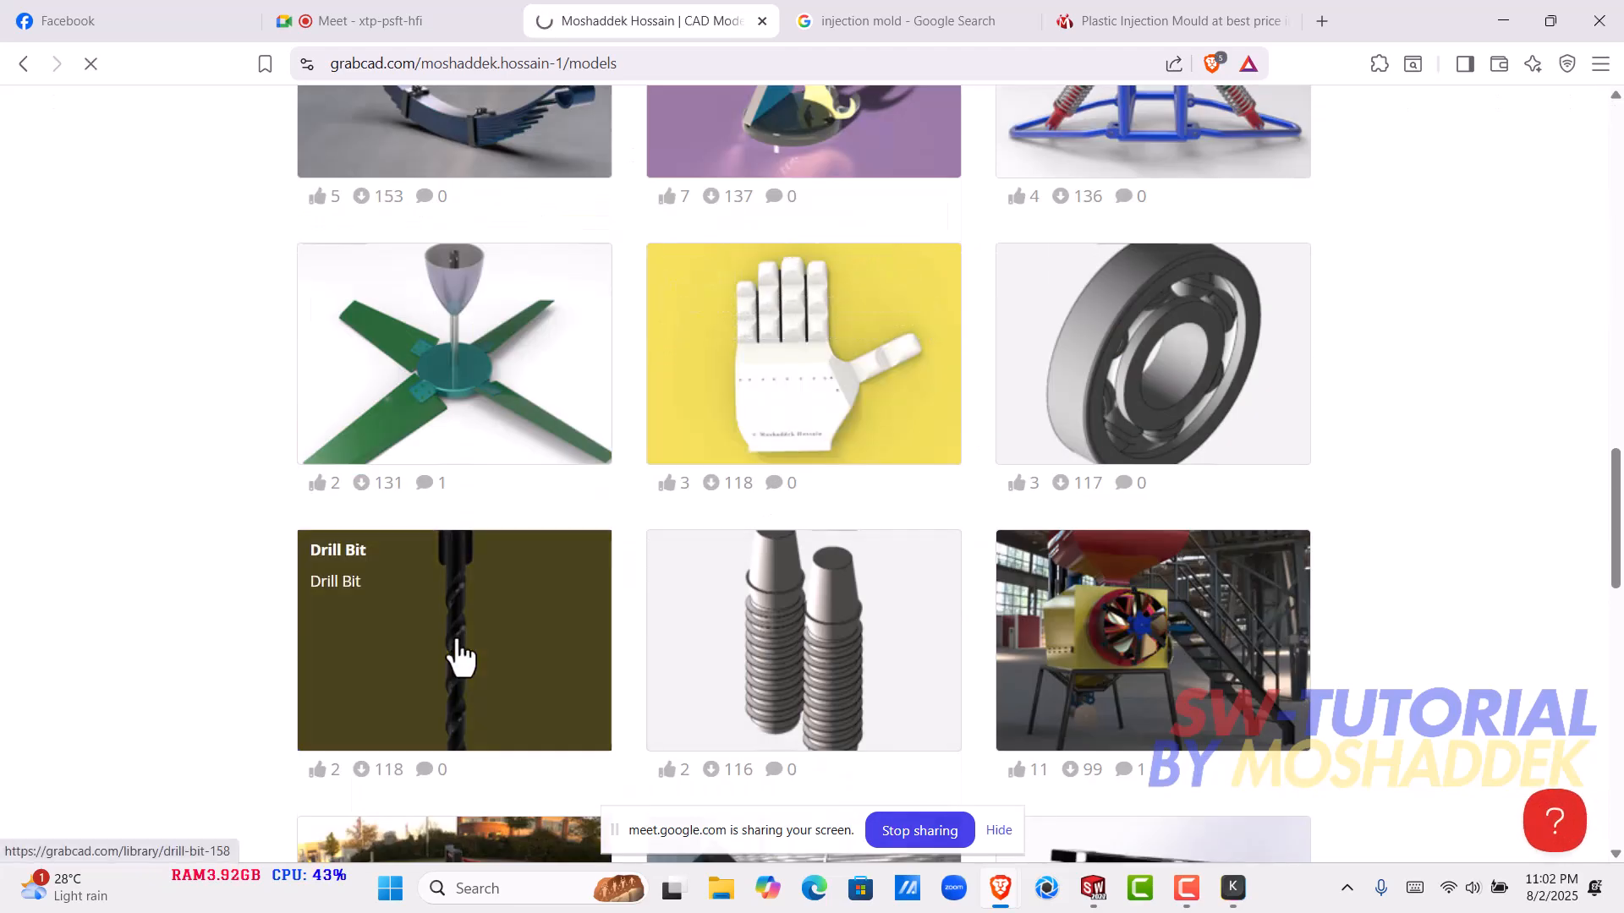
left_click(457, 656)
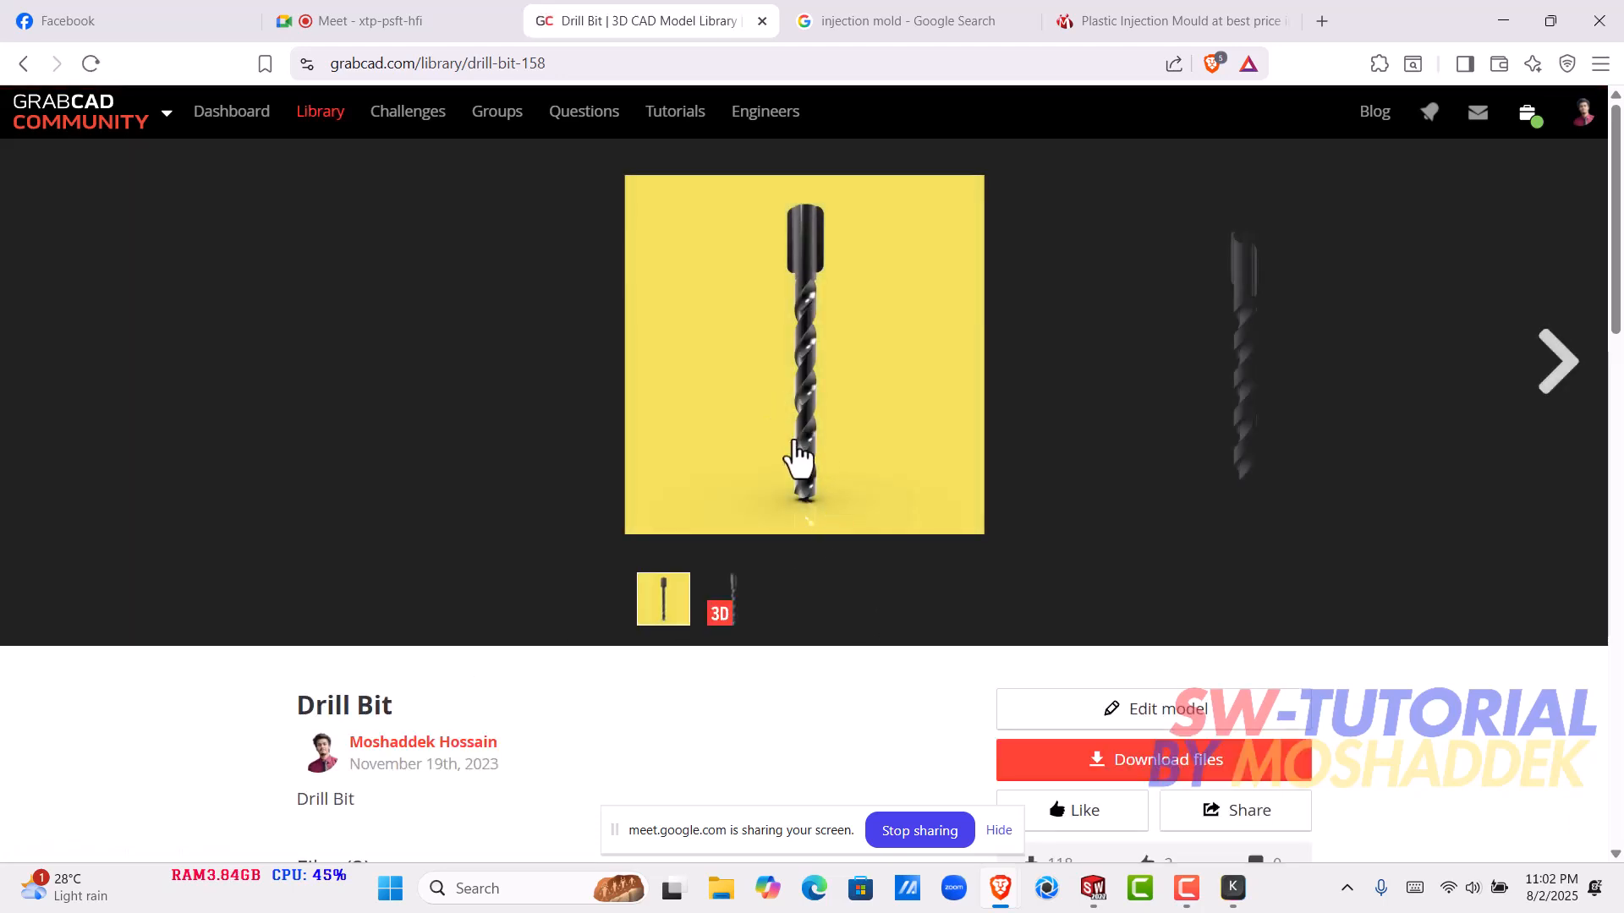
- Load the drill bit part in the 3D viewer and examine its twisted flutes, shank and tip from several sides
left_click(726, 602)
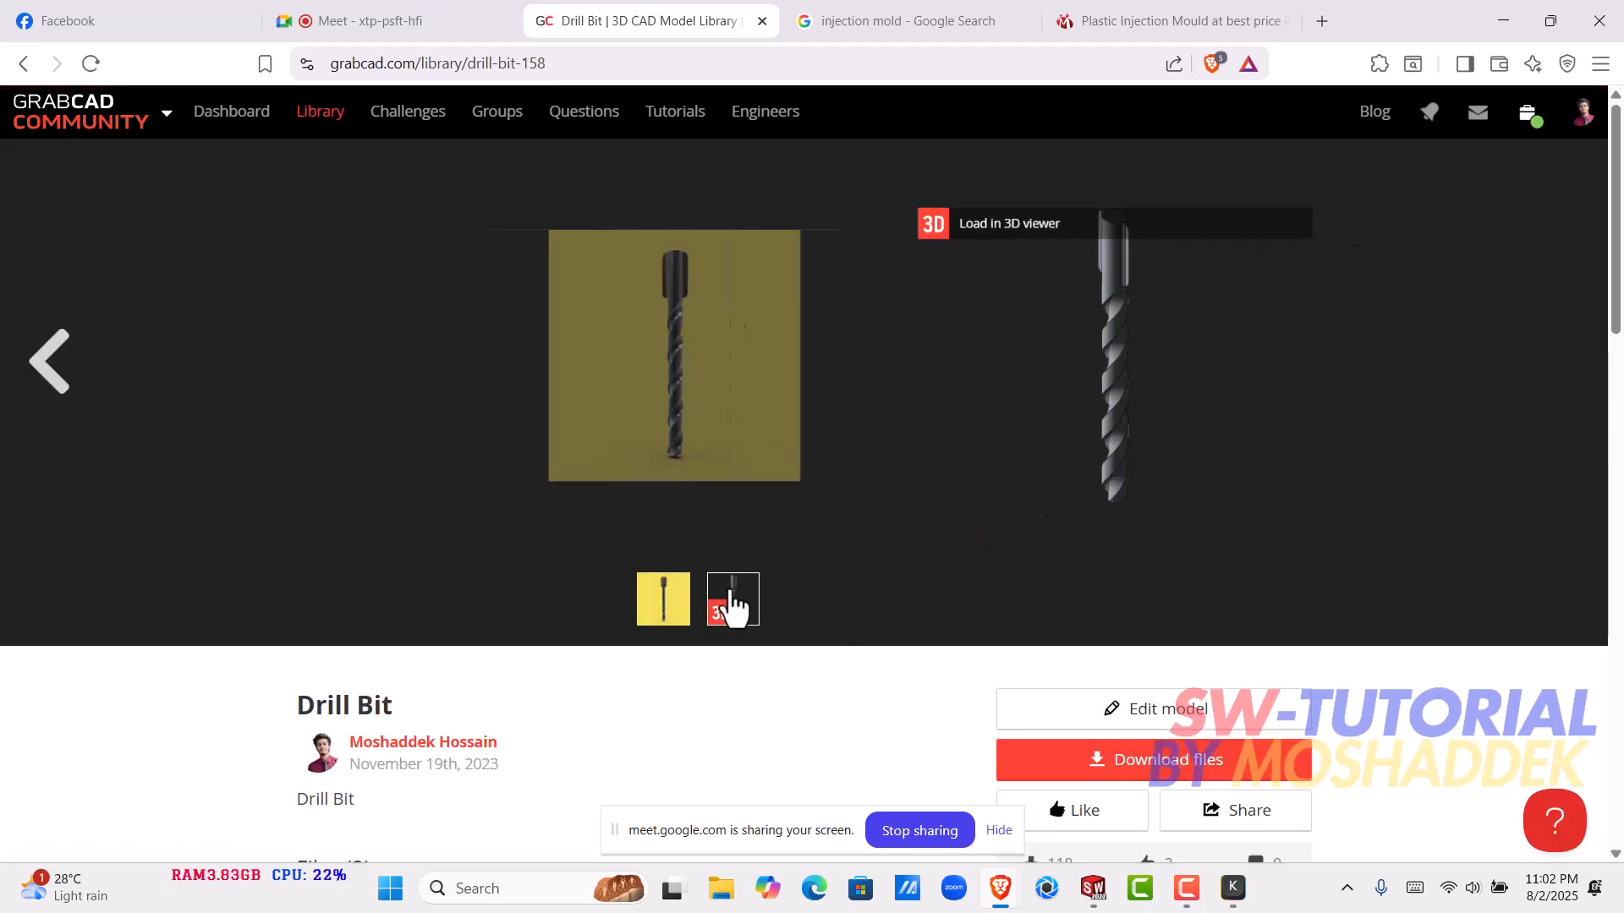
left_click(653, 221)
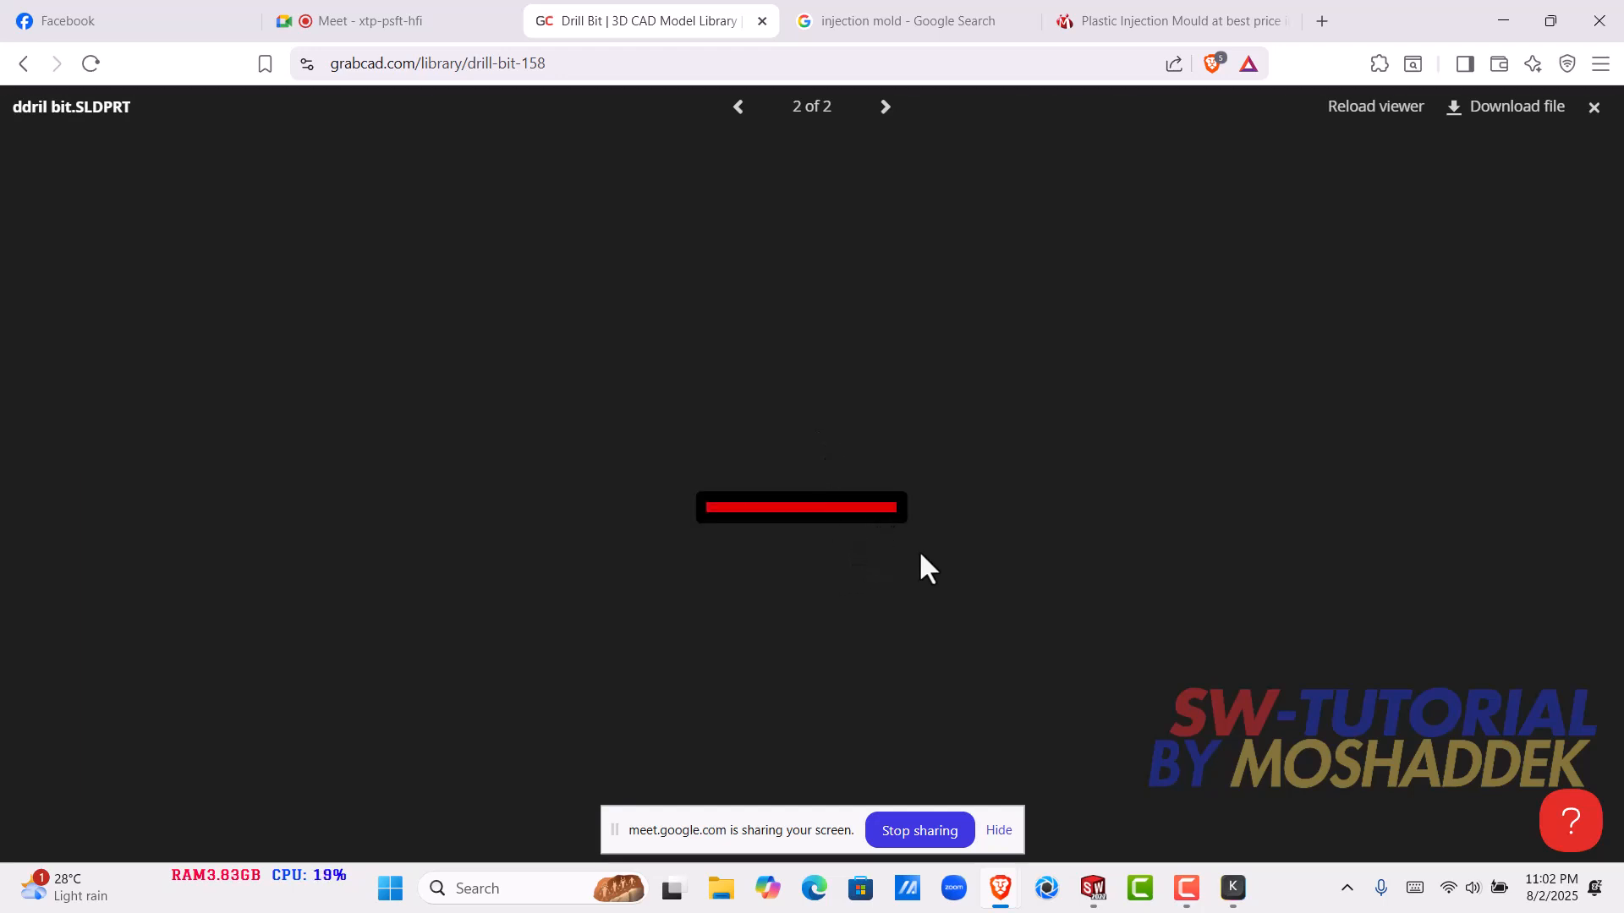
scroll(841, 358, "down", 4)
scroll(838, 460, "up", 4)
scroll(836, 459, "up", 3)
left_click_drag(824, 388, 704, 447)
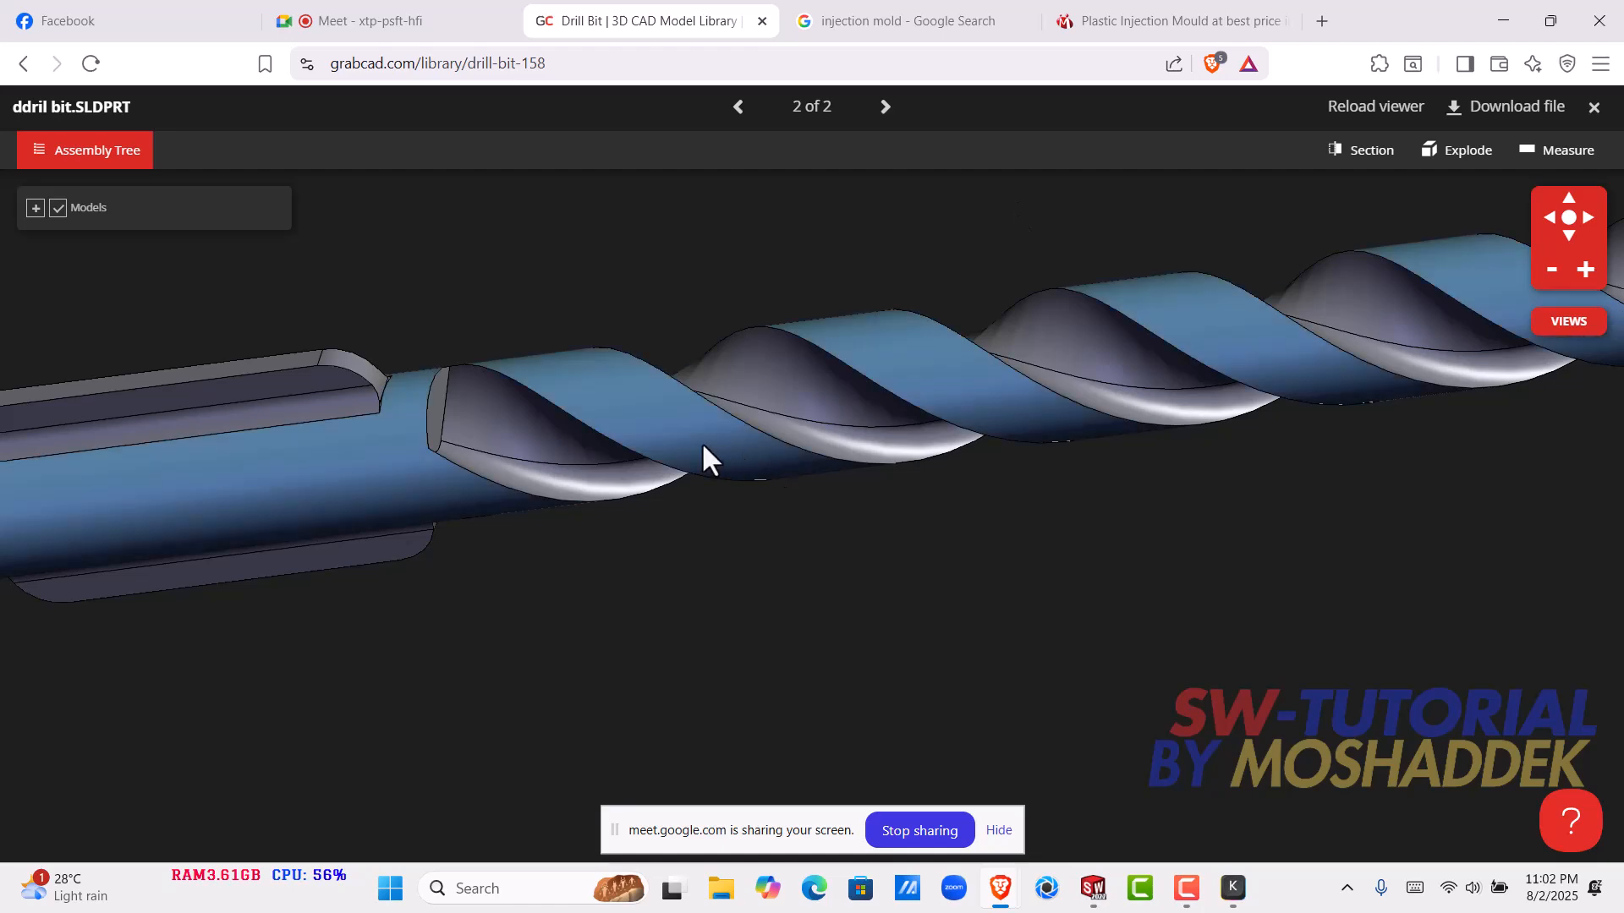
scroll(677, 423, "down", 3)
left_click_drag(638, 377, 552, 378)
left_click(552, 377)
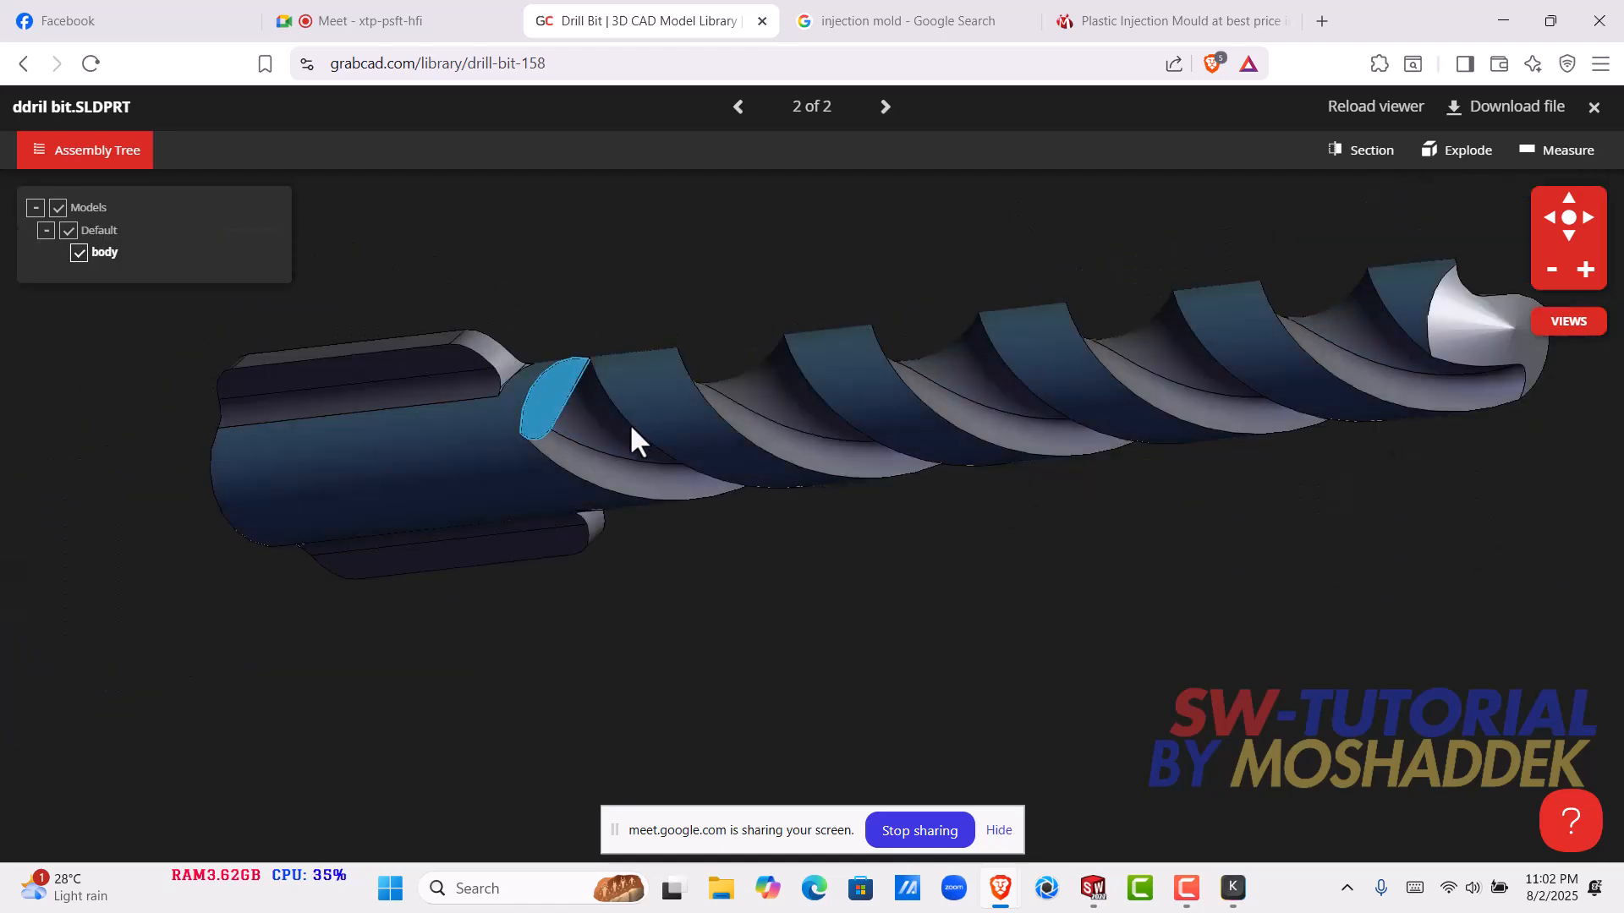
scroll(676, 430, "up", 3)
scroll(931, 421, "down", 8)
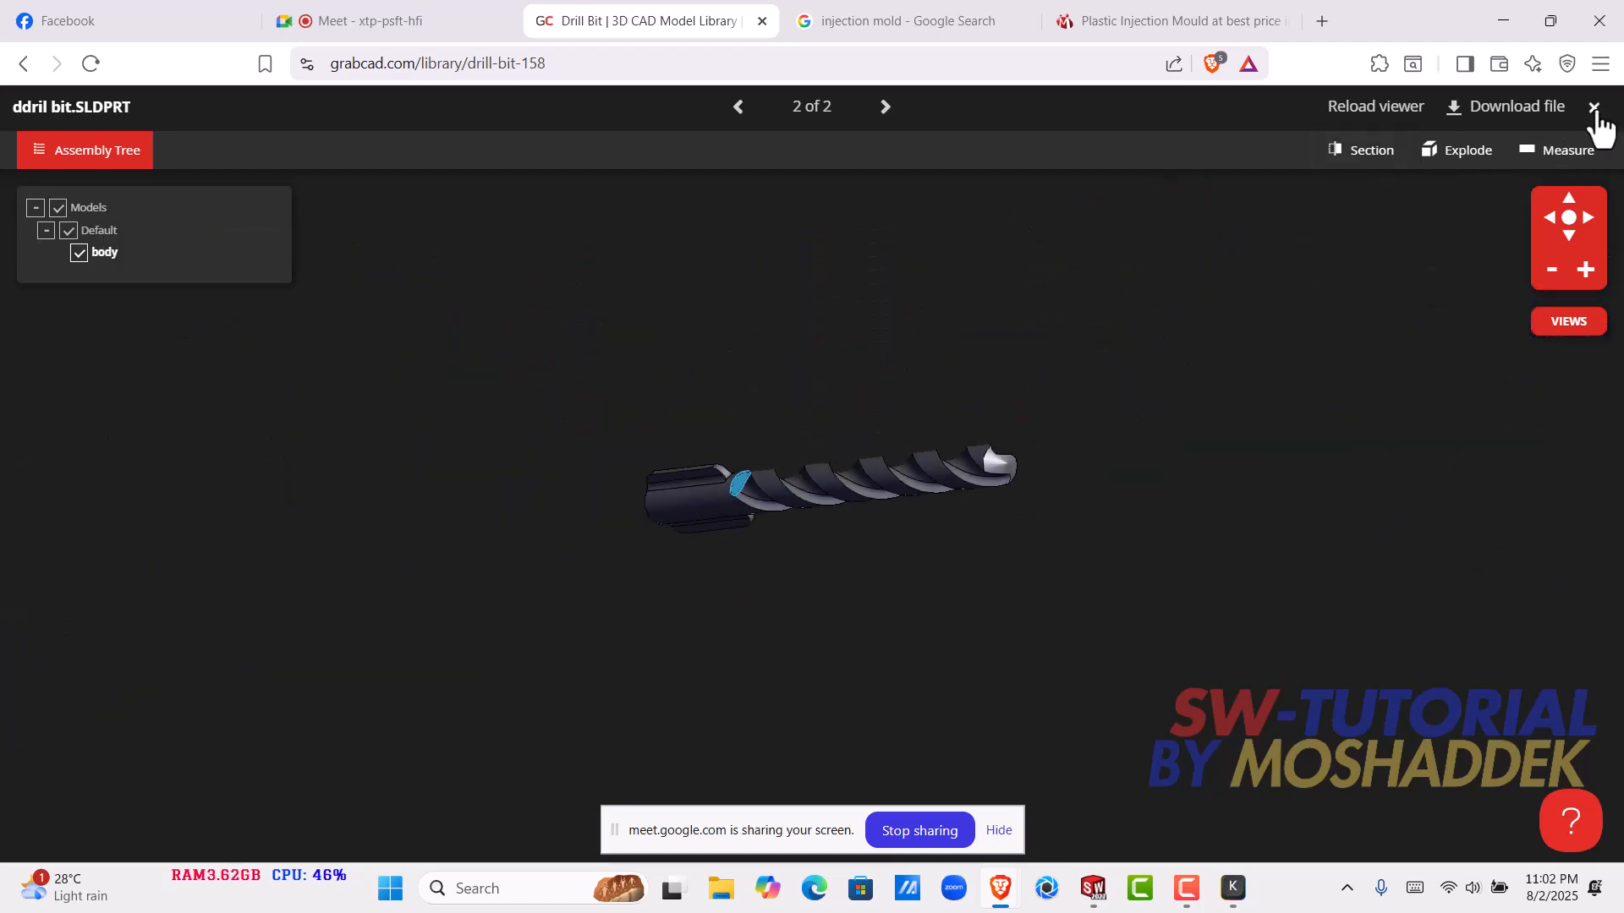
- Close the 3D viewer and the GrabCAD page, and switch back to the twisted bar in SOLIDWORKS
left_click(1593, 107)
left_click(762, 21)
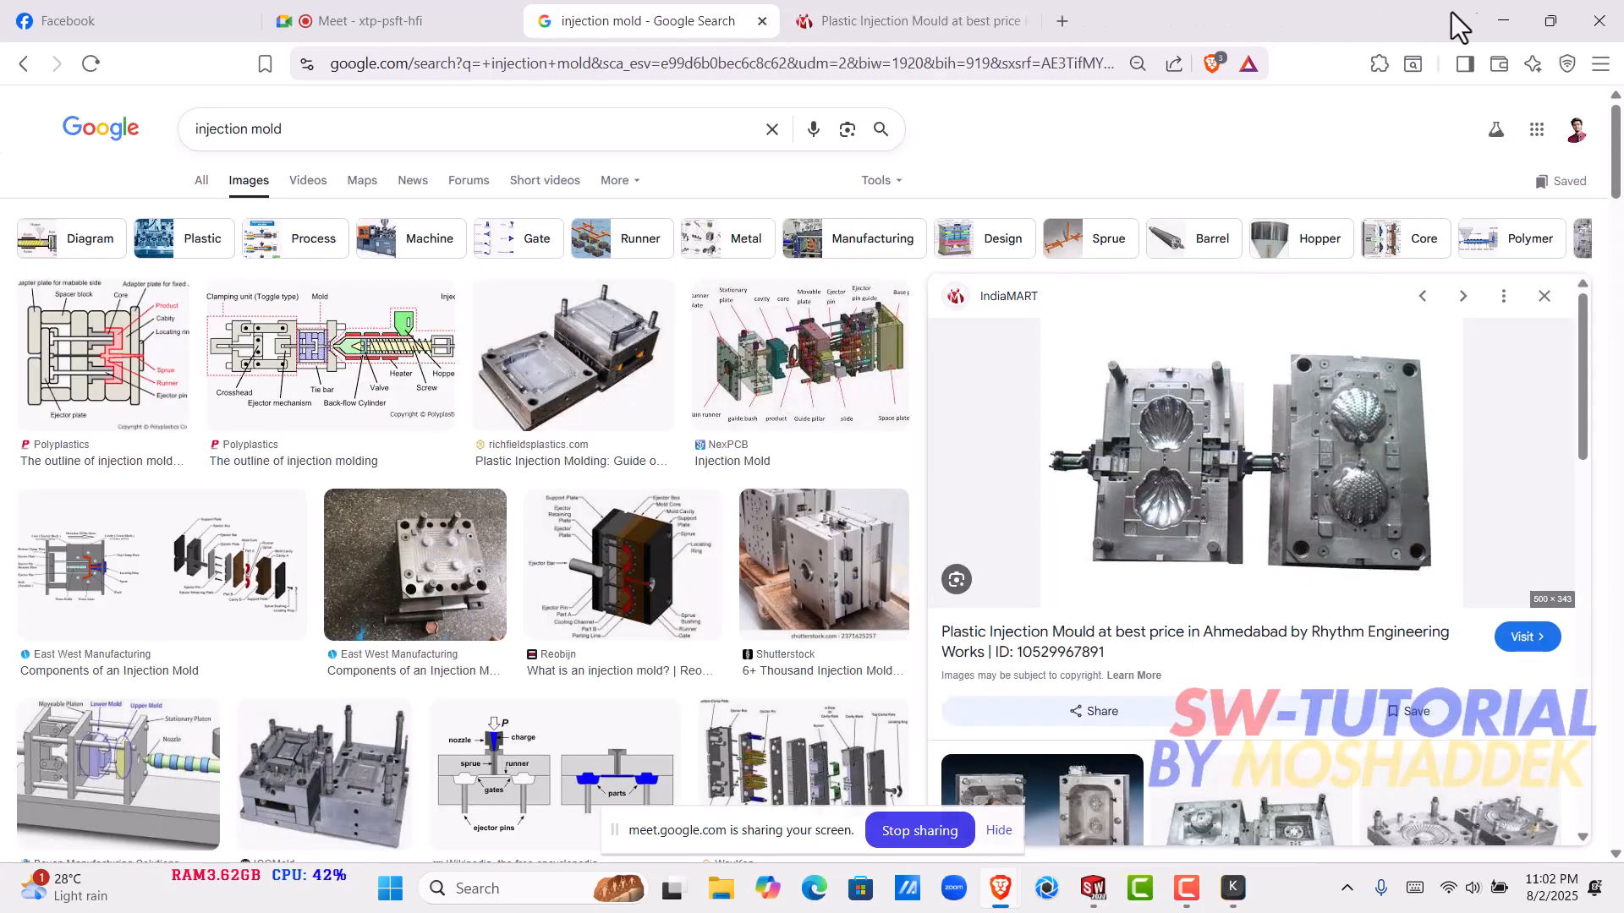
left_click(1501, 21)
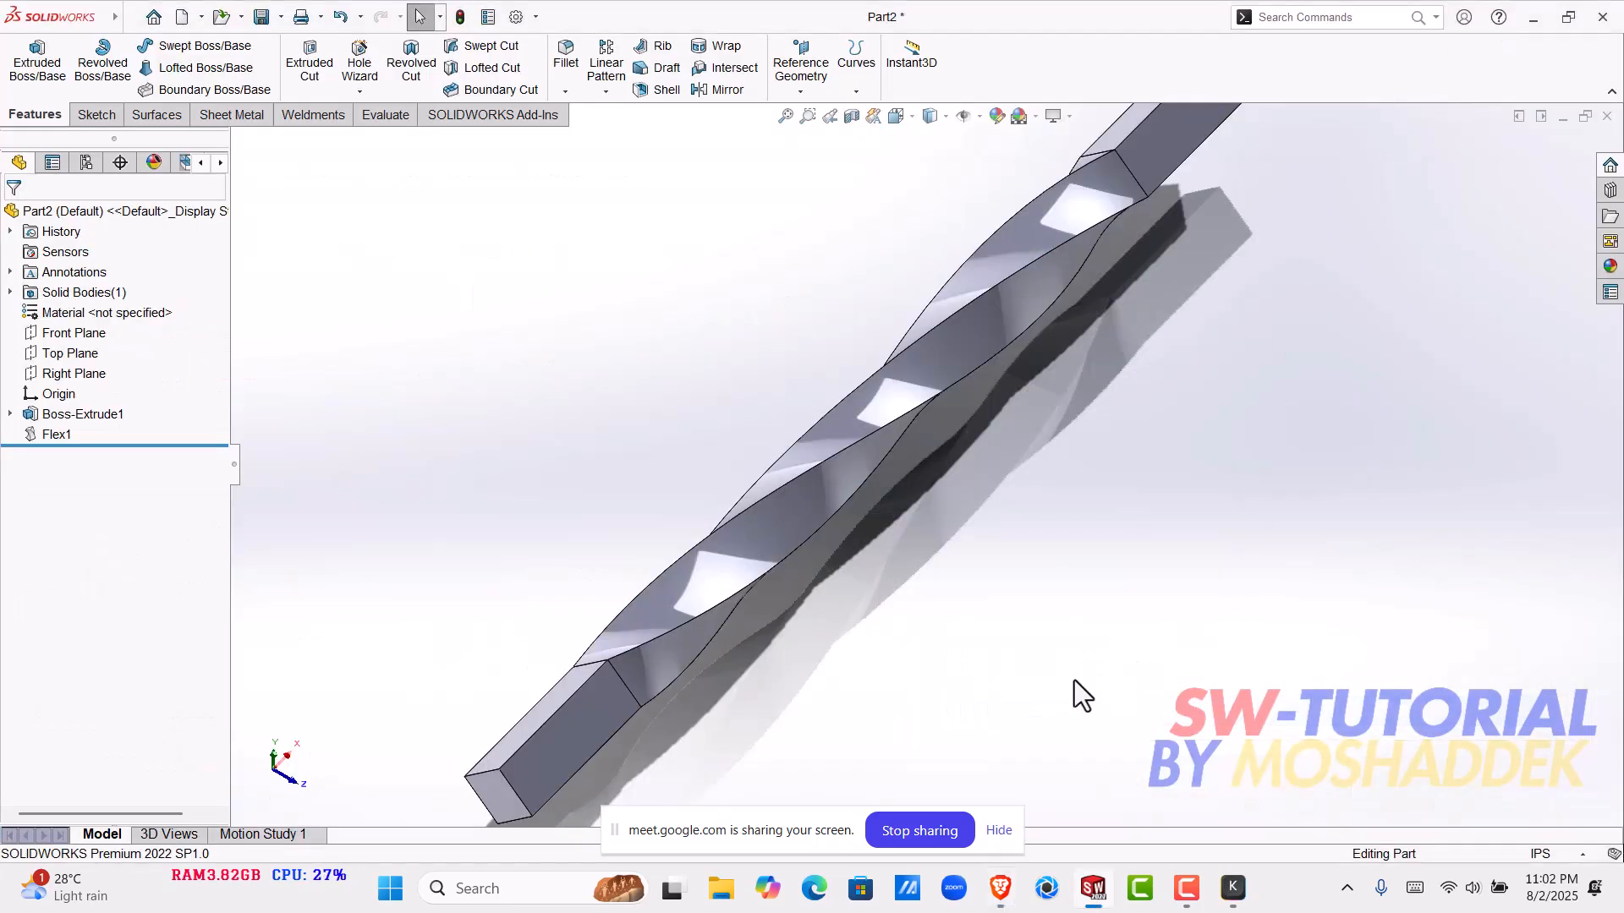
- Edit the bar's Flex1 feature and change its flex type to Bending
scroll(919, 528, "up", 3)
middle_click_drag(919, 528, 816, 561)
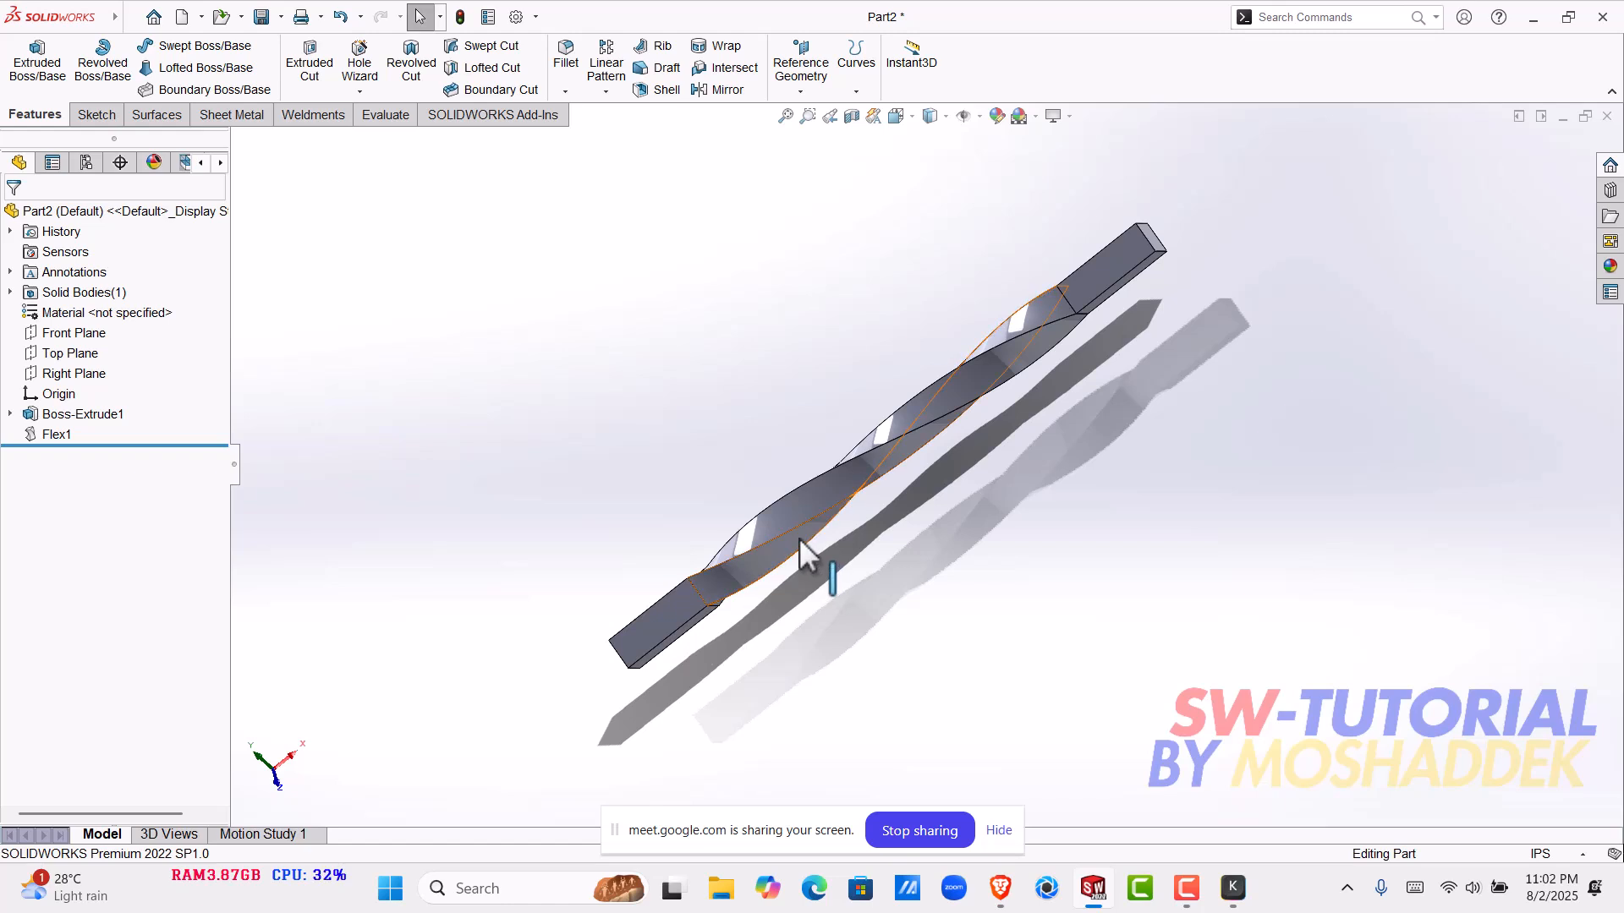
left_click(820, 499)
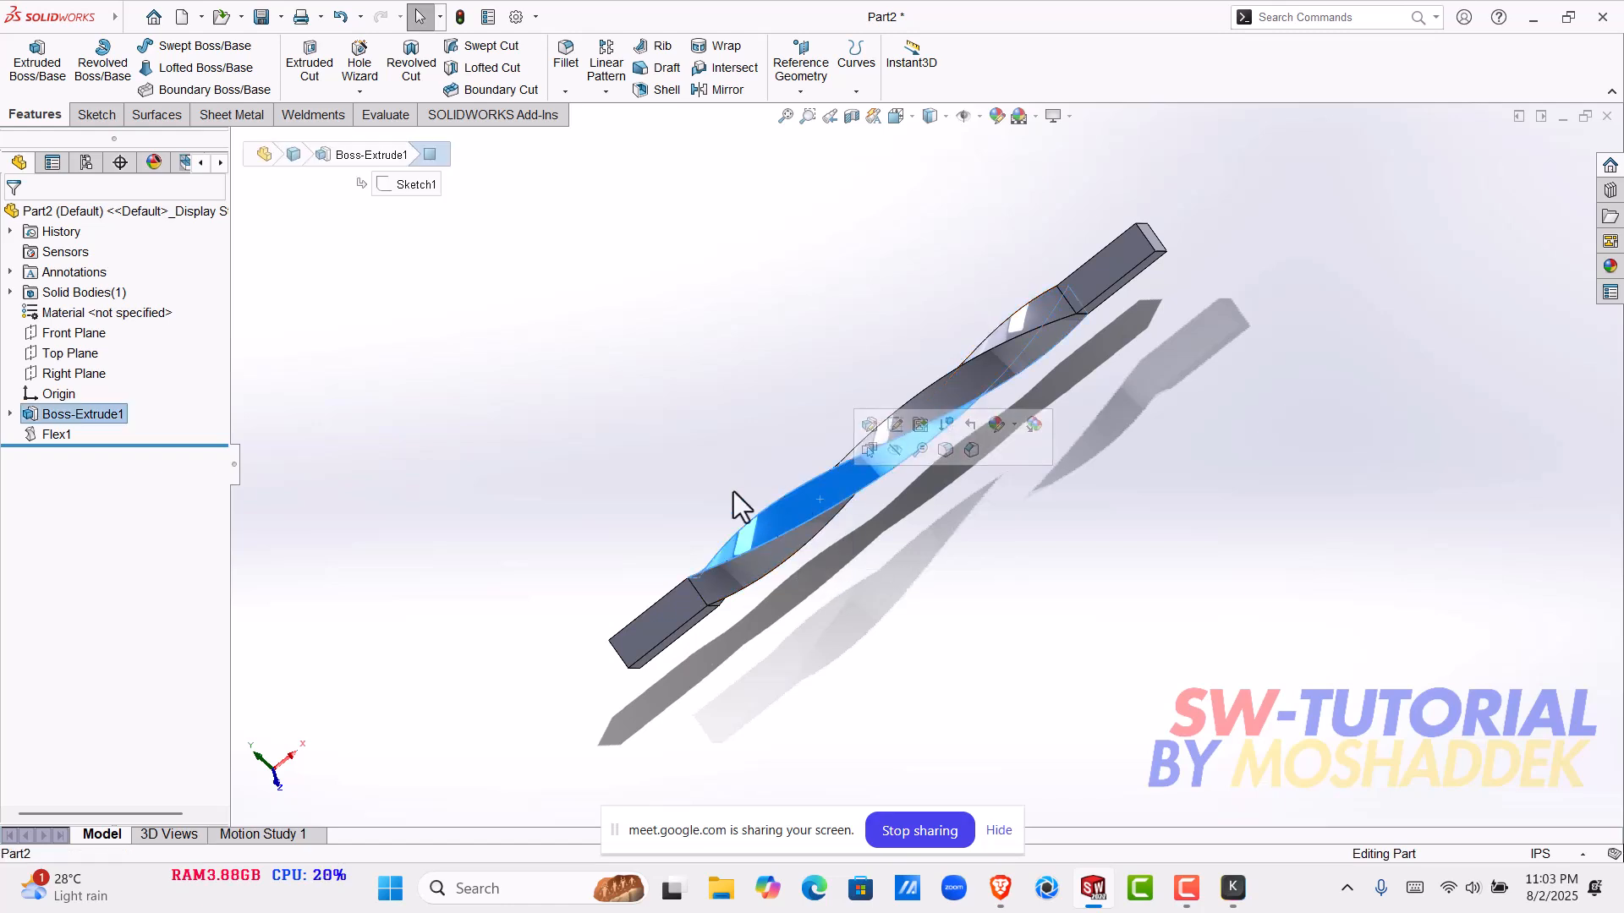
left_click(55, 434)
left_click(68, 388)
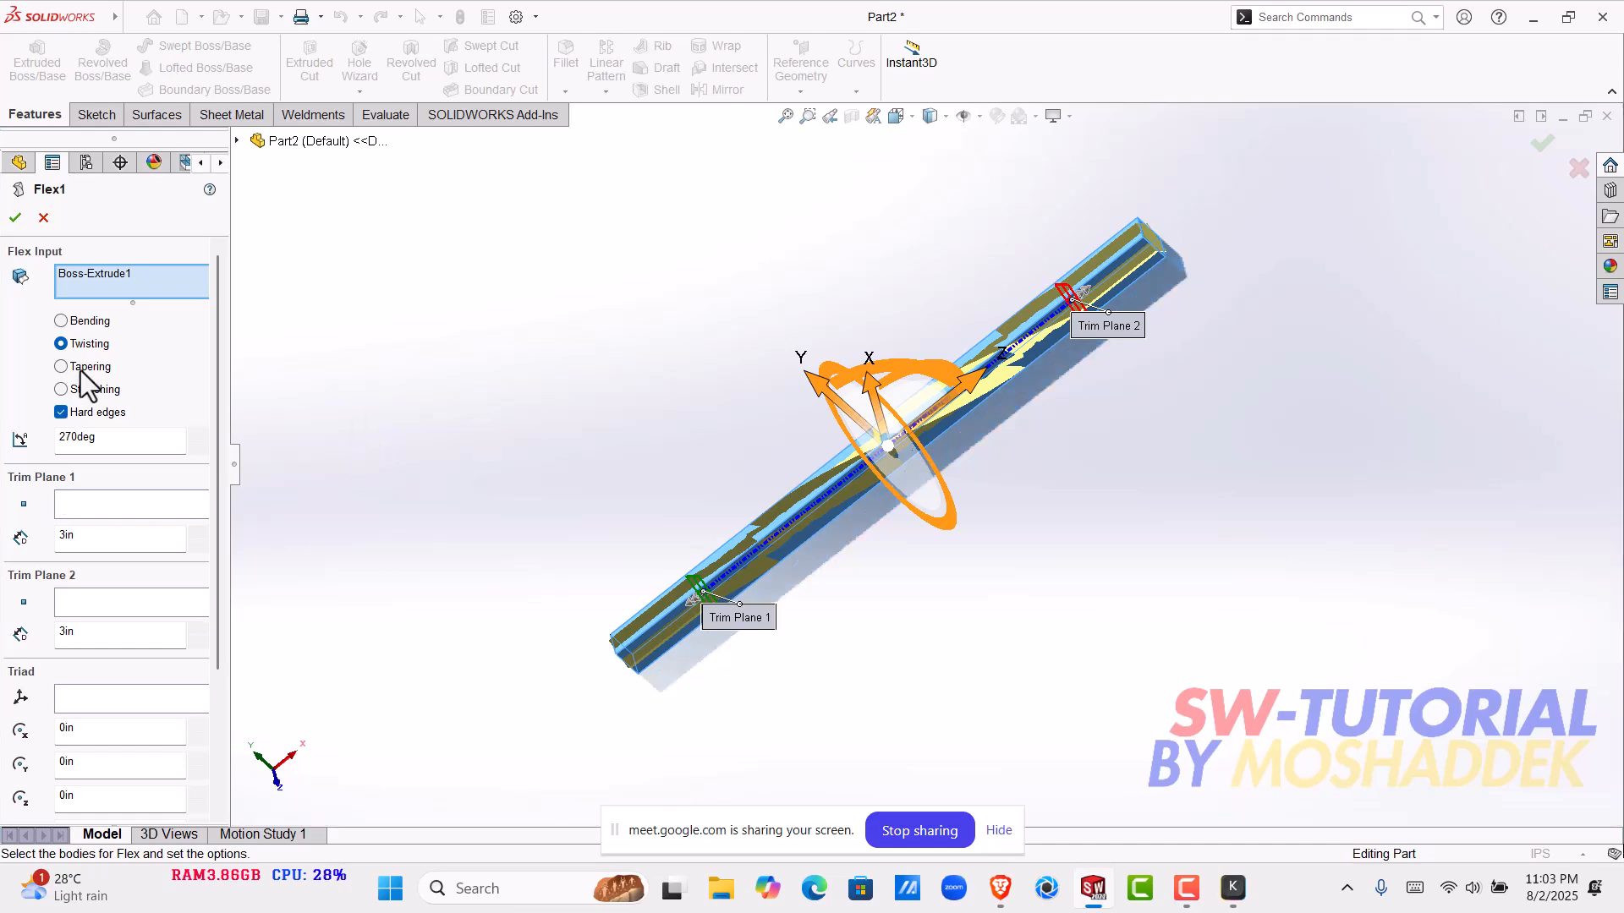
left_click(61, 321)
middle_click_drag(848, 540, 964, 592)
- Try a bend angle of 90 degrees and a bend radius of 5 in on the bar
left_click_drag(109, 441, 34, 455)
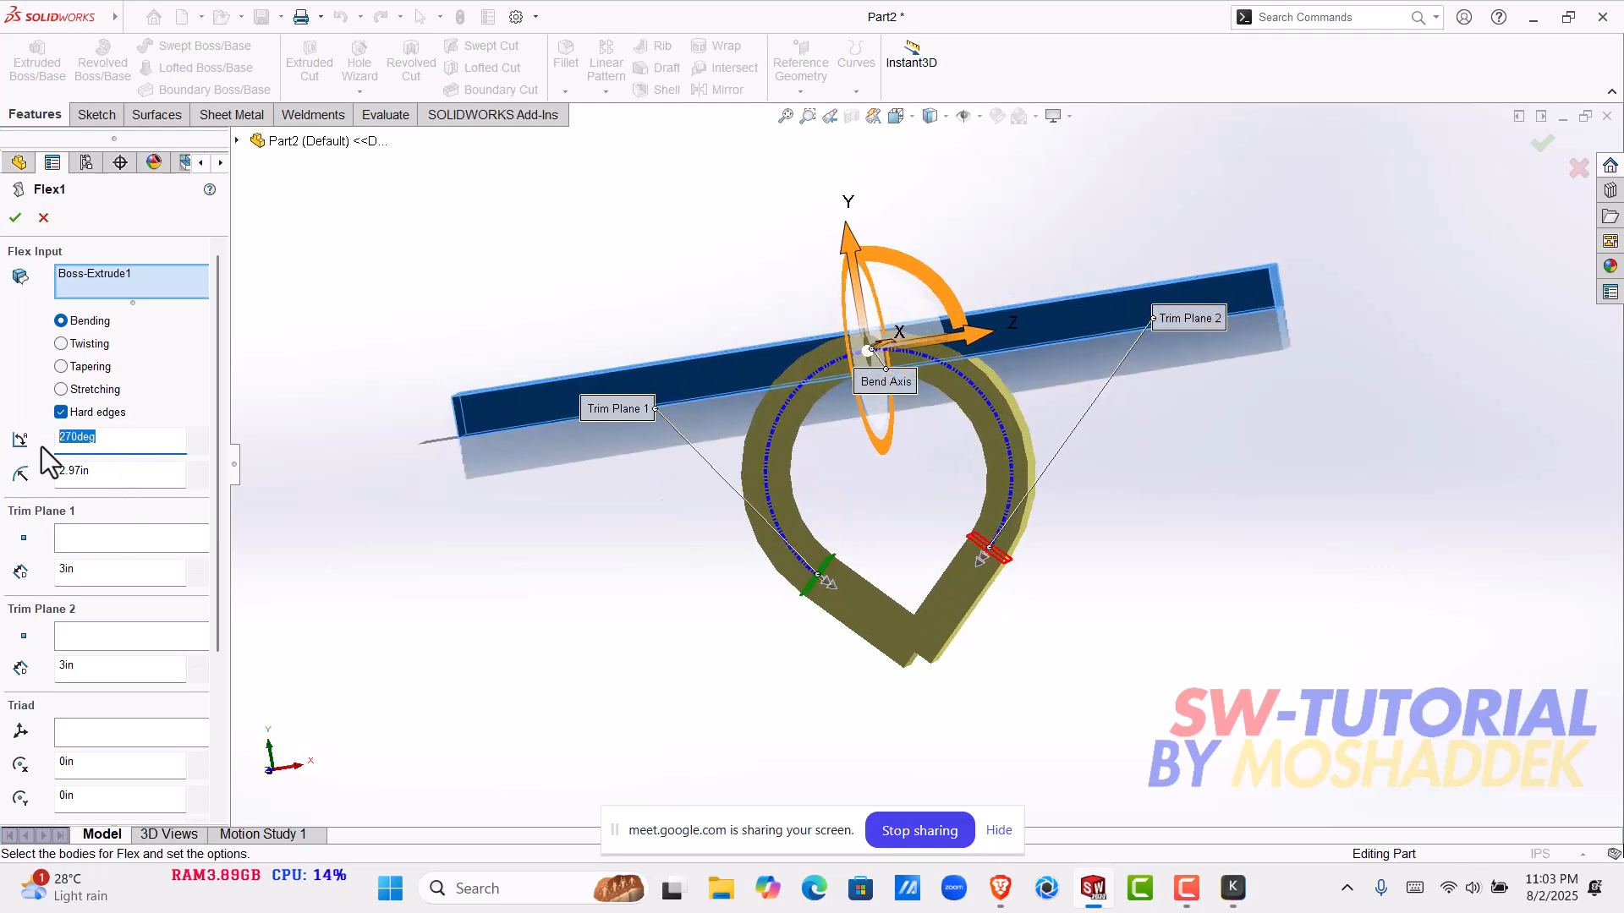
type("90")
key("Return")
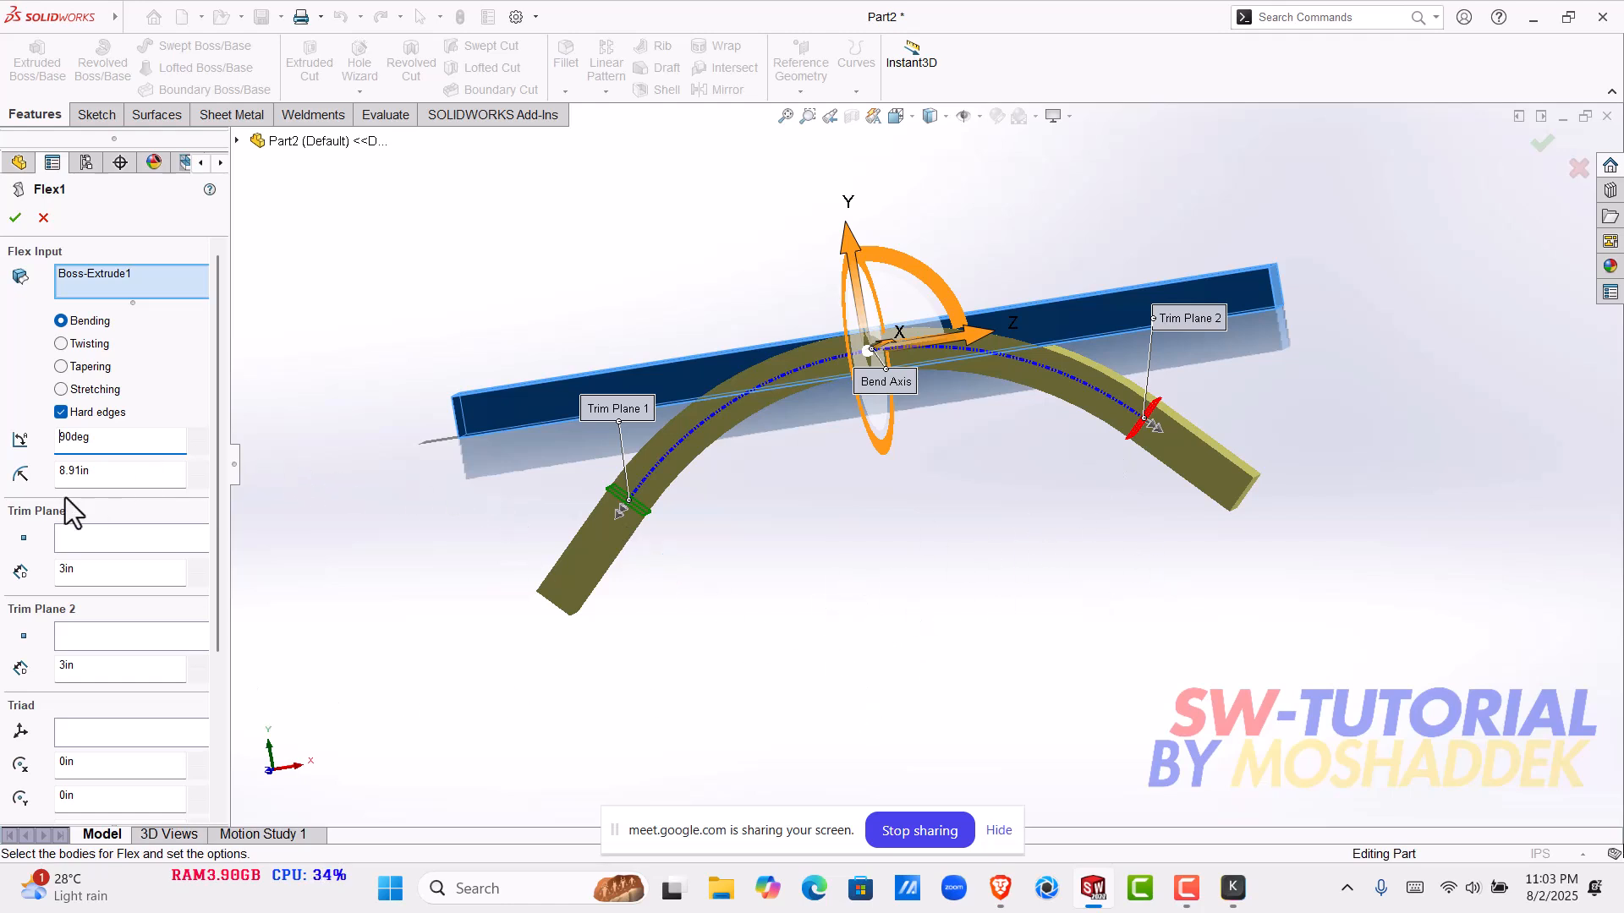
double_click(116, 482)
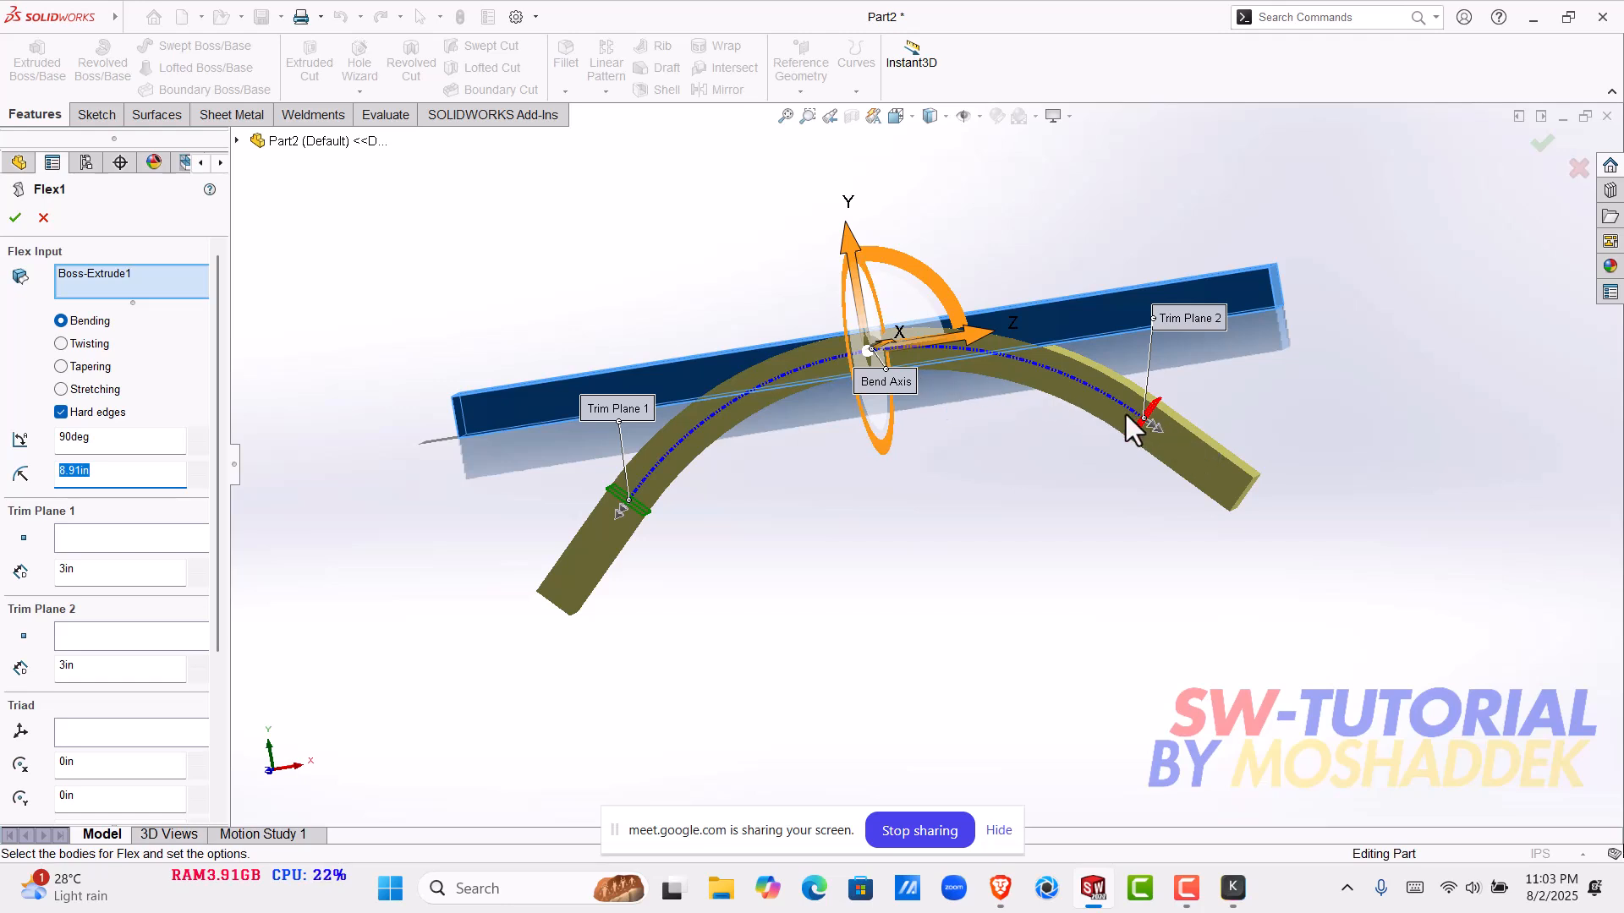
scroll(971, 601, "up", 1)
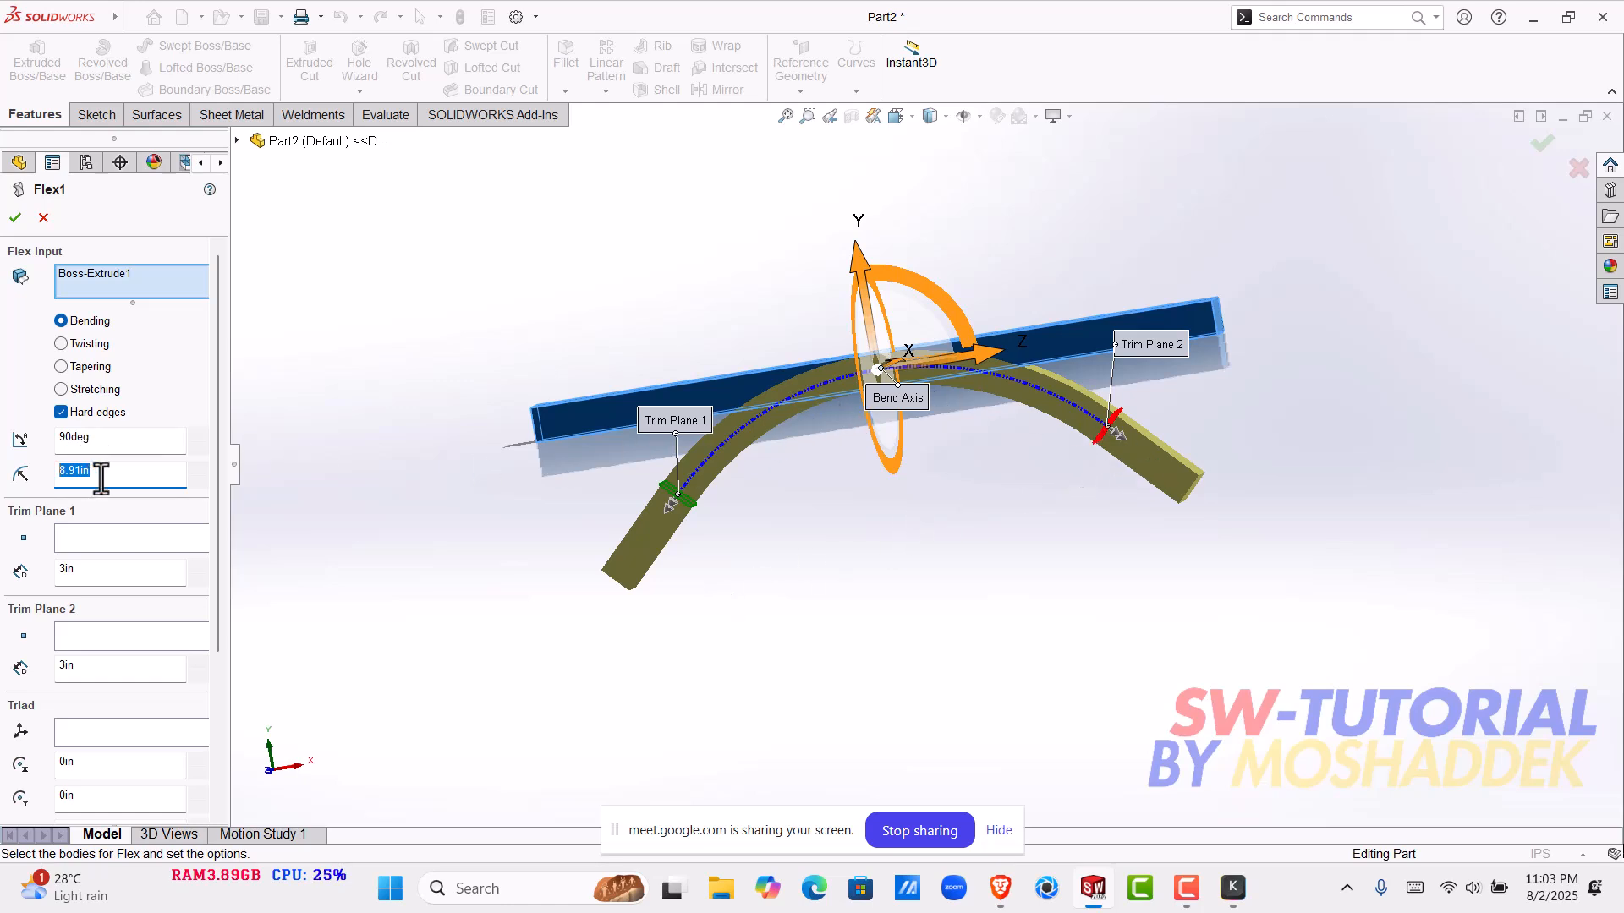
type("5")
key("Return")
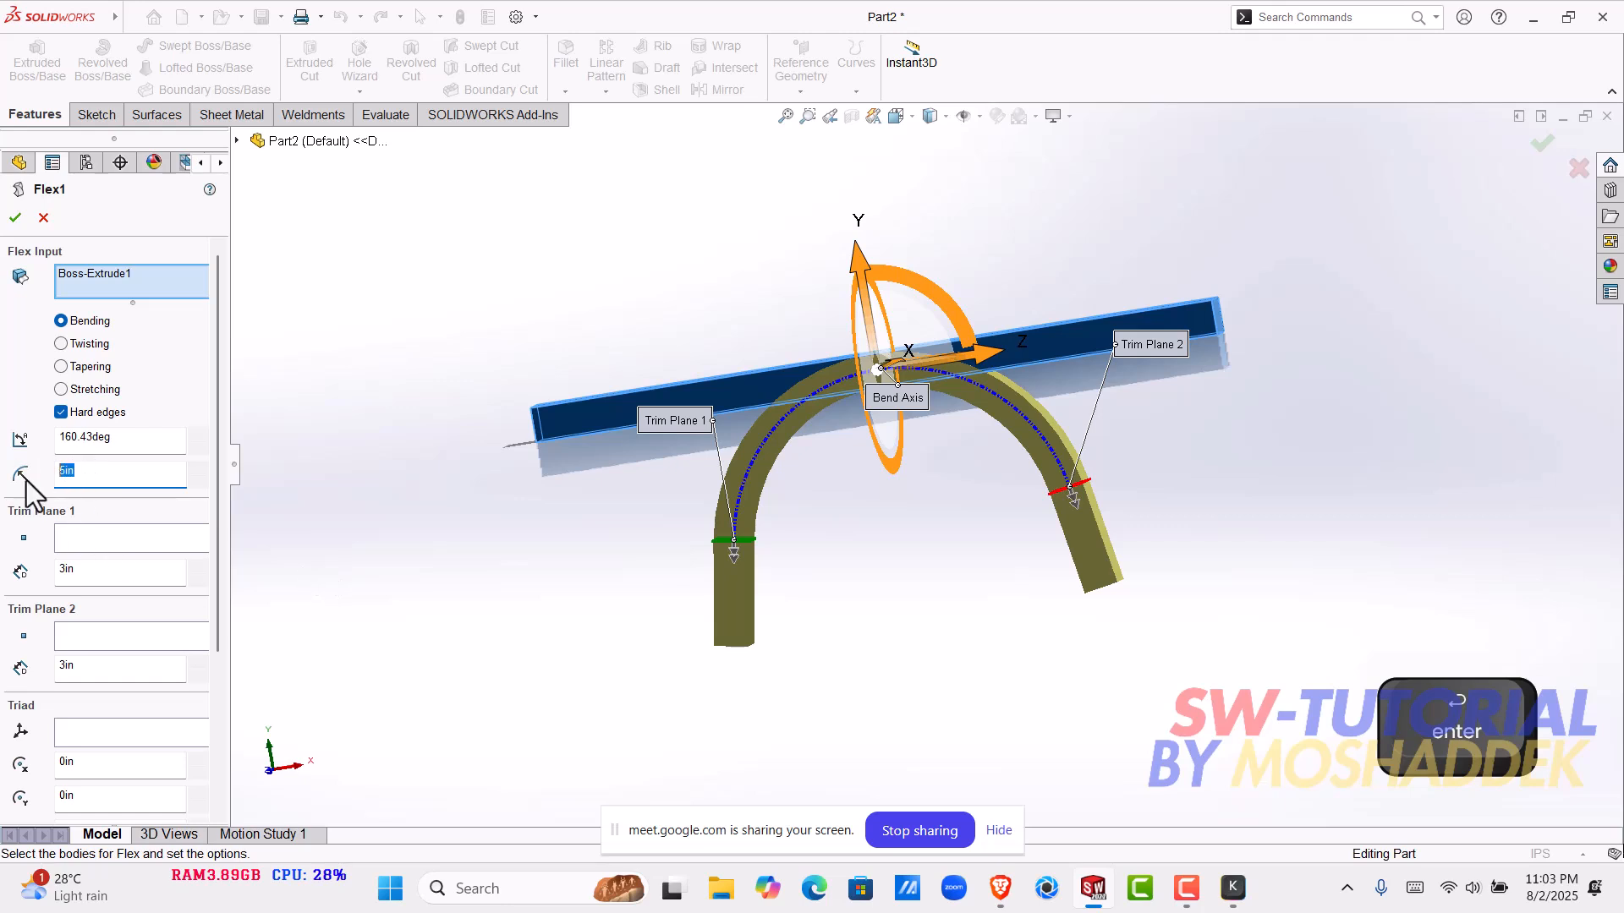
- Set the bend radius to 20 in and apply the Flex feature to the bar
type("20")
key("Return")
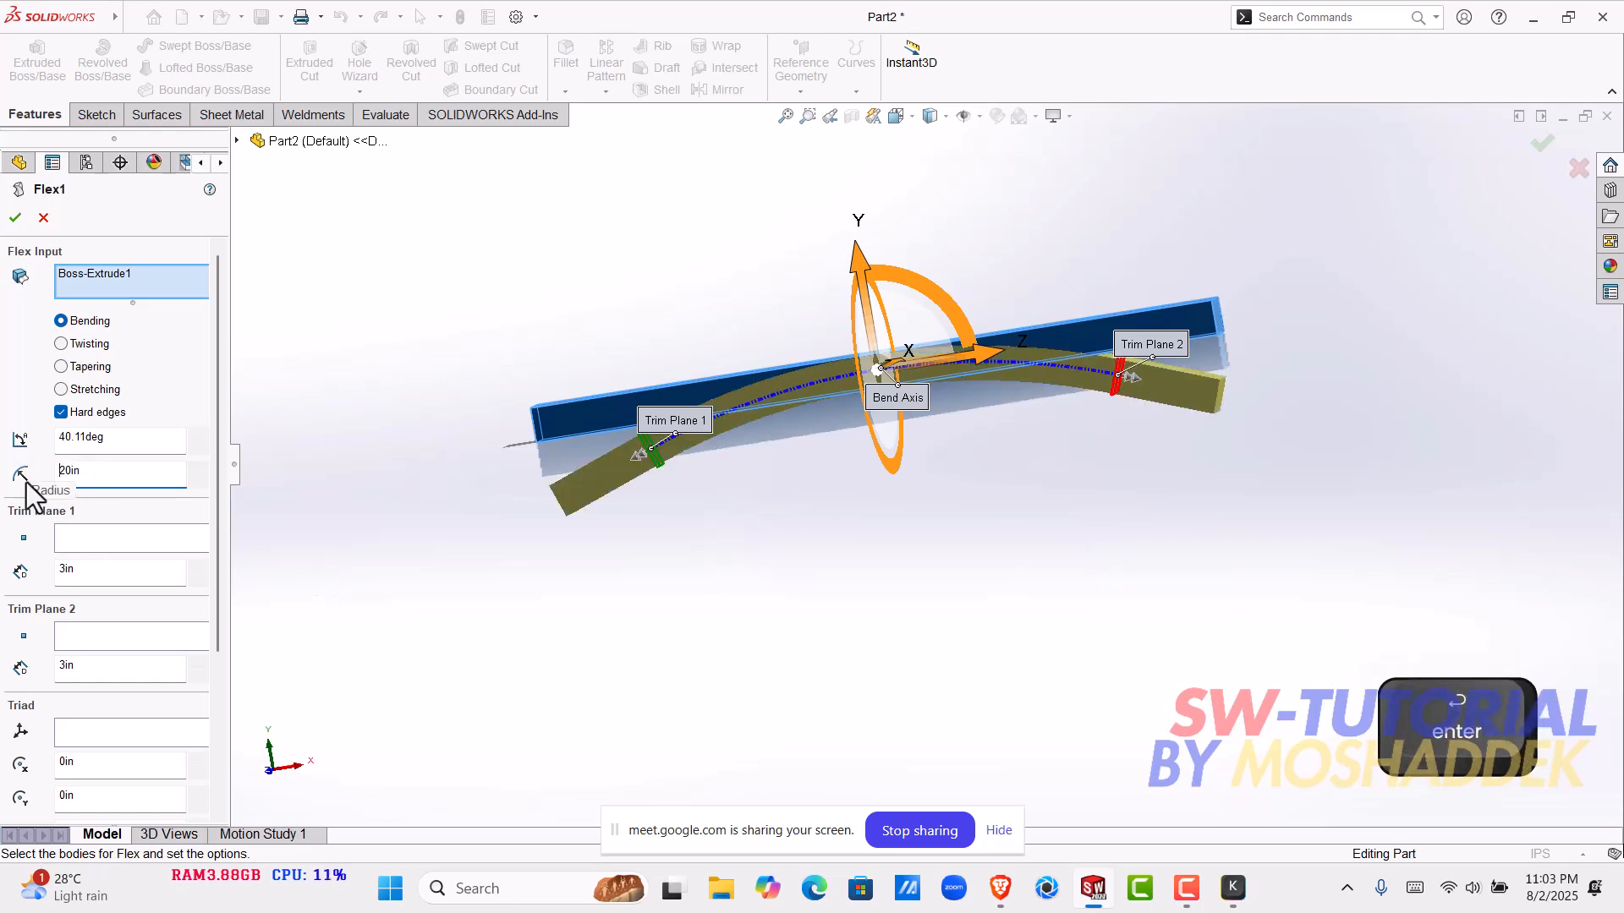
left_click(14, 220)
- Inspect the bar's curved middle section and its straight ends from several sides
scroll(882, 416, "down", 3)
middle_click_drag(895, 433, 830, 640)
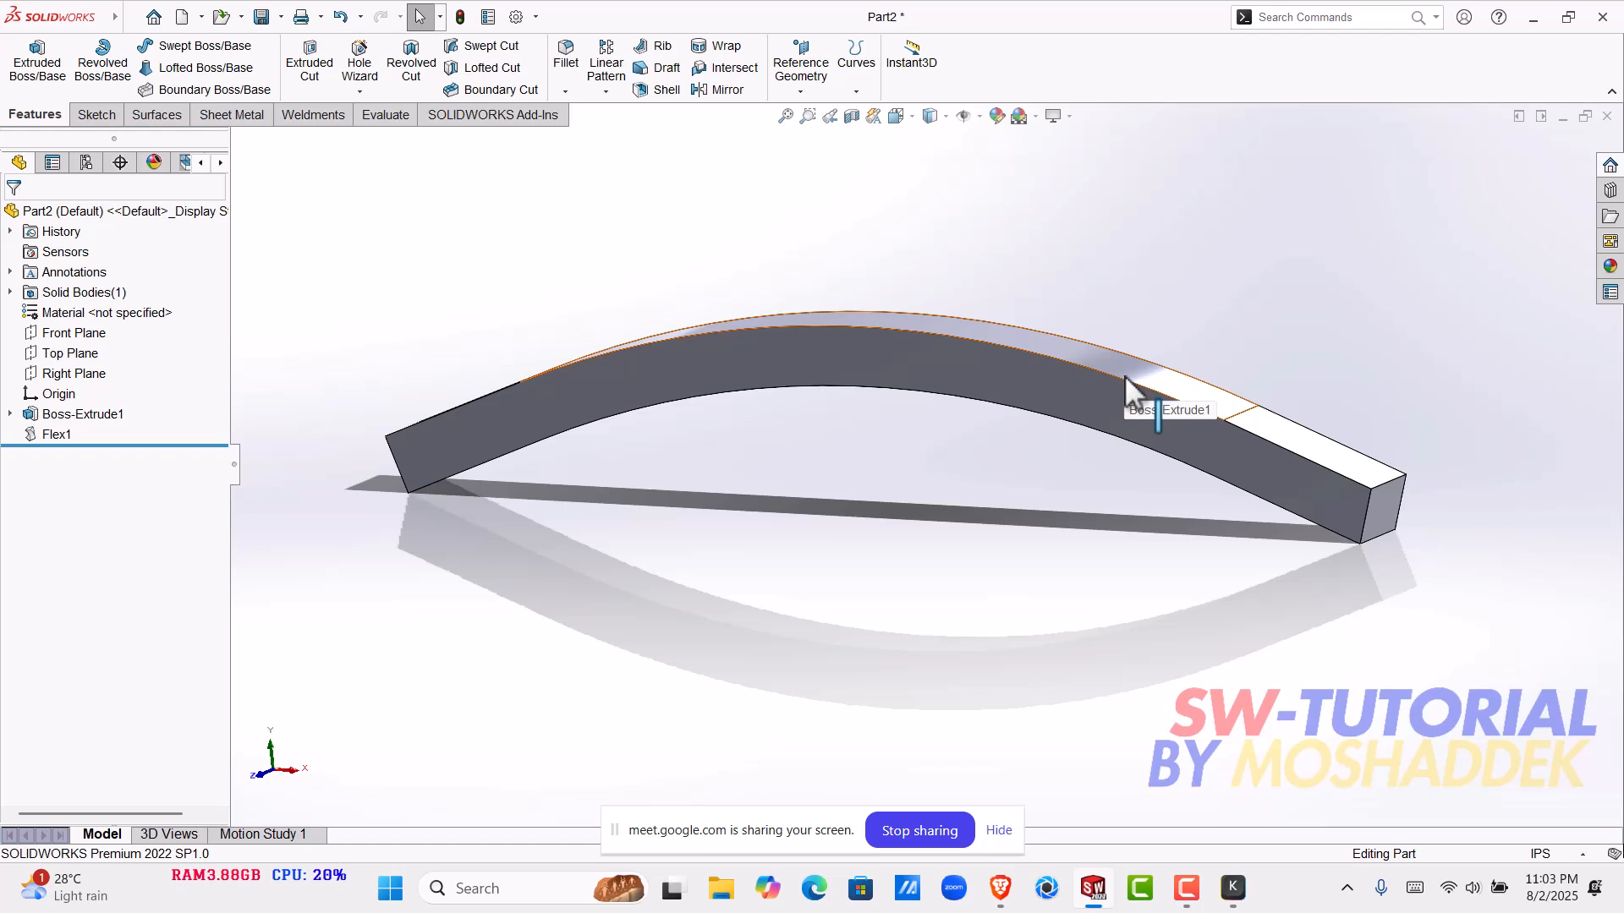
scroll(1121, 391, "down", 2)
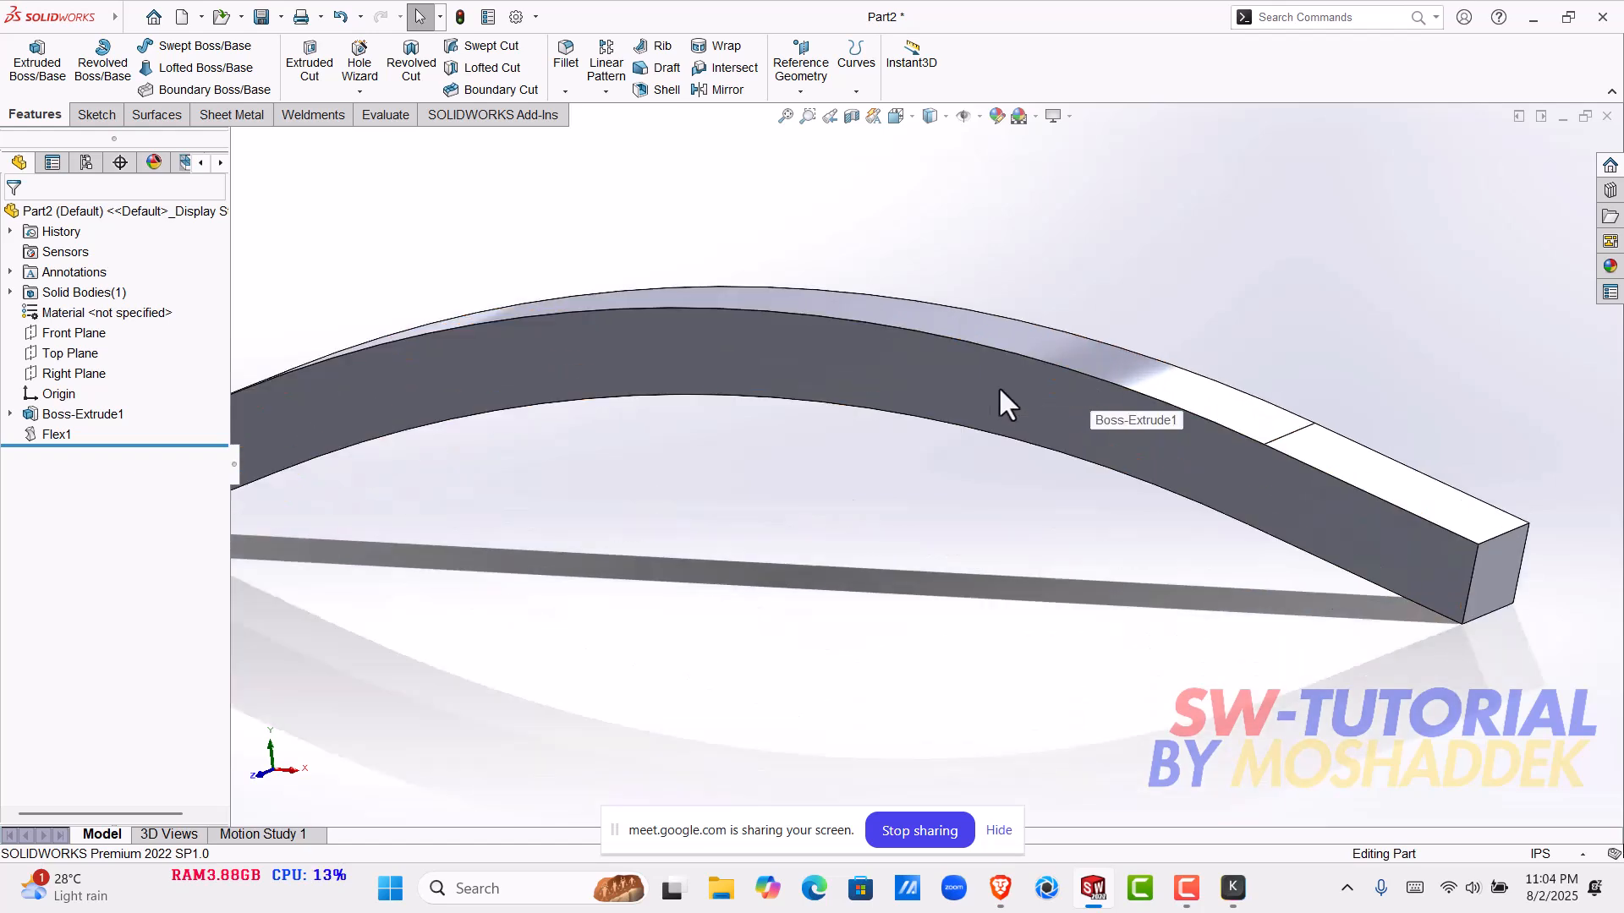
scroll(1002, 422, "up", 4)
middle_click_drag(1018, 420, 1040, 473)
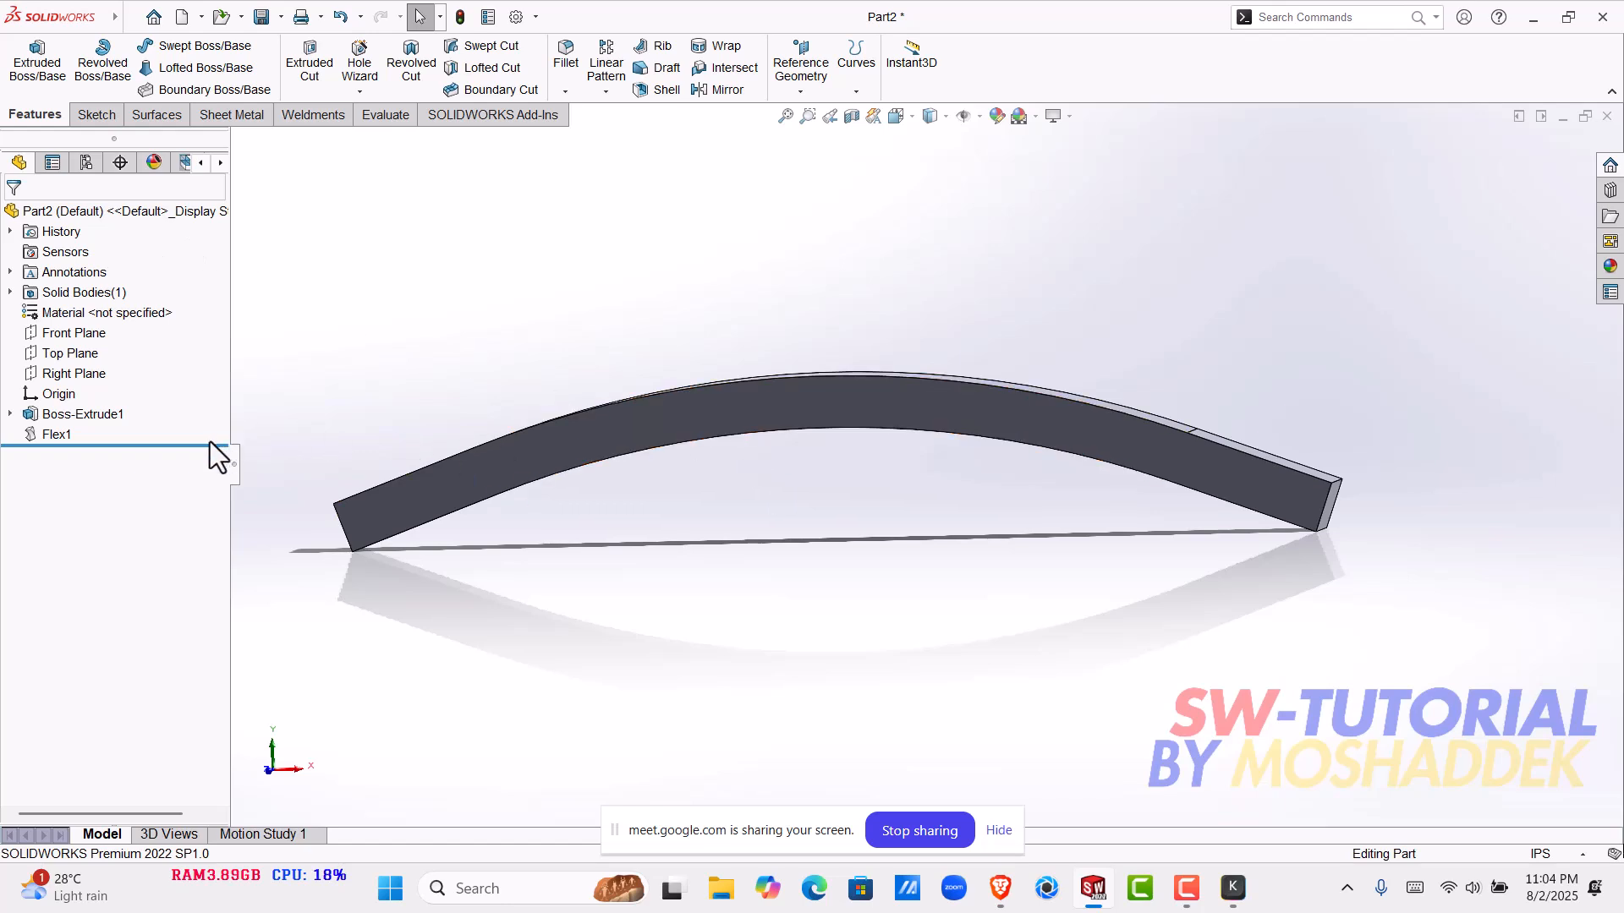
- Roll the model back to before Flex1 to compare the straight bar with the bent one, and roll forward again
left_click_drag(199, 445, 207, 423)
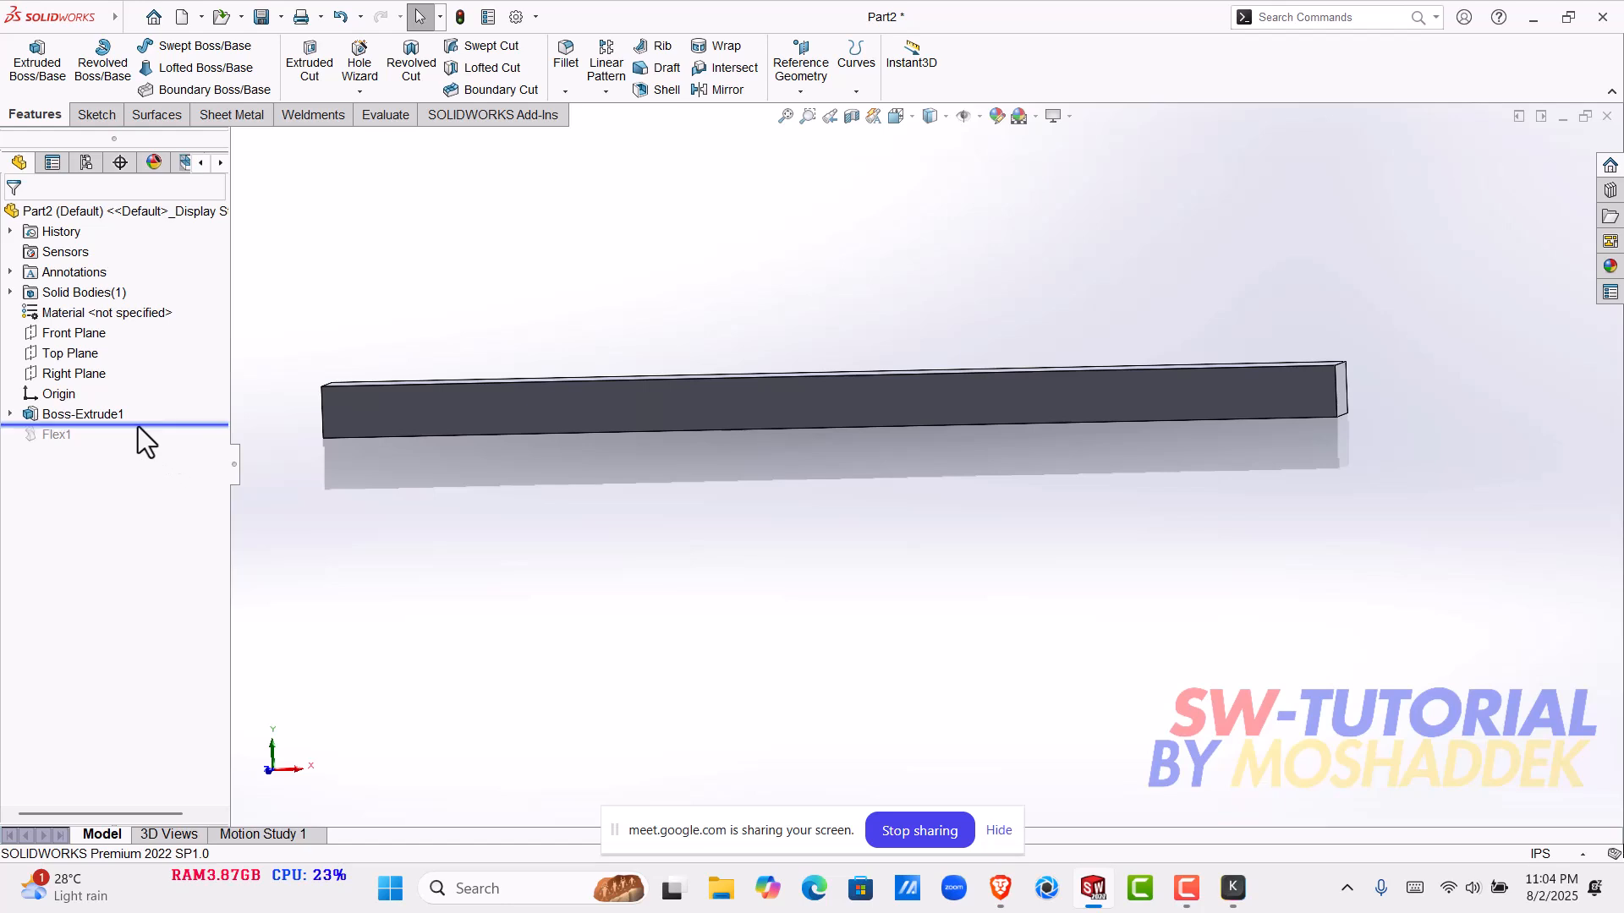
left_click(110, 412)
left_click(1057, 439)
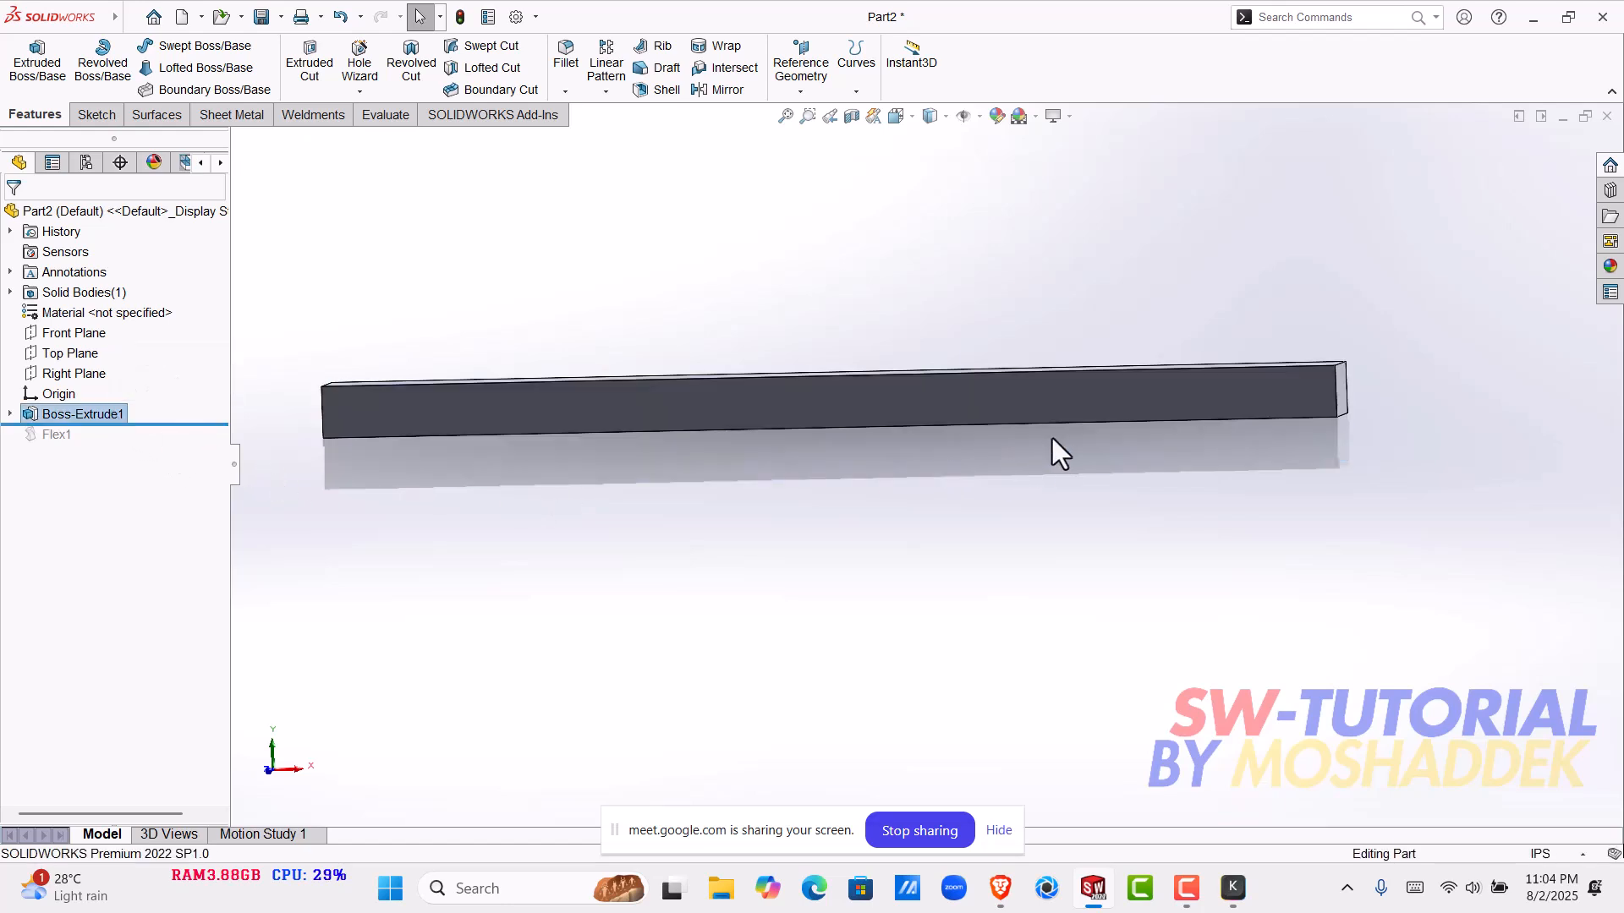
scroll(964, 419, "up", 2)
middle_click_drag(927, 421, 320, 470)
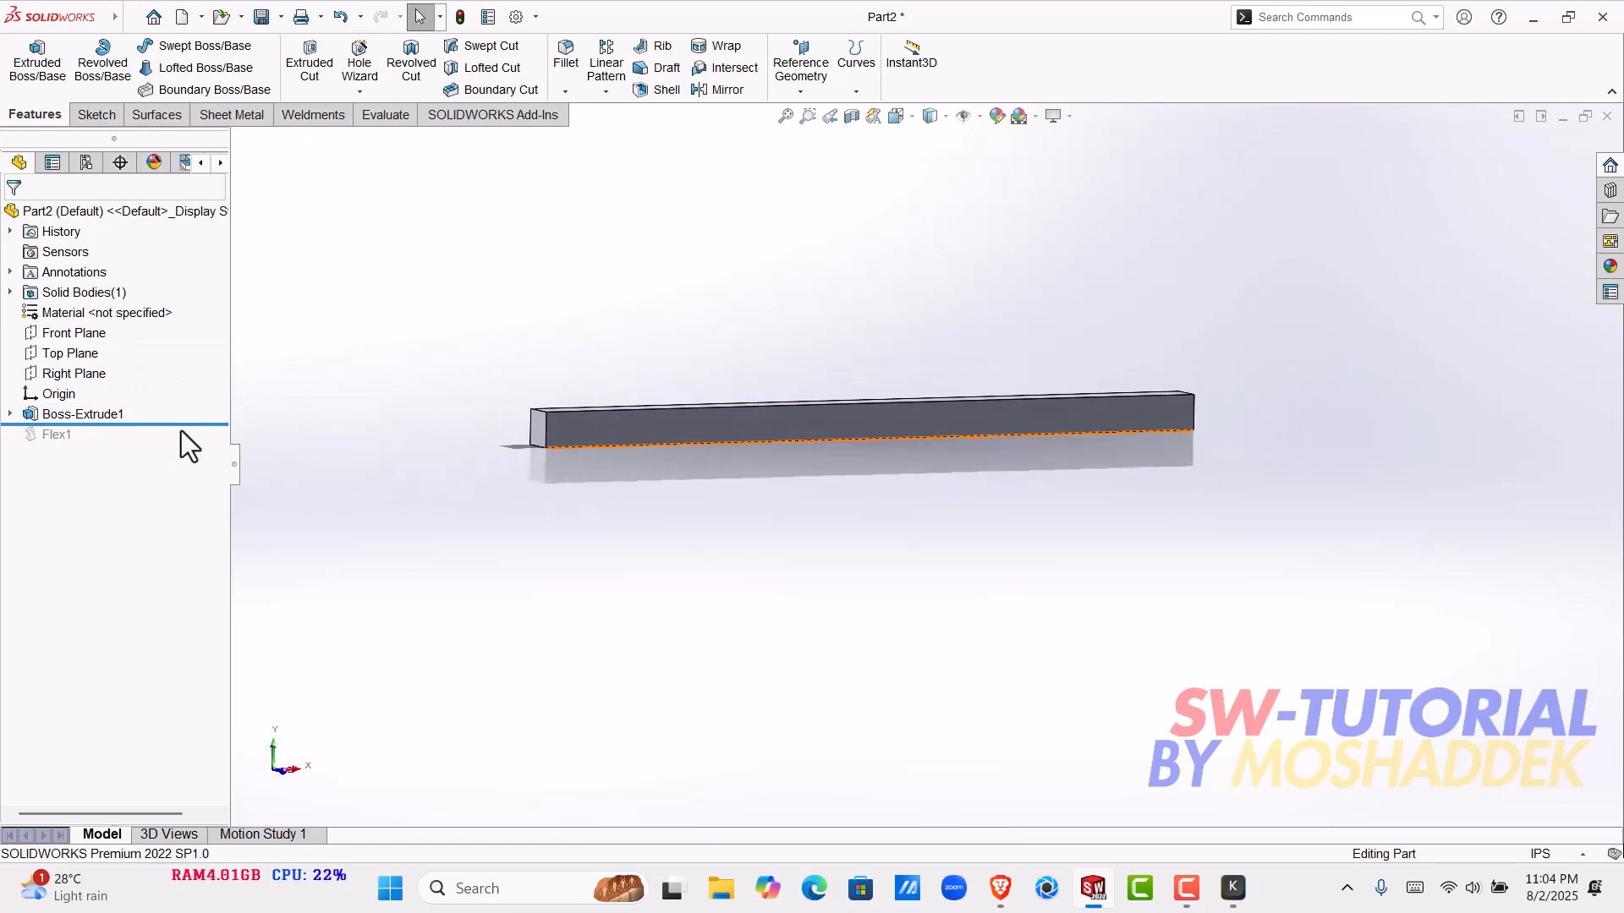
left_click_drag(181, 429, 181, 460)
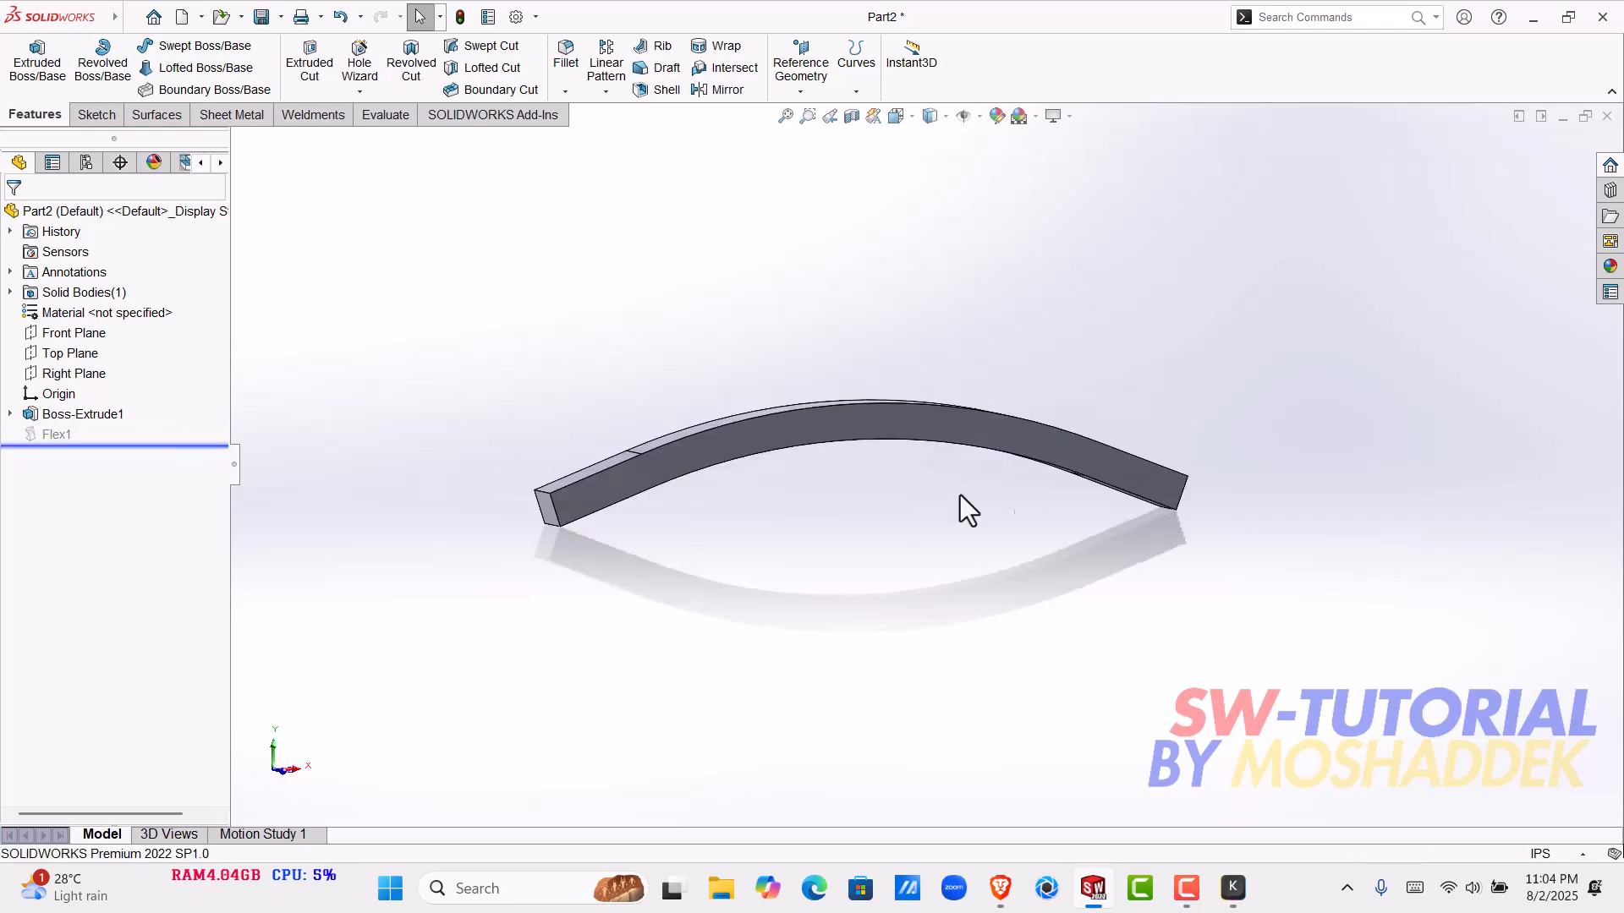
- Open the bar's Boss-Extrude1 feature to check its extrusion depth, and cancel the edit
left_click(825, 438)
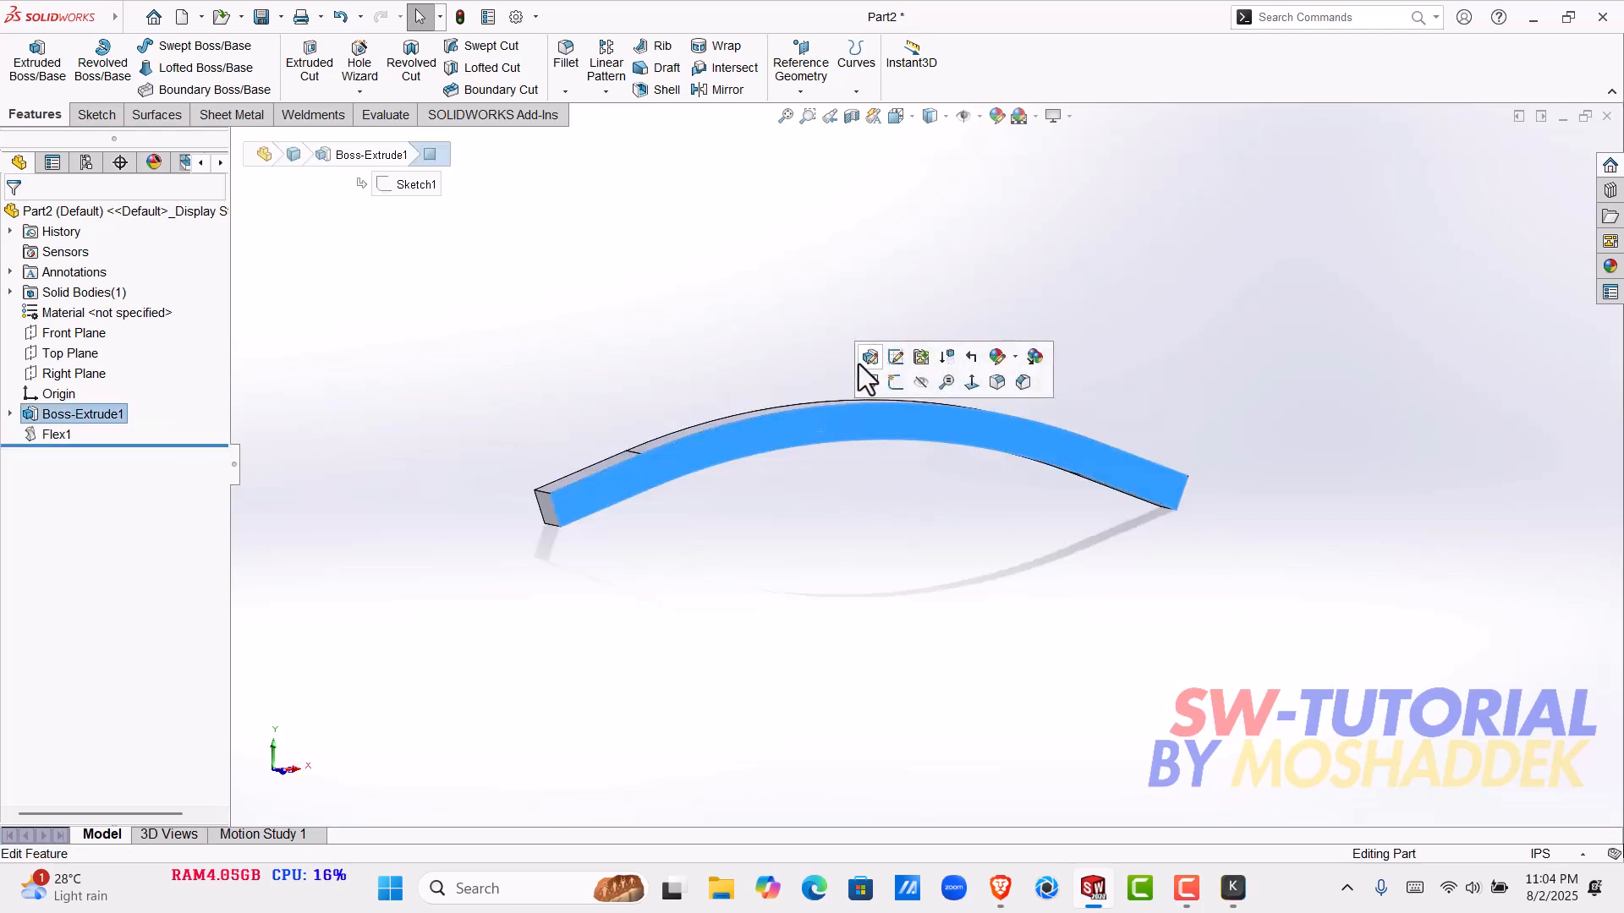
left_click(861, 360)
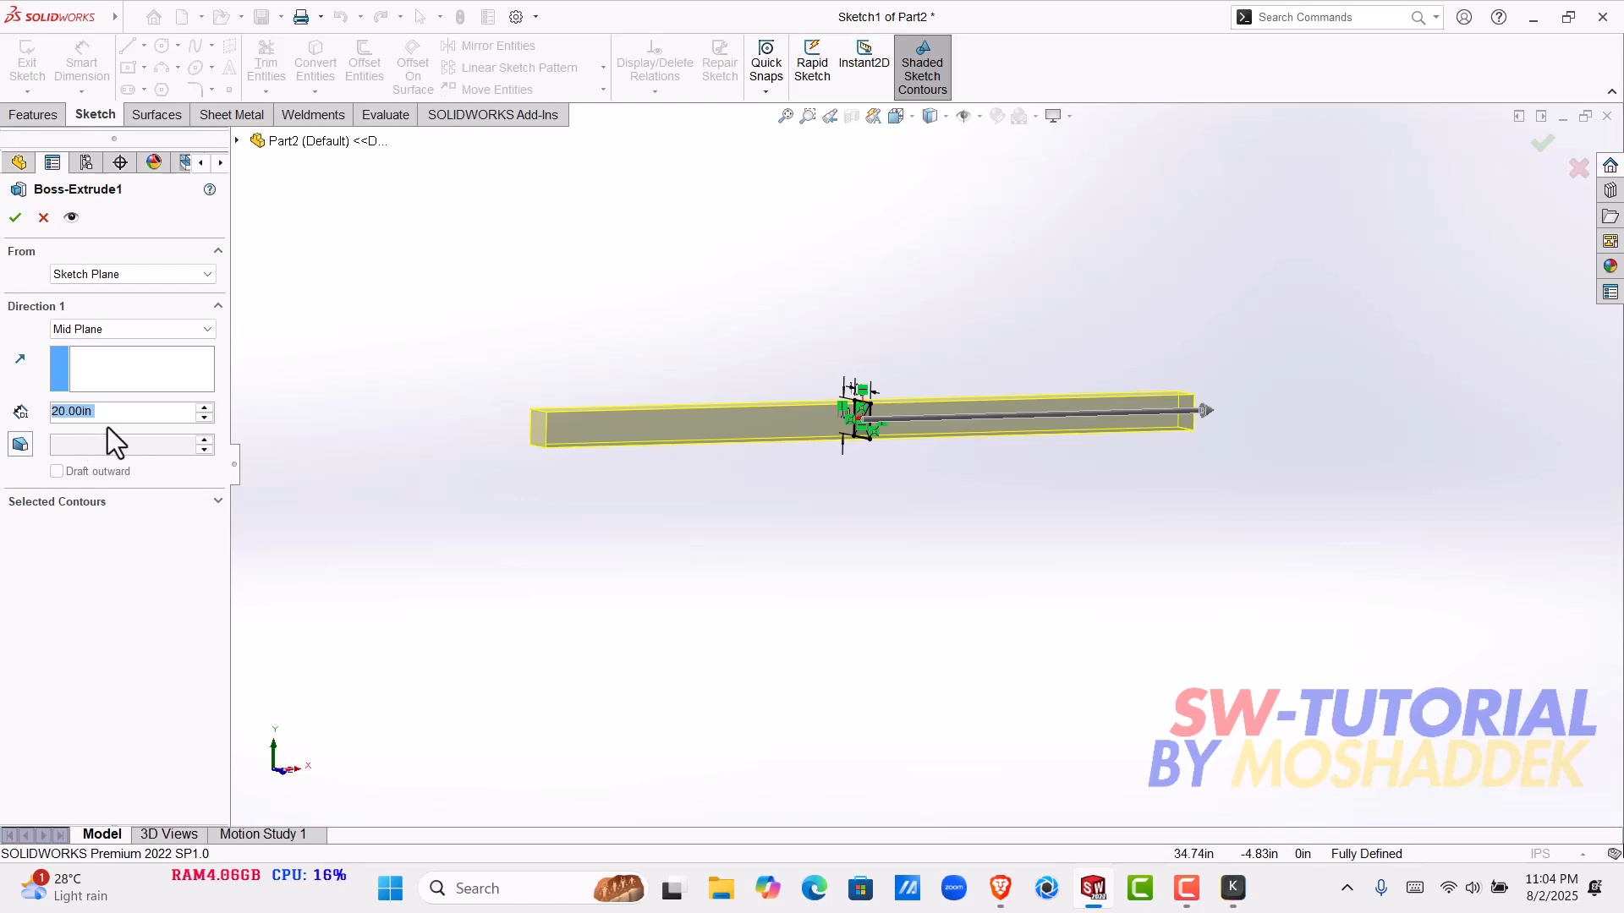
left_click(119, 415)
left_click(43, 218)
- Edit the bar's Flex1 feature and set its bend angle to 60 degrees
left_click(74, 432)
left_click(78, 385)
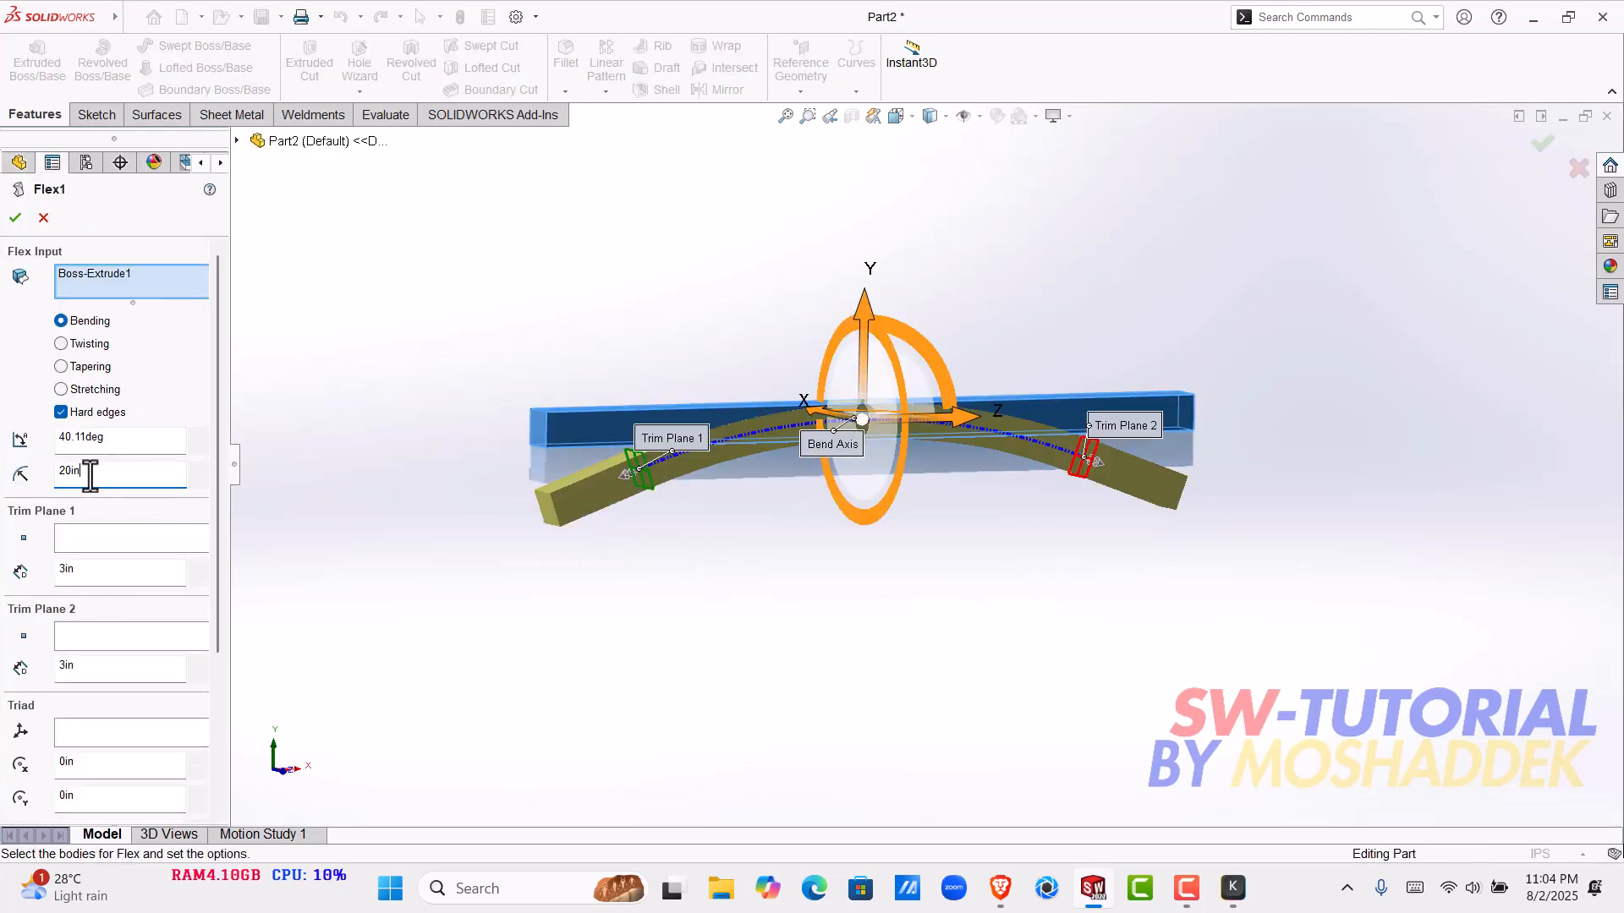
left_click_drag(108, 438, 2, 460)
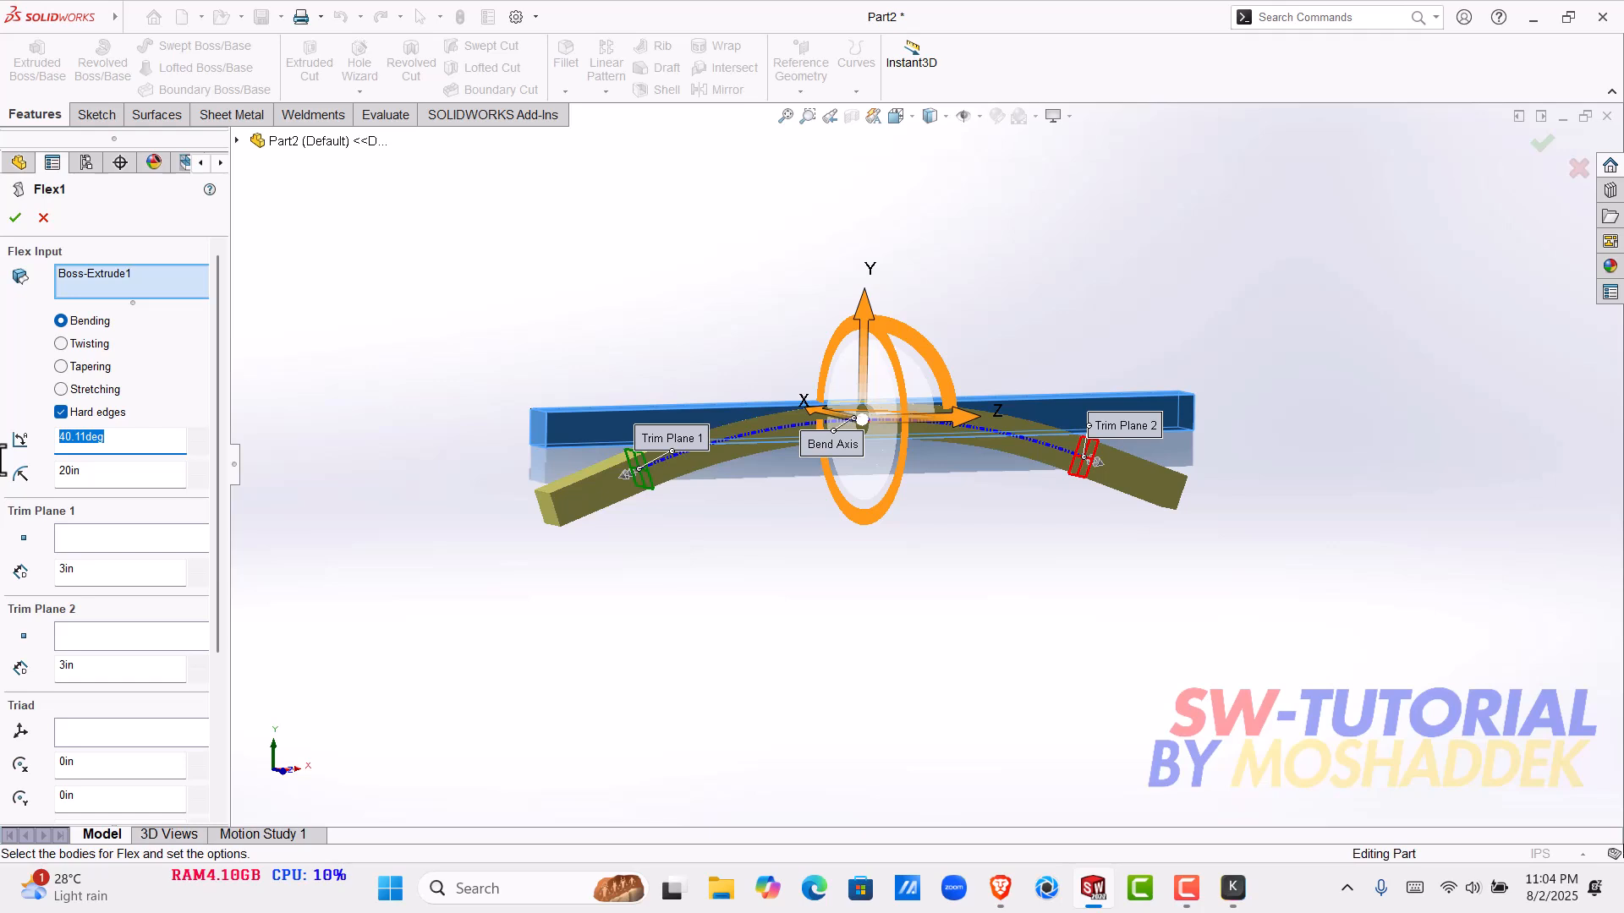
type("60")
key("Return")
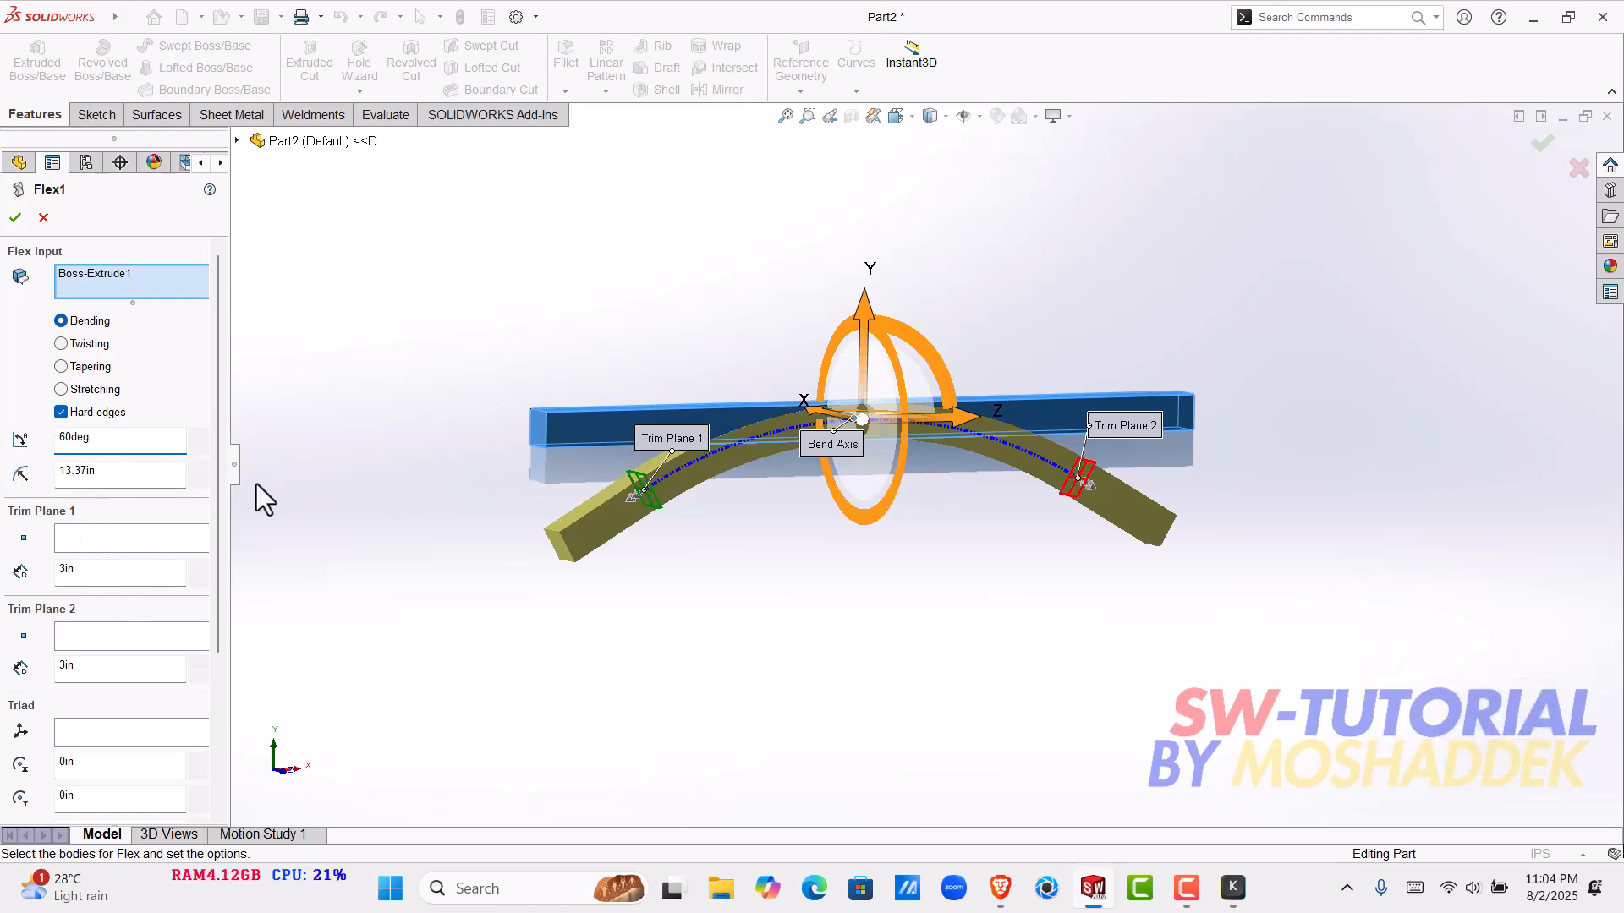
- Set the bend radius of the bar's Flex1 feature to 20 in
double_click(110, 479)
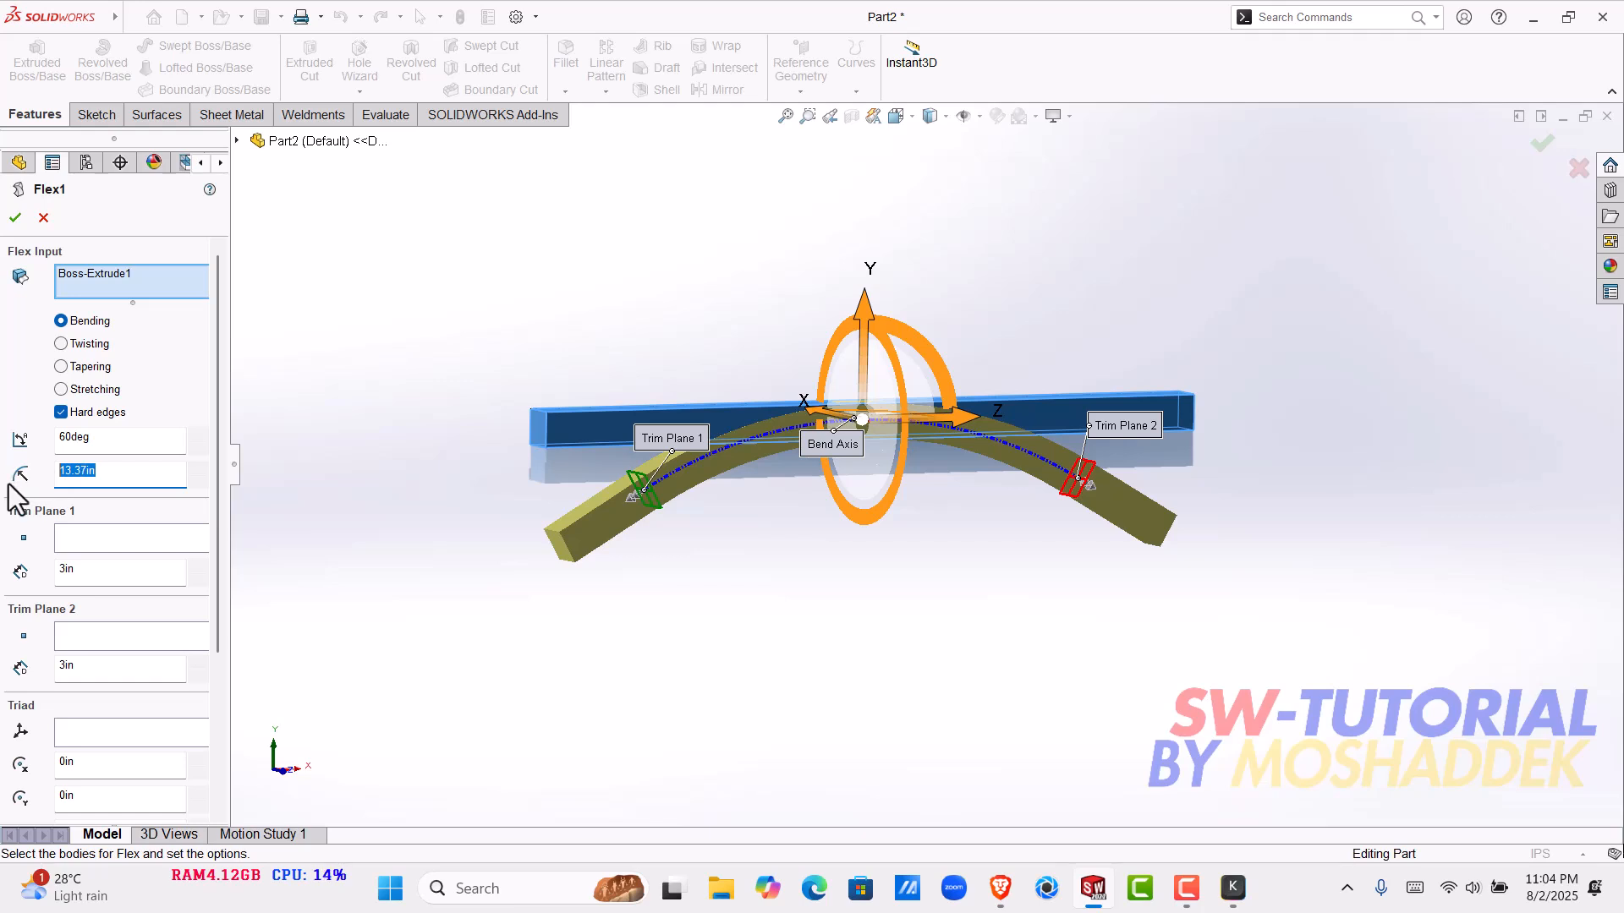
type("20")
key("Return")
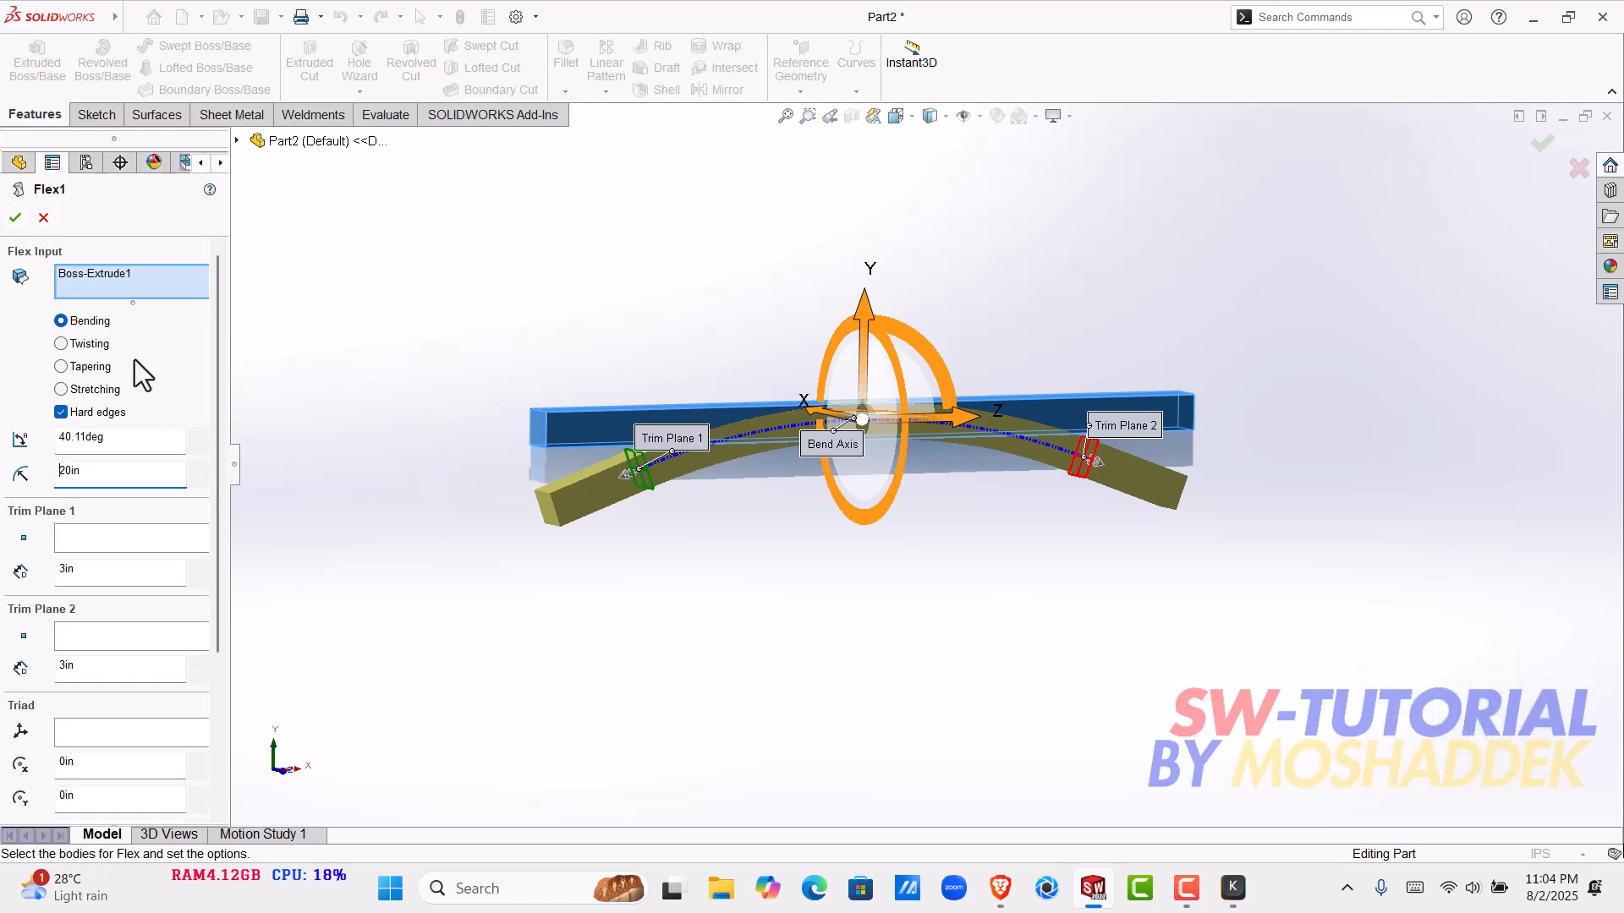
- Change Flex1 to stretching with a stretch distance of 7.72 in, and accept the feature
left_click(94, 389)
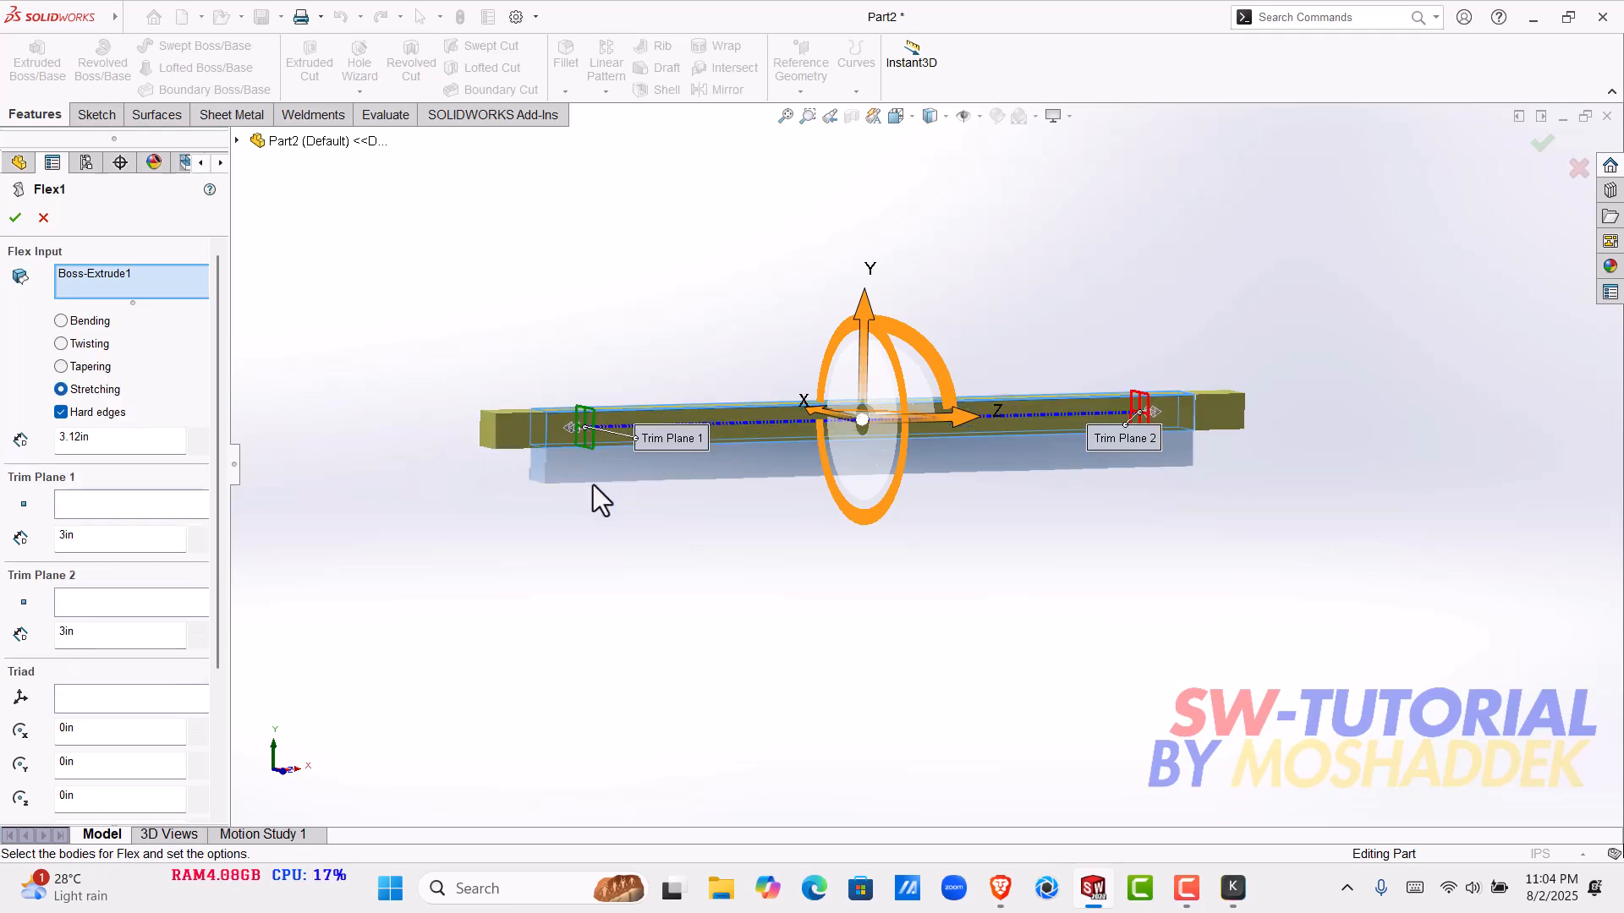
scroll(593, 470, "down", 2)
mouse_move(788, 561)
middle_mouse_down()
mouse_move(790, 542)
mouse_move(762, 584)
mouse_move(775, 576)
middle_mouse_up()
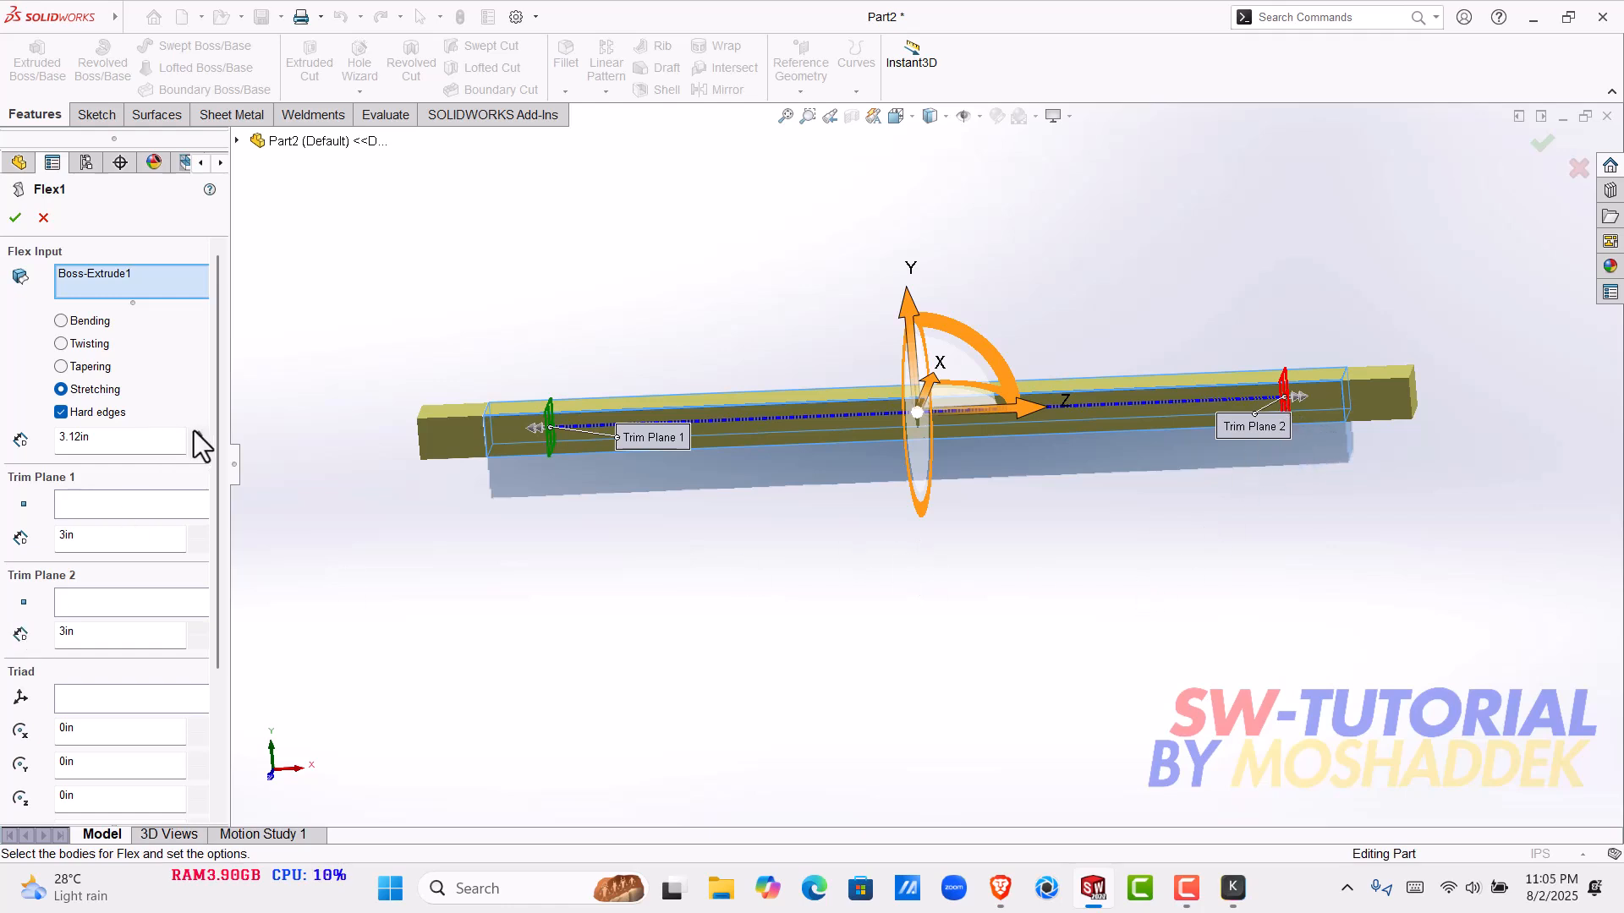
left_click_drag(200, 438, 200, 434)
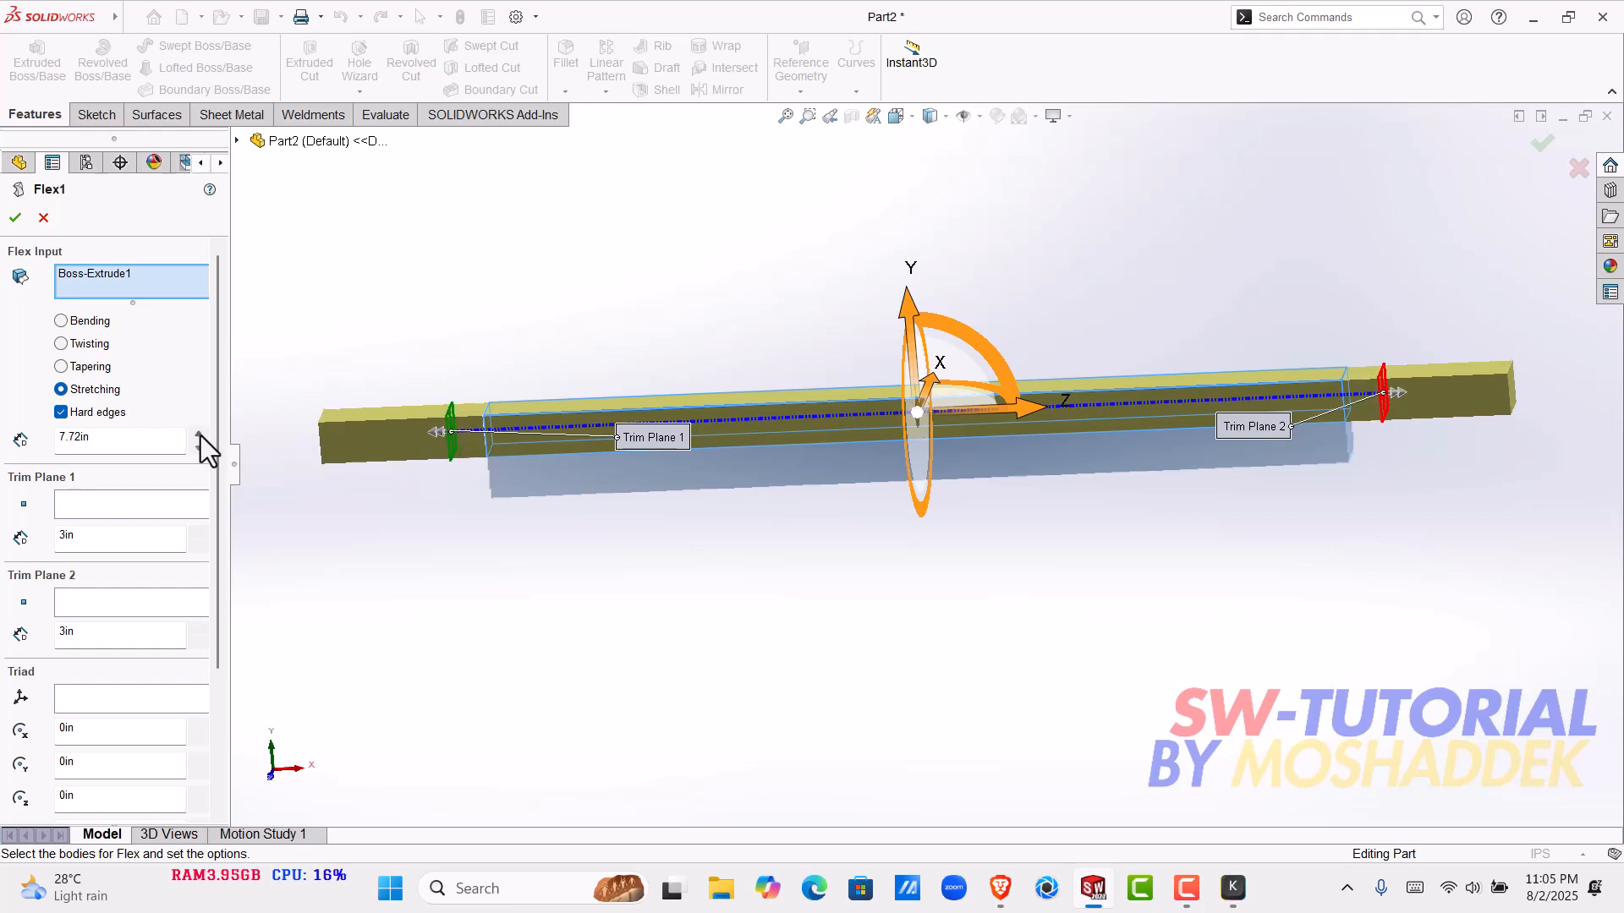
left_click(15, 219)
middle_click_drag(824, 484, 922, 471)
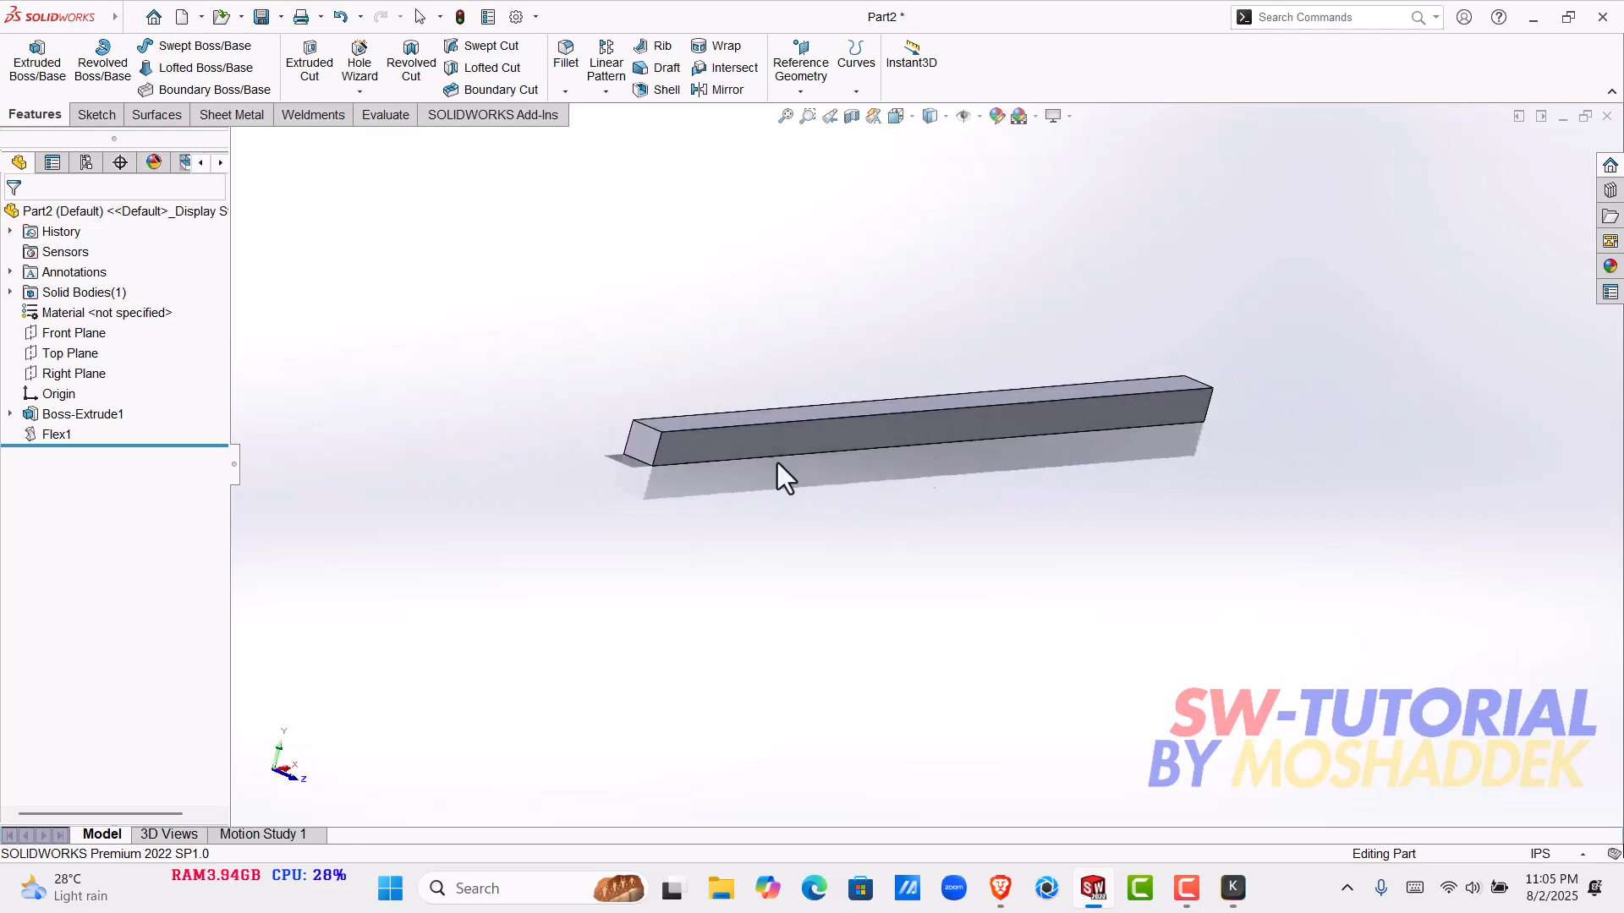
- Reopen Flex1 for editing and change its flex type to tapering
left_click(67, 436)
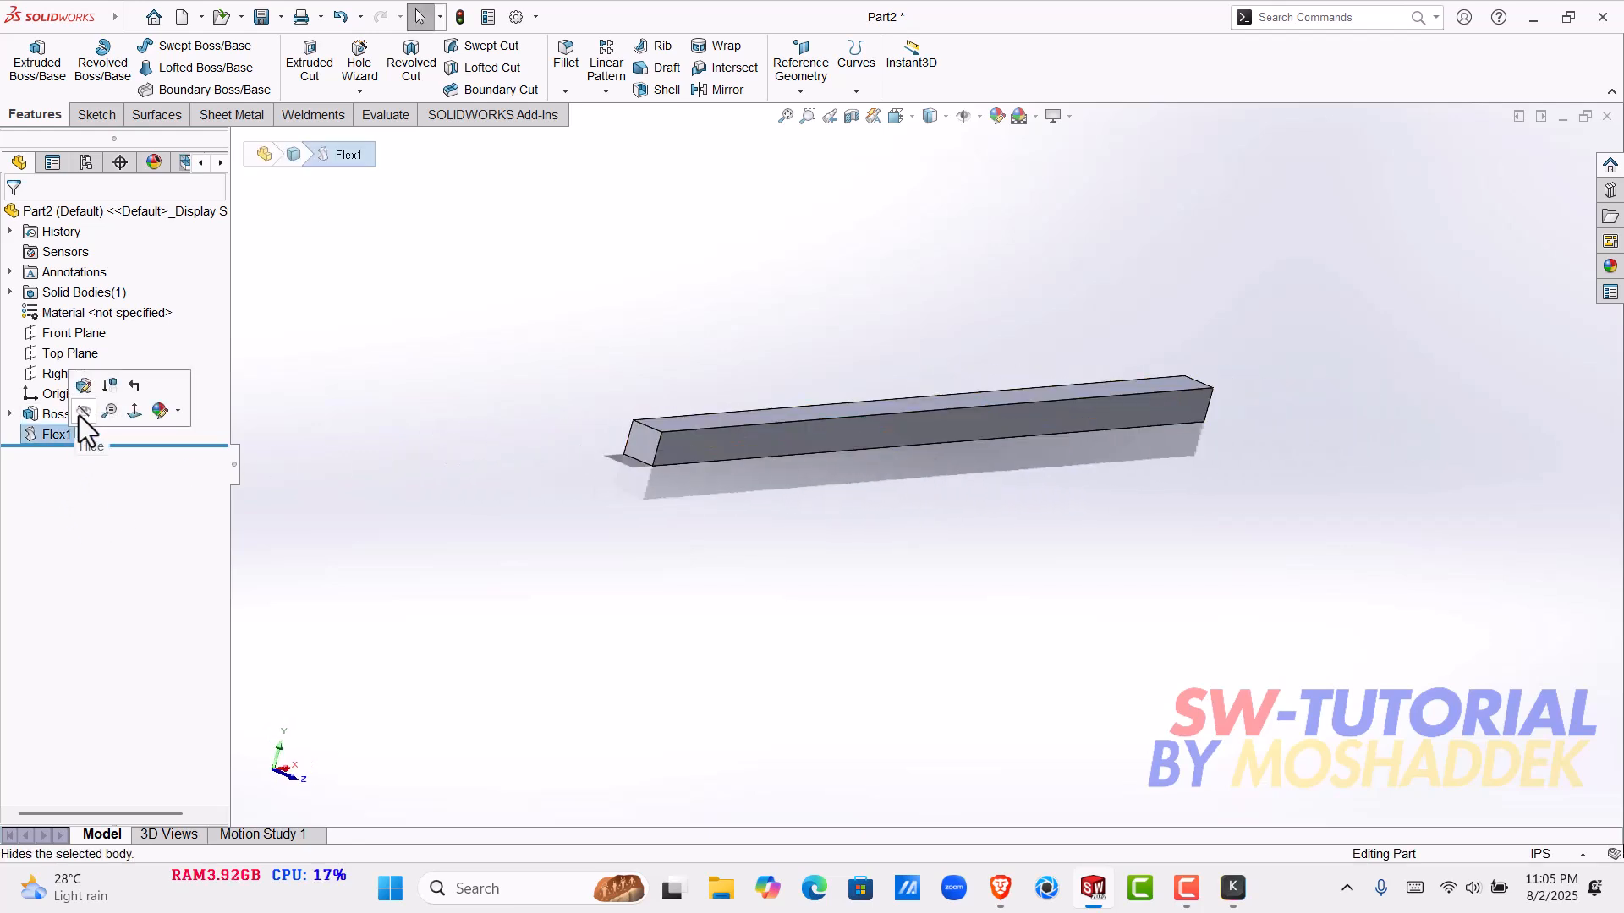
left_click(82, 387)
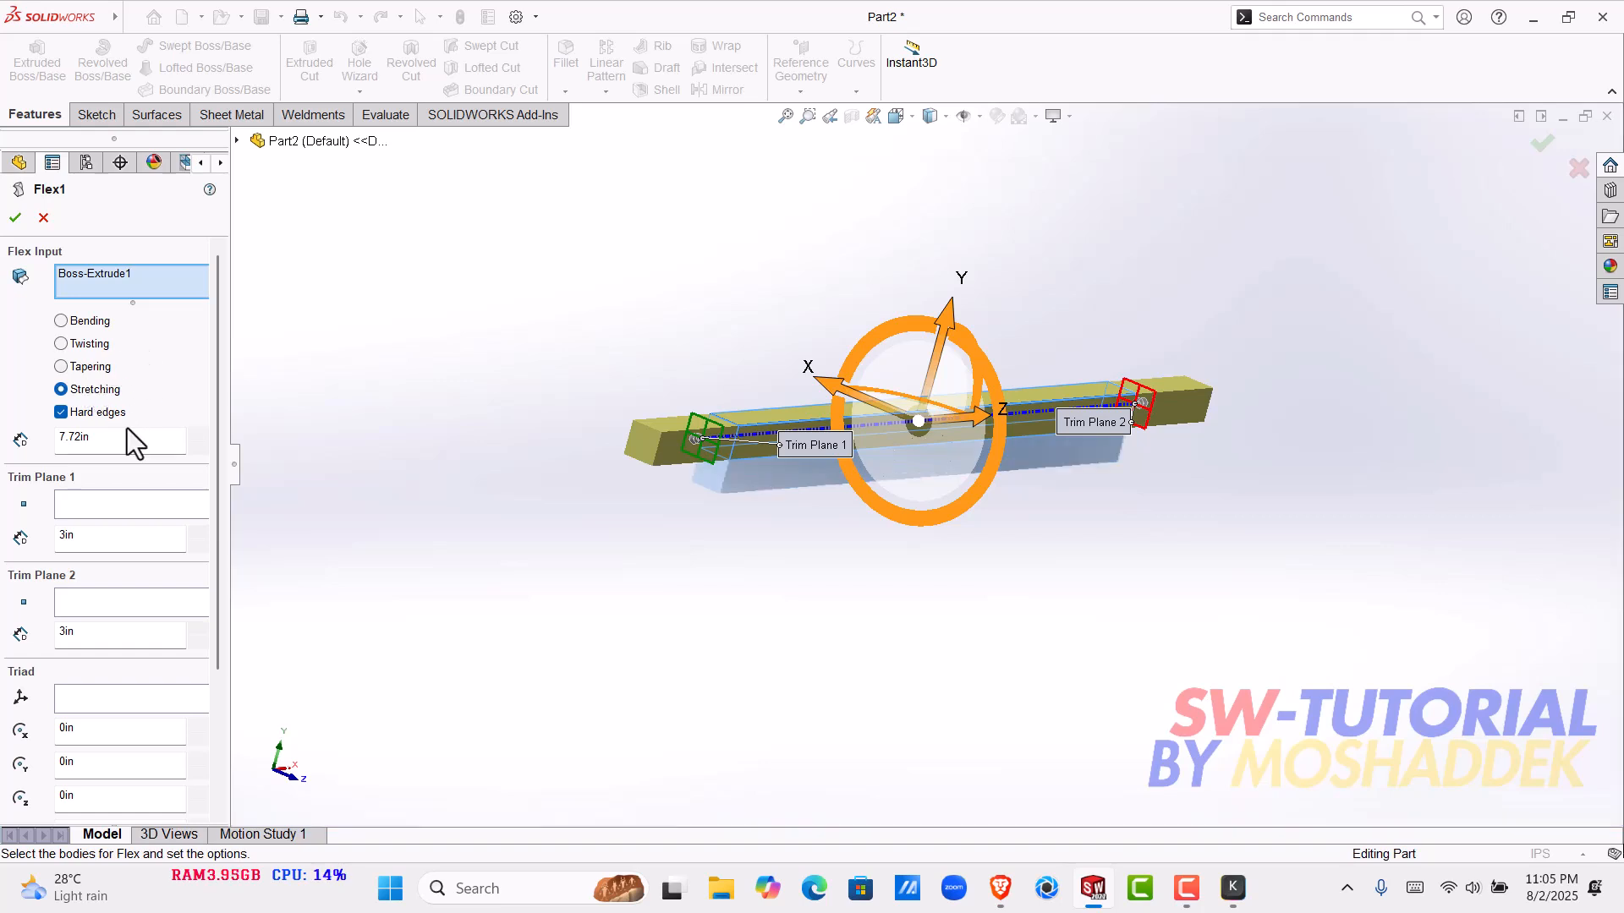
left_click(93, 367)
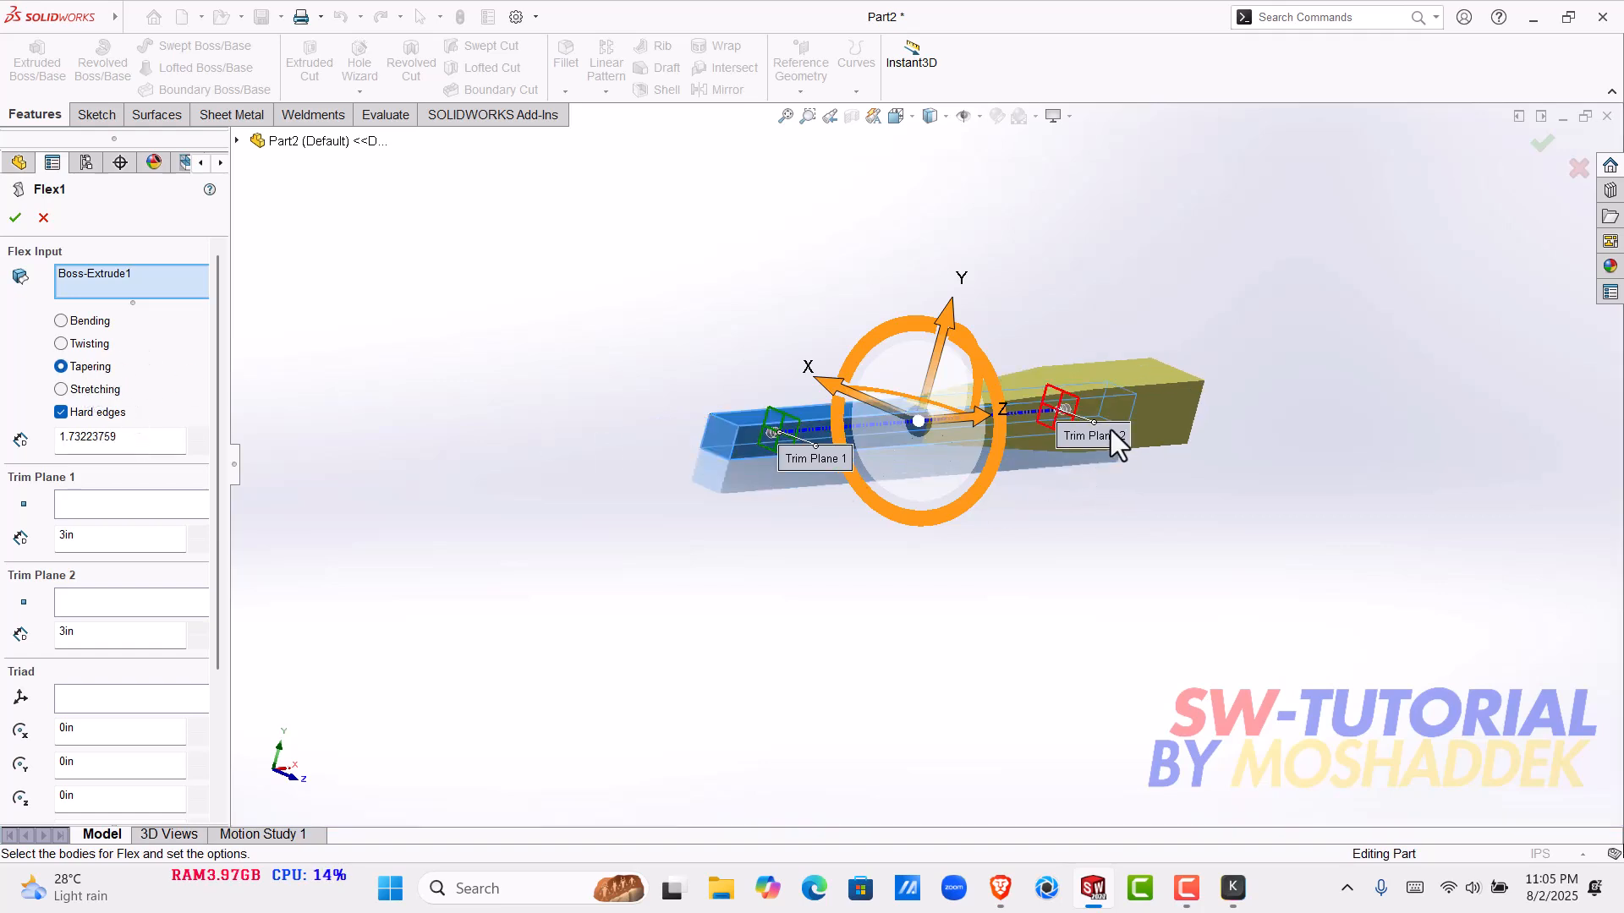
middle_click_drag(1098, 428, 911, 460)
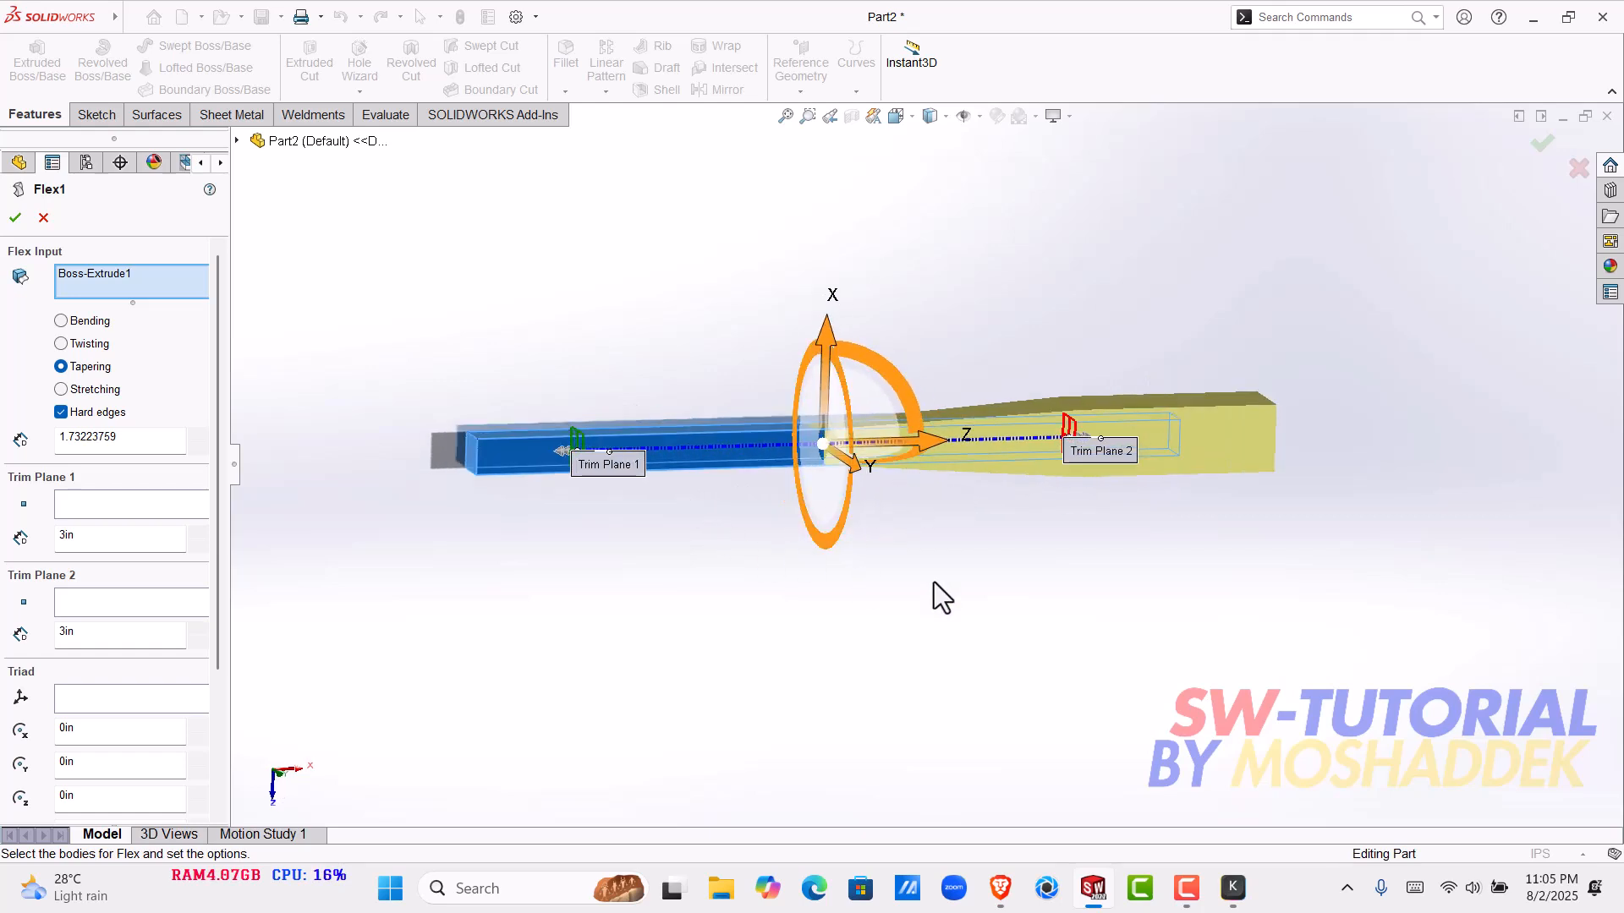
mouse_move(986, 588)
middle_mouse_down()
mouse_move(921, 652)
mouse_move(958, 683)
mouse_move(945, 679)
mouse_move(989, 609)
middle_mouse_up()
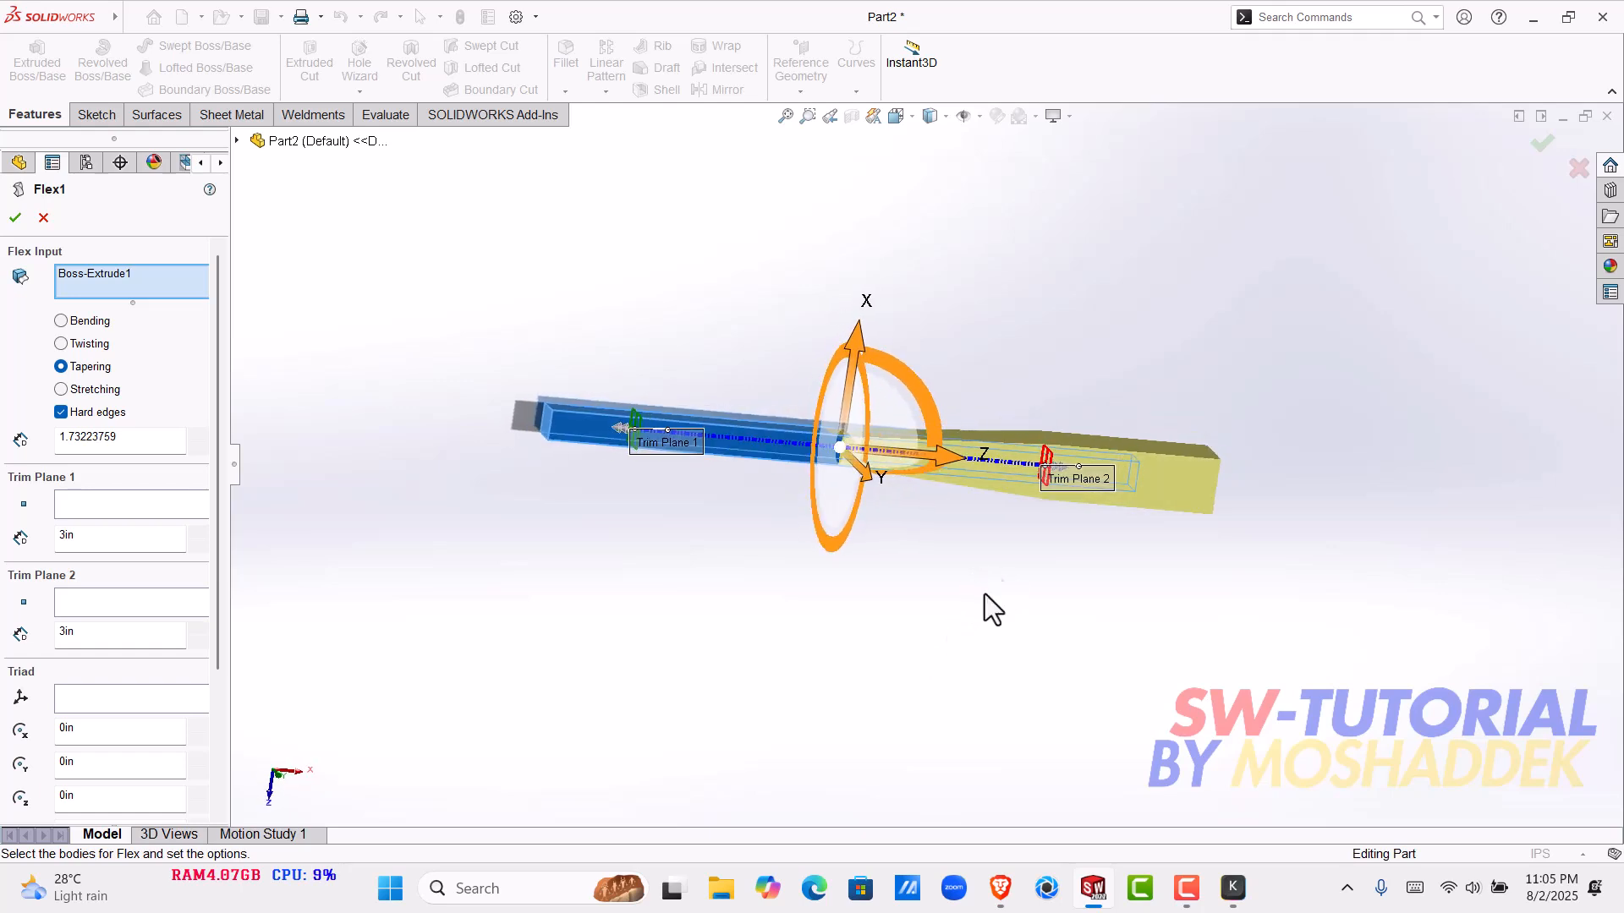
- Set the taper factor of Flex1 to 0.5 and accept the feature
left_click(203, 448)
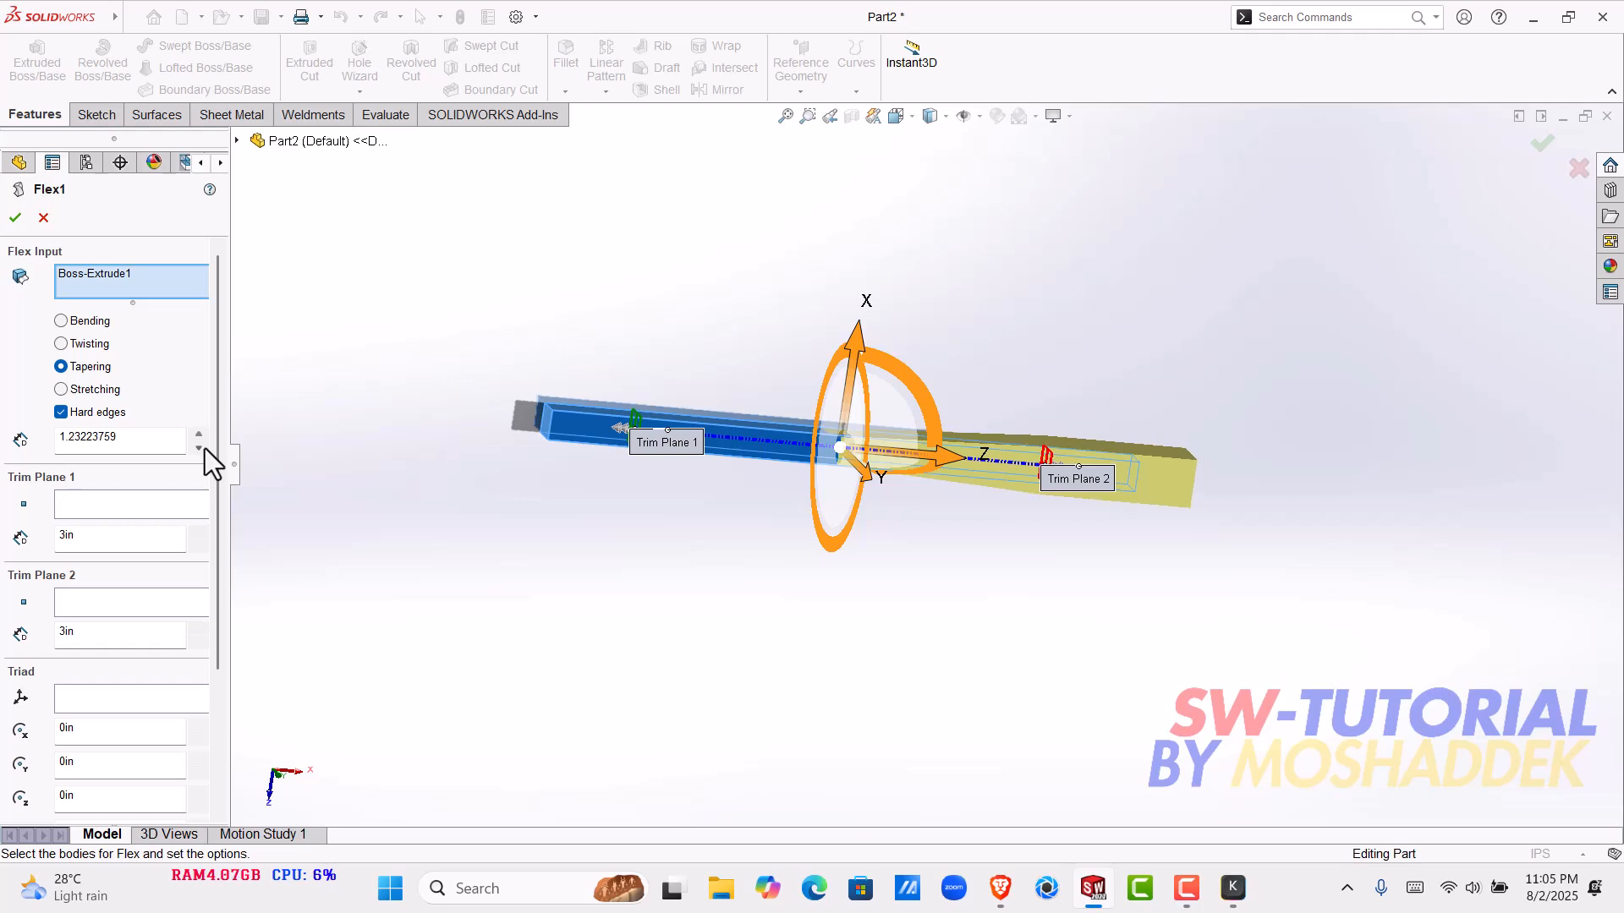
left_click(196, 435)
left_click(196, 435)
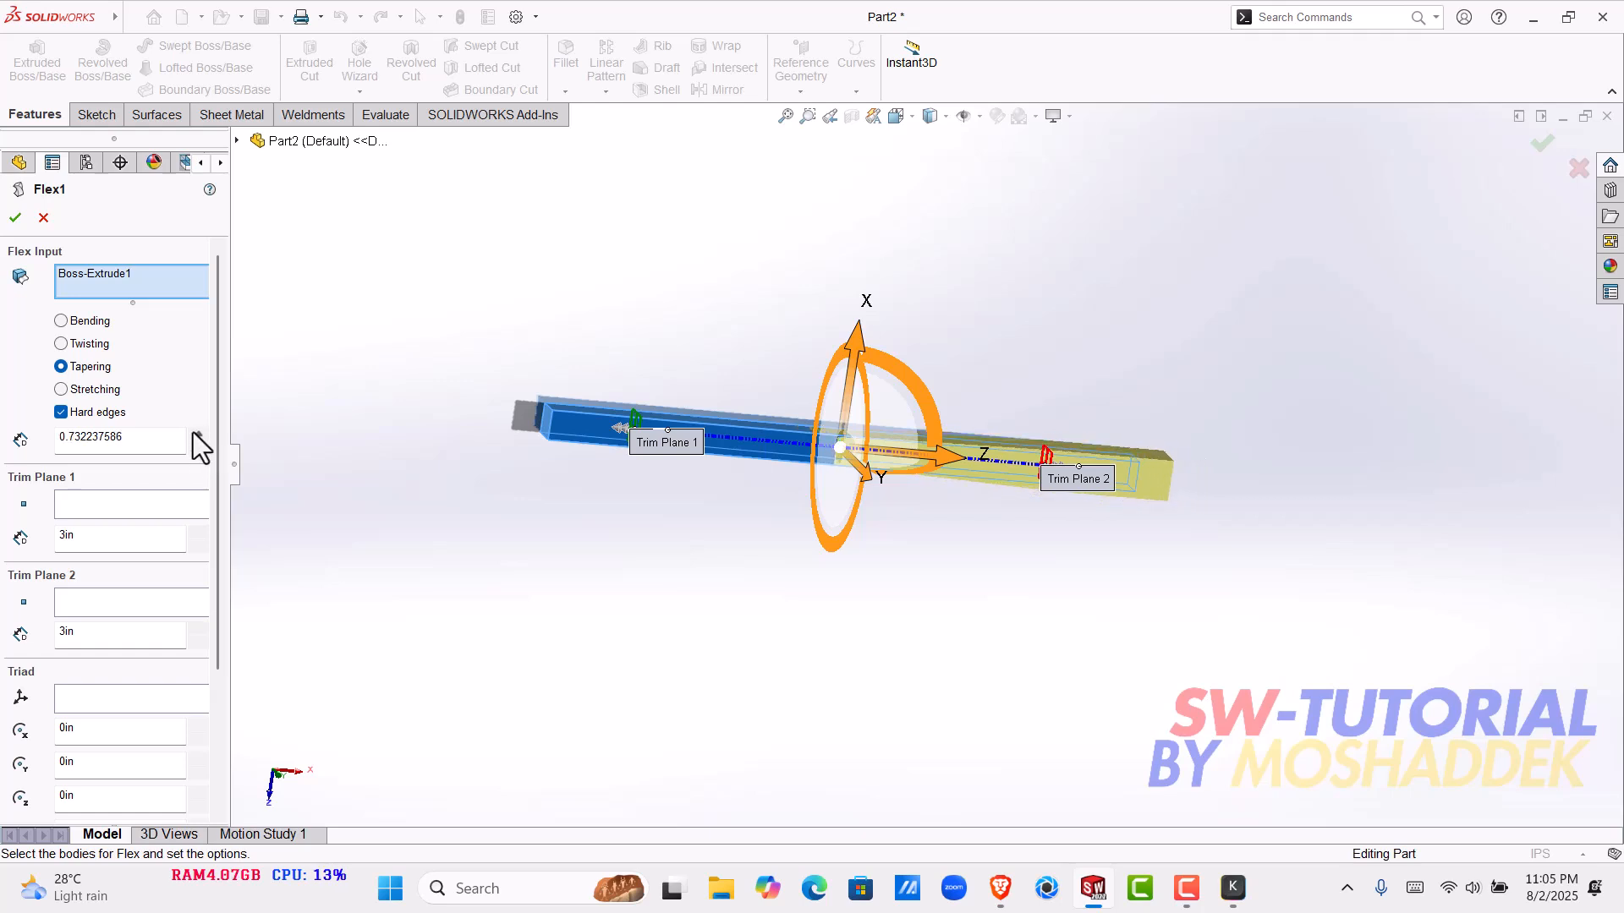
left_click(194, 447)
left_click(193, 446)
left_click(193, 447)
left_click(193, 446)
left_click(194, 447)
left_click(194, 447)
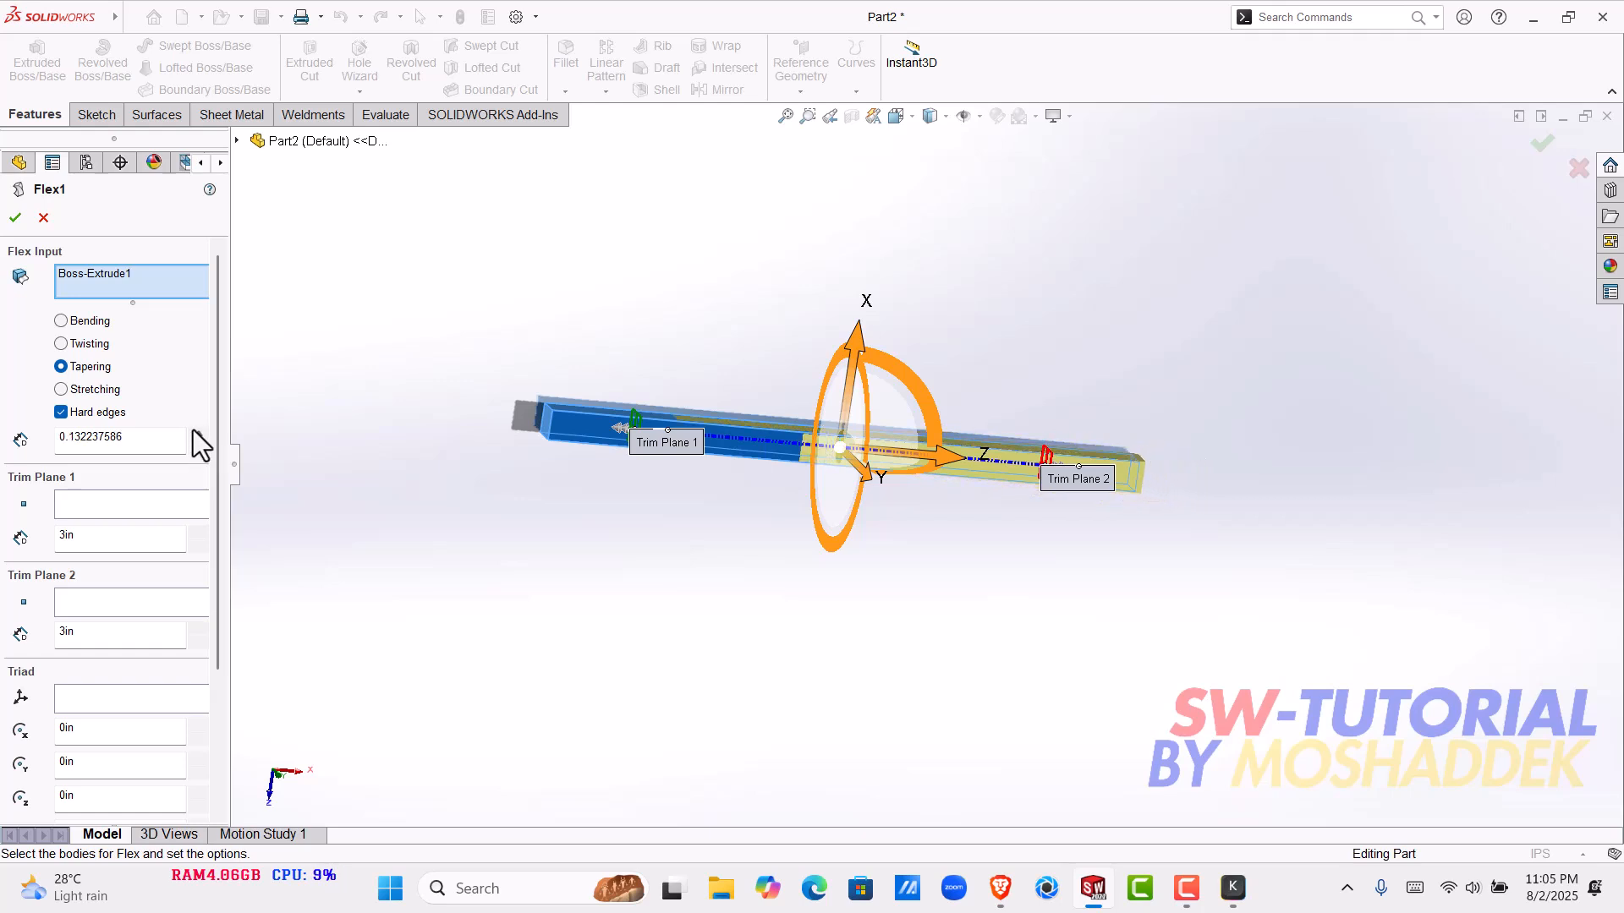
left_click_drag(124, 450, 39, 459)
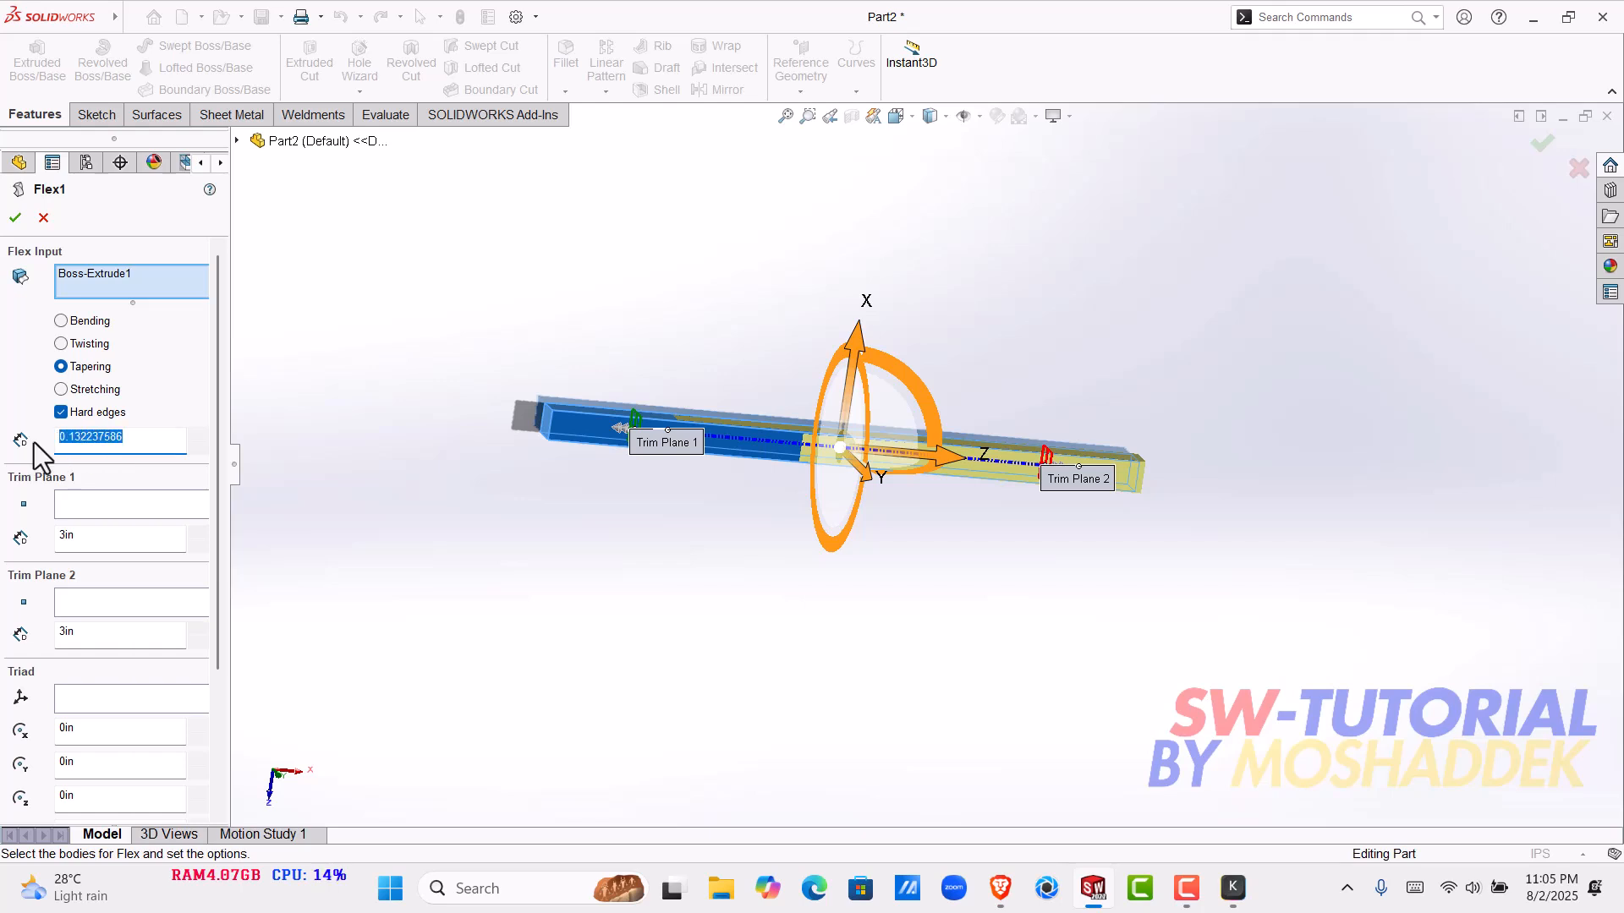
type("0.5")
key("Return")
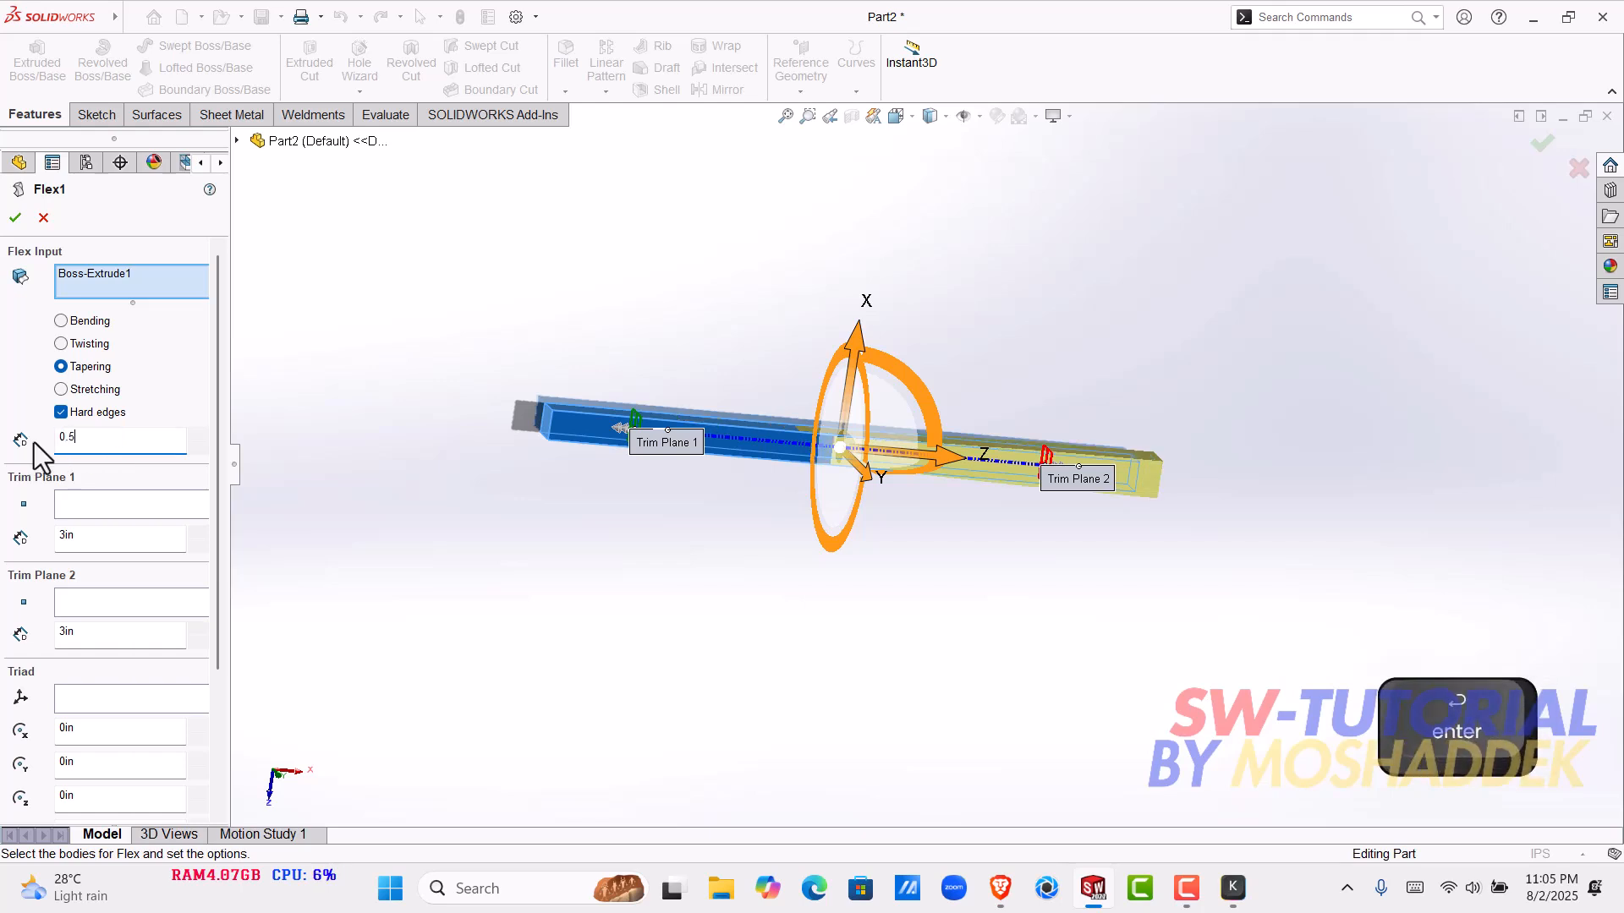
key("Return")
- Inspect the tapered bar's middle face and the edges where the taper starts and ends
middle_click_drag(584, 409, 1125, 491)
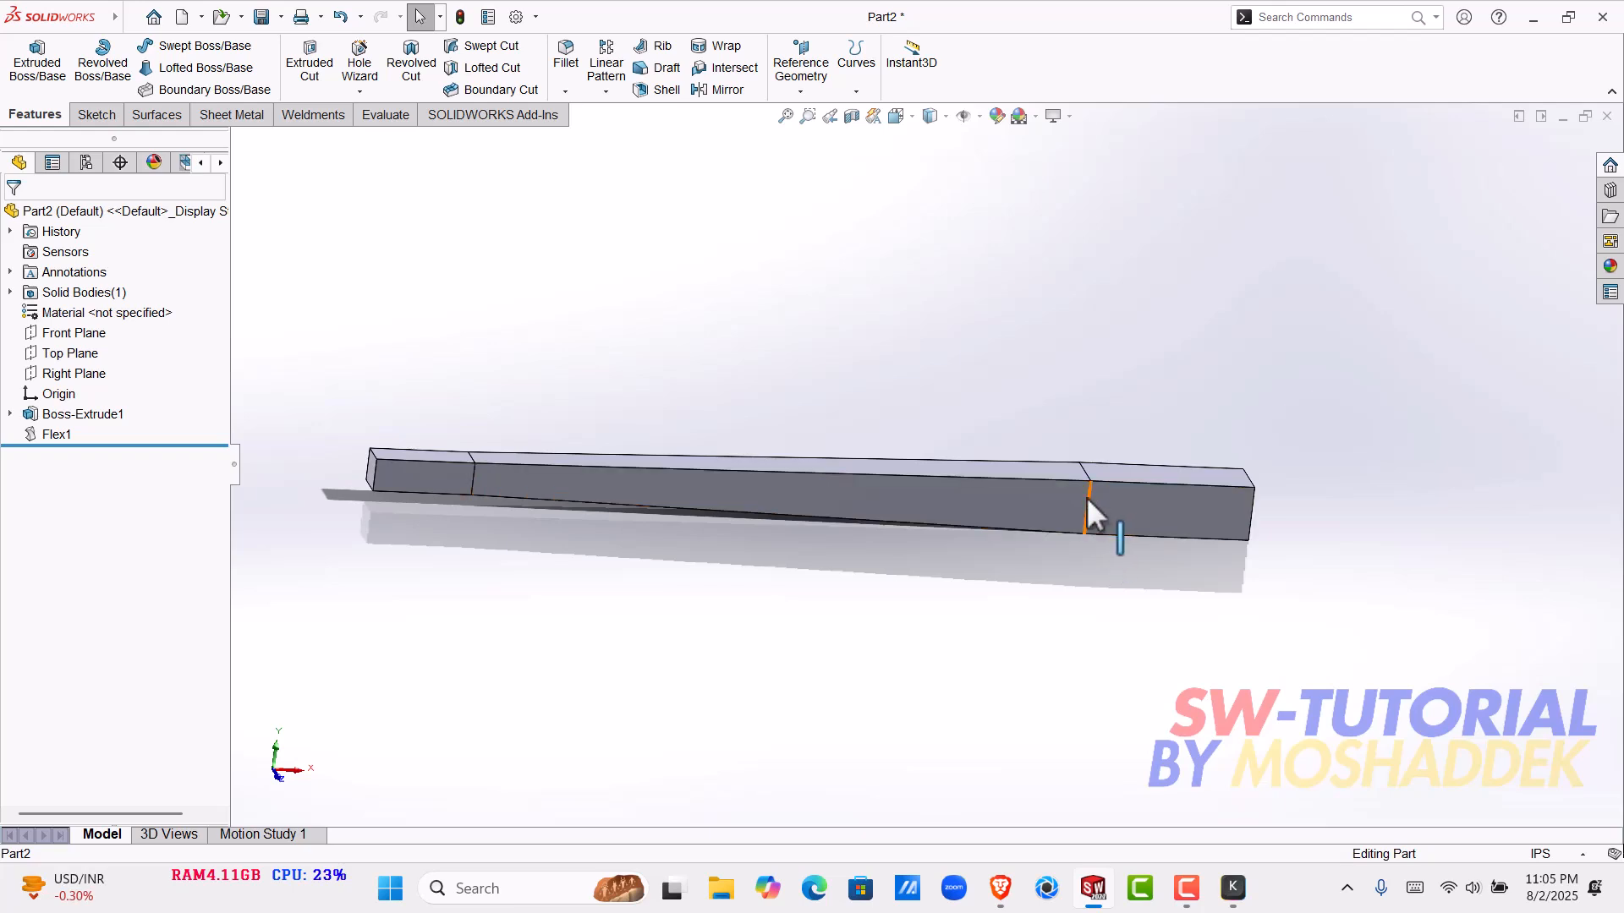
left_click(1086, 498)
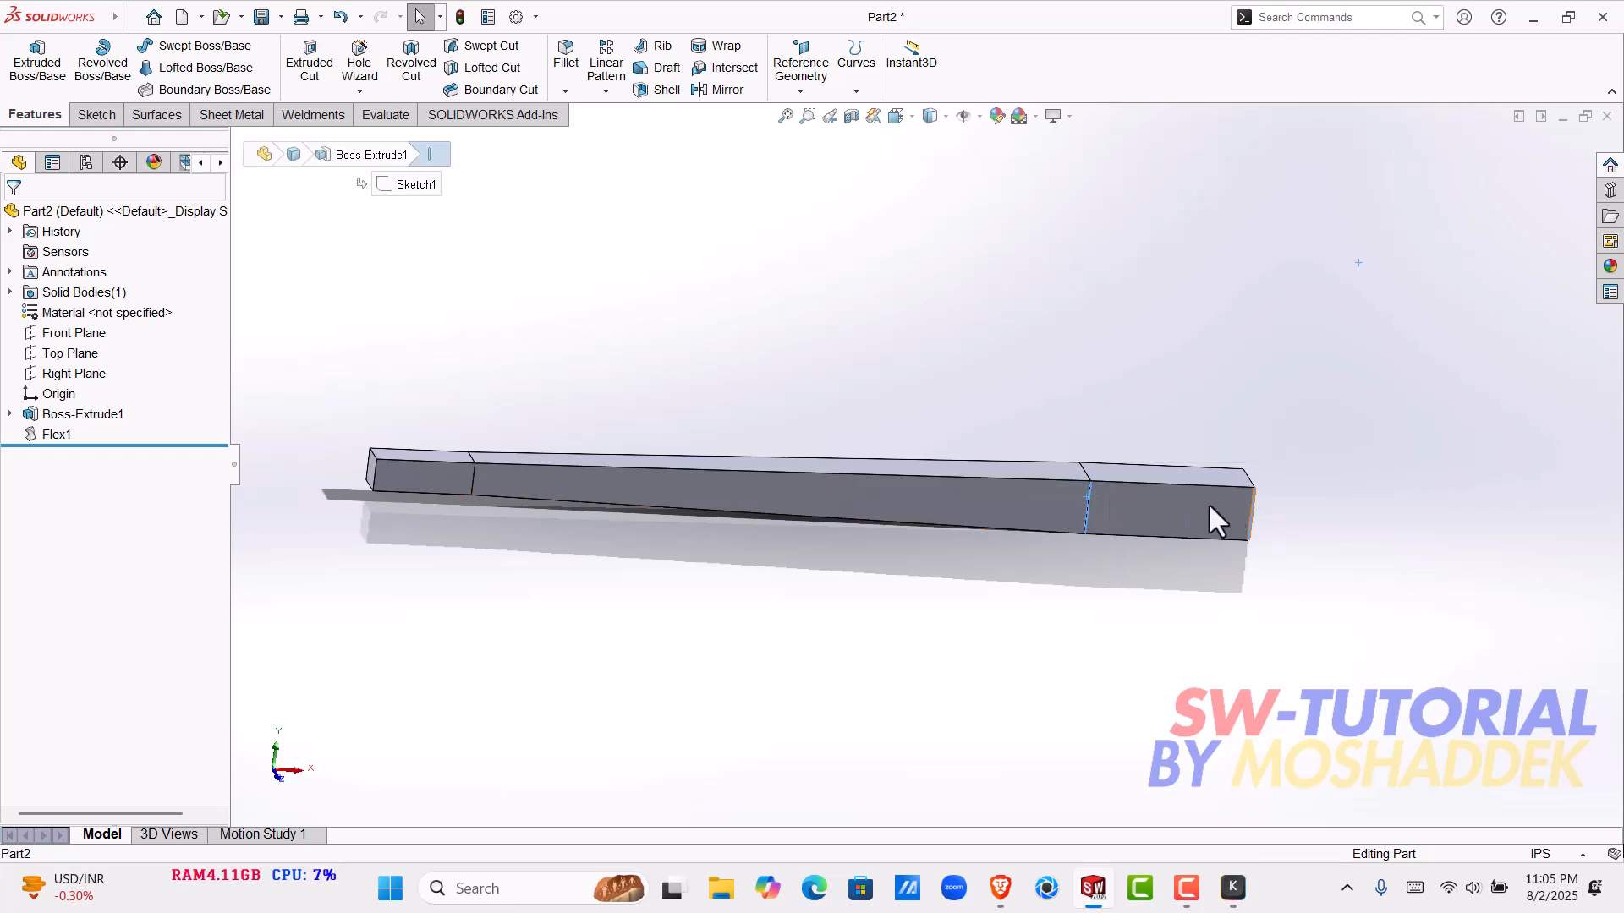
left_click(1073, 514)
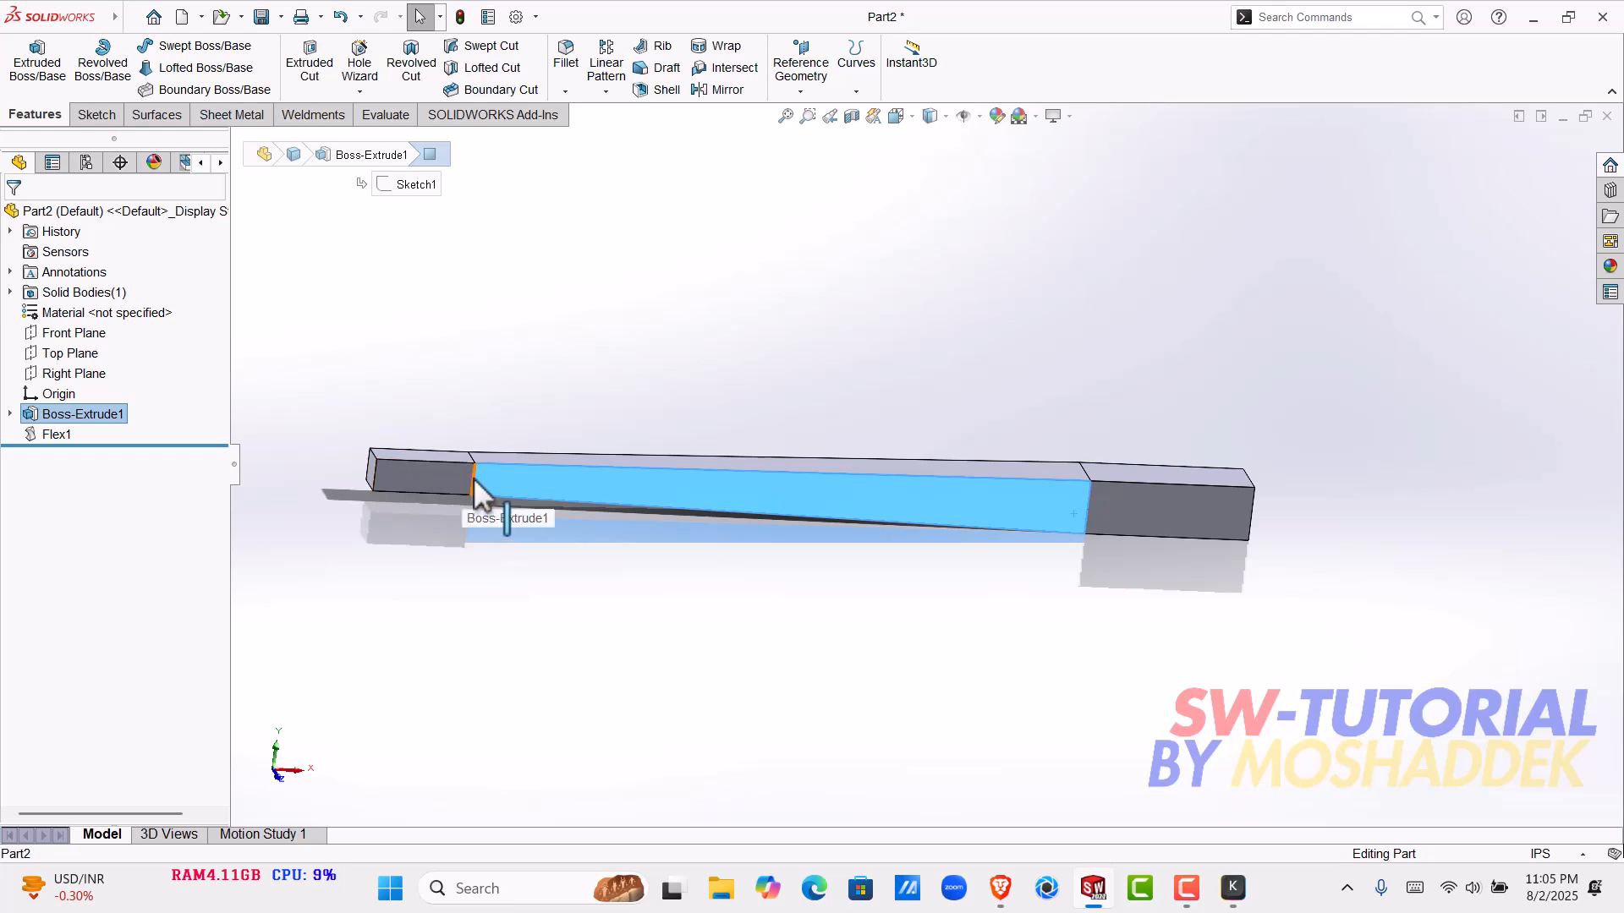
left_click(493, 547)
middle_click_drag(493, 547, 958, 500)
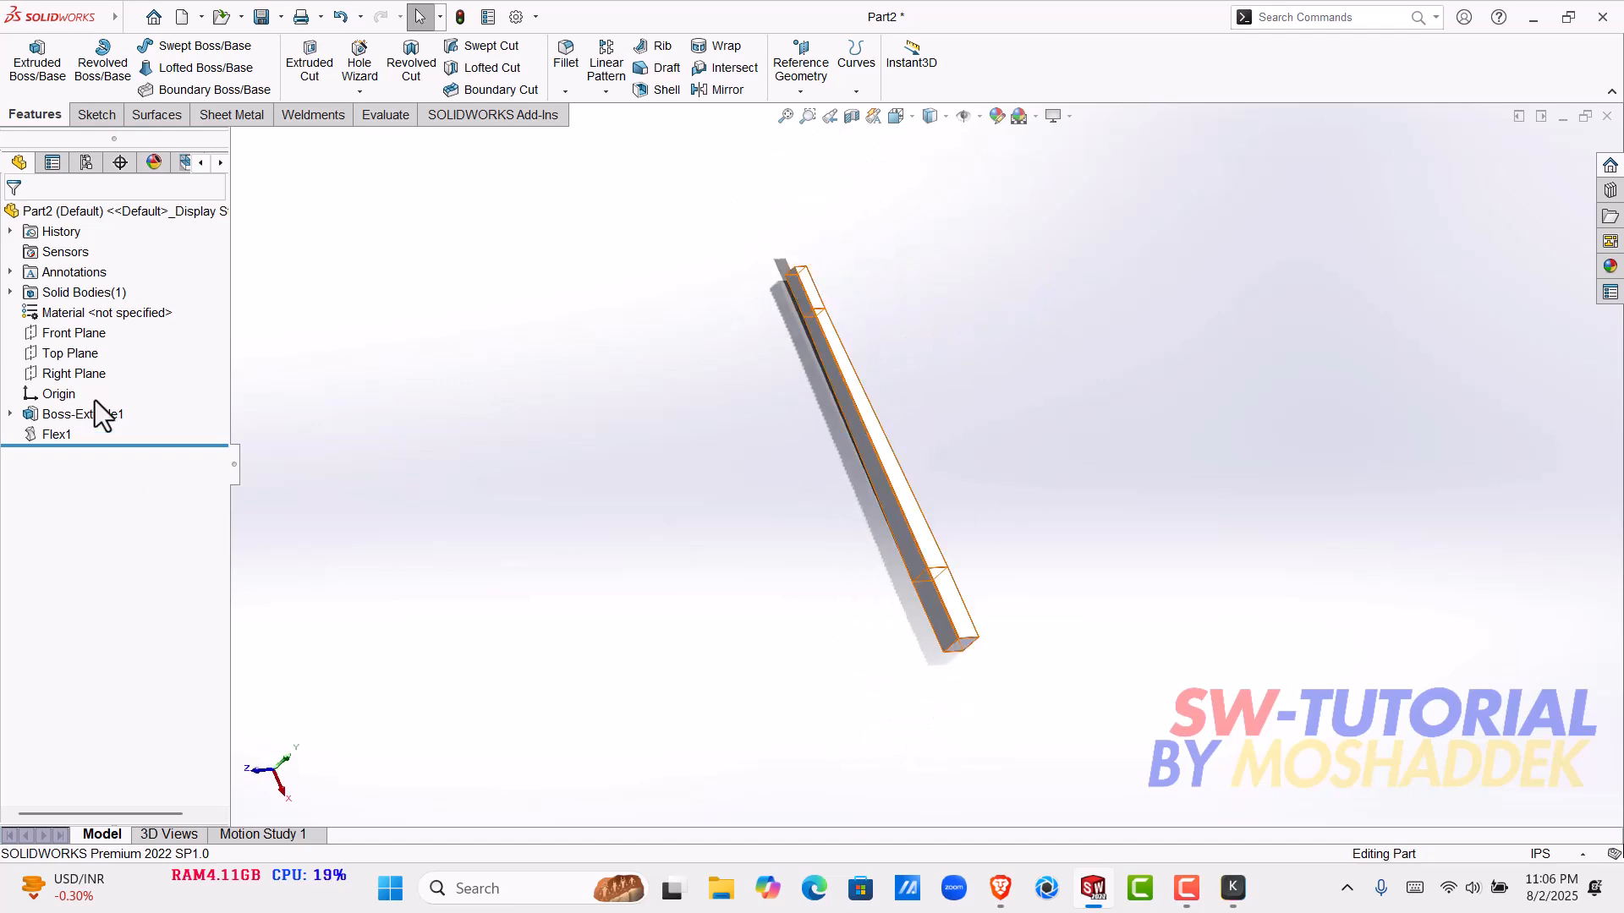
- Look up the Flex command among the insertable features, and open the bar's Flex1 feature for editing
mouse_move(105, 17)
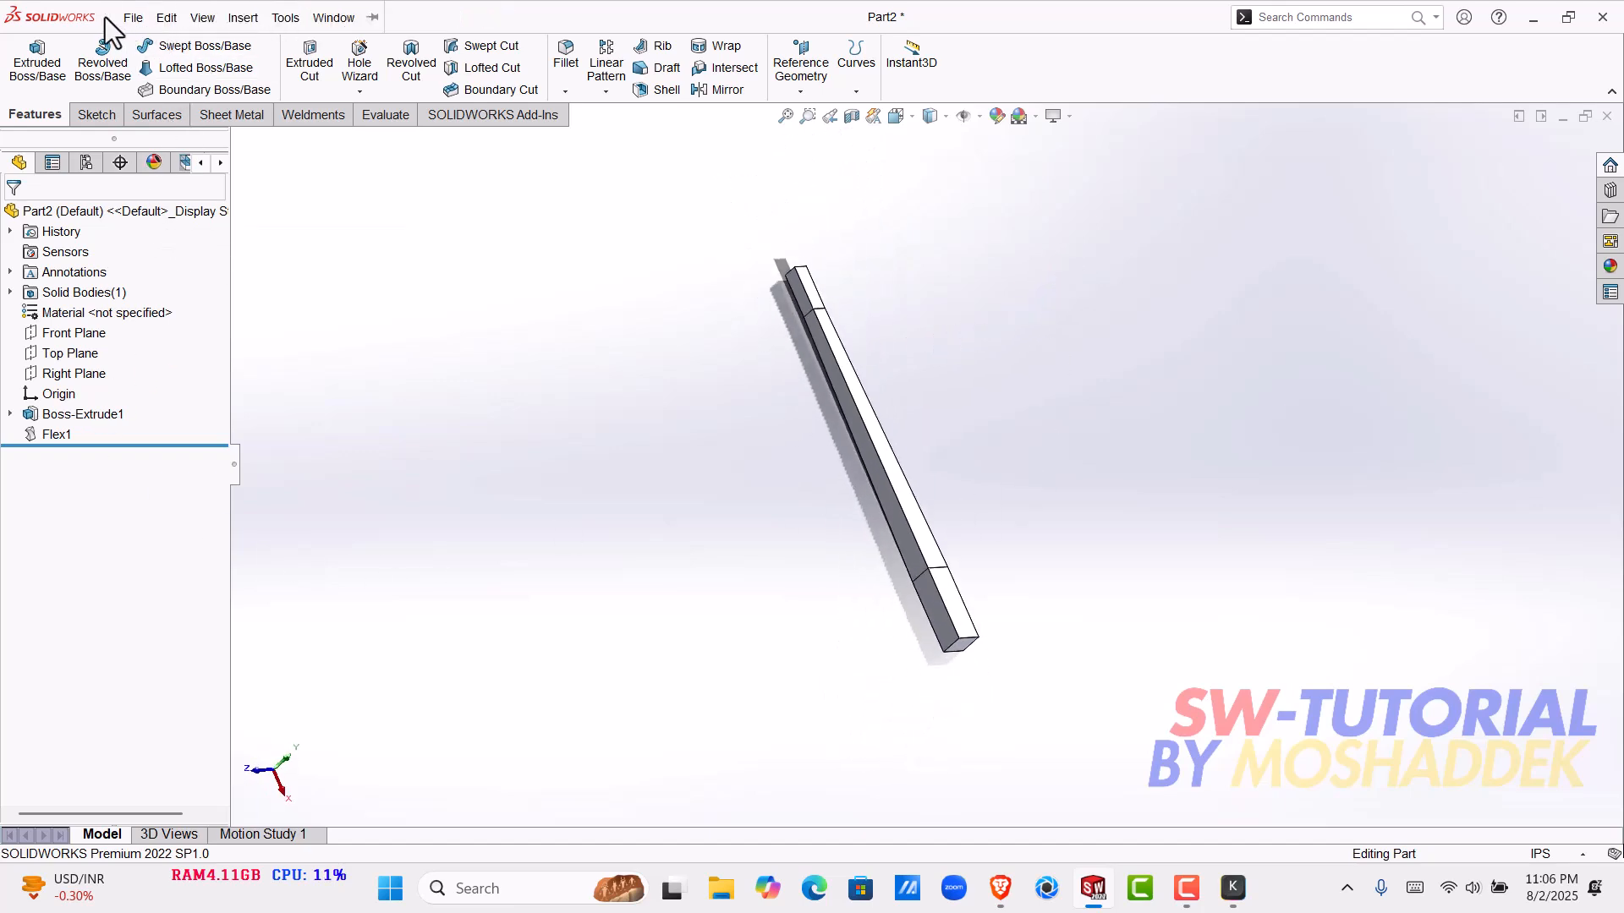
left_click(251, 16)
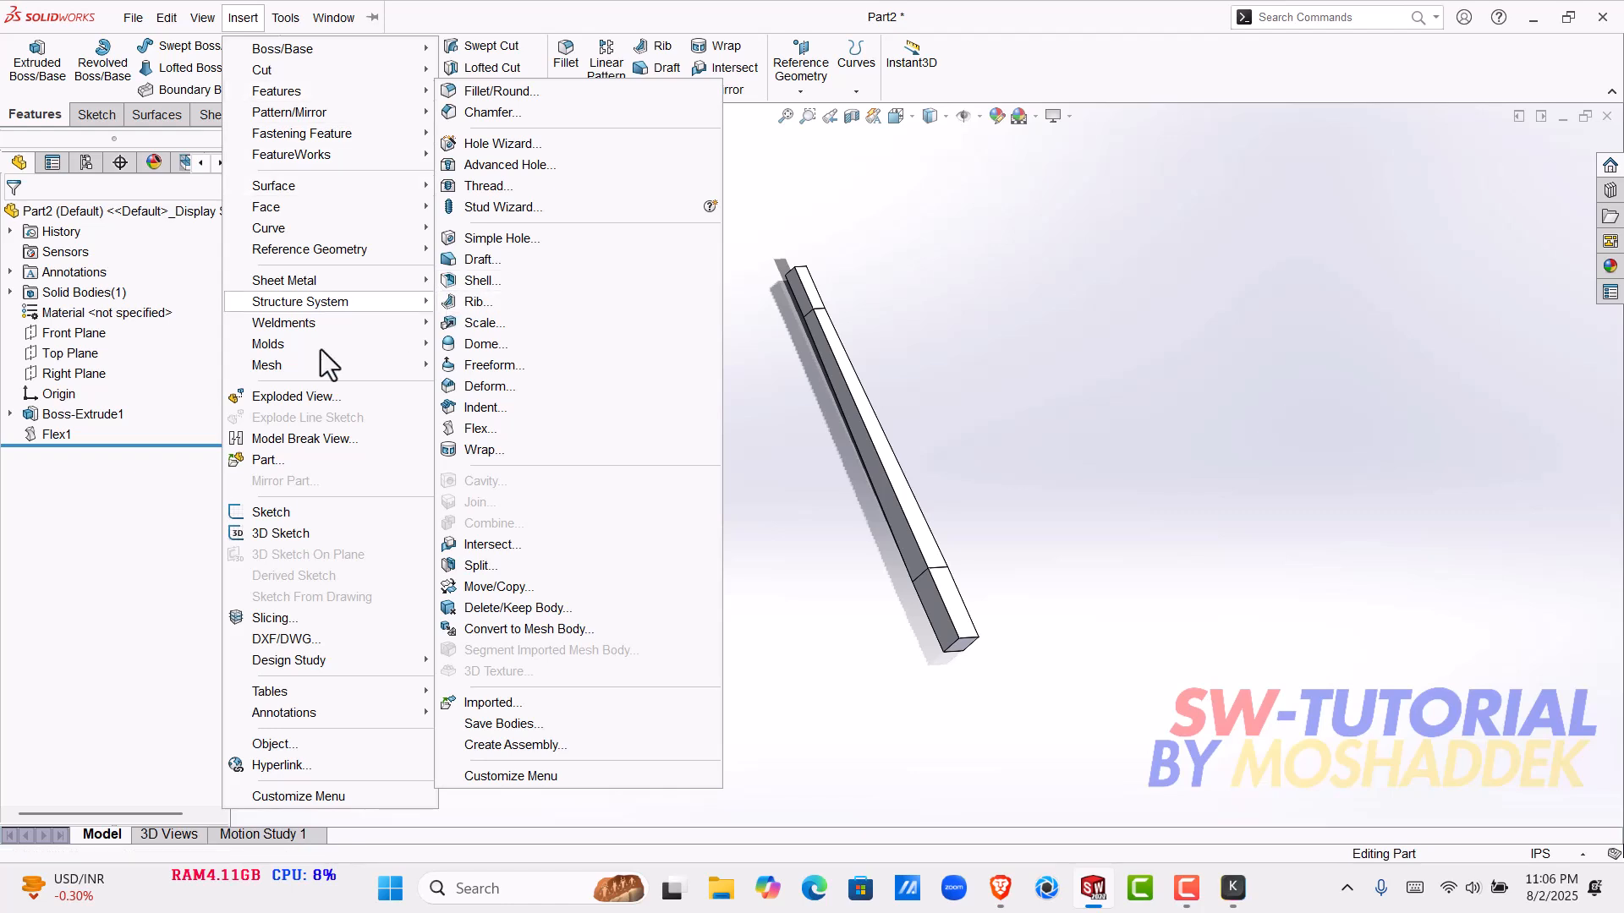
right_click(49, 428)
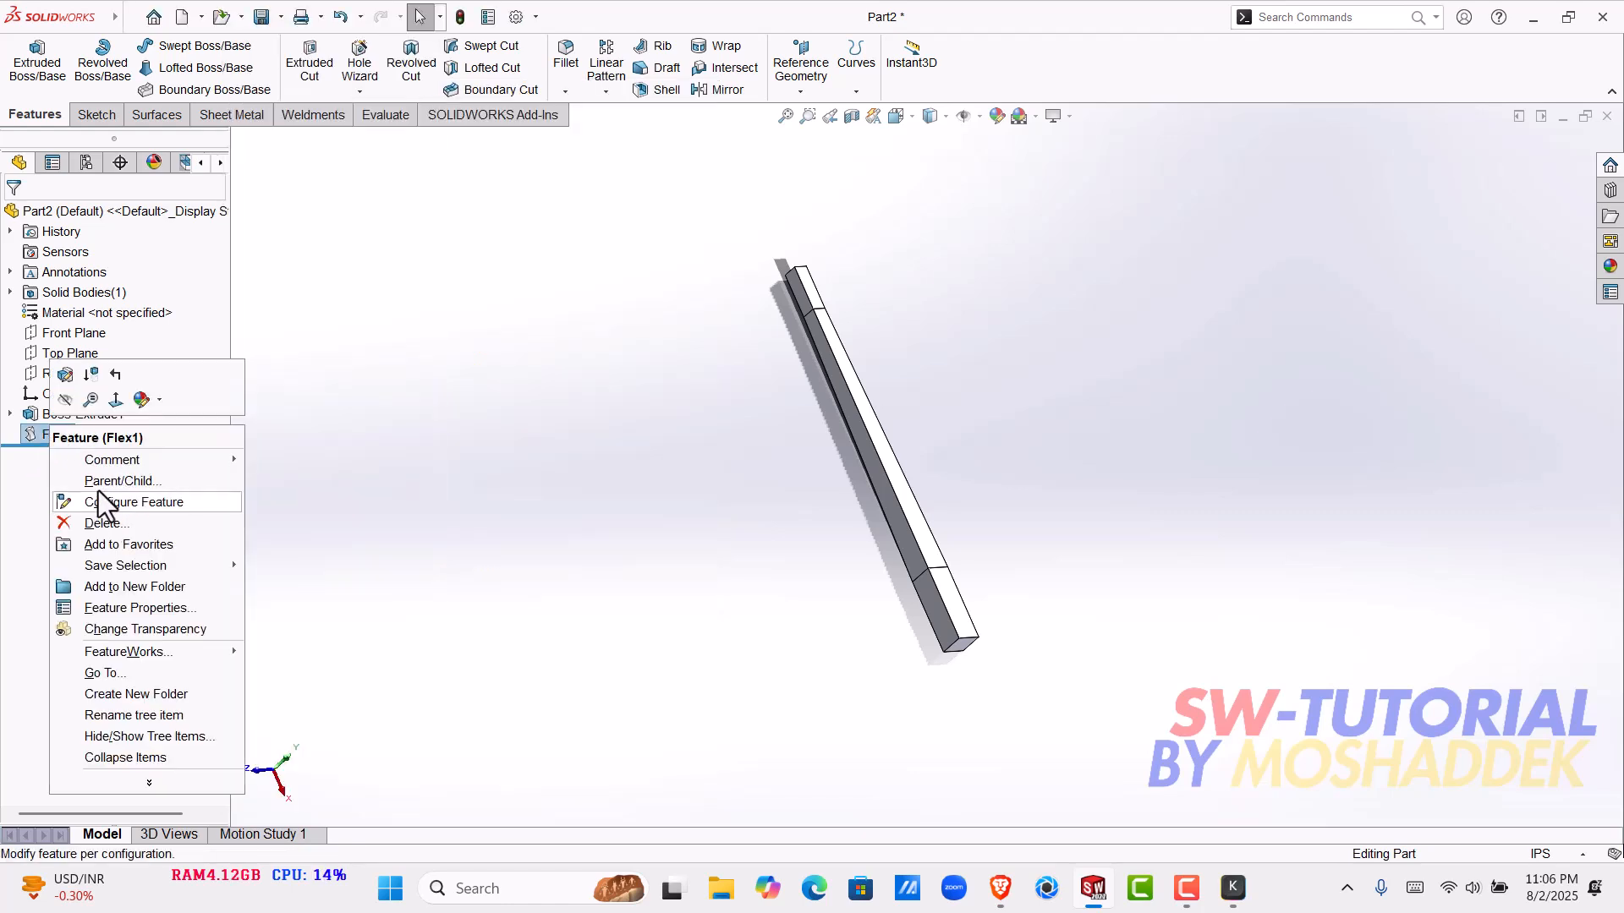
left_click(65, 373)
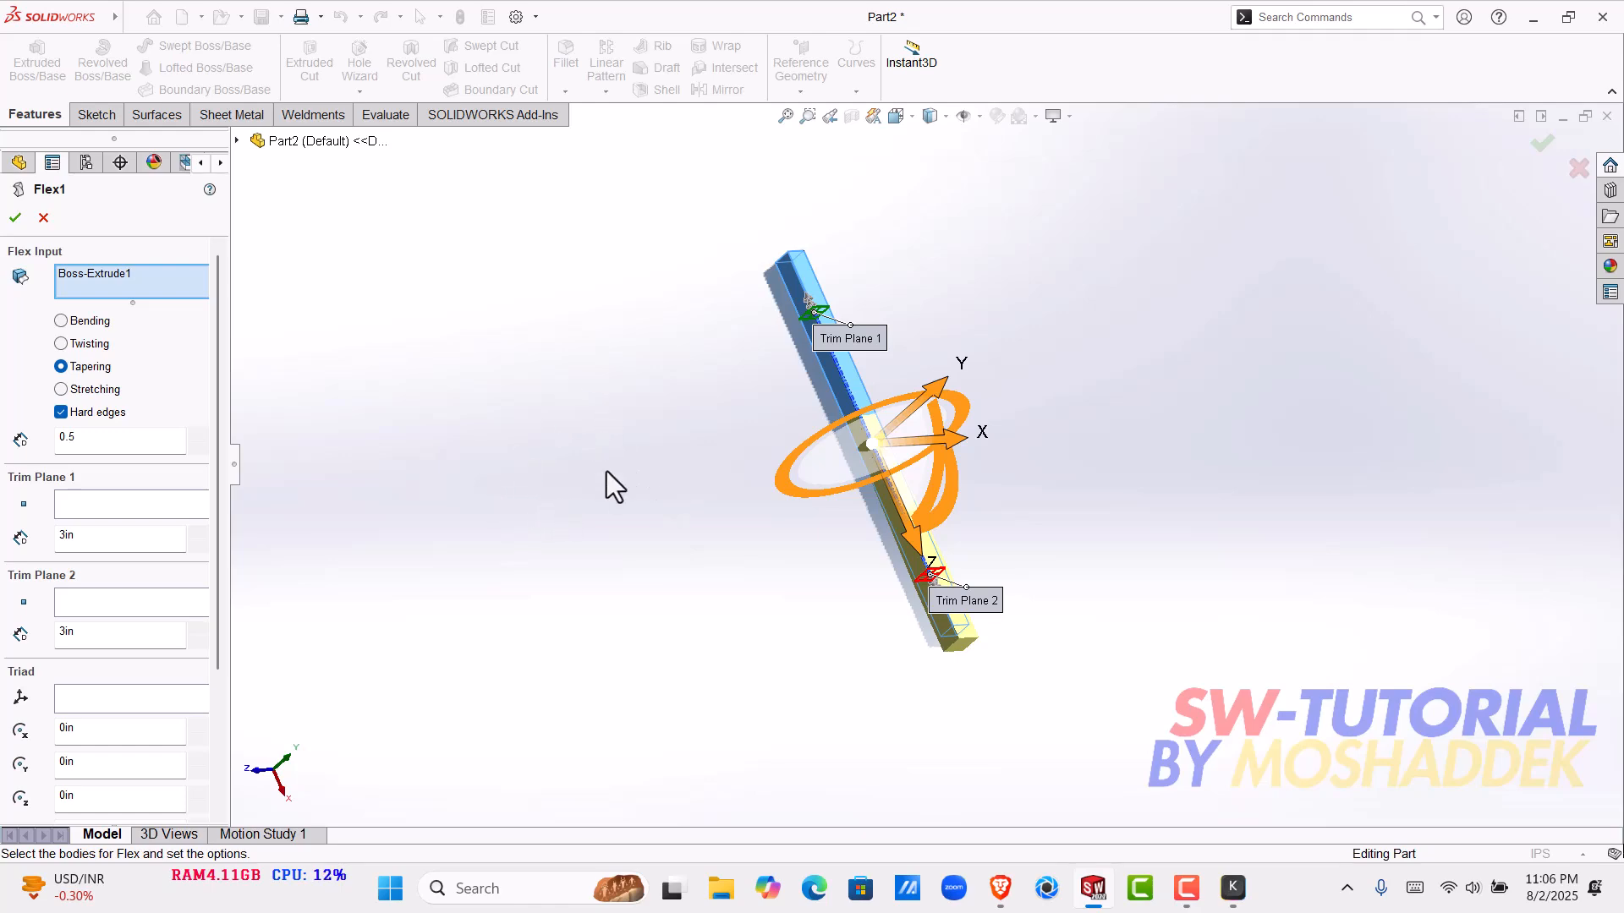
- Switch to Google Meet in the web browser, start an instant meeting and turn the camera off
left_click(1018, 890)
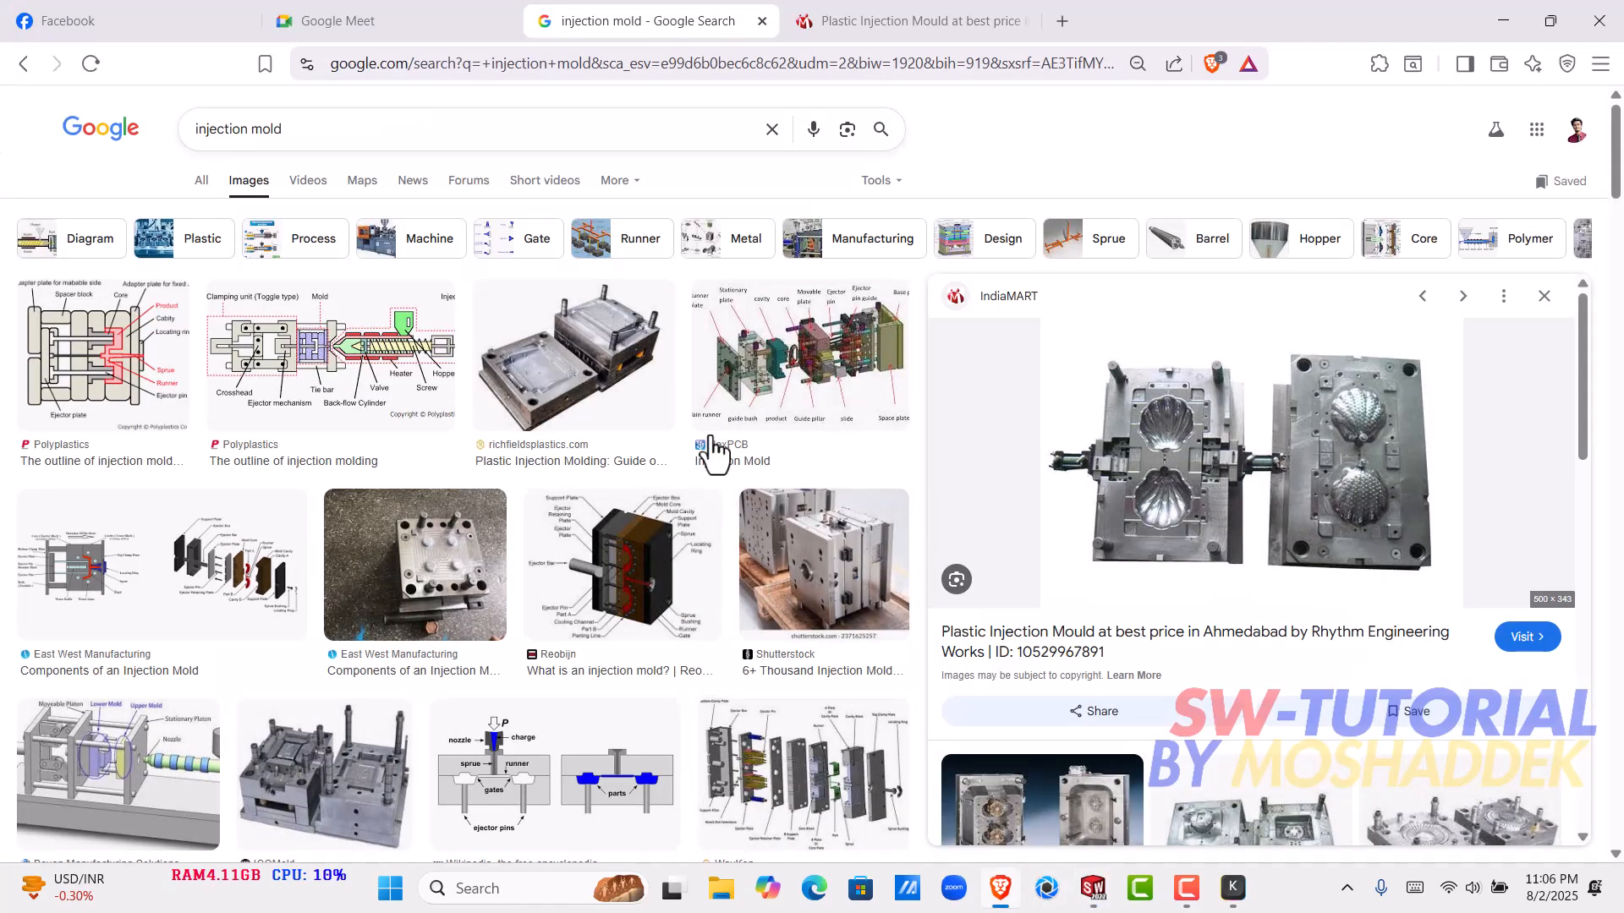
left_click(382, 17)
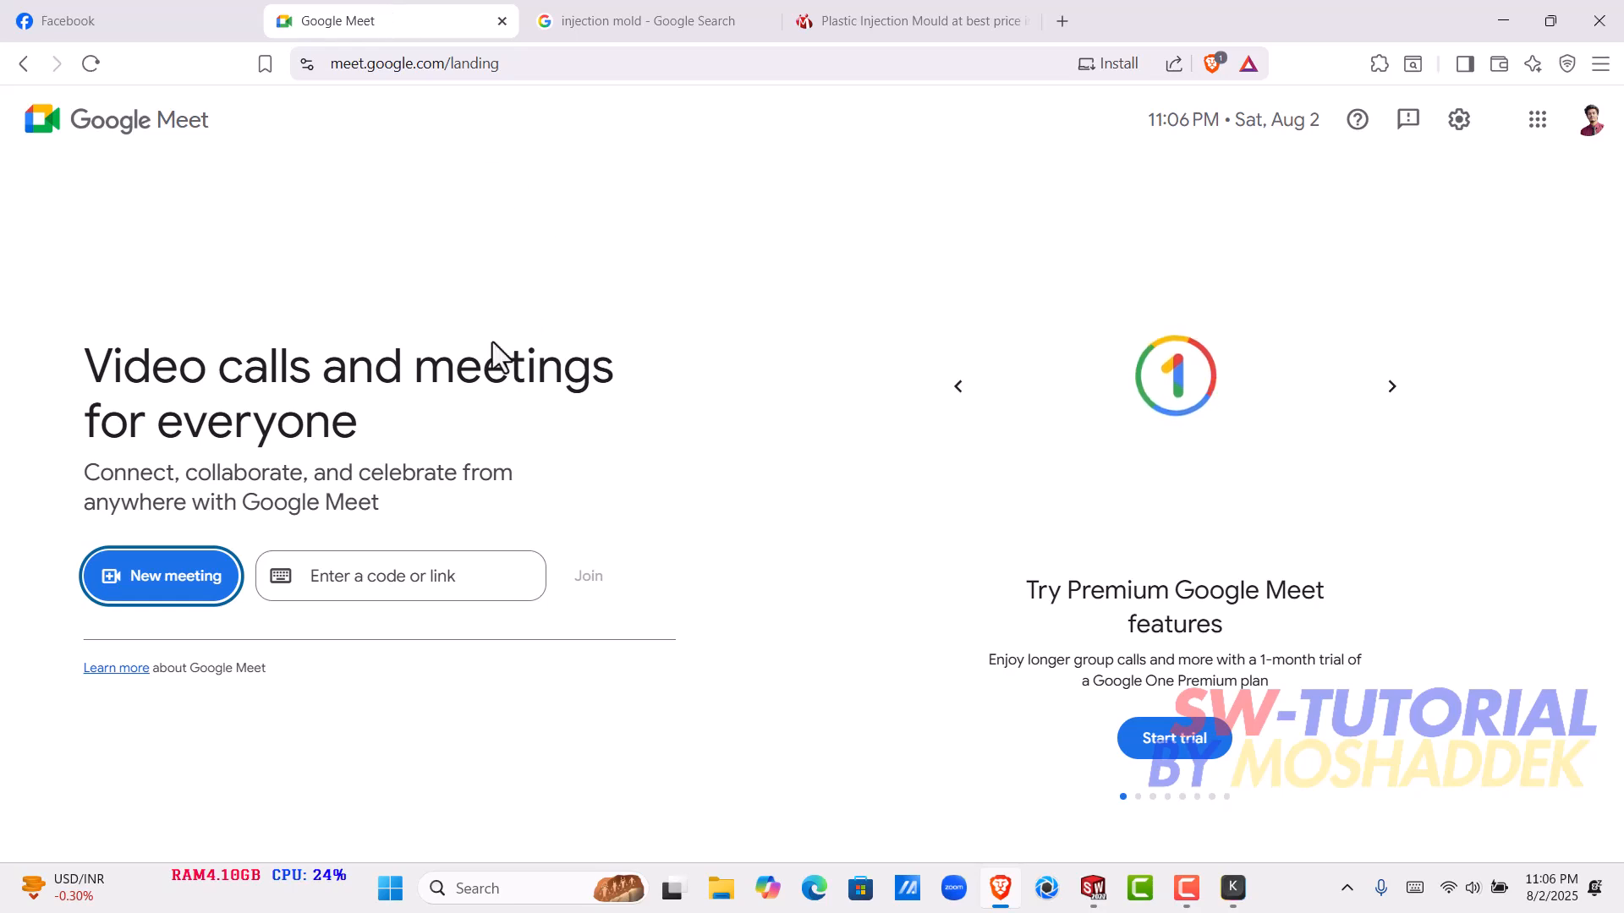
left_click(213, 584)
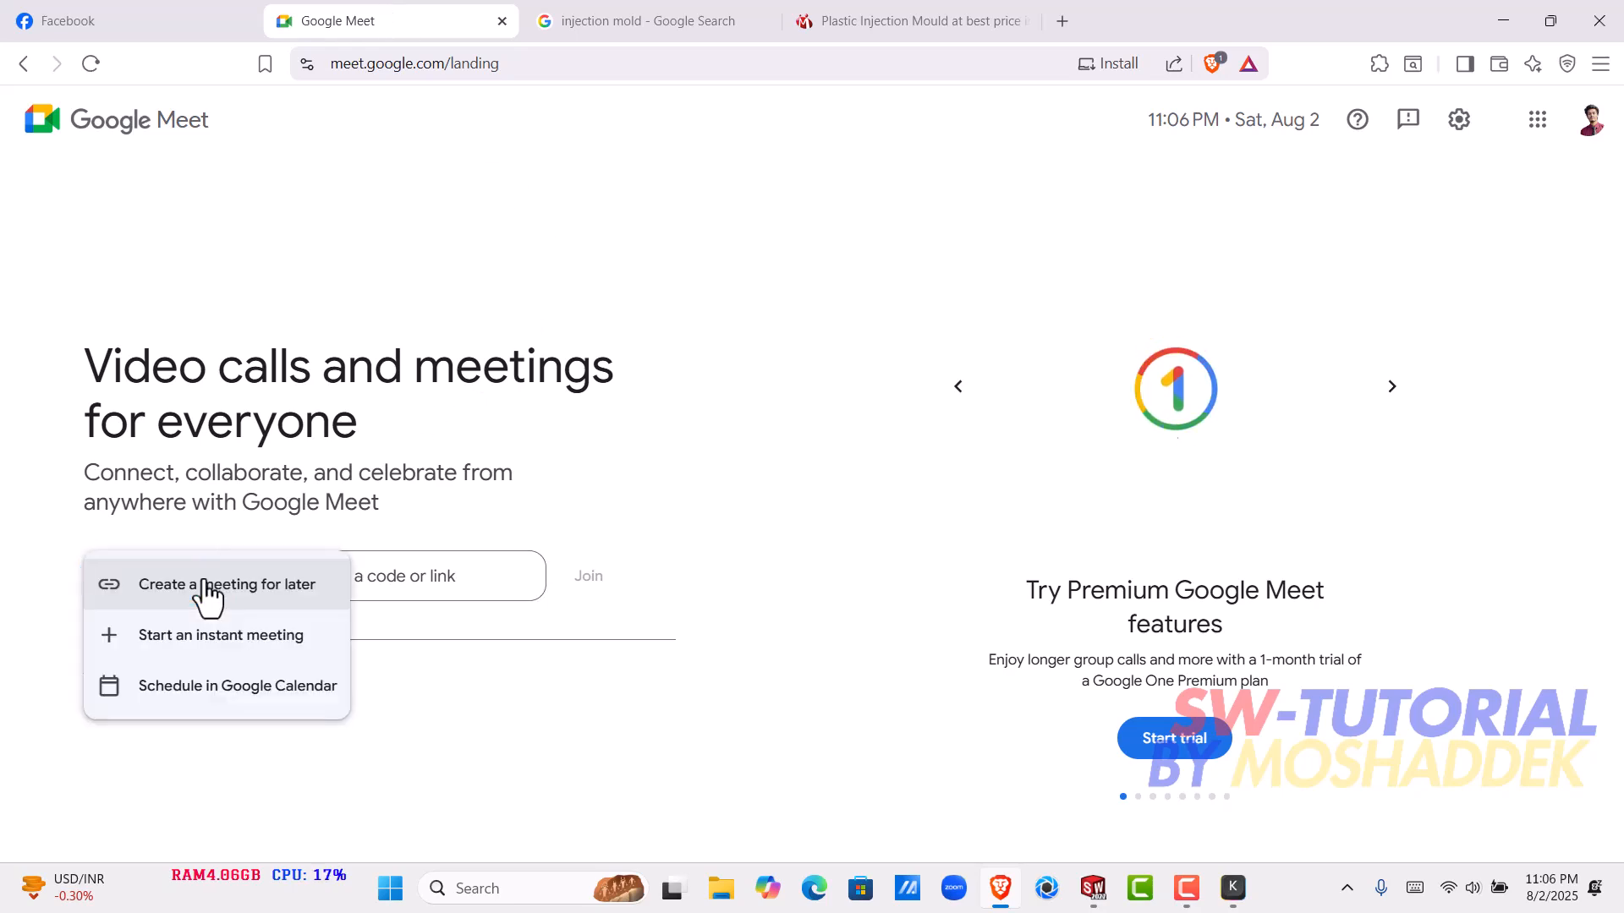
left_click(228, 636)
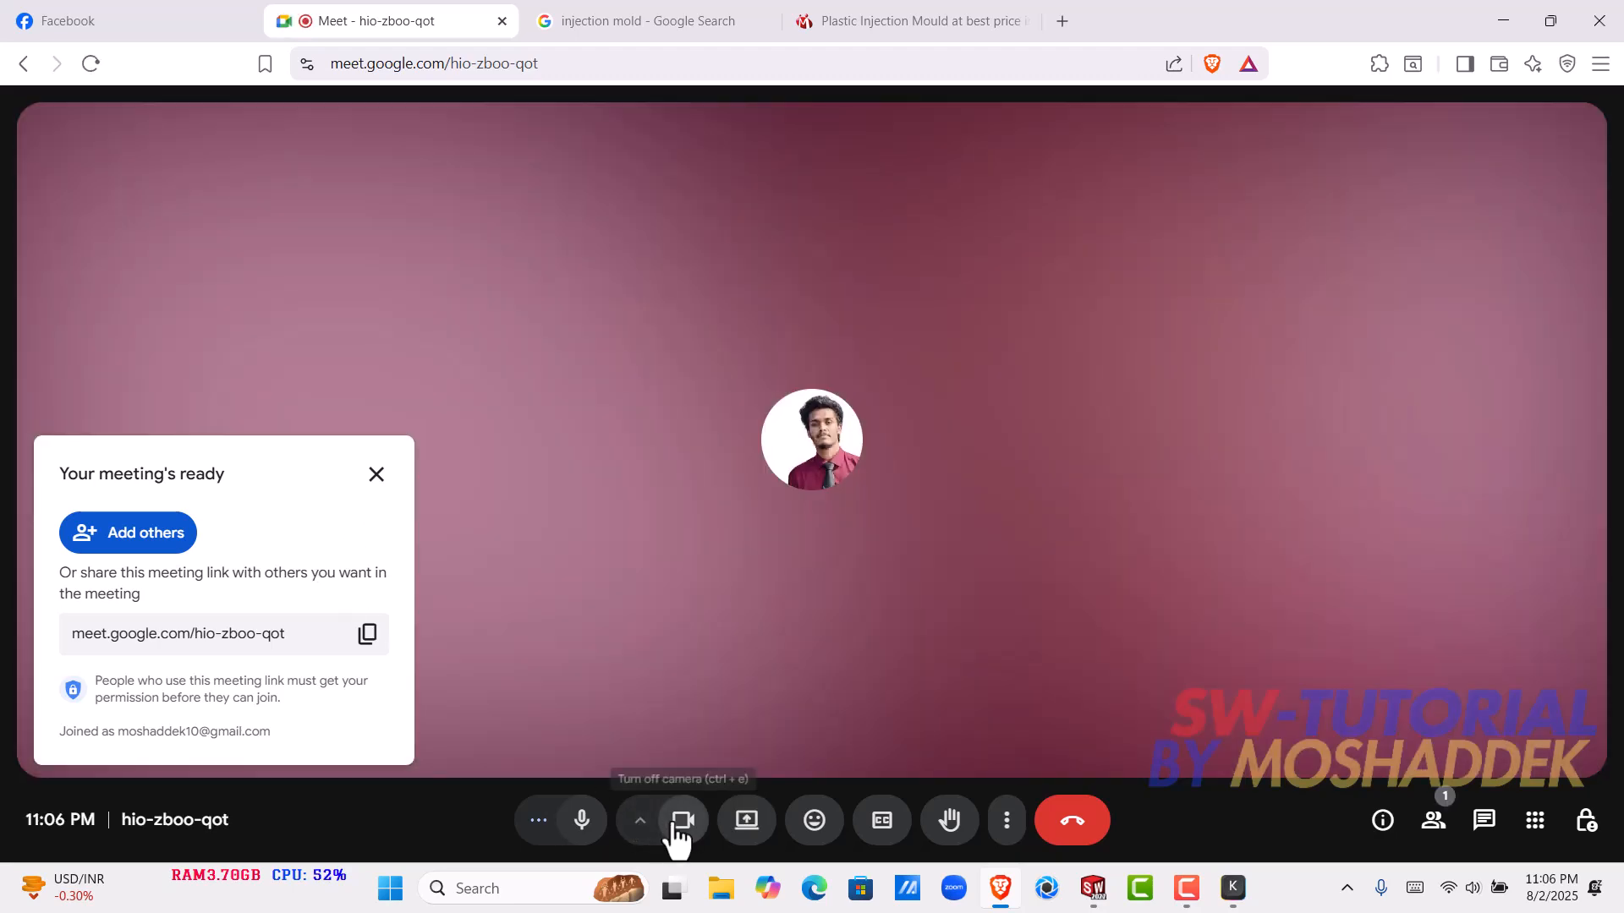
left_click(677, 831)
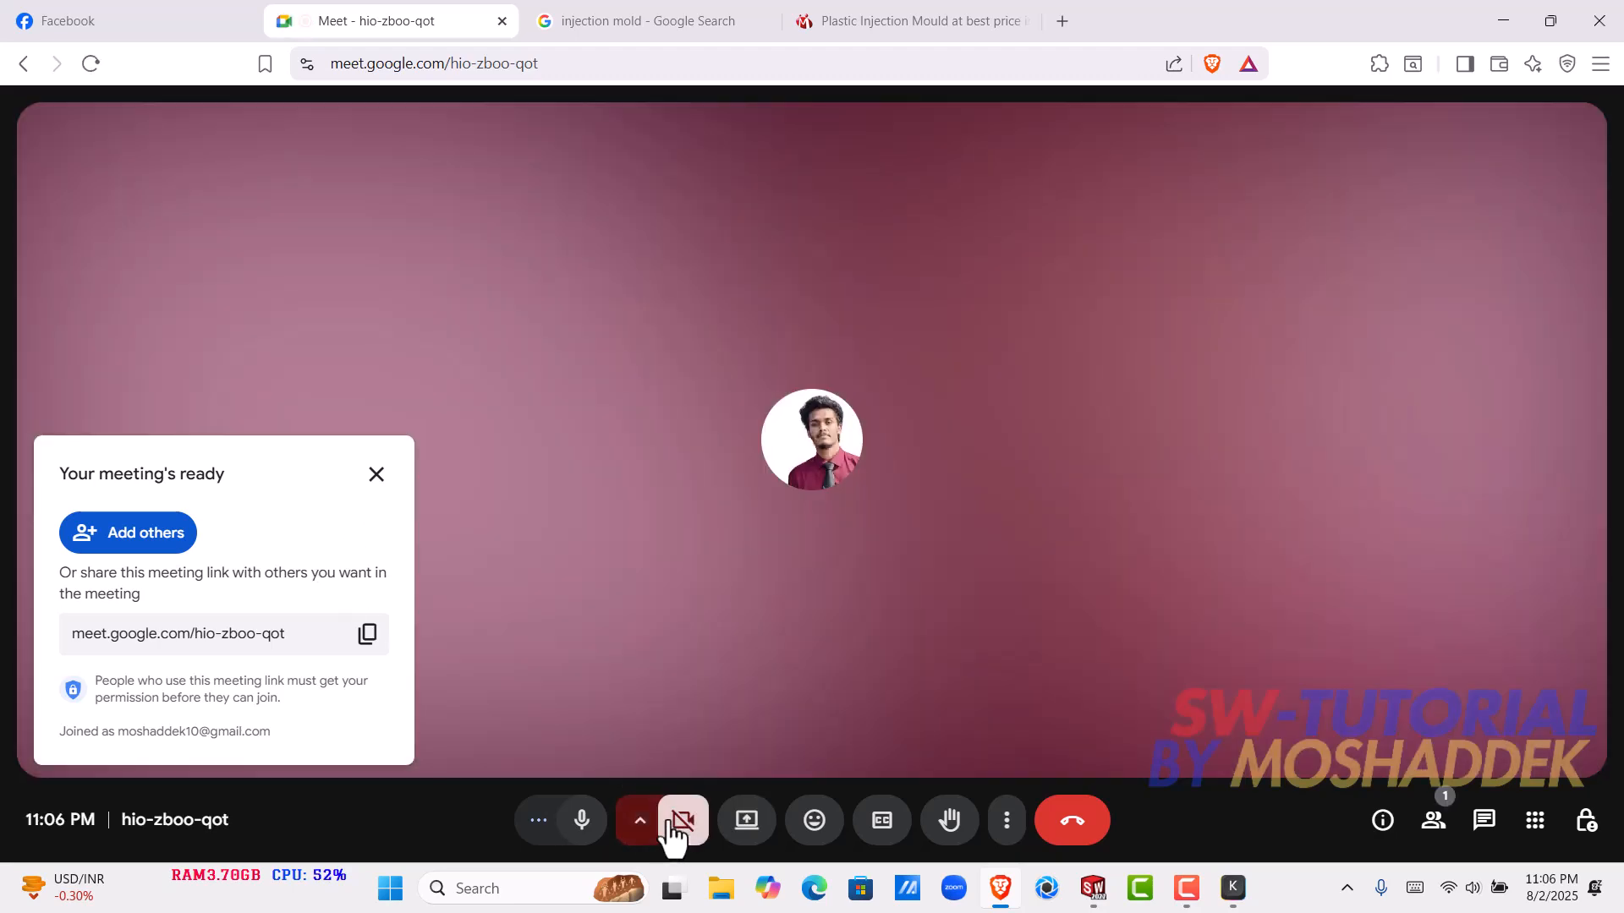
- Copy the new meeting's link and send it to the SW group chat on Facebook
left_click(368, 636)
left_click(127, 21)
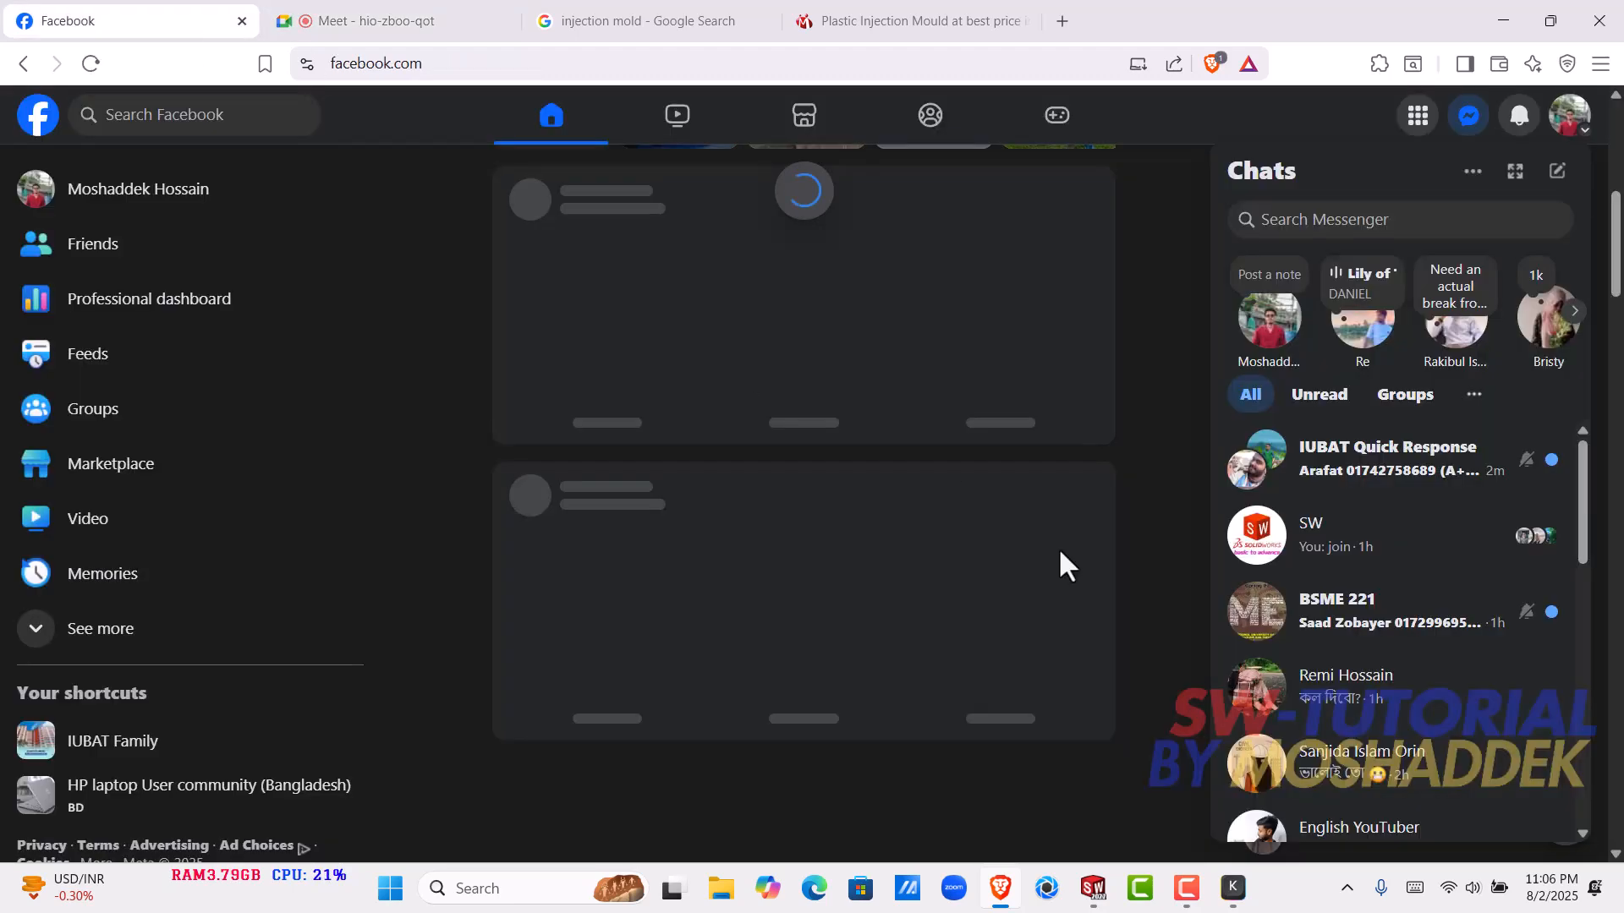
left_click(1399, 533)
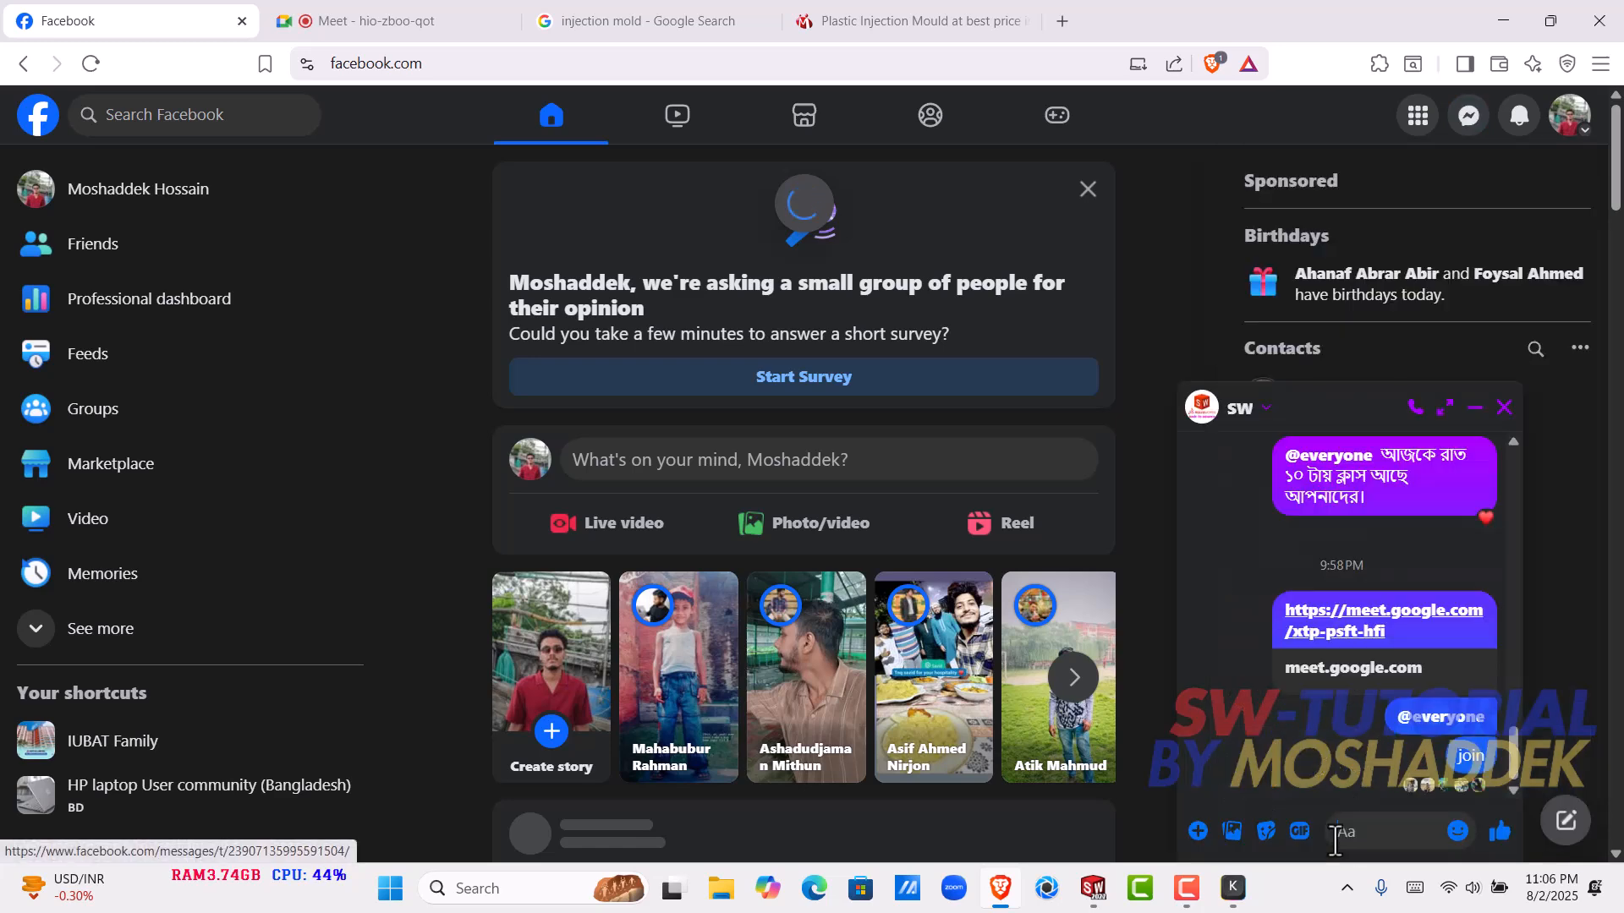
left_click(1378, 831)
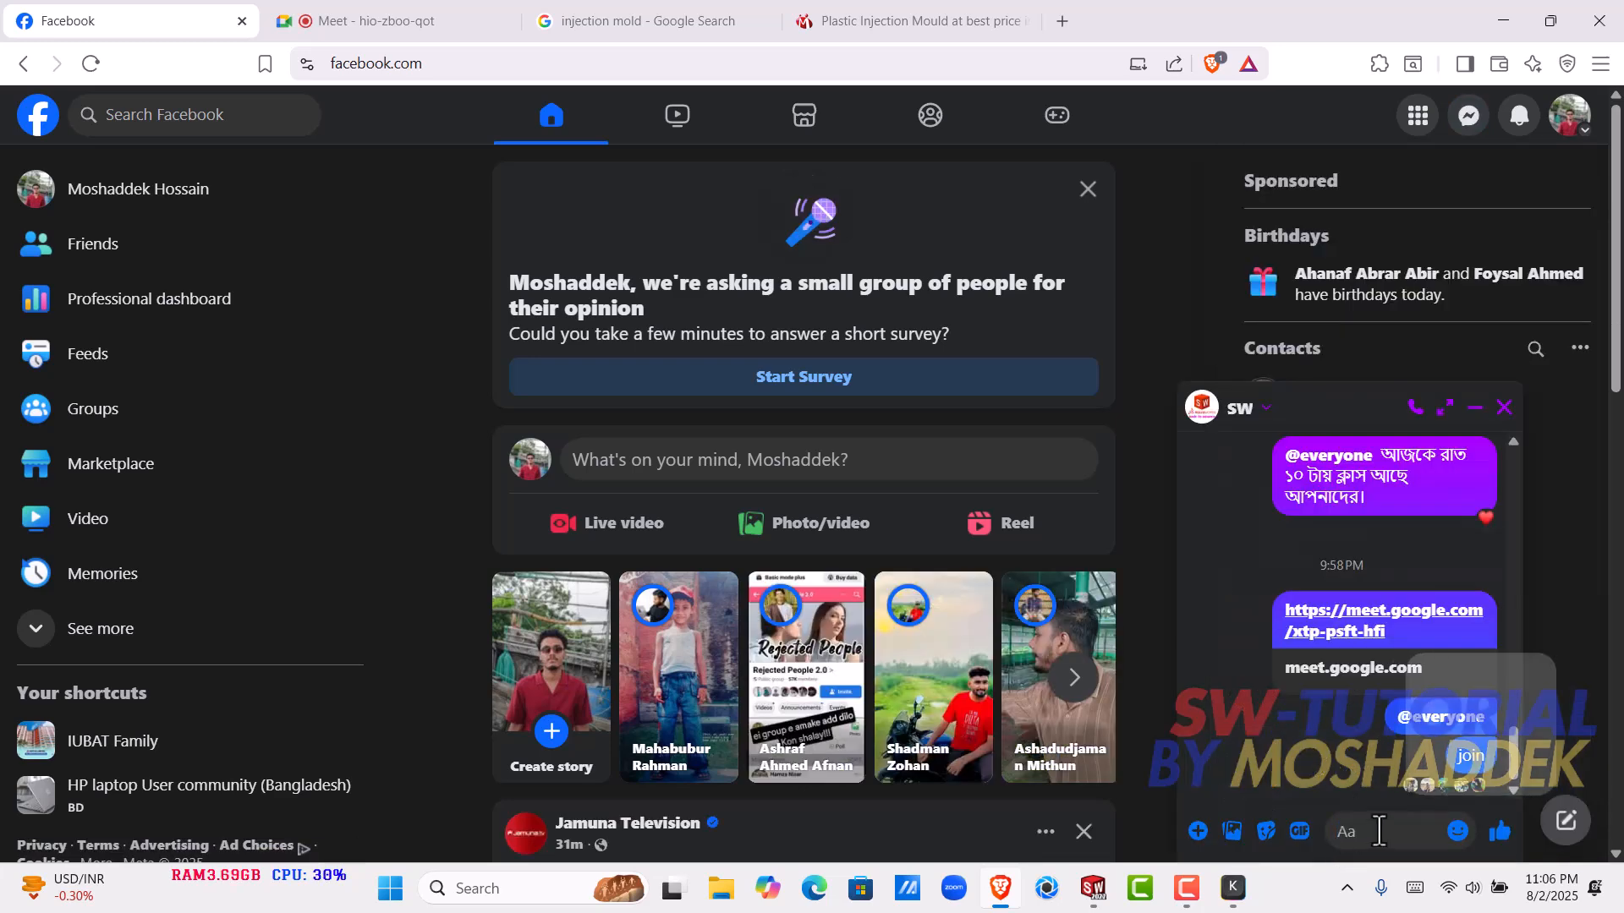
key("ctrl+v")
key("Return")
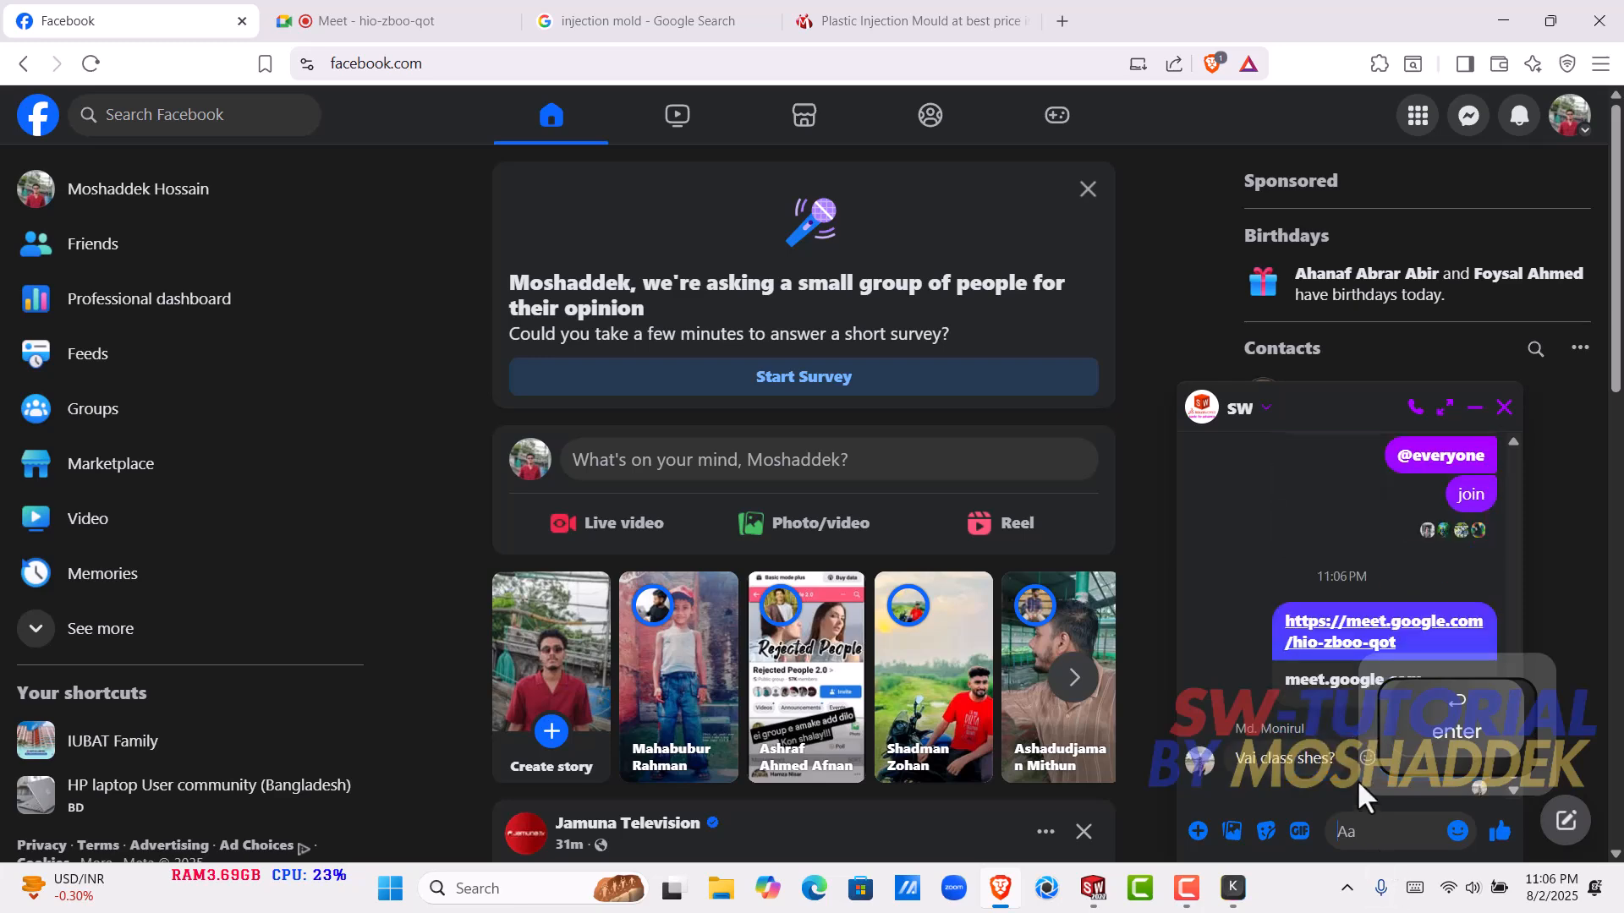
- Try to unsend the new meeting link message in the SW group chat for everyone
left_click(1194, 655)
left_click(1184, 489)
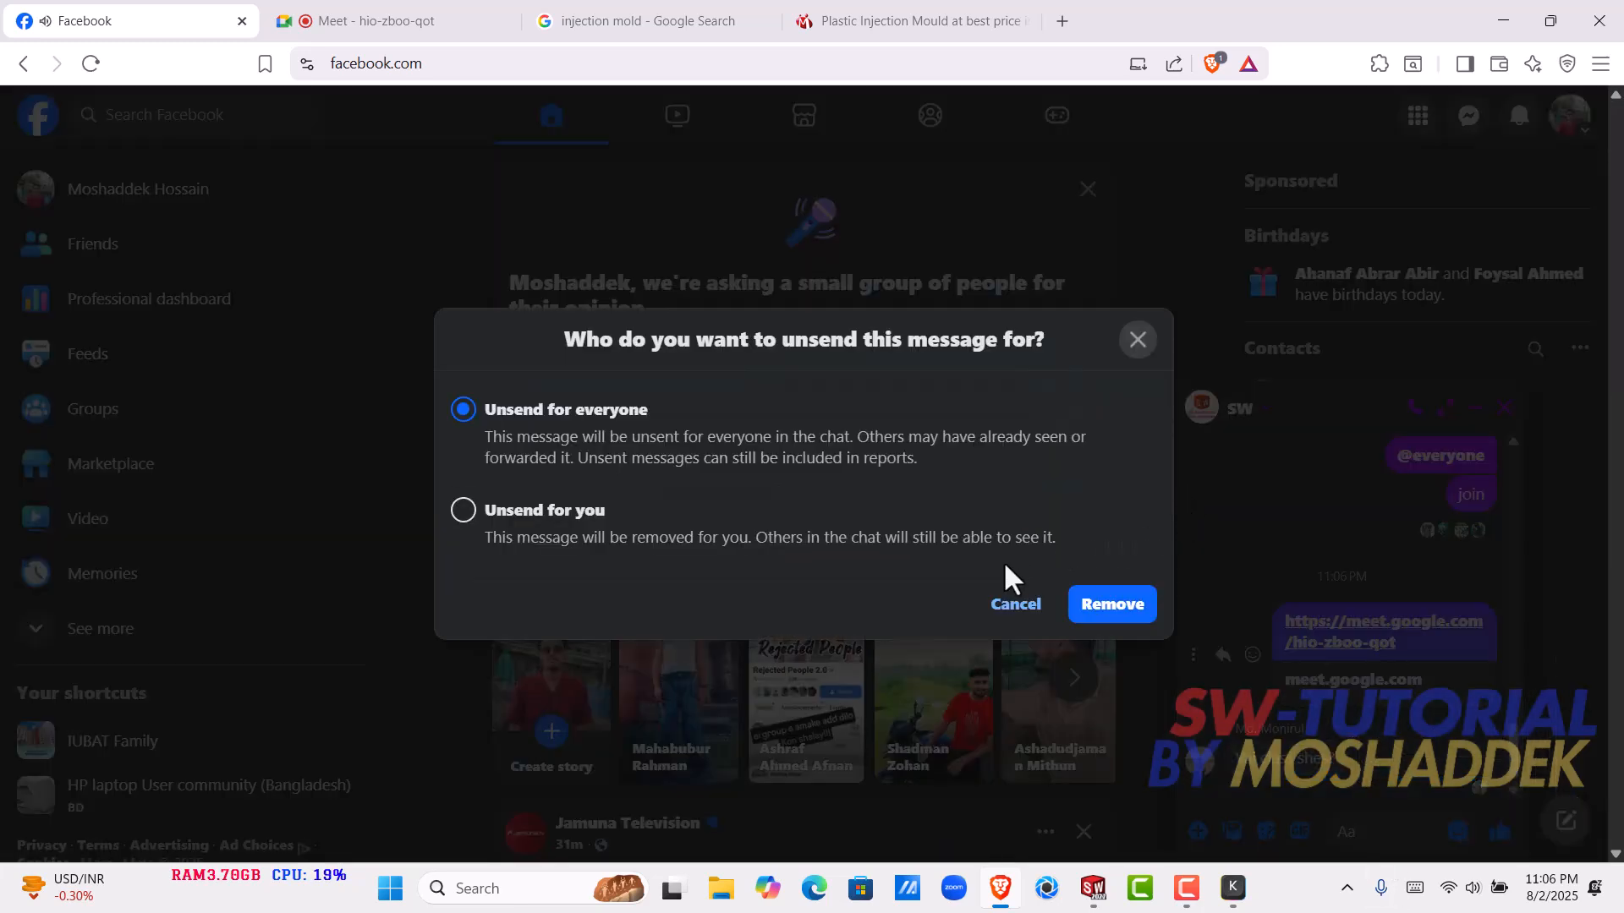
left_click(1113, 606)
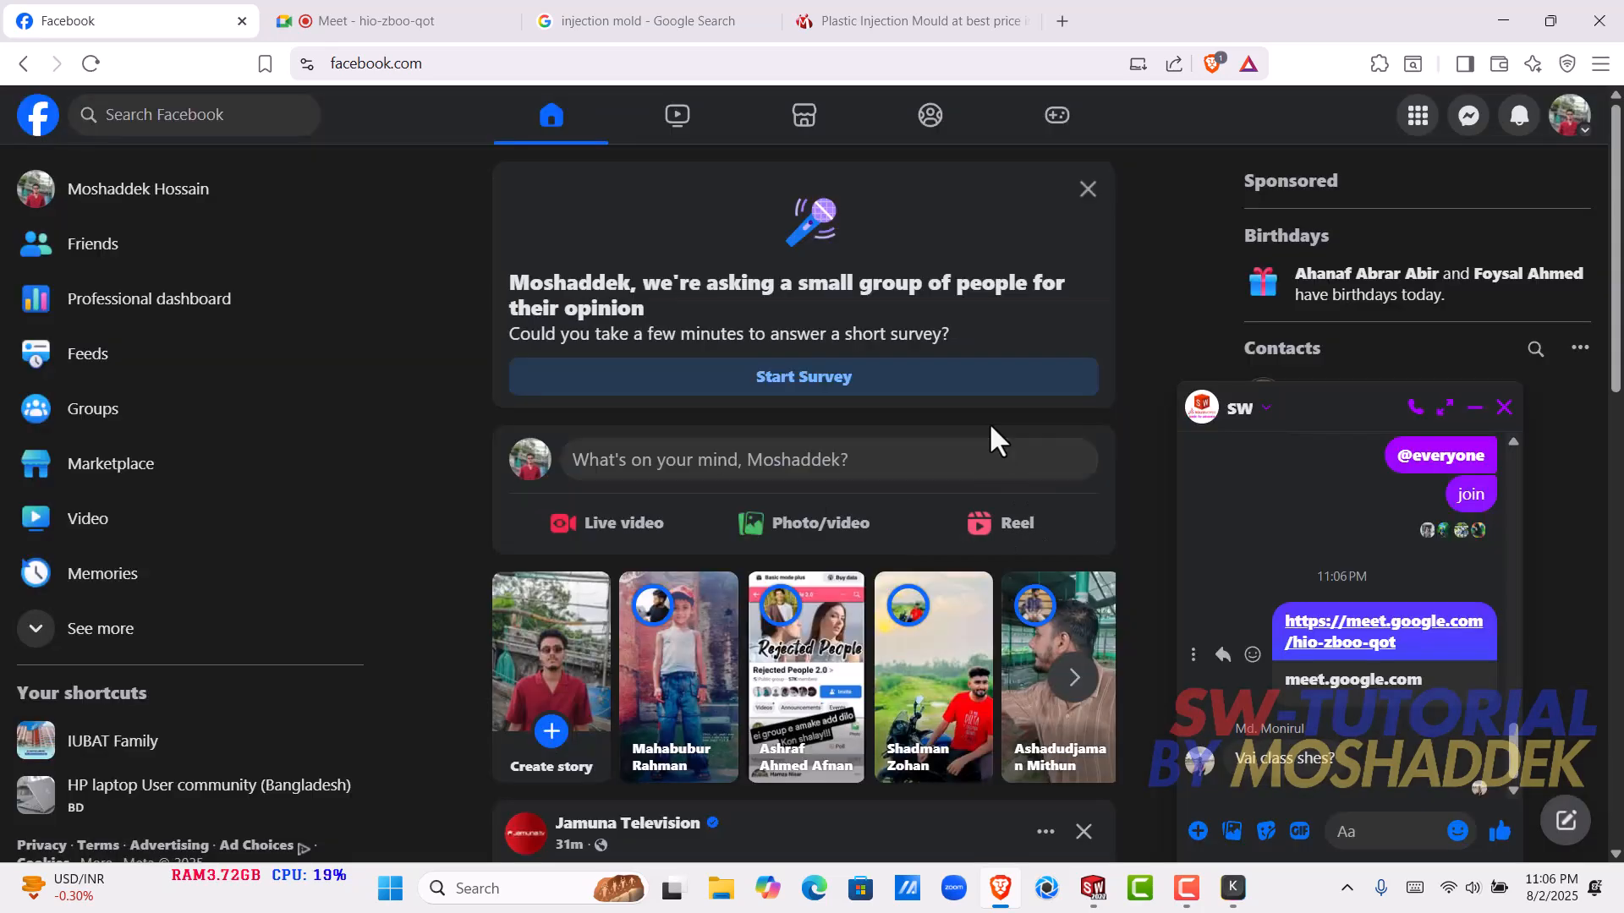
- Return to the first Google Meet meeting, dismiss its meeting-ready notice and go back to the Meet landing page
left_click(406, 20)
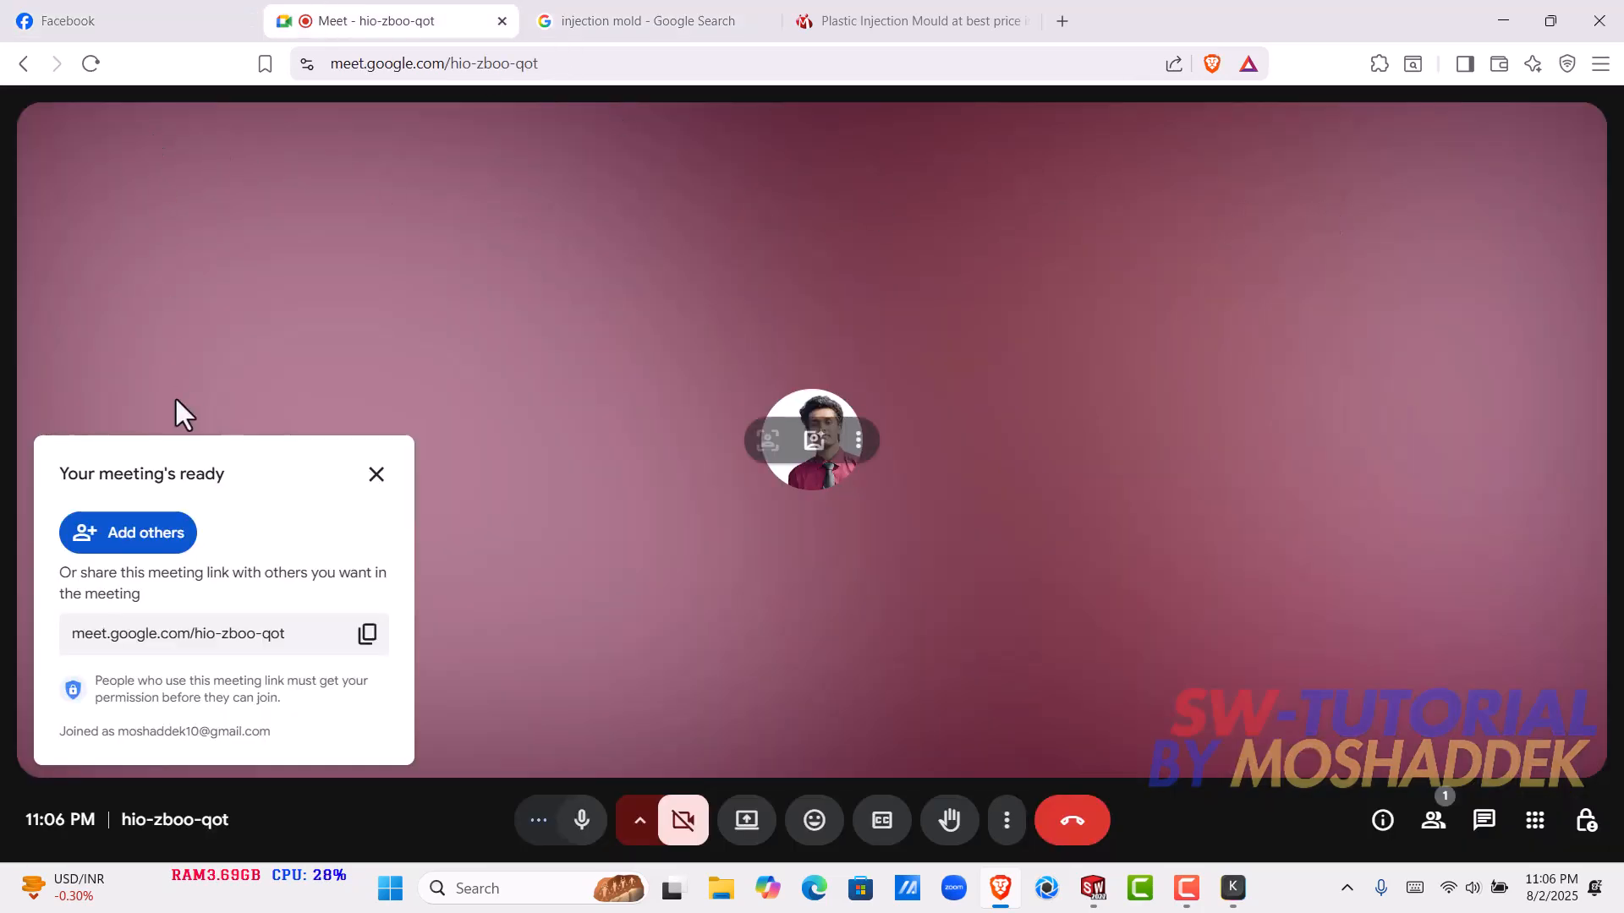
left_click(376, 474)
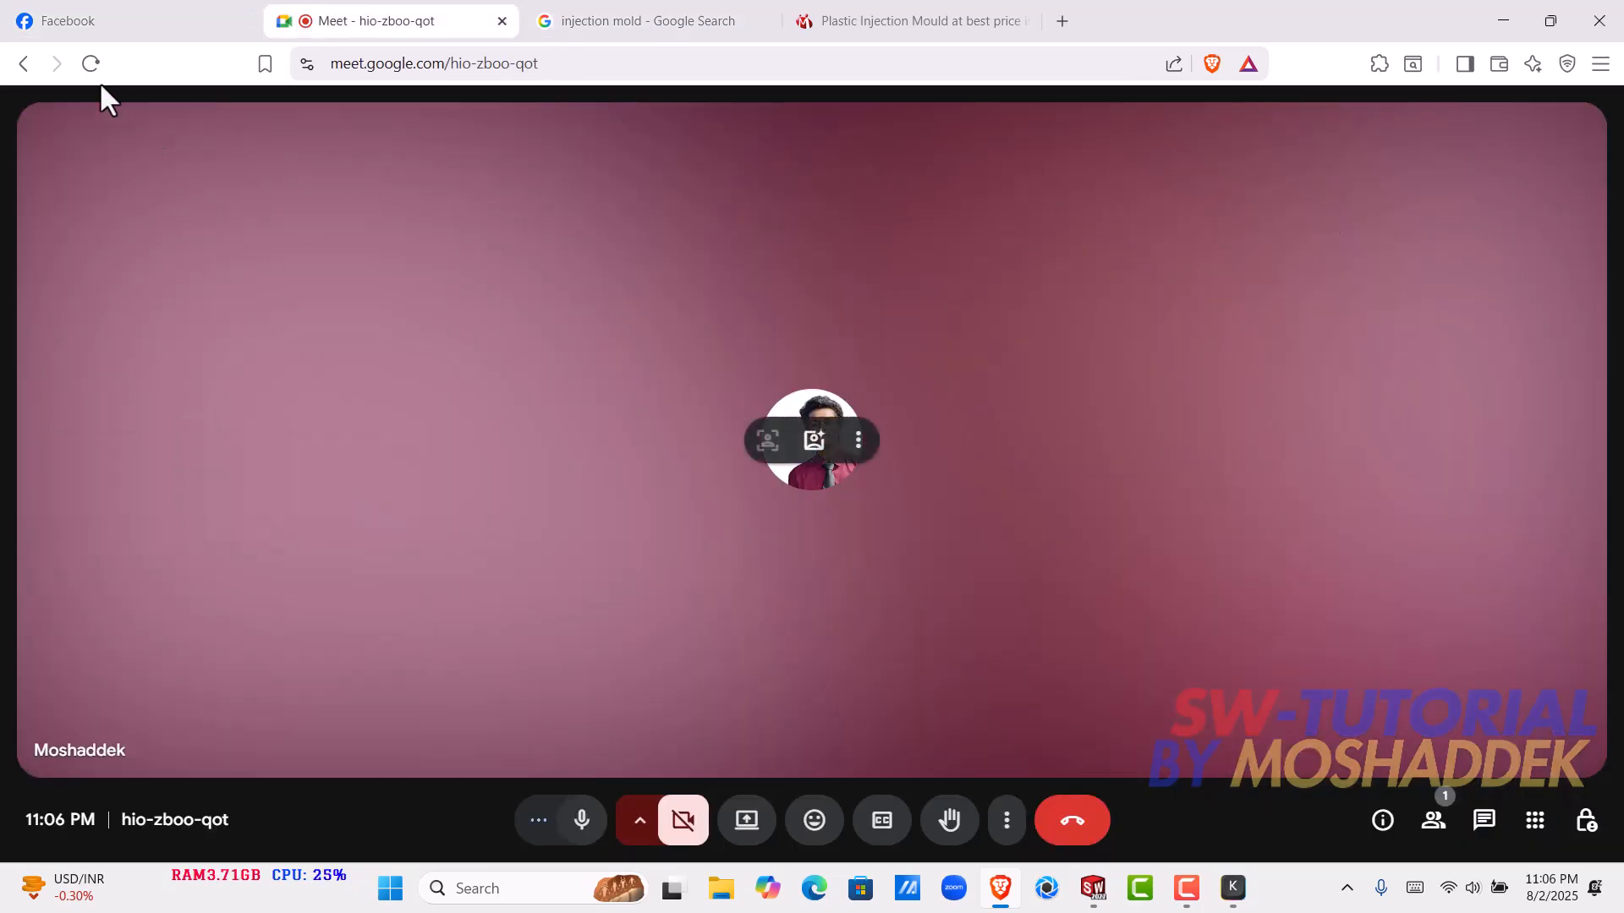
left_click(32, 68)
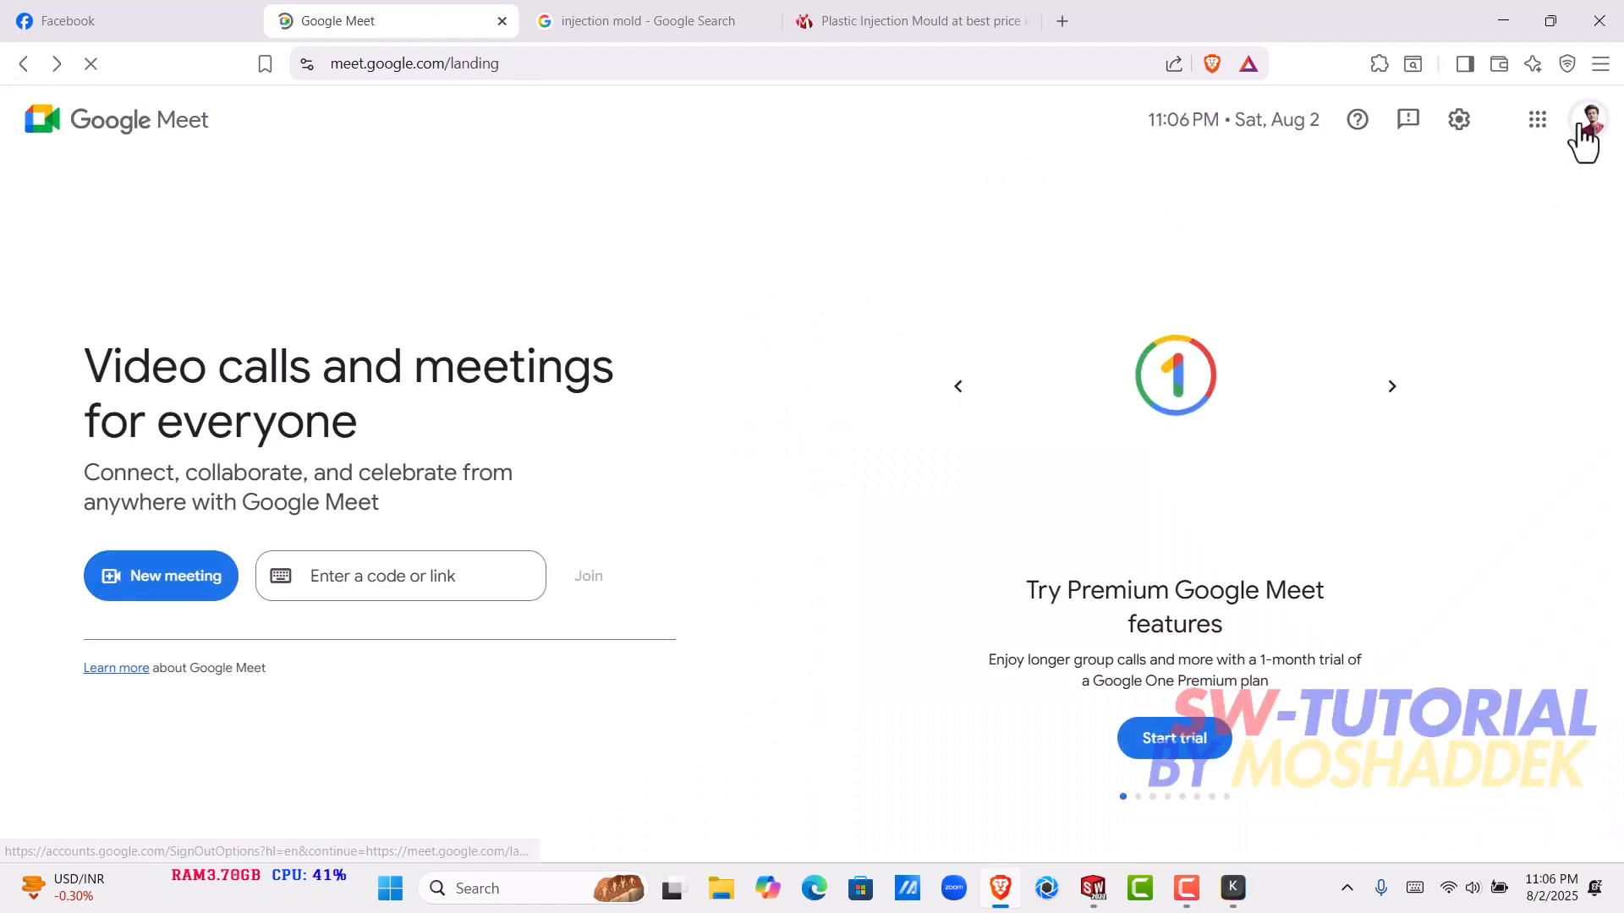
left_click(1583, 136)
left_click(1324, 592)
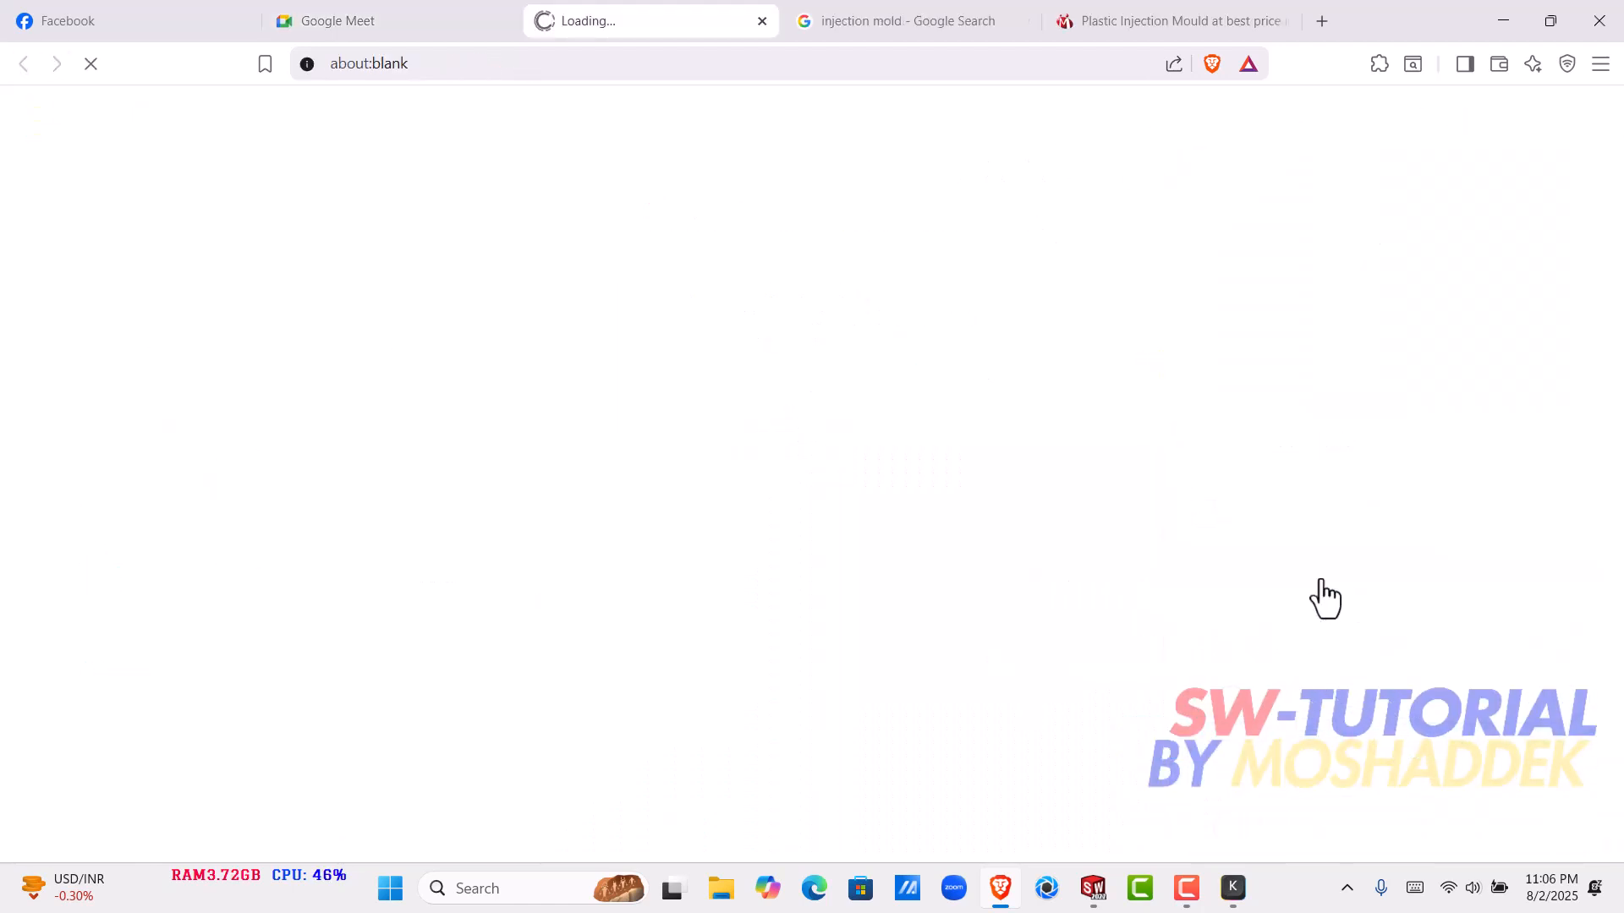
left_click(761, 21)
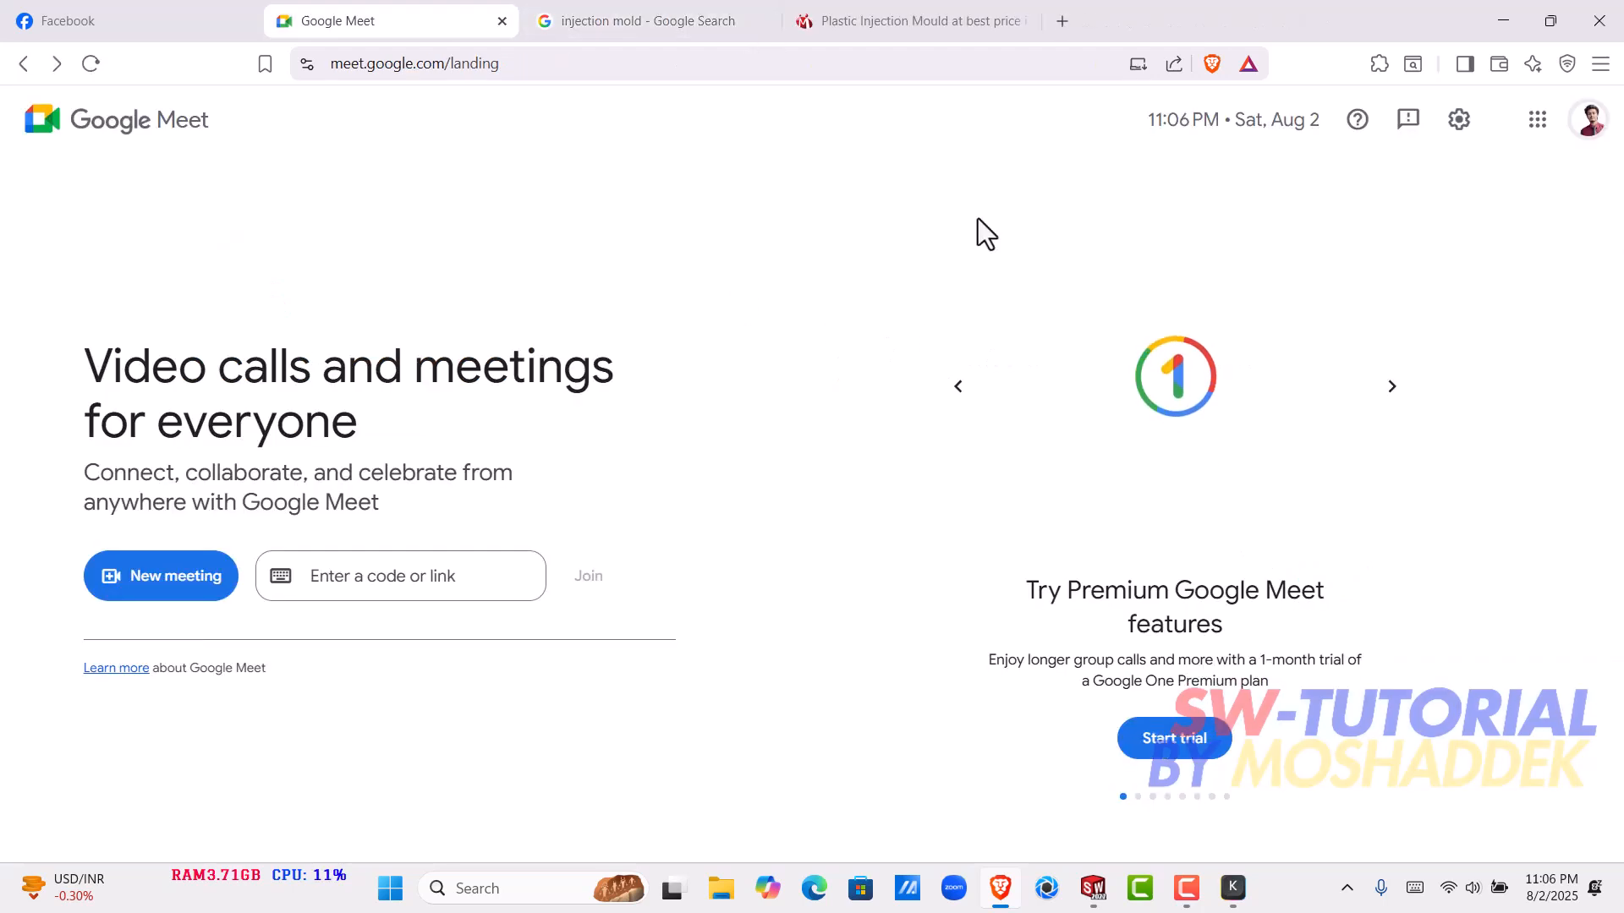
- Switch Google Meet to the signed-in account with the red SW logo and start an instant meeting
left_click(1583, 127)
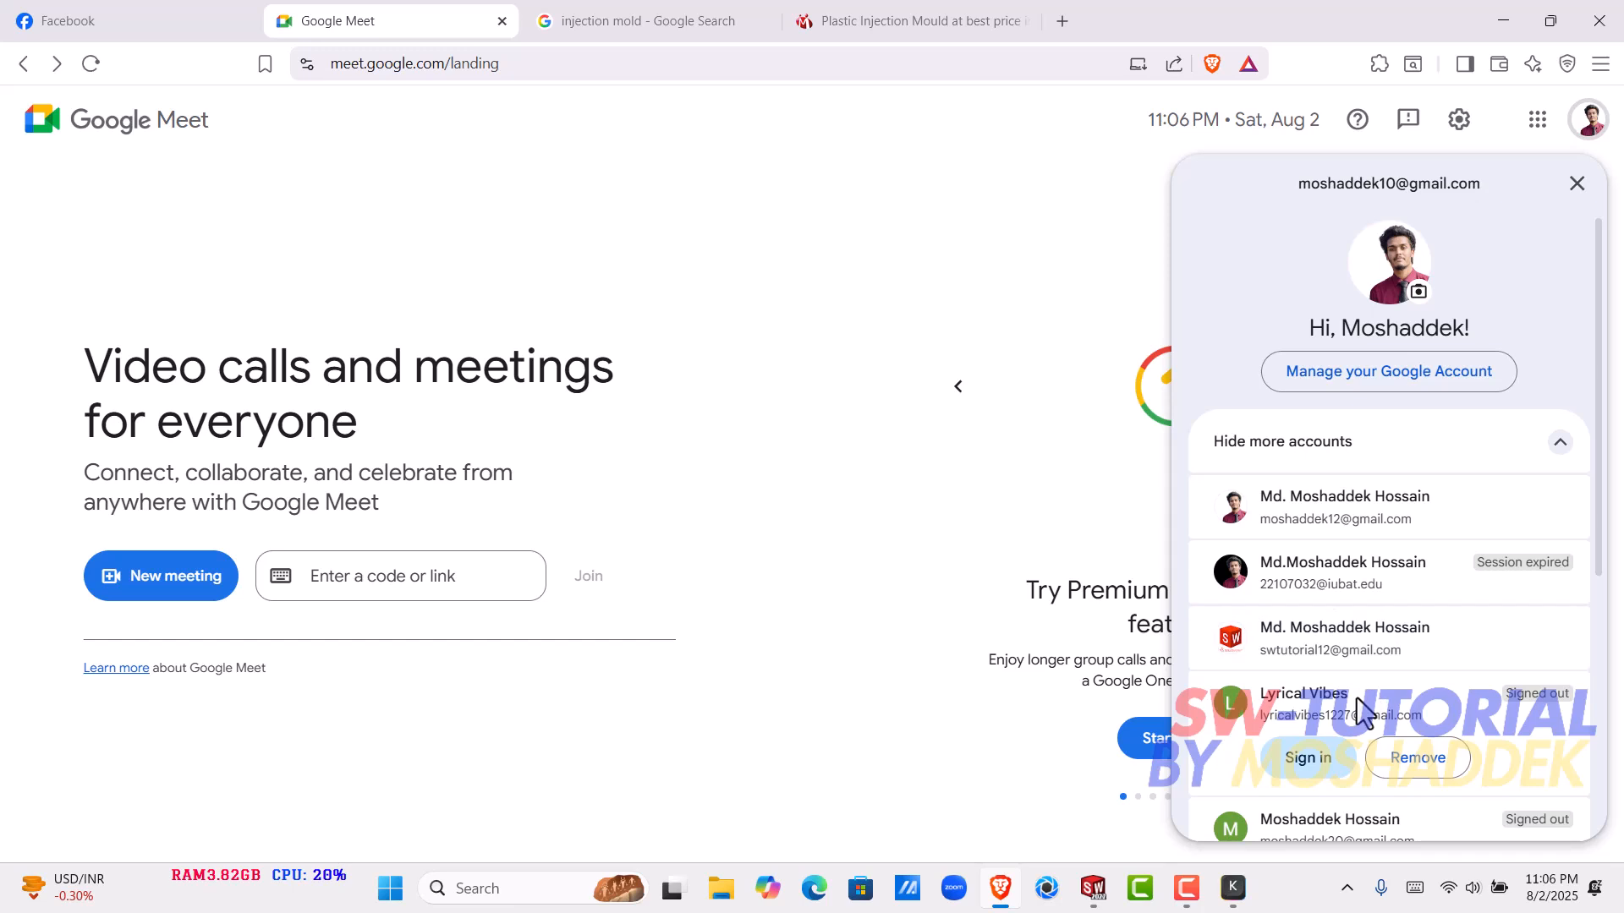
left_click(1344, 627)
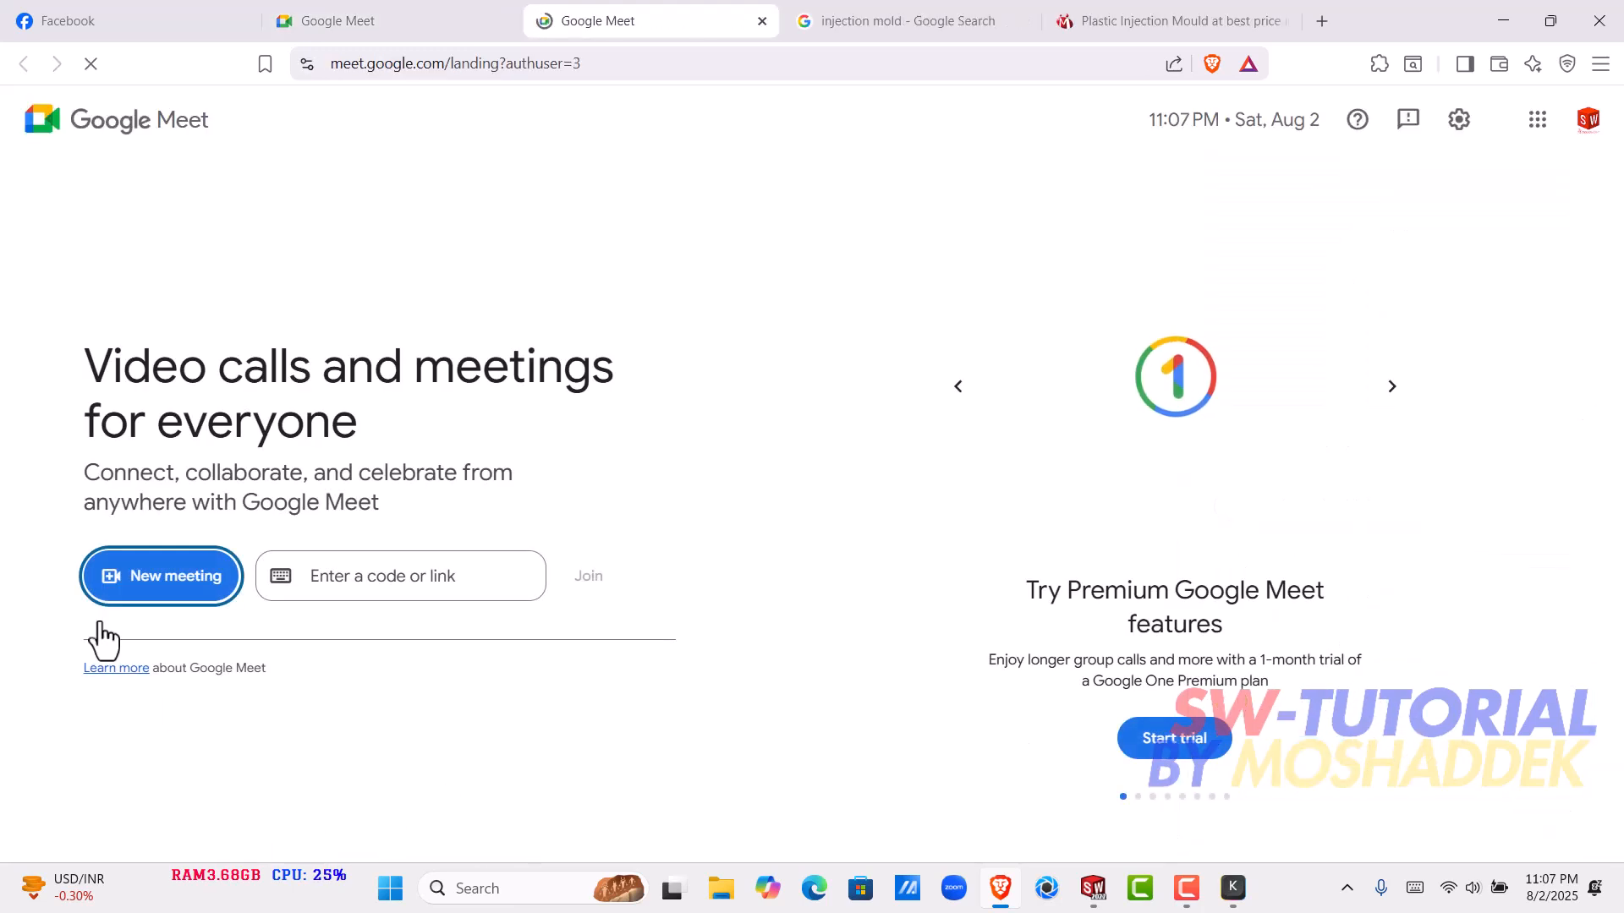
left_click(123, 584)
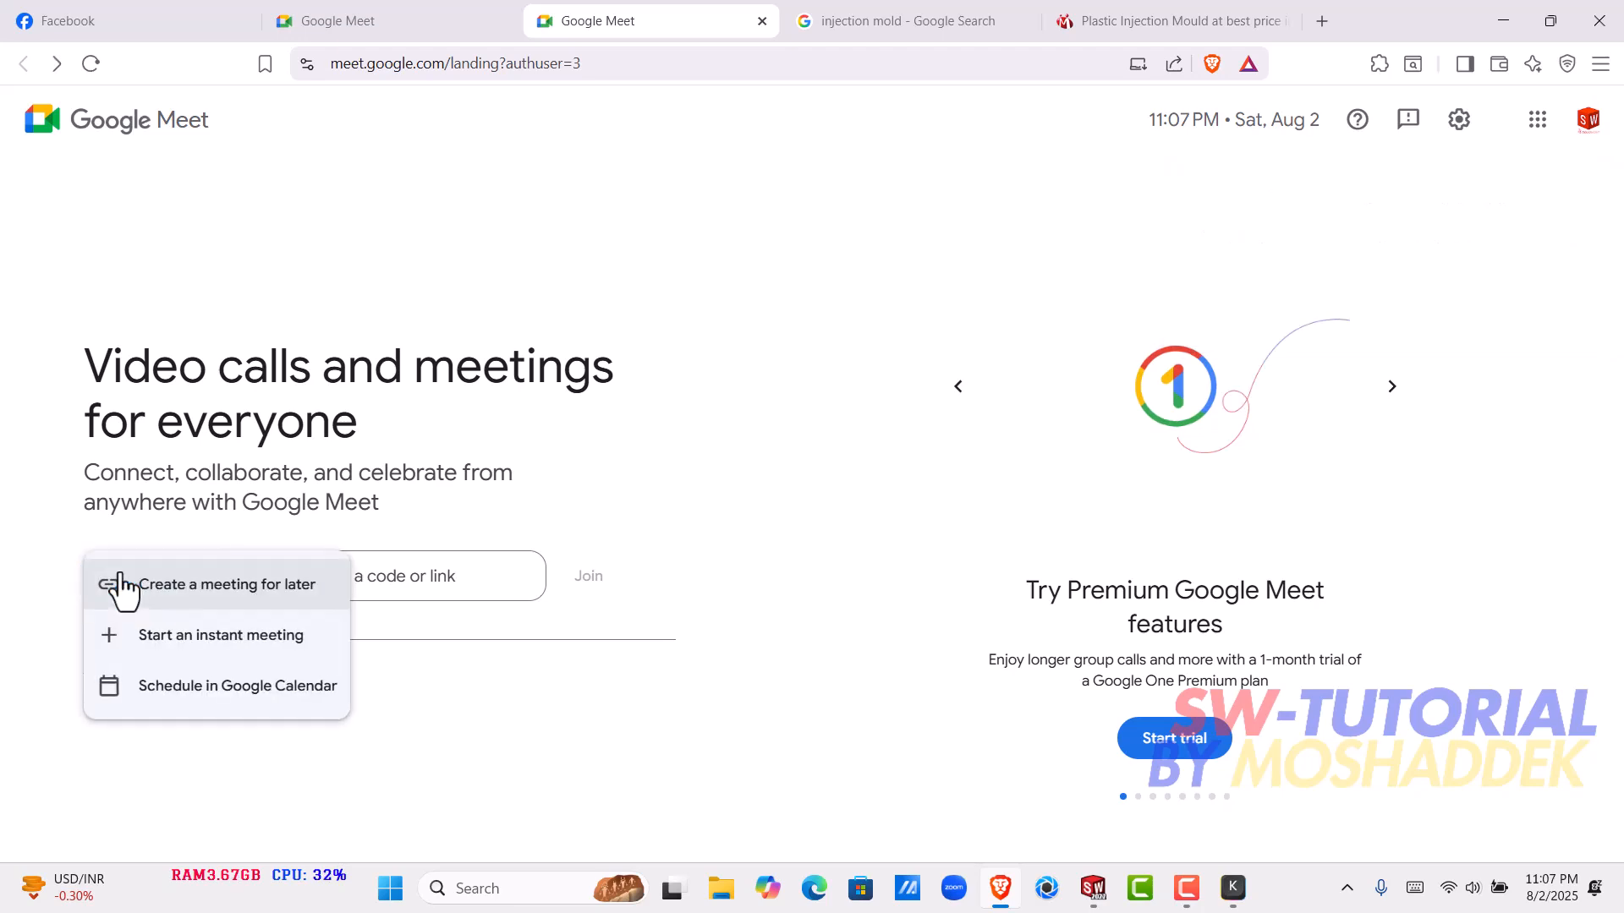
left_click(220, 632)
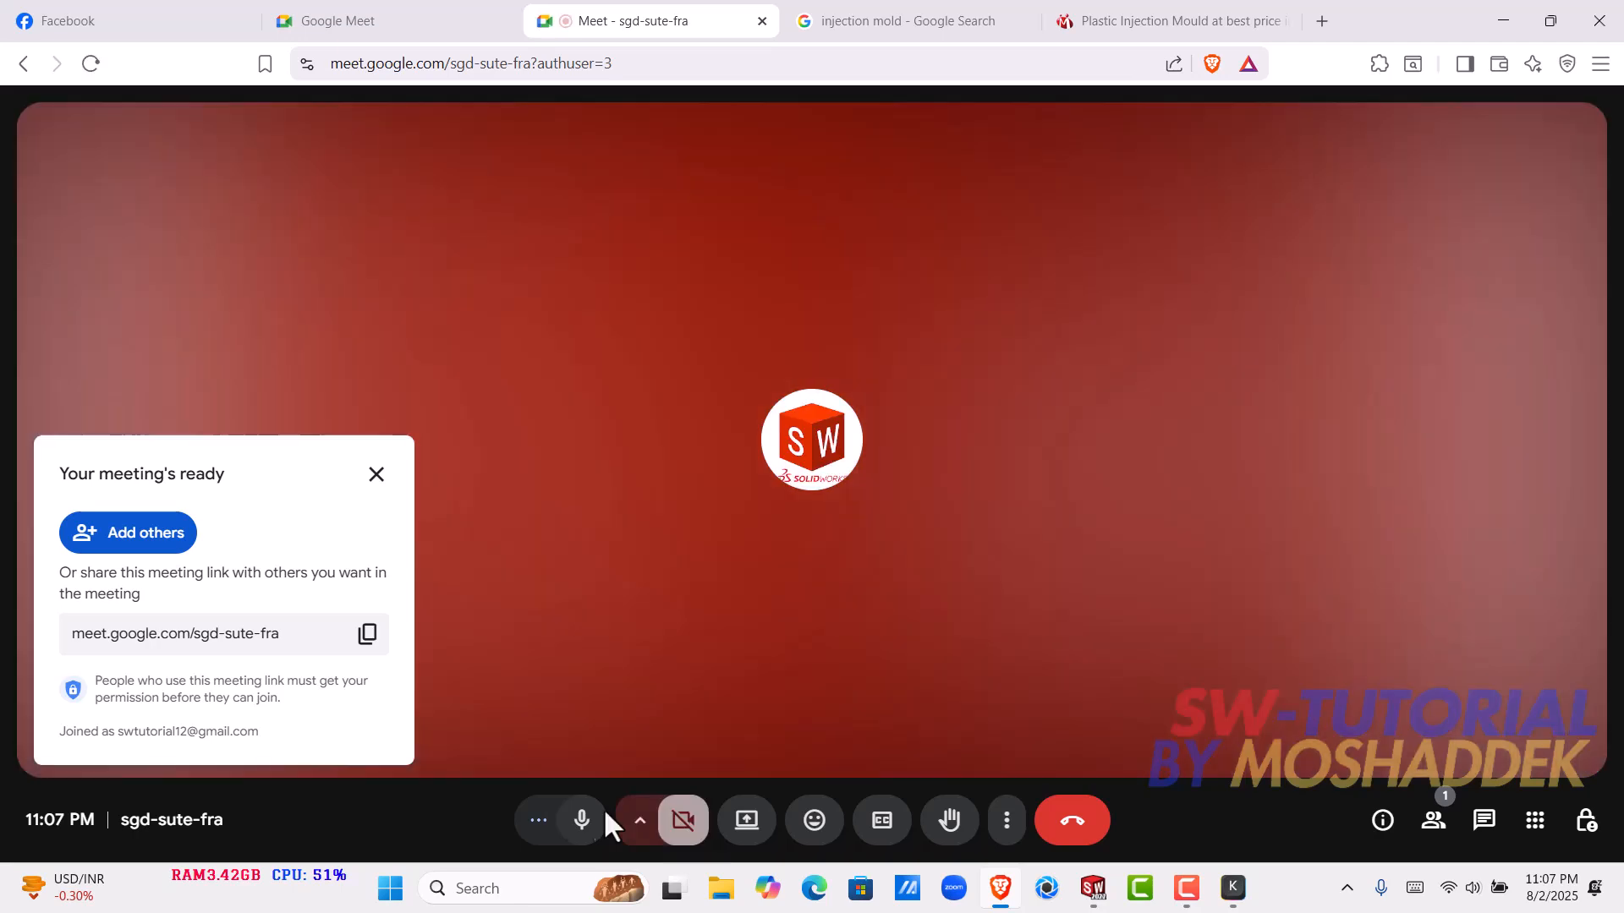
- Copy the new meeting's link and send it to the SW group chat on Facebook
left_click(367, 633)
left_click(150, 9)
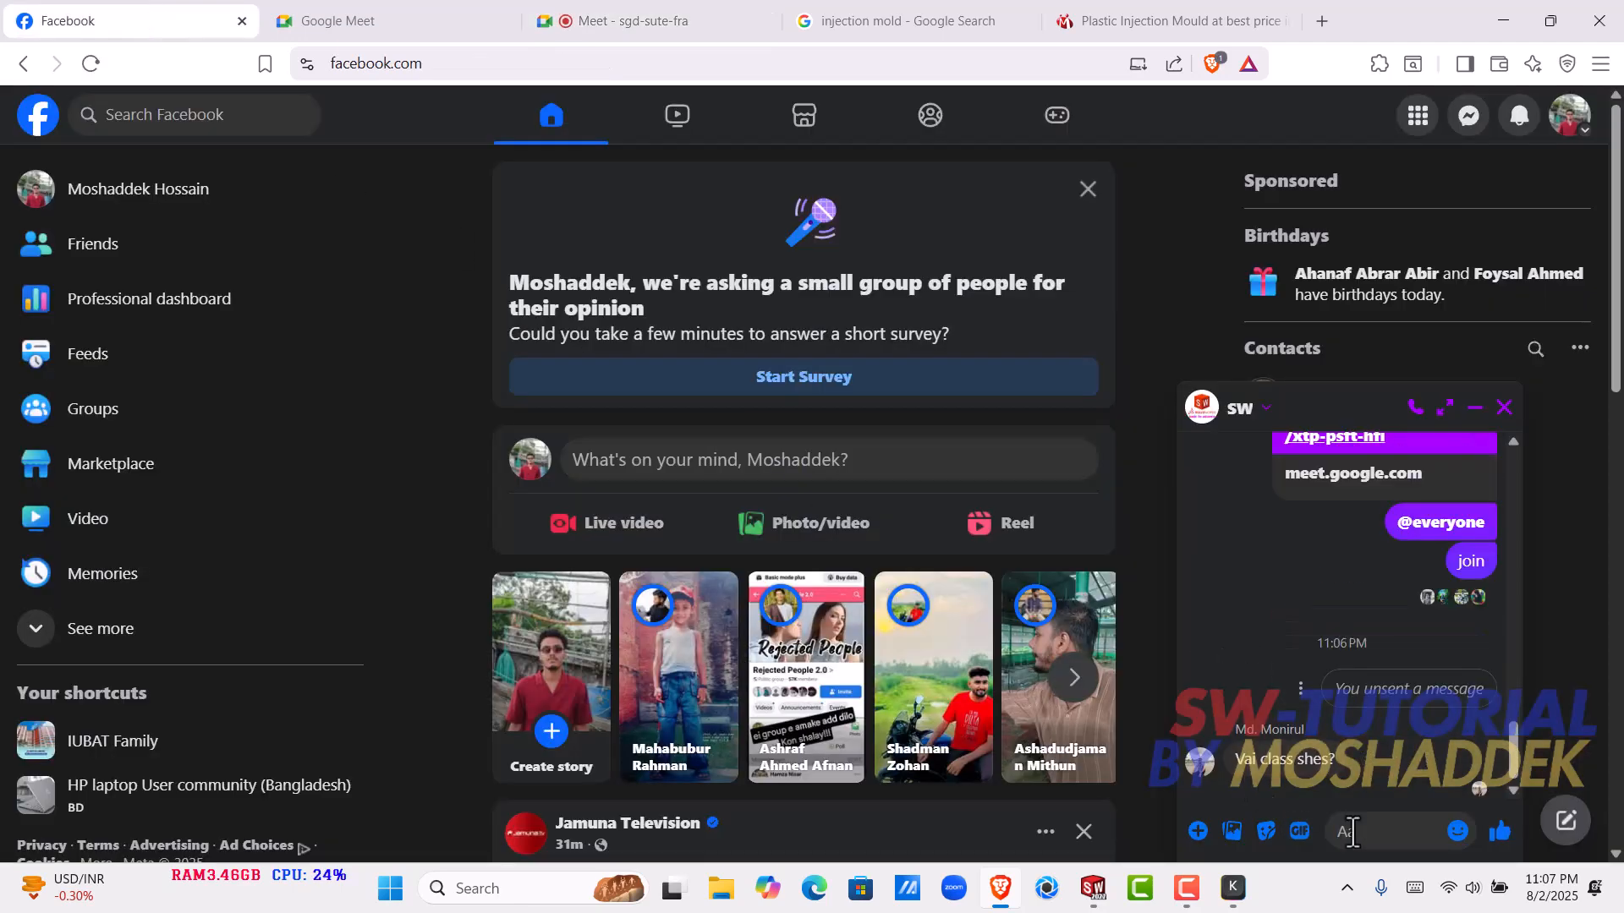
key("ctrl+v")
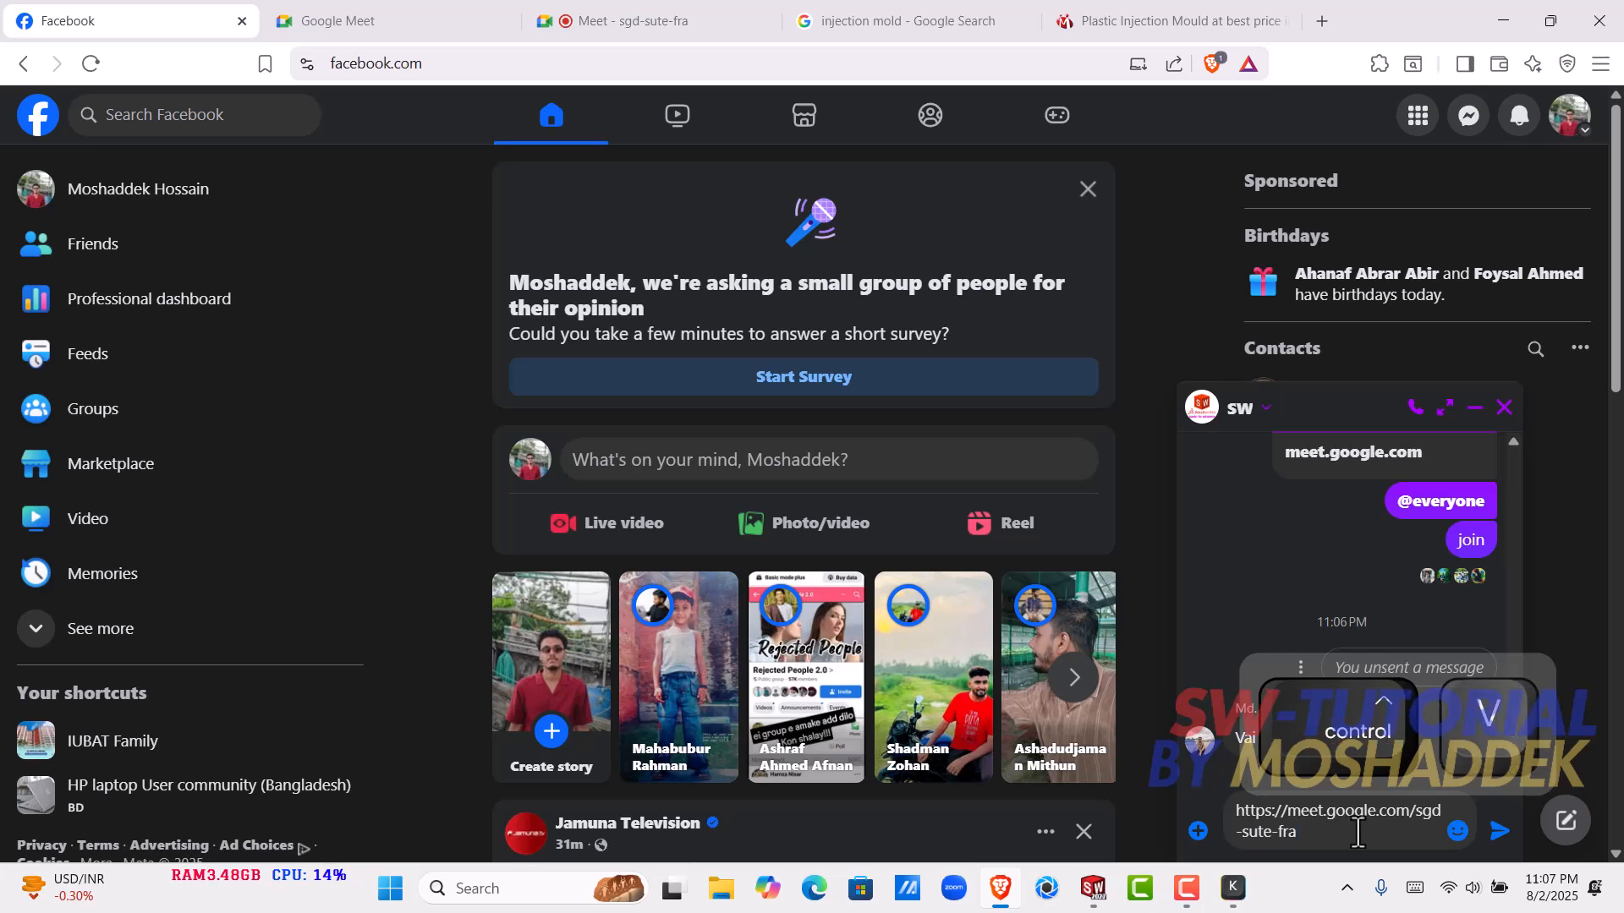
key("Return")
- Send the message "join koro 5 min" to the SW group chat
type("join")
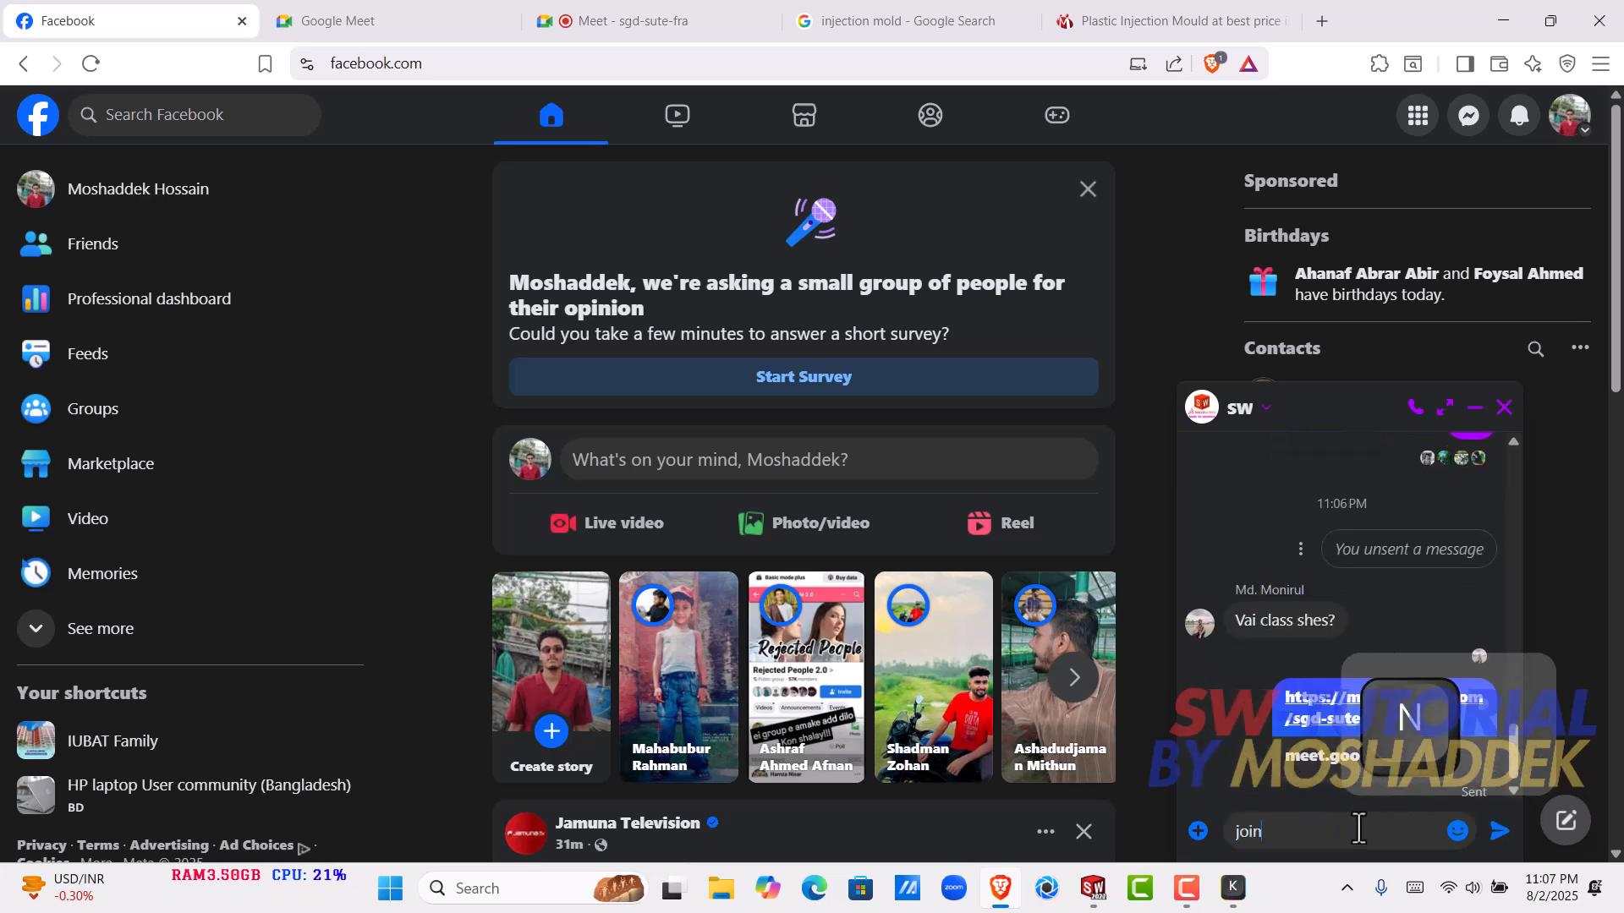
type(" koro 10")
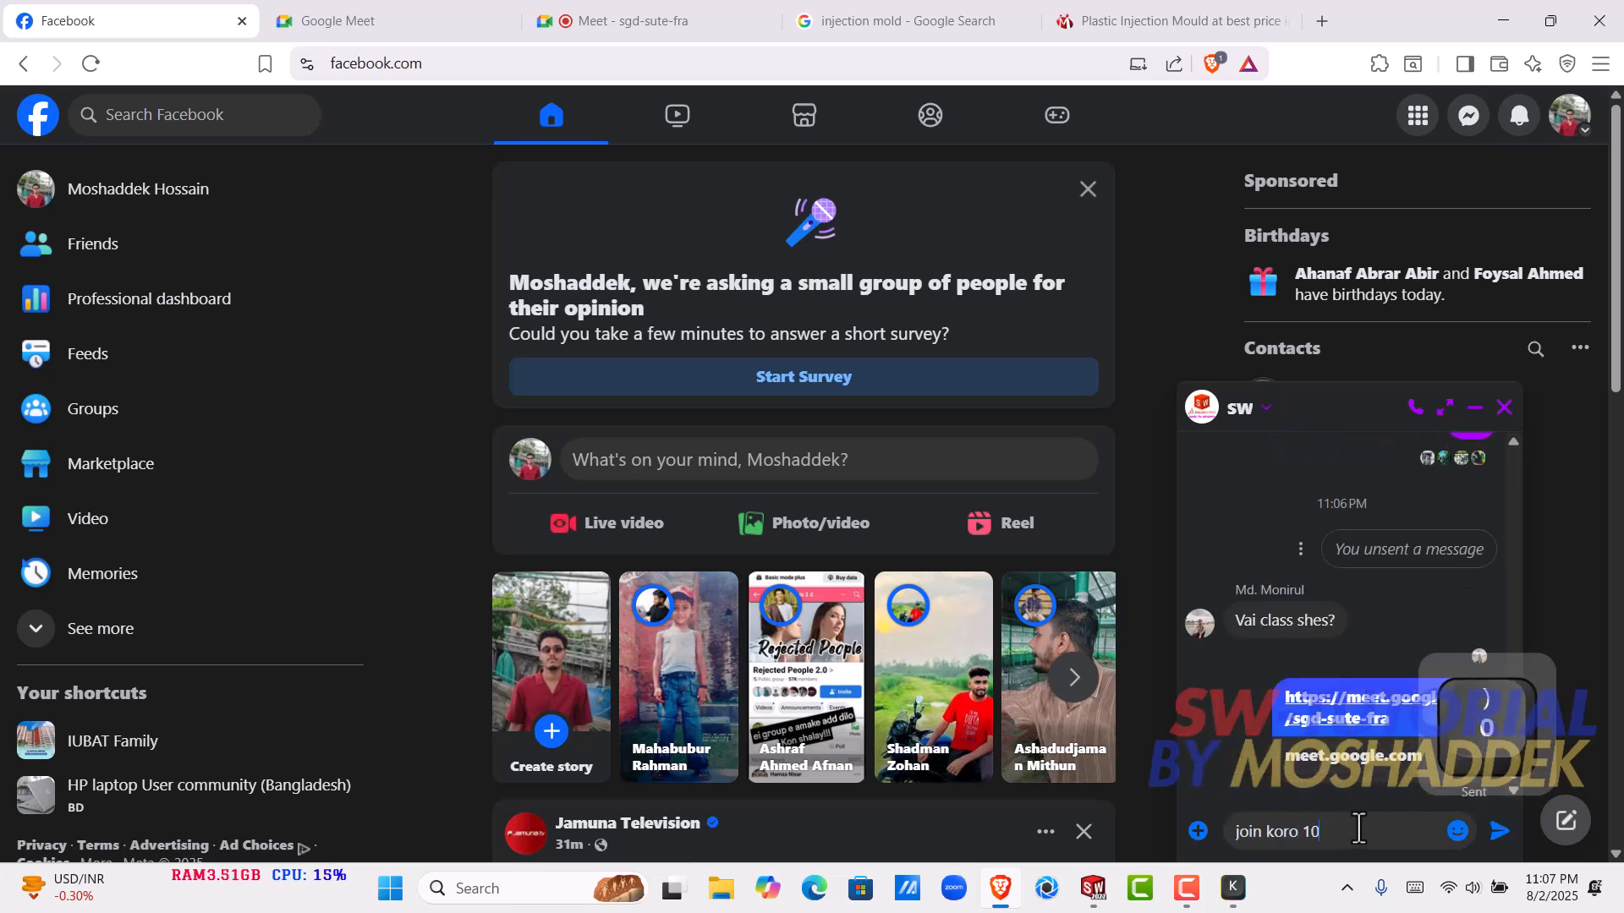
key("BackSpace")
key("BackSpace")
type("5 min")
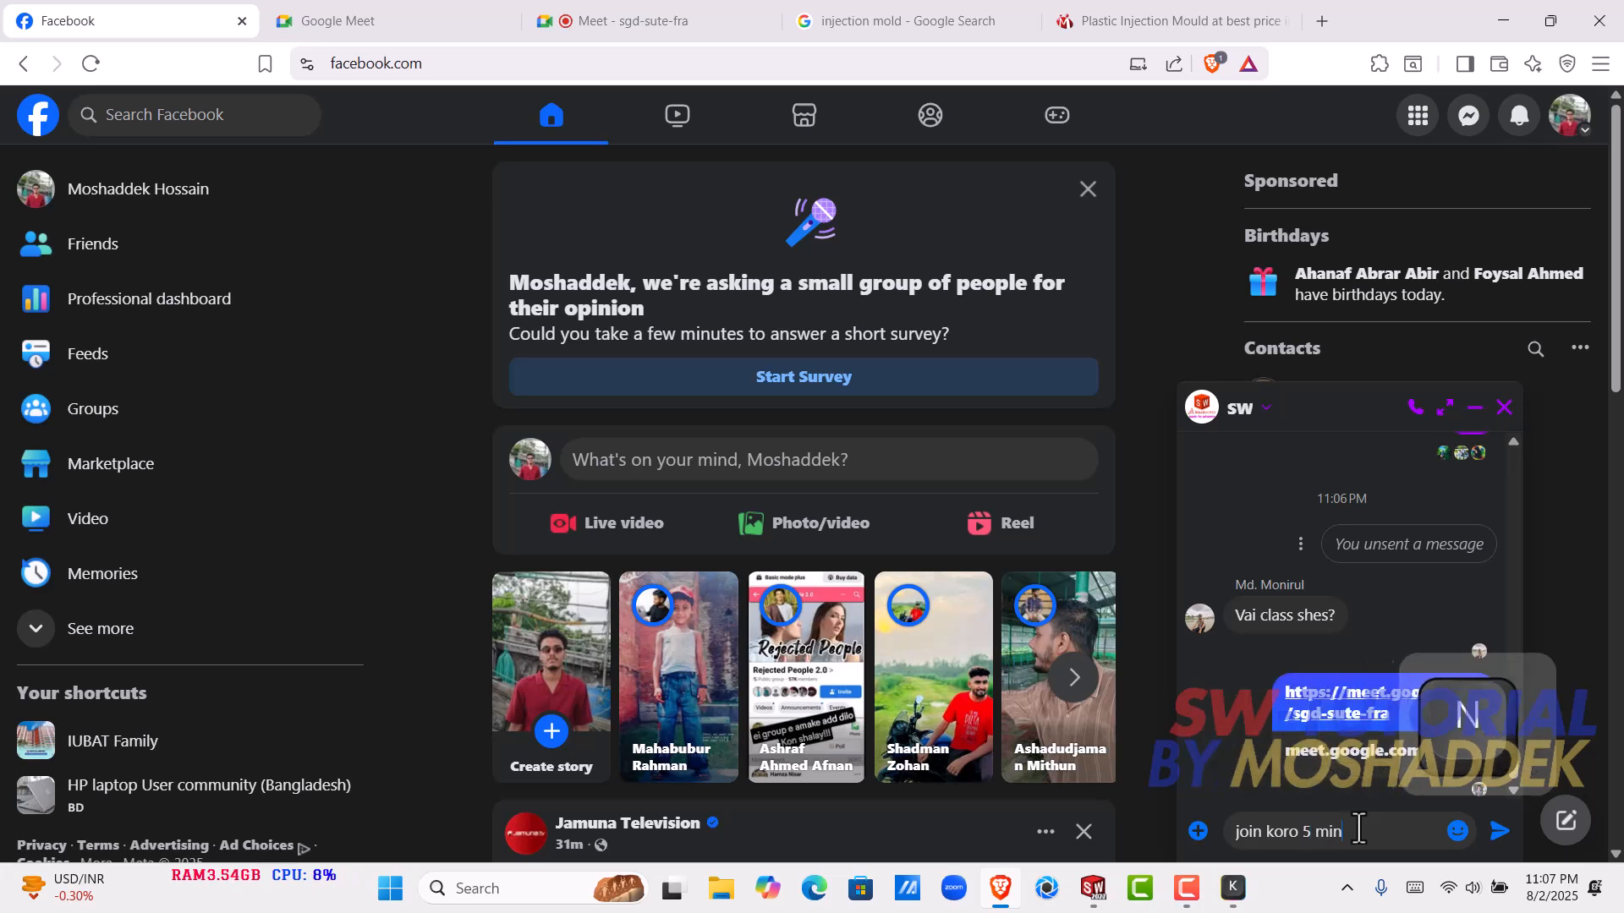
key("Return")
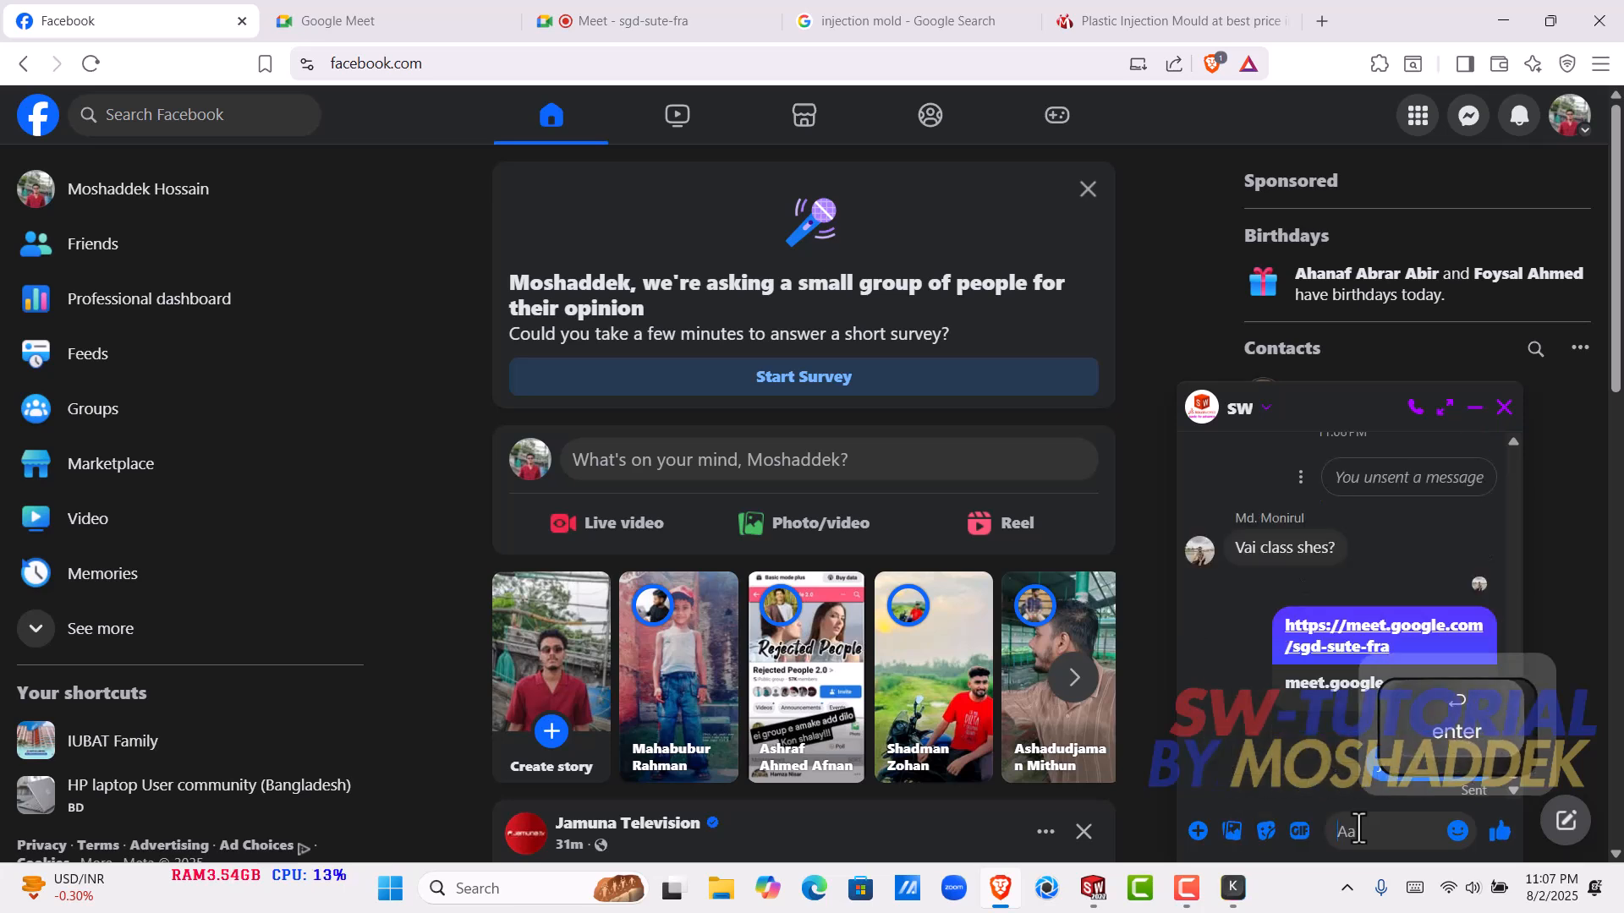
- Send the follow-up message "e sesh korba" to the SW group chat
type("e sesh ko")
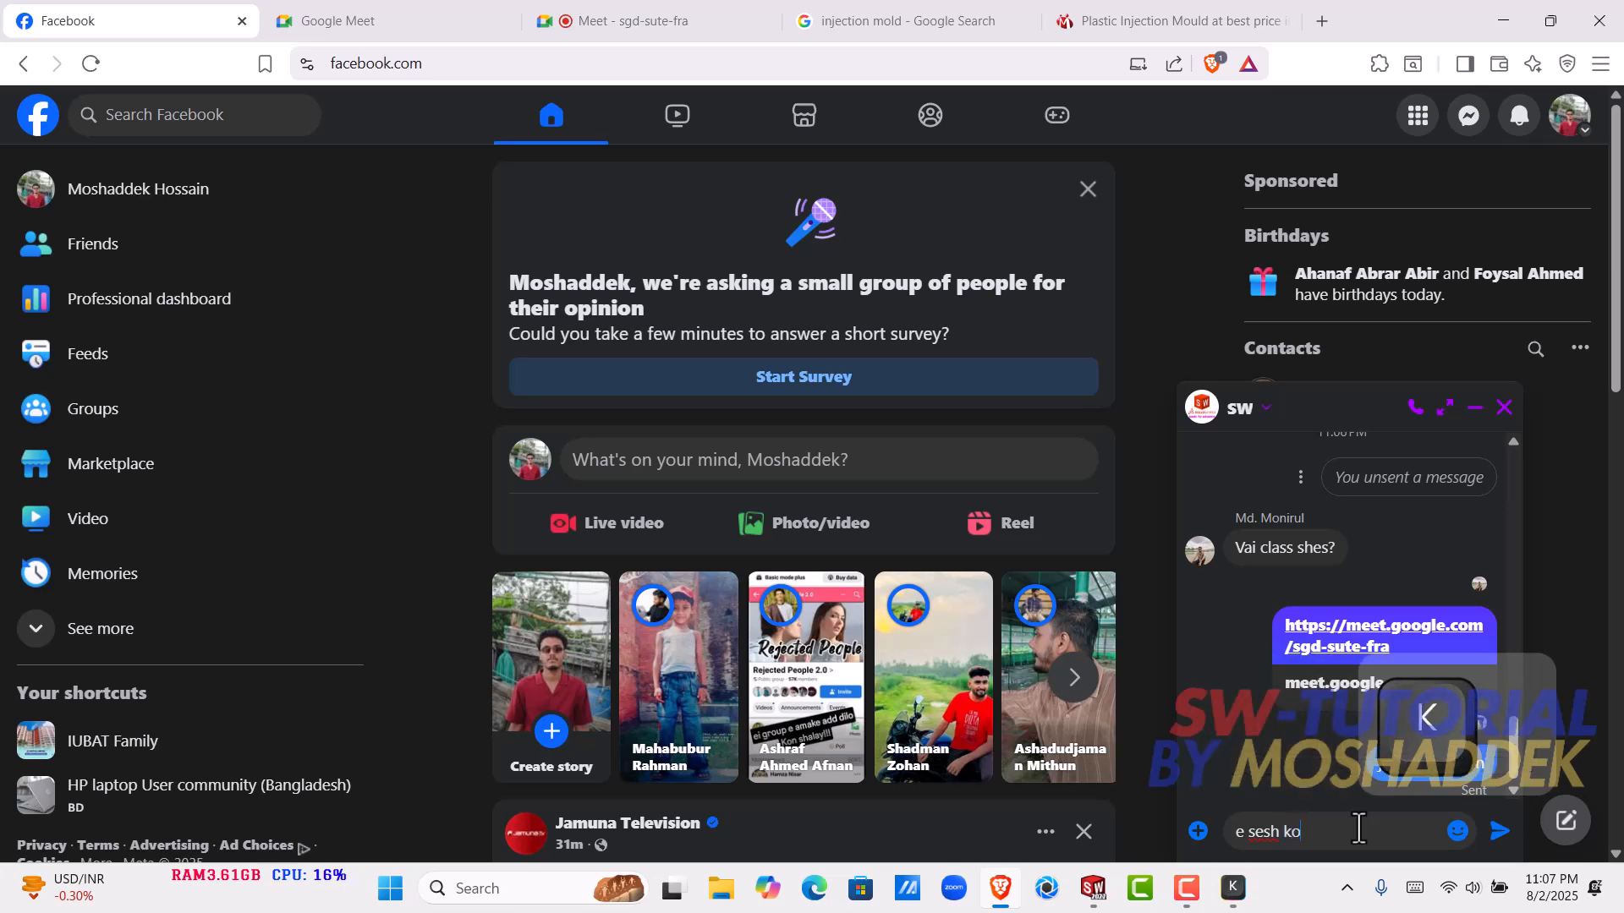
type("rn")
key("BackSpace")
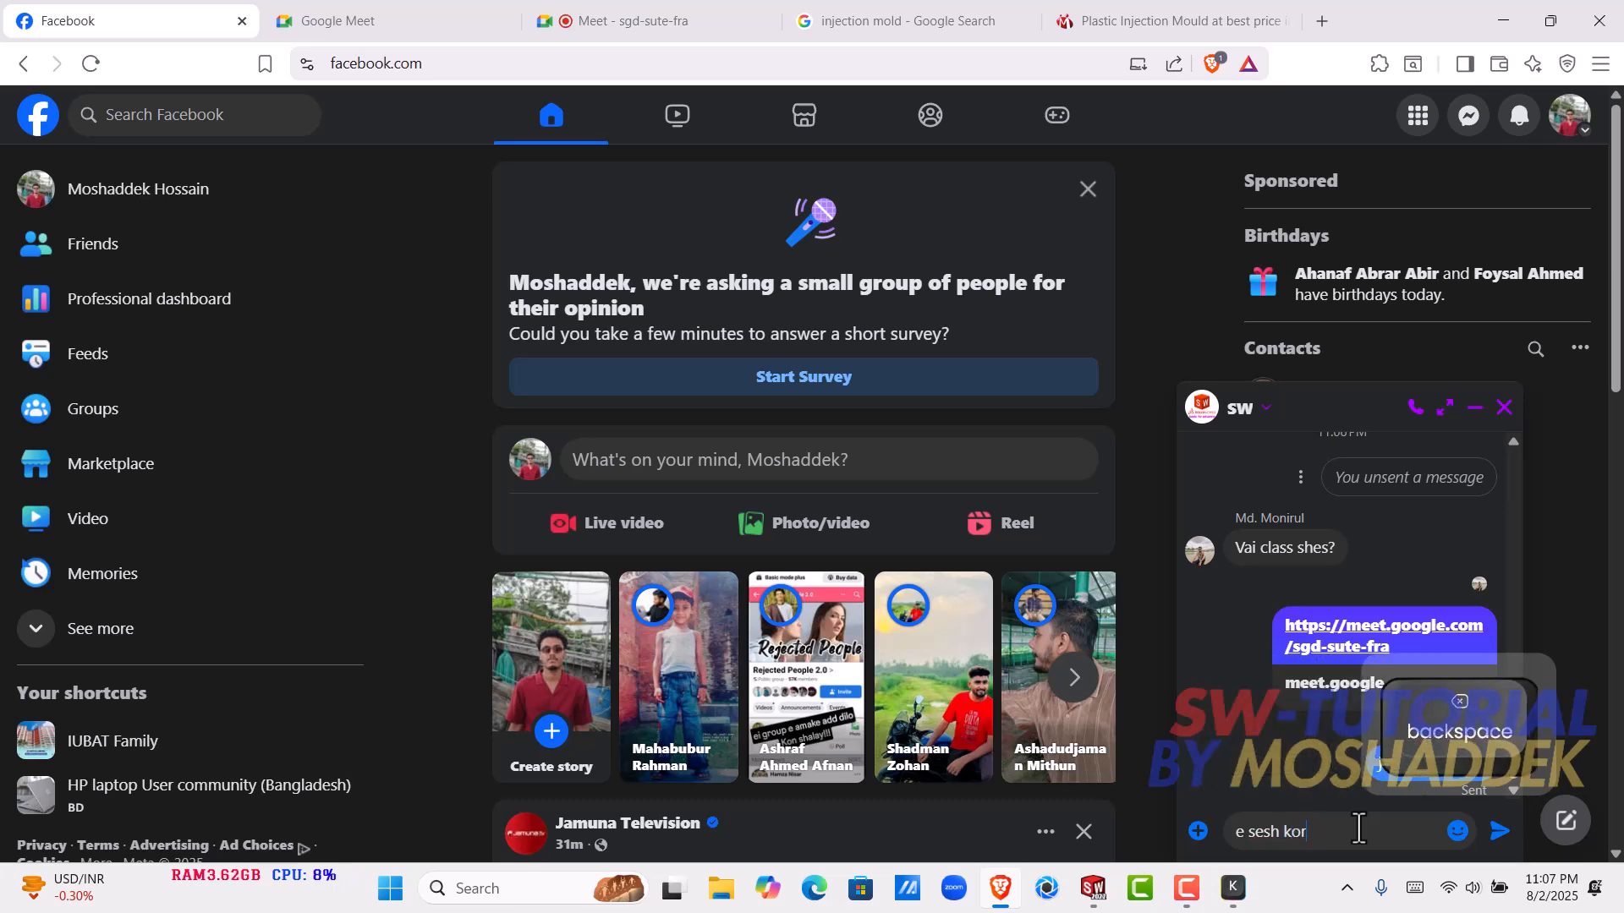
type("ba")
key("Return")
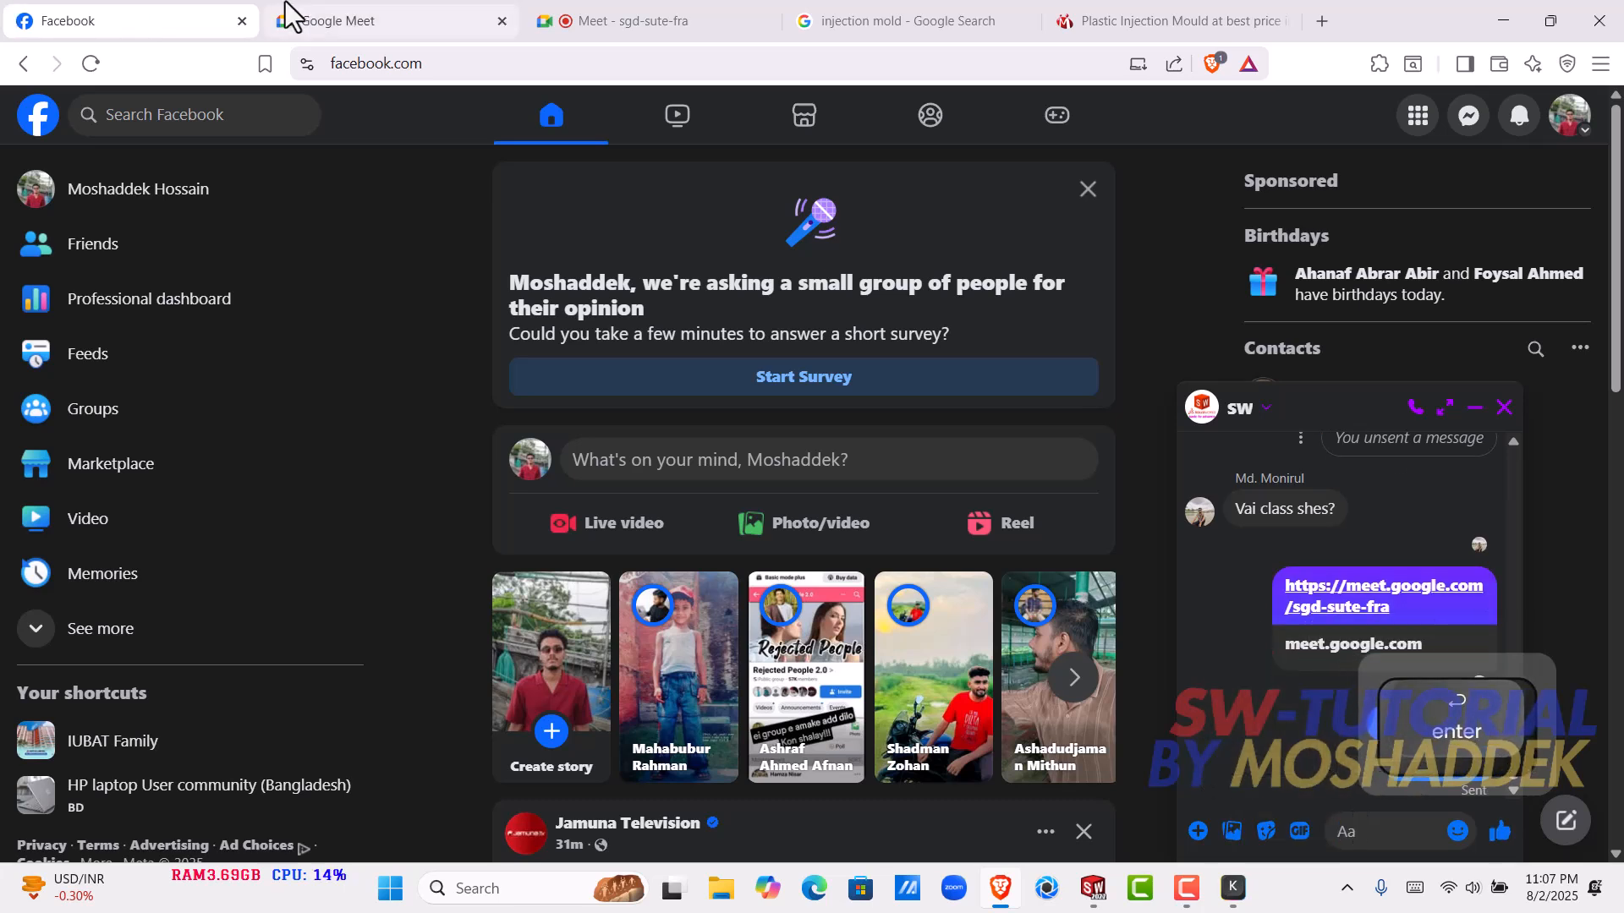
- Return to the new Google Meet meeting, admit the waiting participant and present the entire screen
left_click(647, 19)
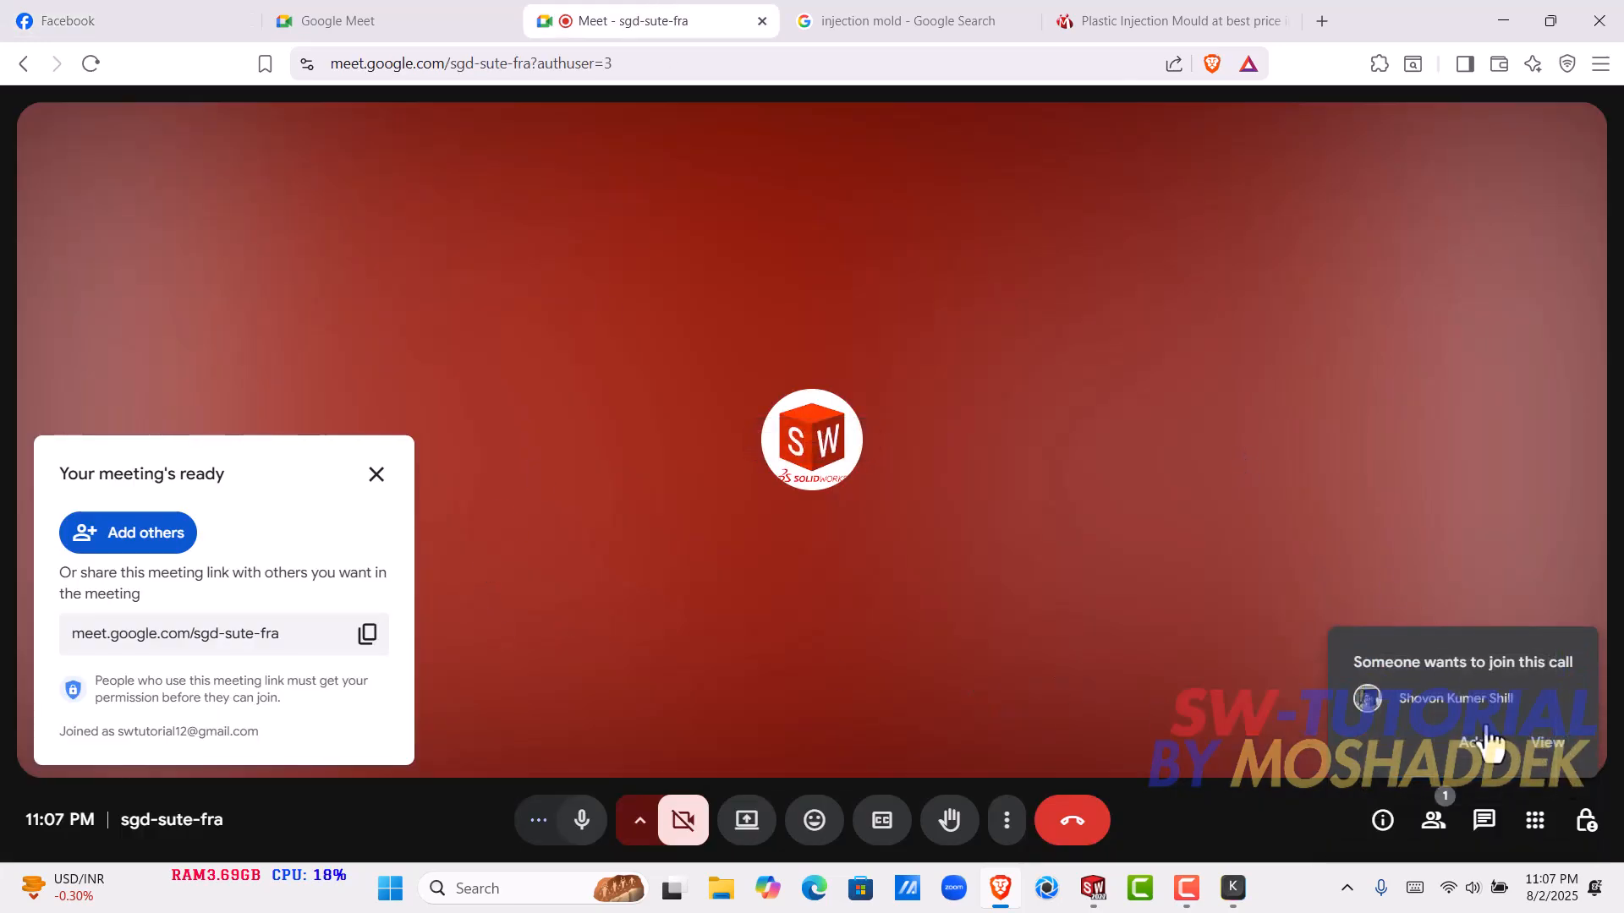
left_click(1484, 740)
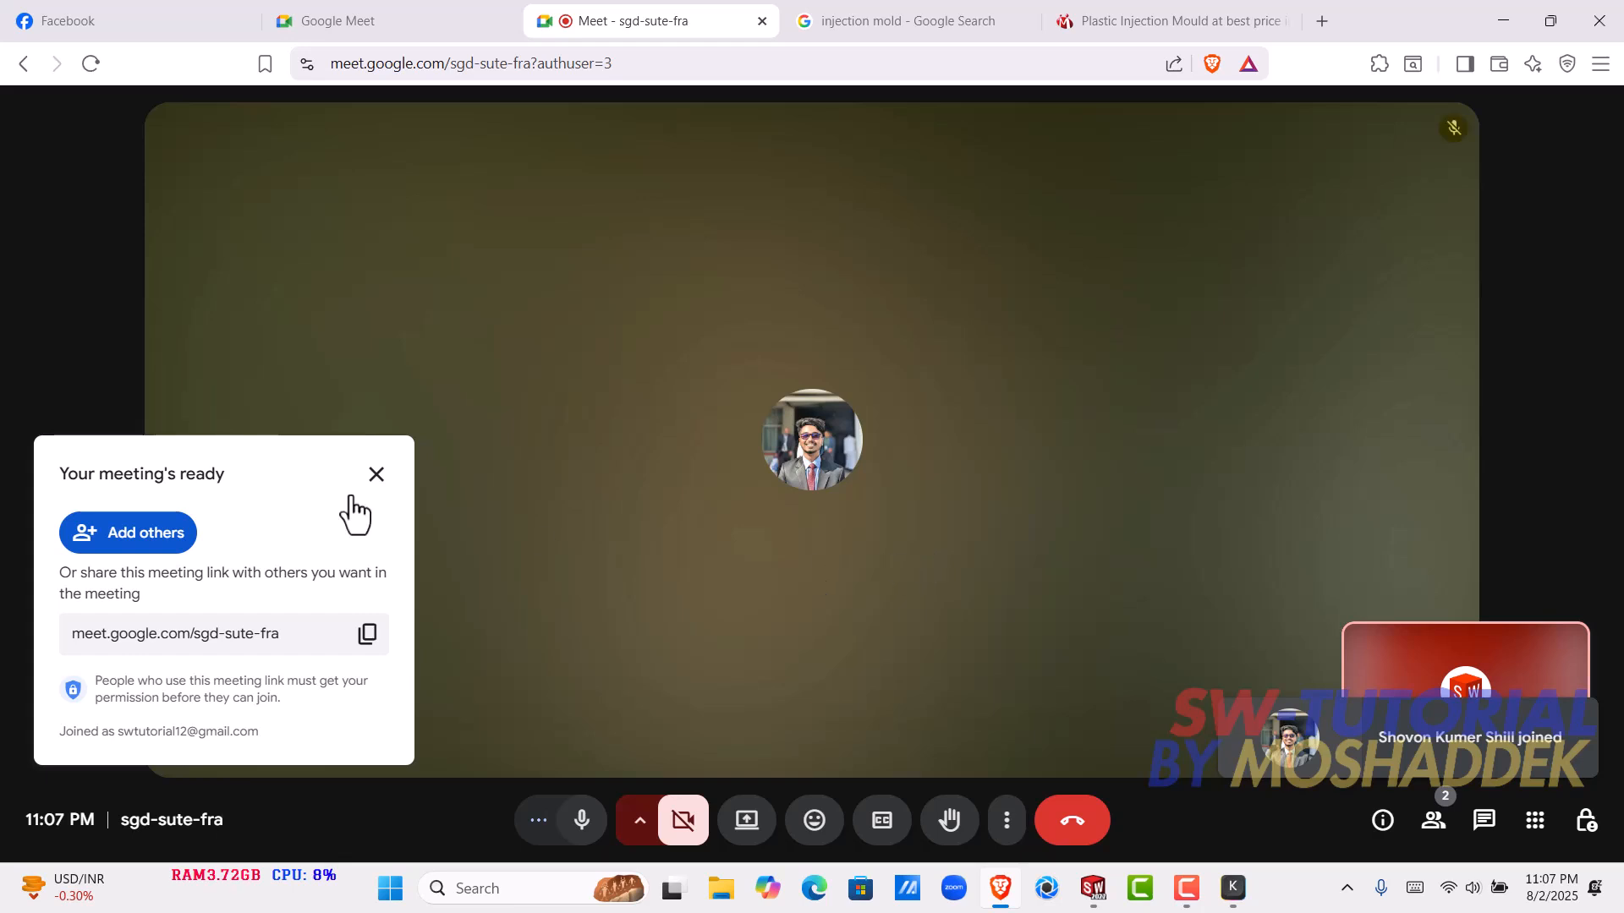
left_click(748, 825)
left_click(988, 182)
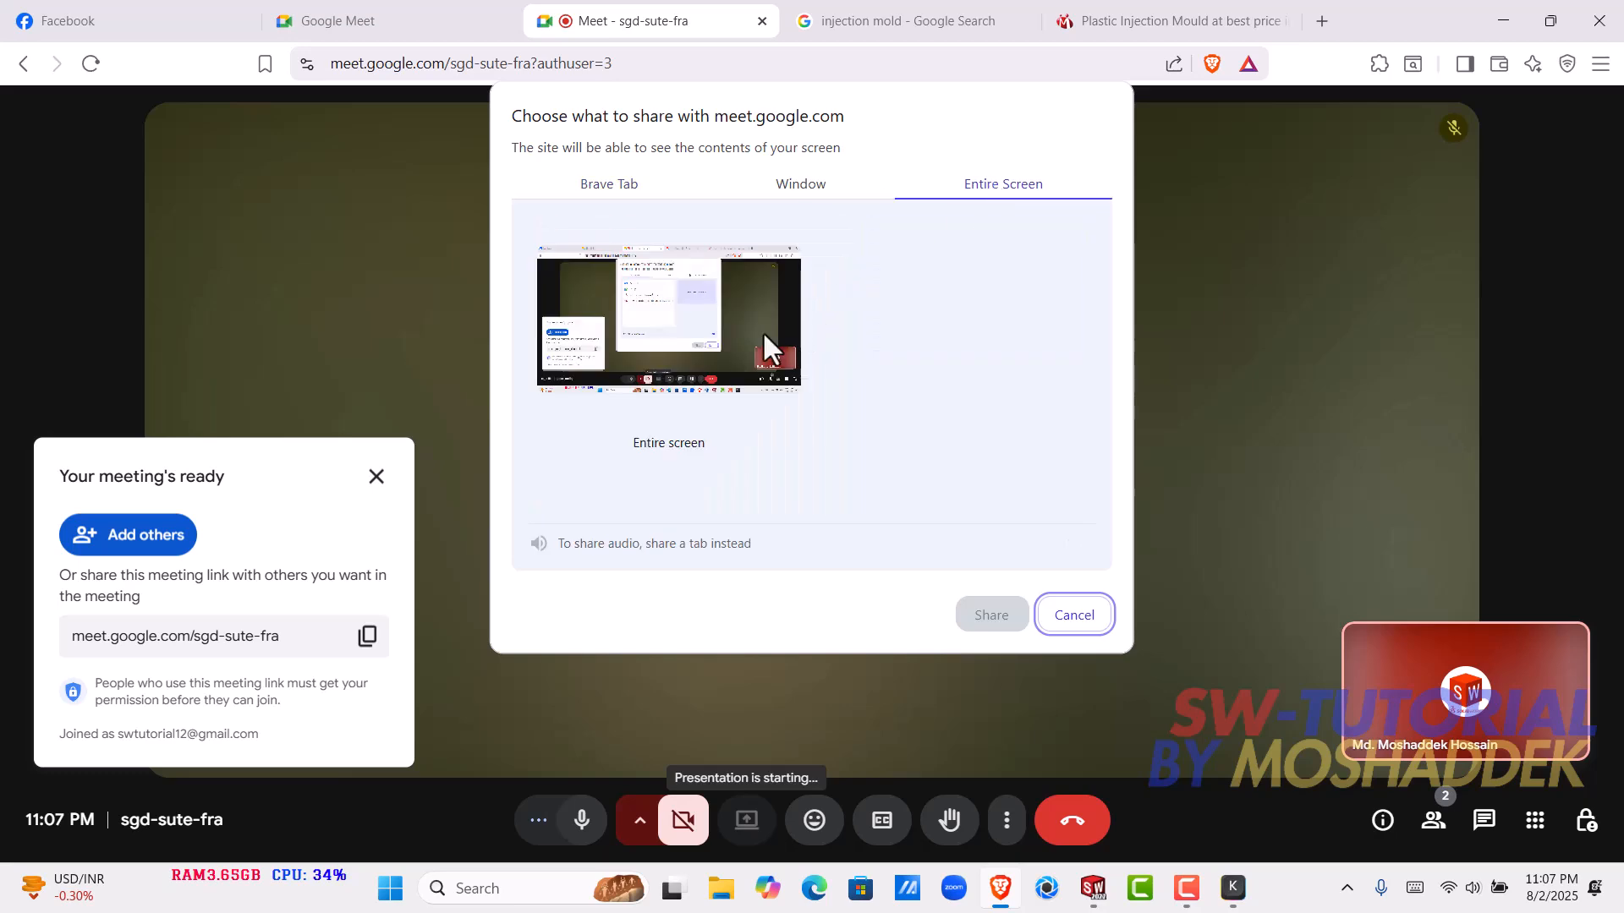
left_click(762, 332)
left_click(977, 618)
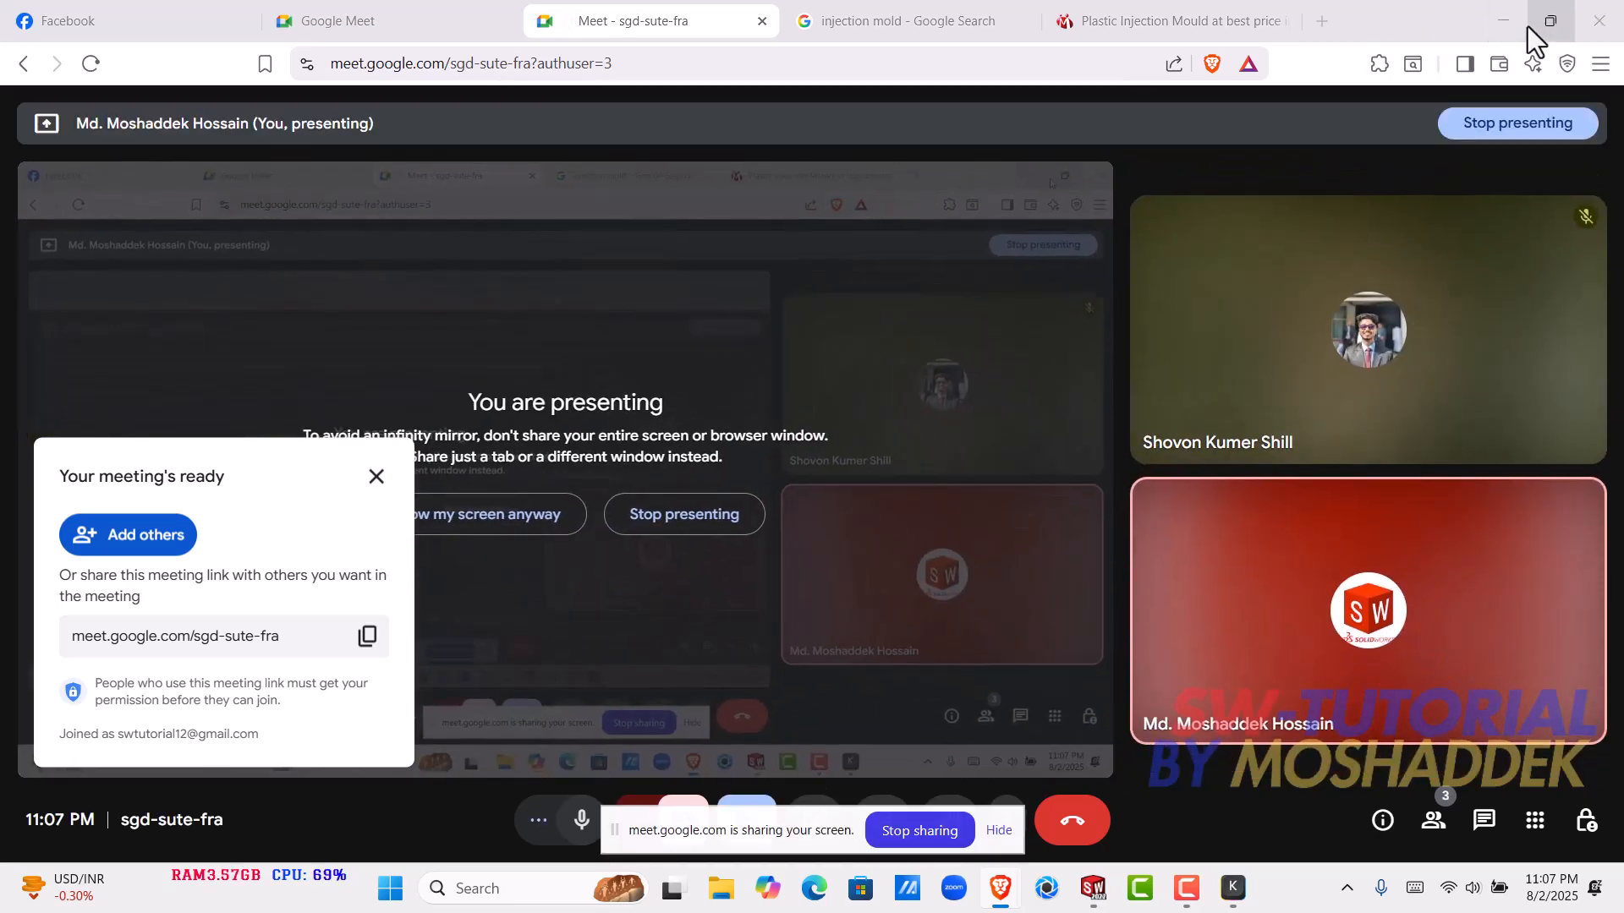
- Switch back to SOLIDWORKS and accept the open Flex1 tapering edit of the square bar
left_click(1502, 13)
middle_click_drag(1103, 487, 328, 433)
scroll(941, 445, "down", 2)
middle_click_drag(945, 448, 675, 277)
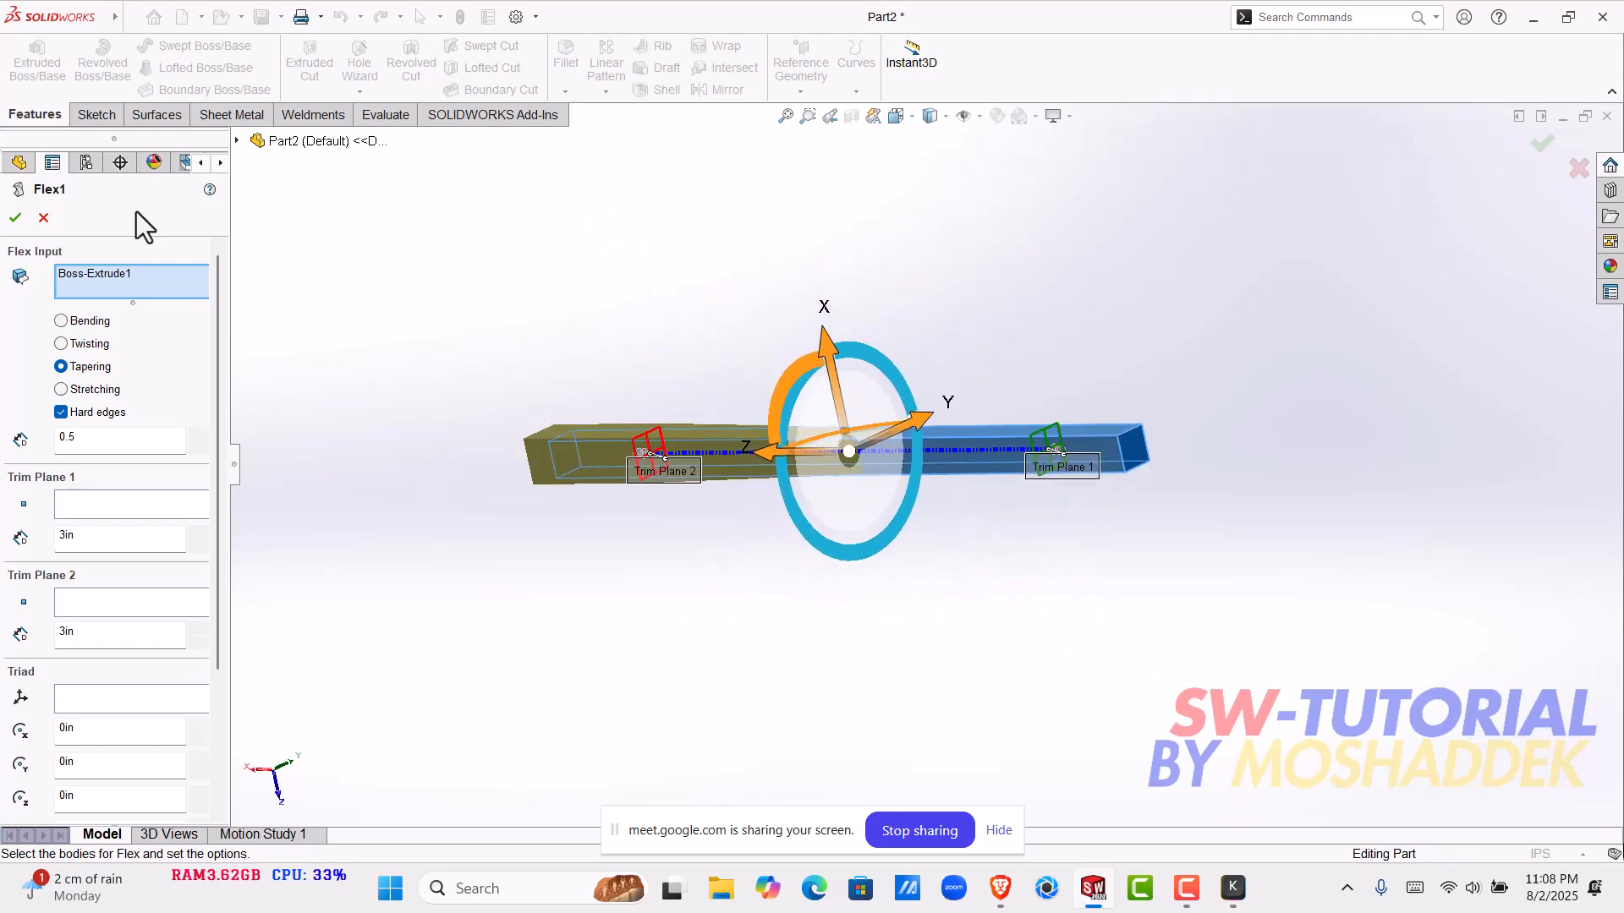
left_click(15, 219)
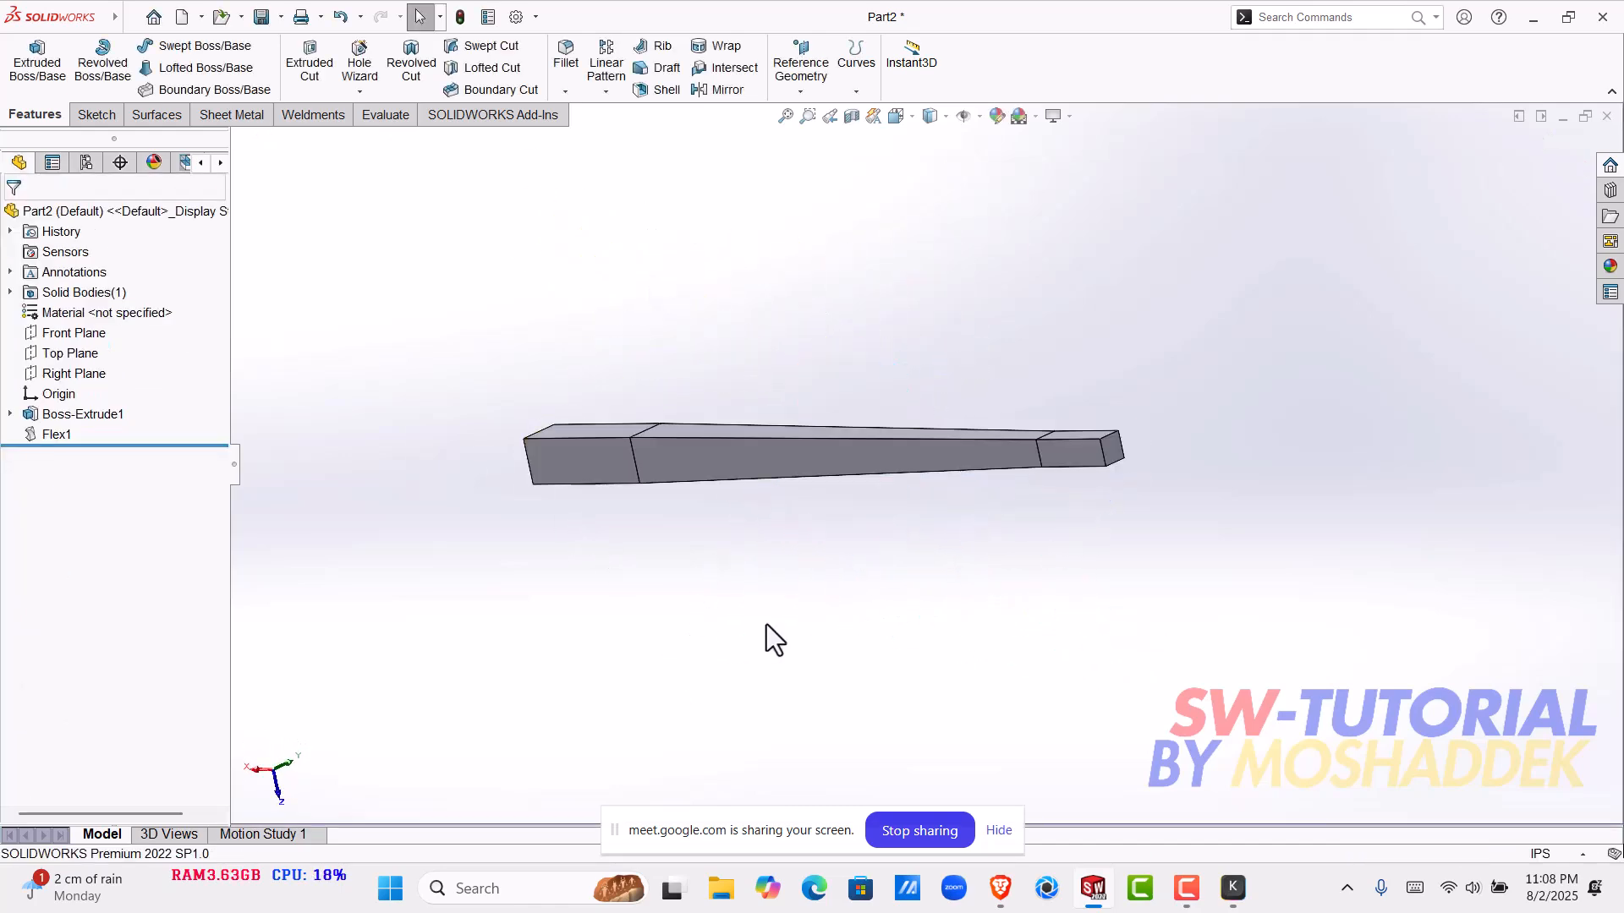
- Switch to the Google Meet meeting, admit the participants waiting to join and return to SOLIDWORKS
mouse_move(1001, 888)
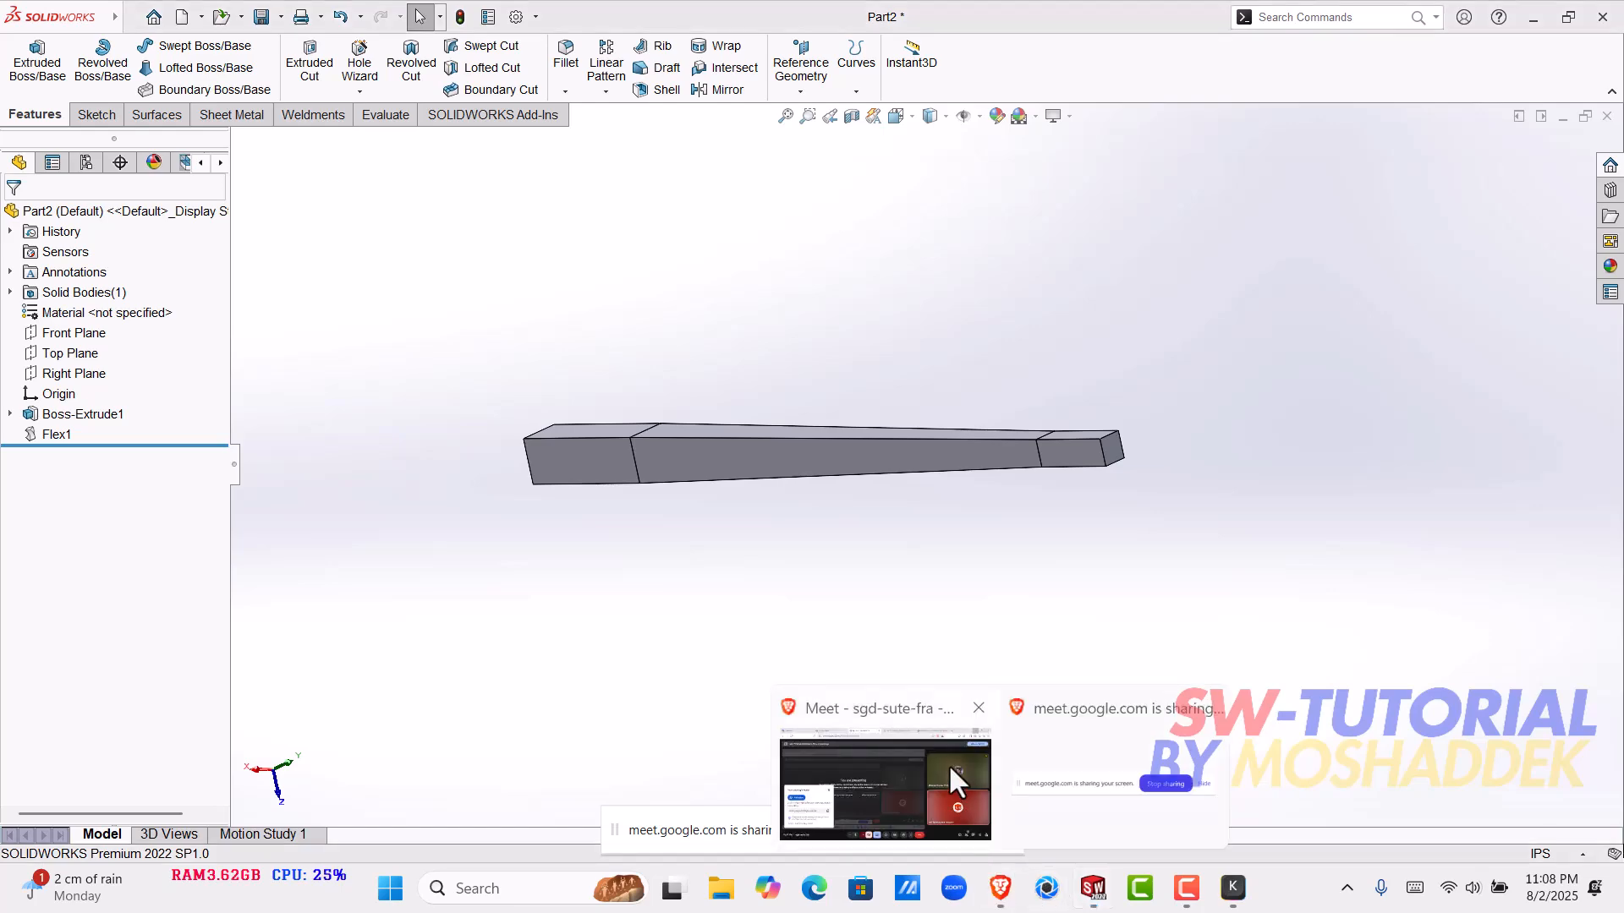
left_click(947, 764)
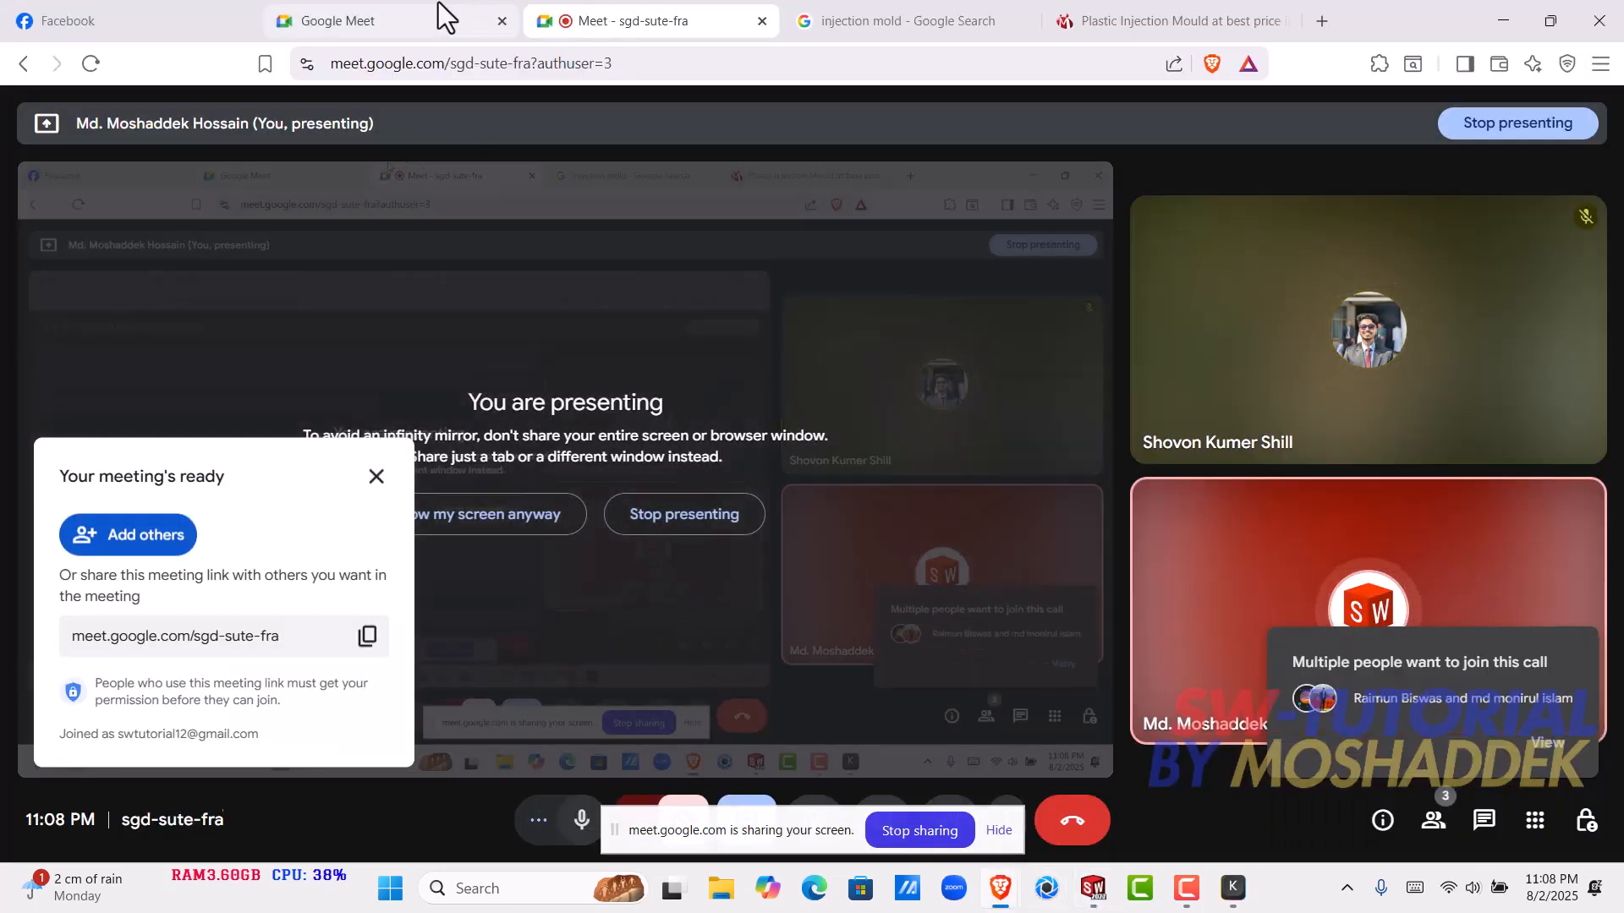
left_click(389, 19)
left_click(547, 14)
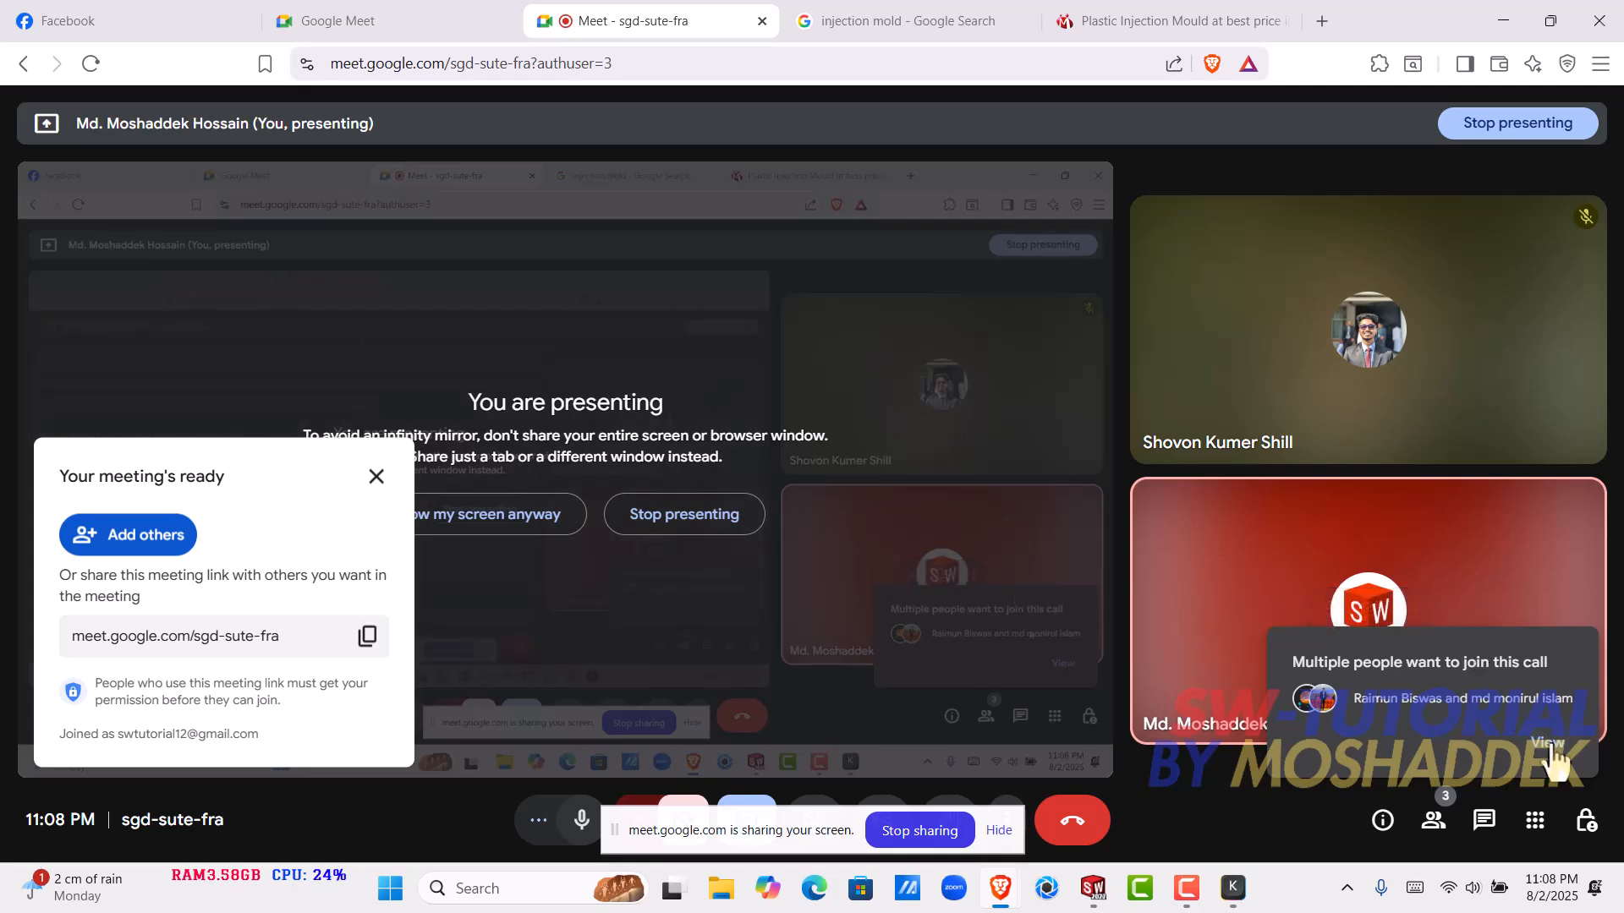
left_click(1514, 700)
left_click(1519, 475)
left_click(915, 527)
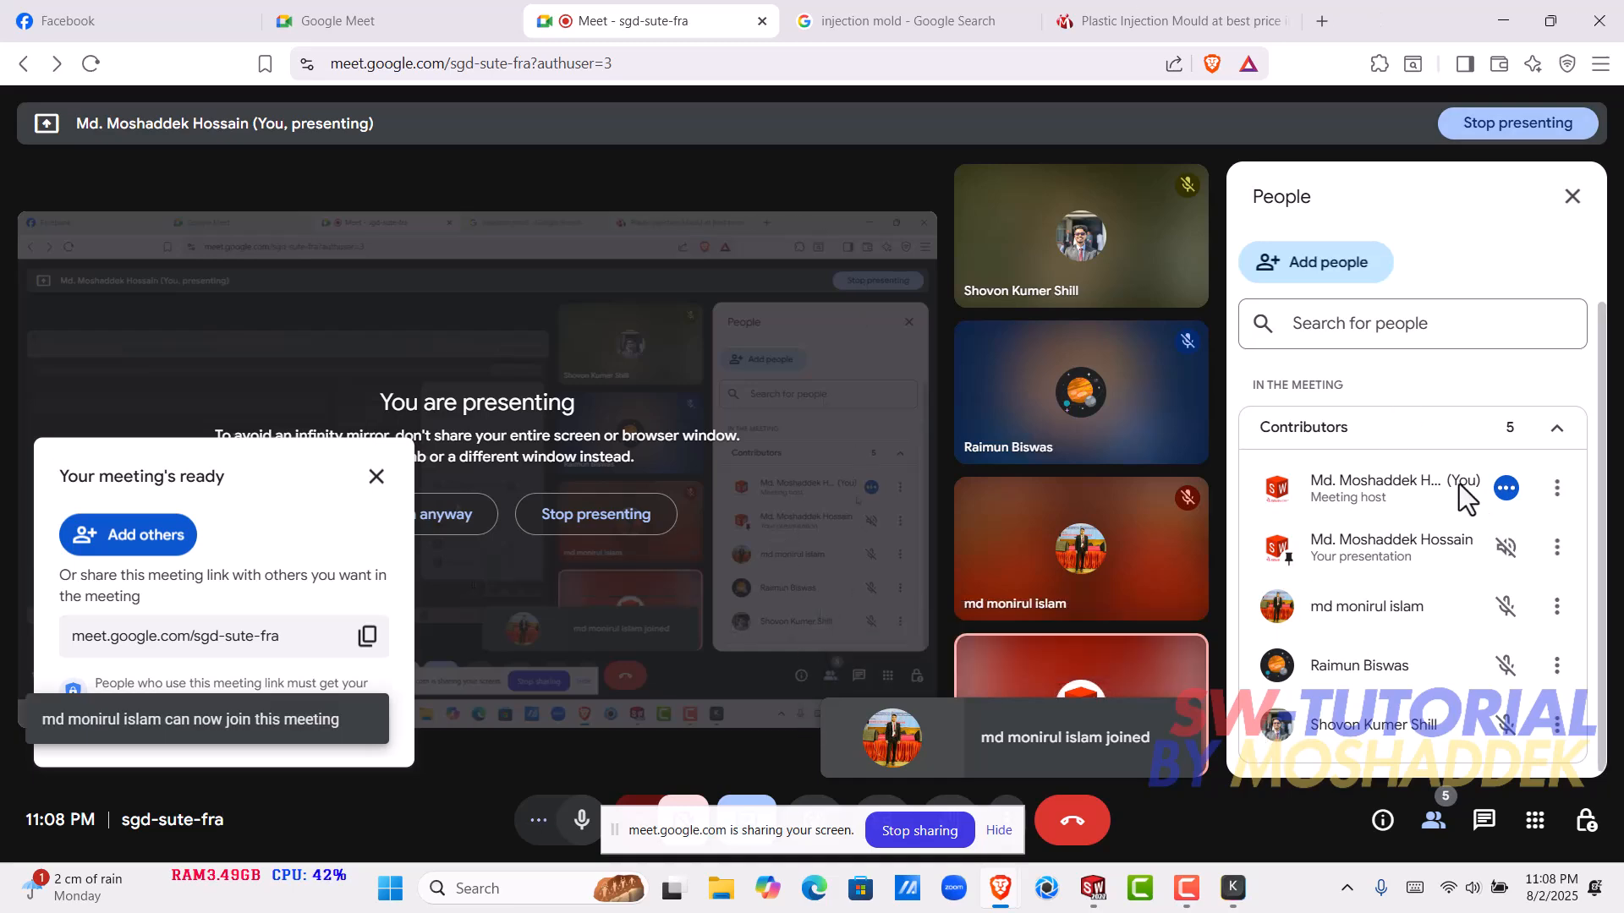
left_click(1495, 18)
left_click(776, 447)
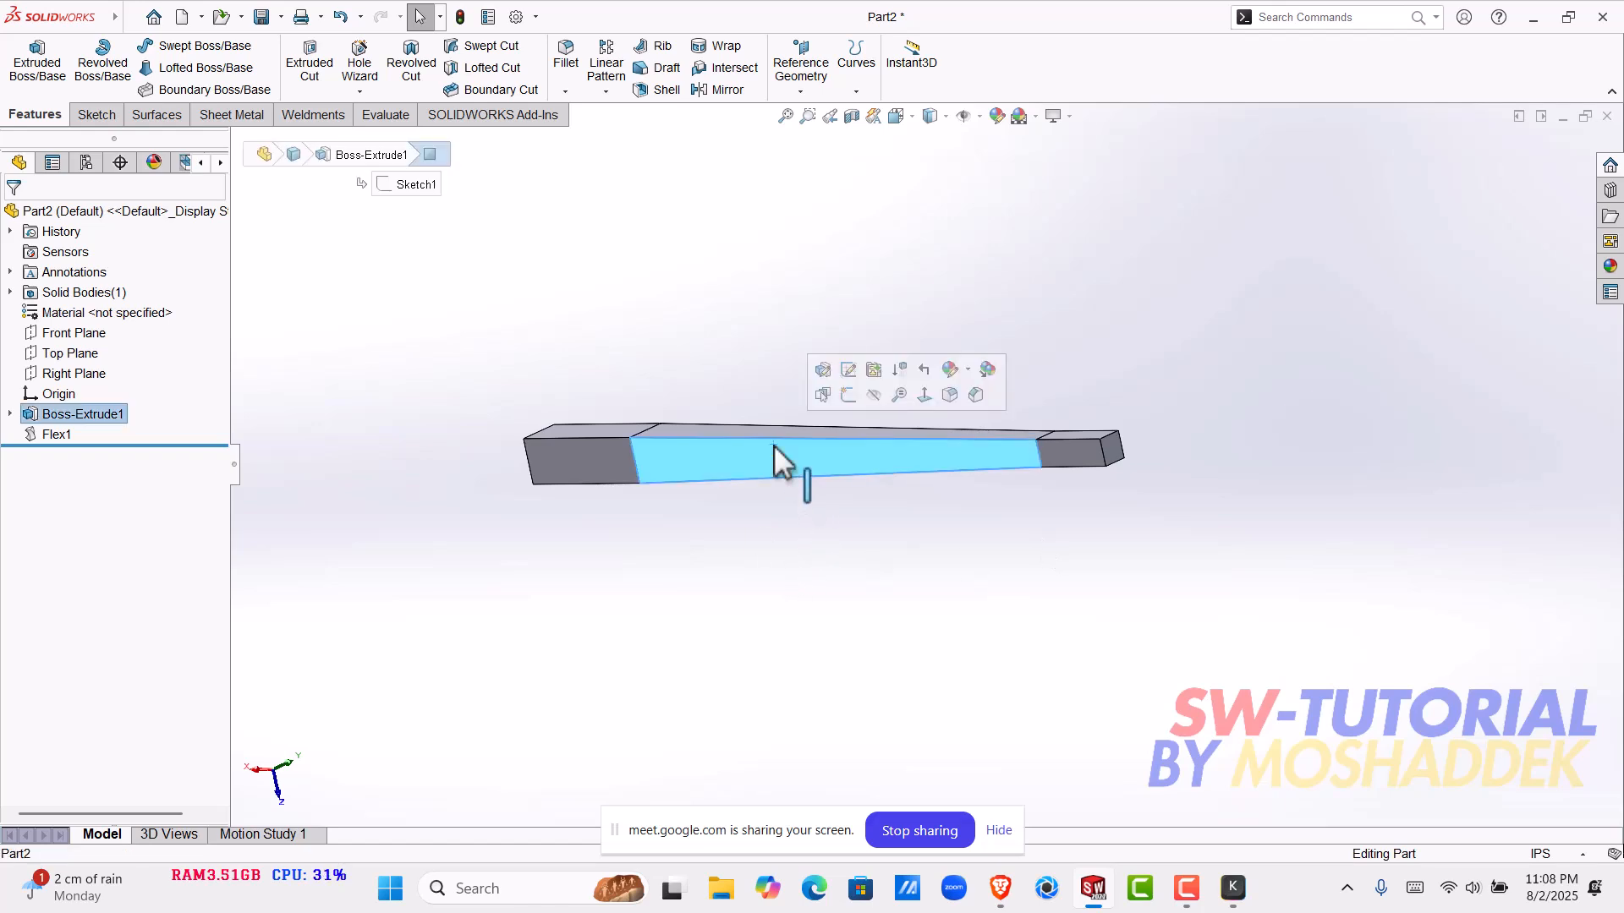
left_click(822, 370)
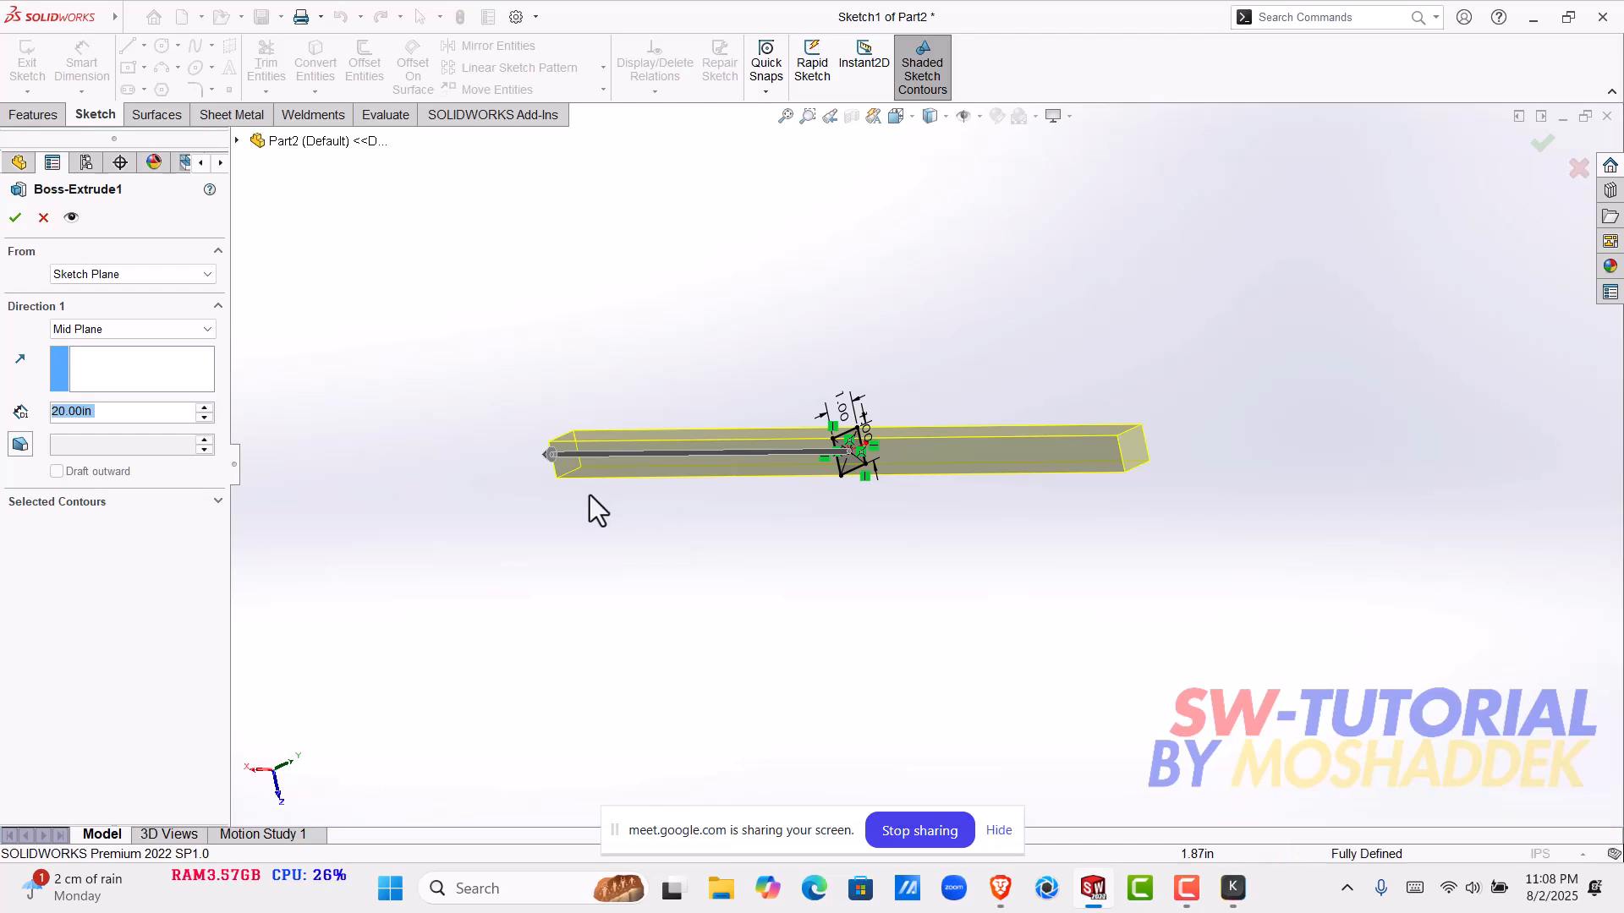
left_click(44, 219)
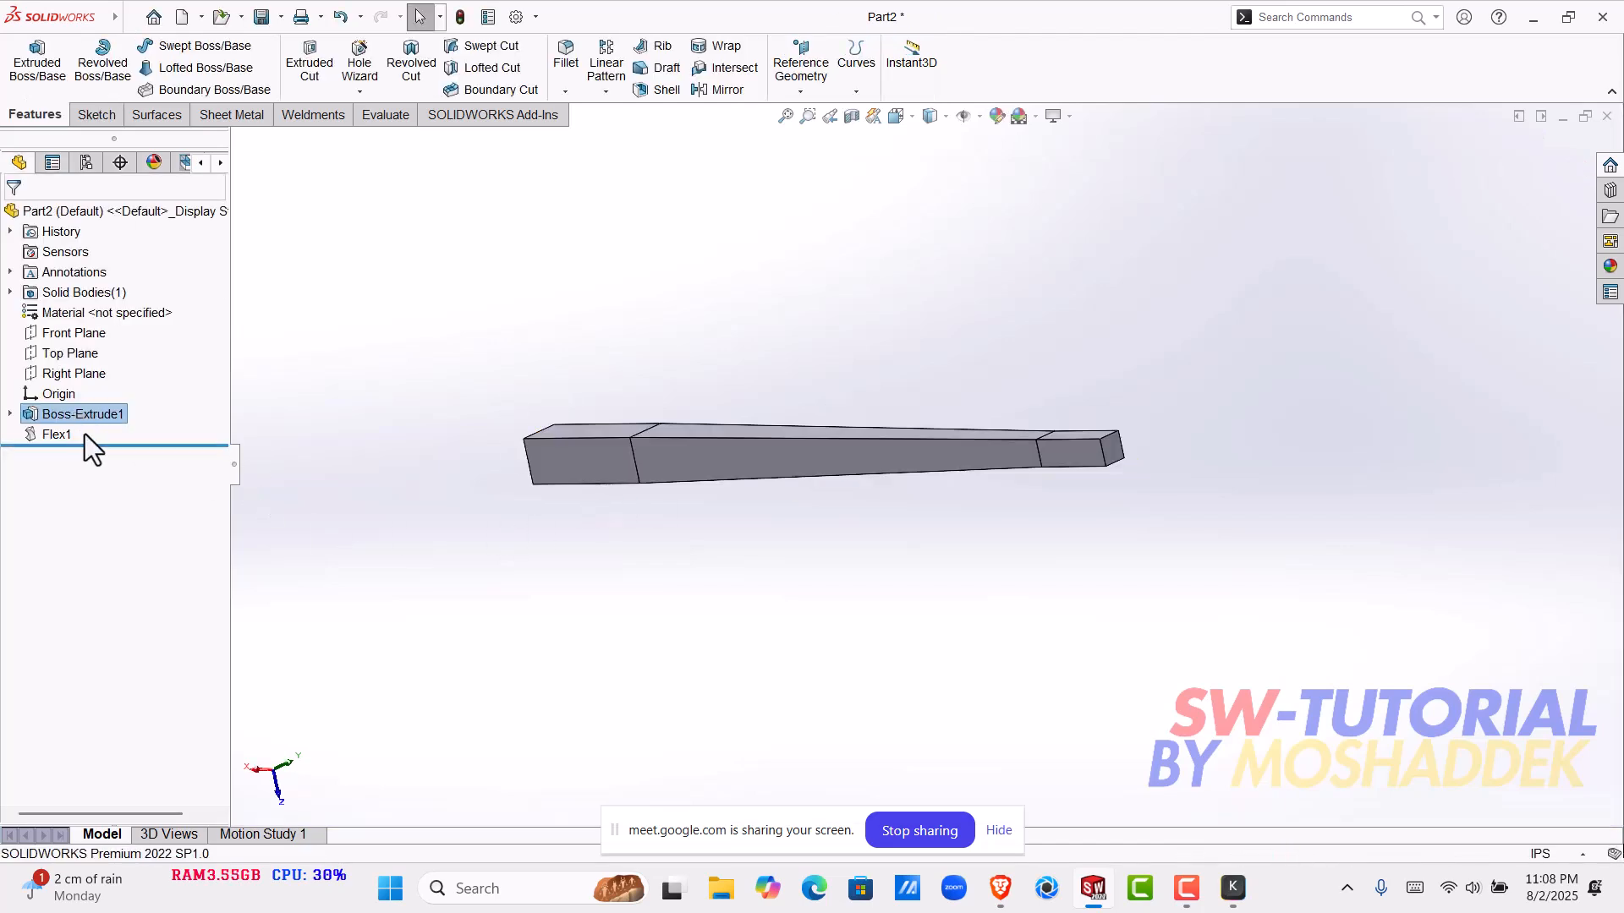
- Edit the bar's Flex1 feature, set its taper factor to 0.6 and accept the change
left_click(57, 435)
left_click(74, 385)
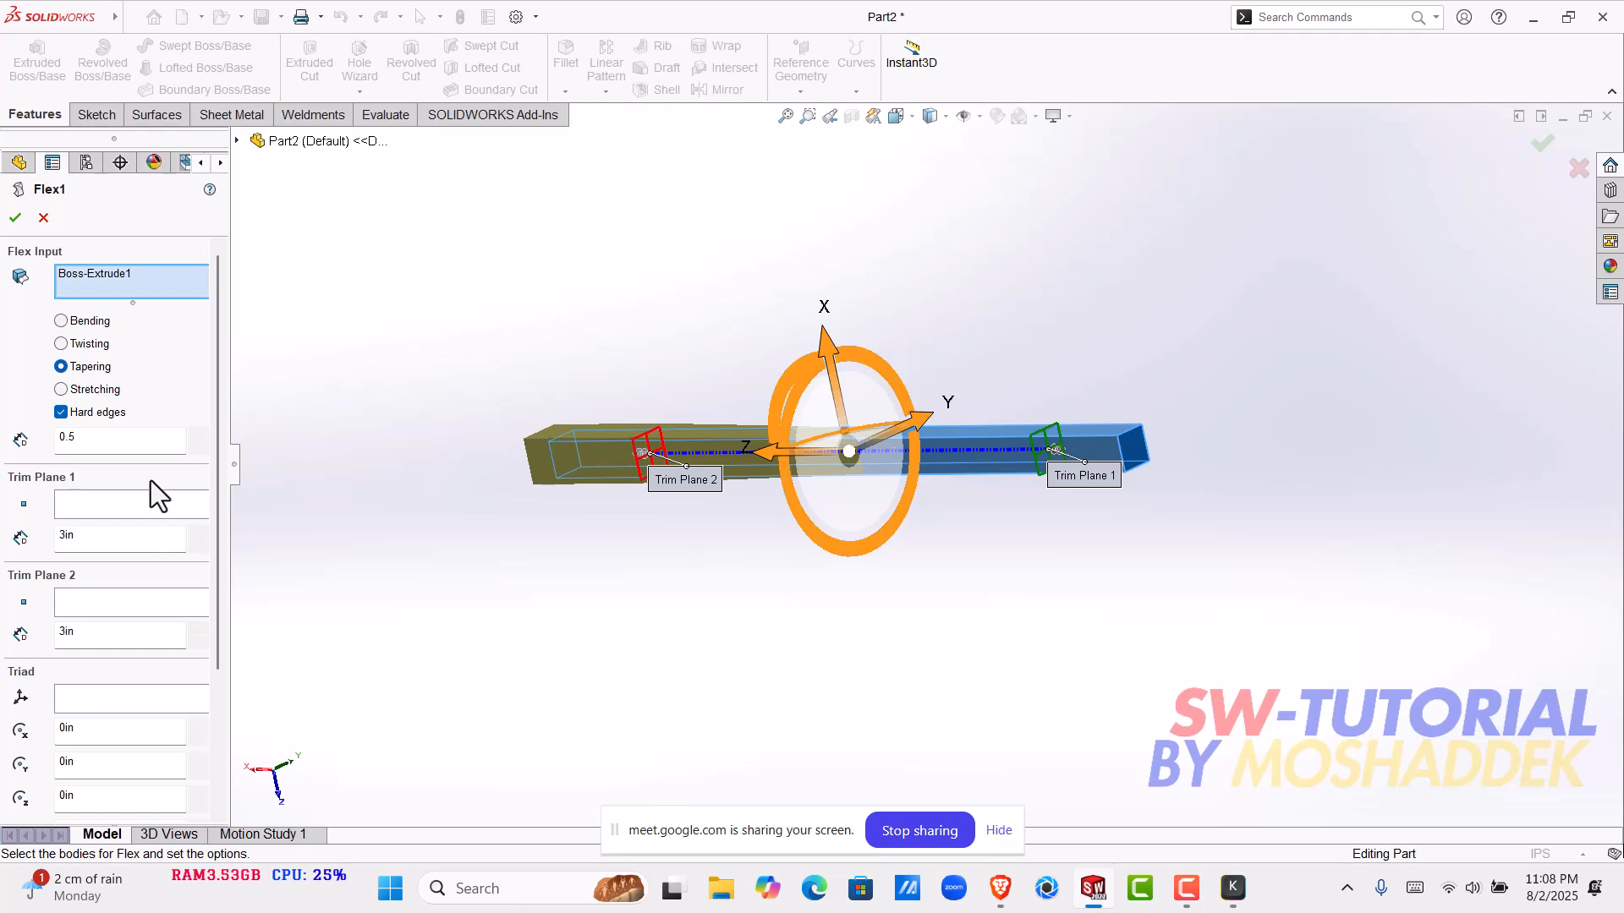
scroll(198, 432, "up", 8)
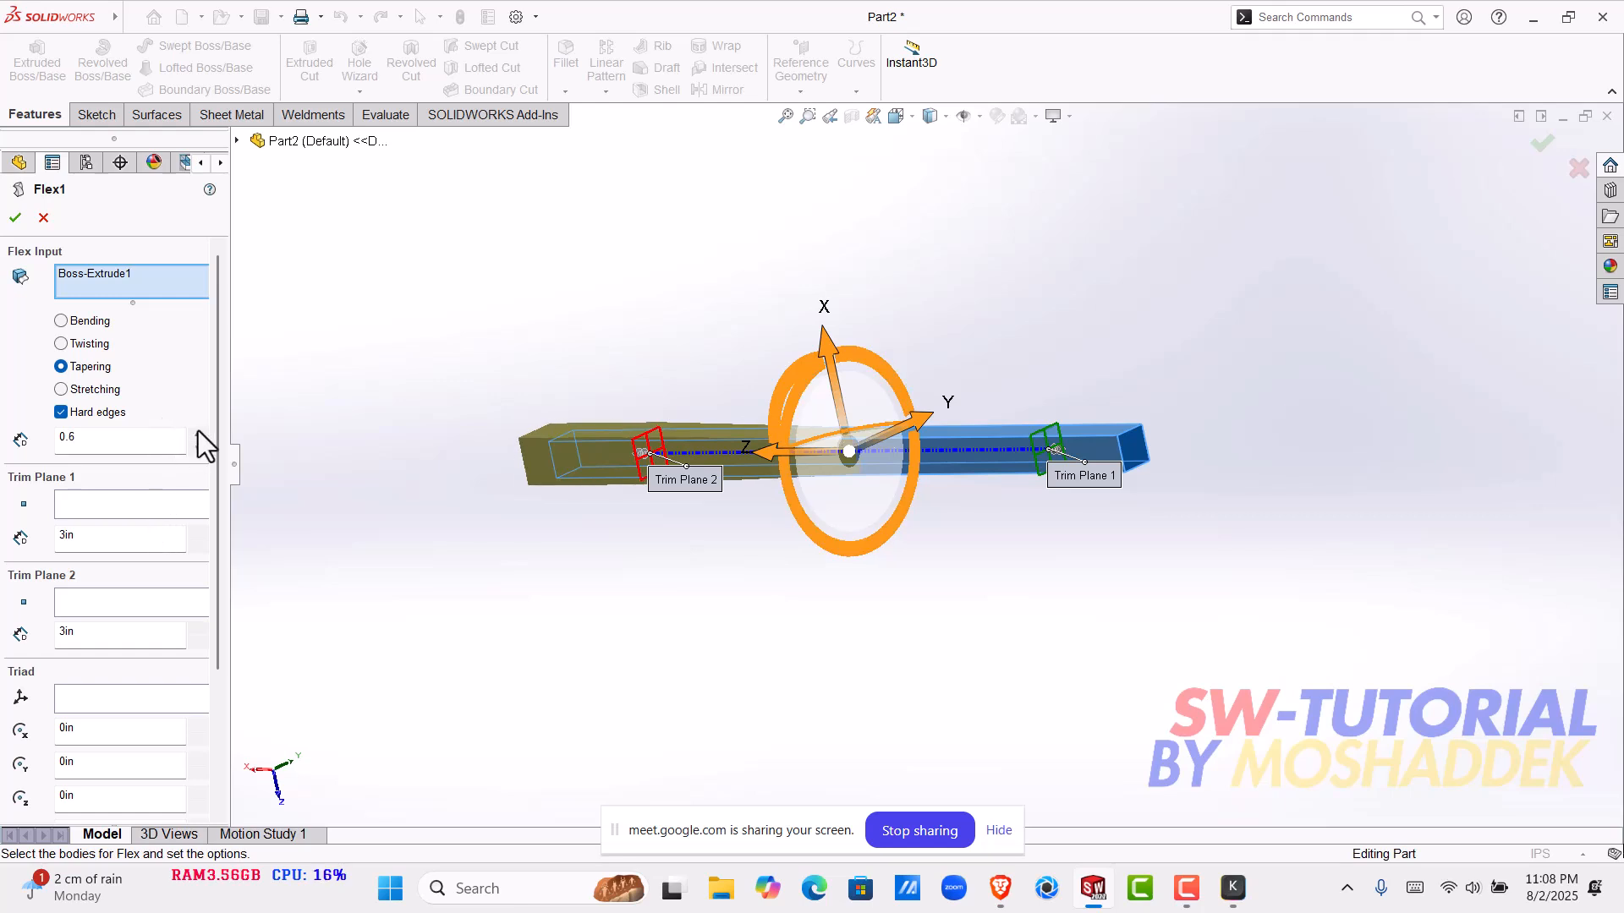
scroll(193, 452, "down", 7)
middle_click_drag(590, 612, 645, 581)
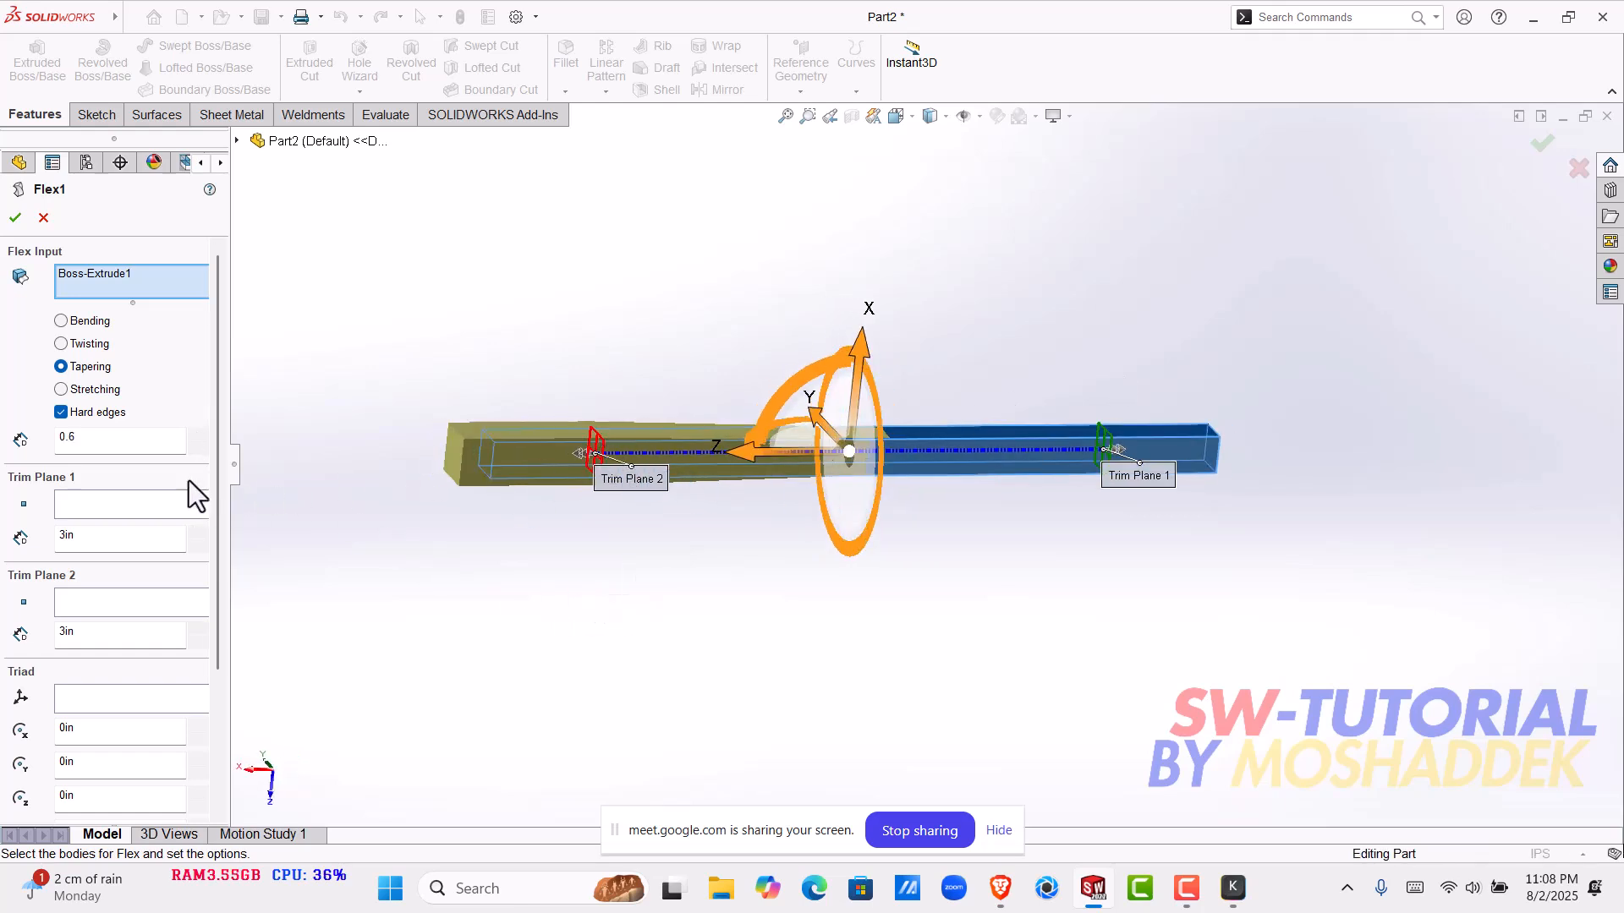
left_click(15, 217)
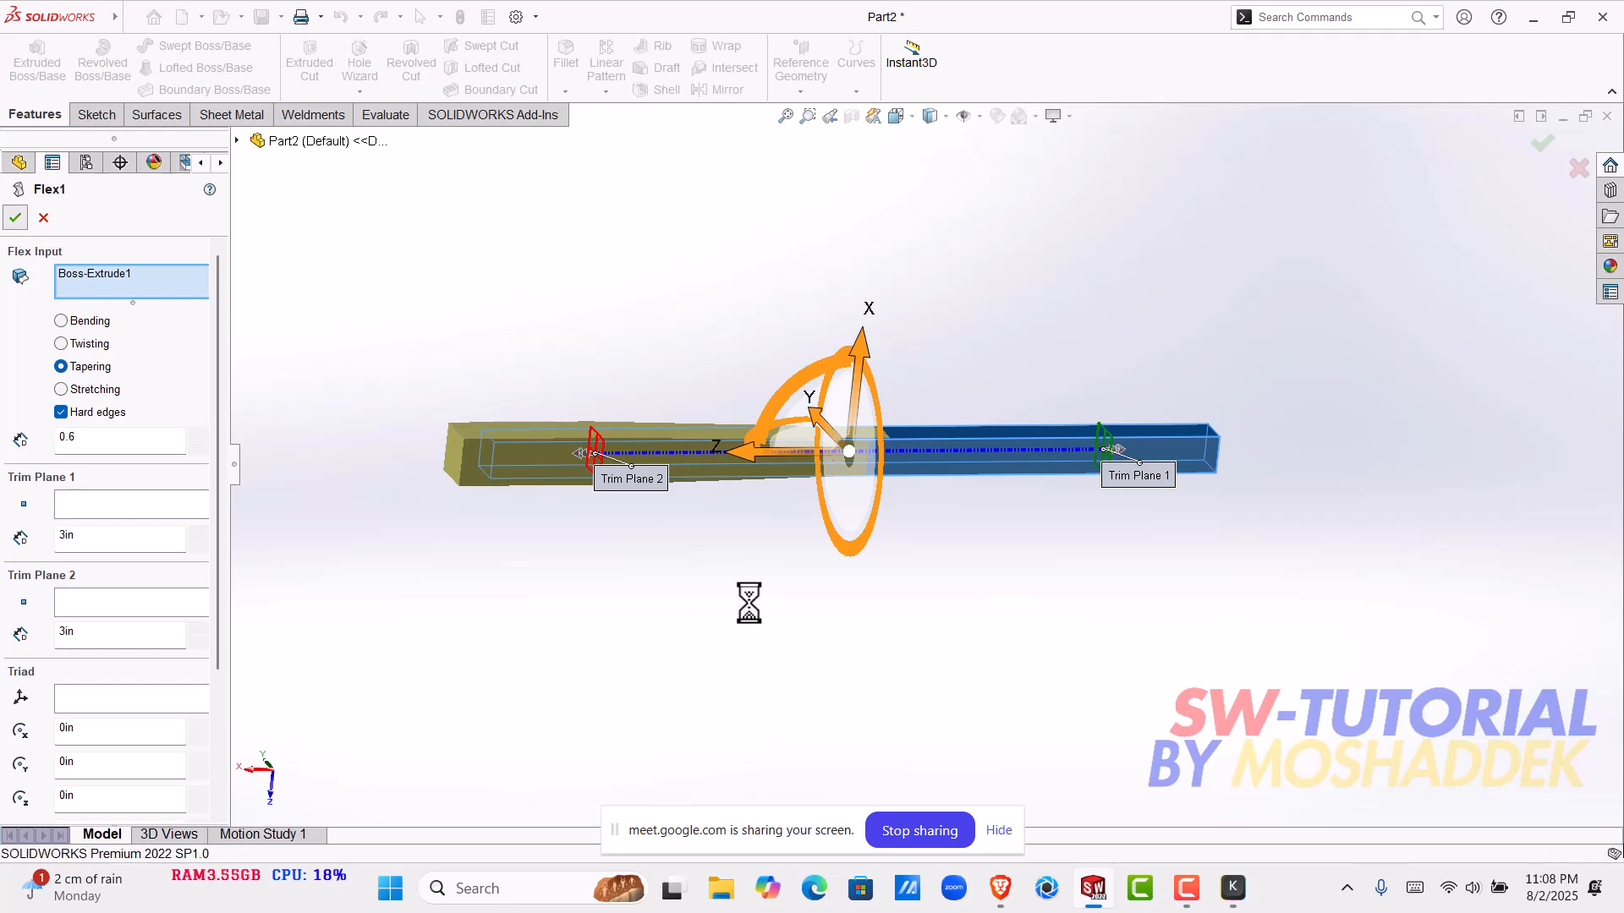
- Examine the tapered bar from several angles, comparing its thick and thin ends
key("f")
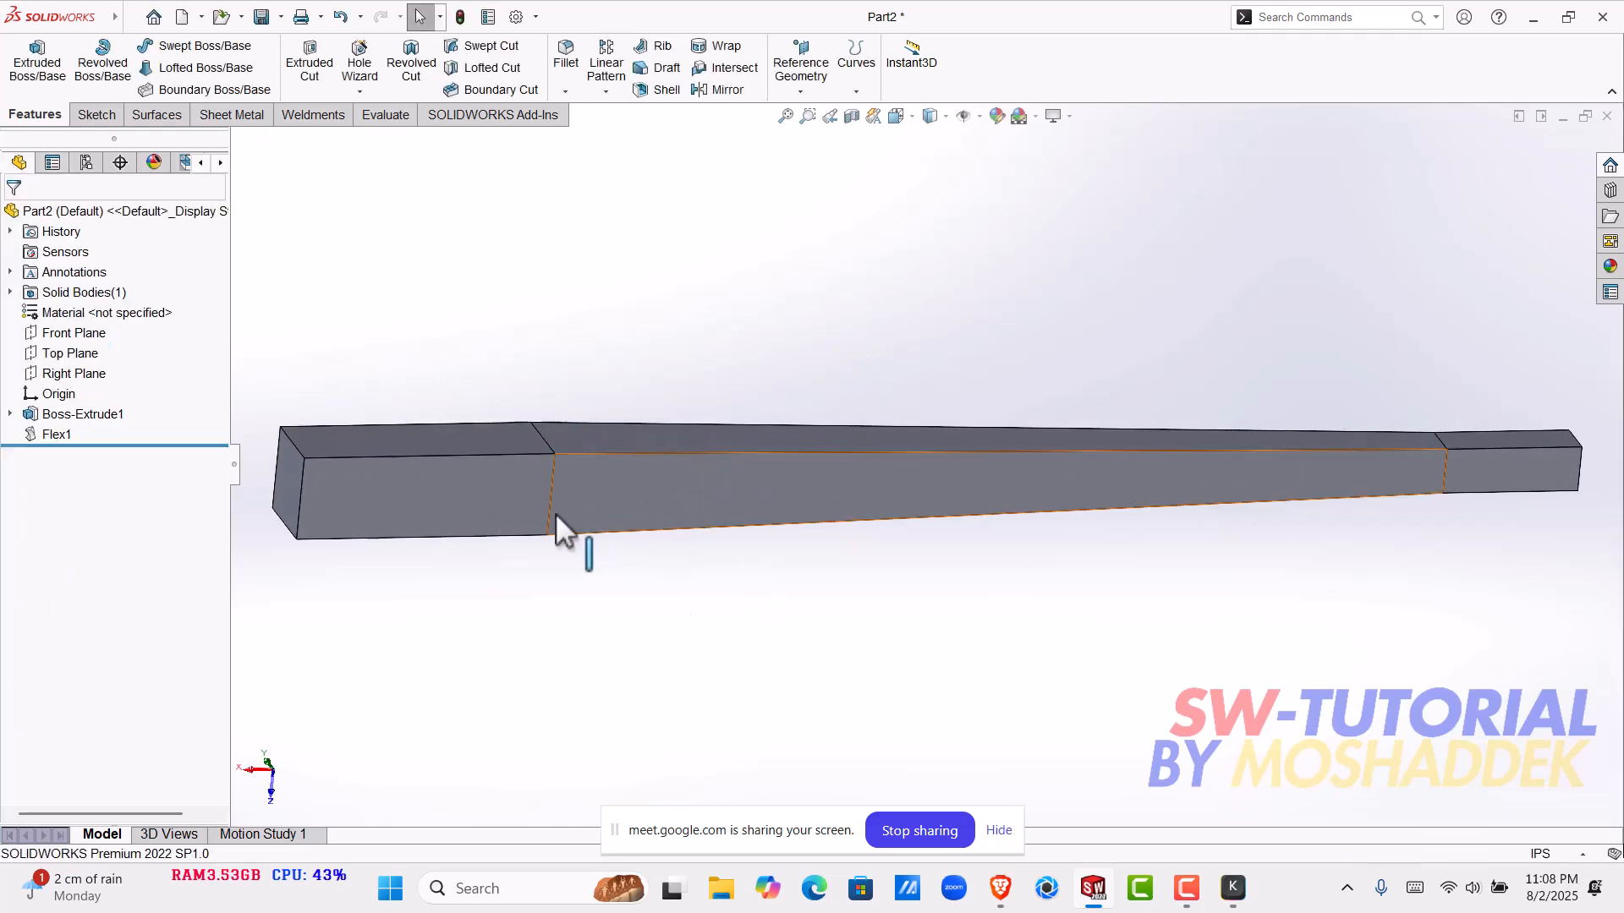
middle_click_drag(1388, 523, 550, 142)
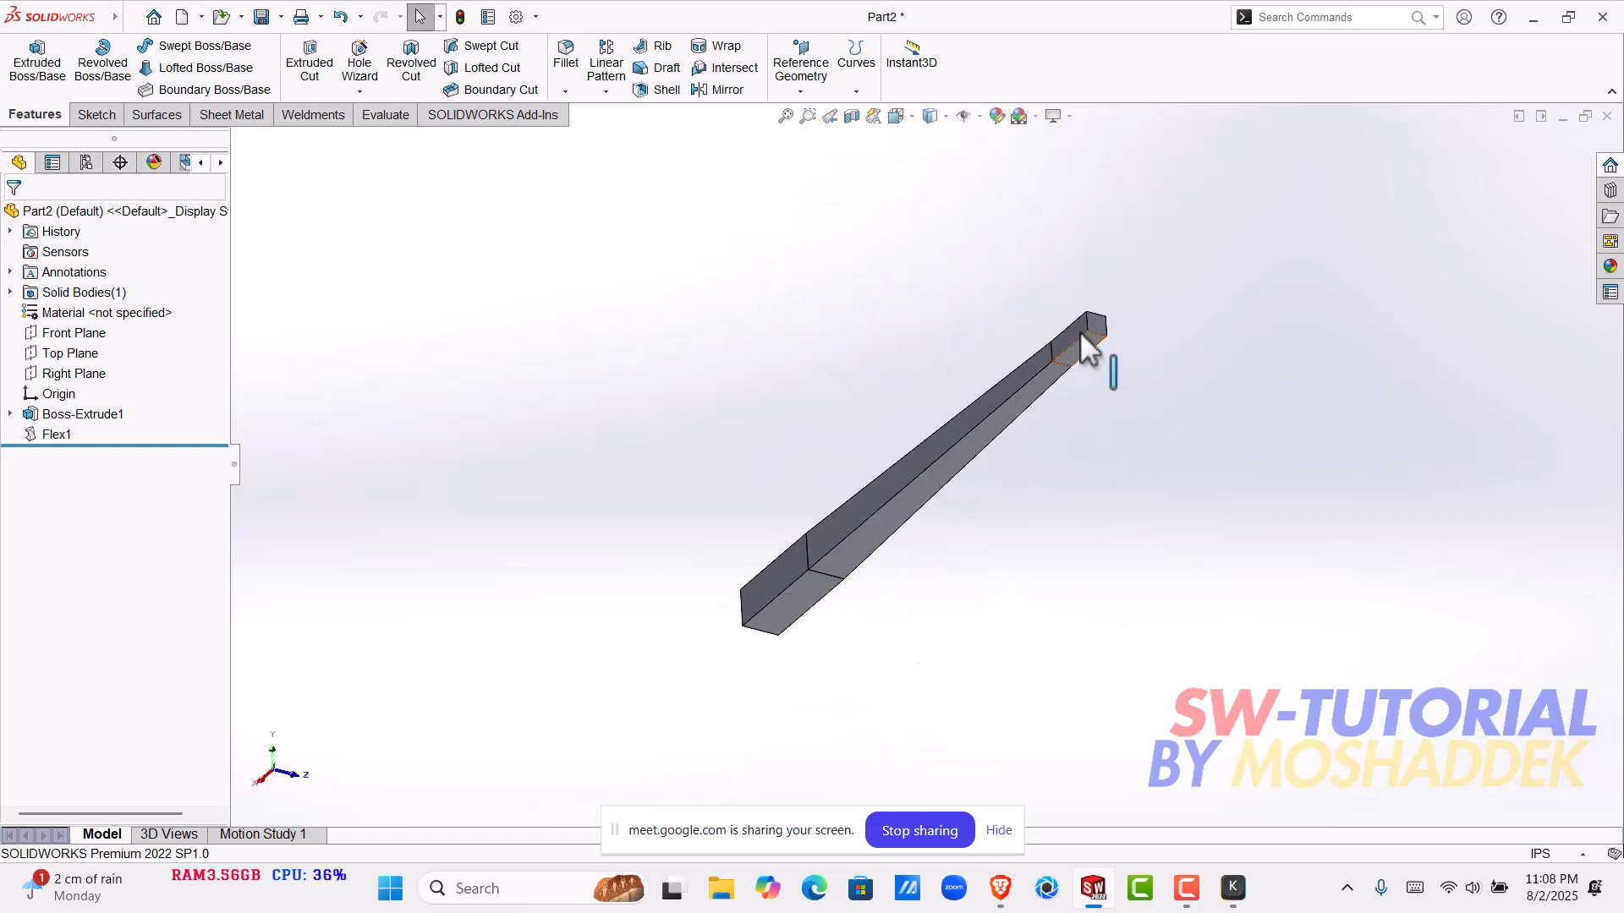
scroll(1081, 332, "down", 2)
middle_click_drag(1061, 393, 1215, 514)
left_click(1230, 376)
left_click(1113, 493)
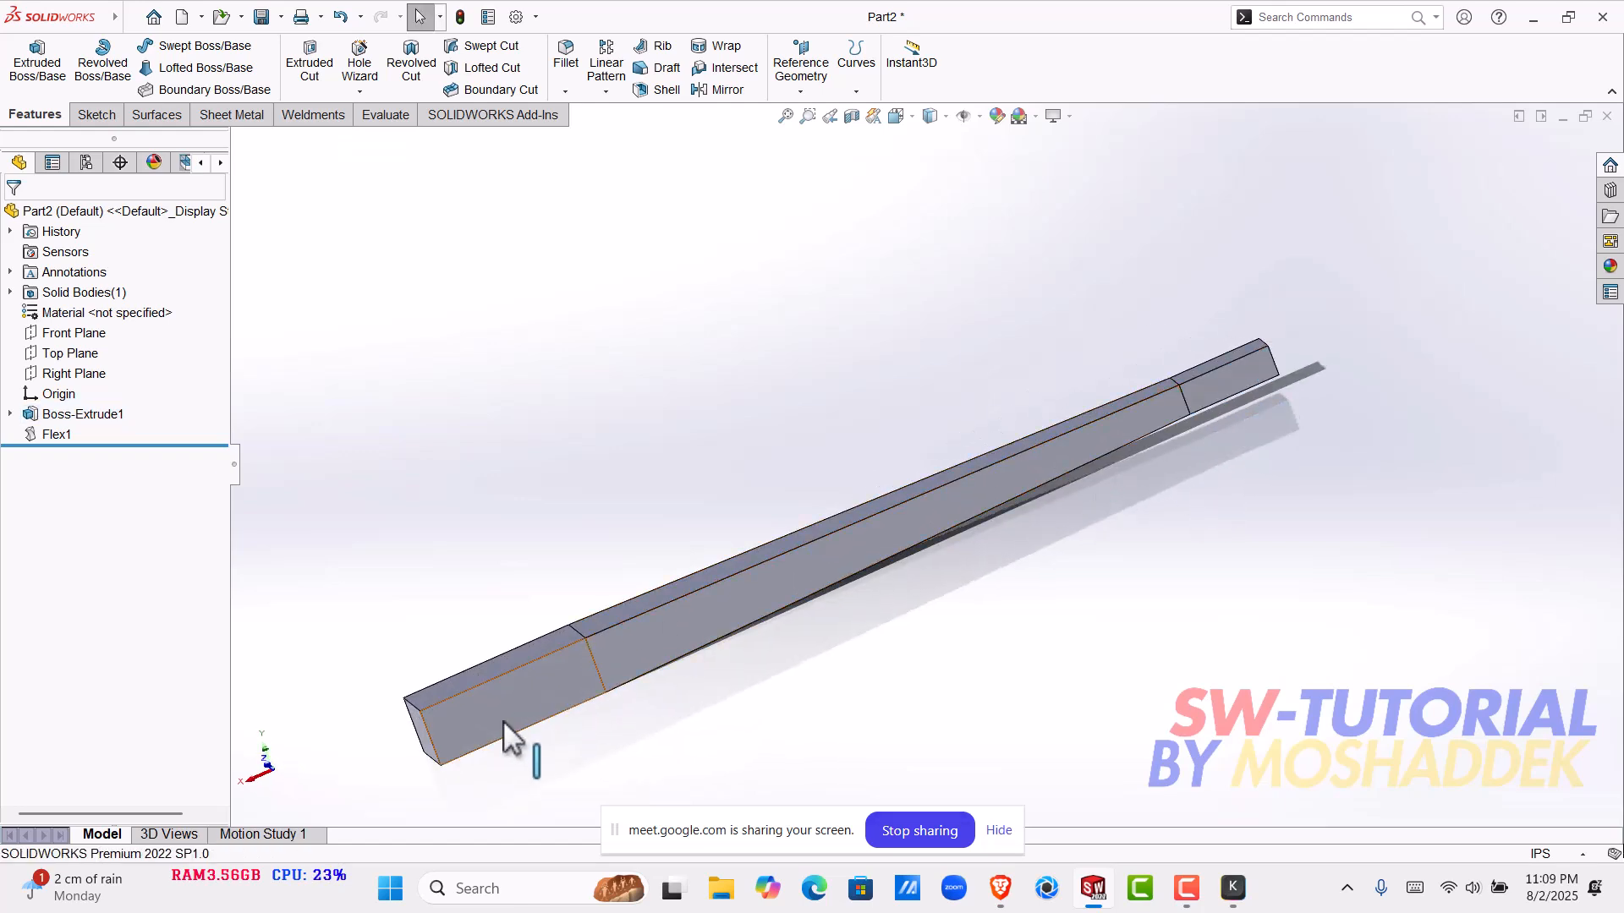
left_click(506, 722)
middle_click_drag(769, 657, 795, 523)
left_click(795, 522)
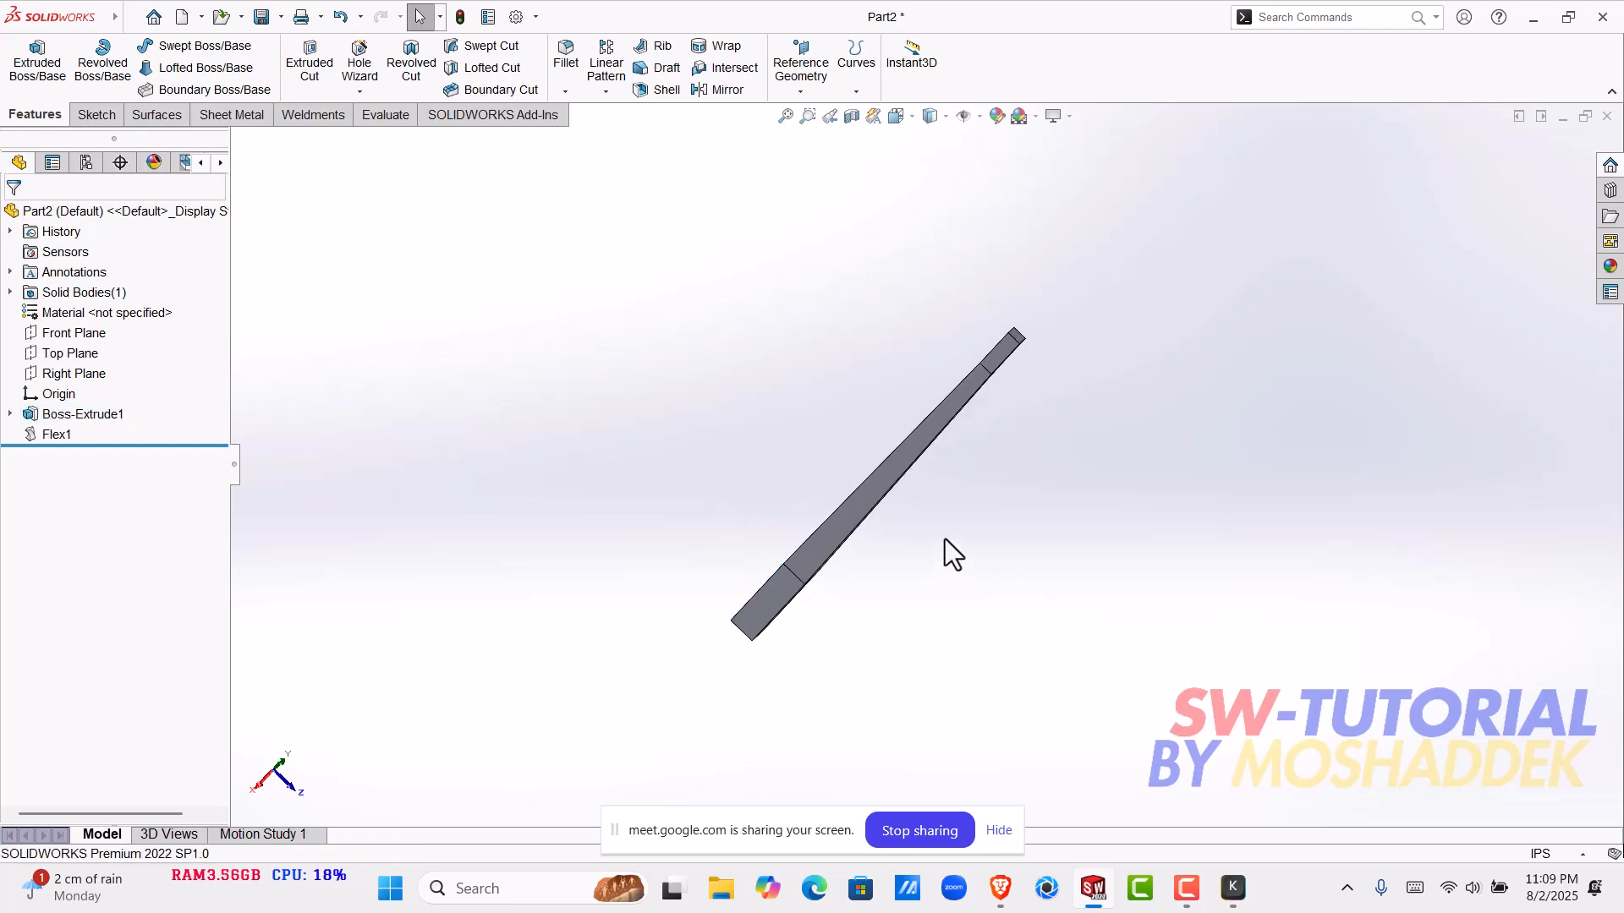
middle_click_drag(966, 526, 1284, 318)
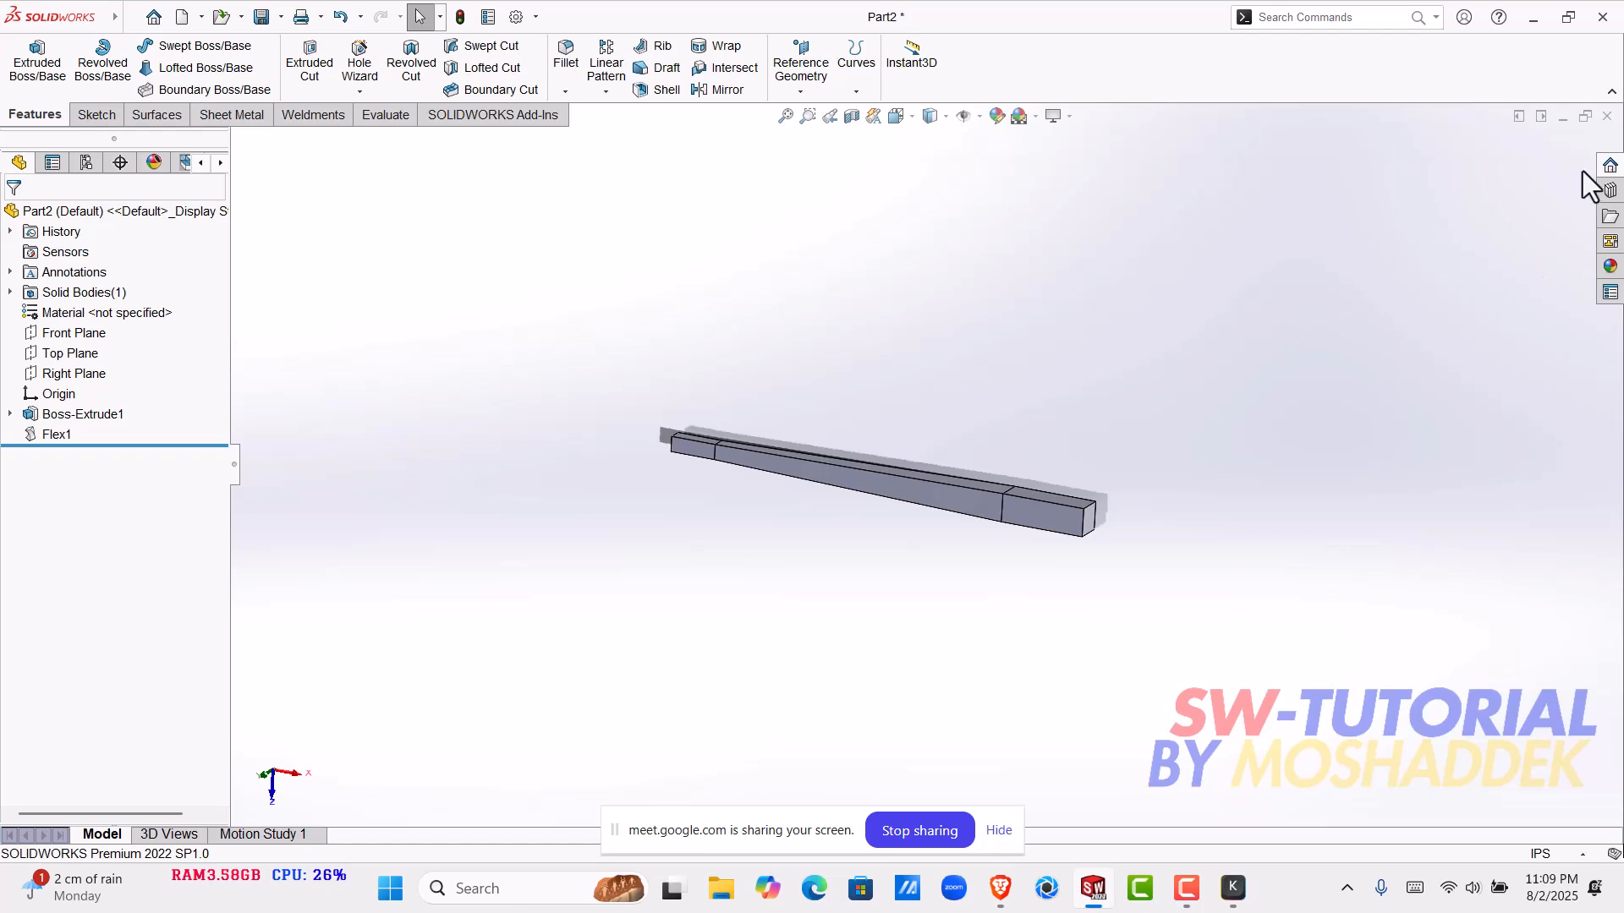
- Close the tapered bar part without saving its changes
left_click(1607, 117)
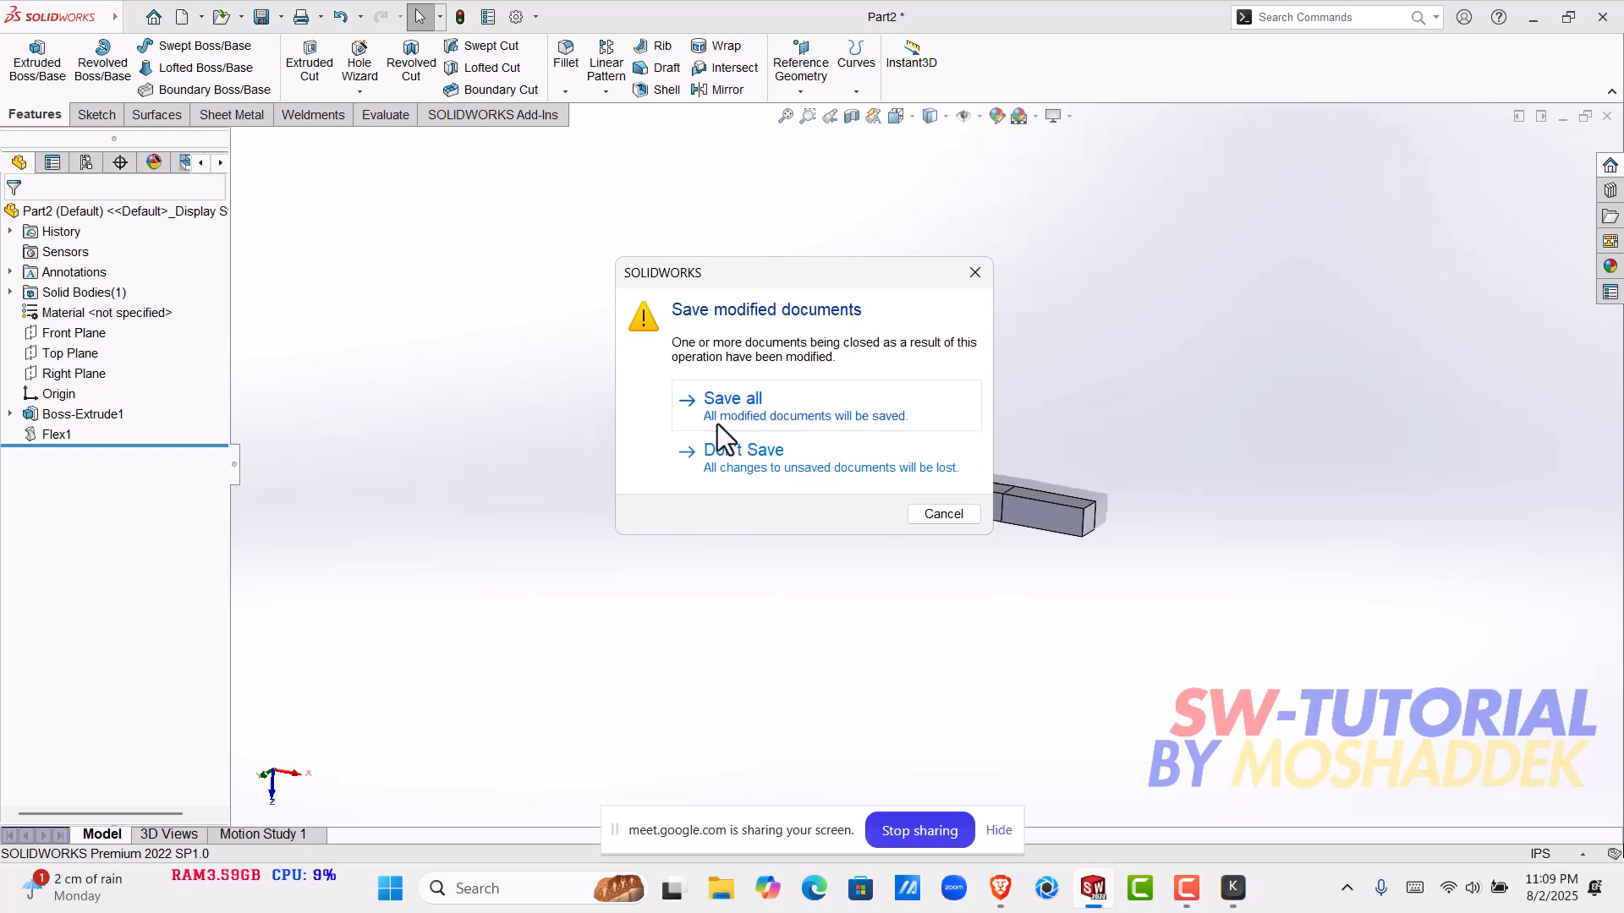
left_click(738, 465)
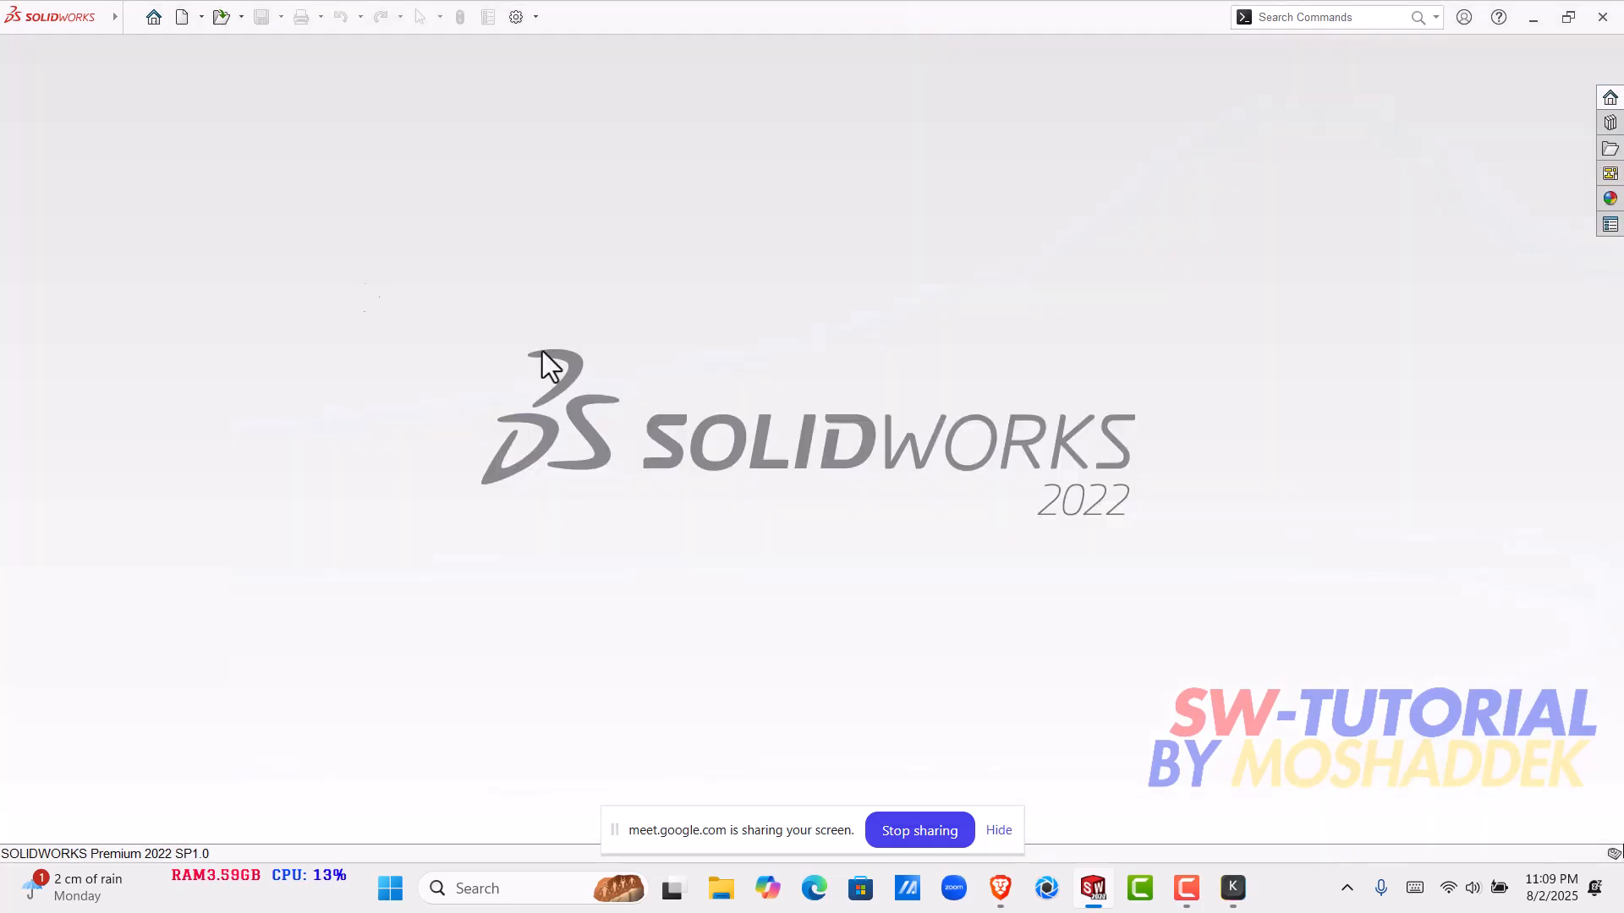
- Look through all the recent documents for another model to present
left_click(155, 21)
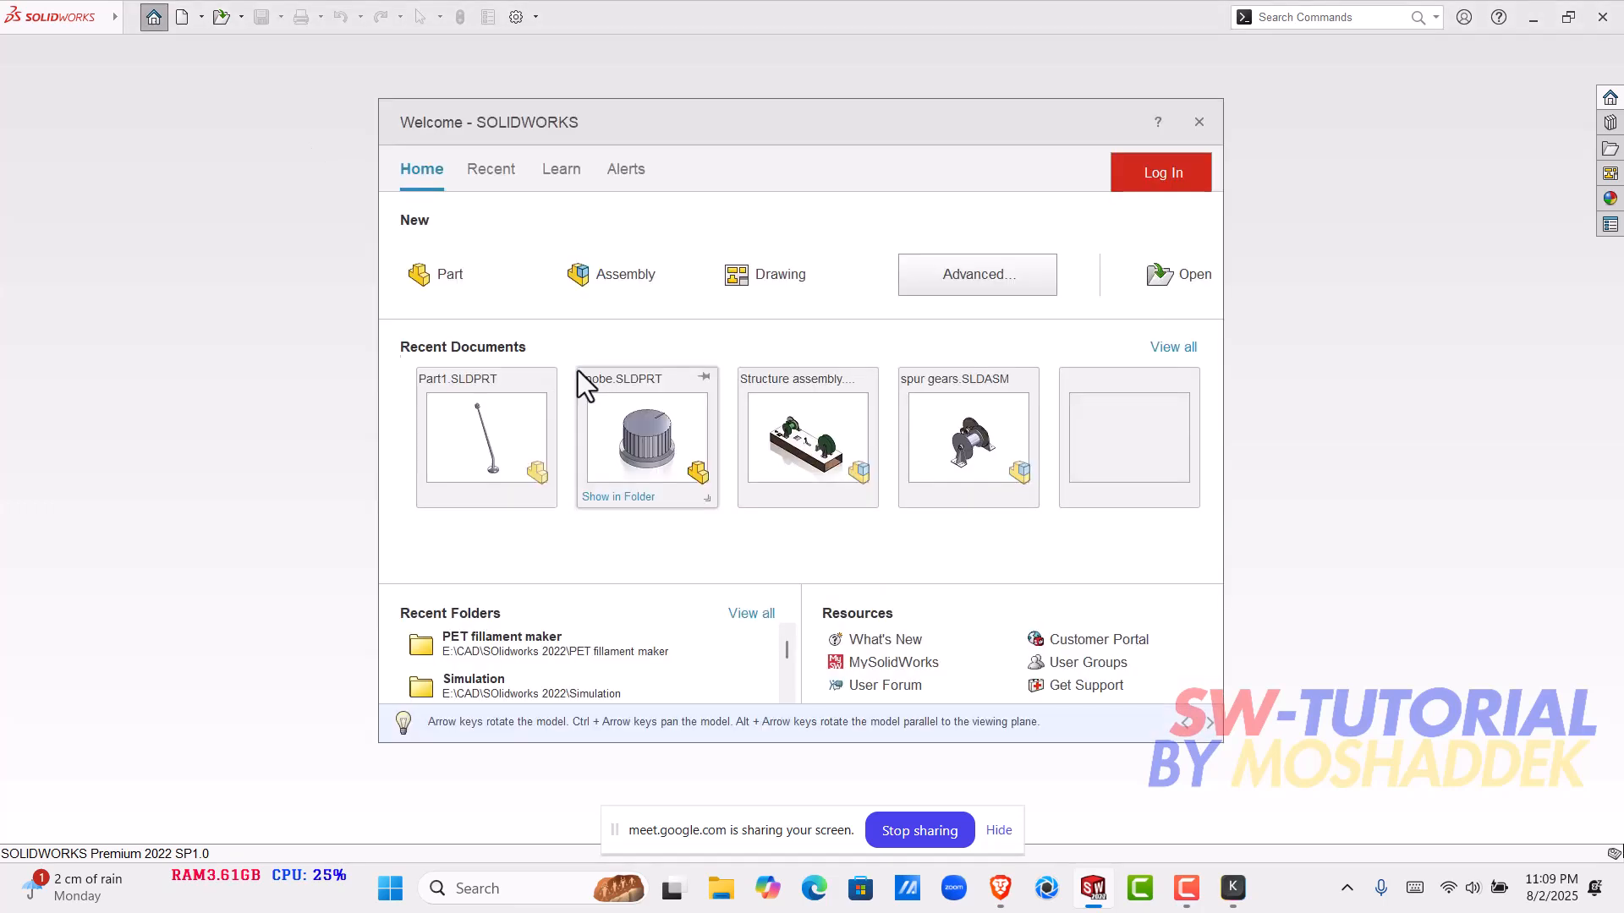
left_click(1167, 345)
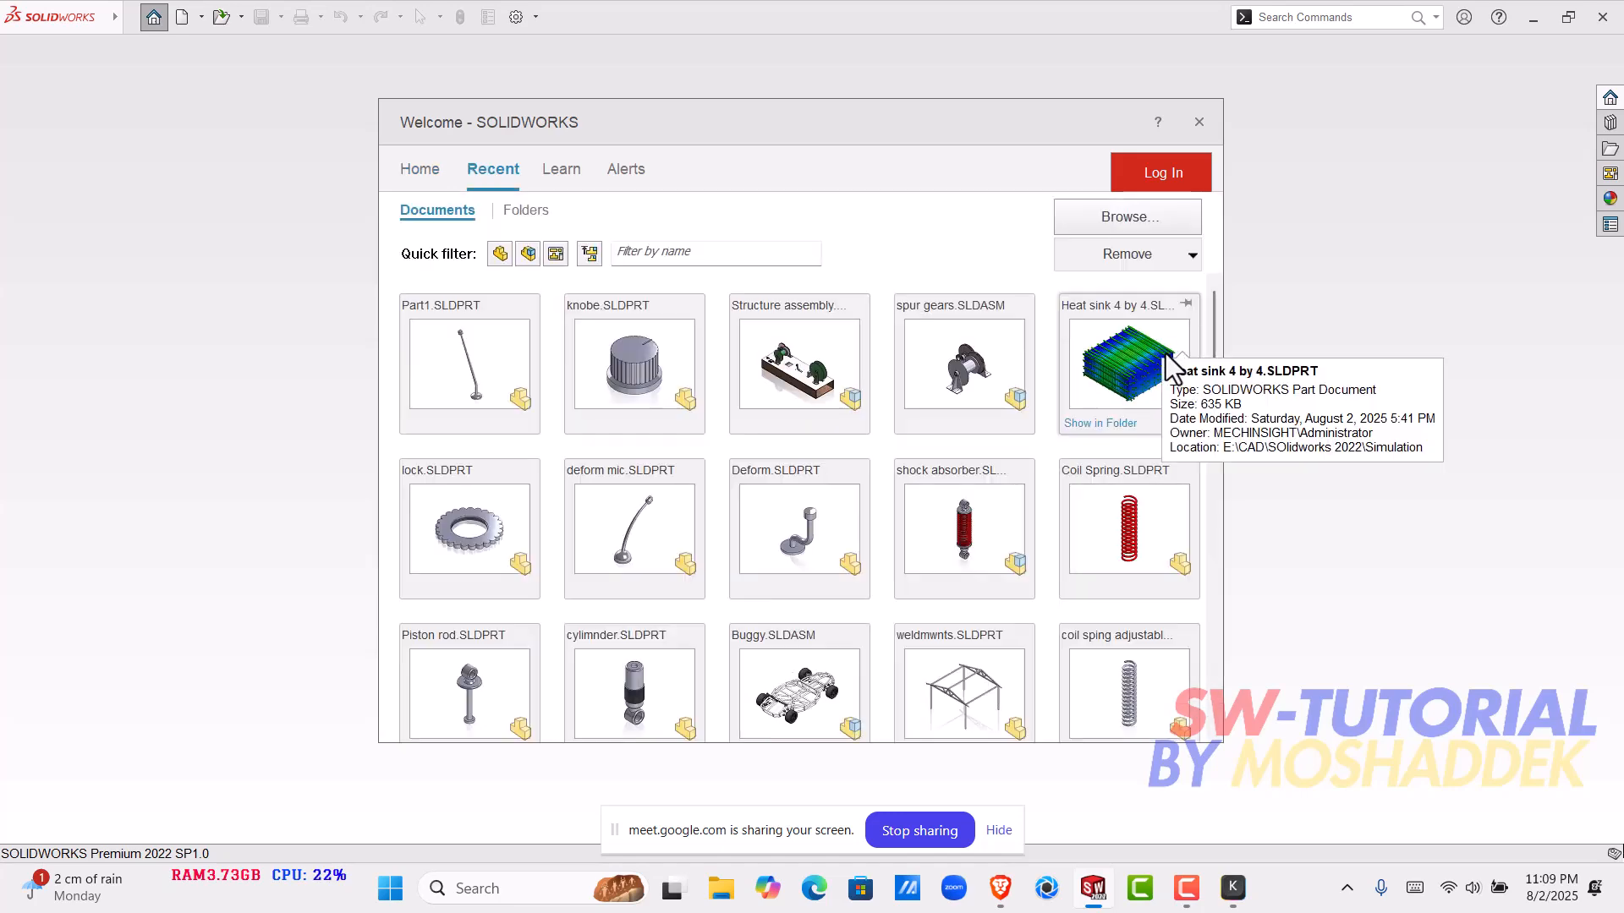
scroll(1166, 354, "down", 2)
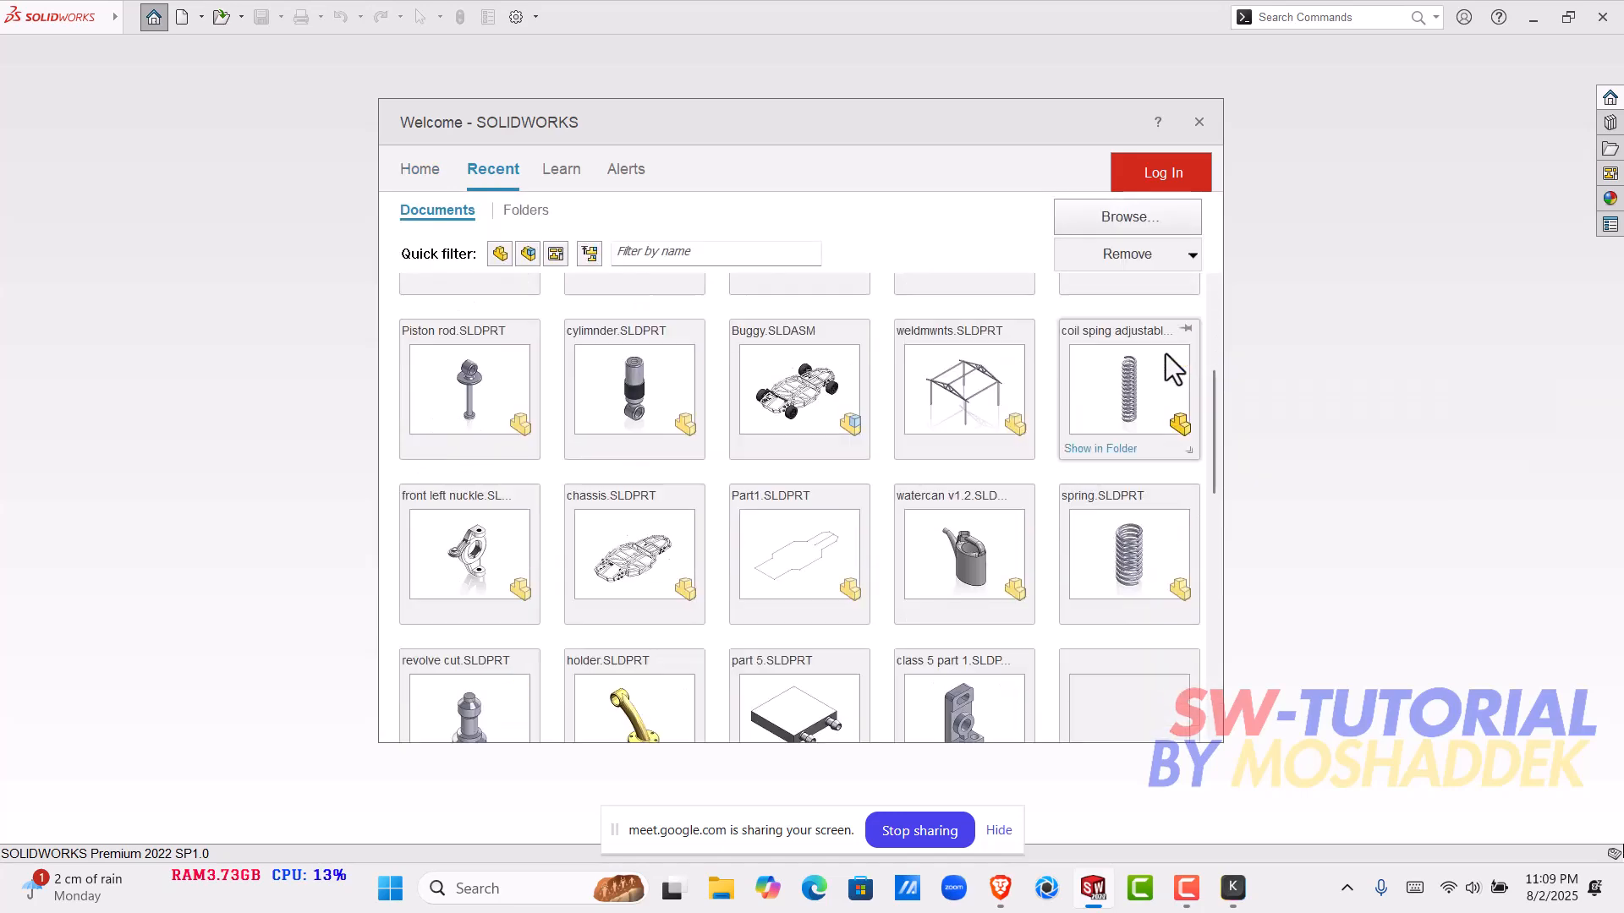
scroll(1165, 354, "down", 2)
scroll(1176, 339, "up", 2)
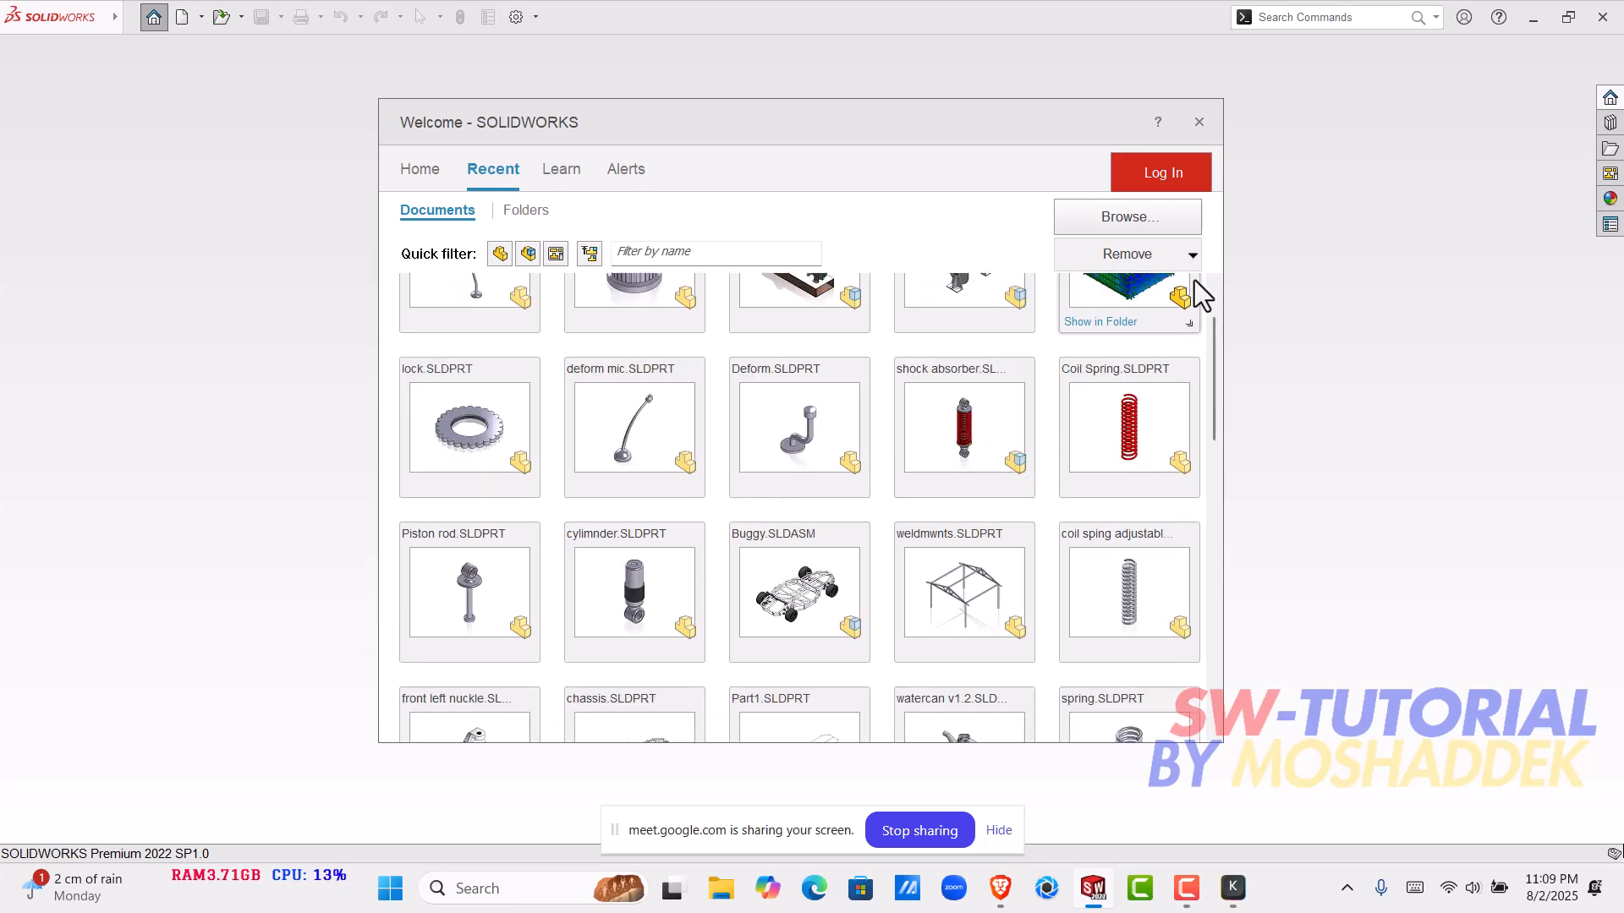
left_click(1198, 122)
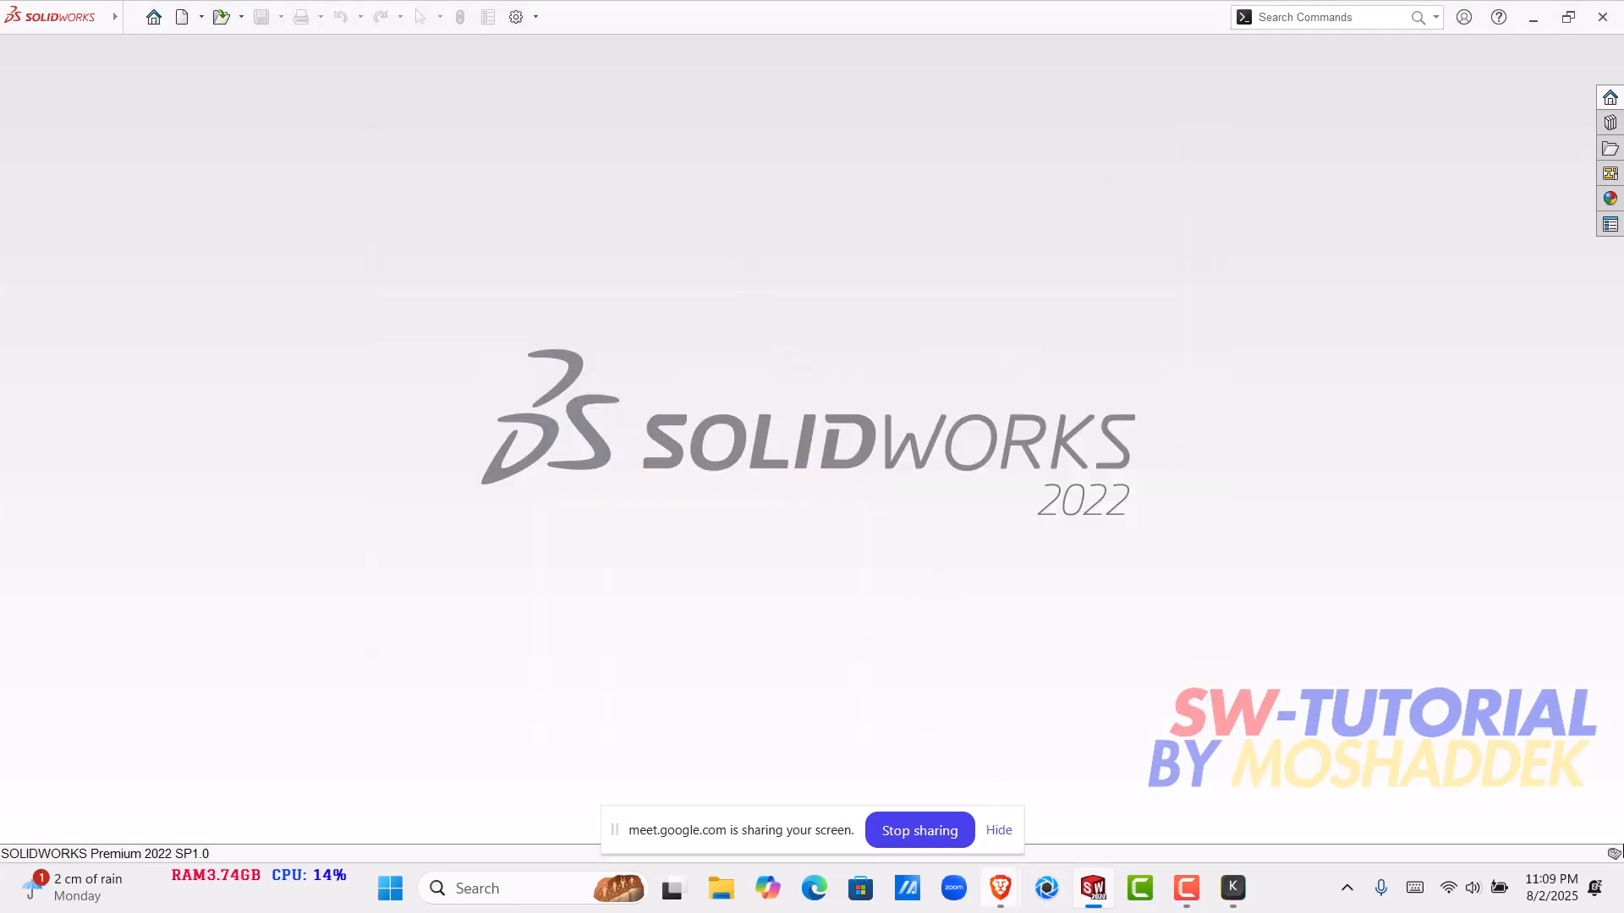
left_click(1002, 887)
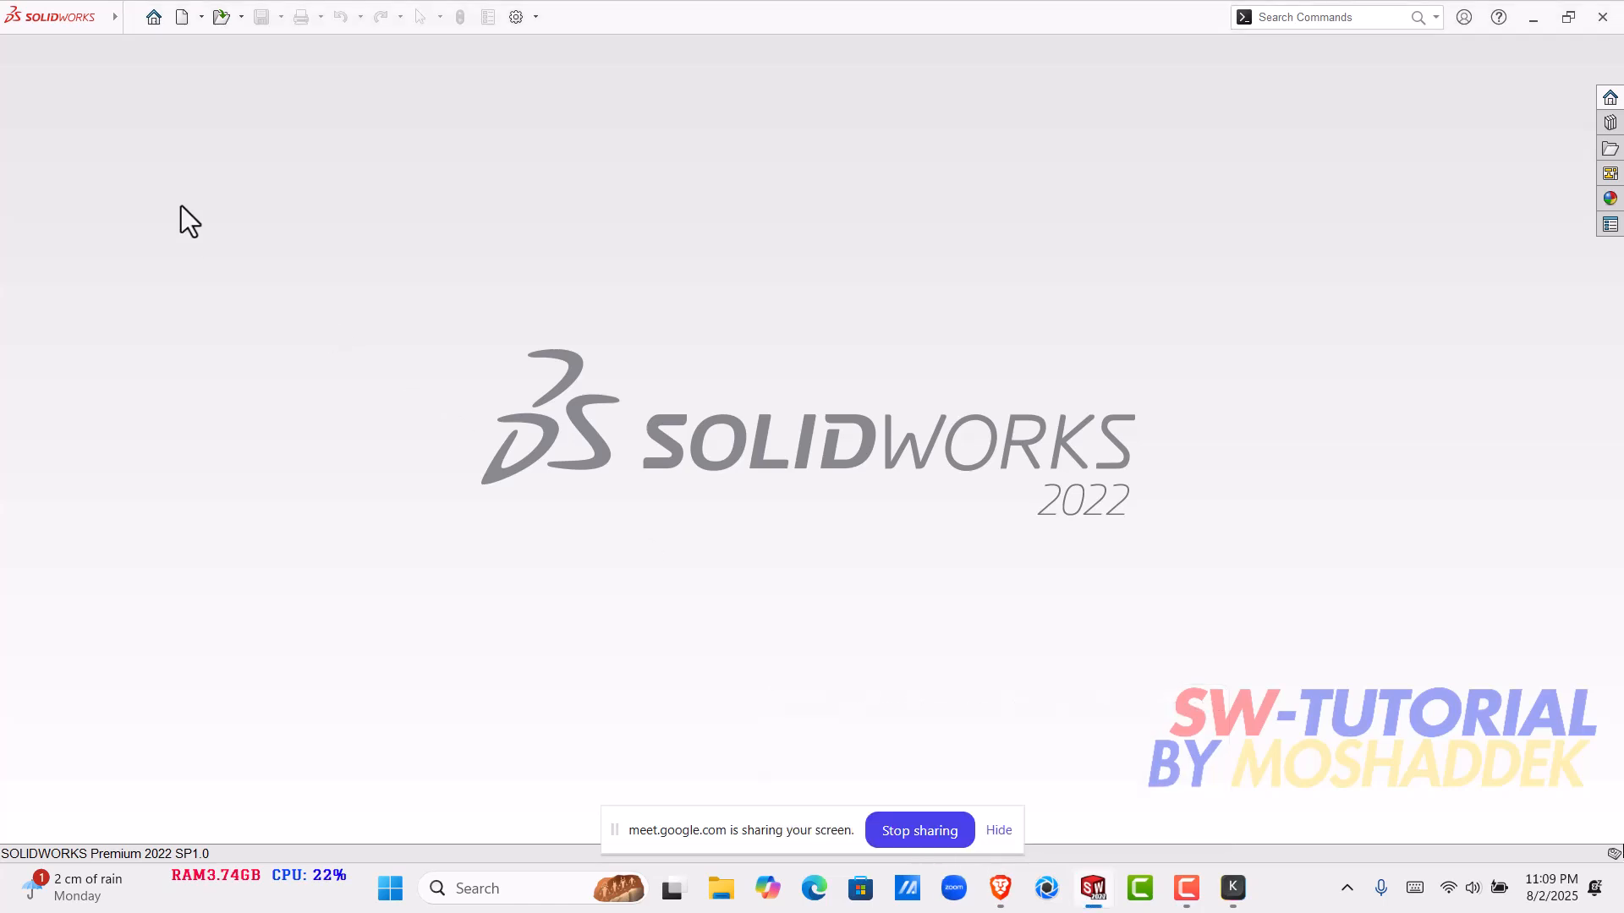
- Create a new blank part and review the insertable feature commands, including Freeform, Deform, Indent and Flex
left_click(152, 12)
left_click(425, 288)
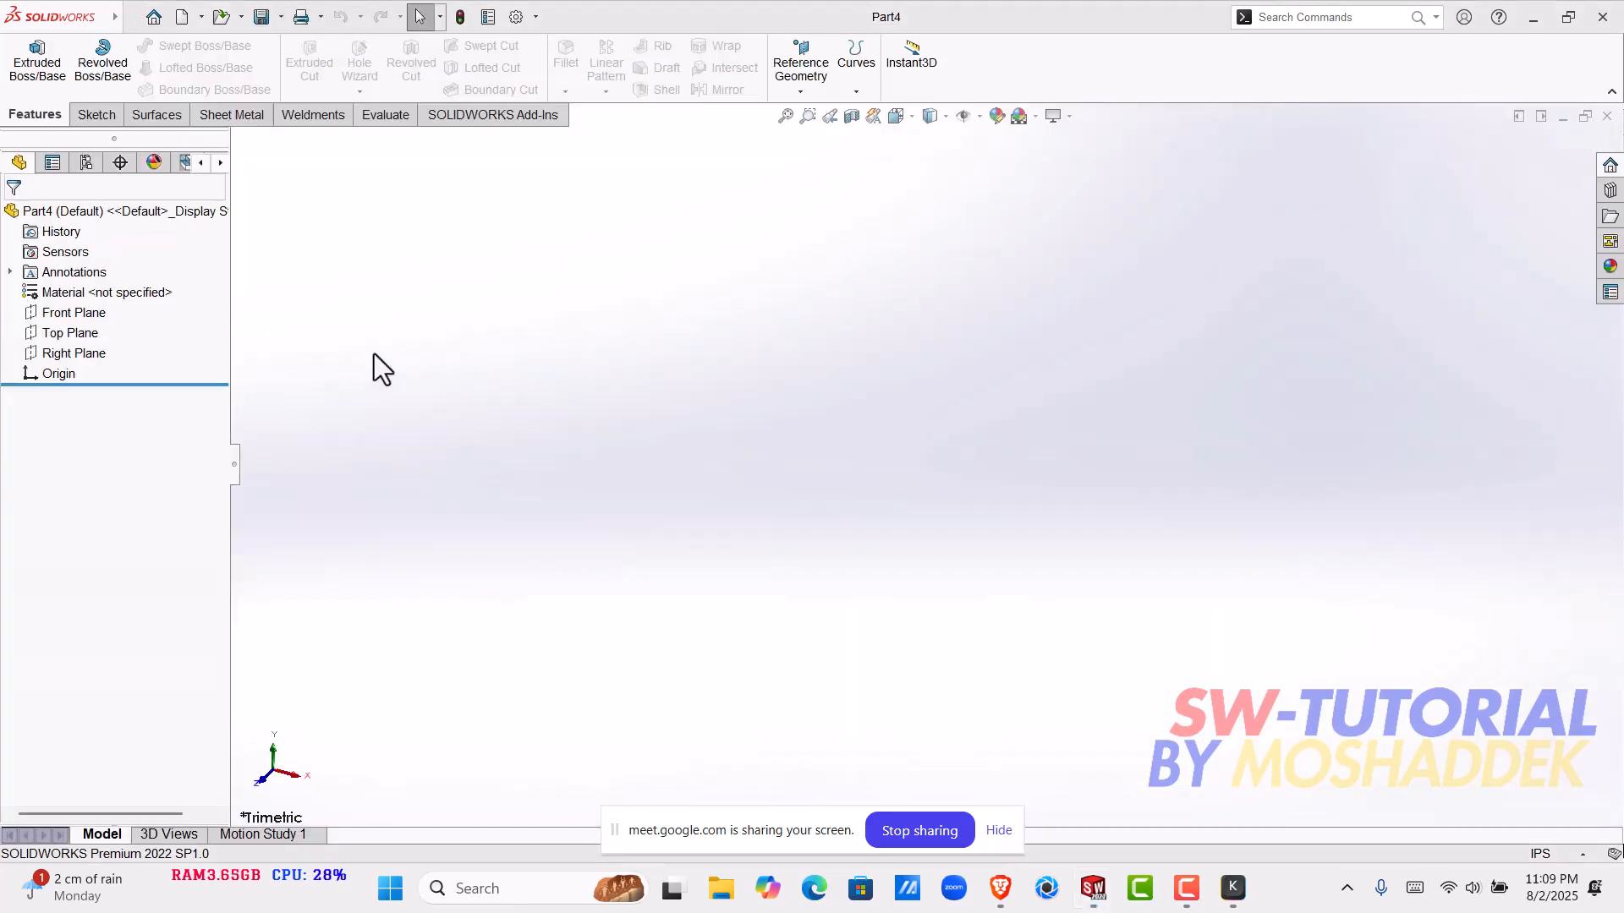
double_click(129, 18)
left_click(129, 13)
left_click(296, 4)
mouse_move(100, 27)
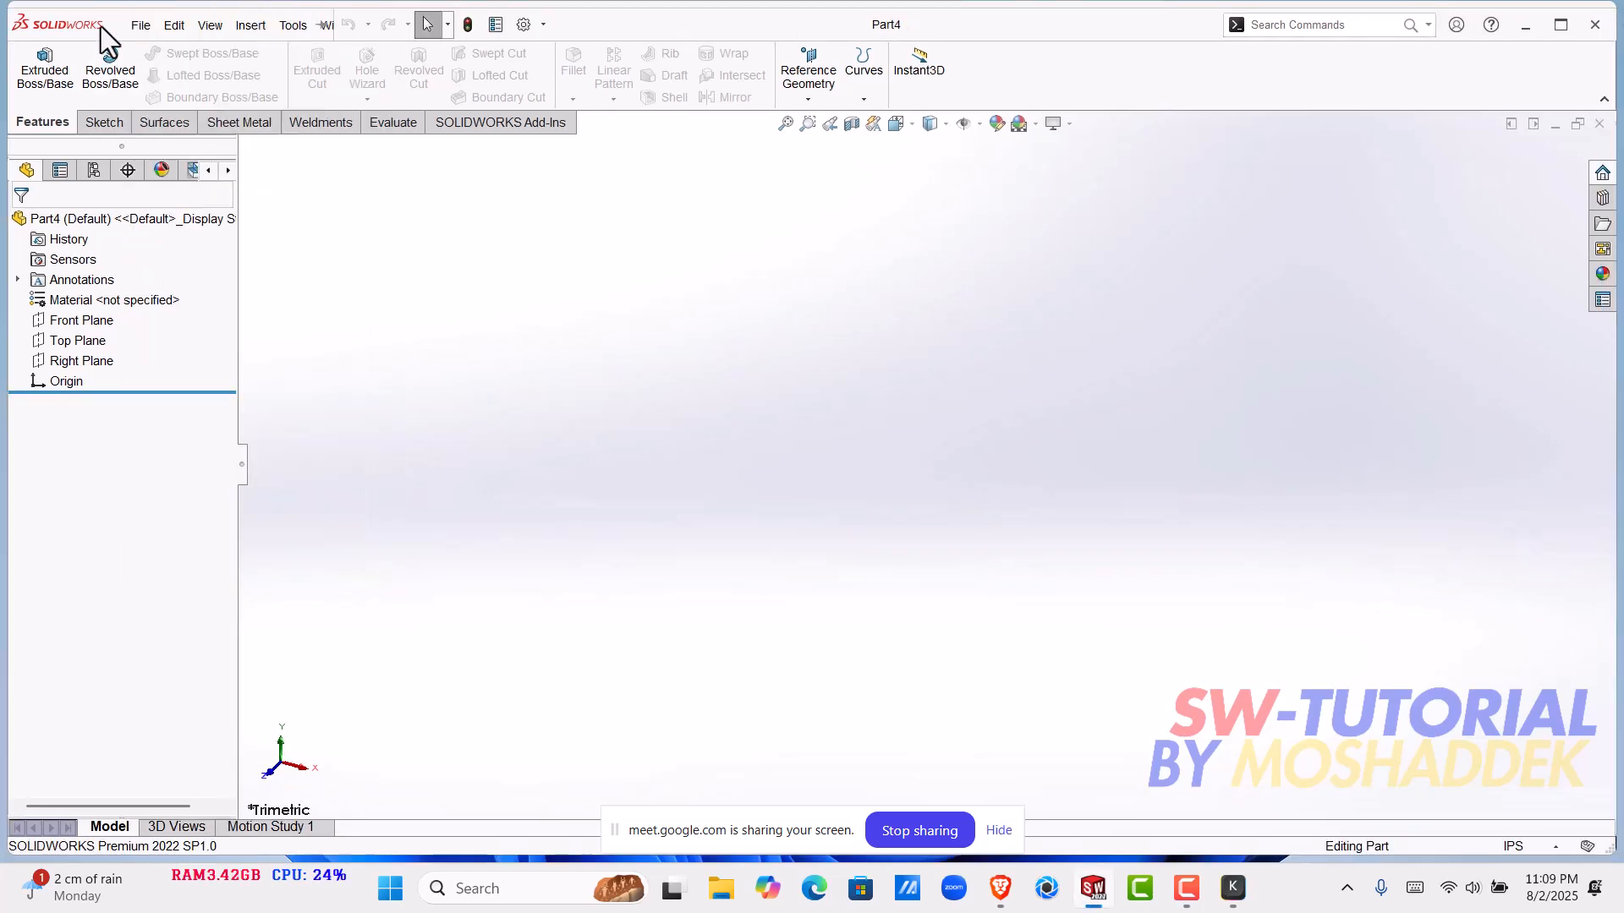
left_click(246, 24)
mouse_move(345, 96)
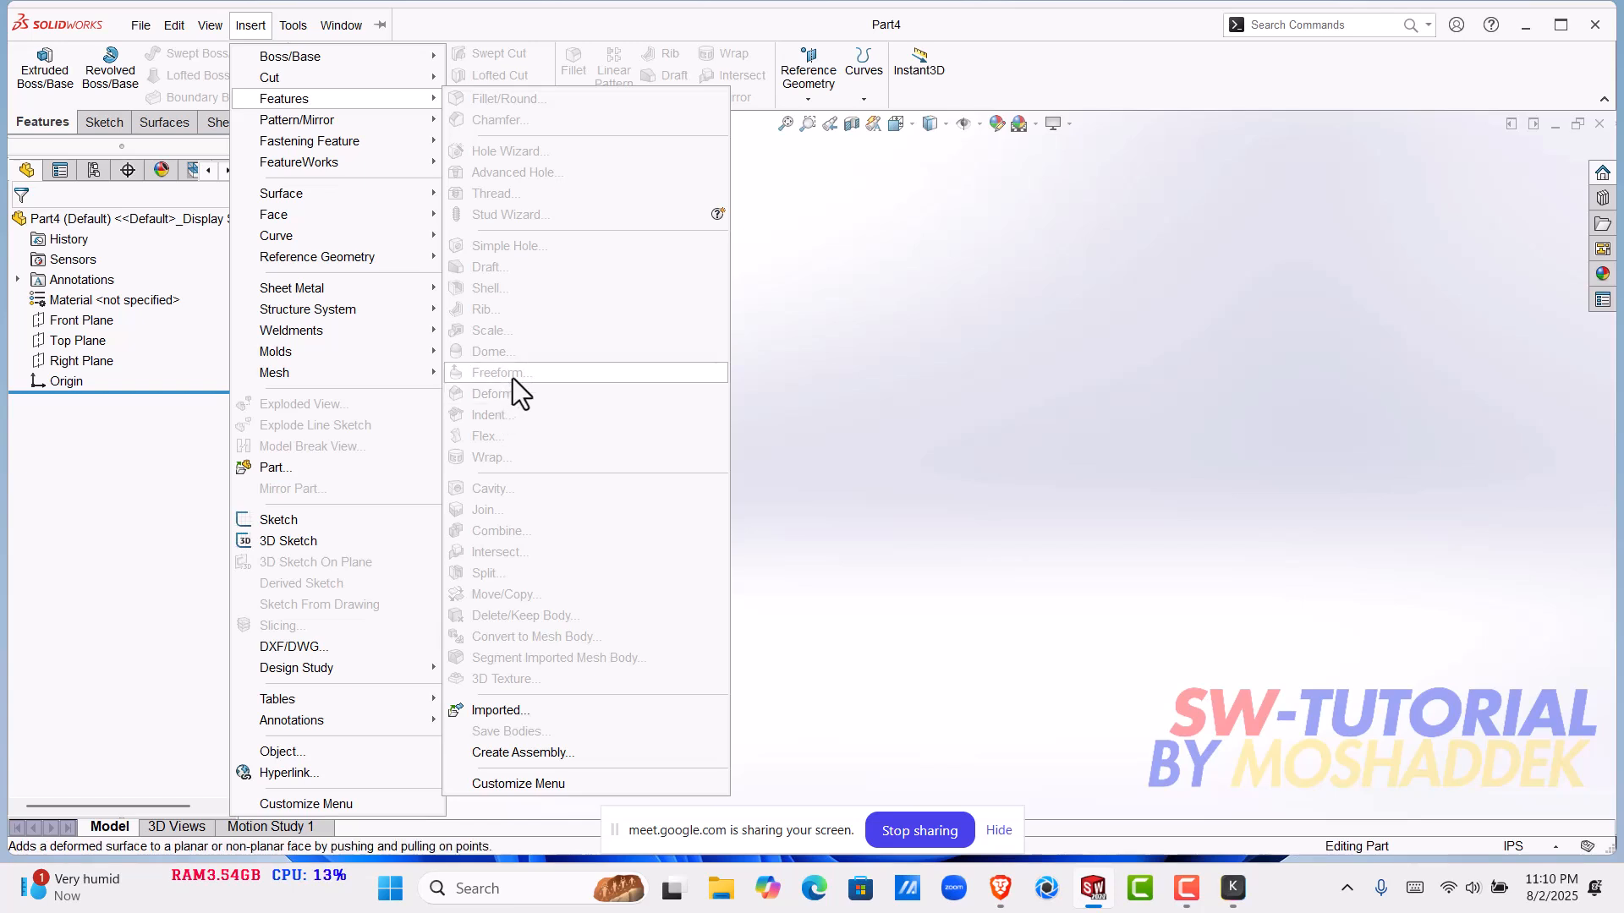
left_click(947, 423)
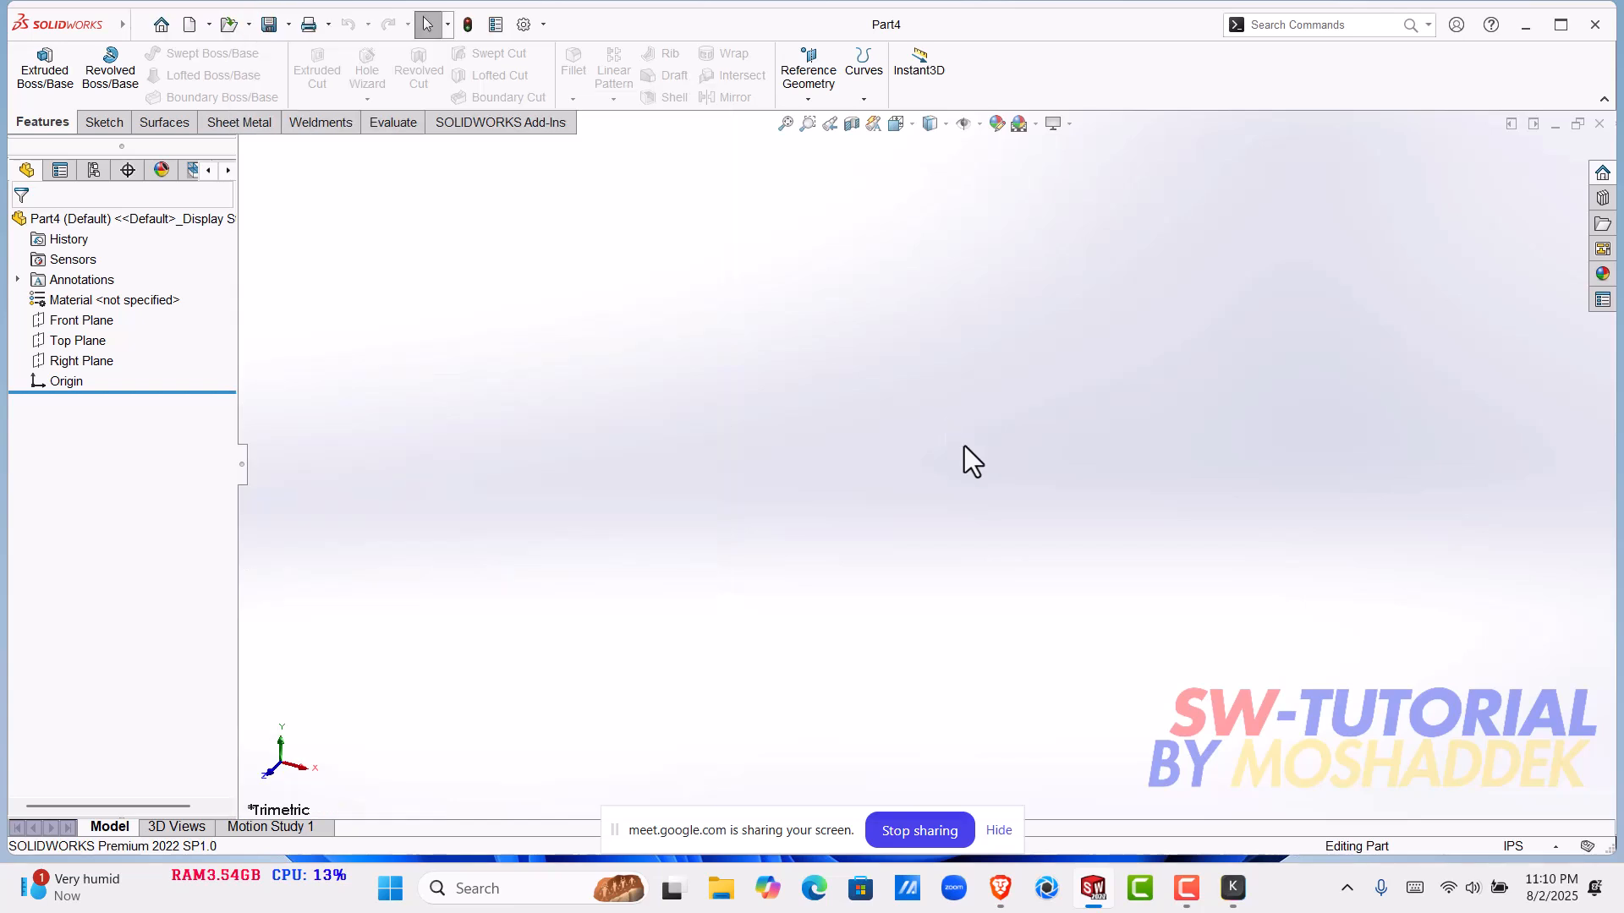
- Close the blank part and open the shock absorber assembly from the recent documents, dismissing the error report
left_click(1599, 123)
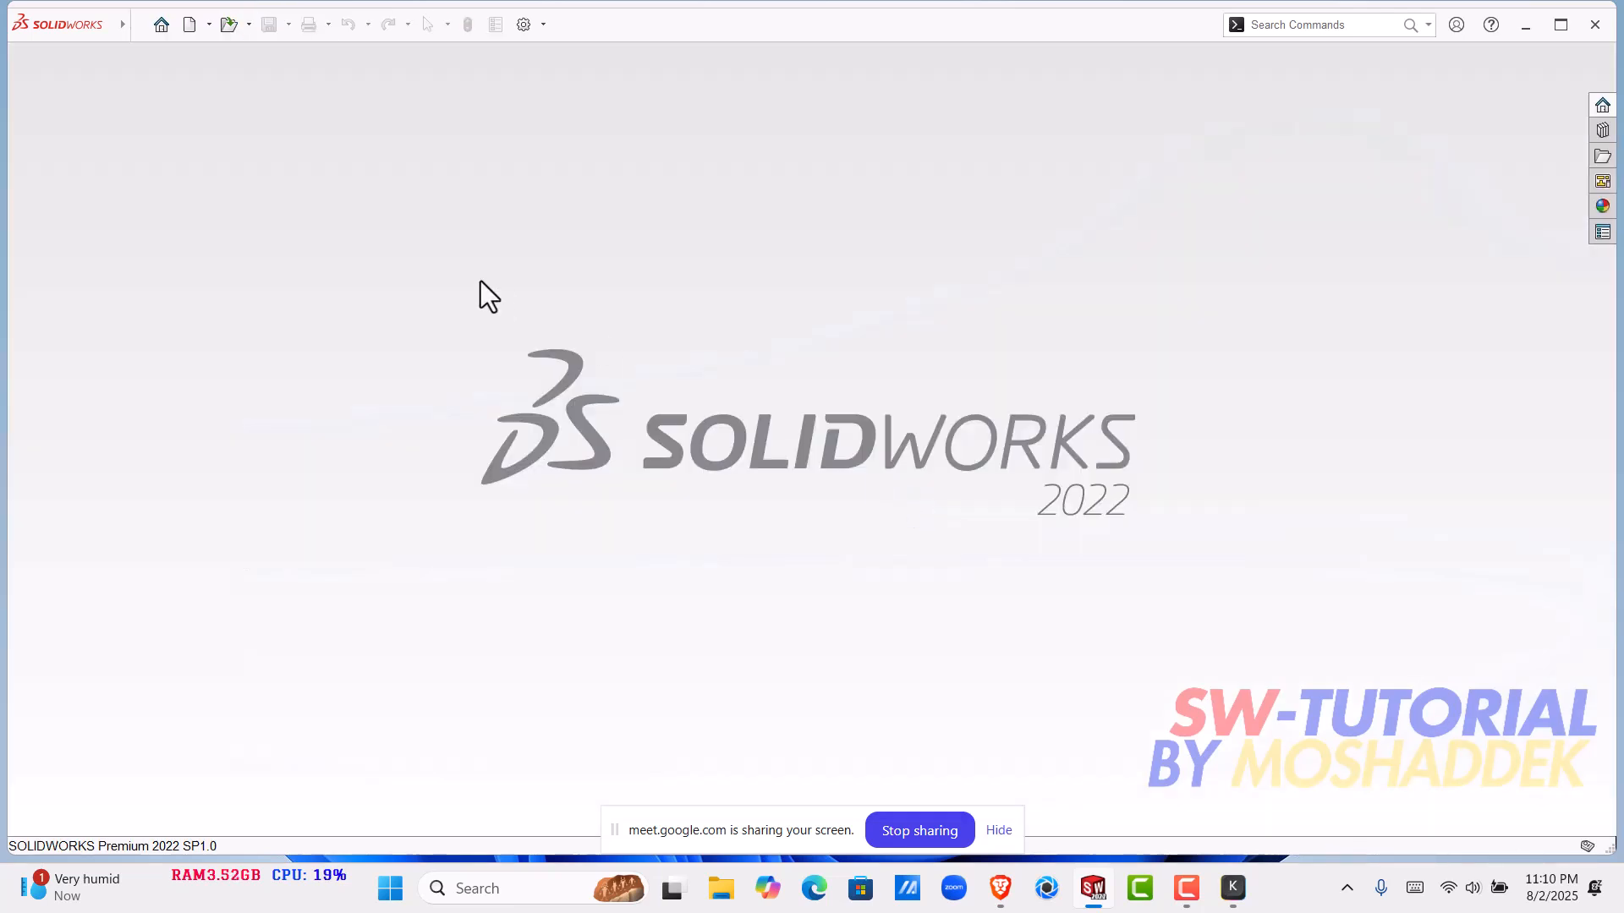
left_click(152, 27)
left_click(1165, 346)
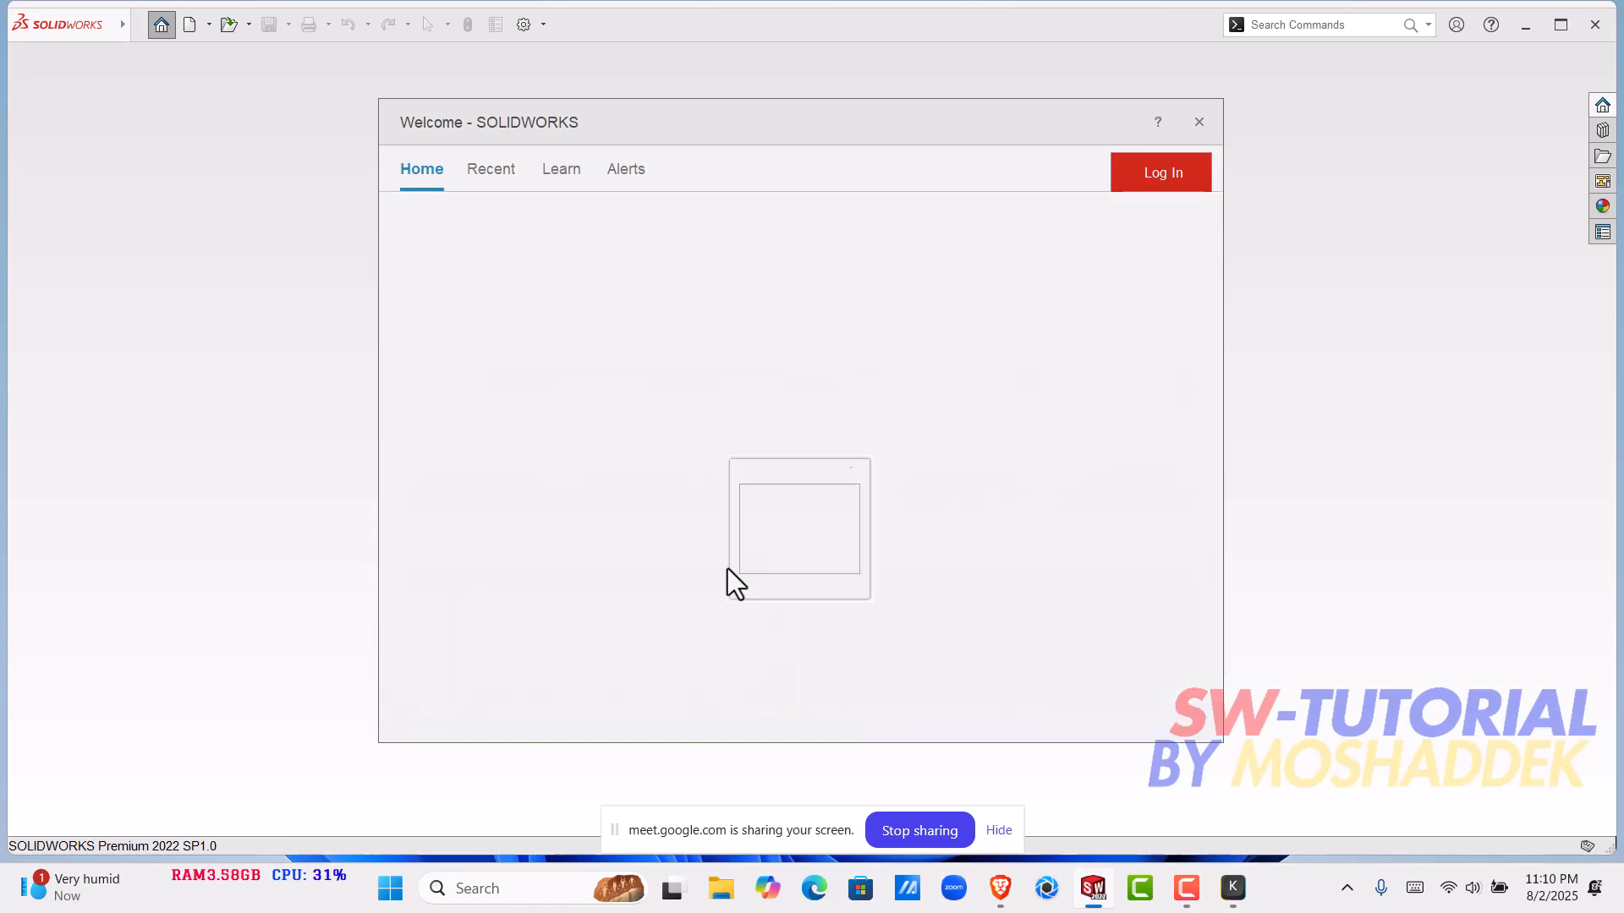
scroll(735, 566, "down", 1)
left_click(997, 455)
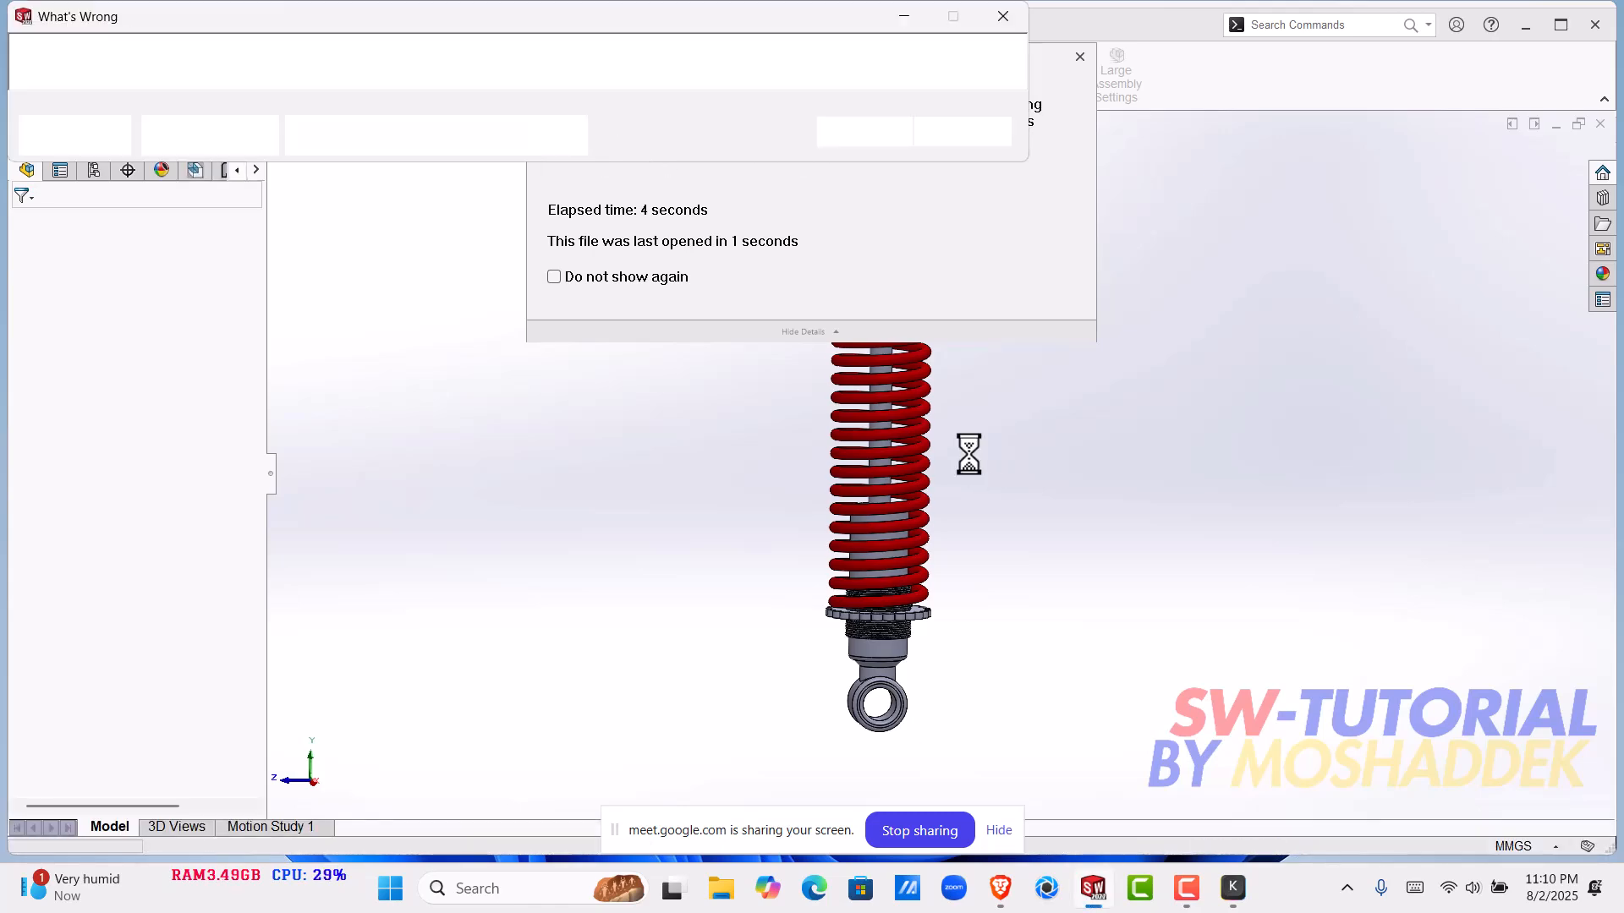
left_click(846, 142)
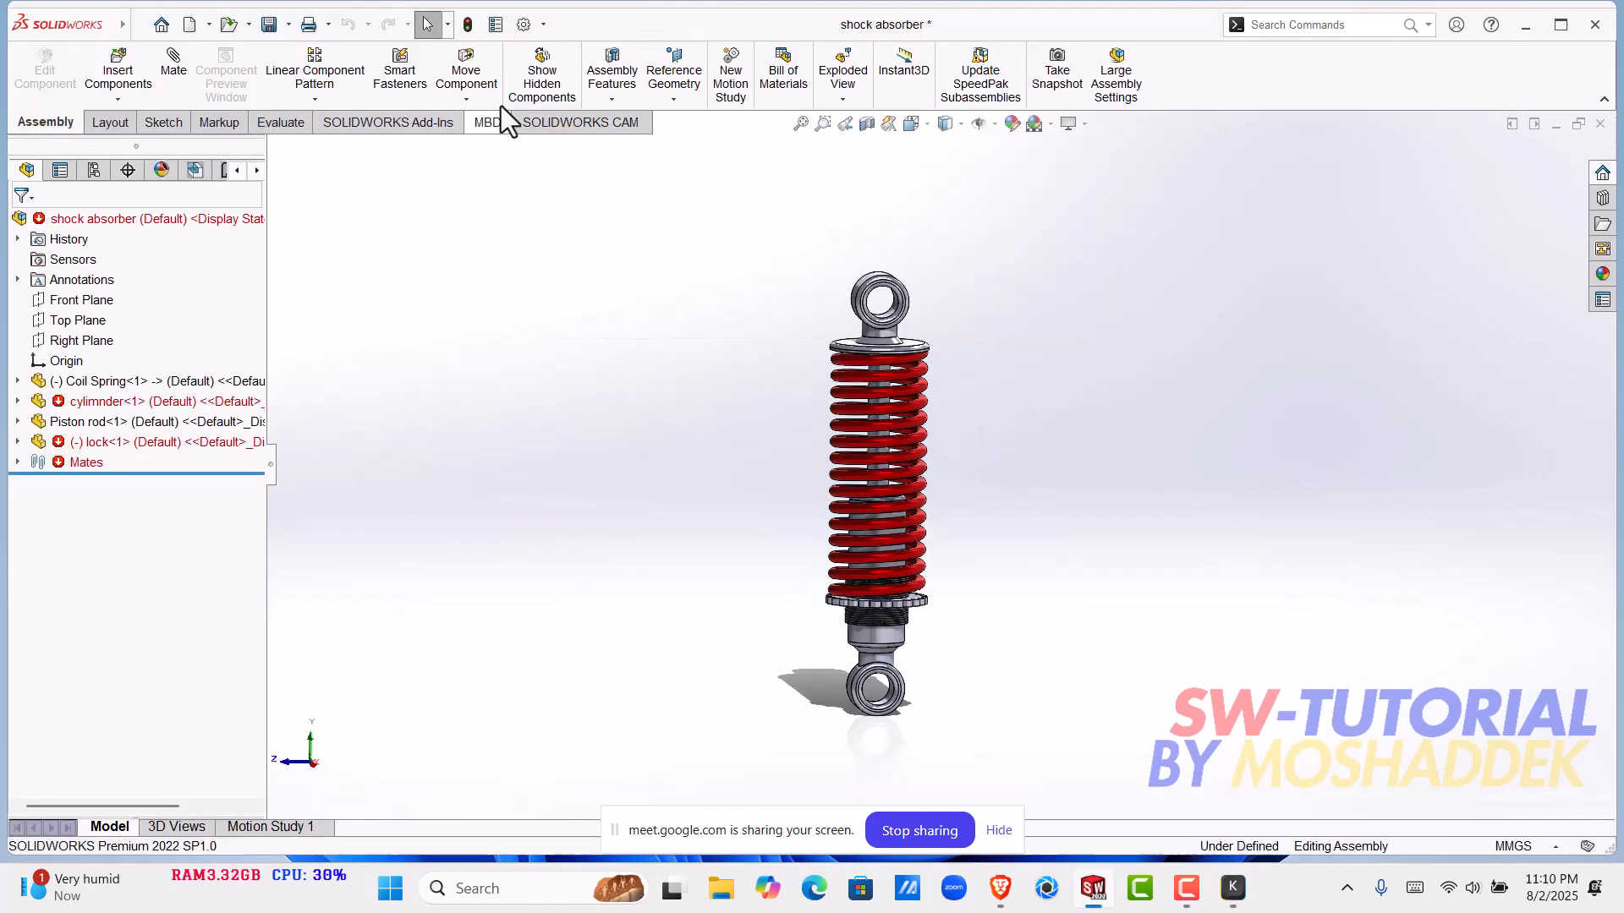
- Rebuild the shock absorber assembly and examine its coil spring, piston rod and threaded cylinder from several angles
left_click(474, 34)
left_click(873, 134)
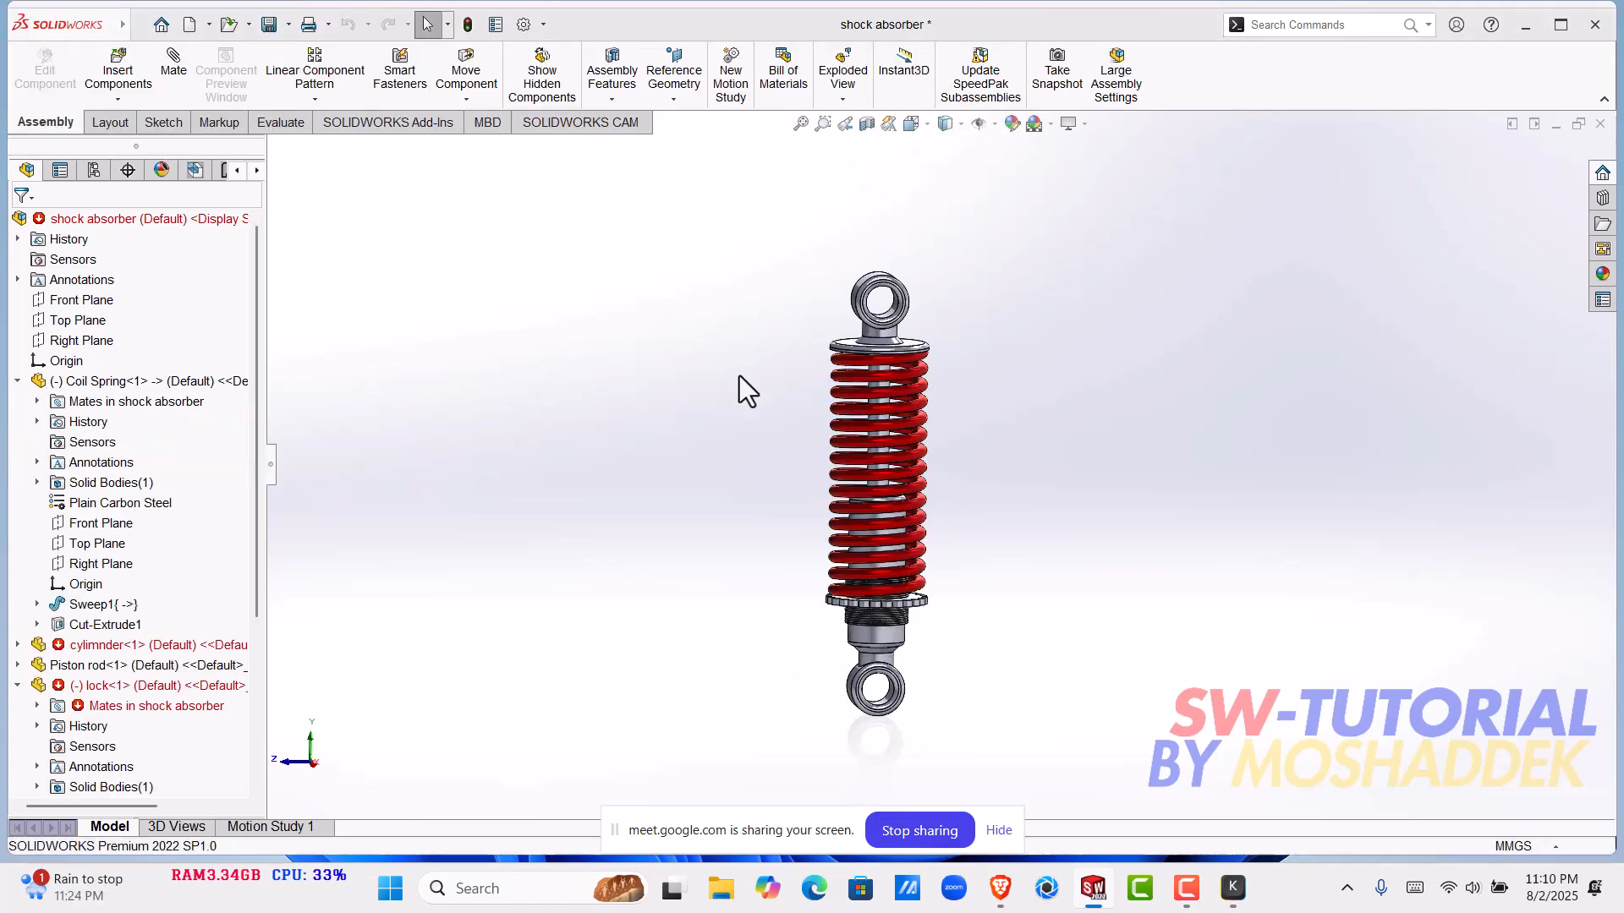
middle_click_drag(1009, 546, 978, 521)
scroll(895, 460, "down", 2)
middle_click_drag(895, 462, 545, 579)
scroll(931, 501, "up", 3)
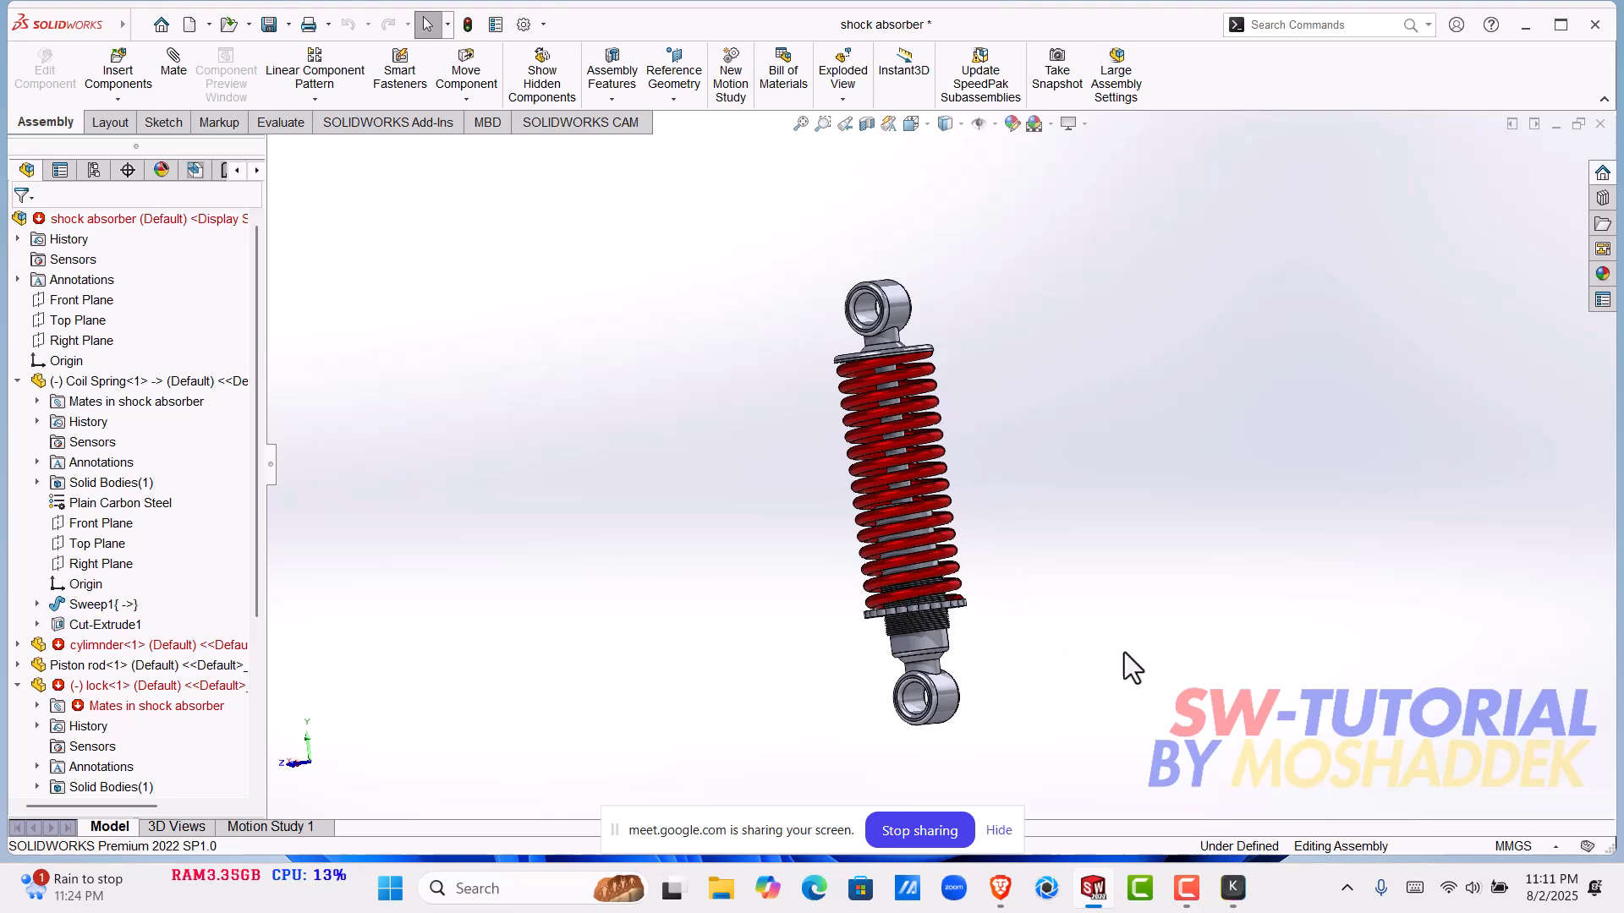
middle_click_drag(1002, 596, 1055, 439)
scroll(1015, 541, "down", 4)
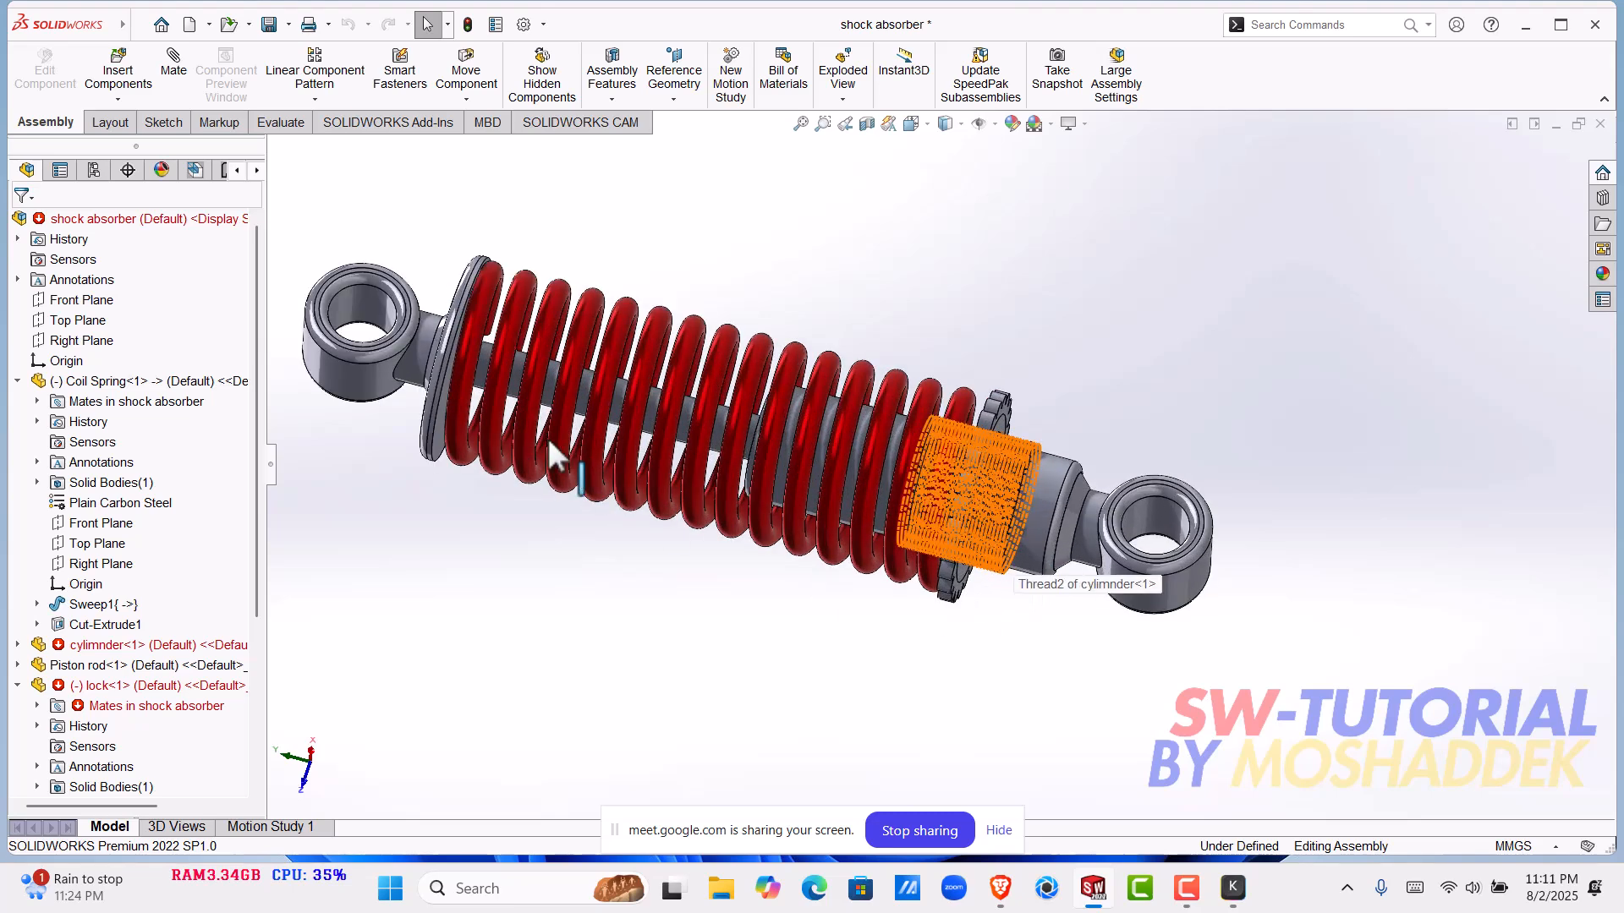
- Push the piston rod towards the cylinder and rebuild the assembly so the coil spring compresses to fit
left_click_drag(368, 367, 477, 404)
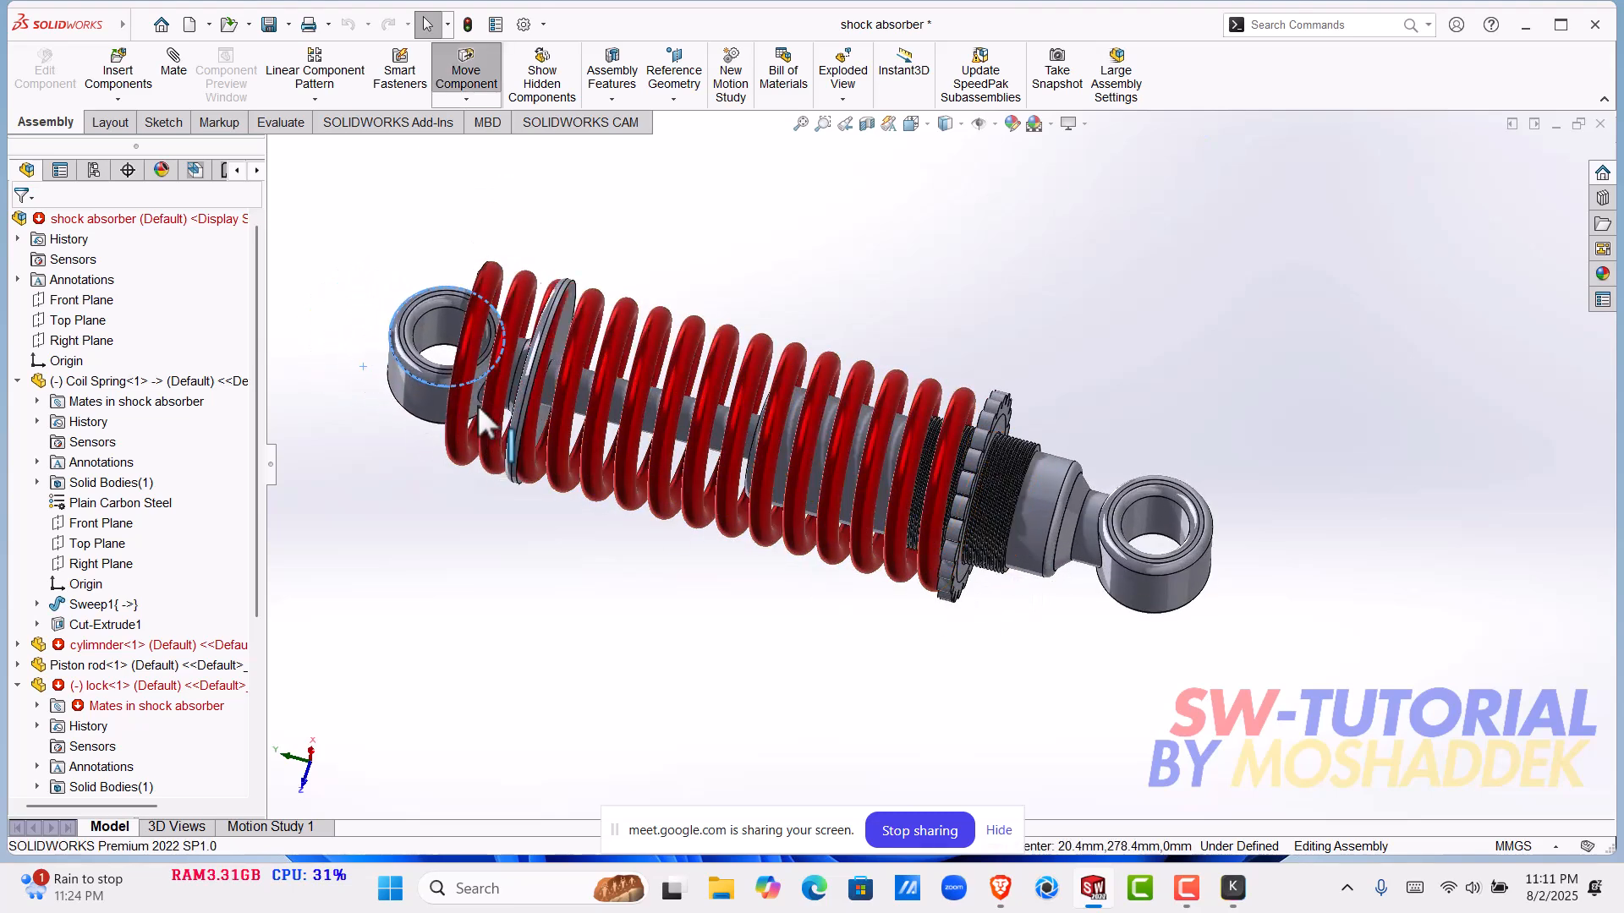
left_click(467, 26)
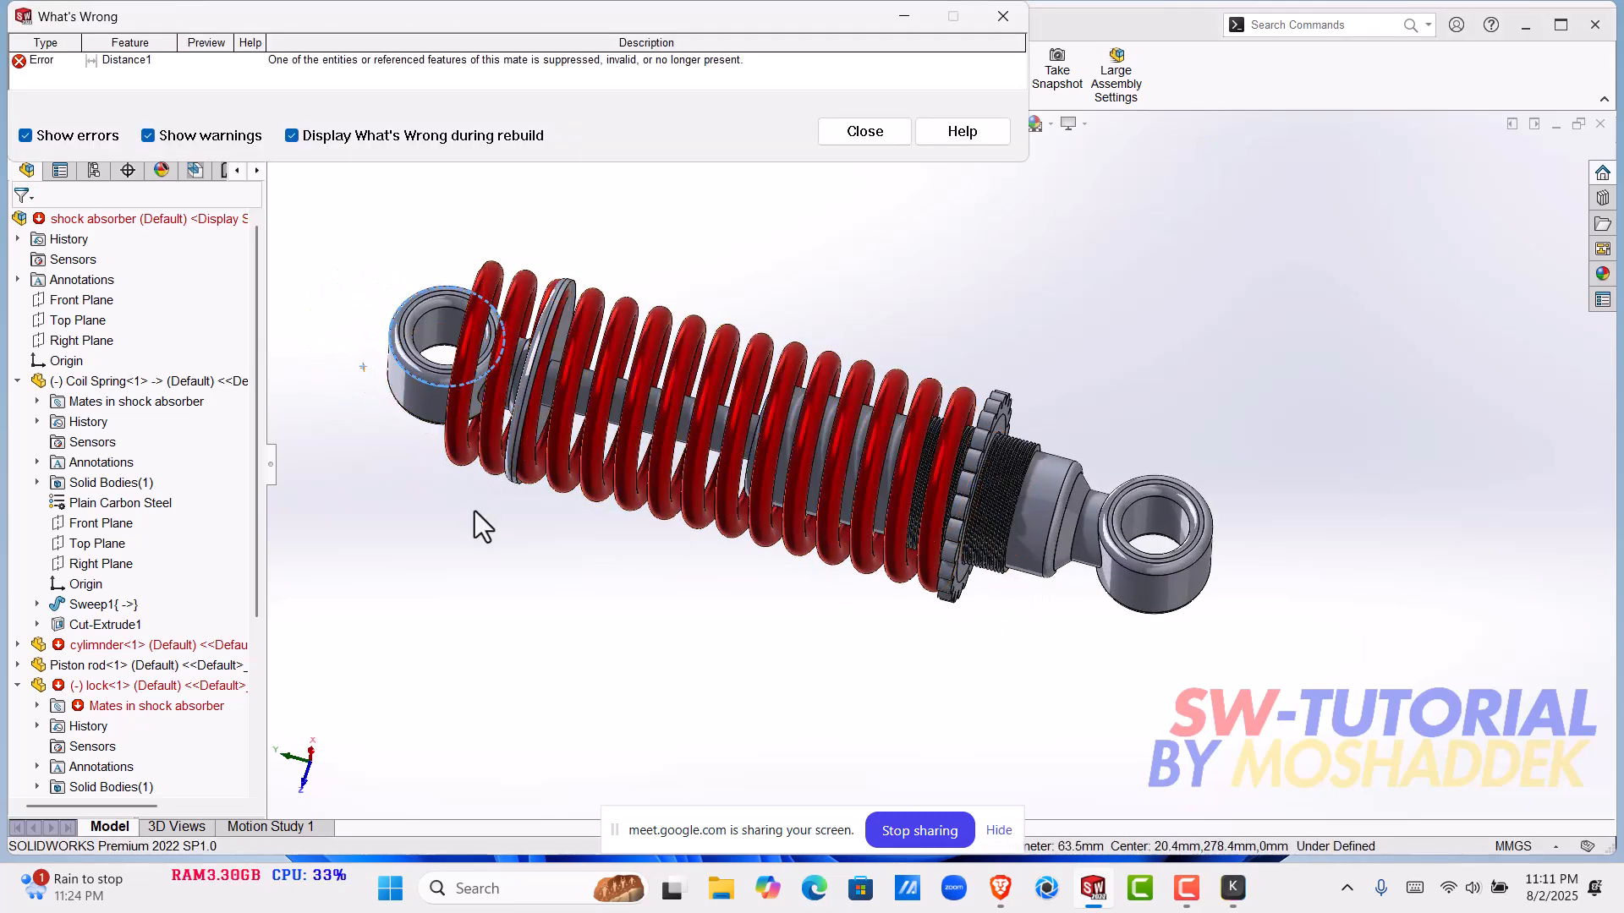
left_click(863, 132)
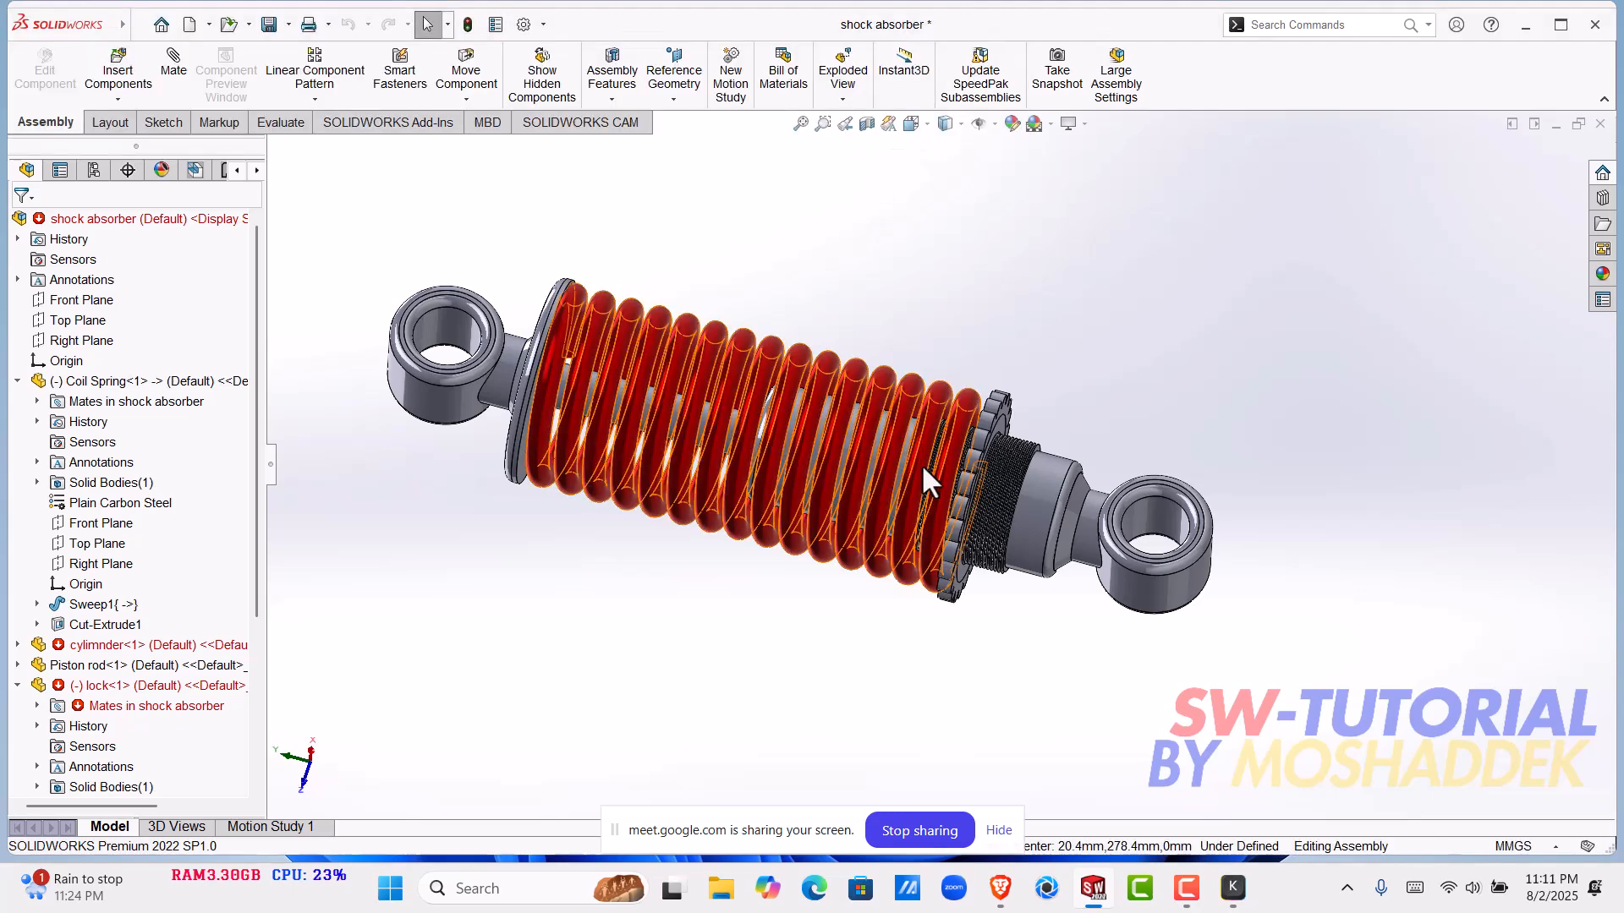
- Pull the piston rod away from the cylinder and rebuild the assembly so the coil spring extends to fit
left_click_drag(560, 434, 542, 393)
scroll(543, 394, "up", 2)
left_click_drag(653, 420, 505, 374)
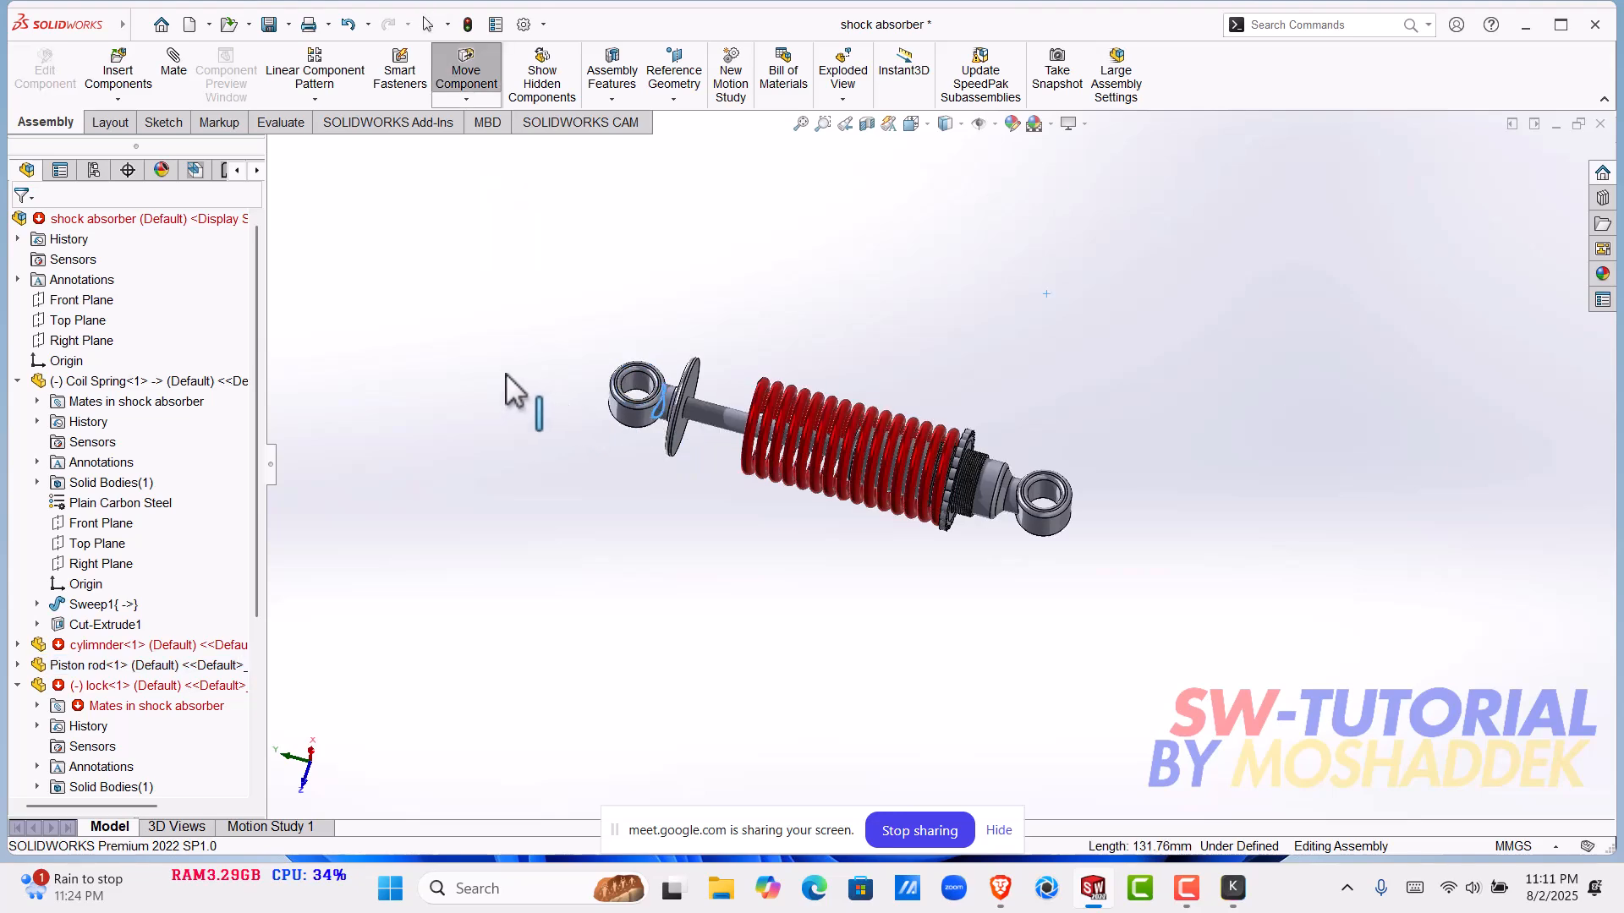
left_click(468, 23)
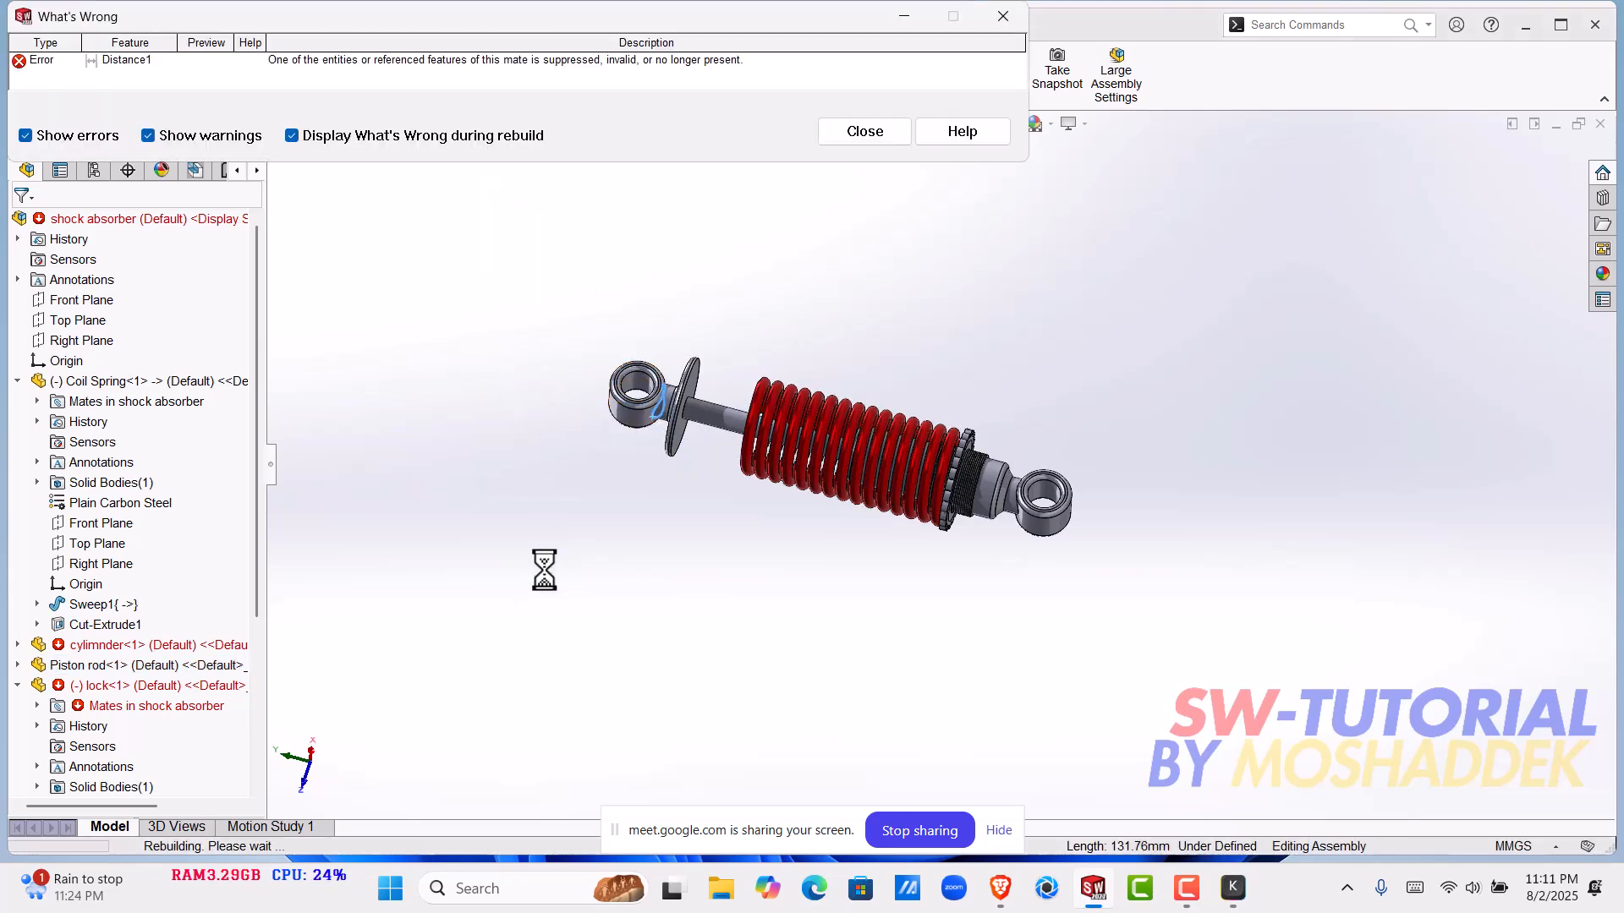
left_click(861, 137)
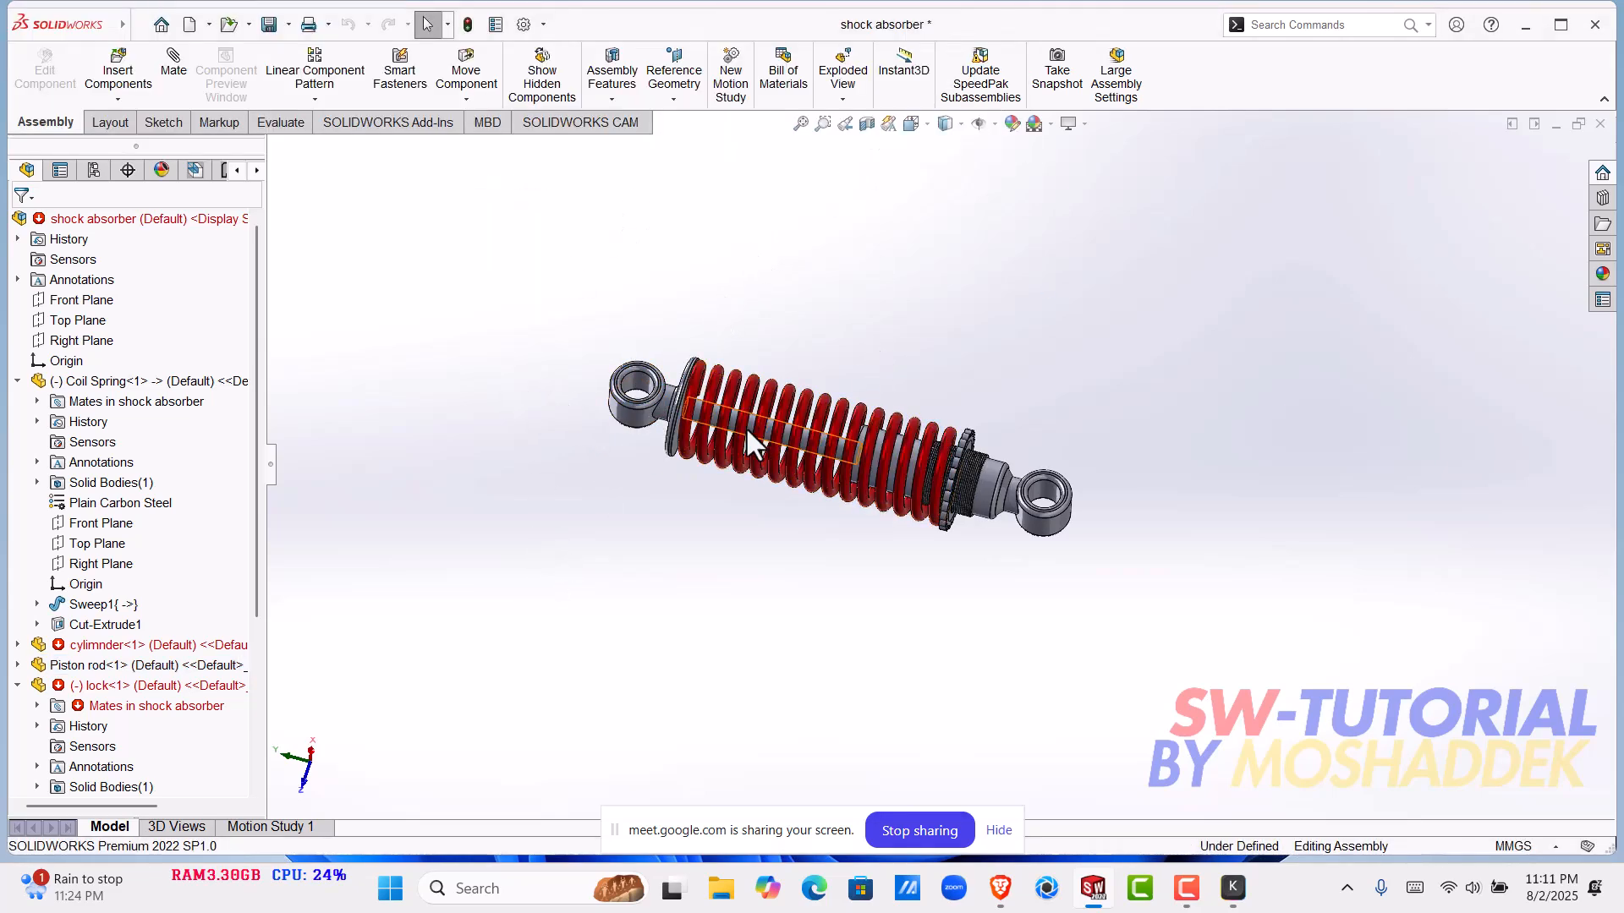
middle_click_drag(765, 465, 913, 304)
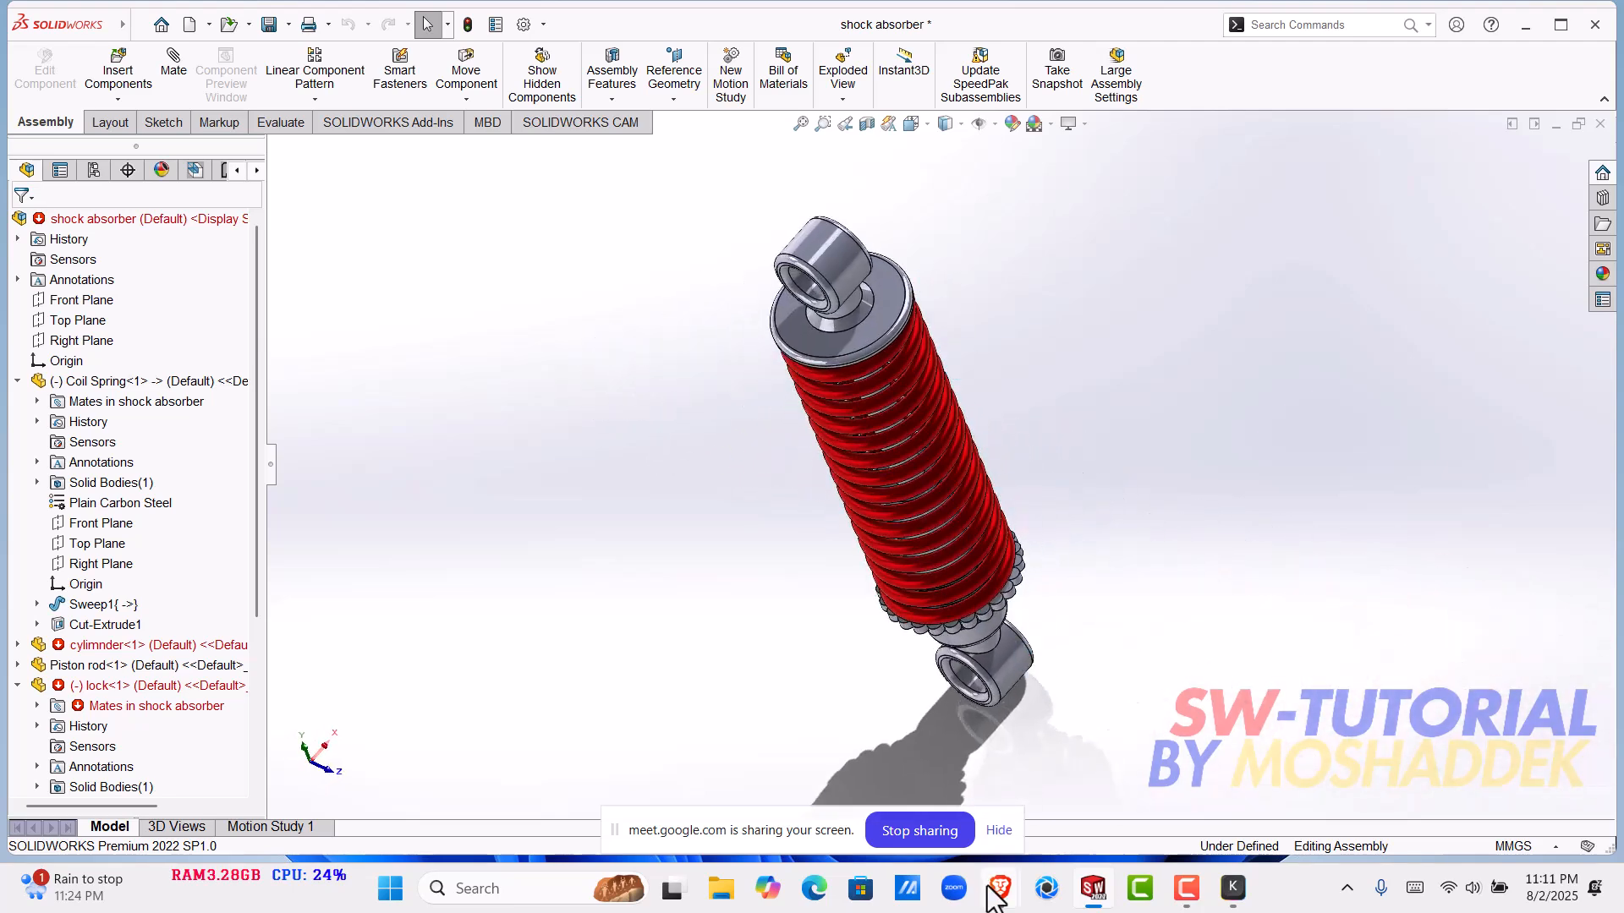
- Switch to the Google Meet meeting, dismiss the meeting-ready notice and leave the call
mouse_move(996, 896)
left_click(937, 796)
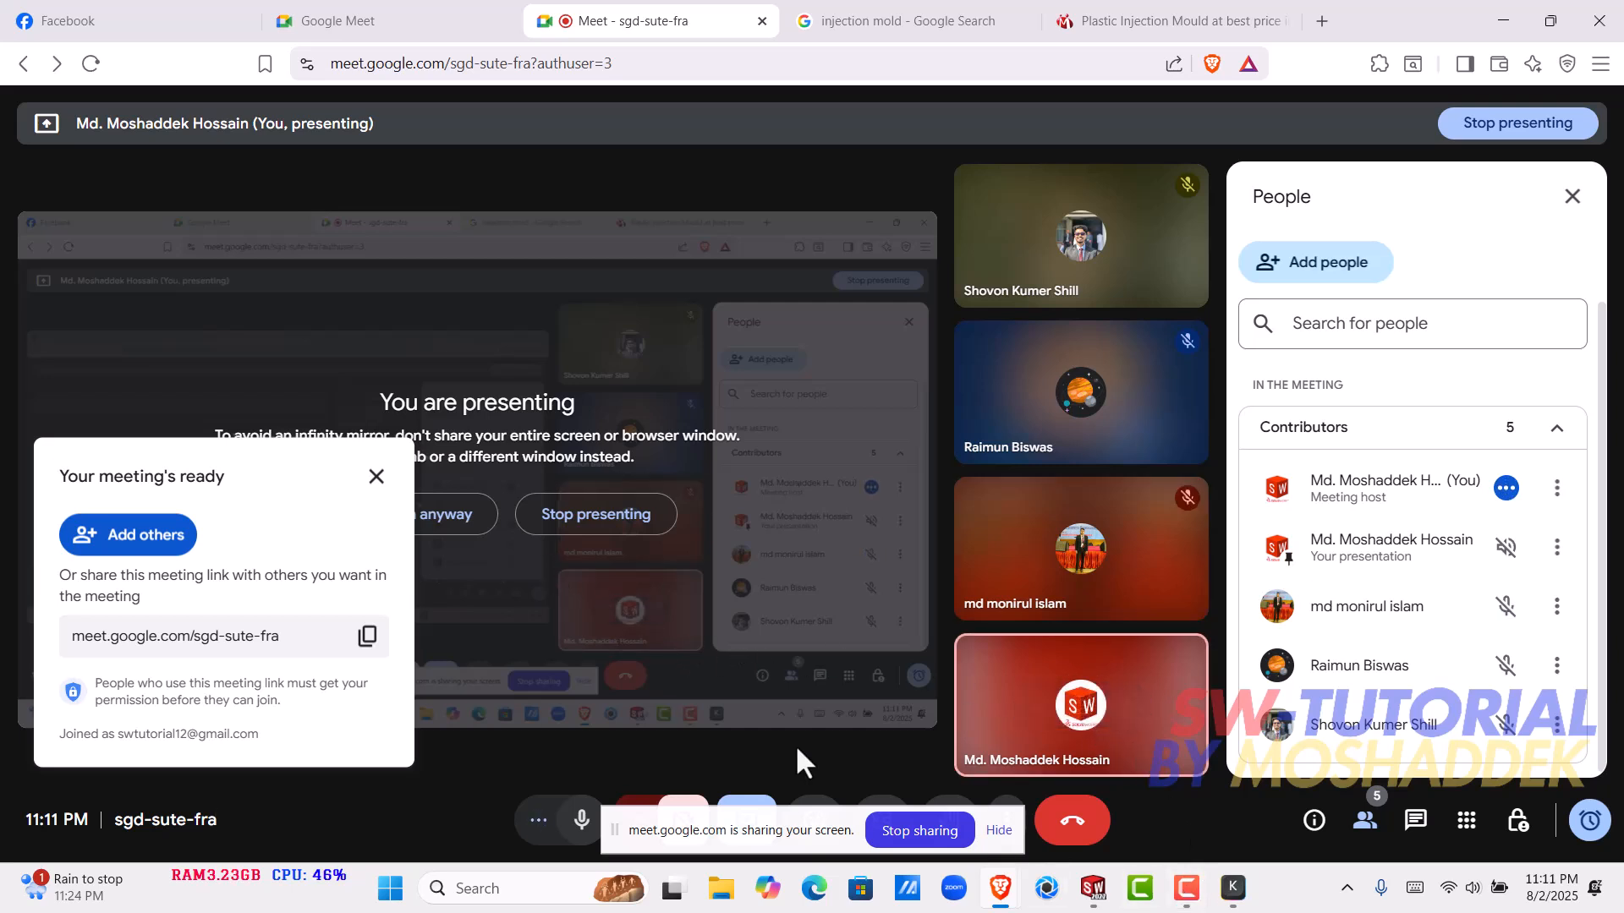
left_click(376, 476)
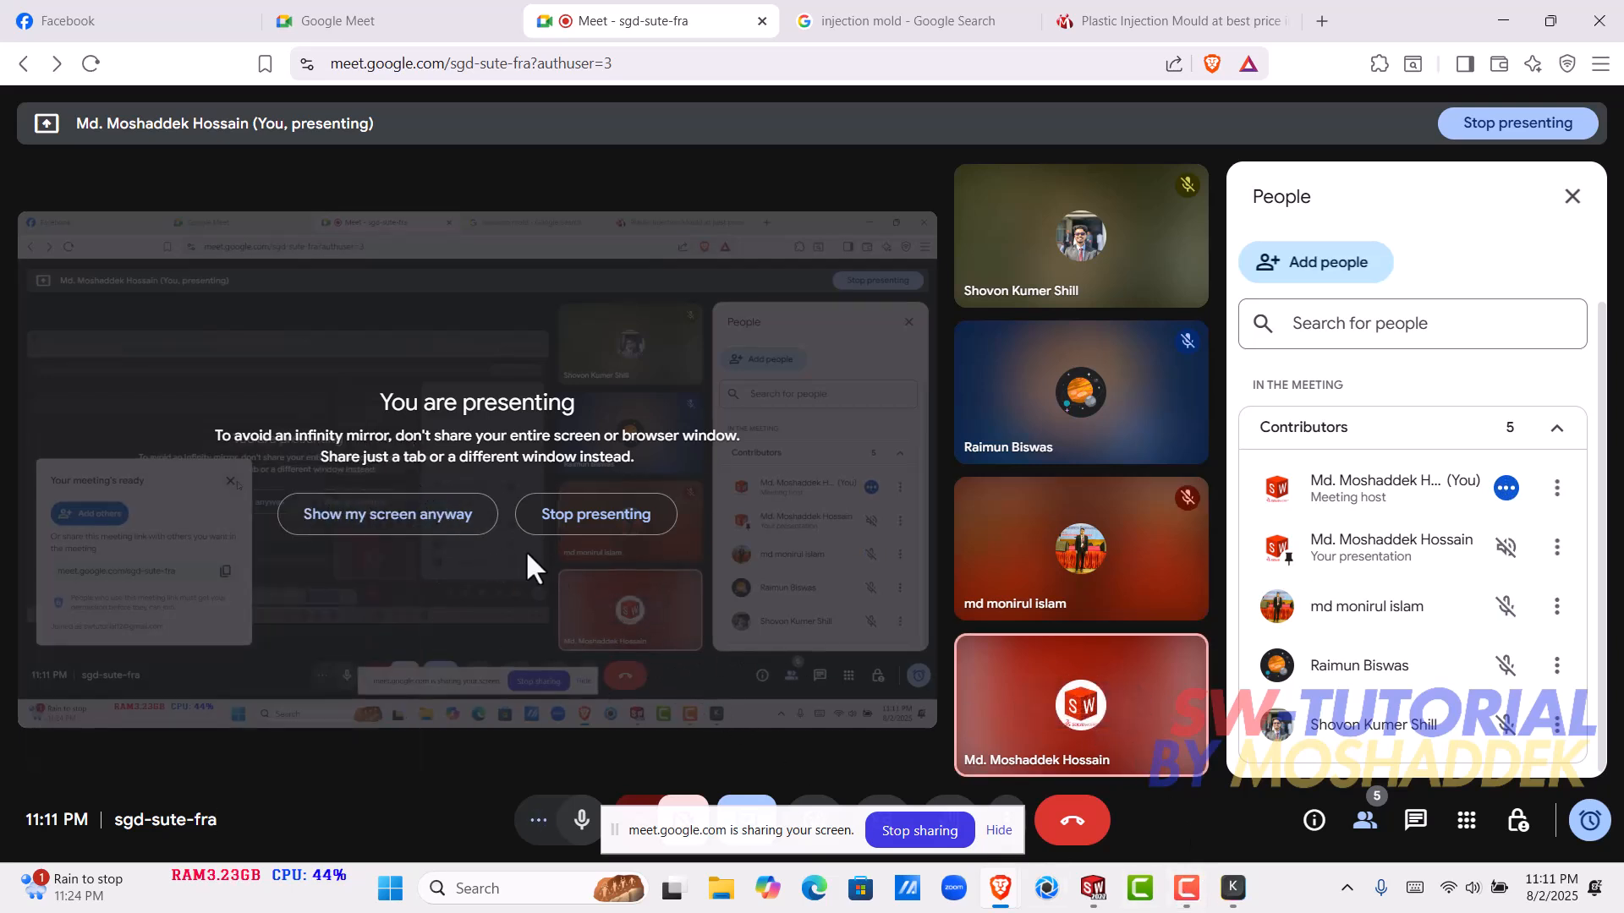
left_click(1072, 821)
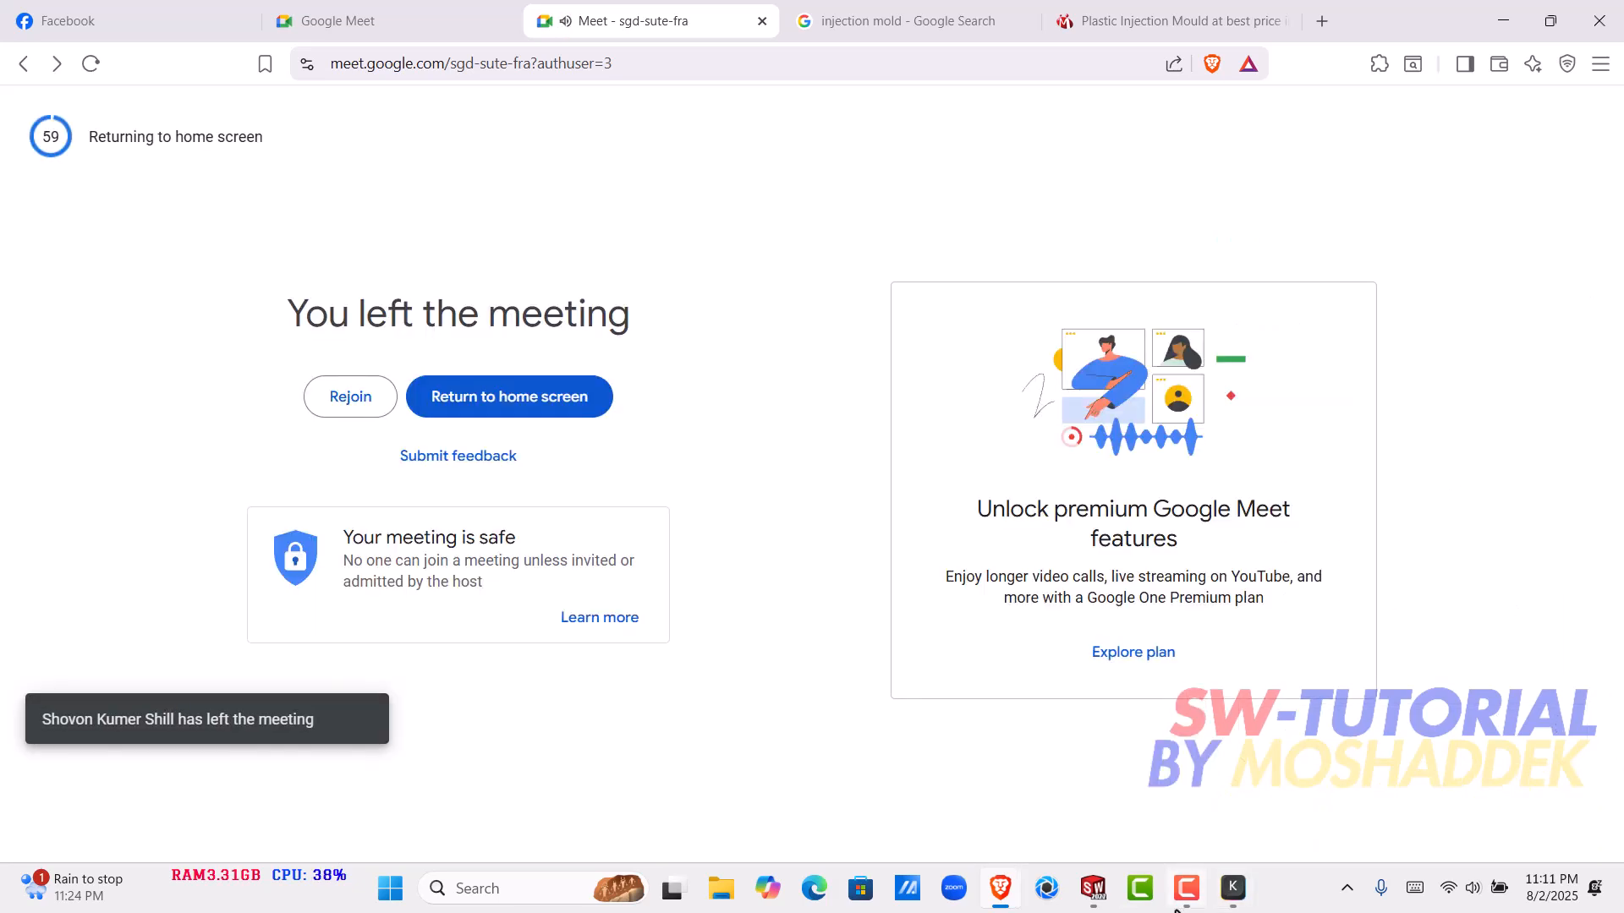